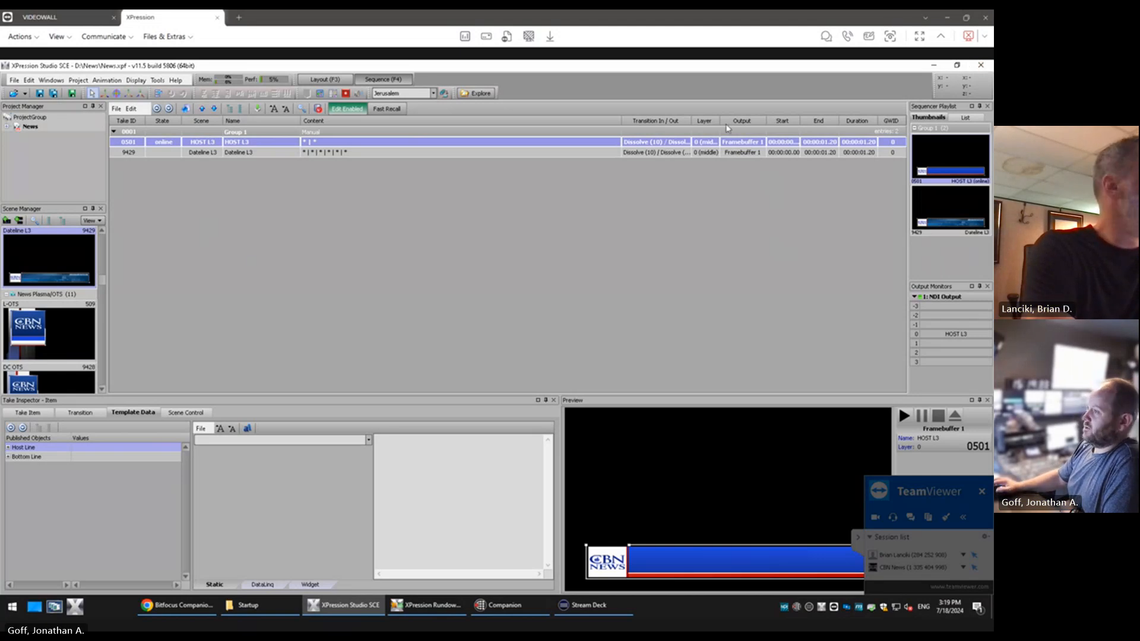
# Open the hardware setup and examine the input/output settings of the XPression output under NewTek NDI
pyautogui.click(28, 80)
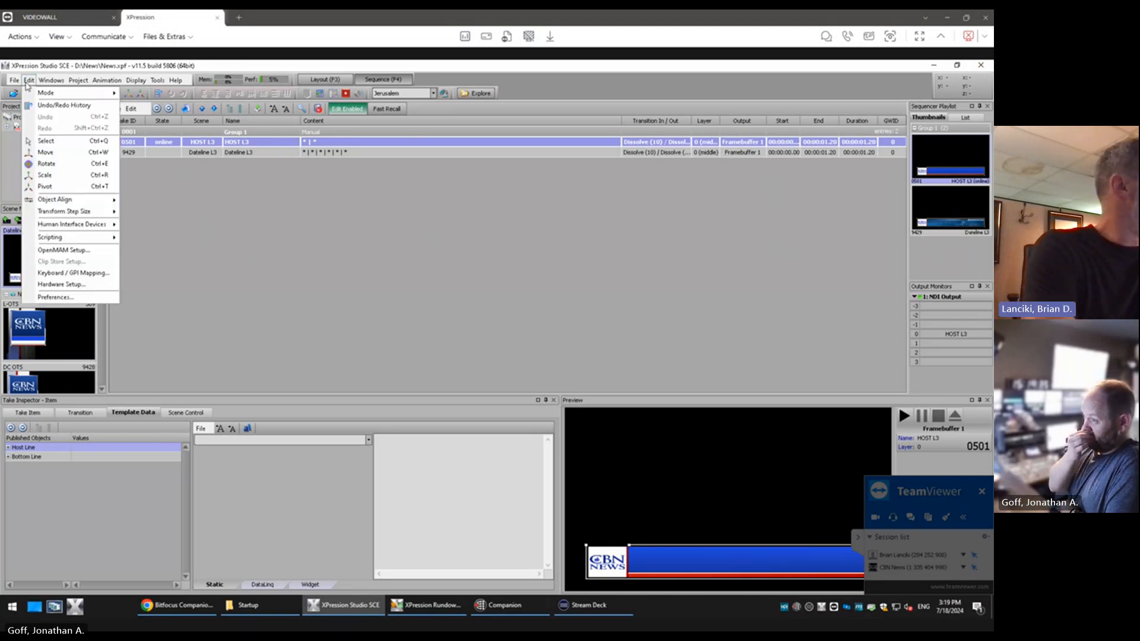
pyautogui.click(68, 285)
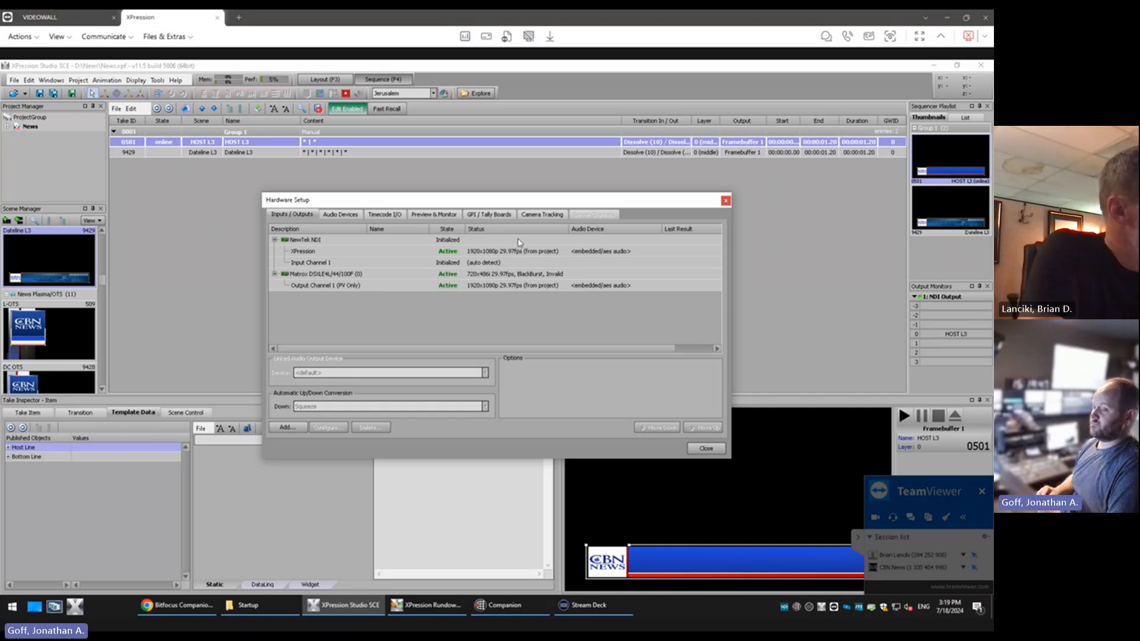
pyautogui.click(726, 201)
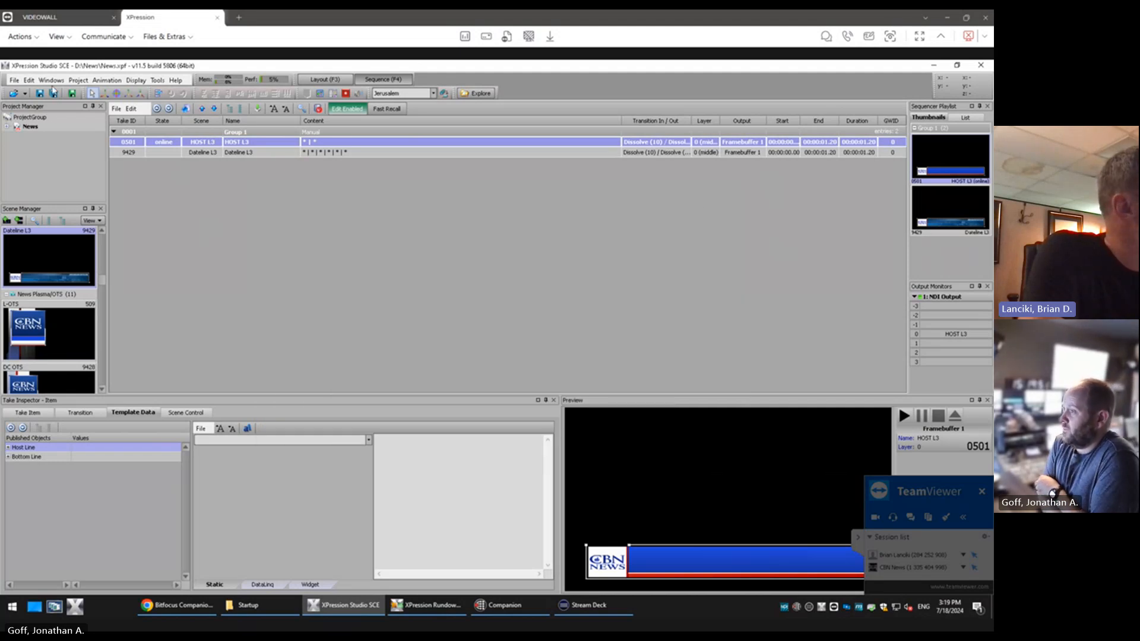
pyautogui.click(28, 79)
pyautogui.click(62, 287)
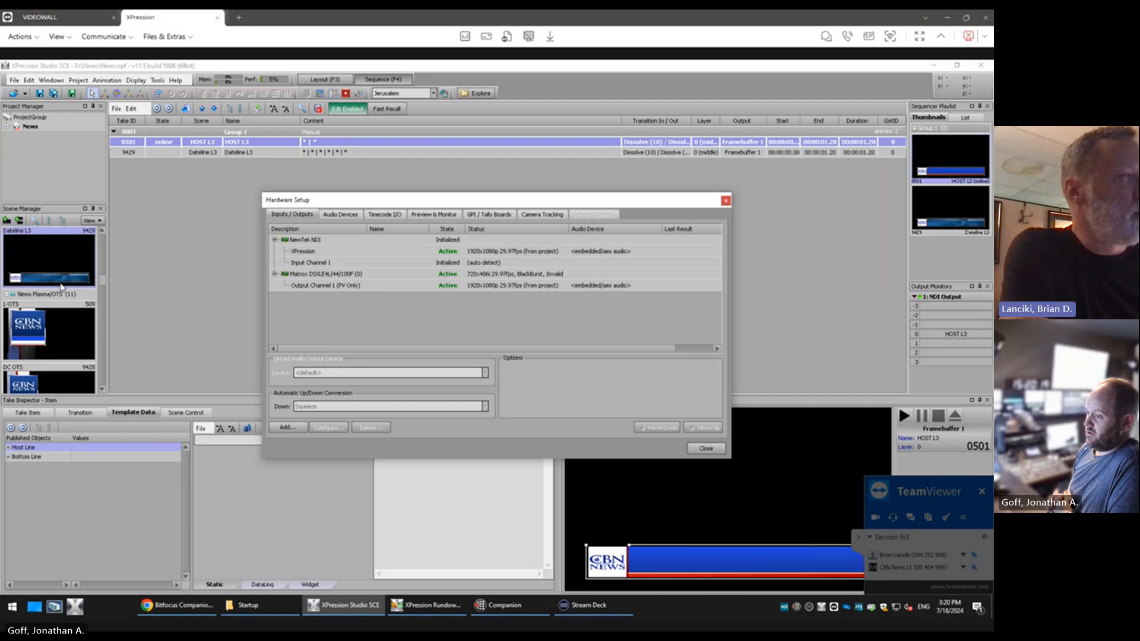
pyautogui.click(525, 252)
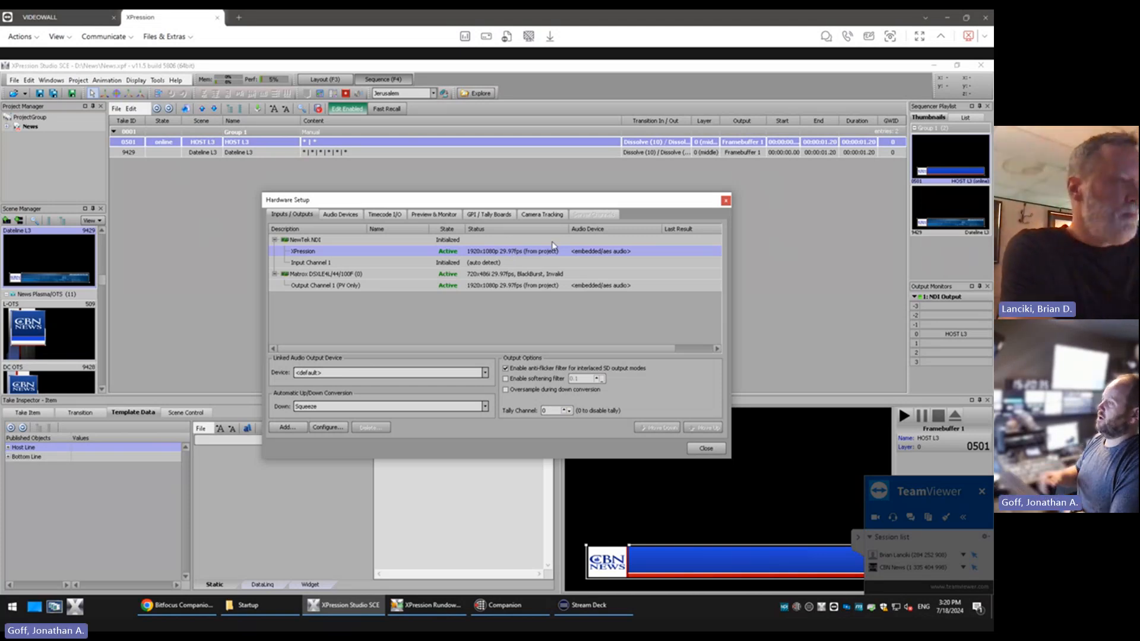
# Review the News project's editing mode and timebase in the project mode conversion settings, then close the open dialogs without converting
pyautogui.doubleClick(29, 126)
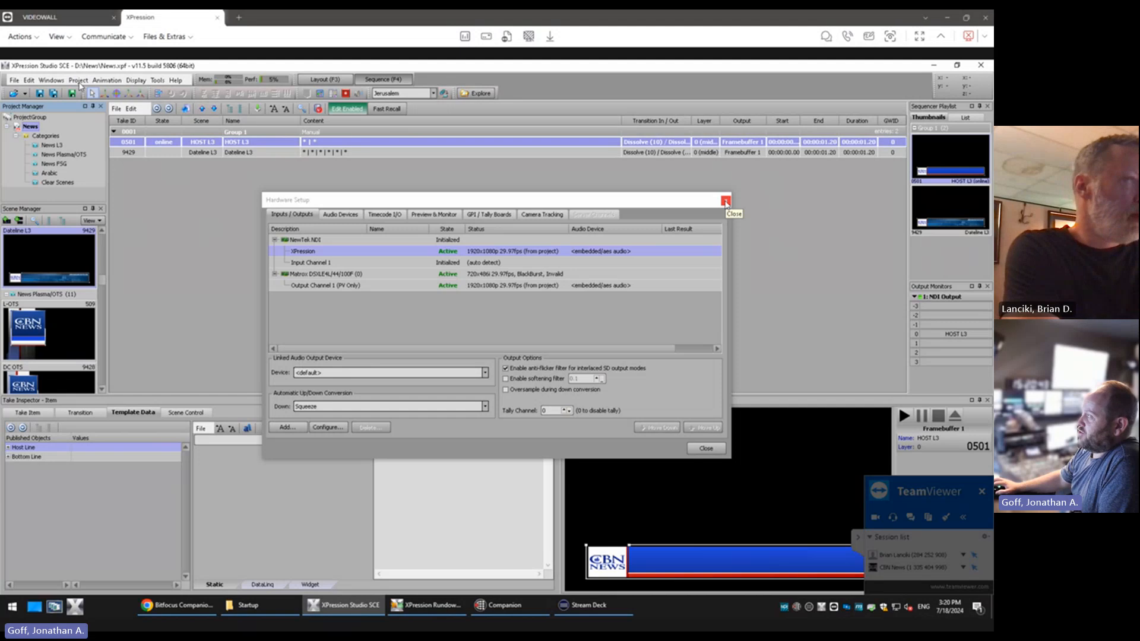
pyautogui.click(79, 80)
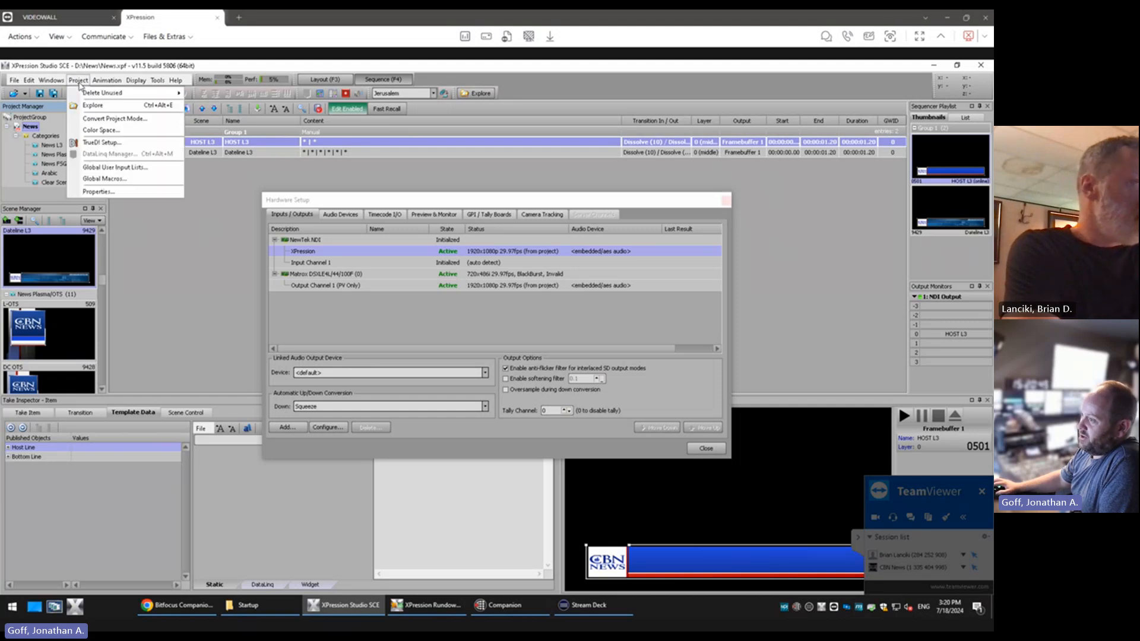
pyautogui.click(138, 121)
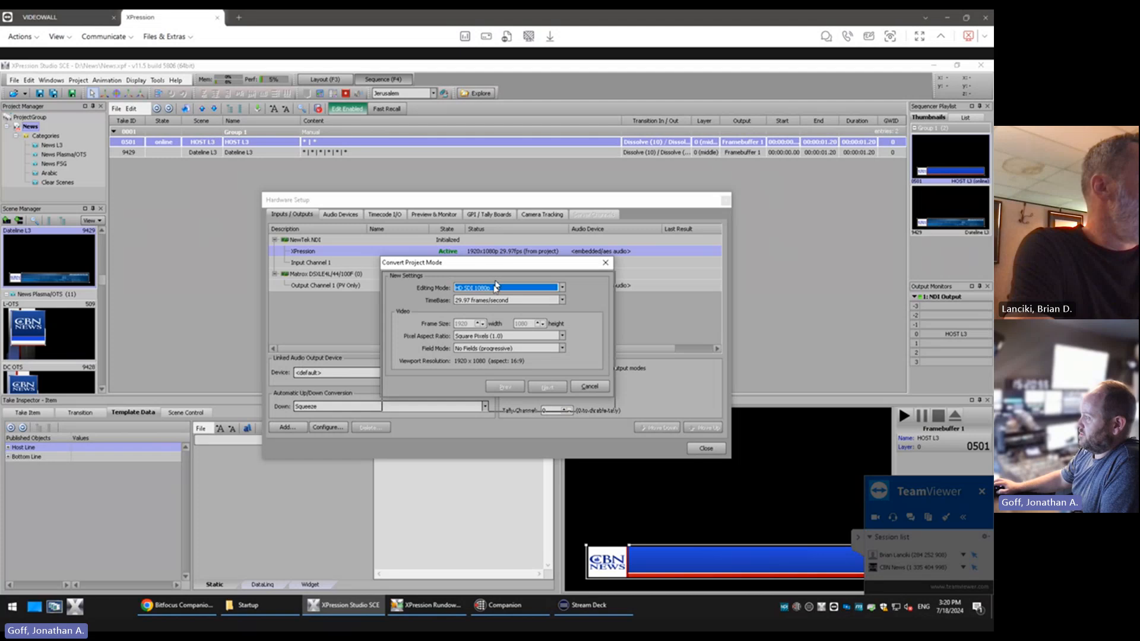
pyautogui.moveTo(491, 269); pyautogui.dragTo(489, 301)
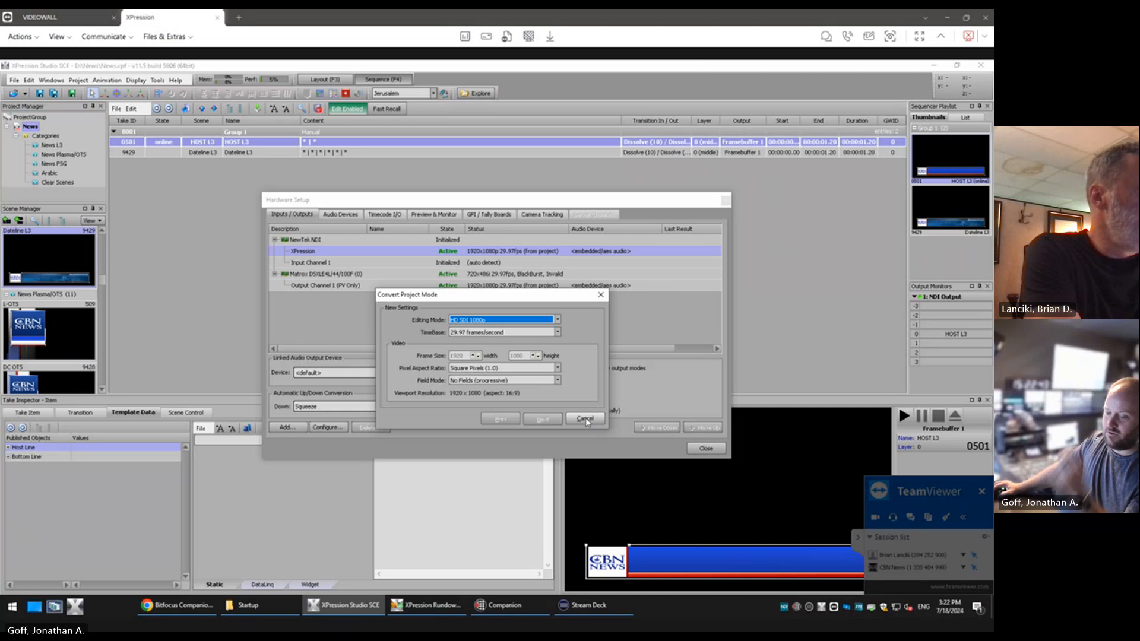
pyautogui.click(585, 419)
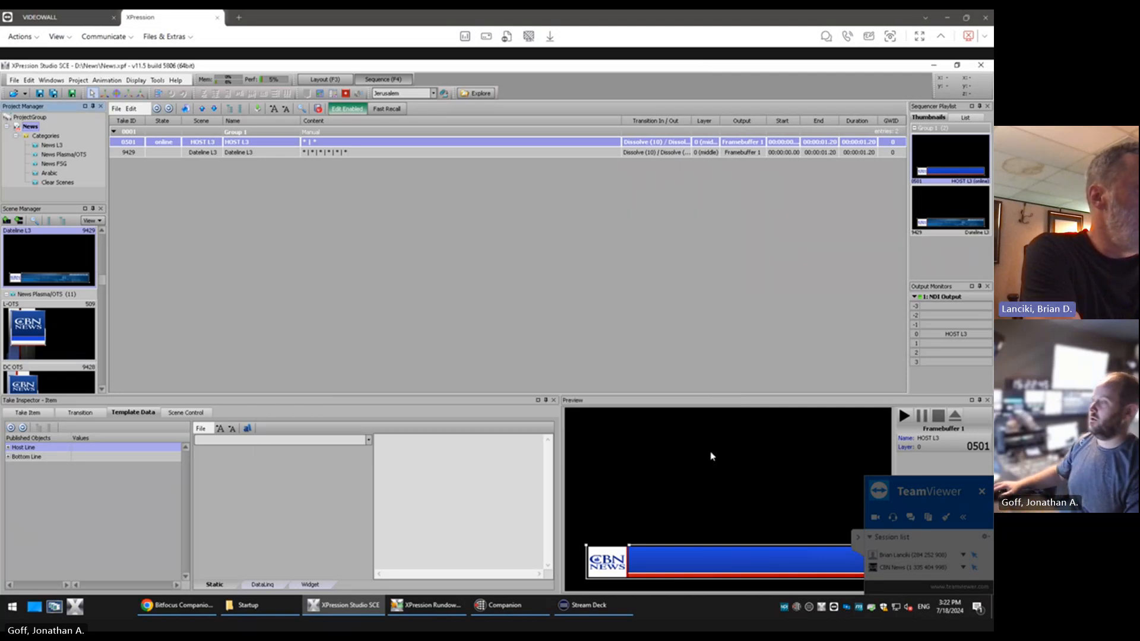
pyautogui.click(706, 448)
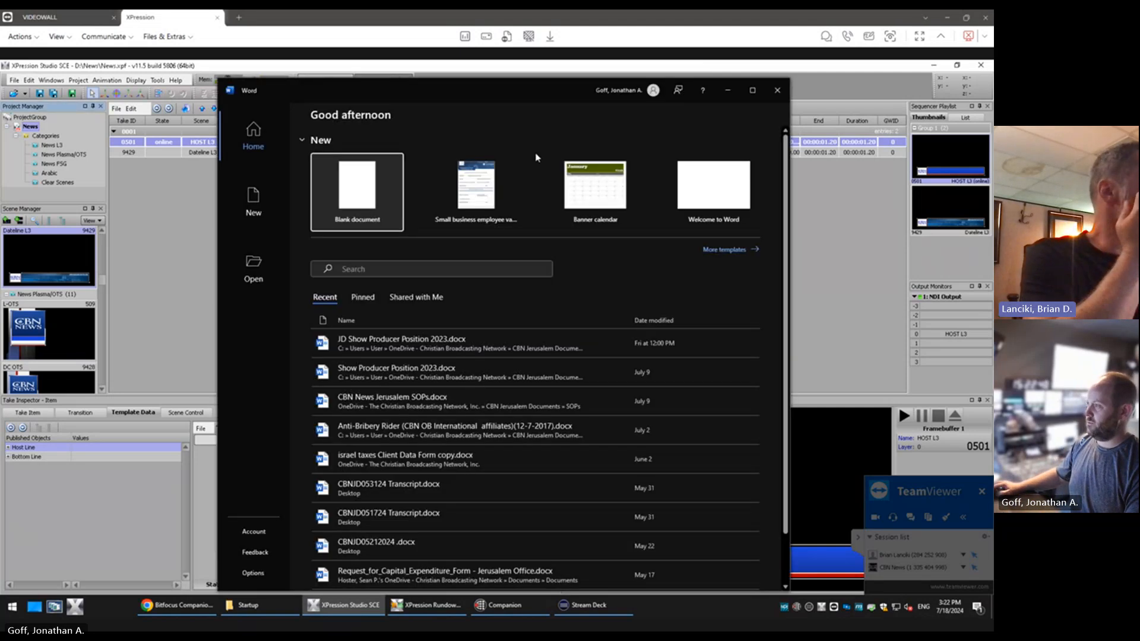
pyautogui.moveTo(548, 92); pyautogui.dragTo(0, 118)
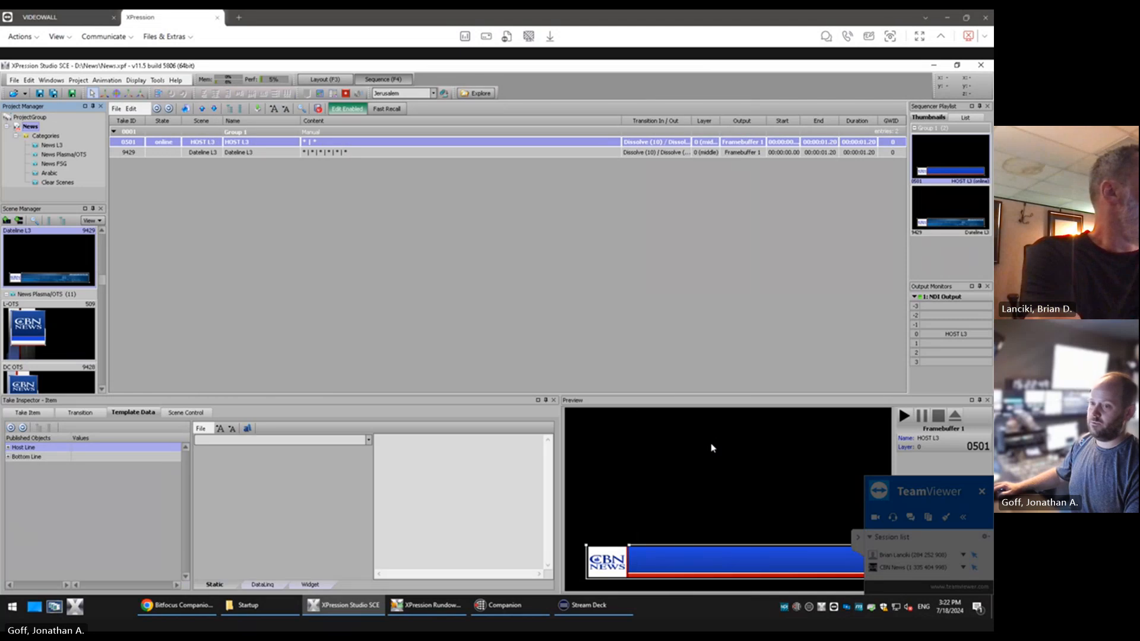
pyautogui.click(6, 127)
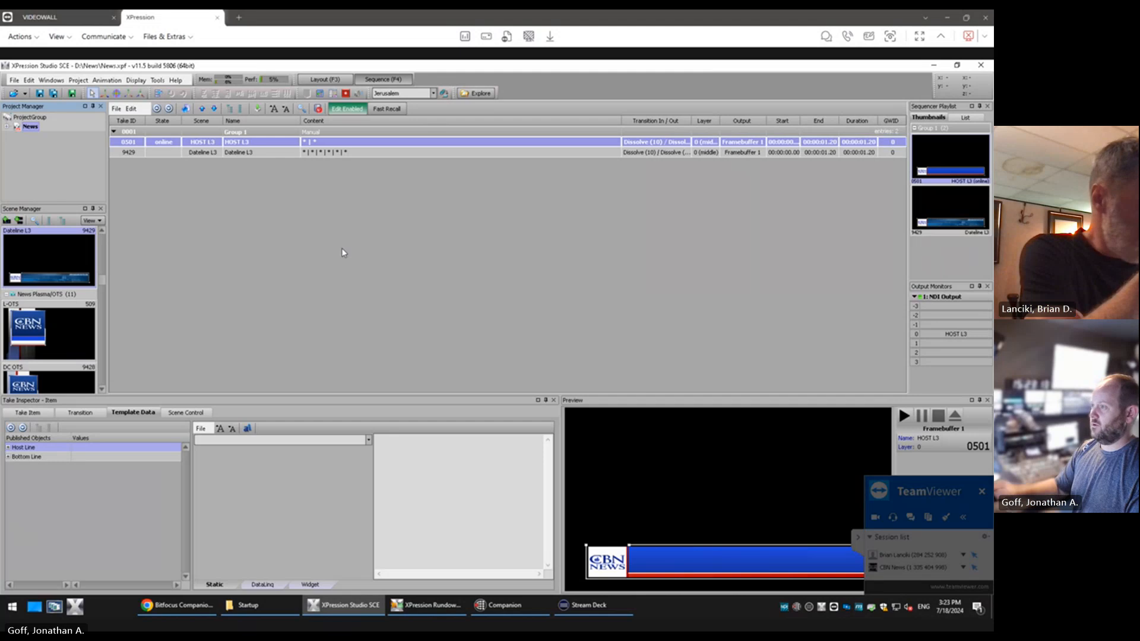
# Start a new project with the HD-SDI 1080p 29.97 preset and browse to the Media (D:) drive for its location
pyautogui.click(14, 80)
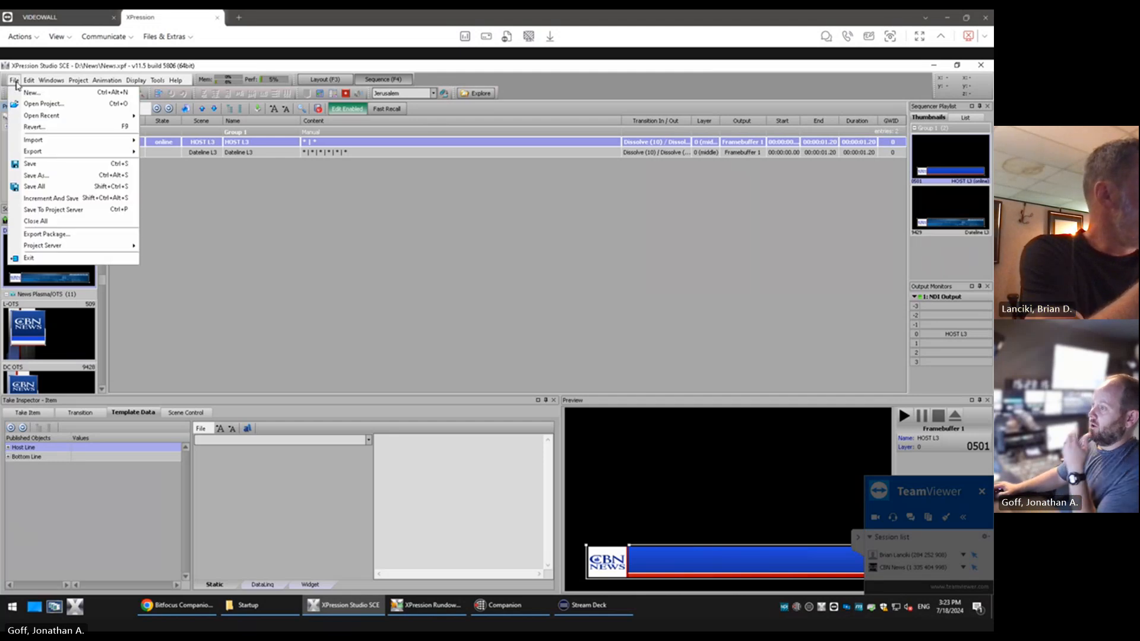
pyautogui.click(71, 92)
pyautogui.click(499, 349)
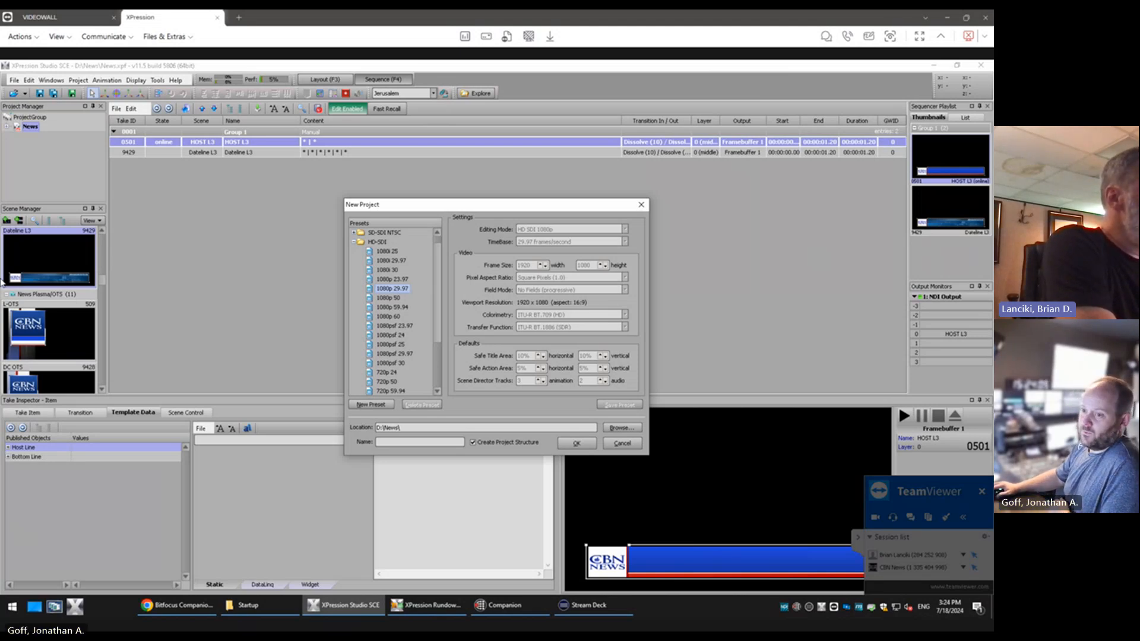
pyautogui.click(614, 429)
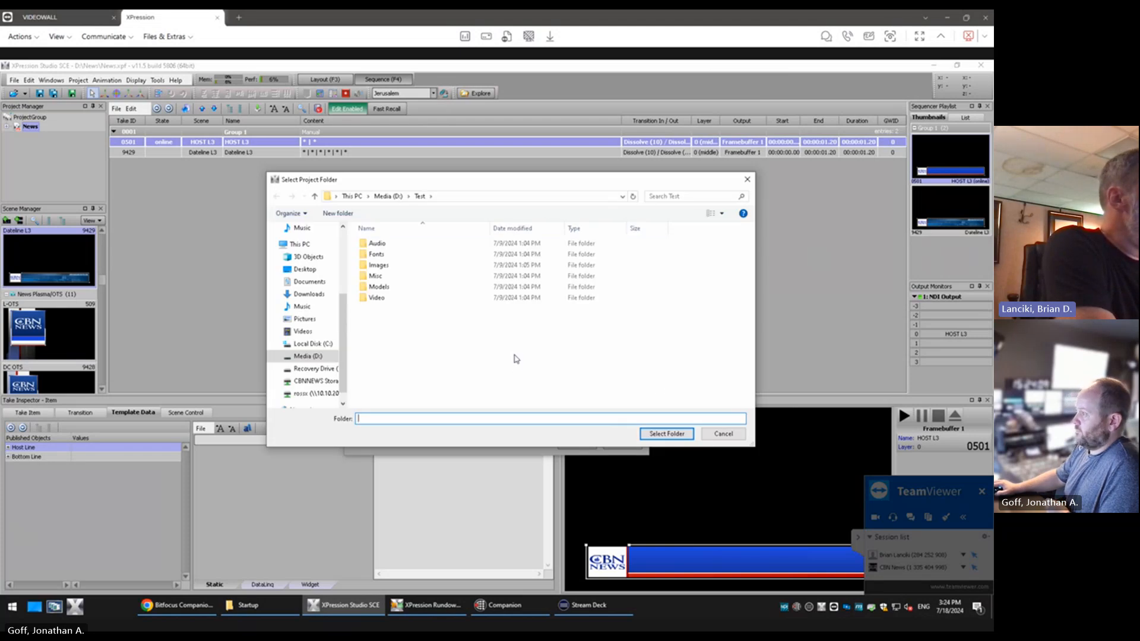
pyautogui.click(392, 197)
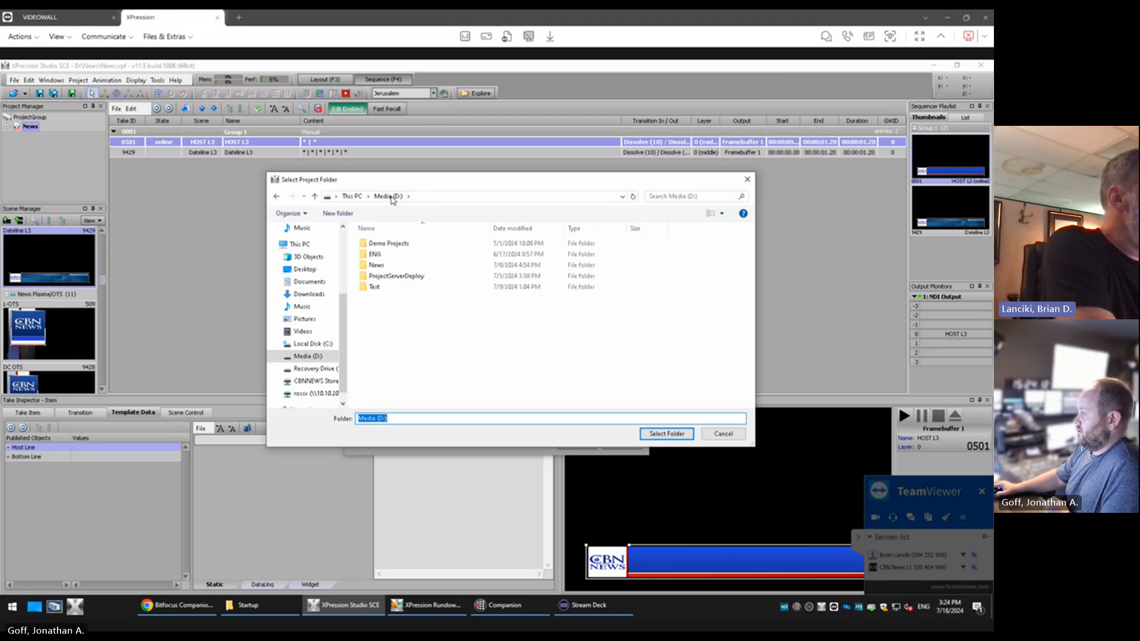
# Create a folder named L3 Test on the Media (D:) drive and choose it as the project location
pyautogui.rightClick(408, 336)
pyautogui.moveTo(461, 444)
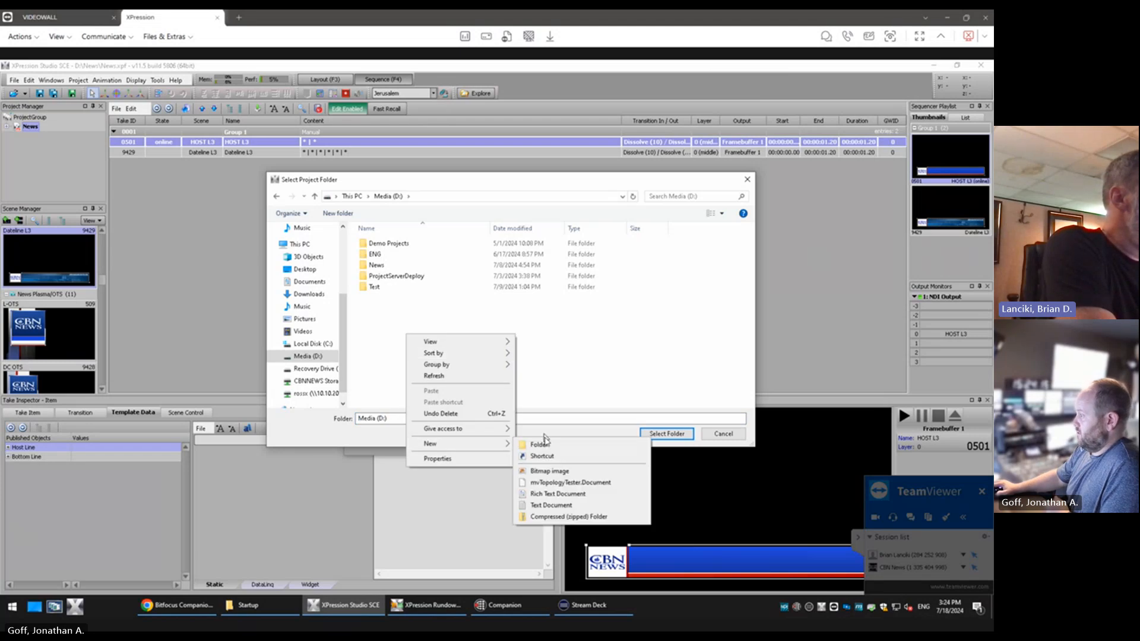
pyautogui.click(534, 442)
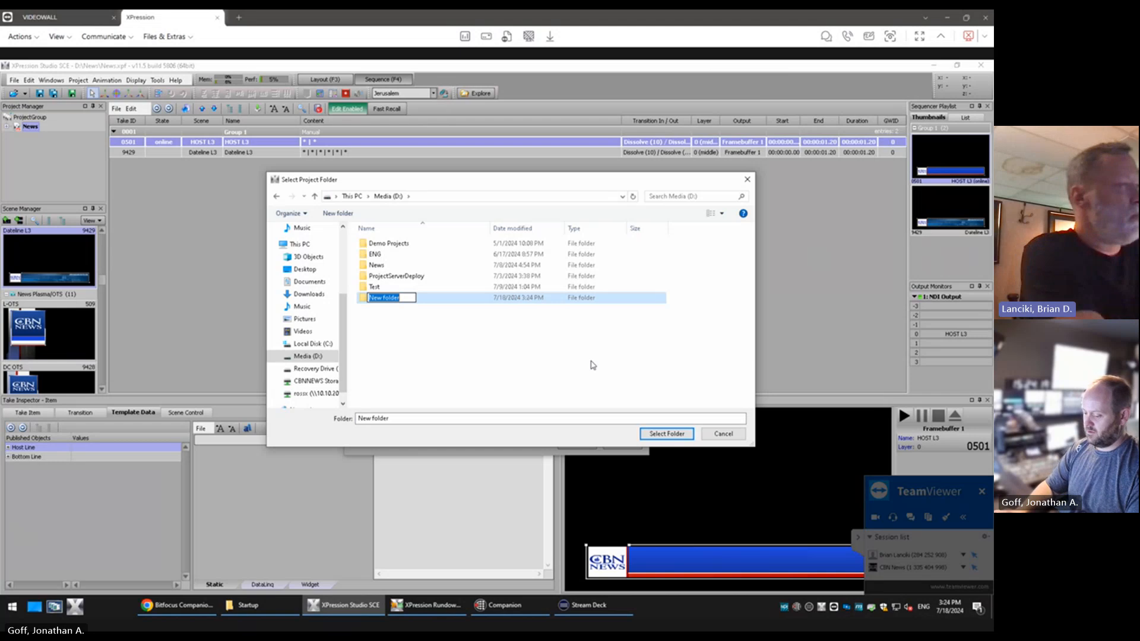
pyautogui.write('L3 Testing')
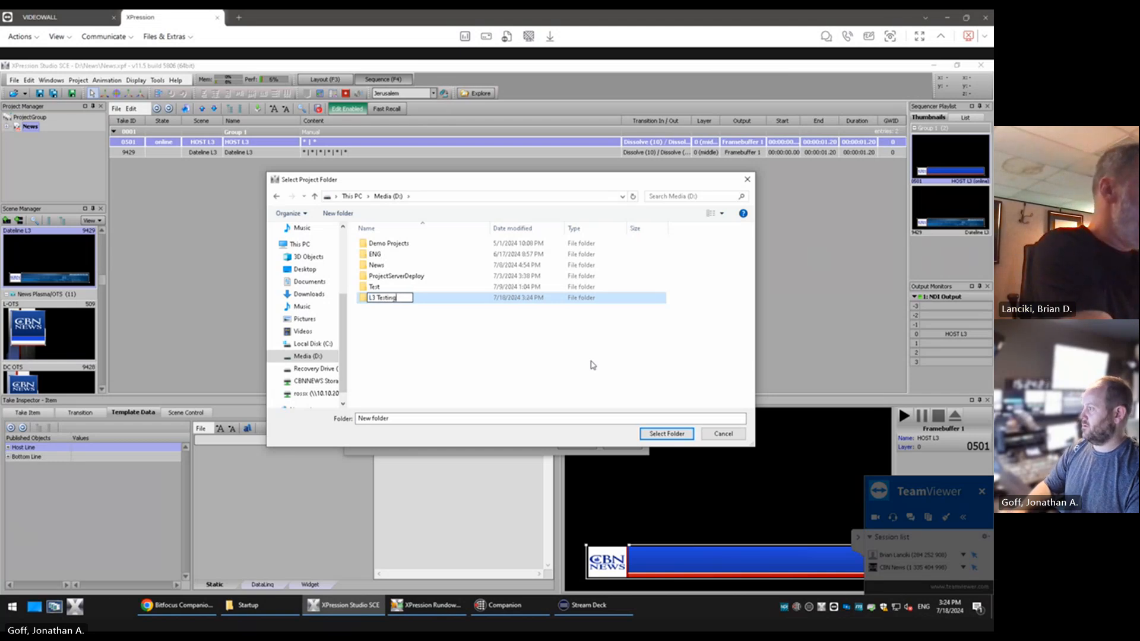
pyautogui.press('BackSpace')
pyautogui.press('BackSpace')
pyautogui.press('BackSpace')
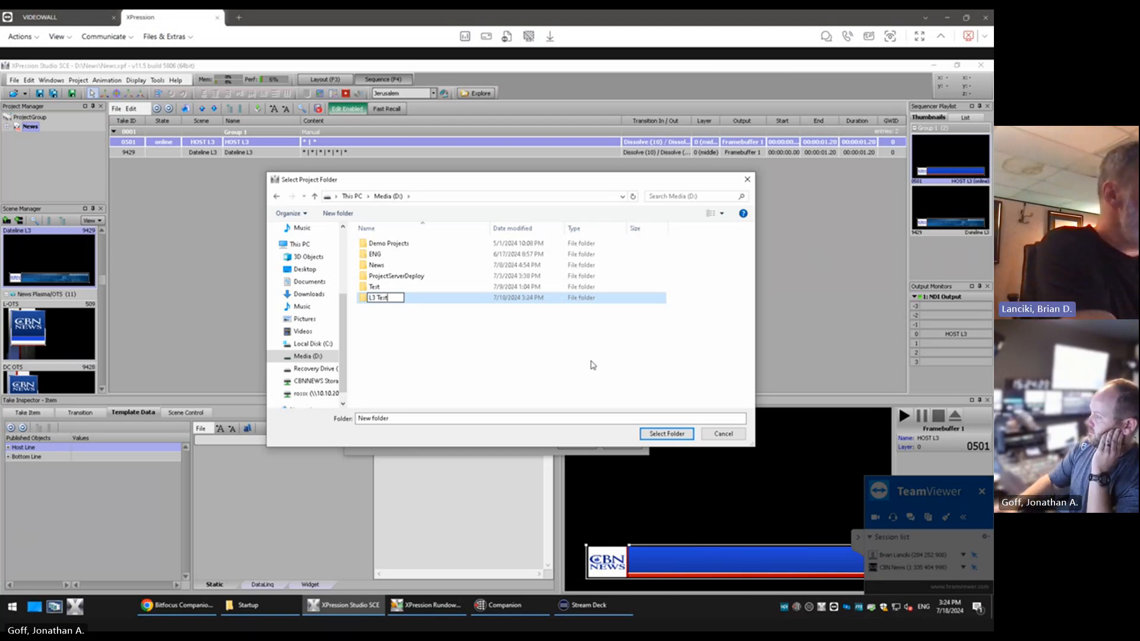
pyautogui.press('Return')
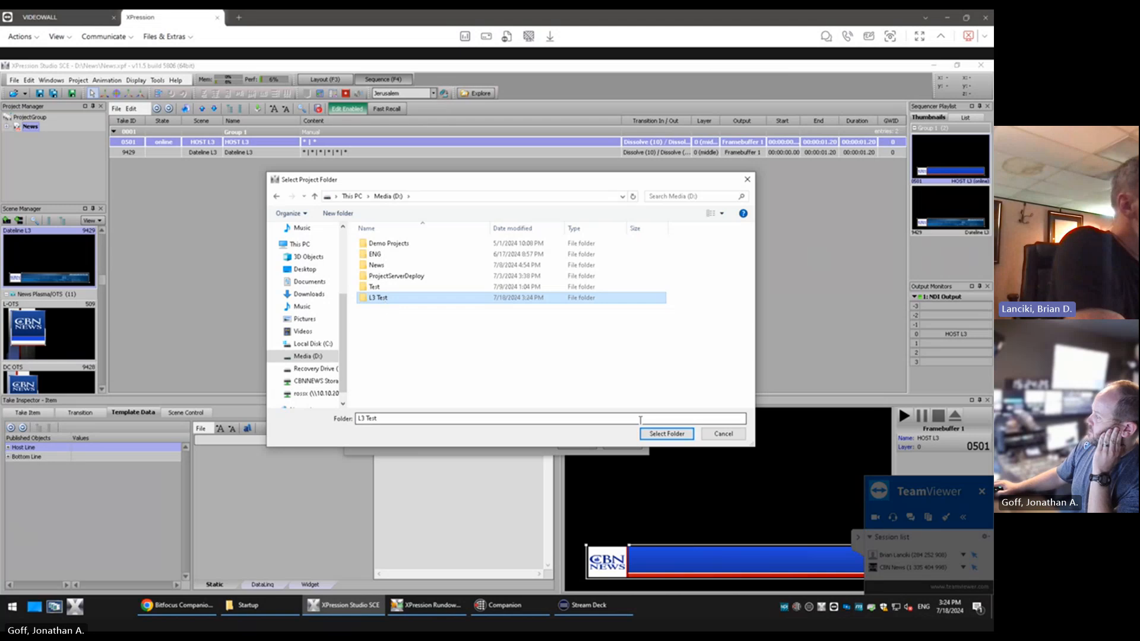
pyautogui.click(668, 434)
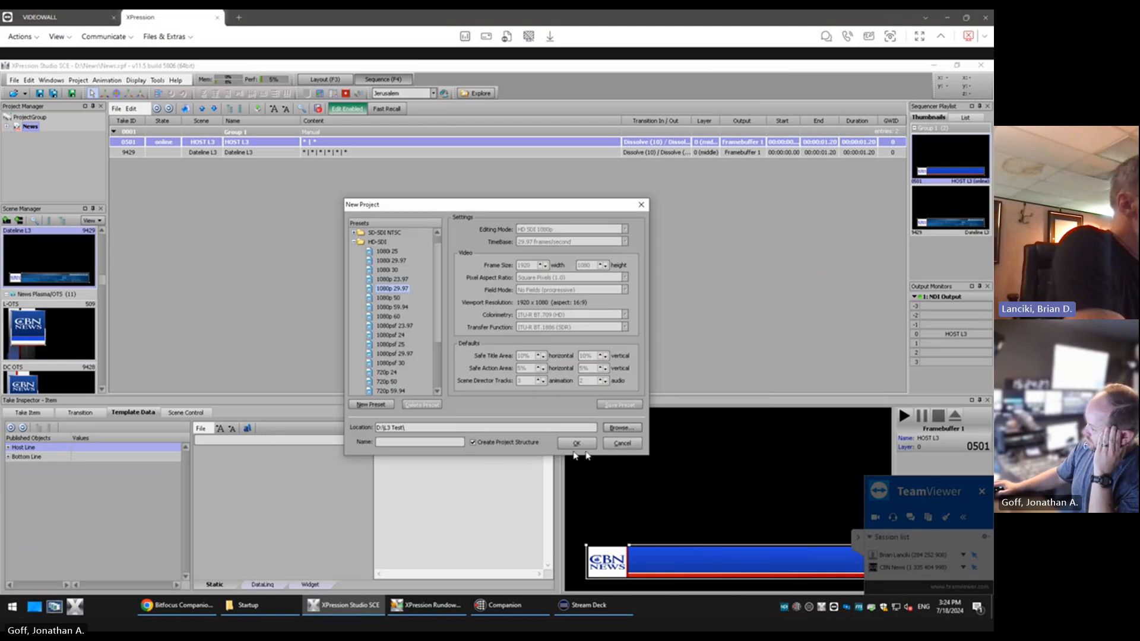
# Name the new project L3 Test and create it in the existing folder
pyautogui.click(440, 442)
pyautogui.write('L3 test')
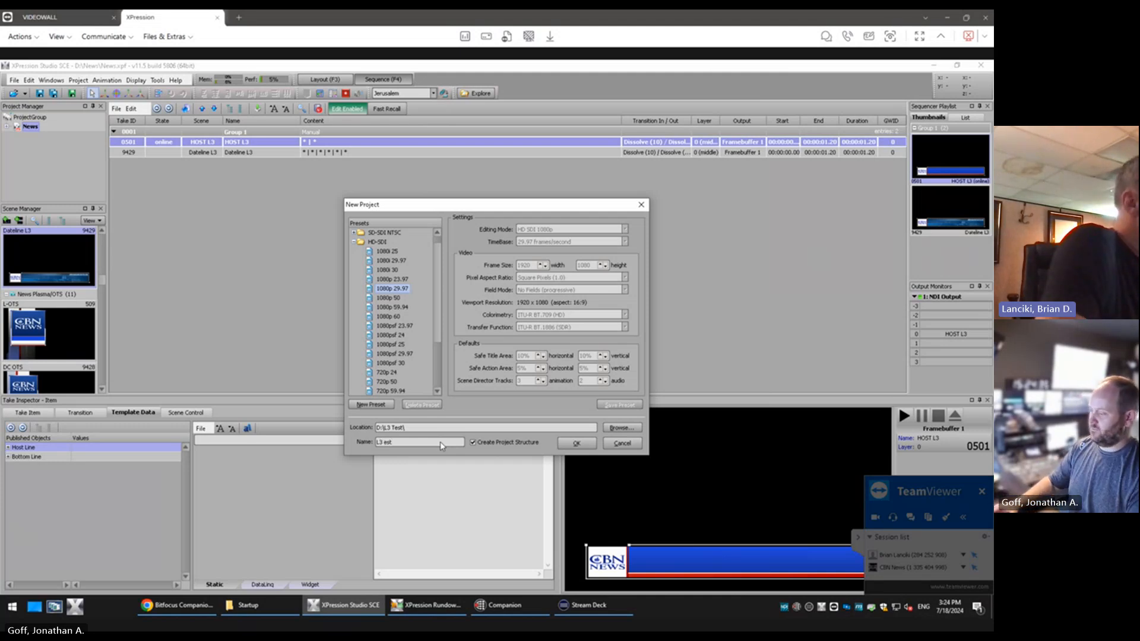
pyautogui.write('T')
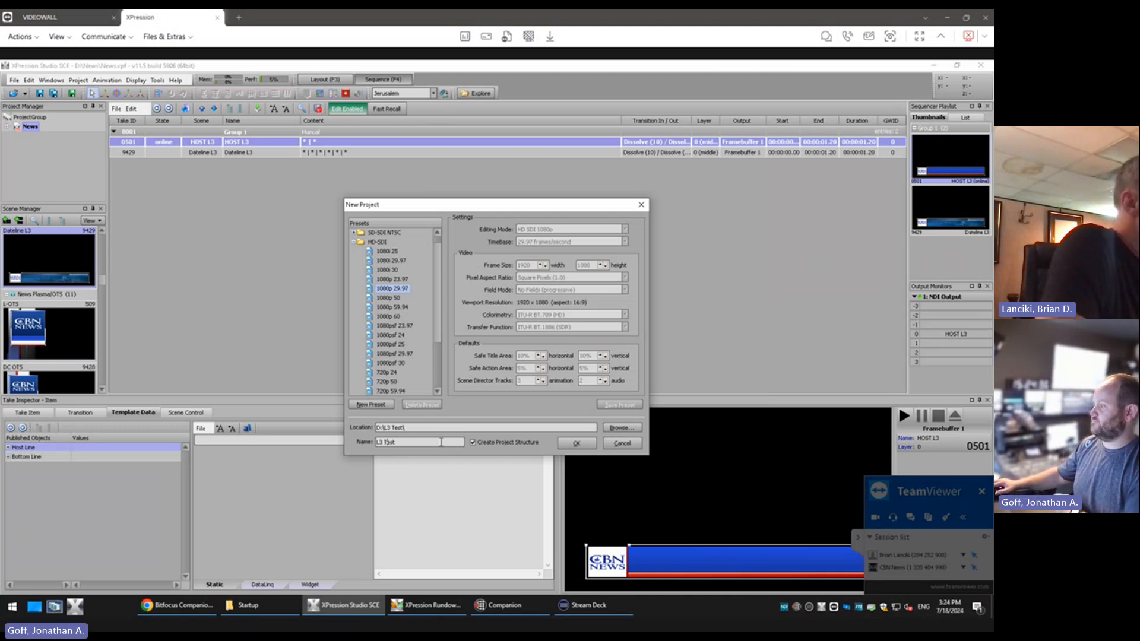
pyautogui.click(576, 444)
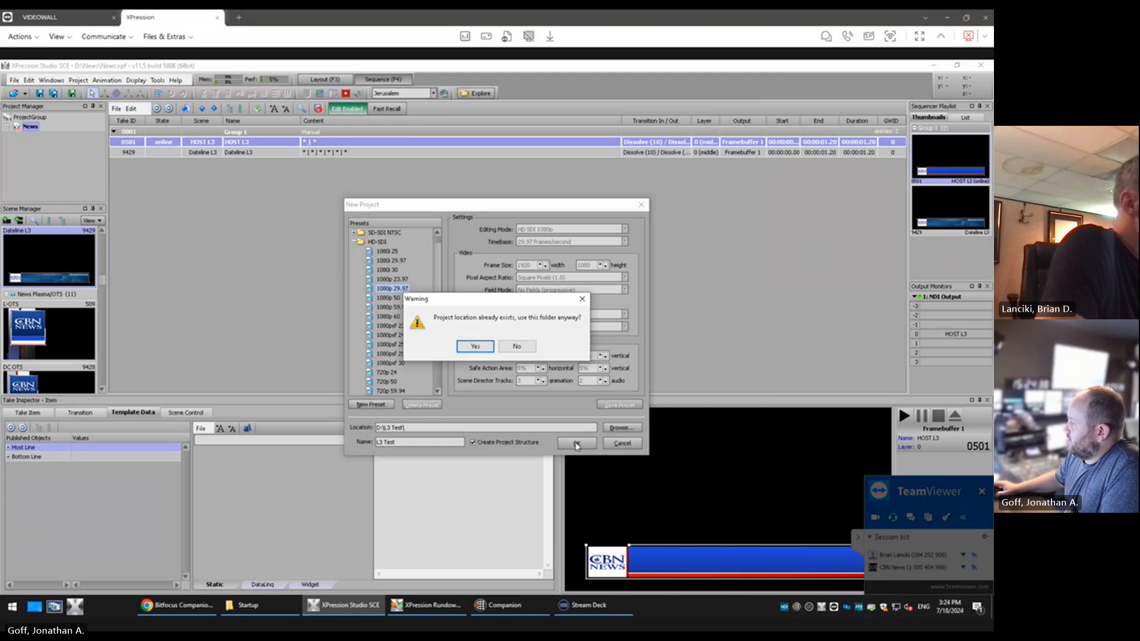
pyautogui.click(488, 354)
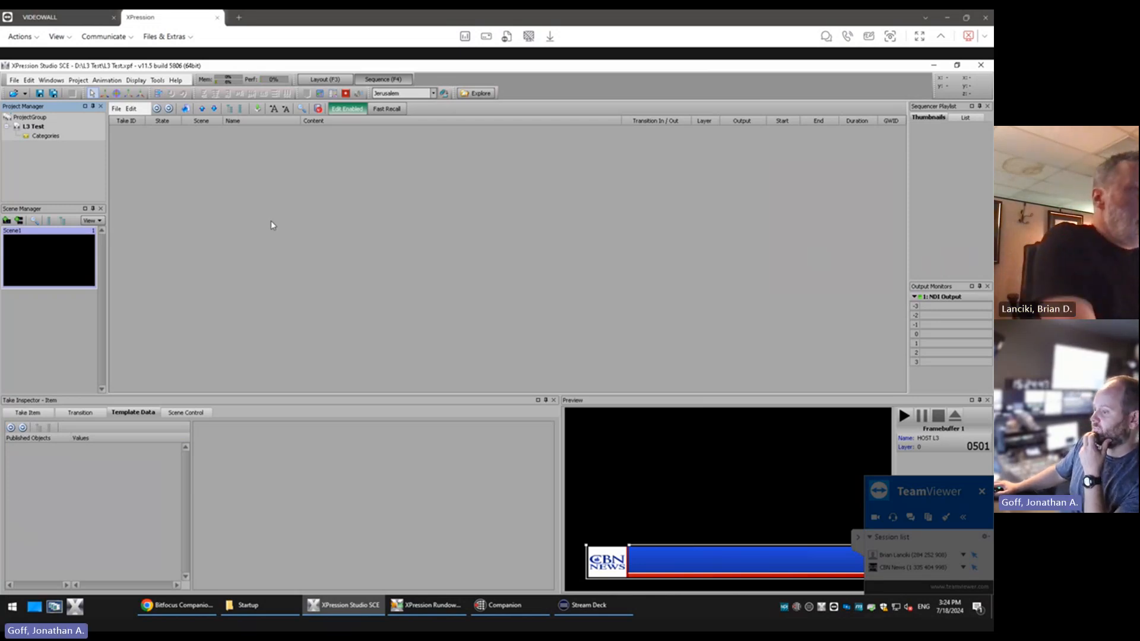
# Collapse the TeamViewer session overlay, switch to the layout workspace and maximize the main viewport
pyautogui.click(858, 538)
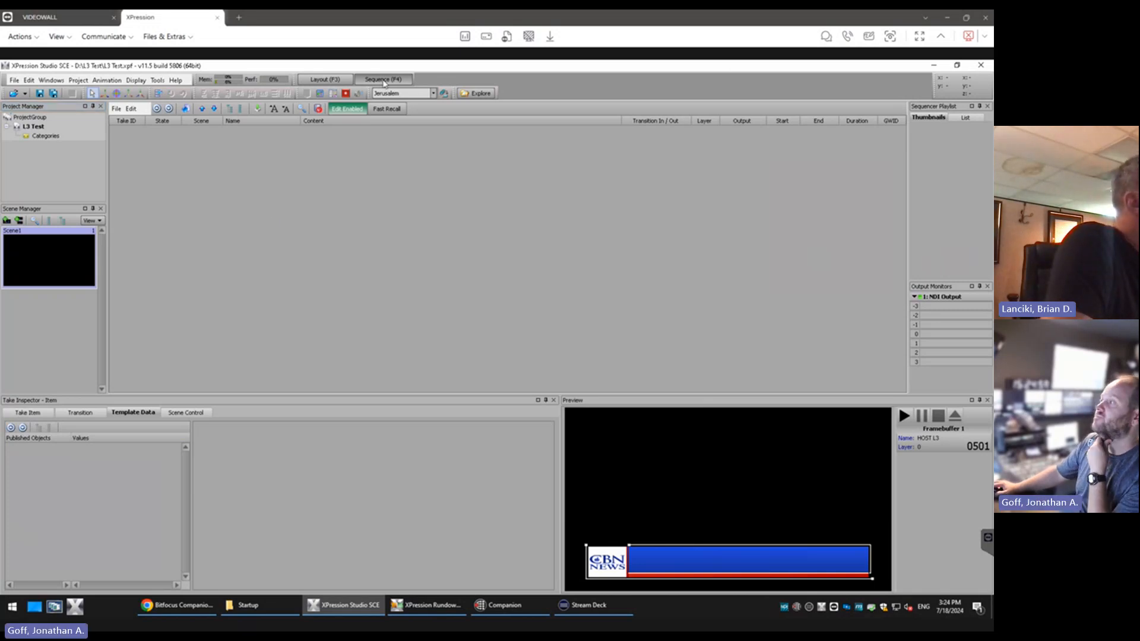
pyautogui.click(342, 81)
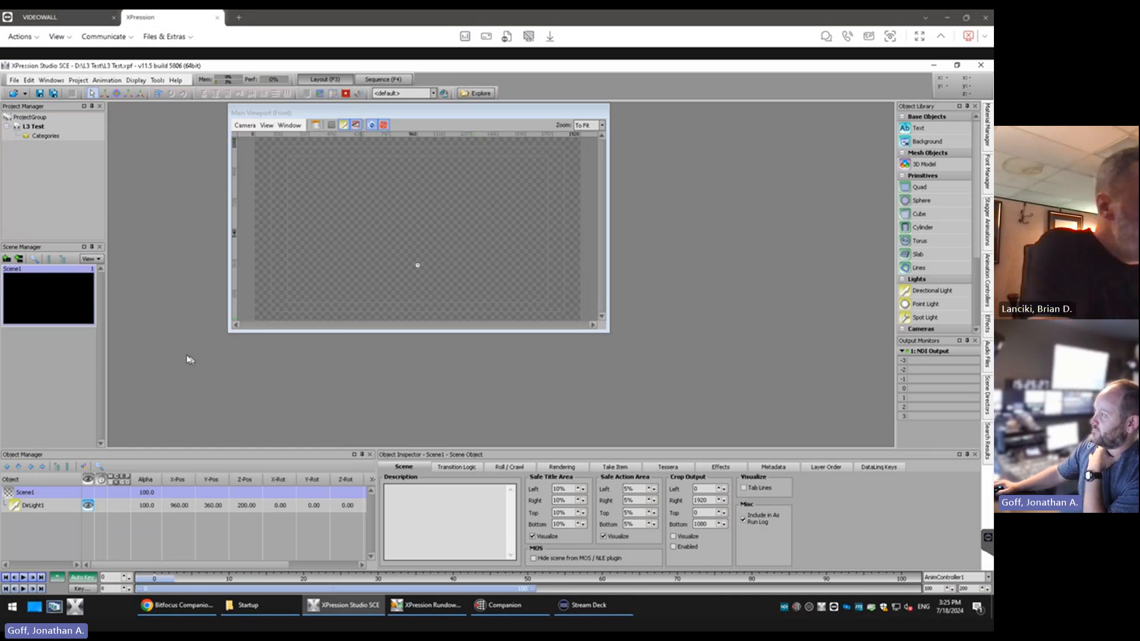
pyautogui.click(315, 125)
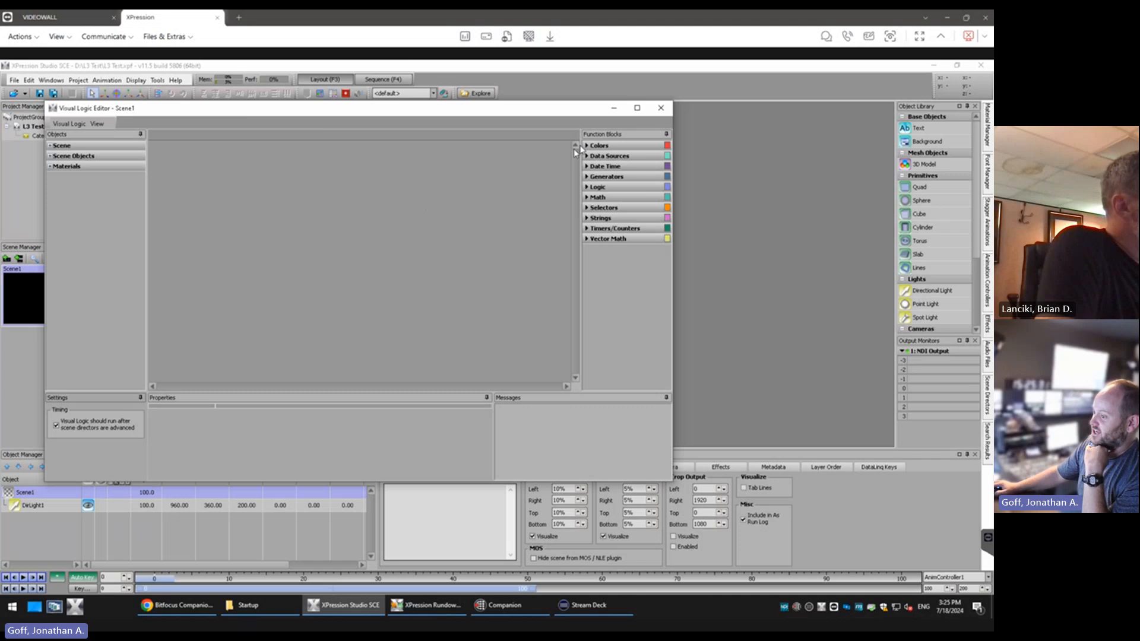
pyautogui.click(662, 113)
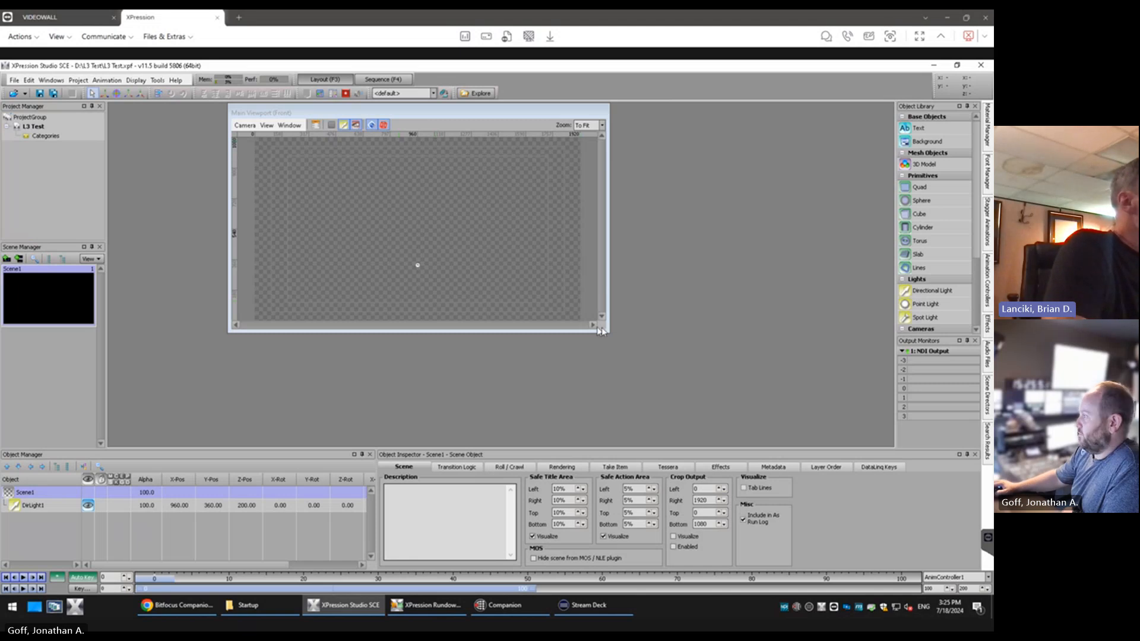
pyautogui.moveTo(608, 332); pyautogui.dragTo(805, 414)
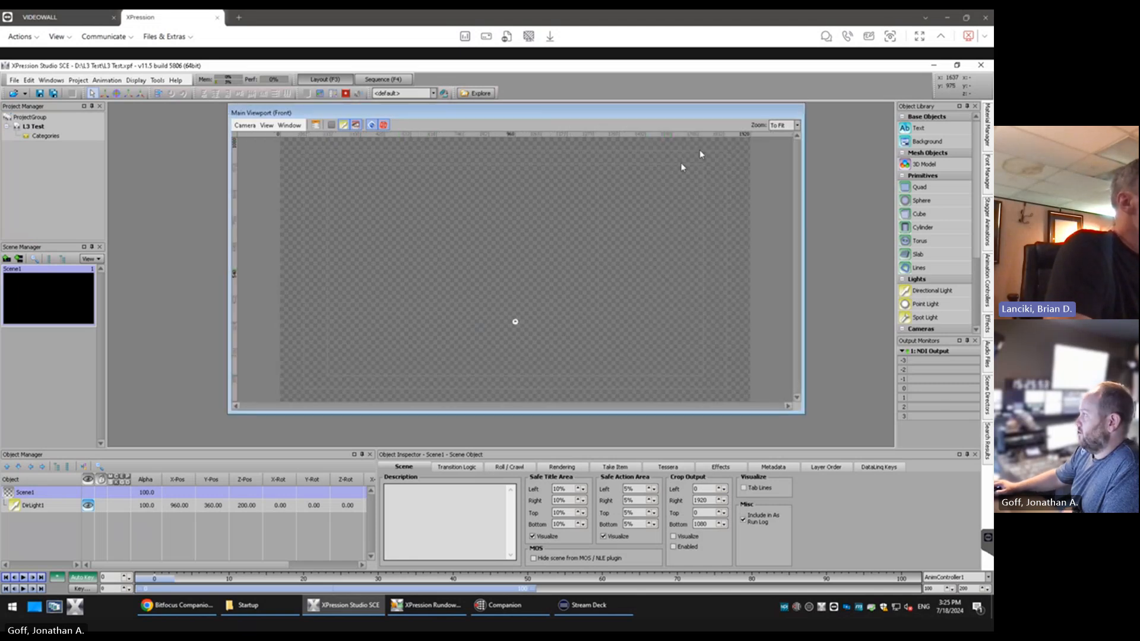
pyautogui.doubleClick(736, 112)
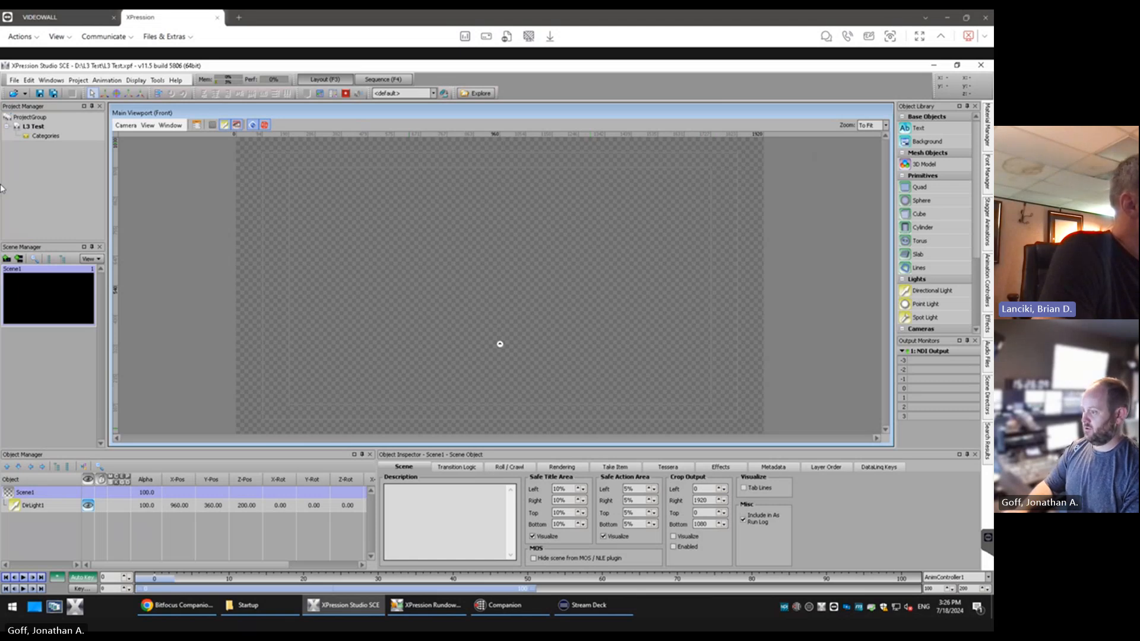
# Show the rendering settings of Scene1 to examine its depth sorting and default camera options
pyautogui.click(27, 457)
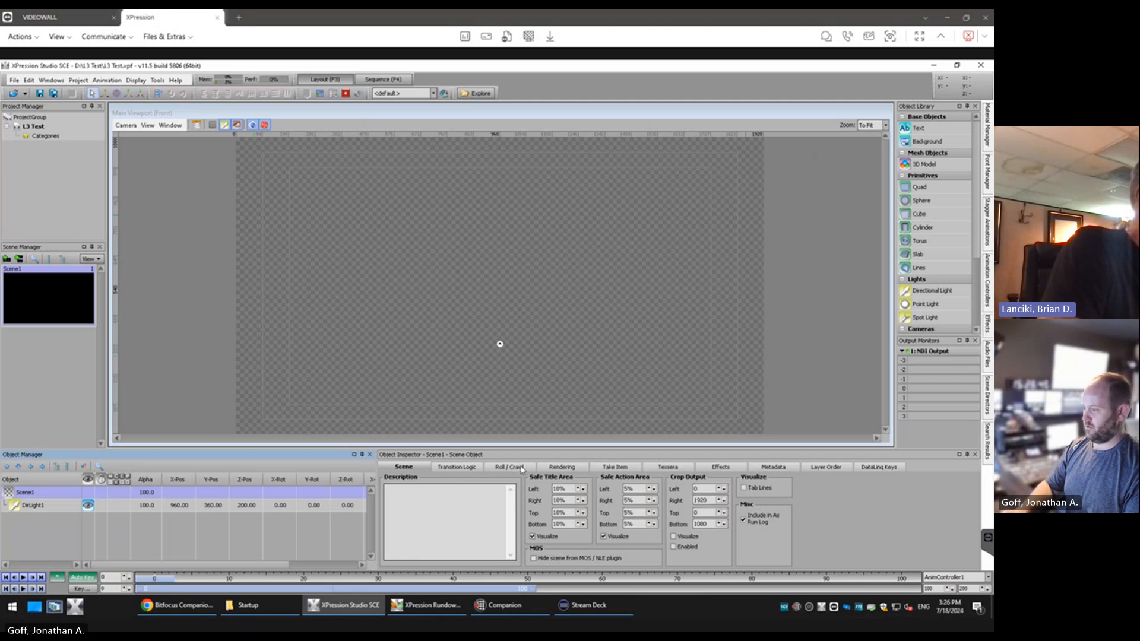
pyautogui.click(569, 468)
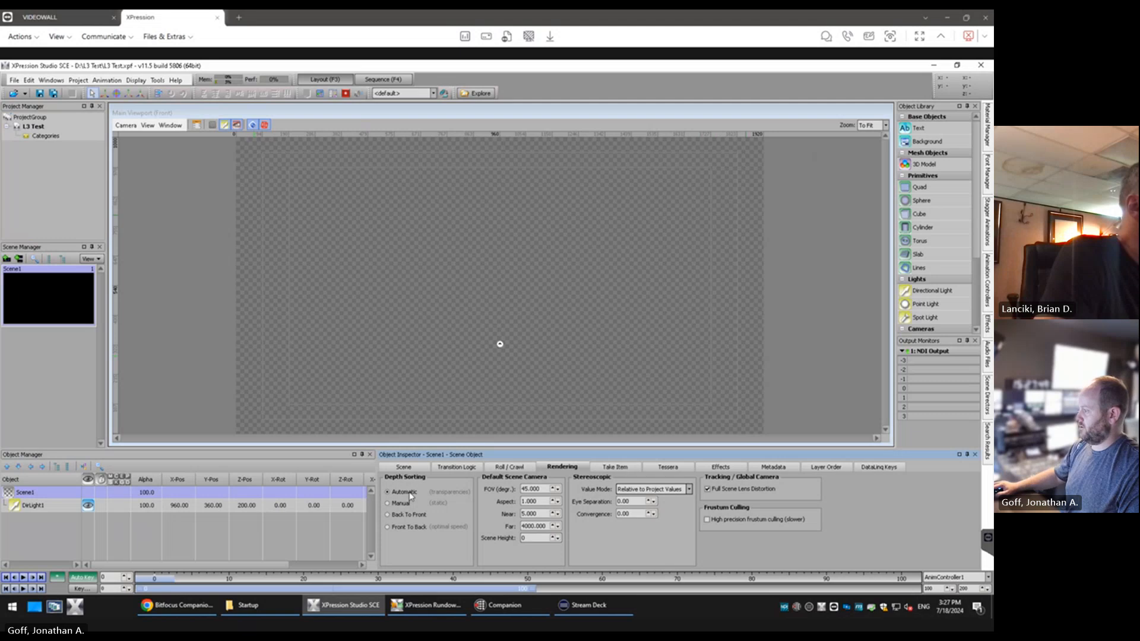
# Set the depth sorting of Scene1 to Manual and show its take item options
pyautogui.click(401, 503)
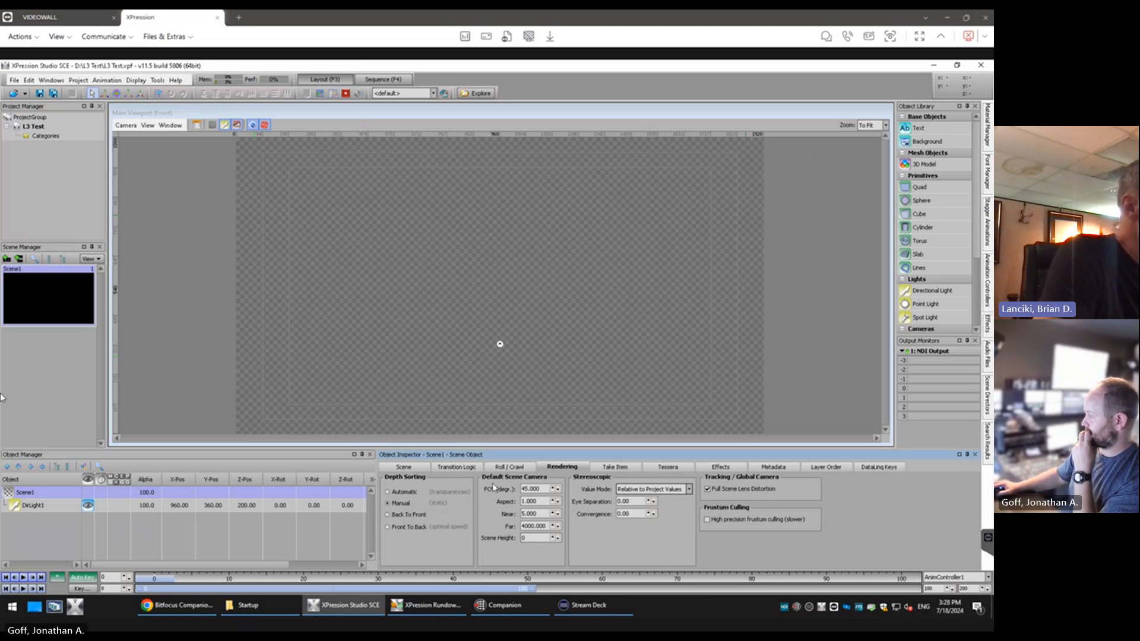
pyautogui.click(635, 468)
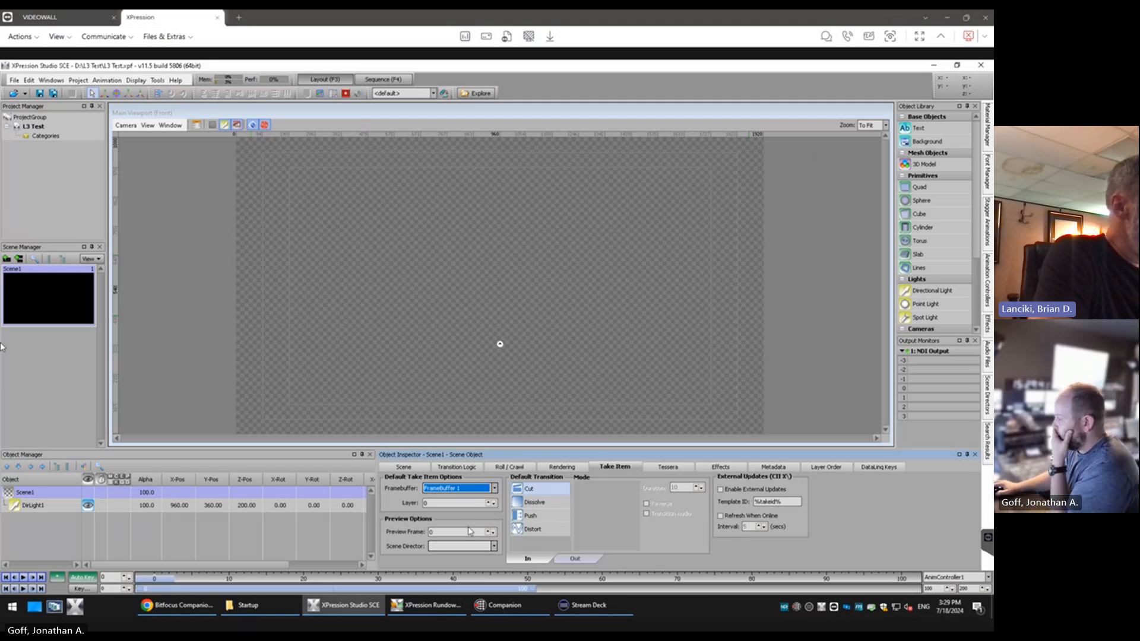
# Try raising the scene's preview frame to 1, then return it to 0
pyautogui.click(494, 547)
pyautogui.click(489, 531)
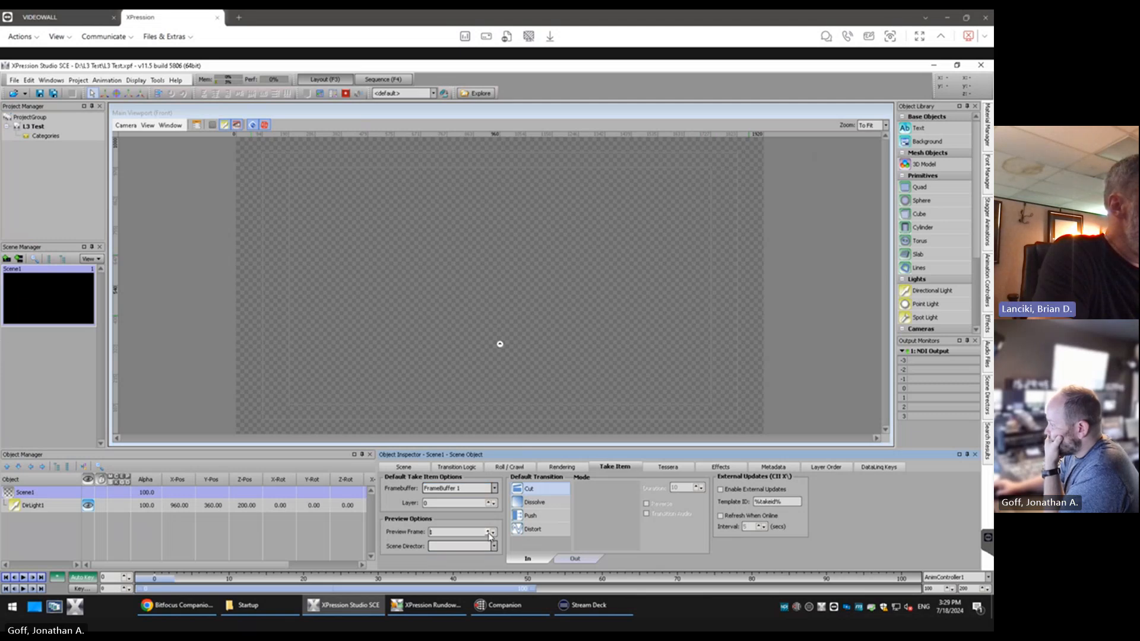
pyautogui.click(490, 535)
pyautogui.click(492, 535)
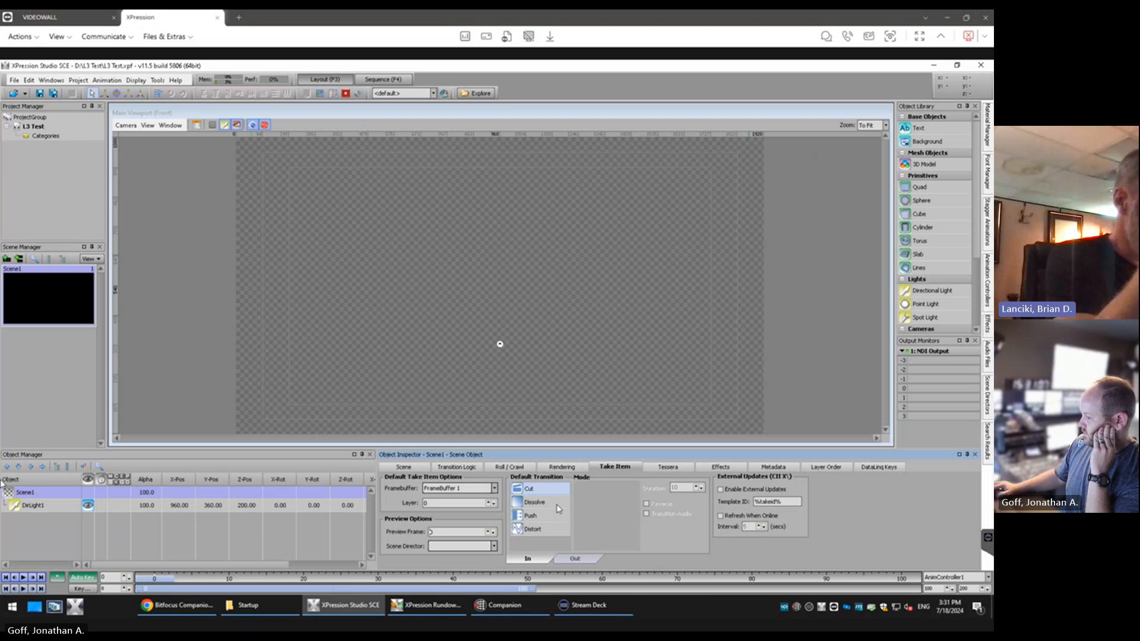
# Set both the default in and out transitions of Scene1 to Dissolve with the Fade mode
pyautogui.click(549, 504)
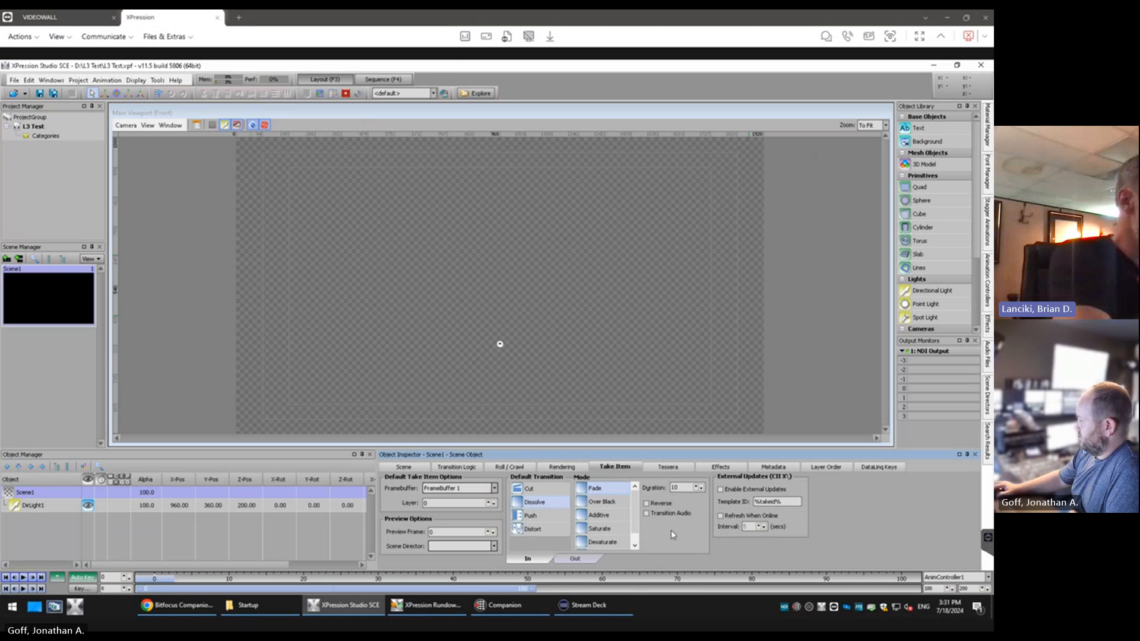
pyautogui.click(582, 559)
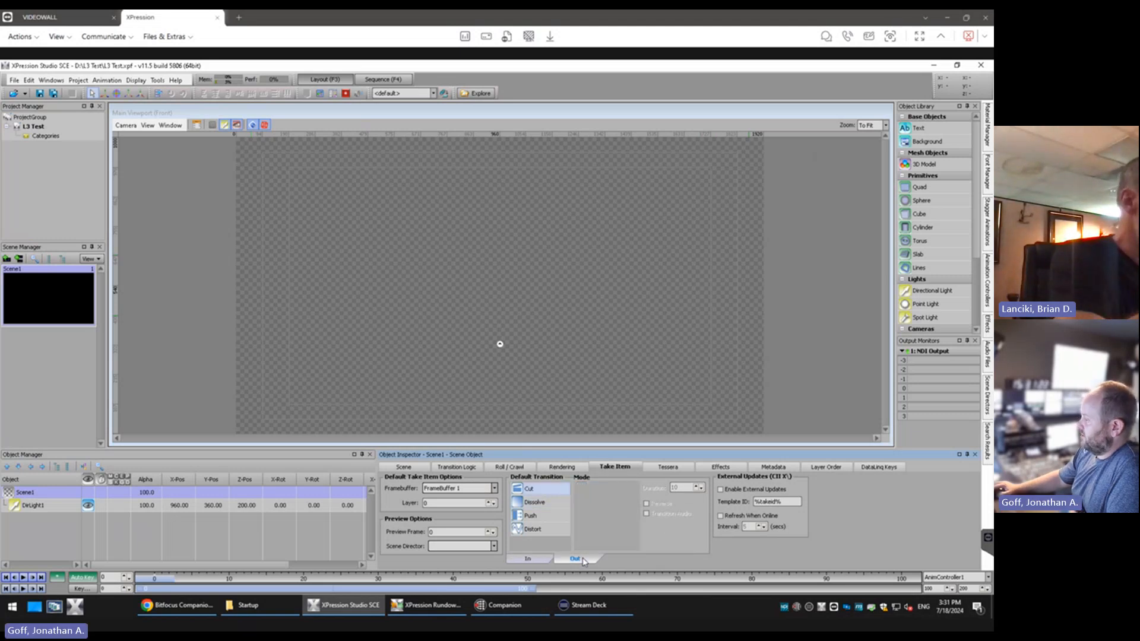
pyautogui.click(538, 502)
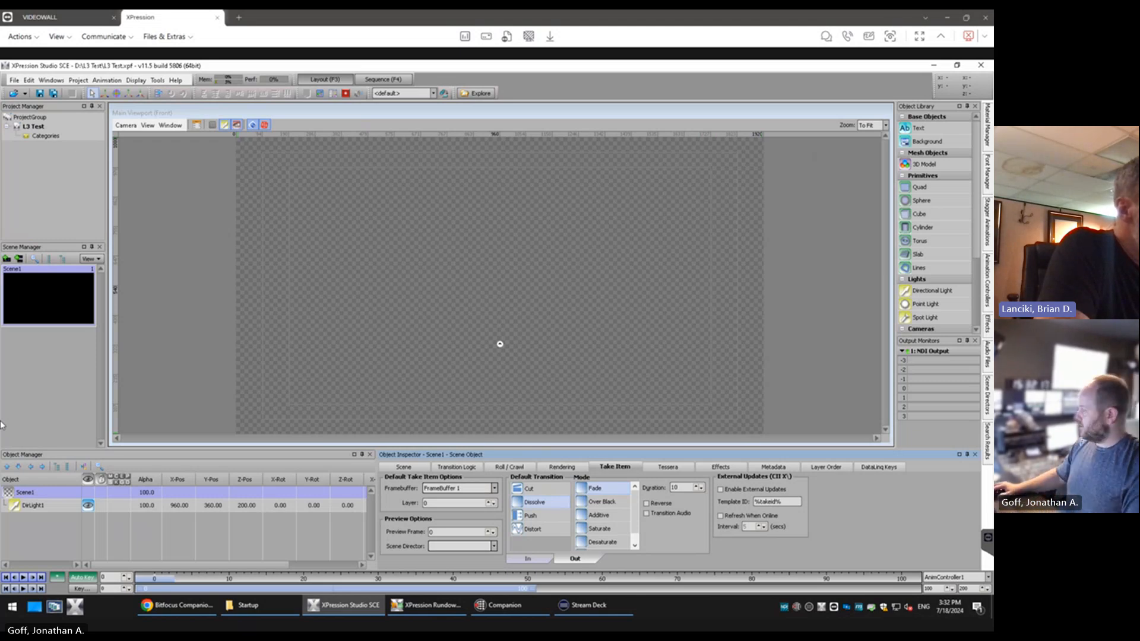
# Examine the scene's effects, metadata, layer order and DataLinq keys, ending at its general scene settings
pyautogui.click(721, 468)
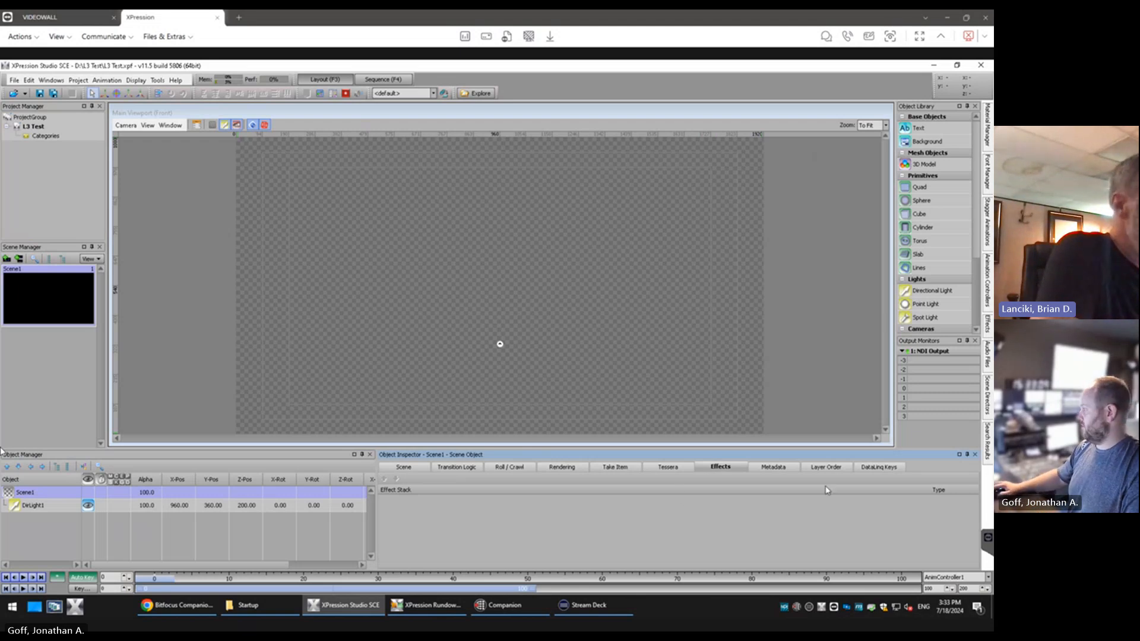
pyautogui.click(783, 467)
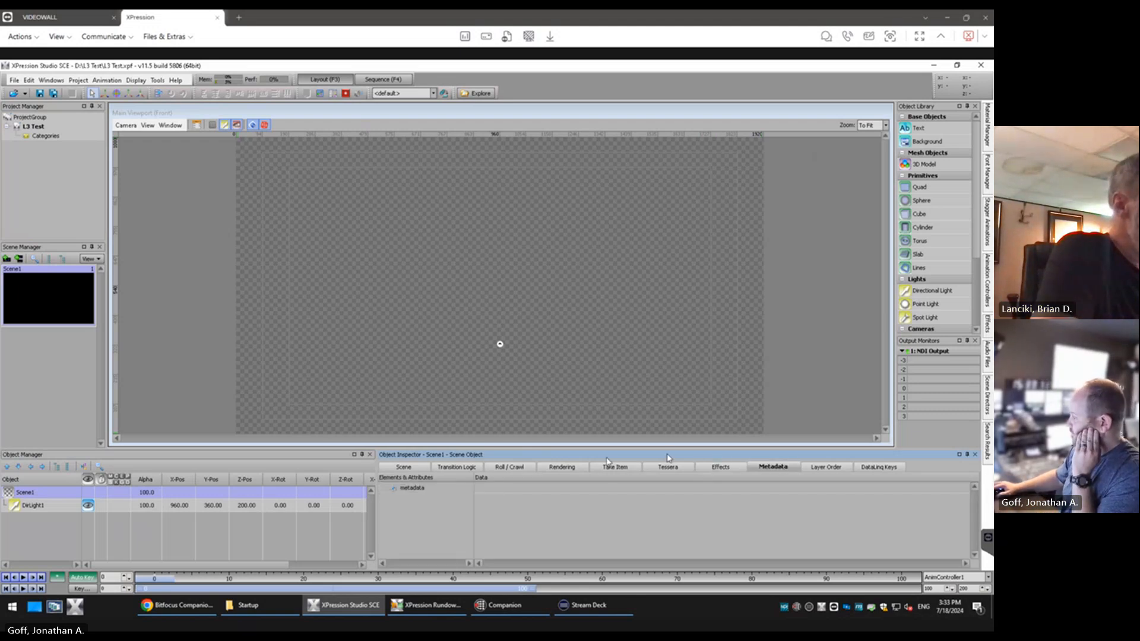
pyautogui.click(414, 491)
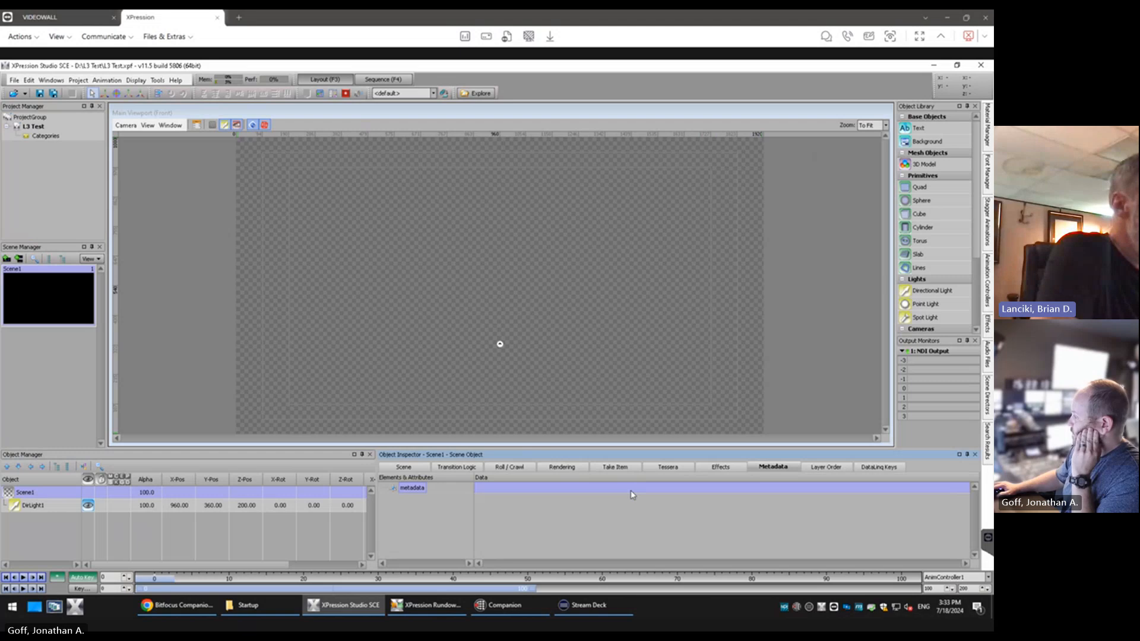
pyautogui.click(487, 490)
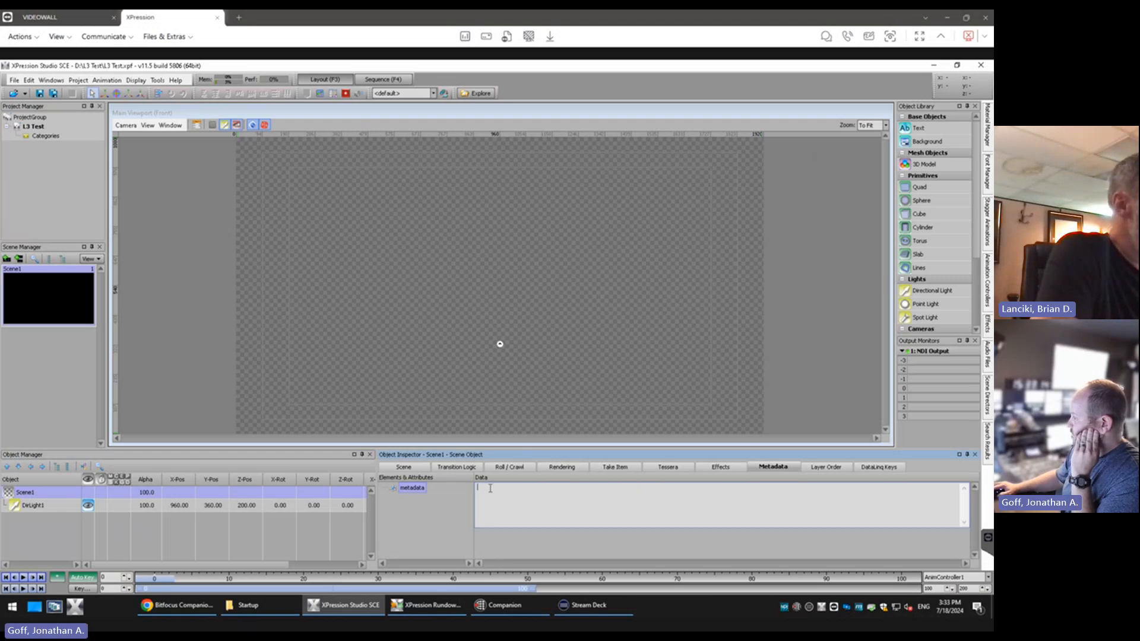
pyautogui.click(612, 539)
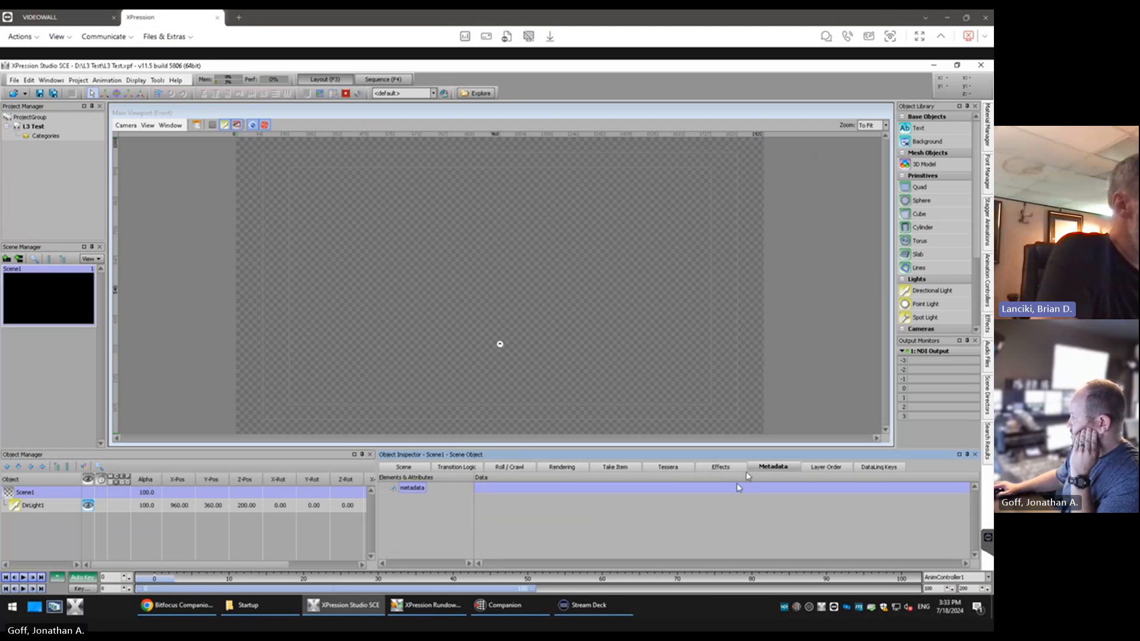
pyautogui.click(828, 469)
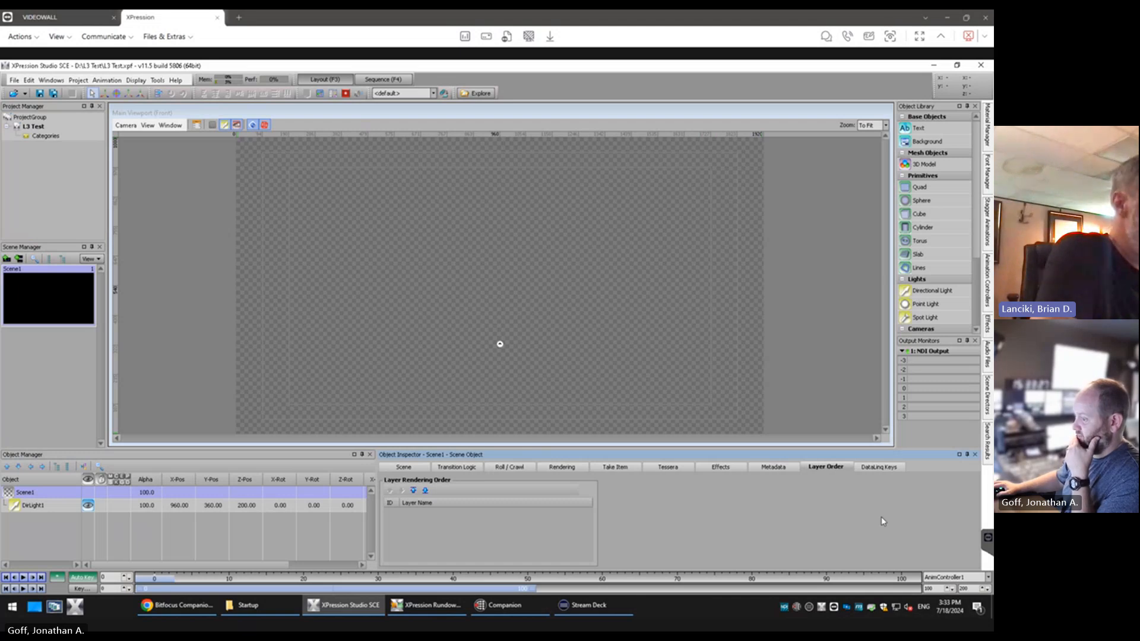
pyautogui.click(883, 469)
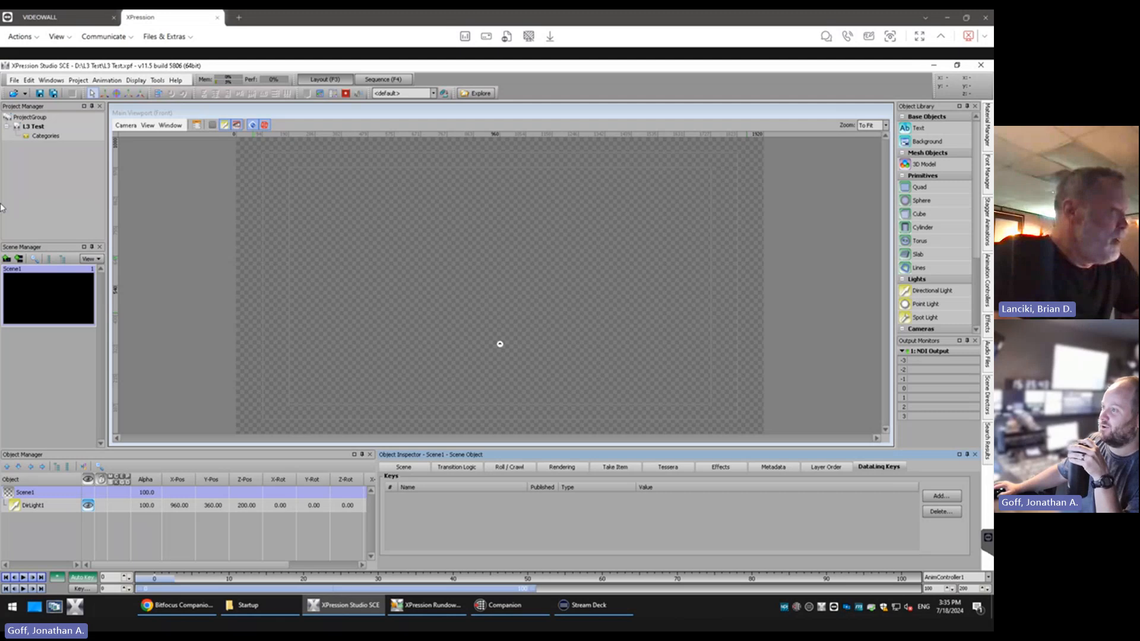
pyautogui.click(405, 468)
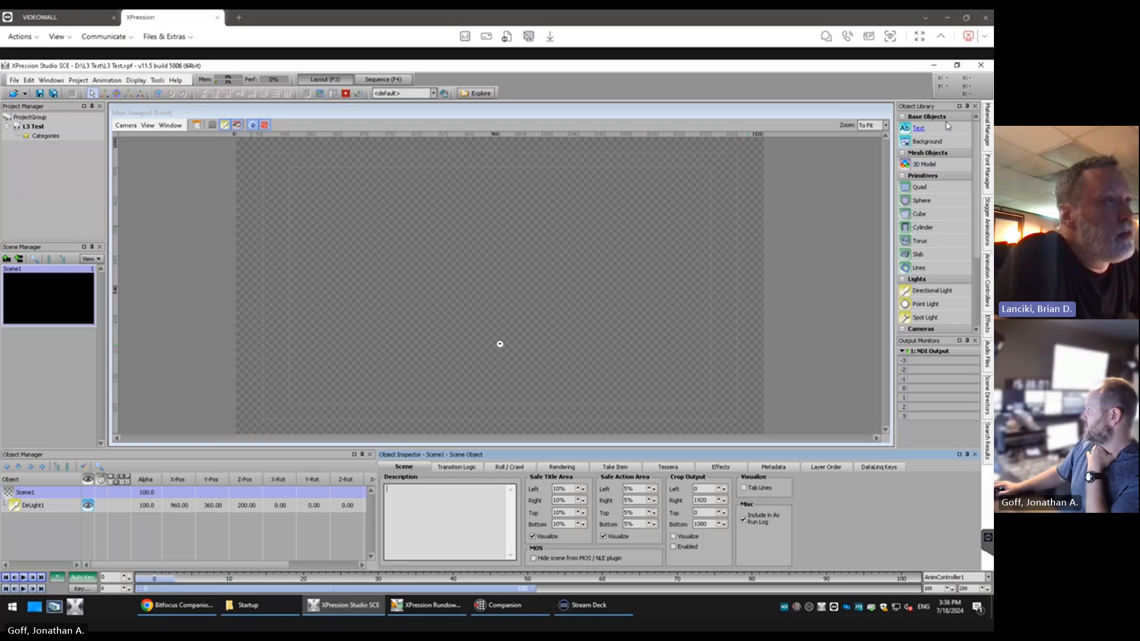
# Dock the Material Manager permanently beside the viewport
pyautogui.moveTo(988, 136)
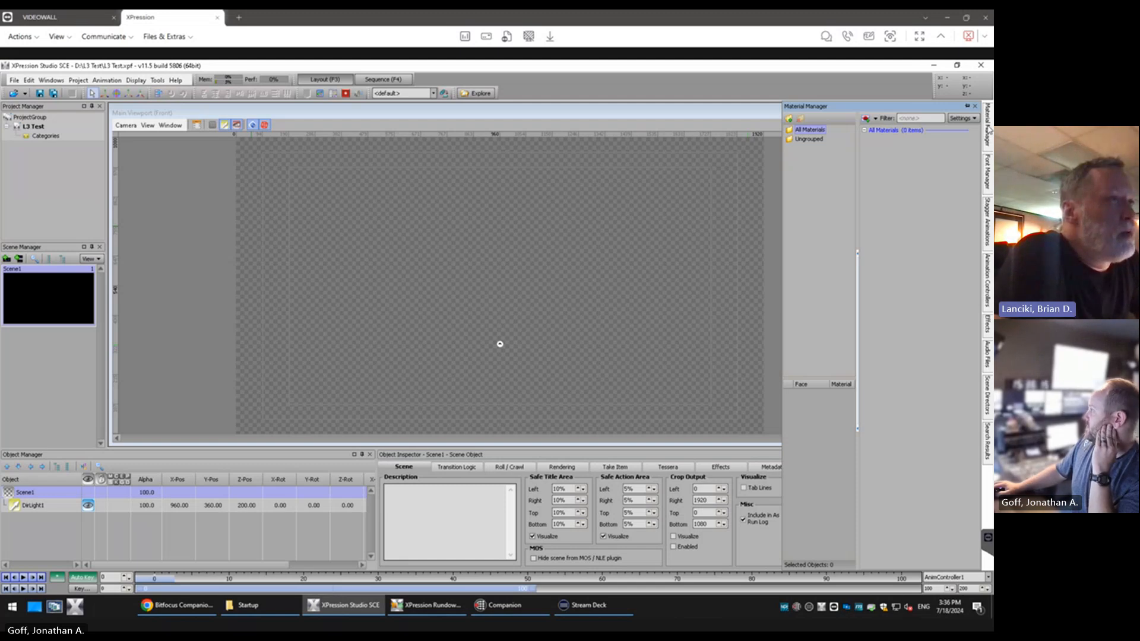
pyautogui.click(967, 106)
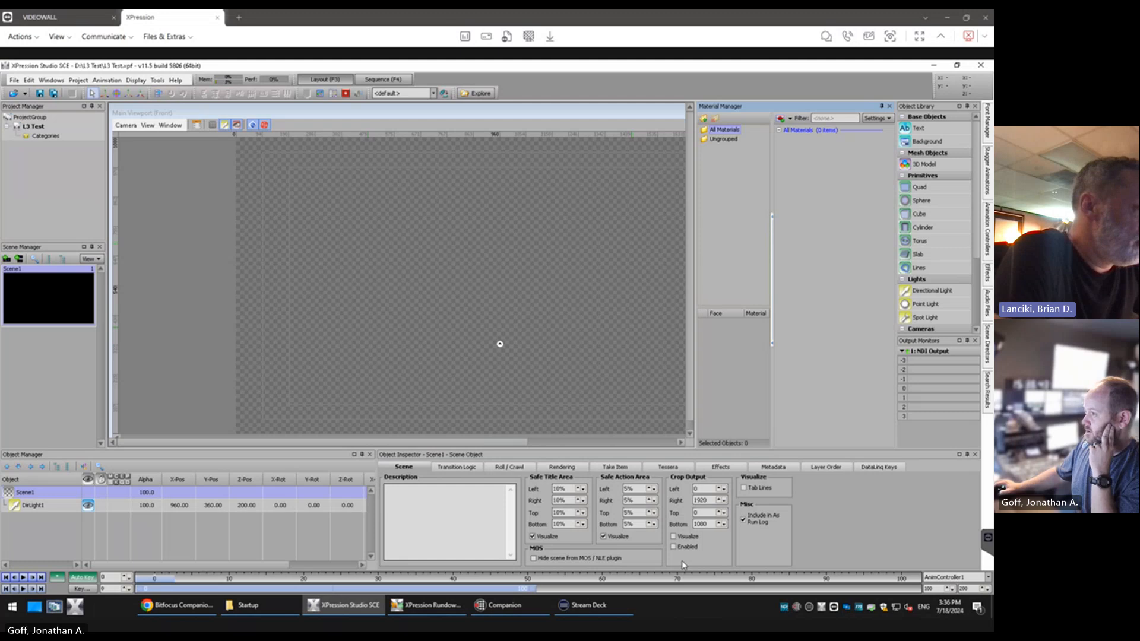
# Switch to File Explorer and open the Images folder of the News project on the Media (D:) drive
pyautogui.click(12, 606)
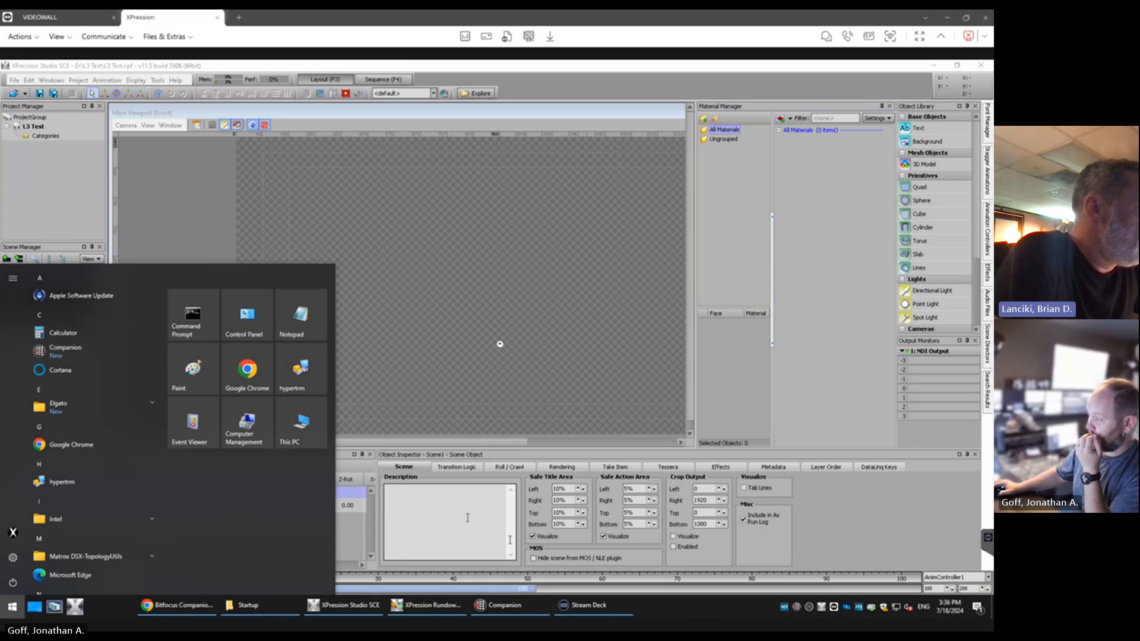
pyautogui.click(248, 605)
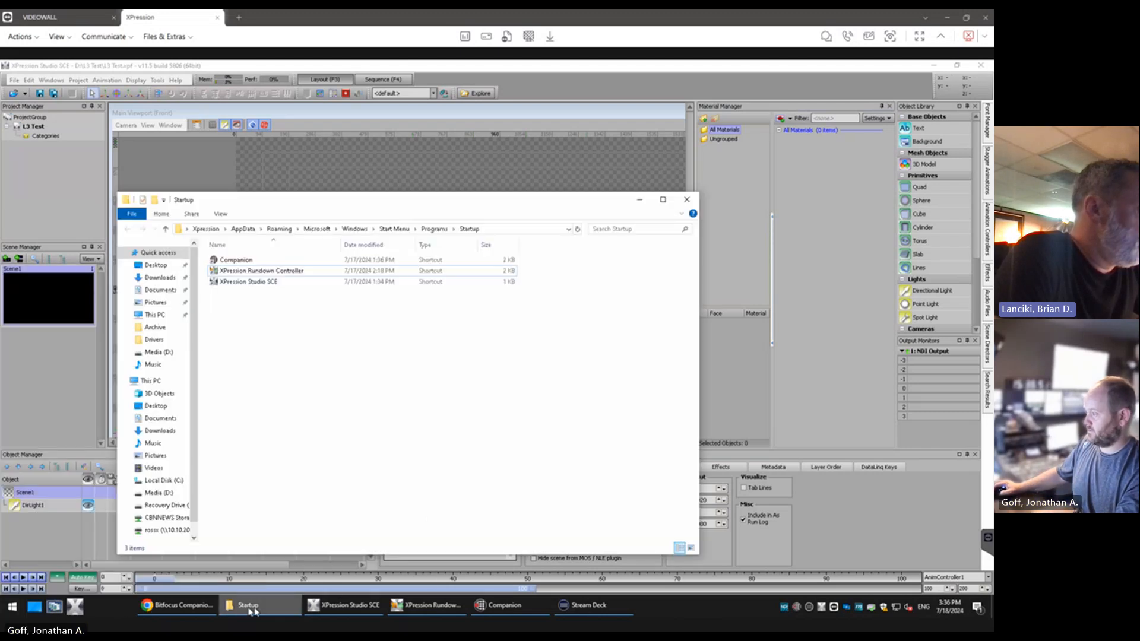
pyautogui.click(150, 381)
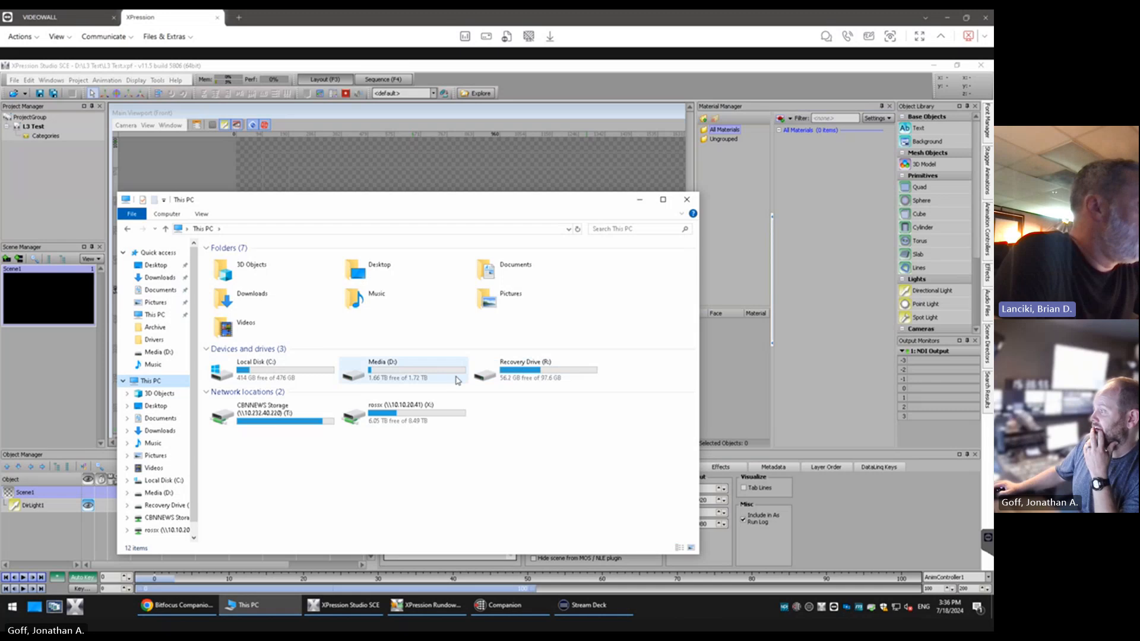
pyautogui.doubleClick(455, 380)
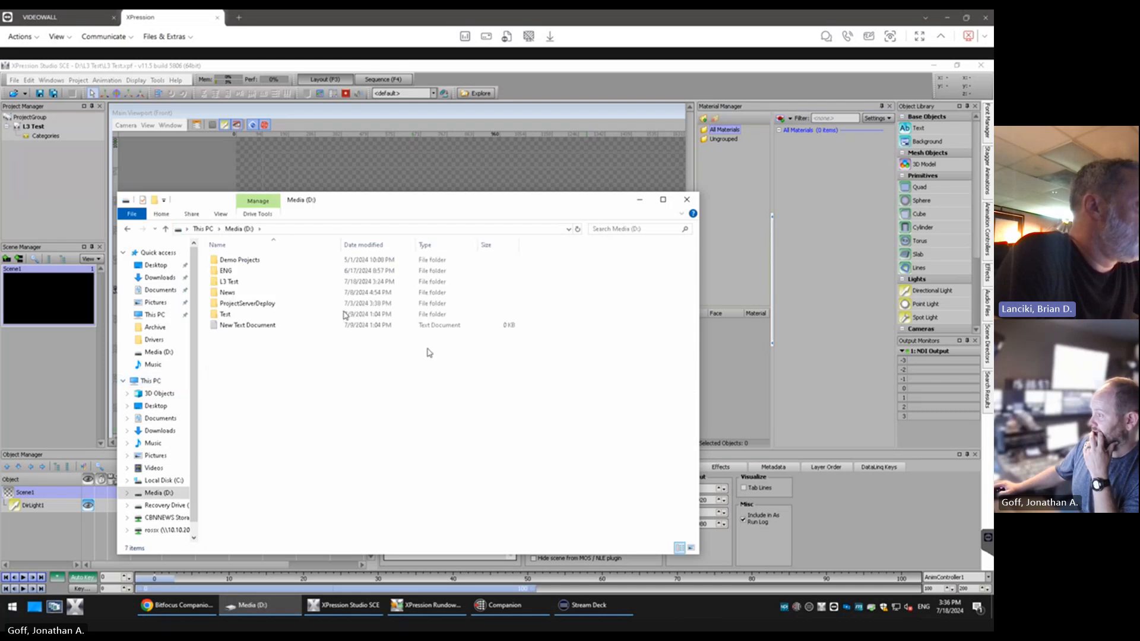
pyautogui.click(254, 295)
pyautogui.doubleClick(254, 295)
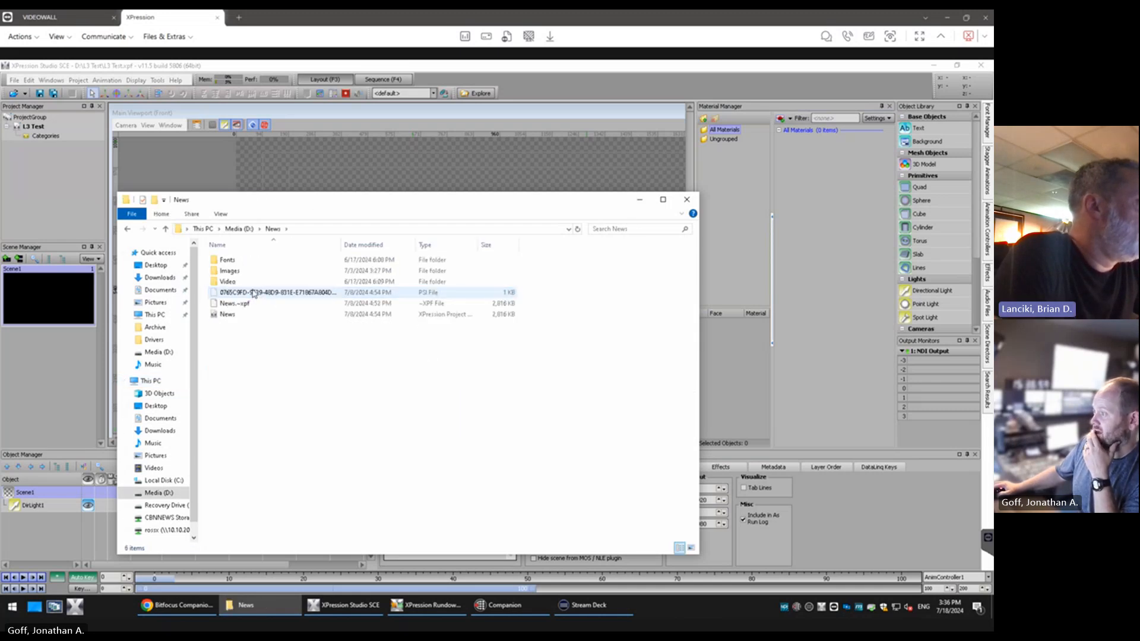
pyautogui.doubleClick(257, 271)
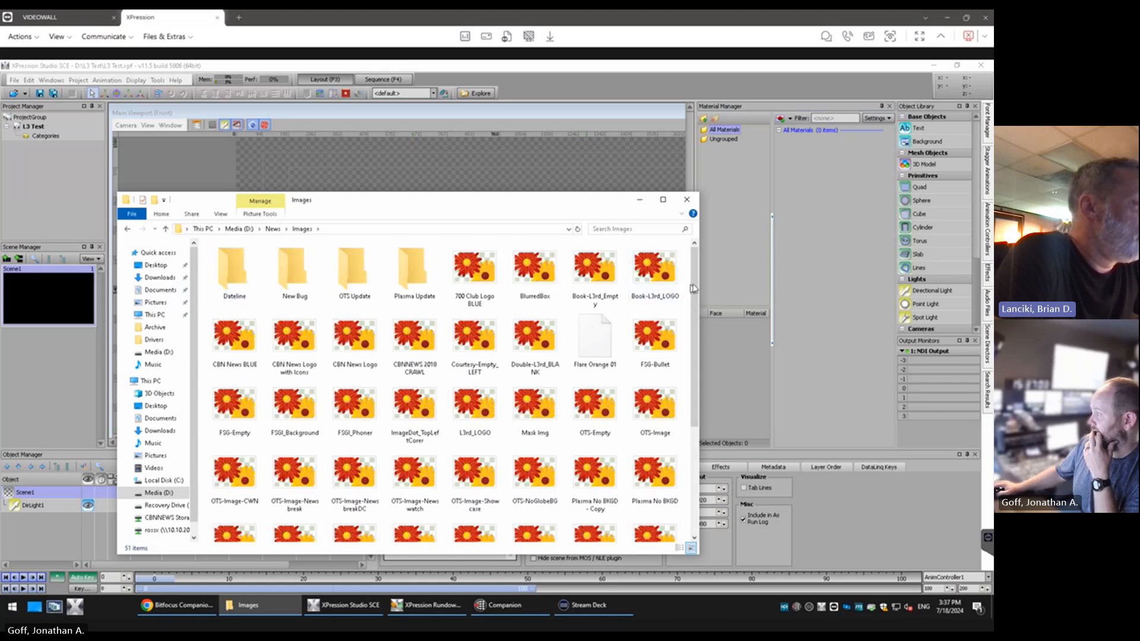
# Look through the News images, open the Dateline subfolder and select all of its images for copying
pyautogui.moveTo(695, 291); pyautogui.dragTo(694, 313)
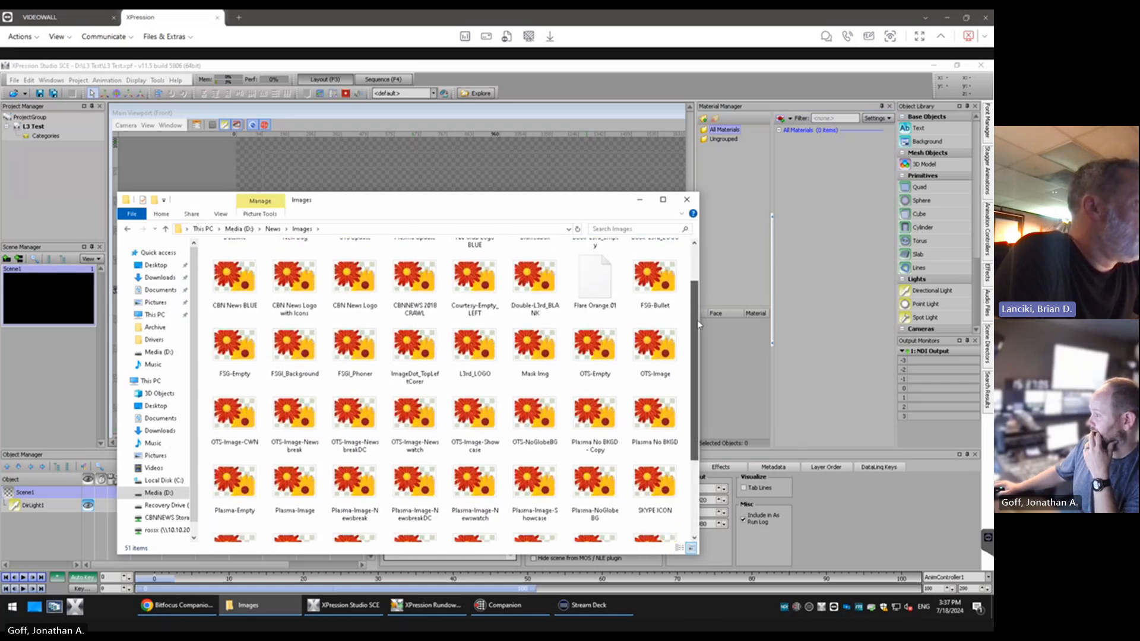
pyautogui.rightClick(687, 312)
pyautogui.click(595, 348)
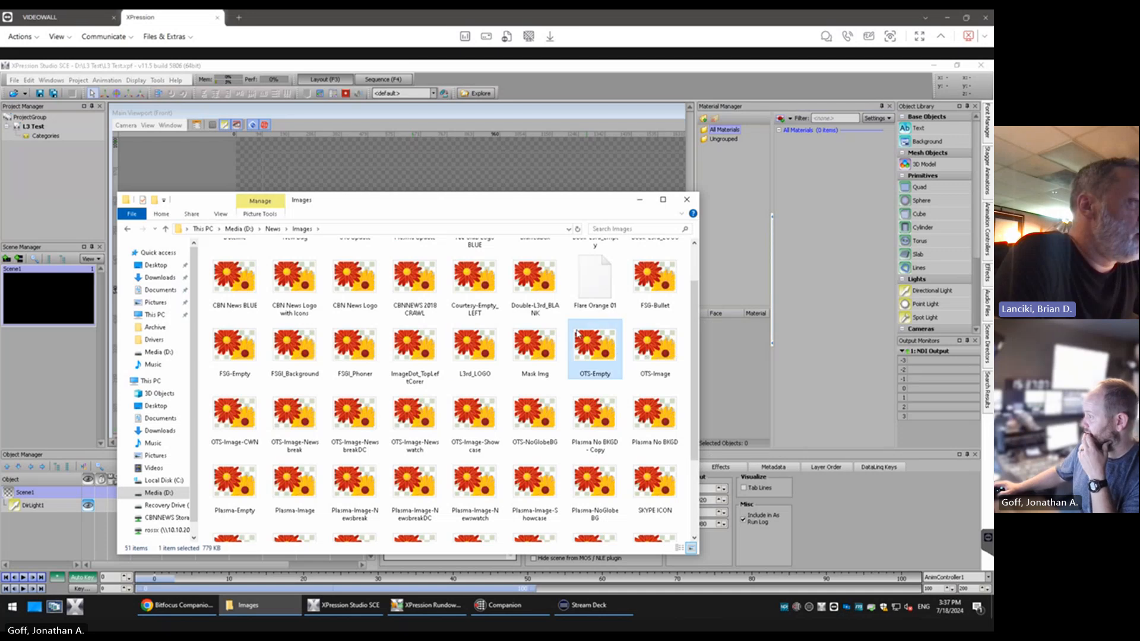
pyautogui.scroll(2, 252, 282)
pyautogui.doubleClick(252, 282)
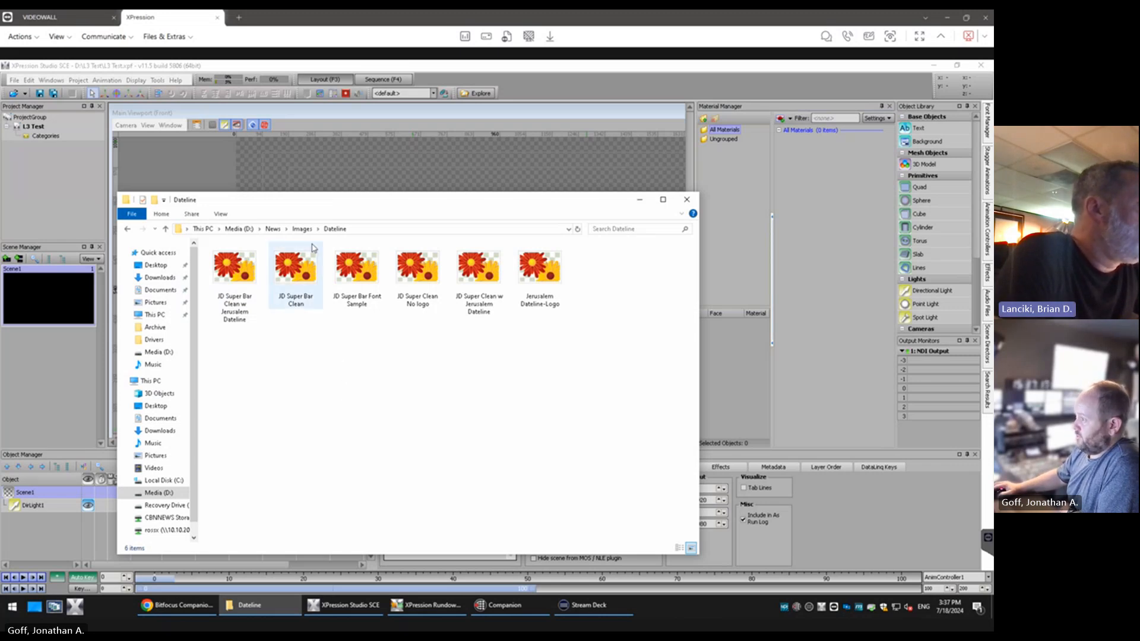
pyautogui.click(302, 228)
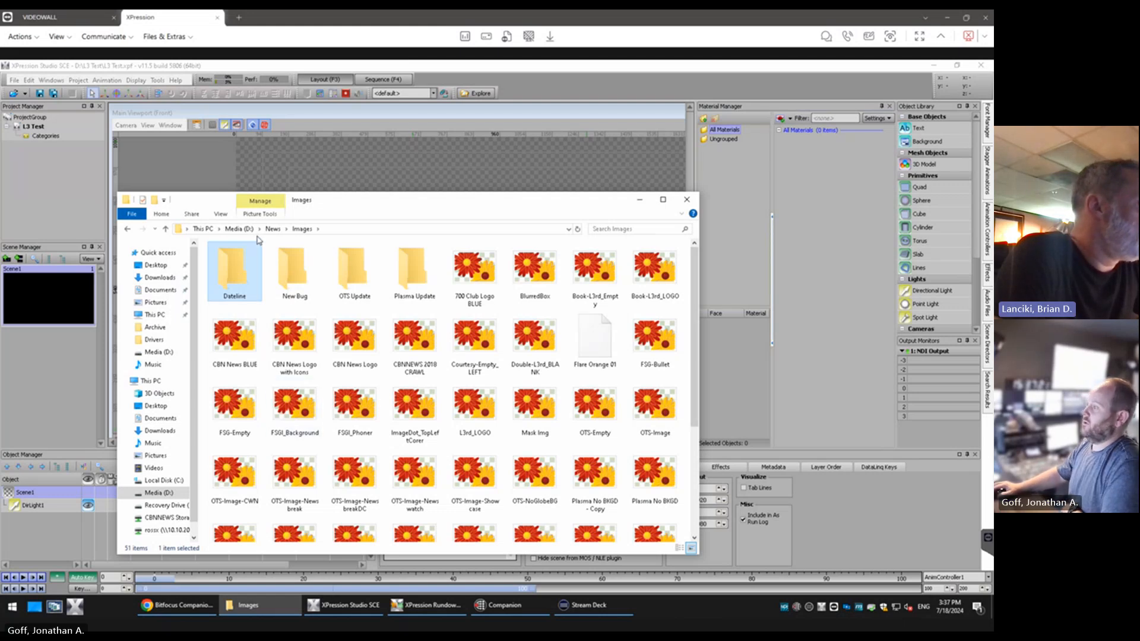
pyautogui.doubleClick(234, 270)
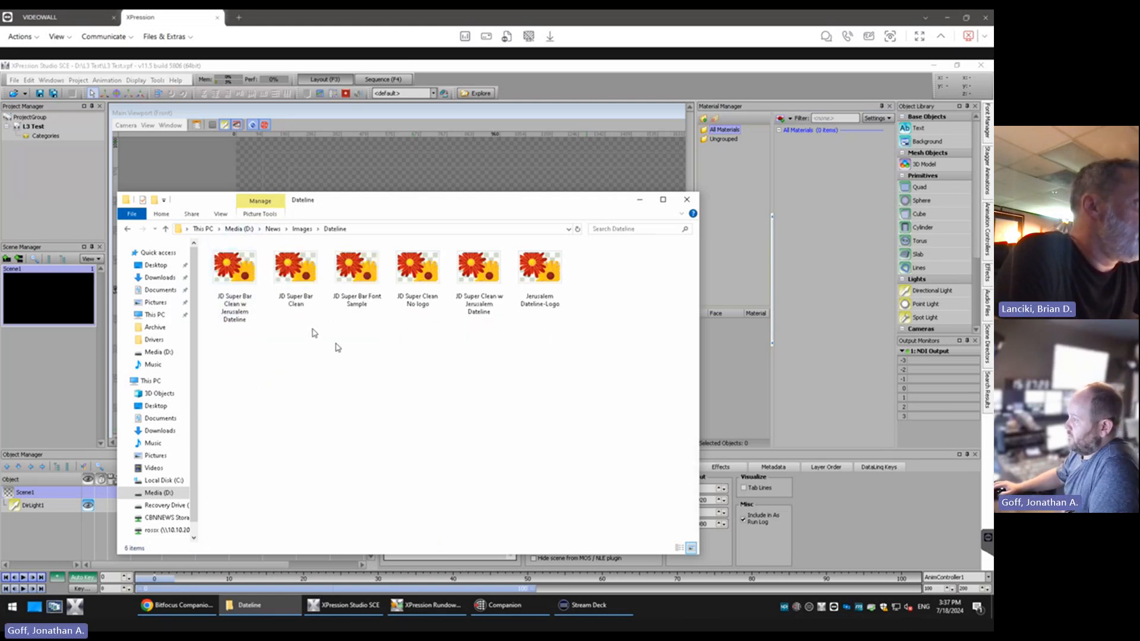
pyautogui.moveTo(601, 364); pyautogui.dragTo(201, 247)
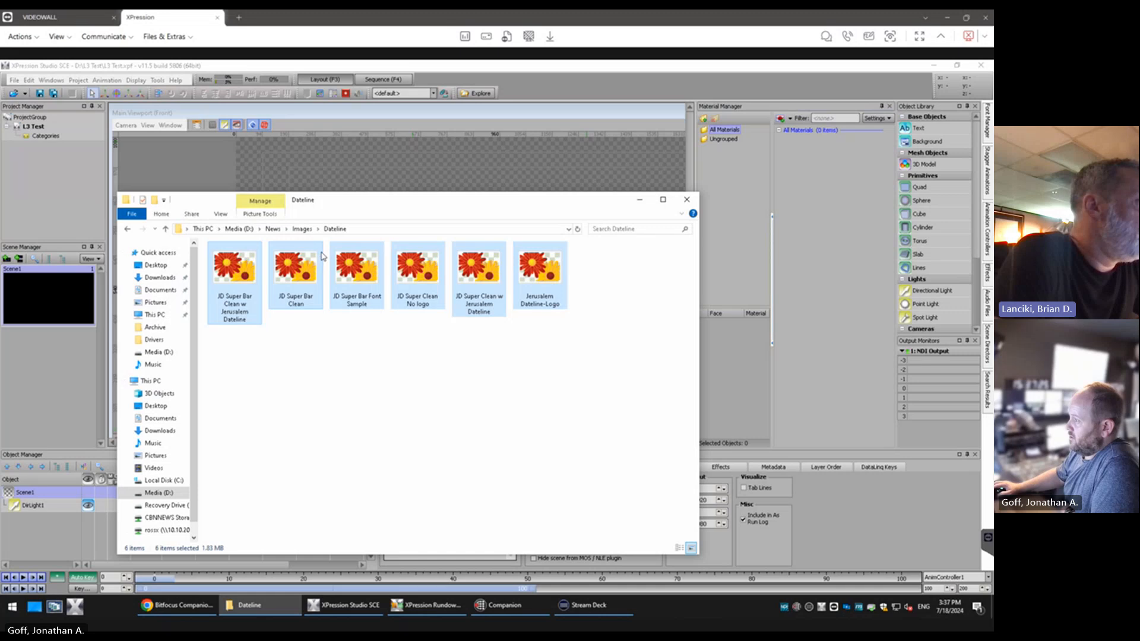
# Paste the copied Dateline images into the Images folder of L3 Test and return to the L3 Test folder
pyautogui.click(245, 229)
pyautogui.doubleClick(231, 282)
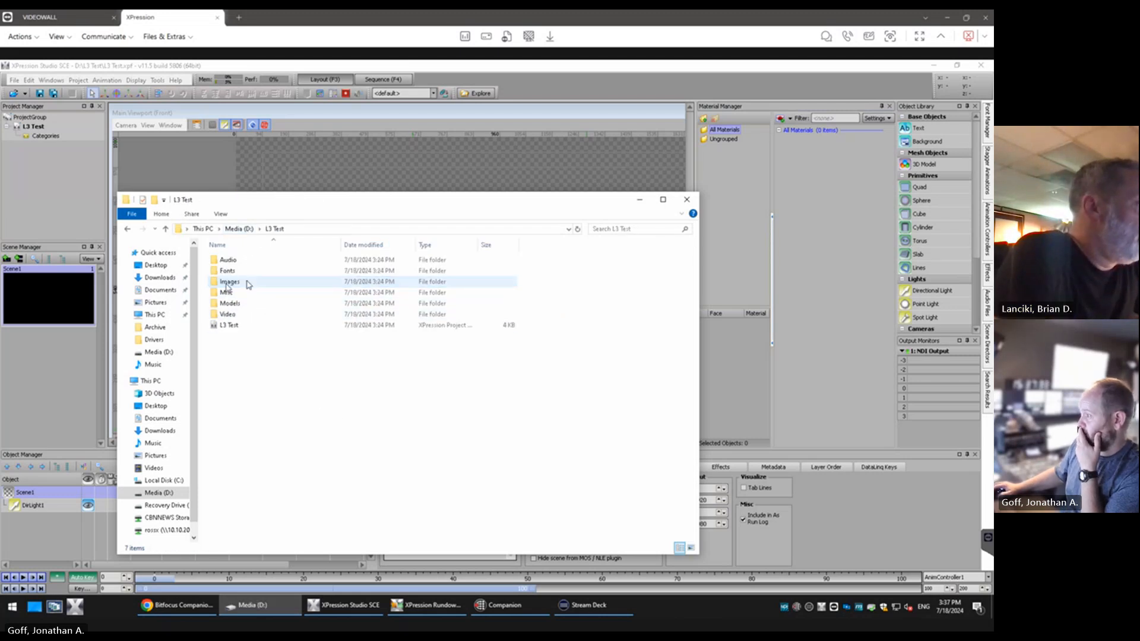
pyautogui.doubleClick(230, 281)
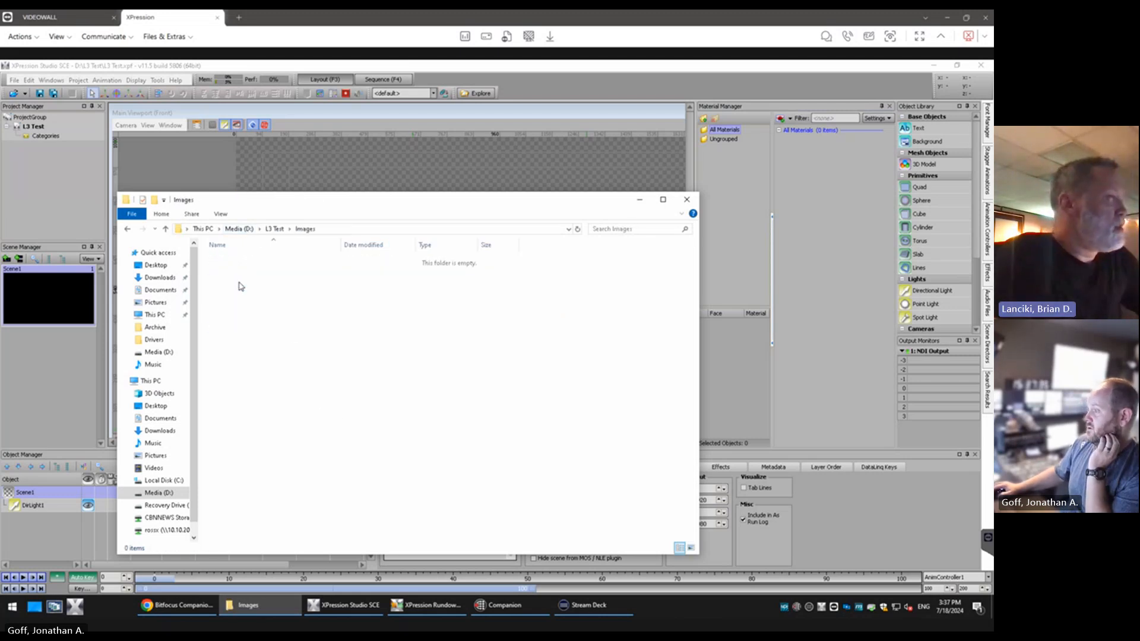
pyautogui.hotkey('alt', 'Left')
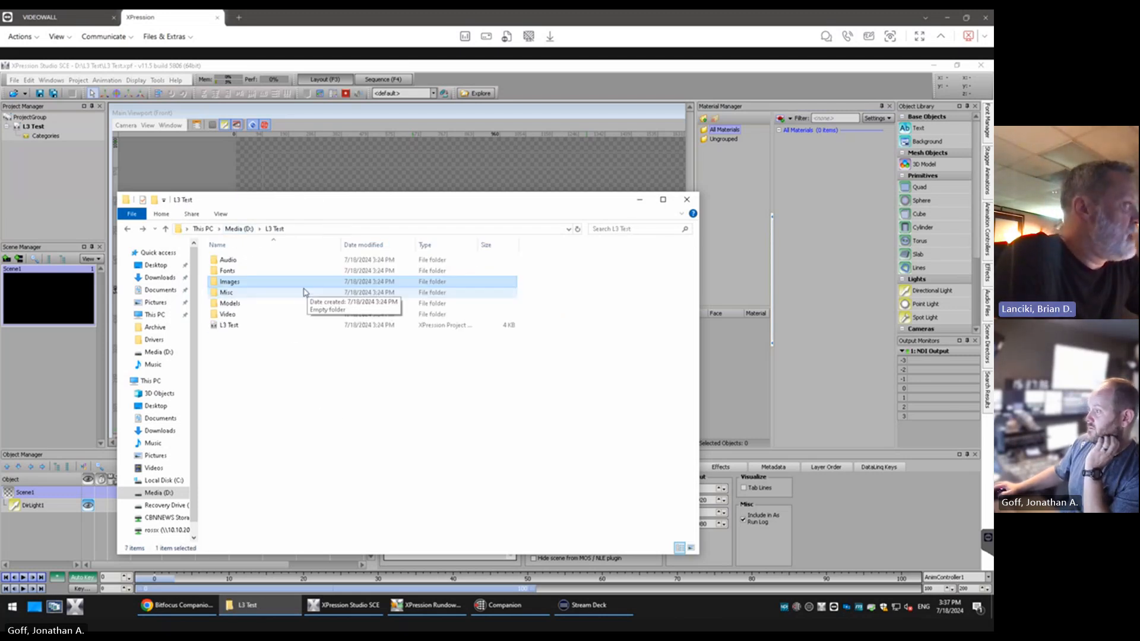
pyautogui.doubleClick(243, 284)
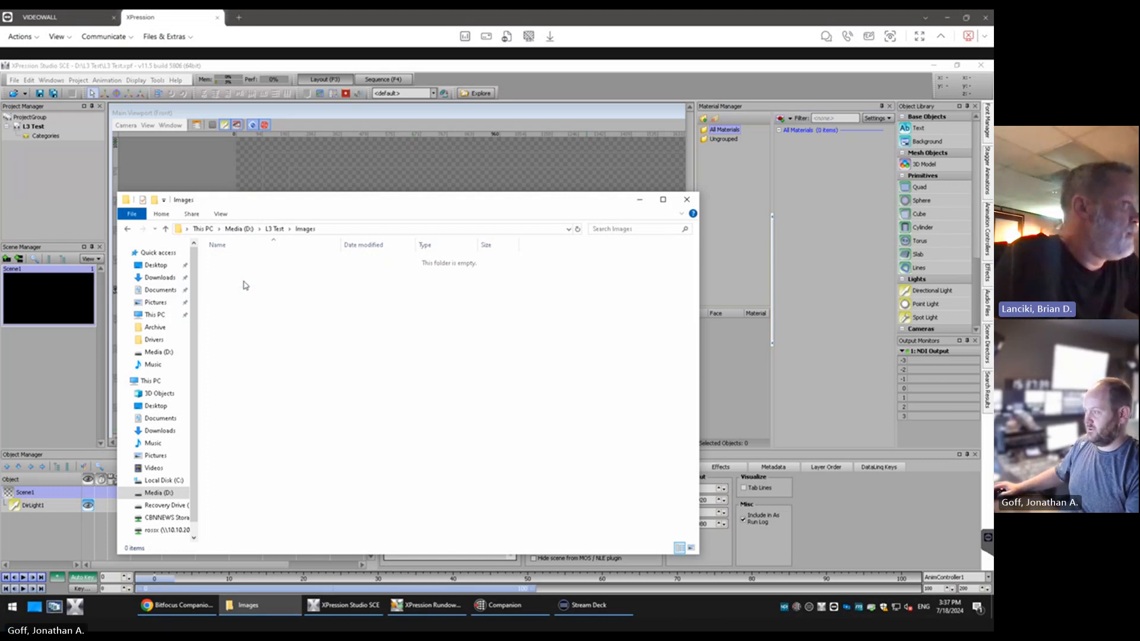
pyautogui.hotkey('ctrl', 'v')
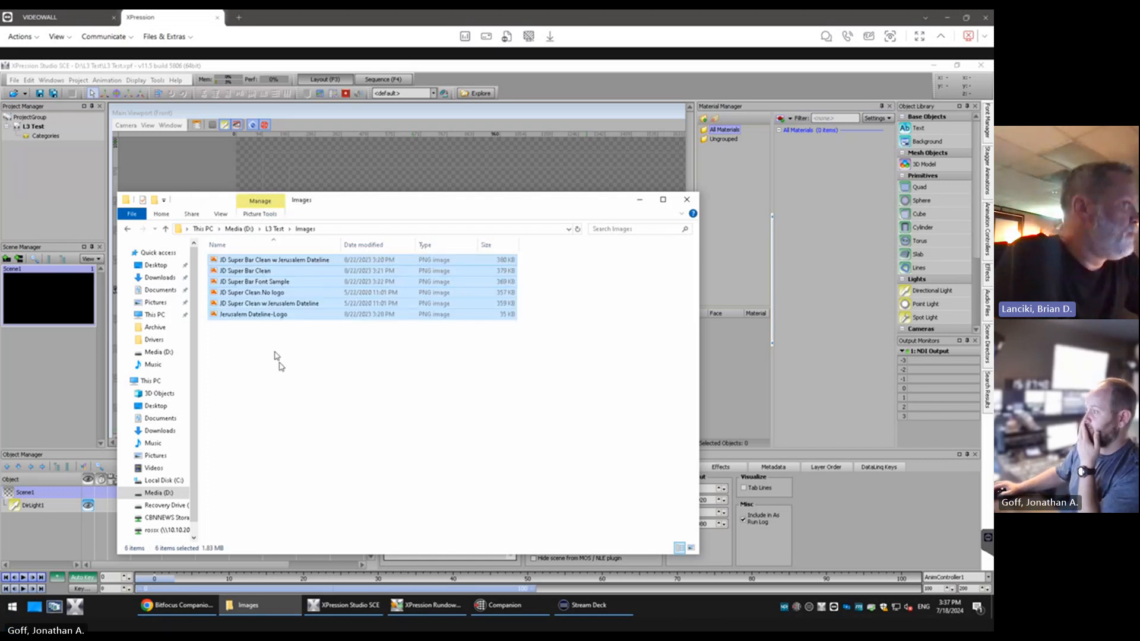
pyautogui.click(274, 229)
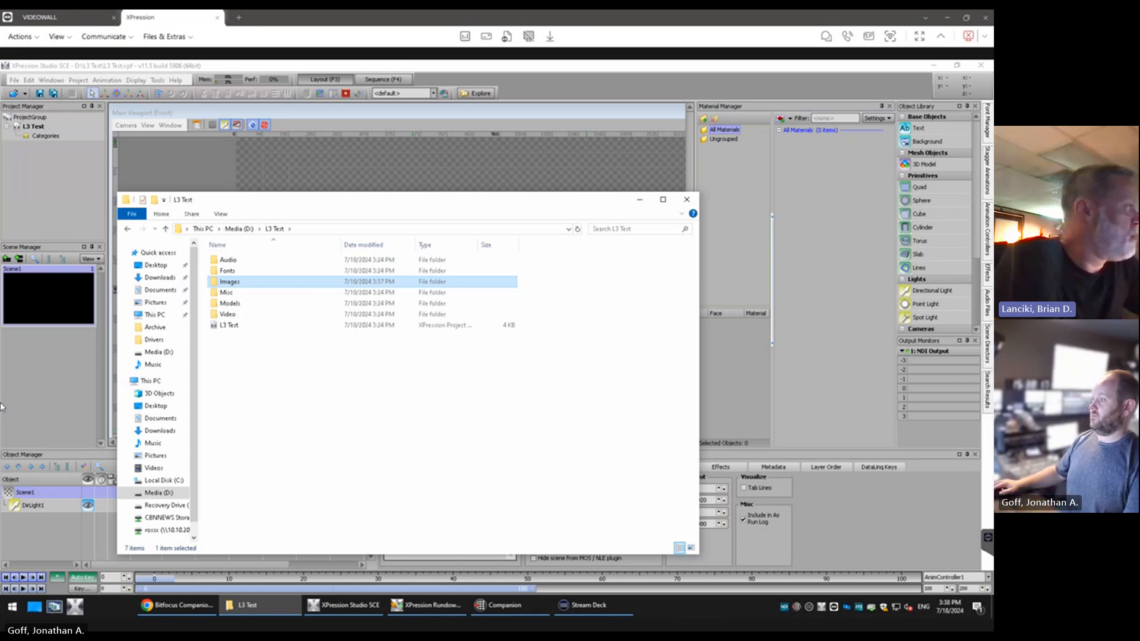
# Open the Video folder of the News project on Media (D:) and copy the CBN News Animated Plasma Bkgd Loop clip
pyautogui.click(239, 229)
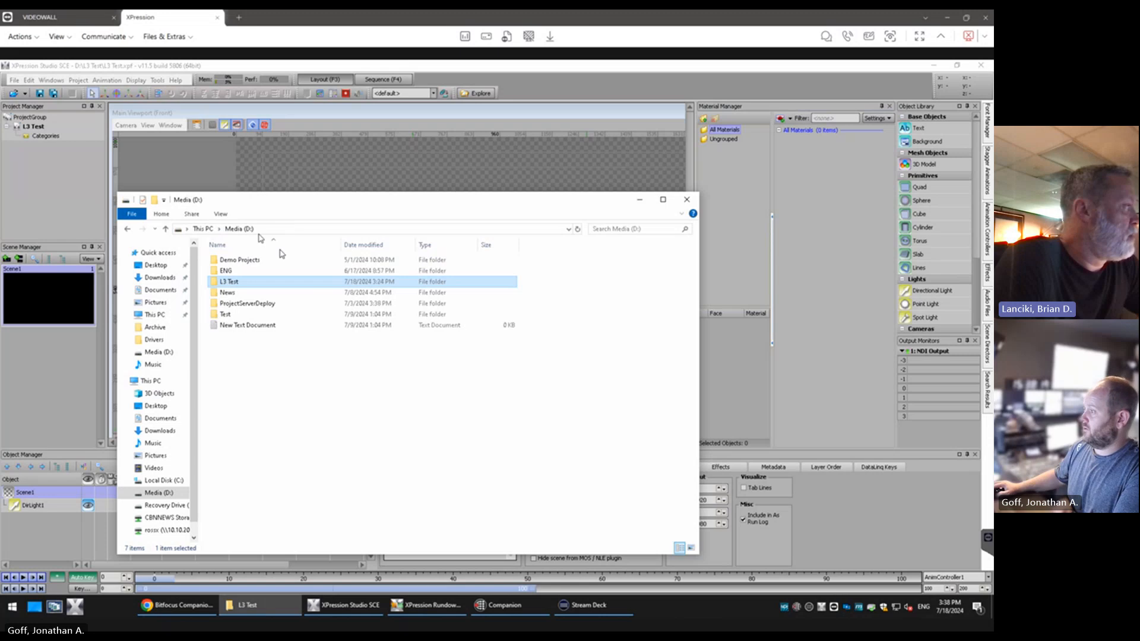
pyautogui.doubleClick(231, 293)
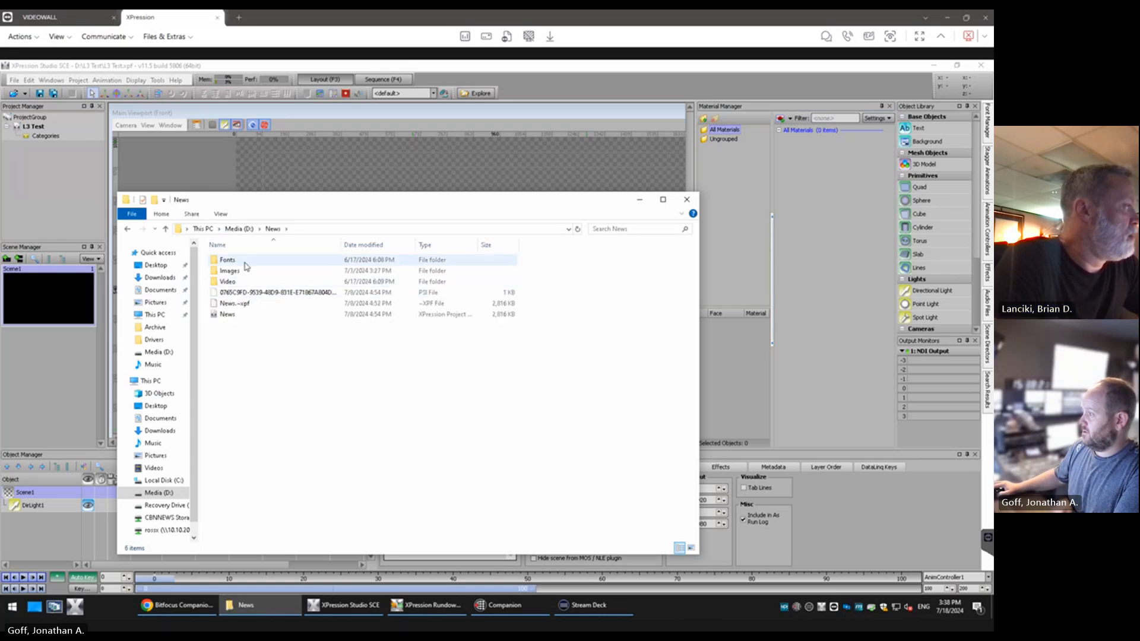
pyautogui.doubleClick(246, 283)
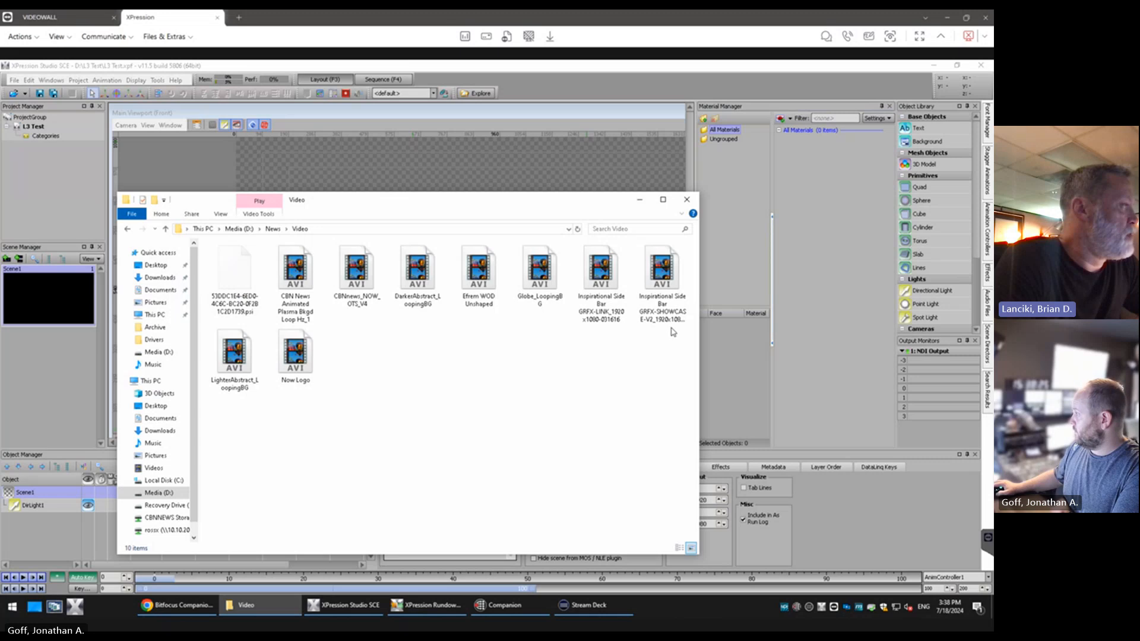
pyautogui.click(296, 280)
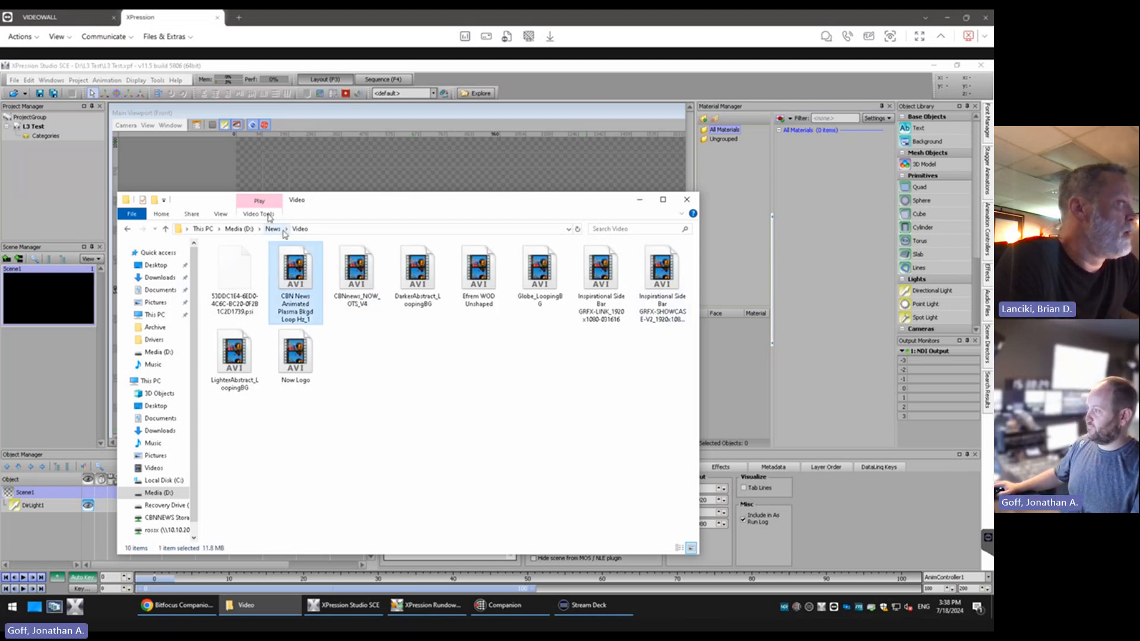
# Paste the copied plasma background clip into the Video folder of L3 Test and return to XPression Studio
pyautogui.click(241, 230)
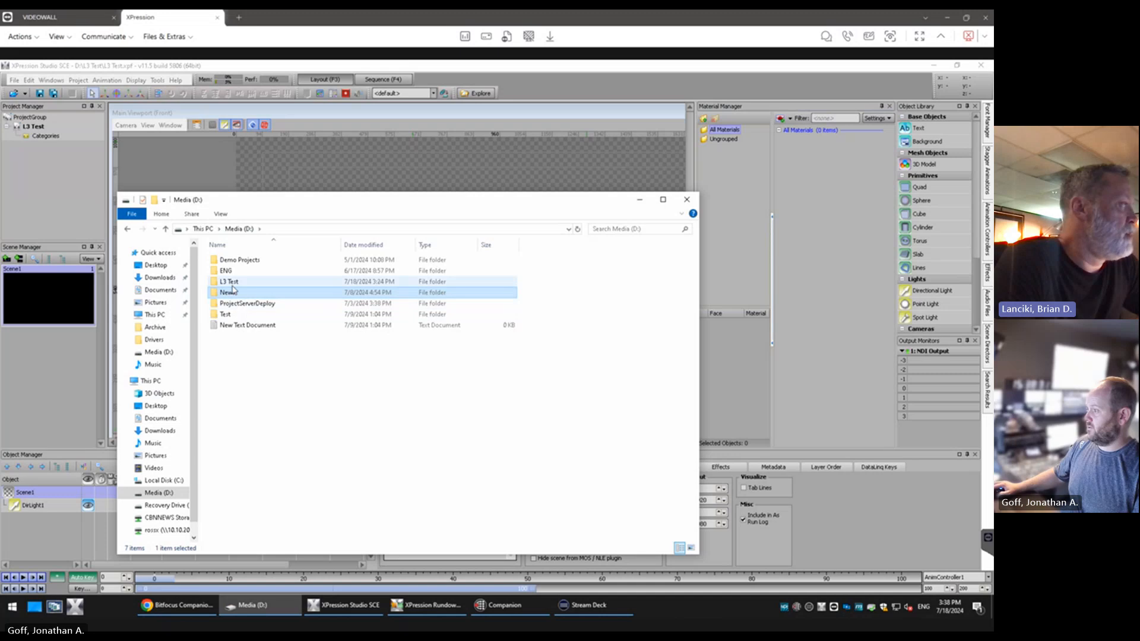
pyautogui.doubleClick(237, 288)
pyautogui.doubleClick(232, 314)
pyautogui.hotkey('ctrl', 'v')
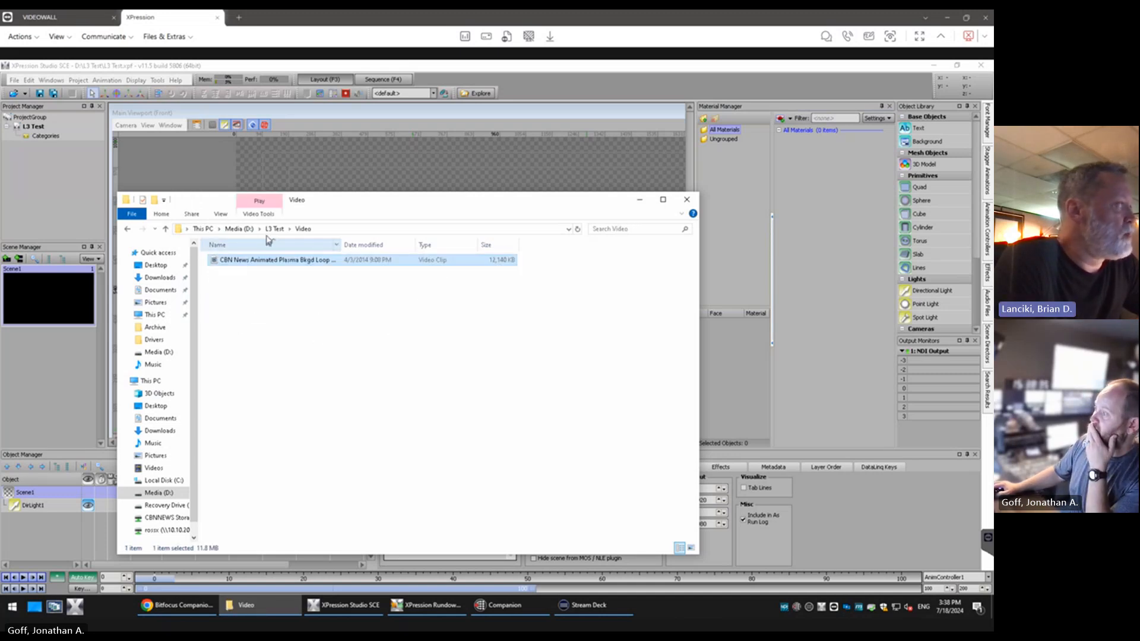
pyautogui.click(2, 265)
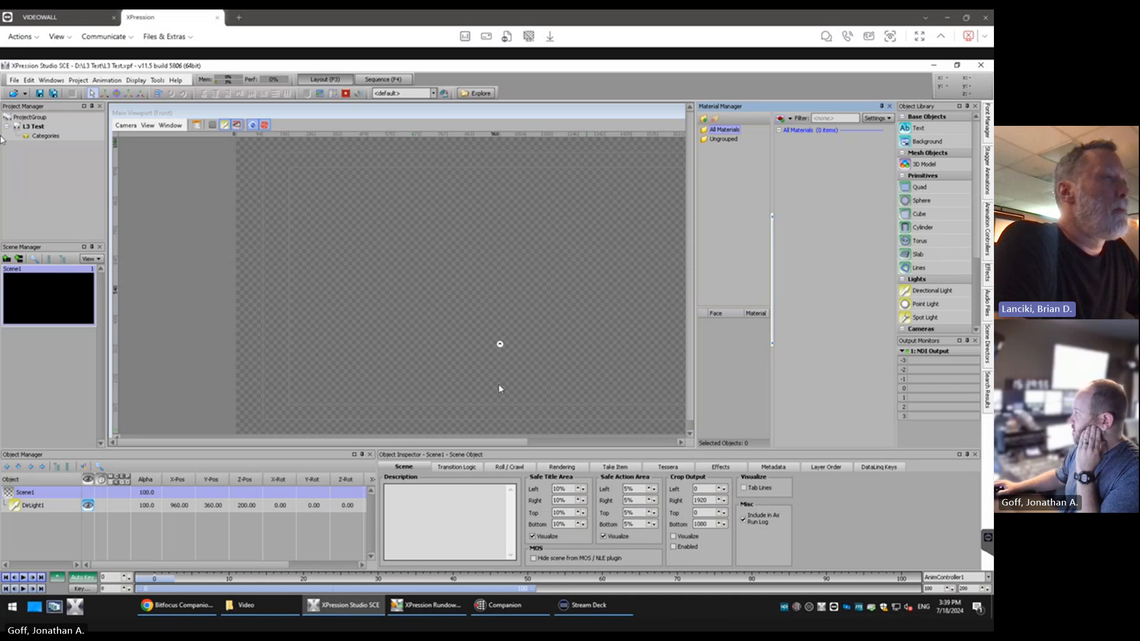
# Create a new material with default settings in the Material Manager and look over the available material types
pyautogui.click(780, 119)
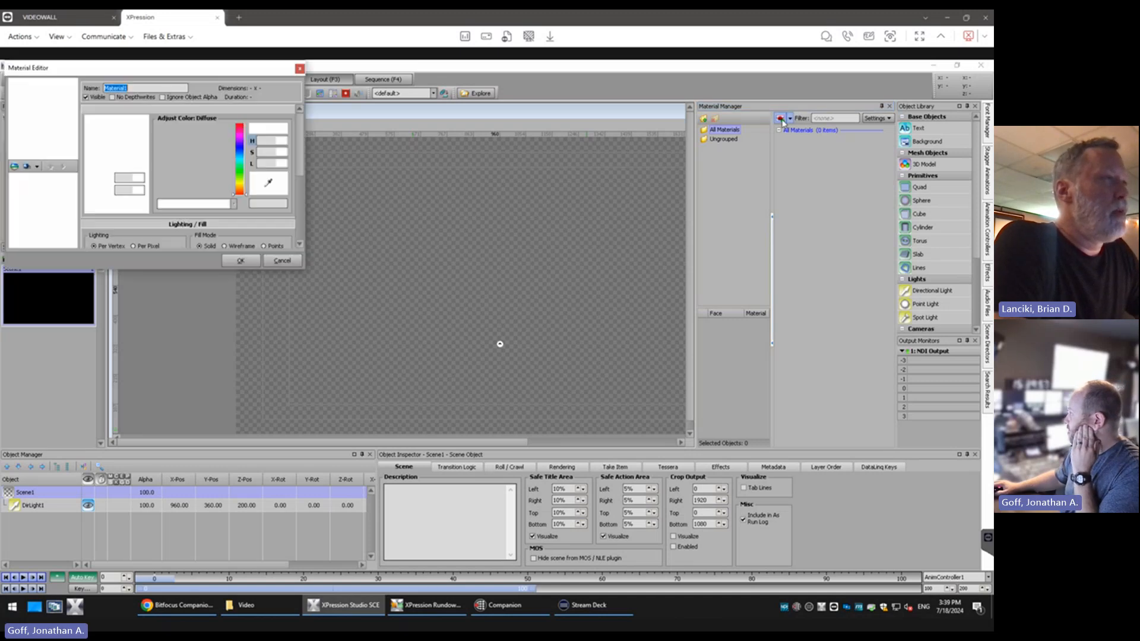
pyautogui.click(282, 260)
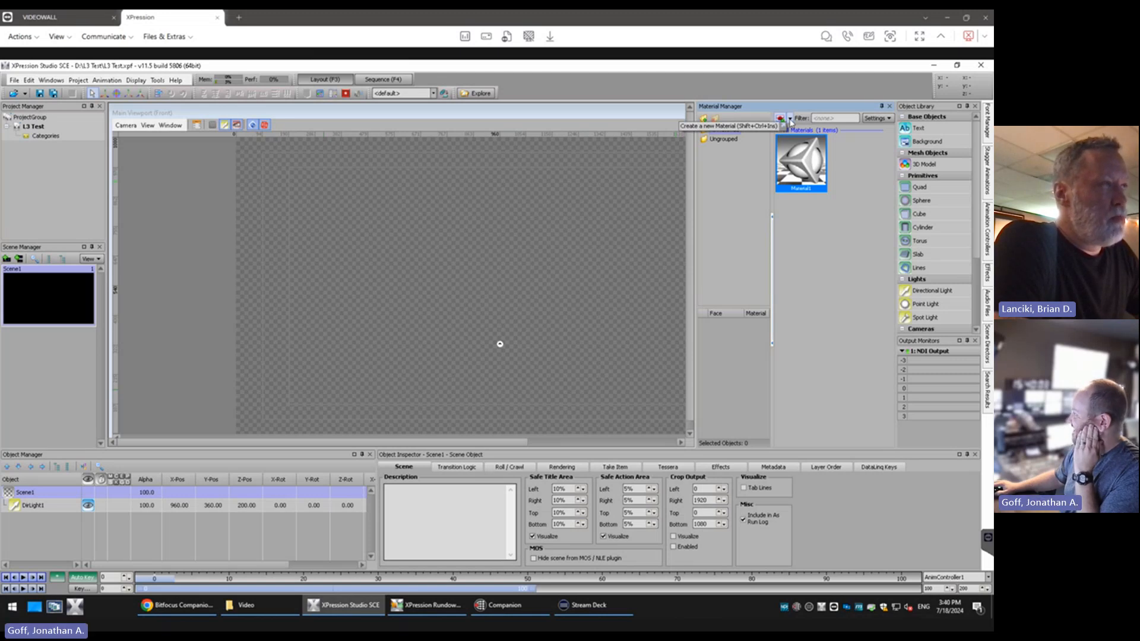
pyautogui.click(790, 118)
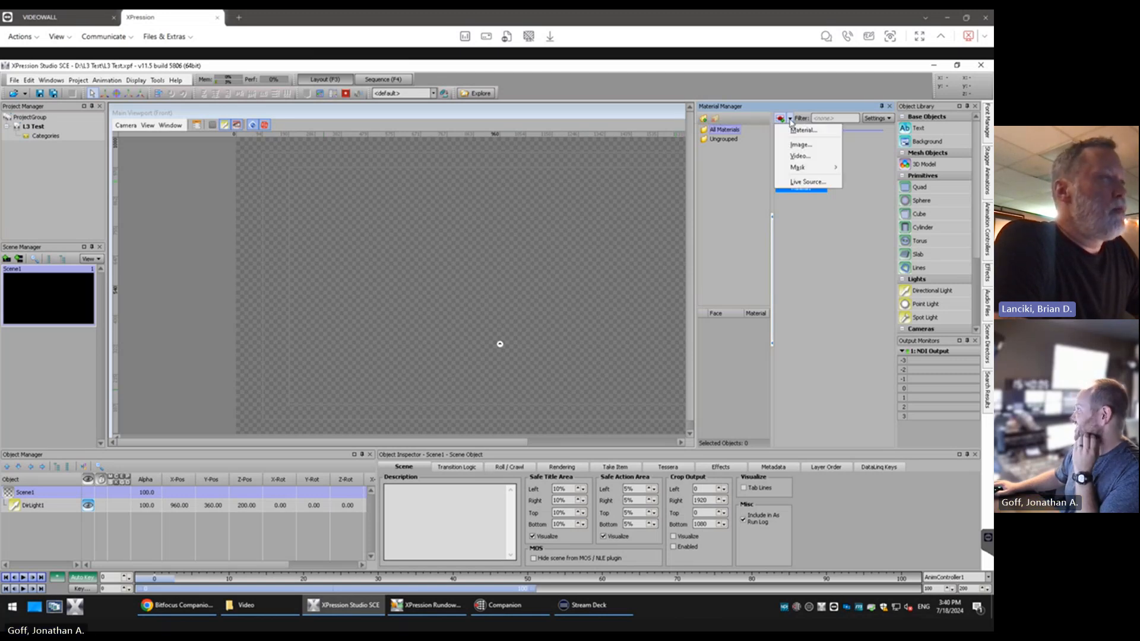
pyautogui.click(802, 176)
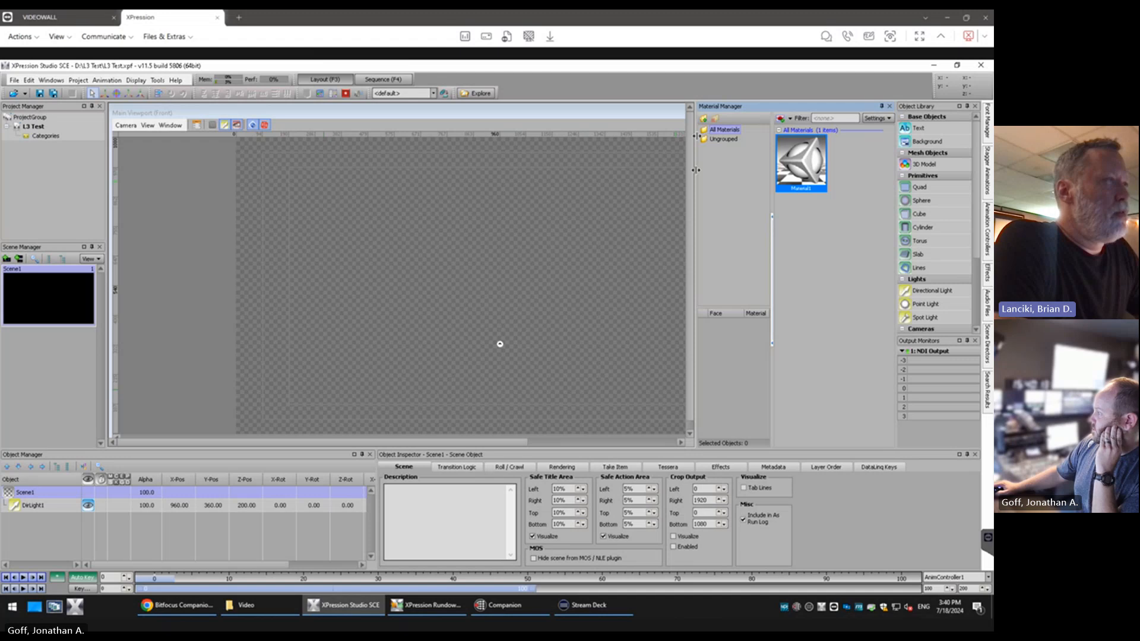
# Open the new material for editing and set its preview shape to Quad
pyautogui.moveTo(415, 443); pyautogui.dragTo(507, 443)
pyautogui.rightClick(809, 162)
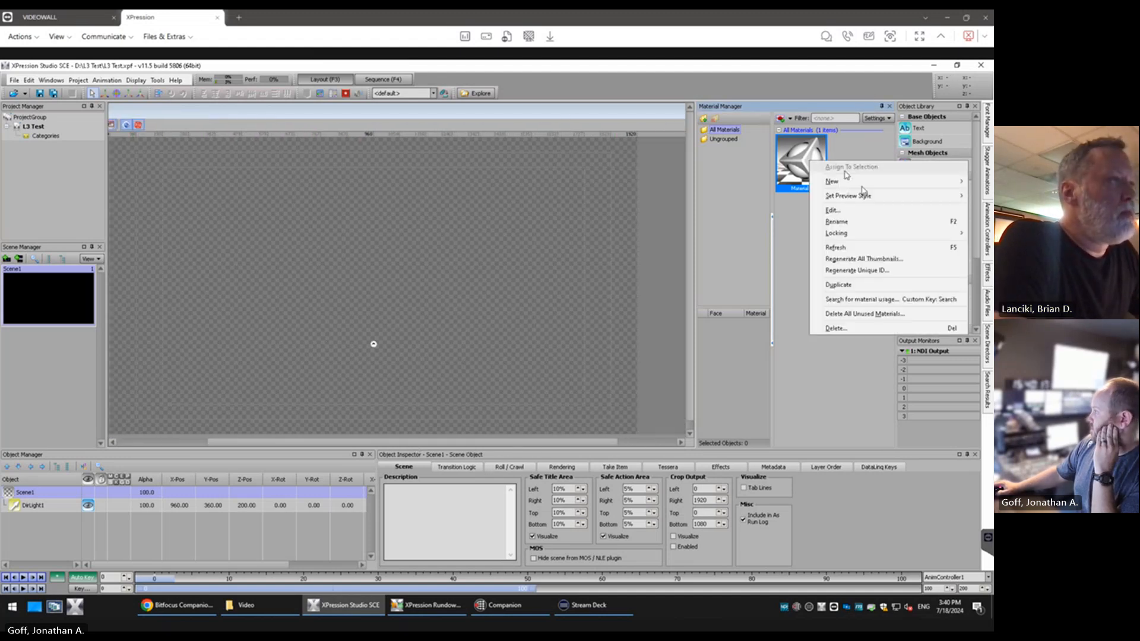
pyautogui.click(855, 215)
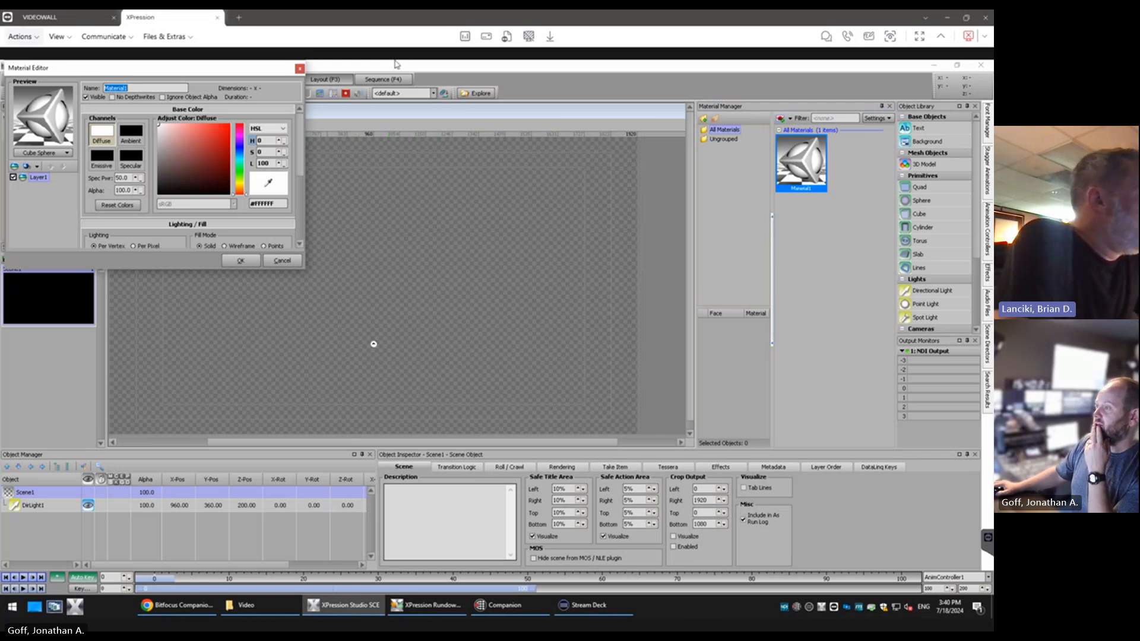
pyautogui.click(42, 153)
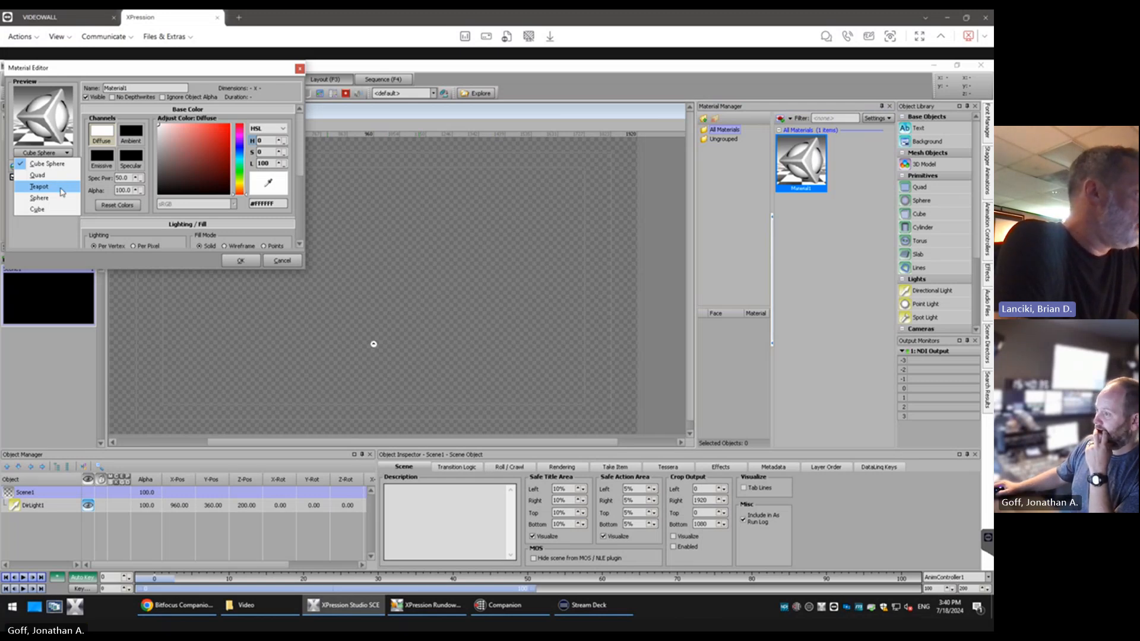
pyautogui.click(53, 175)
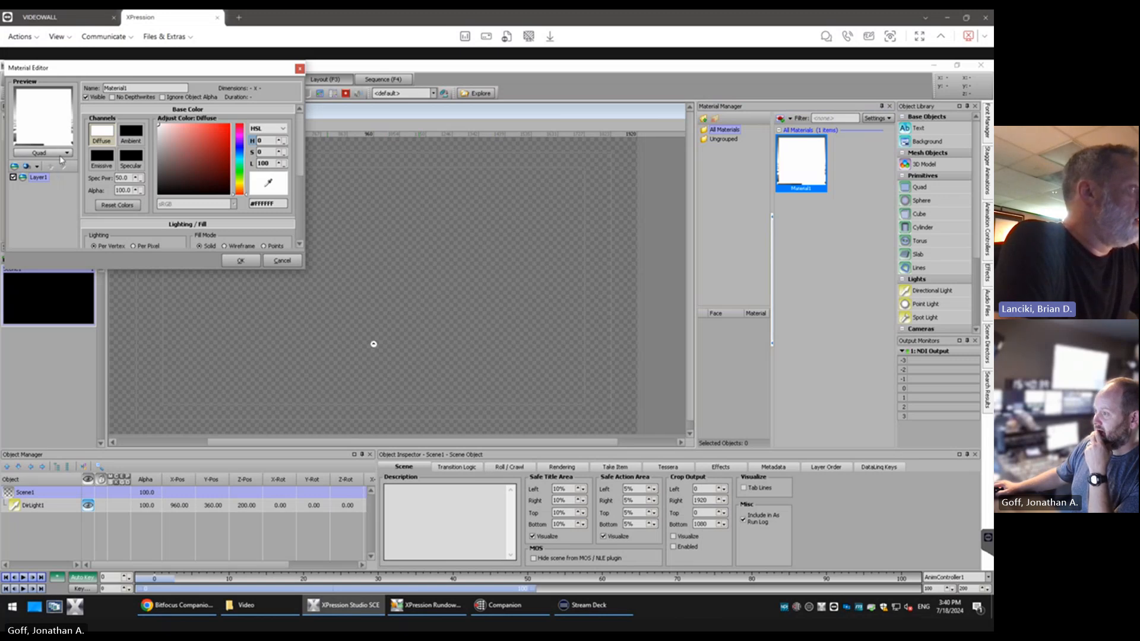
# Try the Teapot, Sphere and Cube preview shapes for the material and restore the Quad preview
pyautogui.click(60, 153)
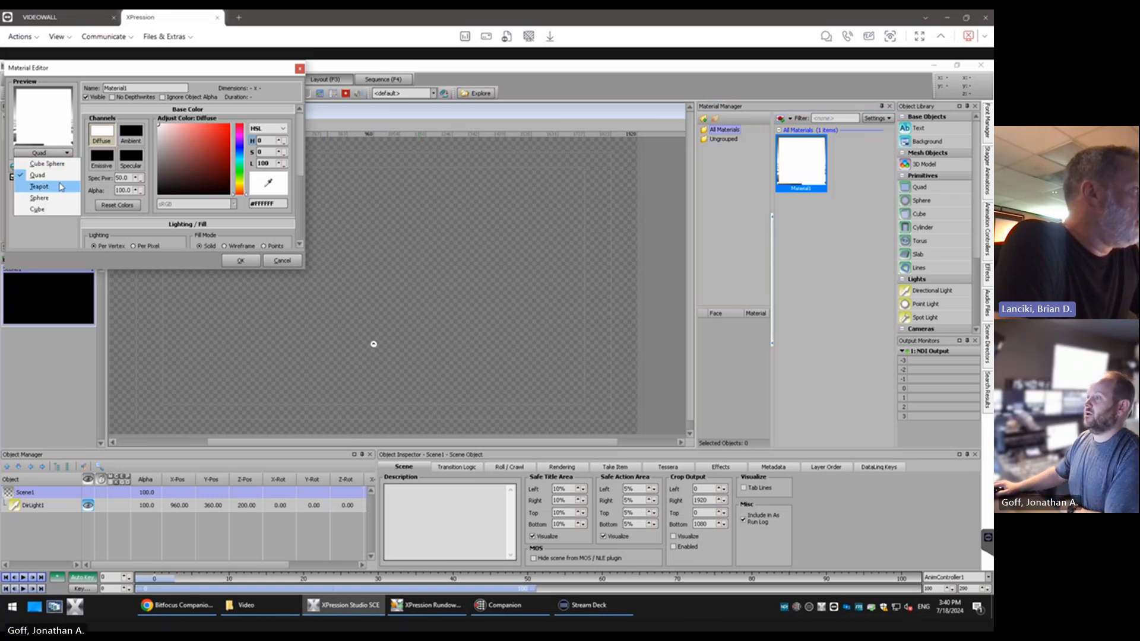
pyautogui.click(54, 167)
pyautogui.click(53, 153)
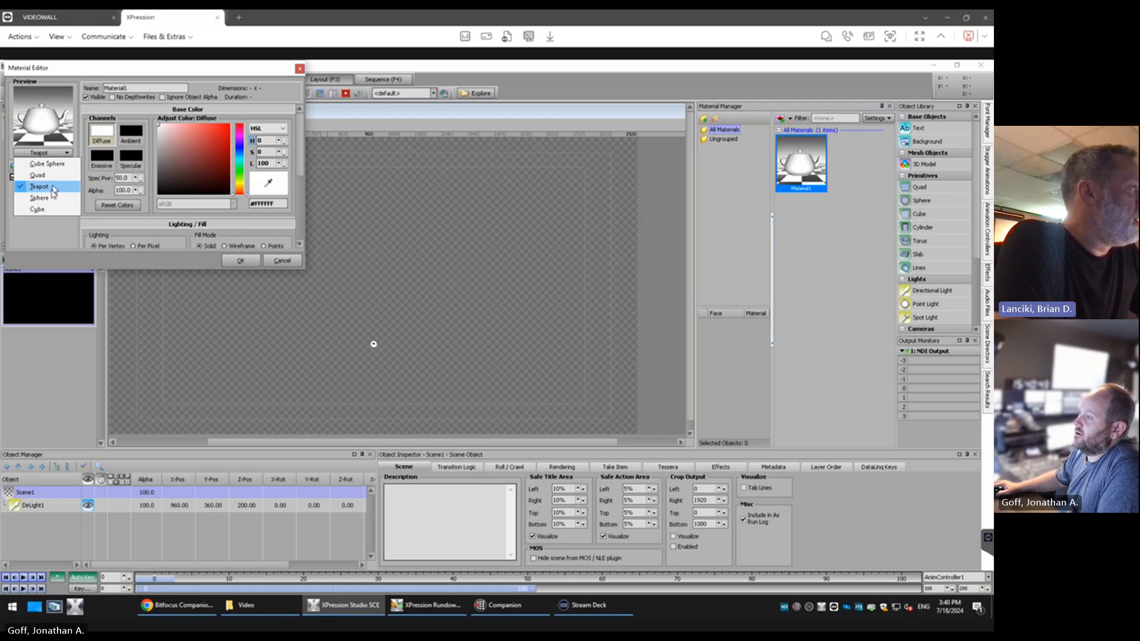
pyautogui.click(55, 171)
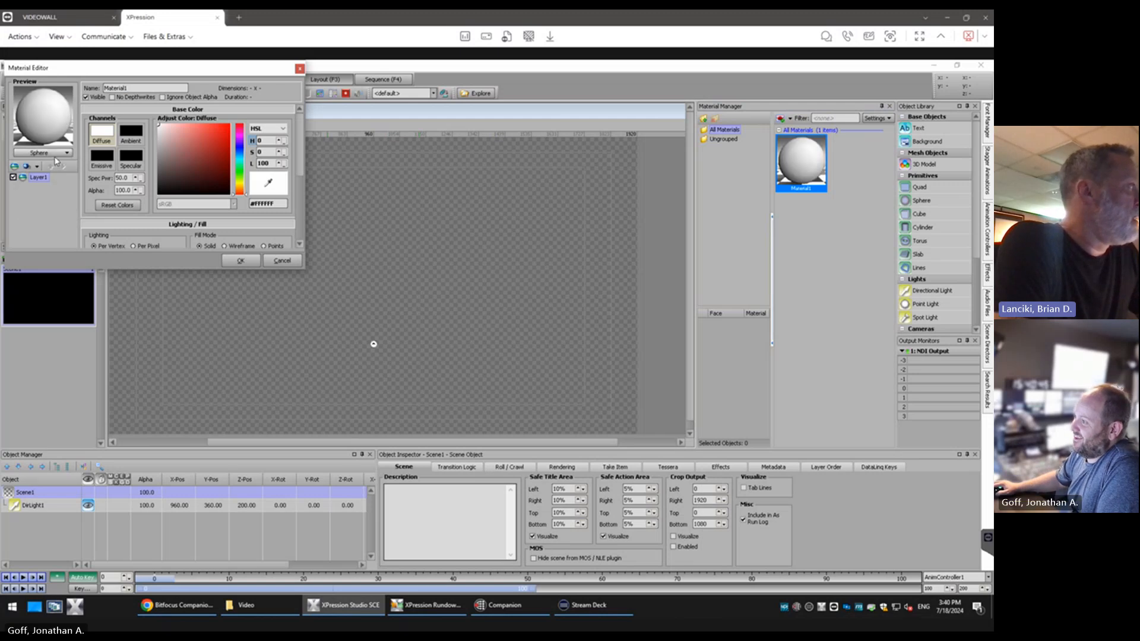
pyautogui.click(57, 154)
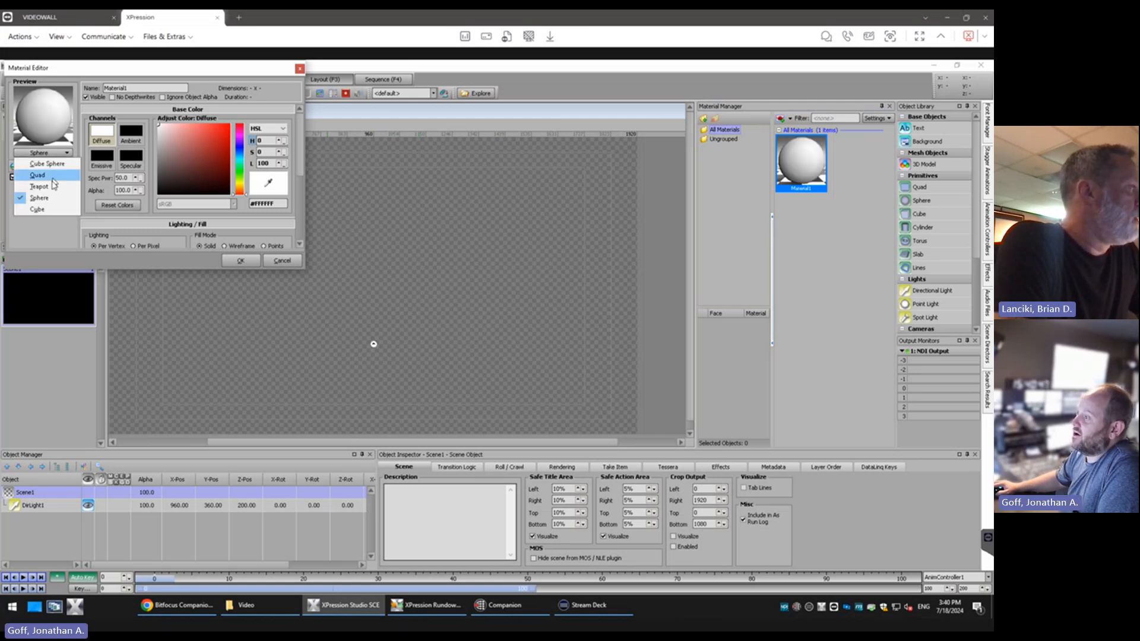
pyautogui.click(54, 167)
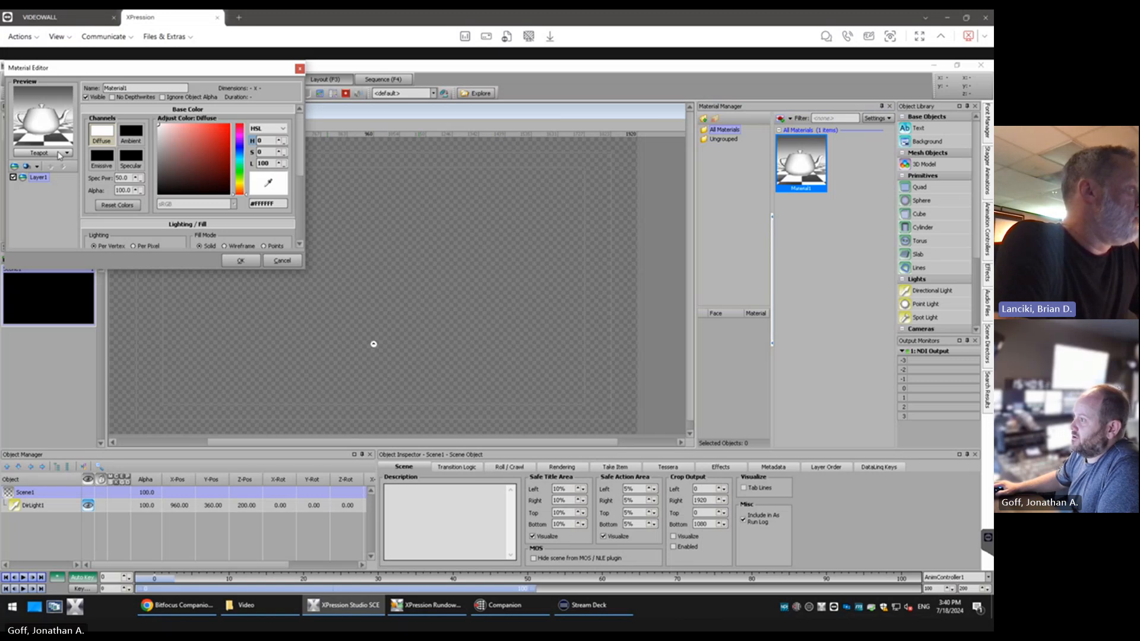
pyautogui.click(59, 153)
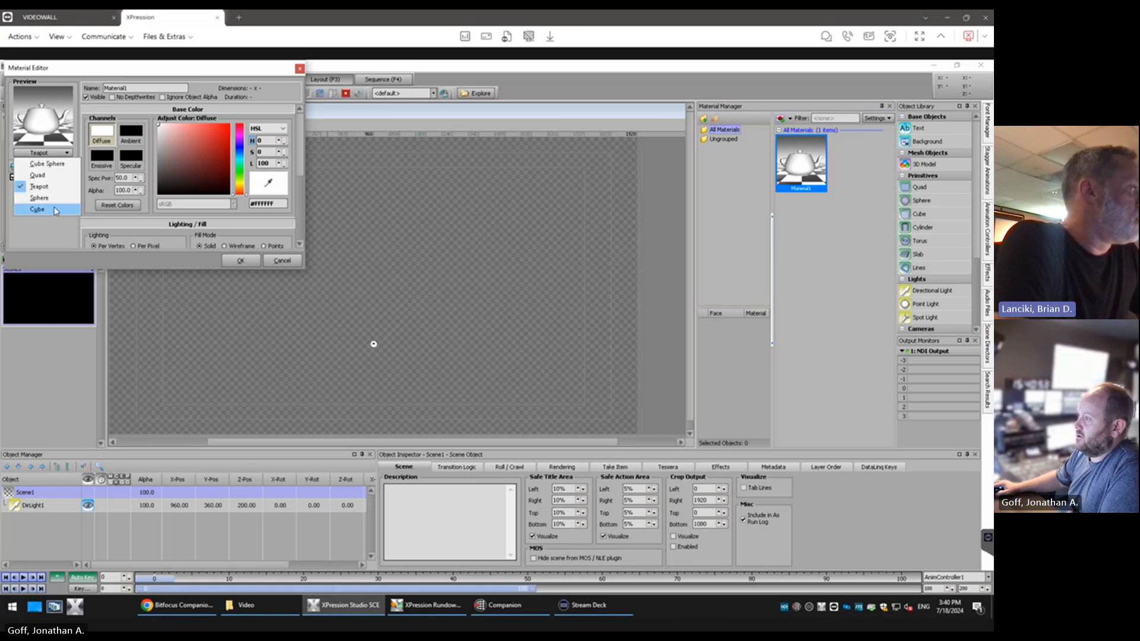
pyautogui.click(56, 210)
pyautogui.click(60, 154)
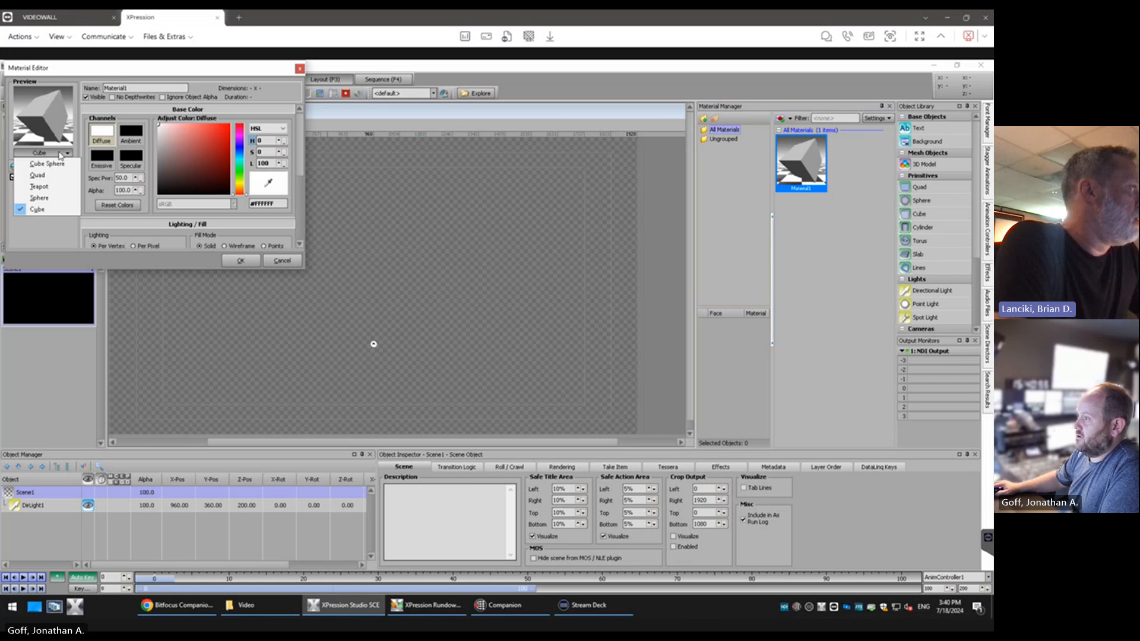
pyautogui.click(59, 176)
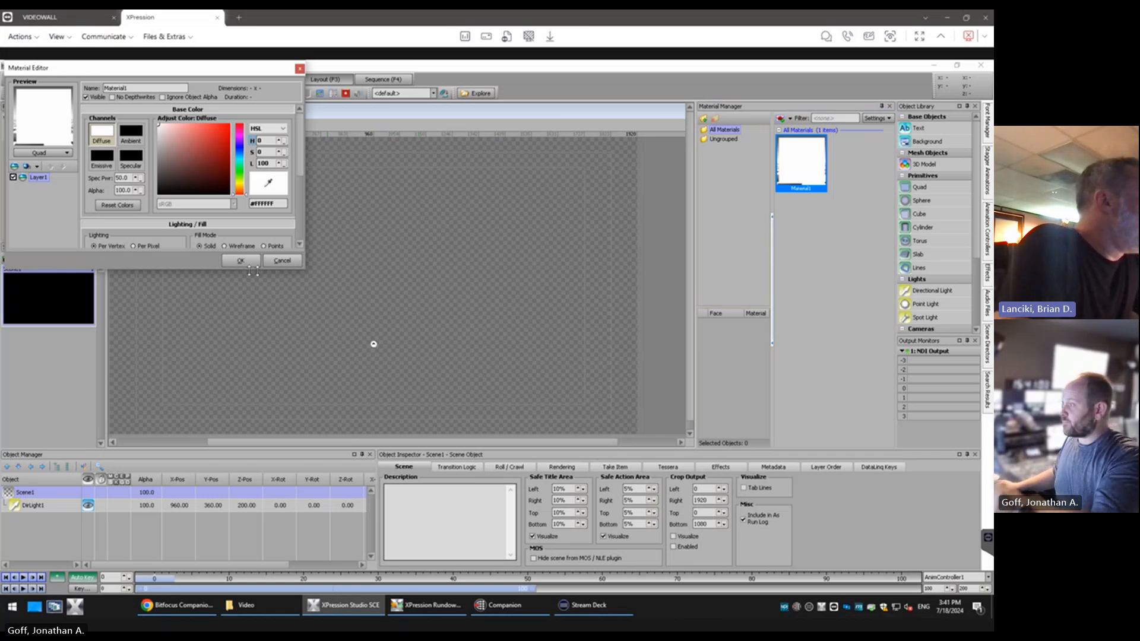
# Enlarge the Material Editor, try out diffuse colors and set a blue with hue 217, saturation 89 and lightness 47
pyautogui.moveTo(305, 268); pyautogui.dragTo(334, 425)
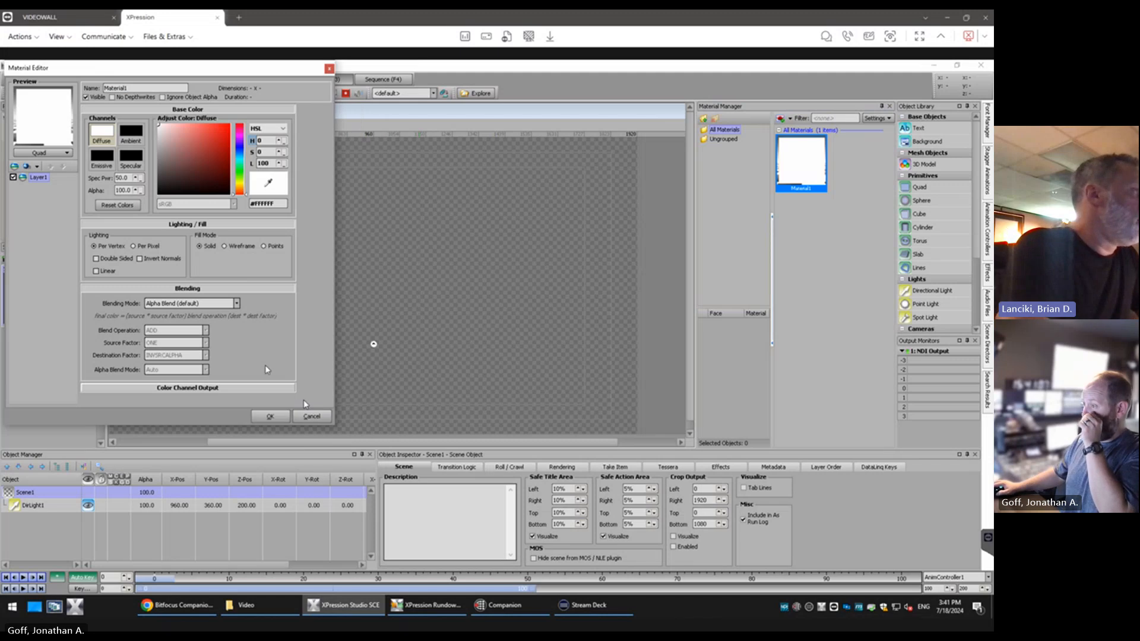
pyautogui.click(222, 155)
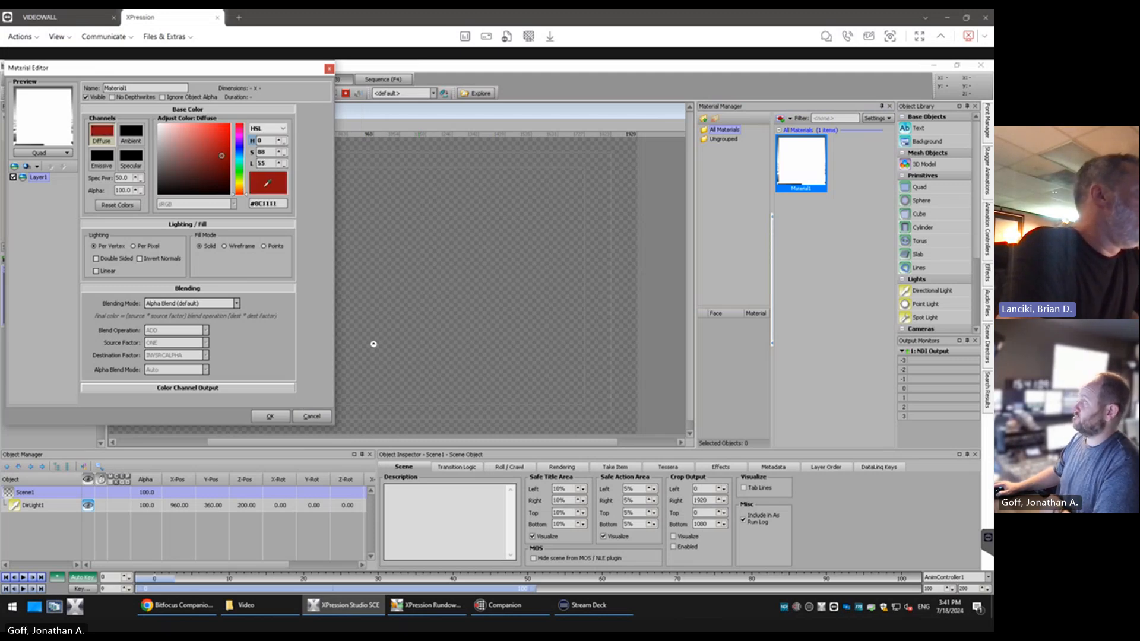
pyautogui.moveTo(222, 156)
pyautogui.mouseDown()
pyautogui.moveTo(177, 142)
pyautogui.moveTo(222, 161)
pyautogui.mouseUp()
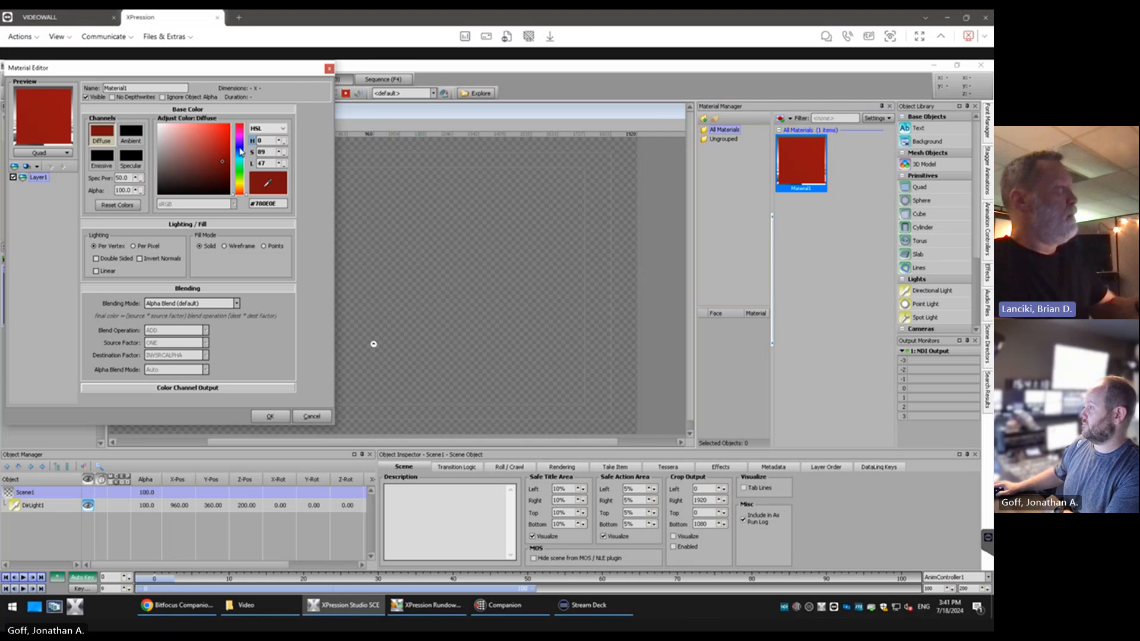
pyautogui.click(241, 150)
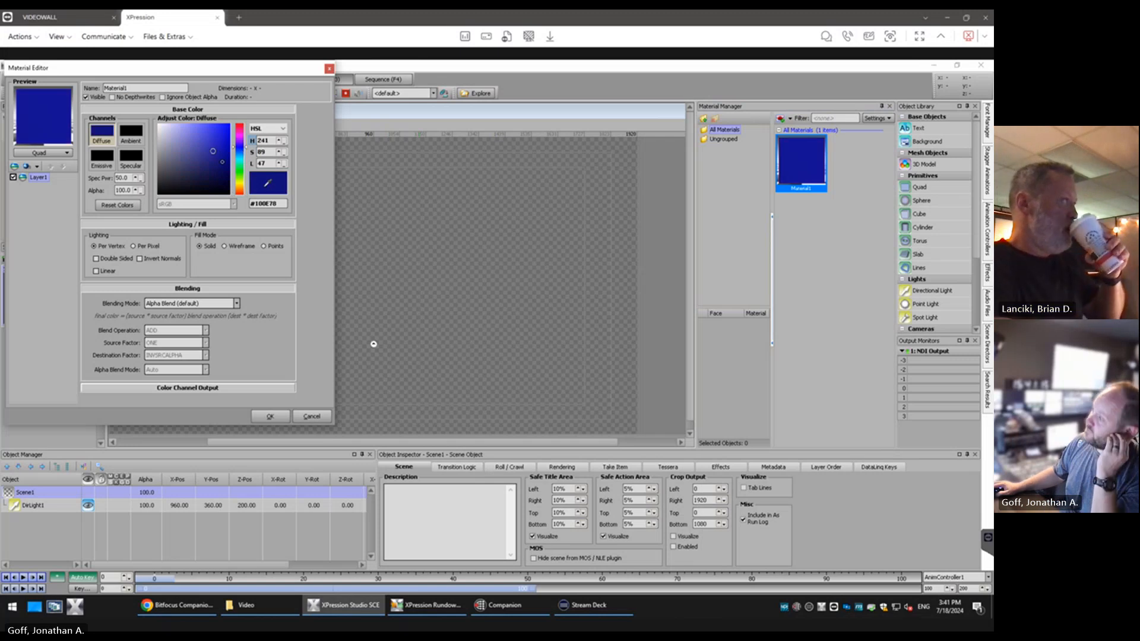
pyautogui.click(241, 174)
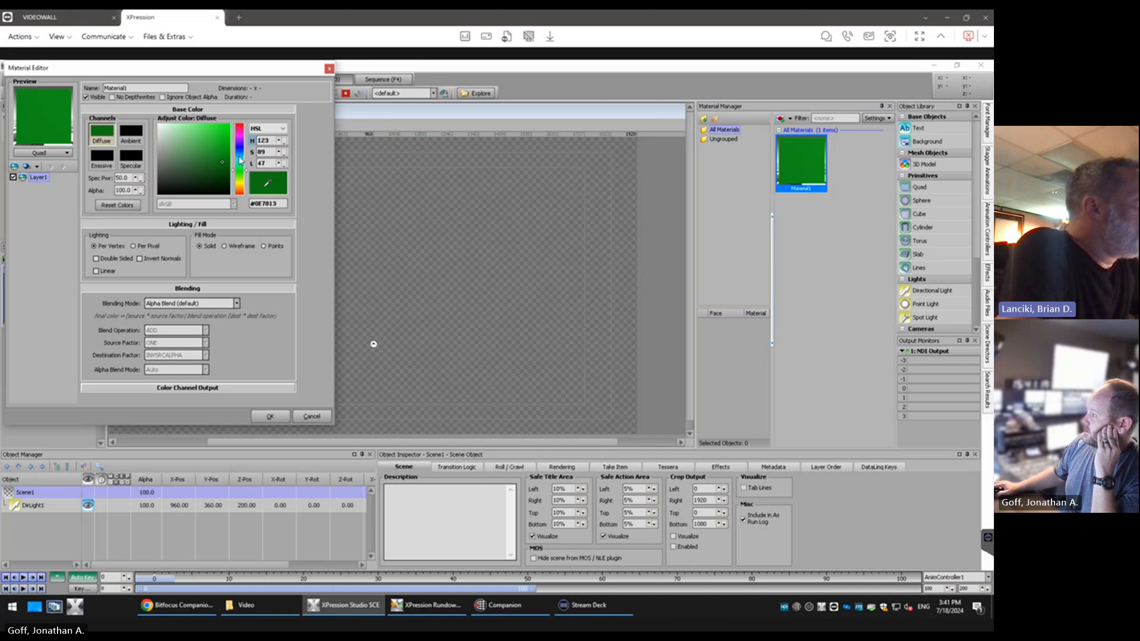
pyautogui.click(240, 155)
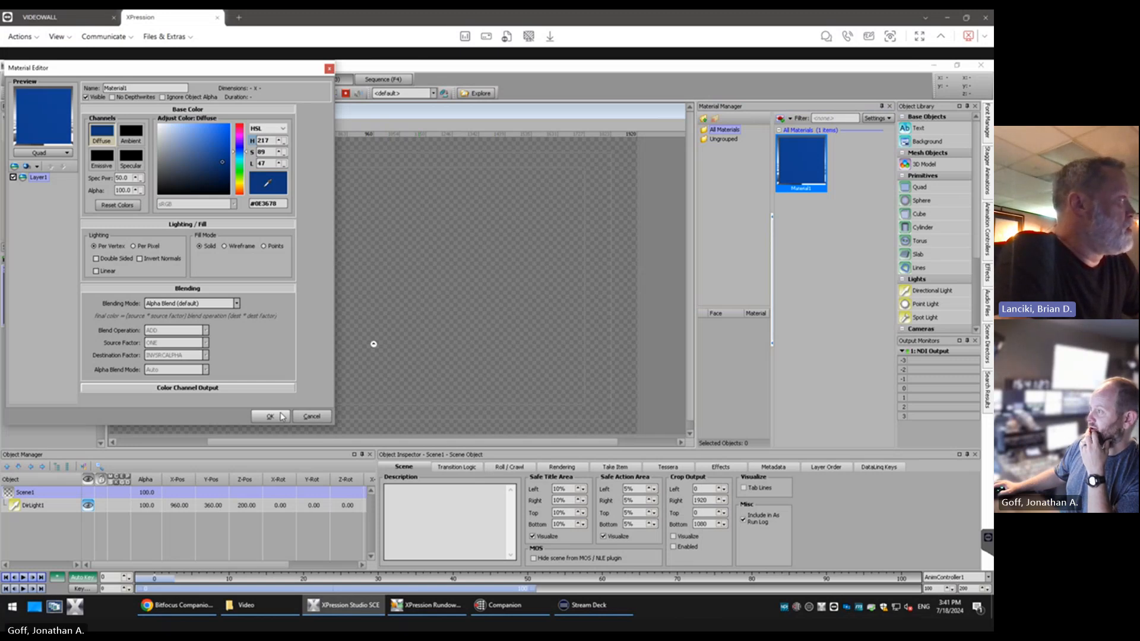
# Rename the material Blue and accept its settings
pyautogui.doubleClick(158, 89)
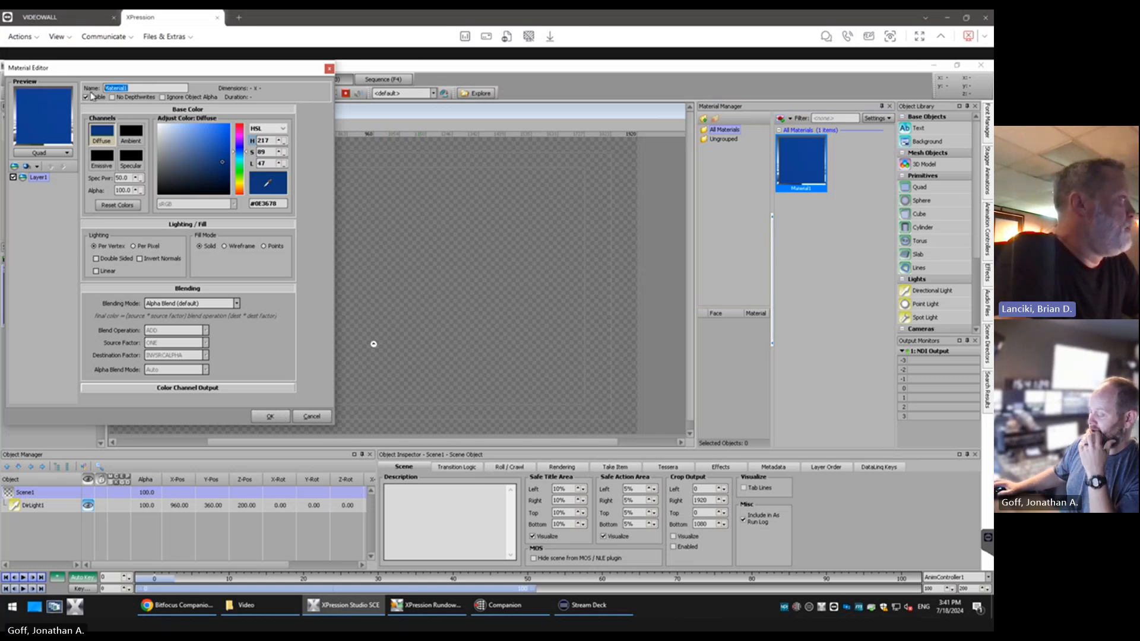
pyautogui.write('Blue')
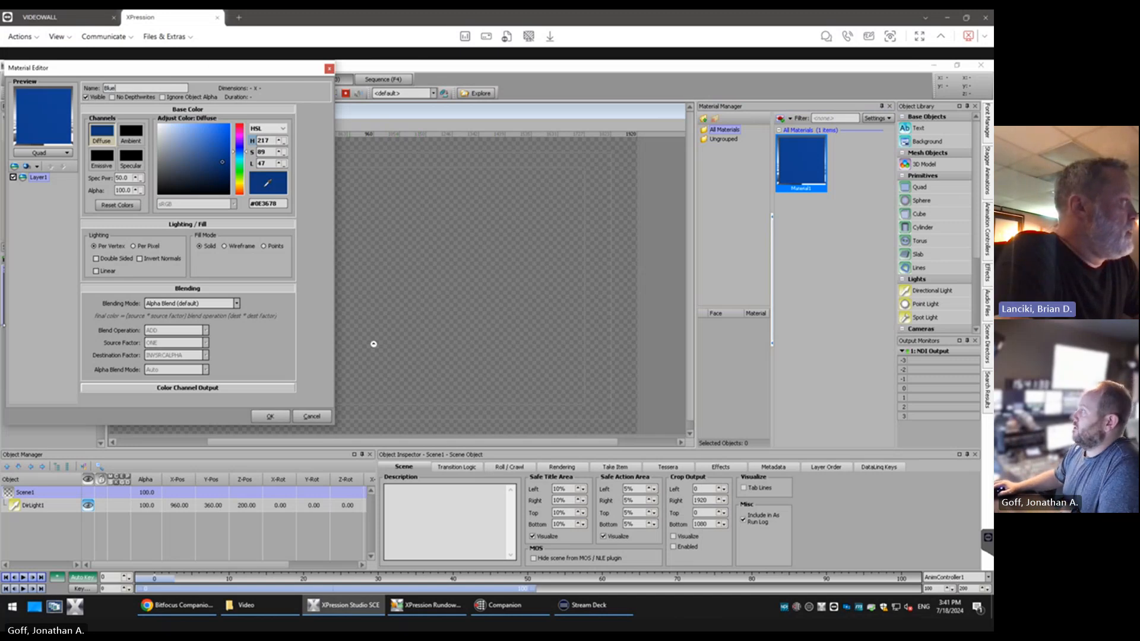
pyautogui.click(270, 416)
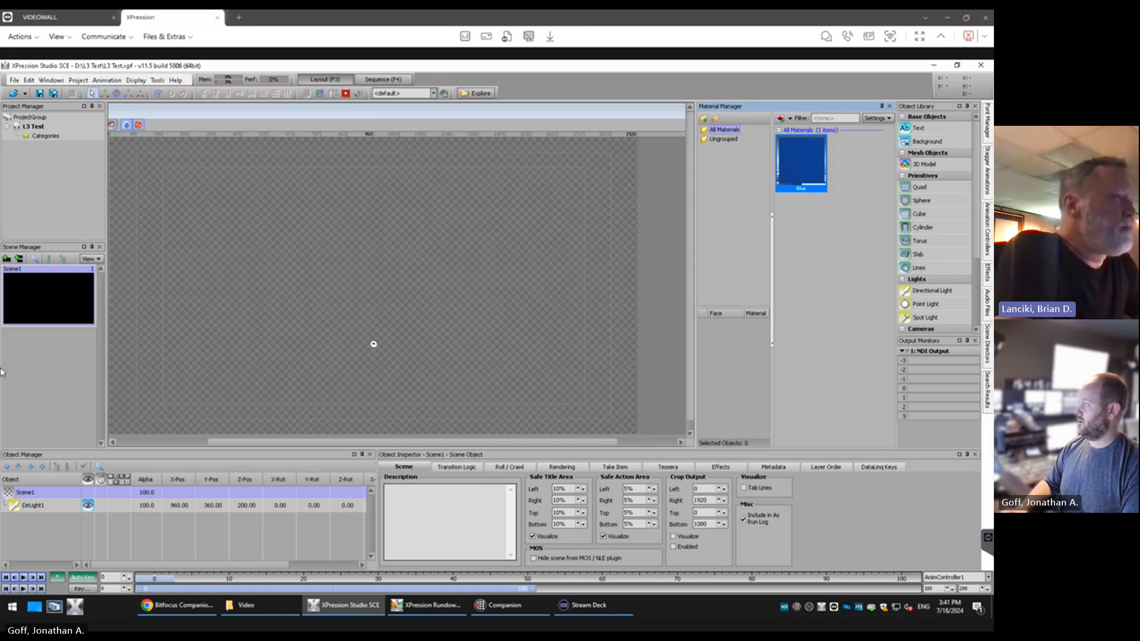
# Create image materials from all six images in the L3 Test project's Images folder
pyautogui.click(791, 119)
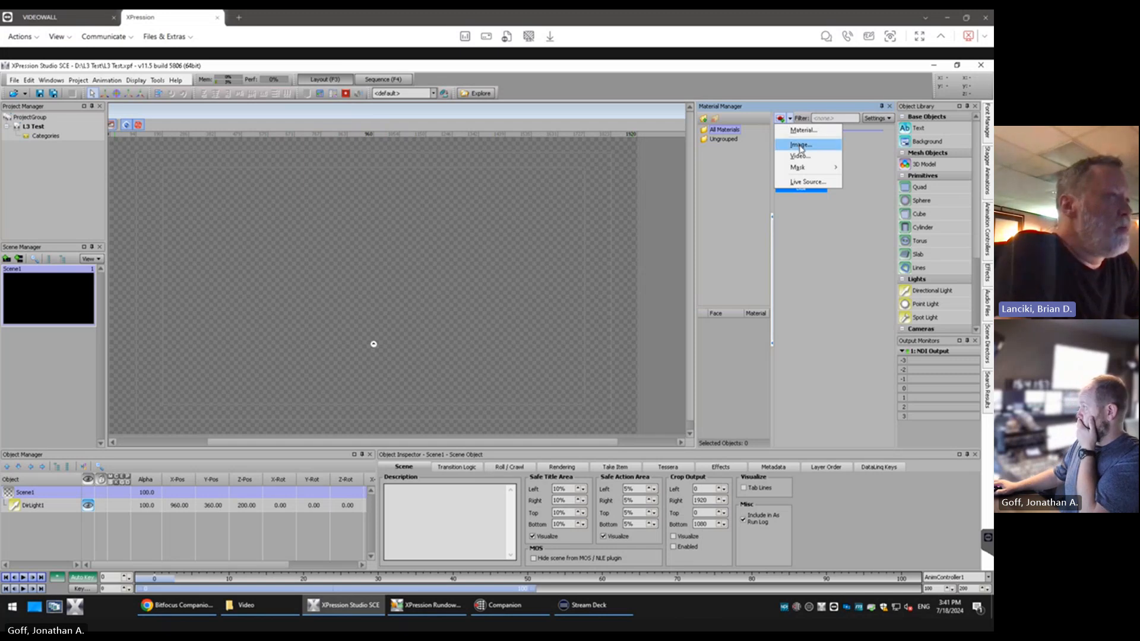
pyautogui.click(801, 144)
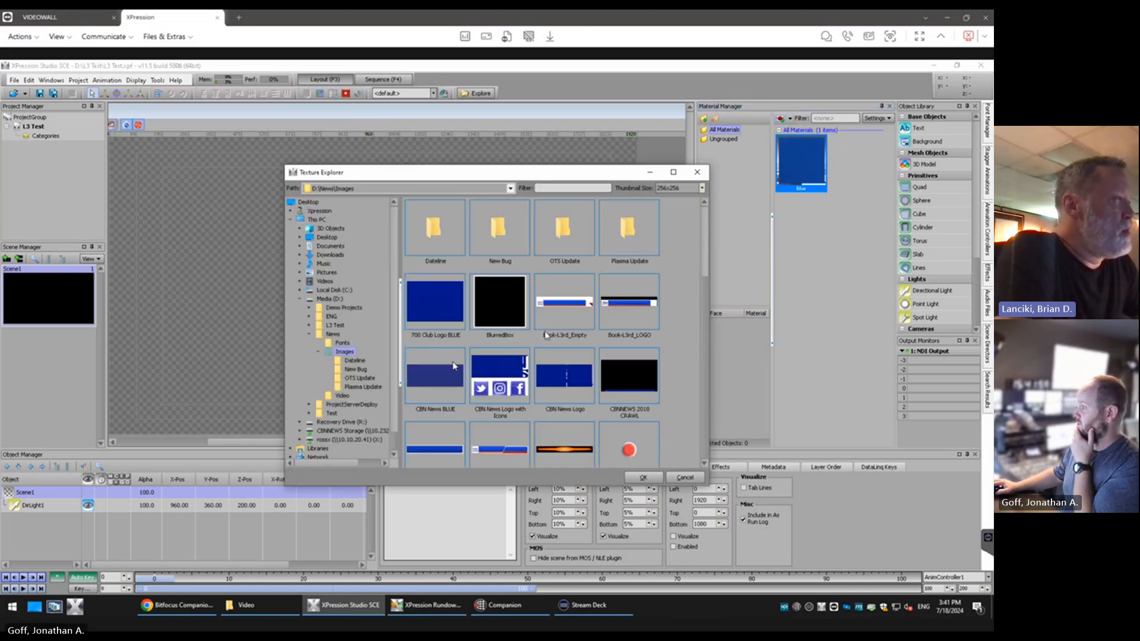
pyautogui.click(309, 325)
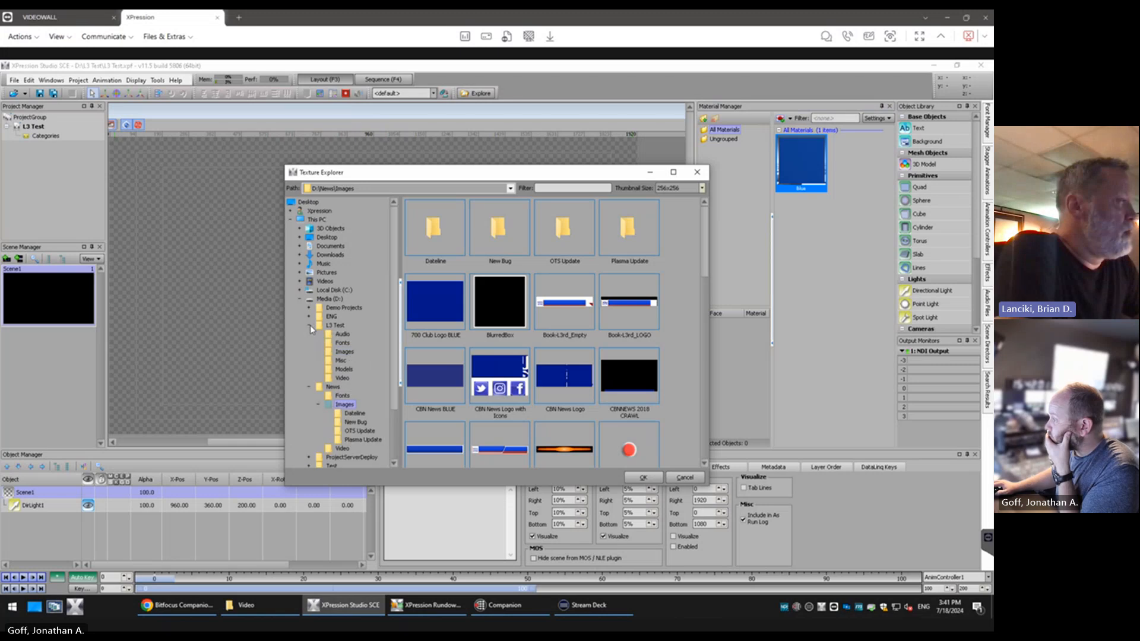
pyautogui.click(337, 352)
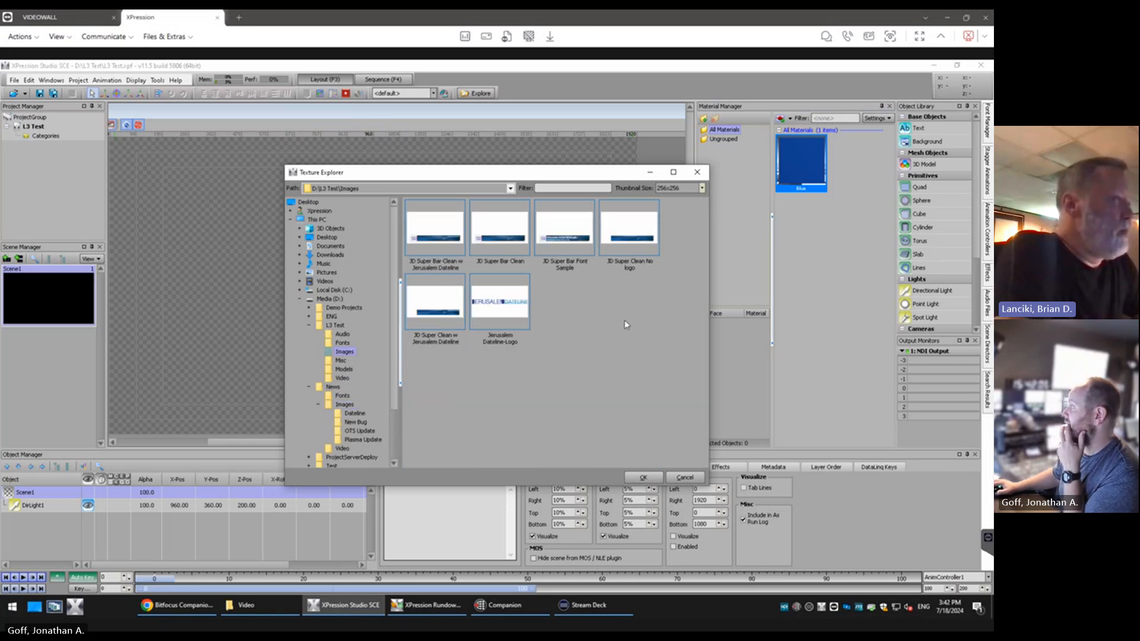
pyautogui.click(451, 234)
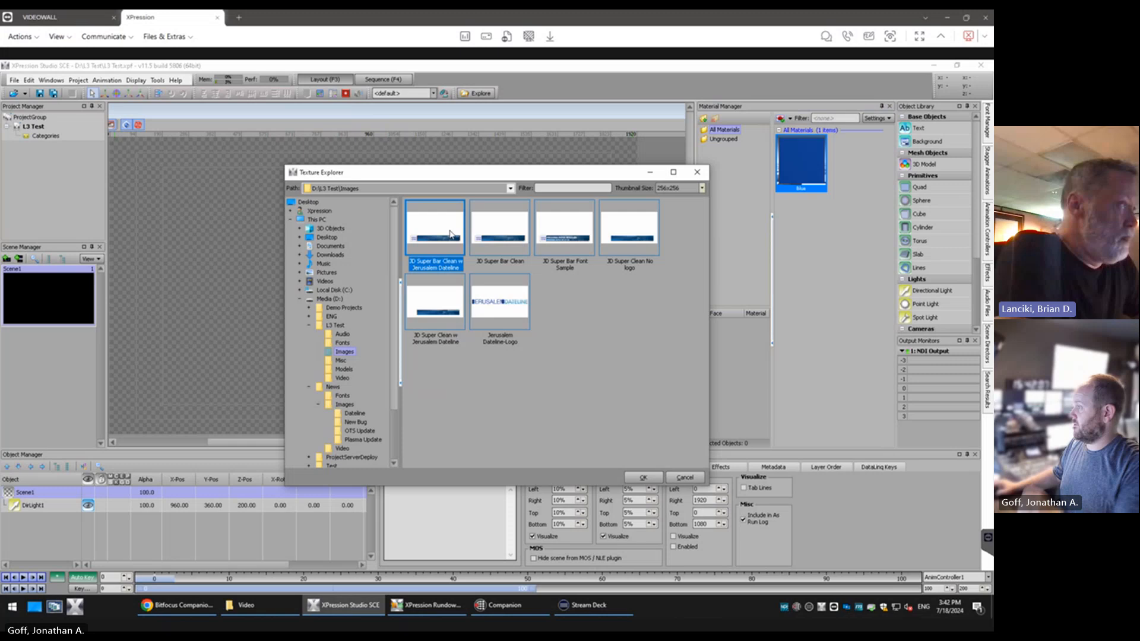
pyautogui.keyDown('shift'); pyautogui.click(502, 313); pyautogui.keyUp('shift')
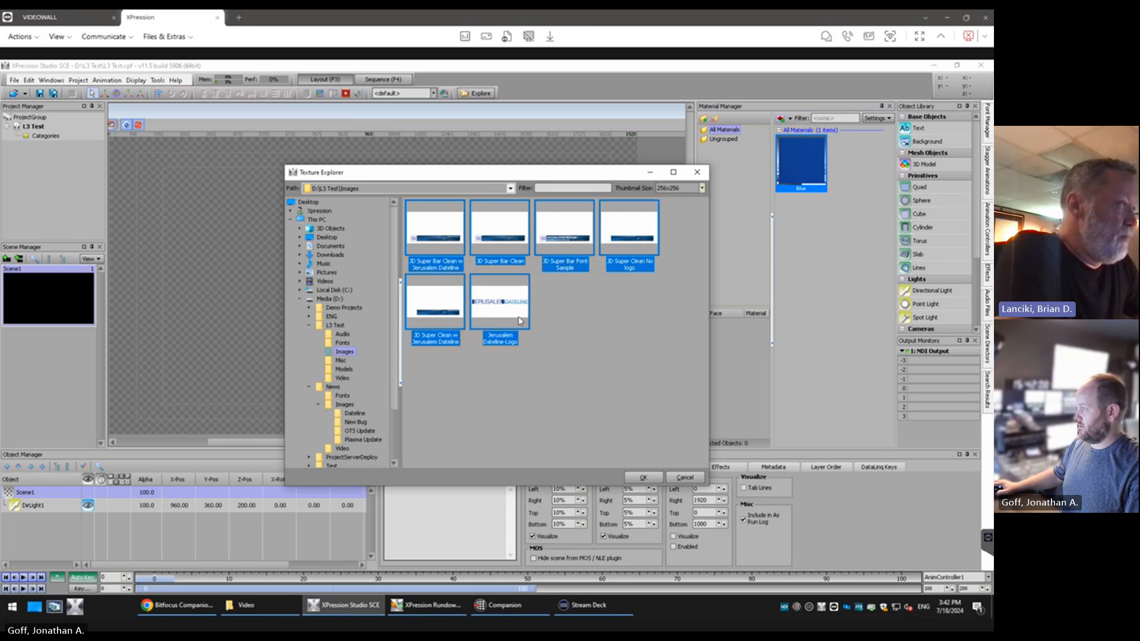
pyautogui.click(642, 478)
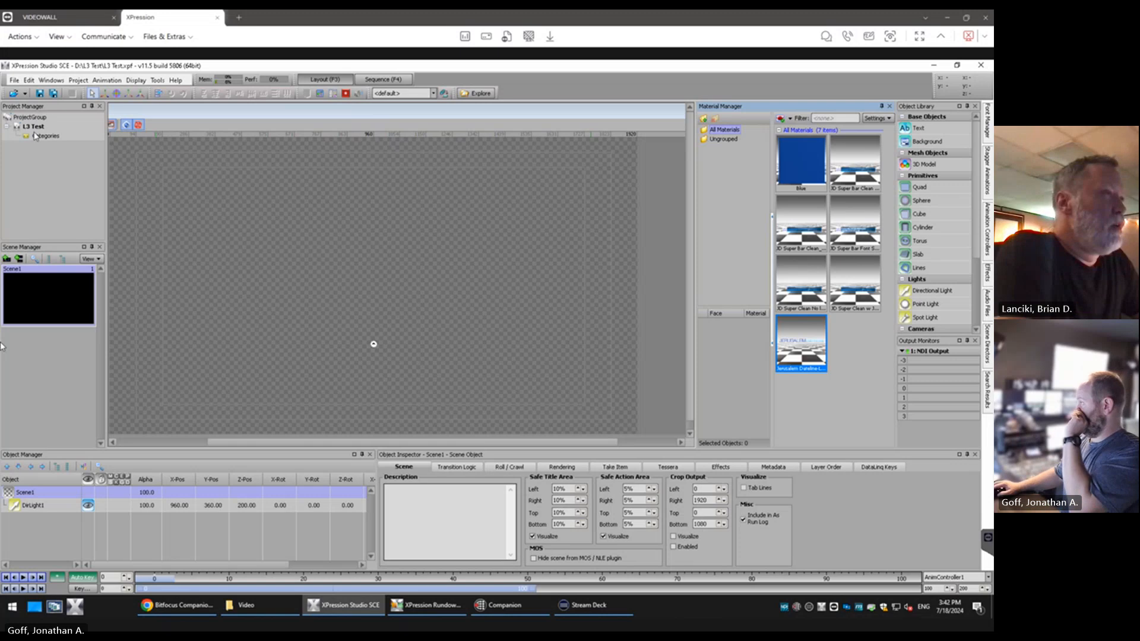
# Create a video material from the CBN News Animated Plasma AVI in the L3 Test project's Video folder
pyautogui.click(790, 119)
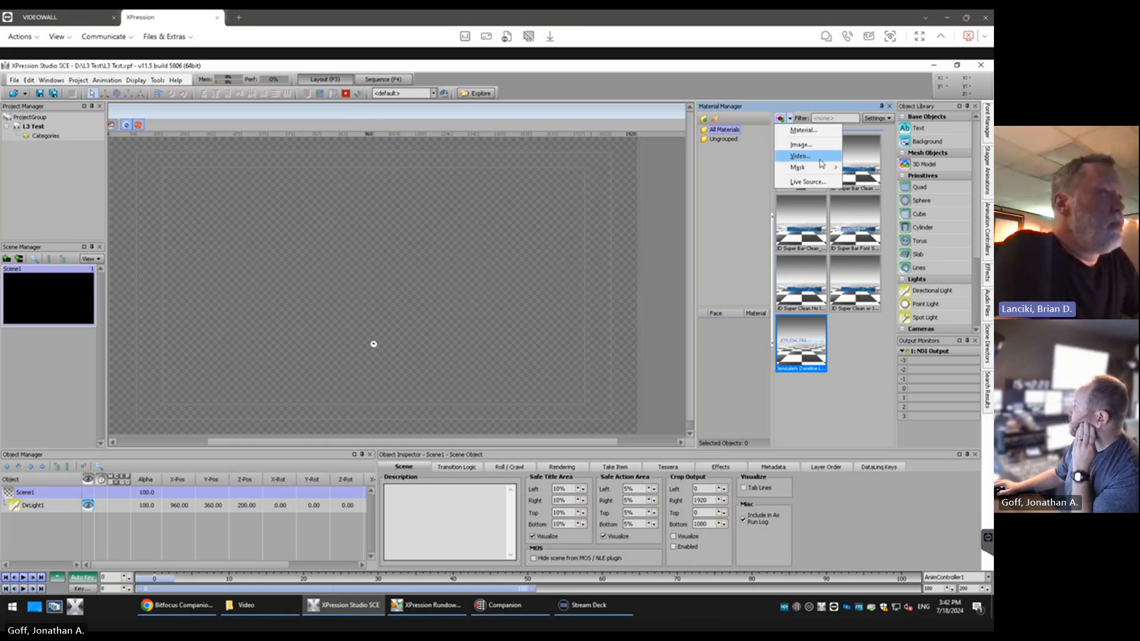
pyautogui.click(800, 155)
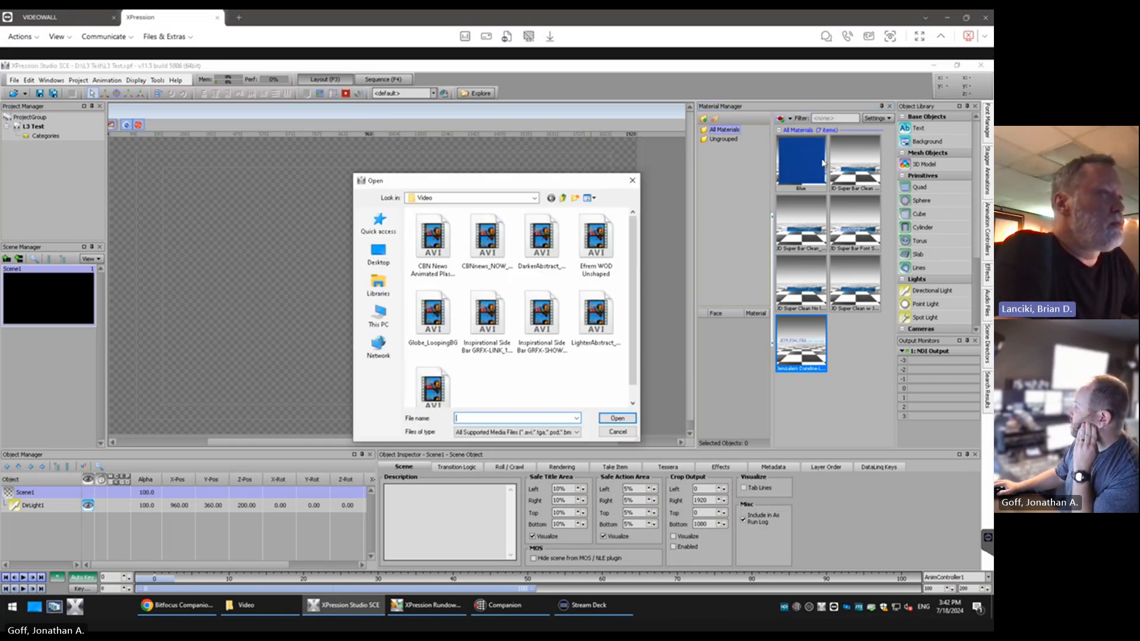
pyautogui.click(475, 198)
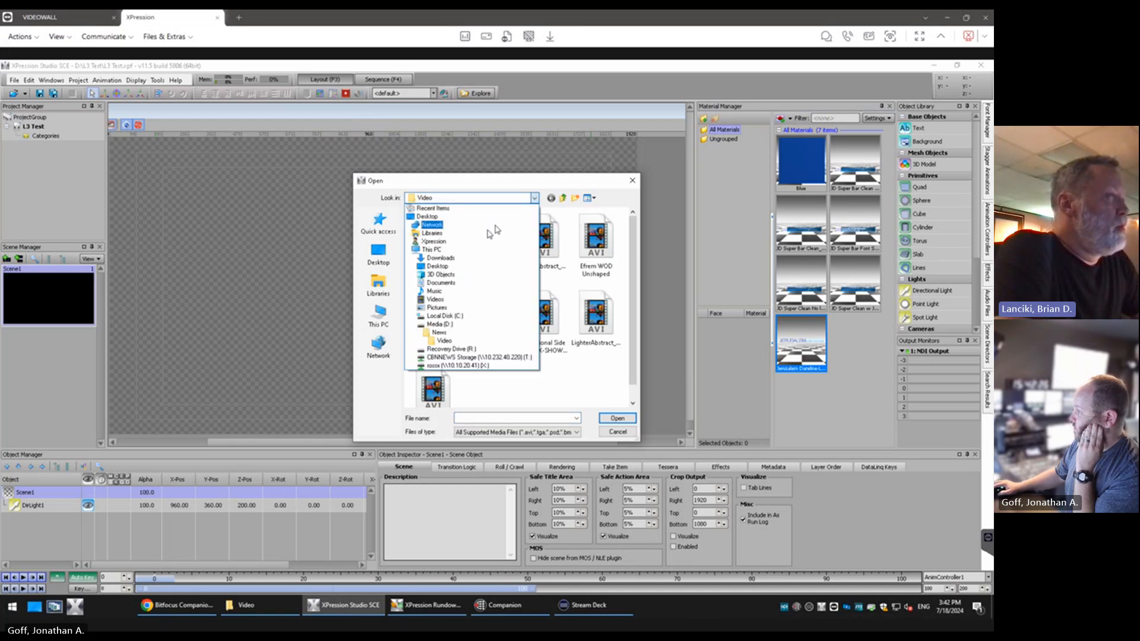
pyautogui.click(451, 332)
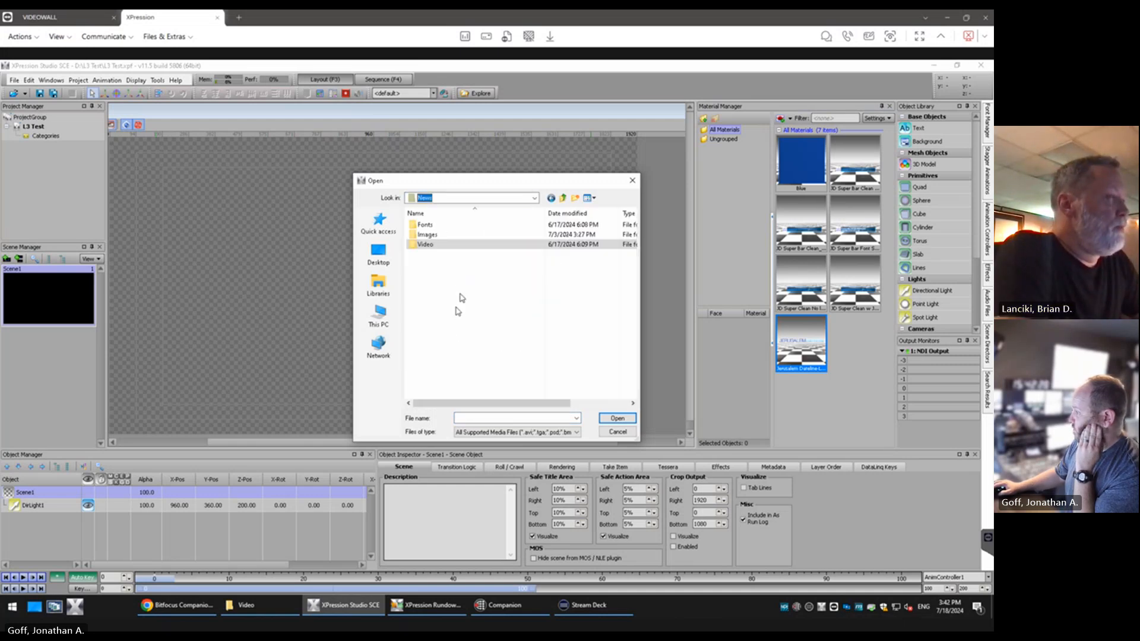
pyautogui.click(561, 199)
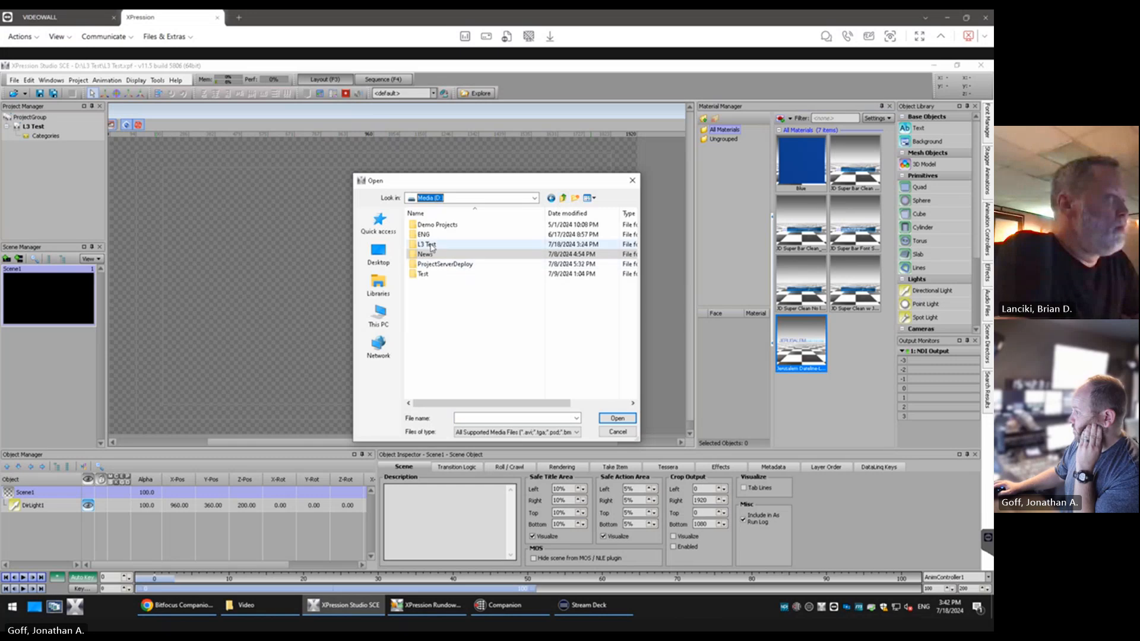
pyautogui.doubleClick(457, 253)
pyautogui.doubleClick(434, 272)
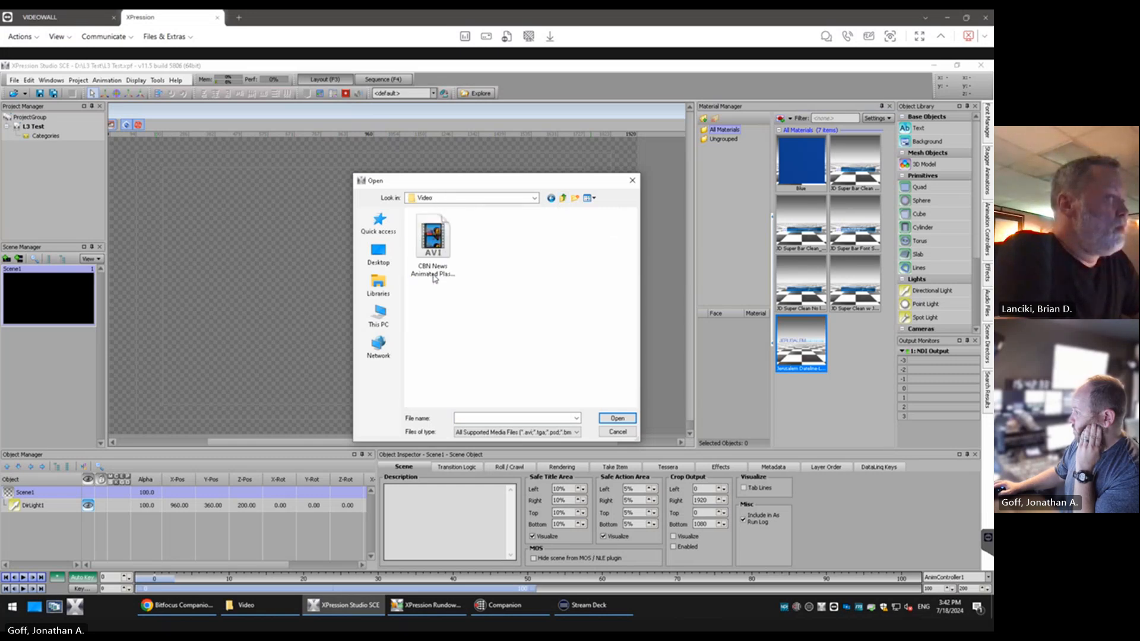
pyautogui.doubleClick(453, 243)
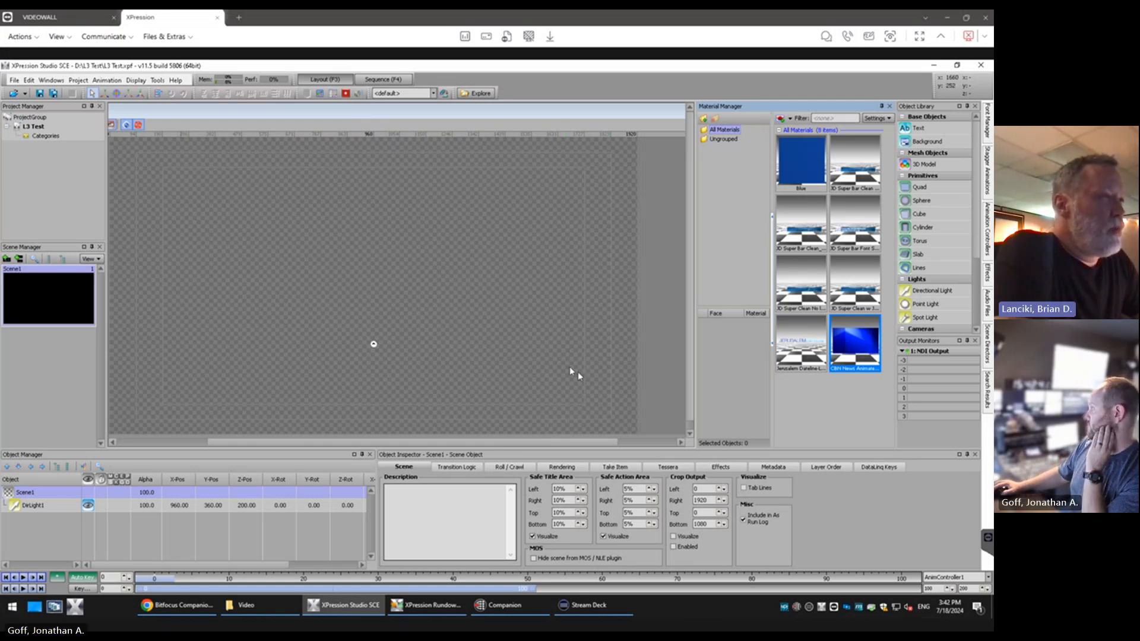
# Open the JD Super Bar Clean w Jerusalem Dateline image material for editing
pyautogui.click(854, 162)
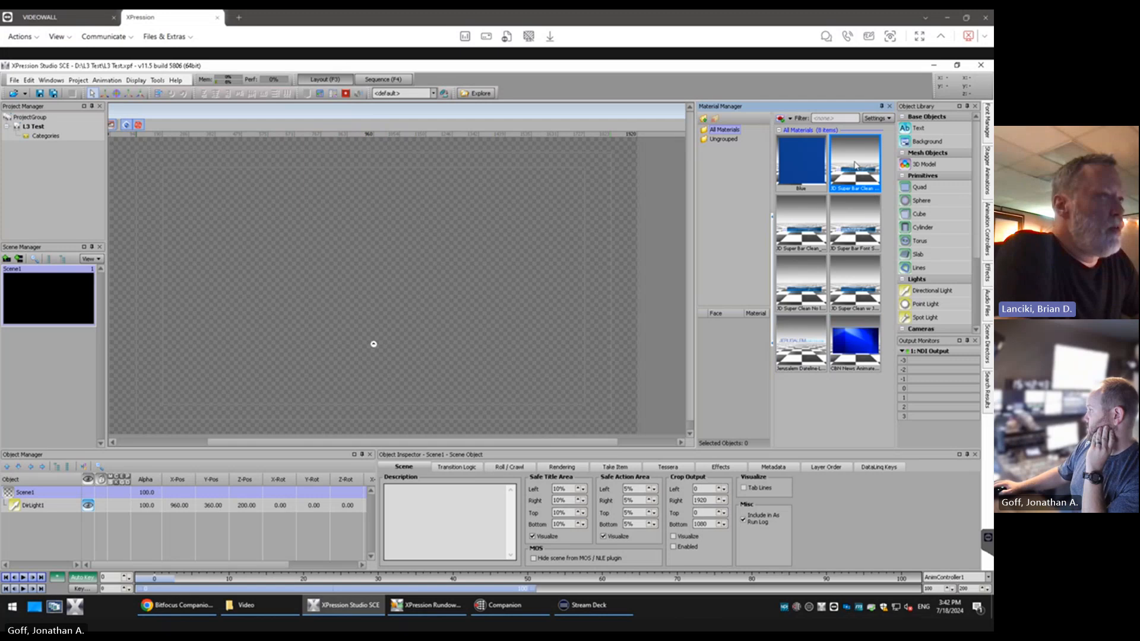
pyautogui.rightClick(855, 165)
pyautogui.click(879, 214)
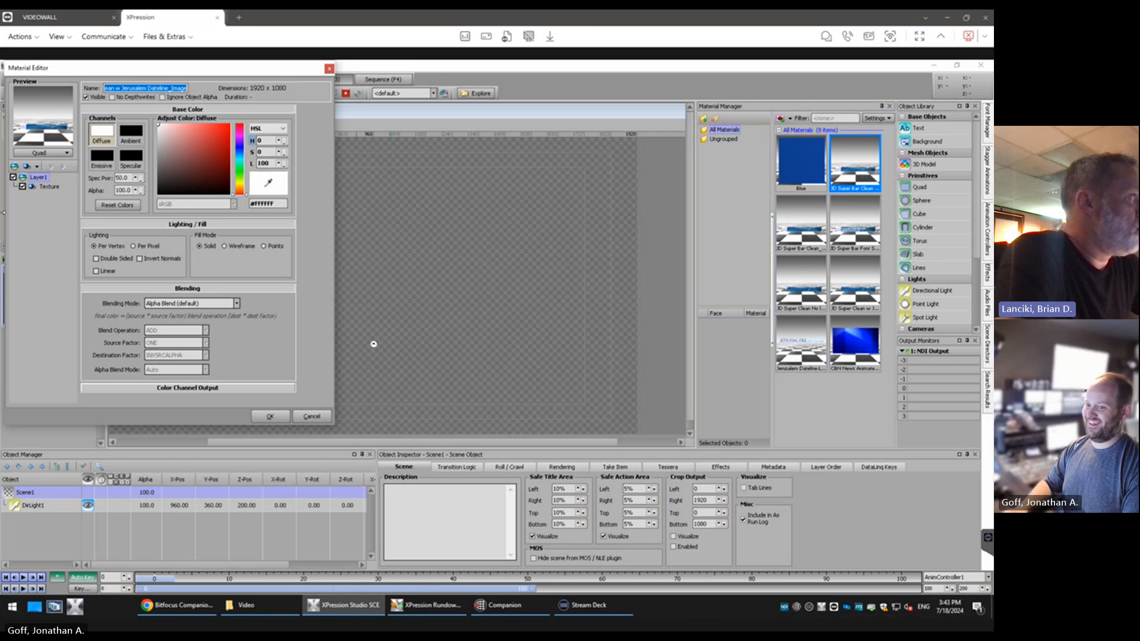
# Try the Teapot, Sphere, Cube and Cube Sphere preview shapes on the image material and restore the Quad preview
pyautogui.click(62, 153)
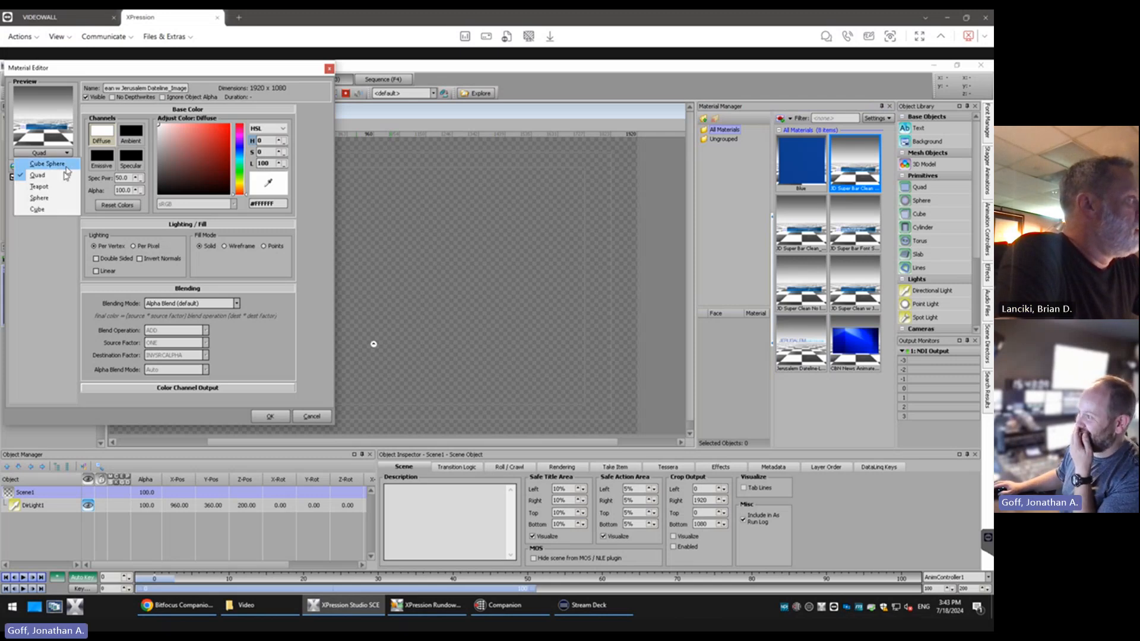
pyautogui.click(65, 187)
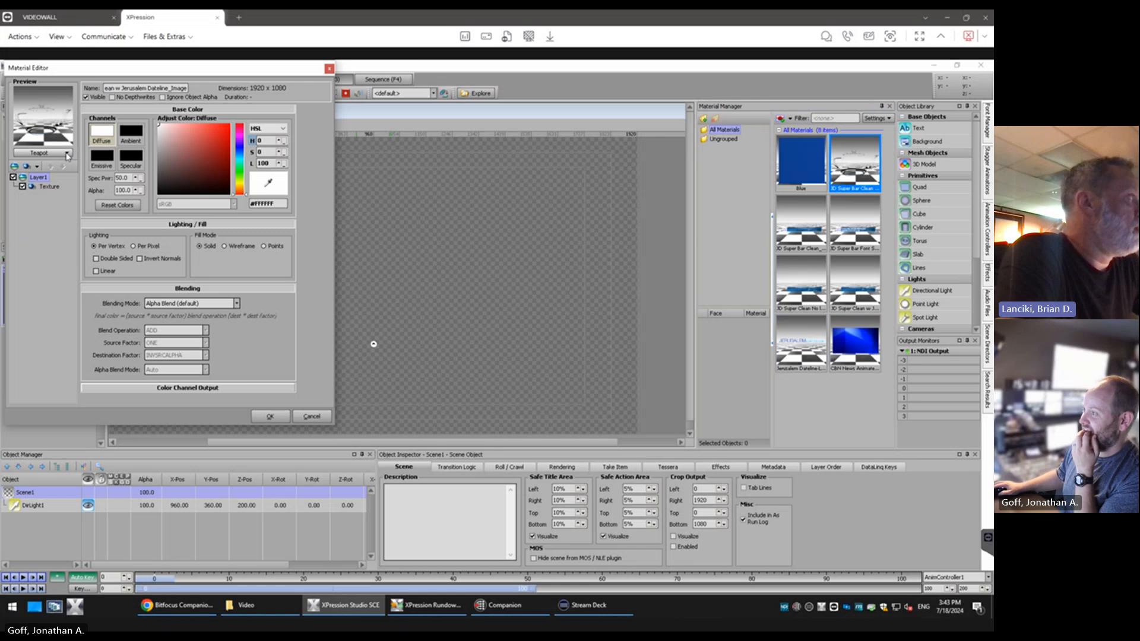
pyautogui.click(67, 154)
pyautogui.click(65, 201)
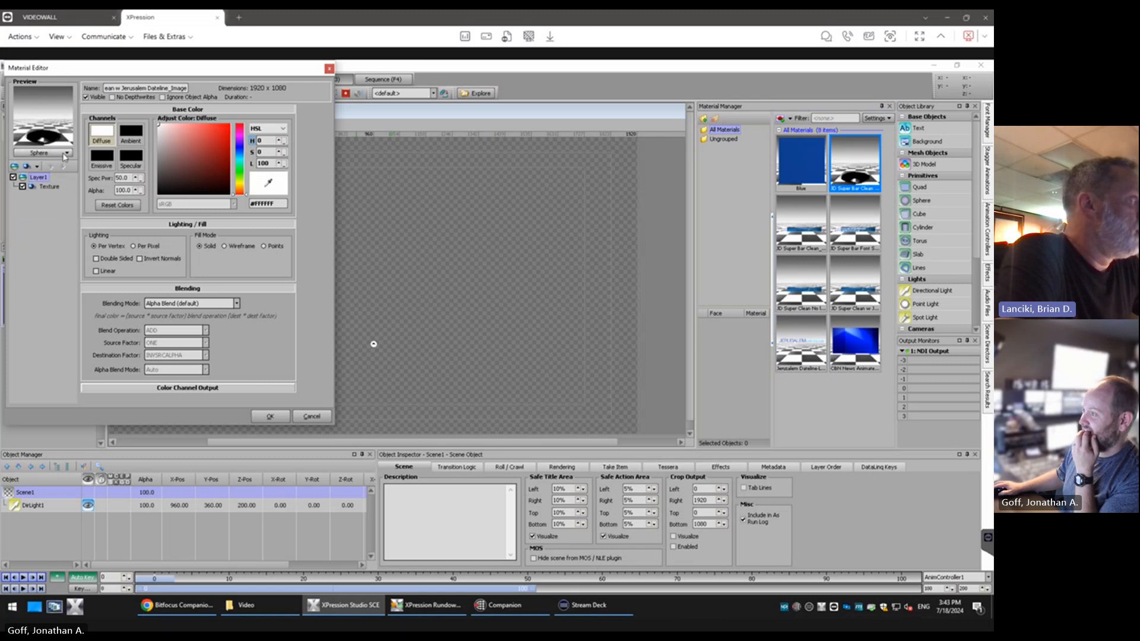
pyautogui.click(67, 153)
pyautogui.click(63, 164)
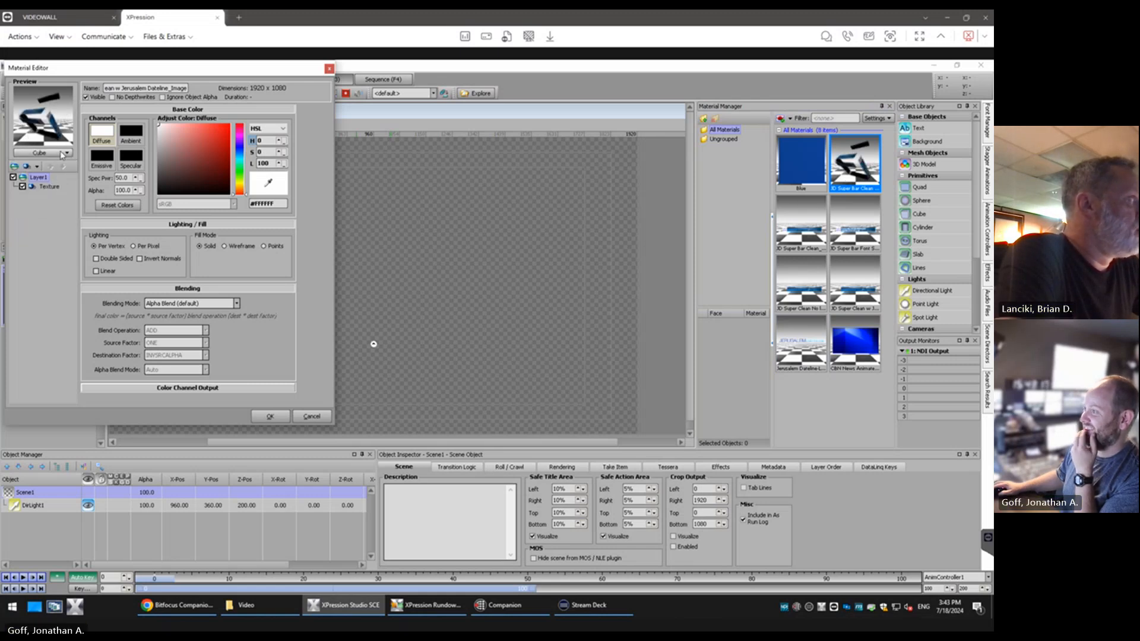
pyautogui.click(61, 154)
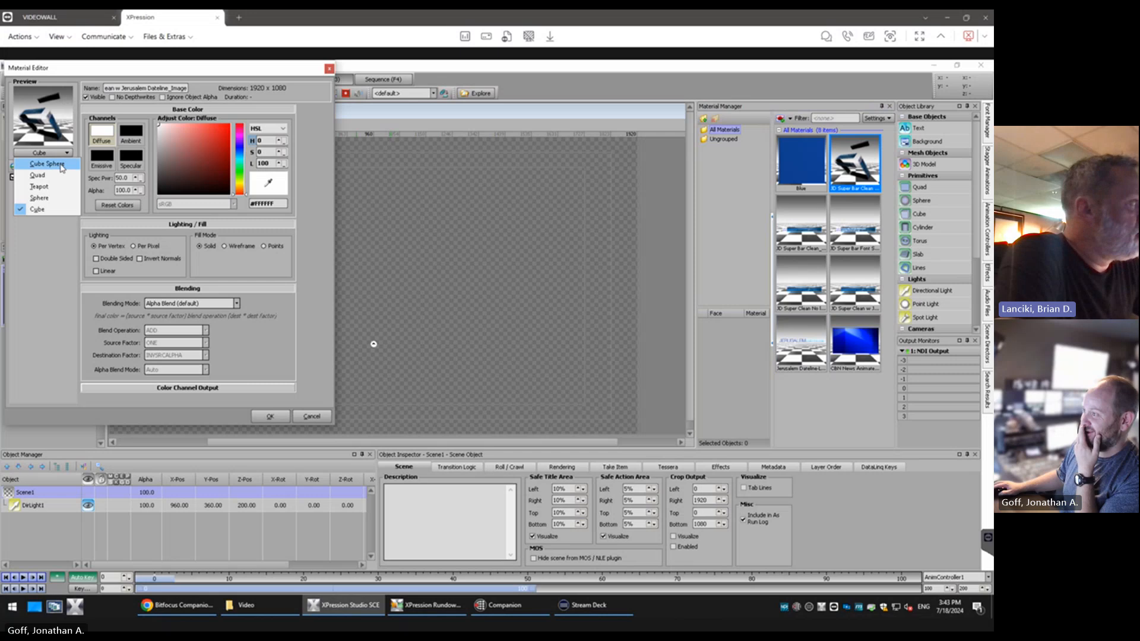
pyautogui.click(60, 165)
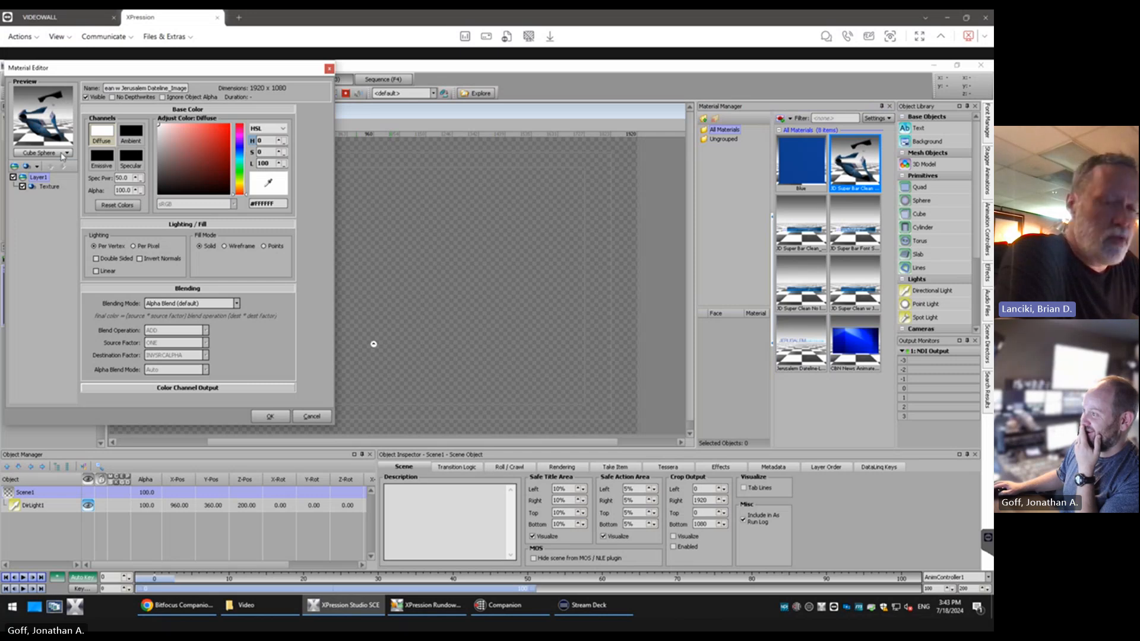
pyautogui.click(62, 153)
pyautogui.click(58, 178)
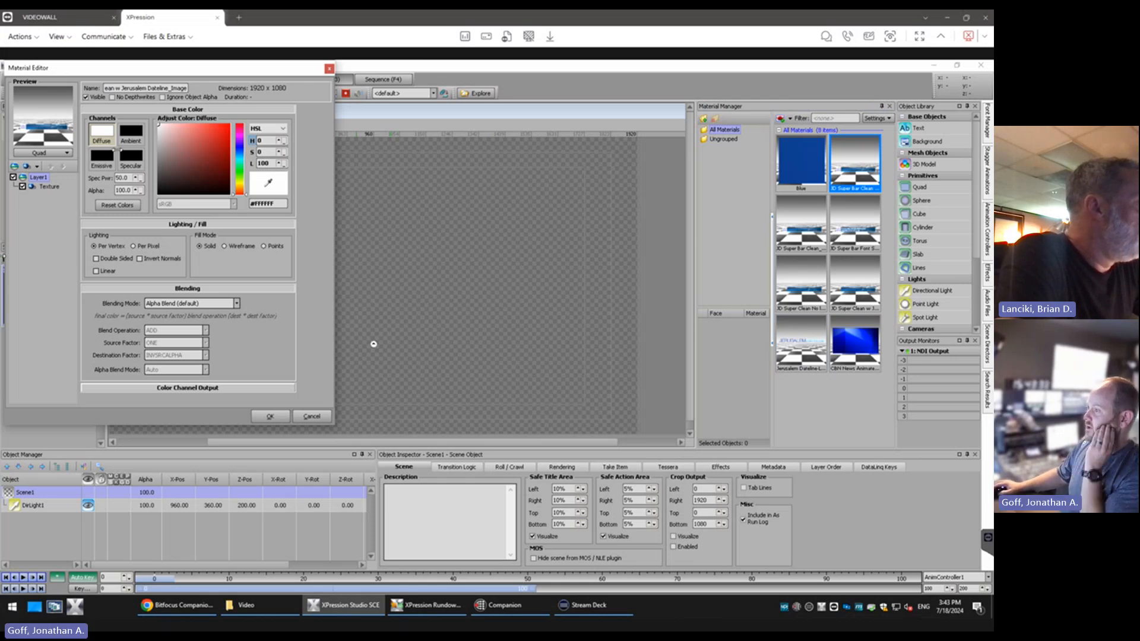
# Examine the image texture's file, color and alpha blending, mip mapping and texture filtering settings, and close the editor with OK
pyautogui.click(49, 186)
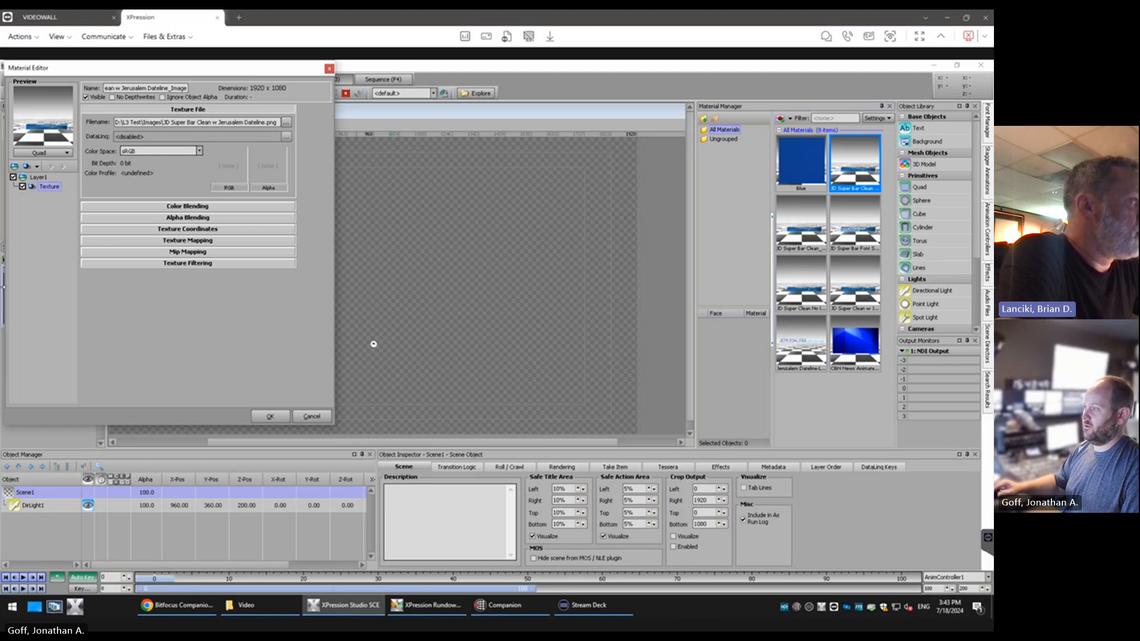
pyautogui.click(197, 217)
pyautogui.click(201, 209)
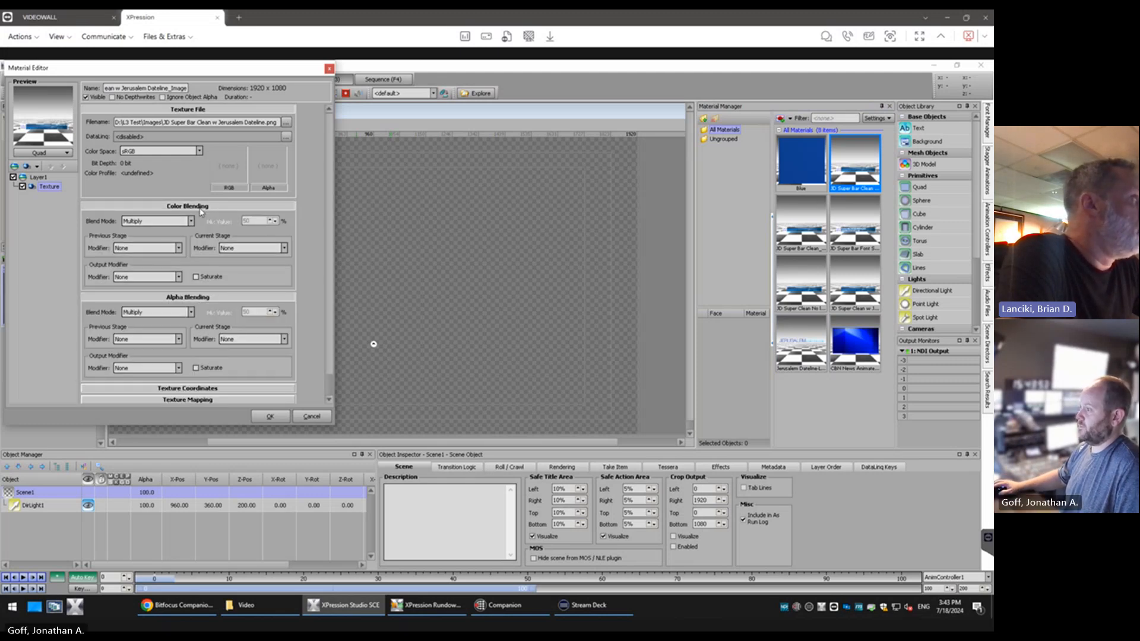
pyautogui.click(201, 208)
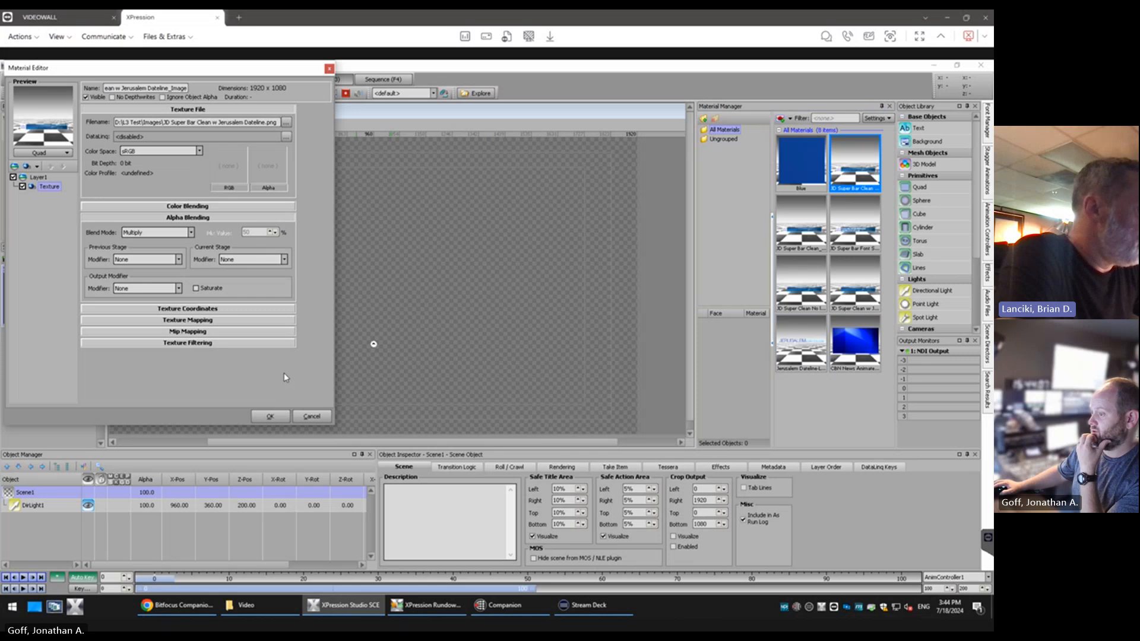
pyautogui.click(211, 332)
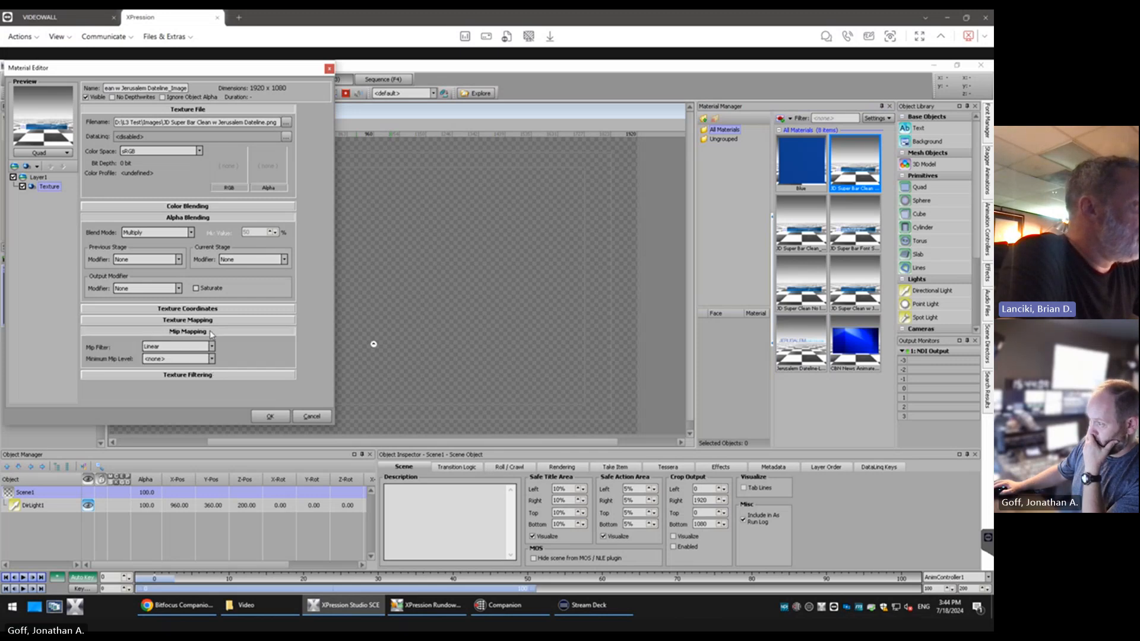
pyautogui.click(217, 374)
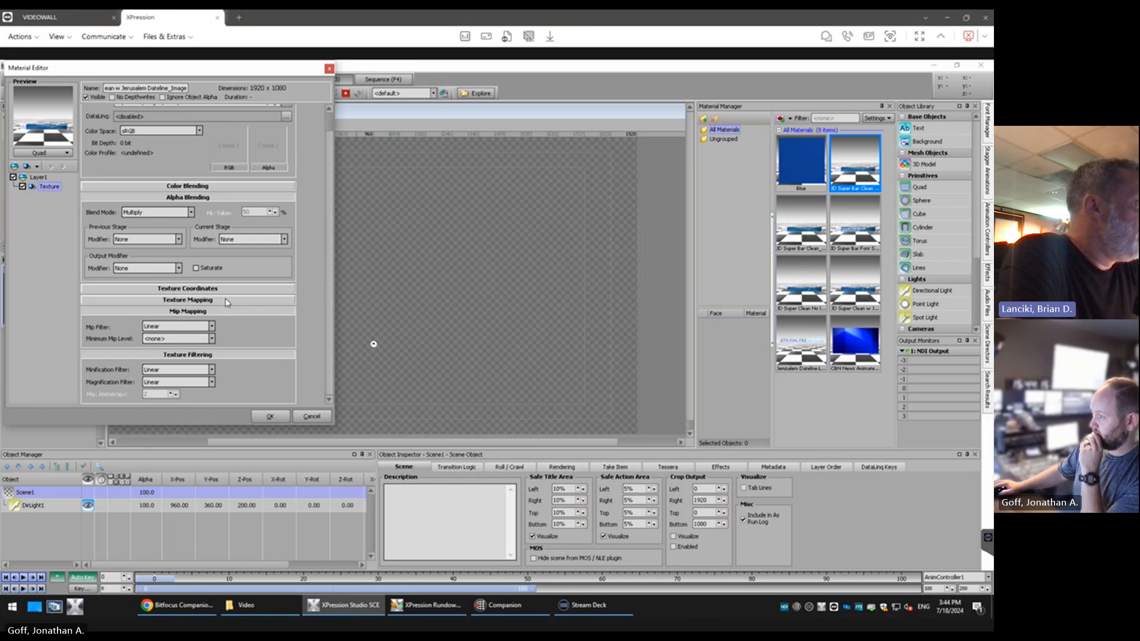
pyautogui.click(269, 416)
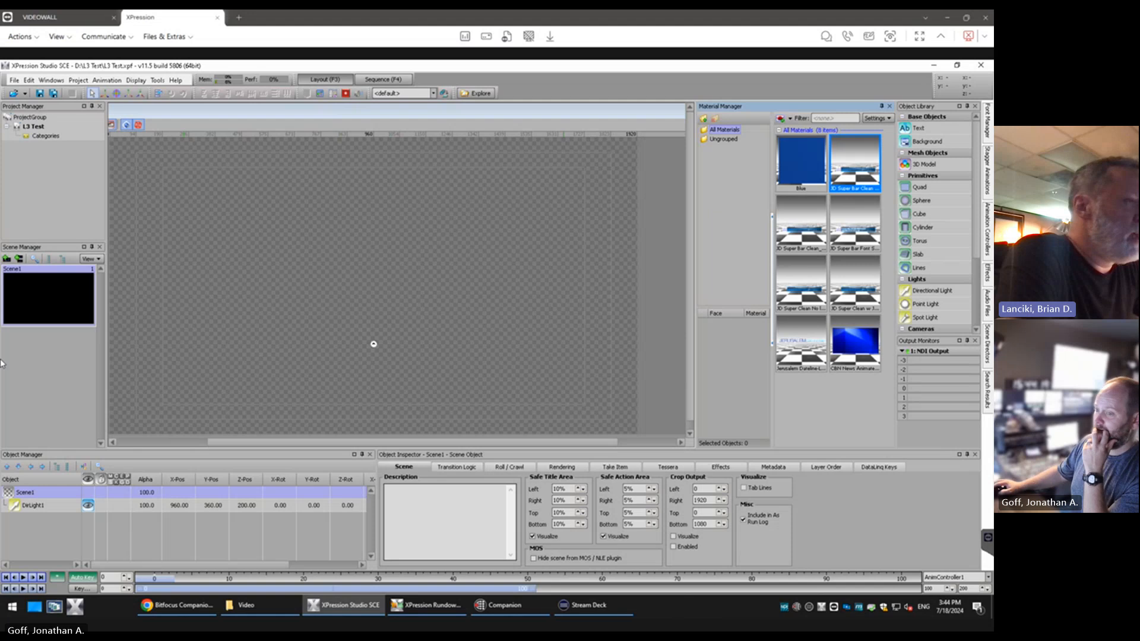
# Open the CBN News Animated Plasma video material for editing
pyautogui.rightClick(857, 345)
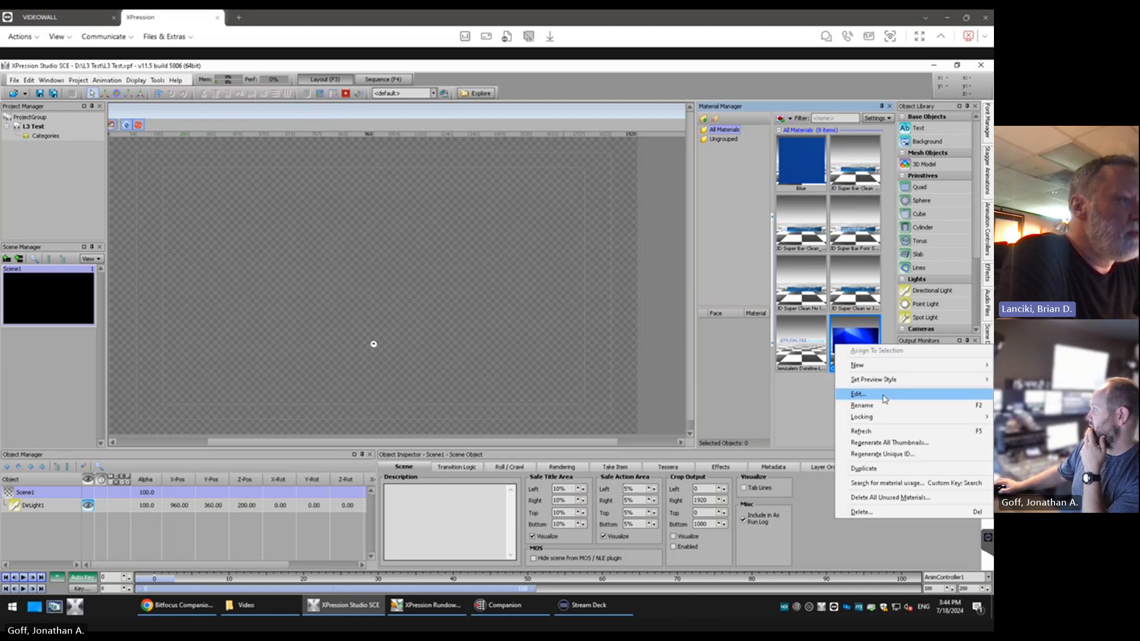
pyautogui.click(858, 393)
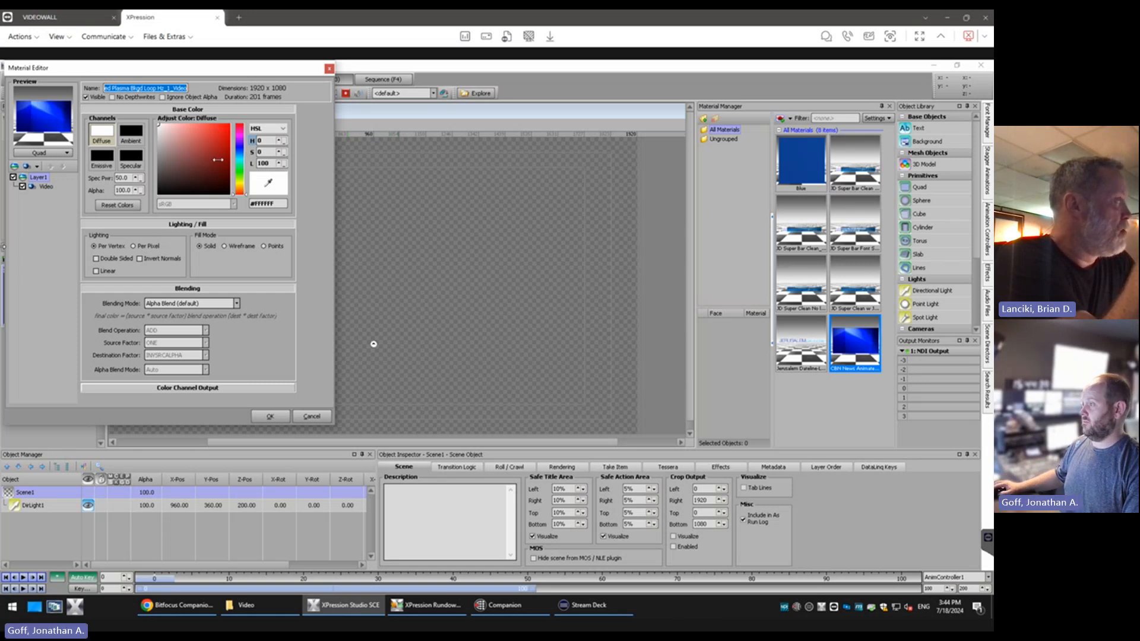
# Try red diffuse tints such as #FF0000 and #E37777 on the video material's base color, and restore white #FFFFFF
pyautogui.moveTo(185, 135)
pyautogui.mouseDown()
pyautogui.moveTo(223, 150)
pyautogui.moveTo(211, 180)
pyautogui.moveTo(242, 124)
pyautogui.mouseUp()
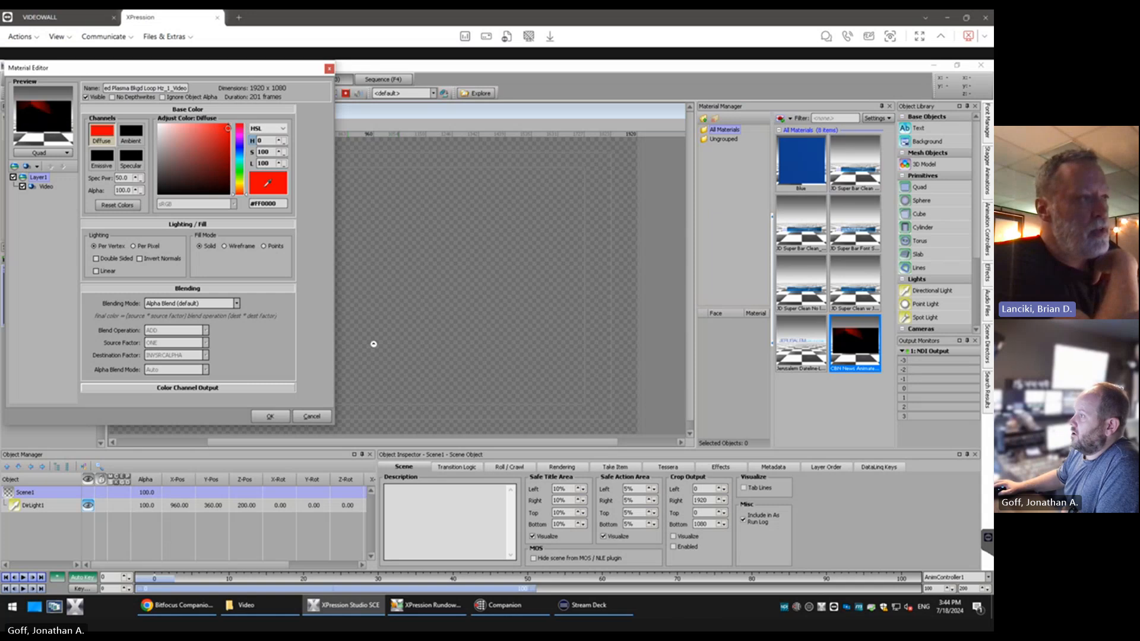
pyautogui.click(168, 128)
pyautogui.moveTo(168, 128)
pyautogui.mouseDown()
pyautogui.moveTo(208, 129)
pyautogui.moveTo(223, 155)
pyautogui.moveTo(130, 115)
pyautogui.mouseUp()
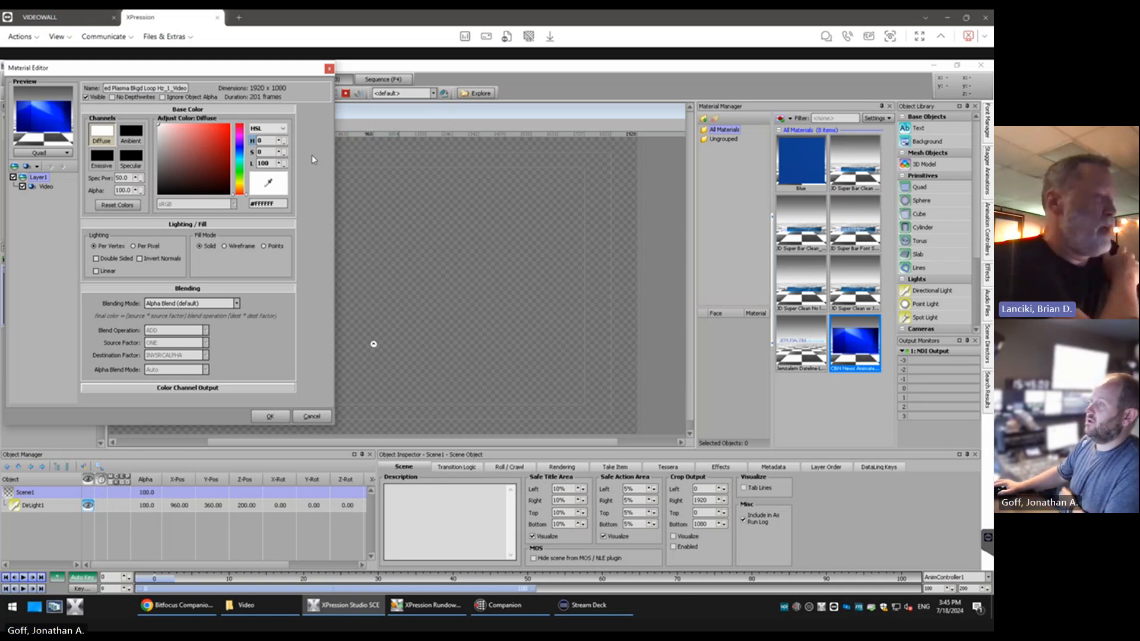
pyautogui.click(191, 132)
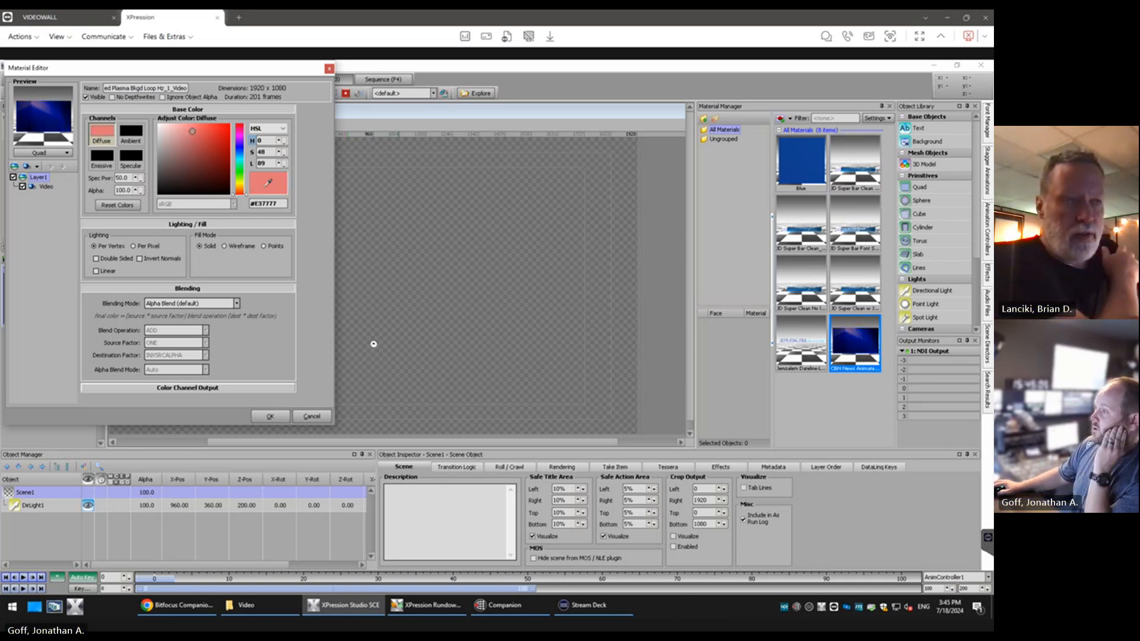
pyautogui.click(222, 136)
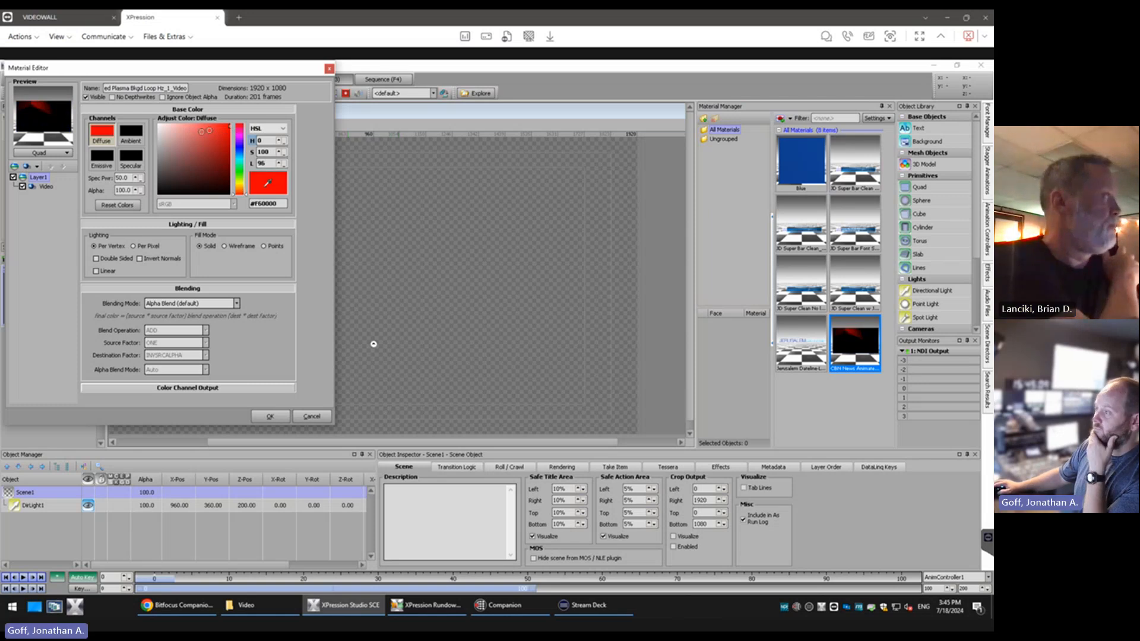
pyautogui.click(178, 133)
pyautogui.click(159, 124)
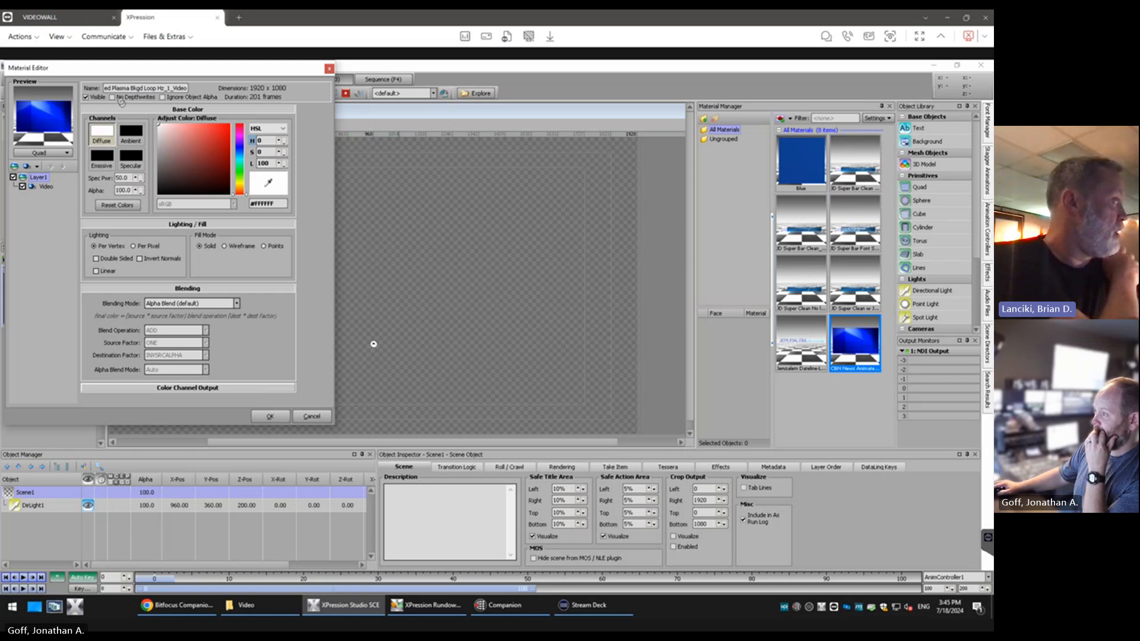
# Show the material's Video layer settings, list its run modes, and capture a screen snip of the options
pyautogui.click(45, 186)
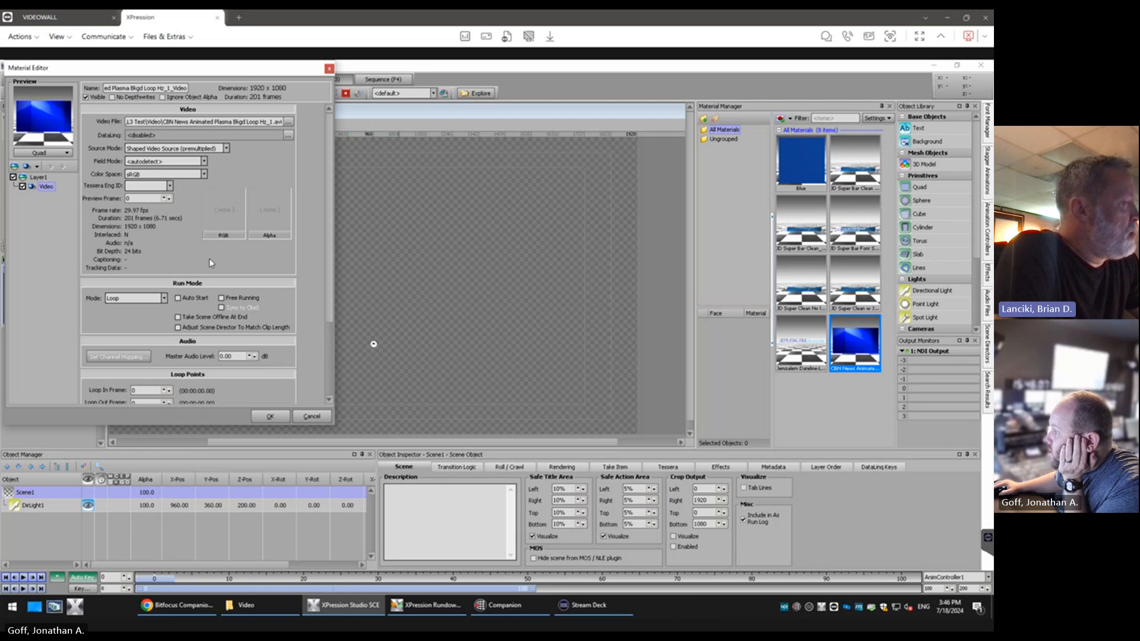
pyautogui.click(141, 299)
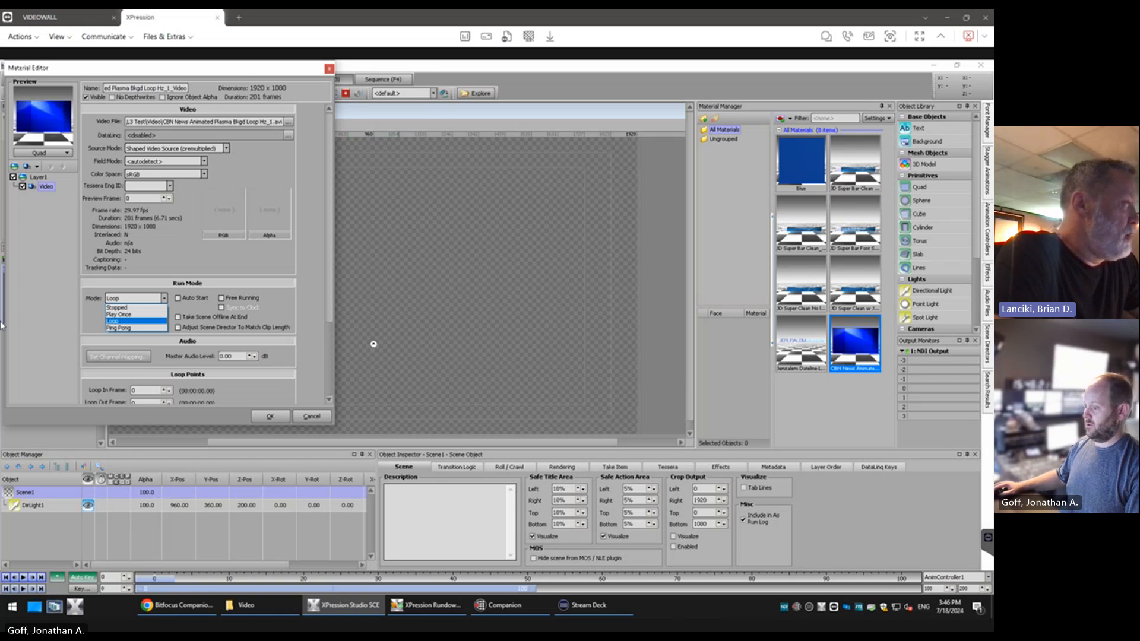
pyautogui.press('super+shift+s')
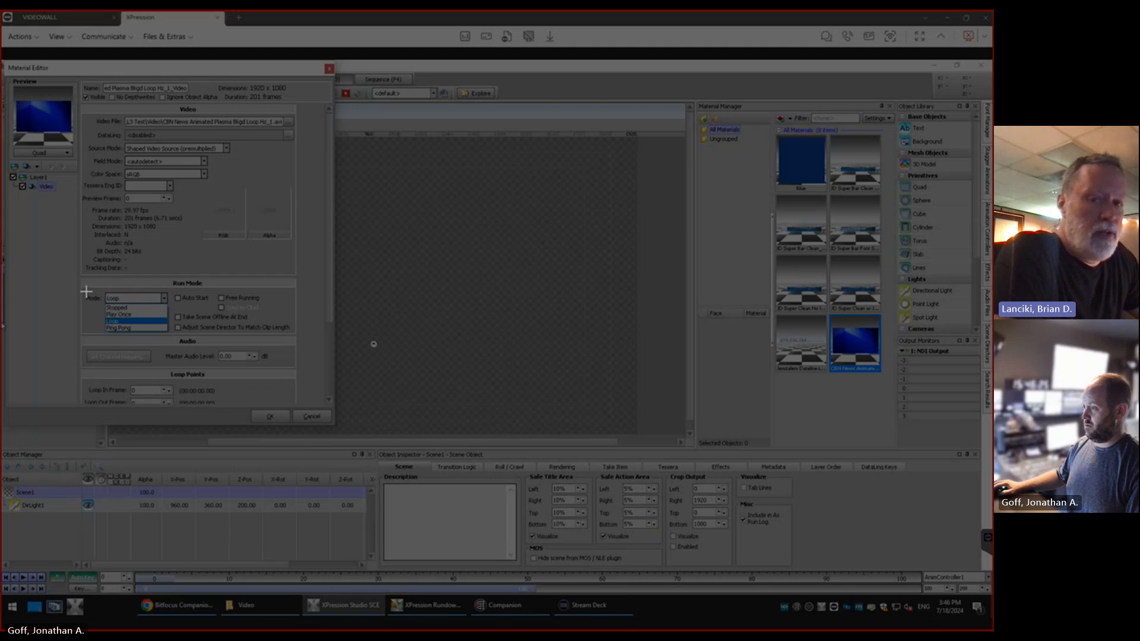
pyautogui.moveTo(87, 291); pyautogui.dragTo(173, 336)
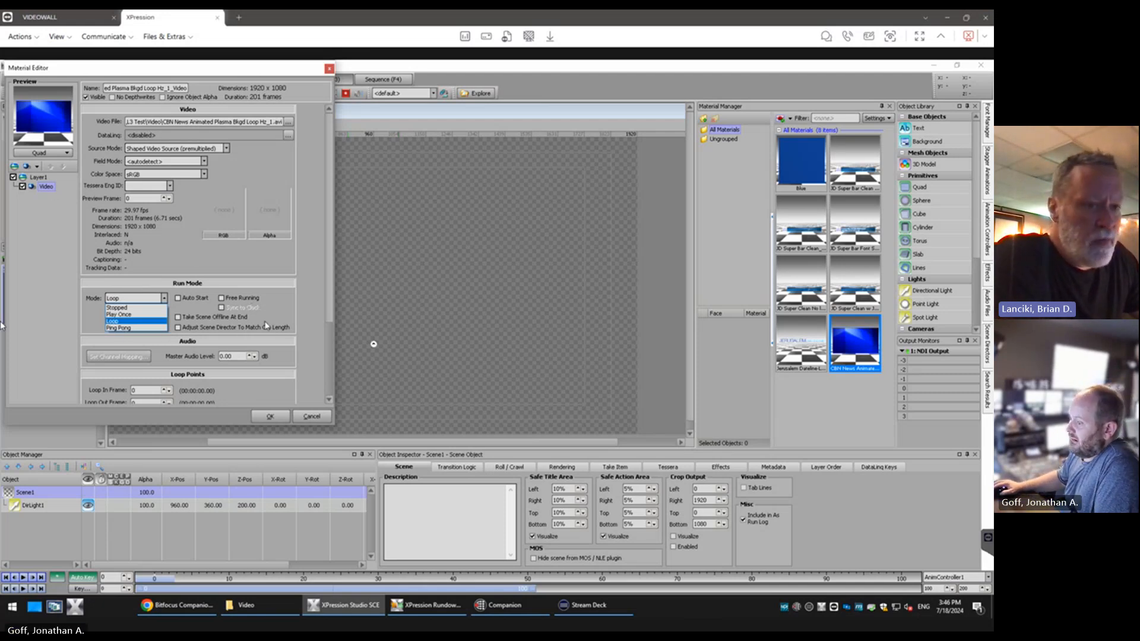
# Review the video's loop points and run modes, keep the mode on Loop, and enable Auto Start
pyautogui.click(326, 206)
pyautogui.moveTo(326, 258); pyautogui.dragTo(325, 354)
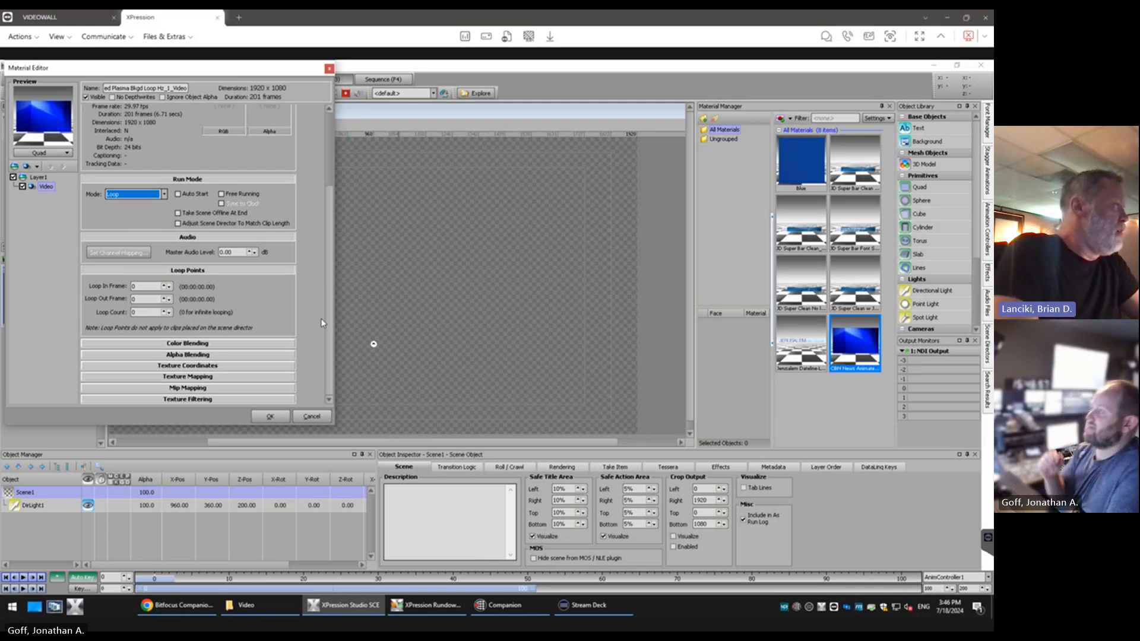
pyautogui.click(164, 194)
pyautogui.click(165, 195)
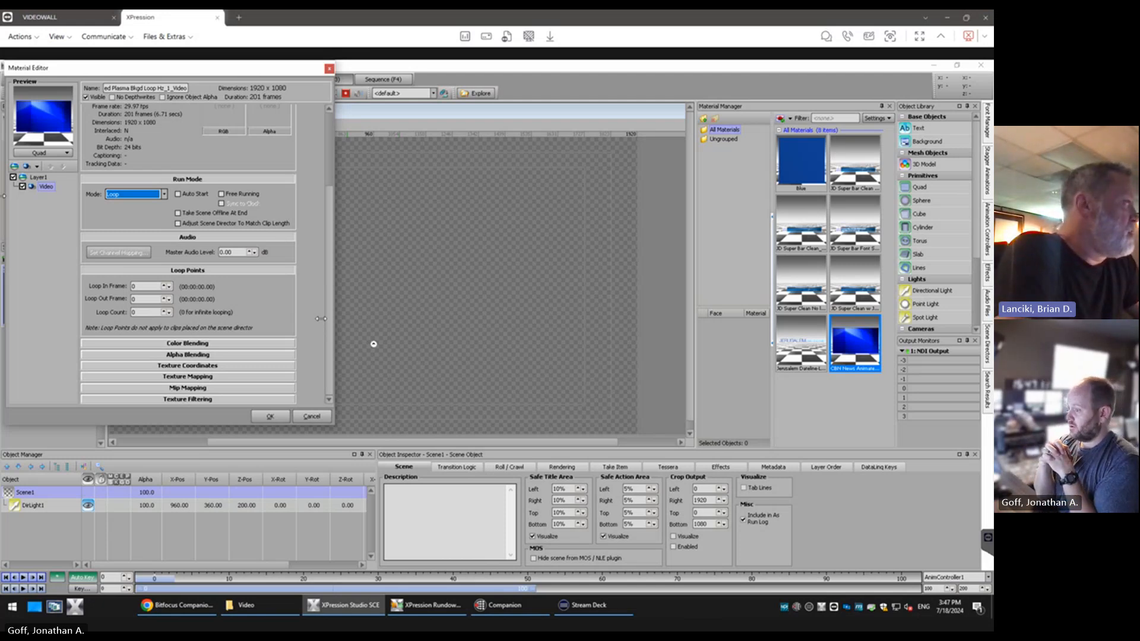
pyautogui.click(178, 195)
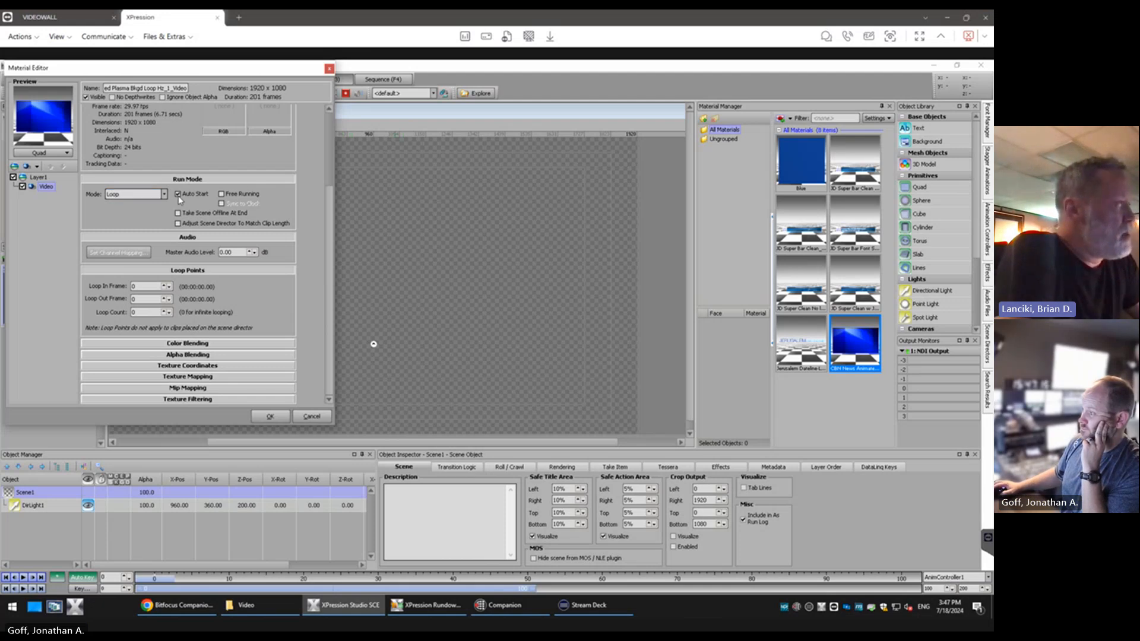
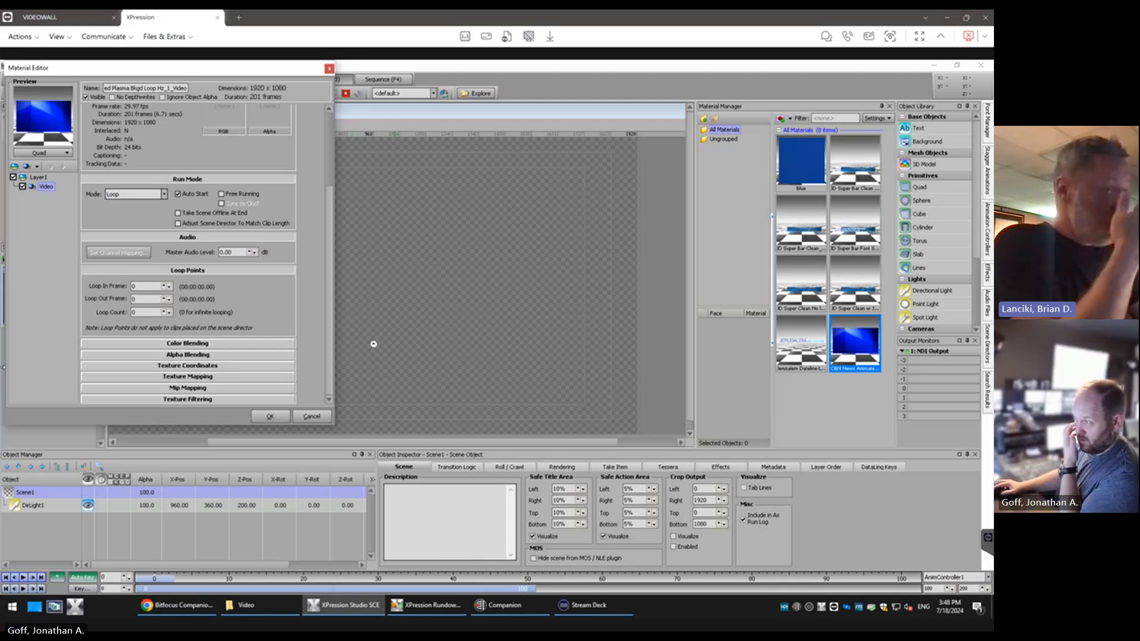
# Enable Free Running for the plasma background video and apply the material changes
pyautogui.click(222, 194)
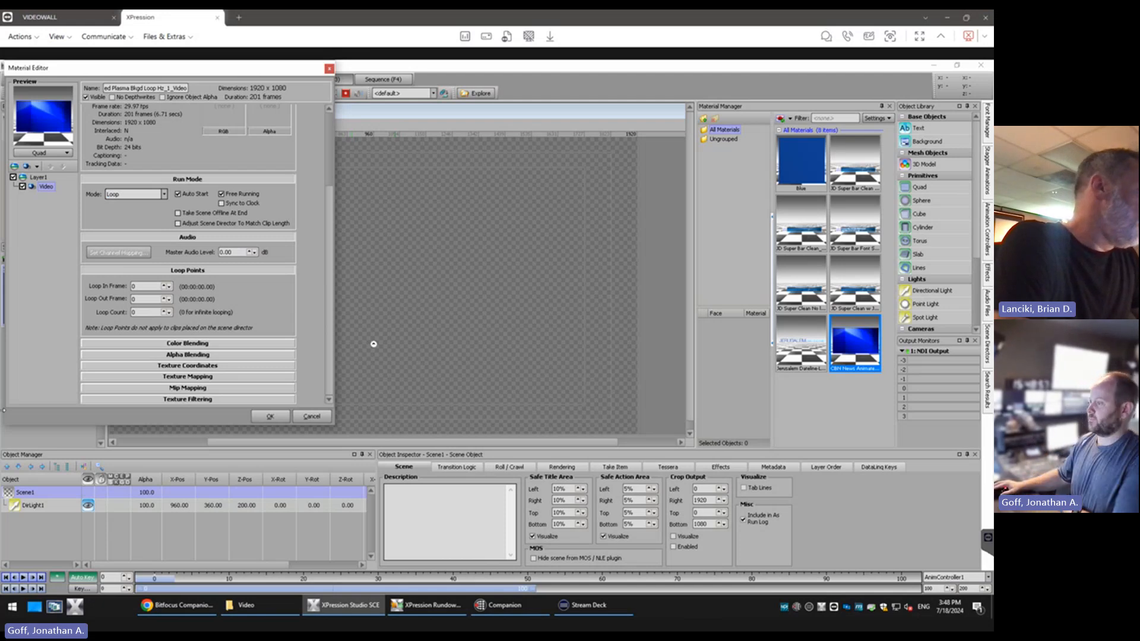
pyautogui.click(270, 416)
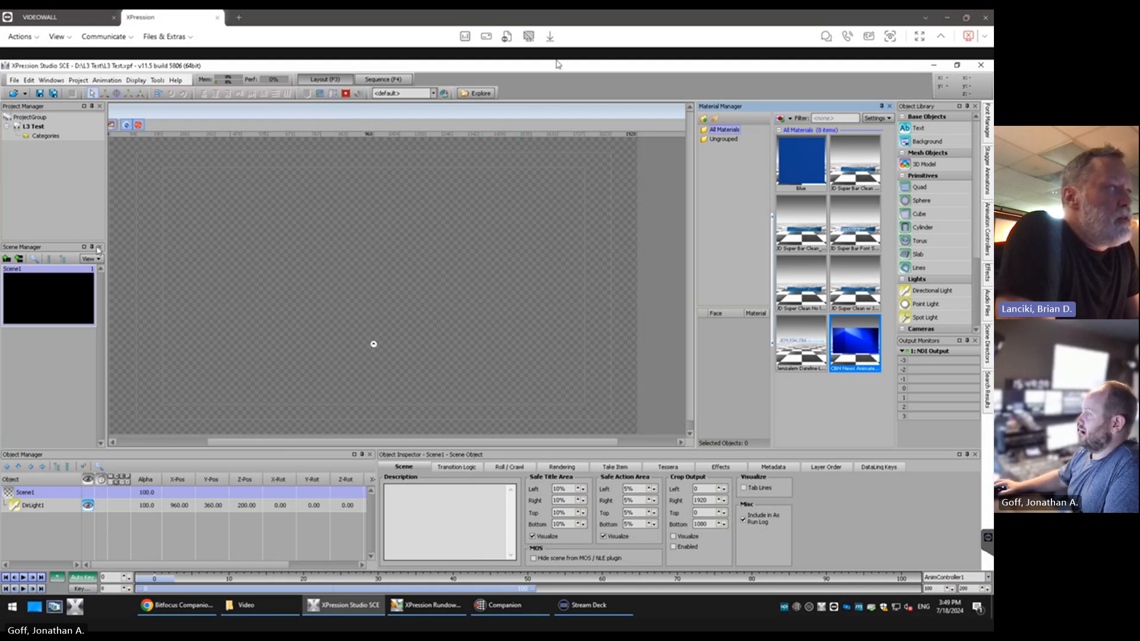
# Reposition the Main Viewport window and maximize it within the layout workspace
pyautogui.moveTo(117, 119); pyautogui.dragTo(166, 116)
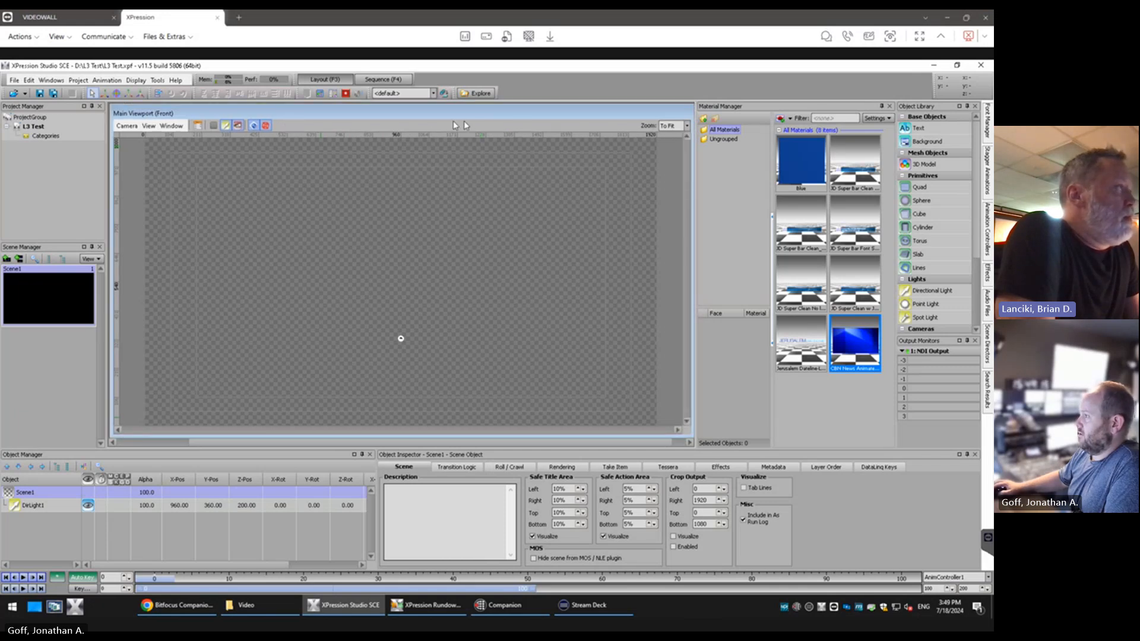
pyautogui.moveTo(444, 117); pyautogui.dragTo(459, 116)
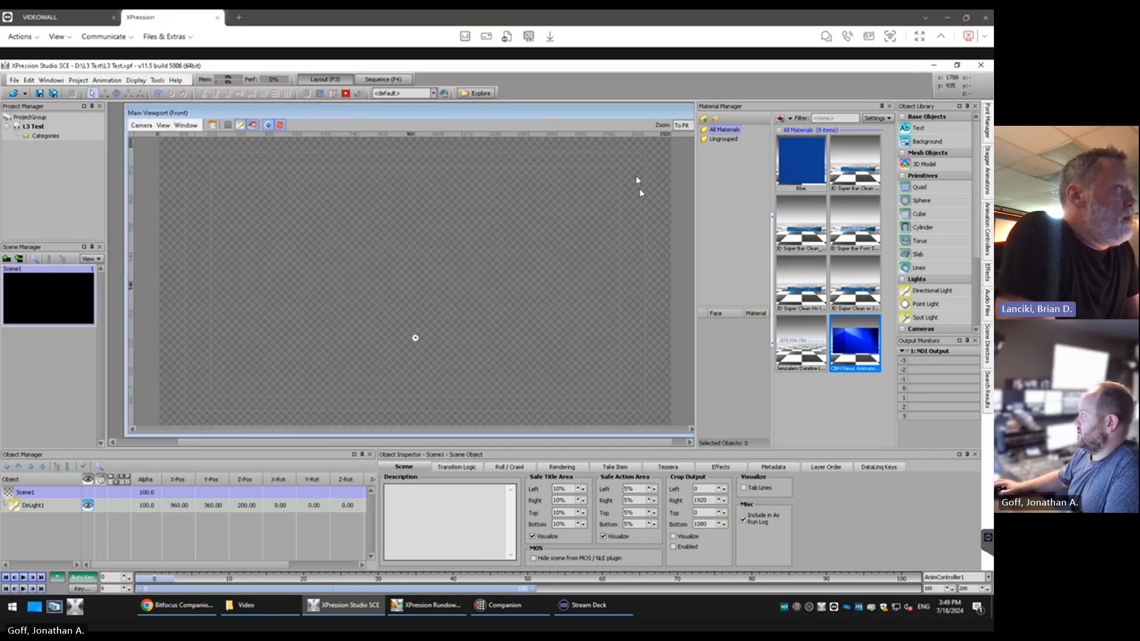
pyautogui.moveTo(571, 116); pyautogui.dragTo(539, 116)
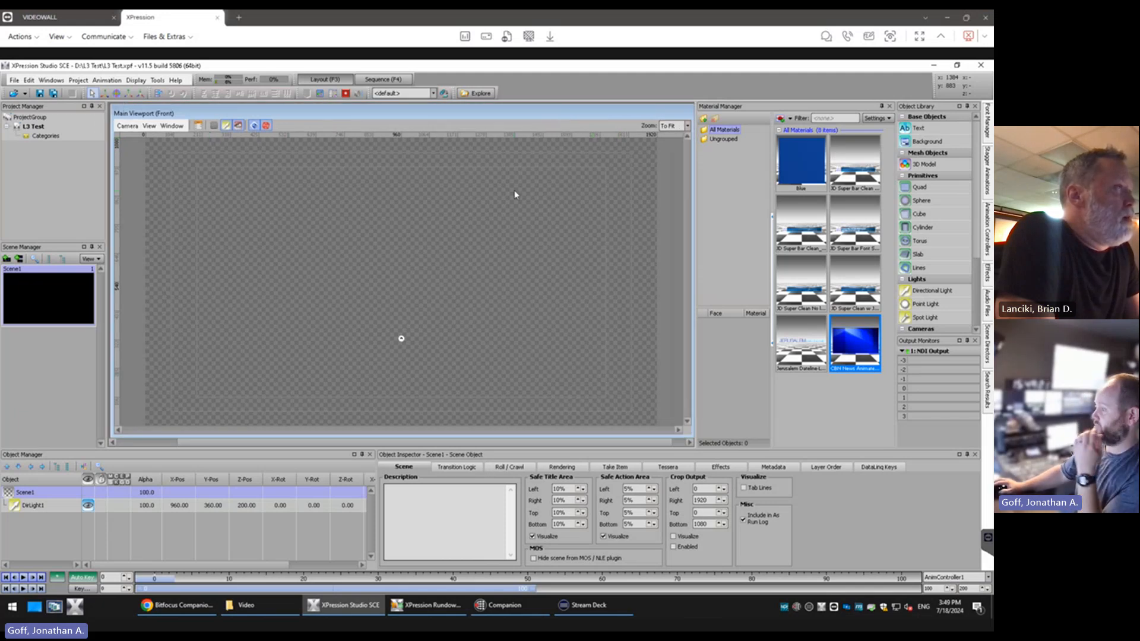
pyautogui.doubleClick(358, 111)
pyautogui.doubleClick(349, 114)
pyautogui.doubleClick(351, 117)
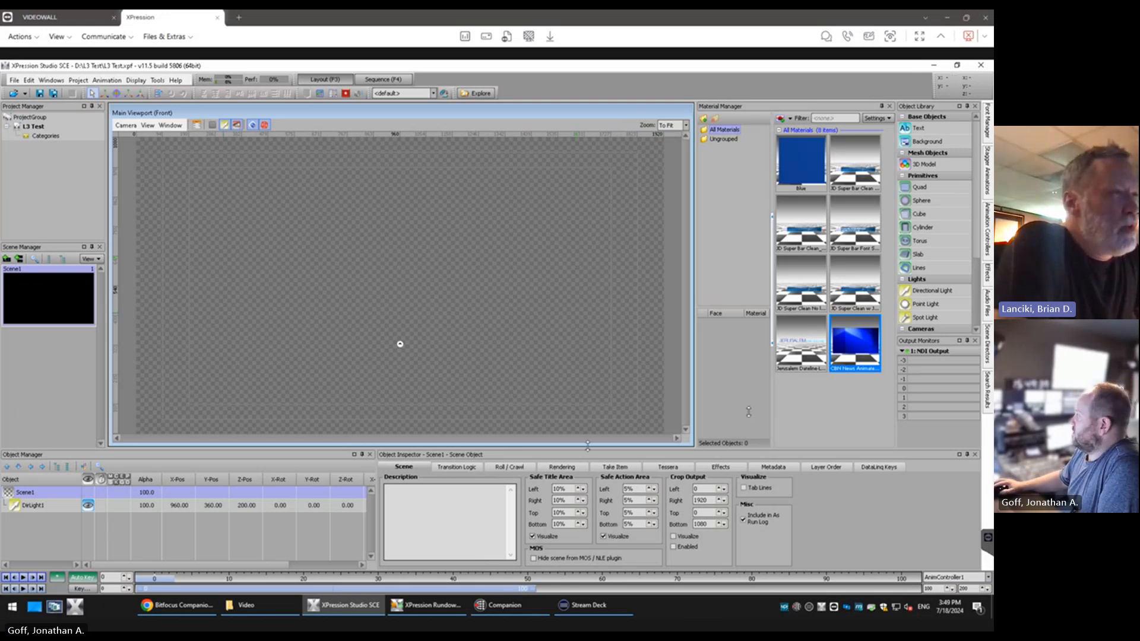
# Add a Quad primitive to Scene1 and assign the Blue material to it
pyautogui.doubleClick(919, 187)
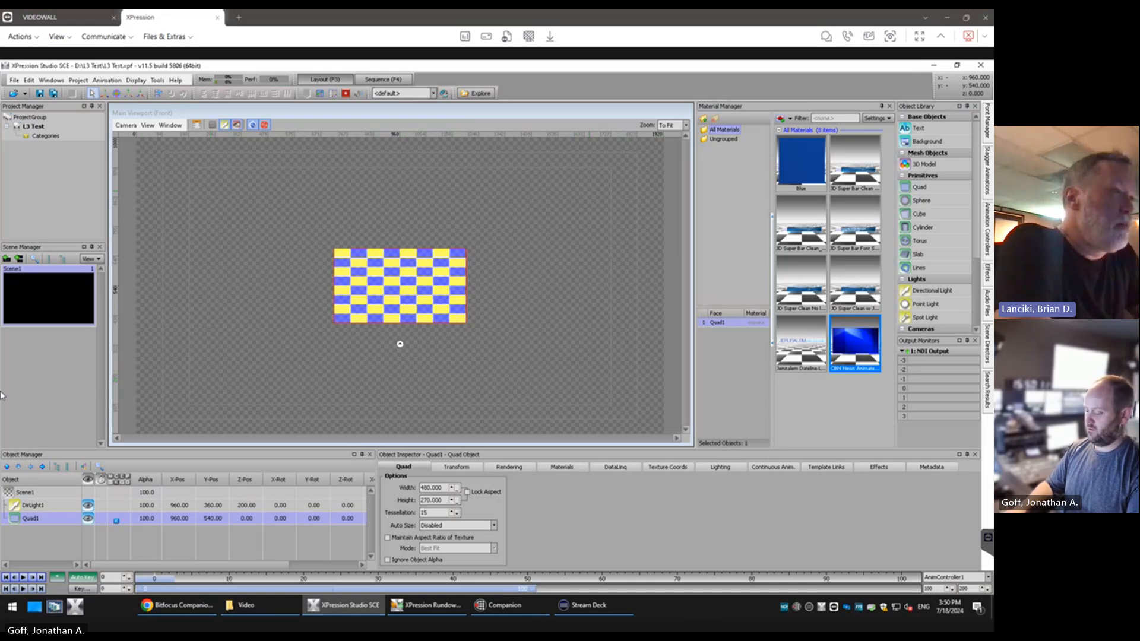
pyautogui.doubleClick(810, 164)
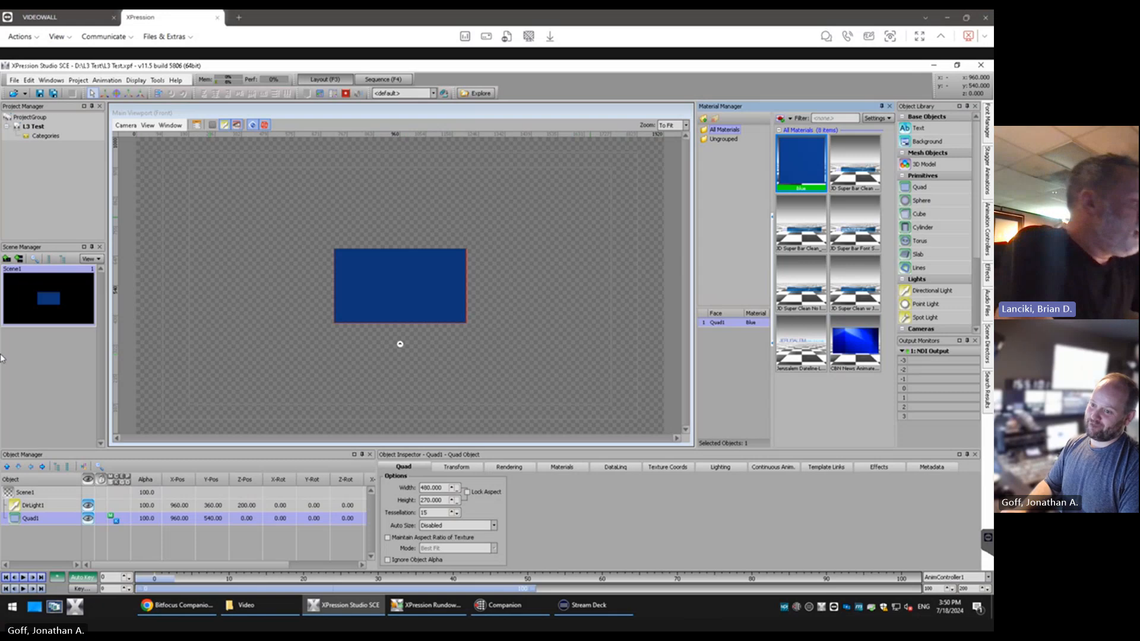
# Rename the new quad object as L3 bar
pyautogui.rightClick(32, 519)
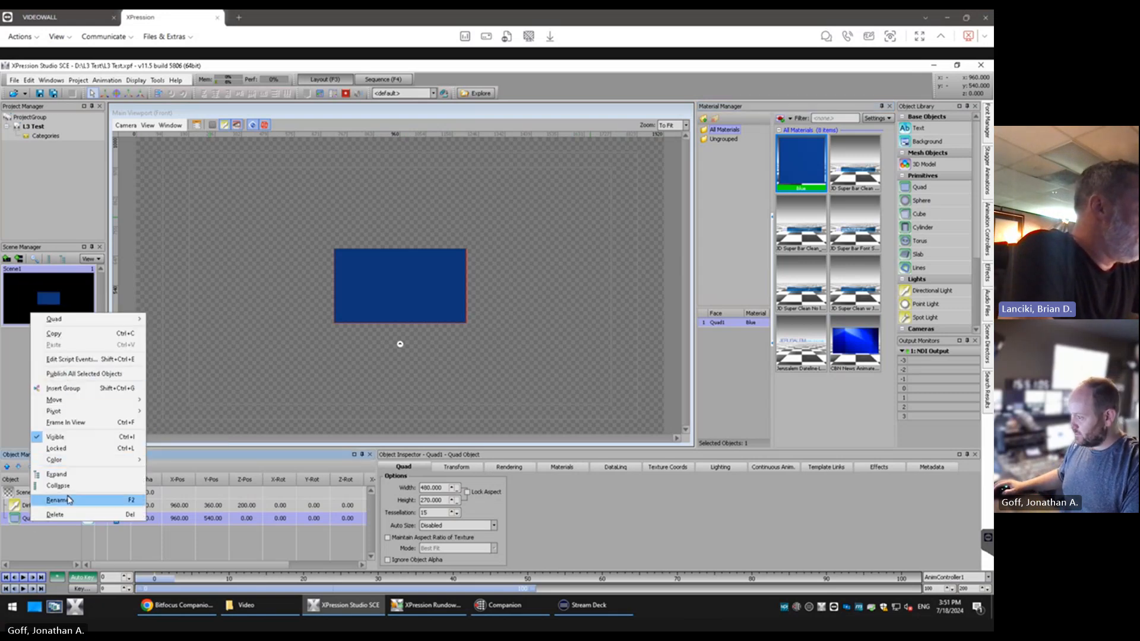
pyautogui.click(69, 500)
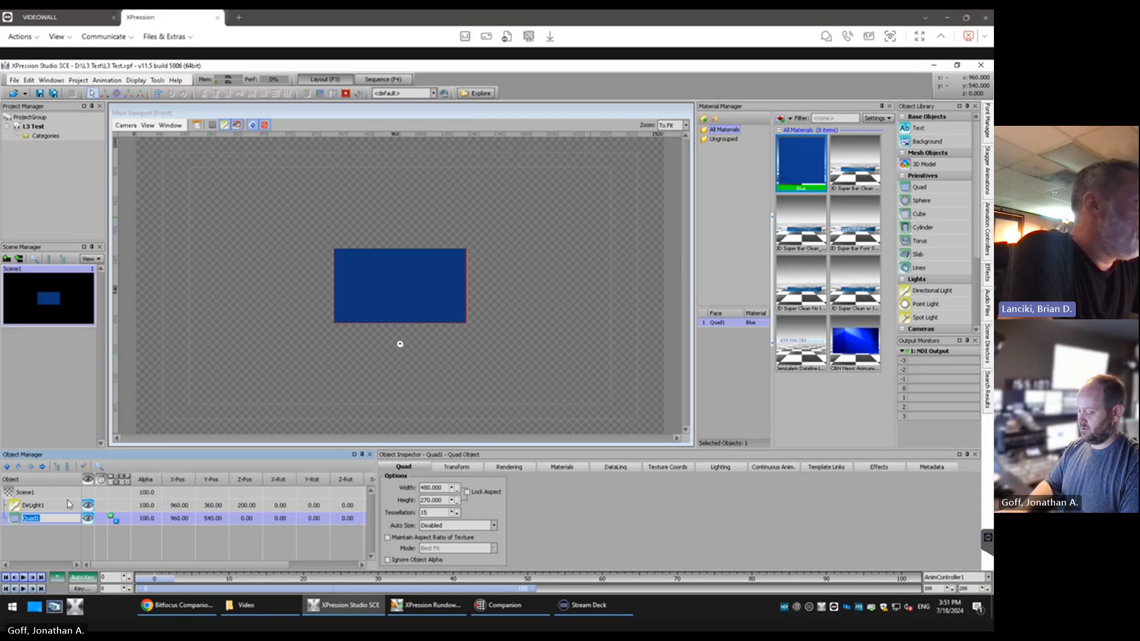
pyautogui.write('L3 bar')
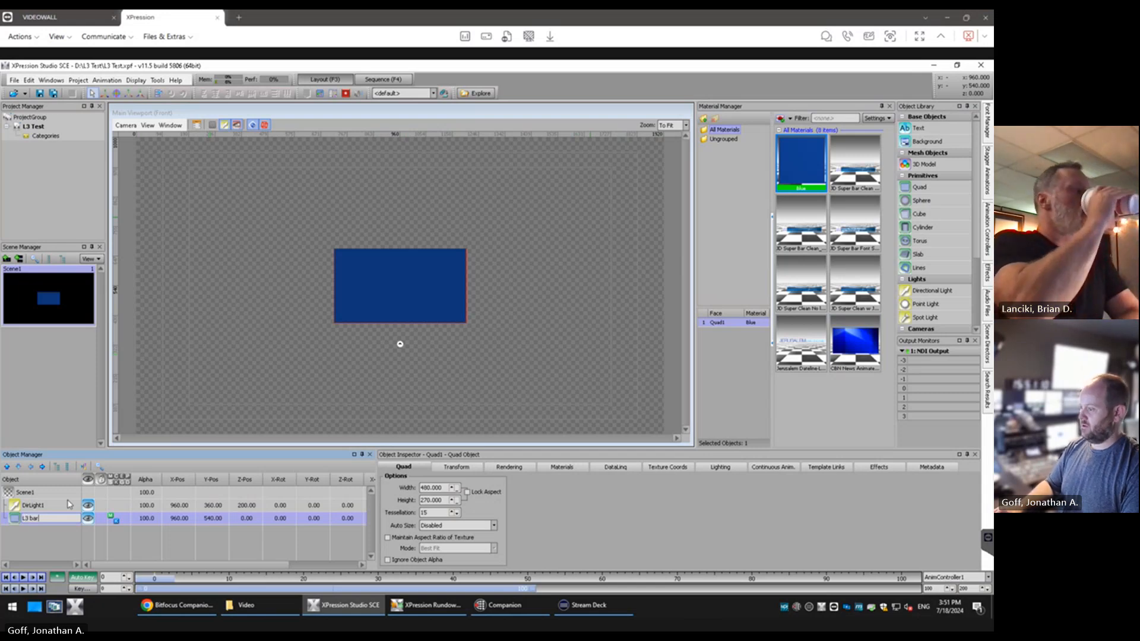
pyautogui.press('Return')
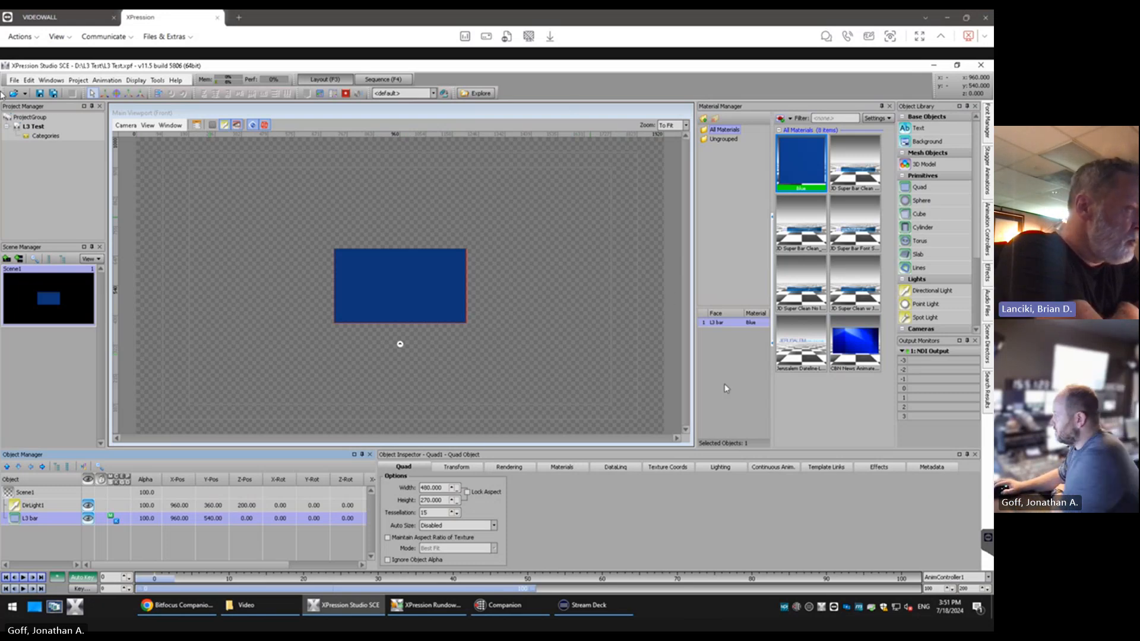
# Set the L3 bar quad's width to 1500 and its height to 180
pyautogui.click(418, 473)
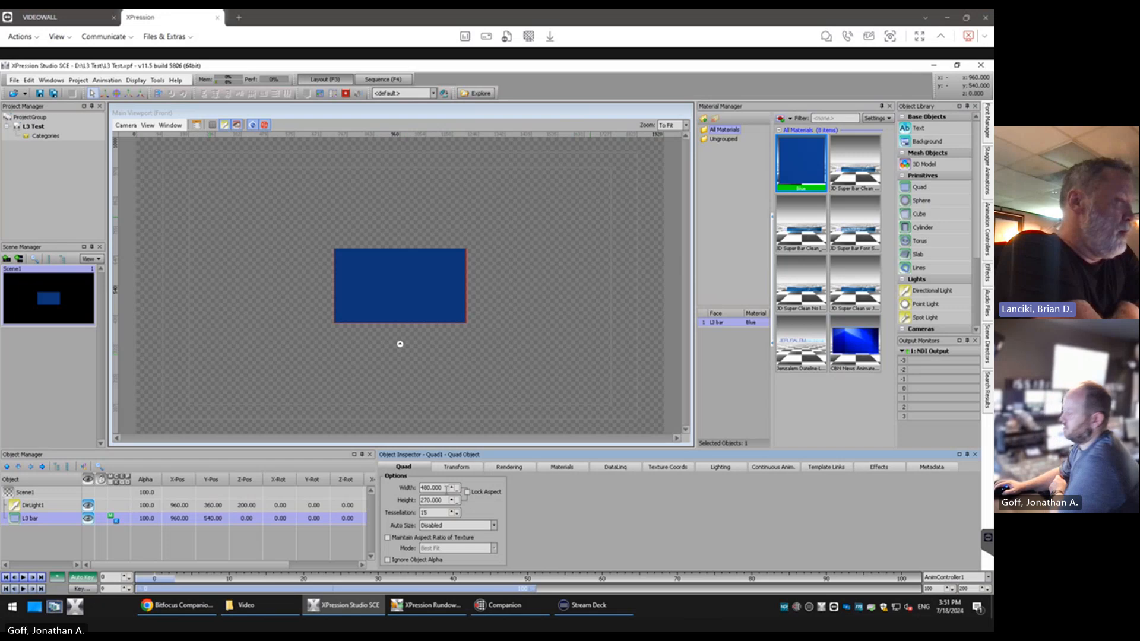
pyautogui.doubleClick(446, 488)
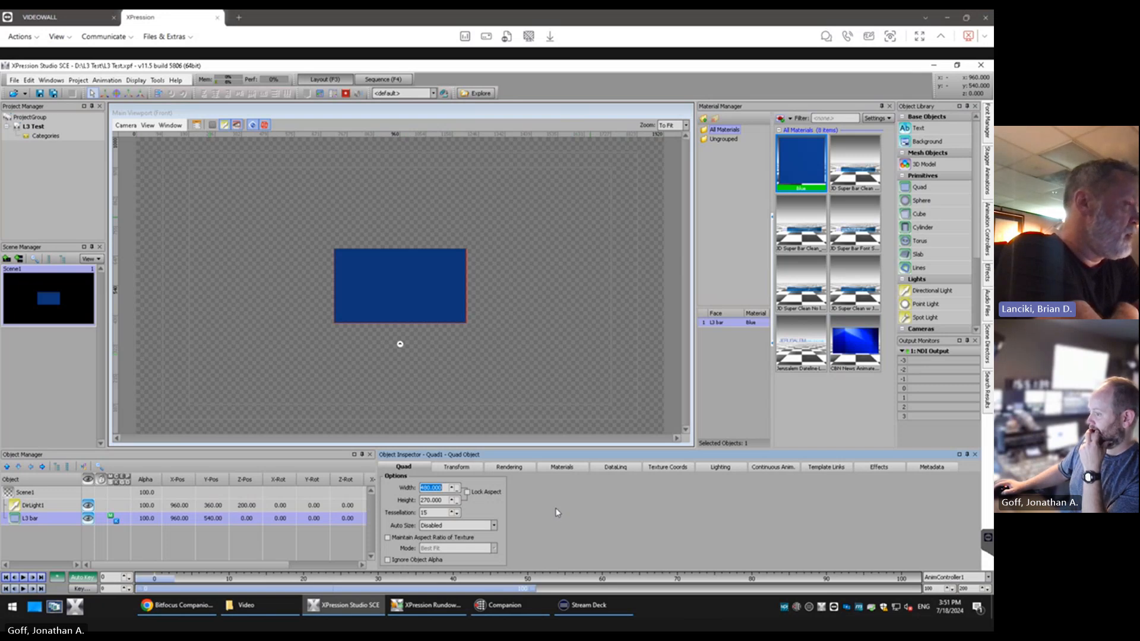
pyautogui.write('1')
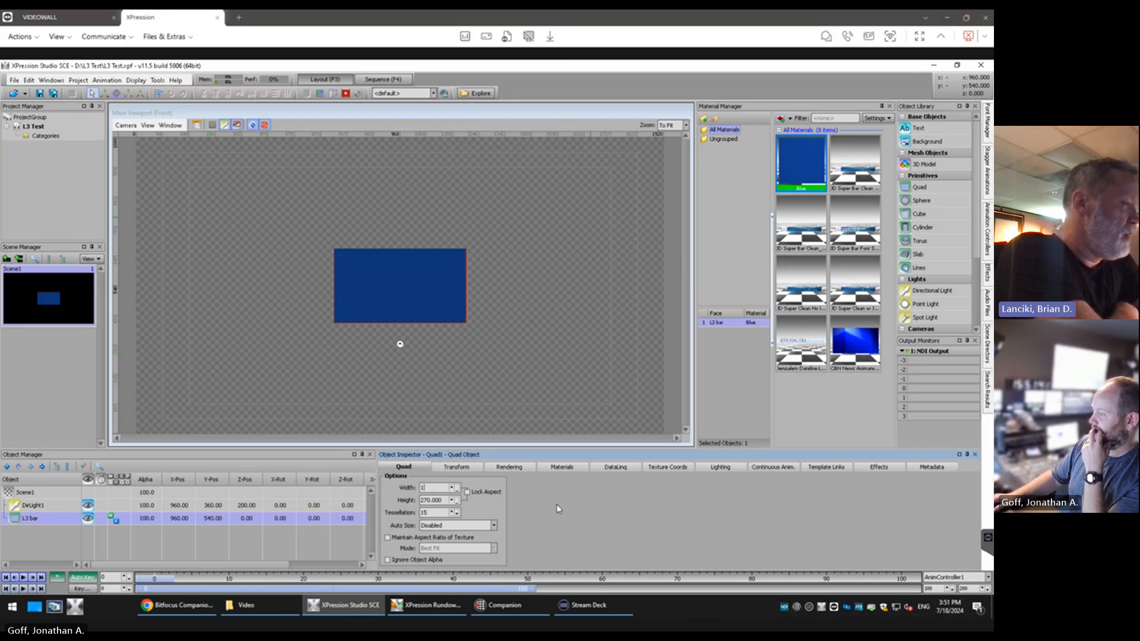
pyautogui.write('500')
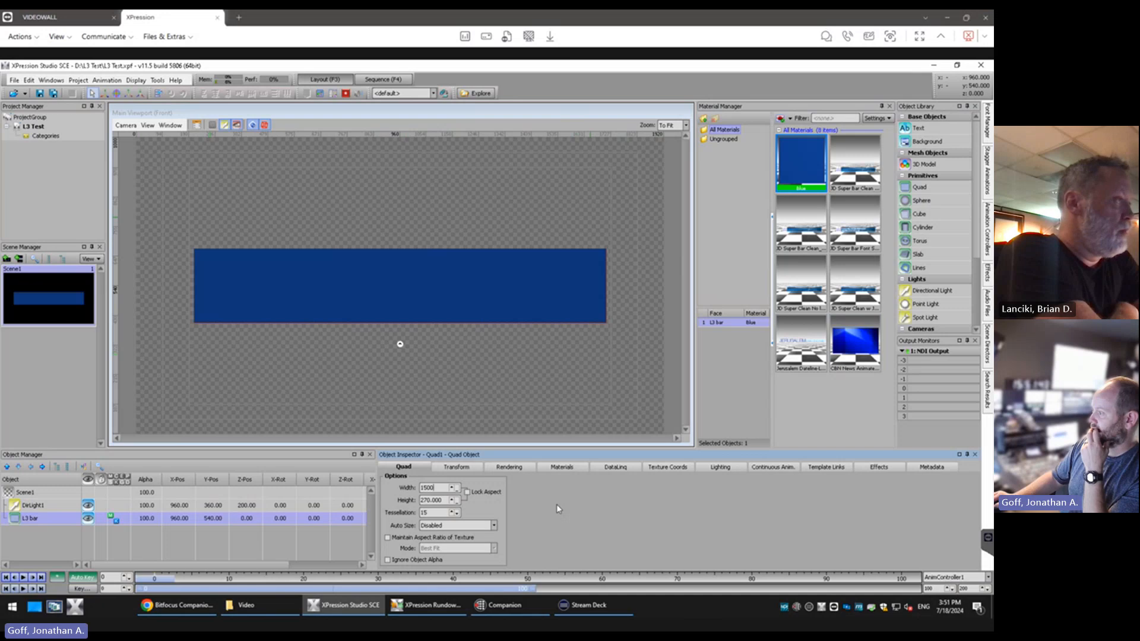
pyautogui.press('Tab')
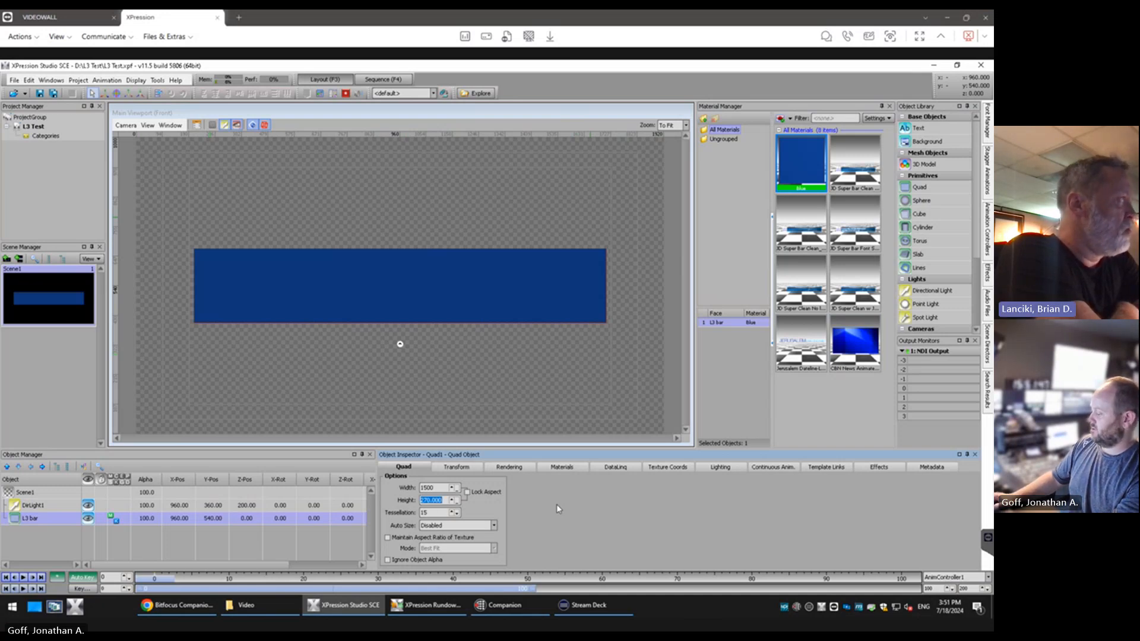
pyautogui.write('225')
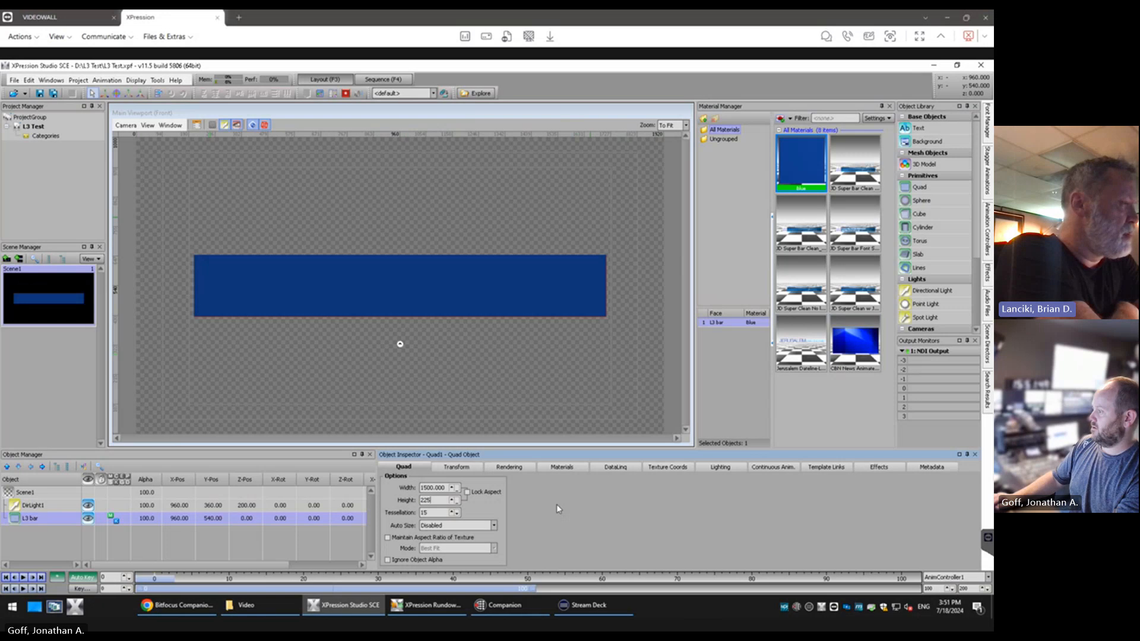
pyautogui.press('BackSpace')
pyautogui.press('BackSpace')
pyautogui.press('BackSpace')
pyautogui.write('180')
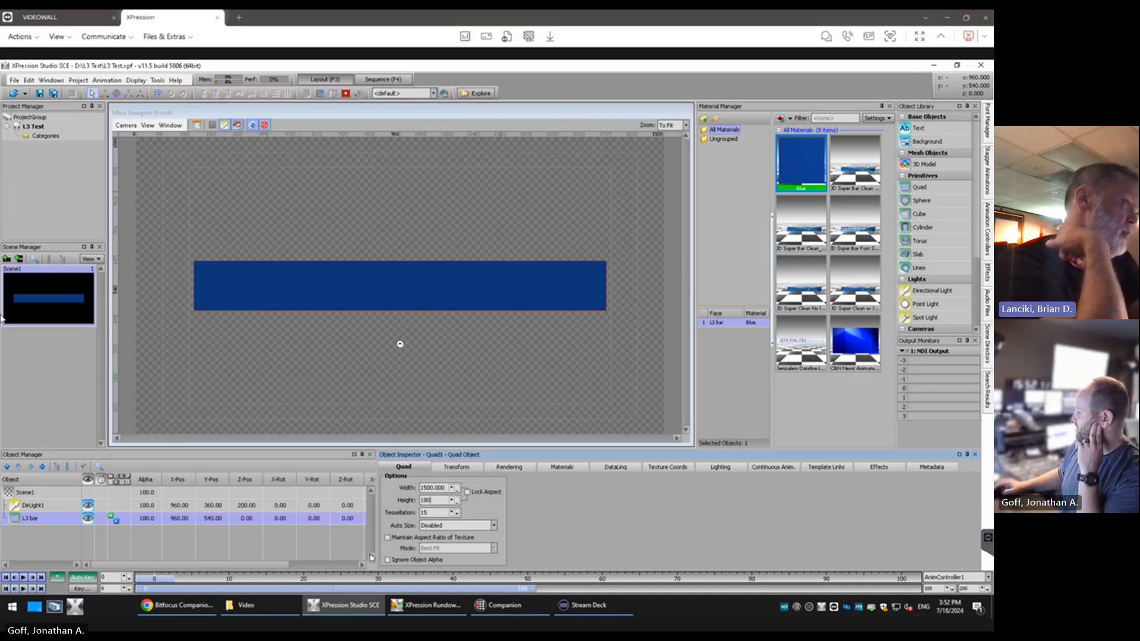
# Try scaling the L3 bar uniformly to 1.115 with XY linked, and its X scale alone to 1.220 with linking set to None
pyautogui.click(462, 467)
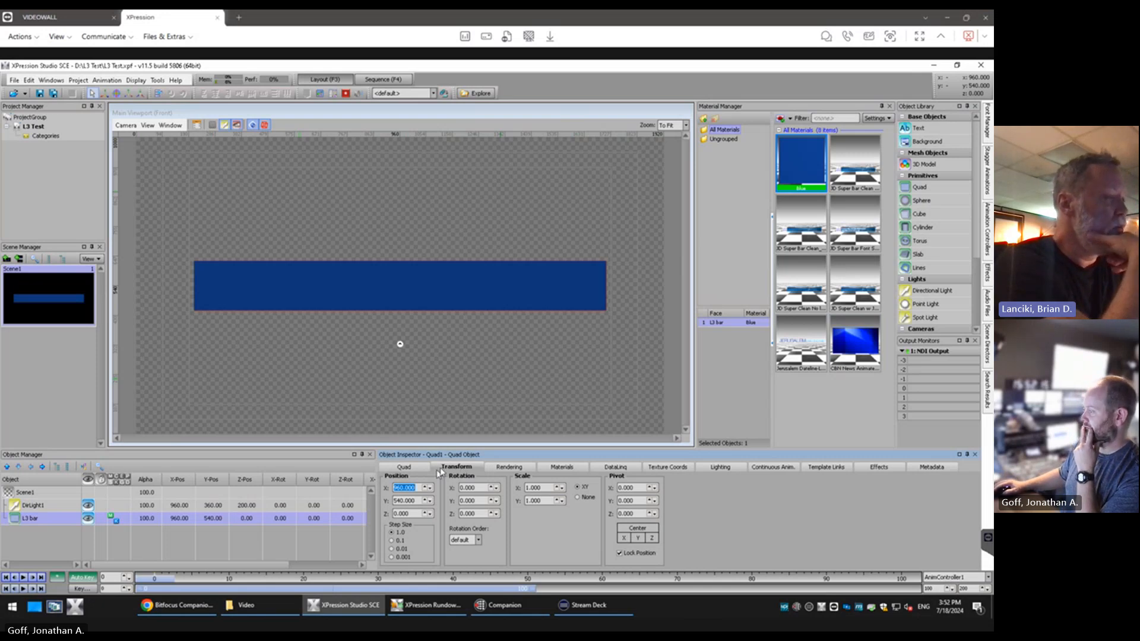
pyautogui.doubleClick(545, 488)
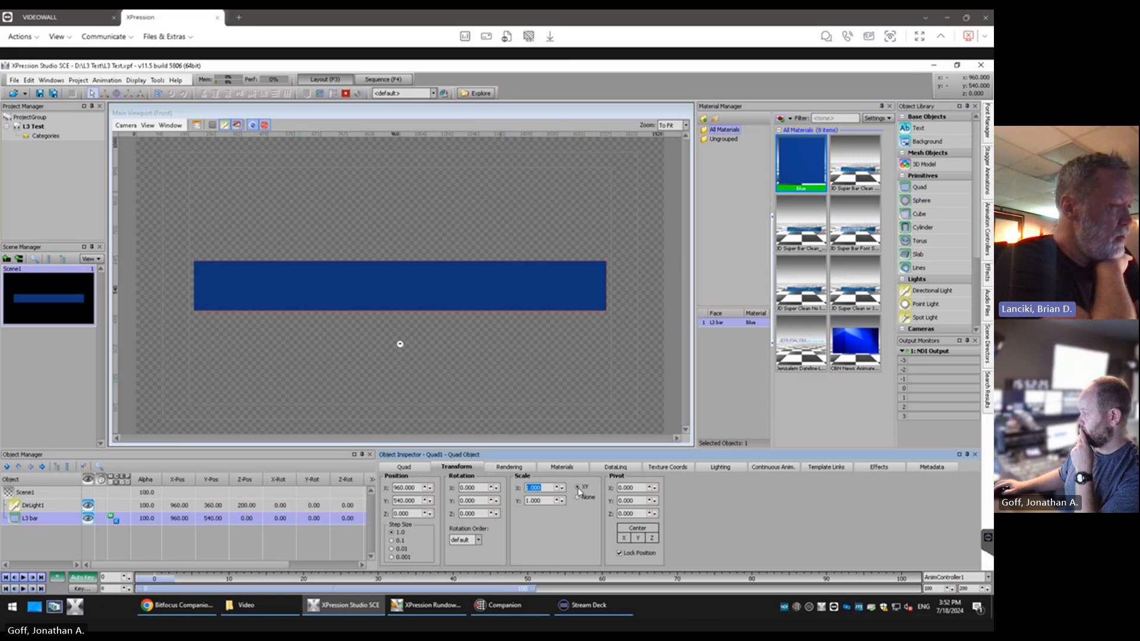
pyautogui.click(579, 489)
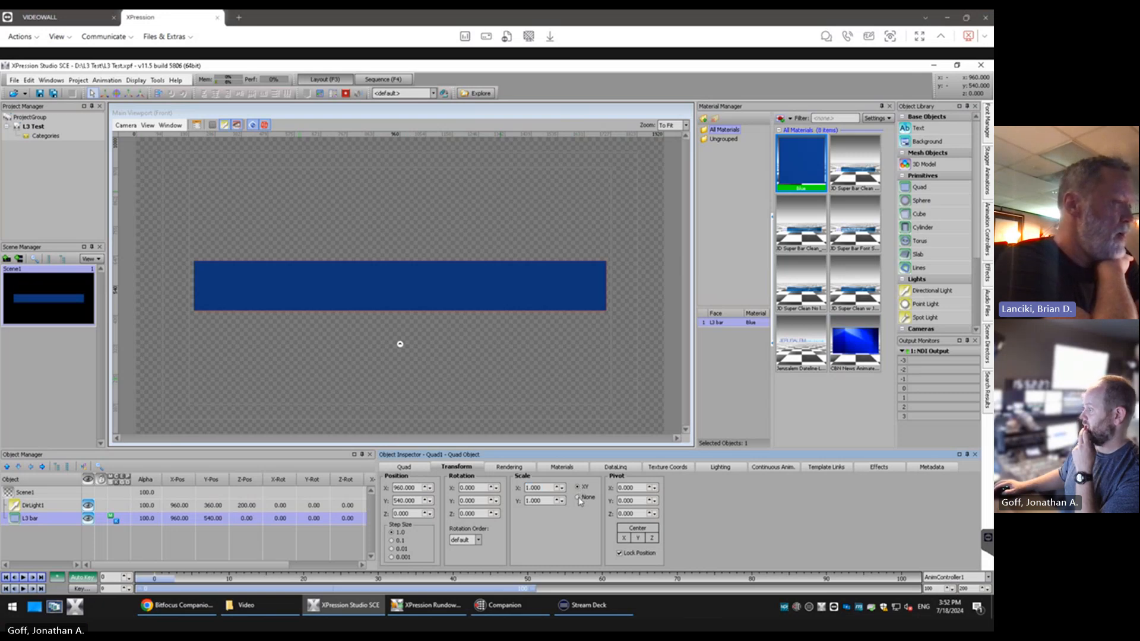
pyautogui.click(579, 489)
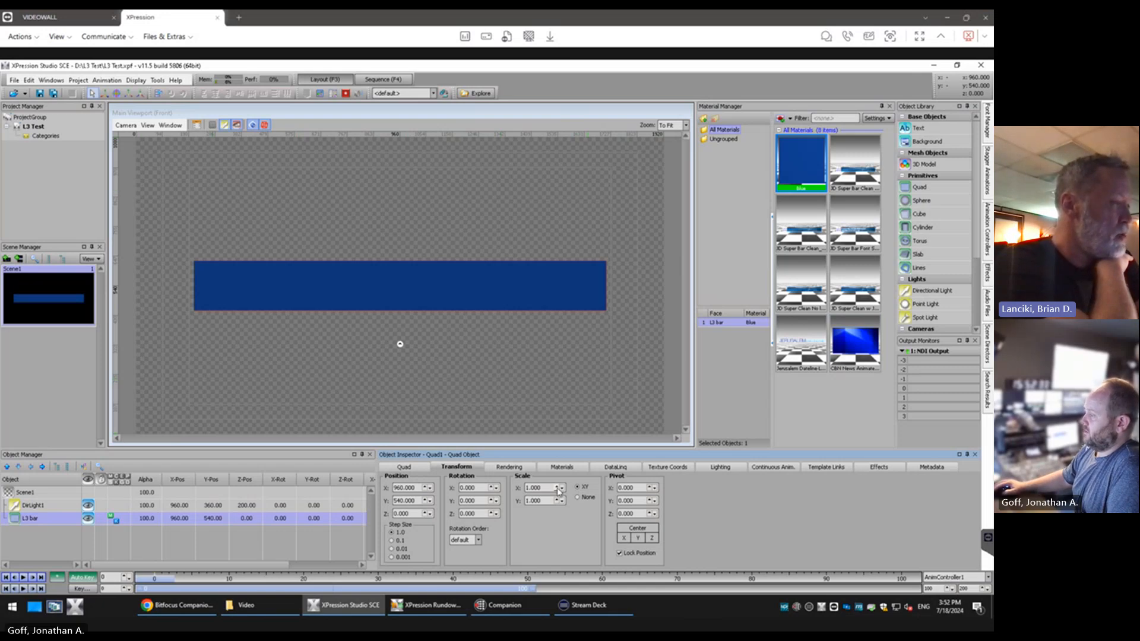
pyautogui.click(558, 490)
pyautogui.moveTo(558, 491); pyautogui.dragTo(558, 490)
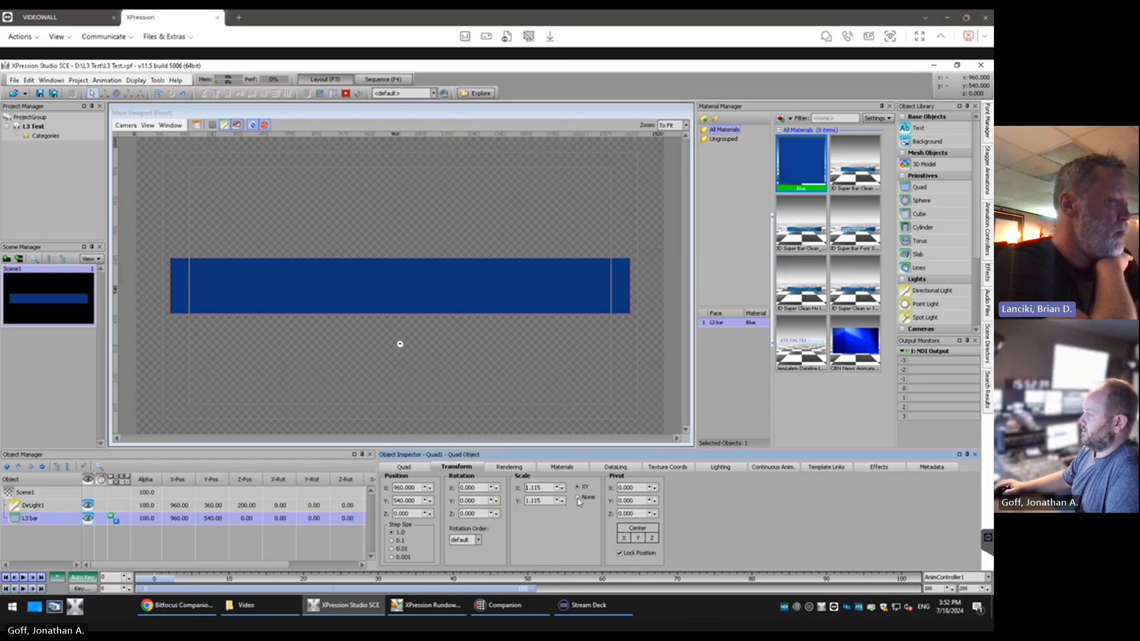
pyautogui.click(578, 498)
pyautogui.moveTo(557, 491); pyautogui.dragTo(558, 490)
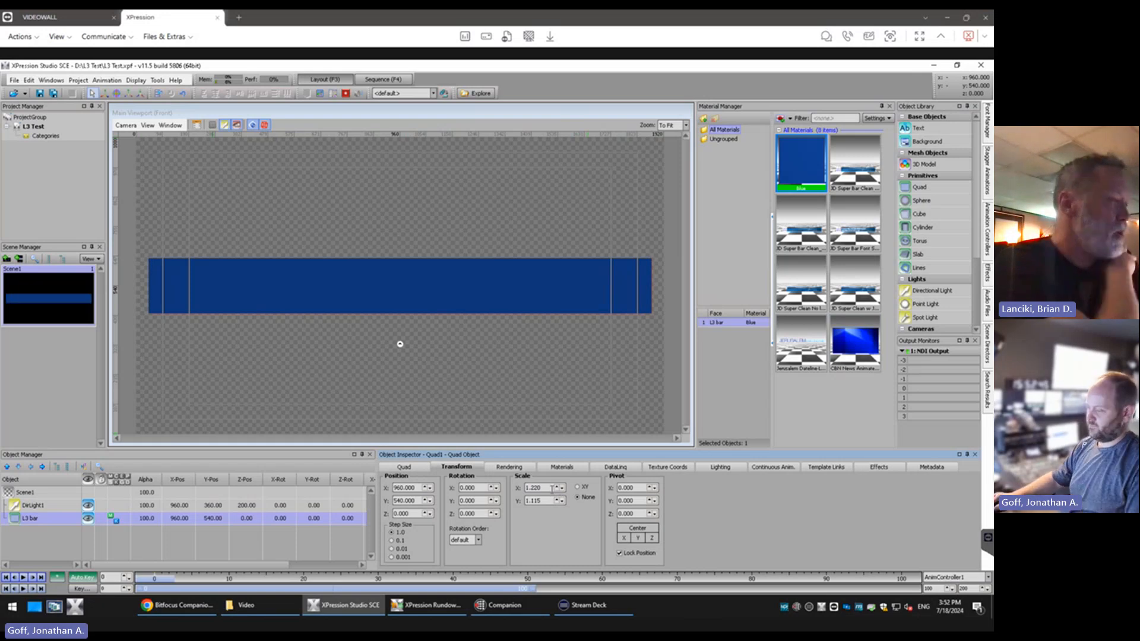
# Reset the L3 bar's X and Y scale to 1 and link the XY scaling again
pyautogui.press('Tab')
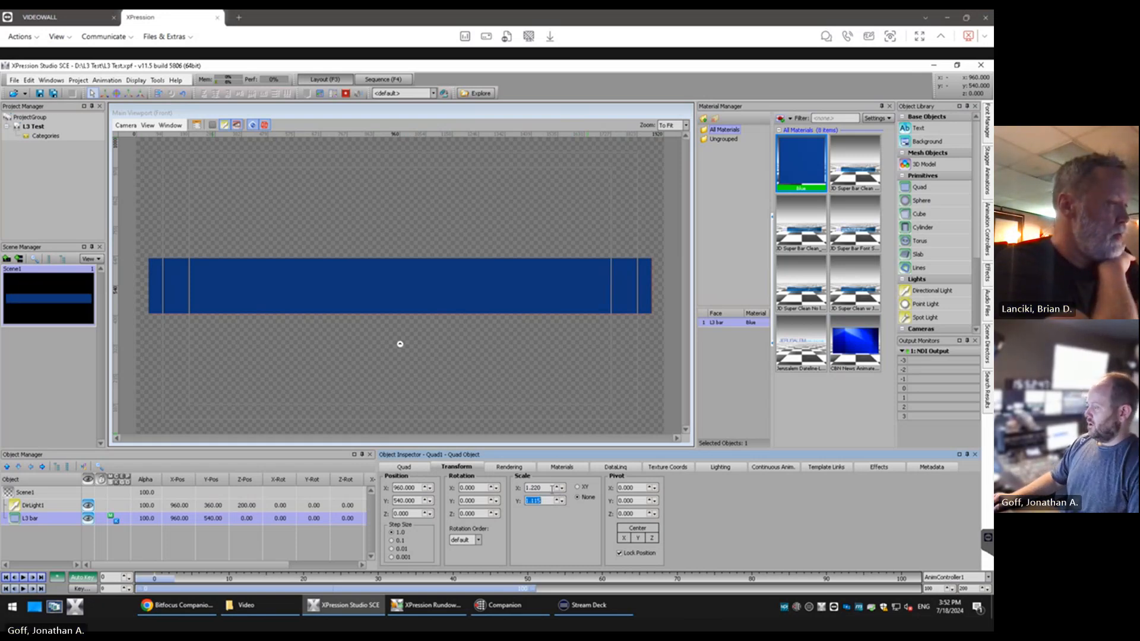
pyautogui.write('1')
pyautogui.hotkey('shift', 'Tab')
pyautogui.write('1')
pyautogui.press('Tab')
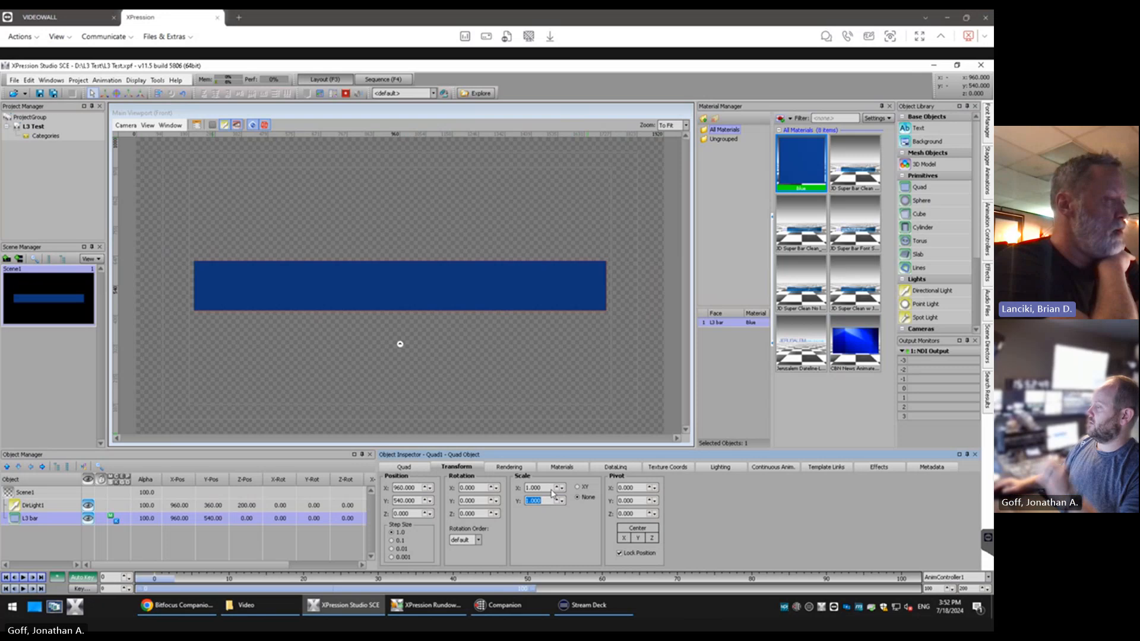
pyautogui.click(577, 487)
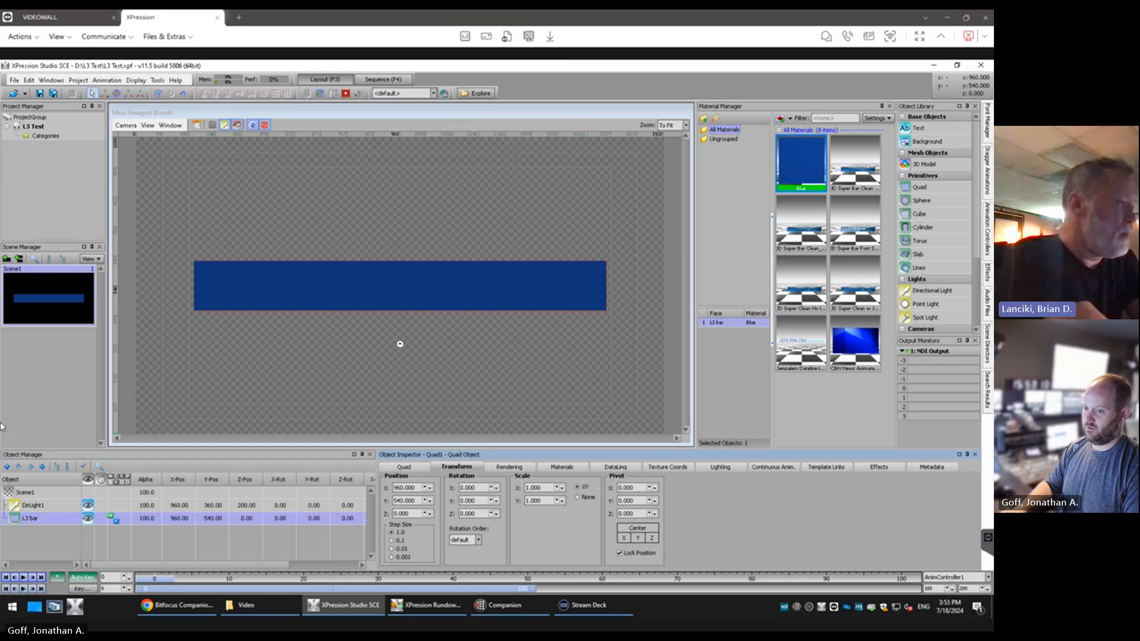
# Review the L3 bar's quad options and Auto Size choices, keeping Auto Size on Disabled
pyautogui.click(404, 467)
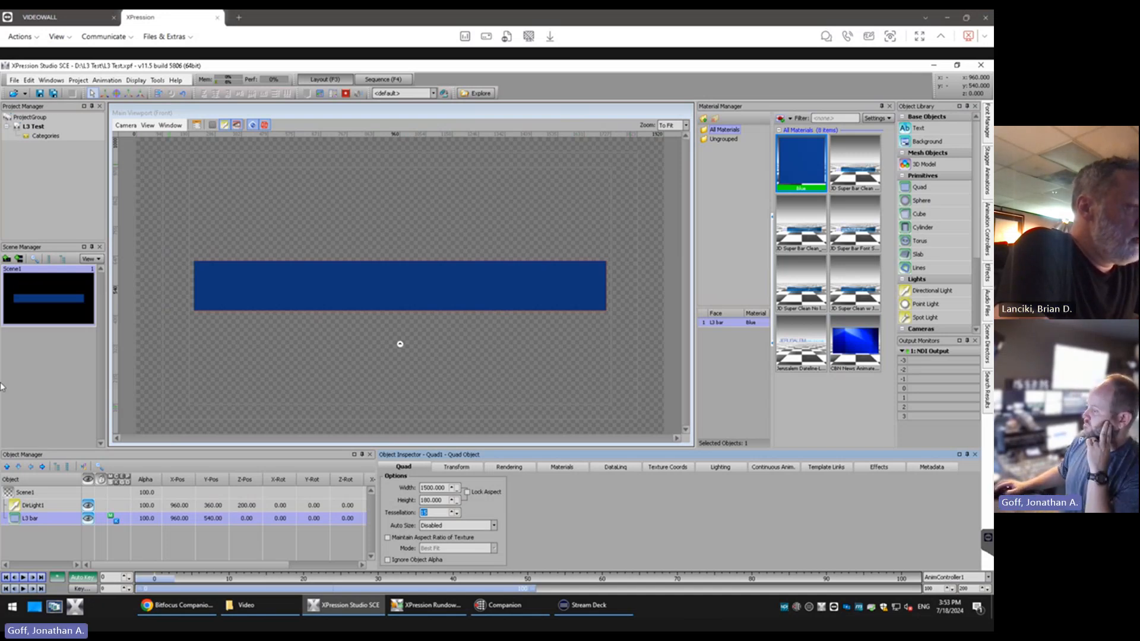
pyautogui.click(492, 528)
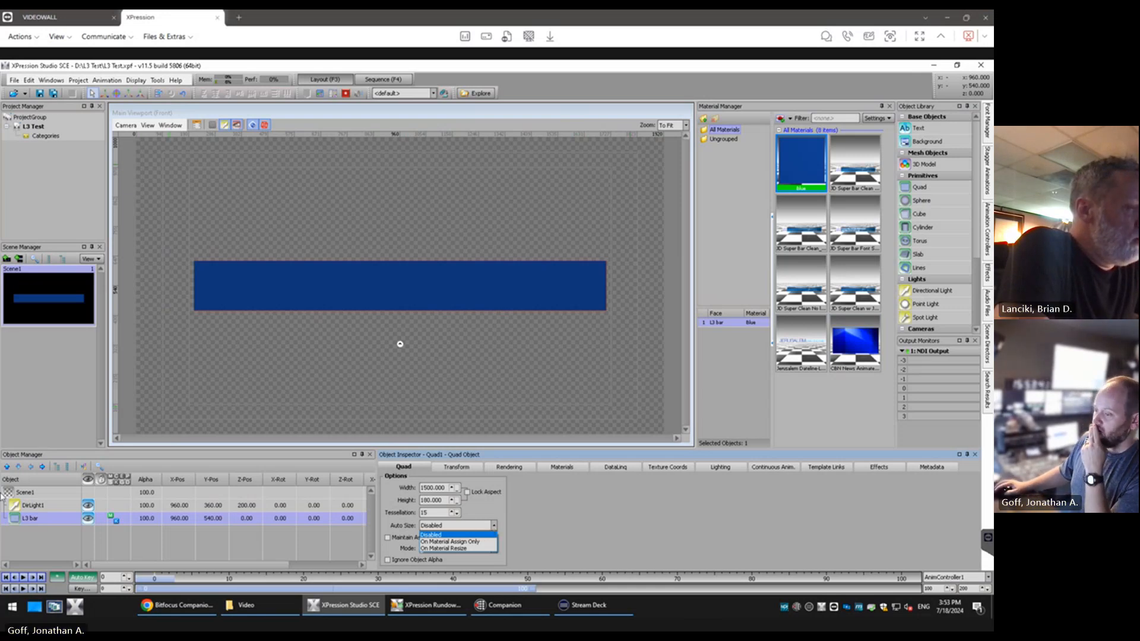
pyautogui.click(490, 537)
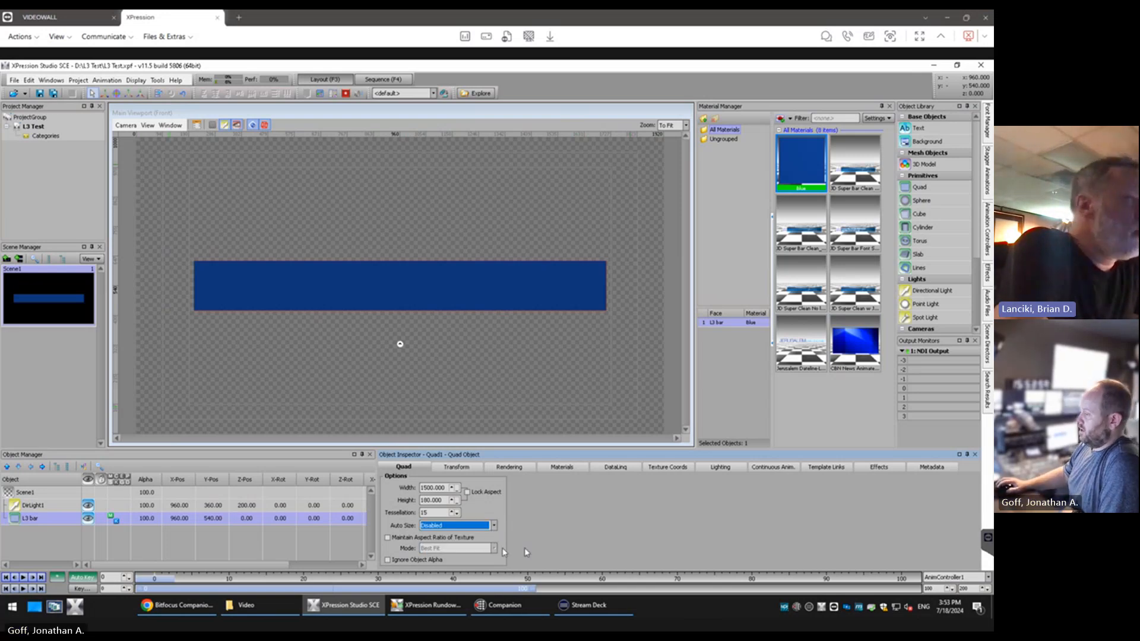
# Replace the L3 bar's material with the JD Super Bar Clean image material next to Blue
pyautogui.click(859, 171)
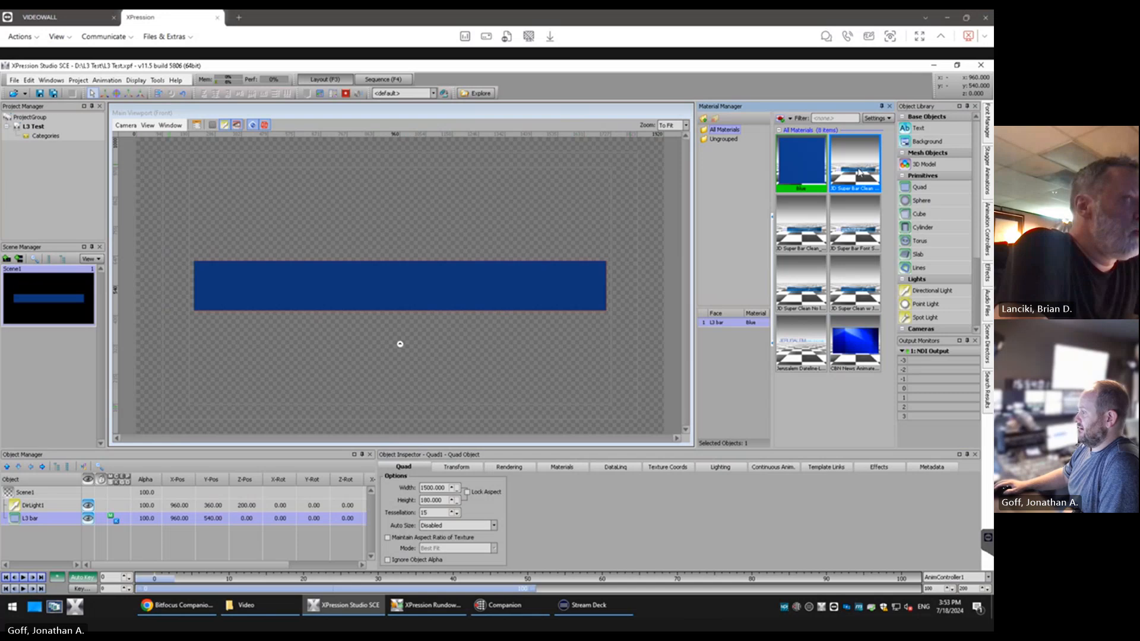
pyautogui.doubleClick(860, 173)
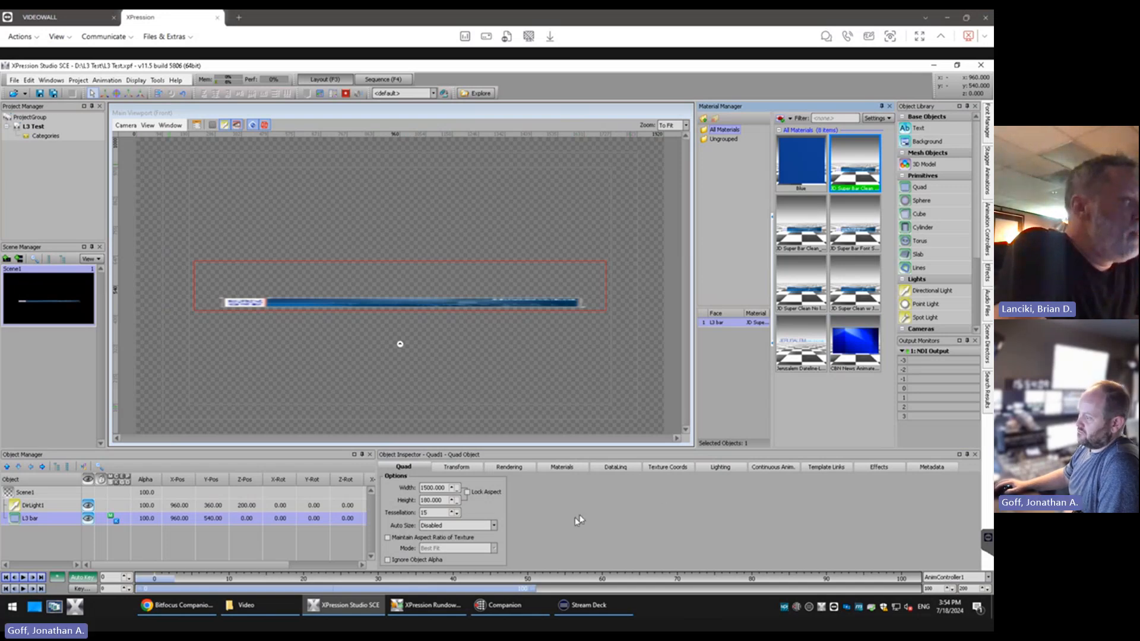
# Set the L3 bar's Auto Size option to On Material Resize
pyautogui.click(53, 525)
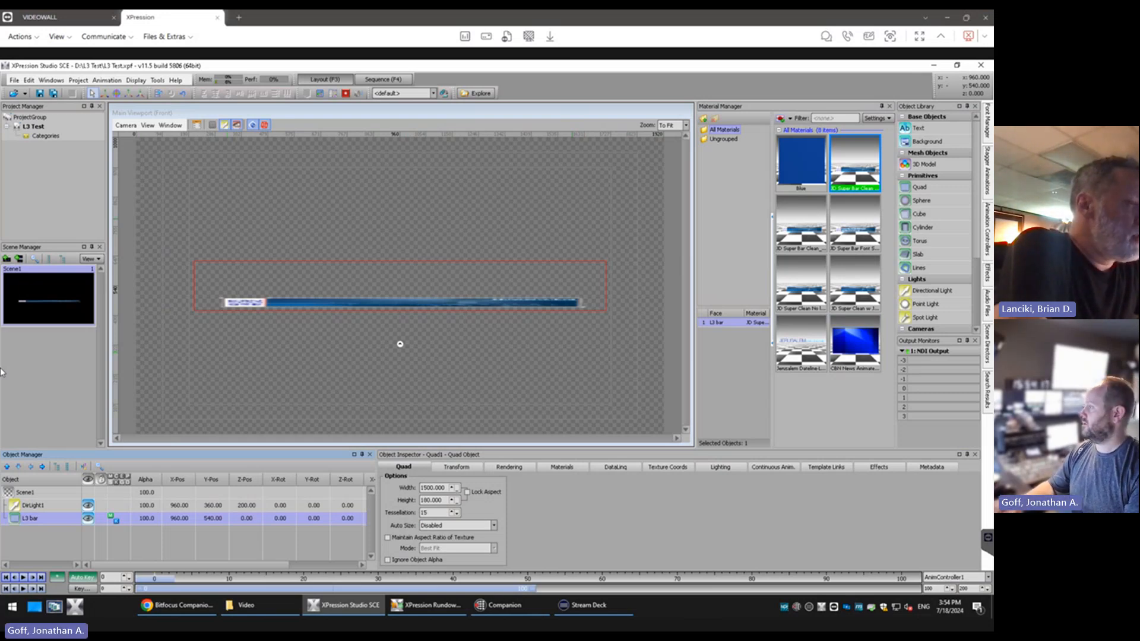
pyautogui.click(494, 526)
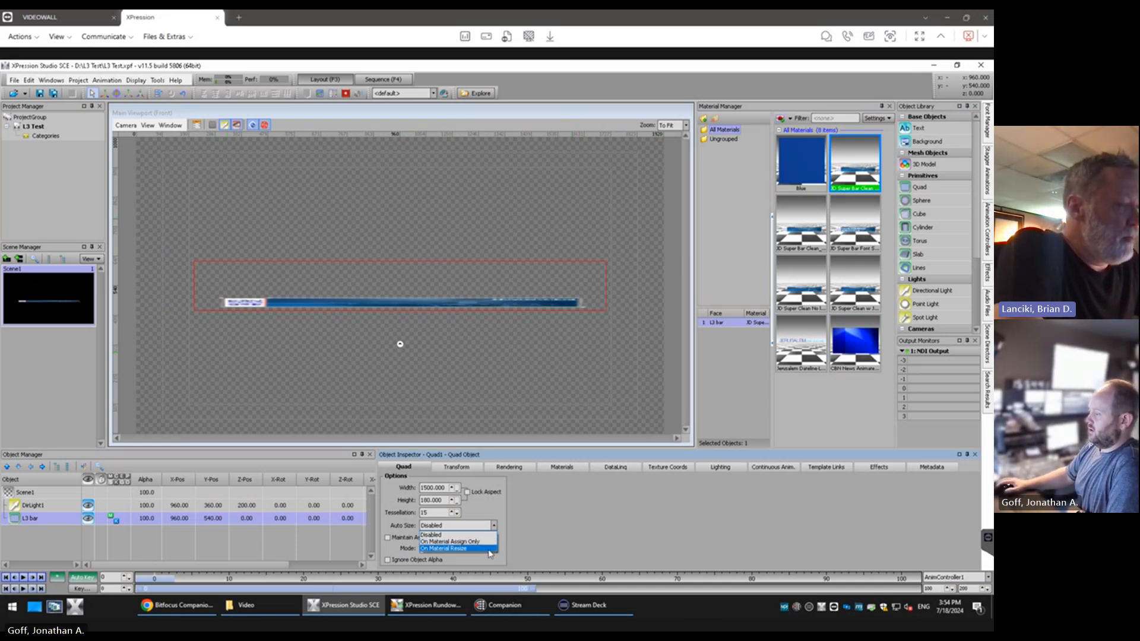
pyautogui.click(489, 548)
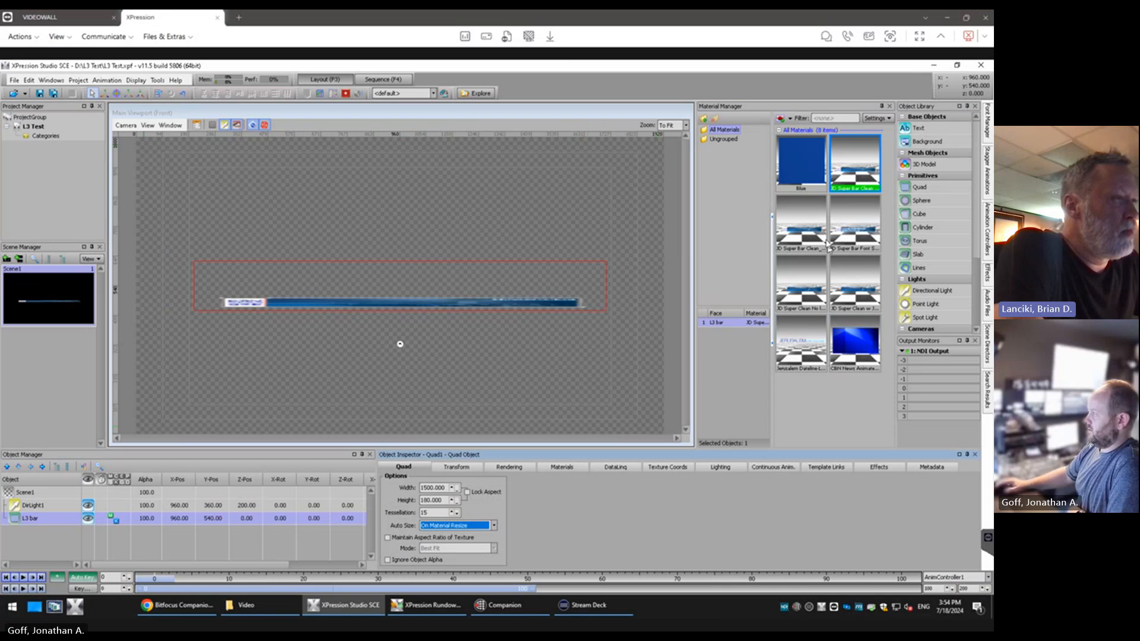
# Try several JD Super Bar image materials on the L3 bar, finishing with the Blue material applied
pyautogui.doubleClick(855, 223)
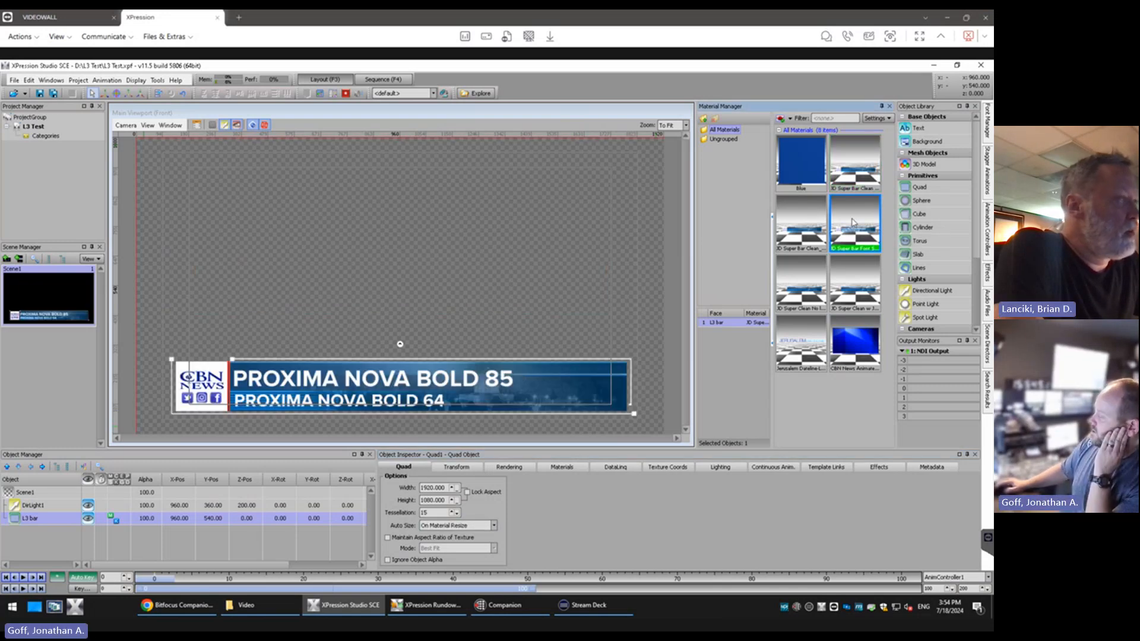
pyautogui.doubleClick(857, 178)
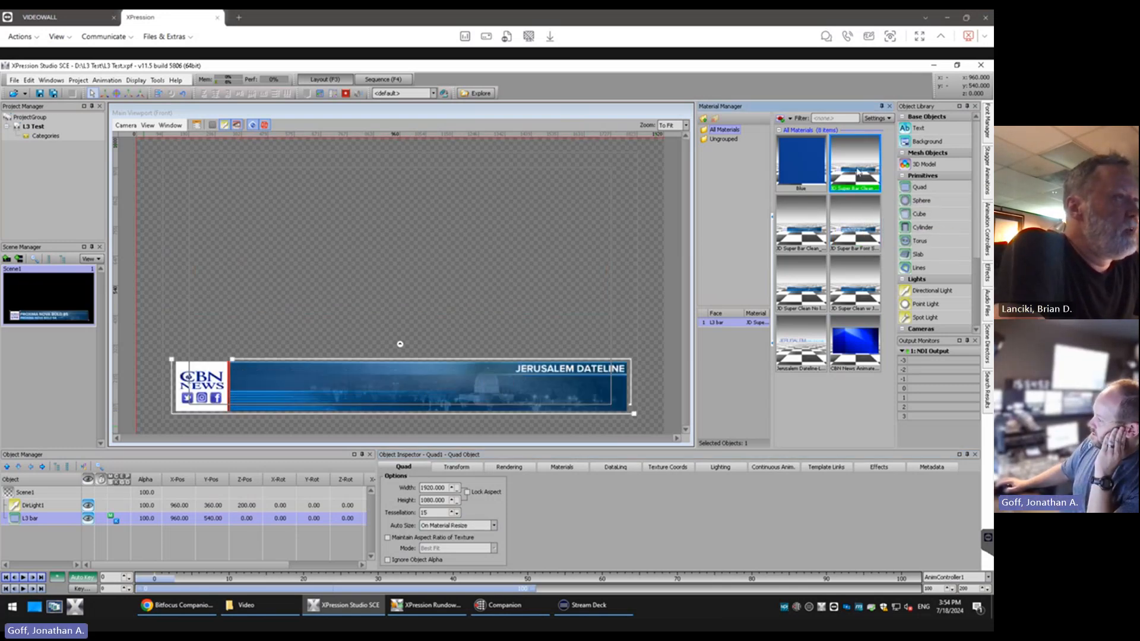
pyautogui.doubleClick(800, 292)
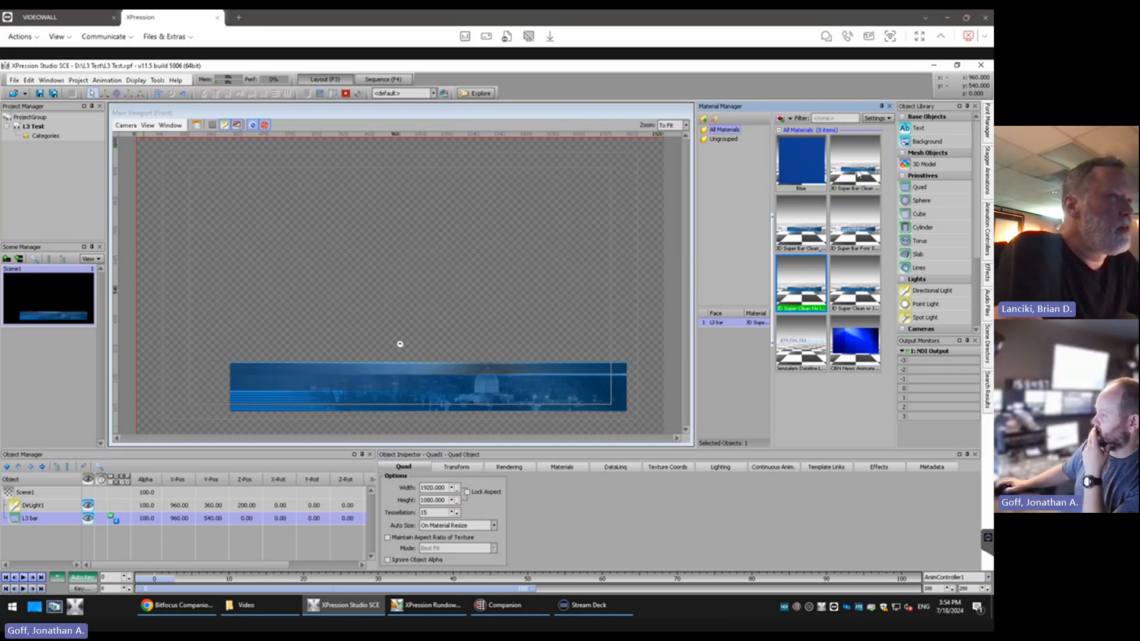
pyautogui.doubleClick(857, 173)
pyautogui.doubleClick(786, 164)
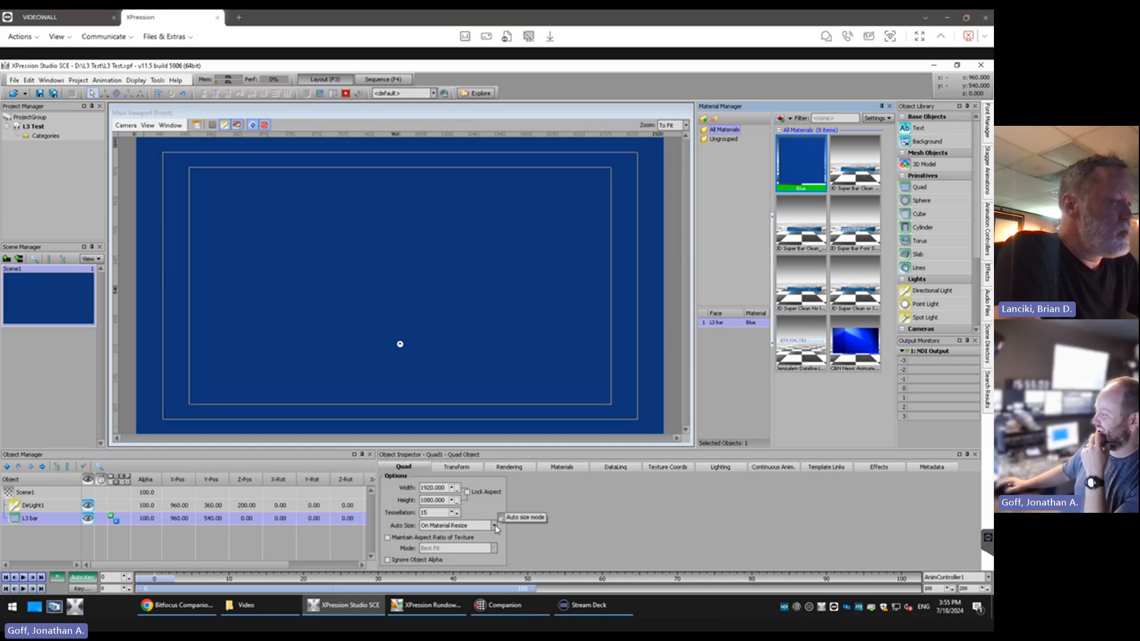
# Set the L3 bar's width to 1500 and its height to 180
pyautogui.click(439, 488)
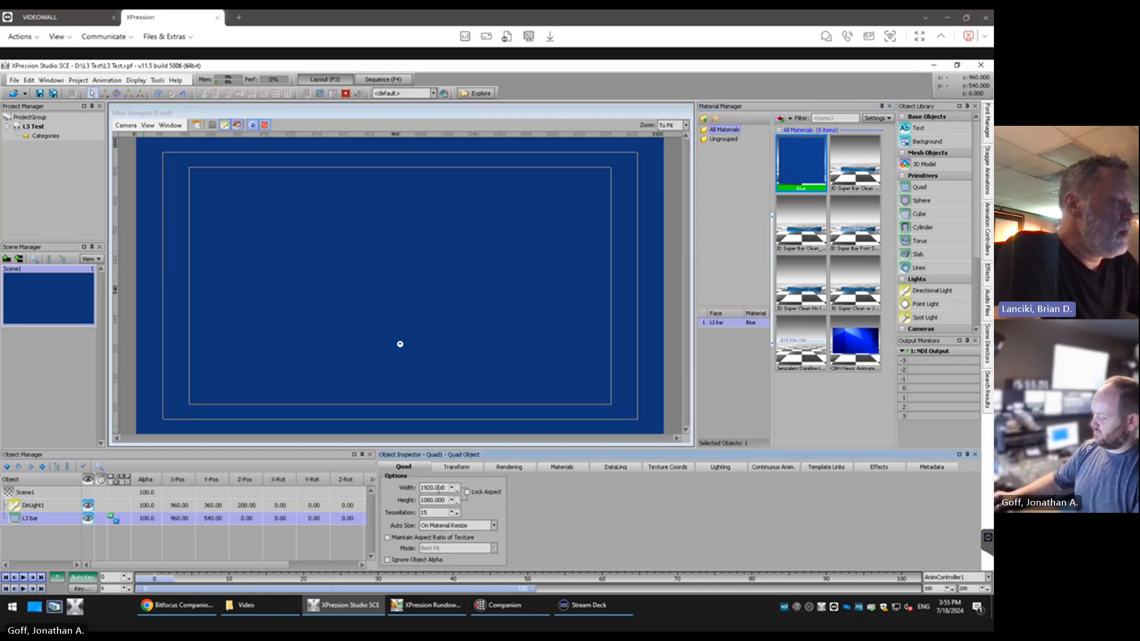
pyautogui.doubleClick(439, 488)
pyautogui.write('1500')
pyautogui.press('Tab')
pyautogui.write('1')
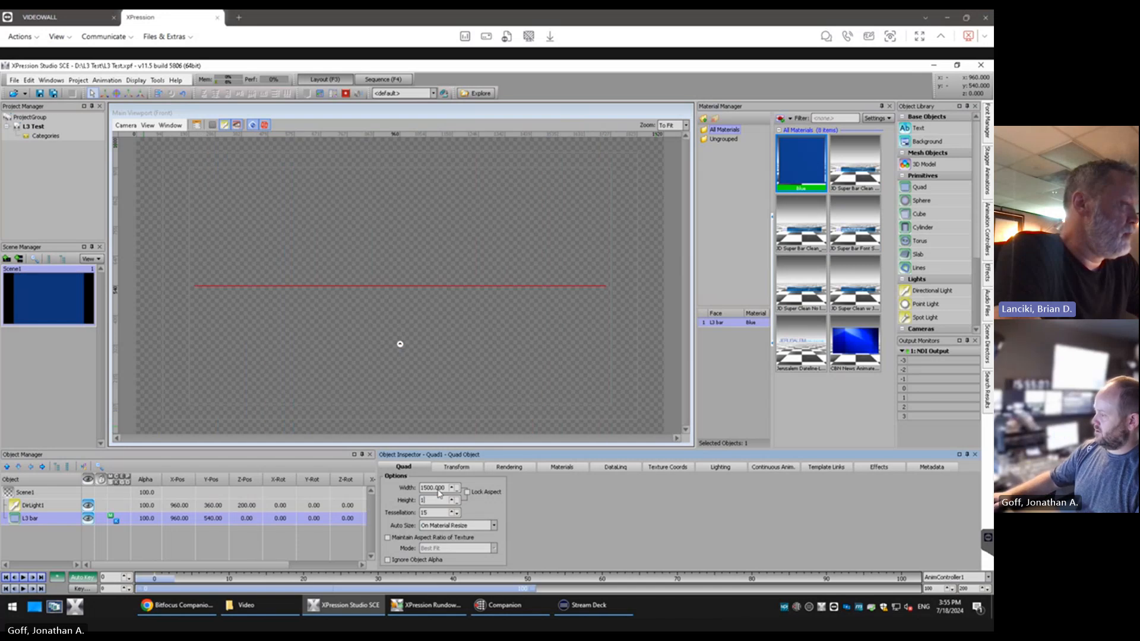
pyautogui.write('80')
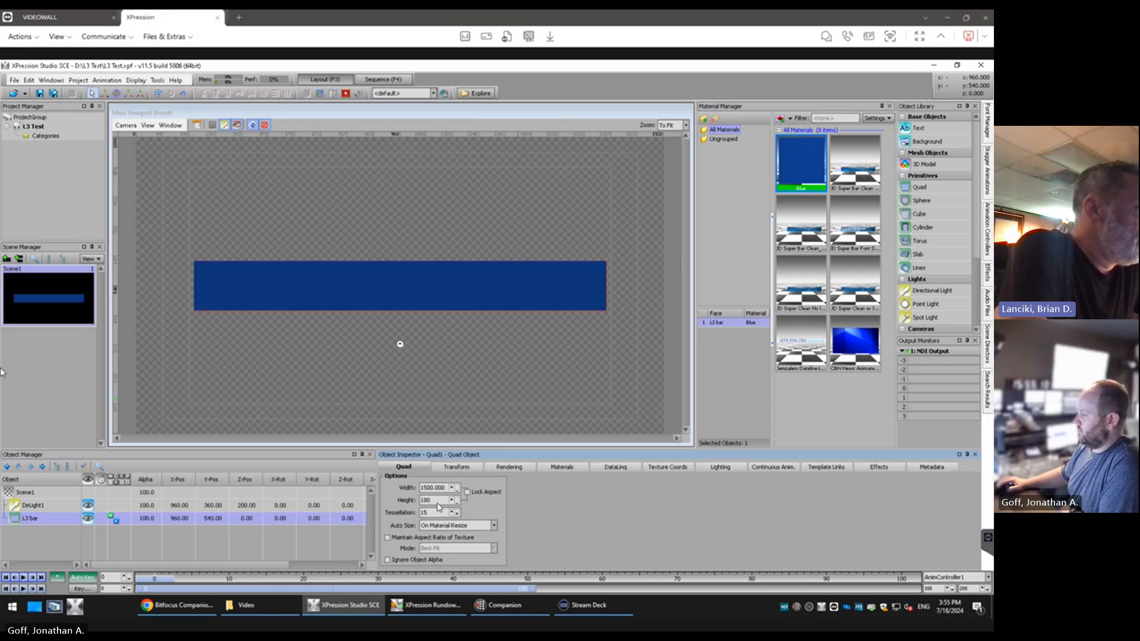
# Try shifting the L3 bar's Y position down to -6407, and restore it to 540
pyautogui.click(455, 468)
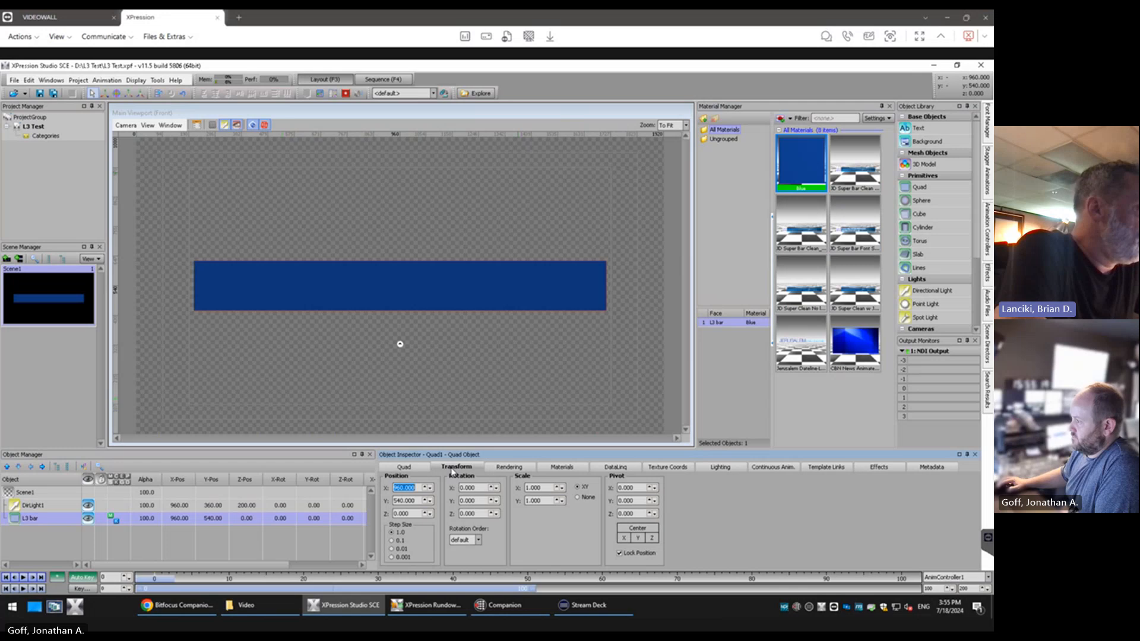
pyautogui.click(36, 519)
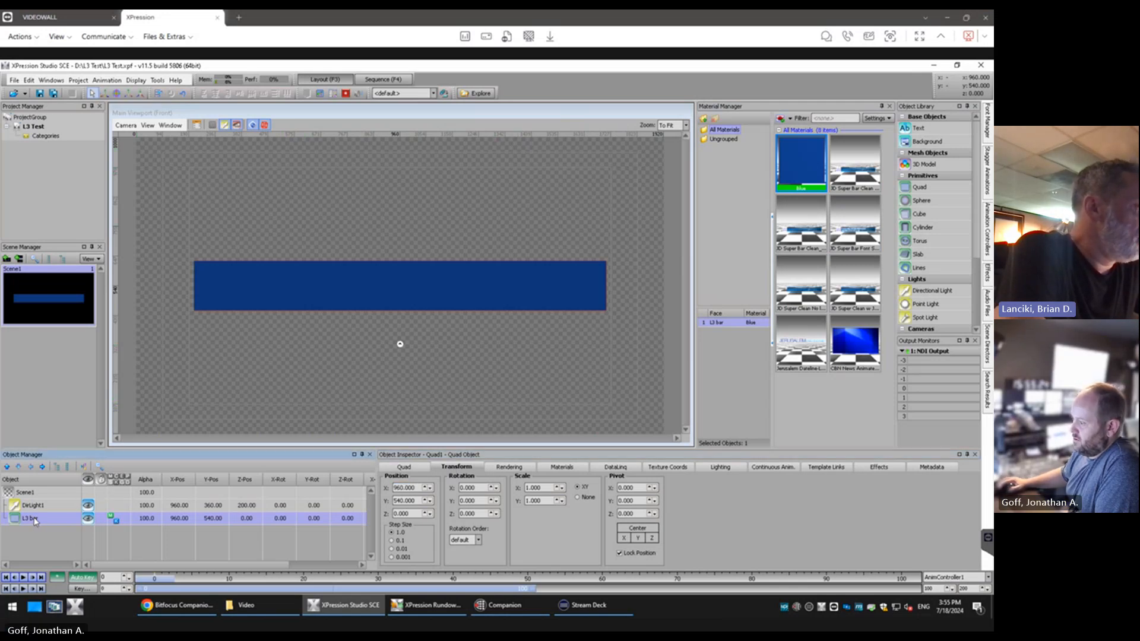
pyautogui.click(213, 519)
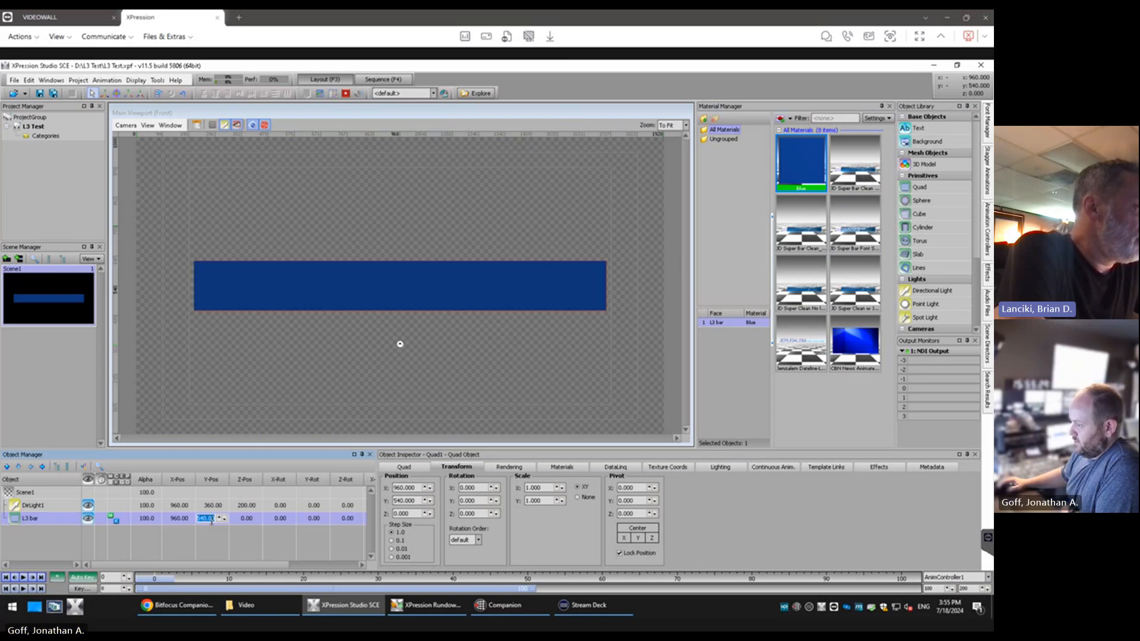
pyautogui.click(208, 534)
pyautogui.click(211, 521)
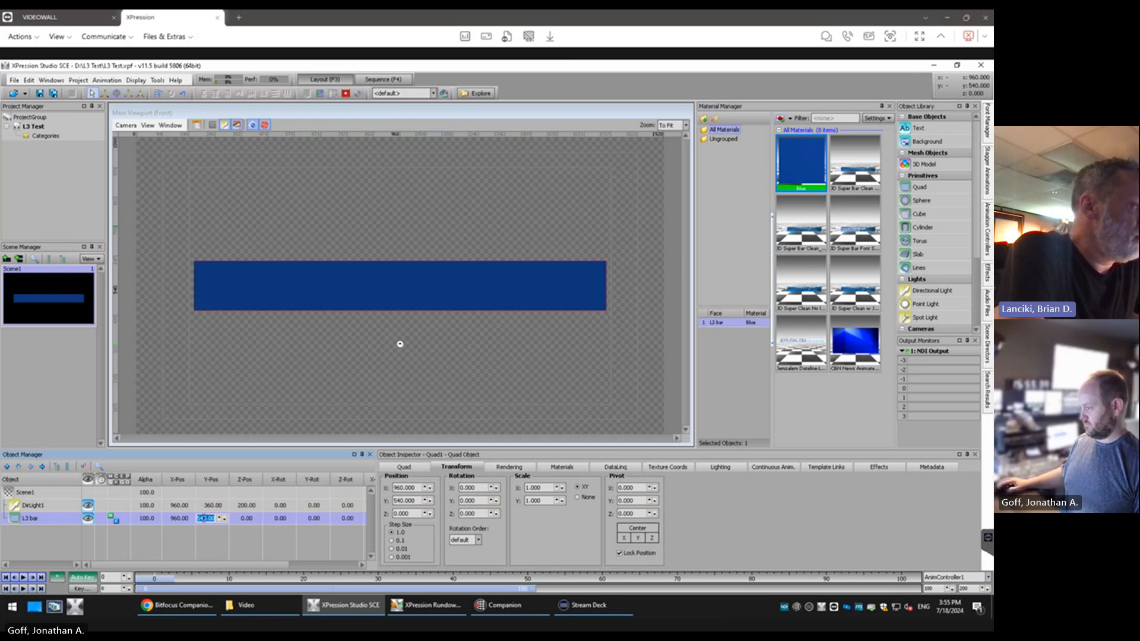
pyautogui.moveTo(204, 518); pyautogui.dragTo(229, 548)
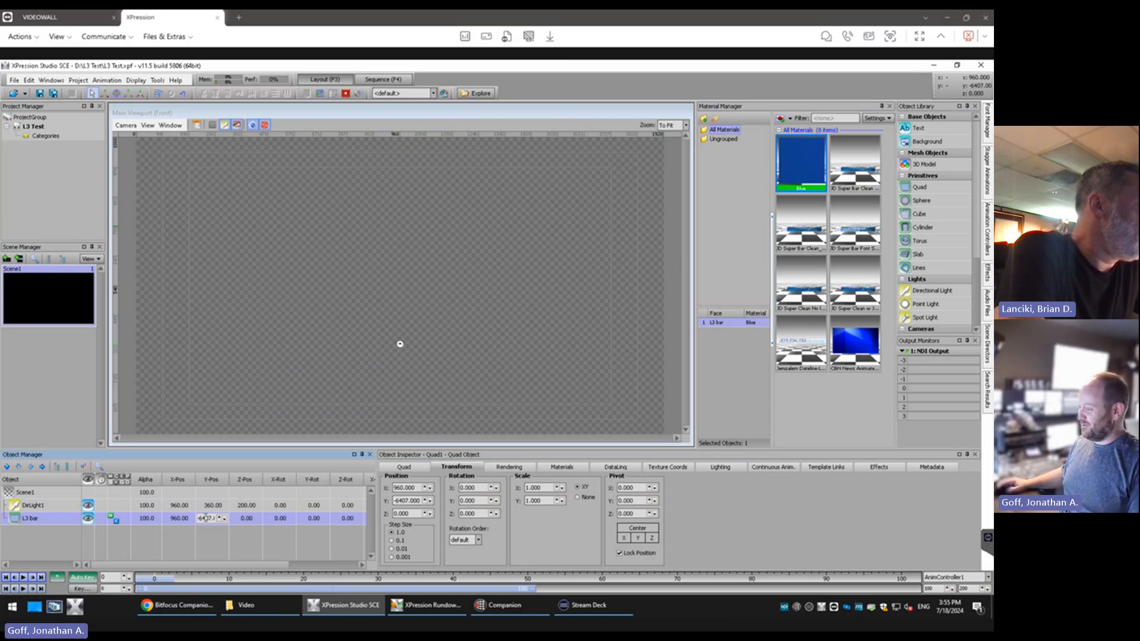
pyautogui.write('540')
pyautogui.press('Return')
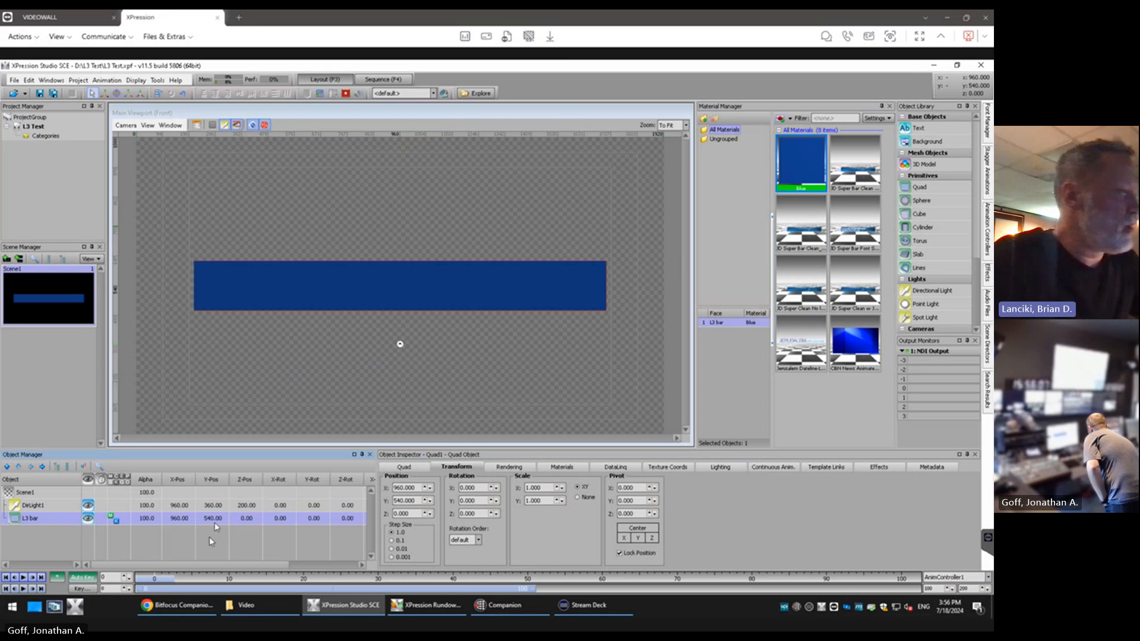
# Try Y positions of 375, 483 and 438 for the L3 bar, and return it to 540
pyautogui.click(214, 518)
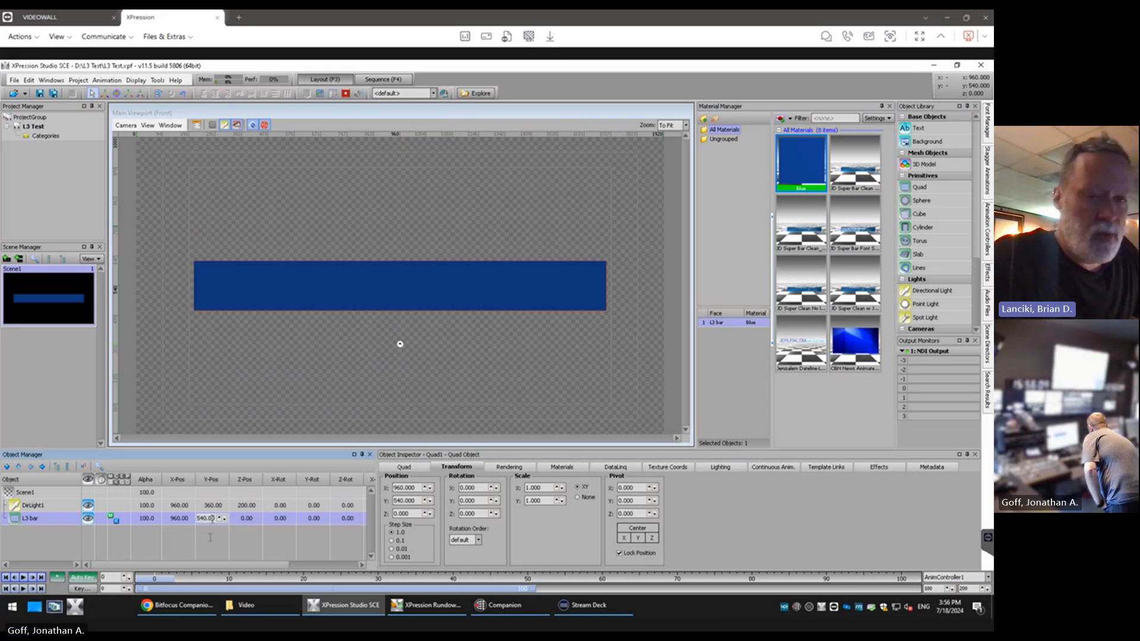
pyautogui.click(211, 518)
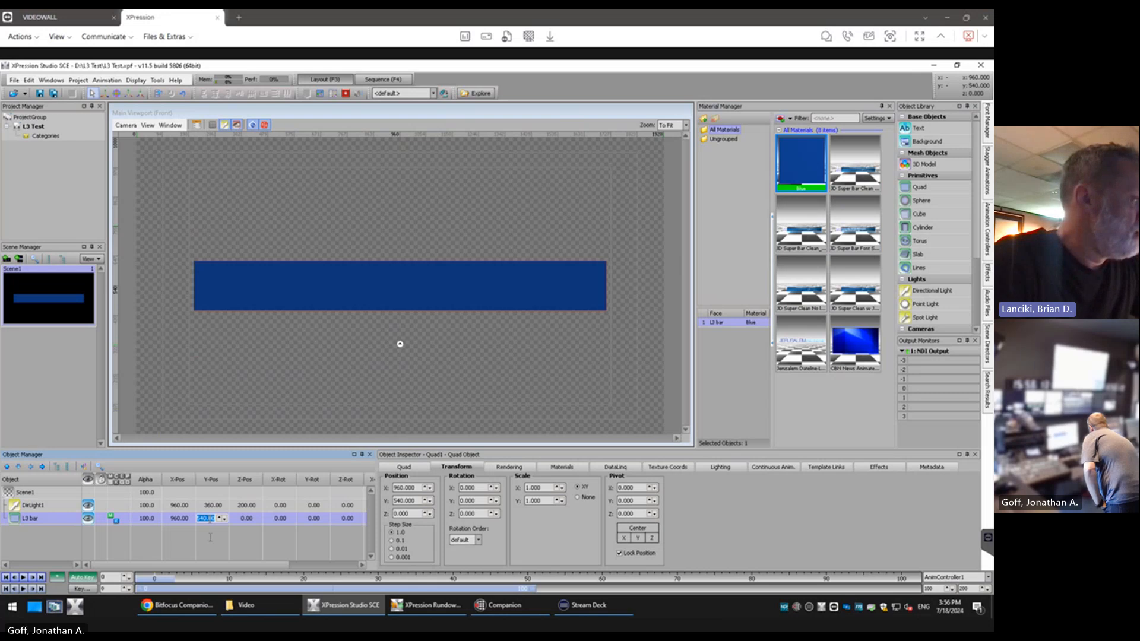
pyautogui.write('497')
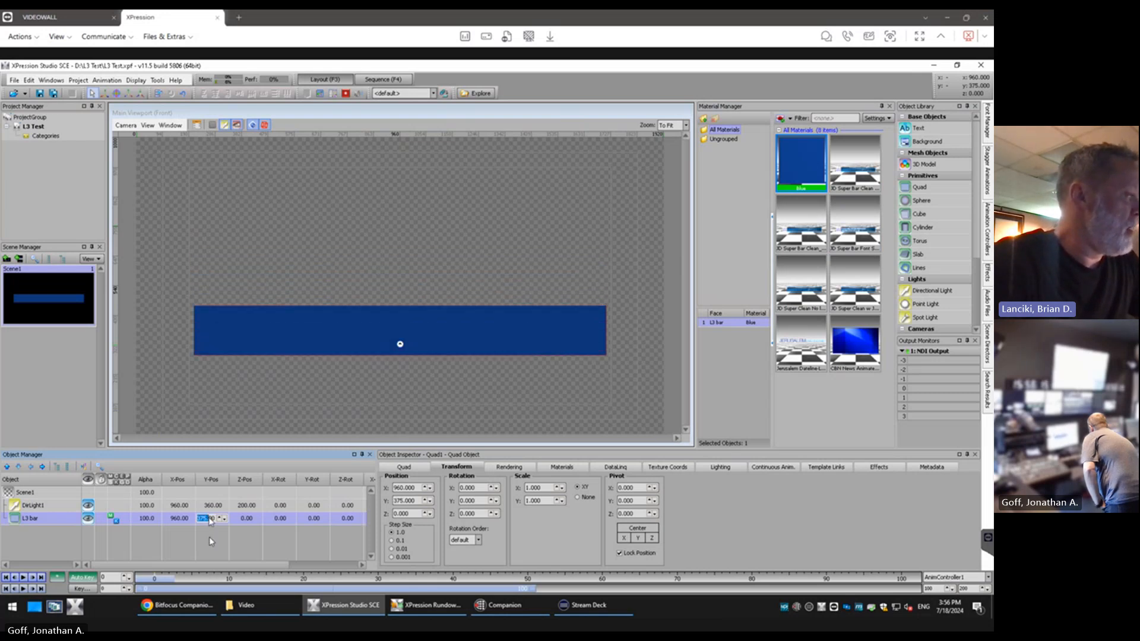
pyautogui.moveTo(210, 518); pyautogui.dragTo(212, 520)
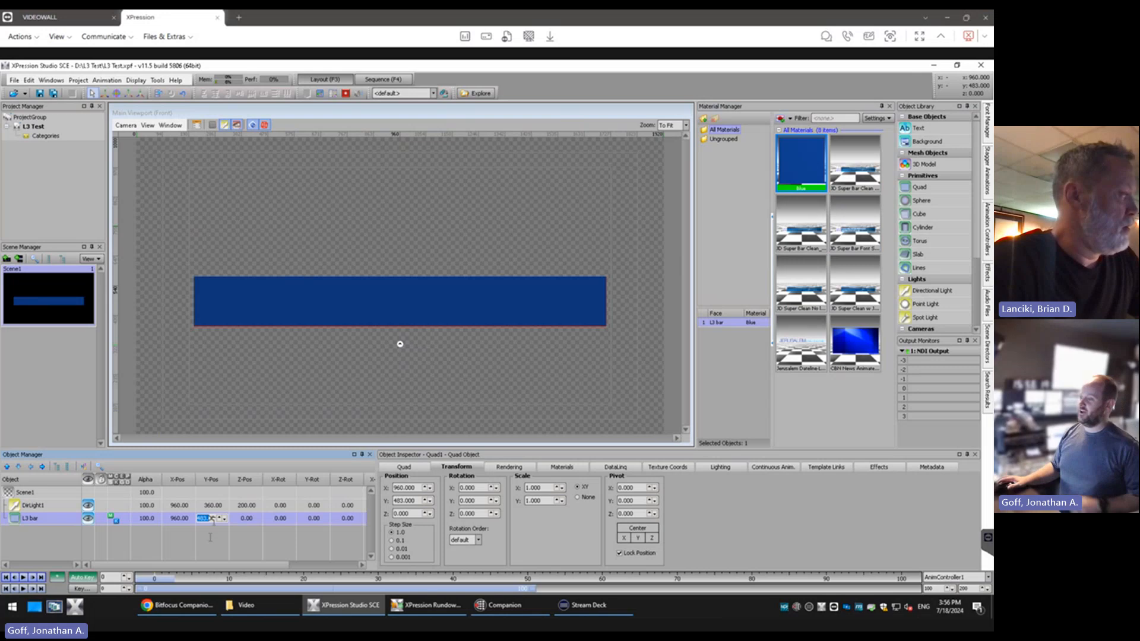
pyautogui.moveTo(213, 517); pyautogui.dragTo(208, 519)
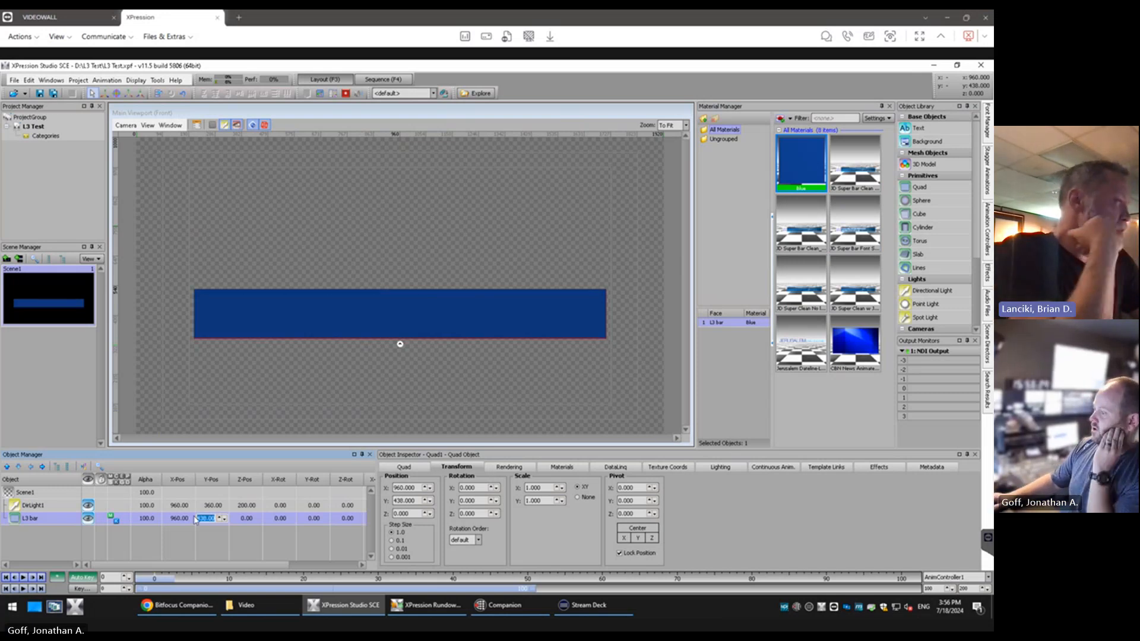
pyautogui.write('540')
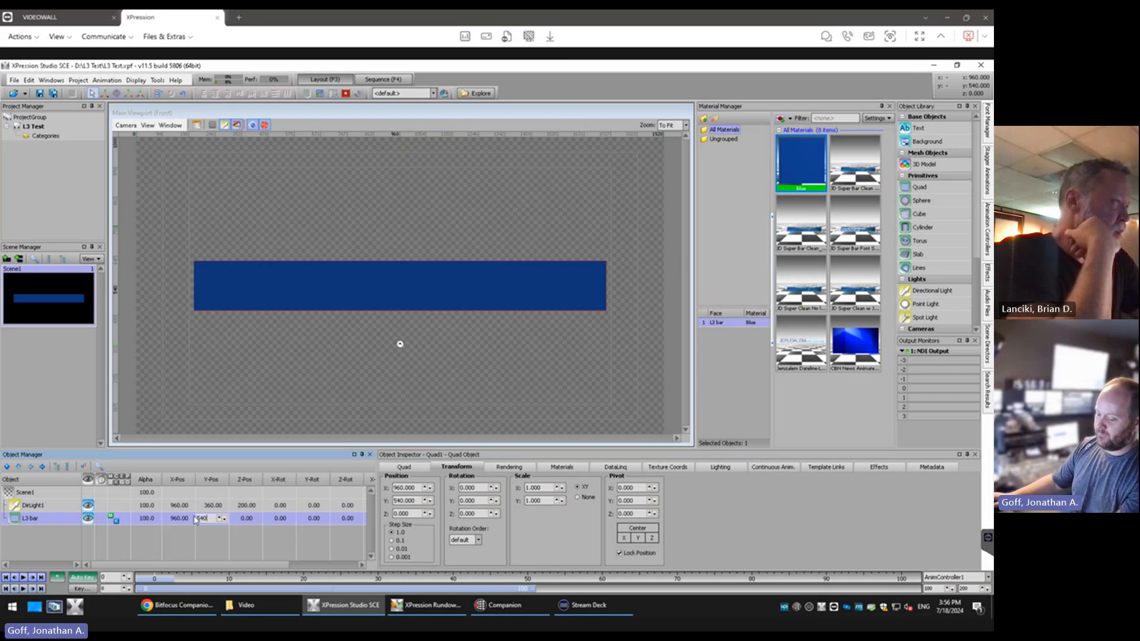
pyautogui.press('Tab')
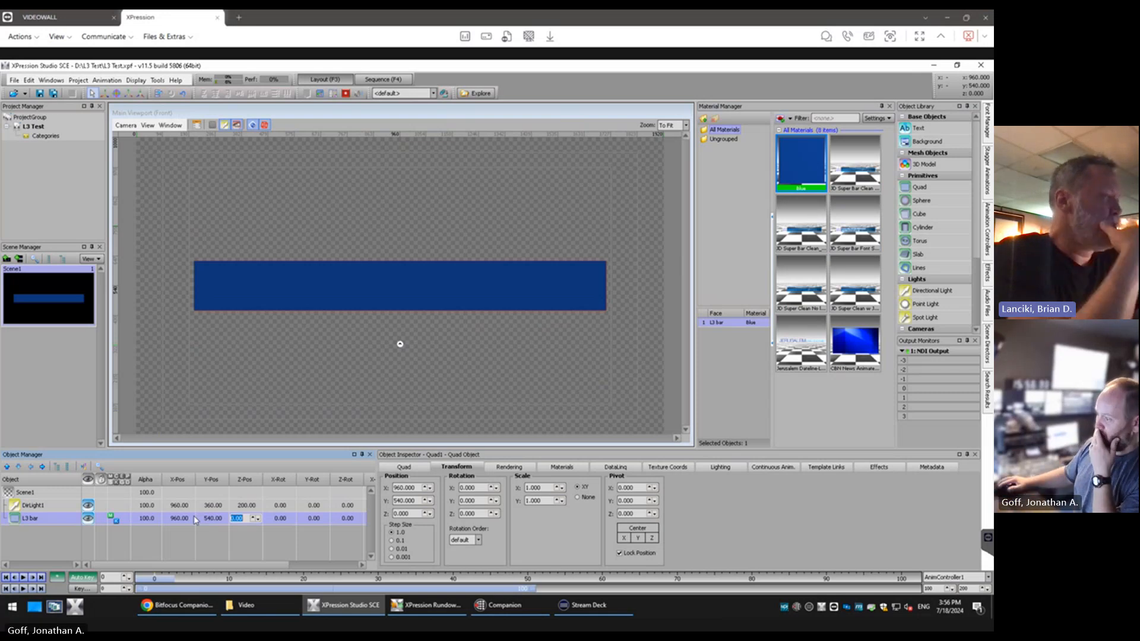
# Move the L3 bar down into the lower third by setting its Y position to 200
pyautogui.click(217, 518)
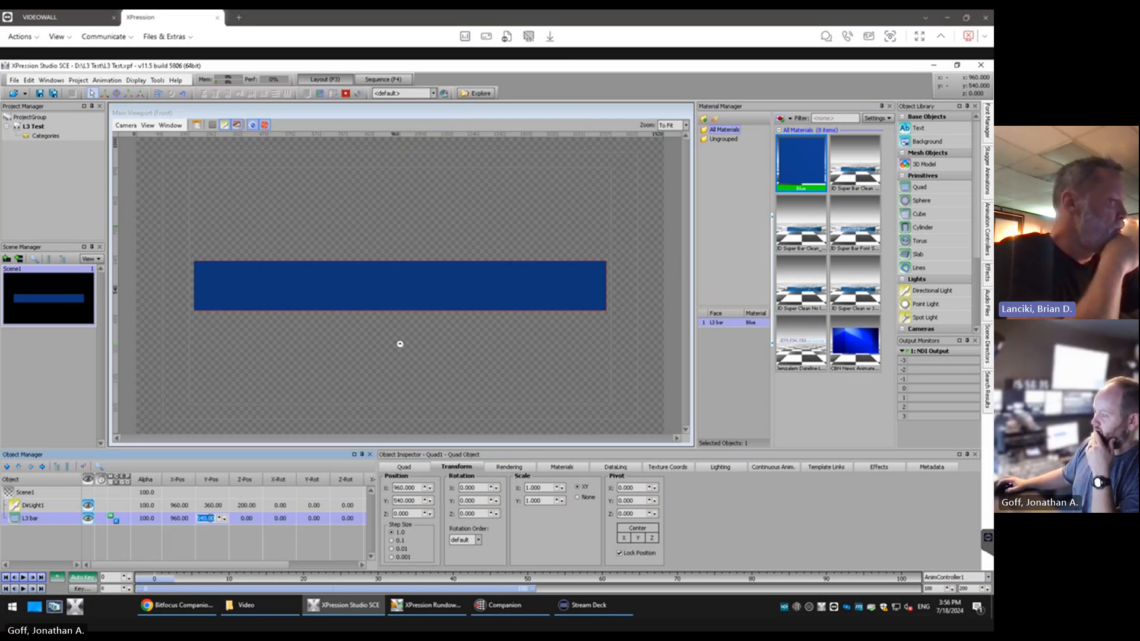
pyautogui.scroll(-20, 209, 519)
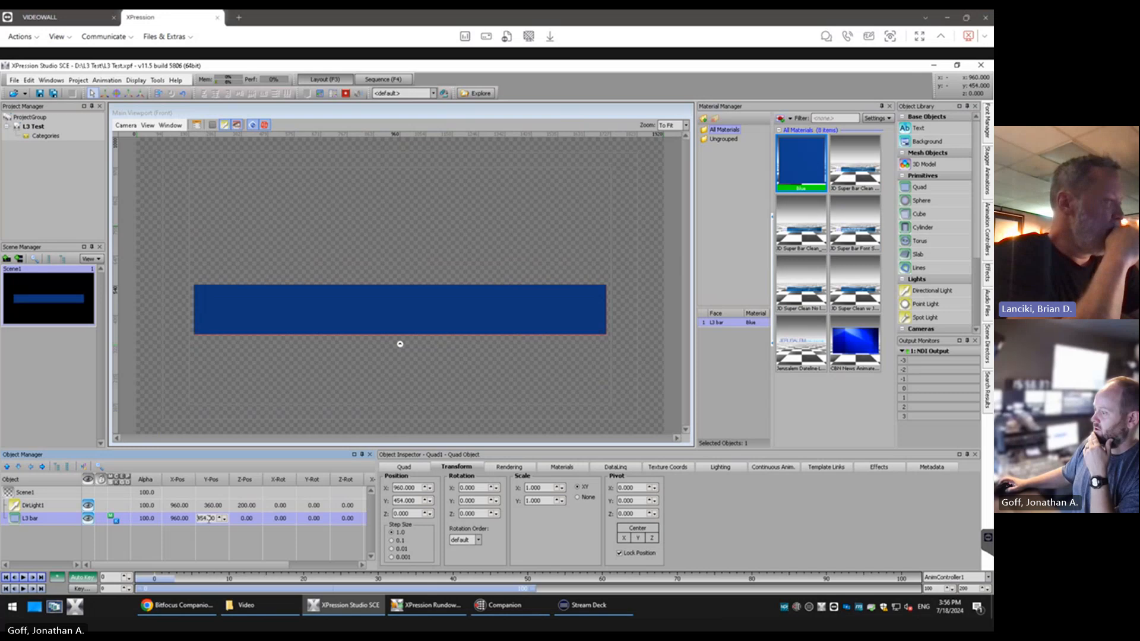
pyautogui.scroll(-15, 208, 518)
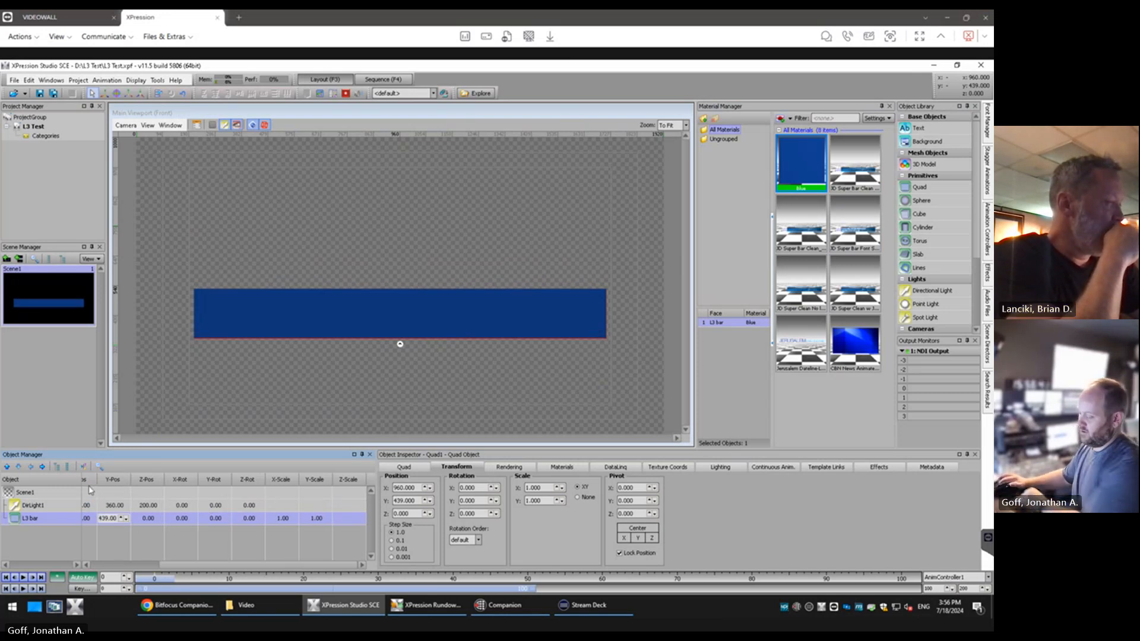
pyautogui.write('200')
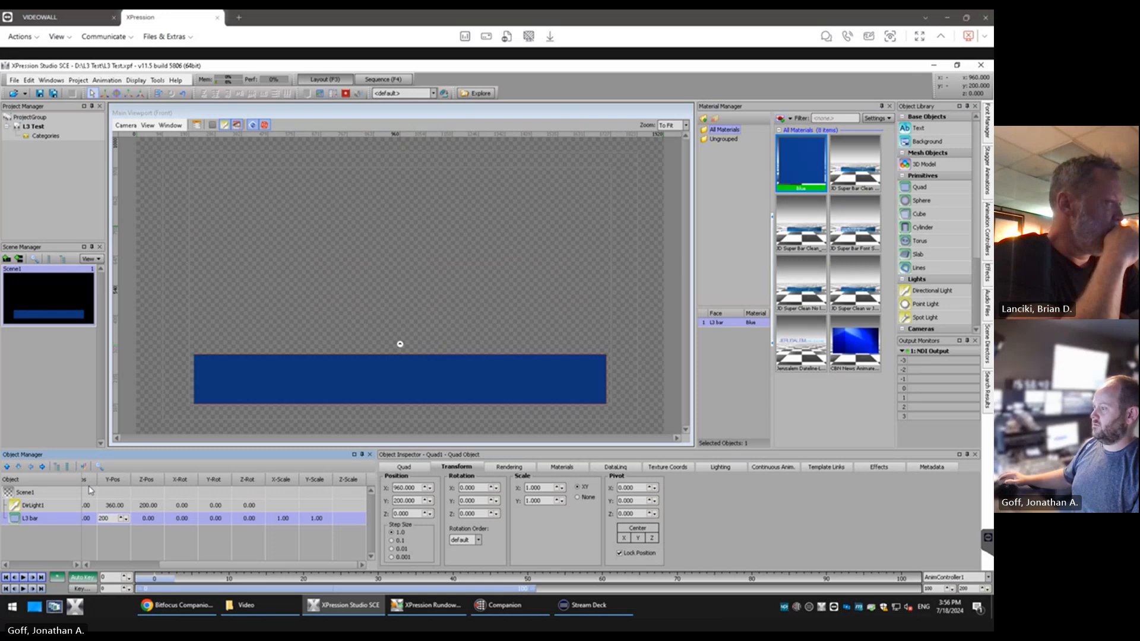
pyautogui.press('Return')
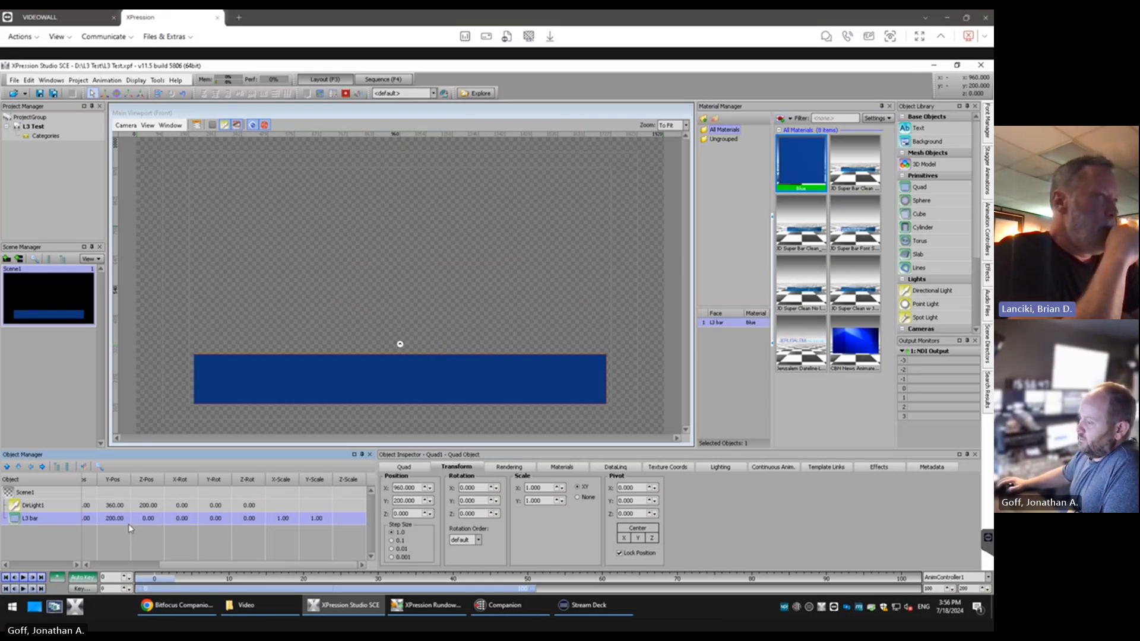
pyautogui.click(158, 565)
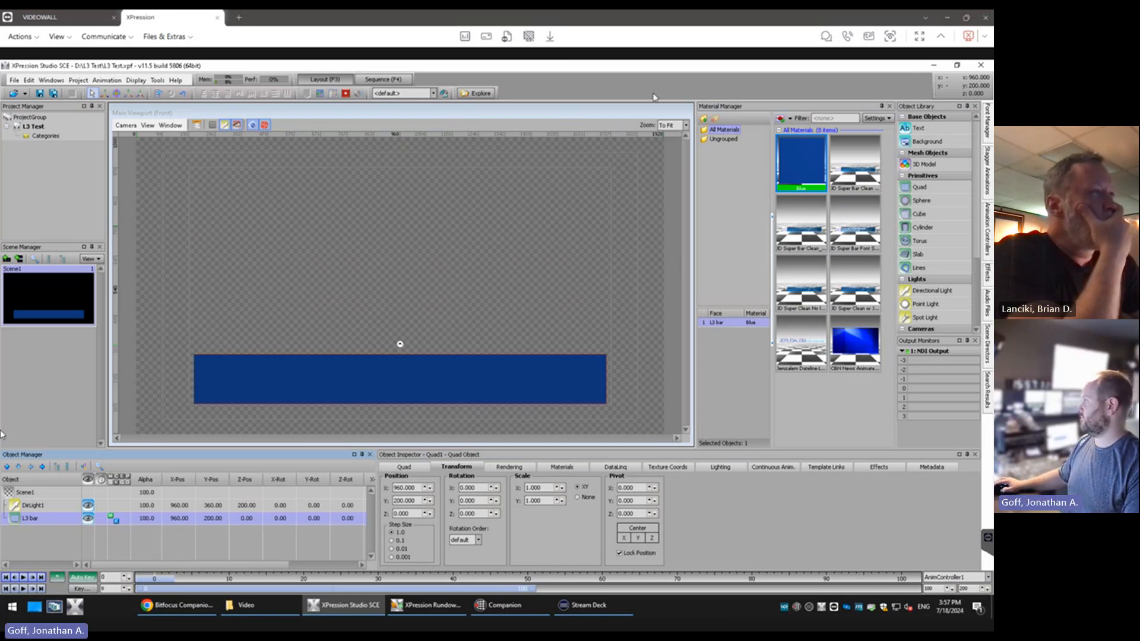
# Create a new white material with a Quad preview and name it White
pyautogui.click(782, 119)
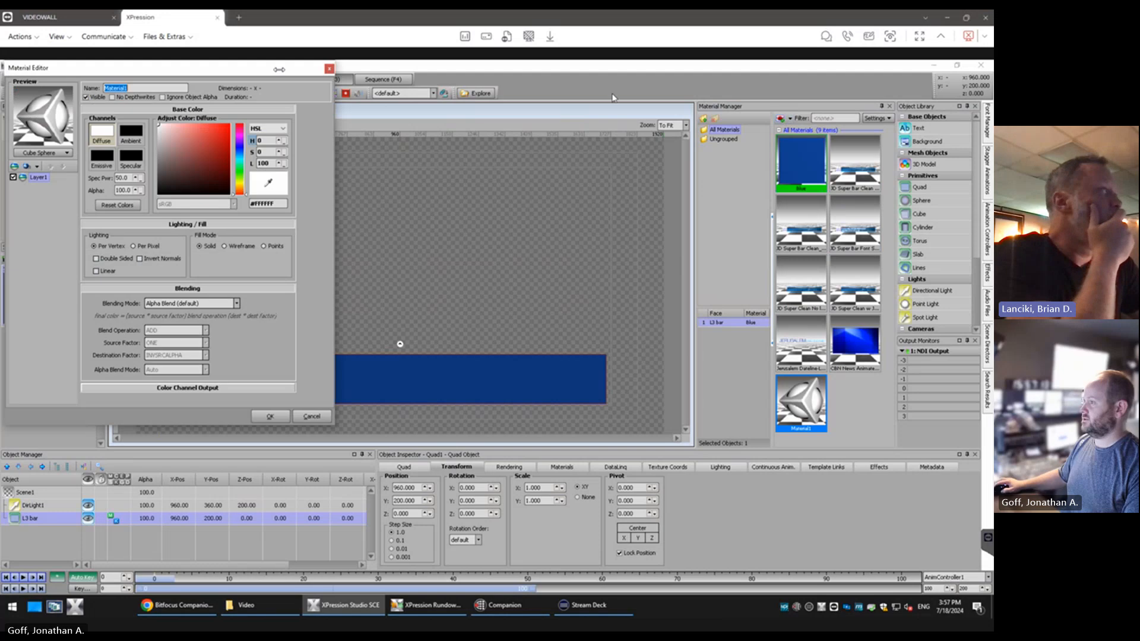
pyautogui.click(66, 153)
pyautogui.click(52, 178)
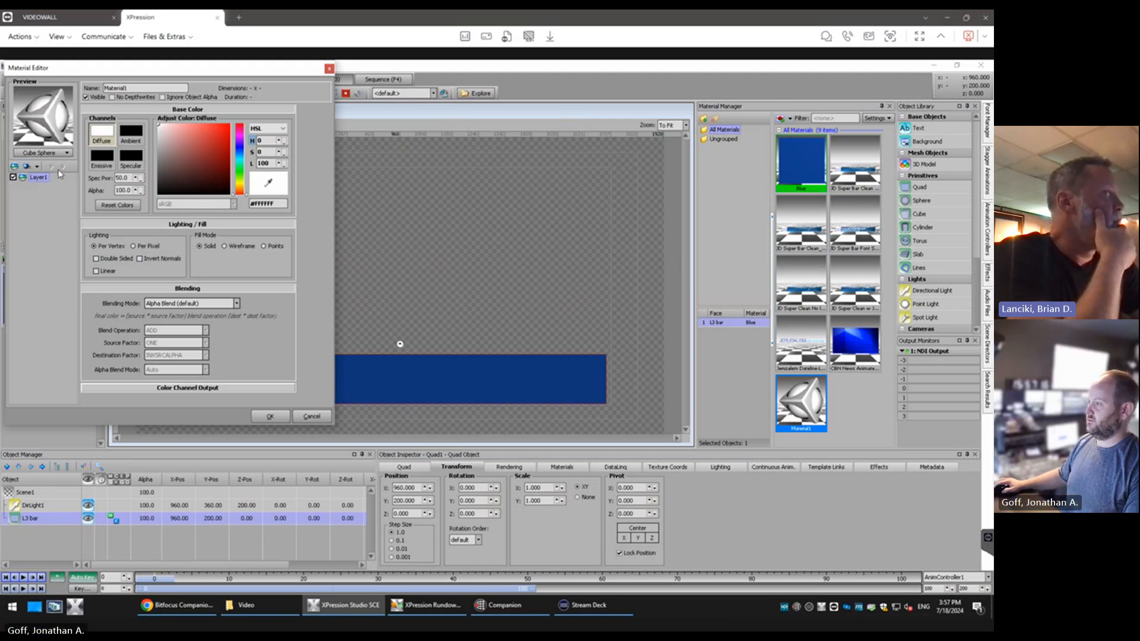
pyautogui.doubleClick(152, 88)
pyautogui.write('w')
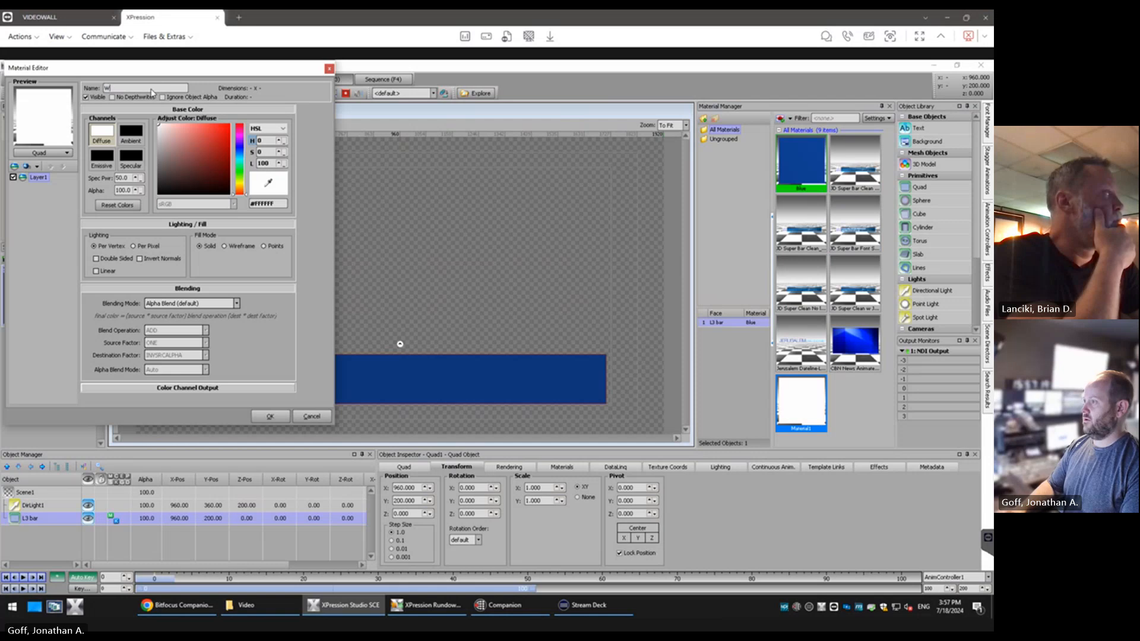
pyautogui.write('hite')
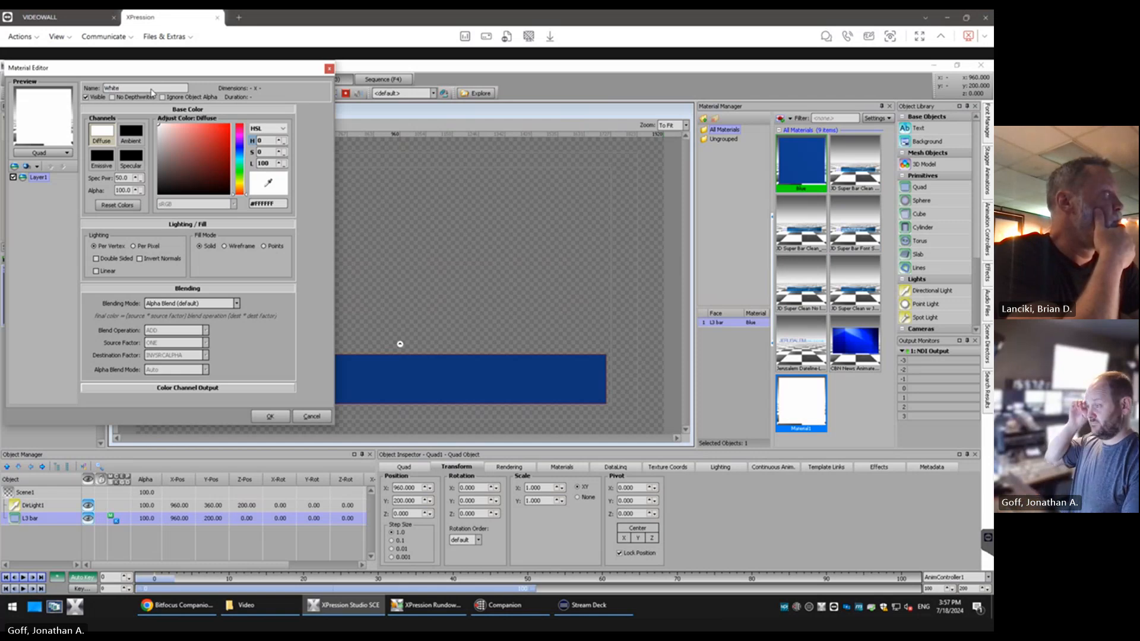
pyautogui.click(271, 415)
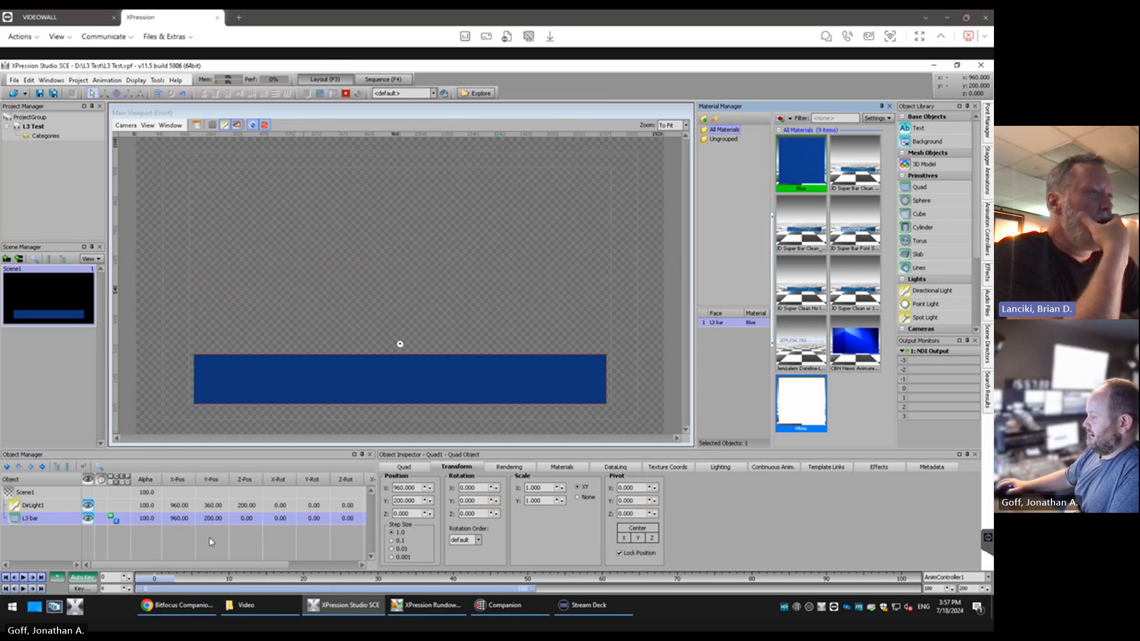
pyautogui.click(781, 118)
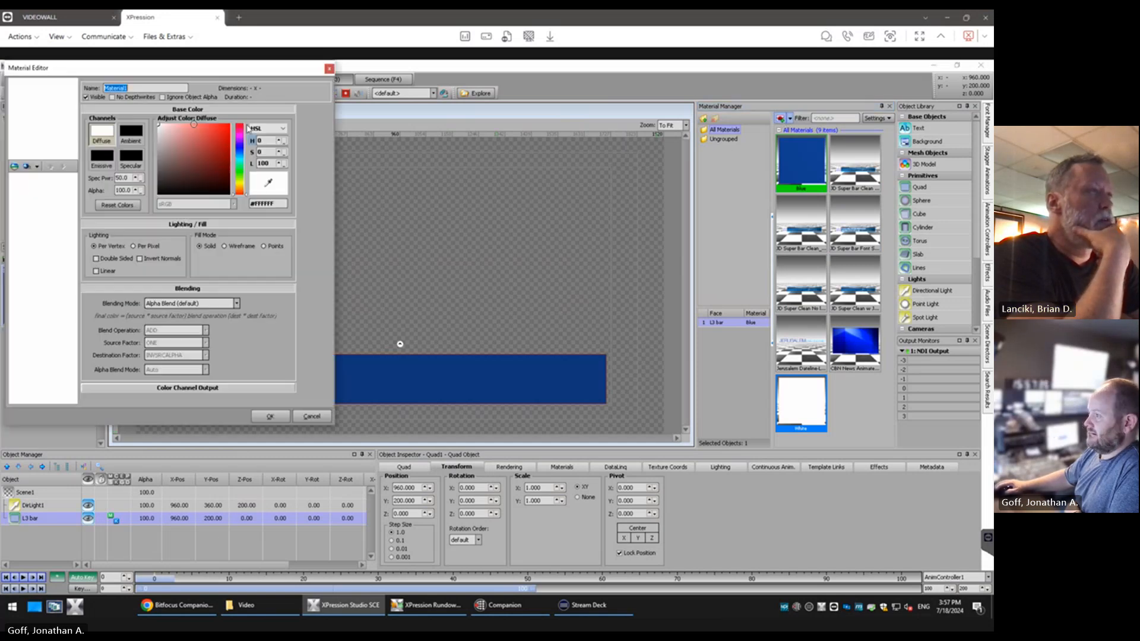
pyautogui.click(43, 153)
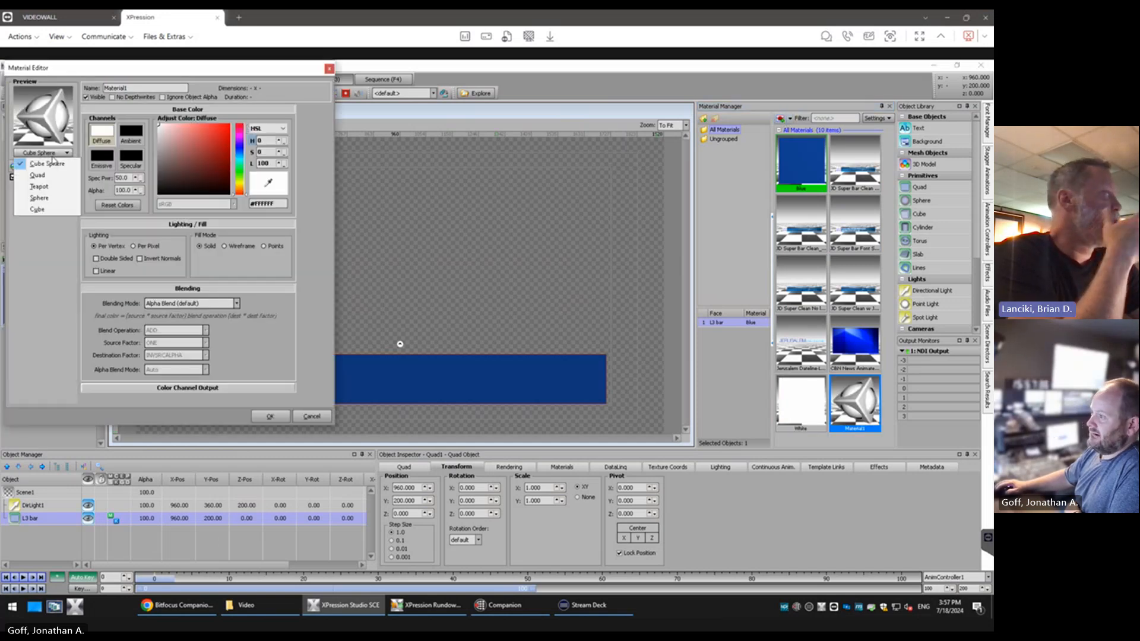
pyautogui.click(312, 416)
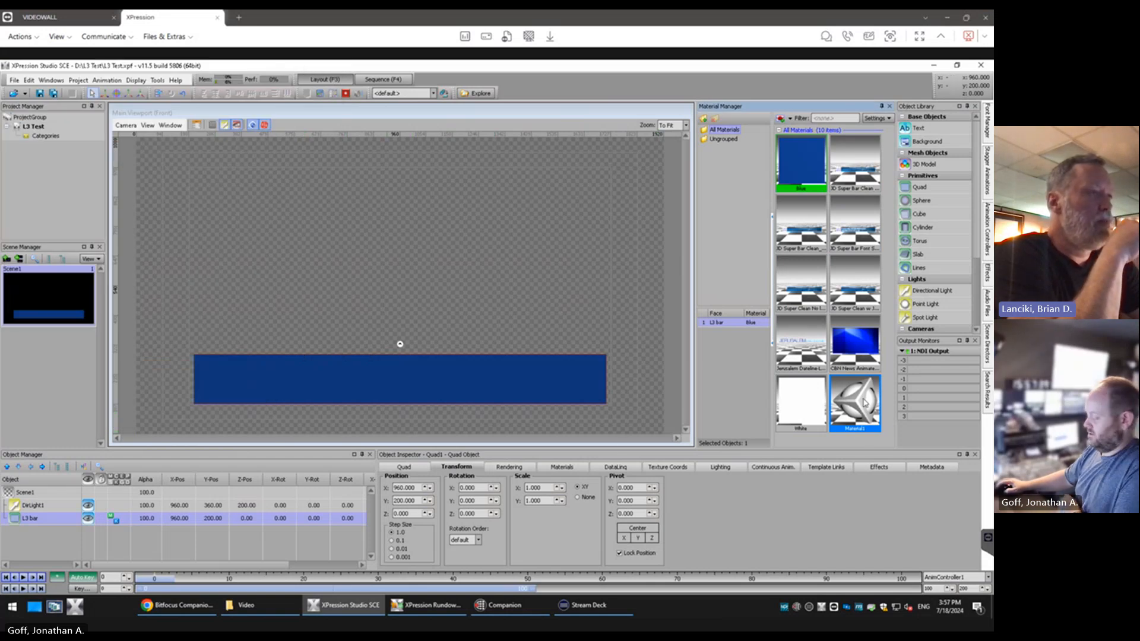
pyautogui.rightClick(864, 406)
pyautogui.click(873, 567)
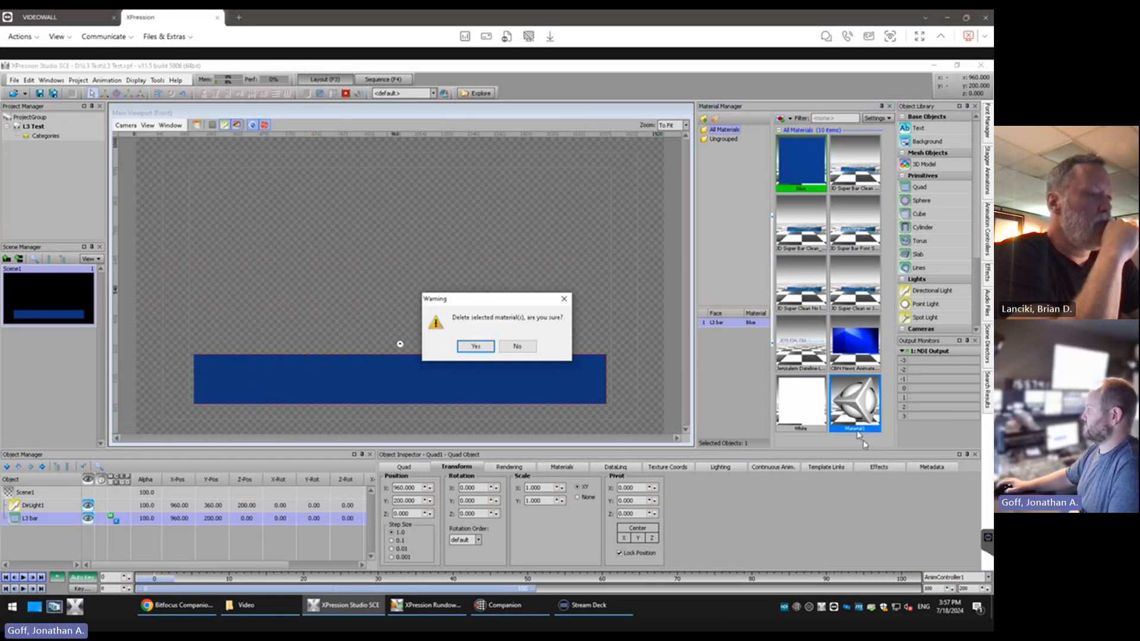
pyautogui.click(478, 347)
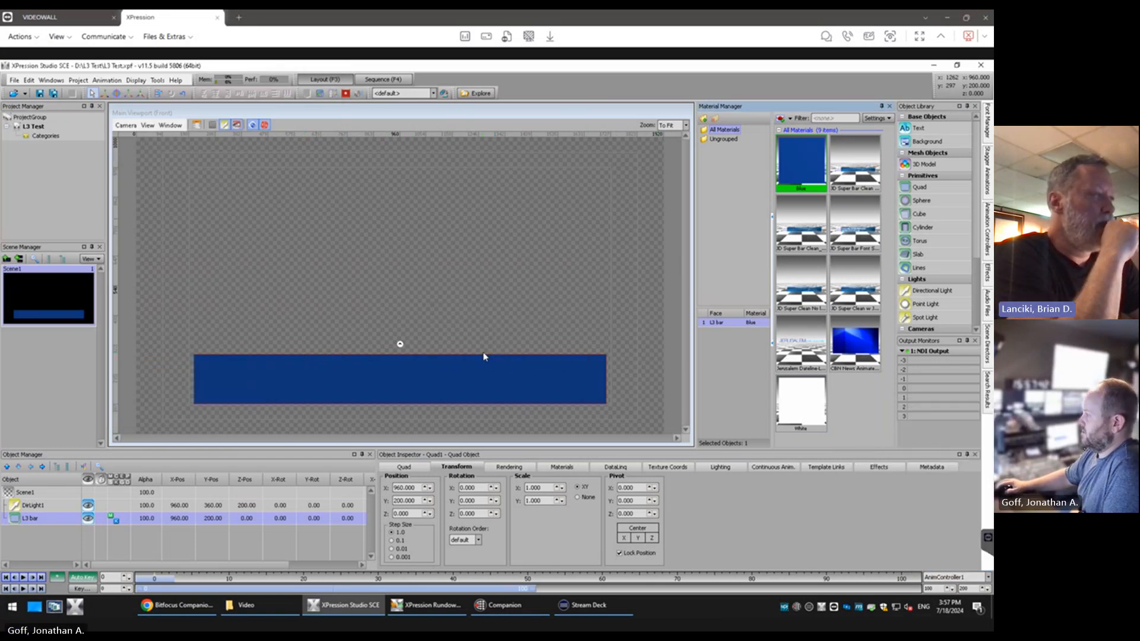
# Add a second quad to the scene and apply the White material to it
pyautogui.doubleClick(918, 188)
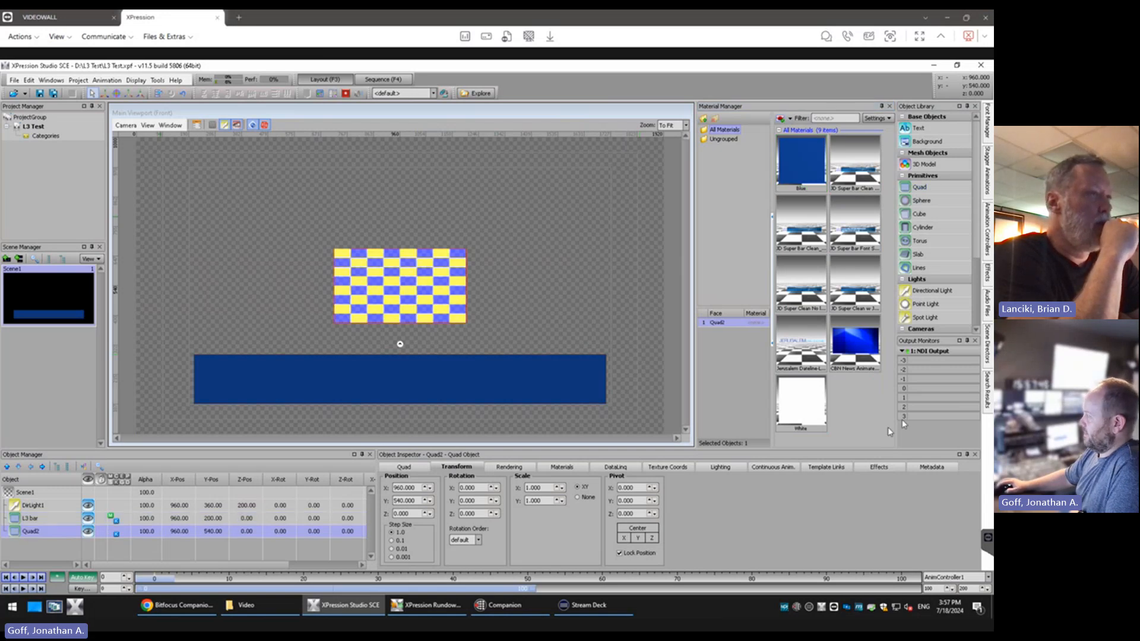
pyautogui.doubleClick(803, 408)
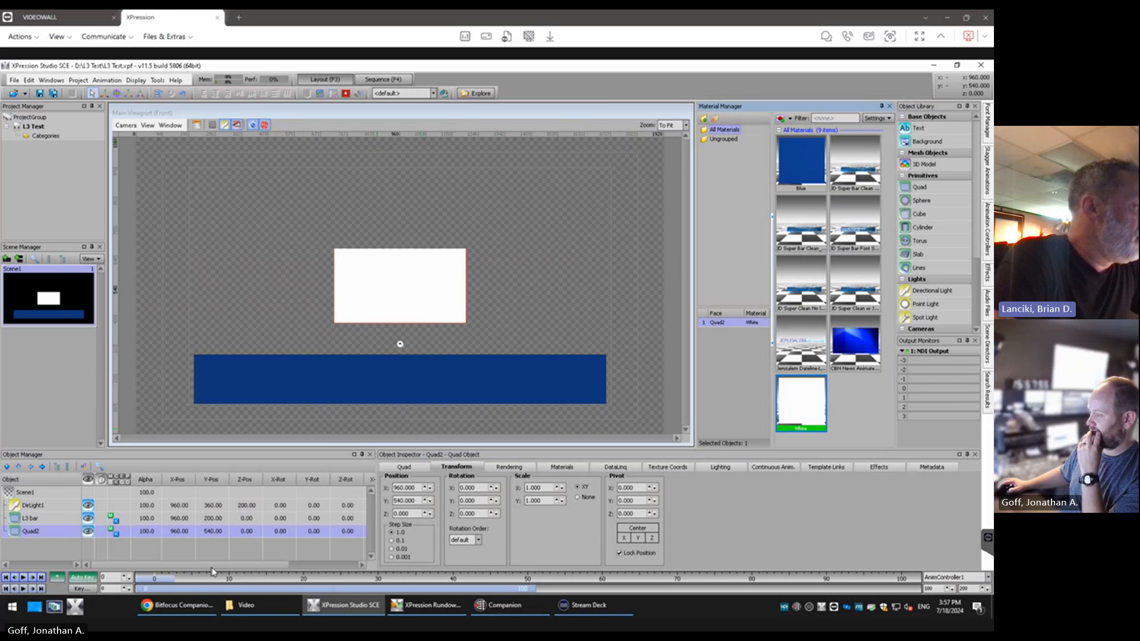
# Rename the new white quad as White box
pyautogui.rightClick(29, 531)
pyautogui.click(57, 512)
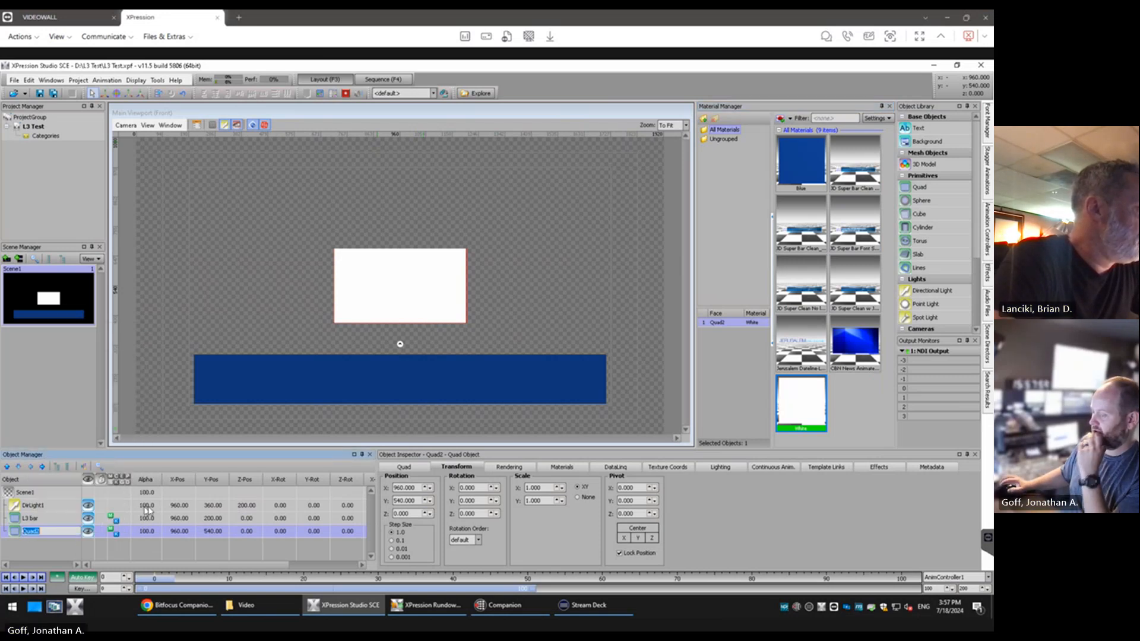
pyautogui.write('White')
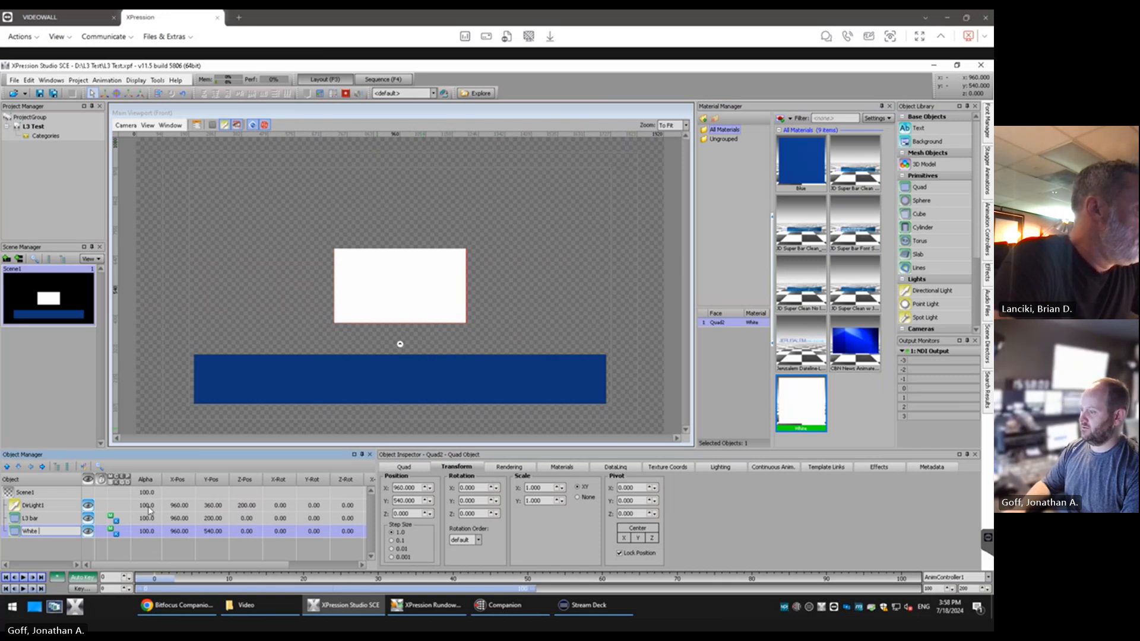
pyautogui.write(' boc')
pyautogui.press('BackSpace')
pyautogui.write('x')
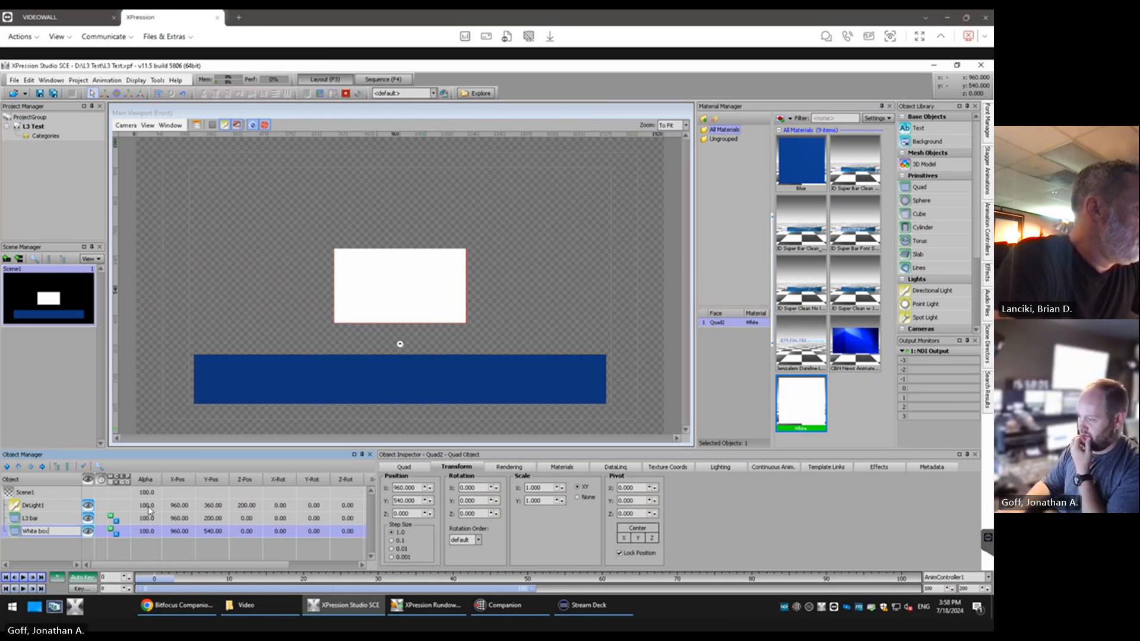
pyautogui.press('Return')
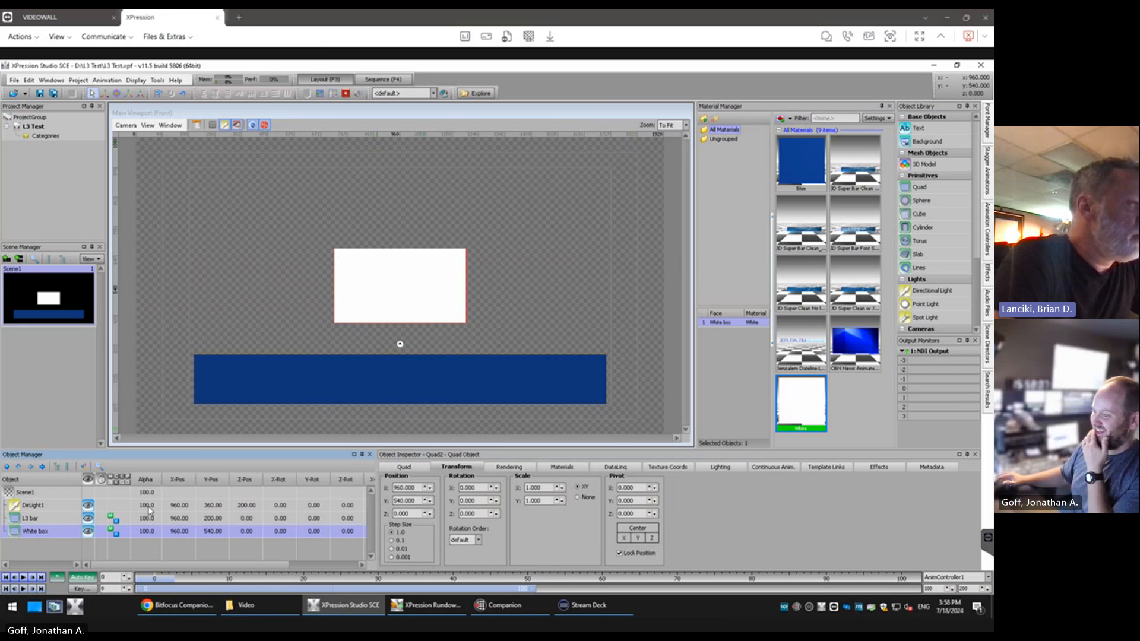
# Rename the white quad as White overlay
pyautogui.rightClick(37, 537)
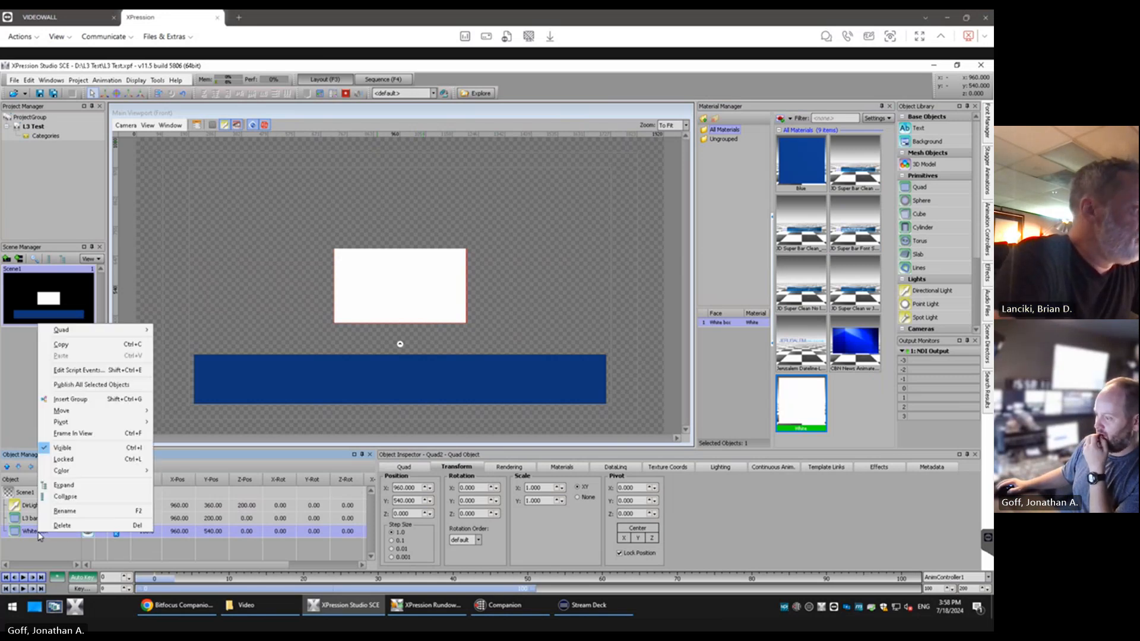
pyautogui.click(58, 518)
pyautogui.press('BackSpace')
pyautogui.press('BackSpace')
pyautogui.press('BackSpace')
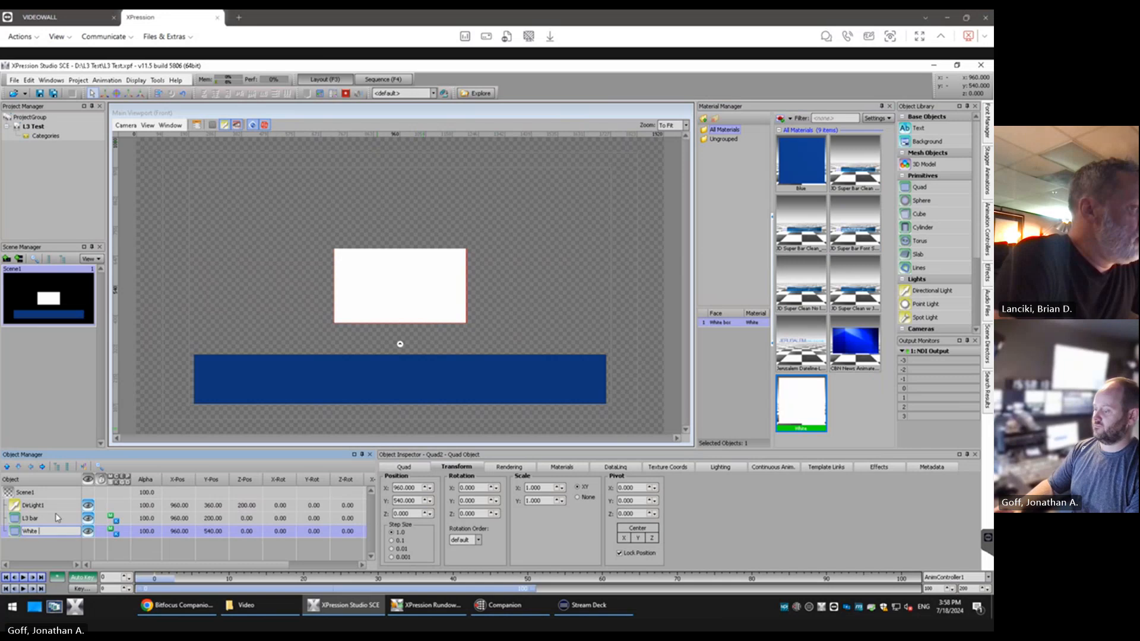
pyautogui.write('over')
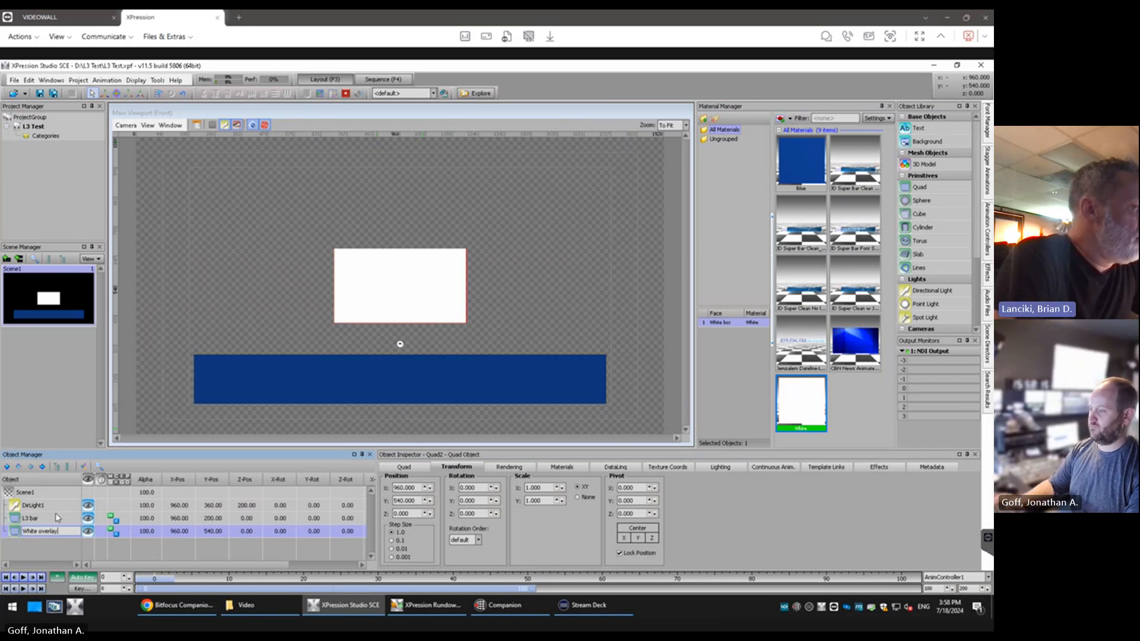
pyautogui.write('lay')
pyautogui.press('Return')
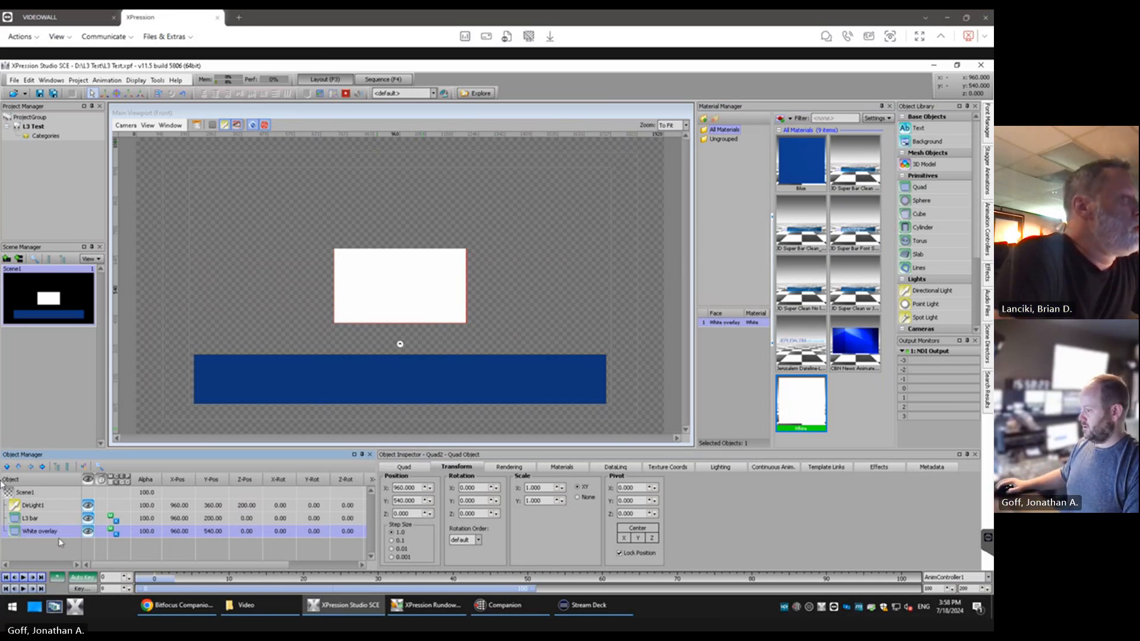
# Set the White overlay quad's width to 1500 and its height to 25
pyautogui.click(419, 468)
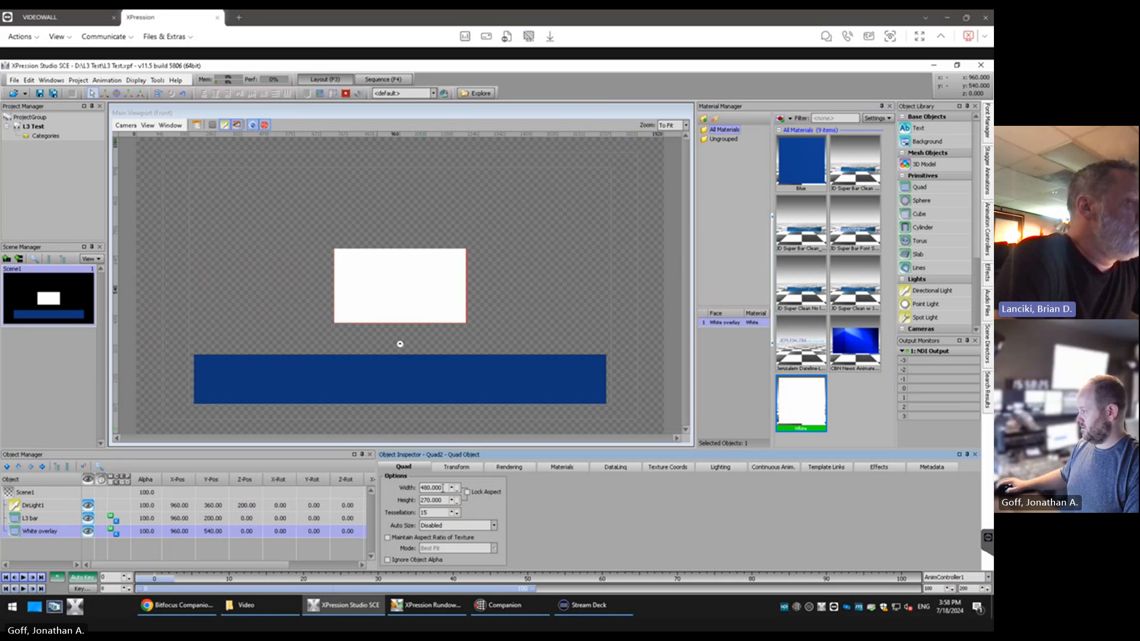
pyautogui.doubleClick(442, 488)
pyautogui.write('15')
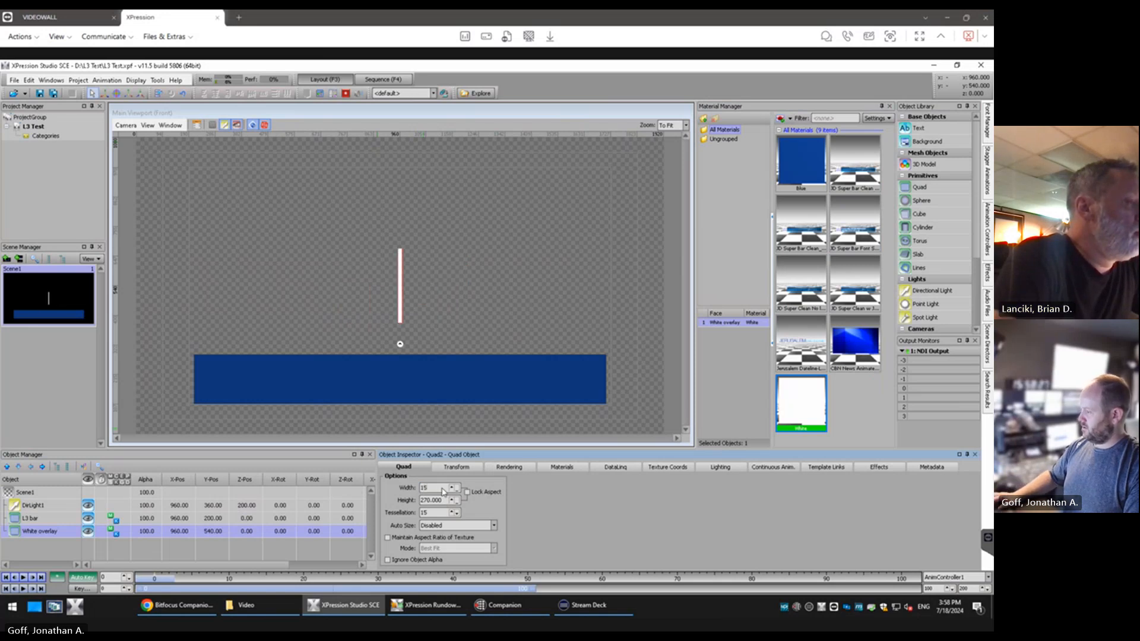
pyautogui.write('00')
pyautogui.press('Tab')
pyautogui.write('25')
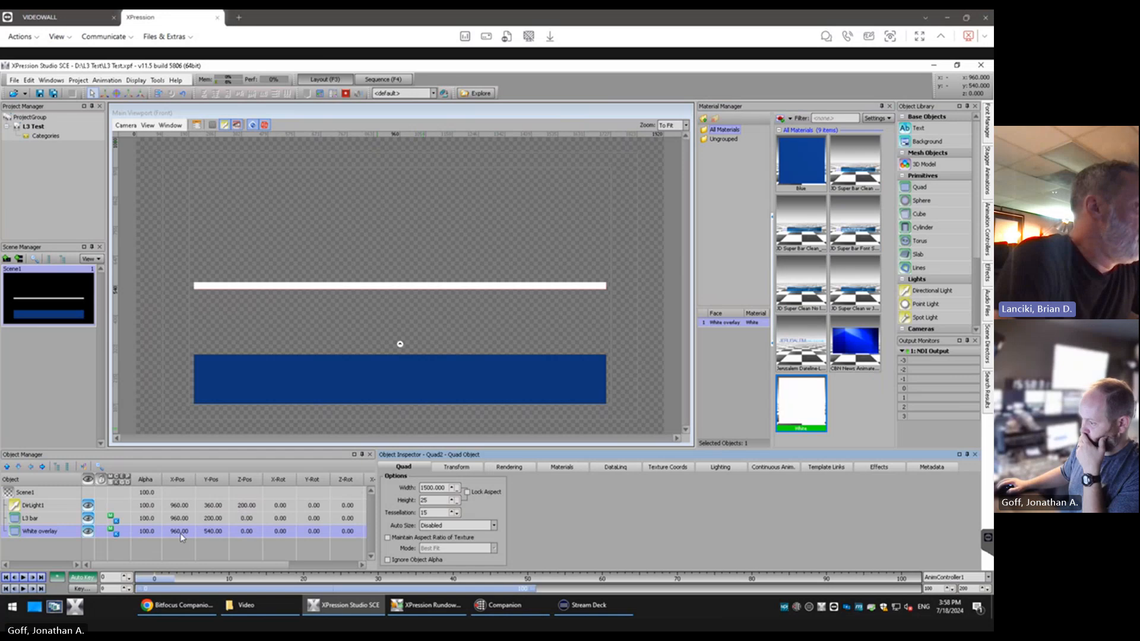
# Set the White overlay's Y position to 200, and lower it to 122 along the L3 bar's bottom edge
pyautogui.doubleClick(206, 531)
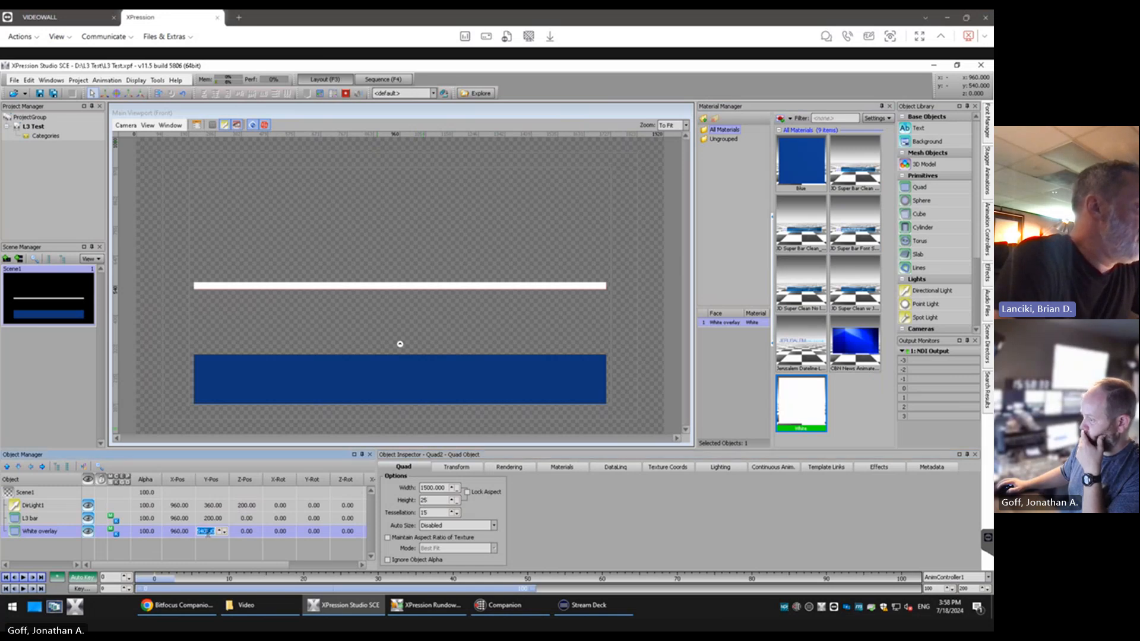
pyautogui.write('200')
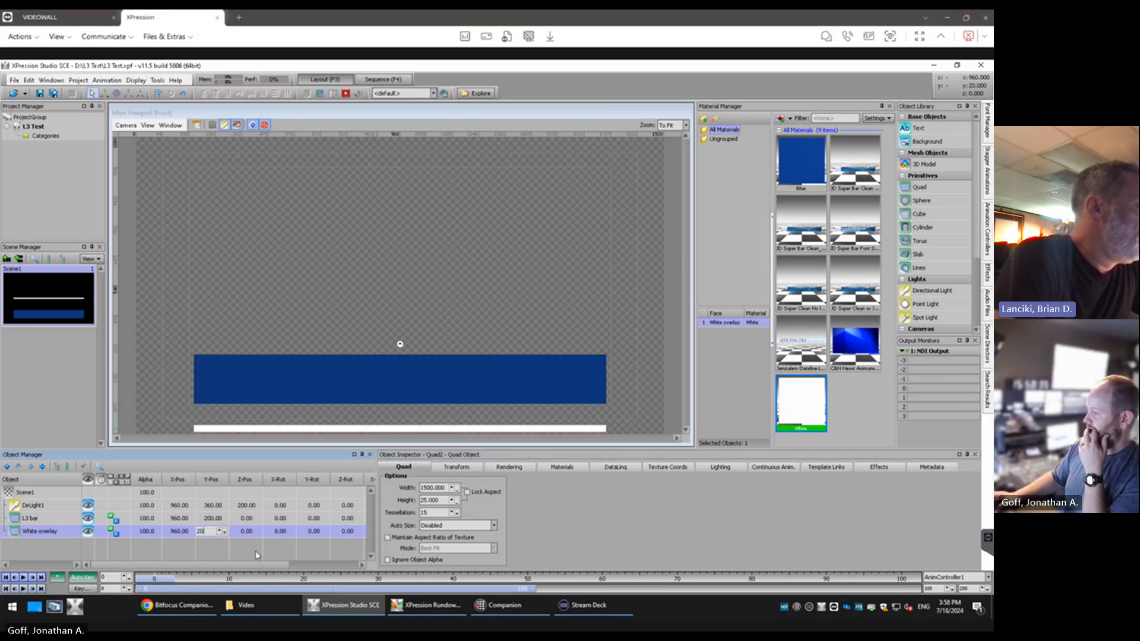
pyautogui.press('Return')
pyautogui.doubleClick(209, 534)
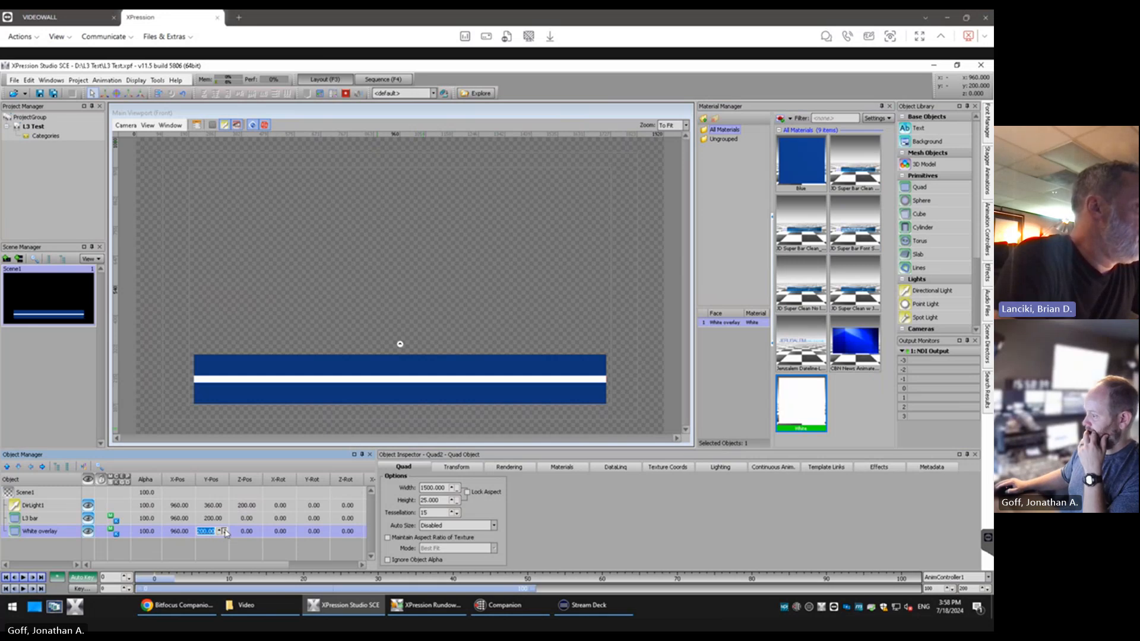
pyautogui.click(225, 533)
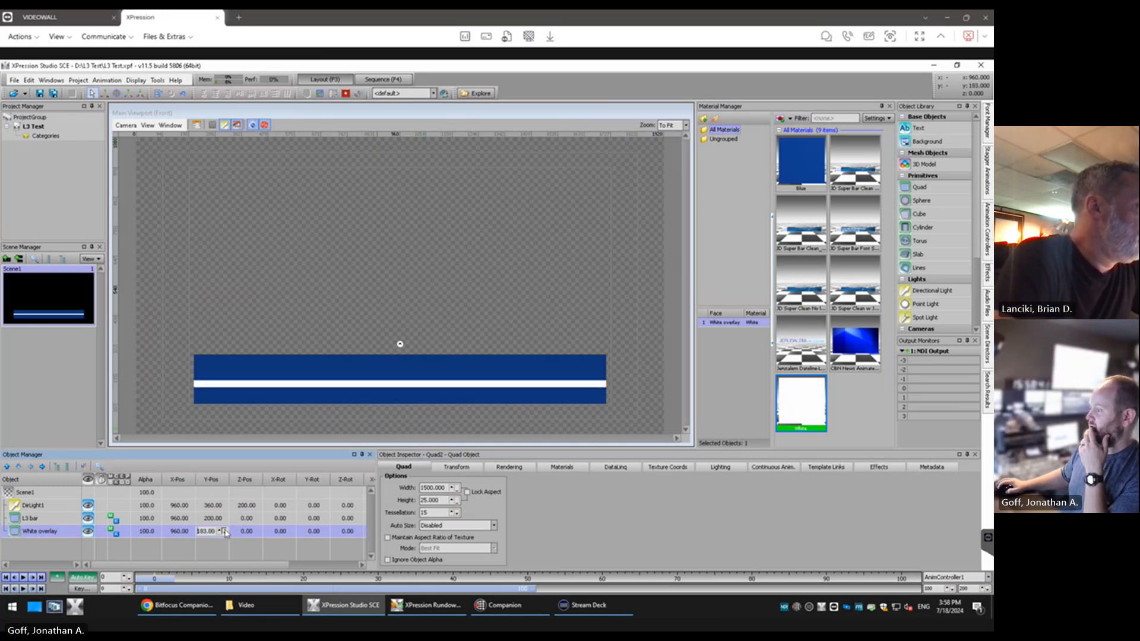
pyautogui.moveTo(225, 533); pyautogui.dragTo(225, 533)
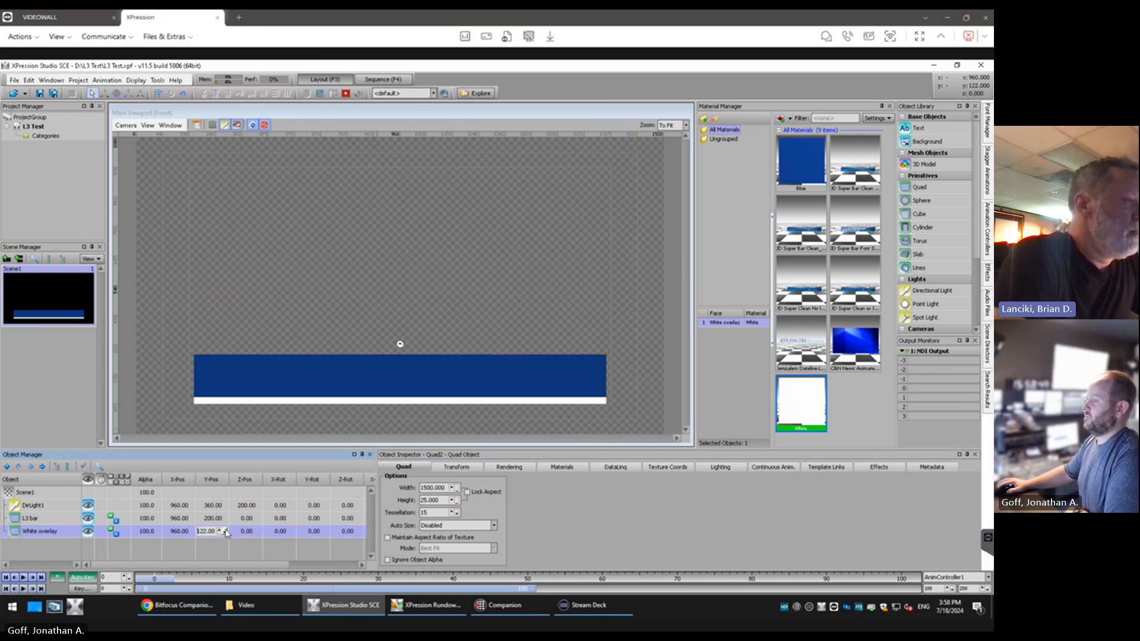
pyautogui.click(208, 559)
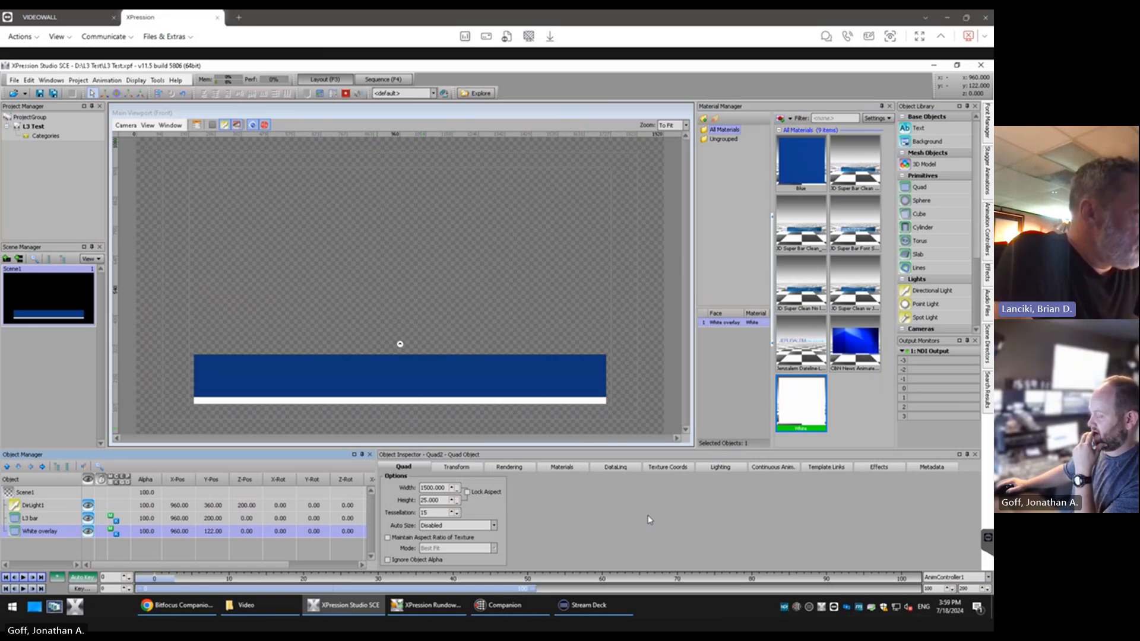
# Move the L3 bar below the White overlay in the object order
pyautogui.click(28, 519)
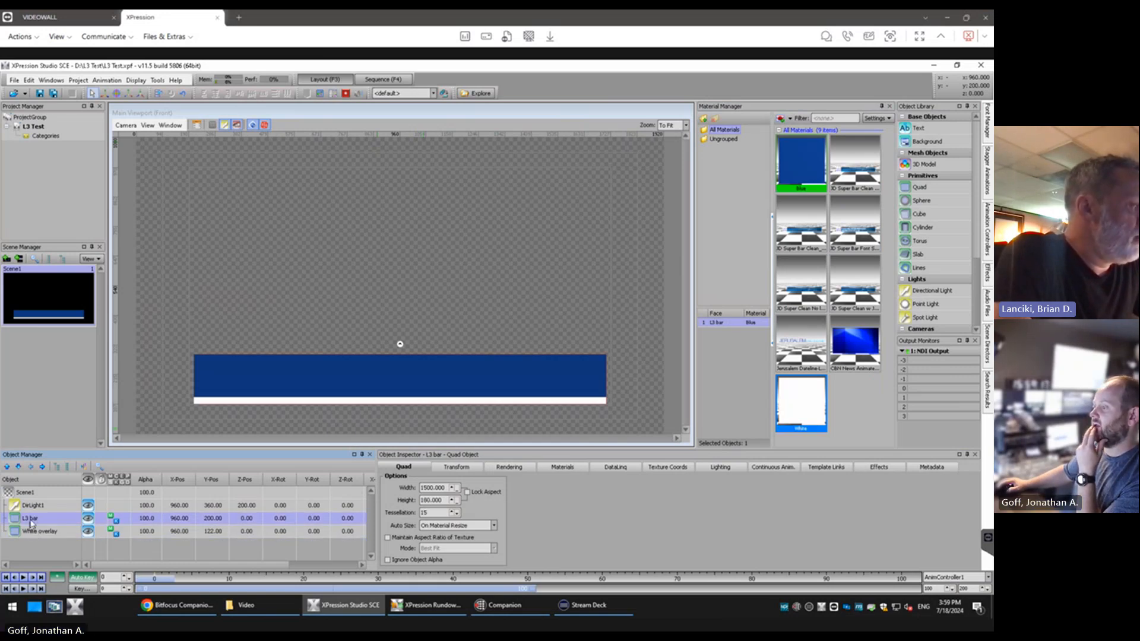
pyautogui.moveTo(30, 520); pyautogui.dragTo(32, 538)
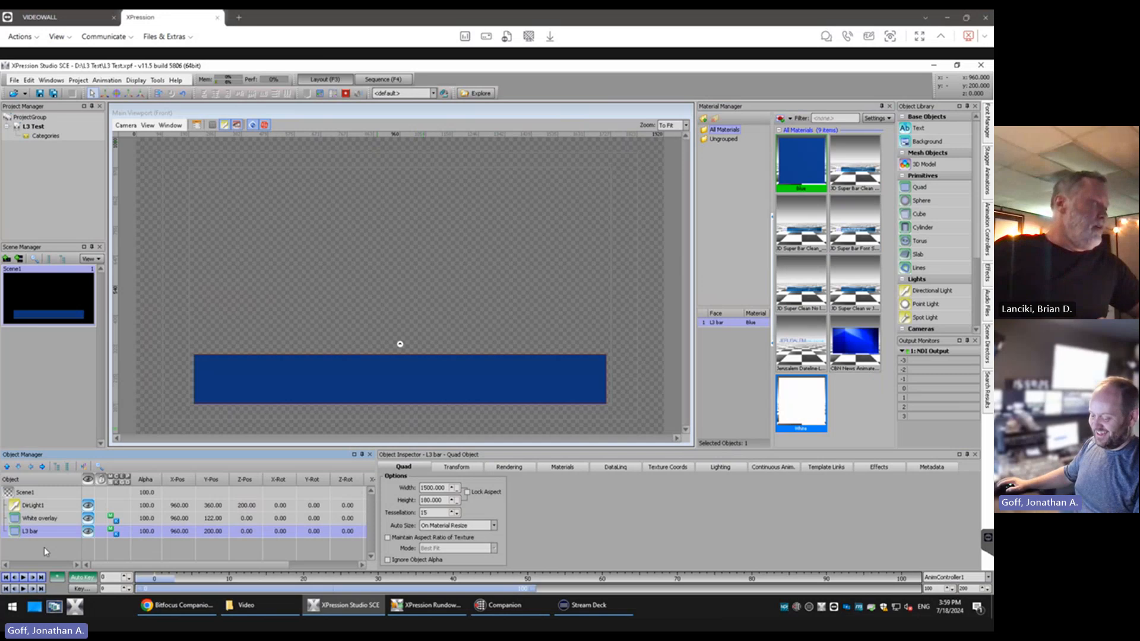
# Undo the most recent changes to the L3 bar
pyautogui.hotkey('ctrl', 'z')
pyautogui.hotkey('ctrl', 'z')
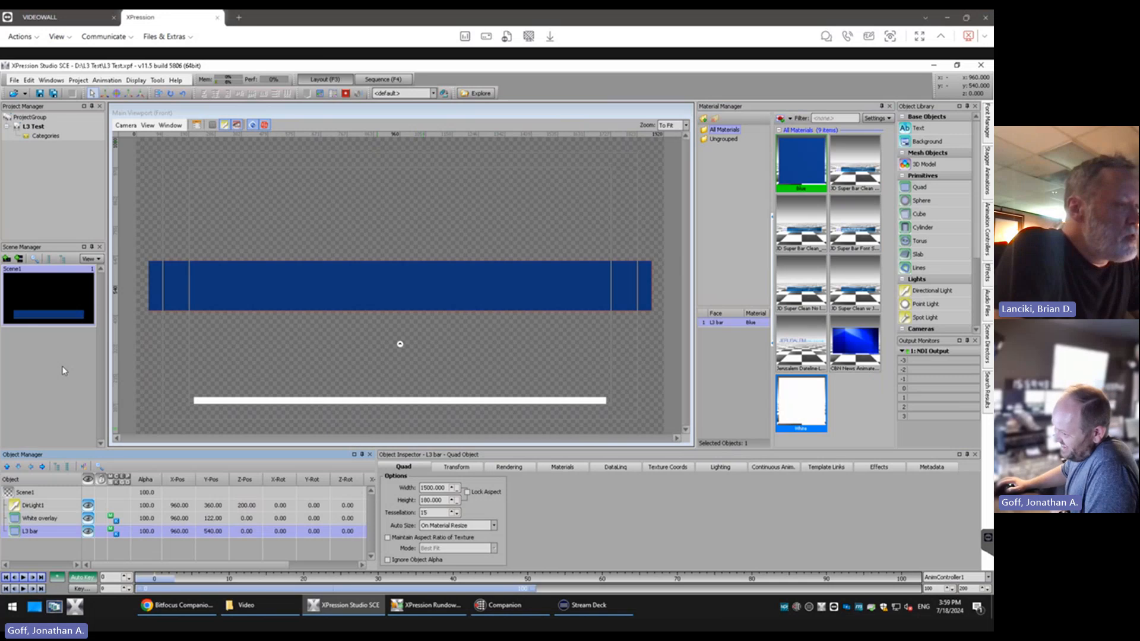
pyautogui.click(28, 80)
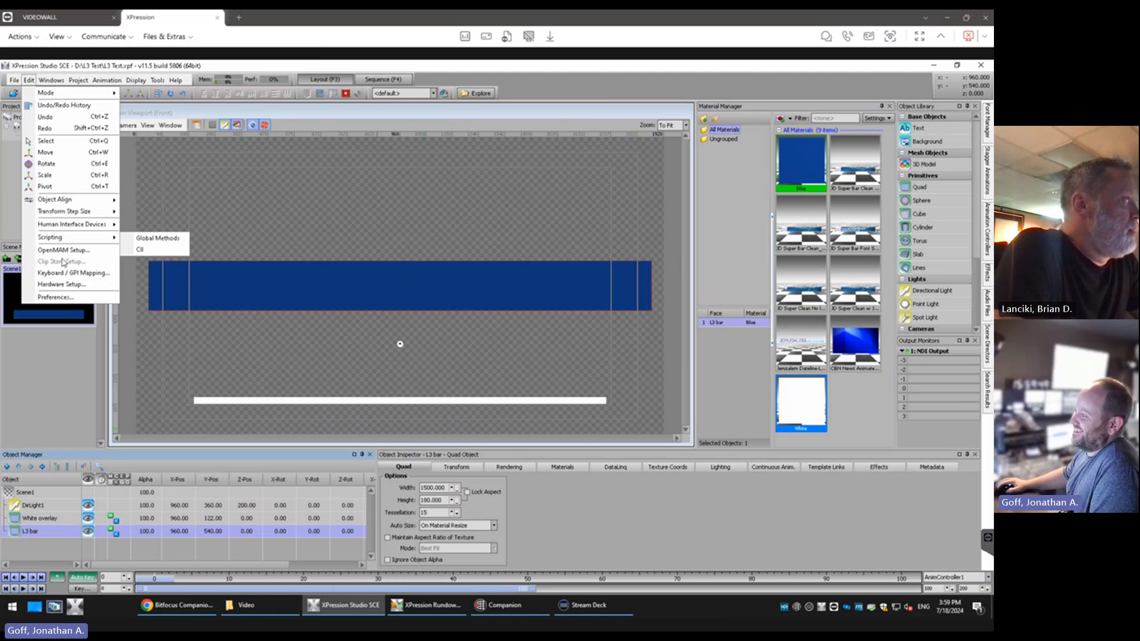
pyautogui.click(48, 402)
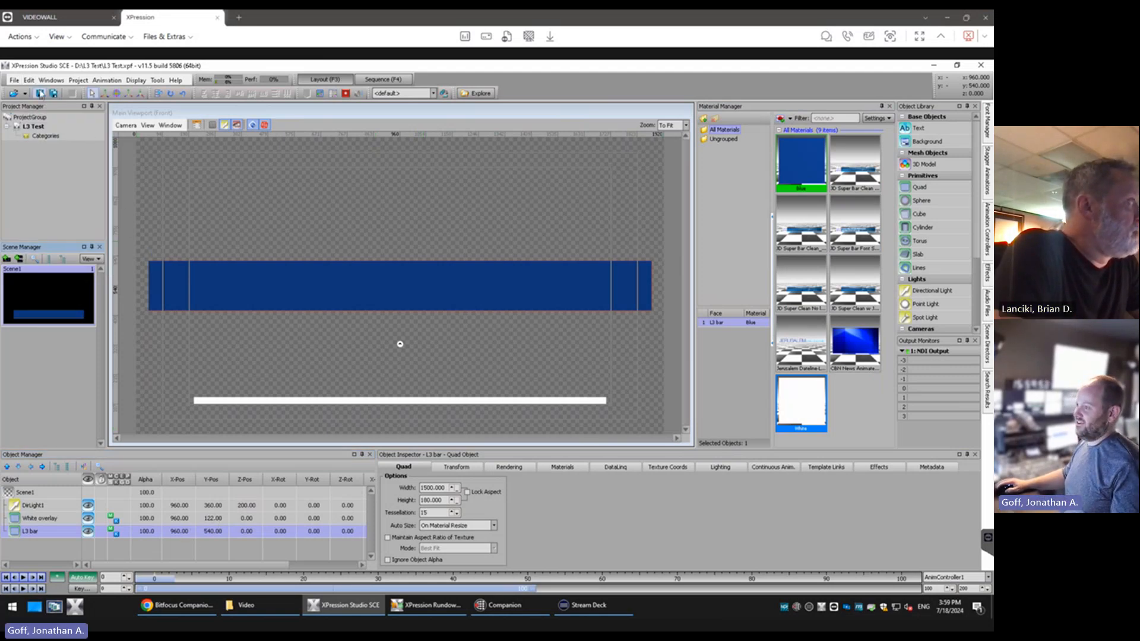
pyautogui.click(34, 83)
pyautogui.click(46, 117)
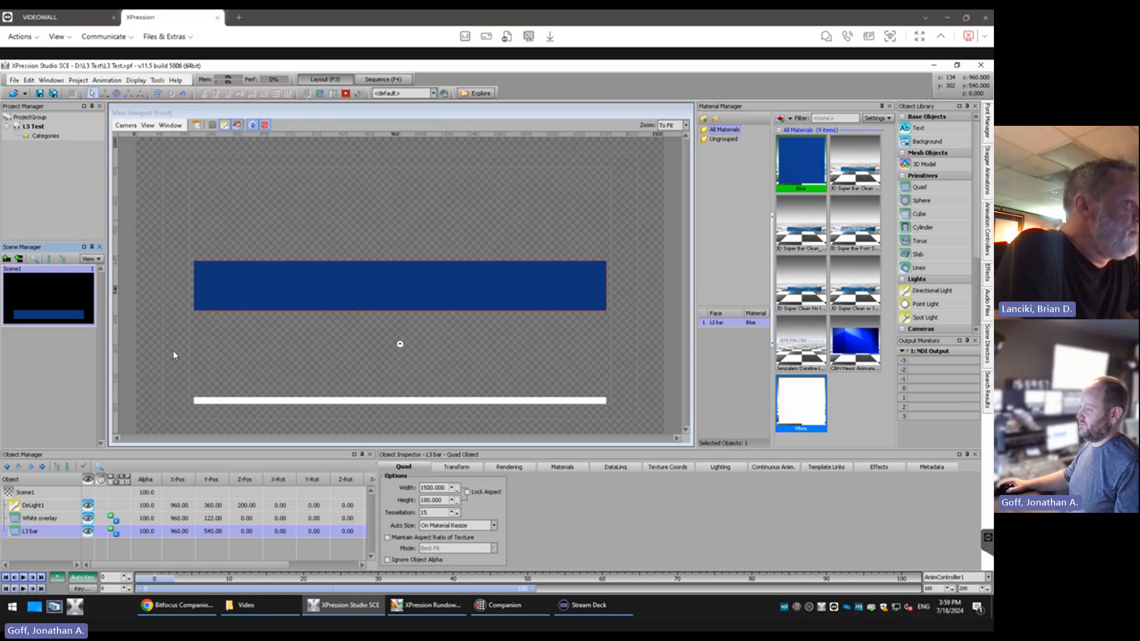
# Set the L3 bar's Y position to 200 and move it above the White overlay in the object order
pyautogui.doubleClick(214, 532)
pyautogui.write('23')
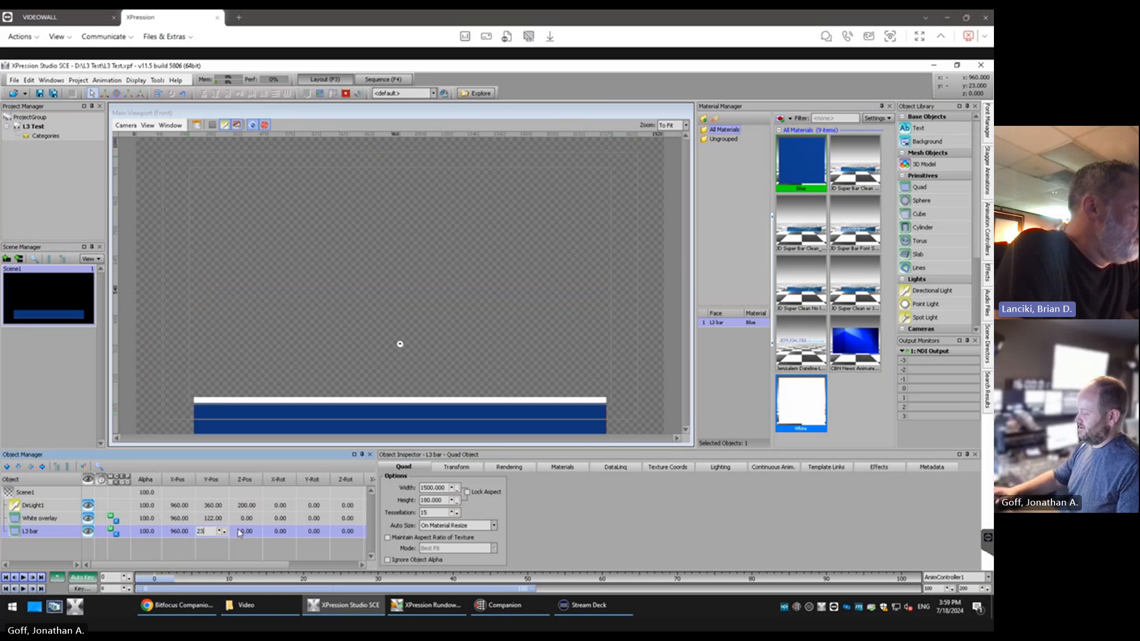
pyautogui.press('BackSpace')
pyautogui.write('00')
pyautogui.press('Return')
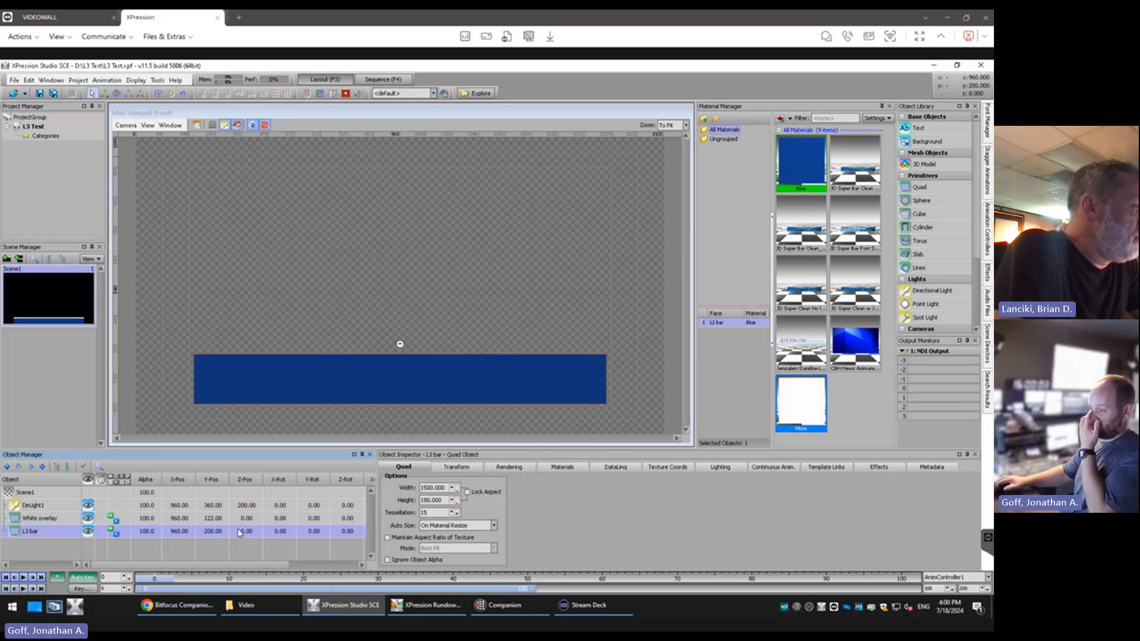
pyautogui.moveTo(33, 533); pyautogui.dragTo(40, 519)
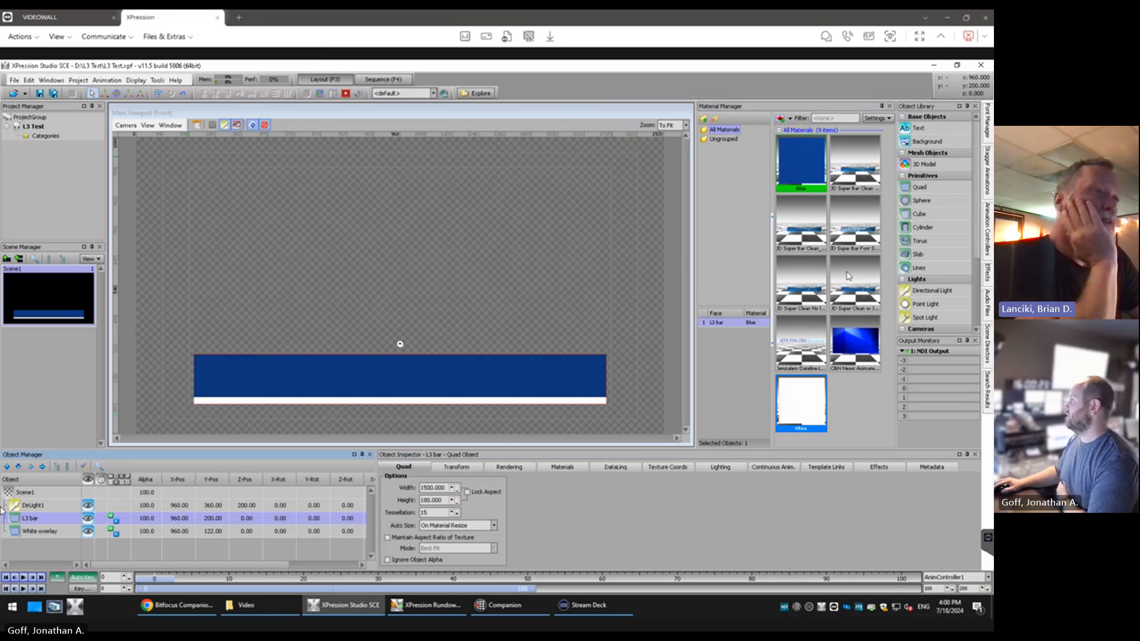
# Add a text object to the scene and name it Top Line
pyautogui.moveTo(941, 126); pyautogui.dragTo(104, 528)
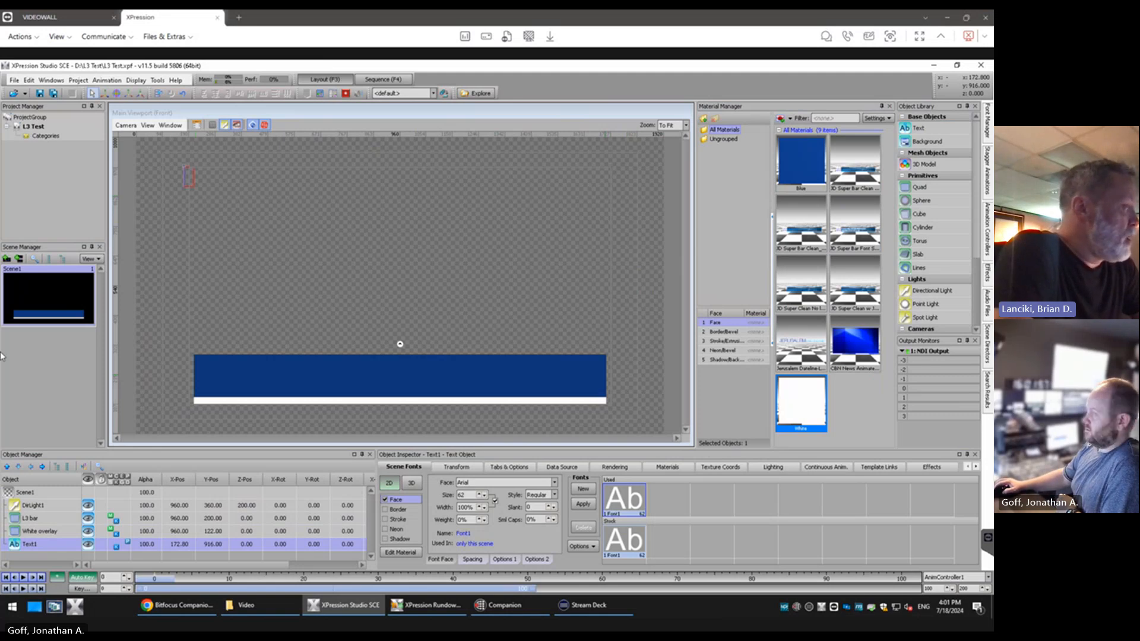
pyautogui.rightClick(25, 548)
pyautogui.click(53, 531)
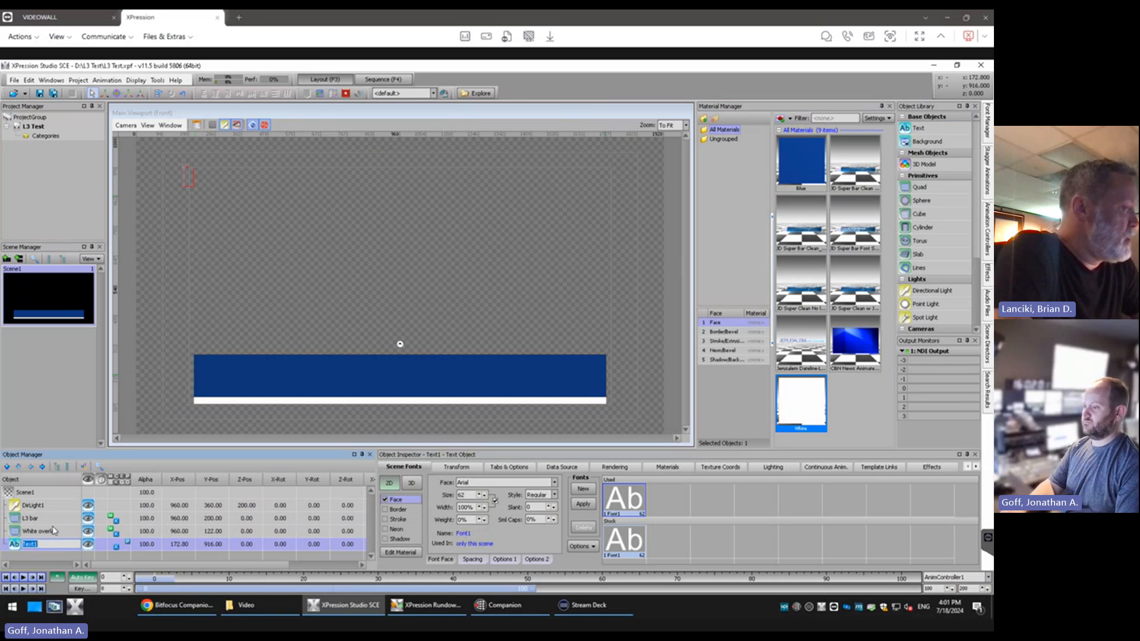
pyautogui.write('L')
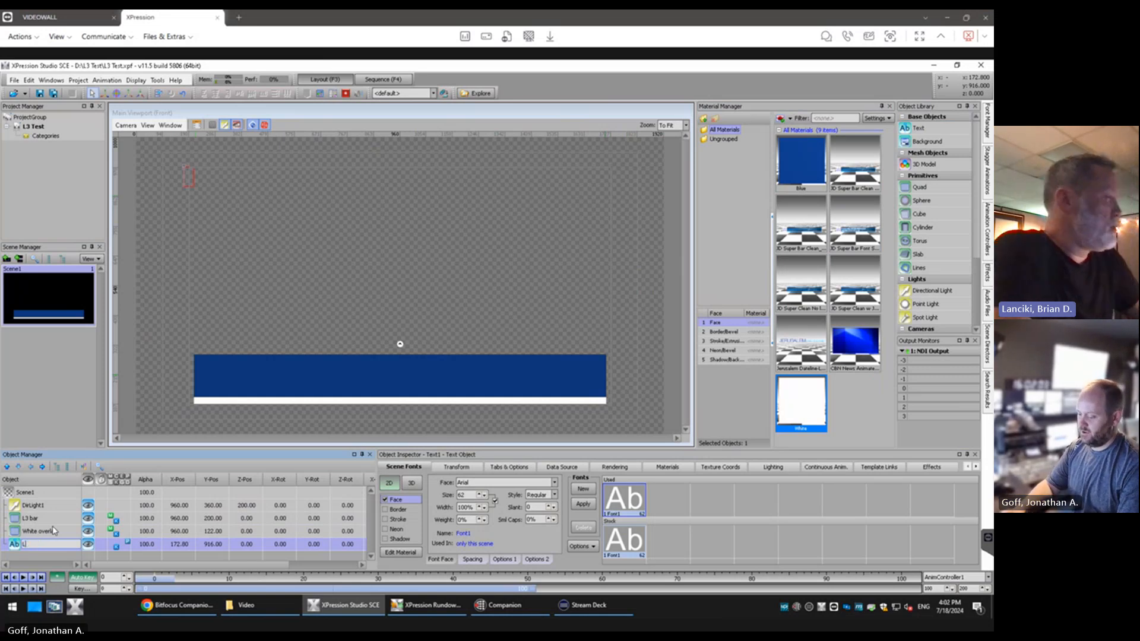
pyautogui.write('op Lin')
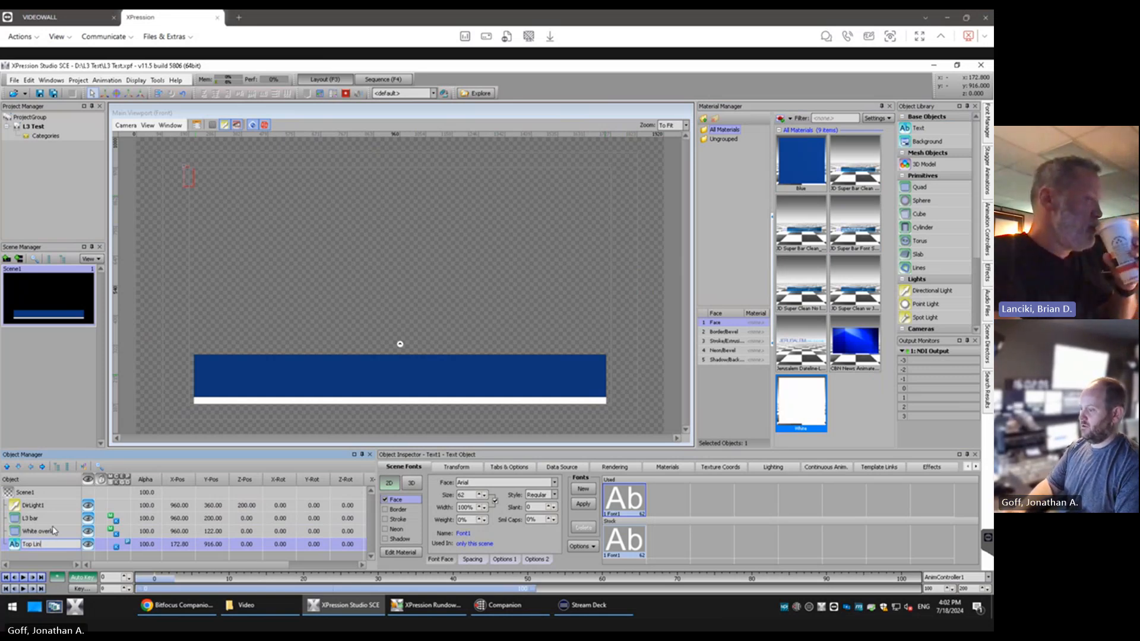
pyautogui.write('e')
pyautogui.press('Return')
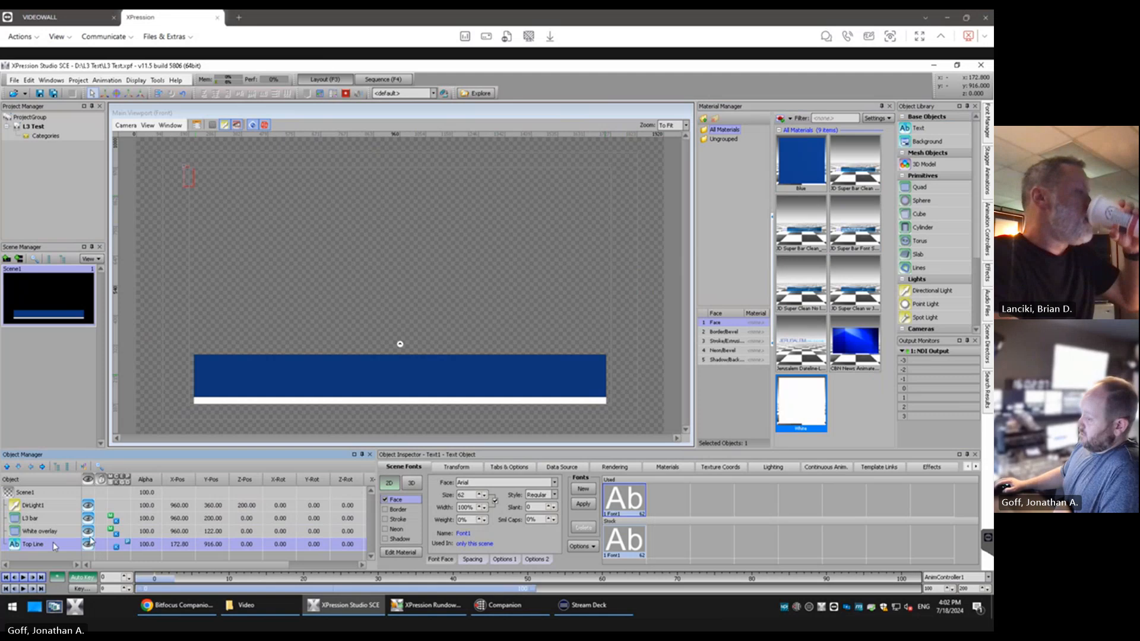
# Rename the text object as Top Text
pyautogui.rightClick(37, 545)
pyautogui.click(53, 530)
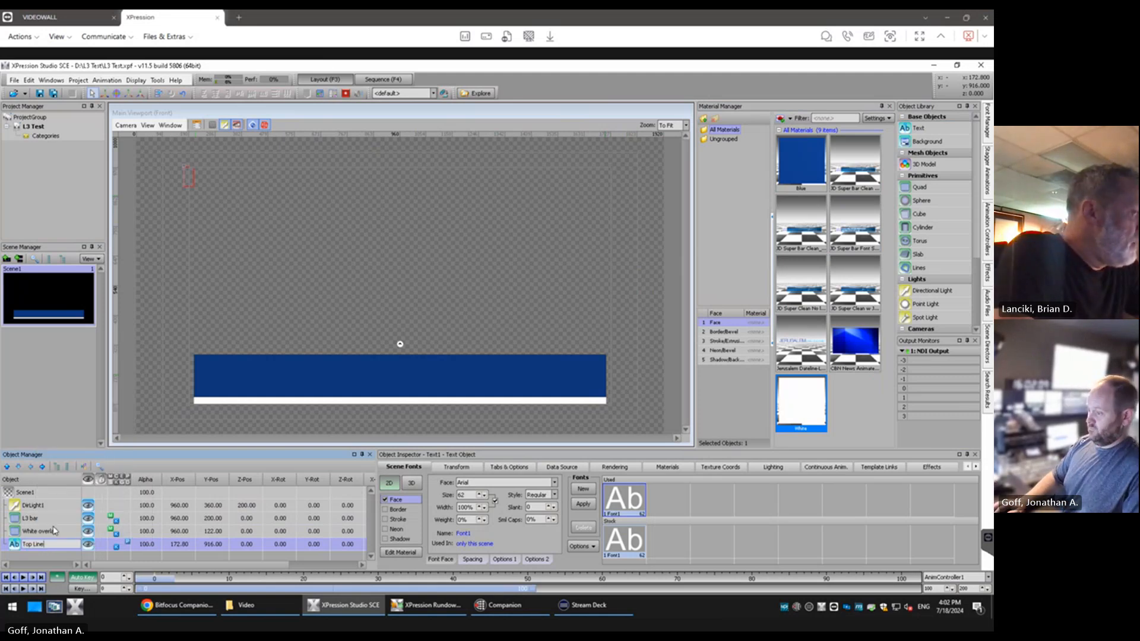
pyautogui.press('BackSpace')
pyautogui.press('BackSpace')
pyautogui.press('BackSpace')
pyautogui.press('BackSpace')
pyautogui.write('Text')
pyautogui.press('Return')
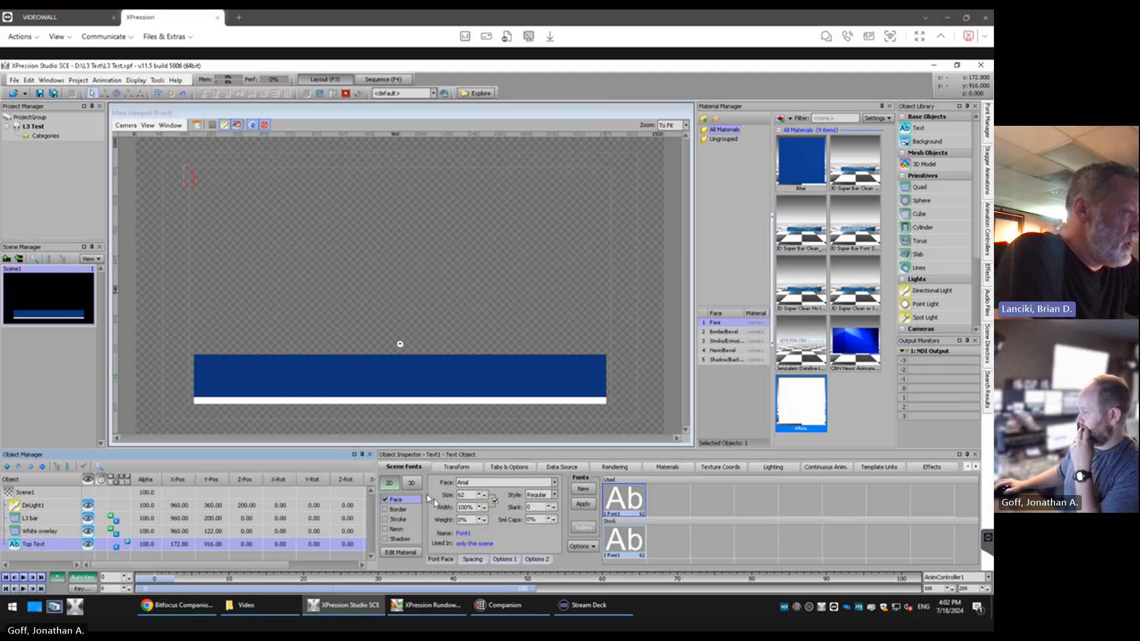
# Set the font face of the Top Text object to Proxima Nova
pyautogui.rightClick(622, 514)
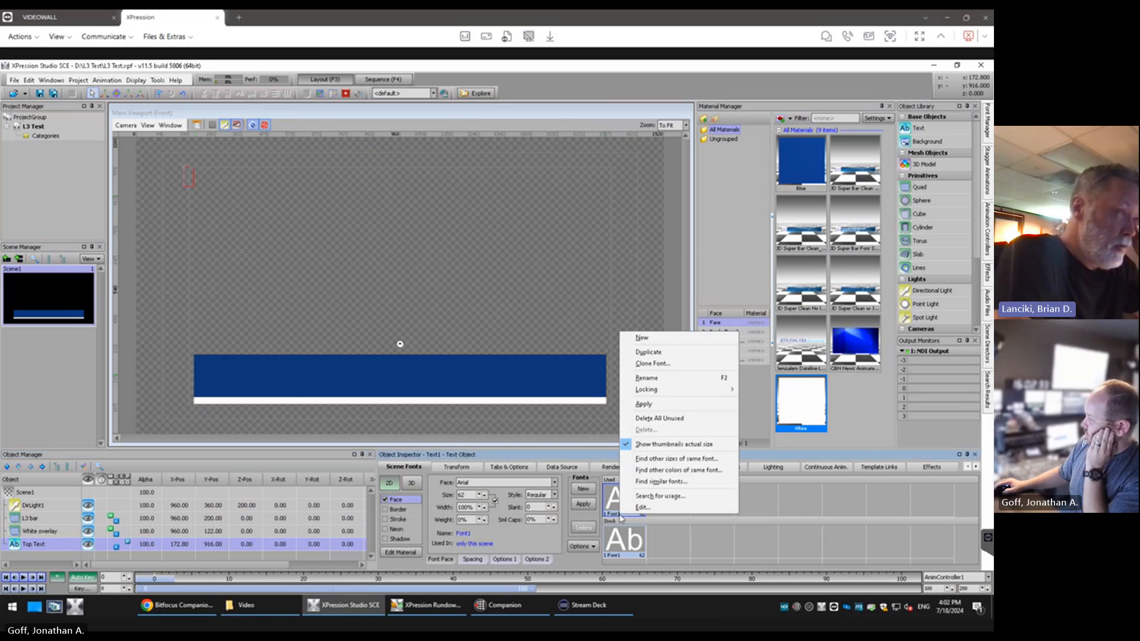
pyautogui.click(686, 545)
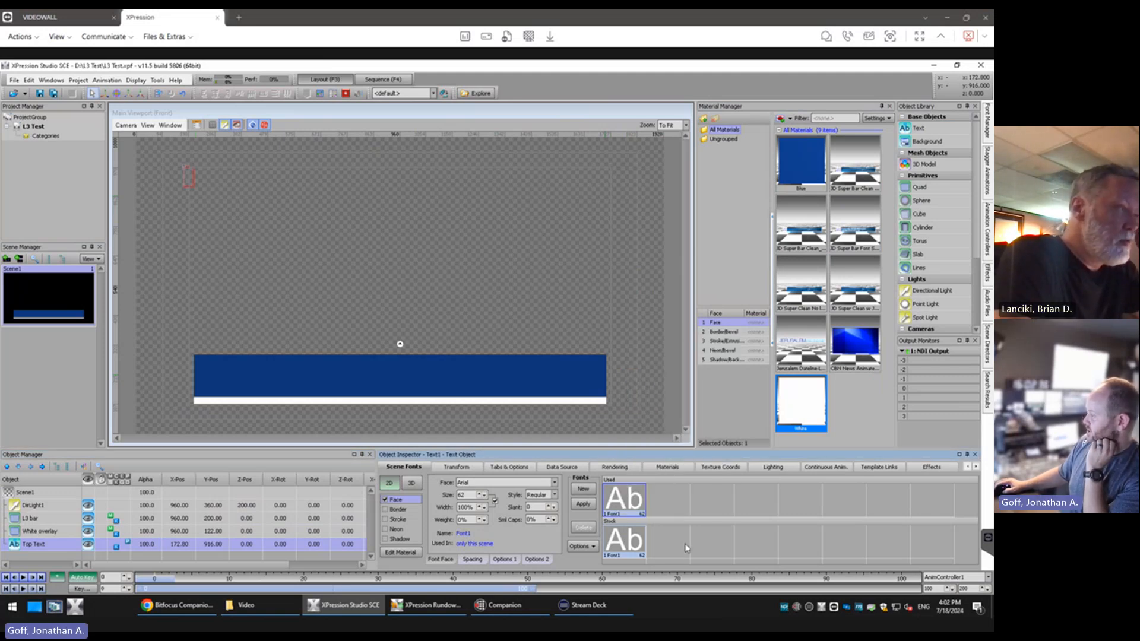
pyautogui.click(544, 483)
pyautogui.click(544, 483)
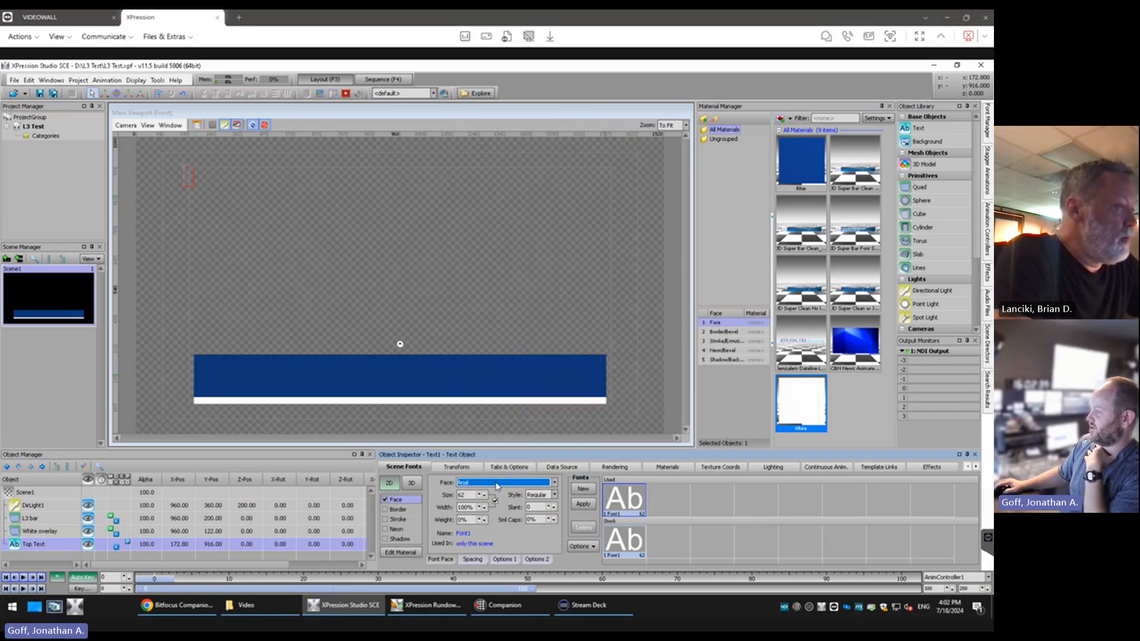
pyautogui.click(613, 501)
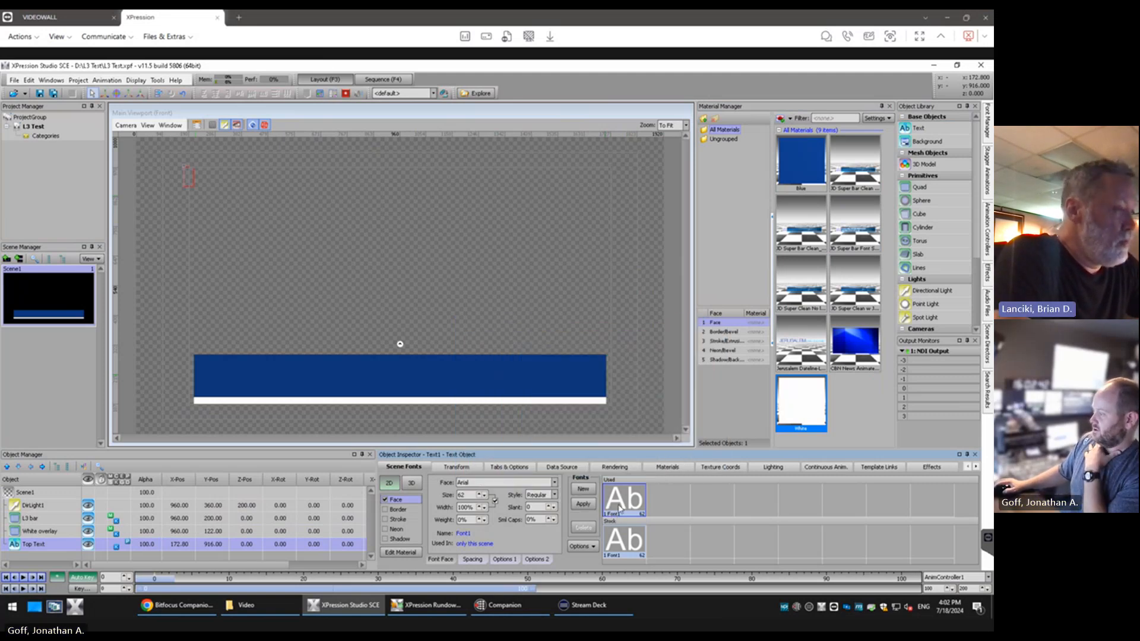
pyautogui.click(555, 483)
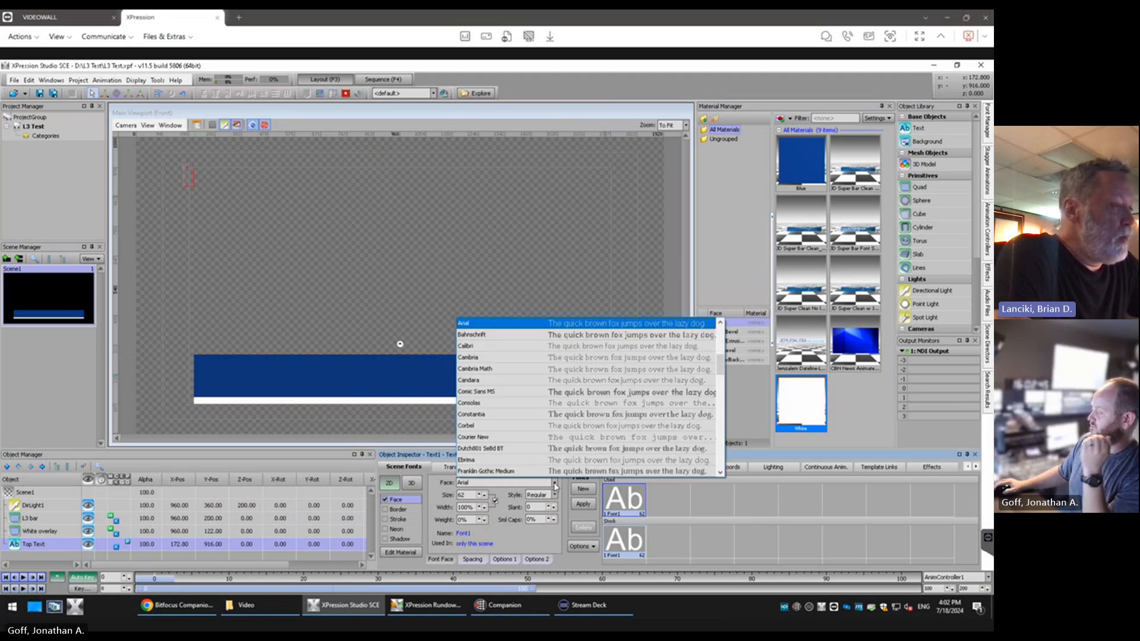
pyautogui.write('pr')
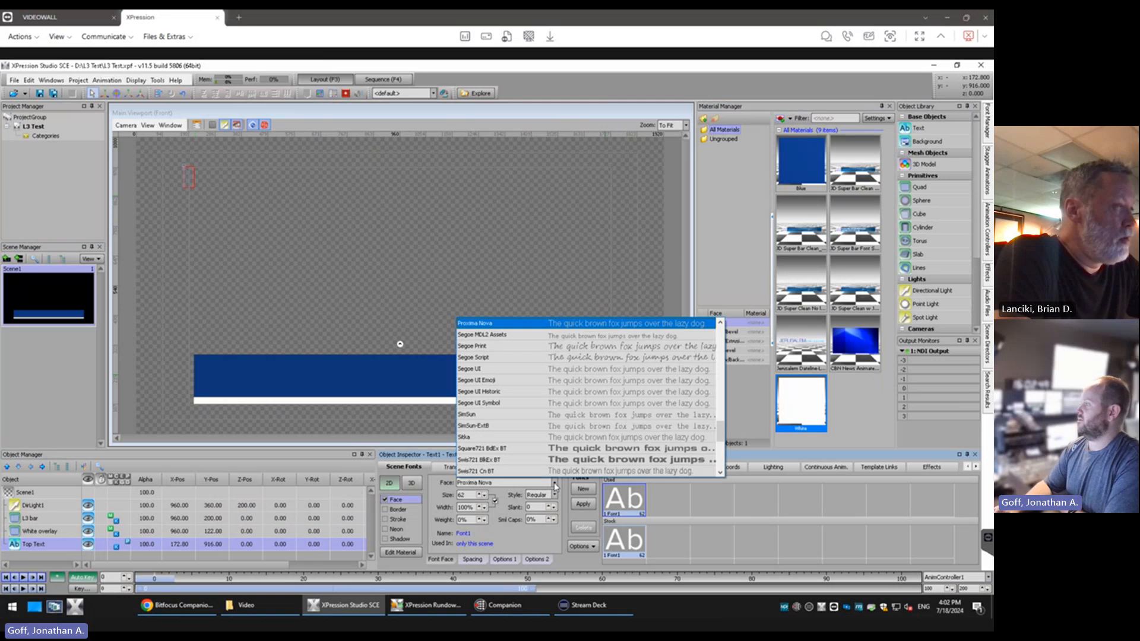
pyautogui.press('Return')
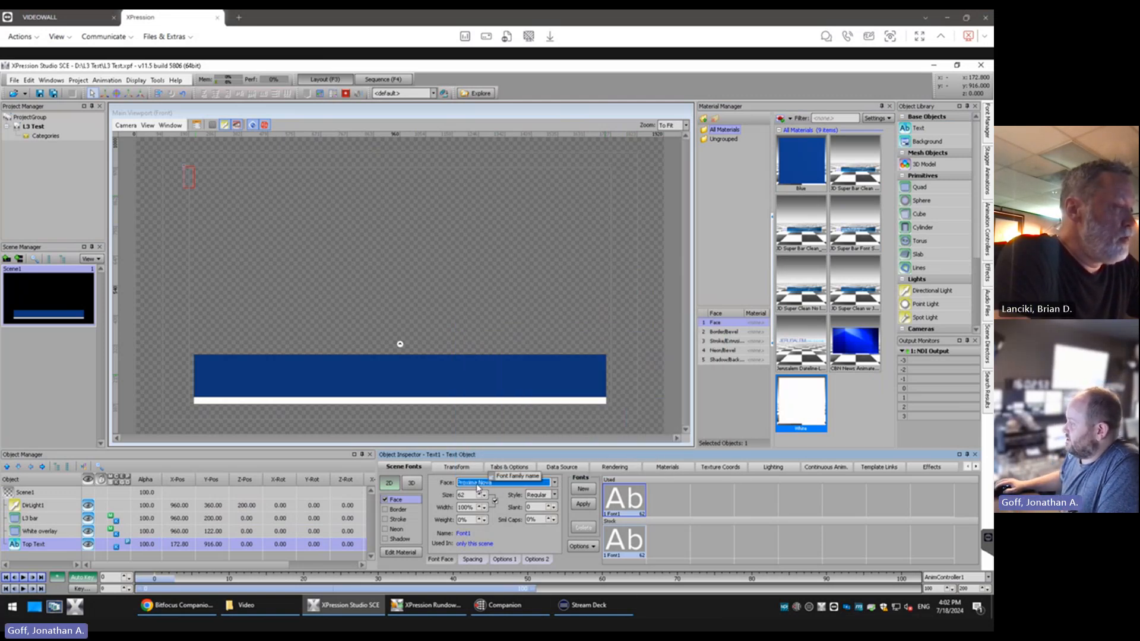
pyautogui.click(584, 491)
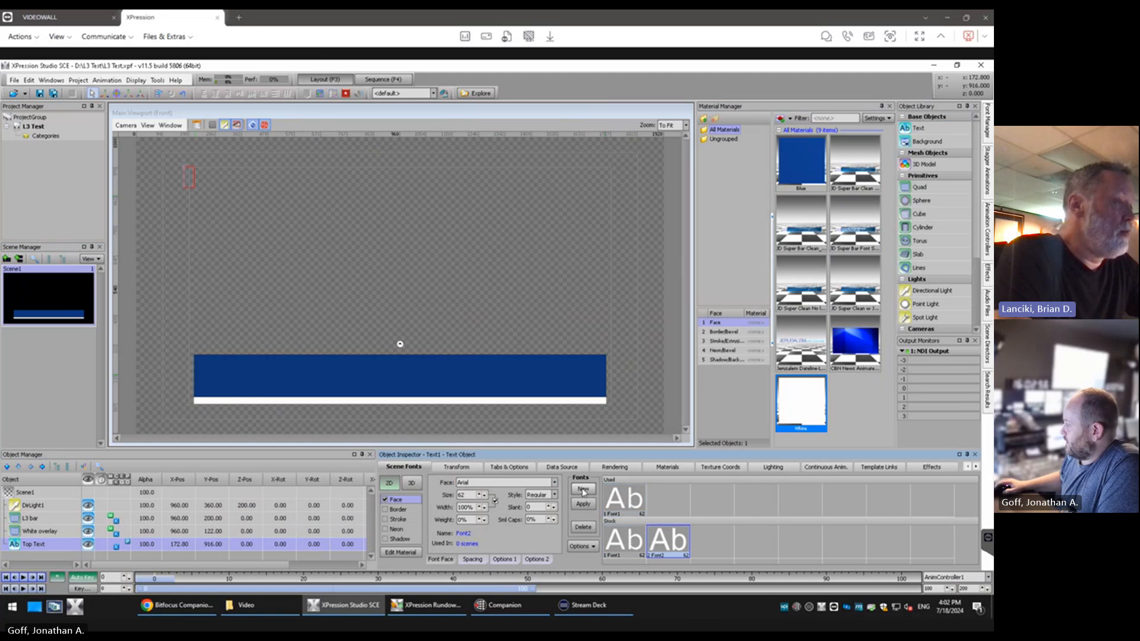
pyautogui.click(584, 527)
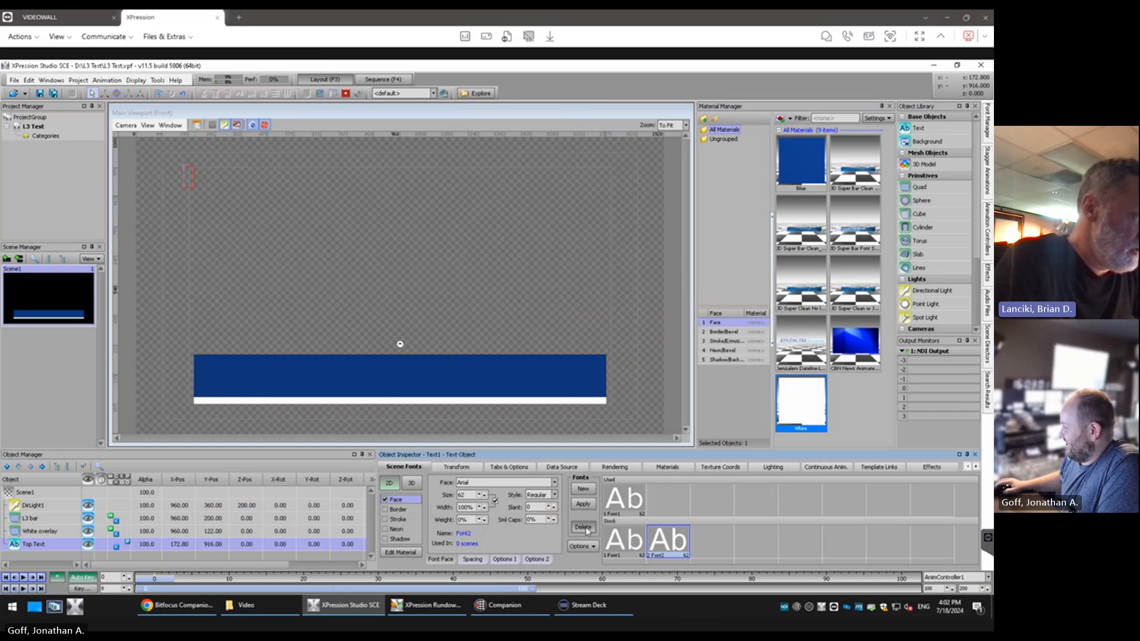
pyautogui.click(474, 347)
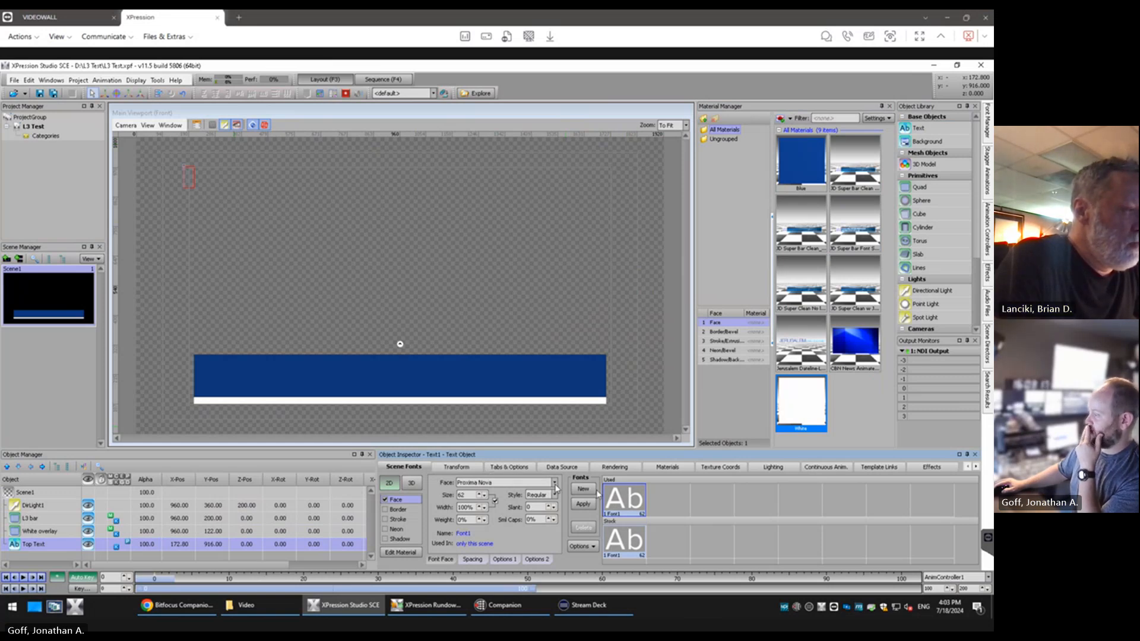
# Rename the font used by the Top Text object as Top Line and set its style to Bold
pyautogui.rightClick(629, 514)
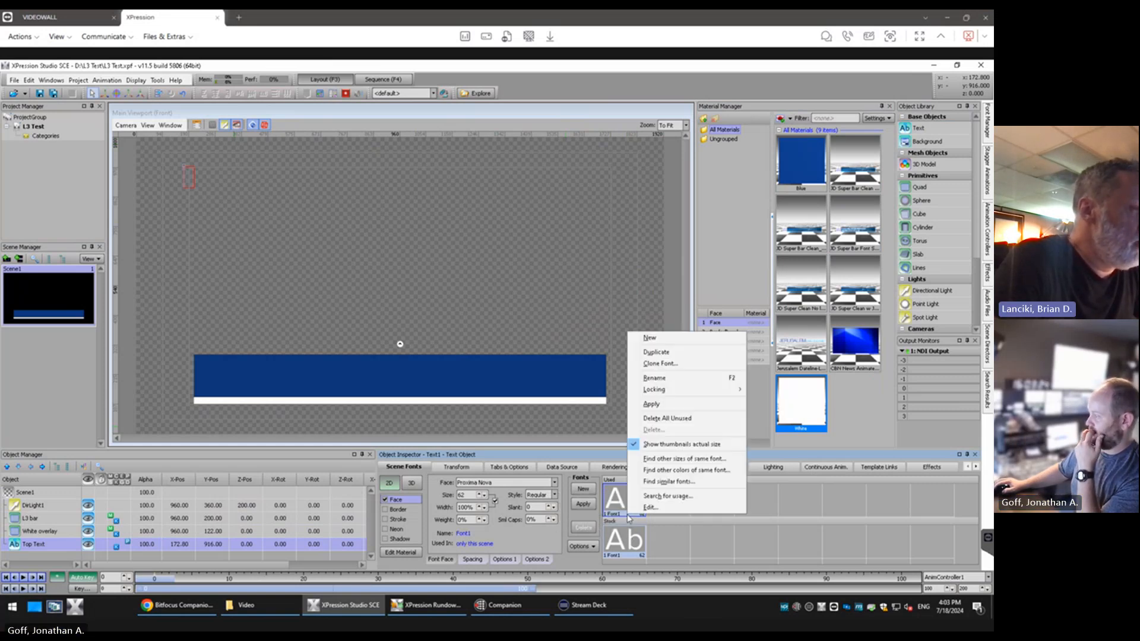
pyautogui.click(655, 378)
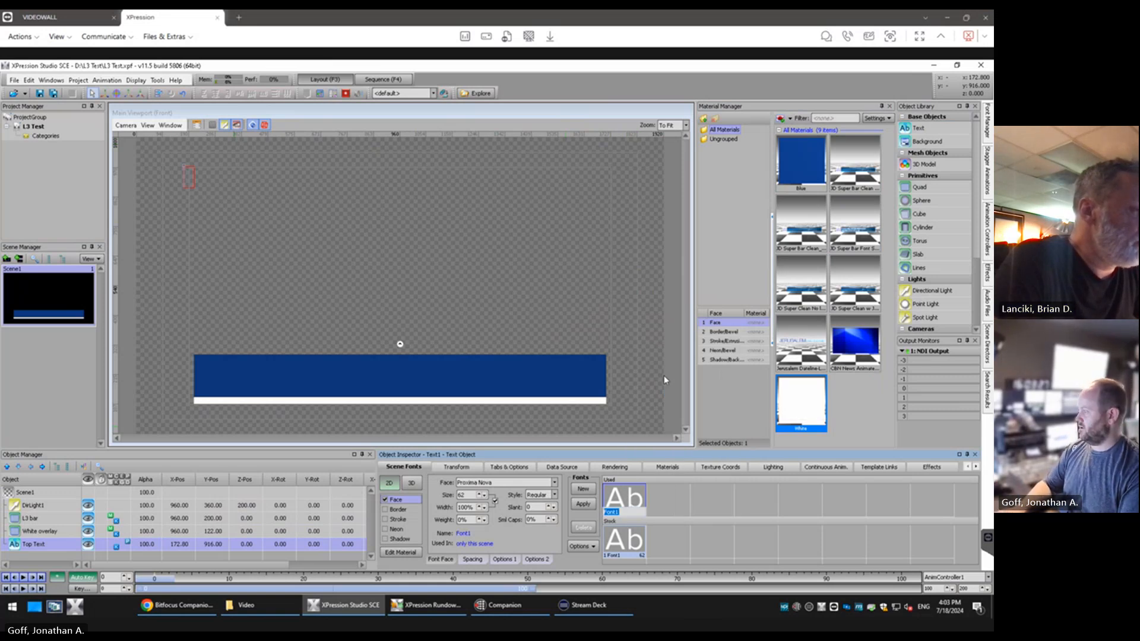
pyautogui.write('Top Line')
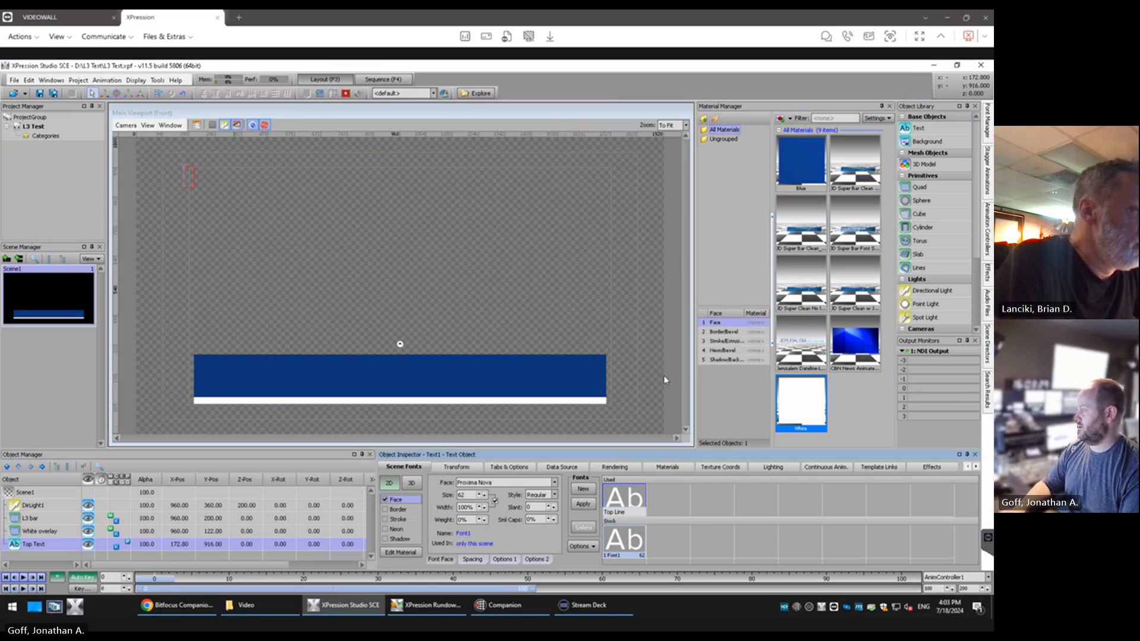
pyautogui.press('Return')
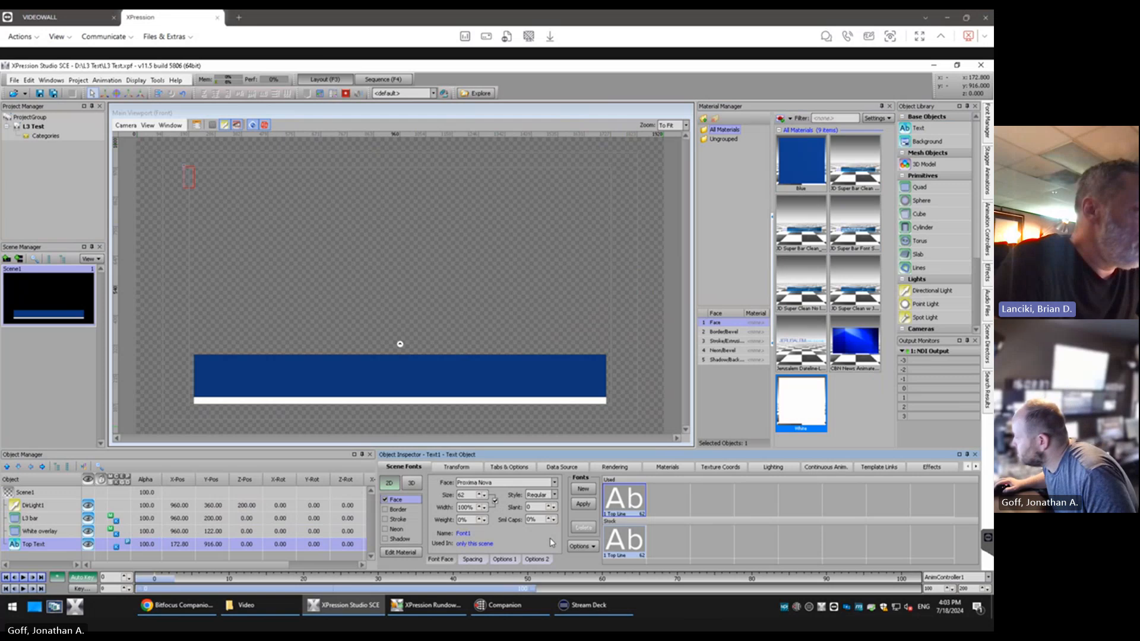
pyautogui.click(552, 494)
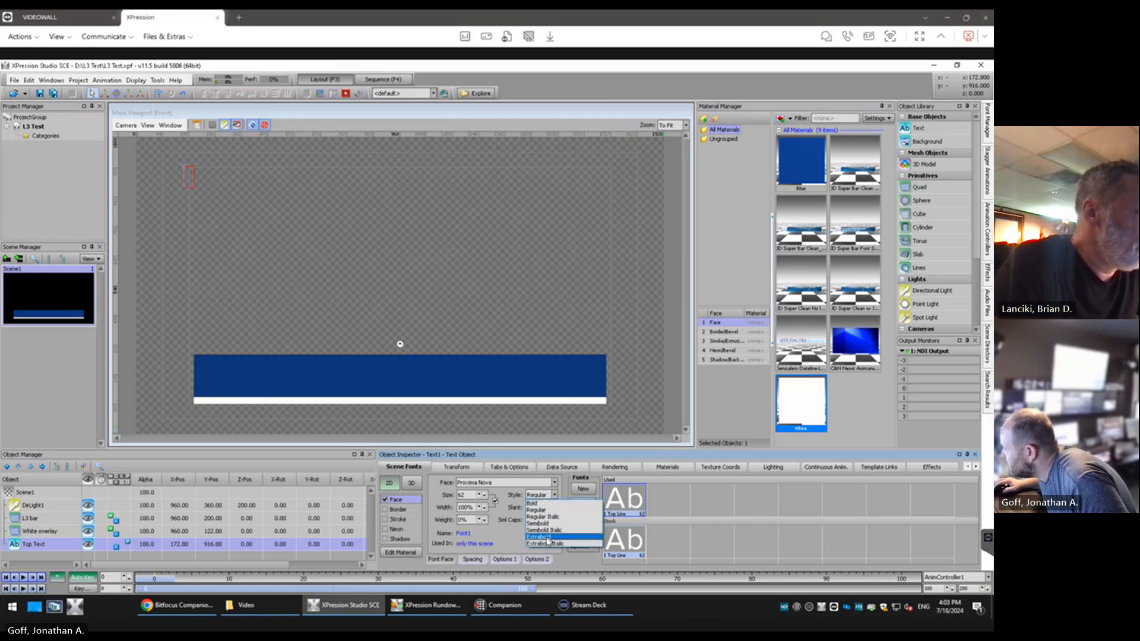
pyautogui.click(549, 503)
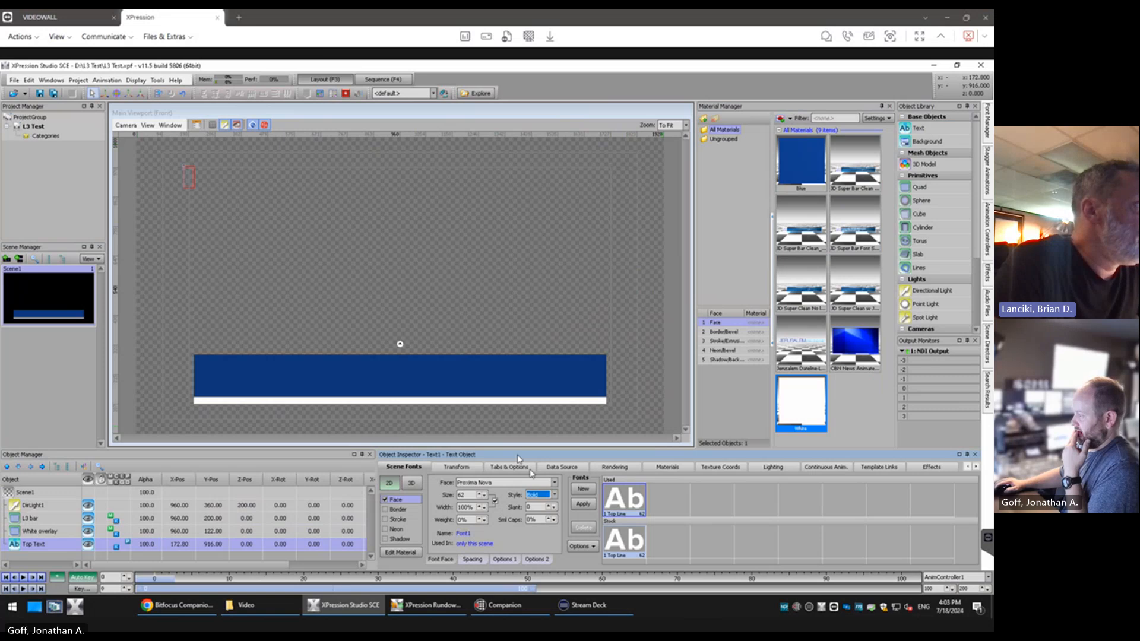
# Enter "This is my name" as the content of the Top Text object
pyautogui.click(189, 180)
pyautogui.write('T')
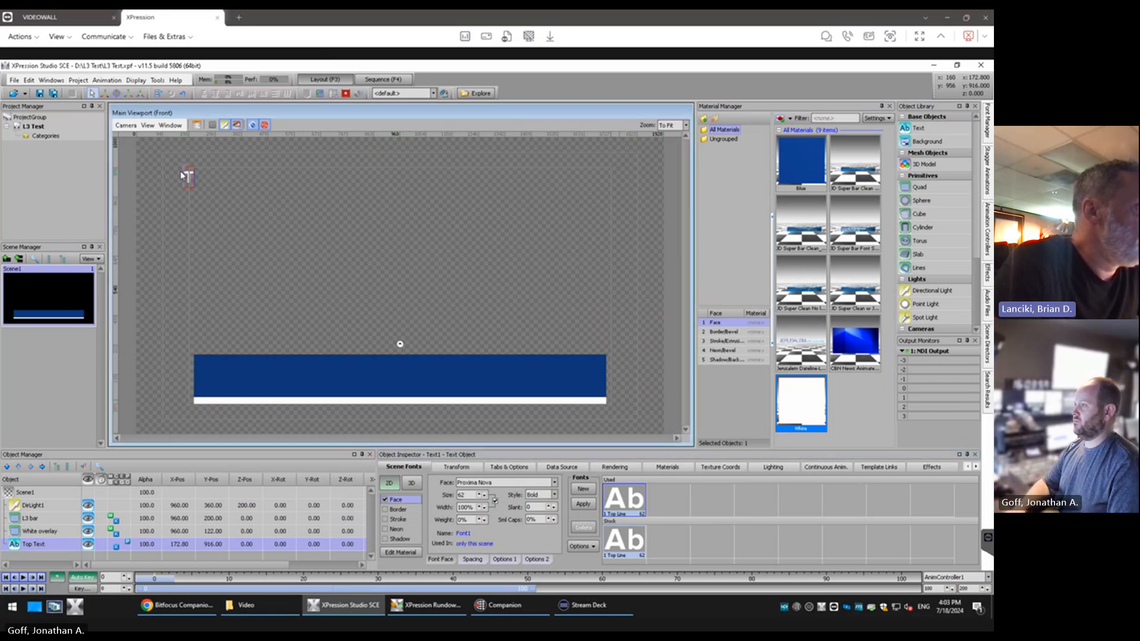
pyautogui.write('his is my name')
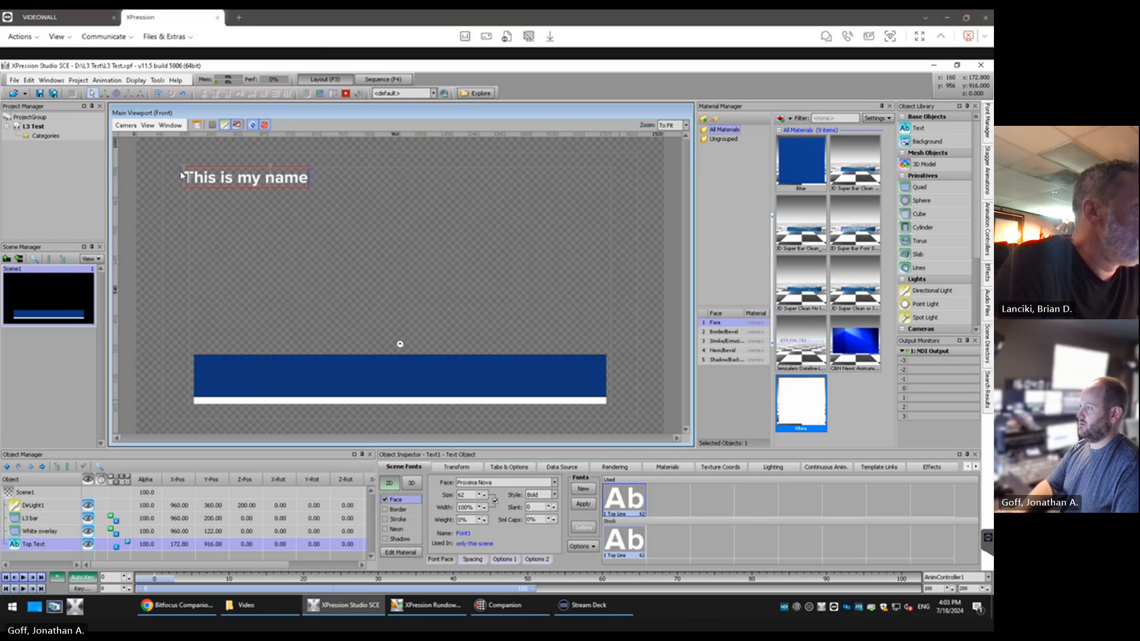
pyautogui.click(348, 234)
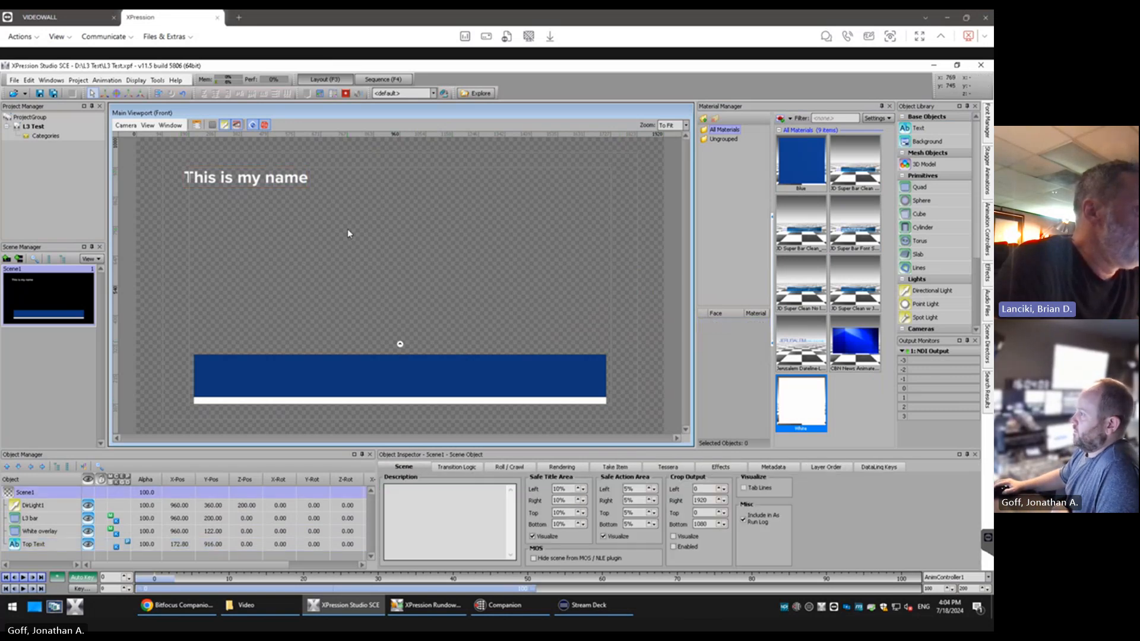
pyautogui.click(276, 183)
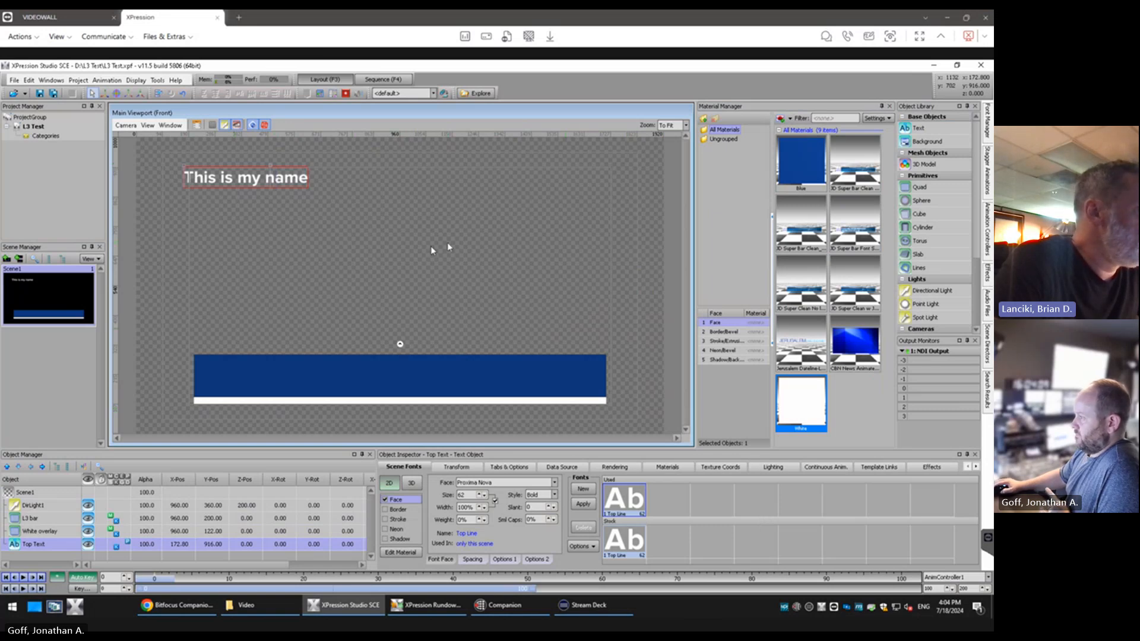
pyautogui.click(394, 256)
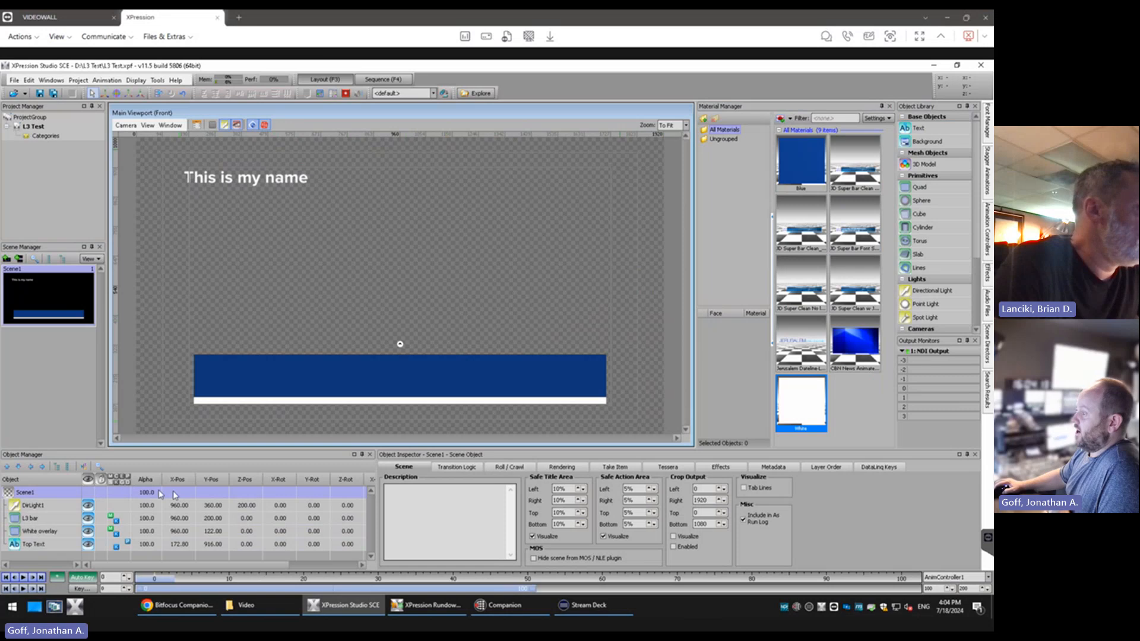
# Try red #FF0000 as the diffuse color of the Top Text face material and restore it to white #FFFFFF
pyautogui.click(279, 182)
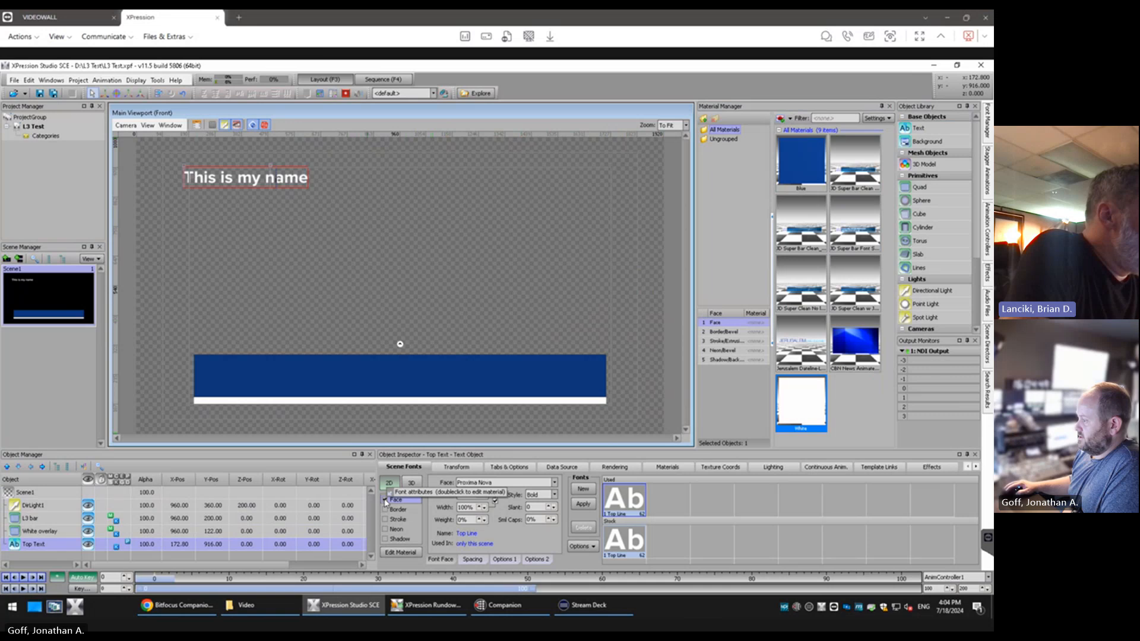
pyautogui.click(398, 553)
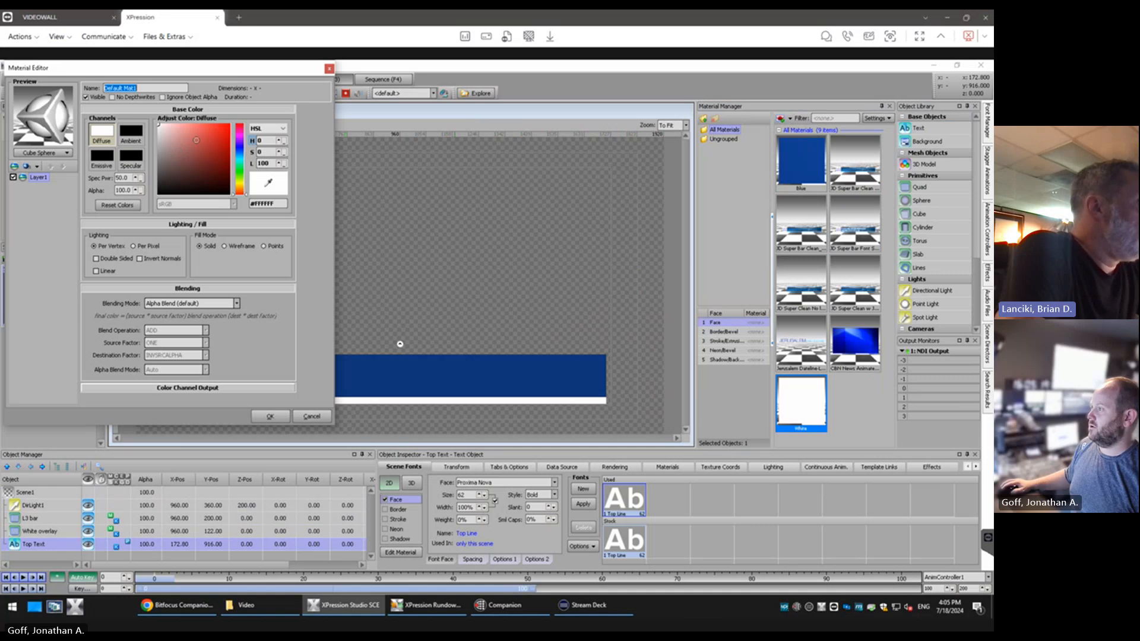
pyautogui.moveTo(196, 139); pyautogui.dragTo(232, 124)
pyautogui.moveTo(193, 70); pyautogui.dragTo(270, 205)
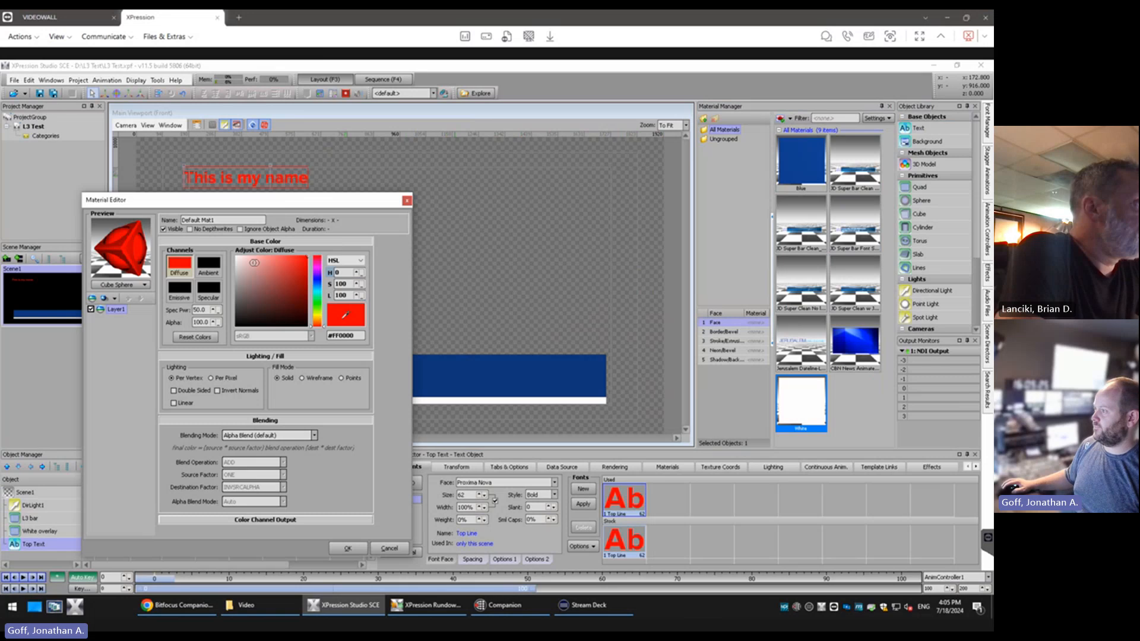
pyautogui.moveTo(254, 262); pyautogui.dragTo(236, 256)
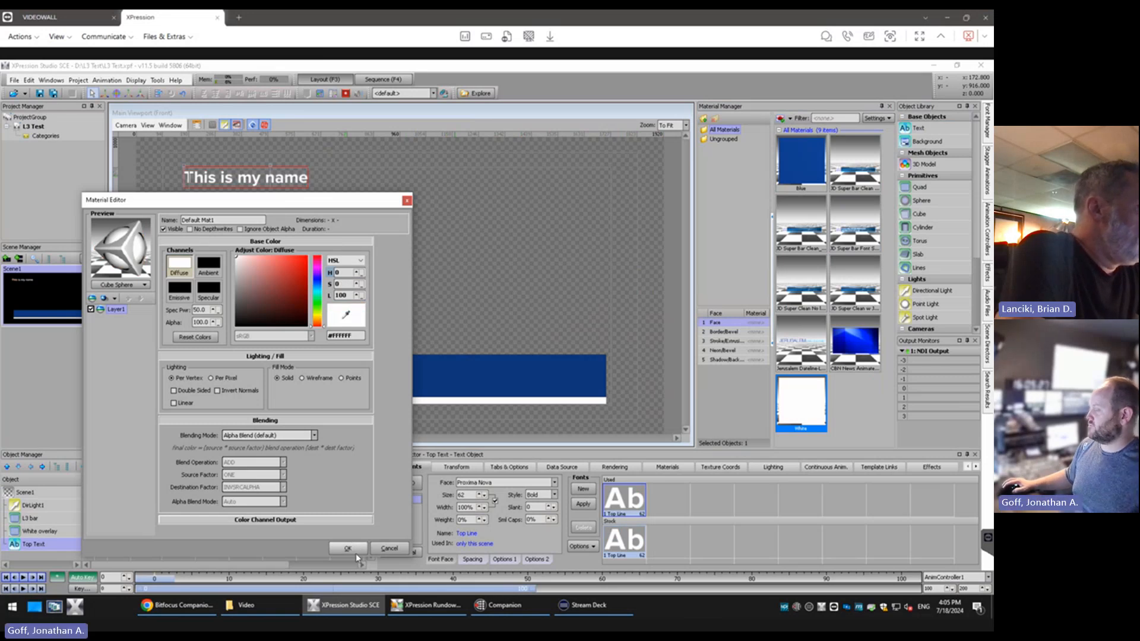
pyautogui.click(297, 268)
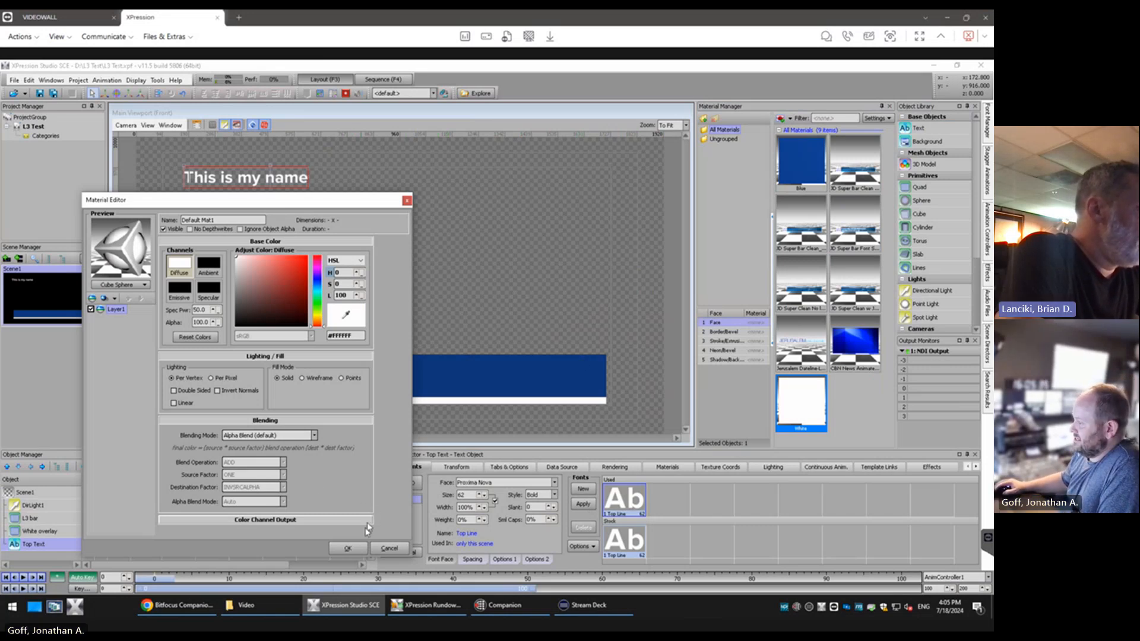
pyautogui.click(349, 548)
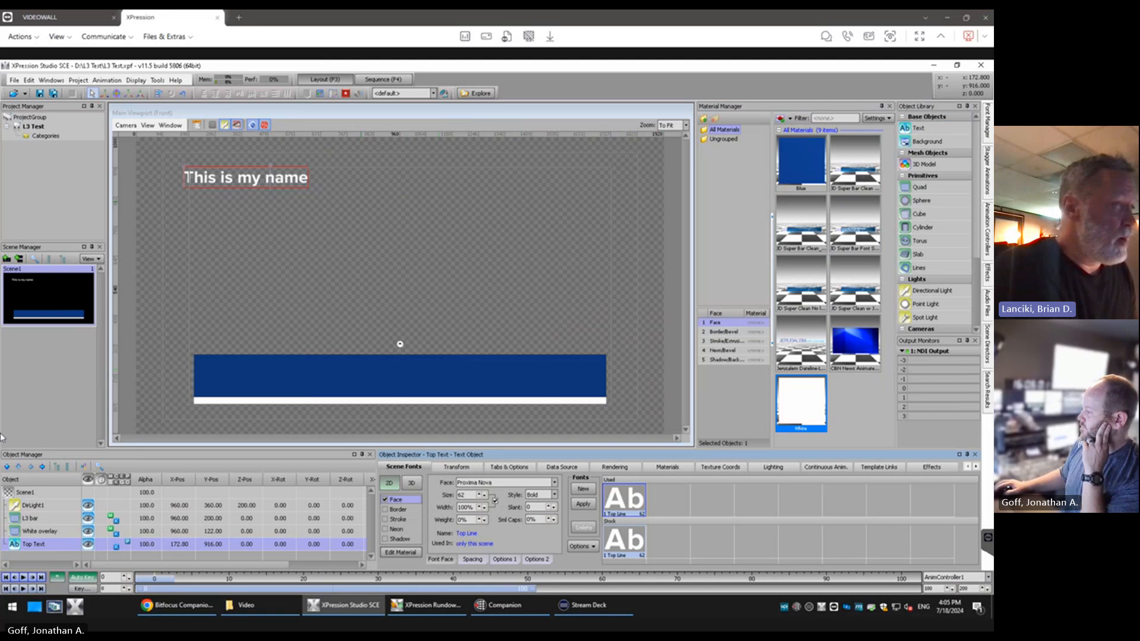
# Try the Border and Stroke attributes on the Top Text font and turn both off again
pyautogui.click(385, 512)
pyautogui.click(384, 528)
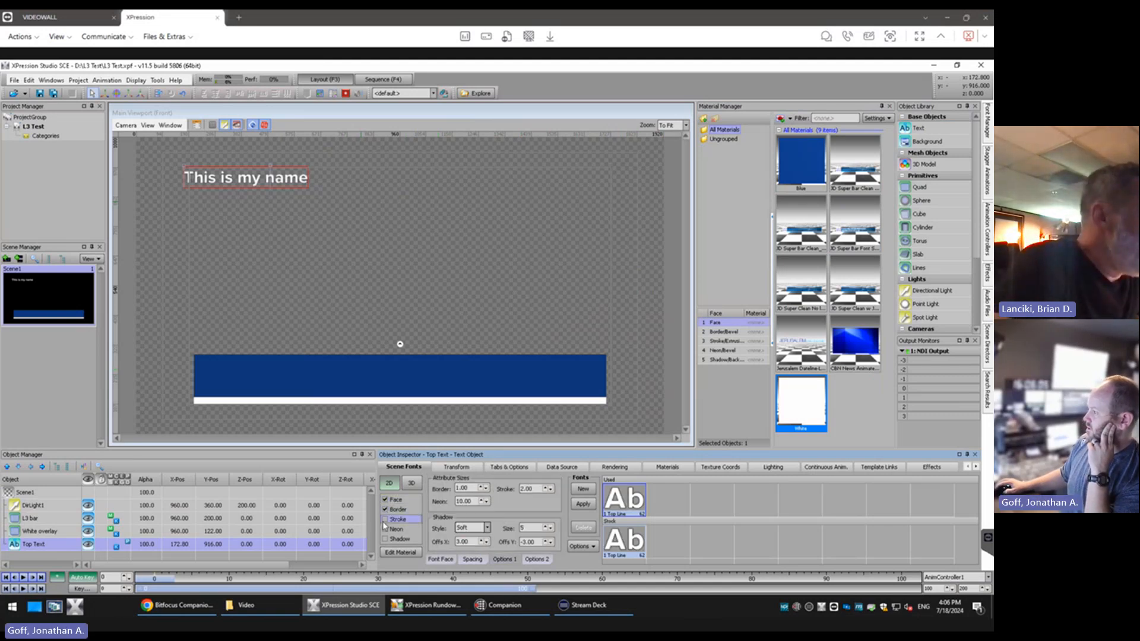
pyautogui.click(385, 519)
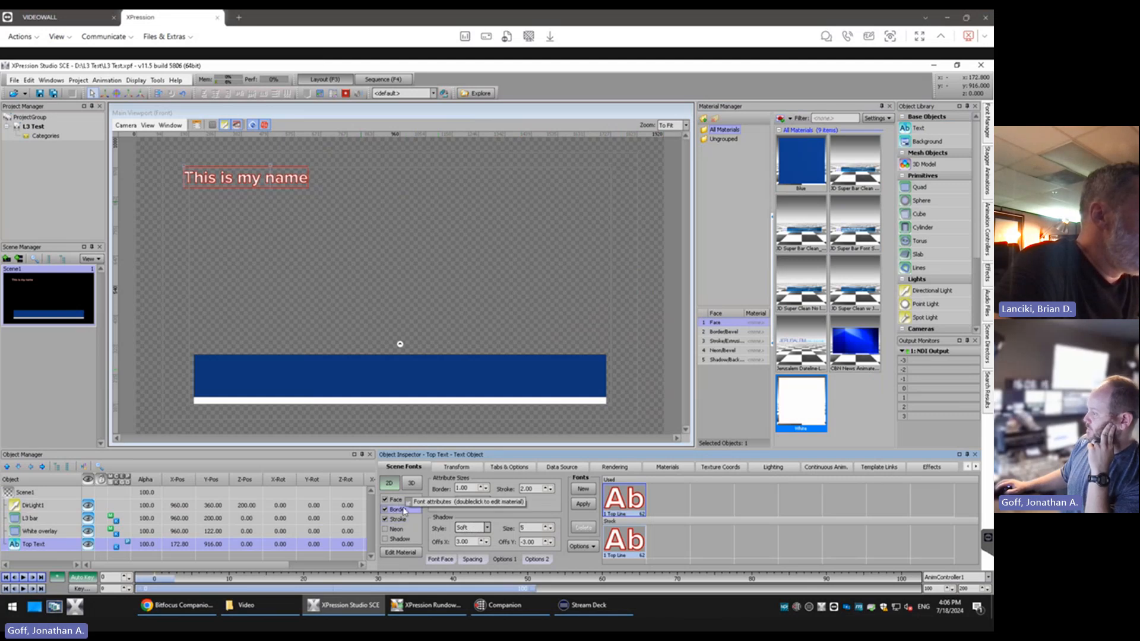
pyautogui.click(408, 501)
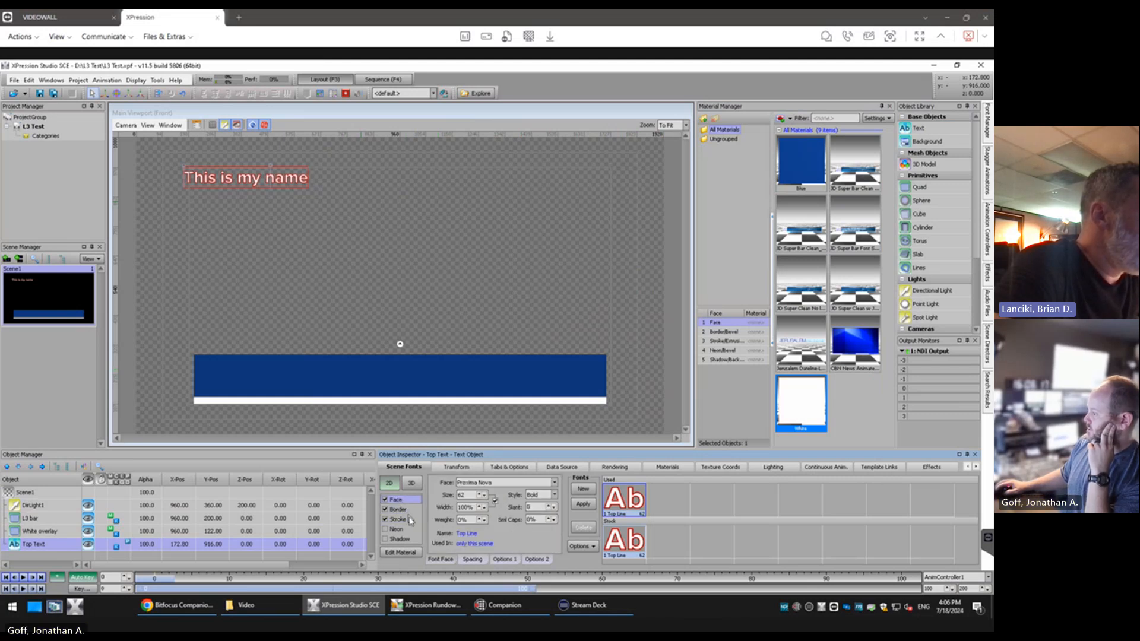
pyautogui.click(386, 520)
pyautogui.click(385, 510)
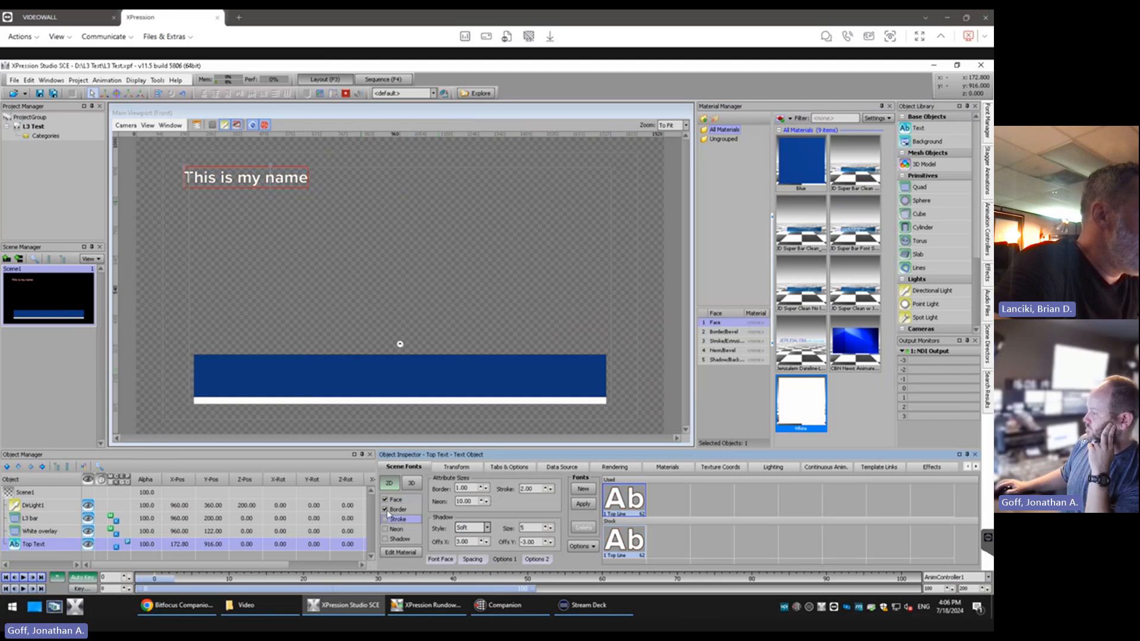
# Try the Neon attribute on the Top Text font, turn it off again and select the Shadow attribute
pyautogui.click(385, 529)
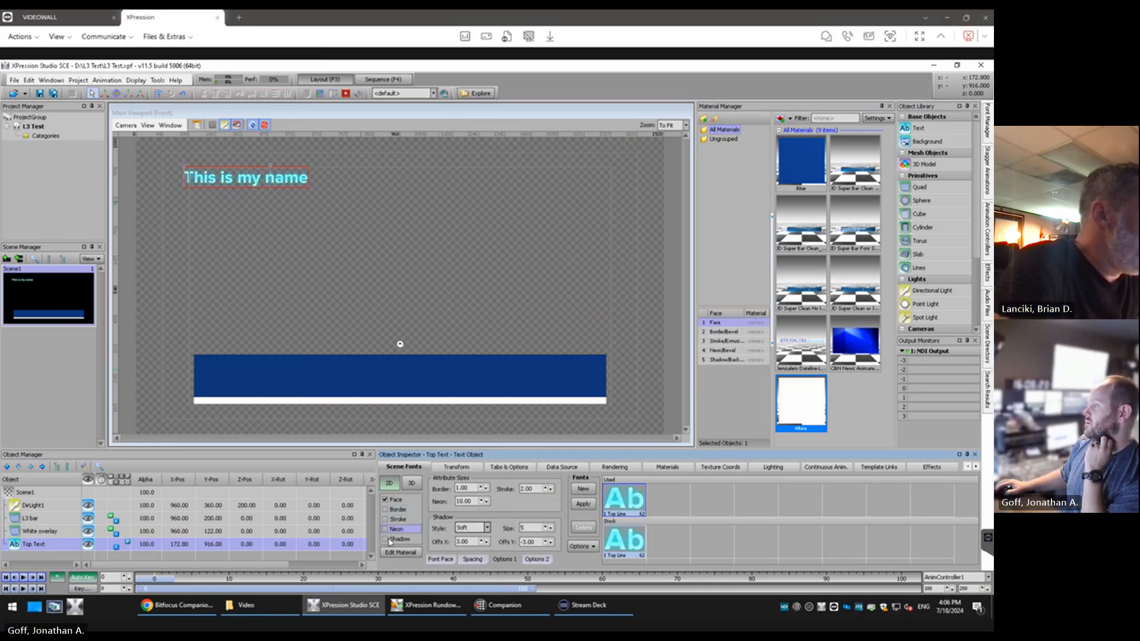
pyautogui.click(385, 530)
pyautogui.click(386, 539)
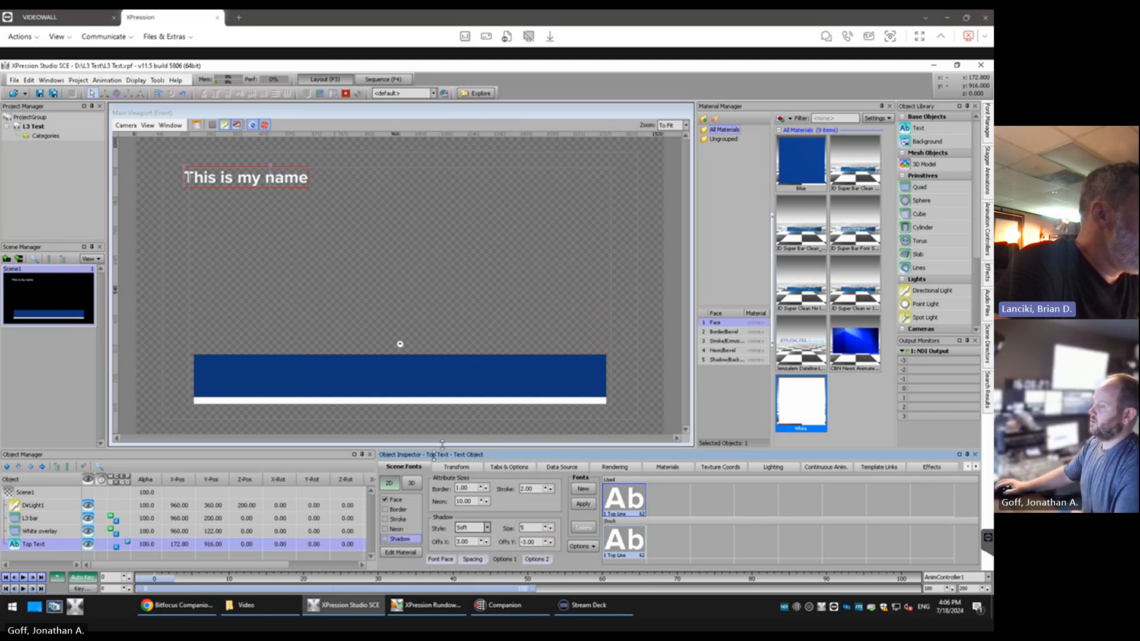
# Try green and red diffuse hues on the Top Text neon material, then cancel the edit, disable Neon and return to the Face settings
pyautogui.click(406, 530)
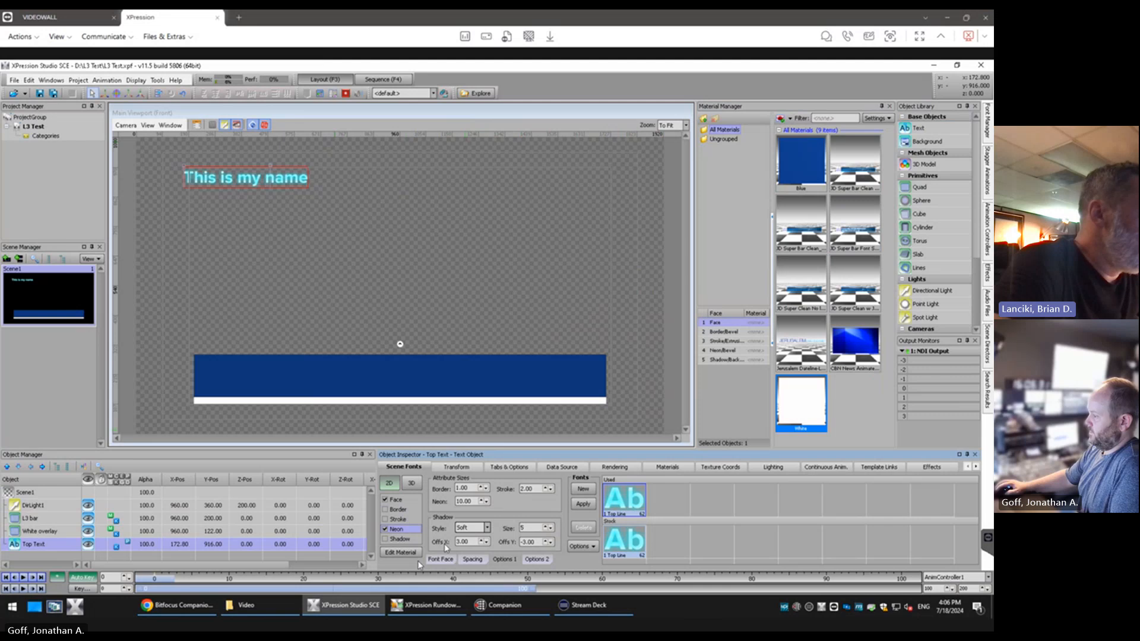
pyautogui.click(401, 552)
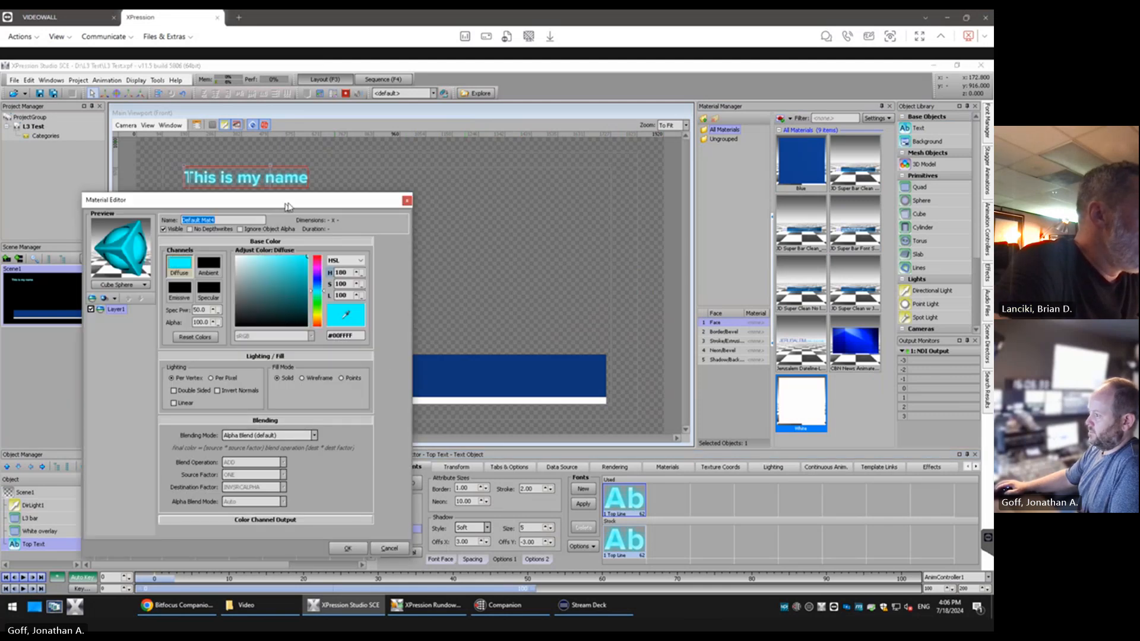
pyautogui.moveTo(288, 202); pyautogui.dragTo(277, 199)
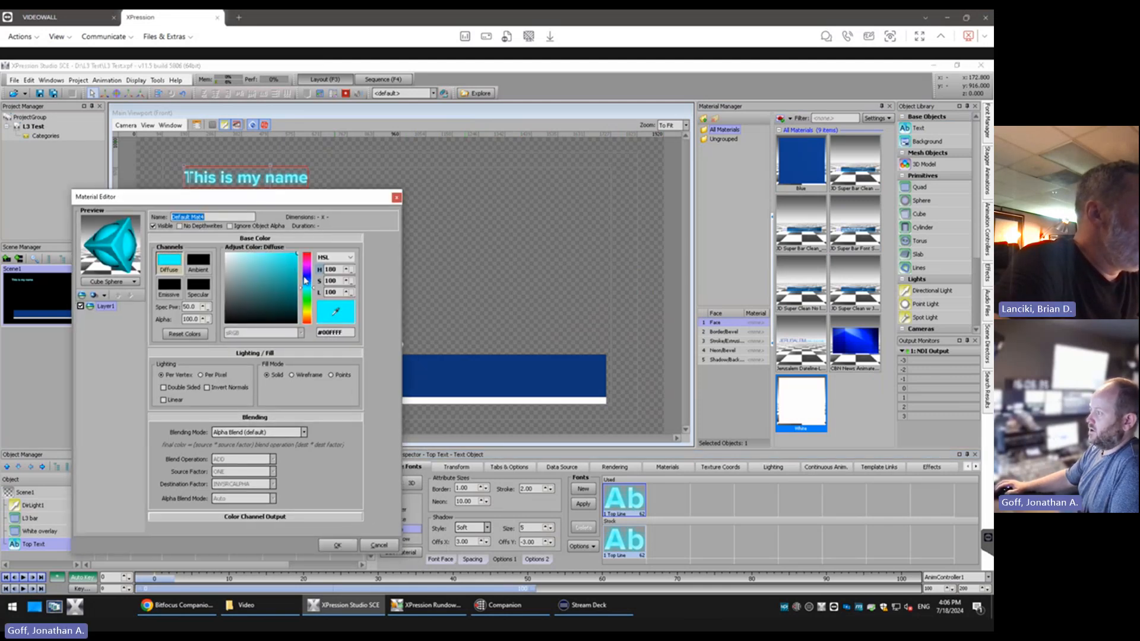
pyautogui.click(307, 299)
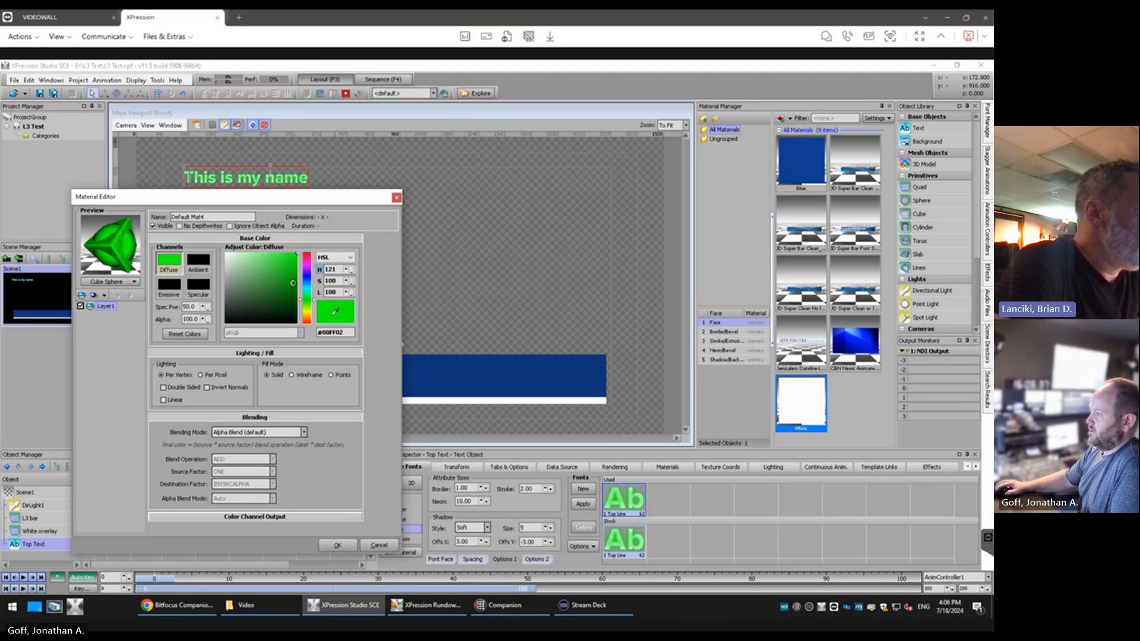
pyautogui.click(308, 259)
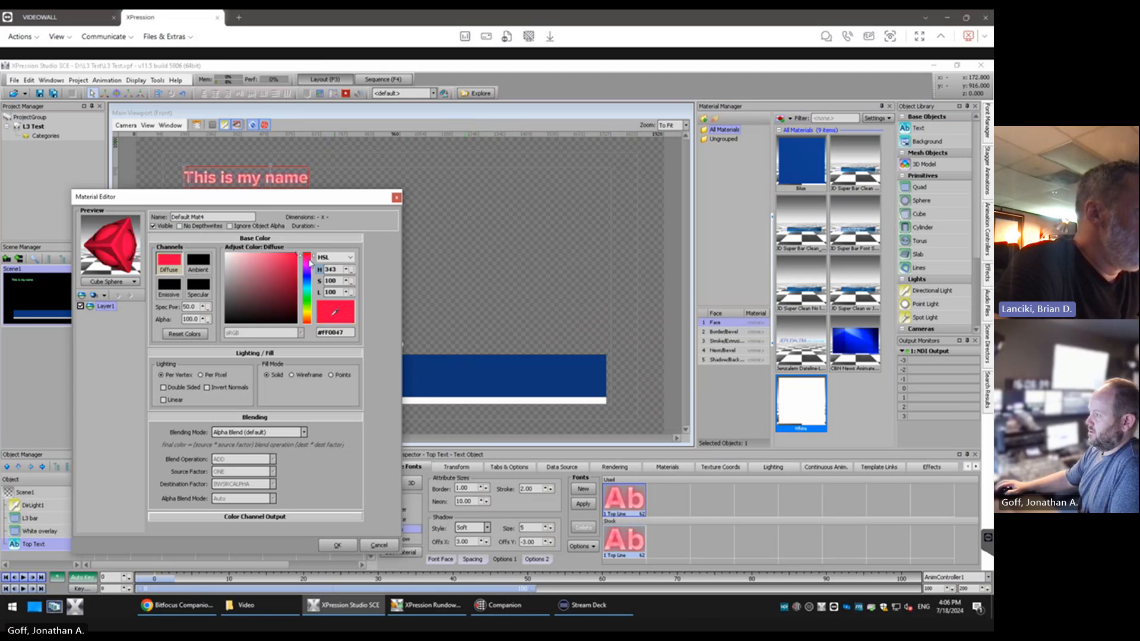
pyautogui.click(309, 266)
pyautogui.click(309, 292)
pyautogui.click(310, 297)
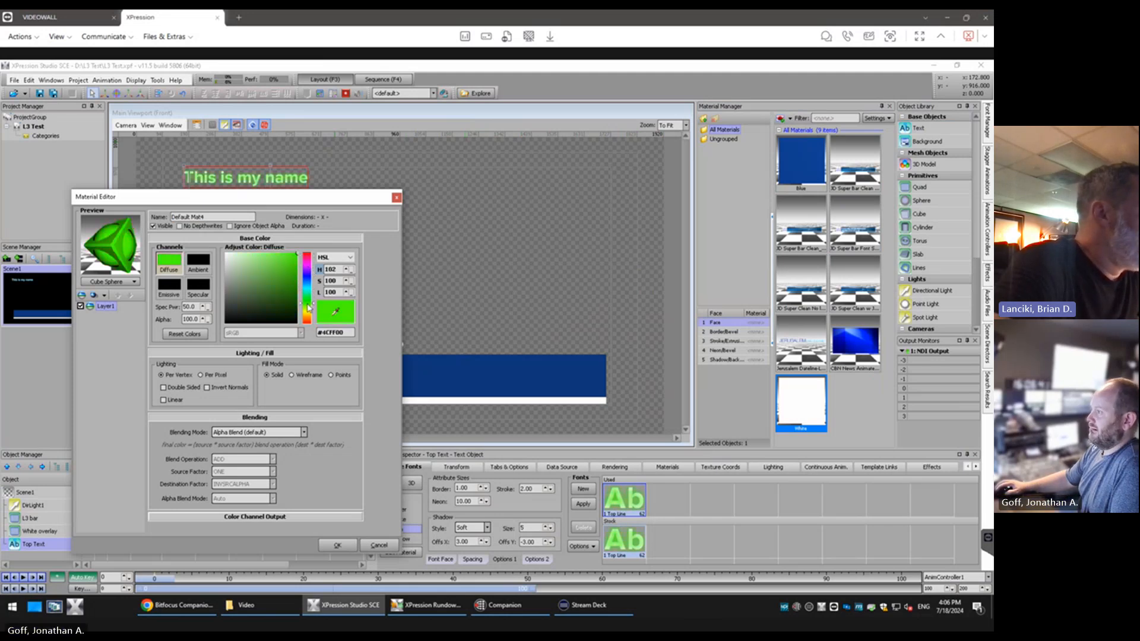
pyautogui.click(380, 545)
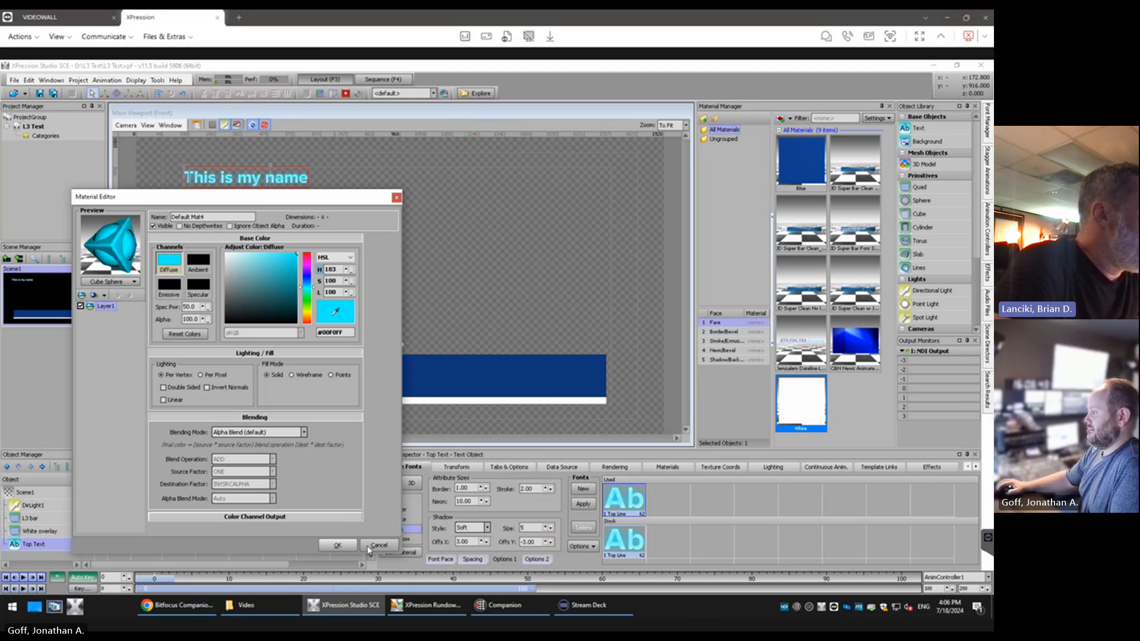
pyautogui.click(397, 530)
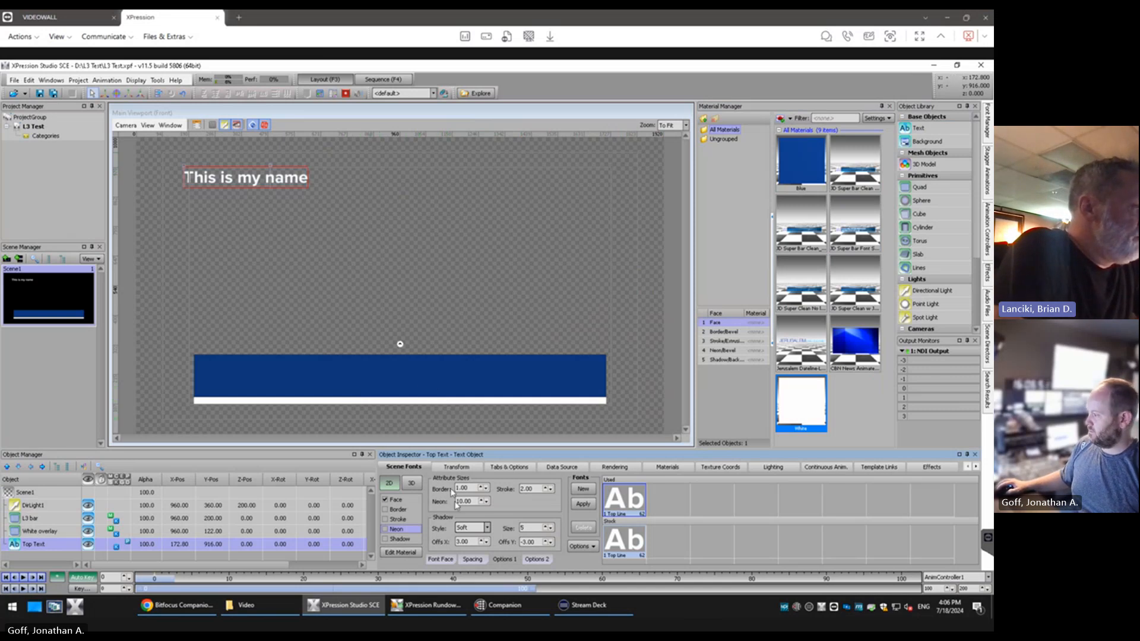
pyautogui.click(403, 503)
pyautogui.click(440, 560)
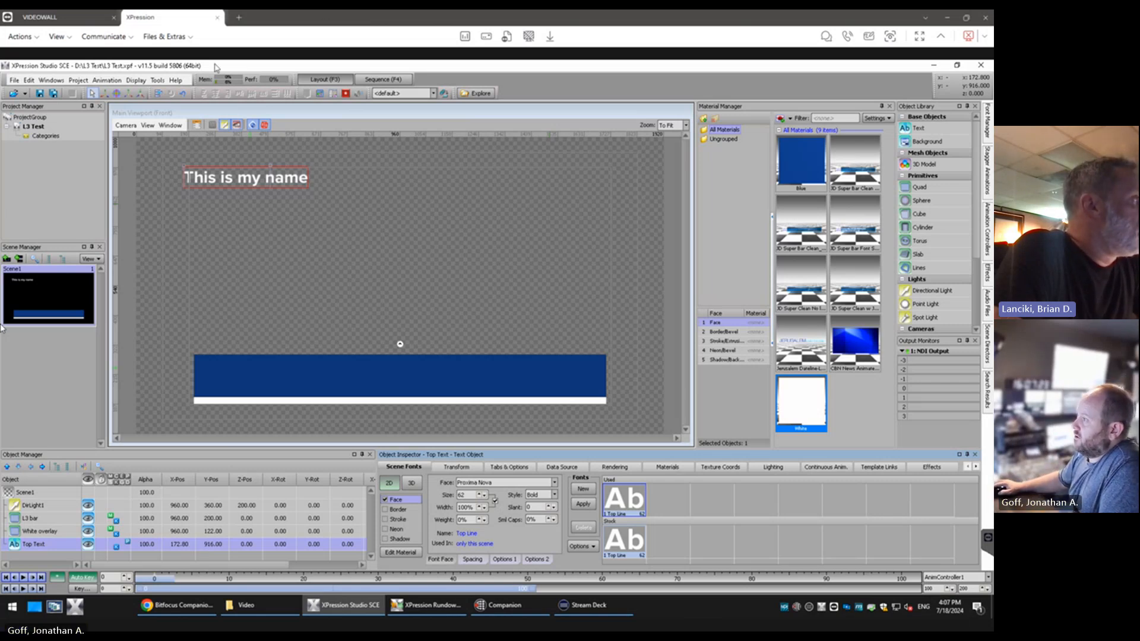
# Move the Top Text object onto the start of the blue bar, at about X 234.8, Y 230
pyautogui.click(105, 94)
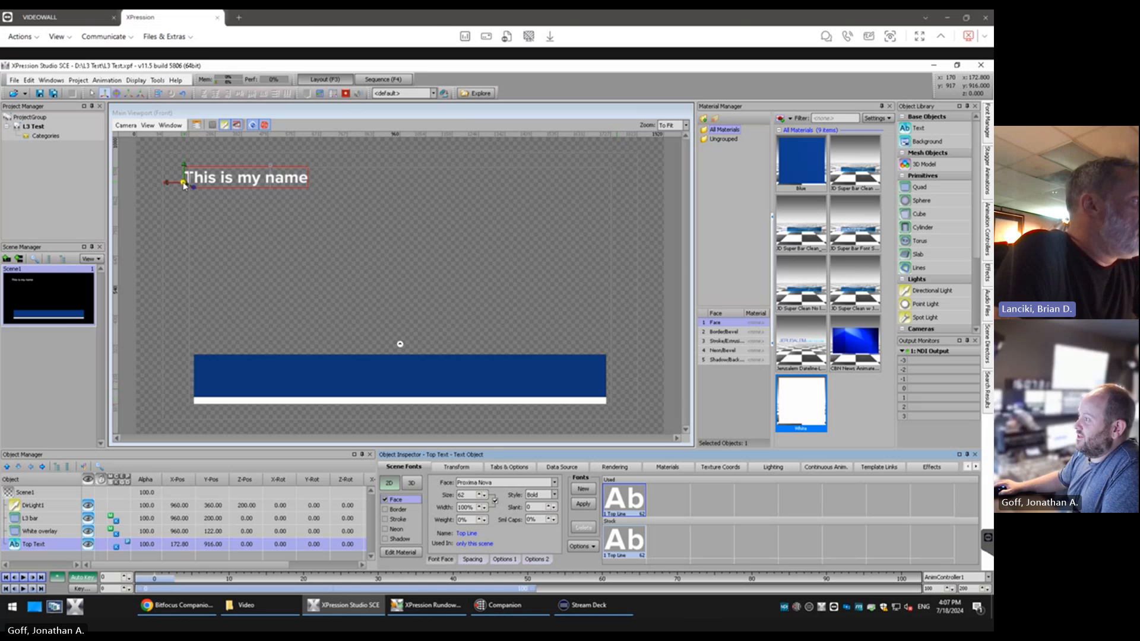
pyautogui.moveTo(184, 185); pyautogui.dragTo(201, 375)
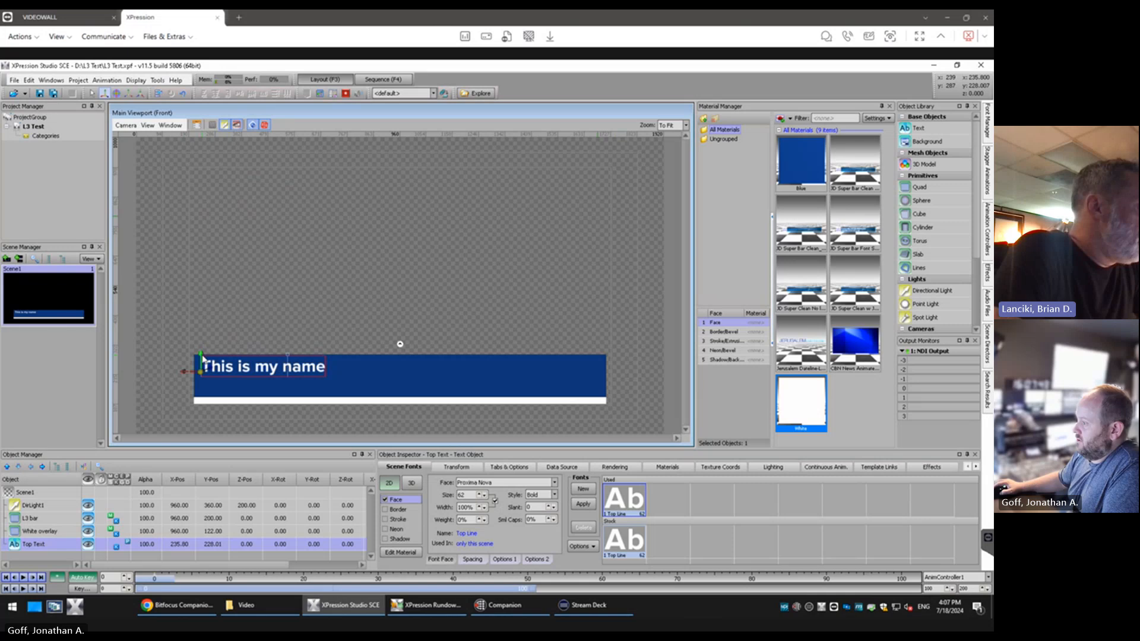
pyautogui.moveTo(202, 359); pyautogui.dragTo(254, 361)
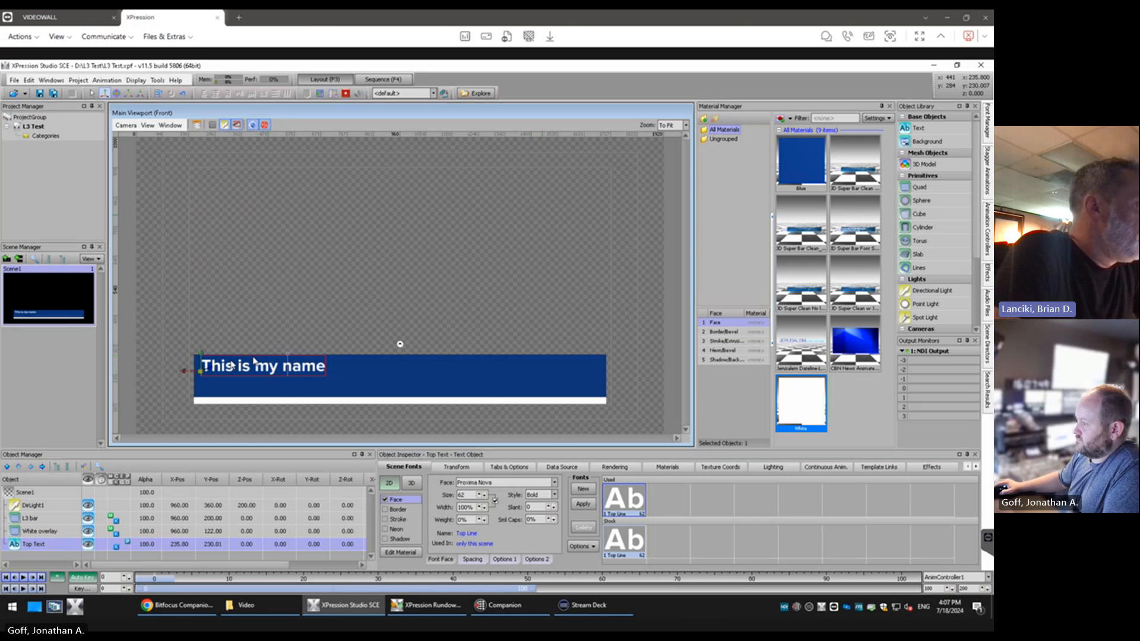
pyautogui.moveTo(184, 372)
pyautogui.mouseDown()
pyautogui.moveTo(348, 379)
pyautogui.moveTo(166, 390)
pyautogui.moveTo(183, 387)
pyautogui.mouseUp()
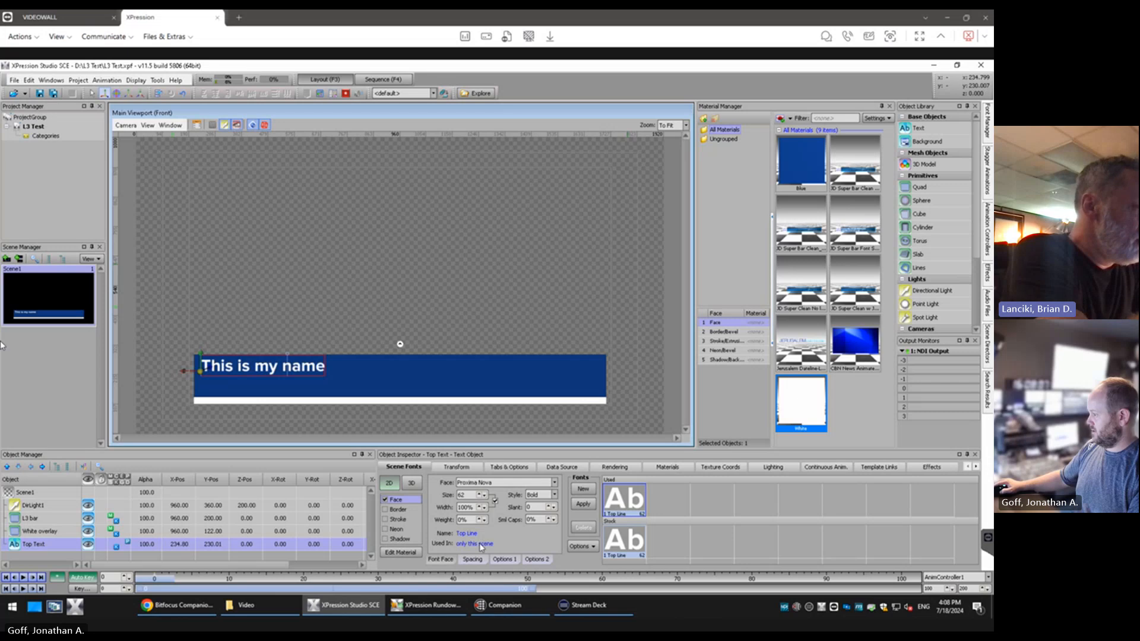
# Try small caps sizes of 100%, 50%, 80% and 75% on the Top Text font
pyautogui.click(538, 520)
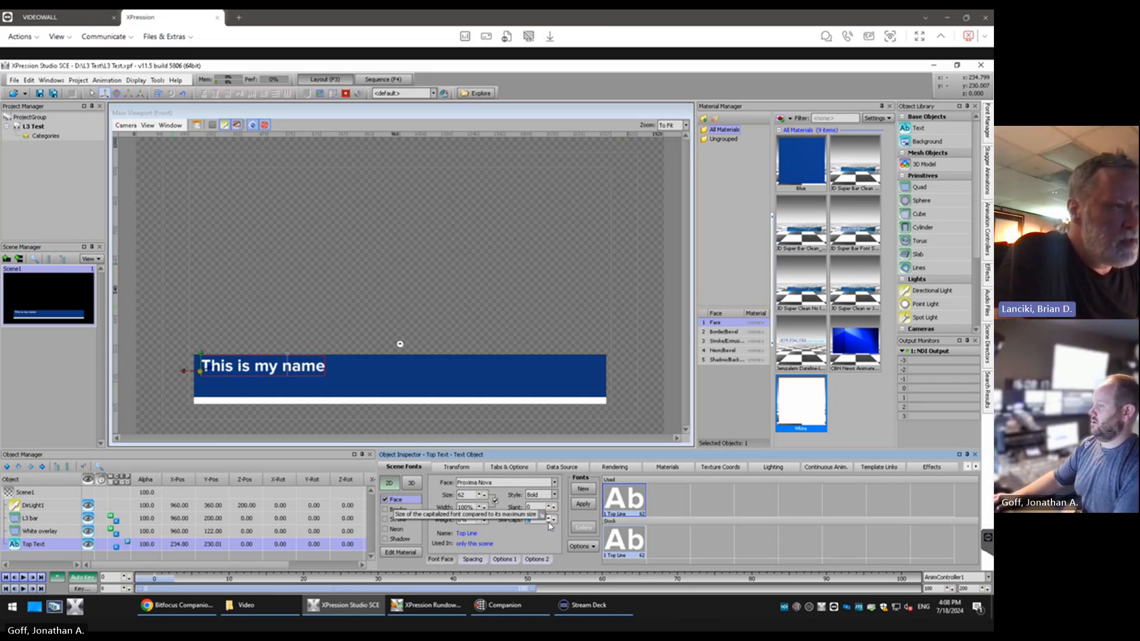
pyautogui.press('Return')
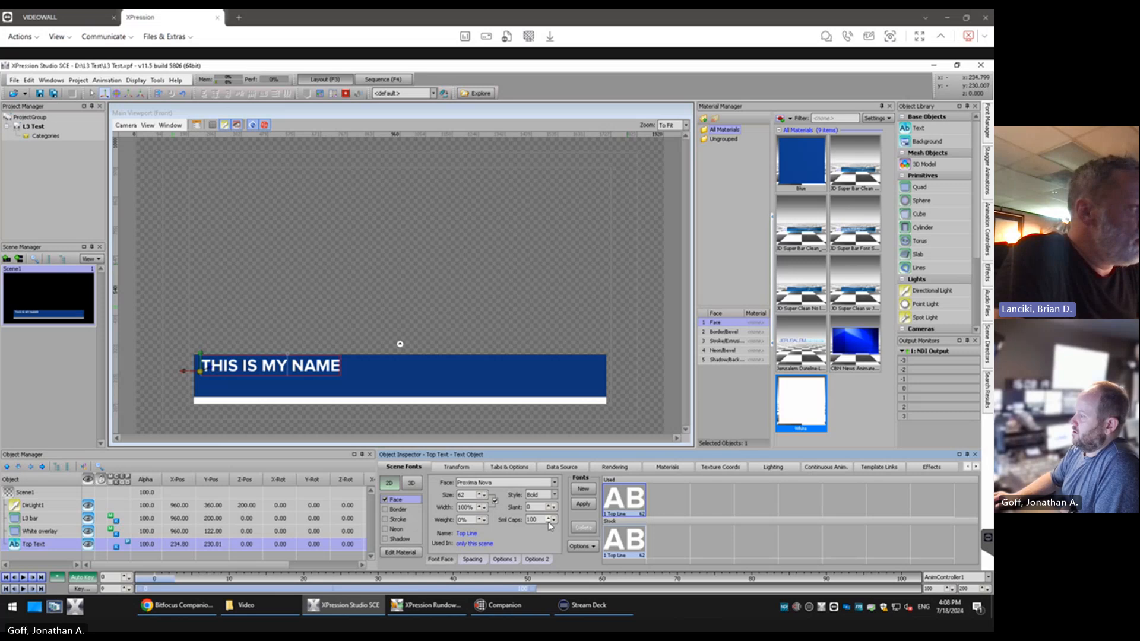
pyautogui.press('BackSpace')
pyautogui.press('BackSpace')
pyautogui.press('BackSpace')
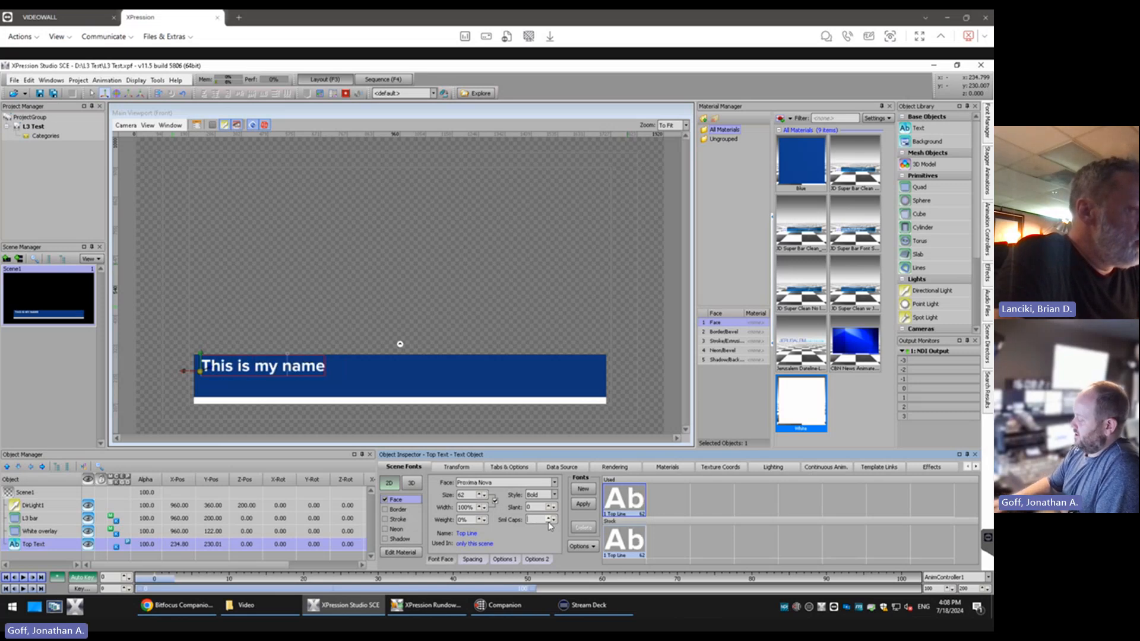
pyautogui.write('50')
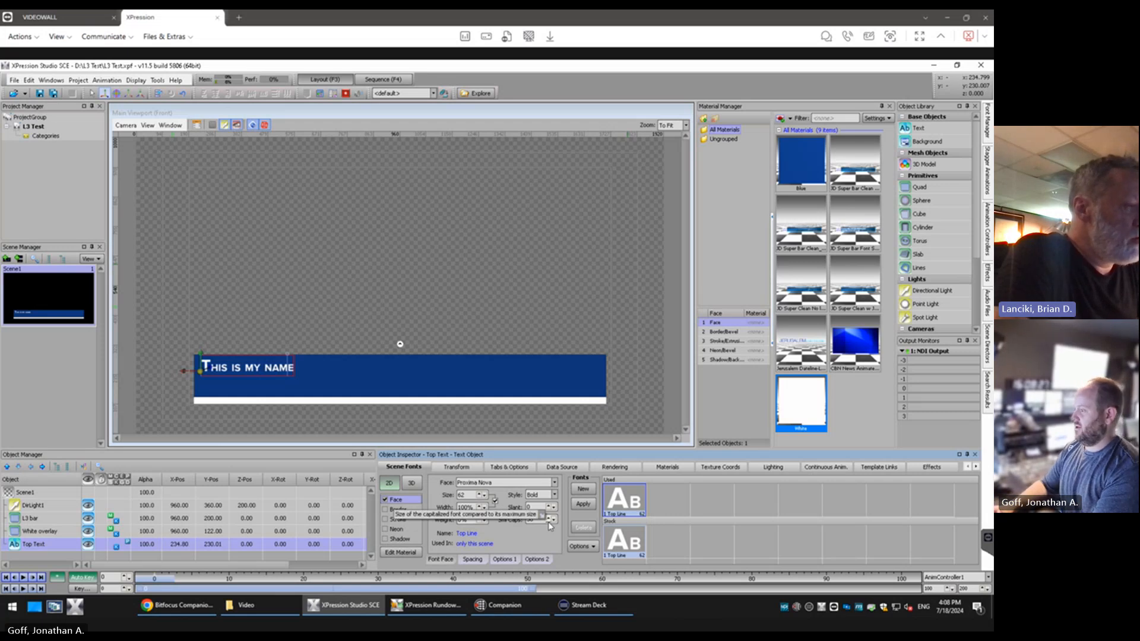
pyautogui.press('BackSpace')
pyautogui.press('BackSpace')
pyautogui.write('80')
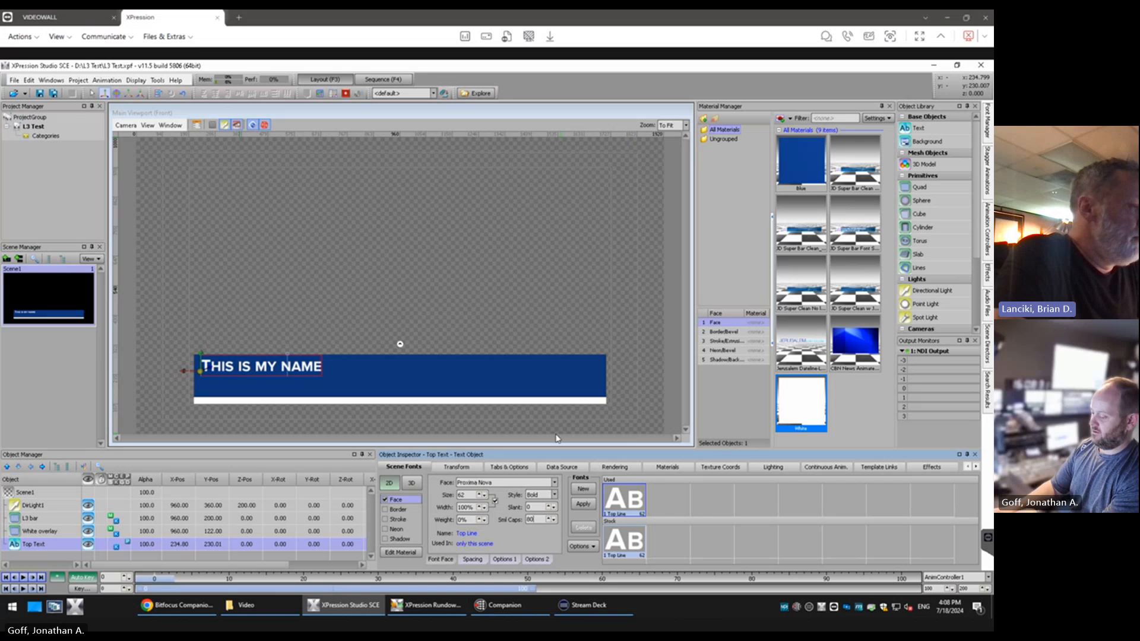
pyautogui.press('BackSpace')
pyautogui.press('BackSpace')
pyautogui.write('75')
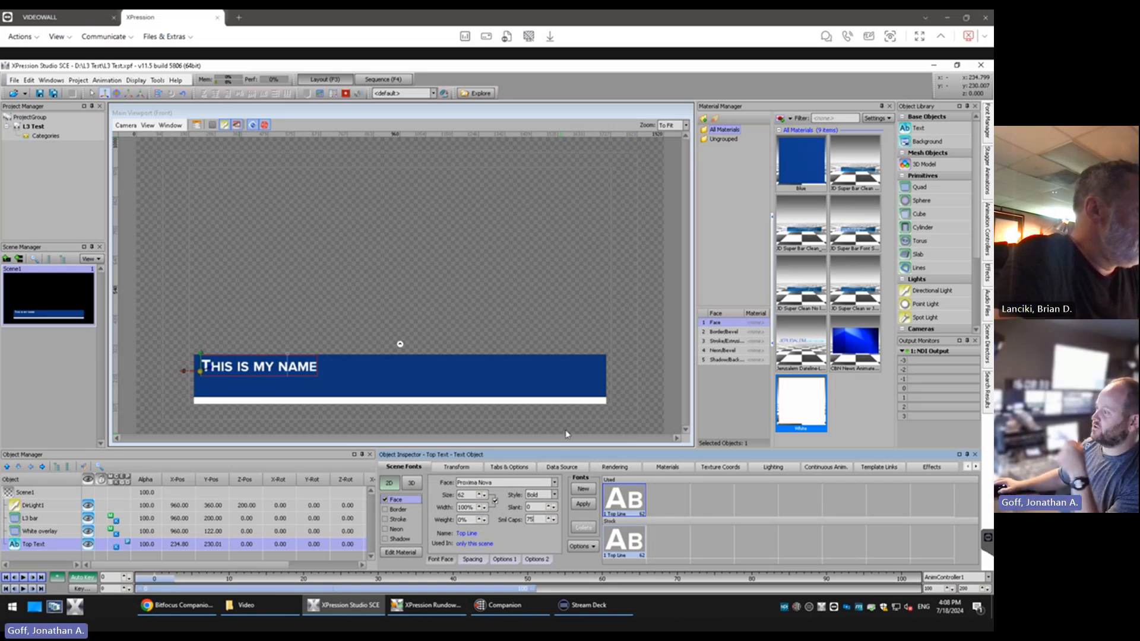
pyautogui.click(387, 312)
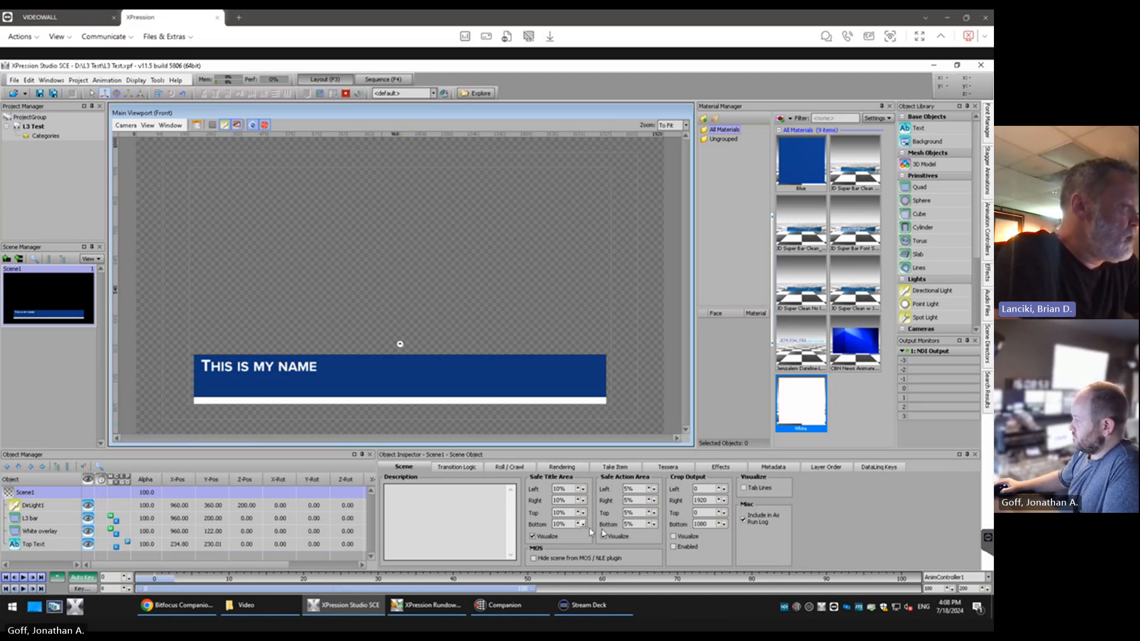
# Try font sizes 75 and 80 on the Top Text object and adjust the size to 79
pyautogui.click(282, 371)
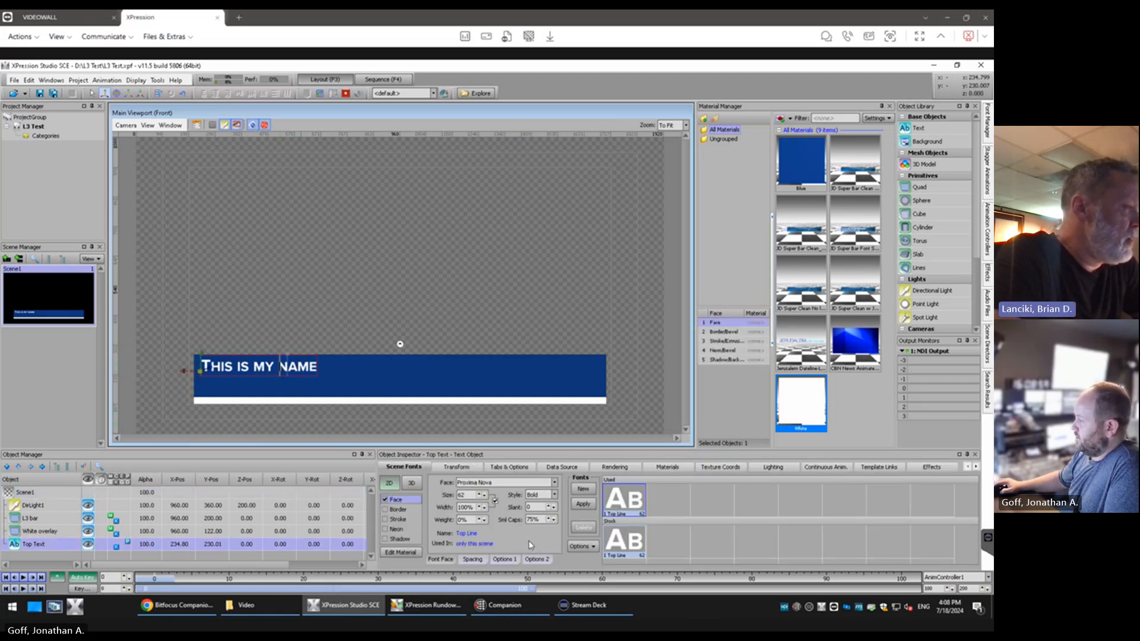
pyautogui.doubleClick(466, 495)
pyautogui.write('7')
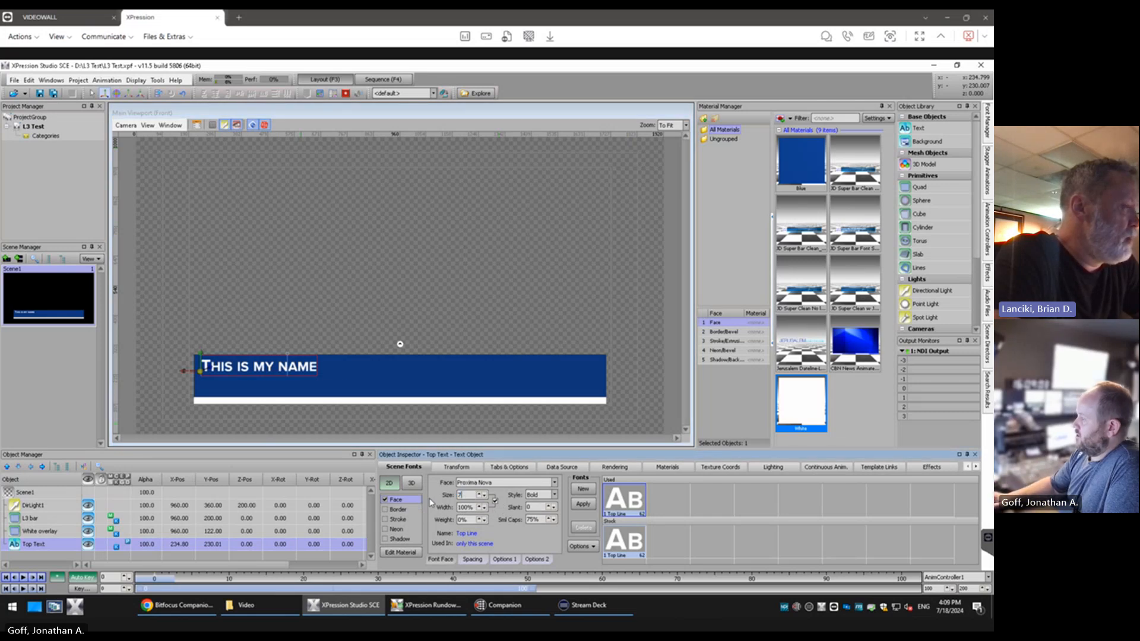
pyautogui.write('5')
pyautogui.press('Return')
pyautogui.press('BackSpace')
pyautogui.press('BackSpace')
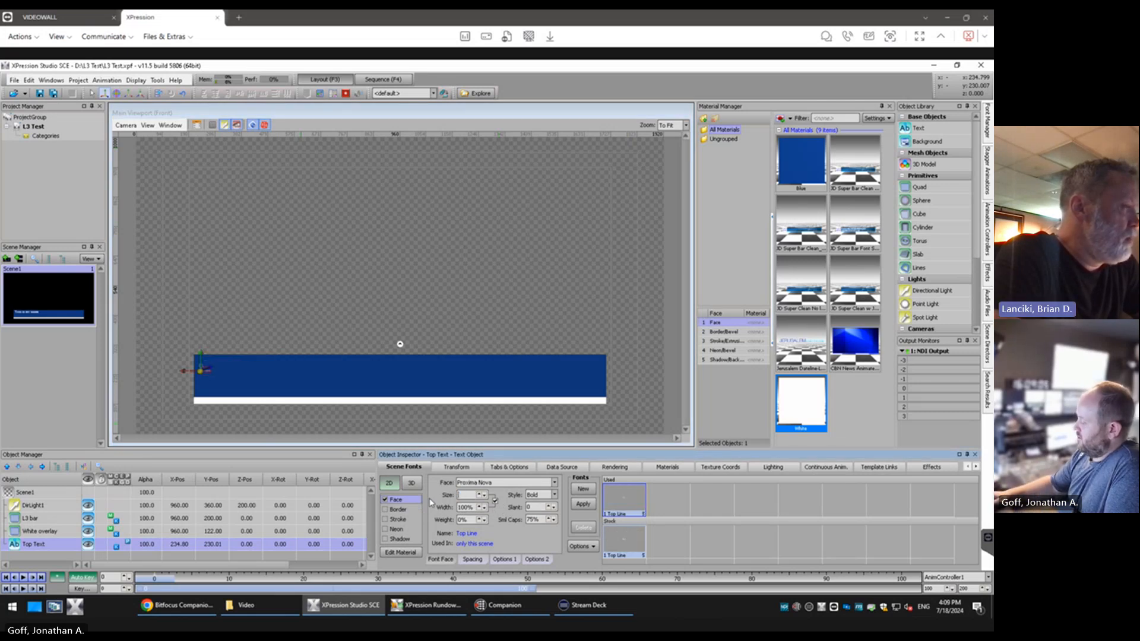
pyautogui.write('80')
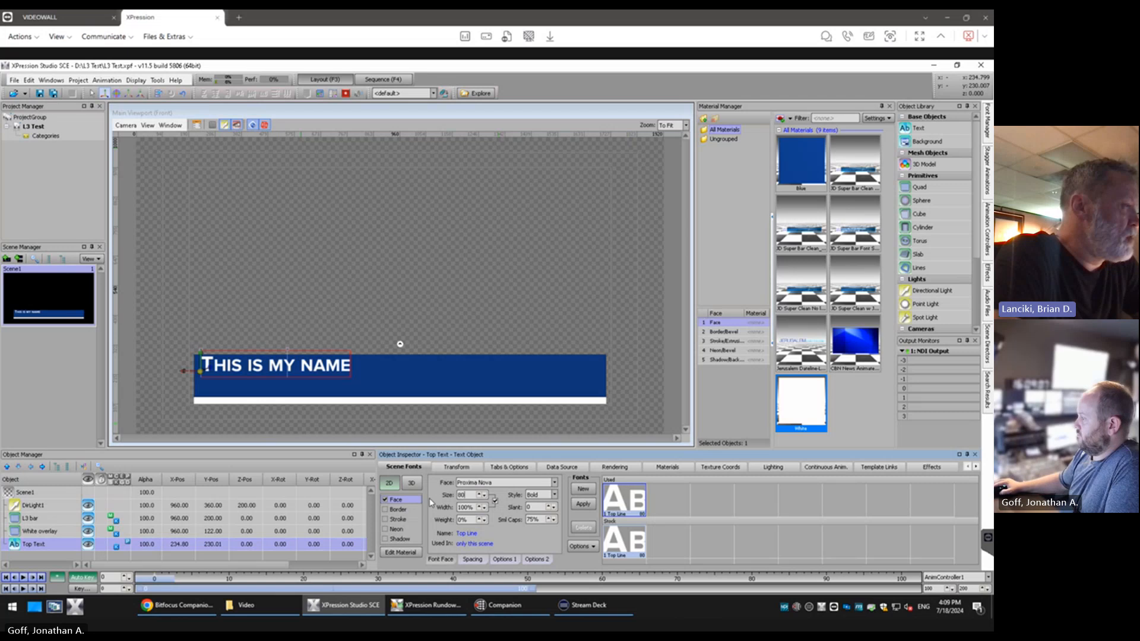
pyautogui.scroll(-4, 466, 495)
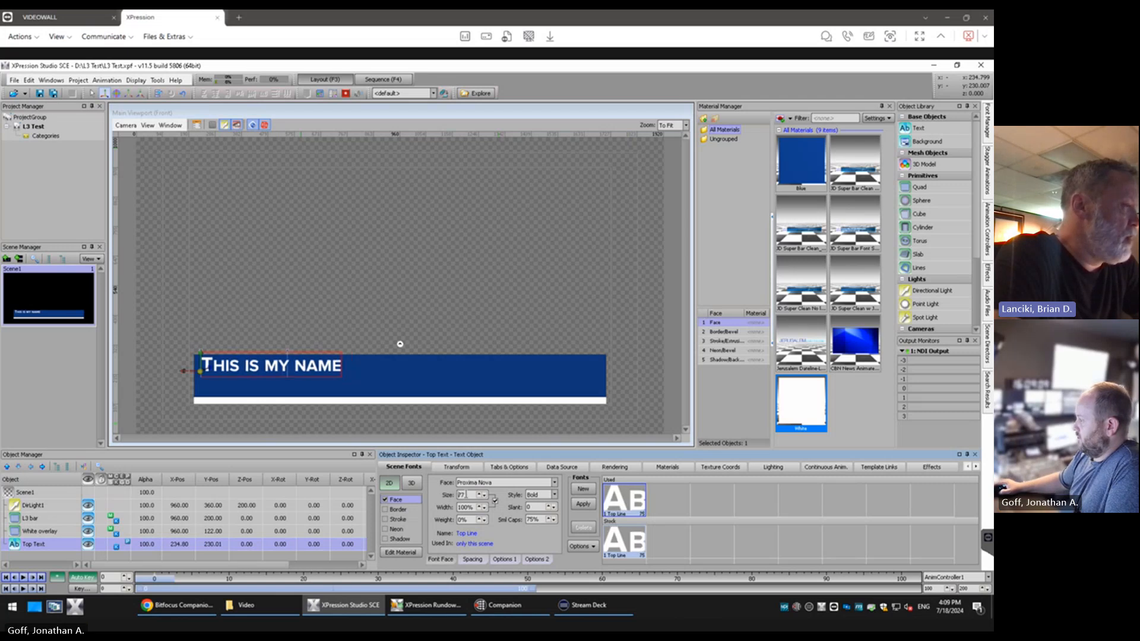
pyautogui.scroll(12, 467, 495)
pyautogui.scroll(-4, 466, 494)
pyautogui.scroll(-4, 466, 495)
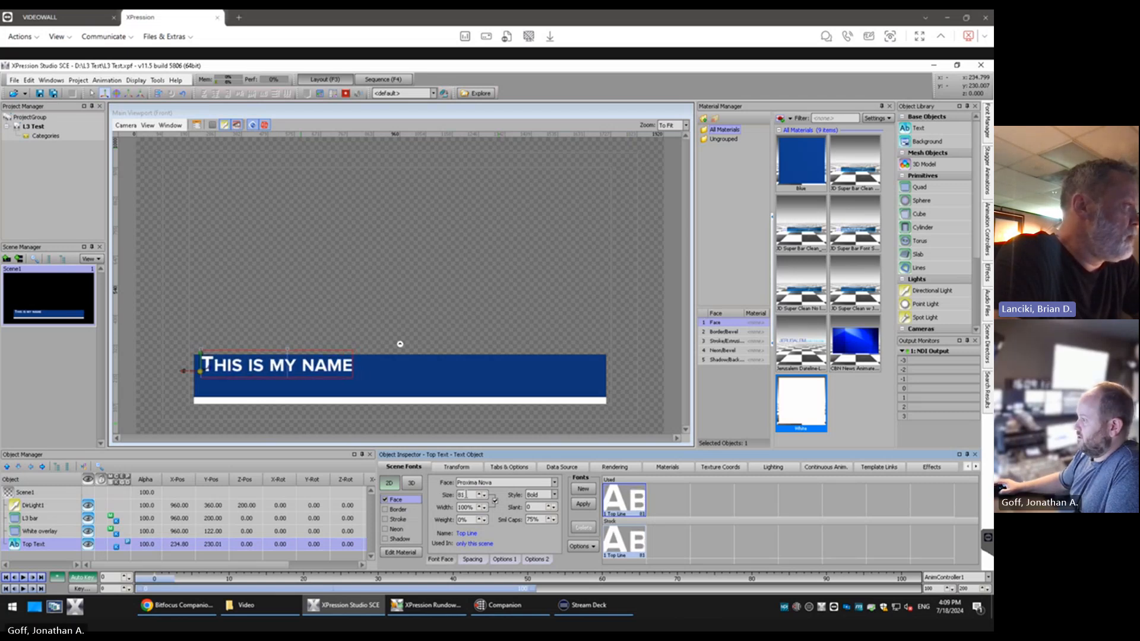
# Set the small caps size of the Top Text font to 100%
pyautogui.moveTo(541, 520); pyautogui.dragTo(488, 518)
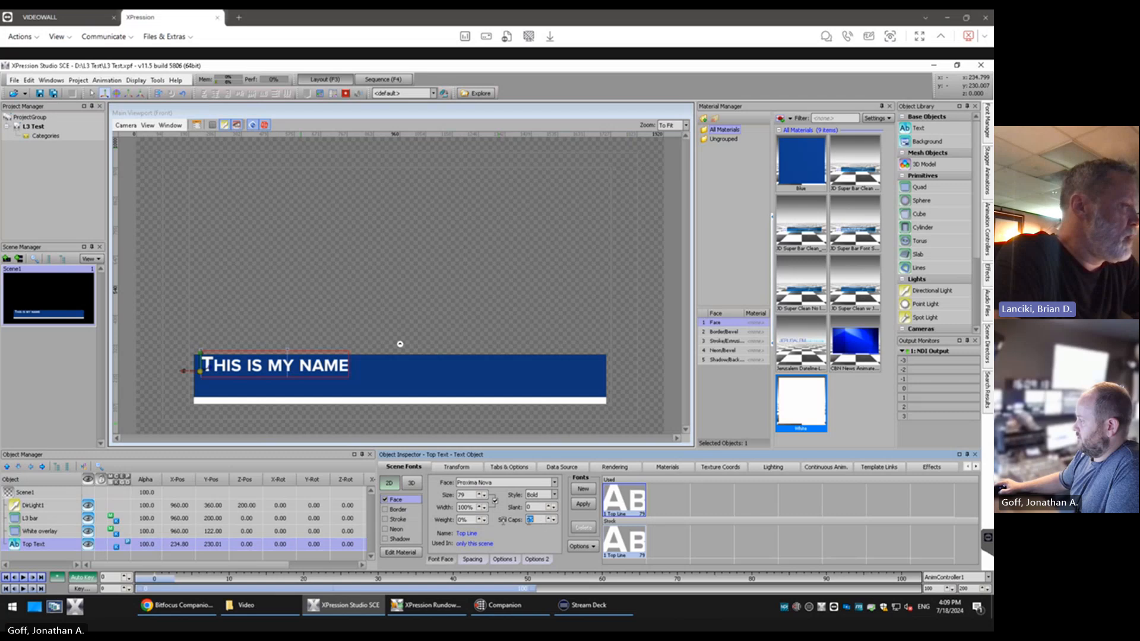
pyautogui.press('BackSpace')
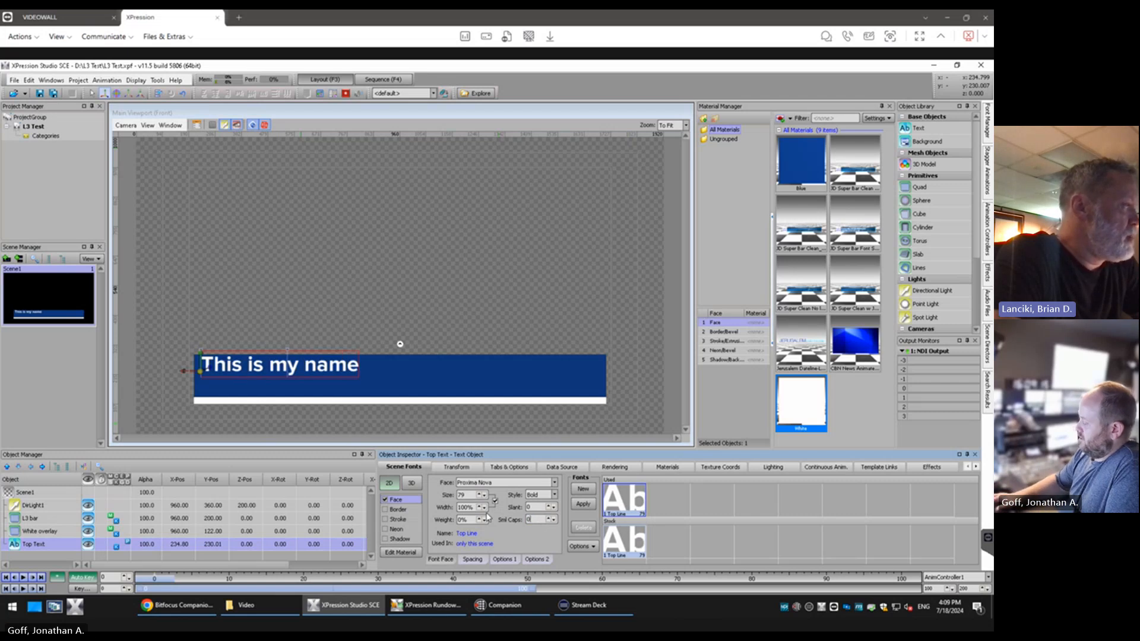
pyautogui.write('100')
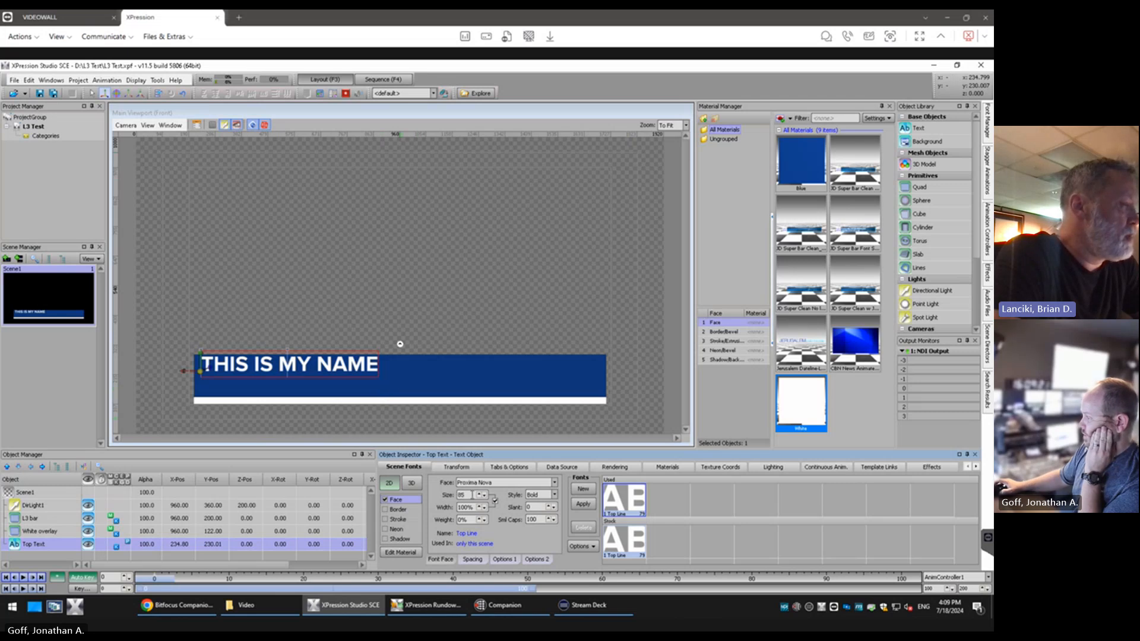
# Try slightly larger font sizes, such as 86, on the Top Text object
pyautogui.scroll(-1, 474, 495)
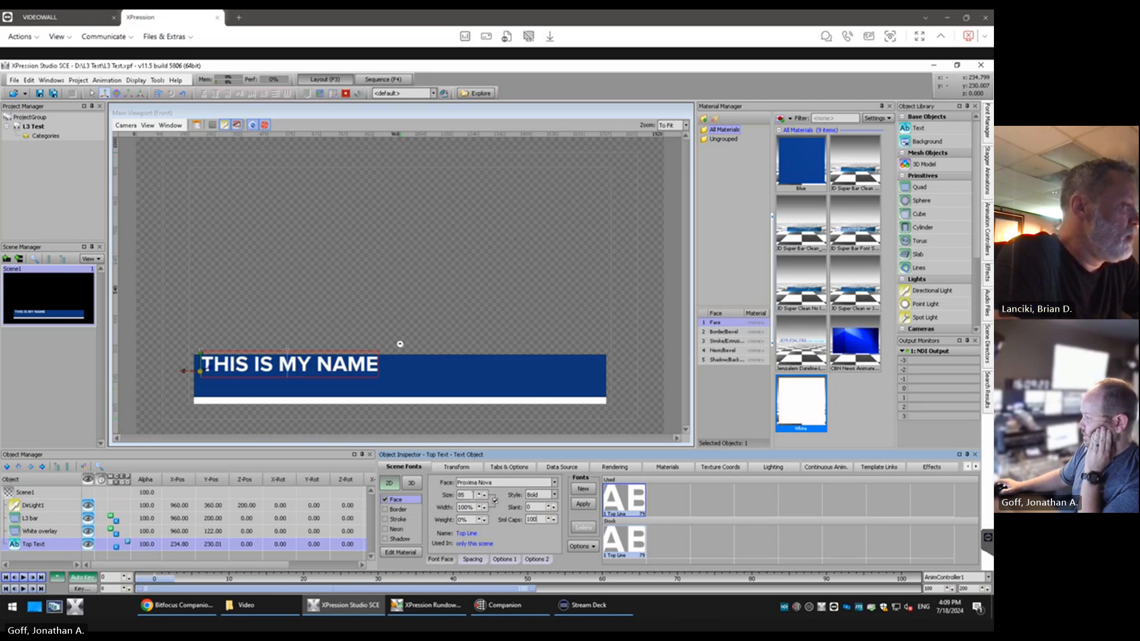
pyautogui.scroll(4, 475, 495)
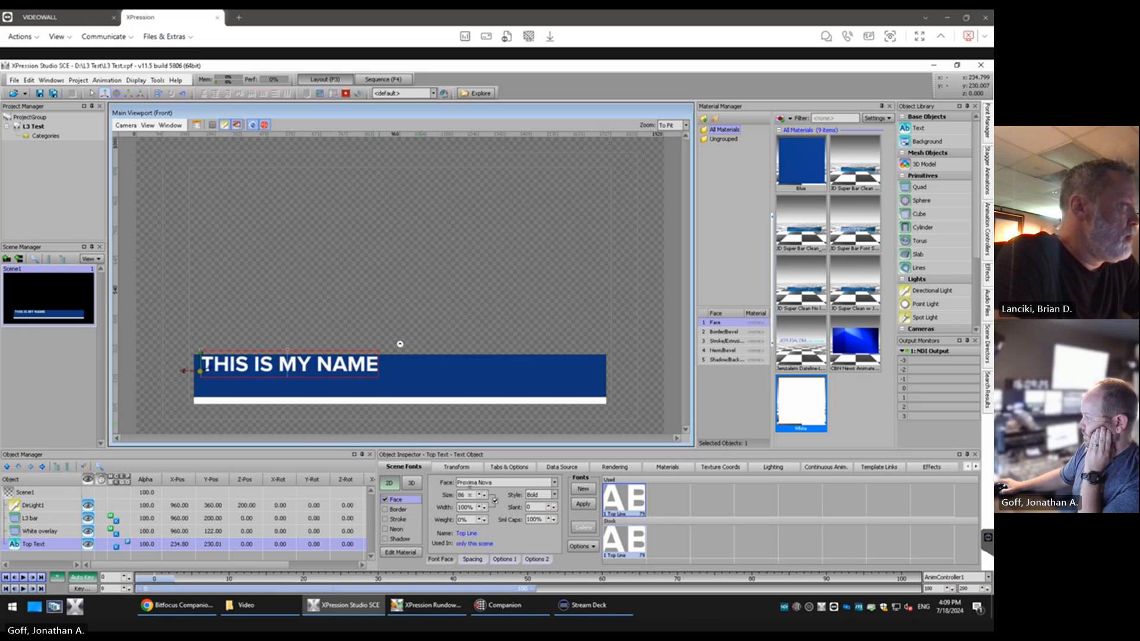
pyautogui.scroll(2, 475, 495)
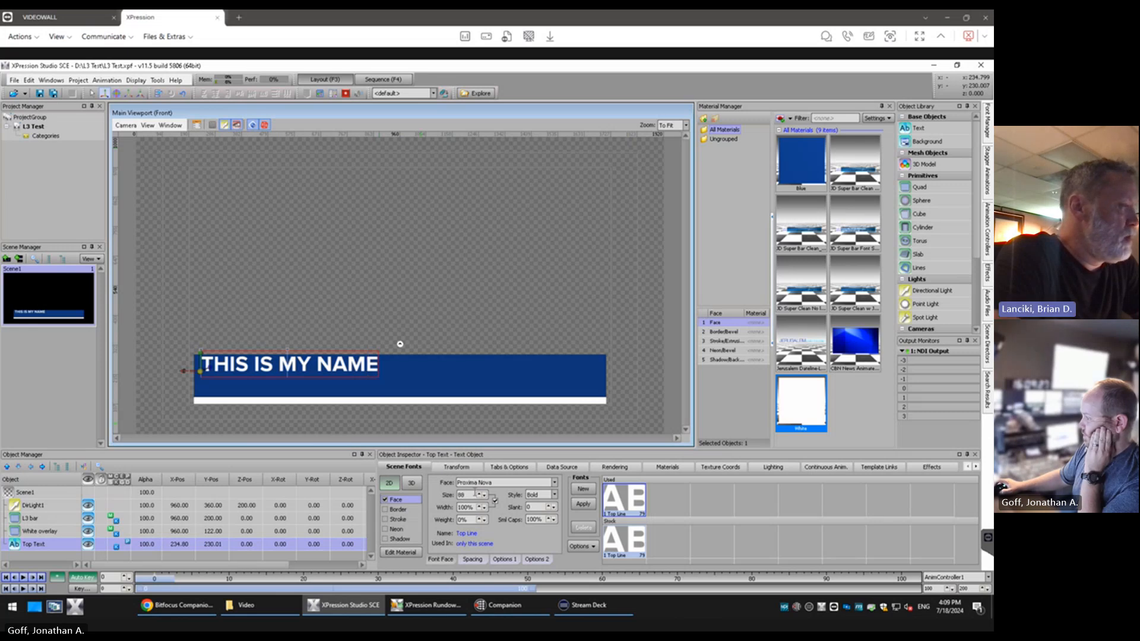
# Select all of the Top Text wording, try a font size of 93 and reduce it to 90
pyautogui.click(436, 341)
pyautogui.click(363, 366)
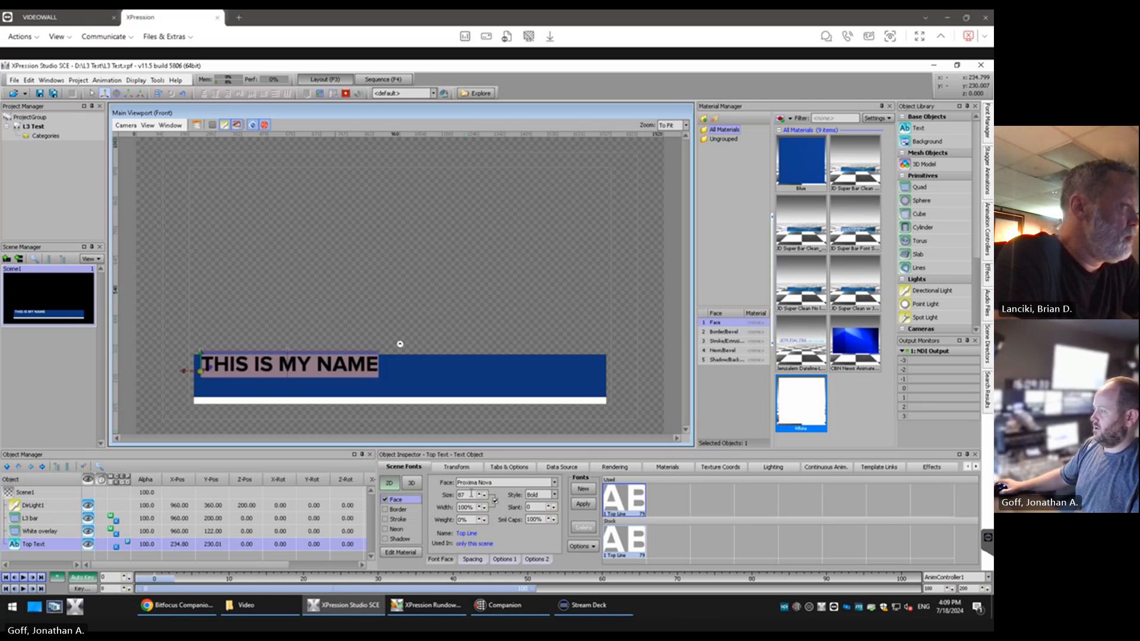
pyautogui.rightClick(468, 497)
pyautogui.click(467, 496)
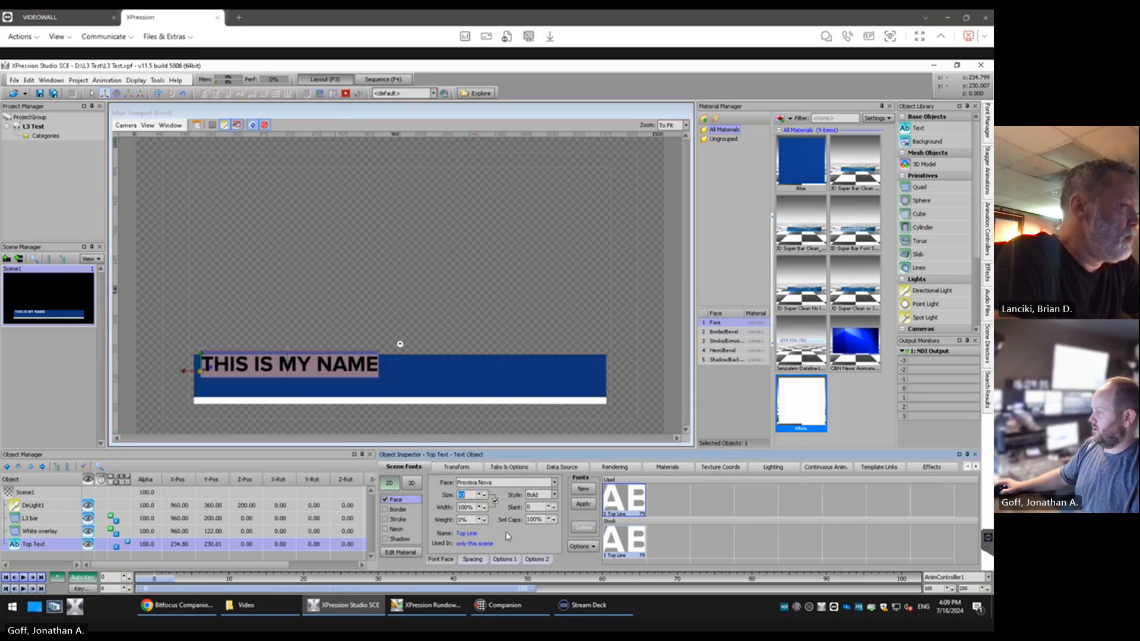
pyautogui.write('93')
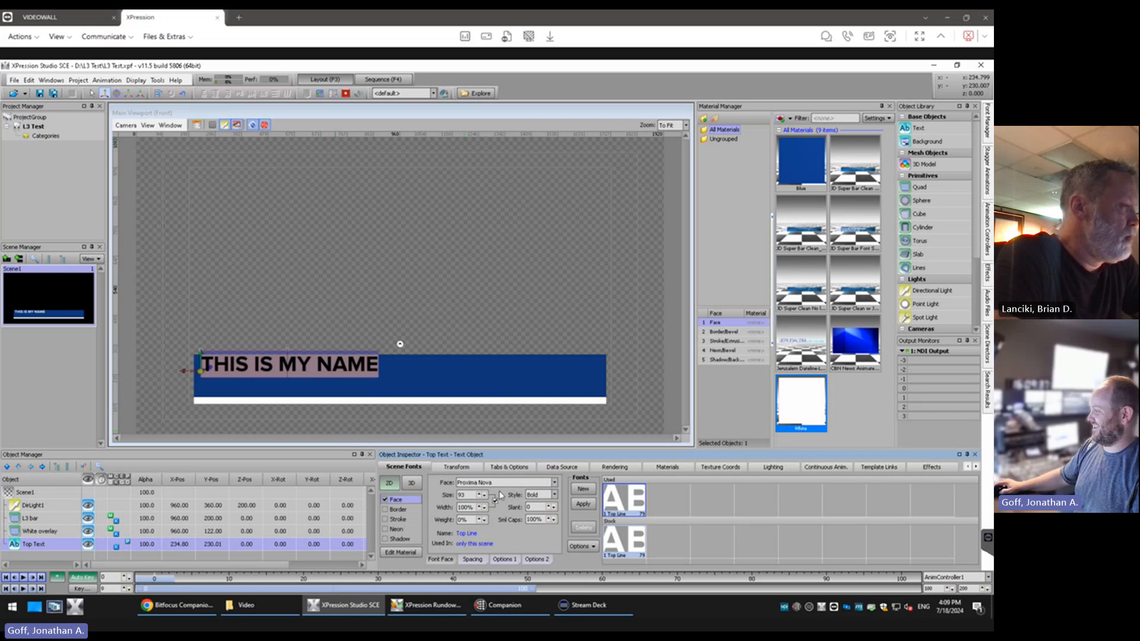
pyautogui.click(478, 495)
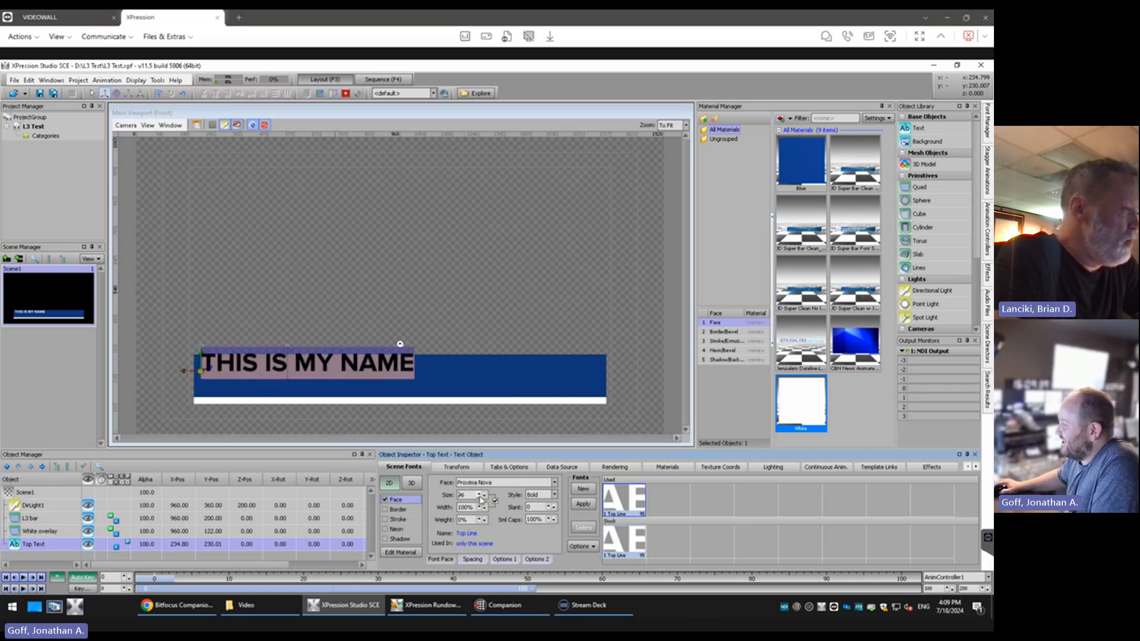
pyautogui.click(479, 495)
pyautogui.click(479, 495)
pyautogui.click(484, 495)
pyautogui.click(484, 495)
pyautogui.click(484, 495)
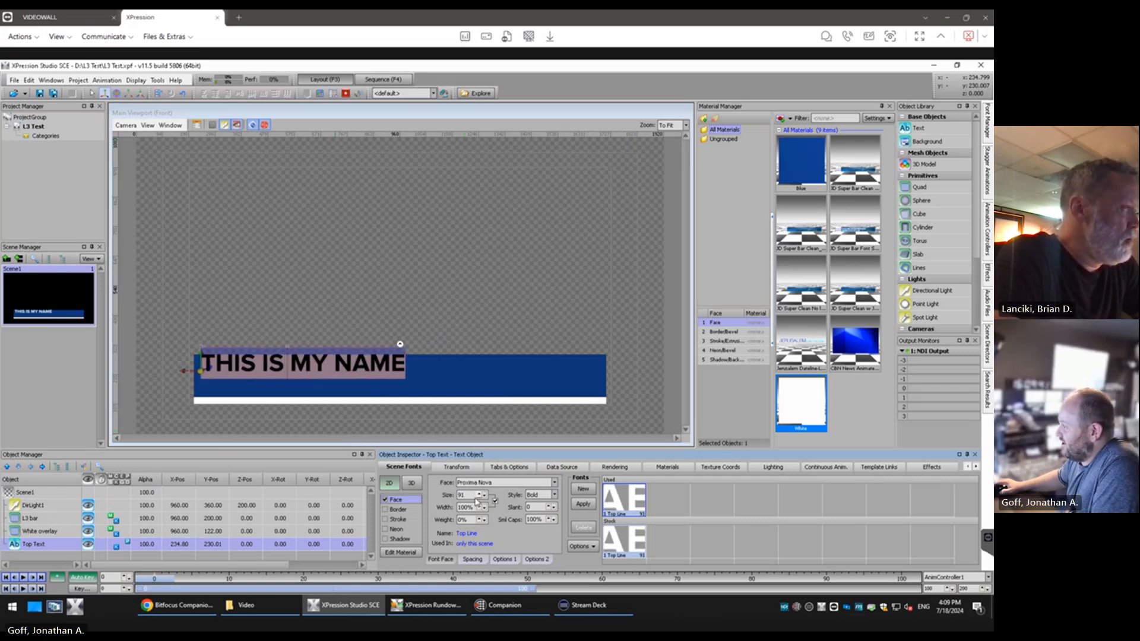
pyautogui.scroll(-5, 472, 494)
pyautogui.scroll(4, 471, 494)
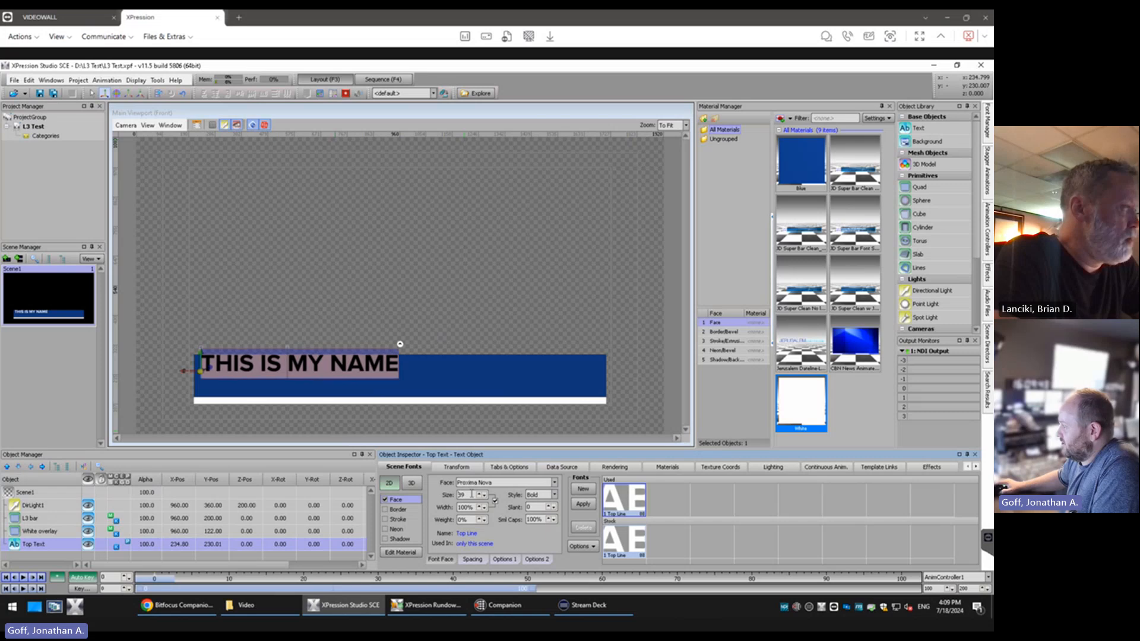
# Move the Top Text object down inside the blue bar to about Y 215 and deselect it
pyautogui.click(199, 370)
pyautogui.moveTo(200, 356); pyautogui.dragTo(201, 361)
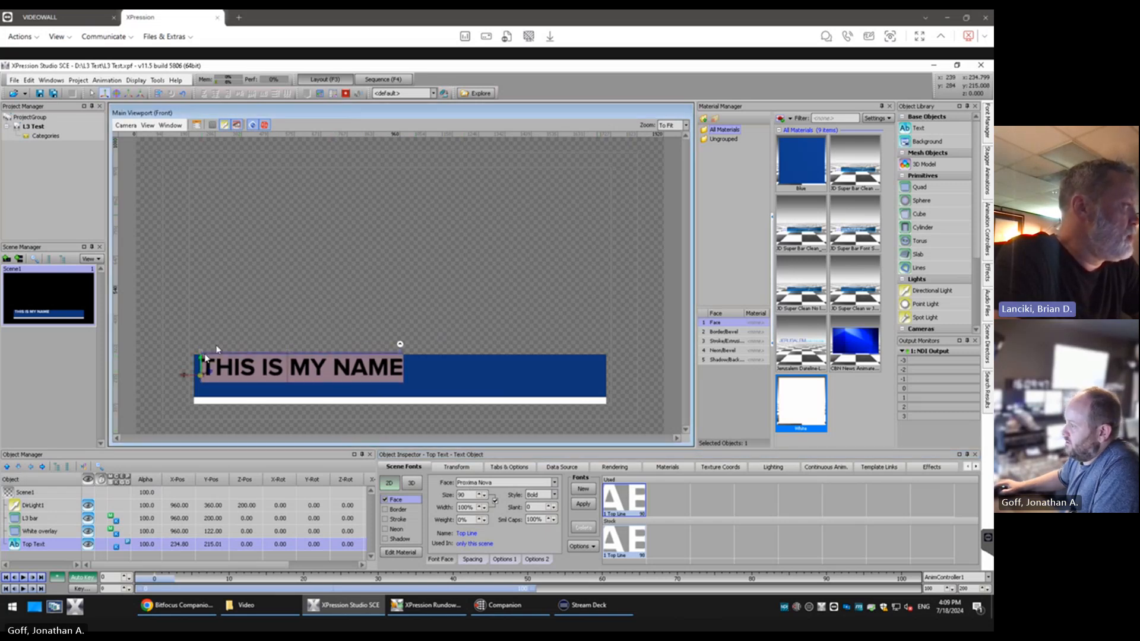
pyautogui.click(223, 351)
pyautogui.click(217, 370)
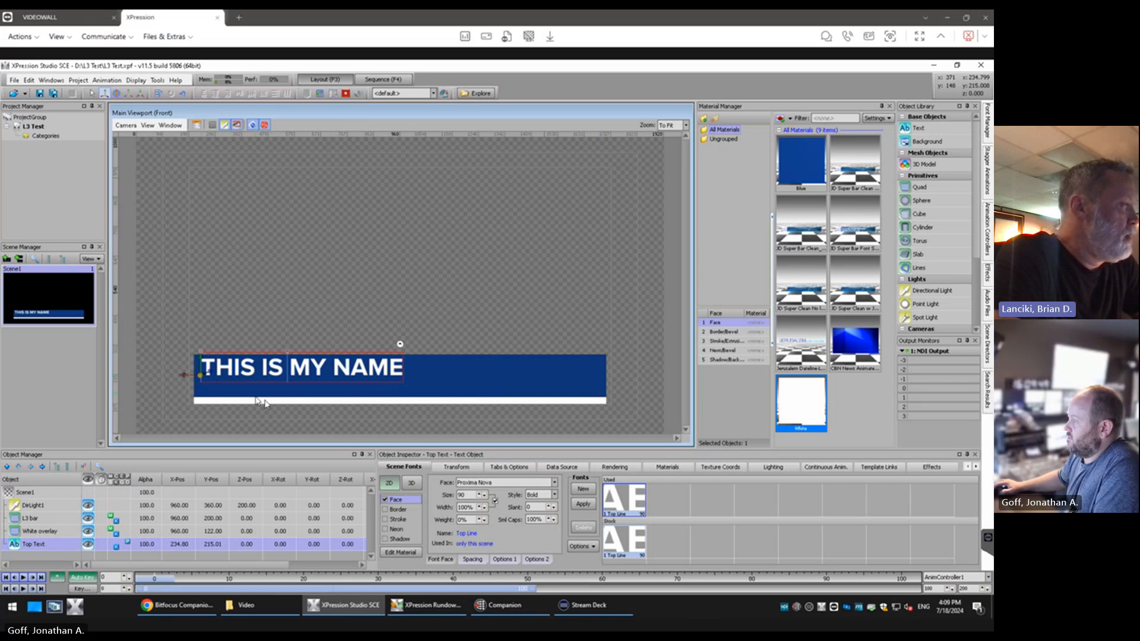
pyautogui.click(419, 328)
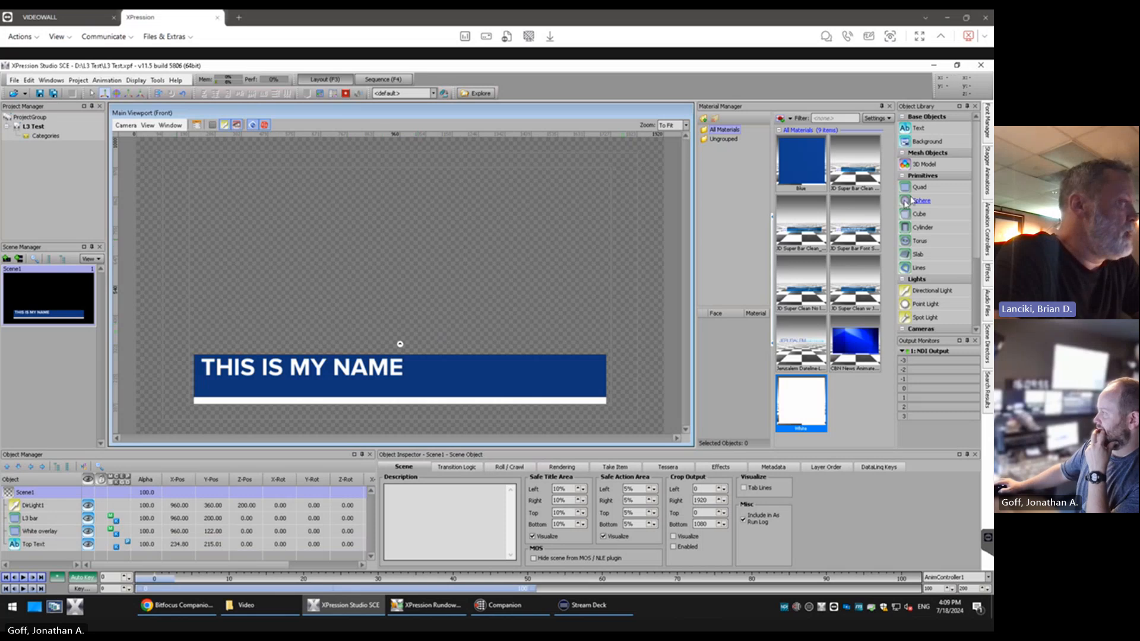
# Insert the filler "DAF ASD FASD FASD FAS" before the last two letters of the Top Text line to overrun the bar
pyautogui.doubleClick(376, 371)
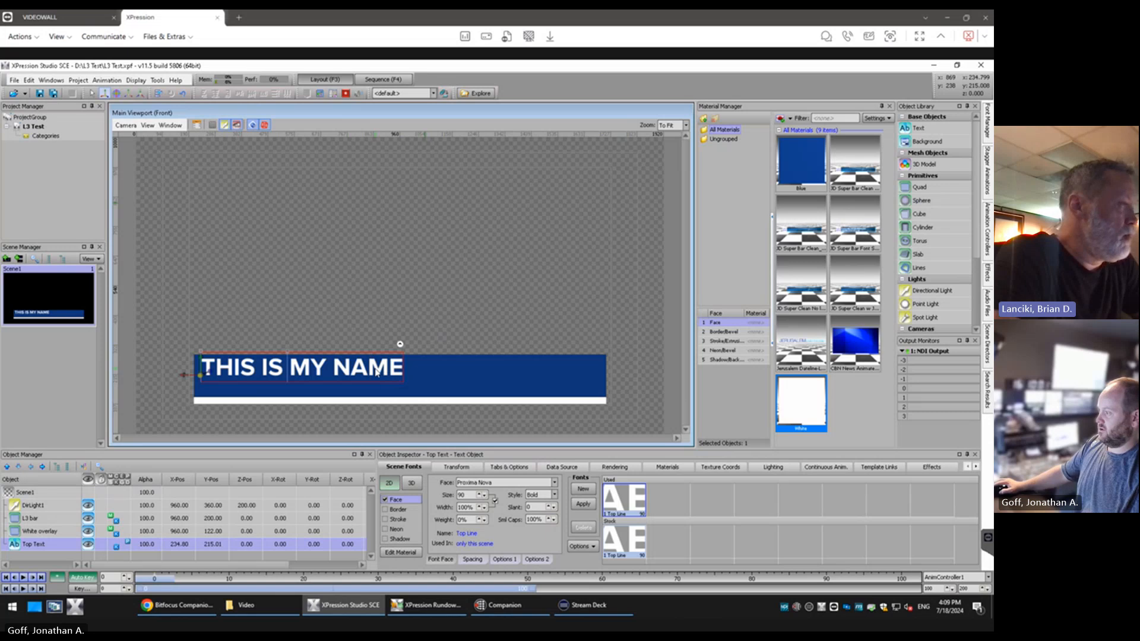
pyautogui.write('DAF ASD FASD FASD FAS')
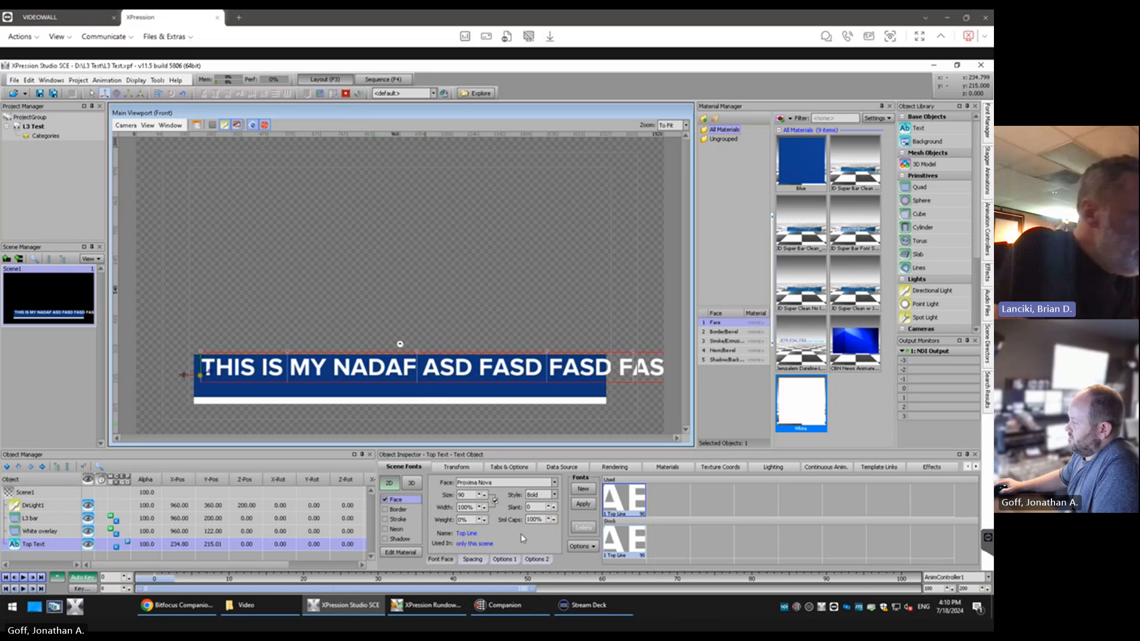
pyautogui.click(522, 538)
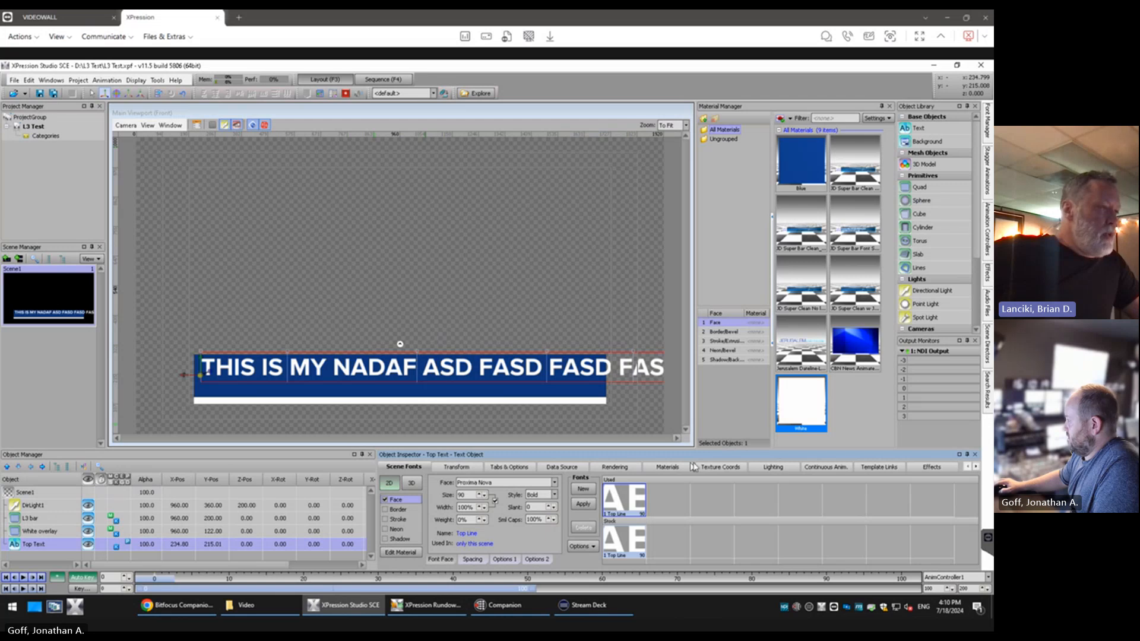
# Try Auto Squeeze on the Top Text at a 400 maximum width, disable it, and set the maximum width to the current text width
pyautogui.click(526, 469)
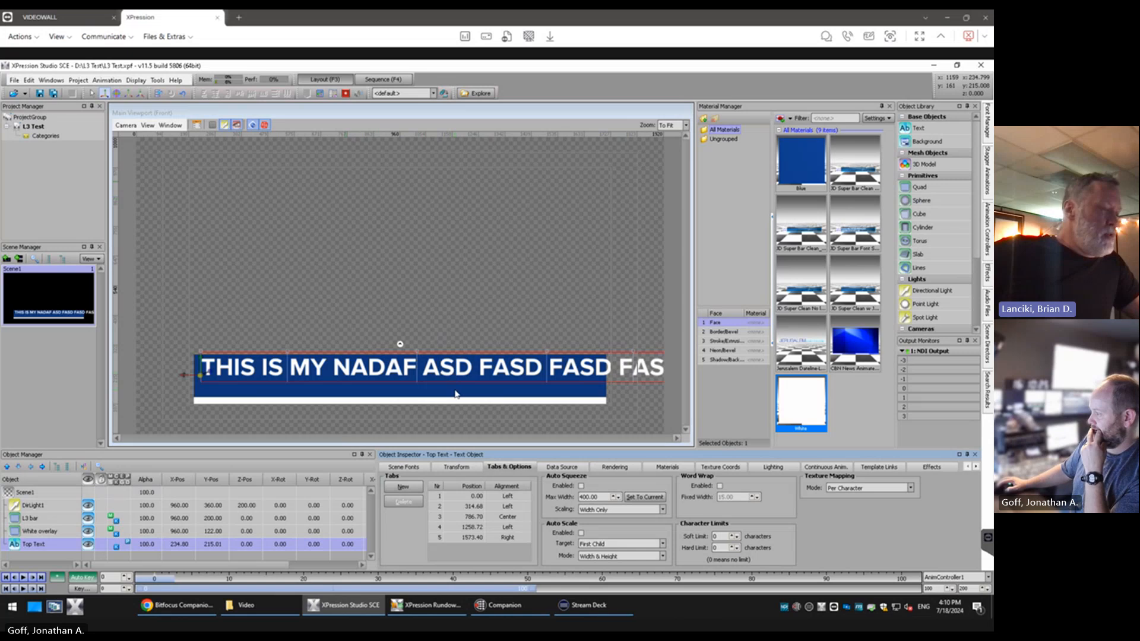
pyautogui.click(582, 487)
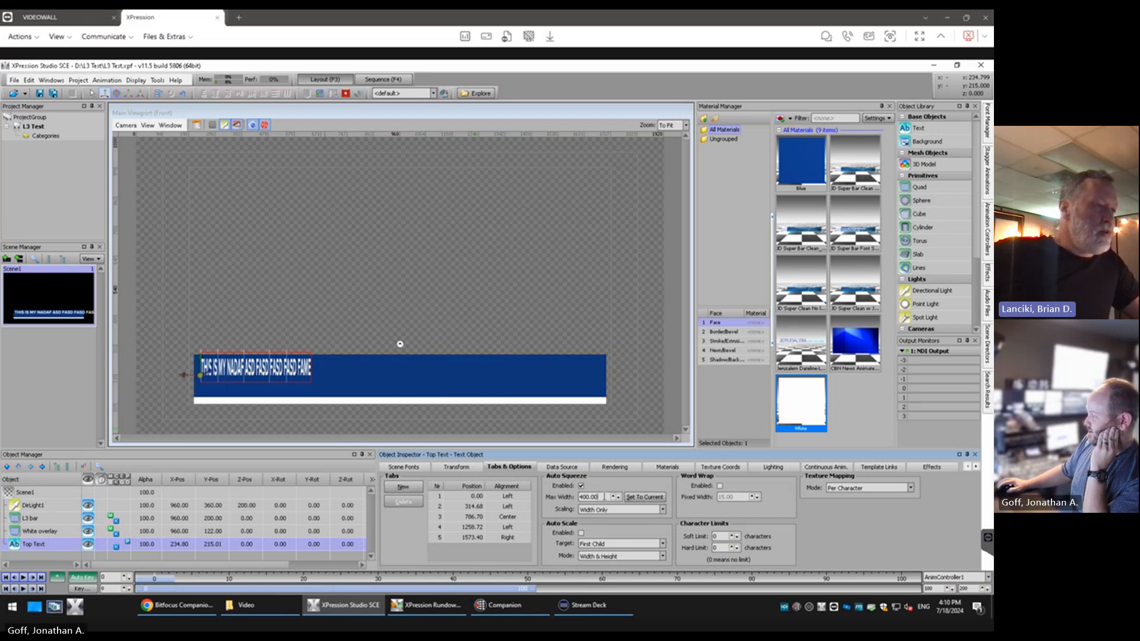
pyautogui.click(582, 486)
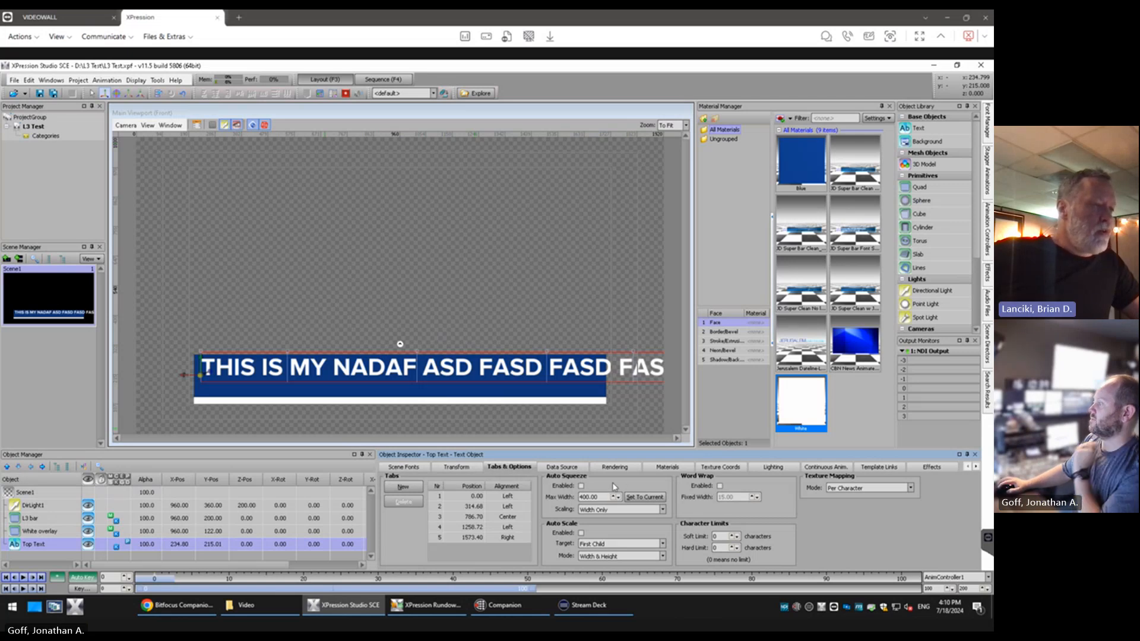
pyautogui.click(631, 499)
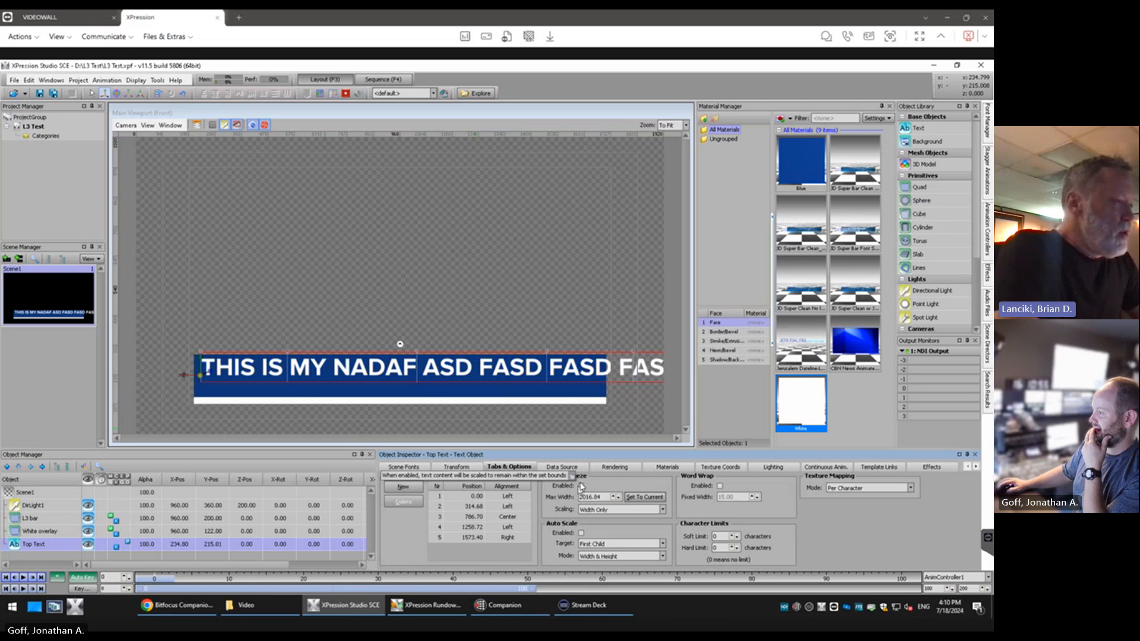
# Replace the filler words so the Top Text line reads "THIS IS MY NADAF ASDFGASASFAME", slightly longer than the blue bar
pyautogui.click(412, 371)
pyautogui.doubleClick(432, 369)
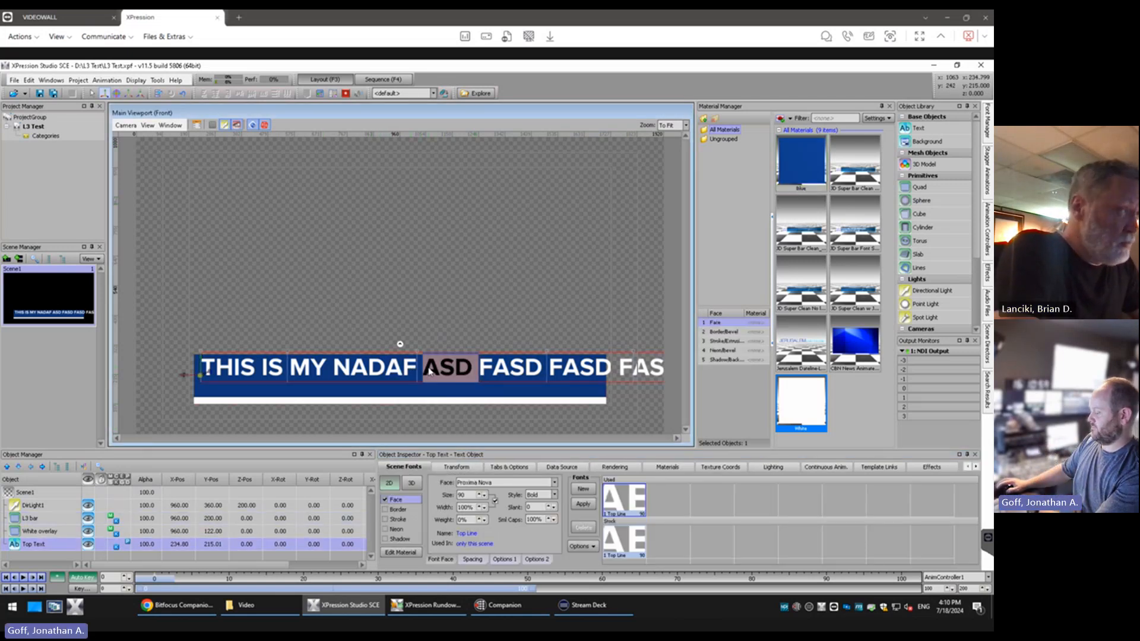
pyautogui.press('BackSpace')
pyautogui.press('Delete')
pyautogui.press('Delete')
pyautogui.press('Delete')
pyautogui.press('Delete')
pyautogui.press('Delete')
pyautogui.press('Delete')
pyautogui.press('Delete')
pyautogui.press('Delete')
pyautogui.press('Delete')
pyautogui.press('Delete')
pyautogui.press('Delete')
pyautogui.press('Delete')
pyautogui.press('Delete')
pyautogui.press('Delete')
pyautogui.press('Delete')
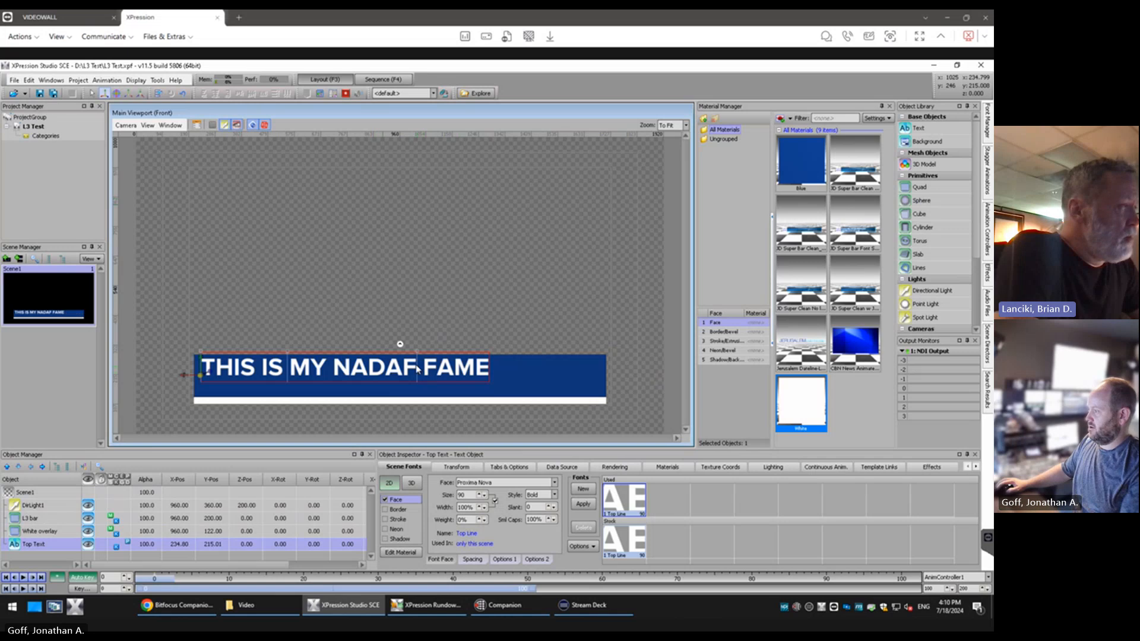
pyautogui.write('ASDFGASD')
pyautogui.press('BackSpace')
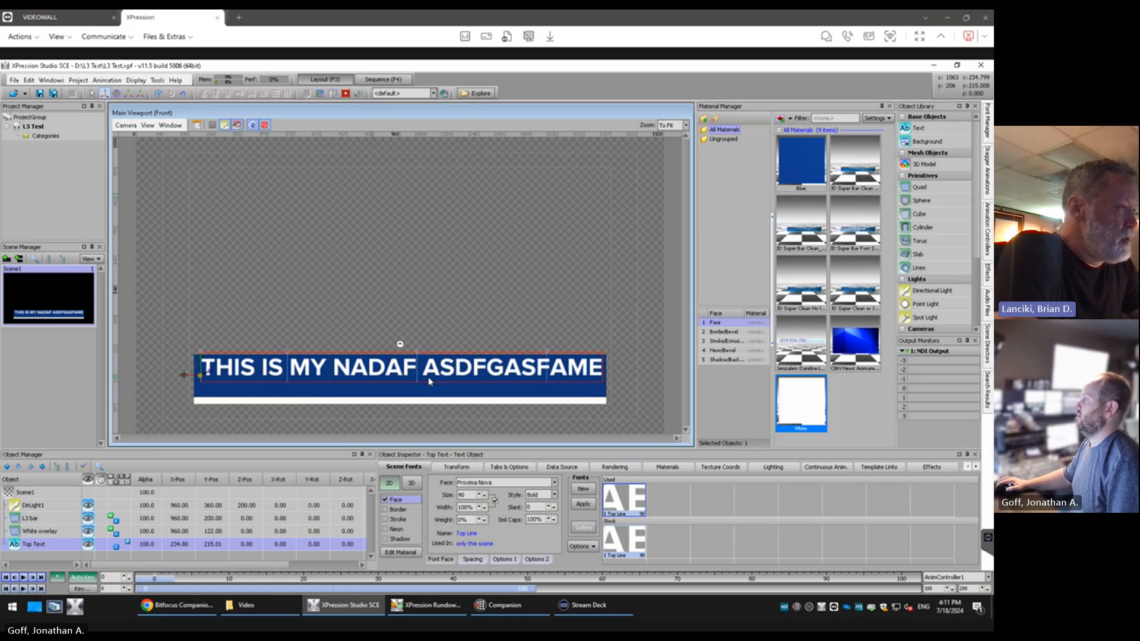
pyautogui.write('AS')
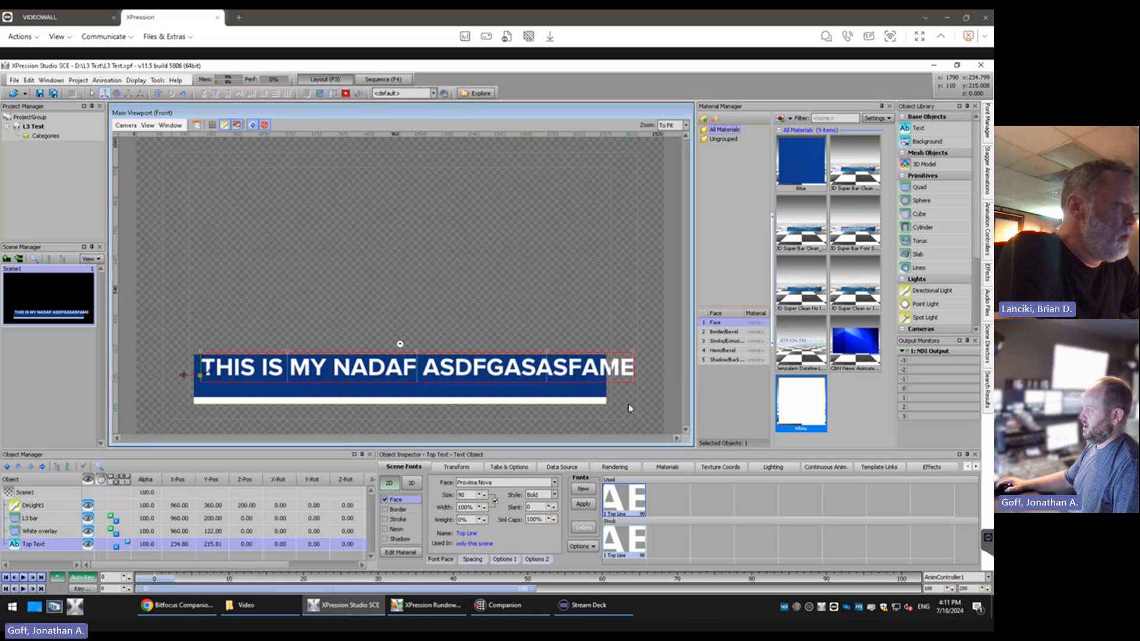
# Set the Auto Squeeze maximum width to the current text width, enable Auto Squeeze, and lower the maximum width to 1342.27
pyautogui.click(509, 468)
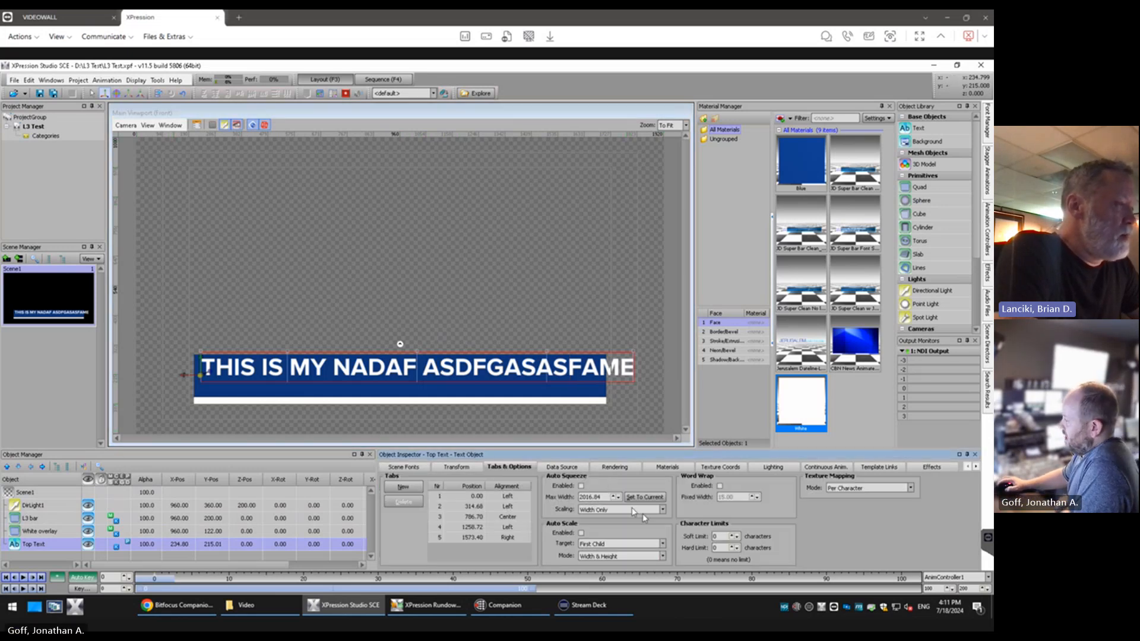
pyautogui.click(656, 501)
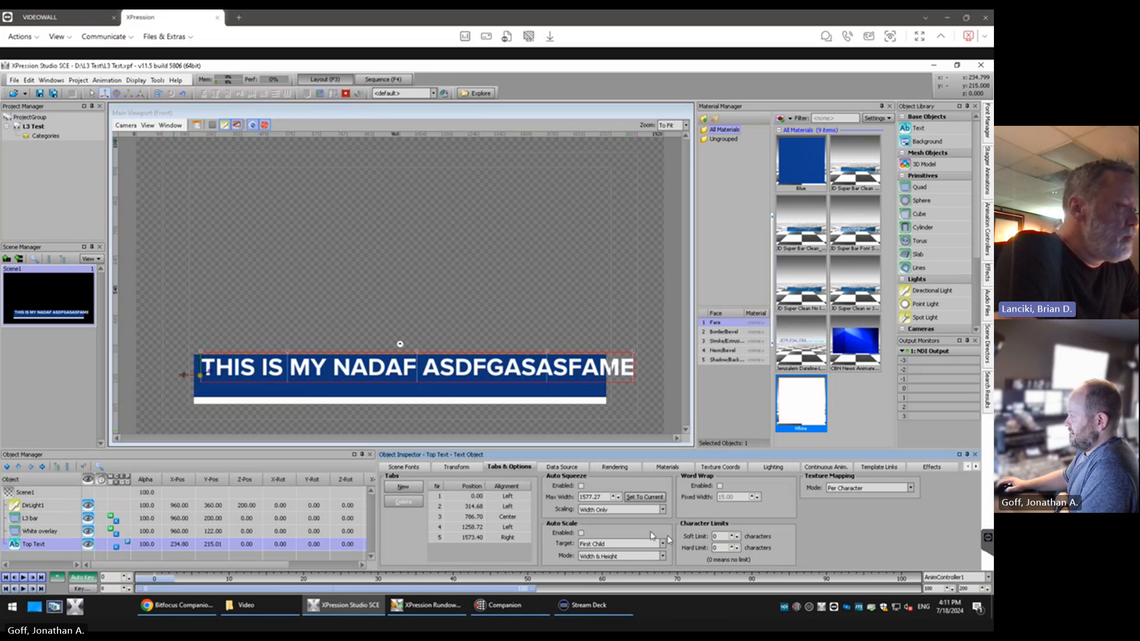
pyautogui.click(618, 499)
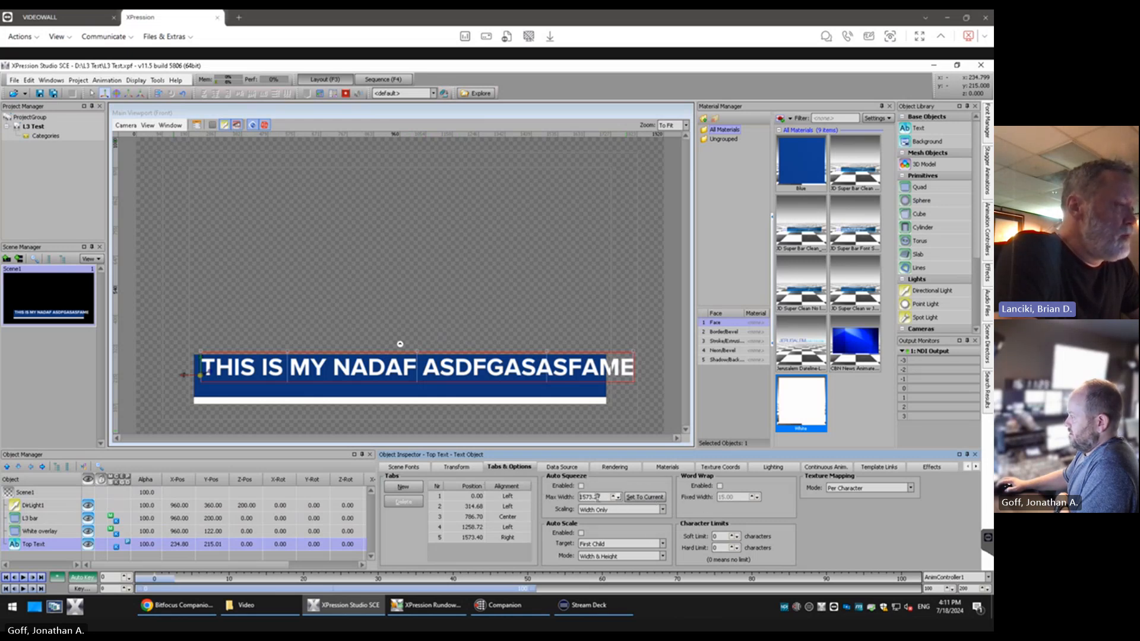
pyautogui.scroll(-4, 595, 497)
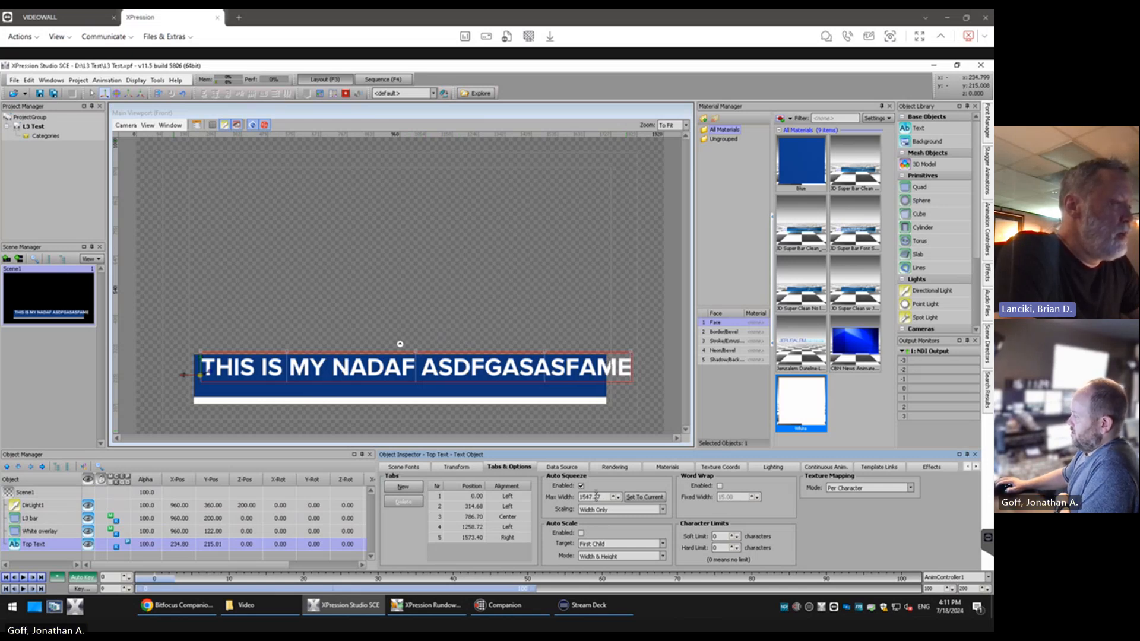
pyautogui.scroll(-5, 596, 501)
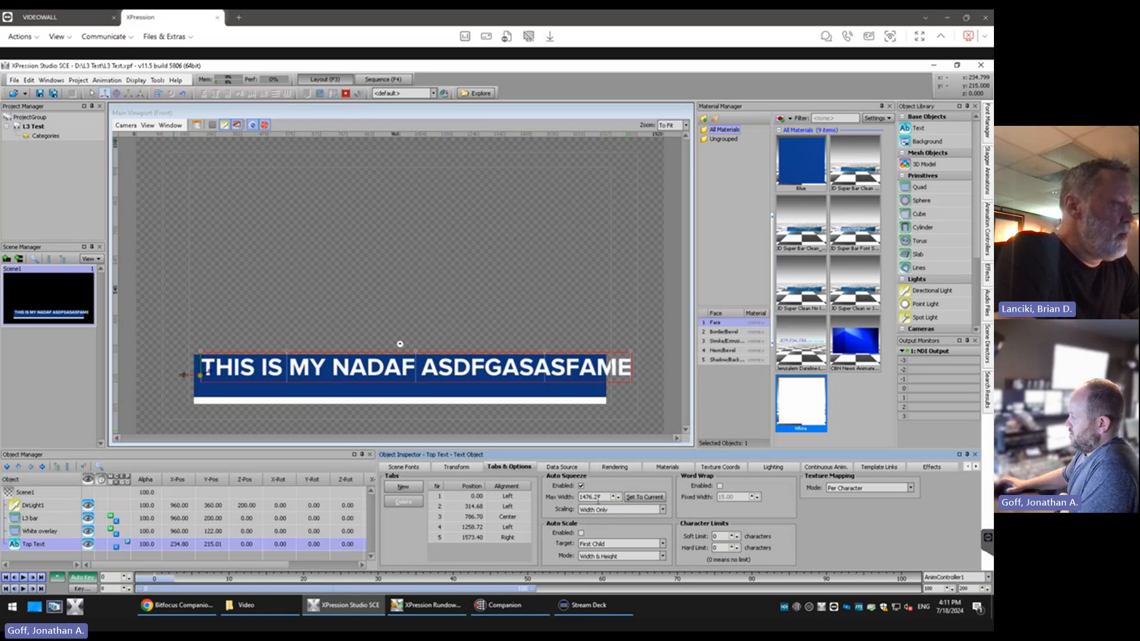
pyautogui.scroll(-8, 597, 500)
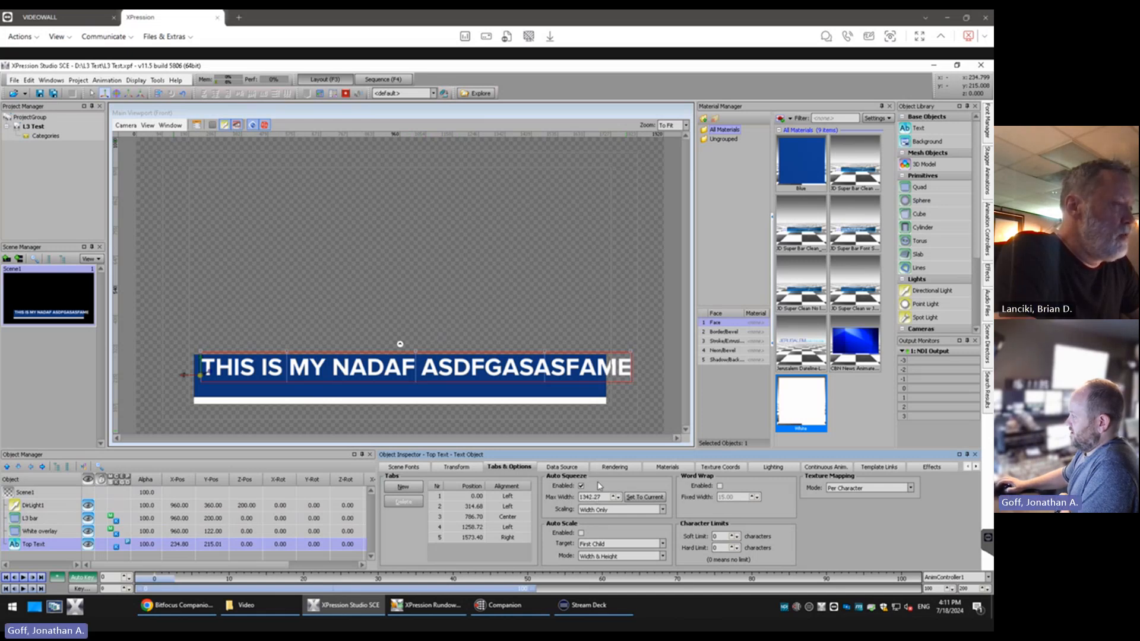
# Nudge the Top Text's Auto Squeeze maximum width up and down in small steps from 1343.27
pyautogui.click(613, 497)
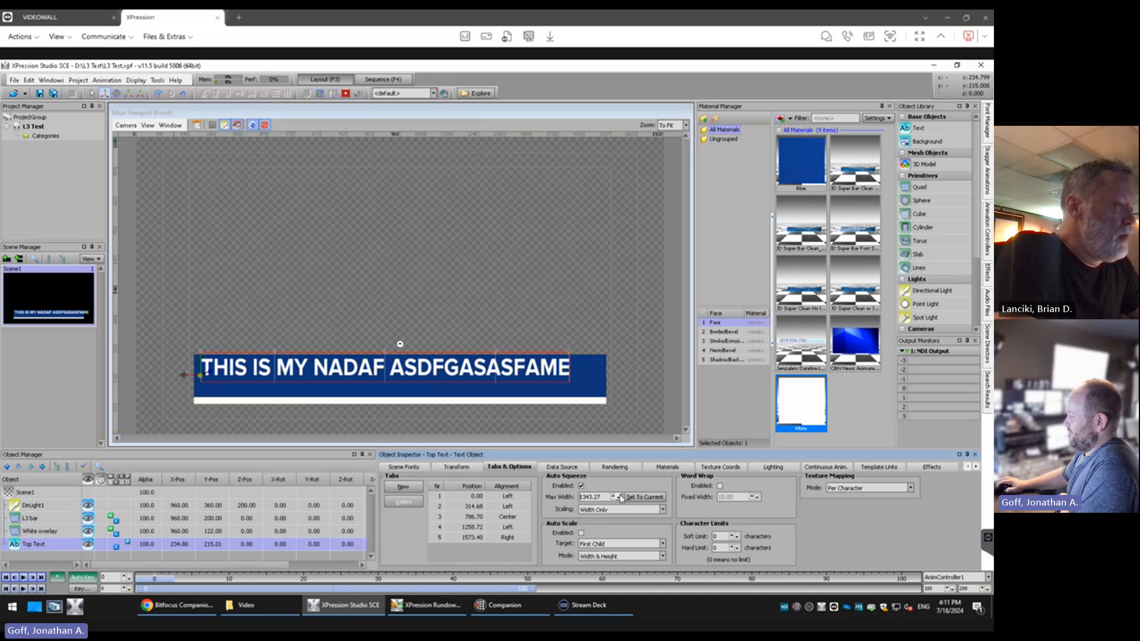
pyautogui.click(616, 497)
pyautogui.click(617, 497)
pyautogui.click(616, 497)
pyautogui.click(614, 497)
pyautogui.click(614, 497)
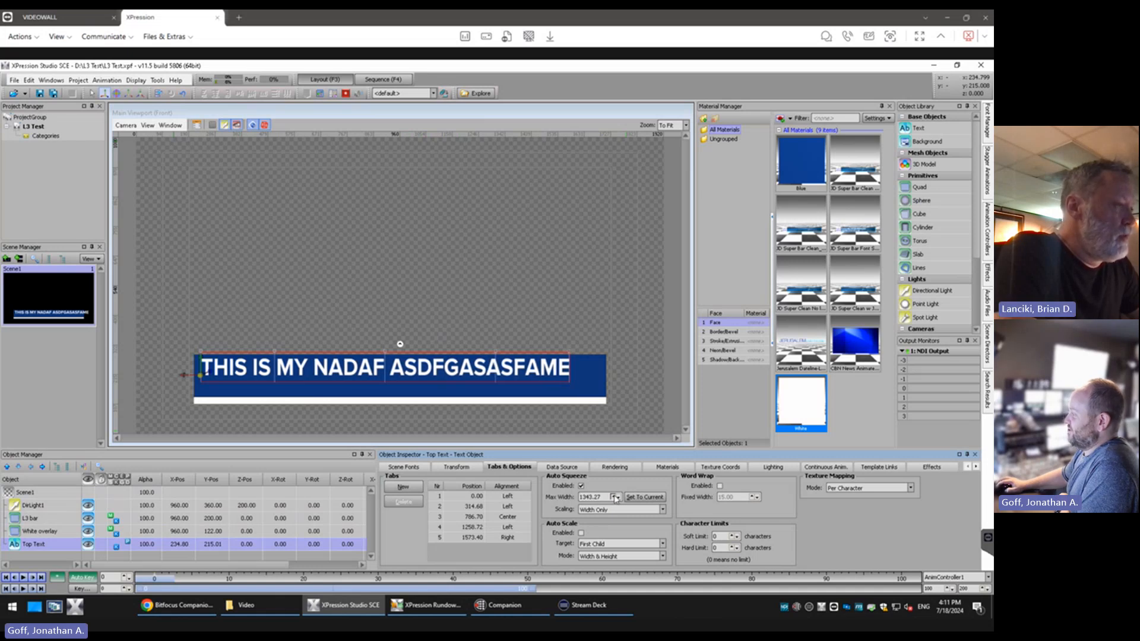
pyautogui.click(614, 497)
pyautogui.click(614, 497)
pyautogui.click(614, 497)
pyautogui.click(614, 497)
pyautogui.click(614, 497)
# Set the Top Text's Auto Squeeze maximum width to 1400 and raise it to 1440 to fit near the blue bar's end
pyautogui.moveTo(603, 498); pyautogui.dragTo(524, 497)
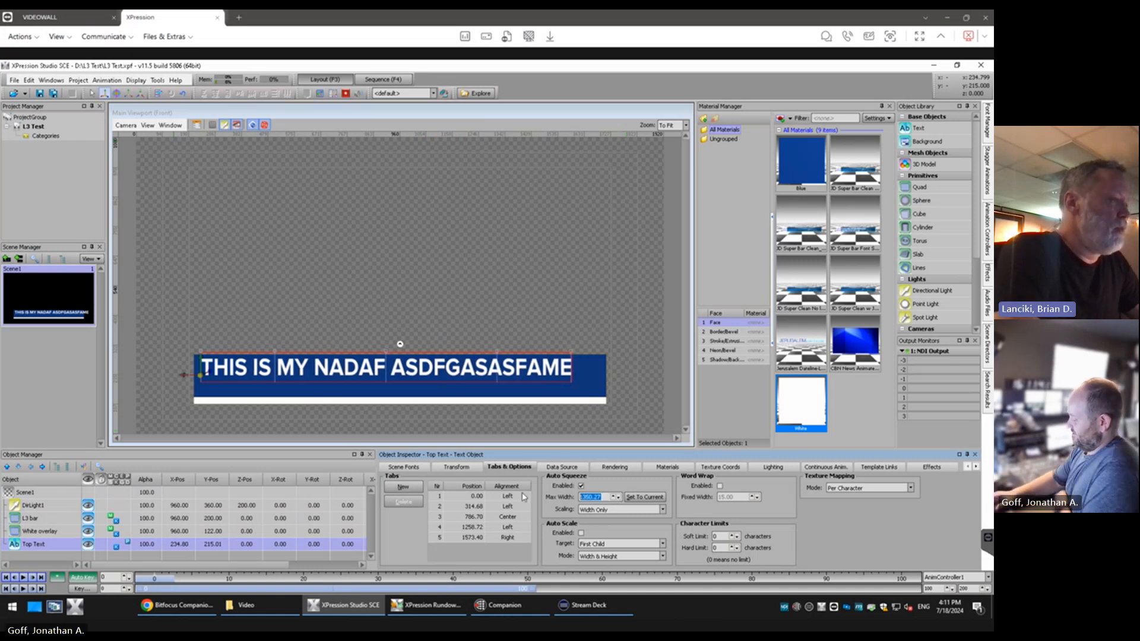
pyautogui.write('1400')
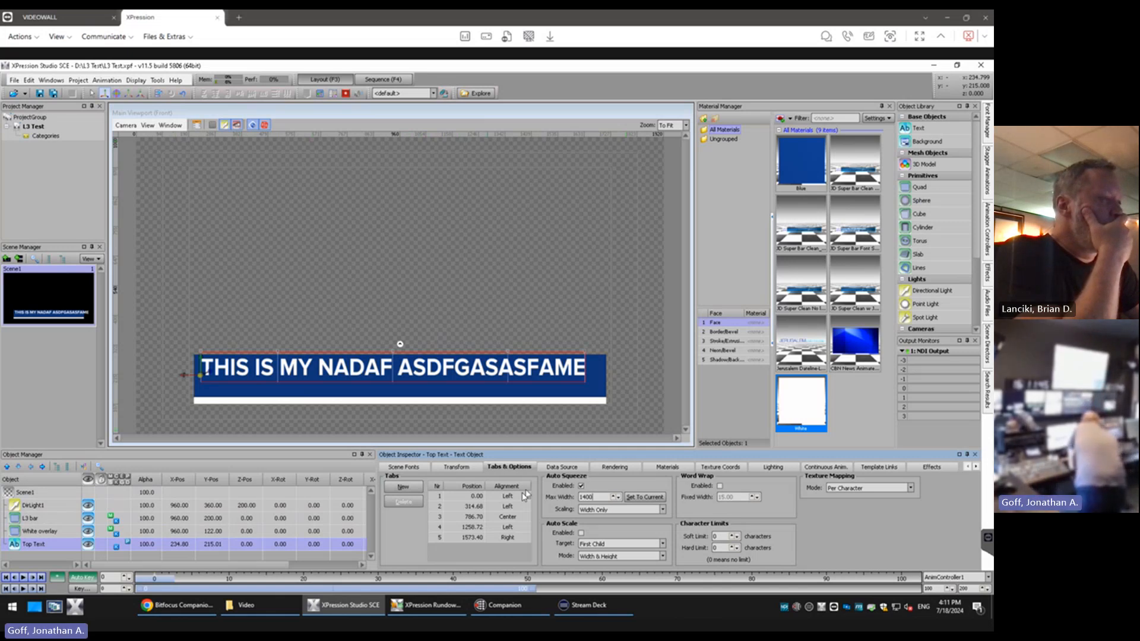
pyautogui.scroll(20, 606, 497)
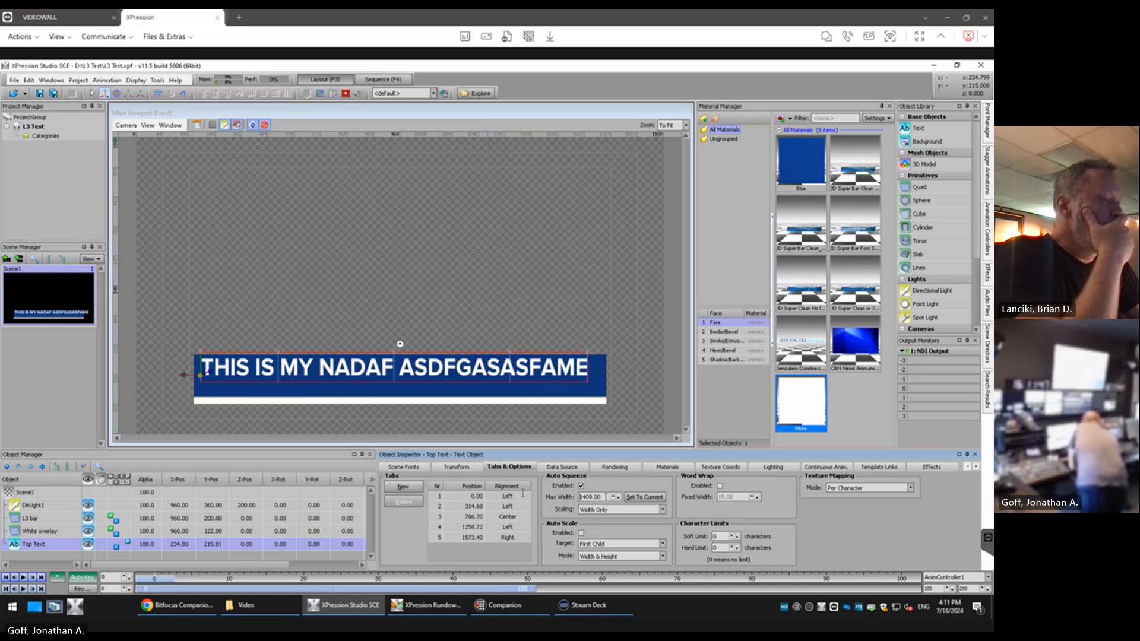
pyautogui.scroll(20, 605, 497)
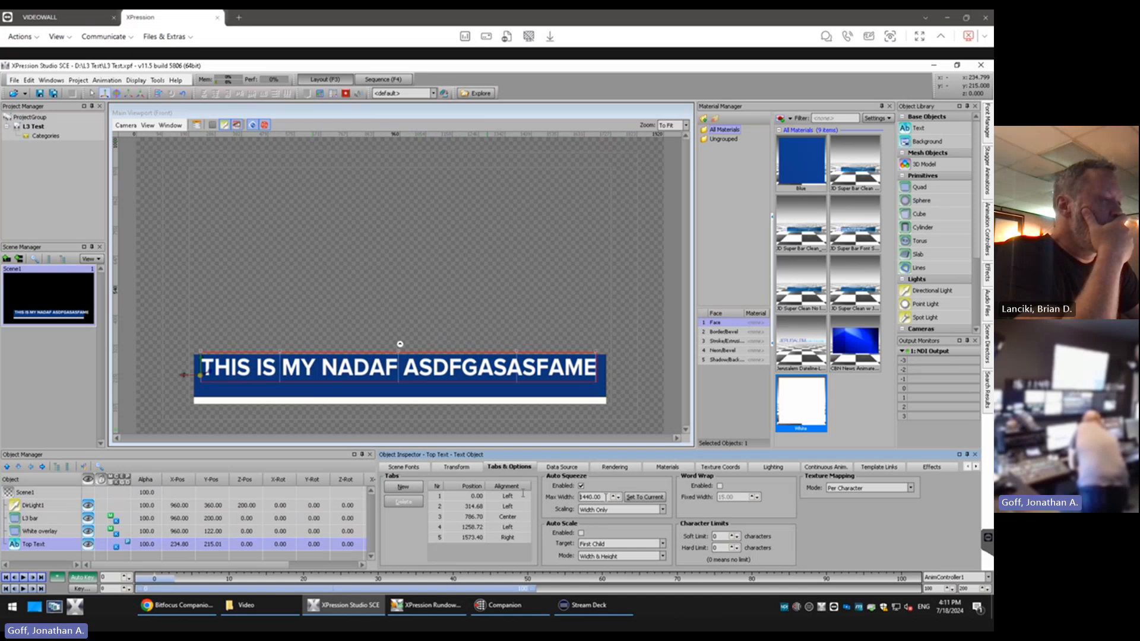
# Raise the Top Text's Auto Squeeze maximum width to 1451 and enable Word Wrap
pyautogui.scroll(-4, 605, 497)
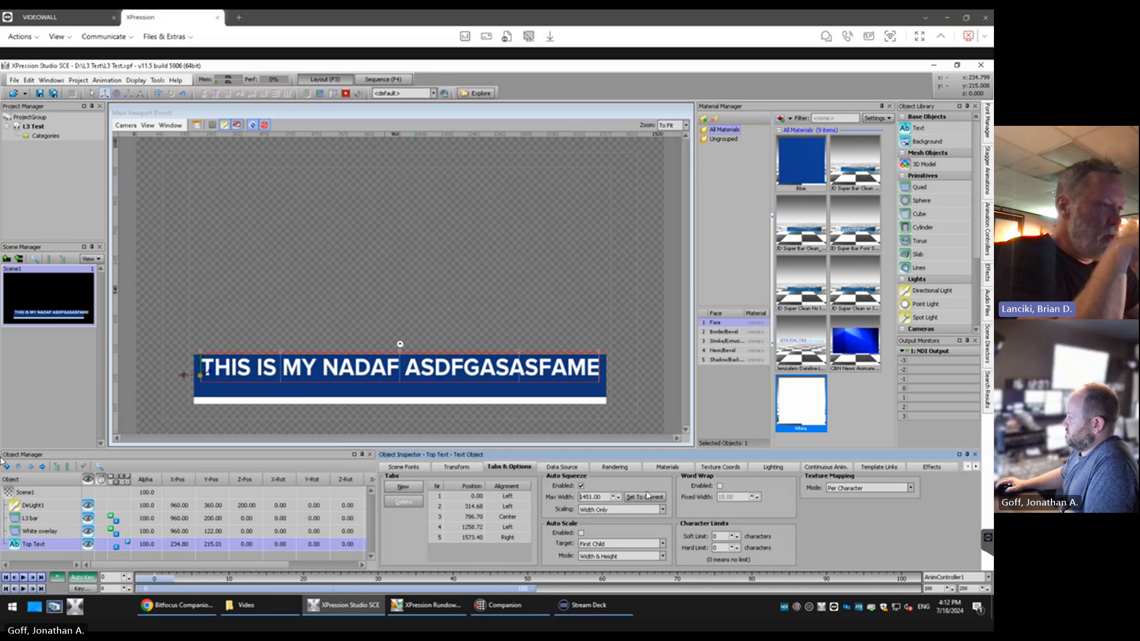
pyautogui.click(720, 487)
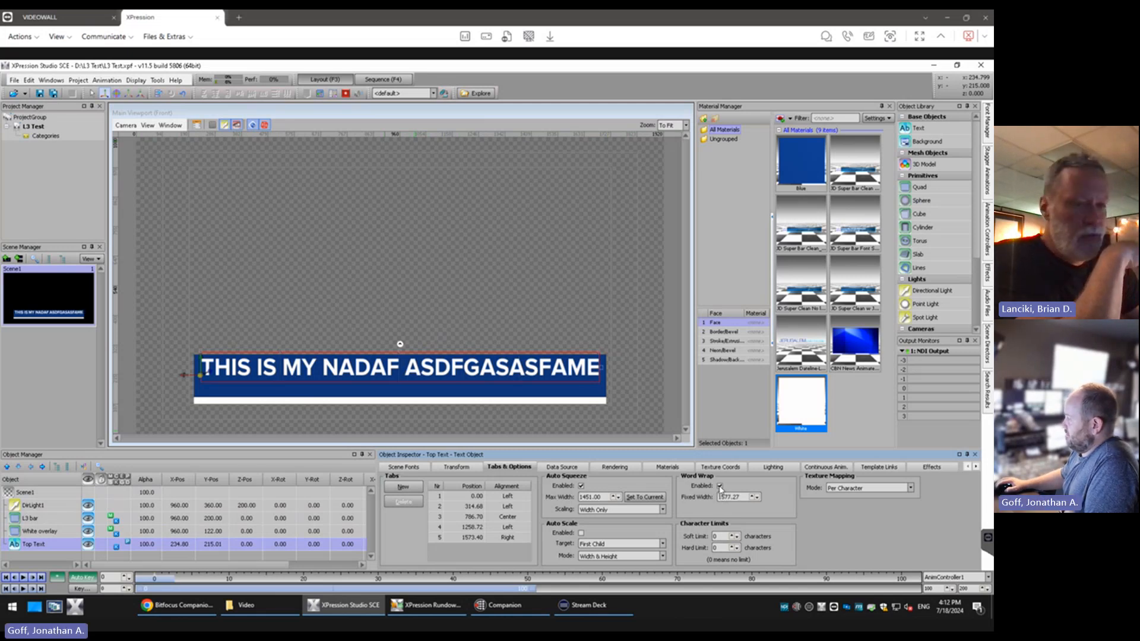
# Test wrapping by inserting ASDF into the word NADAF, trim the word to NADF, and disable Word Wrap
pyautogui.click(384, 373)
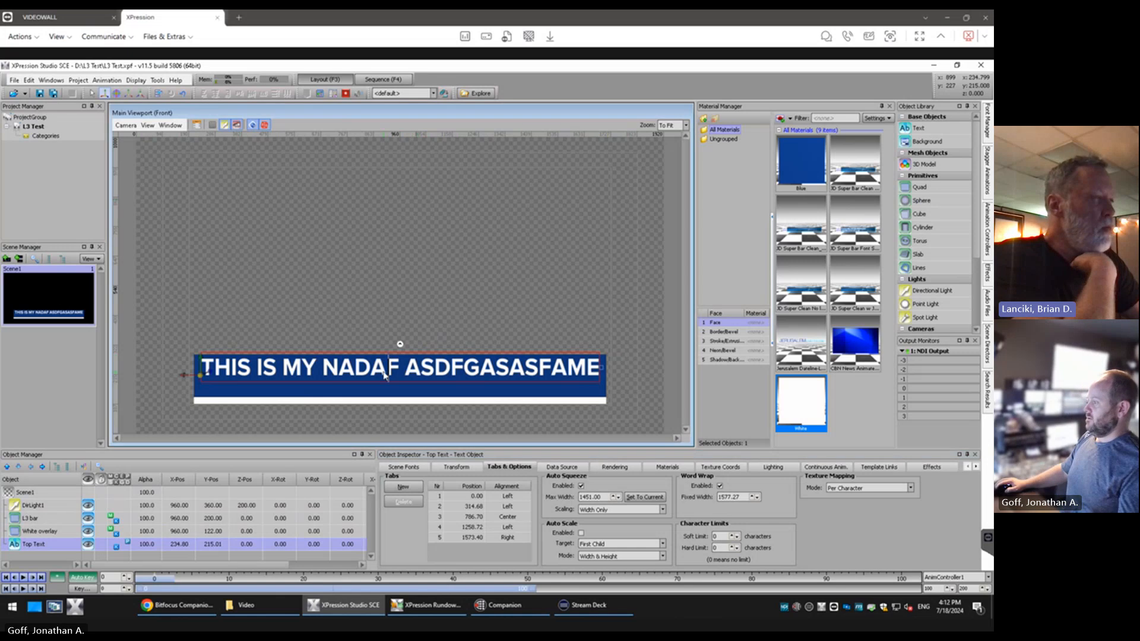
pyautogui.write('ASDF')
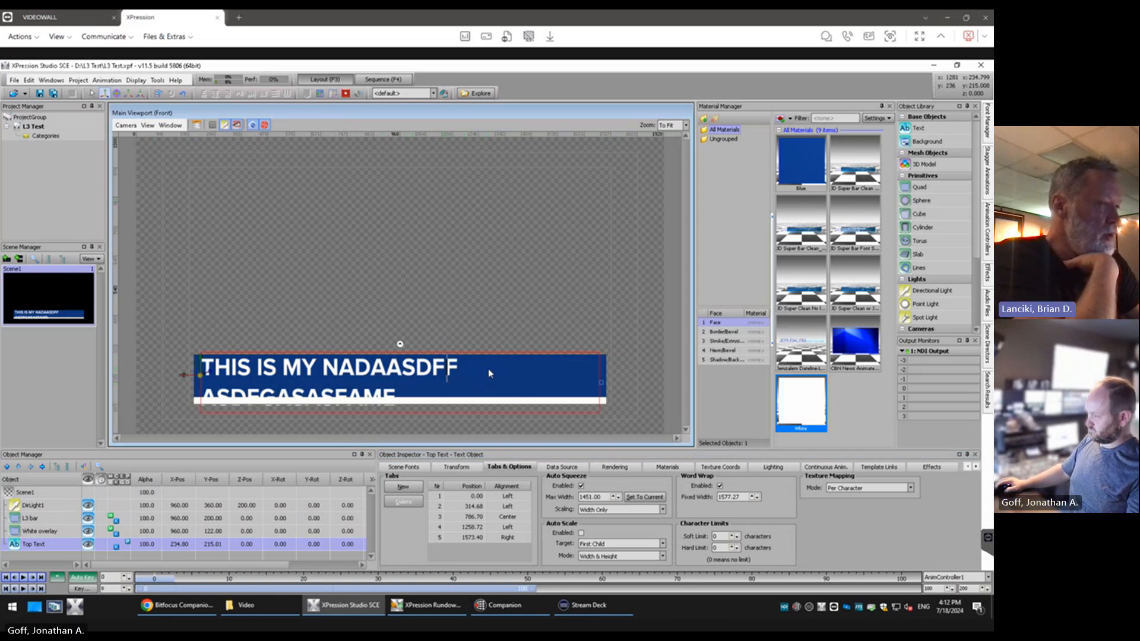
pyautogui.press('BackSpace')
pyautogui.press('BackSpace')
pyautogui.press('BackSpace')
pyautogui.press('BackSpace')
pyautogui.press('BackSpace')
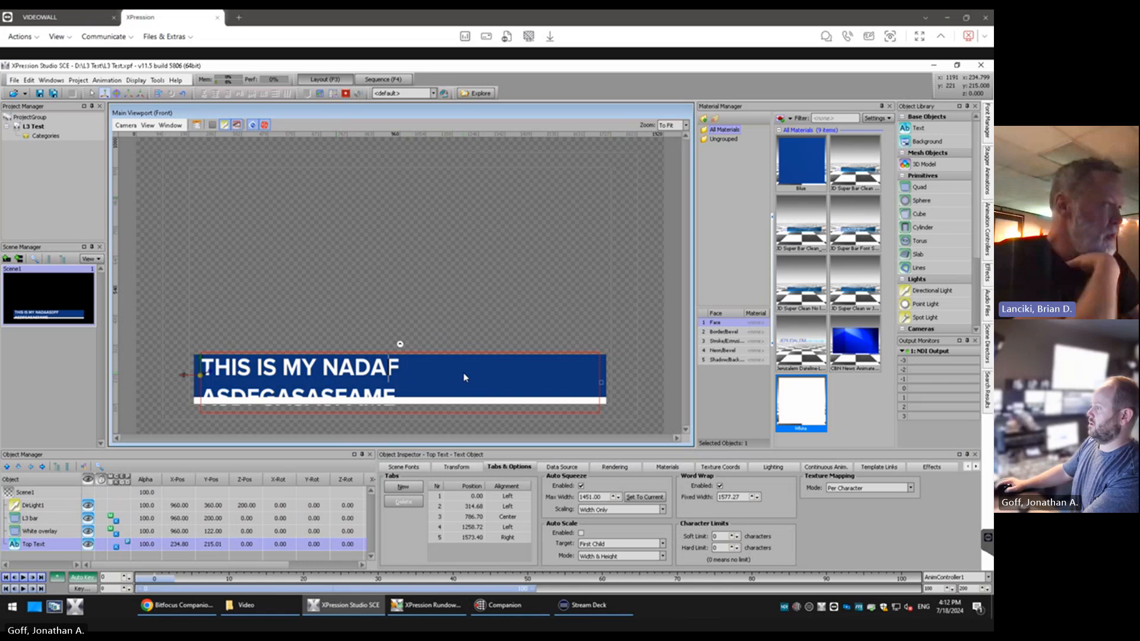
pyautogui.click(719, 486)
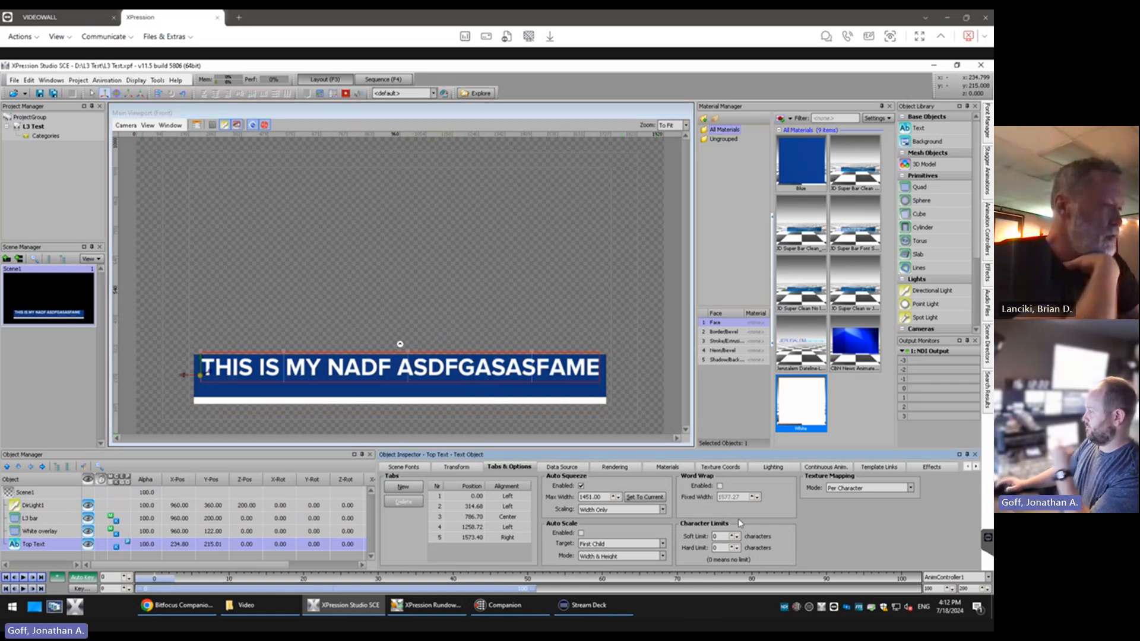
# Enable Word Wrap in place of Auto Squeeze on the Top Text, with a fixed width of 1451
pyautogui.click(719, 486)
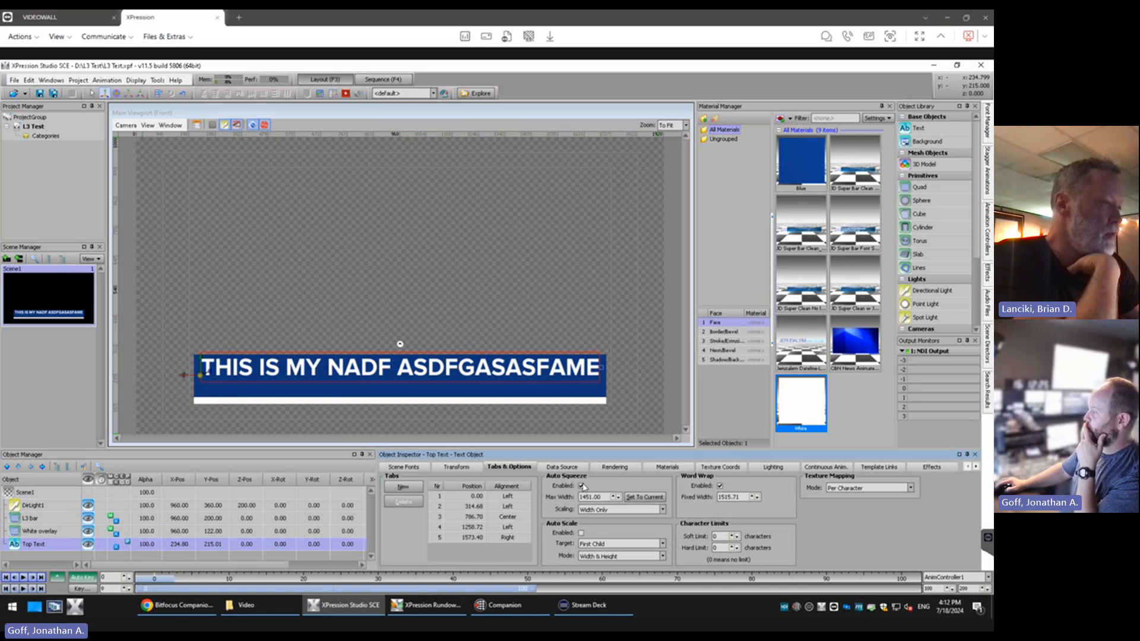
pyautogui.click(581, 485)
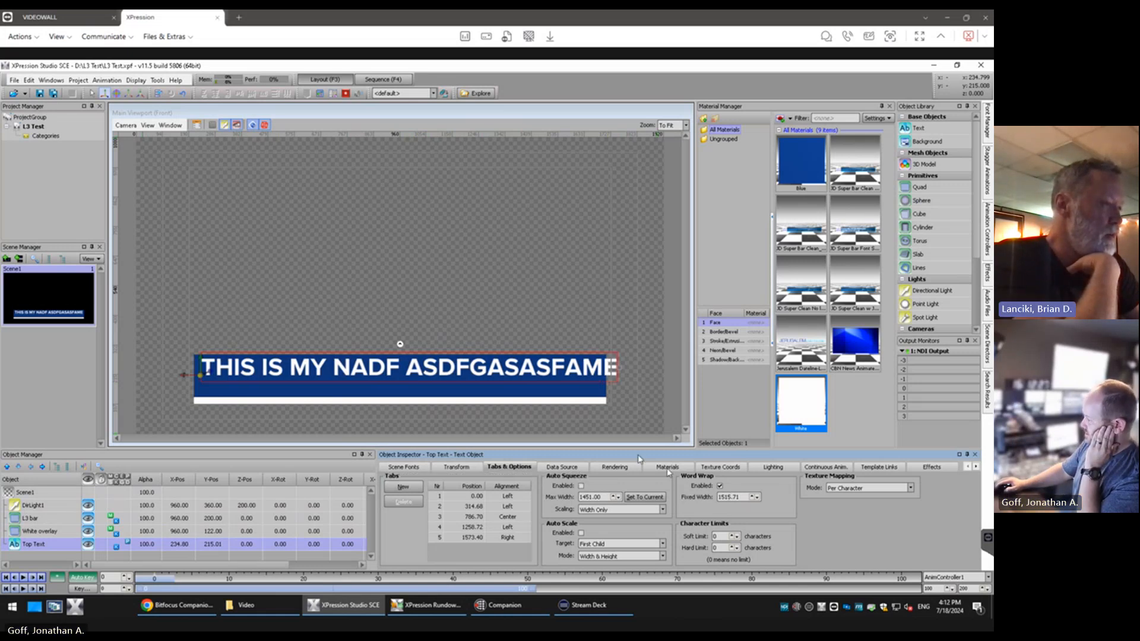
pyautogui.doubleClick(736, 497)
pyautogui.write('1451')
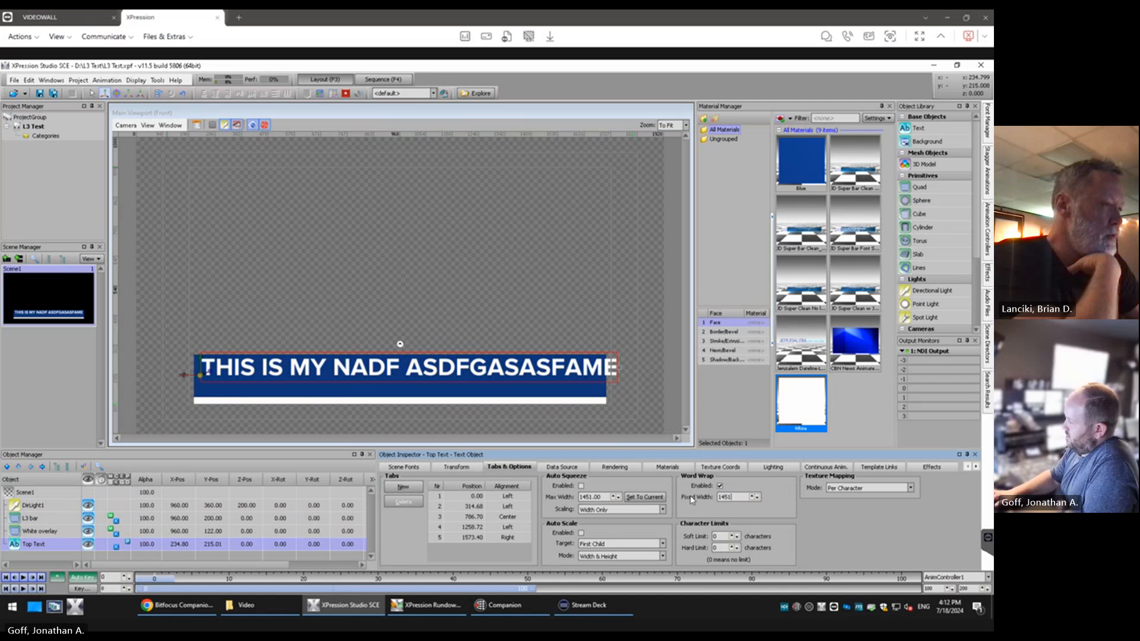
pyautogui.press('Return')
# Delete the last two letters of the Top Text and switch from Word Wrap back to Auto Squeeze
pyautogui.click(408, 398)
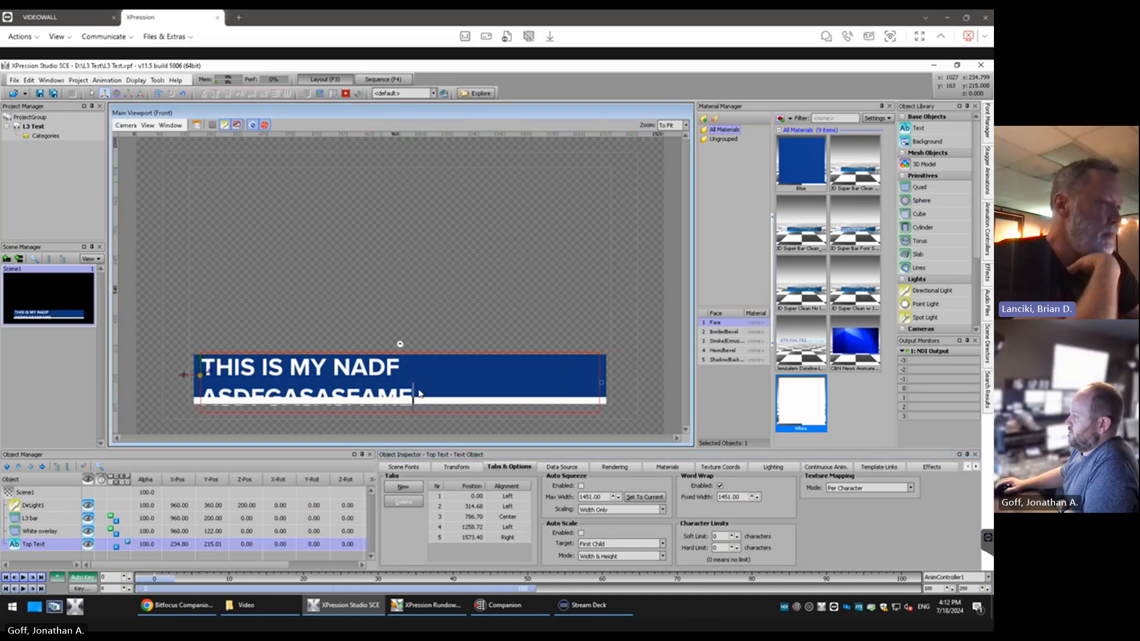
pyautogui.press('BackSpace')
pyautogui.press('BackSpace')
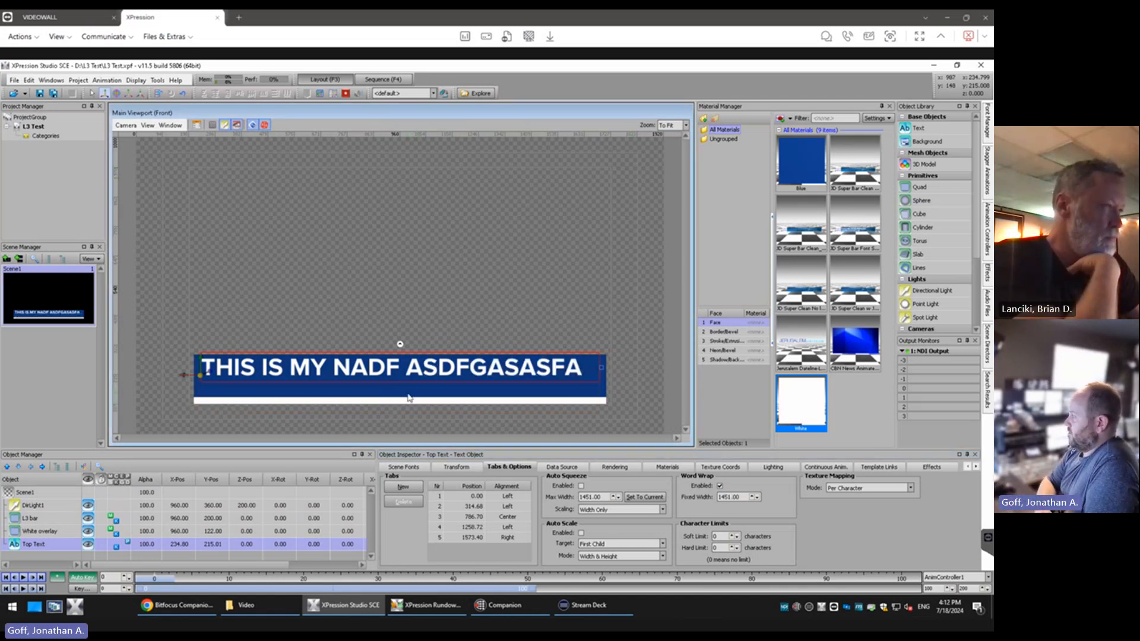
pyautogui.click(720, 486)
pyautogui.click(581, 486)
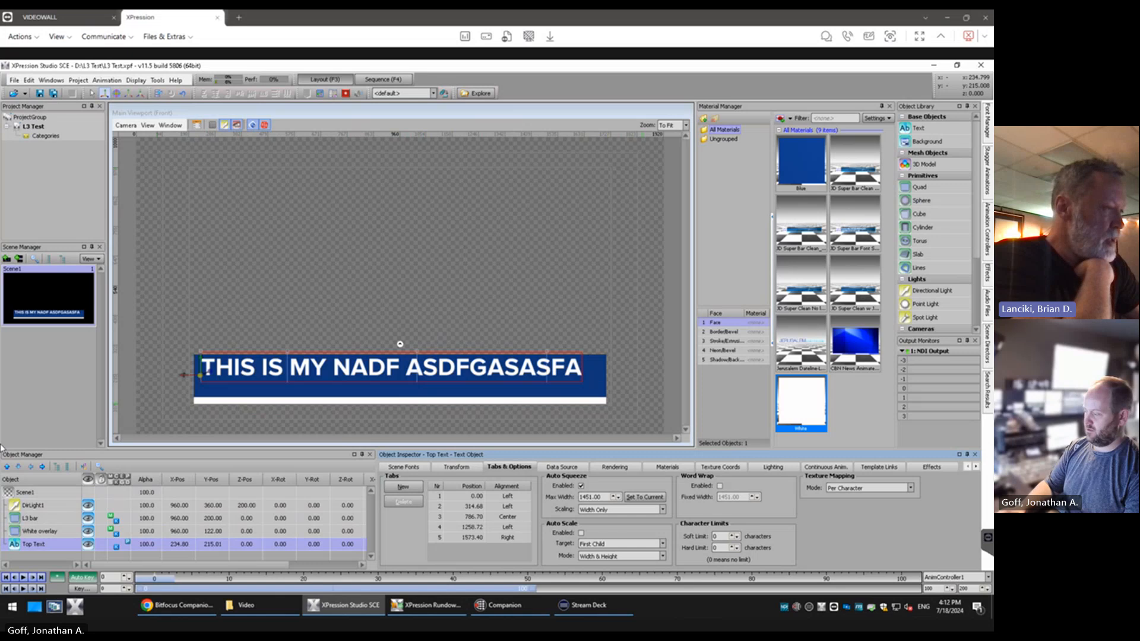
# Set Auto Squeeze scaling to Height & Width and insert ASDFADSFADFASDFASDFAF after ASDFG in the Top Text
pyautogui.click(640, 511)
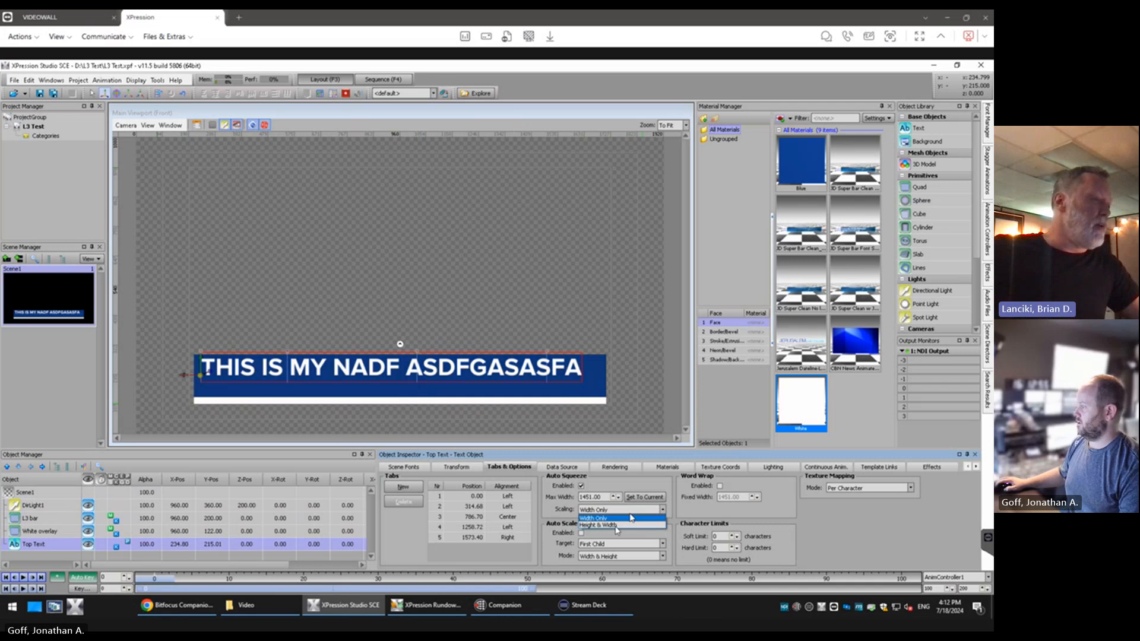
pyautogui.click(617, 525)
pyautogui.write('A')
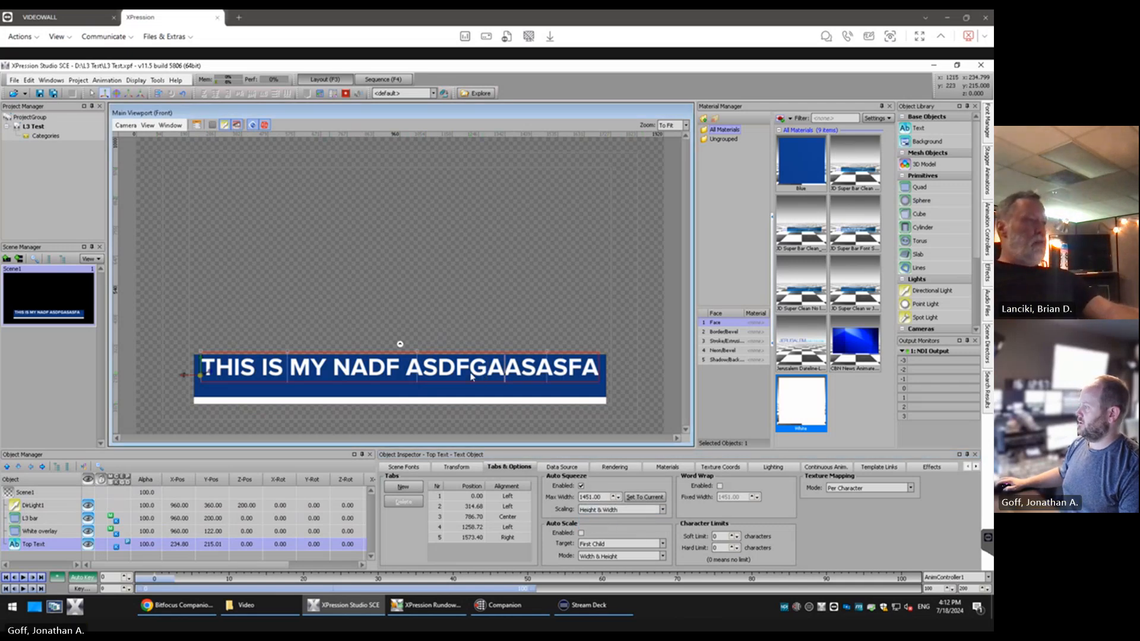
pyautogui.write('SDFADSFADFASDFASDFAF')
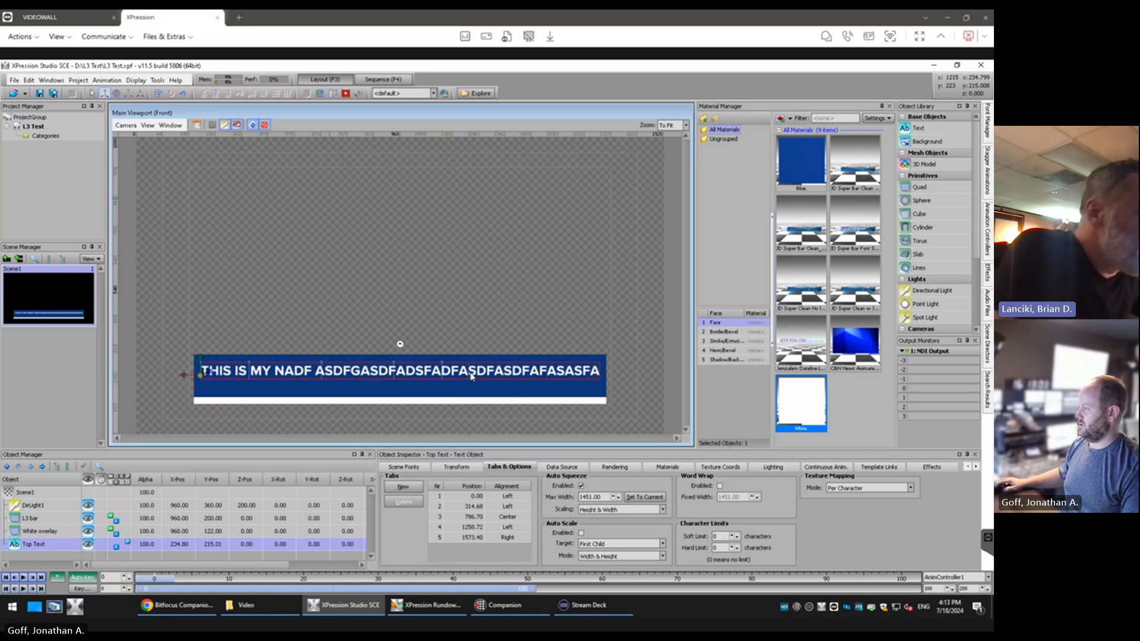
# Shorten the Top Text to "THIS IS MY NADF ASSDFASDFAFASASFA" and set Auto Squeeze scaling to Width Only
pyautogui.moveTo(470, 374); pyautogui.dragTo(339, 388)
pyautogui.press('Delete')
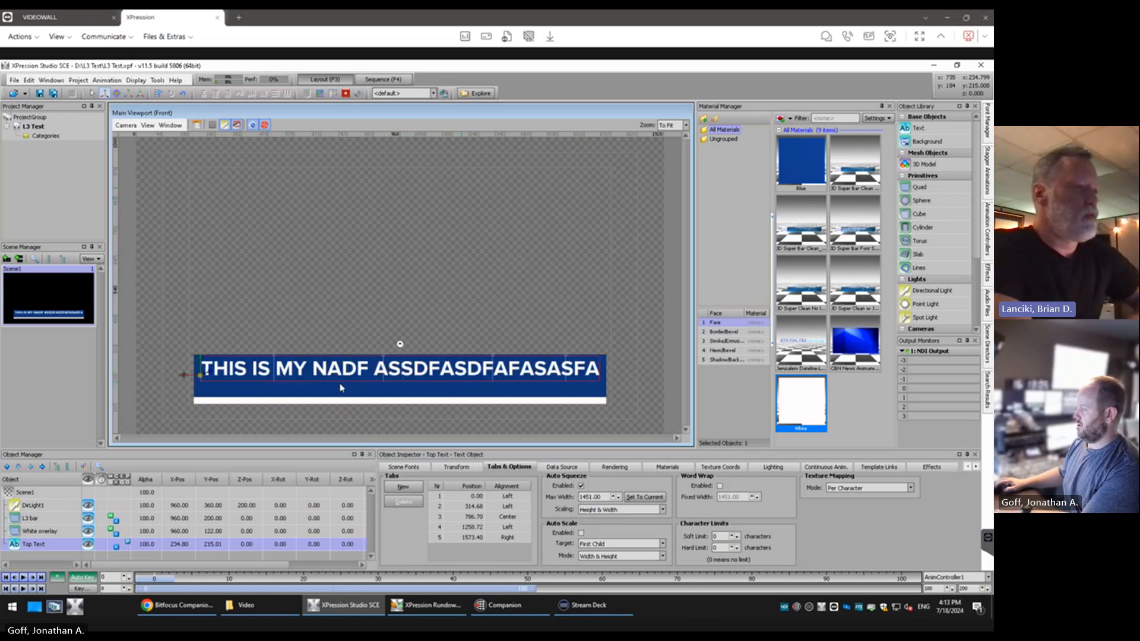
pyautogui.click(621, 510)
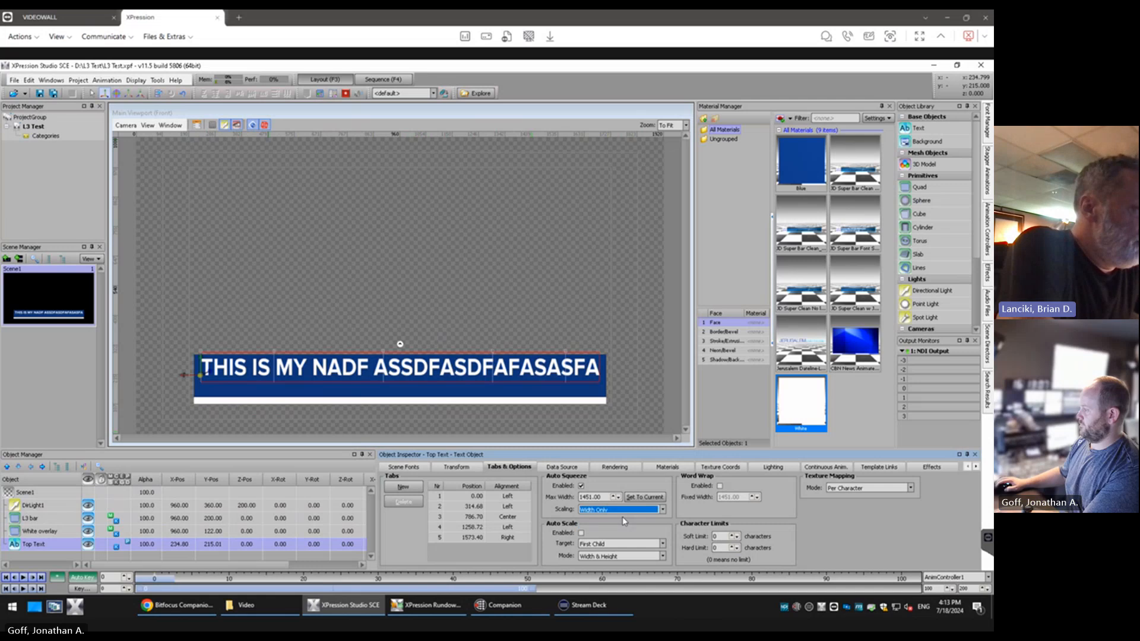
pyautogui.click(622, 517)
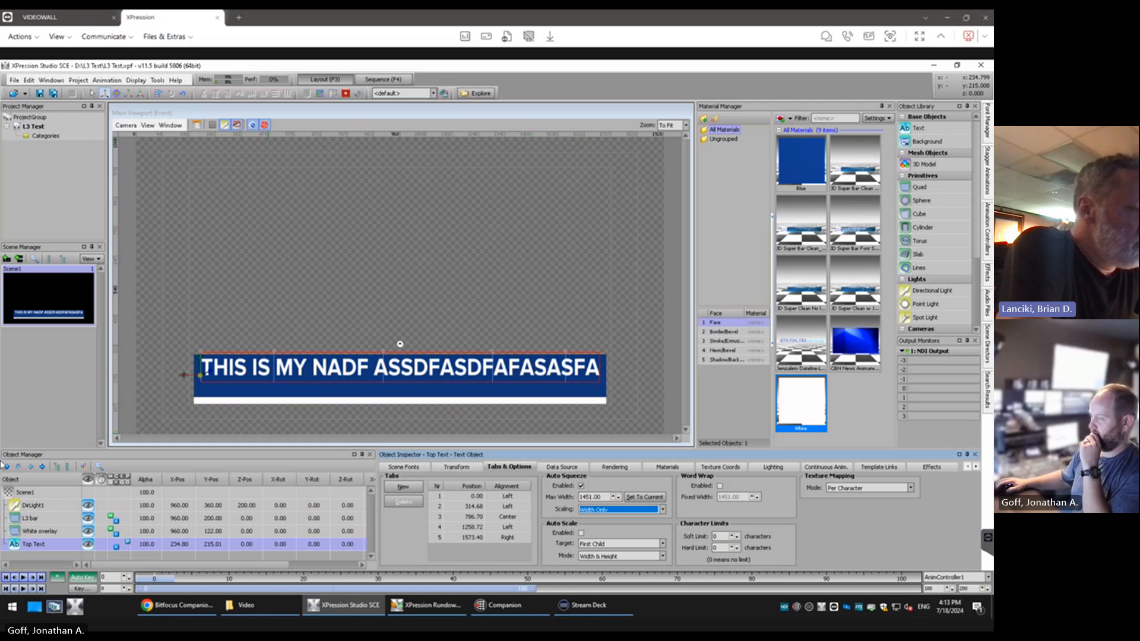
# Review the Auto Scale target and mode options, and toggle Auto Scale on and off for the Top Text
pyautogui.click(624, 543)
pyautogui.click(625, 551)
pyautogui.click(627, 557)
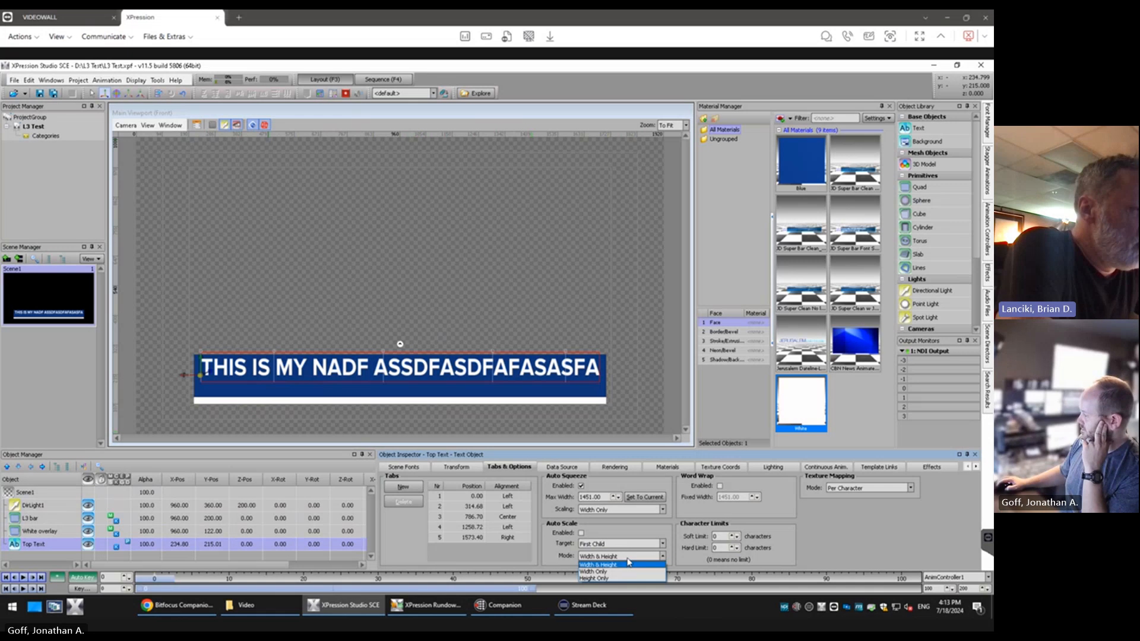
pyautogui.click(627, 558)
pyautogui.click(581, 534)
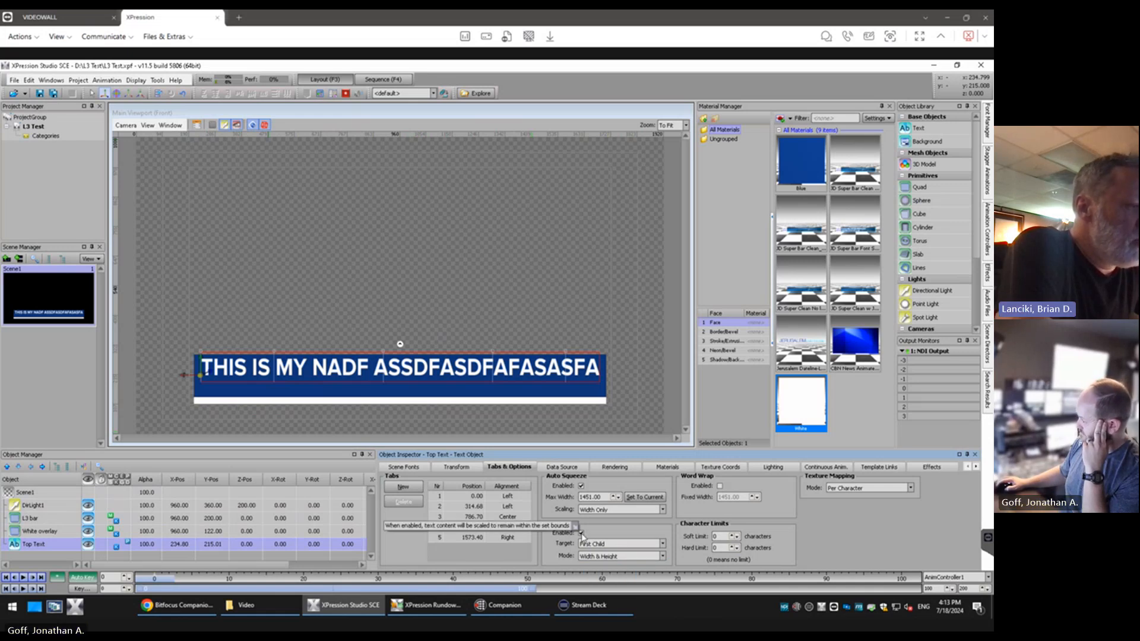
pyautogui.click(582, 533)
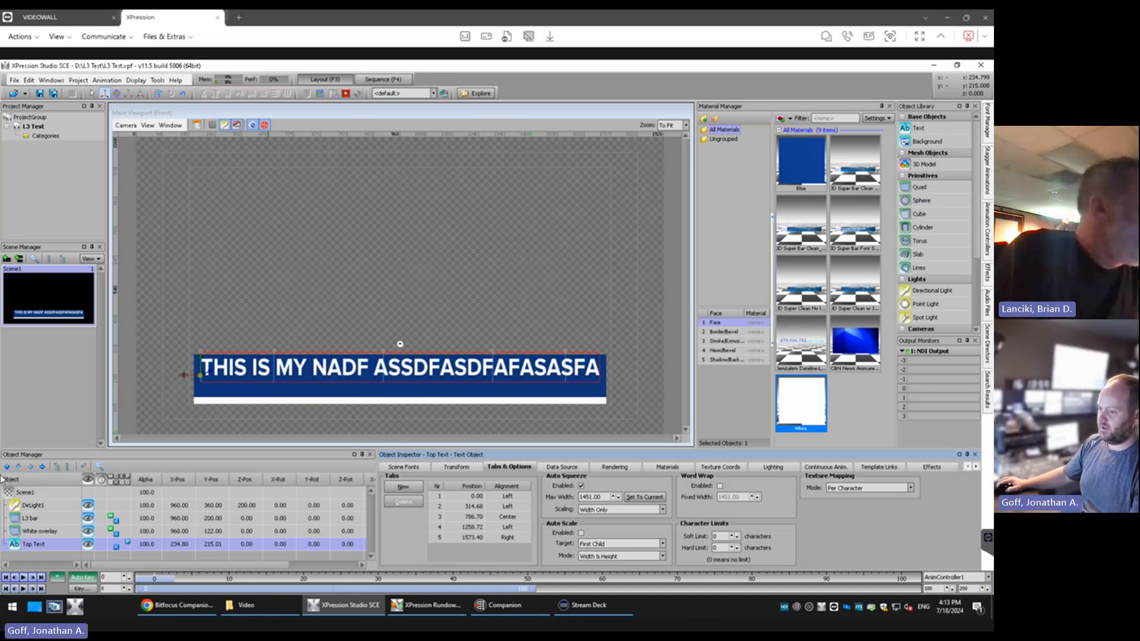
pyautogui.hotkey('alt', 'Tab')
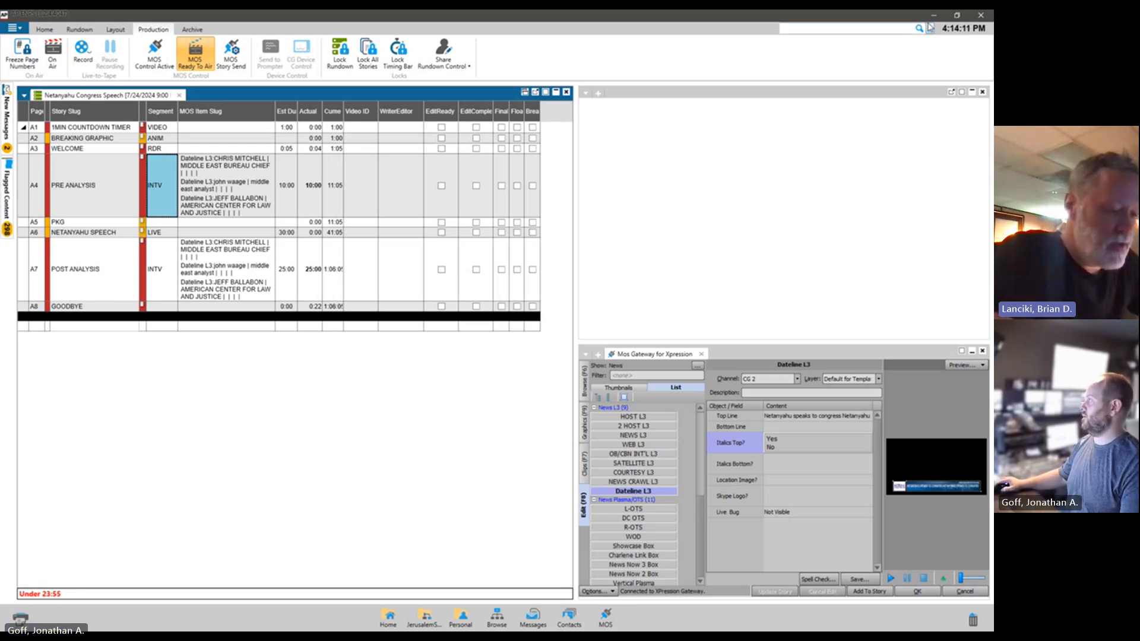
pyautogui.click(934, 16)
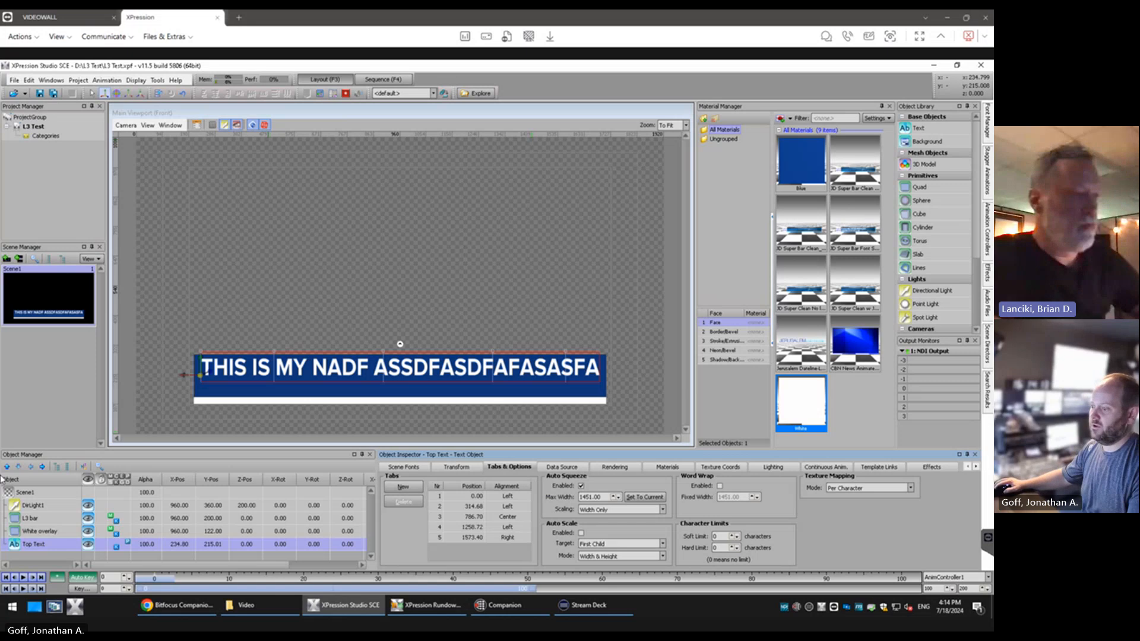
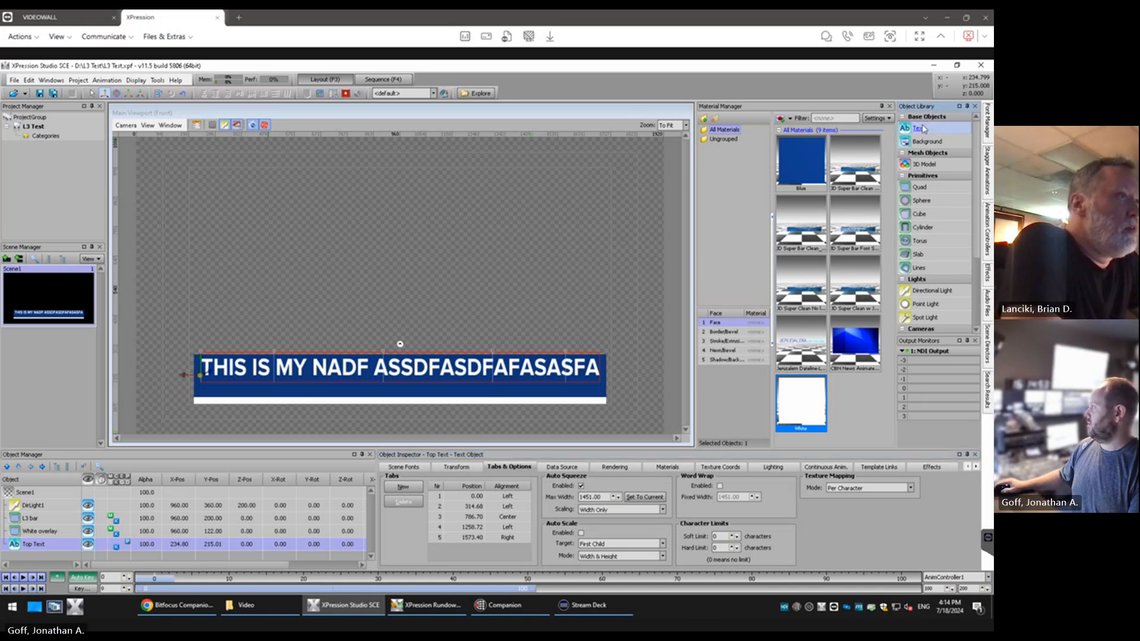
# Add a second Text object near the scene's upper-left corner and rename it Bottom Text
pyautogui.moveTo(919, 127); pyautogui.dragTo(181, 188)
pyautogui.rightClick(27, 558)
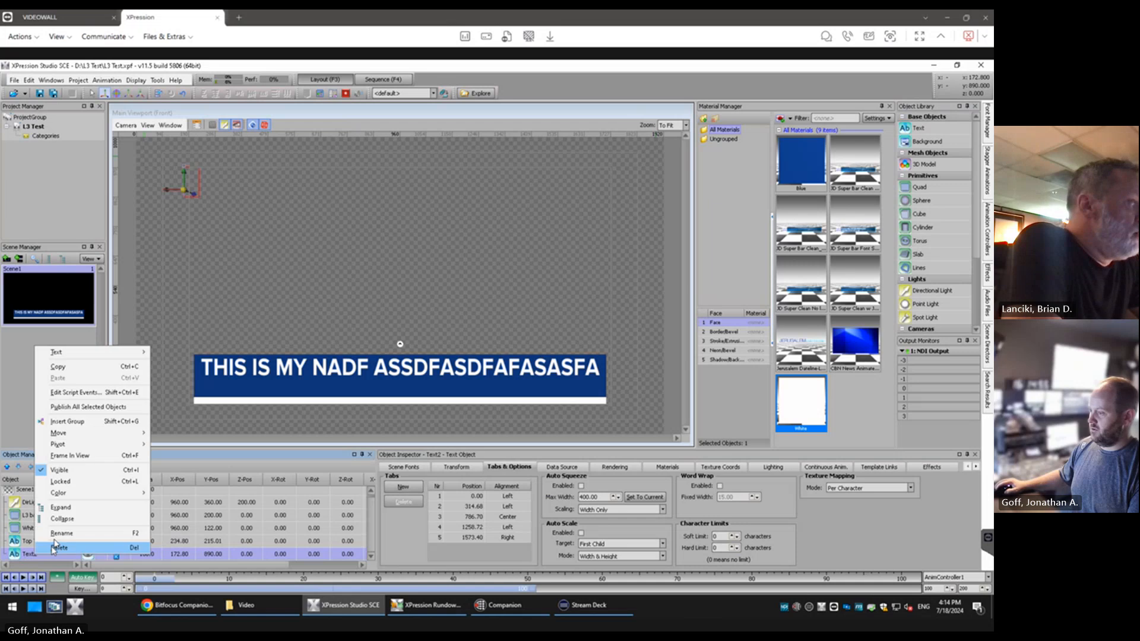
pyautogui.click(64, 530)
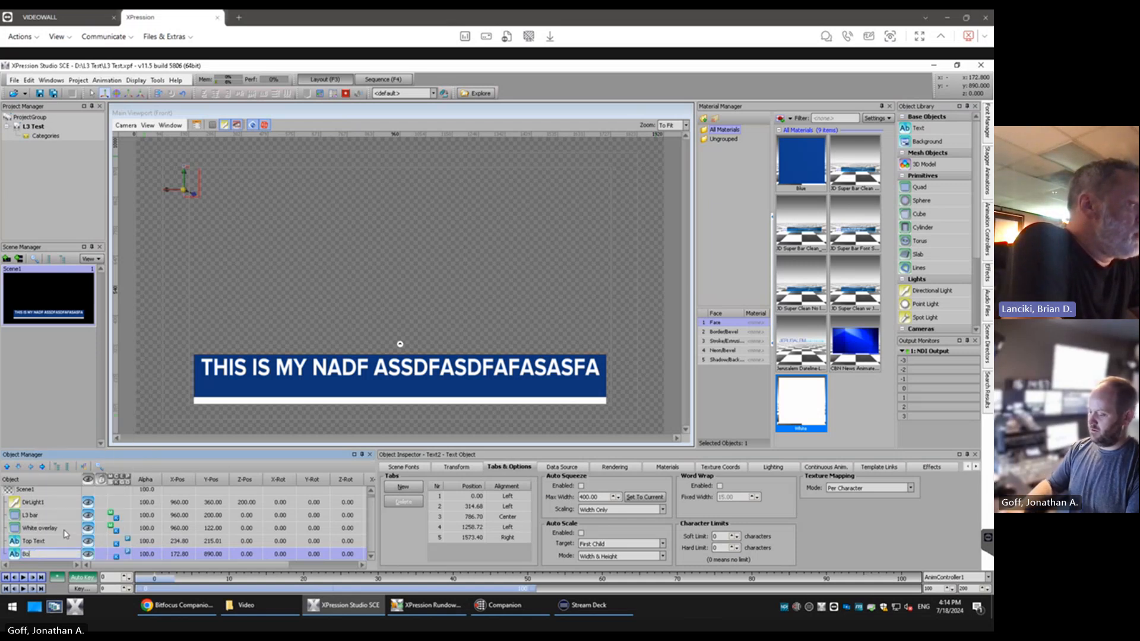
pyautogui.write('Bottom Lin')
pyautogui.press('BackSpace')
pyautogui.press('BackSpace')
pyautogui.press('BackSpace')
pyautogui.write('Te')
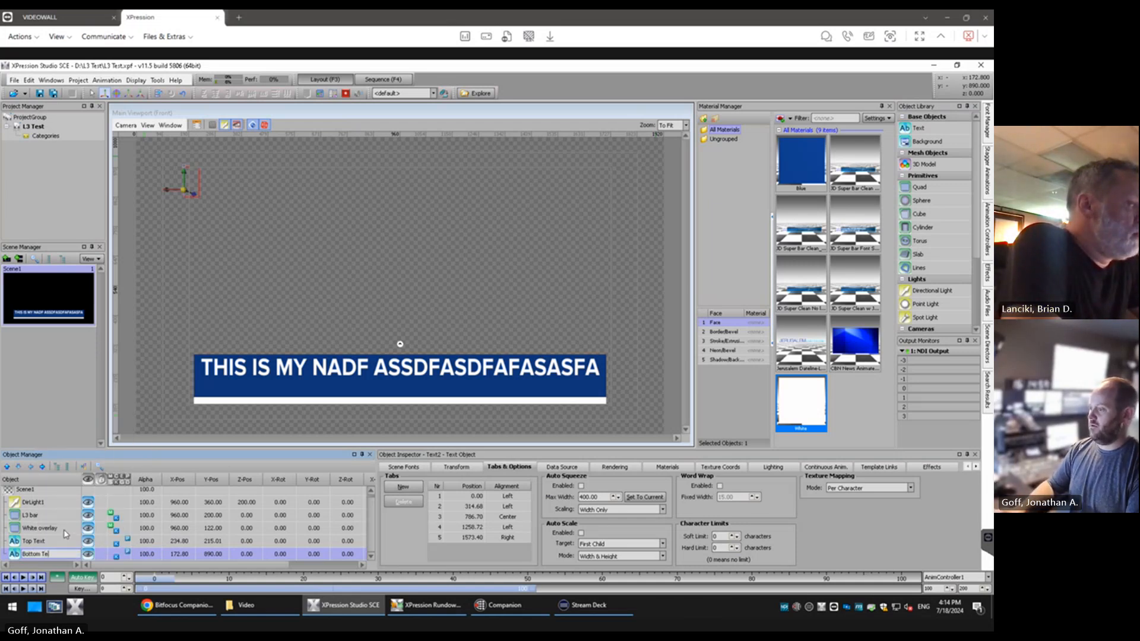
pyautogui.write('xt')
pyautogui.press('Return')
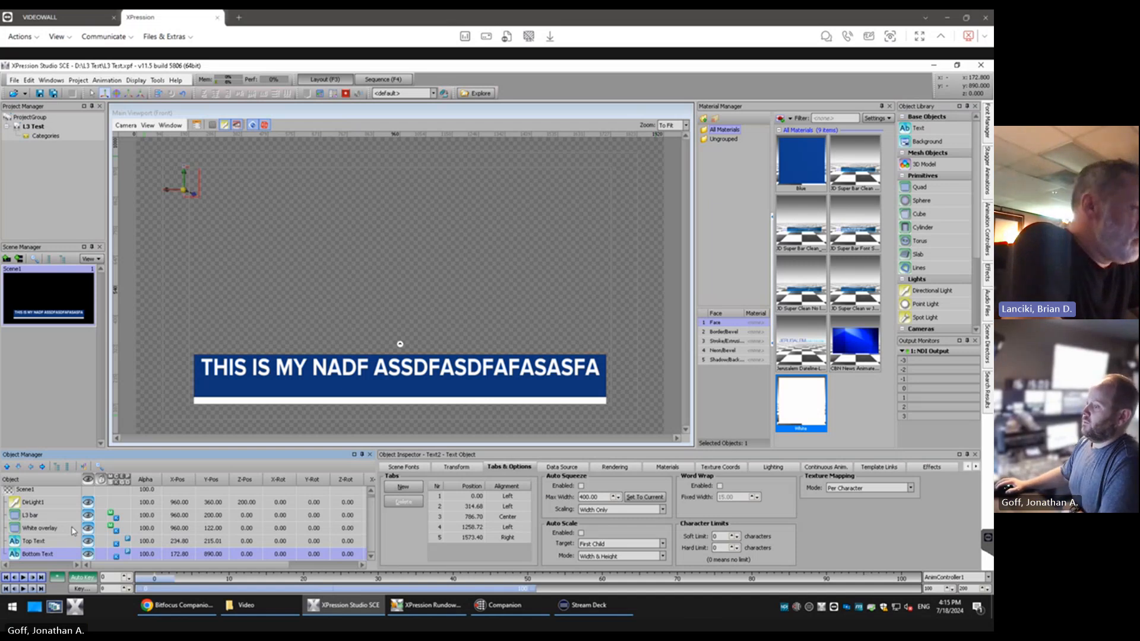
# Create a new scene font for the lower line of text and rename it Bottom Line
pyautogui.click(417, 469)
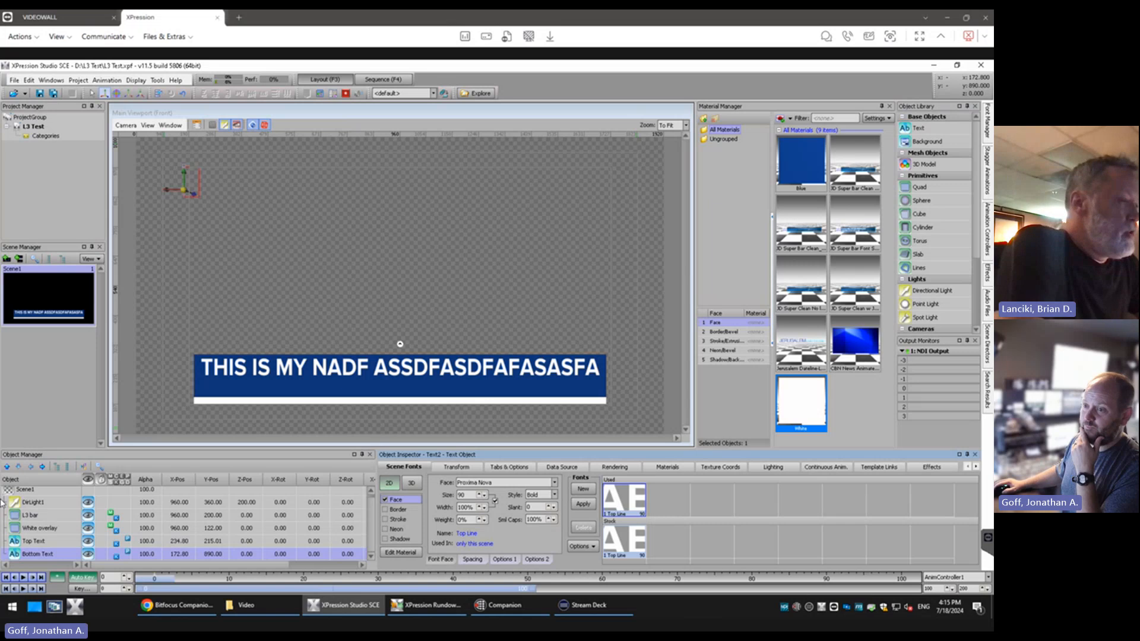
pyautogui.click(592, 492)
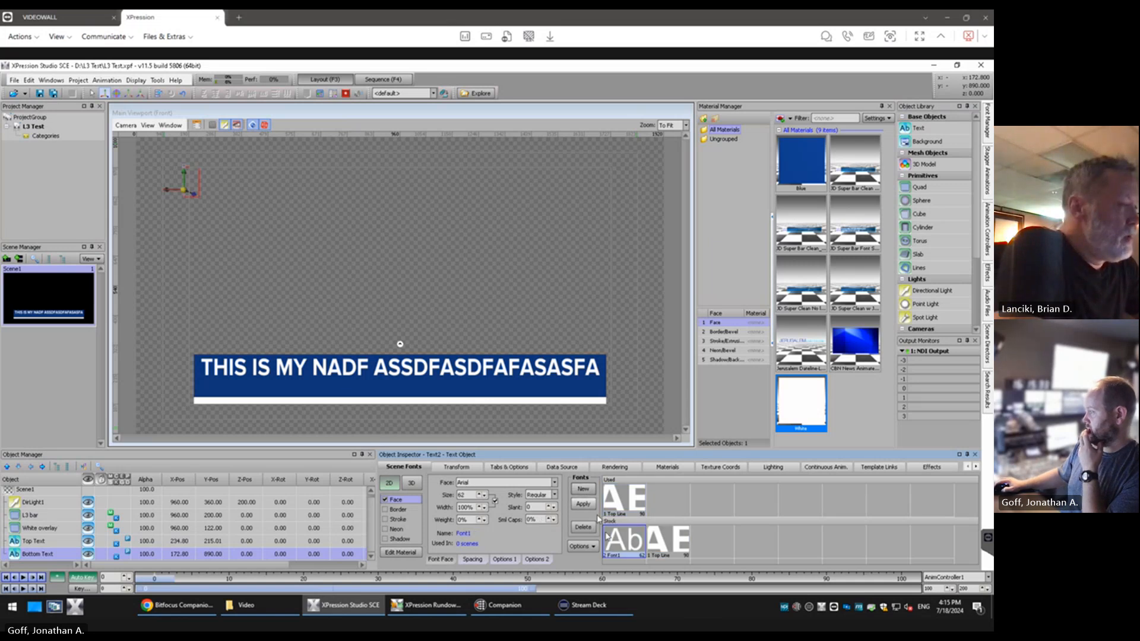
pyautogui.rightClick(623, 549)
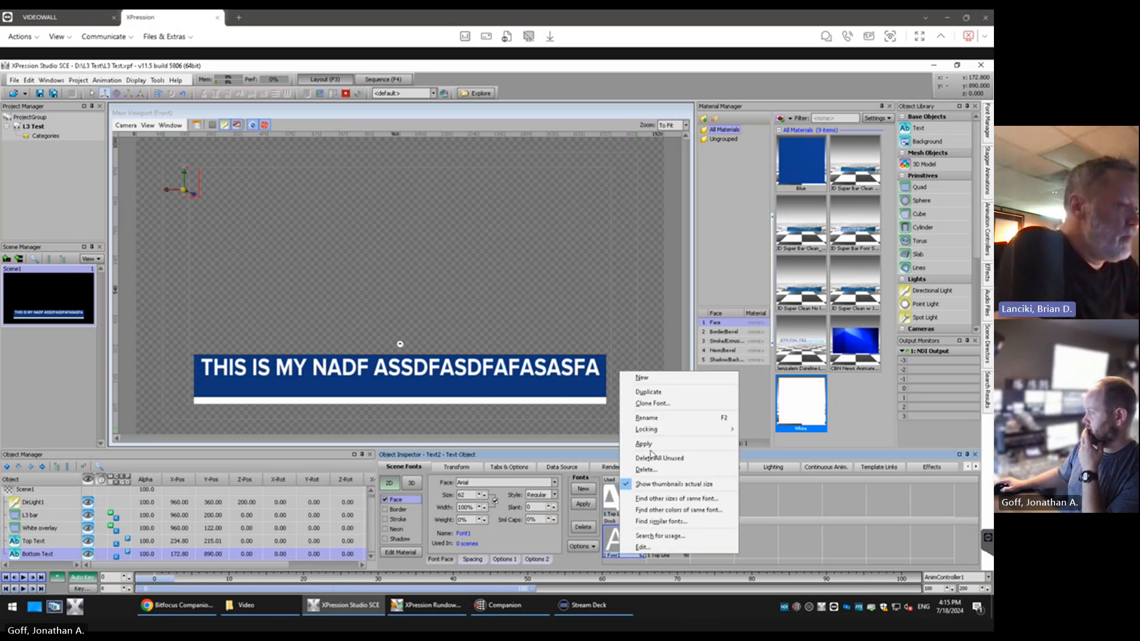
pyautogui.click(655, 419)
pyautogui.write('B')
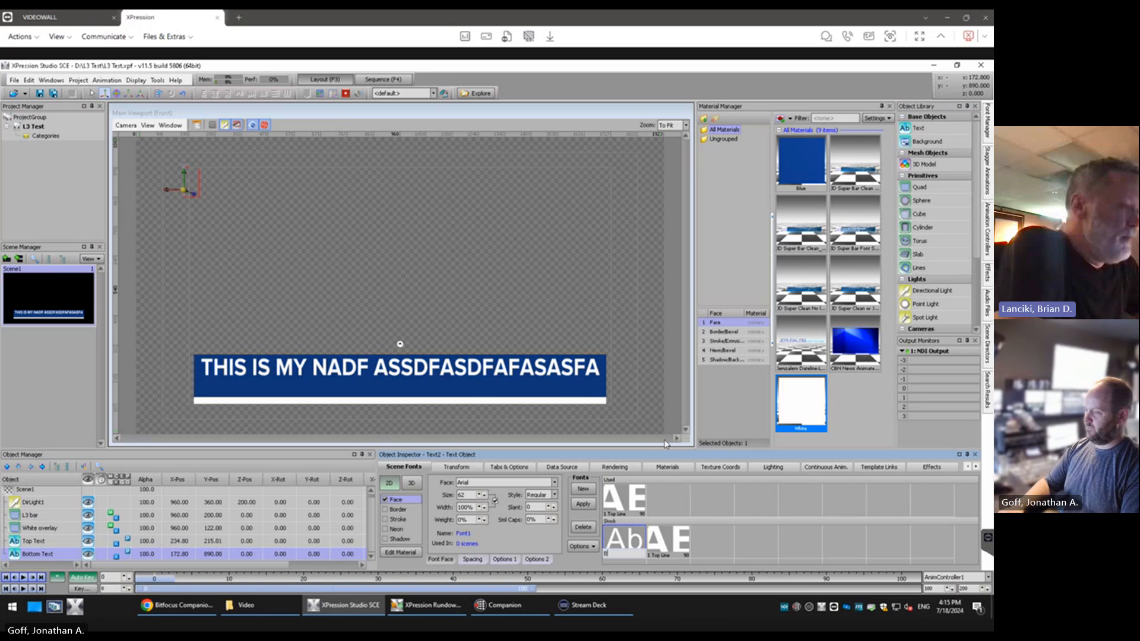
pyautogui.write('ottom Line')
pyautogui.press('Return')
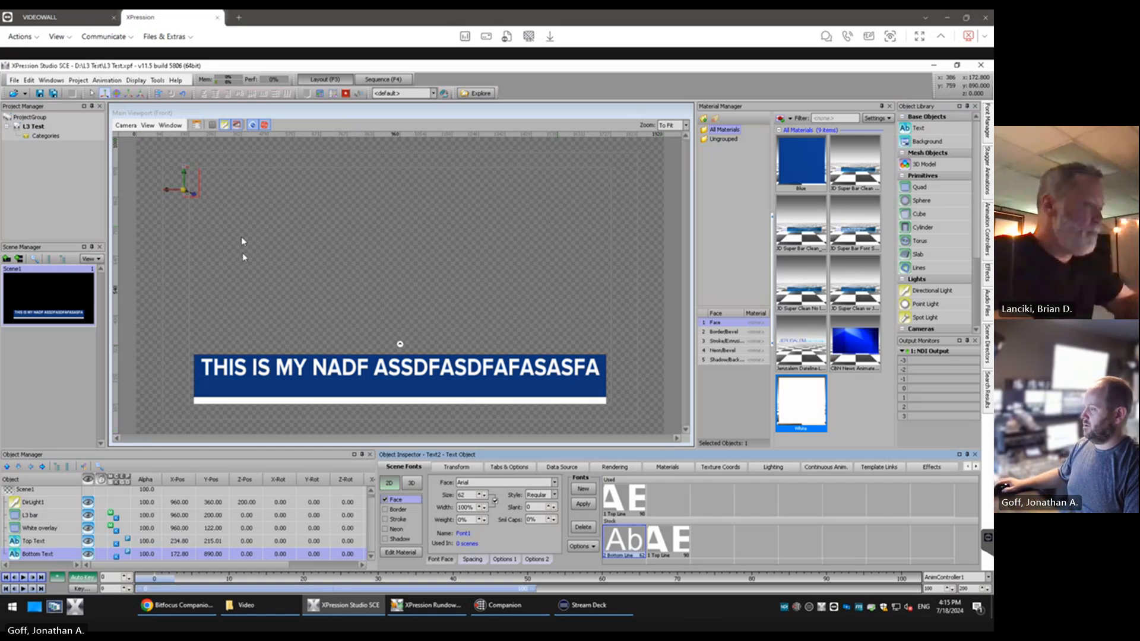
# Enter THIS IS MY TITLE in the Bottom Text and move it onto the blue bar beneath the Top Text
pyautogui.click(194, 183)
pyautogui.write('THIS')
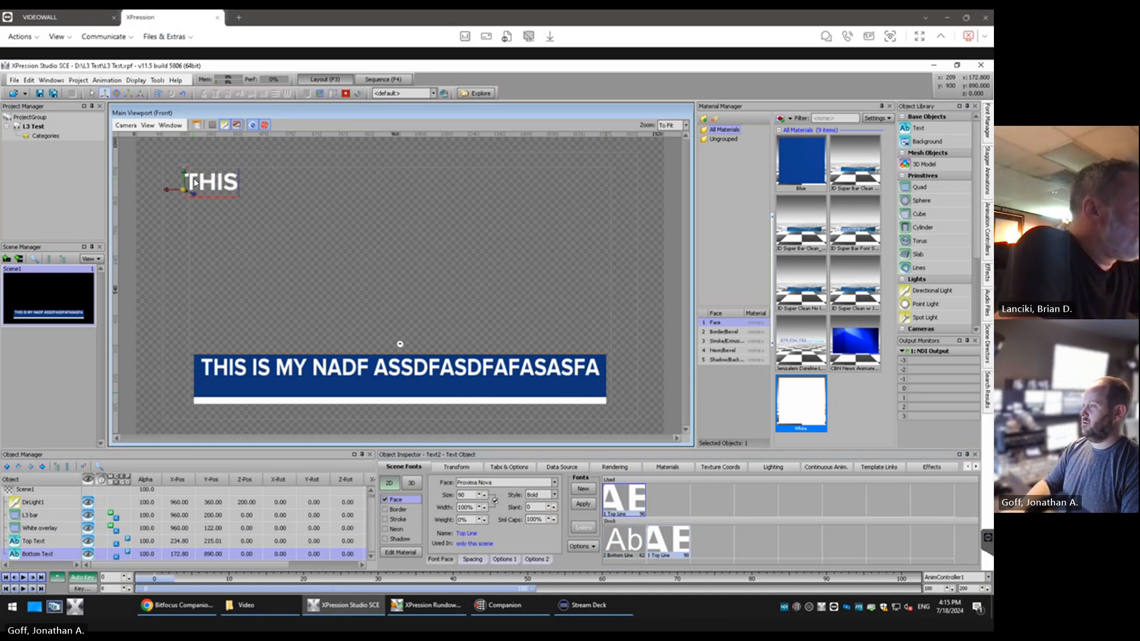
pyautogui.write(' IS MY TITLE')
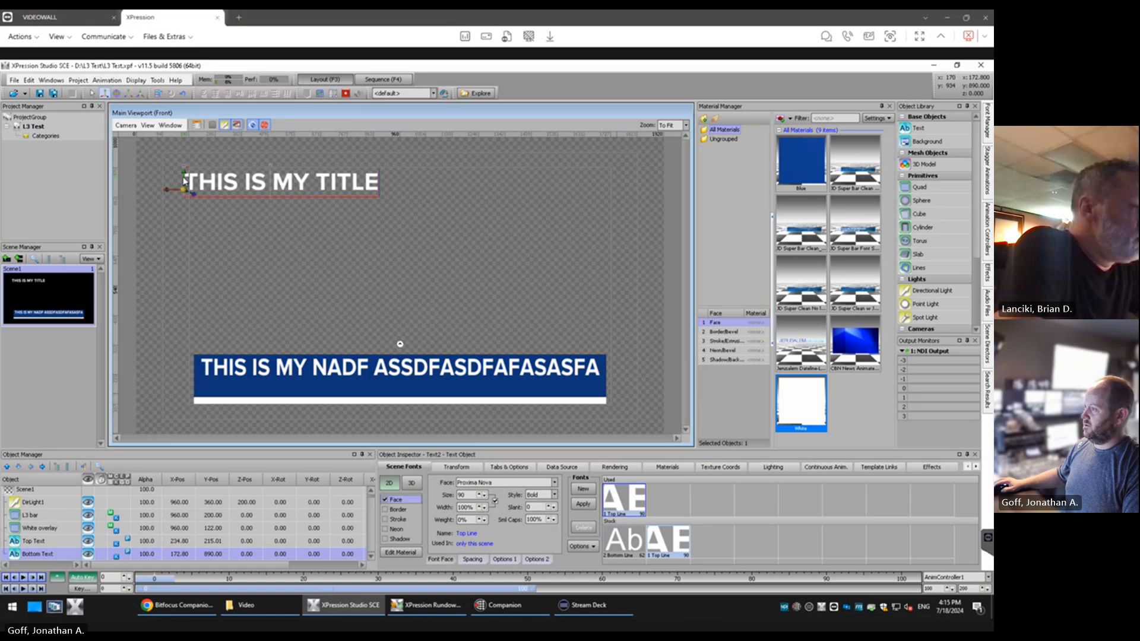
pyautogui.moveTo(185, 176); pyautogui.dragTo(180, 394)
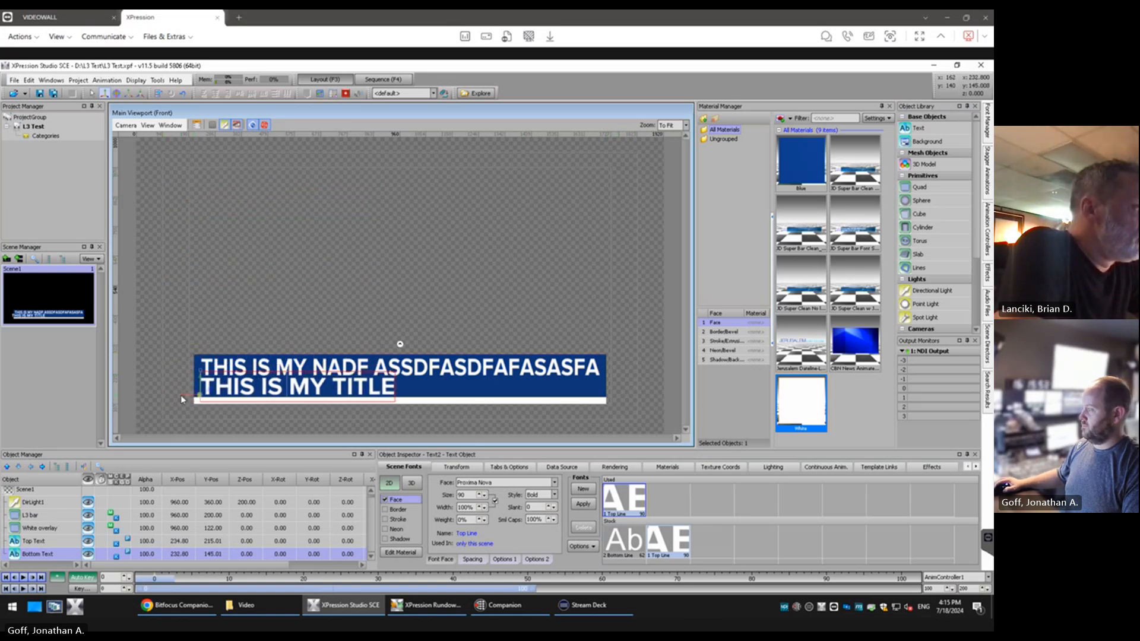
# Try size 65 on the Top Line font, undo the Bottom Text move and restore the font size to 90
pyautogui.click(470, 495)
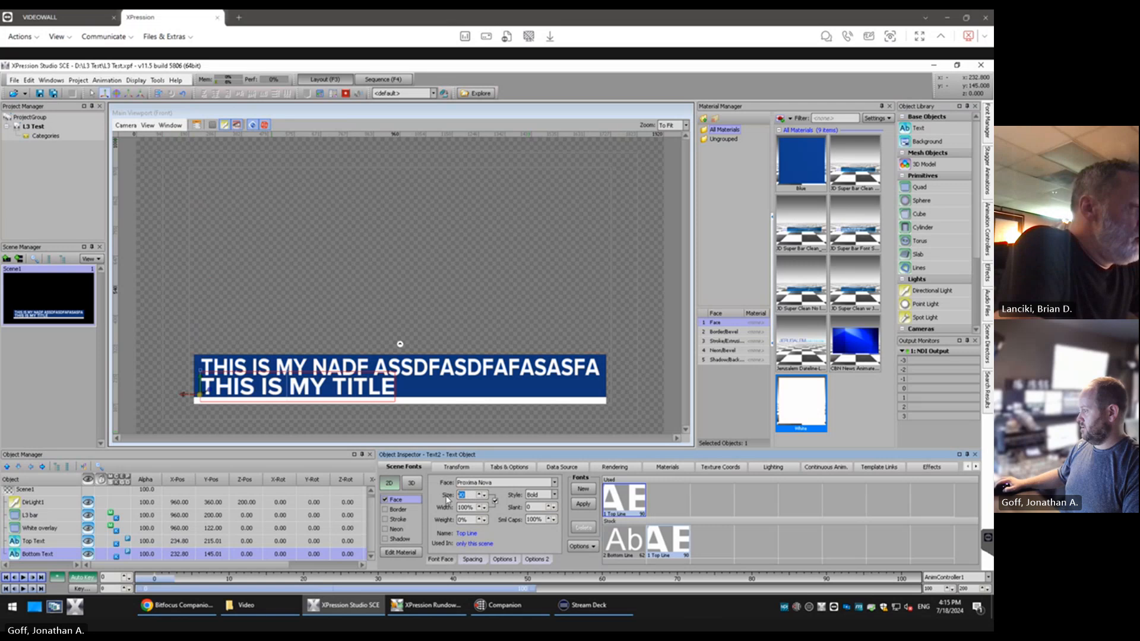
pyautogui.write('65')
pyautogui.press('Return')
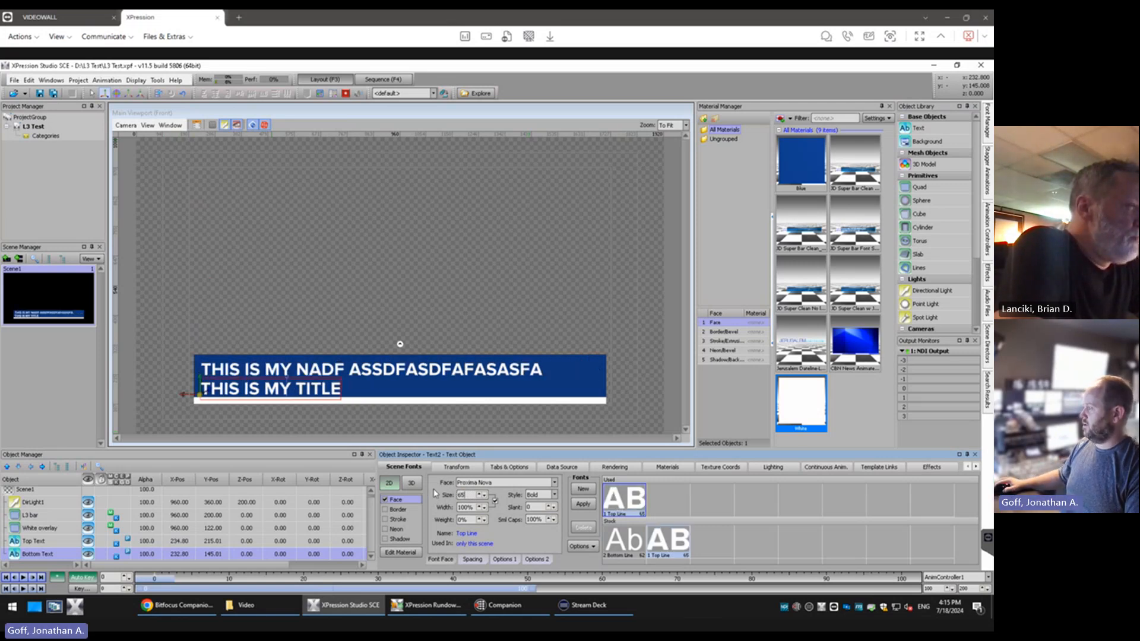
pyautogui.hotkey('ctrl', 'z')
pyautogui.hotkey('ctrl', 'z')
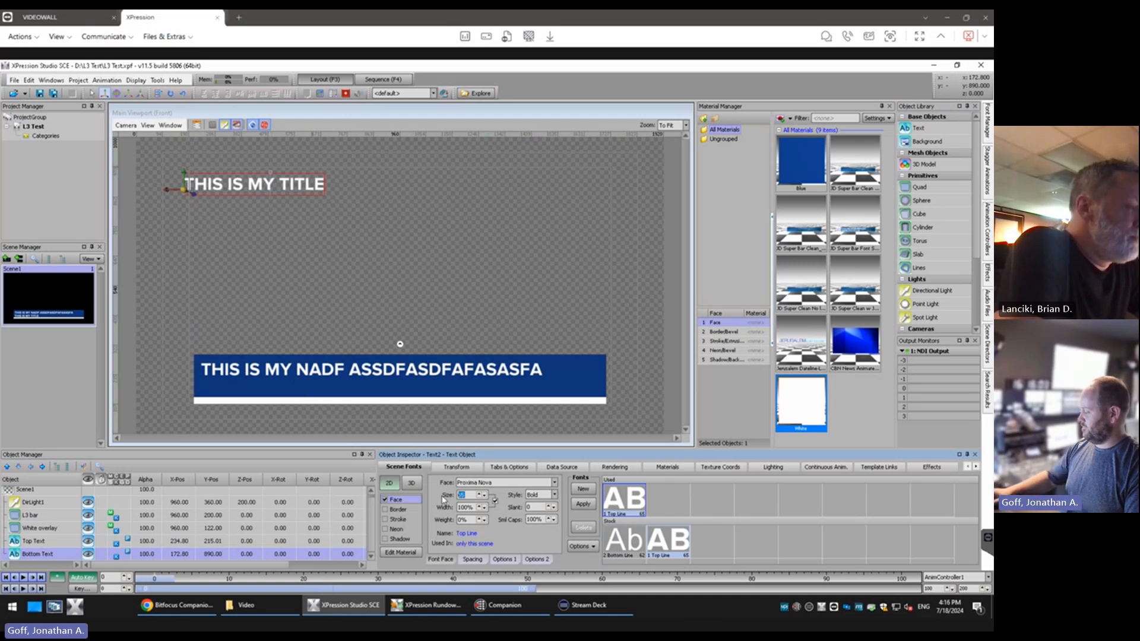
pyautogui.write('90')
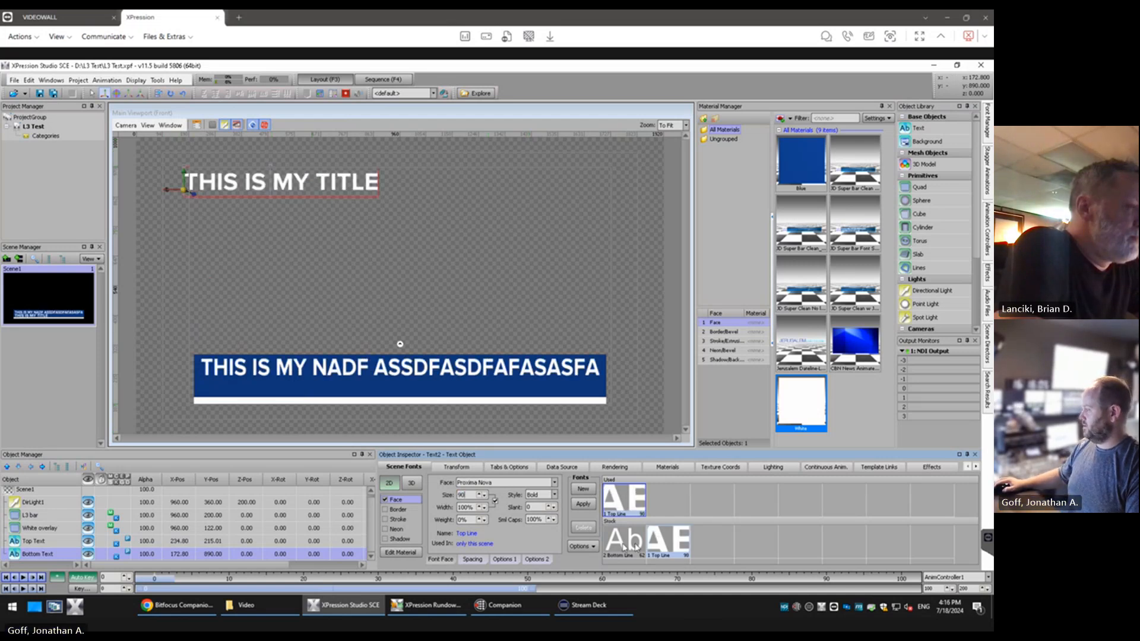
# Delete all the characters in the Bottom Text
pyautogui.click(623, 543)
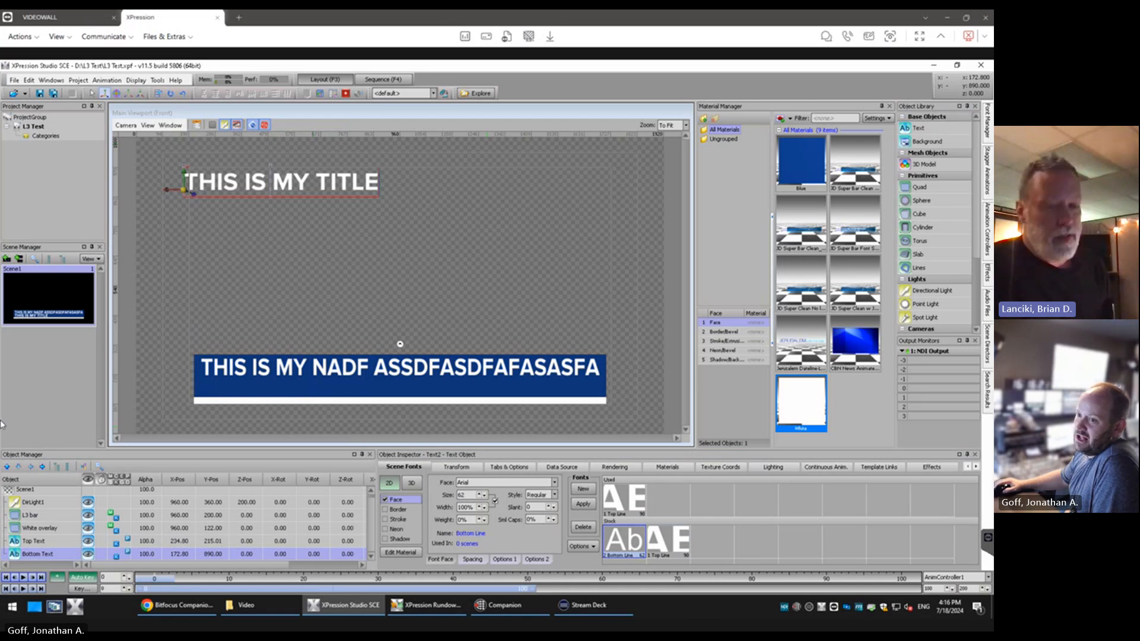
pyautogui.doubleClick(254, 184)
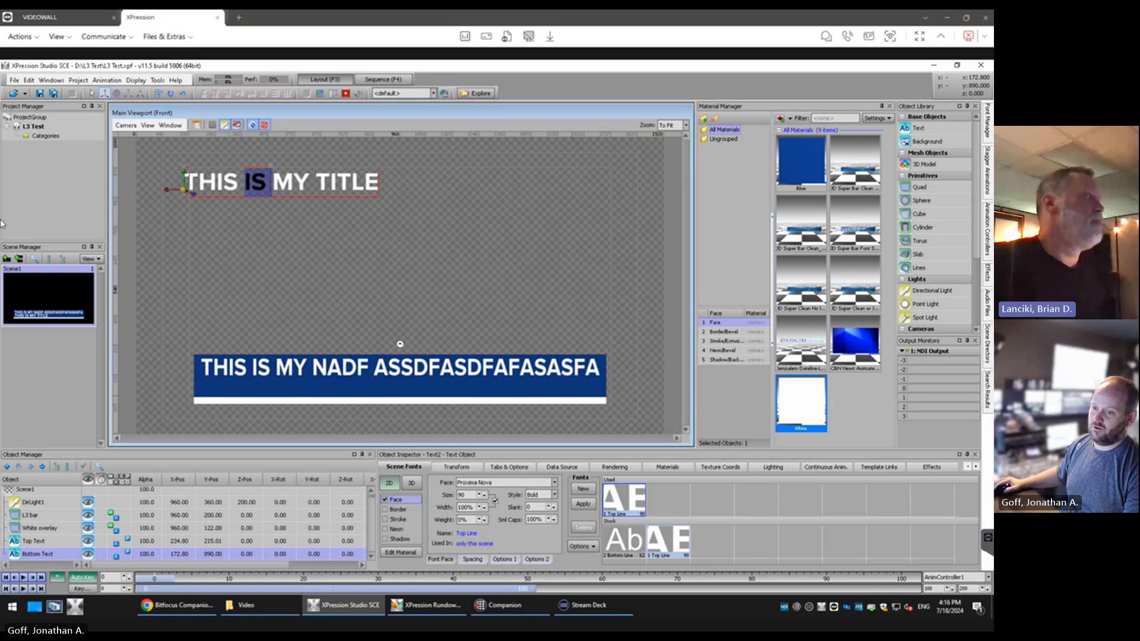
pyautogui.click(250, 200)
pyautogui.hotkey('ctrl', 'a')
pyautogui.press('BackSpace')
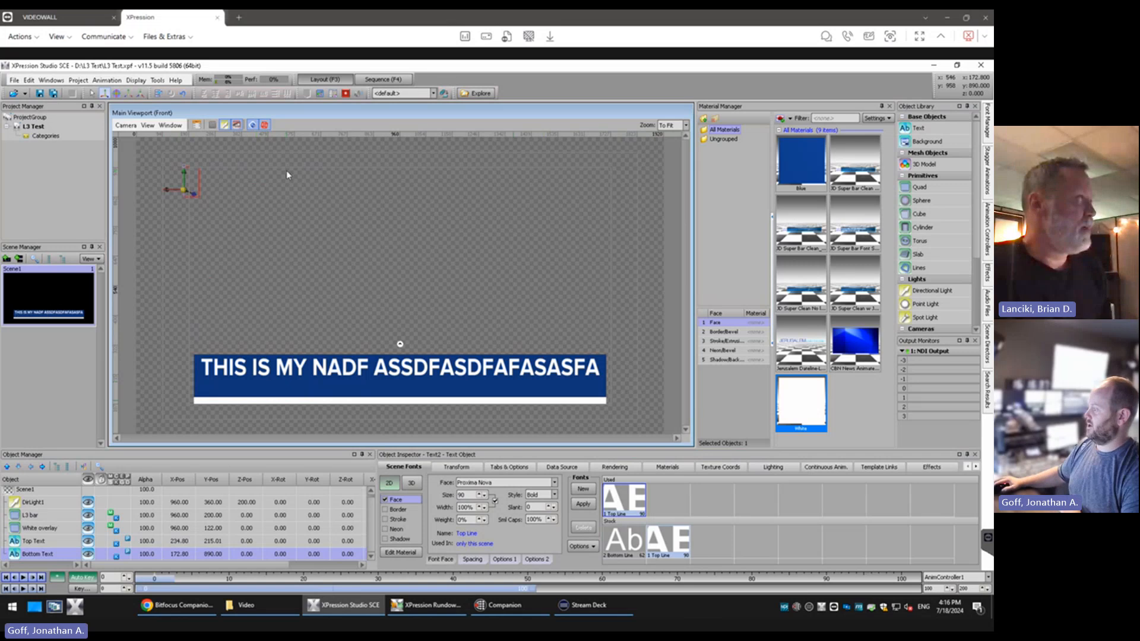
# Enter "This is my title" in the Bottom Text using the Bottom Line font
pyautogui.click(620, 545)
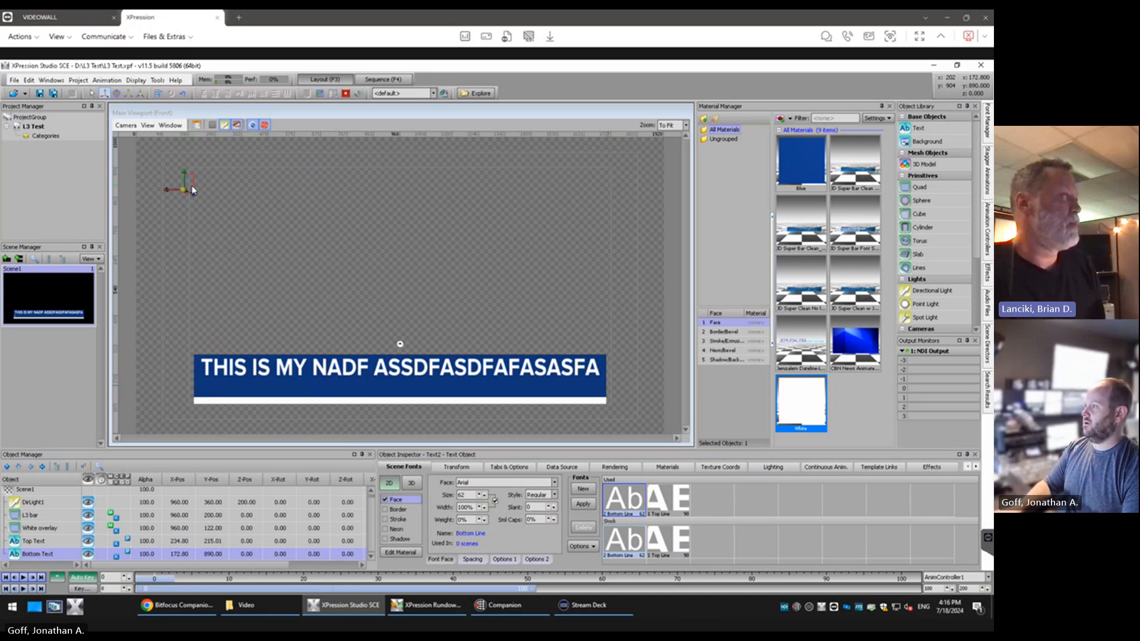
pyautogui.write('this i')
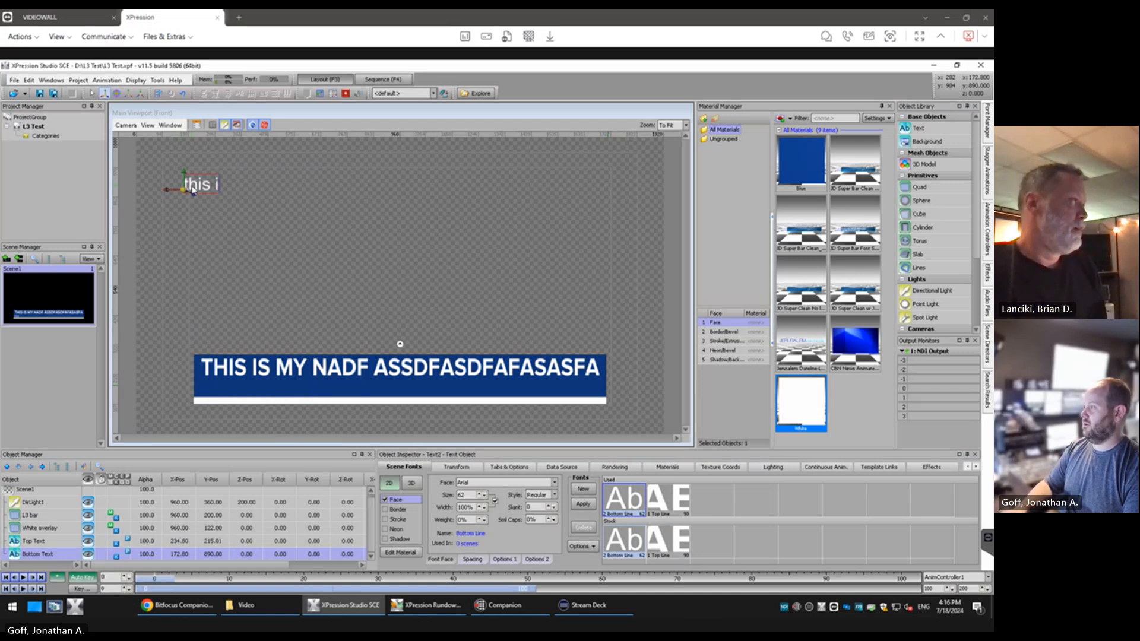
pyautogui.write('s my title')
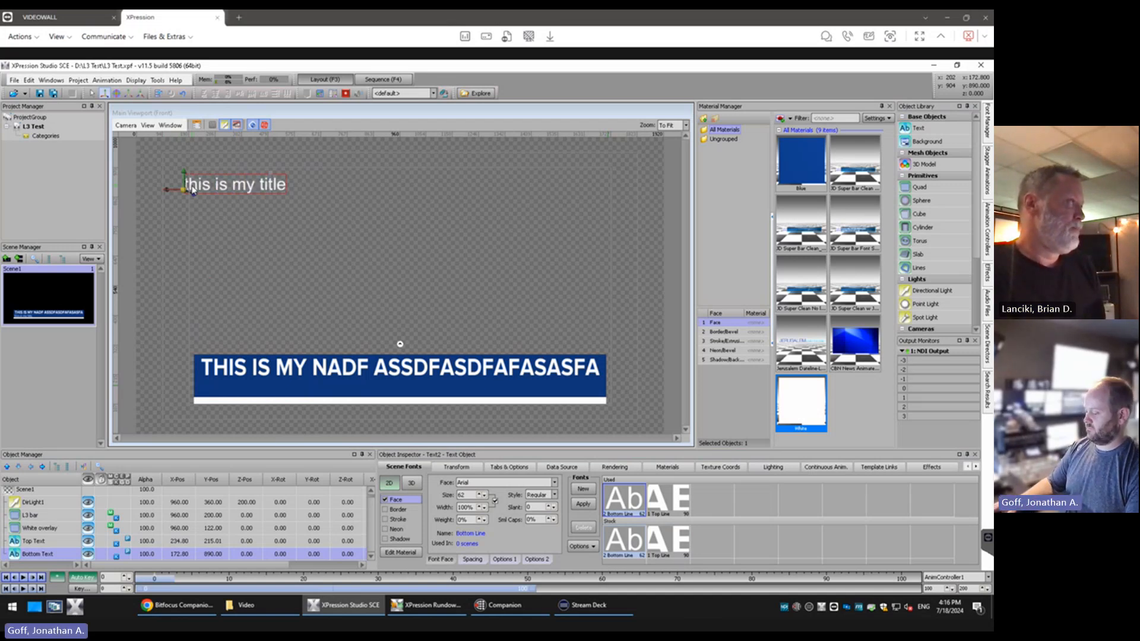
pyautogui.press('BackSpace')
pyautogui.write('T')
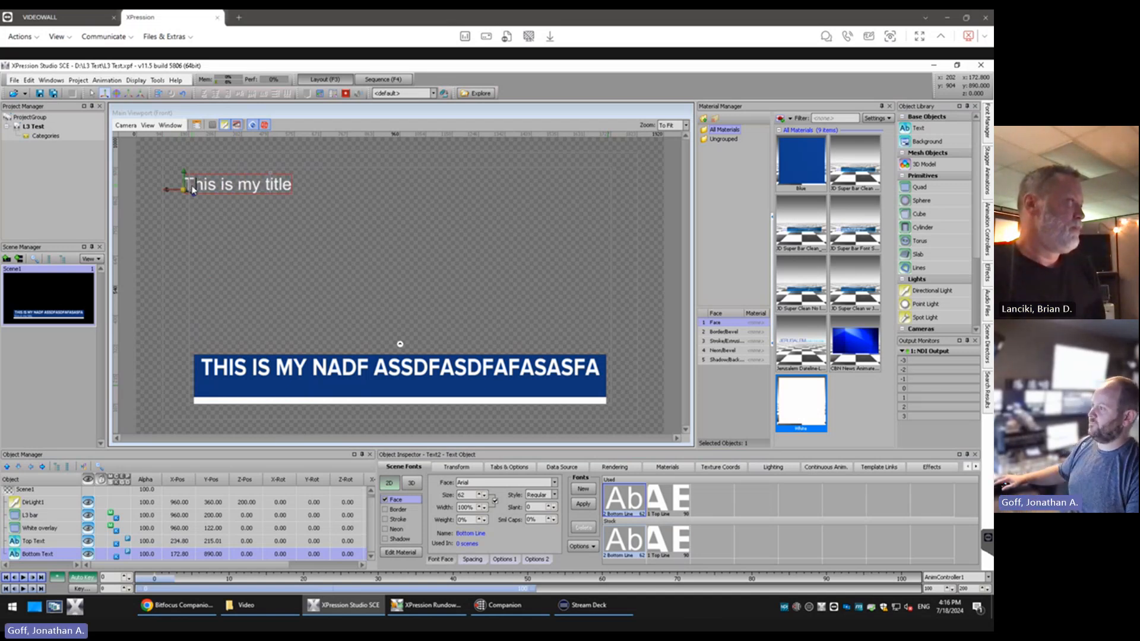
# Move the Bottom Text onto the blue bar directly beneath the Top Text, at about X 238, Y 153
pyautogui.click(205, 220)
pyautogui.click(178, 185)
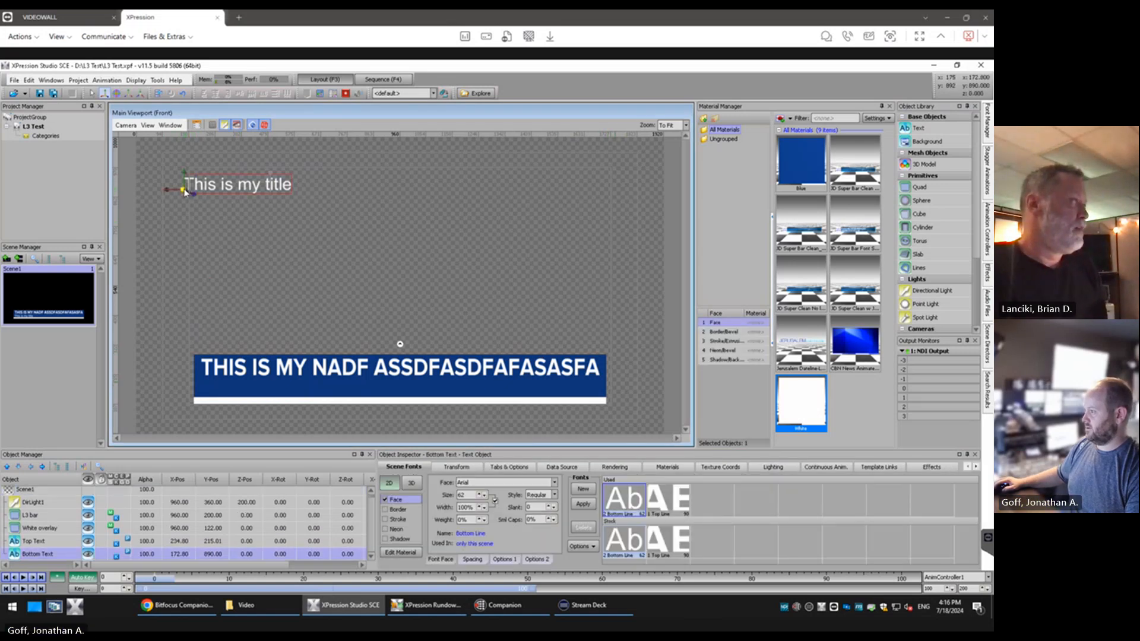
pyautogui.moveTo(182, 186); pyautogui.dragTo(202, 395)
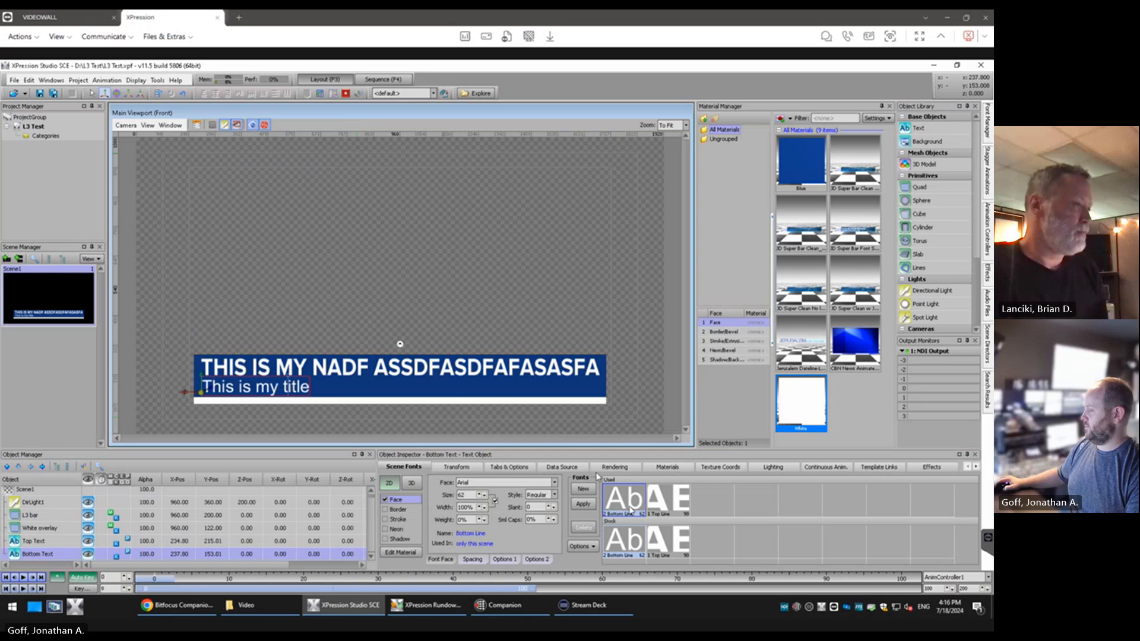
pyautogui.click(411, 426)
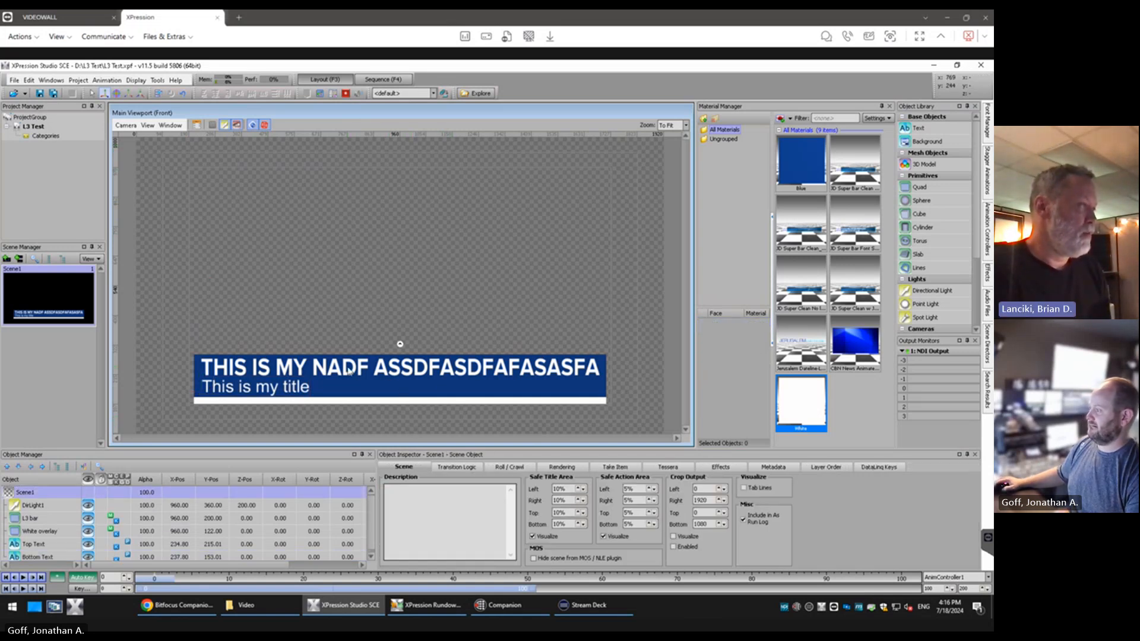
# Try Small Caps at 100% on the Bottom Line font and set it back to 0
pyautogui.click(280, 394)
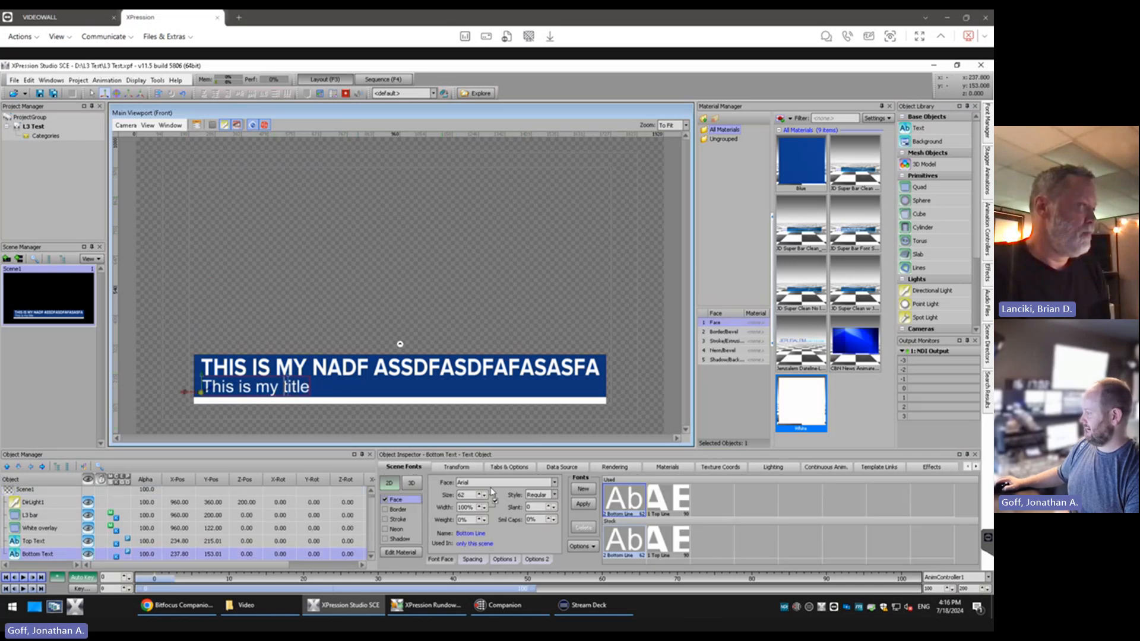
pyautogui.click(541, 521)
pyautogui.write('1000')
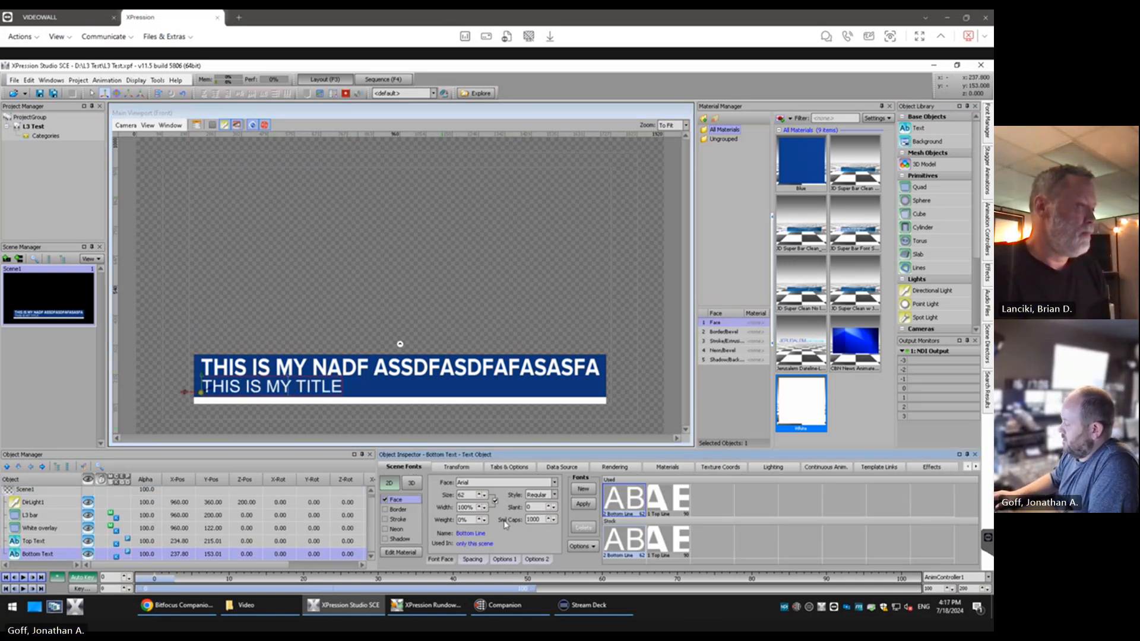
pyautogui.press('BackSpace')
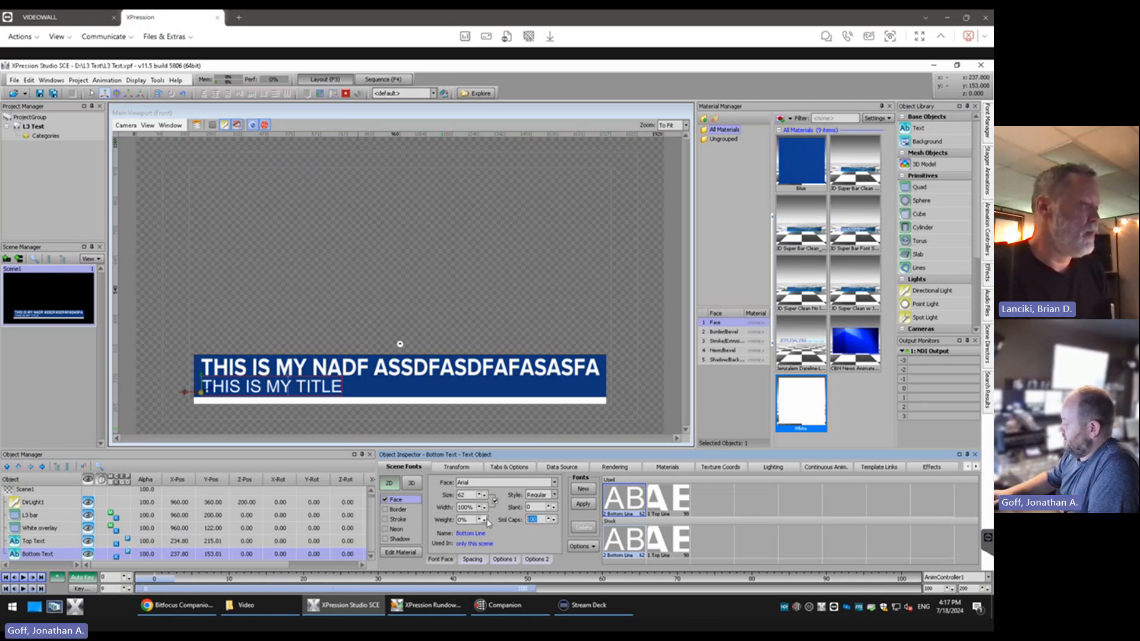
pyautogui.write('0')
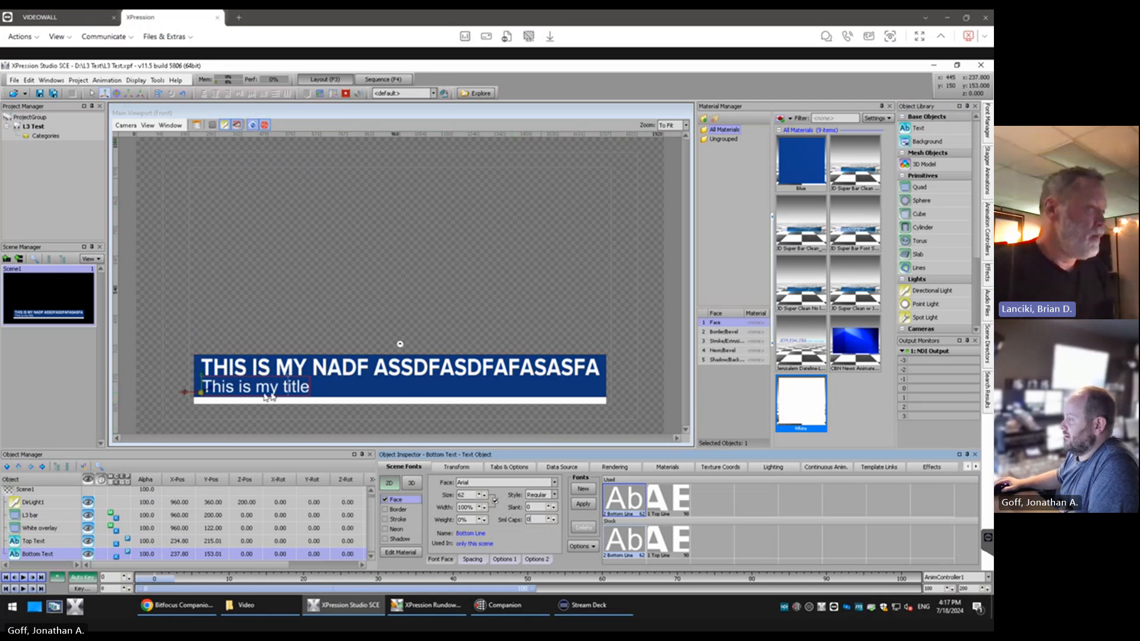
pyautogui.click(328, 324)
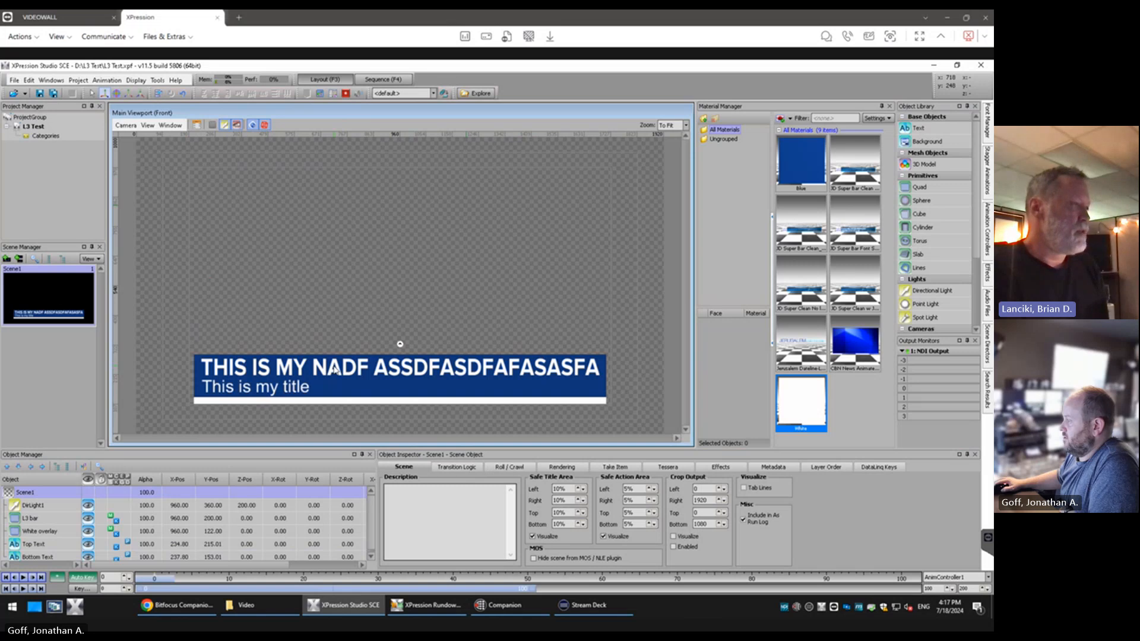
# Append filler letters beginning "asdfasdf adf" after "This is my title" in the Bottom Text until the line extends past the blue bar
pyautogui.click(332, 396)
pyautogui.click(289, 393)
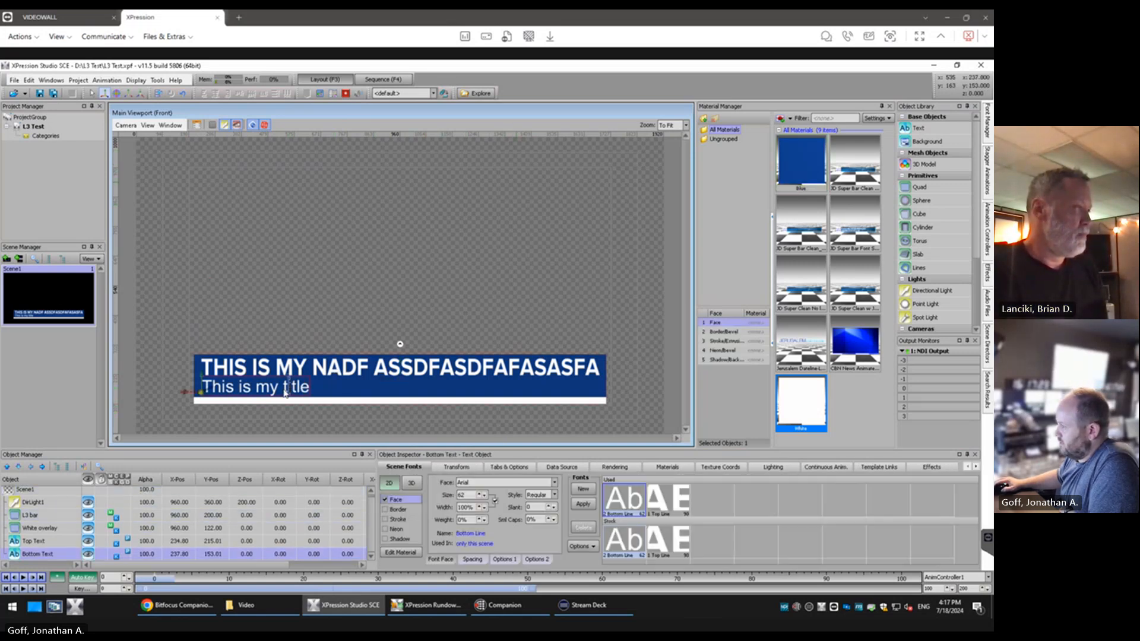
pyautogui.click(509, 467)
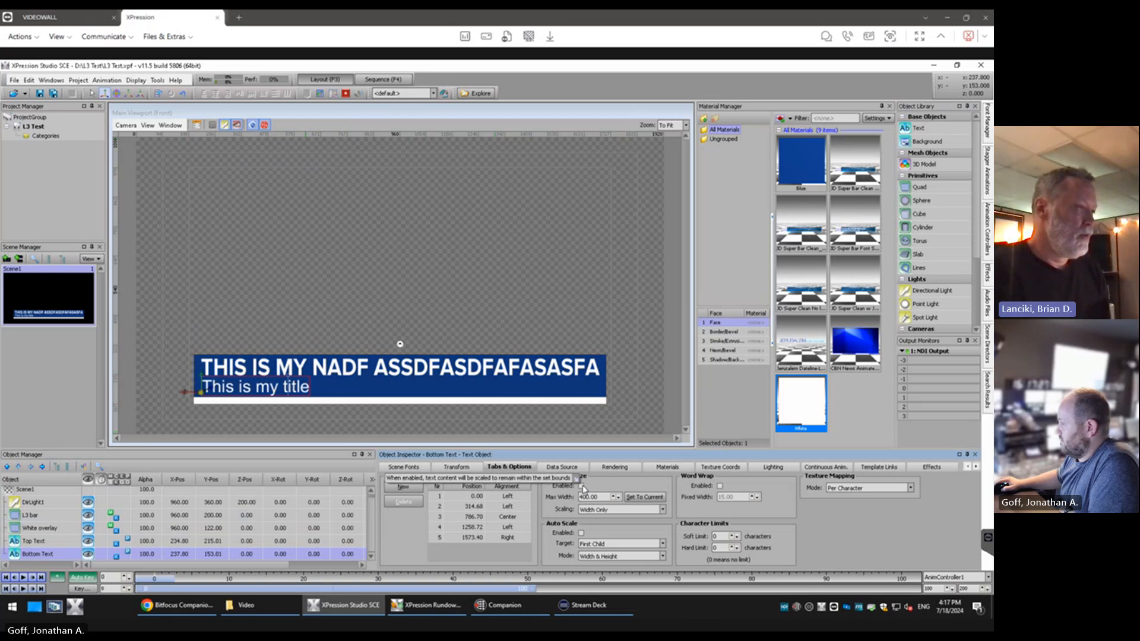
pyautogui.click(276, 394)
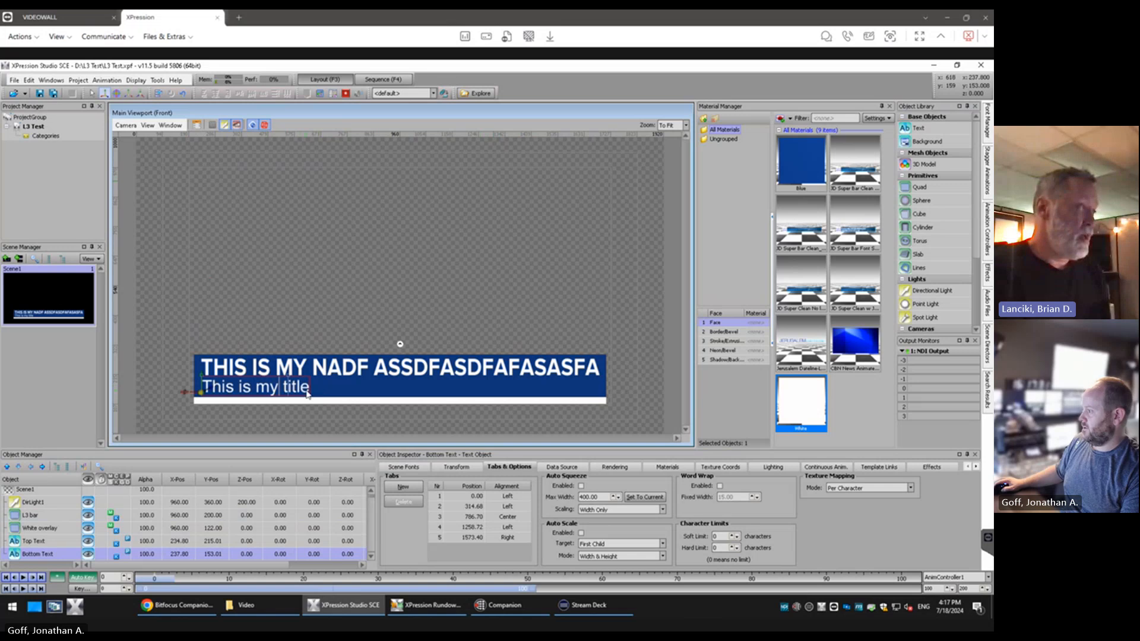
pyautogui.write('asdfasdf adf ')
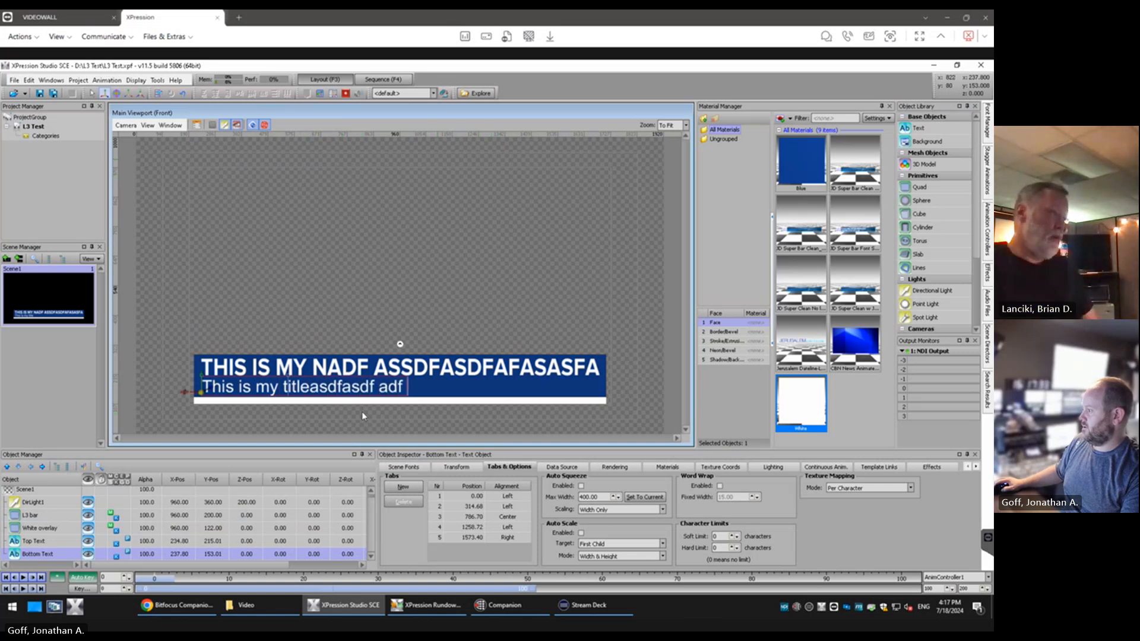
pyautogui.write('sadfasdfasdfasdfasdfadsfasdf')
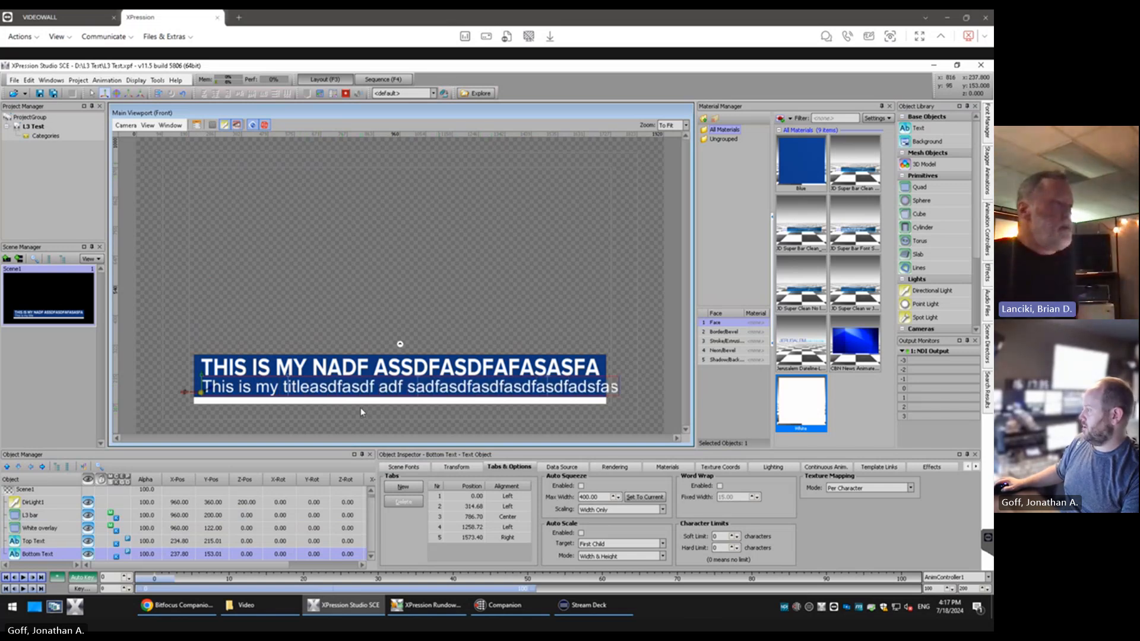
pyautogui.press('BackSpace')
pyautogui.press('BackSpace')
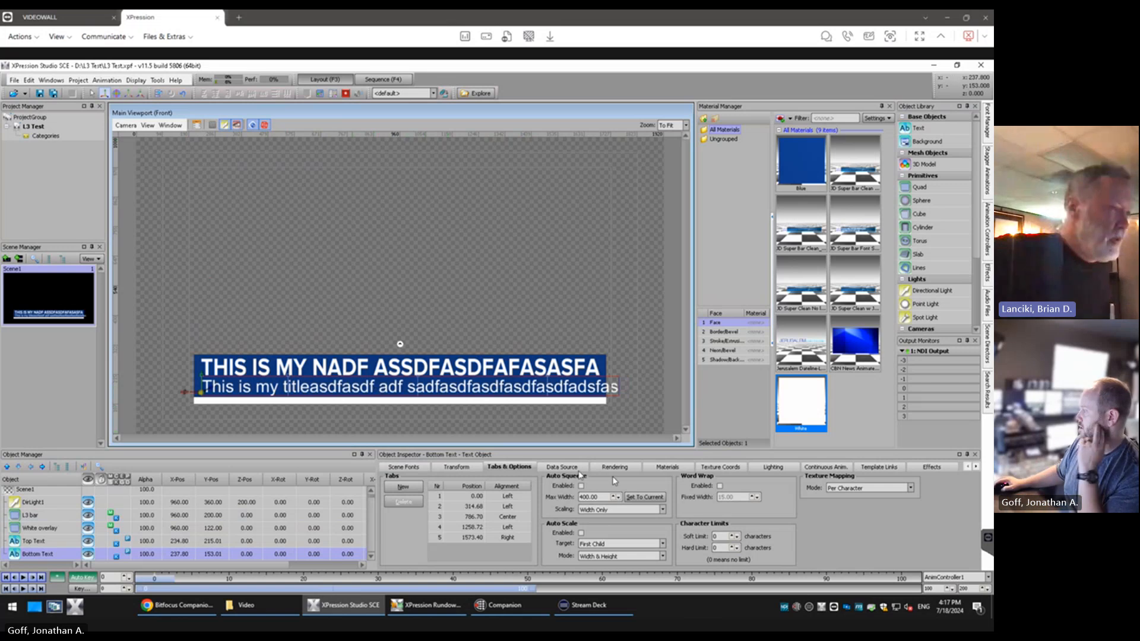
# Enable Auto Squeeze on the Bottom Text with a Max Width of 1451
pyautogui.doubleClick(591, 496)
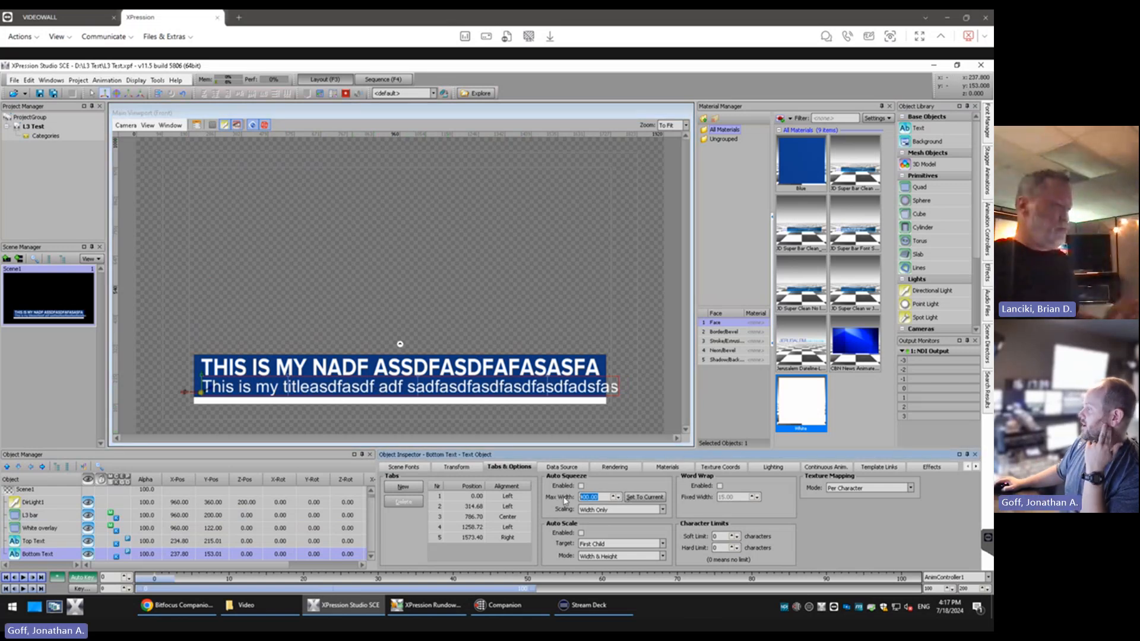
pyautogui.write('1451')
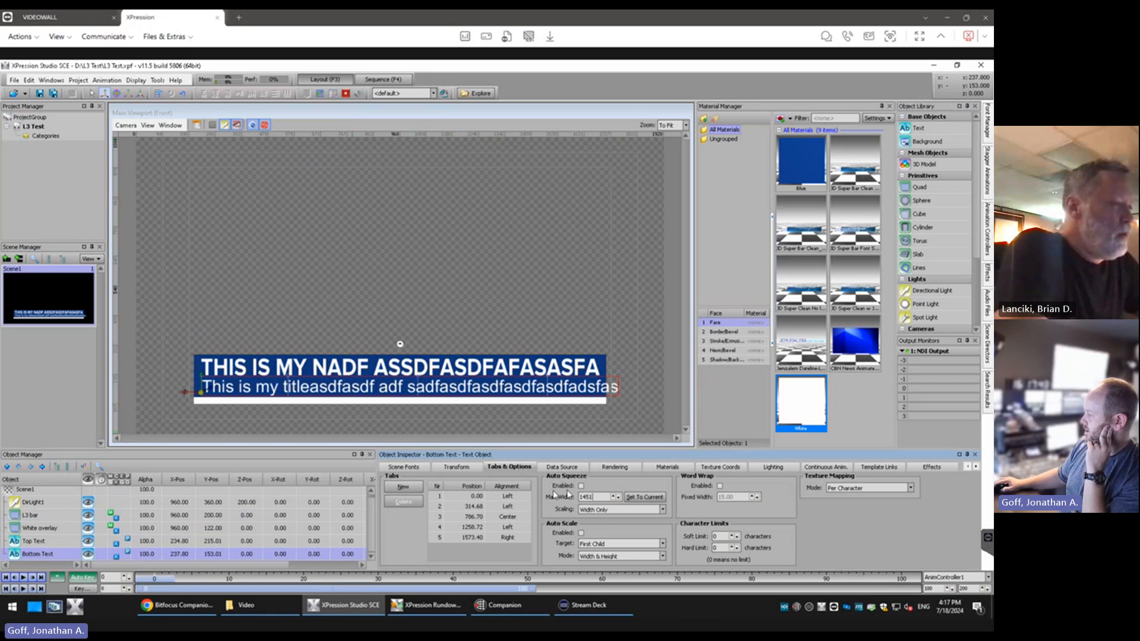
pyautogui.click(581, 487)
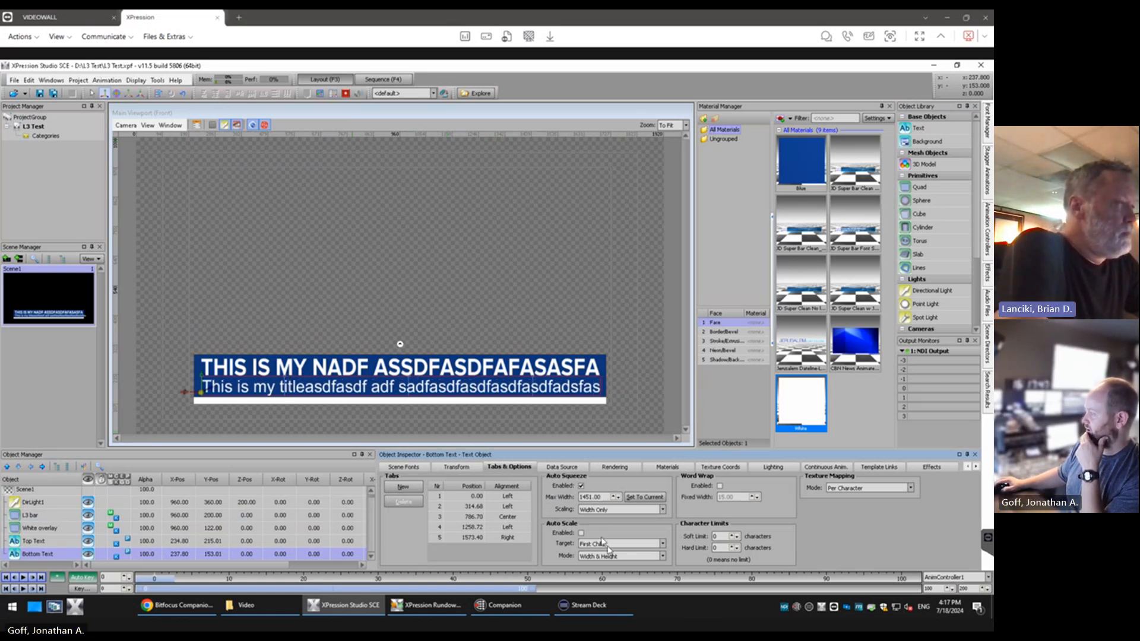
# Delete the filler letters after "This is my title" in the Bottom Text
pyautogui.click(333, 391)
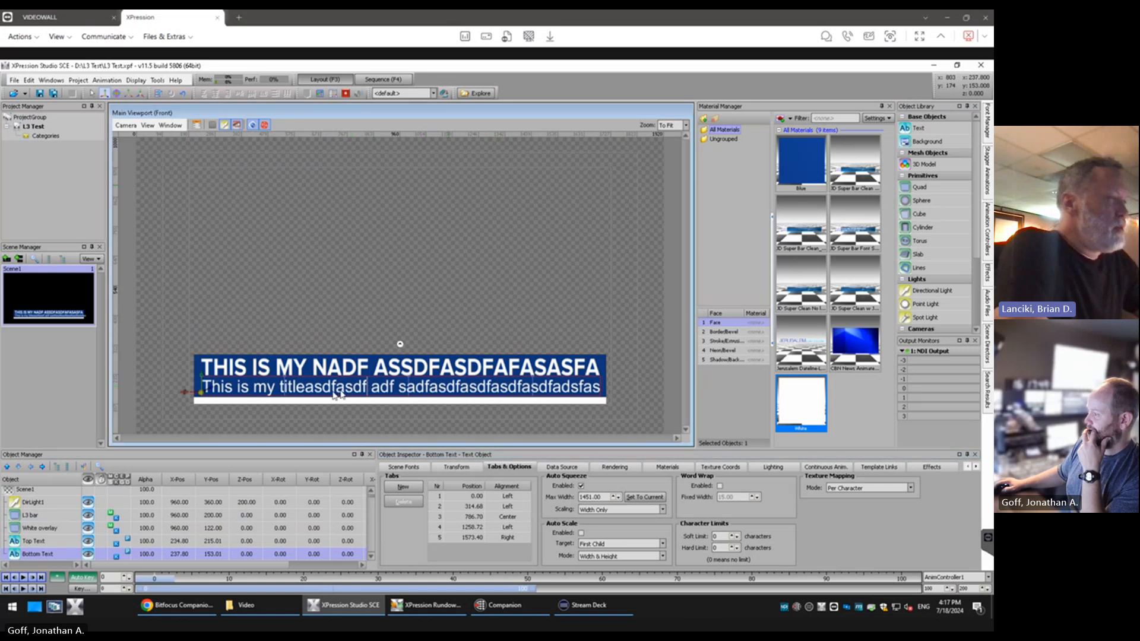
pyautogui.click(308, 391)
pyautogui.moveTo(309, 393); pyautogui.dragTo(622, 393)
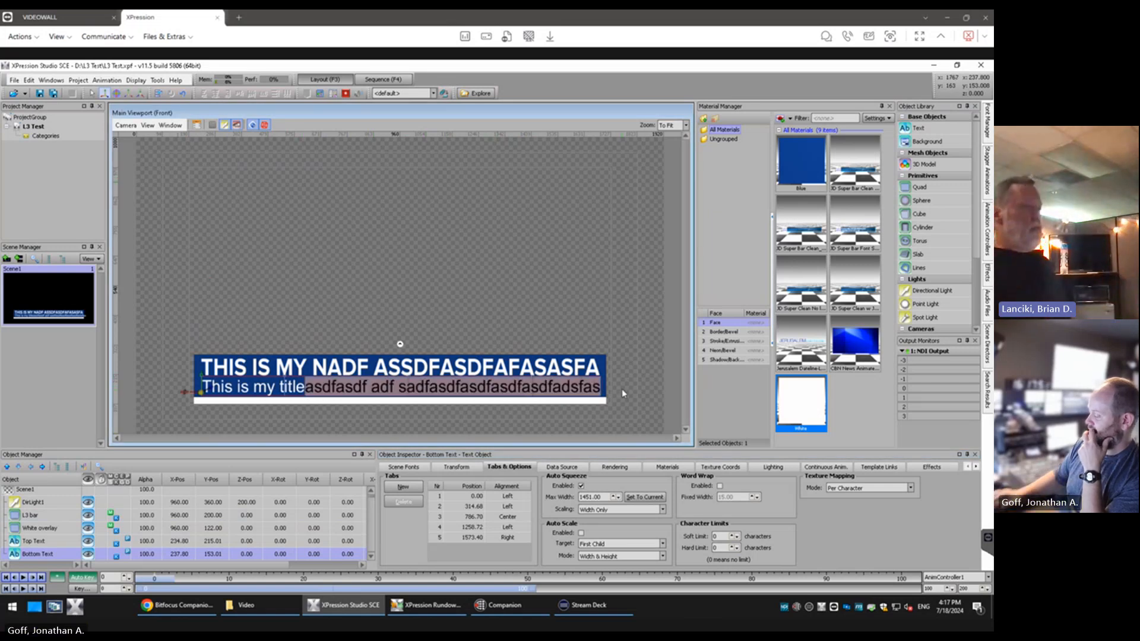
pyautogui.press('Delete')
pyautogui.click(317, 277)
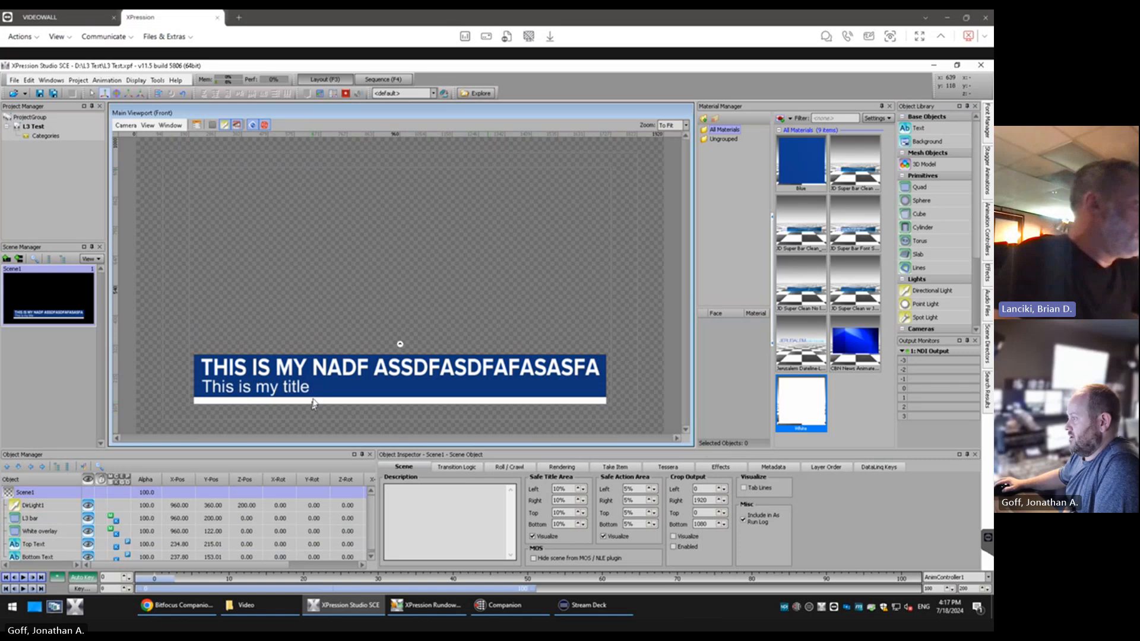
# Replace the filler at the end of the Top Text so that the line reads "THIS IS MY COOL NAME"
pyautogui.click(326, 372)
pyautogui.moveTo(326, 373); pyautogui.dragTo(624, 374)
pyautogui.write('COOL')
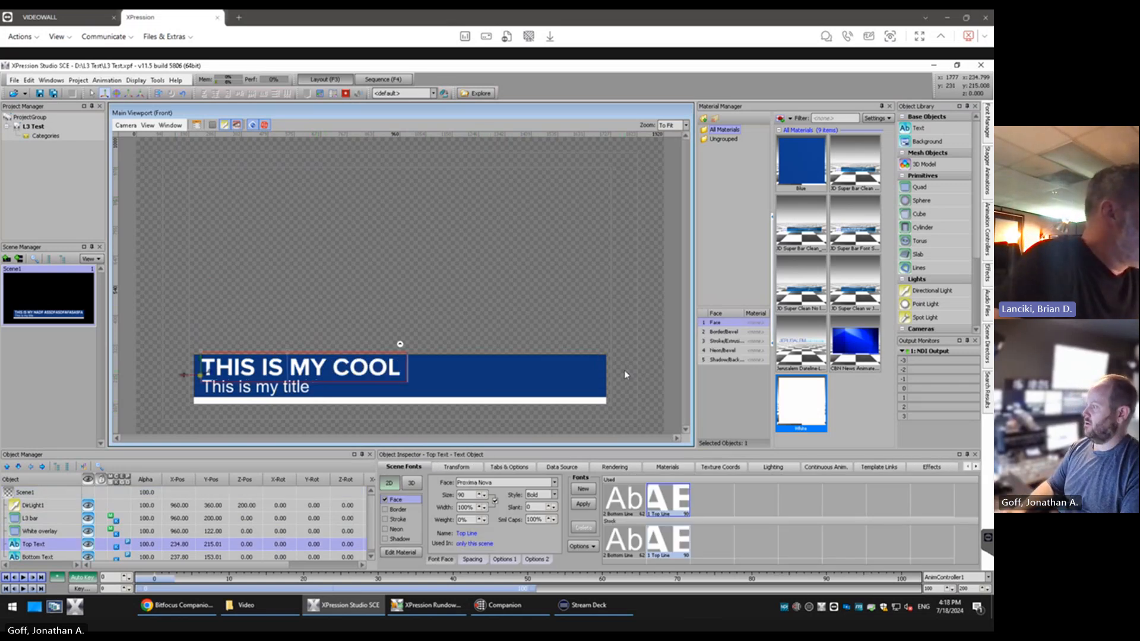
pyautogui.write(' NNME')
pyautogui.click(71, 493)
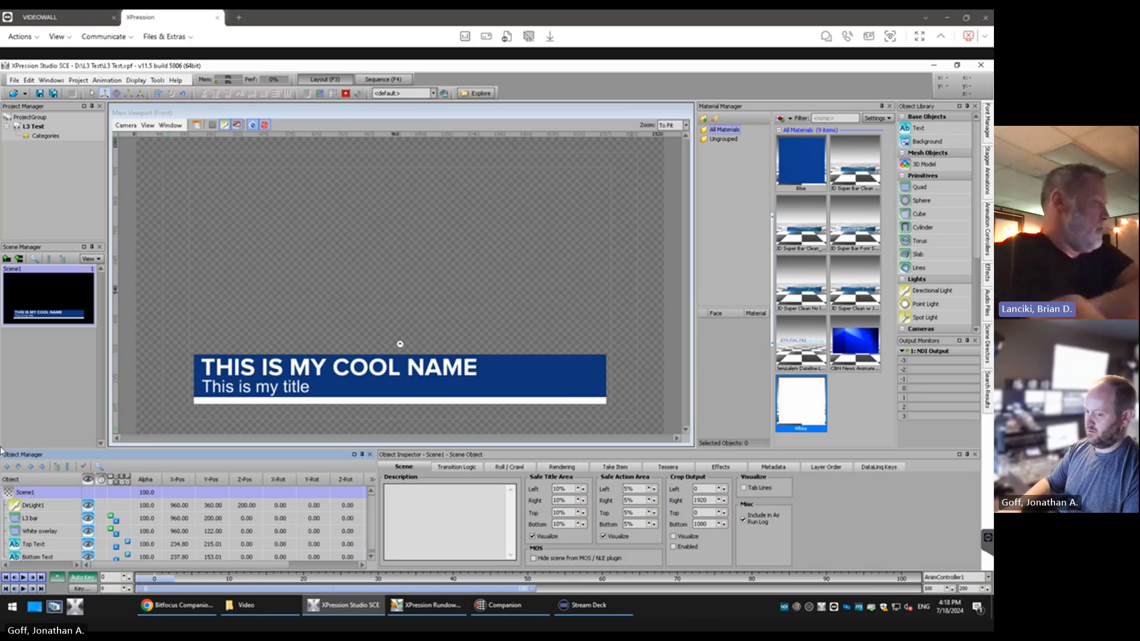
# Duplicate the Top Text object and hide the Bottom Text
pyautogui.click(45, 545)
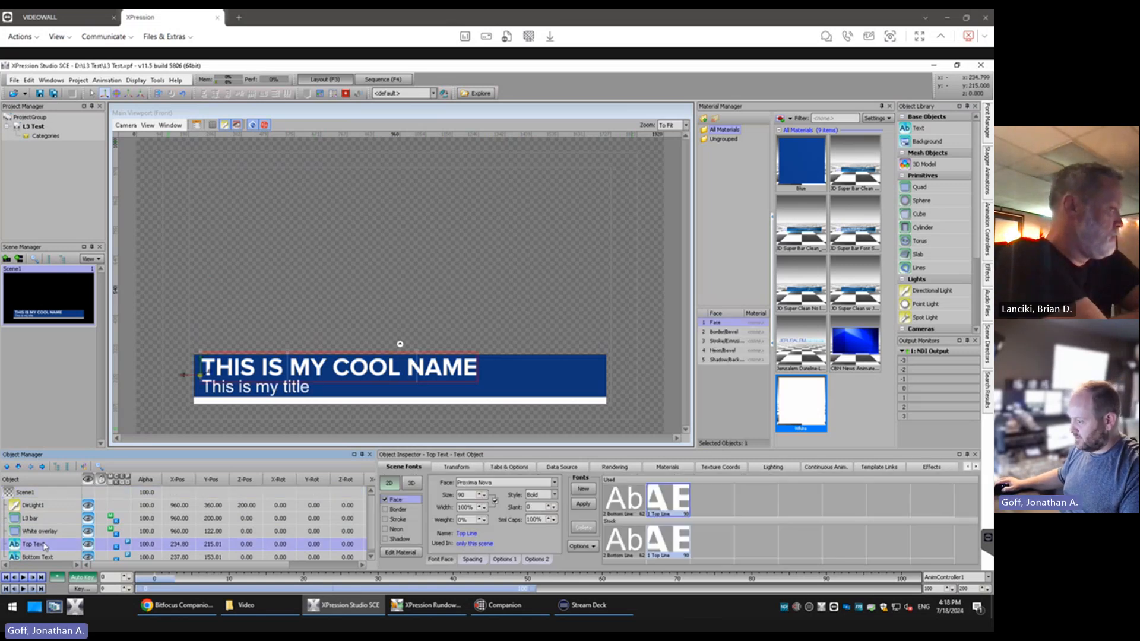
pyautogui.hotkey('ctrl', 'd')
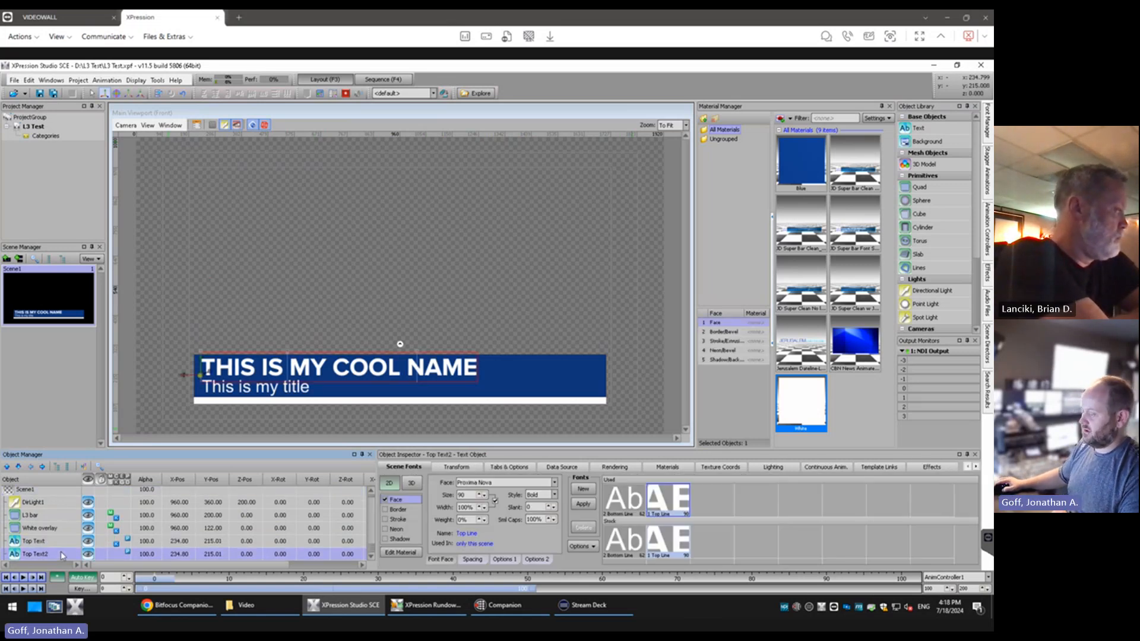
pyautogui.scroll(-1, 62, 552)
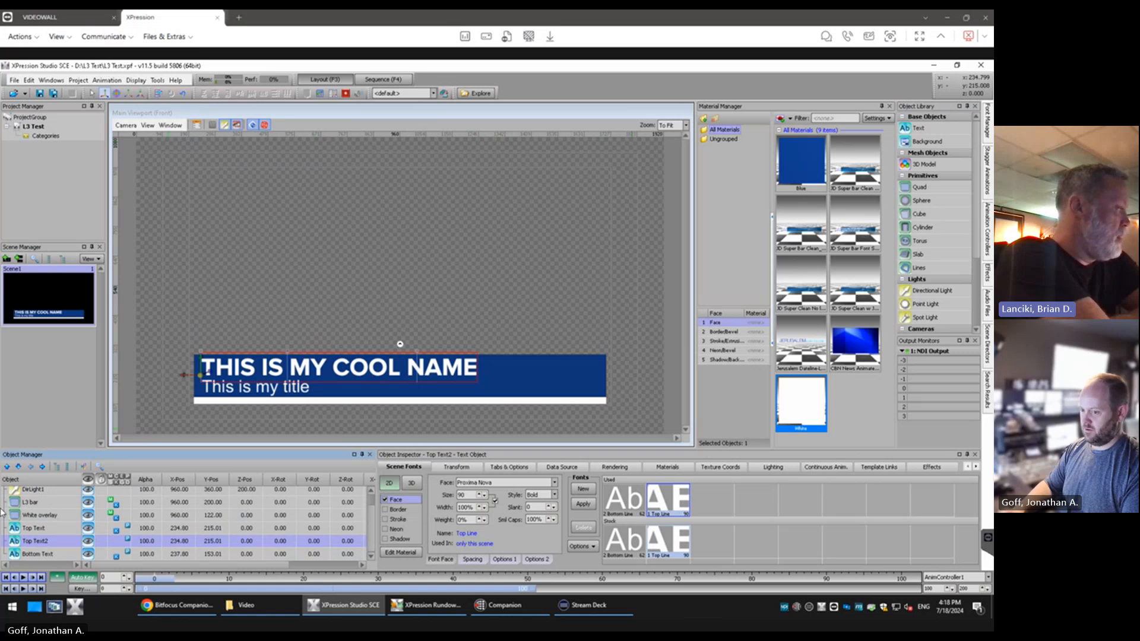
pyautogui.click(89, 542)
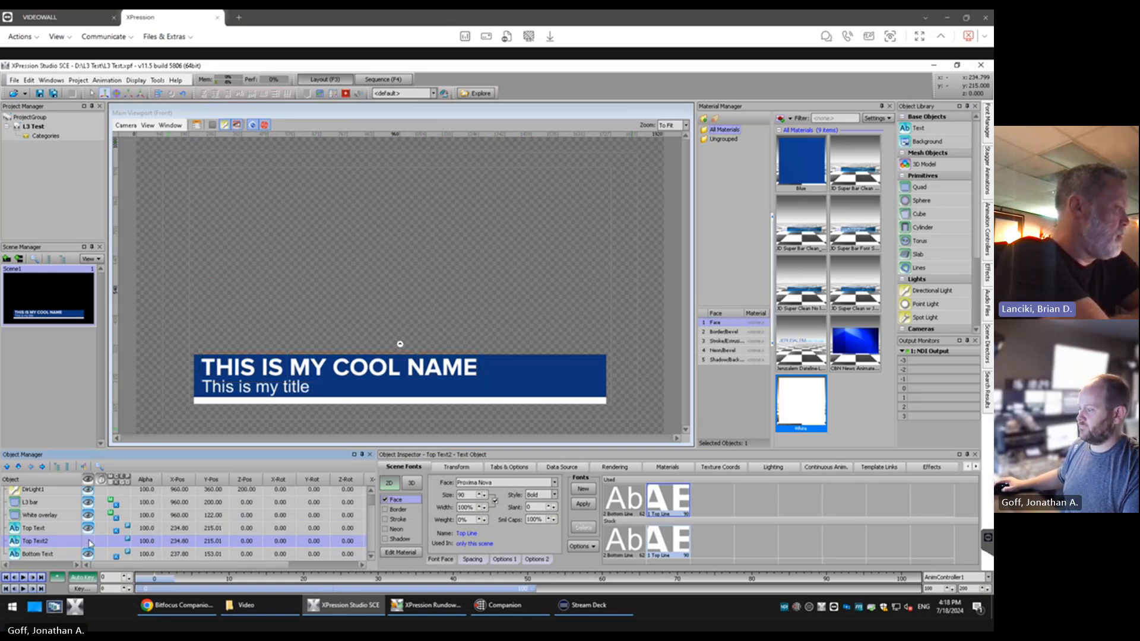
pyautogui.click(89, 554)
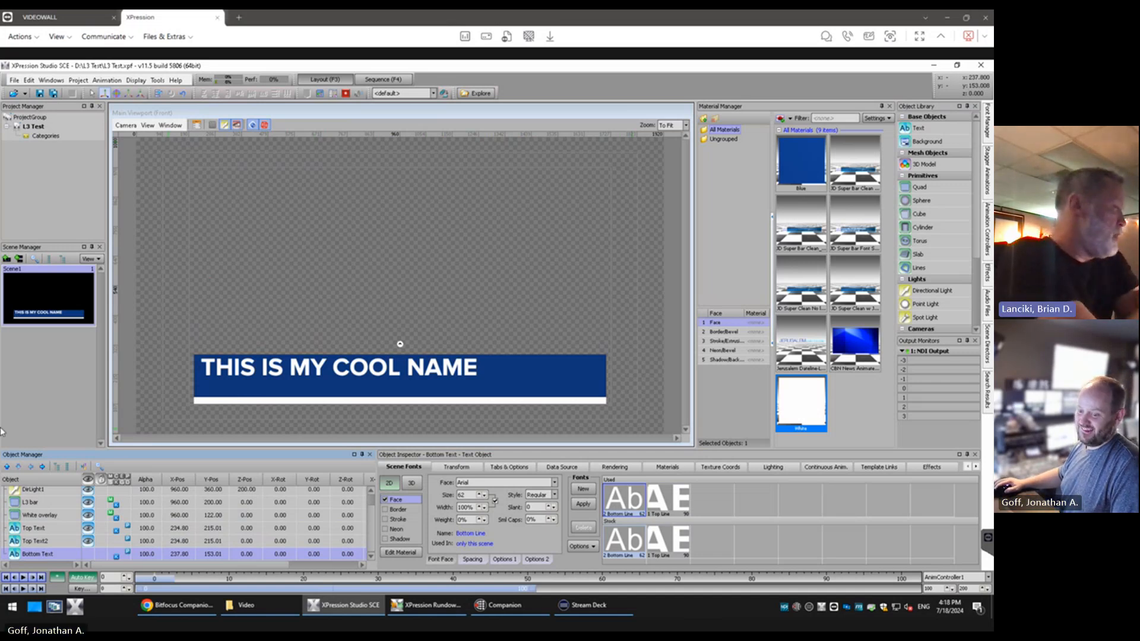
# Move the duplicated Top Text2 straight down beneath the Top Text on the blue bar, to about Y 147
pyautogui.click(36, 541)
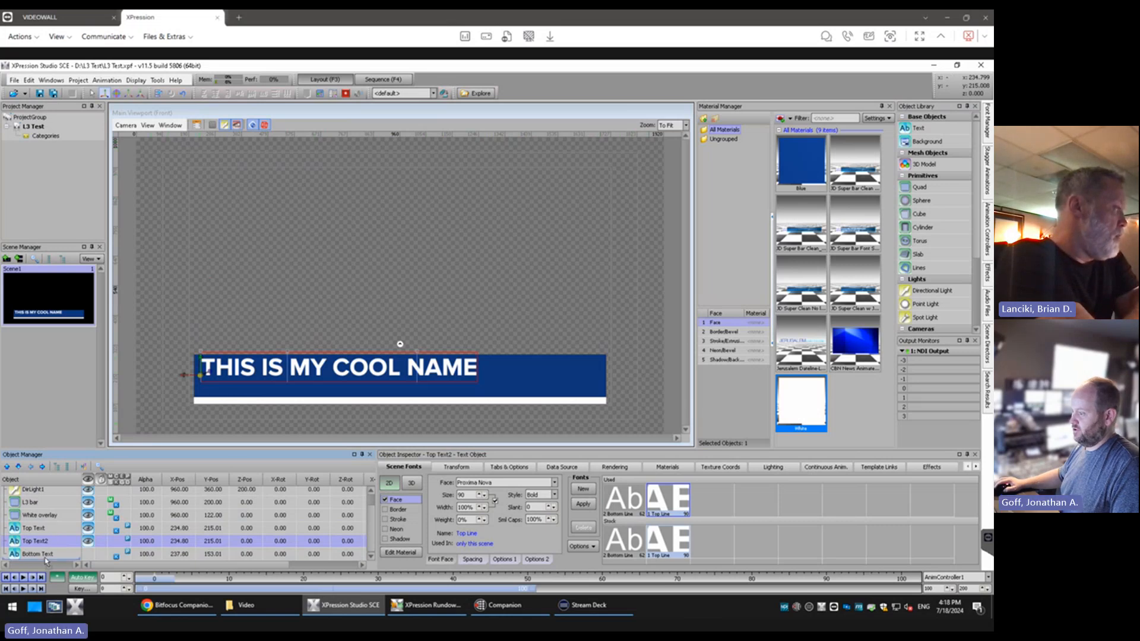
pyautogui.moveTo(45, 557); pyautogui.dragTo(49, 539)
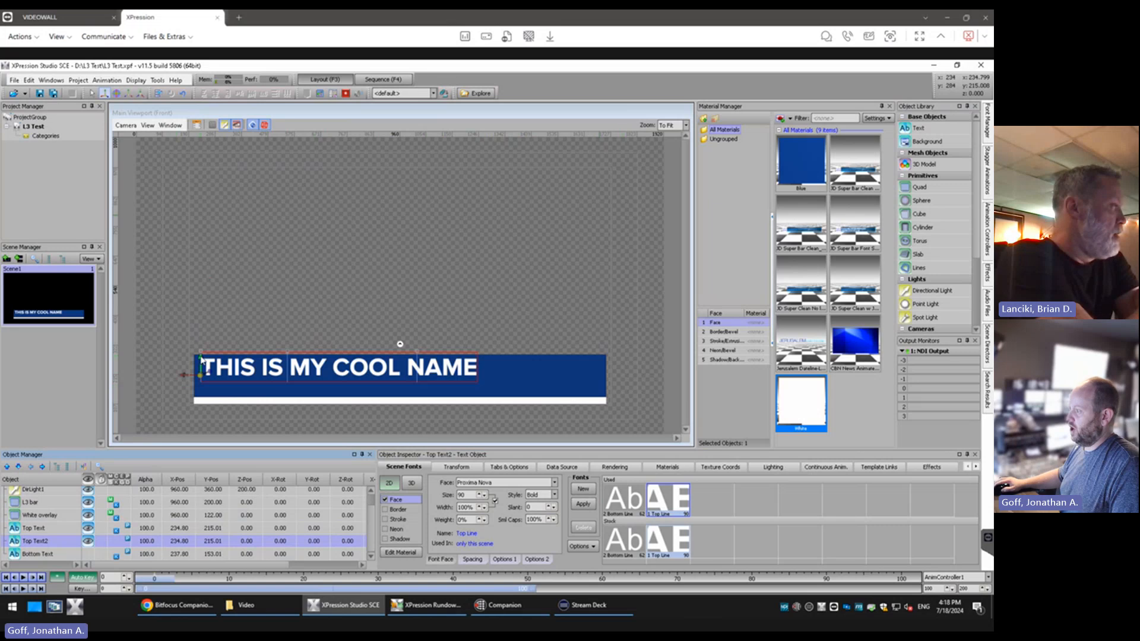
pyautogui.moveTo(201, 361); pyautogui.dragTo(204, 380)
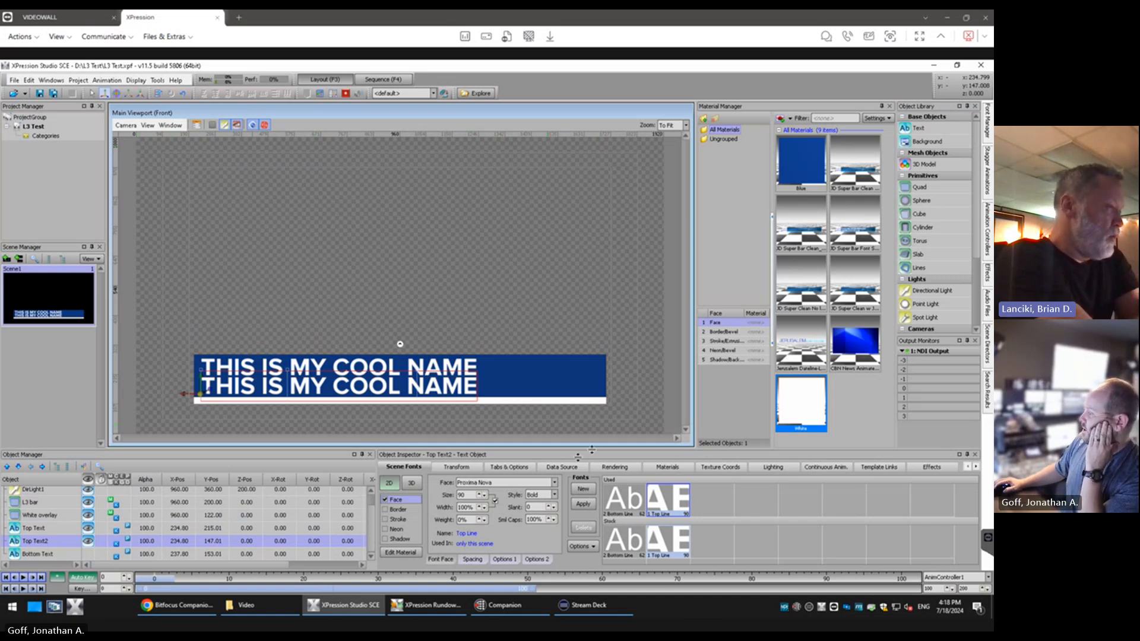
# Scale Top Text2 to 0.6 in X and Y
pyautogui.click(478, 469)
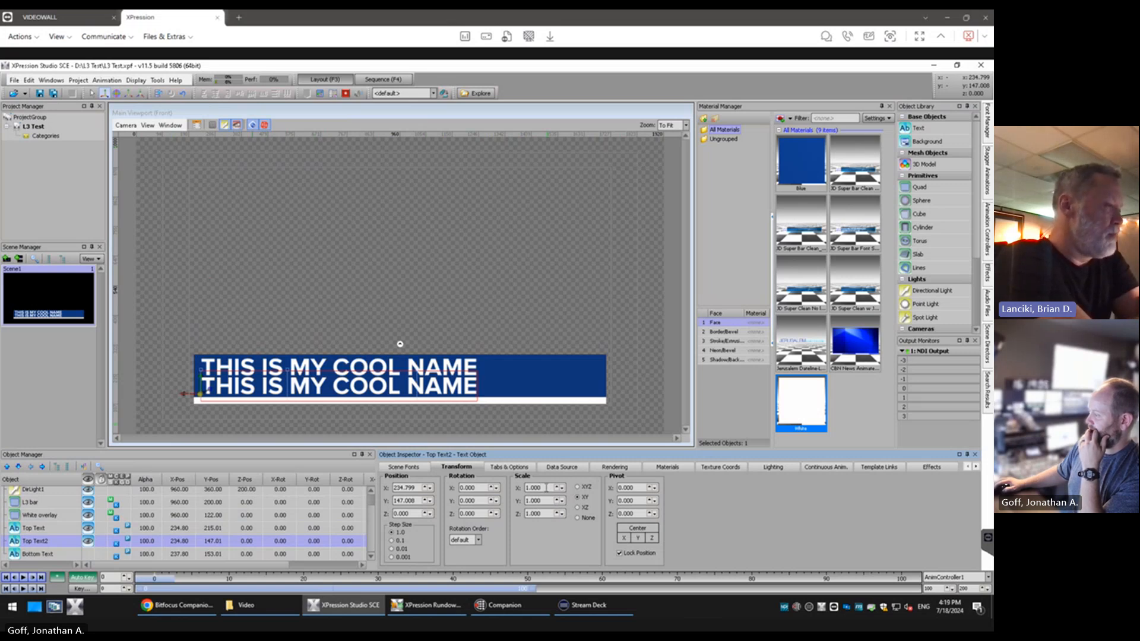
pyautogui.moveTo(547, 488); pyautogui.dragTo(514, 491)
pyautogui.write('.6')
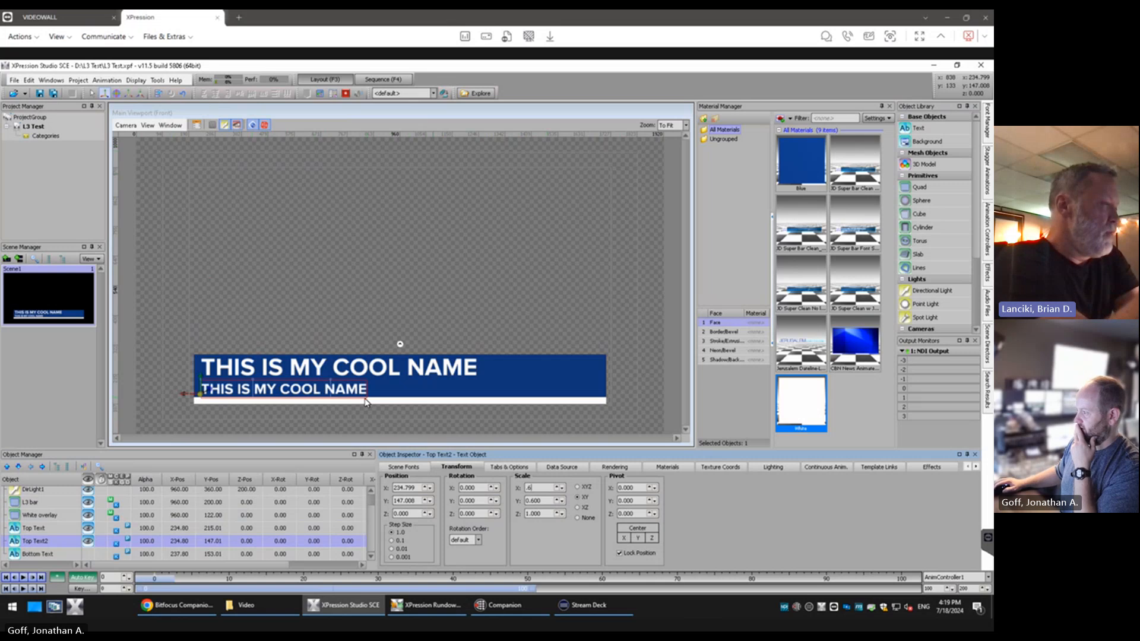
# Append the filler "ASDFASDFASDFASDF" after "THIS IS MY COOL NAME" in Top Text2 to test its squeeze limit
pyautogui.click(410, 468)
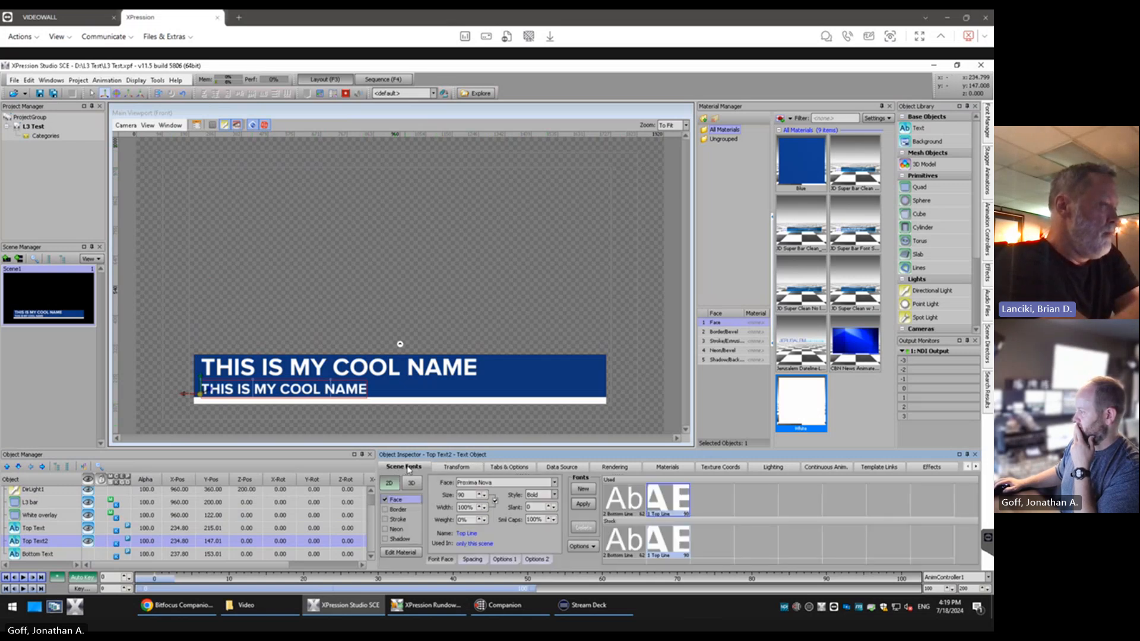
pyautogui.click(368, 391)
pyautogui.write('A')
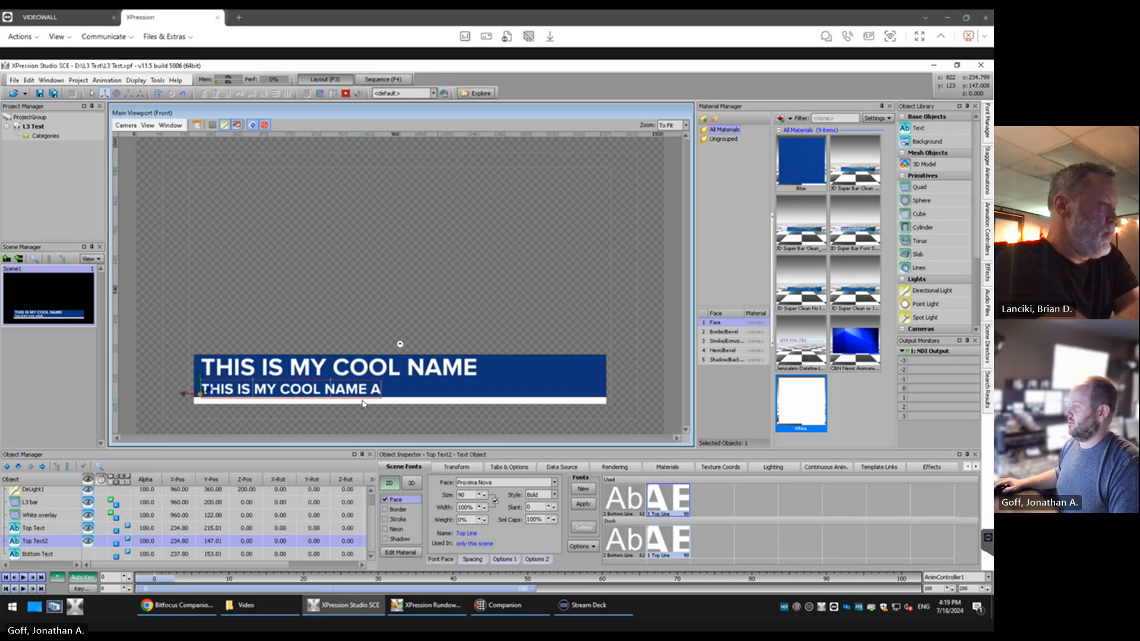
pyautogui.write('SDFASDFASDF')
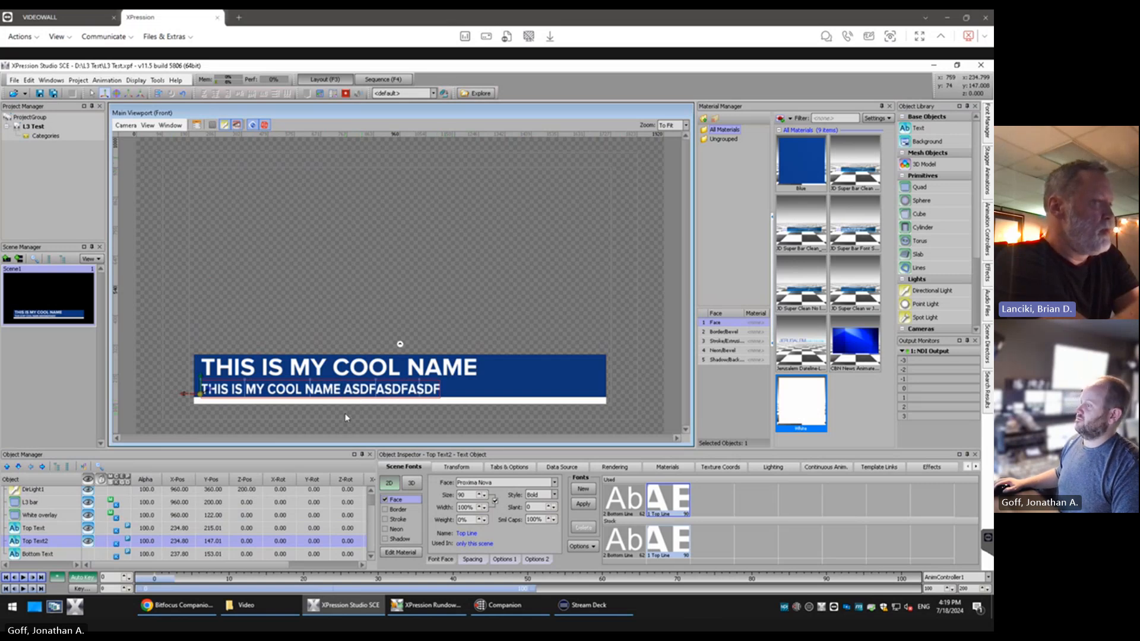
pyautogui.write('ASDF')
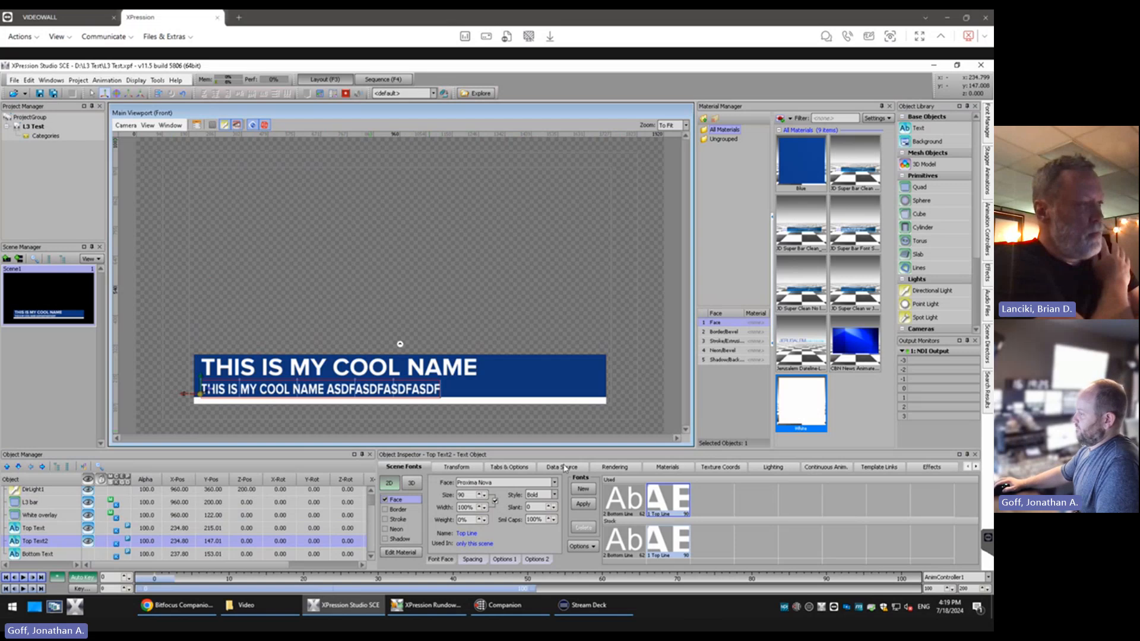
pyautogui.click(512, 467)
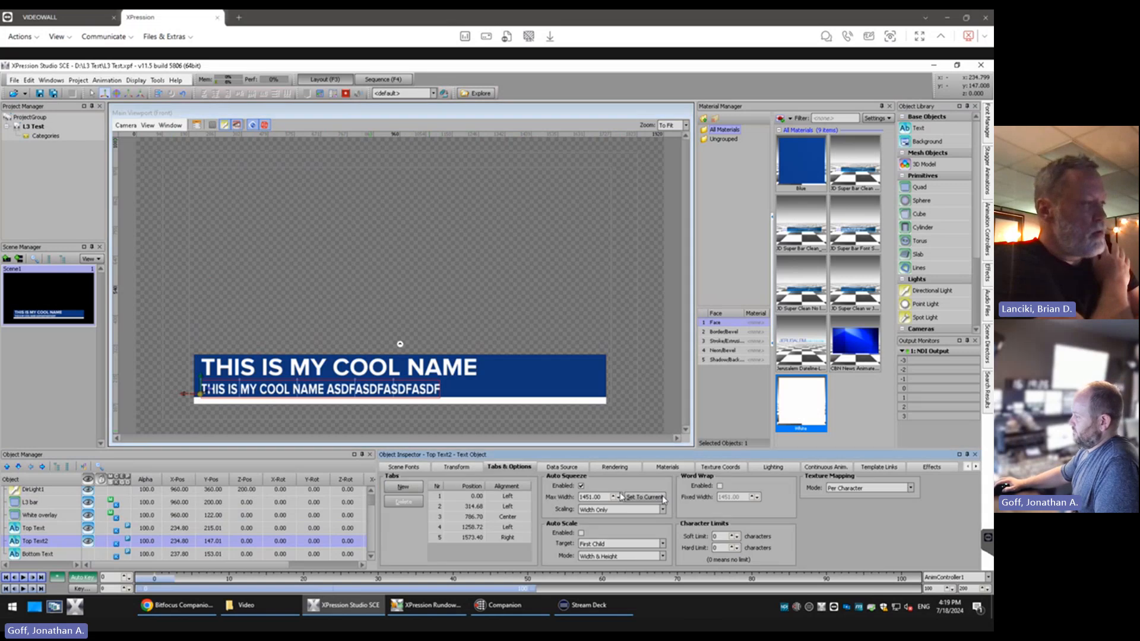
pyautogui.click(406, 469)
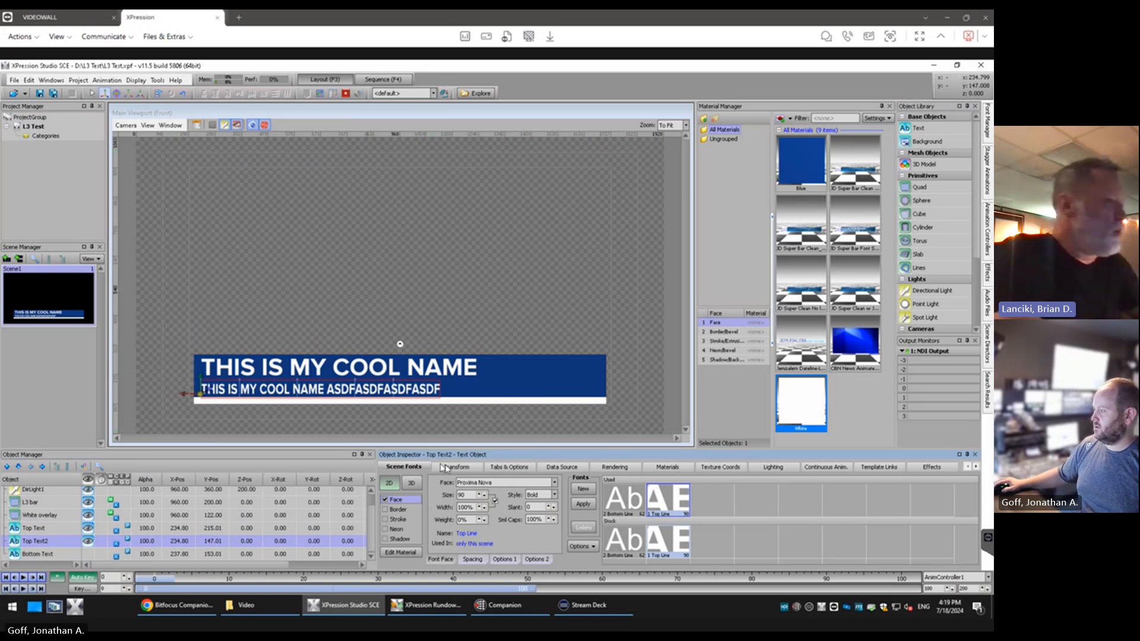
pyautogui.click(35, 541)
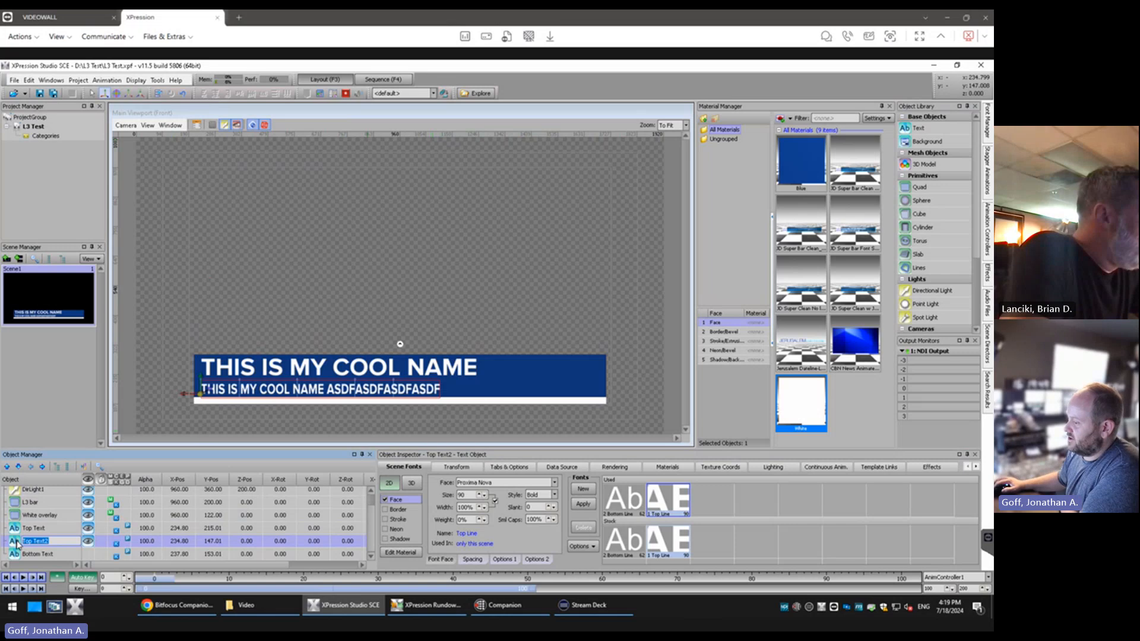
pyautogui.click(501, 468)
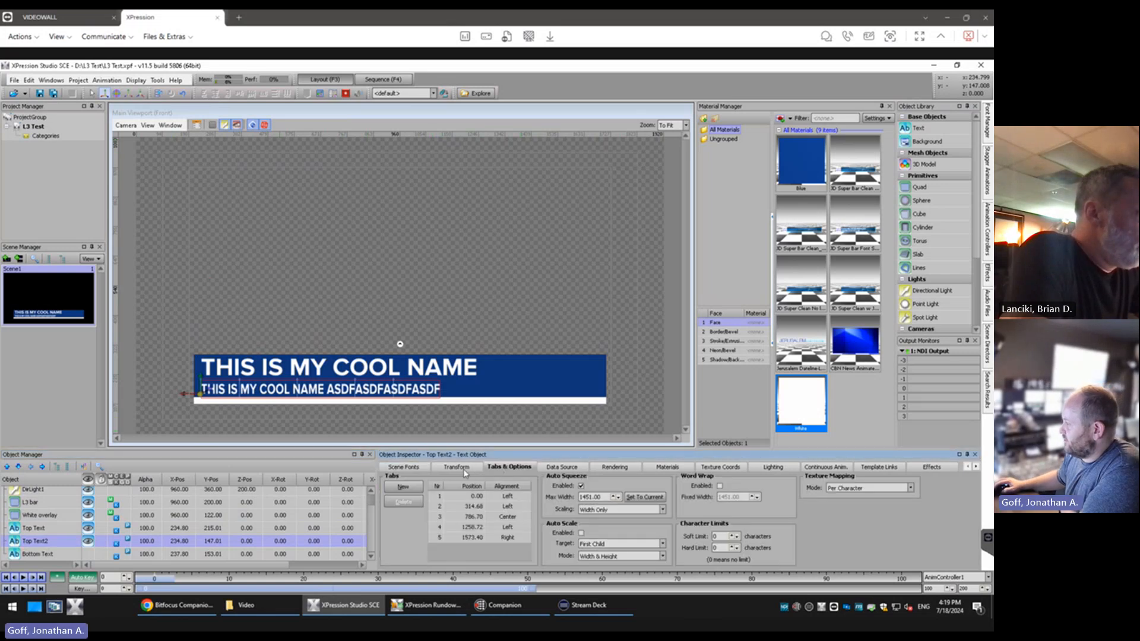
pyautogui.click(416, 468)
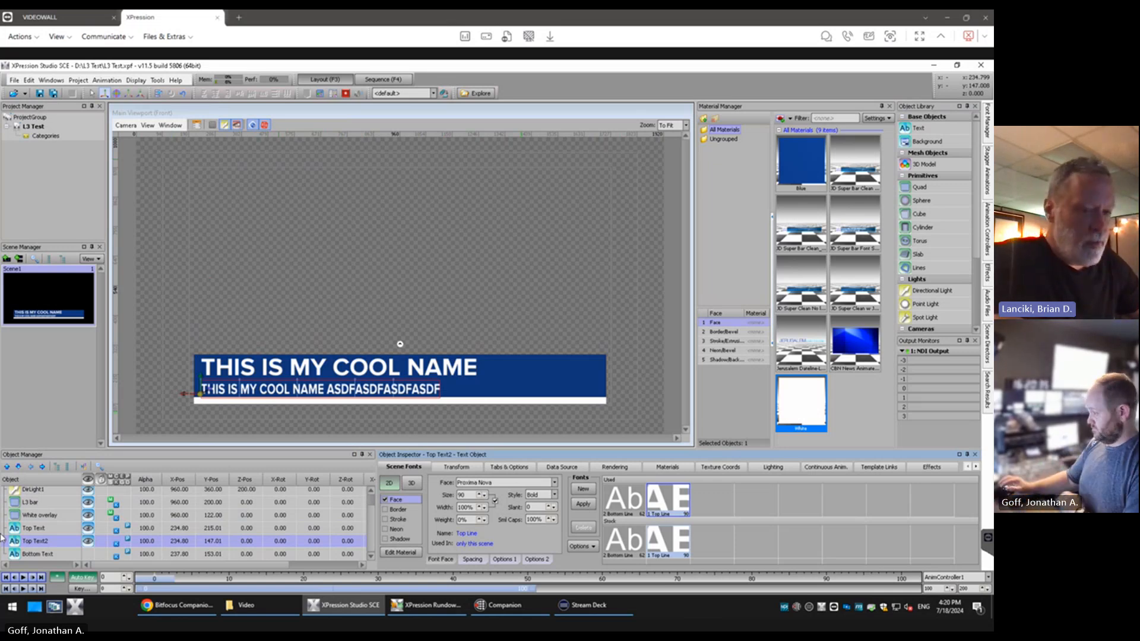
# Set the Auto Squeeze Max Width of Top Text2 to 2000
pyautogui.click(528, 466)
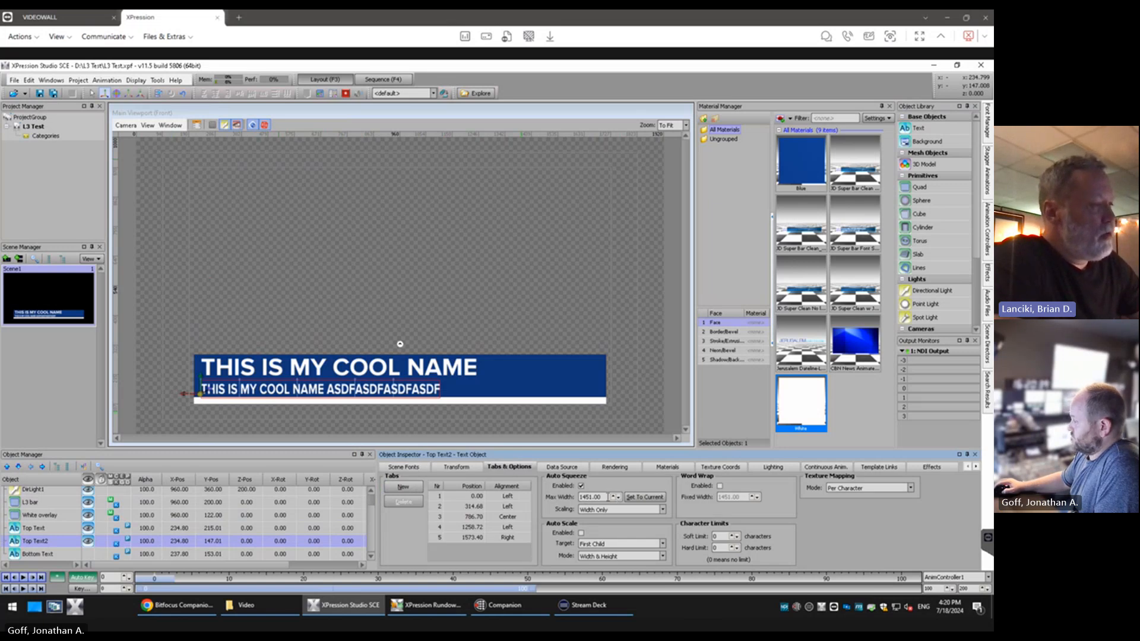
pyautogui.moveTo(609, 497); pyautogui.dragTo(551, 501)
pyautogui.write('2000')
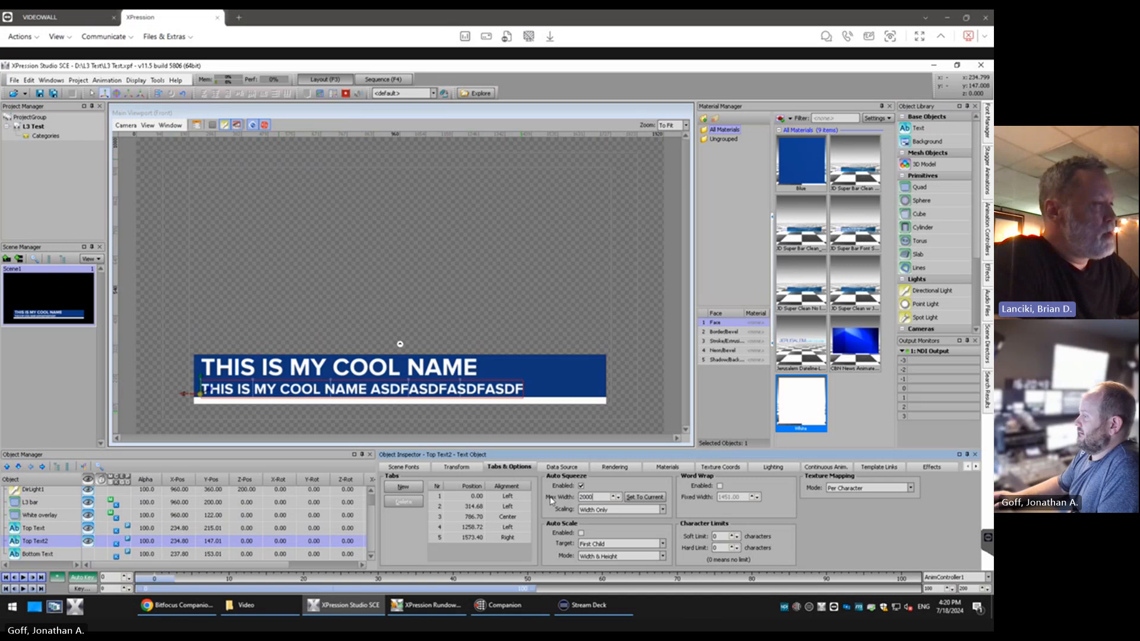
# Try Auto Squeeze Max Width values of 2900 and 4000 on Top Text2
pyautogui.press('BackSpace')
pyautogui.press('BackSpace')
pyautogui.press('BackSpace')
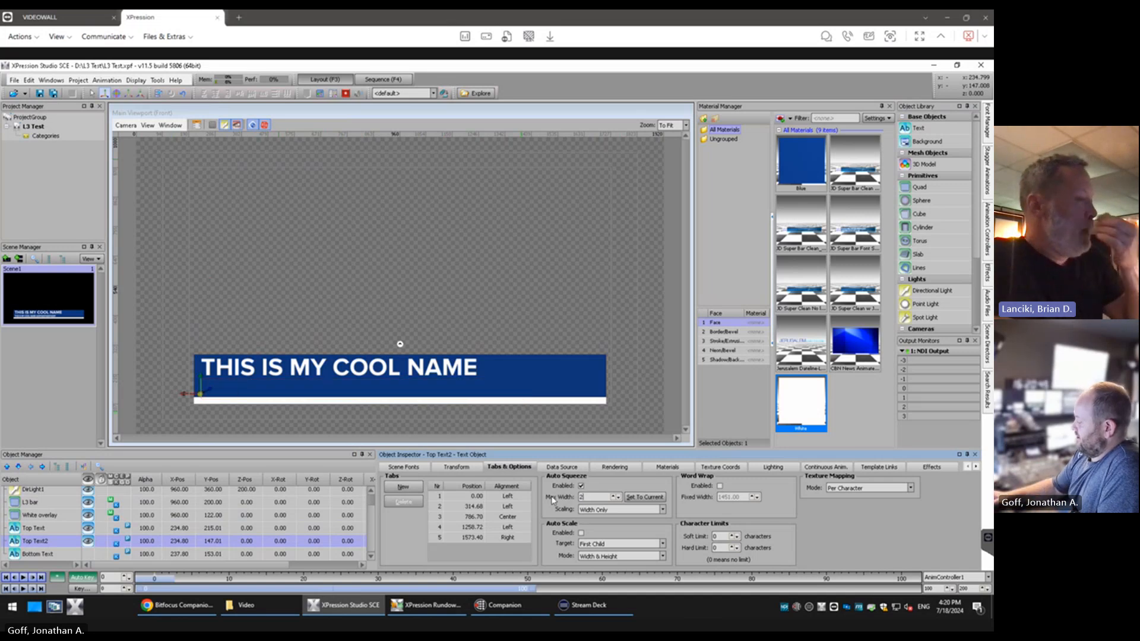
pyautogui.write('900')
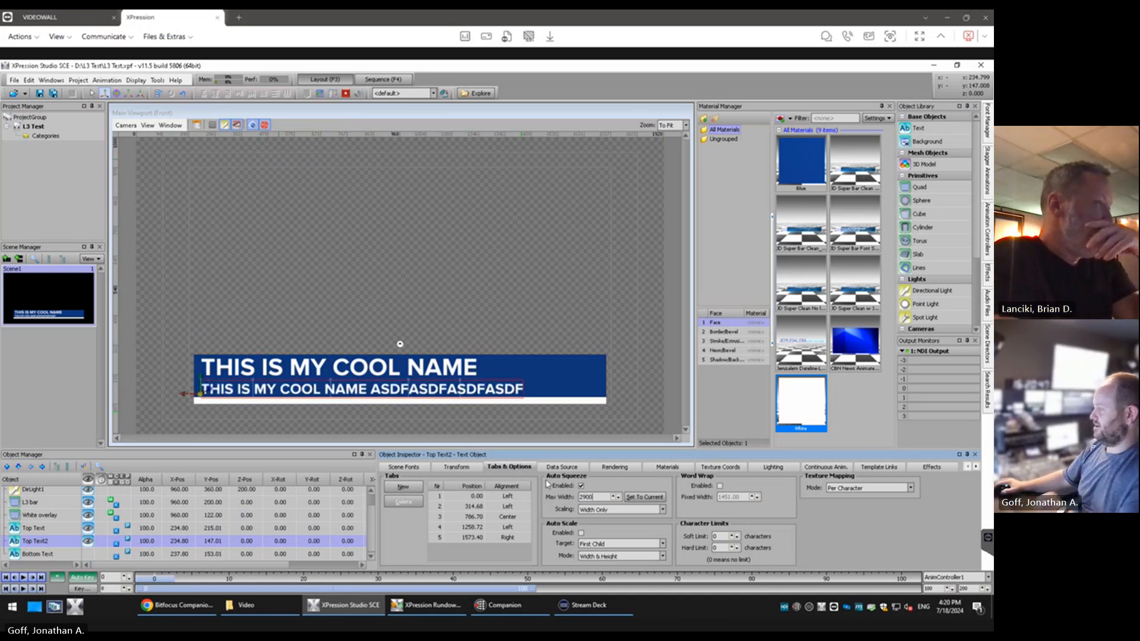
pyautogui.press('BackSpace')
pyautogui.press('BackSpace')
pyautogui.press('BackSpace')
pyautogui.press('BackSpace')
pyautogui.write('400')
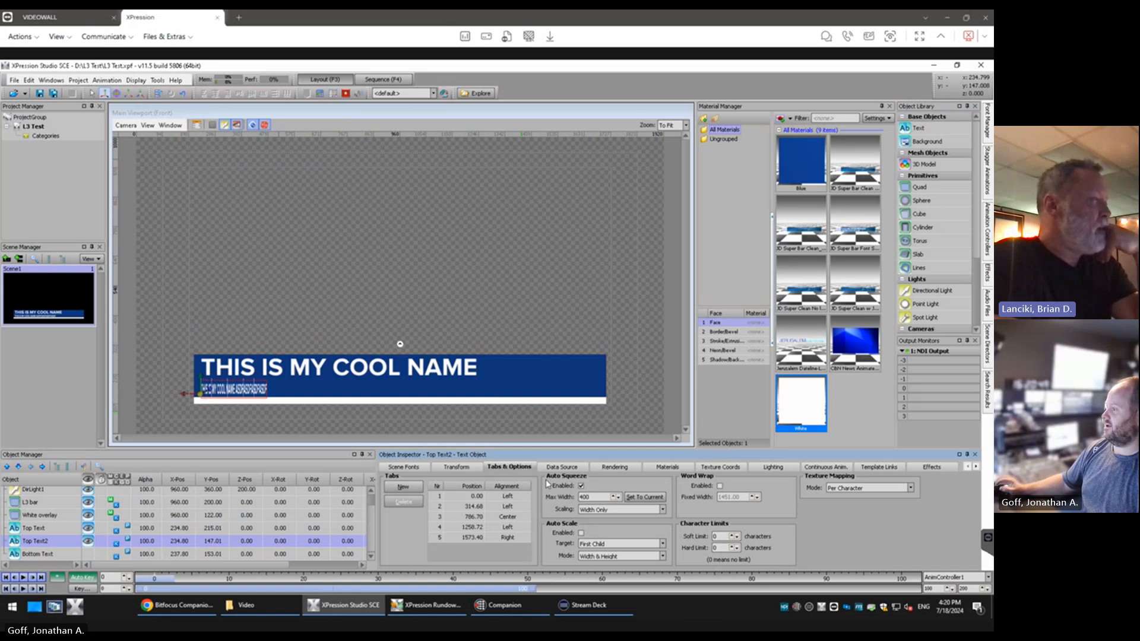
pyautogui.write('0')
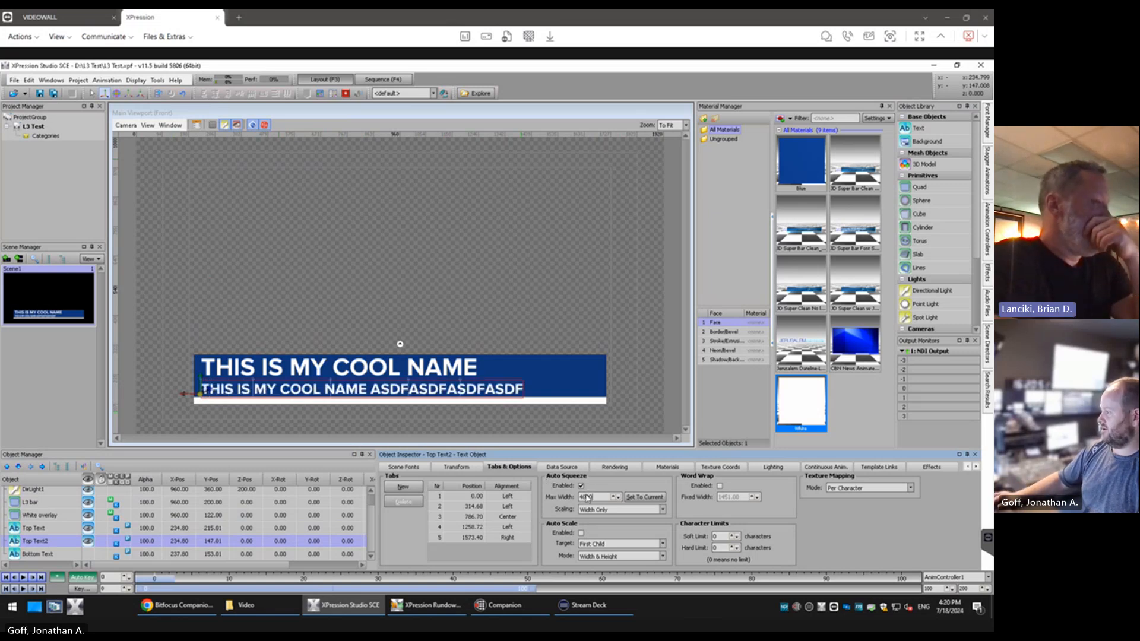
# Insert several more repetitions of the filler "ASDF" inside the Top Text2 line to lengthen it past the blue bar
pyautogui.click(484, 390)
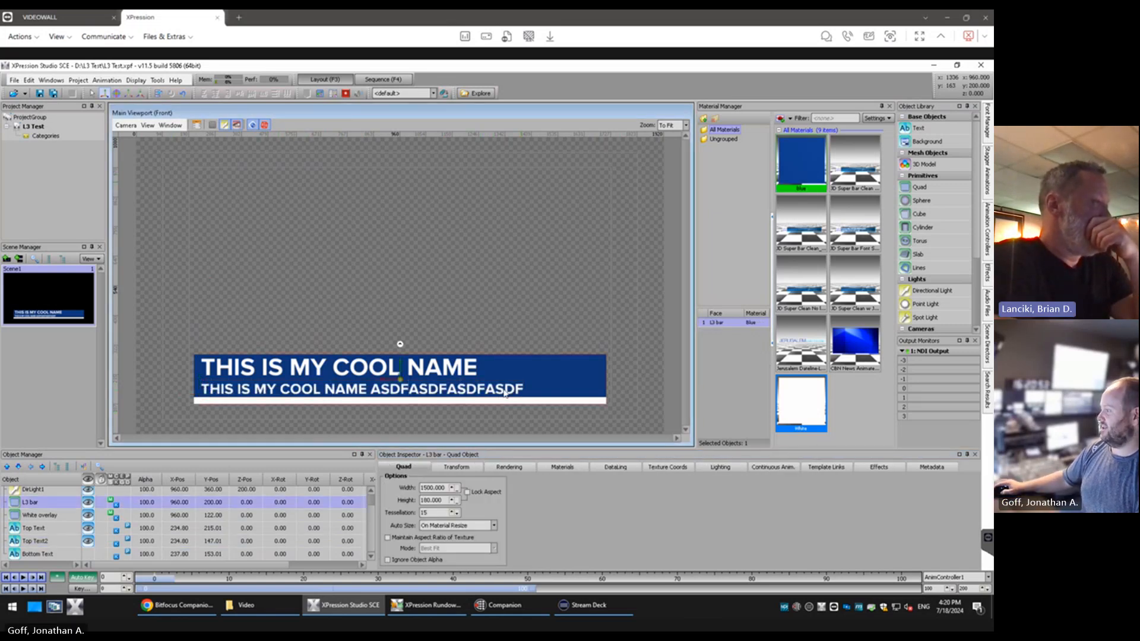
pyautogui.doubleClick(464, 392)
pyautogui.write('ASDF')
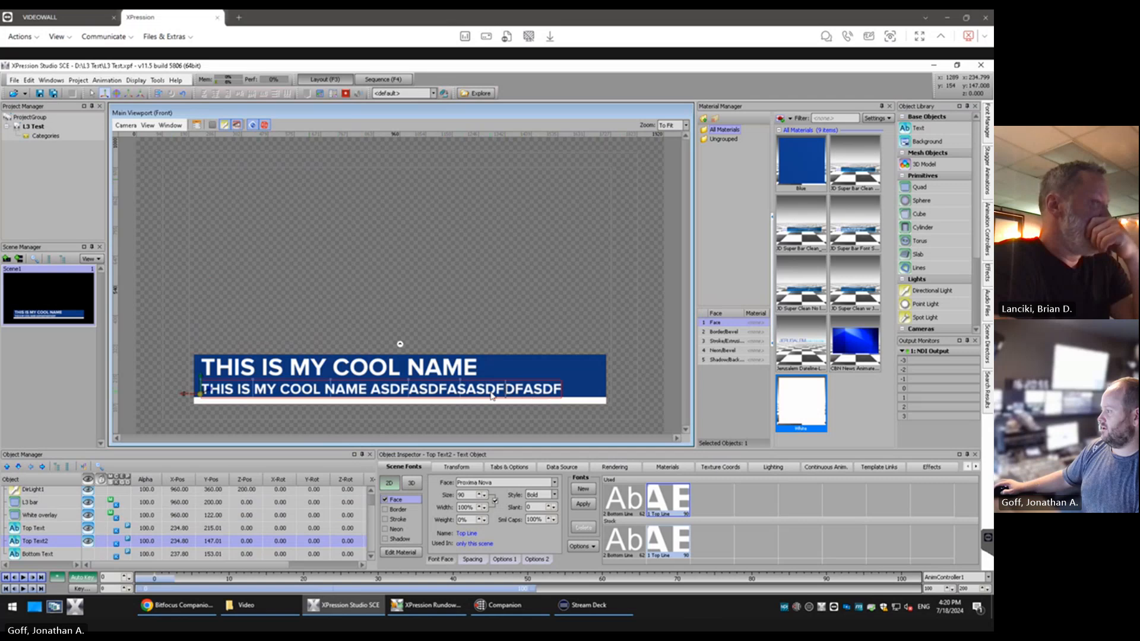
pyautogui.write('ASDFASDFASDFDFASD')
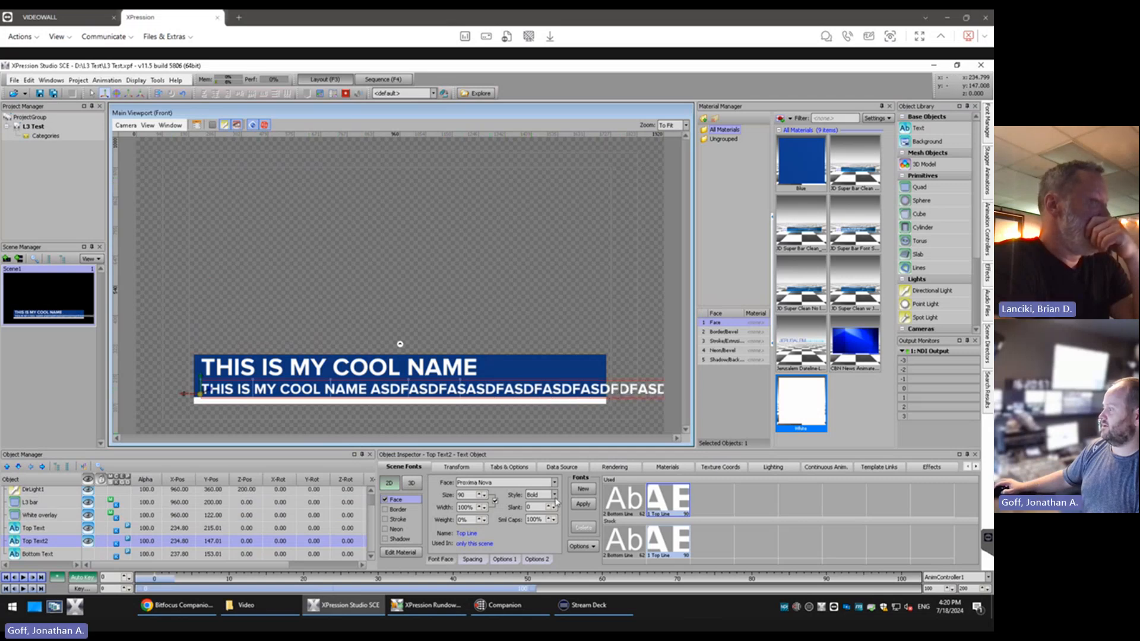
# Tune the Auto Squeeze Max Width of Top Text2 by trying 2500 and 2200, settling on 2300
pyautogui.click(509, 467)
pyautogui.doubleClick(589, 497)
pyautogui.write('2500')
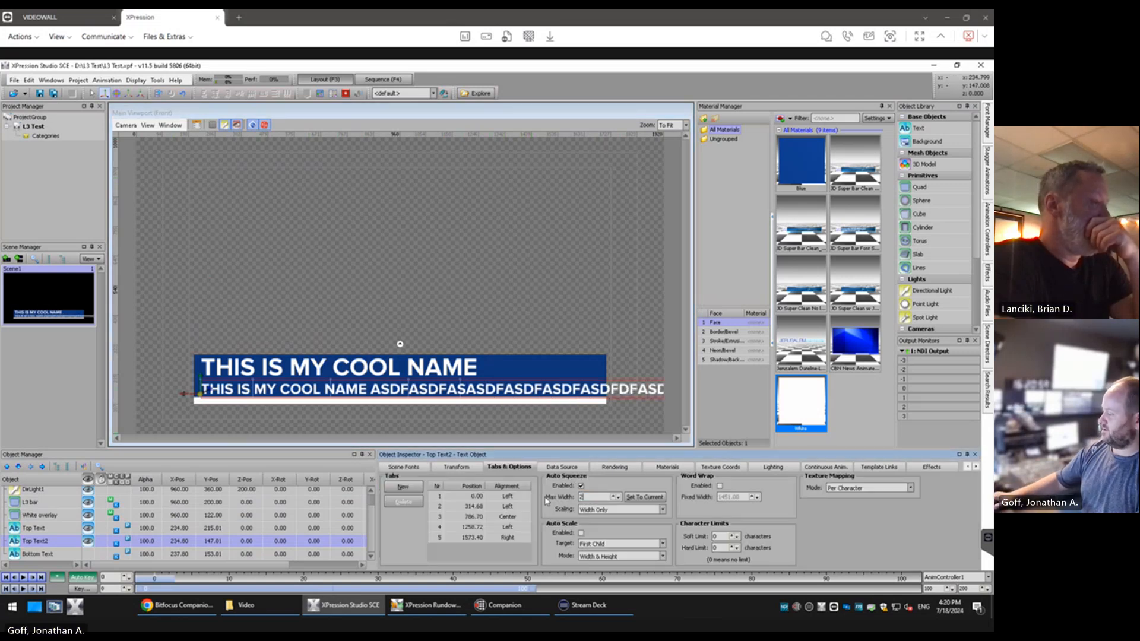
pyautogui.press('Return')
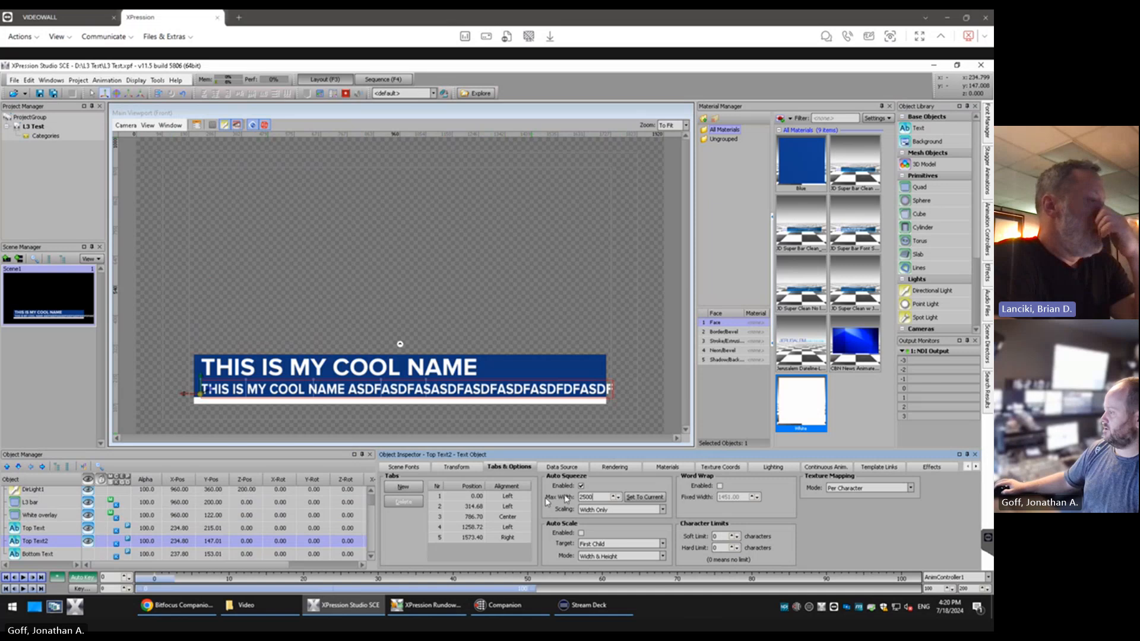
pyautogui.doubleClick(586, 497)
pyautogui.write('2200')
pyautogui.press('Return')
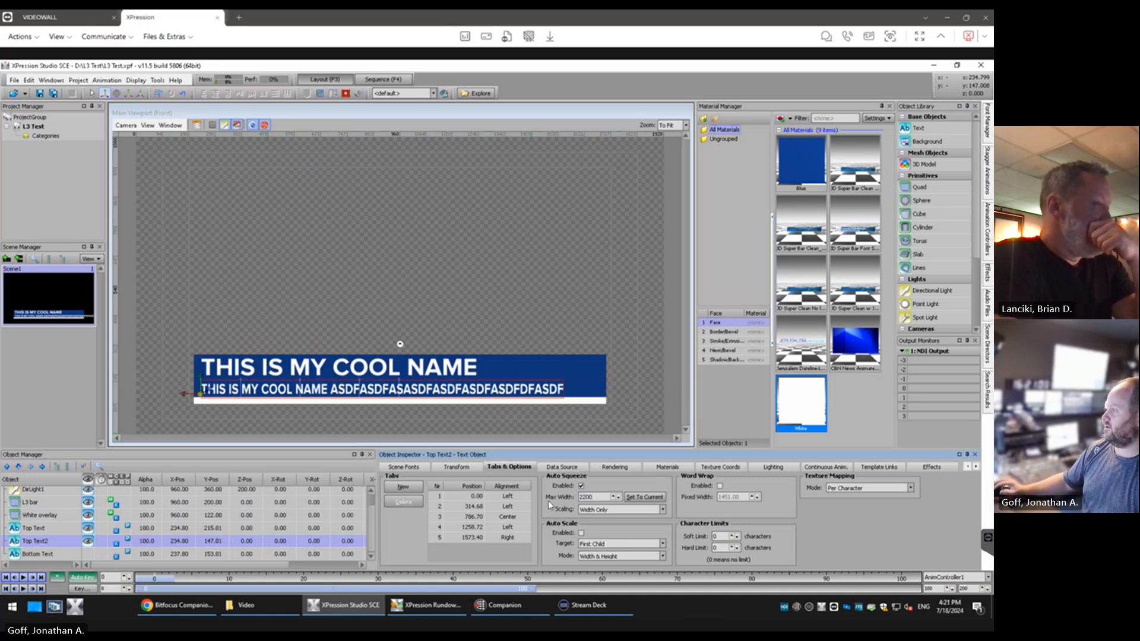
pyautogui.doubleClick(584, 497)
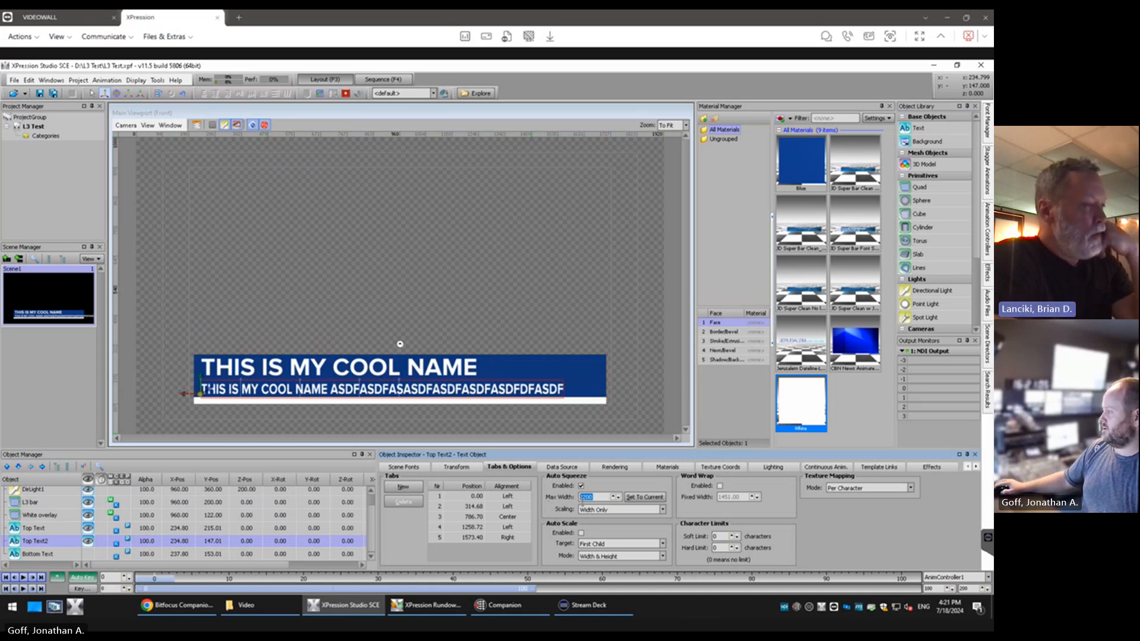
pyautogui.write('2300')
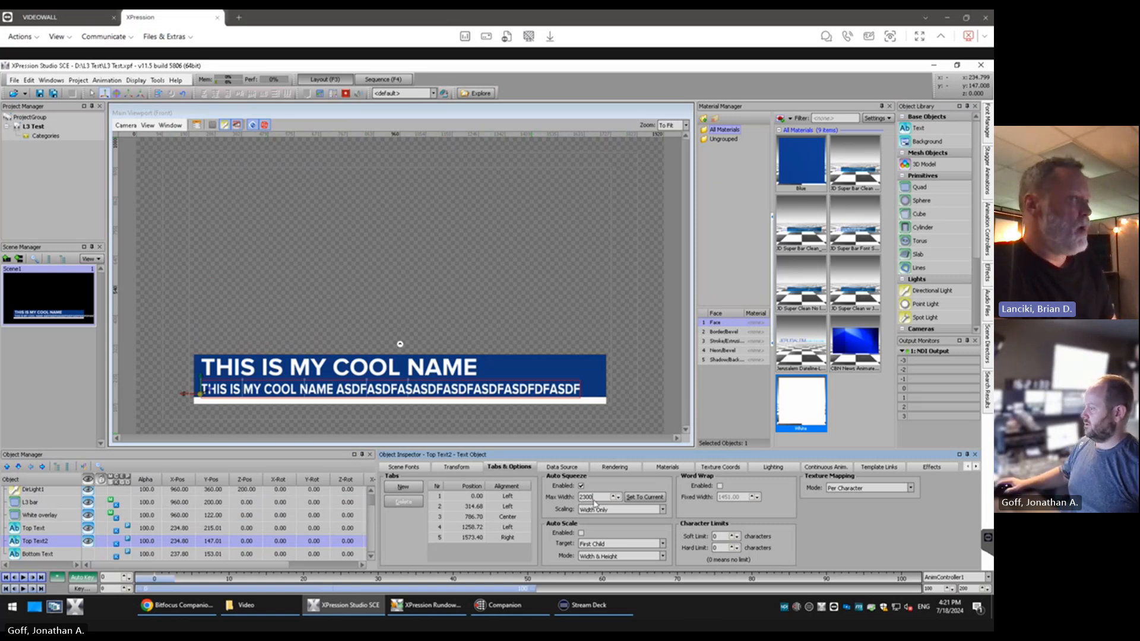
# Duplicate Scene1 and select Top Text2 in the new Scene2
pyautogui.click(419, 468)
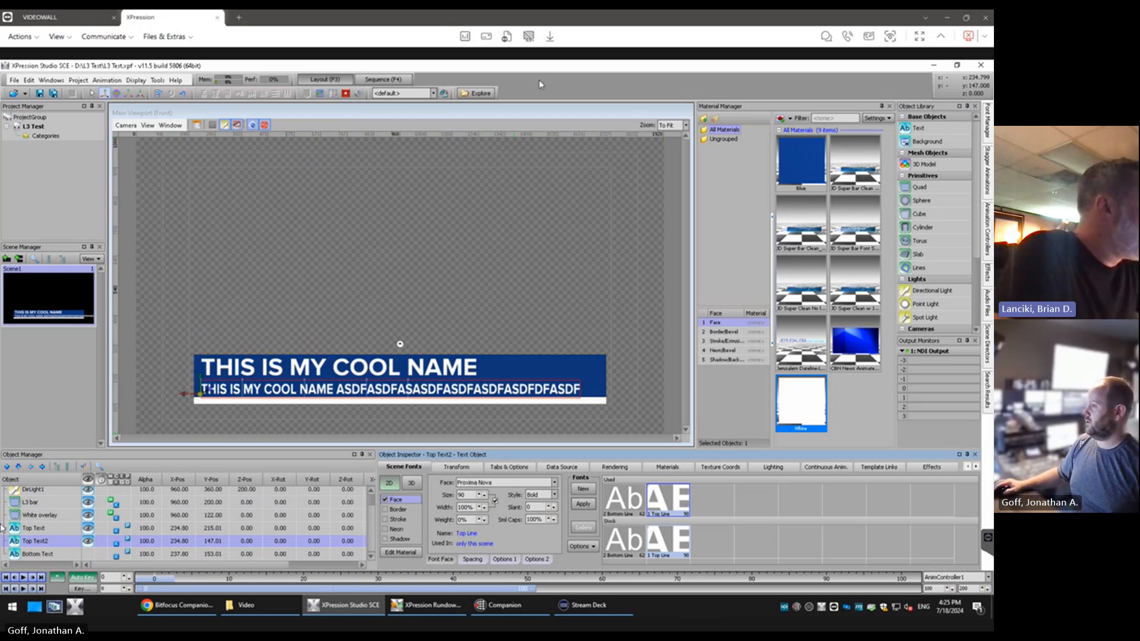
pyautogui.rightClick(26, 297)
pyautogui.click(83, 366)
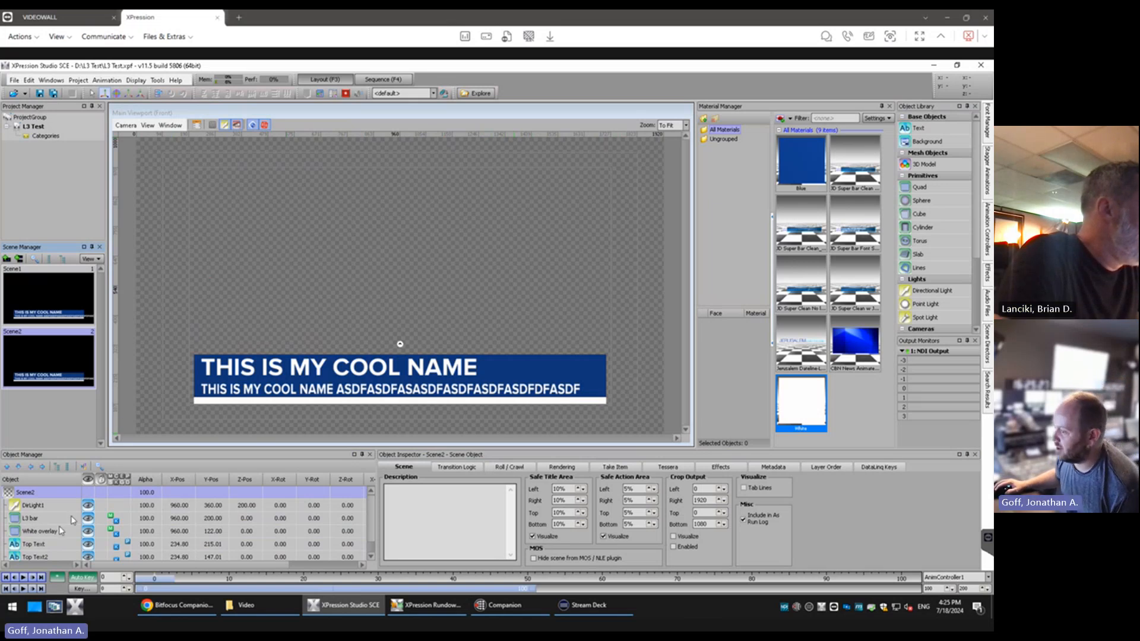
pyautogui.click(42, 557)
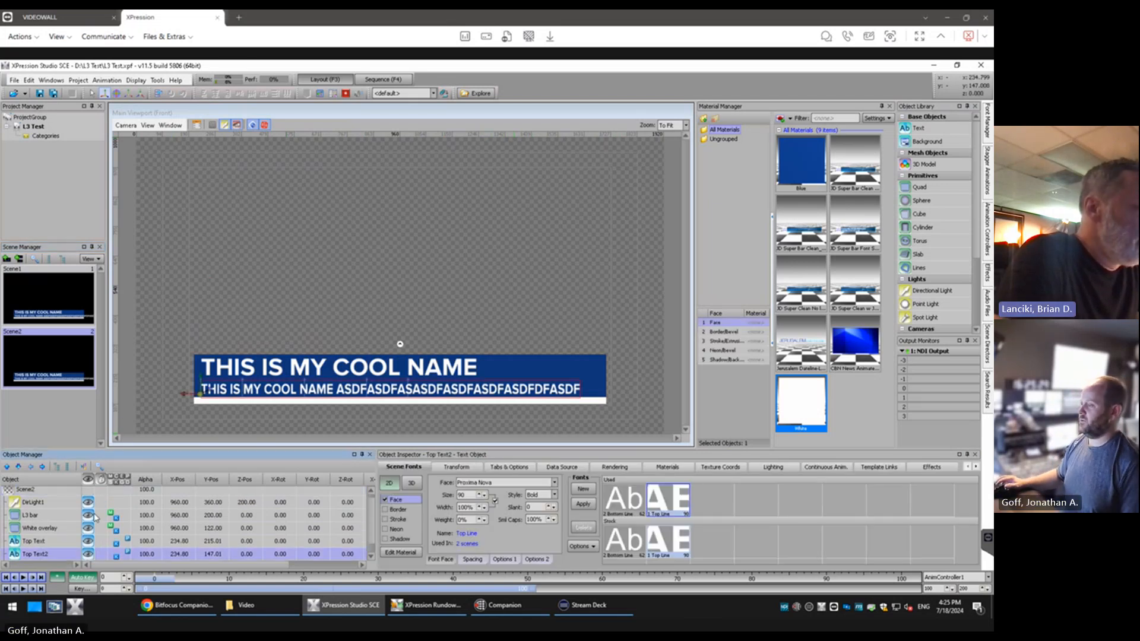
# Try a Top Line font size of 70 in Scene2, return to Scene1 and cancel changing the shared font
pyautogui.scroll(-1, 95, 518)
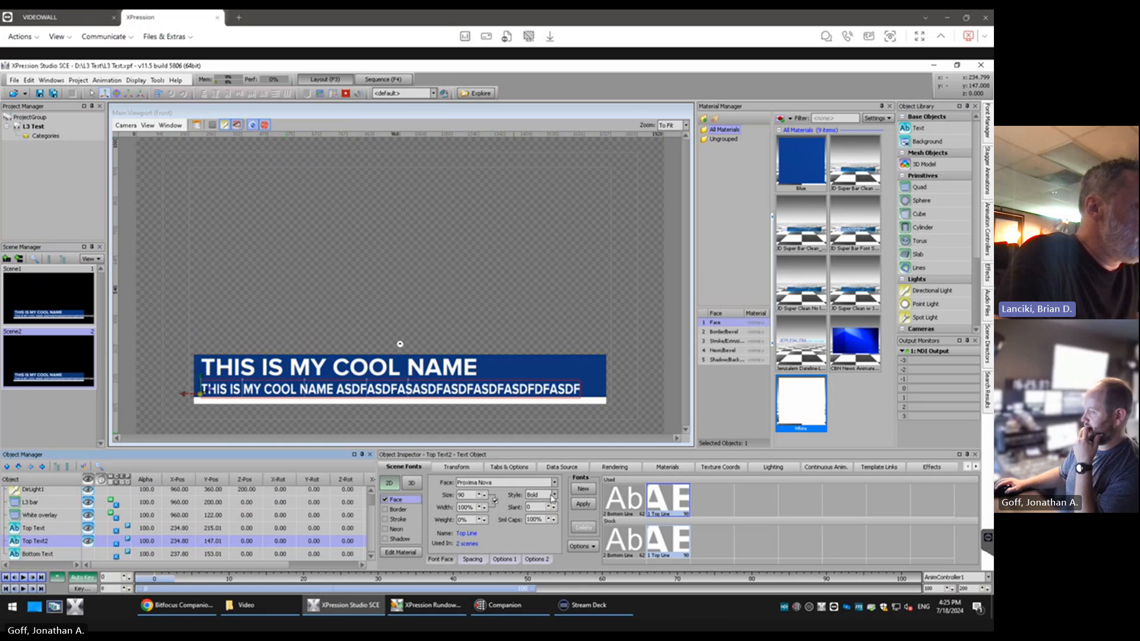
pyautogui.moveTo(468, 494); pyautogui.dragTo(452, 498)
pyautogui.write('70')
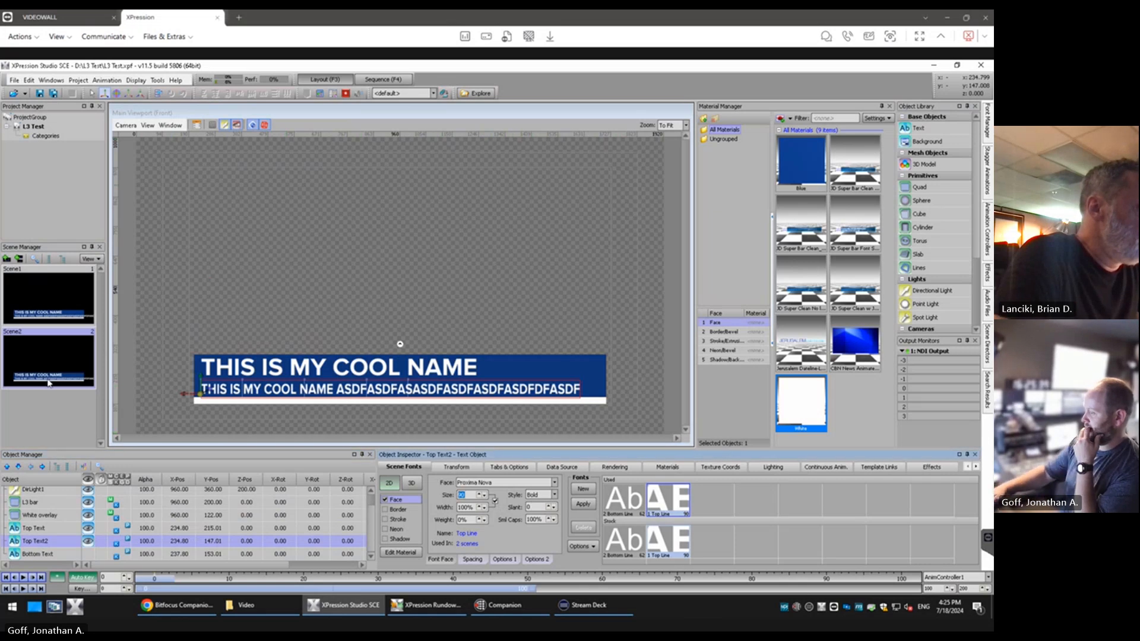
pyautogui.press('Return')
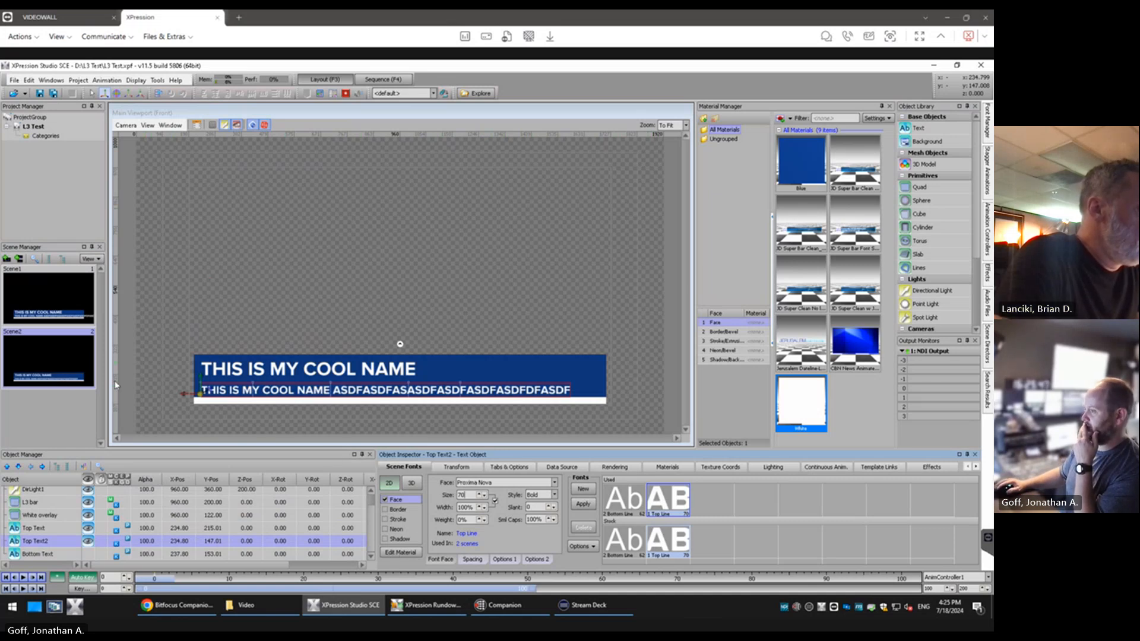
pyautogui.click(50, 298)
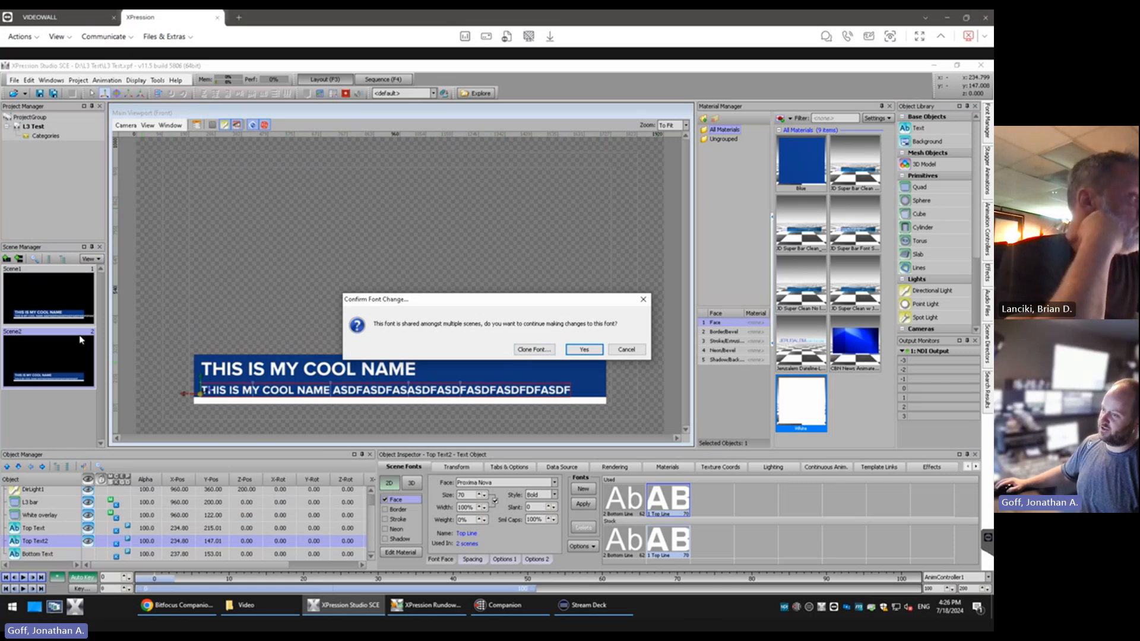
pyautogui.click(621, 352)
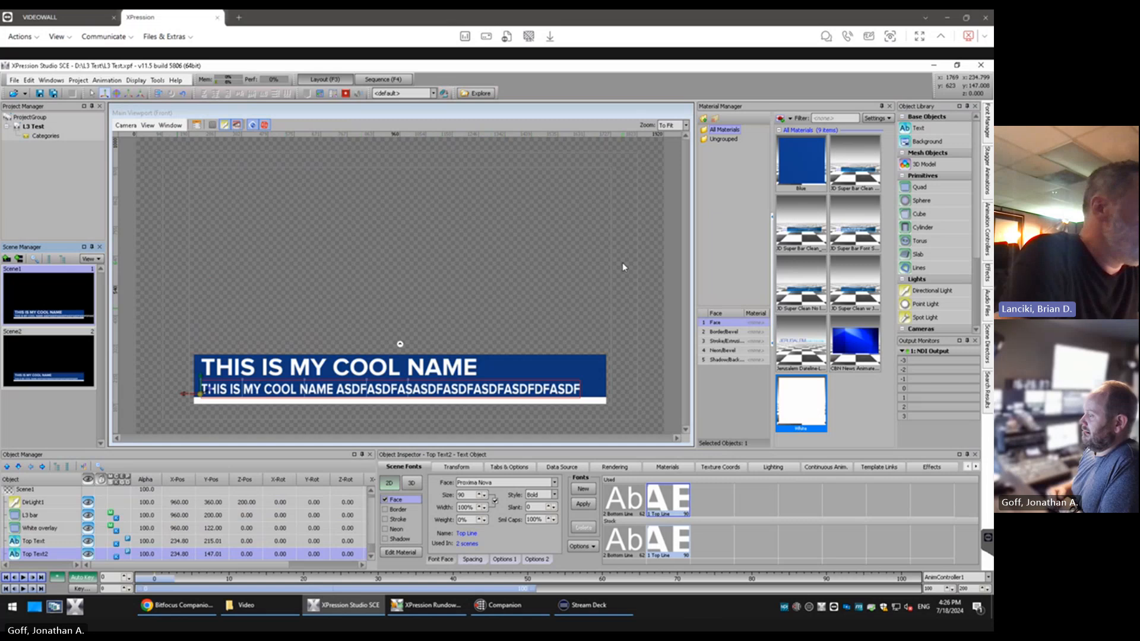
# Examine the Top Line font's spacing, attribute size, monospacing and font list options for Top Text2
pyautogui.click(481, 561)
pyautogui.click(502, 560)
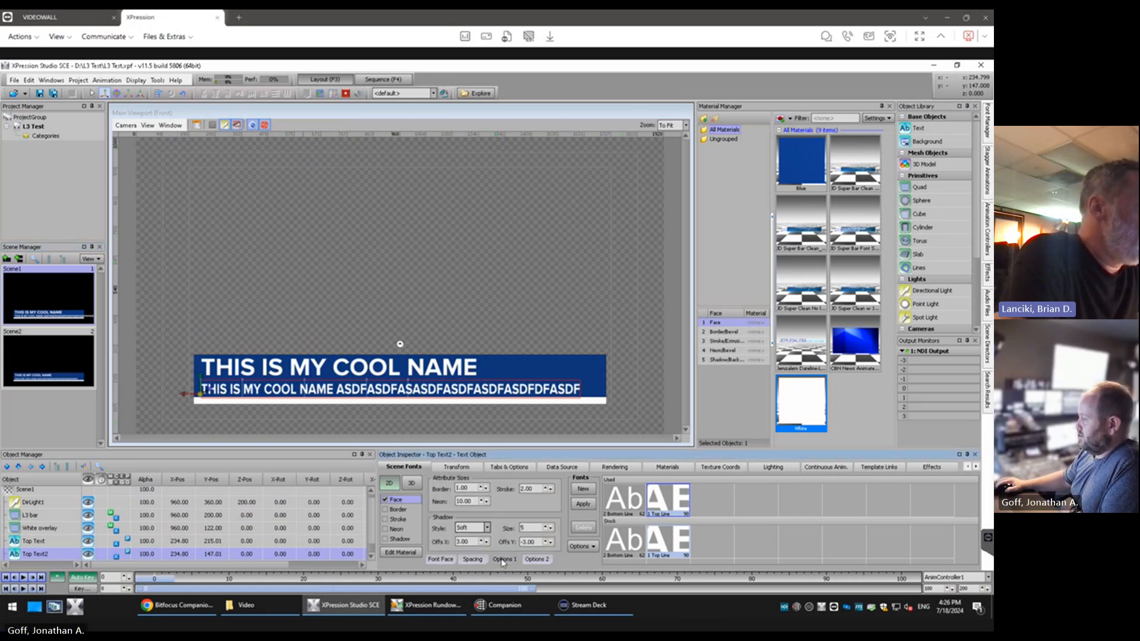
pyautogui.click(537, 561)
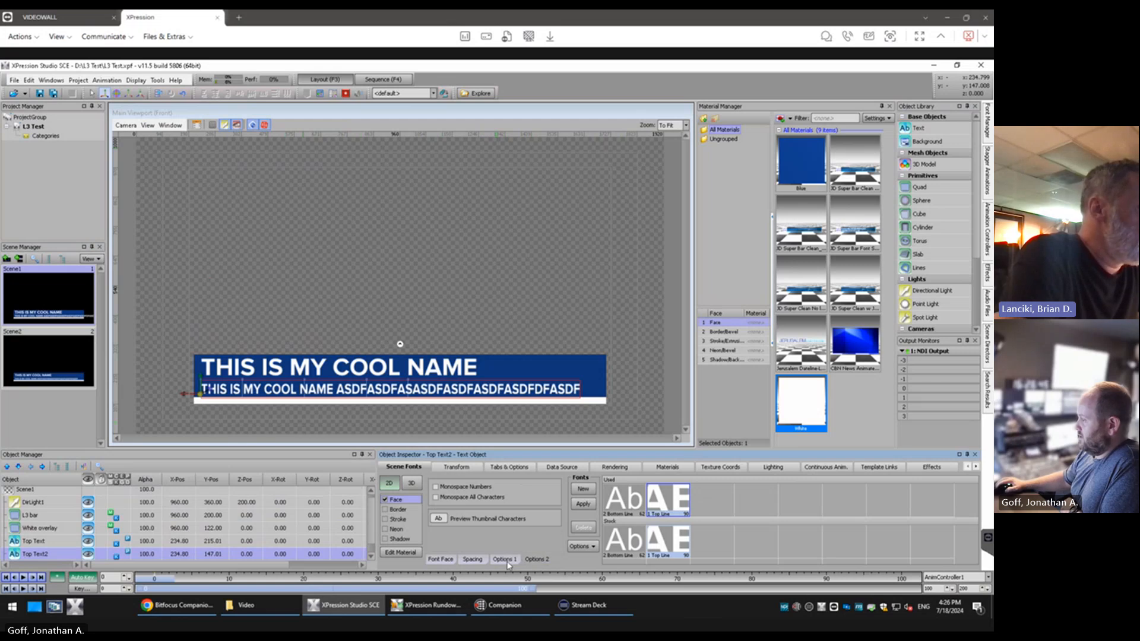
pyautogui.click(508, 561)
pyautogui.click(472, 560)
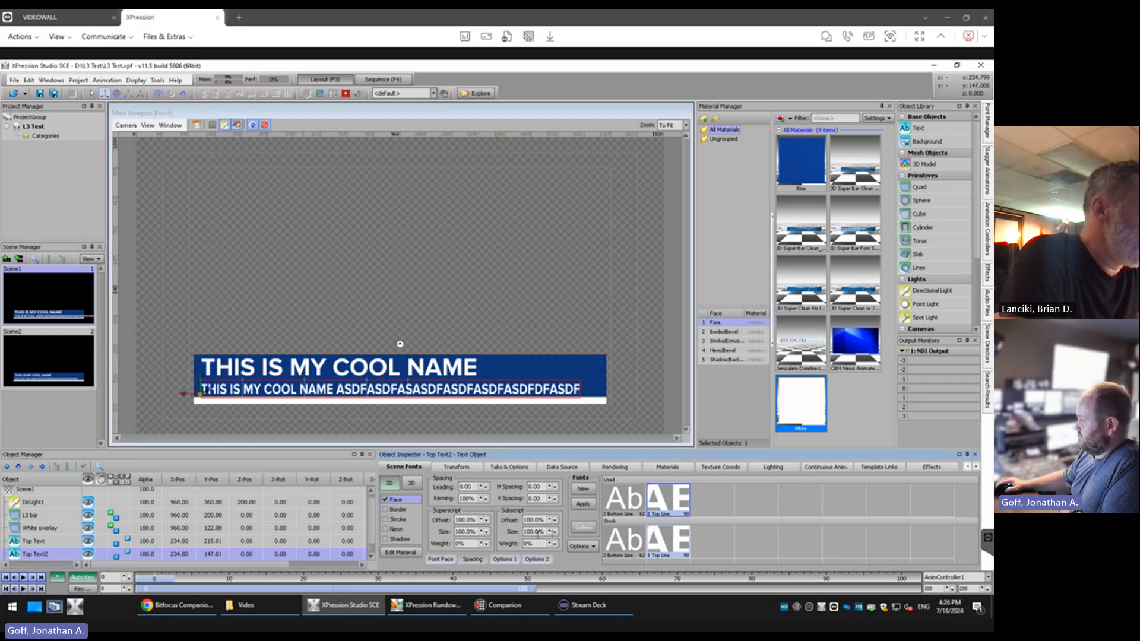
pyautogui.click(580, 546)
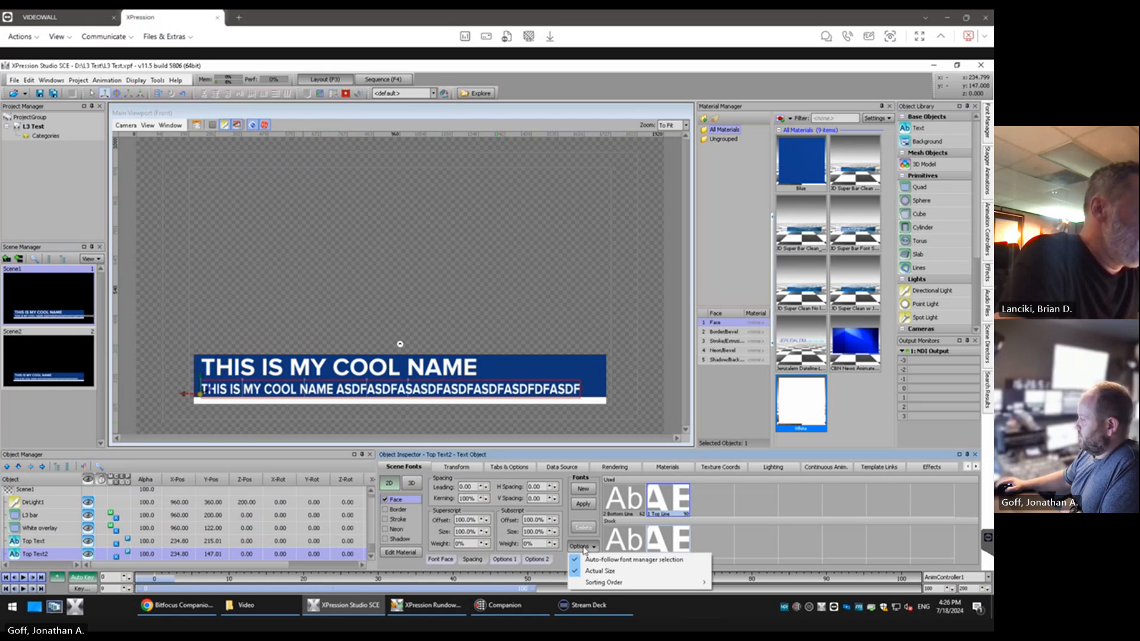
pyautogui.click(583, 547)
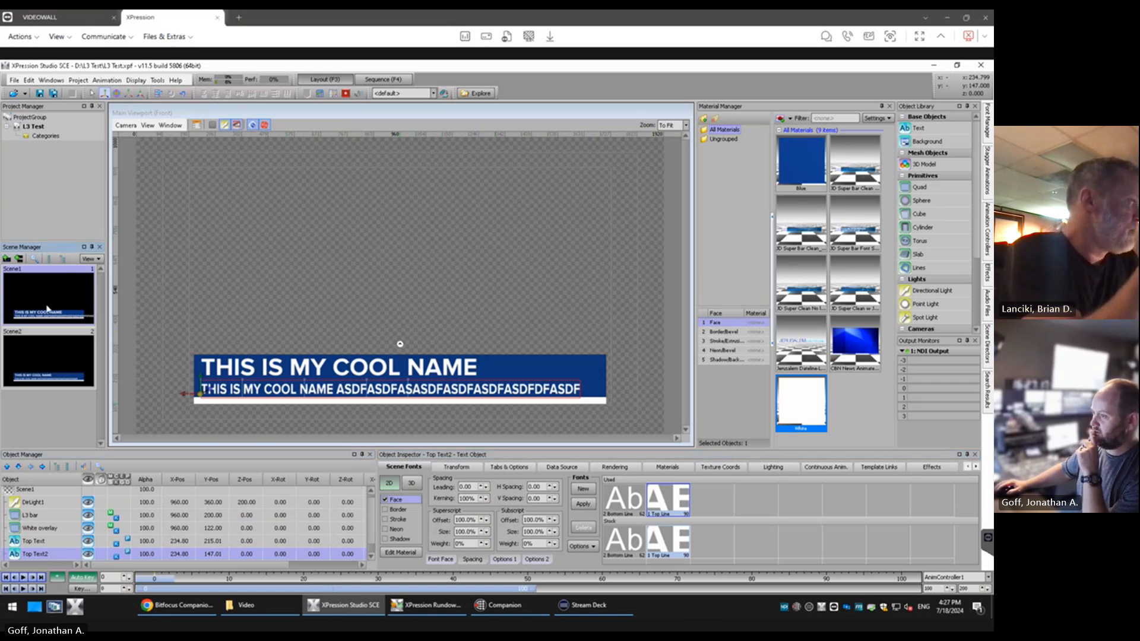
# Delete Top Text2 from Scene1 and delete the duplicated Scene2
pyautogui.press('Delete')
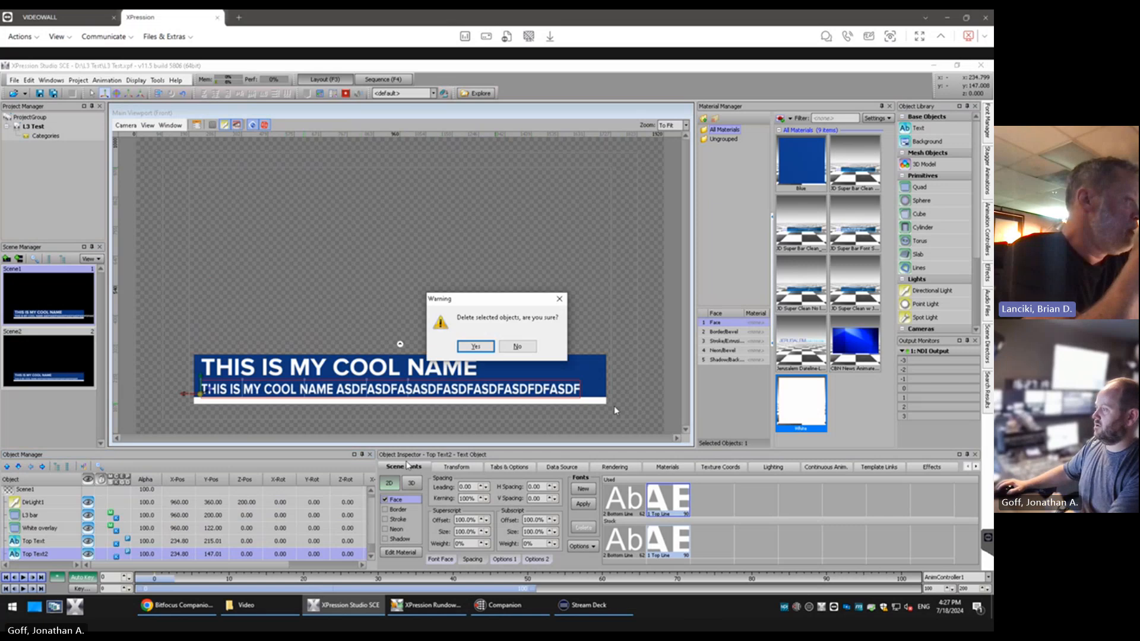
pyautogui.click(475, 343)
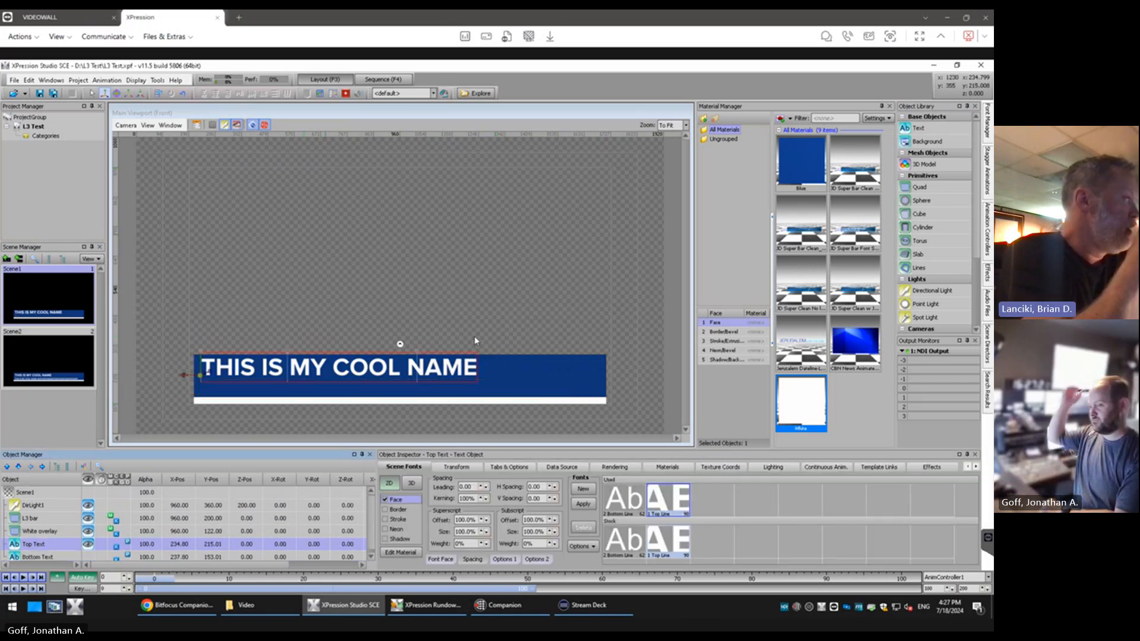
pyautogui.click(62, 349)
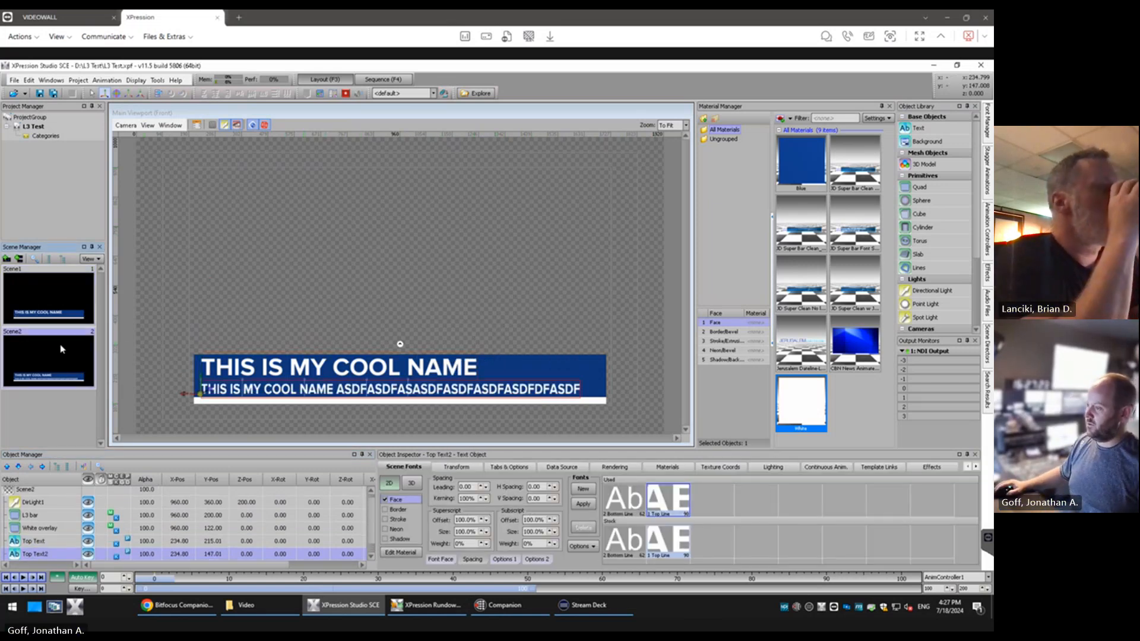
pyautogui.press('Delete')
pyautogui.press('Return')
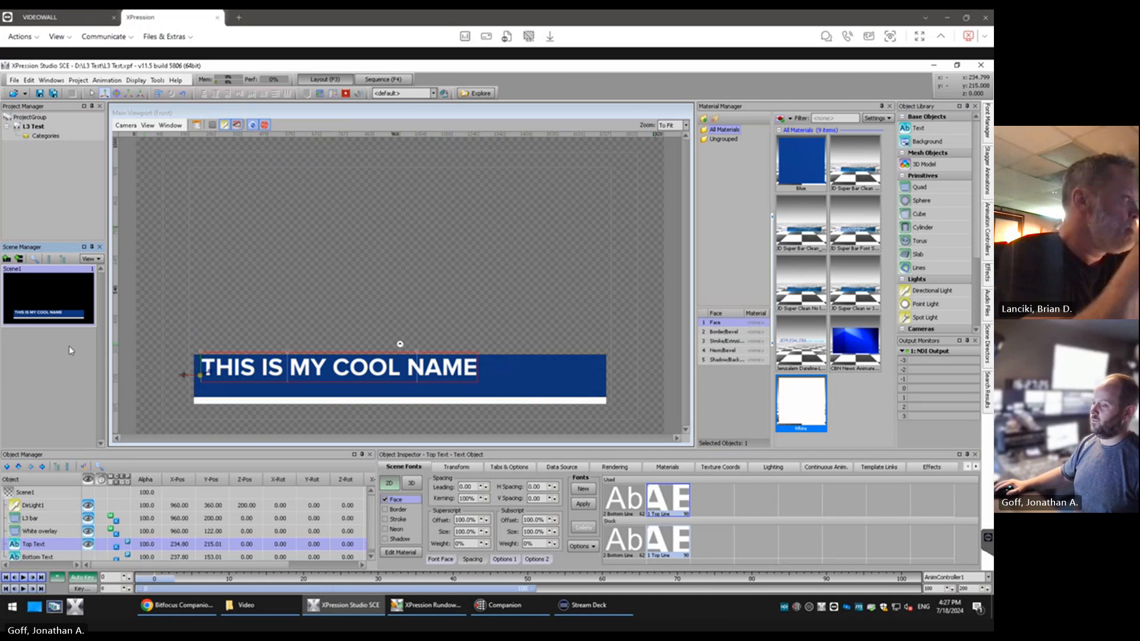
# Make Bottom Text visible in Scene1 and check the published template links of Top Text and Bottom Text
pyautogui.click(84, 555)
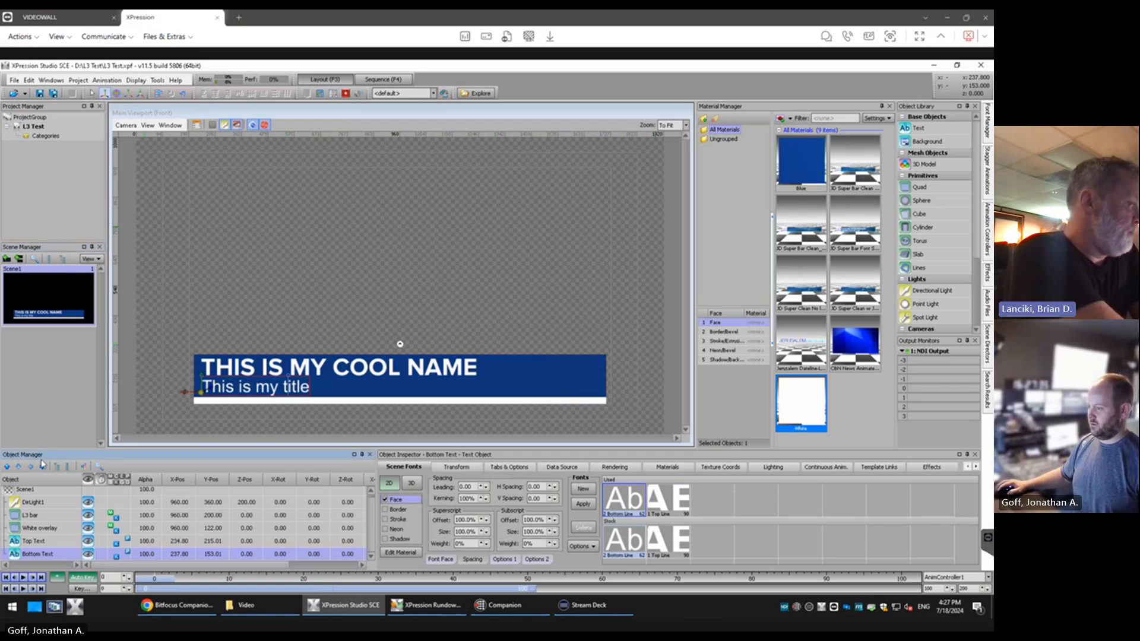
pyautogui.click(43, 542)
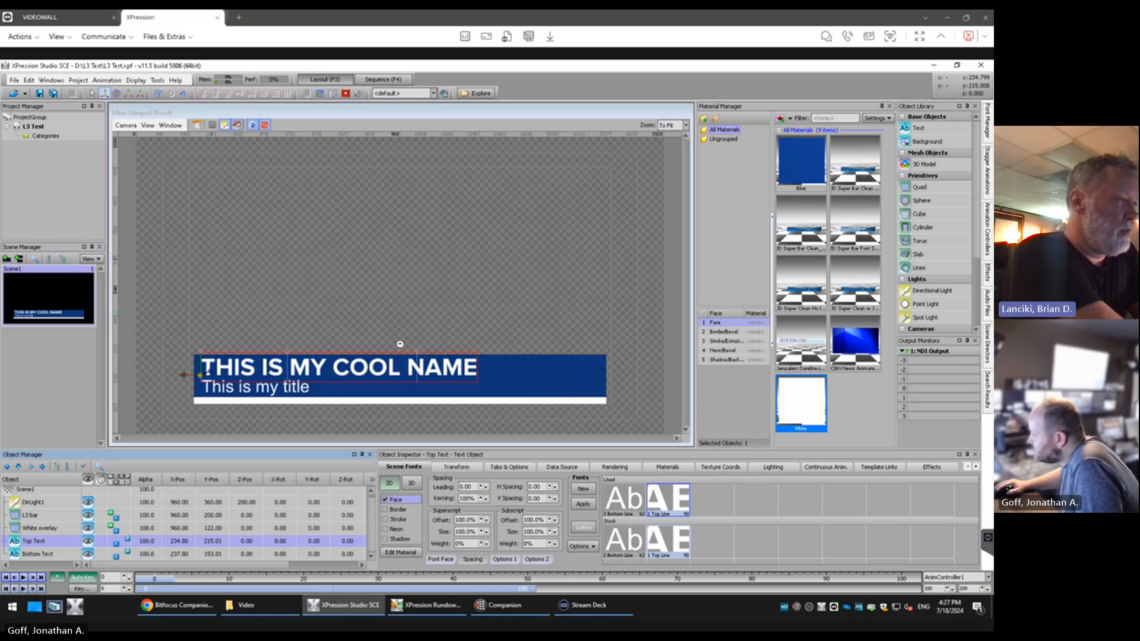
pyautogui.click(880, 468)
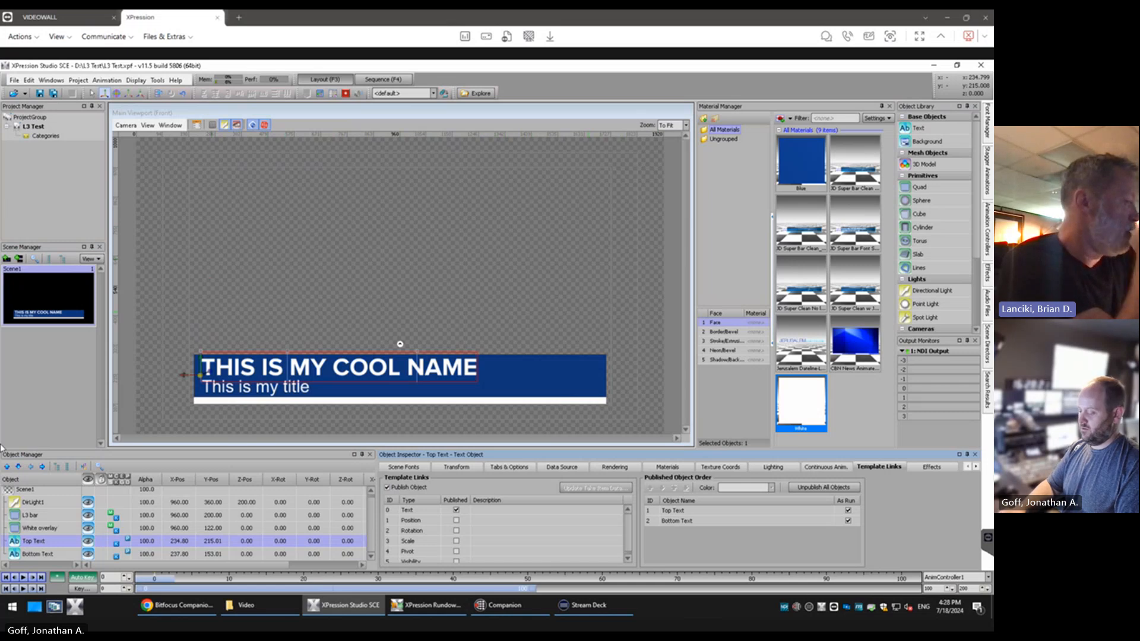
pyautogui.click(41, 555)
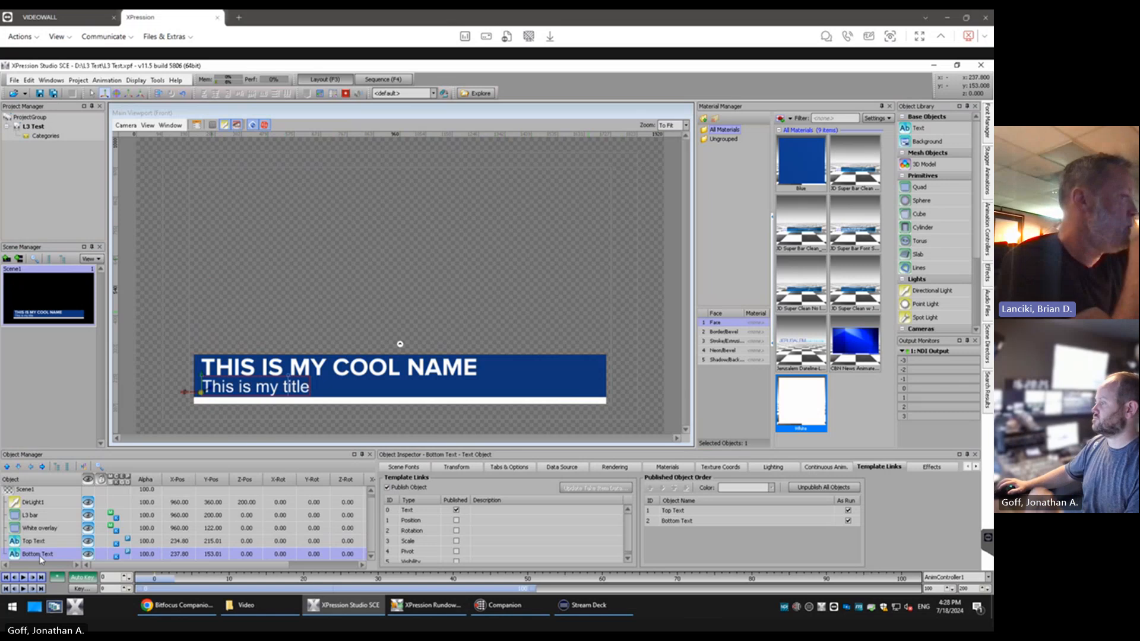
# Replace the Bottom Text wording with "Jerusalem DAteline"
pyautogui.doubleClick(257, 386)
pyautogui.hotkey('ctrl', 'a')
pyautogui.write('Je')
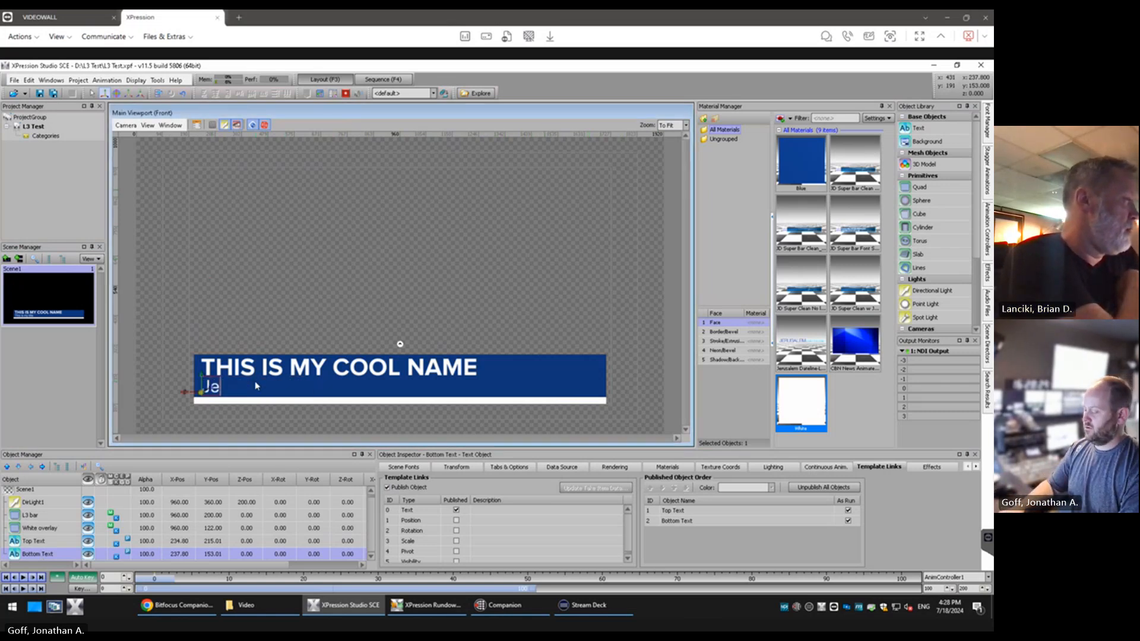
pyautogui.write('rusalem DAteline')
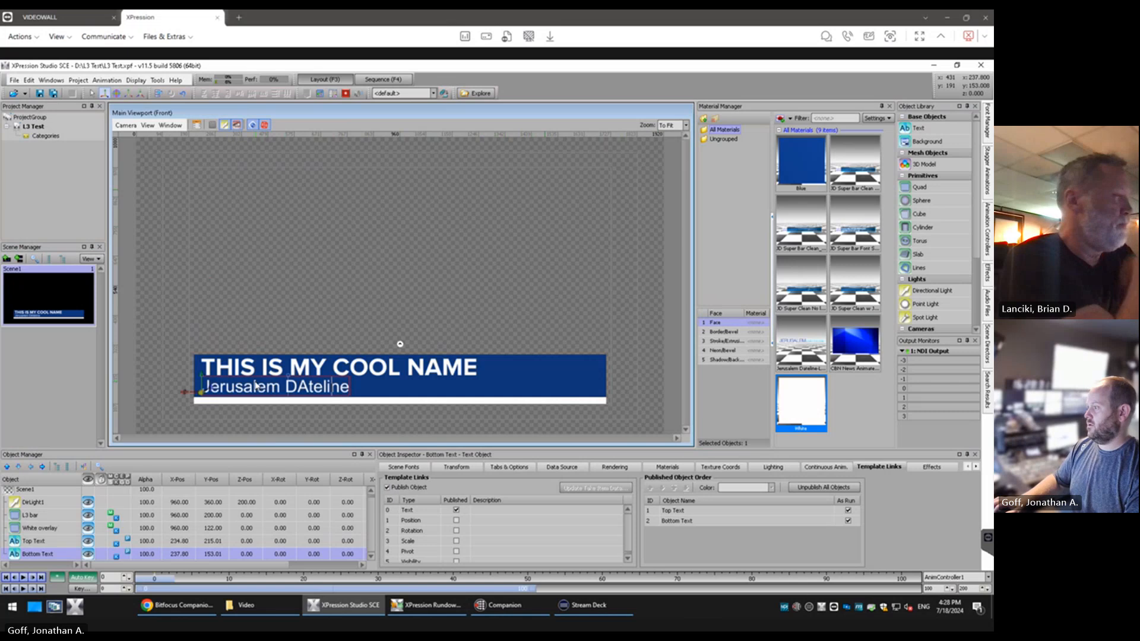
# Correct the Bottom Text wording to "Jerusalem Dateline" and review its publishable properties
pyautogui.press('BackSpace')
pyautogui.write('a')
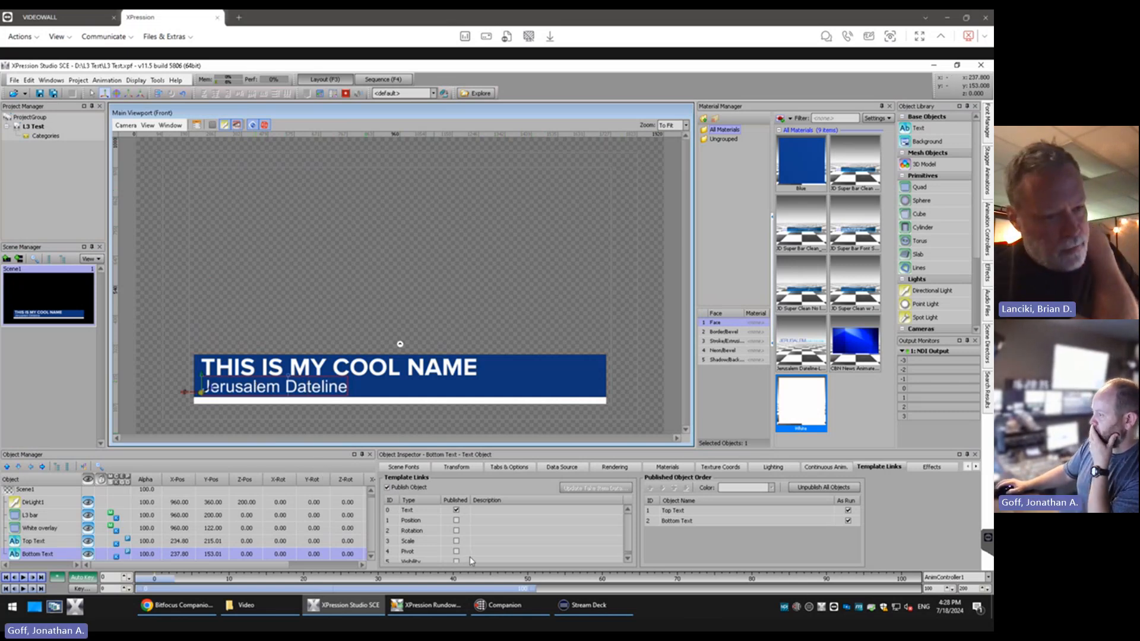
pyautogui.moveTo(628, 535); pyautogui.dragTo(632, 515)
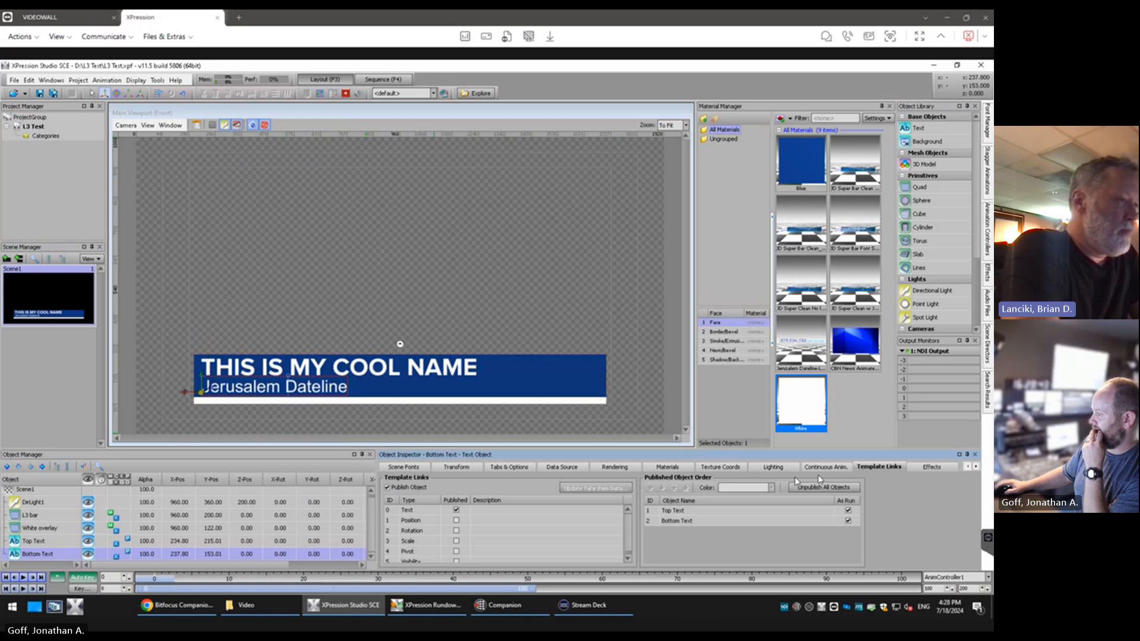
pyautogui.click(457, 510)
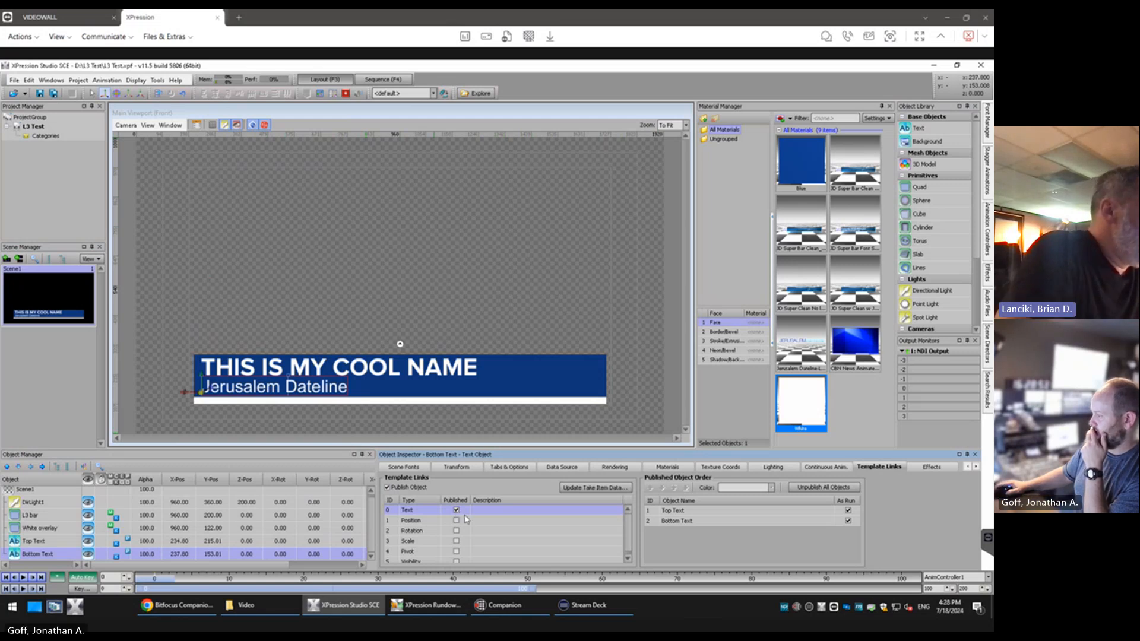
pyautogui.scroll(-1, 467, 520)
pyautogui.scroll(1, 466, 519)
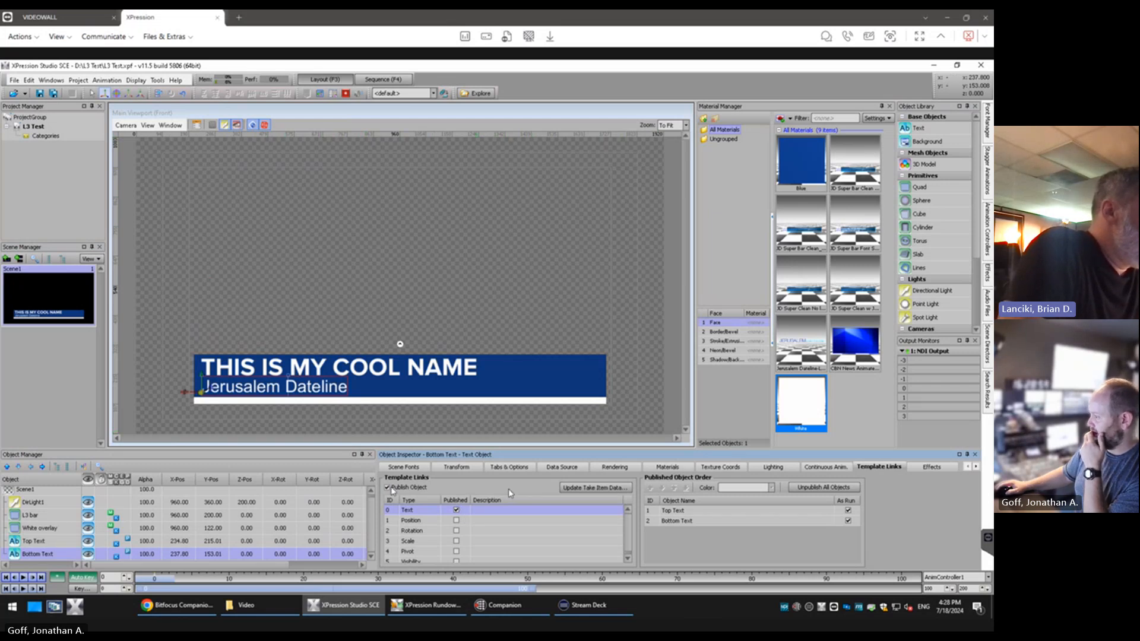
# Unpublish and republish Bottom Text, and compare the Top Text and Bottom Text entries in the published object order
pyautogui.click(388, 488)
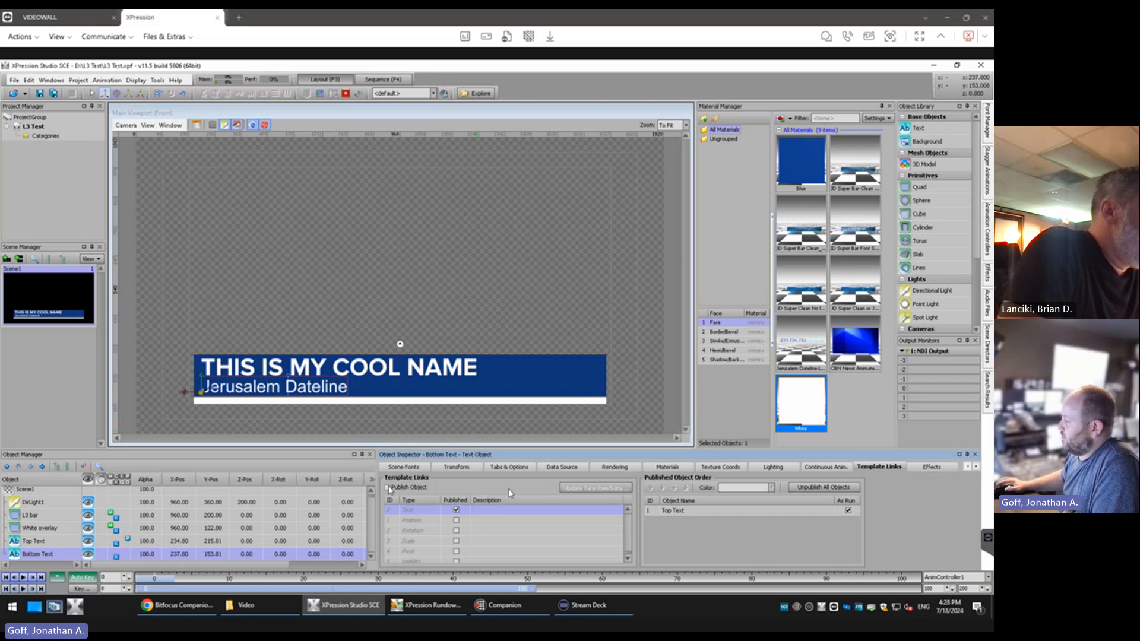
pyautogui.click(388, 488)
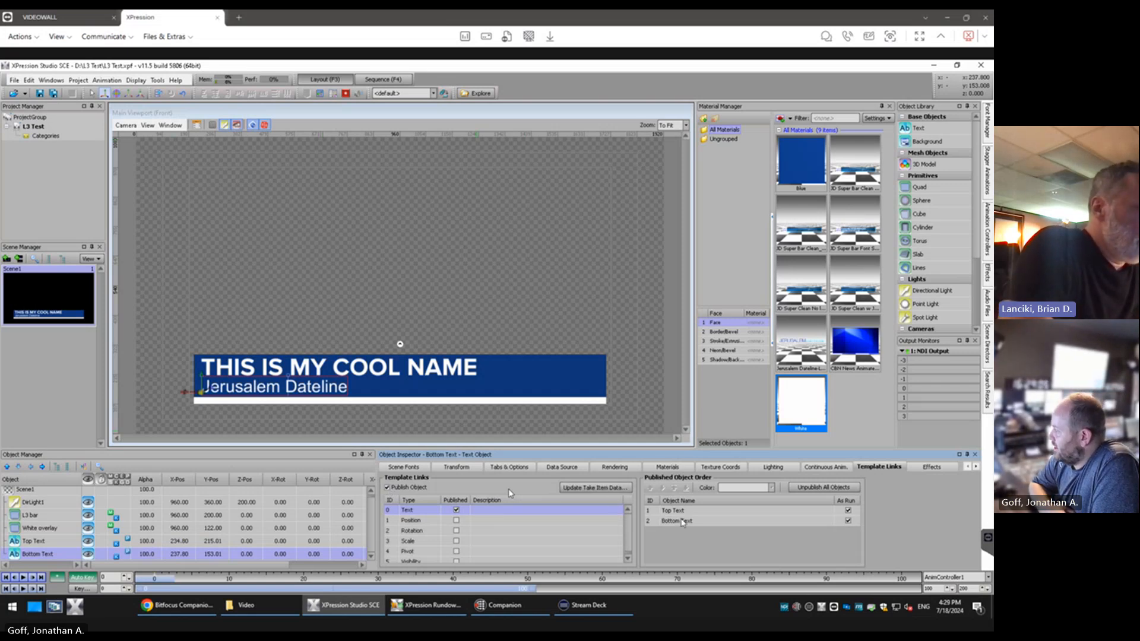
pyautogui.click(675, 519)
pyautogui.click(676, 512)
pyautogui.click(677, 521)
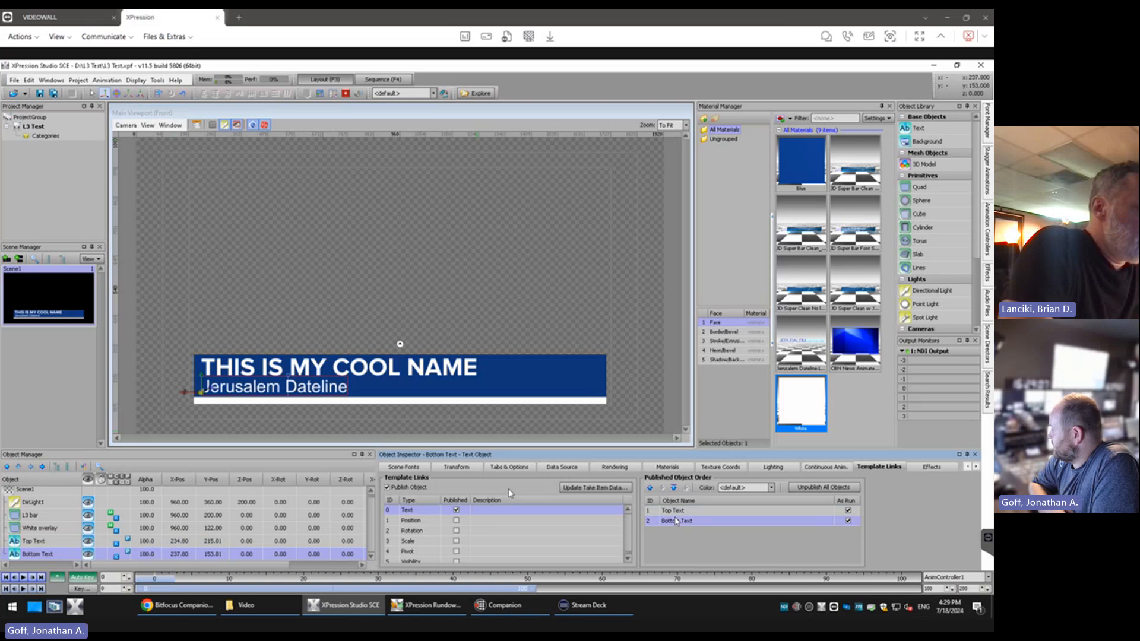
pyautogui.click(678, 513)
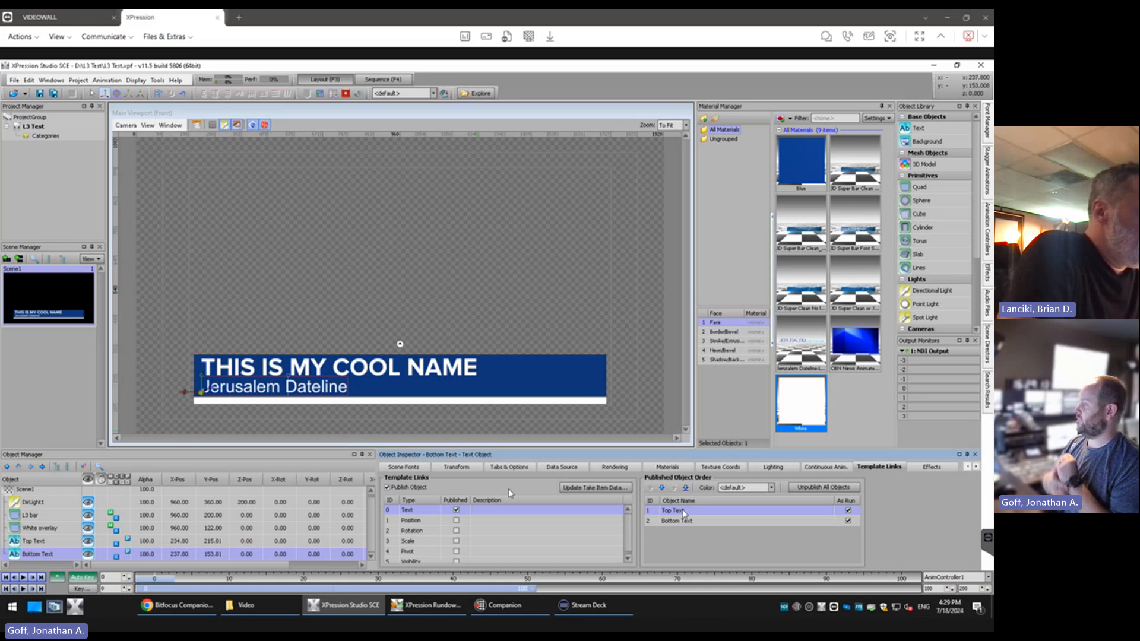
# Unpublish Bottom Text, leaving only Top Text as a published object
pyautogui.click(457, 511)
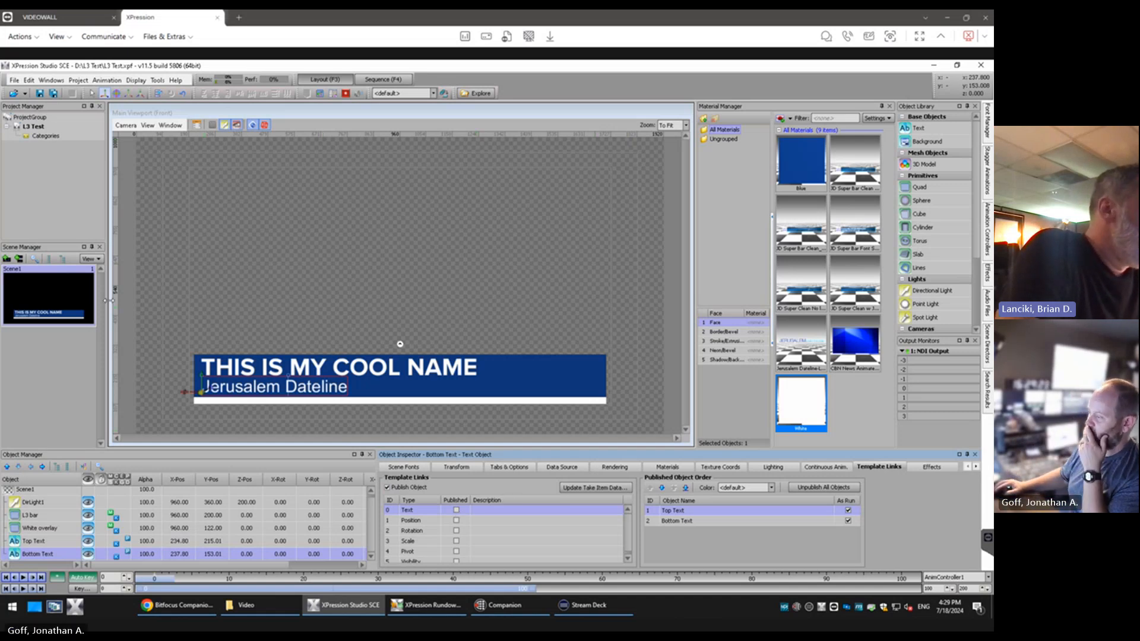
pyautogui.click(388, 487)
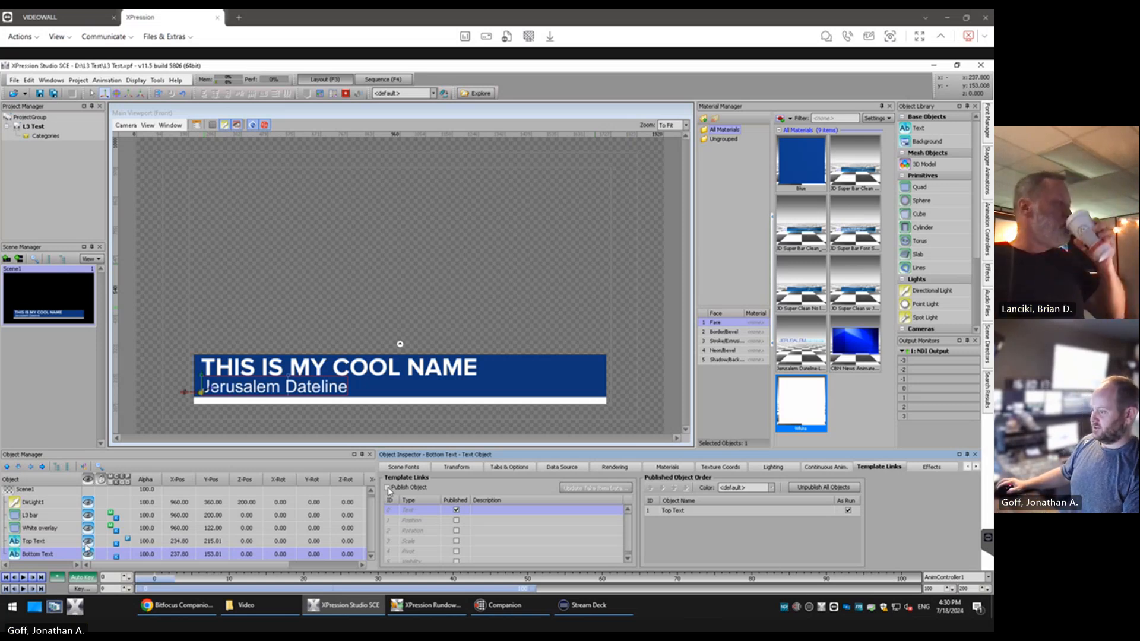
pyautogui.hotkey('ctrl', 'a')
pyautogui.press('Delete')
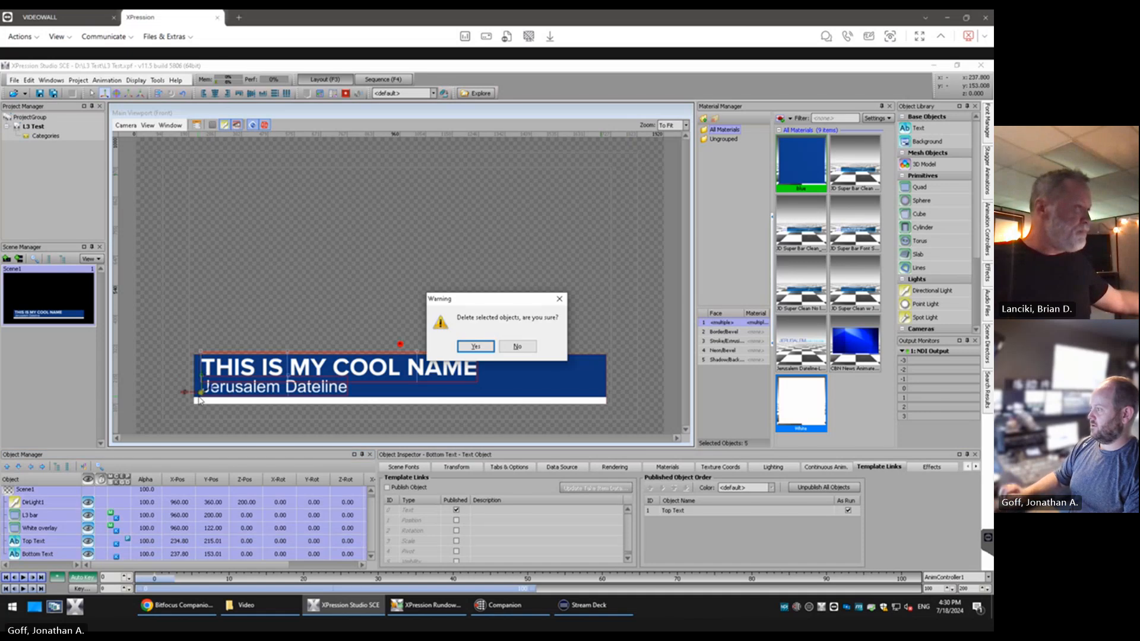
pyautogui.press('Escape')
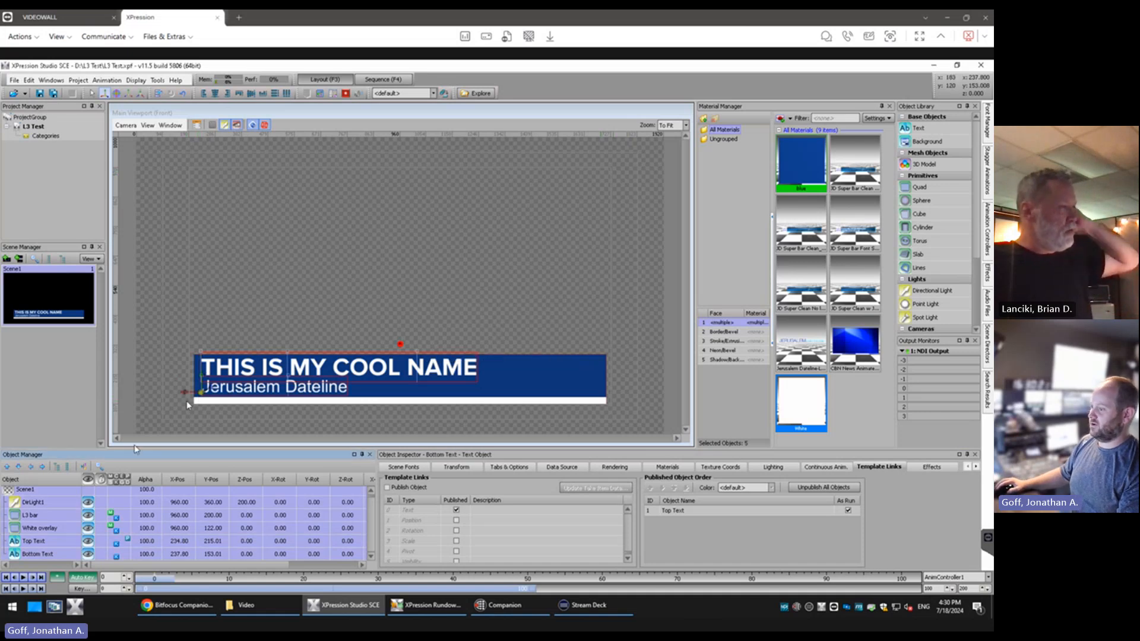
# Clear the entire wording of Top Text in the viewport and deselect the object
pyautogui.click(34, 541)
pyautogui.doubleClick(249, 372)
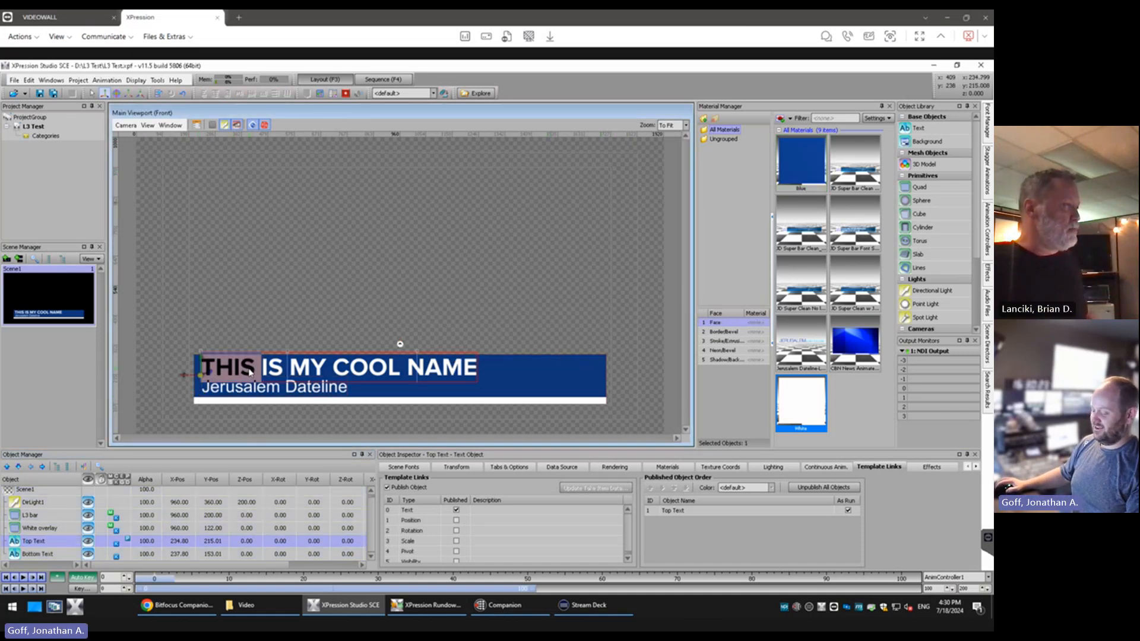
pyautogui.click(250, 373)
pyautogui.press('Delete')
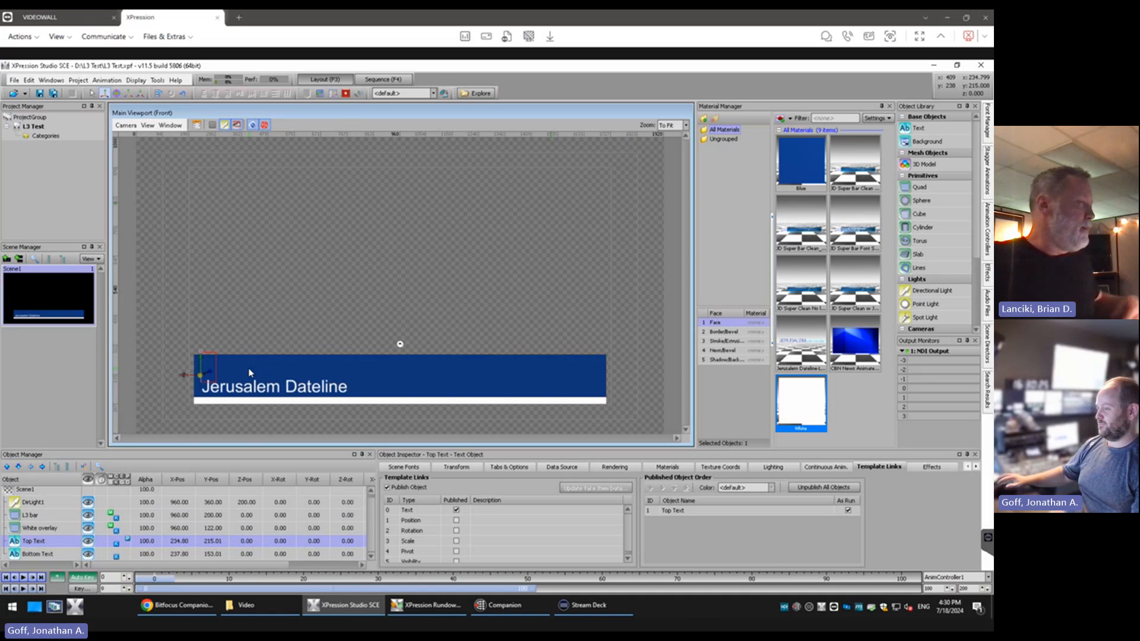
pyautogui.click(287, 250)
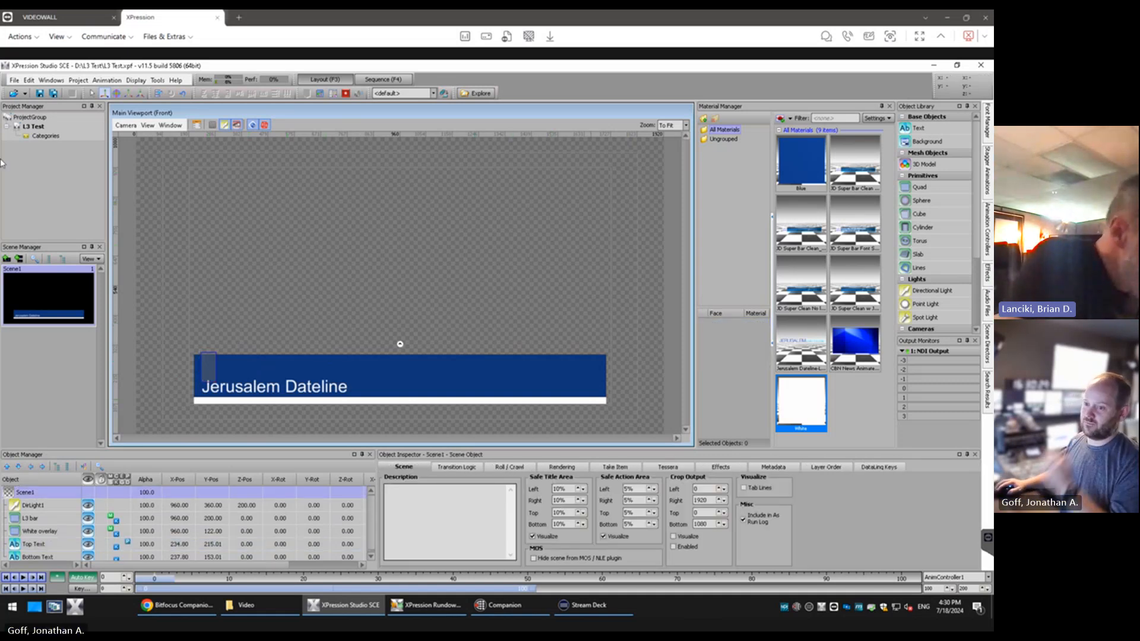
# Save the L3 Test project under its current name
pyautogui.click(13, 80)
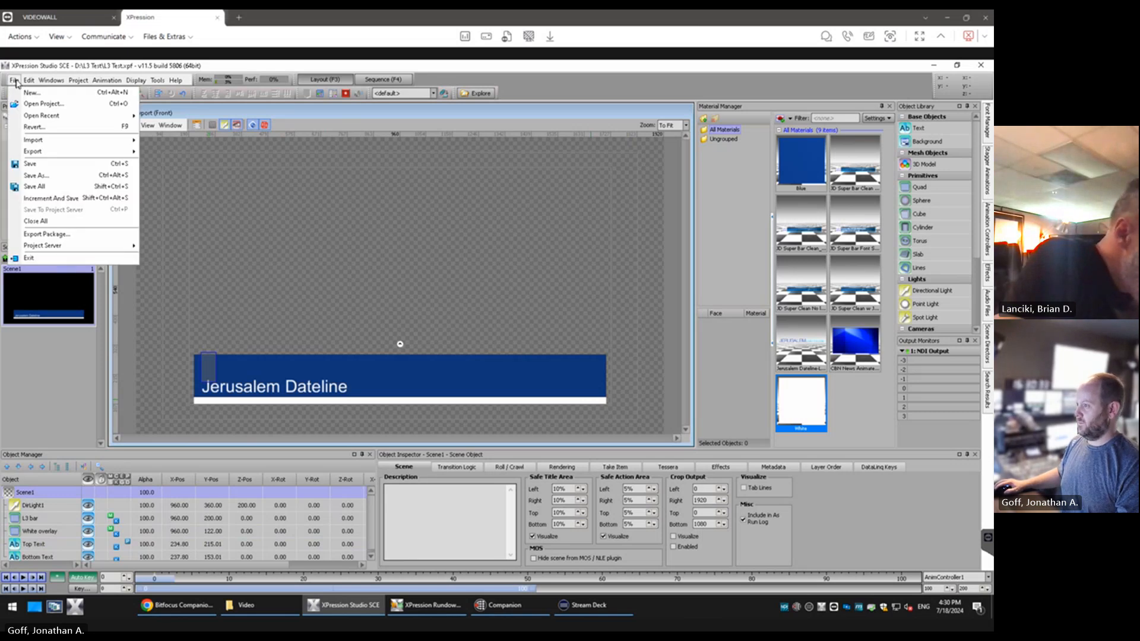
pyautogui.click(13, 80)
pyautogui.click(14, 80)
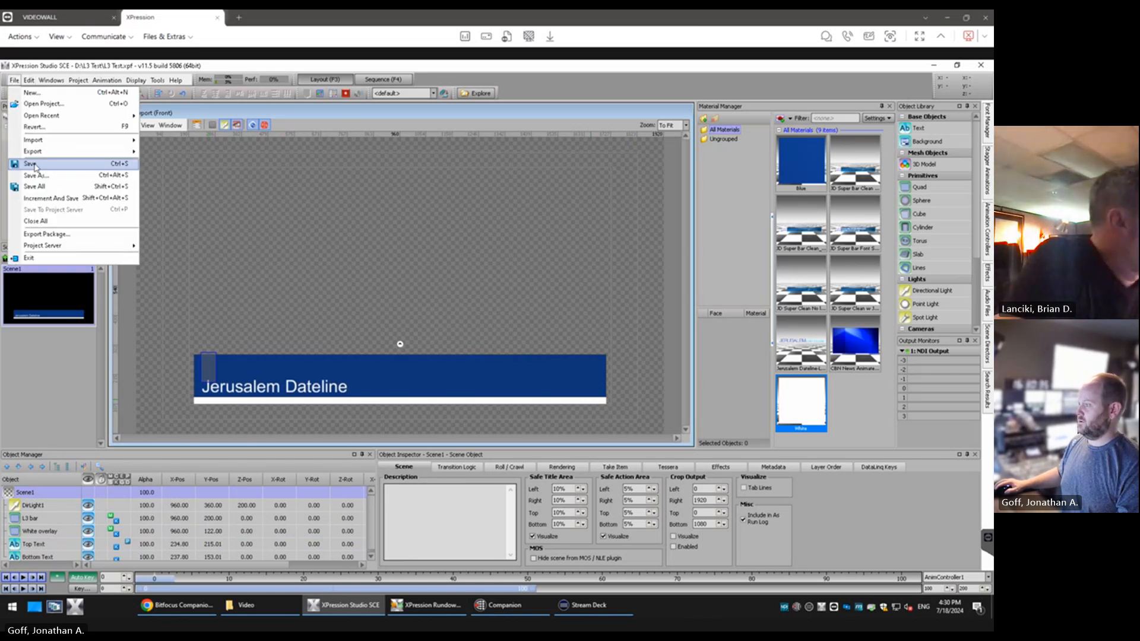
pyautogui.click(34, 167)
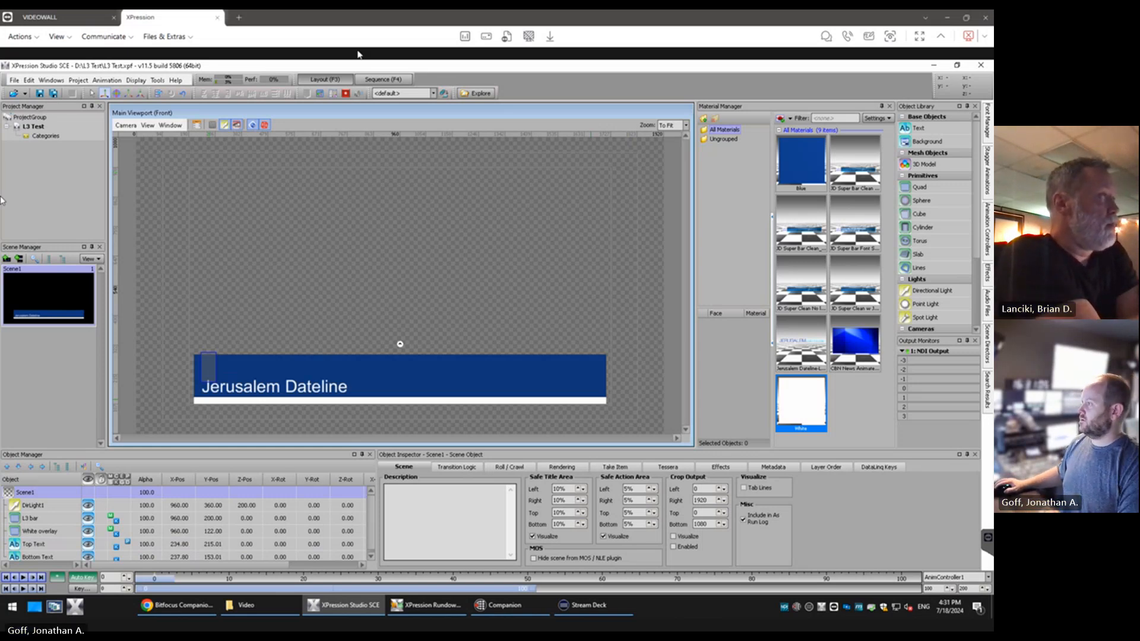
# Add Scene1 to the MOS group in the sequencer as a take item
pyautogui.click(370, 80)
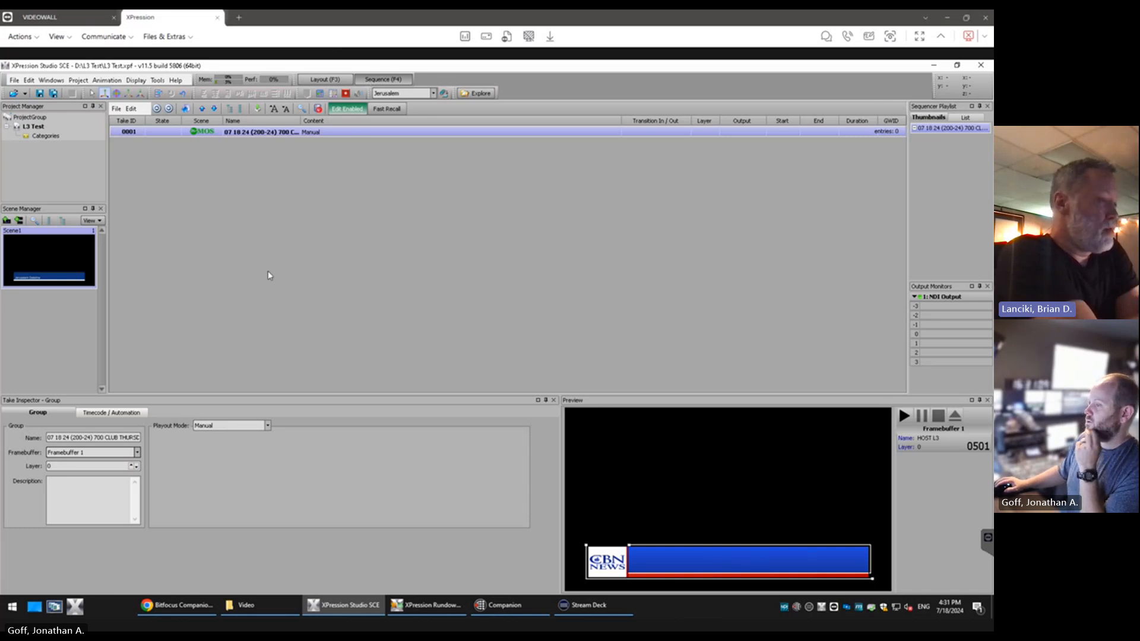
pyautogui.click(58, 261)
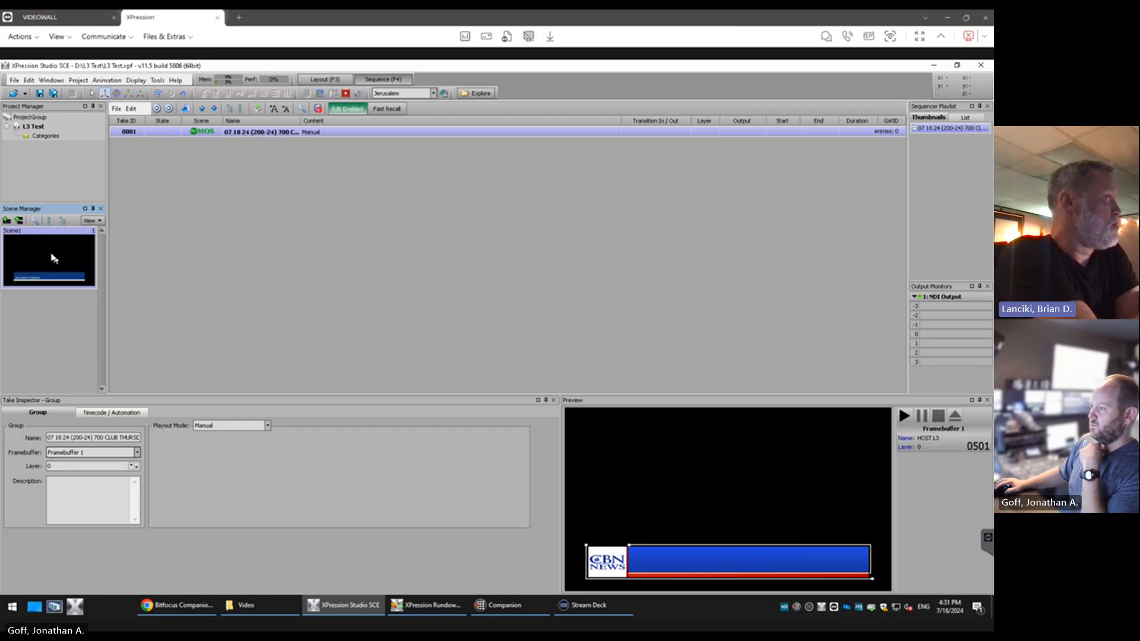
pyautogui.moveTo(51, 257); pyautogui.dragTo(250, 207)
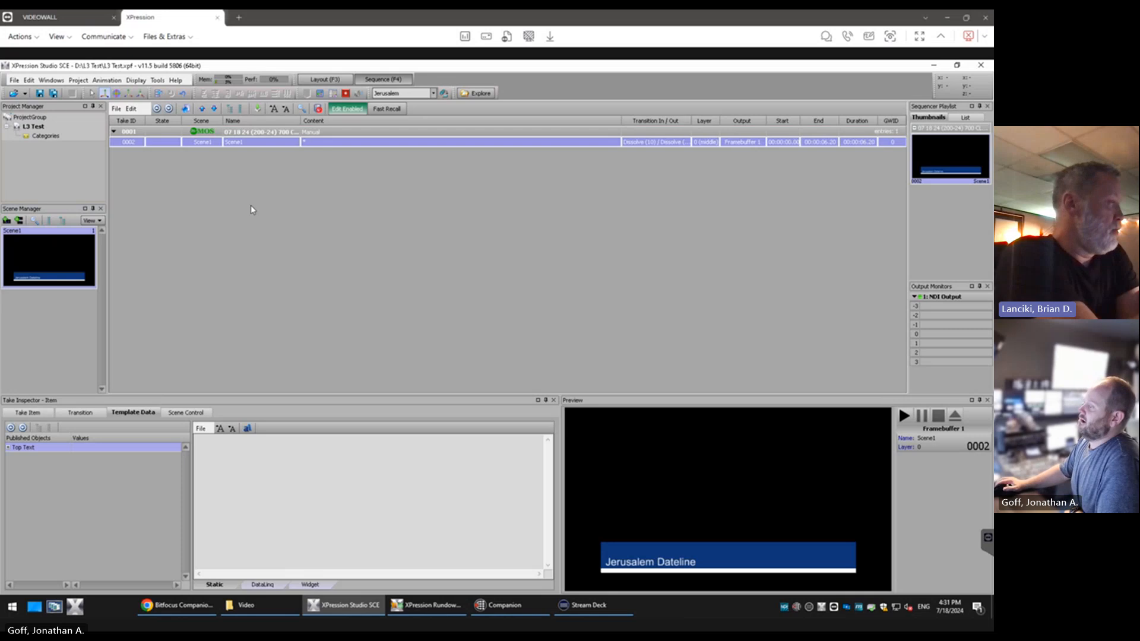
# Enter a person's full name as the take item's Top Text value, take the item online and select it in the output monitor
pyautogui.click(228, 446)
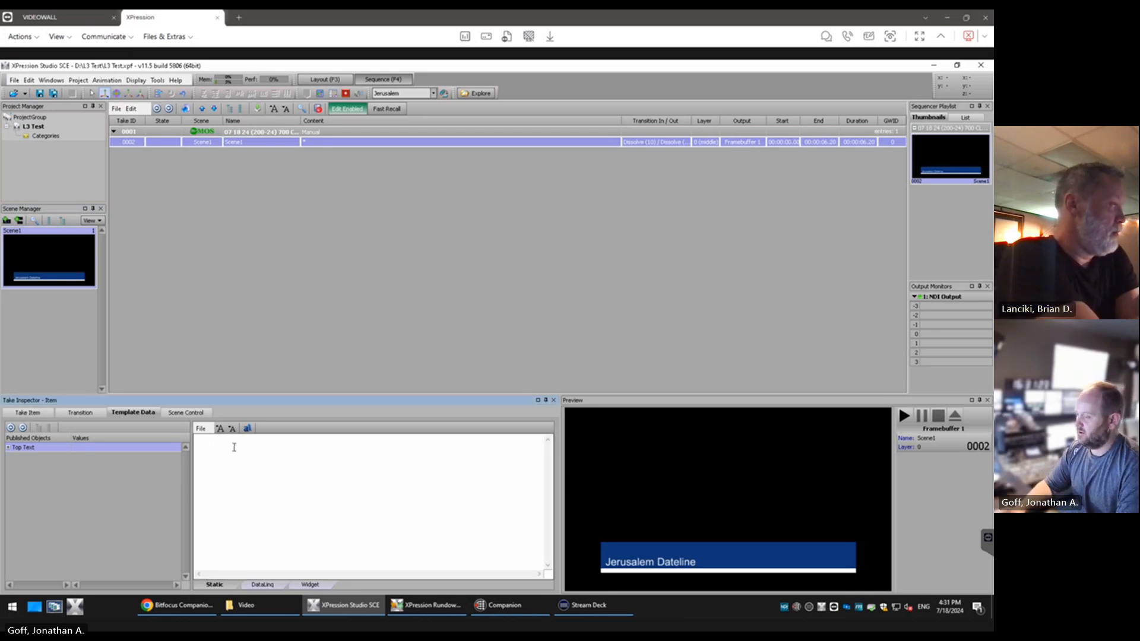
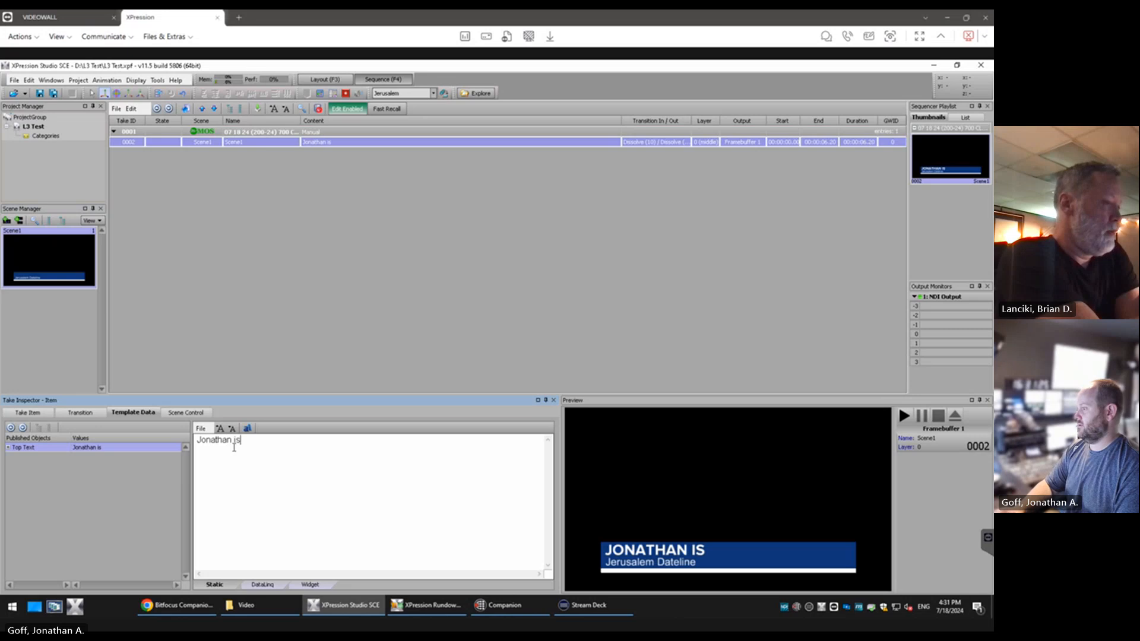
pyautogui.press('BackSpace')
pyautogui.press('BackSpace')
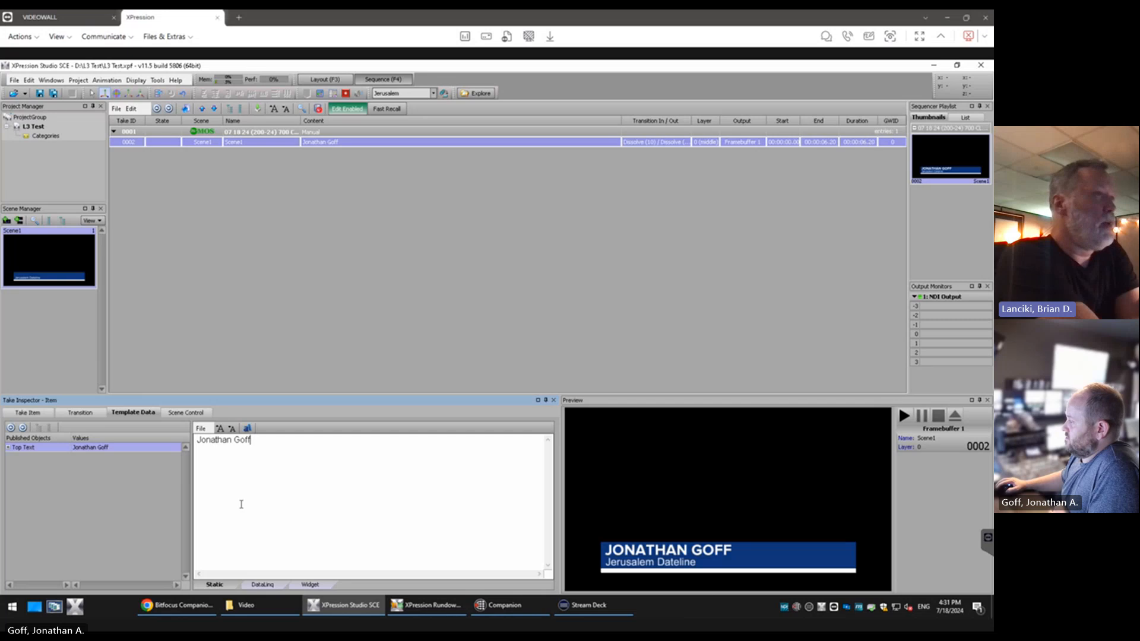
pyautogui.doubleClick(162, 144)
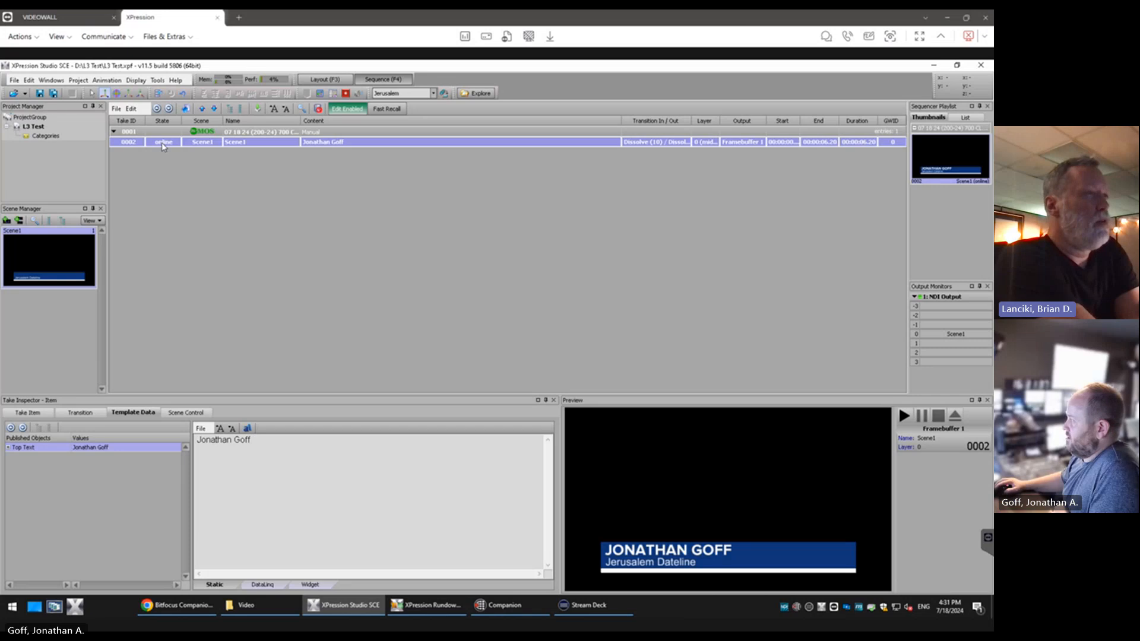
pyautogui.click(960, 335)
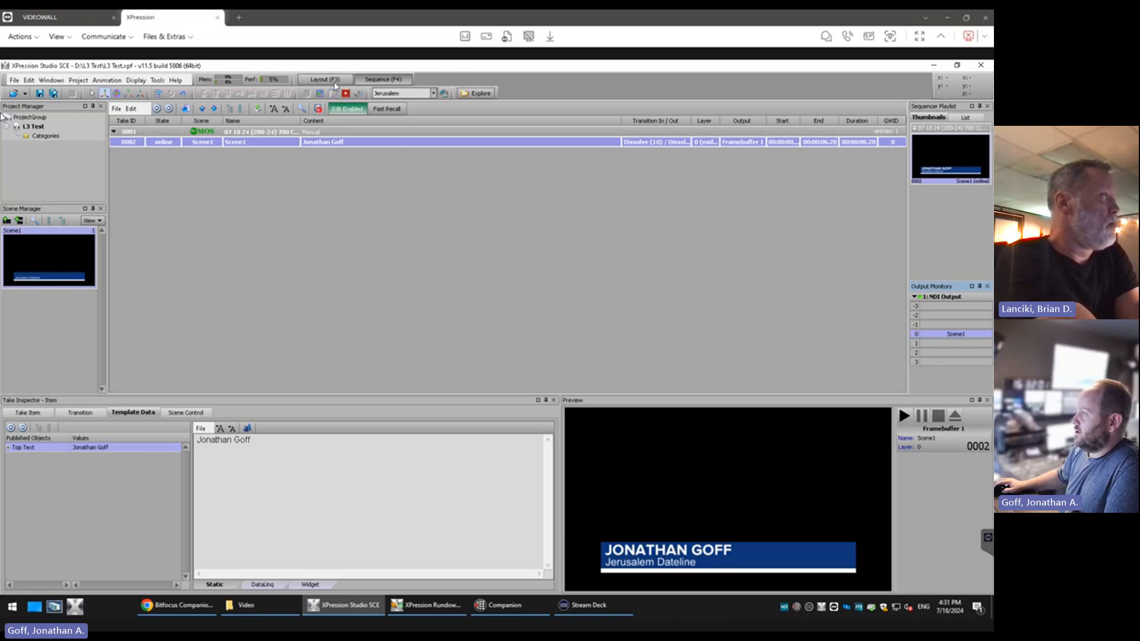
# Return to the layout and rename Scene1 as "JD L3"
pyautogui.press('F3')
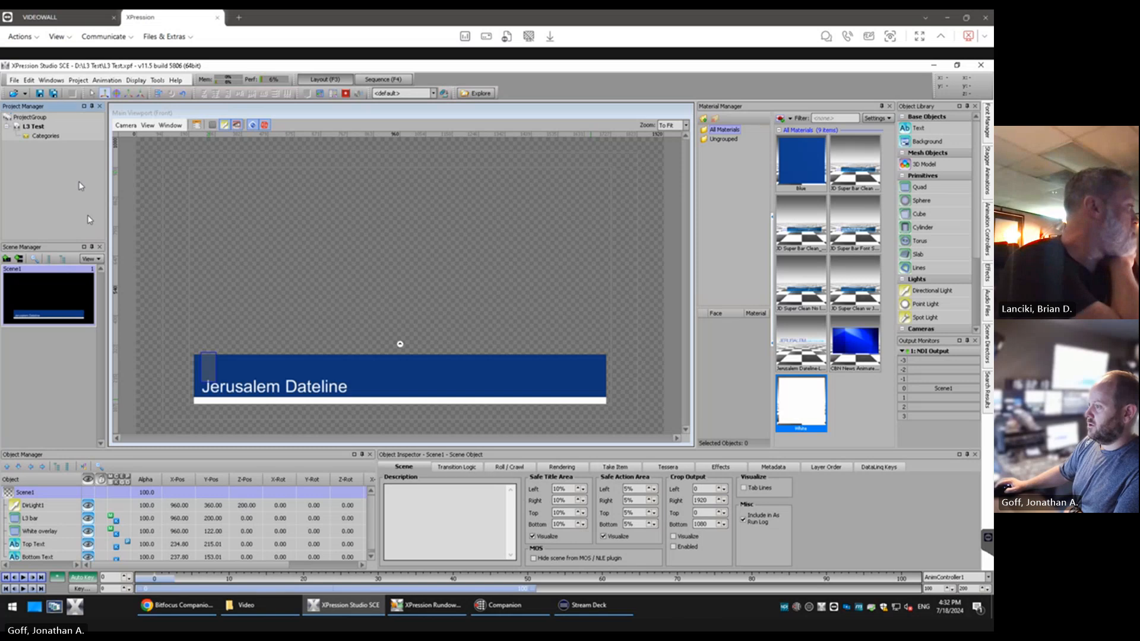
pyautogui.rightClick(50, 290)
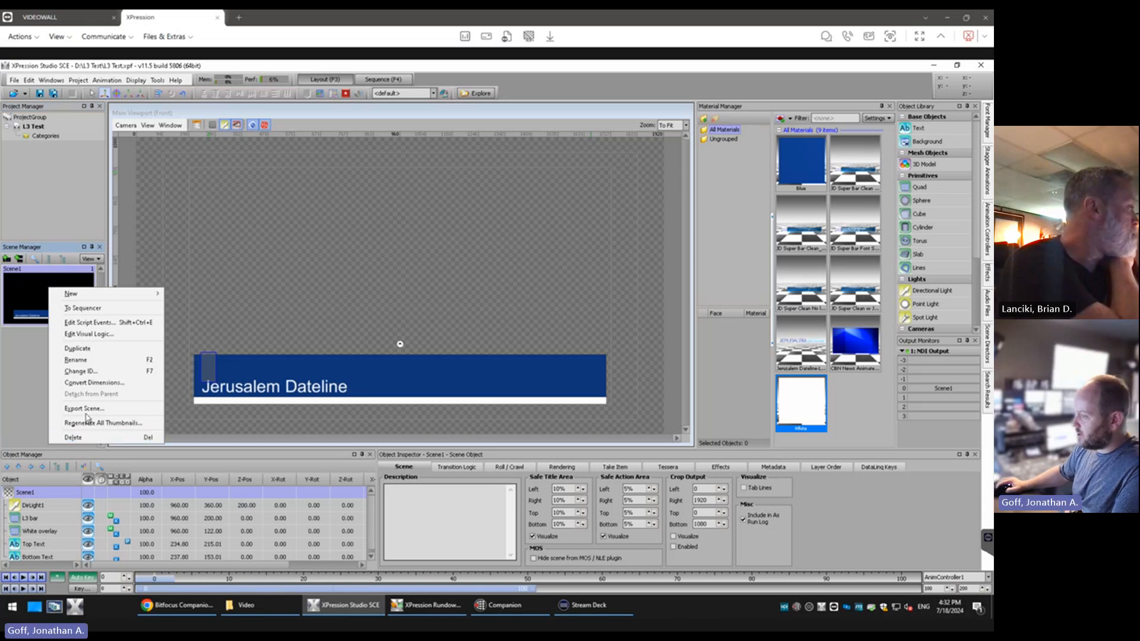
pyautogui.click(86, 359)
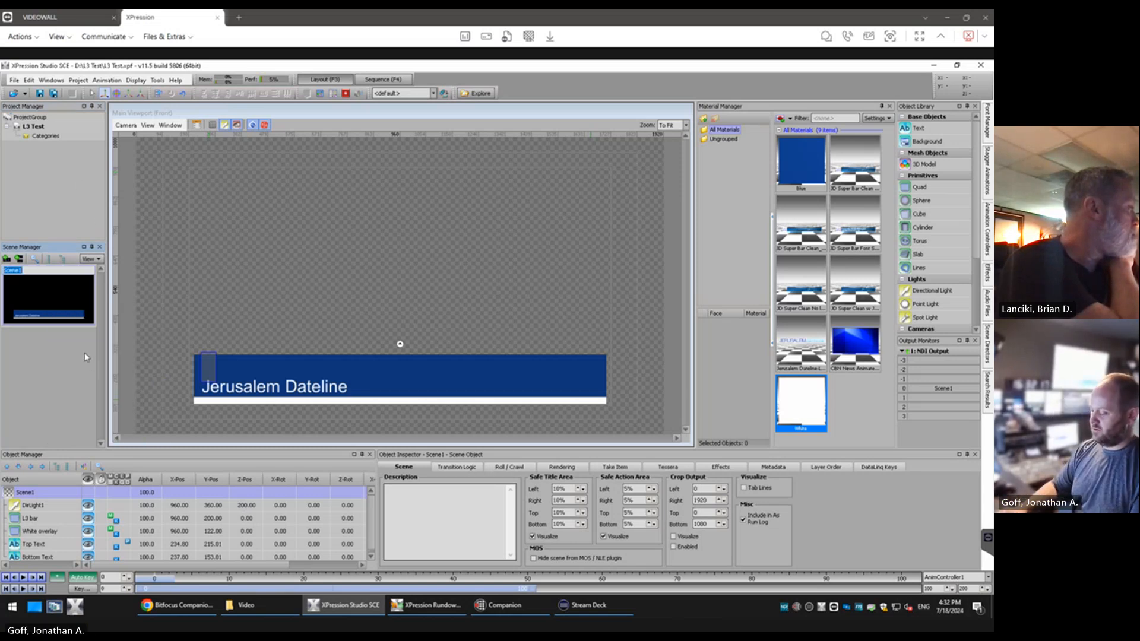
pyautogui.write('3D L')
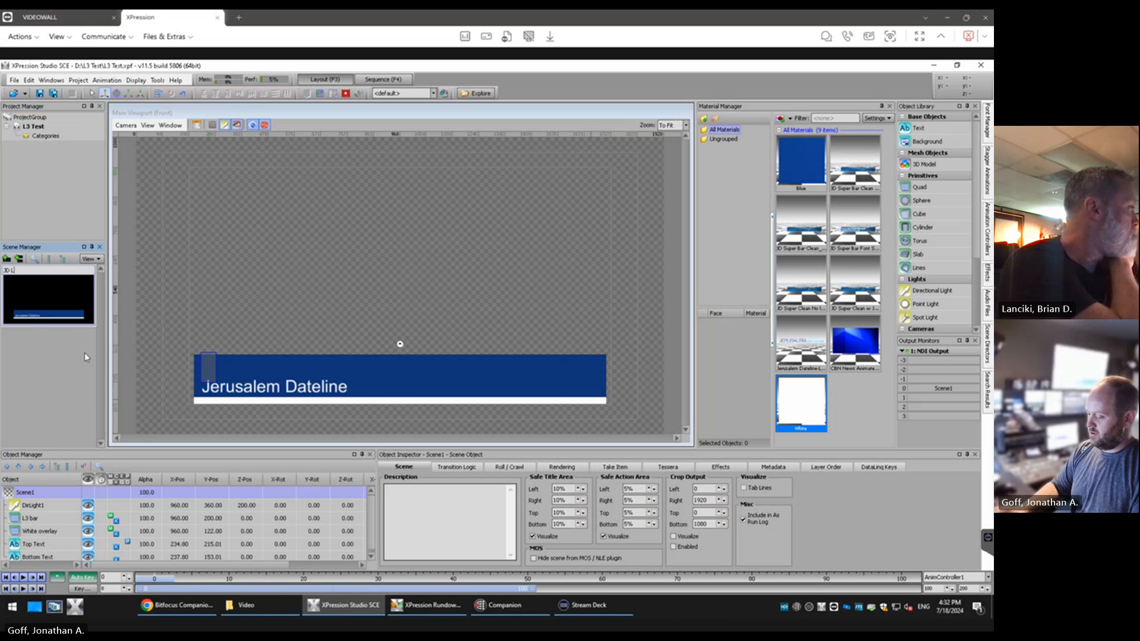
pyautogui.write('3')
pyautogui.press('Return')
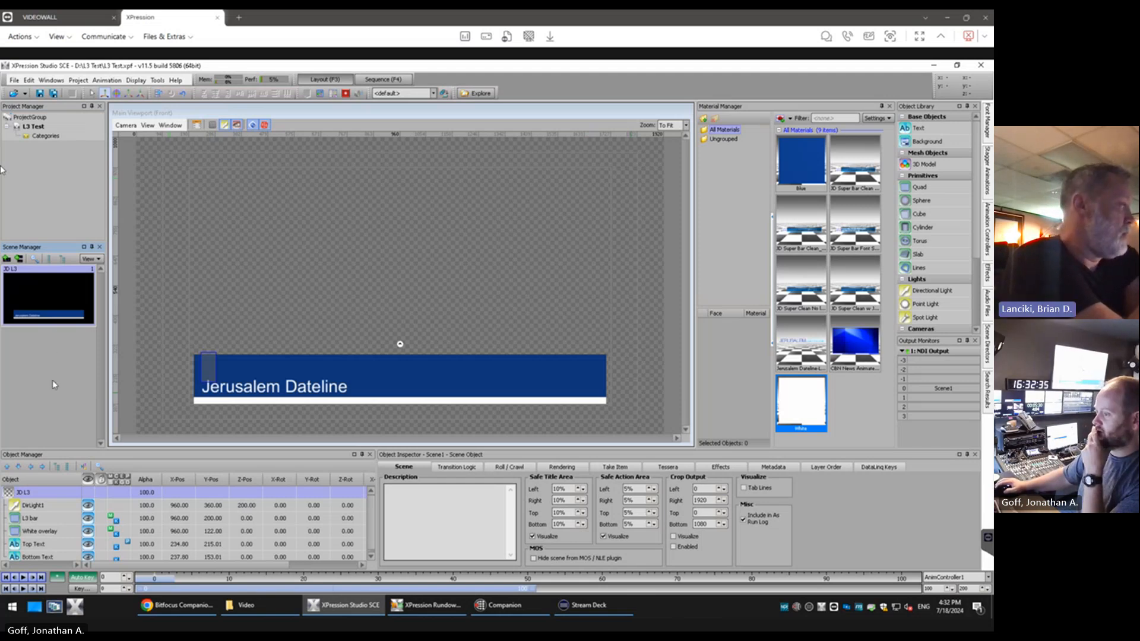
# Check the JD L3 scene name in the object list and in the sequencer's take item
pyautogui.click(32, 492)
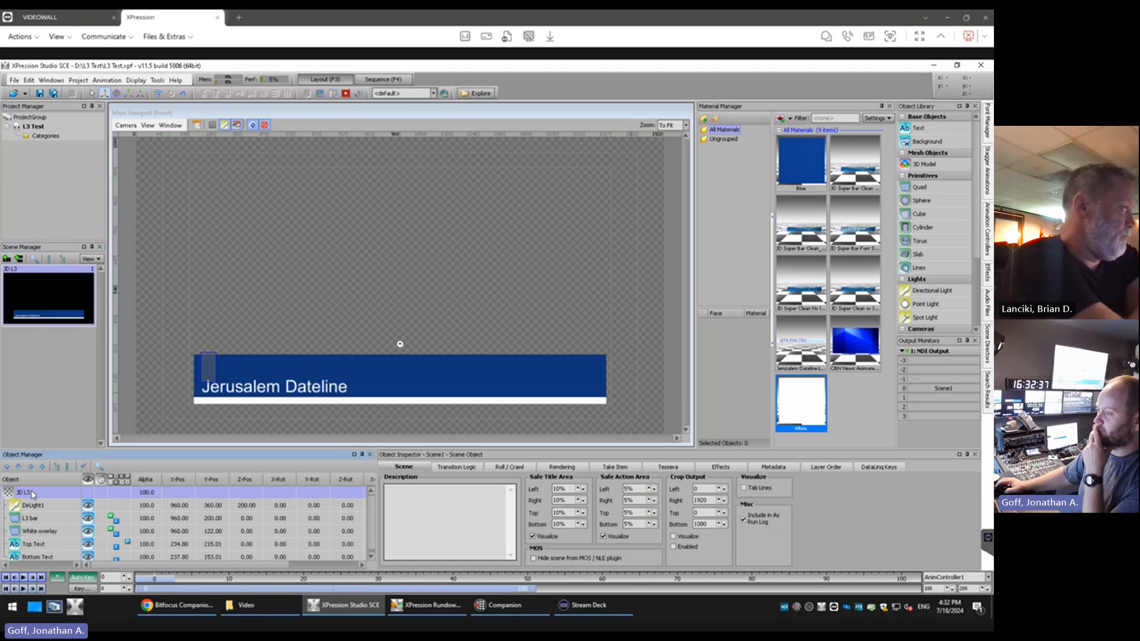
pyautogui.click(50, 408)
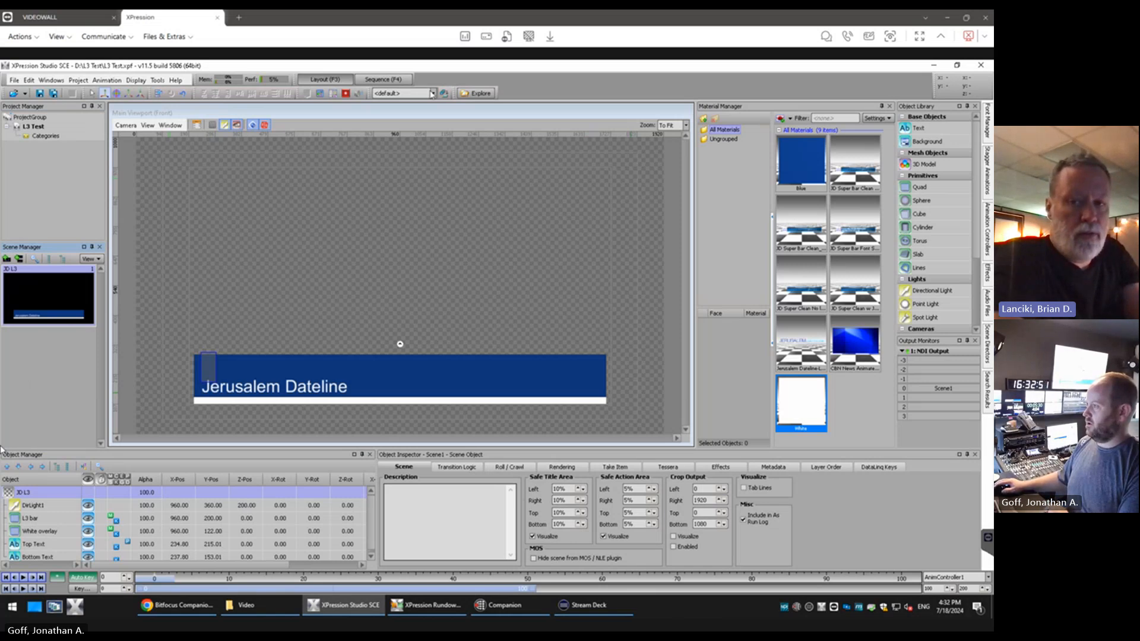
pyautogui.click(399, 78)
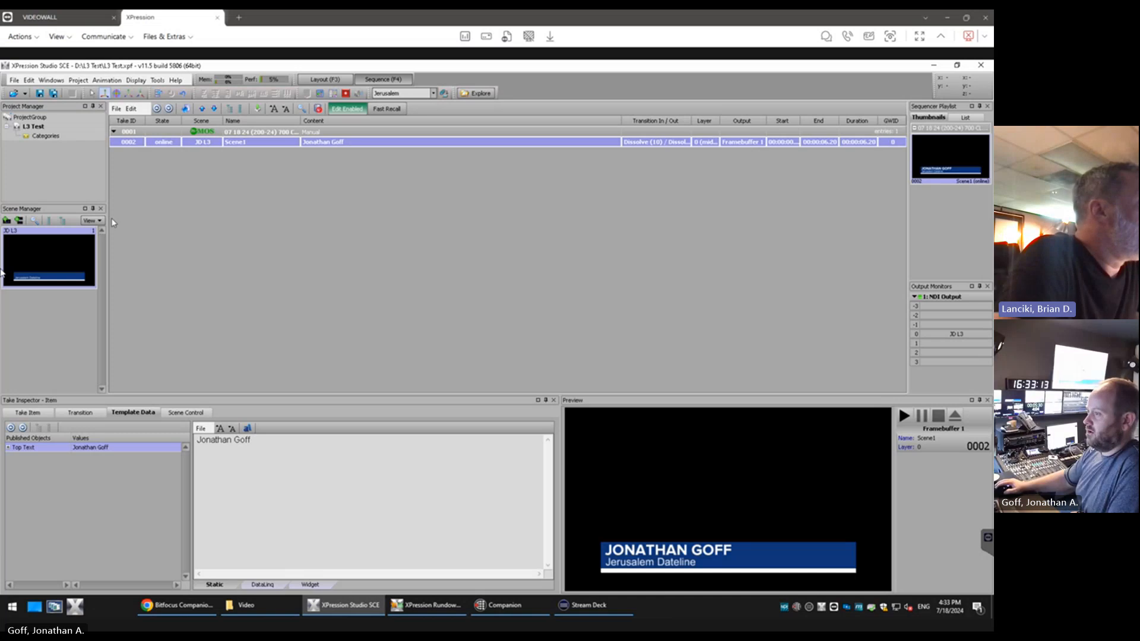
pyautogui.click(328, 80)
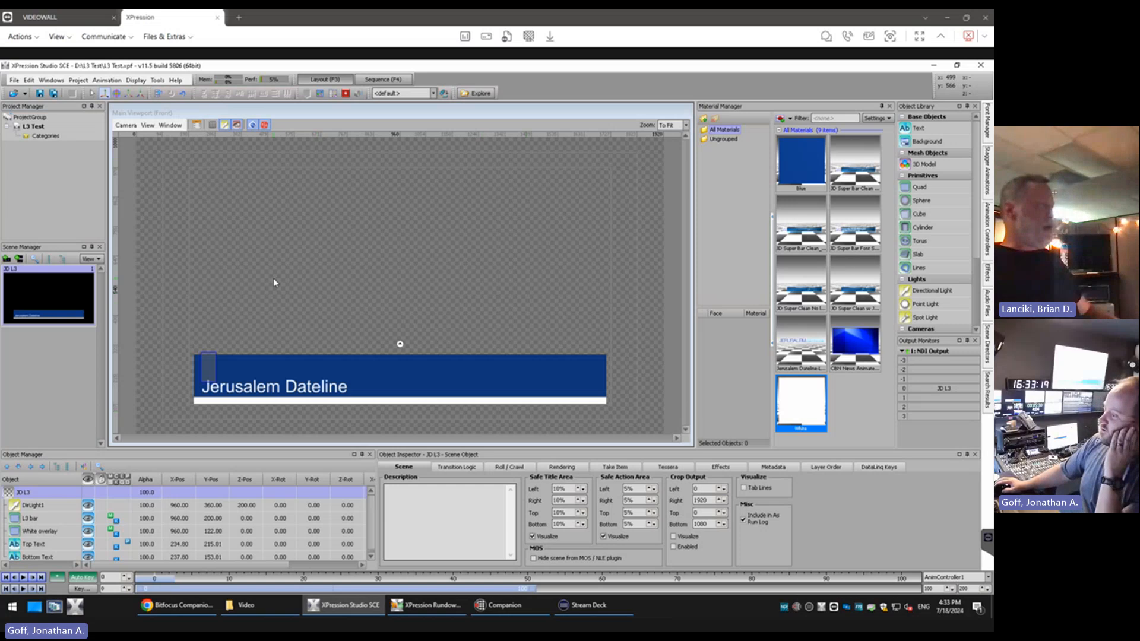
# Apply the first JD Super Bar Clean material to the L3 bar and review its transform and size settings
pyautogui.click(60, 521)
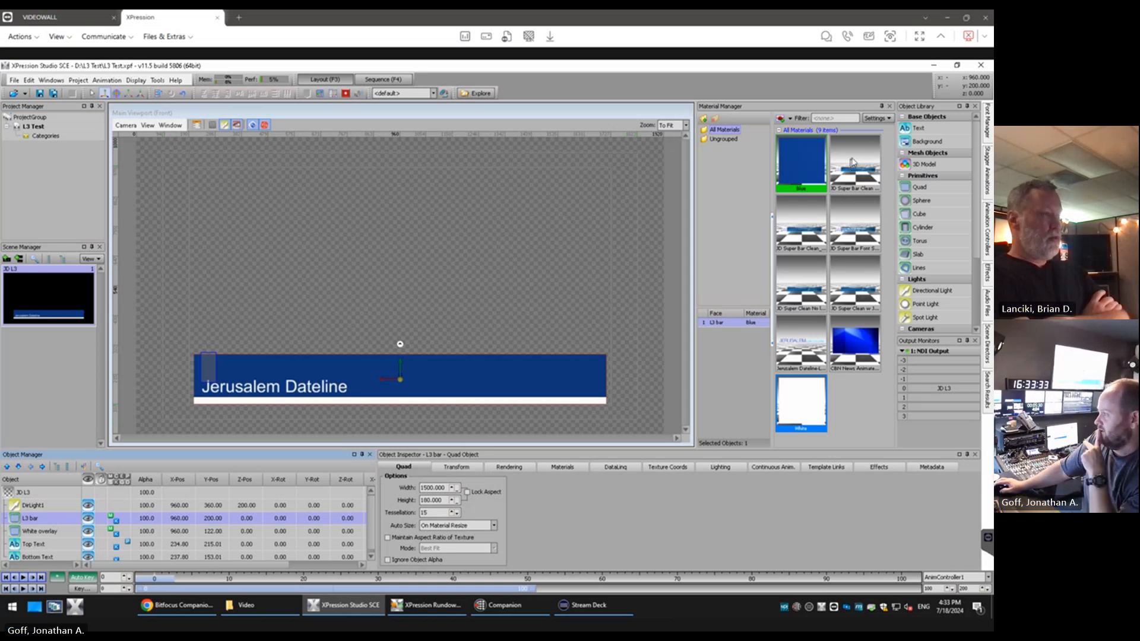
pyautogui.click(853, 162)
pyautogui.doubleClick(854, 162)
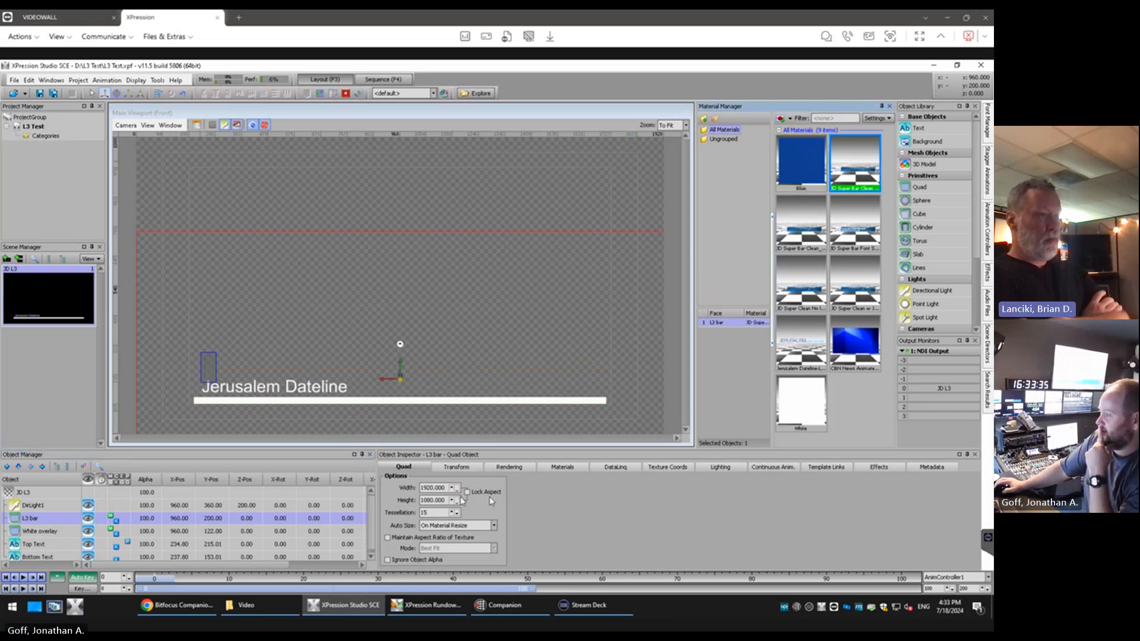
pyautogui.click(455, 470)
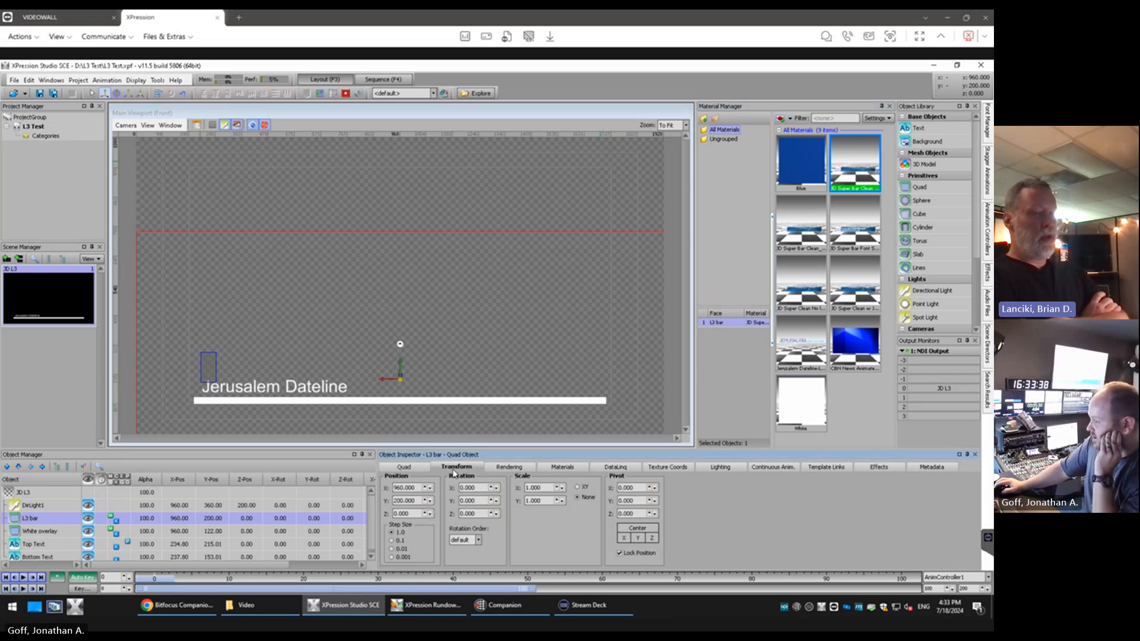
pyautogui.click(422, 469)
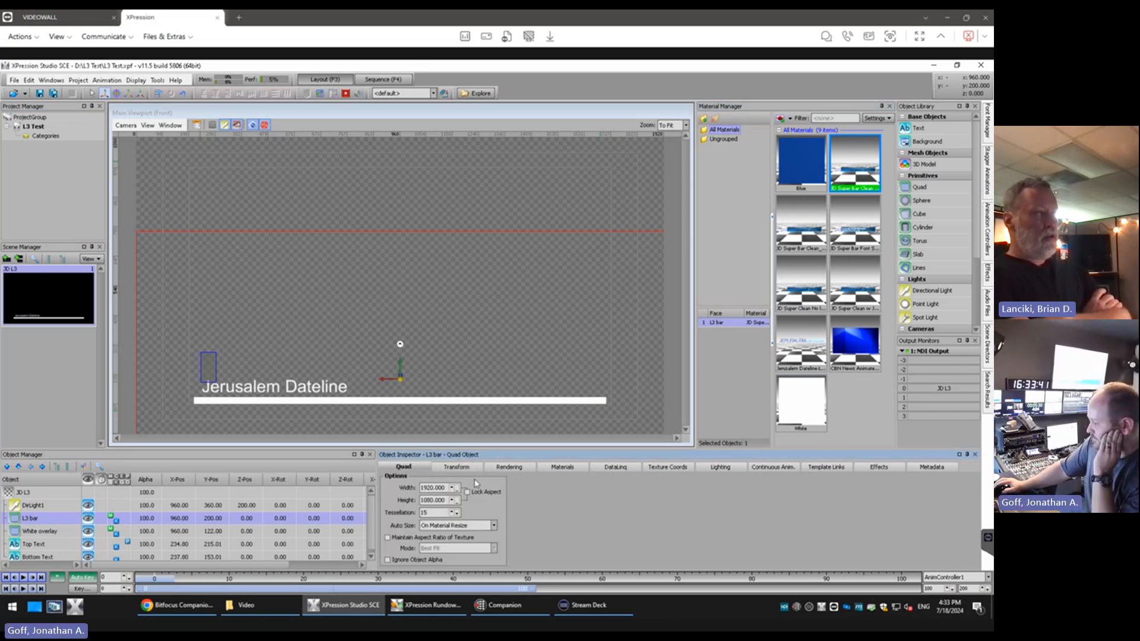
# Set the L3 bar's Auto Size to On Material Assign Only and its Y position to 540
pyautogui.click(493, 526)
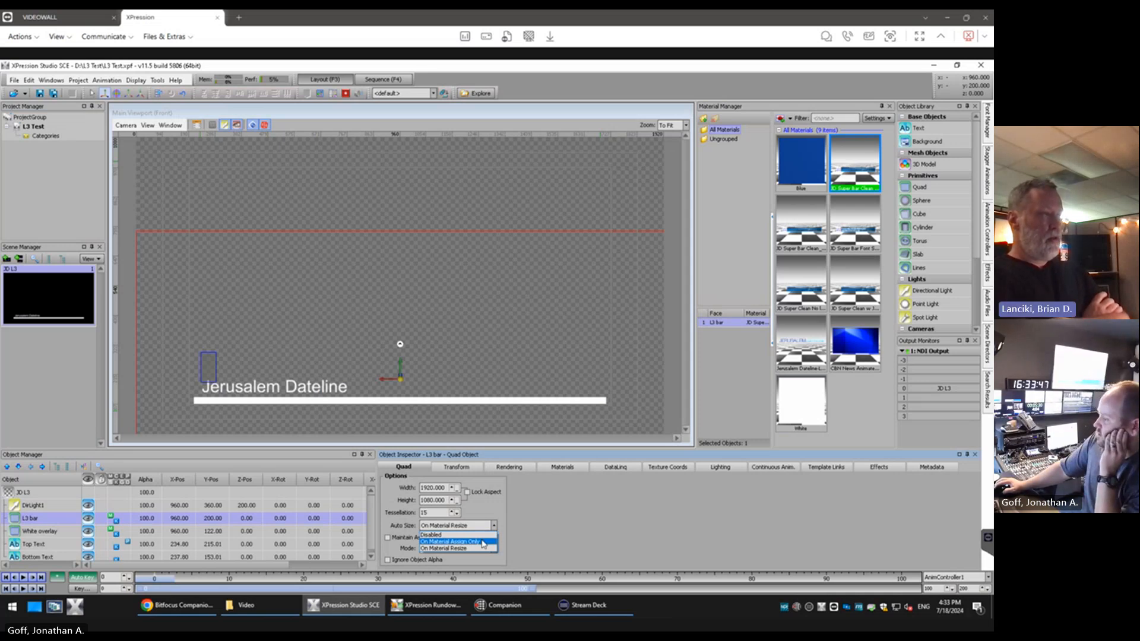
pyautogui.click(482, 542)
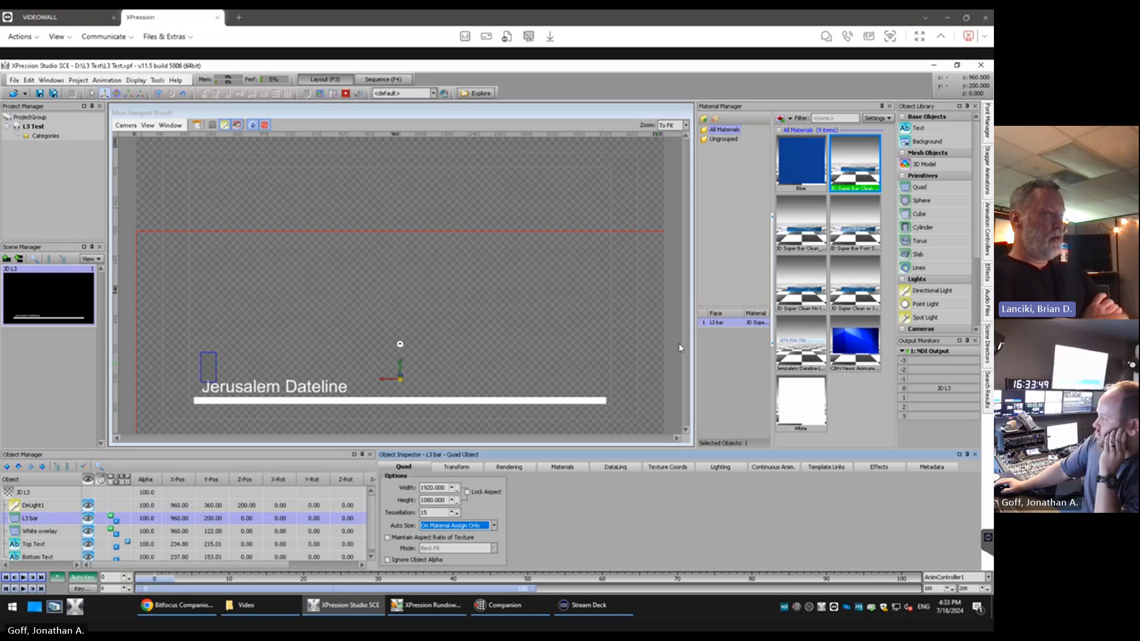
pyautogui.doubleClick(218, 518)
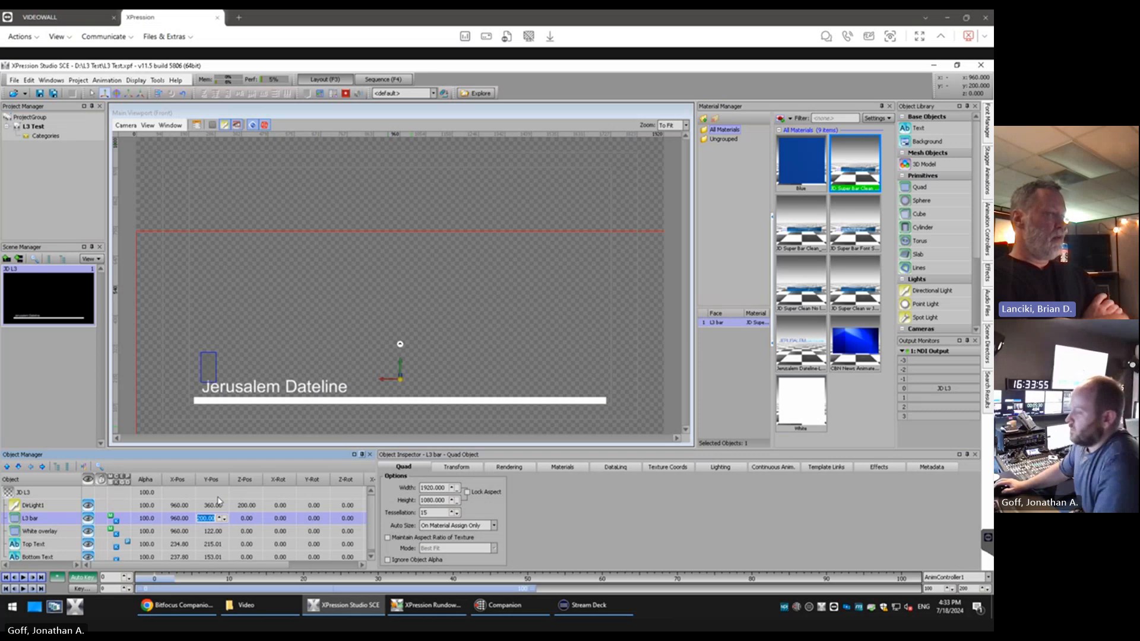
pyautogui.write('540')
pyautogui.press('Return')
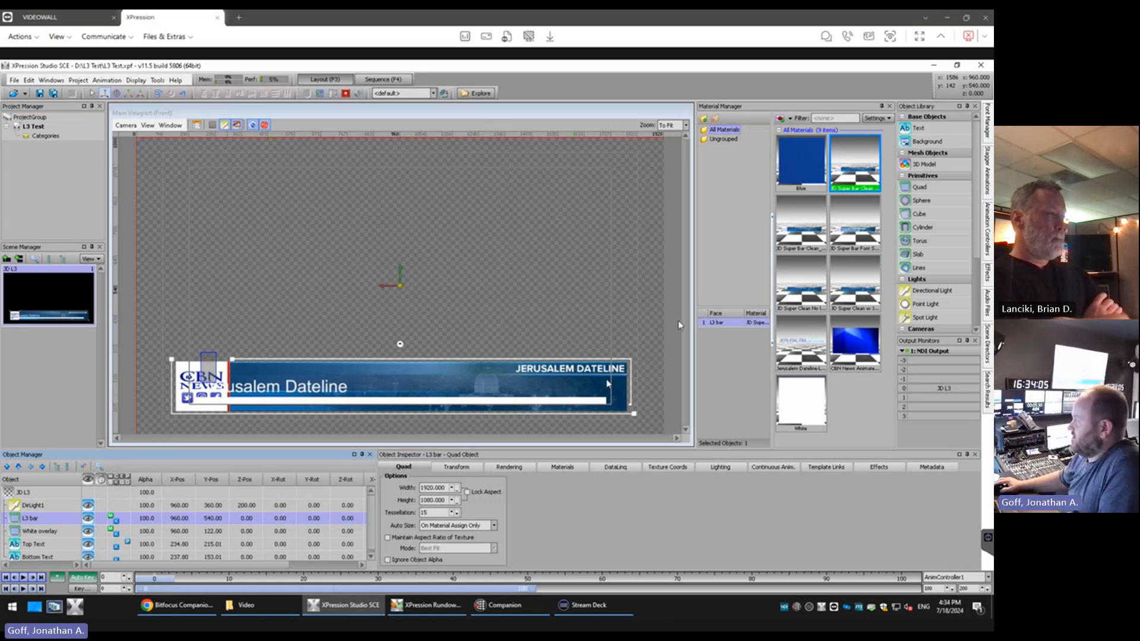
# Reapply the Blue material to the L3 bar and set its Y position back to 200
pyautogui.click(807, 161)
pyautogui.doubleClick(807, 161)
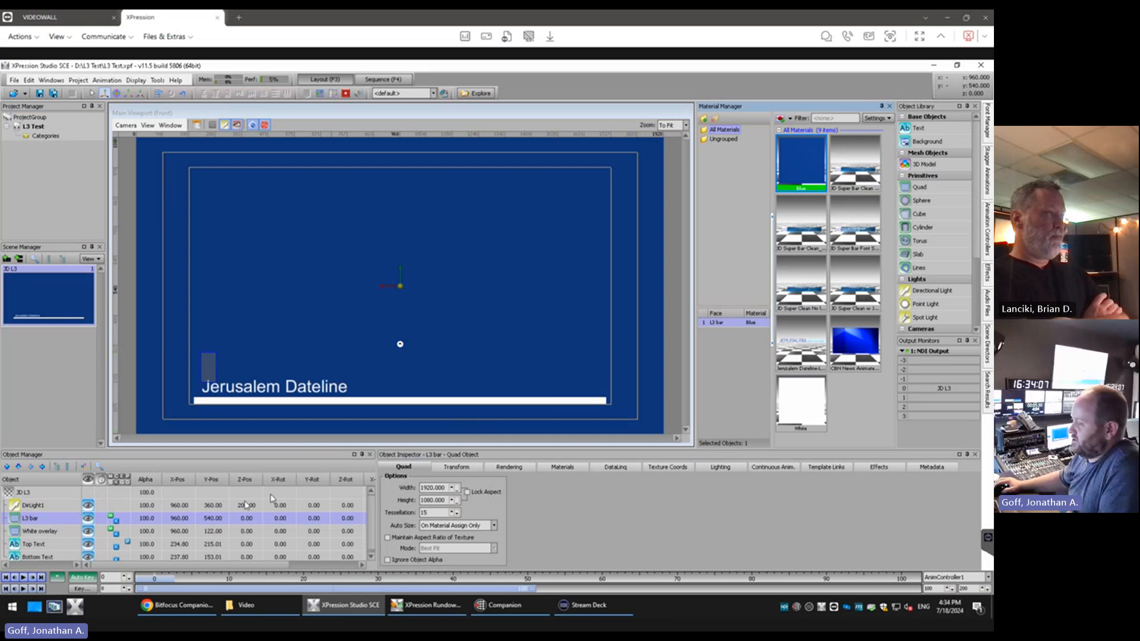
pyautogui.doubleClick(210, 518)
pyautogui.write('200')
pyautogui.press('Return')
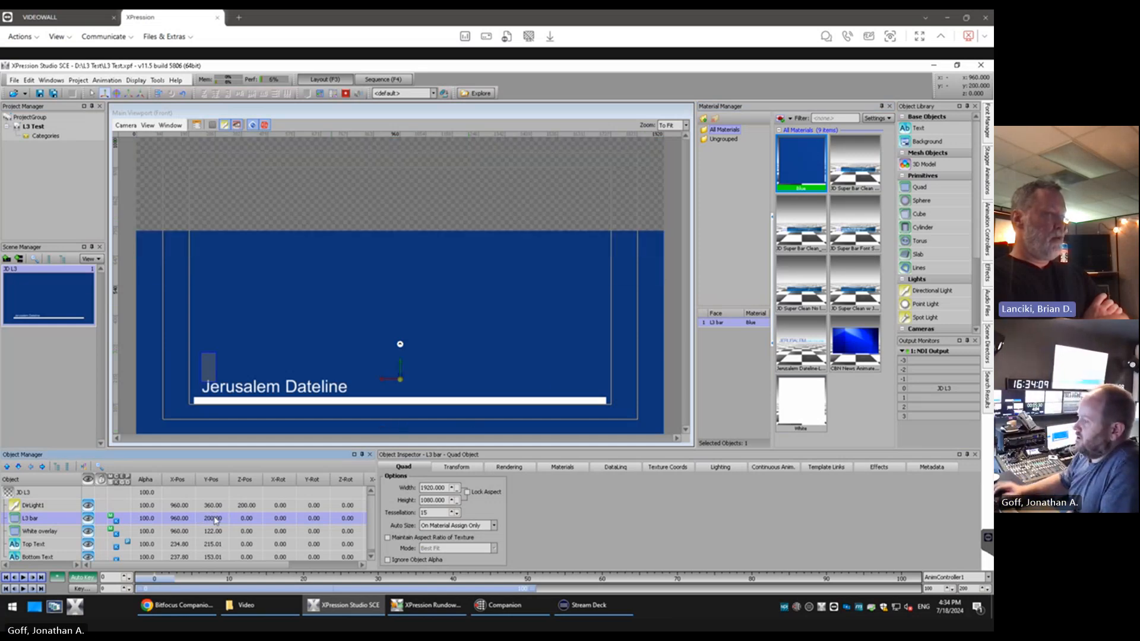
# Resize the L3 bar to a width of 1500 and a height of 180
pyautogui.click(495, 526)
pyautogui.click(431, 487)
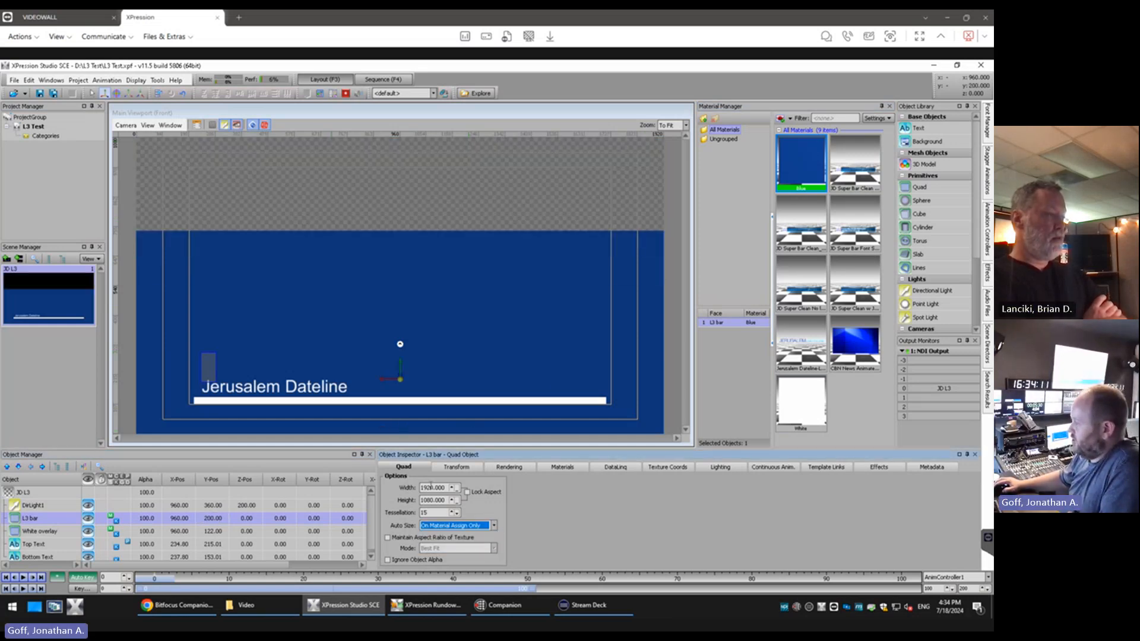
pyautogui.moveTo(442, 487); pyautogui.dragTo(387, 490)
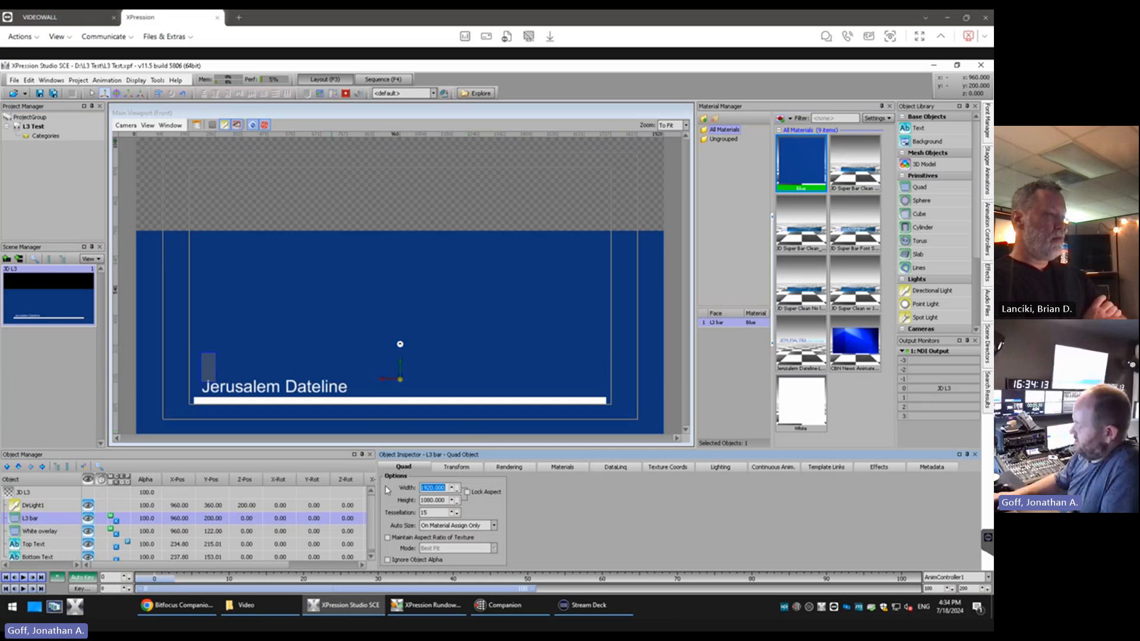
pyautogui.write('1500')
pyautogui.press('Tab')
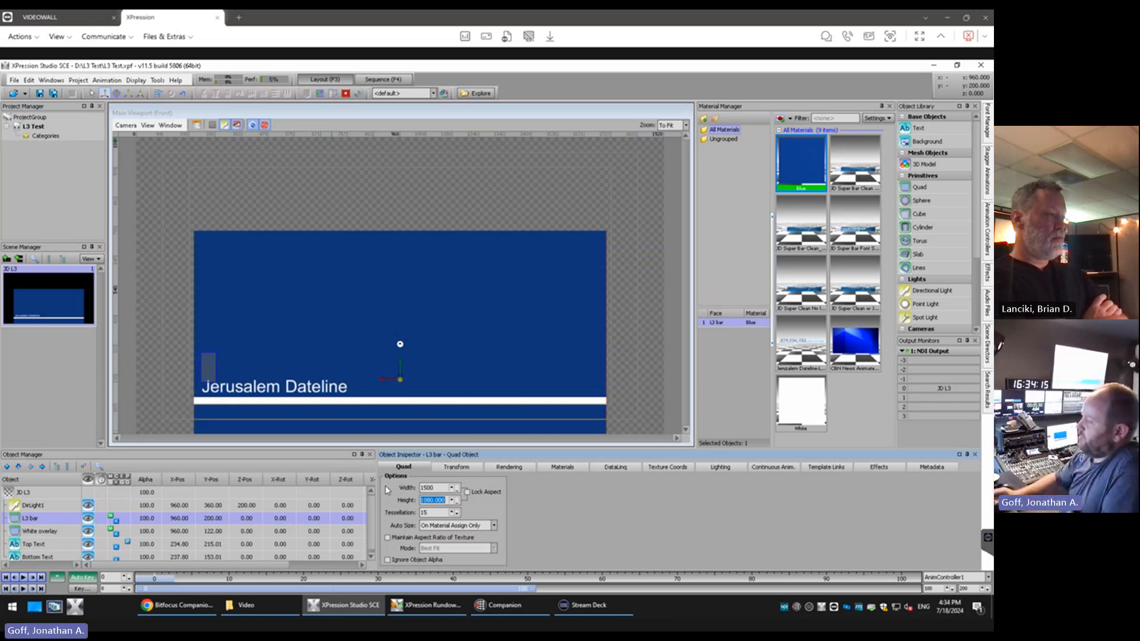
pyautogui.write('180')
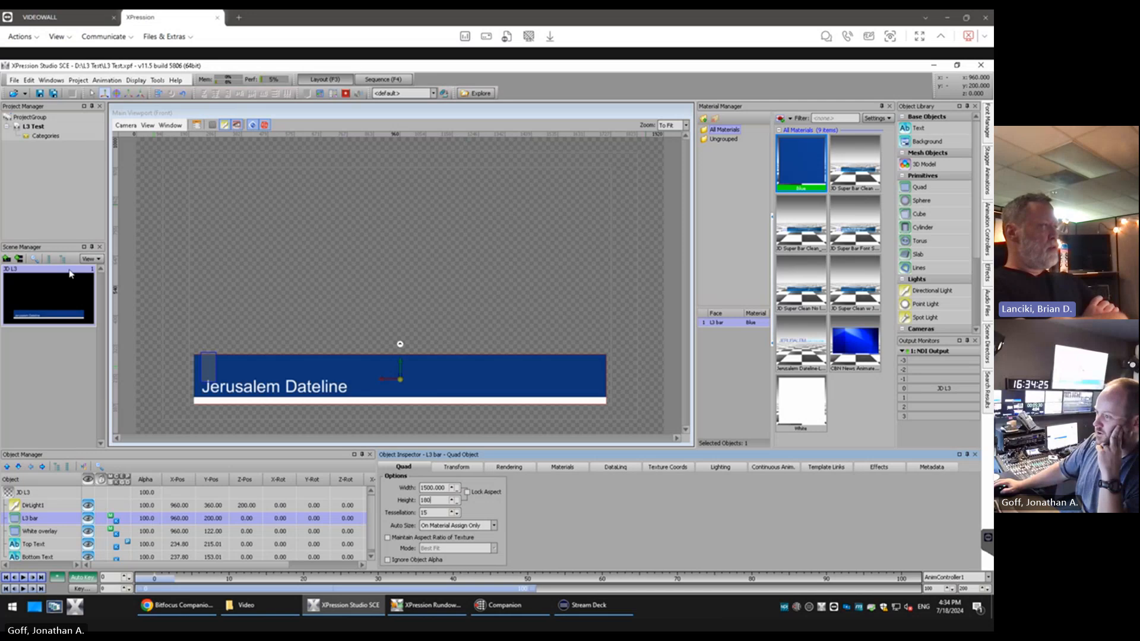
# Create a new scene and rename it "JD FSG"
pyautogui.click(7, 260)
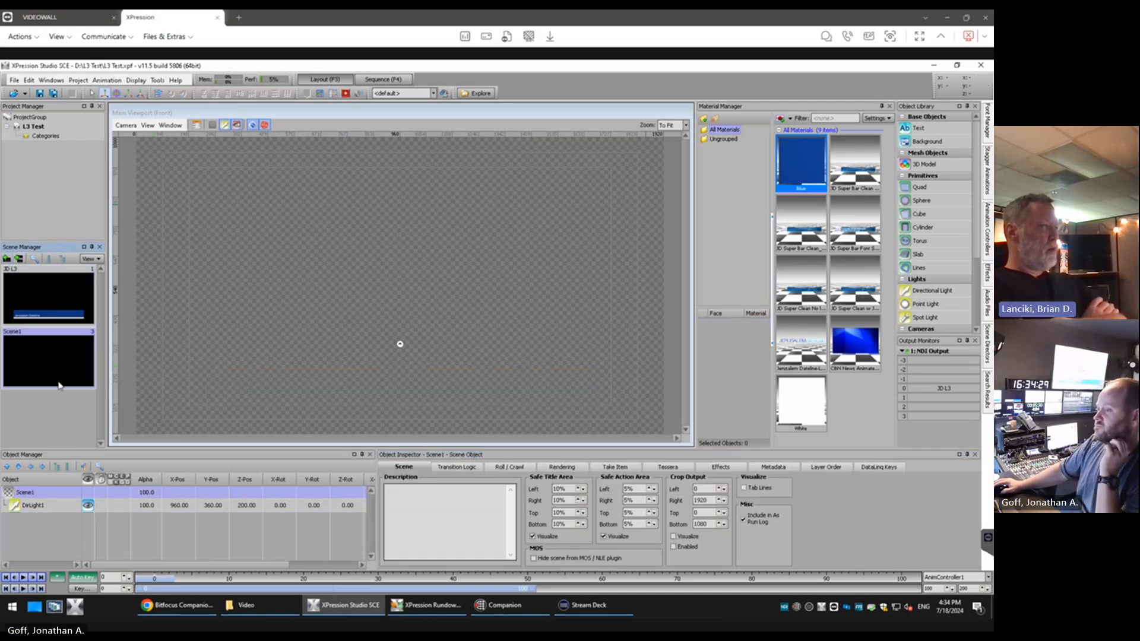
pyautogui.click(36, 493)
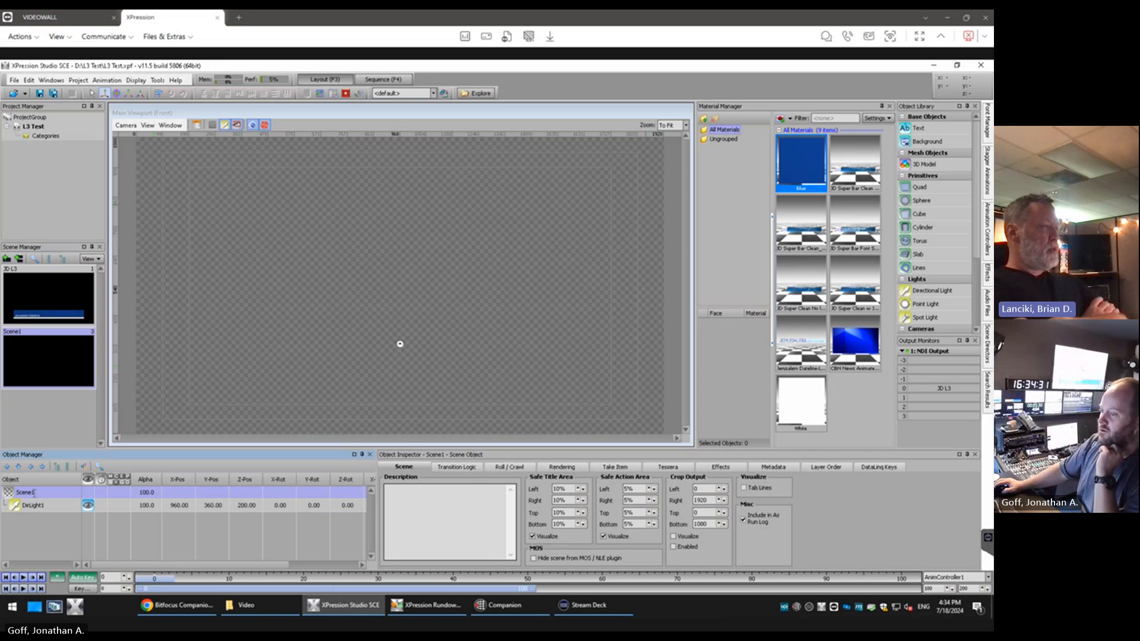
pyautogui.click(33, 493)
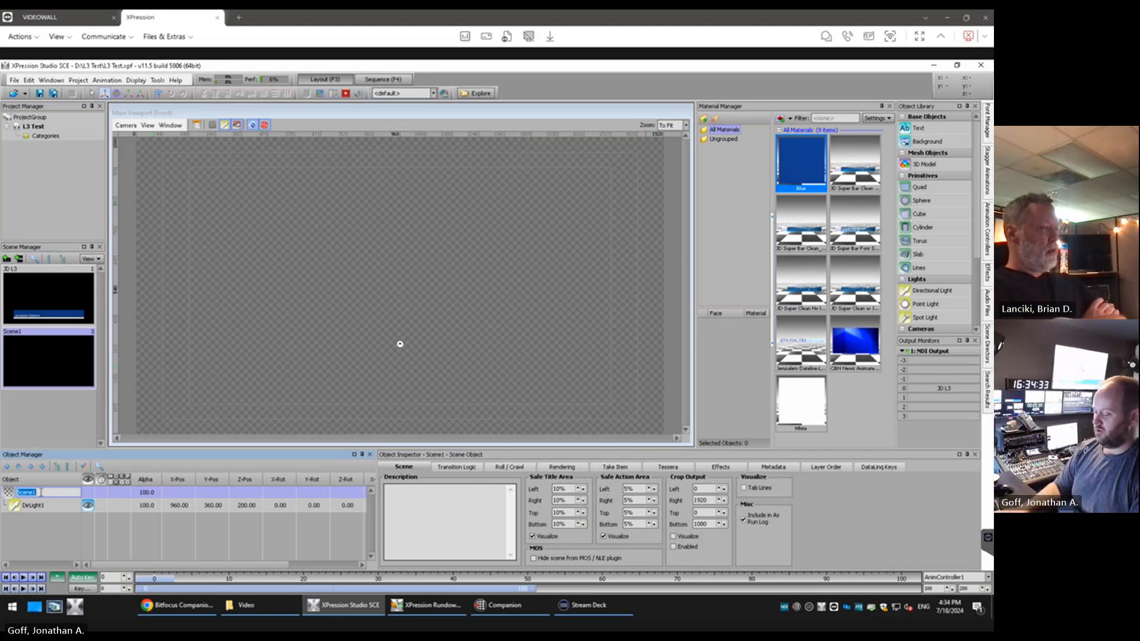
pyautogui.write('3D FSG')
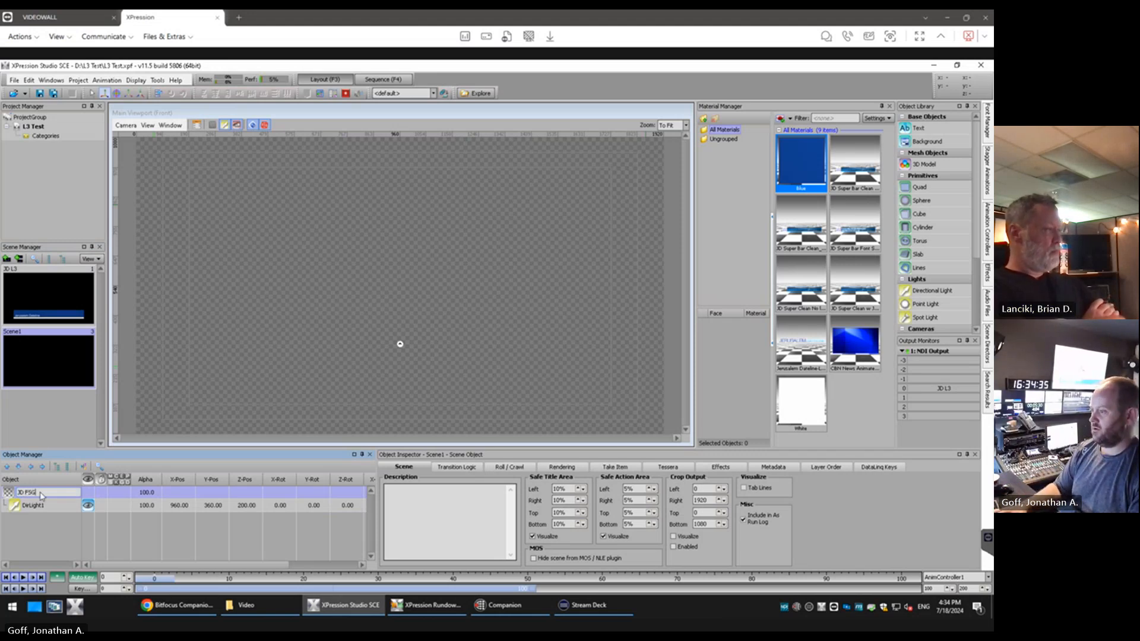
pyautogui.press('Return')
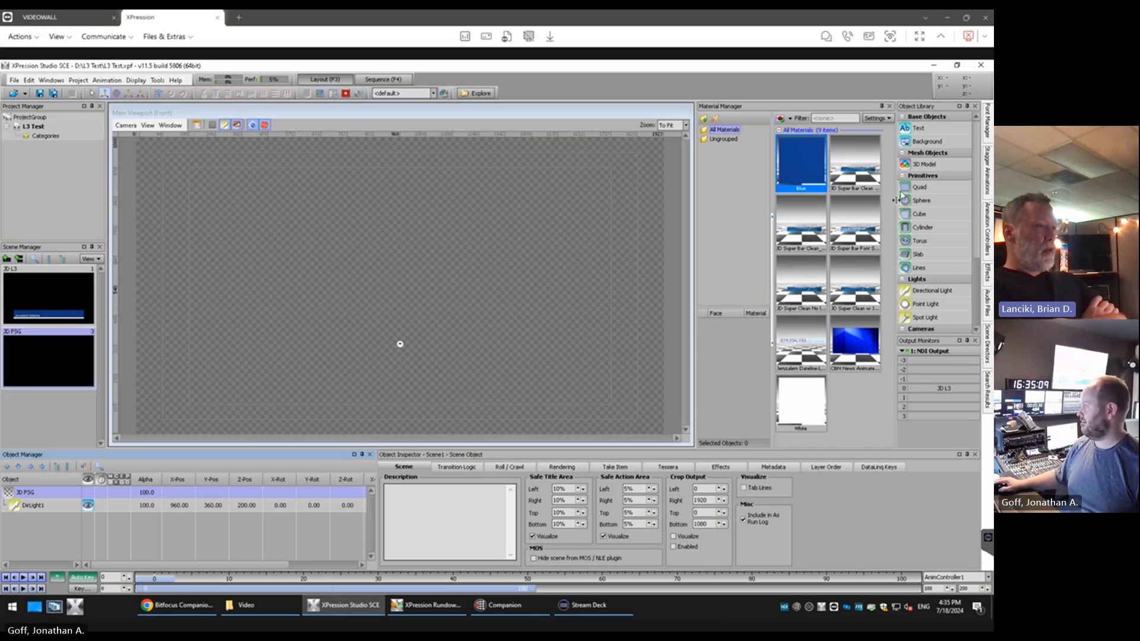
# Add a quad to the JD FSG scene, apply the CBN News animated material and rename the quad "Background"
pyautogui.doubleClick(920, 187)
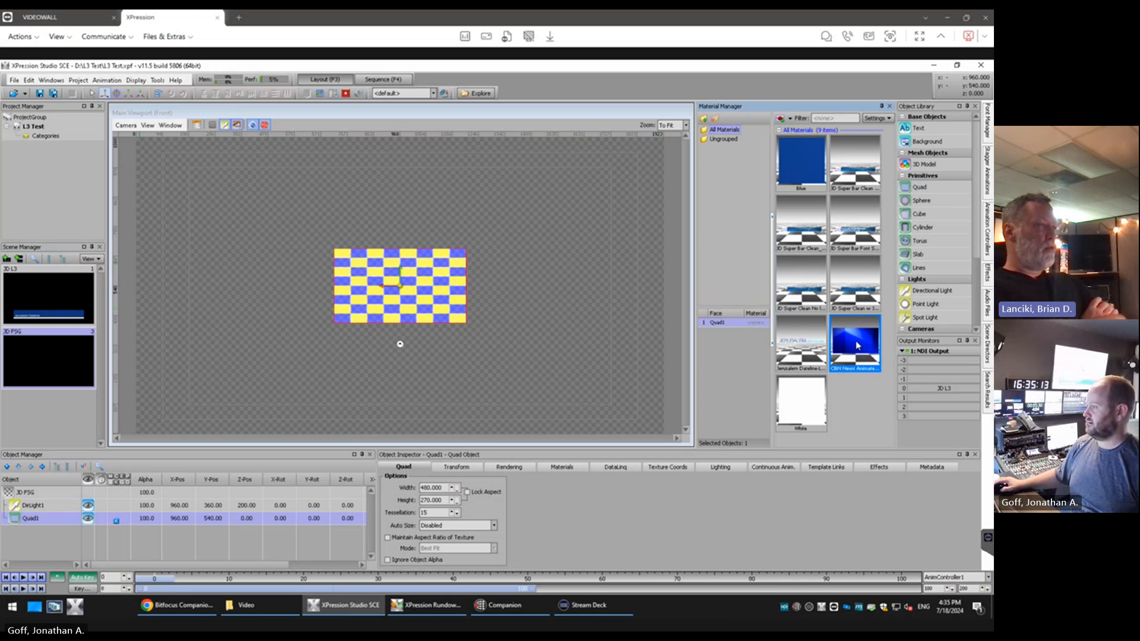
pyautogui.doubleClick(858, 346)
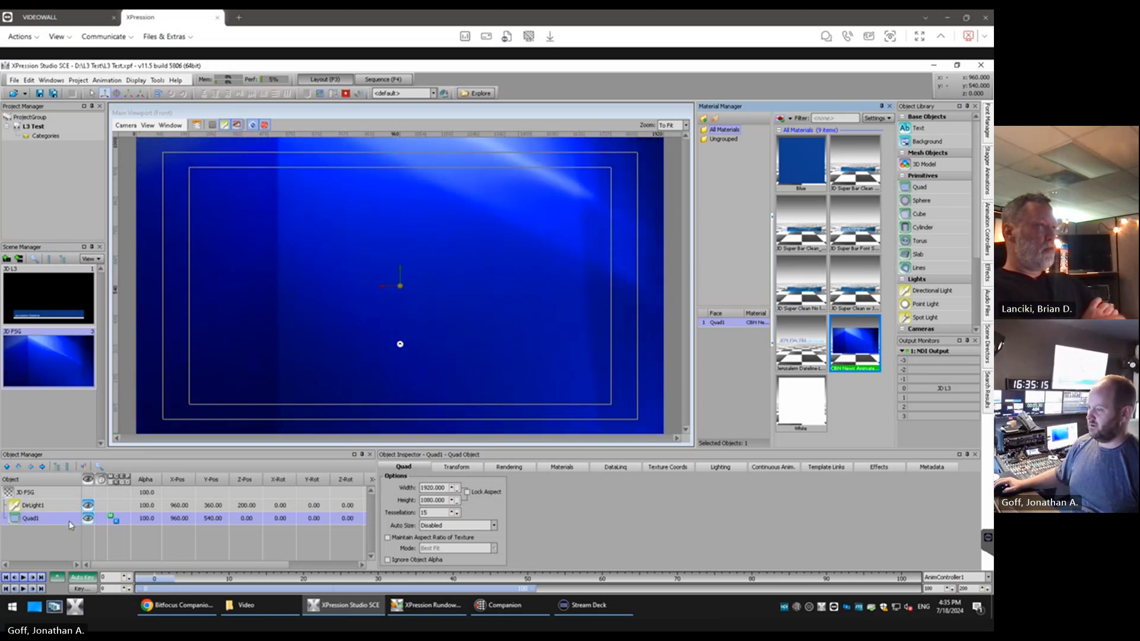
pyautogui.rightClick(31, 522)
pyautogui.click(56, 498)
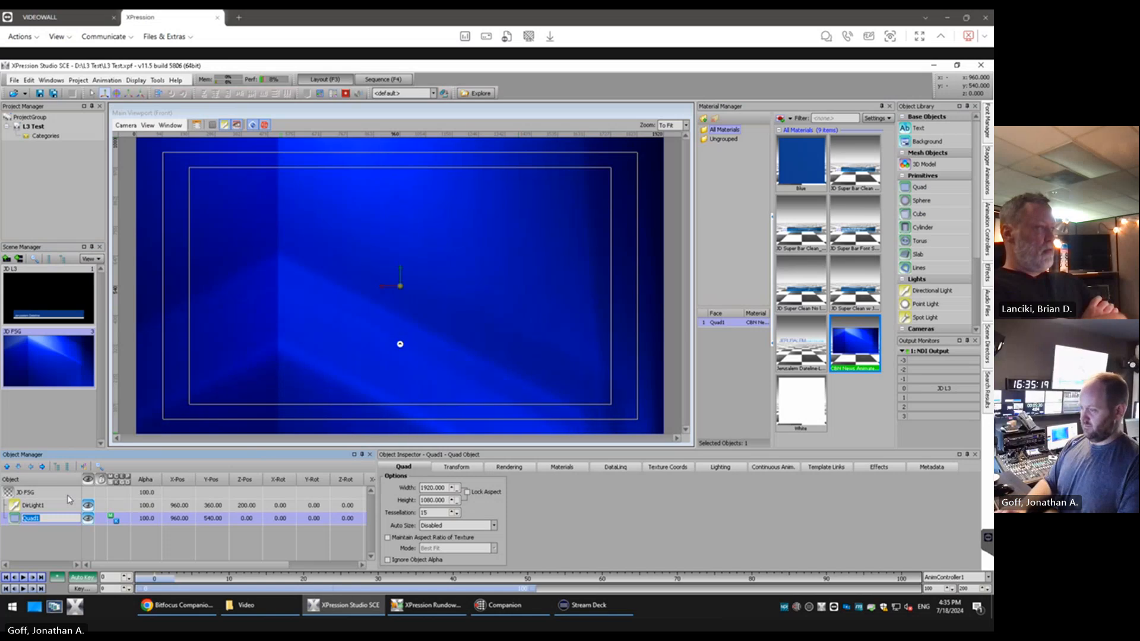
pyautogui.write('Background')
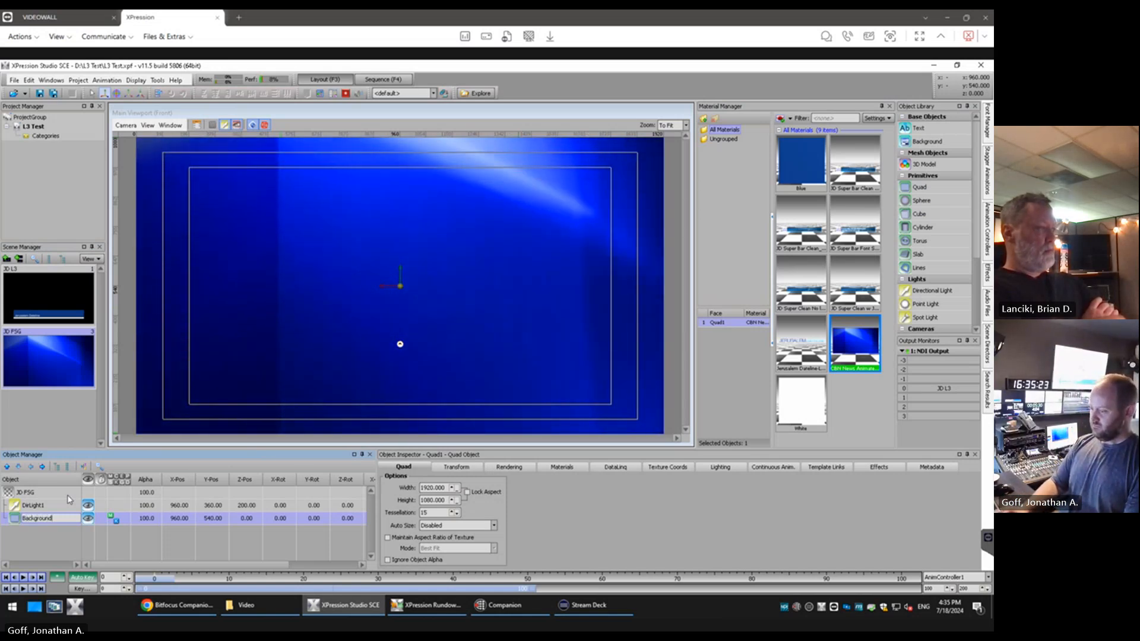
pyautogui.press('Return')
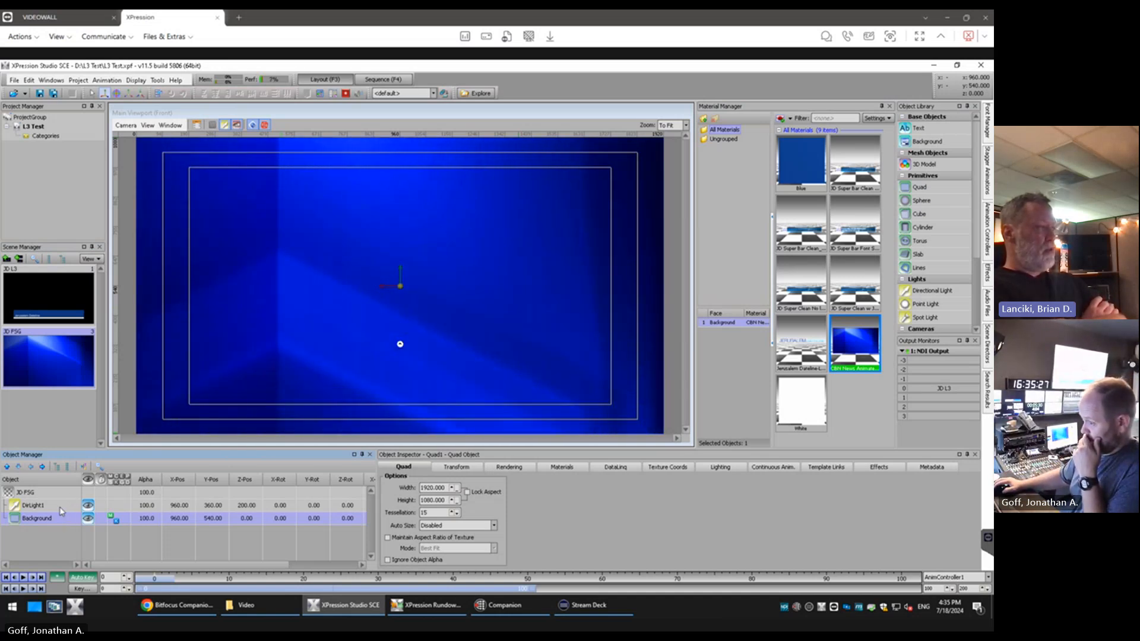
# Set the JD FSG scene's depth sorting to Manual and capture a screen snip of its rendering settings
pyautogui.click(49, 495)
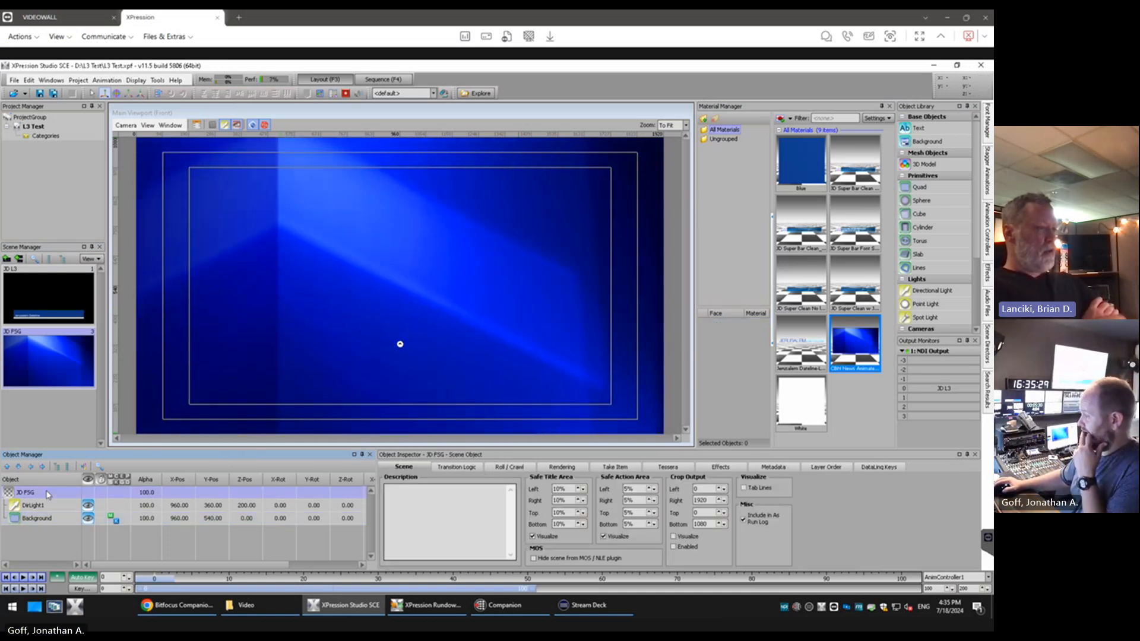
pyautogui.click(563, 467)
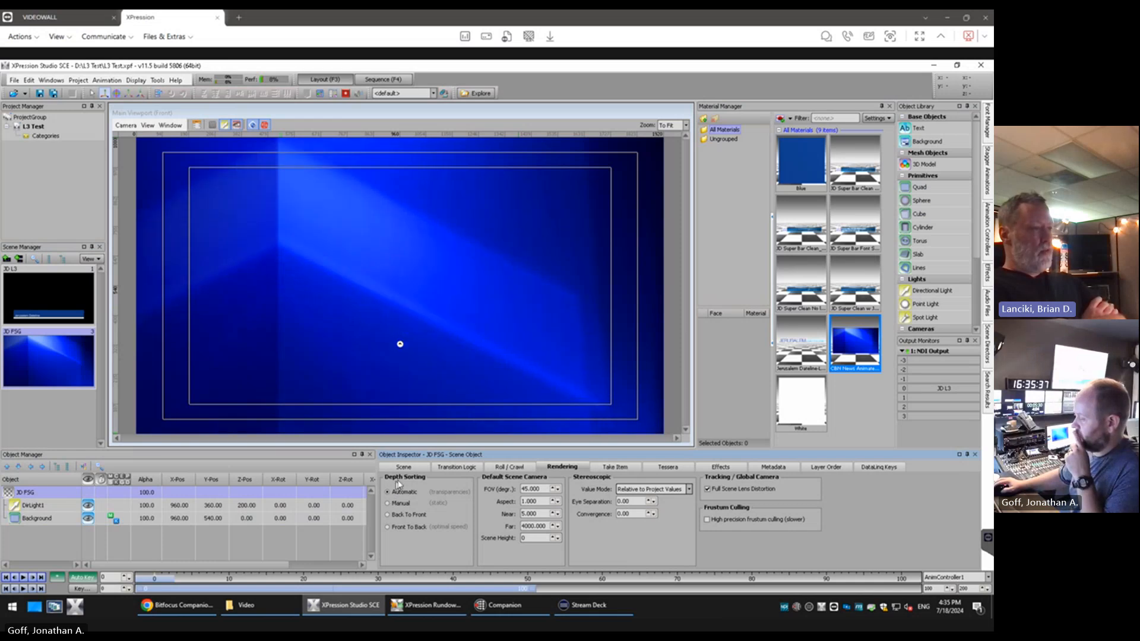
pyautogui.click(388, 504)
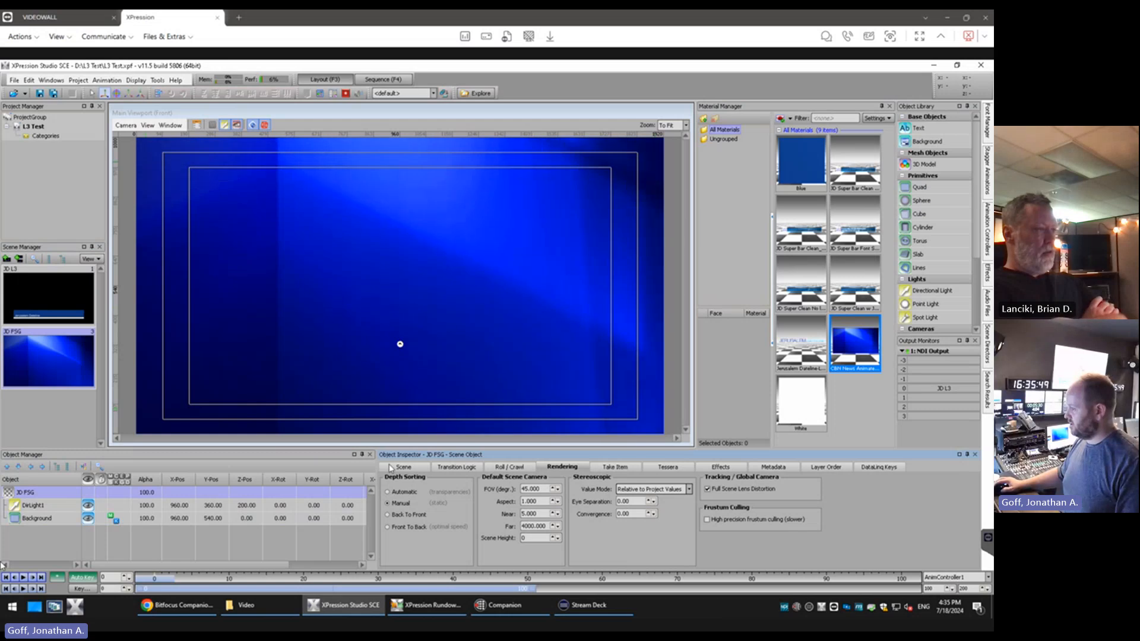
pyautogui.press('super+shift+s')
pyautogui.moveTo(377, 446); pyautogui.dragTo(655, 562)
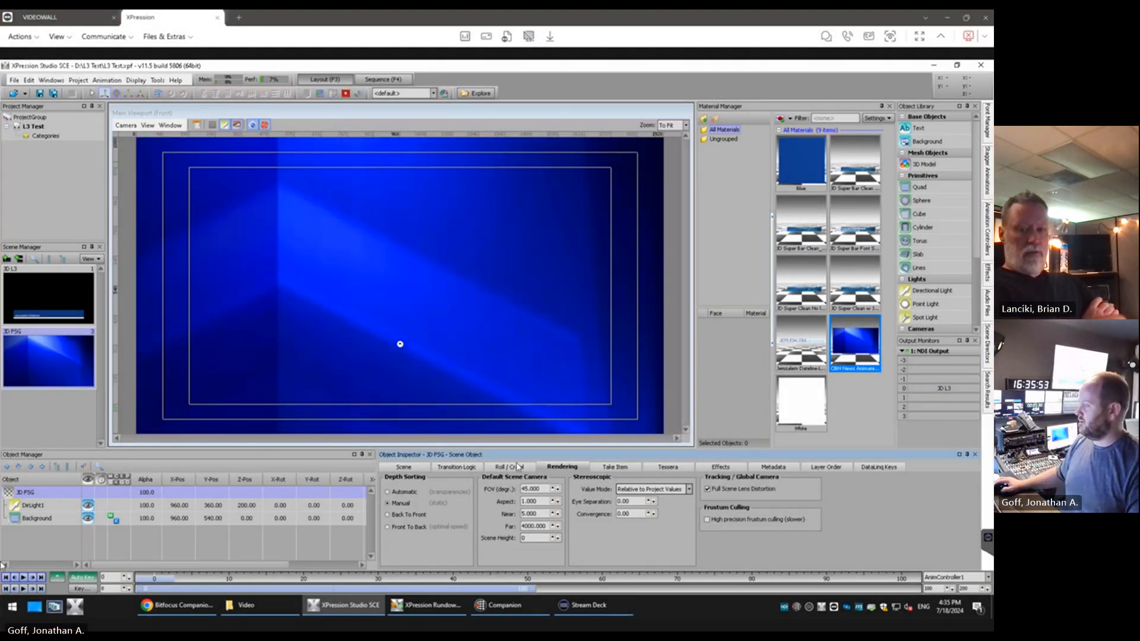
# Set the JD FSG scene's take item defaults to FrameBuffer 1 with a Dissolve transition
pyautogui.click(610, 468)
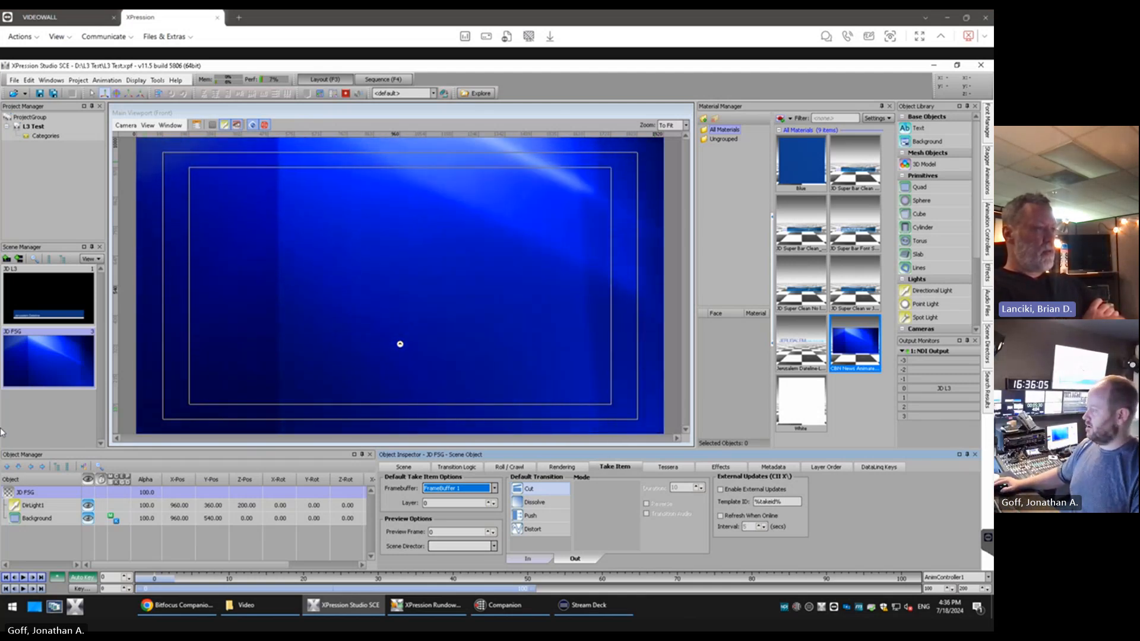
pyautogui.click(542, 503)
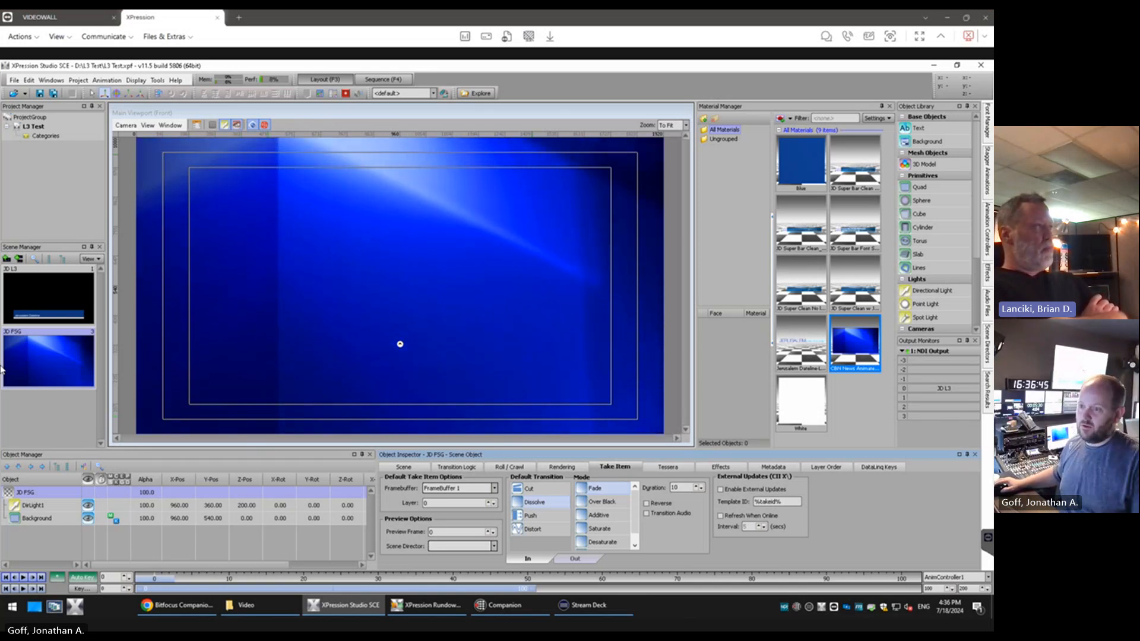
# Add a text object in the Top Line font and move it to the safe title area's lower-left corner, about X 197, Y 191
pyautogui.doubleClick(919, 129)
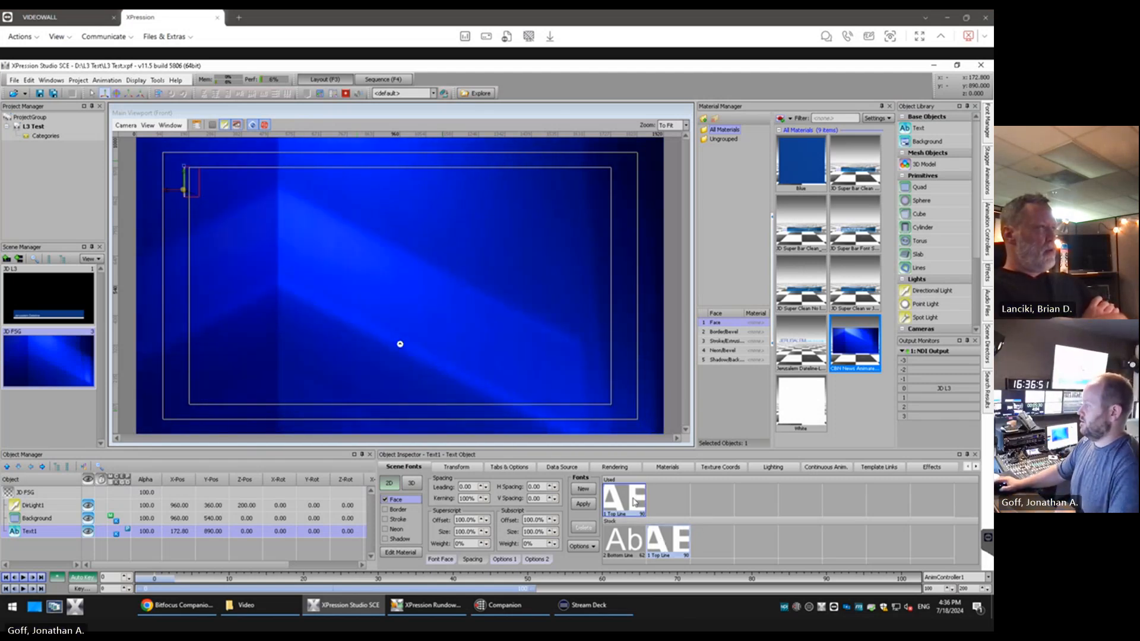
pyautogui.click(673, 544)
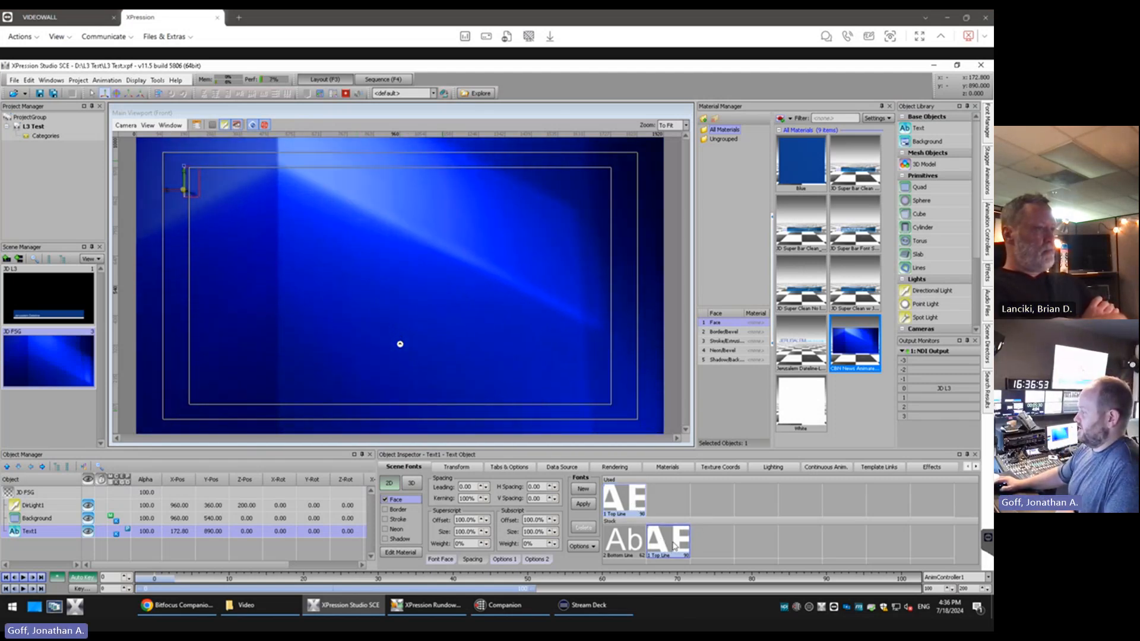
pyautogui.click(631, 505)
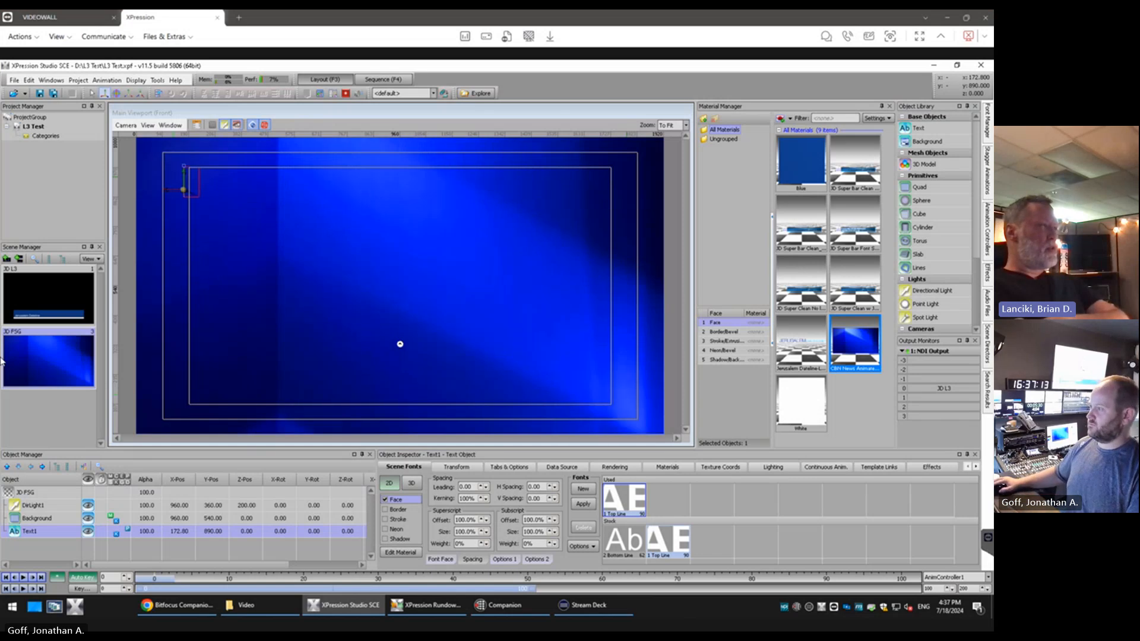
pyautogui.moveTo(183, 194); pyautogui.dragTo(206, 334)
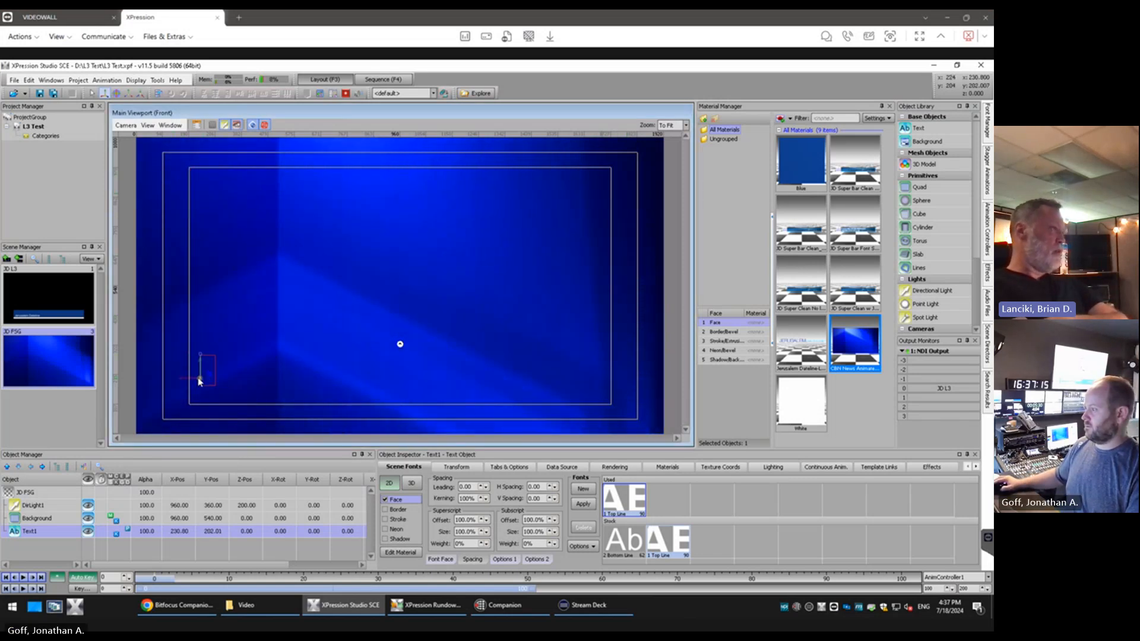
pyautogui.moveTo(195, 384); pyautogui.dragTo(189, 382)
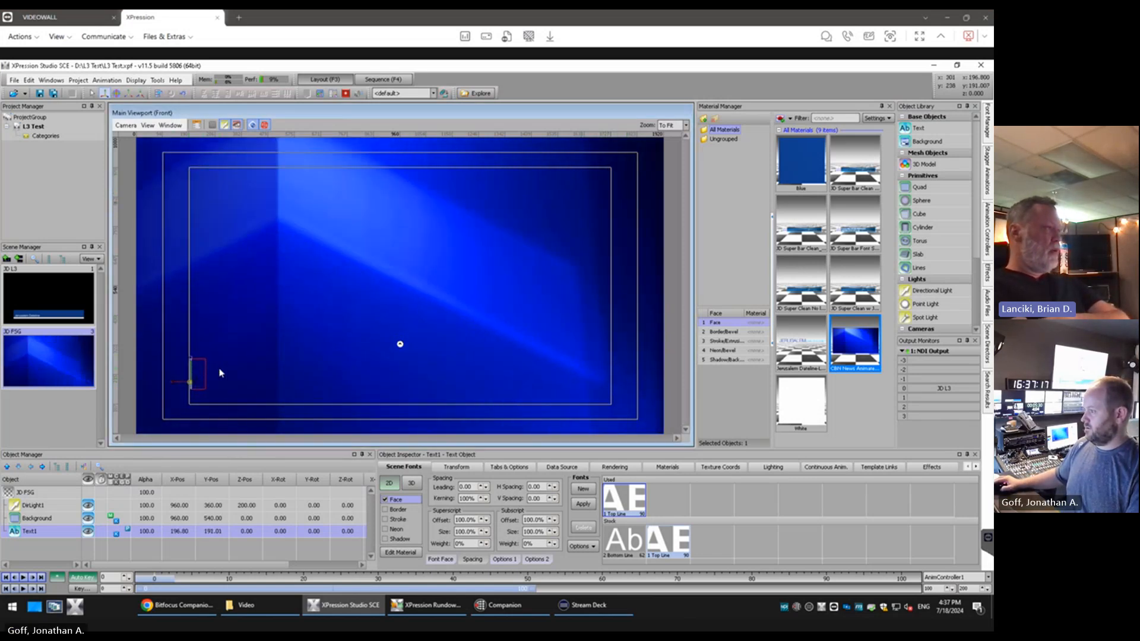
# Enter "THIS IS MY TEST TEXT" as the content of the text object in the JD FSG scene
pyautogui.doubleClick(193, 375)
pyautogui.write('THIS I')
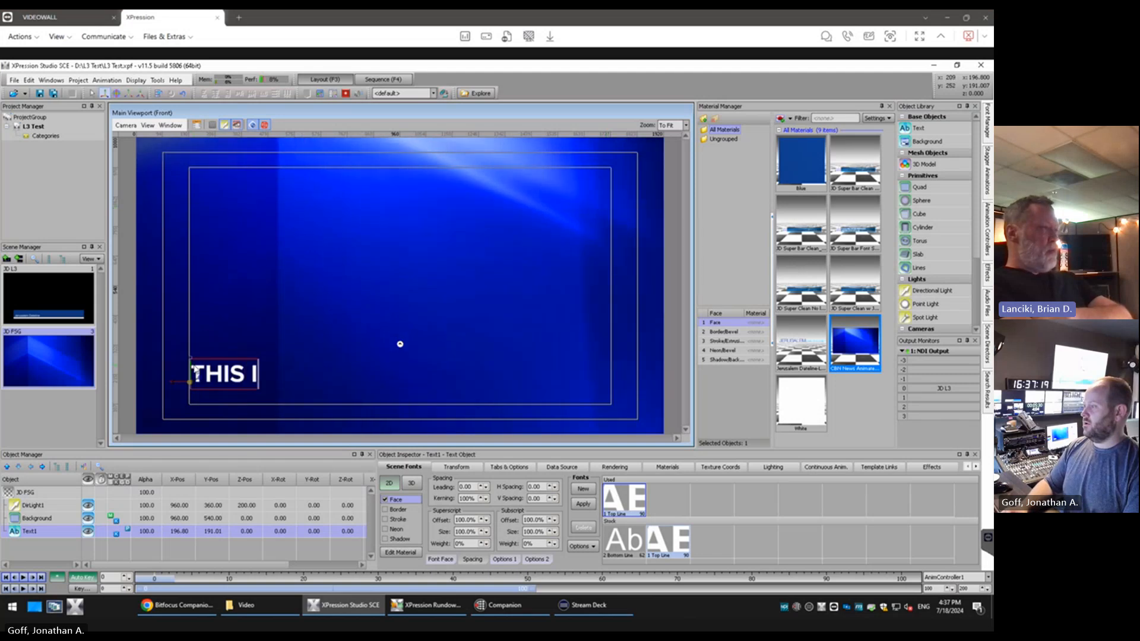
pyautogui.write('S MY TEX')
pyautogui.press('BackSpace')
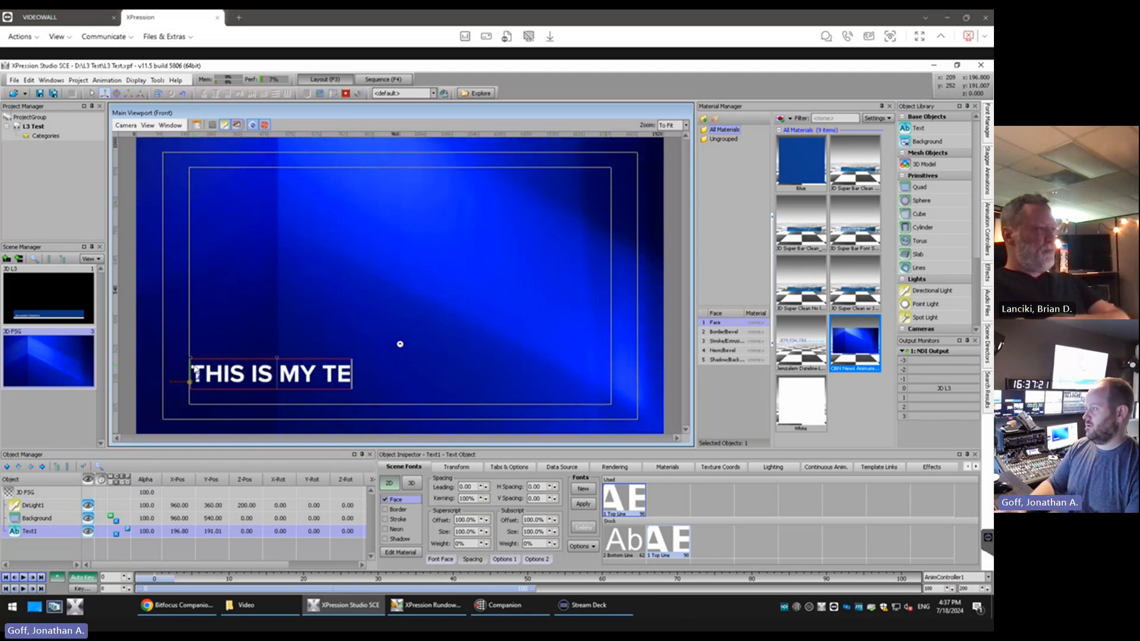
pyautogui.write('ST TEXT')
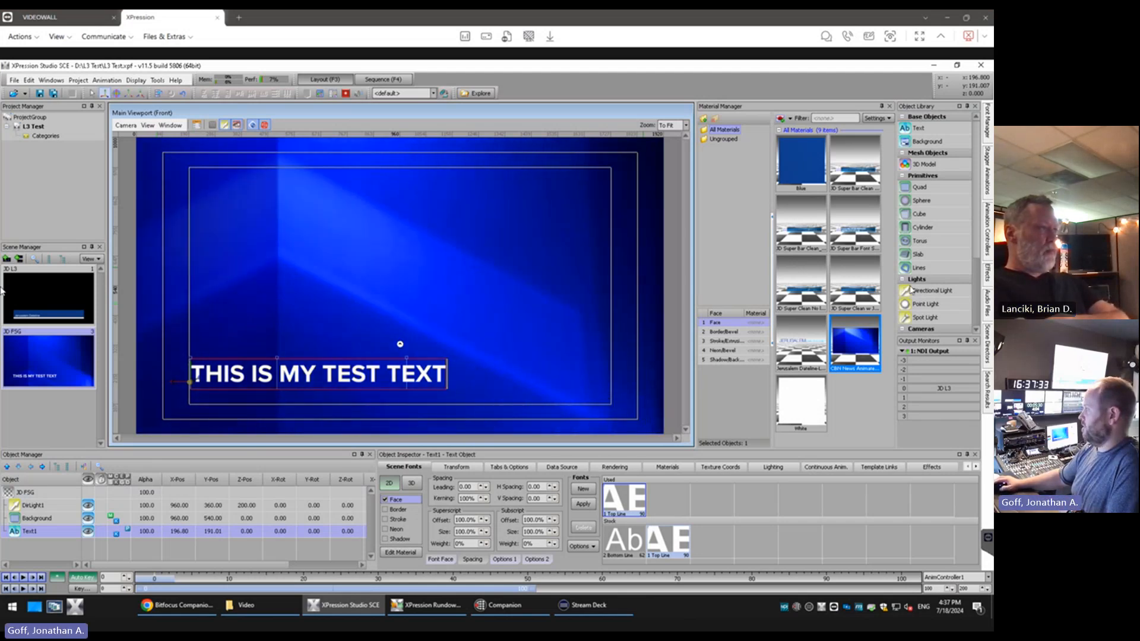
# Rename the JD FSG scene's text object "Main Text"
pyautogui.rightClick(36, 534)
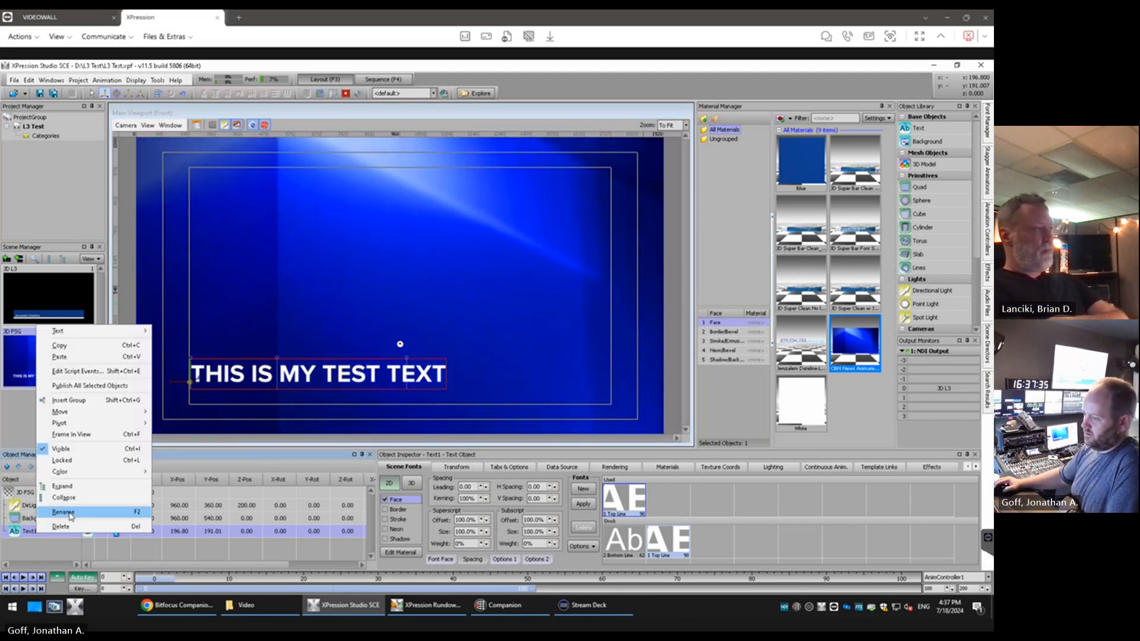
pyautogui.click(70, 515)
pyautogui.write('mAIN')
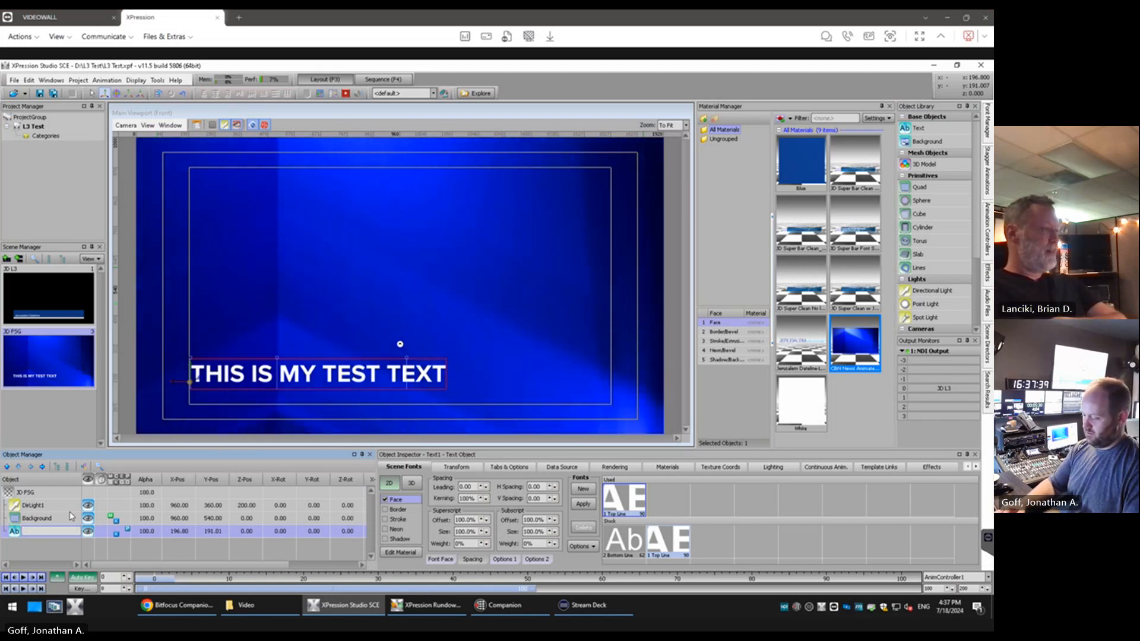
pyautogui.press('Return')
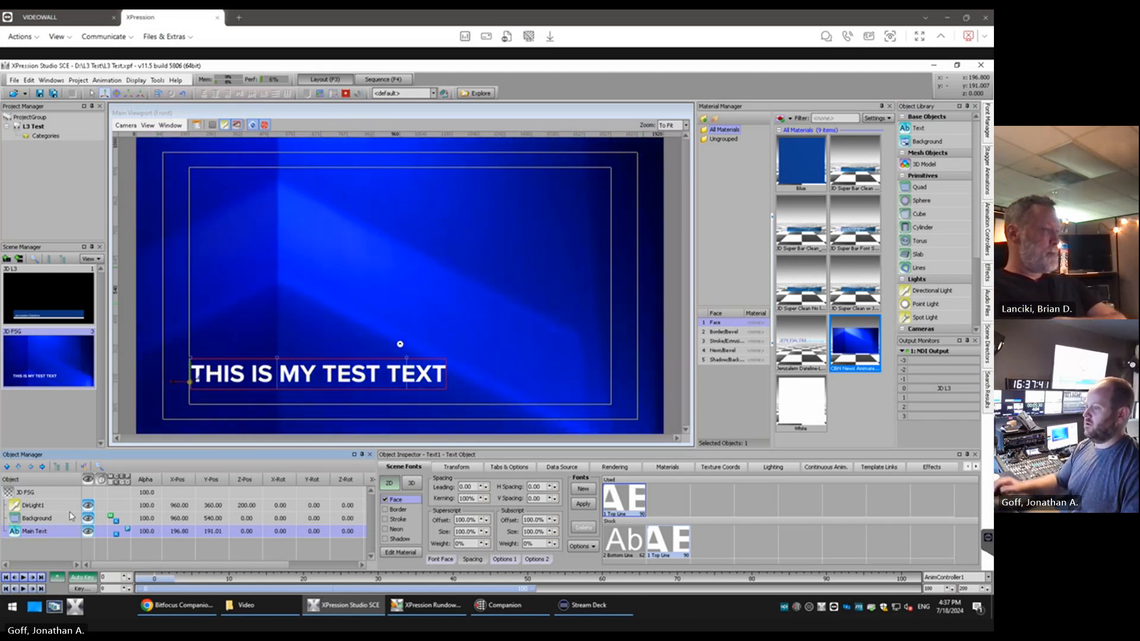
# Add a second quad to the JD FSG scene and, without aspect lock, set its width and height to 650
pyautogui.doubleClick(921, 190)
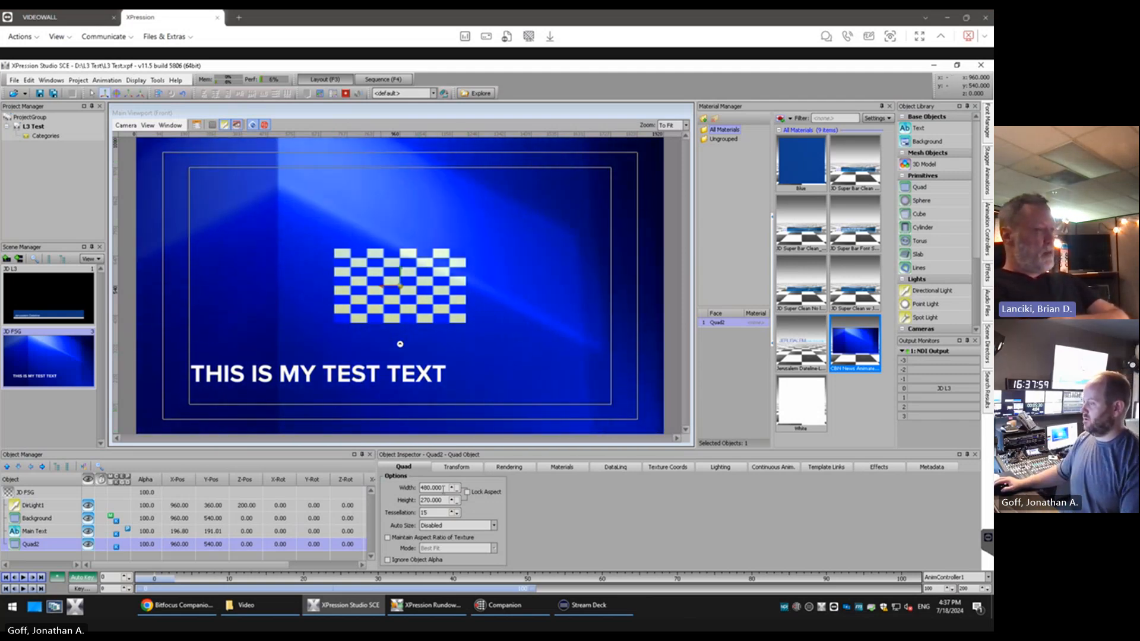
pyautogui.moveTo(449, 488); pyautogui.dragTo(419, 488)
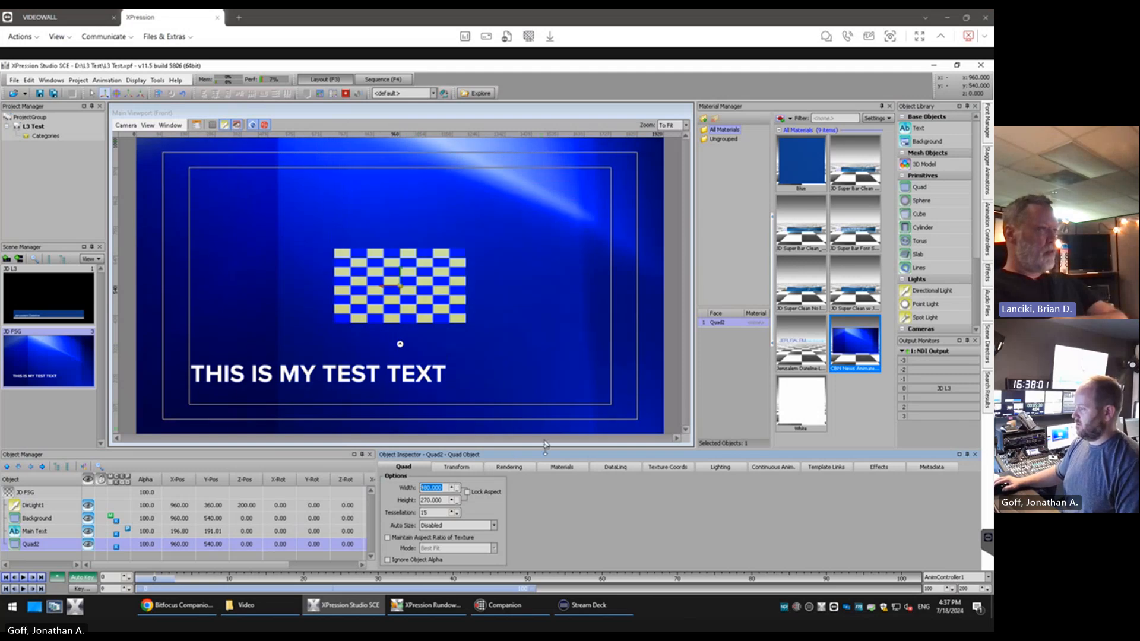
pyautogui.click(467, 492)
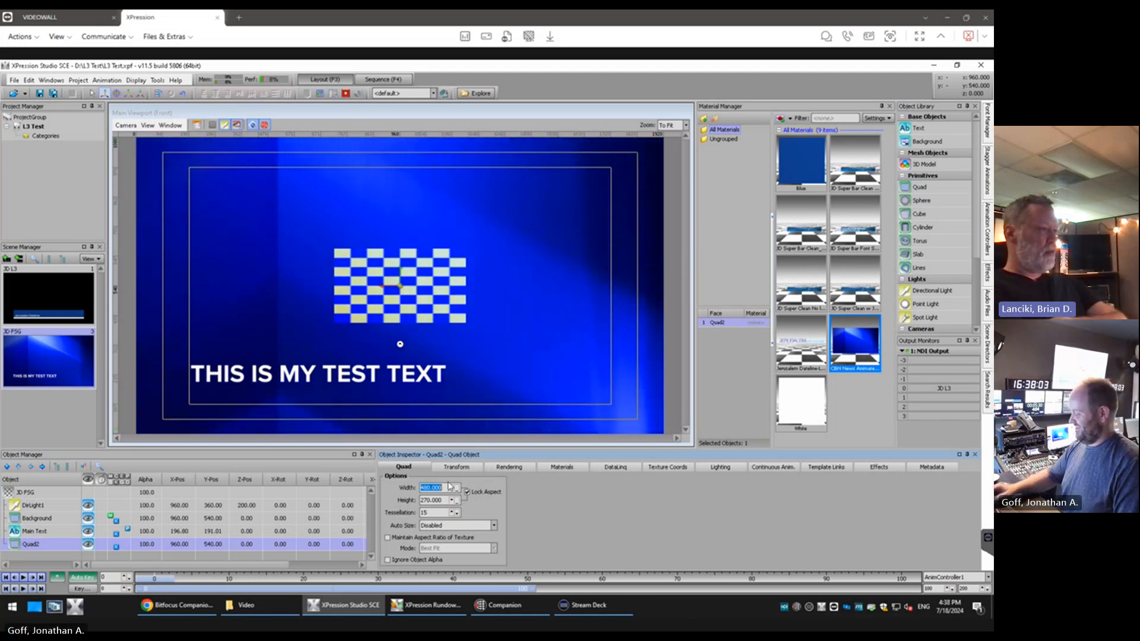
pyautogui.write('650')
pyautogui.press('Tab')
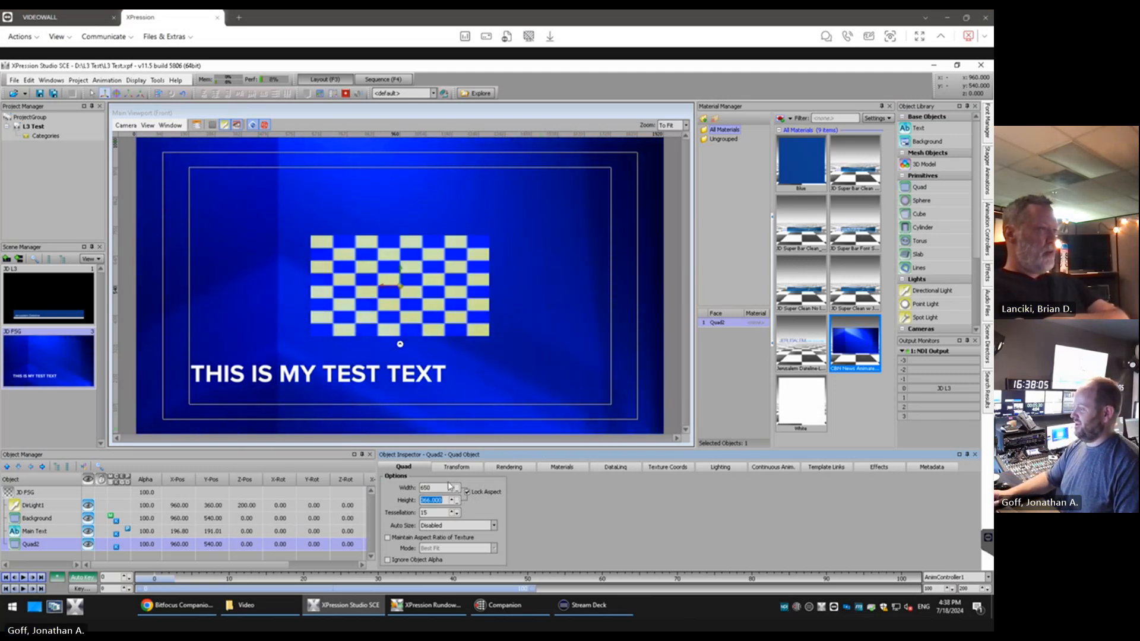
pyautogui.press('Return')
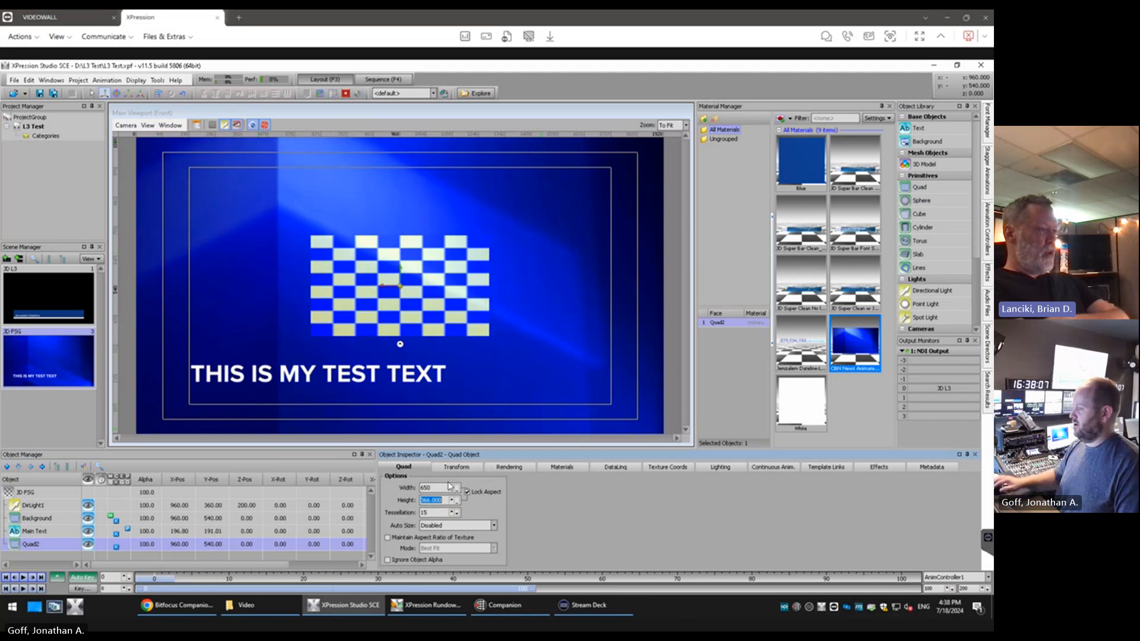
pyautogui.click(468, 493)
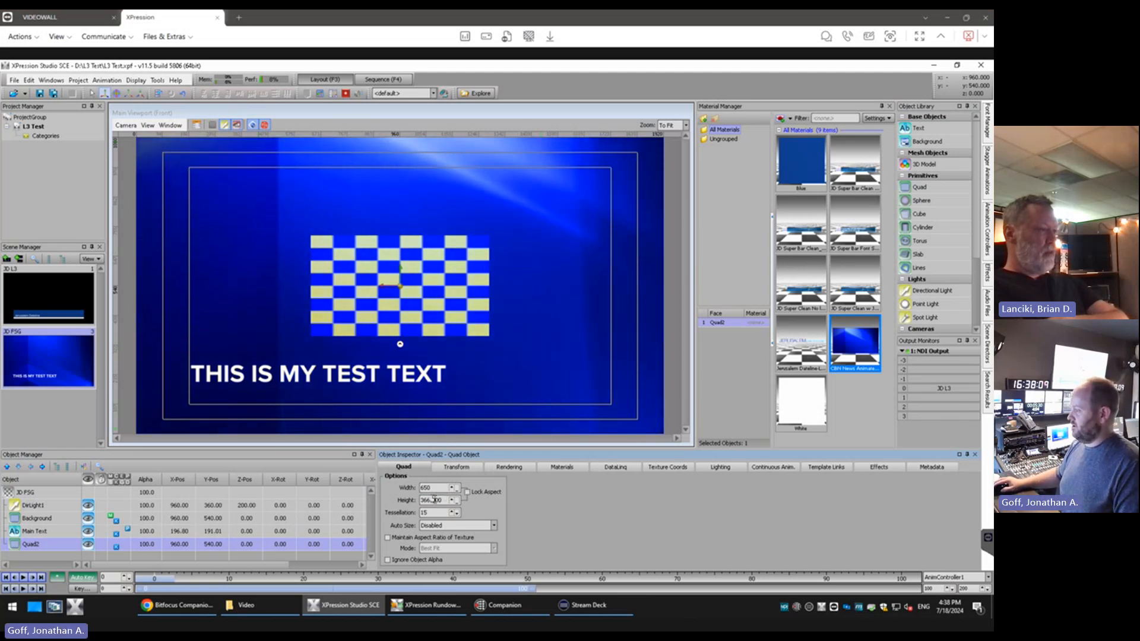
pyautogui.moveTo(443, 501); pyautogui.dragTo(397, 505)
pyautogui.write('650')
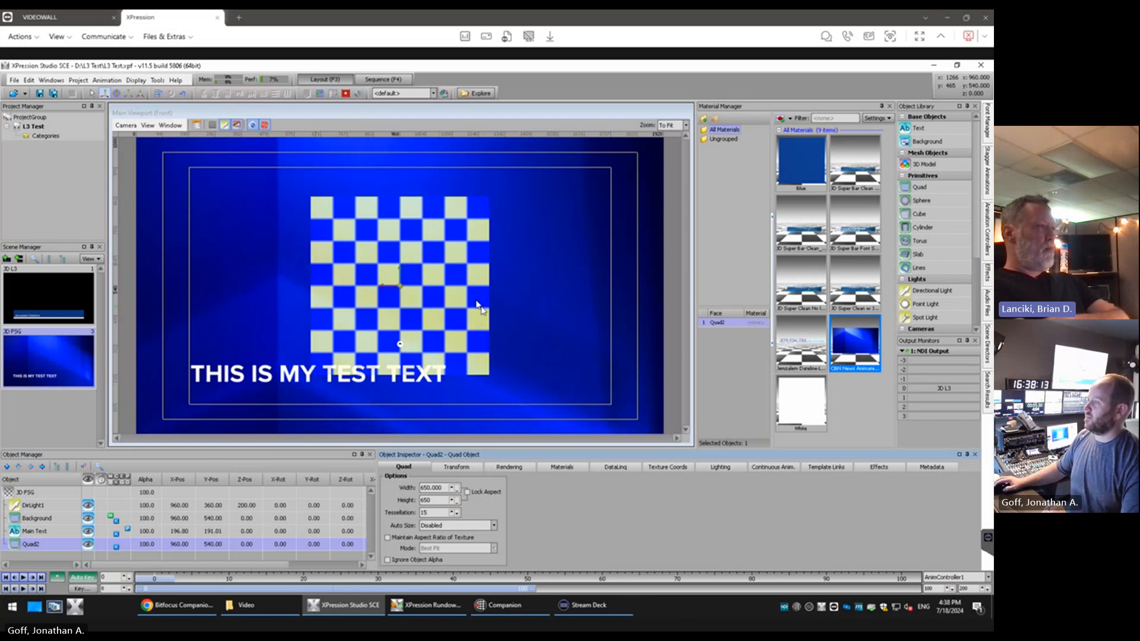
# Move the new quad above the text at the safe title area's left edge, about X 528, Y 623, and rename it "Replaceable Image"
pyautogui.moveTo(409, 292); pyautogui.dragTo(283, 269)
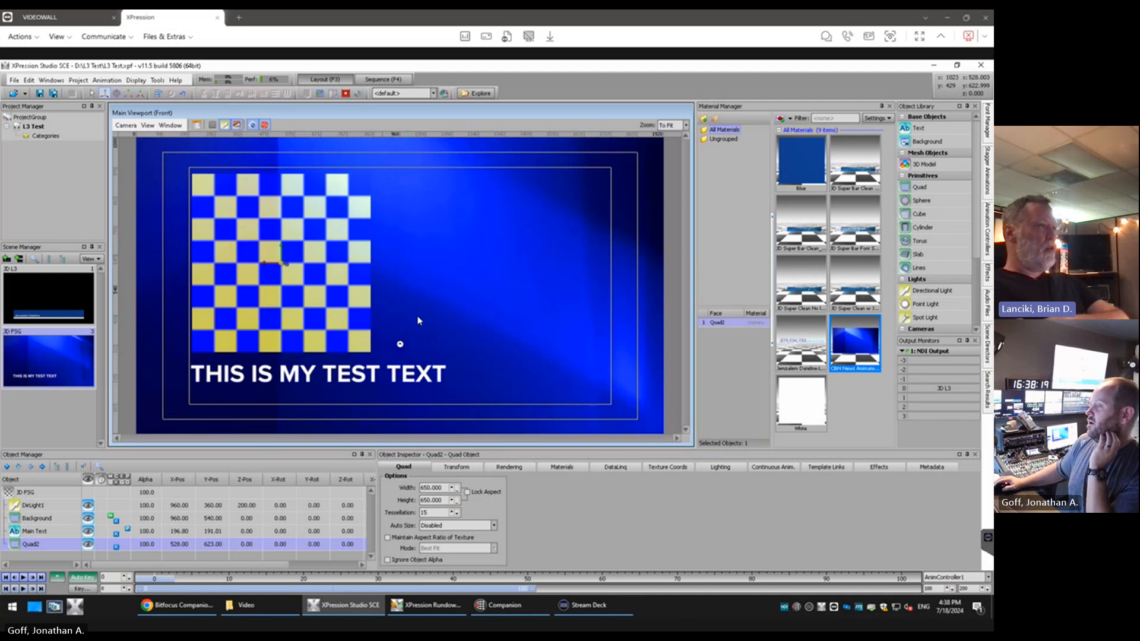
pyautogui.rightClick(30, 544)
pyautogui.click(63, 528)
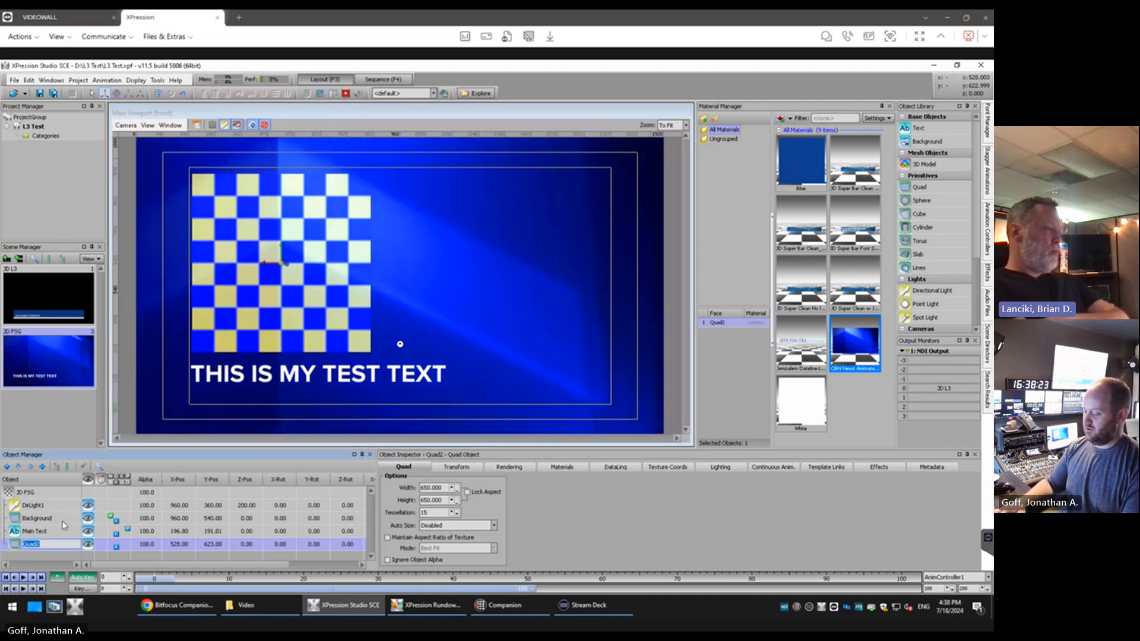
pyautogui.write('R')
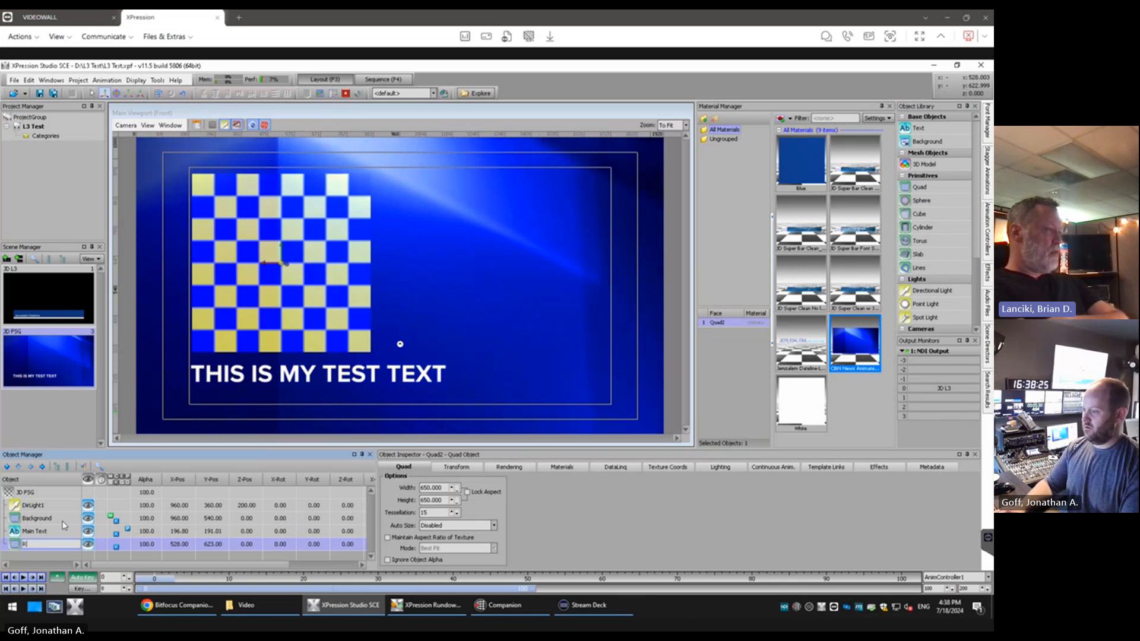
pyautogui.write('eplaceable')
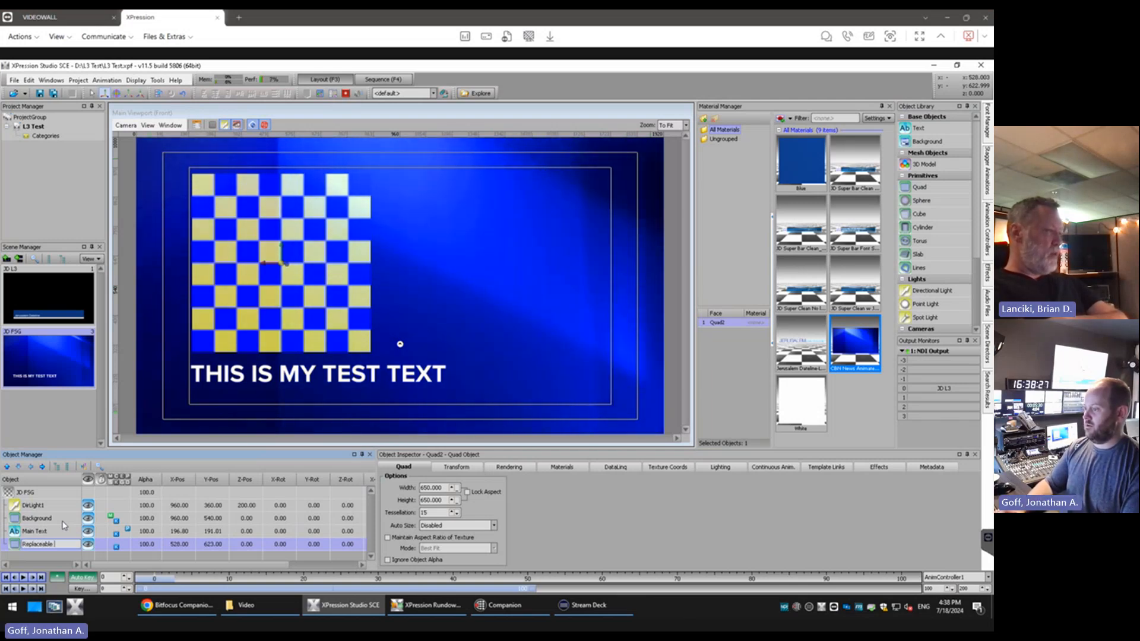
pyautogui.write(' Image')
pyautogui.press('Return')
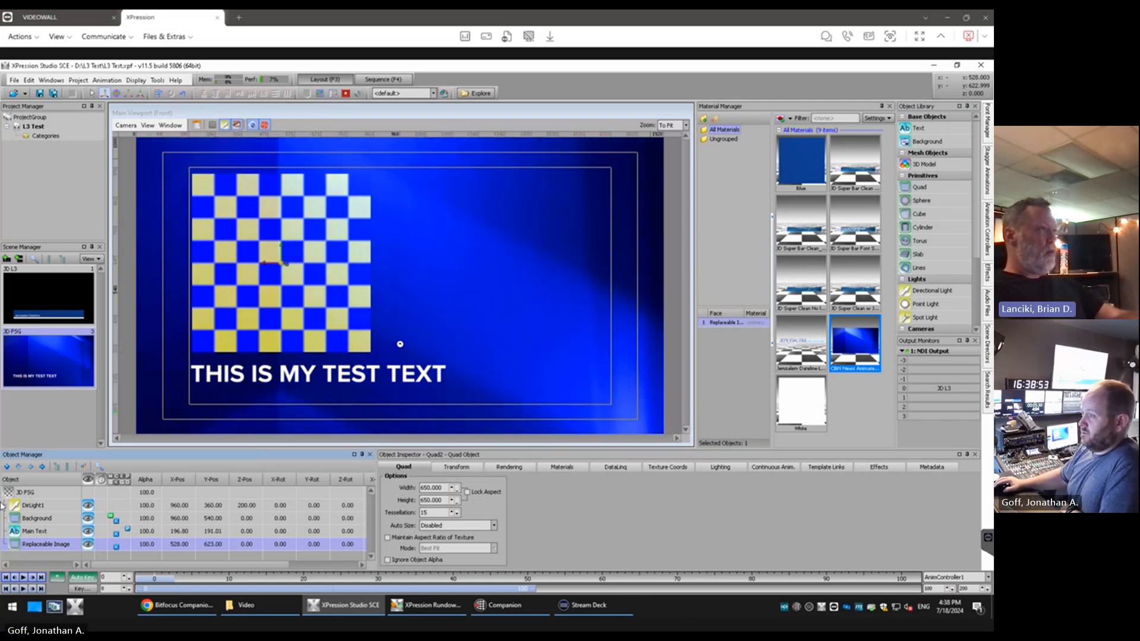
# Add the JD FSG scene to the sequence below the JD L3 item, take it online and check it on the NDI output
pyautogui.click(403, 81)
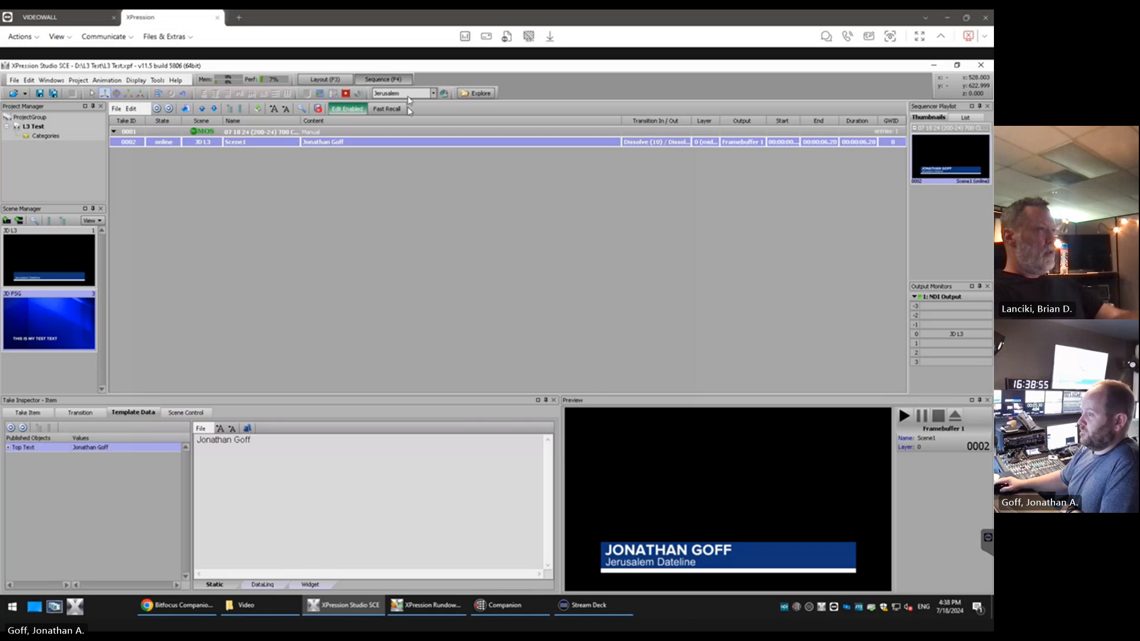
pyautogui.moveTo(241, 231); pyautogui.dragTo(242, 232)
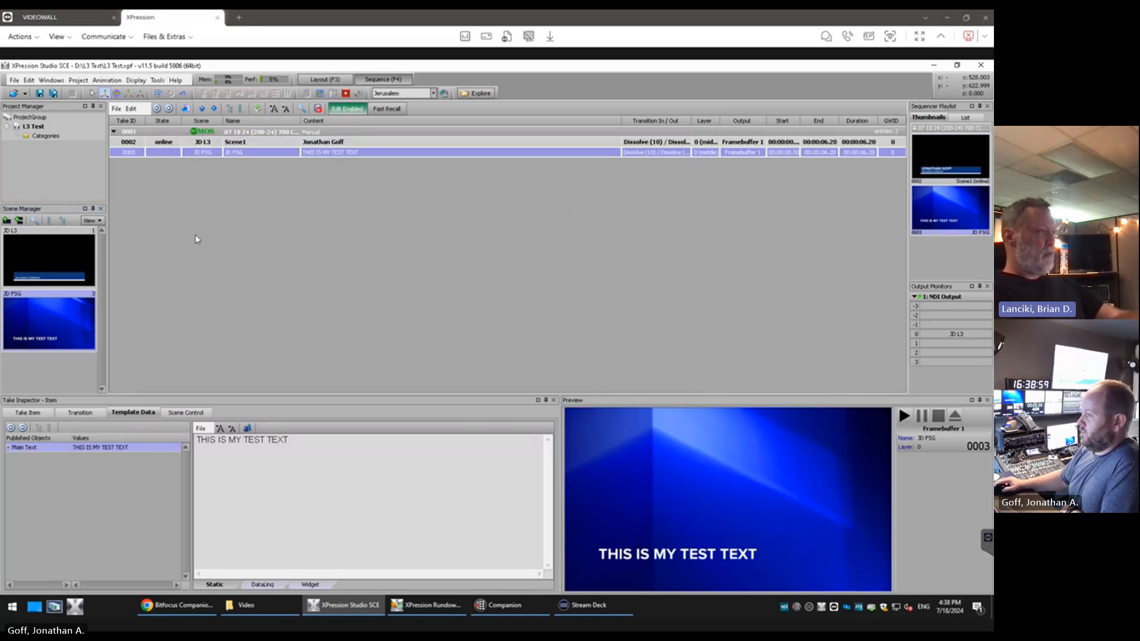
pyautogui.press('Return')
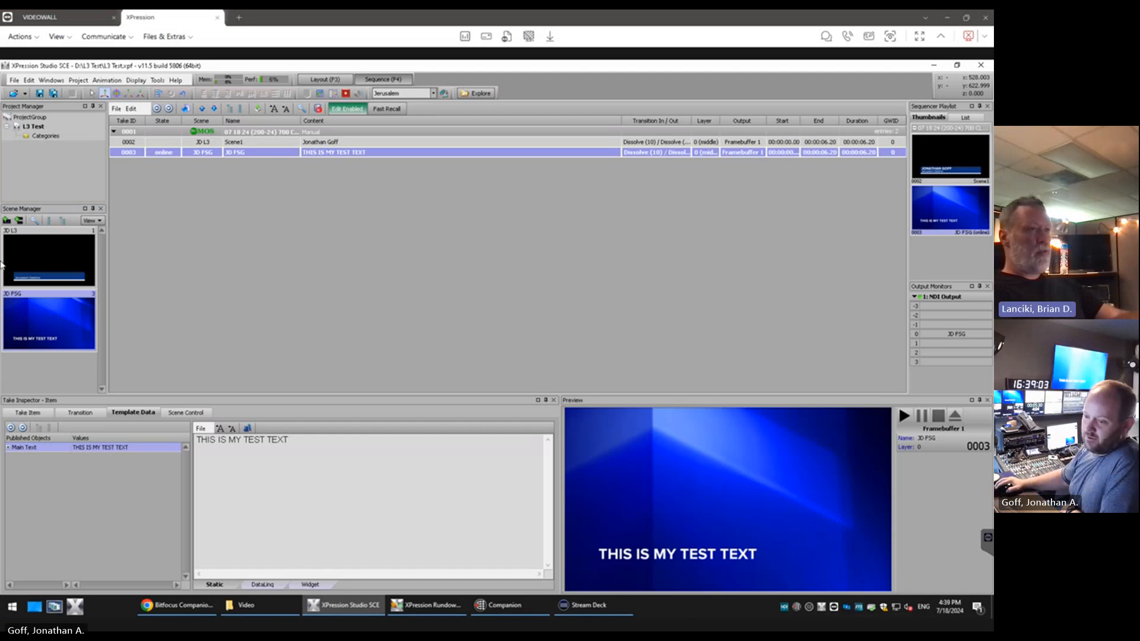
pyautogui.moveTo(0, 442); pyautogui.dragTo(213, 403)
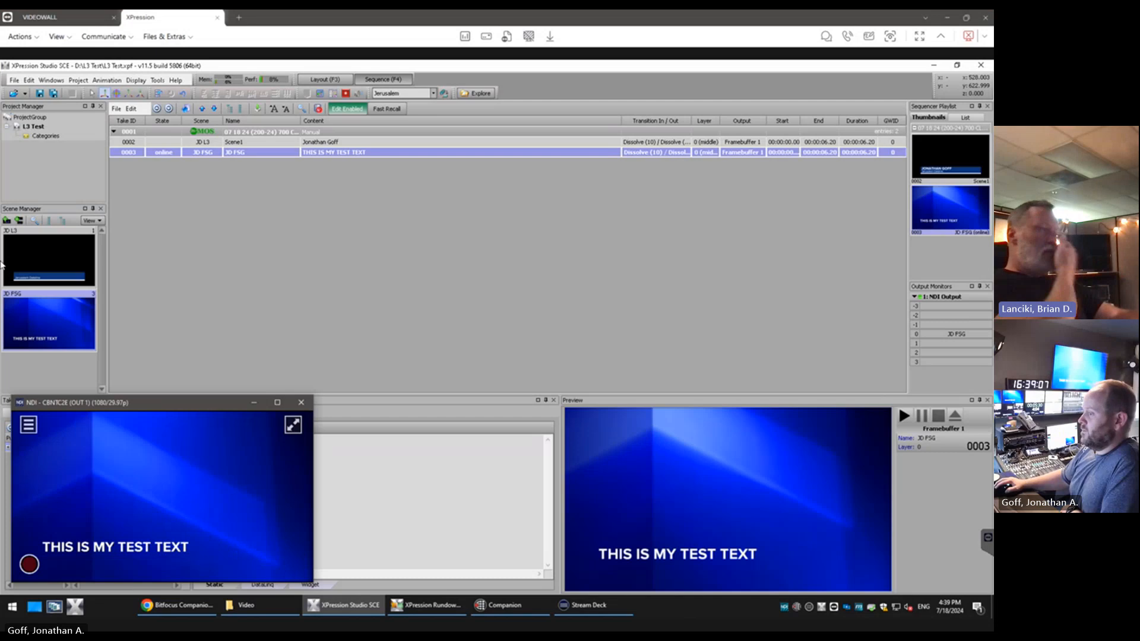
pyautogui.click(275, 288)
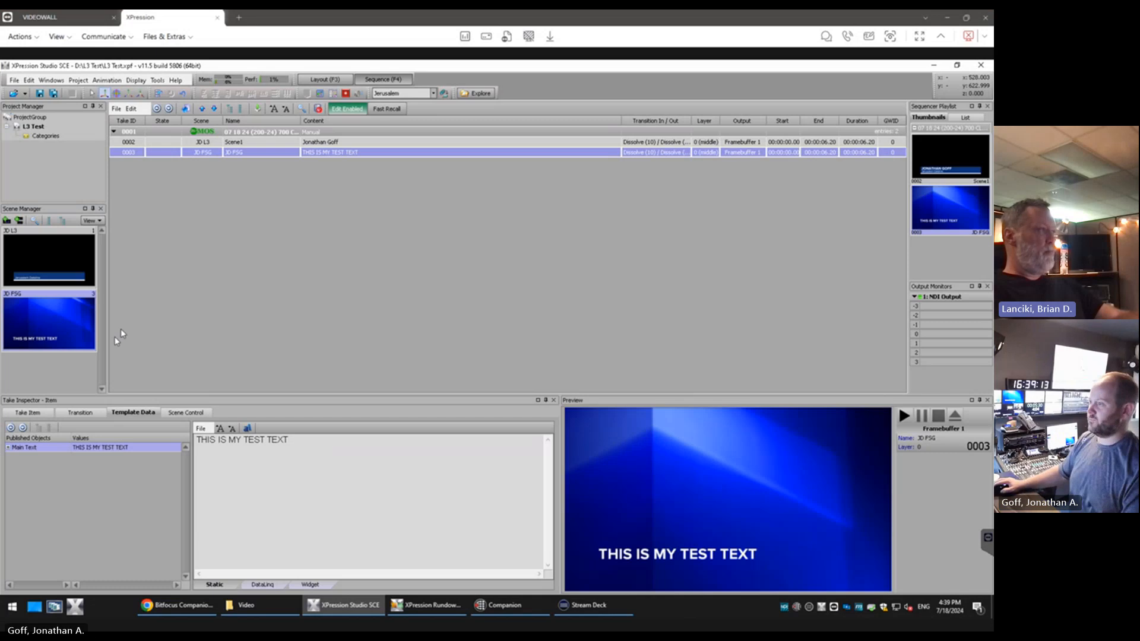
# Set the JD FSG scene's default take item layer to 1
pyautogui.click(333, 82)
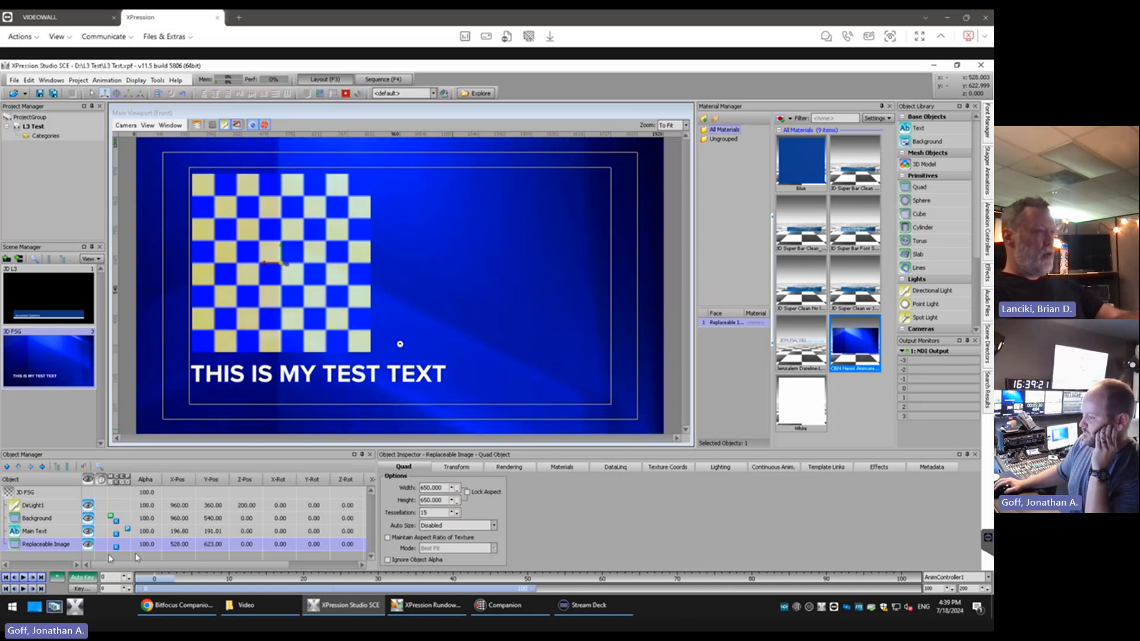
pyautogui.click(30, 493)
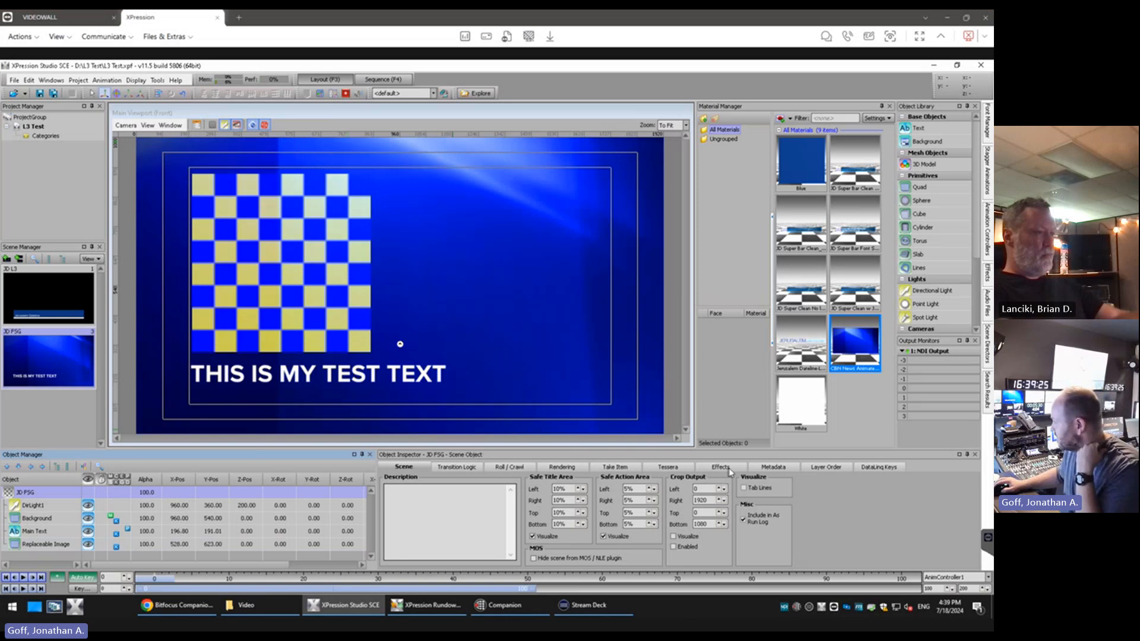
pyautogui.click(847, 469)
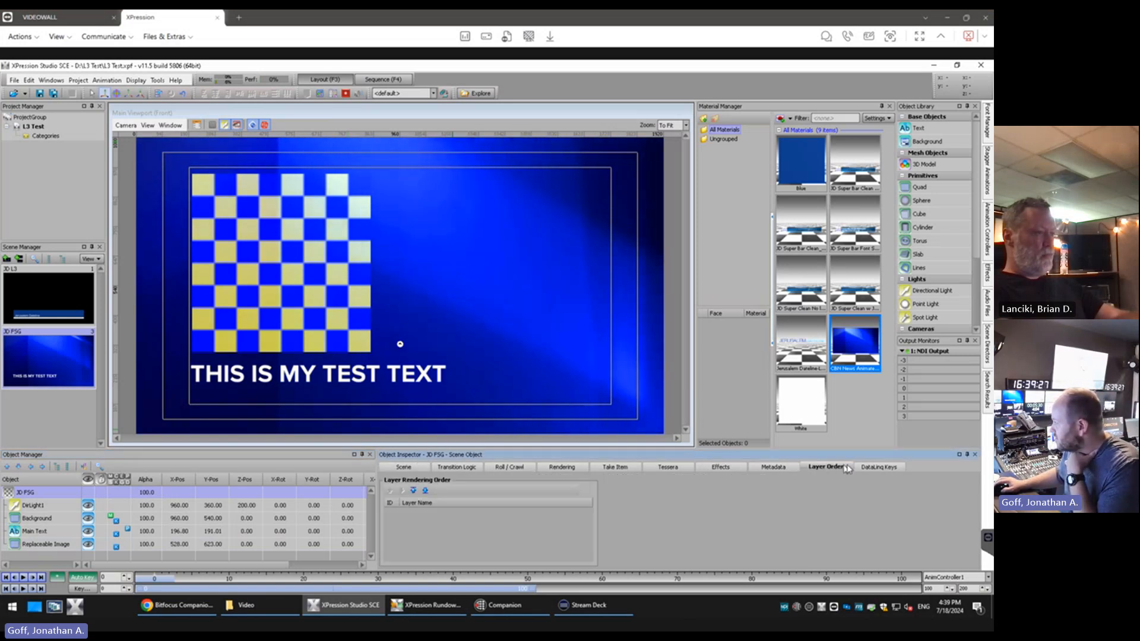
pyautogui.click(879, 467)
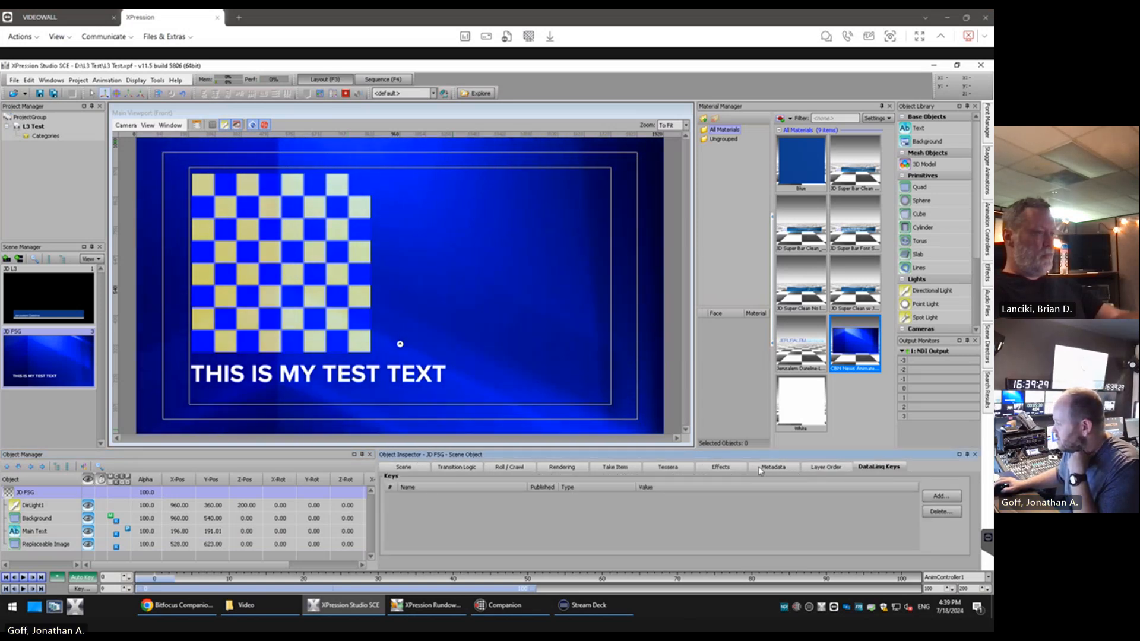
pyautogui.click(616, 468)
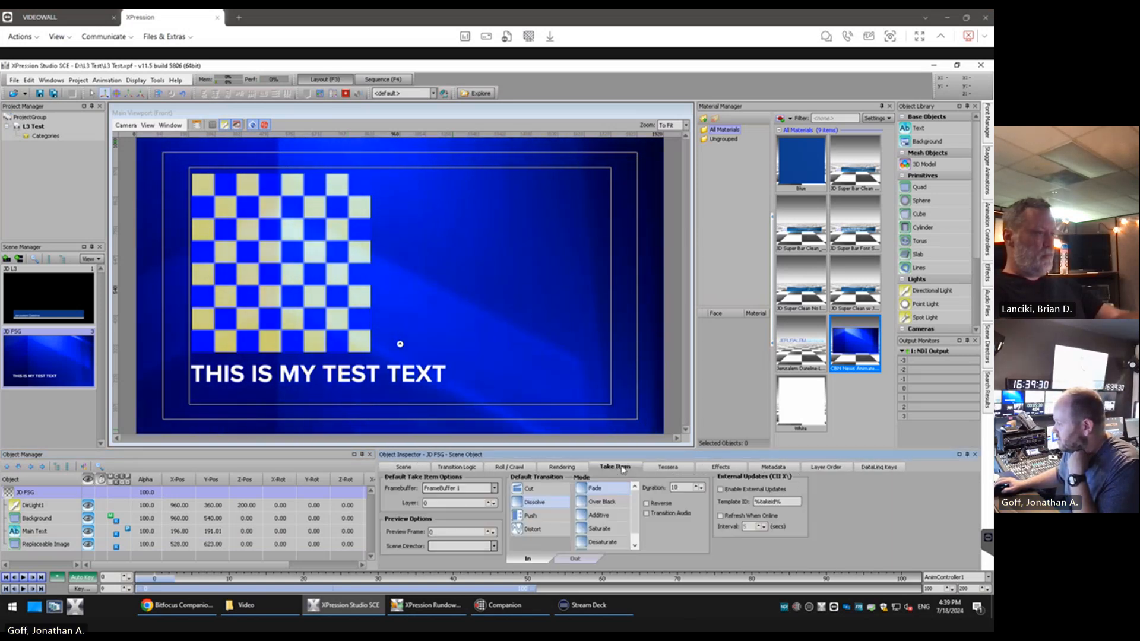
pyautogui.click(490, 501)
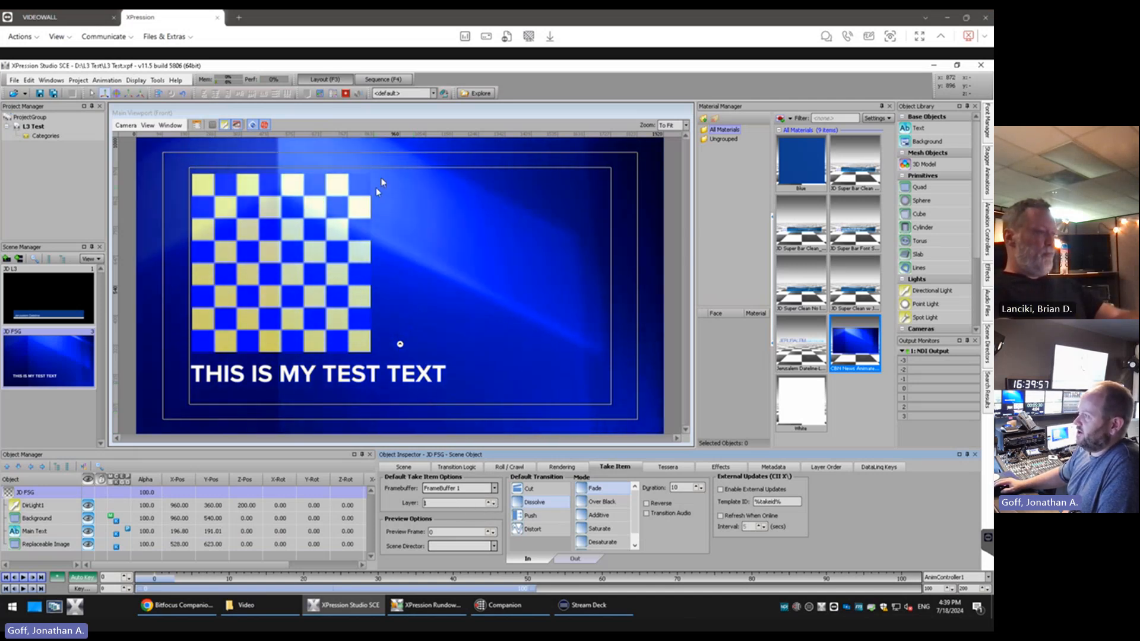
# Replace the JD FSG item in the sequence by deleting it and adding the updated JD FSG scene again
pyautogui.click(385, 80)
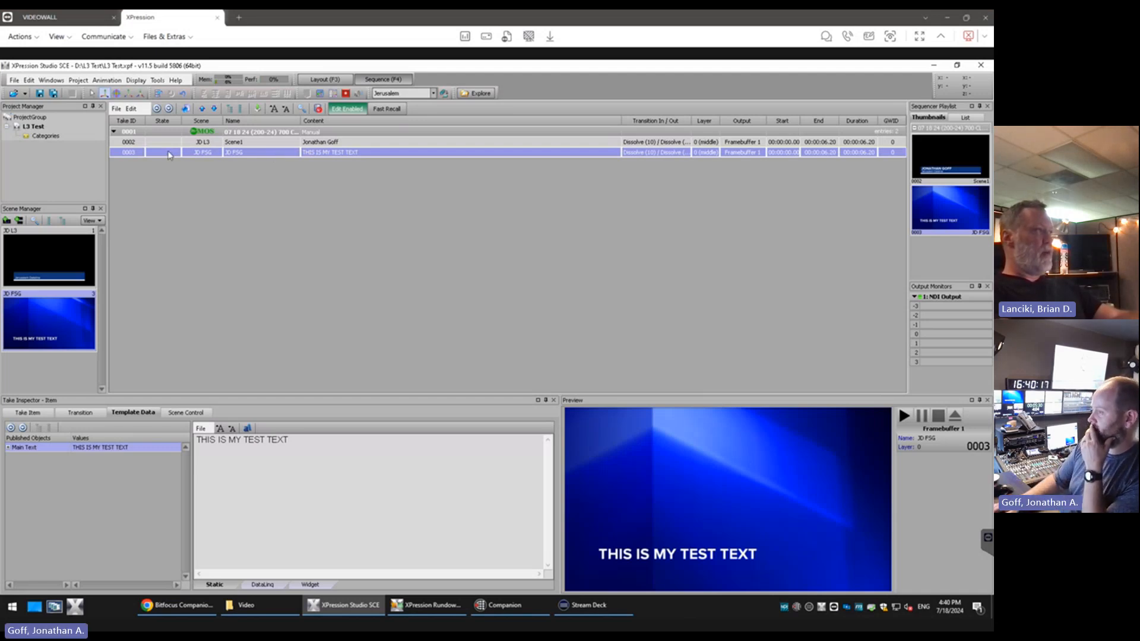
pyautogui.press('Delete')
pyautogui.press('Return')
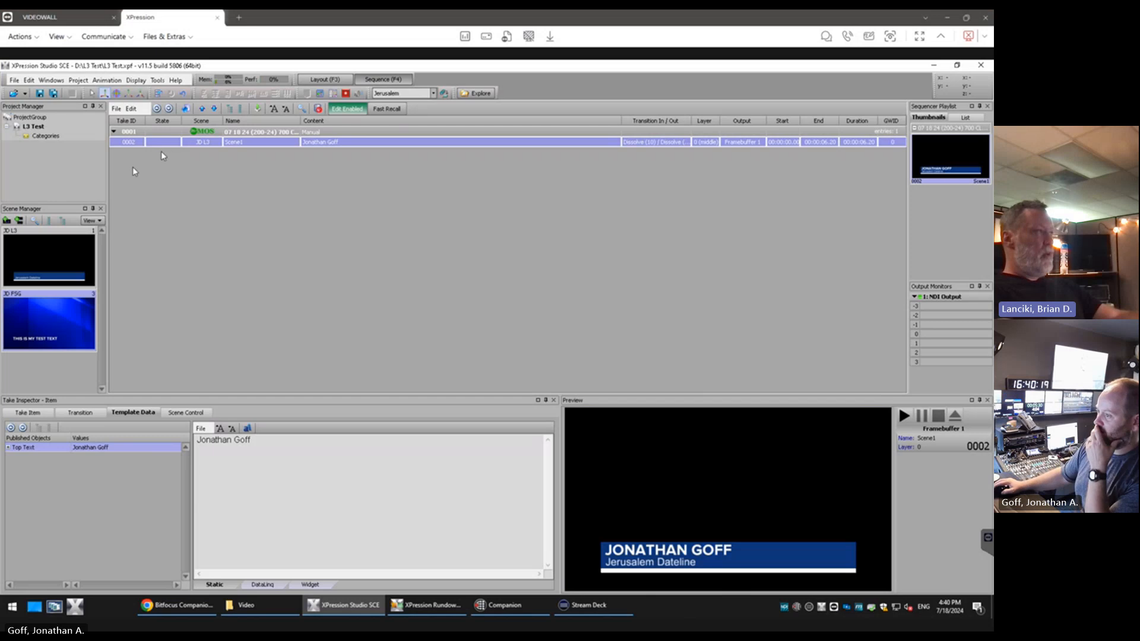
pyautogui.moveTo(214, 256); pyautogui.dragTo(214, 256)
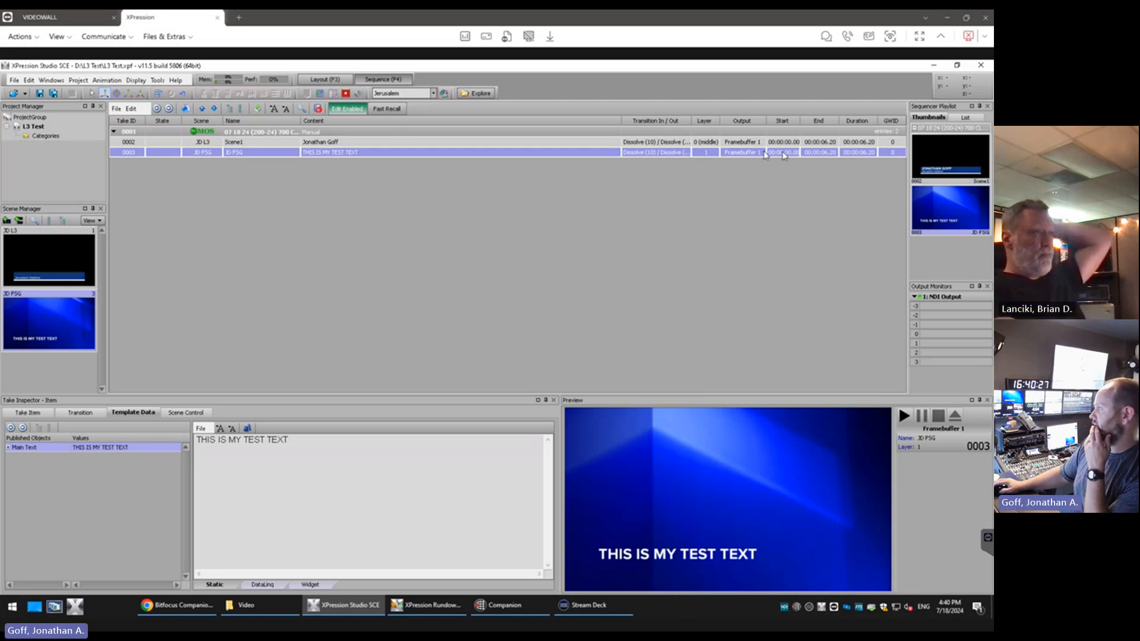
# Take the JD L3 and JD FSG items online together and bring up the NDI output window to check the layering
pyautogui.click(709, 143)
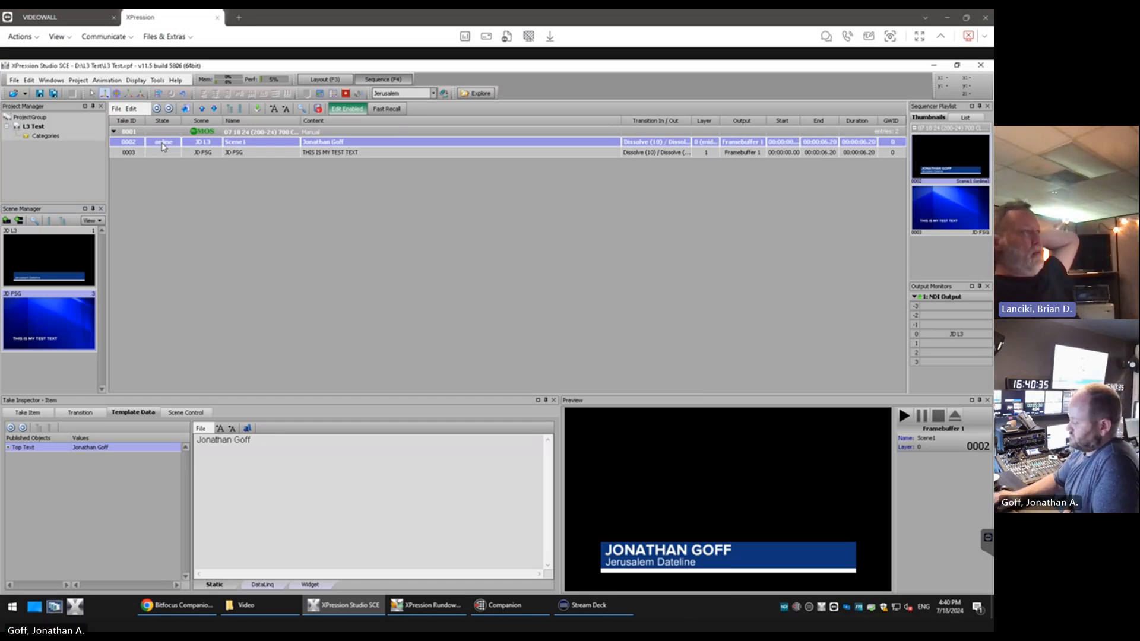
pyautogui.press('Down')
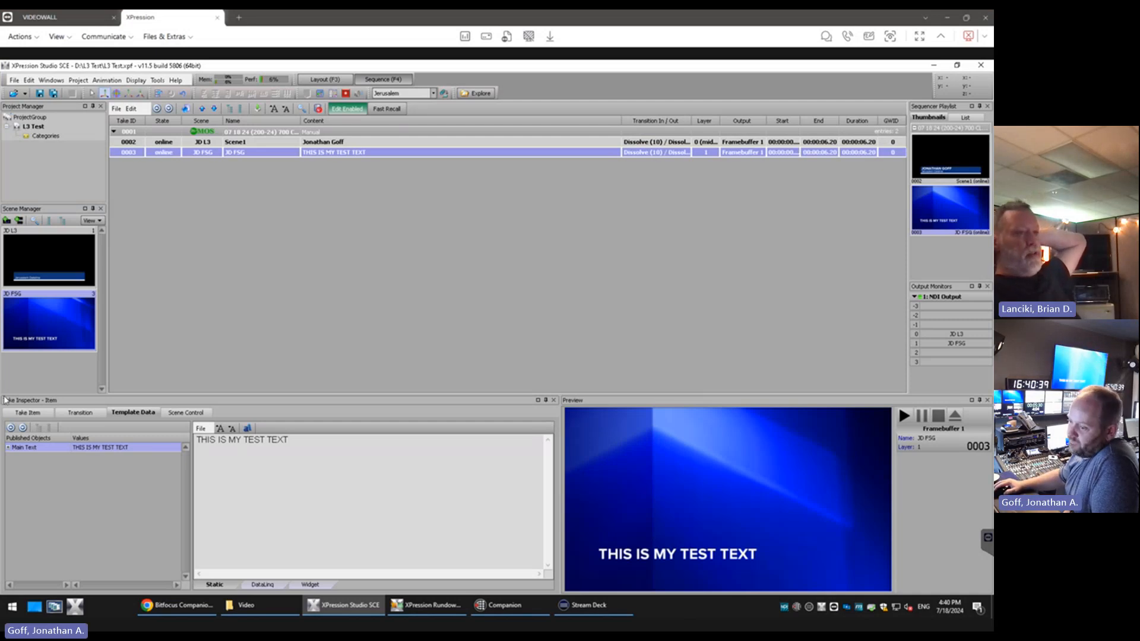
pyautogui.hotkey('alt', 'Tab')
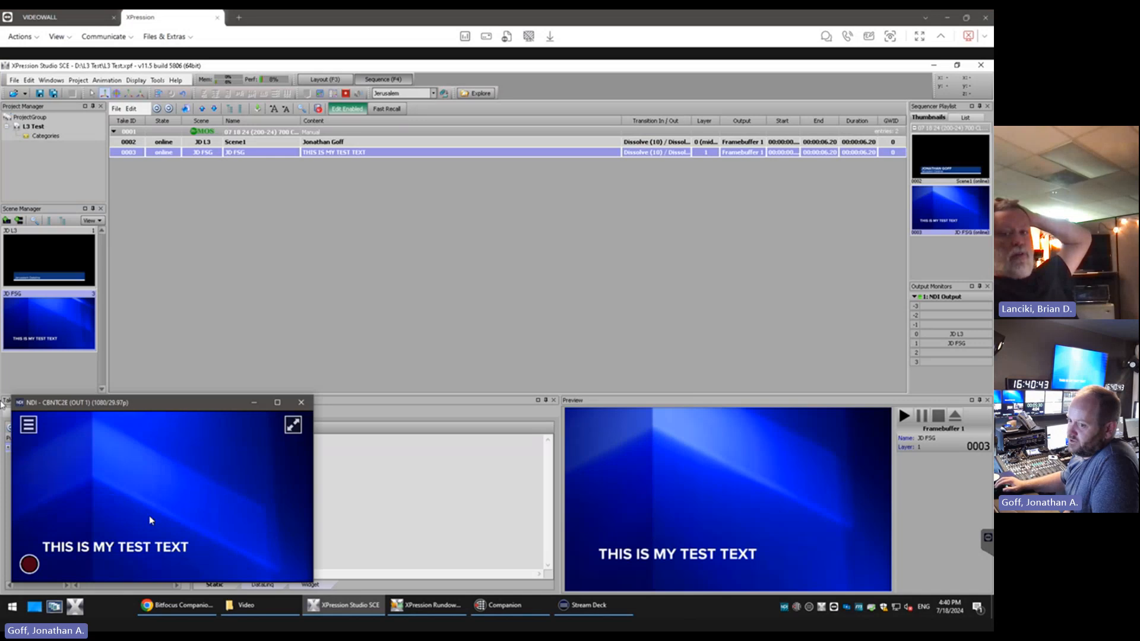
# Uncover and close the NDI output window, and maximize the XPression Studio window again
pyautogui.moveTo(154, 409); pyautogui.dragTo(167, 408)
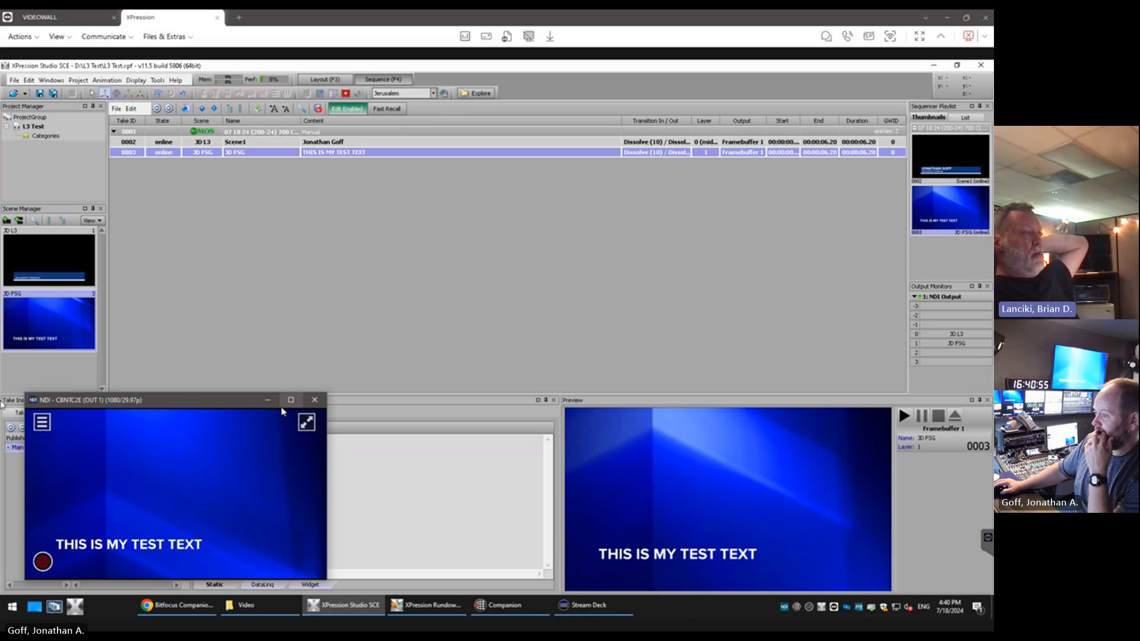
pyautogui.click(242, 360)
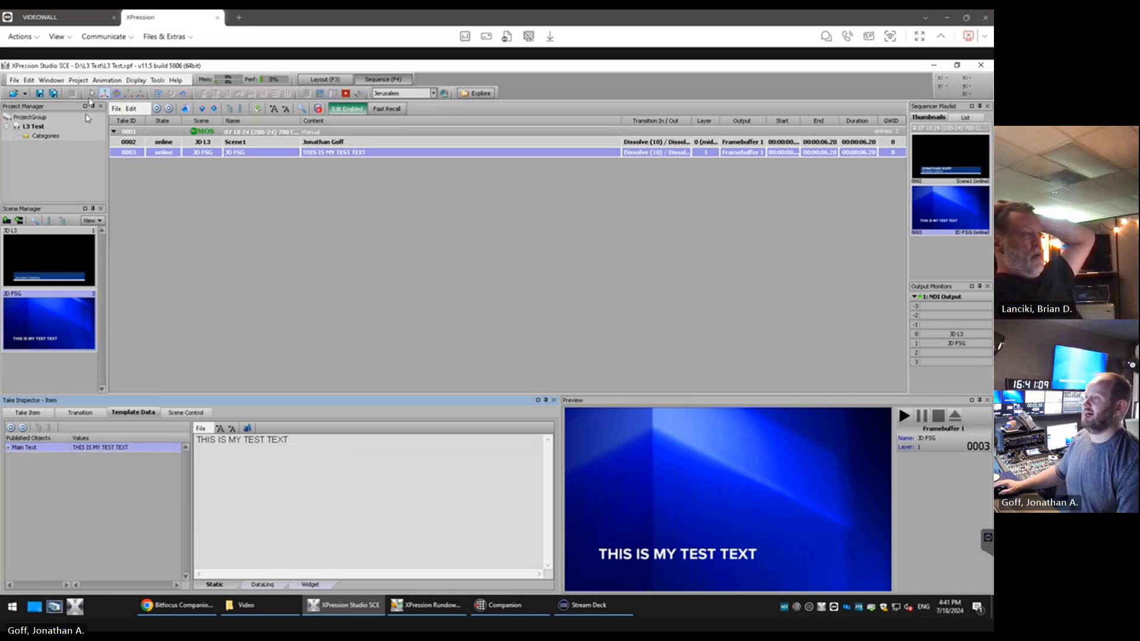
pyautogui.doubleClick(102, 69)
pyautogui.moveTo(138, 69); pyautogui.dragTo(595, 72)
pyautogui.moveTo(323, 597); pyautogui.dragTo(266, 594)
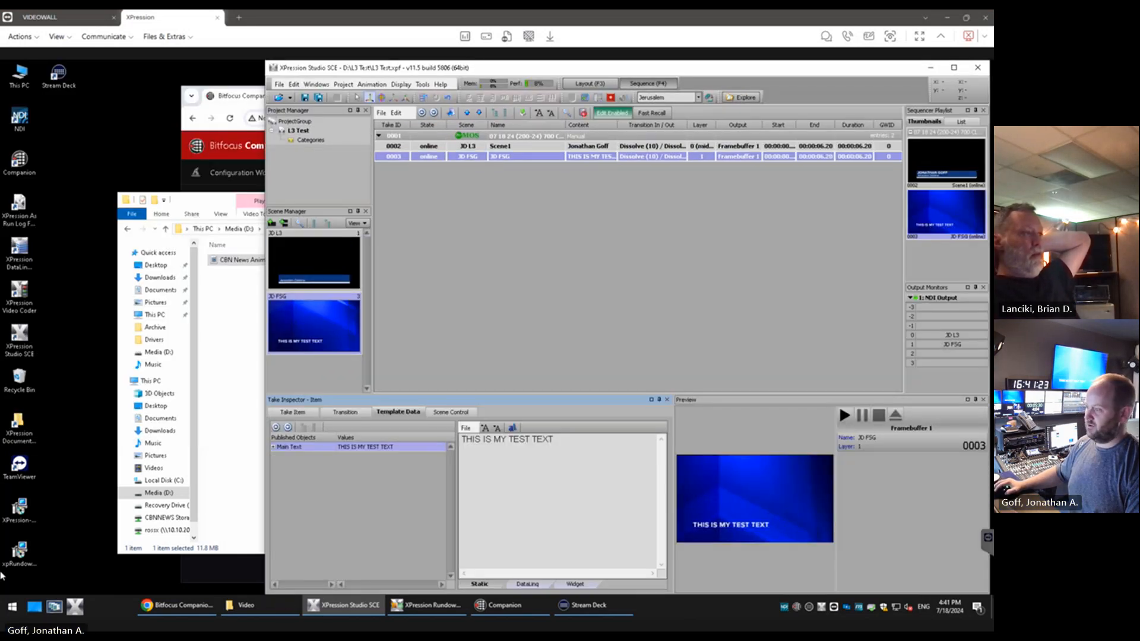
pyautogui.moveTo(170, 403); pyautogui.dragTo(153, 413)
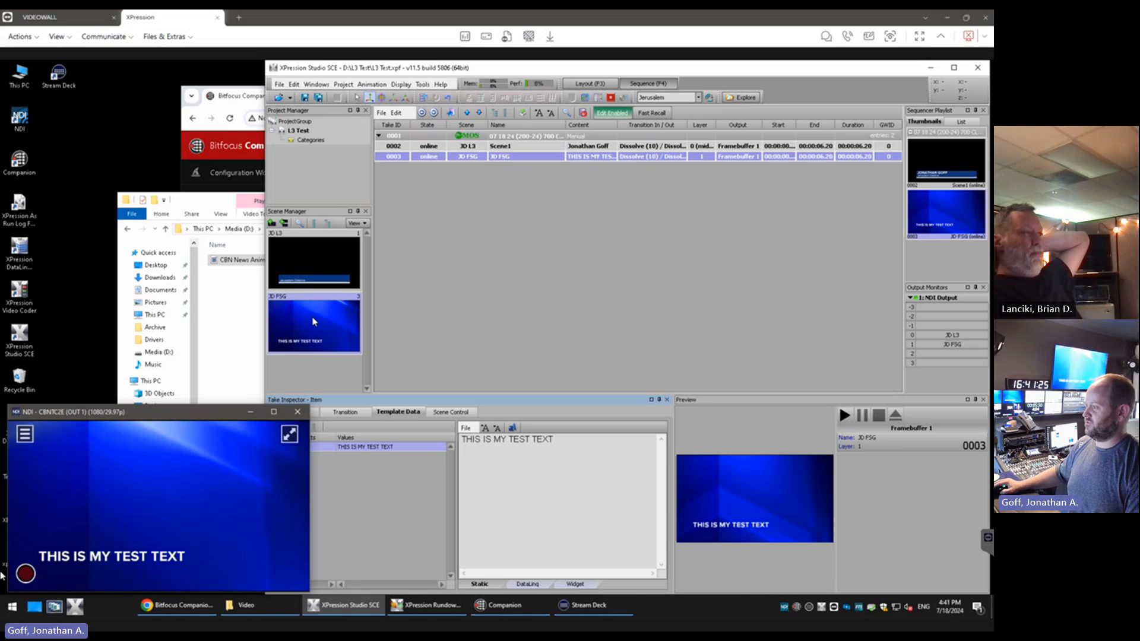
pyautogui.click(298, 412)
pyautogui.moveTo(367, 73); pyautogui.dragTo(433, 252)
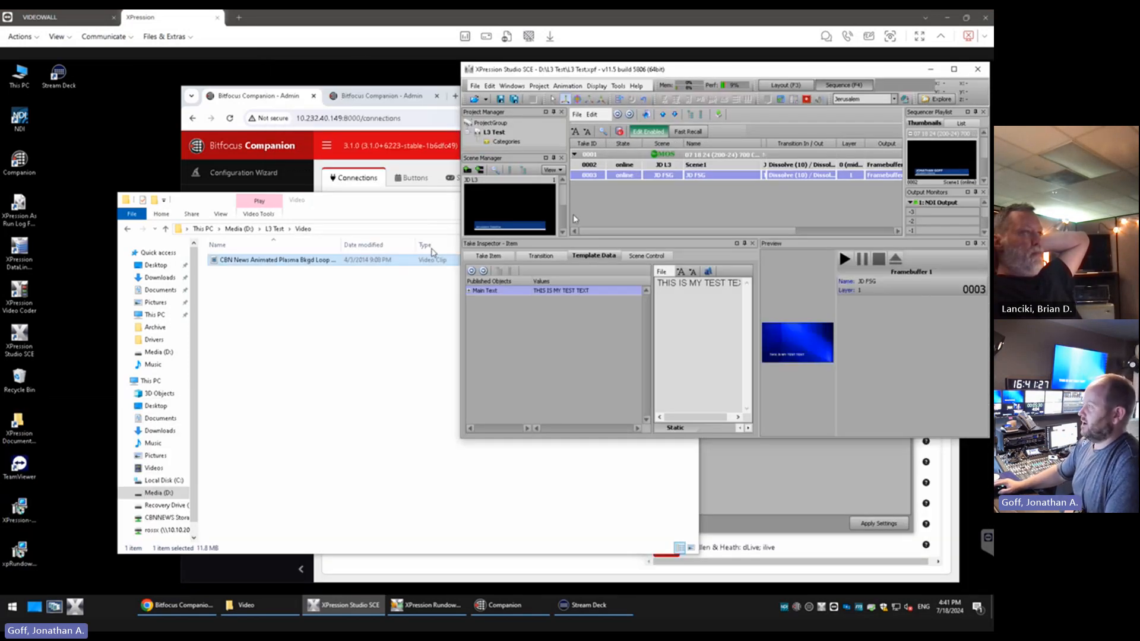
pyautogui.doubleClick(665, 69)
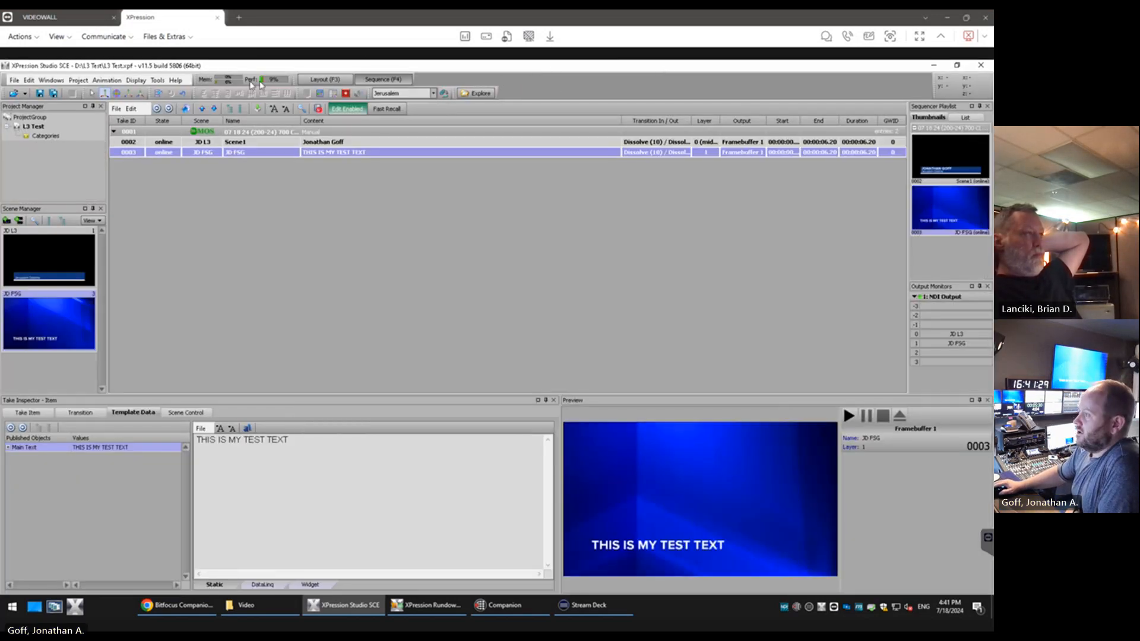
# Publish the Replaceable Image object of the JD FSG scene, including its position and scale properties
pyautogui.click(319, 80)
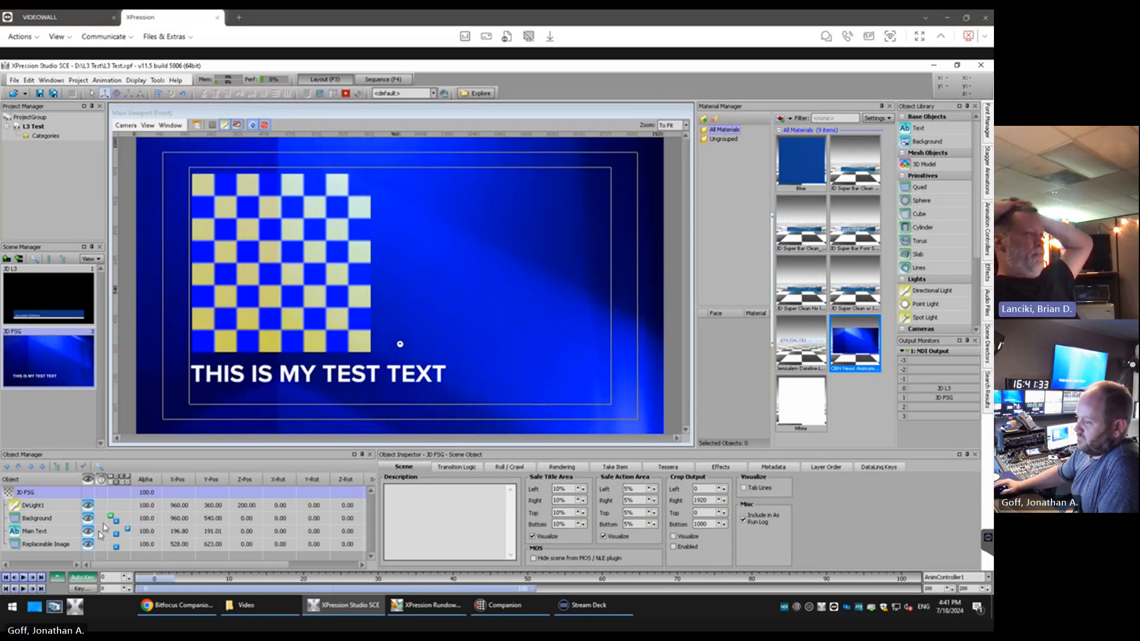
pyautogui.click(48, 545)
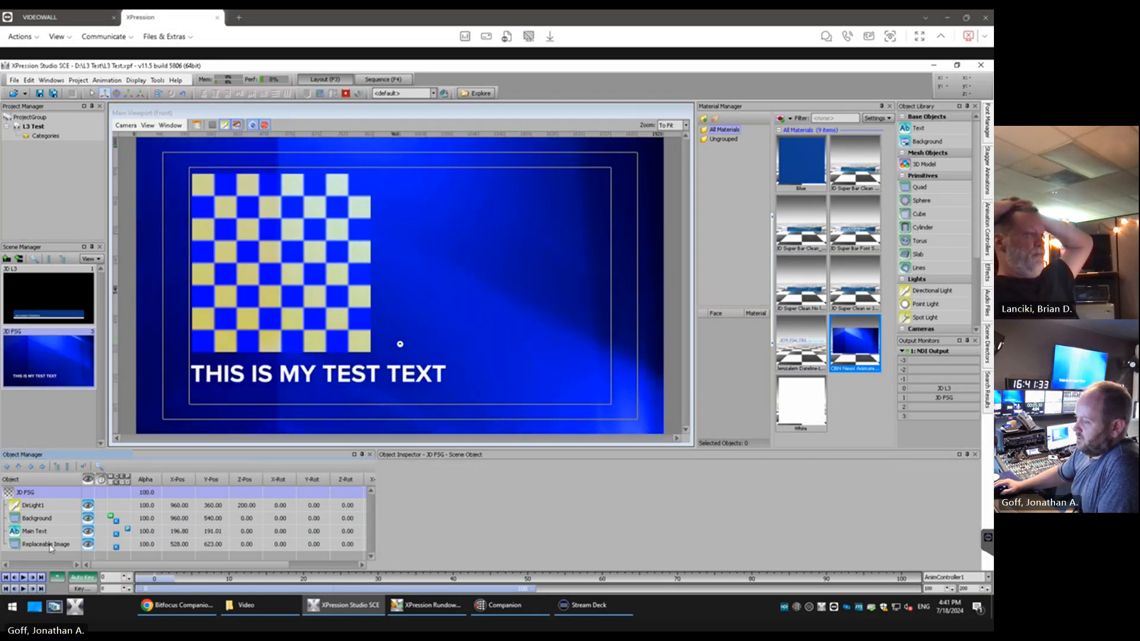
pyautogui.click(827, 467)
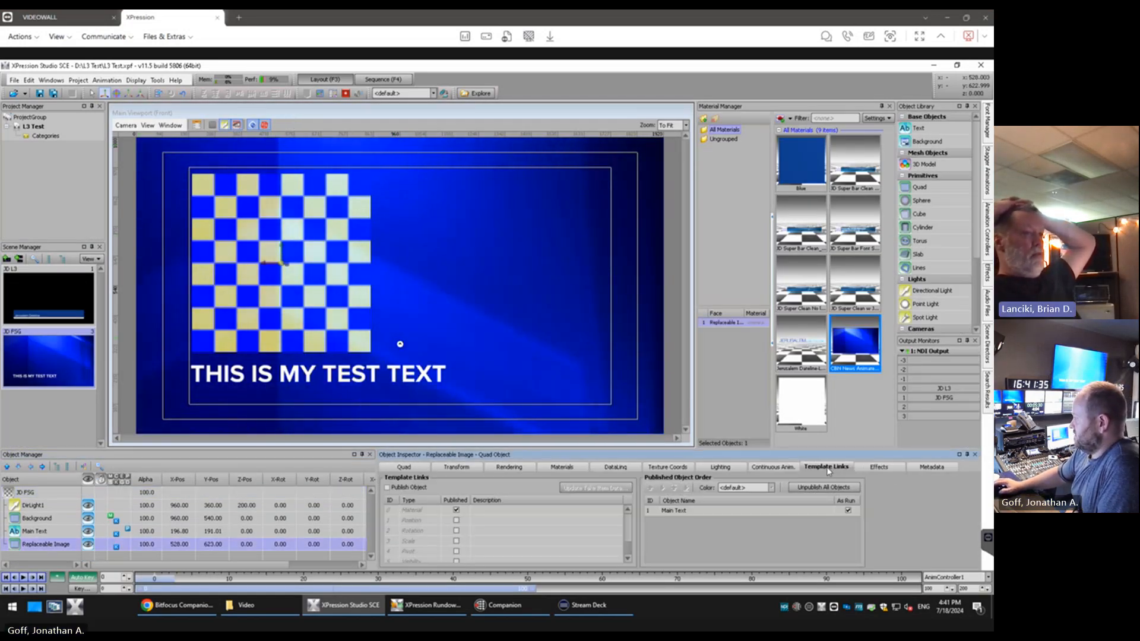
pyautogui.click(388, 488)
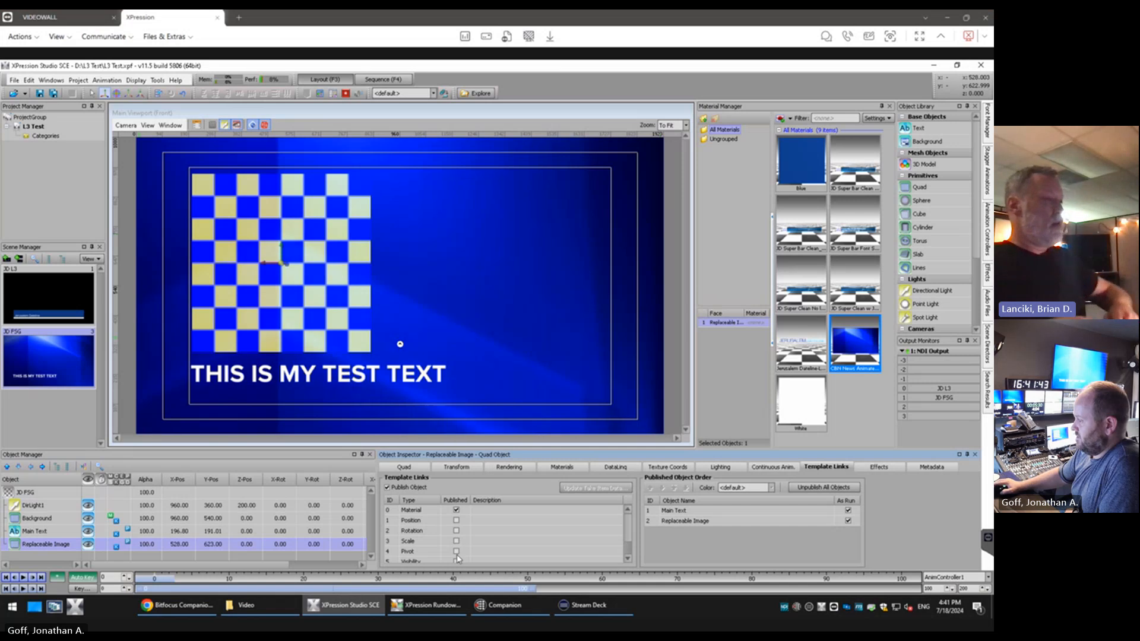
pyautogui.scroll(-1, 461, 552)
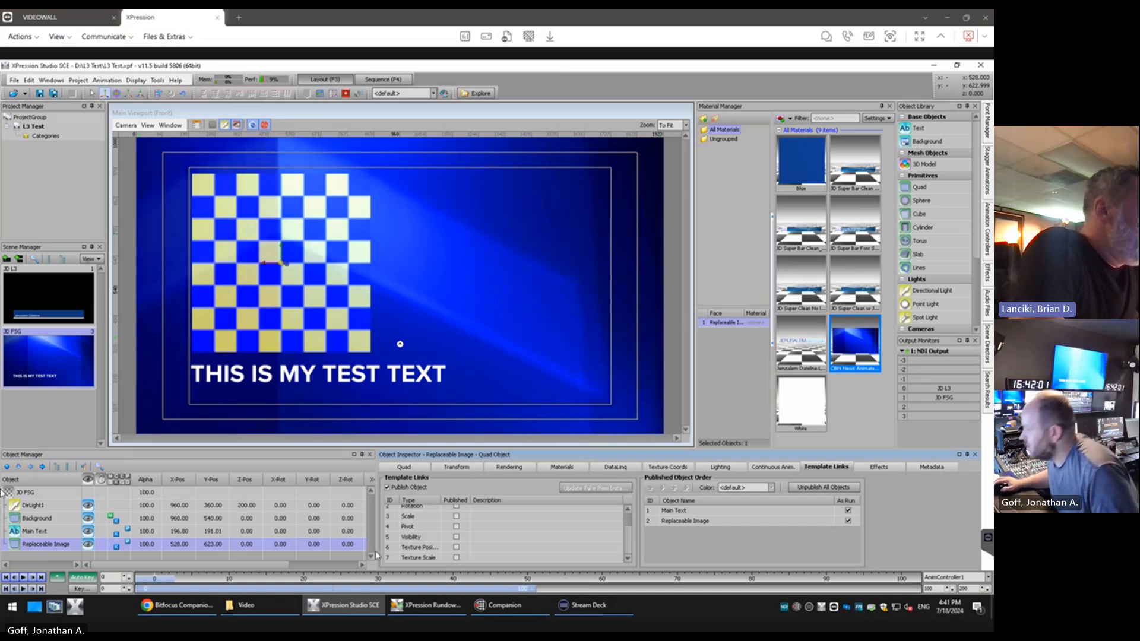
pyautogui.click(456, 517)
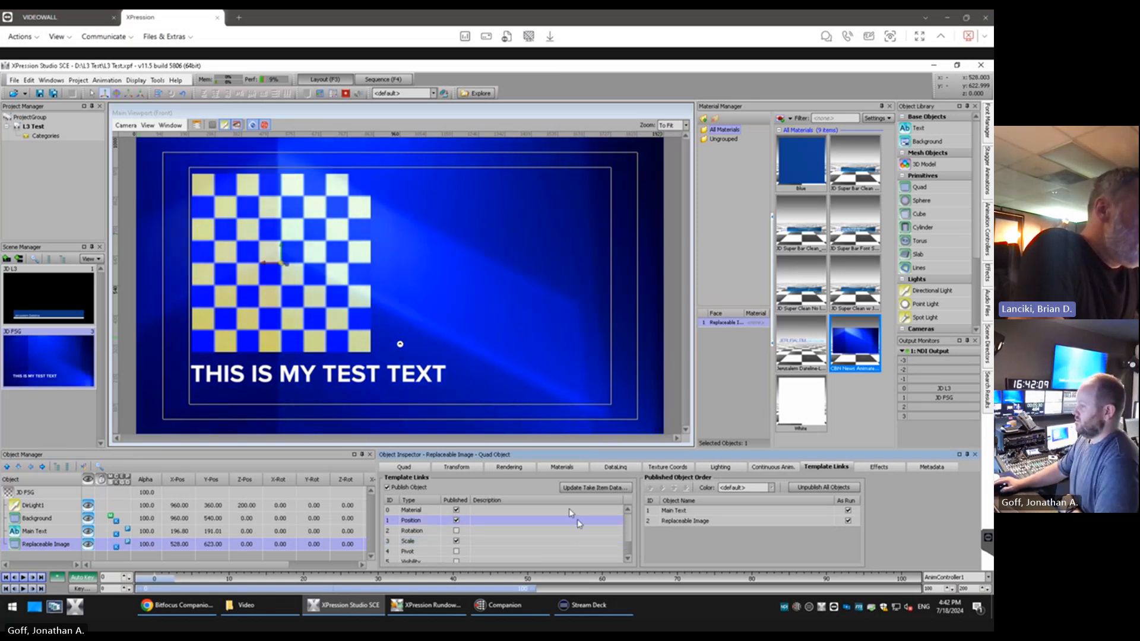
# Check the take item data update options and look through the other publishable properties of the Replaceable Image
pyautogui.click(591, 488)
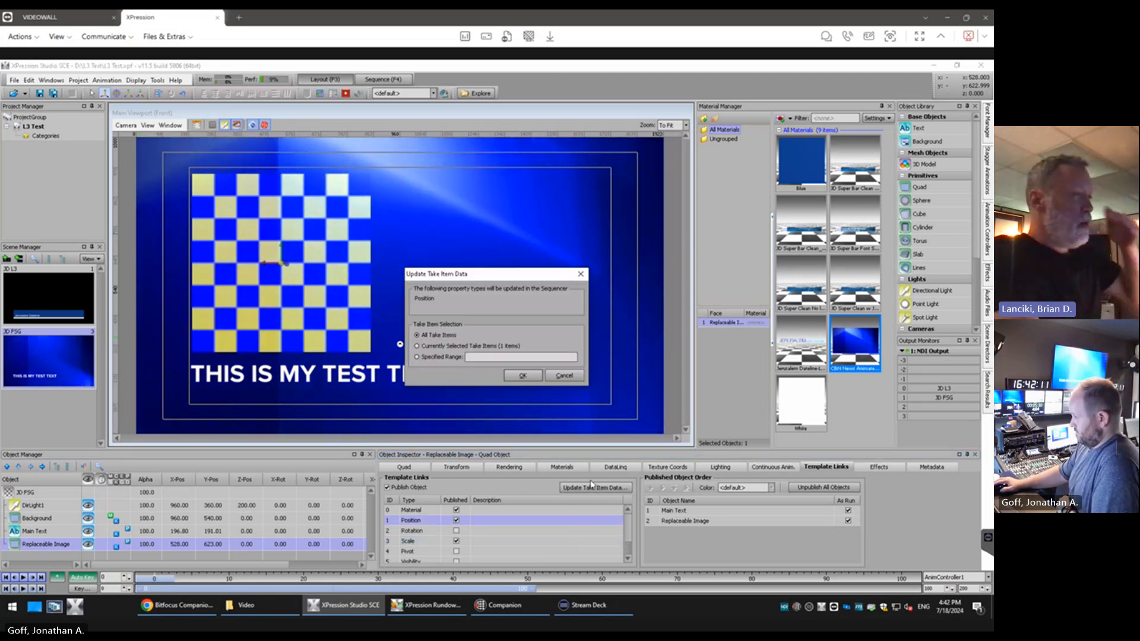
pyautogui.click(575, 377)
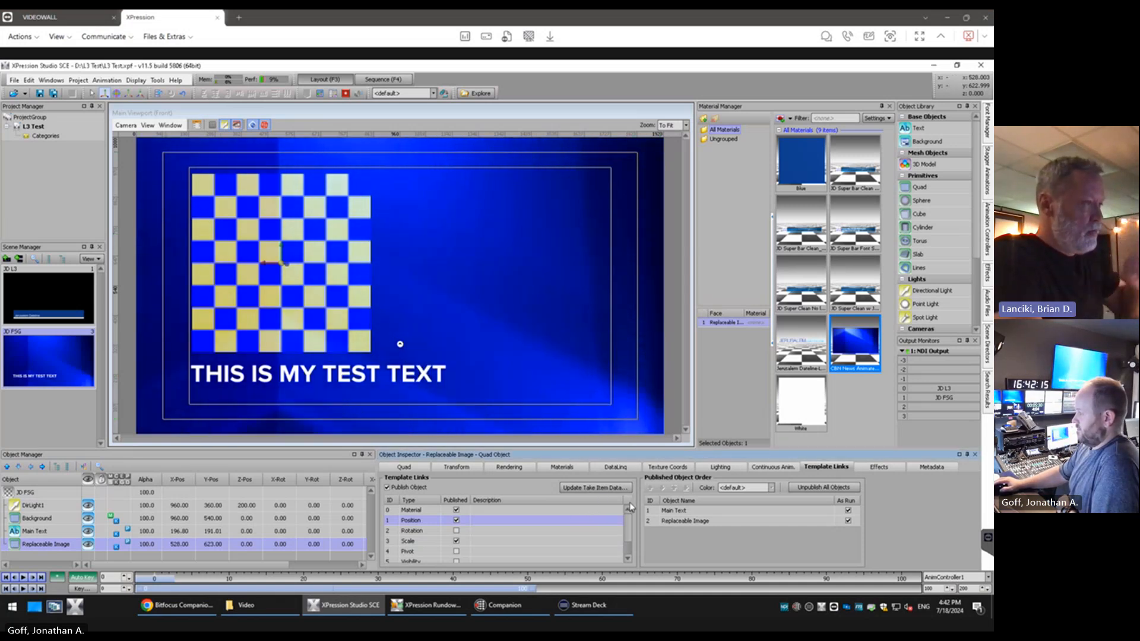
pyautogui.scroll(-1, 630, 533)
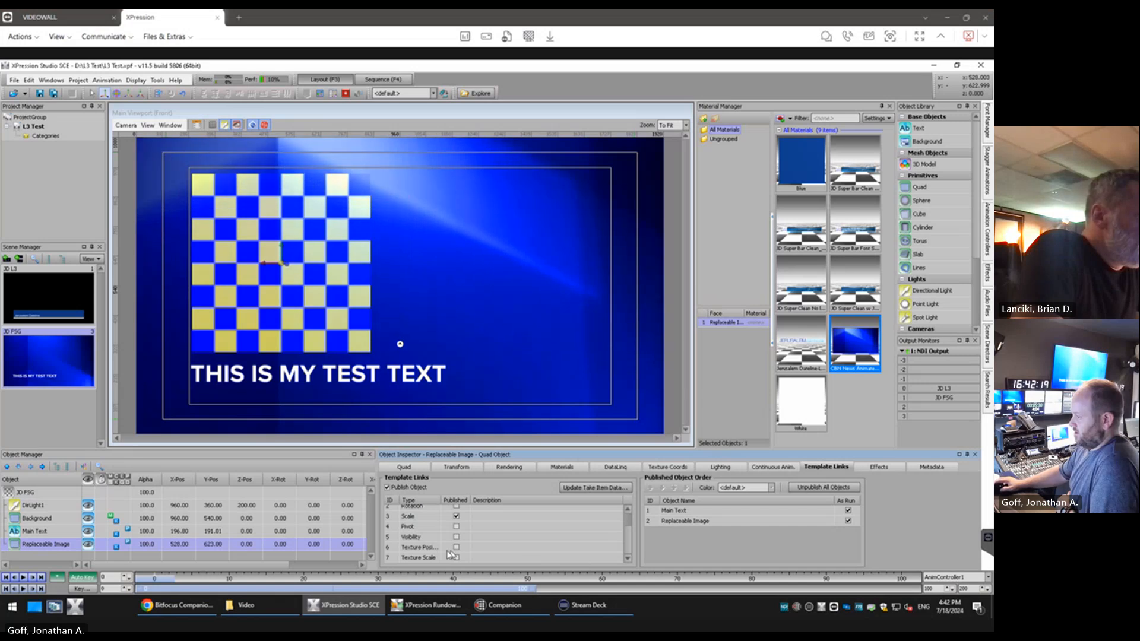
pyautogui.scroll(1, 427, 554)
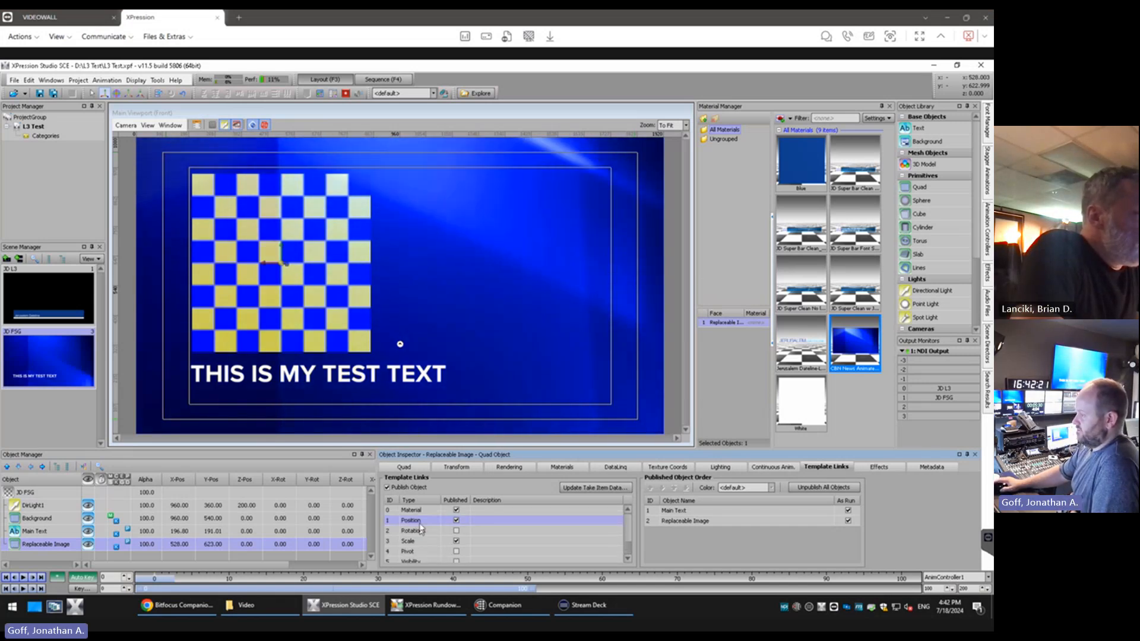
pyautogui.scroll(-1, 422, 526)
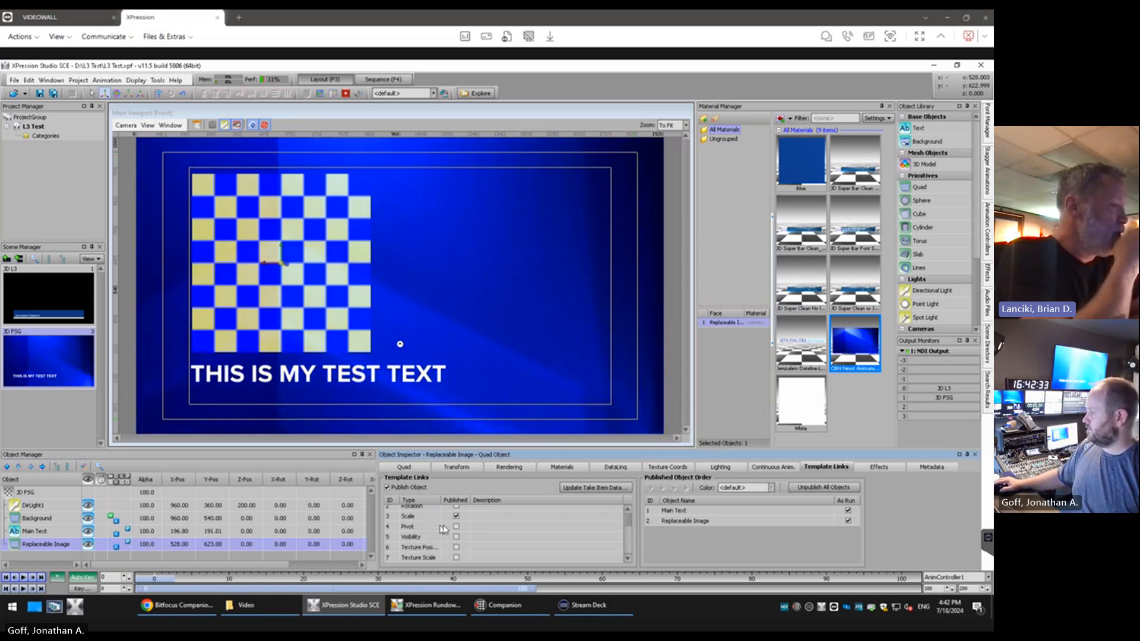
# Examine the Background quad's material, transform, size and rendering settings in the JD FSG scene
pyautogui.click(45, 520)
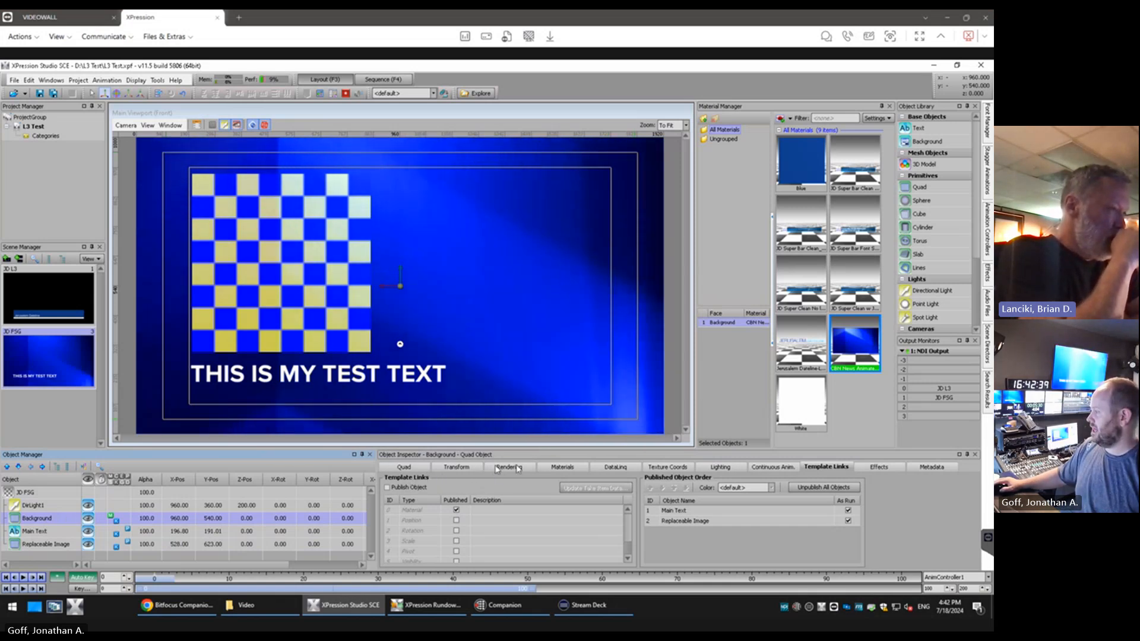
pyautogui.click(563, 467)
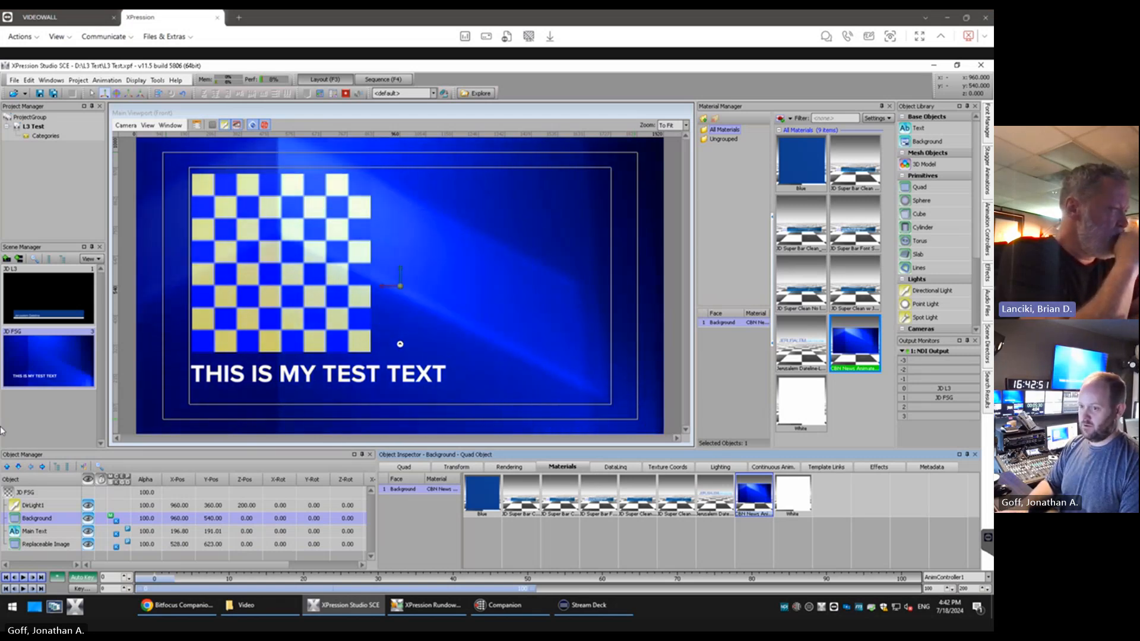
pyautogui.click(458, 468)
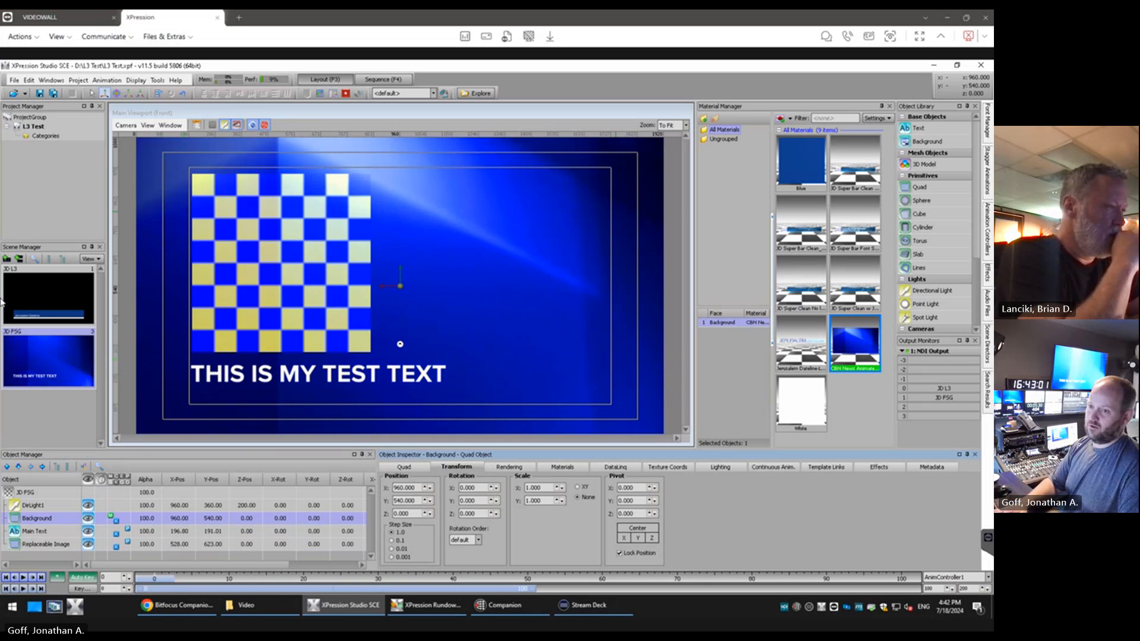
pyautogui.click(413, 469)
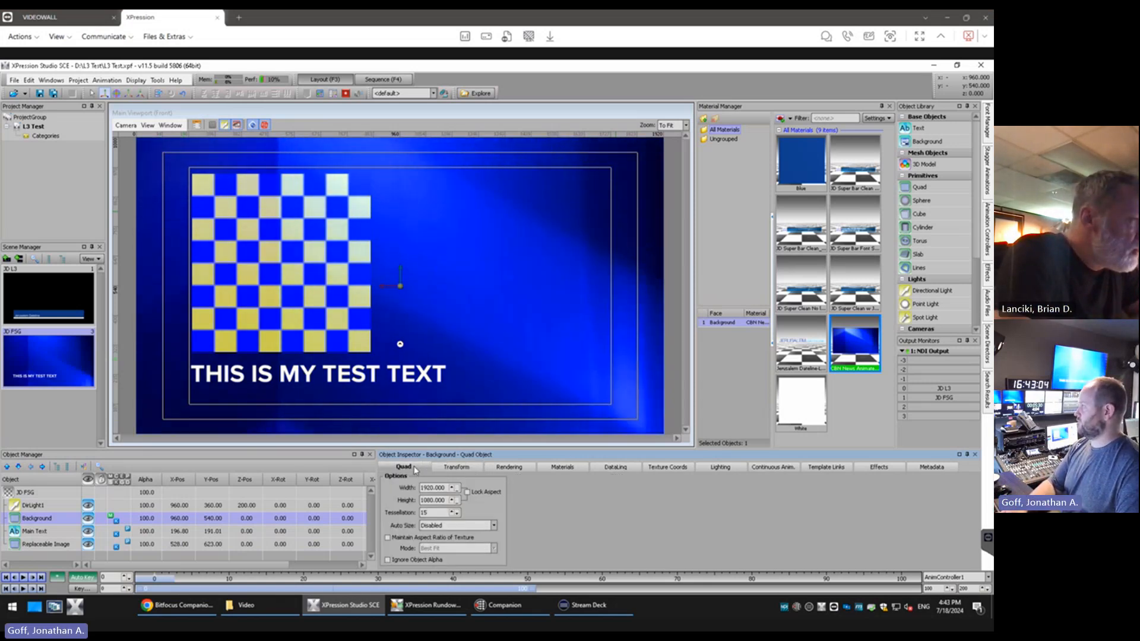
pyautogui.click(456, 468)
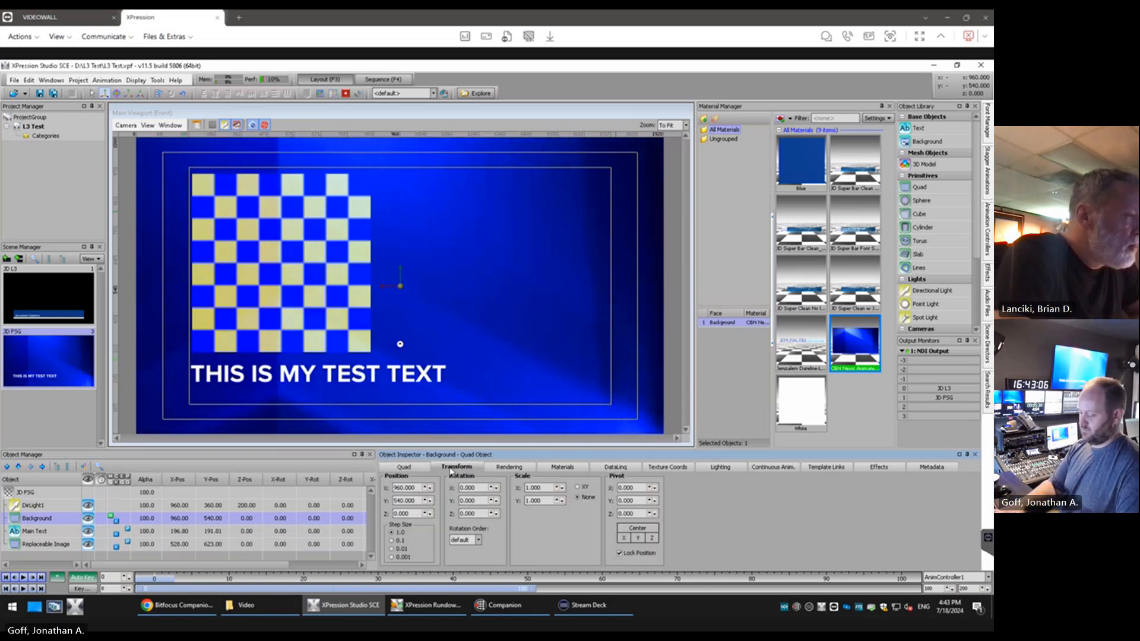
pyautogui.click(503, 469)
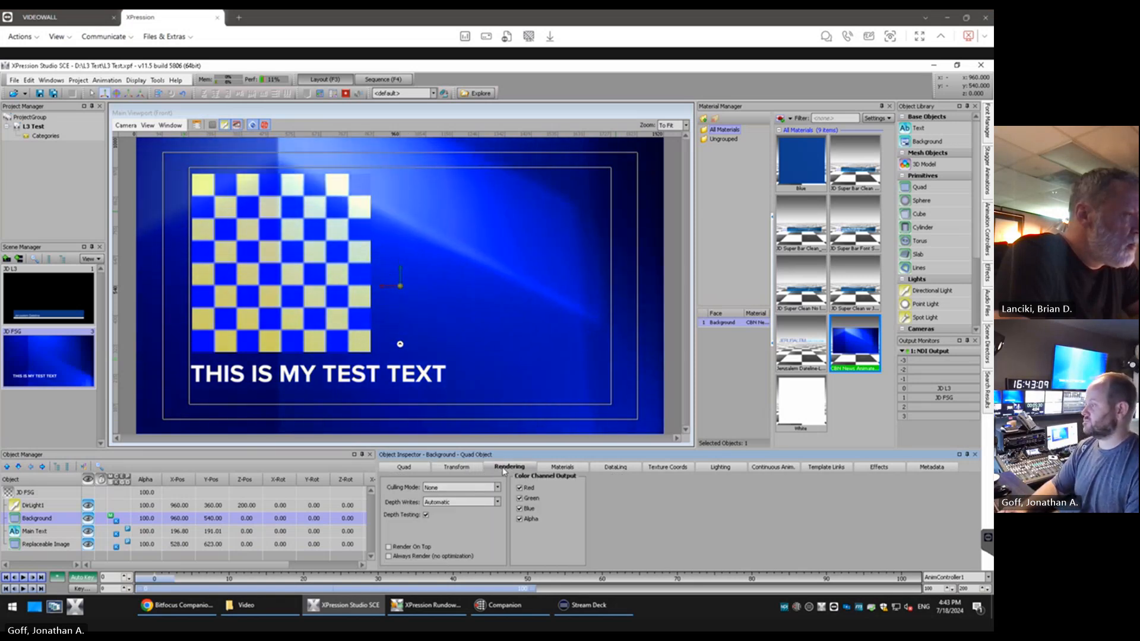
pyautogui.click(563, 467)
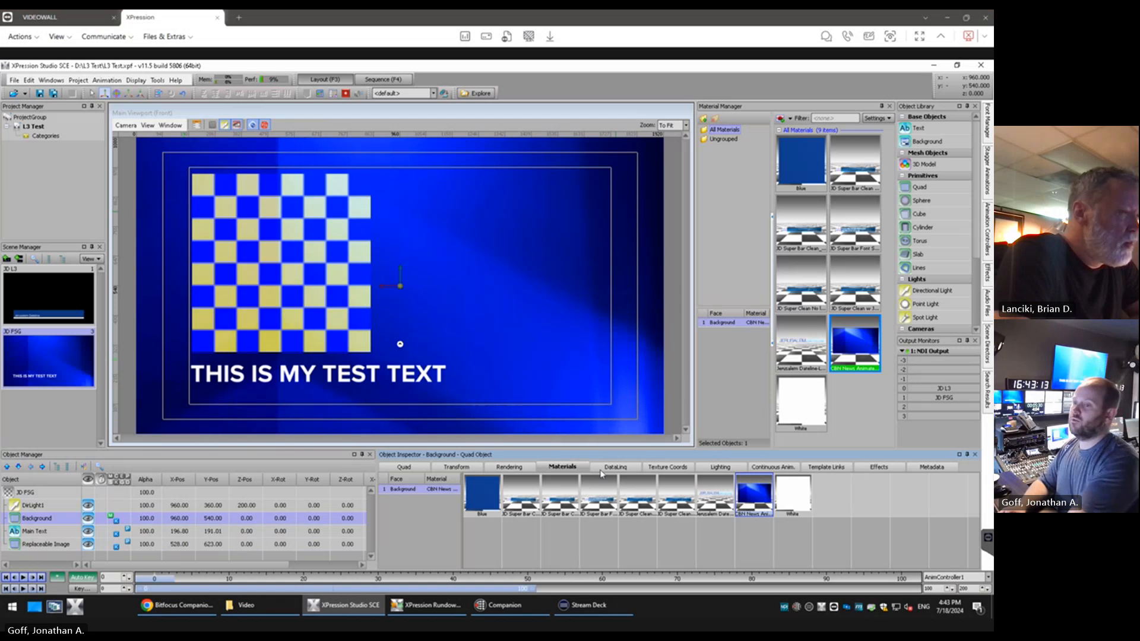
# Try shifting the Background's texture horizontally, reset its X position to 0 and set the texture coordinate mode to Mirror
pyautogui.click(684, 469)
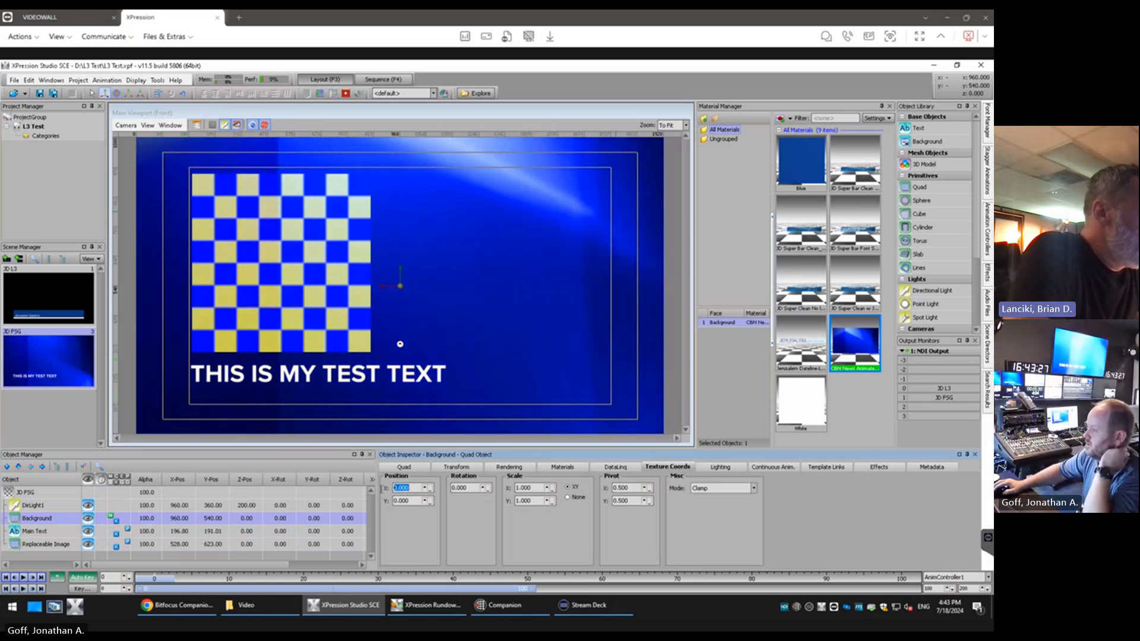
pyautogui.doubleClick(395, 488)
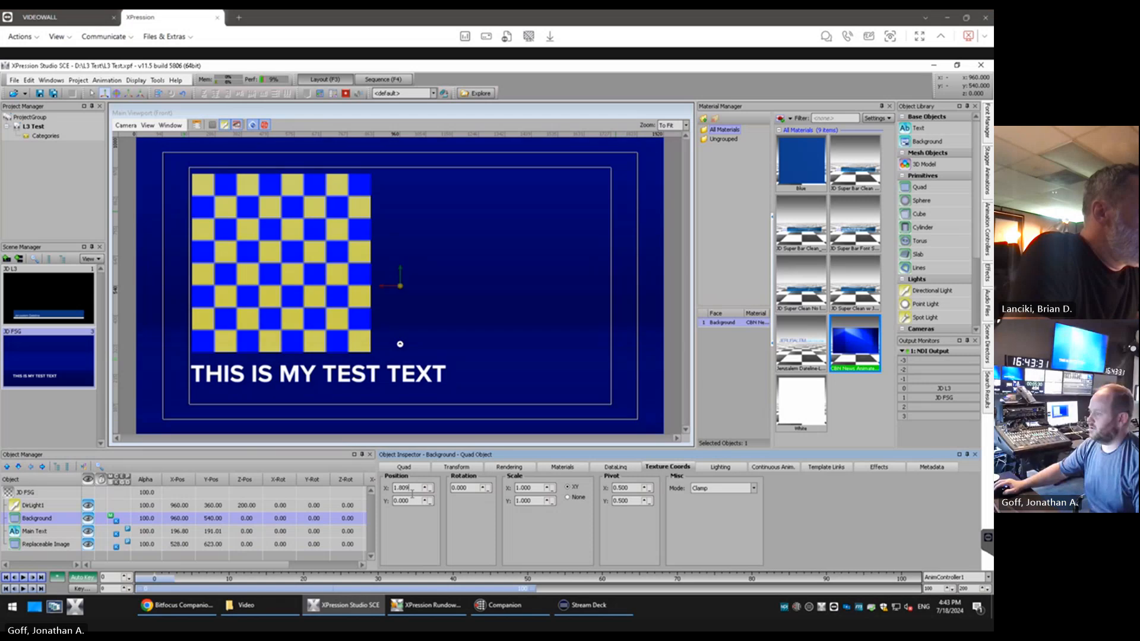
pyautogui.moveTo(415, 515); pyautogui.dragTo(418, 512)
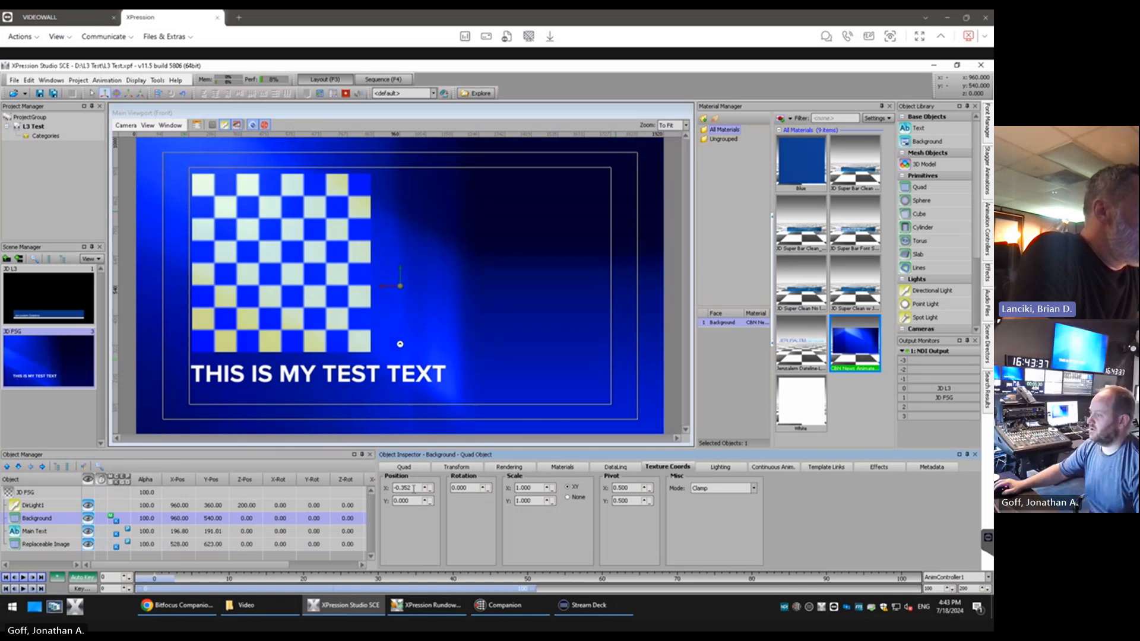
pyautogui.write('0')
pyautogui.press('Return')
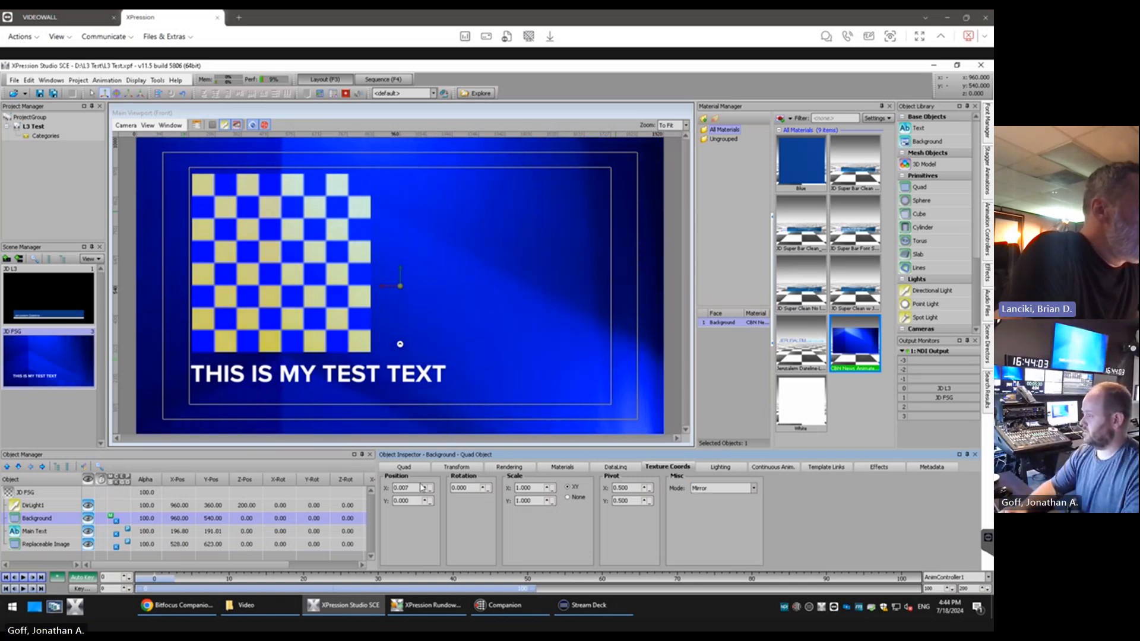
# Try shifting the Background's mirrored texture horizontally to about -1.5, and reset its X position to 0
pyautogui.scroll(-20, 409, 491)
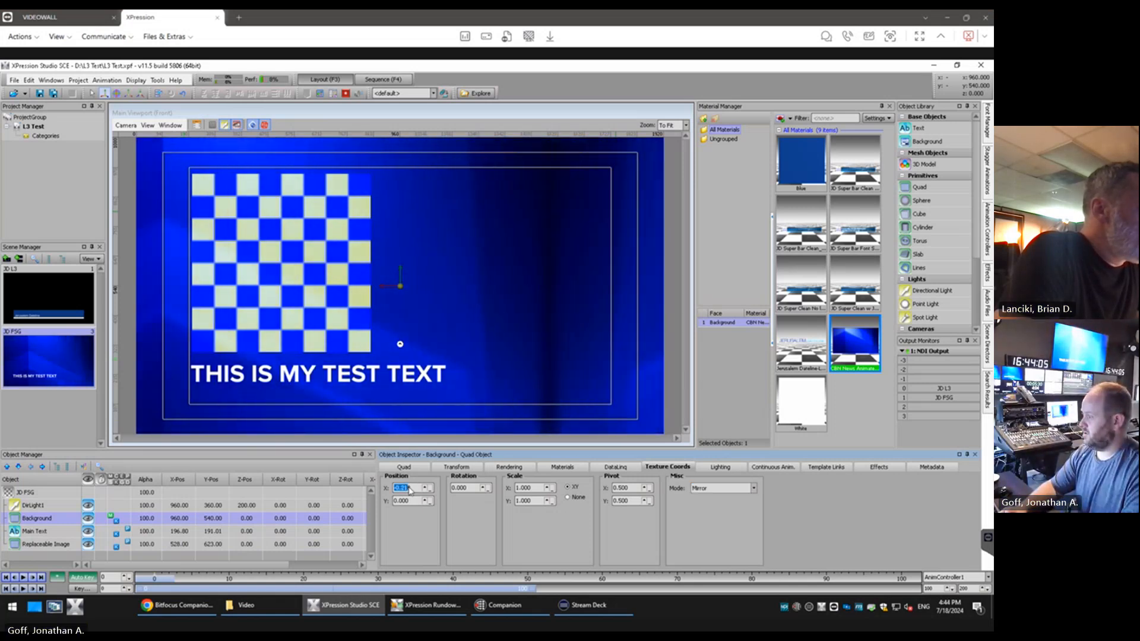
pyautogui.scroll(-3, 410, 490)
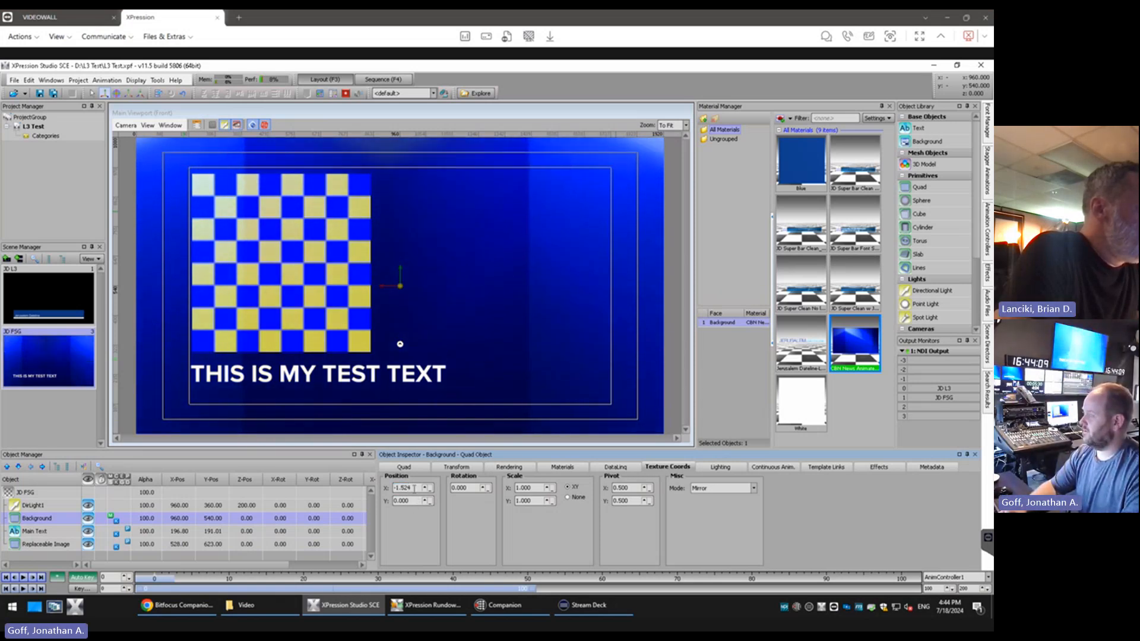
pyautogui.scroll(1, 414, 488)
pyautogui.middleClick(415, 488)
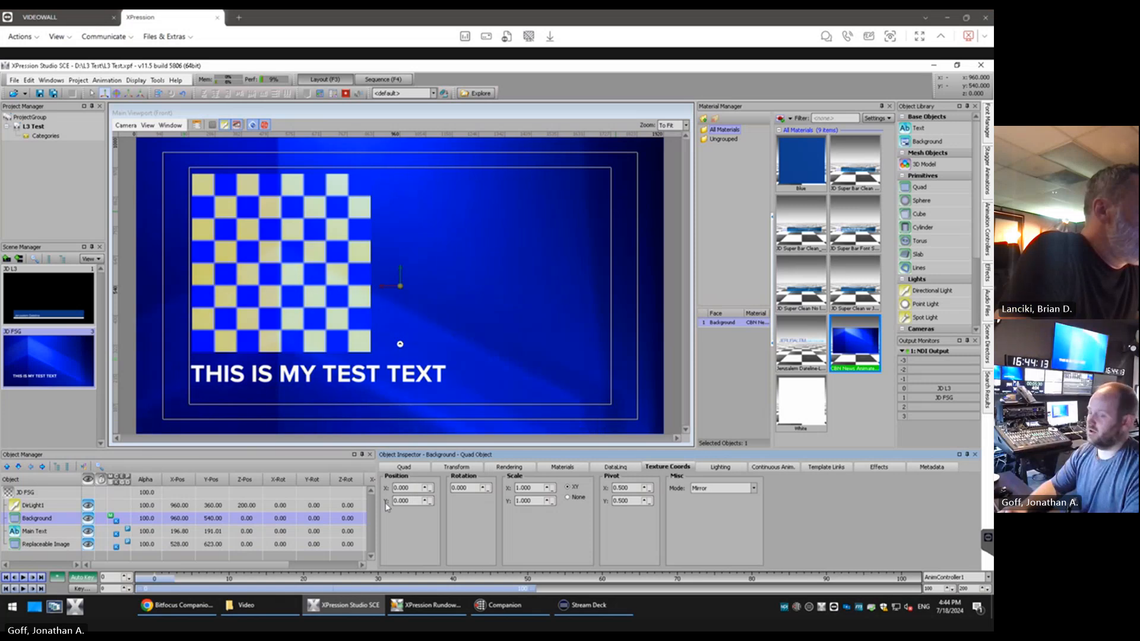
# Try shifting the Background's mirrored texture vertically to about -0.78 and back to about -0.49, and reset its Y position to 0
pyautogui.scroll(5, 410, 501)
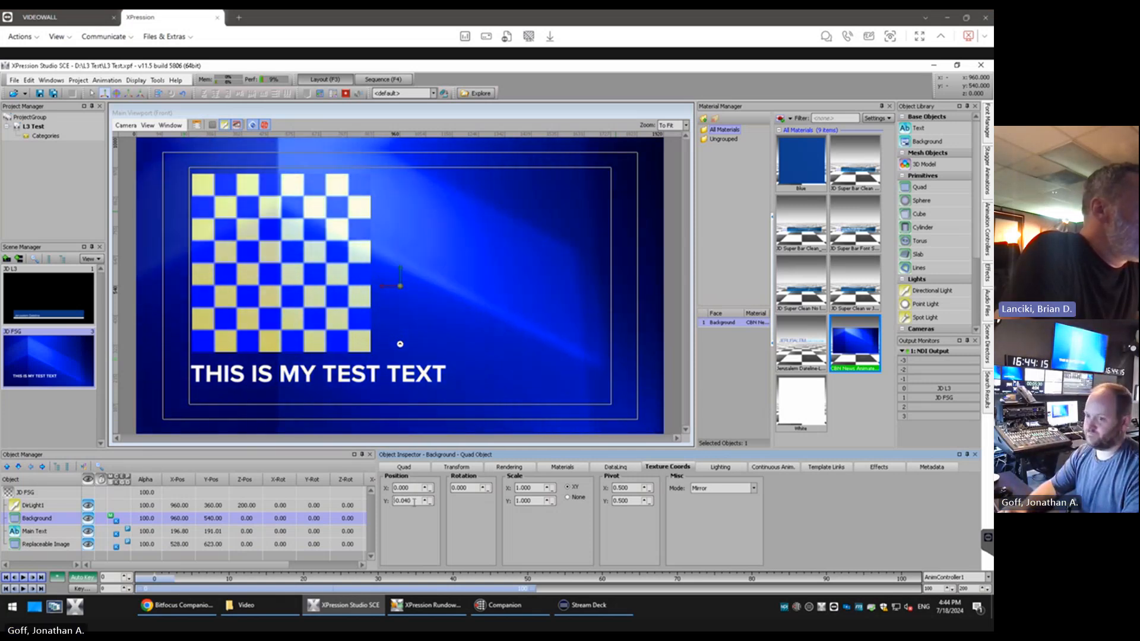
pyautogui.scroll(7, 412, 502)
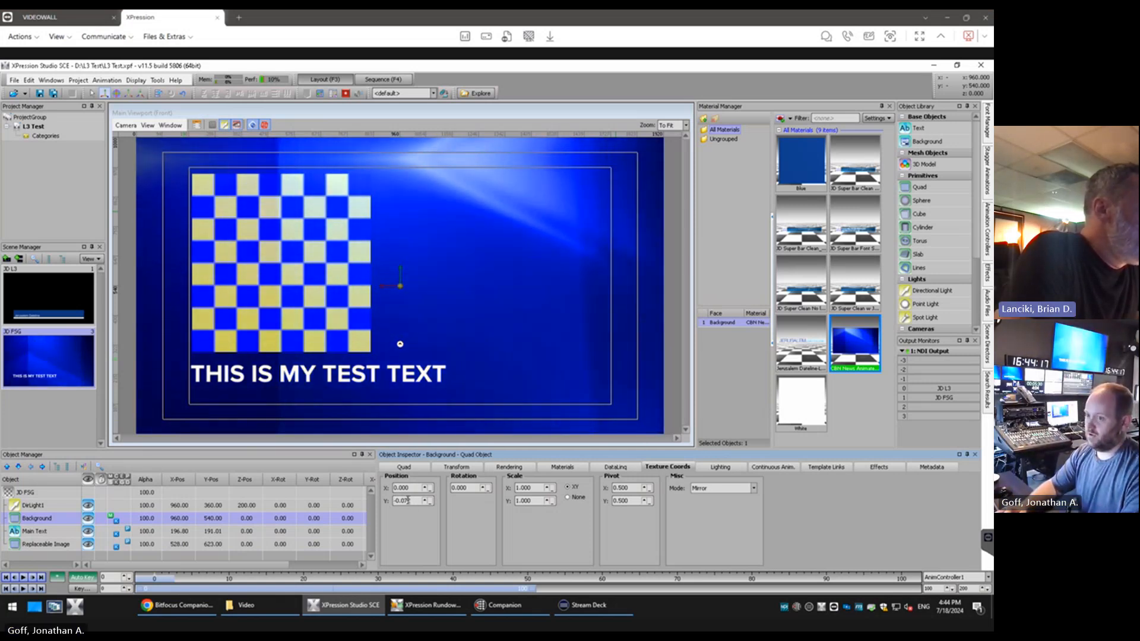
pyautogui.scroll(15, 408, 502)
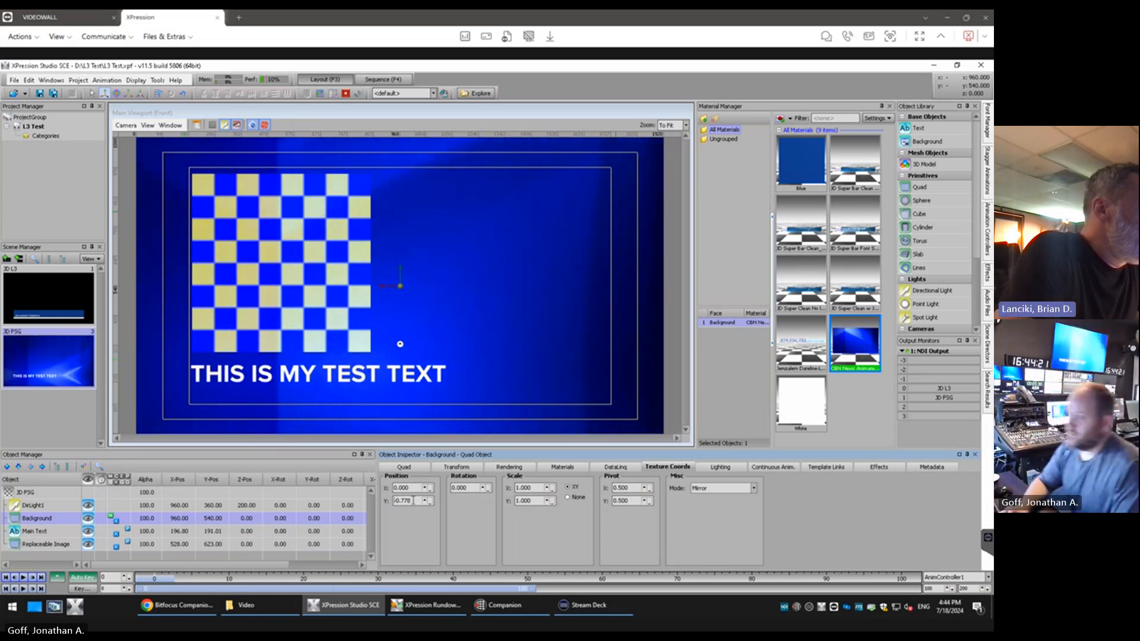
pyautogui.scroll(6, 416, 502)
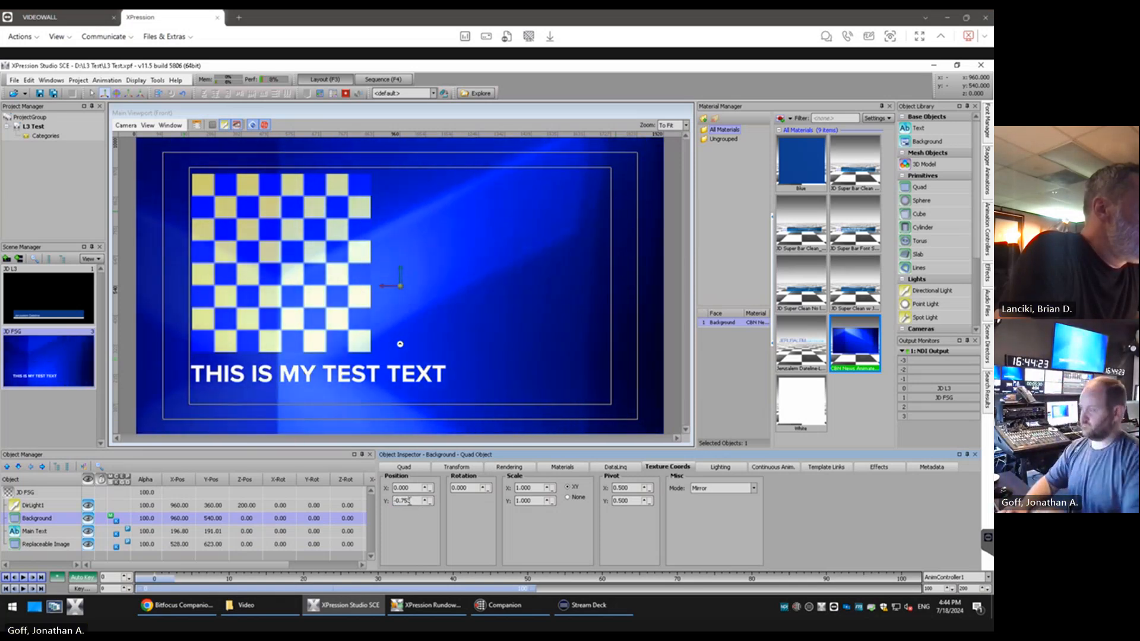
pyautogui.scroll(18, 410, 502)
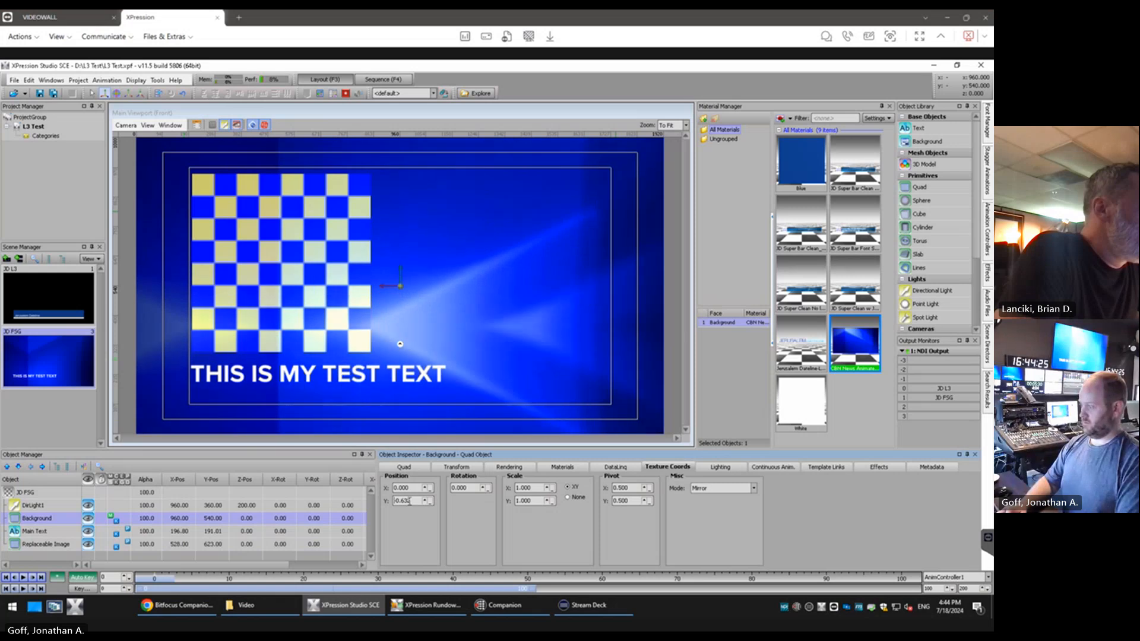
pyautogui.scroll(3, 408, 502)
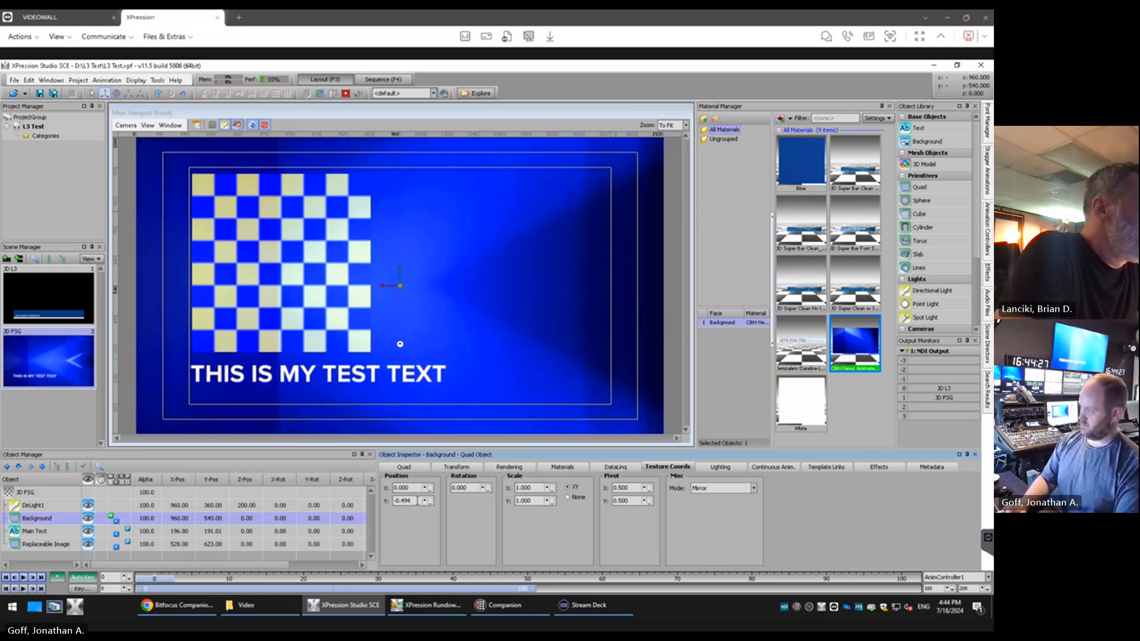
pyautogui.scroll(2, 409, 502)
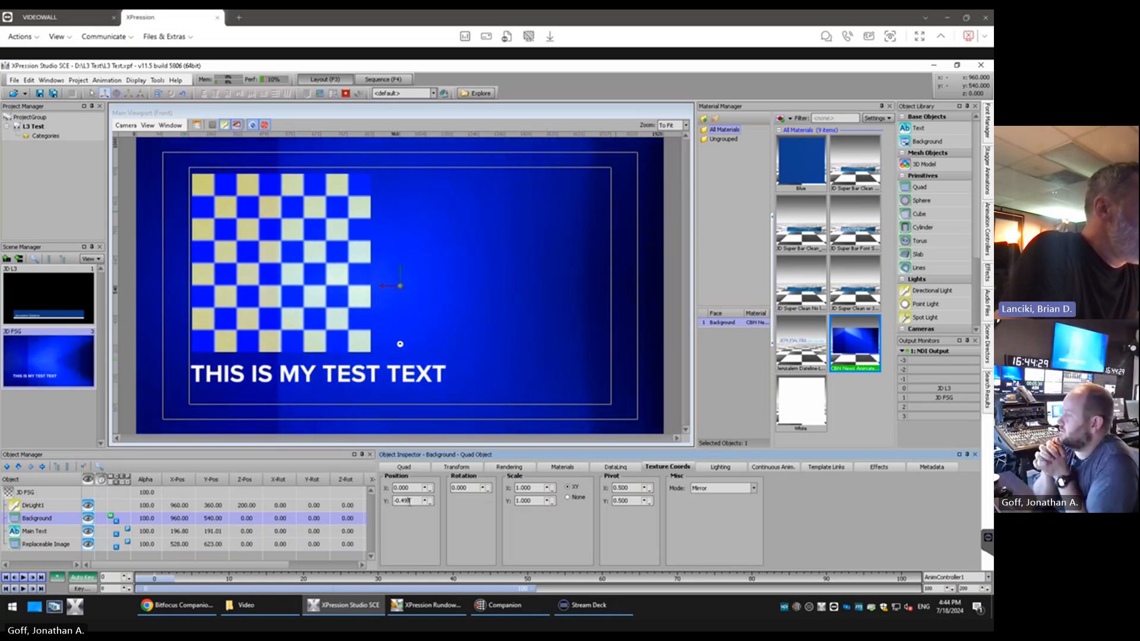
pyautogui.middleClick(409, 503)
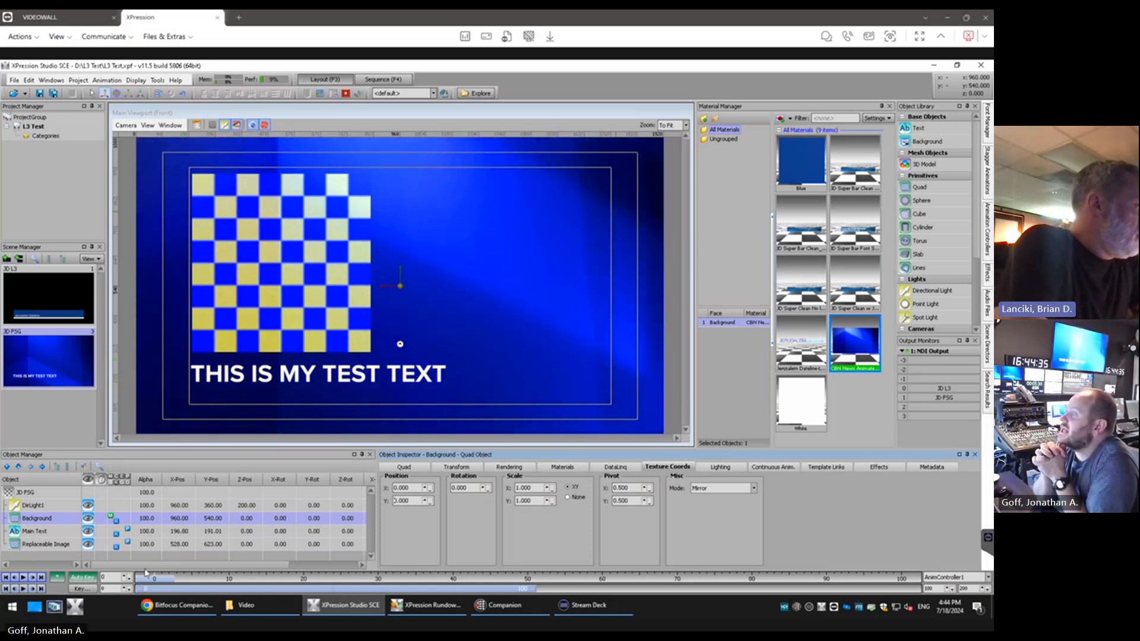
# Show the template link settings of the Replaceable Image in the JD FSG scene
pyautogui.click(42, 545)
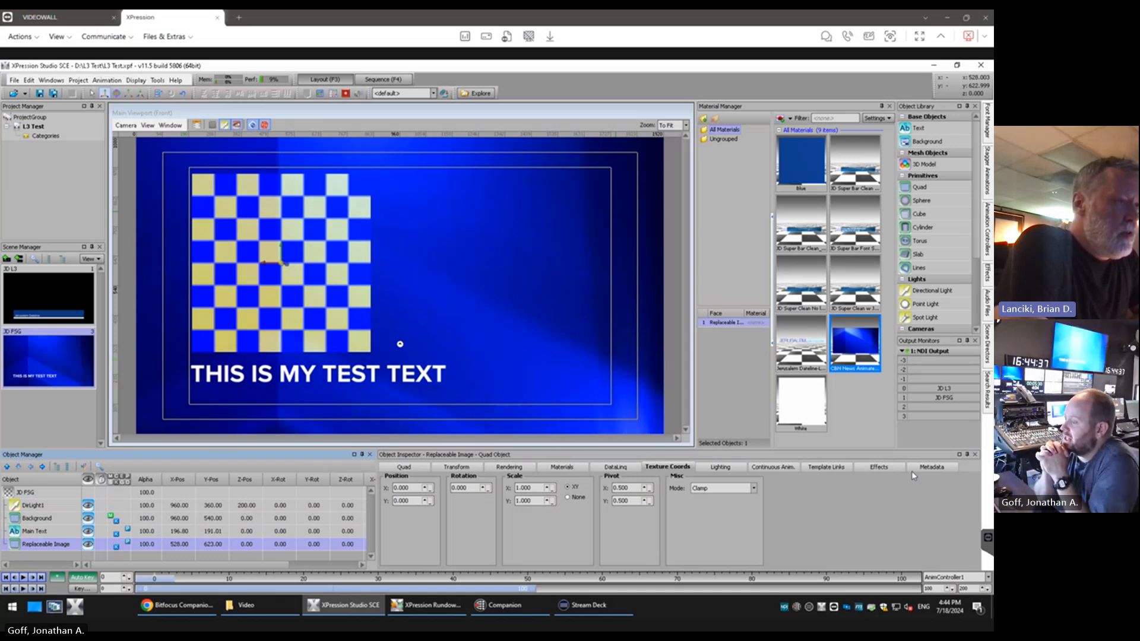
pyautogui.click(824, 467)
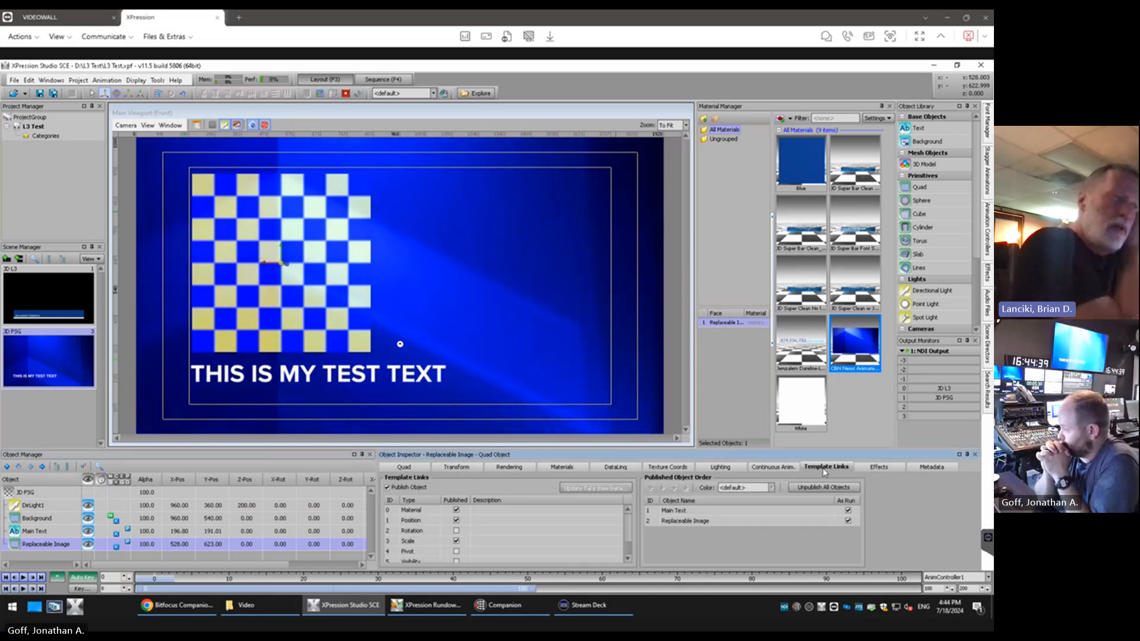
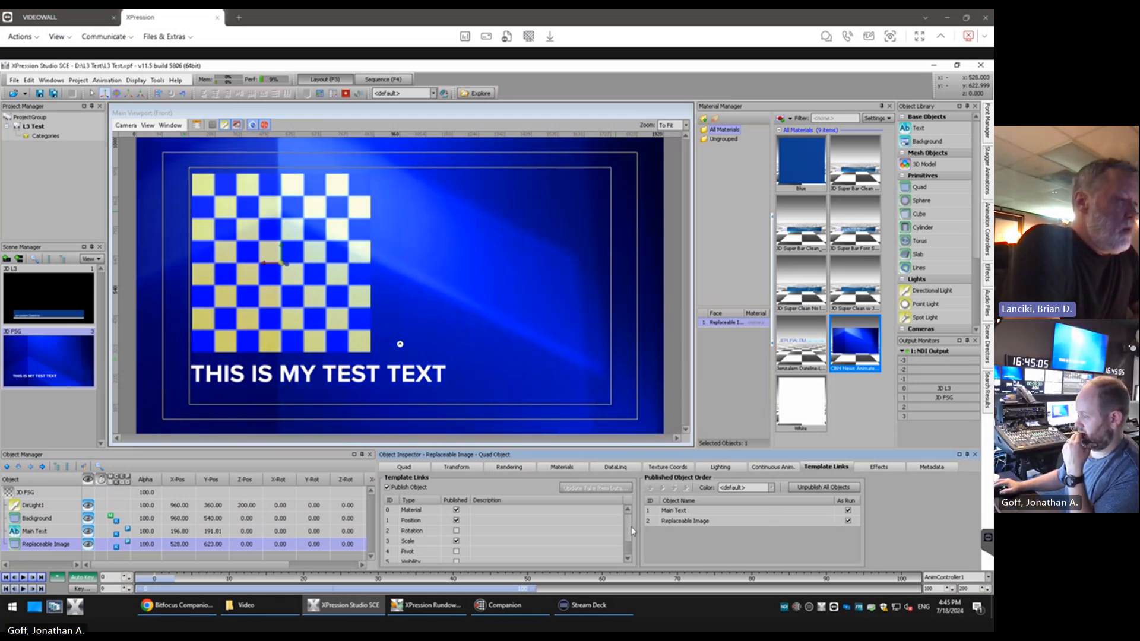
# Review the Replaceable Image's publishable template properties and the available Auto Size modes in its quad options
pyautogui.moveTo(631, 527); pyautogui.dragTo(632, 545)
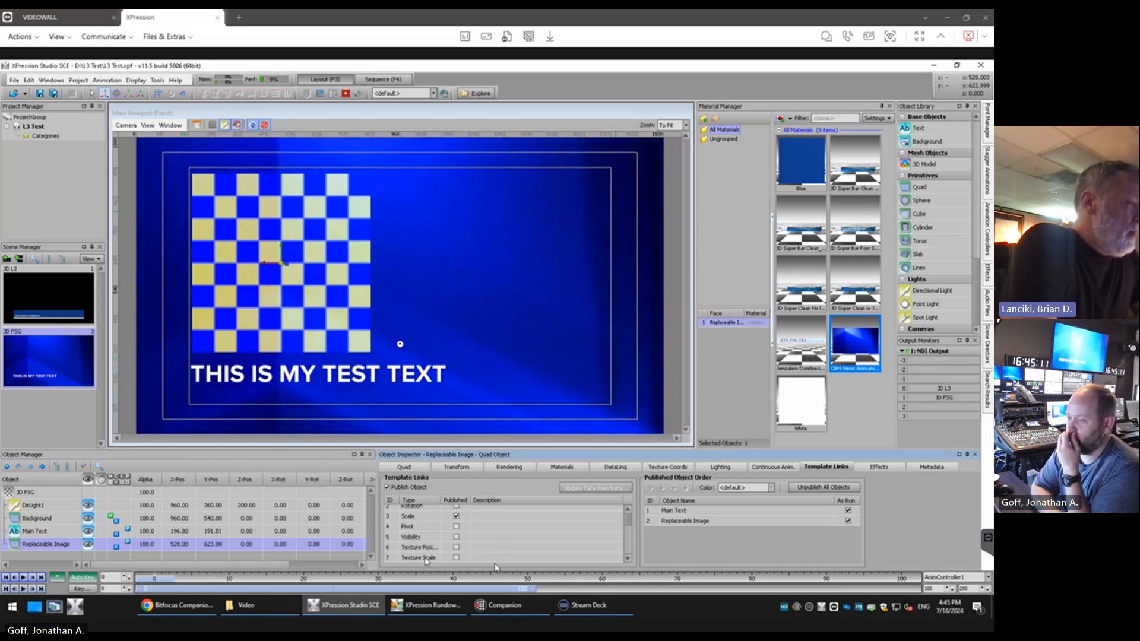
pyautogui.scroll(1, 471, 537)
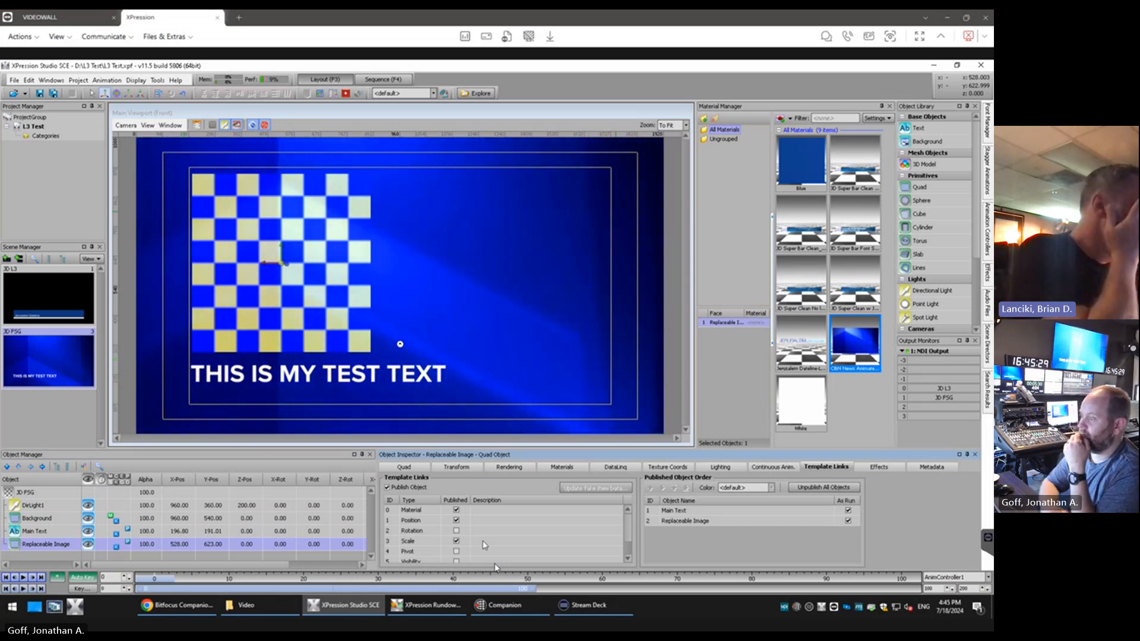
pyautogui.click(404, 467)
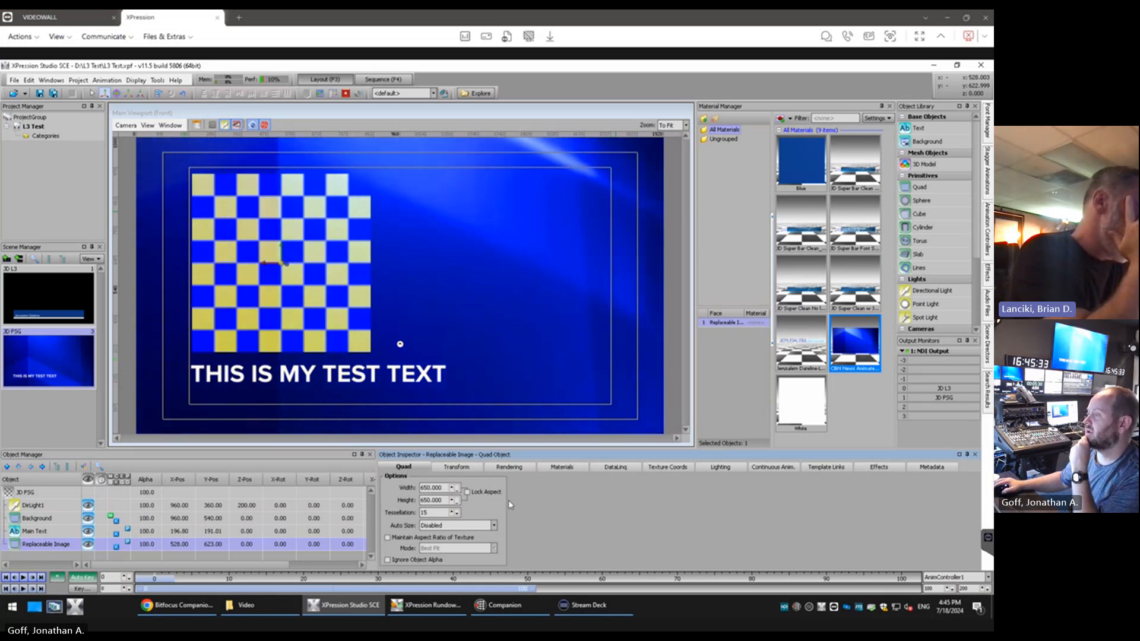
pyautogui.click(487, 526)
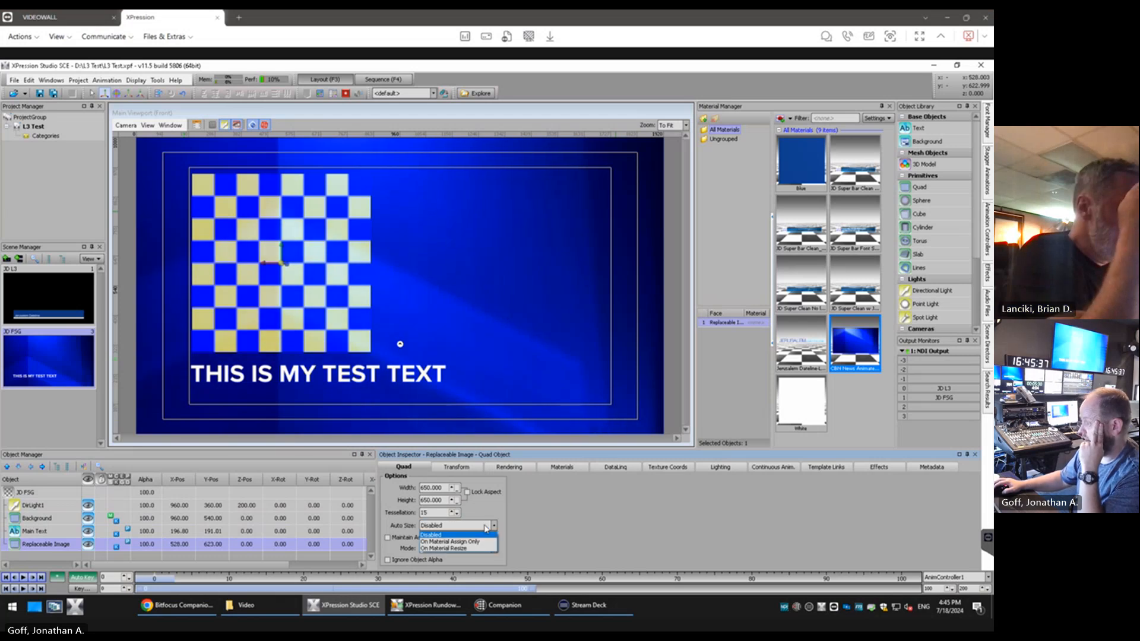
pyautogui.click(485, 529)
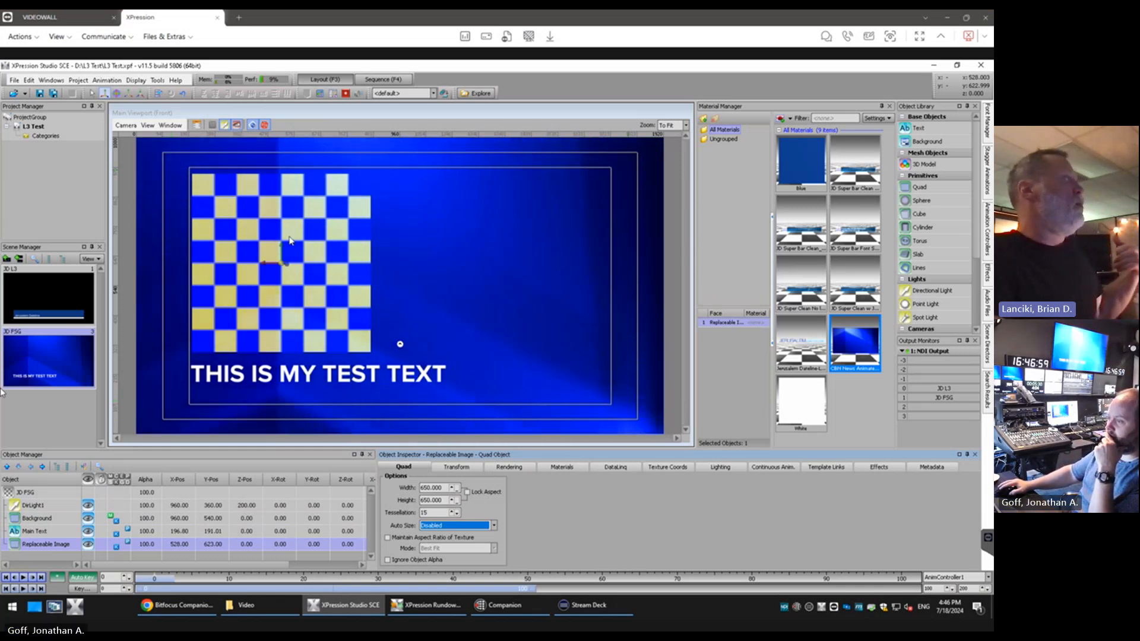
# Show the Replaceable Image's published properties in the template data of the JD FSG take item in the sequencer
pyautogui.click(370, 83)
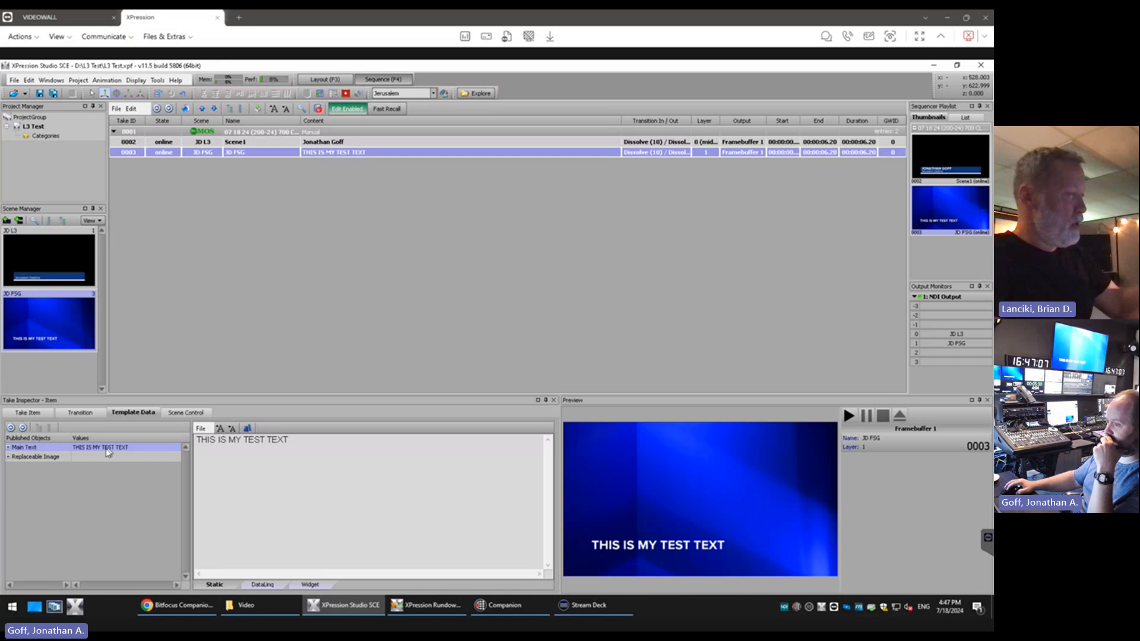
pyautogui.click(80, 458)
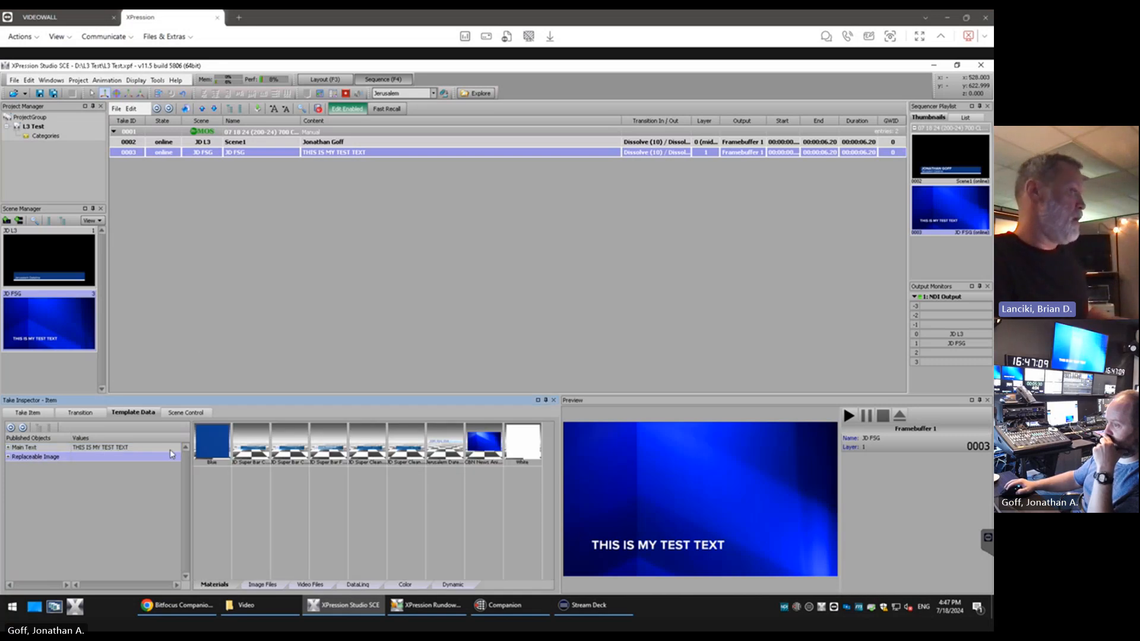
pyautogui.click(9, 457)
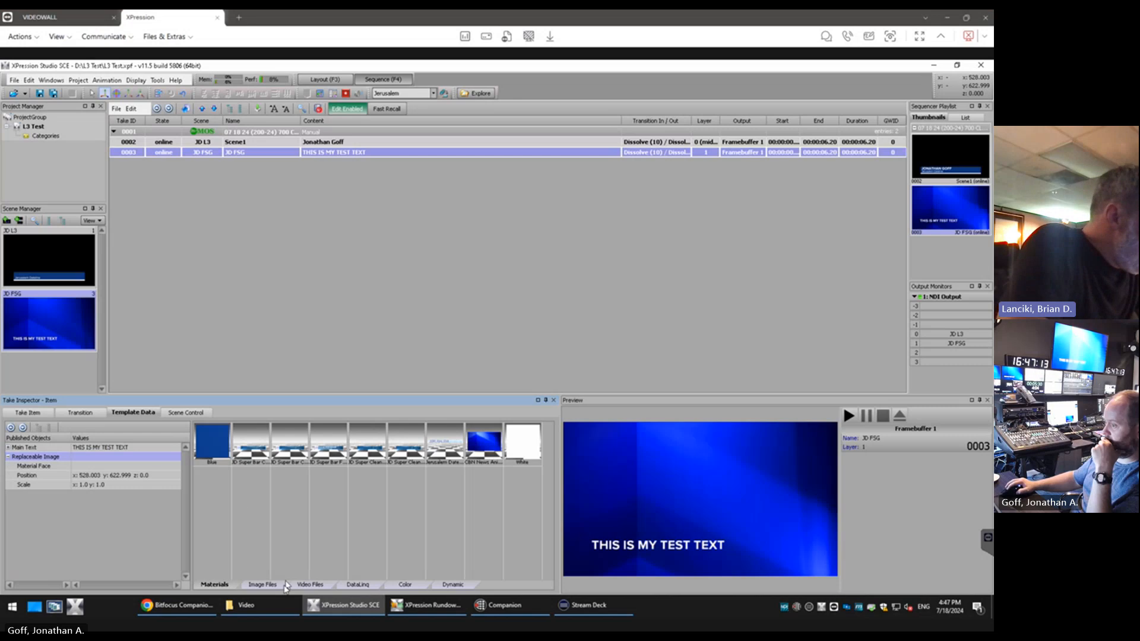
# Examine the replacement sources offered for the Replaceable Image: materials, image files, video files, DataLinq, color and dynamic path
pyautogui.click(265, 587)
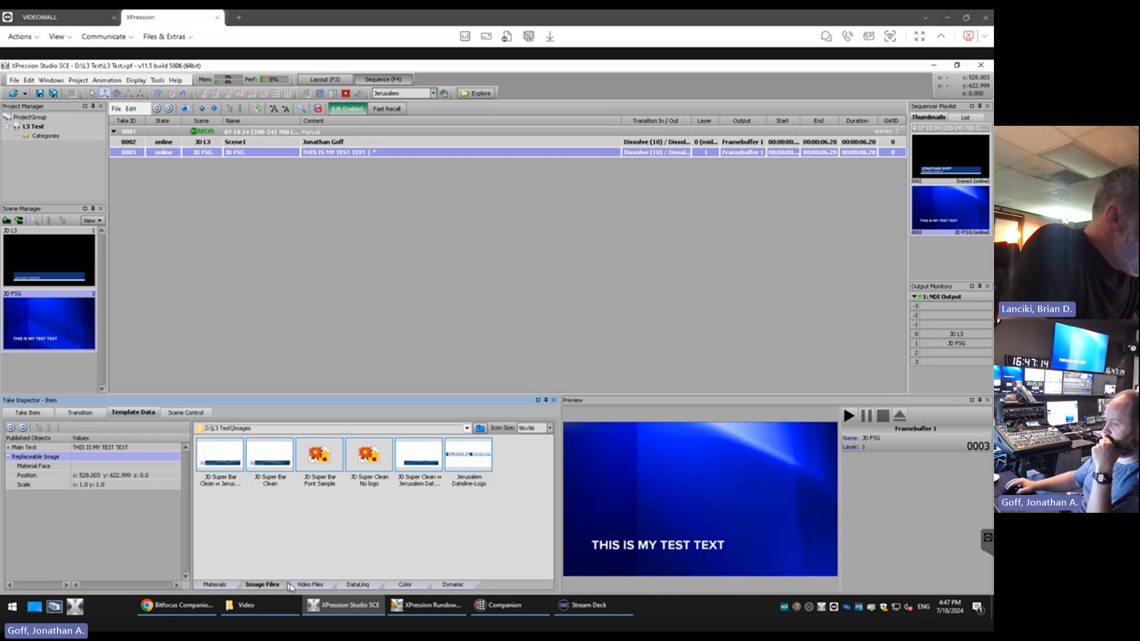
pyautogui.click(220, 587)
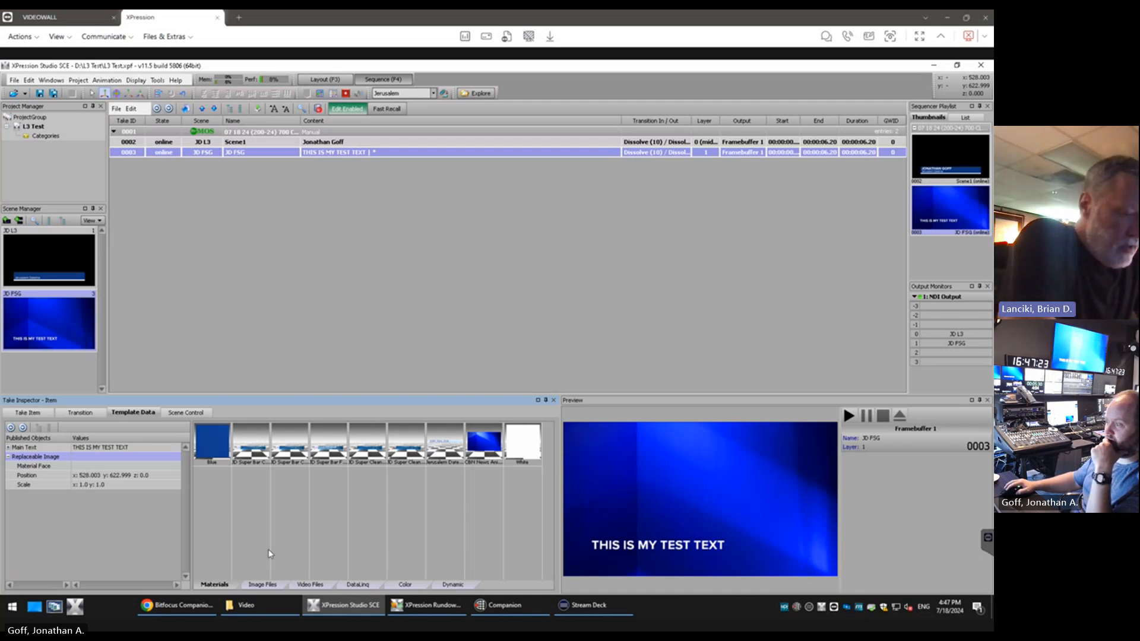
pyautogui.click(284, 585)
pyautogui.click(317, 587)
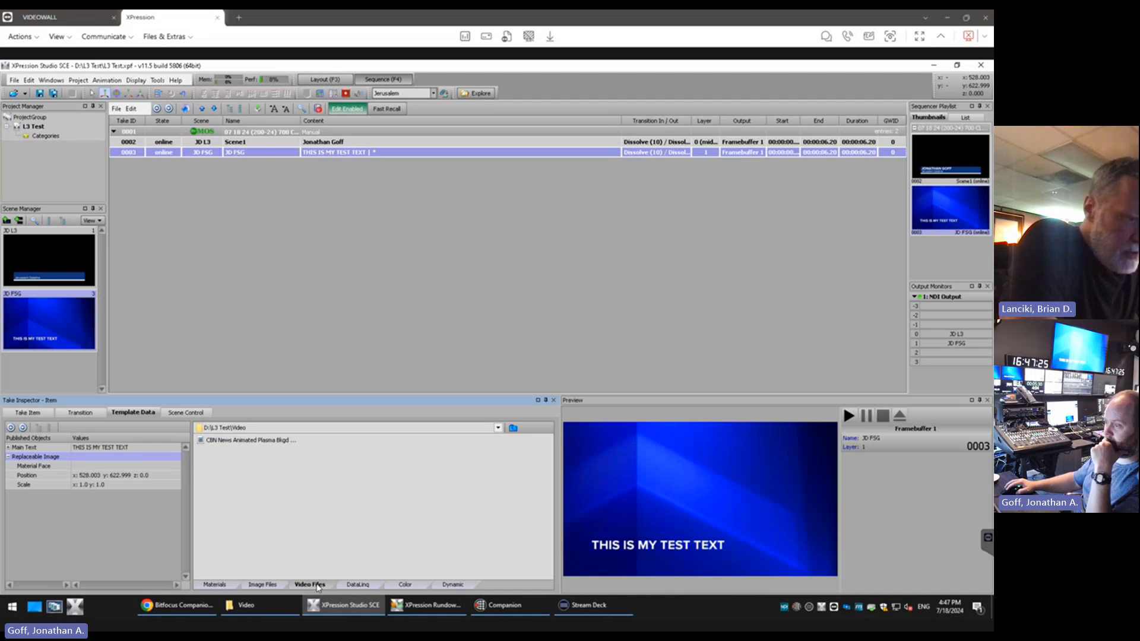
pyautogui.click(345, 586)
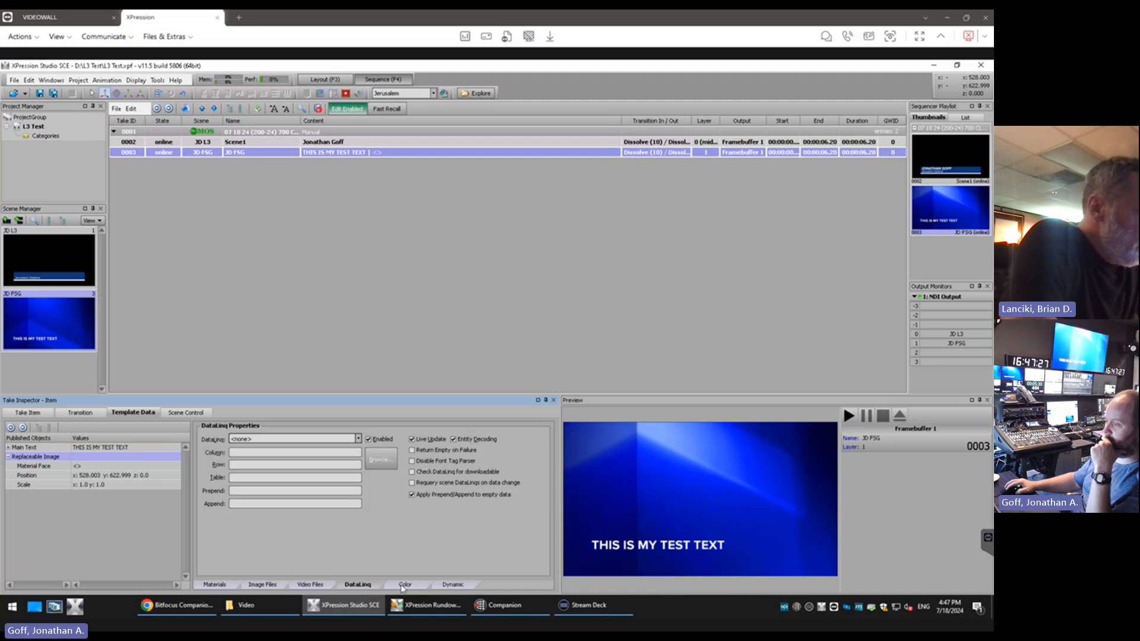
pyautogui.click(405, 586)
pyautogui.click(440, 585)
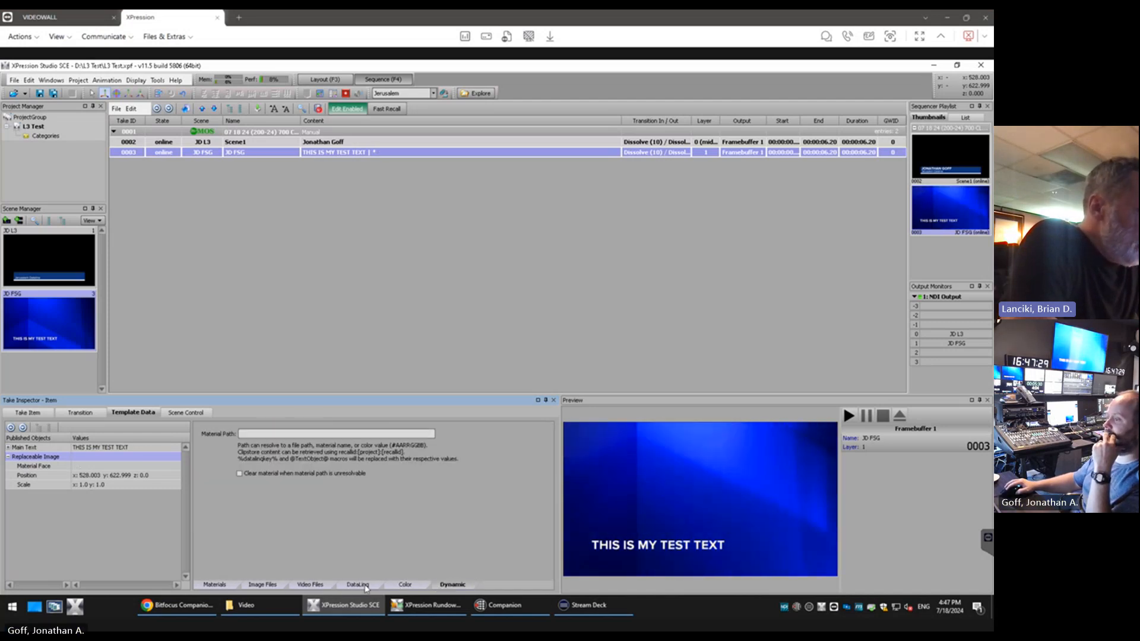
pyautogui.click(364, 586)
pyautogui.click(311, 587)
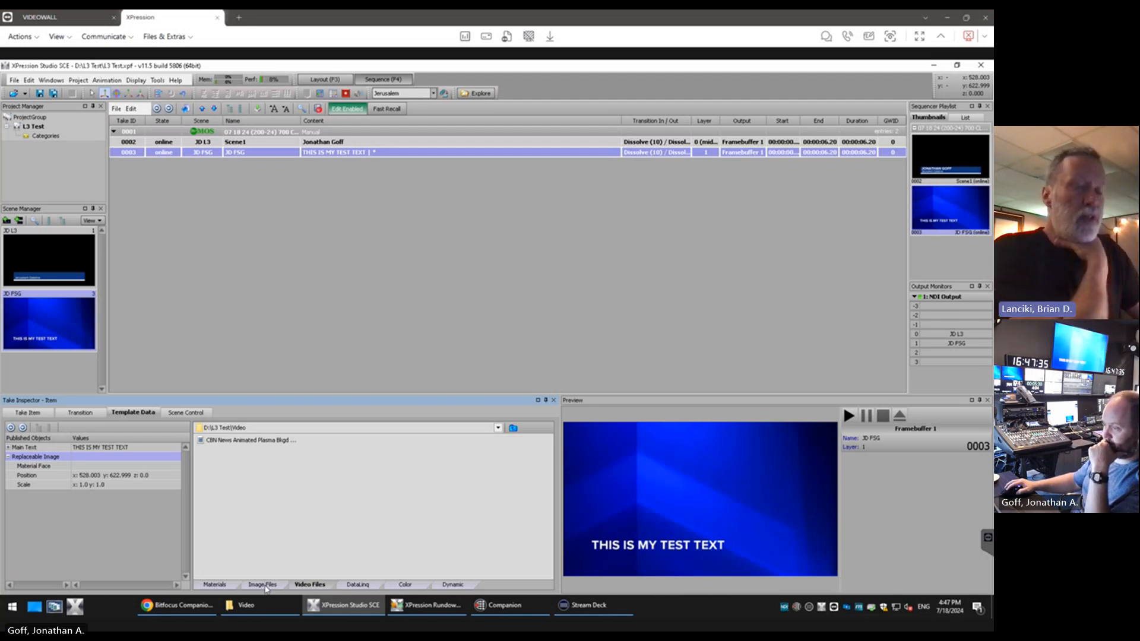
pyautogui.click(264, 587)
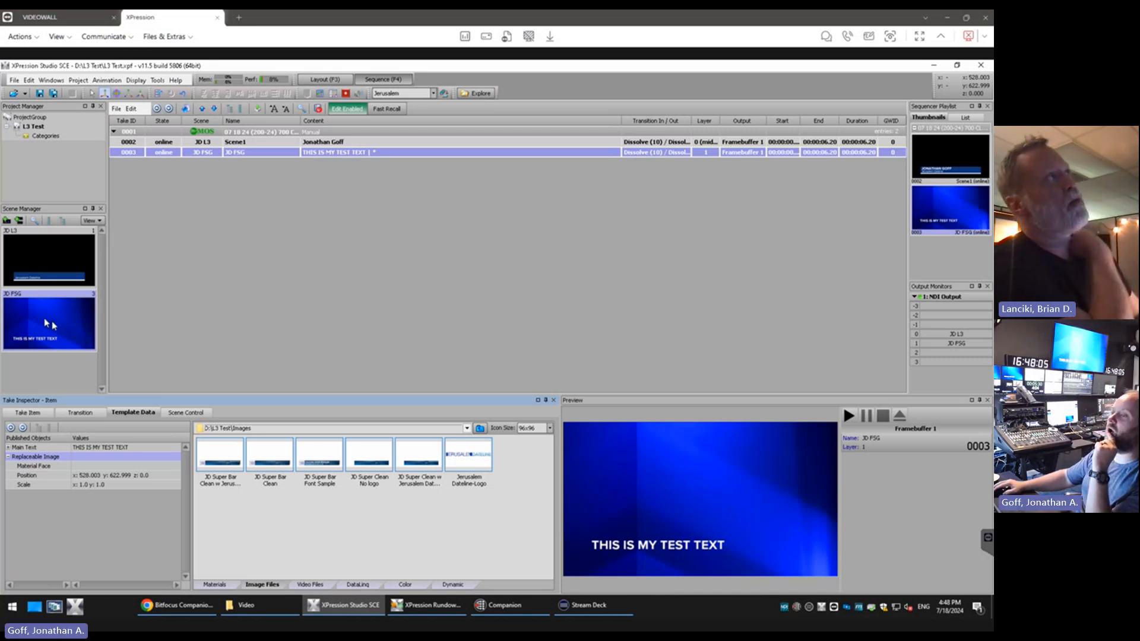
# Return to layout mode and copy LighterAbstract_LoopingBG from the News project's Video folder on D: into the L3 Test Video folder
pyautogui.click(326, 78)
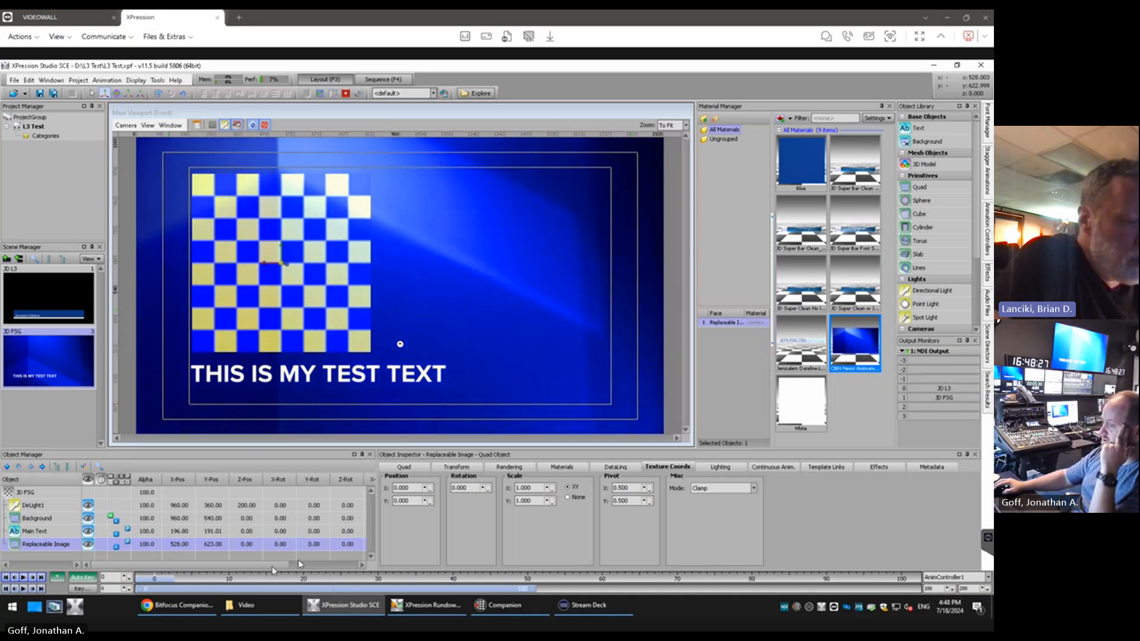
pyautogui.click(277, 607)
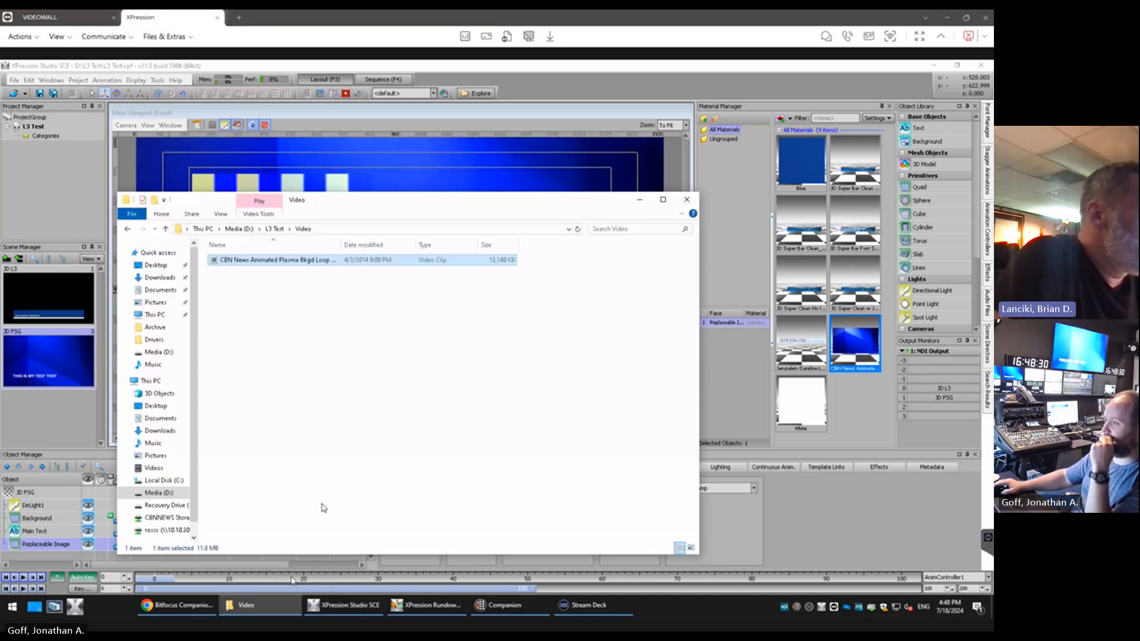
pyautogui.click(240, 229)
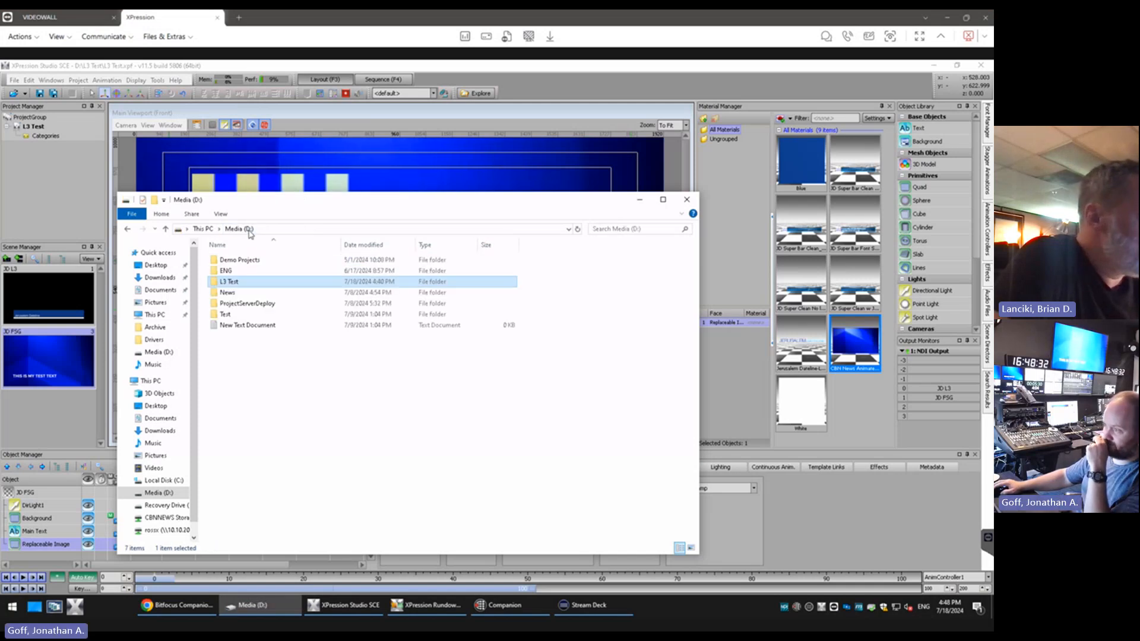
pyautogui.doubleClick(236, 292)
pyautogui.doubleClick(229, 281)
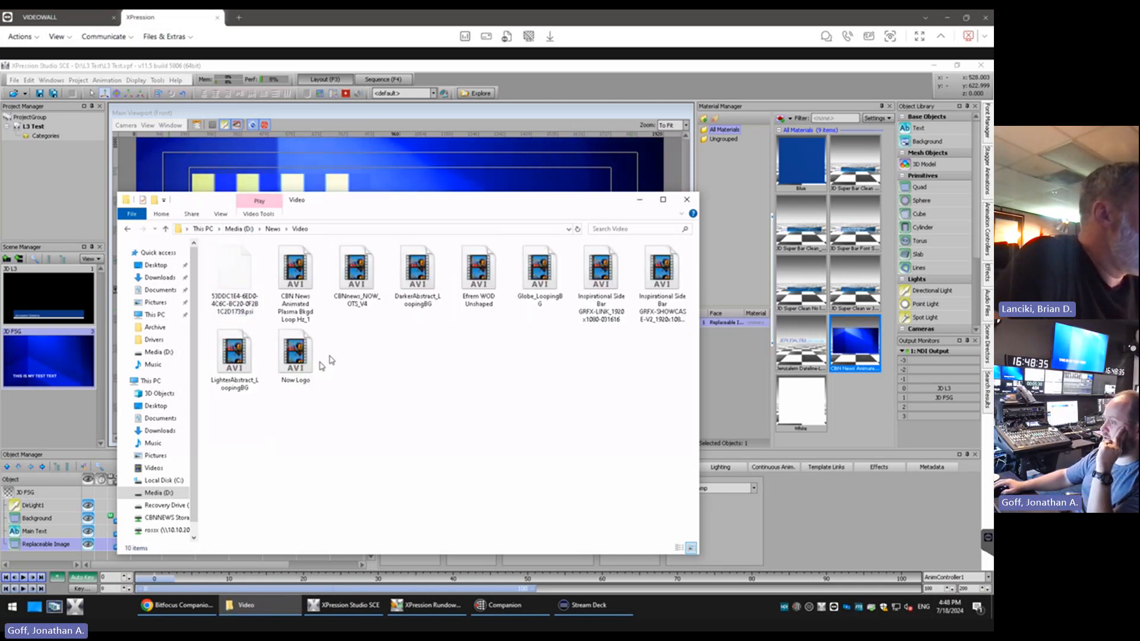
pyautogui.click(243, 356)
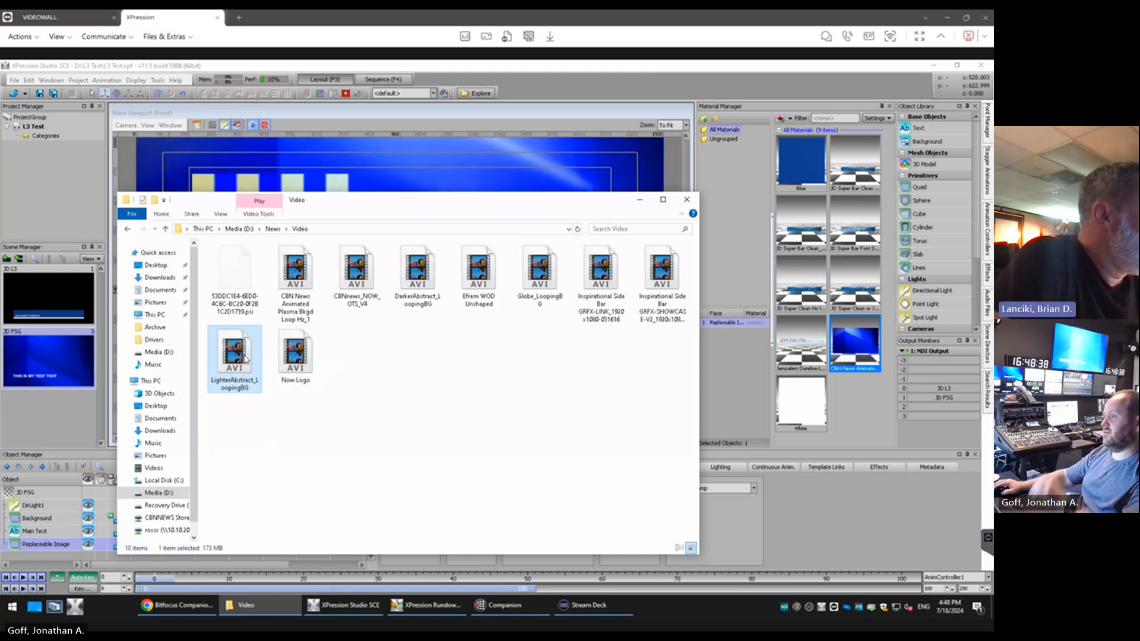
pyautogui.click(239, 228)
pyautogui.doubleClick(242, 284)
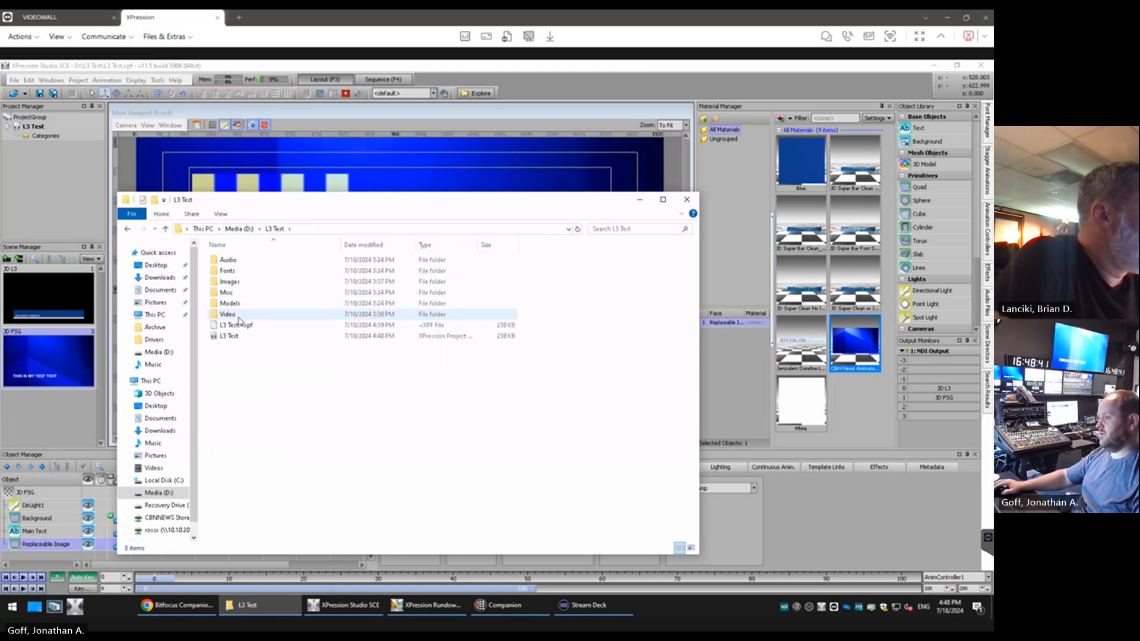
pyautogui.doubleClick(240, 320)
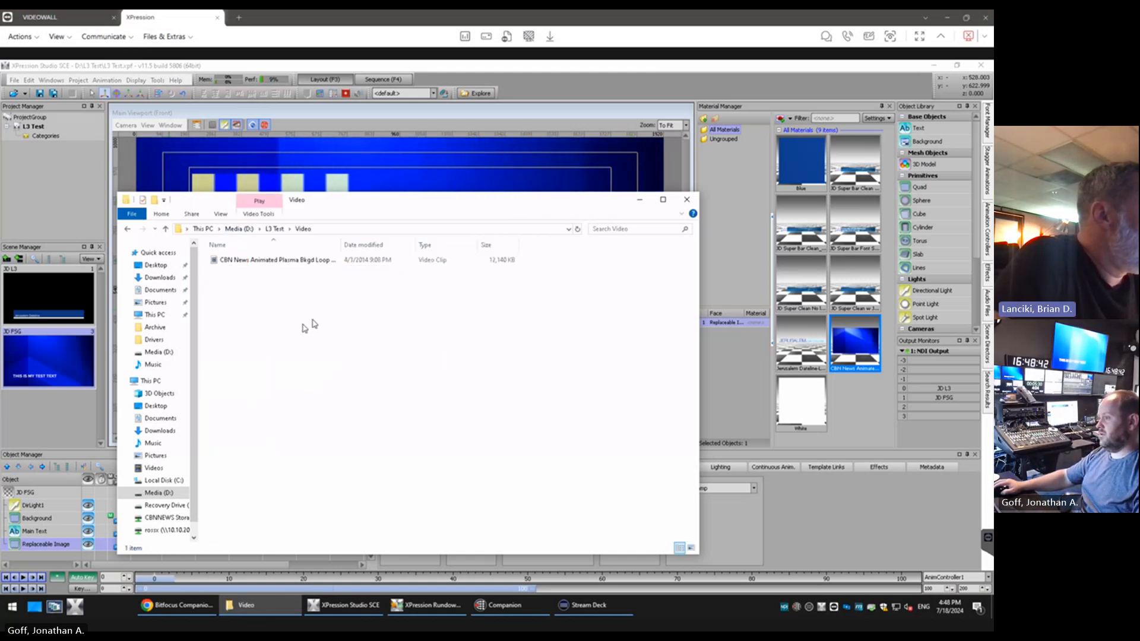
# Create a new video material from the LighterAbstract_LoopingBG clip
pyautogui.click(790, 119)
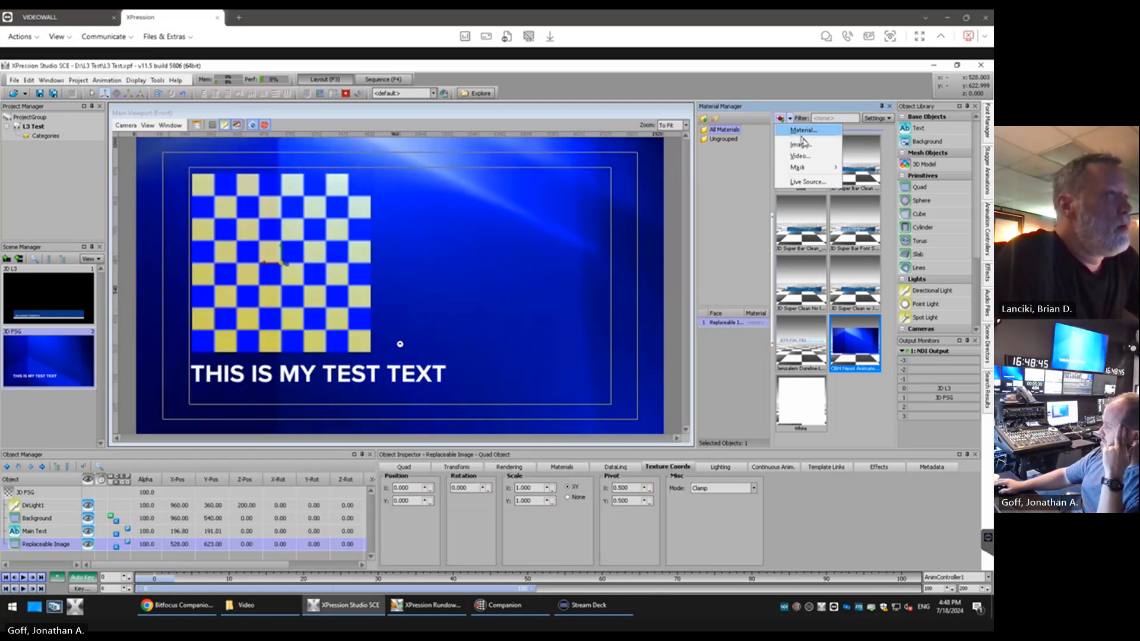
pyautogui.click(798, 153)
pyautogui.doubleClick(488, 240)
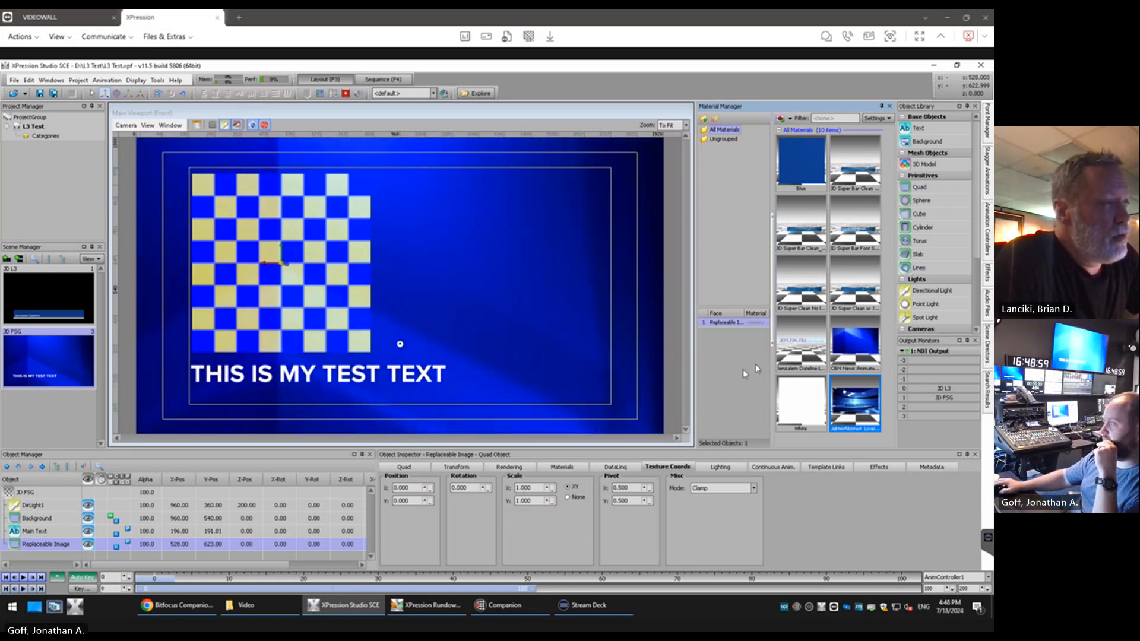
# Set the LighterAbstract_LoopingBG material's run mode to Loop with Free Running enabled, and assign it to the Replaceable Image
pyautogui.rightClick(837, 406)
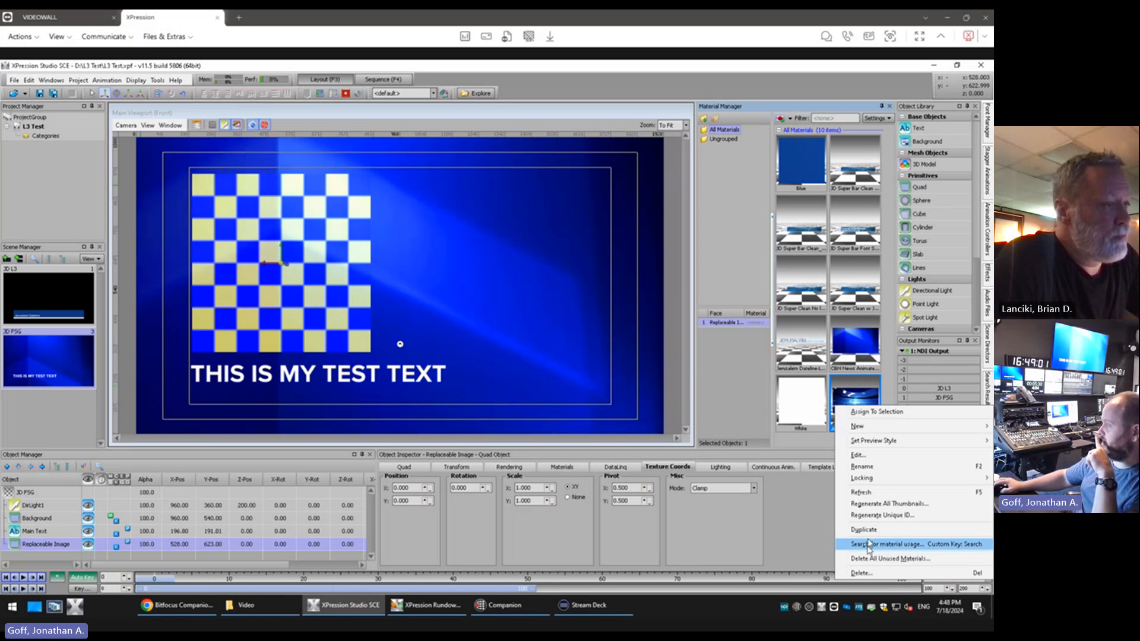
pyautogui.click(882, 456)
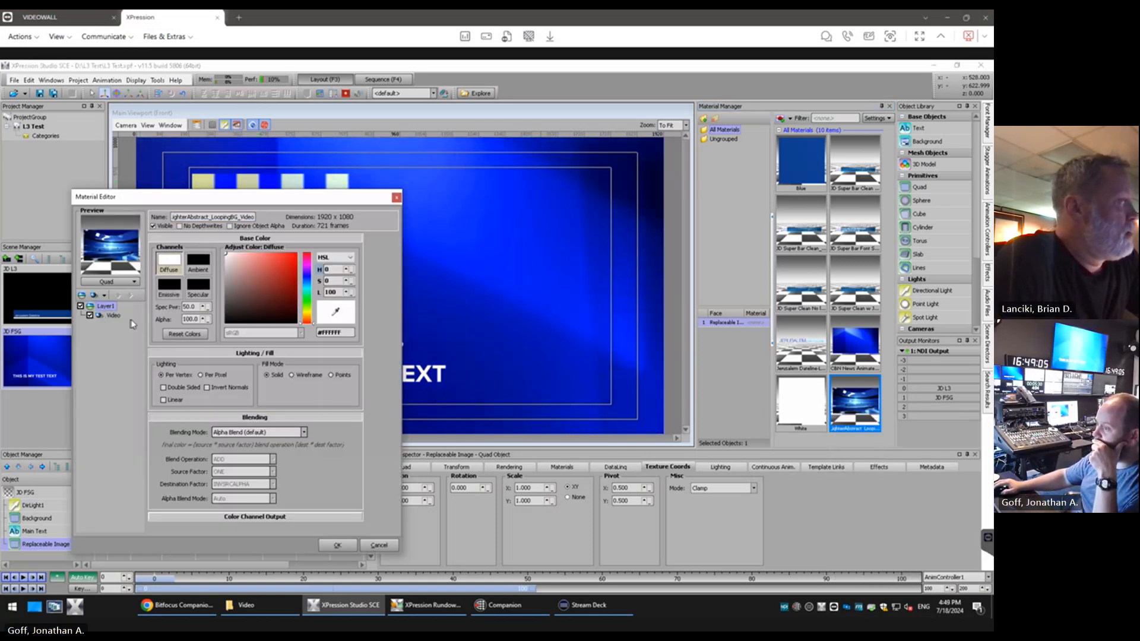
pyautogui.click(113, 315)
pyautogui.click(231, 427)
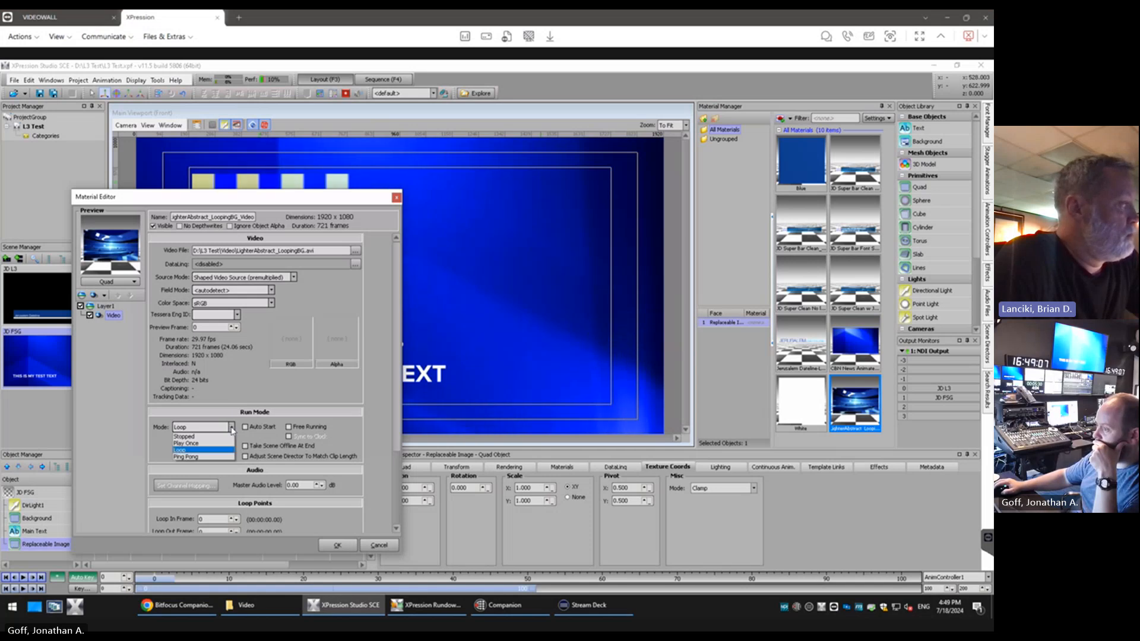
pyautogui.click(289, 427)
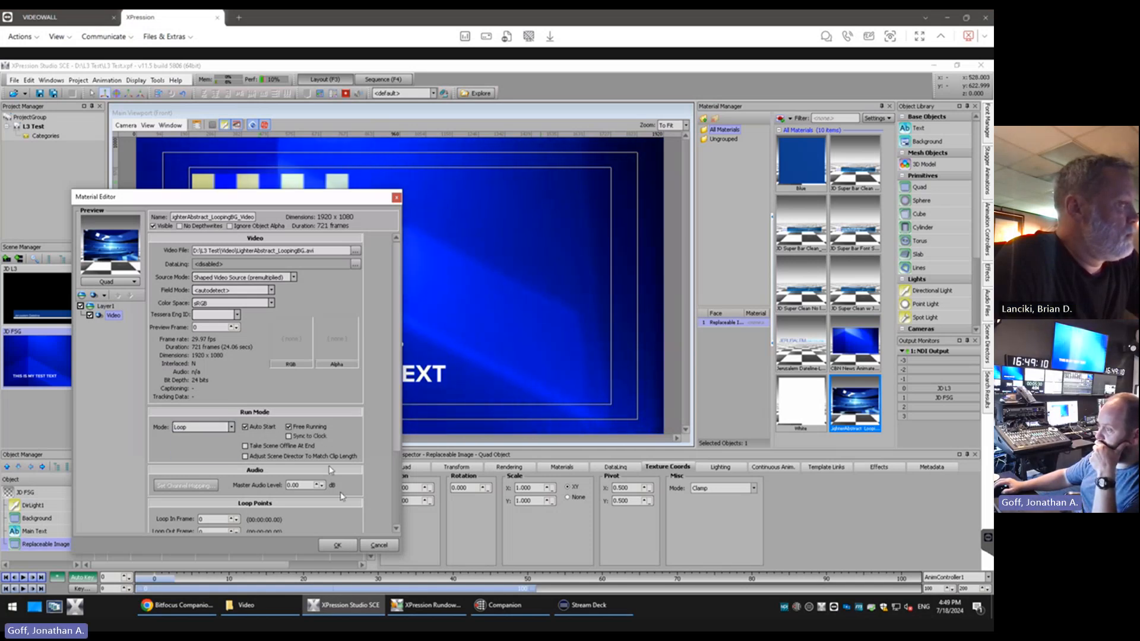
pyautogui.click(339, 547)
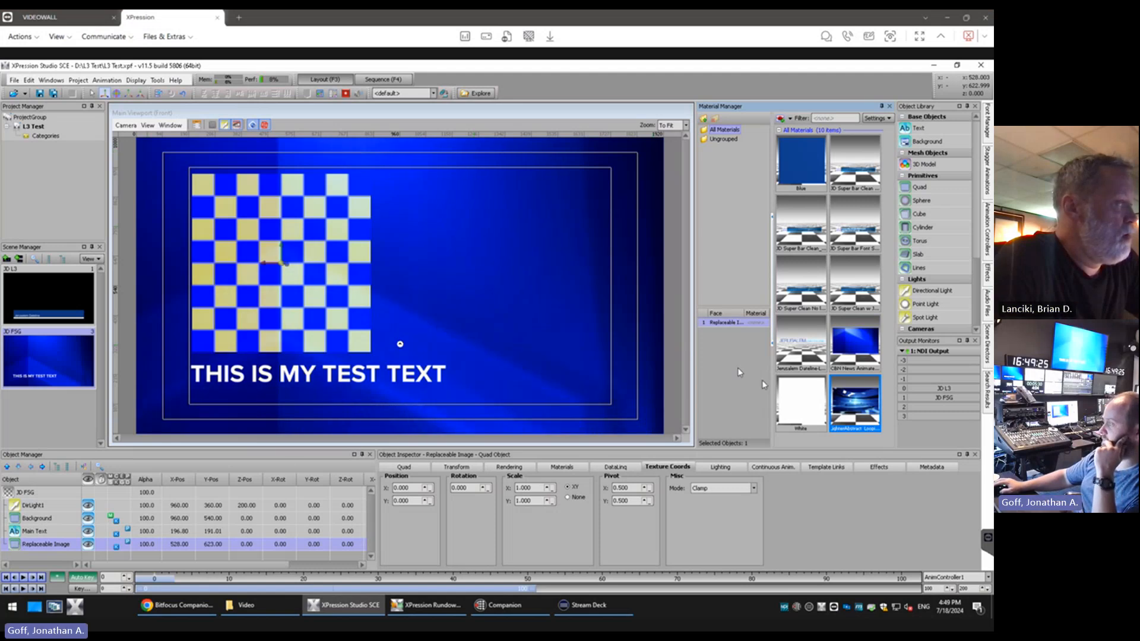
pyautogui.doubleClick(856, 401)
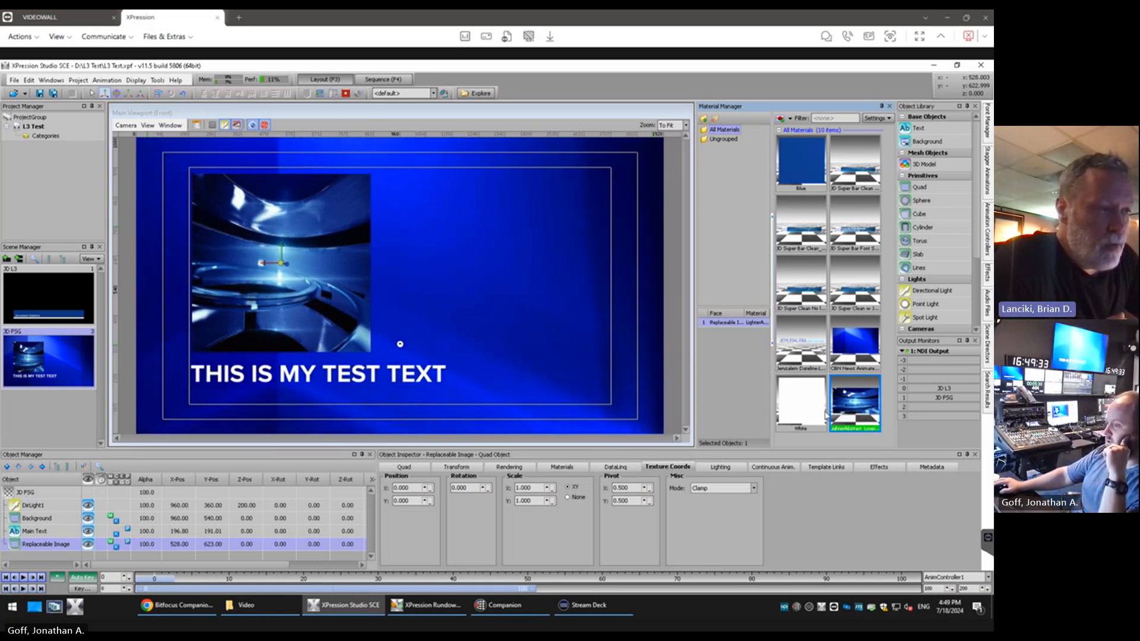
# Arrange the sequencer in a smaller window alongside the NDI output preview, and take the JD FSG item 0003 offline
pyautogui.click(374, 80)
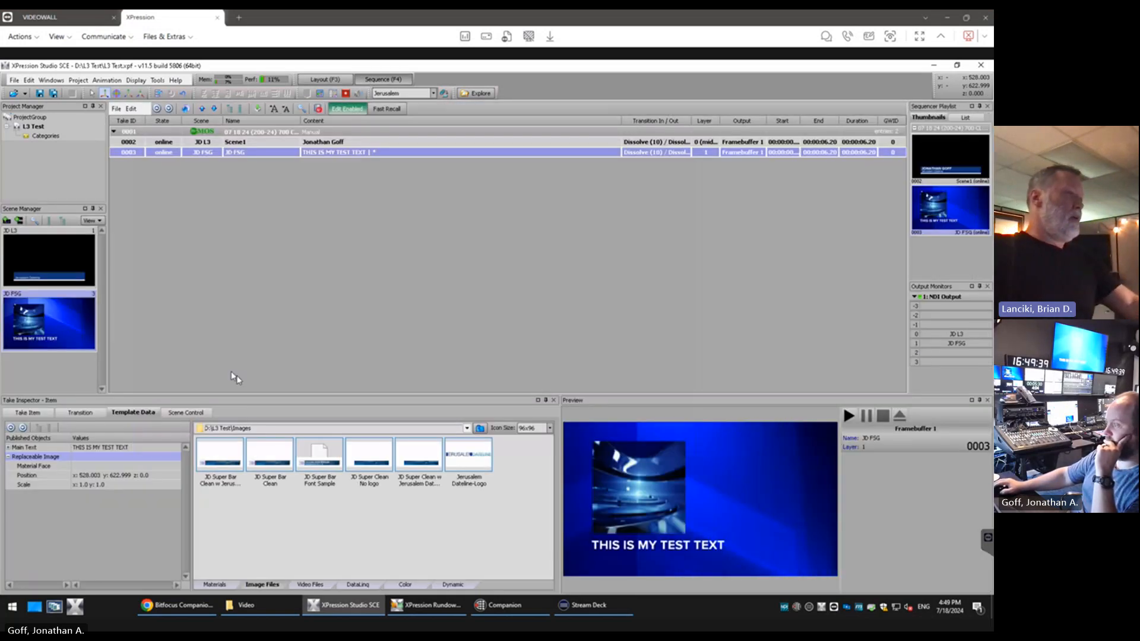
pyautogui.doubleClick(61, 69)
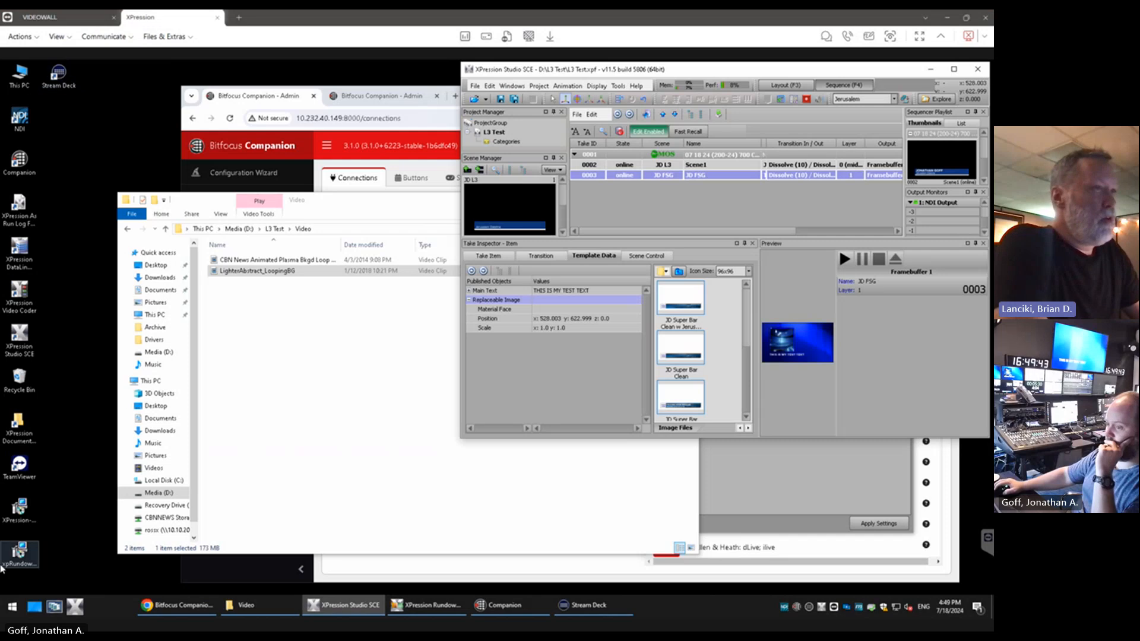
pyautogui.hotkey('alt', 'Tab')
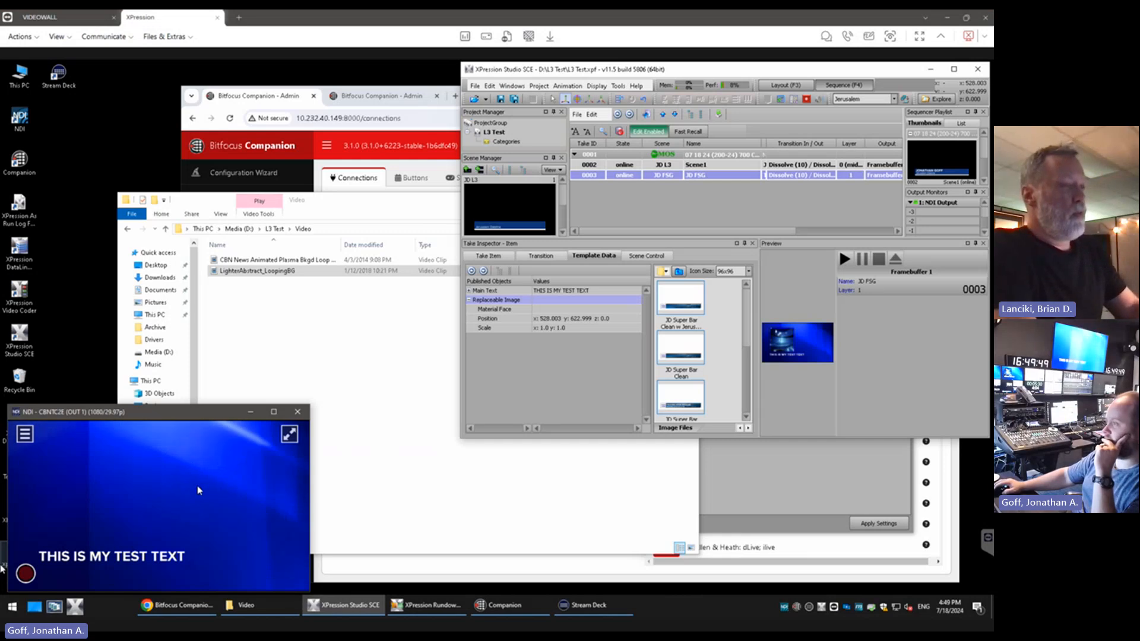
pyautogui.click(480, 410)
pyautogui.moveTo(457, 443); pyautogui.dragTo(324, 588)
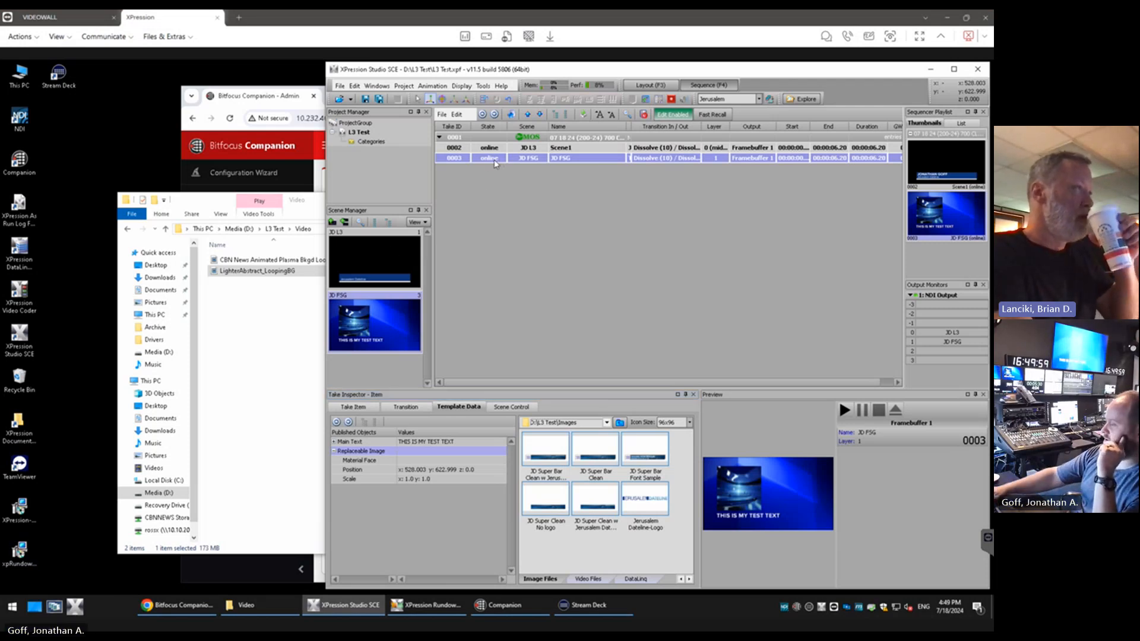
pyautogui.doubleClick(495, 160)
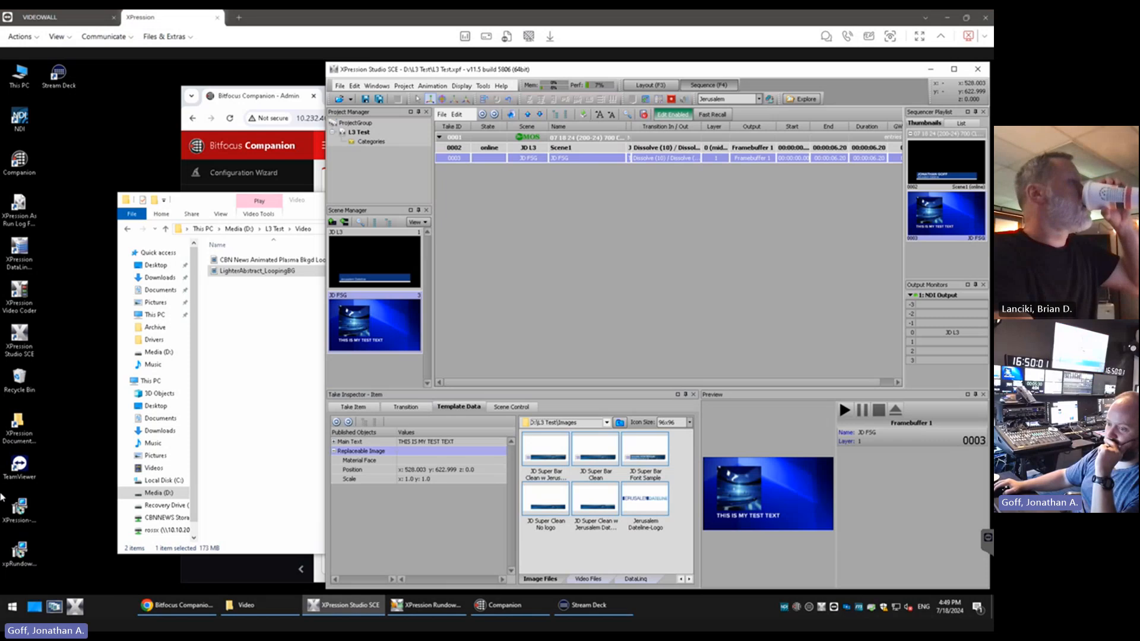
# Bring up the NDI output preview and take the JD FSG item 0003 online
pyautogui.moveTo(1, 498); pyautogui.dragTo(119, 434)
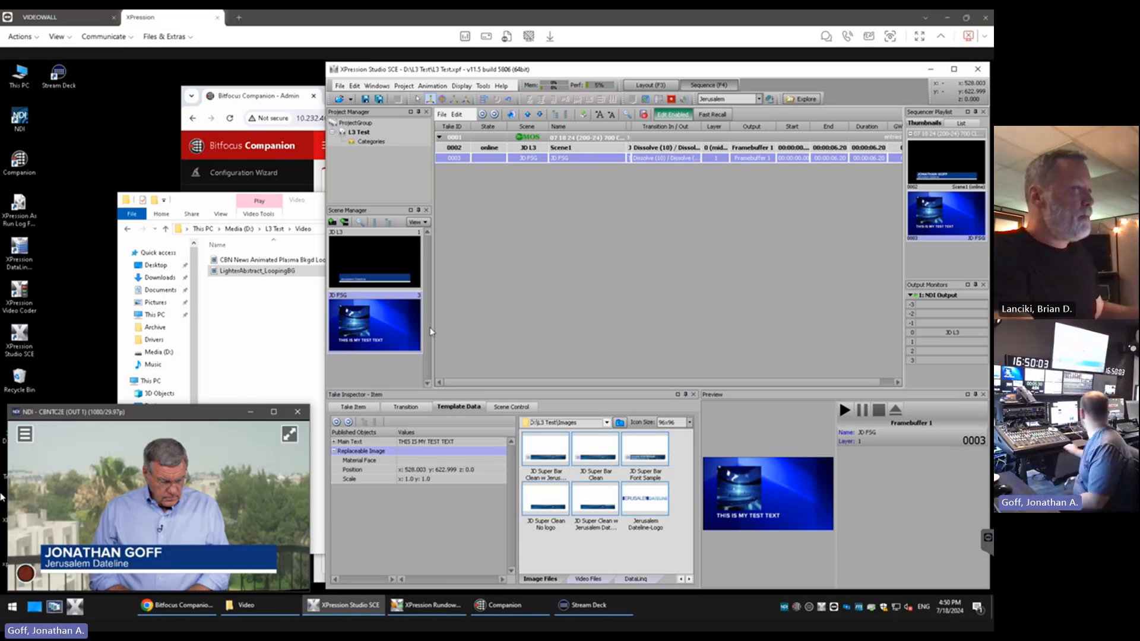
pyautogui.press('Return')
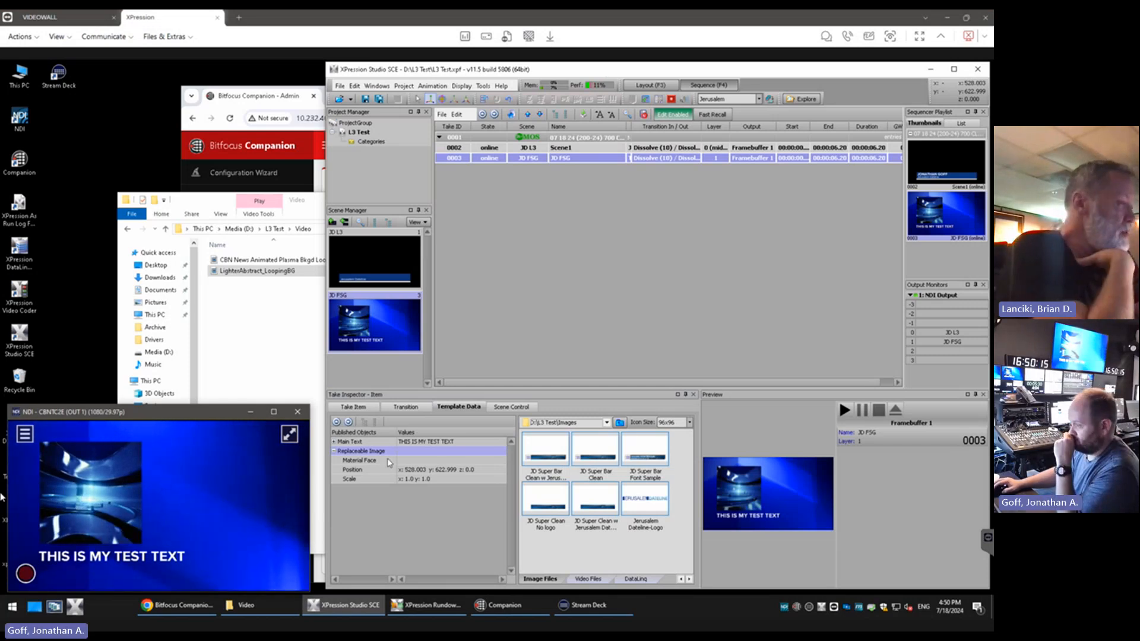
# Maximize the sequencer and browse the image files for the Replaceable Image's Material Face on the rossx (X:) network drive
pyautogui.click(383, 452)
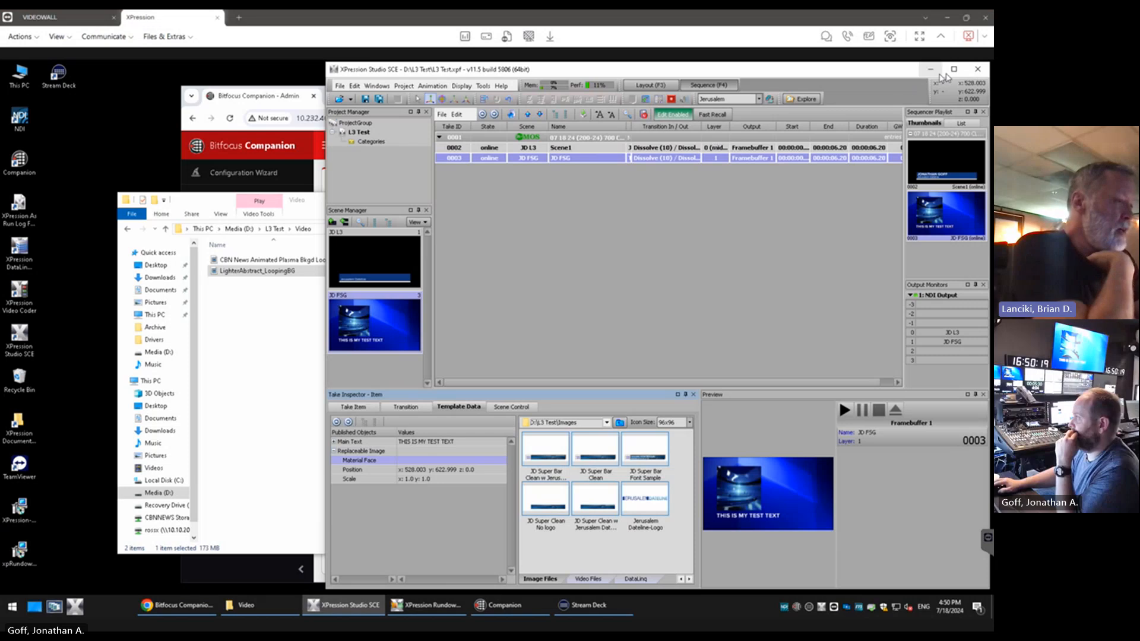
pyautogui.click(953, 69)
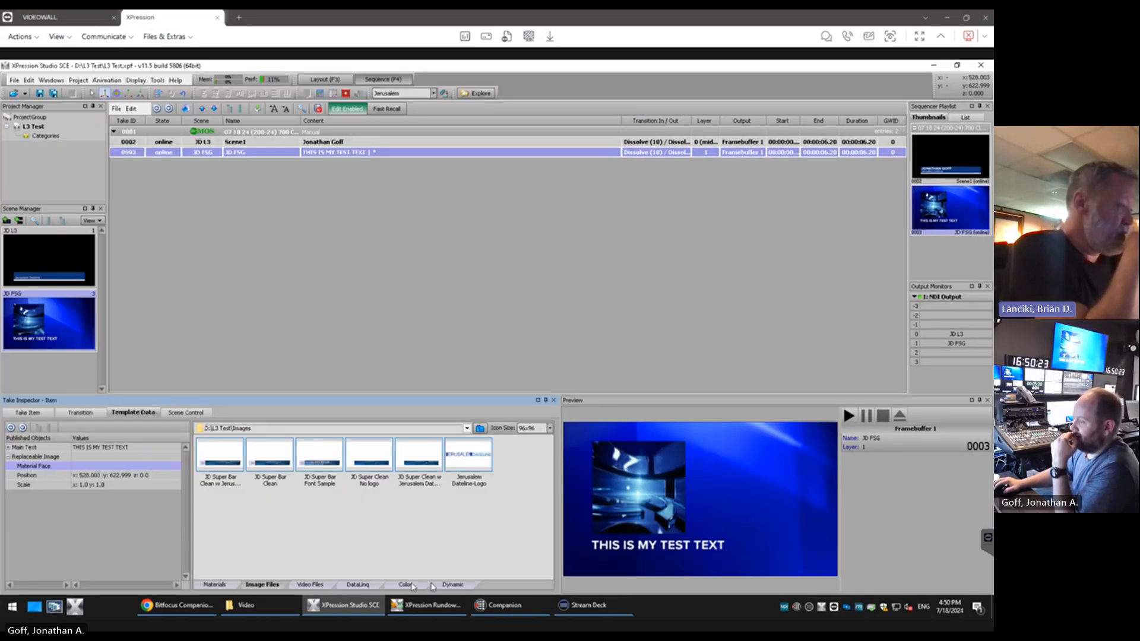
pyautogui.click(311, 584)
pyautogui.click(269, 585)
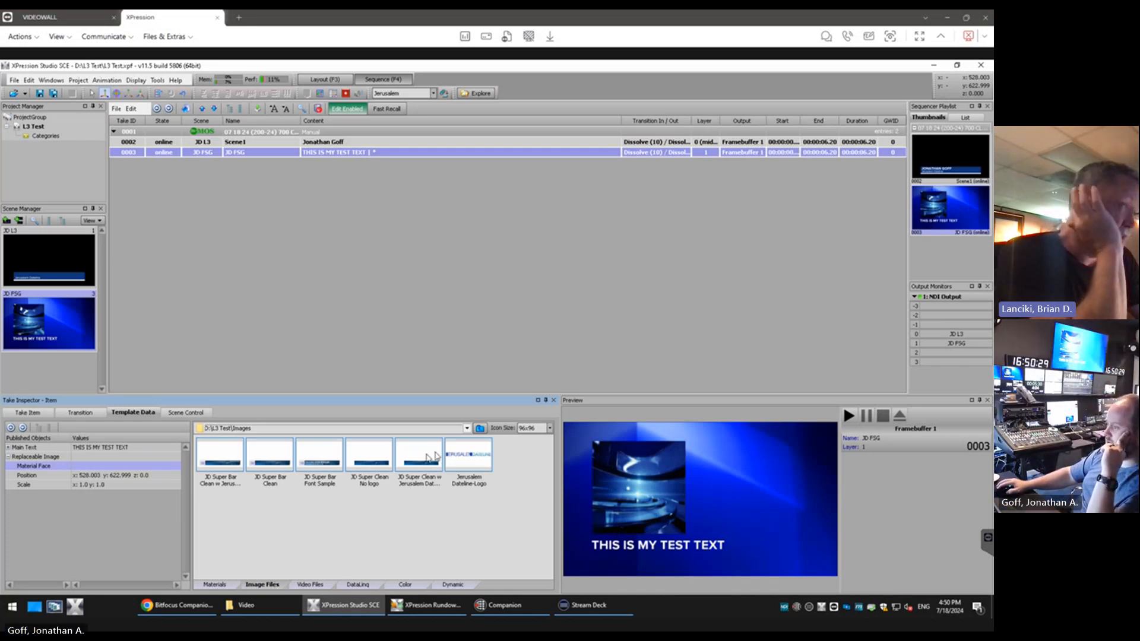
pyautogui.click(466, 429)
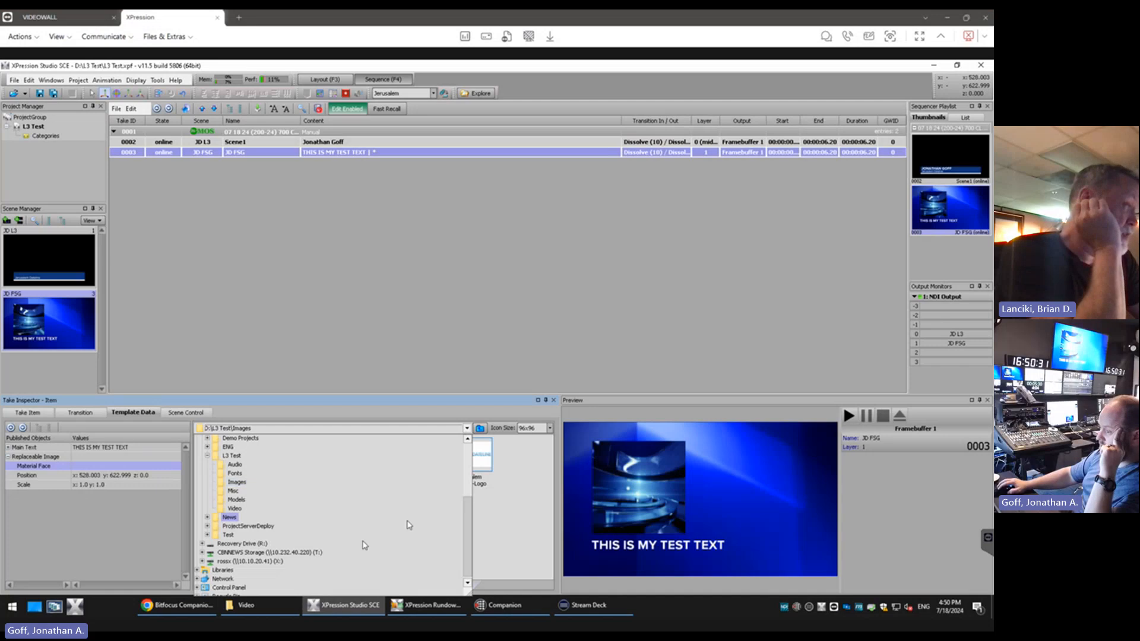
pyautogui.click(304, 553)
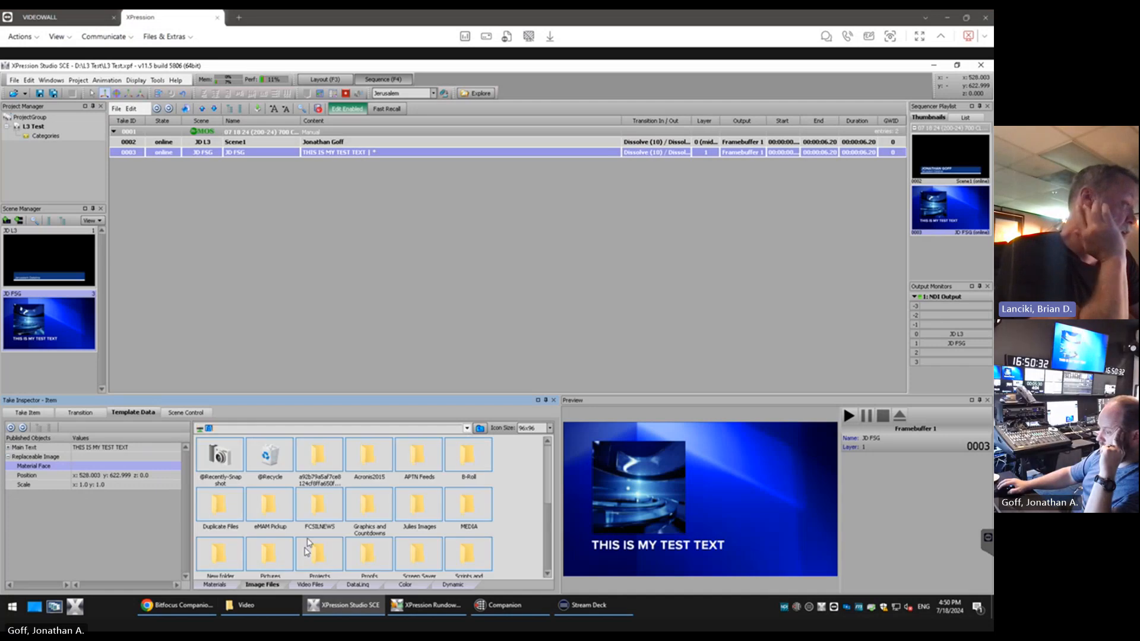
pyautogui.click(466, 428)
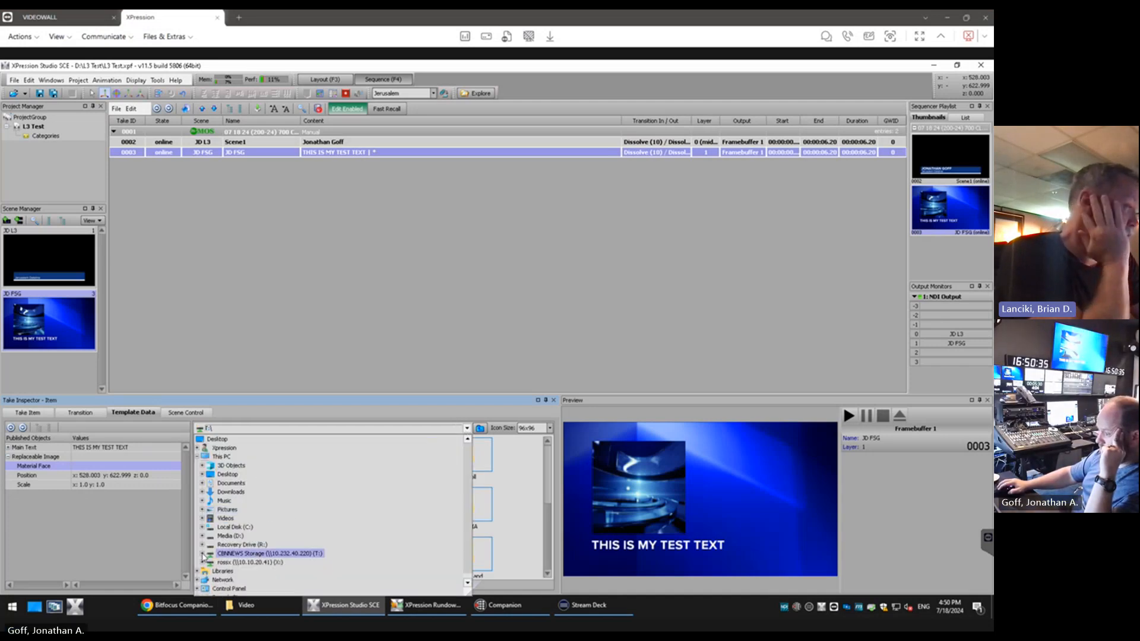
pyautogui.click(228, 564)
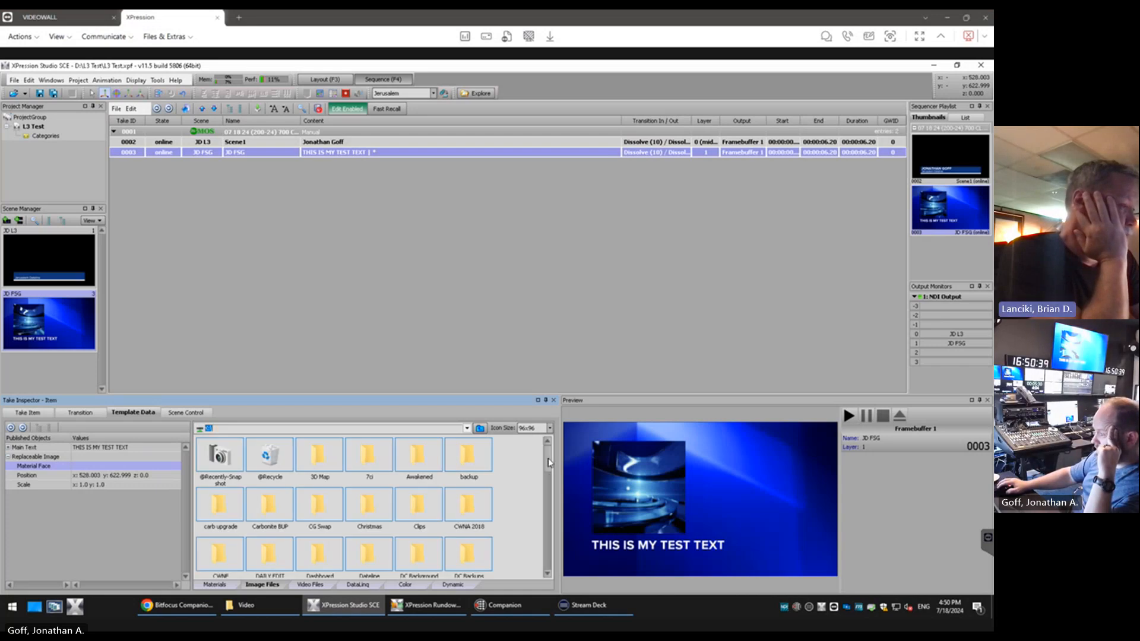
# Open the FSGI folder in MOS Images 2024 and assign FSGI 011724 Capitol Hill to item 0003's Material Face
pyautogui.scroll(-1, 549, 462)
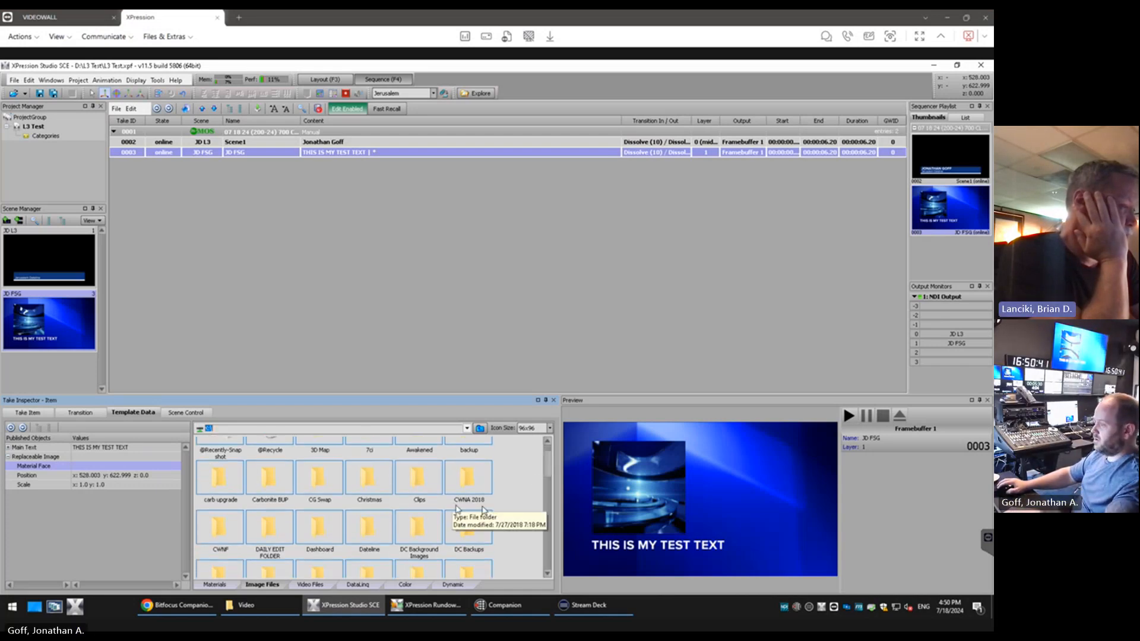
pyautogui.moveTo(551, 467); pyautogui.dragTo(548, 516)
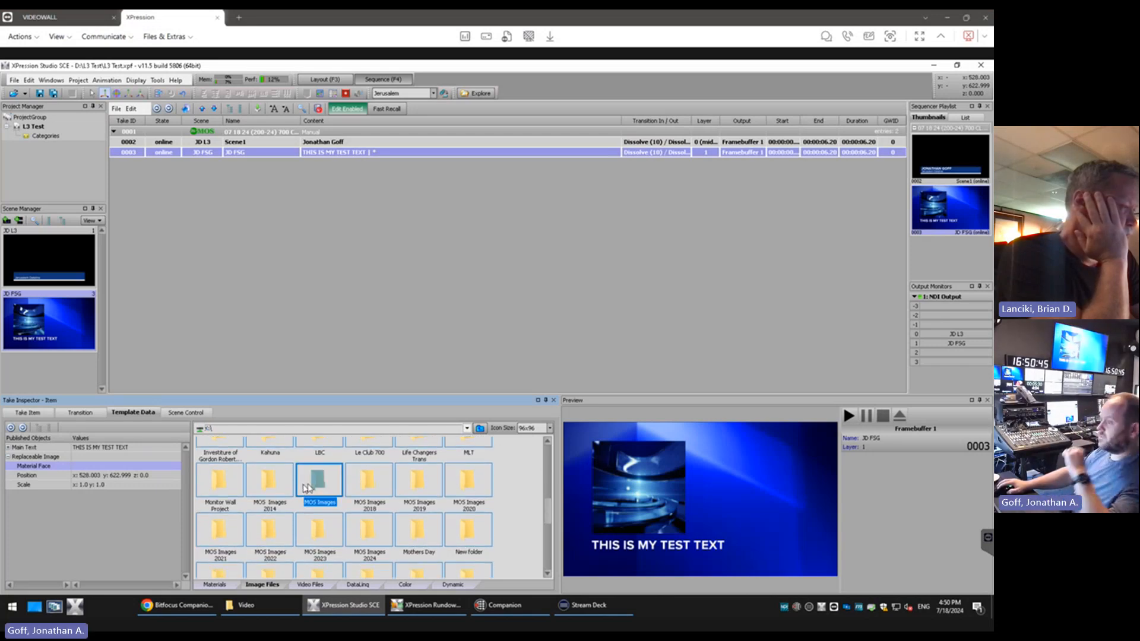
pyautogui.doubleClick(316, 484)
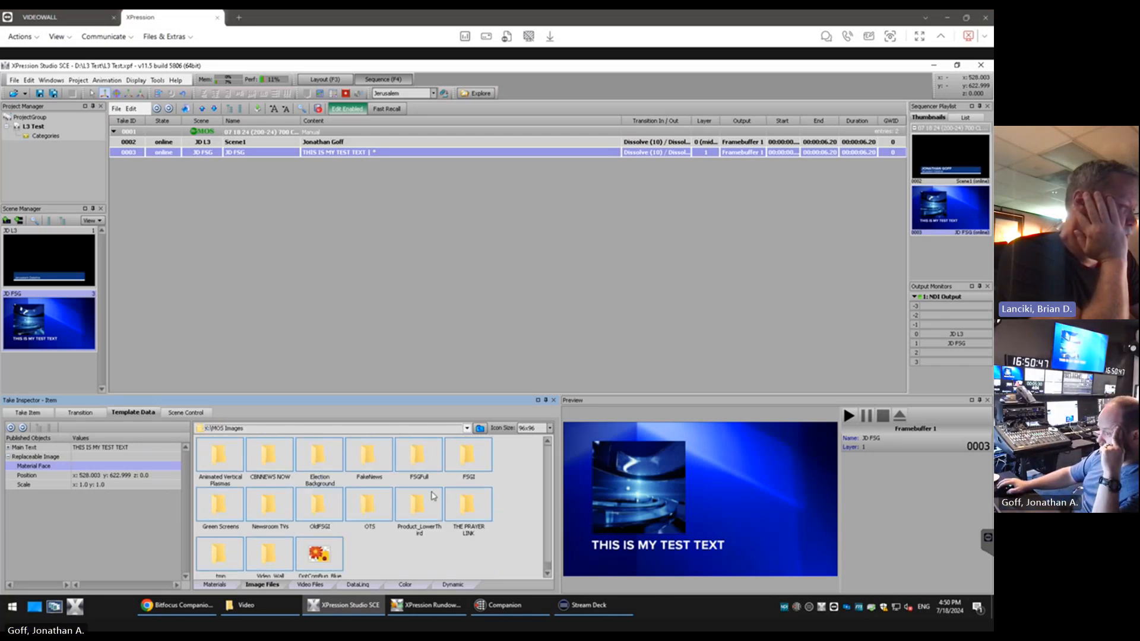
pyautogui.click(480, 429)
pyautogui.scroll(-10, 447, 502)
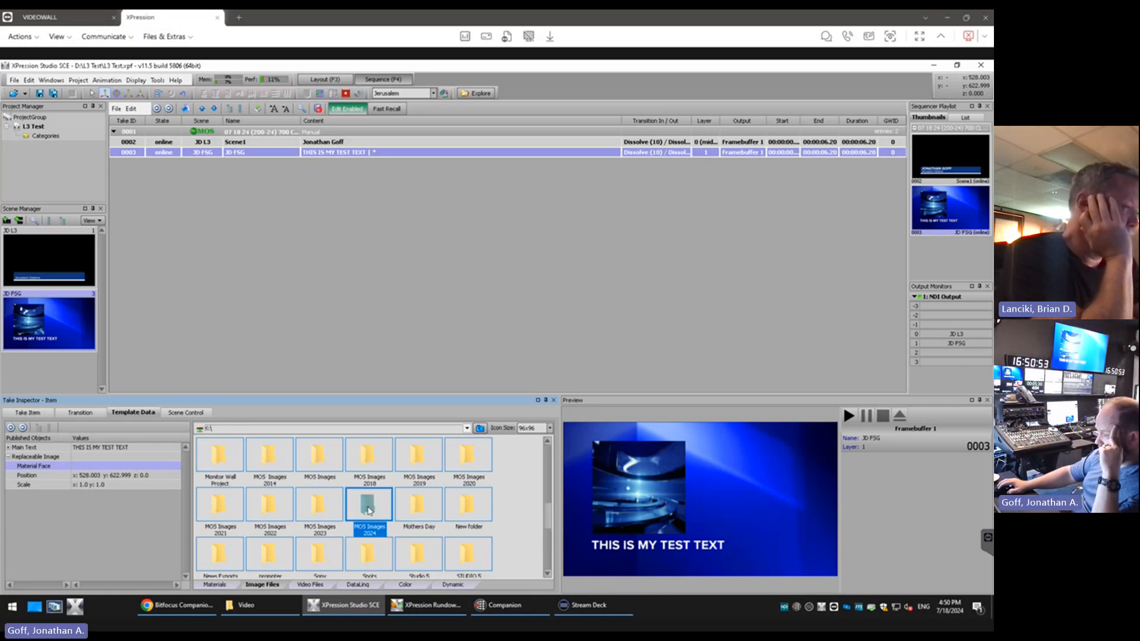
pyautogui.doubleClick(368, 509)
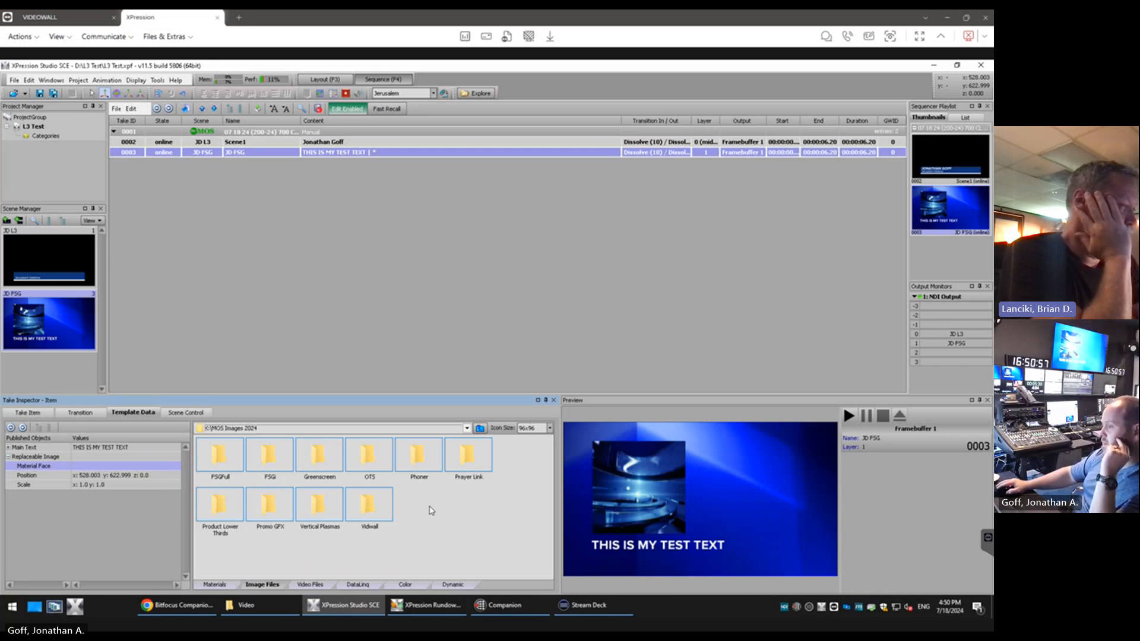
pyautogui.doubleClick(283, 456)
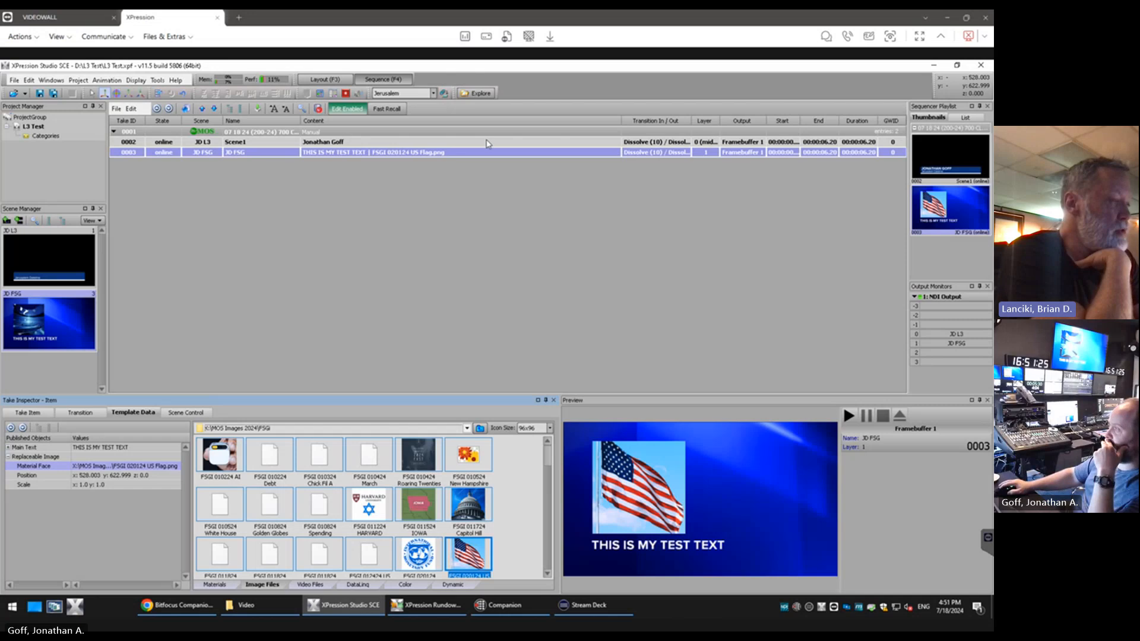
pyautogui.click(471, 506)
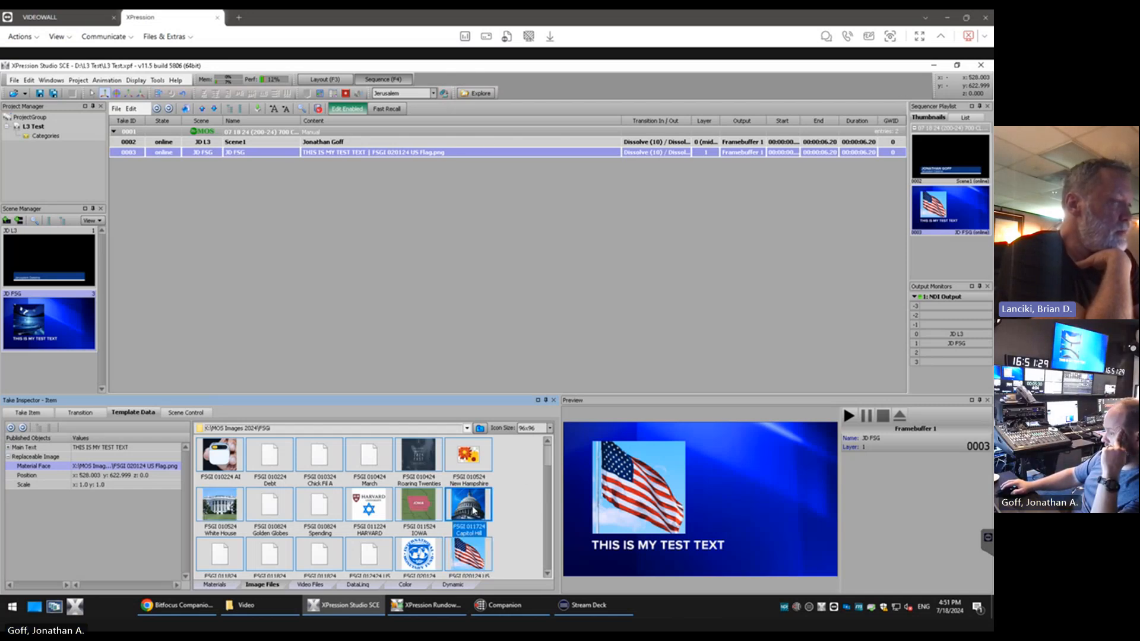
pyautogui.doubleClick(475, 510)
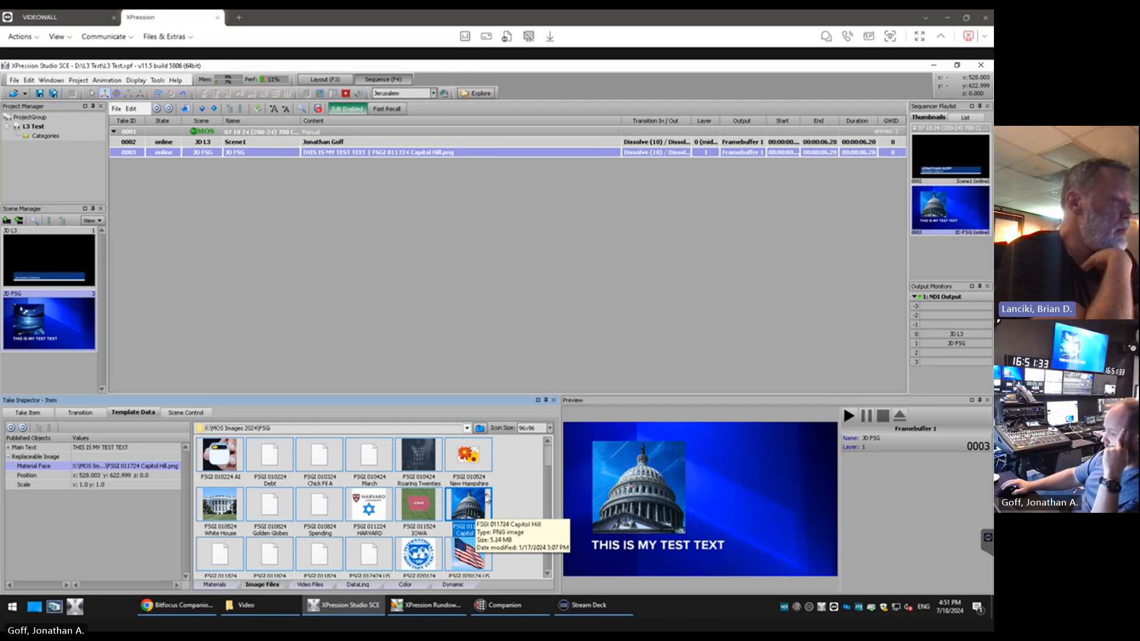
# Add a second JD FSG item to the sequencer, take it online and set its Main Text to "this is a different FSG"
pyautogui.moveTo(49, 331); pyautogui.dragTo(196, 227)
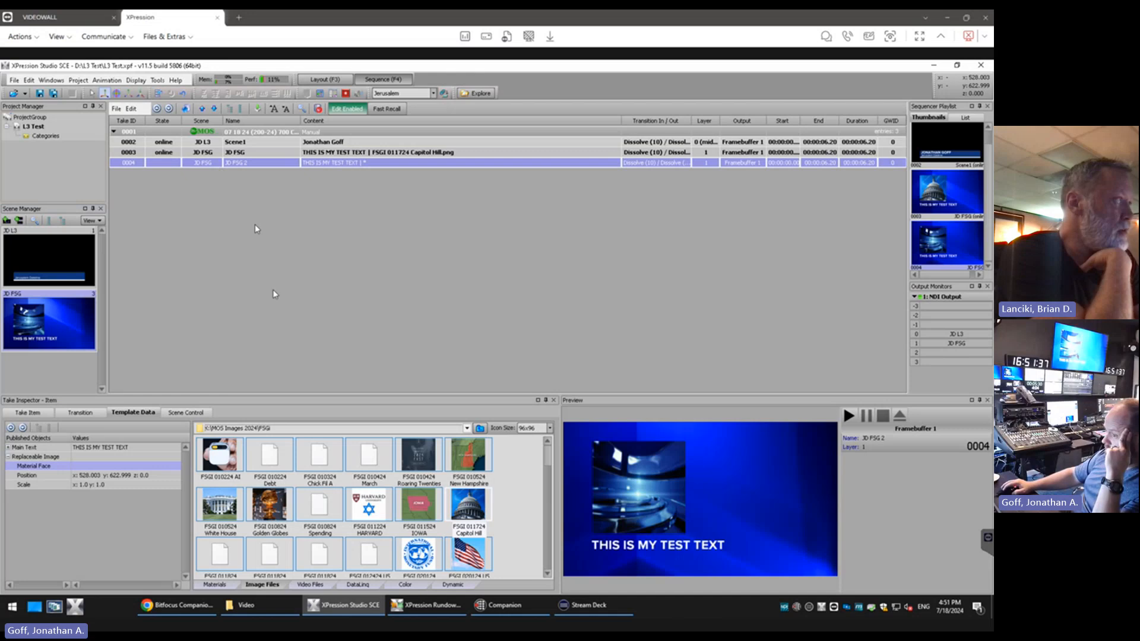
pyautogui.click(82, 413)
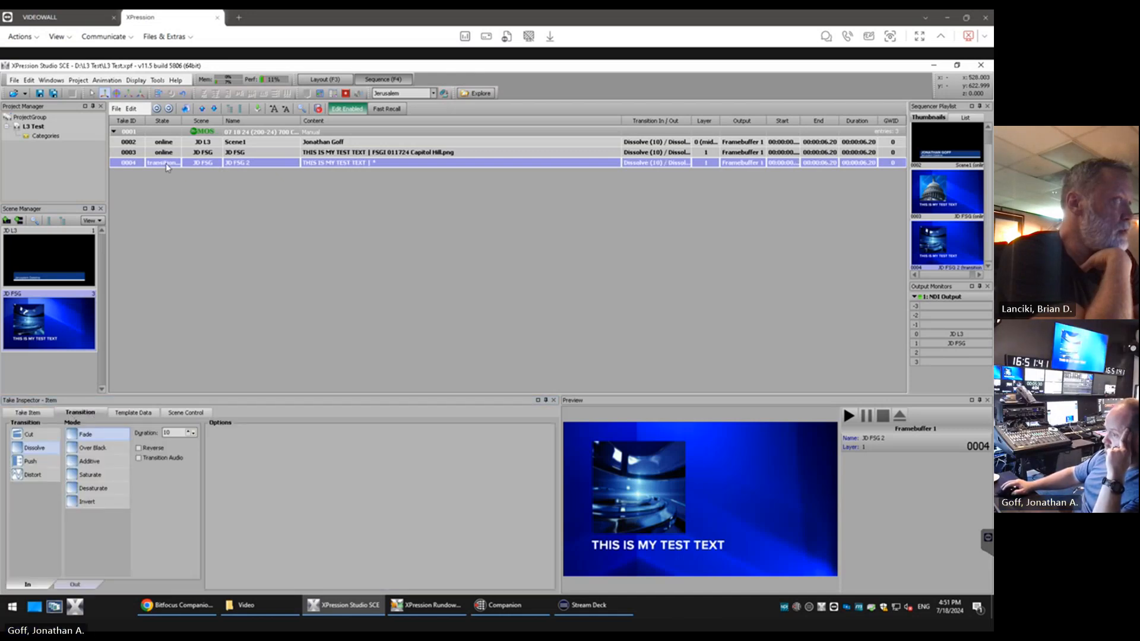
pyautogui.click(134, 413)
pyautogui.click(104, 448)
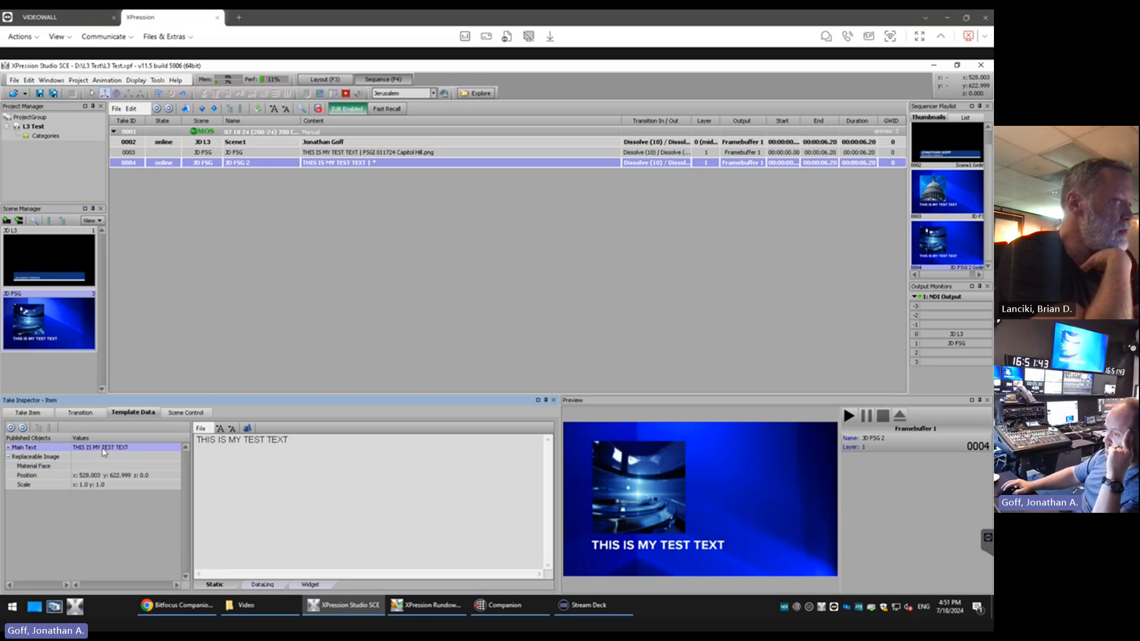
pyautogui.click(301, 513)
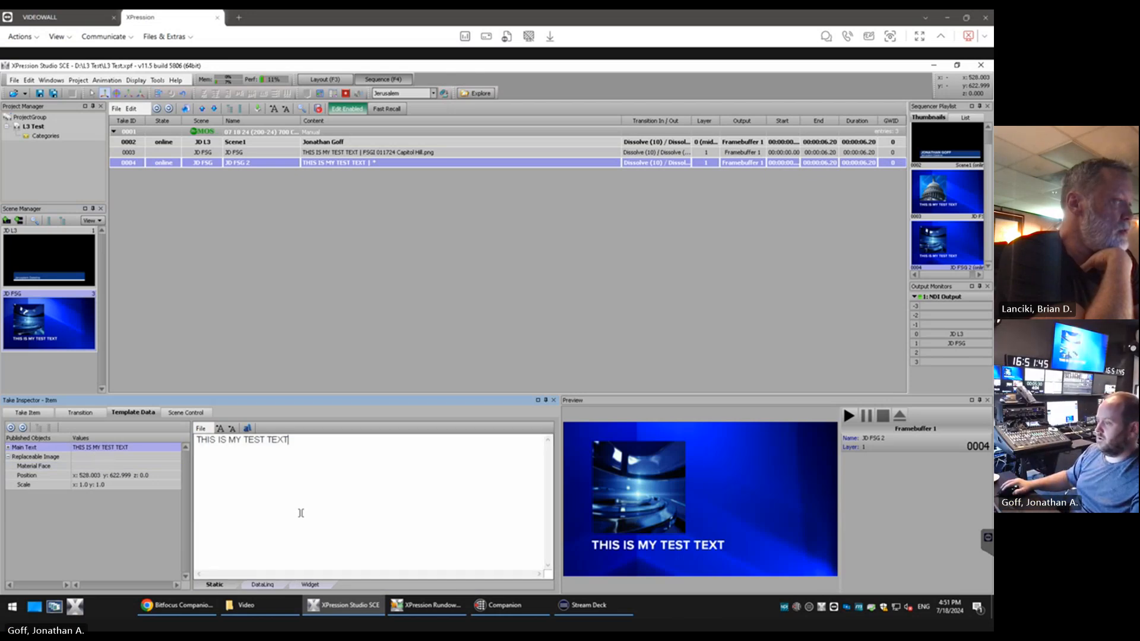
pyautogui.hotkey('ctrl', 'a')
pyautogui.write('this is')
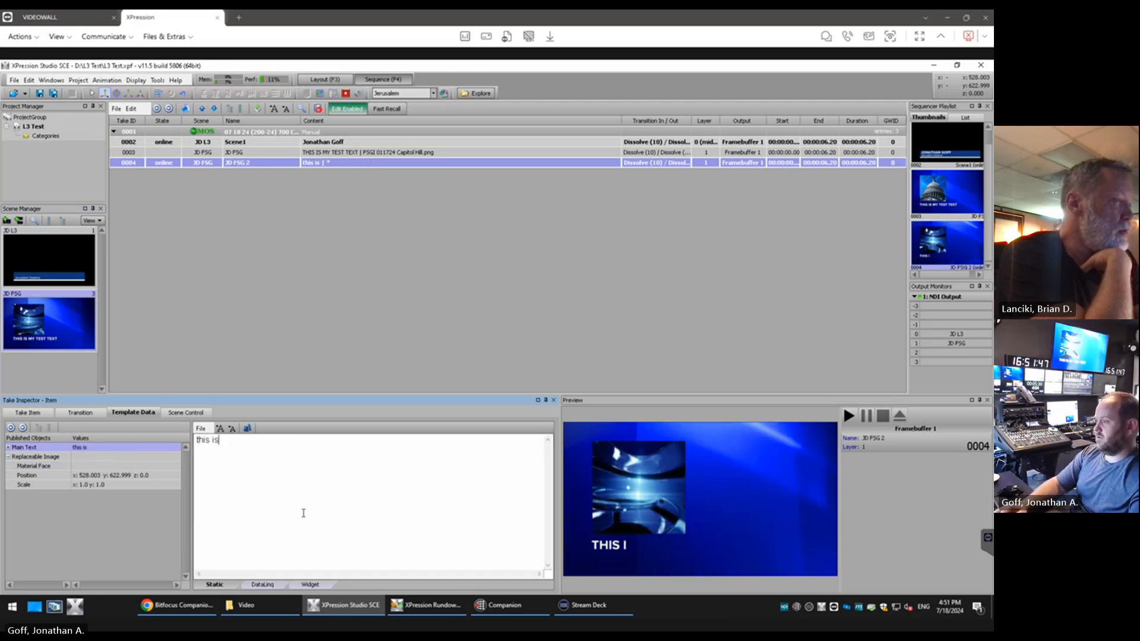
pyautogui.write(' a different ')
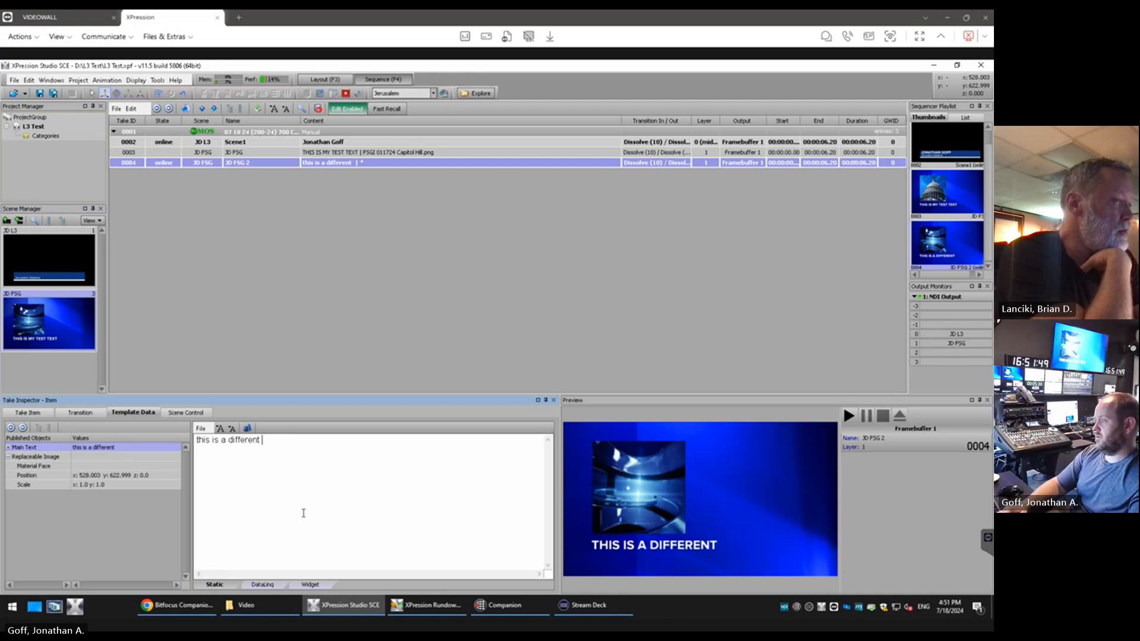
pyautogui.write('FSG')
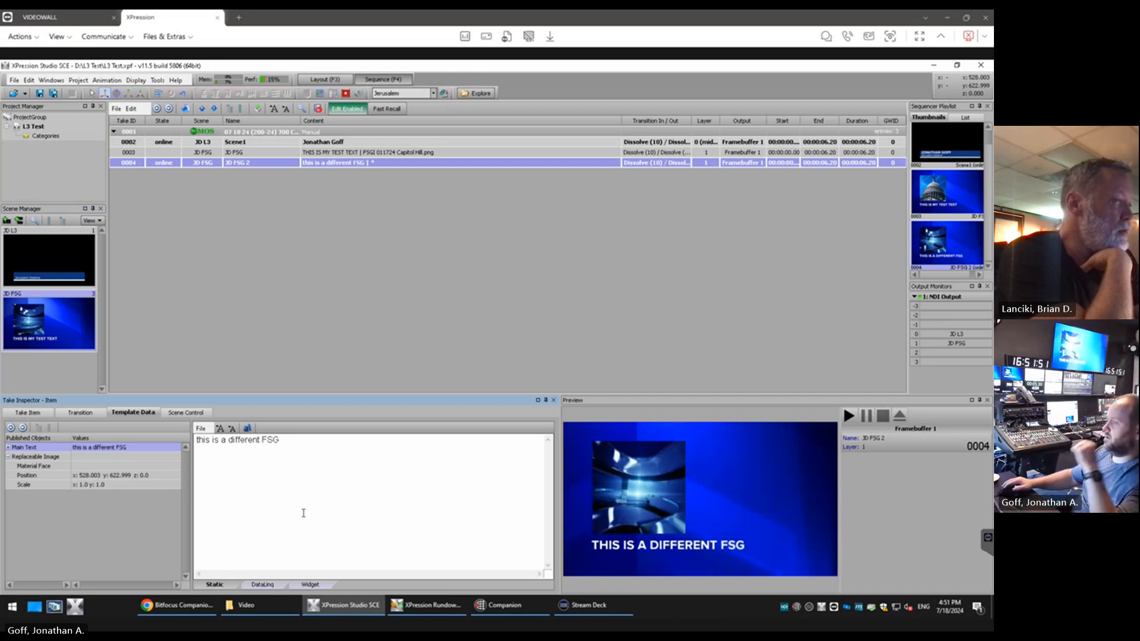
# Assign FSGI 010824 Spending to item 0004's Material Face and show the sequencer in a smaller window beside the NDI output preview
pyautogui.click(80, 467)
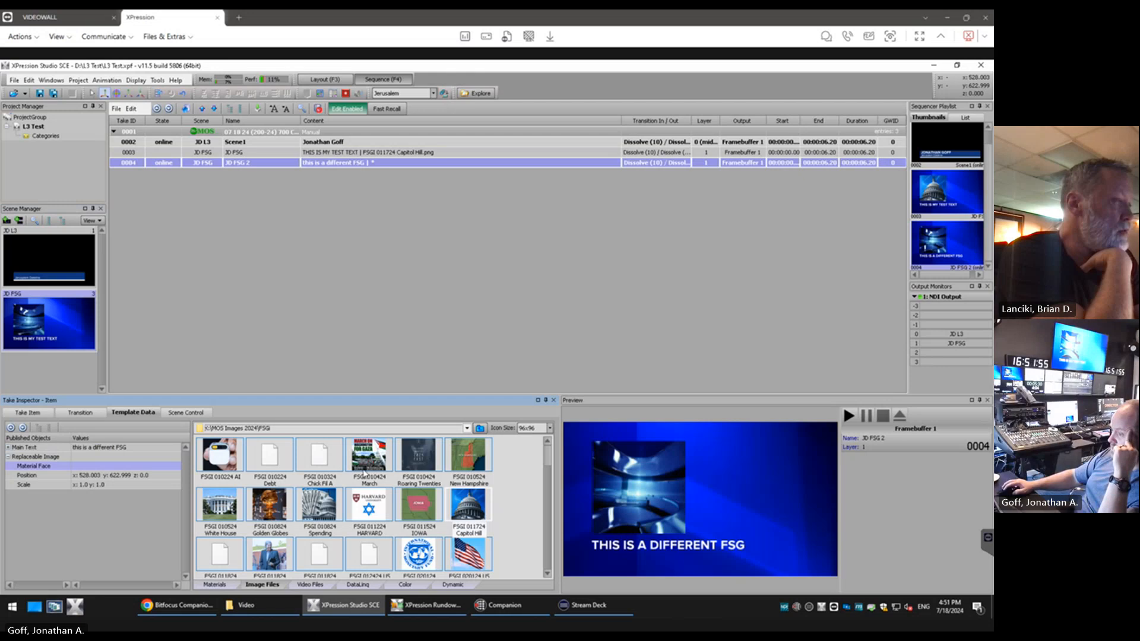
pyautogui.doubleClick(318, 509)
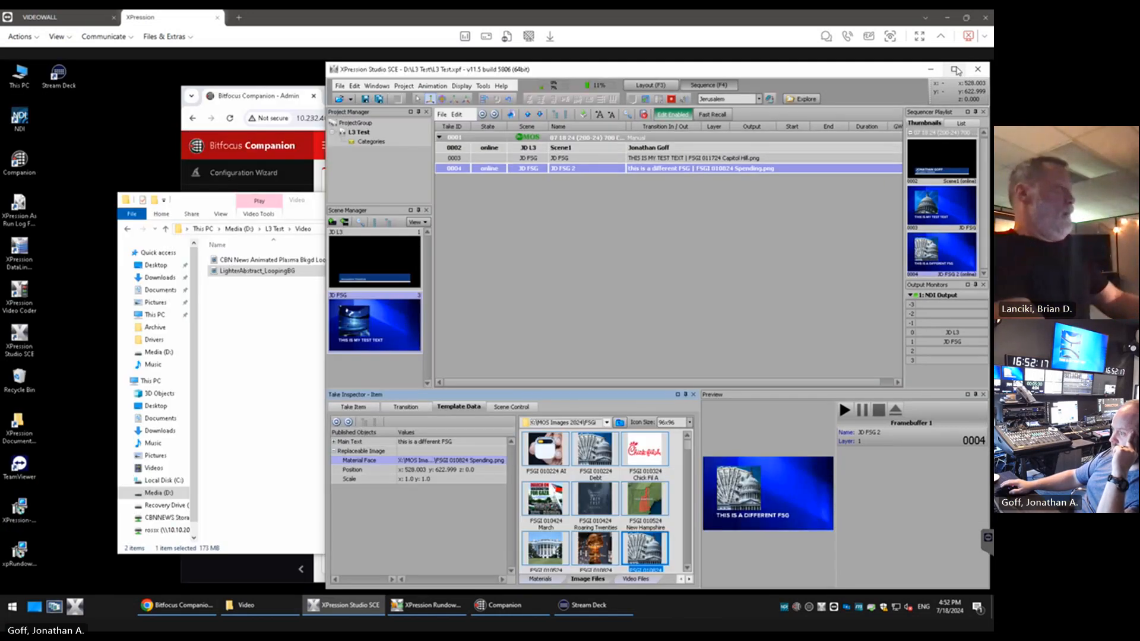
pyautogui.click(956, 65)
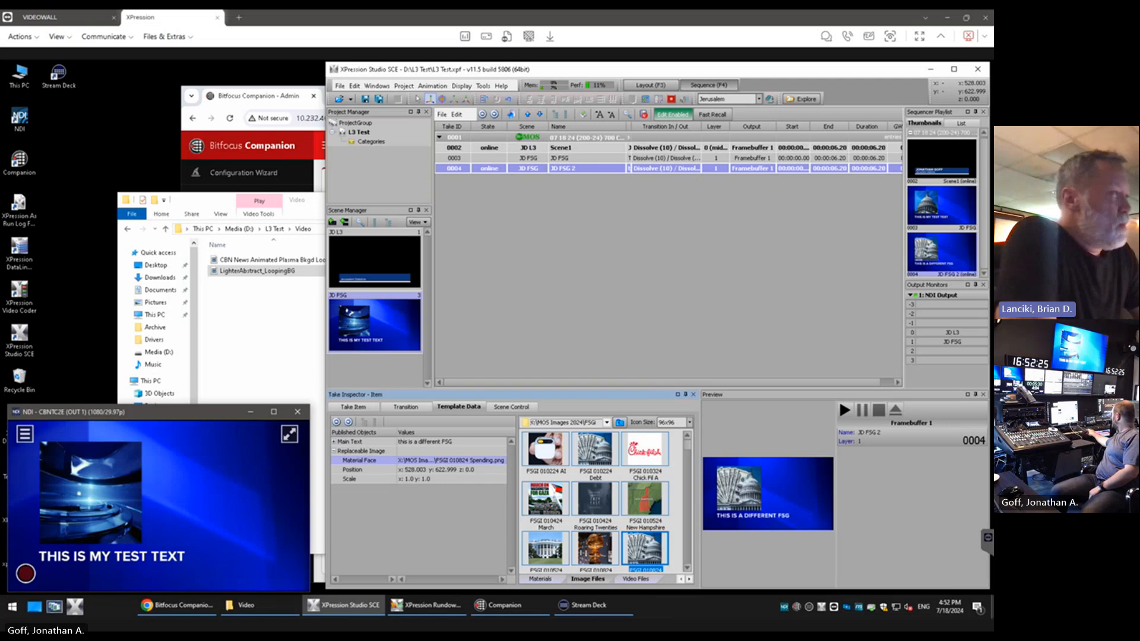
# Take JD FSG items 0003 and 0004 online in turn on the NDI output, ending with 0003, and maximize the sequencer window
pyautogui.press('Up')
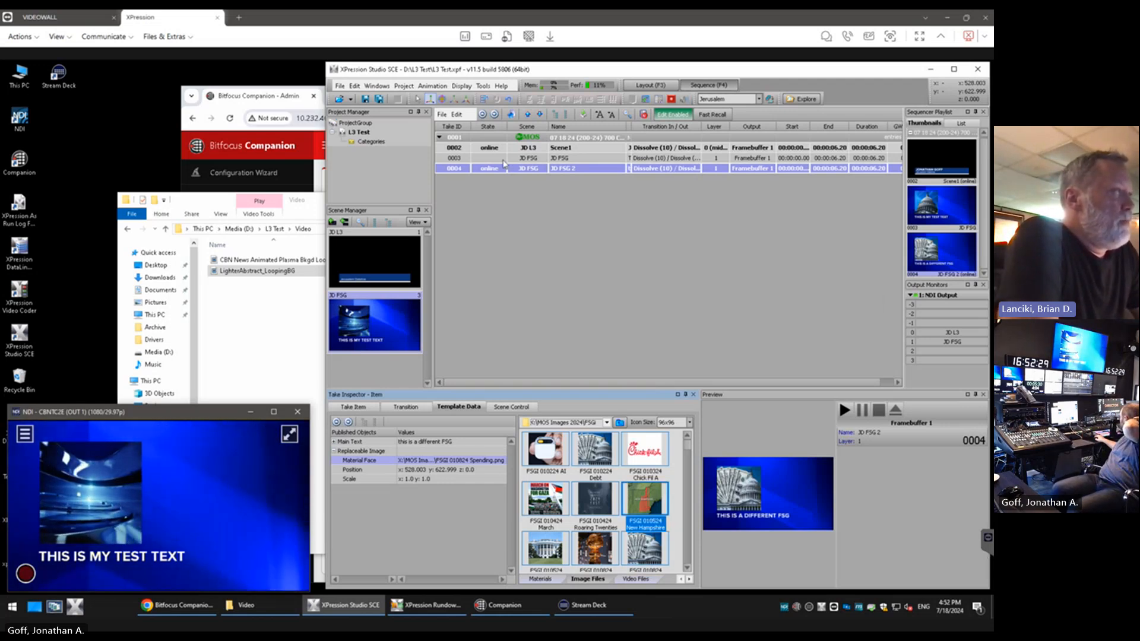
pyautogui.click(562, 158)
pyautogui.press('Down')
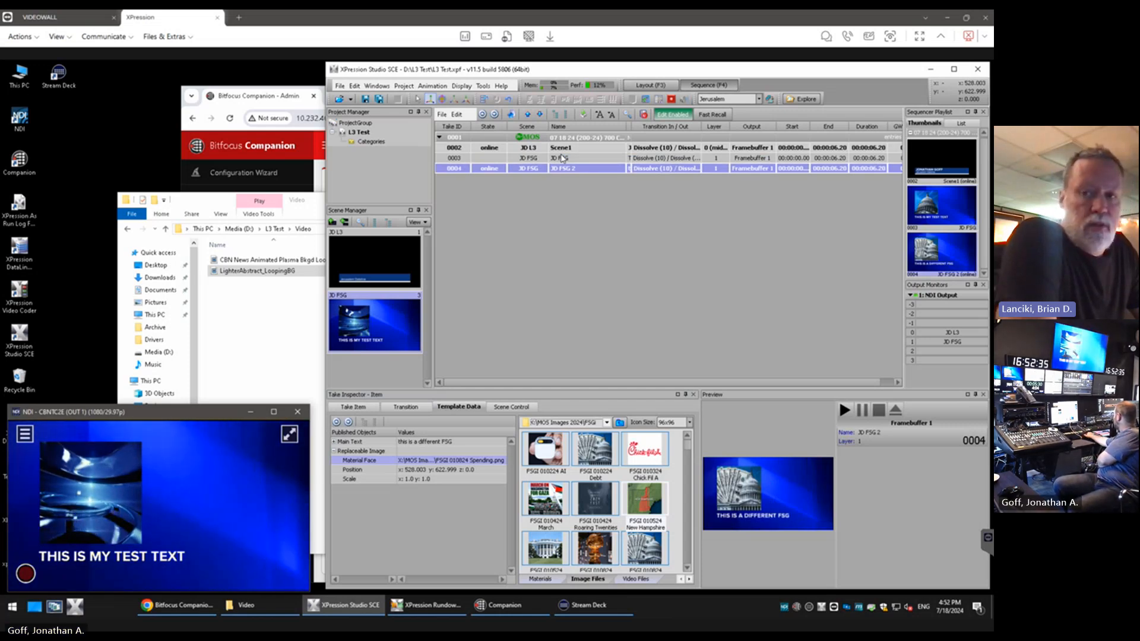
pyautogui.press('Up')
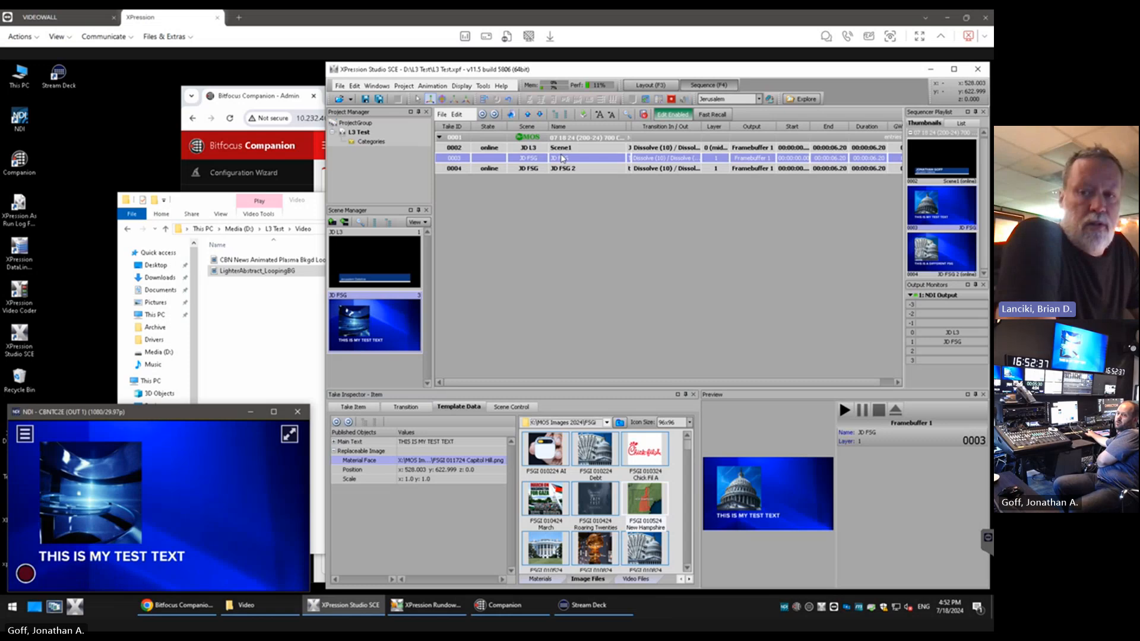
pyautogui.press('Down')
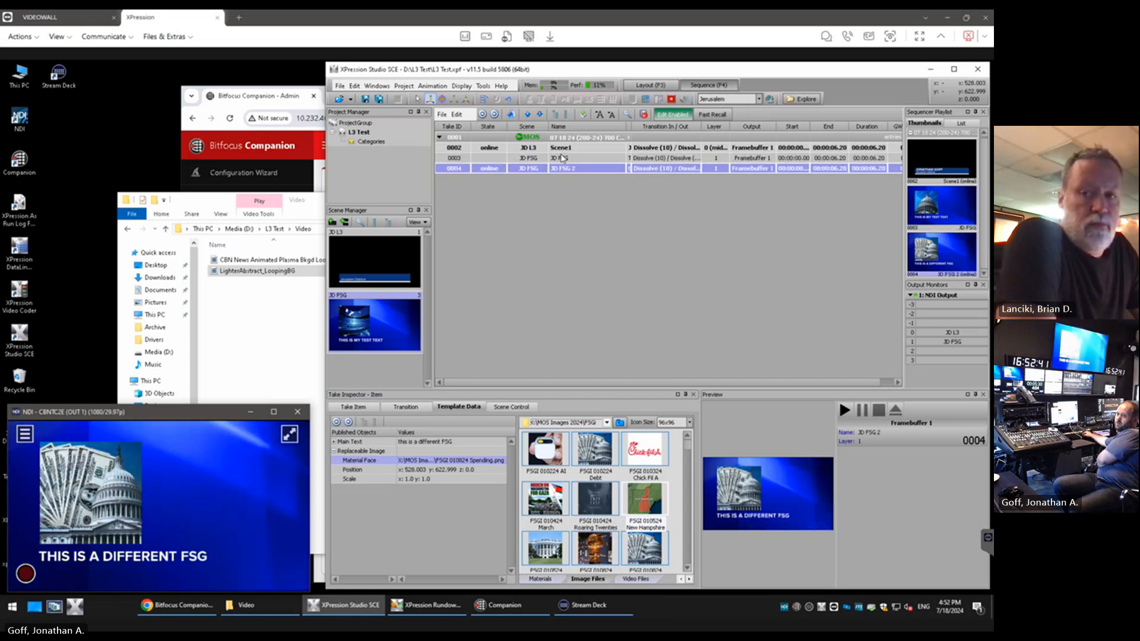
pyautogui.click(562, 159)
pyautogui.press('Return')
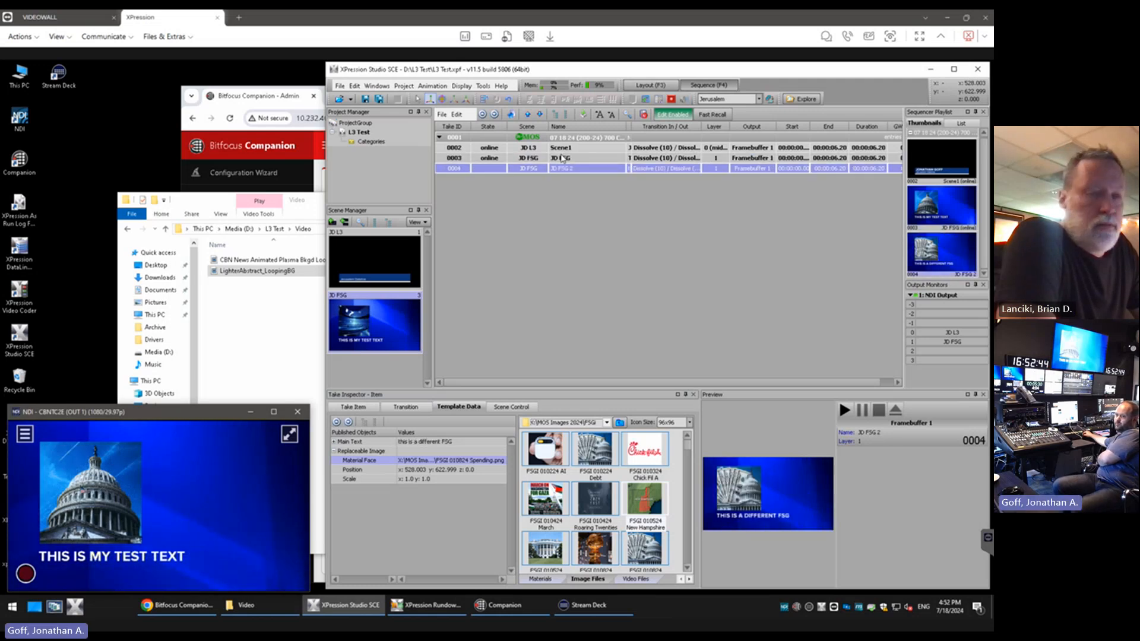
pyautogui.press('Return')
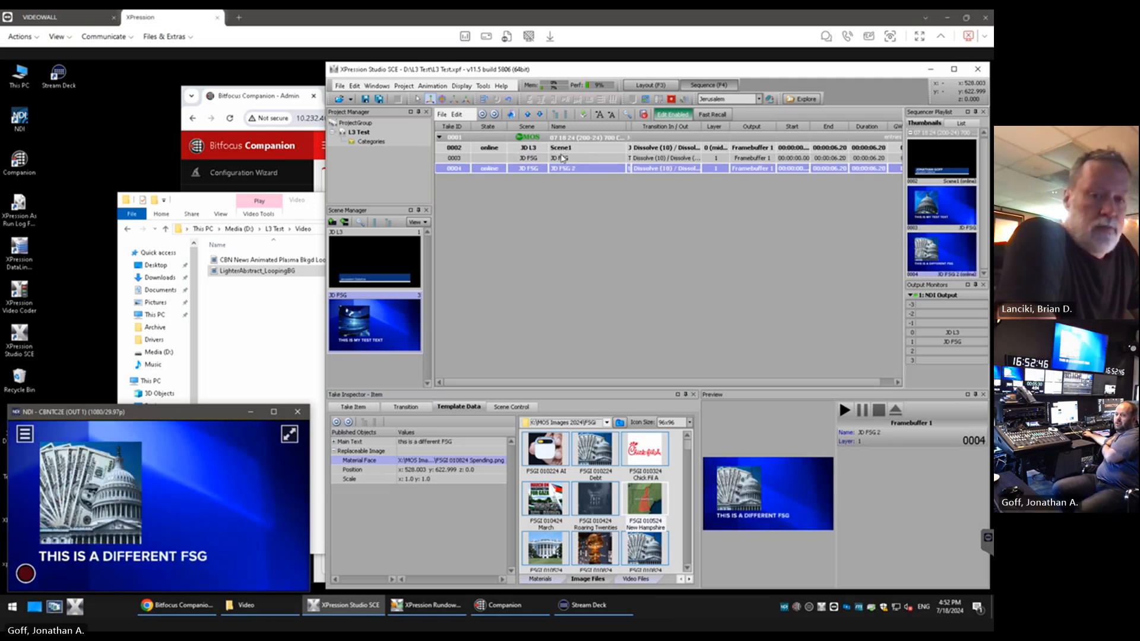
pyautogui.doubleClick(562, 159)
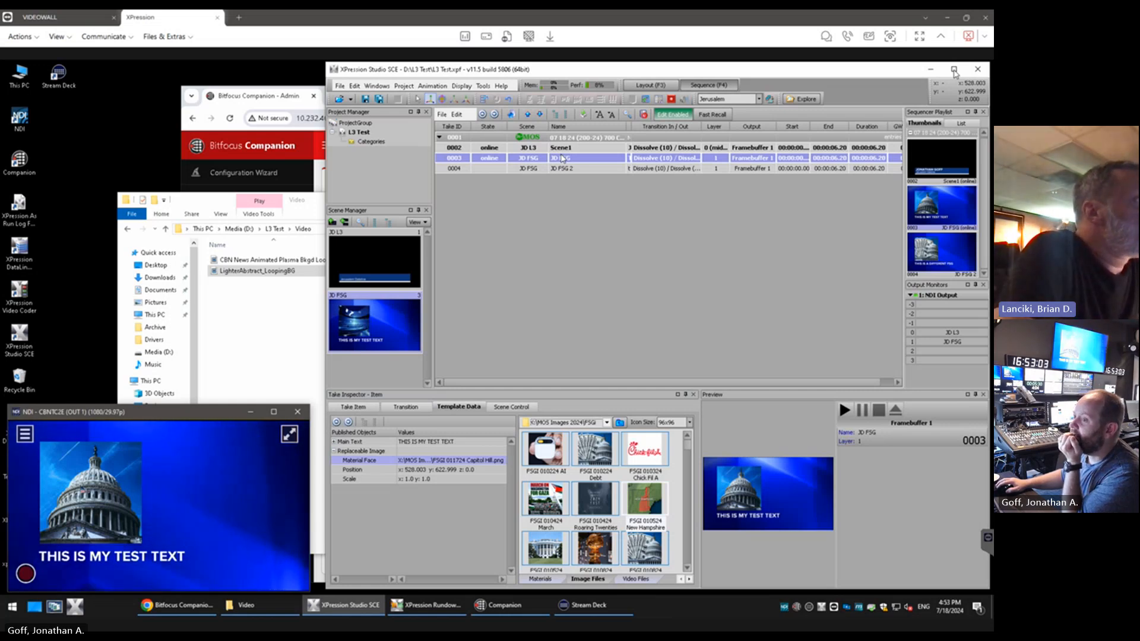
pyautogui.click(954, 70)
pyautogui.click(954, 70)
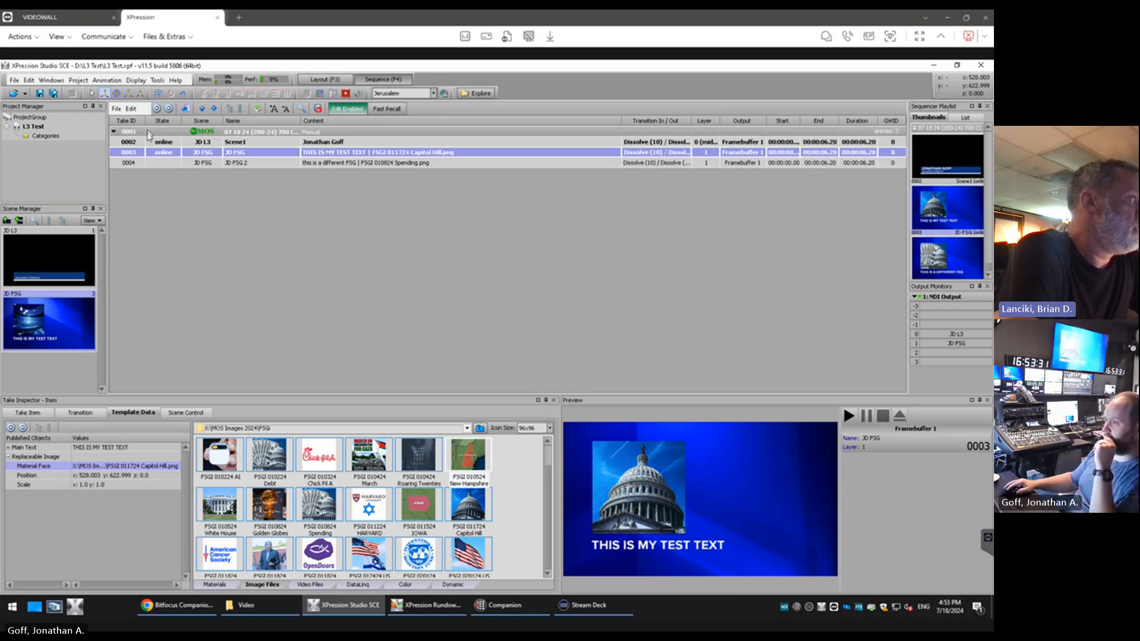
# Take JD FSG item 0004 online from the sequencer
pyautogui.doubleClick(127, 154)
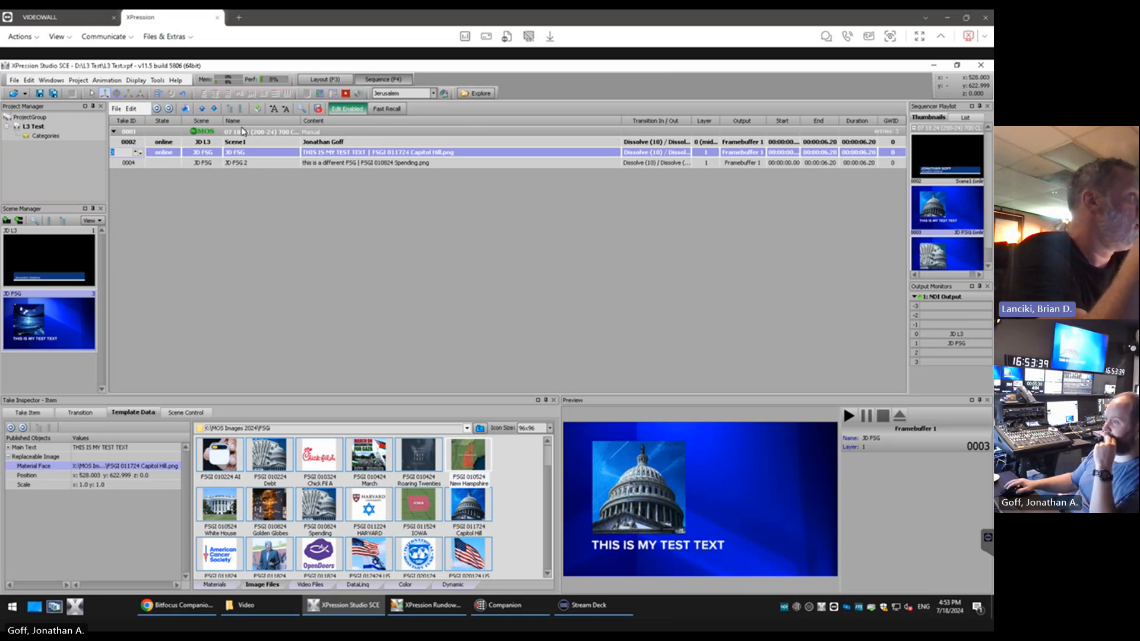
pyautogui.click(667, 154)
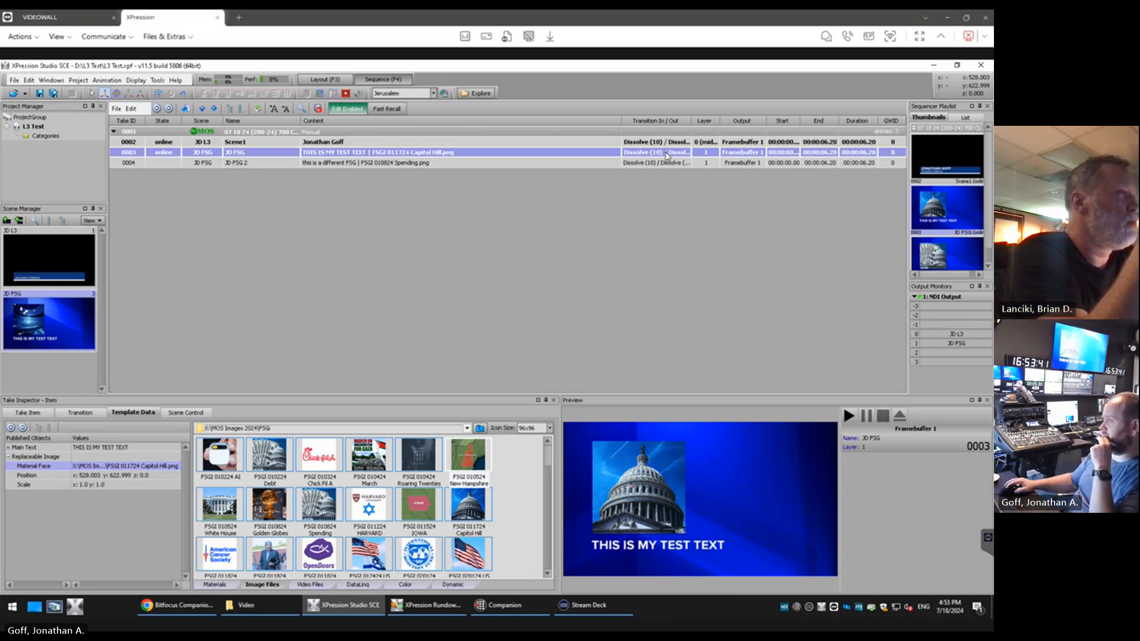
pyautogui.click(668, 165)
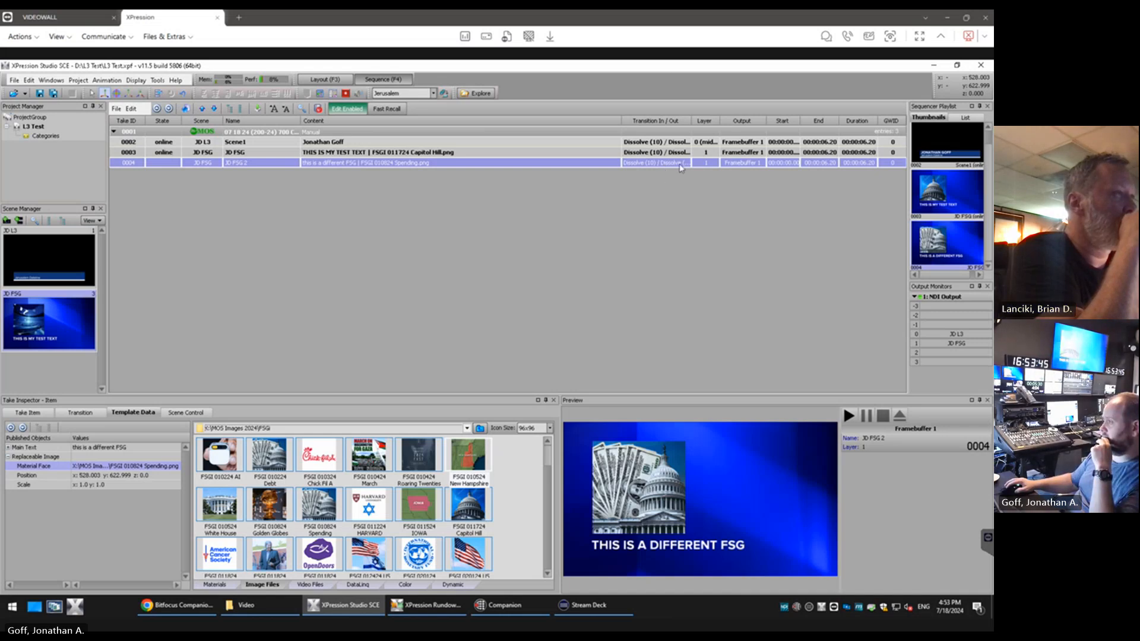
pyautogui.doubleClick(680, 164)
# Try the Dissolve Over Black mode on both the In and Out transitions of JD FSG item 0003
pyautogui.rightClick(668, 157)
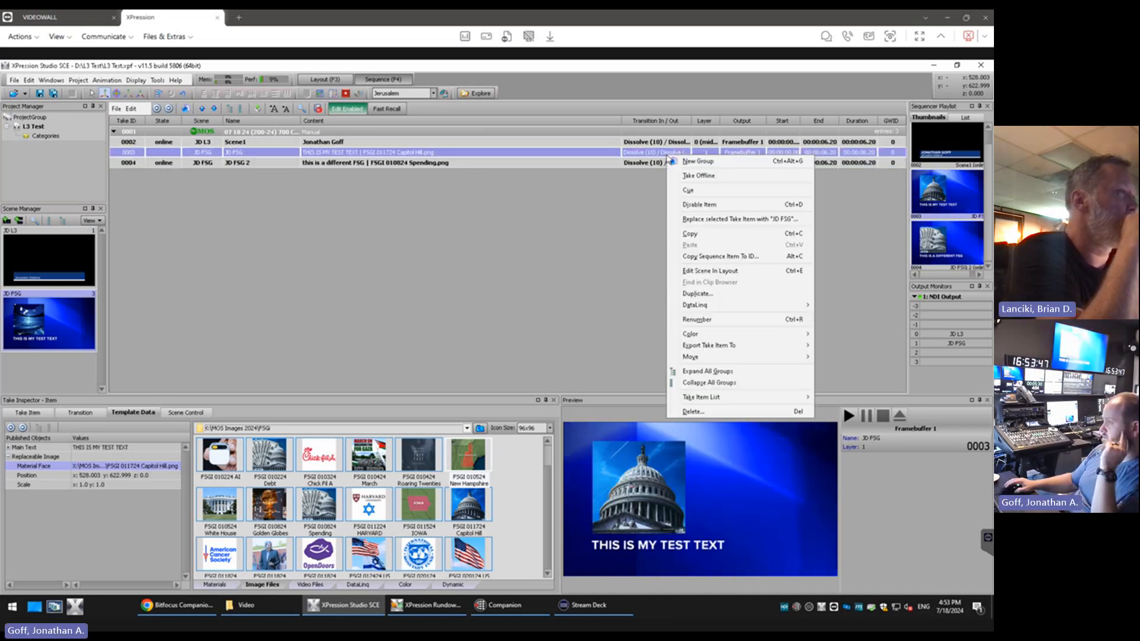
pyautogui.click(643, 202)
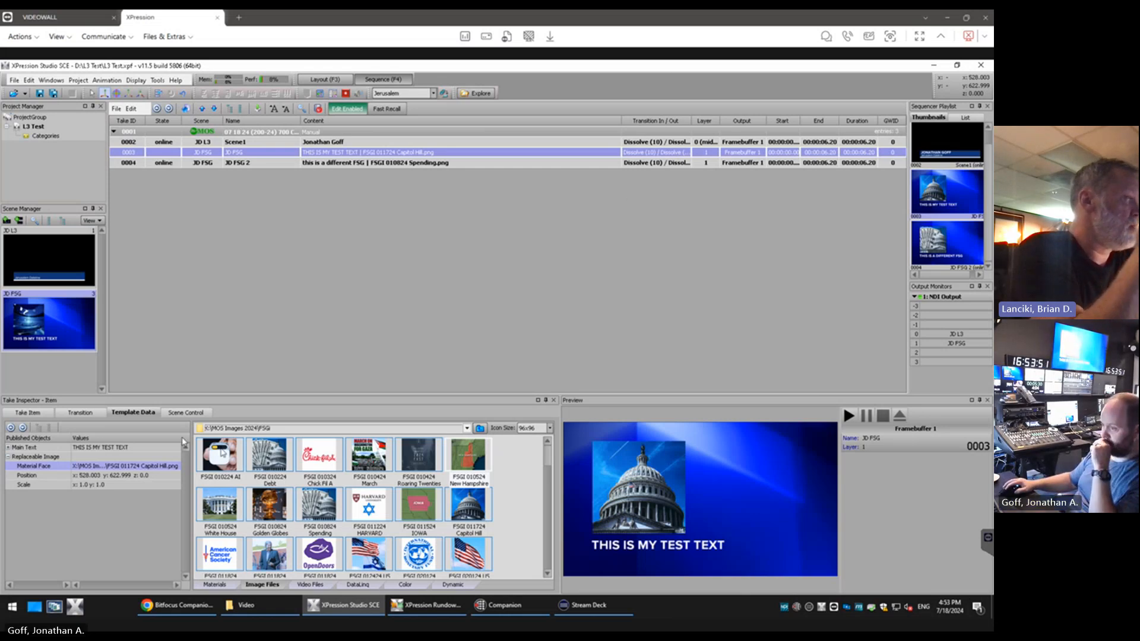
pyautogui.click(70, 414)
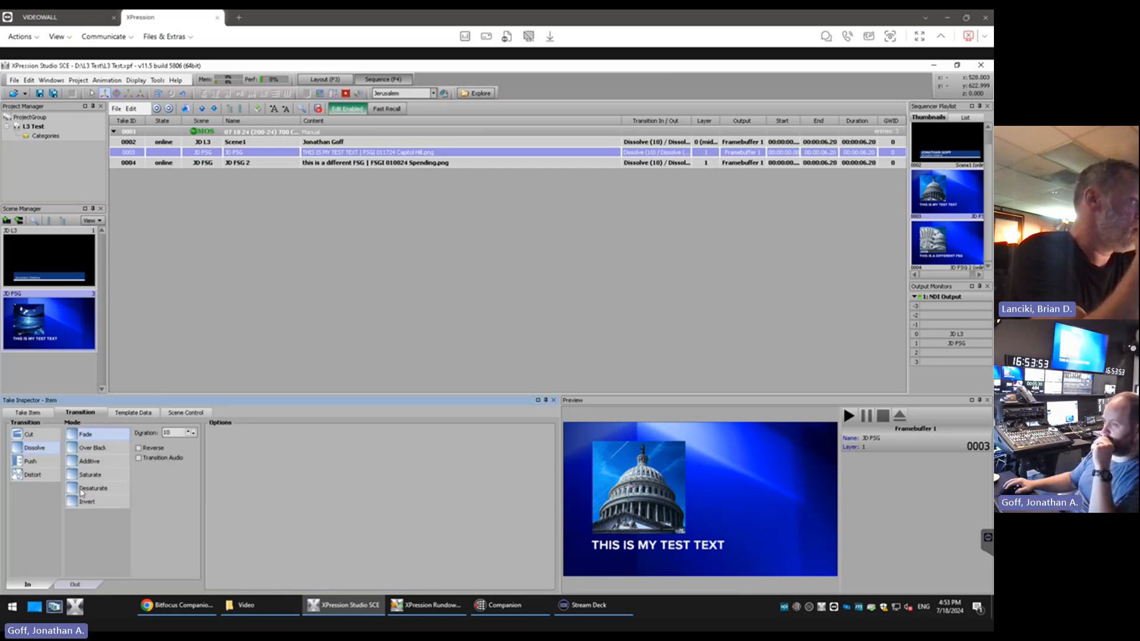
pyautogui.click(99, 450)
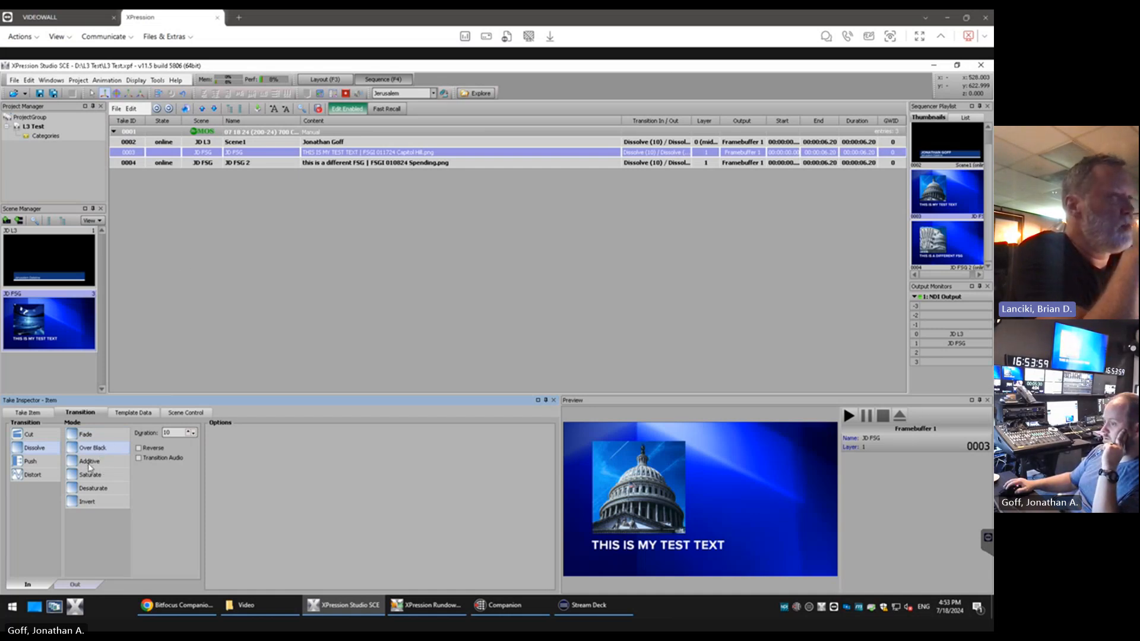
pyautogui.click(76, 584)
pyautogui.click(106, 450)
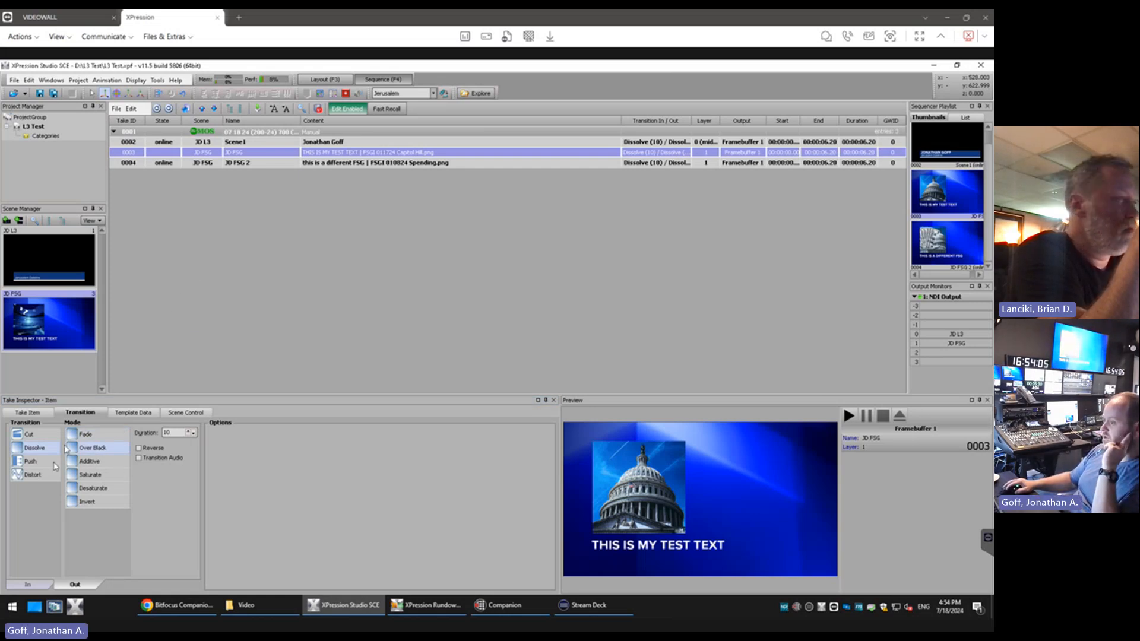
pyautogui.click(41, 586)
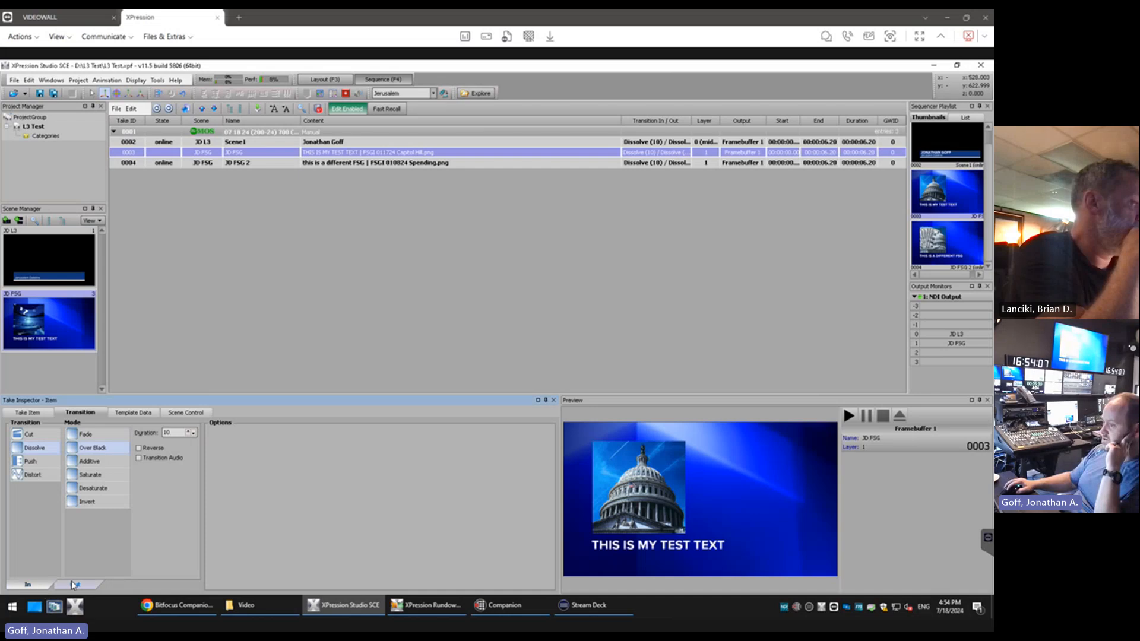
pyautogui.click(77, 585)
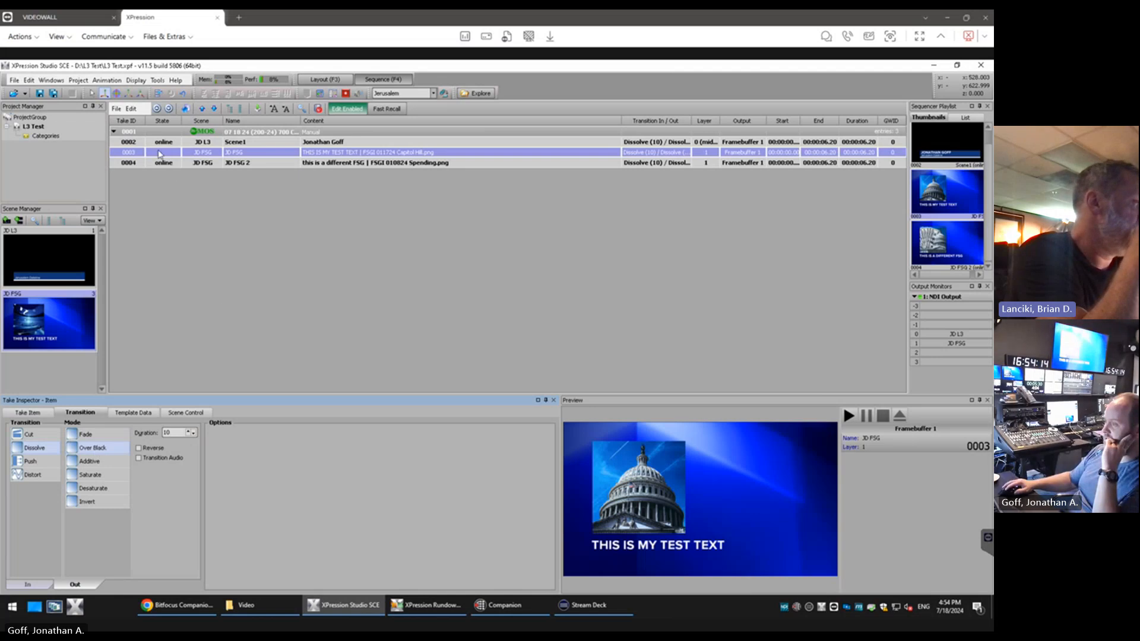
# Try Cut, Additive and Desaturate on item 0003's transitions, then return both In and Out to Dissolve with Fade mode
pyautogui.click(30, 435)
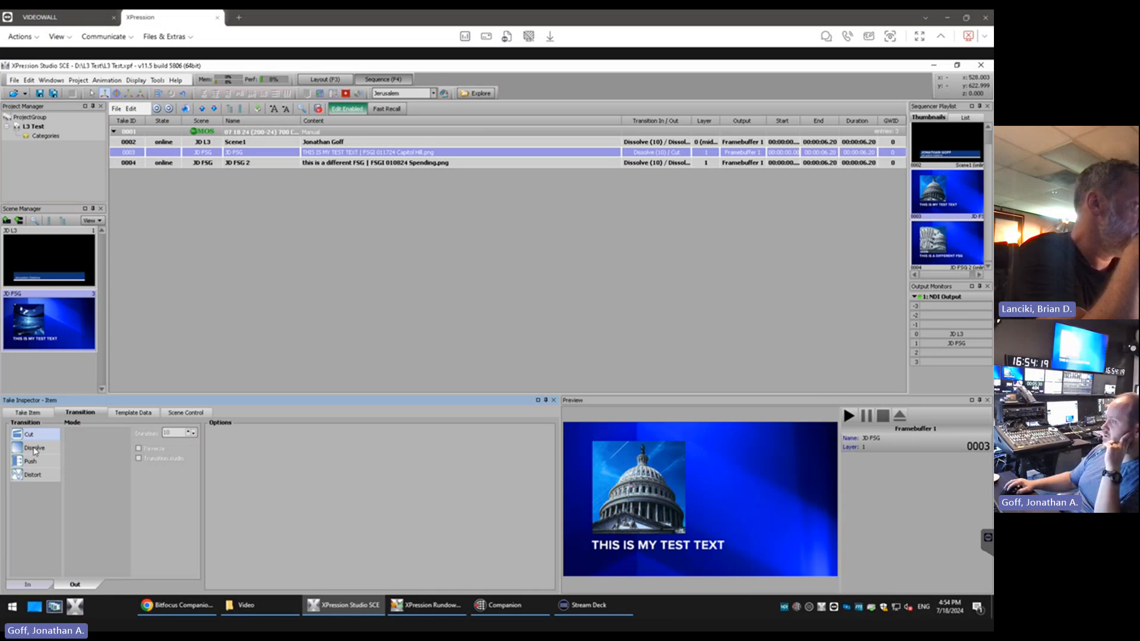
pyautogui.click(35, 449)
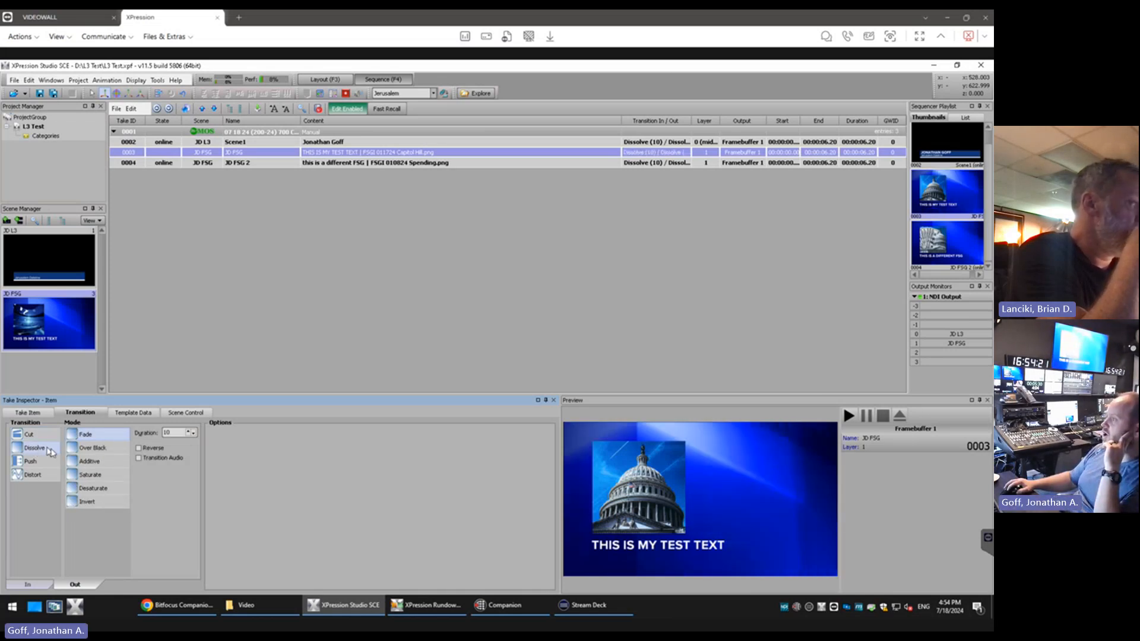
pyautogui.click(90, 461)
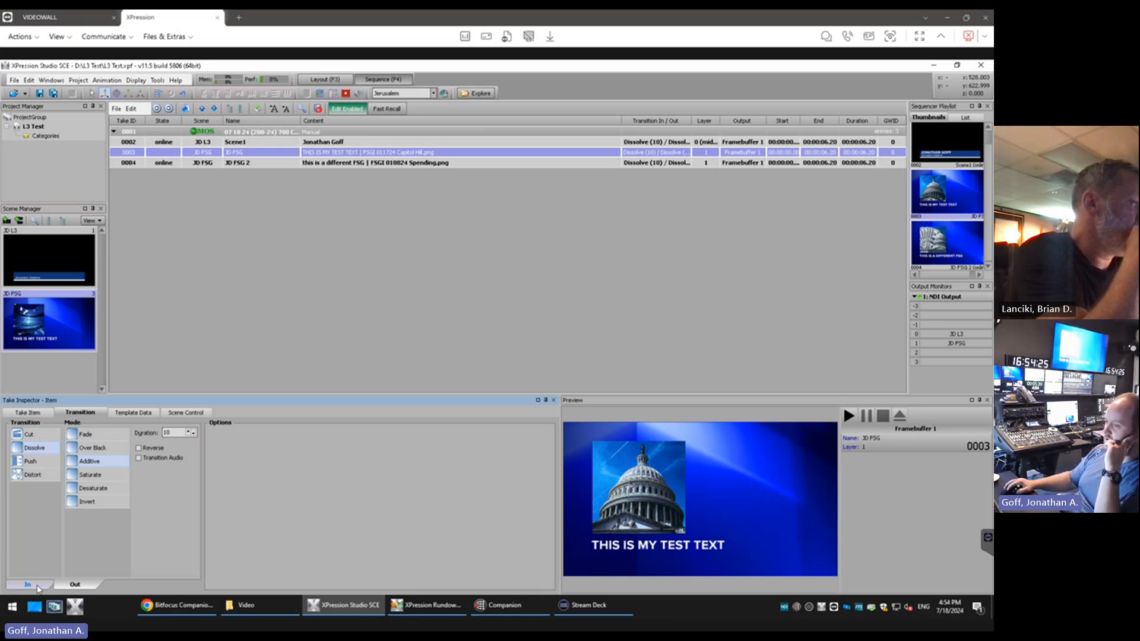
pyautogui.click(105, 488)
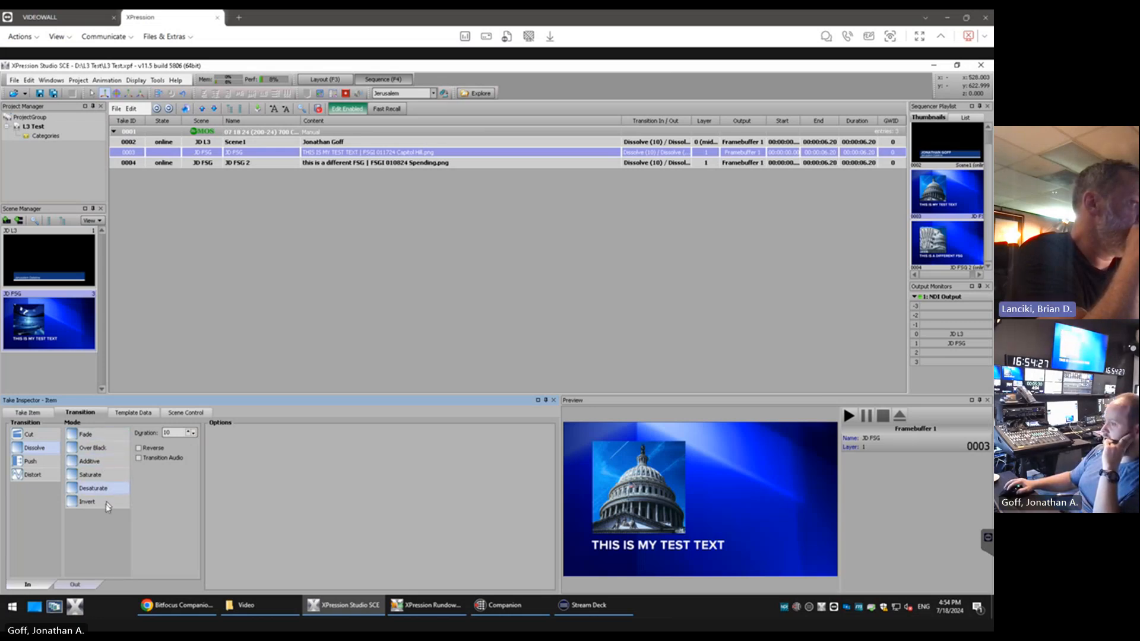
pyautogui.click(102, 436)
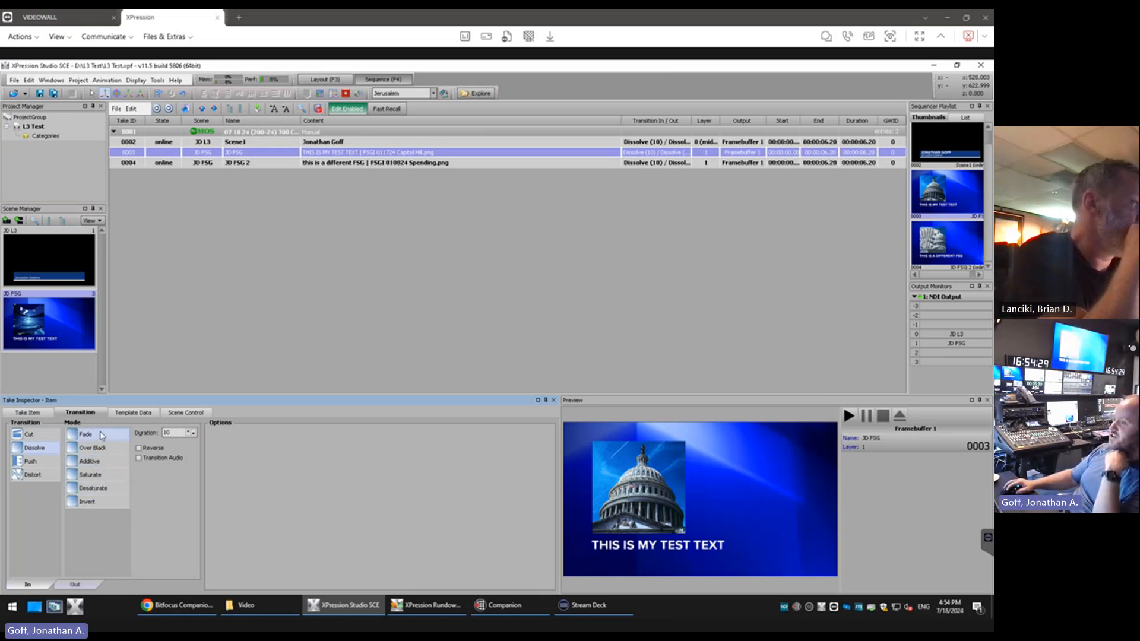
pyautogui.click(42, 439)
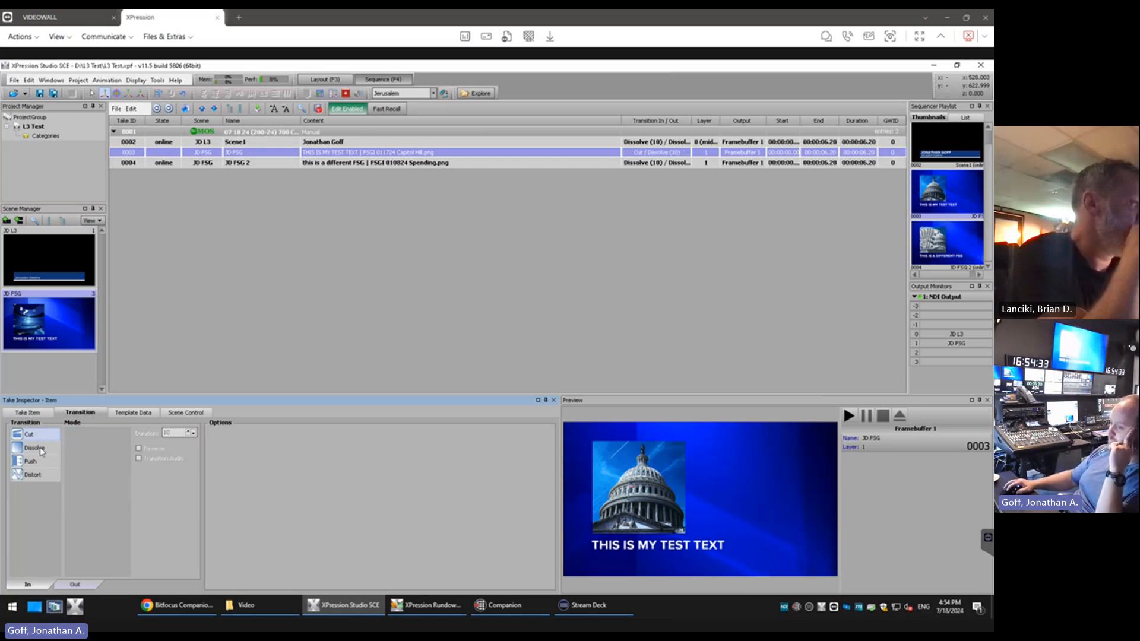
pyautogui.click(42, 449)
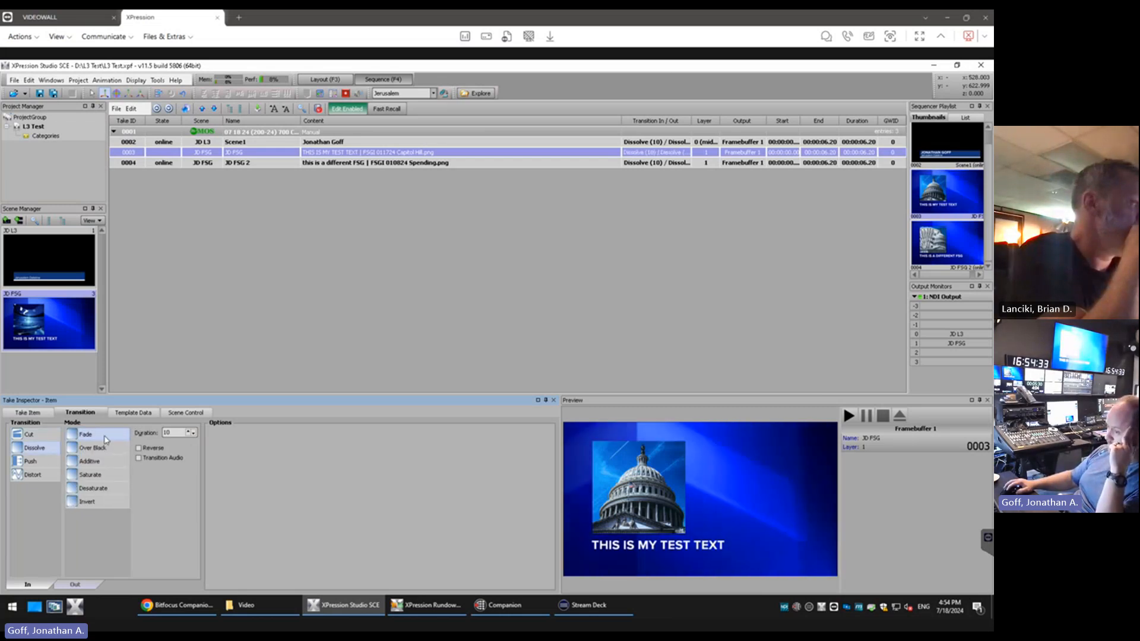
pyautogui.click(73, 585)
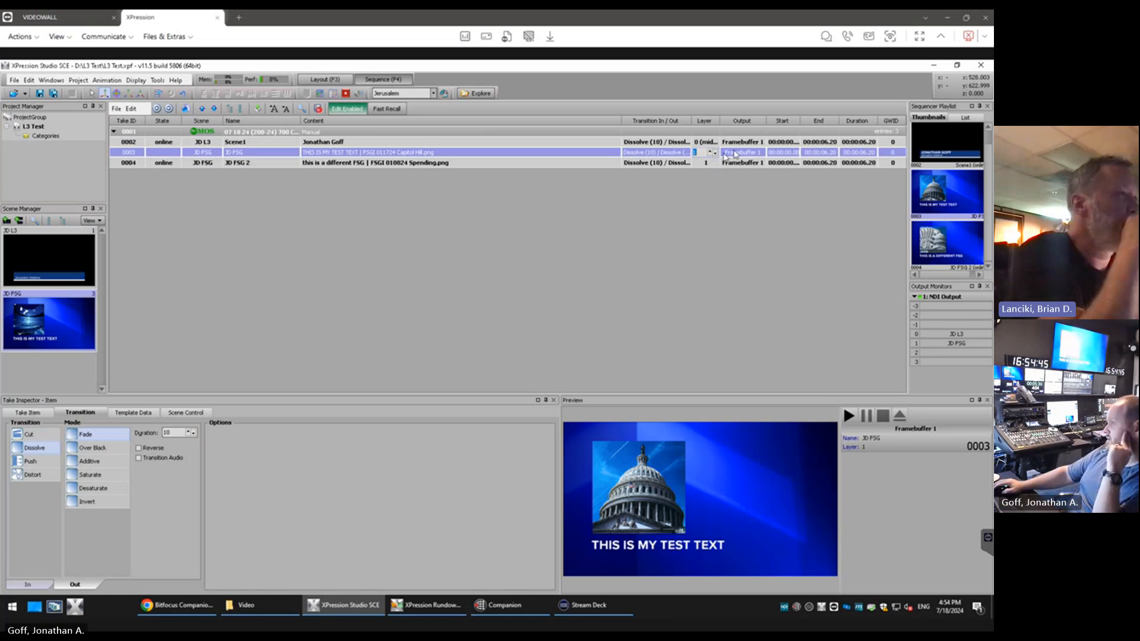
# Look at the output choice for JD FSG item 0003 without changing it
pyautogui.click(754, 154)
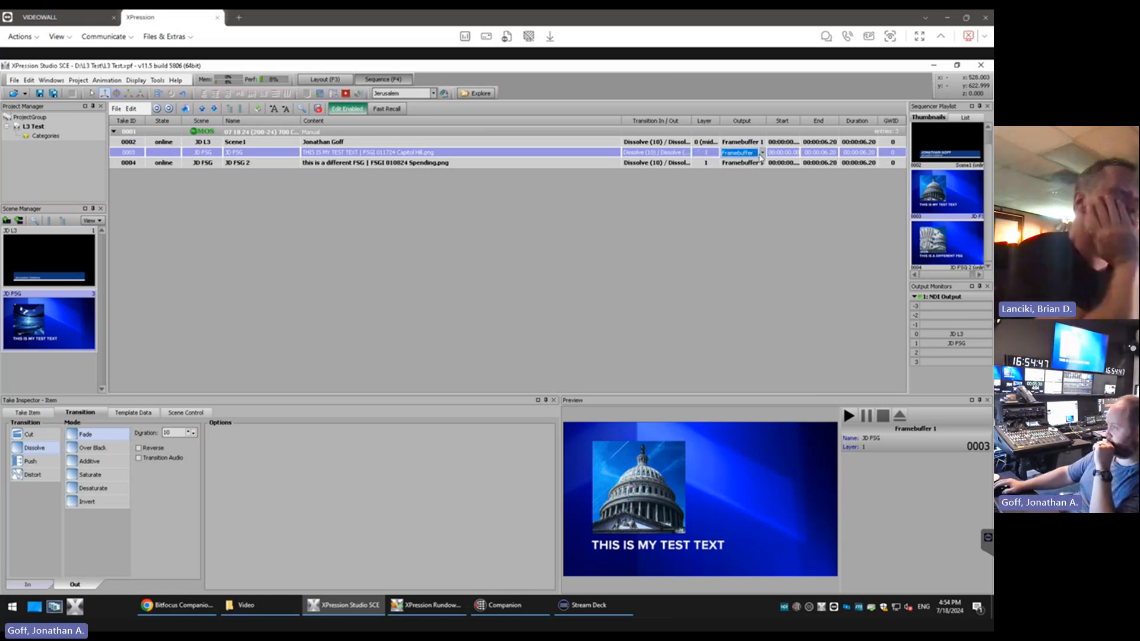
pyautogui.click(763, 153)
pyautogui.click(763, 154)
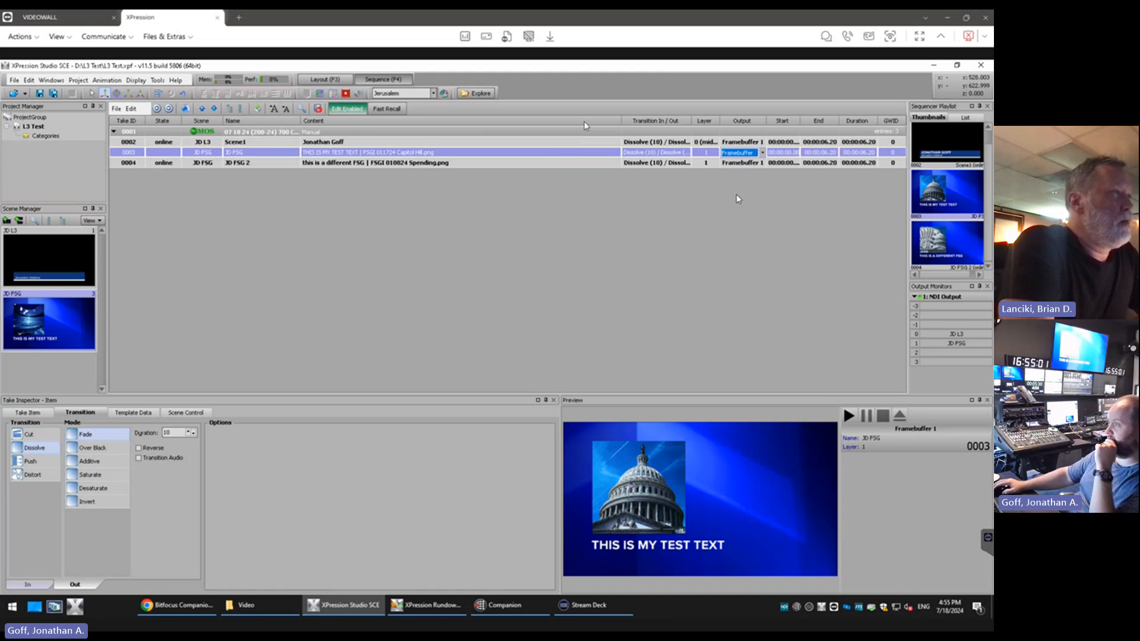
# Hide the End and Start columns in the sequencer list
pyautogui.rightClick(586, 124)
pyautogui.moveTo(606, 129)
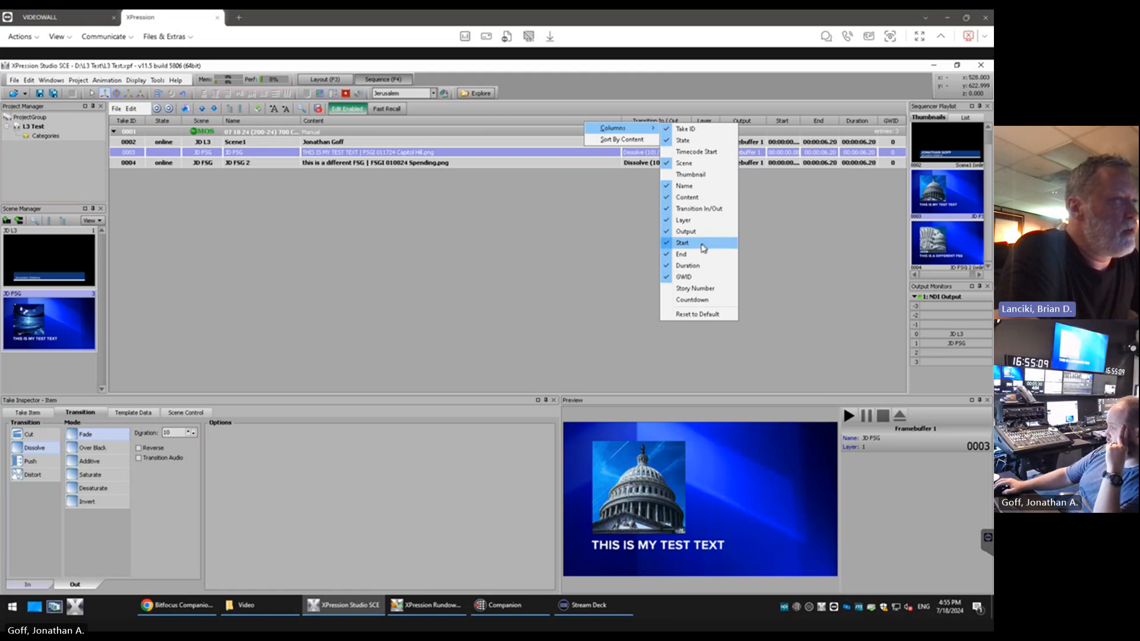
pyautogui.click(706, 256)
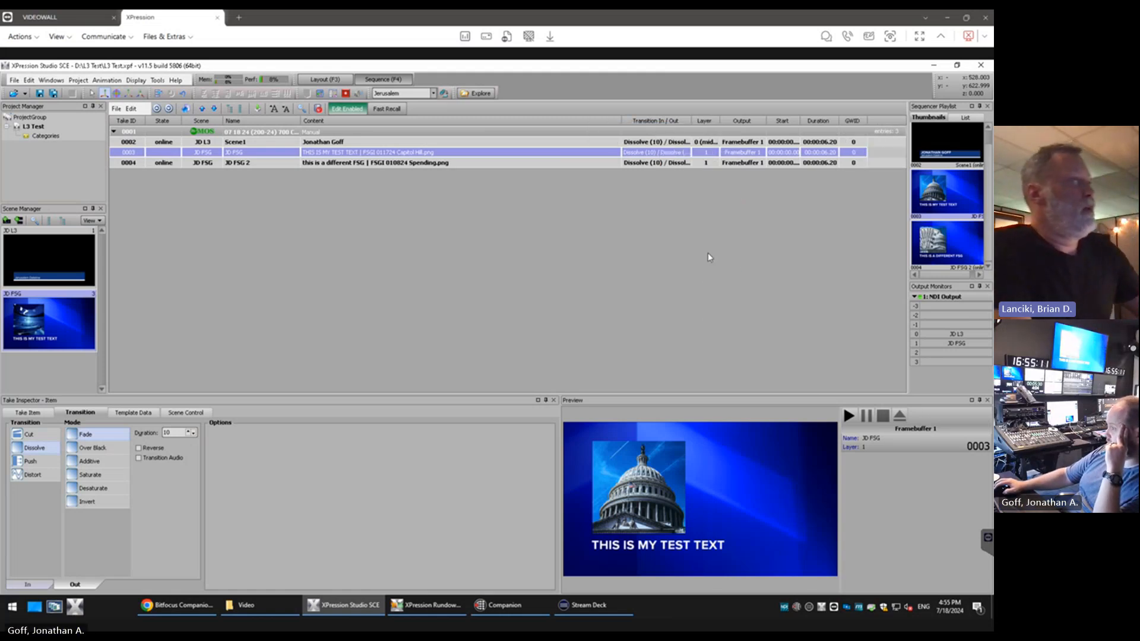
pyautogui.rightClick(605, 127)
pyautogui.moveTo(638, 129)
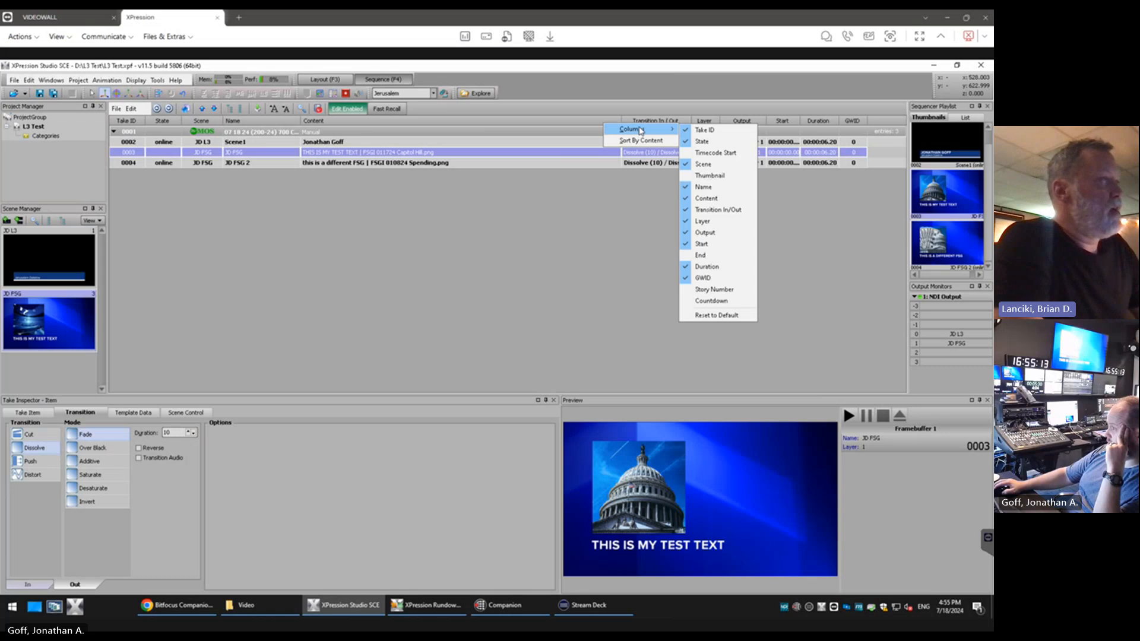
pyautogui.click(709, 244)
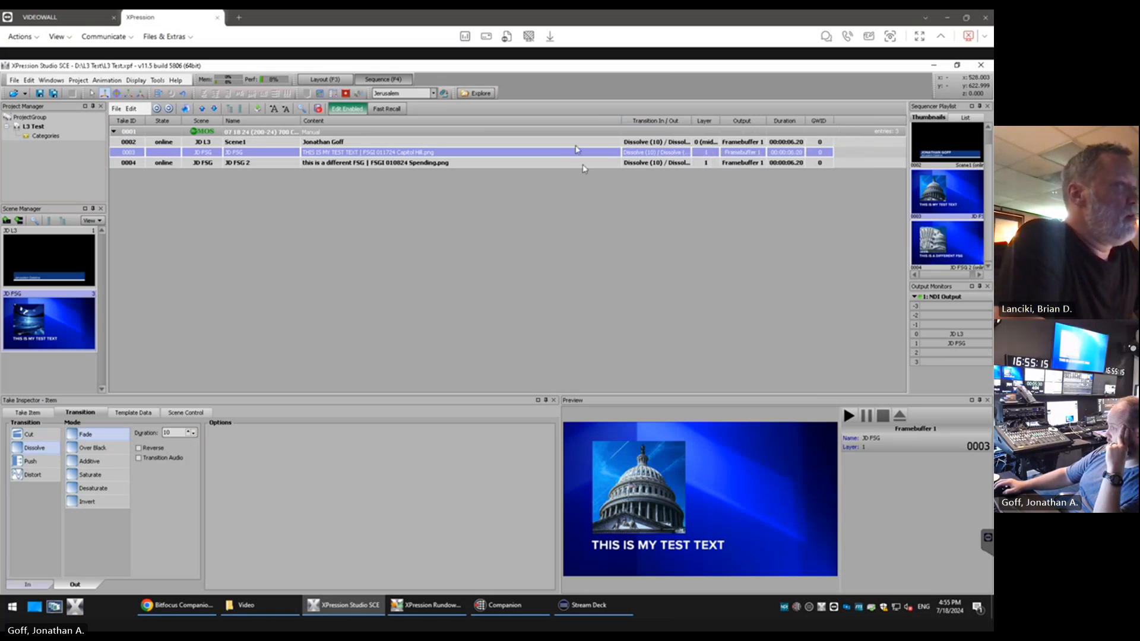
pyautogui.rightClick(548, 125)
pyautogui.moveTo(582, 128)
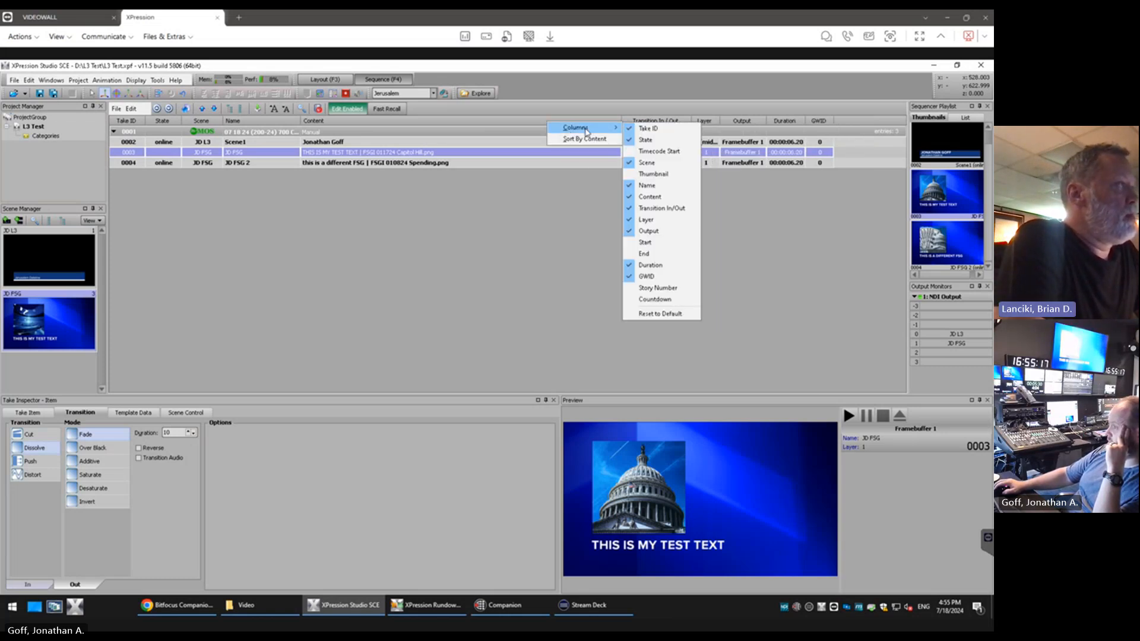
pyautogui.click(413, 239)
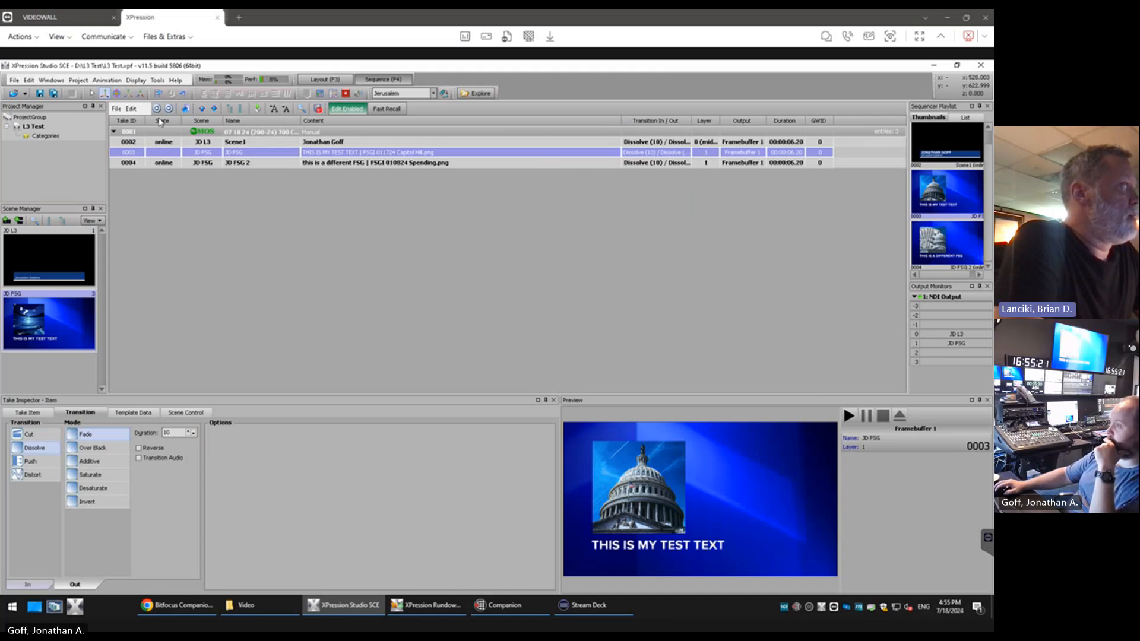
# Hide the GWID column in the sequencer list
pyautogui.click(434, 94)
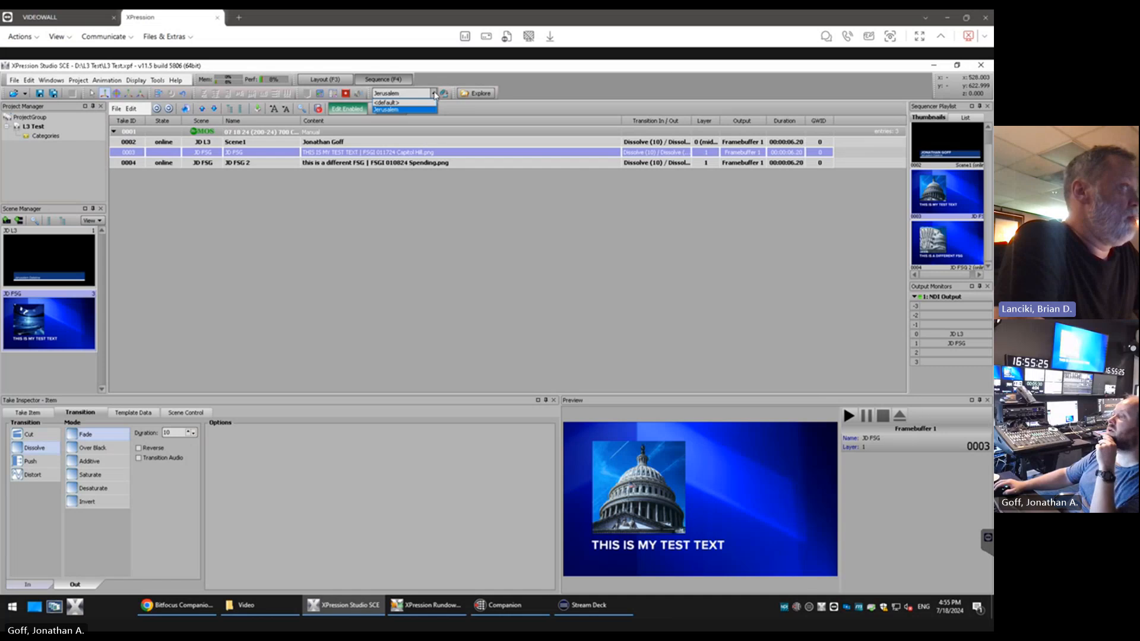
pyautogui.click(434, 94)
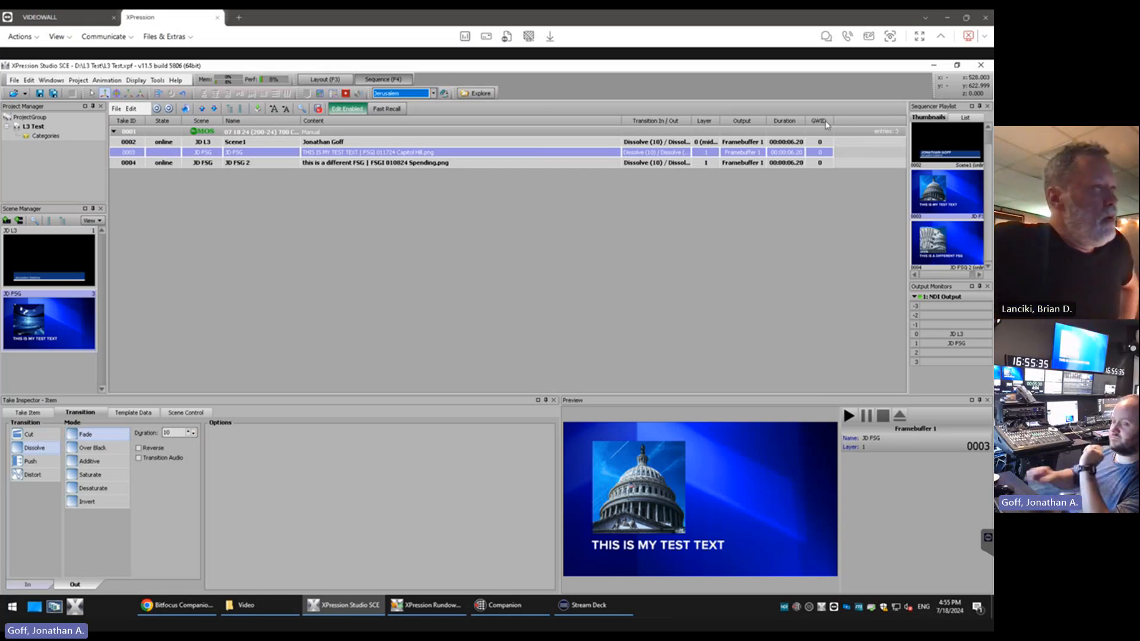
pyautogui.rightClick(612, 123)
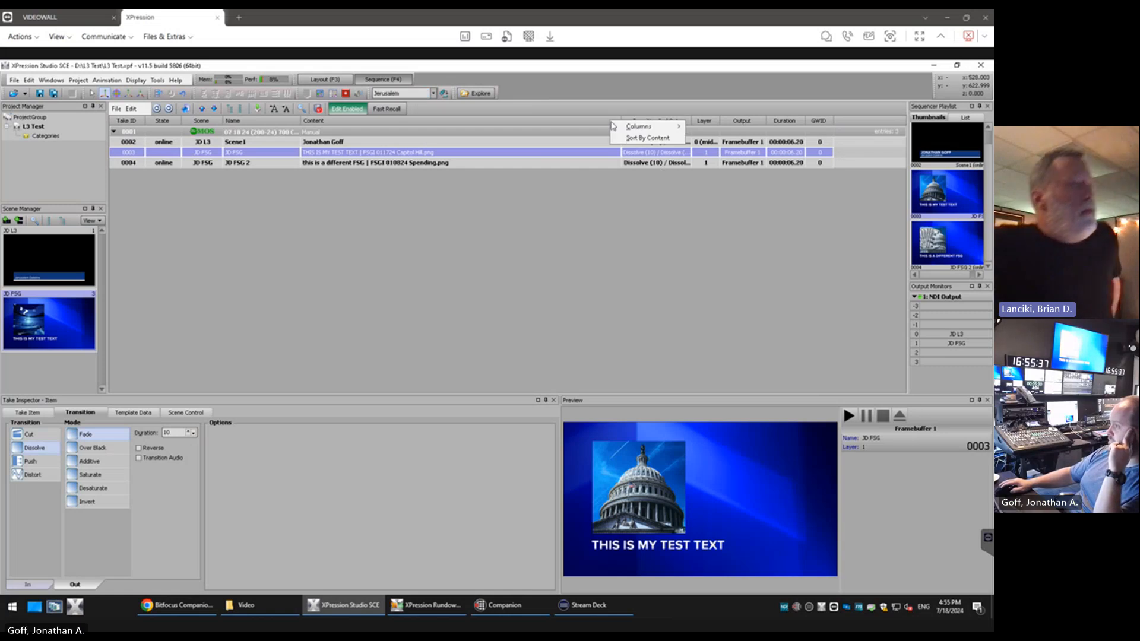
pyautogui.moveTo(629, 127)
pyautogui.click(722, 275)
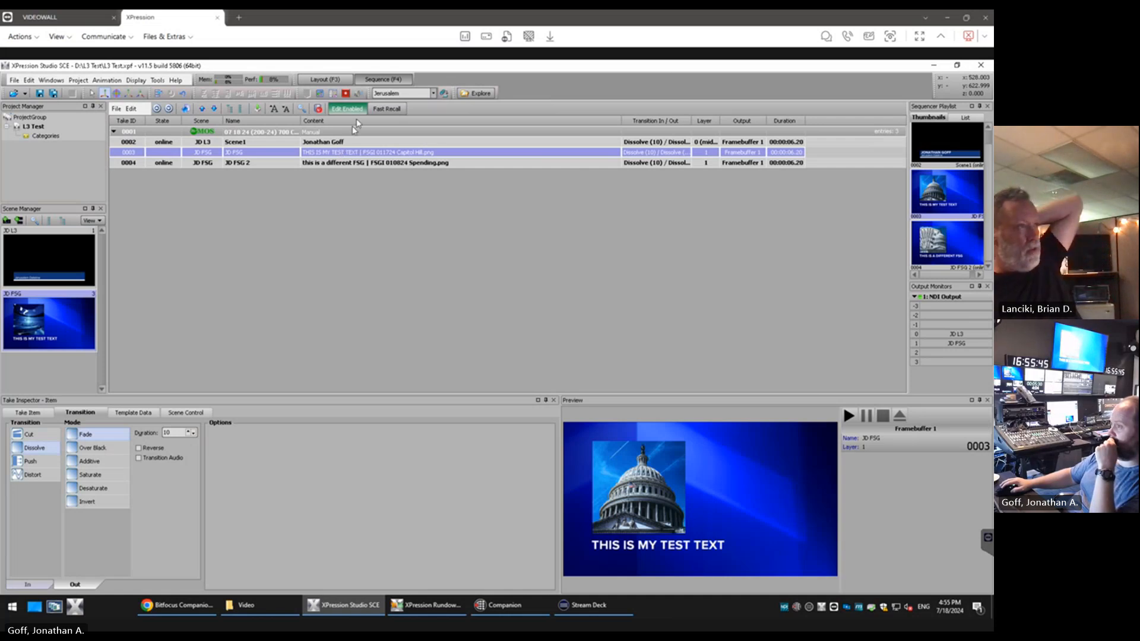
pyautogui.rightClick(362, 124)
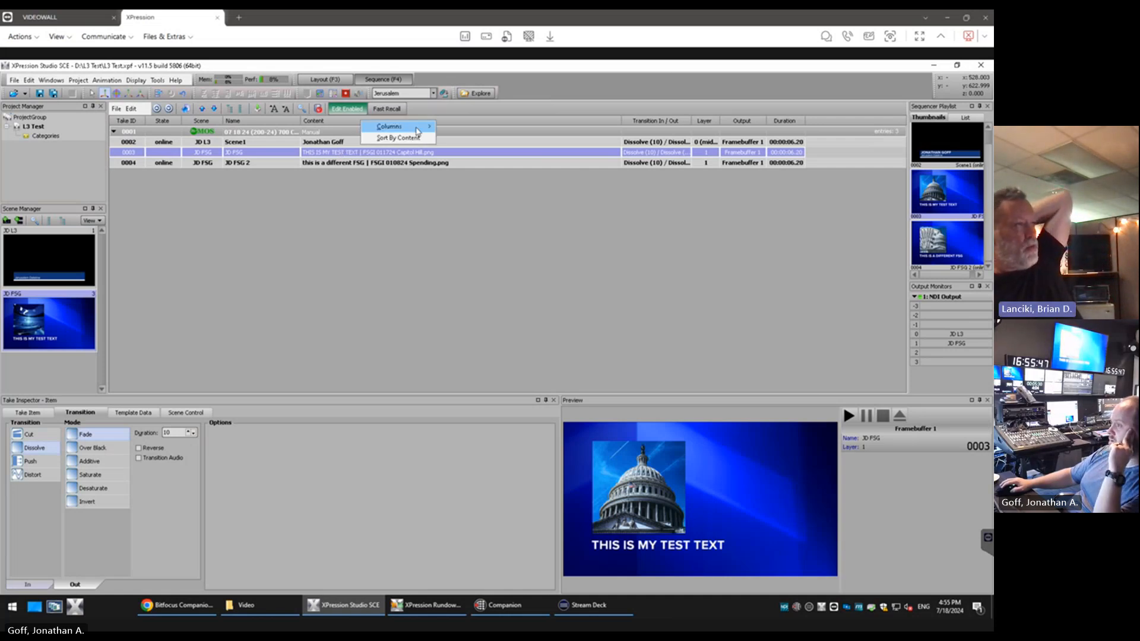
pyautogui.moveTo(395, 126)
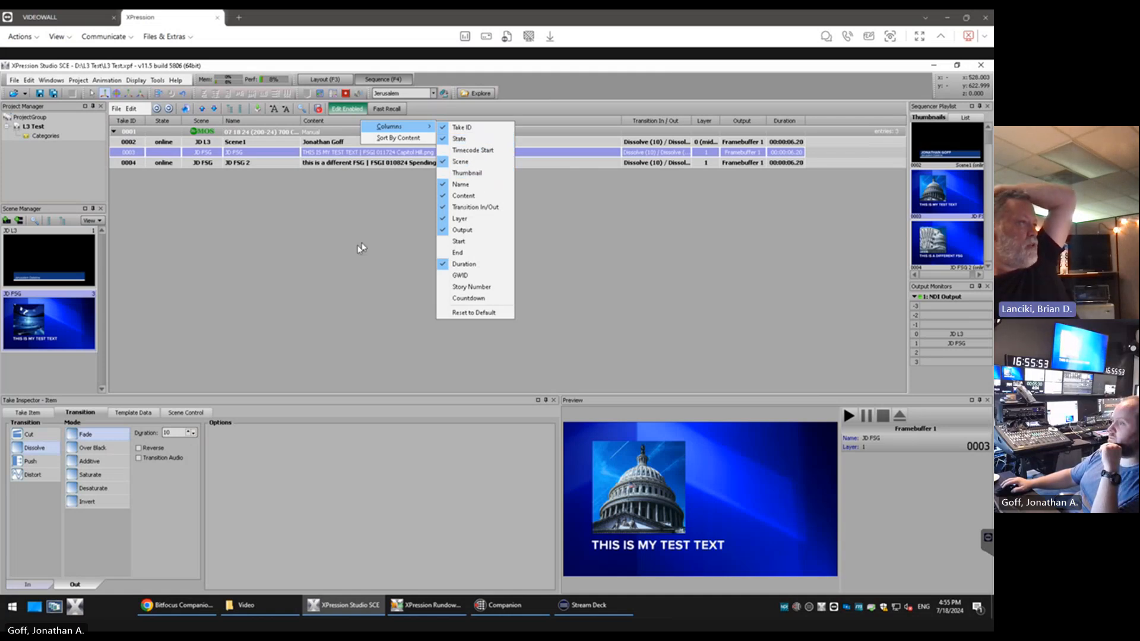
pyautogui.click(341, 254)
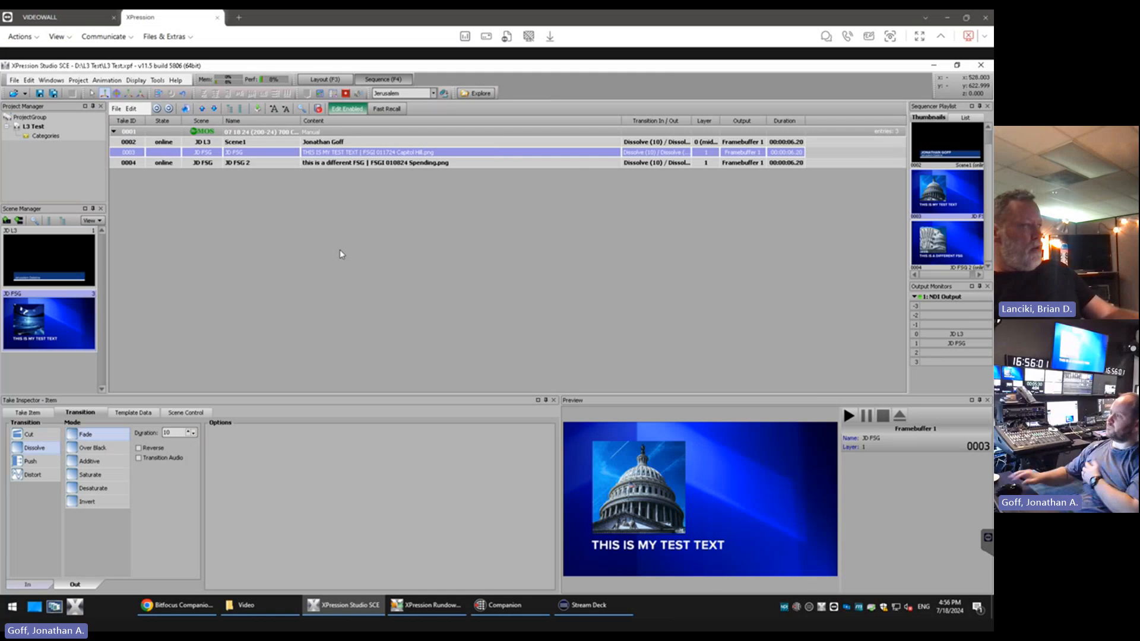
# Save the current window arrangement over the docking layout named Jerusalem
pyautogui.click(444, 94)
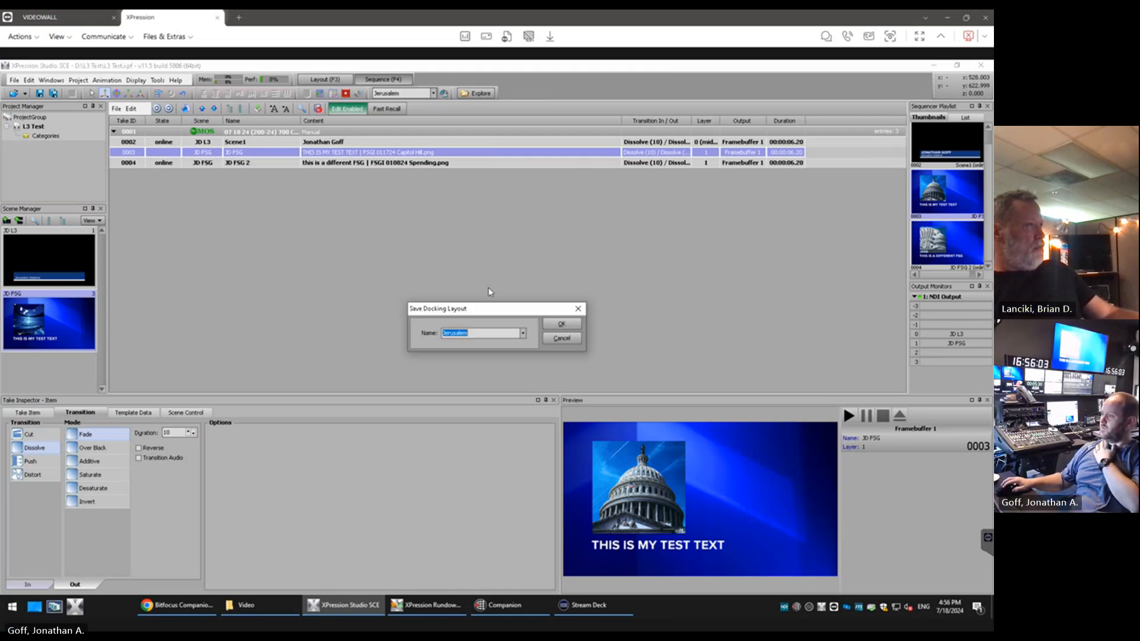
pyautogui.click(557, 330)
pyautogui.click(489, 350)
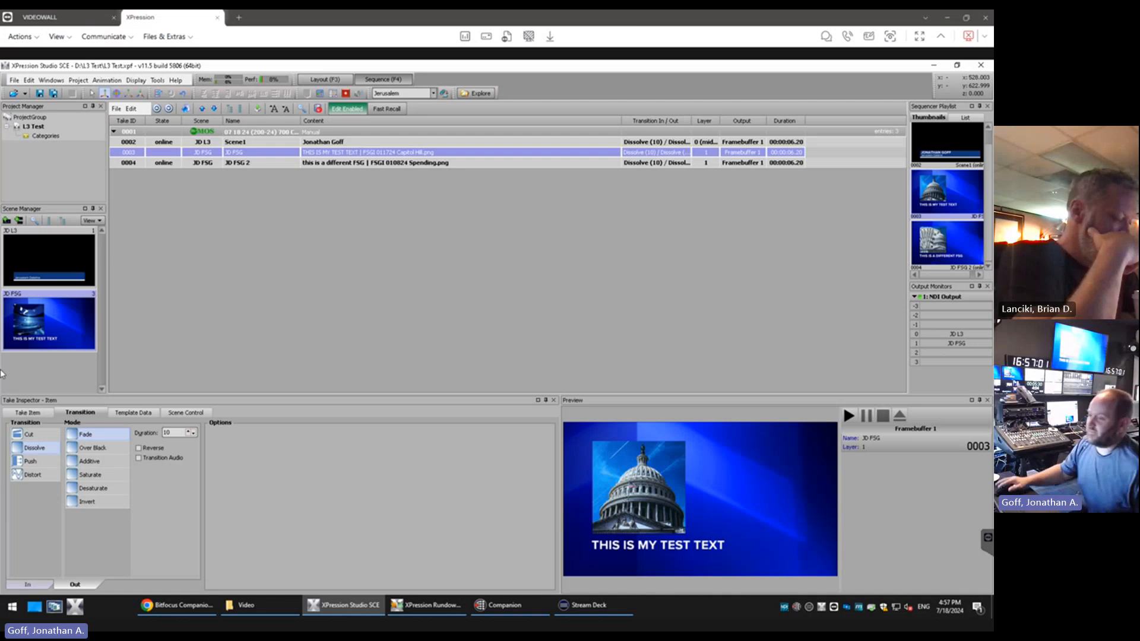
# Switch to the newsroom rundown application showing the Netanyahu Congress Speech rundown and the Mos Gateway for Xpression
pyautogui.hotkey('alt', 'Tab')
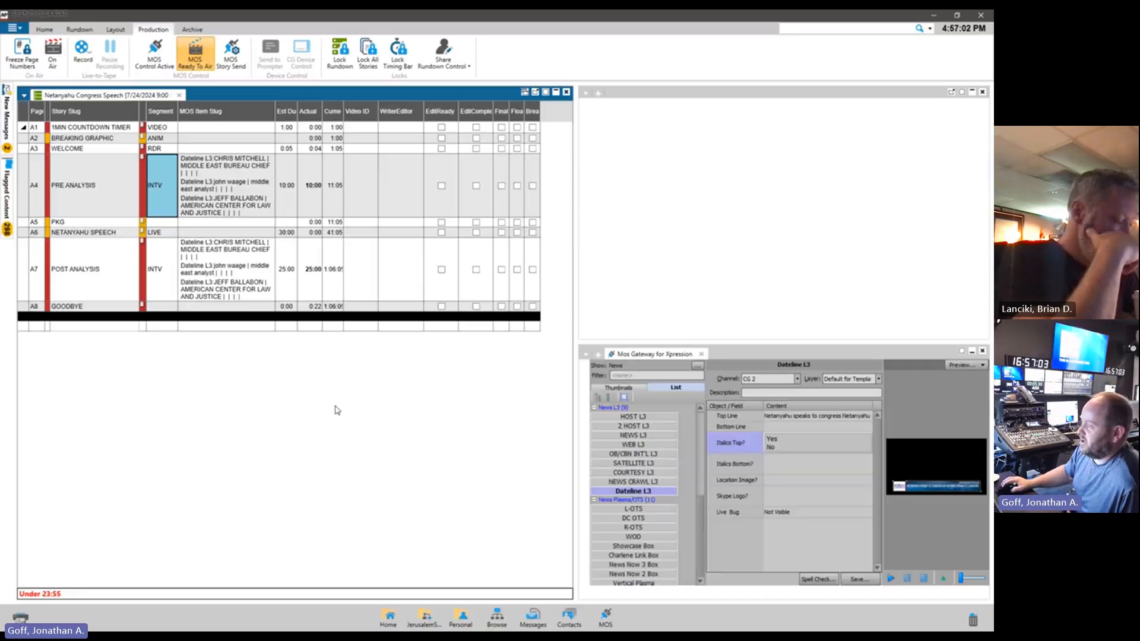
# Collapse the News L3, News Plasma/OTS and News FSG template groups, then reopen News L3 and select the Dateline L3 template
pyautogui.click(595, 408)
pyautogui.click(594, 416)
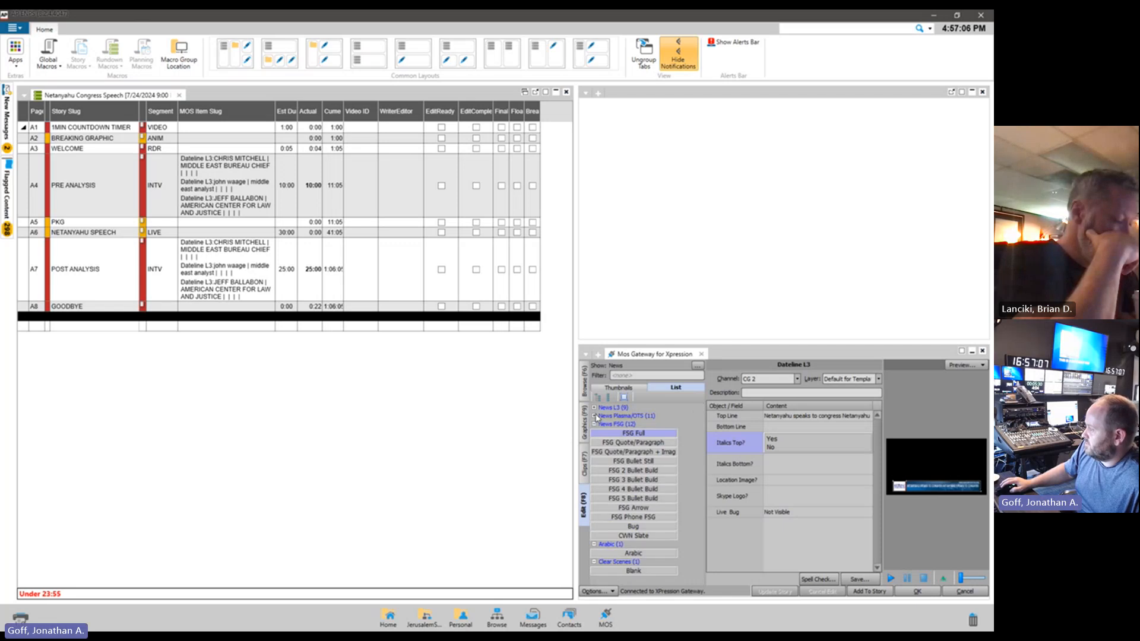
pyautogui.click(594, 426)
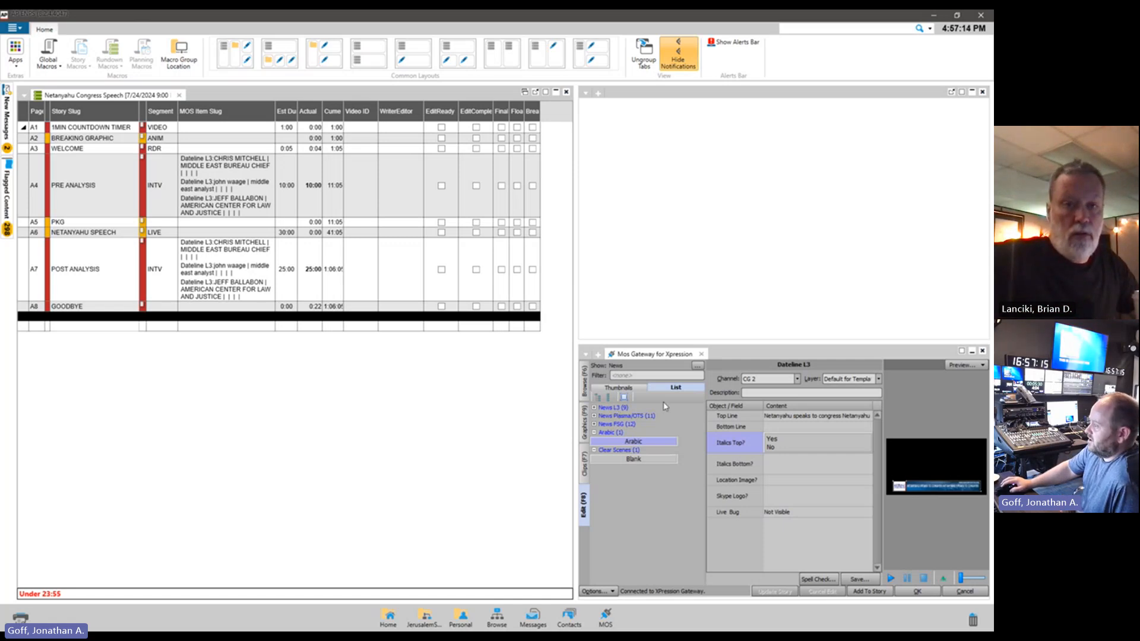
pyautogui.click(594, 408)
pyautogui.click(630, 493)
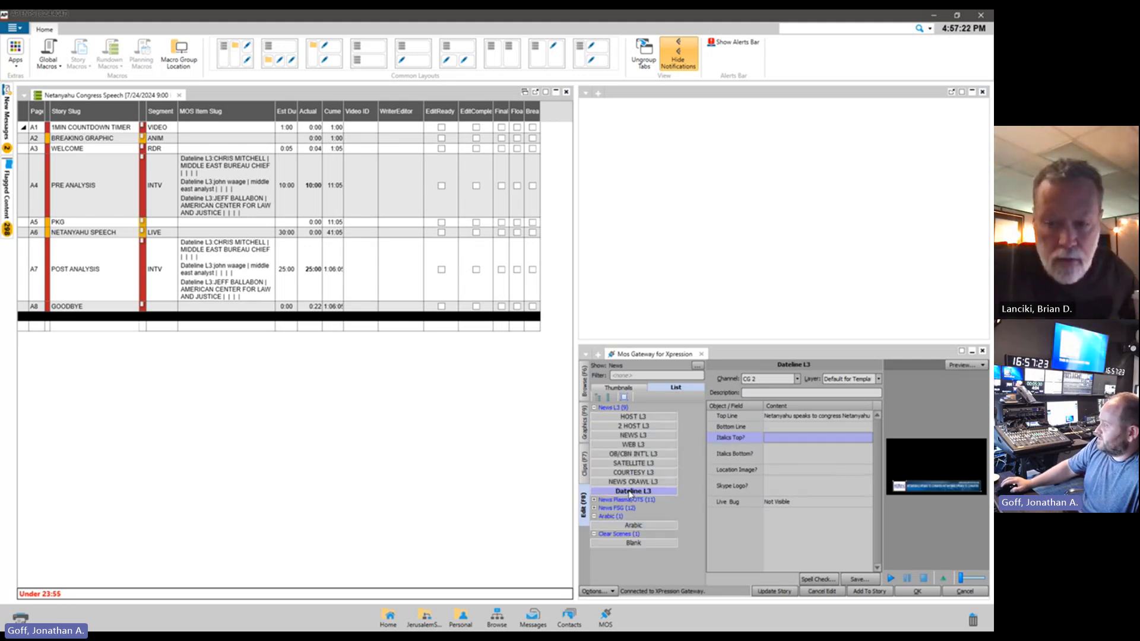
# Review the available channel and layer options for the Dateline L3 template without changing them
pyautogui.click(798, 380)
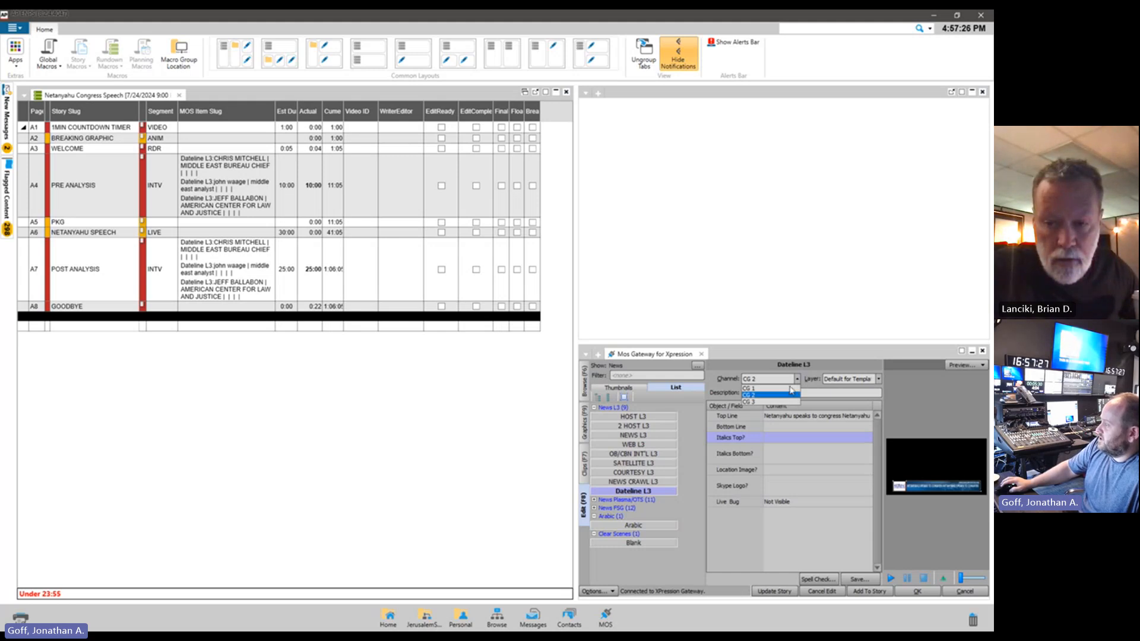
pyautogui.click(878, 379)
pyautogui.click(878, 378)
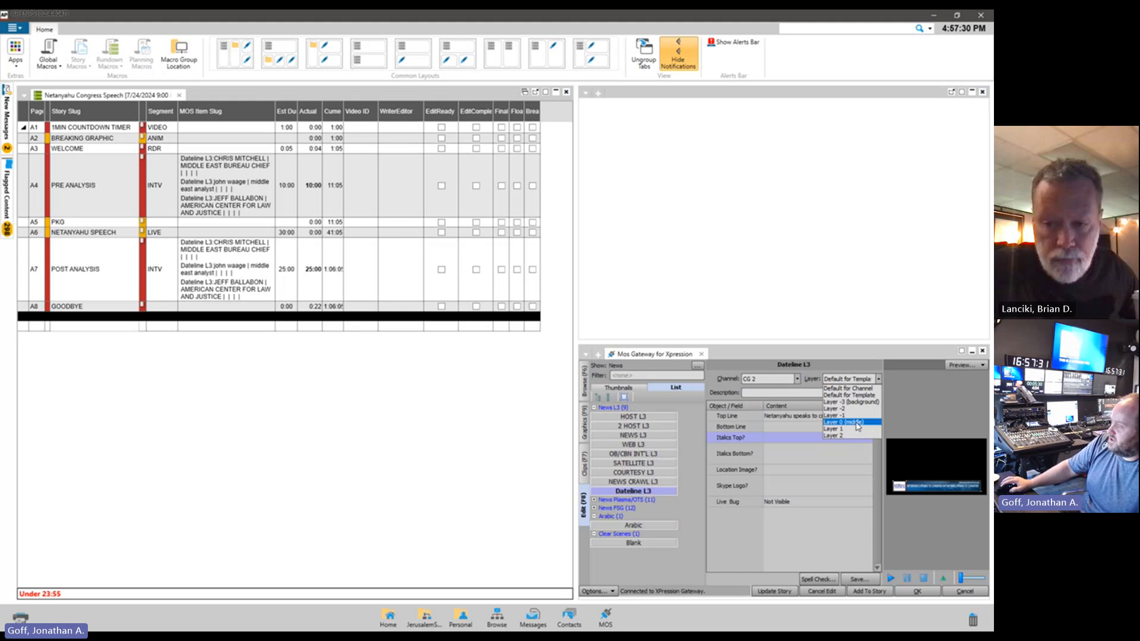
pyautogui.click(718, 393)
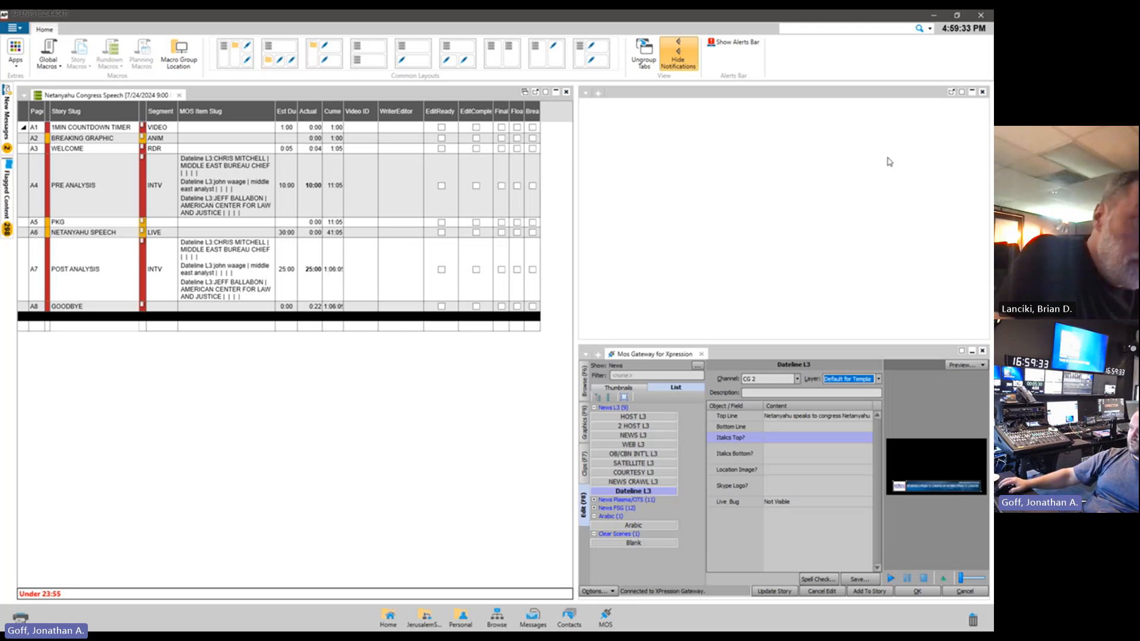
# Switch back to XPression Studio and select the JD L3 scene
pyautogui.click(932, 18)
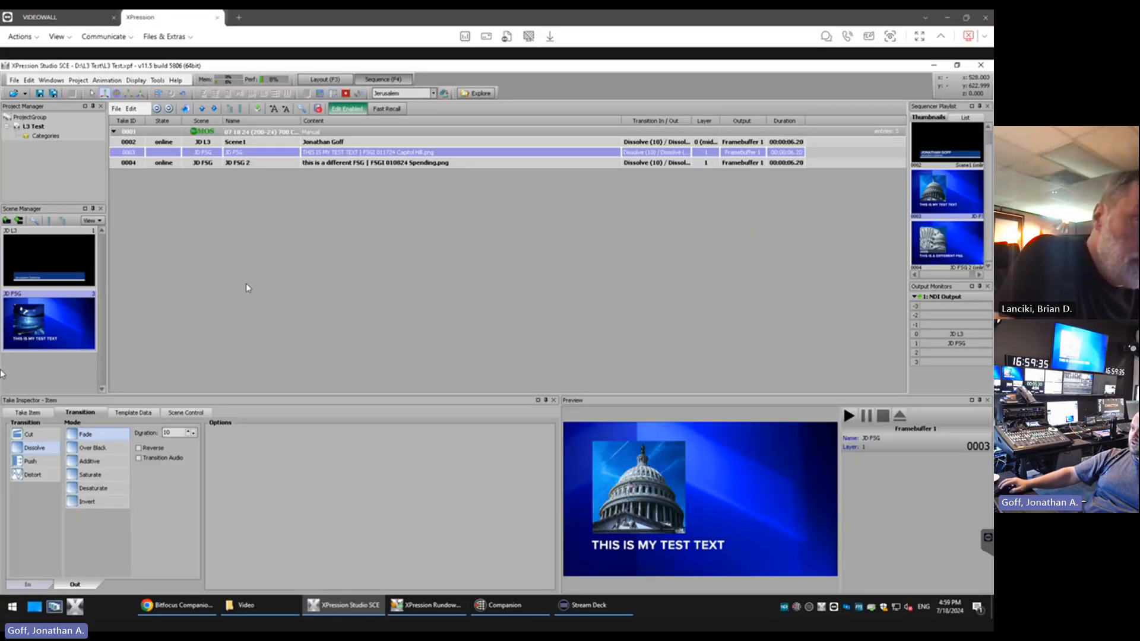
pyautogui.click(45, 266)
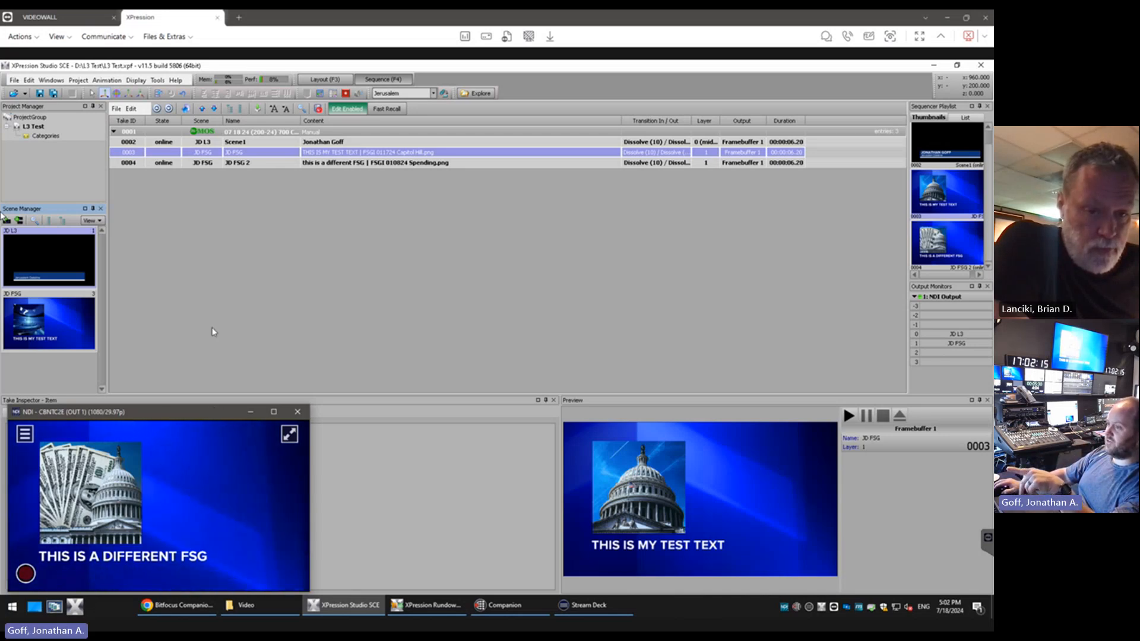
# Check the NewTek NDI board in Hardware Setup, restore the main window to a smaller size and close the setup
pyautogui.click(28, 80)
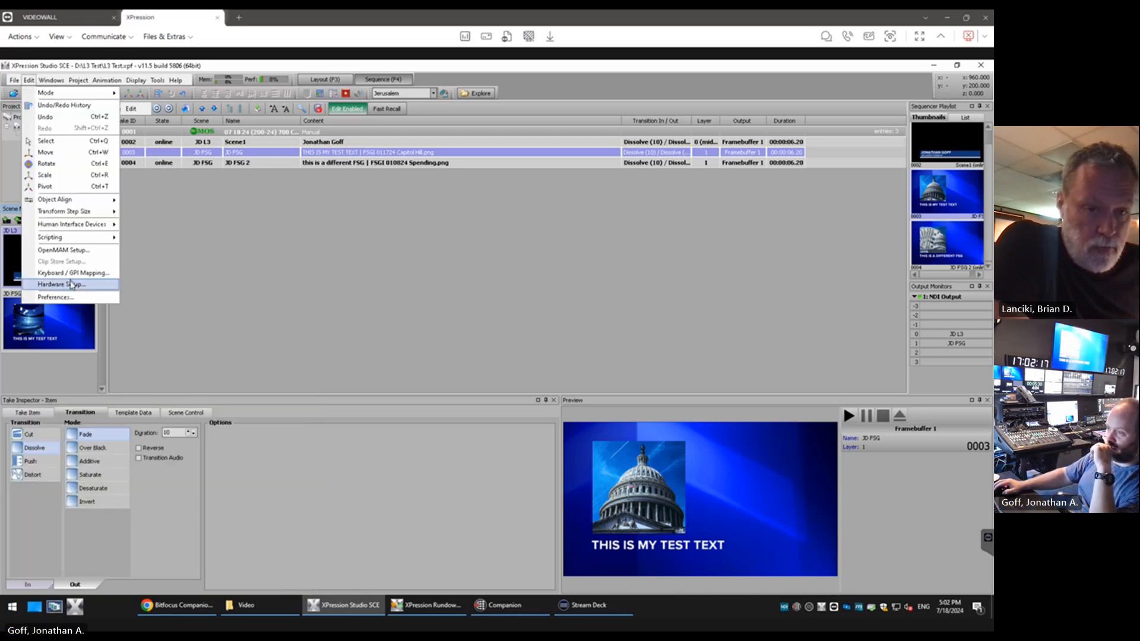
pyautogui.click(65, 285)
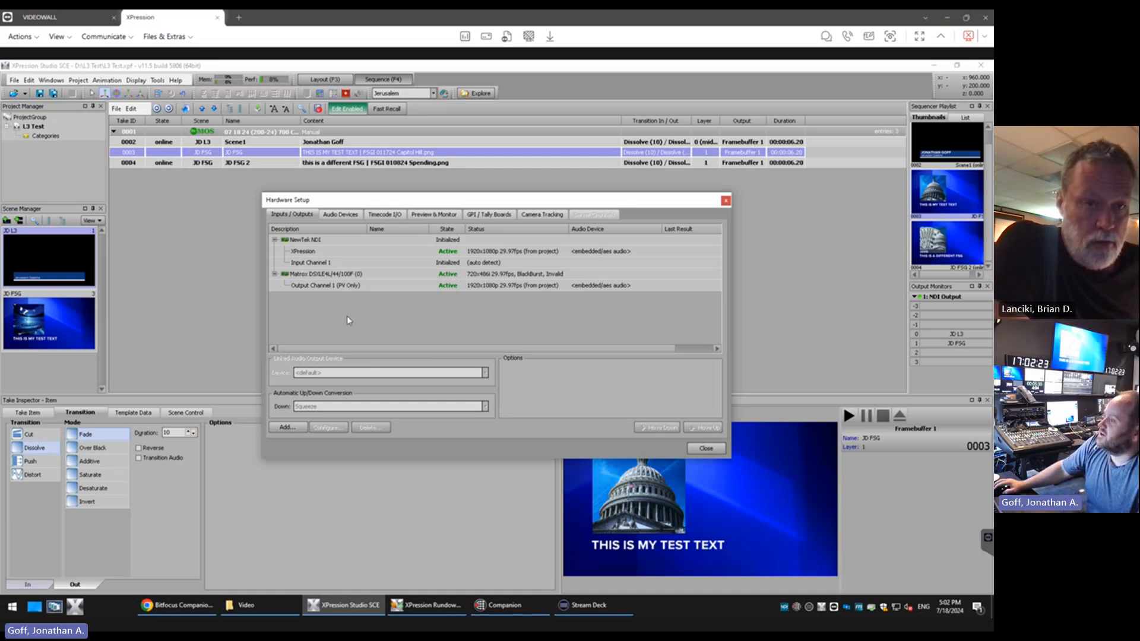
pyautogui.click(310, 242)
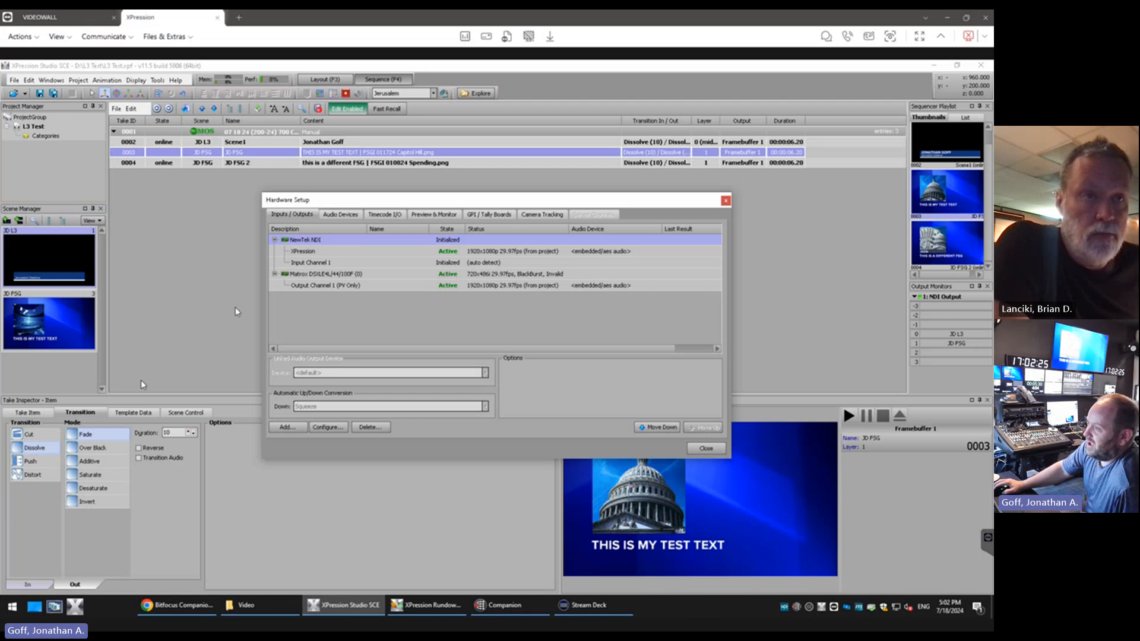
pyautogui.doubleClick(217, 67)
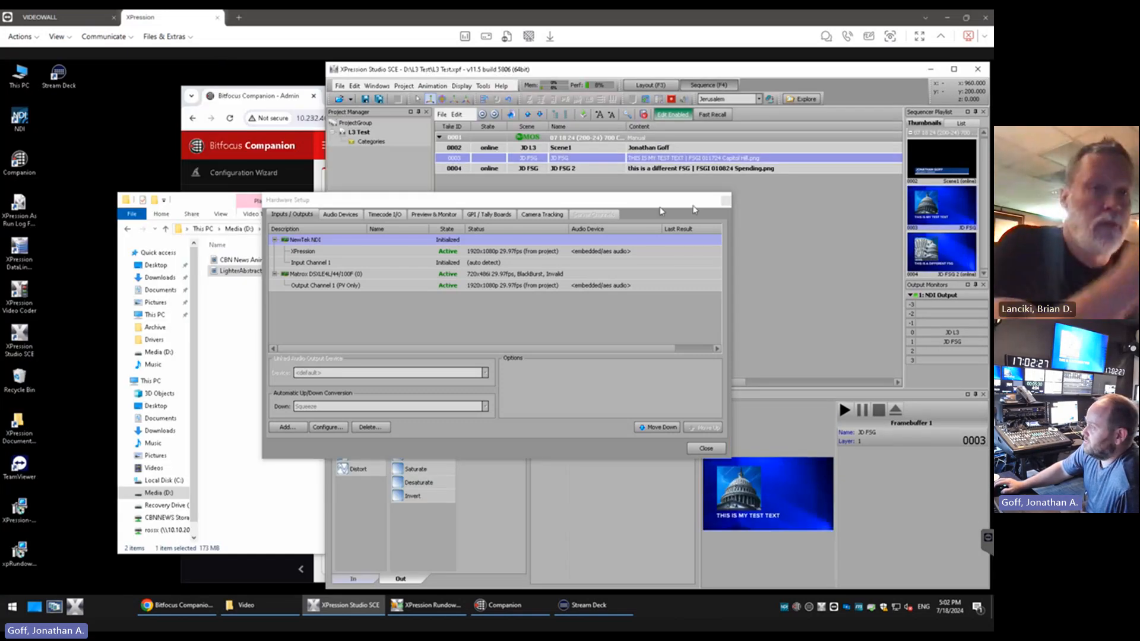
pyautogui.click(726, 201)
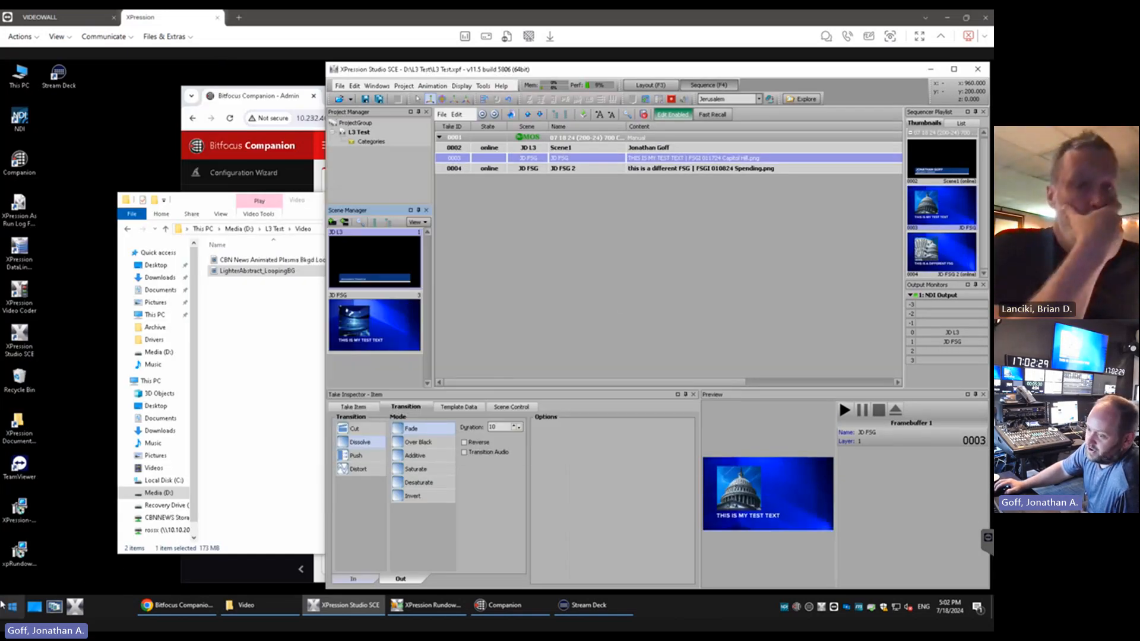
# Bring up the NDI output monitor and take sequencer item 0004, JD FSG 2, off air to test its out transition
pyautogui.click(2, 605)
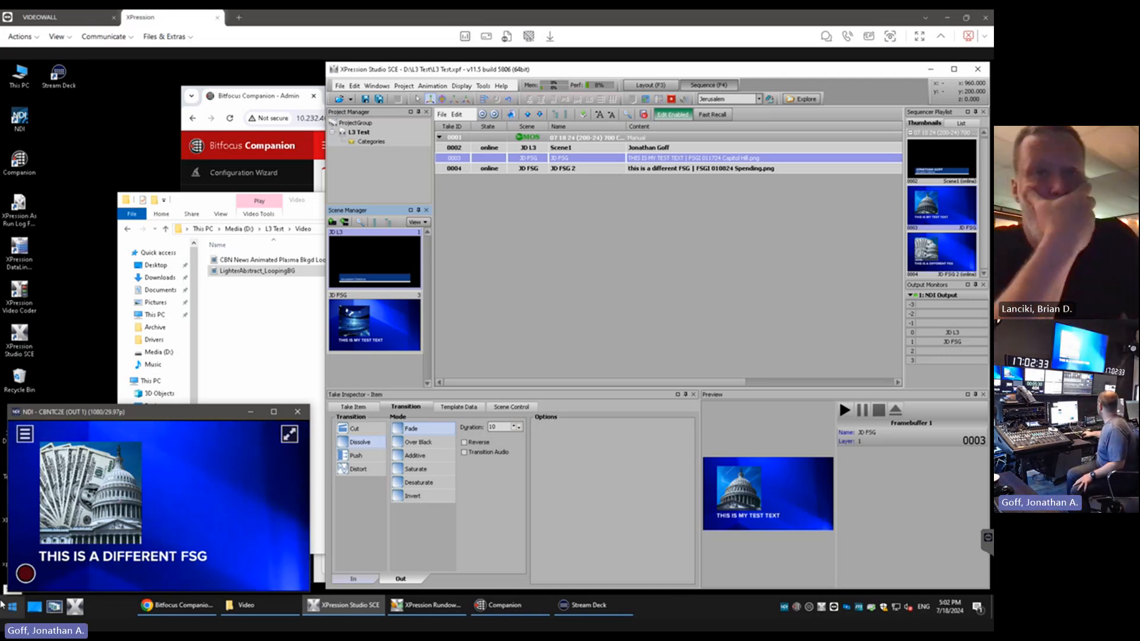
pyautogui.press('Down')
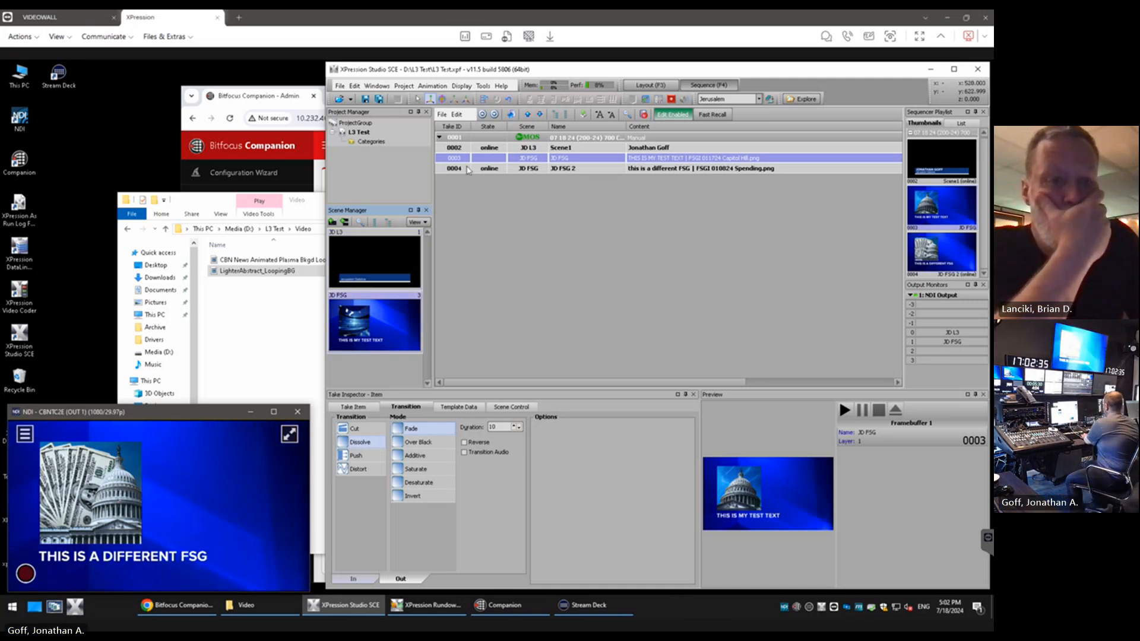
pyautogui.click(489, 168)
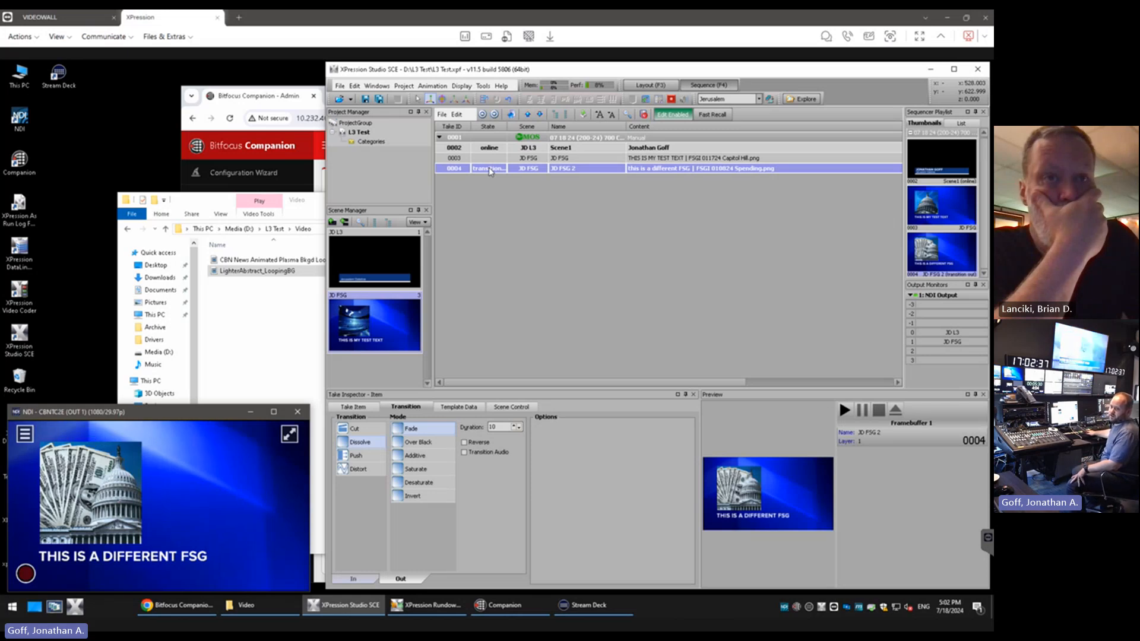
pyautogui.doubleClick(489, 170)
pyautogui.doubleClick(490, 171)
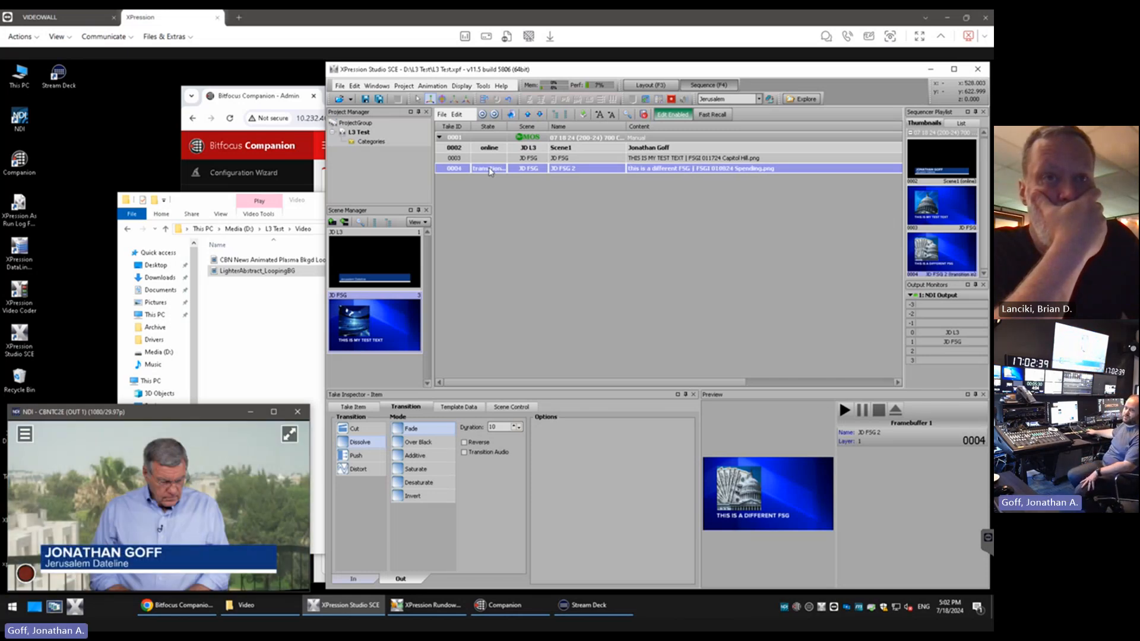
pyautogui.doubleClick(490, 170)
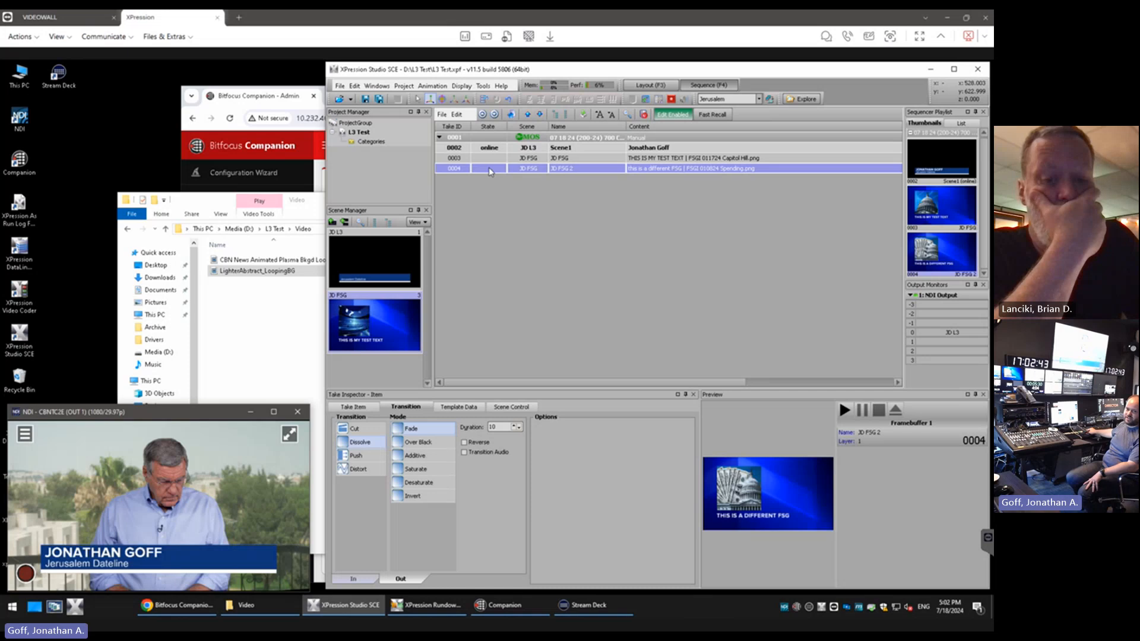
pyautogui.doubleClick(490, 170)
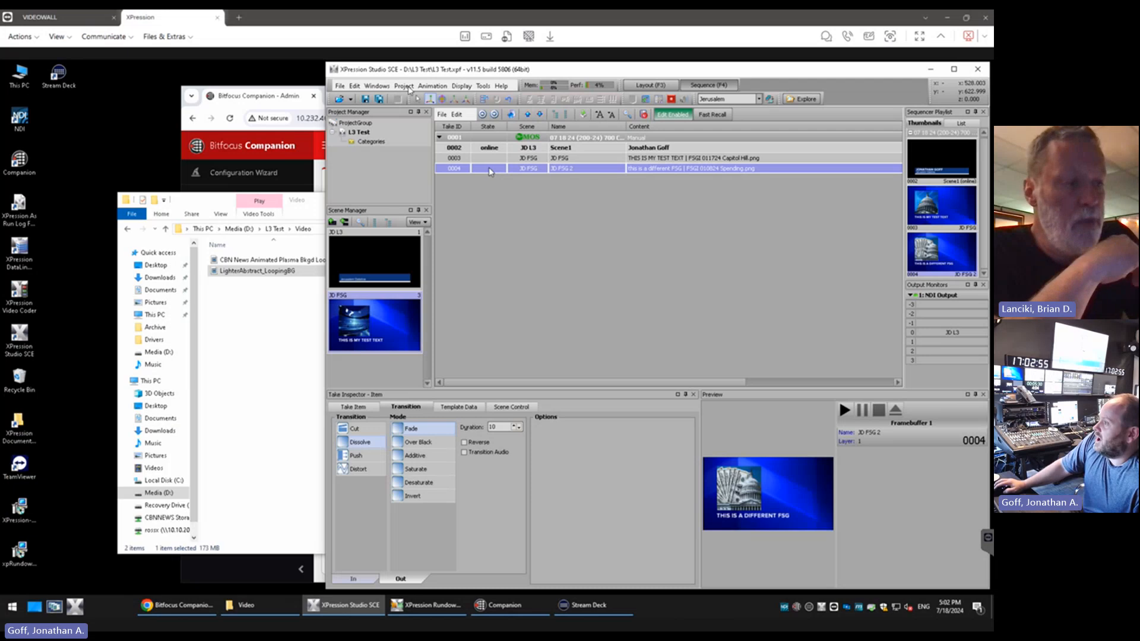
# Reopen Hardware Setup and review the brands offered for a new framebuffer board, cancelling without adding one
pyautogui.click(377, 86)
pyautogui.moveTo(355, 85)
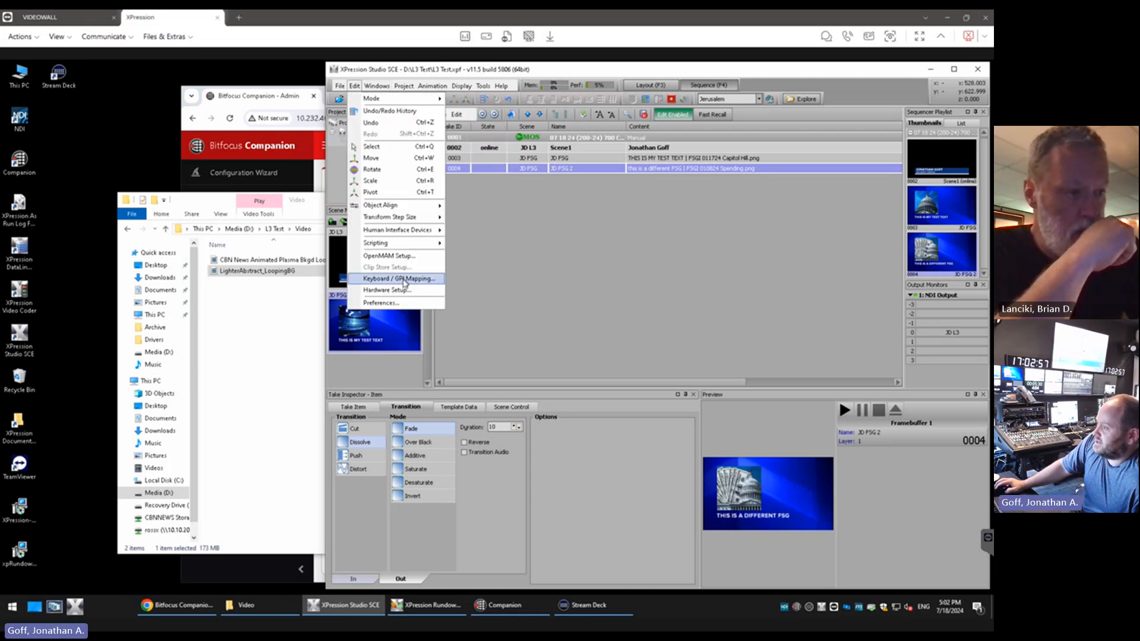
pyautogui.click(405, 294)
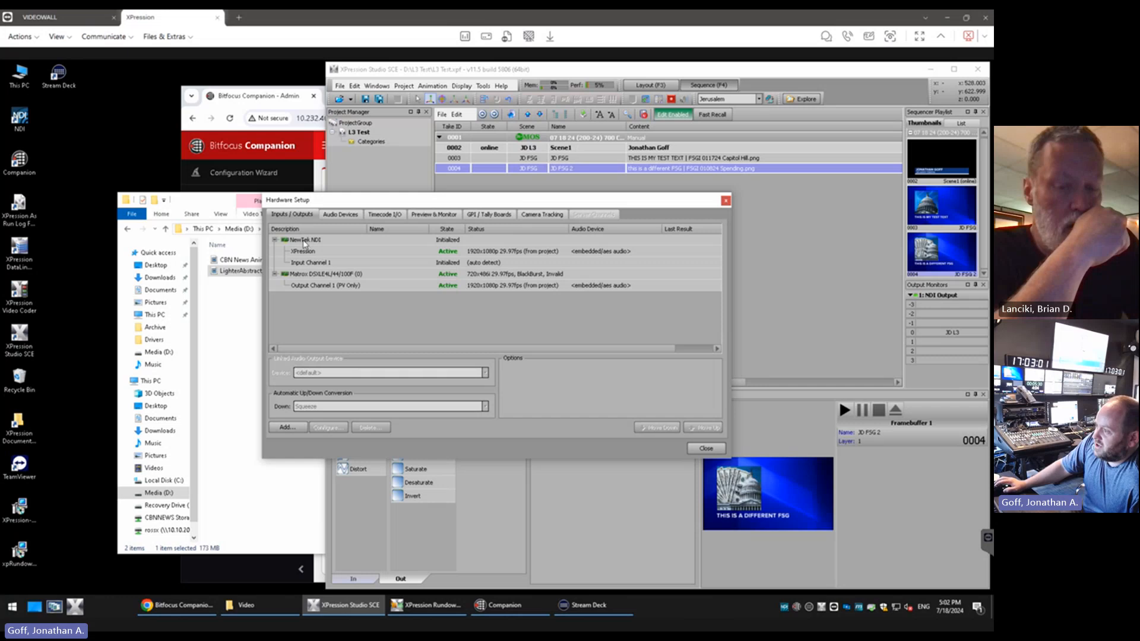
pyautogui.rightClick(393, 326)
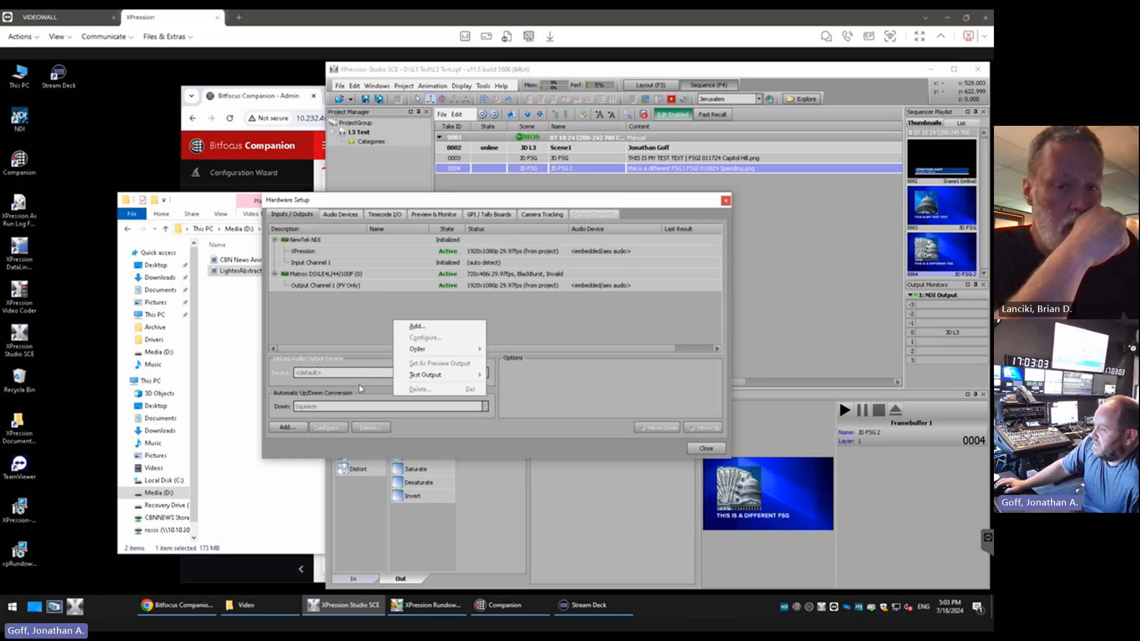
pyautogui.click(415, 331)
pyautogui.click(487, 327)
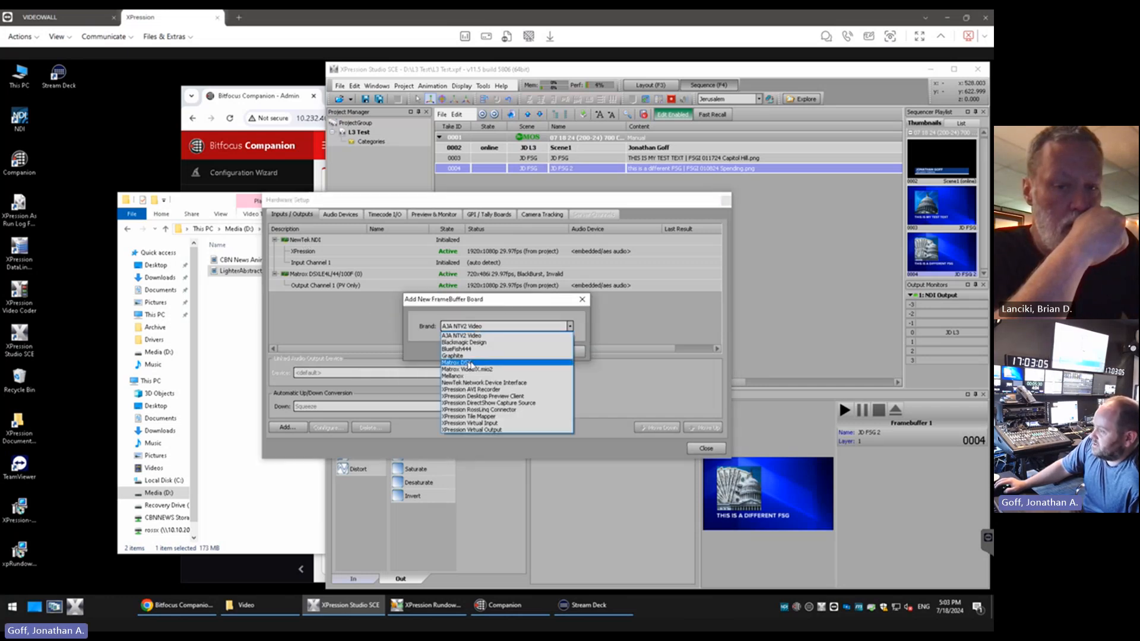
pyautogui.click(469, 335)
pyautogui.click(565, 352)
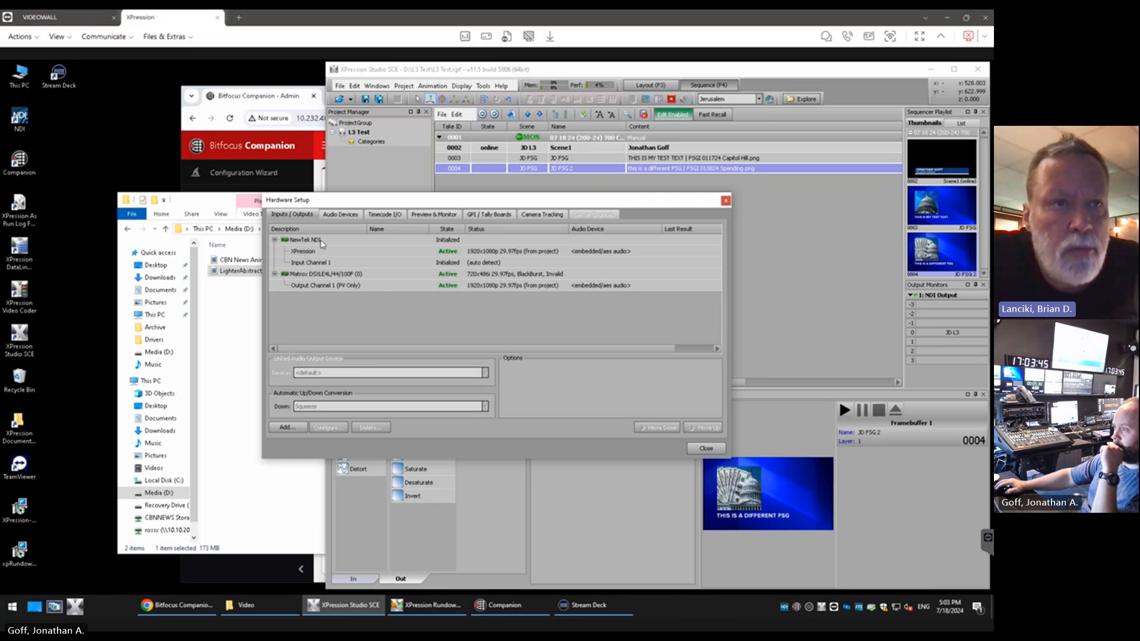
# Inspect the NewTek NDI board, the Matrox board and the Matrox board's Output Channel 1 in Hardware Setup
pyautogui.click(310, 242)
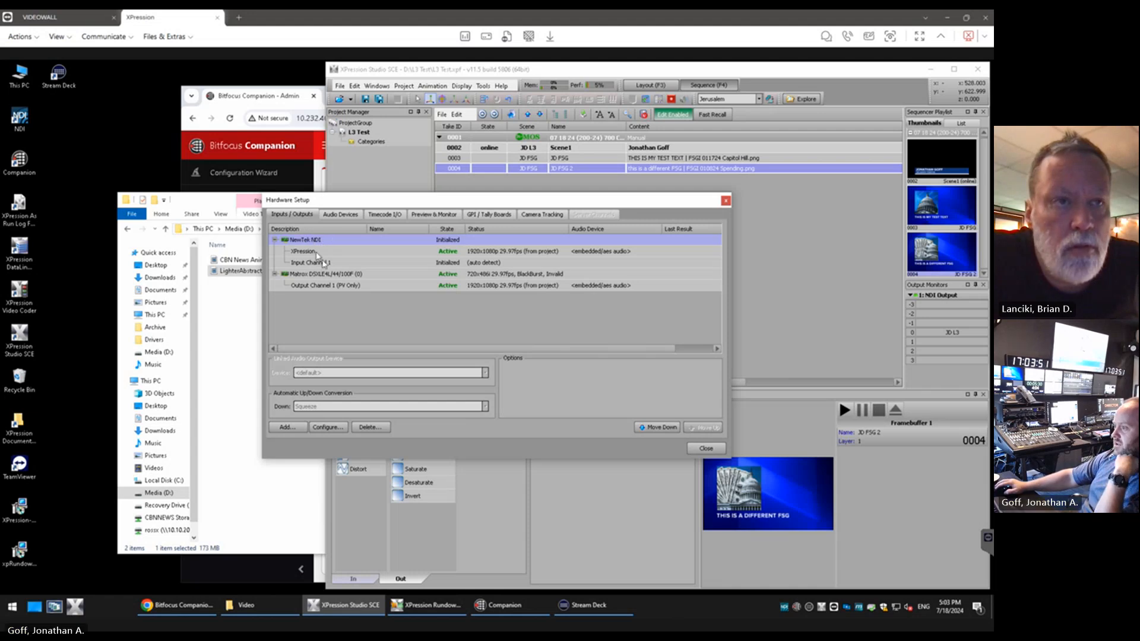
pyautogui.click(319, 277)
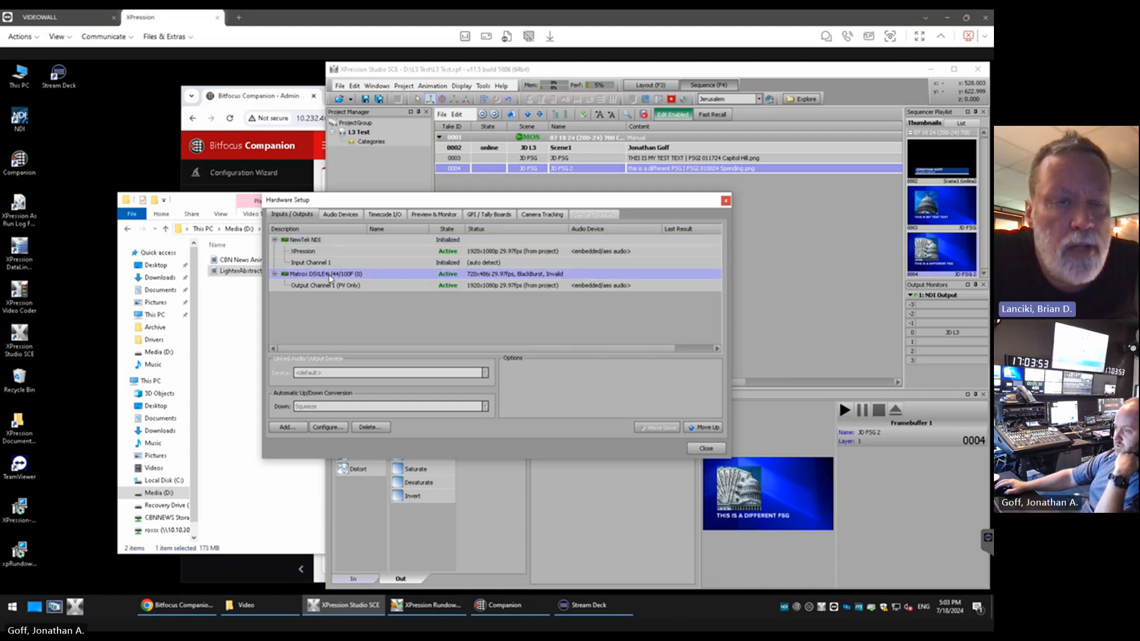
pyautogui.click(315, 240)
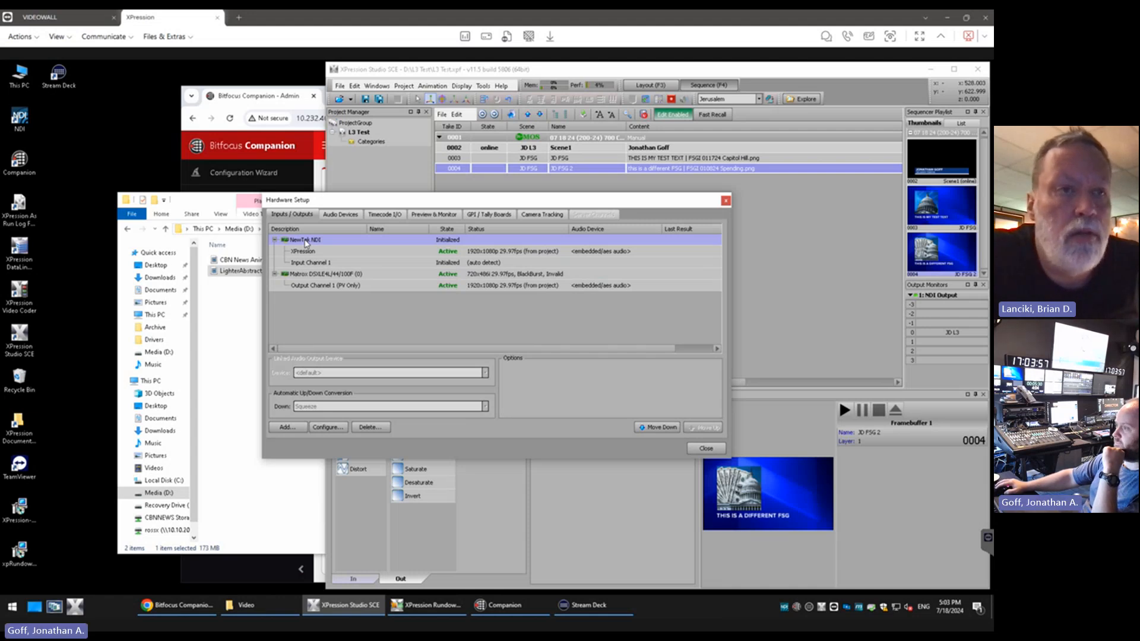
pyautogui.click(321, 276)
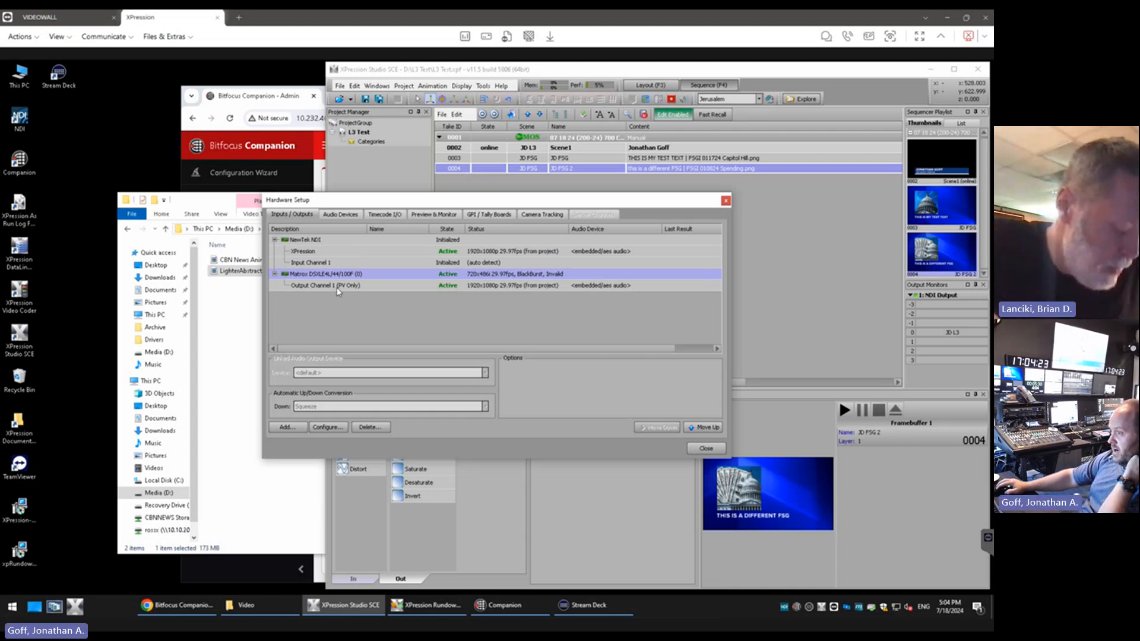
pyautogui.click(336, 287)
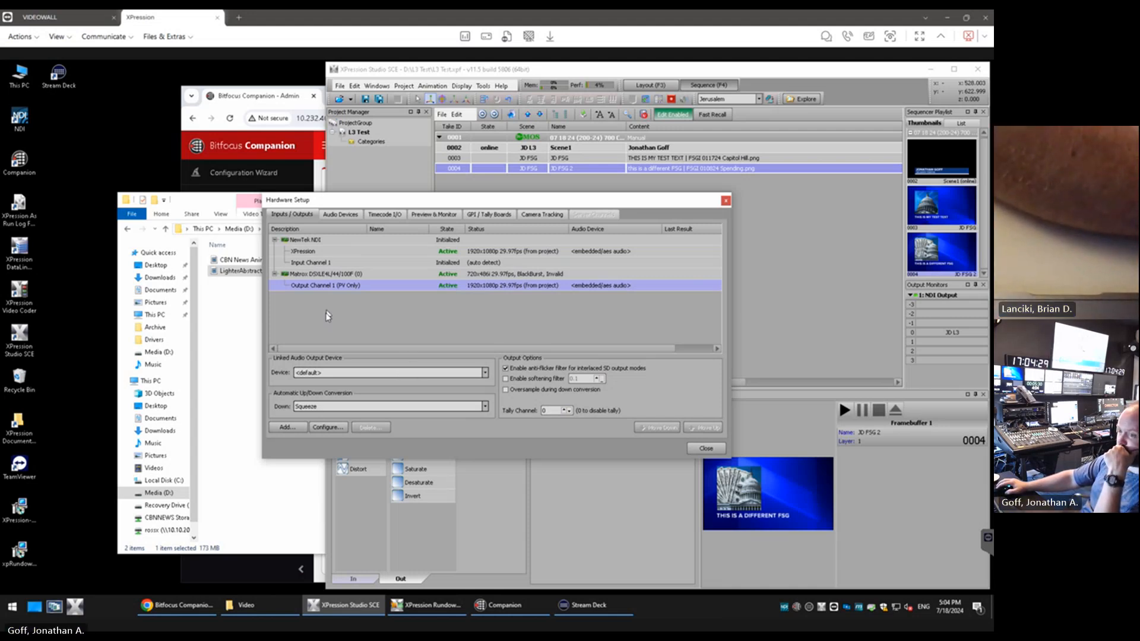
# Add an XPression Virtual Output board with the description FSG OUT and close Hardware Setup
pyautogui.rightClick(303, 310)
pyautogui.click(324, 316)
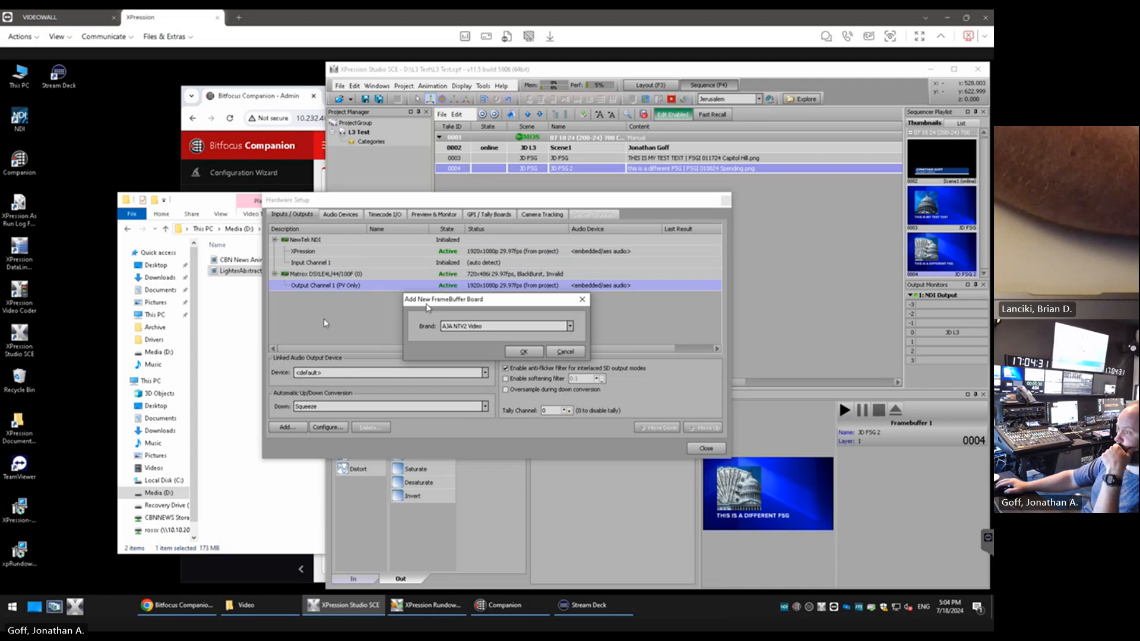
pyautogui.click(569, 327)
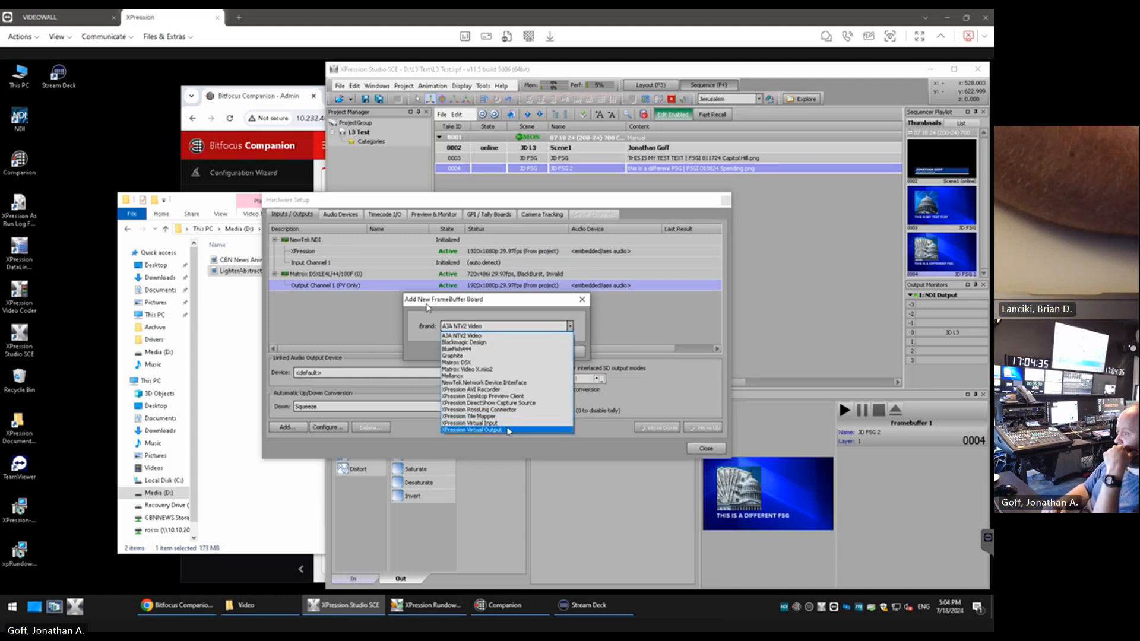
pyautogui.click(506, 429)
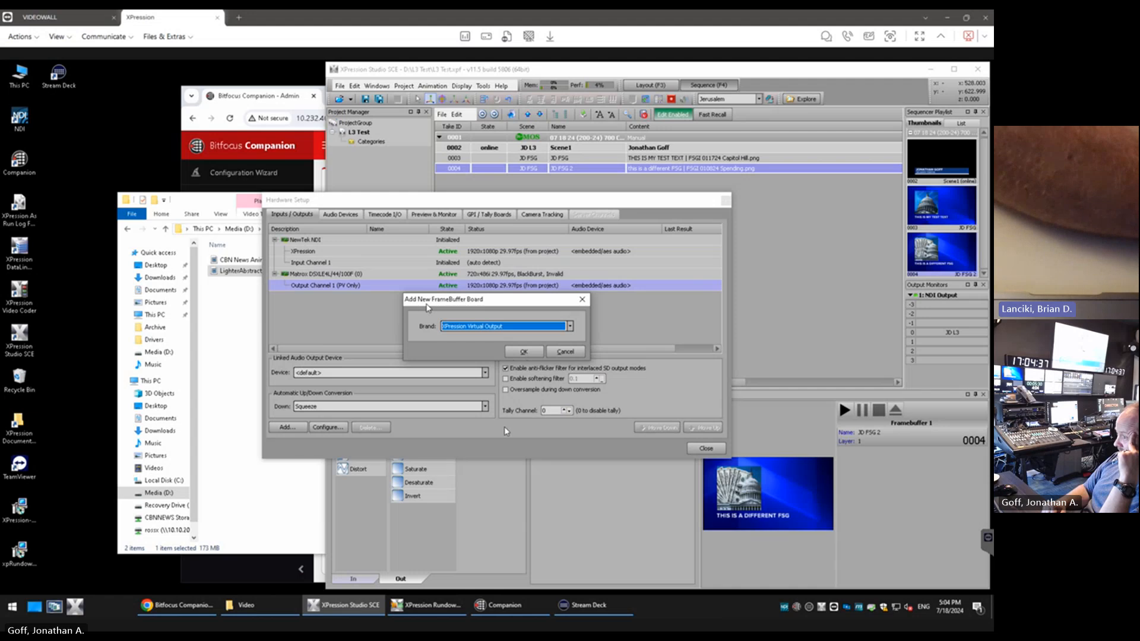
pyautogui.click(522, 353)
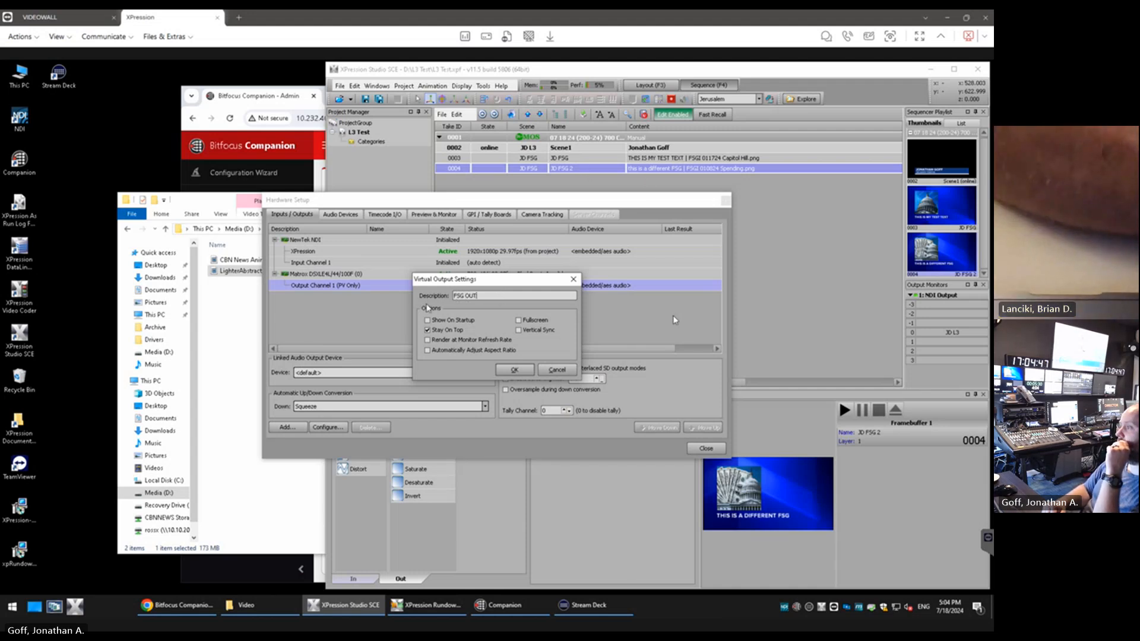
pyautogui.click(514, 370)
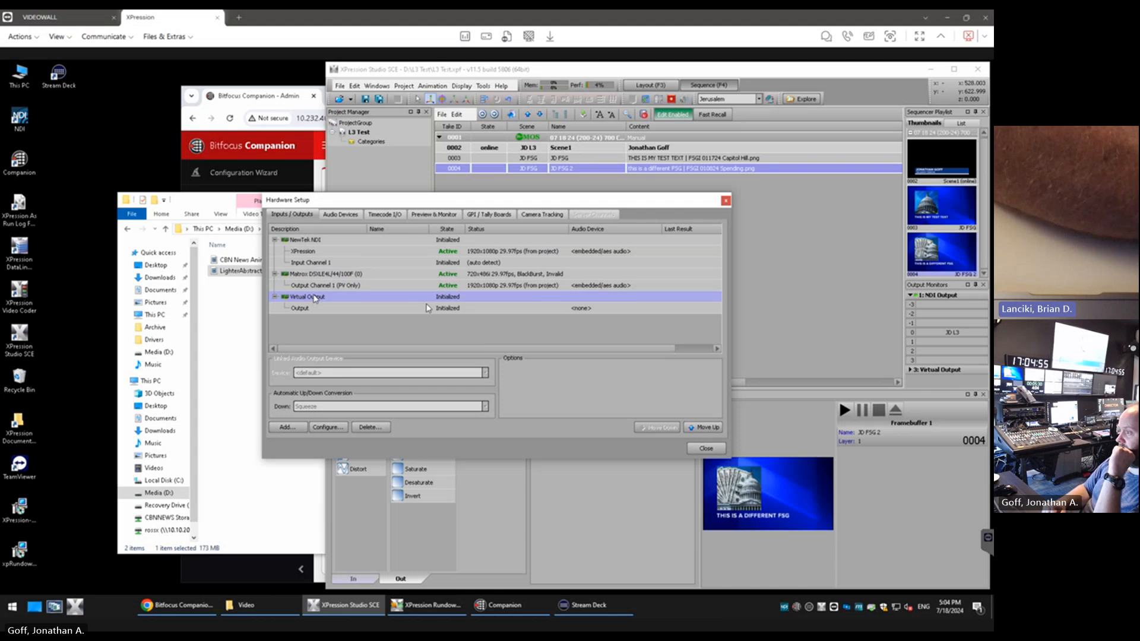
pyautogui.click(726, 201)
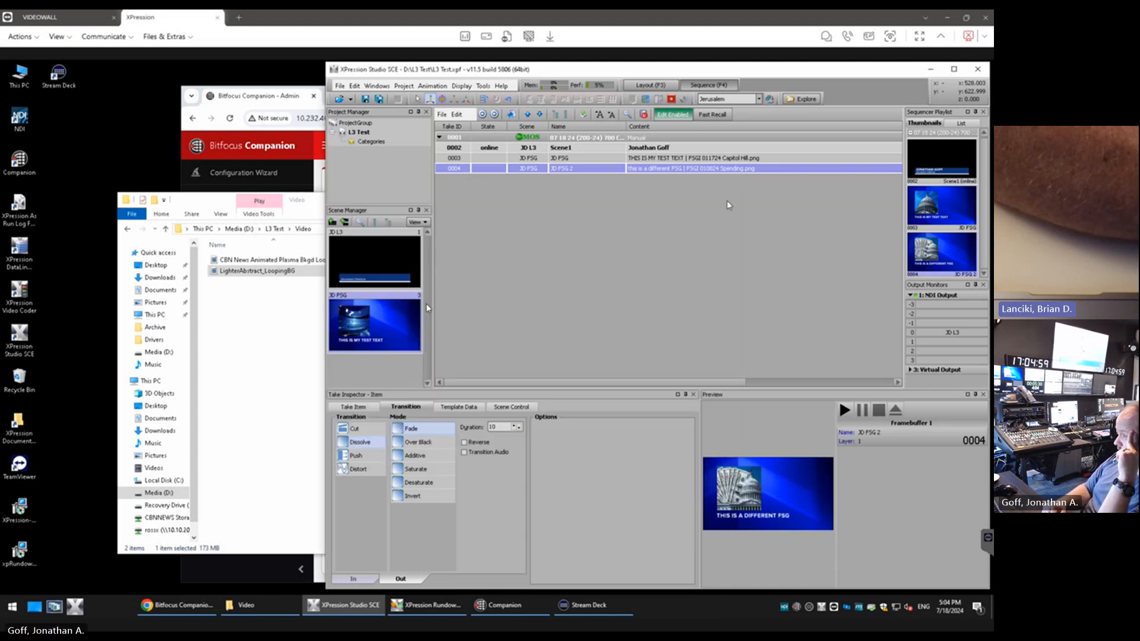
# Maximize the XPression Studio window, set the output of sequencer item 0004, JD FSG 2, to Framebuffer 3, and take it online
pyautogui.doubleClick(587, 76)
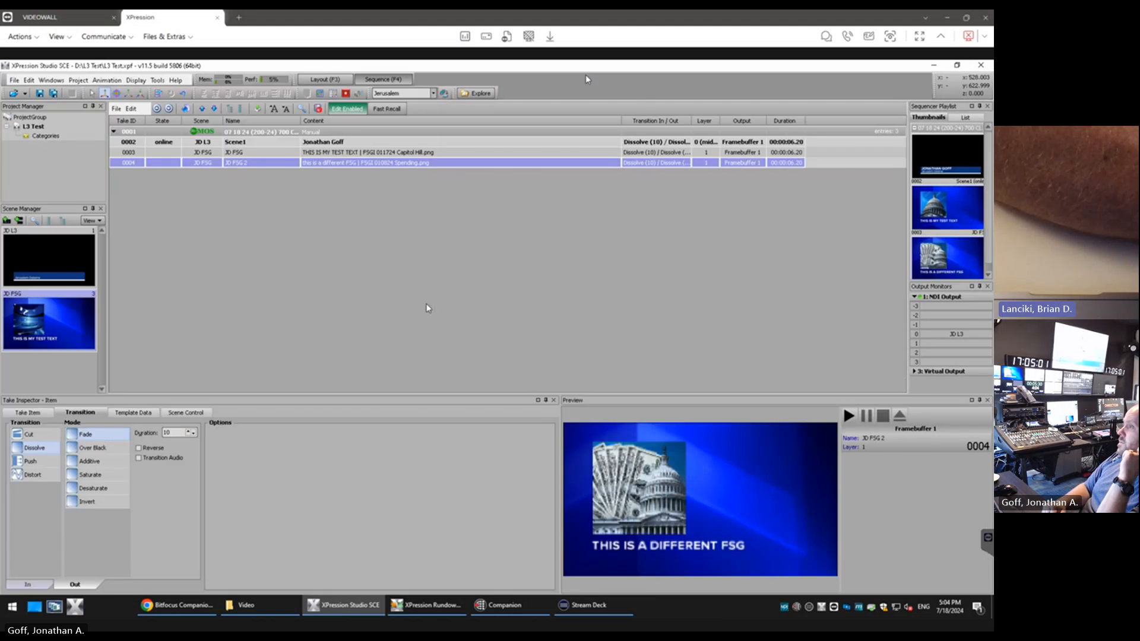
pyautogui.click(730, 163)
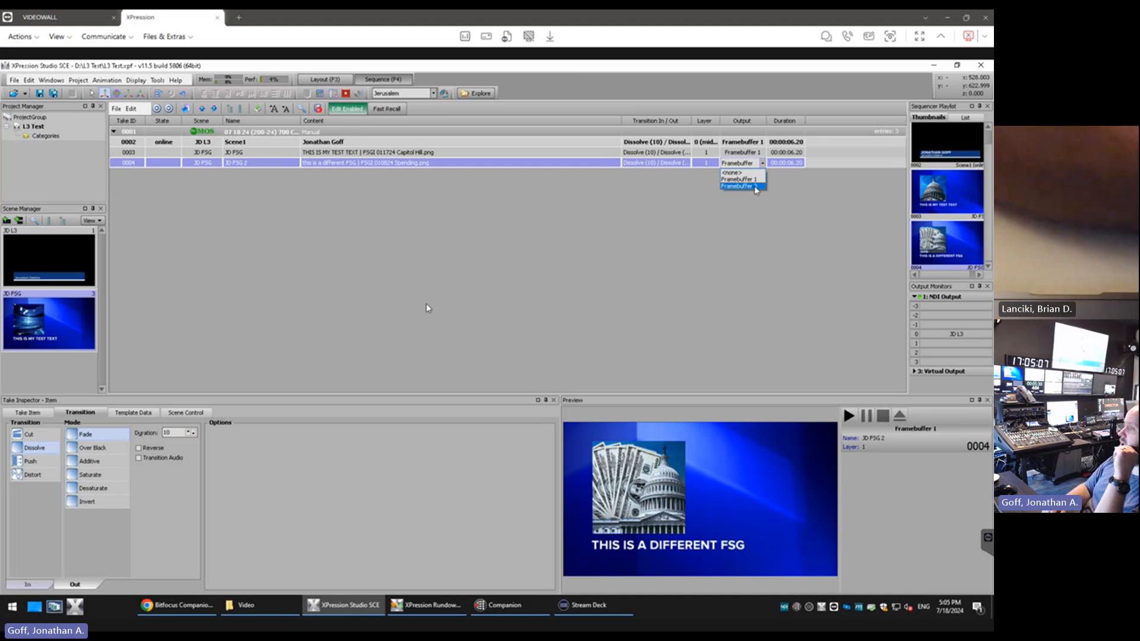
pyautogui.click(755, 188)
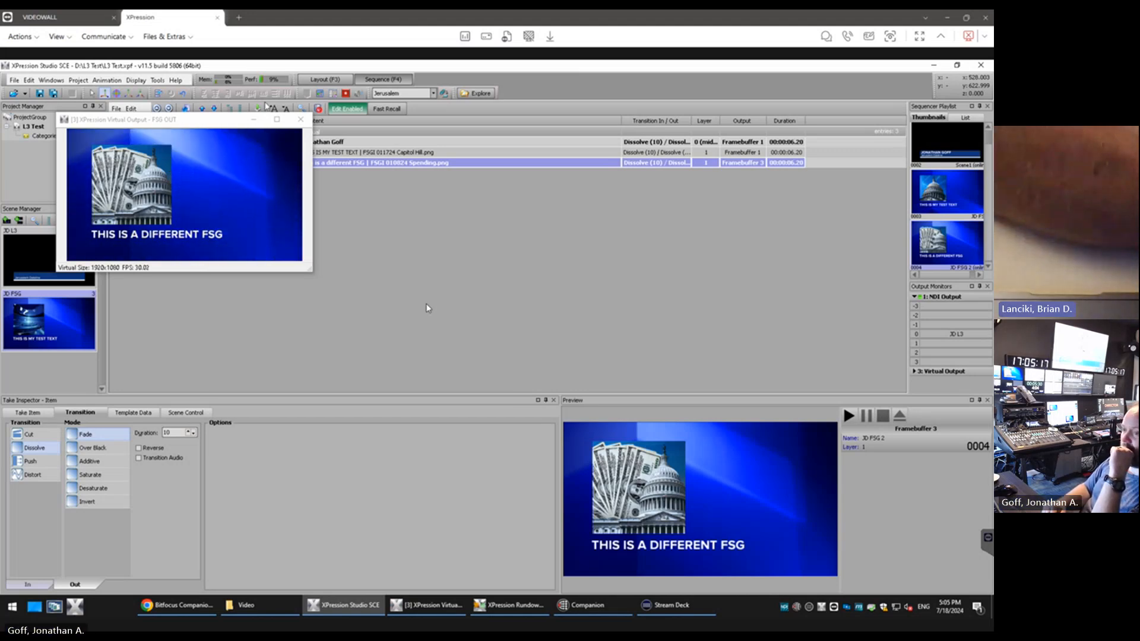
# Move the FSG OUT virtual output window clear of the project panels, maximize it and switch it to Full Screen
pyautogui.moveTo(228, 121); pyautogui.dragTo(414, 174)
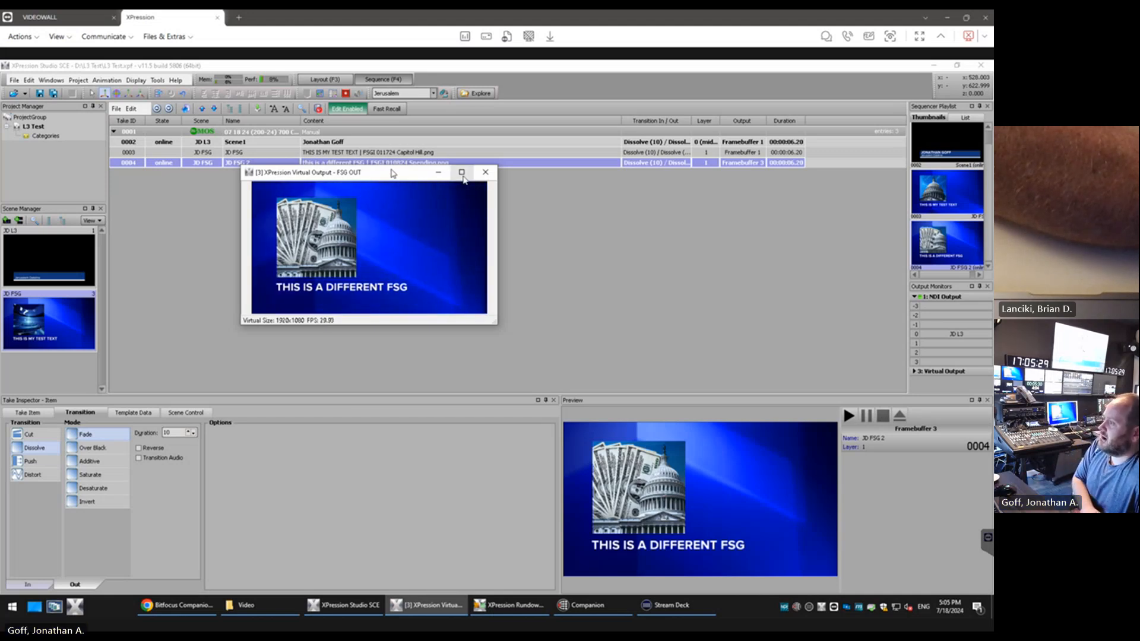
pyautogui.doubleClick(392, 173)
pyautogui.rightClick(647, 178)
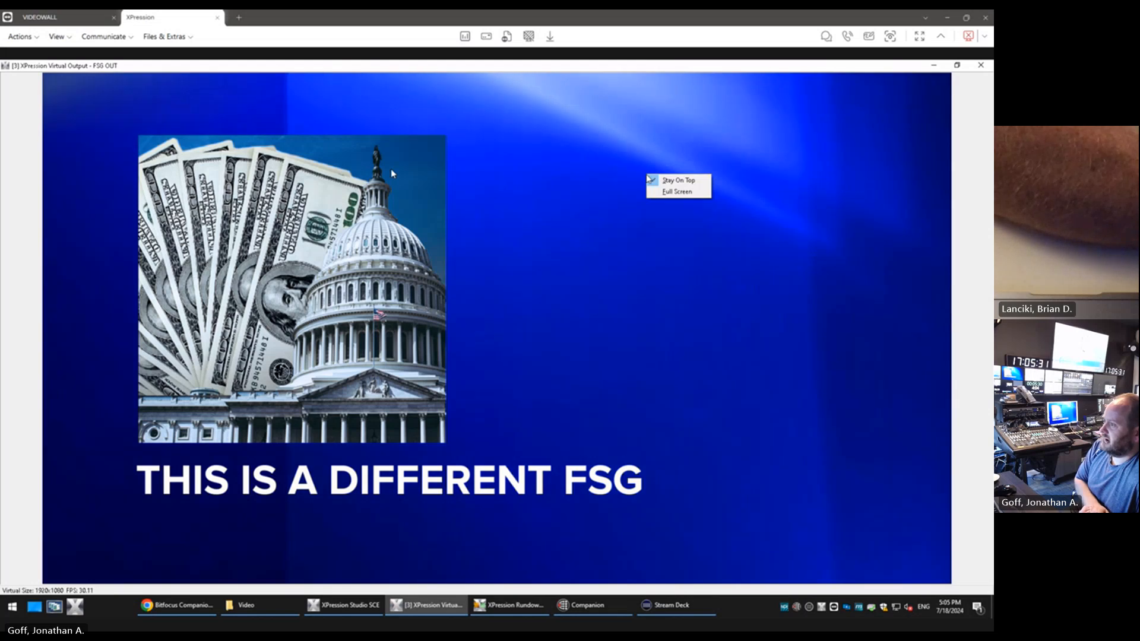
pyautogui.click(658, 197)
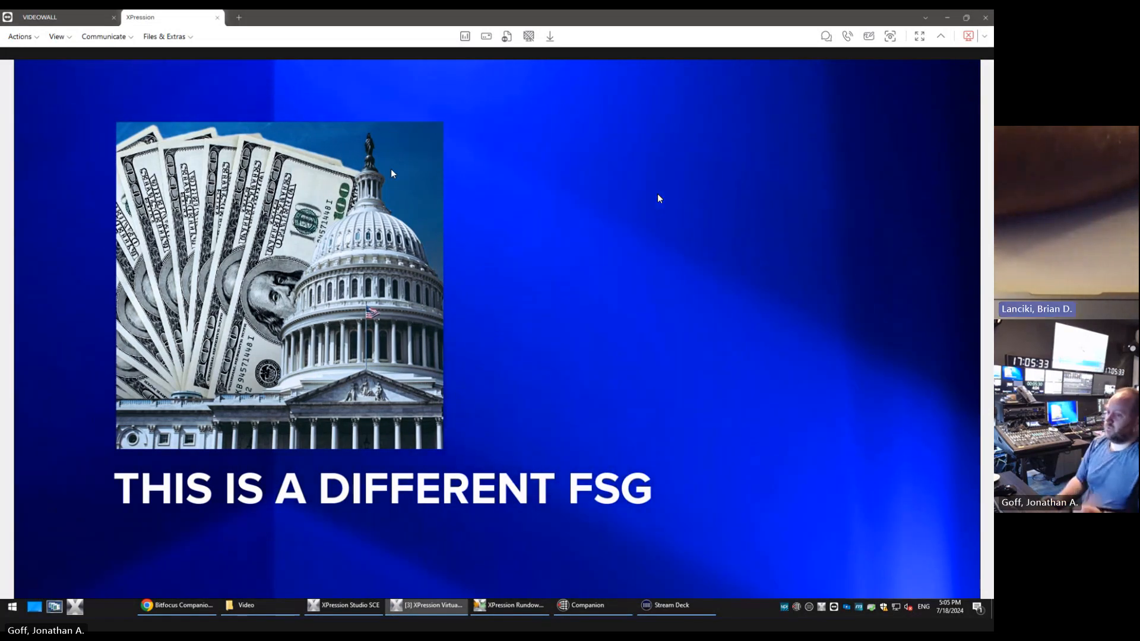
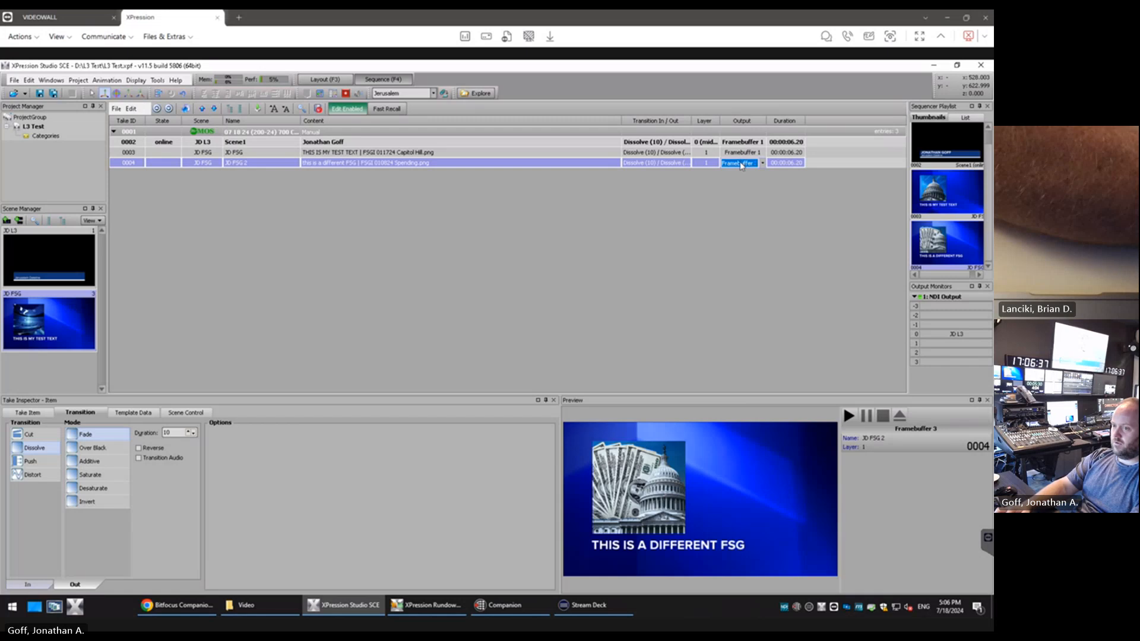
# Set the output of sequencer item 0004, JD FSG 2, to Framebuffer 1
pyautogui.click(742, 166)
pyautogui.click(732, 186)
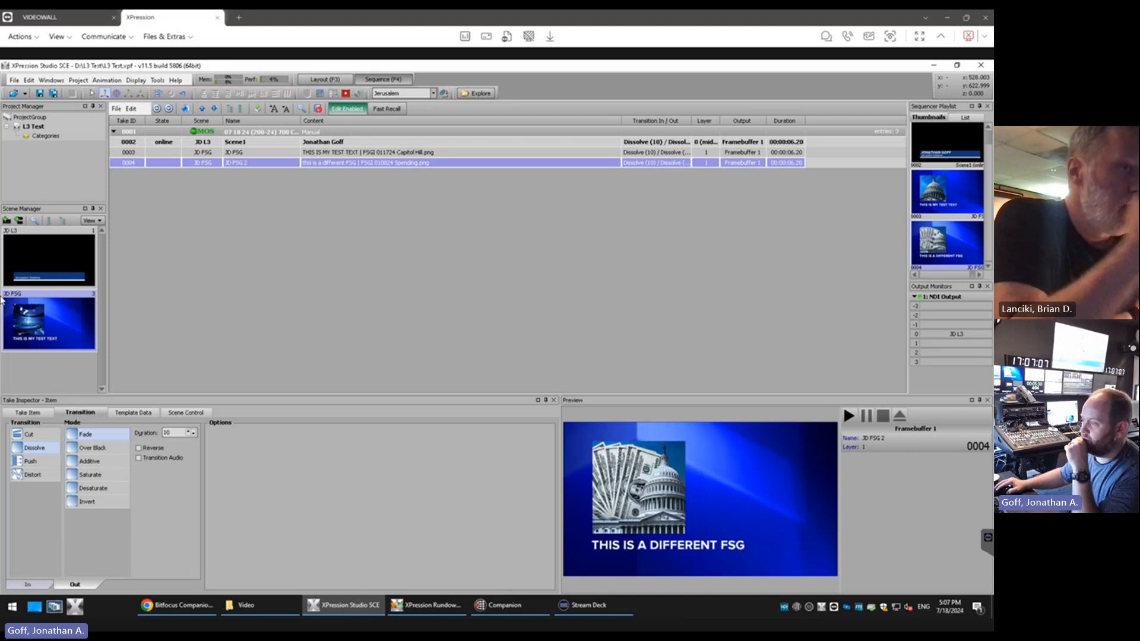
# Switch to AP ENPS, widen the MOS Gateway pane and check the folder choices for saving the Dateline L3 item without saving it
pyautogui.hotkey('alt', 'Tab')
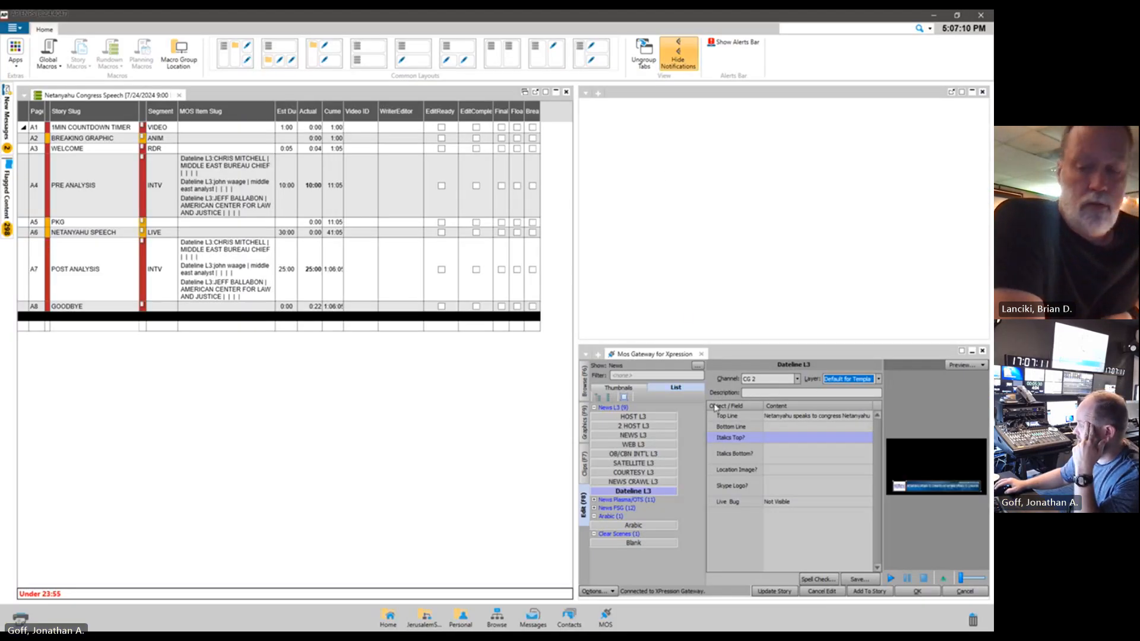
pyautogui.moveTo(577, 393); pyautogui.dragTo(486, 393)
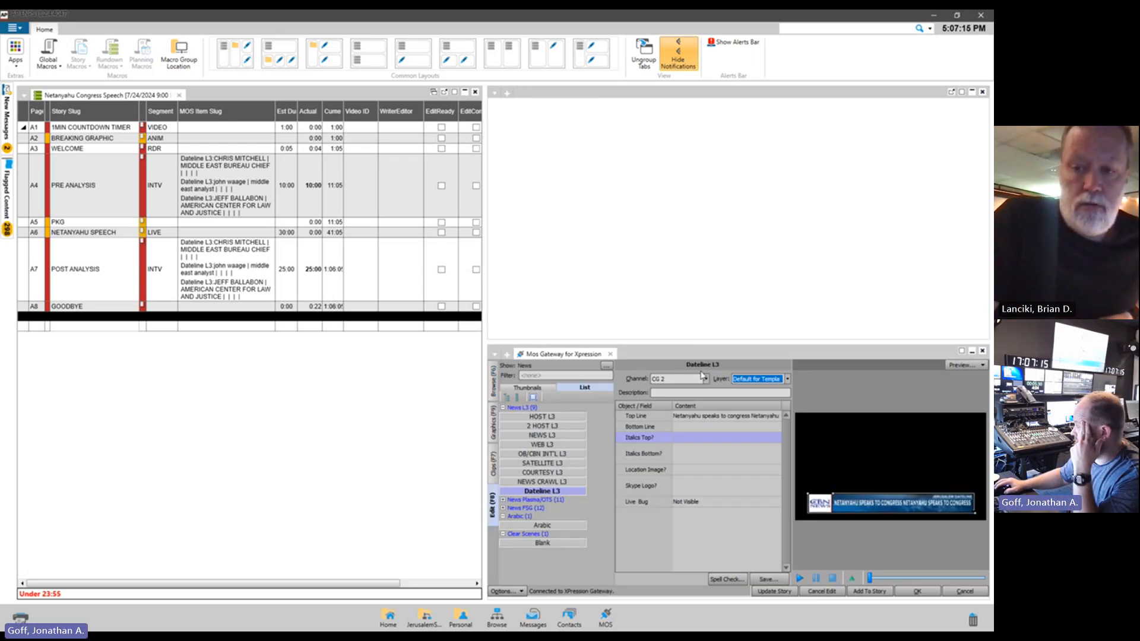
pyautogui.click(774, 577)
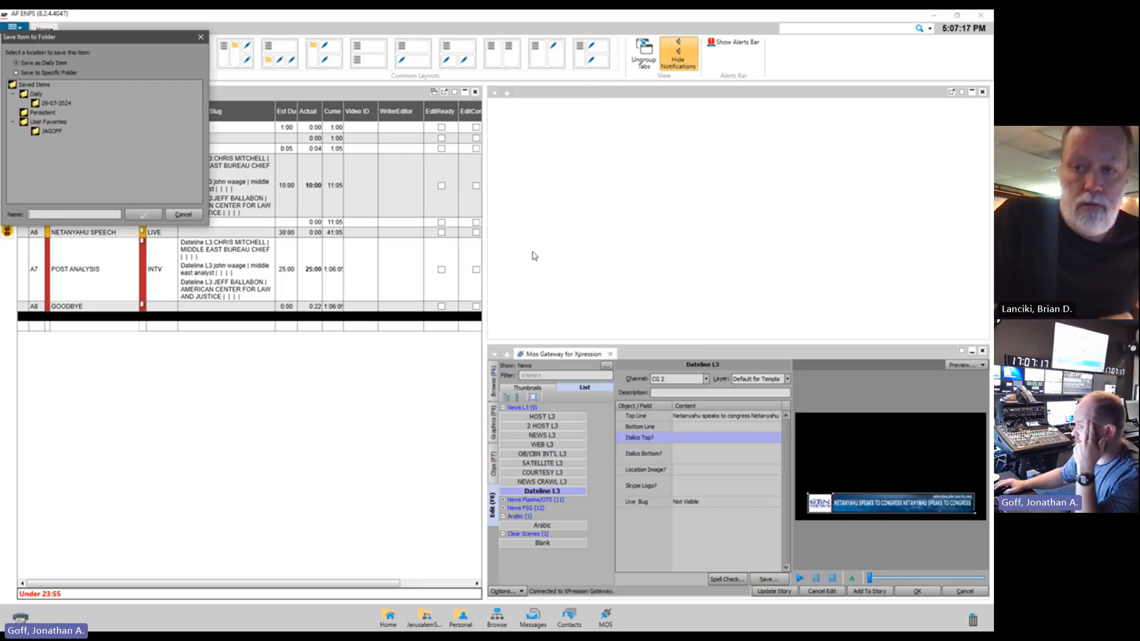
pyautogui.moveTo(96, 41); pyautogui.dragTo(280, 364)
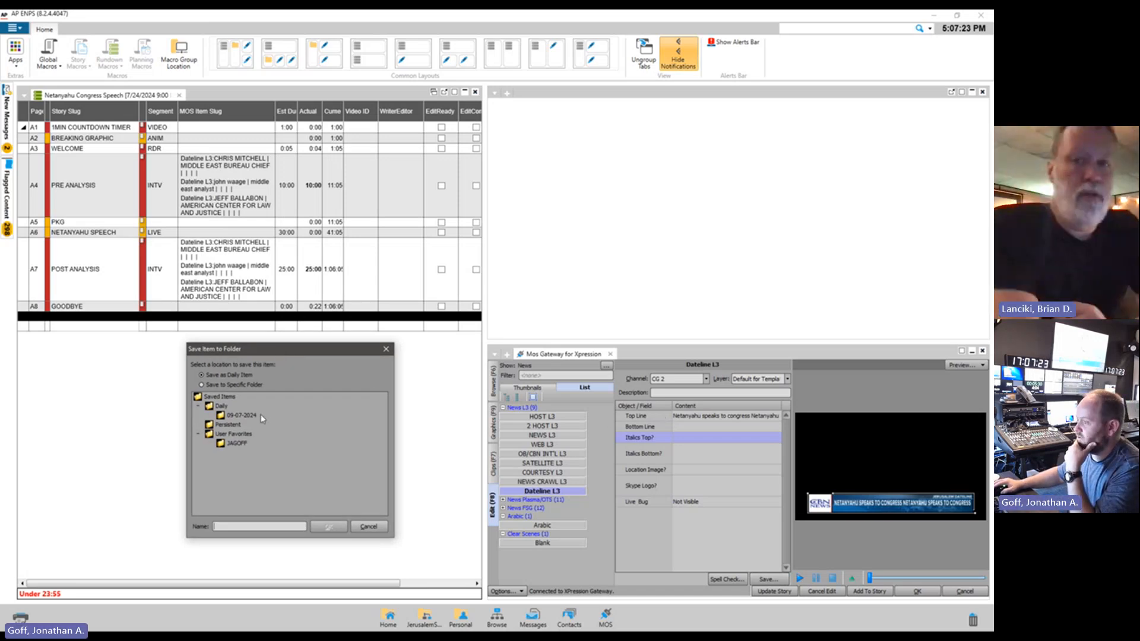
pyautogui.click(369, 527)
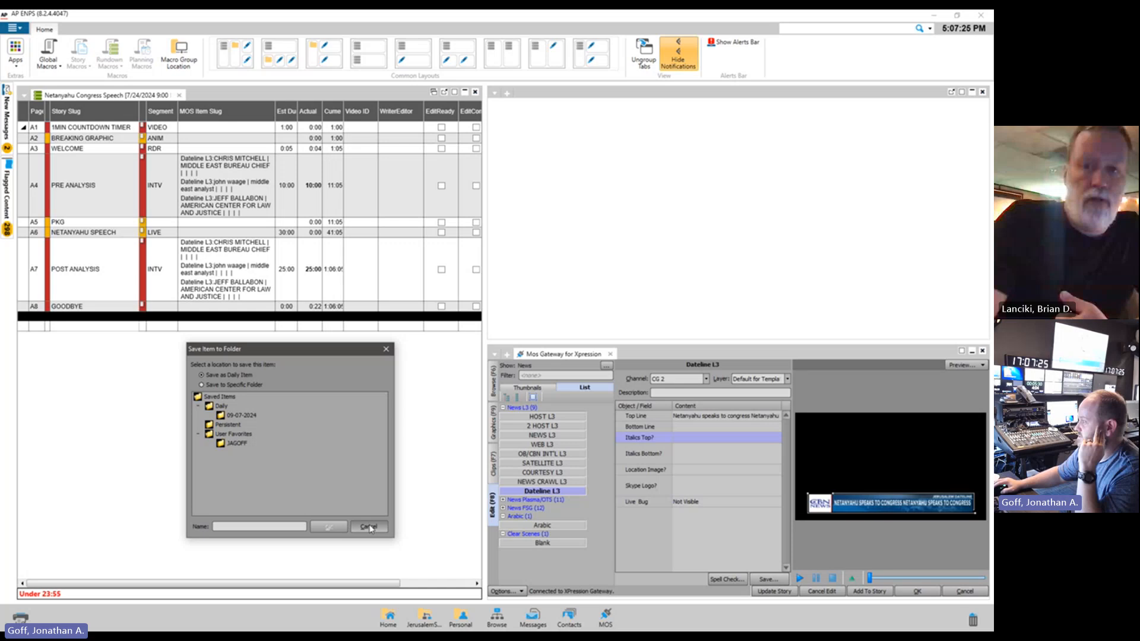
# Set the Dateline L3 item to Layer -2 and channel CG 1
pyautogui.click(758, 386)
pyautogui.click(751, 395)
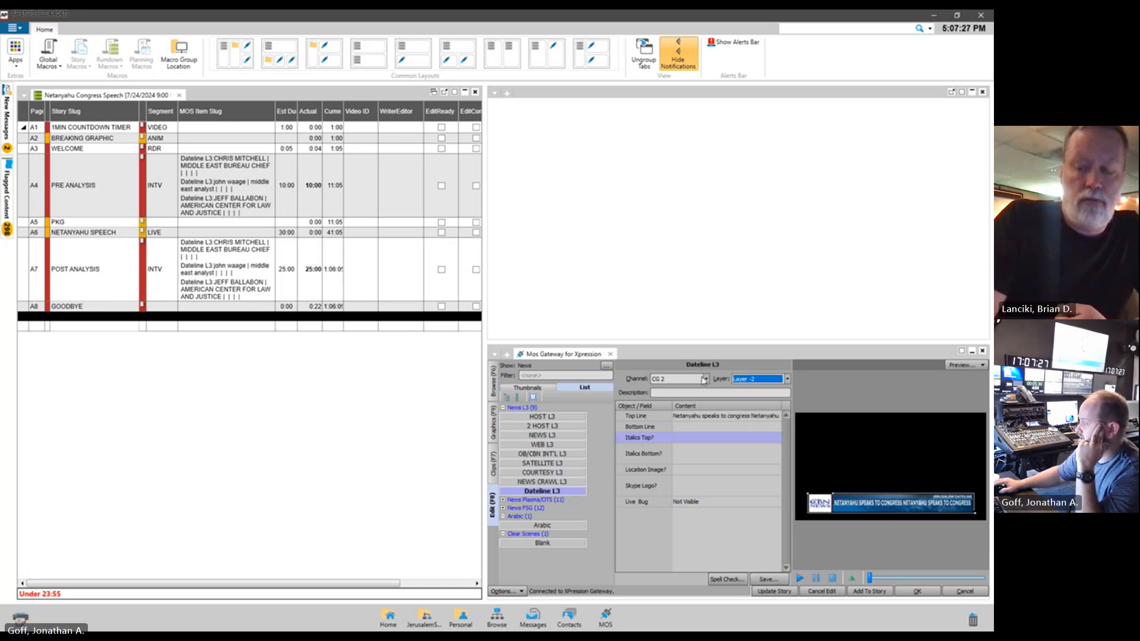
pyautogui.click(705, 379)
pyautogui.click(677, 387)
# Save the Dateline L3 item as a daily item named L3rd cg1 L2
pyautogui.click(768, 578)
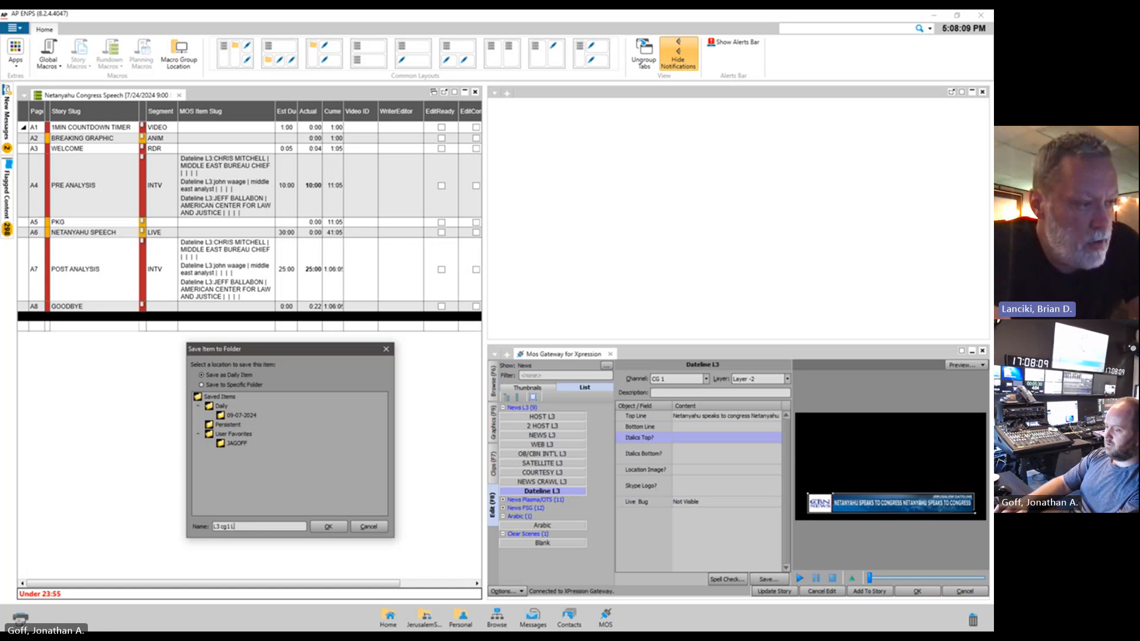
pyautogui.write('2')
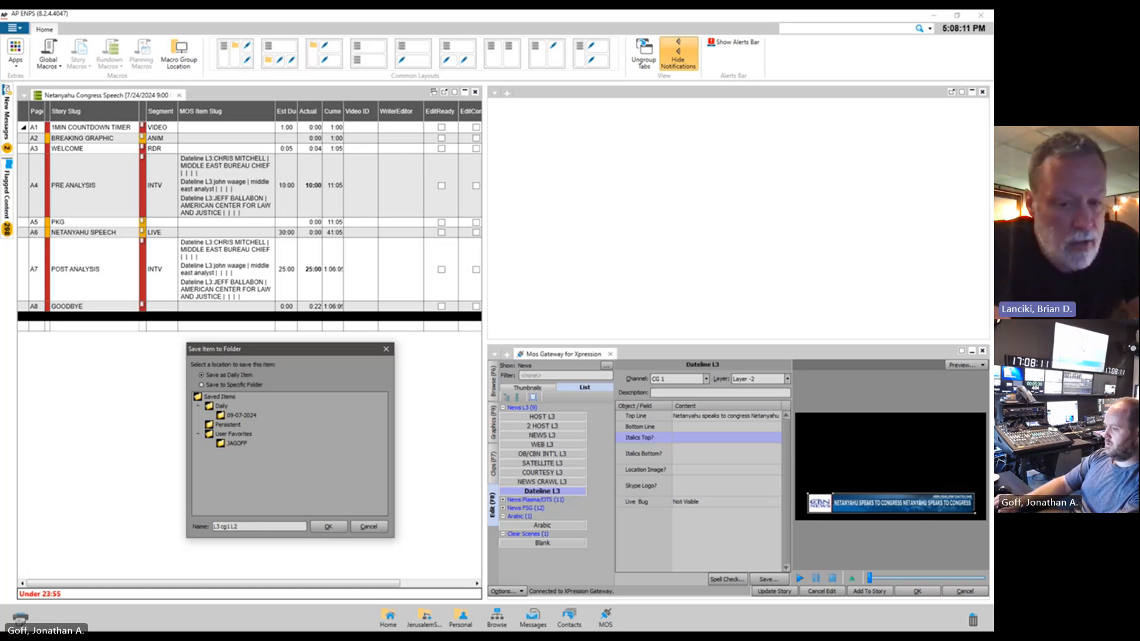
pyautogui.write('rd')
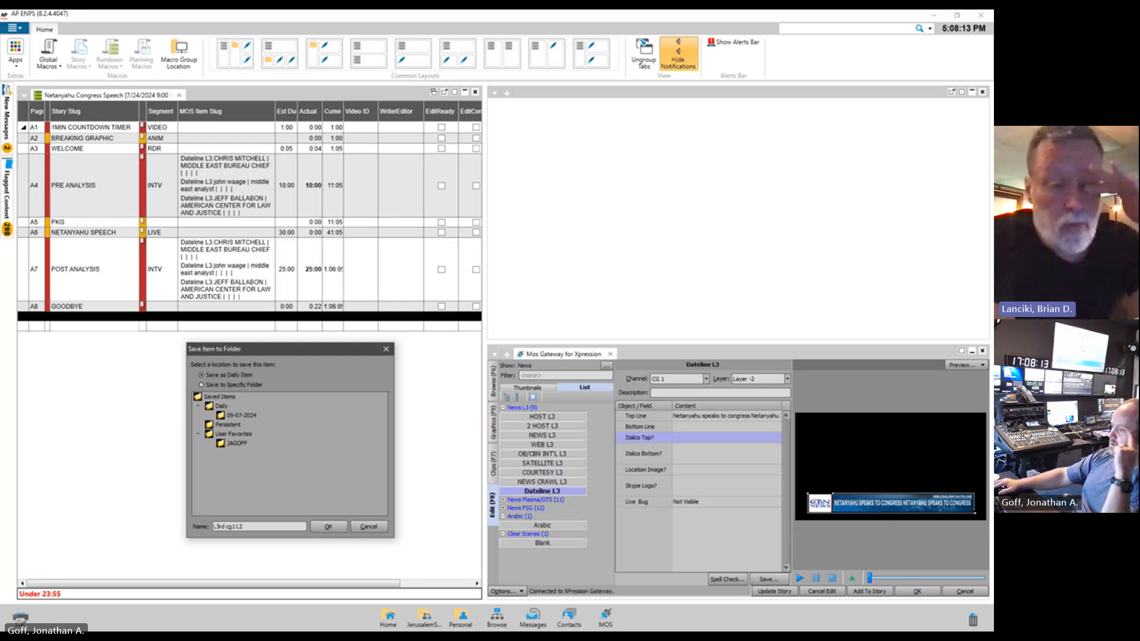
pyautogui.click(330, 527)
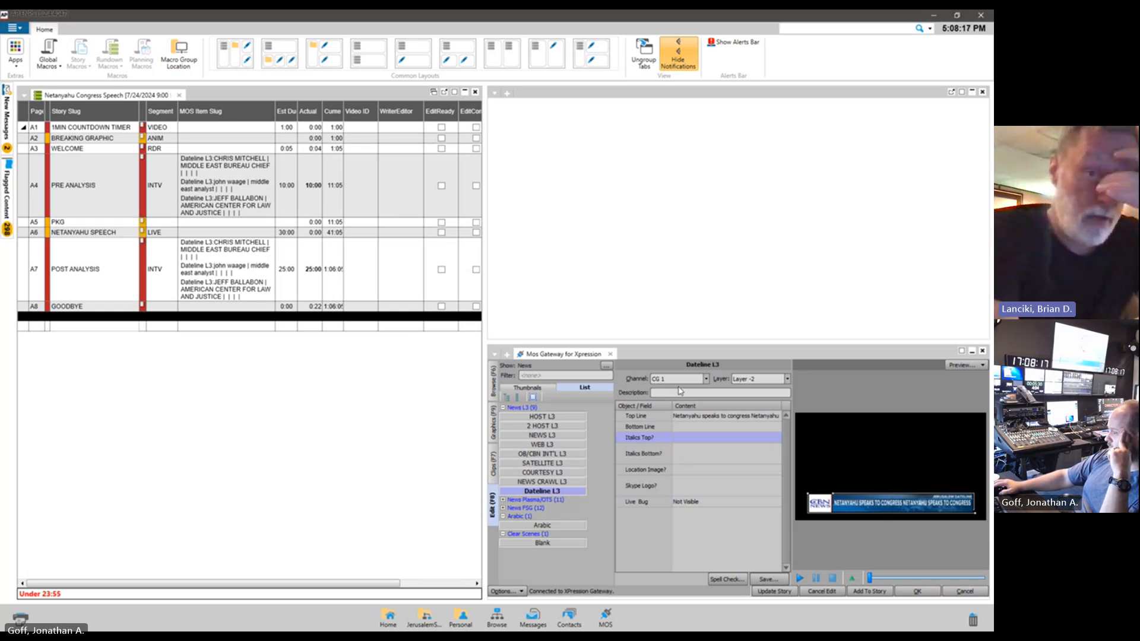
# Check the personal folder under User Favorites in the saved items and return to editing the Dateline L3 item
pyautogui.click(492, 382)
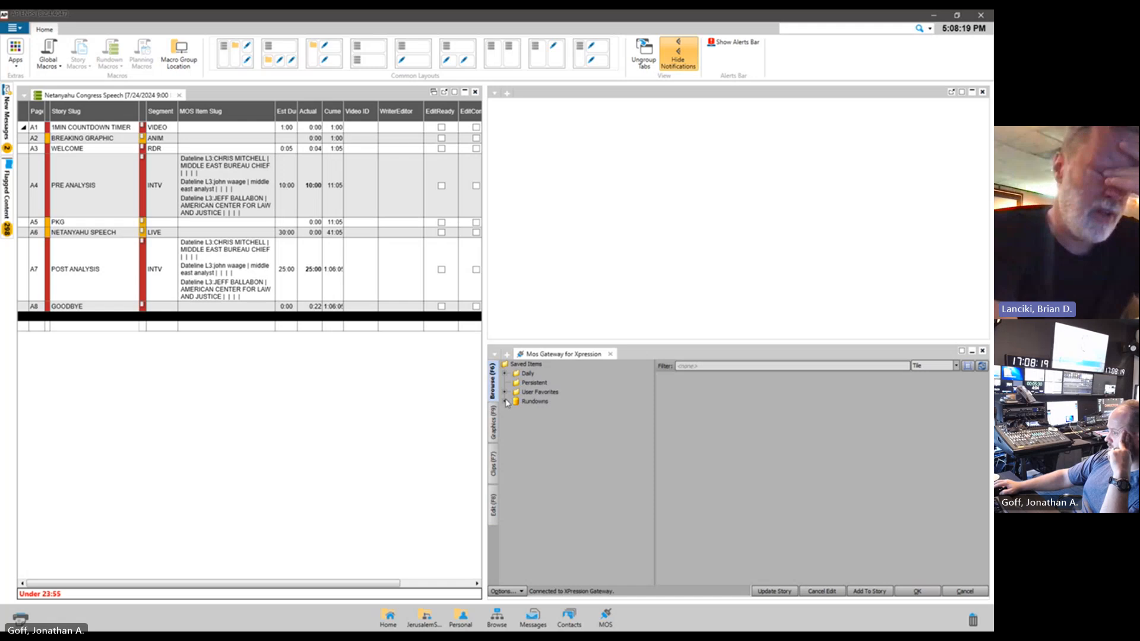
pyautogui.click(505, 392)
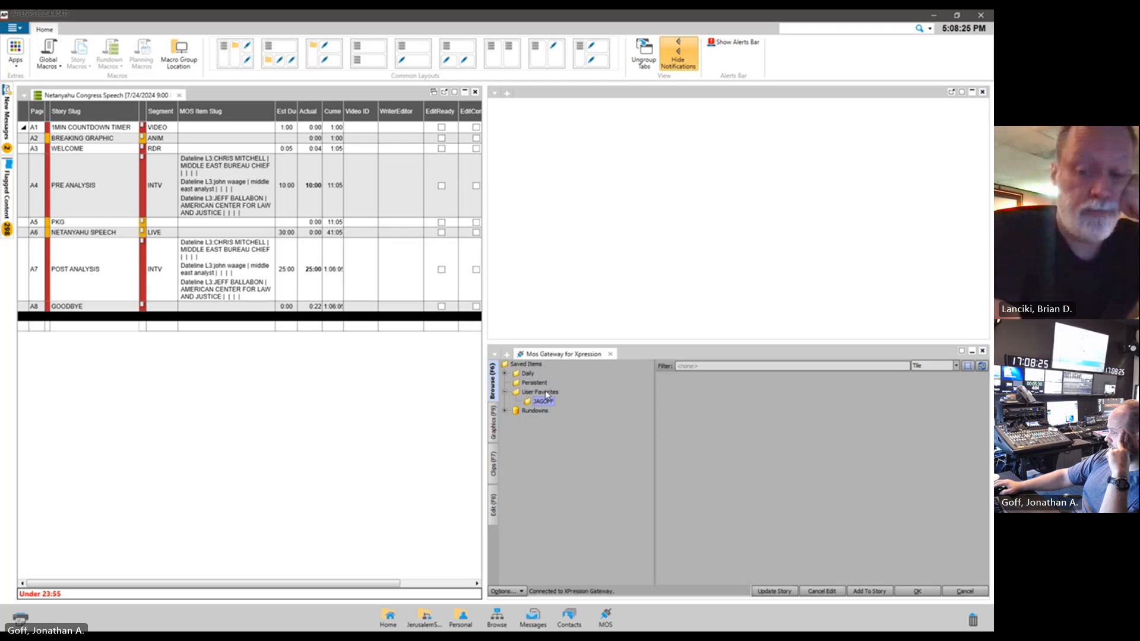
pyautogui.click(493, 424)
pyautogui.click(493, 505)
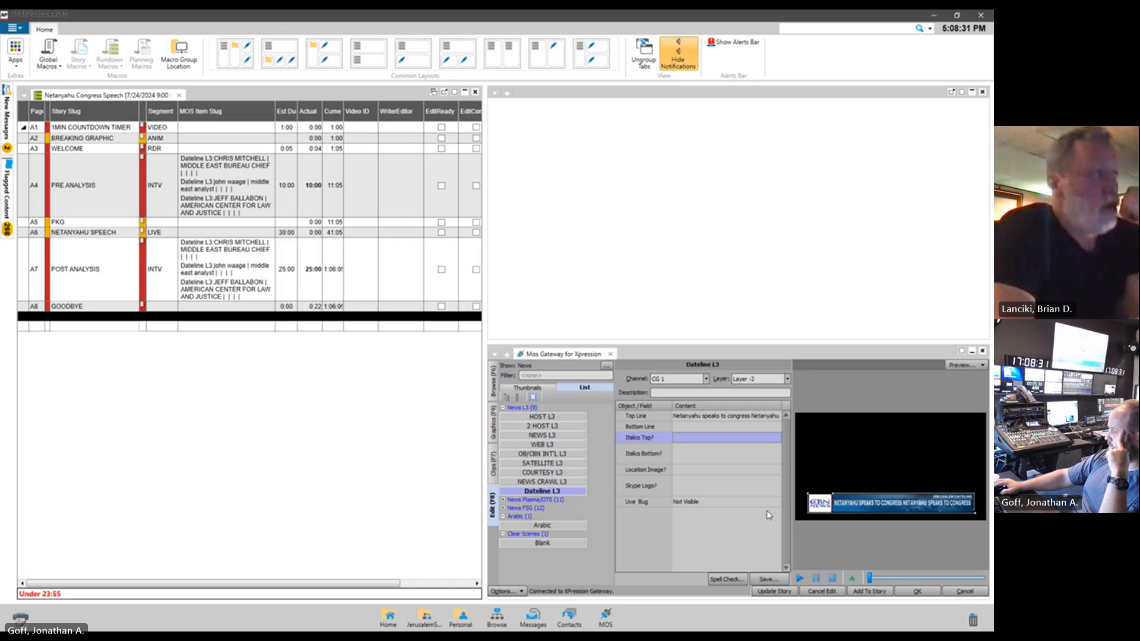
# Save L3rd cg1 L2 to the personal folder under User Favorites and load it from there for editing
pyautogui.click(769, 580)
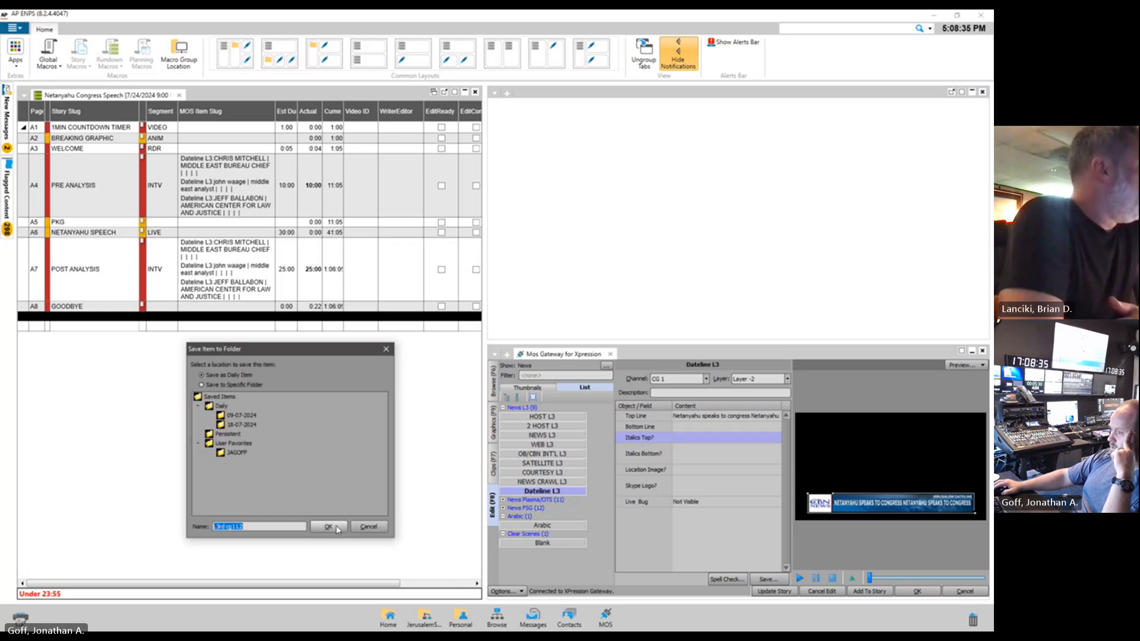
pyautogui.click(260, 386)
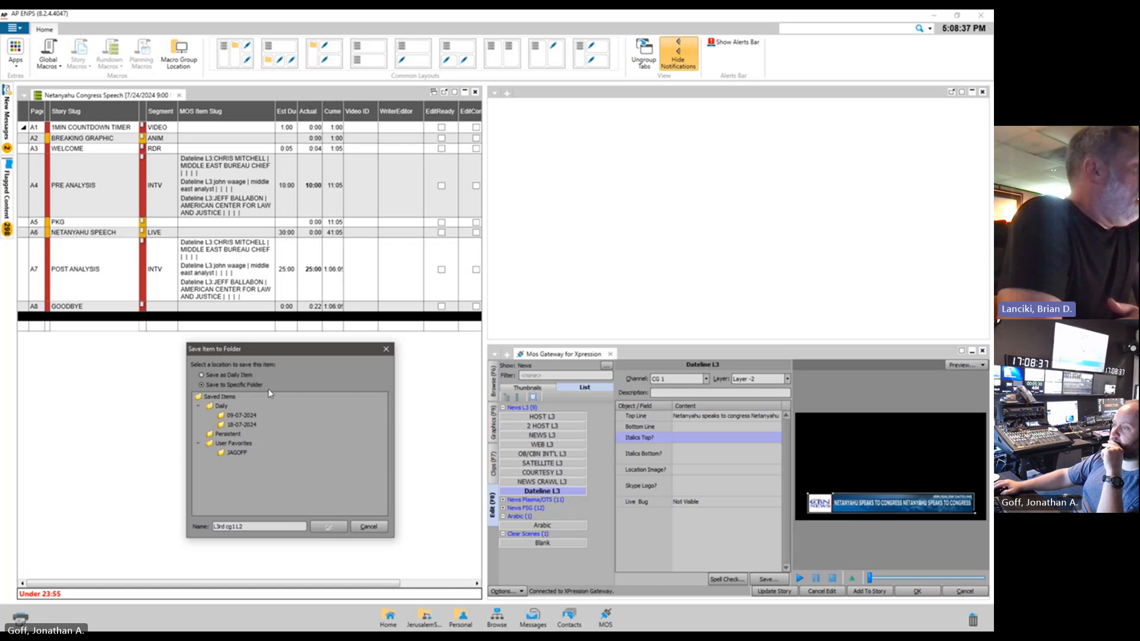
pyautogui.click(241, 452)
pyautogui.click(330, 528)
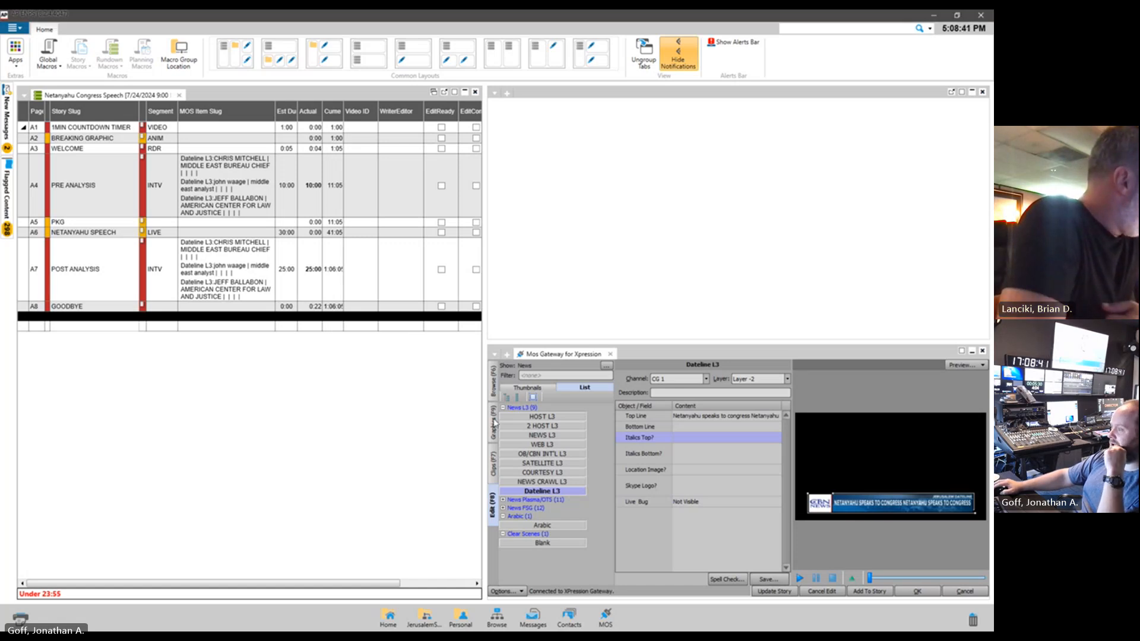
pyautogui.click(492, 386)
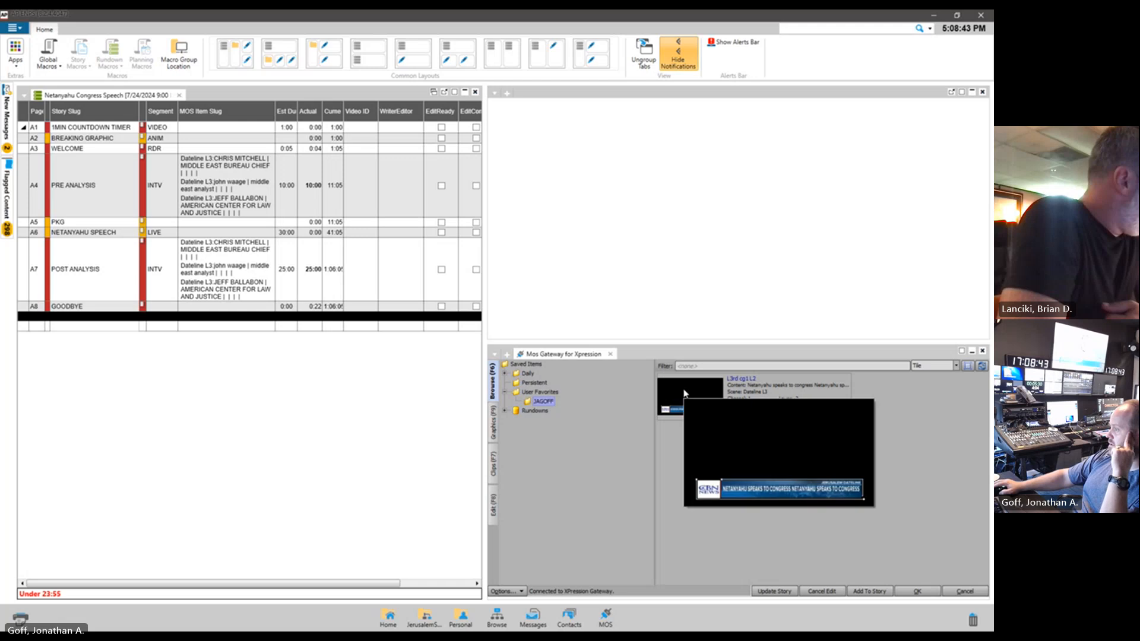
pyautogui.doubleClick(685, 394)
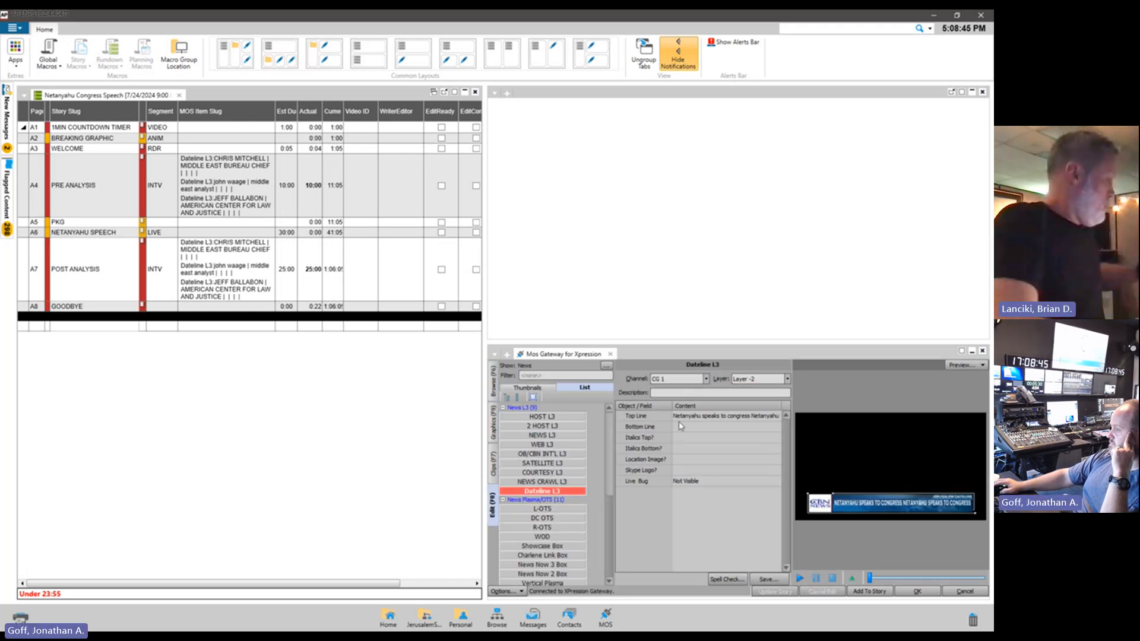
# Change the loaded item to channel CG 2 and the Default for Template layer, and reload the saved L3rd cg1 L2 to restore its settings
pyautogui.click(706, 378)
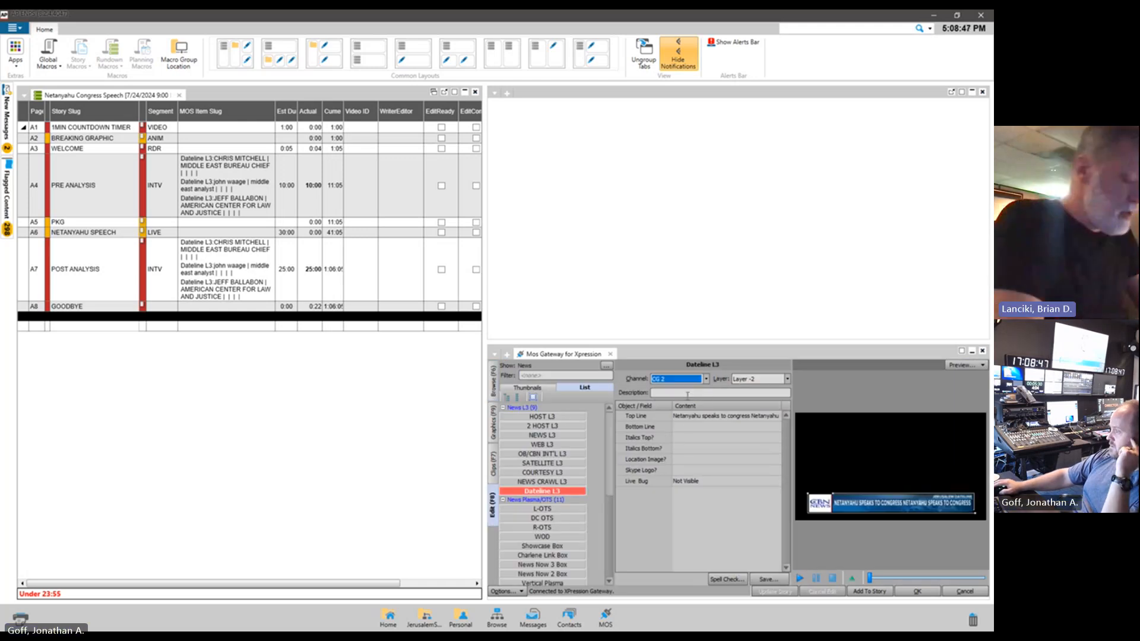
pyautogui.click(677, 395)
pyautogui.click(760, 379)
pyautogui.click(758, 396)
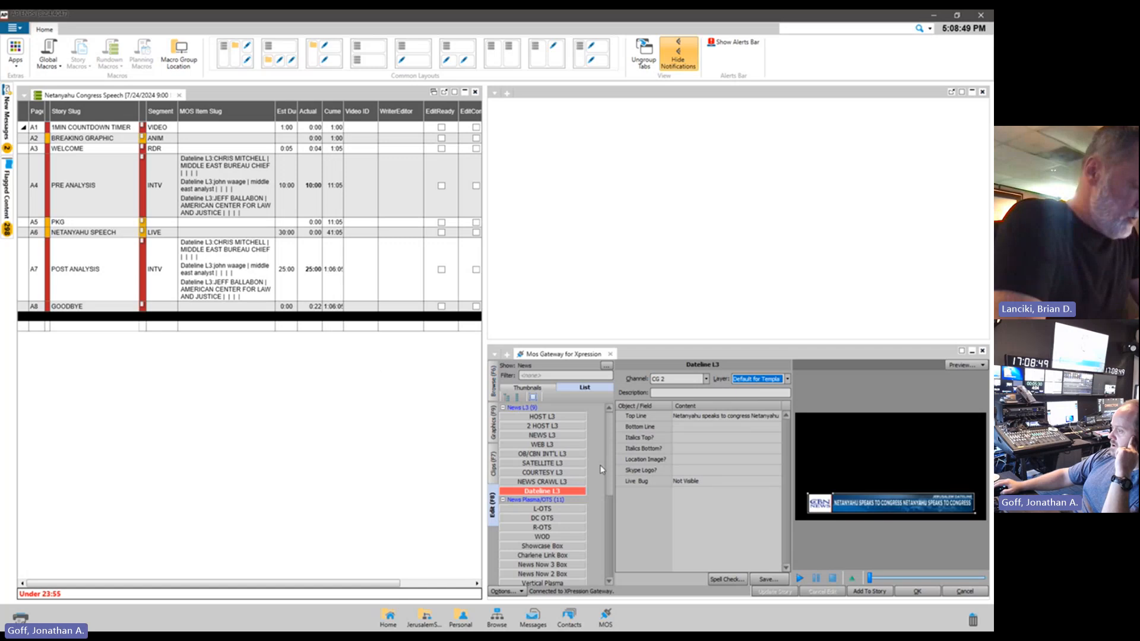
pyautogui.click(496, 391)
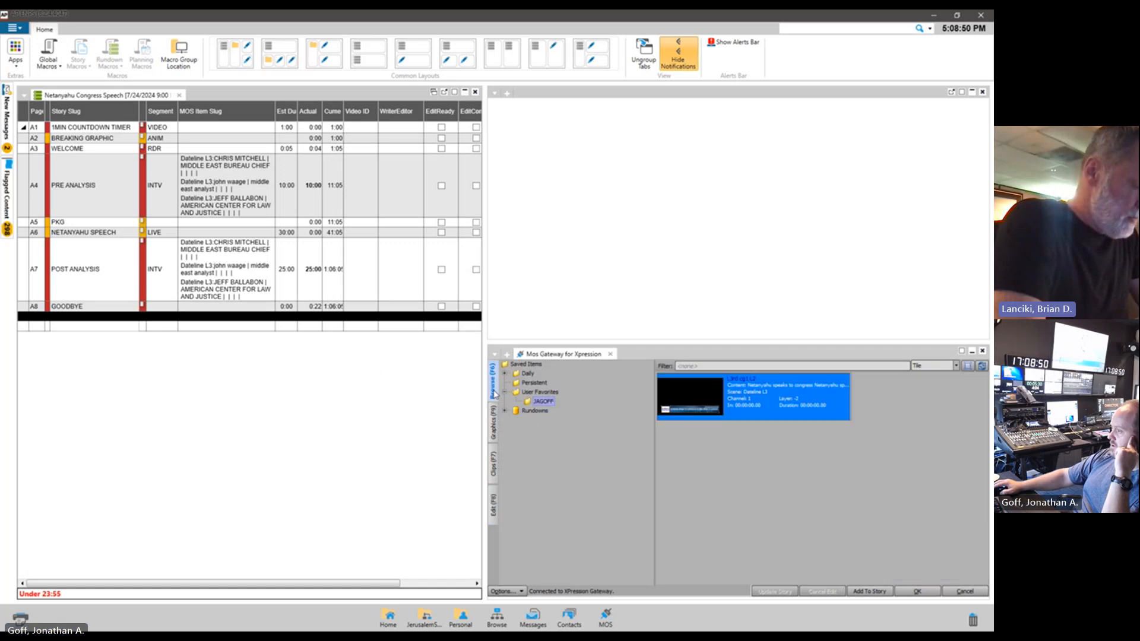
pyautogui.doubleClick(664, 404)
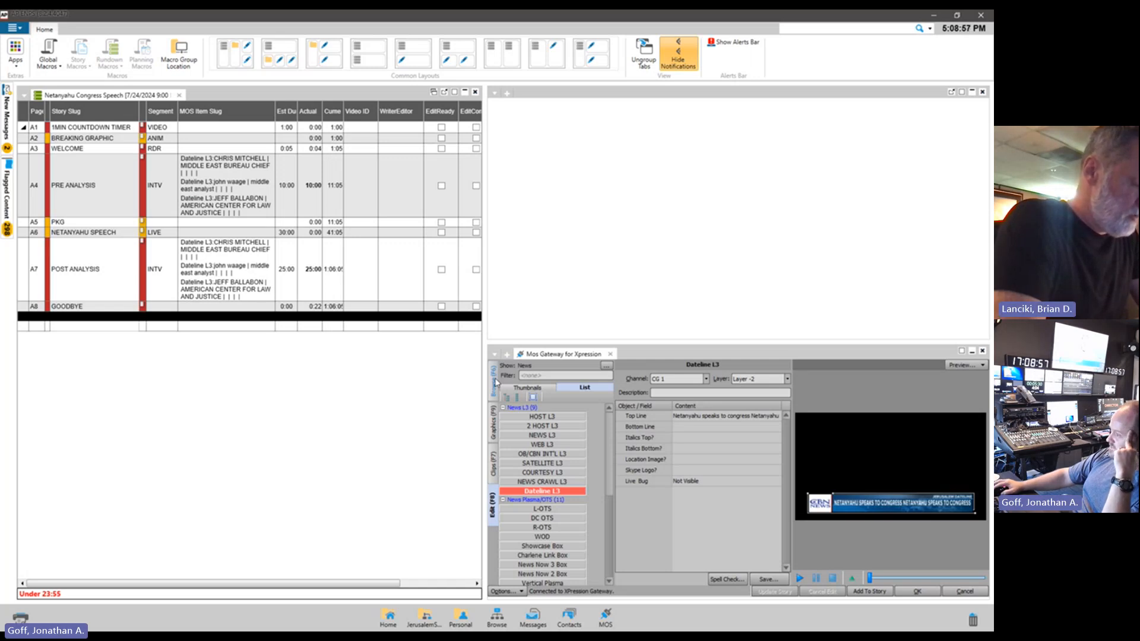
# Examine which actions are offered for the saved item L3rd cg1 L2 in the User Favorites folder
pyautogui.click(492, 383)
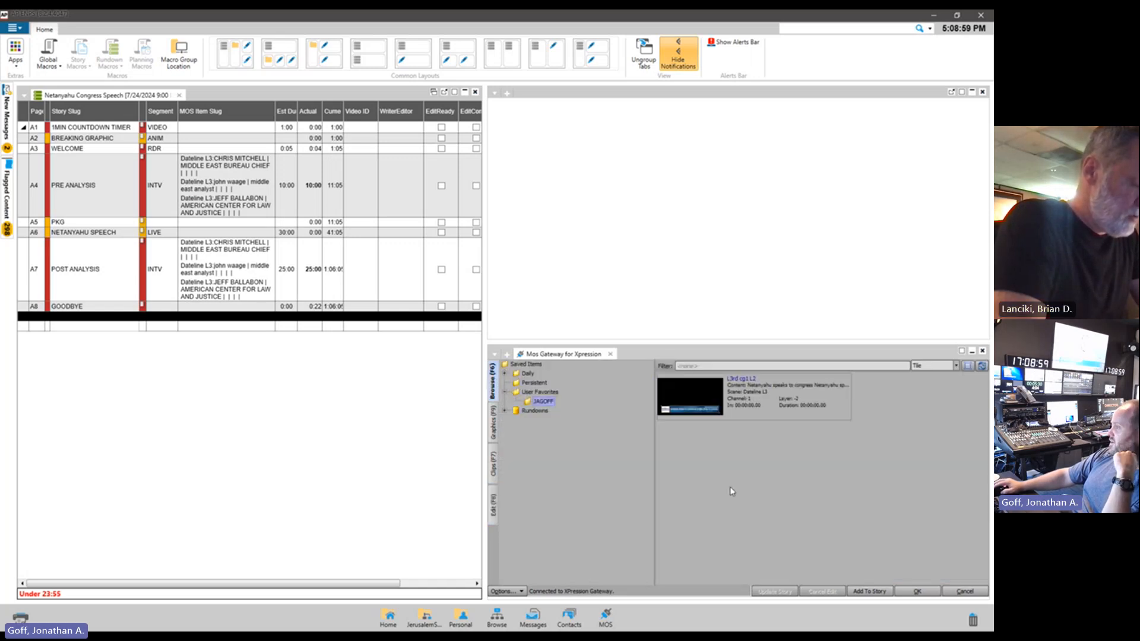
pyautogui.click(671, 397)
pyautogui.click(695, 449)
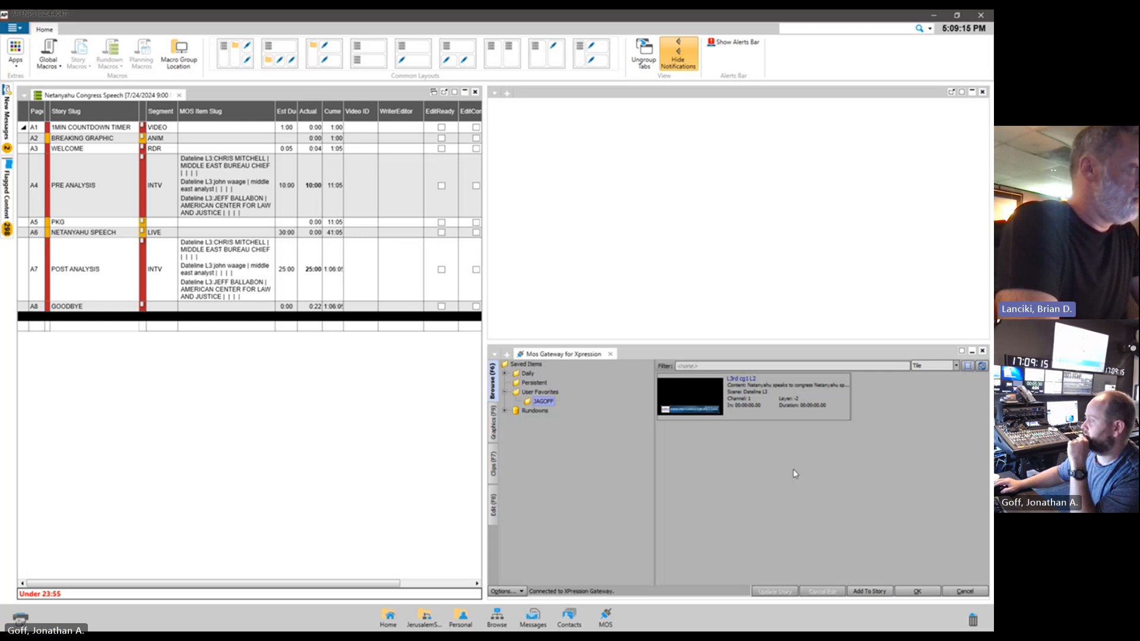
pyautogui.rightClick(772, 397)
pyautogui.click(737, 438)
pyautogui.rightClick(752, 398)
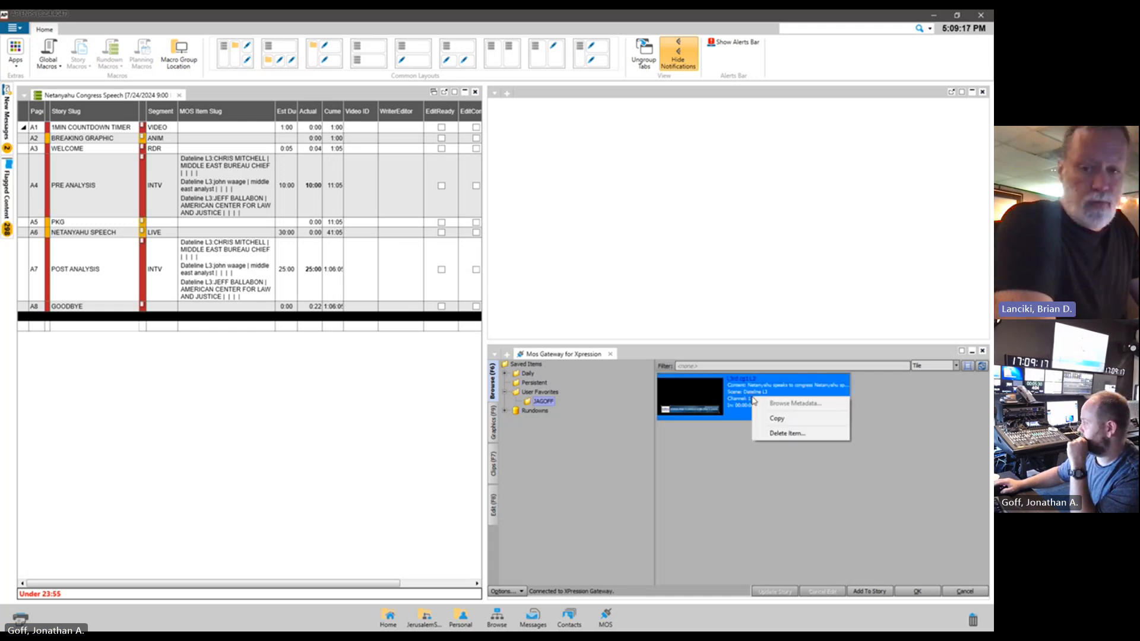
pyautogui.click(810, 467)
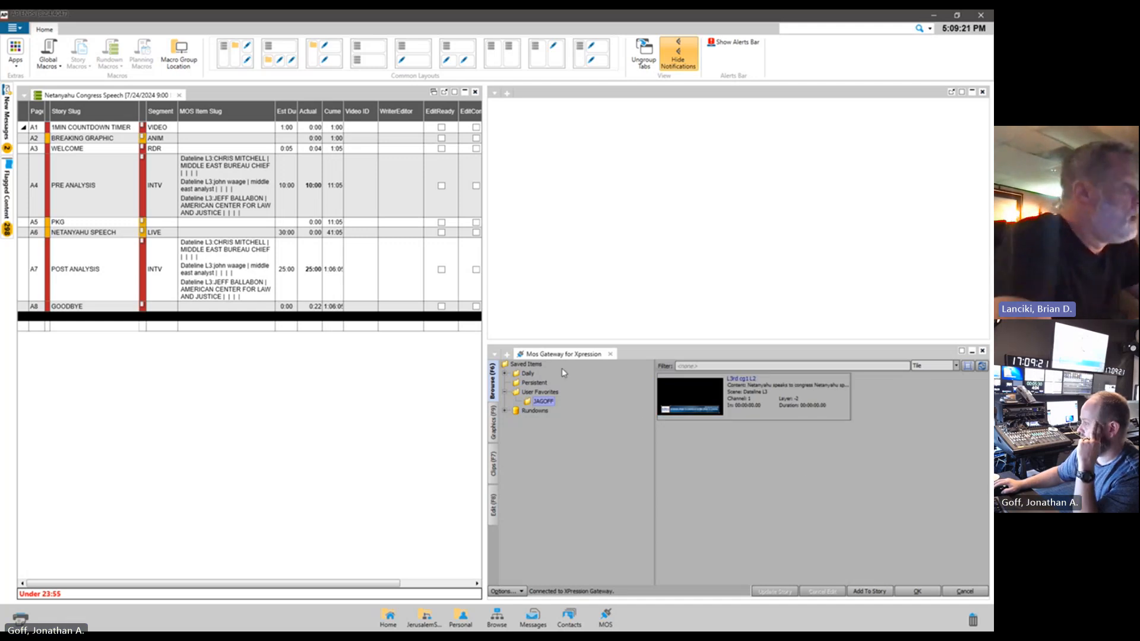
# Review the specific-folder save options for the Dateline L3 item and cancel without saving
pyautogui.click(494, 495)
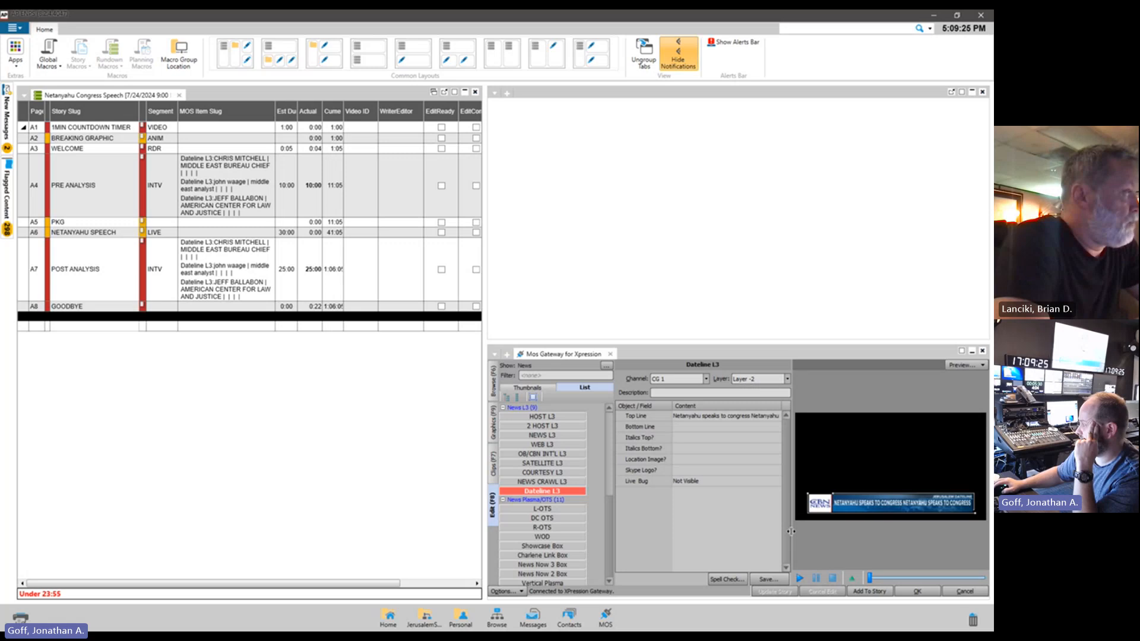
pyautogui.click(768, 579)
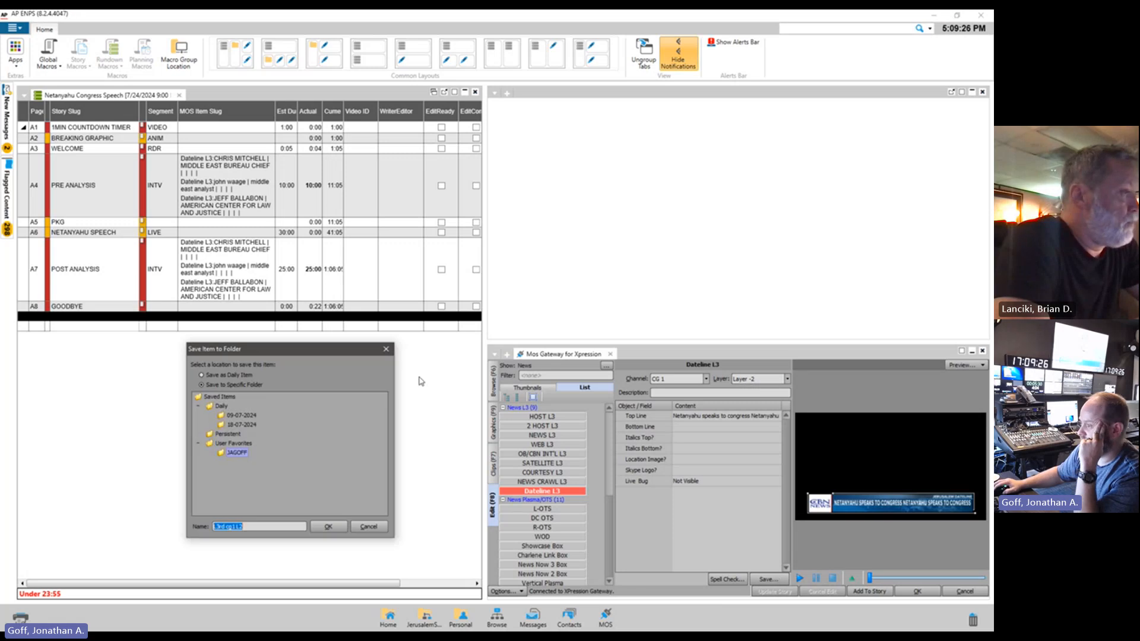
pyautogui.click(232, 385)
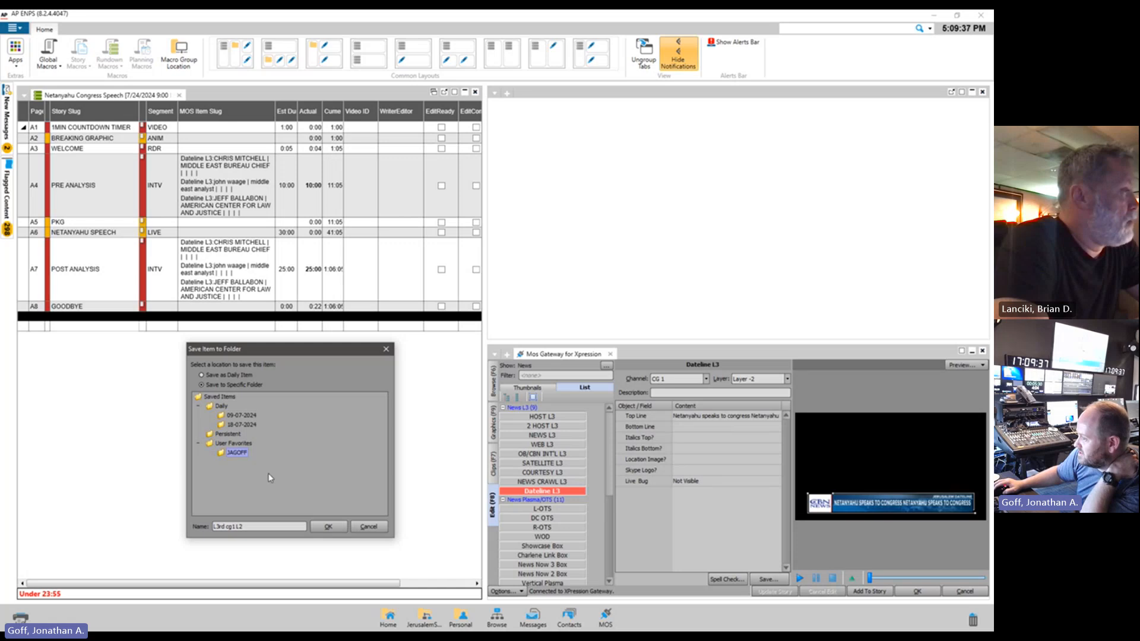
pyautogui.moveTo(260, 352); pyautogui.dragTo(230, 367)
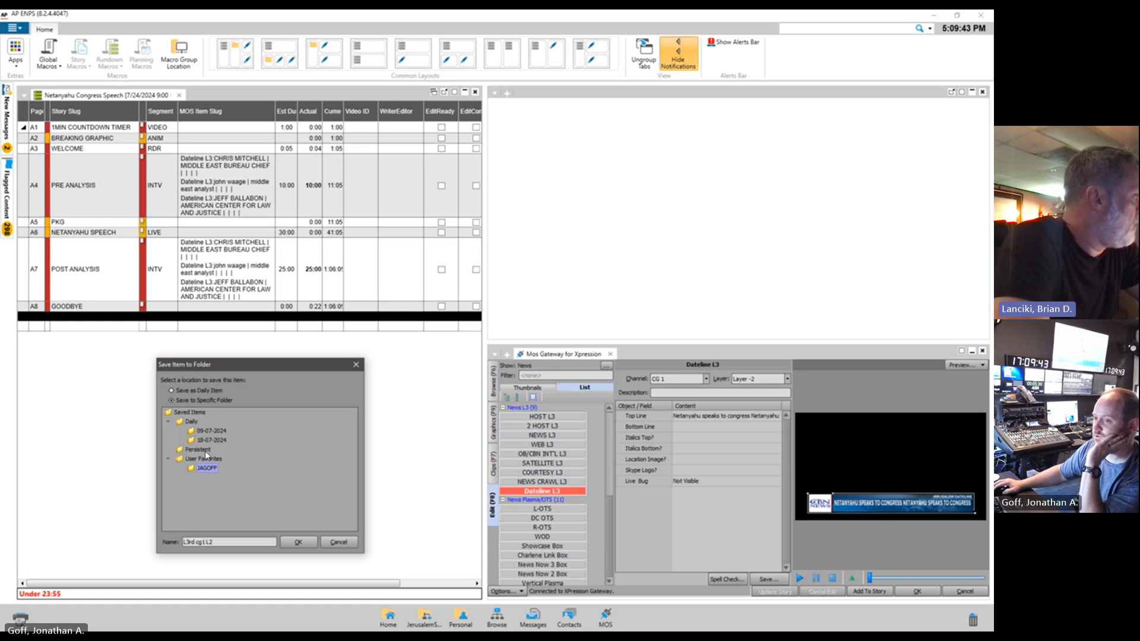
pyautogui.click(340, 545)
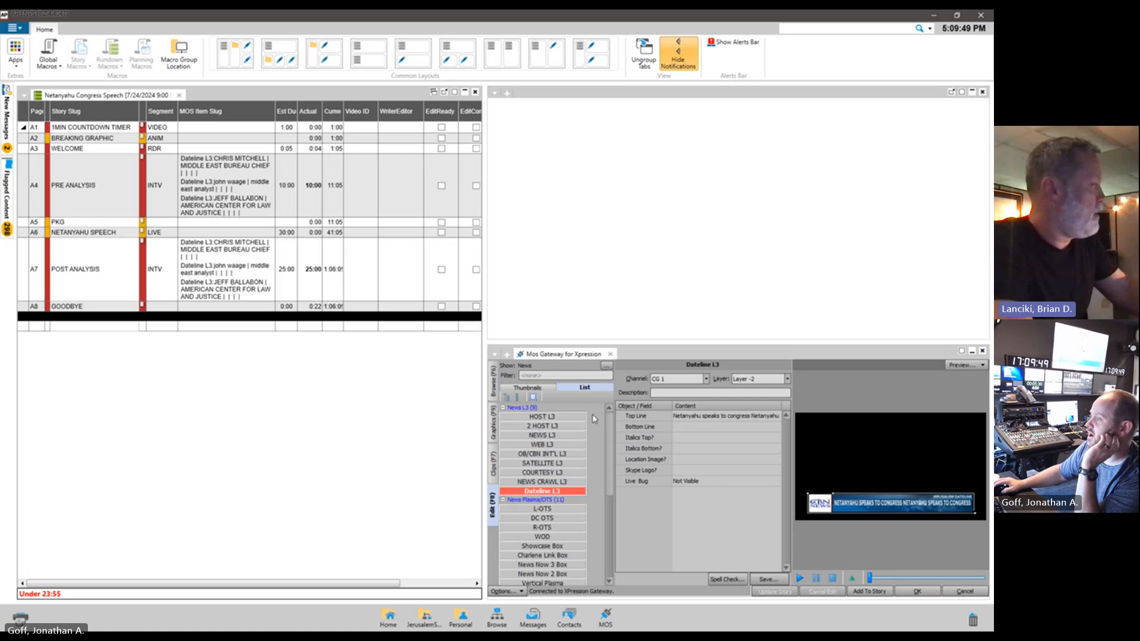
# Look over the Dateline L3 MOS items of the PRE ANALYSIS and POST ANALYSIS stories in the rundown
pyautogui.click(195, 212)
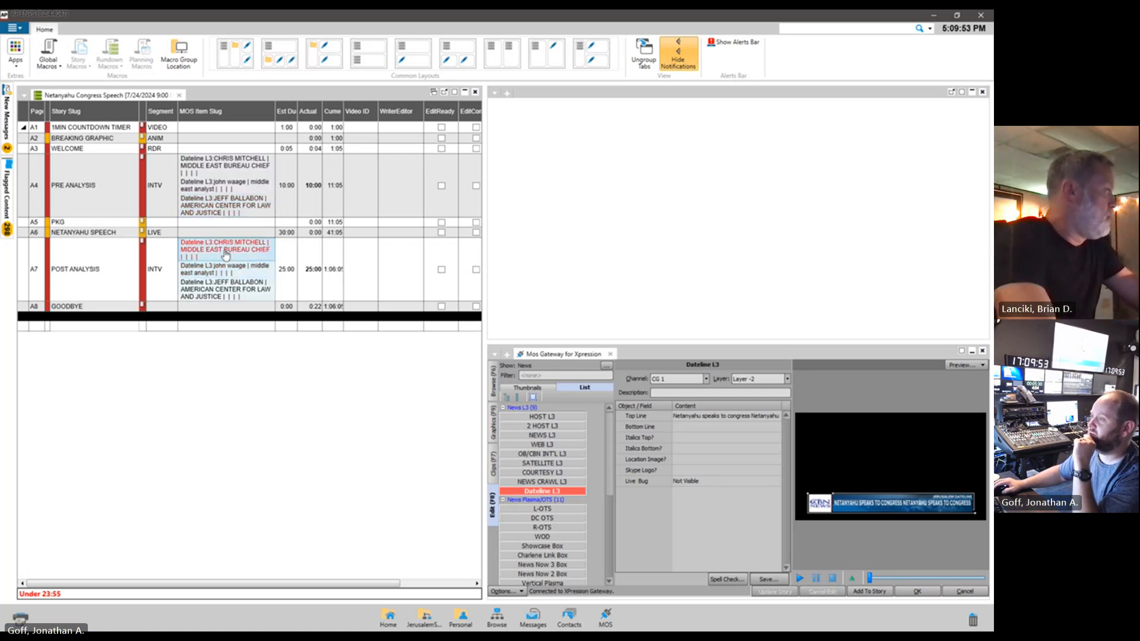
pyautogui.click(201, 252)
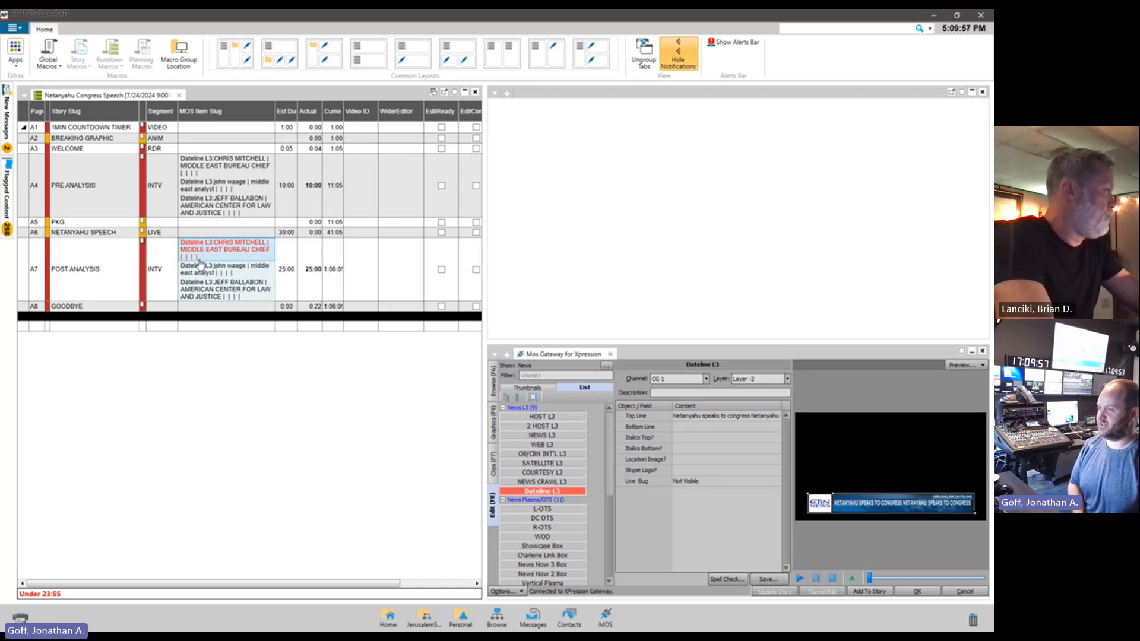
pyautogui.click(177, 254)
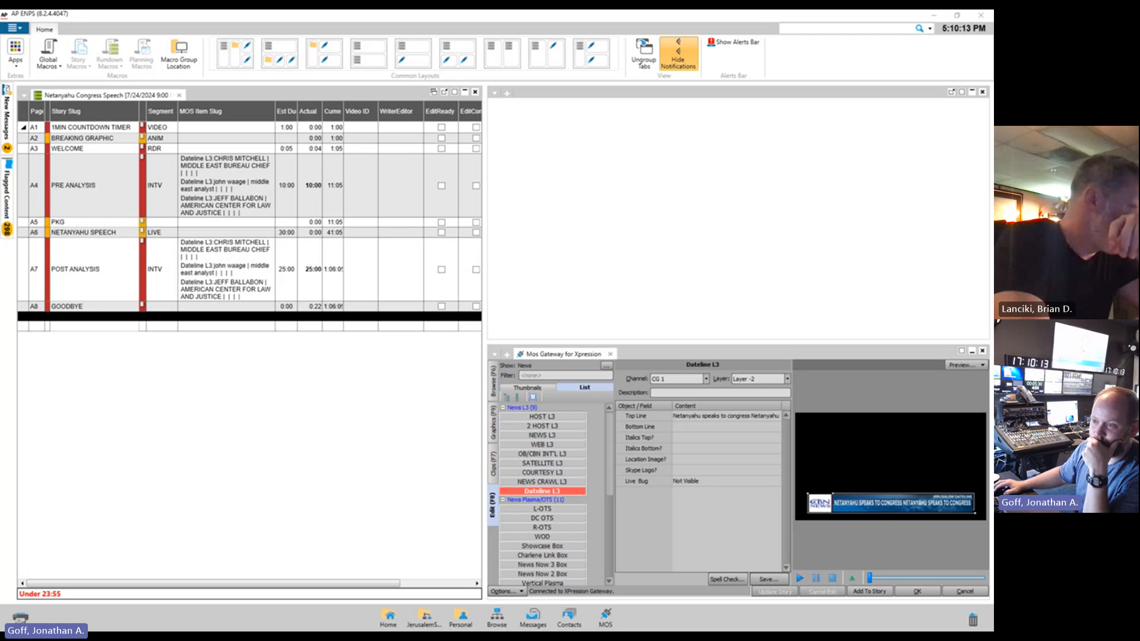
# Examine the layer choices offered for the Dateline L3 item without changing its layer
pyautogui.click(787, 379)
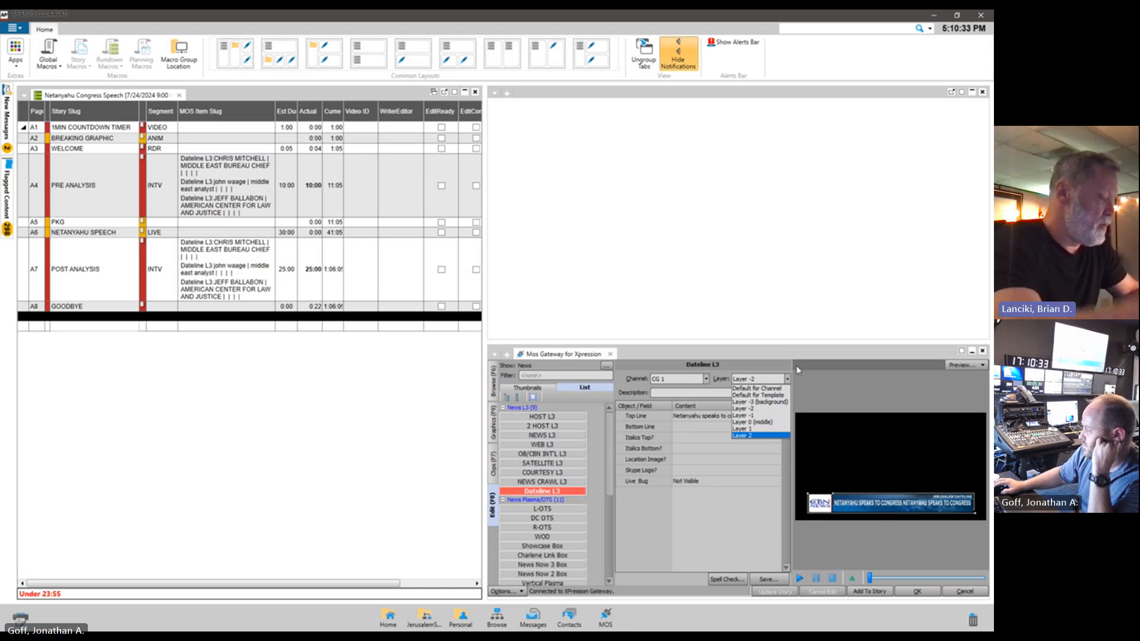
pyautogui.click(584, 359)
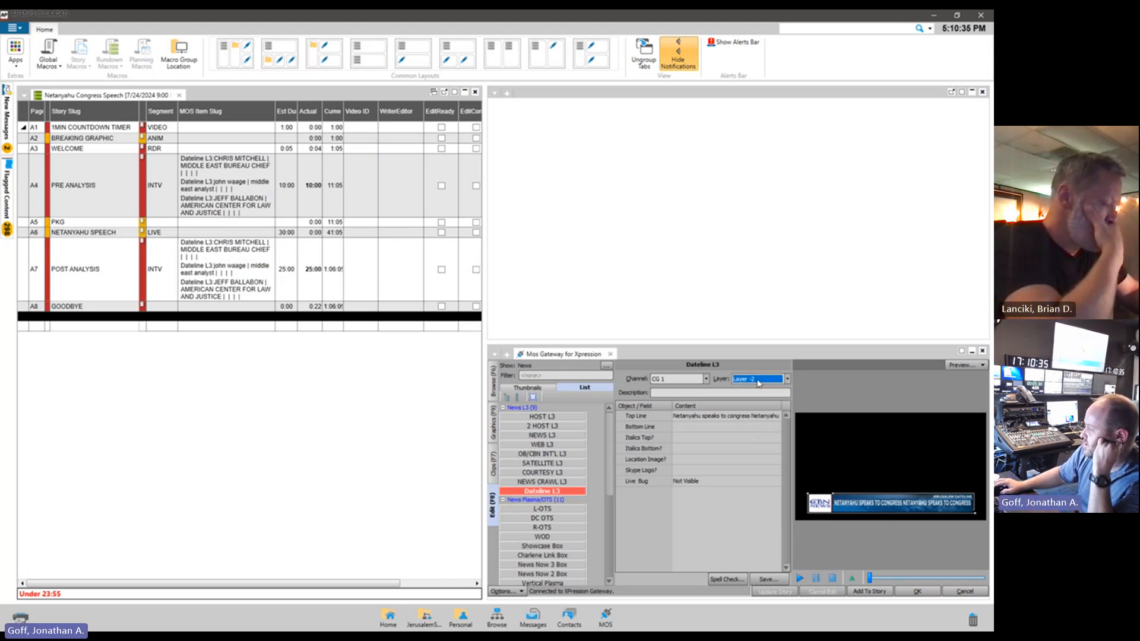
pyautogui.click(786, 379)
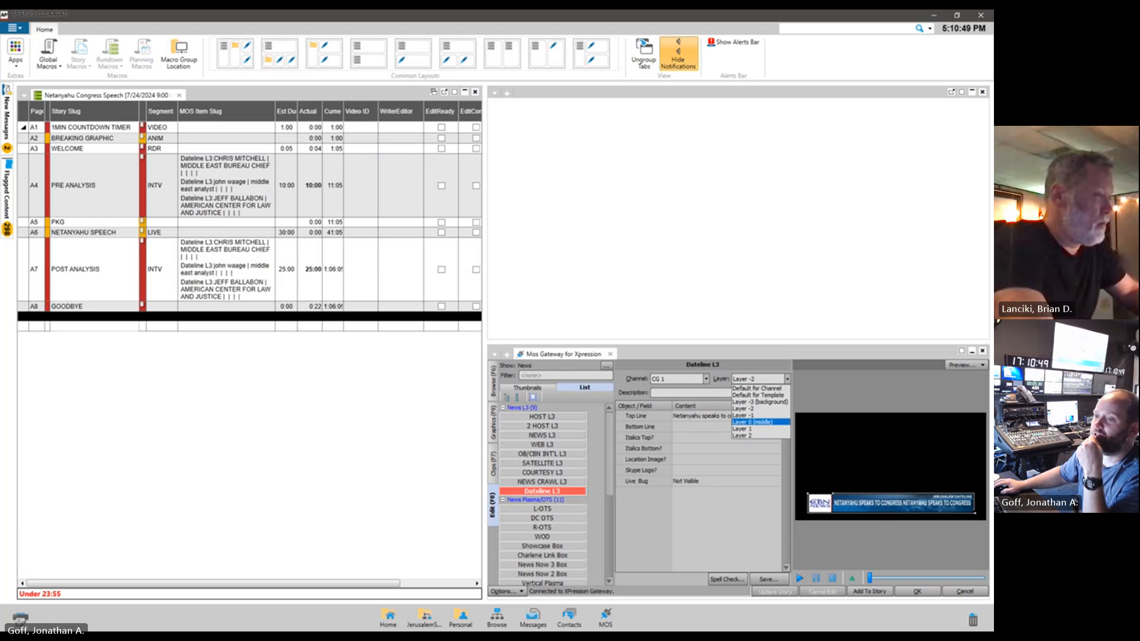
pyautogui.hotkey('alt', 'Tab')
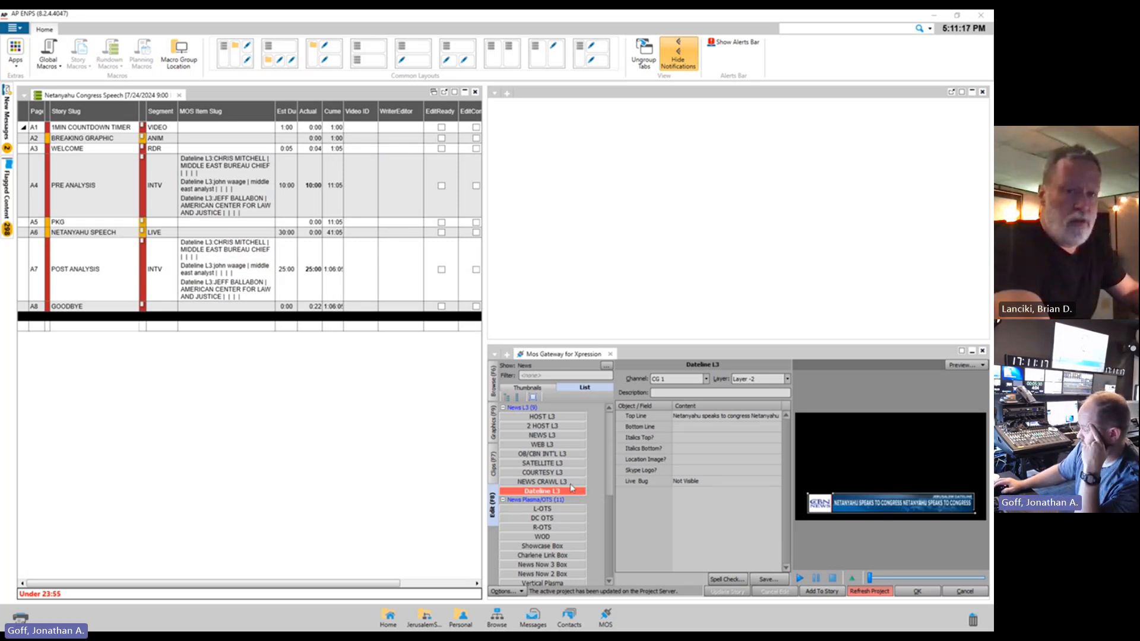
# Load the HOST L3 template from the News L3 group to inspect its channel and layer settings
pyautogui.click(607, 445)
pyautogui.moveTo(607, 445)
pyautogui.mouseDown()
pyautogui.moveTo(608, 469)
pyautogui.moveTo(605, 433)
pyautogui.mouseUp()
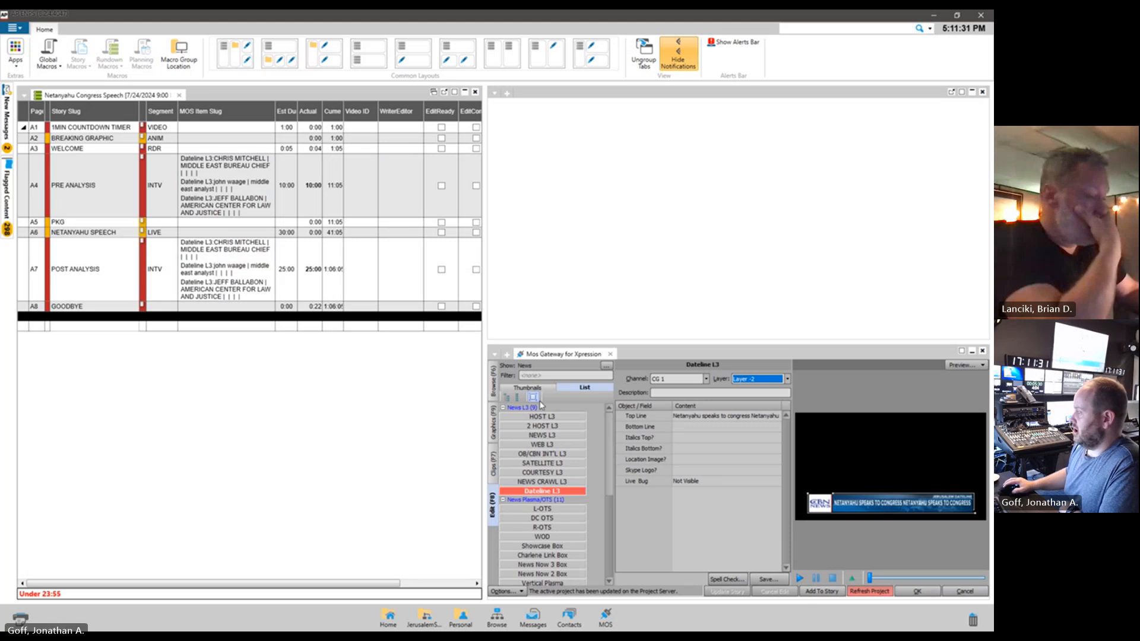
pyautogui.click(574, 421)
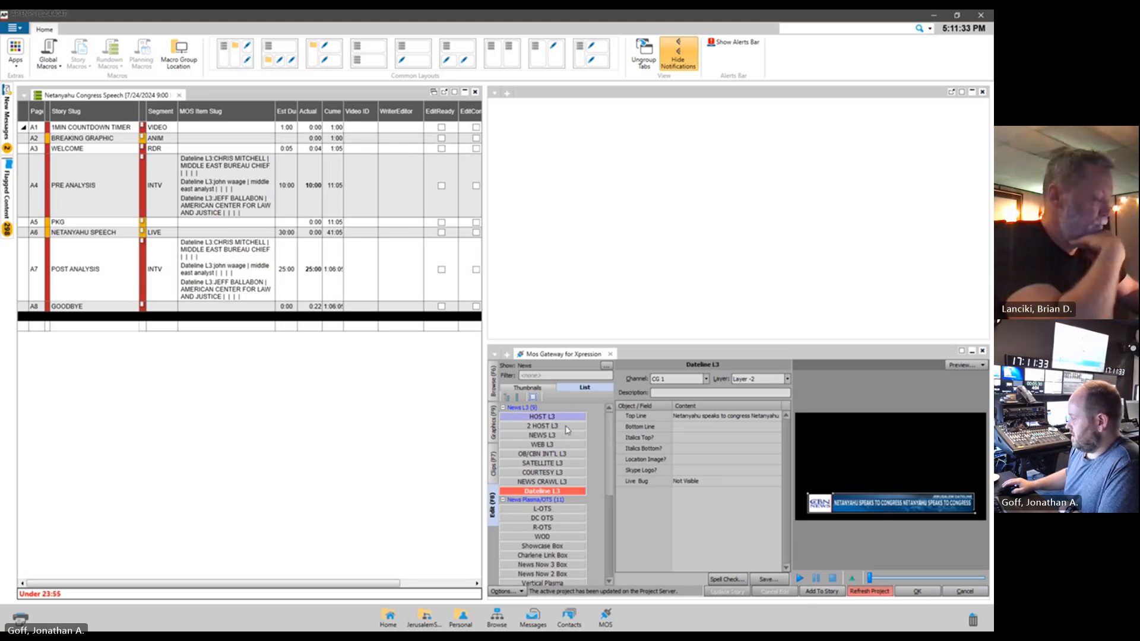
pyautogui.doubleClick(568, 421)
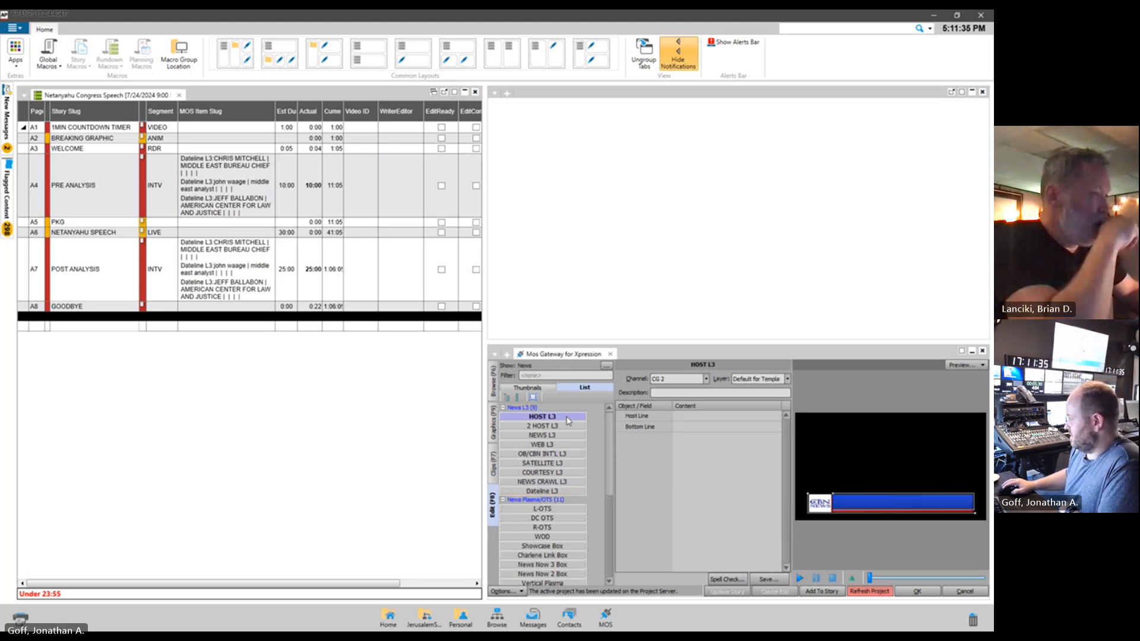
pyautogui.click(569, 429)
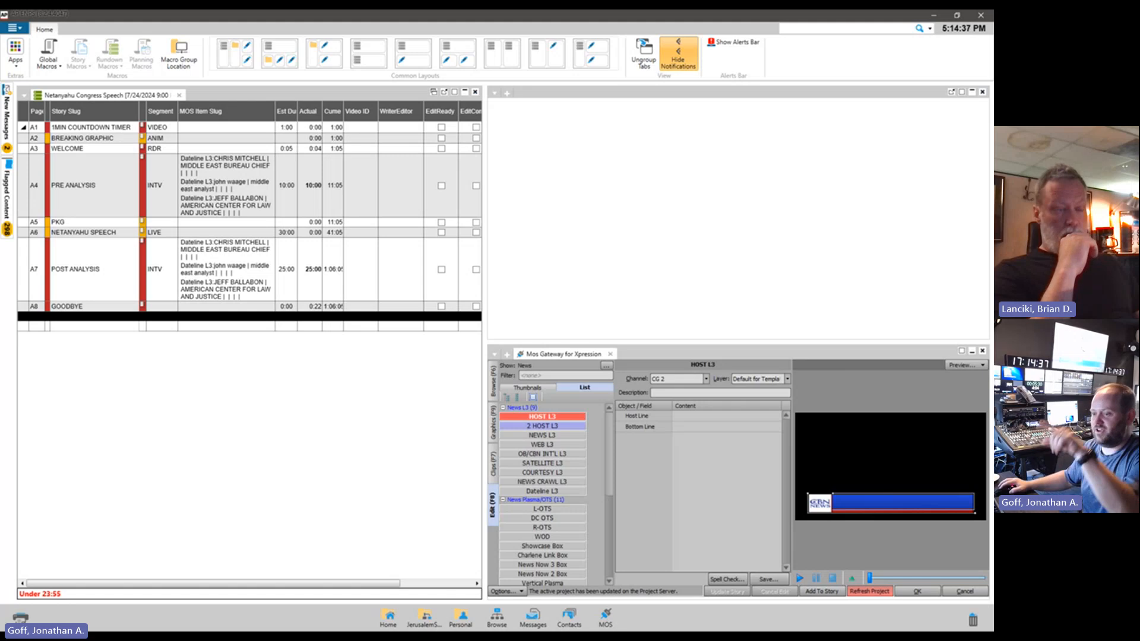
# View the NDI output window maximized, and in XPression Studio take the JD FSG item with the Capitol Hill image online
pyautogui.hotkey('alt', 'Tab')
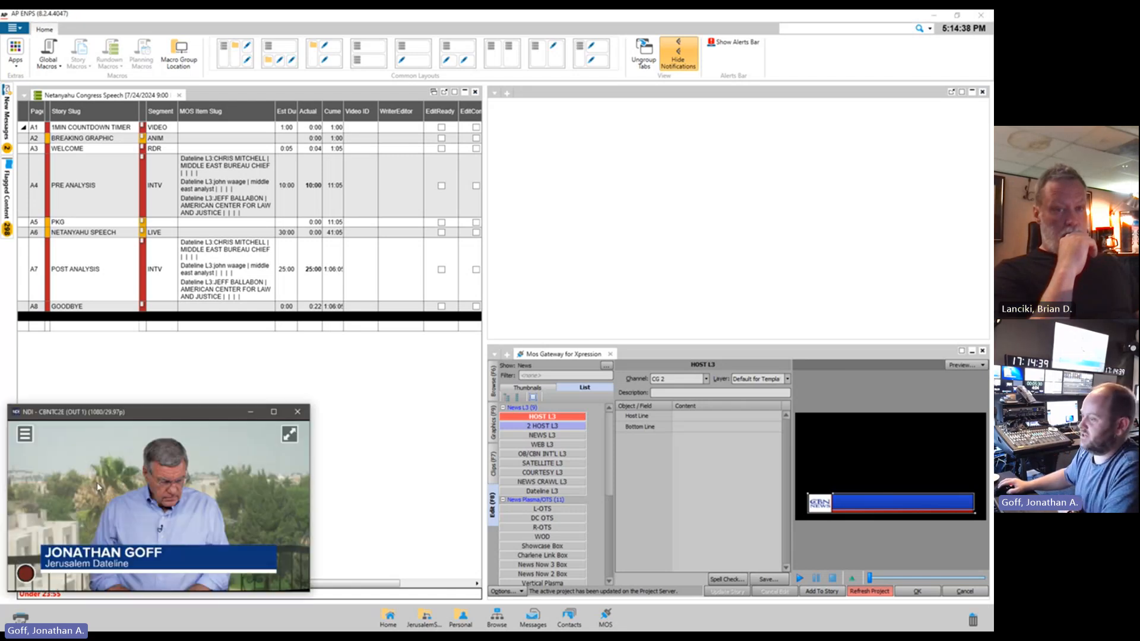
pyautogui.doubleClick(185, 417)
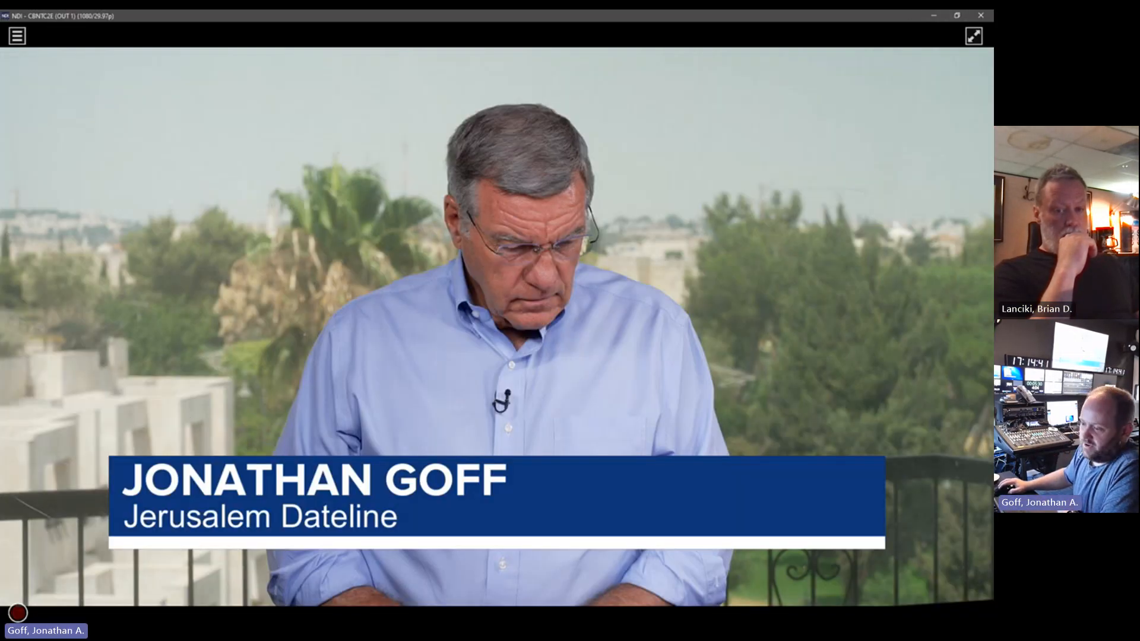
pyautogui.hotkey('alt', 'Tab')
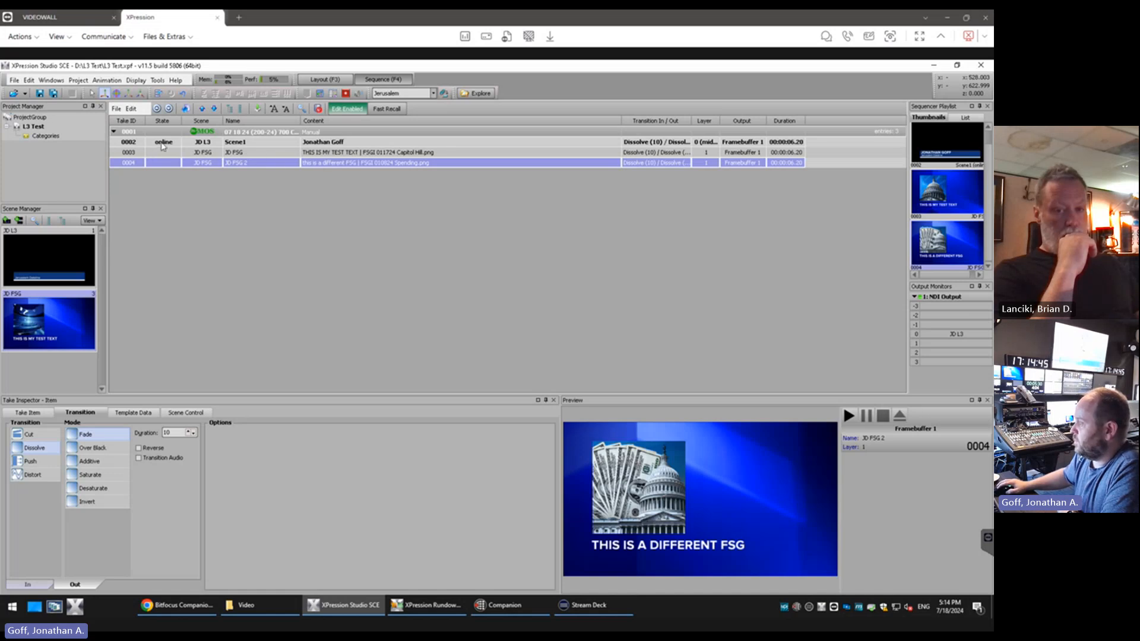
pyautogui.click(162, 146)
pyautogui.click(165, 153)
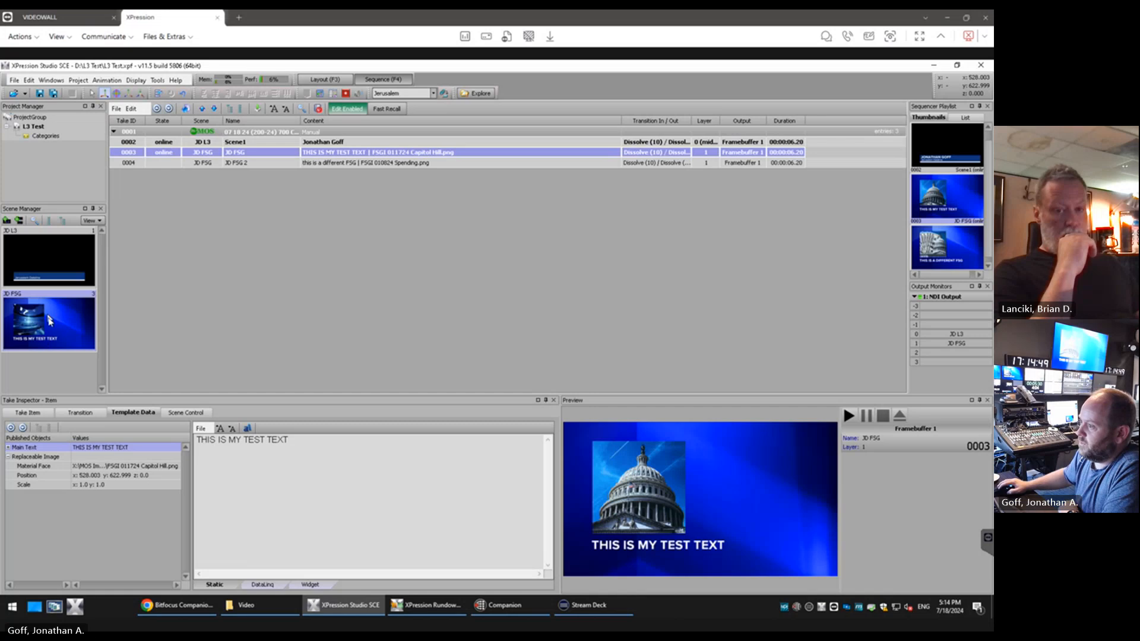
# Open the JD L3 scene in layout mode and apply the JD Super Bar Clean material beside Blue to the L3 bar
pyautogui.click(325, 79)
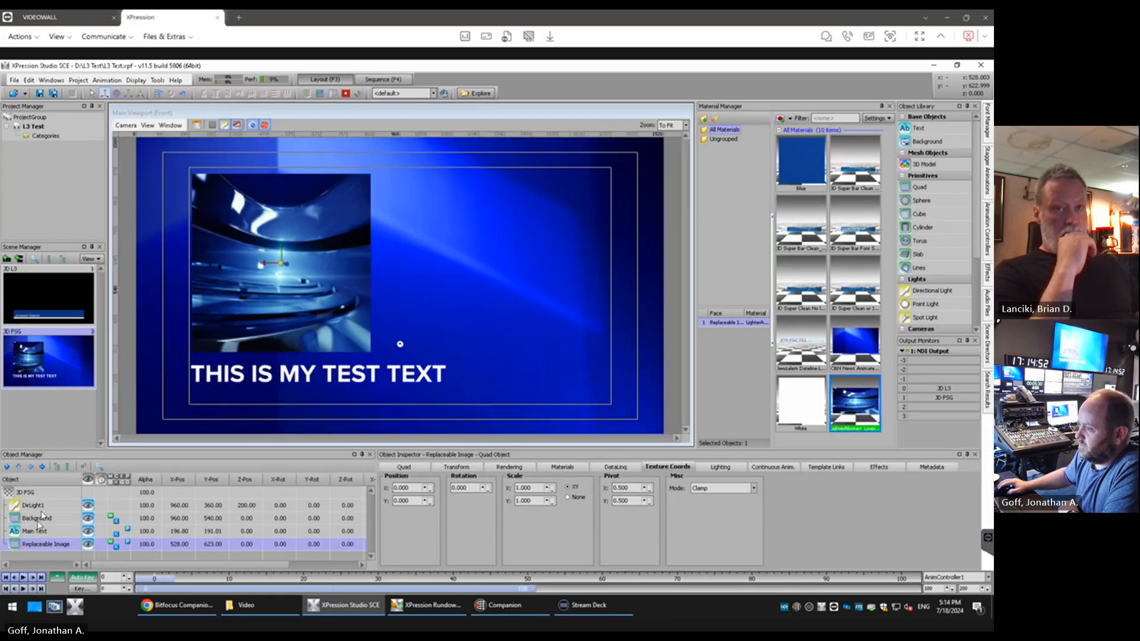
pyautogui.click(55, 311)
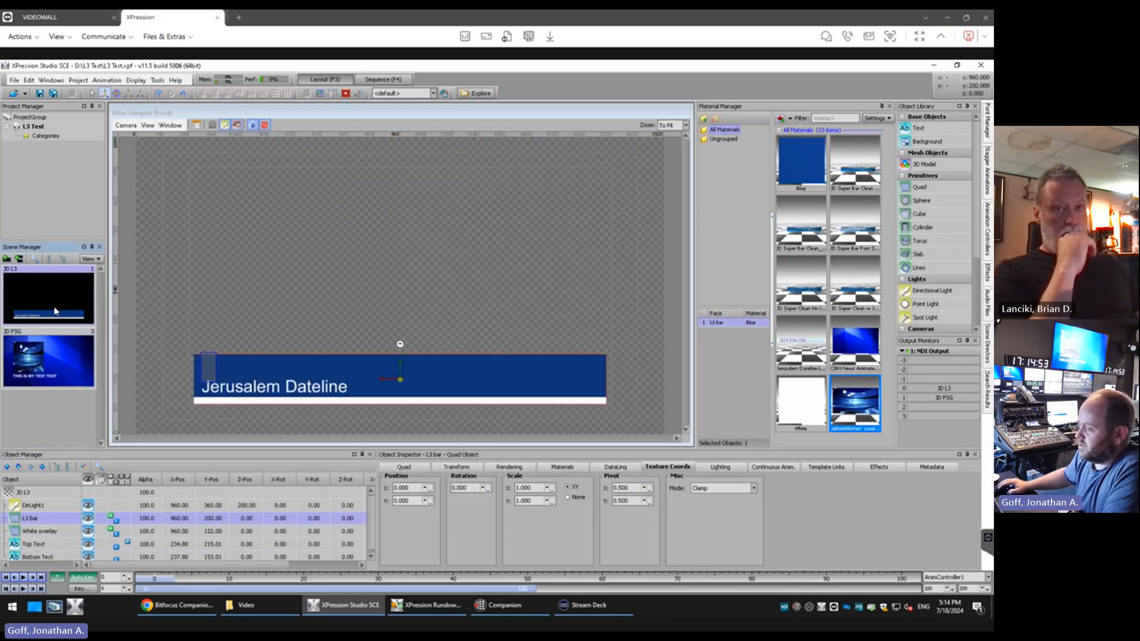
pyautogui.doubleClick(856, 163)
# Set the L3 bar quad's Auto Size to Disabled
pyautogui.click(403, 467)
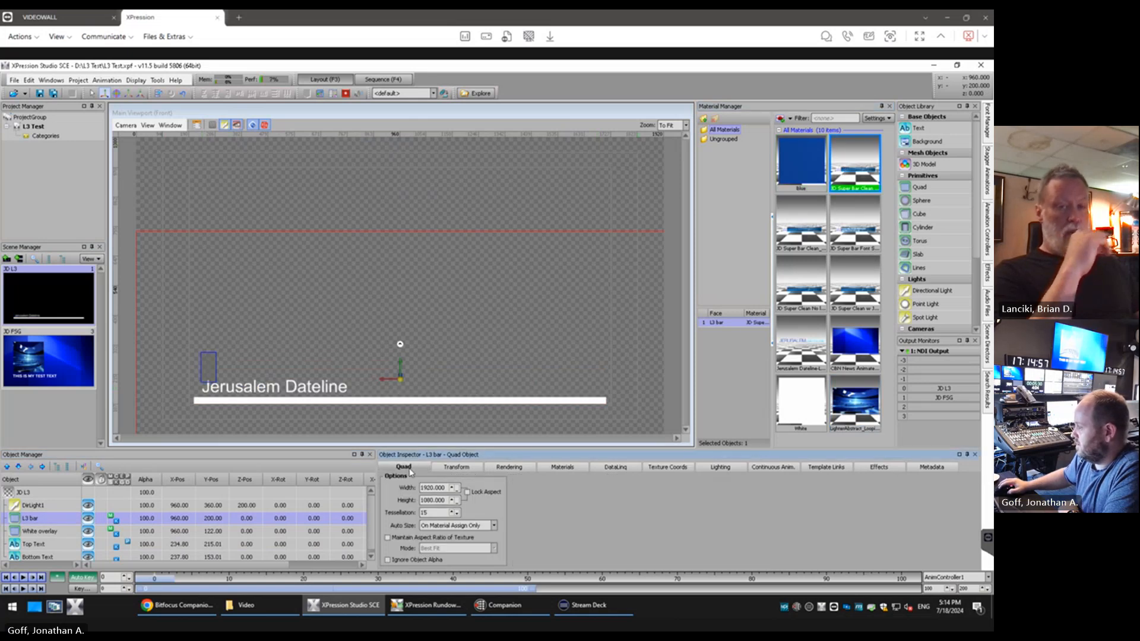
pyautogui.click(487, 526)
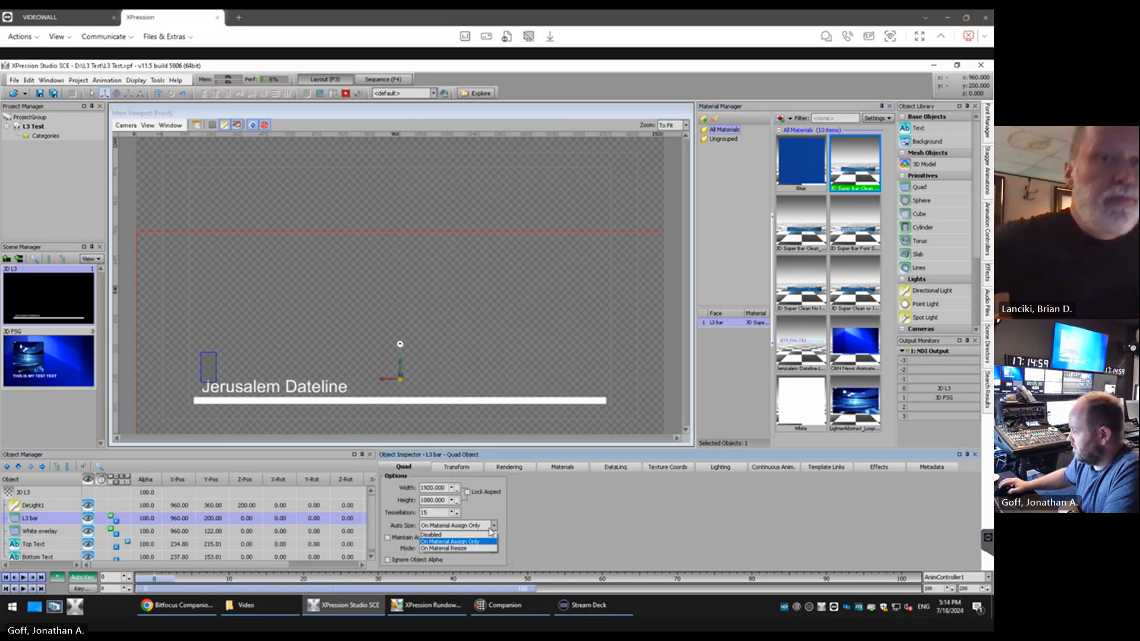
pyautogui.click(486, 537)
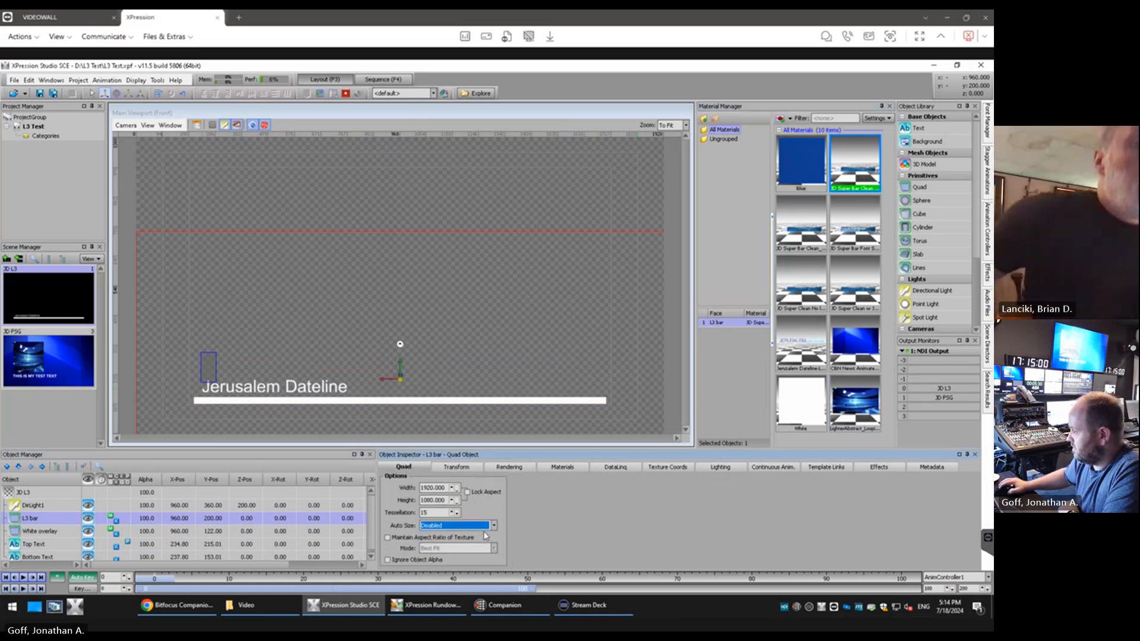
pyautogui.click(859, 179)
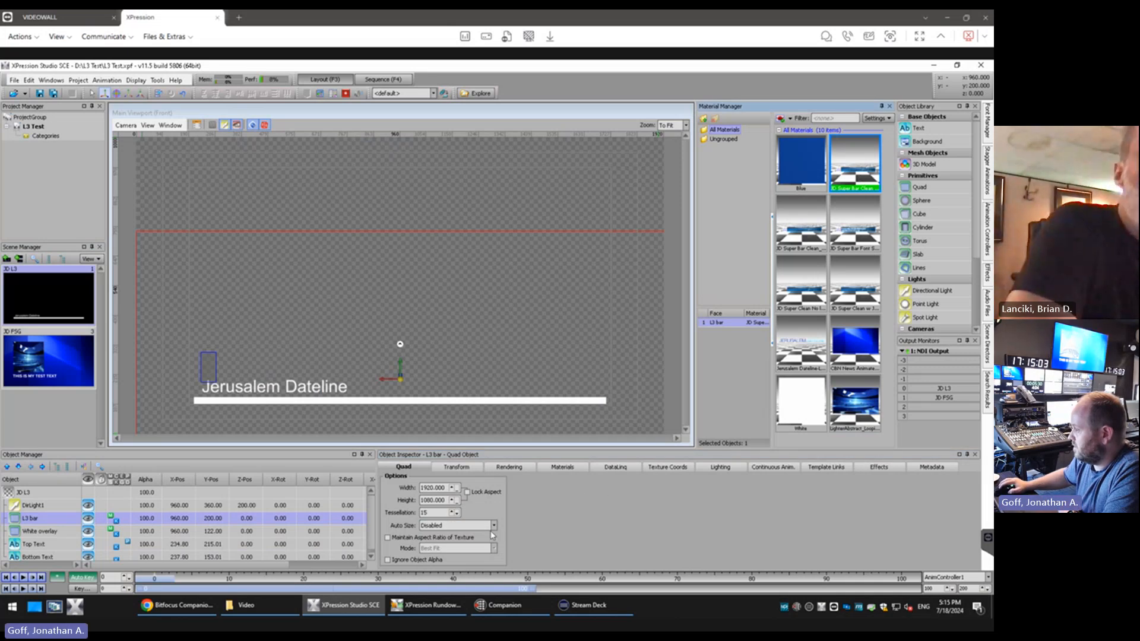
pyautogui.click(493, 525)
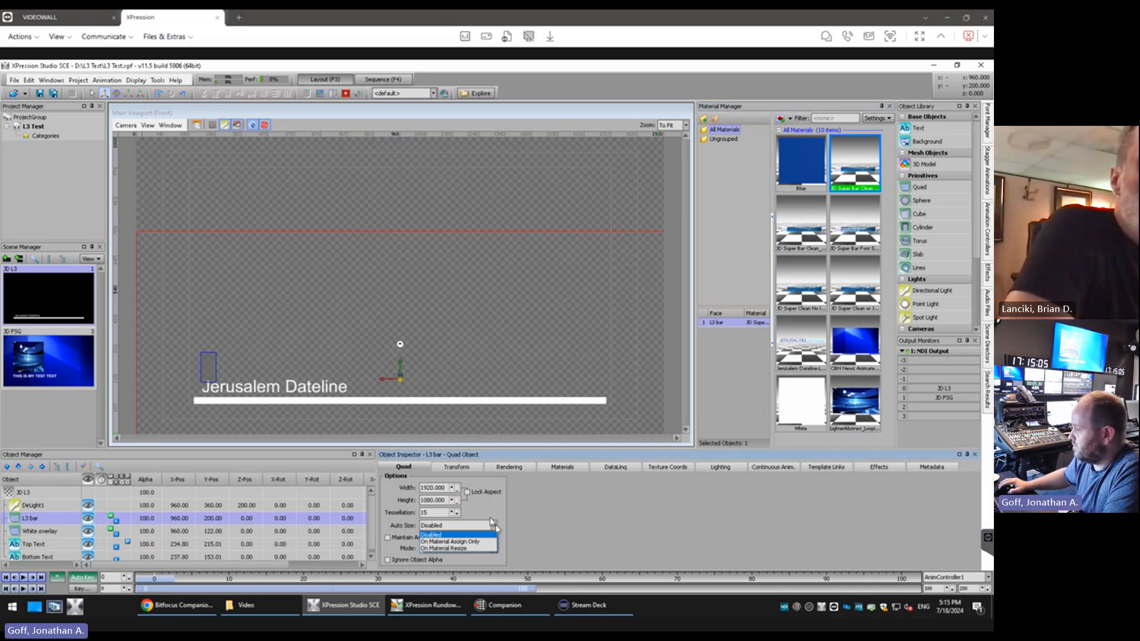
# Set the L3 bar's Y position to 540 and hide the Top Text and Bottom Text objects
pyautogui.click(456, 468)
pyautogui.click(457, 467)
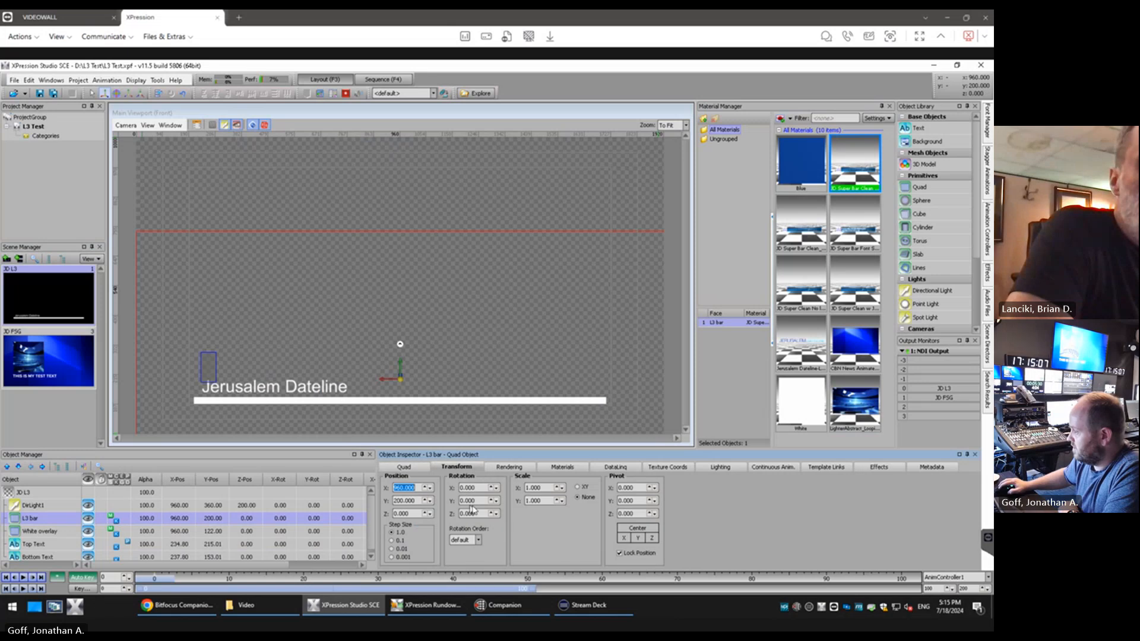
pyautogui.doubleClick(218, 522)
pyautogui.write('54')
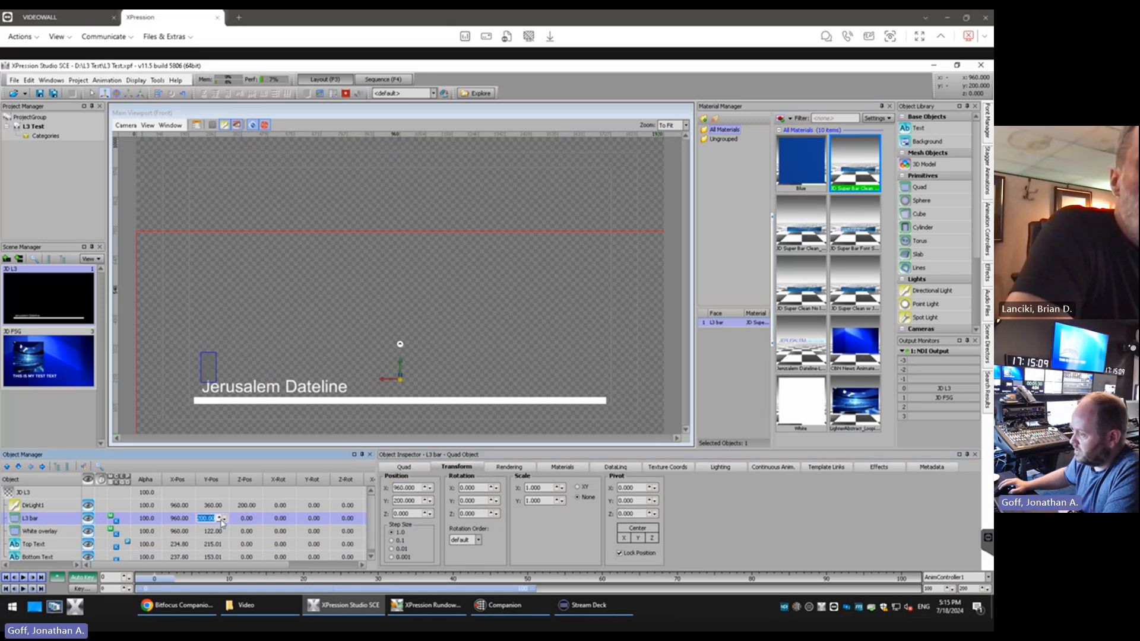
pyautogui.write('0')
pyautogui.press('Return')
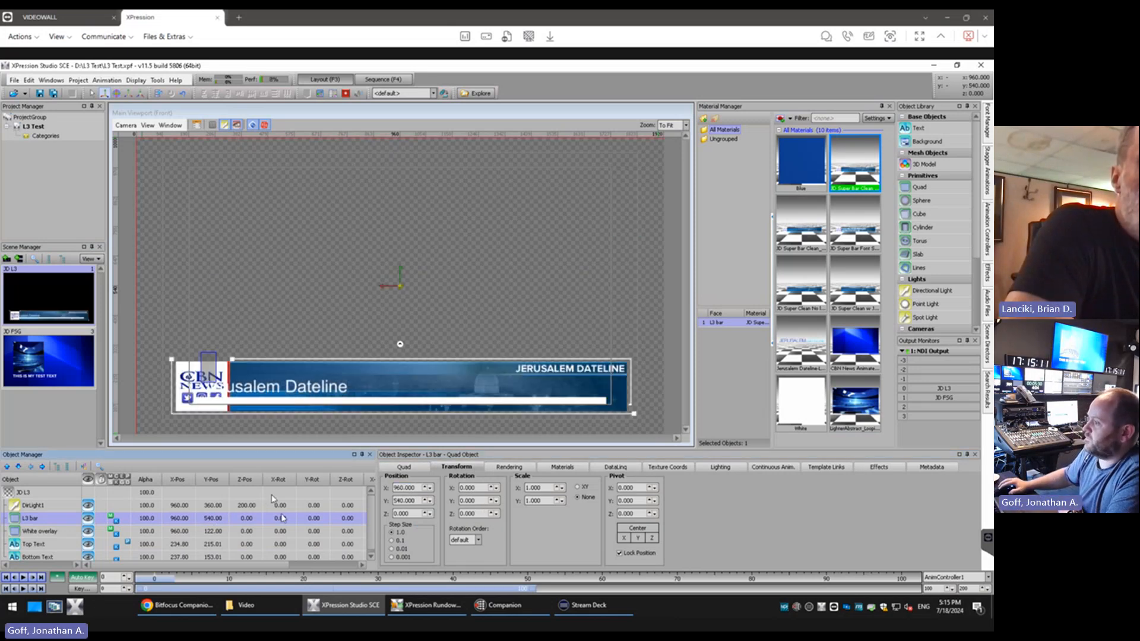
pyautogui.click(98, 547)
pyautogui.click(89, 557)
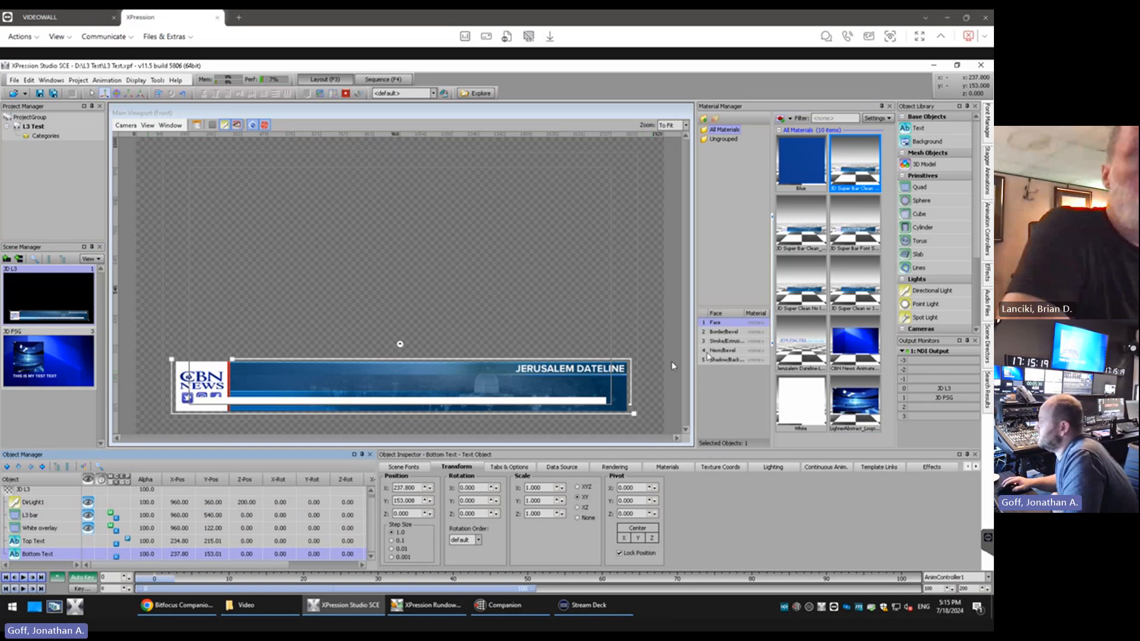
# Try the second JD Super Bar Clean material and the JD Super Clean material below it on the L3 bar
pyautogui.doubleClick(800, 222)
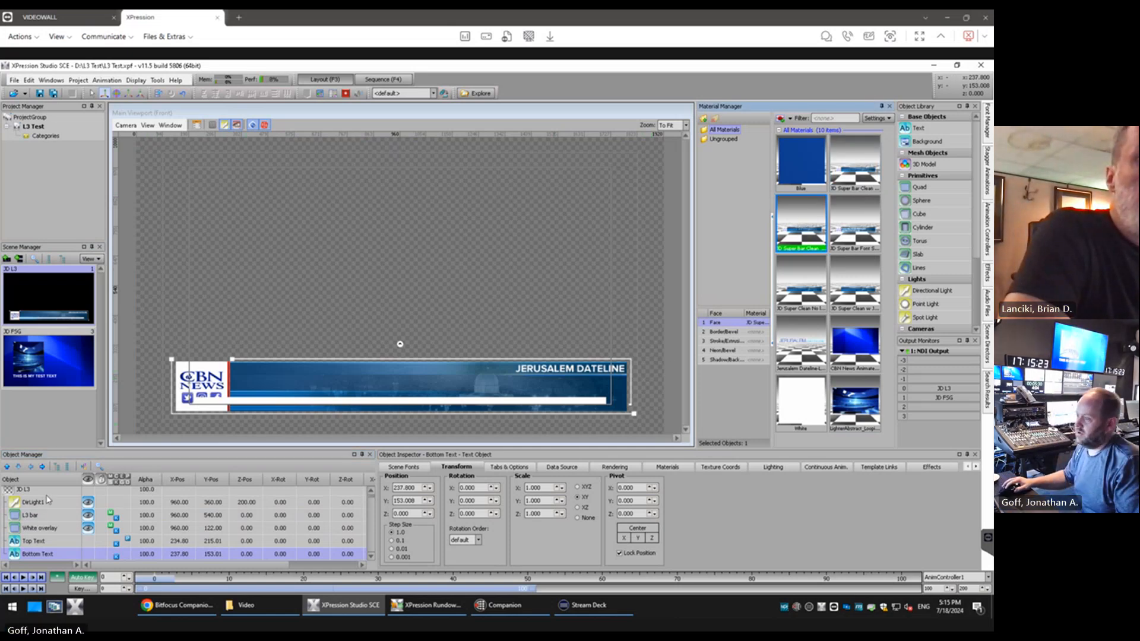
pyautogui.click(53, 516)
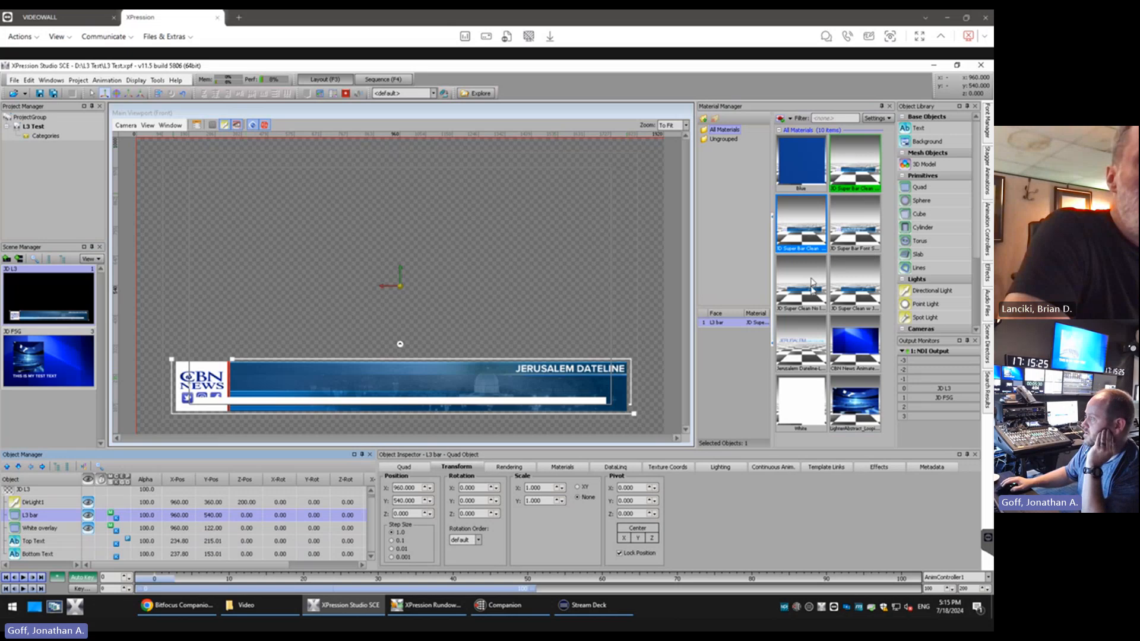
pyautogui.doubleClick(806, 235)
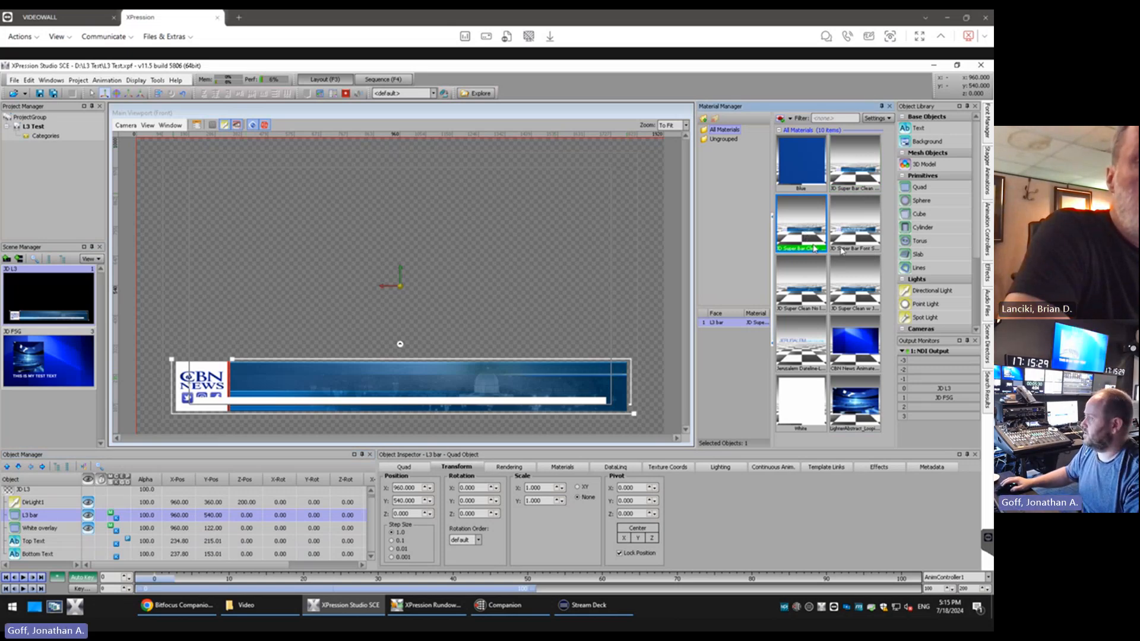
pyautogui.doubleClick(800, 292)
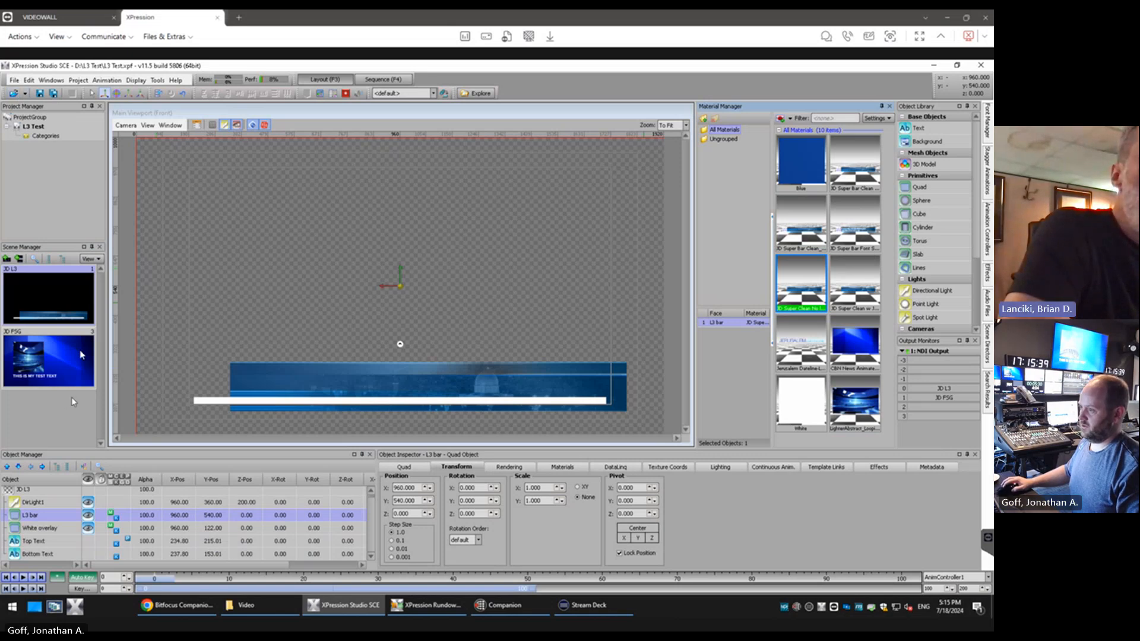
# Undo the recent changes to the top and bottom text of the JD L3 scene
pyautogui.click(28, 79)
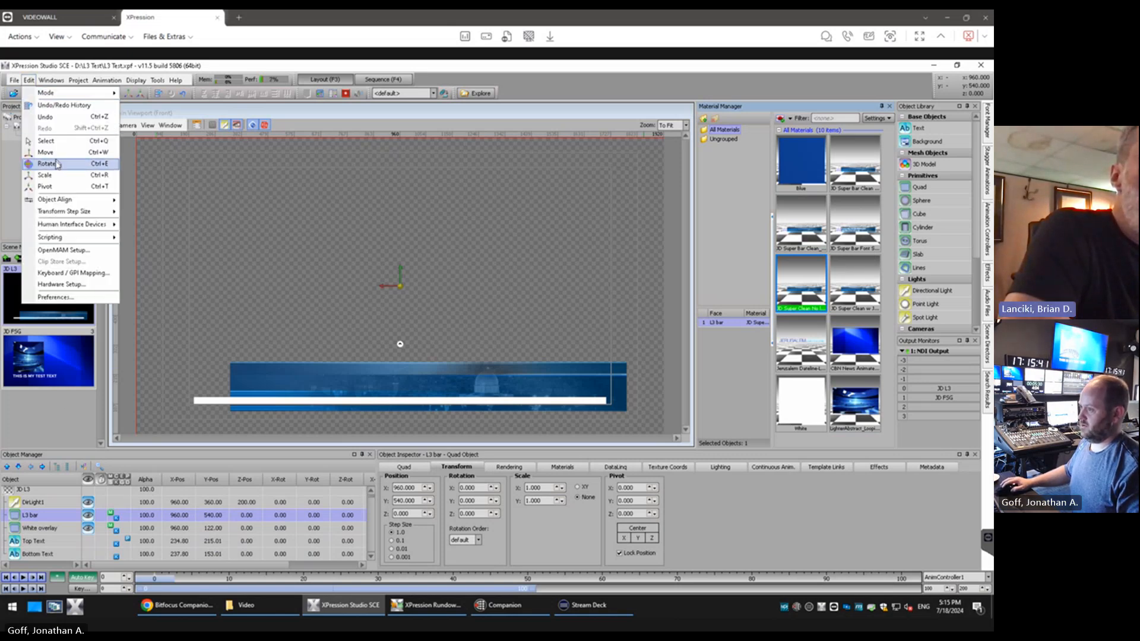
pyautogui.click(55, 117)
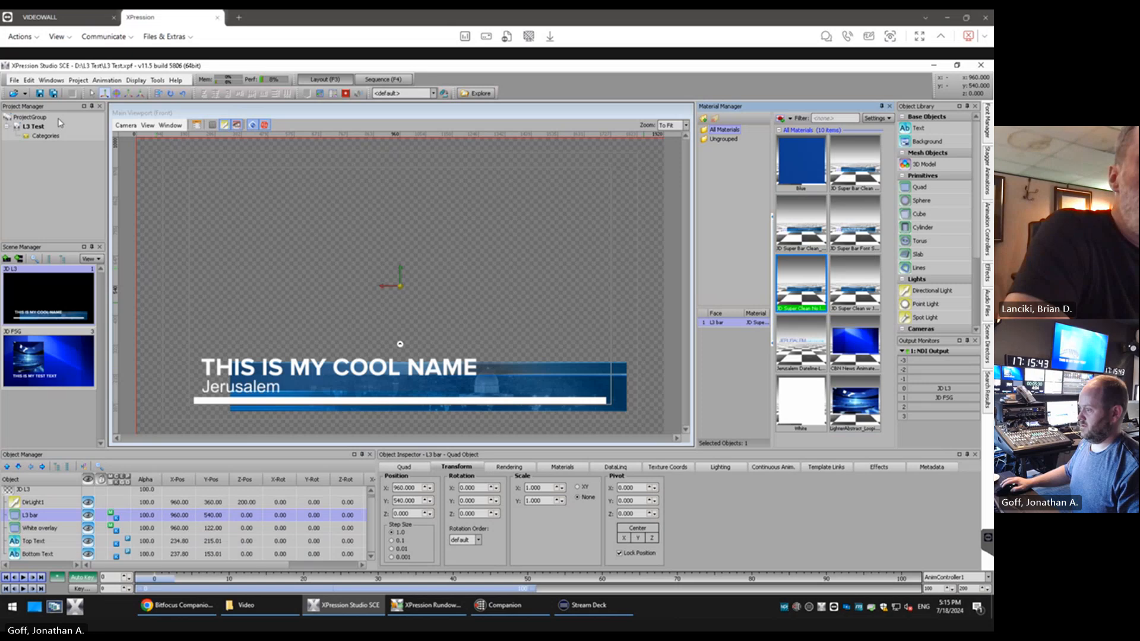
# Check the list of recently opened projects without opening one
pyautogui.click(15, 80)
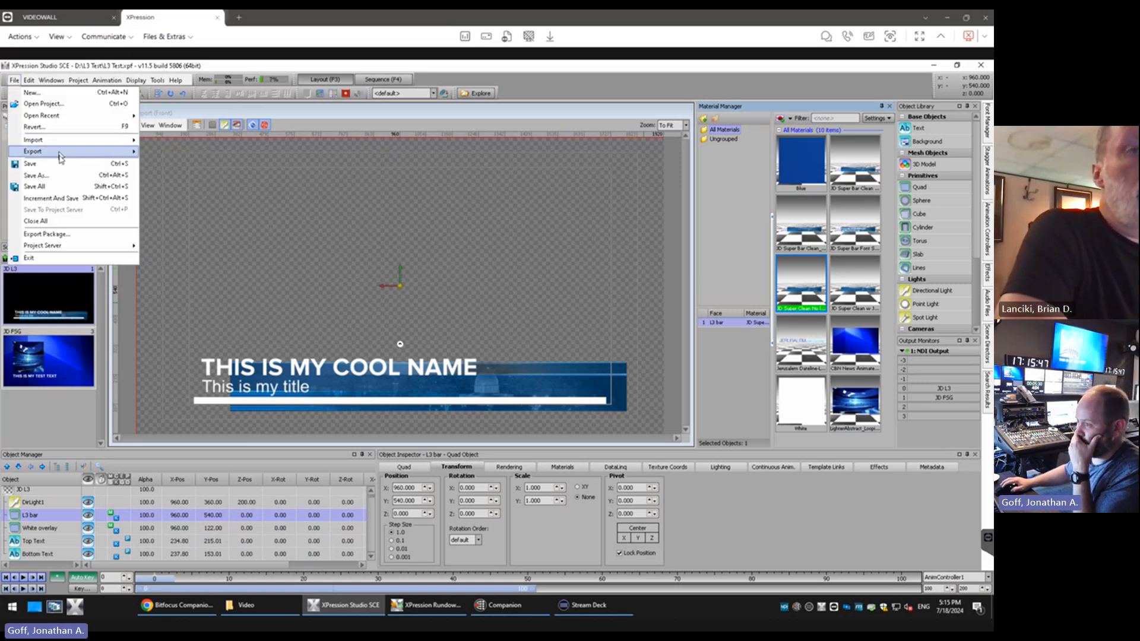
pyautogui.moveTo(57, 121)
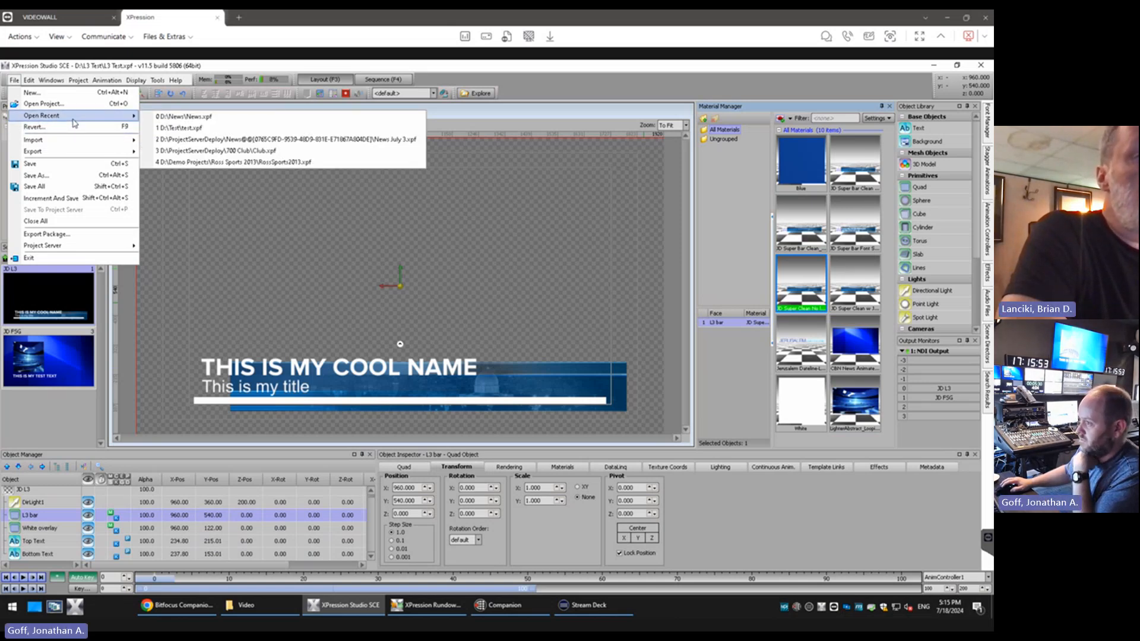
pyautogui.click(53, 409)
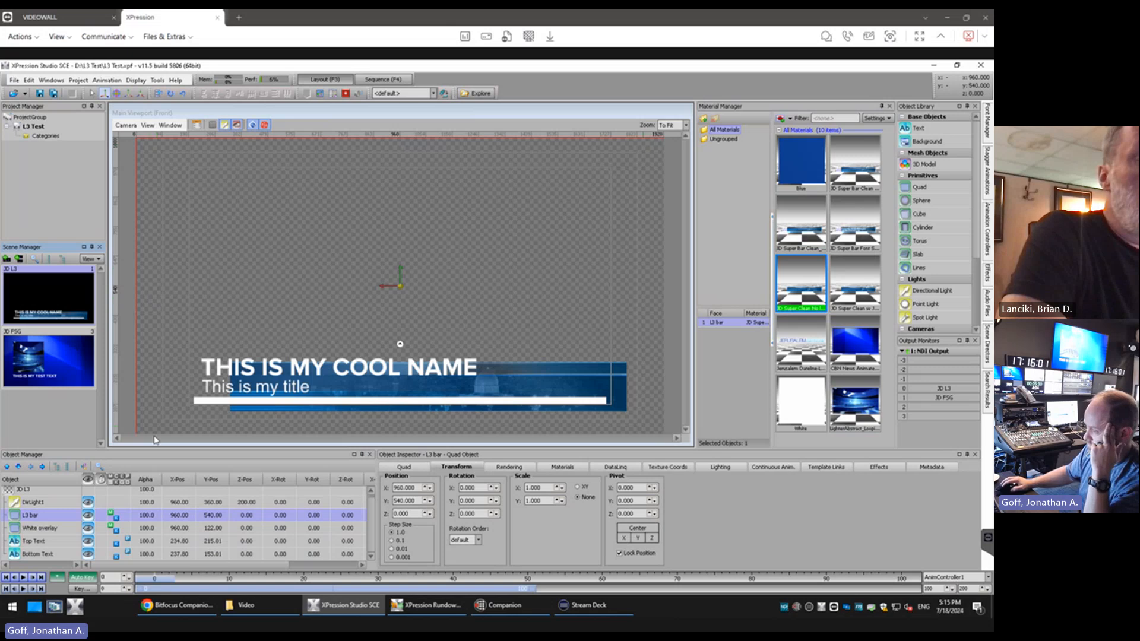
# Apply the Blue material to the L3 bar, set its Y position to 200 and show its quad size settings
pyautogui.click(804, 180)
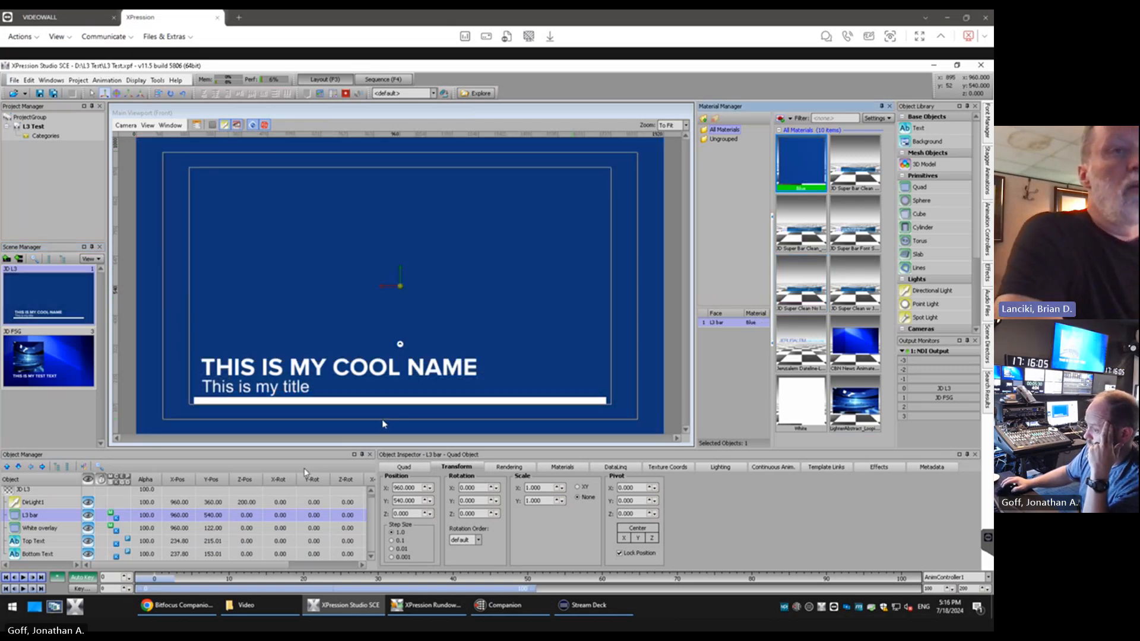
pyautogui.doubleClick(207, 517)
pyautogui.write('200')
pyautogui.press('Return')
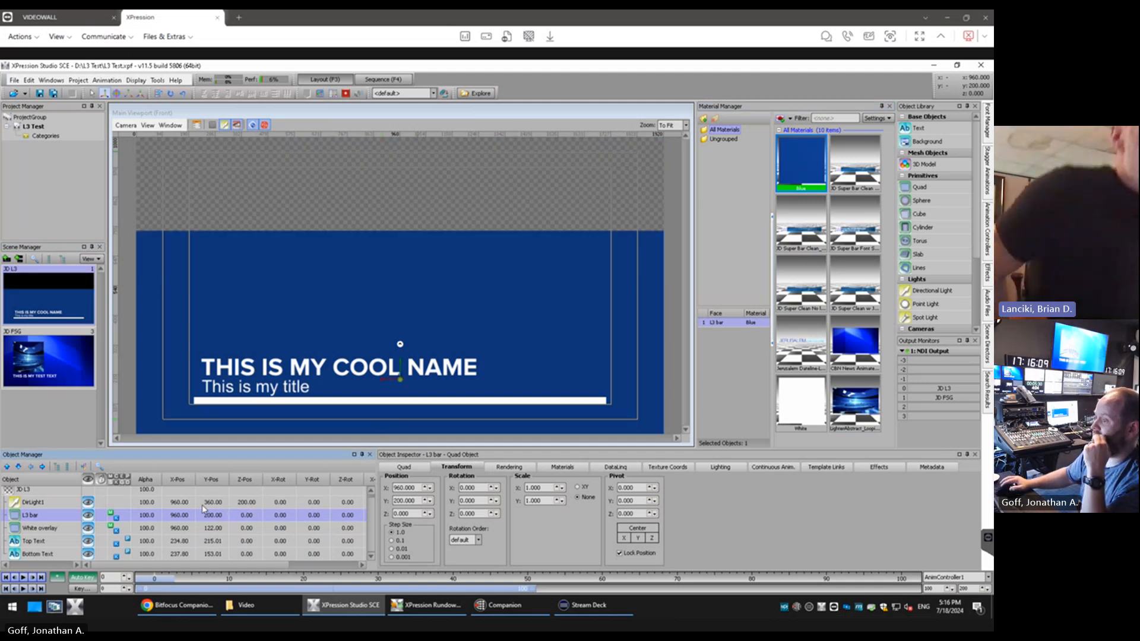
pyautogui.click(415, 467)
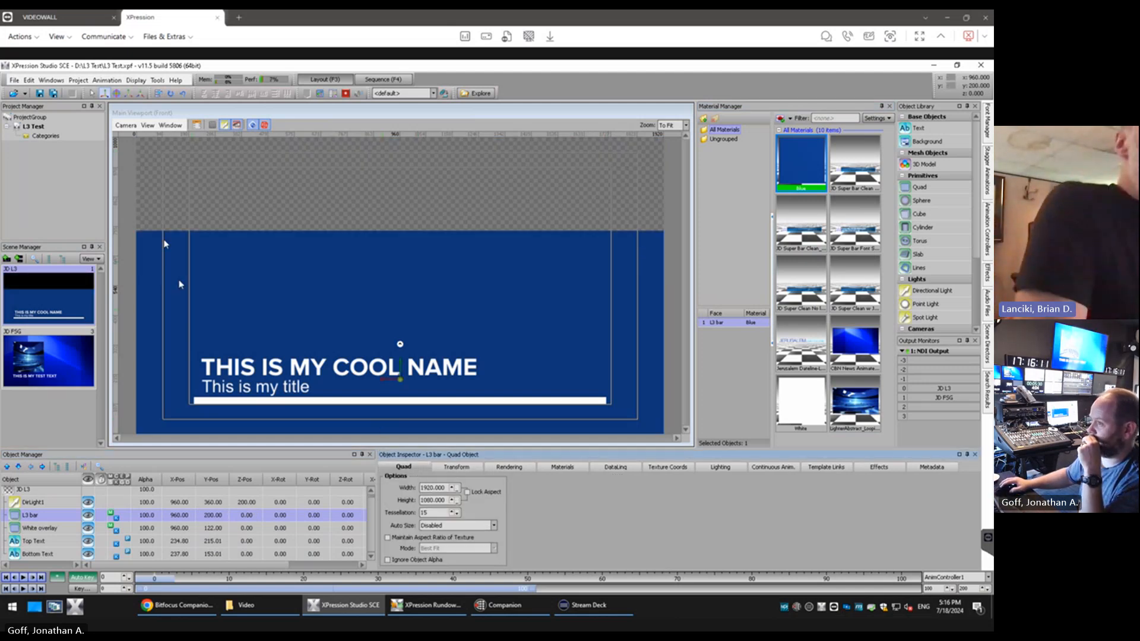
# Remove the L3 Test project from the project group without saving its changes
pyautogui.click(14, 80)
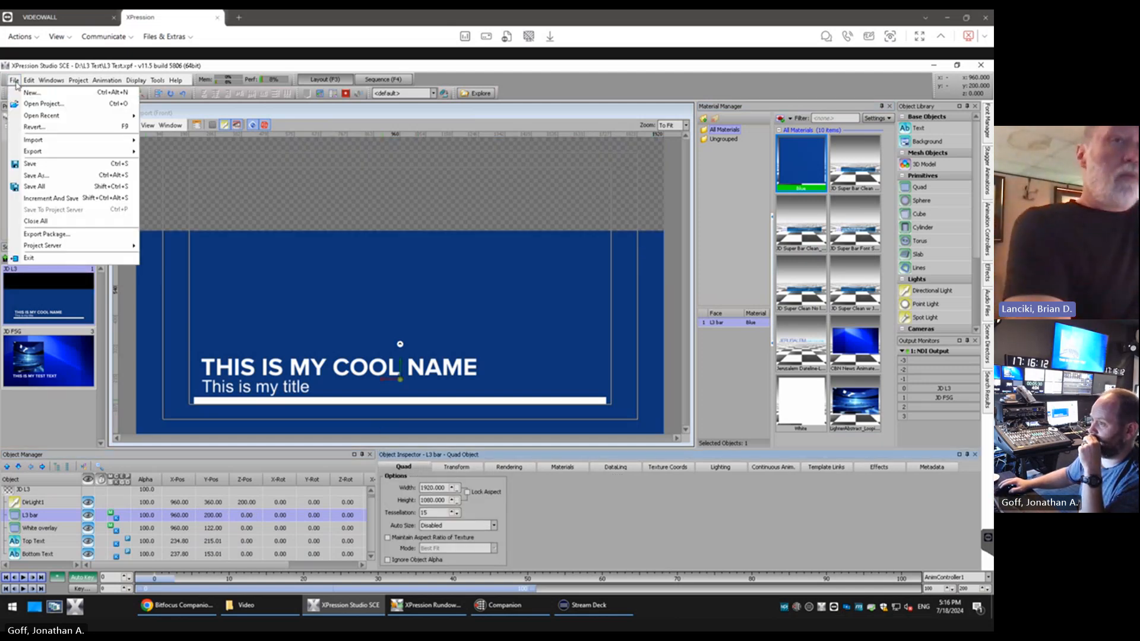
pyautogui.click(35, 128)
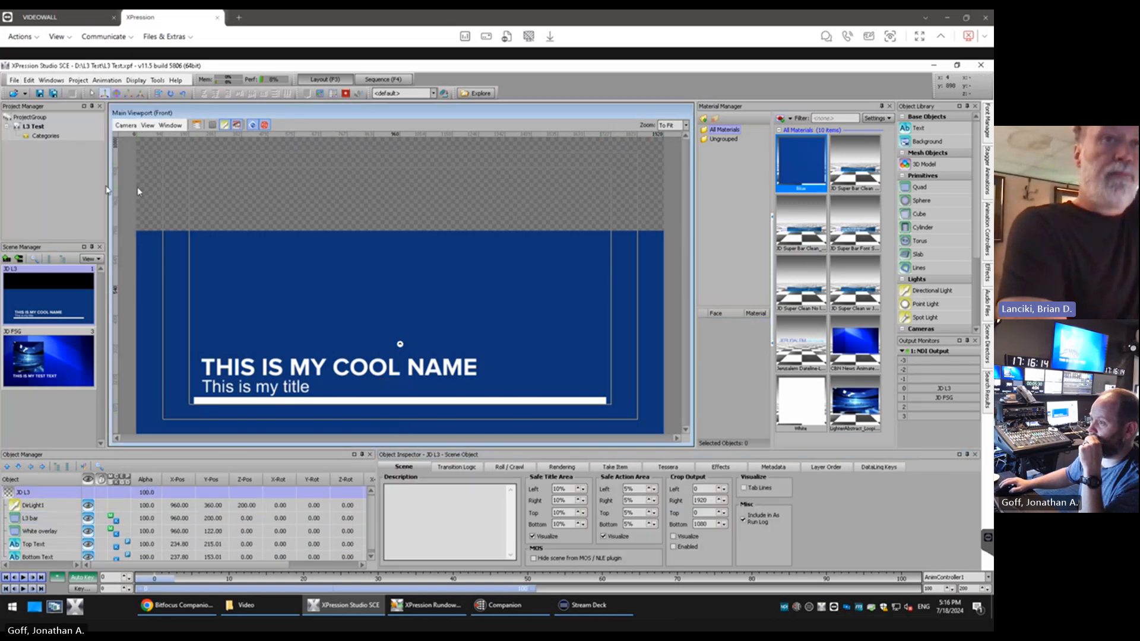
pyautogui.rightClick(40, 128)
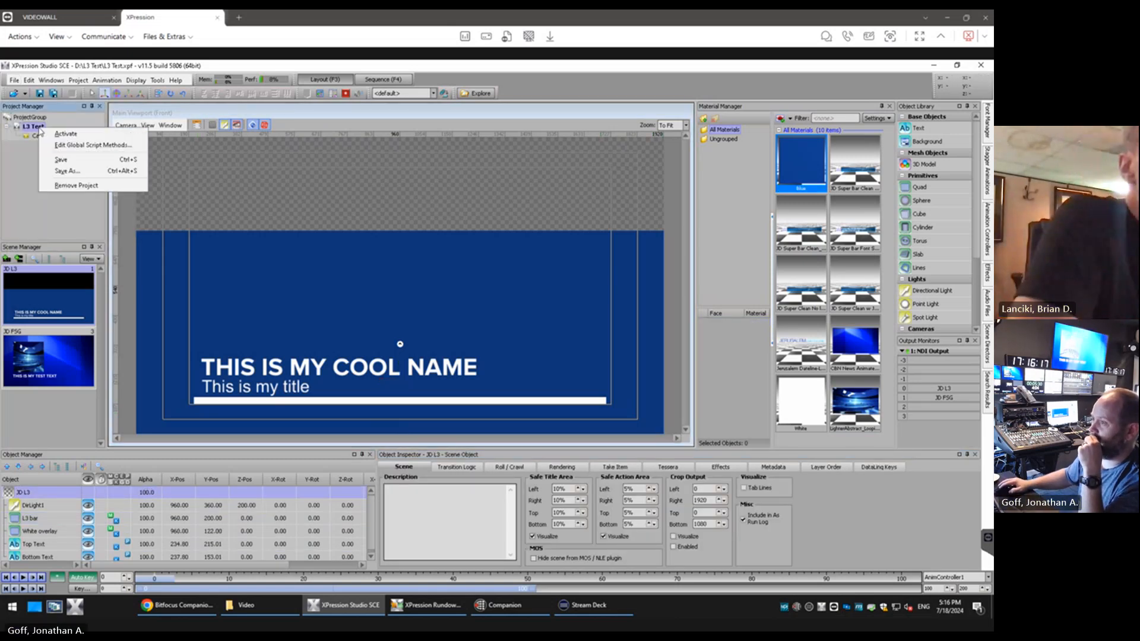
pyautogui.click(83, 186)
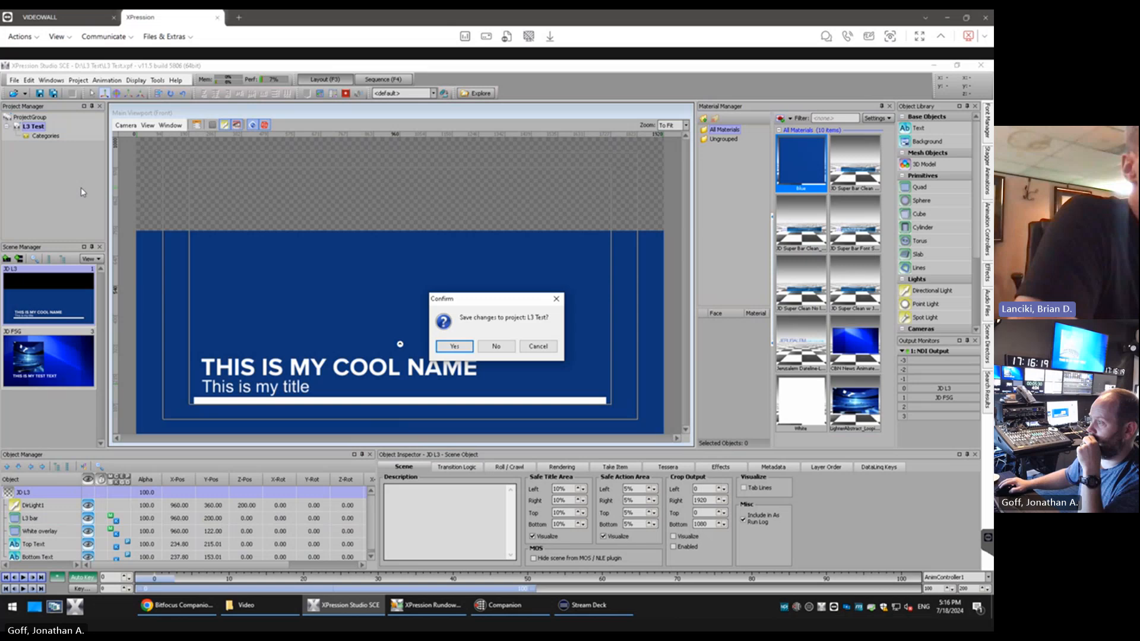
pyautogui.click(483, 344)
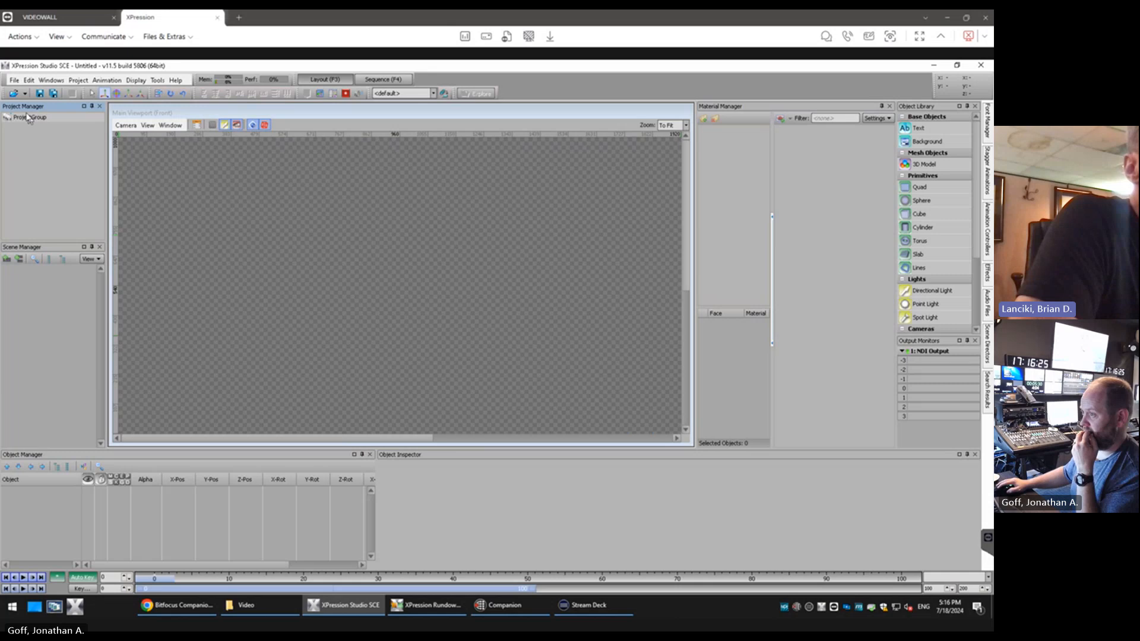
# Start deploying a project from the project server and log on with the saved credentials
pyautogui.click(14, 80)
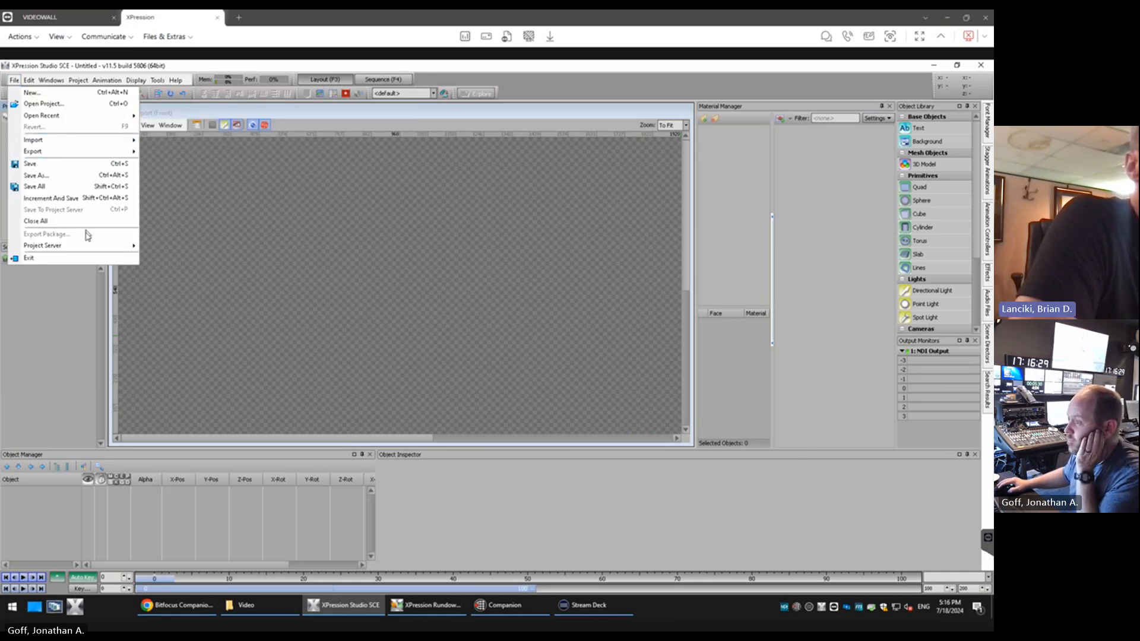
pyautogui.moveTo(86, 247)
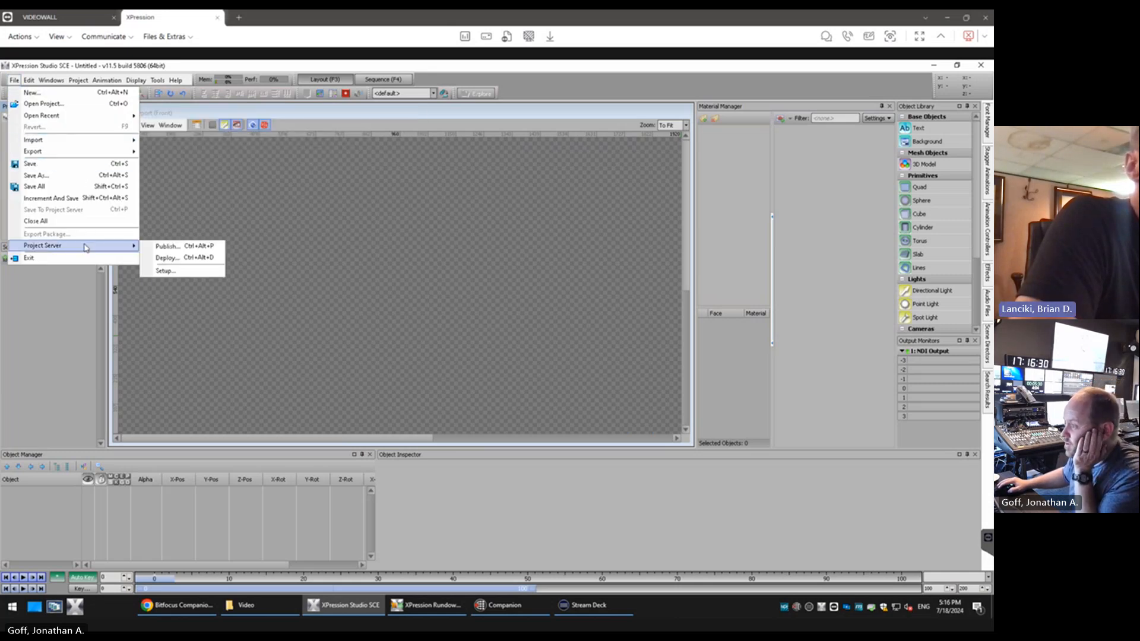
pyautogui.click(218, 263)
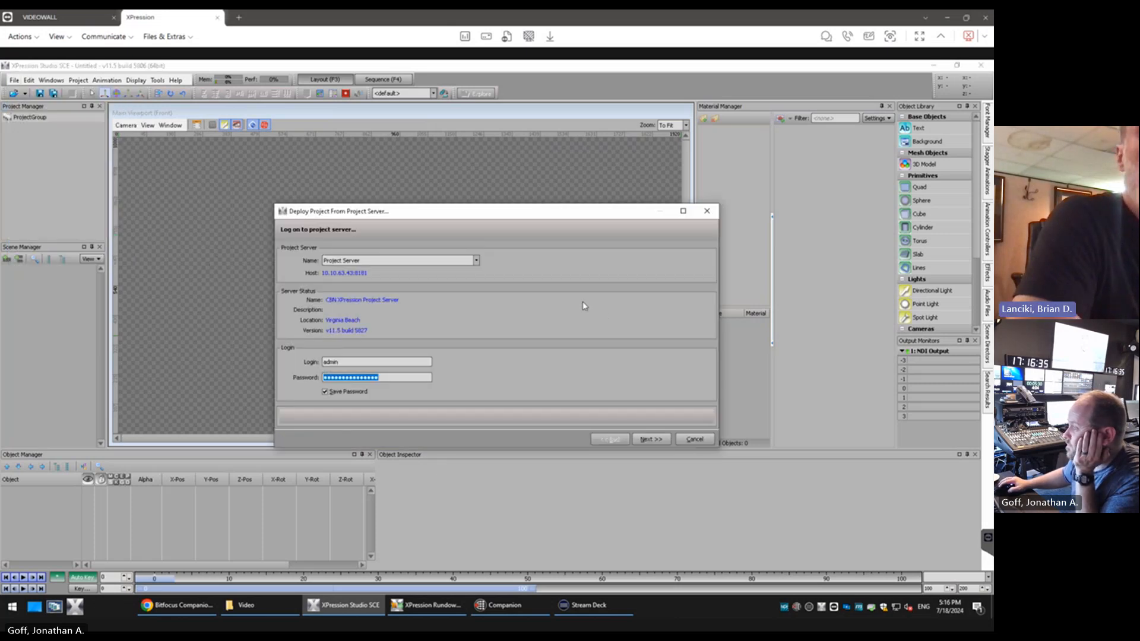
pyautogui.click(654, 442)
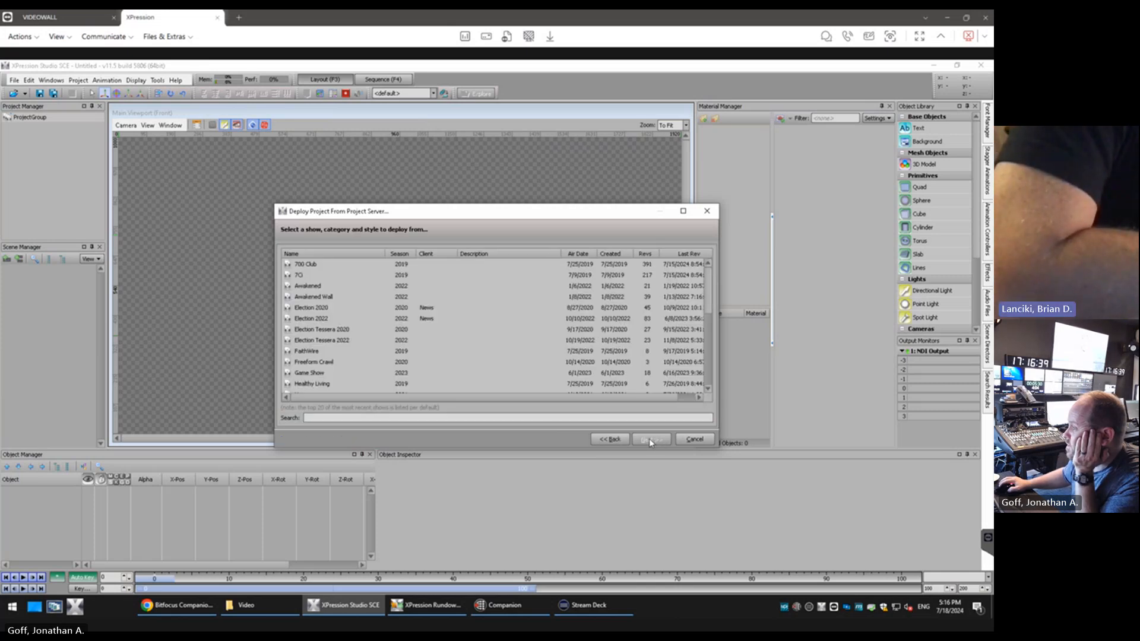
# Choose the News show and its revision 62 as the project to deploy
pyautogui.scroll(-3, 711, 308)
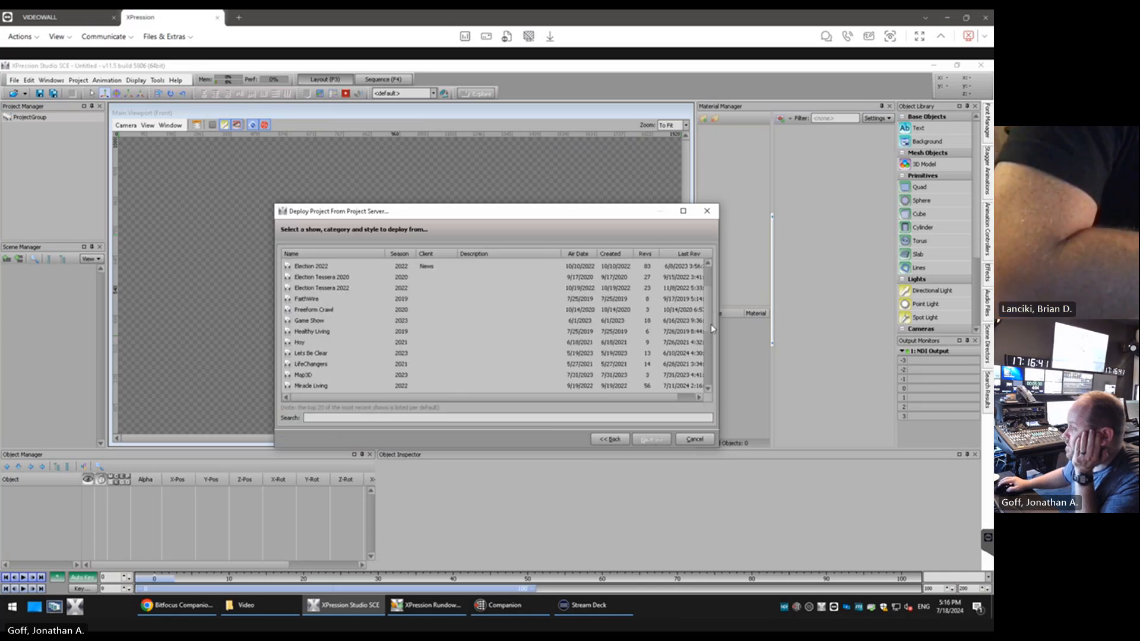
pyautogui.click(315, 366)
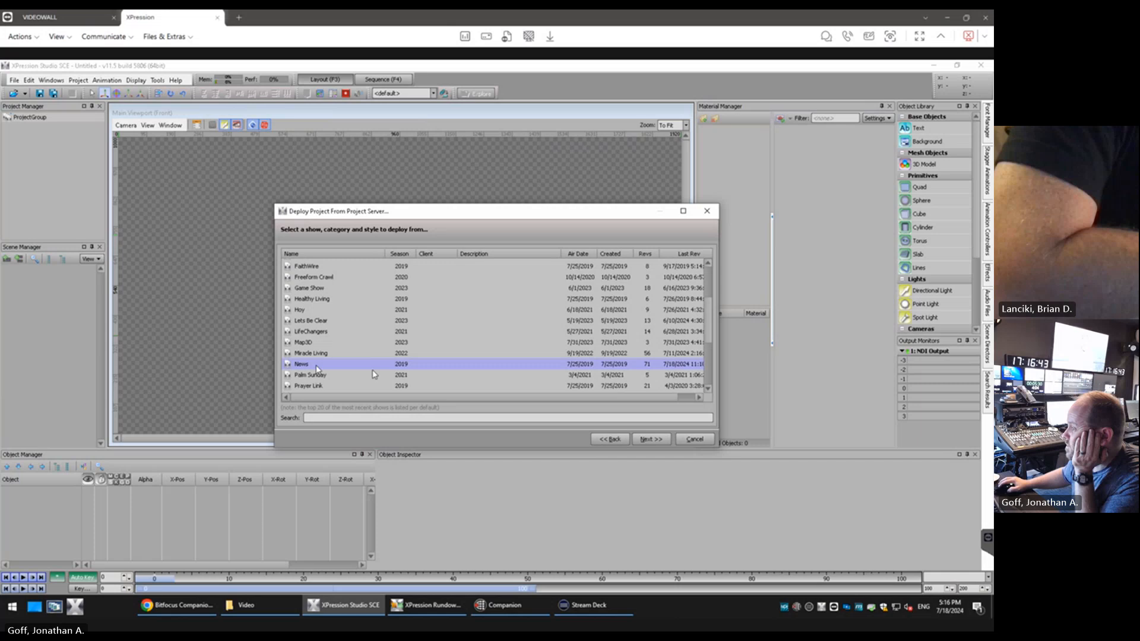
pyautogui.click(652, 440)
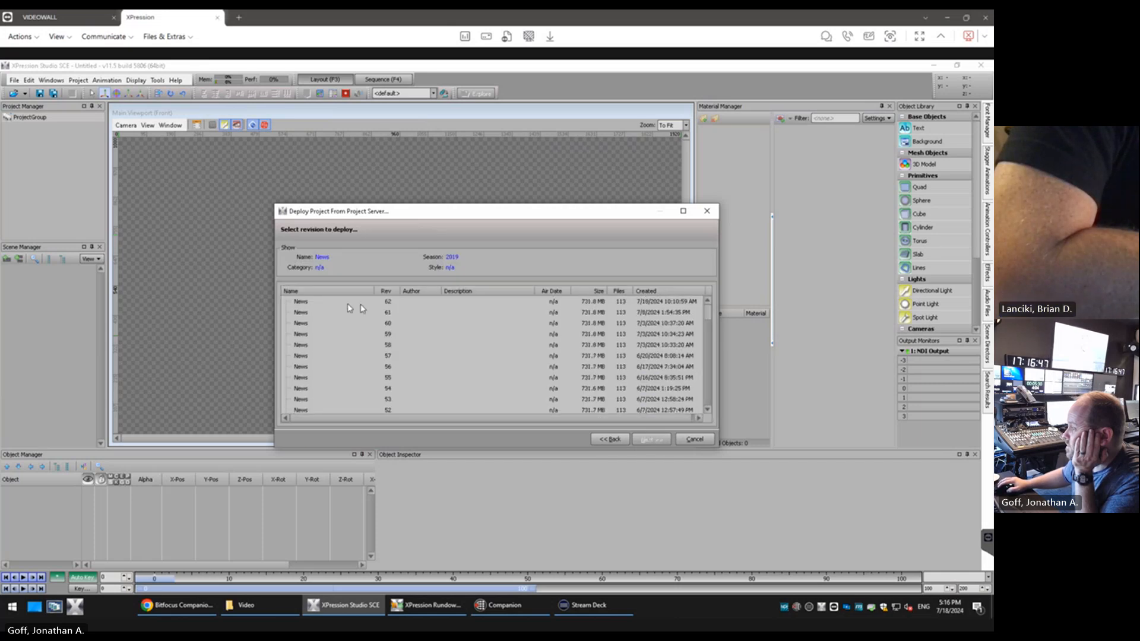
pyautogui.click(322, 304)
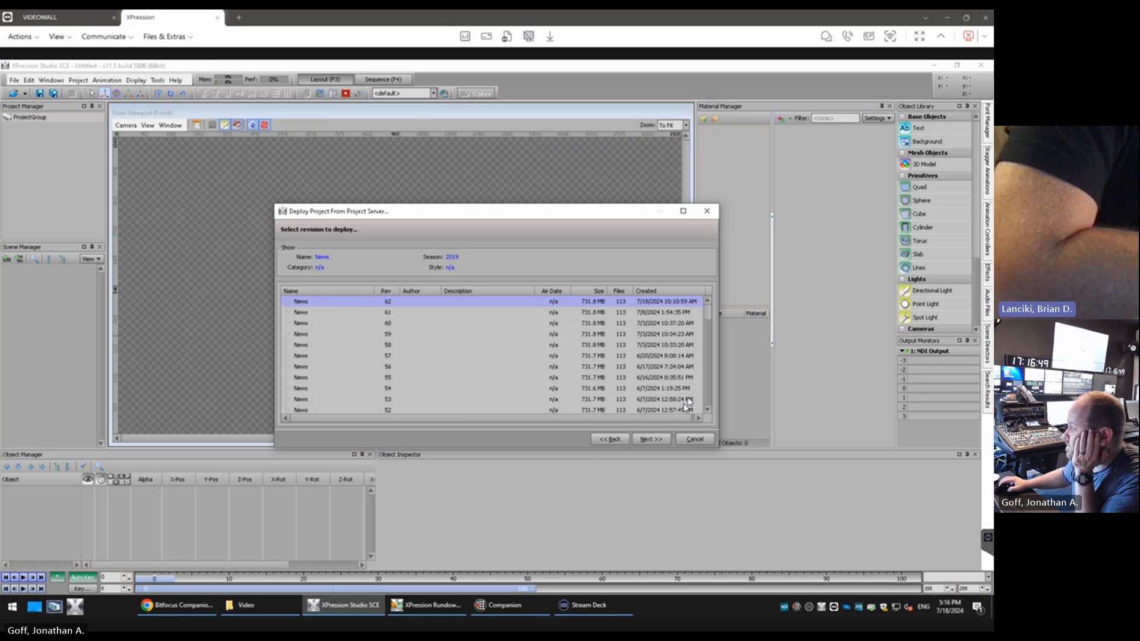
pyautogui.click(651, 440)
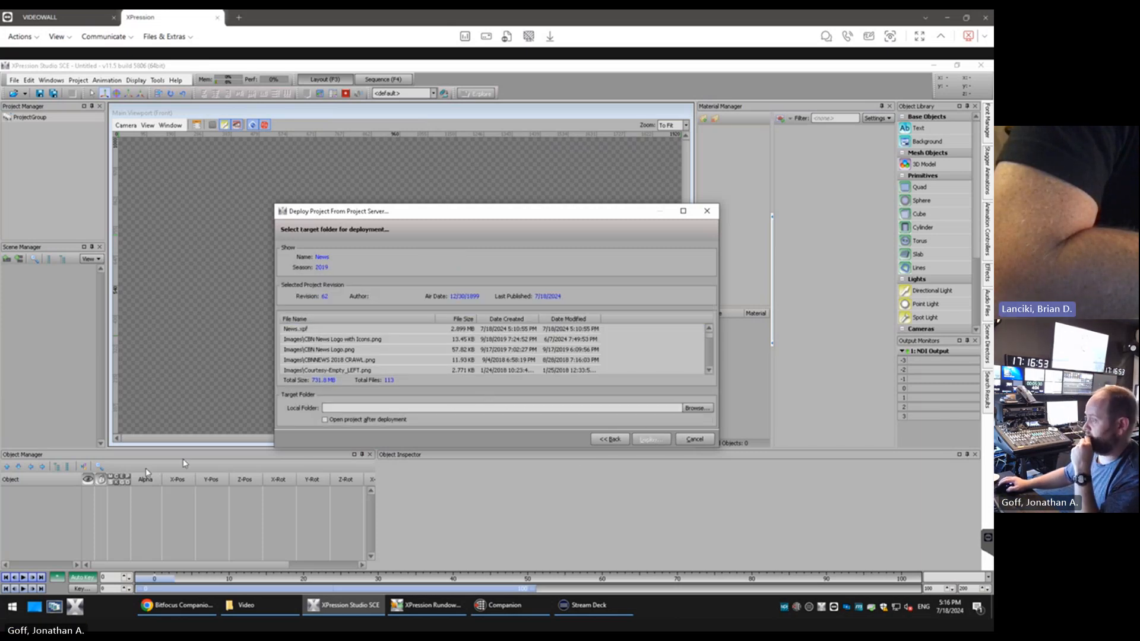
# Deploy the project into the D:\News folder, with the option to open it after deployment enabled
pyautogui.click(695, 409)
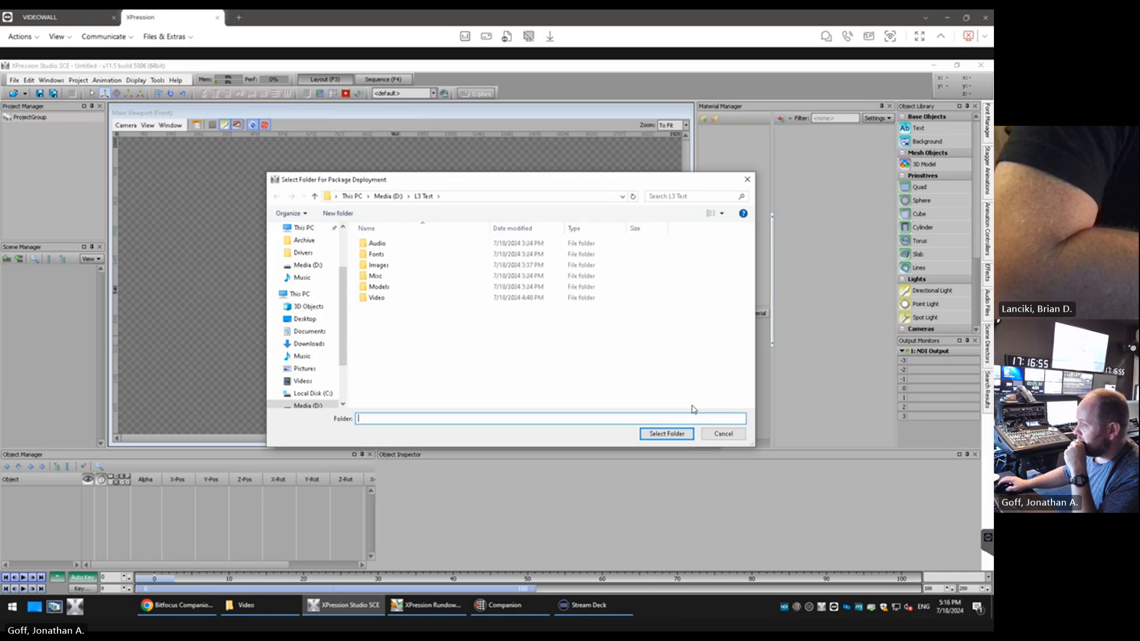
pyautogui.click(385, 201)
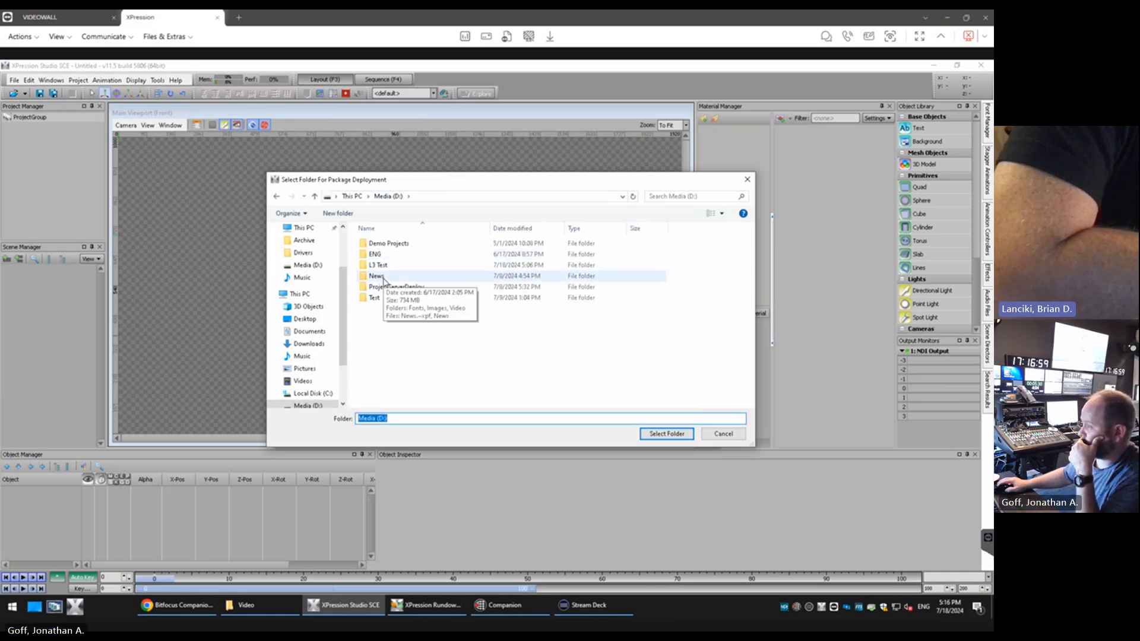
pyautogui.click(659, 434)
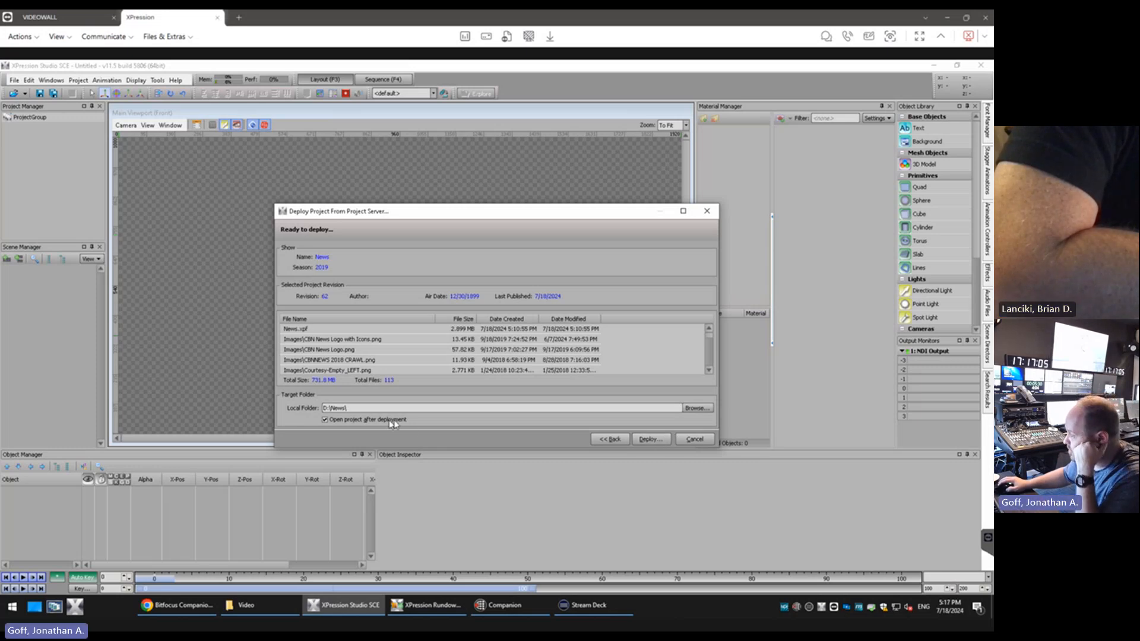
pyautogui.click(650, 439)
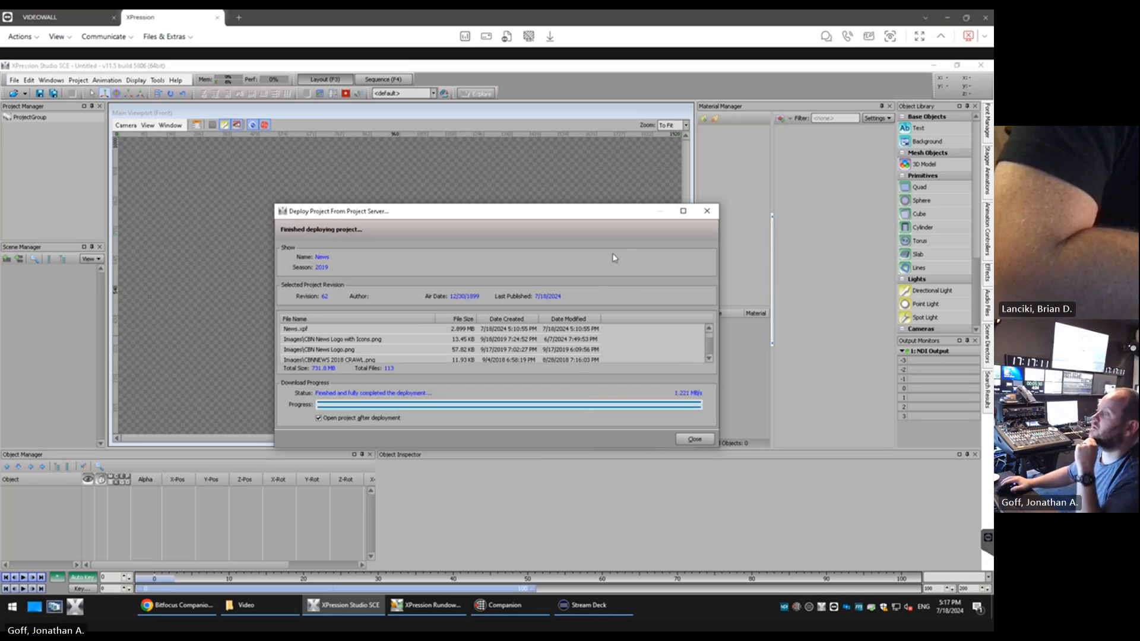
pyautogui.click(695, 440)
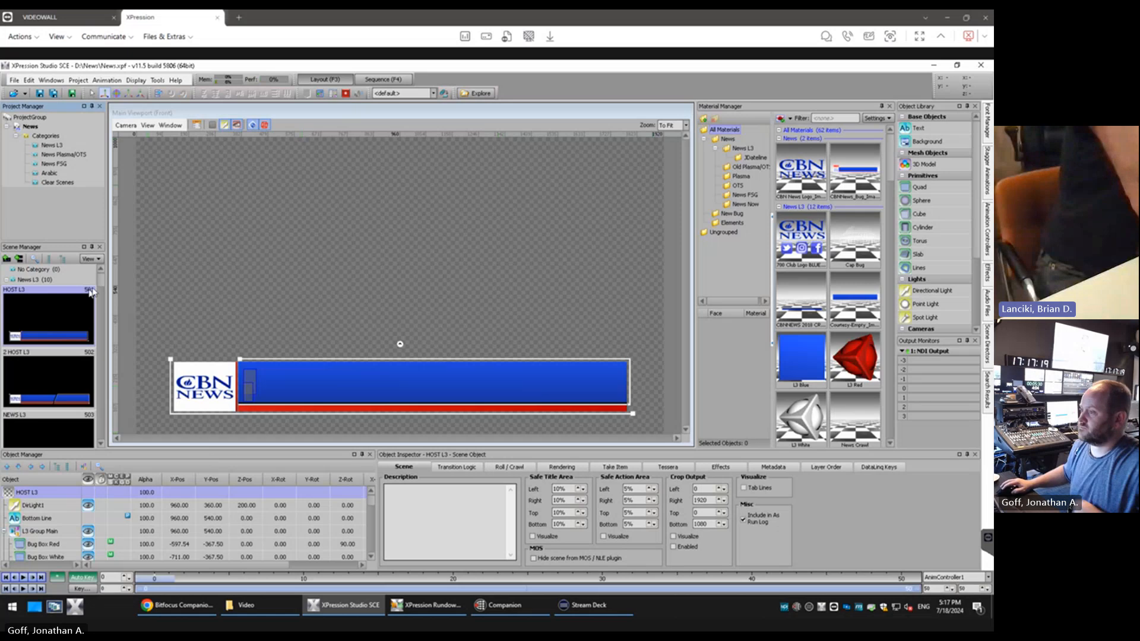
# Open the JD L3 scene from the News L3 category
pyautogui.scroll(-3, 98, 294)
pyautogui.scroll(-5, 103, 293)
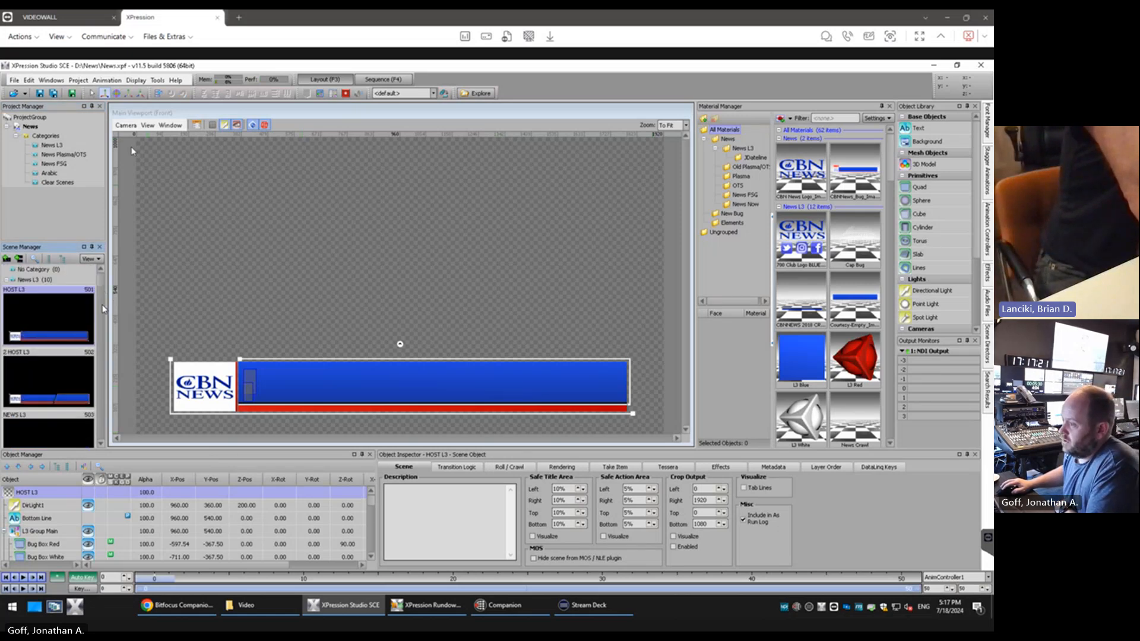
pyautogui.scroll(-3, 101, 313)
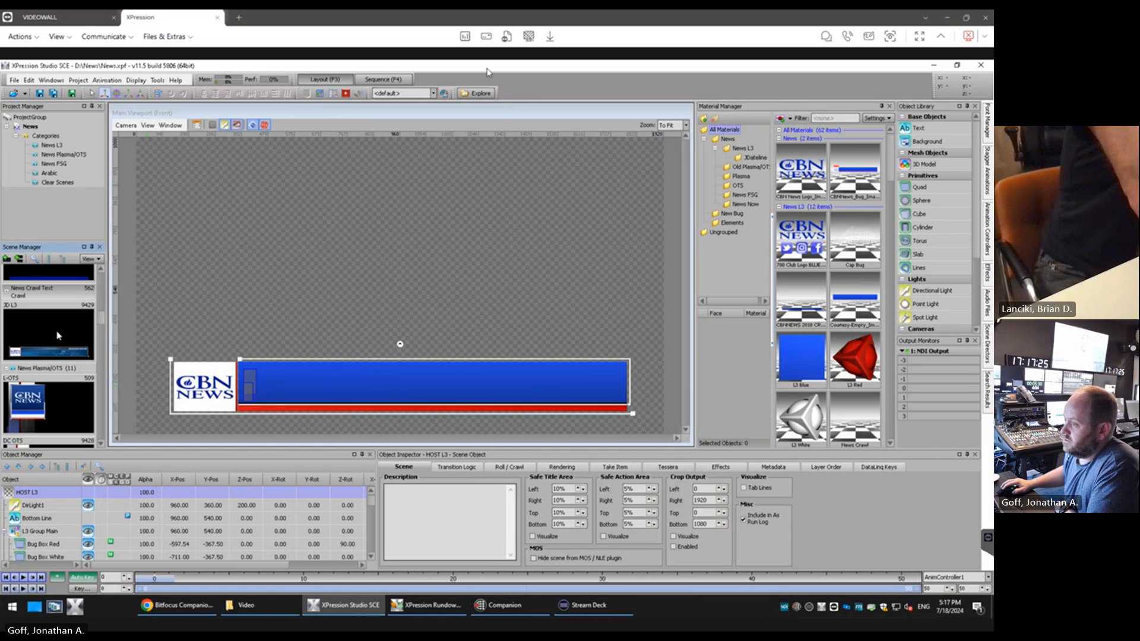
pyautogui.click(56, 339)
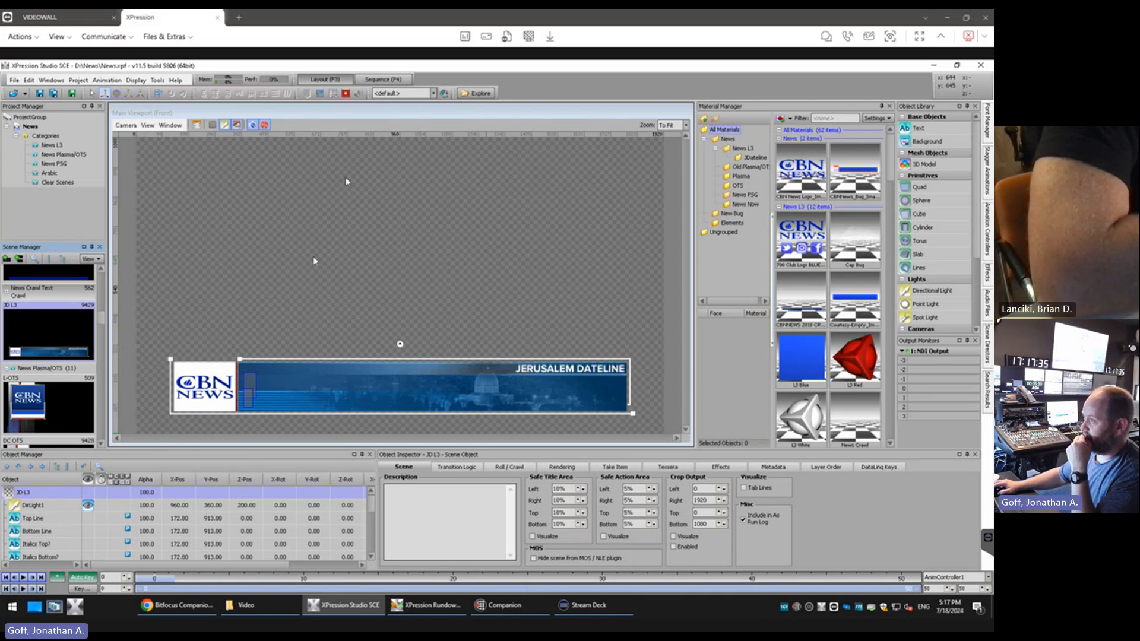
# Add the JD L3 scene to the sequence as a new take item and take it online
pyautogui.click(396, 80)
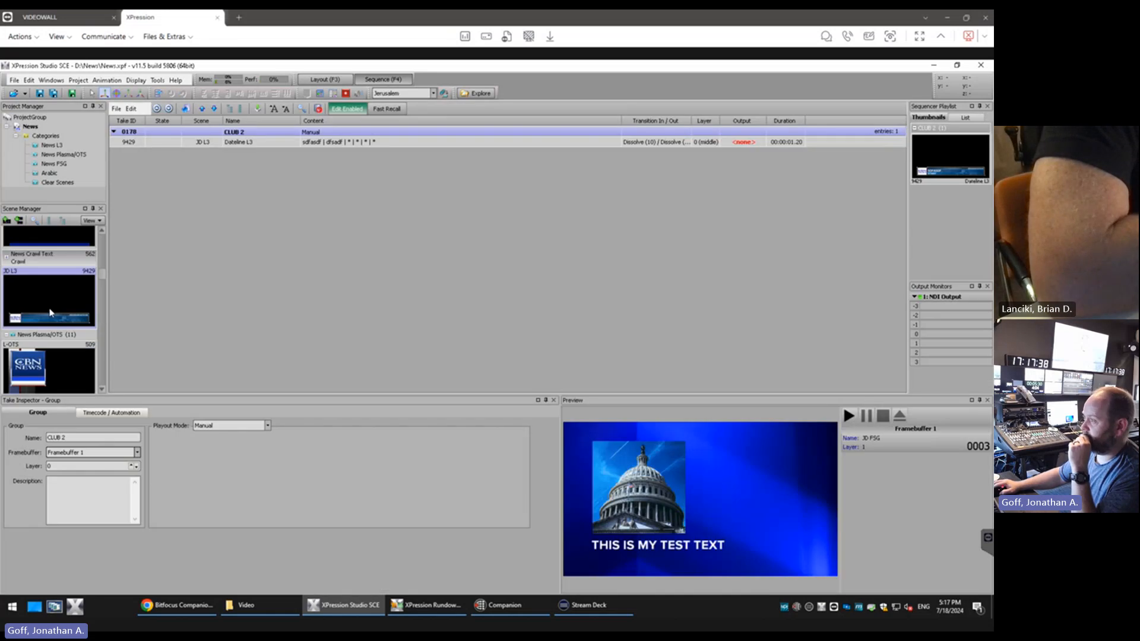
pyautogui.moveTo(50, 313); pyautogui.dragTo(225, 204)
pyautogui.doubleClick(167, 156)
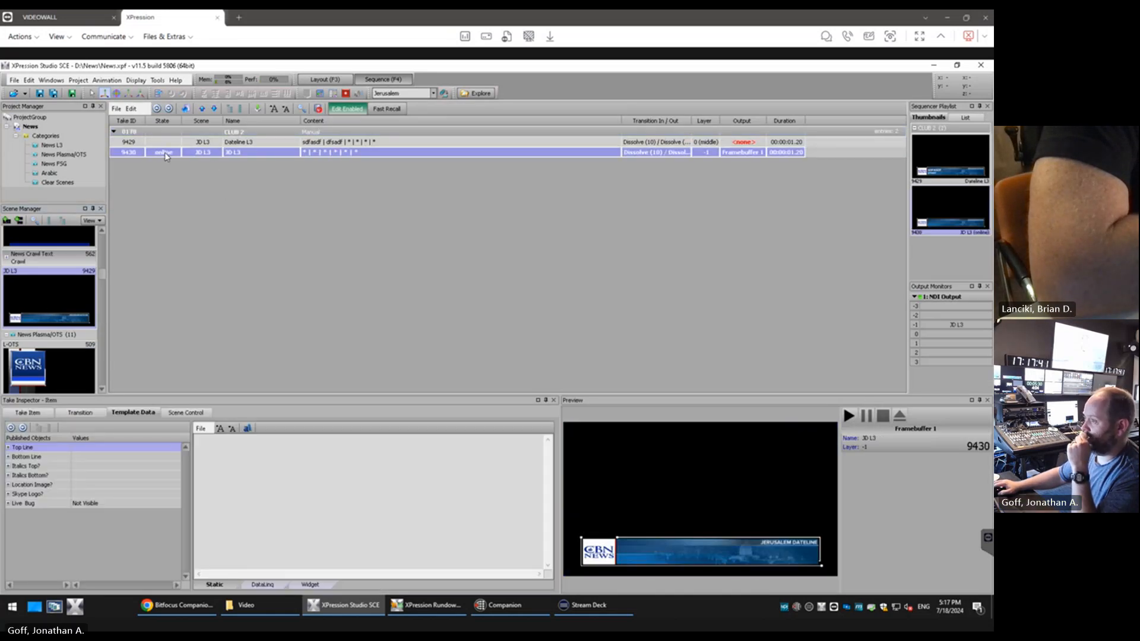
# Examine the JD L3 graphic on the NDI output and the channel formats in the hardware setup
pyautogui.hotkey('alt', 'Tab')
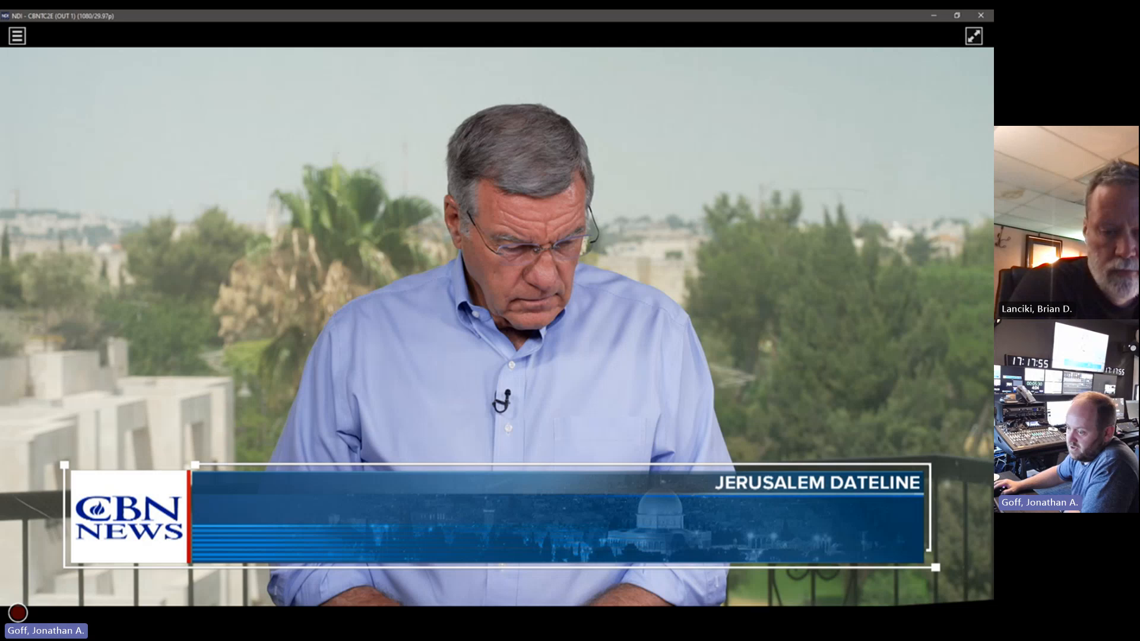
pyautogui.hotkey('alt', 'Tab')
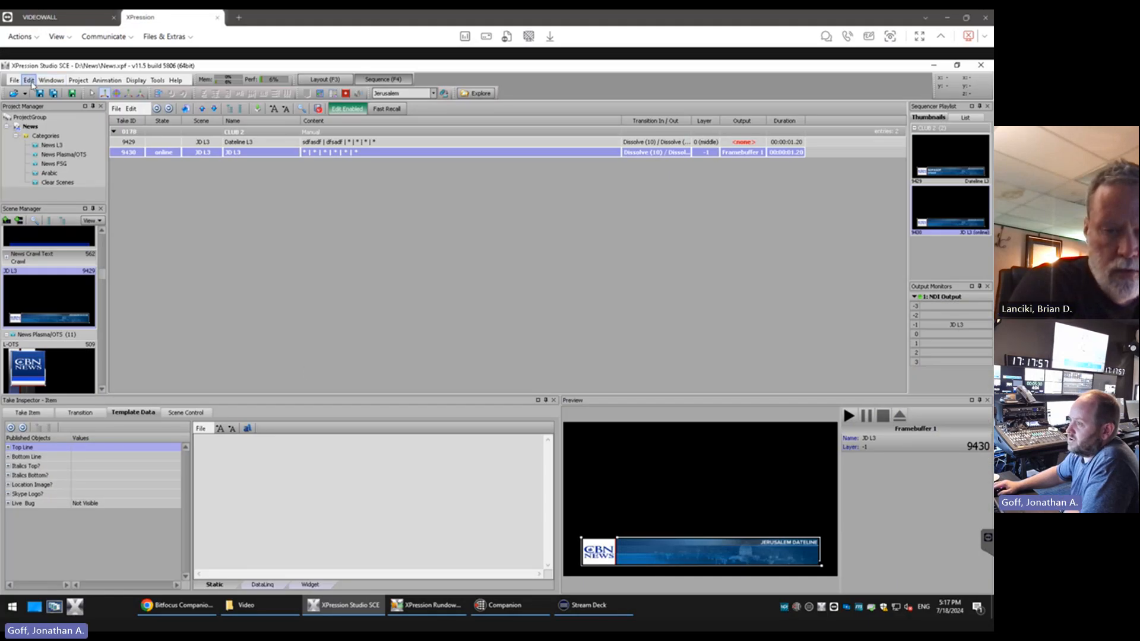
pyautogui.click(31, 81)
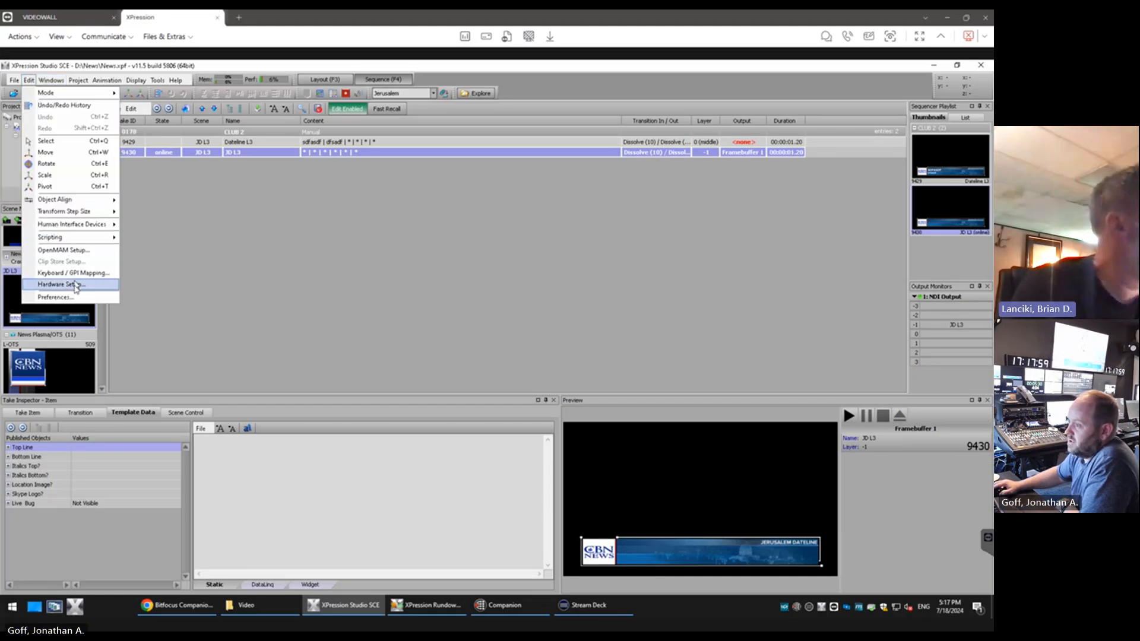
pyautogui.click(76, 286)
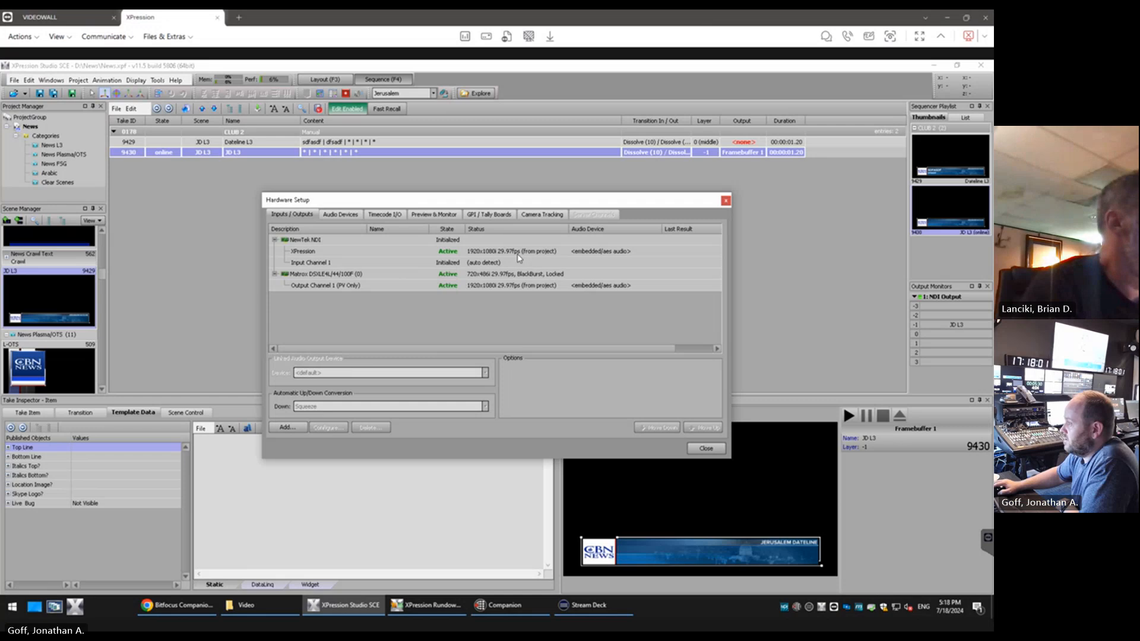
pyautogui.click(707, 448)
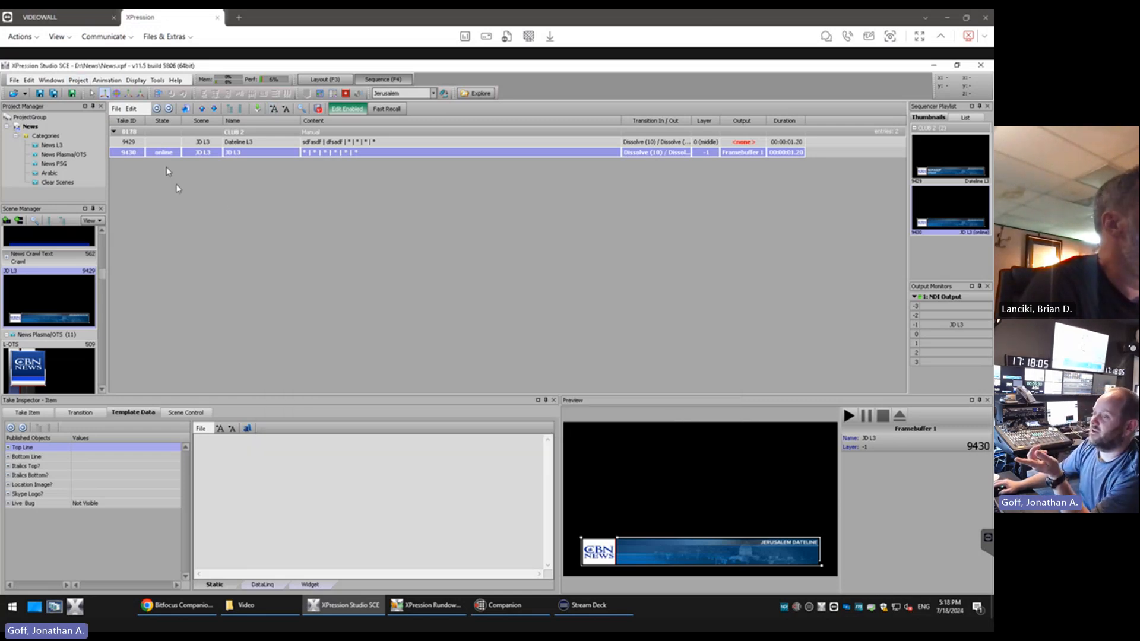
# Take the new JD L3 take item offline
pyautogui.click(29, 80)
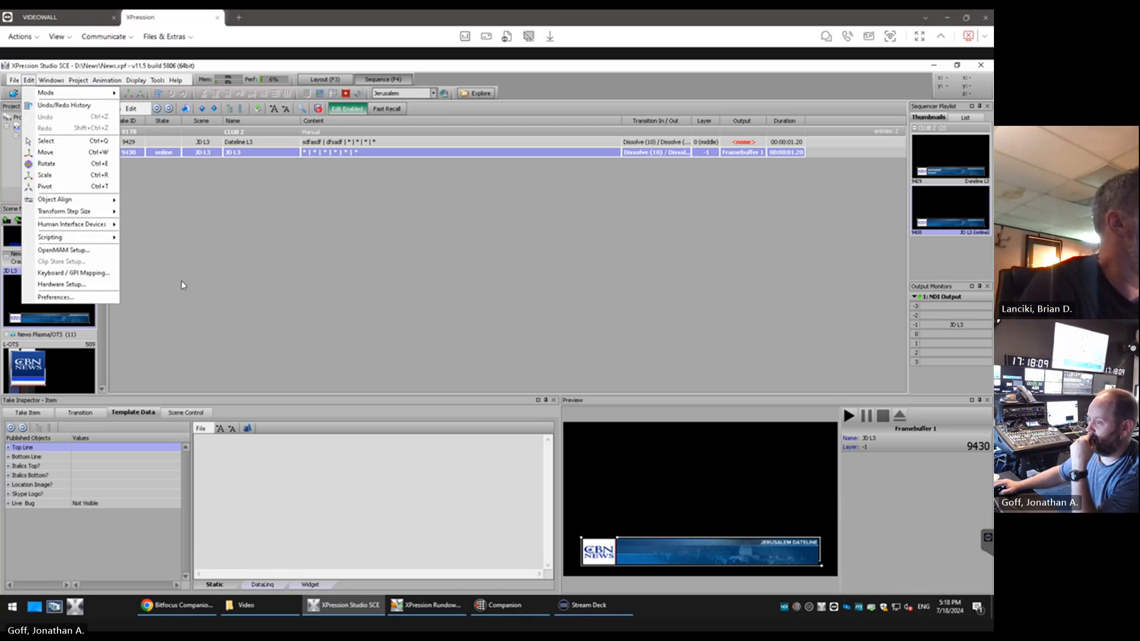
pyautogui.click(224, 284)
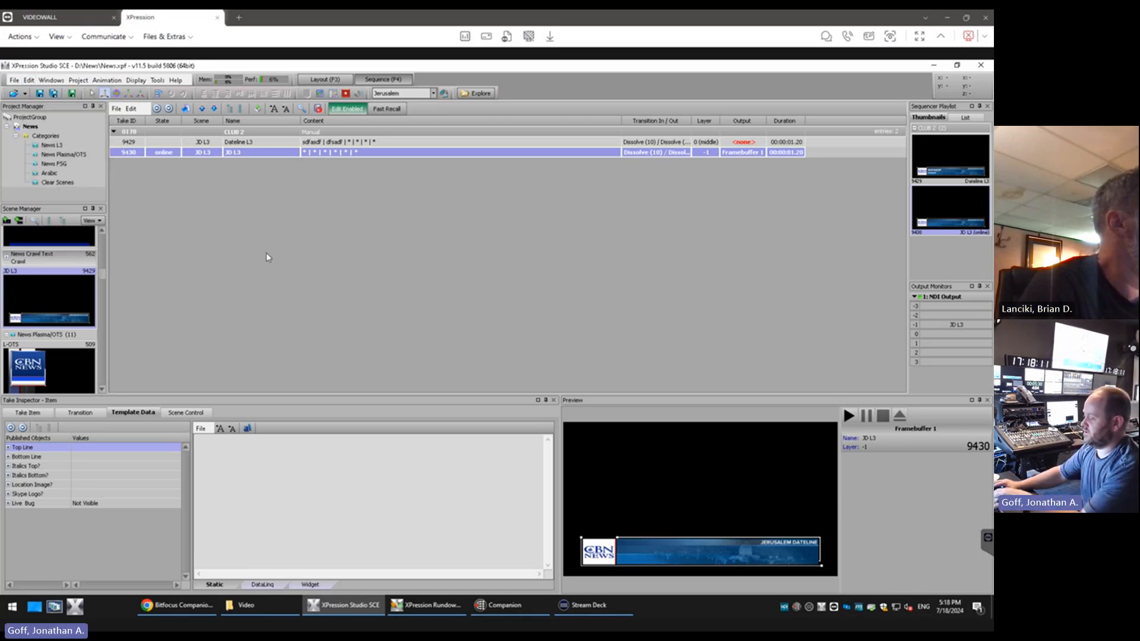
pyautogui.press('KP_Subtract')
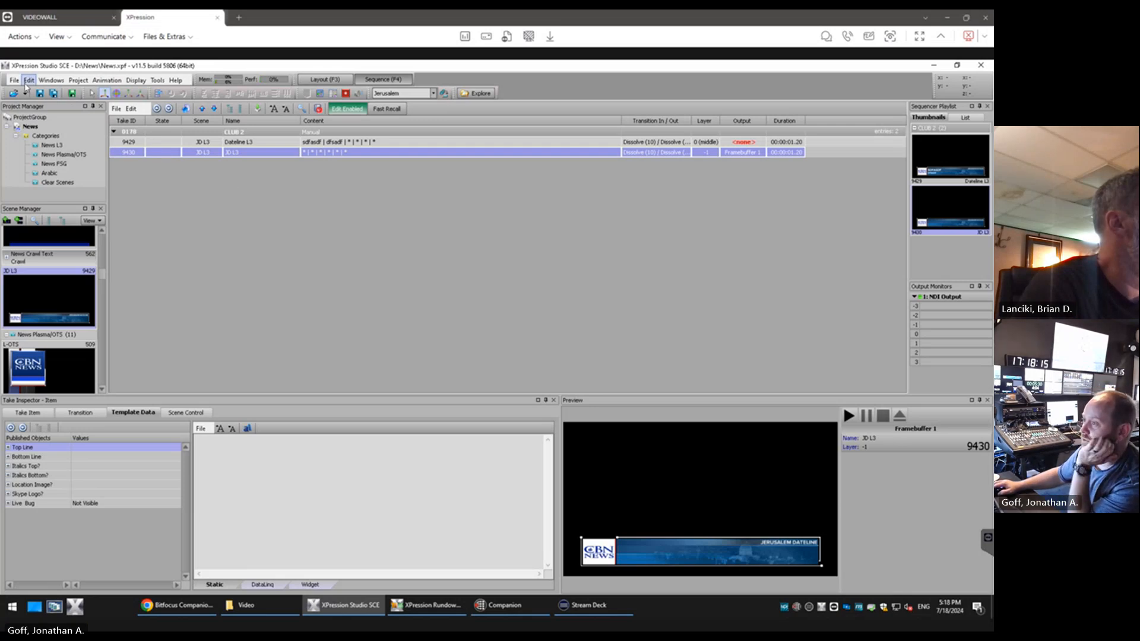
# Convert the project's editing mode to HD SDI 1080p with progressive fields, checking the channel formats in the hardware setup
pyautogui.click(29, 79)
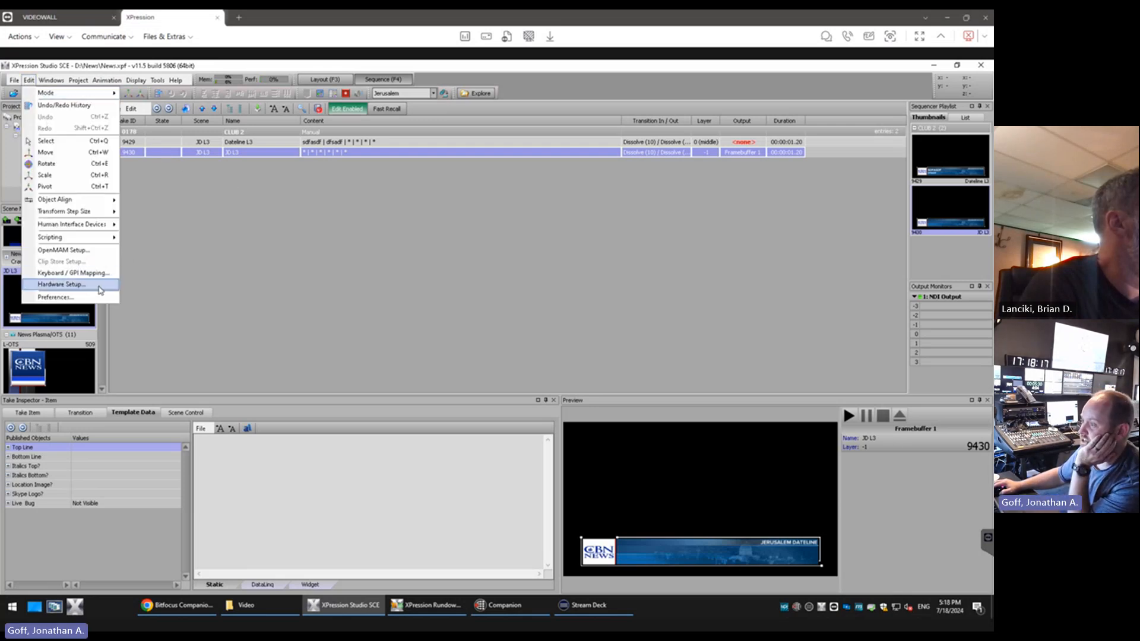
pyautogui.click(101, 289)
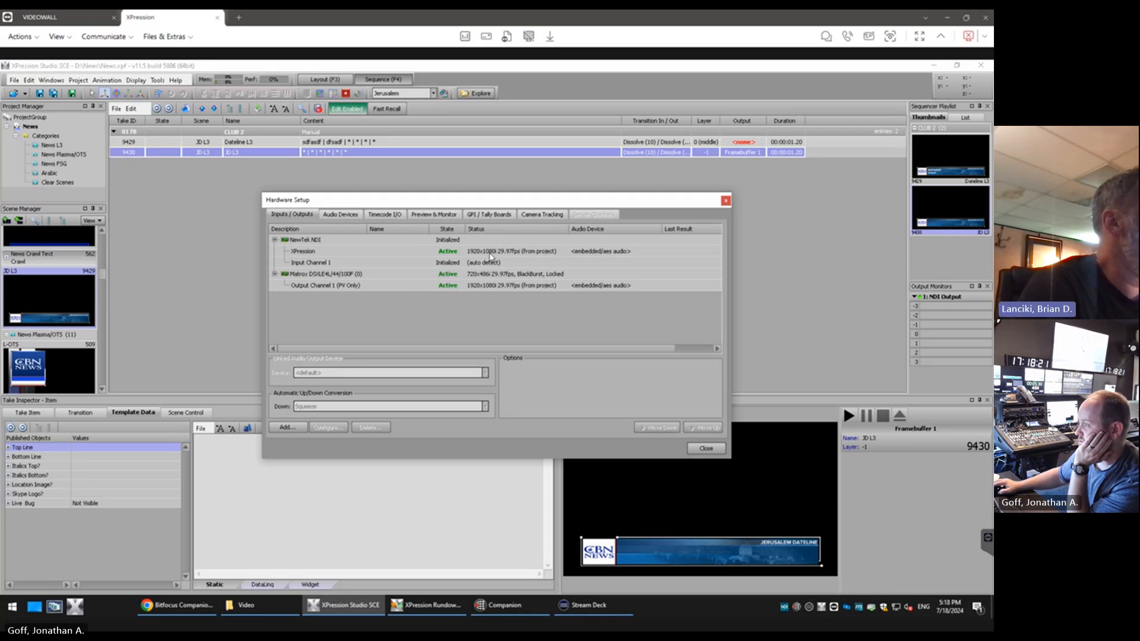
pyautogui.click(79, 80)
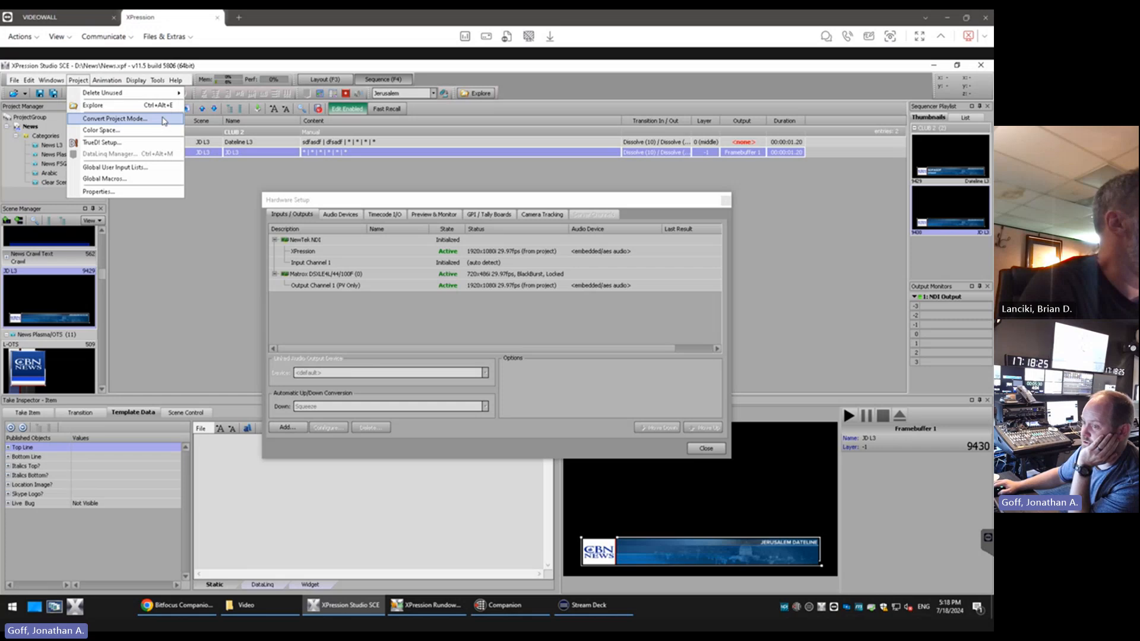
pyautogui.click(164, 119)
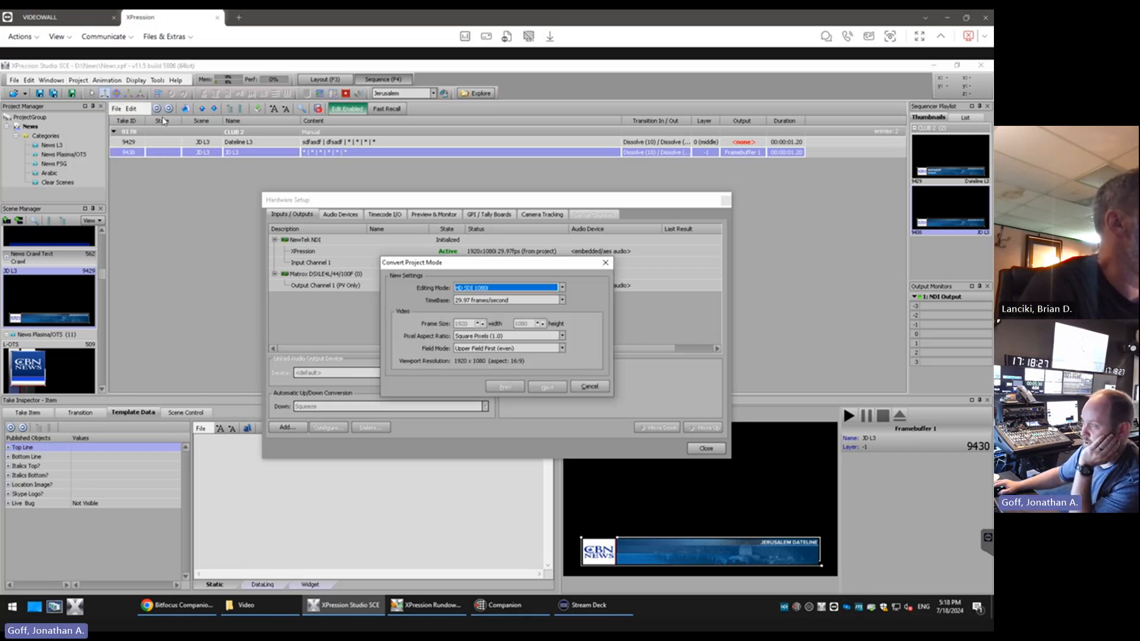
pyautogui.click(562, 288)
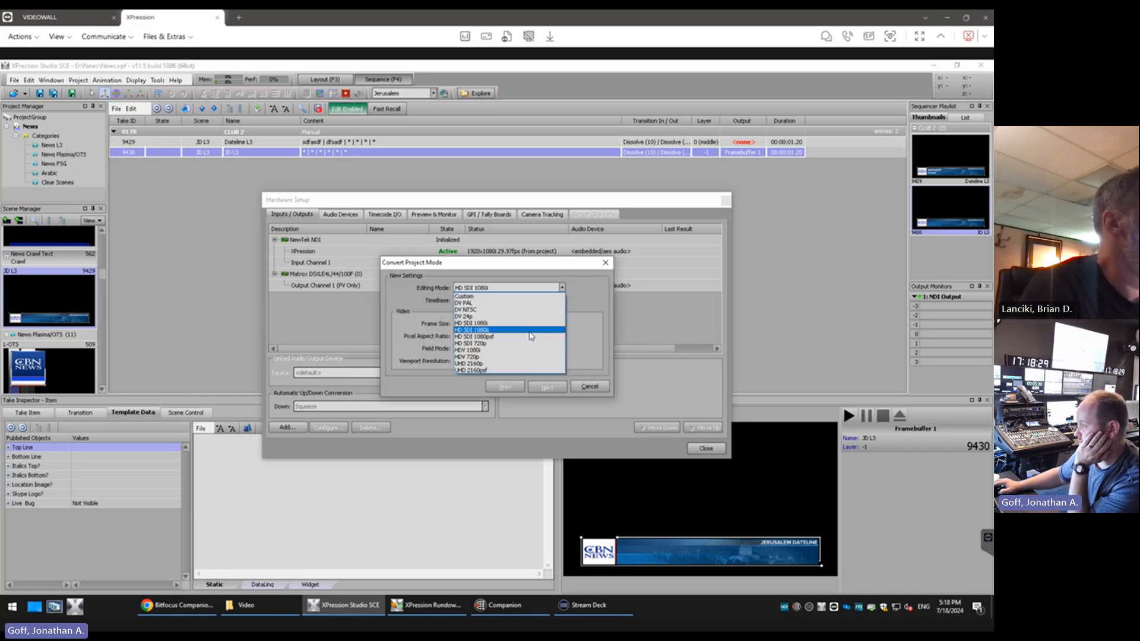
pyautogui.click(533, 330)
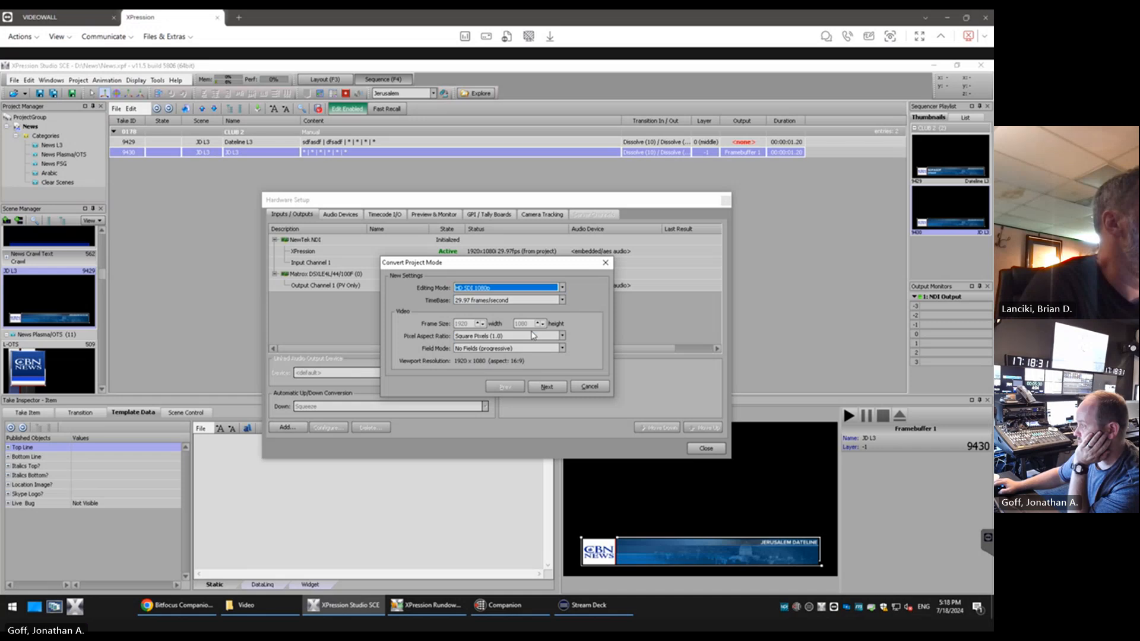
pyautogui.click(562, 349)
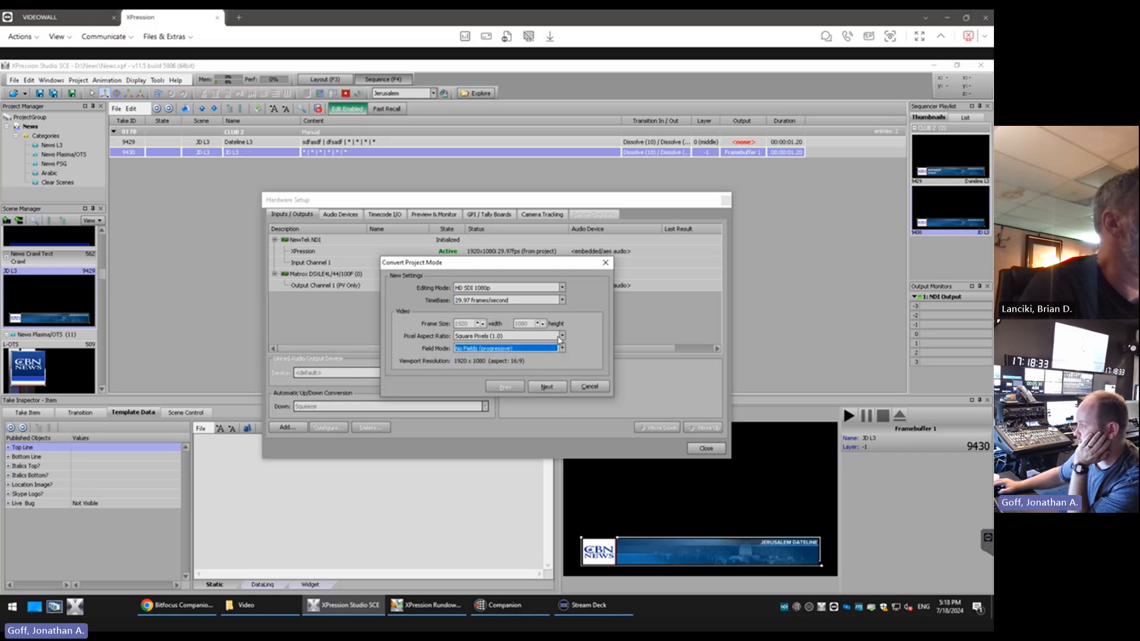
pyautogui.click(562, 336)
pyautogui.click(552, 387)
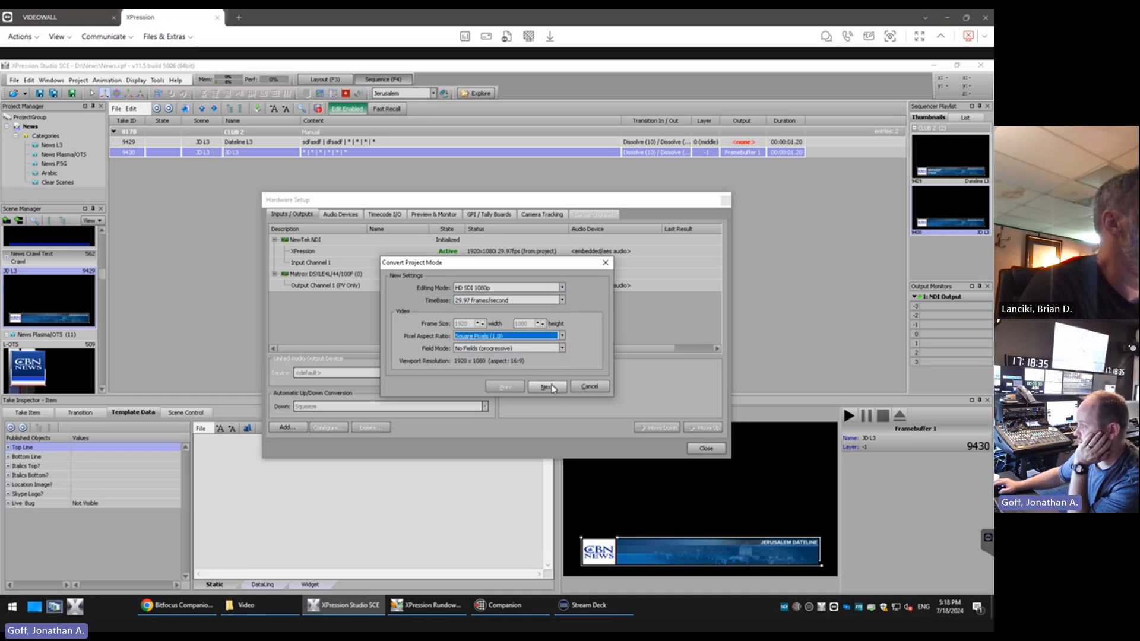
pyautogui.click(553, 389)
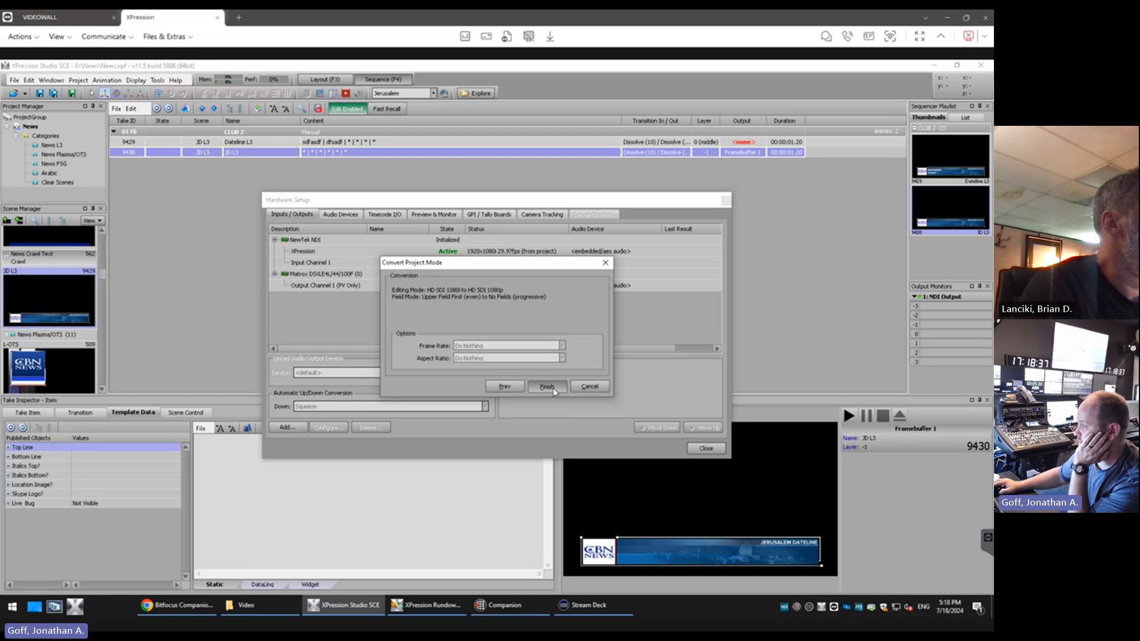
pyautogui.click(552, 389)
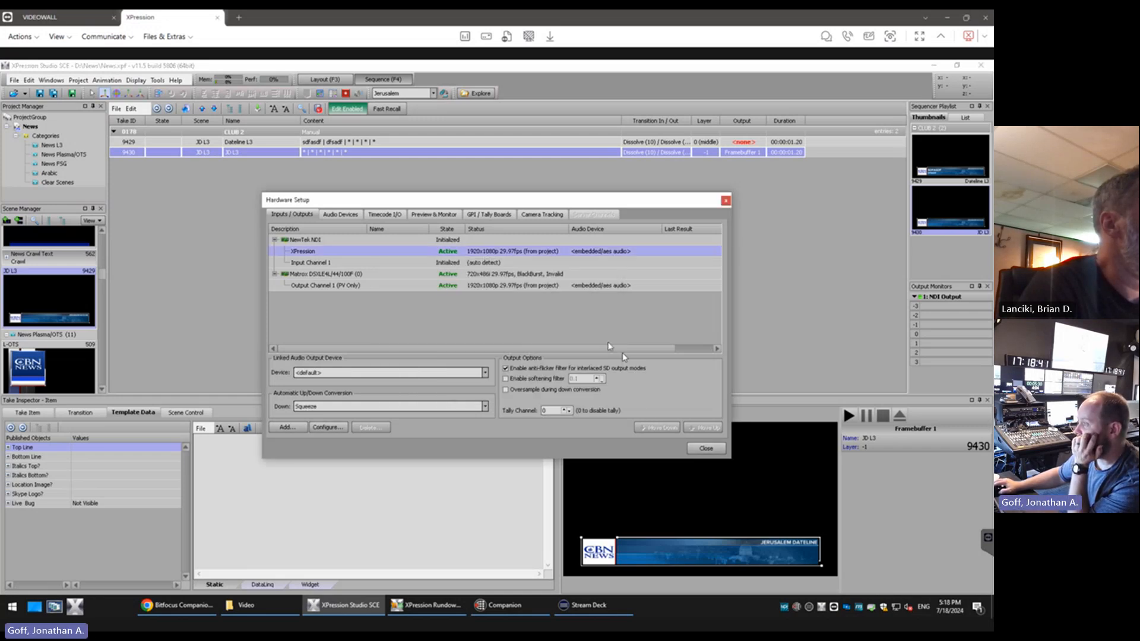
pyautogui.click(707, 449)
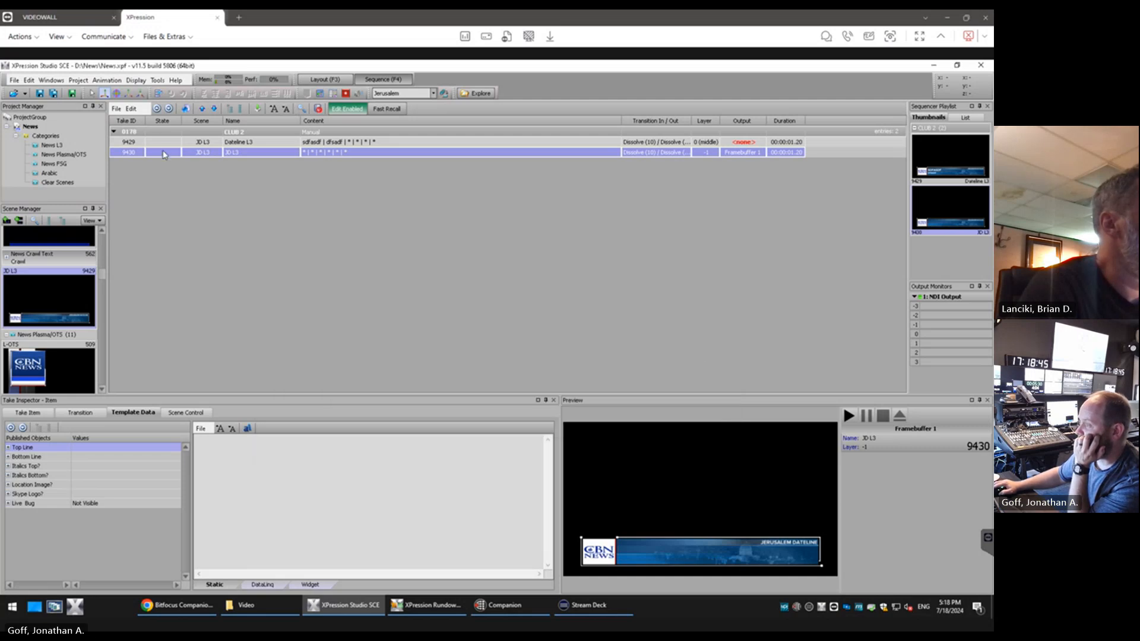
# Take the JD L3 take item online to view it in the new video format
pyautogui.doubleClick(164, 154)
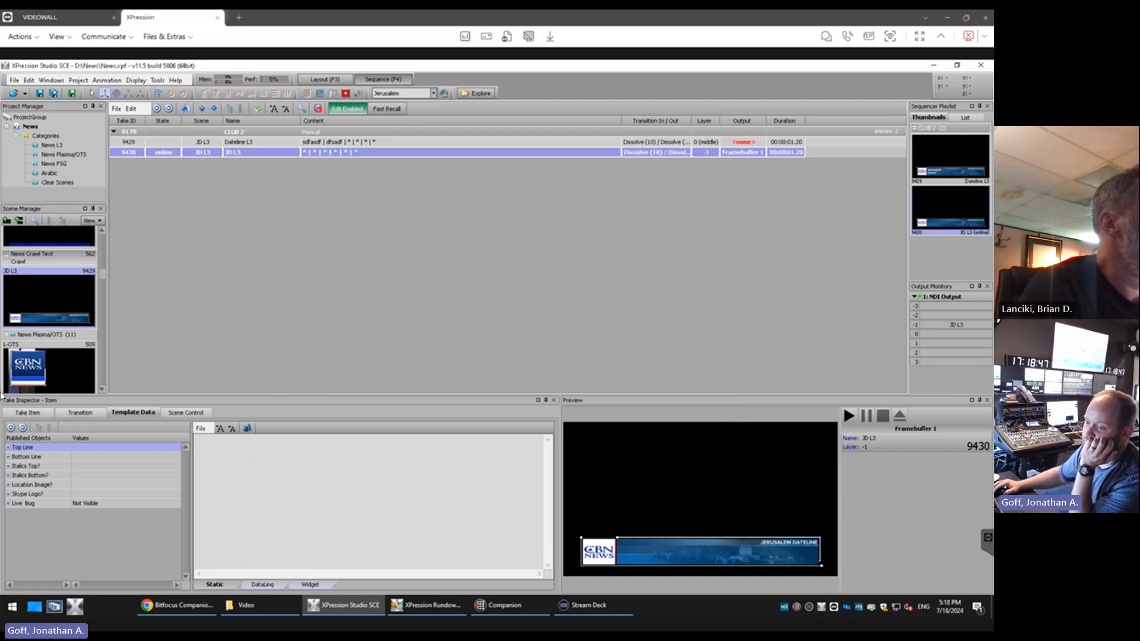
pyautogui.hotkey('alt', 'Tab')
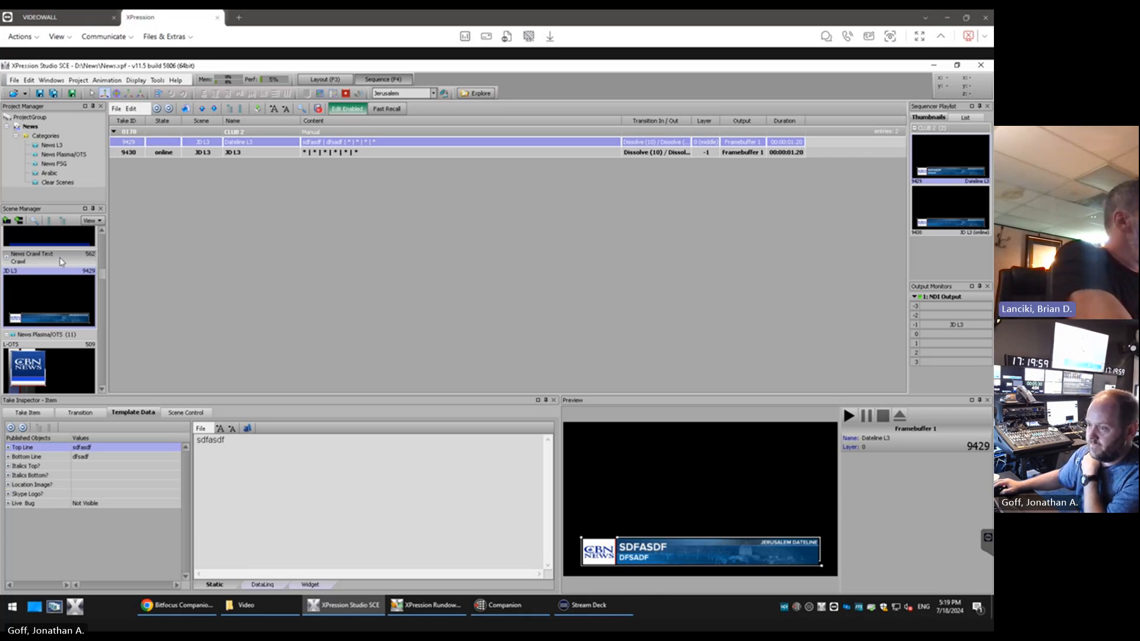
# Try to open the JD Super Bar Font Sample image from the L3 Test project's Images folder in File Explorer
pyautogui.scroll(10, 61, 261)
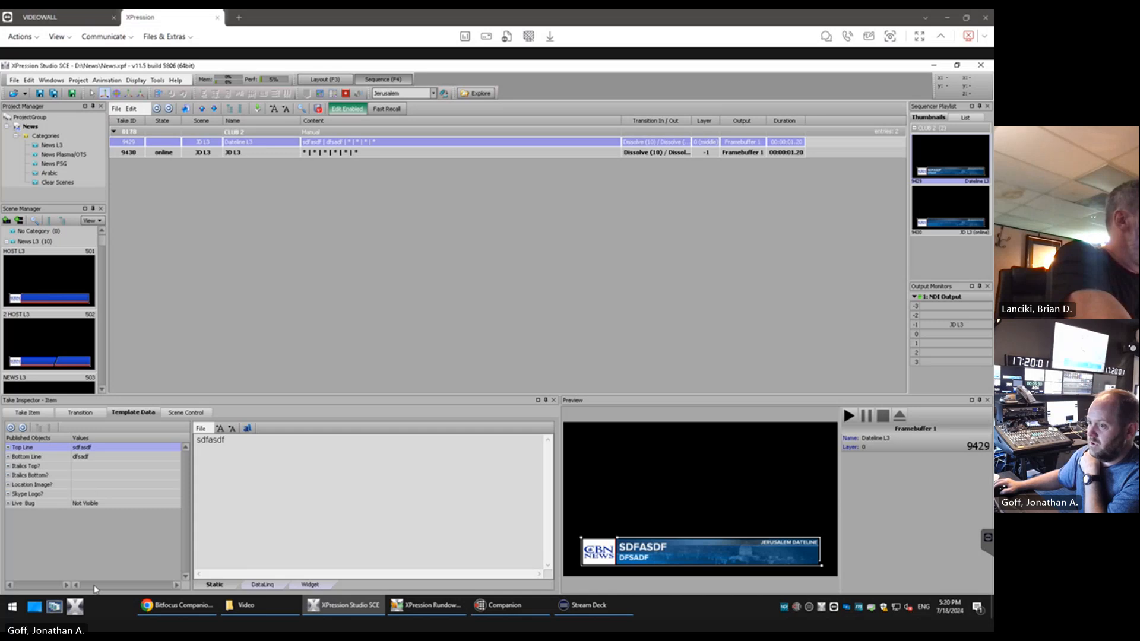
pyautogui.click(246, 605)
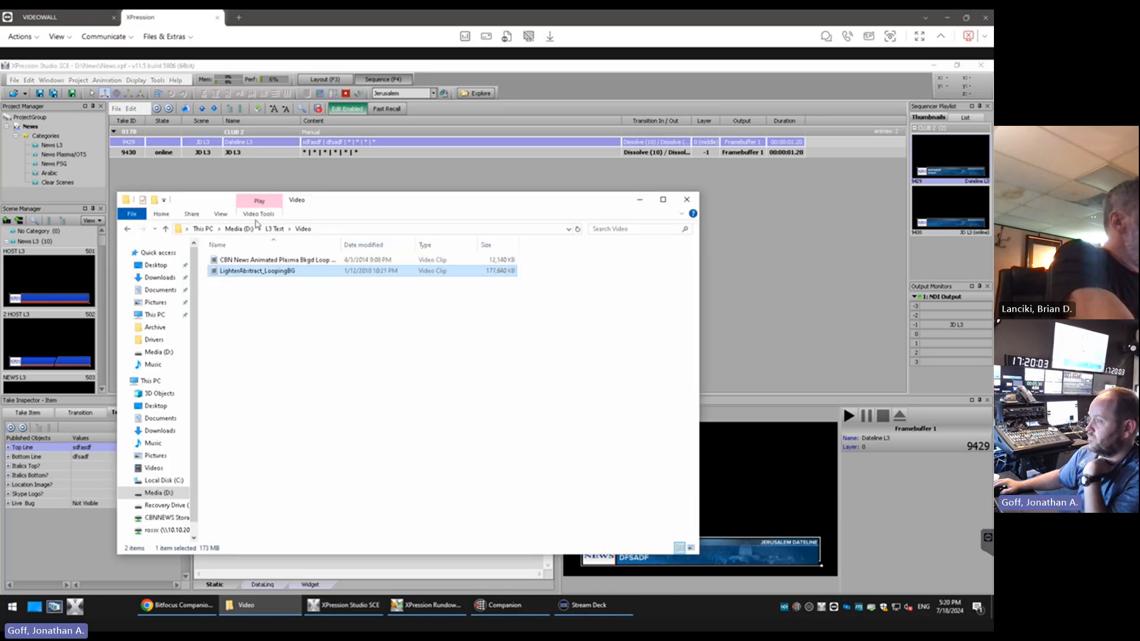
pyautogui.click(275, 229)
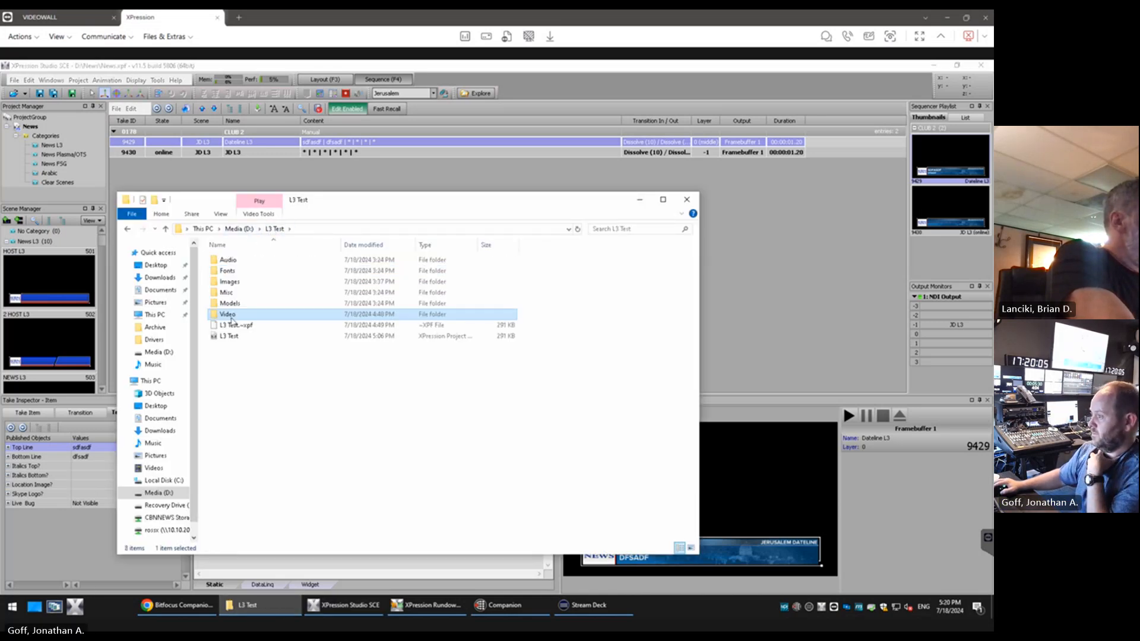
pyautogui.doubleClick(230, 281)
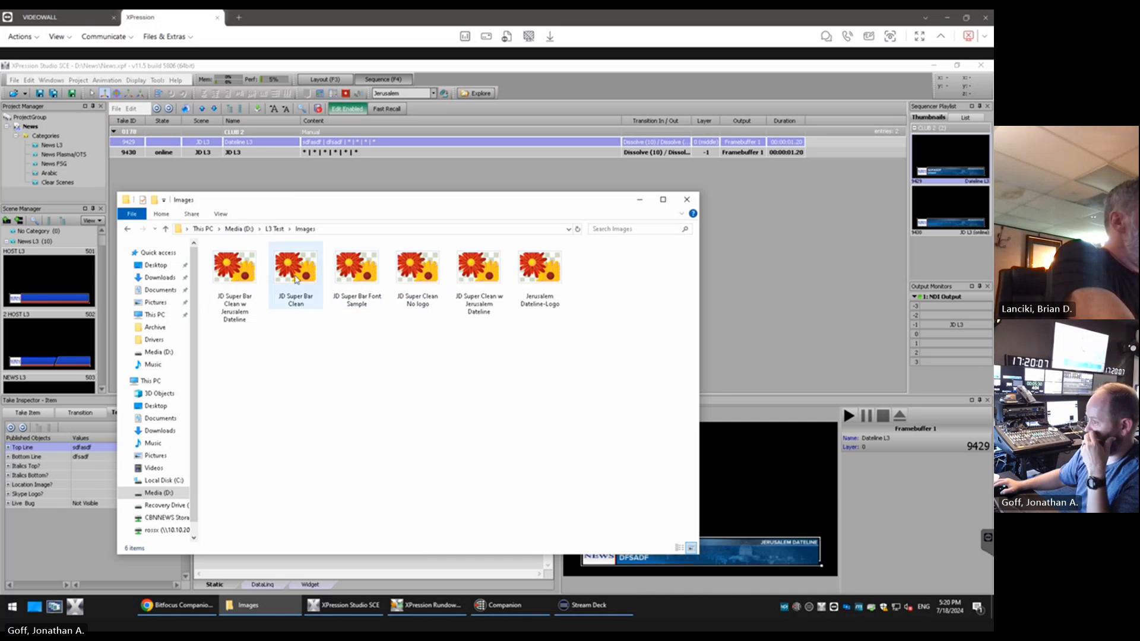
pyautogui.click(338, 268)
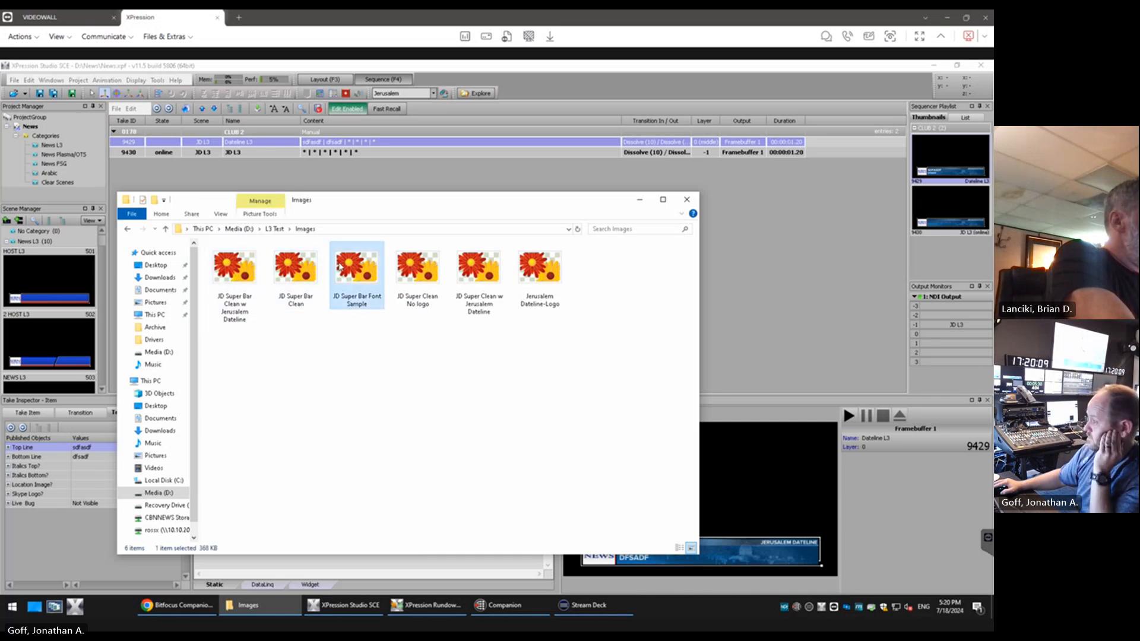
pyautogui.doubleClick(338, 267)
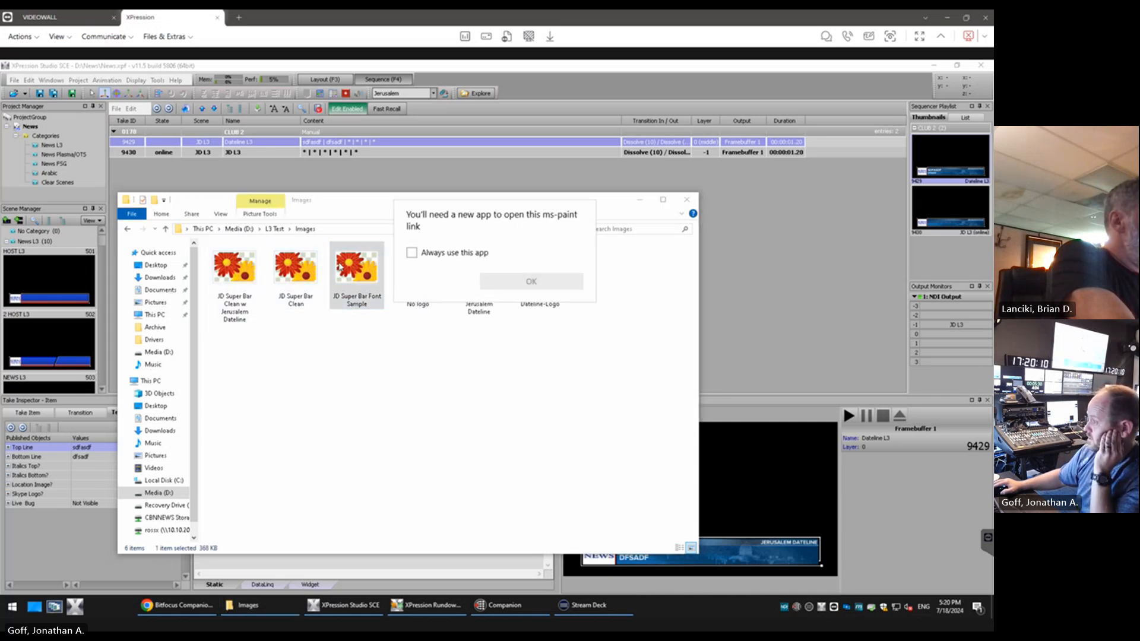
pyautogui.click(412, 254)
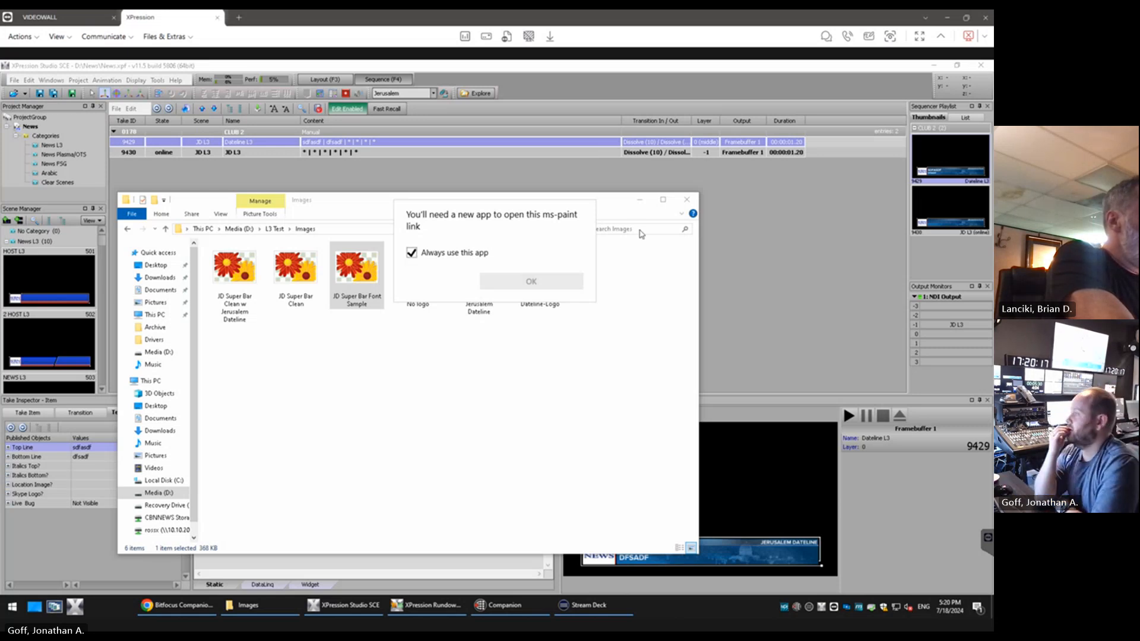
pyautogui.click(651, 301)
pyautogui.click(687, 199)
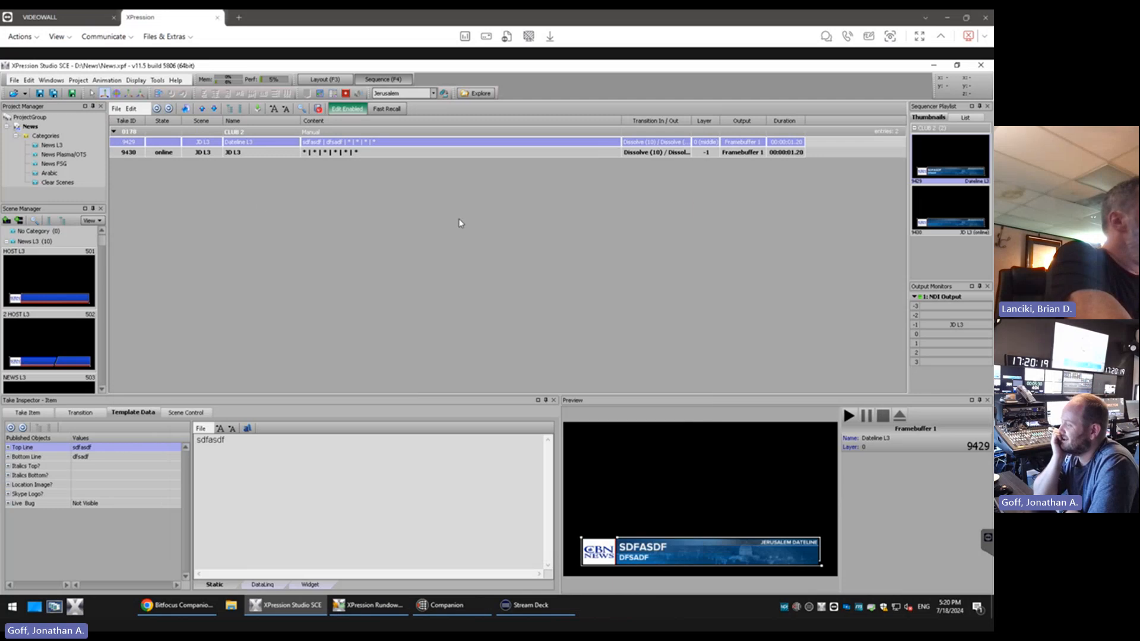
# Add the Horizontal Plasma scene to the sequence as a new take item
pyautogui.scroll(-3, 59, 262)
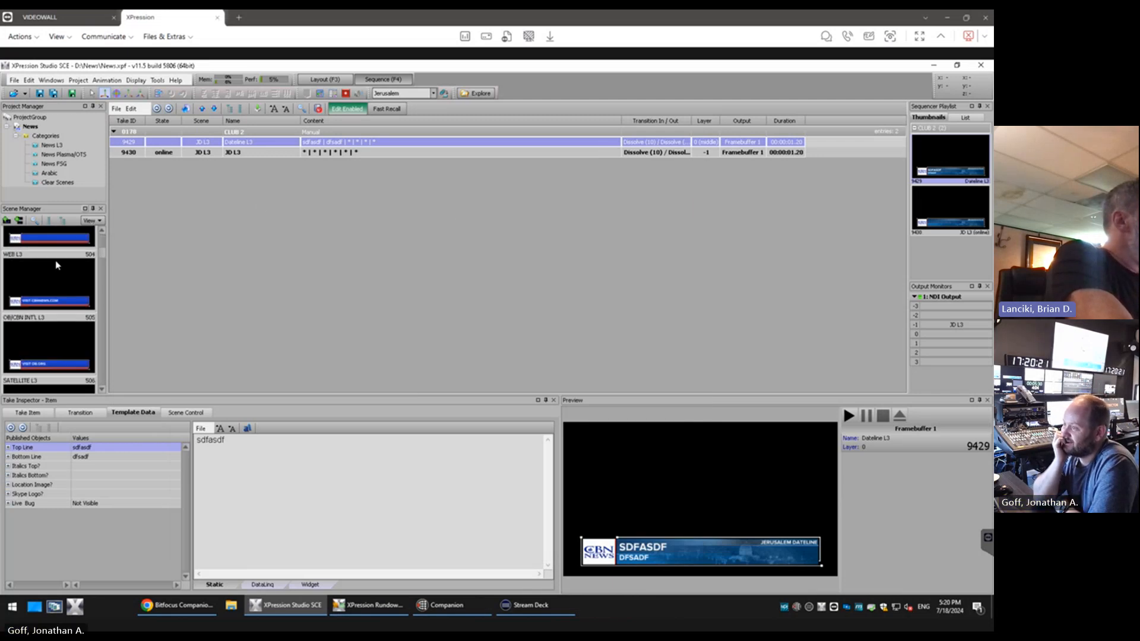
pyautogui.moveTo(101, 254); pyautogui.dragTo(103, 313)
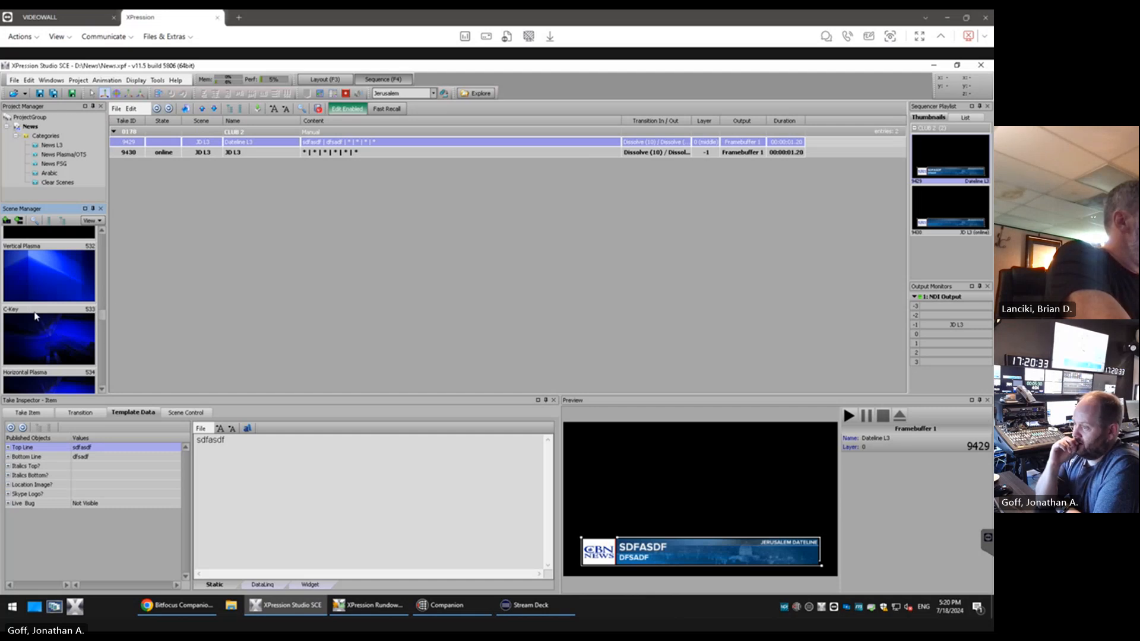
pyautogui.moveTo(35, 374); pyautogui.dragTo(250, 233)
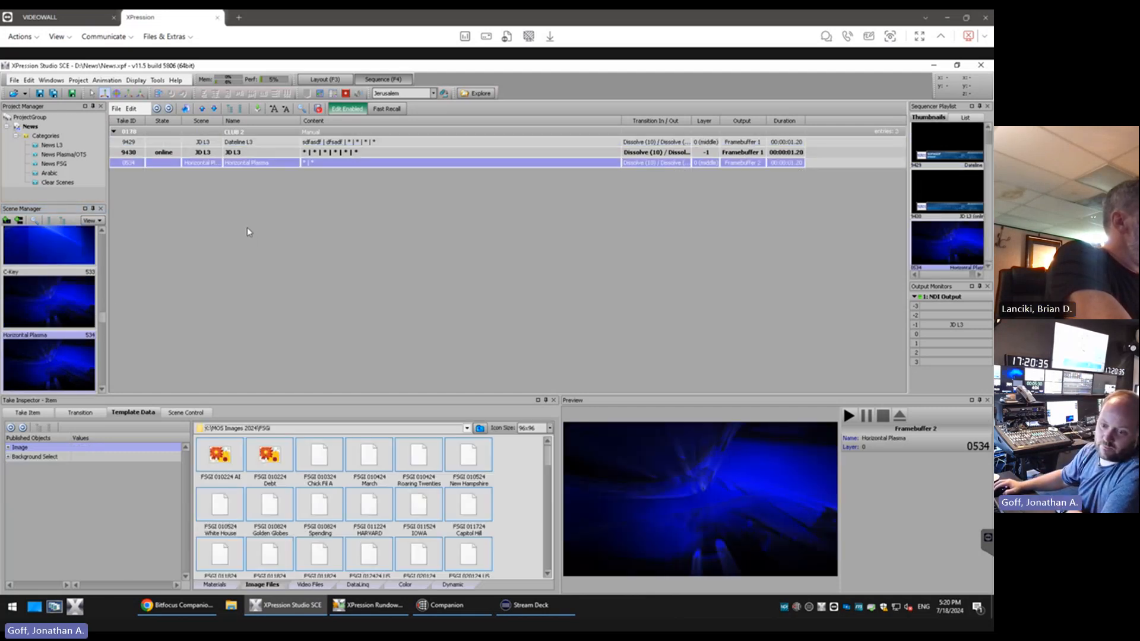
# Set the Horizontal Plasma take item's image to JD Super Bar Font Sample from the D:\L3 Test\Images folder
pyautogui.press('super+e')
pyautogui.click(237, 474)
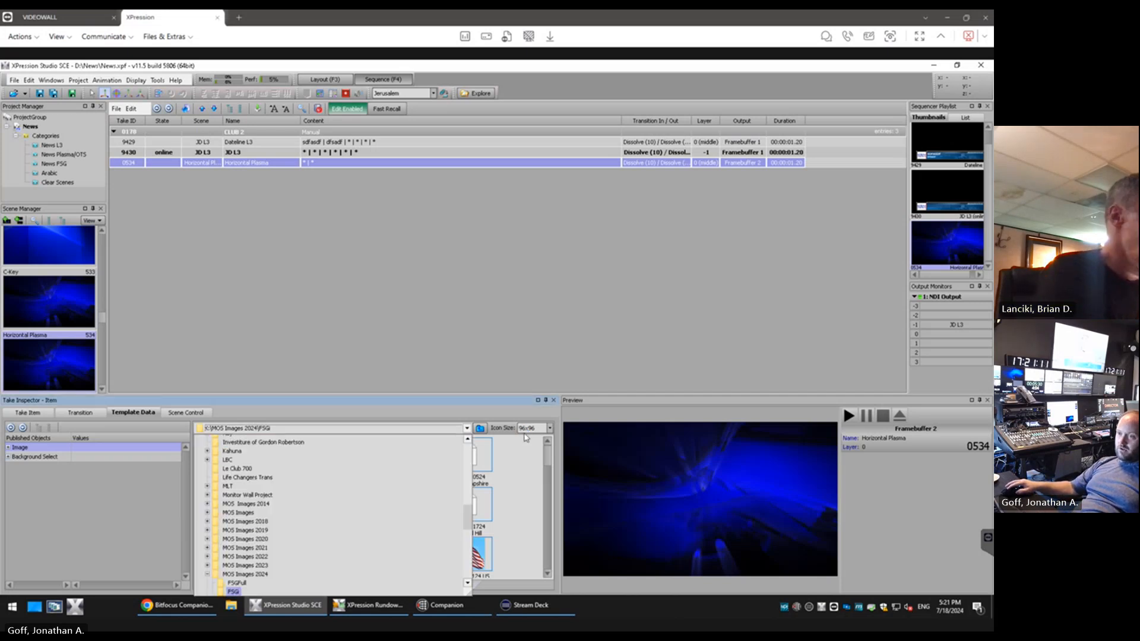
pyautogui.scroll(10, 288, 512)
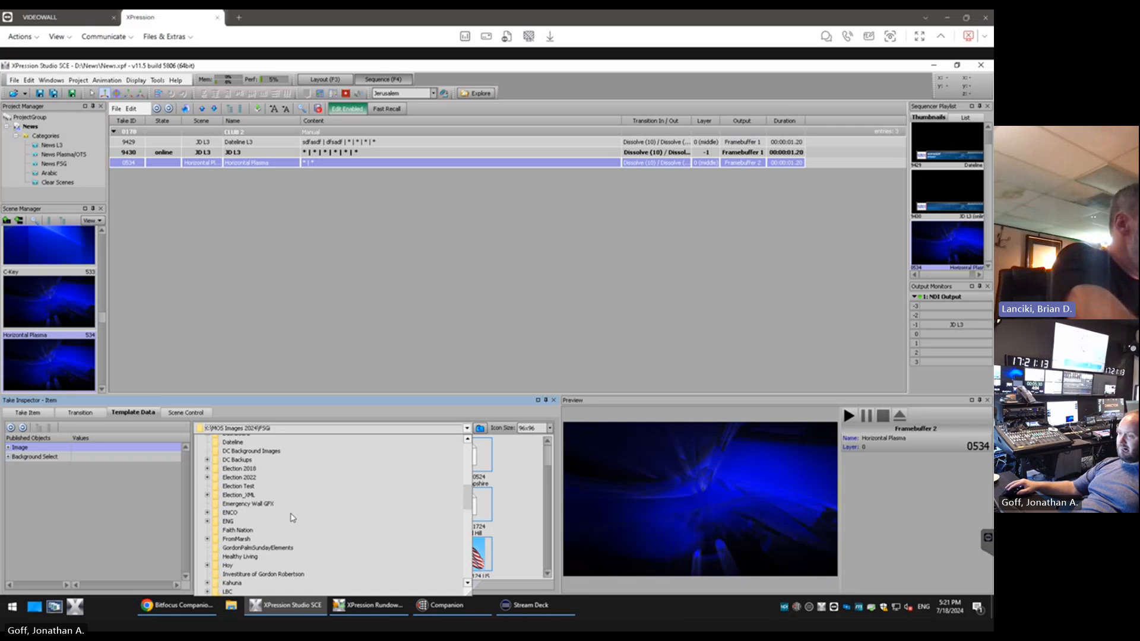
pyautogui.scroll(3, 288, 512)
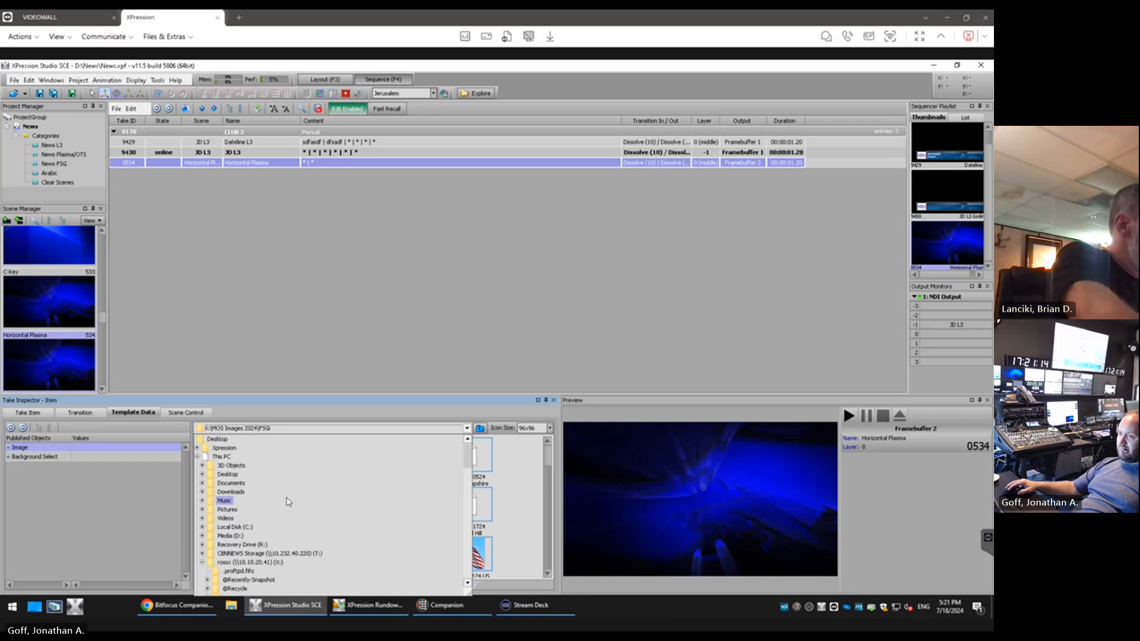
pyautogui.click(204, 562)
pyautogui.click(204, 537)
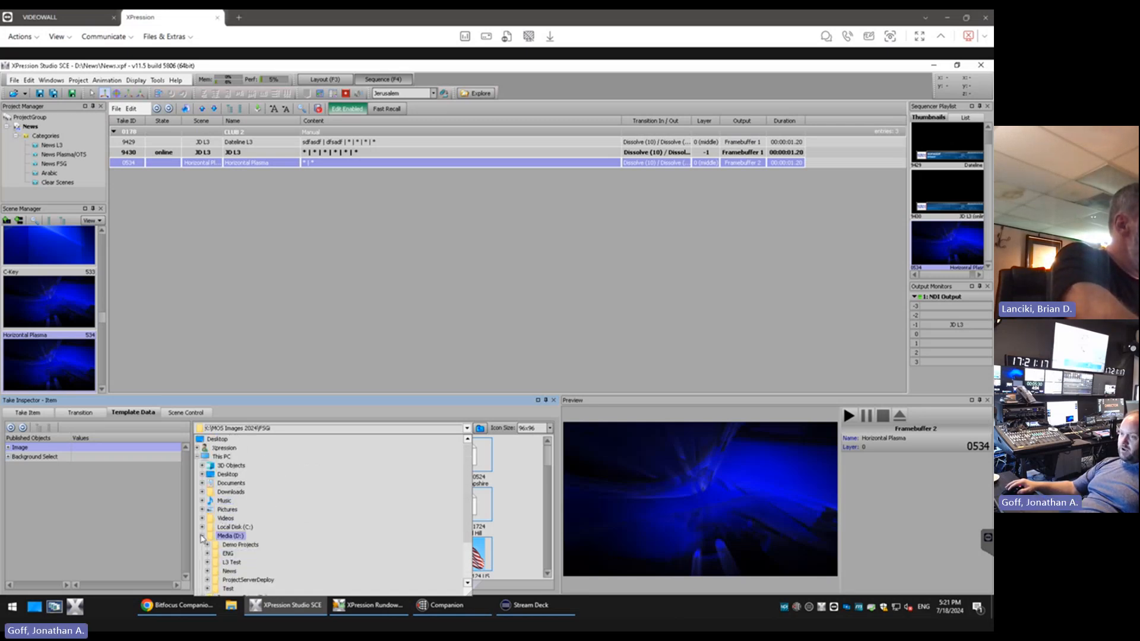
pyautogui.scroll(-2, 226, 549)
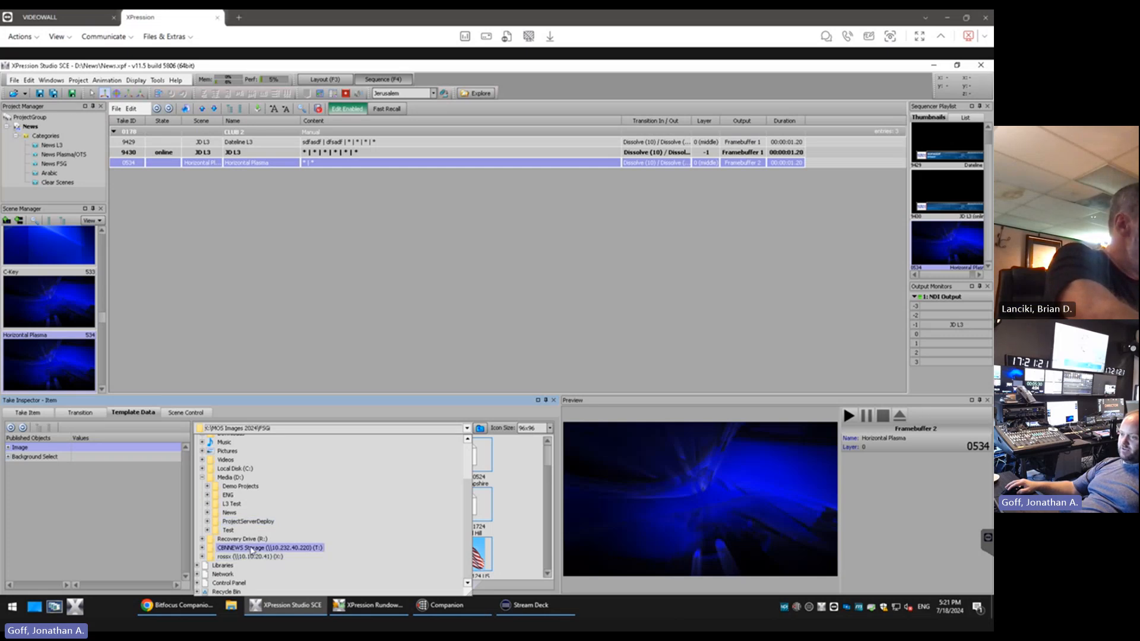
pyautogui.click(232, 504)
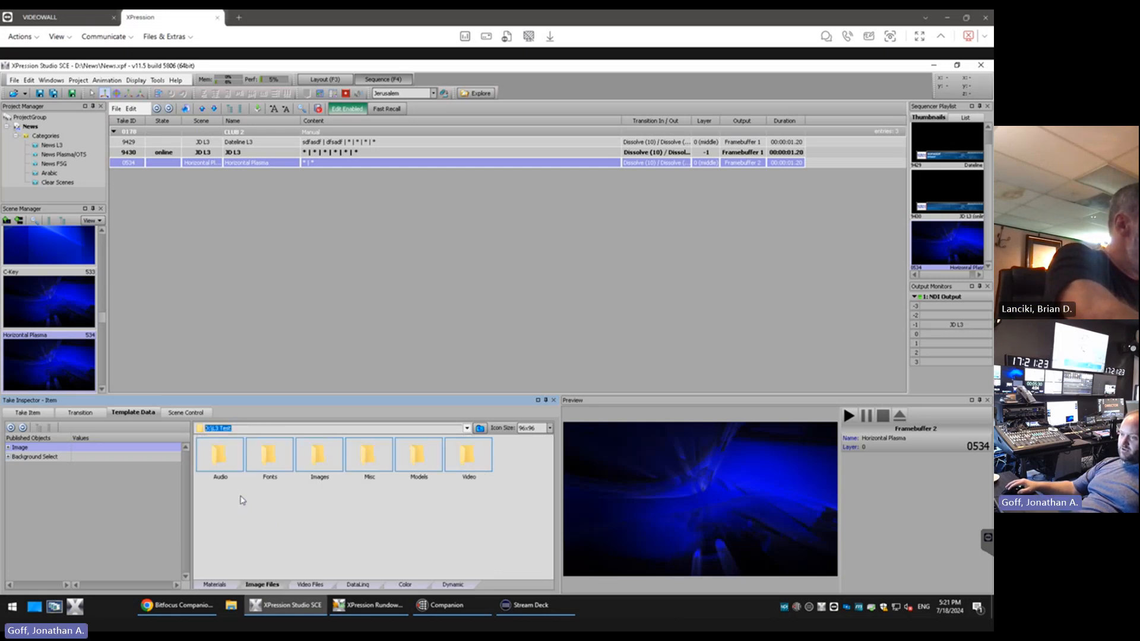
pyautogui.doubleClick(320, 455)
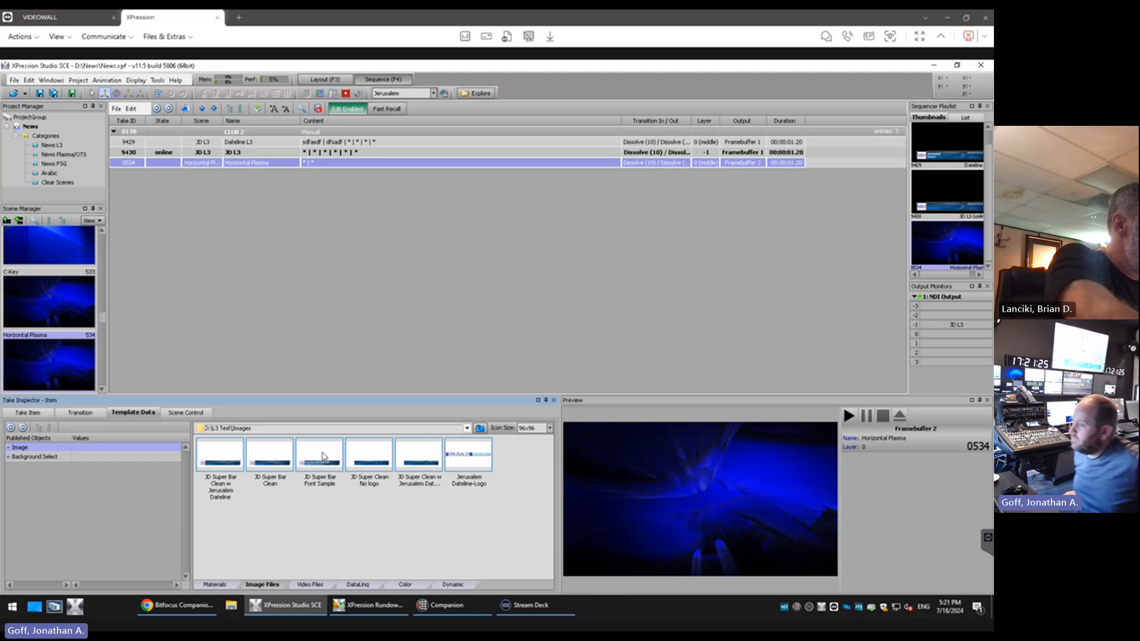
pyautogui.click(322, 462)
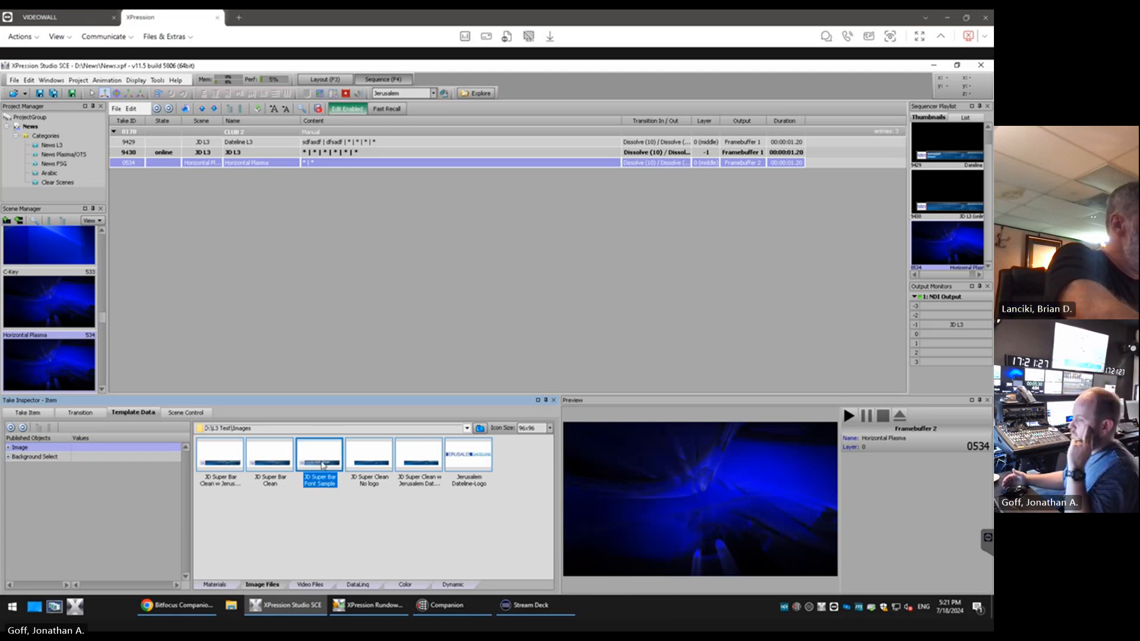
pyautogui.doubleClick(322, 465)
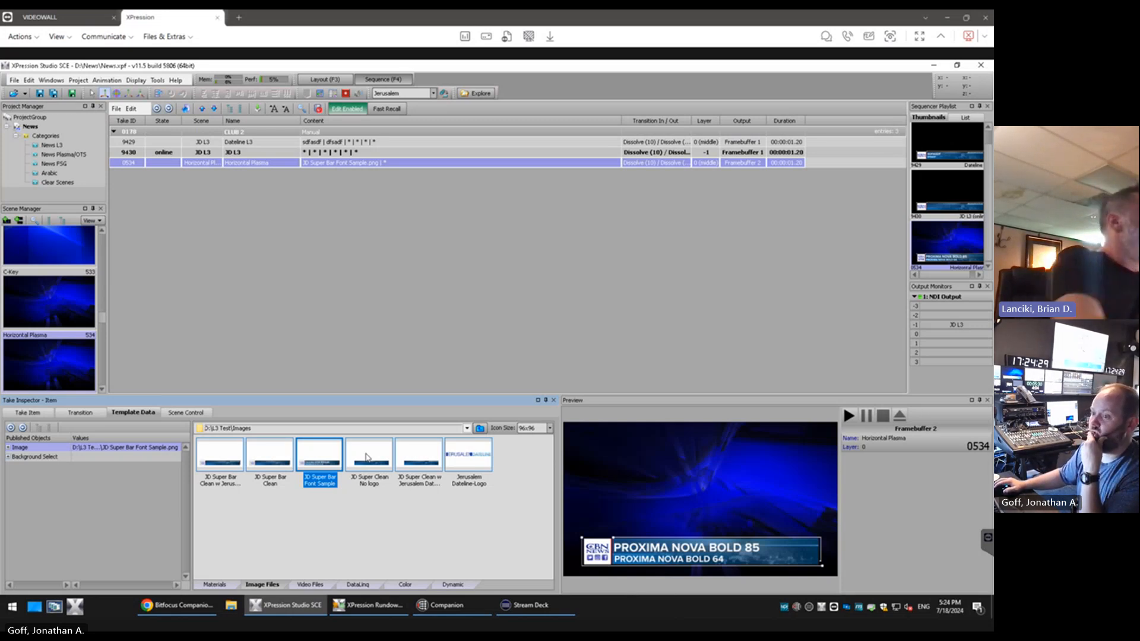
# Delete the CLUB 2 group with all its take items from the sequence
pyautogui.rightClick(165, 135)
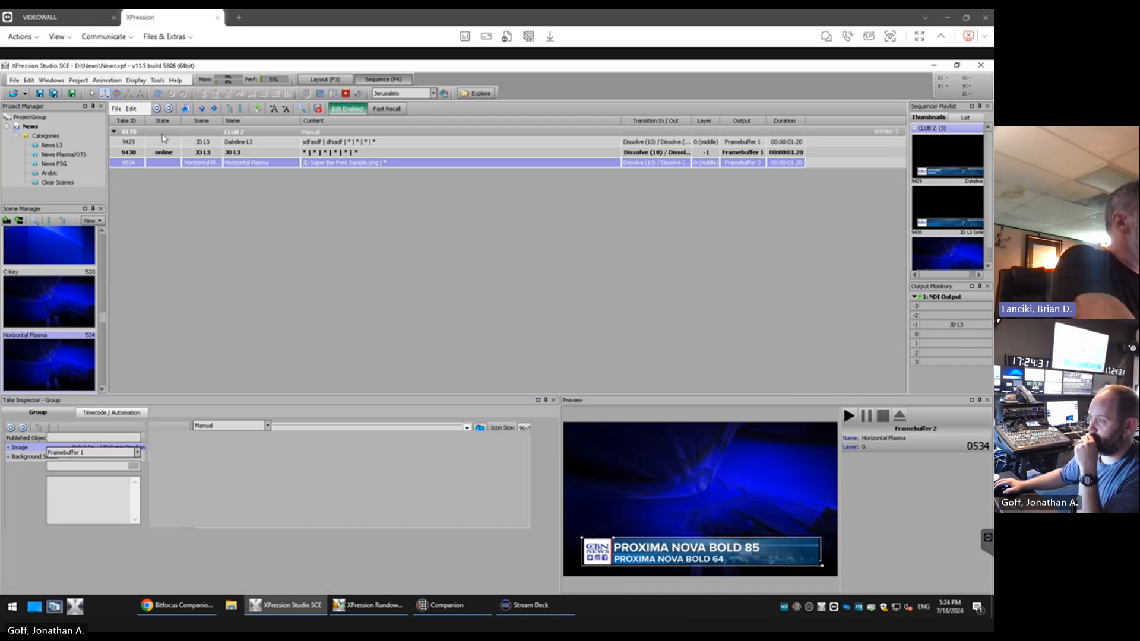
pyautogui.click(189, 391)
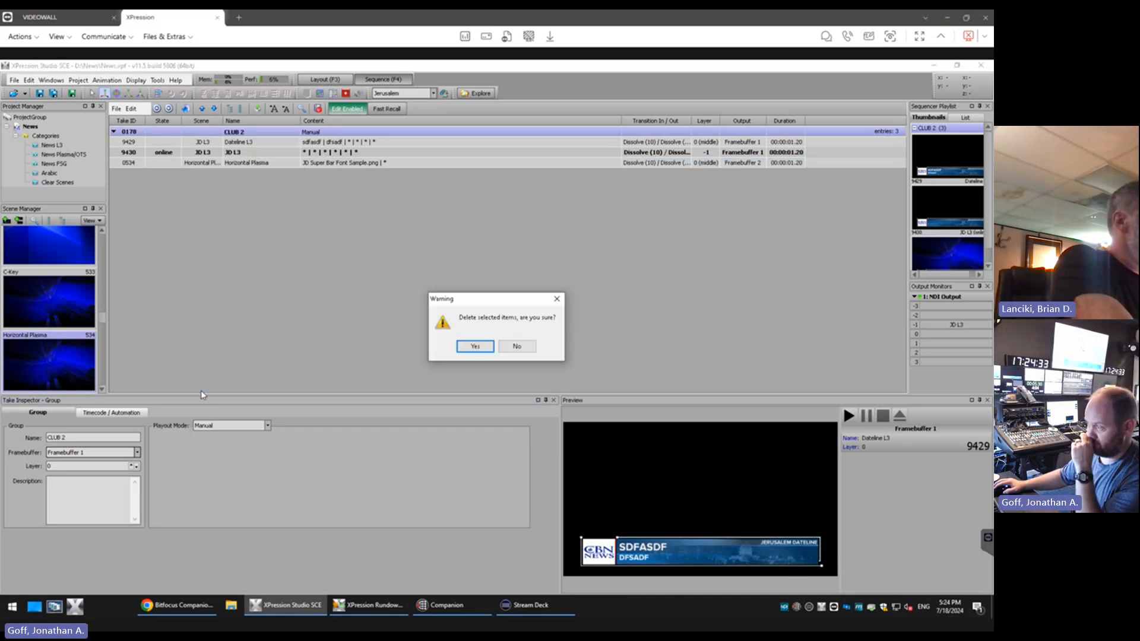
pyautogui.click(461, 346)
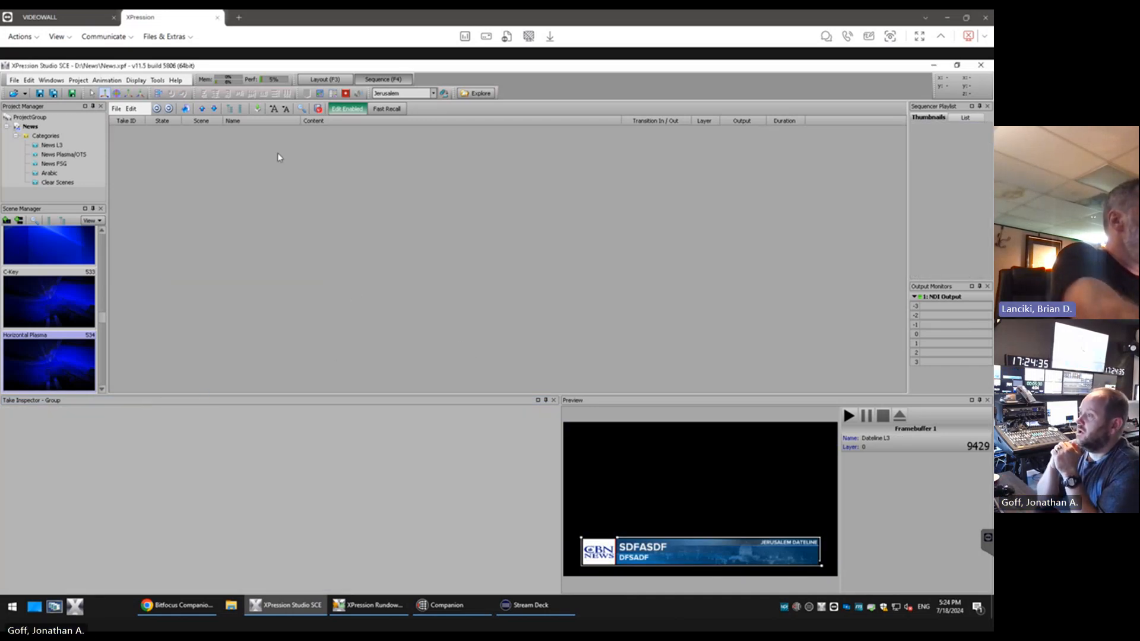
# Switch to the layout view and open the JD L3 scene from the News L3 category
pyautogui.click(328, 79)
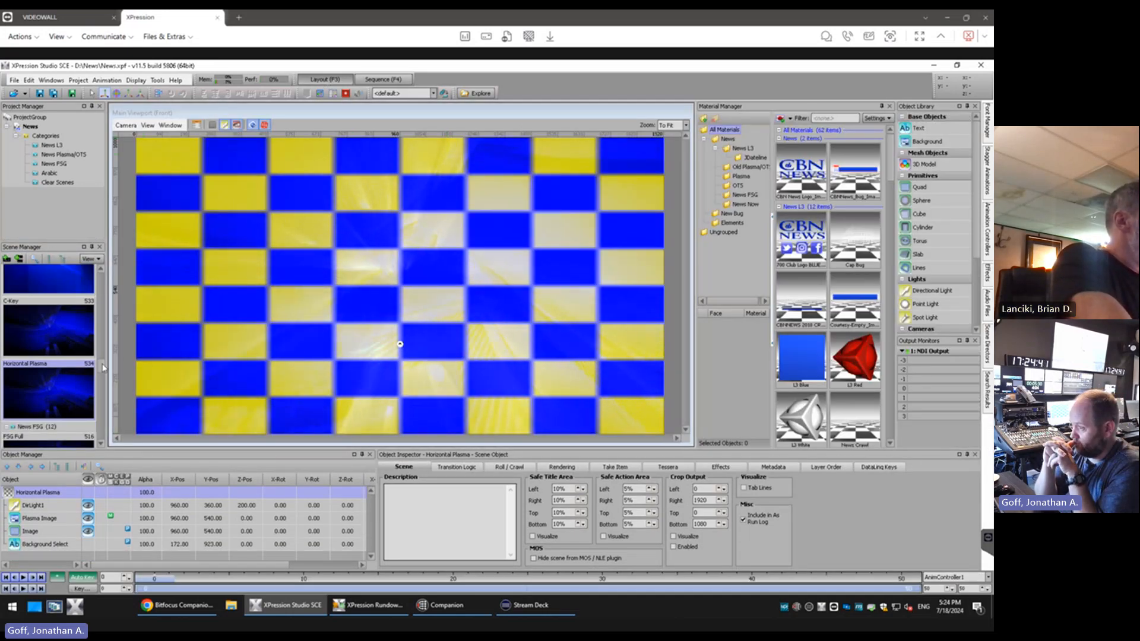
pyautogui.scroll(1, 103, 361)
pyautogui.scroll(15, 104, 361)
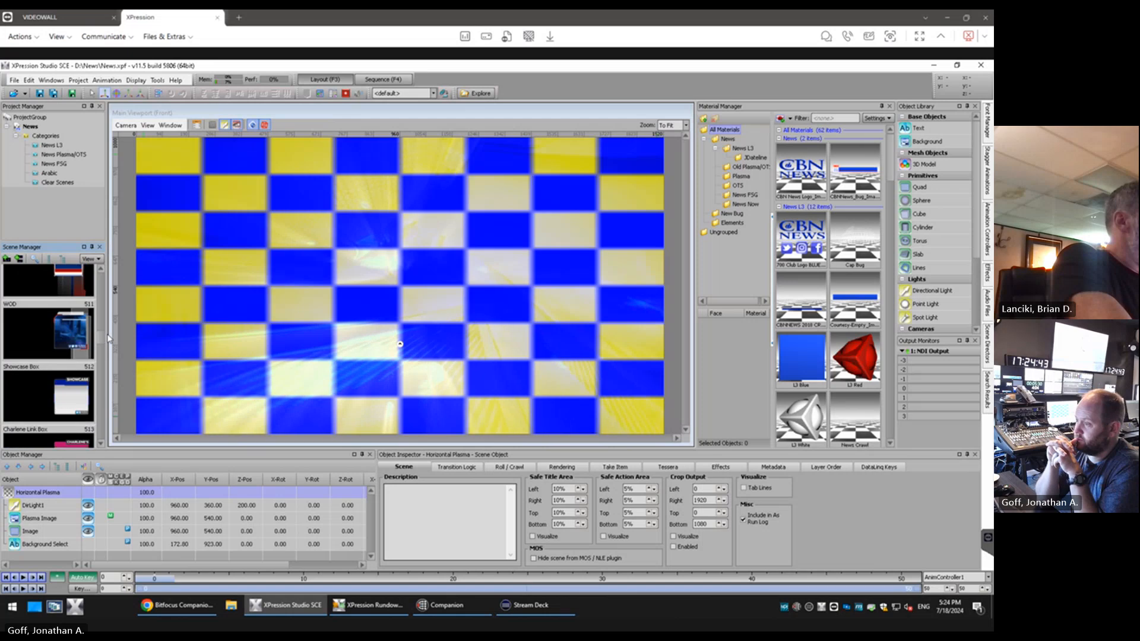
pyautogui.scroll(5, 70, 328)
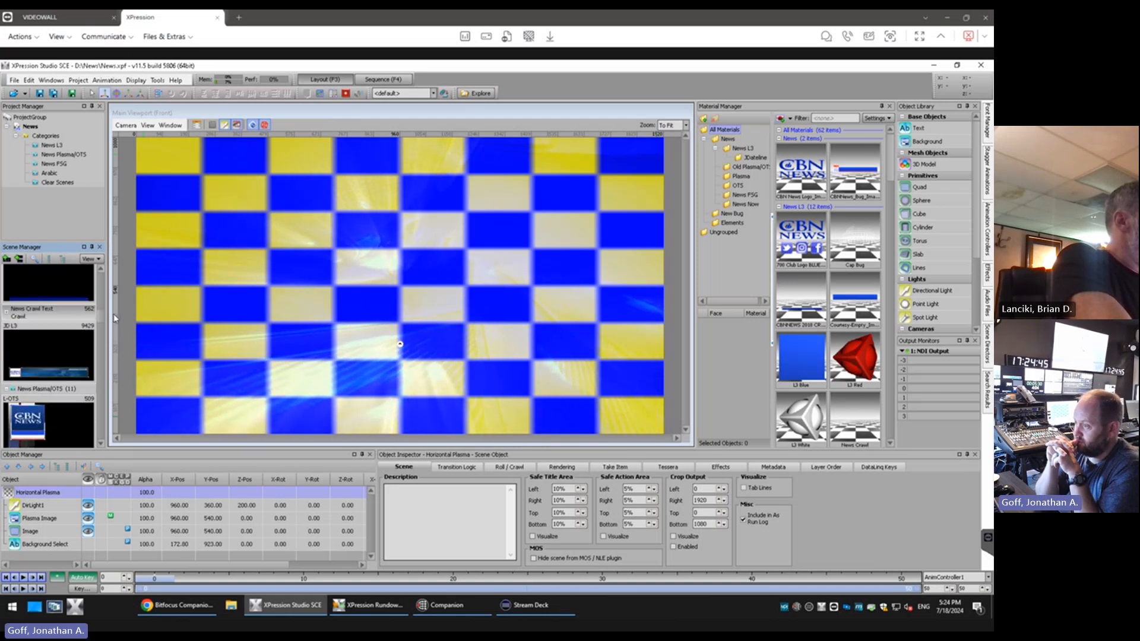
pyautogui.click(68, 329)
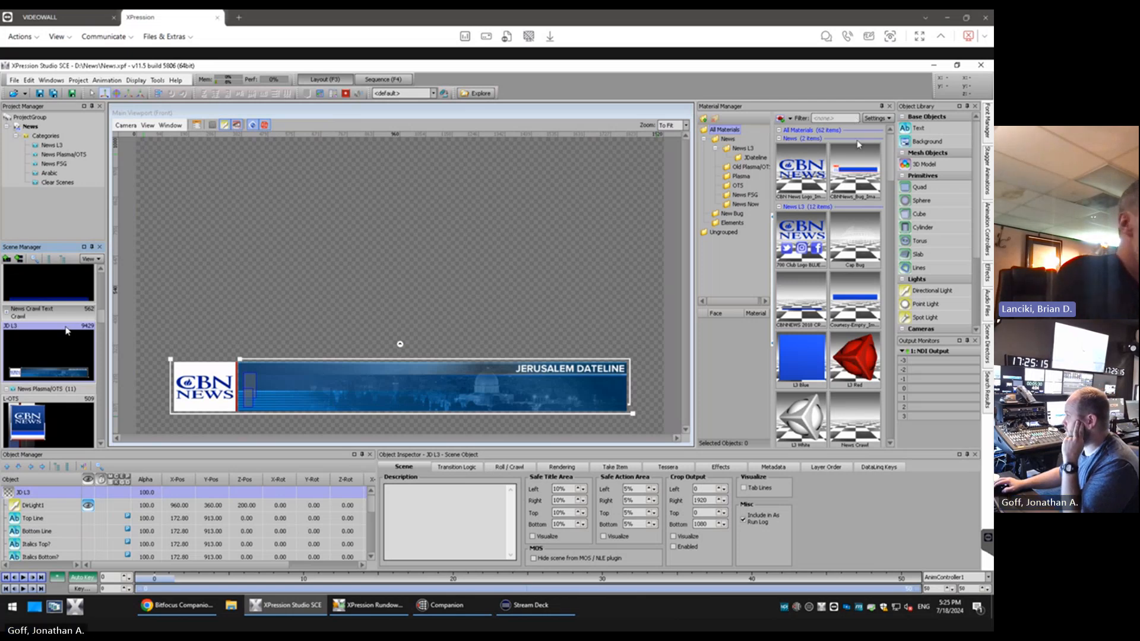
# Collapse the News and News L3 material groups and show only the JDateline folder's materials
pyautogui.click(780, 139)
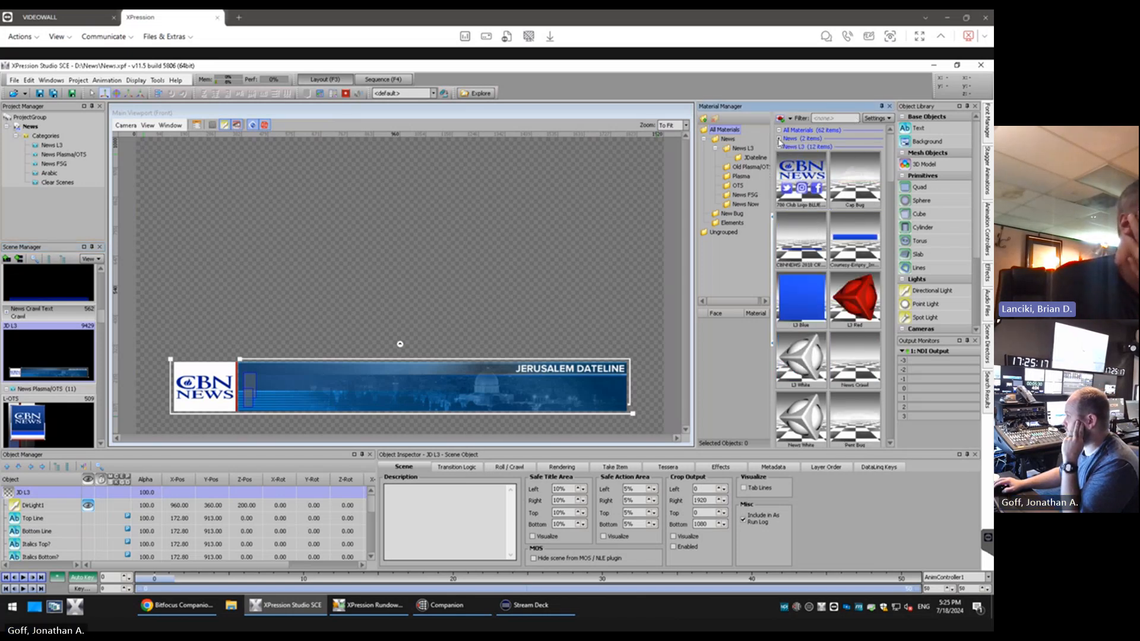
pyautogui.click(779, 146)
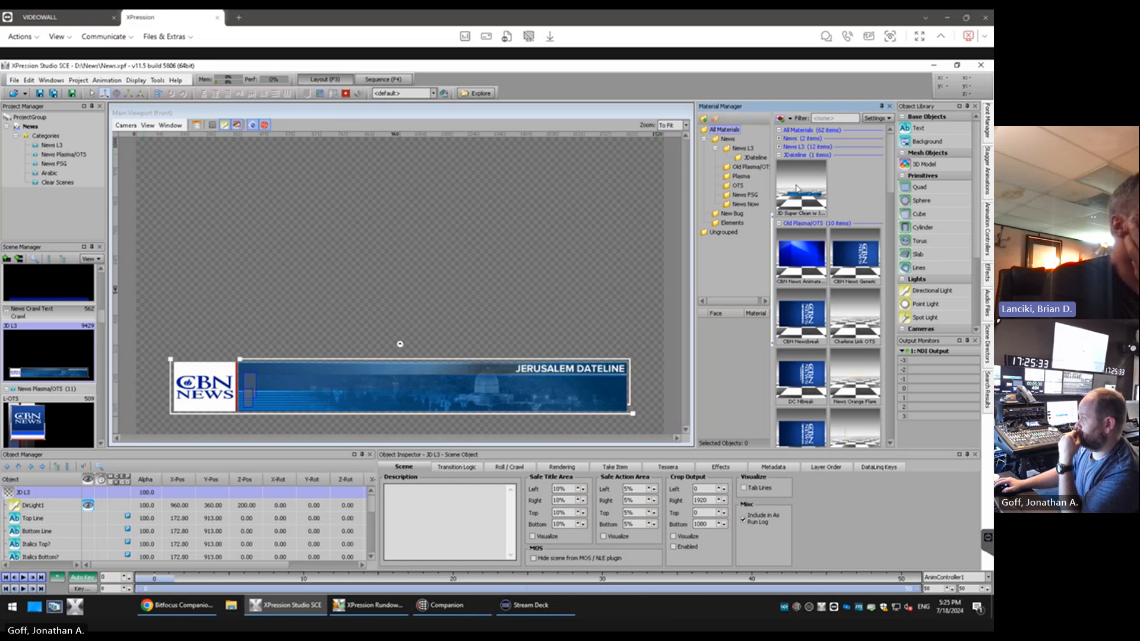
pyautogui.click(751, 159)
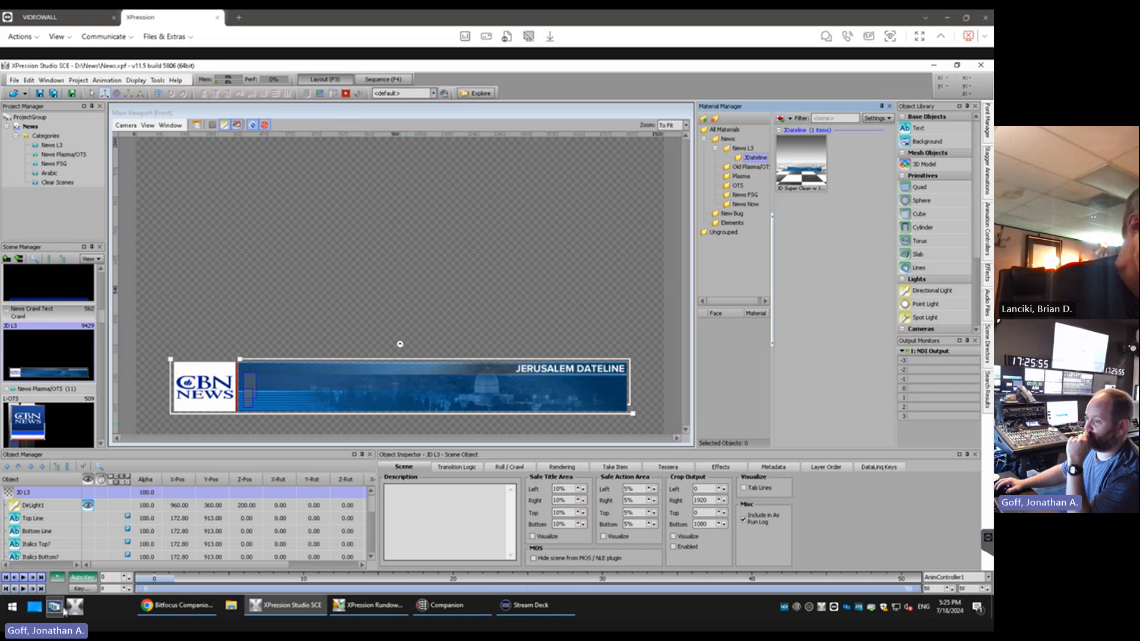
# Open the D:\L3 Test\Images folder in File Explorer and select all six images for copying
pyautogui.click(240, 611)
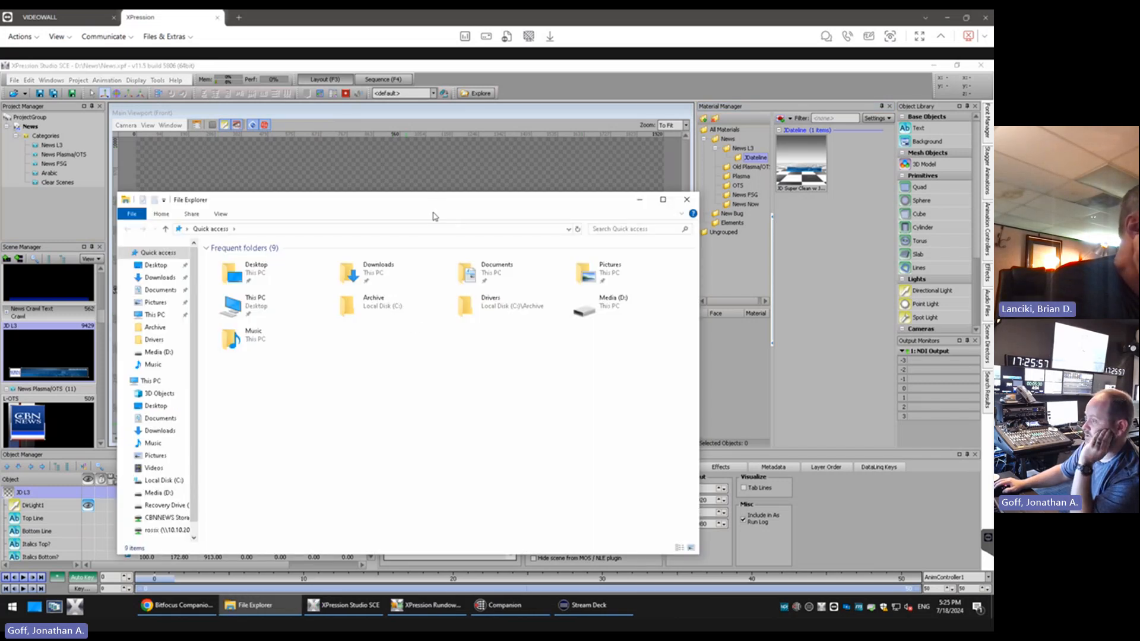
pyautogui.moveTo(435, 204); pyautogui.dragTo(531, 125)
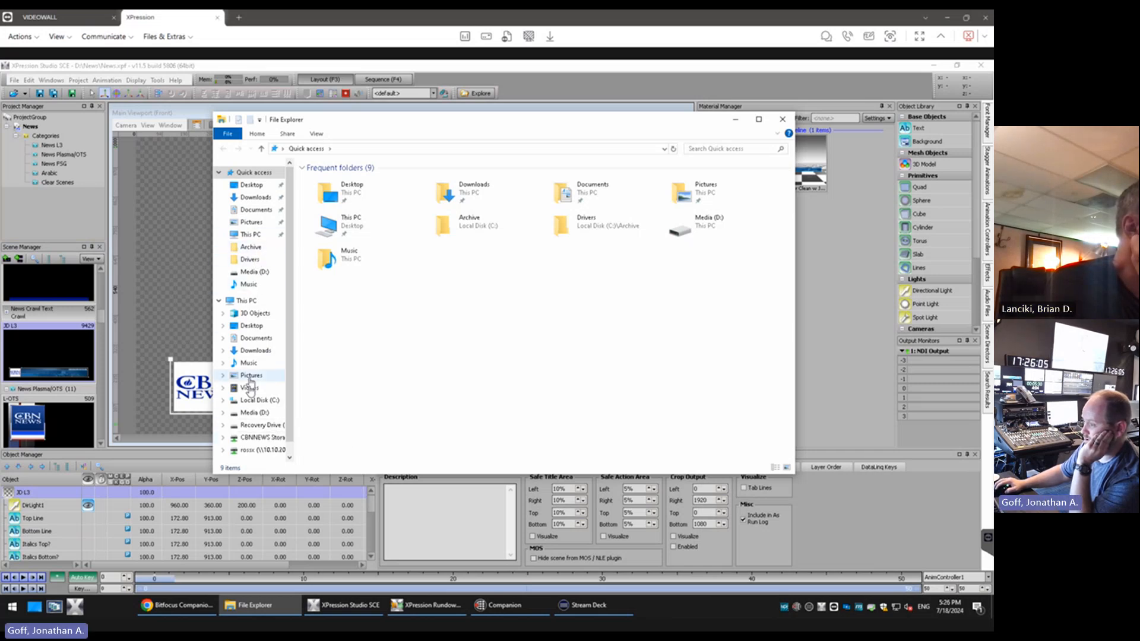
pyautogui.click(256, 414)
pyautogui.doubleClick(322, 202)
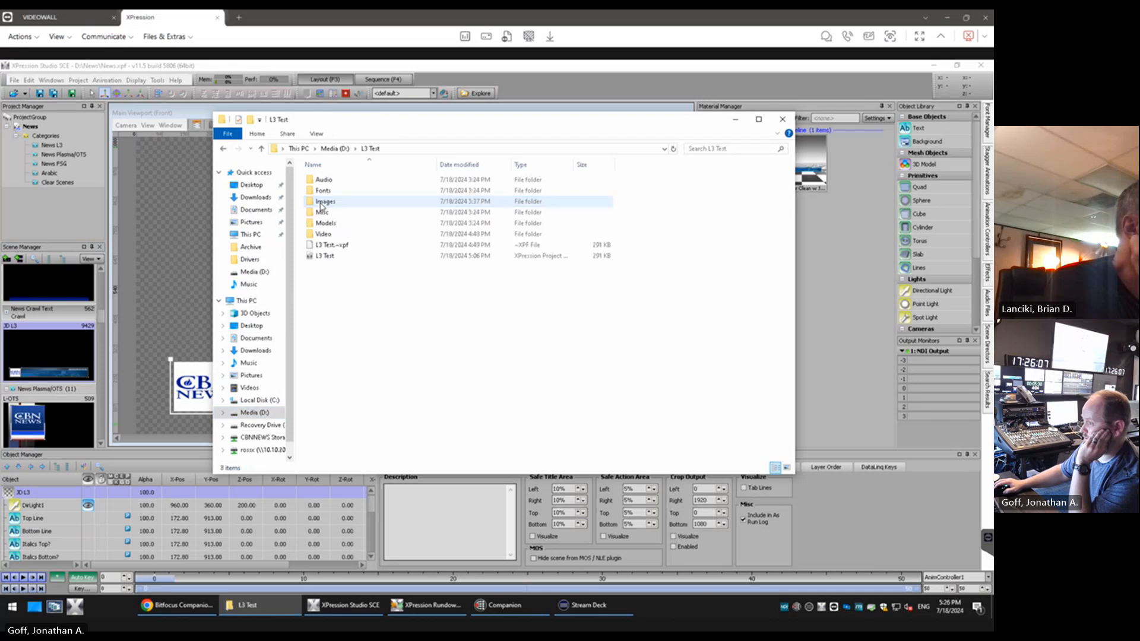
pyautogui.doubleClick(326, 202)
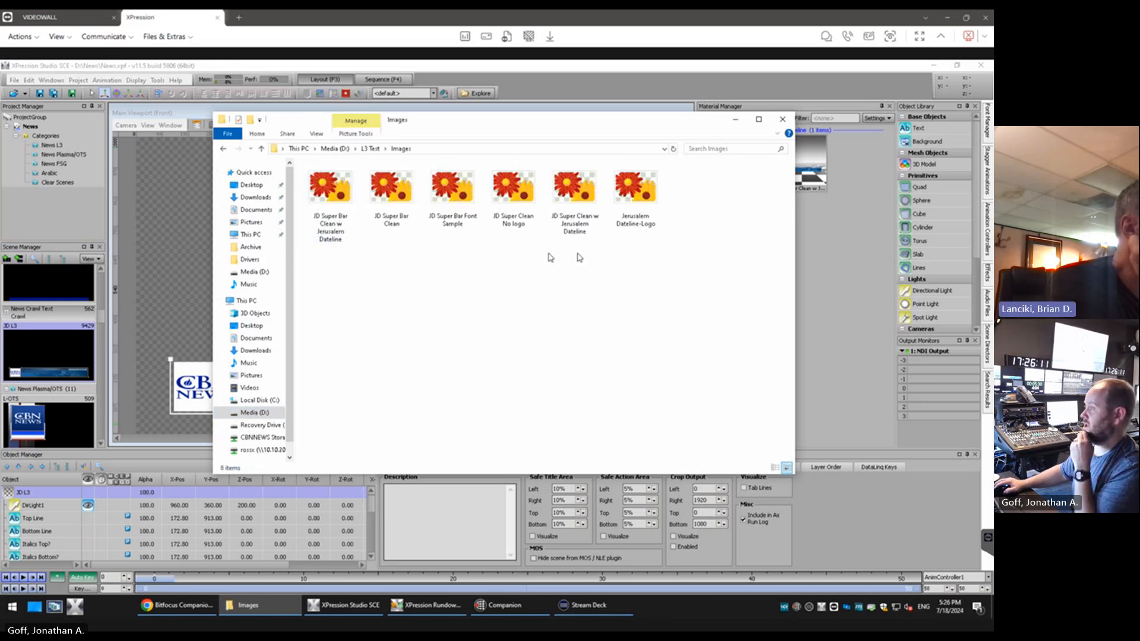
pyautogui.moveTo(668, 276); pyautogui.dragTo(326, 190)
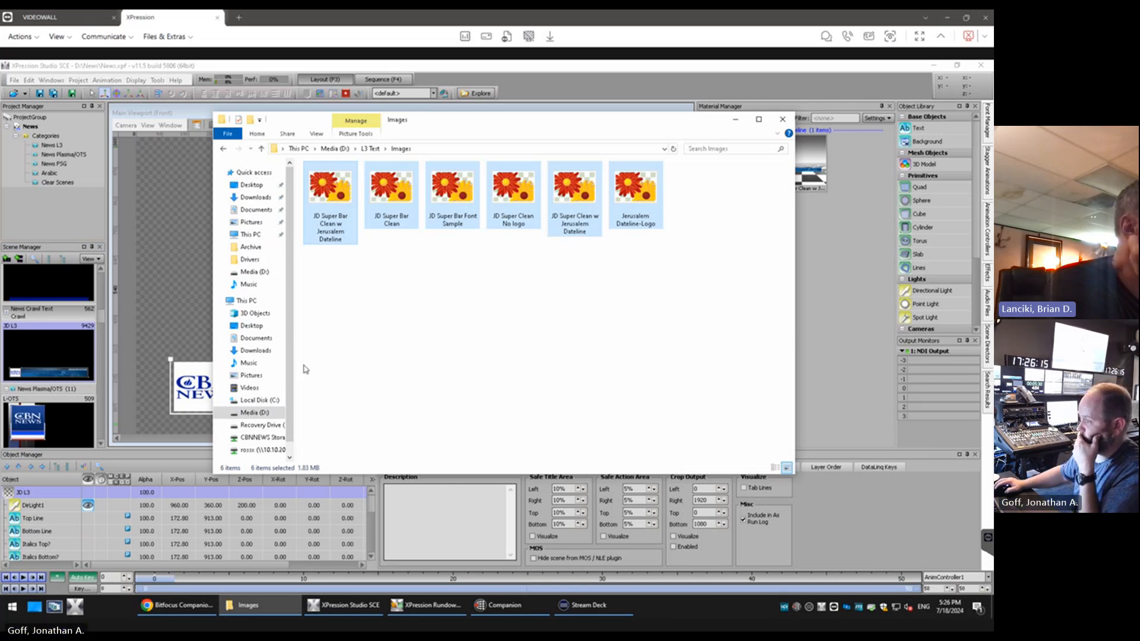
# Place the copied images in the D:\News\Images\Dateline folder and return to XPression
pyautogui.scroll(-1, 287, 378)
pyautogui.click(331, 149)
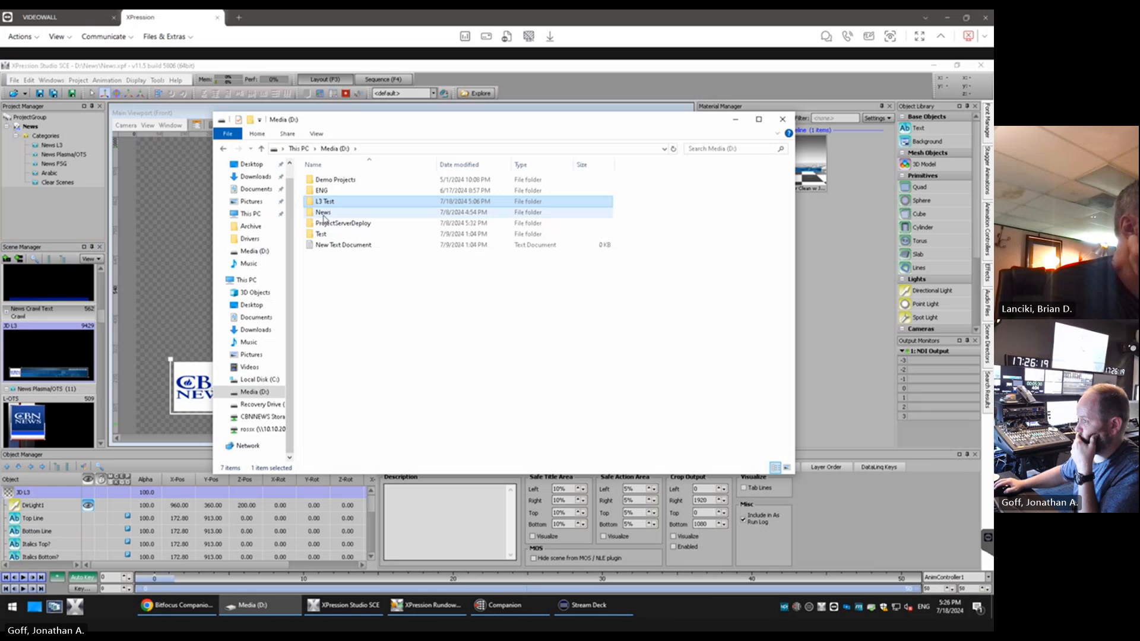
pyautogui.doubleClick(323, 213)
pyautogui.click(330, 192)
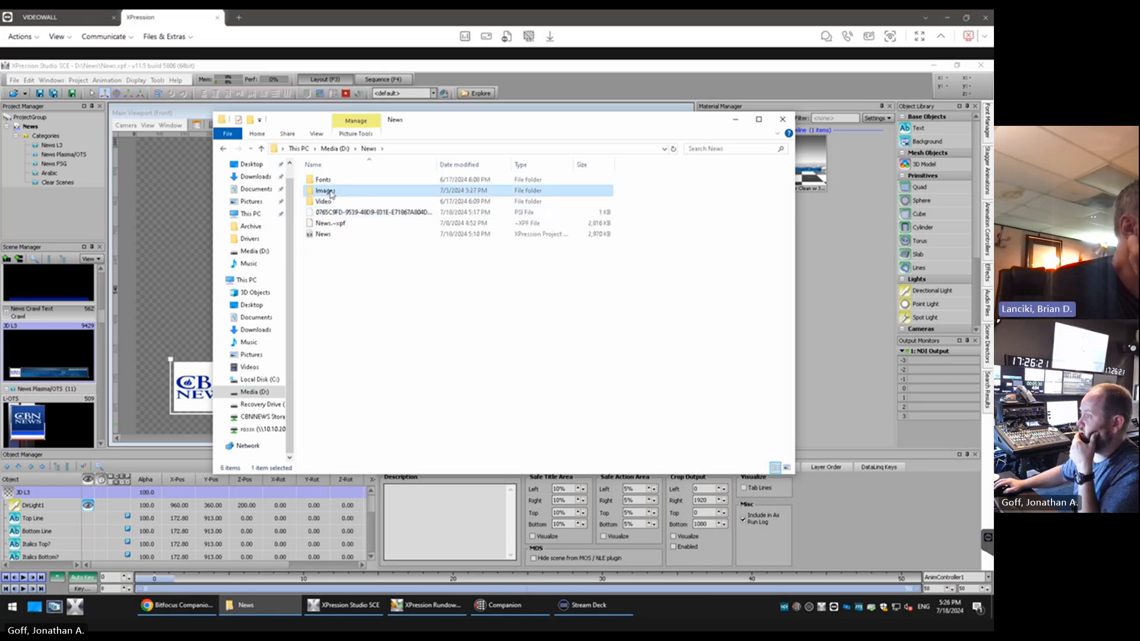
pyautogui.doubleClick(330, 192)
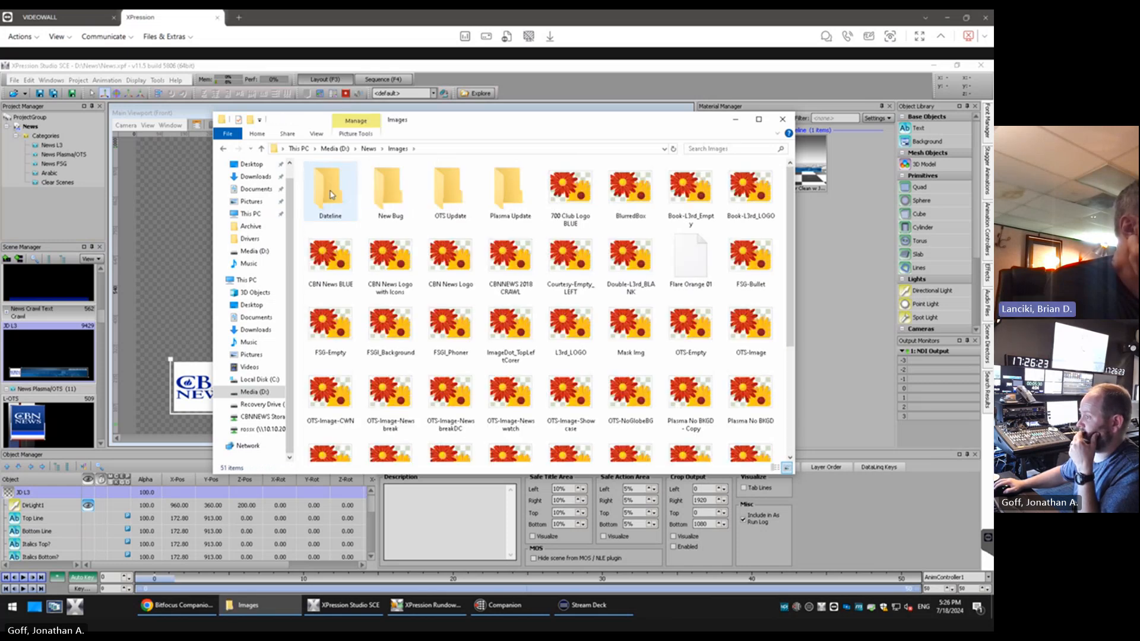
pyautogui.doubleClick(330, 194)
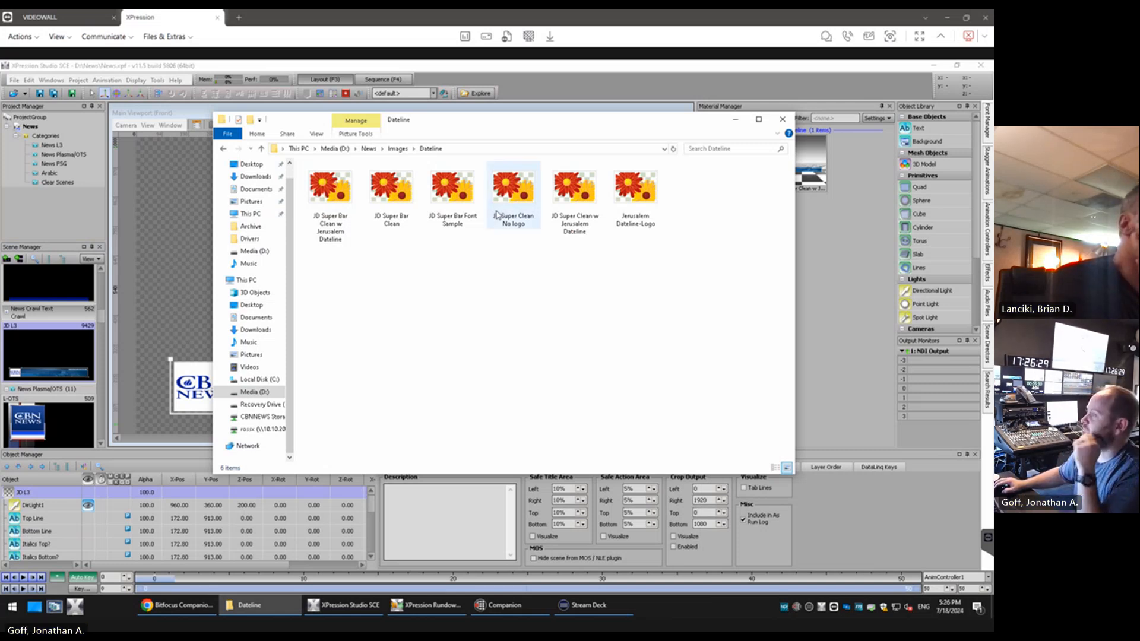
pyautogui.moveTo(523, 124); pyautogui.dragTo(519, 143)
pyautogui.click(545, 114)
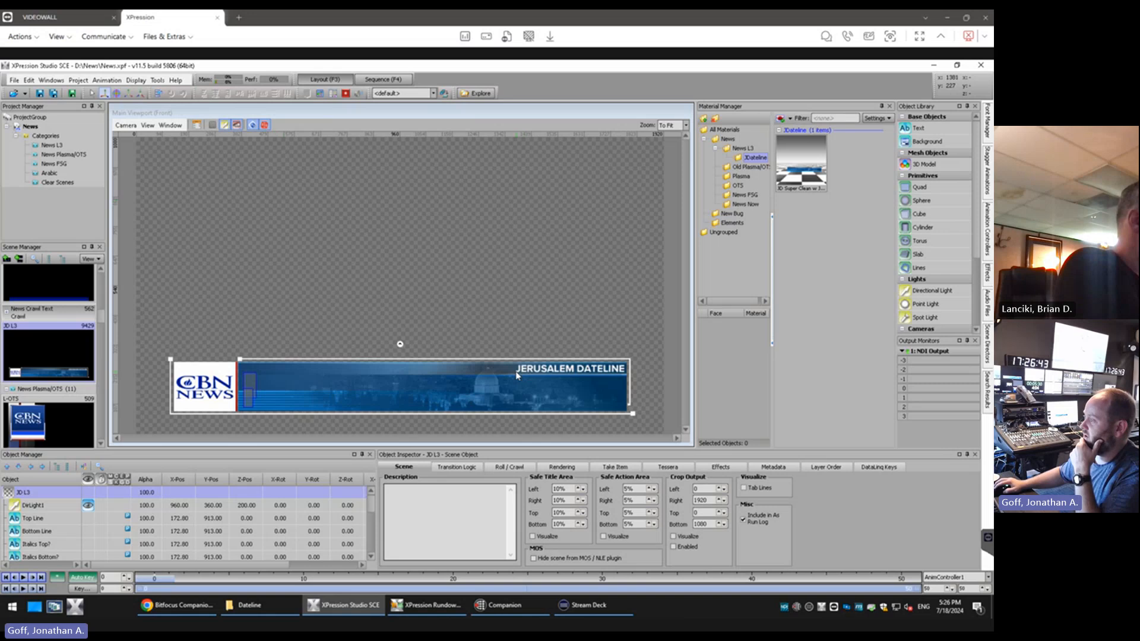
# Select the L3 Bar quad and choose JD Super Clean No logo from D:\L3 Test\Images as a new image material
pyautogui.click(530, 372)
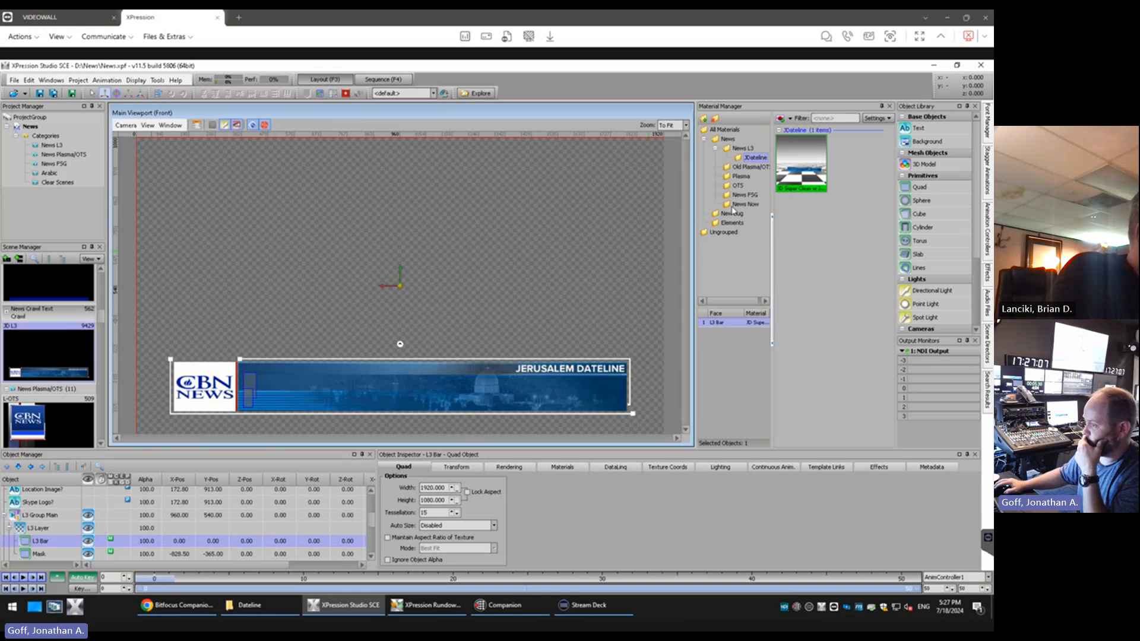
pyautogui.click(792, 119)
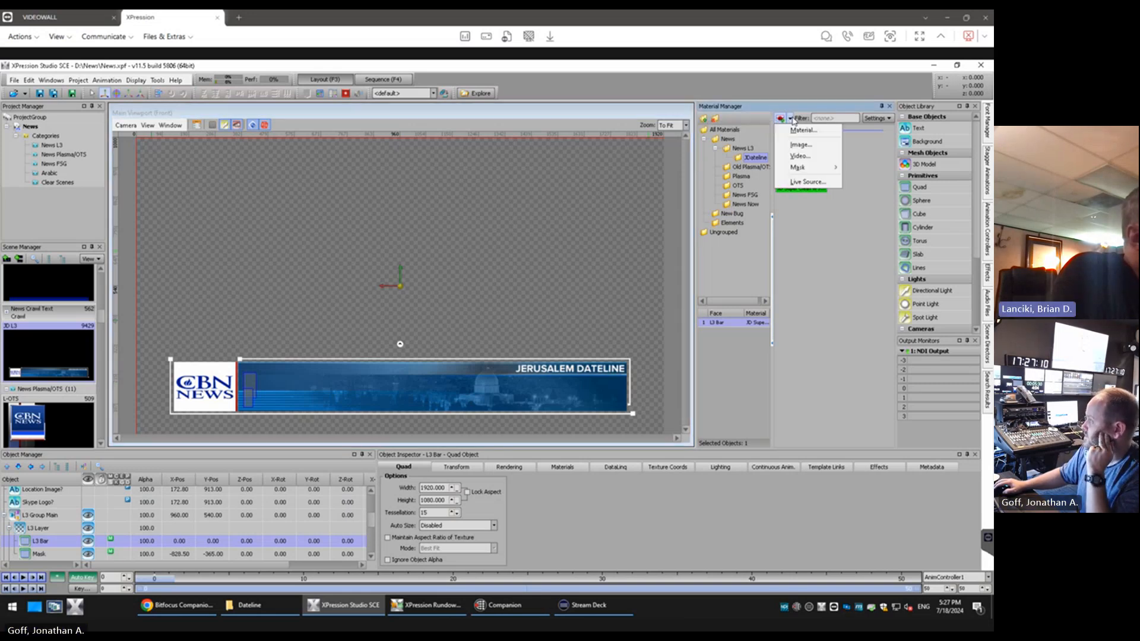
pyautogui.click(816, 146)
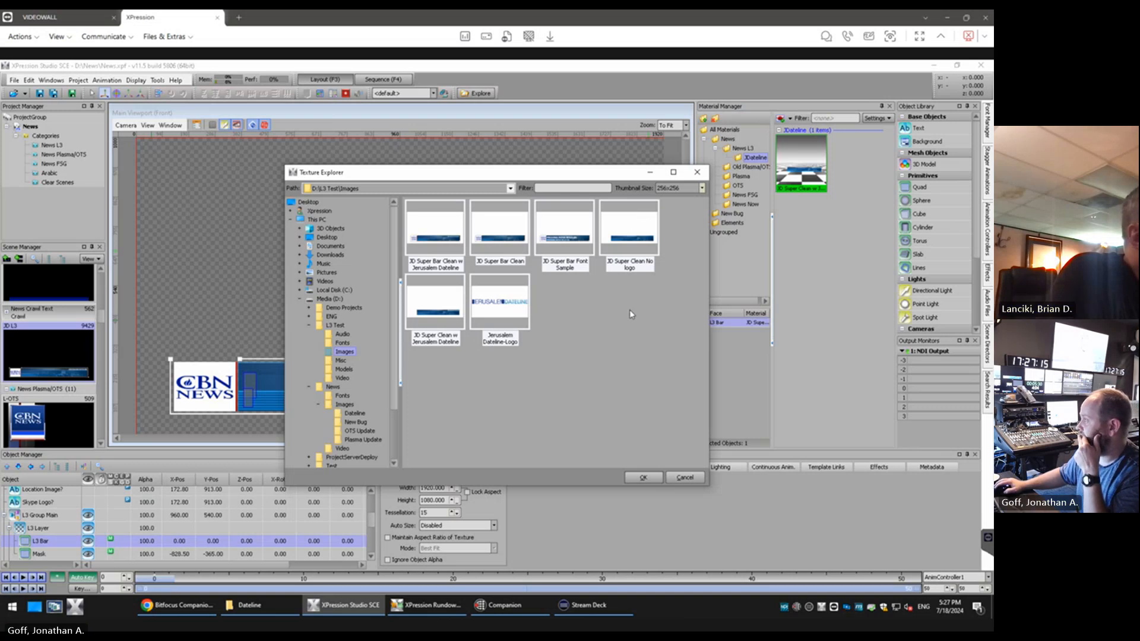
pyautogui.click(593, 314)
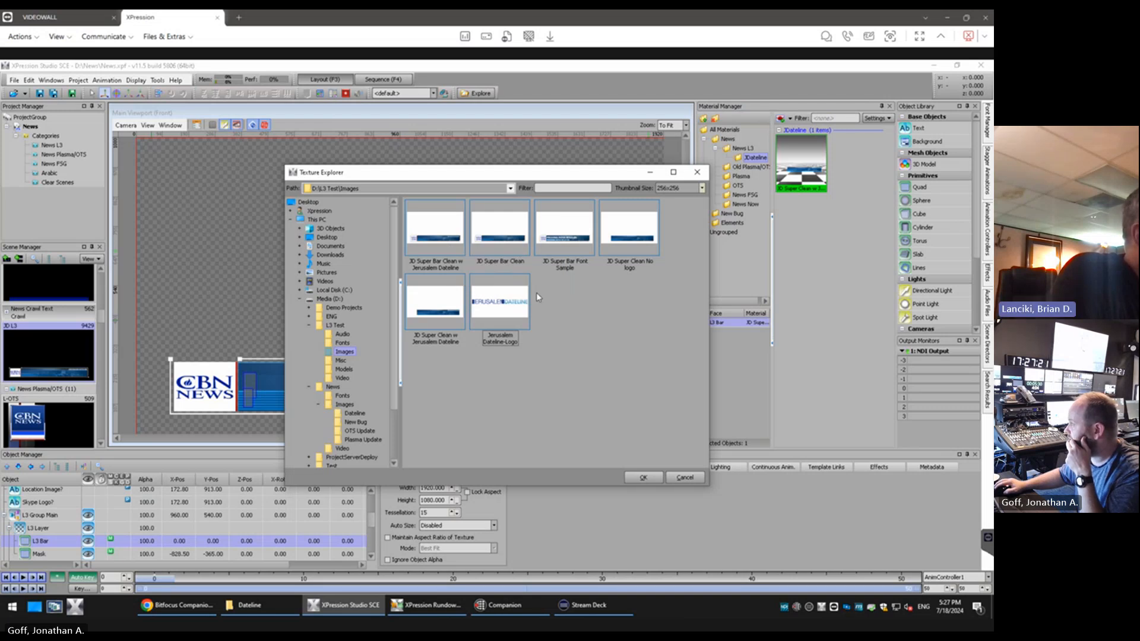
pyautogui.click(442, 299)
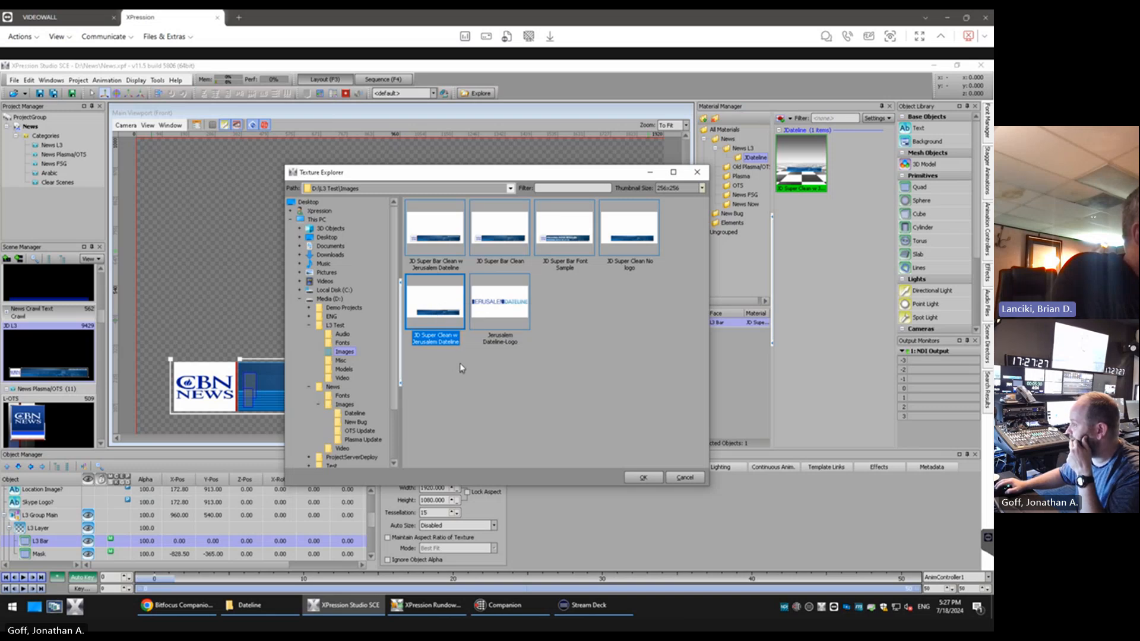
pyautogui.click(628, 232)
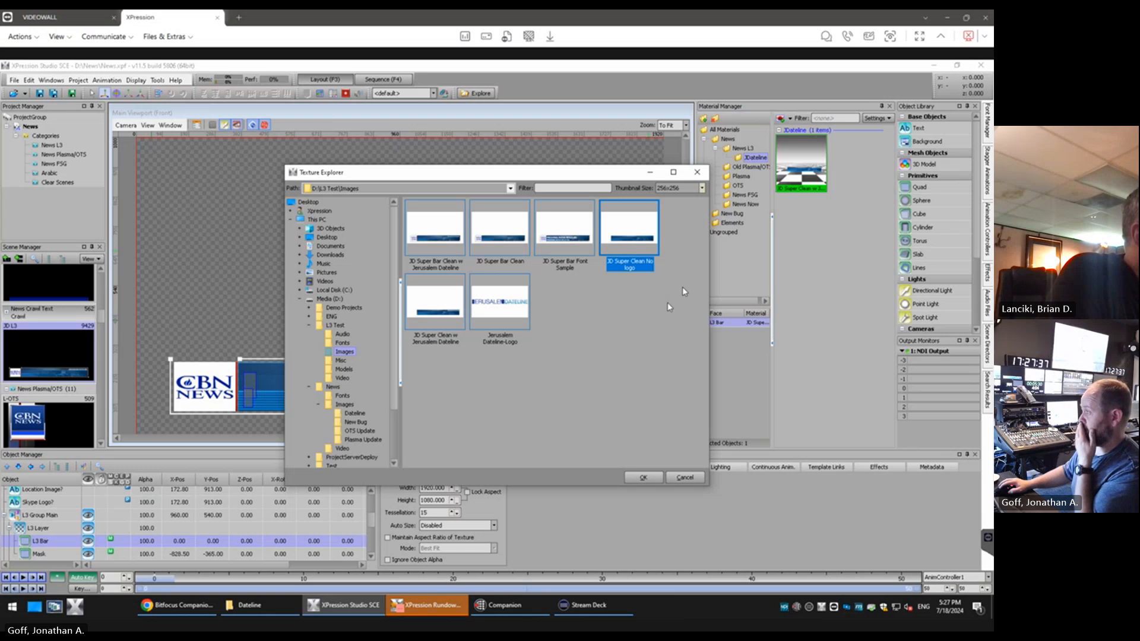
# Set the Texture Explorer thumbnail size to 128x128 and add the chosen image to the JDateline materials
pyautogui.click(702, 188)
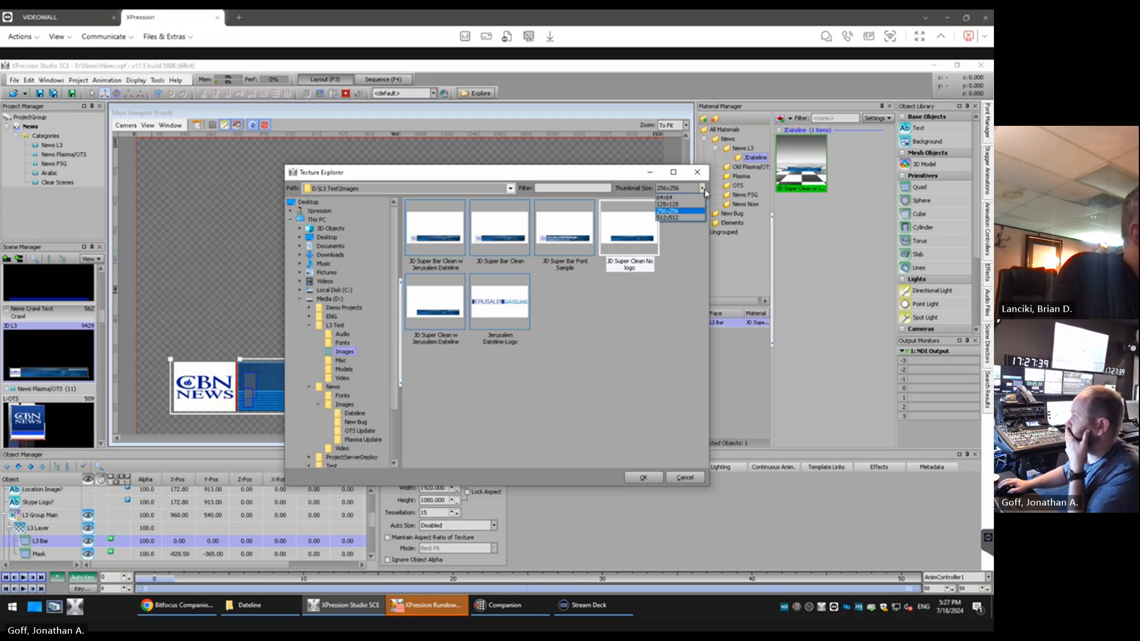
pyautogui.click(693, 218)
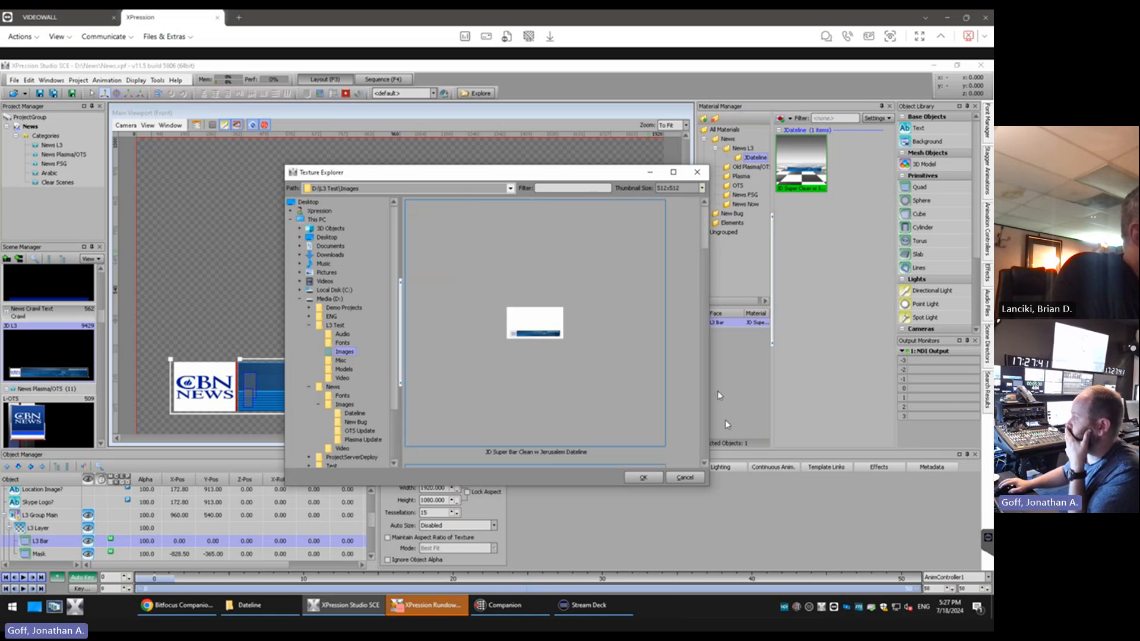
pyautogui.click(702, 189)
pyautogui.click(683, 211)
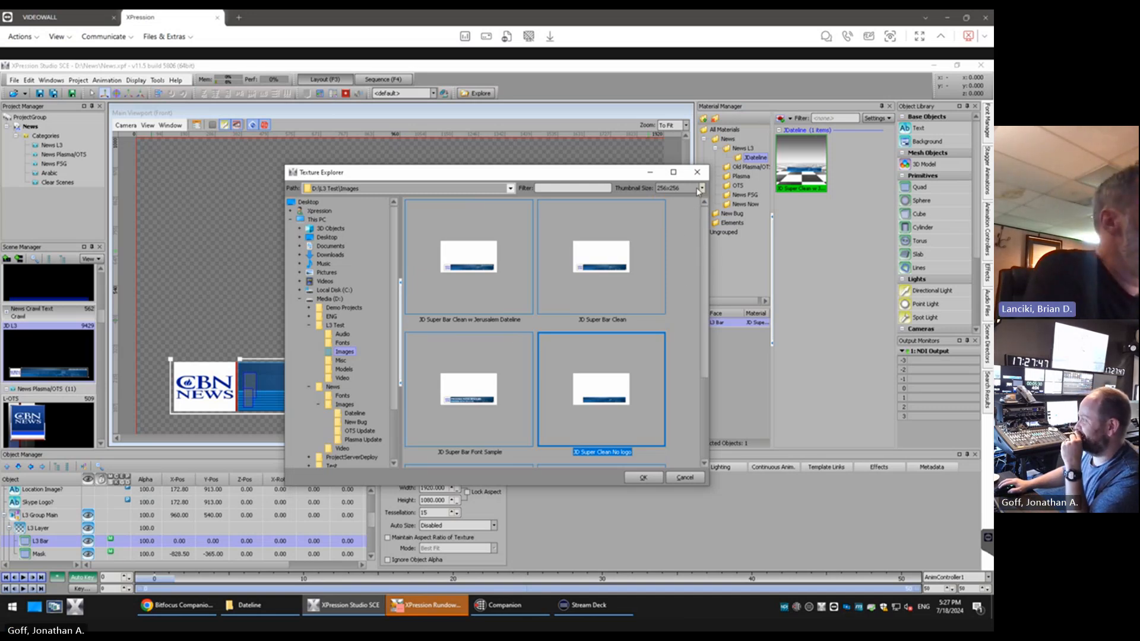
pyautogui.click(702, 188)
pyautogui.click(691, 208)
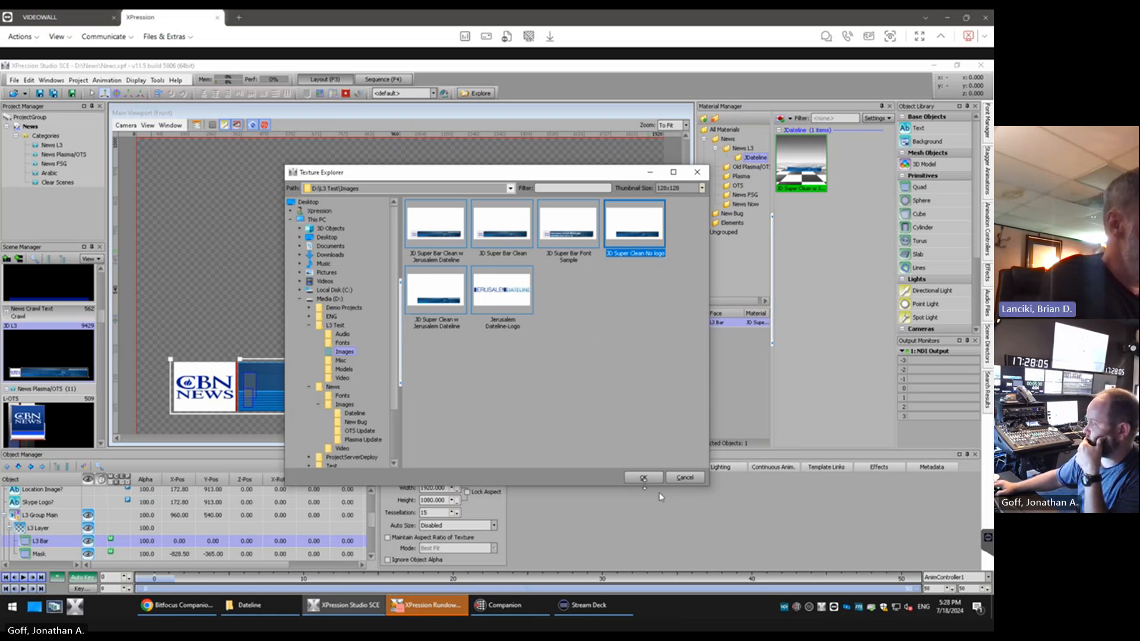
pyautogui.click(643, 478)
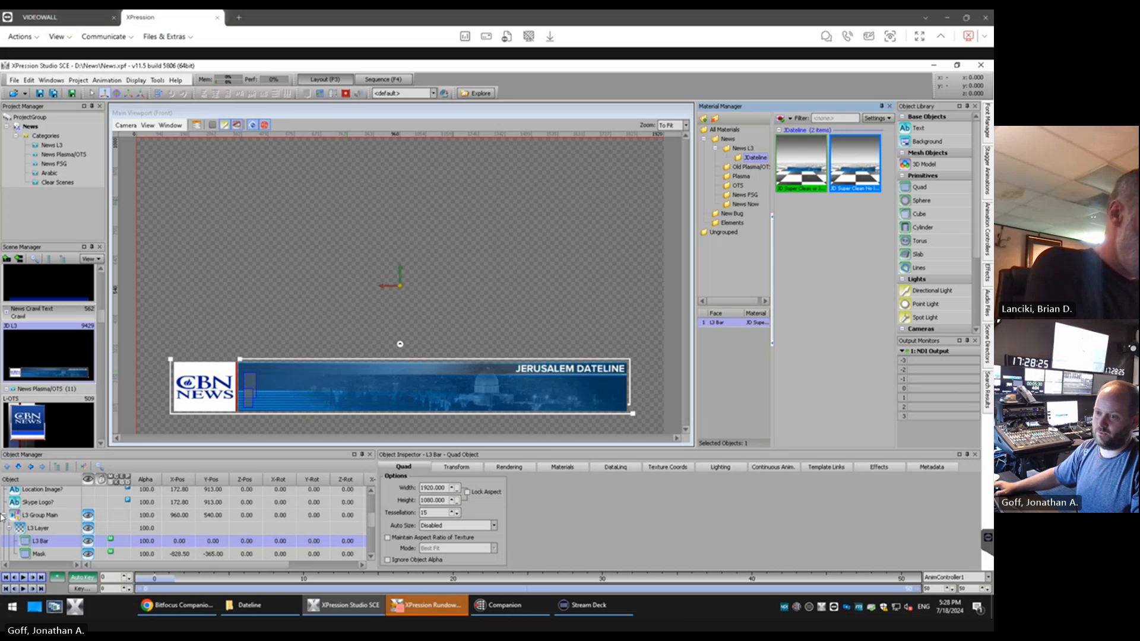
# Open the CBNNEWS Storage folder MEDIA\2024\07 July 24 in a second File Explorer window beside the Dateline folder
pyautogui.click(249, 605)
pyautogui.press('super+e')
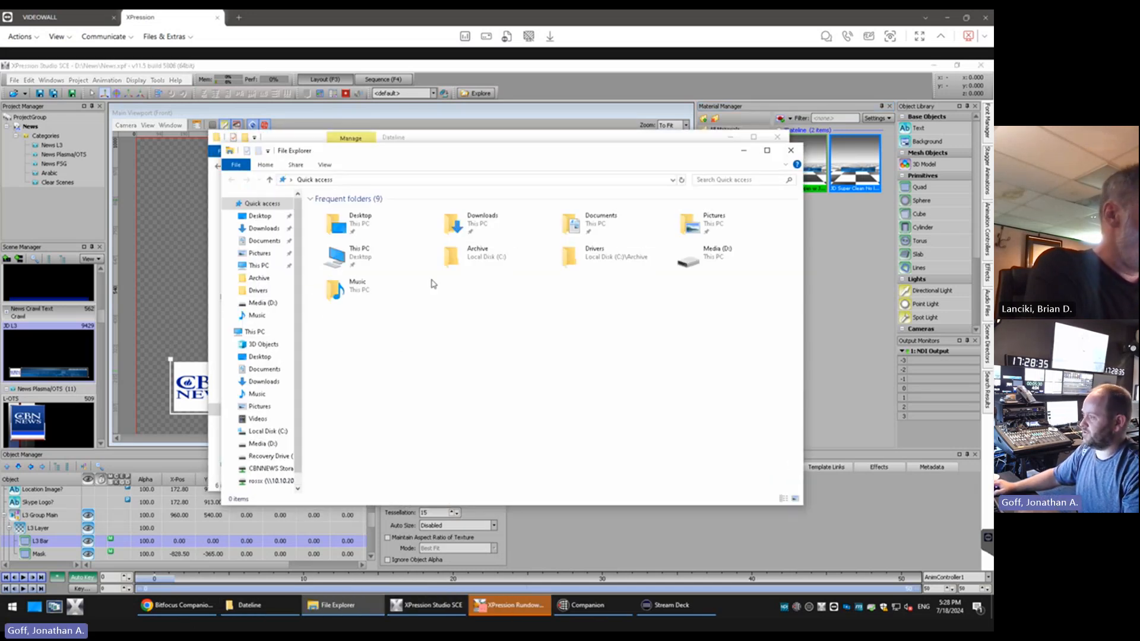
pyautogui.moveTo(393, 156); pyautogui.dragTo(530, 180)
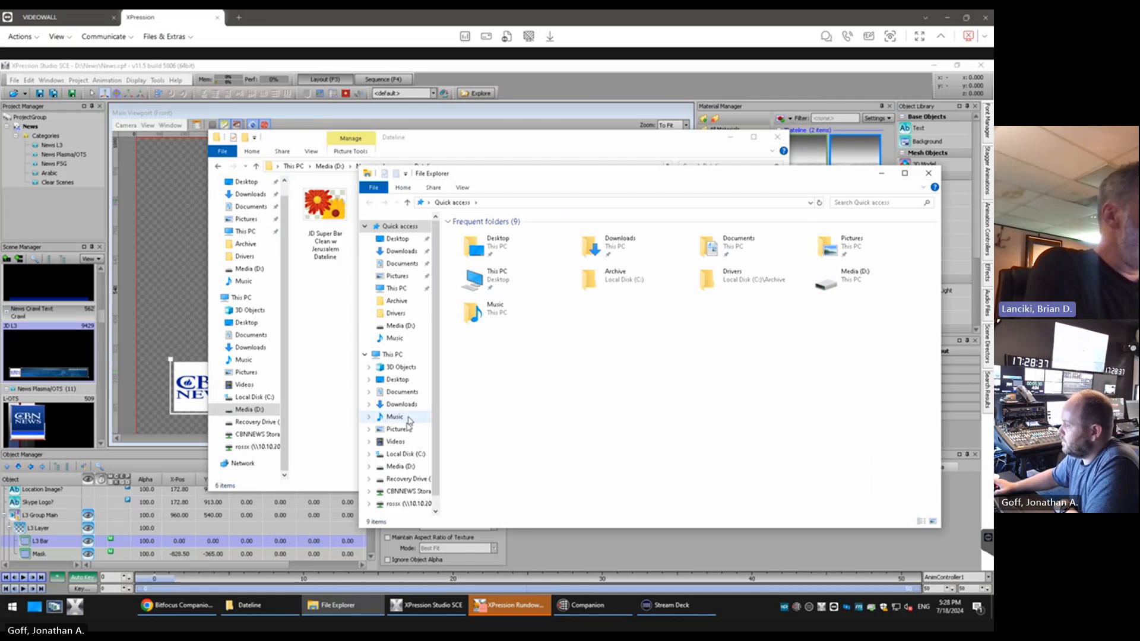
pyautogui.click(408, 491)
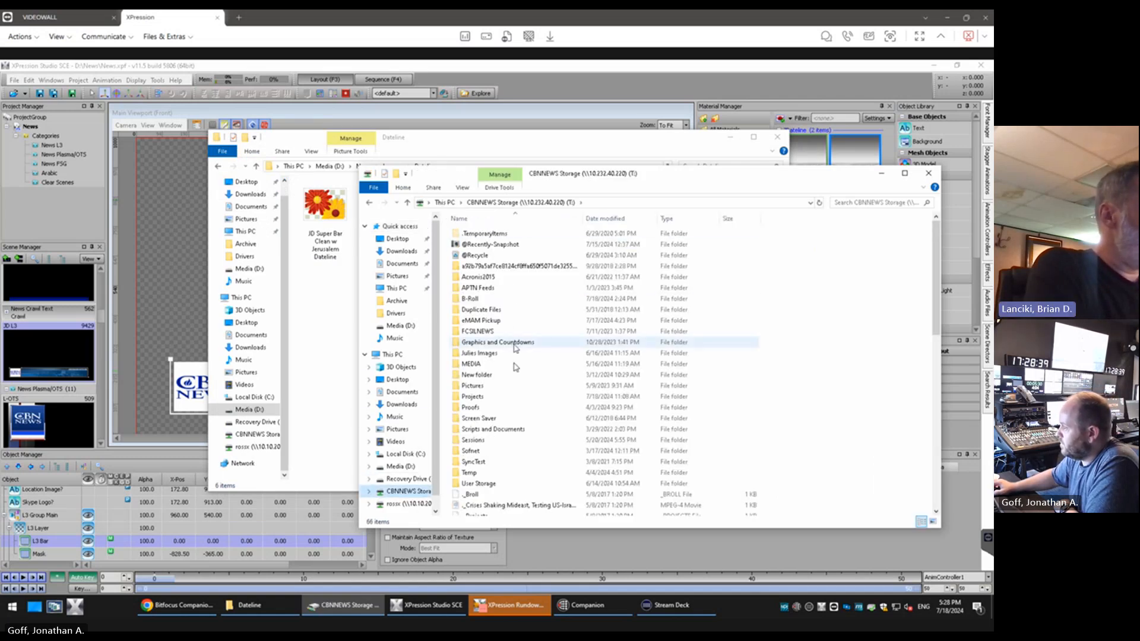
pyautogui.doubleClick(484, 363)
pyautogui.doubleClick(469, 255)
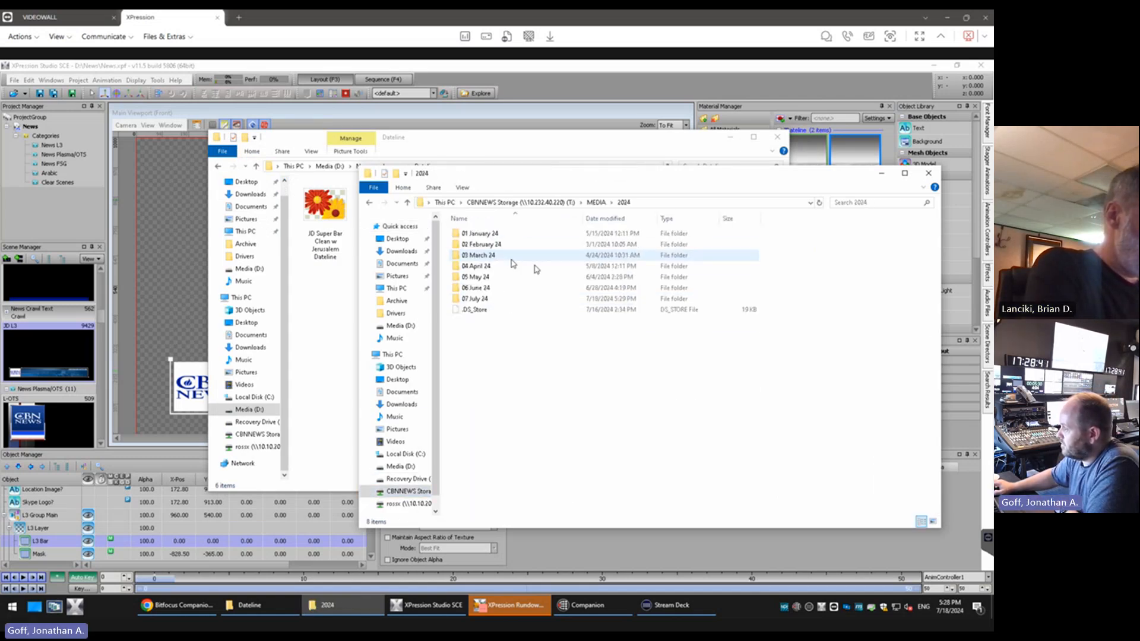
pyautogui.doubleClick(475, 298)
# Copy JD cc2023 v1 PREVIEW and JD cc2023 v1 Single line PREVIEW into D:\News\Images\Dateline and return to XPression
pyautogui.click(525, 453)
pyautogui.keyDown('ctrl'); pyautogui.click(511, 440); pyautogui.keyUp('ctrl')
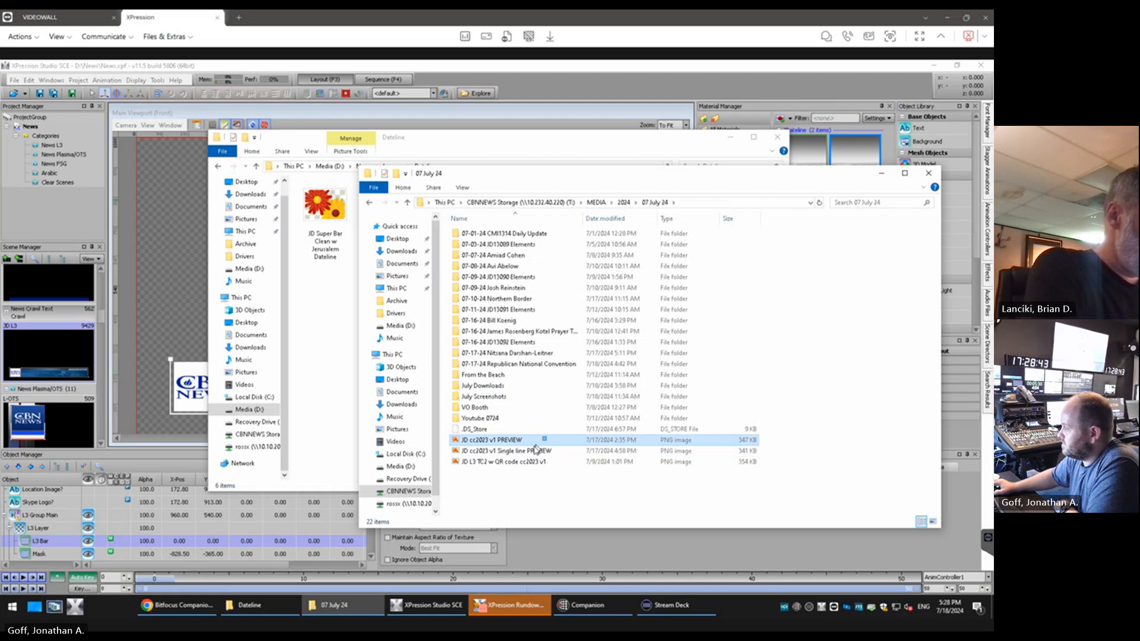
pyautogui.moveTo(513, 442); pyautogui.dragTo(335, 338)
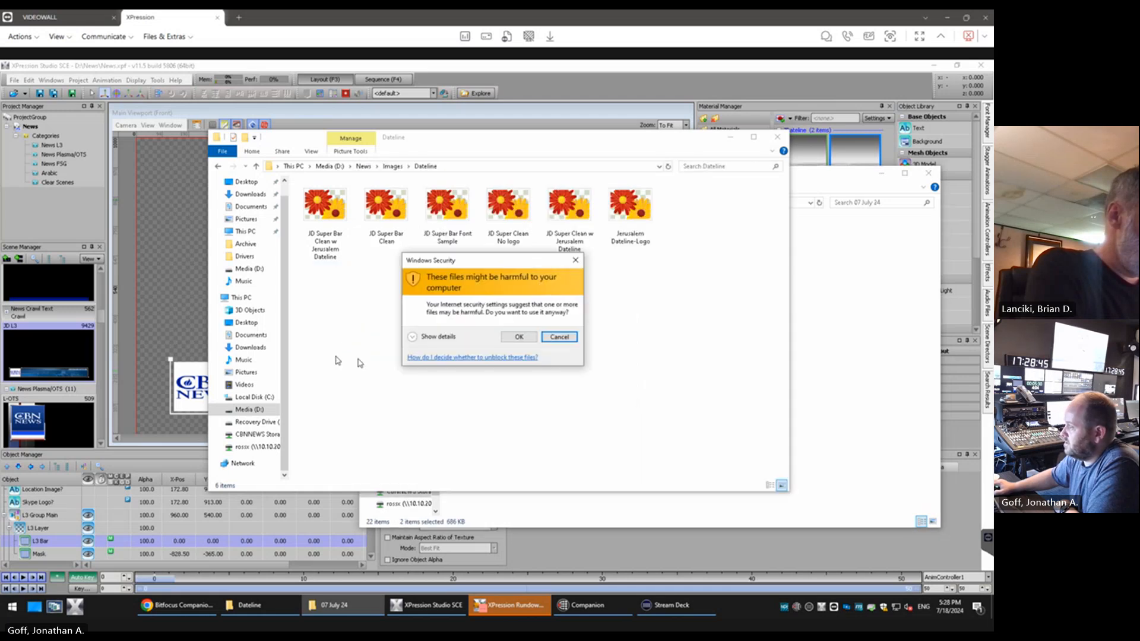
pyautogui.click(519, 337)
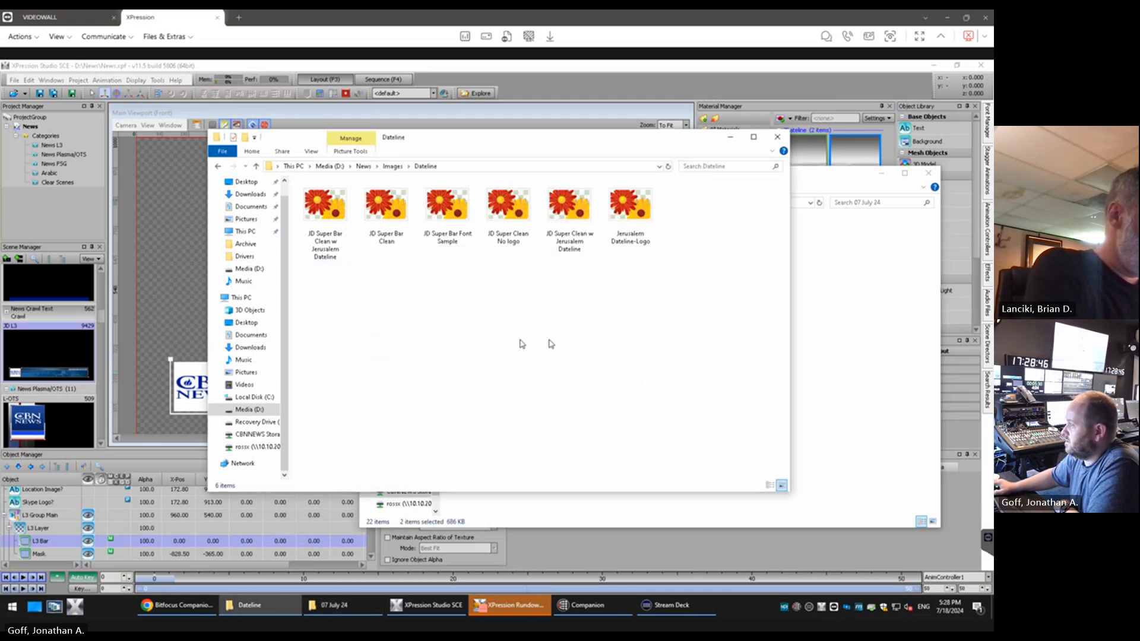
pyautogui.click(650, 78)
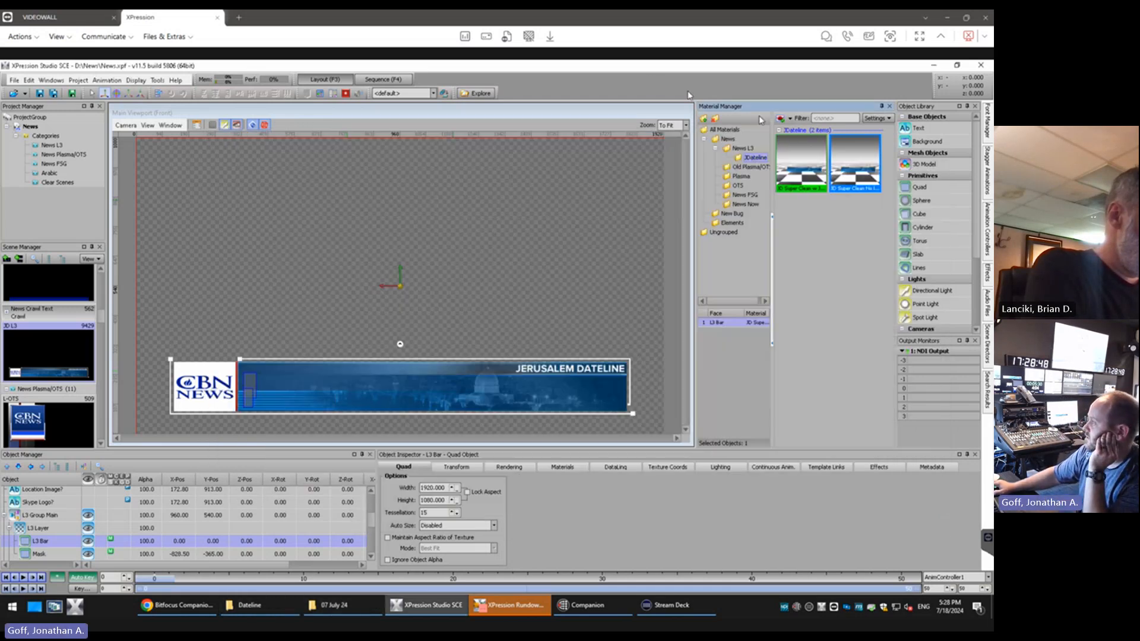
# Add JD cc2023 v1 PREVIEW and JD cc2023 v1 Single line PREVIEW from D:\News\Images\Dateline as new JDateline image materials
pyautogui.click(791, 120)
pyautogui.click(803, 147)
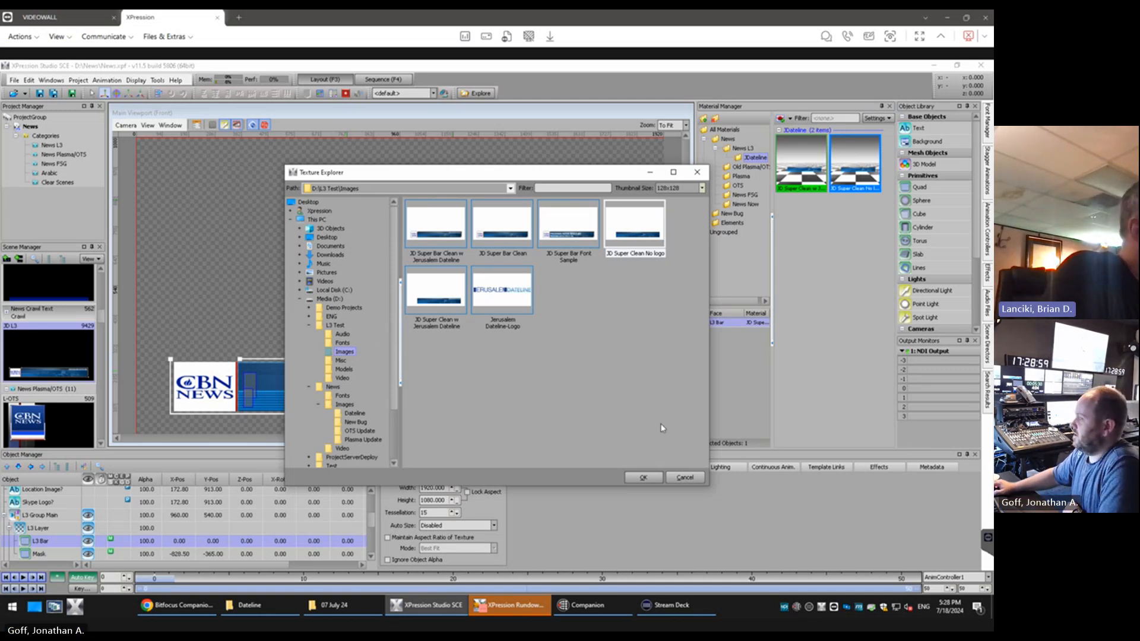
pyautogui.click(326, 607)
pyautogui.click(250, 606)
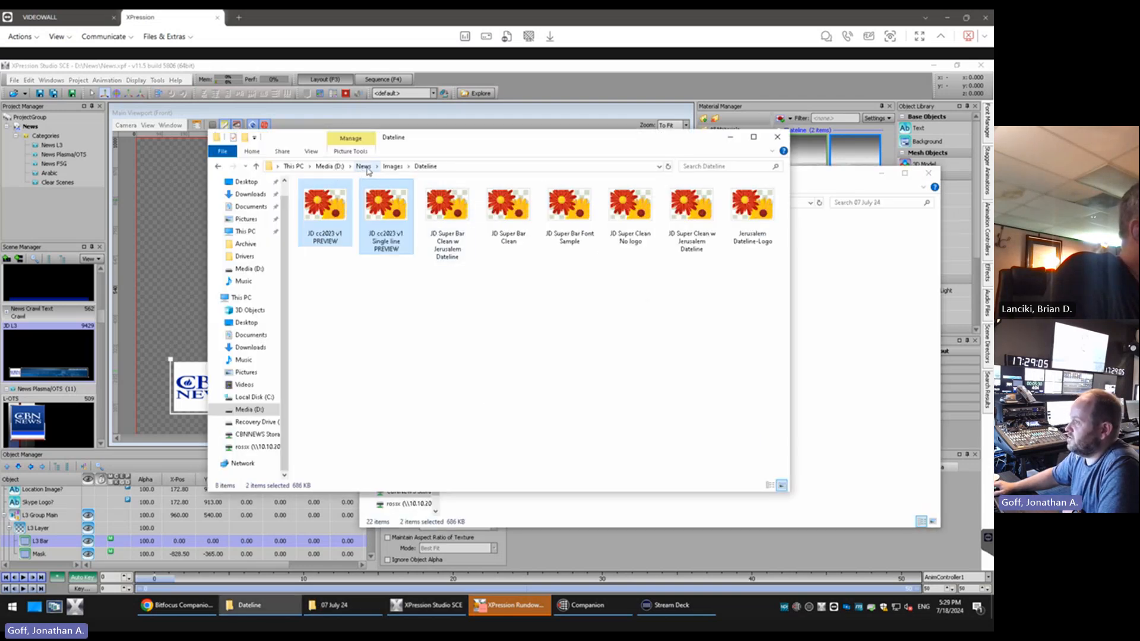
pyautogui.click(827, 148)
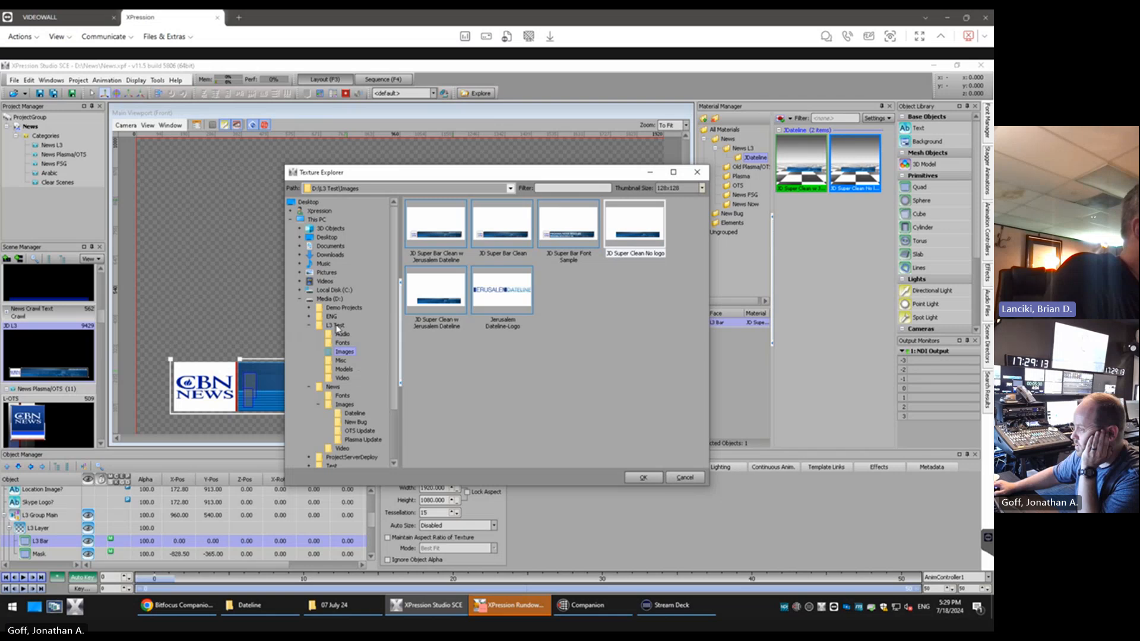
pyautogui.click(350, 413)
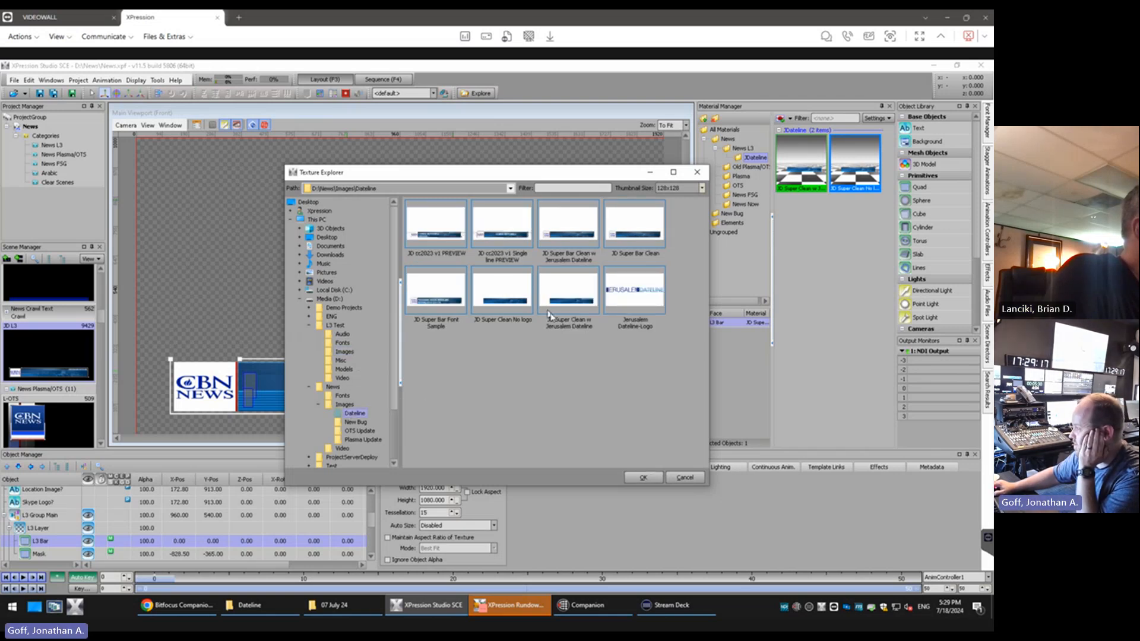
pyautogui.click(445, 228)
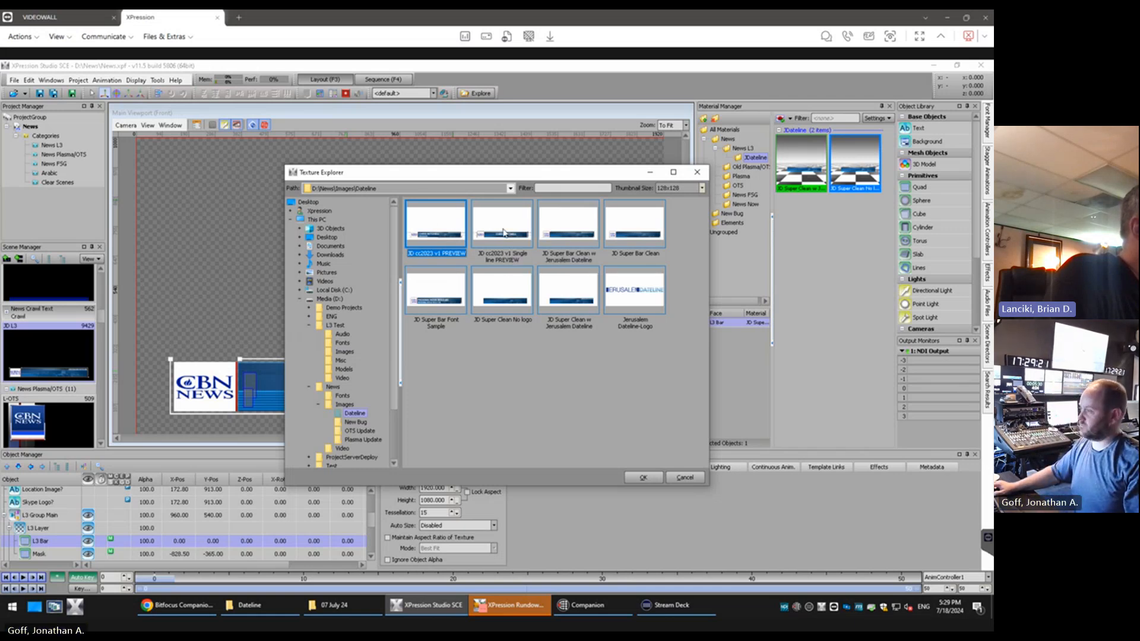
pyautogui.keyDown('ctrl'); pyautogui.click(505, 233); pyautogui.keyUp('ctrl')
pyautogui.click(644, 478)
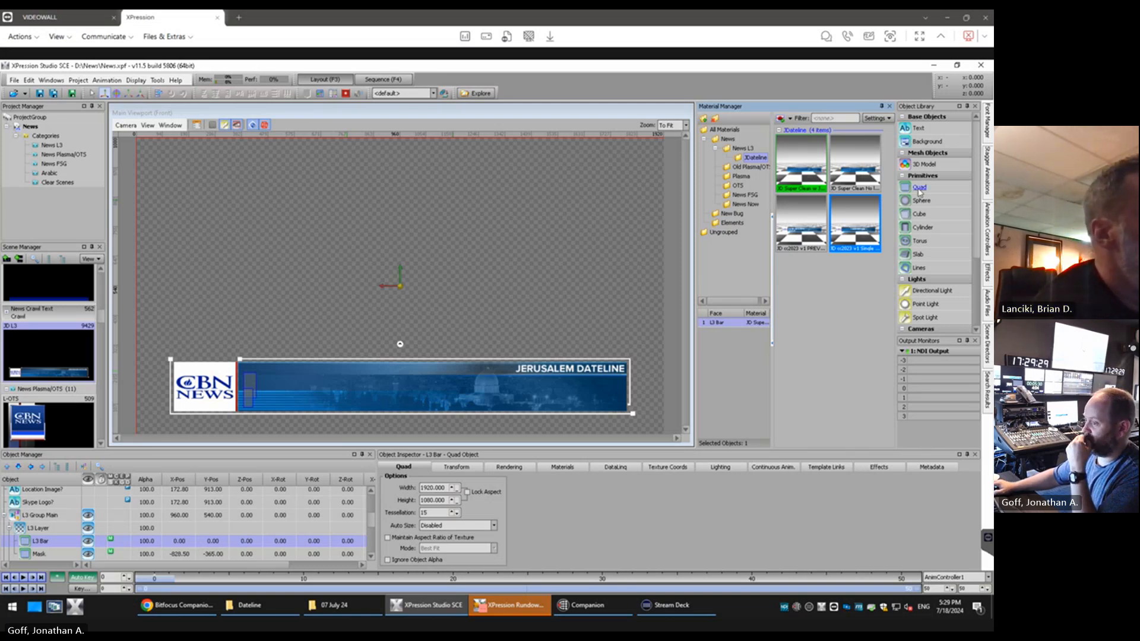
# Add a new quad to the JD L3 scene and apply the JD cc2023 v1 PREVIEW material to it
pyautogui.scroll(-1, 50, 535)
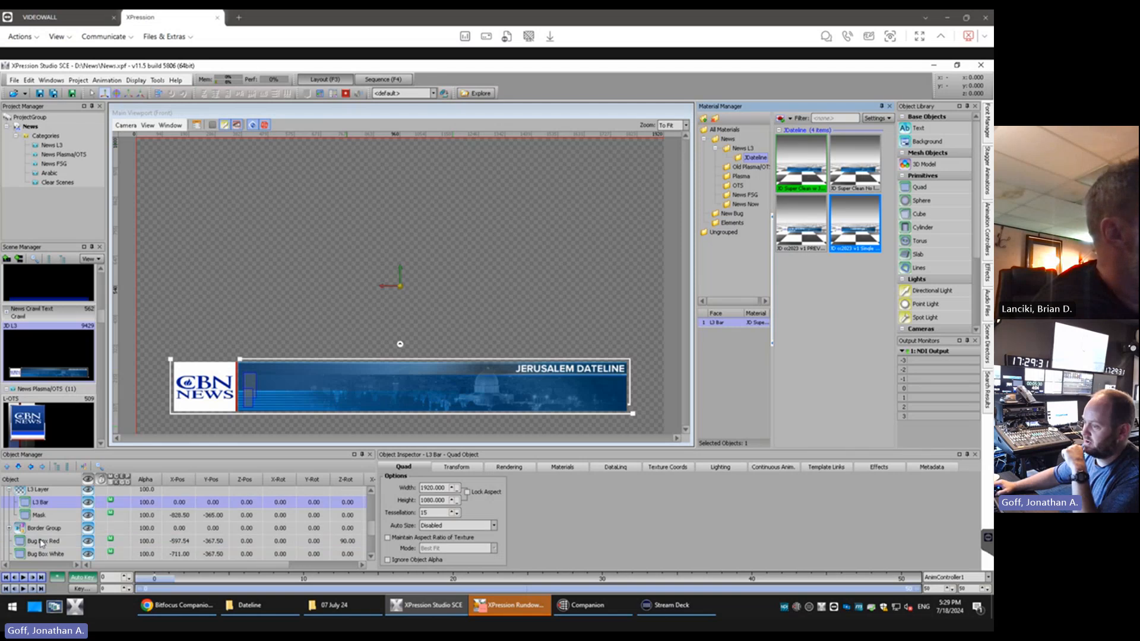
pyautogui.scroll(1, 48, 536)
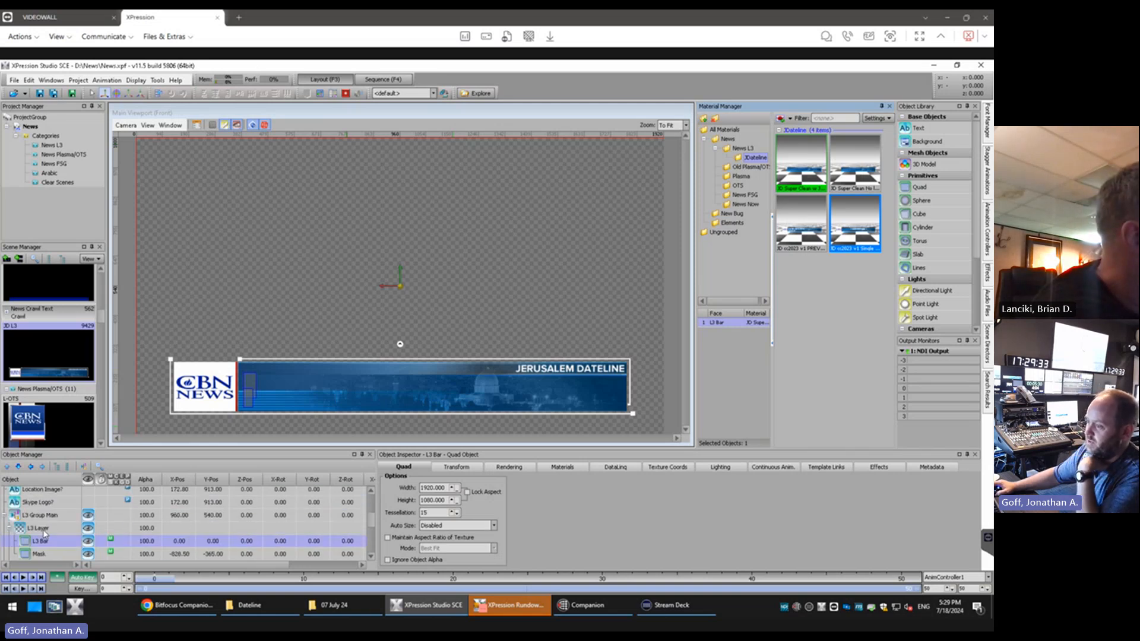
pyautogui.scroll(-1, 45, 534)
pyautogui.scroll(1, 45, 535)
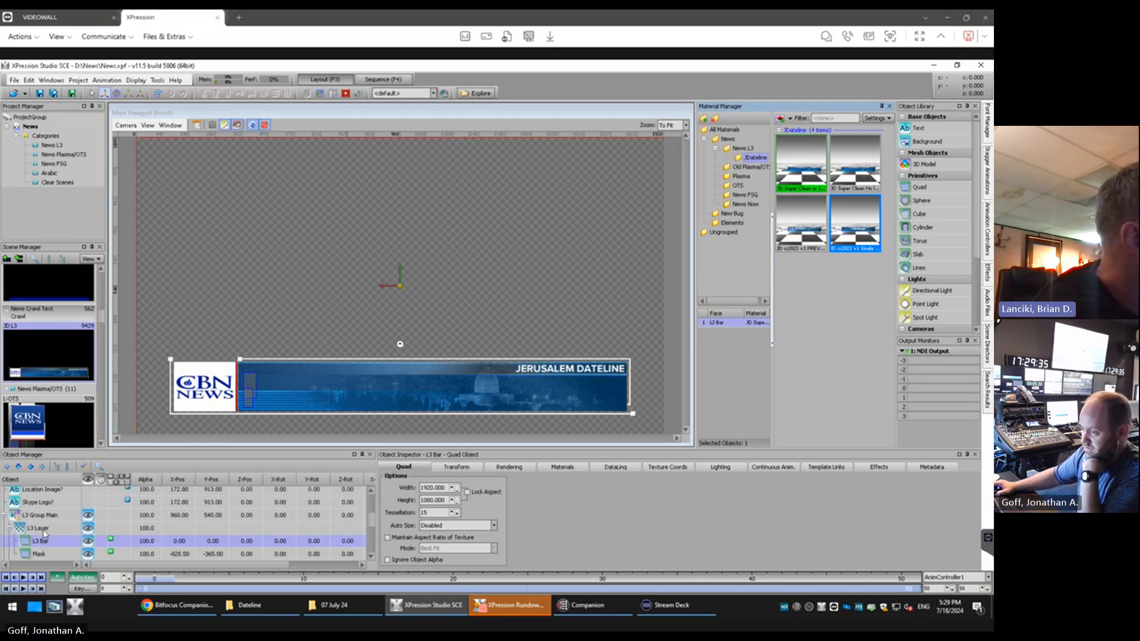
pyautogui.scroll(1, 62, 529)
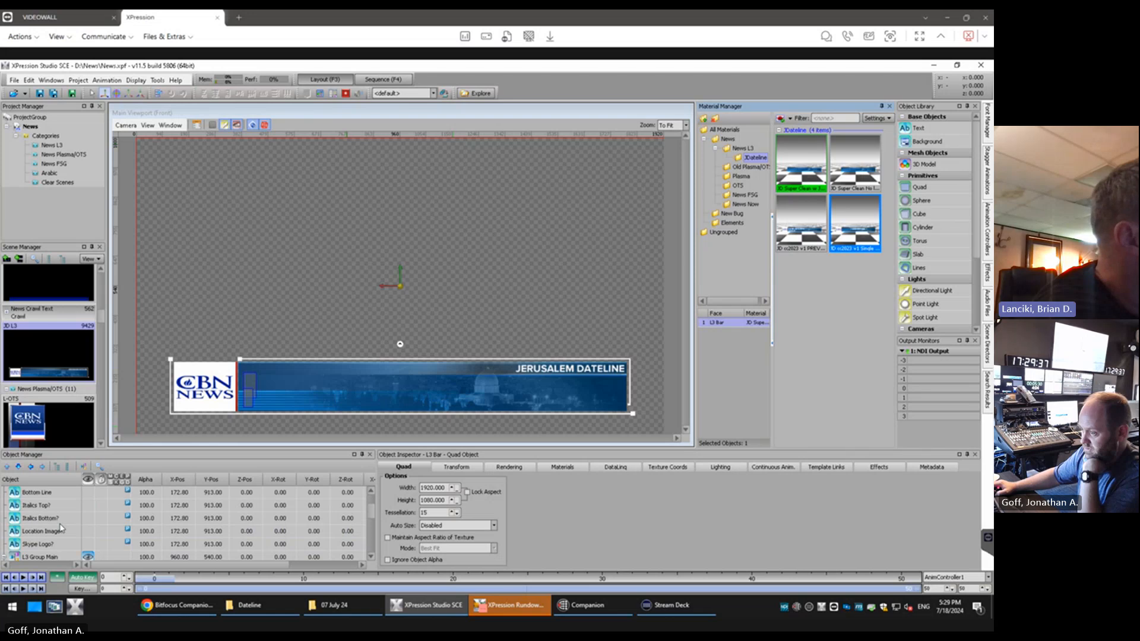
pyautogui.scroll(-1, 61, 529)
pyautogui.scroll(-3, 62, 528)
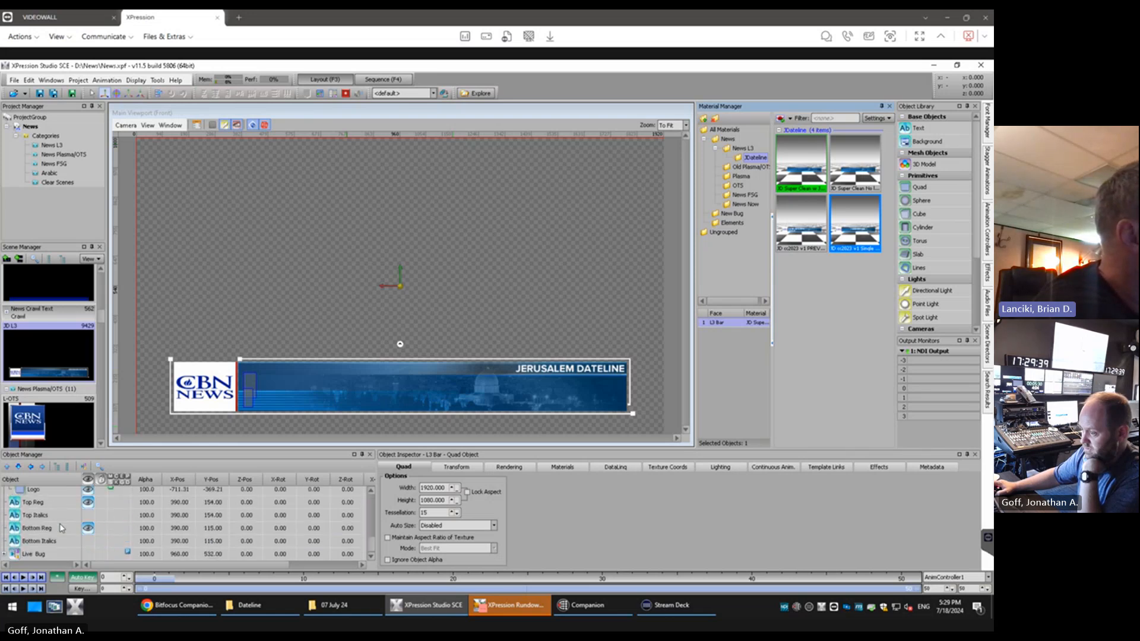
pyautogui.doubleClick(920, 187)
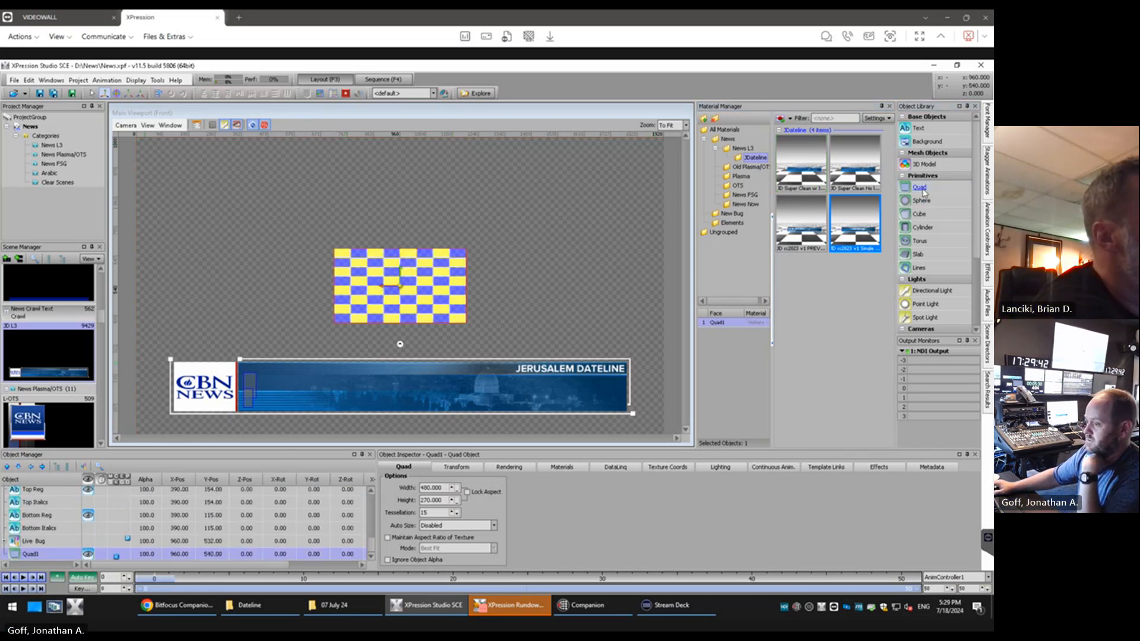
pyautogui.click(805, 226)
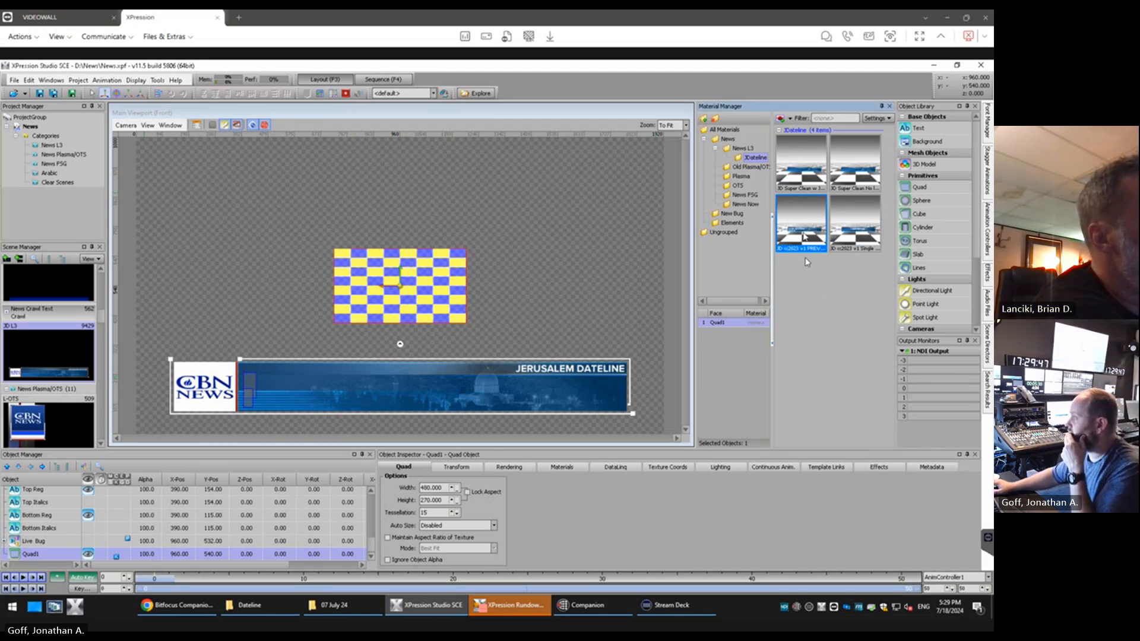
pyautogui.doubleClick(805, 225)
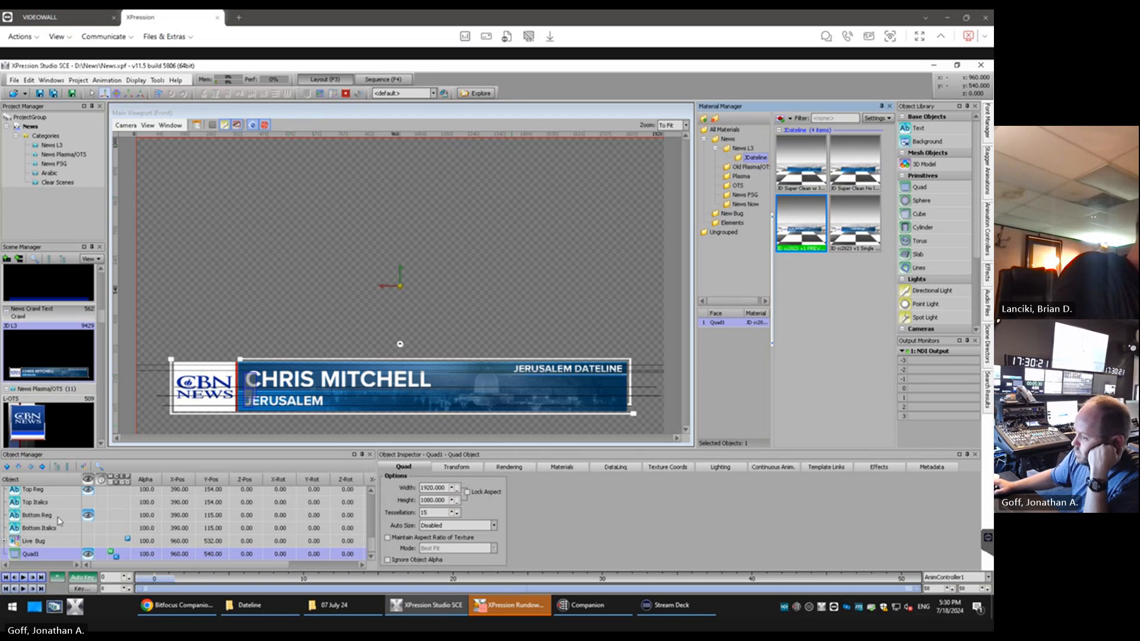
# Look through the L3 objects in the scene's object list and select the Top Reg text object
pyautogui.scroll(1, 59, 521)
pyautogui.scroll(2, 62, 531)
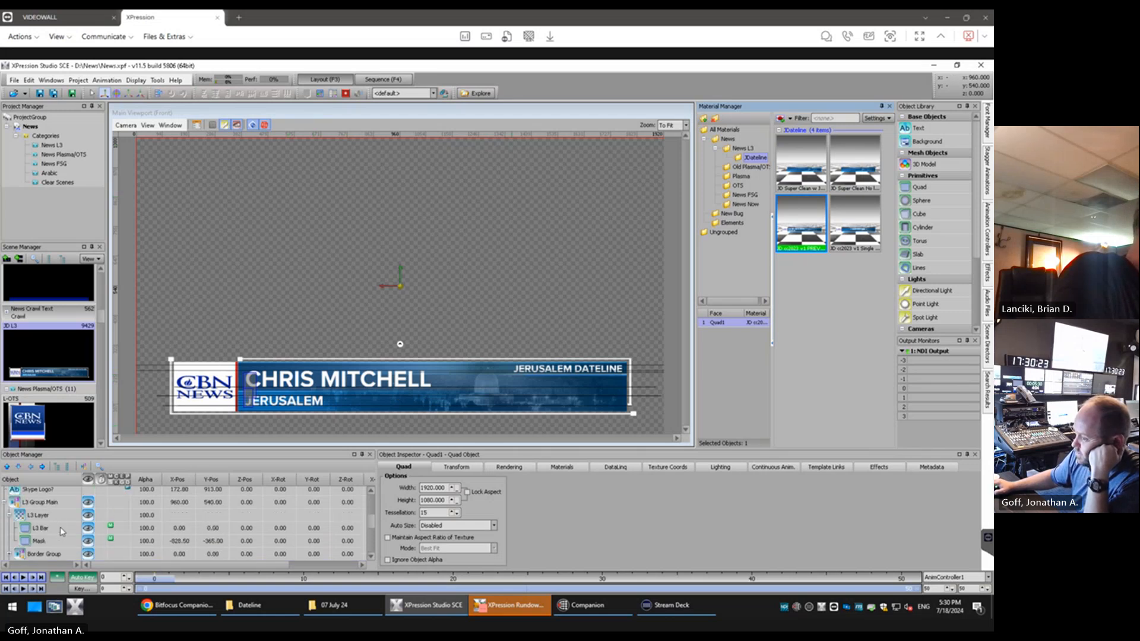
pyautogui.scroll(-2, 62, 532)
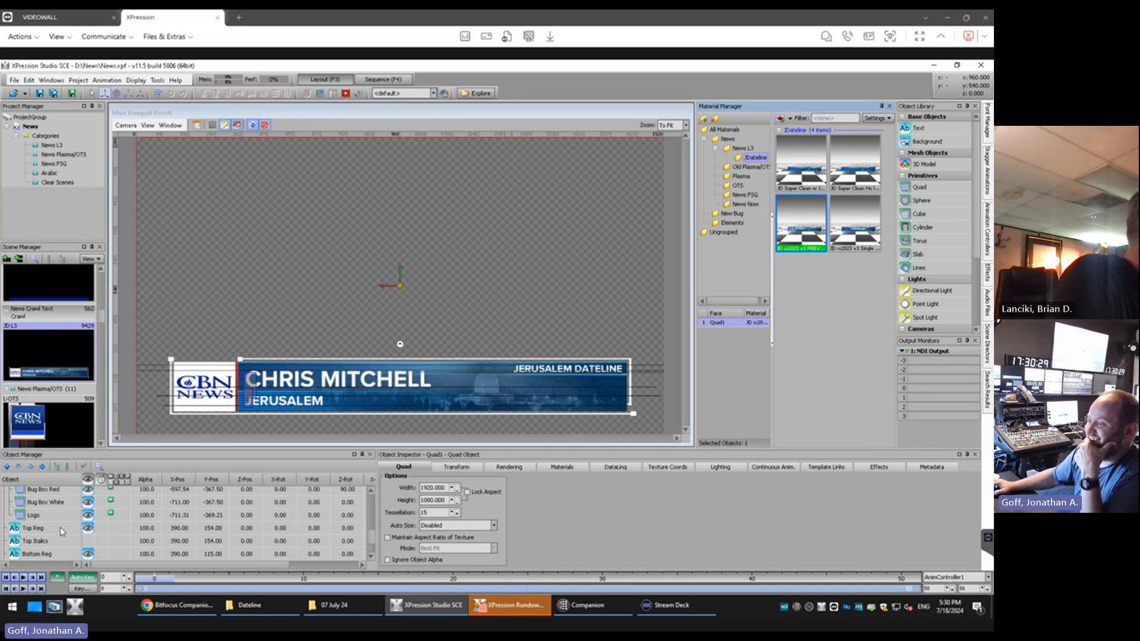
pyautogui.click(36, 528)
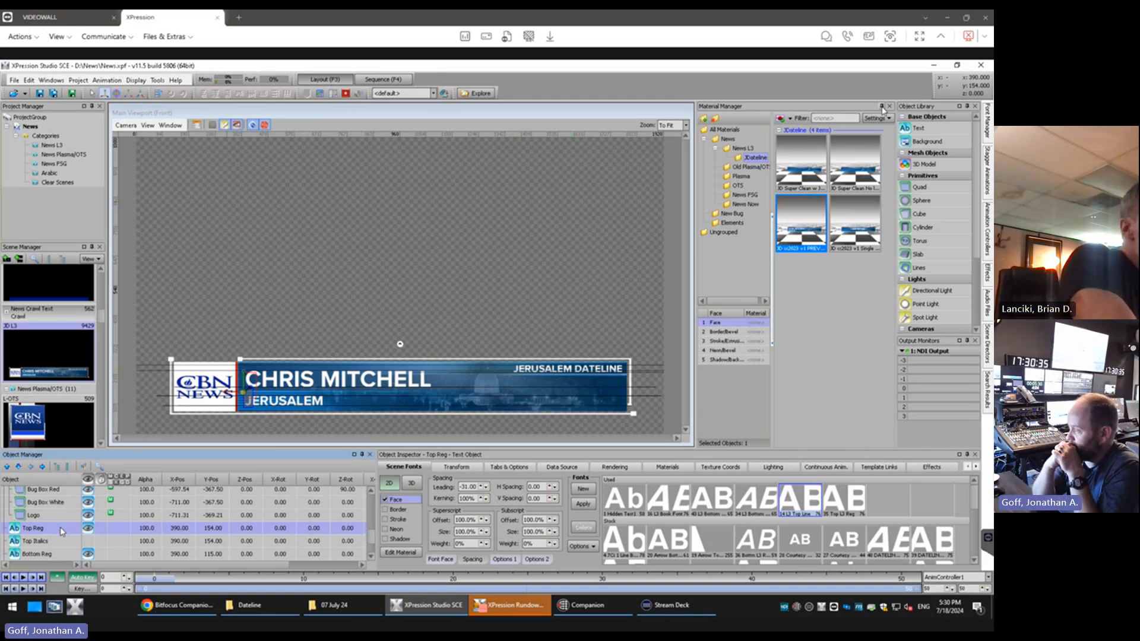
# Auto-hide the Material Manager and resize the Main Viewport to sit against the Object Library, leaving empty workspace beside the Project Manager
pyautogui.click(882, 108)
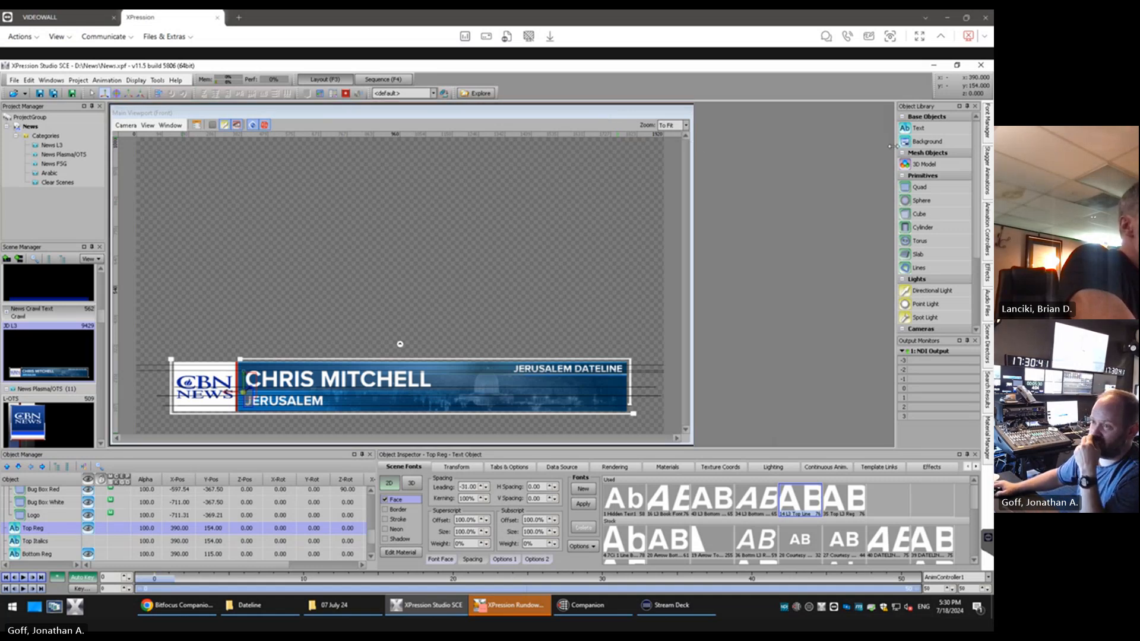
pyautogui.moveTo(692, 146); pyautogui.dragTo(893, 146)
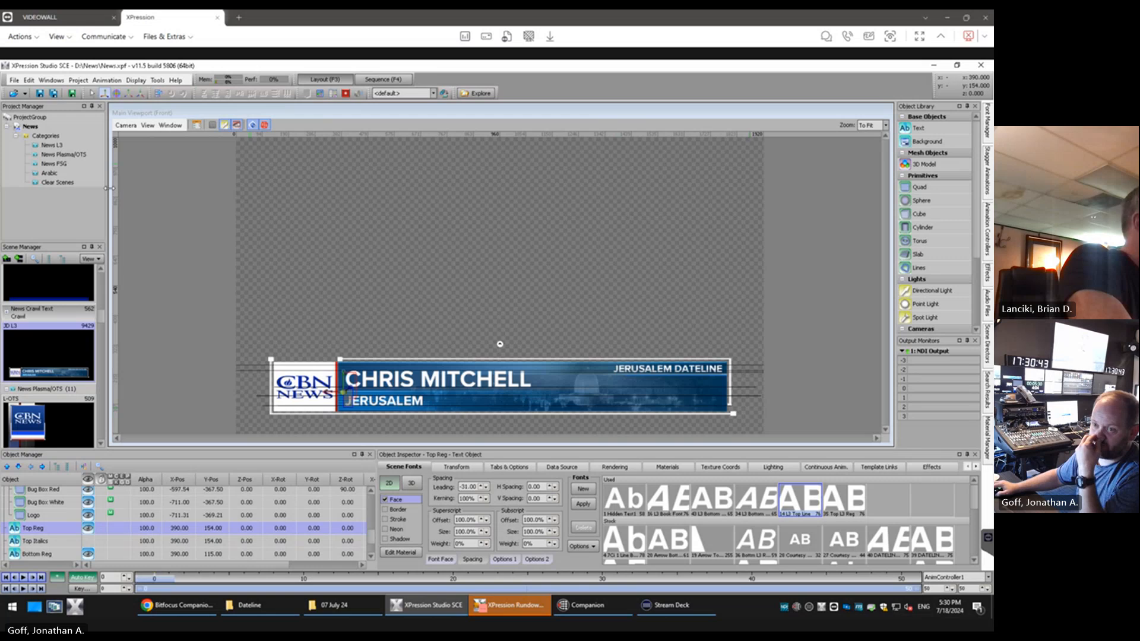
pyautogui.moveTo(110, 188); pyautogui.dragTo(440, 189)
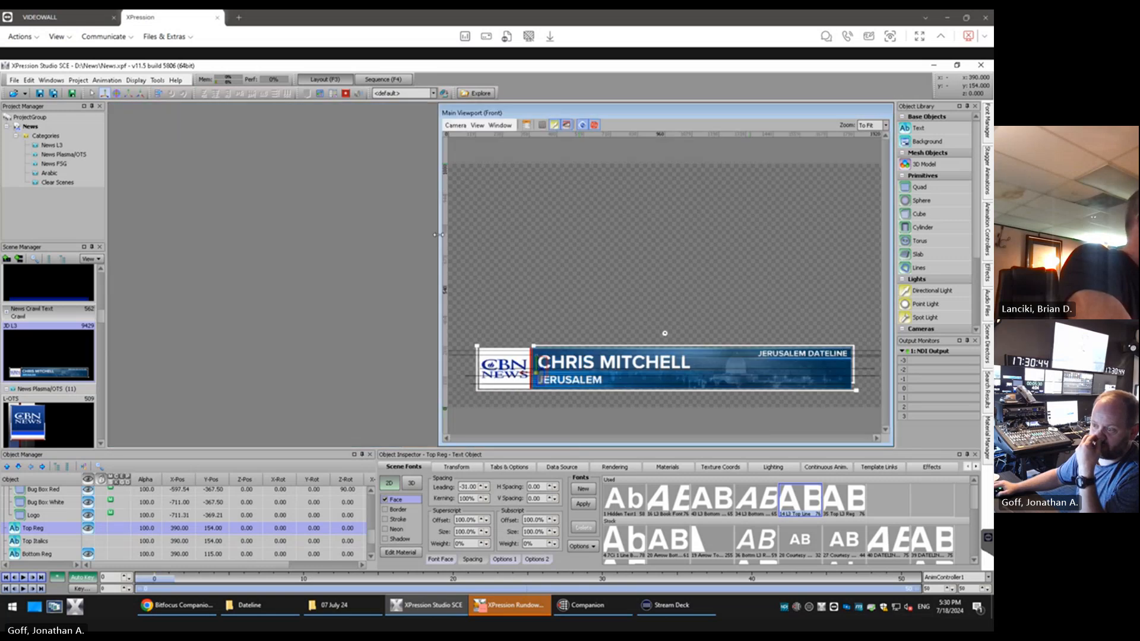
# Undock the Object Manager as a floating window over the Project Manager and stretch it to nearly full screen height
pyautogui.click(51, 456)
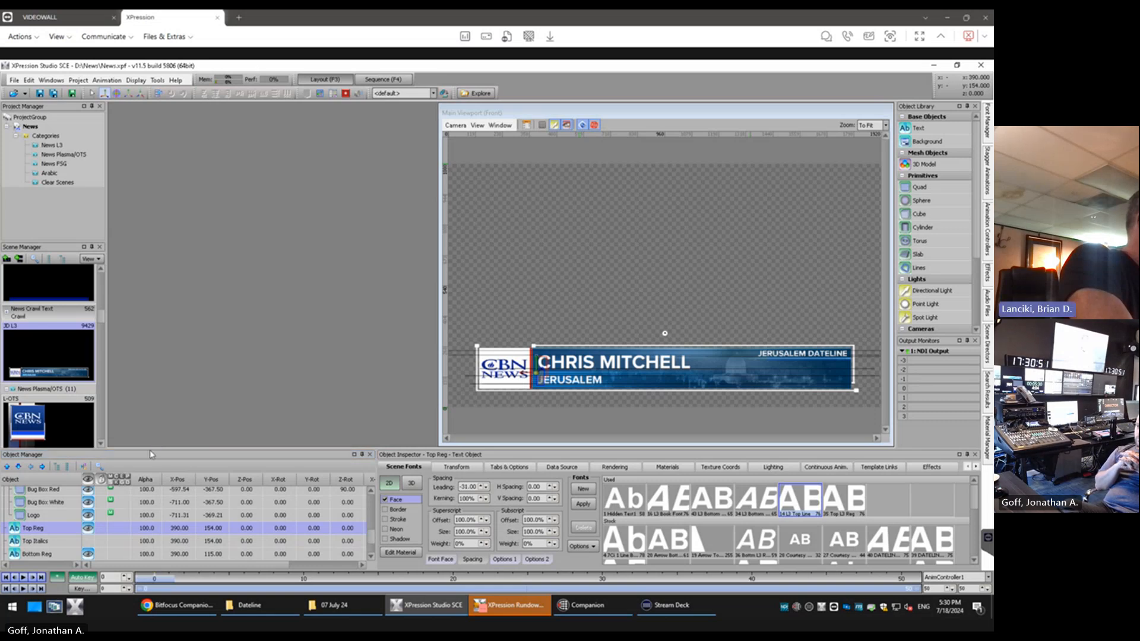
pyautogui.moveTo(150, 450); pyautogui.dragTo(174, 106)
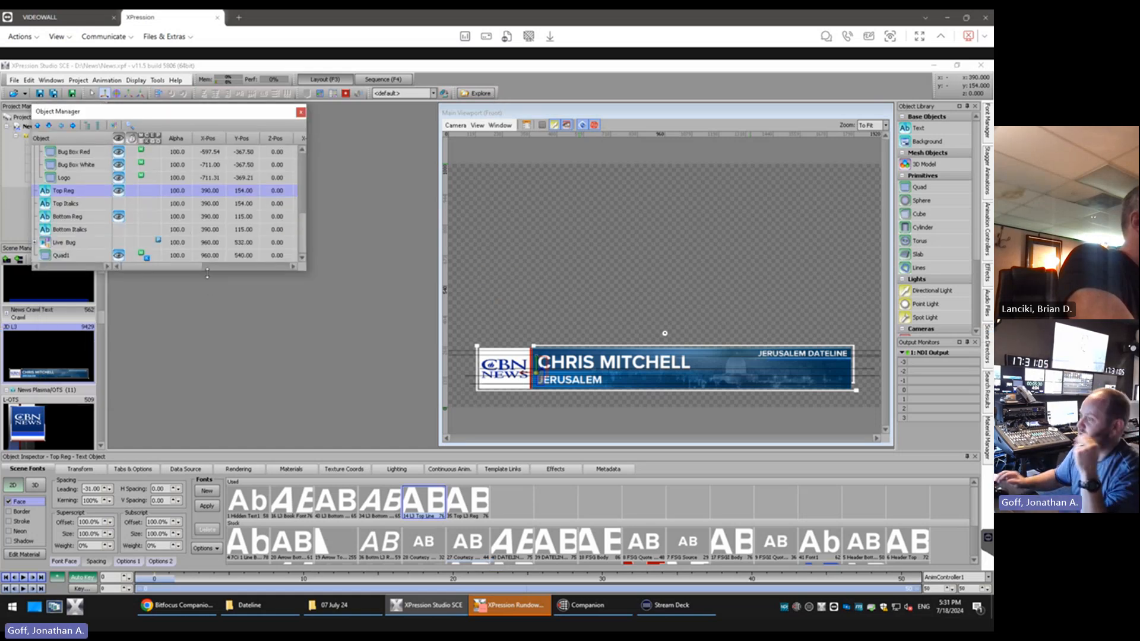
pyautogui.moveTo(209, 270); pyautogui.dragTo(194, 588)
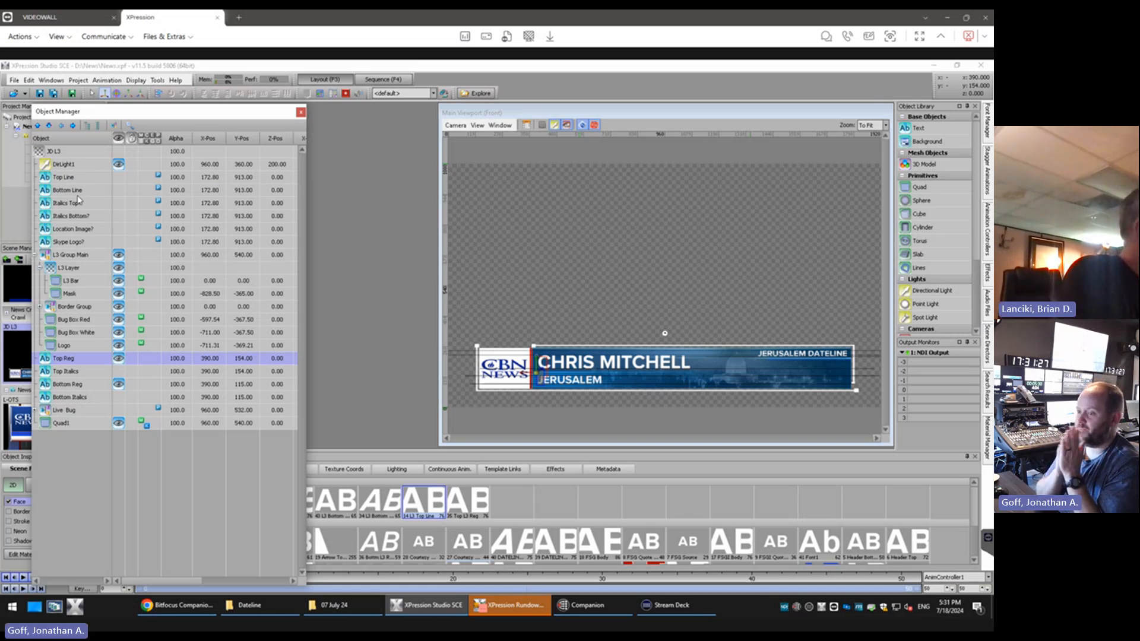
# Collapse L3 Group Main and move Quad1 directly below it, above Top Reg, in the object list
pyautogui.click(35, 256)
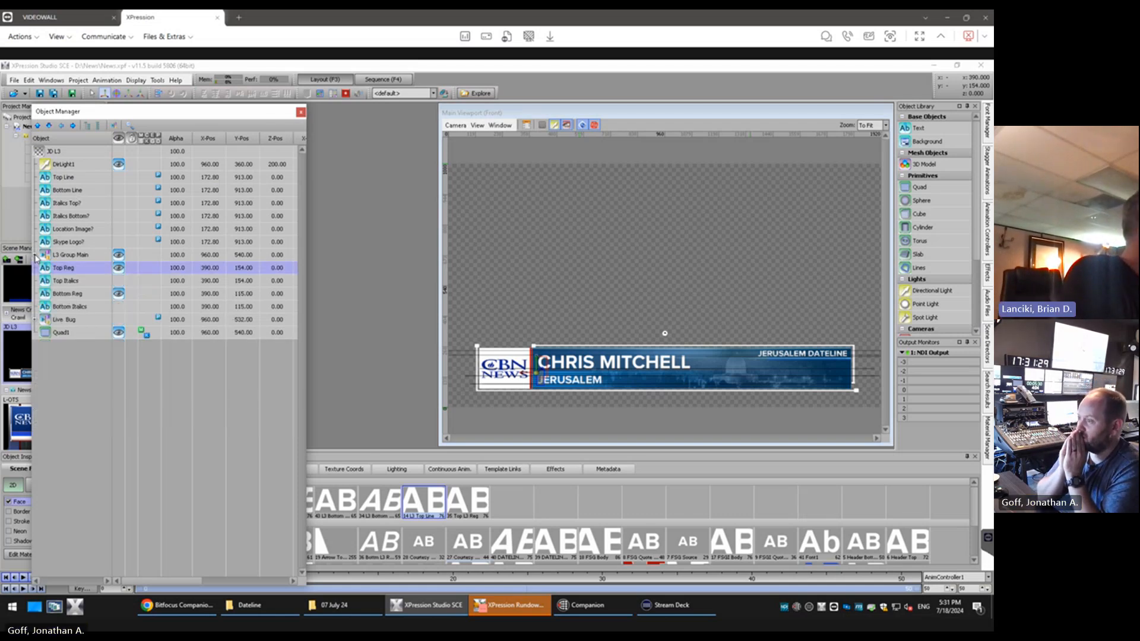
pyautogui.click(63, 332)
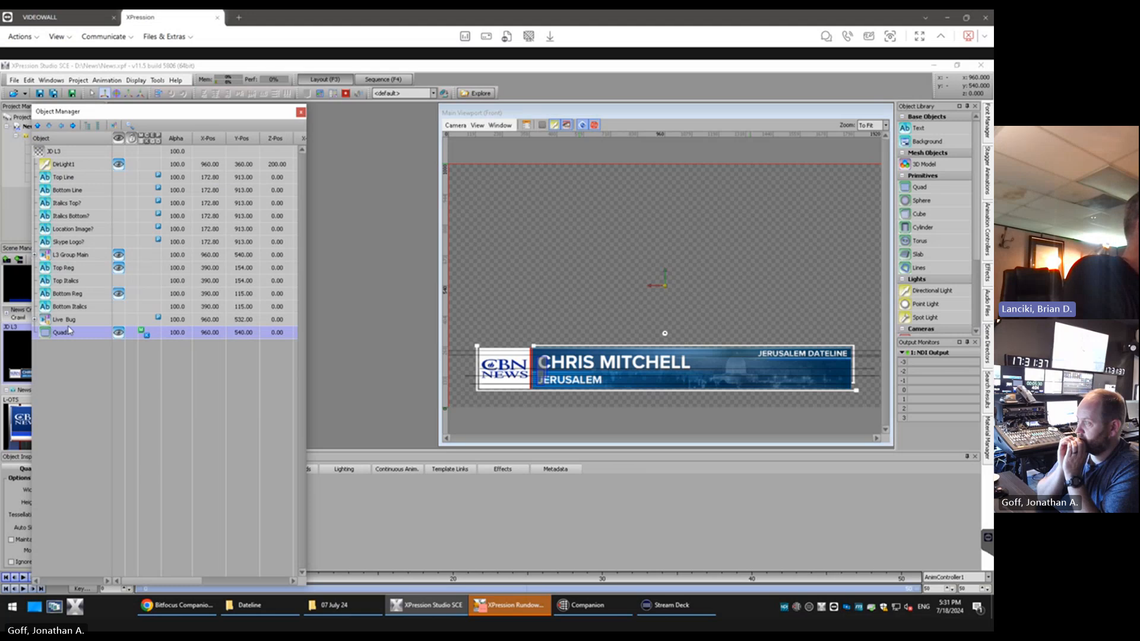
pyautogui.moveTo(68, 330); pyautogui.dragTo(82, 268)
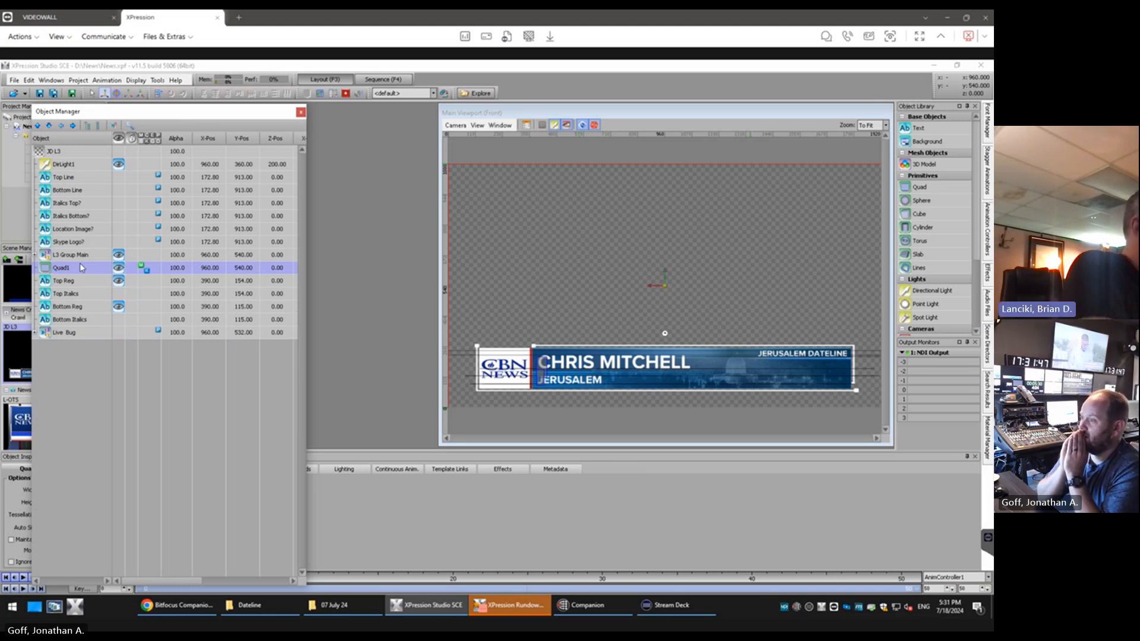
# Maximize the Main Viewport and shorten the floating Object Manager so that it clears the Object Inspector
pyautogui.click(558, 555)
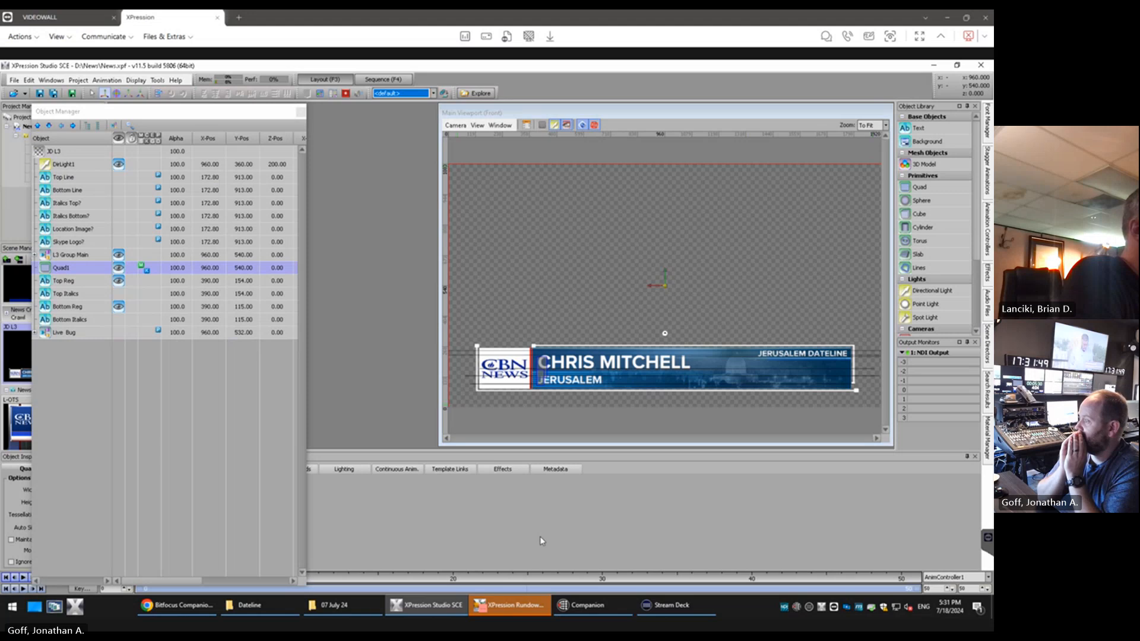
pyautogui.click(411, 461)
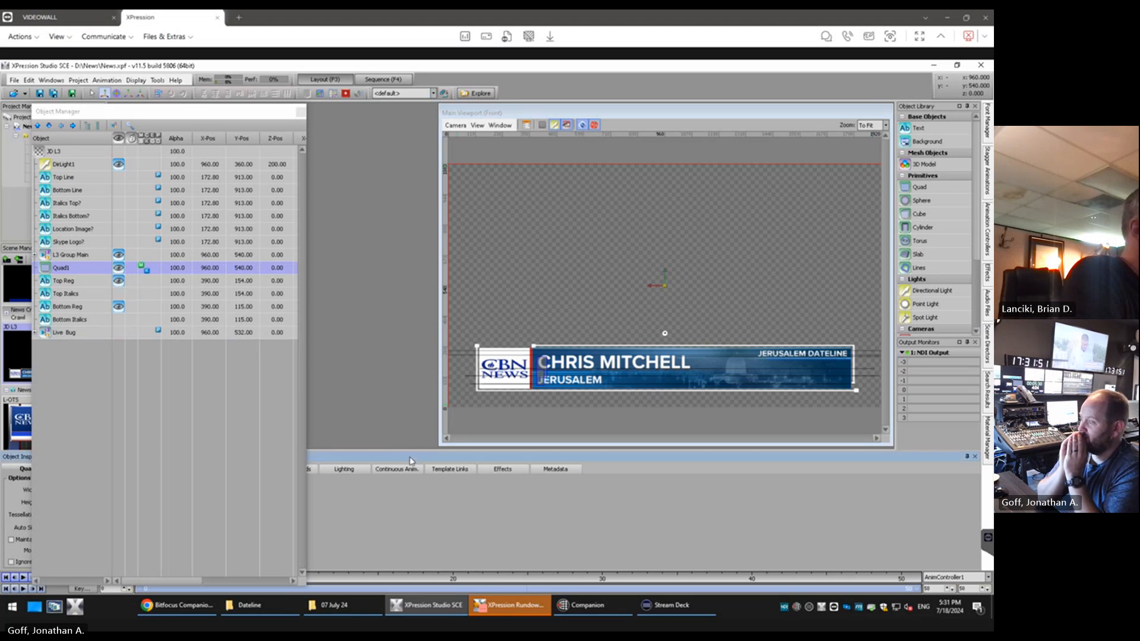
pyautogui.doubleClick(510, 112)
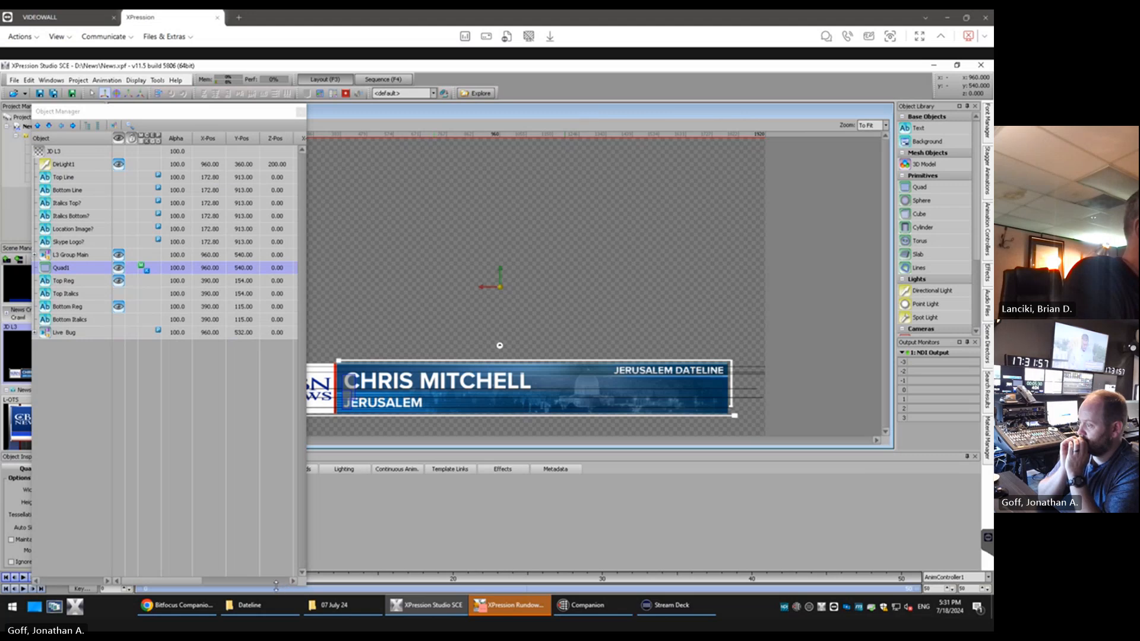
pyautogui.moveTo(275, 585); pyautogui.dragTo(261, 444)
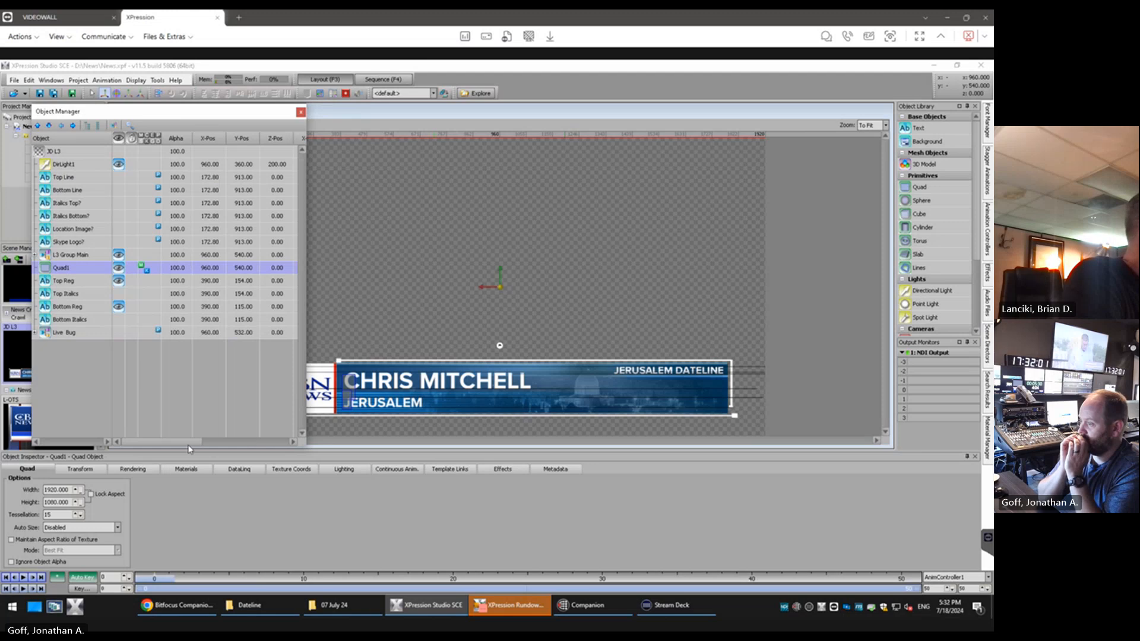
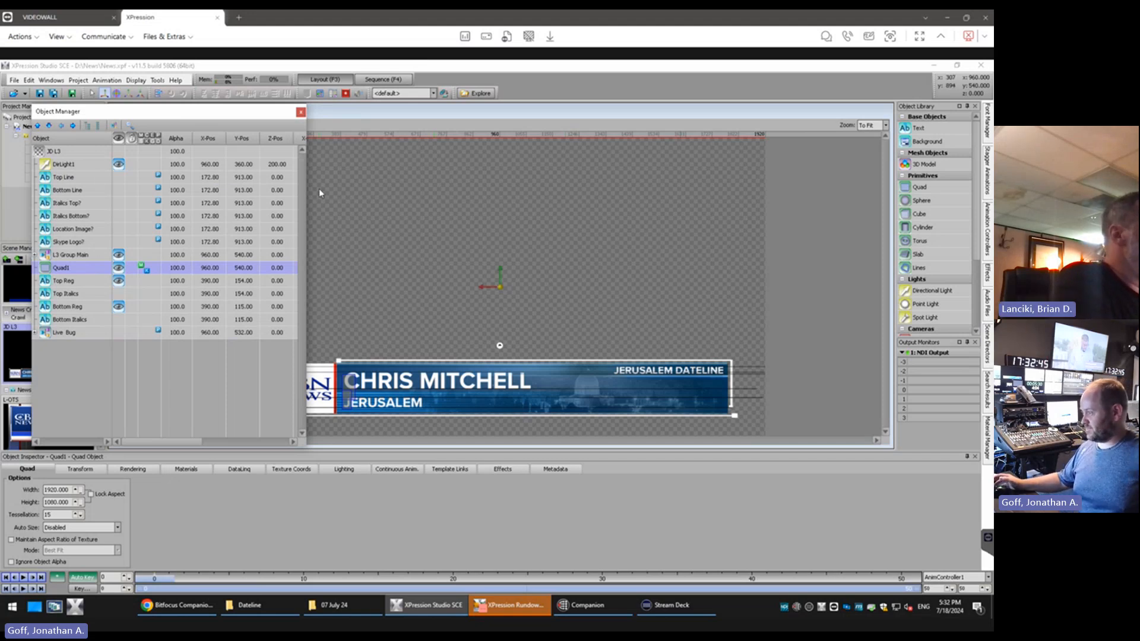
# Narrow the Object Manager window and move it so that the whole lower-third graphic is uncovered
pyautogui.moveTo(306, 192); pyautogui.dragTo(204, 192)
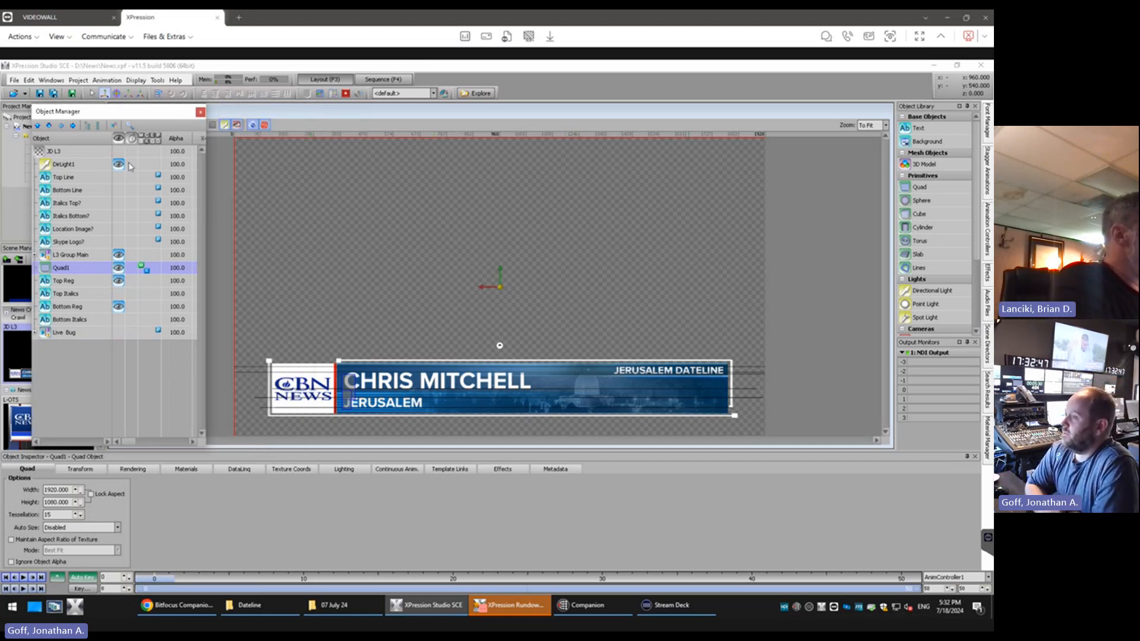
pyautogui.moveTo(131, 112); pyautogui.dragTo(141, 92)
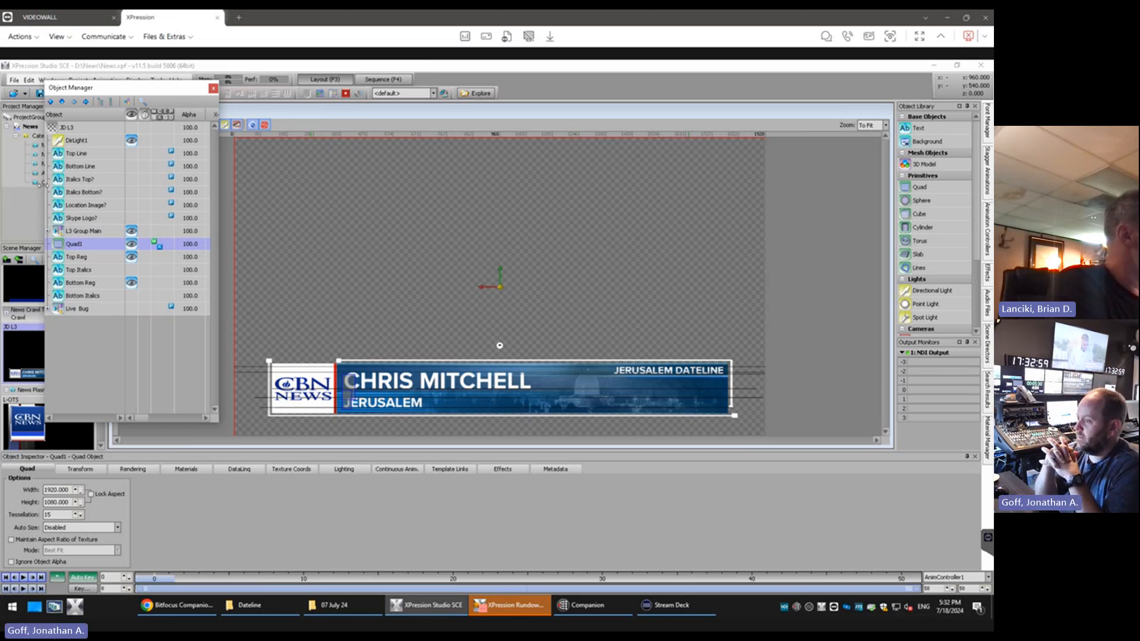
pyautogui.click(81, 153)
pyautogui.click(81, 154)
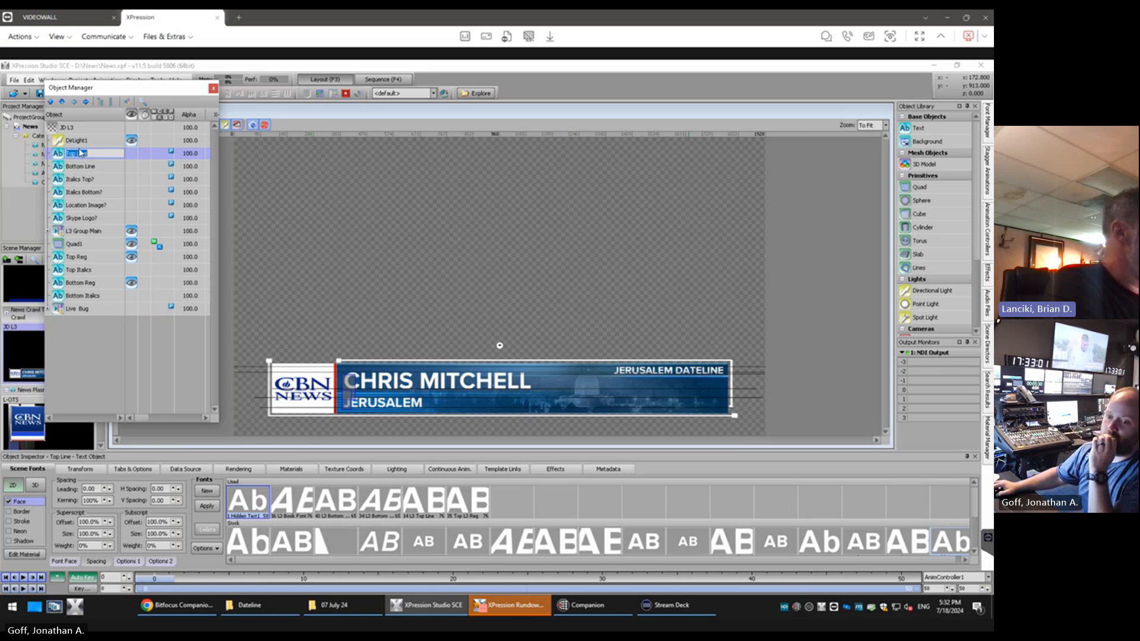
pyautogui.write('C')
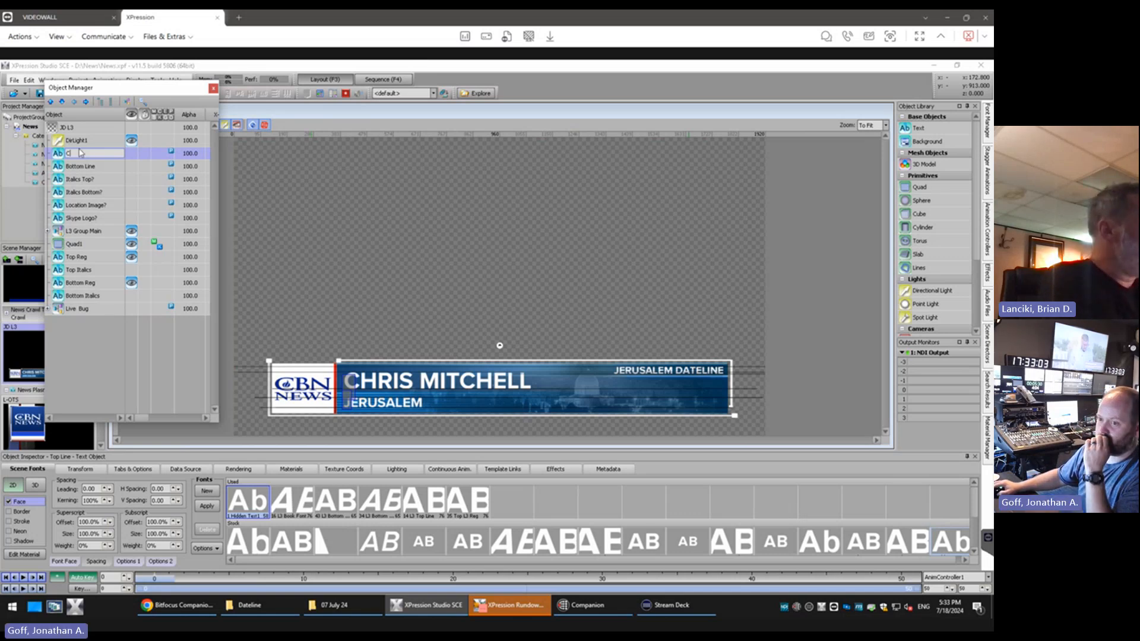
pyautogui.press('BackSpace')
pyautogui.press('BackSpace')
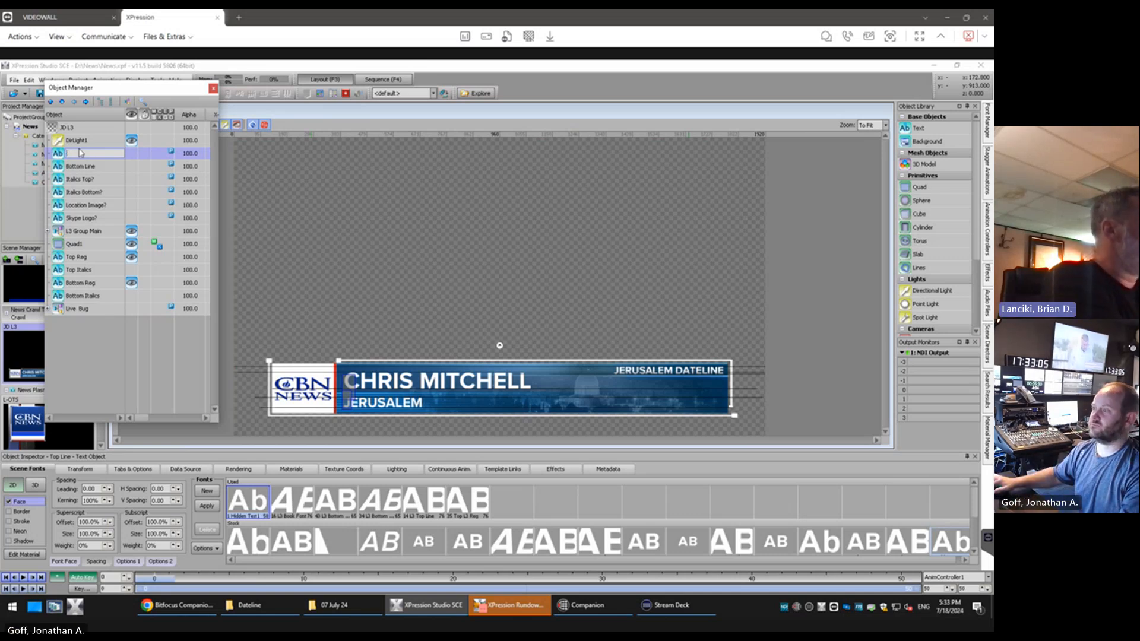
pyautogui.press('Escape')
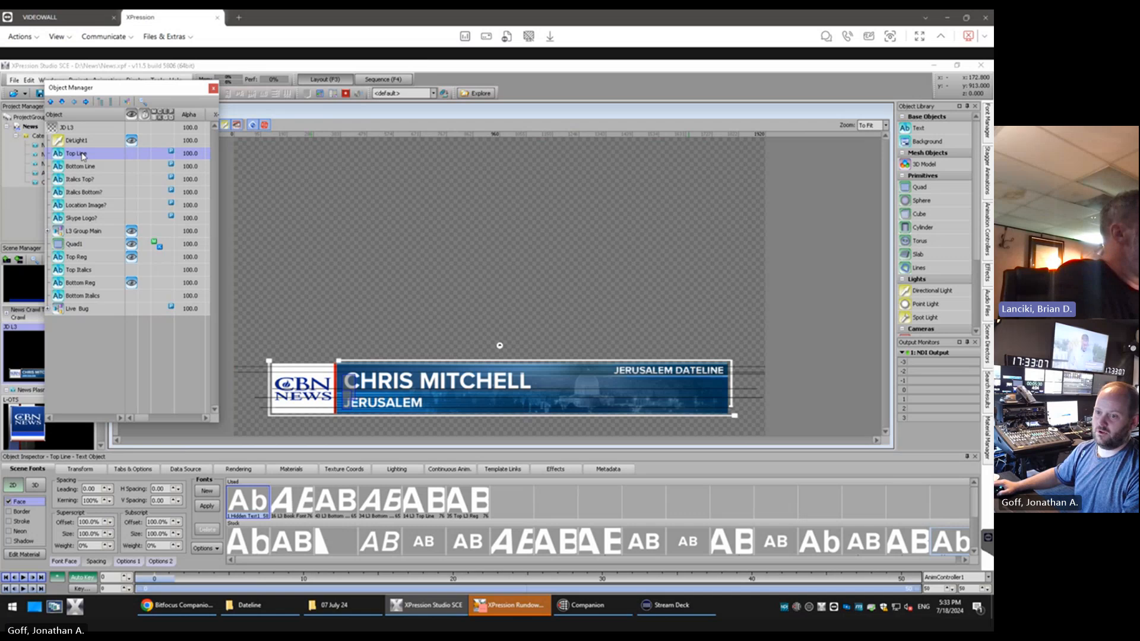
# Turn on the visibility of the Top Line text object in the JD L3 scene
pyautogui.doubleClick(84, 157)
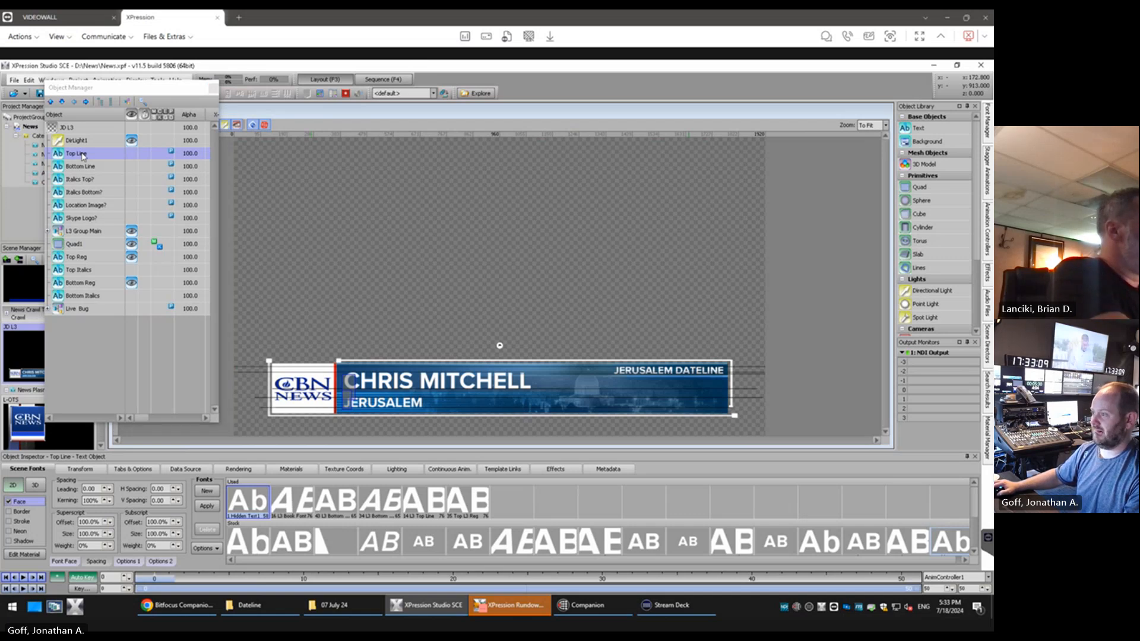
pyautogui.click(131, 154)
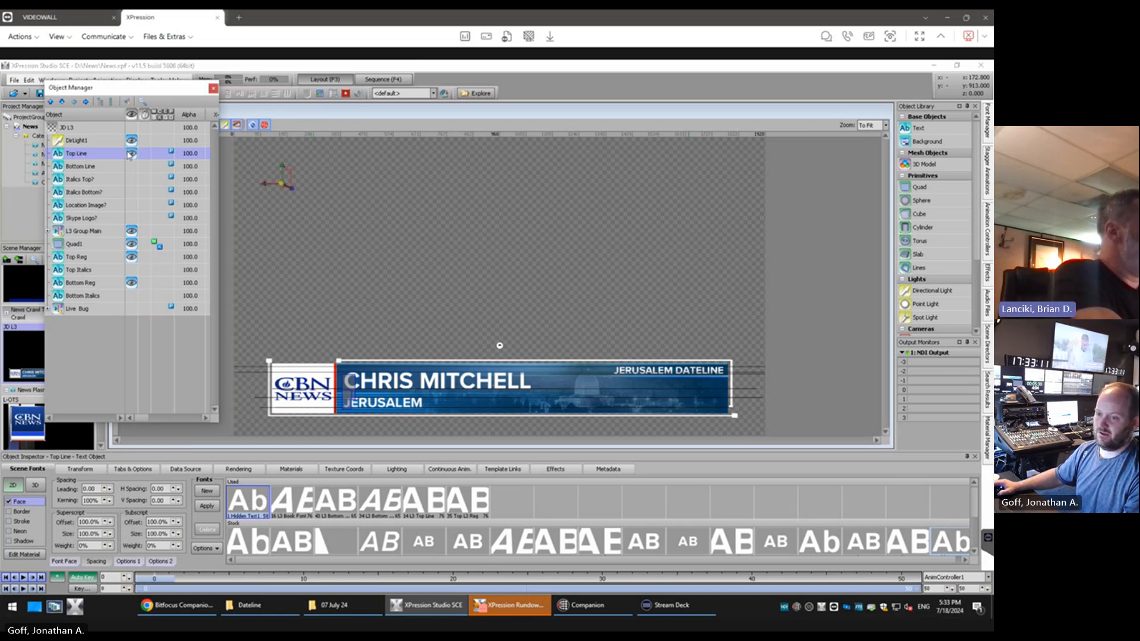
pyautogui.click(83, 145)
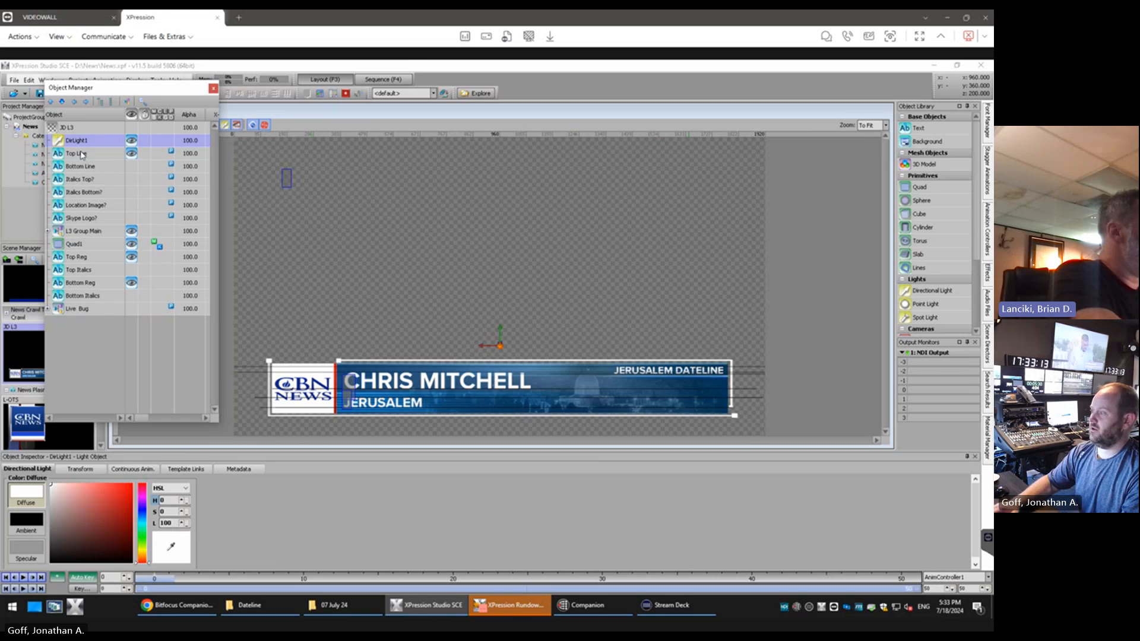
pyautogui.click(82, 155)
pyautogui.click(82, 155)
pyautogui.write('C')
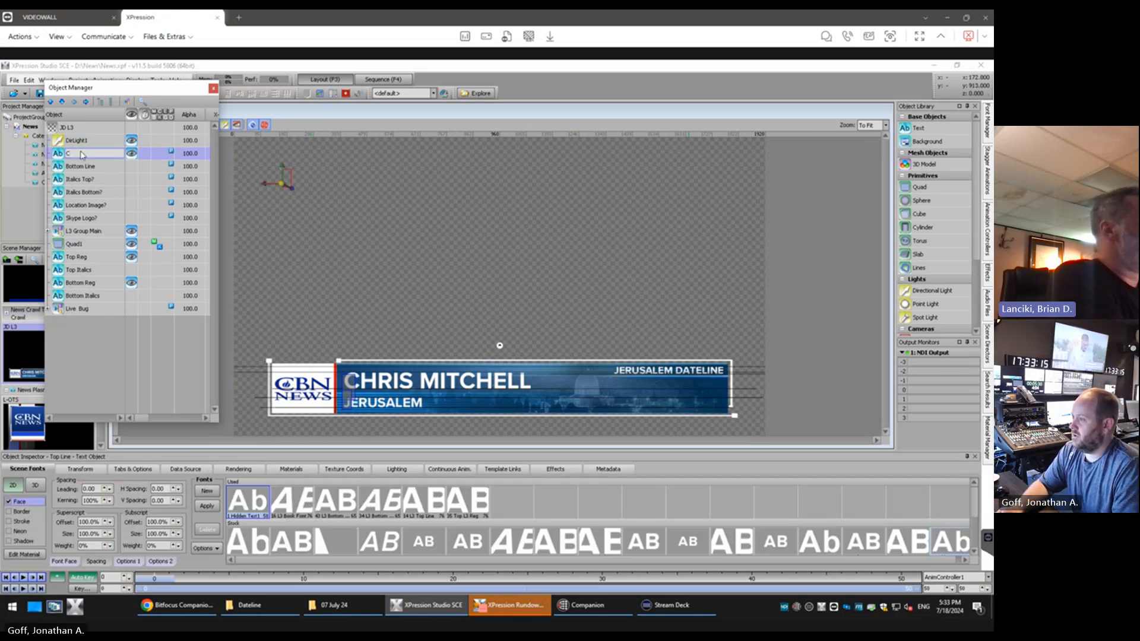
pyautogui.press('Escape')
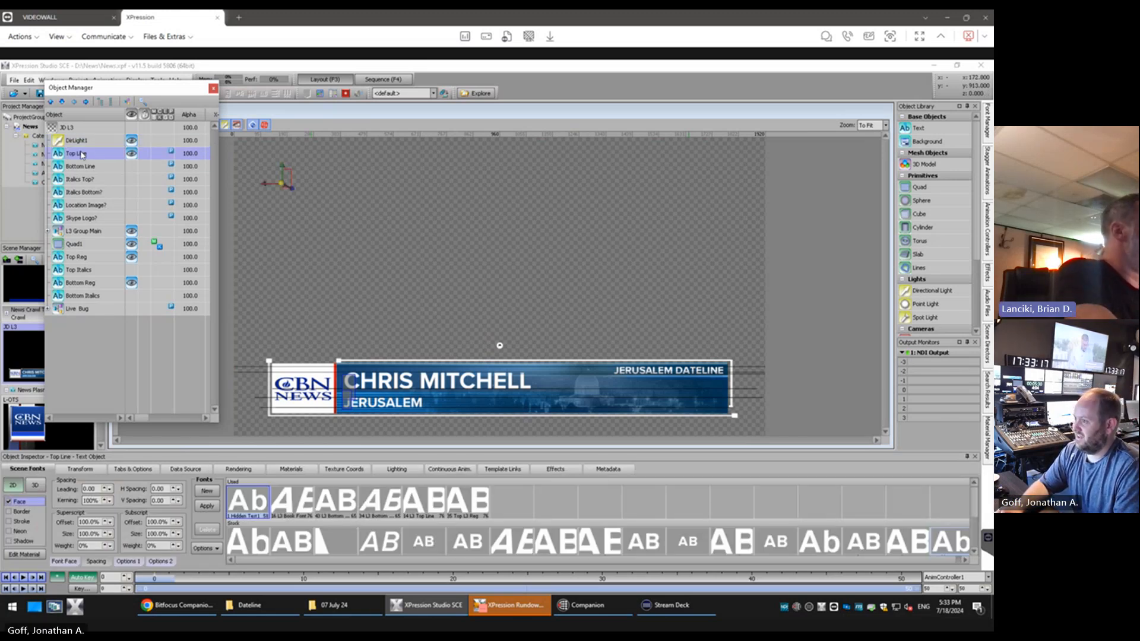
# Test the Top Line text object by entering the correspondent's full name, and clear that text again
pyautogui.click(288, 179)
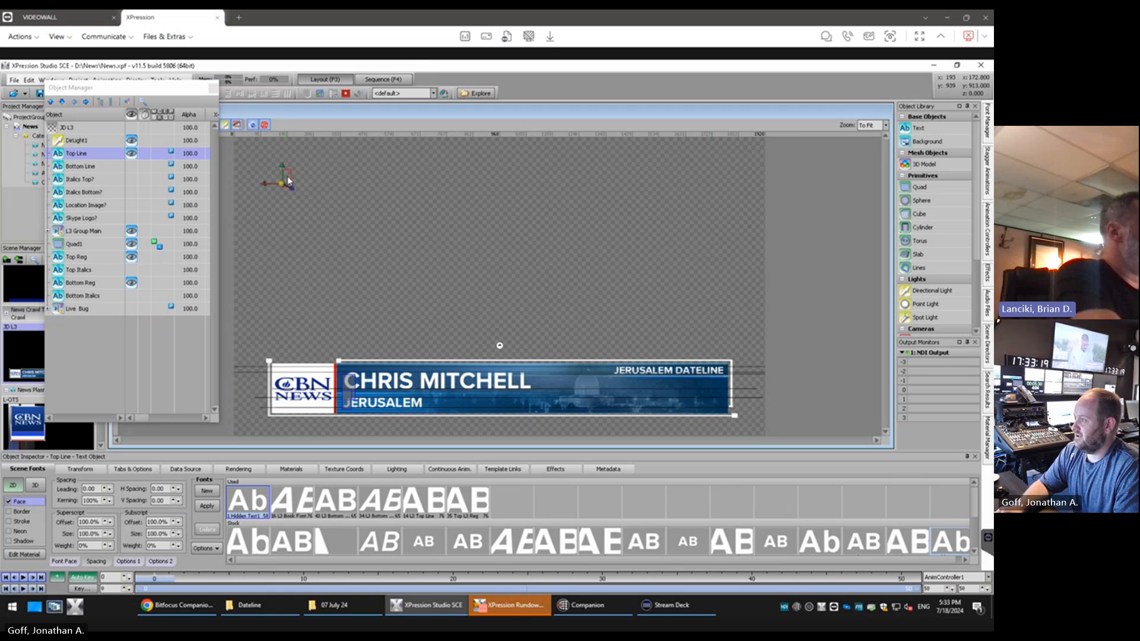
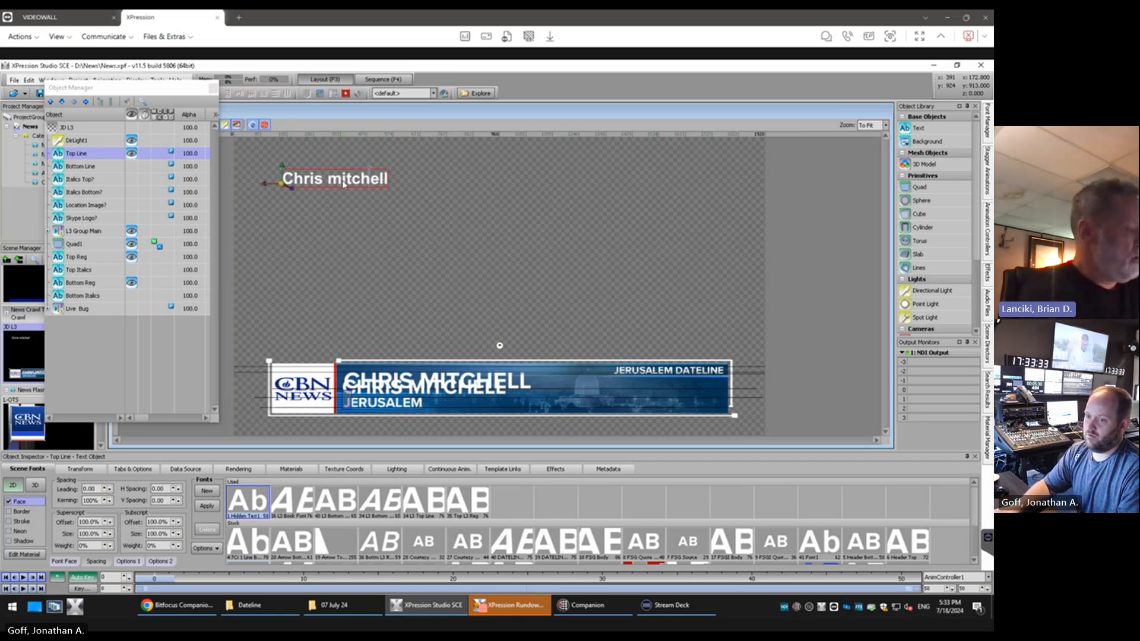
pyautogui.hotkey('ctrl', 'a')
pyautogui.press('BackSpace')
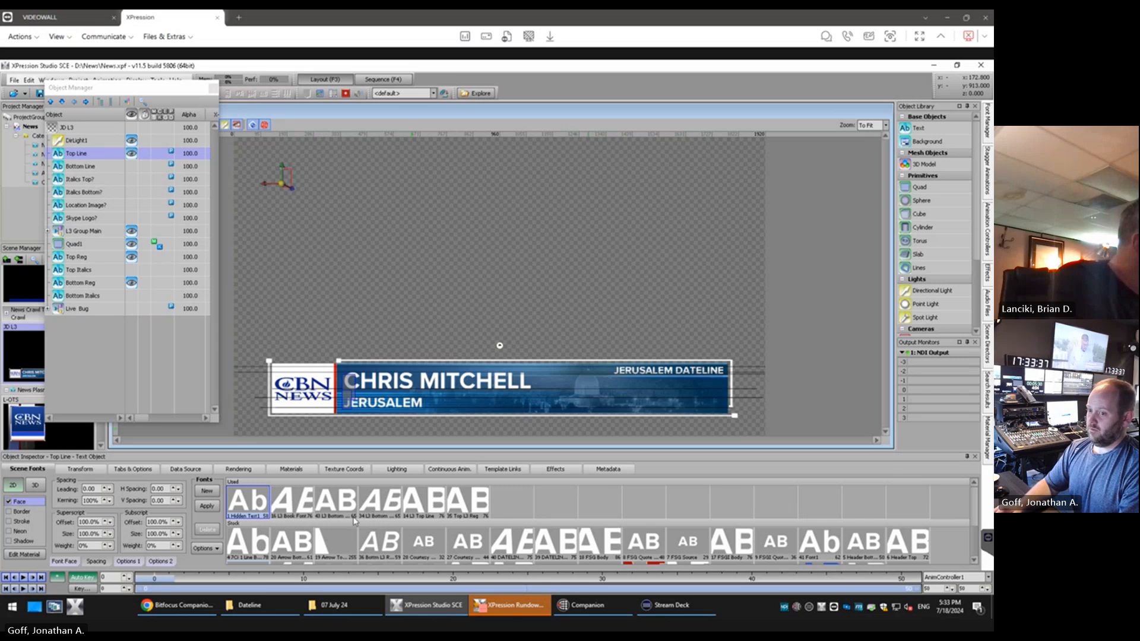
# Select the Top Reg text object, check its text options, and duplicate its L3 Top Line font
pyautogui.click(77, 258)
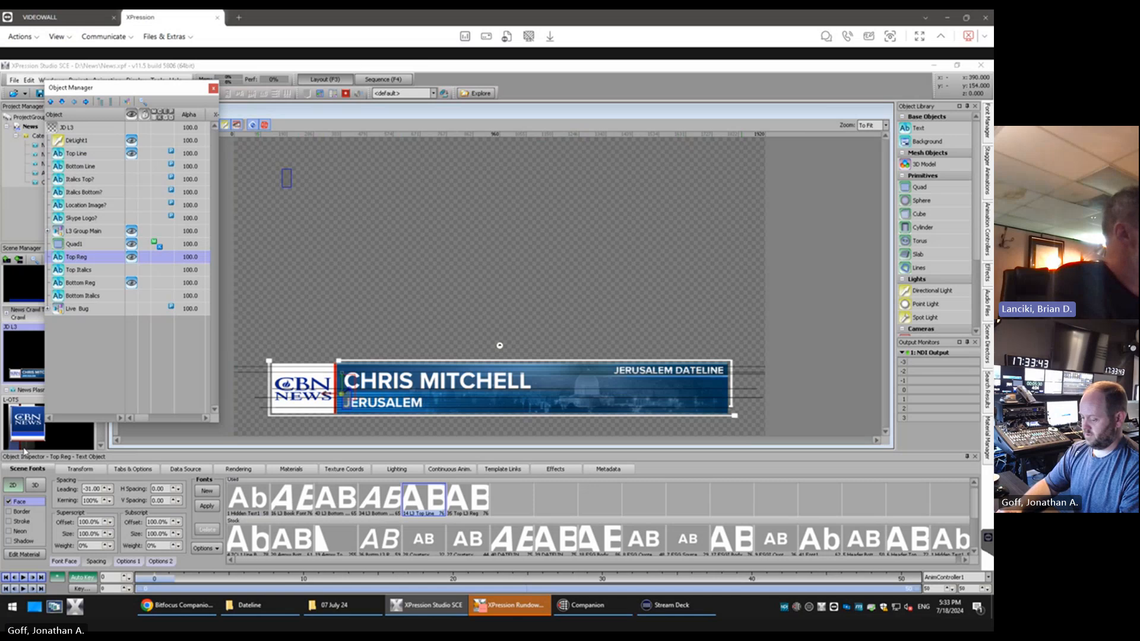
pyautogui.click(125, 469)
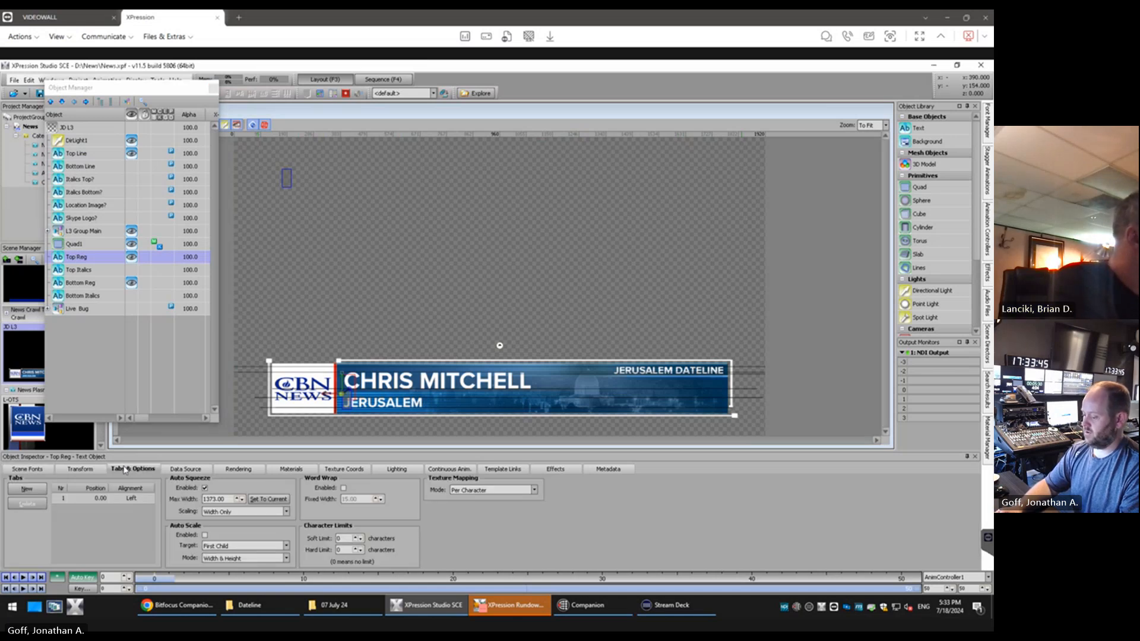
pyautogui.click(38, 470)
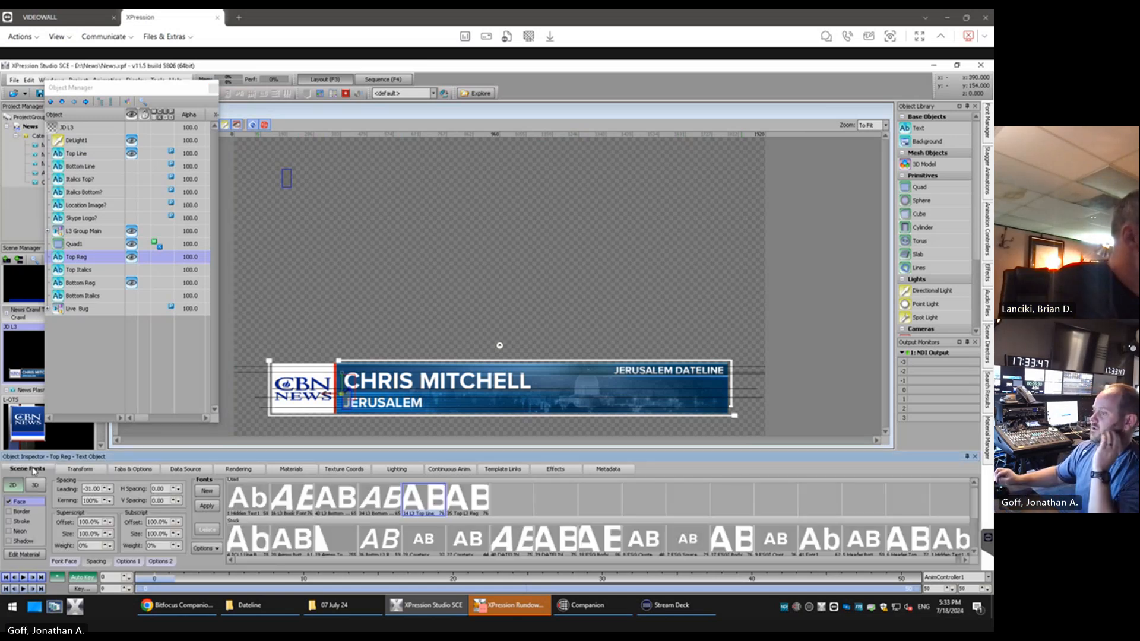
pyautogui.rightClick(430, 504)
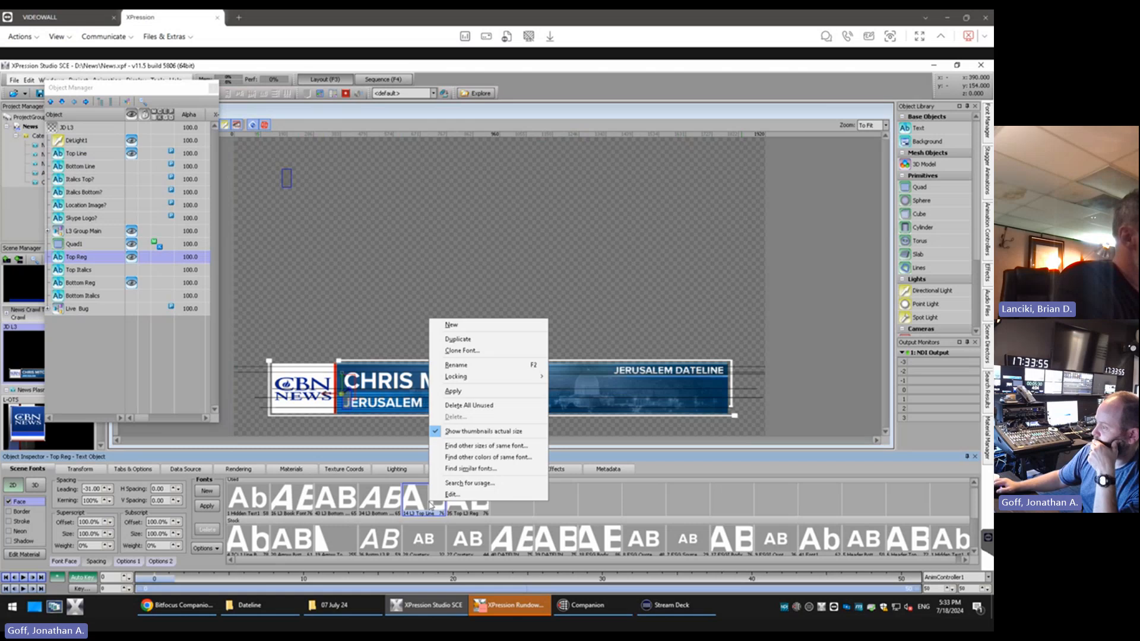
pyautogui.click(490, 340)
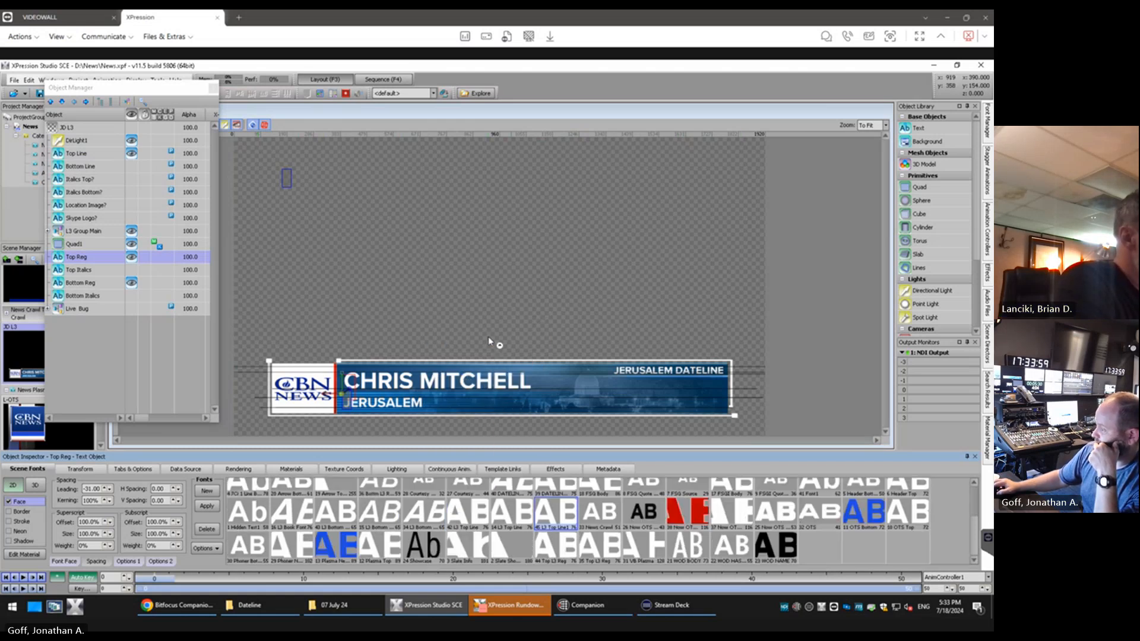
# Rename the duplicated L3 Top Line font as JD Top Line
pyautogui.rightClick(546, 518)
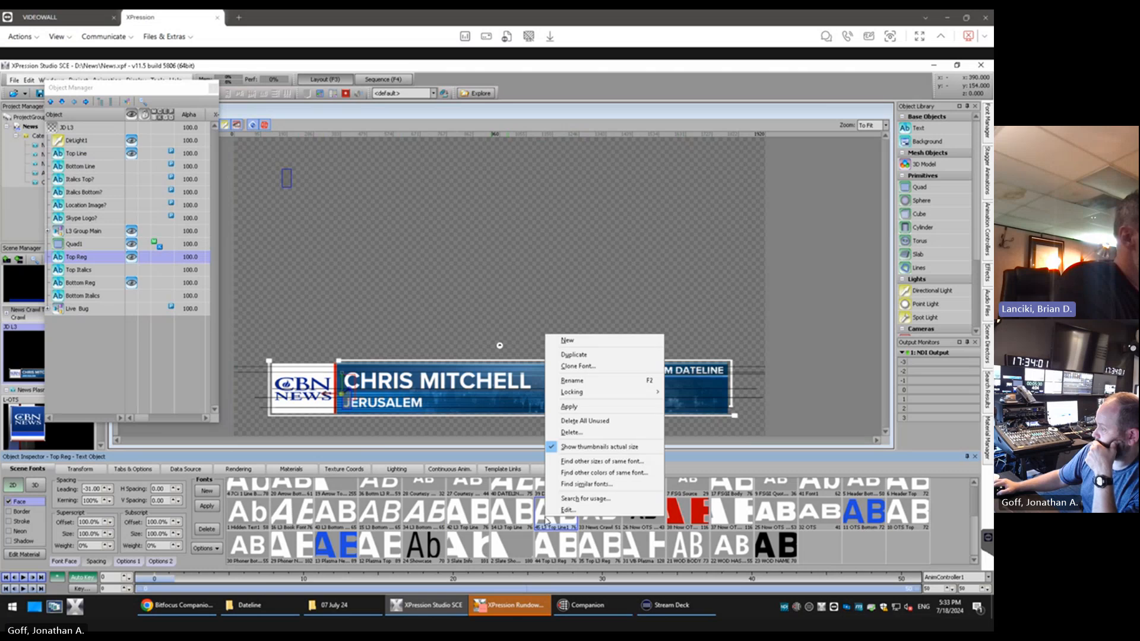
pyautogui.click(587, 380)
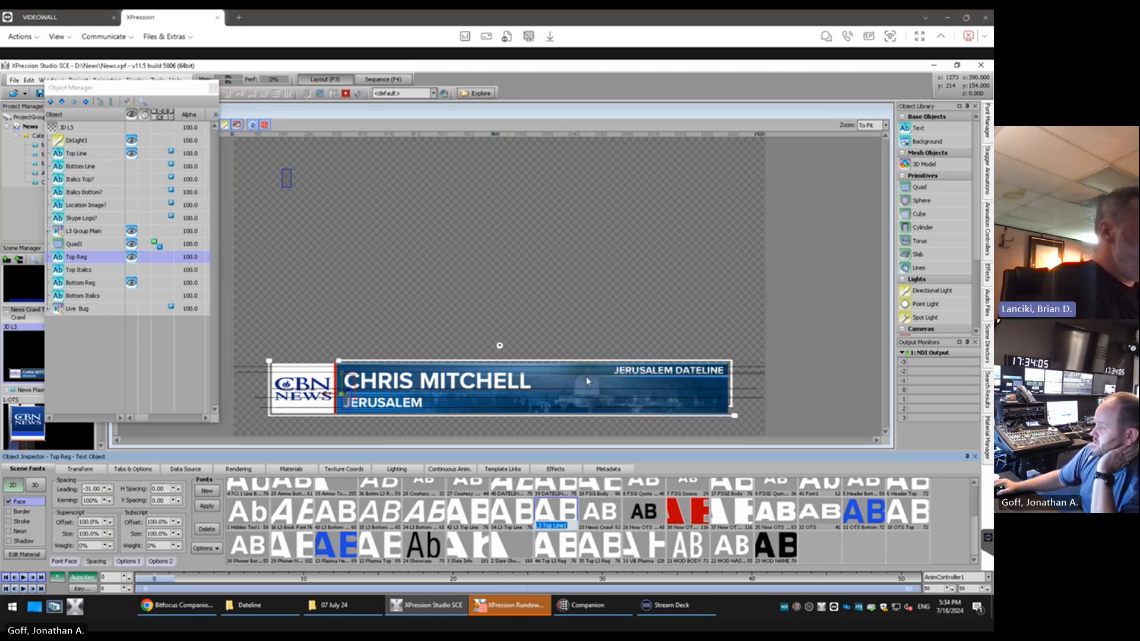
pyautogui.write('3D Top Line')
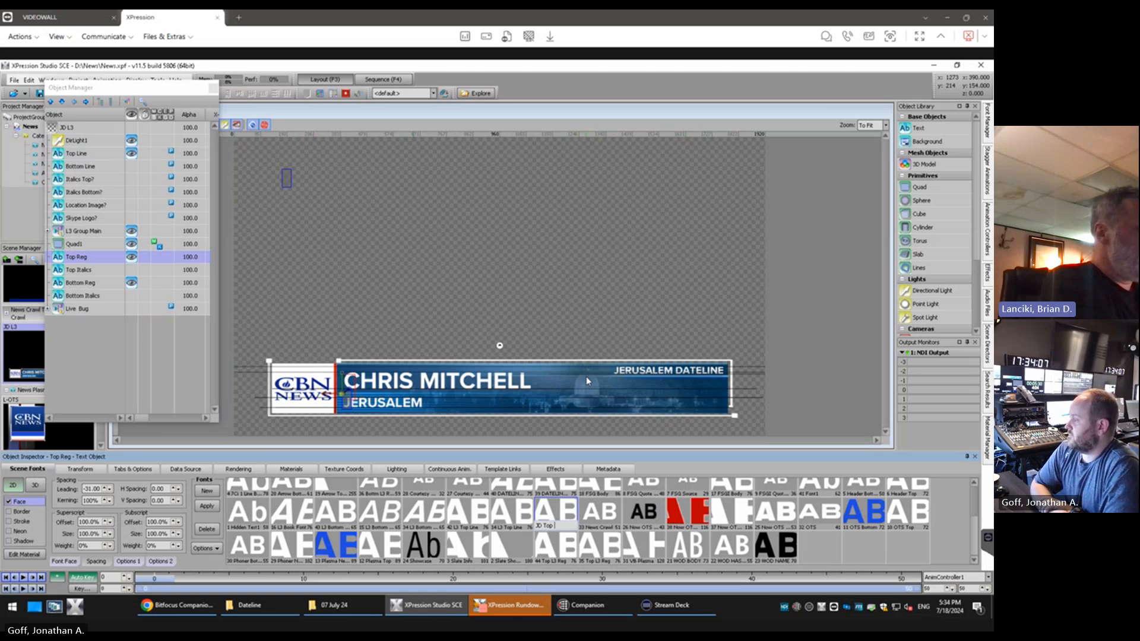
pyautogui.press('BackSpace')
pyautogui.press('BackSpace')
pyautogui.press('BackSpace')
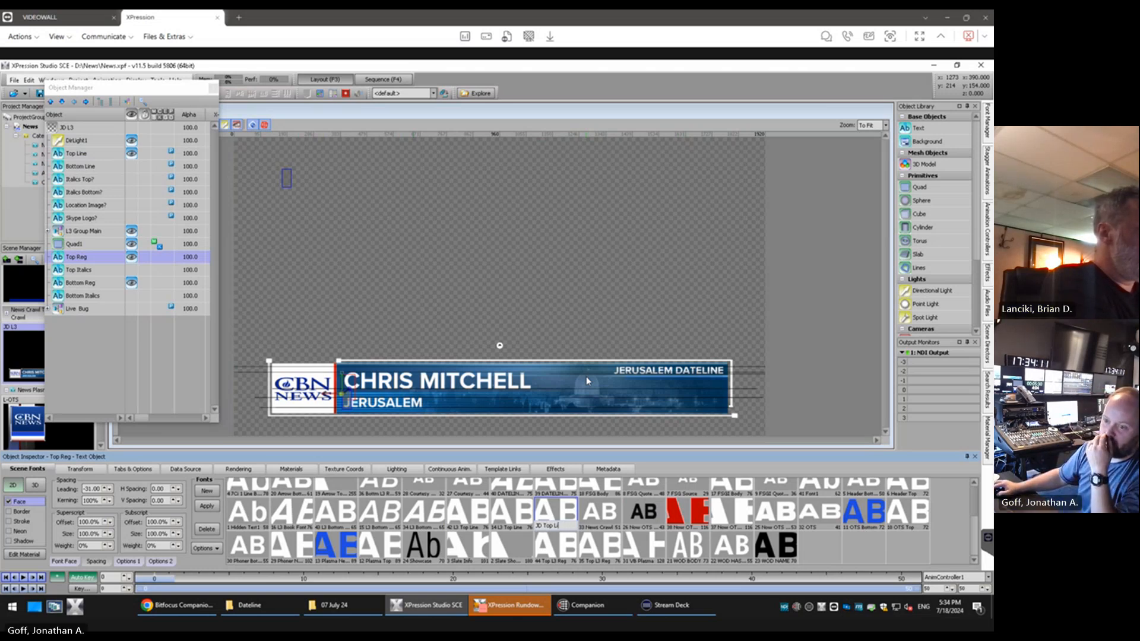
pyautogui.press('Return')
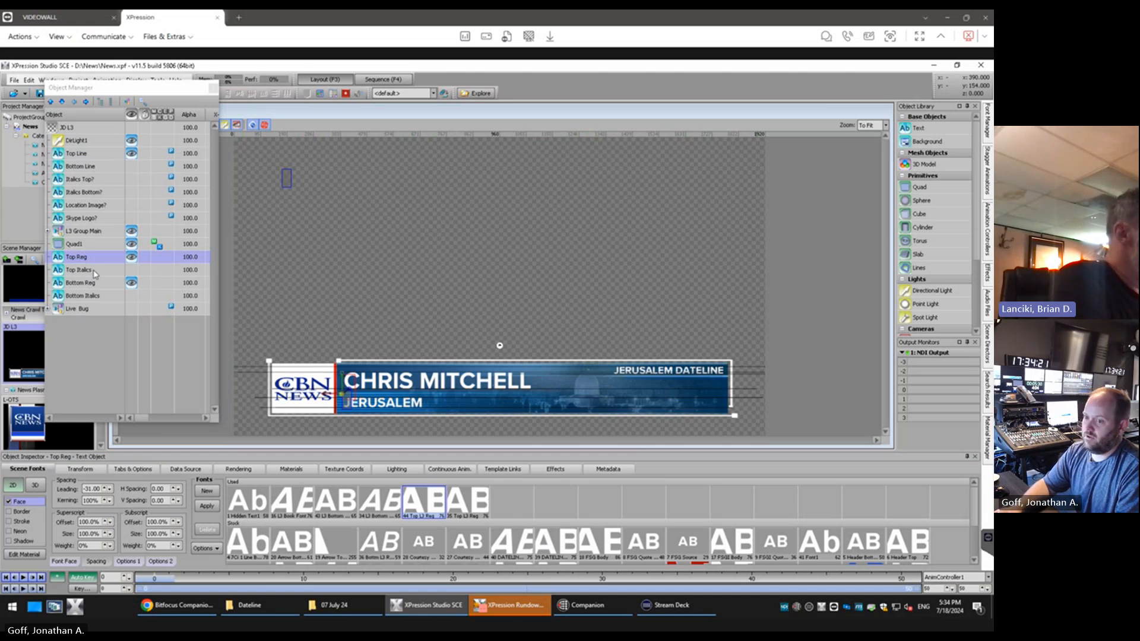
# Duplicate the Top L3 Reg font used by Top Reg and rename the copy as JD Top Line Italics
pyautogui.rightClick(422, 506)
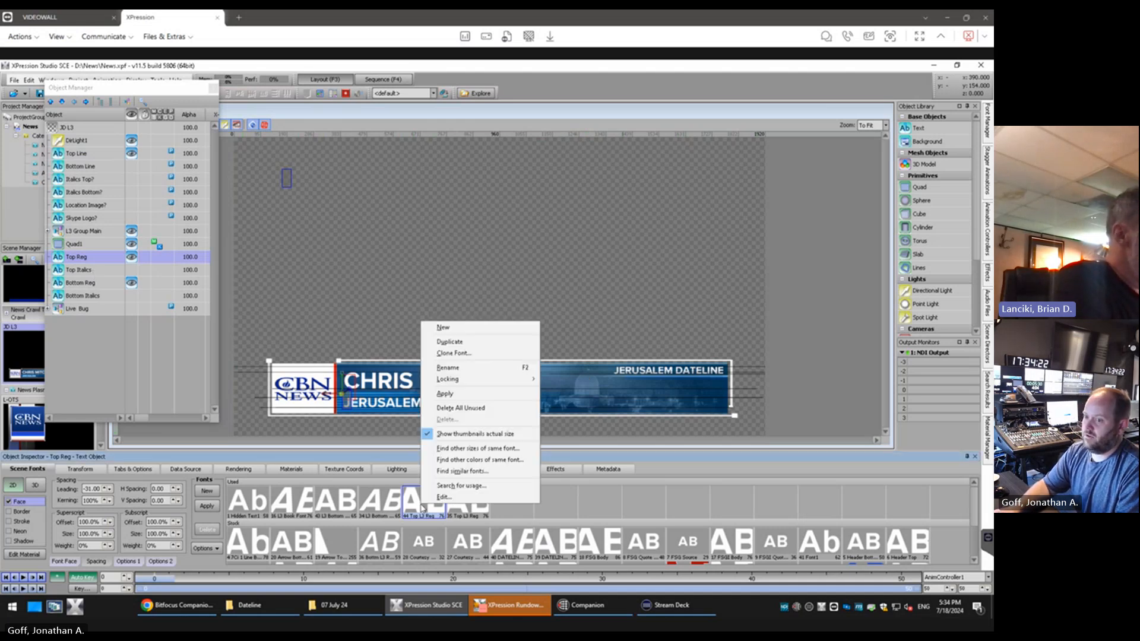
pyautogui.click(447, 343)
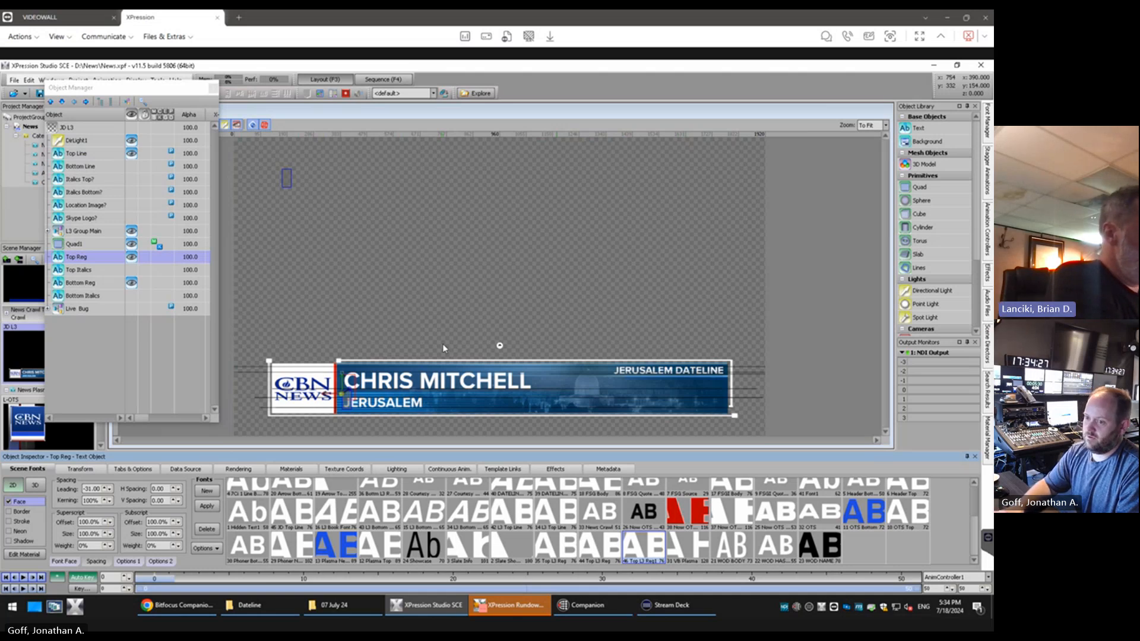
pyautogui.rightClick(629, 550)
pyautogui.click(670, 414)
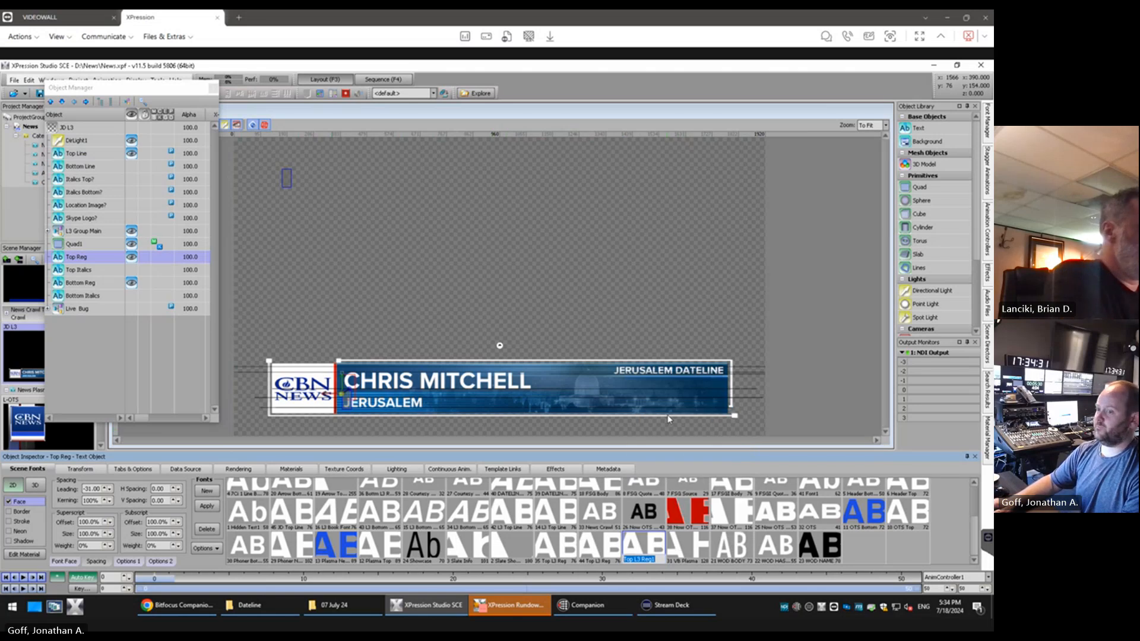
pyautogui.write('JD')
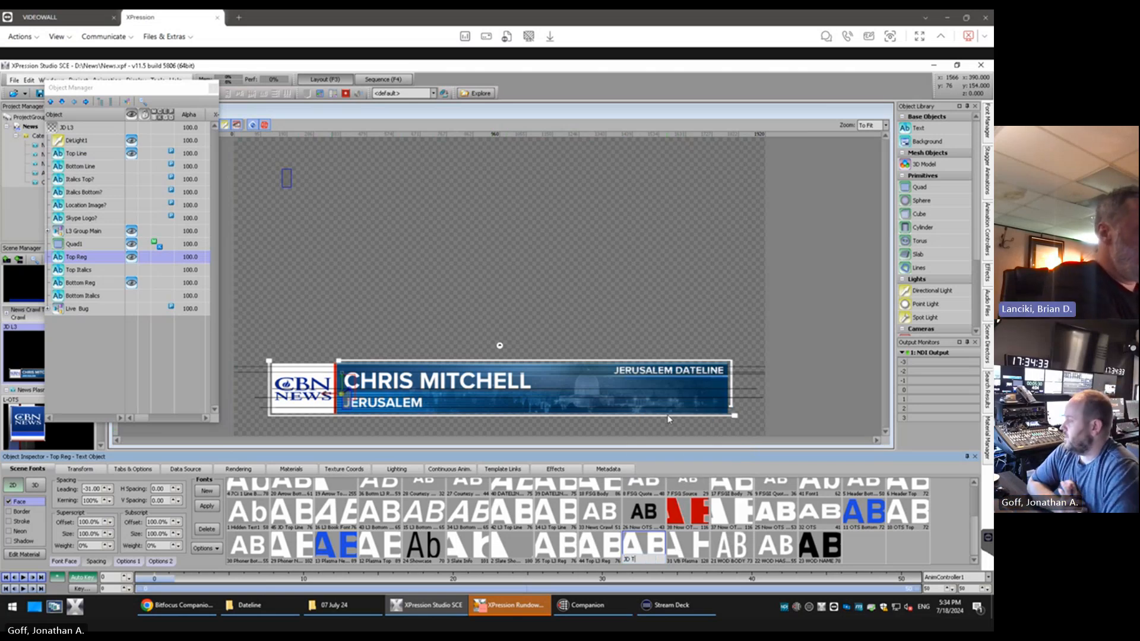
pyautogui.write(' Top Line')
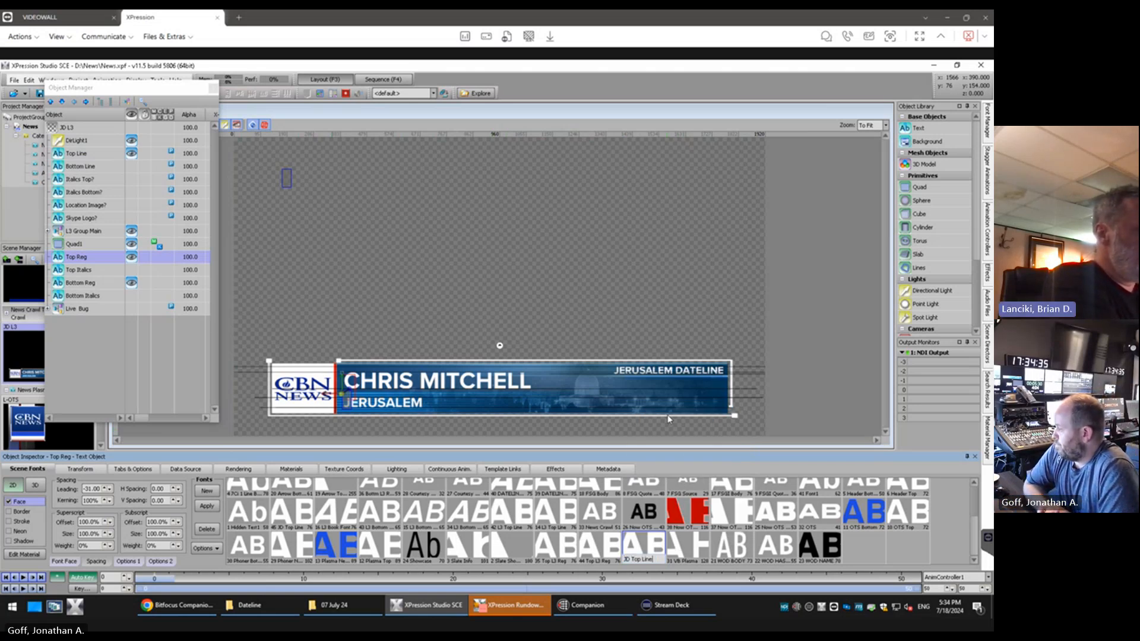
pyautogui.write(' Ita')
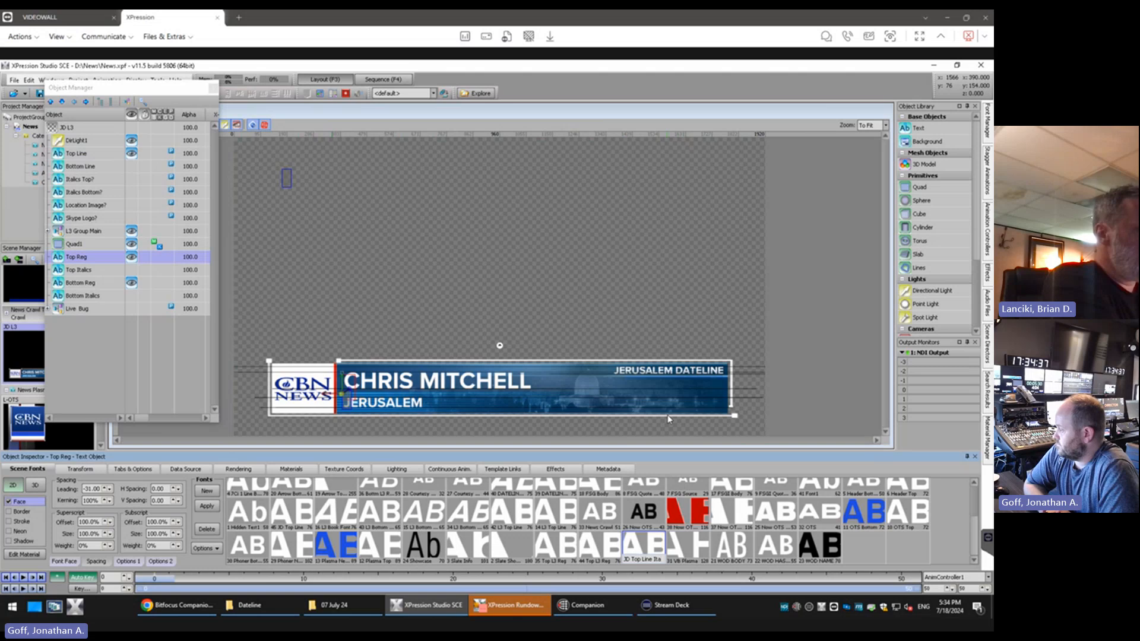
pyautogui.write('lics')
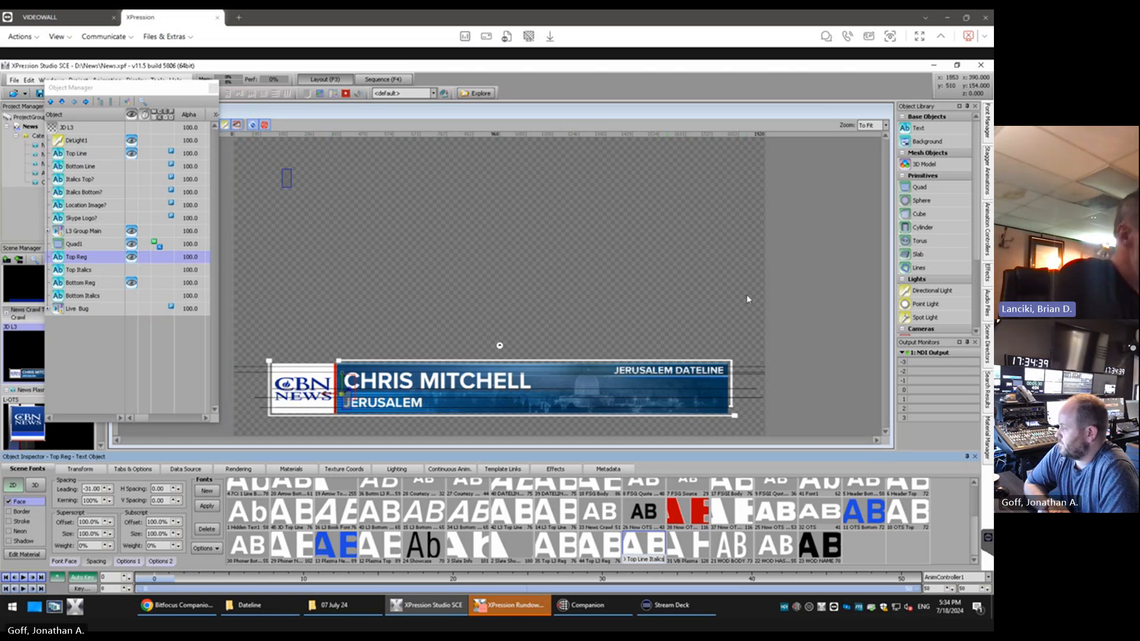
pyautogui.click(631, 542)
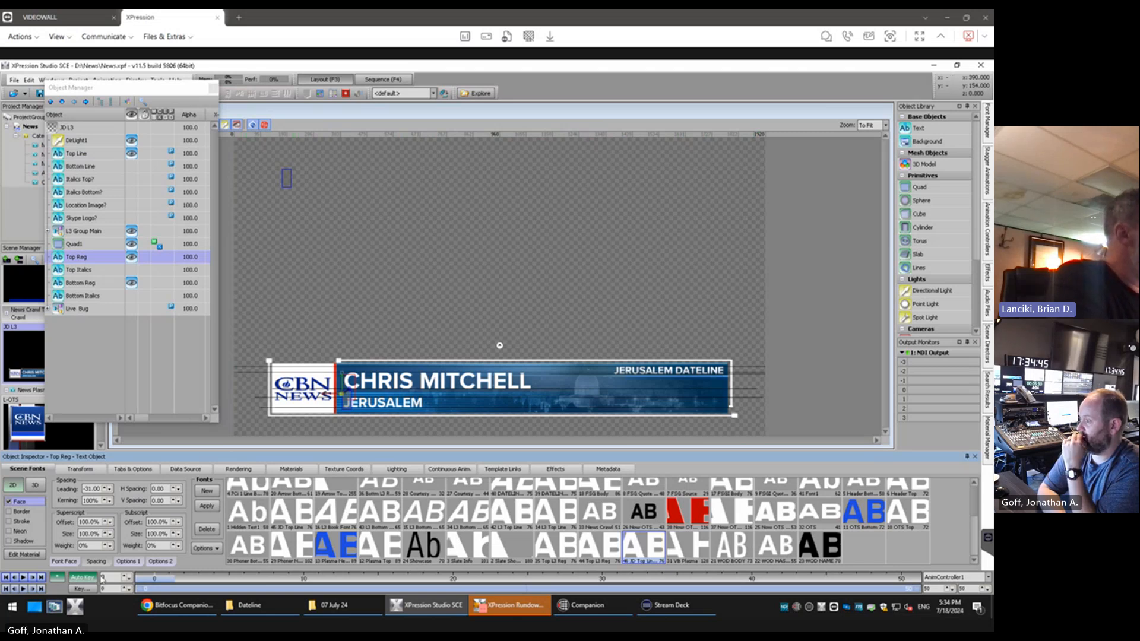
# Enter "asdfasdf" as test text in the Top Line text object
pyautogui.click(81, 153)
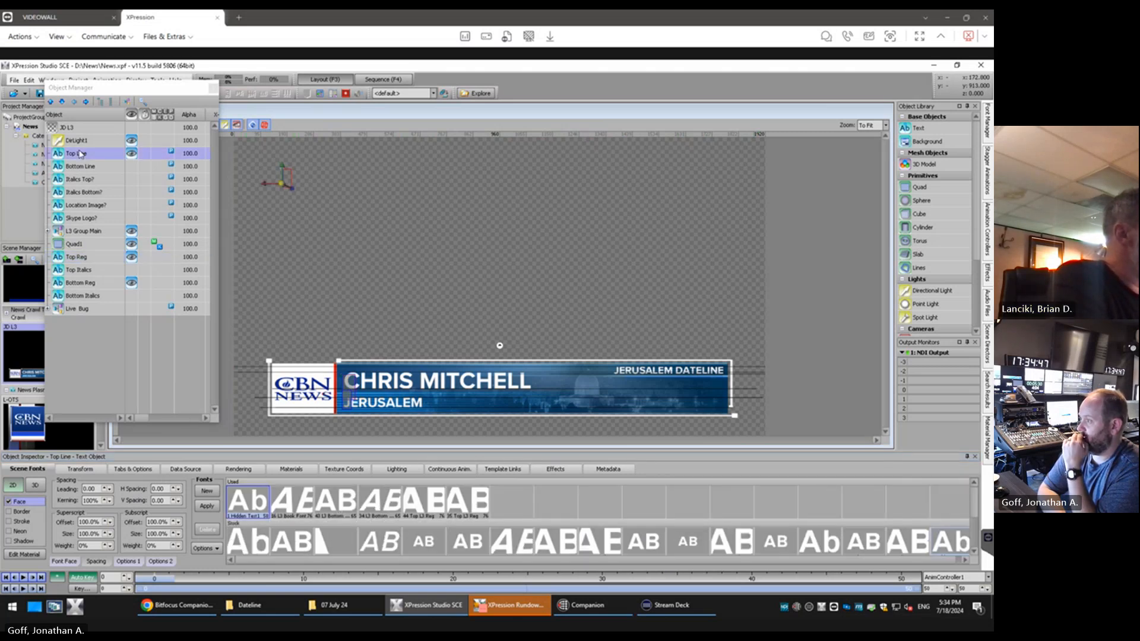
pyautogui.write('asdfasdf')
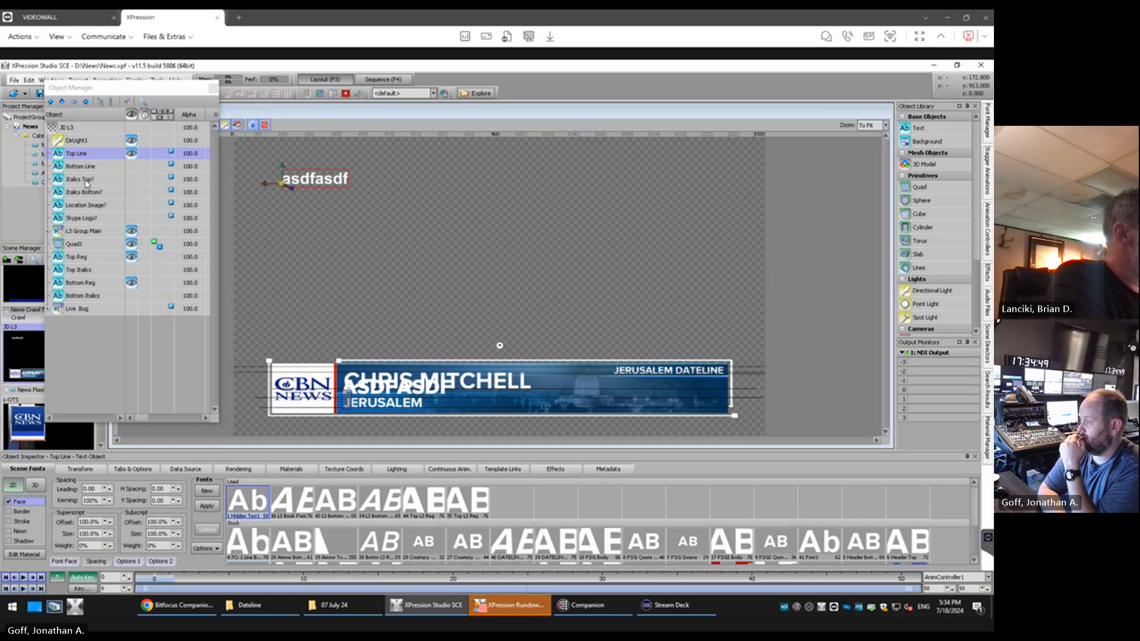
# Check the Italics Top? text object and clear the test text from the Top Line object
pyautogui.click(87, 181)
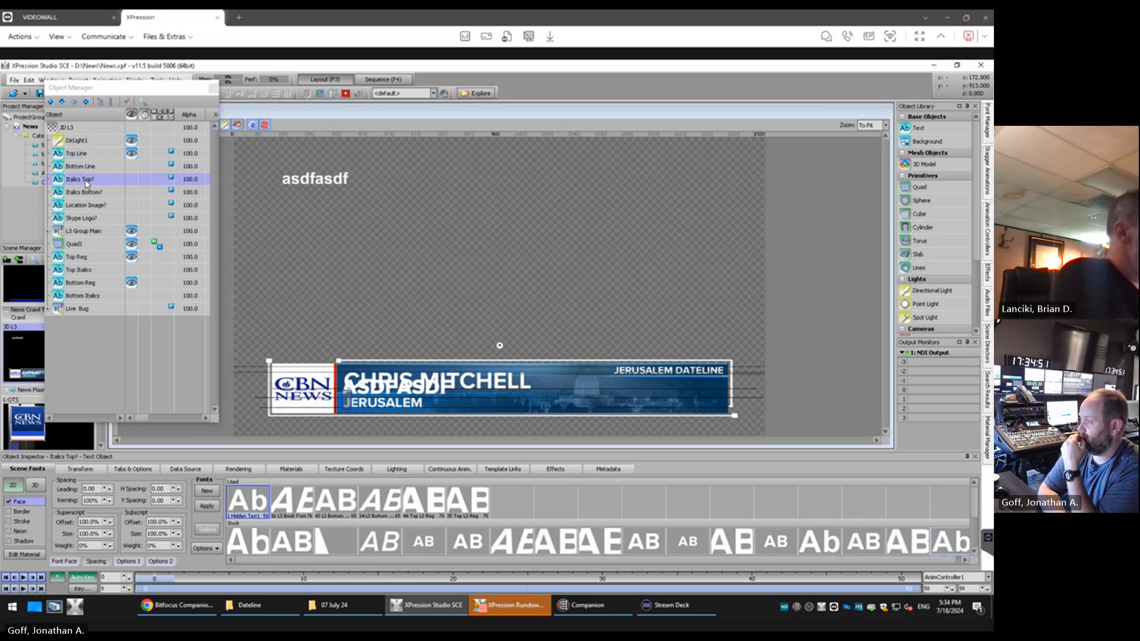
pyautogui.write('y')
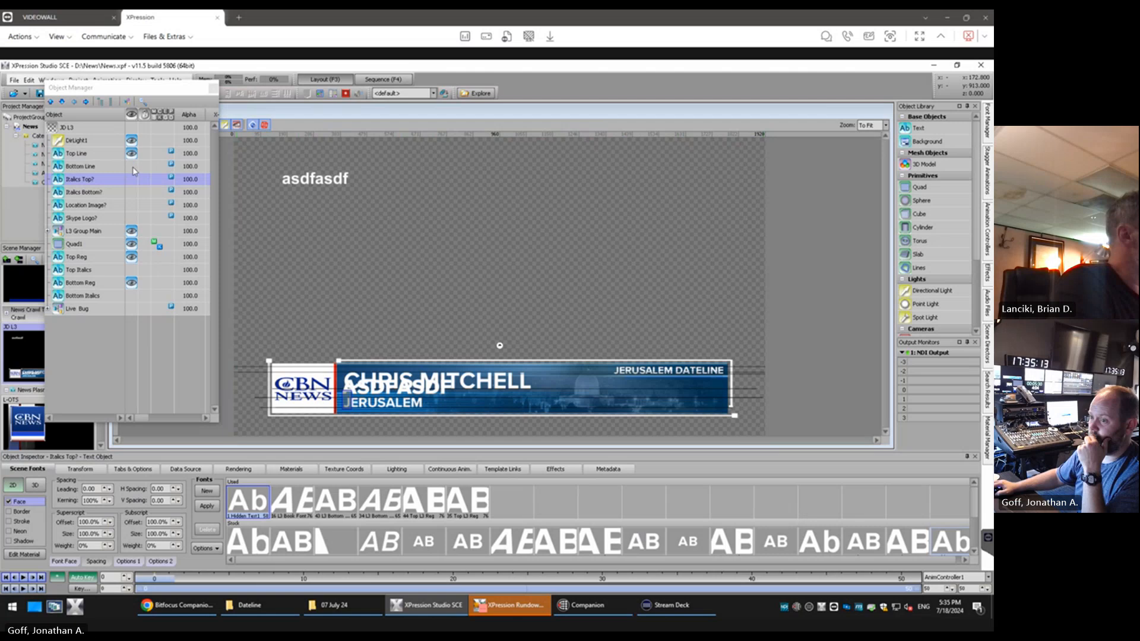
pyautogui.click(287, 181)
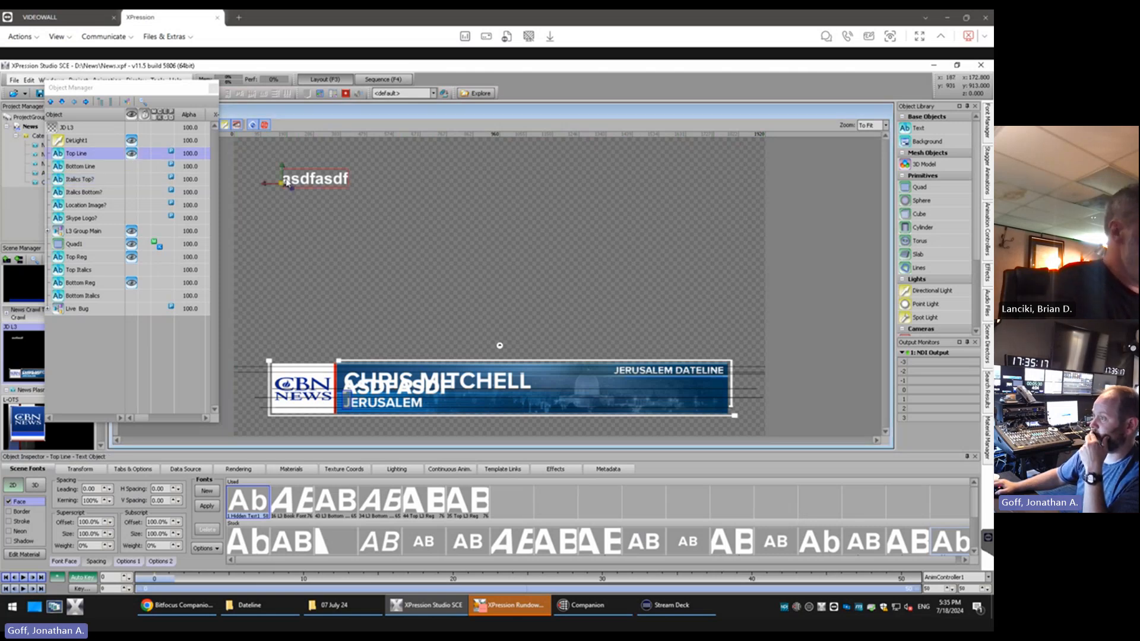
pyautogui.doubleClick(287, 182)
pyautogui.press('BackSpace')
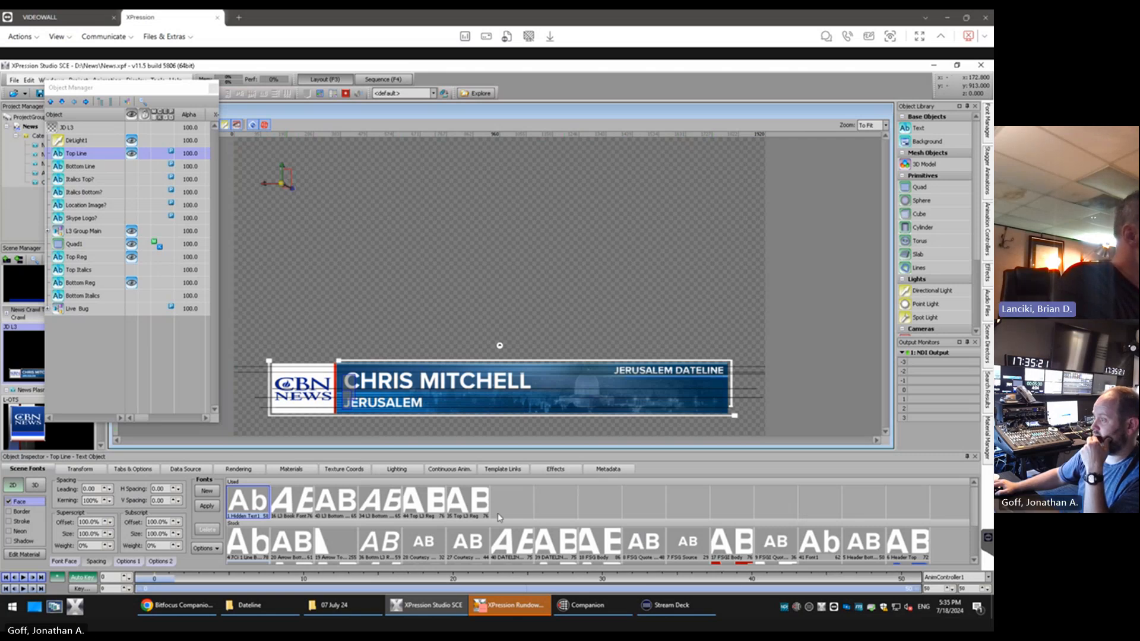
# Inspect the font of the Top Reg text object and move the Object Manager window further off the layout
pyautogui.click(84, 259)
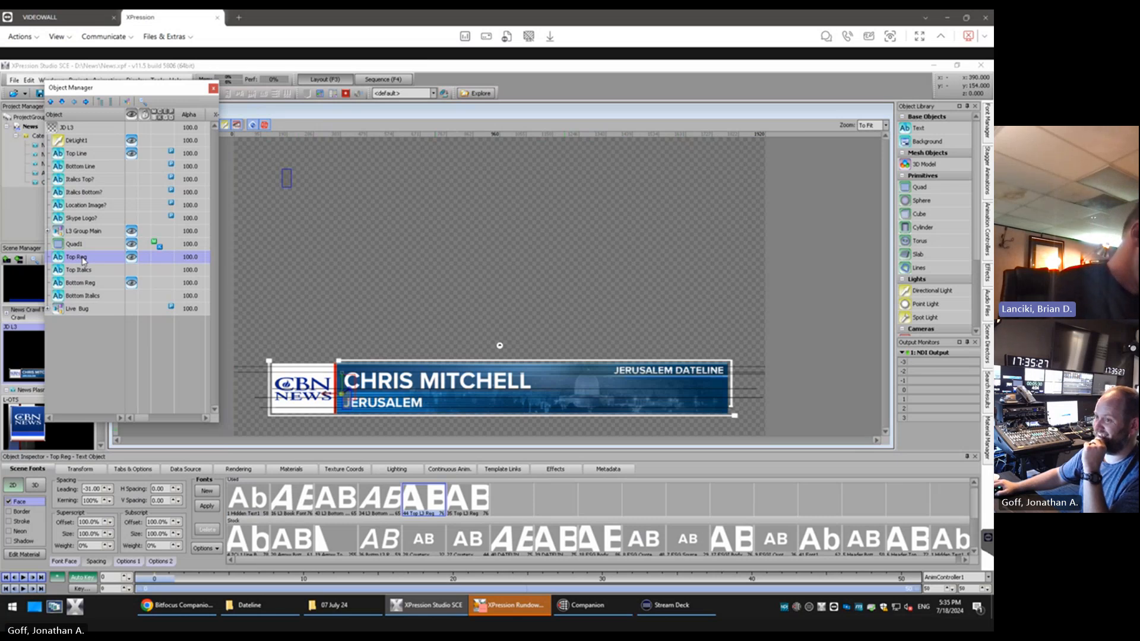
pyautogui.click(309, 122)
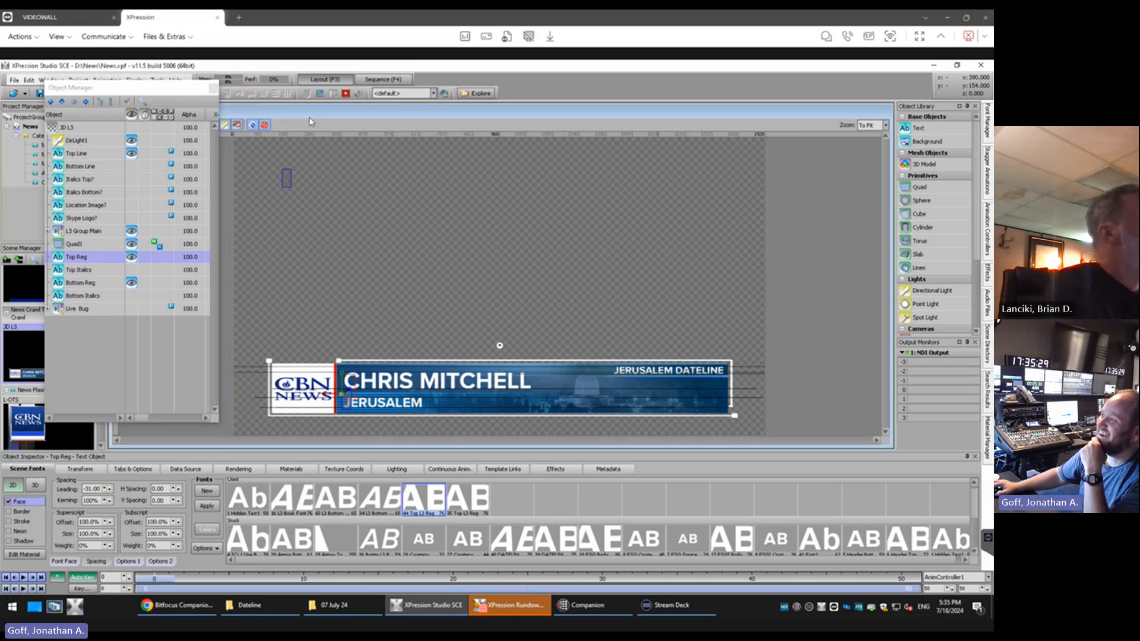
pyautogui.moveTo(147, 89); pyautogui.dragTo(111, 94)
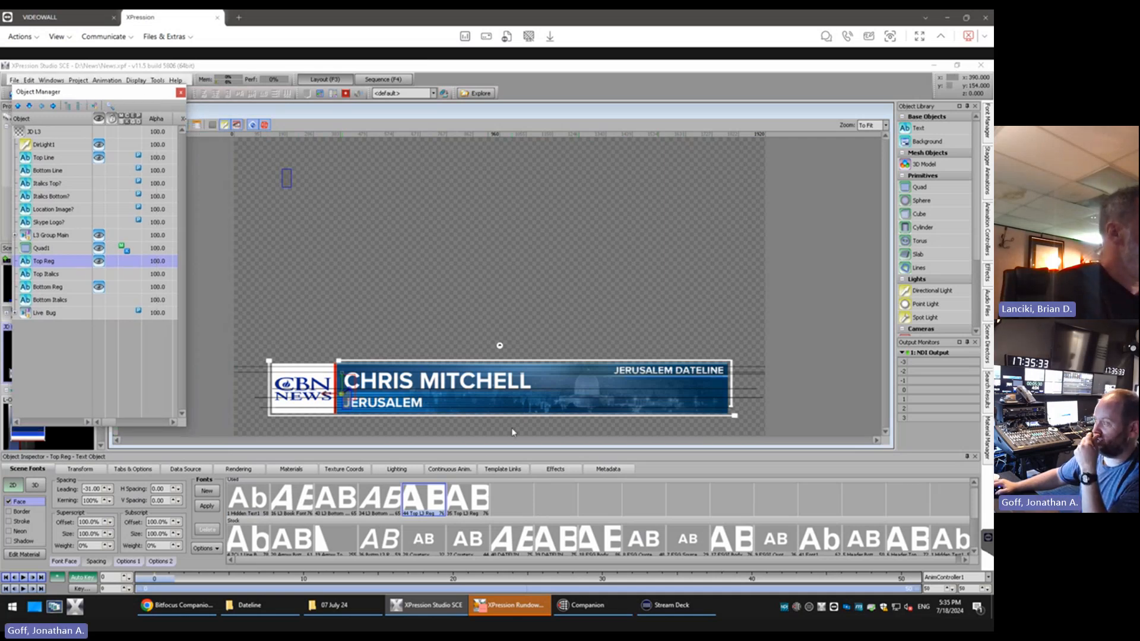
pyautogui.click(398, 403)
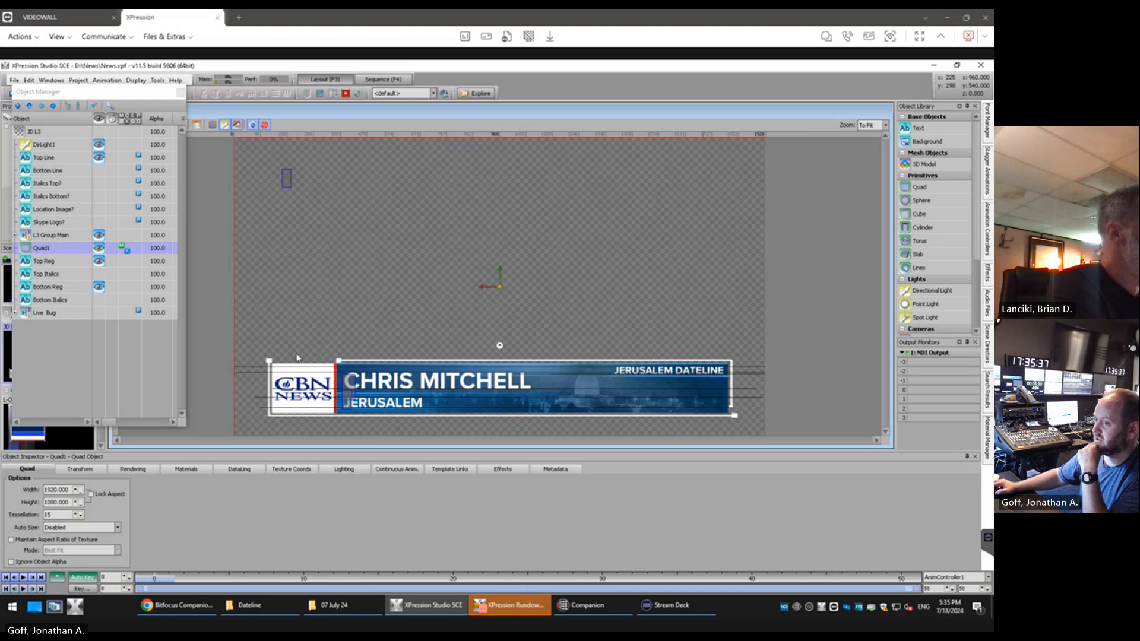
# Select the Bottom Reg text object and duplicate its L3 Bottom Line font
pyautogui.click(50, 290)
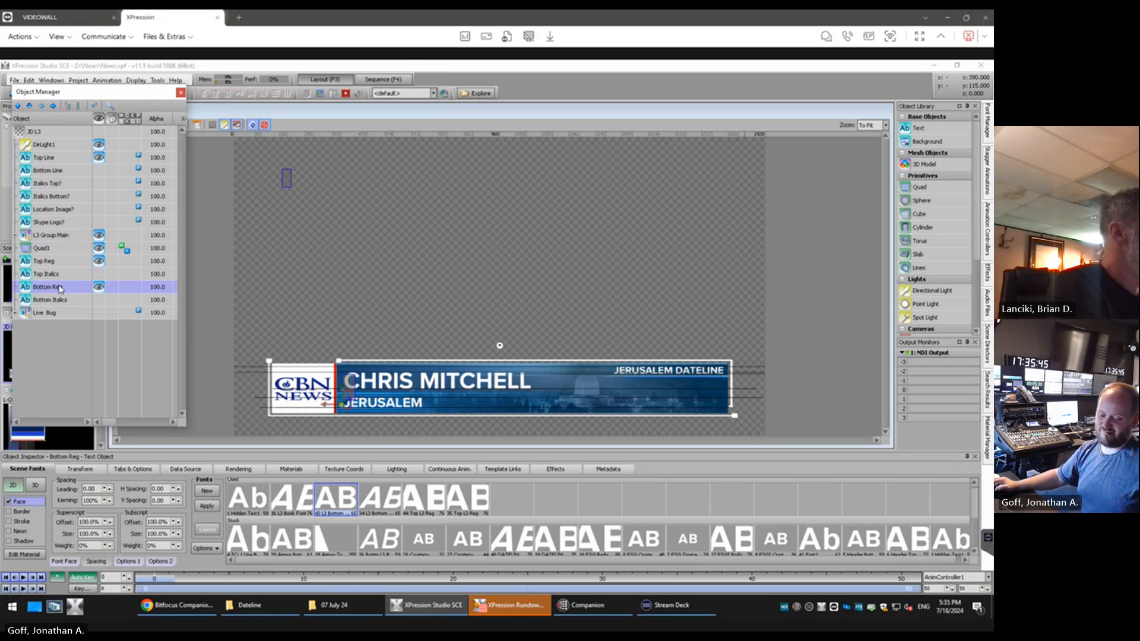
pyautogui.rightClick(339, 498)
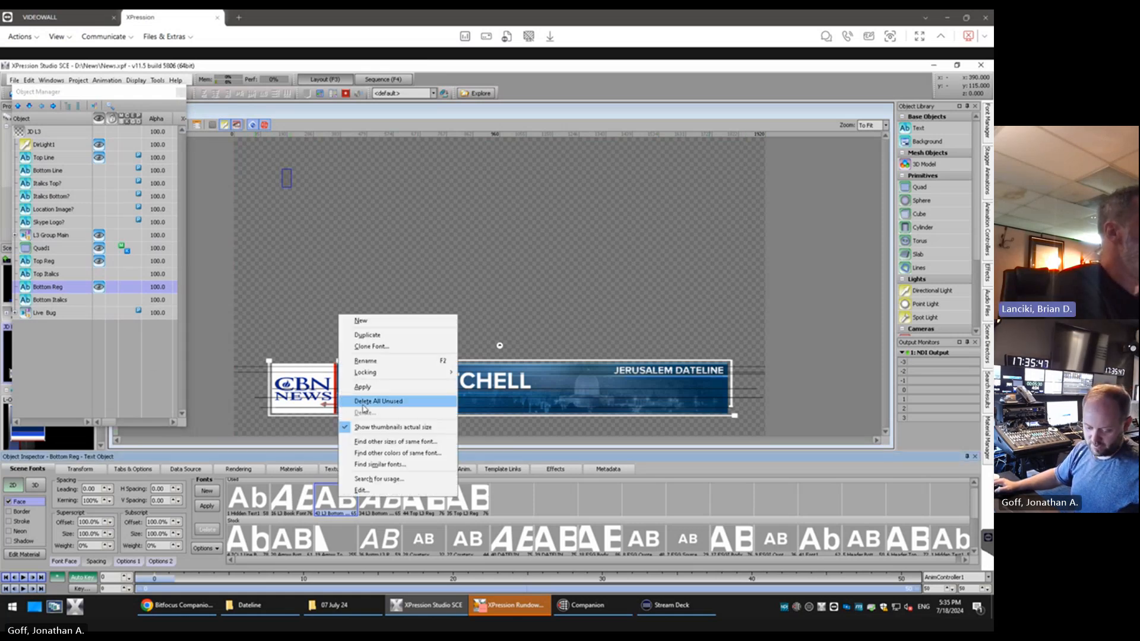
pyautogui.click(374, 362)
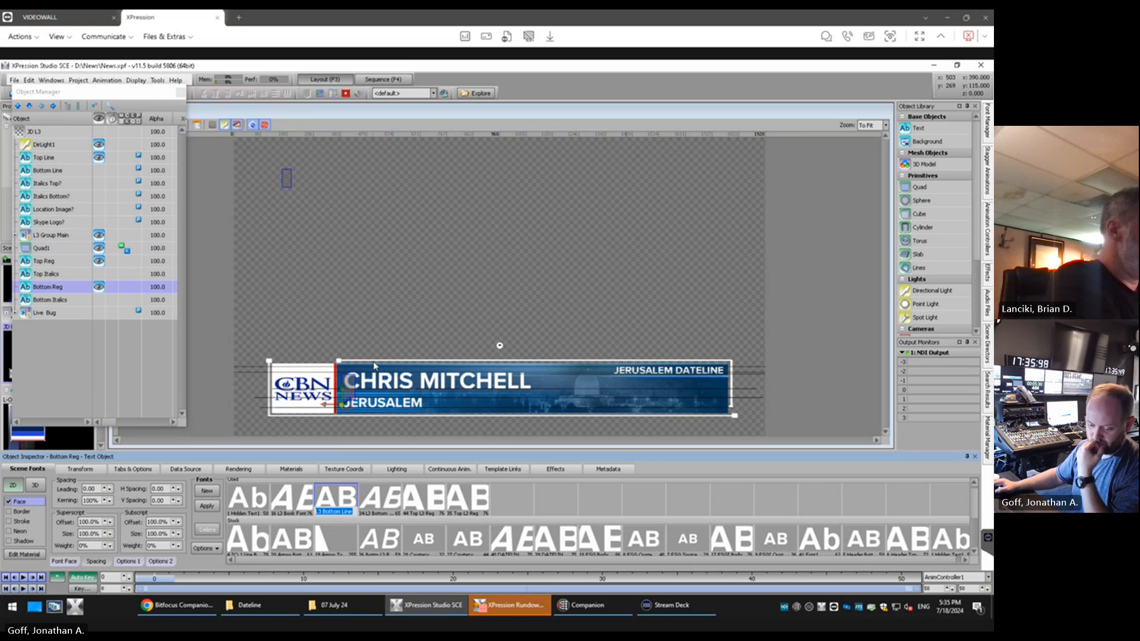
pyautogui.rightClick(339, 502)
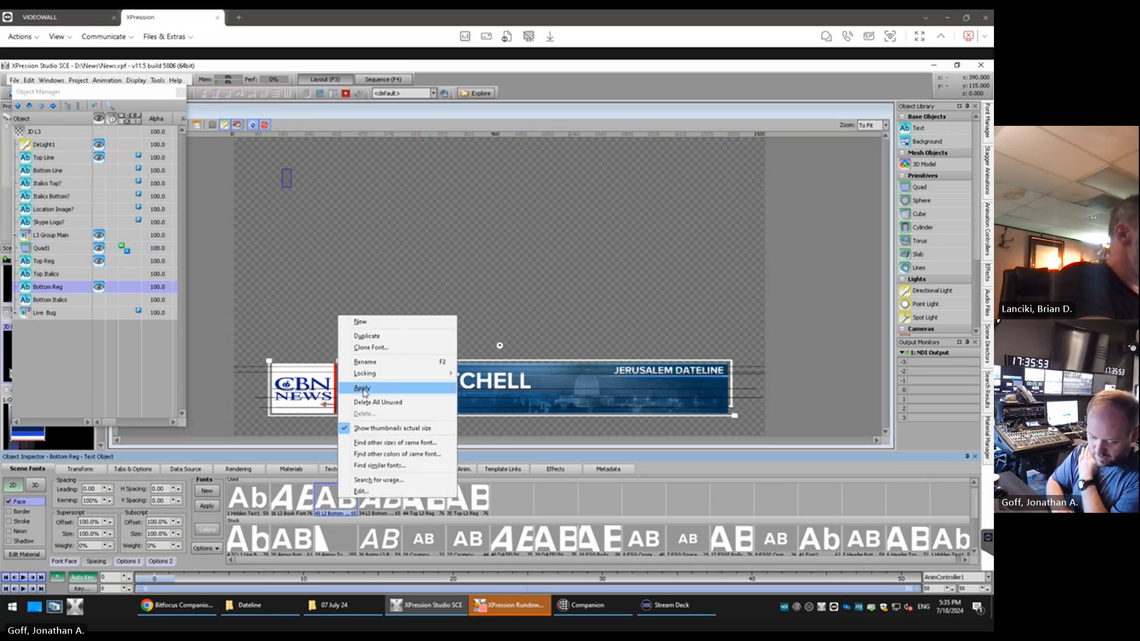
pyautogui.click(374, 335)
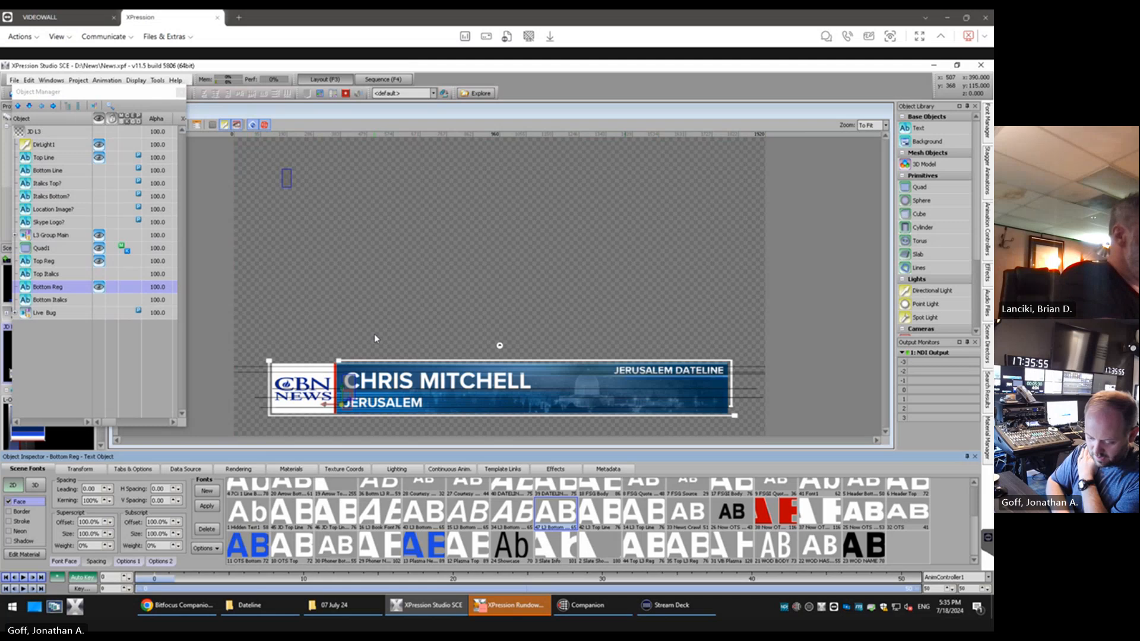
# Rename the duplicated L3 Bottom Line font as JD Bottom Line
pyautogui.rightClick(556, 512)
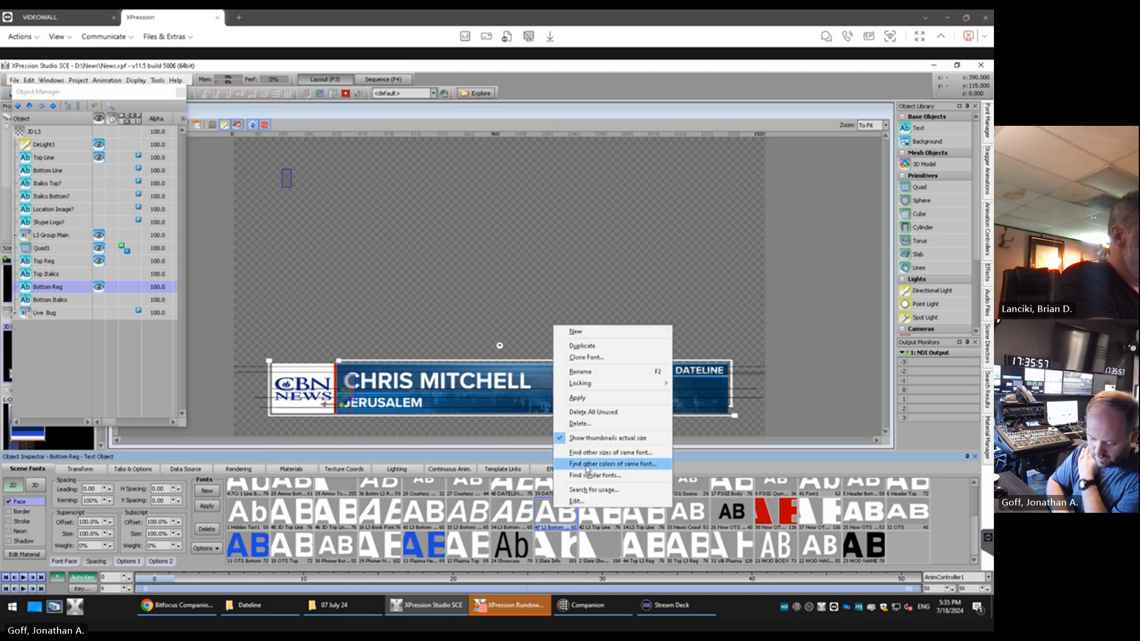
pyautogui.click(592, 370)
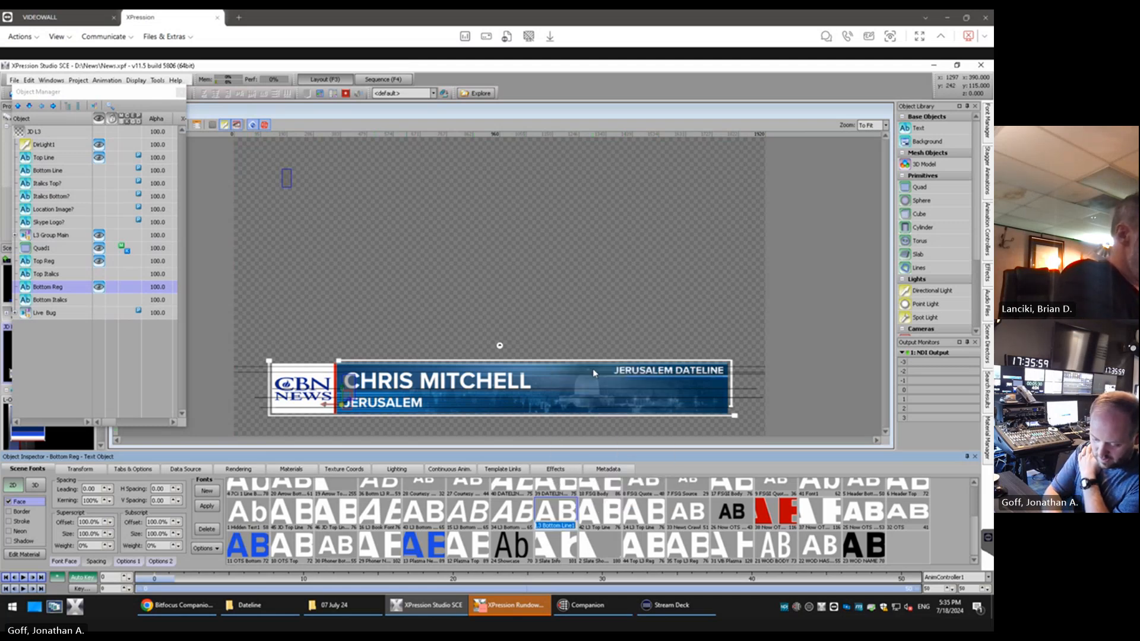
pyautogui.write('3D Bot')
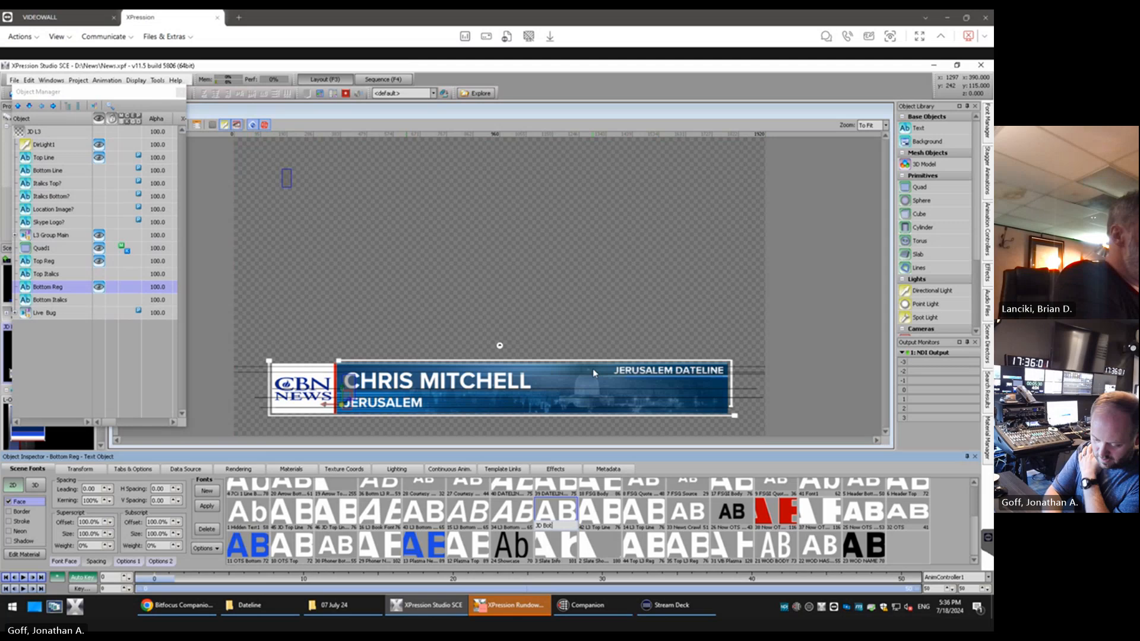
pyautogui.write('tom Line')
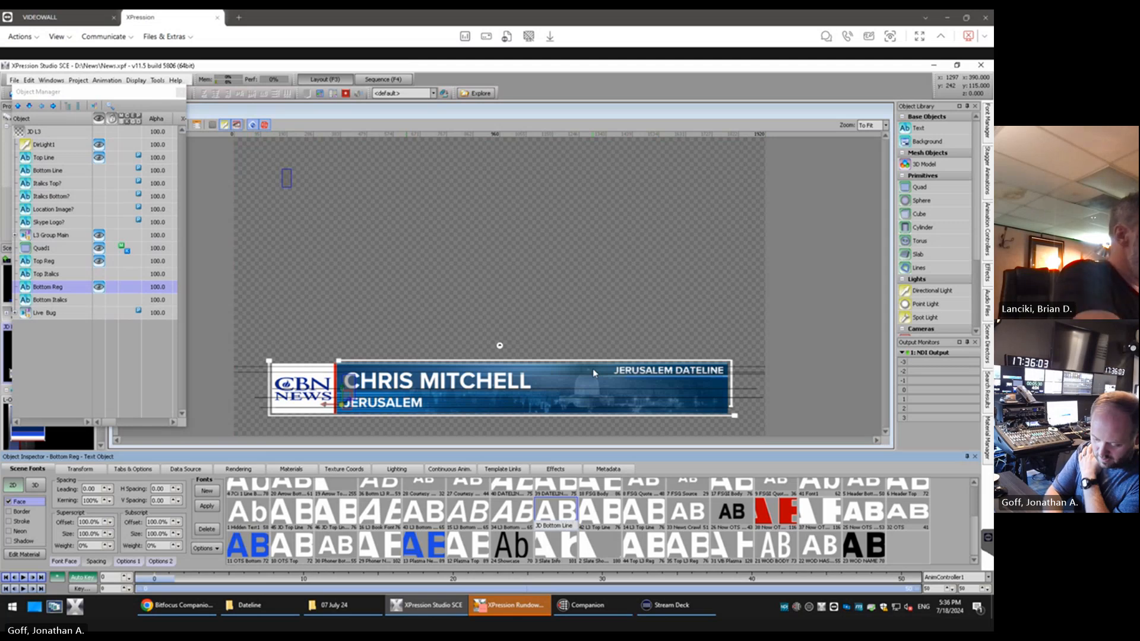
pyautogui.press('Return')
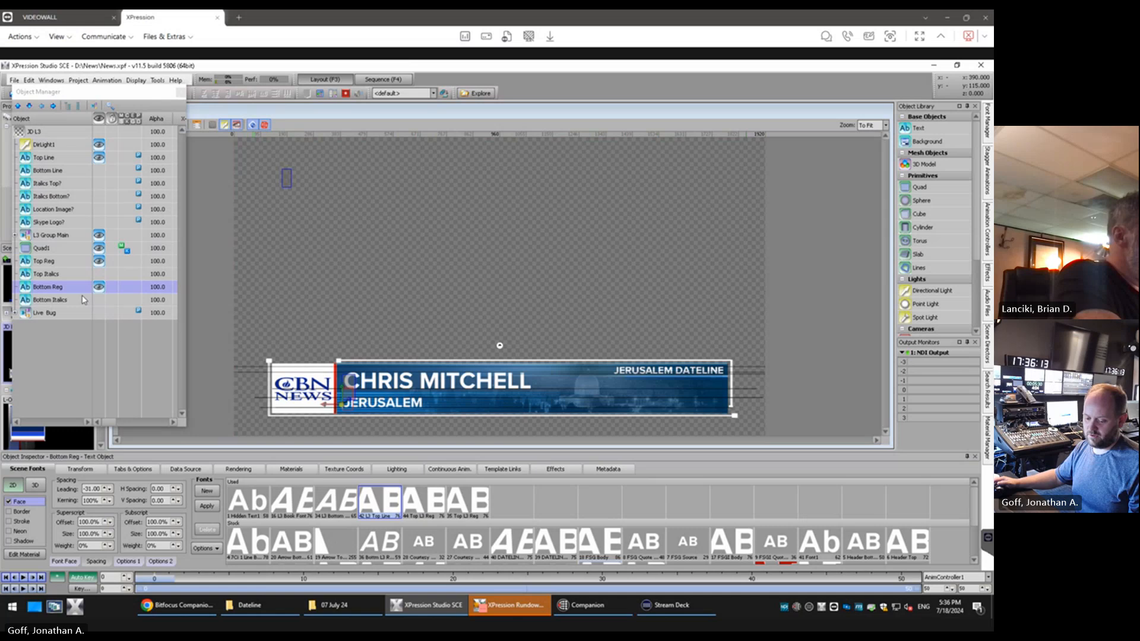
# Check the sorting order options of the scene fonts and pick the L3 Top Line font for Bottom Reg
pyautogui.scroll(-2, 545, 531)
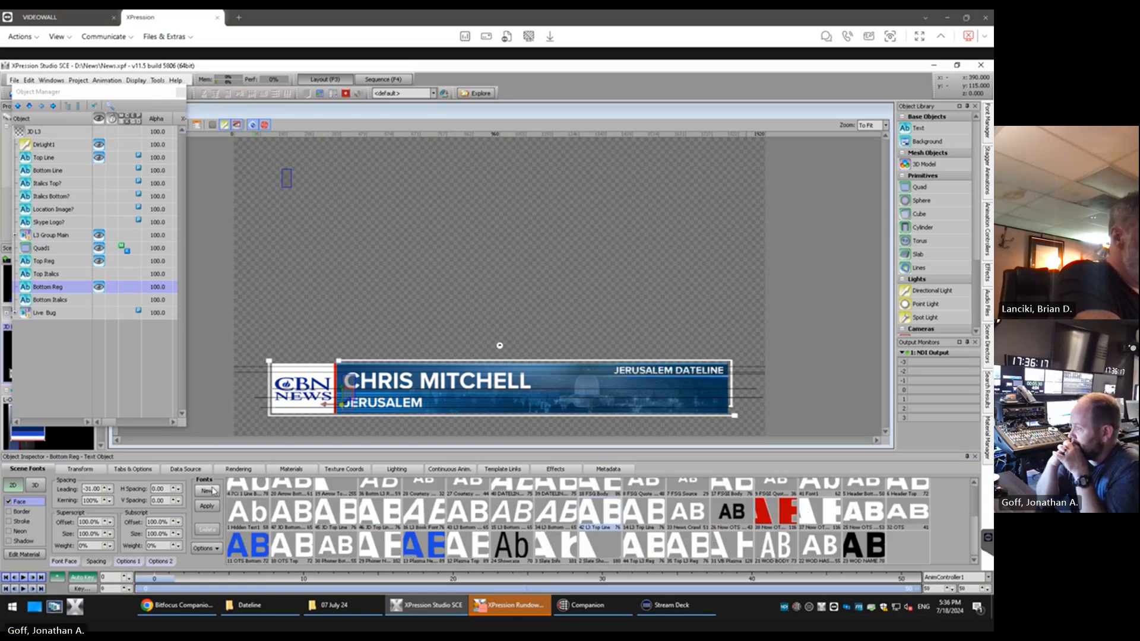
pyautogui.click(206, 548)
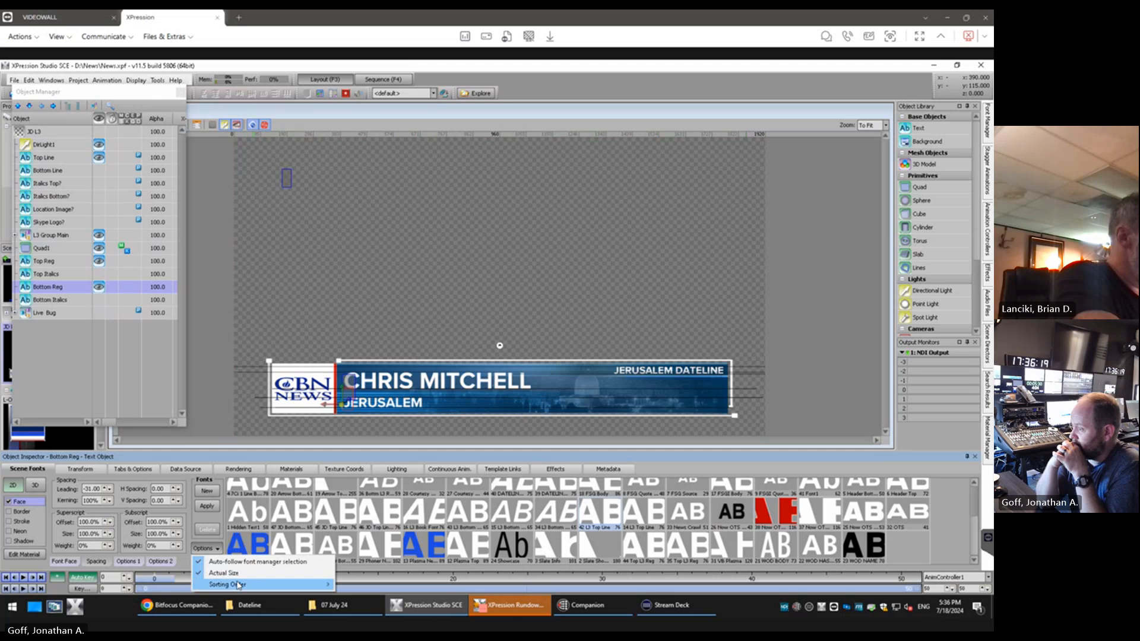
pyautogui.moveTo(238, 586)
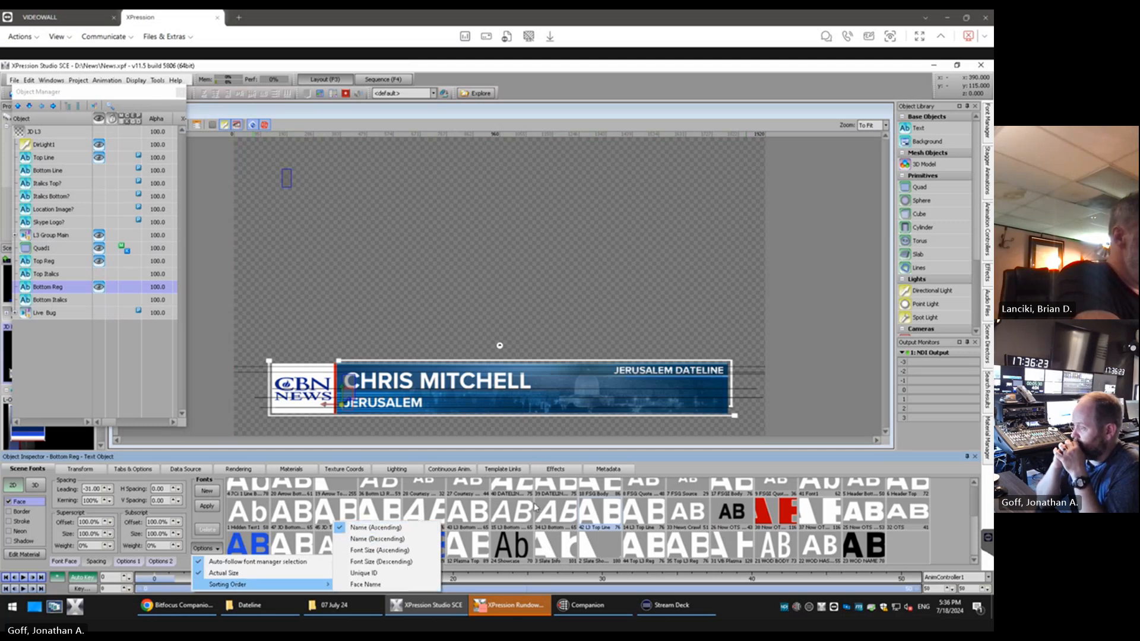
pyautogui.click(650, 516)
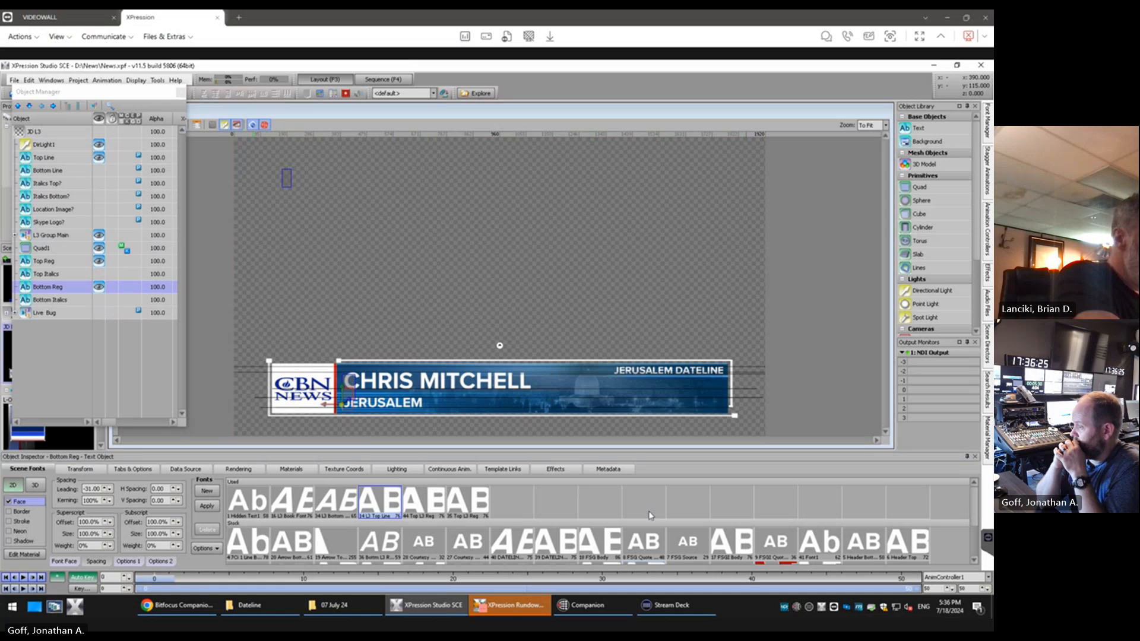
pyautogui.scroll(-2, 649, 523)
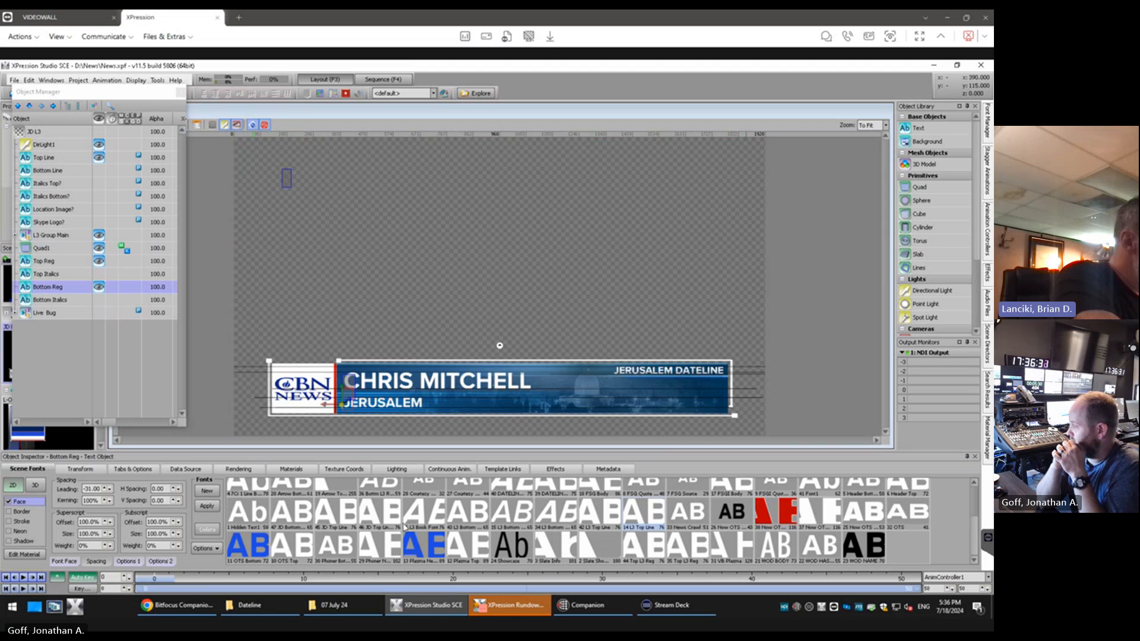
# Pick the JD Bottom Line font for Bottom Reg and rename that font as JD Bottom Line Italics
pyautogui.rightClick(305, 514)
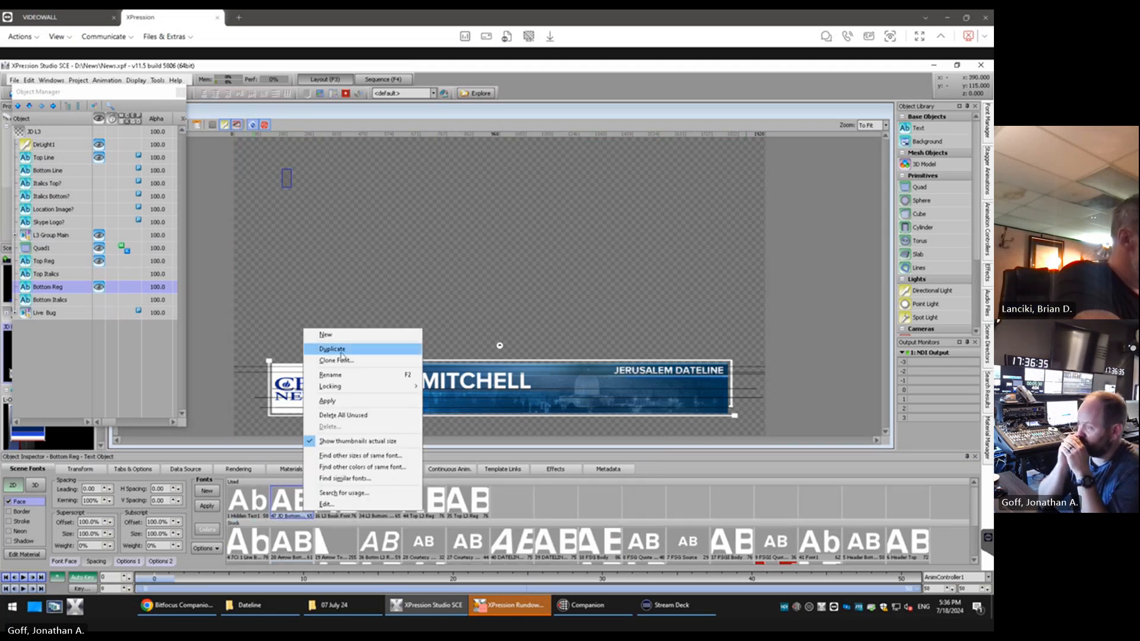
pyautogui.click(330, 375)
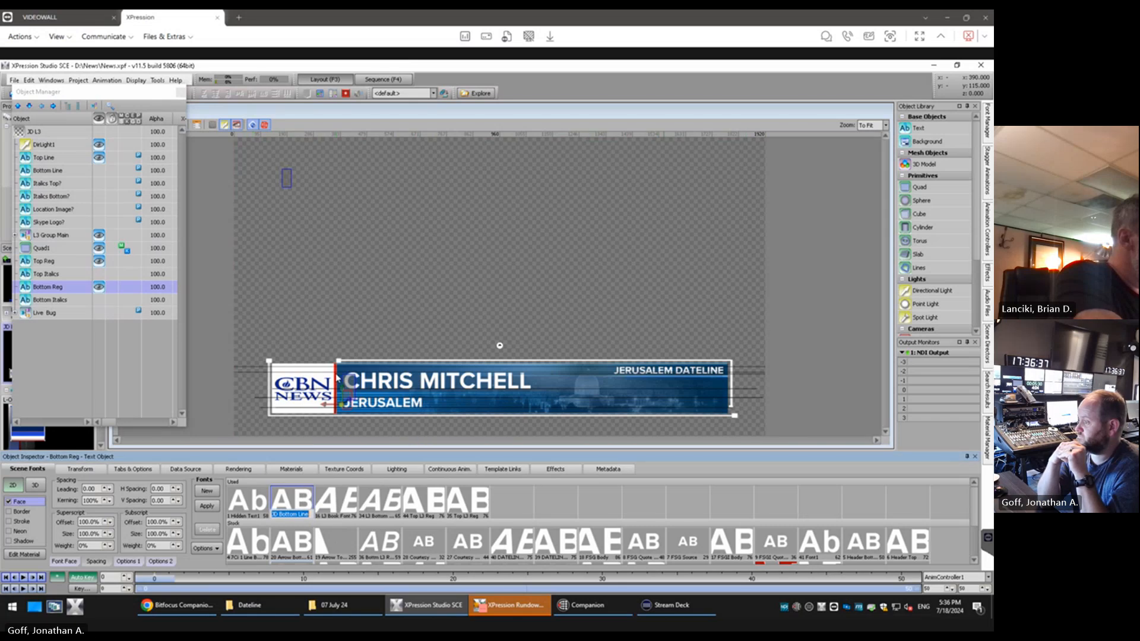
pyautogui.write('3D')
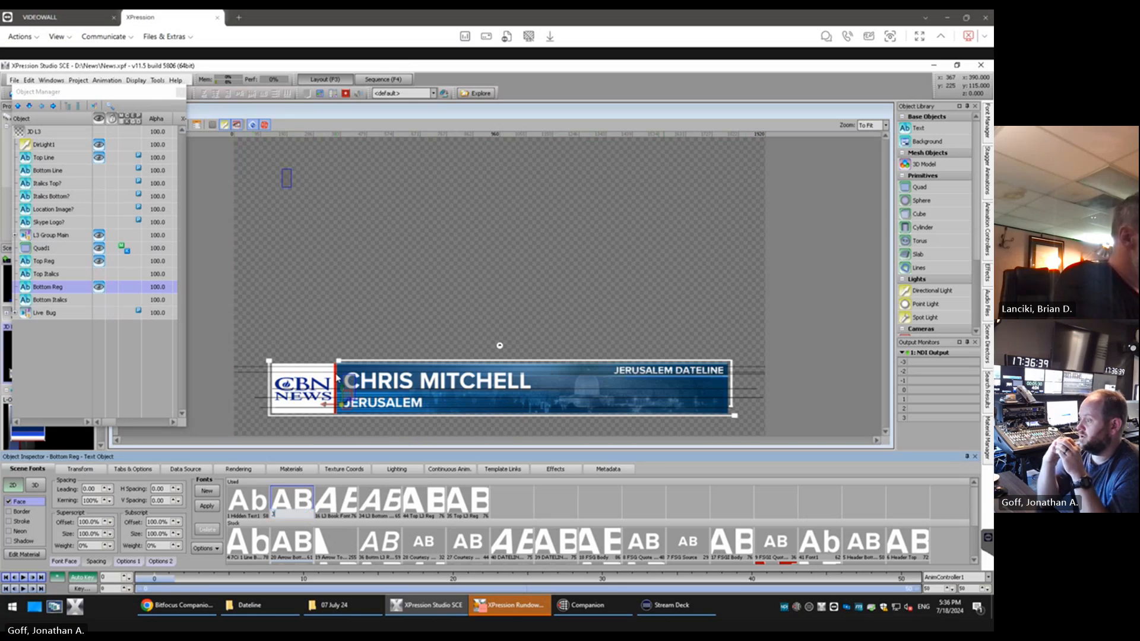
pyautogui.write(' Bottom Li')
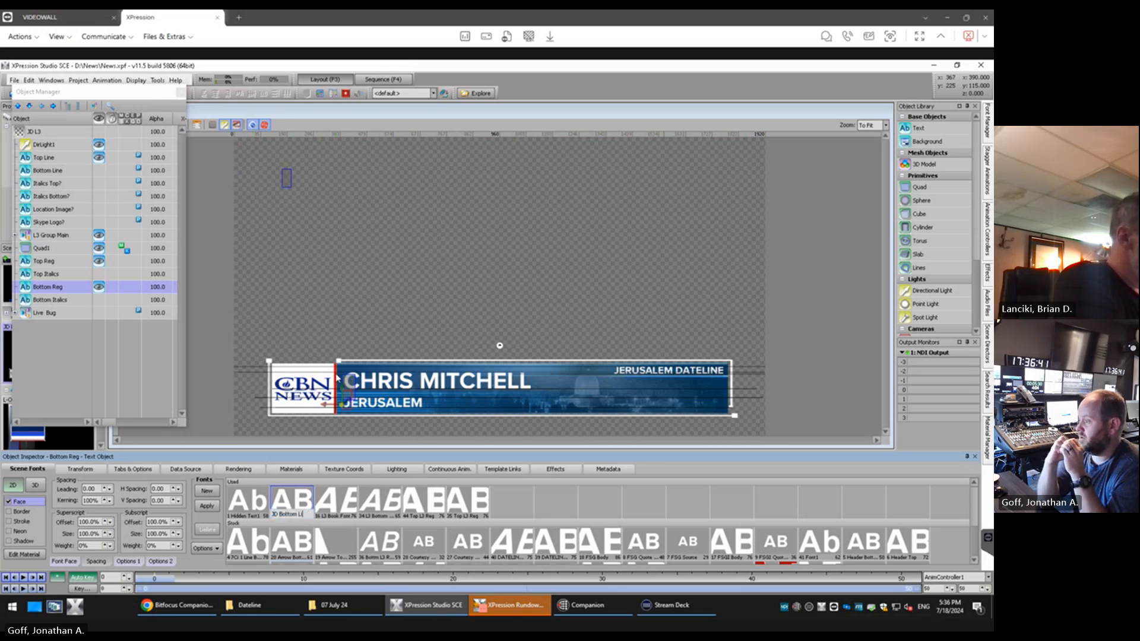
pyautogui.write('ne Italics')
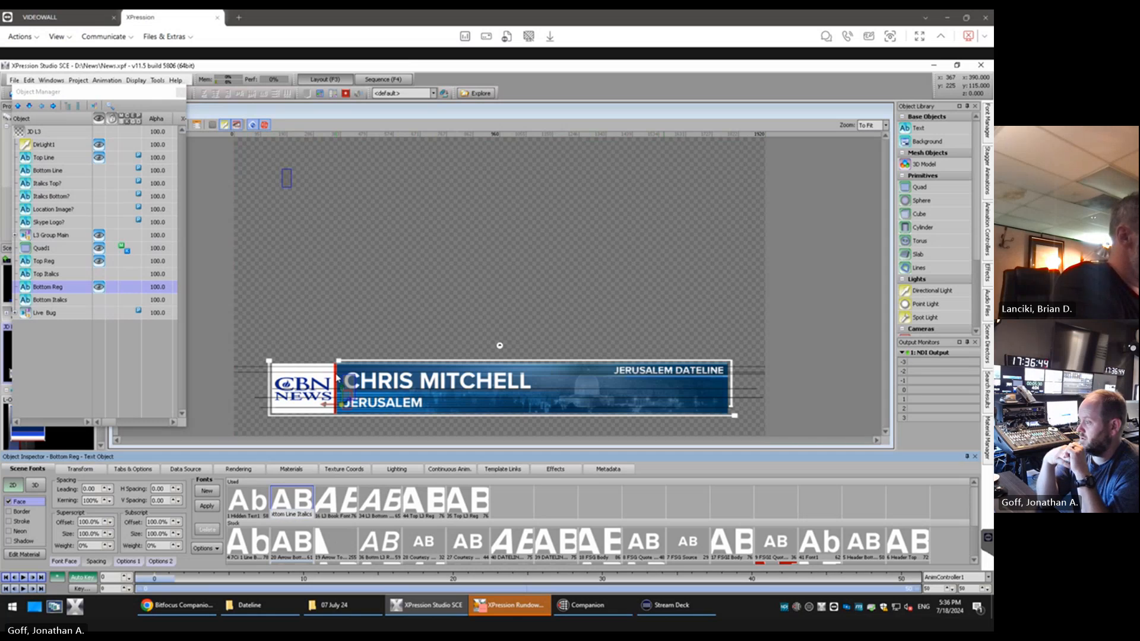
pyautogui.press('Return')
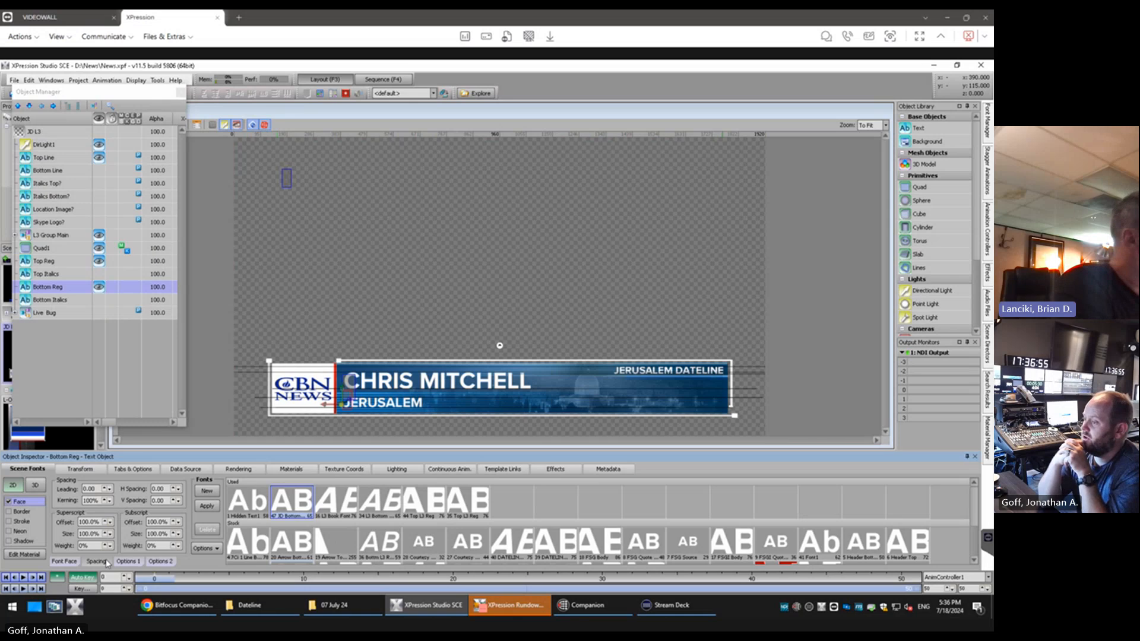
# Review the style choices of the Bottom Reg font, set its slant to 15, and check the Bottom Italics and Bottom Reg objects
pyautogui.click(65, 561)
pyautogui.click(166, 497)
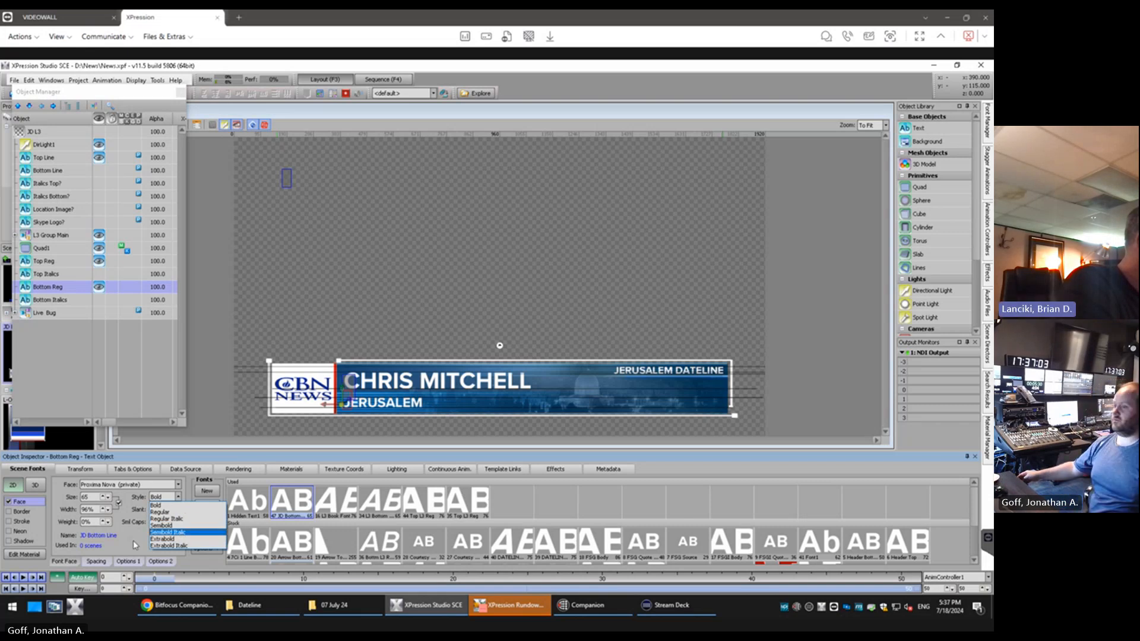
pyautogui.press('Escape')
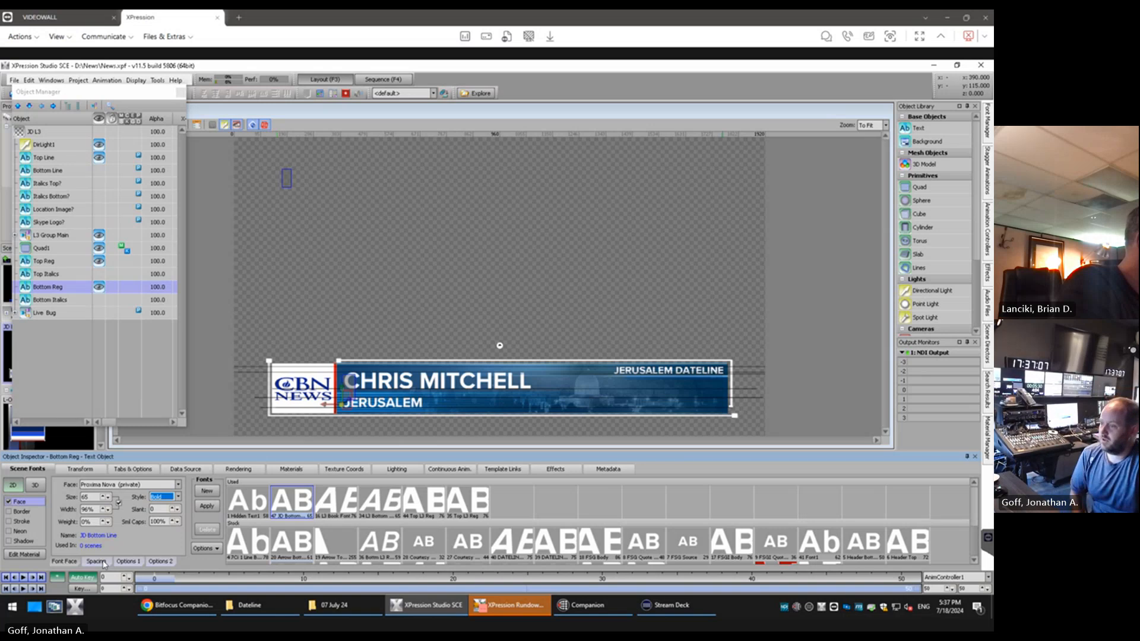
pyautogui.doubleClick(167, 509)
pyautogui.write('7')
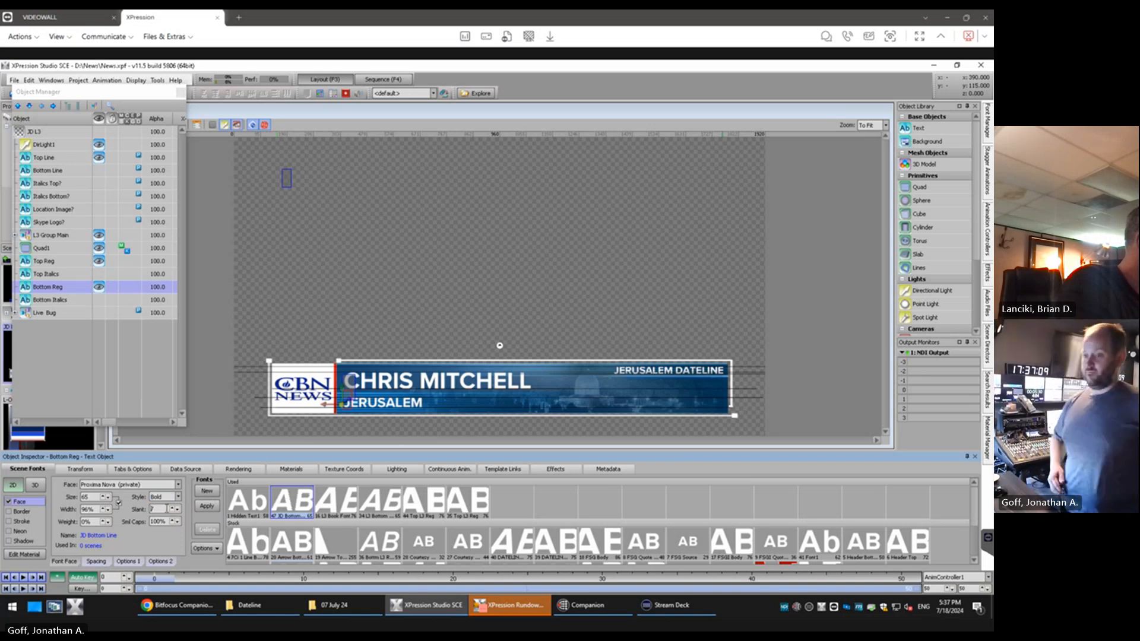
pyautogui.scroll(9, 166, 509)
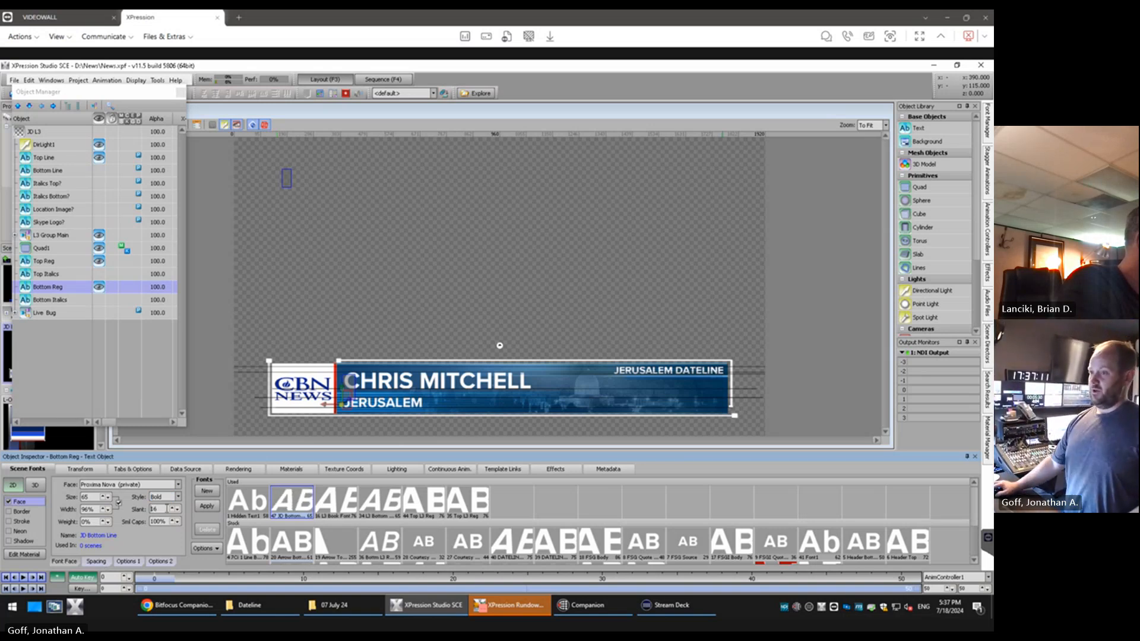
pyautogui.scroll(-1, 167, 509)
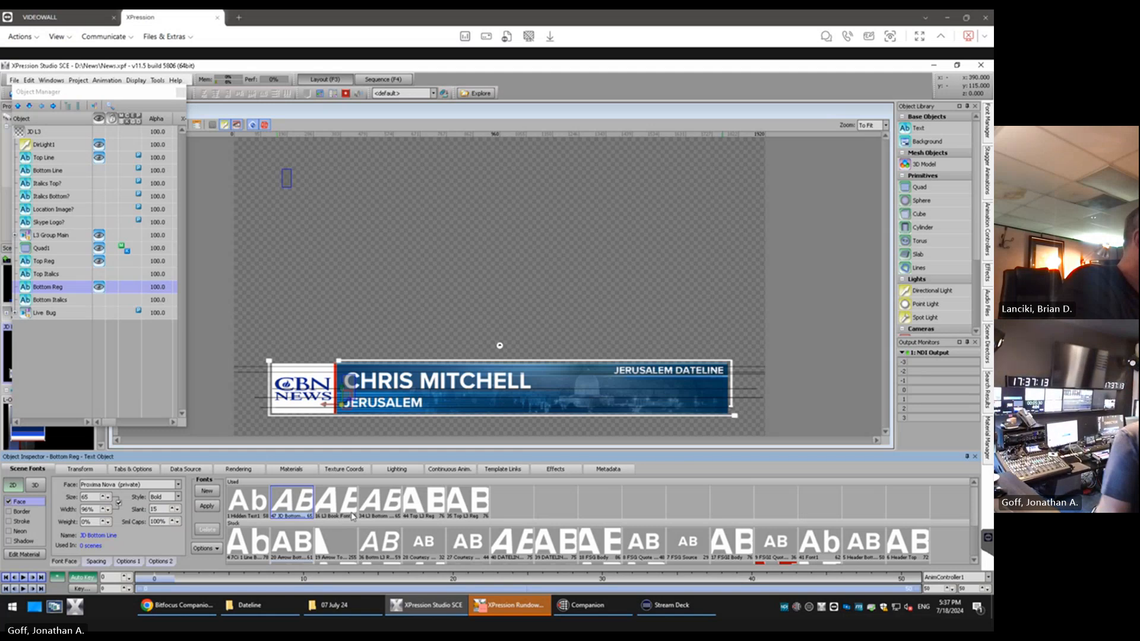
pyautogui.click(70, 302)
pyautogui.click(67, 288)
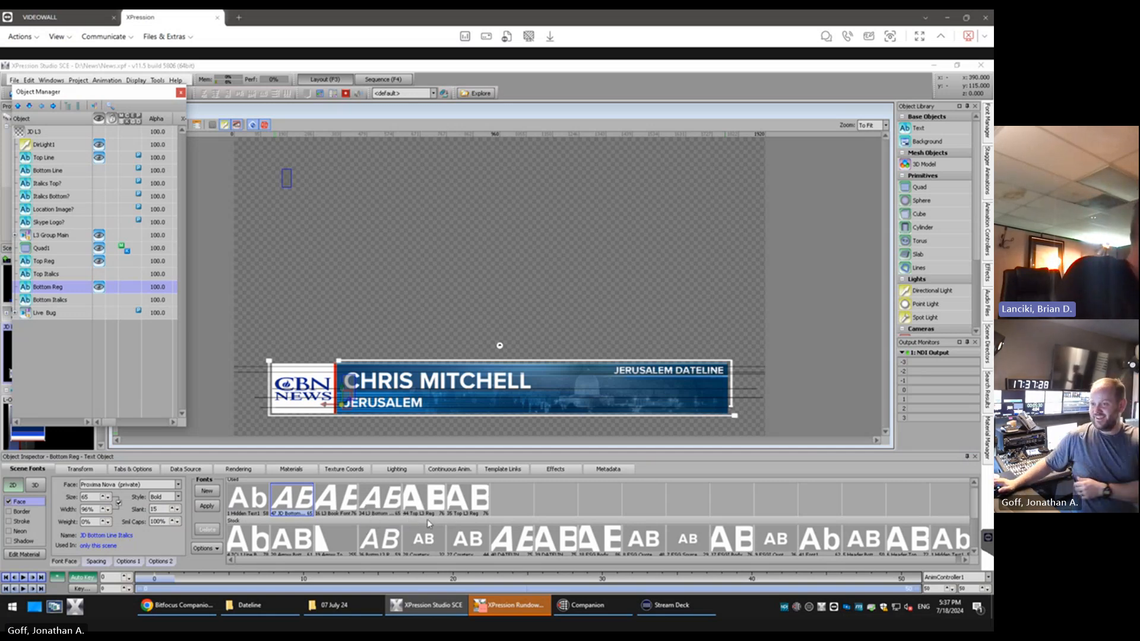
# Pick the L3 Bottom Line font for the Bottom Reg text
pyautogui.scroll(-2, 434, 522)
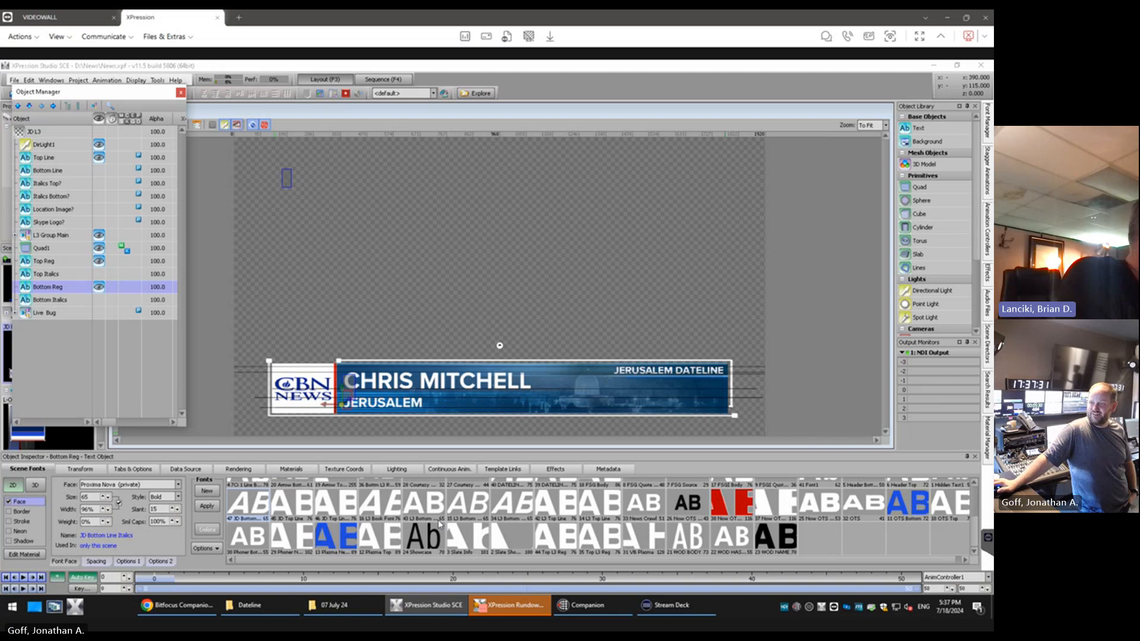
pyautogui.scroll(2, 440, 525)
pyautogui.scroll(-2, 440, 525)
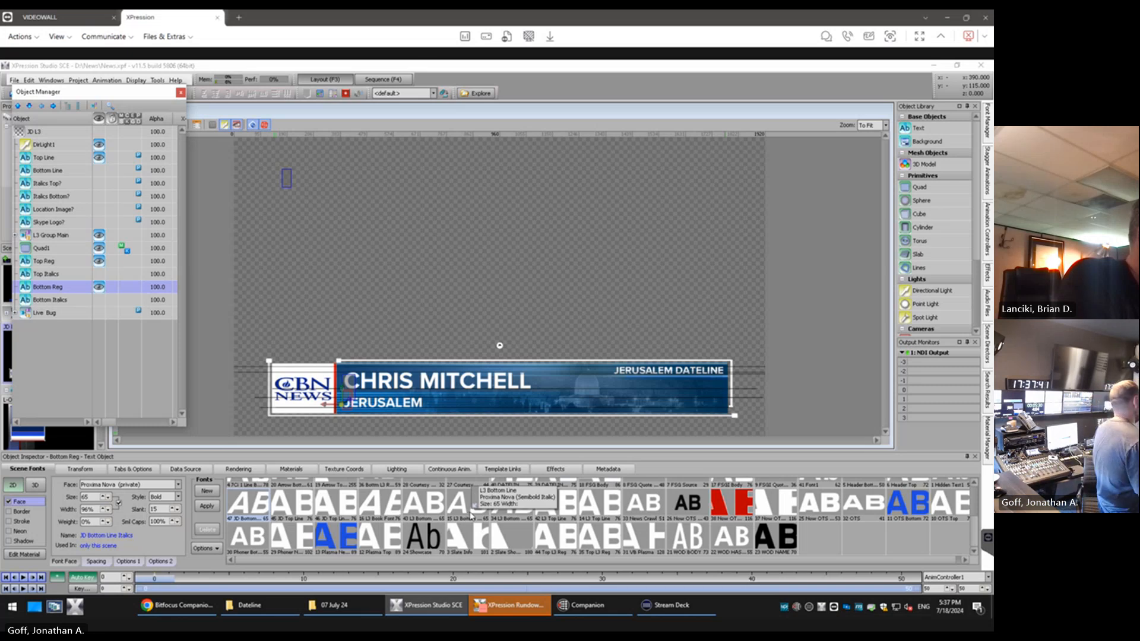
pyautogui.click(426, 512)
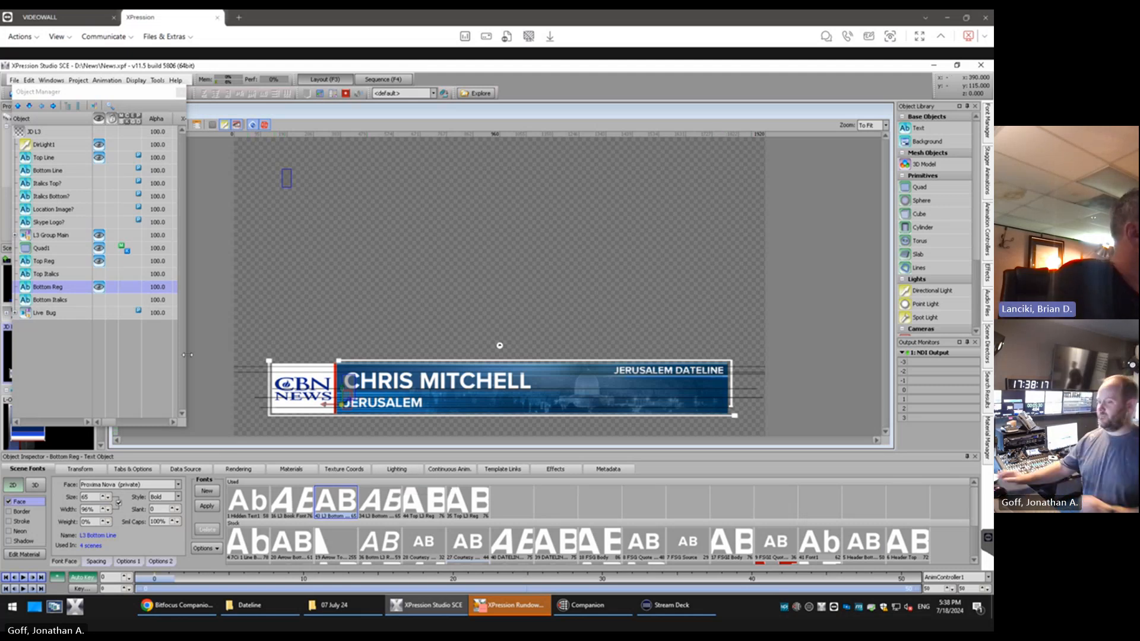
# Check which fonts the Top Reg, Top Italics, Bottom Reg and Bottom Italics objects use
pyautogui.click(68, 262)
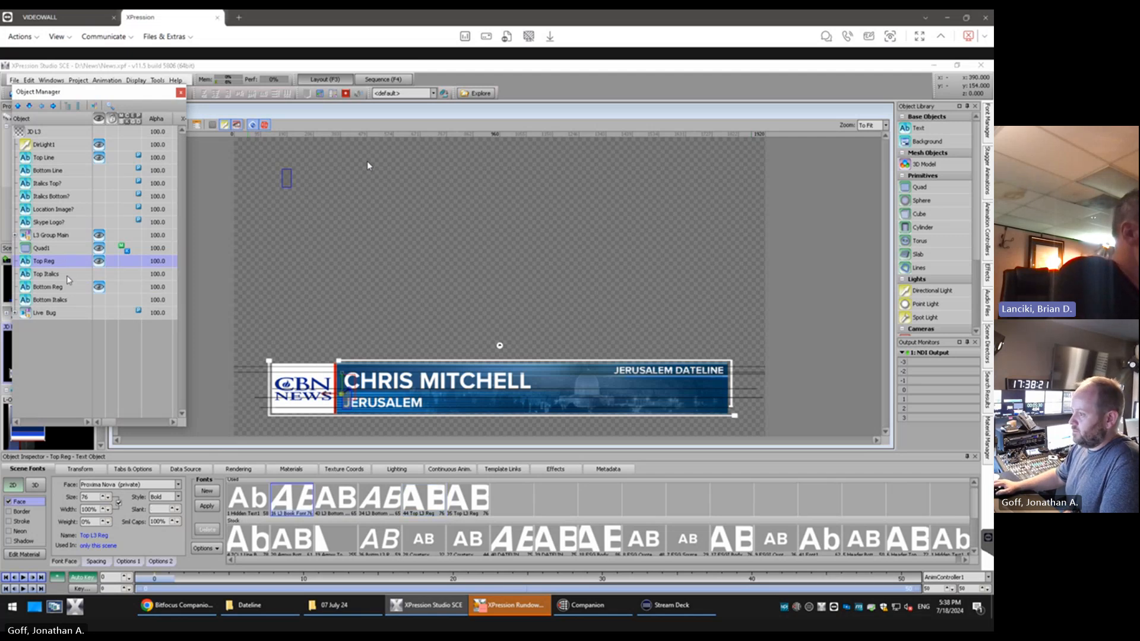
pyautogui.click(67, 275)
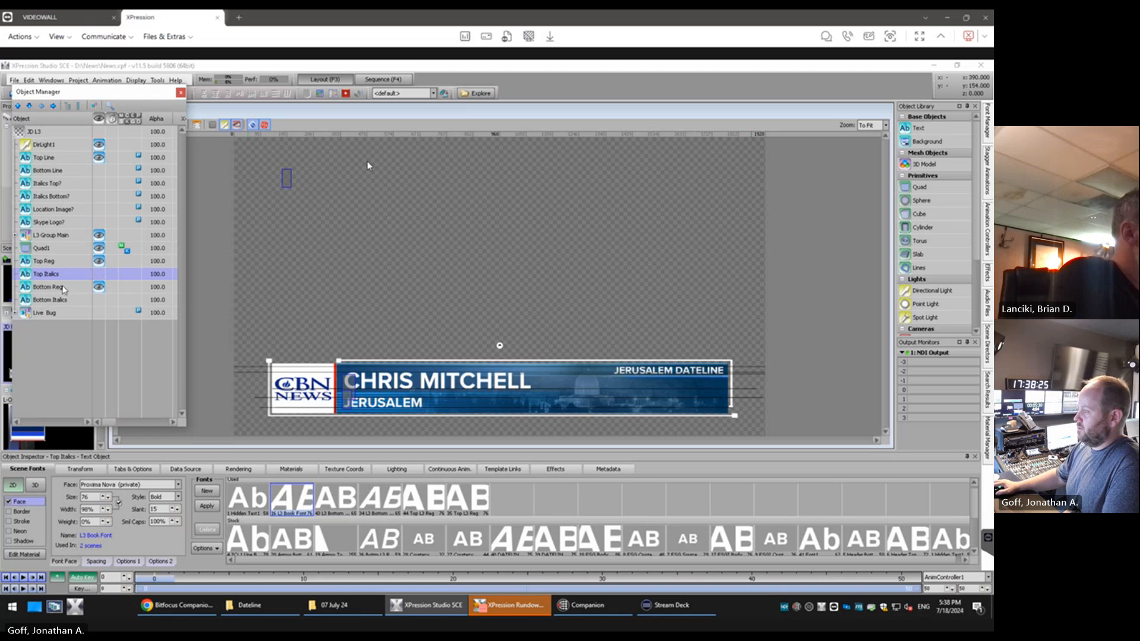
pyautogui.click(63, 287)
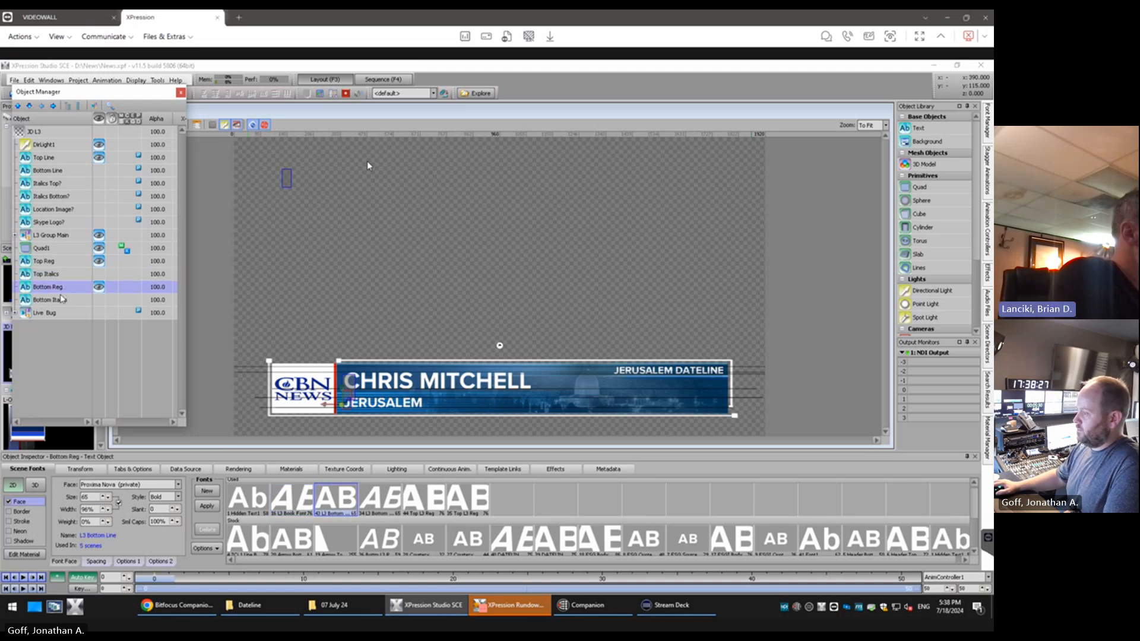
pyautogui.click(61, 301)
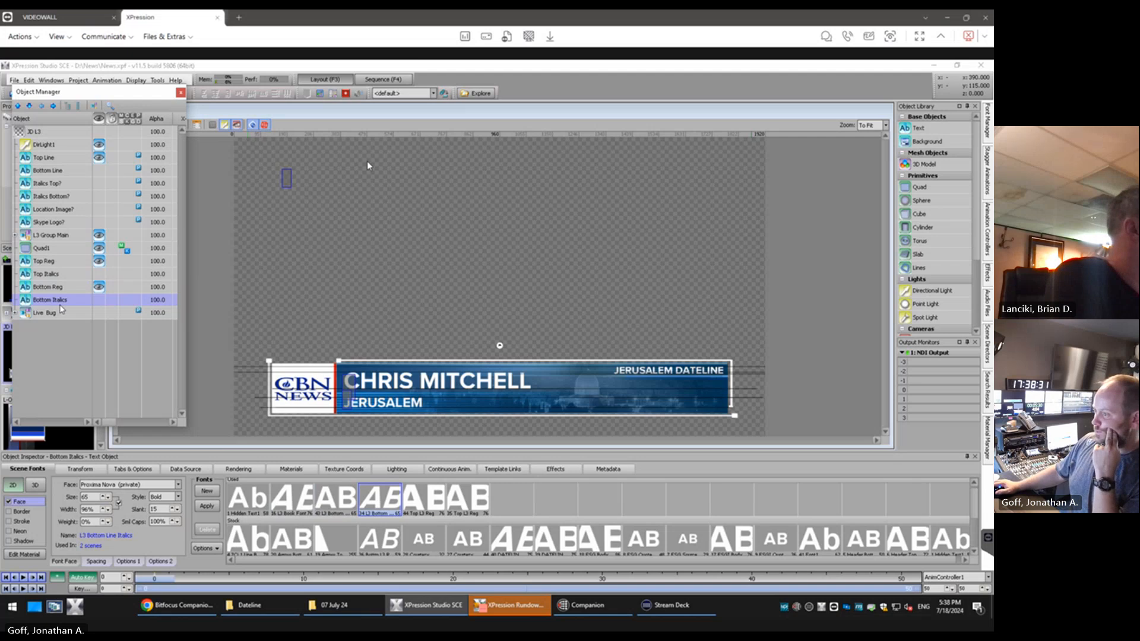
# Assign the JD Top Line font to Top Reg and the JD Top Line Italics font, with its slant at 15, to Top Italics
pyautogui.click(72, 264)
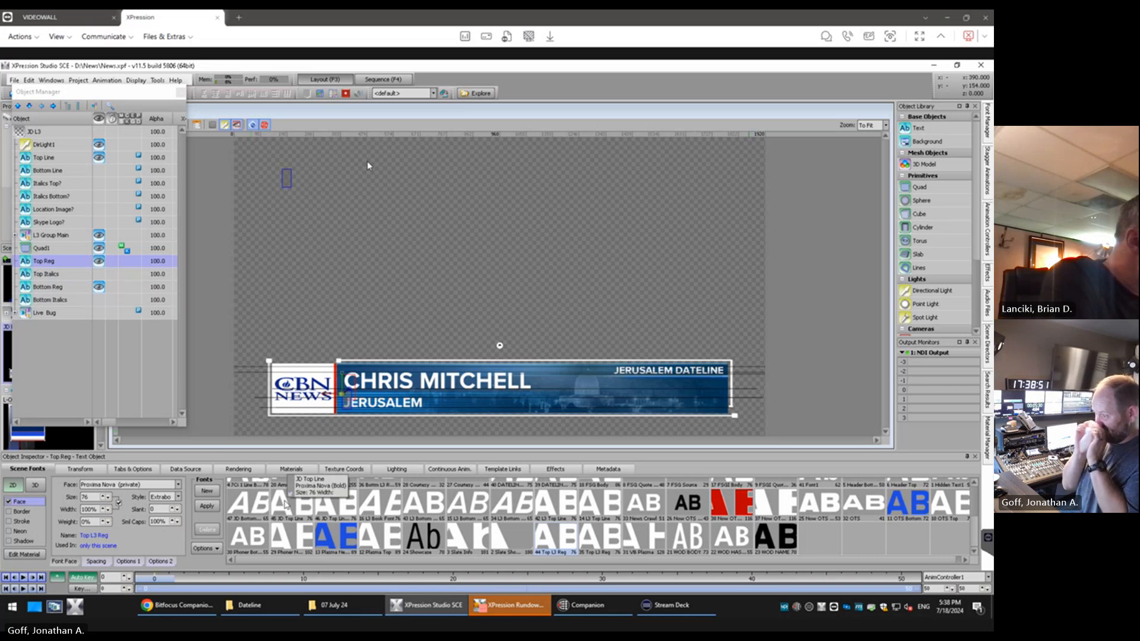
pyautogui.click(286, 506)
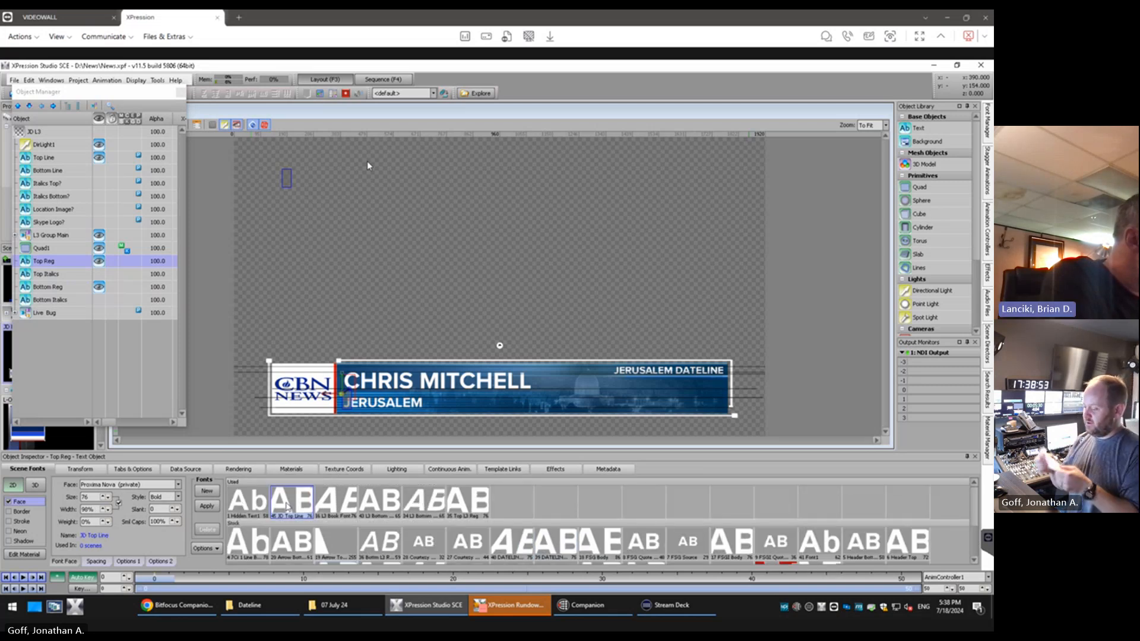
pyautogui.click(46, 274)
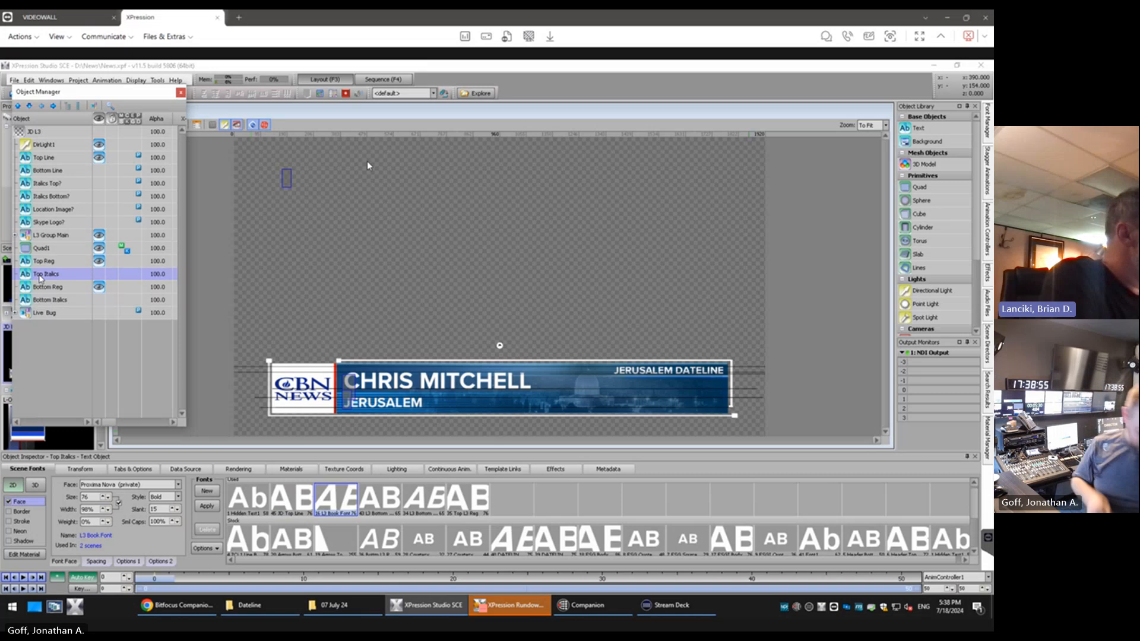
pyautogui.moveTo(975, 504); pyautogui.dragTo(979, 543)
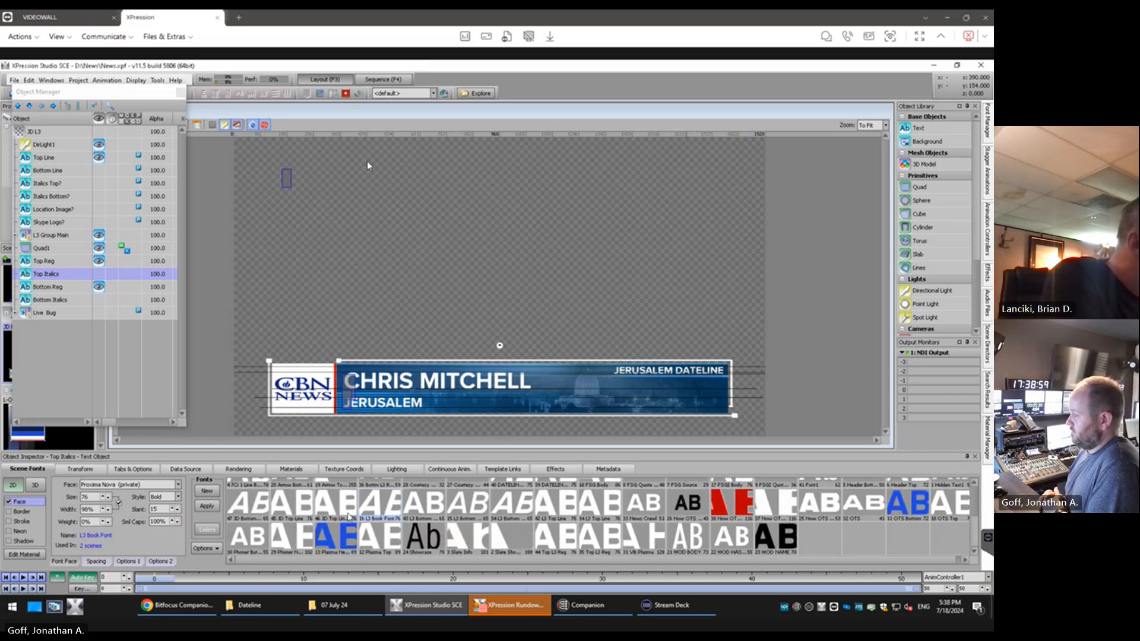
pyautogui.click(330, 516)
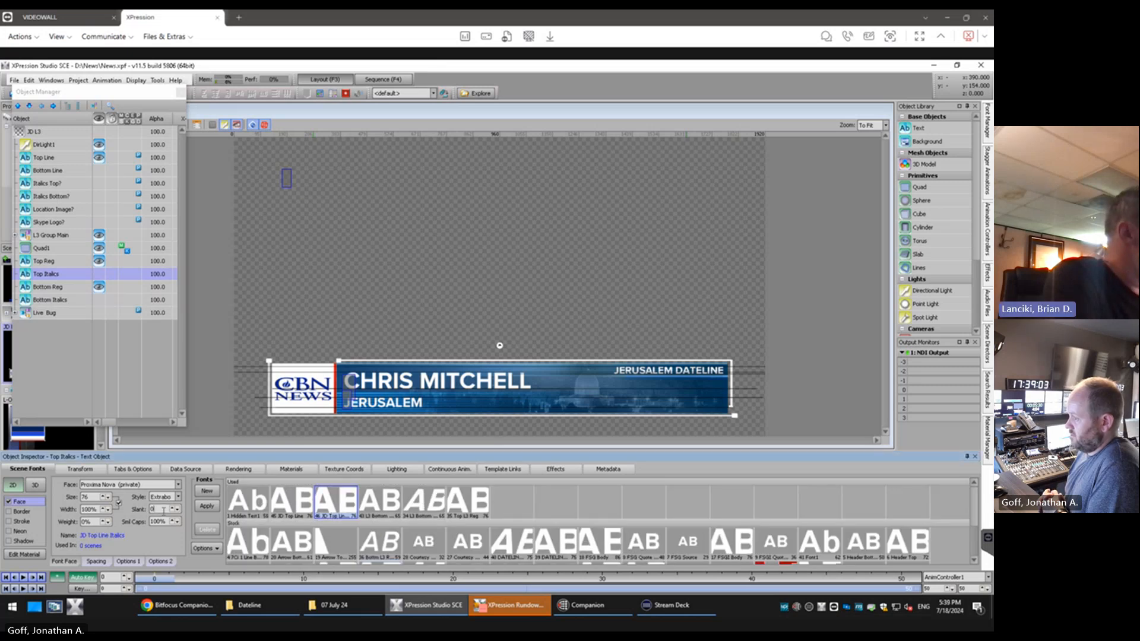
pyautogui.write('12')
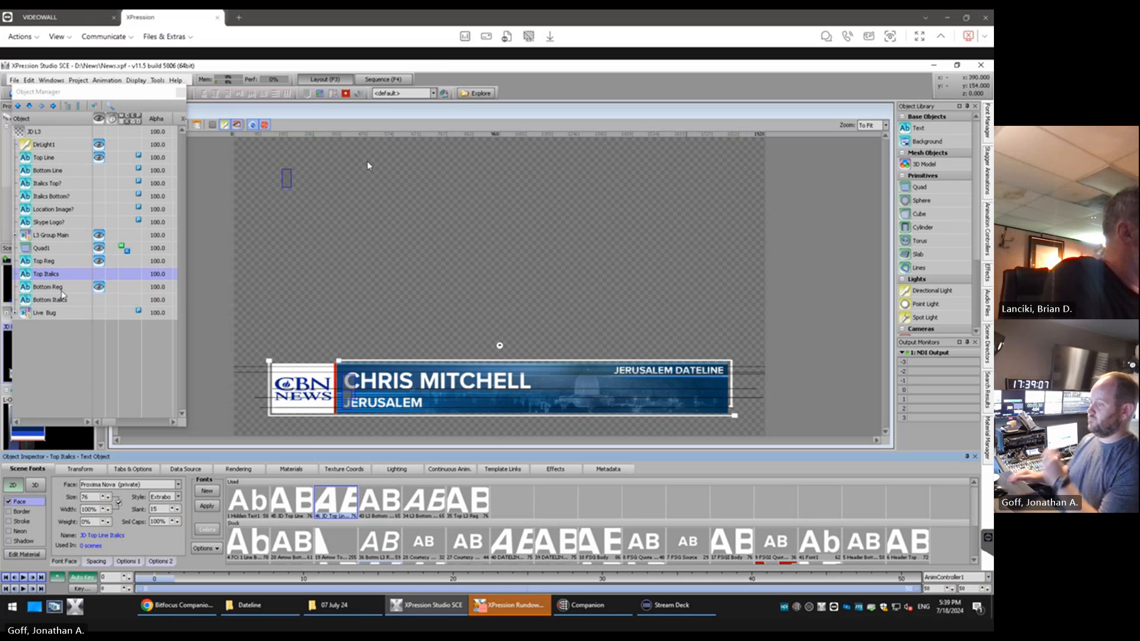
# Assign the JD Bottom Line Italics font to Bottom Reg and duplicate that font
pyautogui.click(62, 287)
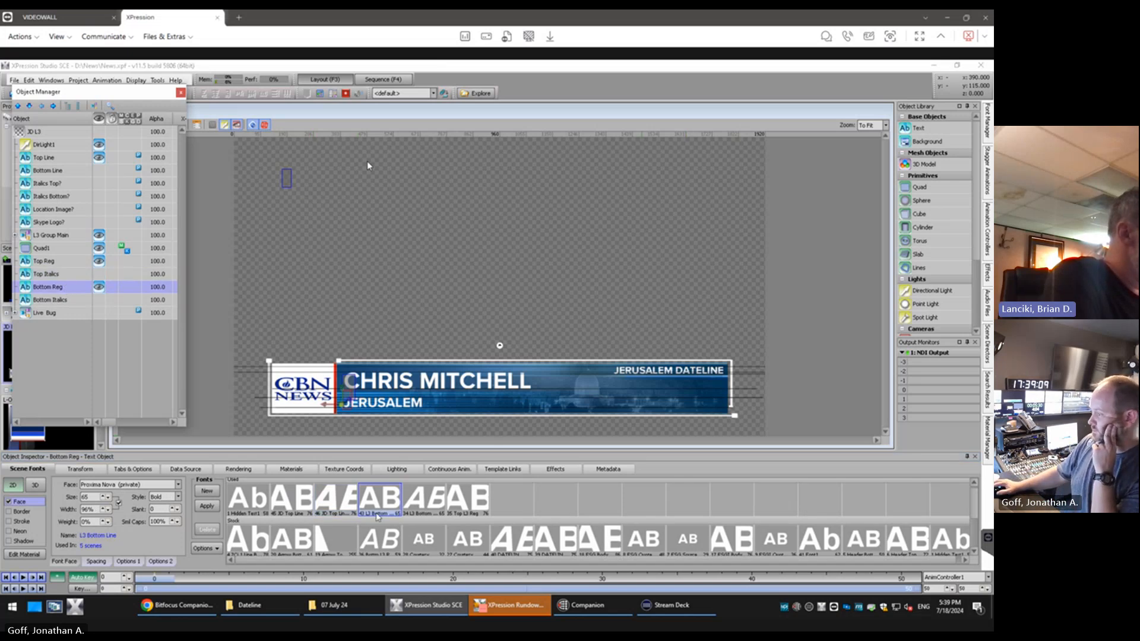
pyautogui.moveTo(975, 498); pyautogui.dragTo(974, 524)
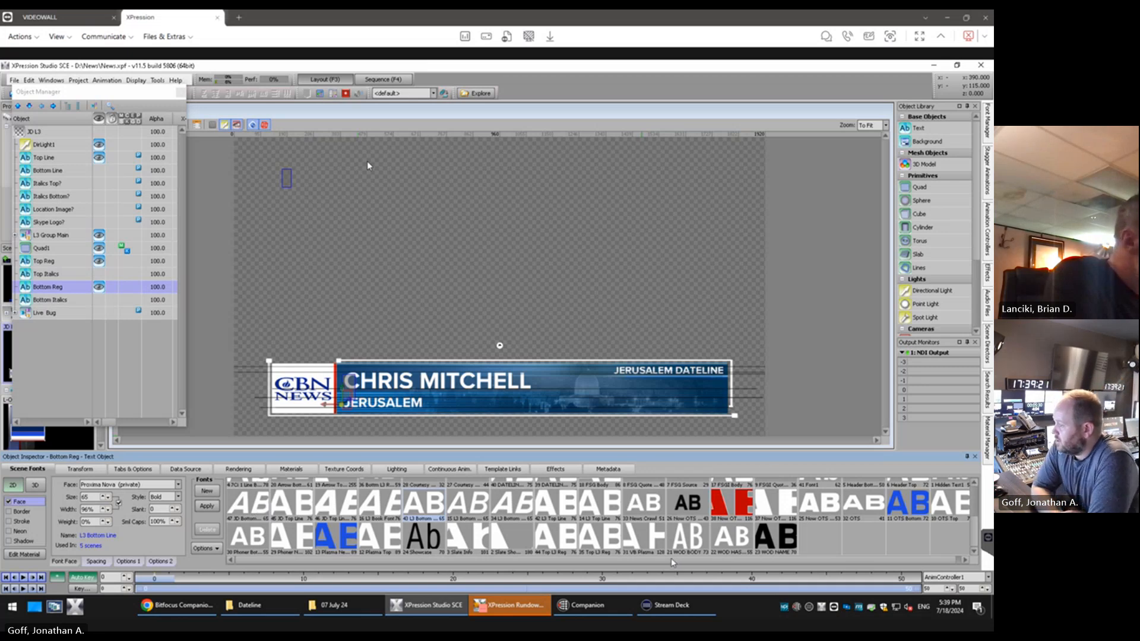
pyautogui.moveTo(674, 559); pyautogui.dragTo(558, 560)
pyautogui.moveTo(973, 523); pyautogui.dragTo(978, 481)
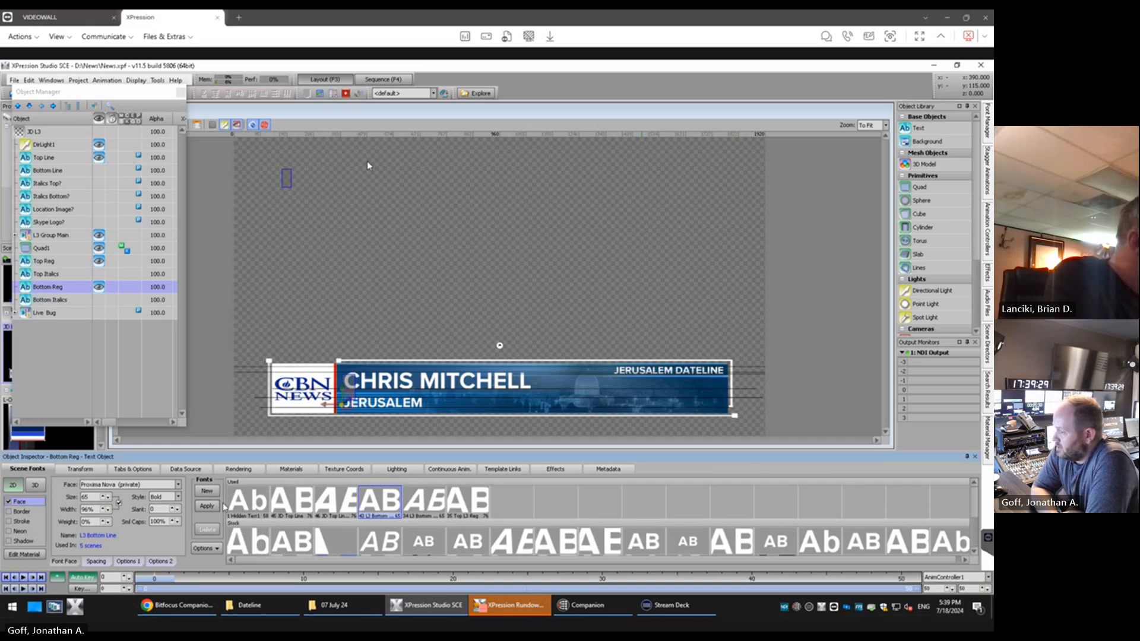
pyautogui.moveTo(973, 496); pyautogui.dragTo(974, 527)
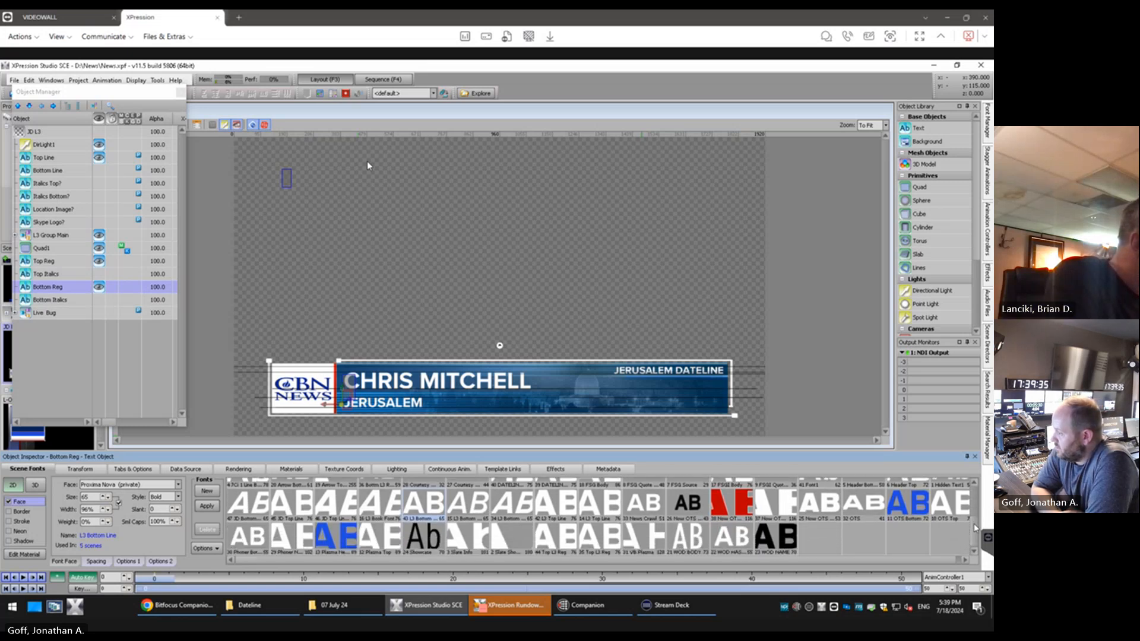
pyautogui.moveTo(974, 527); pyautogui.dragTo(980, 514)
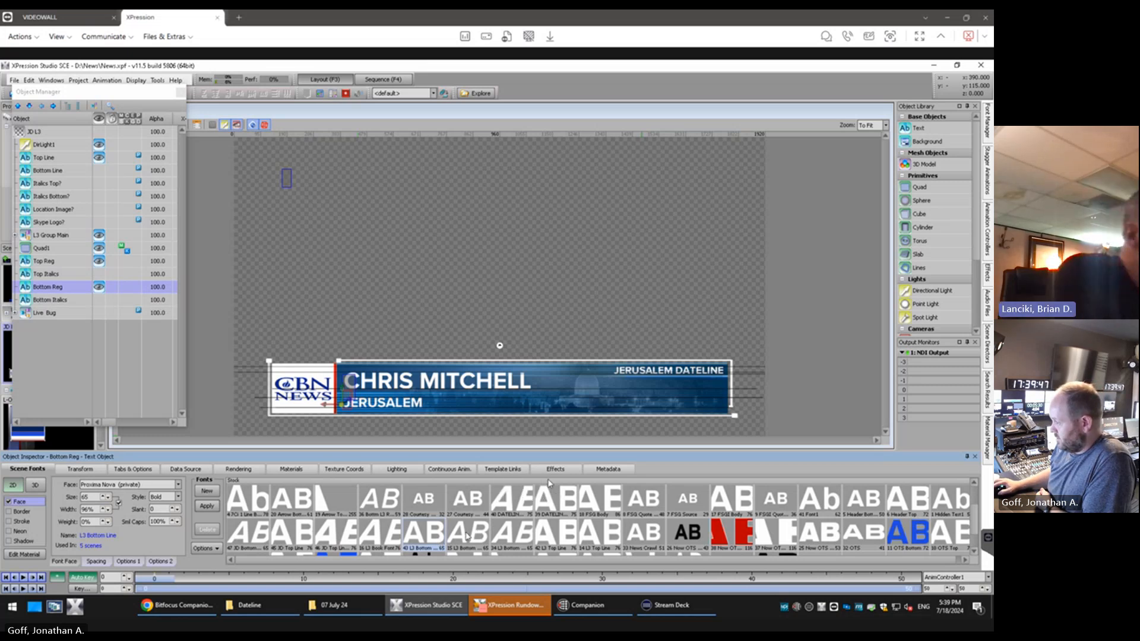
pyautogui.scroll(-1, 434, 538)
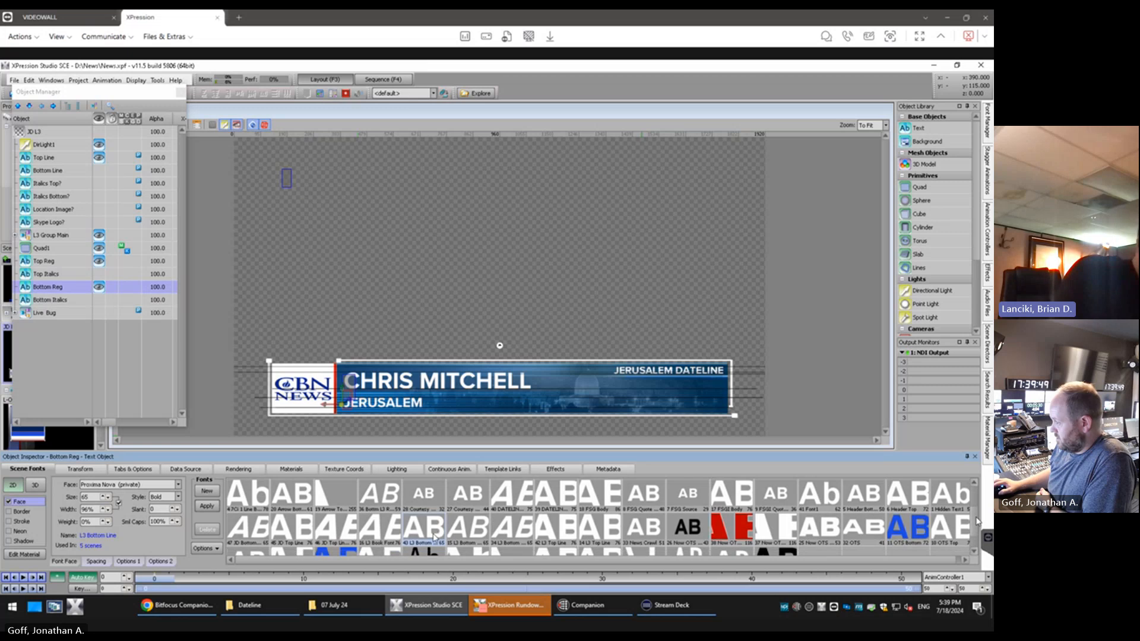
pyautogui.scroll(-1, 434, 537)
pyautogui.scroll(-1, 434, 538)
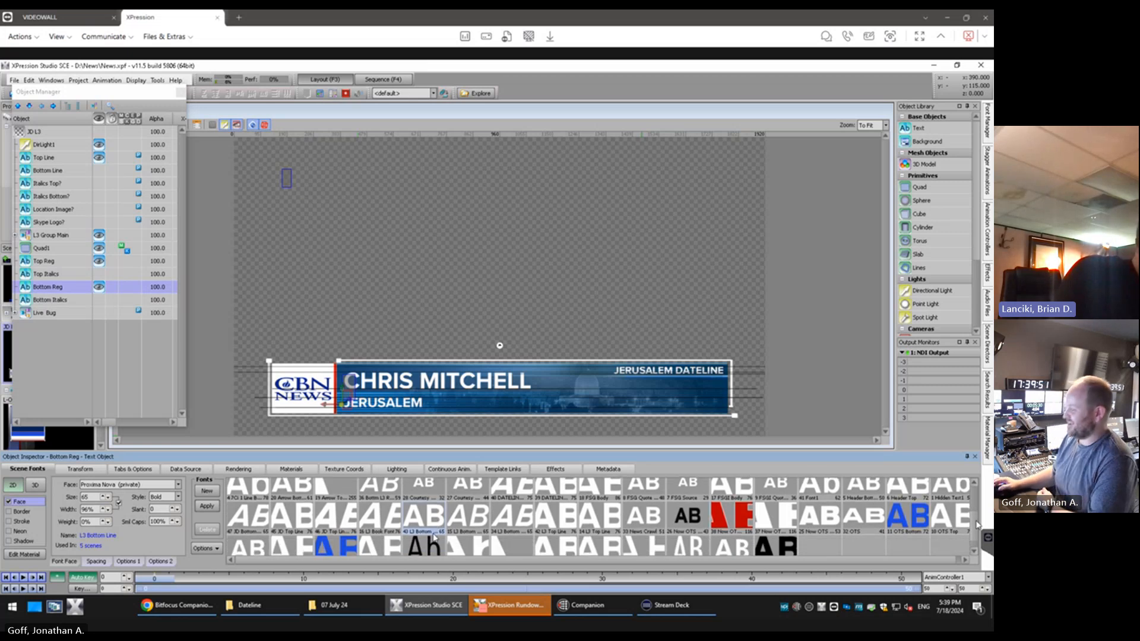
pyautogui.scroll(-1, 434, 537)
pyautogui.scroll(-1, 434, 538)
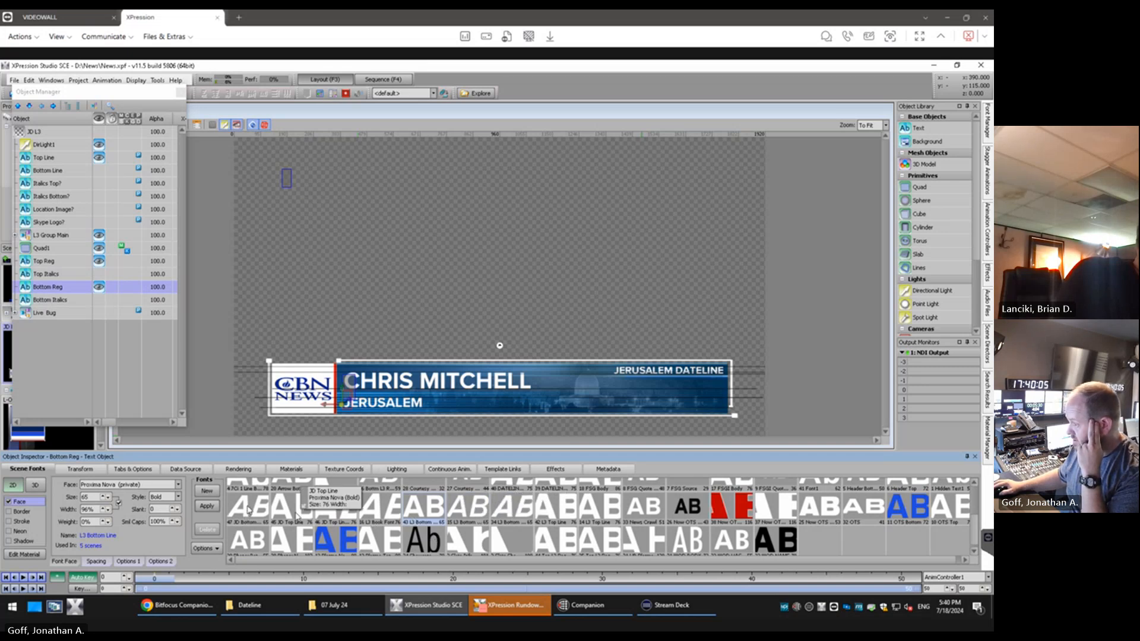
pyautogui.rightClick(248, 509)
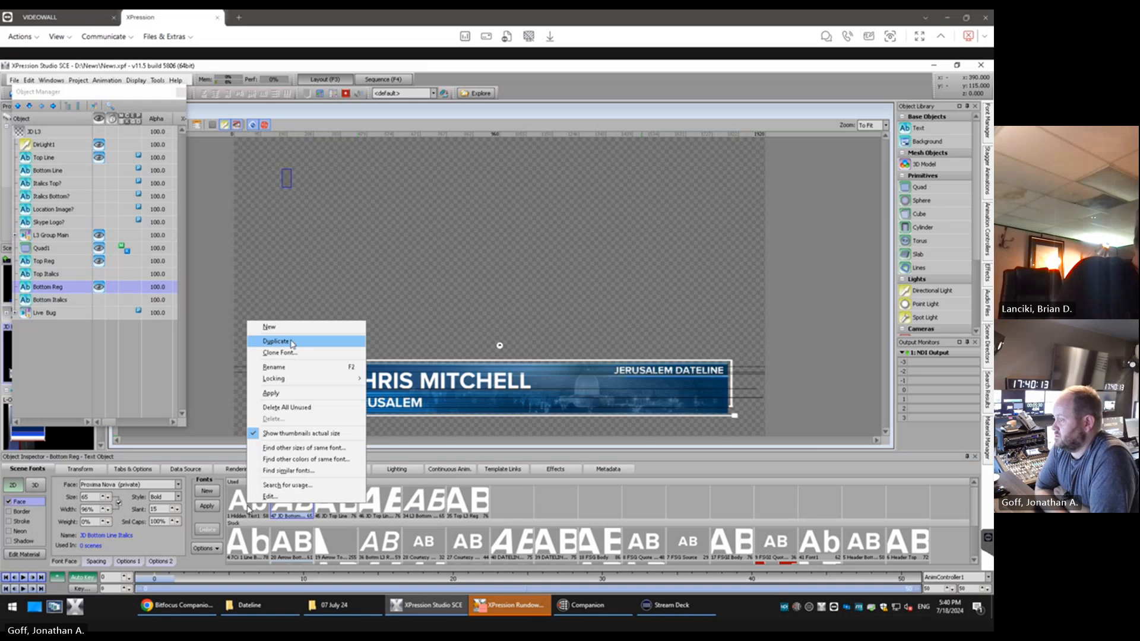
pyautogui.click(291, 342)
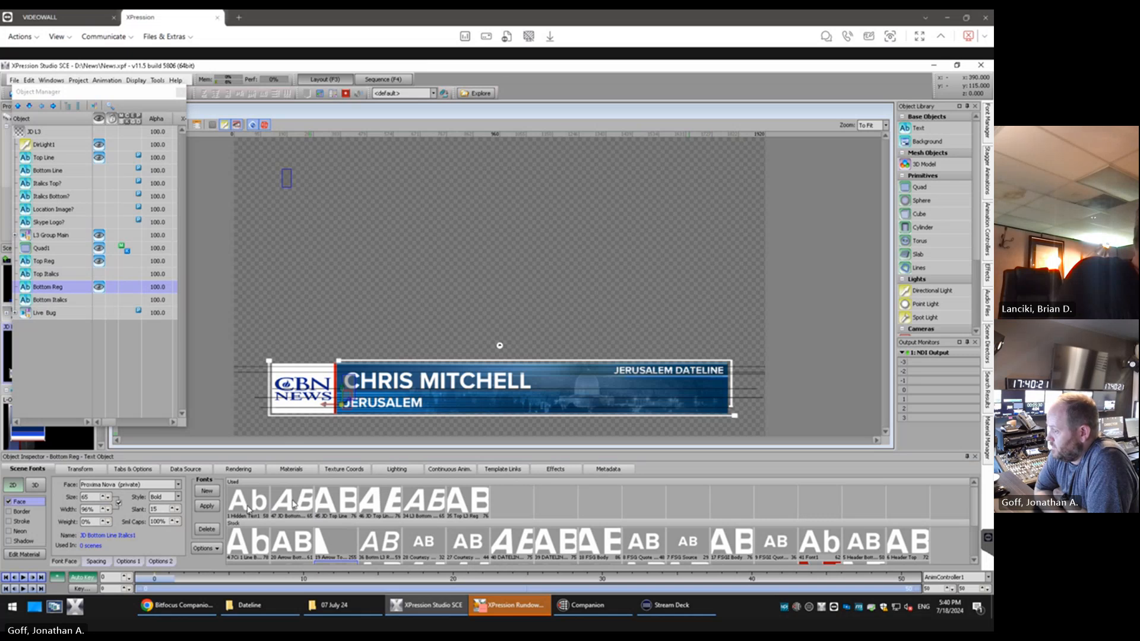
# Set the slant of the original JD Bottom Line Italics font used by Bottom Reg to 0
pyautogui.click(50, 300)
pyautogui.click(56, 289)
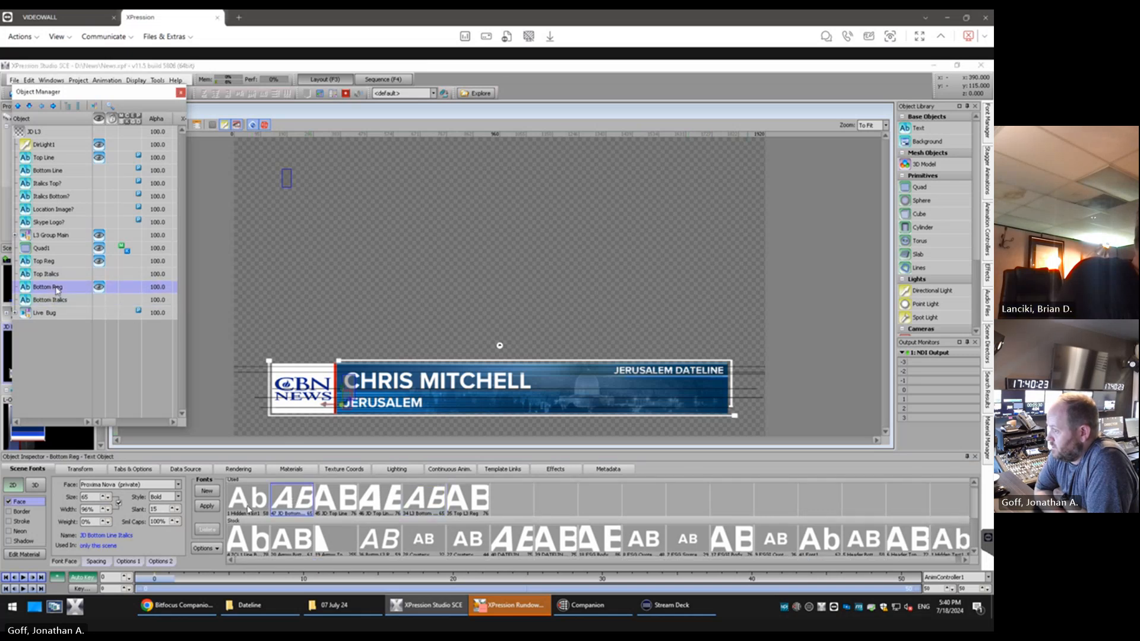
pyautogui.click(286, 507)
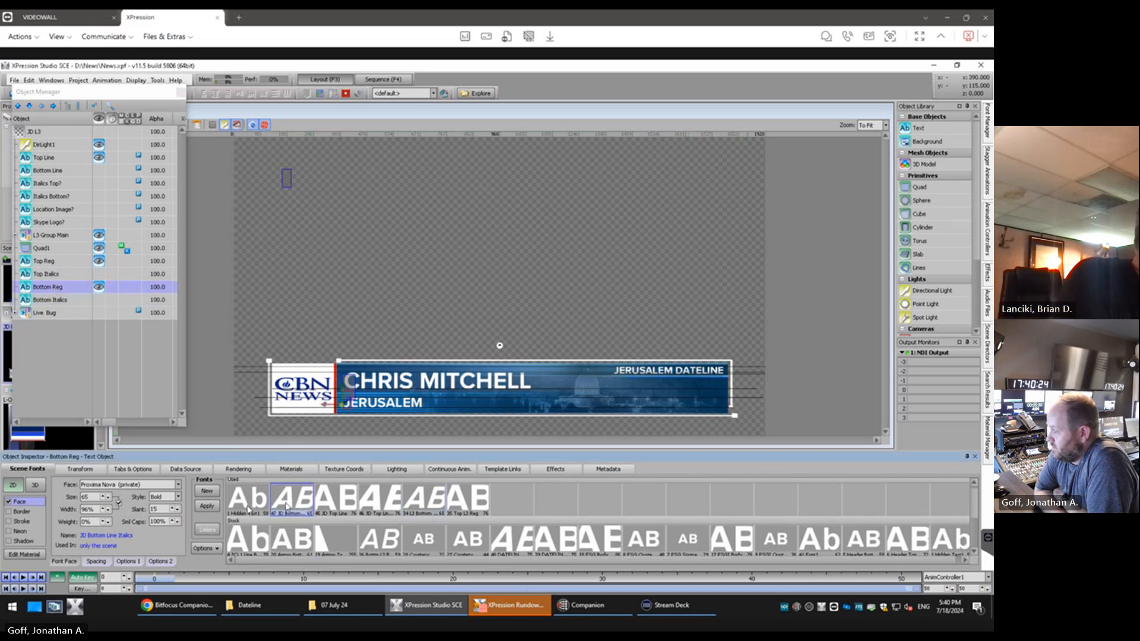
pyautogui.rightClick(287, 507)
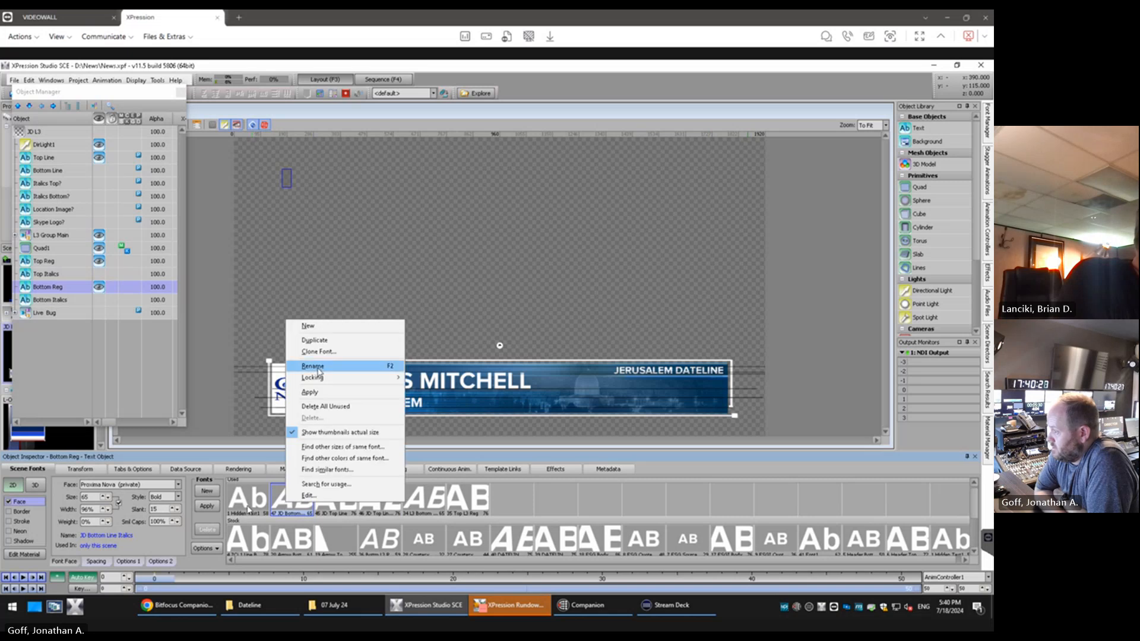
pyautogui.click(161, 509)
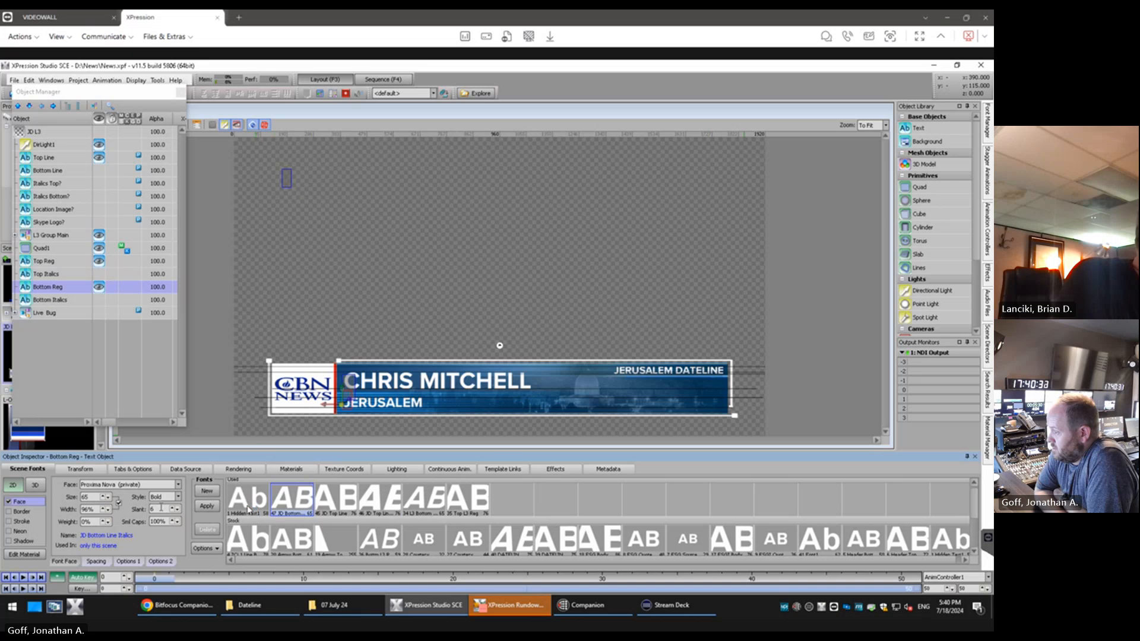
pyautogui.scroll(-5, 161, 508)
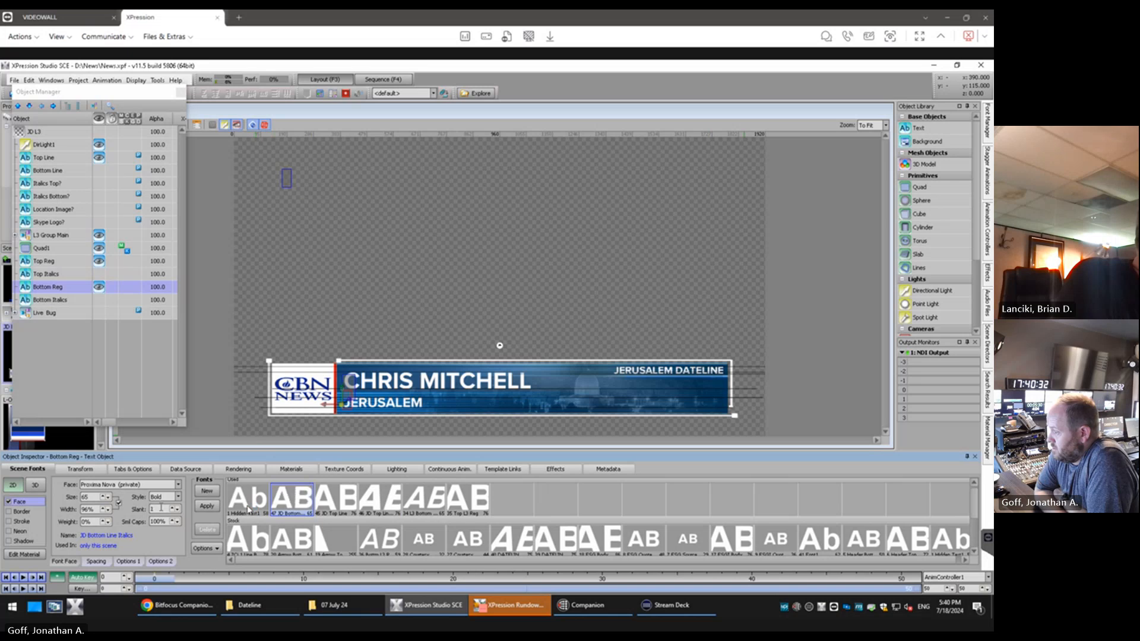
# Rename the unslanted font used by Bottom Reg as JD Bottom Line
pyautogui.rightClick(301, 506)
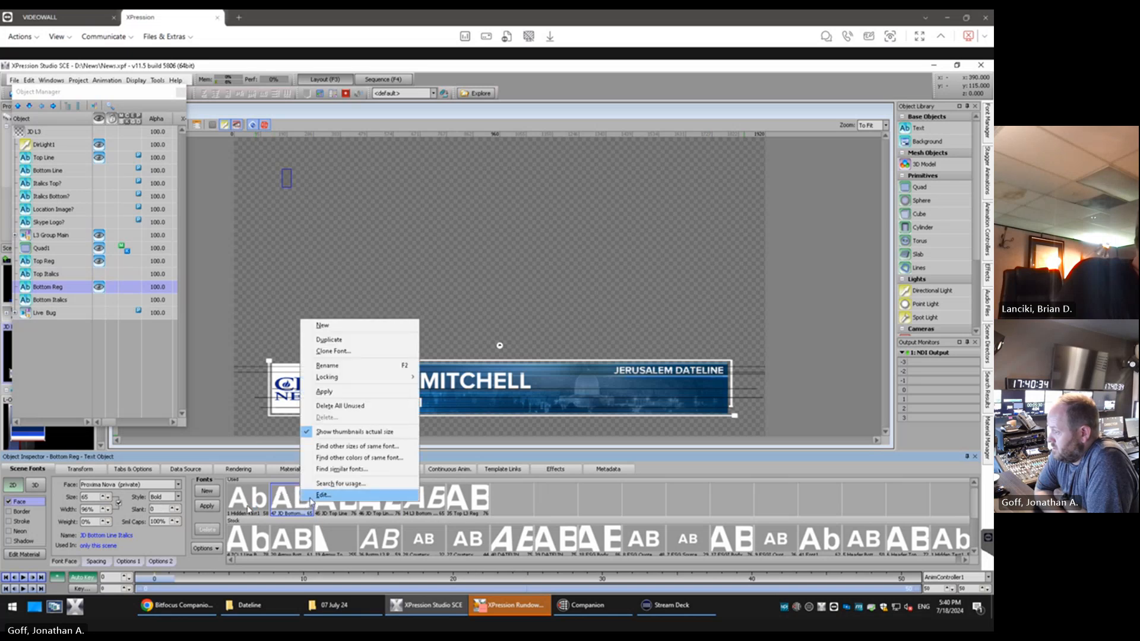
pyautogui.click(345, 368)
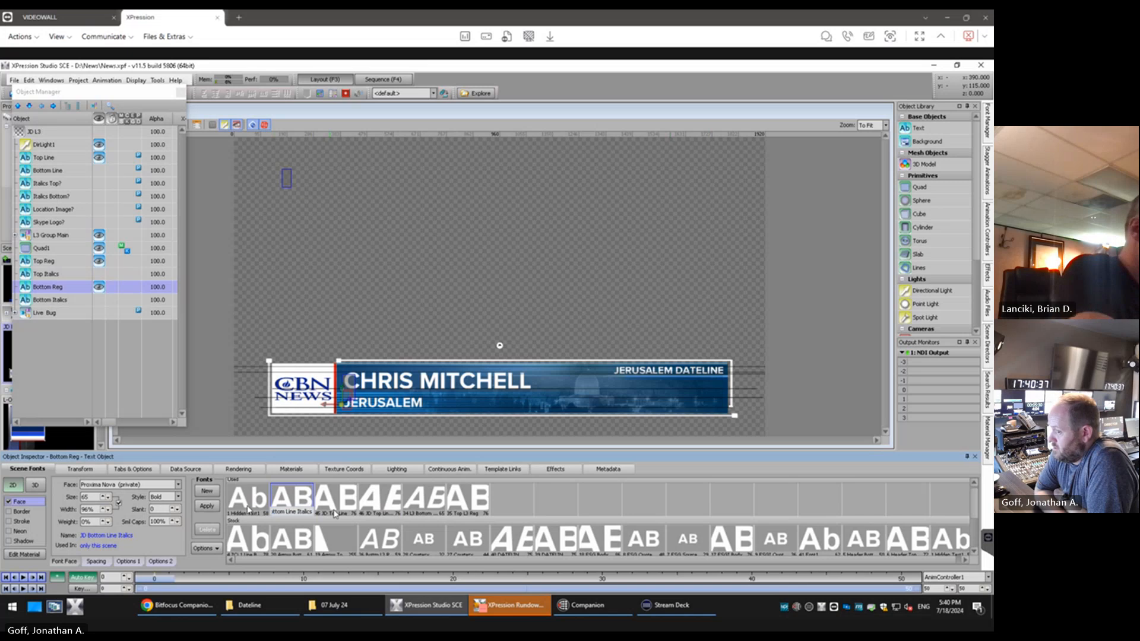
pyautogui.press('BackSpace')
pyautogui.press('BackSpace')
pyautogui.press('BackSpace')
pyautogui.press('BackSpace')
pyautogui.press('BackSpace')
pyautogui.press('BackSpace')
pyautogui.press('BackSpace')
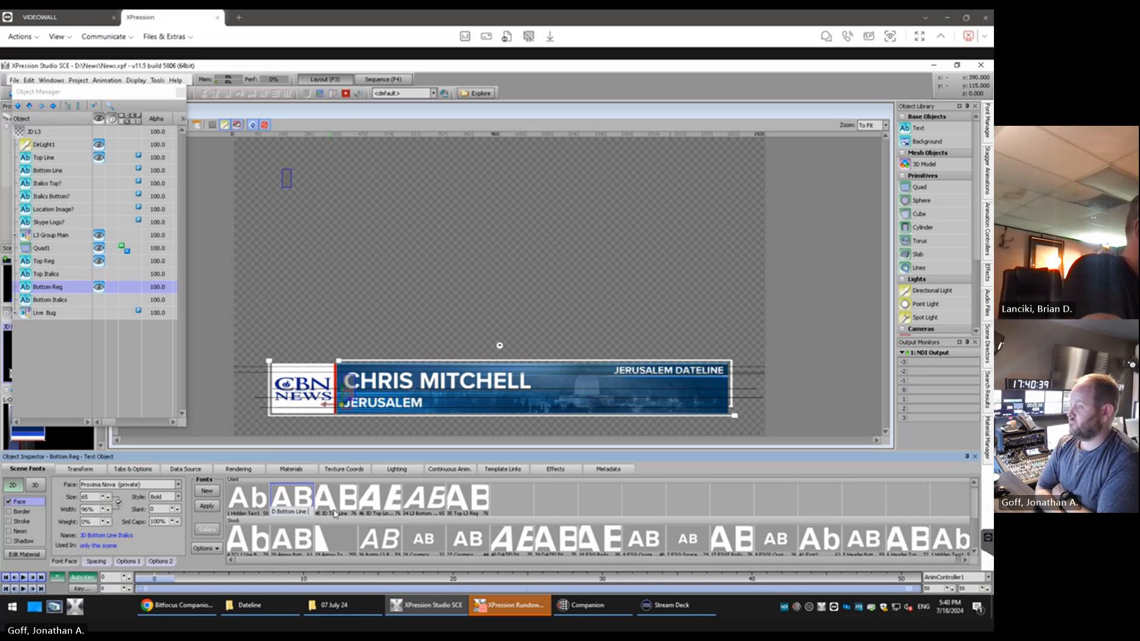
pyautogui.press('Return')
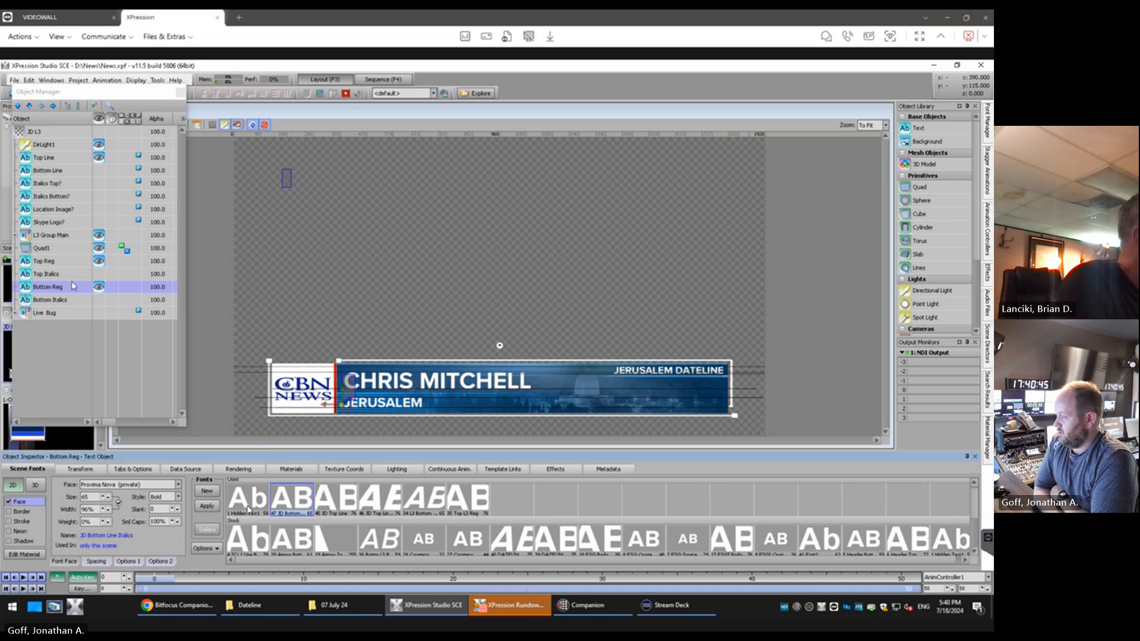
# Assign the JD Bottom Line Italics1 font to Bottom Italics and try to rename that font as JD Bottom Line Italics
pyautogui.click(55, 300)
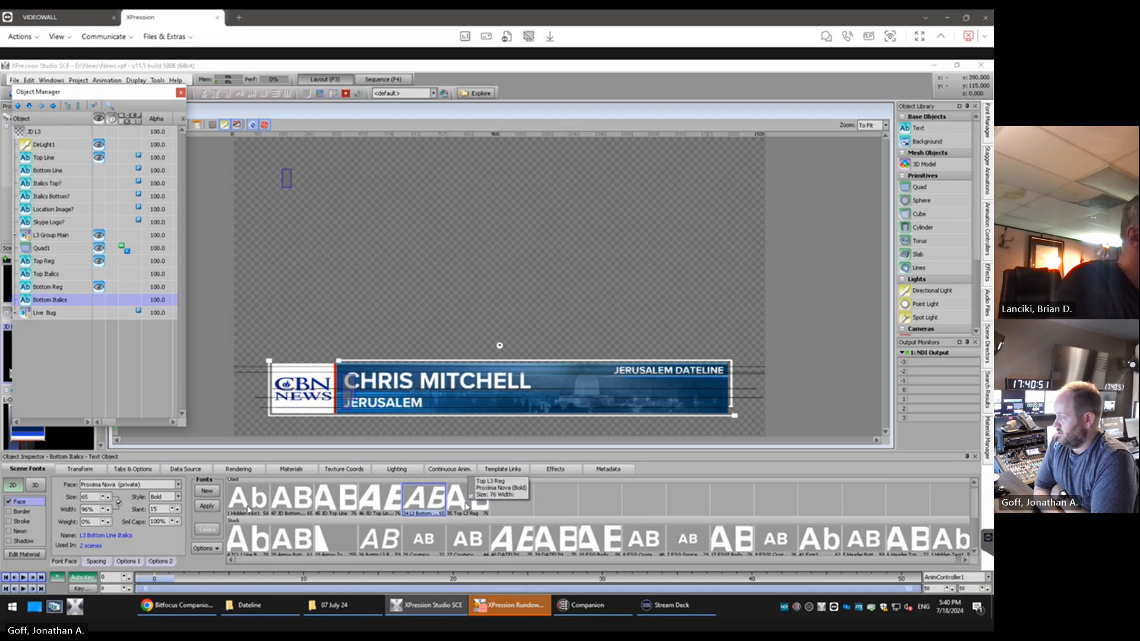
pyautogui.click(300, 503)
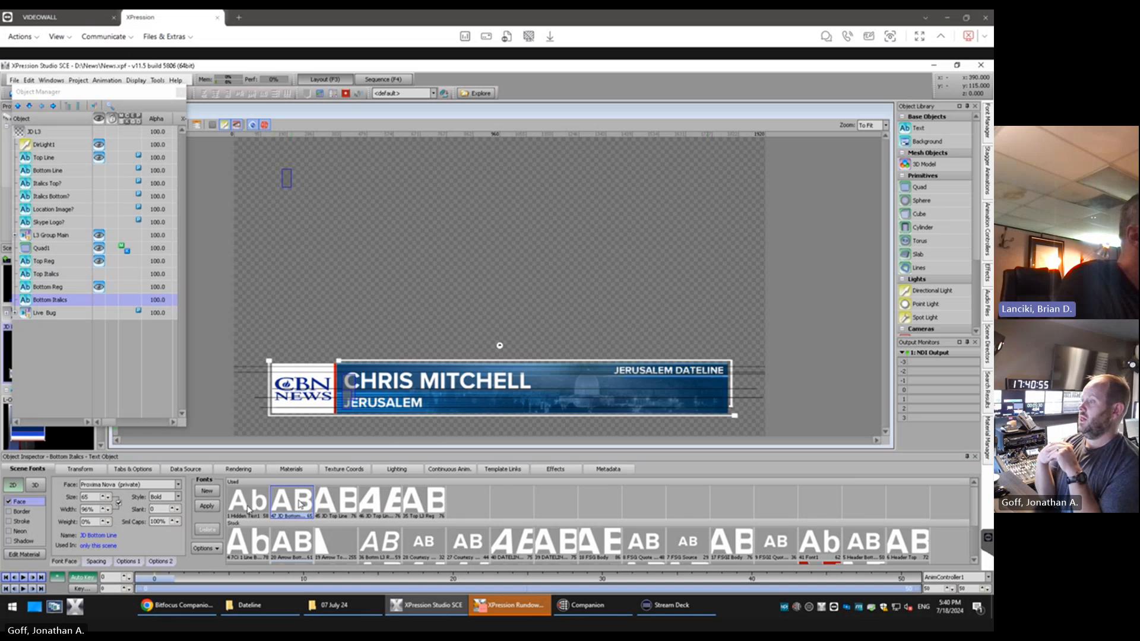
pyautogui.scroll(-3, 972, 511)
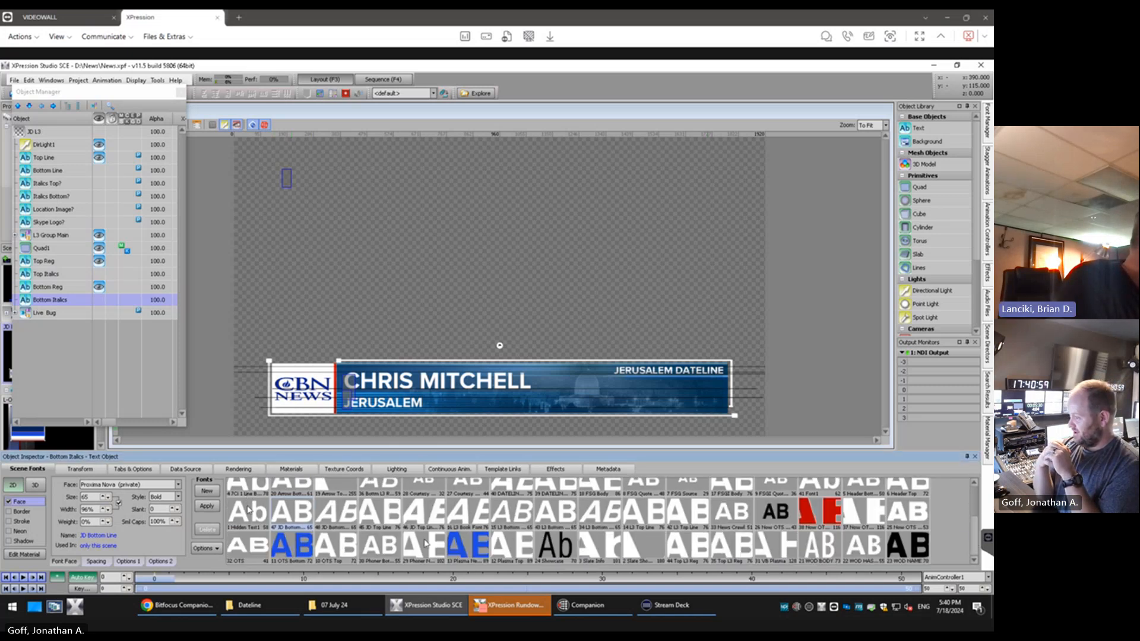
pyautogui.rightClick(343, 521)
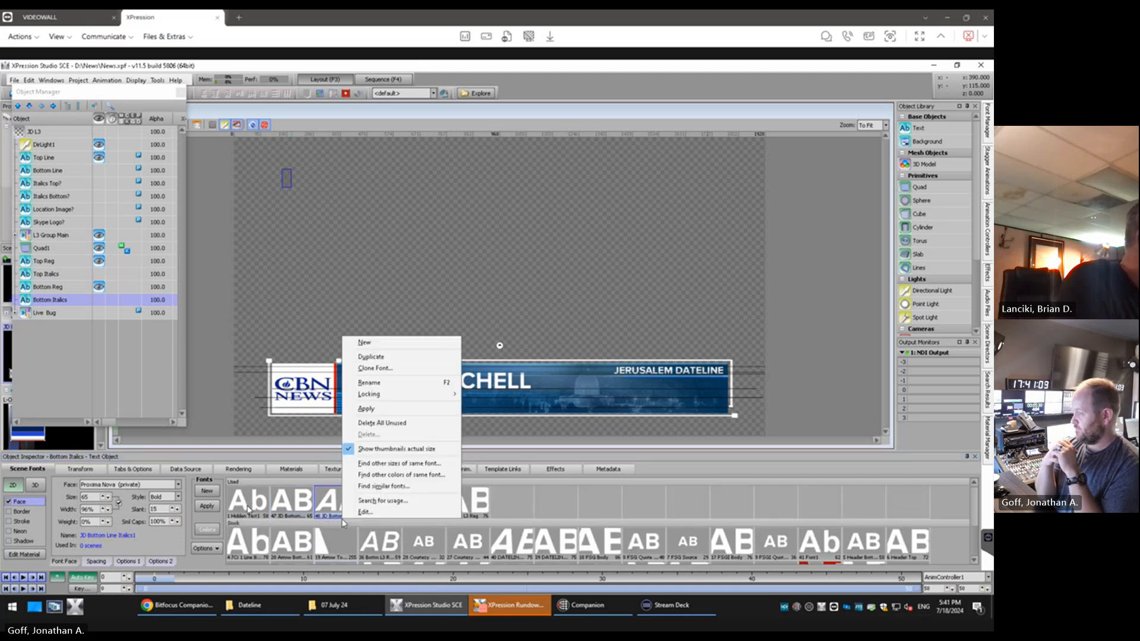
pyautogui.click(389, 383)
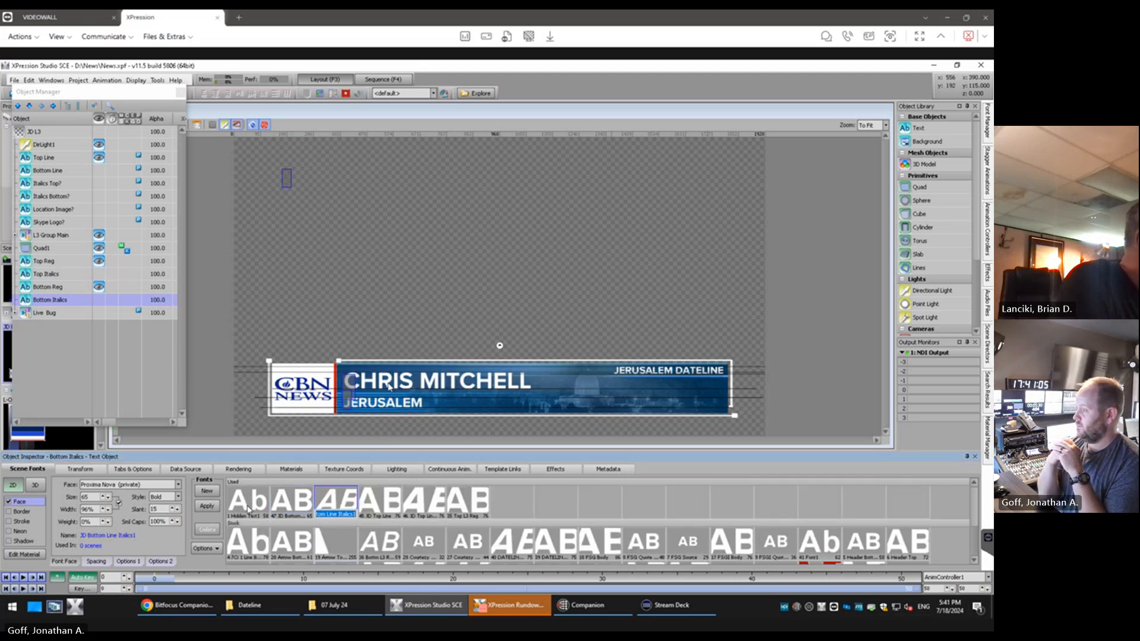
pyautogui.click(354, 514)
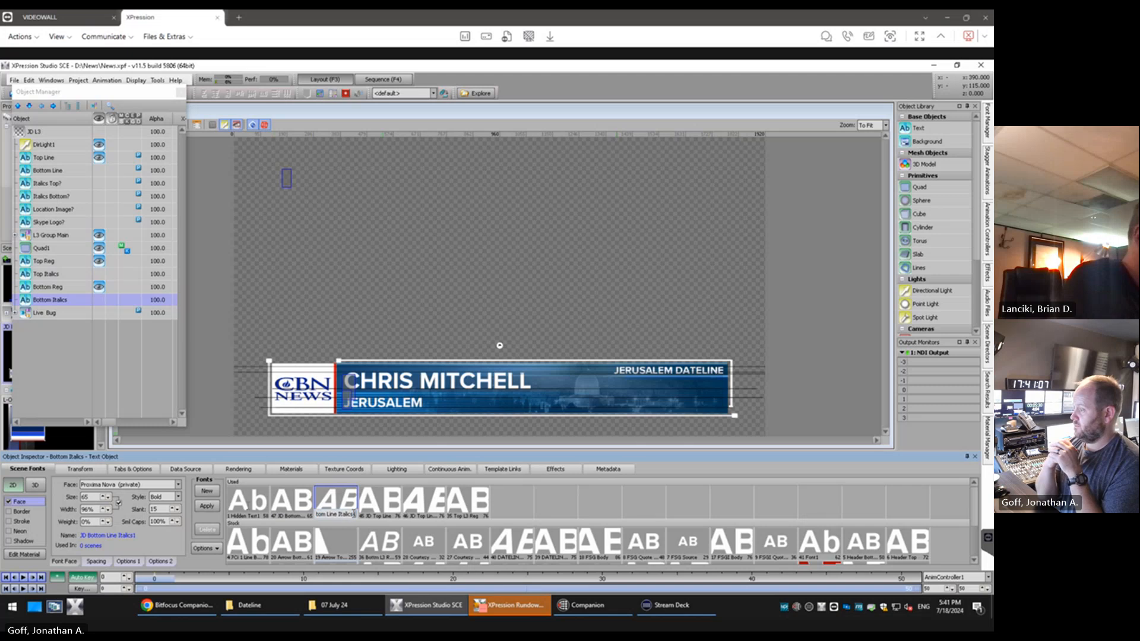
pyautogui.press('BackSpace')
pyautogui.press('Return')
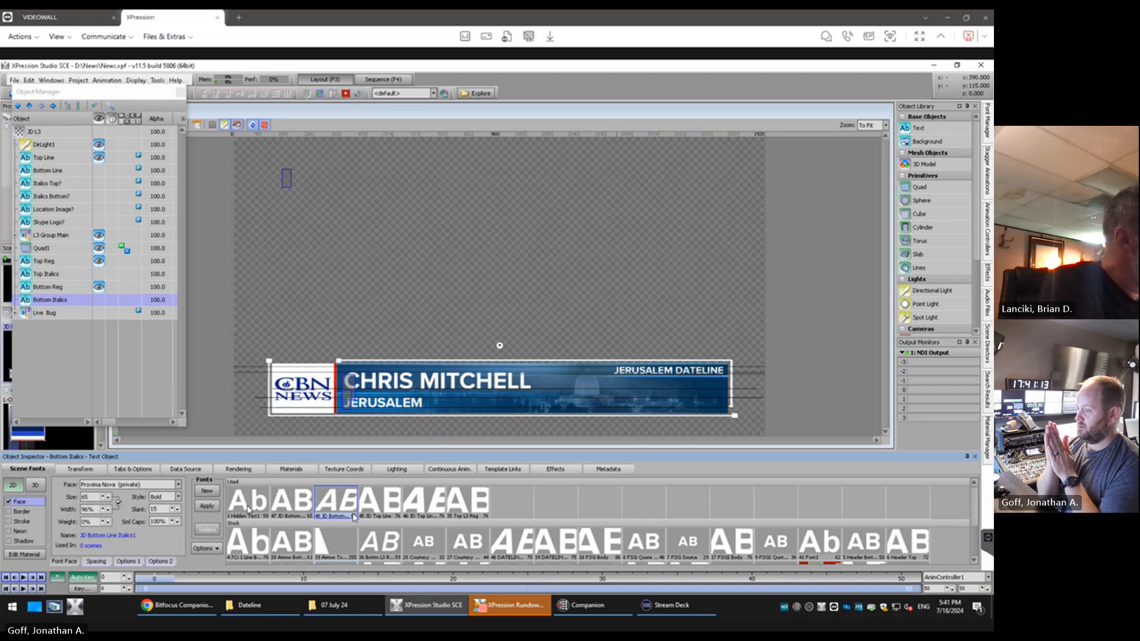
# Enter the sample person's full name in lowercase as the text of Top Line
pyautogui.click(54, 158)
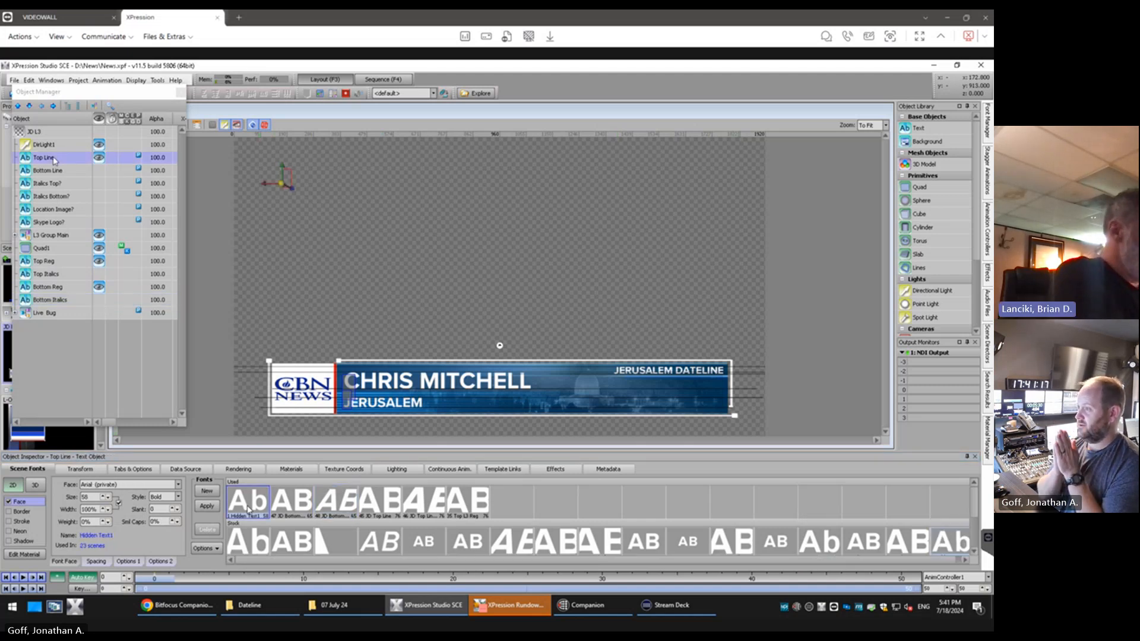
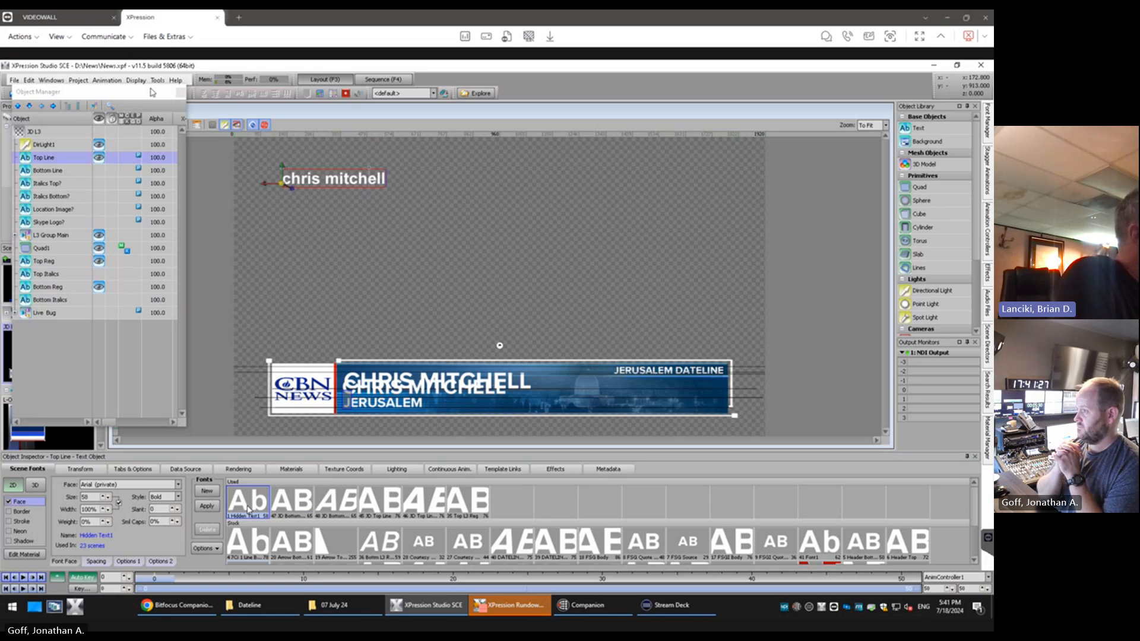
# Move the Top Reg text horizontally to an X position of 399
pyautogui.moveTo(153, 92); pyautogui.dragTo(152, 150)
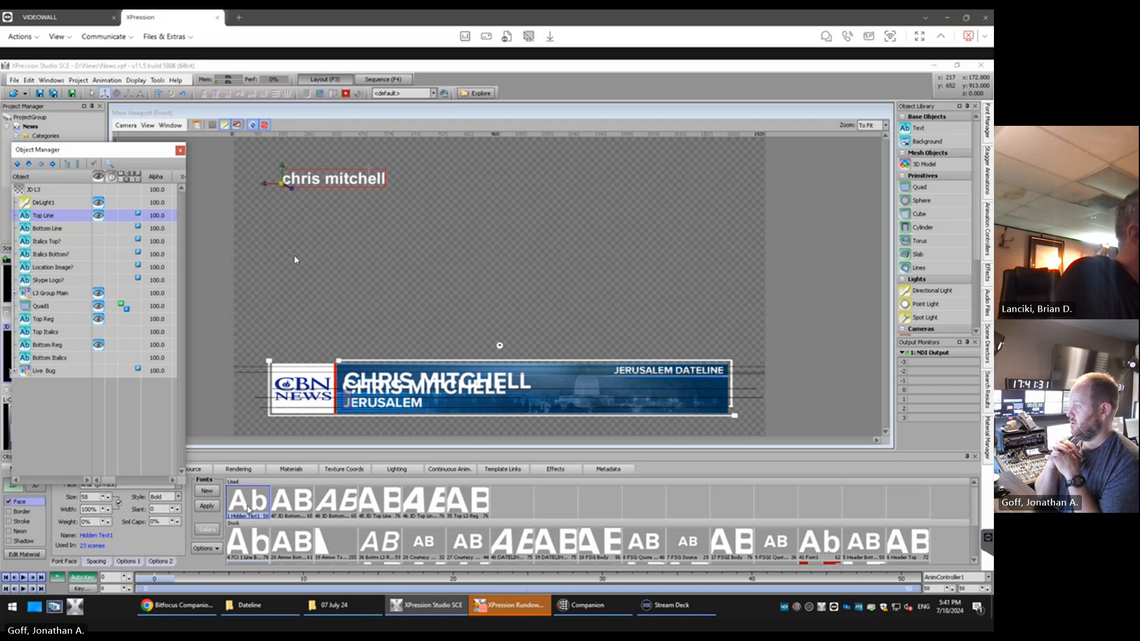
pyautogui.click(59, 320)
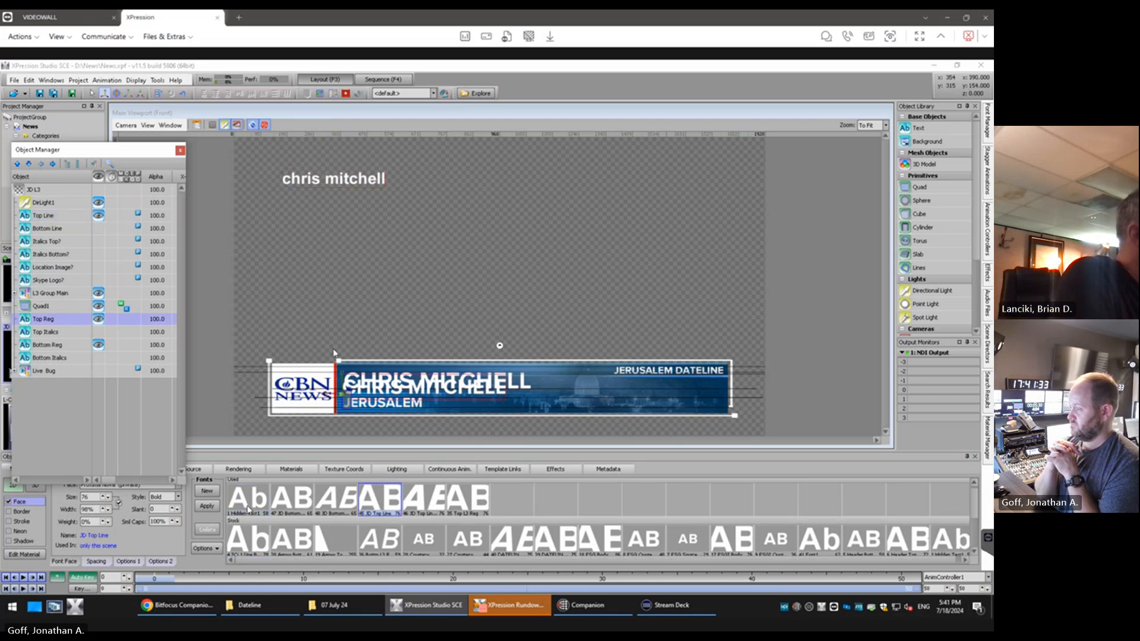
pyautogui.click(344, 396)
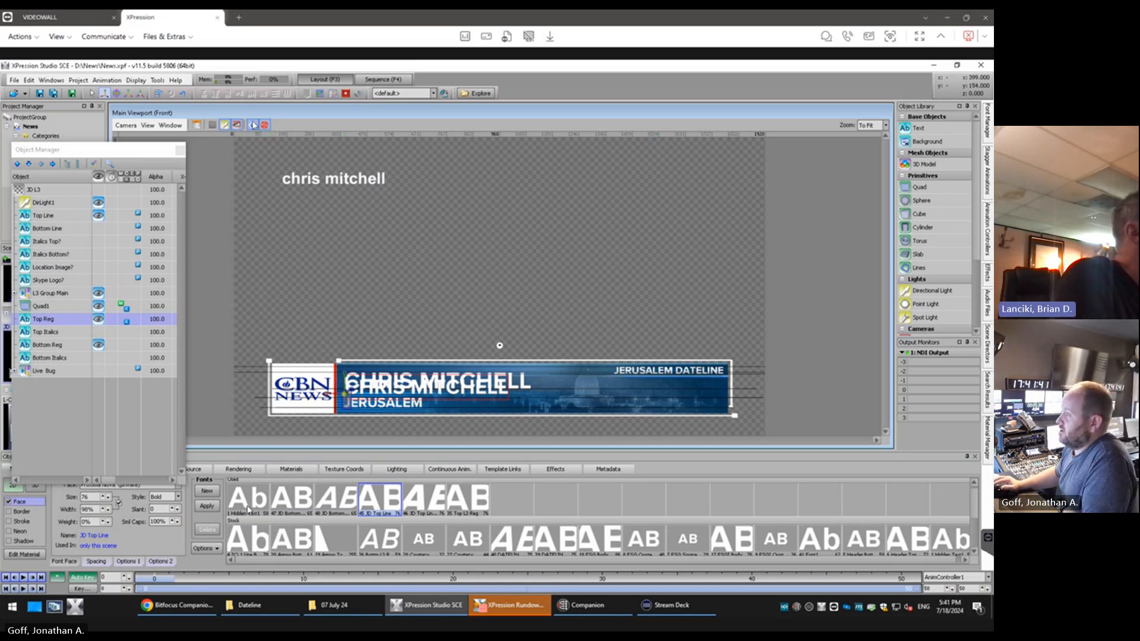
# Open the scene's Visual Logic Editor and examine how the Bottom Line IsEmpty block and Input Selector drive Position.Y of Top Reg and Top Italics
pyautogui.click(197, 125)
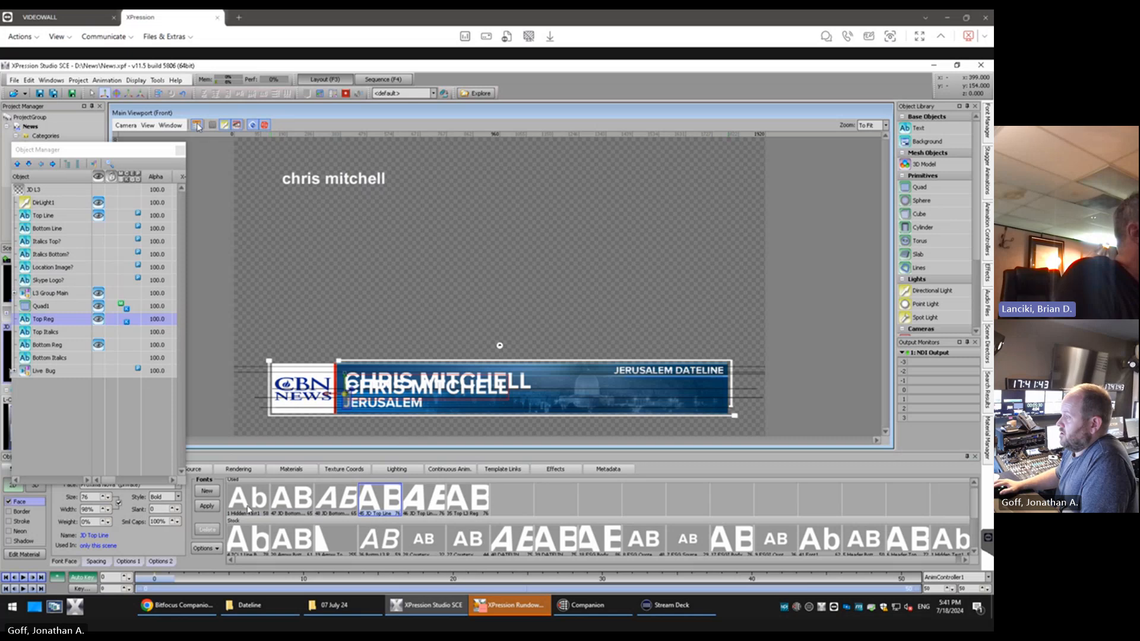
pyautogui.moveTo(609, 65); pyautogui.dragTo(596, 106)
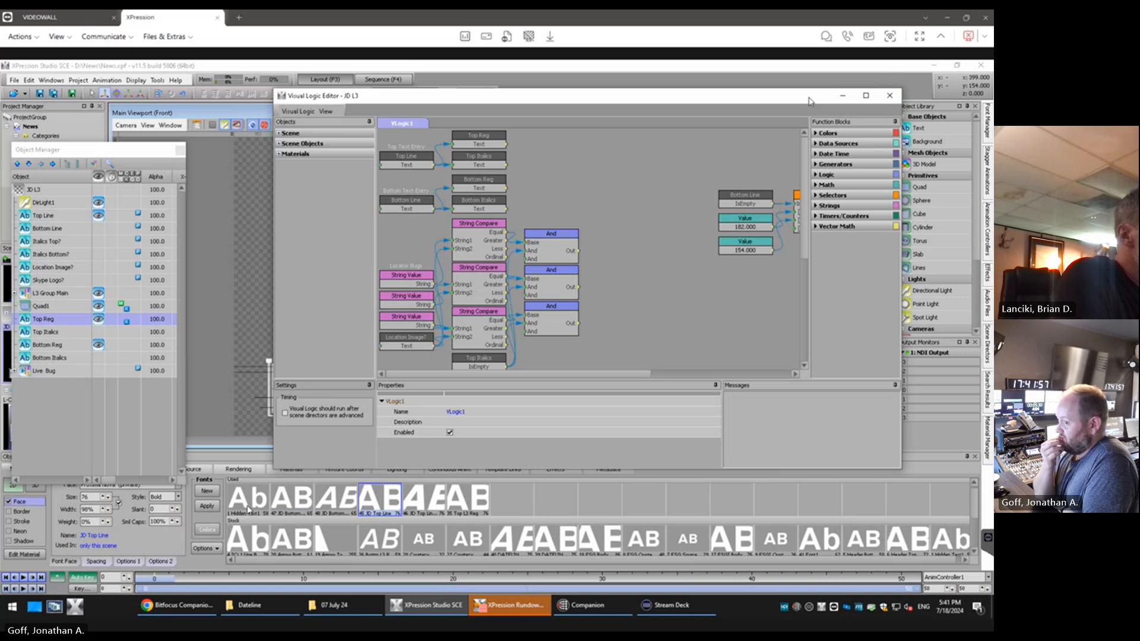
pyautogui.moveTo(810, 101); pyautogui.dragTo(805, 78)
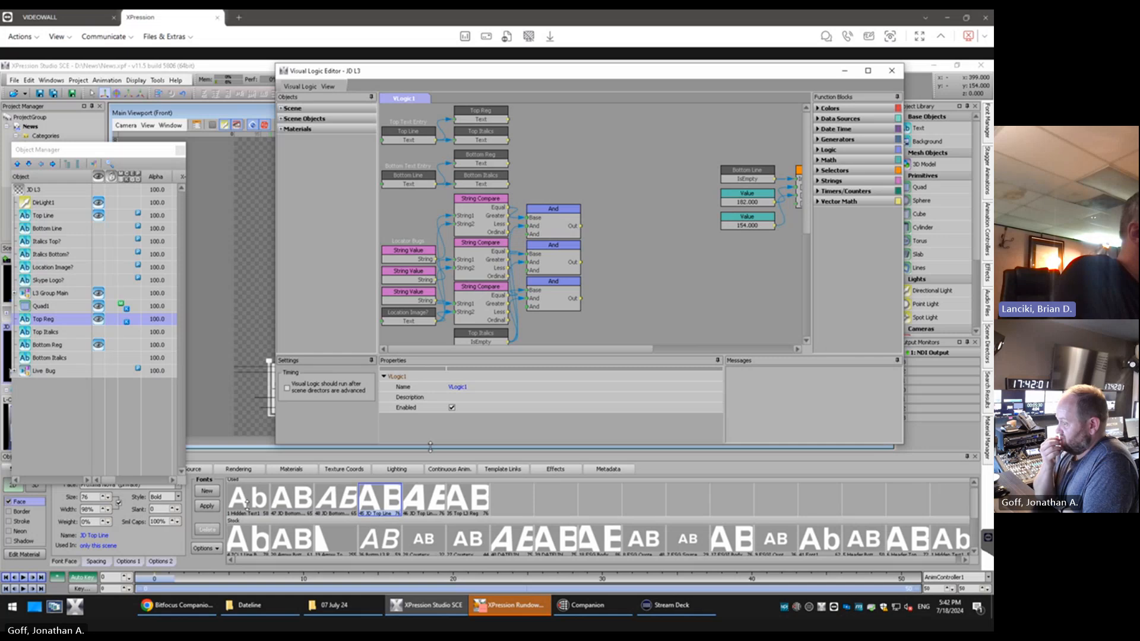
pyautogui.moveTo(430, 447); pyautogui.dragTo(427, 343)
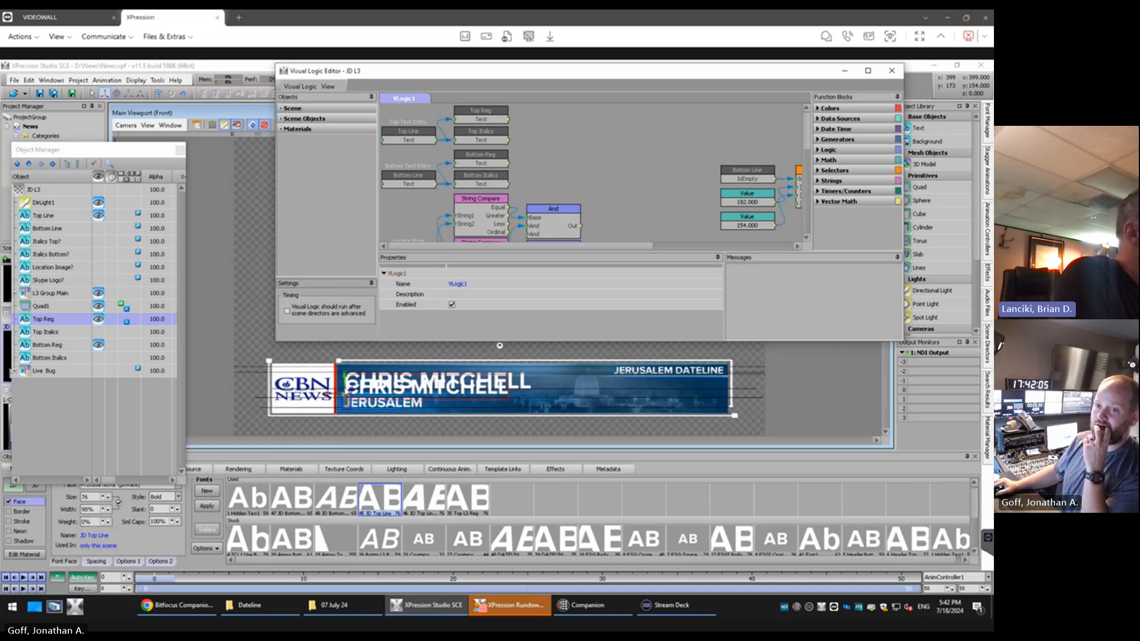
pyautogui.click(348, 369)
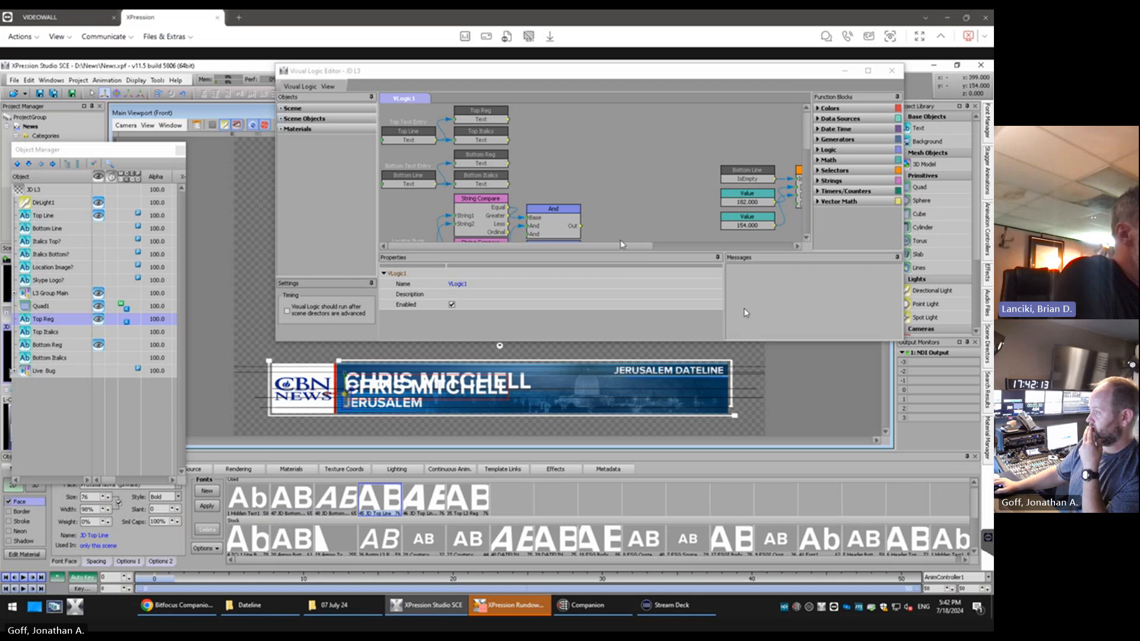
pyautogui.moveTo(622, 244); pyautogui.dragTo(759, 245)
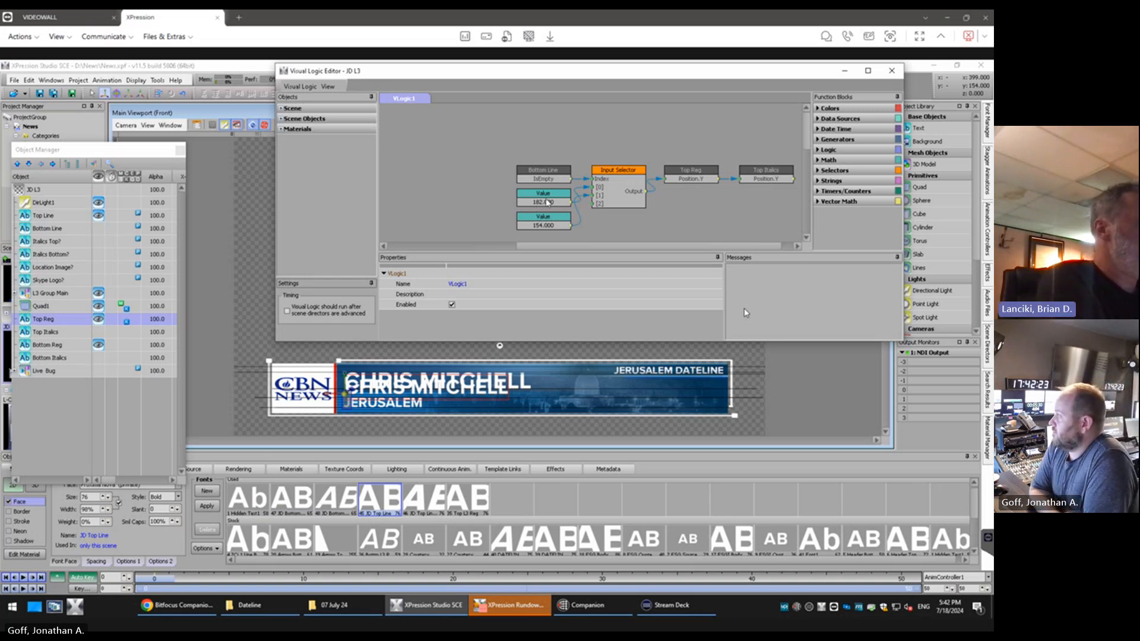
pyautogui.click(547, 202)
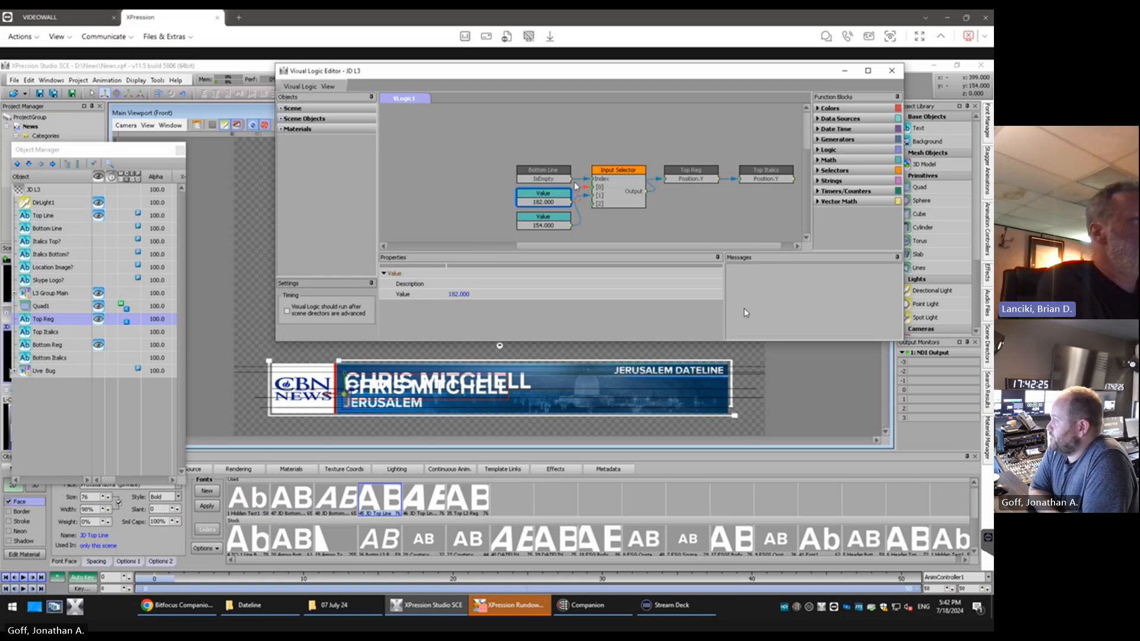
pyautogui.click(540, 170)
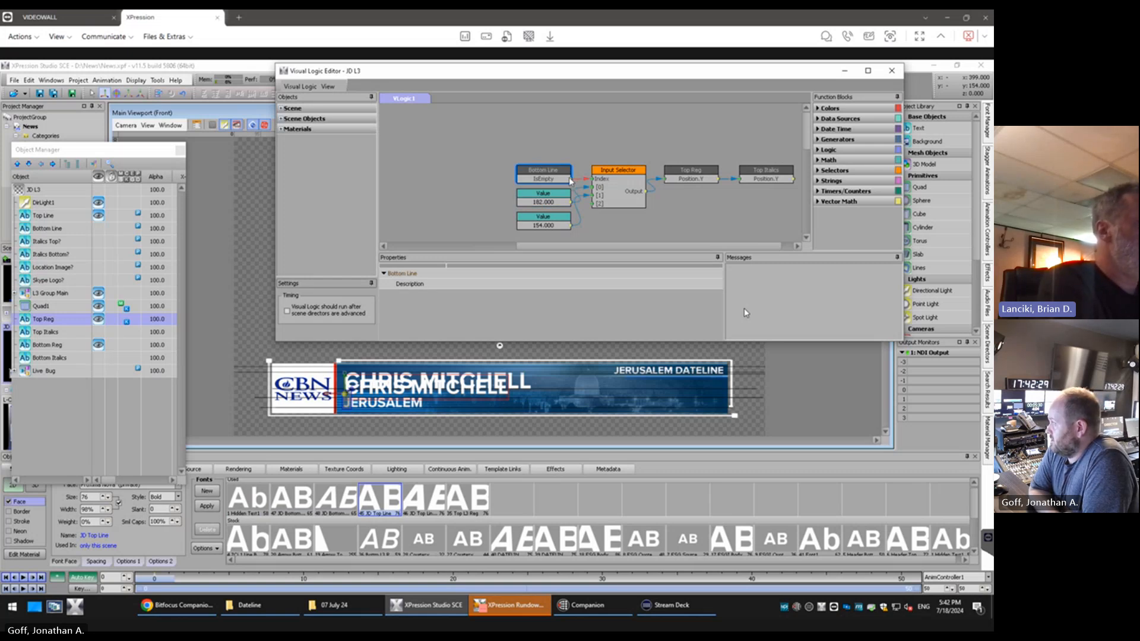
pyautogui.moveTo(571, 181)
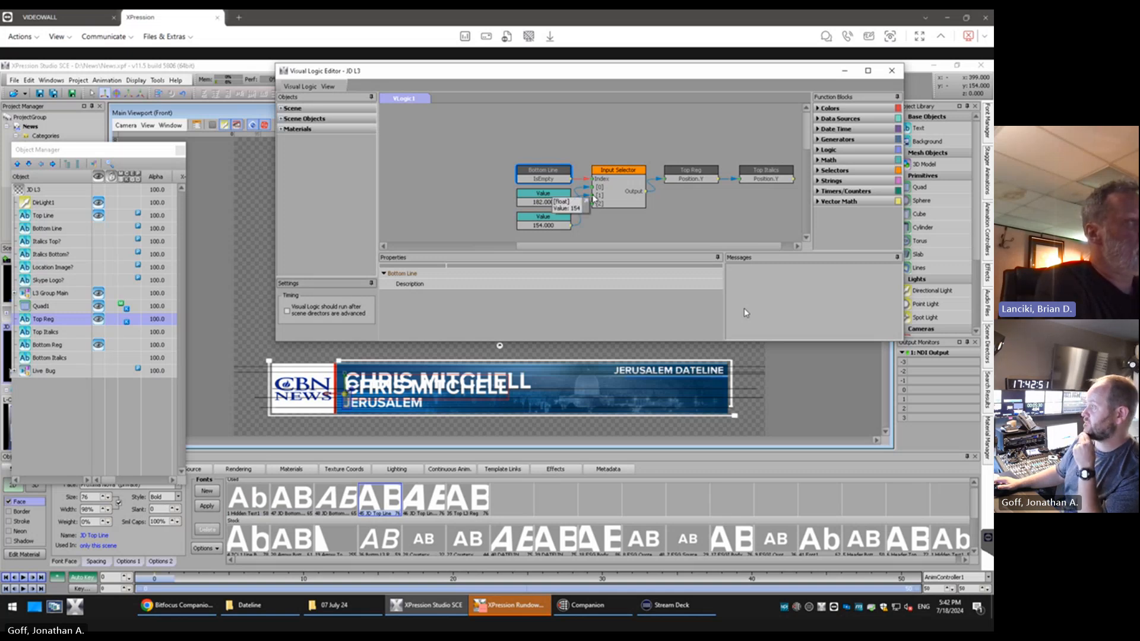
pyautogui.click(552, 225)
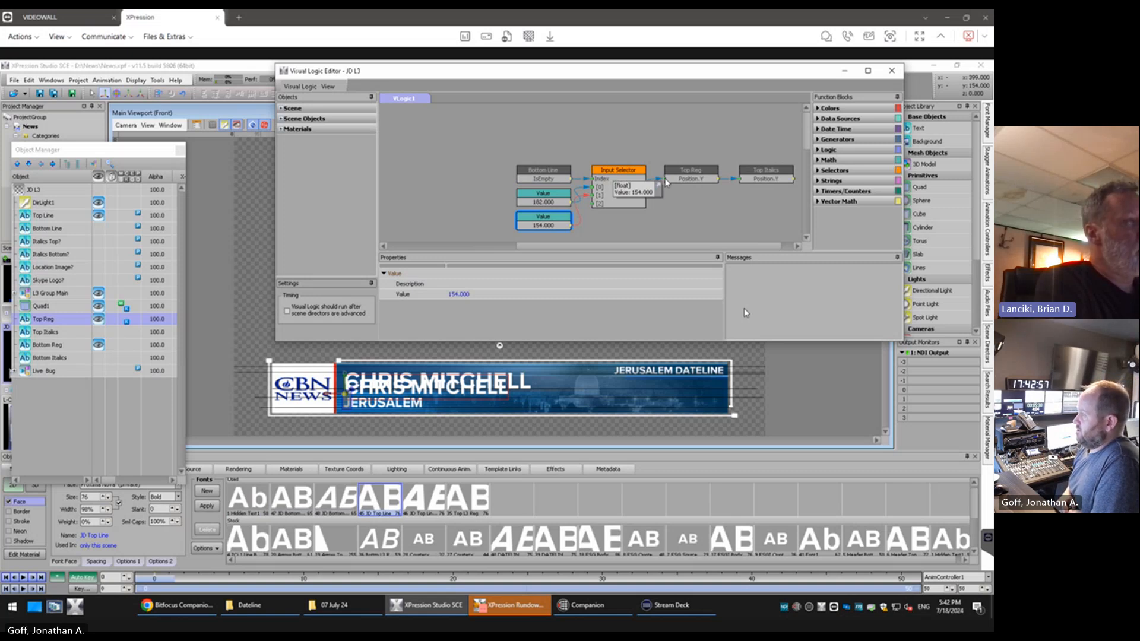
pyautogui.click(686, 179)
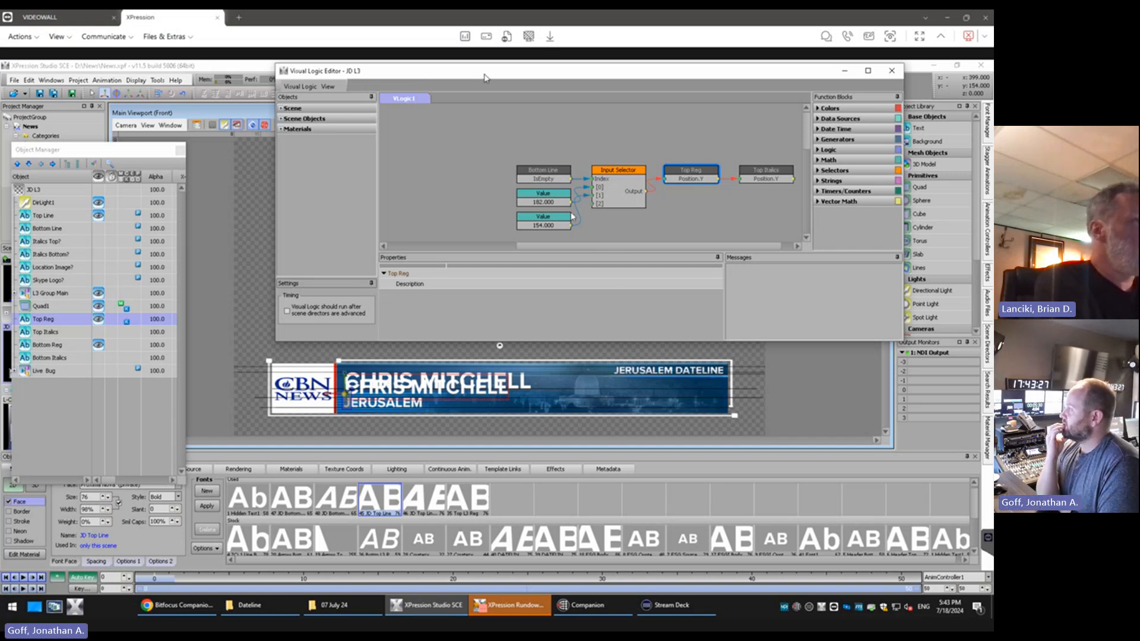
# Set the lower Value block feeding the Input Selector for Top Reg's Position.Y to 171
pyautogui.click(553, 226)
pyautogui.click(451, 293)
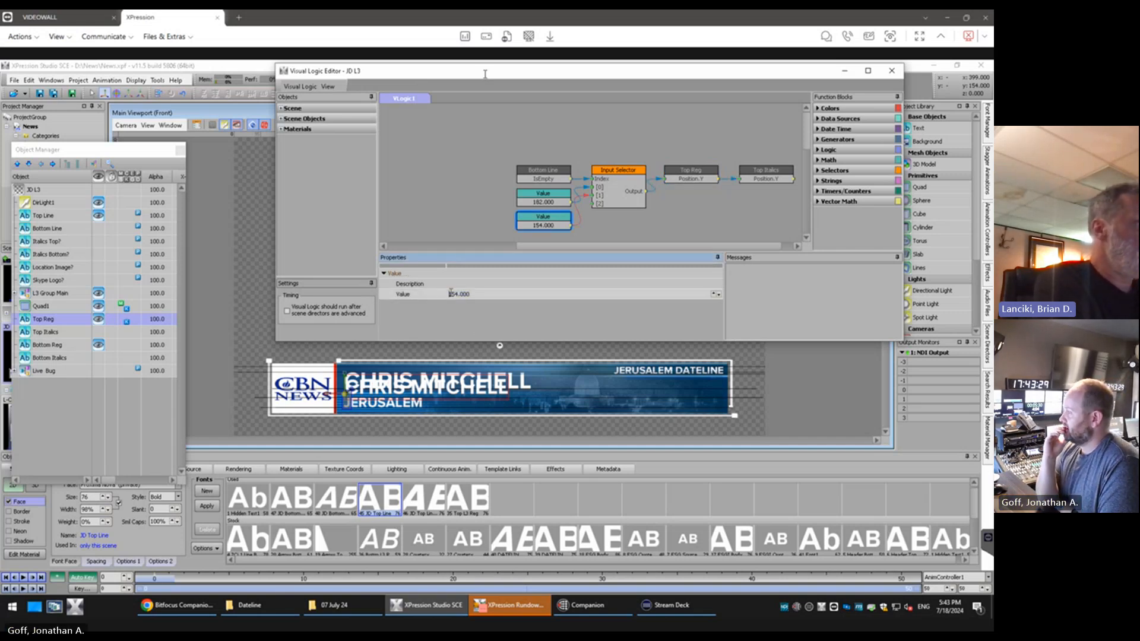
pyautogui.scroll(13, 451, 293)
pyautogui.scroll(4, 451, 293)
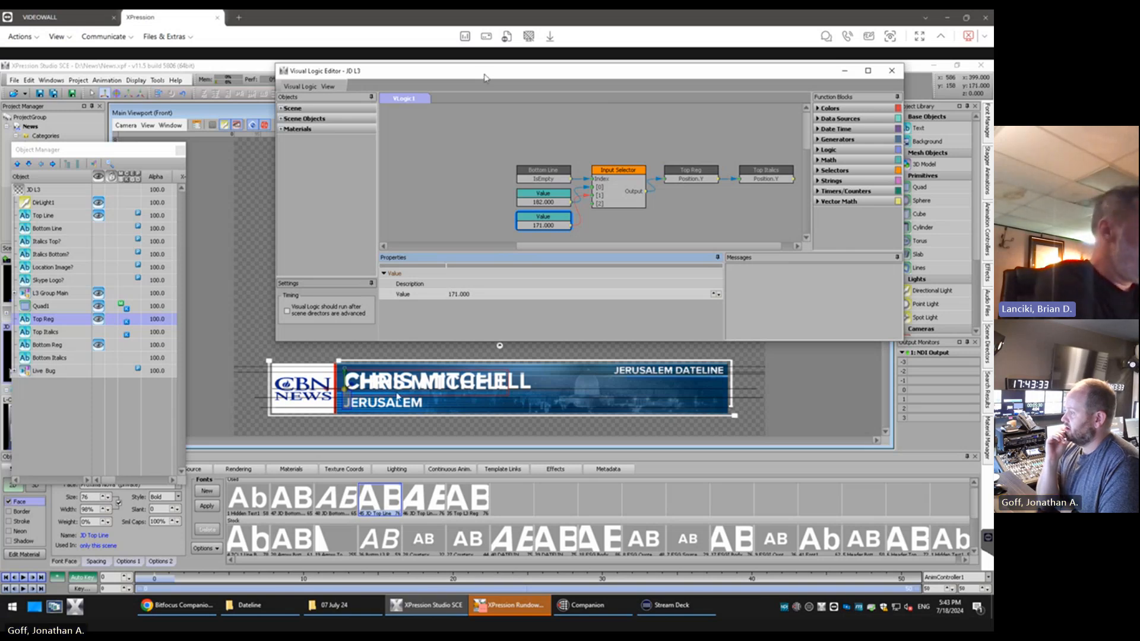
# Set the size of the JD Top Line font used by Top Reg to 87, matching the name in the background artwork
pyautogui.scroll(1, 334, 386)
pyautogui.scroll(5, 335, 386)
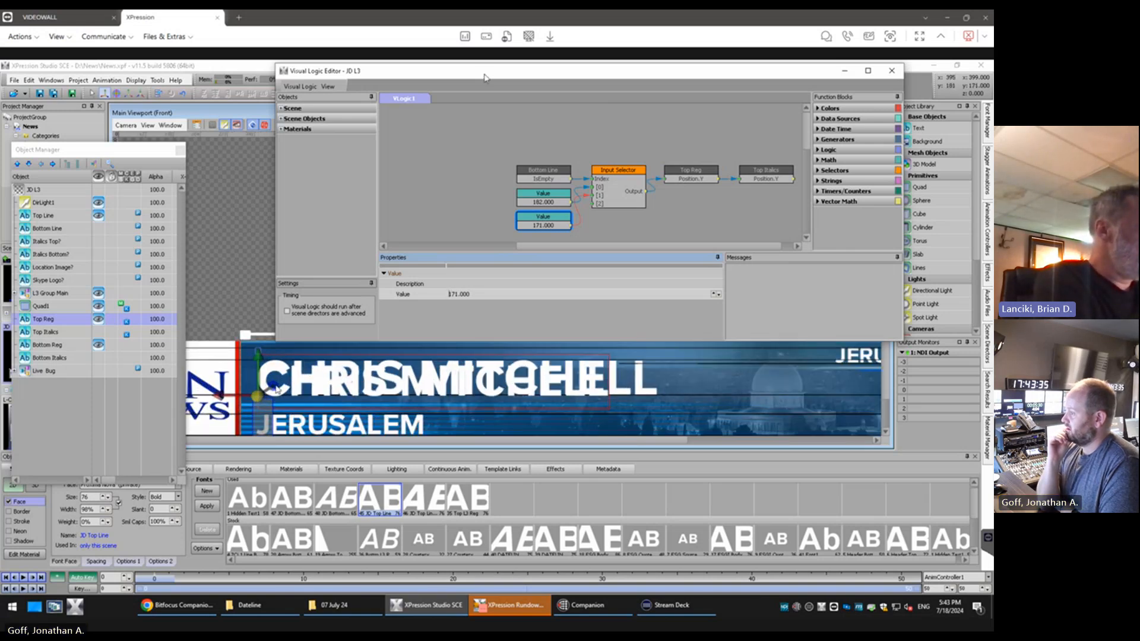
pyautogui.scroll(3, 268, 386)
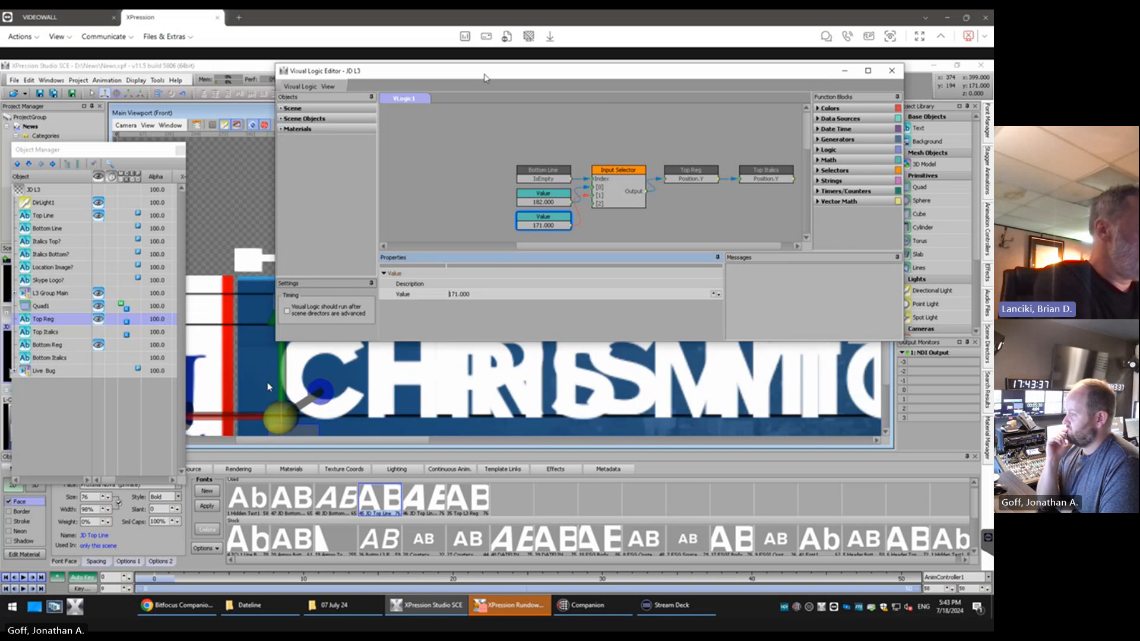
pyautogui.moveTo(621, 73); pyautogui.dragTo(630, 62)
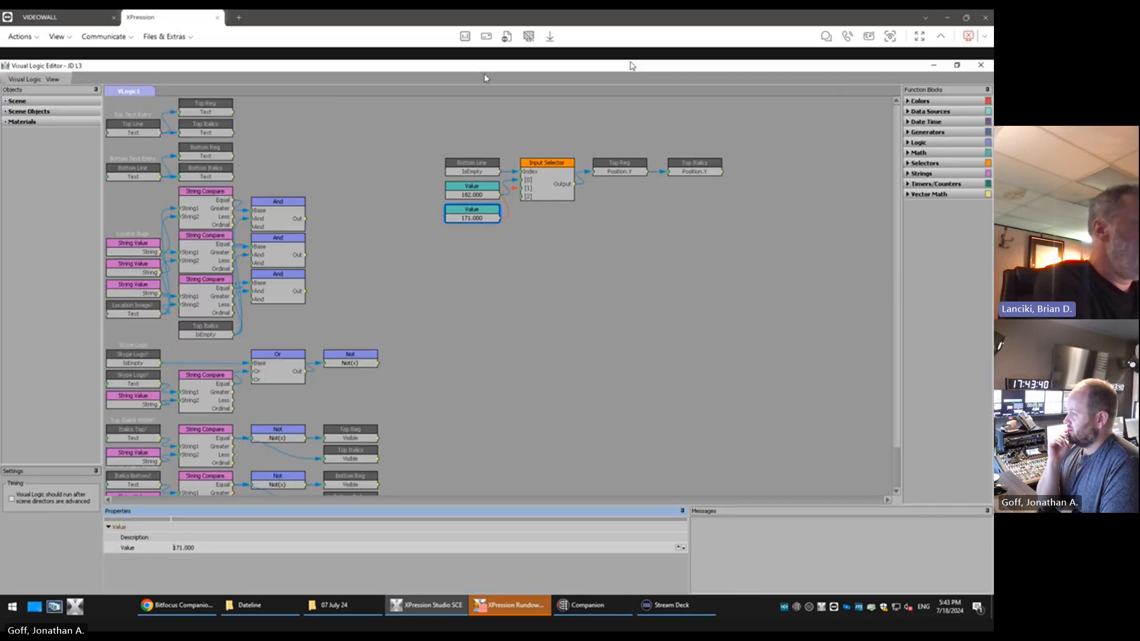
pyautogui.click(957, 65)
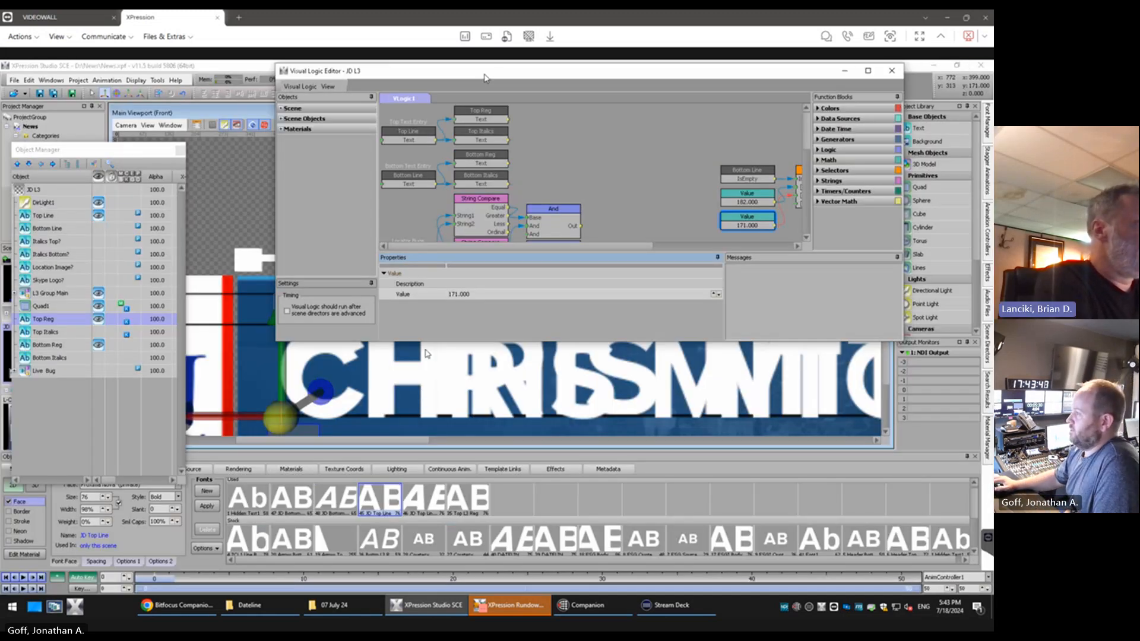
pyautogui.moveTo(432, 343); pyautogui.dragTo(434, 279)
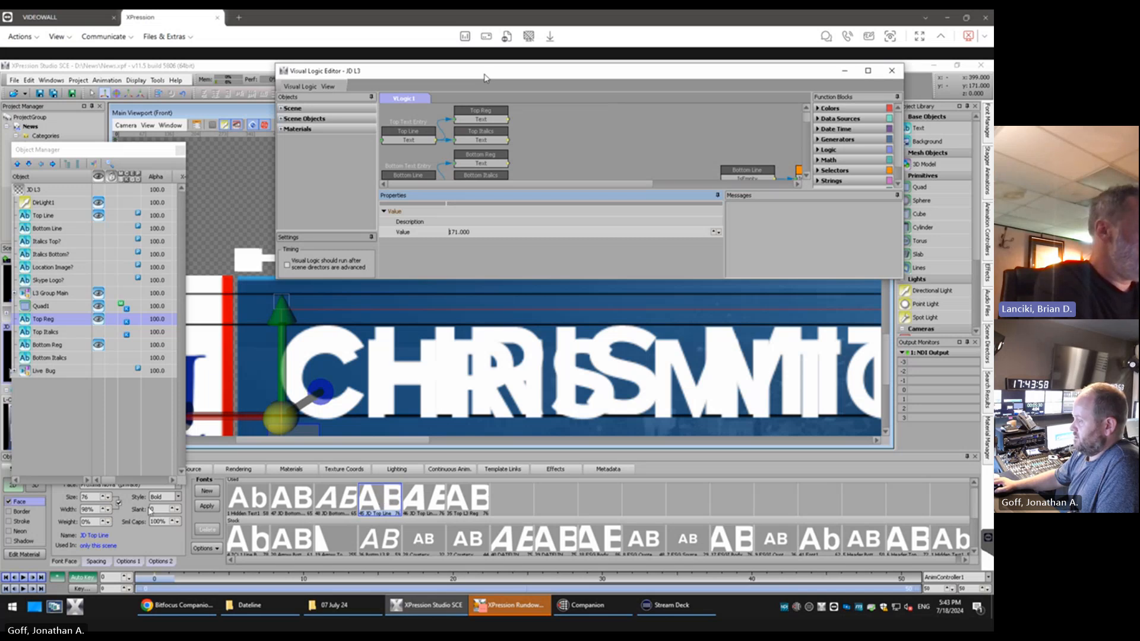
pyautogui.click(98, 495)
pyautogui.press('BackSpace')
pyautogui.press('BackSpace')
pyautogui.write('34')
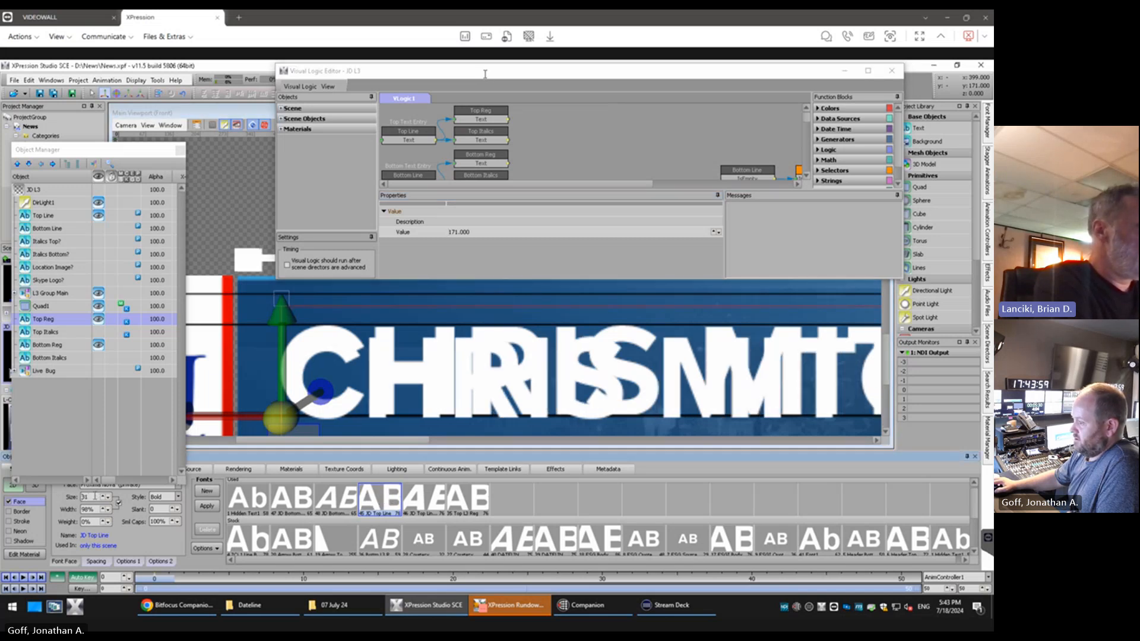
pyautogui.press('BackSpace')
pyautogui.write('9')
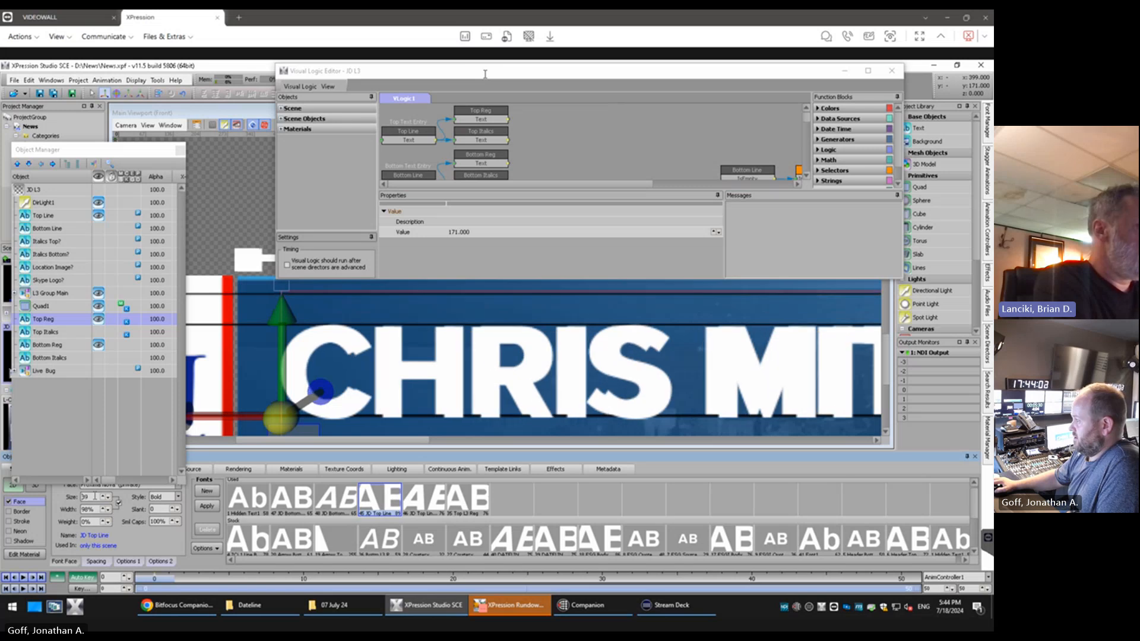
pyautogui.press('BackSpace')
pyautogui.write('8')
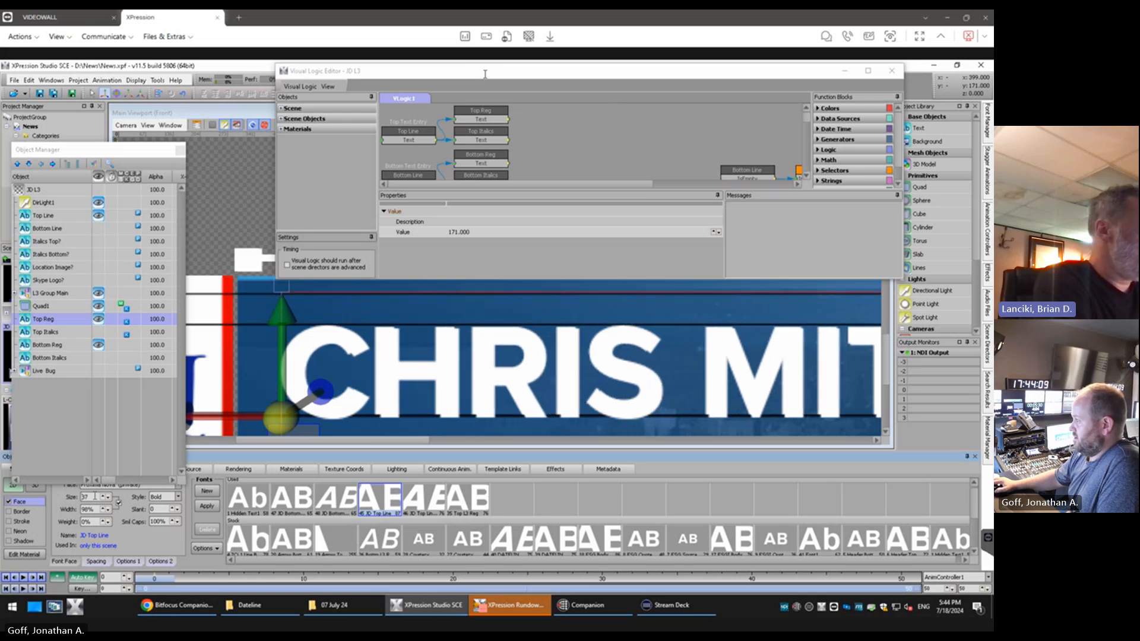
# Set the lower Value block feeding the Input Selector for Top Reg's Position.Y to 173
pyautogui.click(647, 177)
pyautogui.moveTo(630, 184); pyautogui.dragTo(775, 184)
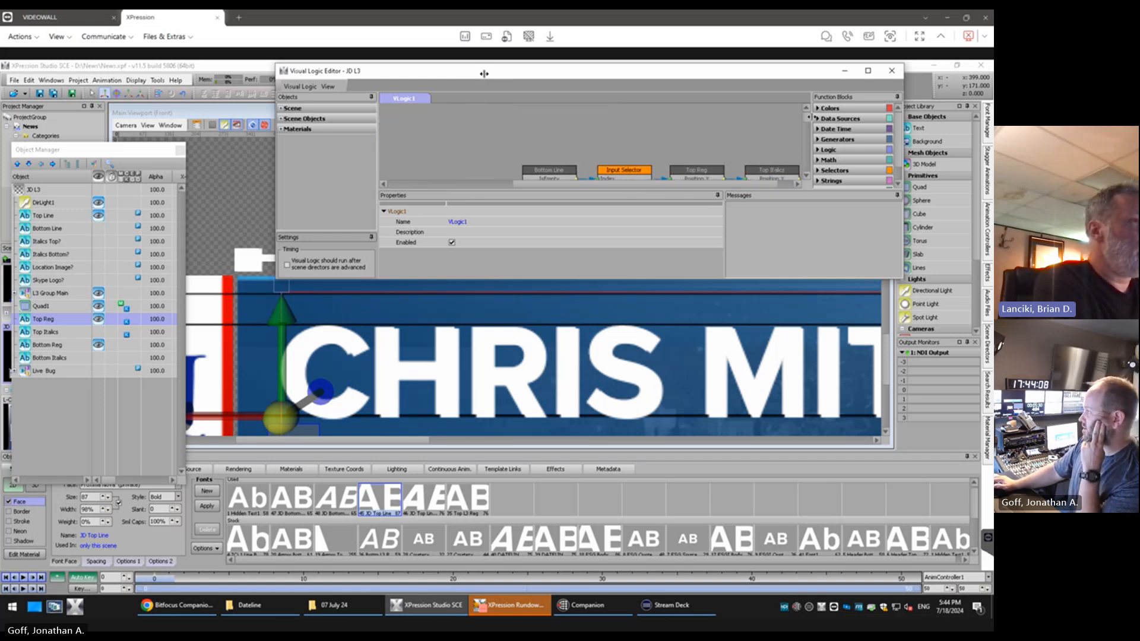
pyautogui.scroll(-5, 751, 142)
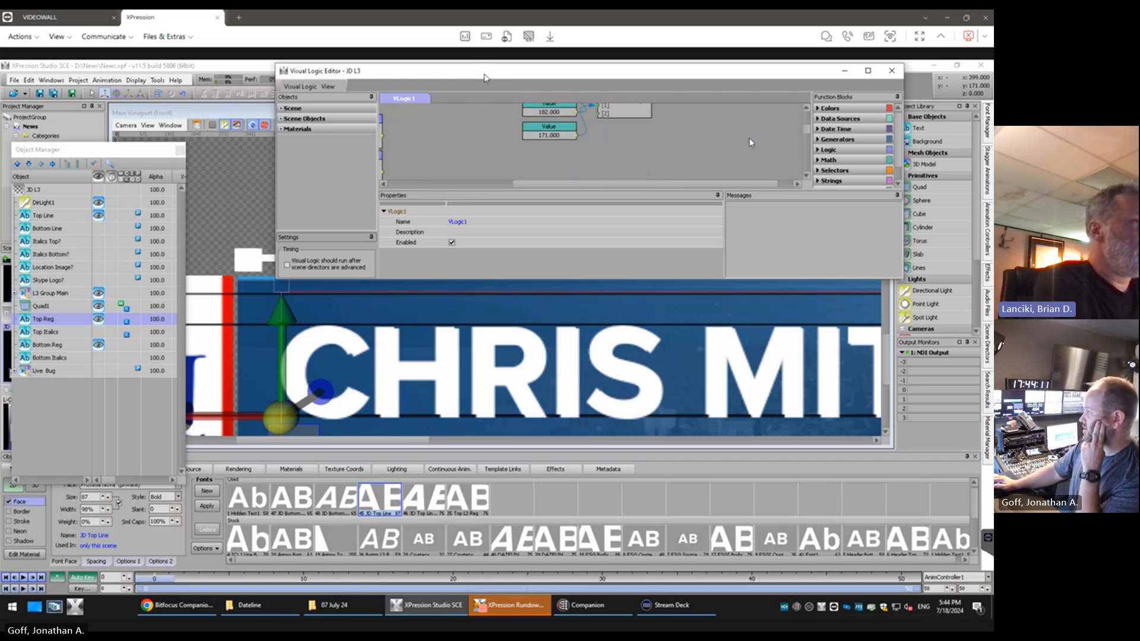
pyautogui.click(549, 131)
pyautogui.click(460, 232)
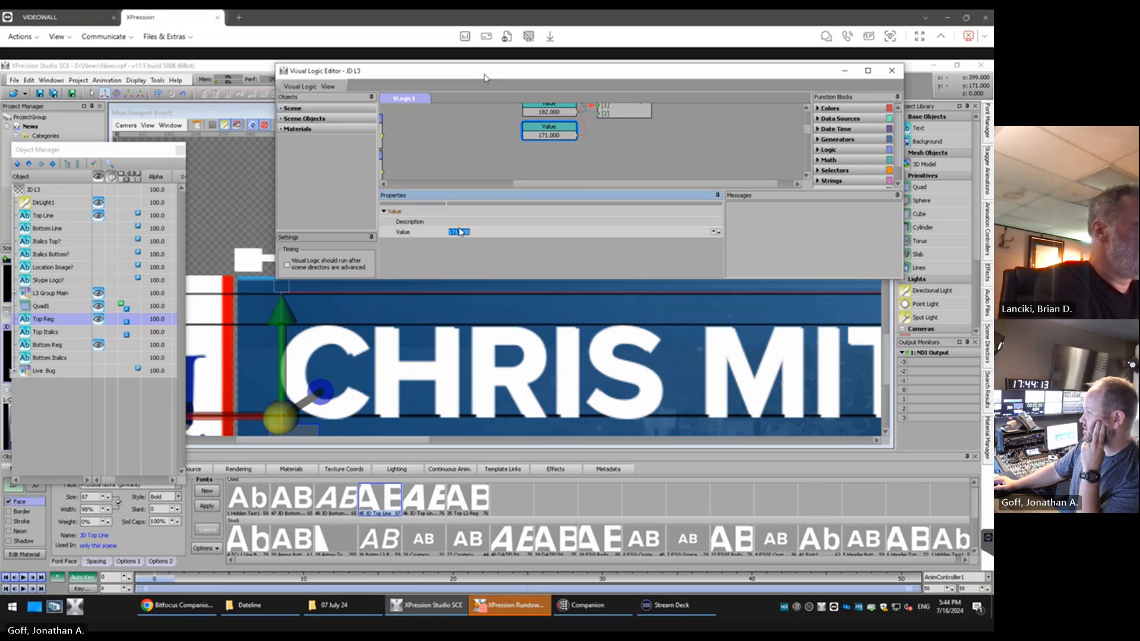
pyautogui.write('169')
pyautogui.press('Return')
pyautogui.hotkey('ctrl', 'z')
pyautogui.hotkey('ctrl', 'z')
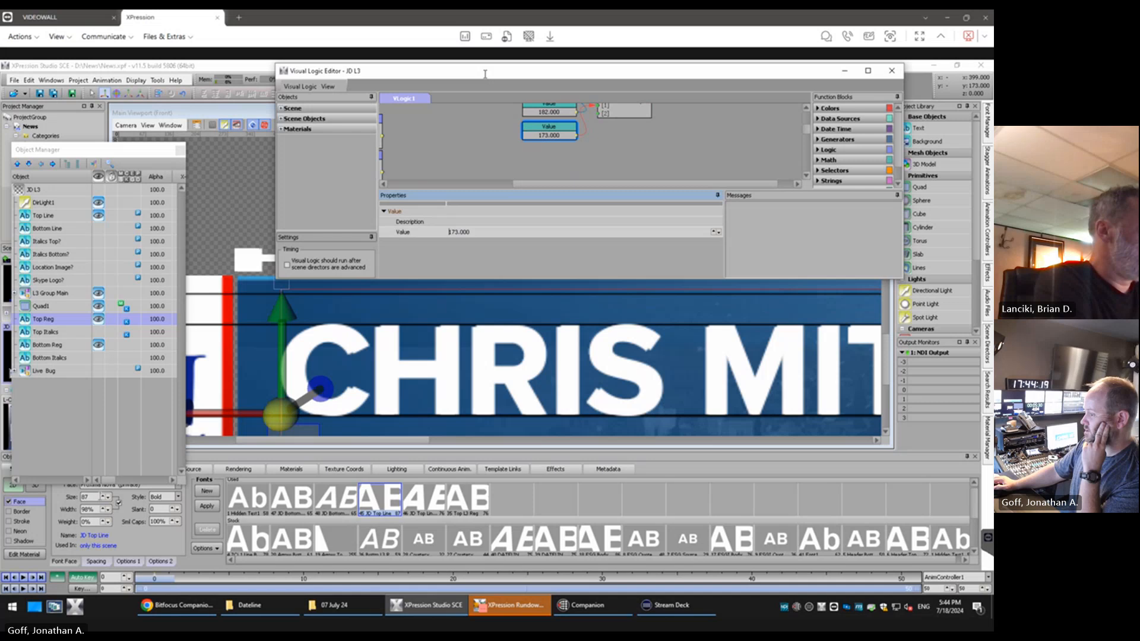
# Set the size of Top Reg's JD Top Line font to 85
pyautogui.click(93, 497)
pyautogui.scroll(-1, 93, 497)
pyautogui.scroll(-1, 93, 497)
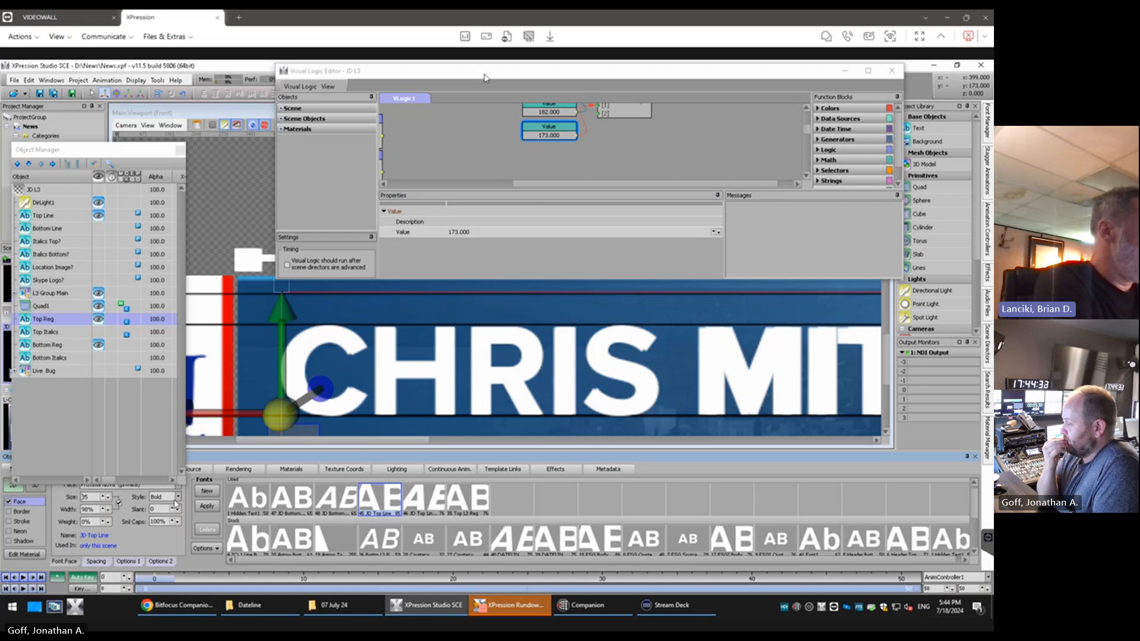
# Set the X position of Top Reg to 396 so the name lines up with the background artwork
pyautogui.click(160, 320)
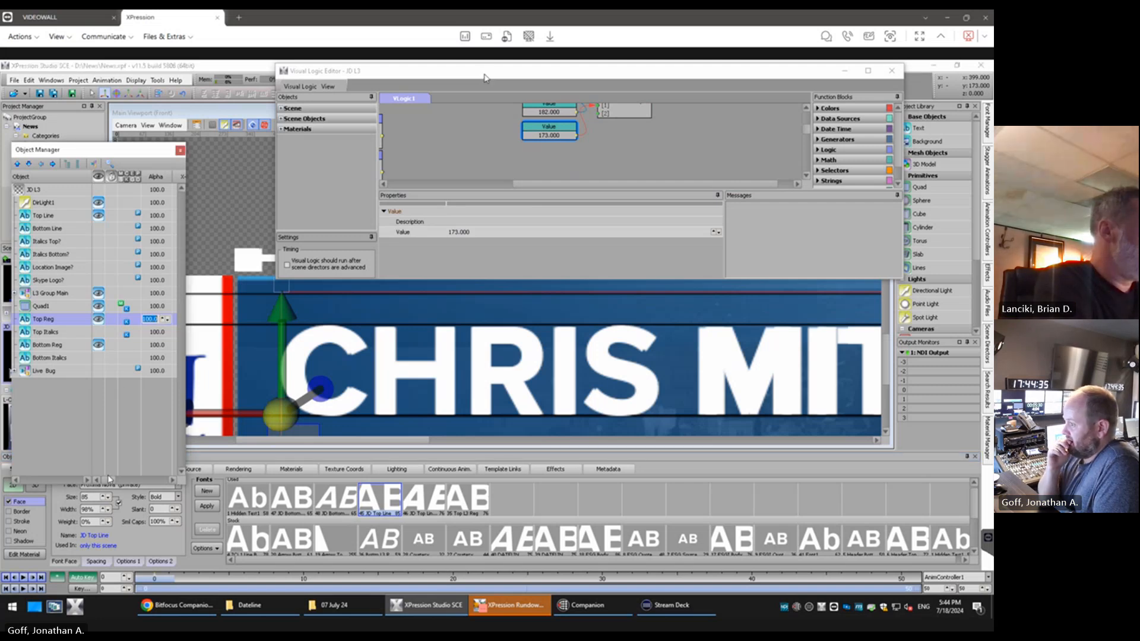
pyautogui.moveTo(108, 479); pyautogui.dragTo(125, 481)
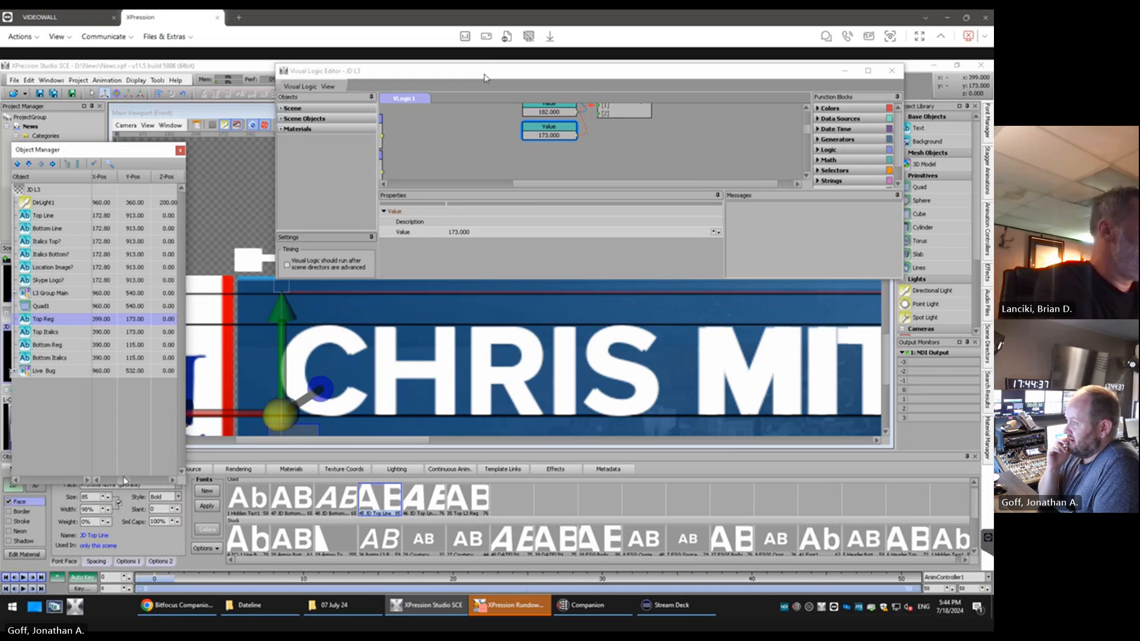
pyautogui.click(99, 321)
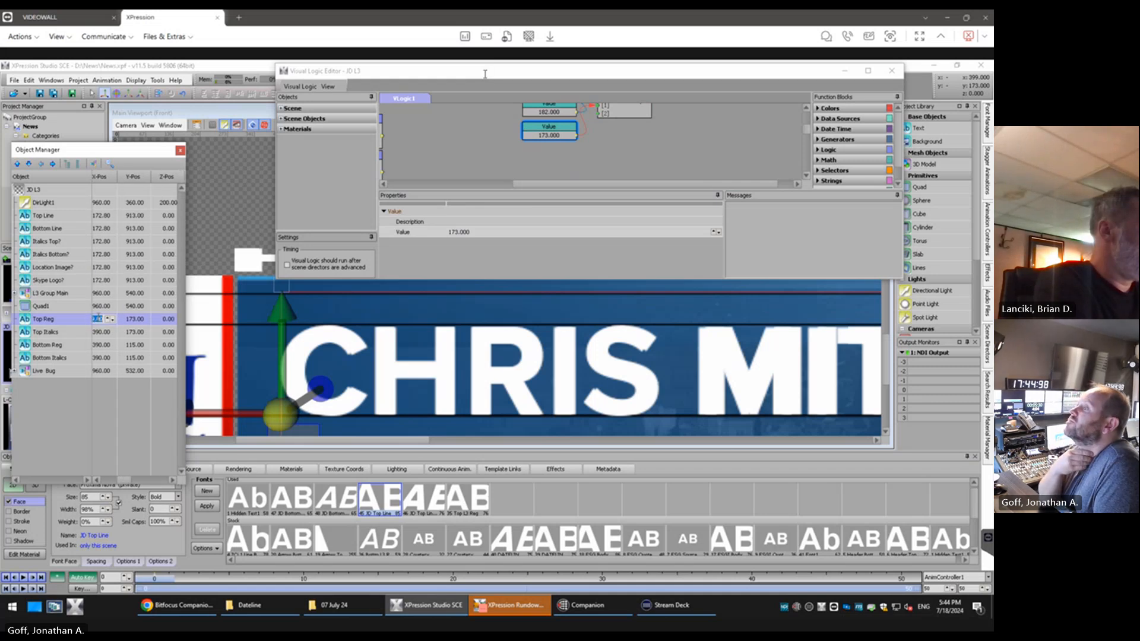
pyautogui.scroll(1, 99, 318)
pyautogui.scroll(-3, 99, 318)
pyautogui.scroll(-1, 99, 319)
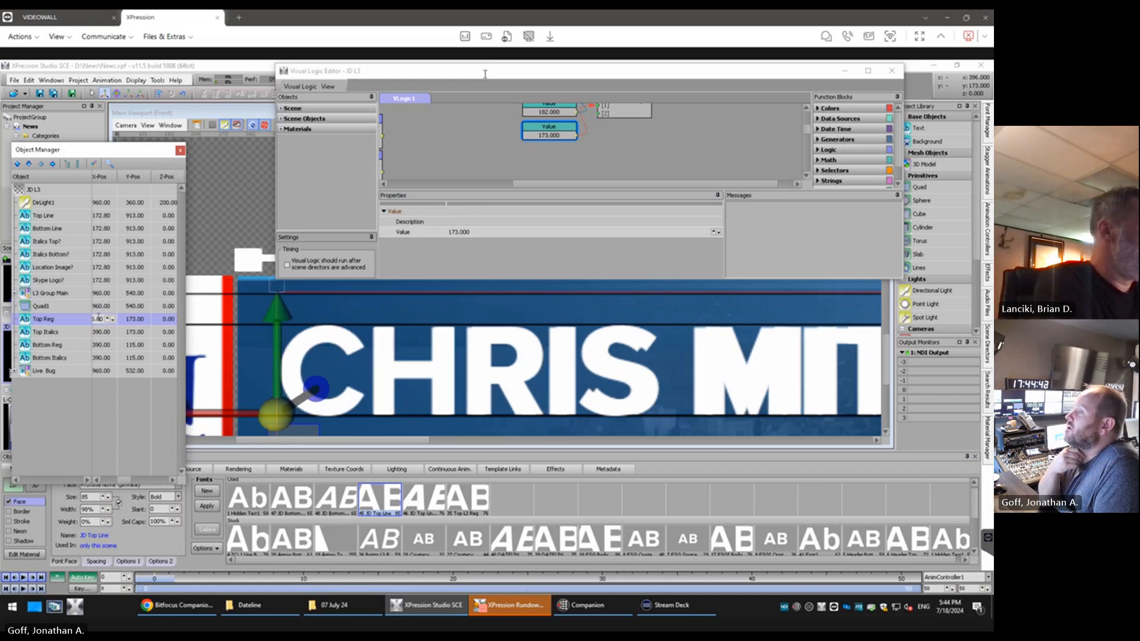
pyautogui.scroll(-1, 99, 319)
pyautogui.scroll(1, 99, 318)
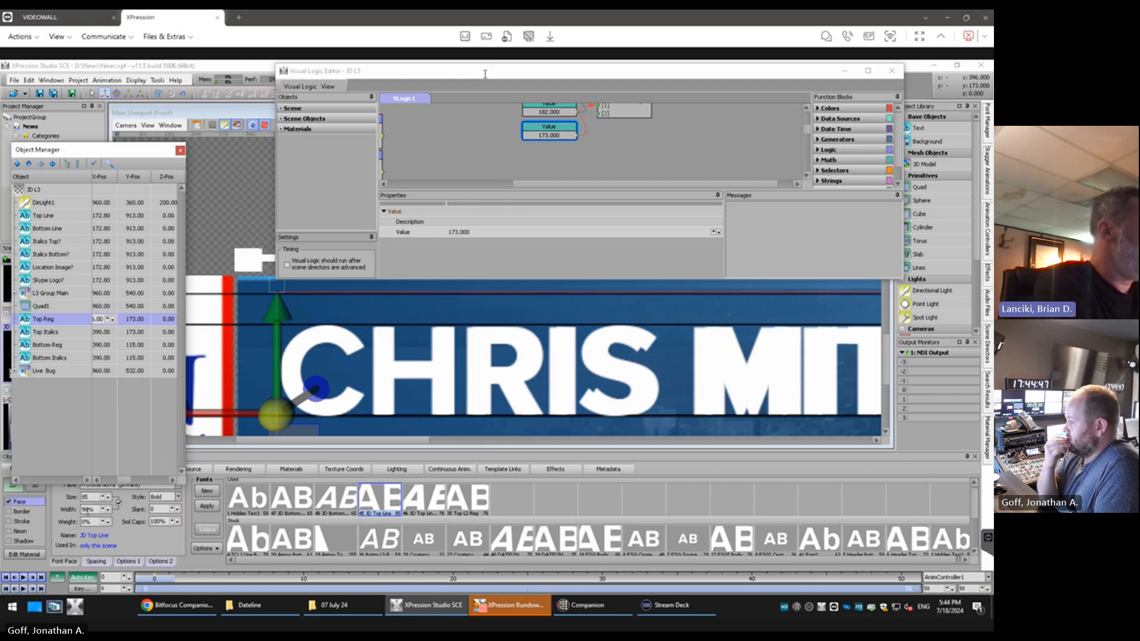
# Set the width of the JD Top Line font to 100%
pyautogui.click(88, 510)
pyautogui.scroll(2, 88, 511)
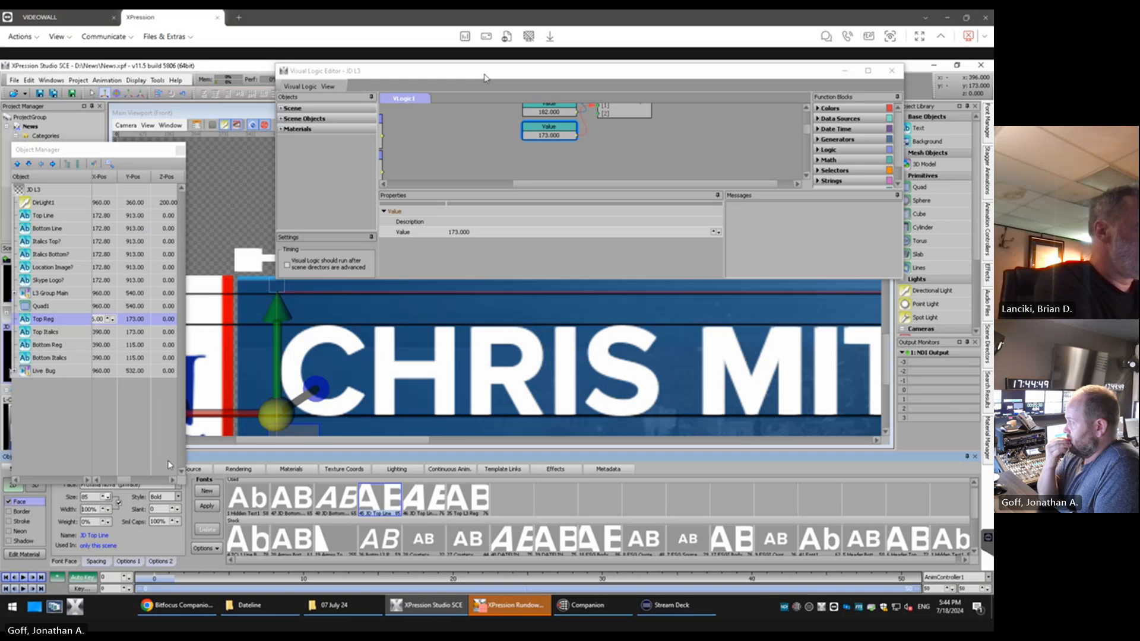
pyautogui.doubleClick(234, 109)
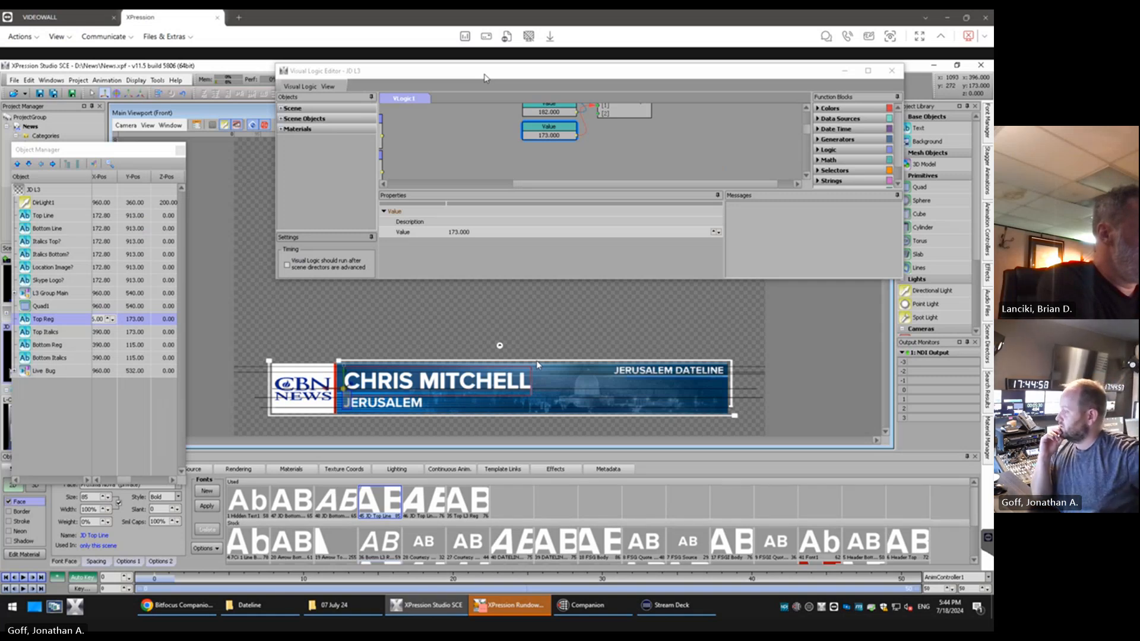
# Test the length limit of the Top Line text with a string of repeated "asdf", and clear it again
pyautogui.click(47, 217)
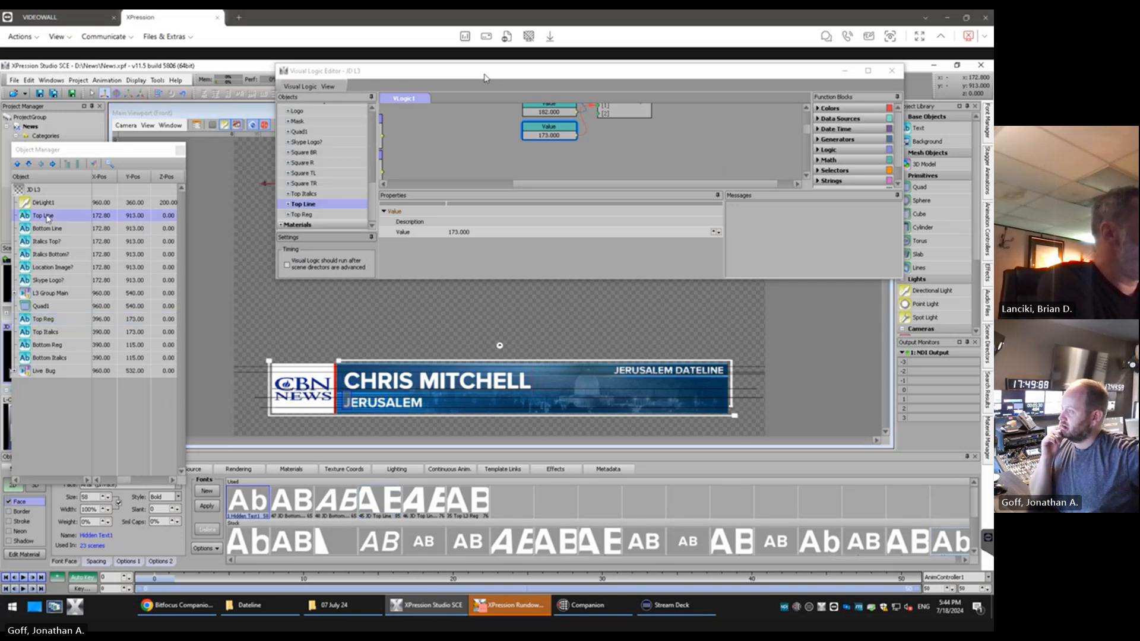
pyautogui.write('asdfasdfasdfasdf')
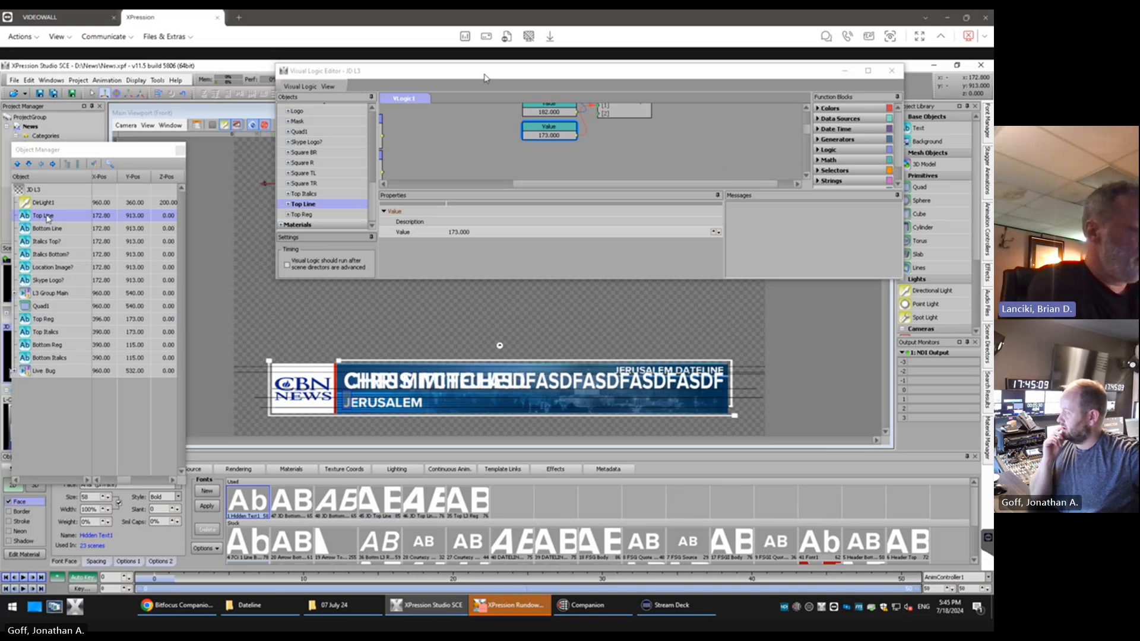
pyautogui.press('BackSpace')
pyautogui.press('BackSpace')
pyautogui.press('BackSpace')
pyautogui.press('BackSpace')
pyautogui.press('BackSpace')
pyautogui.press('BackSpace')
pyautogui.press('BackSpace')
pyautogui.press('BackSpace')
pyautogui.press('BackSpace')
pyautogui.press('BackSpace')
pyautogui.press('BackSpace')
pyautogui.press('BackSpace')
pyautogui.press('BackSpace')
pyautogui.press('BackSpace')
pyautogui.press('BackSpace')
pyautogui.press('BackSpace')
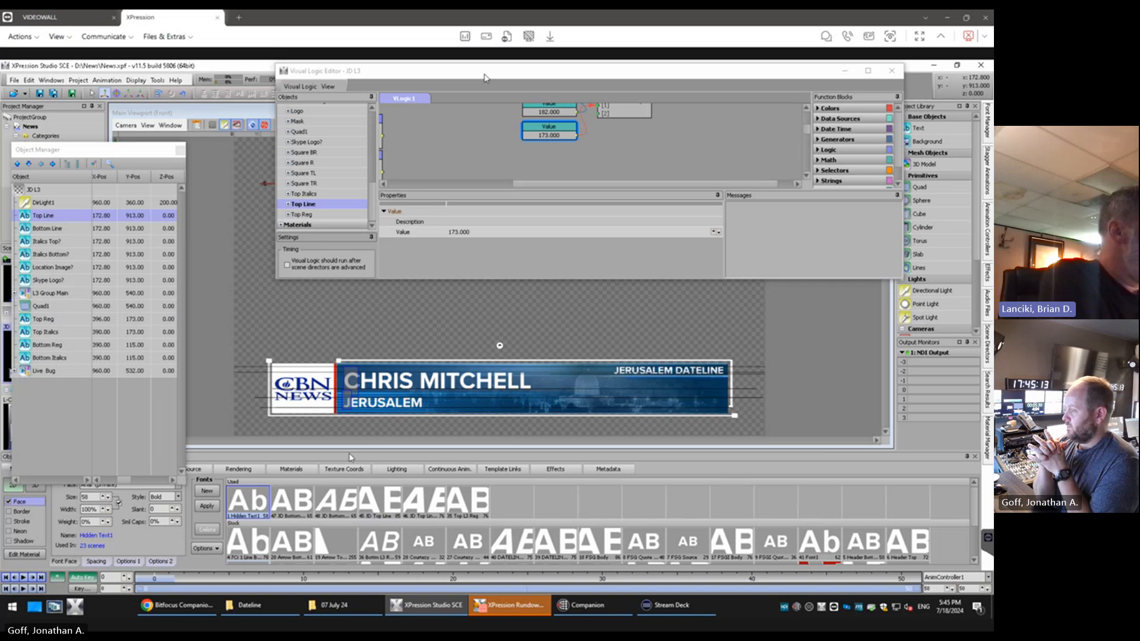
# Set the size of the JD Top Line Italics font used by Top Italics to 85, matching Top Reg
pyautogui.click(51, 321)
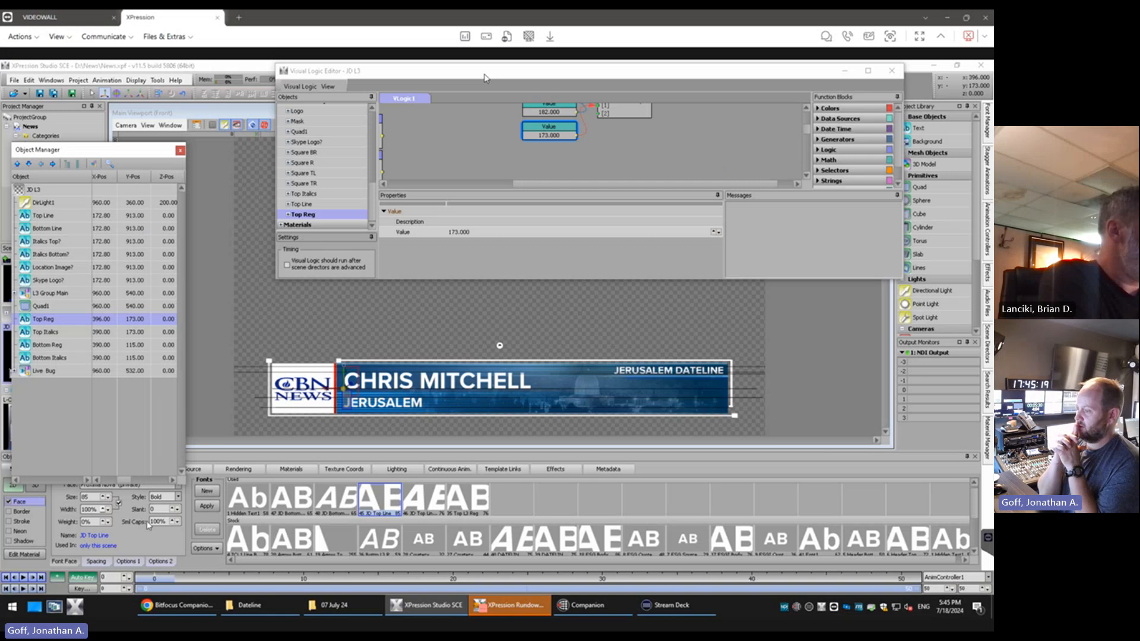
pyautogui.click(43, 336)
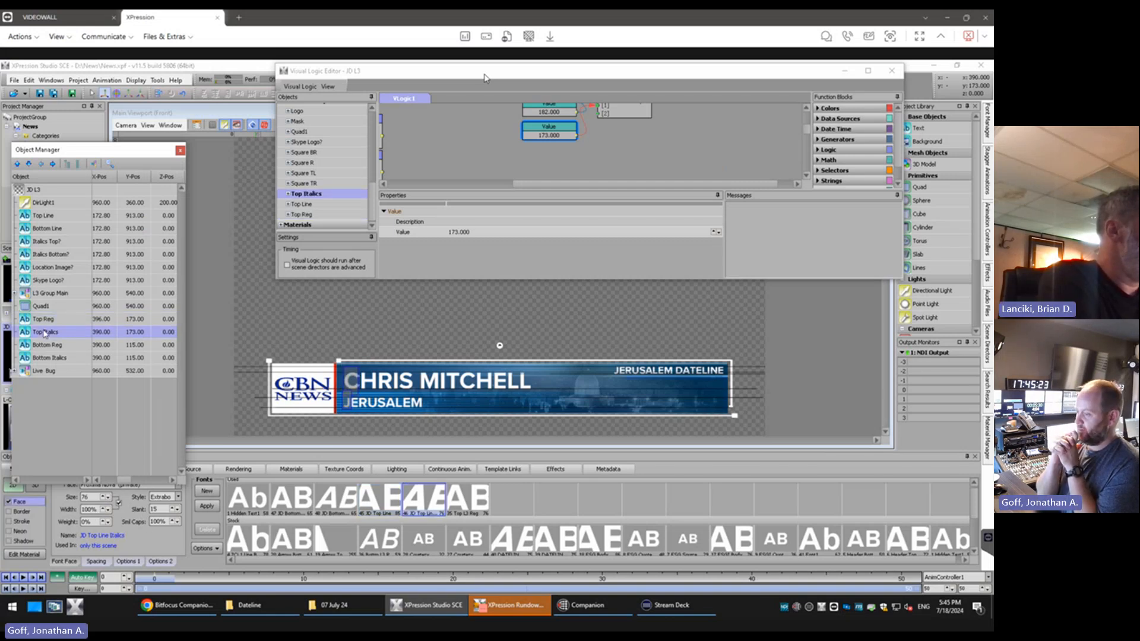
pyautogui.click(48, 319)
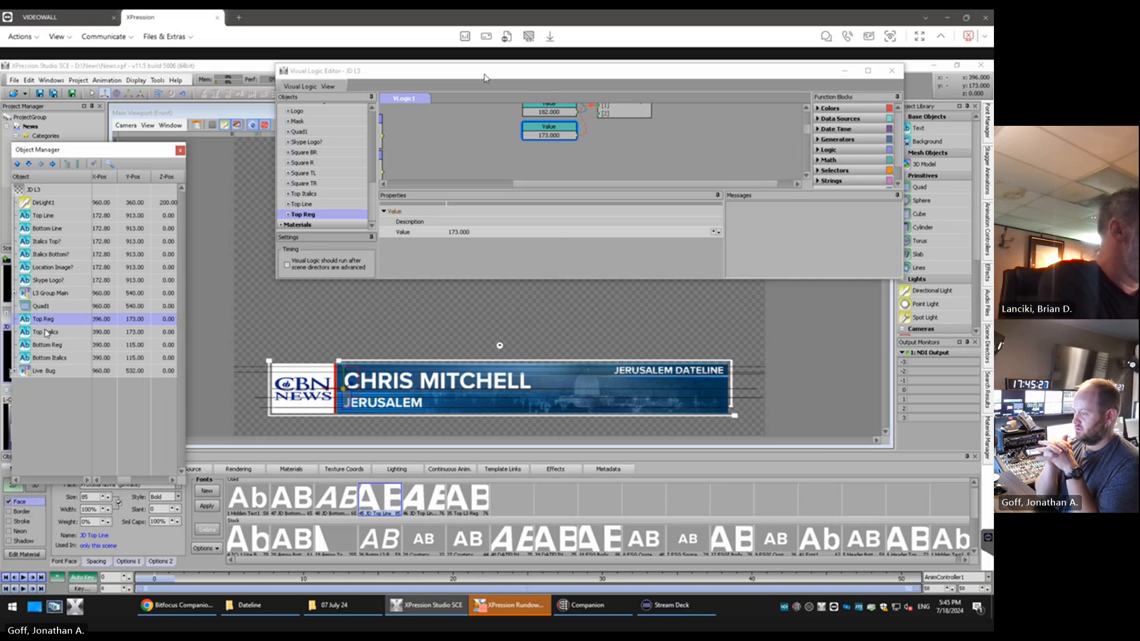
pyautogui.click(47, 333)
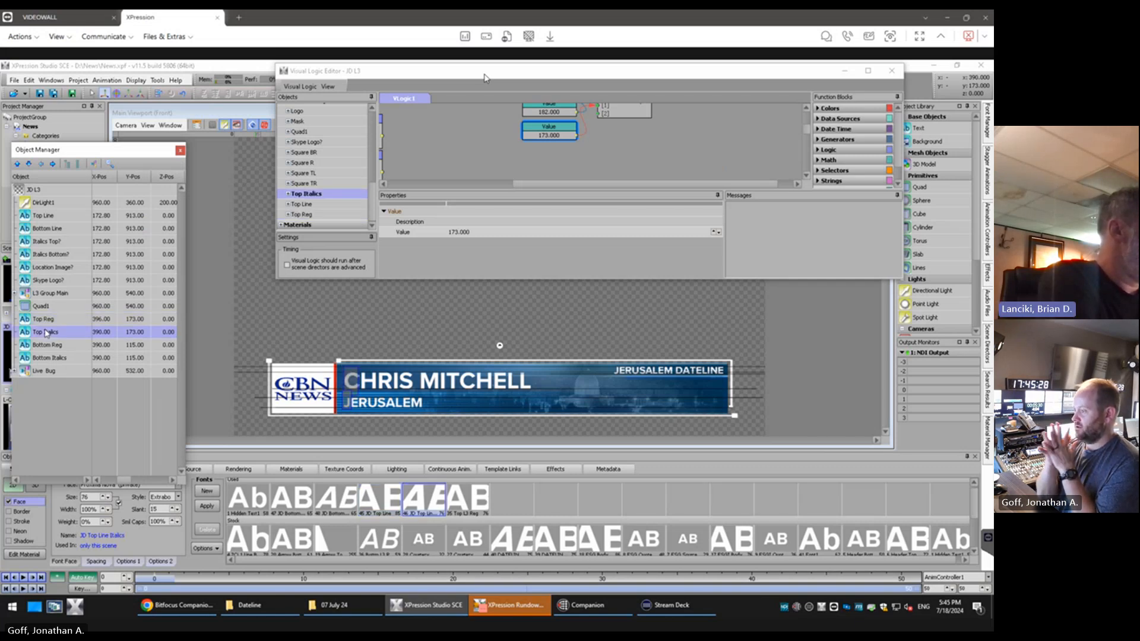
pyautogui.click(94, 498)
pyautogui.write('32')
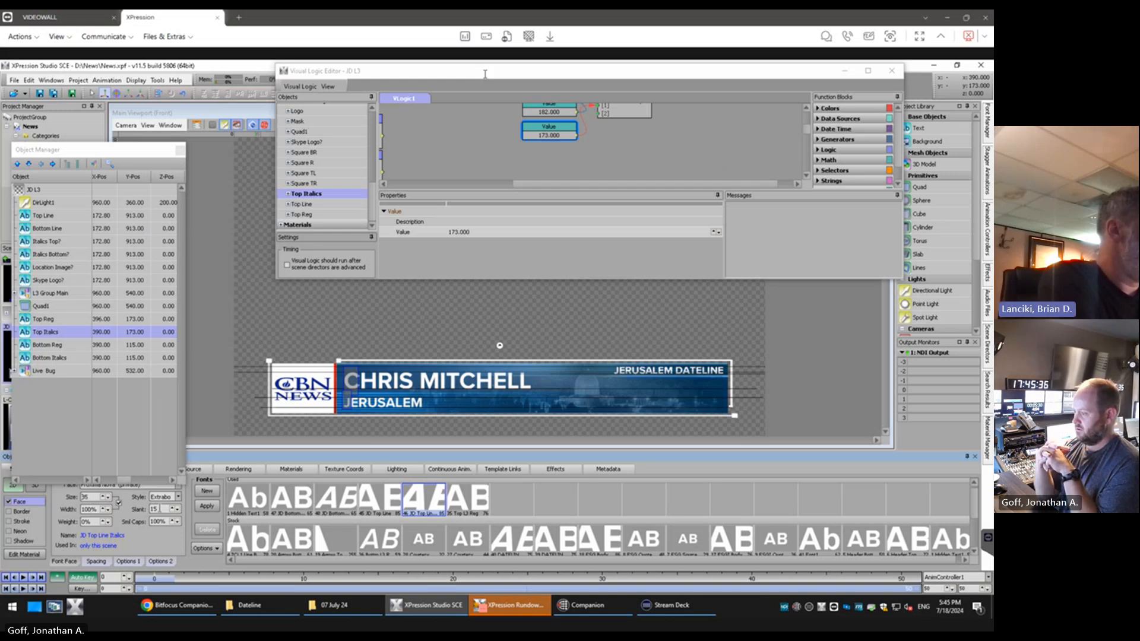
# Set the X position of Top Italics to 396, the same as Top Reg
pyautogui.click(39, 320)
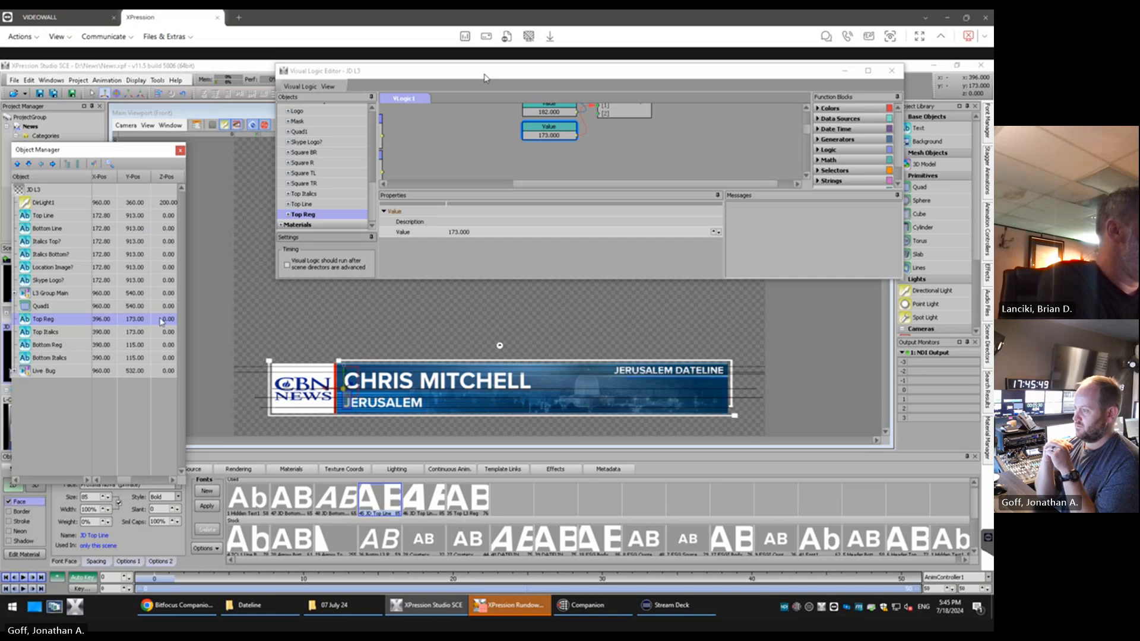
pyautogui.doubleClick(97, 332)
pyautogui.write('395')
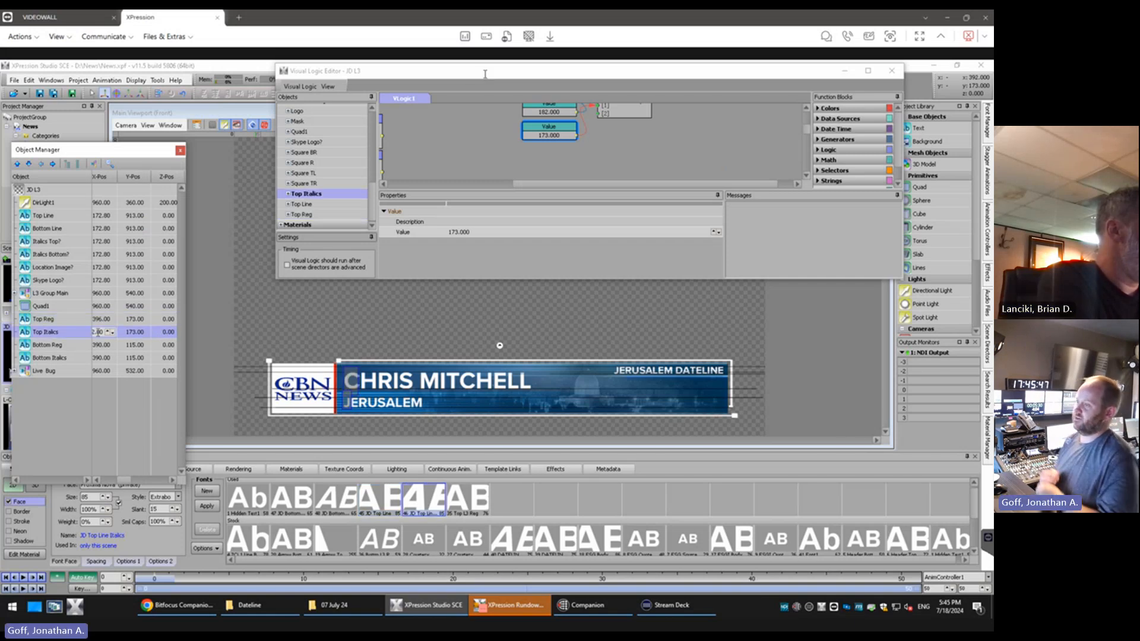
pyautogui.press('Up')
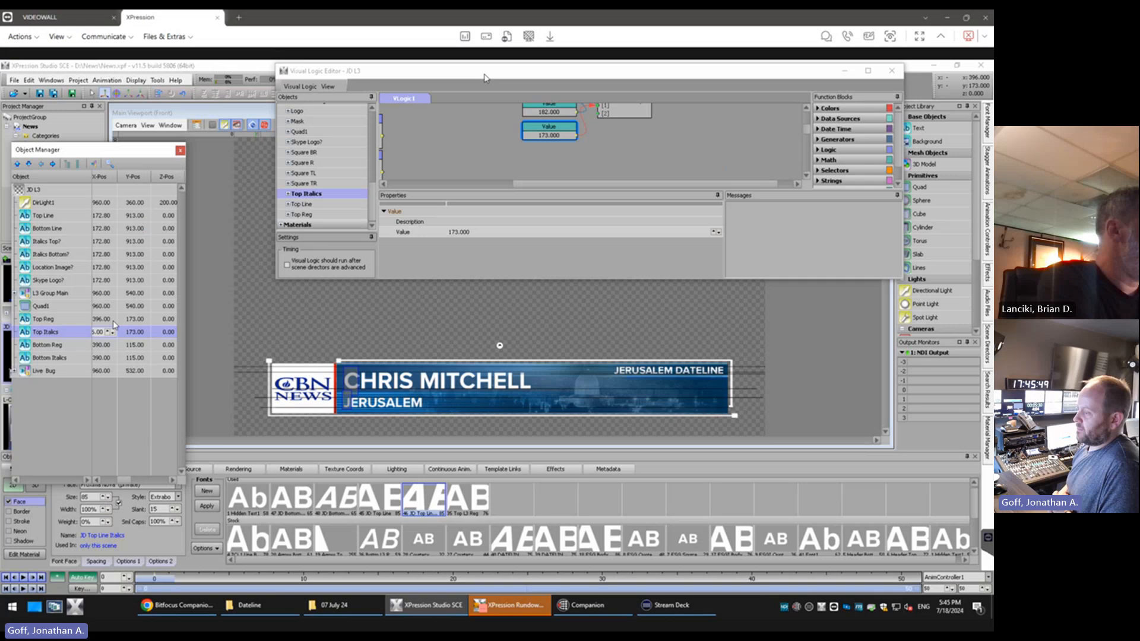
# Hide the Top Line object, make Bottom Line visible, and narrow the Visual Logic Editor to uncover the hidden text's location
pyautogui.click(69, 321)
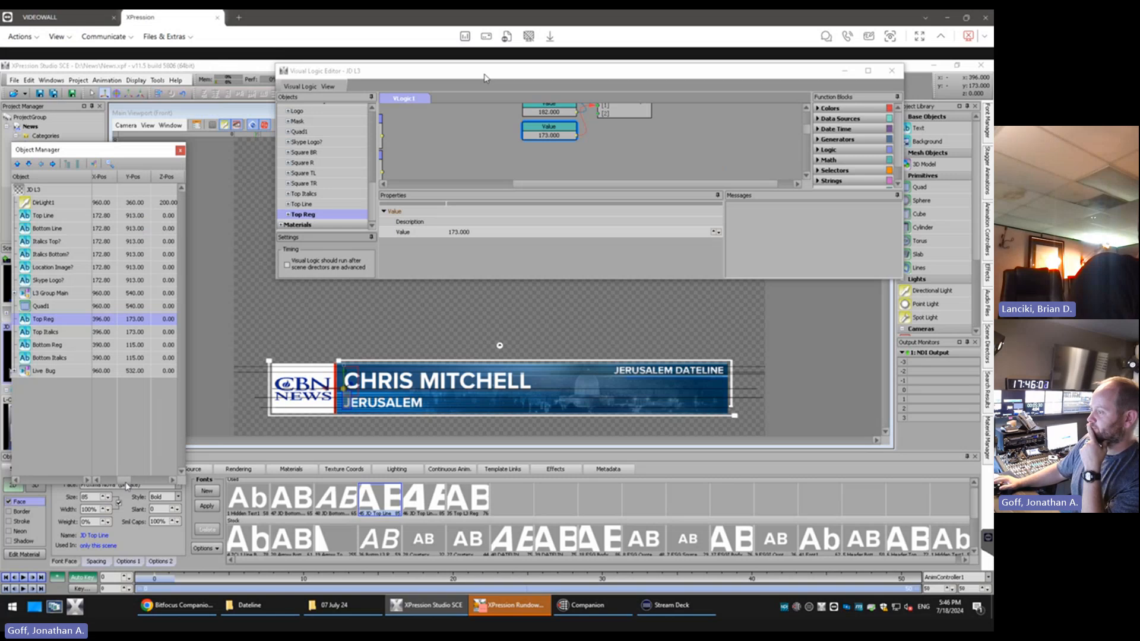
pyautogui.moveTo(126, 480); pyautogui.dragTo(106, 480)
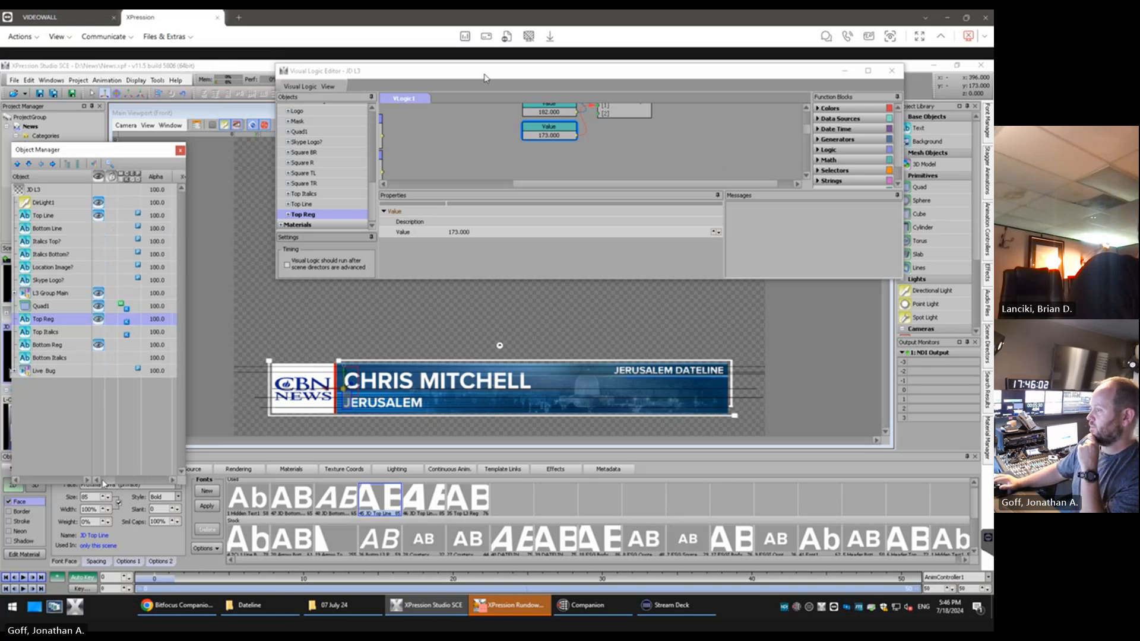
pyautogui.click(99, 217)
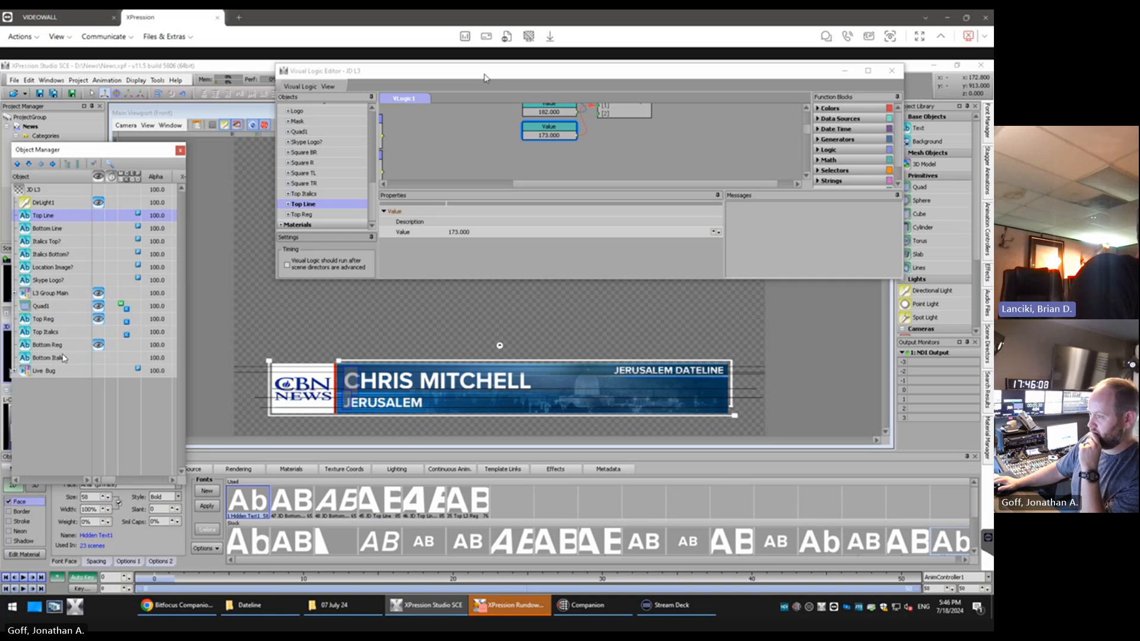
pyautogui.click(95, 229)
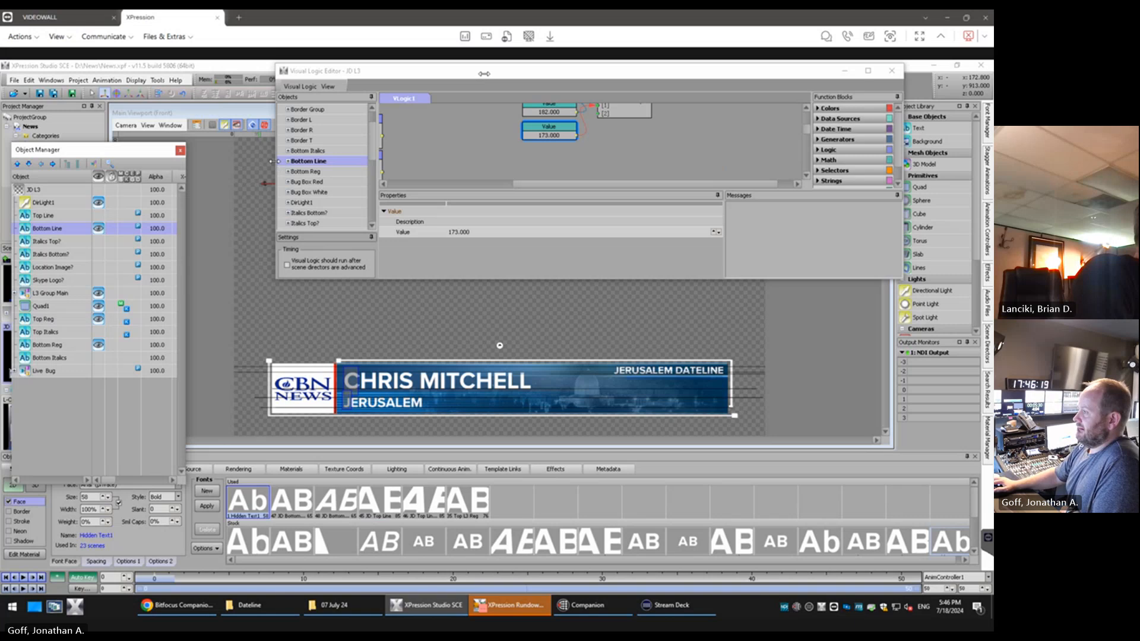
pyautogui.moveTo(275, 161); pyautogui.dragTo(394, 161)
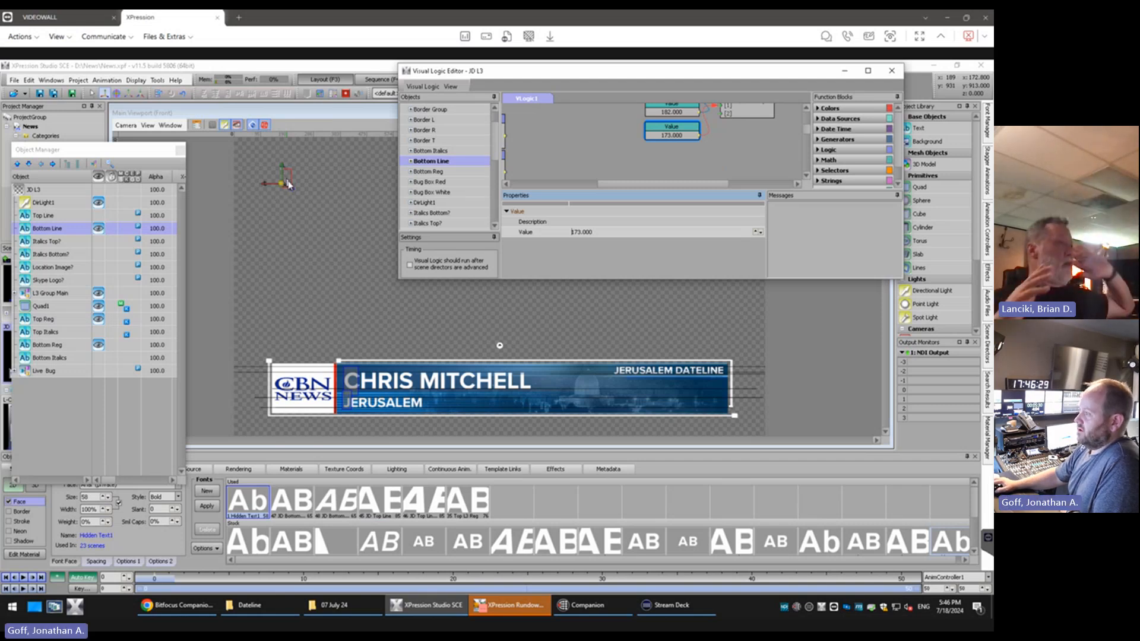
pyautogui.click(99, 229)
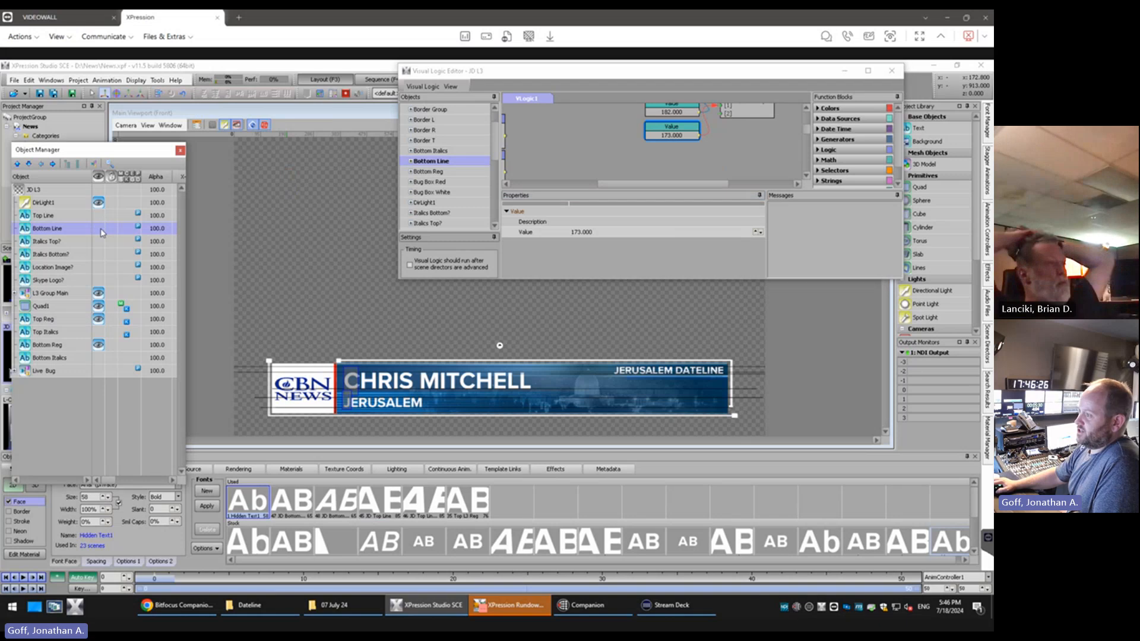
pyautogui.click(101, 229)
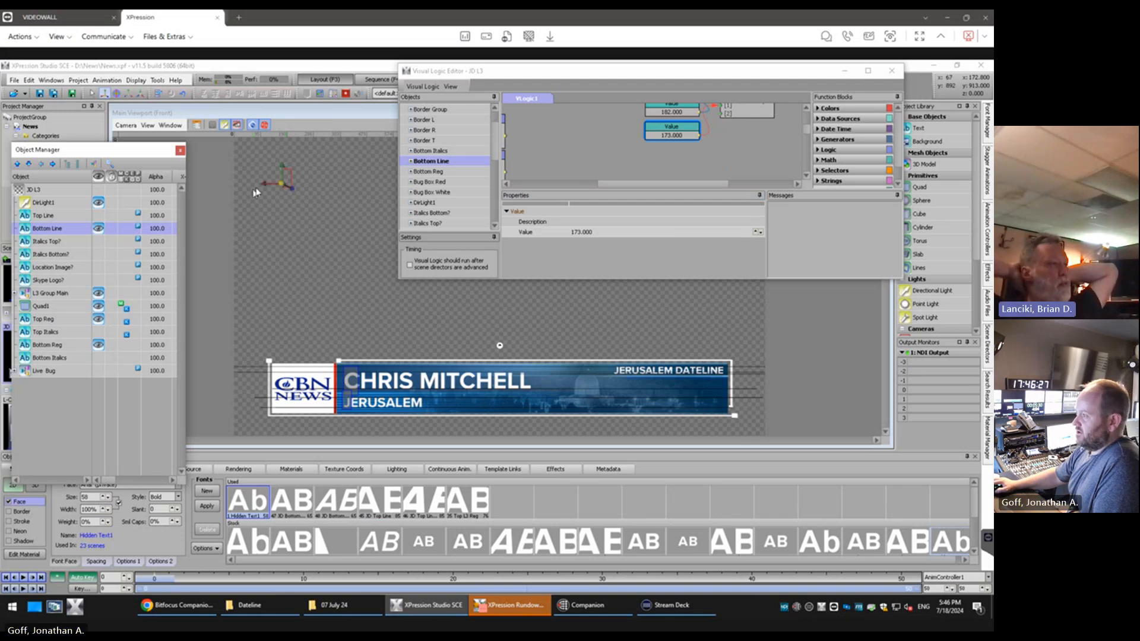
# Set the size of the shared Hidden Text1 font used by Bottom Line to 76
pyautogui.click(283, 180)
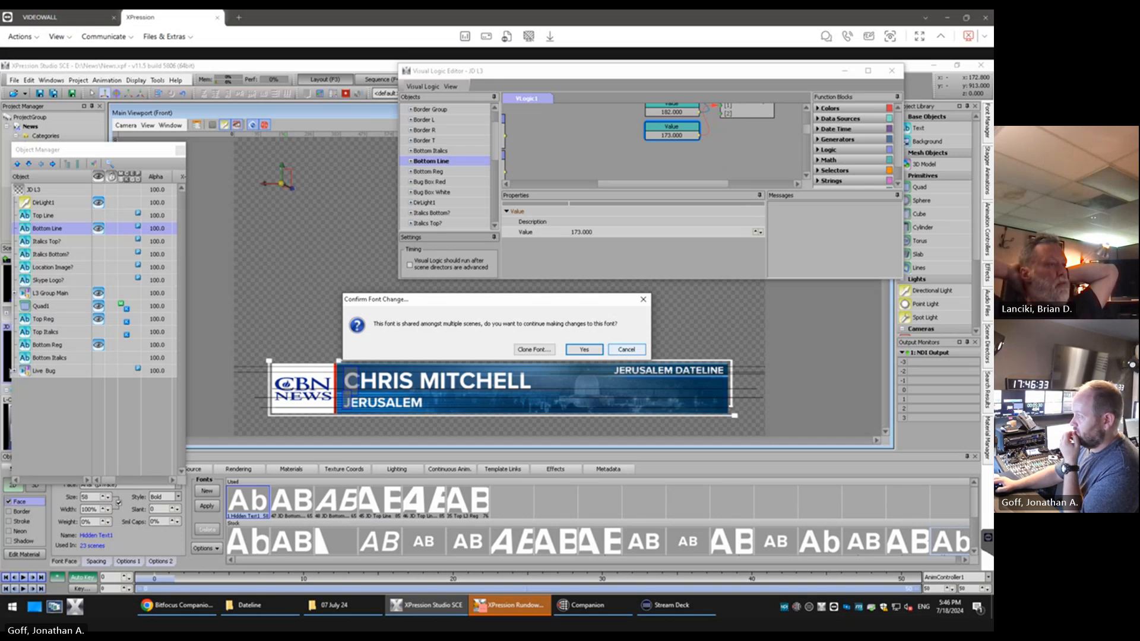
pyautogui.click(626, 350)
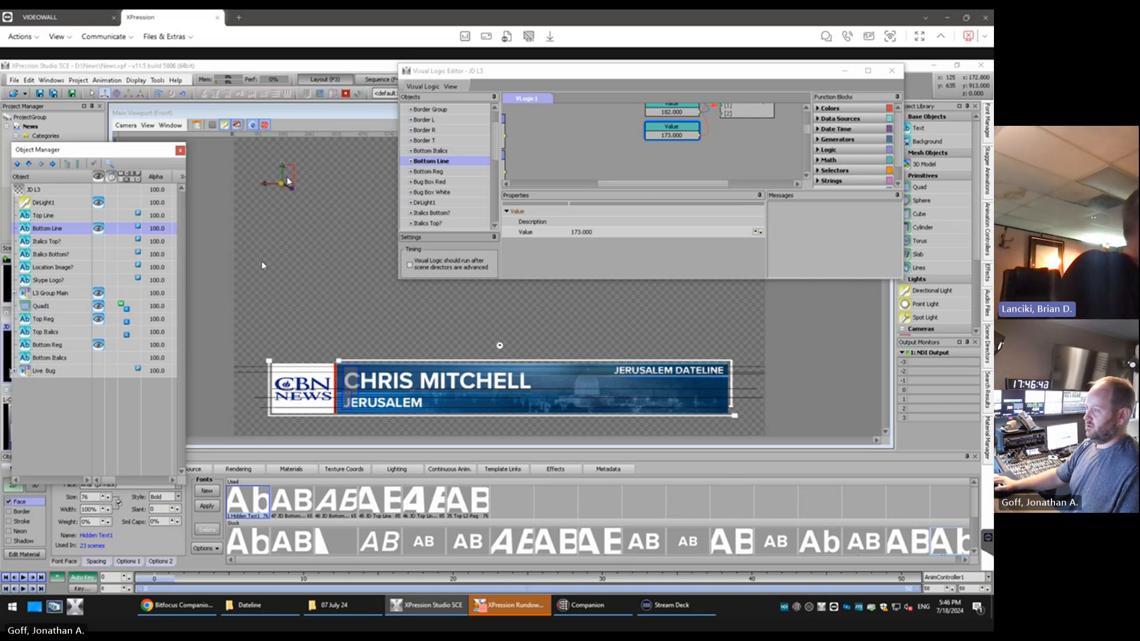
# Make the Top Line object visible, enter a short test name as its text and delete it again
pyautogui.click(71, 218)
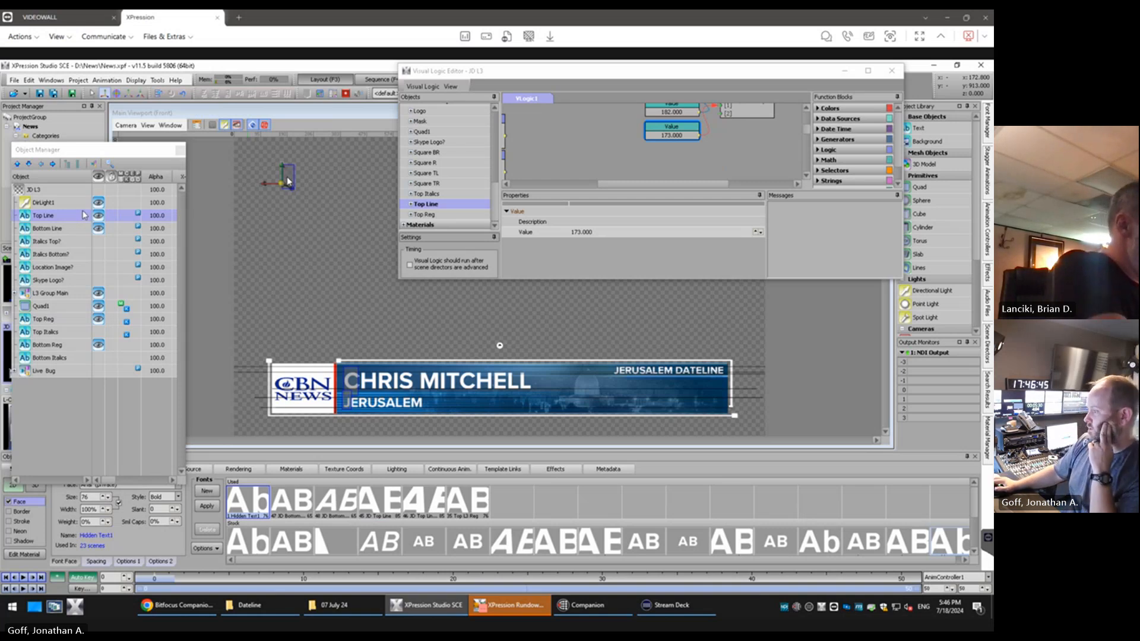
pyautogui.write('chris')
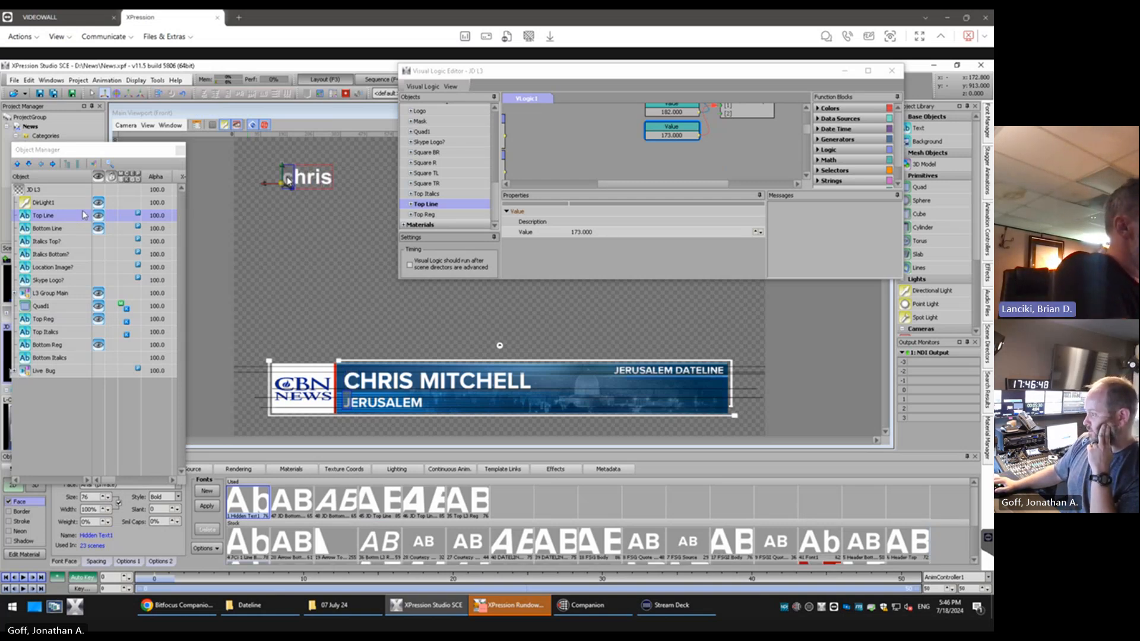
pyautogui.press('BackSpace')
pyautogui.press('BackSpace')
pyautogui.press('BackSpace')
pyautogui.press('BackSpace')
pyautogui.press('BackSpace')
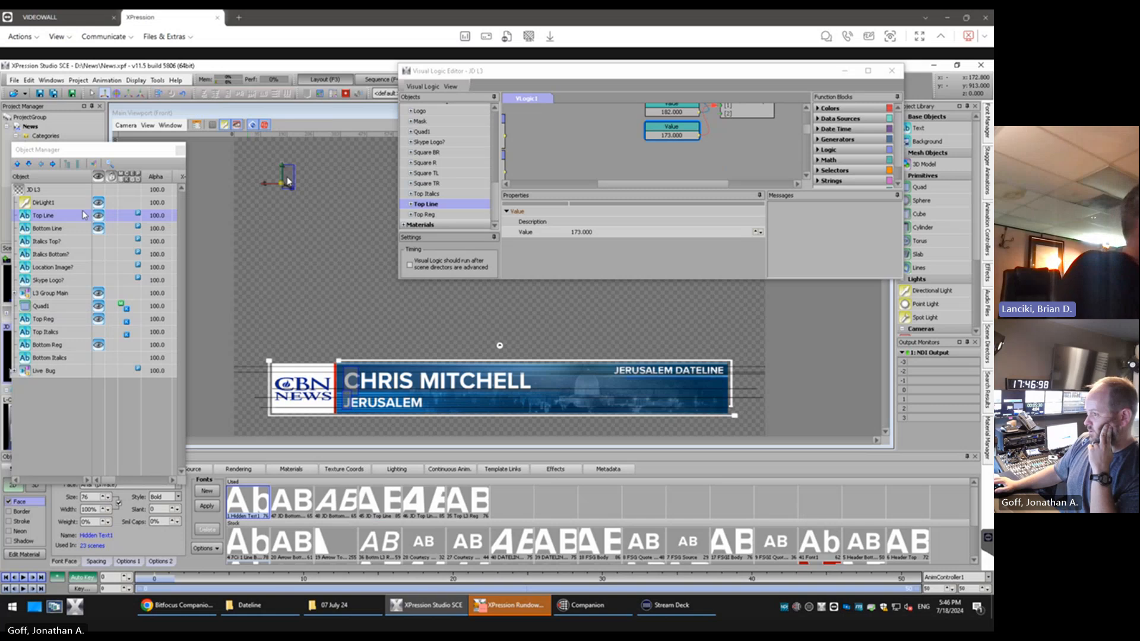
# Check which fonts the Bottom Line, Top Italics and Top Reg text objects use
pyautogui.click(42, 230)
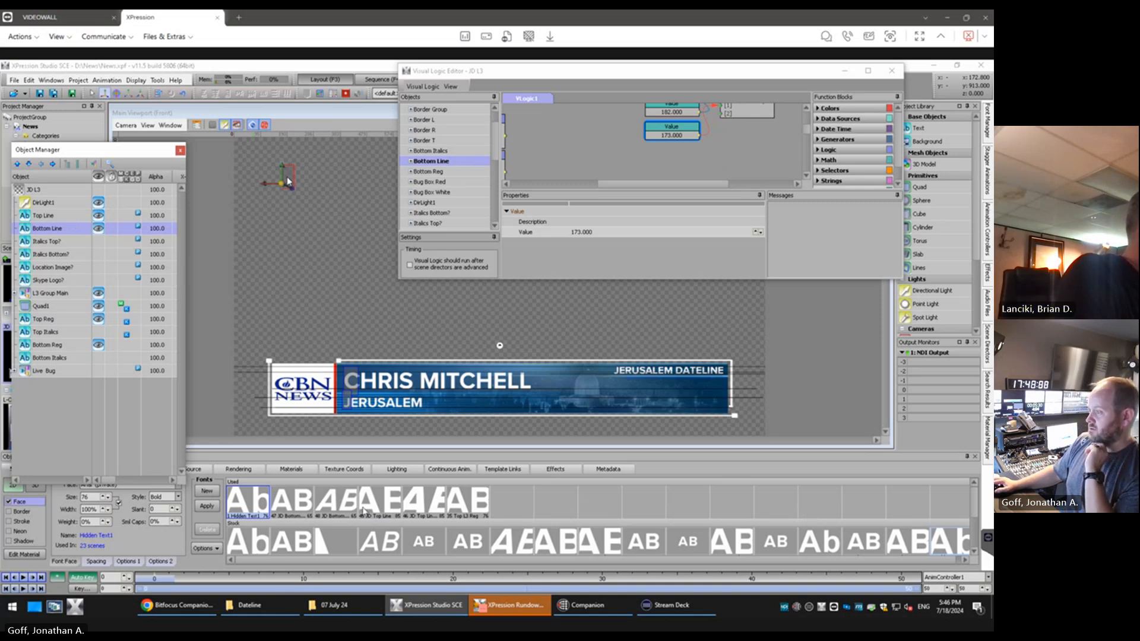
pyautogui.click(57, 331)
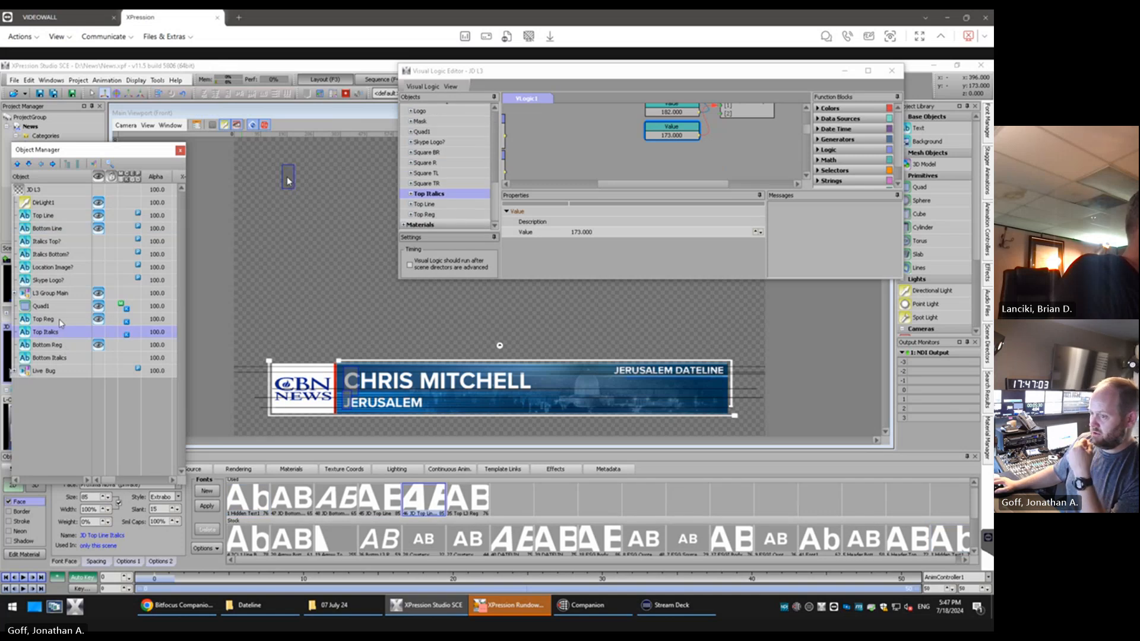
pyautogui.click(60, 322)
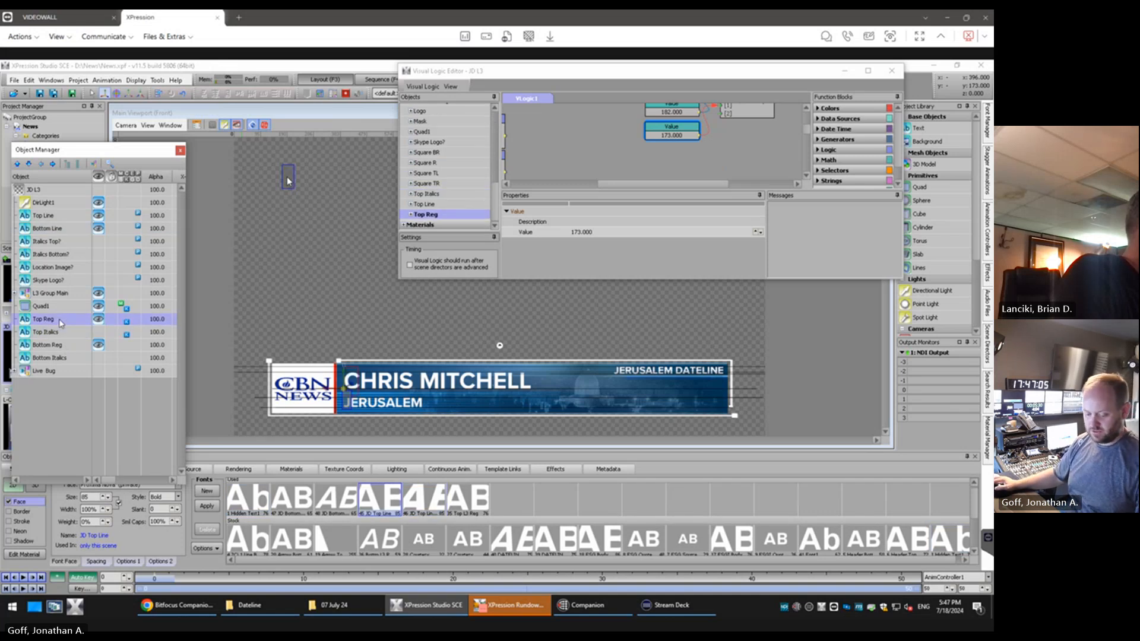
pyautogui.click(52, 334)
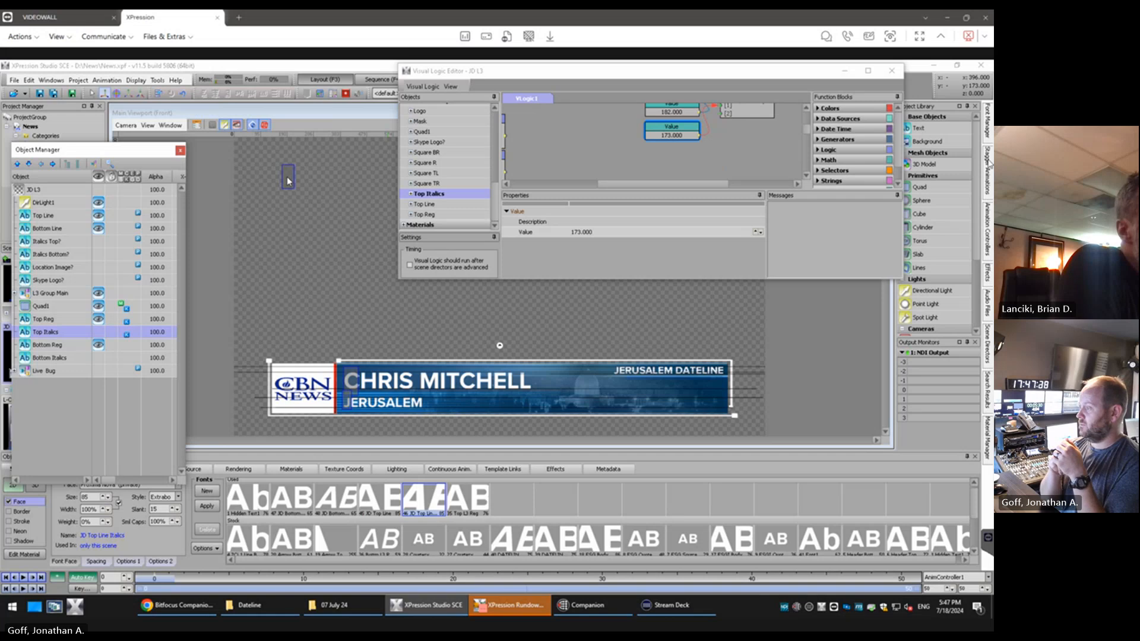
# Dock the Font Manager open, and narrow and move the Visual Logic Editor clear of it
pyautogui.click(987, 132)
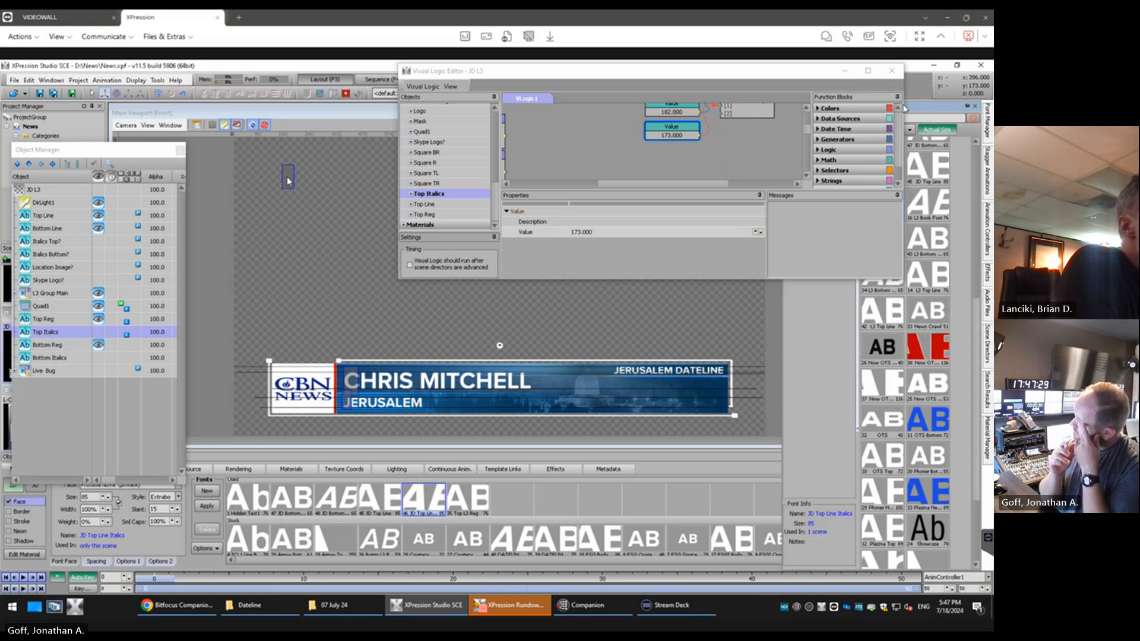
pyautogui.moveTo(905, 105); pyautogui.dragTo(766, 116)
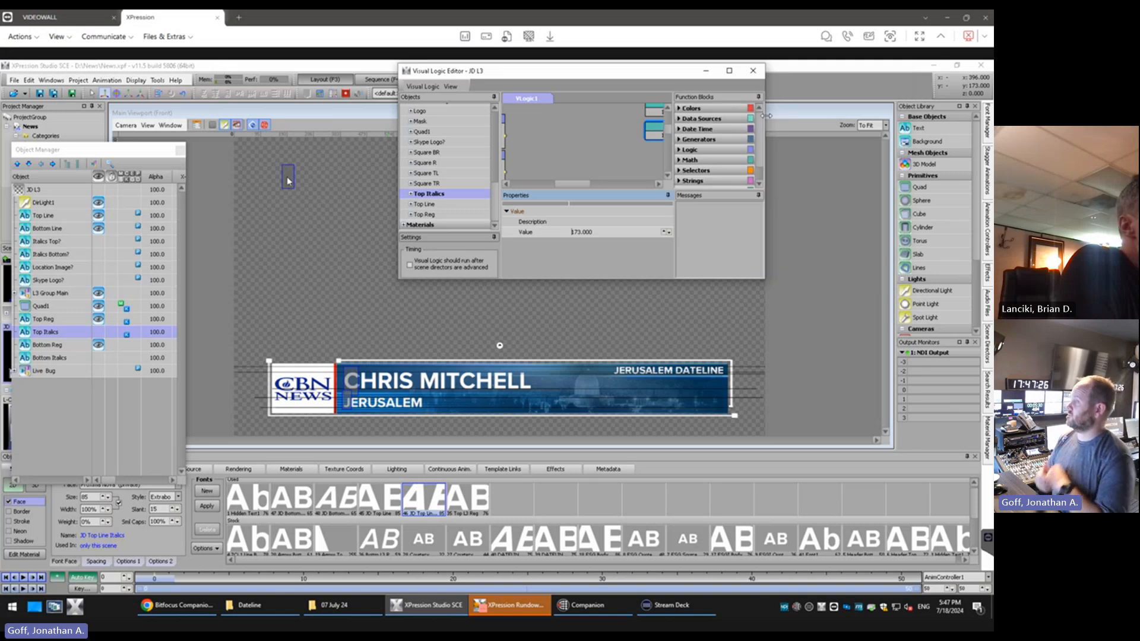
pyautogui.click(988, 121)
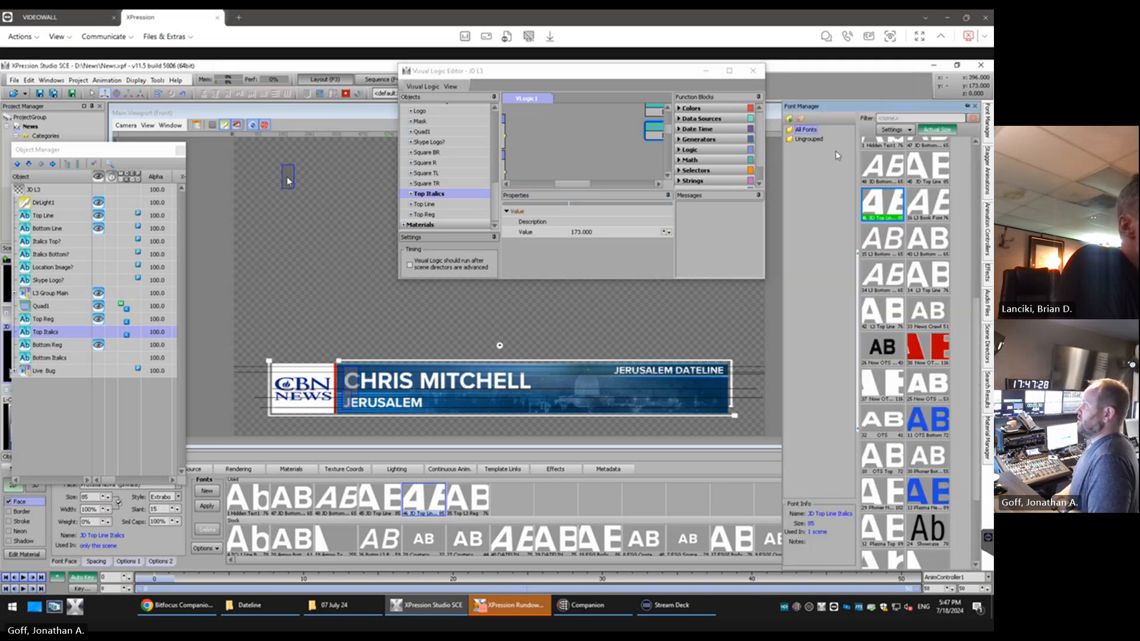
pyautogui.click(967, 106)
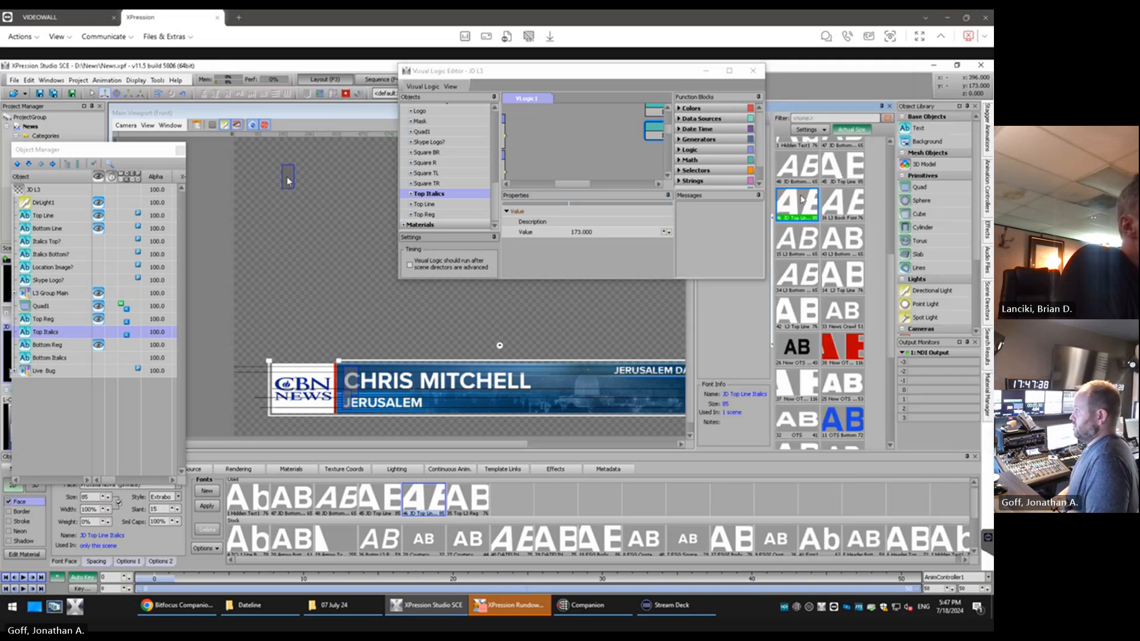
pyautogui.moveTo(496, 71); pyautogui.dragTo(359, 69)
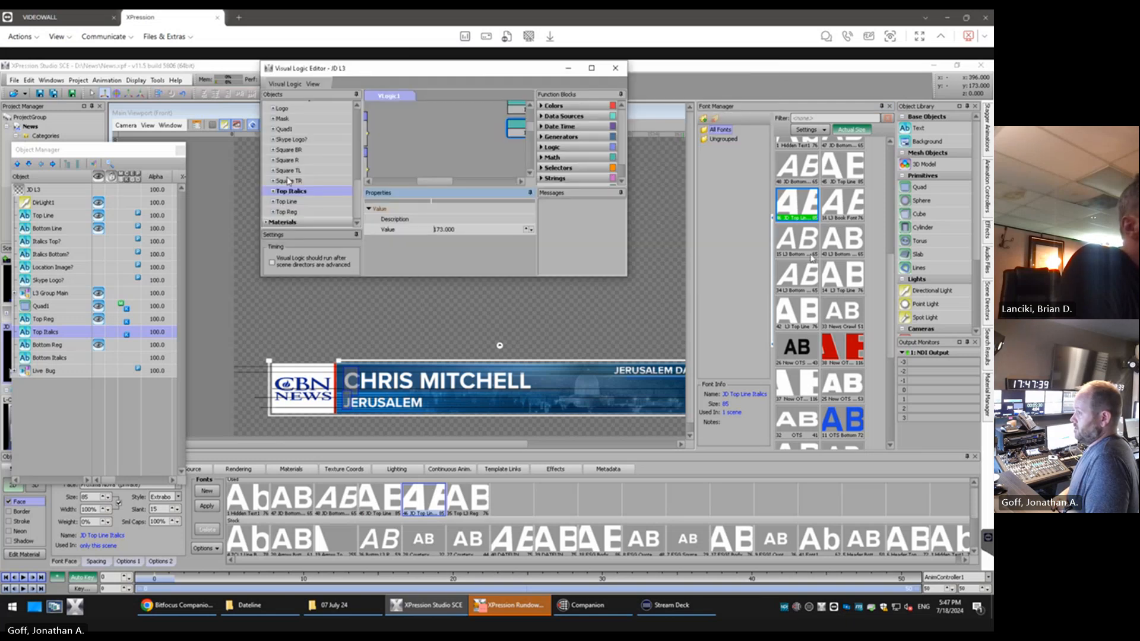
# Search for the usage of the JD Bottom Line font assigned to Bottom Reg
pyautogui.click(60, 349)
pyautogui.rightClick(841, 156)
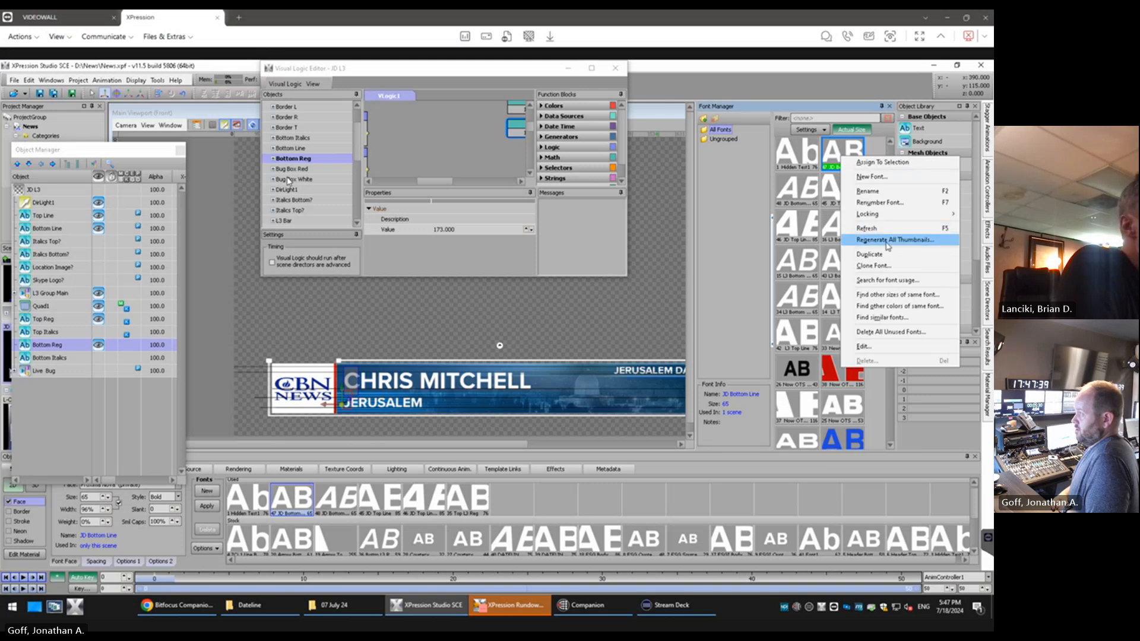
pyautogui.click(885, 280)
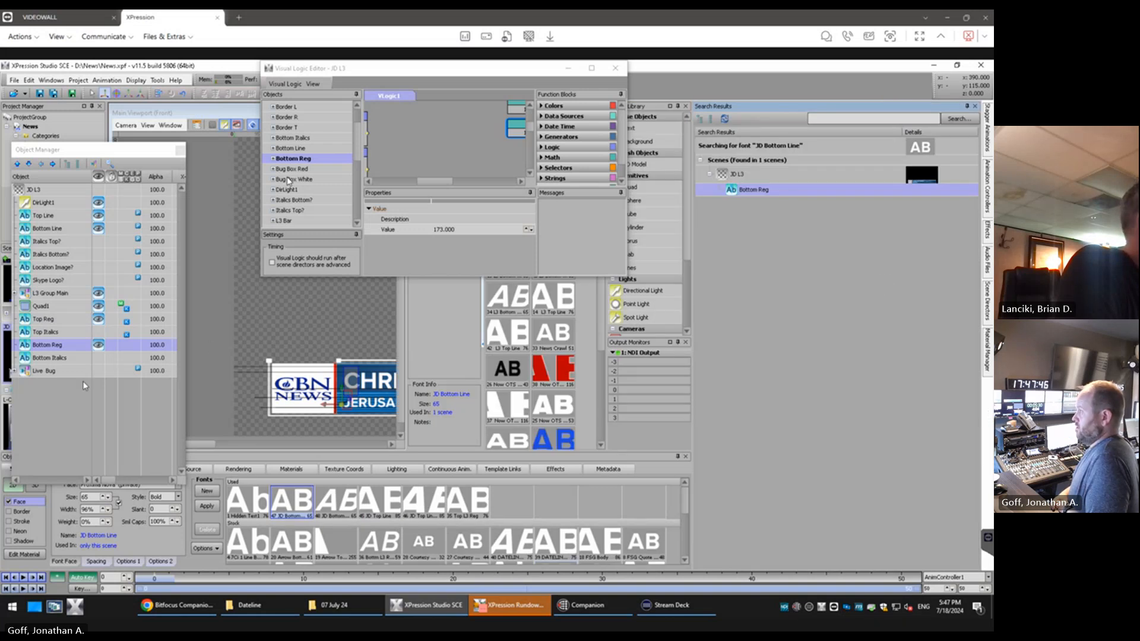
# Search for the usage of Bottom Italics' JD Bottom Line Italics font, and close the search results
pyautogui.click(67, 359)
pyautogui.rightClick(68, 359)
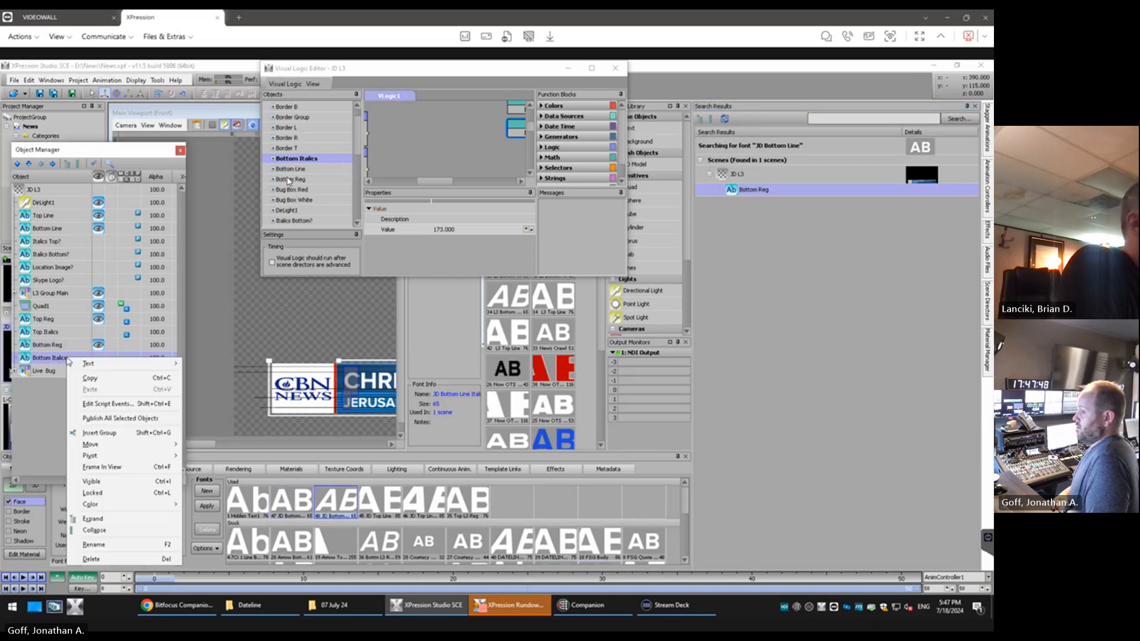
pyautogui.click(975, 106)
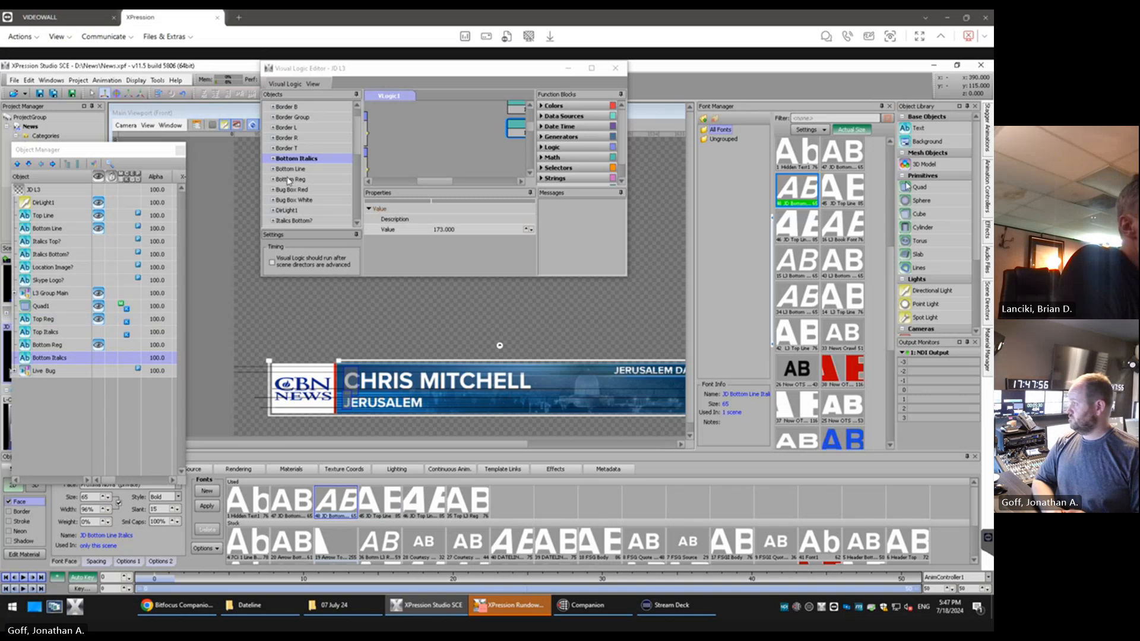
pyautogui.rightClick(800, 203)
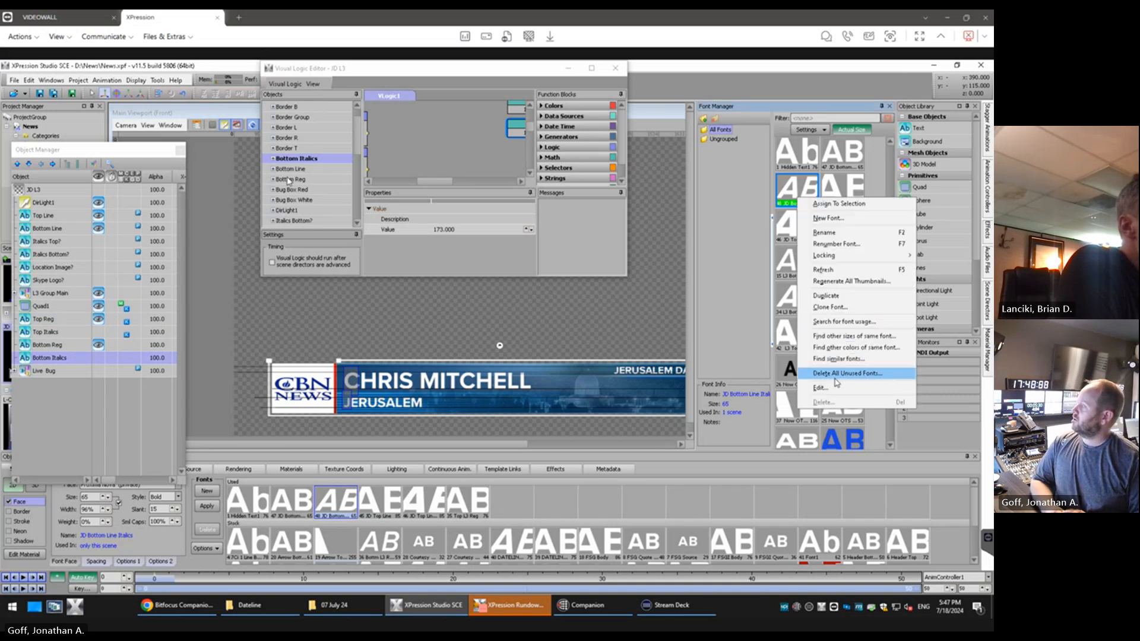
pyautogui.click(868, 322)
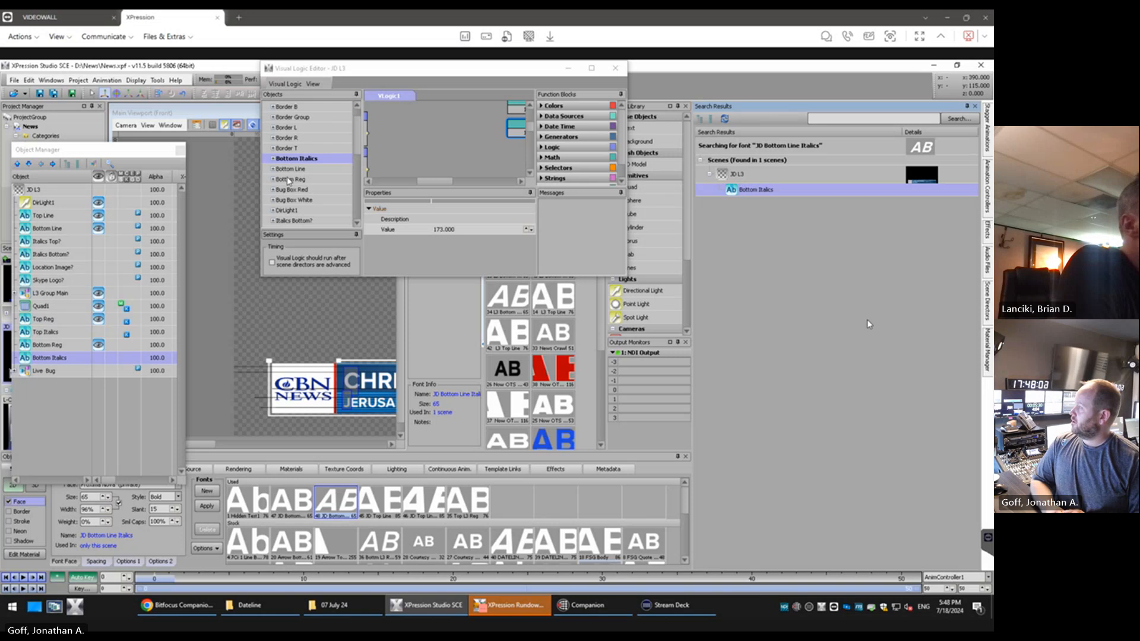
pyautogui.click(974, 106)
# Search for the usage of the JD Top Line font assigned to Top Reg, and close the results
pyautogui.click(44, 320)
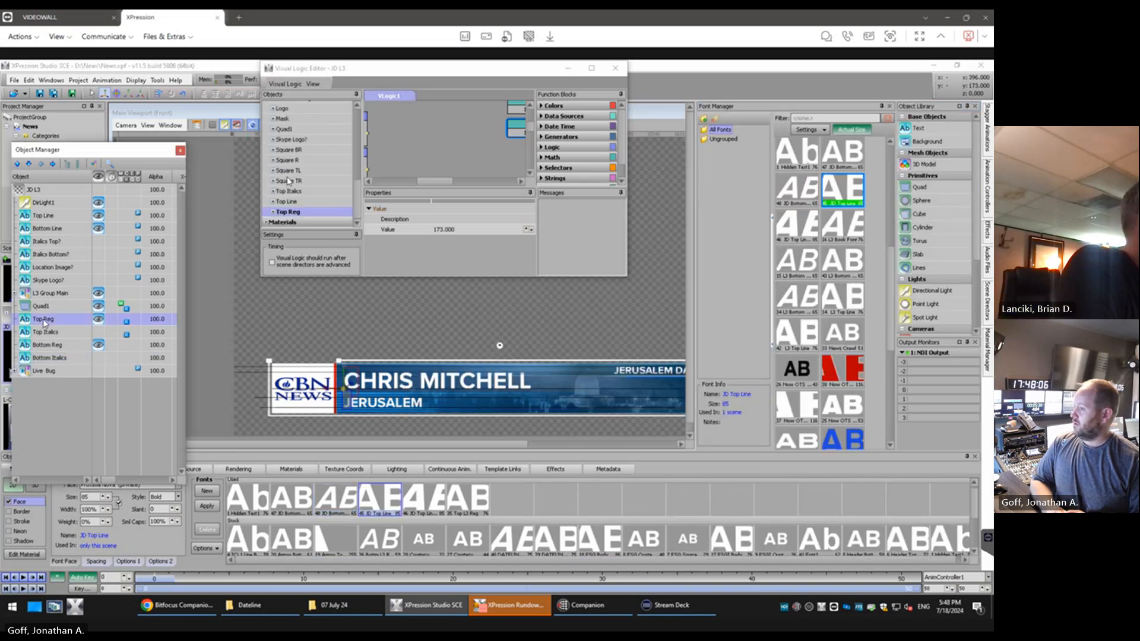
pyautogui.rightClick(849, 193)
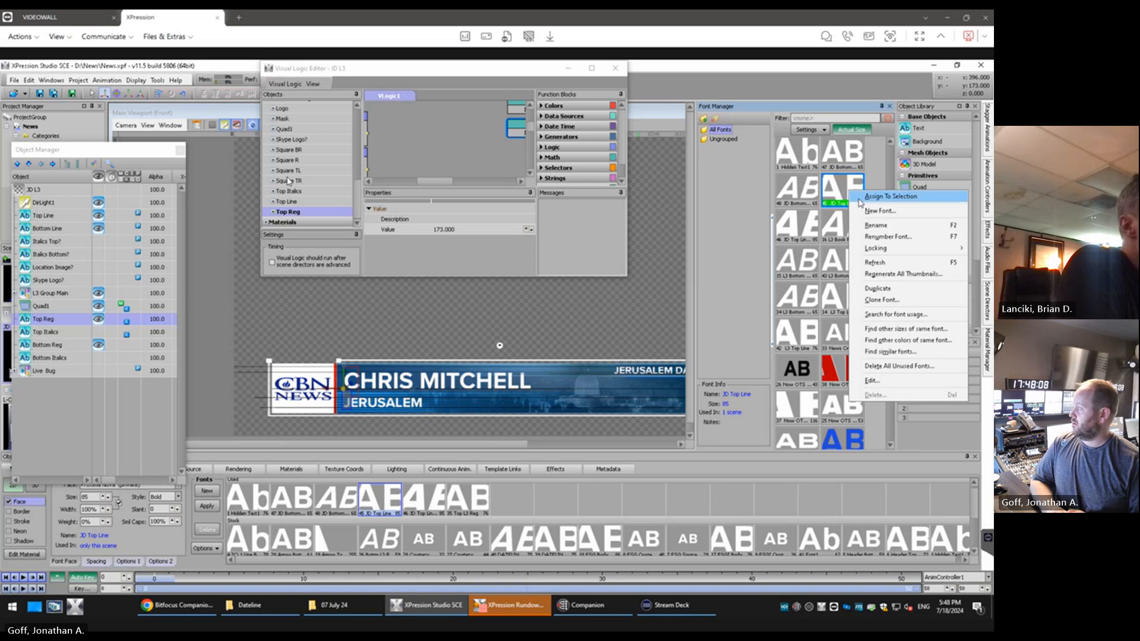
pyautogui.click(893, 314)
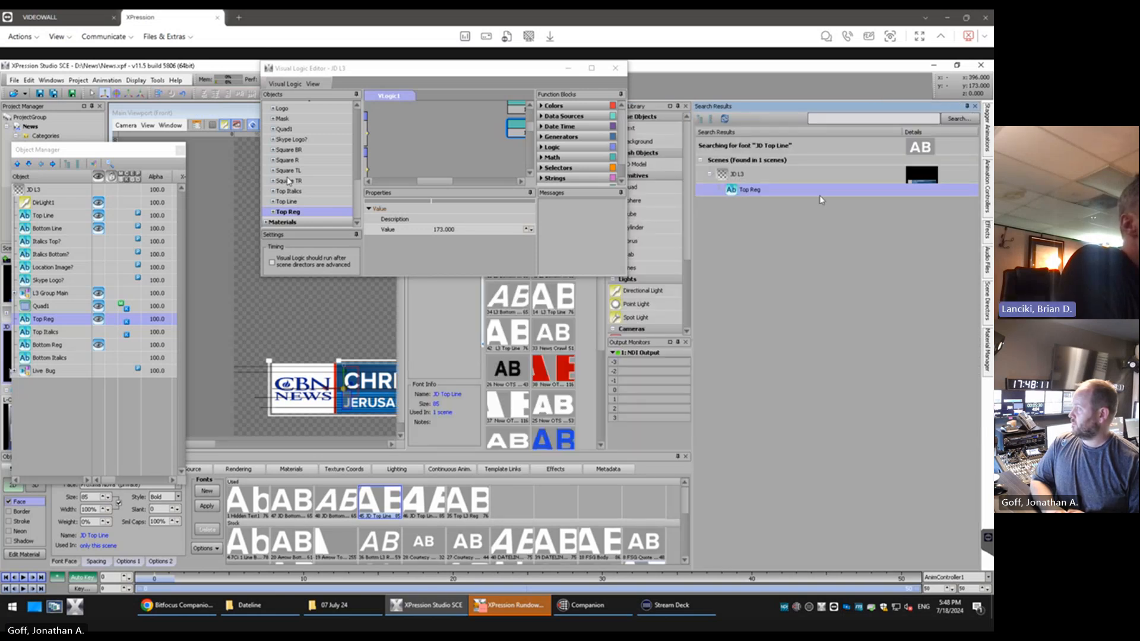
pyautogui.click(976, 106)
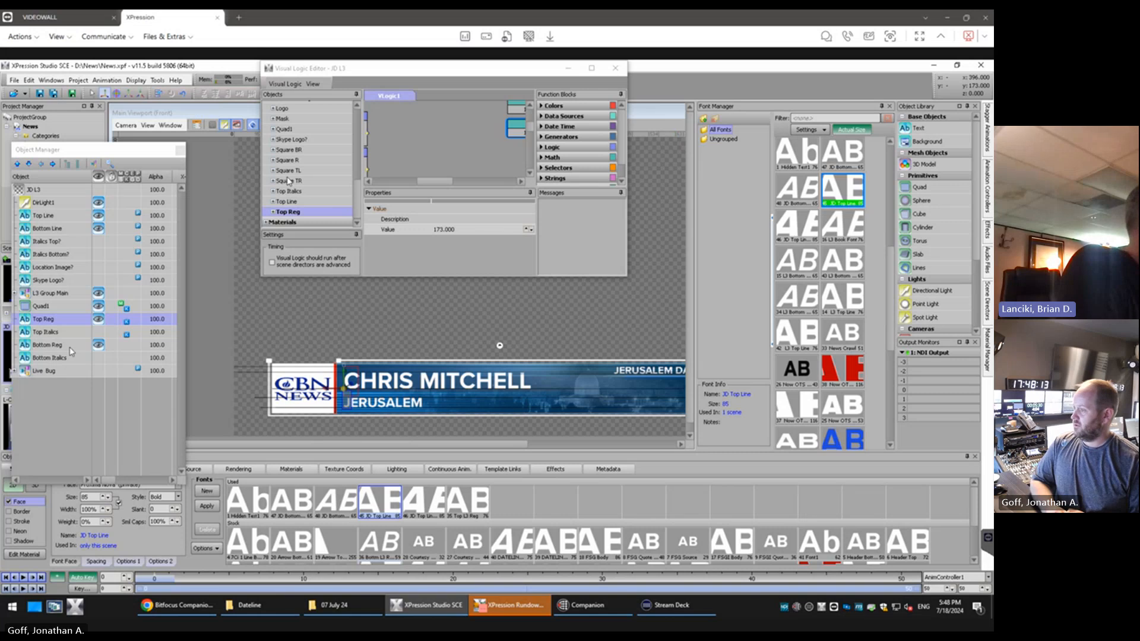
# Search for the usage of Top Italics' JD Top Line Italics font, and close the results
pyautogui.click(127, 334)
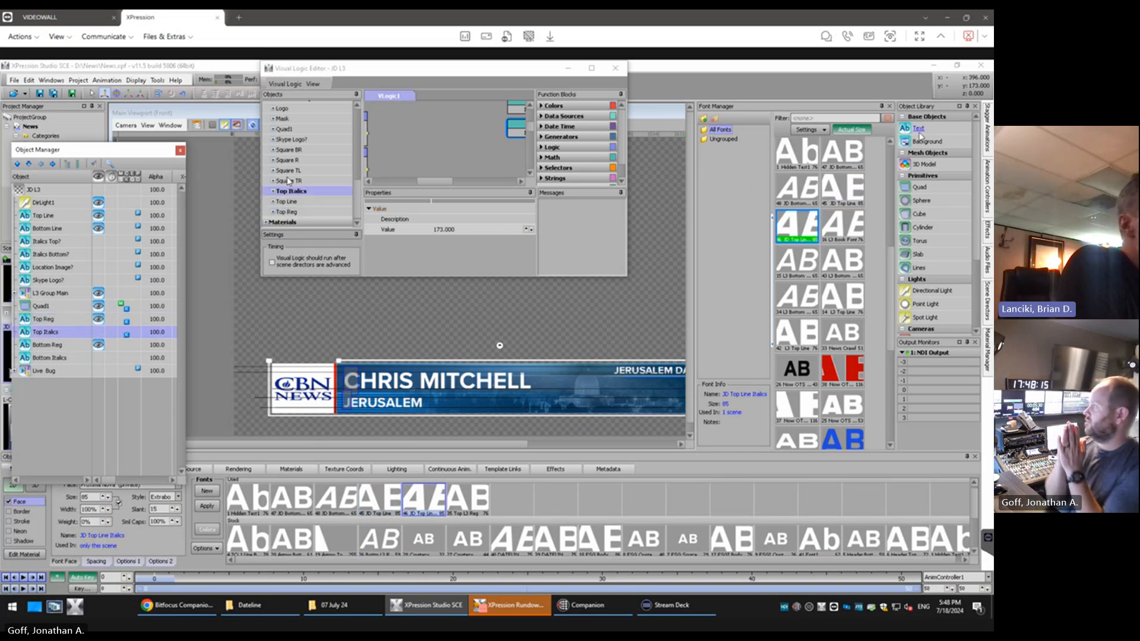
pyautogui.rightClick(799, 228)
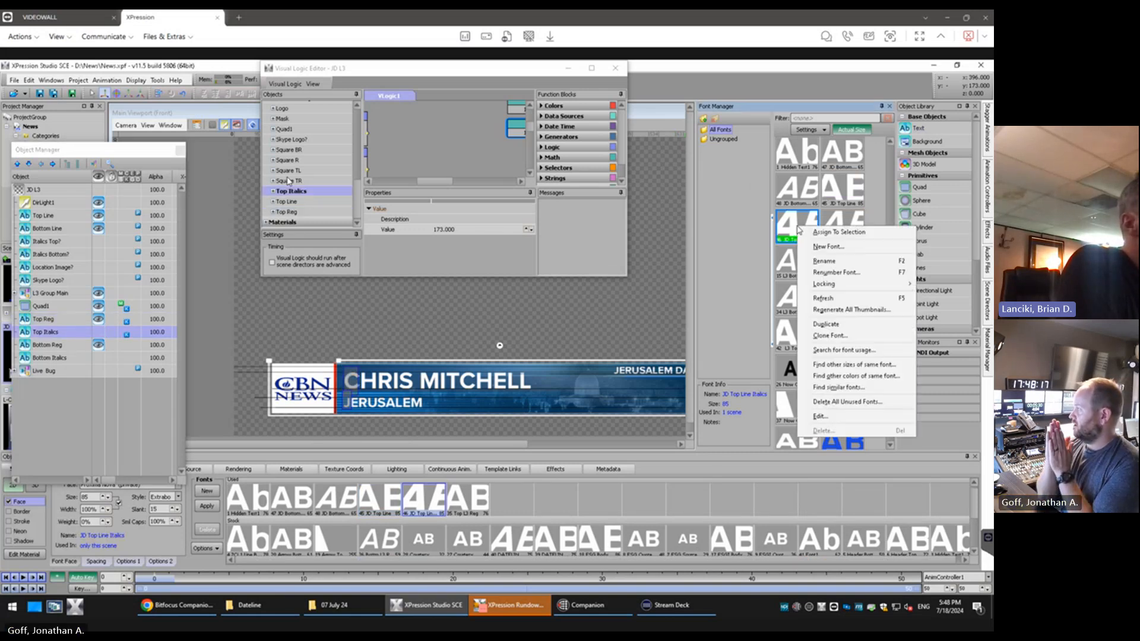
pyautogui.click(820, 350)
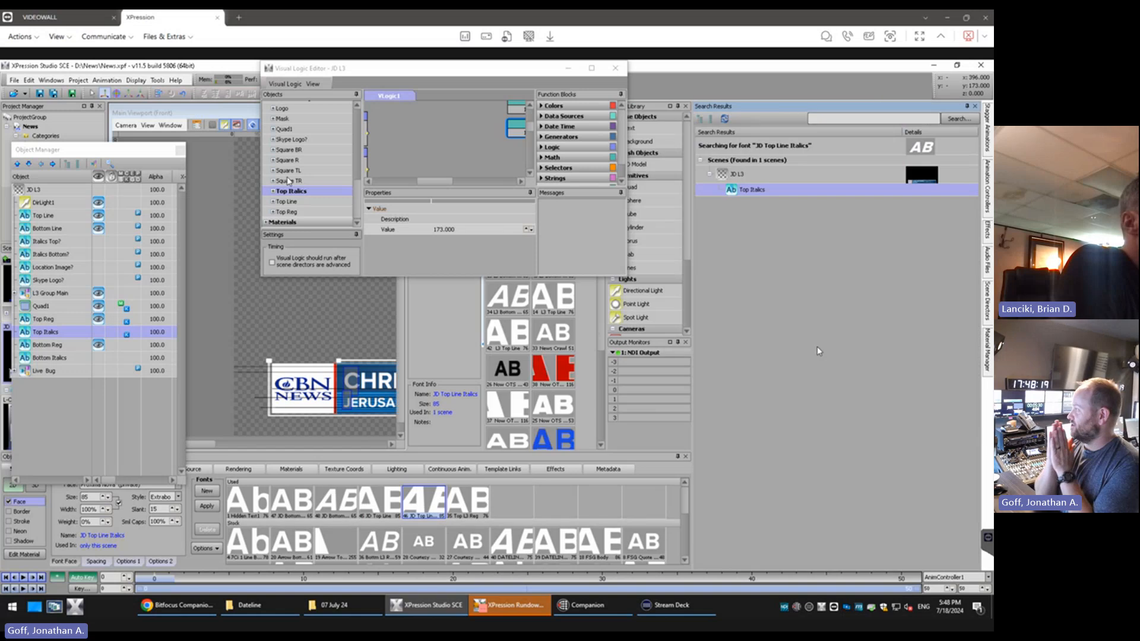
pyautogui.click(975, 106)
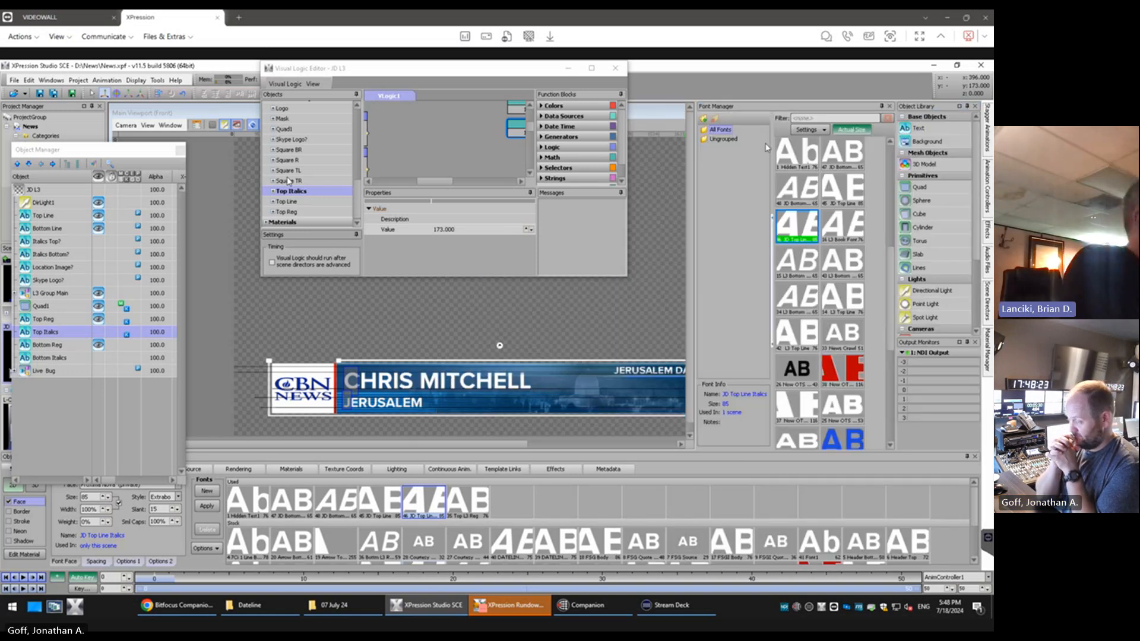
# Close the Font Manager and move the Visual Logic Editor back over the viewport's far side
pyautogui.moveTo(436, 181); pyautogui.dragTo(449, 181)
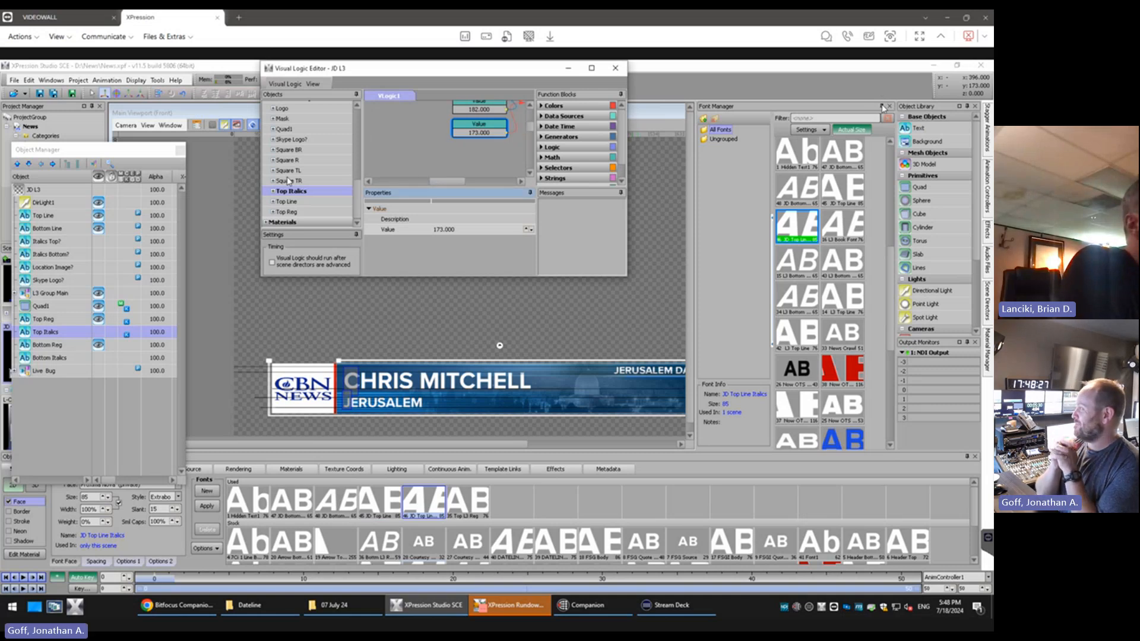
pyautogui.click(889, 107)
pyautogui.moveTo(511, 72); pyautogui.dragTo(788, 82)
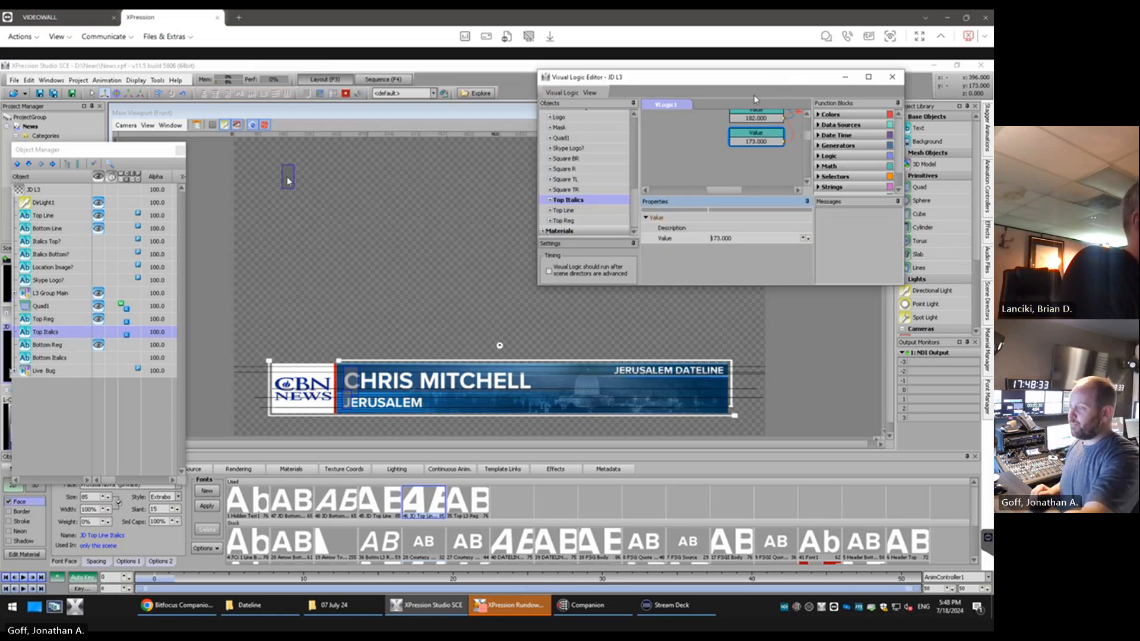
# Hide the Top Line object and enter "Jerusalem" as the text of Bottom Line
pyautogui.click(50, 231)
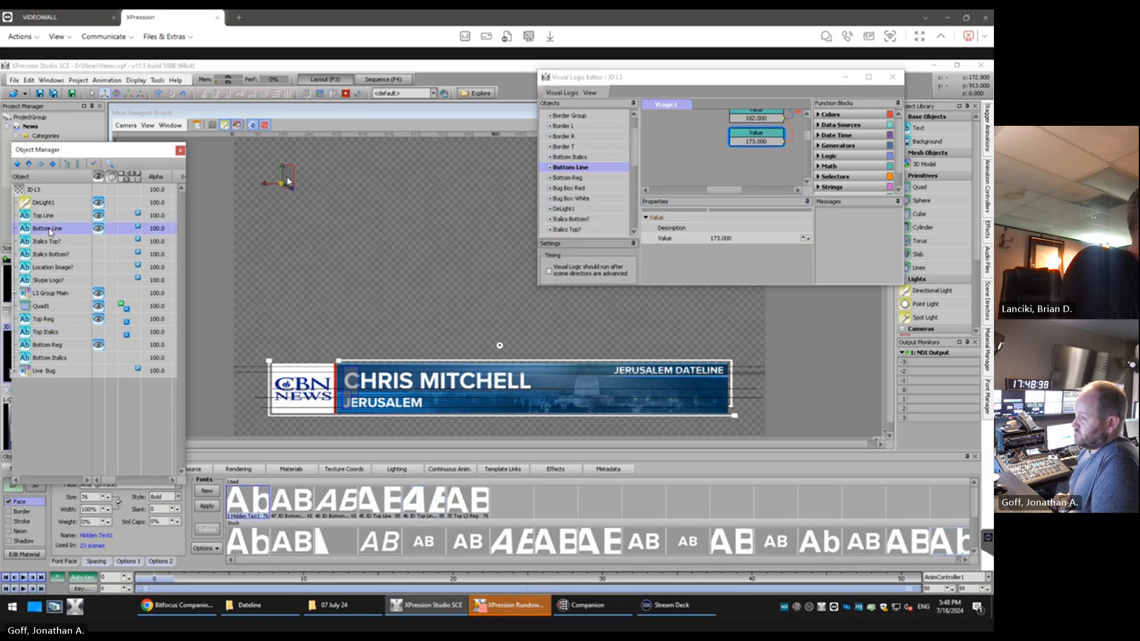
pyautogui.click(288, 181)
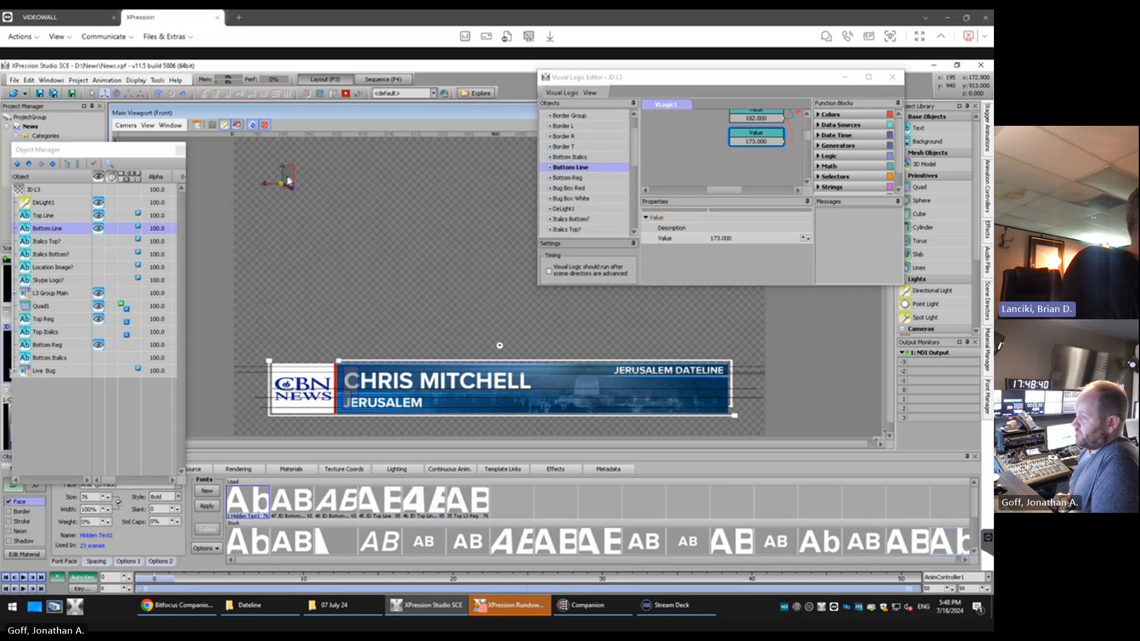
pyautogui.click(98, 215)
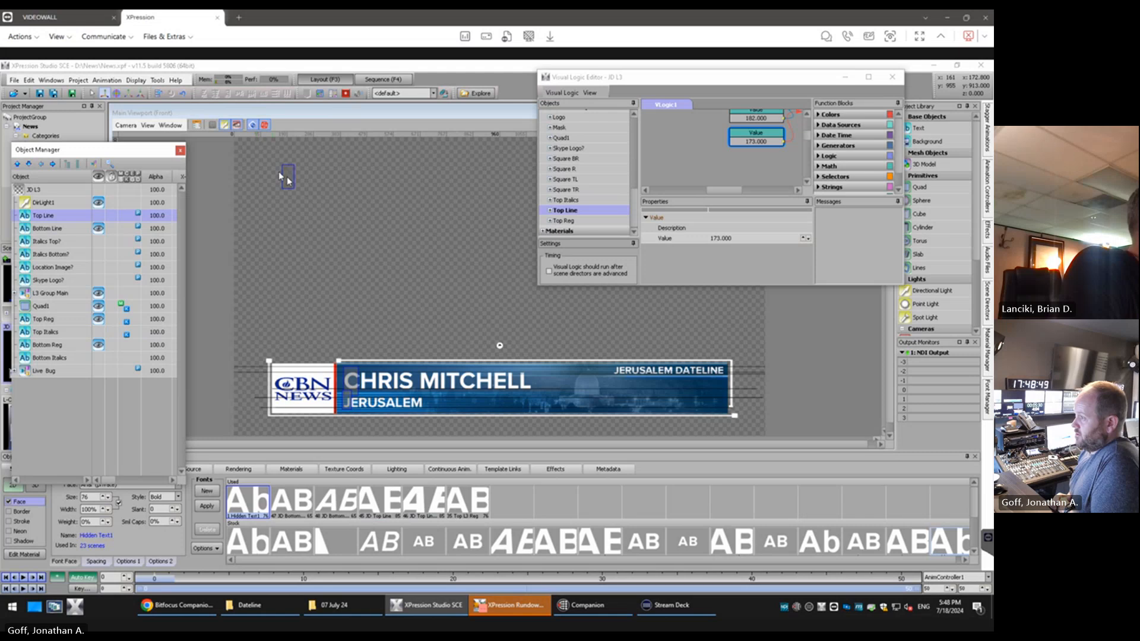
pyautogui.click(287, 179)
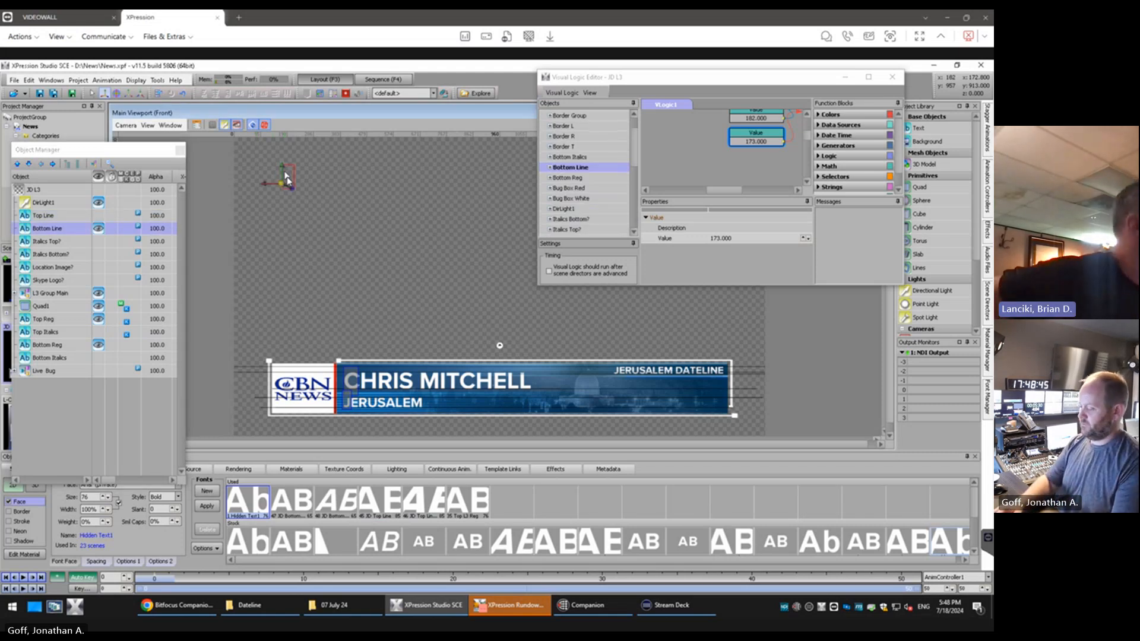
pyautogui.write('Jerusalem')
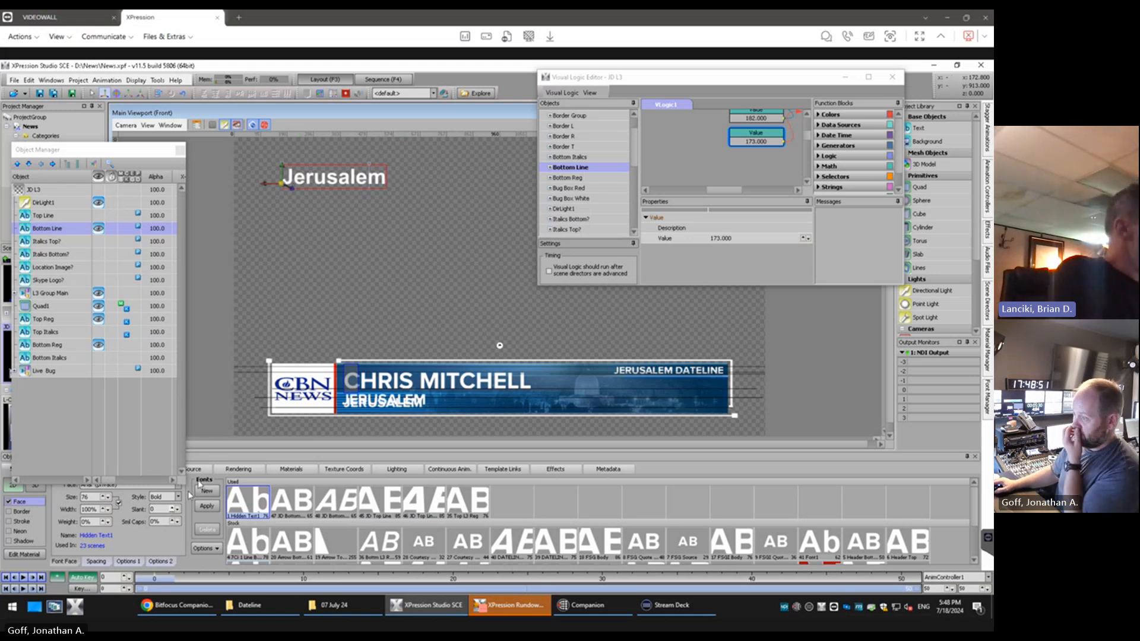
# Move the Bottom Reg text down to a Y position of about 98.6 to line up with the artwork's JERUSALEM text
pyautogui.moveTo(117, 155); pyautogui.dragTo(120, 133)
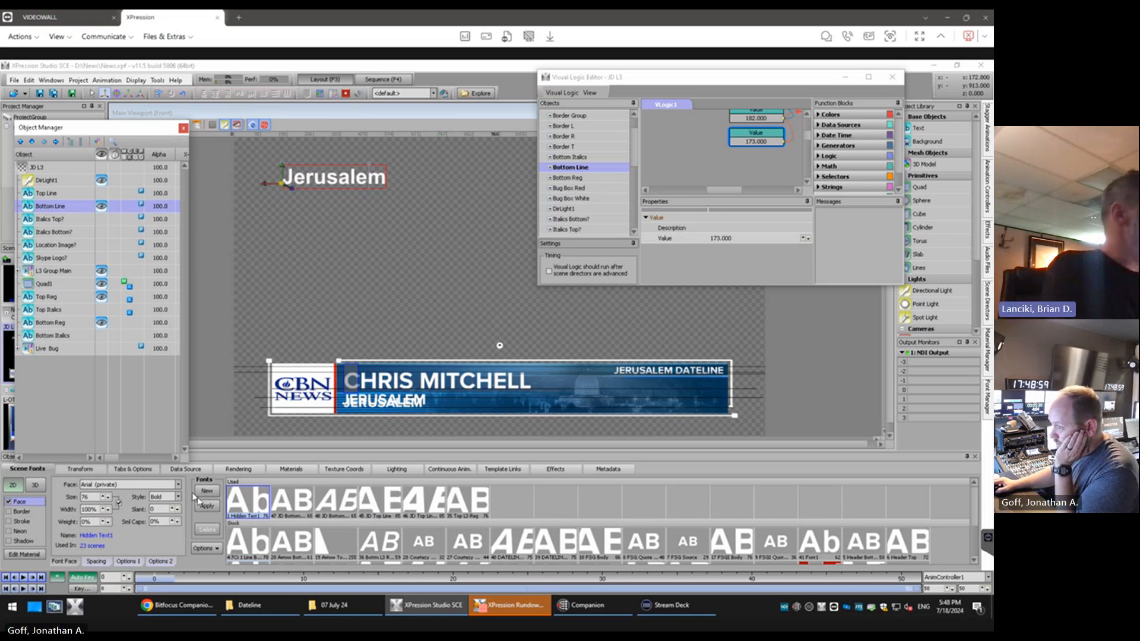
pyautogui.click(66, 323)
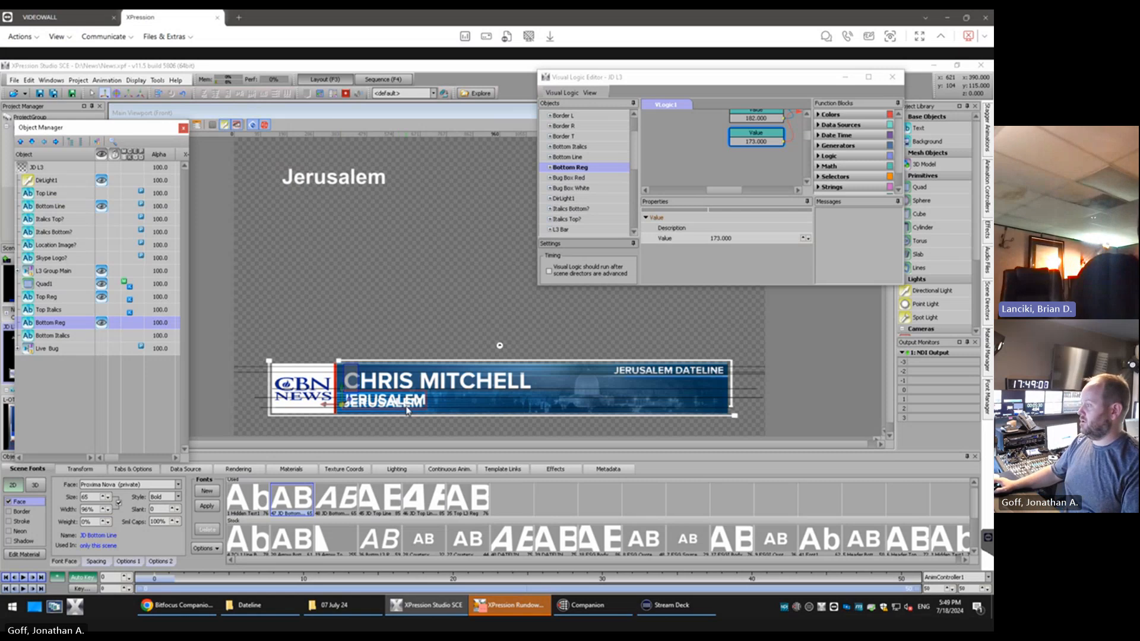
pyautogui.scroll(4, 399, 411)
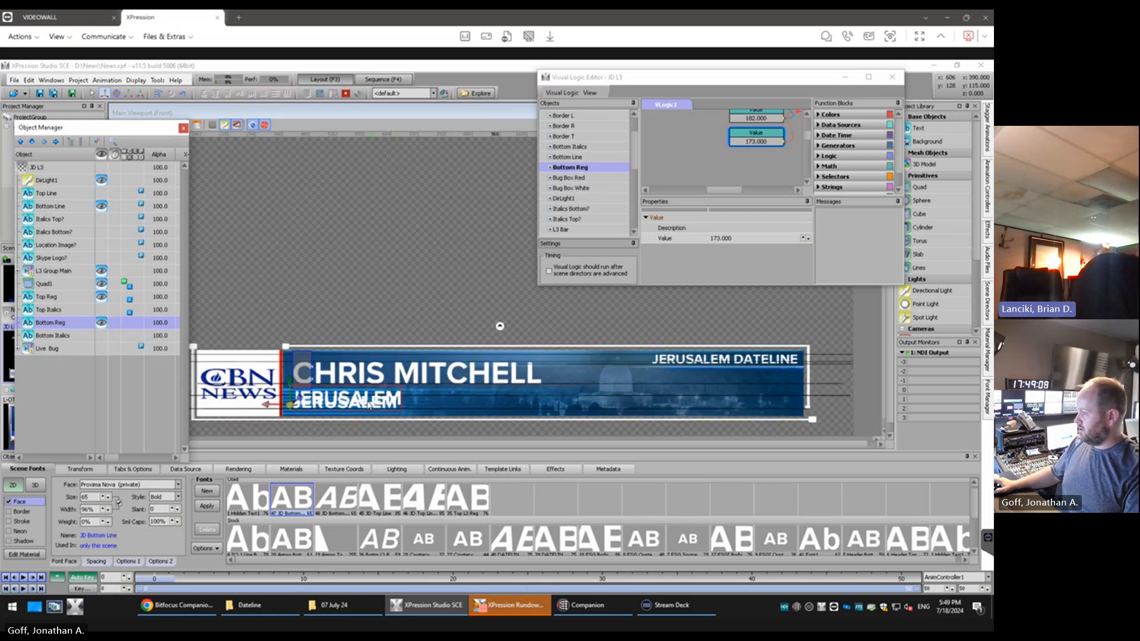
pyautogui.scroll(1, 322, 404)
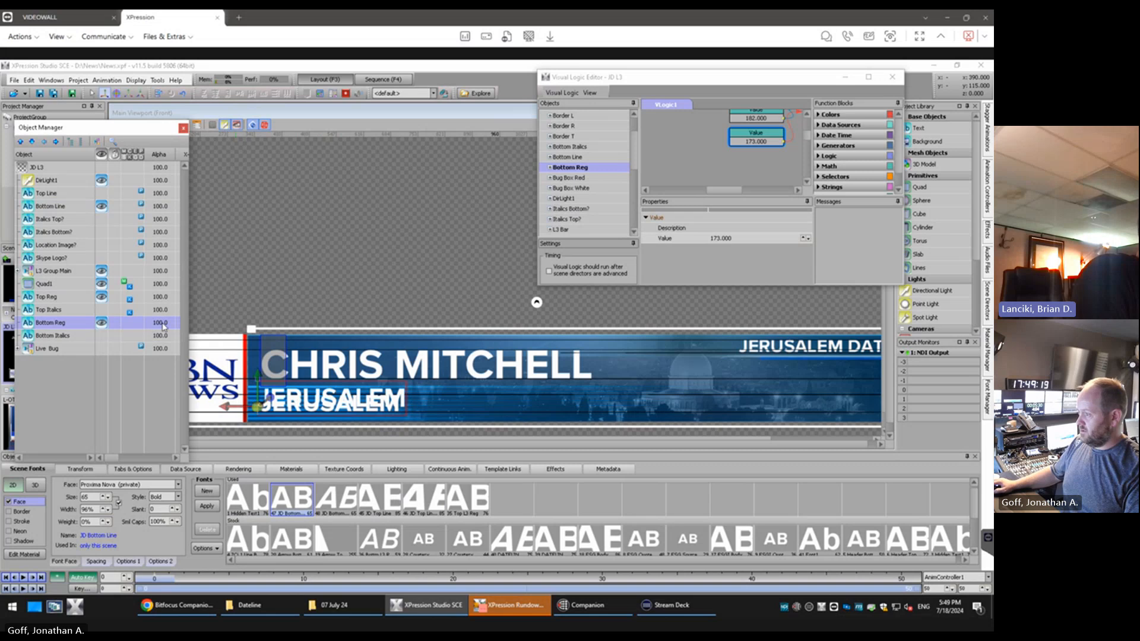
pyautogui.moveTo(259, 377); pyautogui.dragTo(261, 385)
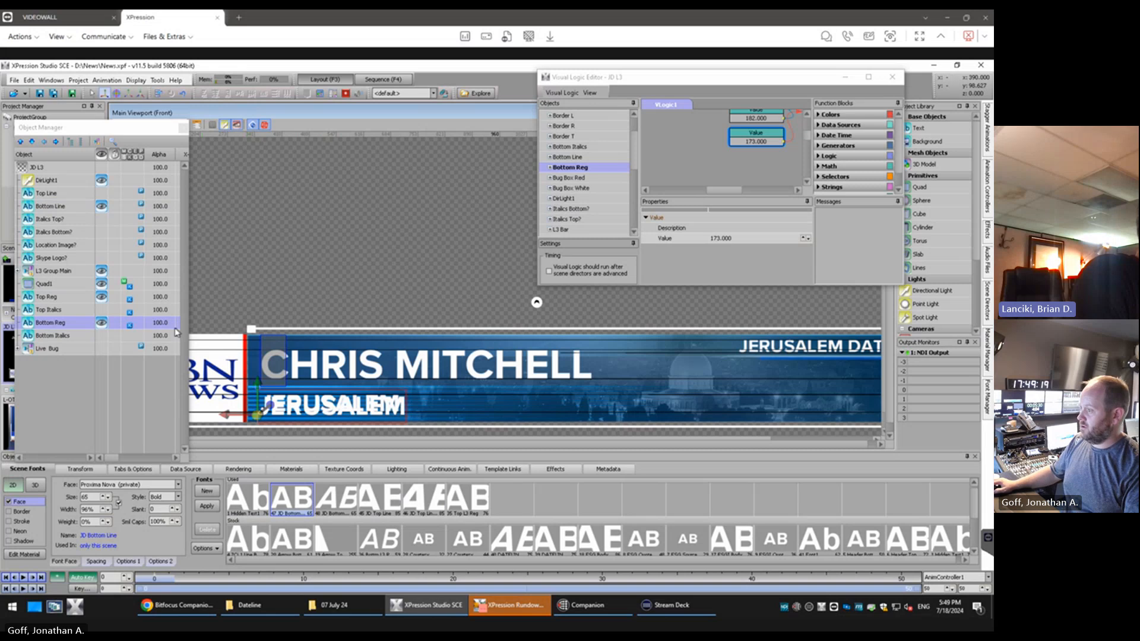
# Move the Bottom Reg text to X position 393 and Y position 102.63 in the Object Manager
pyautogui.moveTo(112, 459); pyautogui.dragTo(127, 464)
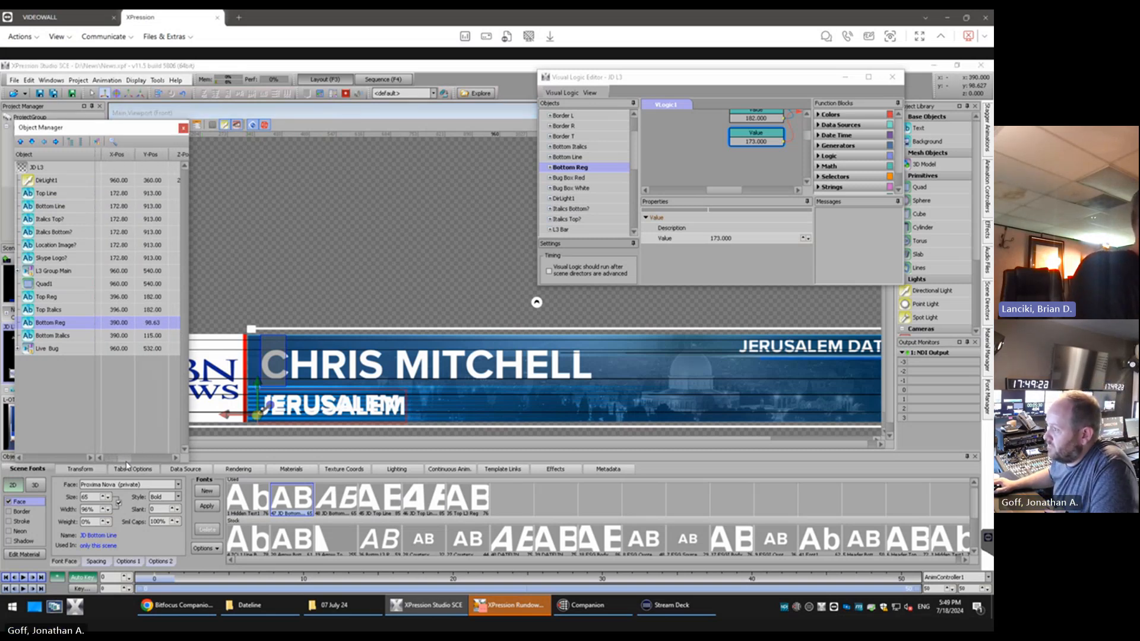
pyautogui.doubleClick(121, 323)
pyautogui.click(125, 321)
pyautogui.click(125, 322)
pyautogui.click(125, 321)
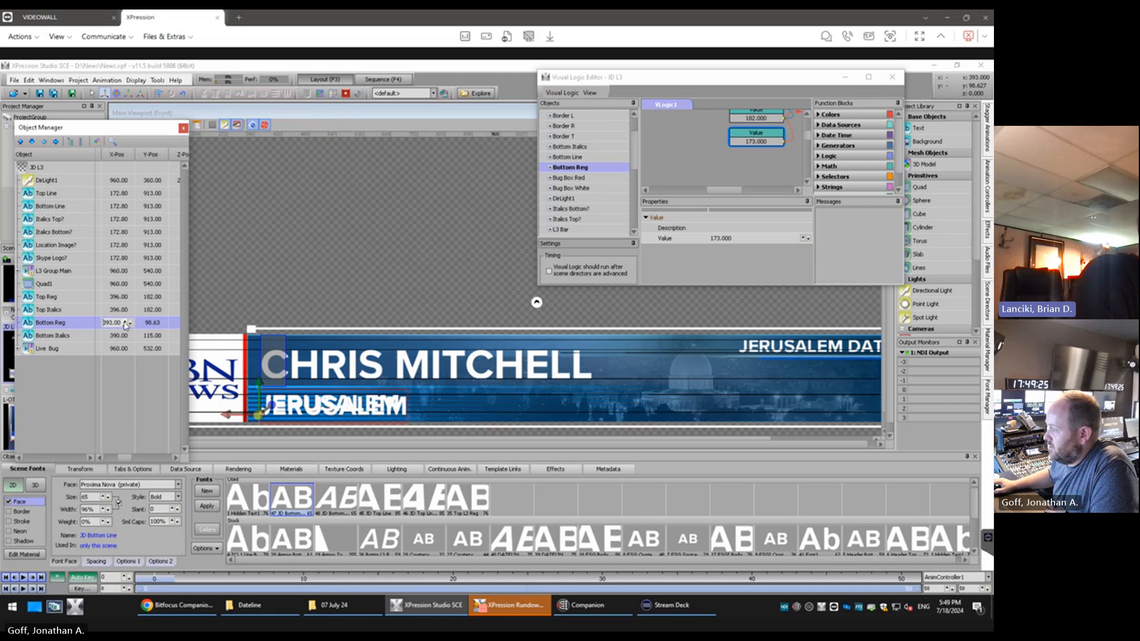
pyautogui.doubleClick(162, 323)
pyautogui.click(159, 324)
pyautogui.click(159, 324)
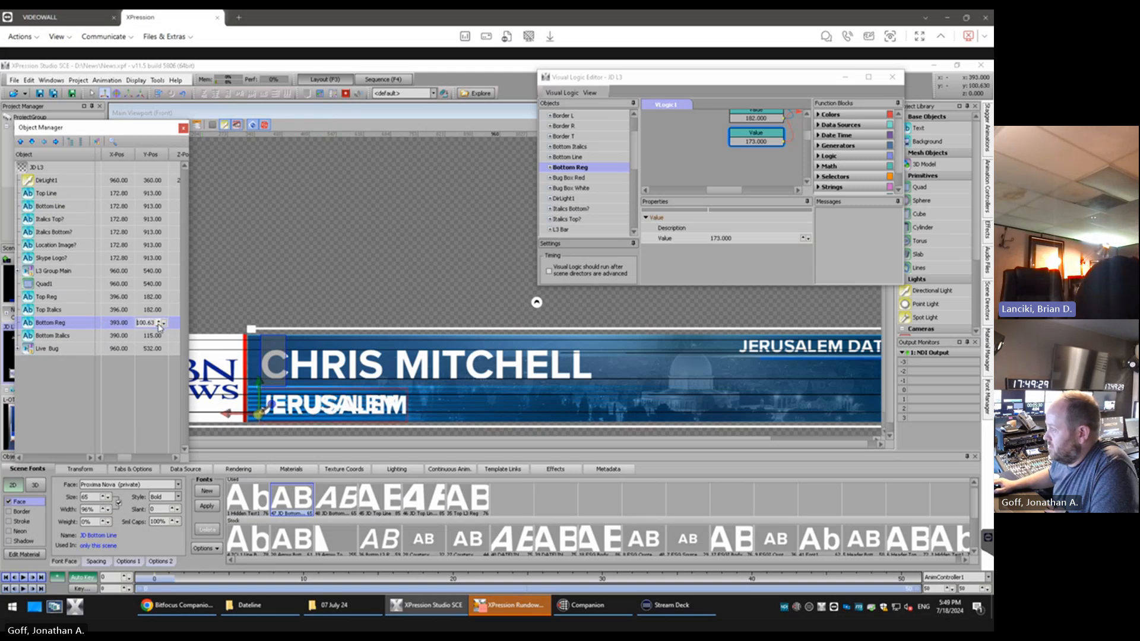
pyautogui.click(159, 323)
pyautogui.click(159, 324)
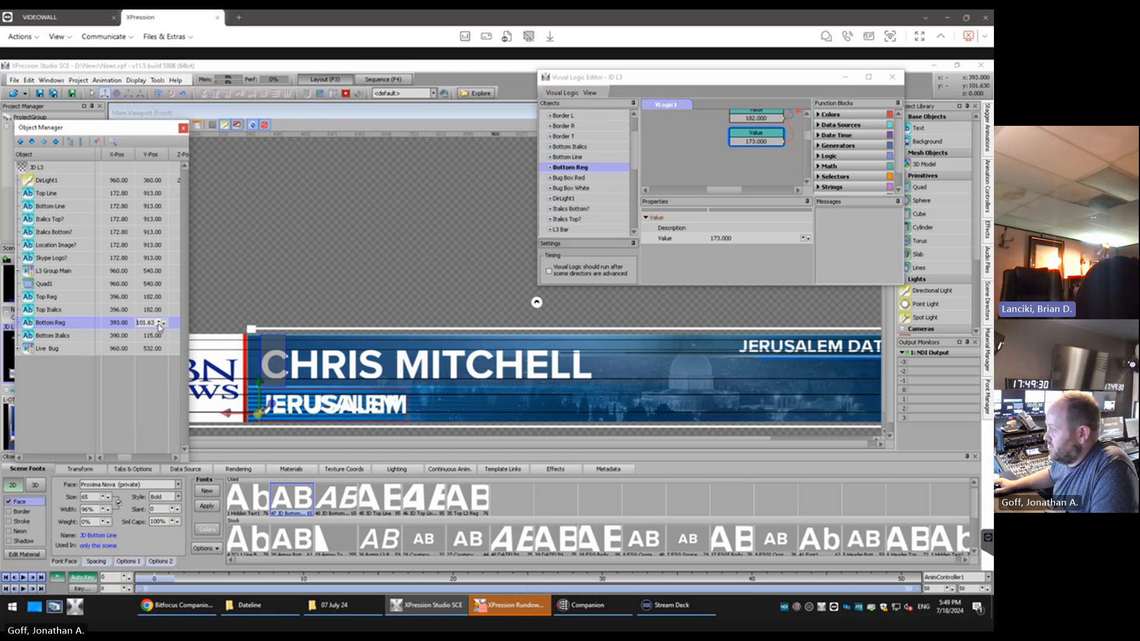
# Reduce the JD Bottom Line font size to 61 and raise Bottom Reg to a Y position of 103.63
pyautogui.click(107, 499)
pyautogui.click(107, 499)
pyautogui.click(107, 500)
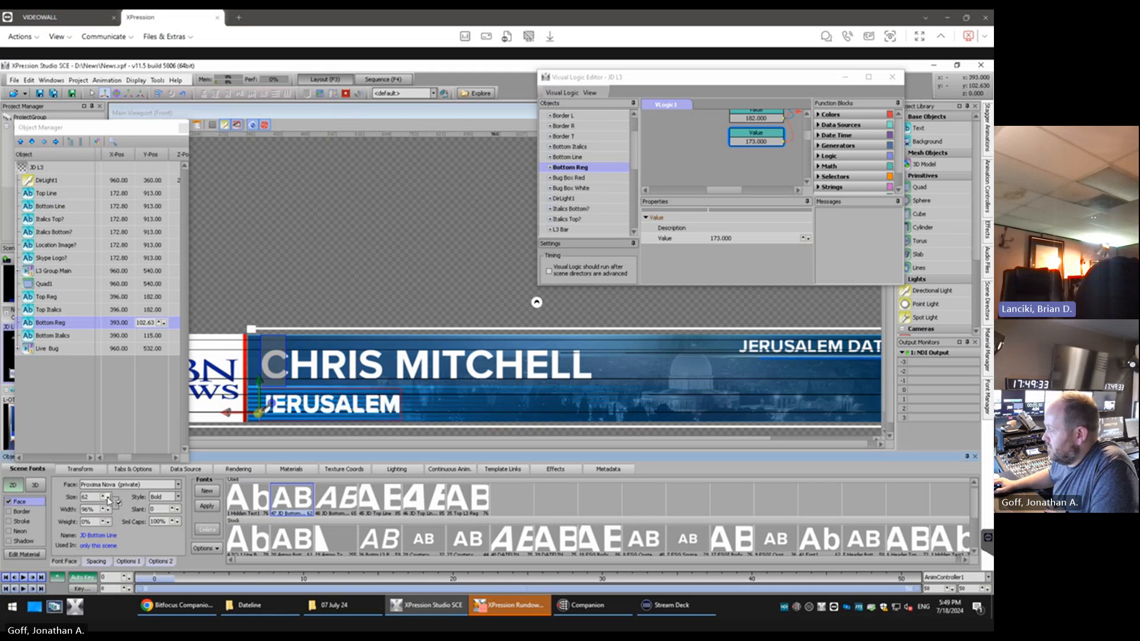
pyautogui.click(108, 500)
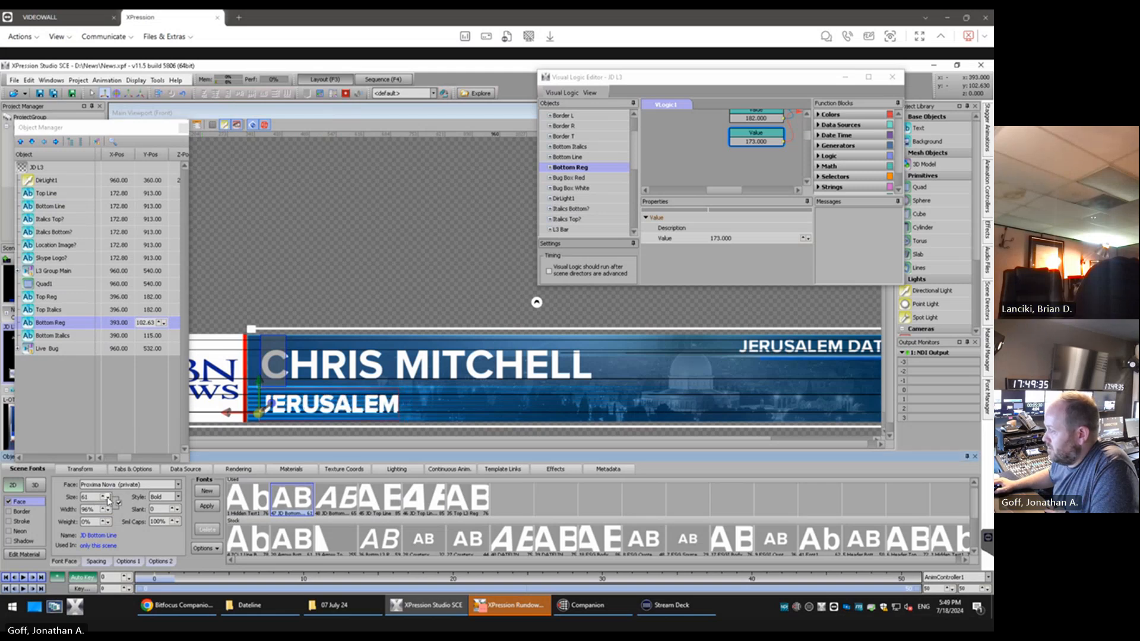
pyautogui.click(159, 322)
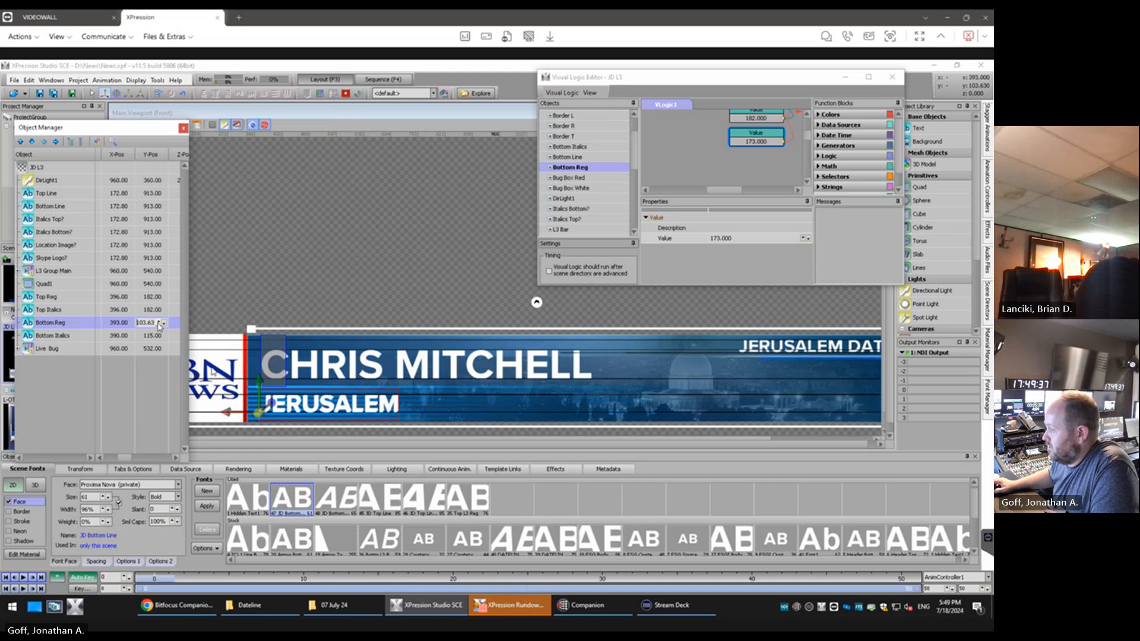
# Compare the JERUSALEM text with the artwork up close and reduce the JD Bottom Line font size to 59
pyautogui.scroll(5, 311, 418)
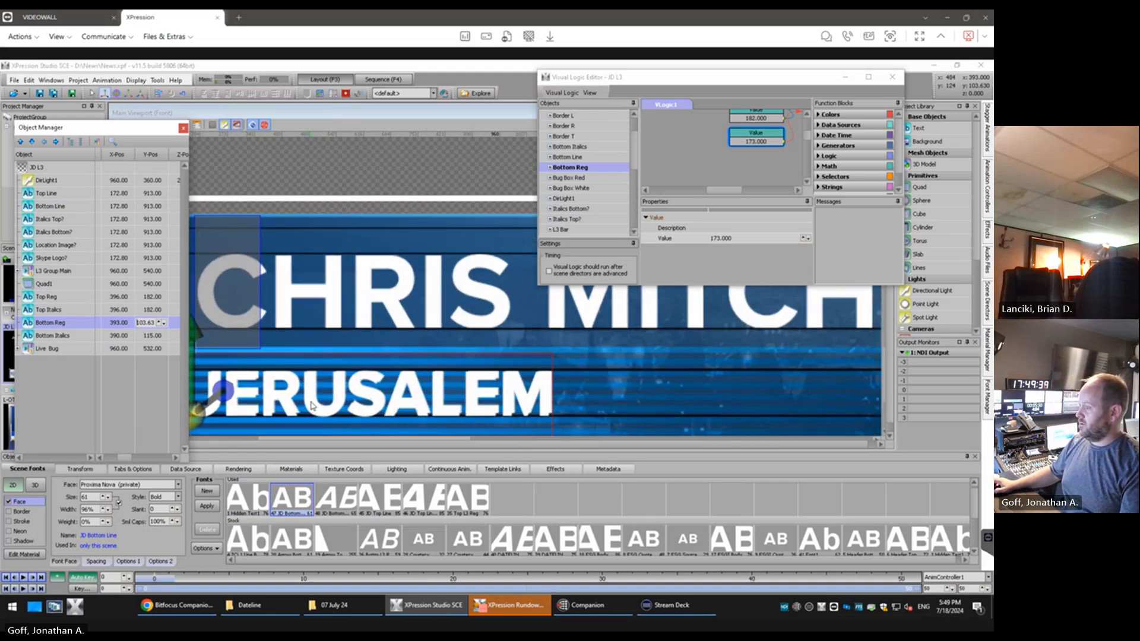
pyautogui.scroll(2, 310, 406)
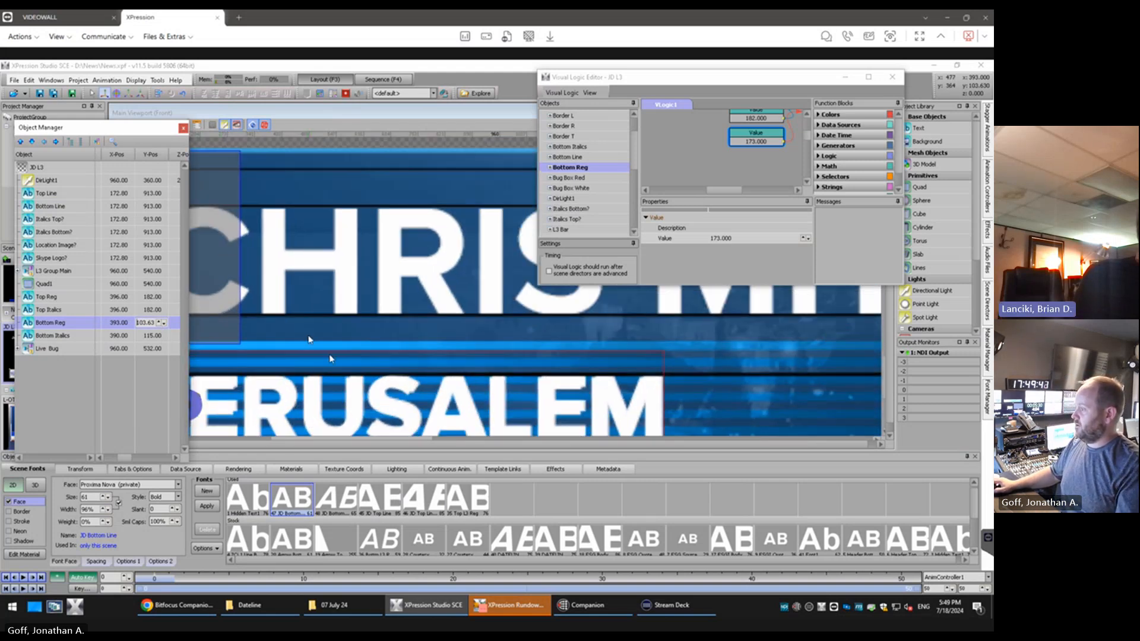
pyautogui.moveTo(855, 83); pyautogui.dragTo(786, 81)
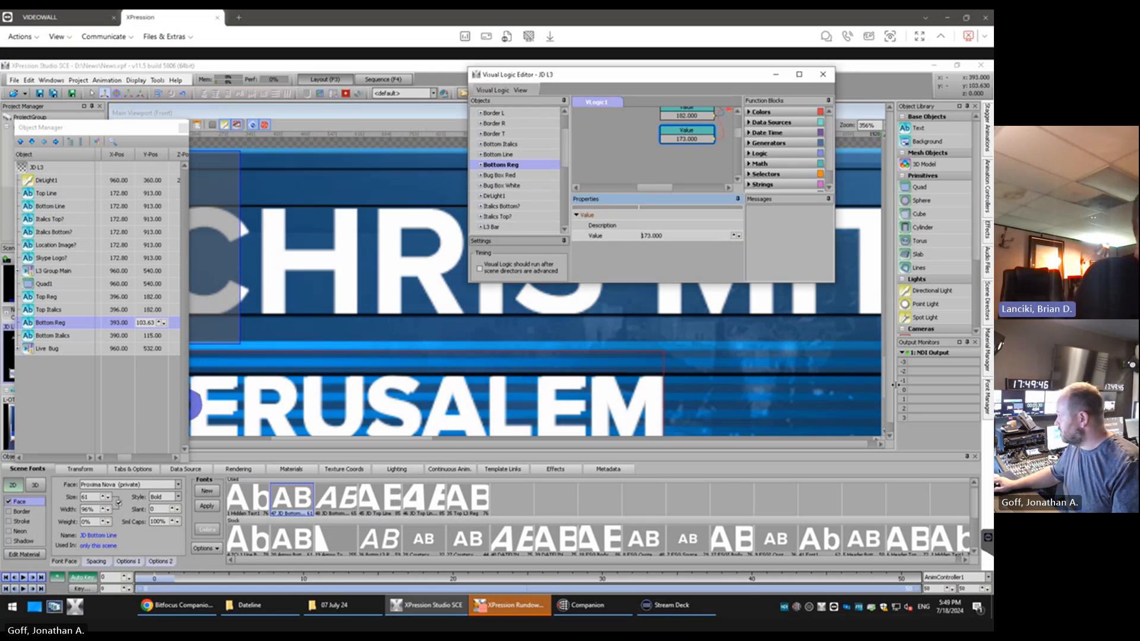
pyautogui.moveTo(890, 390); pyautogui.dragTo(890, 403)
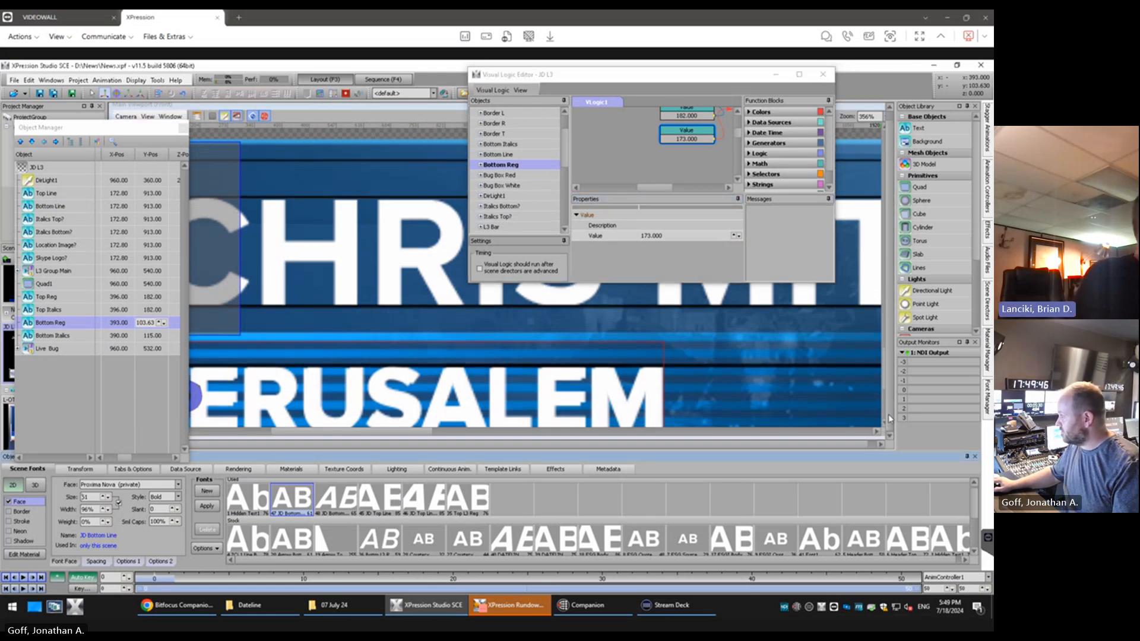
pyautogui.doubleClick(378, 109)
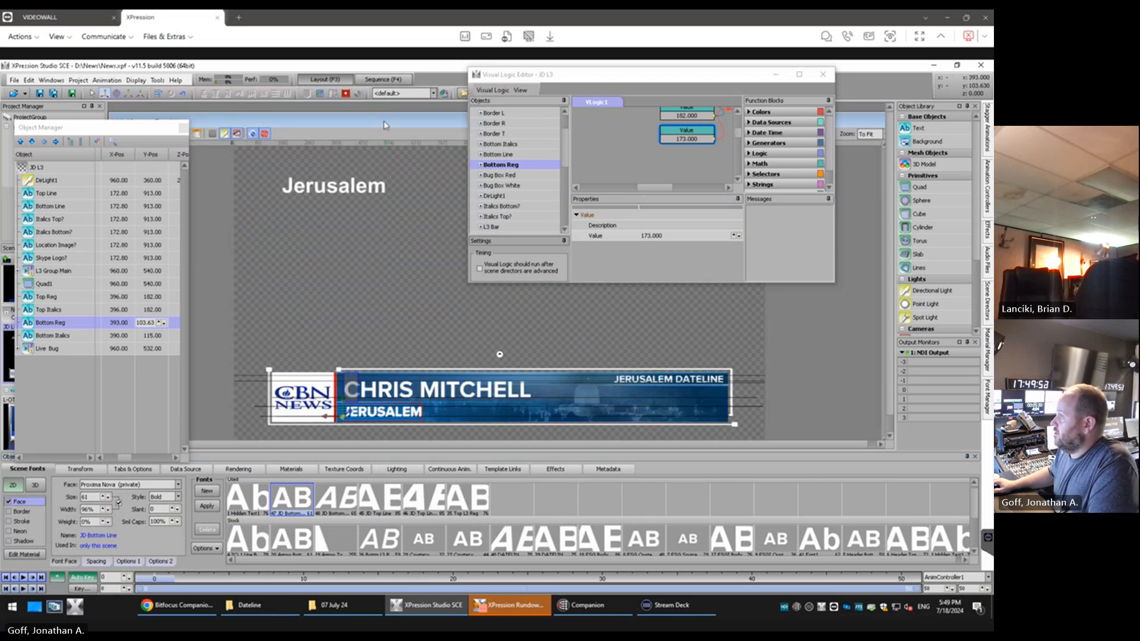
pyautogui.scroll(5, 383, 431)
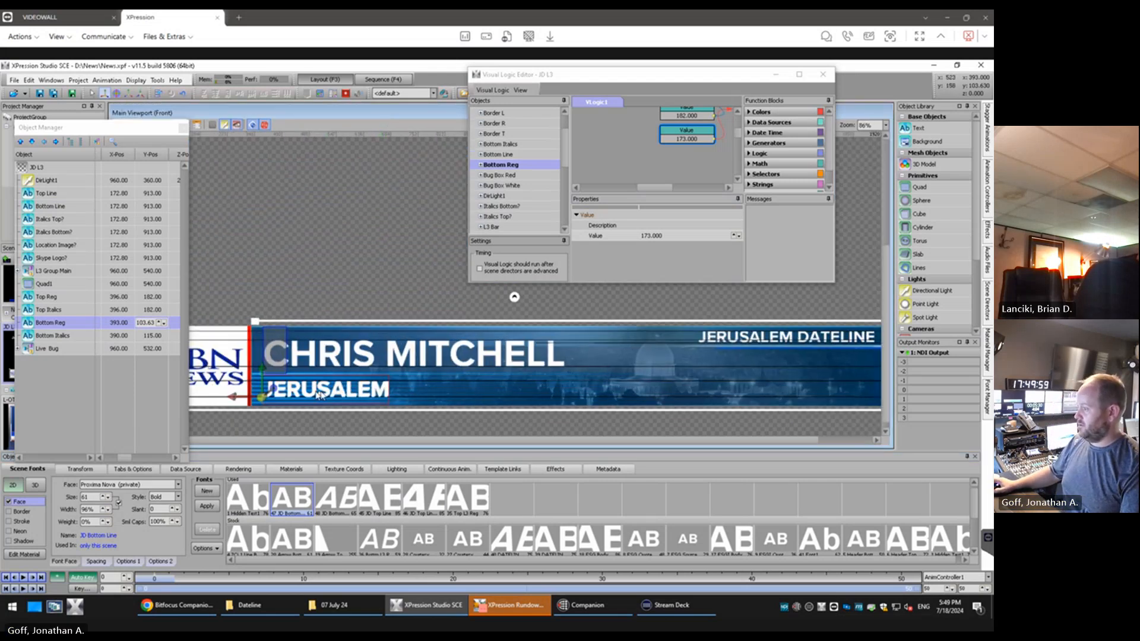
pyautogui.scroll(1, 306, 406)
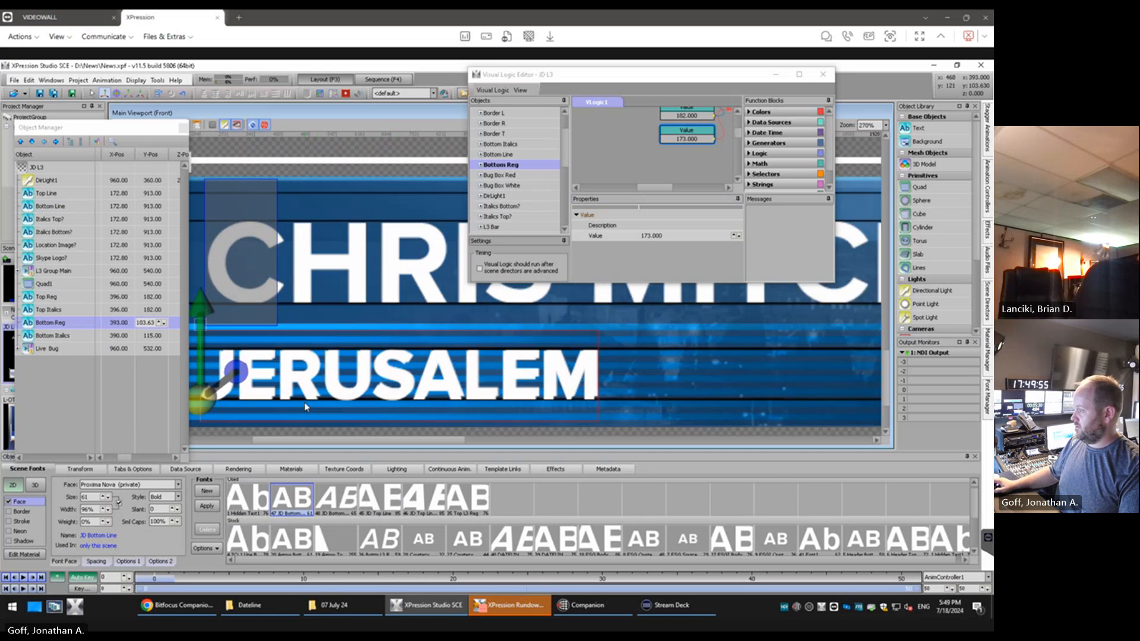
pyautogui.scroll(1, 299, 413)
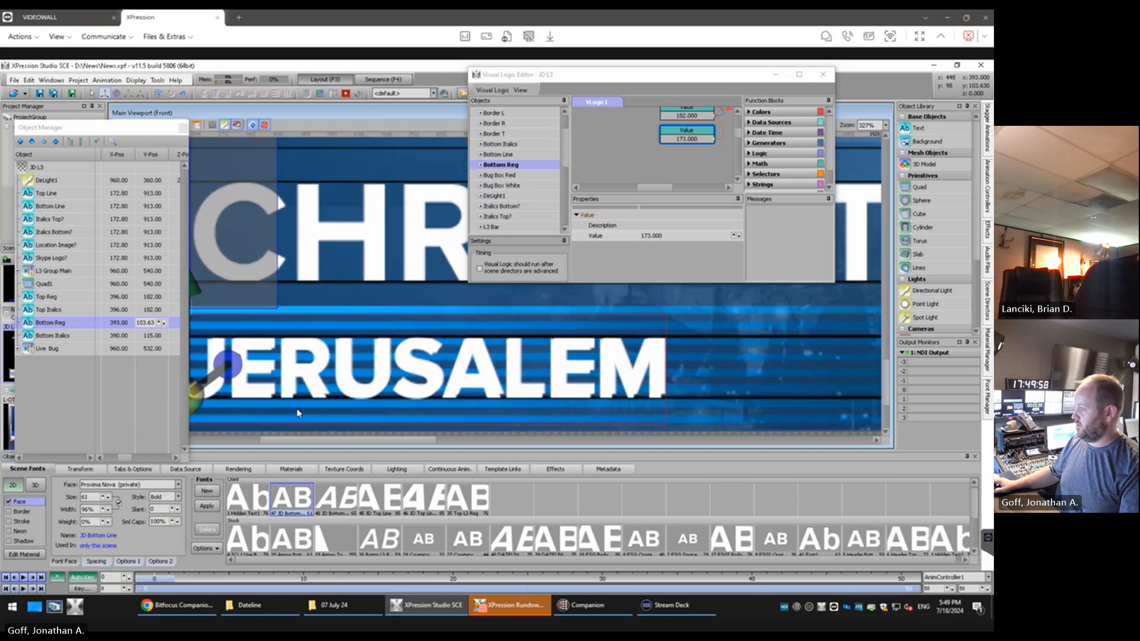
pyautogui.click(108, 499)
pyautogui.click(109, 499)
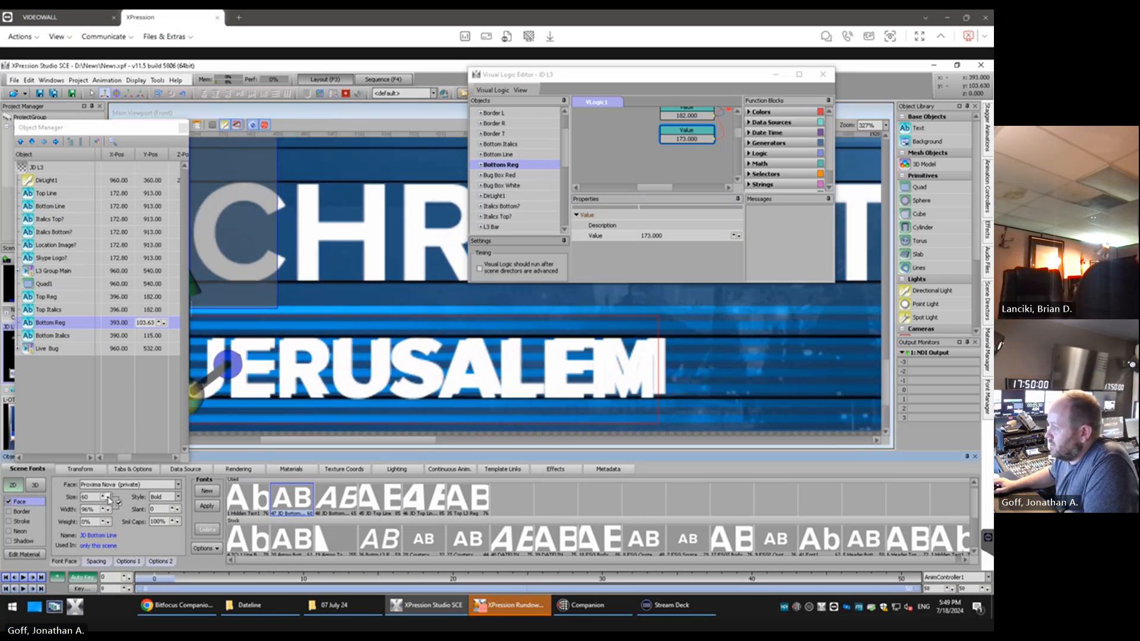
# Shift the Bottom Reg text to X position 396 and Y position 104.63 to line up with the artwork
pyautogui.click(116, 323)
pyautogui.click(125, 323)
pyautogui.click(125, 323)
pyautogui.click(125, 322)
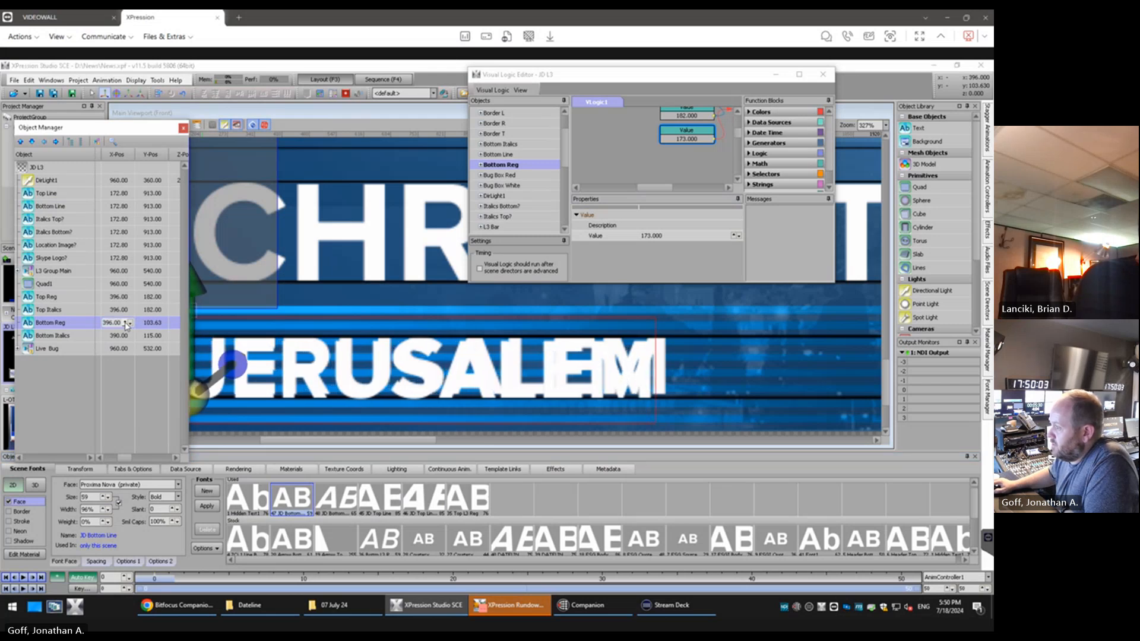
pyautogui.click(150, 322)
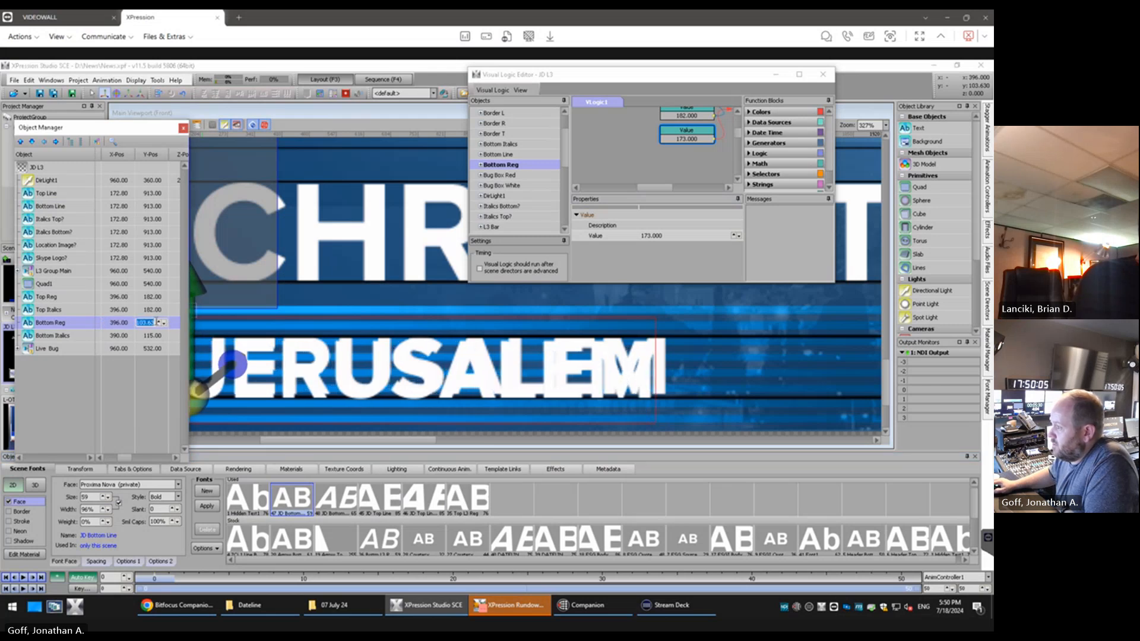
pyautogui.click(162, 325)
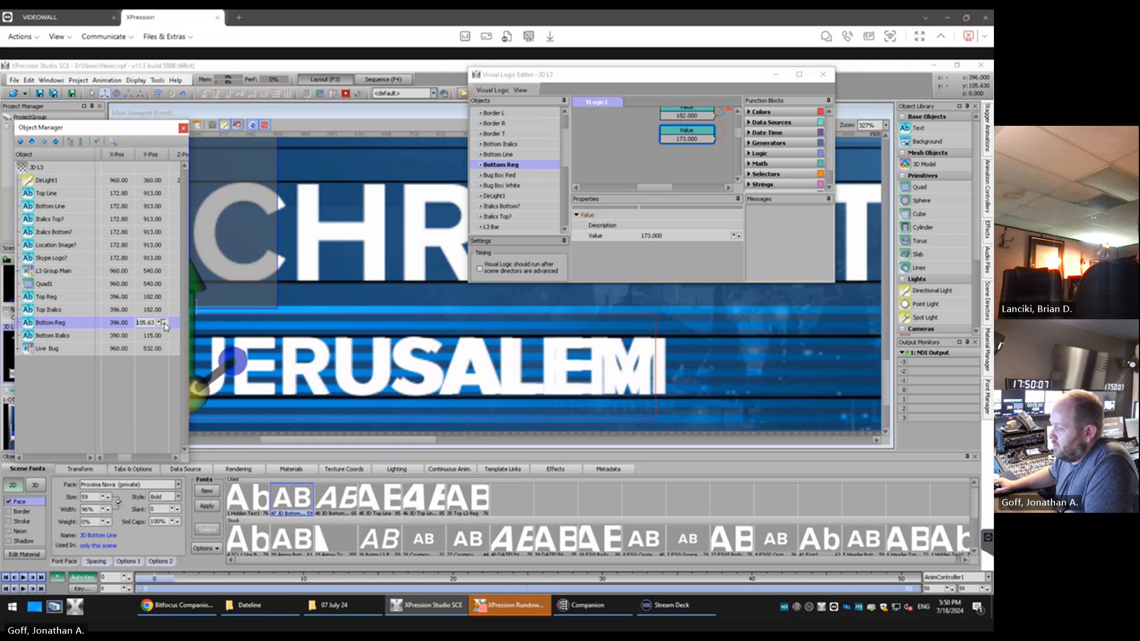
pyautogui.click(164, 325)
# Set the JD Bottom Line font width to 99% and its size to 58
pyautogui.click(104, 507)
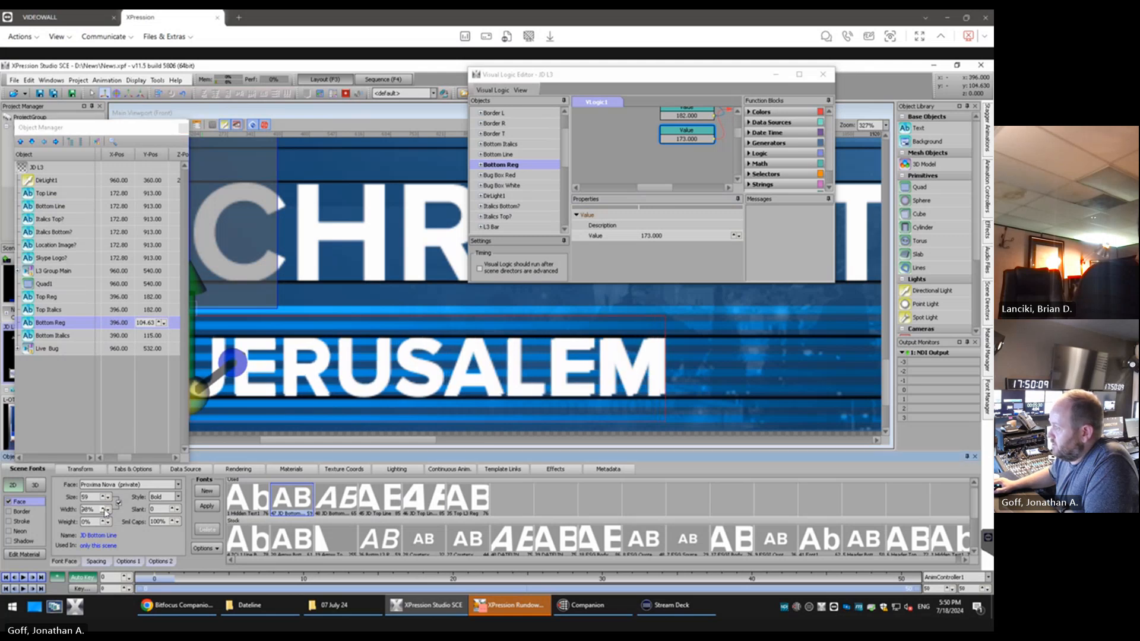
pyautogui.click(105, 508)
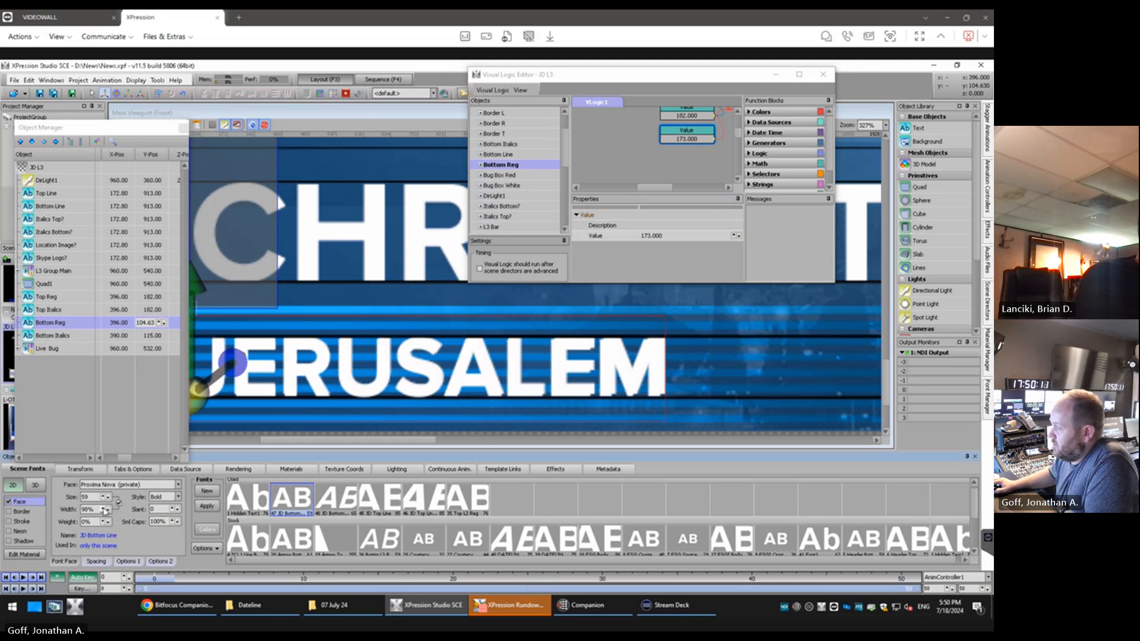
pyautogui.click(105, 508)
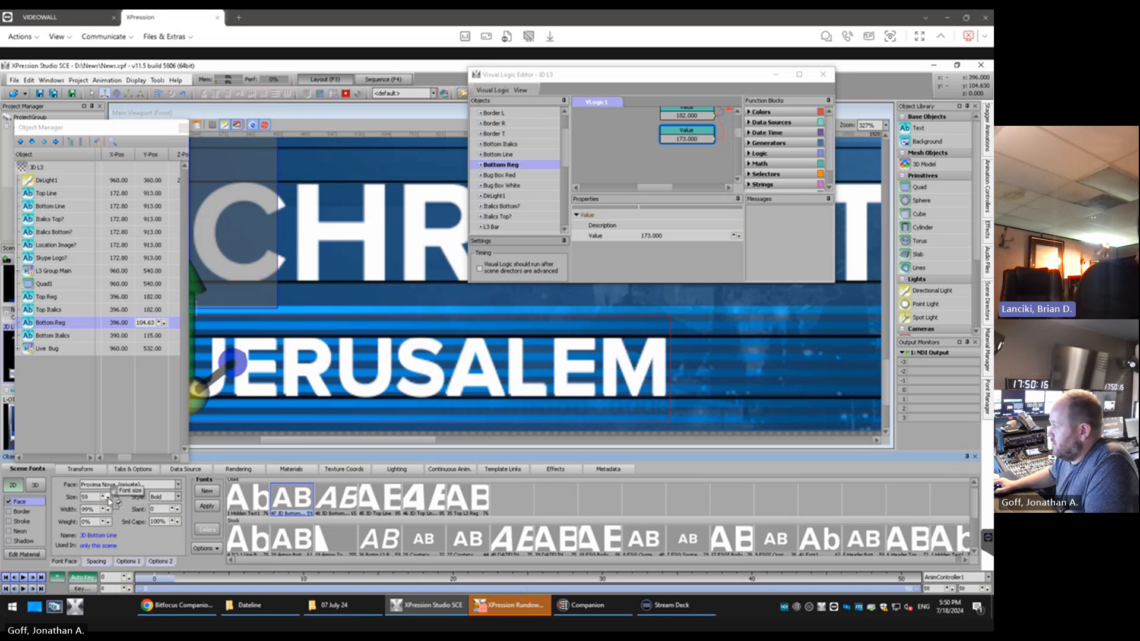
pyautogui.click(108, 500)
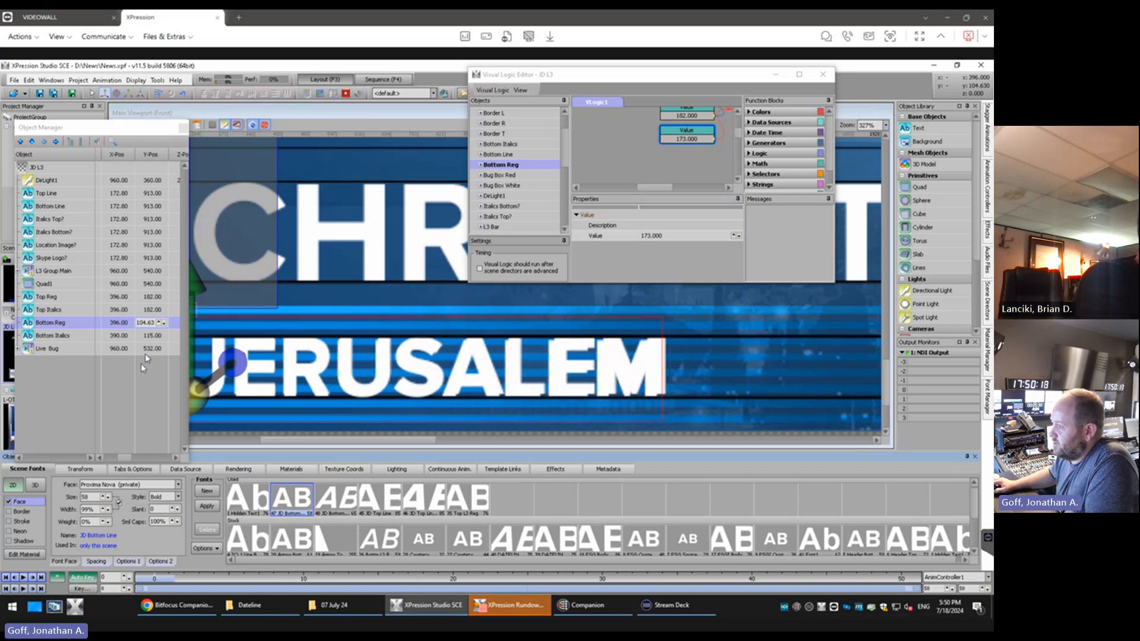
# Raise Bottom Reg to a Y position of 105.63 and set the JD Bottom Line font width to 100%
pyautogui.click(158, 323)
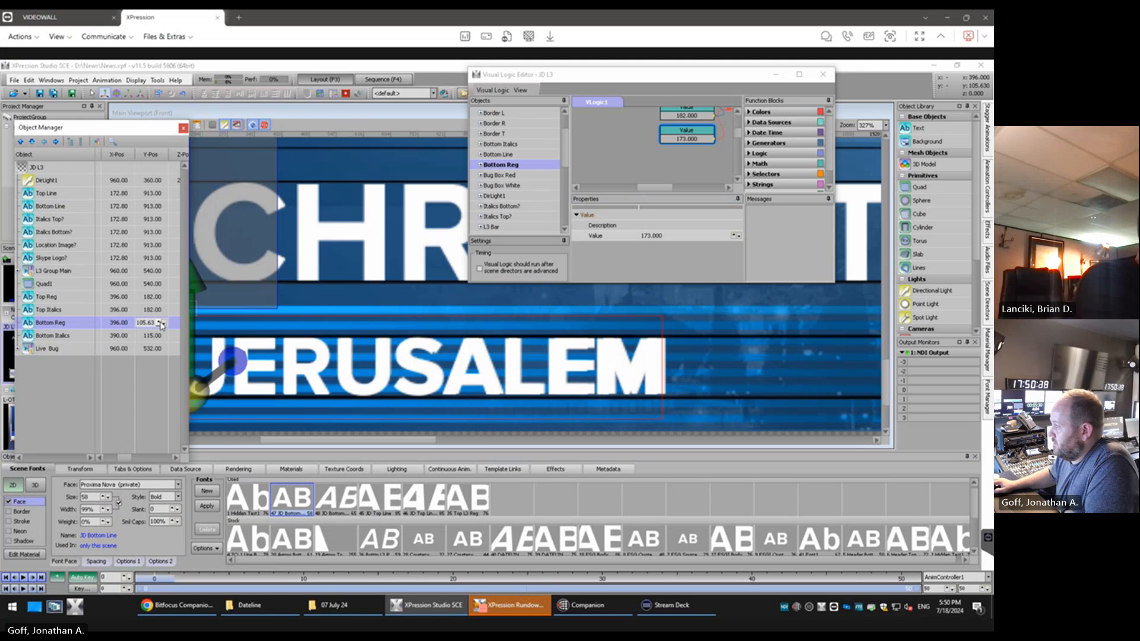
pyautogui.click(162, 324)
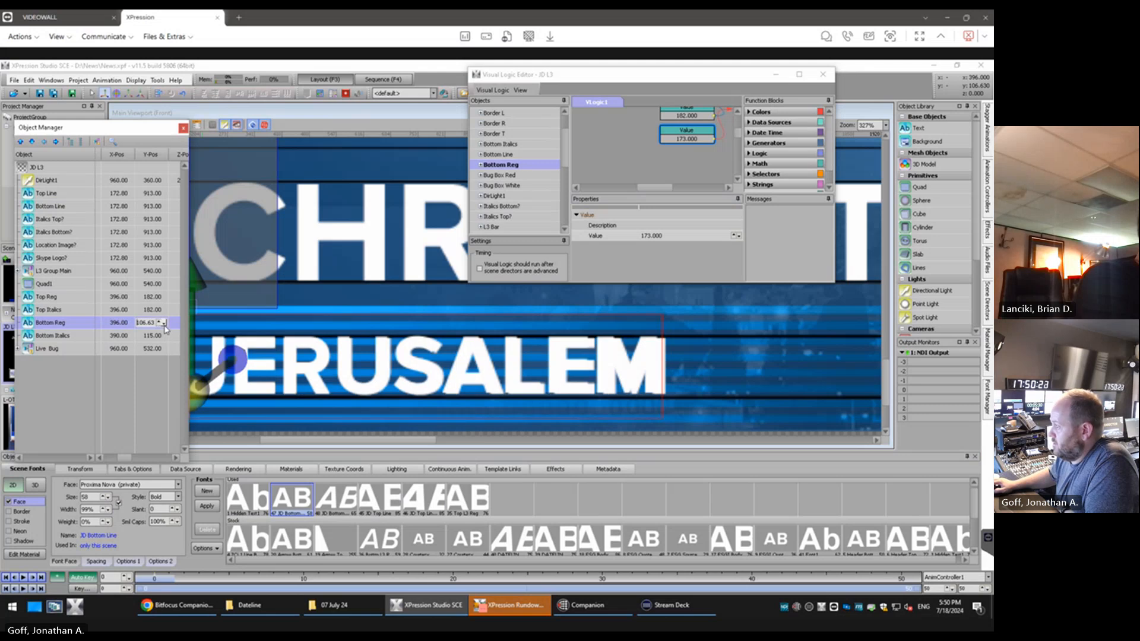
pyautogui.click(163, 325)
pyautogui.click(106, 508)
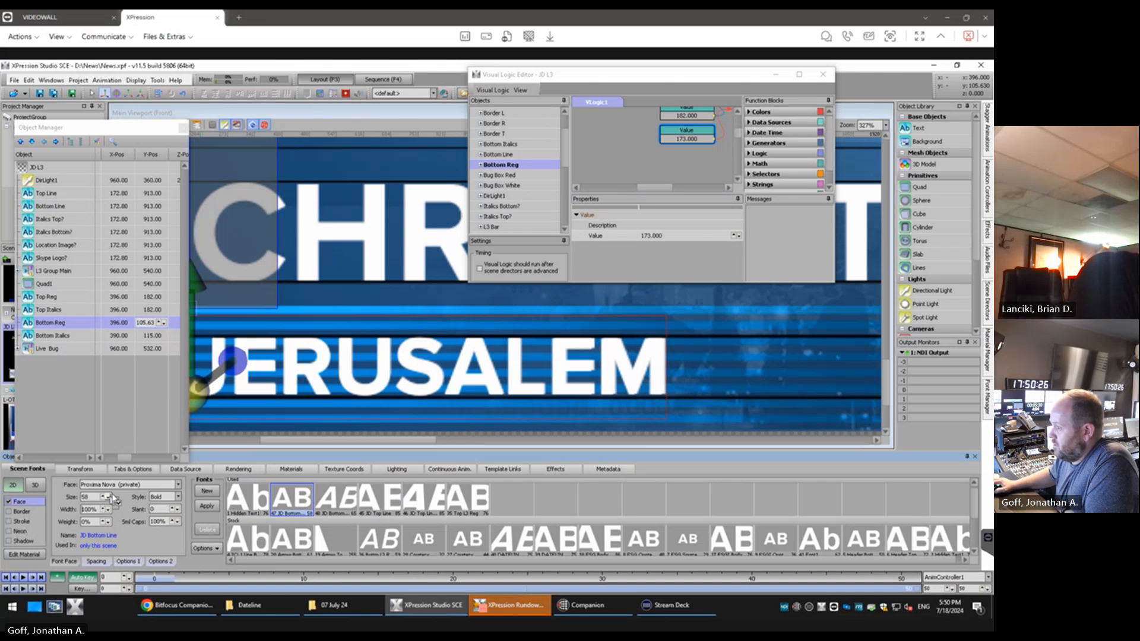
# Set the Y position of Bottom Reg to exactly 105
pyautogui.click(156, 370)
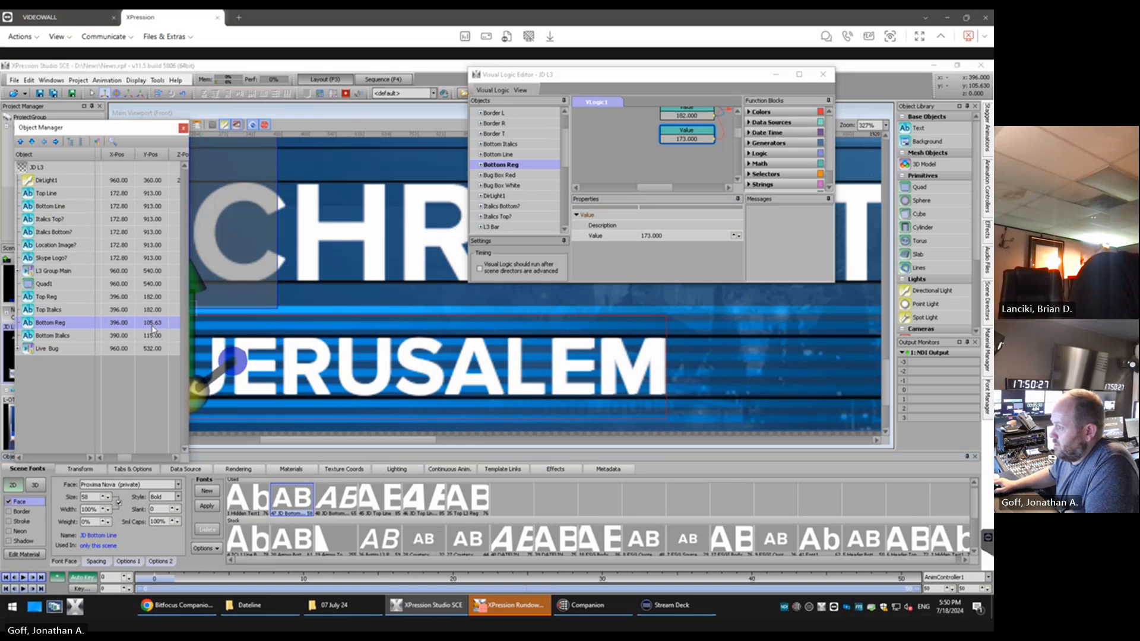
pyautogui.doubleClick(153, 322)
pyautogui.write('10')
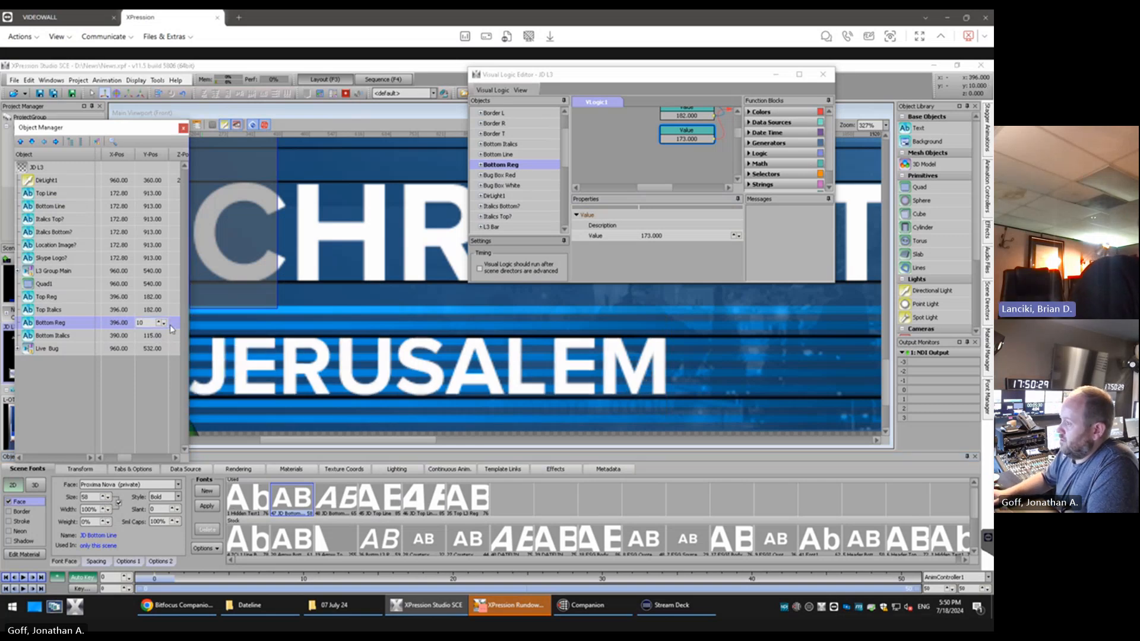
pyautogui.write('5')
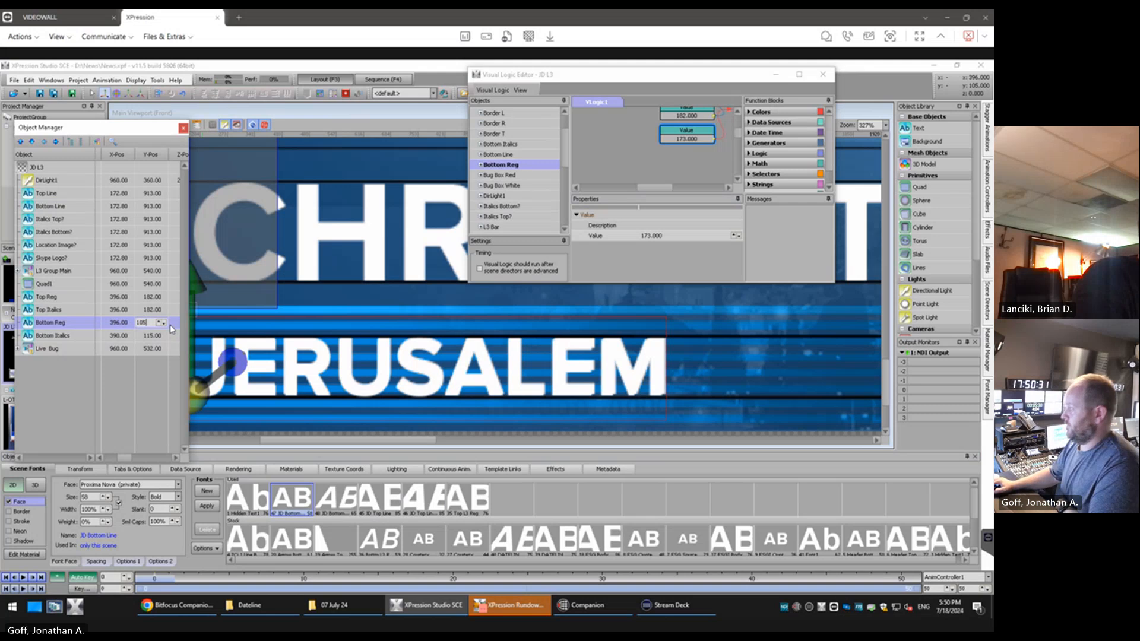
pyautogui.click(74, 421)
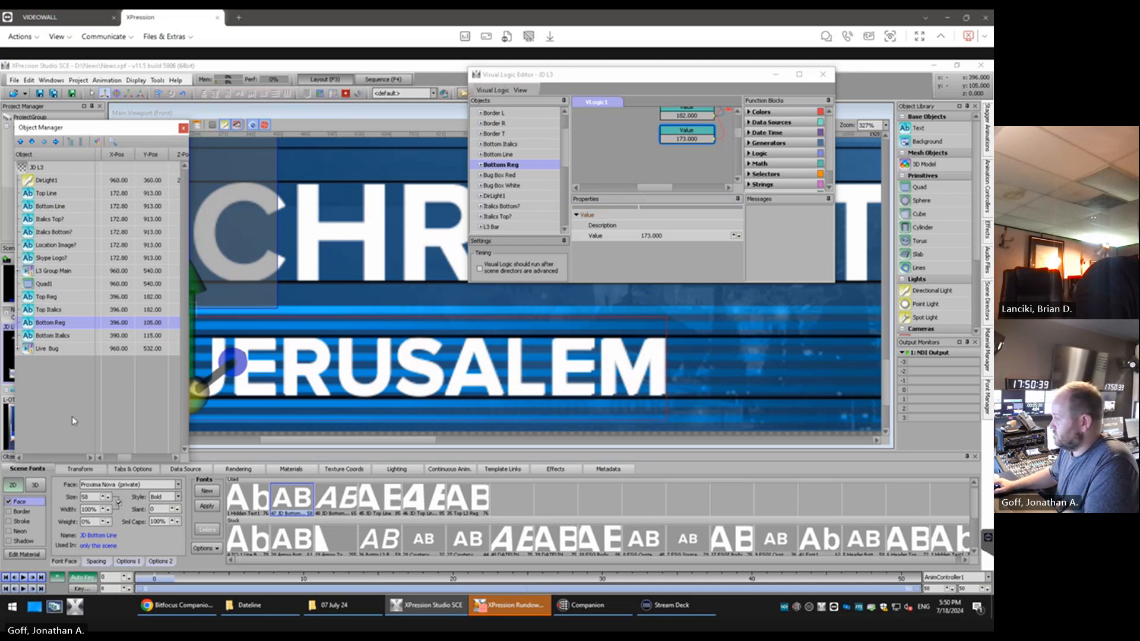
# Adjust the Bottom Reg text to X position 396 and Y position 106 to line it up with the artwork
pyautogui.click(121, 324)
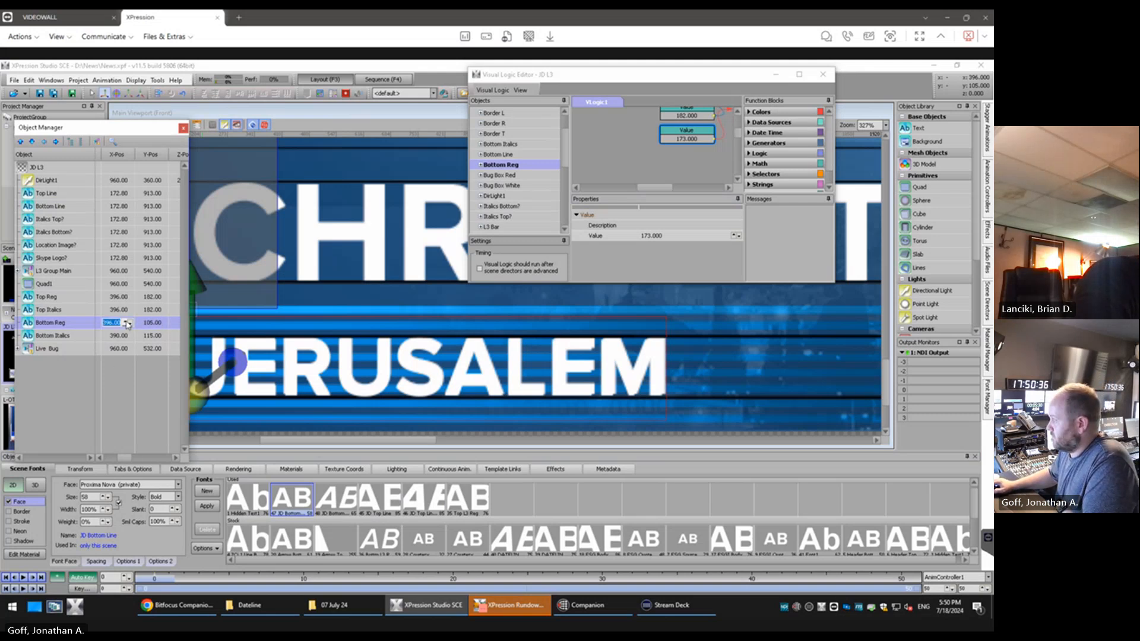
pyautogui.click(126, 322)
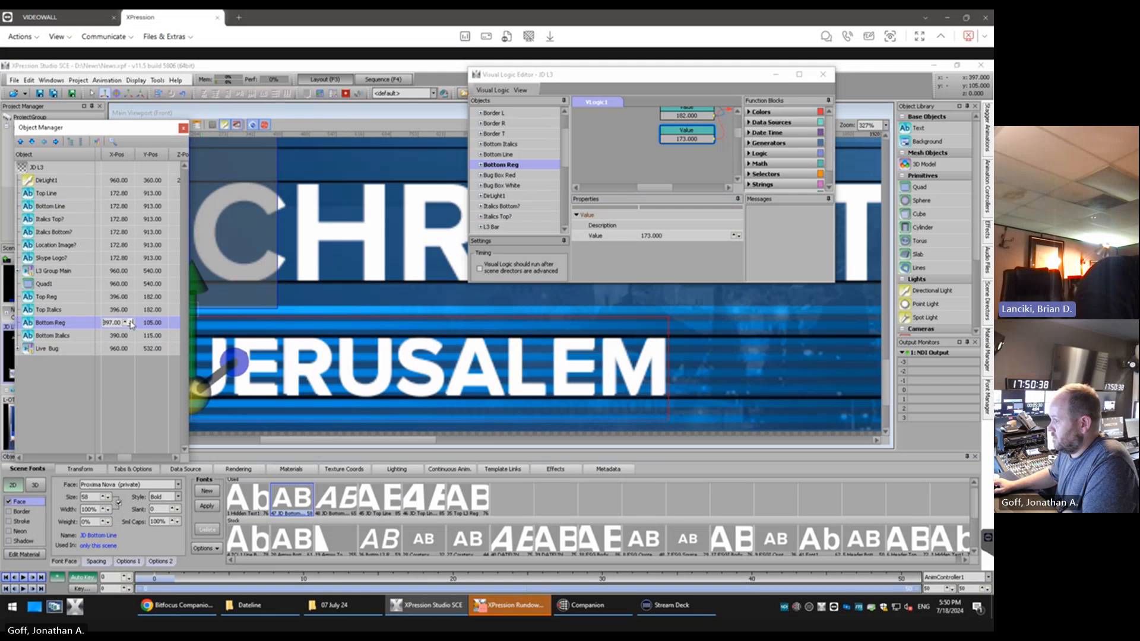
pyautogui.click(165, 324)
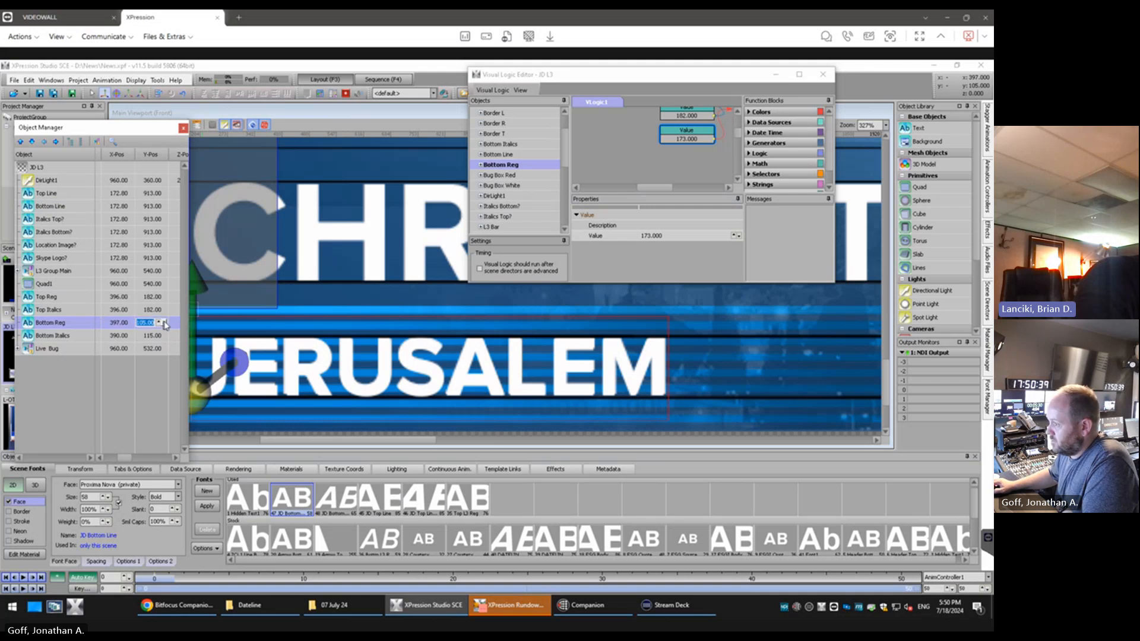
pyautogui.click(160, 322)
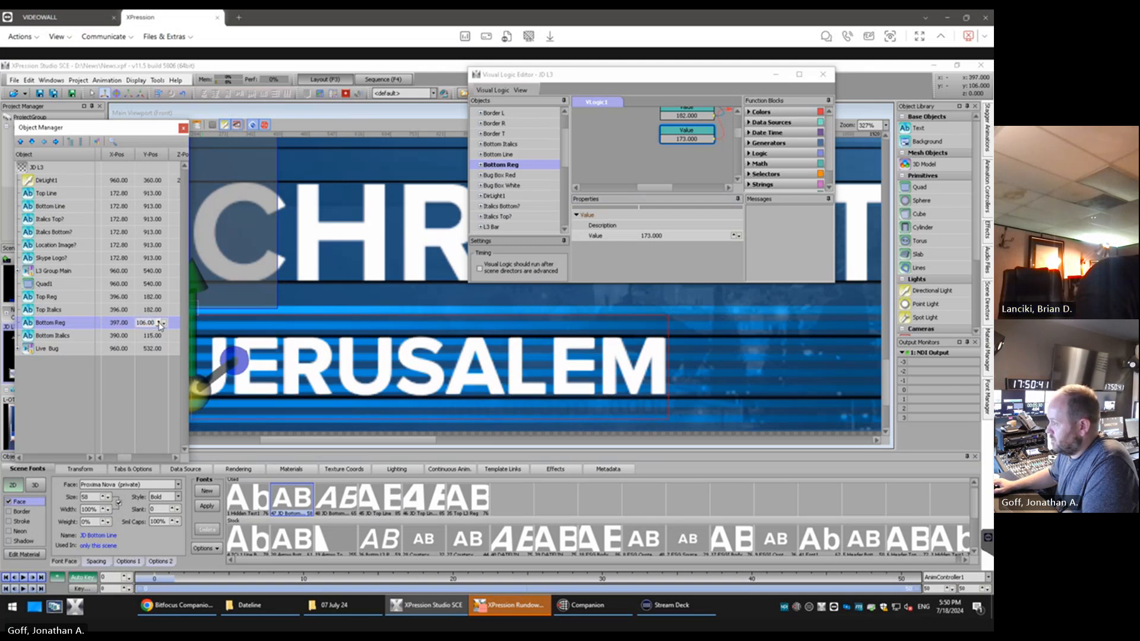
pyautogui.click(131, 324)
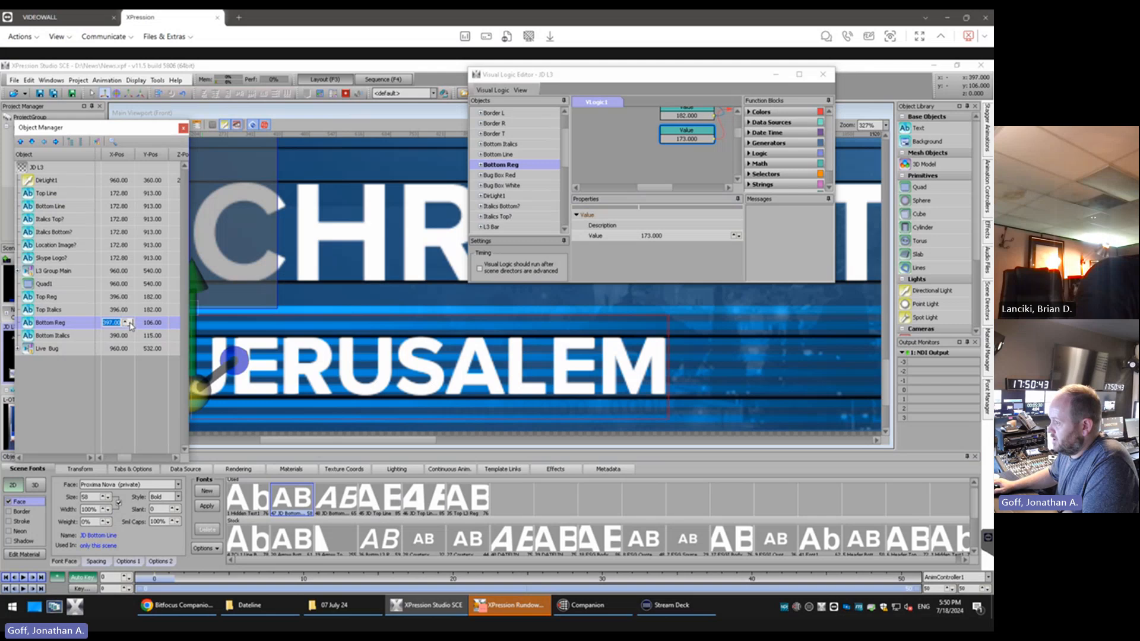
pyautogui.click(131, 324)
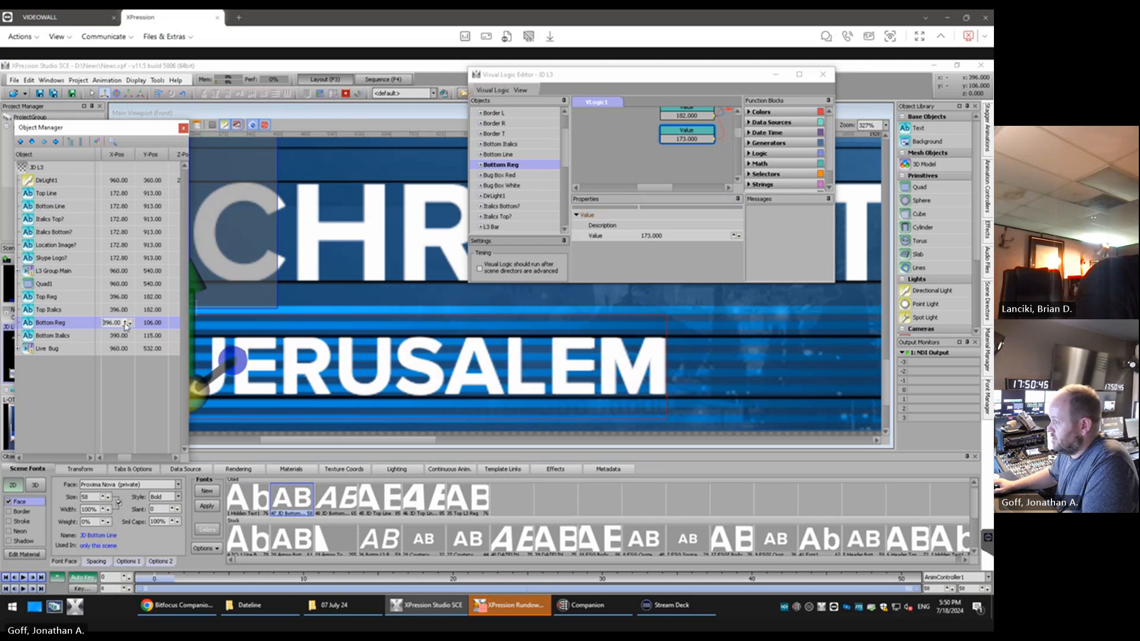
pyautogui.click(125, 323)
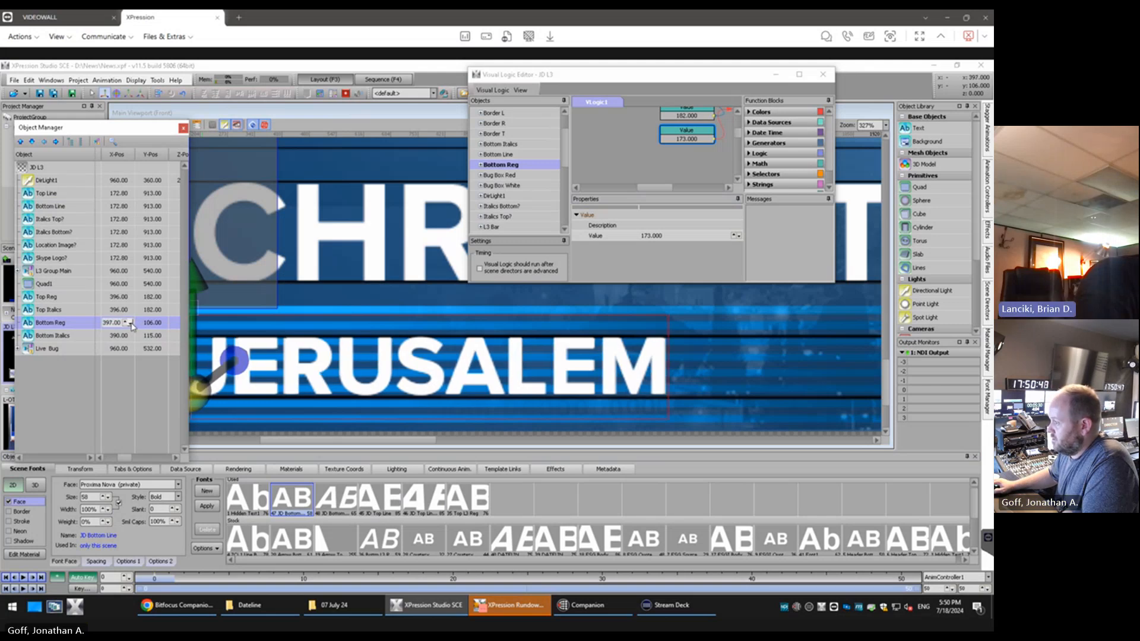
pyautogui.click(131, 324)
# Set the JD Bottom Line font width to 101% and move Bottom Reg to X position 395
pyautogui.click(108, 511)
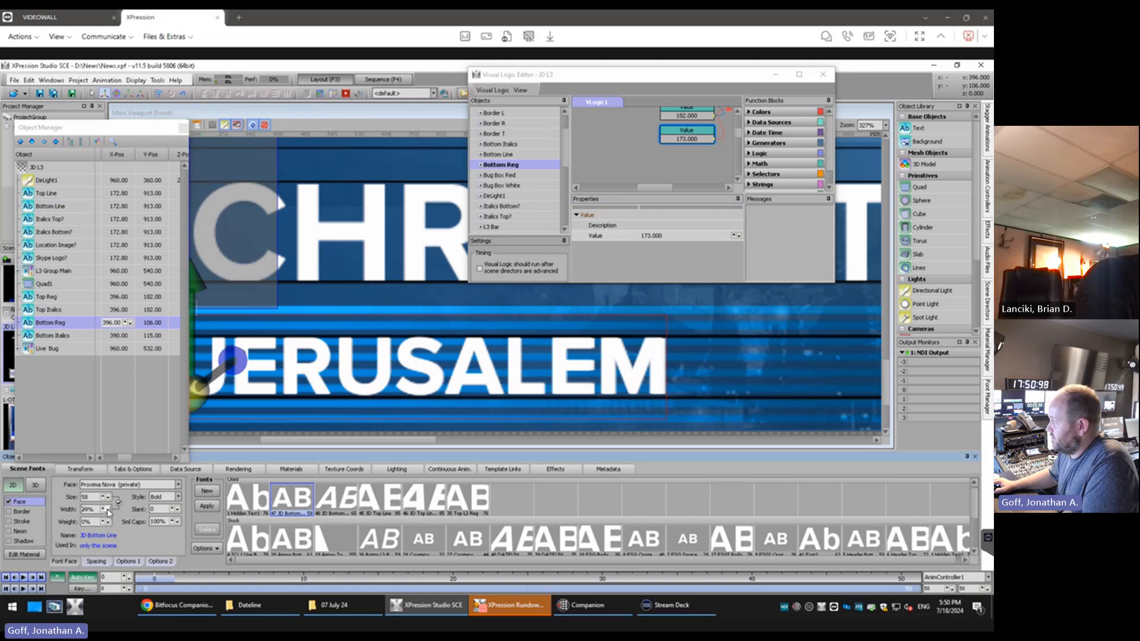
pyautogui.click(105, 507)
pyautogui.click(106, 508)
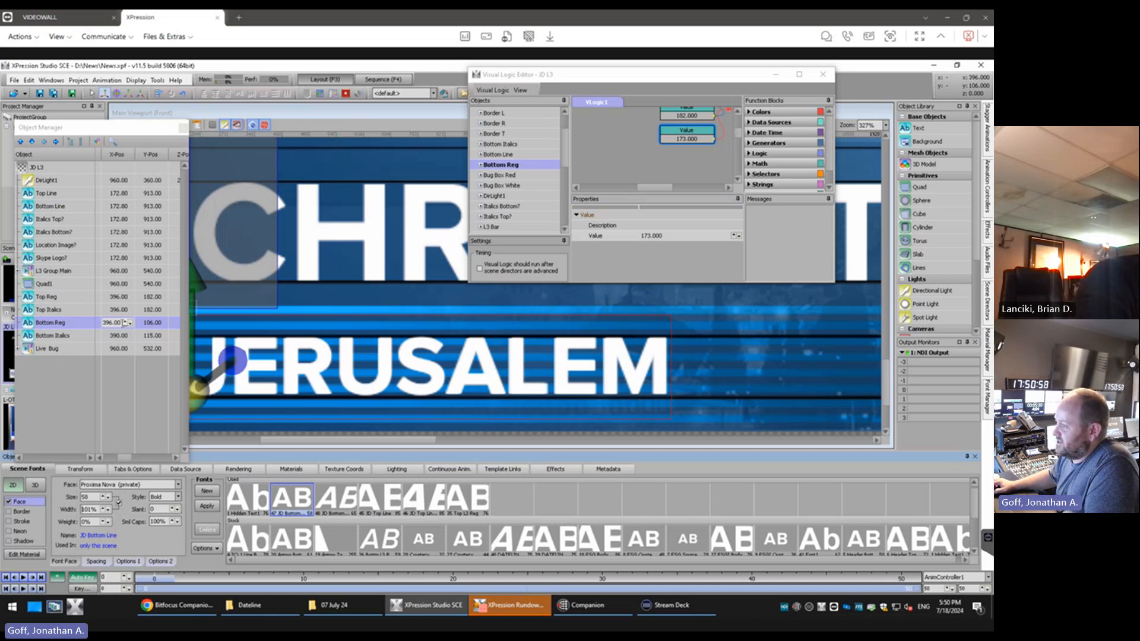
pyautogui.click(126, 322)
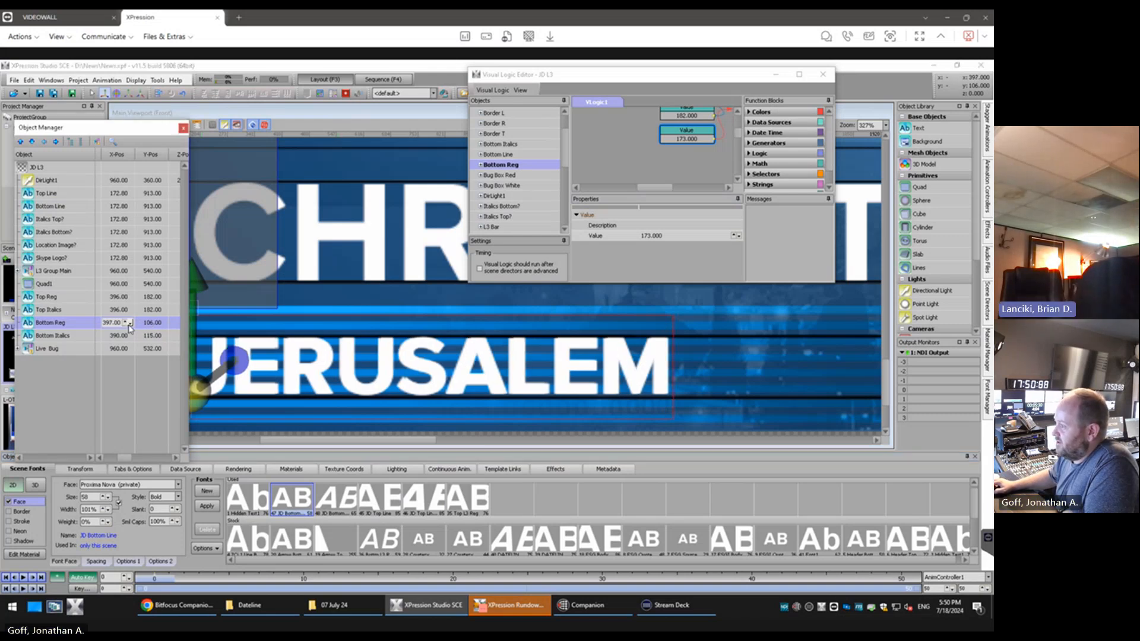
pyautogui.click(129, 325)
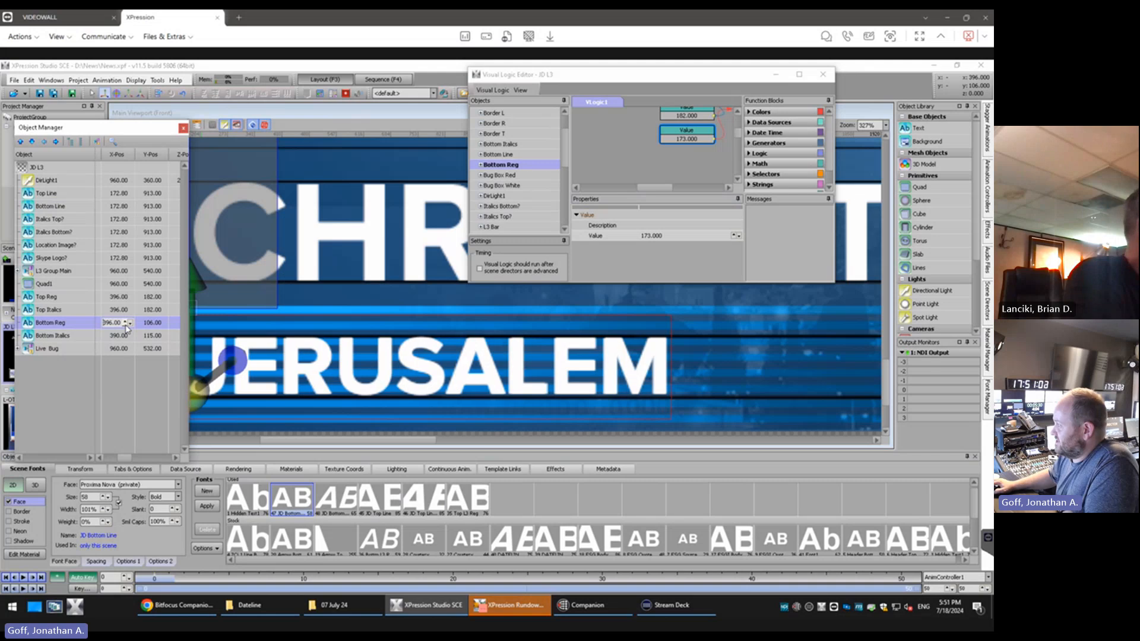
pyautogui.click(130, 325)
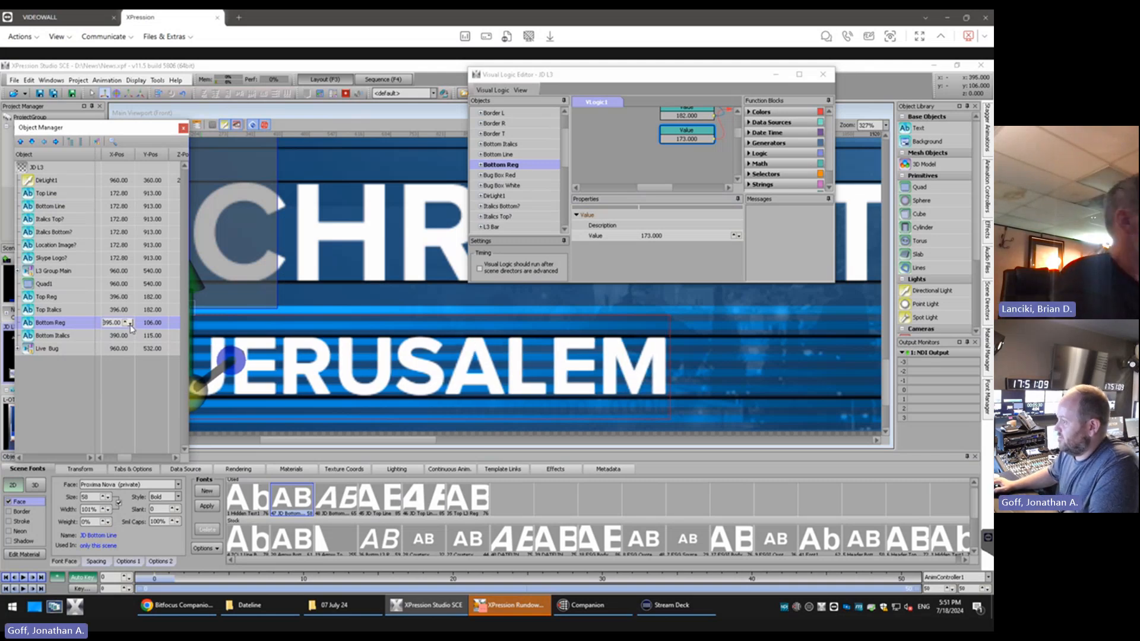
# Set the Bottom Italics text to X position 395 and Y position 106, matching Bottom Reg
pyautogui.scroll(-5, 261, 333)
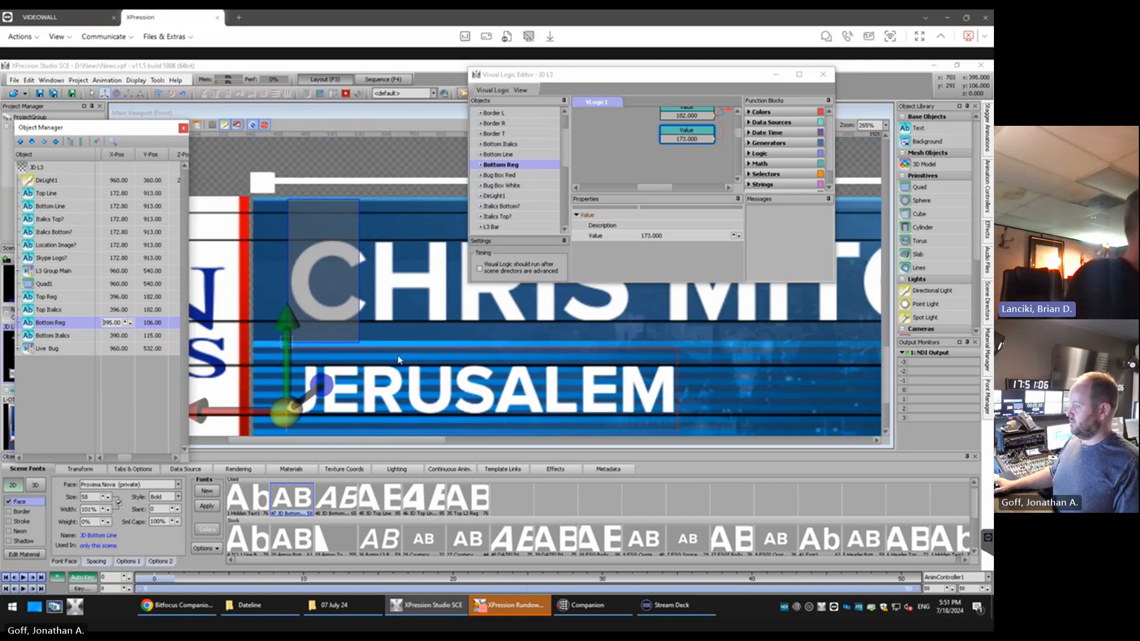
pyautogui.moveTo(418, 440); pyautogui.dragTo(543, 440)
pyautogui.scroll(-2, 522, 370)
pyautogui.scroll(-3, 522, 369)
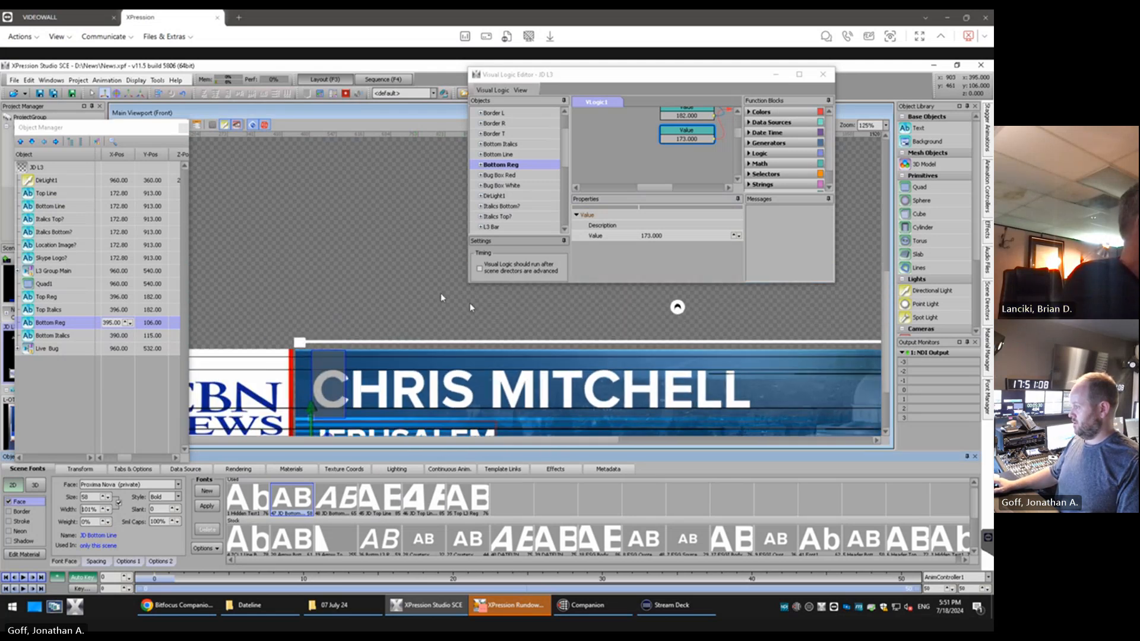
pyautogui.scroll(-1, 423, 226)
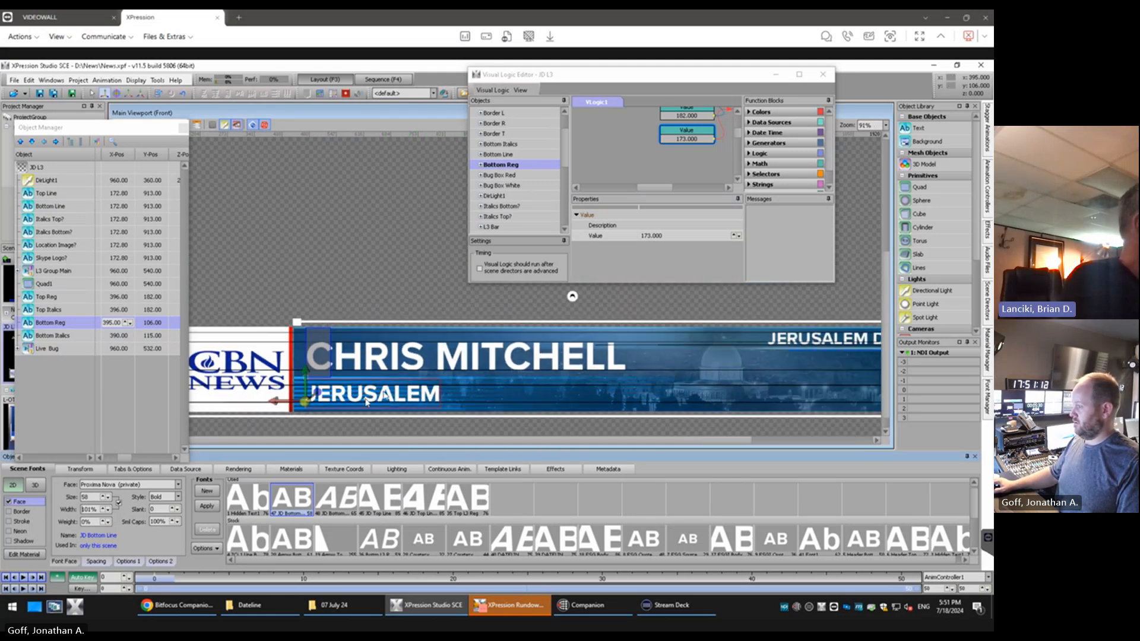
pyautogui.click(115, 323)
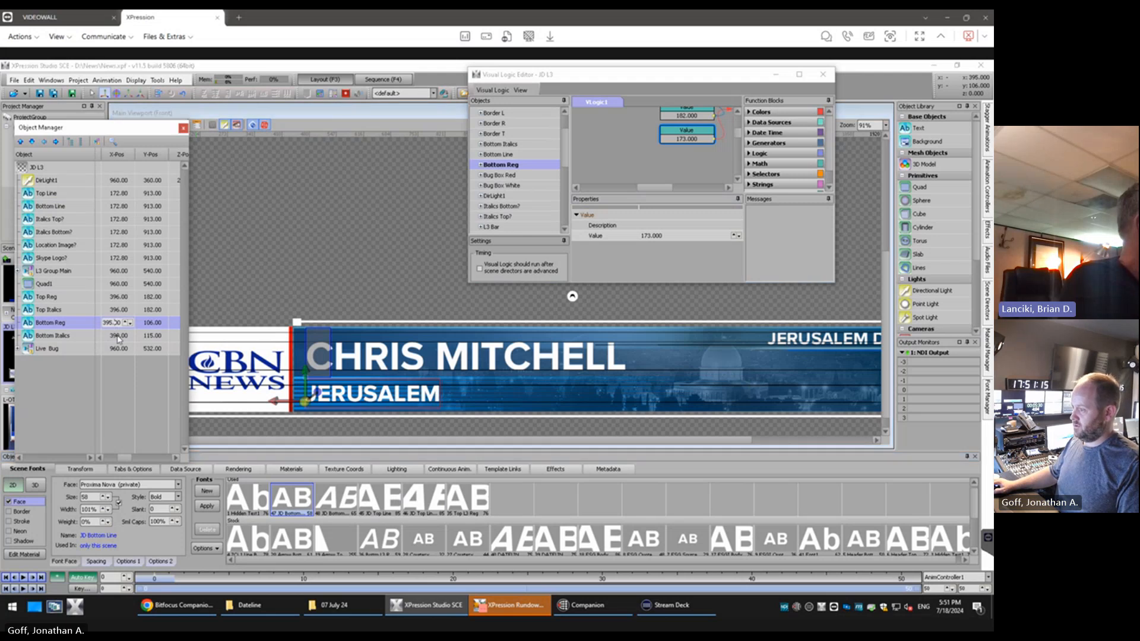
pyautogui.click(118, 336)
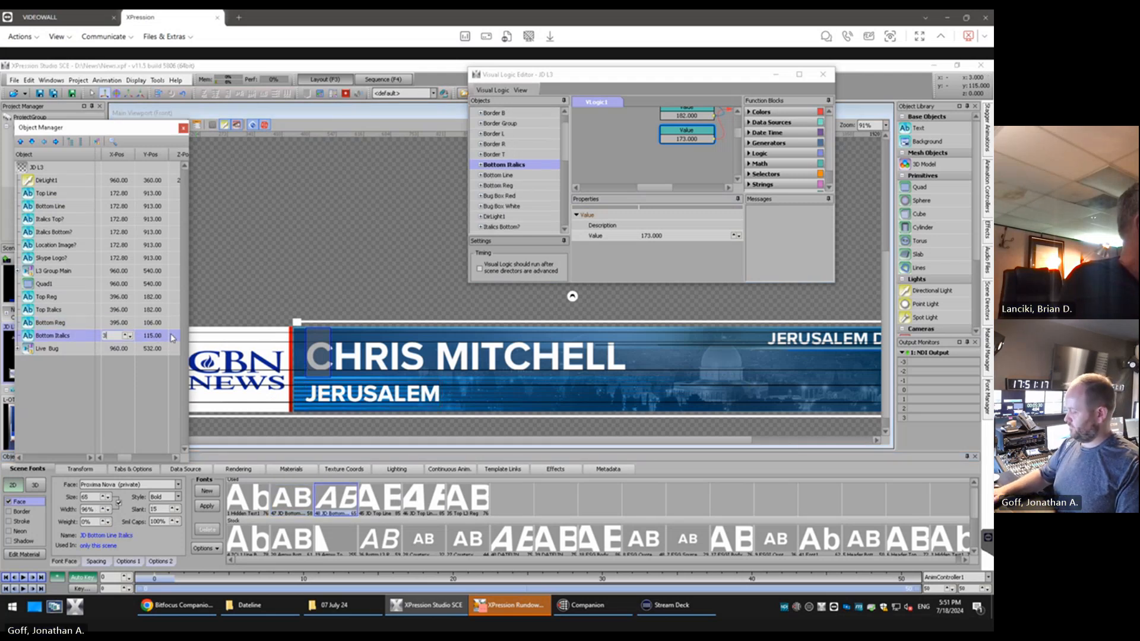
pyautogui.write('395')
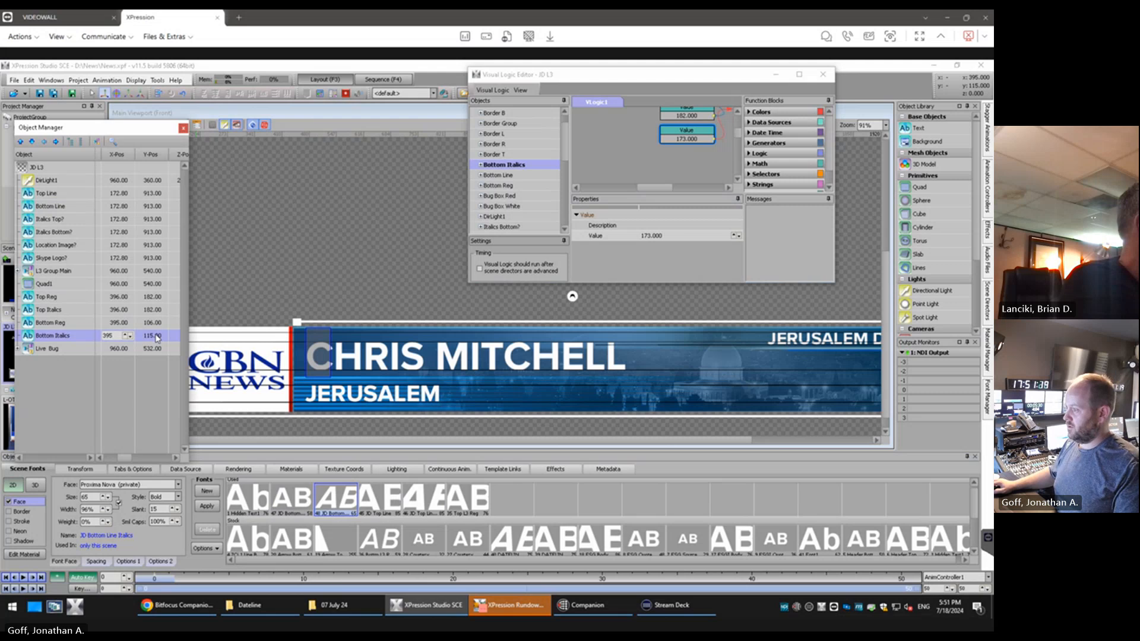
pyautogui.click(156, 336)
pyautogui.write('106')
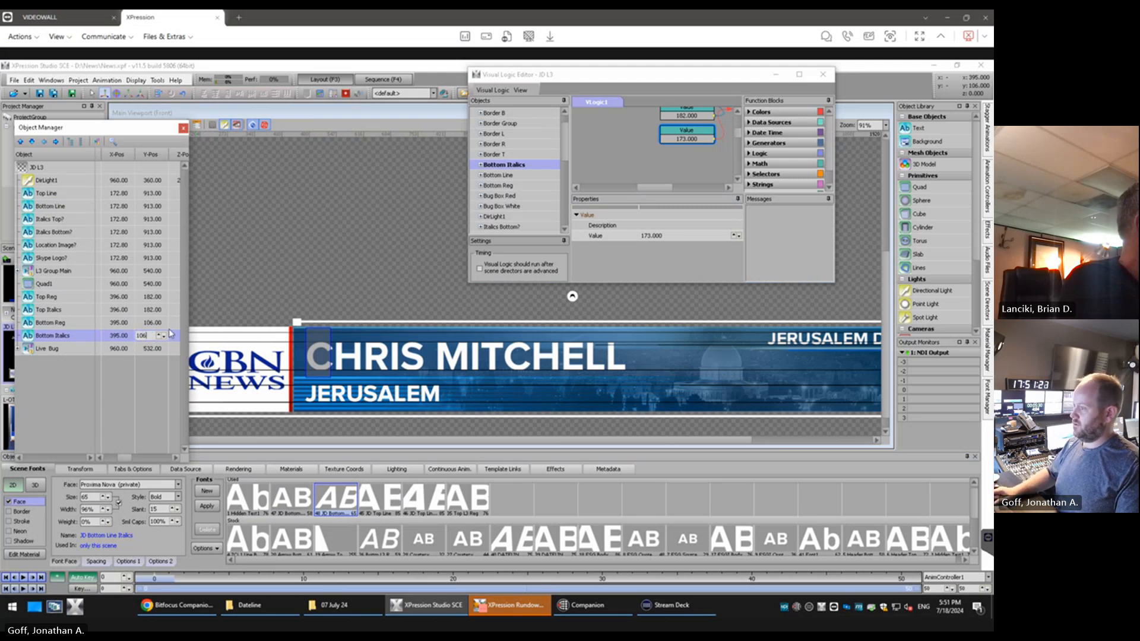
pyautogui.press('Return')
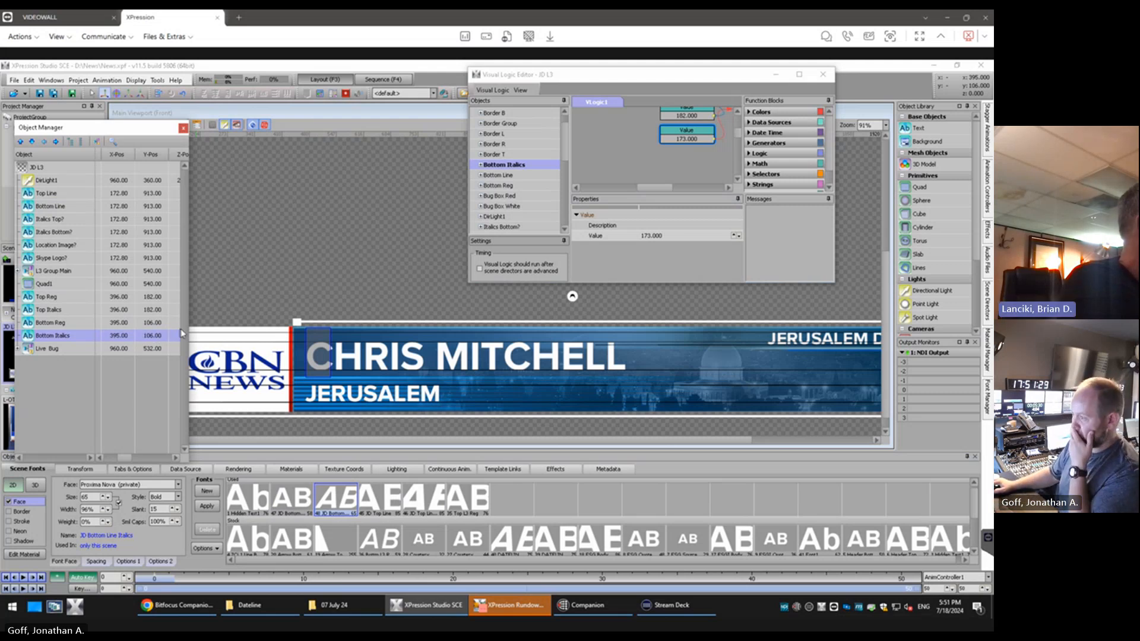
# Set the JD Bottom Line Italics font to size 58 and width 101%, and compare it with Bottom Reg's font
pyautogui.click(72, 327)
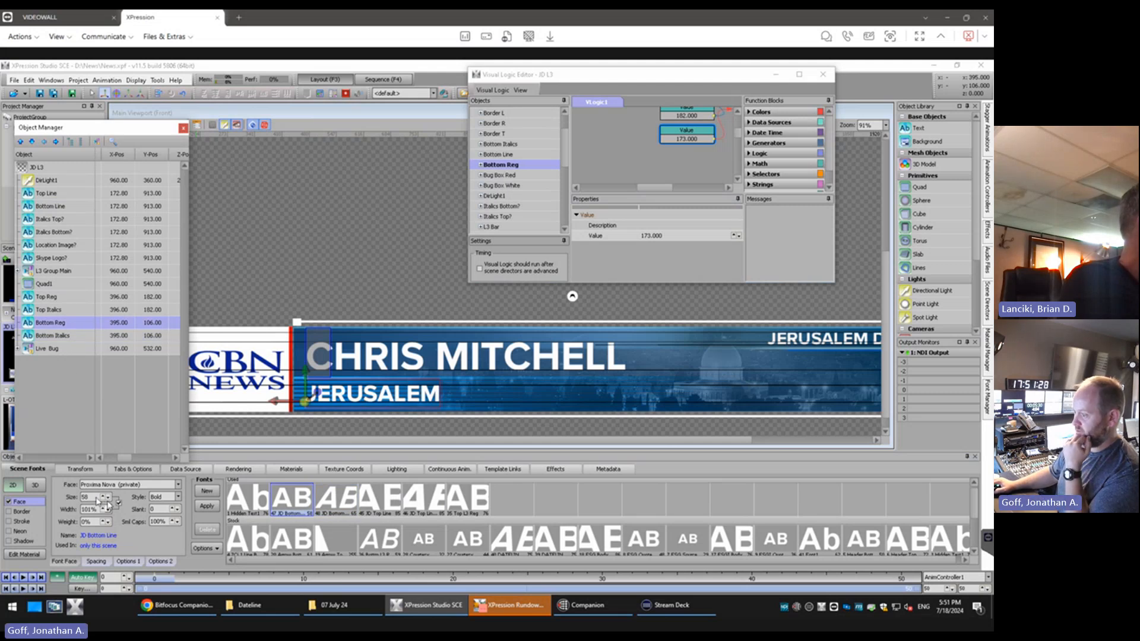
pyautogui.click(58, 339)
pyautogui.press('BackSpace')
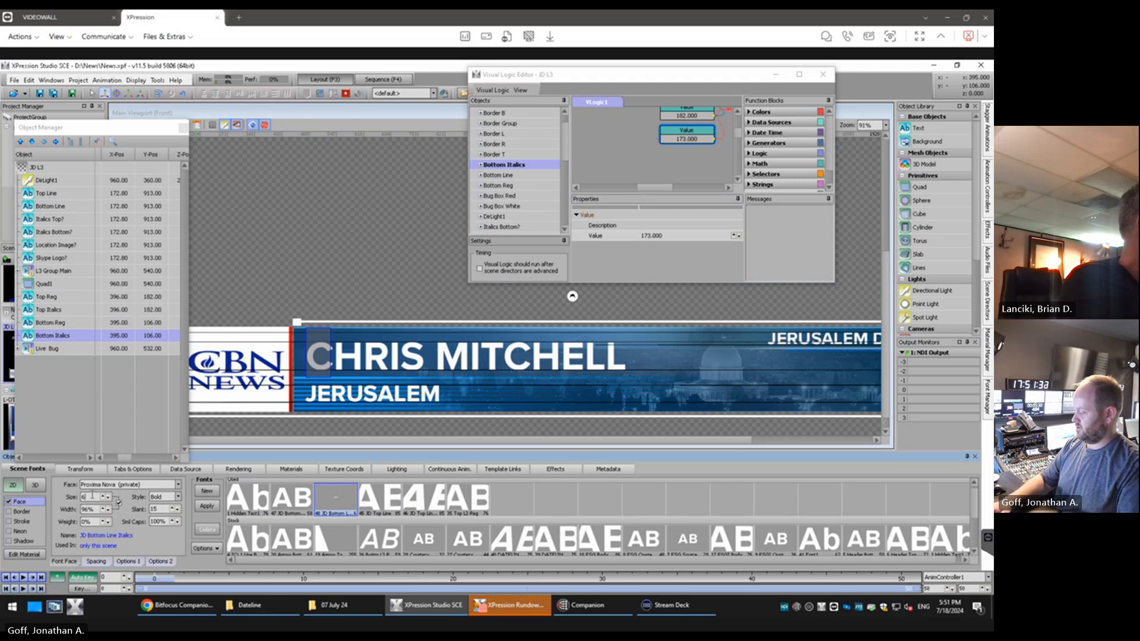
pyautogui.write('528')
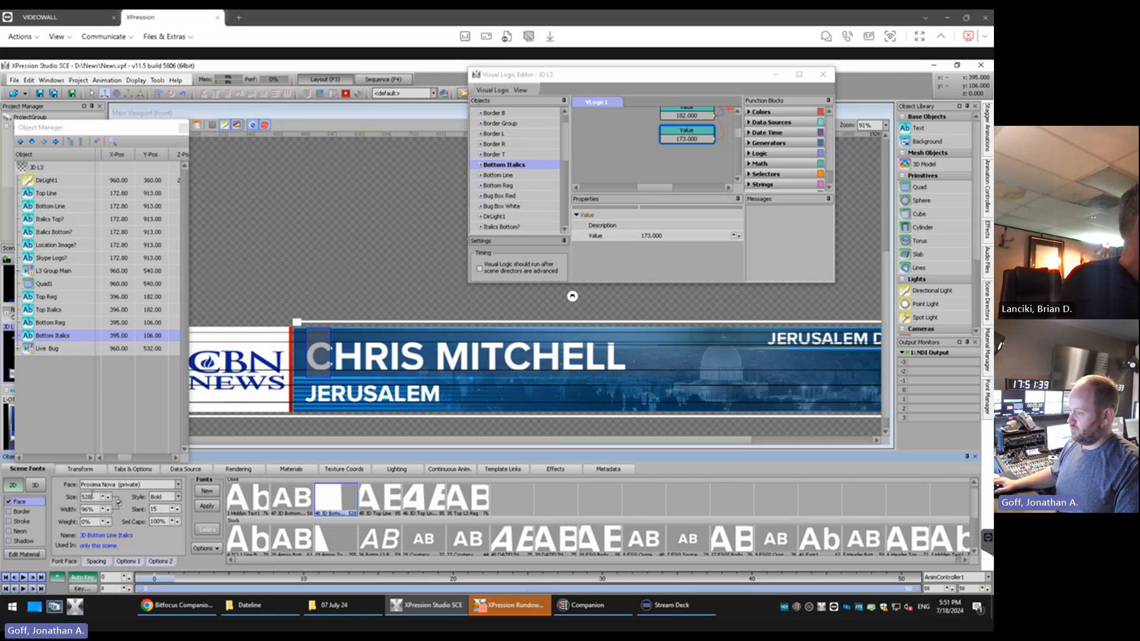
pyautogui.press('BackSpace')
pyautogui.press('BackSpace')
pyautogui.write('8')
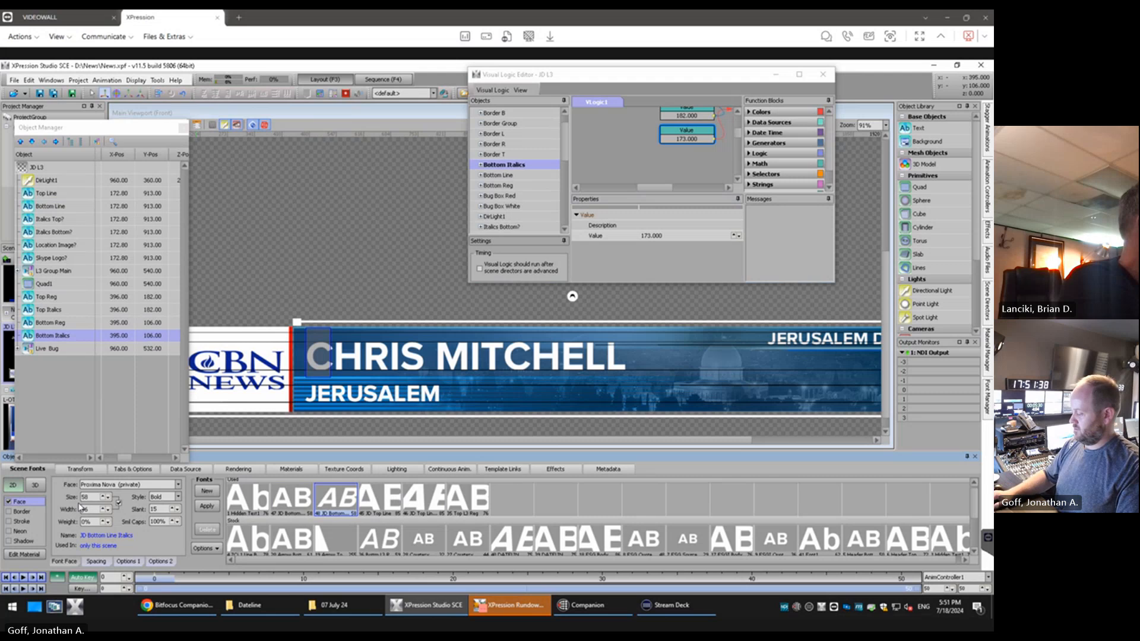
pyautogui.press('BackSpace')
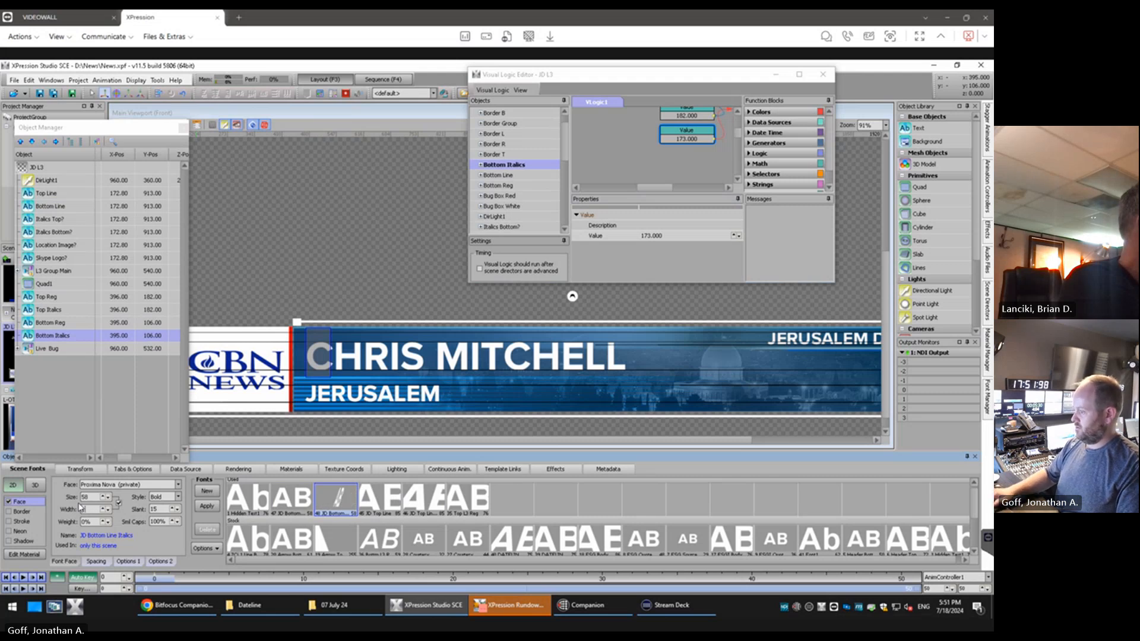
pyautogui.write('1')
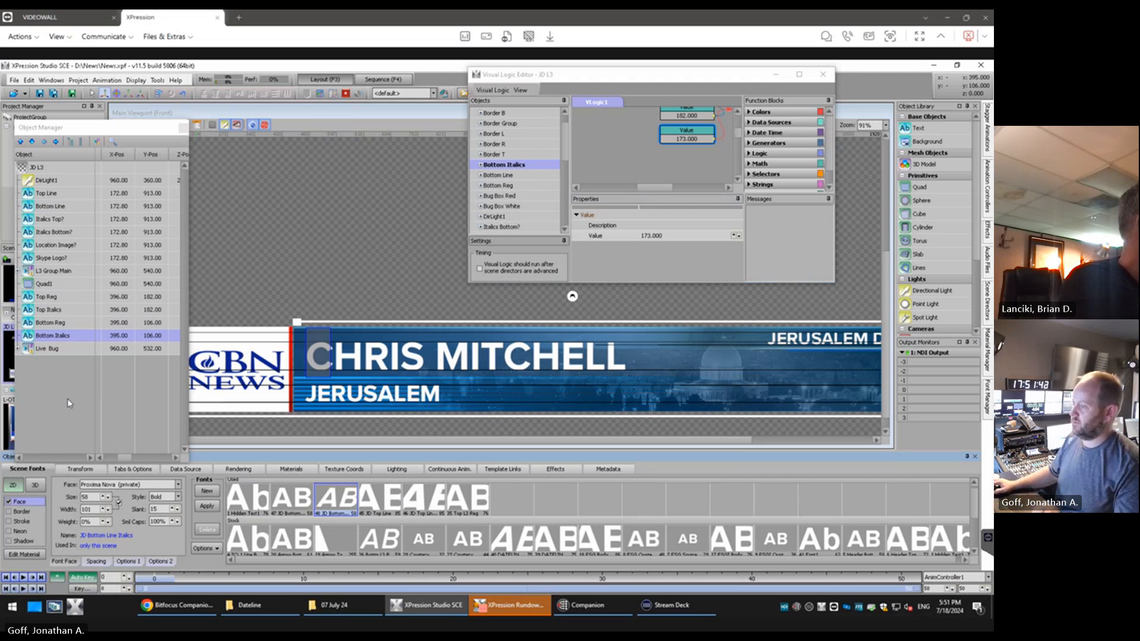
pyautogui.click(47, 326)
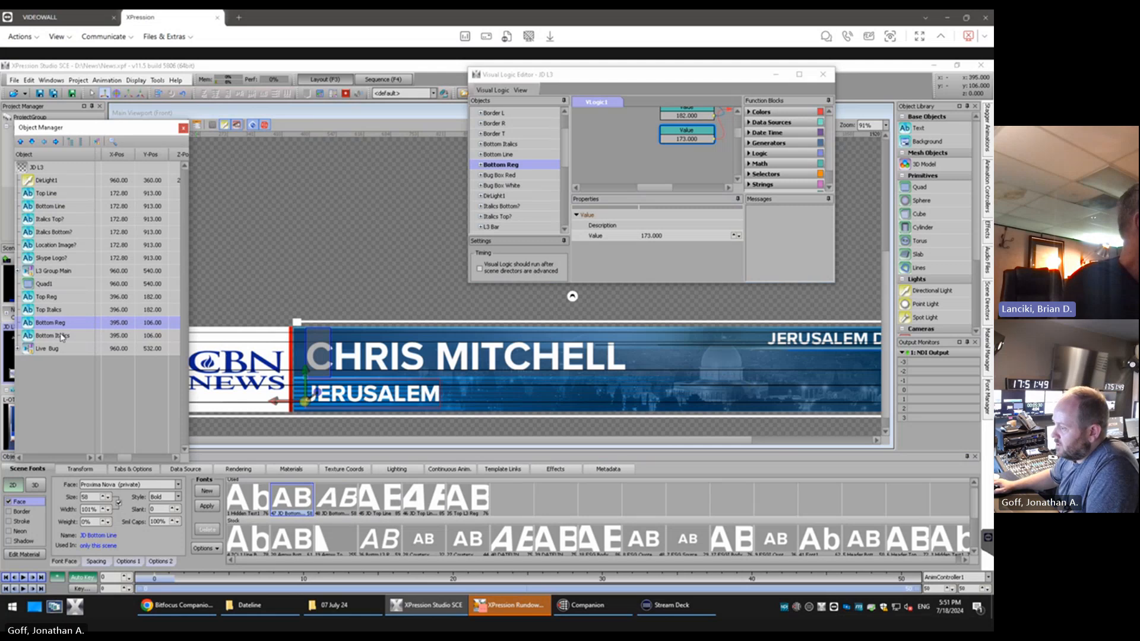
pyautogui.click(62, 337)
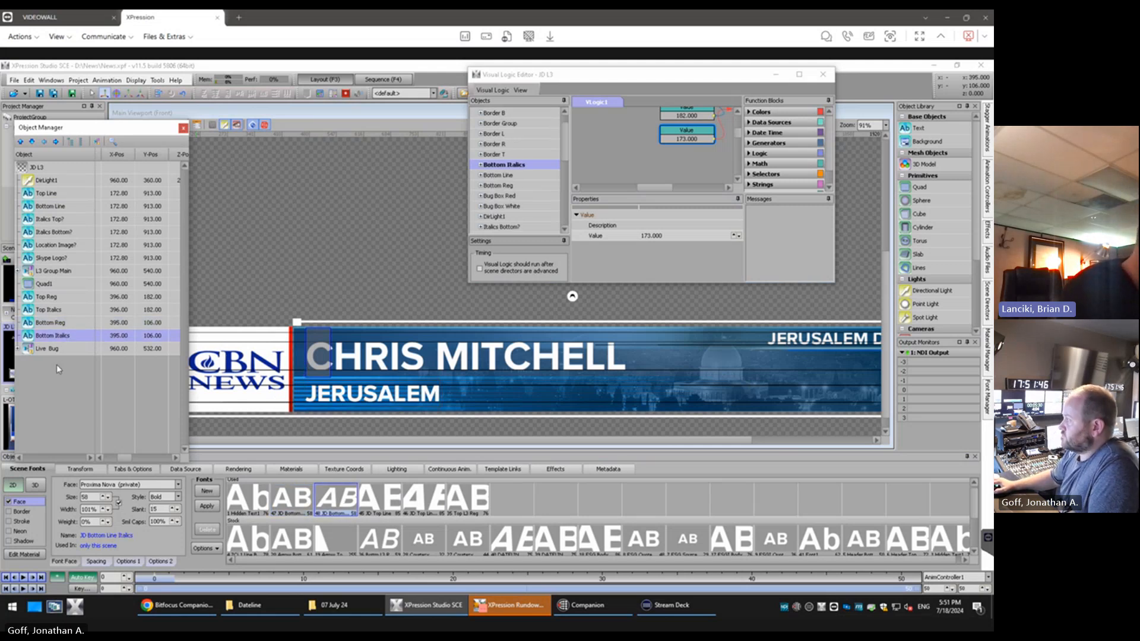
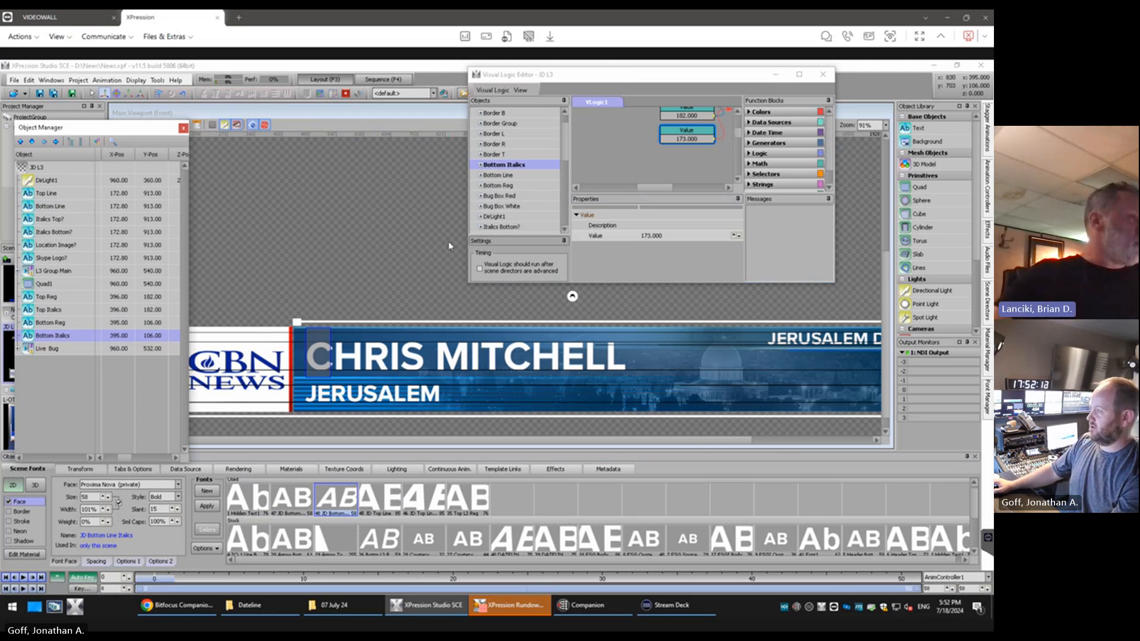
# Select the Bottom Line text object in the scene and clear its text
pyautogui.scroll(-1, 448, 241)
pyautogui.scroll(-1, 365, 196)
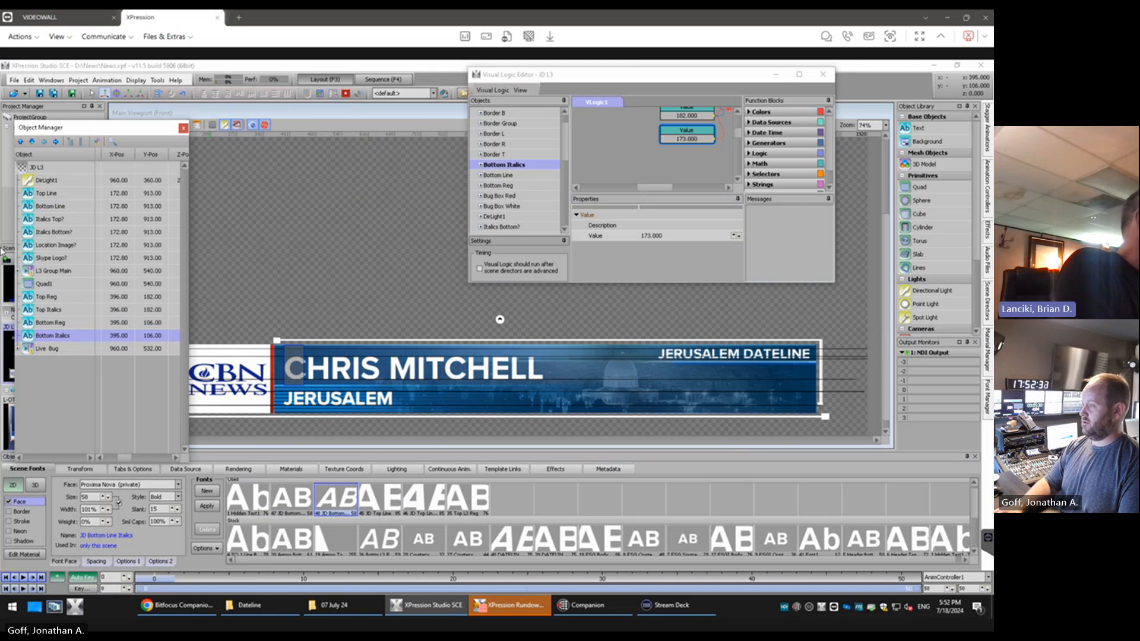
pyautogui.click(41, 206)
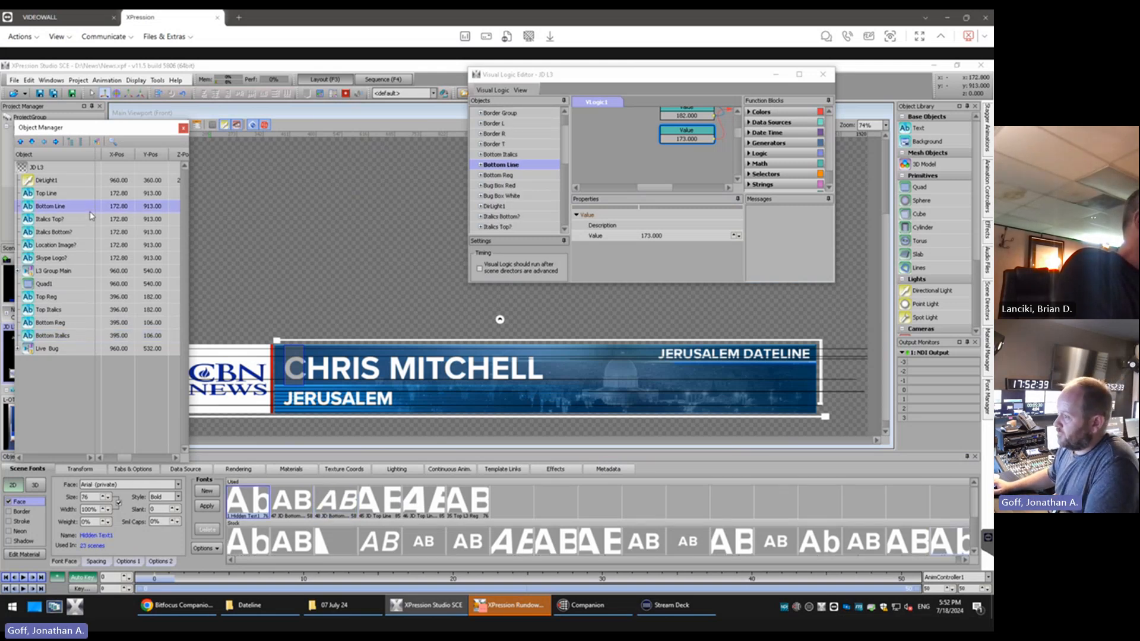
pyautogui.moveTo(129, 458); pyautogui.dragTo(113, 458)
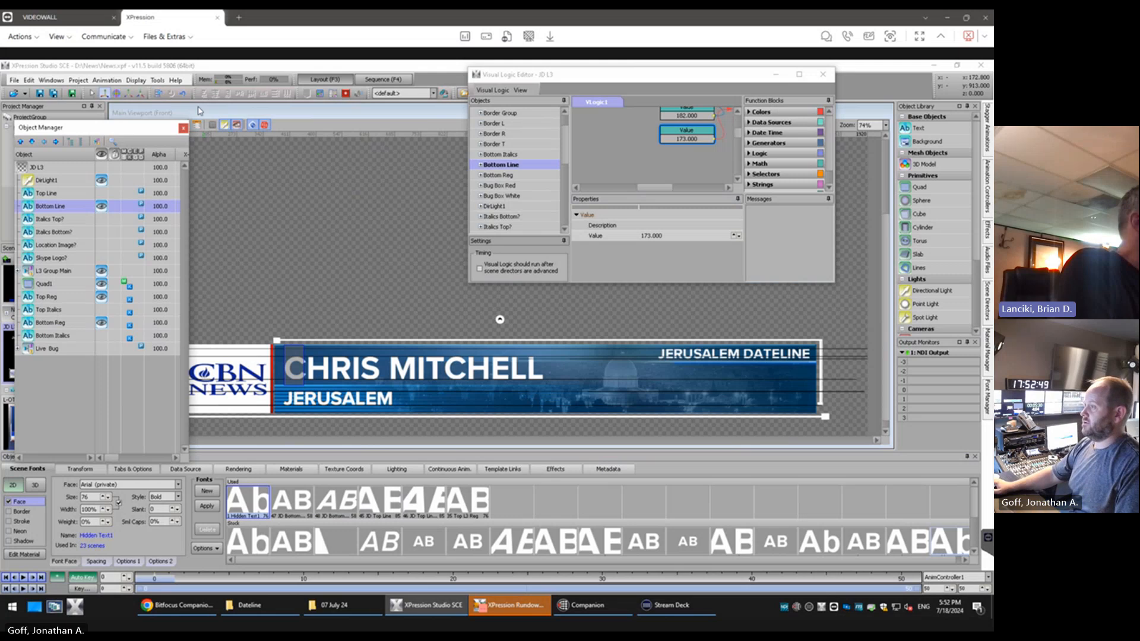
pyautogui.click(322, 111)
pyautogui.moveTo(322, 112); pyautogui.dragTo(275, 111)
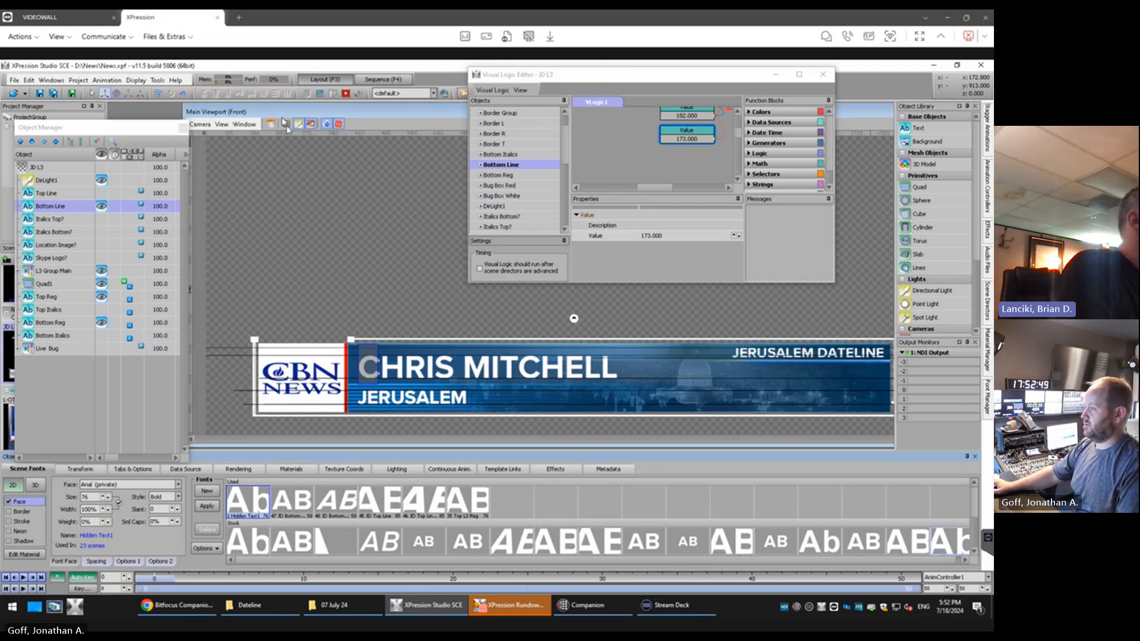
pyautogui.click(100, 210)
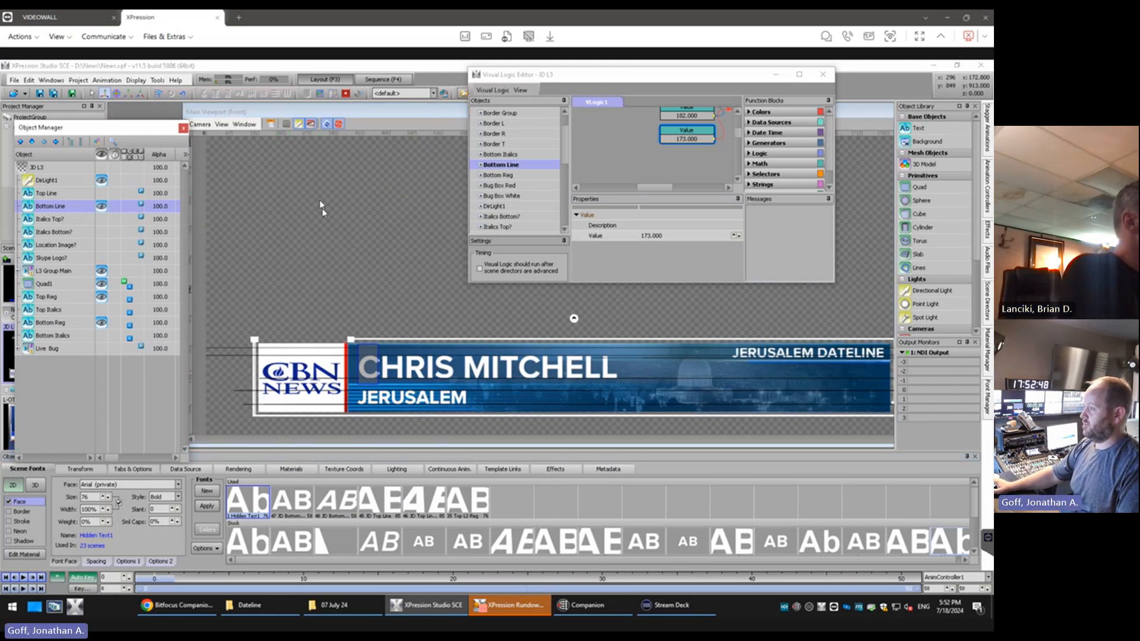
pyautogui.scroll(-3, 323, 218)
pyautogui.click(384, 183)
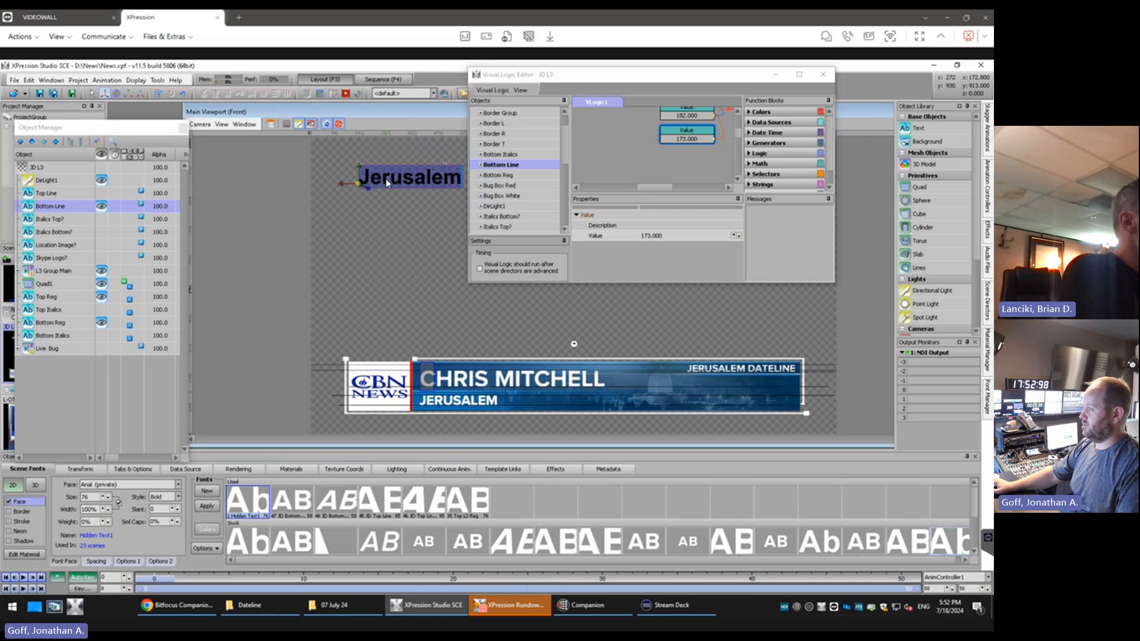
pyautogui.press('Delete')
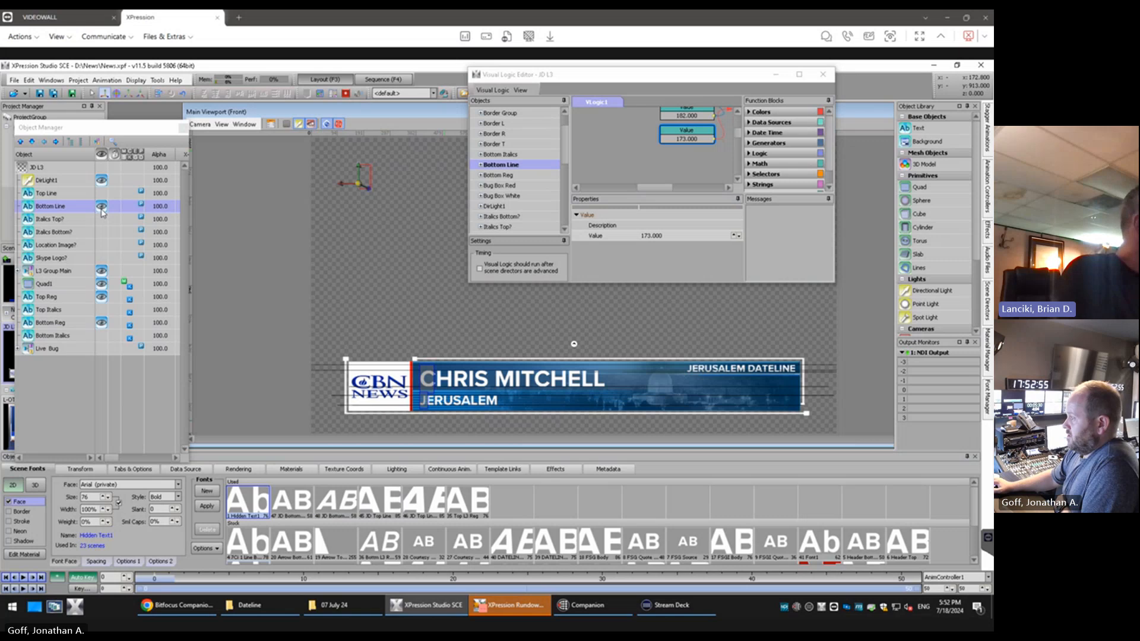
# Set the Hidden Text1 font size to 44 and accept the change for all scenes sharing the font
pyautogui.doubleClick(97, 496)
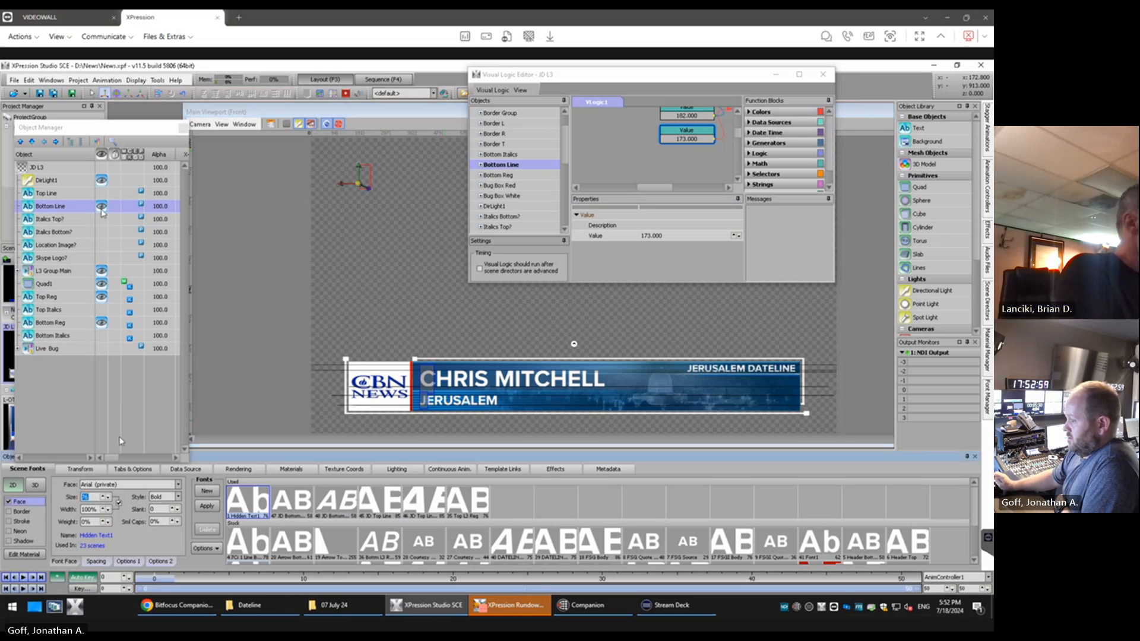
pyautogui.write('44')
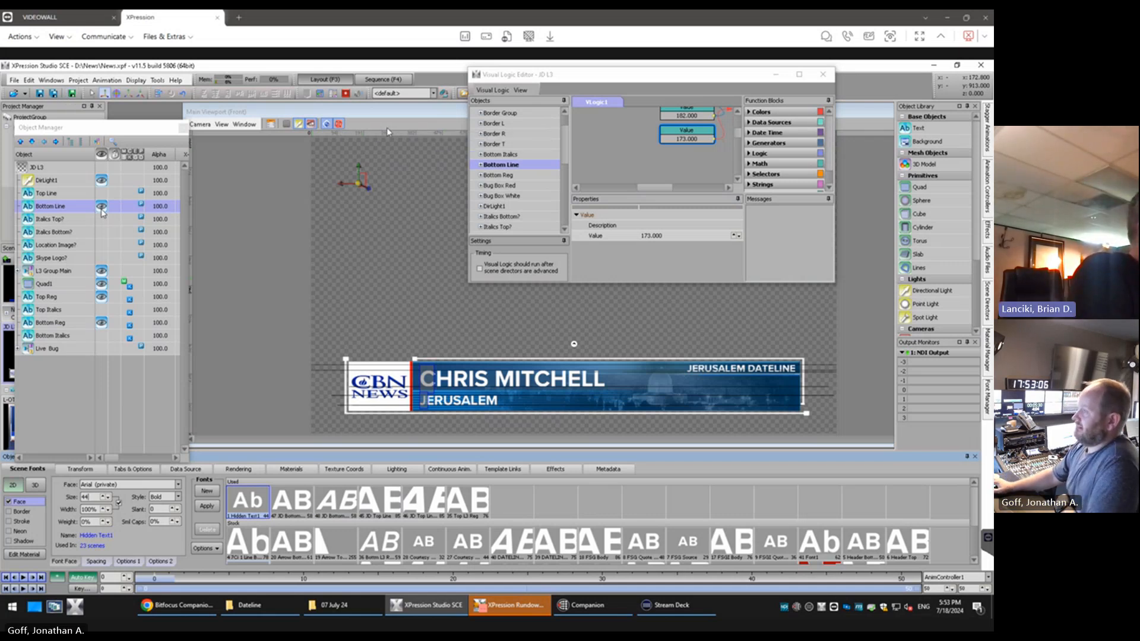
pyautogui.click(402, 117)
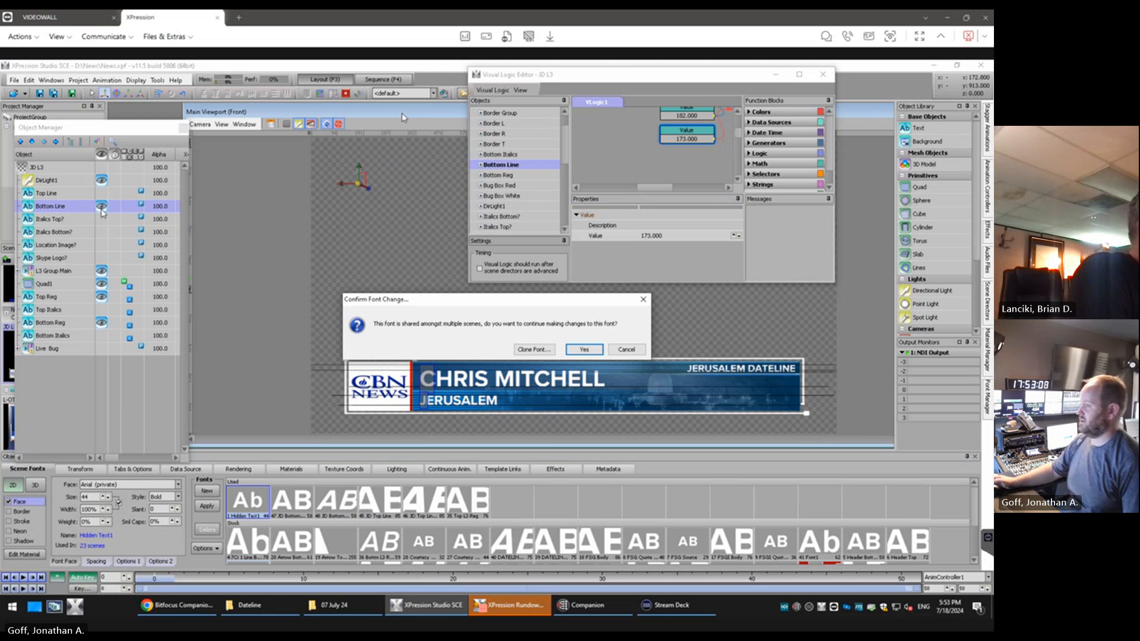
pyautogui.click(582, 350)
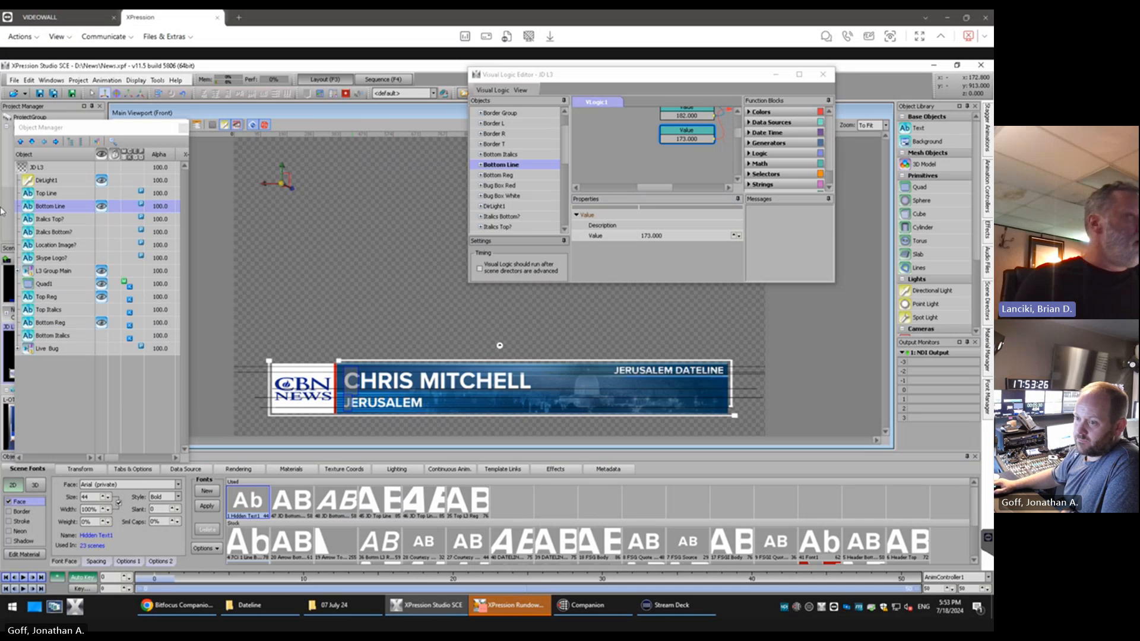
# Set the upper Value block in the visual logic to 173 and enlarge the Visual Logic Editor window
pyautogui.click(671, 115)
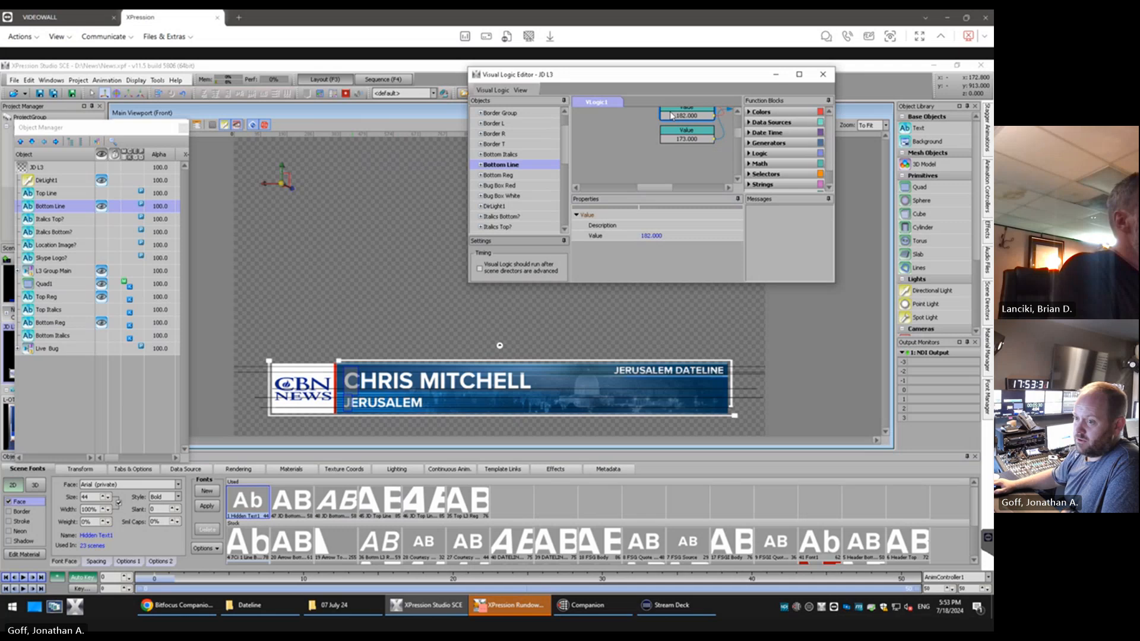
pyautogui.click(653, 235)
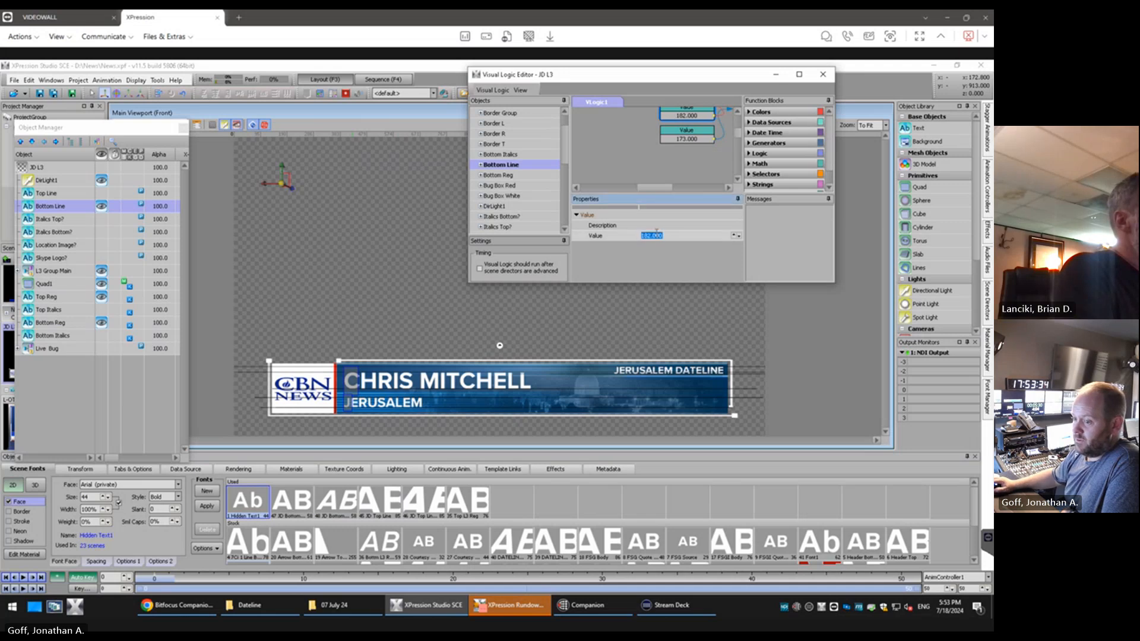
pyautogui.write('173')
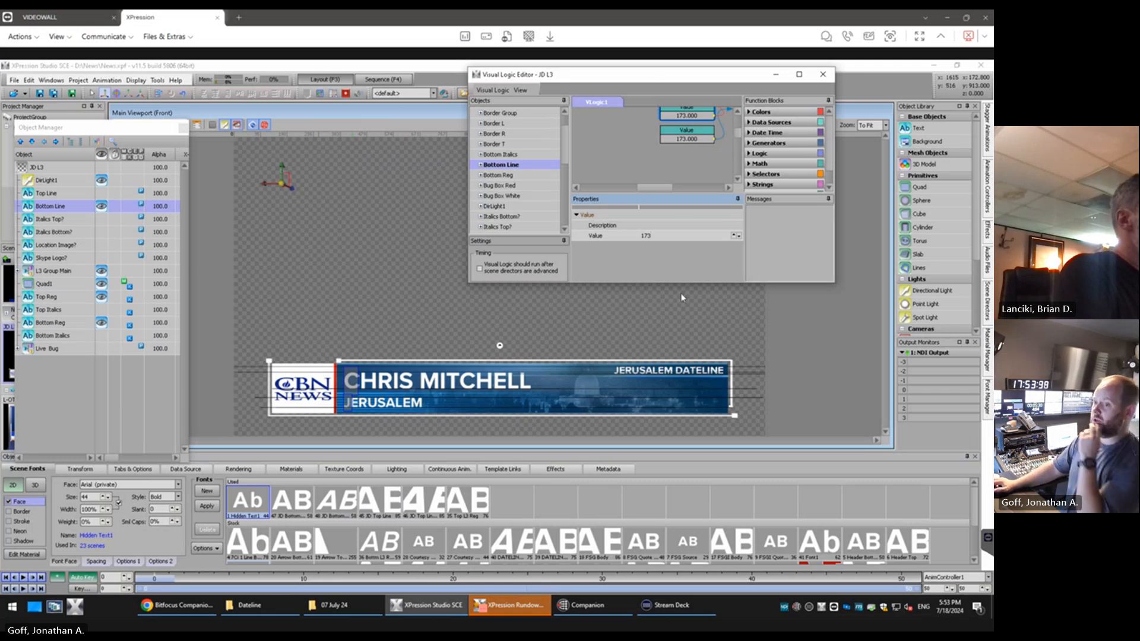
pyautogui.moveTo(685, 284); pyautogui.dragTo(685, 321)
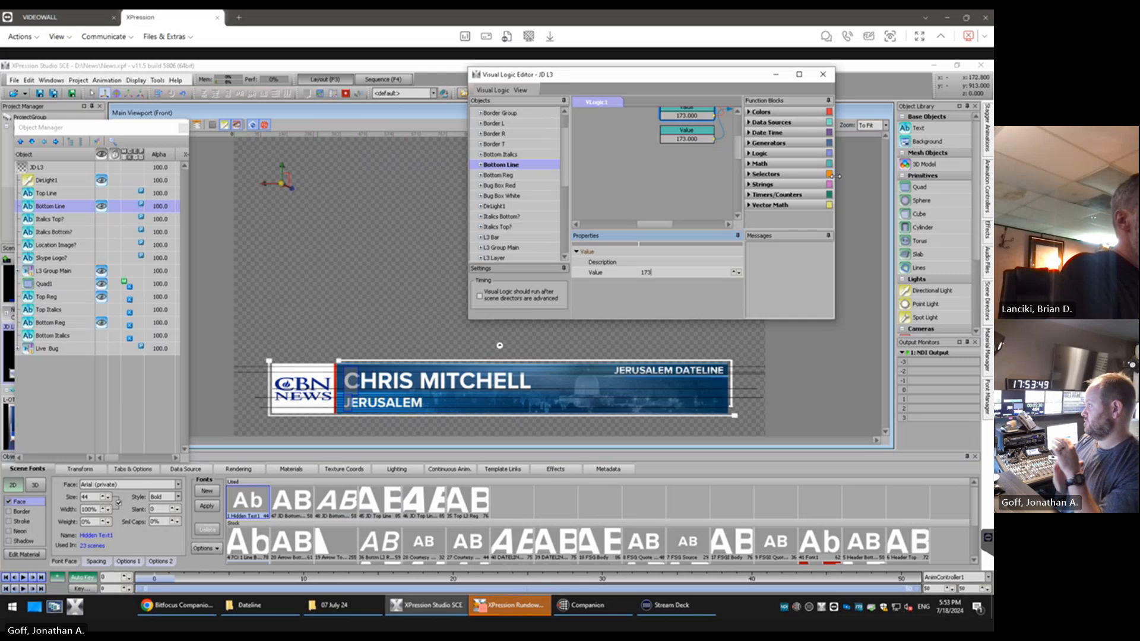
pyautogui.moveTo(839, 176); pyautogui.dragTo(878, 177)
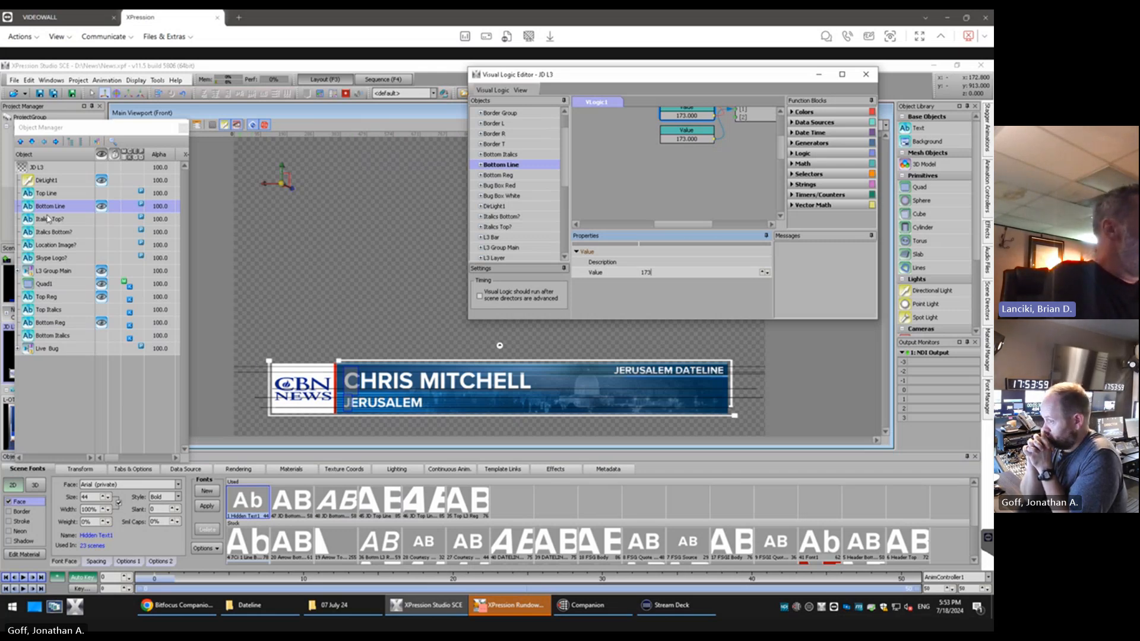
# Make the Top Line object visible and move the Bottom Line text below it to a Y position of about 747
pyautogui.click(103, 194)
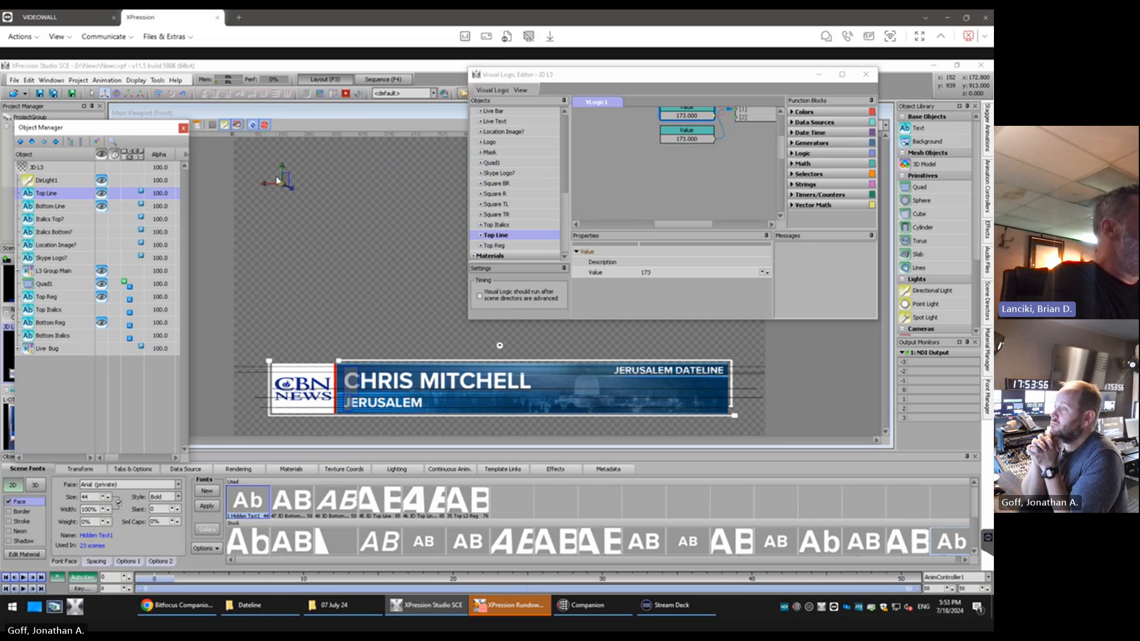
pyautogui.click(44, 206)
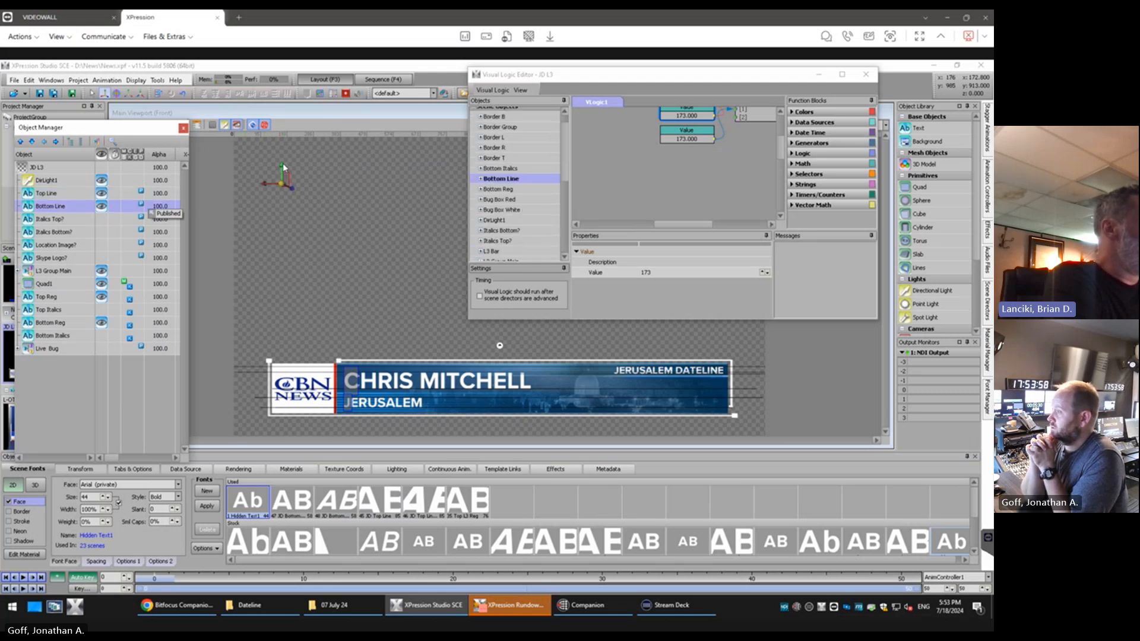
pyautogui.moveTo(282, 167); pyautogui.dragTo(281, 215)
# Enter "top line" as the Top Line text and "bottom line" as the Bottom Line text
pyautogui.click(285, 180)
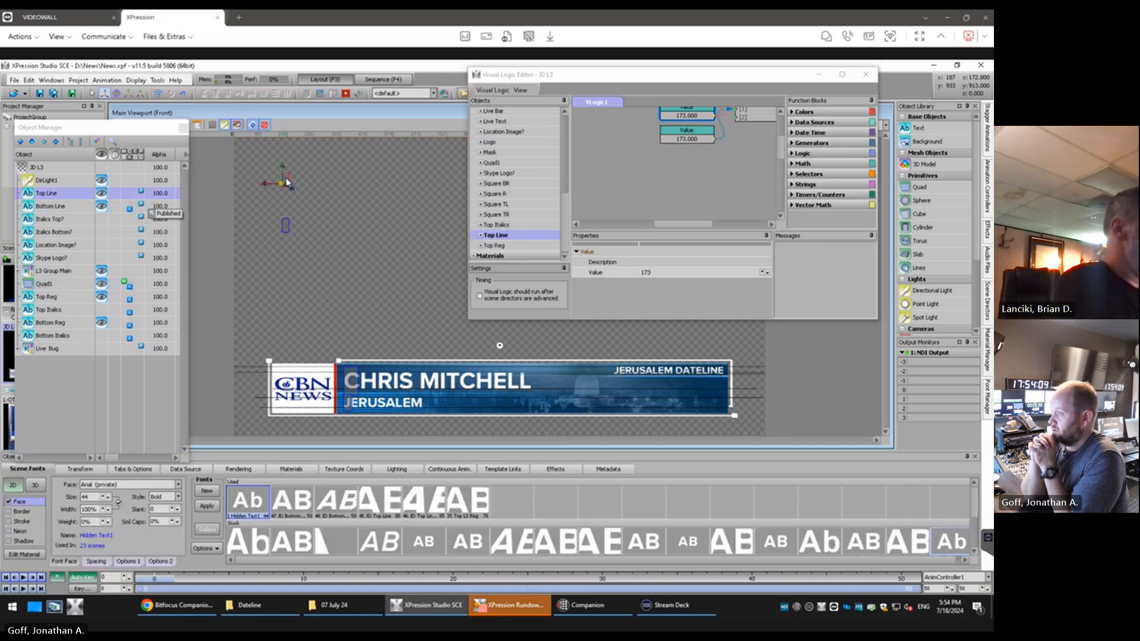
pyautogui.write('top line')
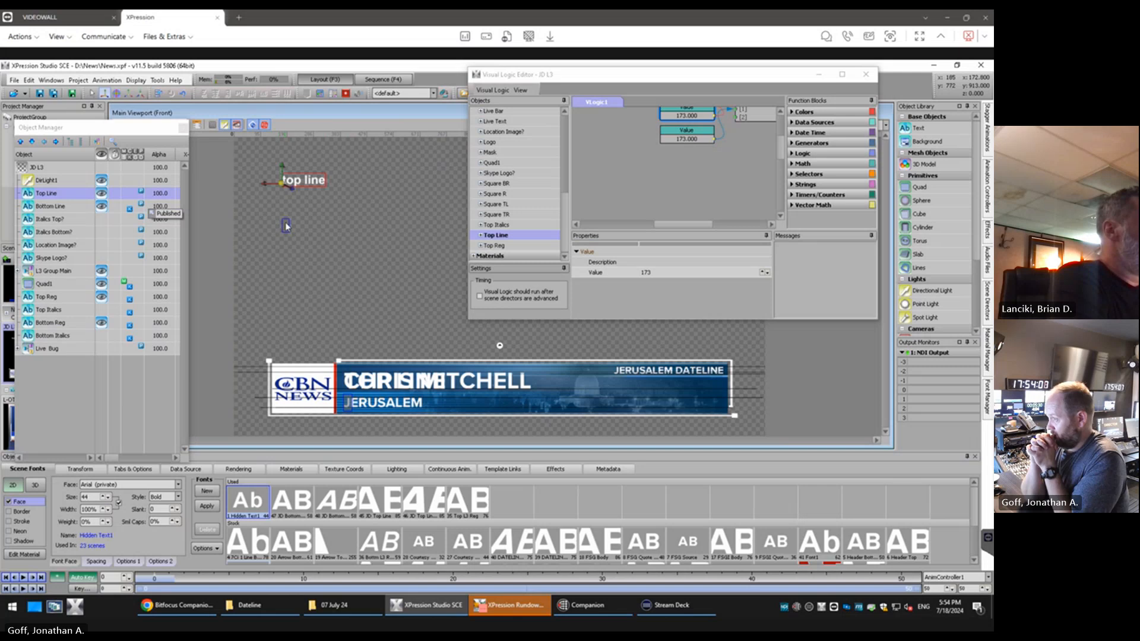
pyautogui.click(285, 226)
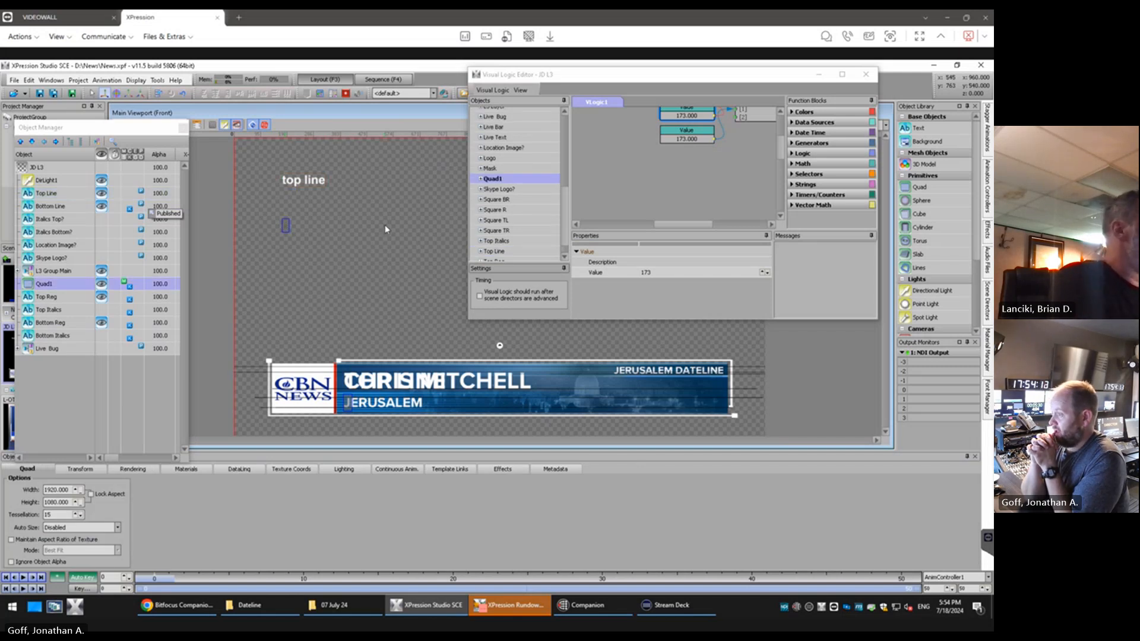
pyautogui.click(74, 205)
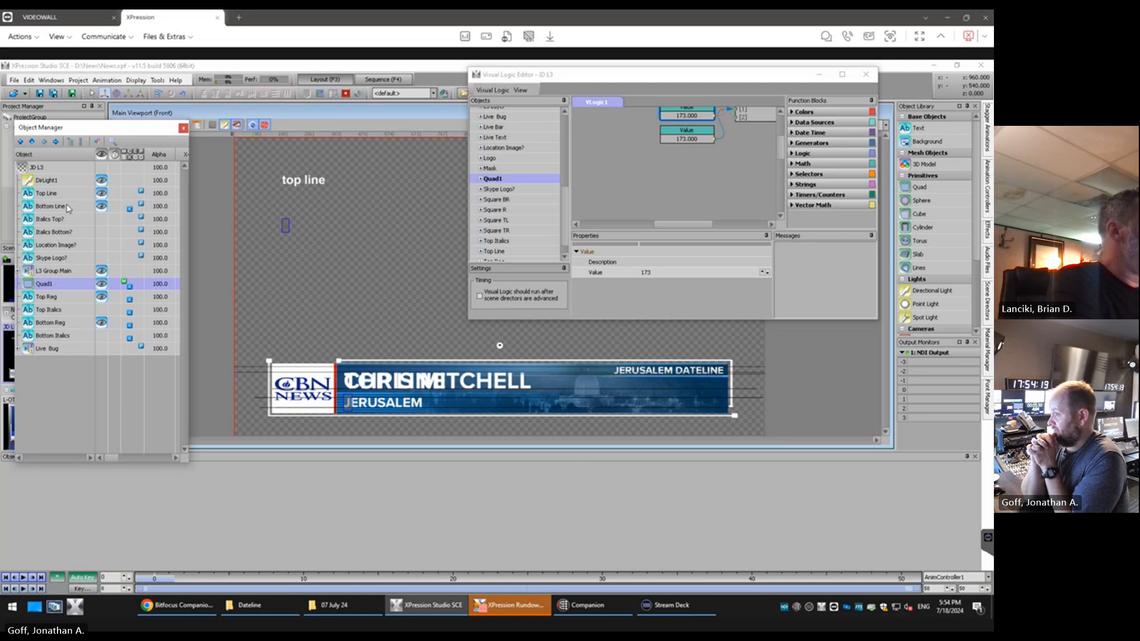
pyautogui.write('bottom line')
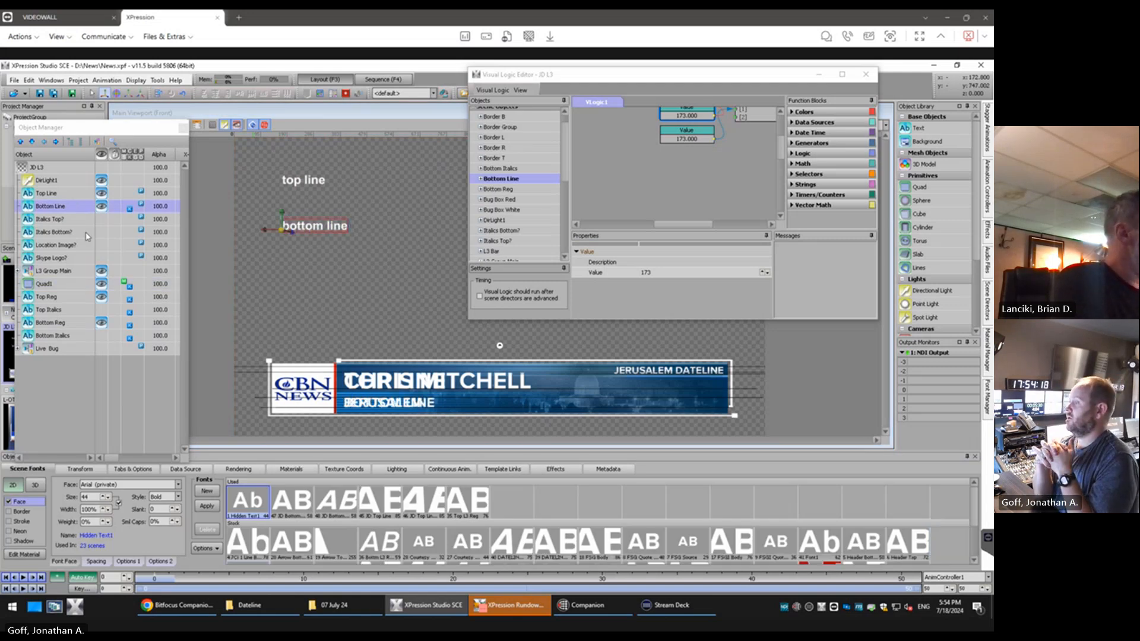
# Hide the Quad1 reference artwork so only the live lower-third text shows
pyautogui.click(101, 285)
pyautogui.click(101, 284)
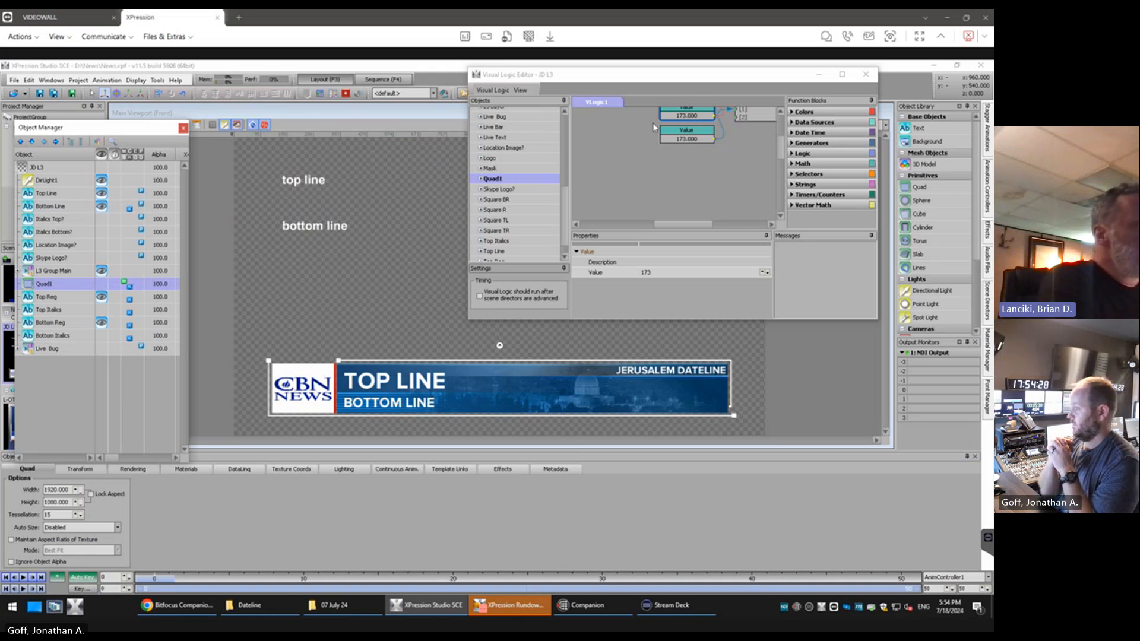
# Examine the Input Selector logic linking Bottom Line's IsEmpty state and the two Value blocks to Top Reg's Y position
pyautogui.moveTo(781, 147); pyautogui.dragTo(783, 134)
pyautogui.moveTo(669, 226); pyautogui.dragTo(694, 230)
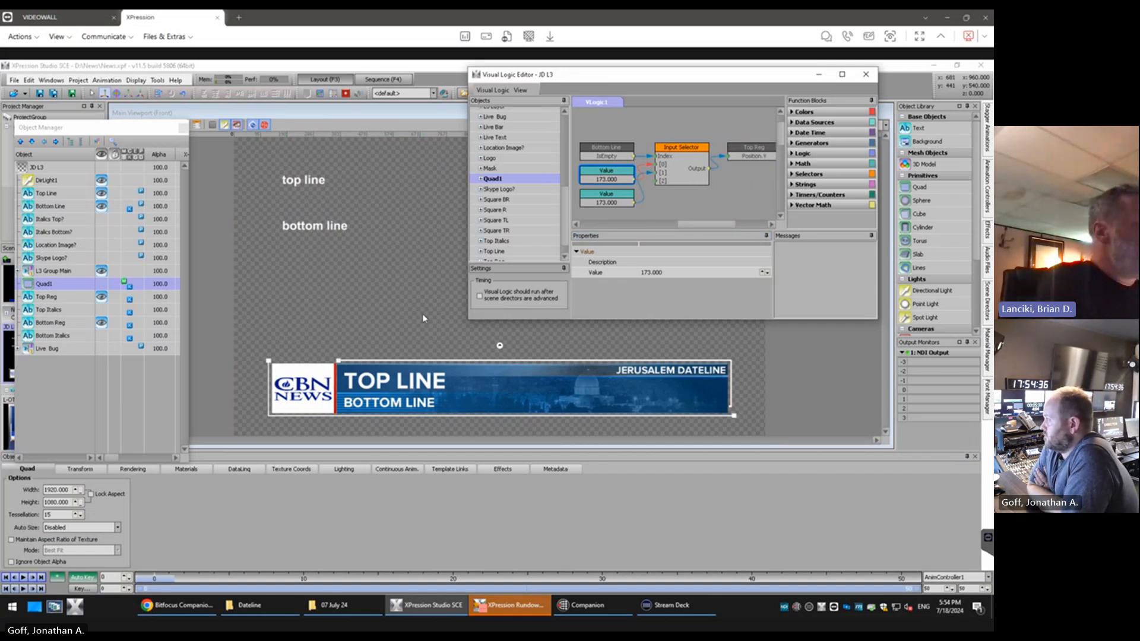
pyautogui.click(38, 207)
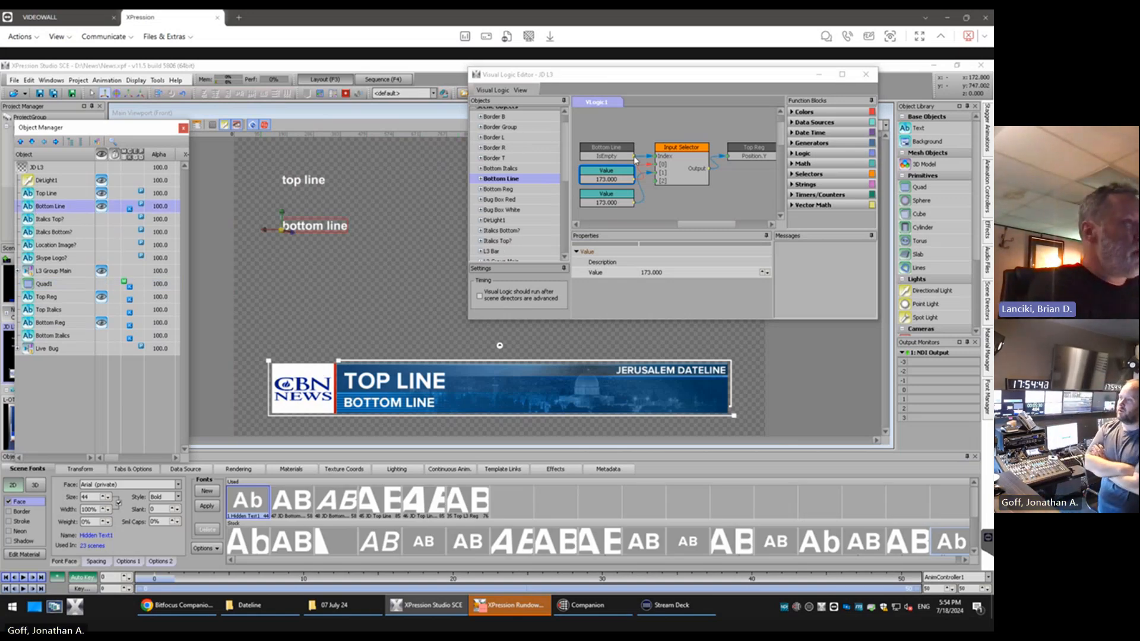
pyautogui.moveTo(635, 159)
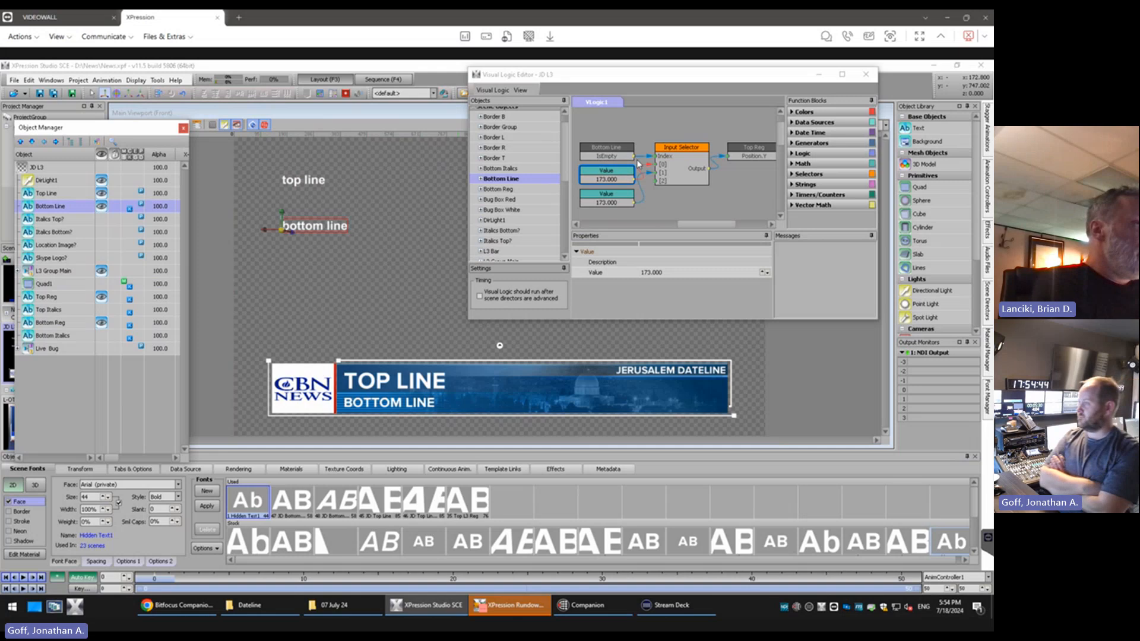
pyautogui.click(688, 159)
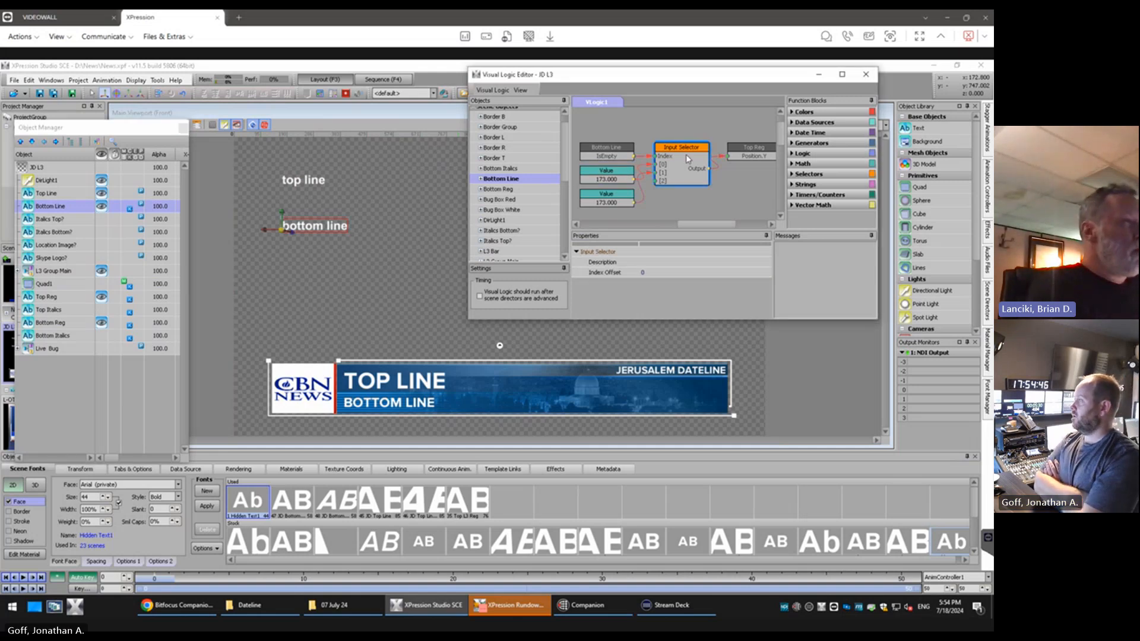
pyautogui.moveTo(657, 168)
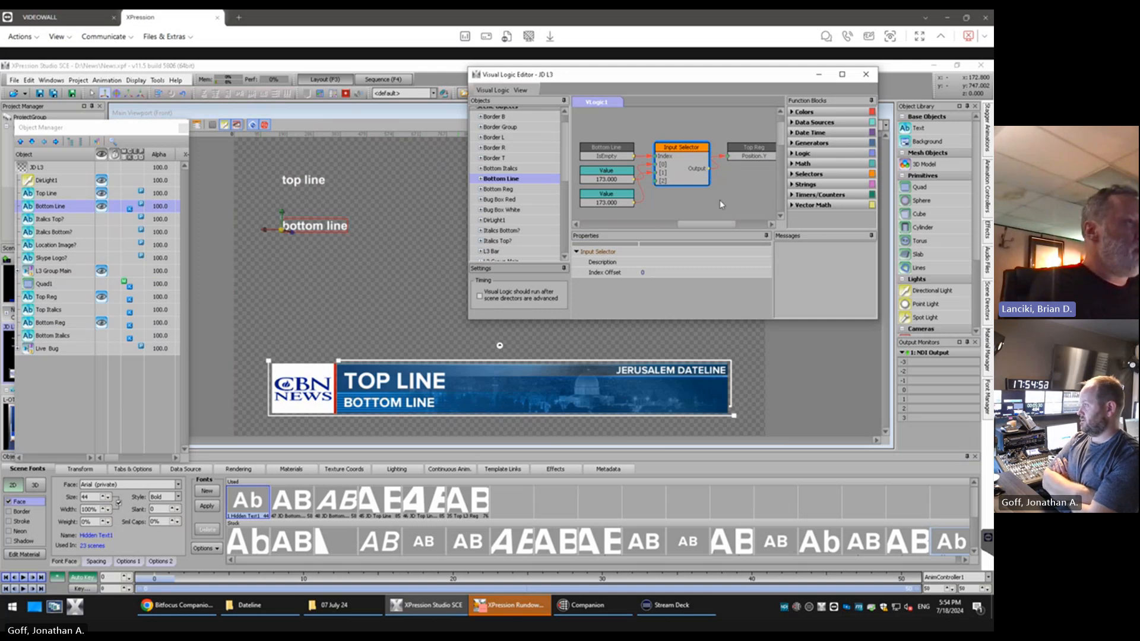
pyautogui.moveTo(718, 225)
pyautogui.mouseDown()
pyautogui.moveTo(704, 218)
pyautogui.moveTo(715, 213)
pyautogui.mouseUp()
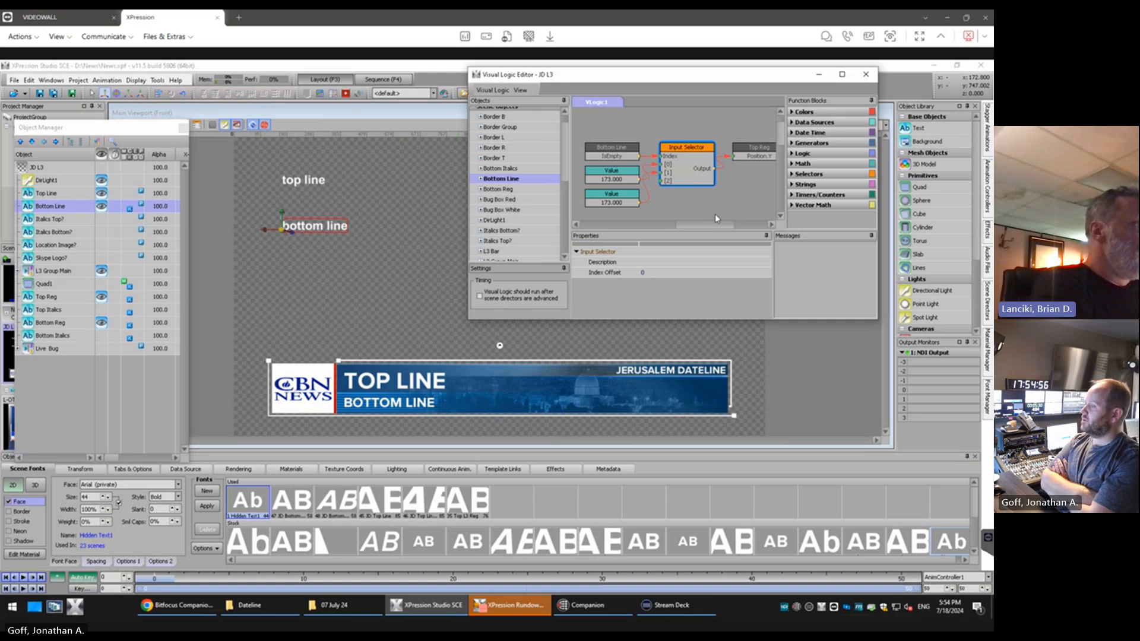
# Clear the Bottom Line text to test the top line's position when the bottom line is empty
pyautogui.click(341, 226)
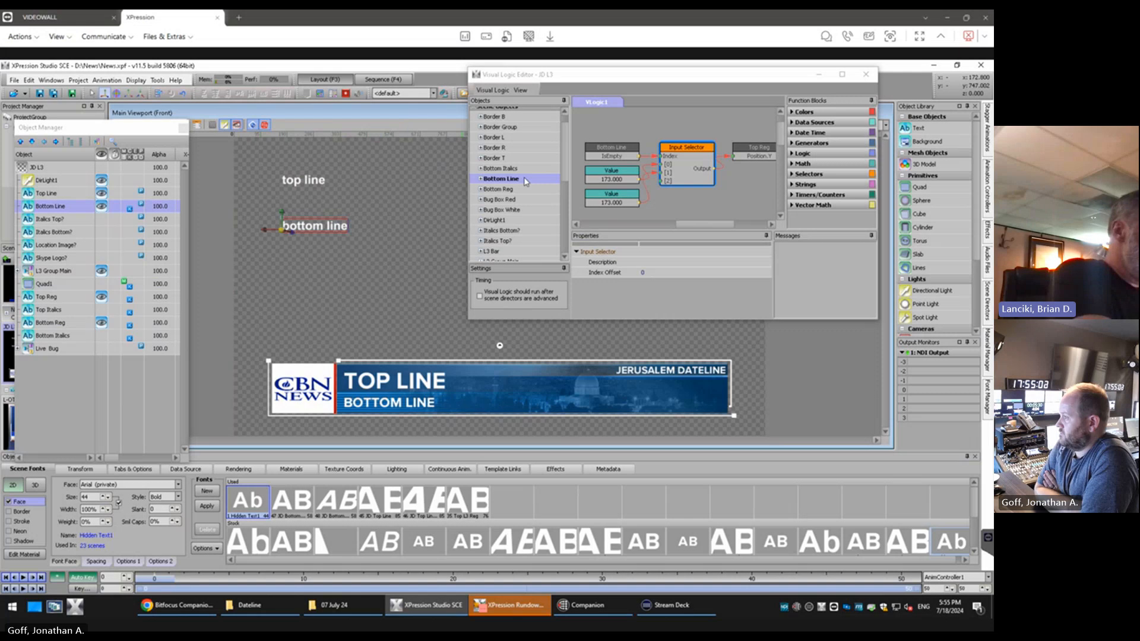
pyautogui.press('BackSpace')
pyautogui.press('BackSpace')
pyautogui.press('BackSpace')
pyautogui.press('BackSpace')
pyautogui.press('BackSpace')
pyautogui.press('BackSpace')
pyautogui.press('BackSpace')
pyautogui.press('BackSpace')
pyautogui.press('BackSpace')
pyautogui.press('BackSpace')
pyautogui.press('BackSpace')
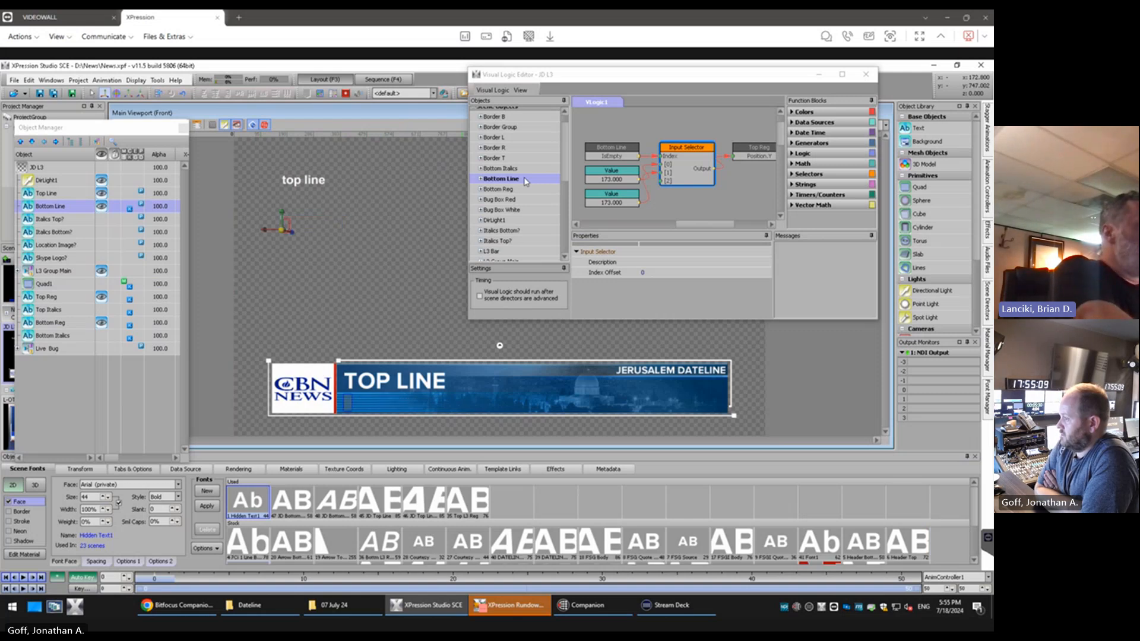
# Set the lower Value block feeding the Input Selector to 150 to lower the top line when the bottom line is empty
pyautogui.click(625, 204)
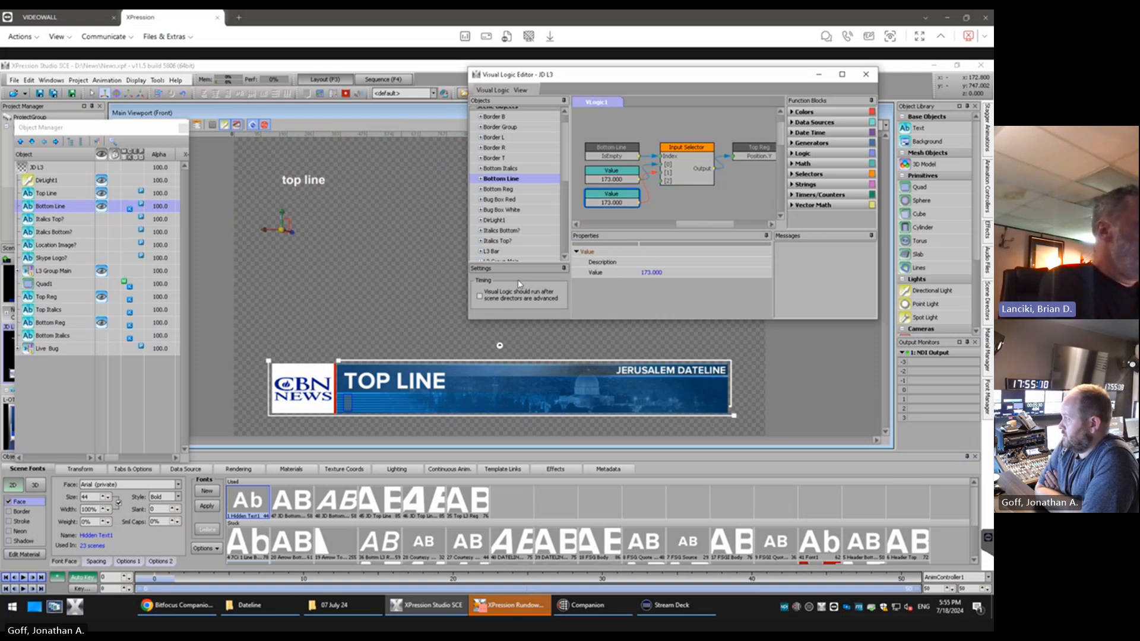
pyautogui.click(662, 273)
pyautogui.write('21')
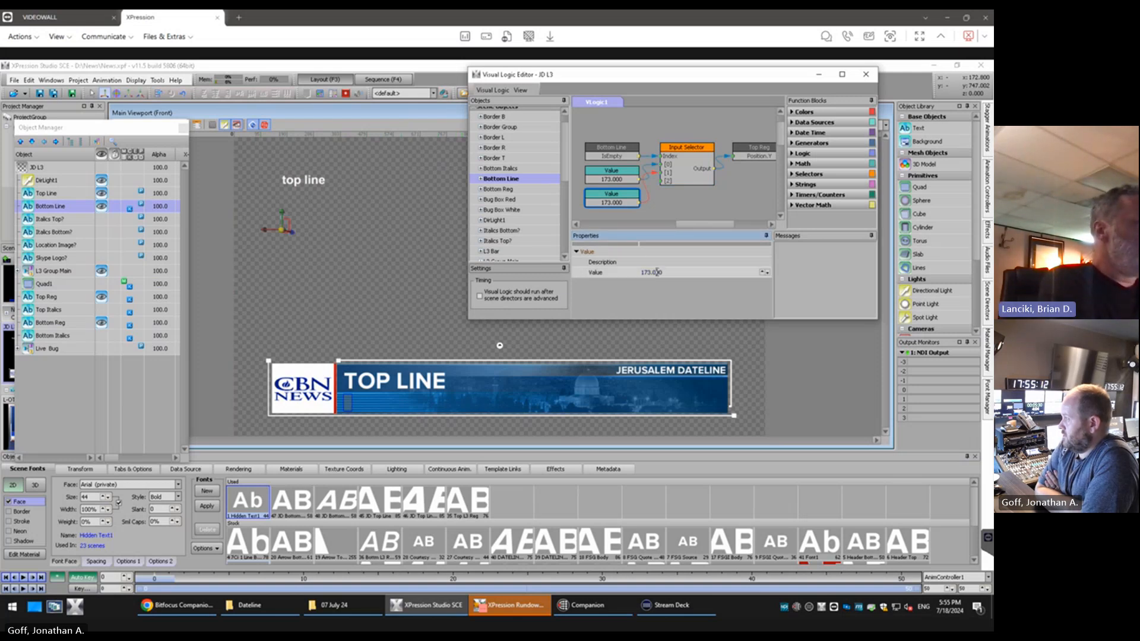
pyautogui.press('Return')
pyautogui.write('24')
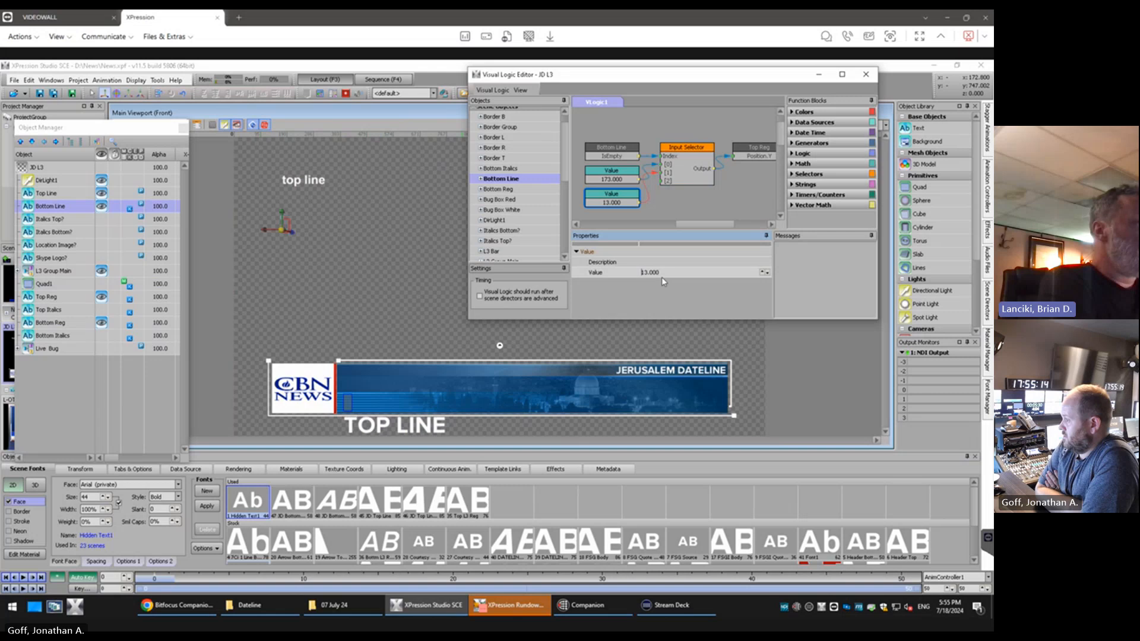
pyautogui.press('Return')
pyautogui.scroll(12, 653, 272)
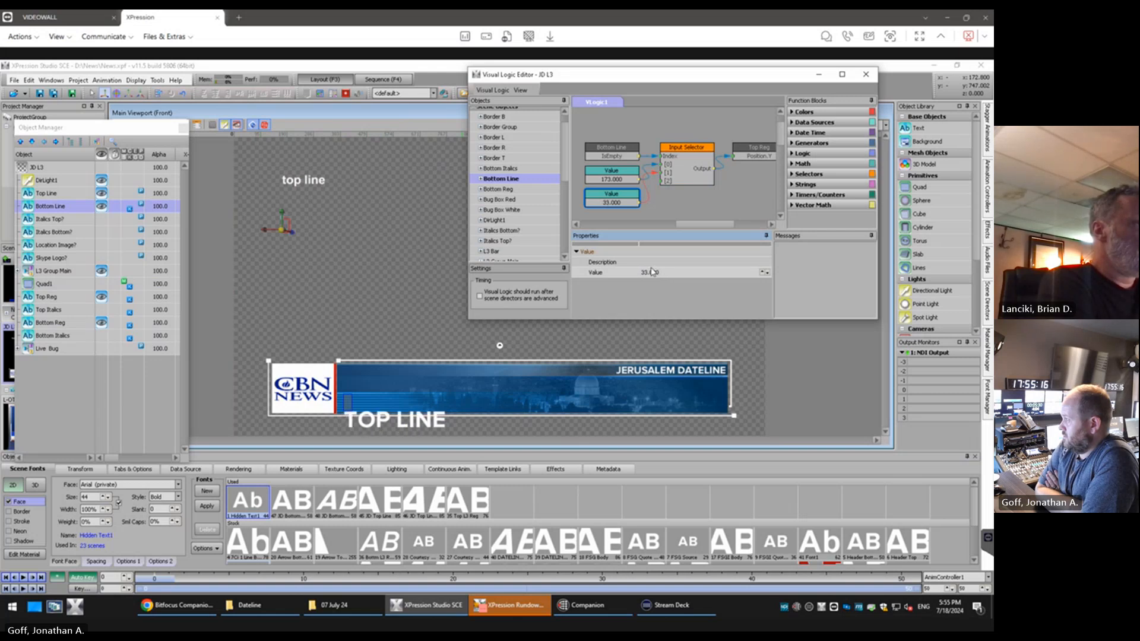
pyautogui.moveTo(663, 271); pyautogui.dragTo(641, 276)
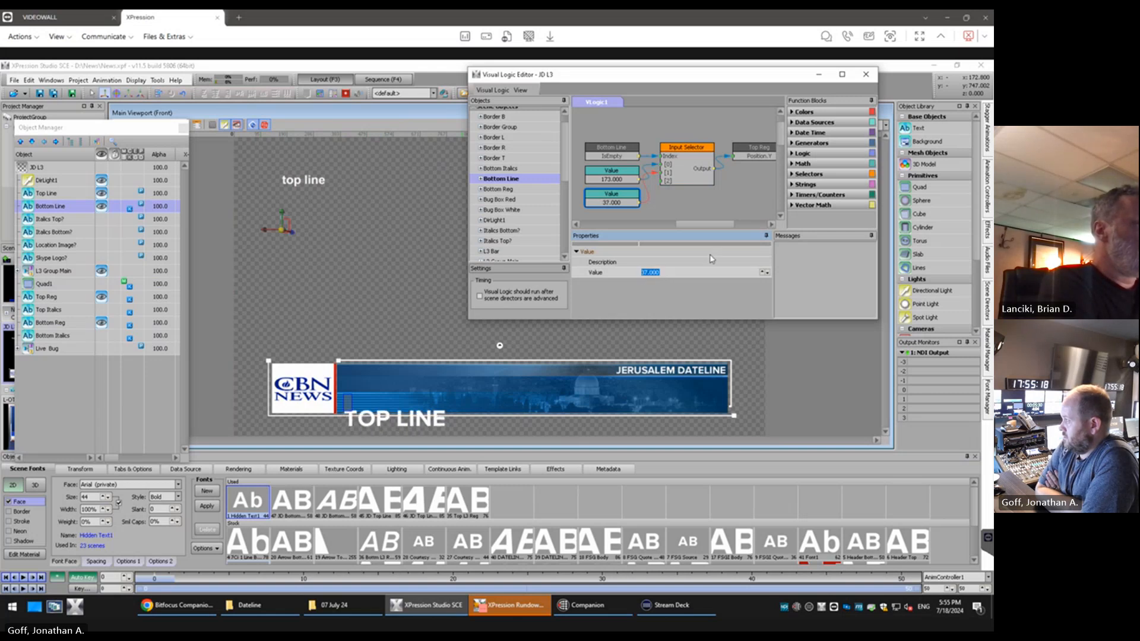
pyautogui.write('100')
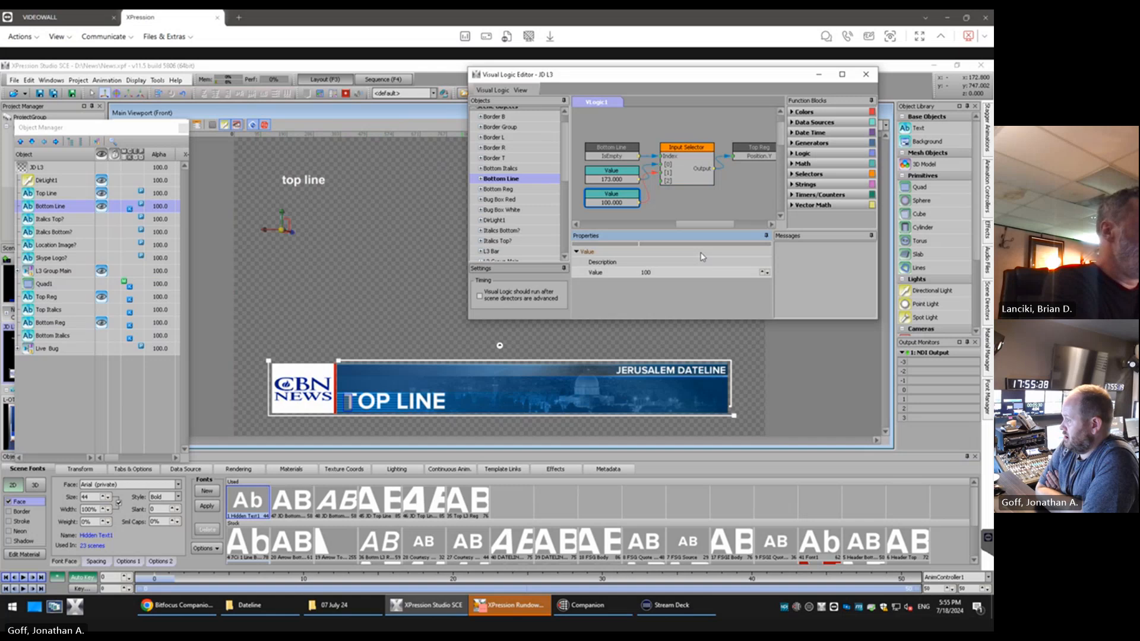
pyautogui.press('BackSpace')
pyautogui.press('BackSpace')
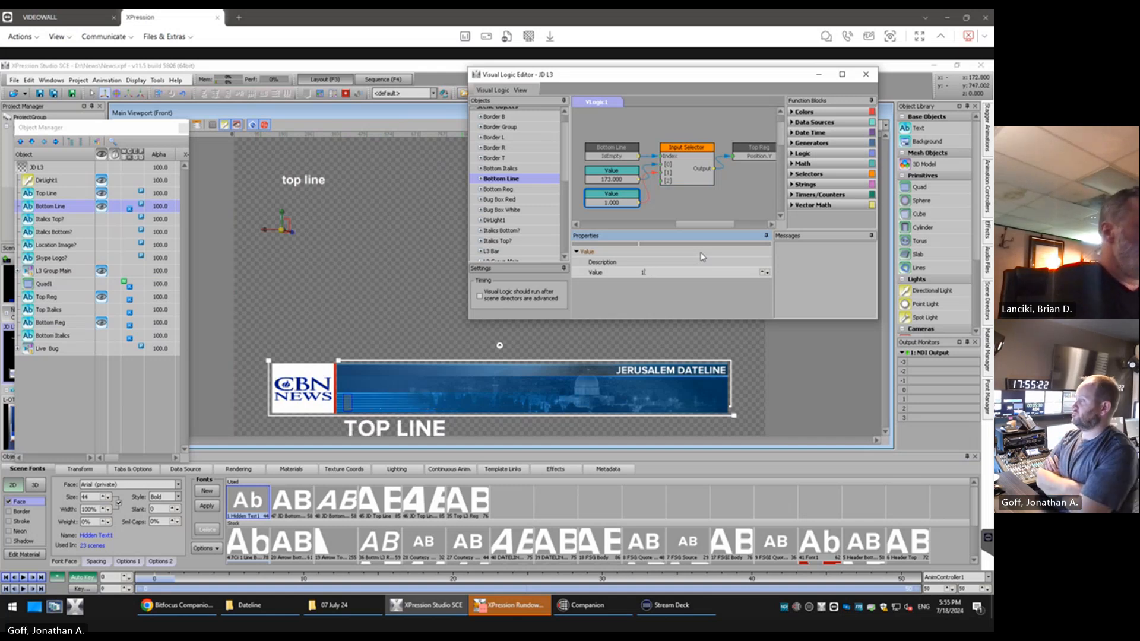
pyautogui.write('50')
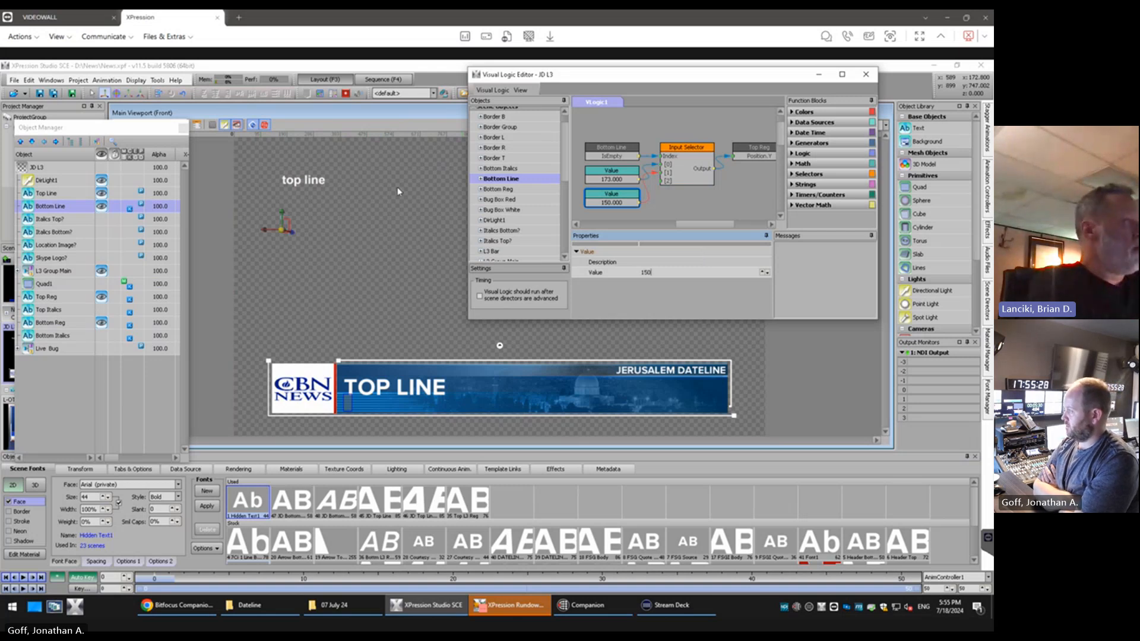
# Test the top line's repositioning by entering "asdfasdf" as the Bottom Line text and clearing it again
pyautogui.click(286, 228)
pyautogui.write('asdfasdf')
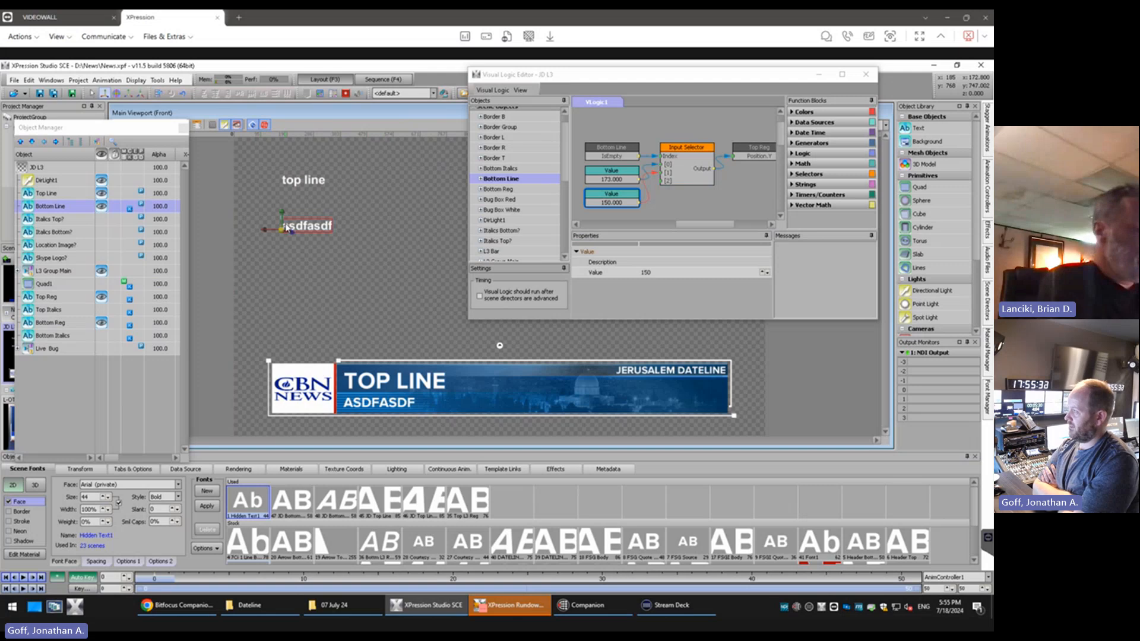
pyautogui.press('BackSpace')
pyautogui.press('BackSpace')
pyautogui.press('BackSpace')
pyautogui.press('BackSpace')
pyautogui.press('BackSpace')
pyautogui.press('BackSpace')
pyautogui.press('BackSpace')
pyautogui.press('BackSpace')
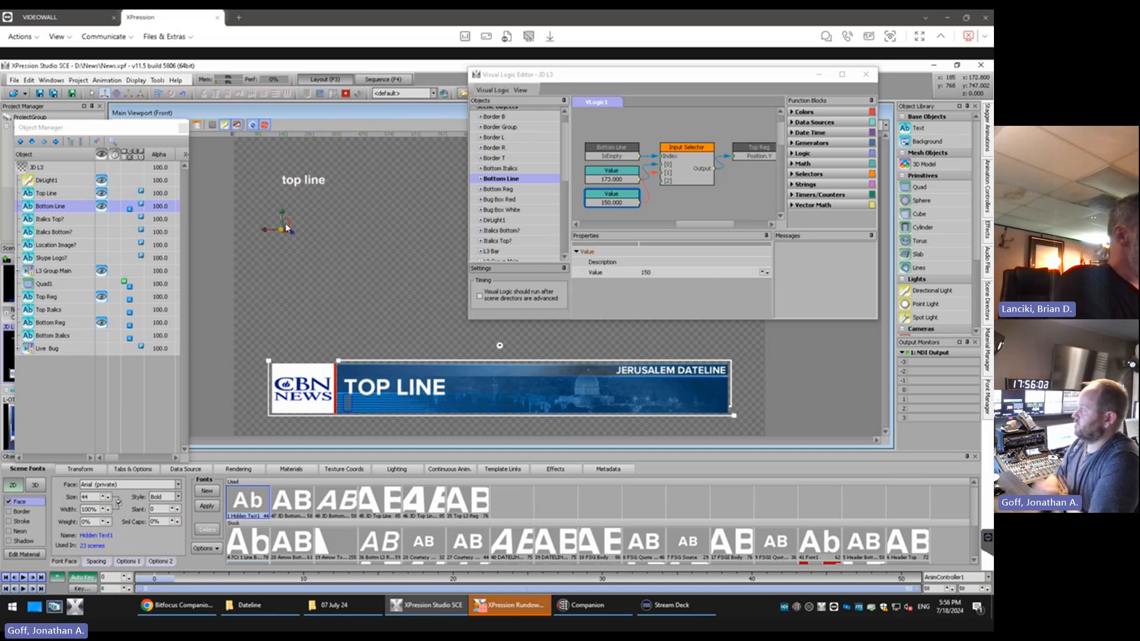
# Show the Quad1 reference artwork and switch its material to the single-line lower-third design
pyautogui.click(102, 283)
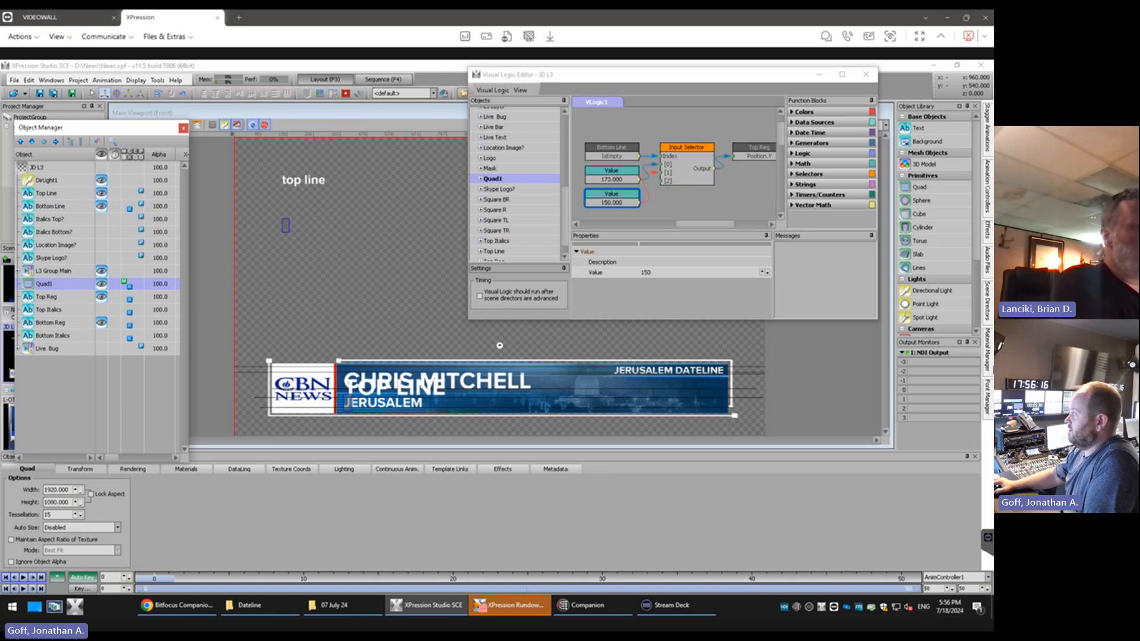
pyautogui.click(332, 95)
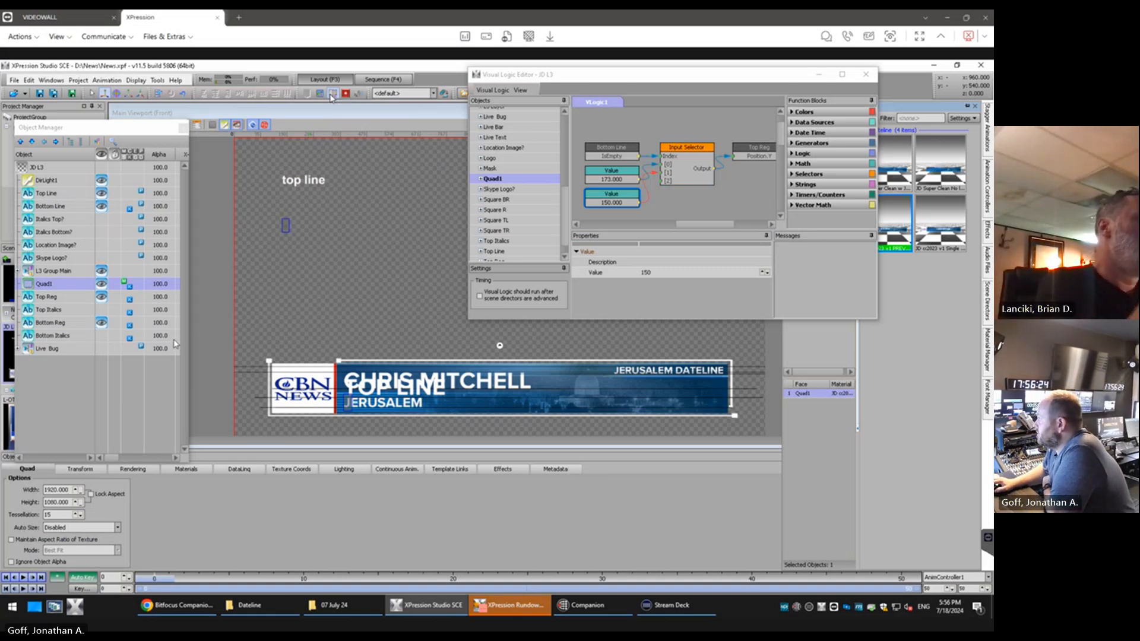
pyautogui.click(934, 223)
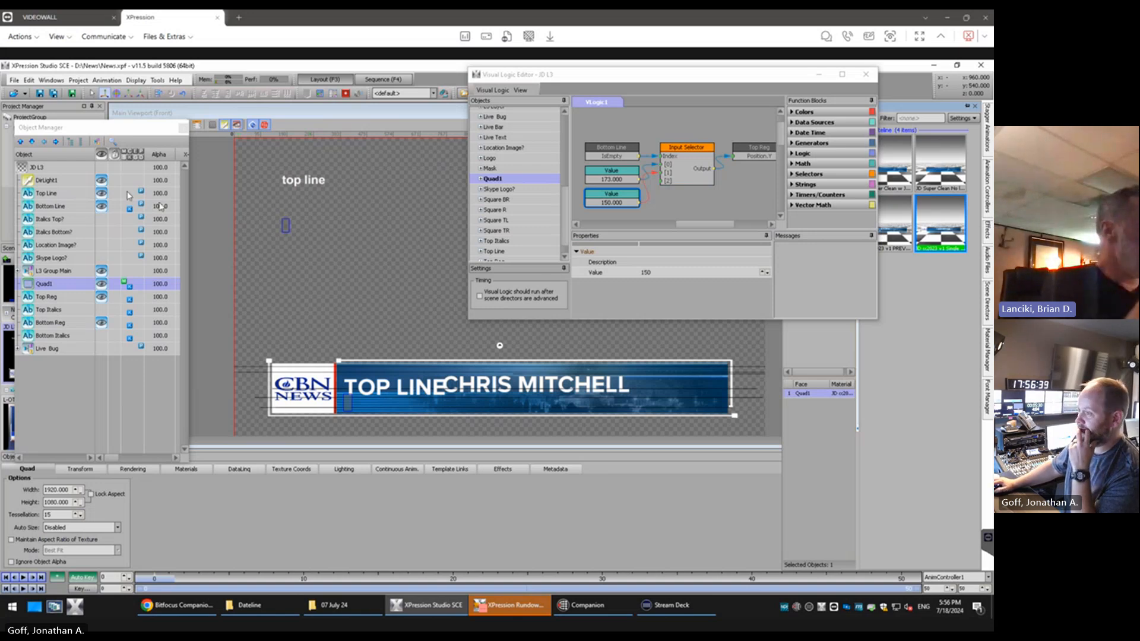
# Replace the Top Line text with the person's name shown in the reference artwork
pyautogui.click(54, 196)
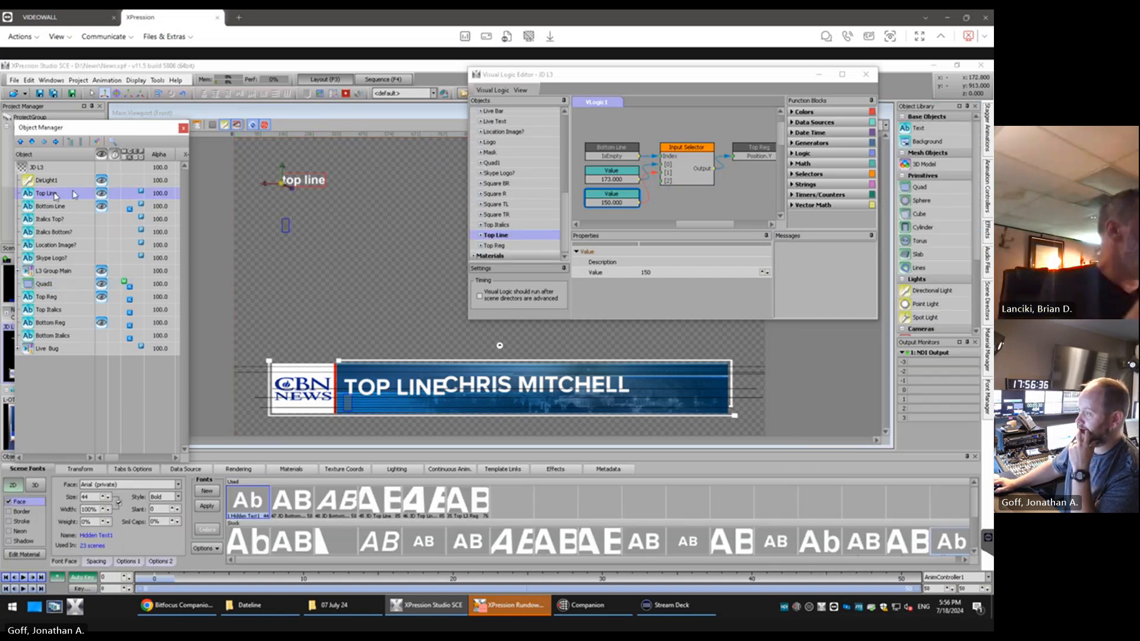
pyautogui.click(282, 176)
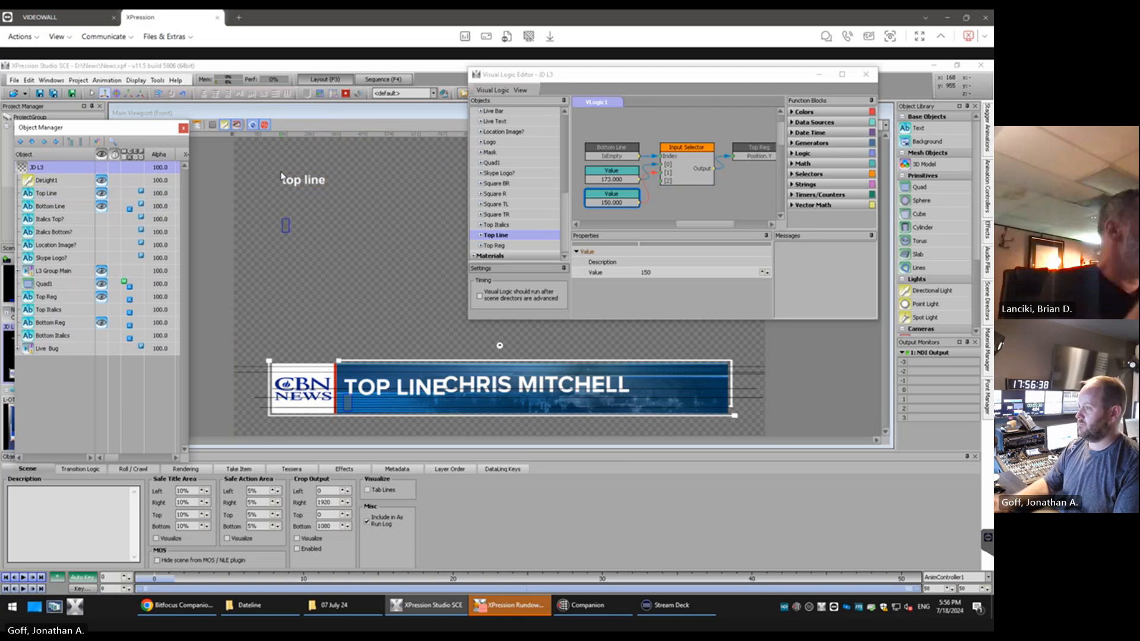
pyautogui.click(50, 195)
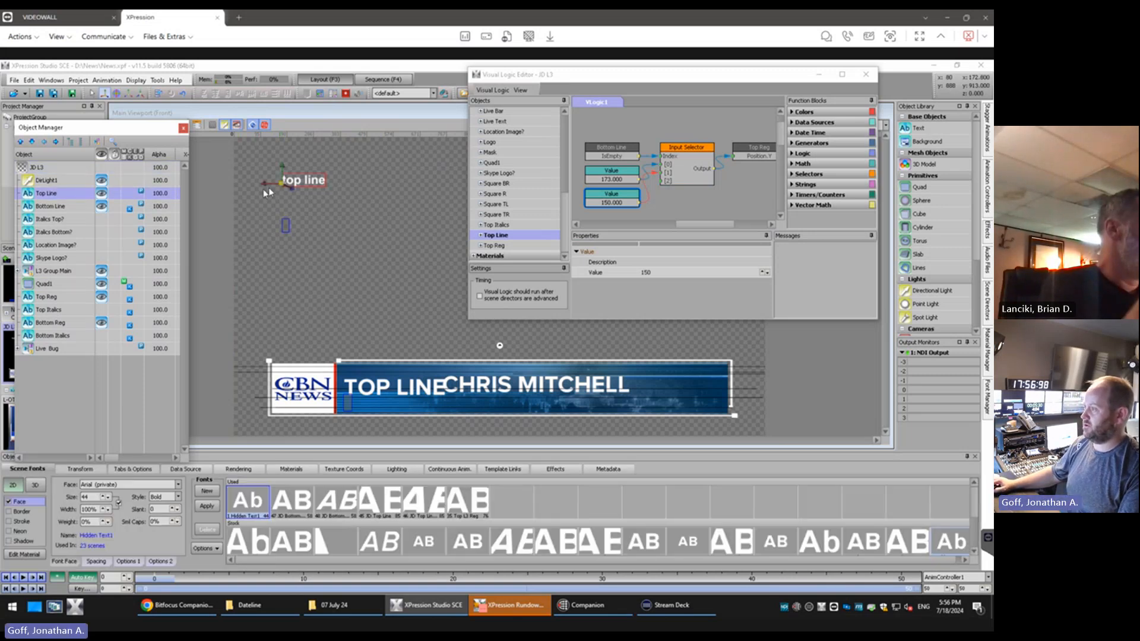
pyautogui.click(272, 183)
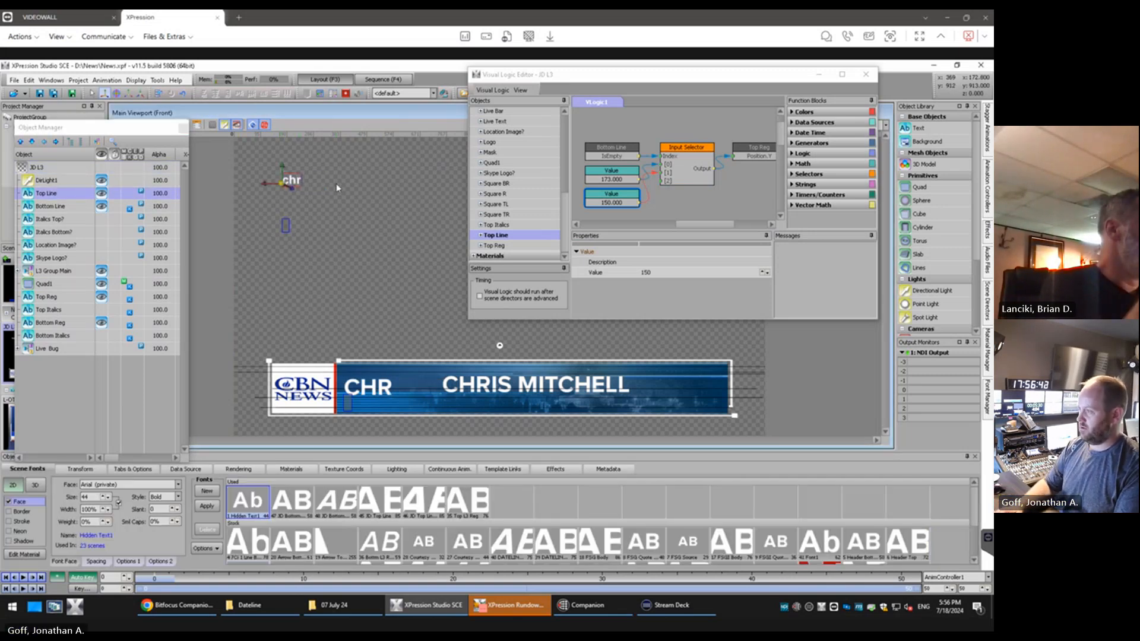
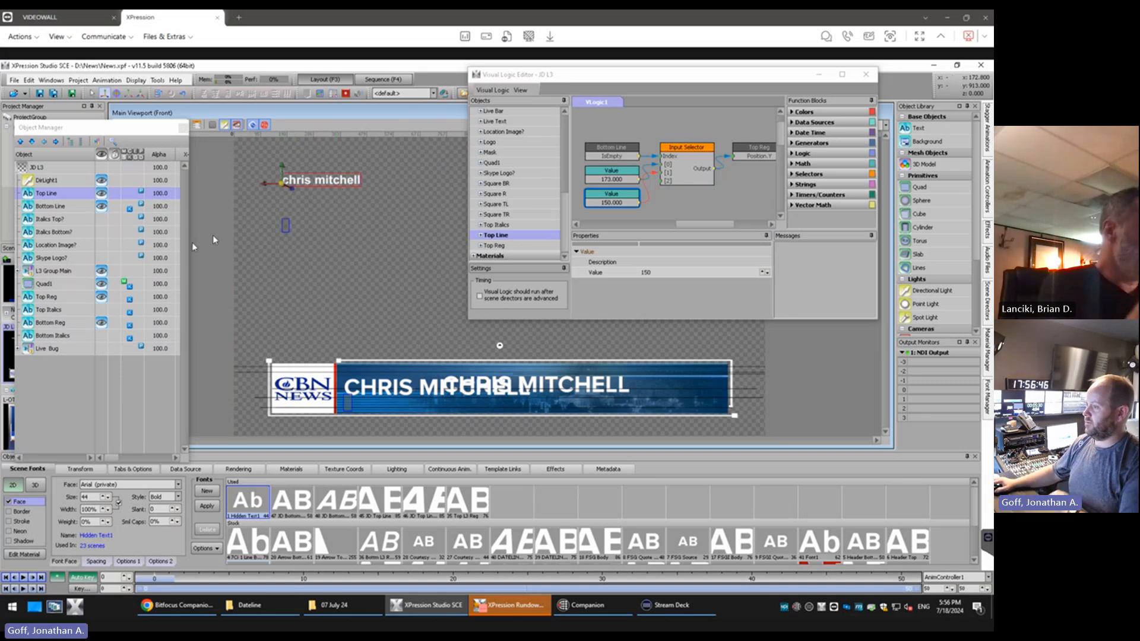
# Move the Object Manager aside and switch Quad1 back to the two-line Jerusalem Dateline preview material
pyautogui.click(67, 300)
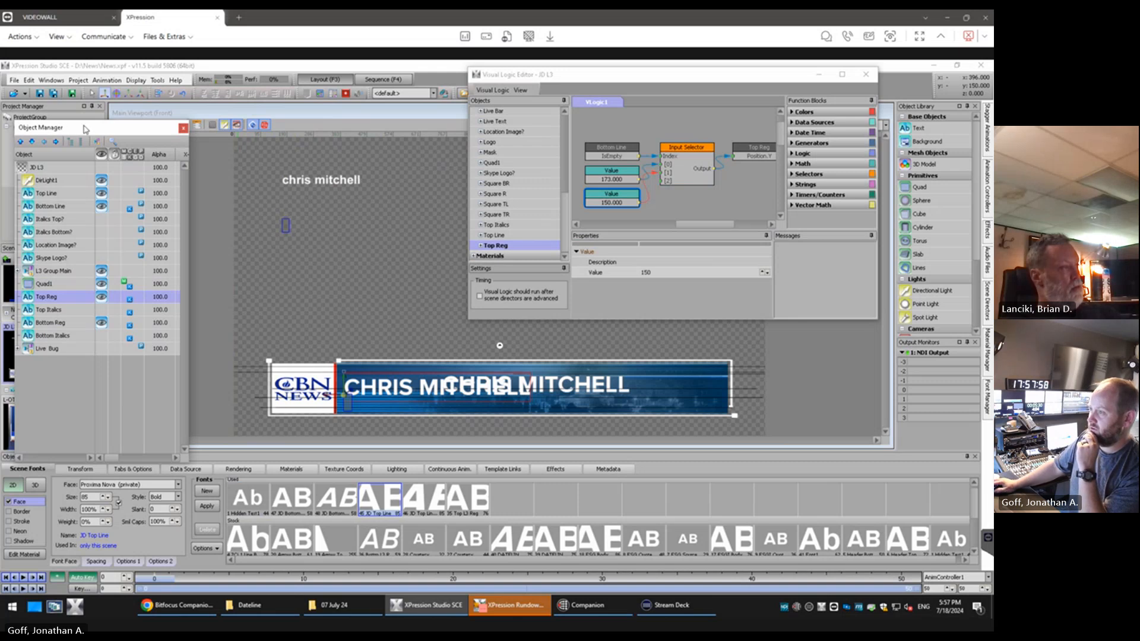
pyautogui.moveTo(85, 129); pyautogui.dragTo(201, 131)
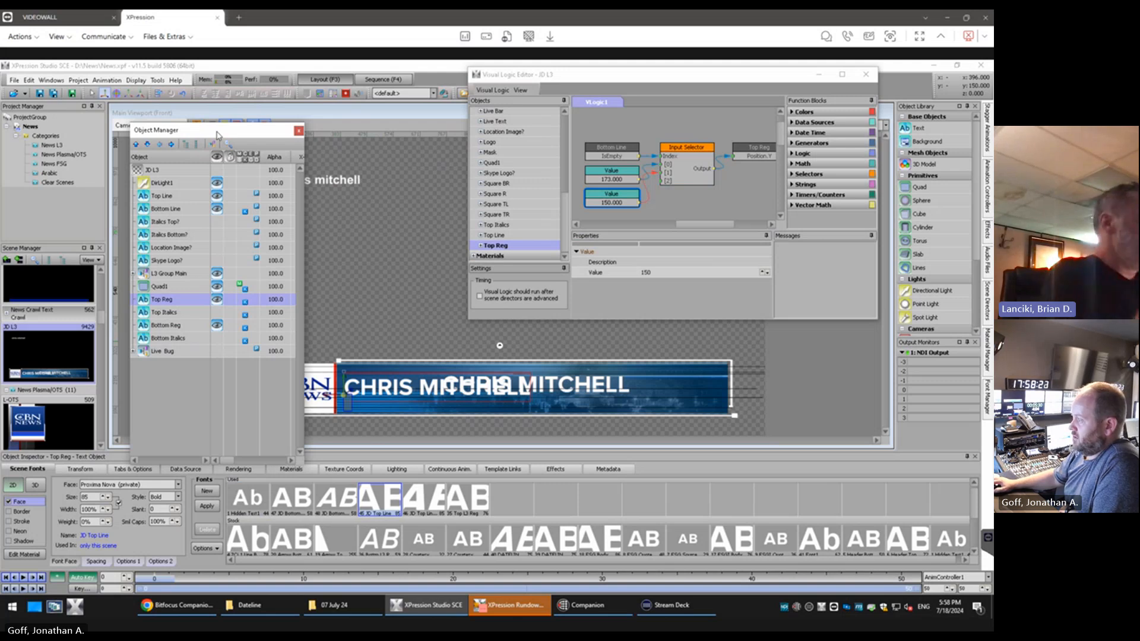
pyautogui.moveTo(217, 135); pyautogui.dragTo(125, 121)
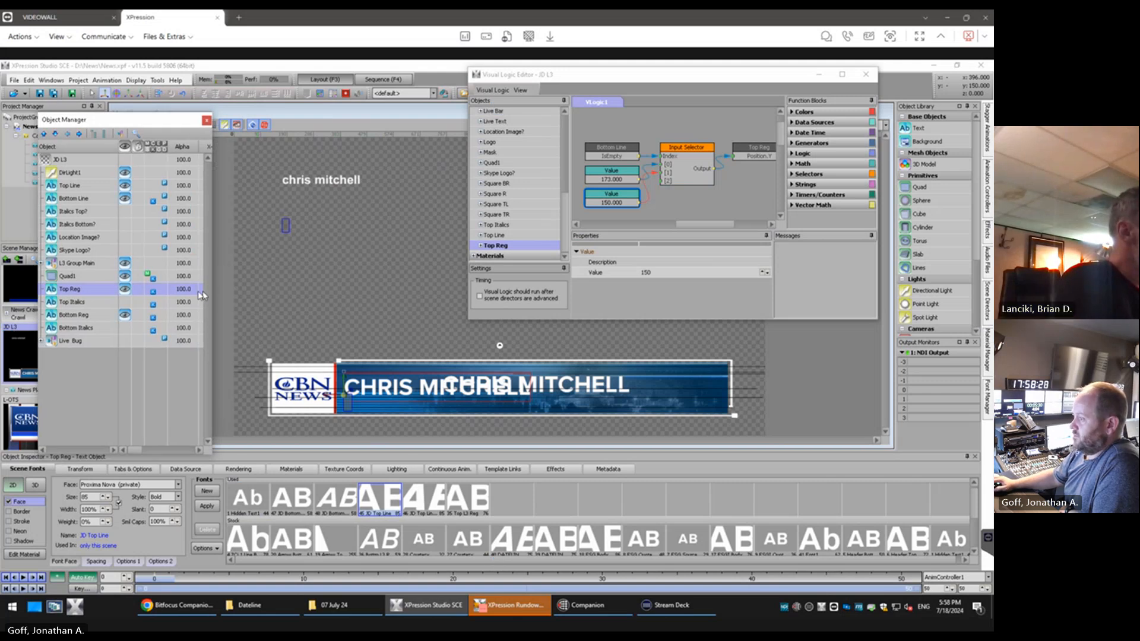
pyautogui.click(107, 277)
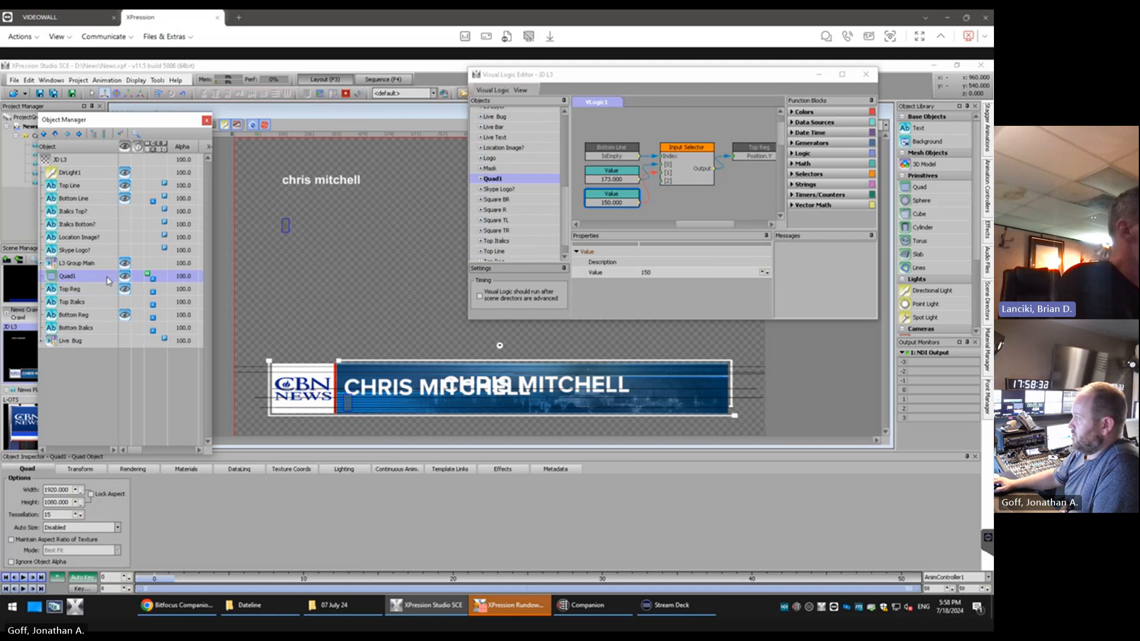
pyautogui.click(321, 94)
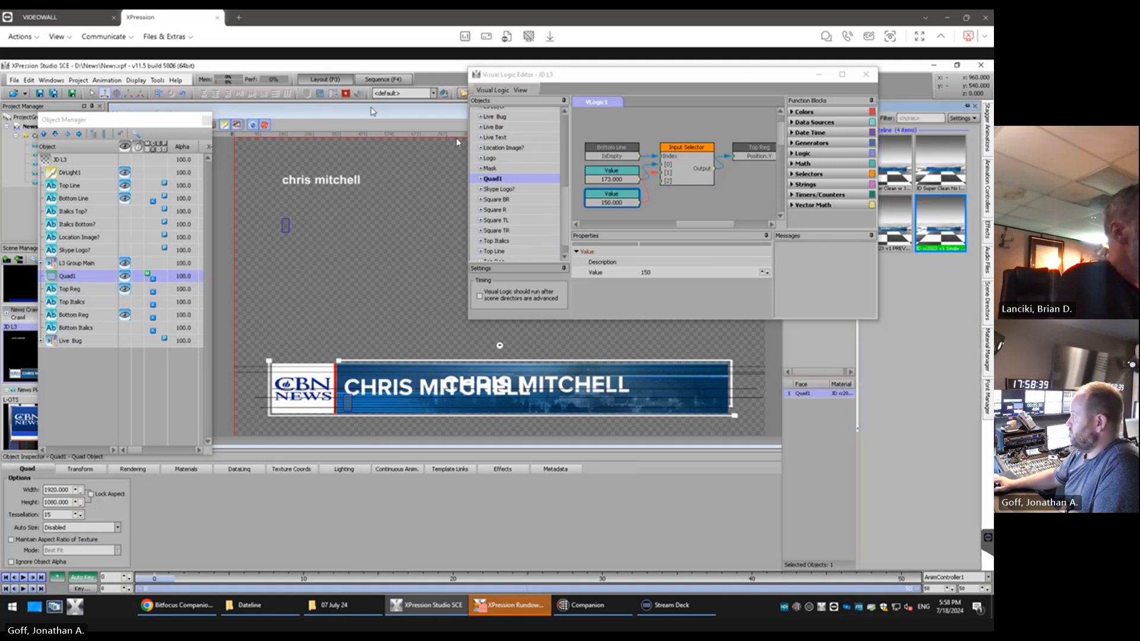
pyautogui.click(894, 229)
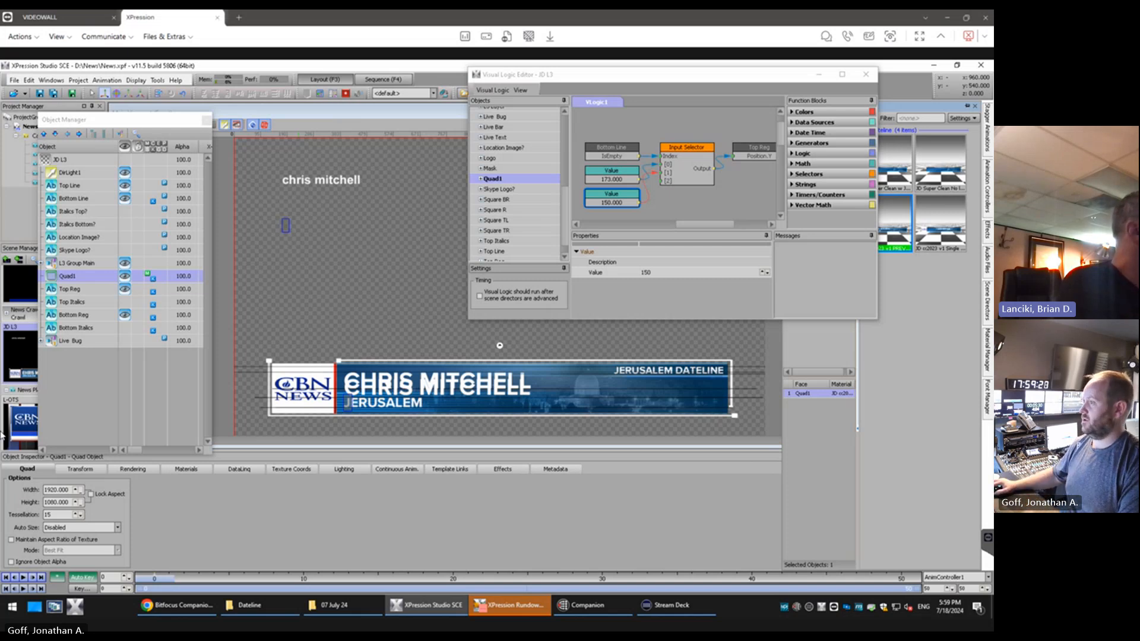
# Expand L3 Group Main and duplicate the L3 Bar quad inside L3 Layer
pyautogui.click(77, 123)
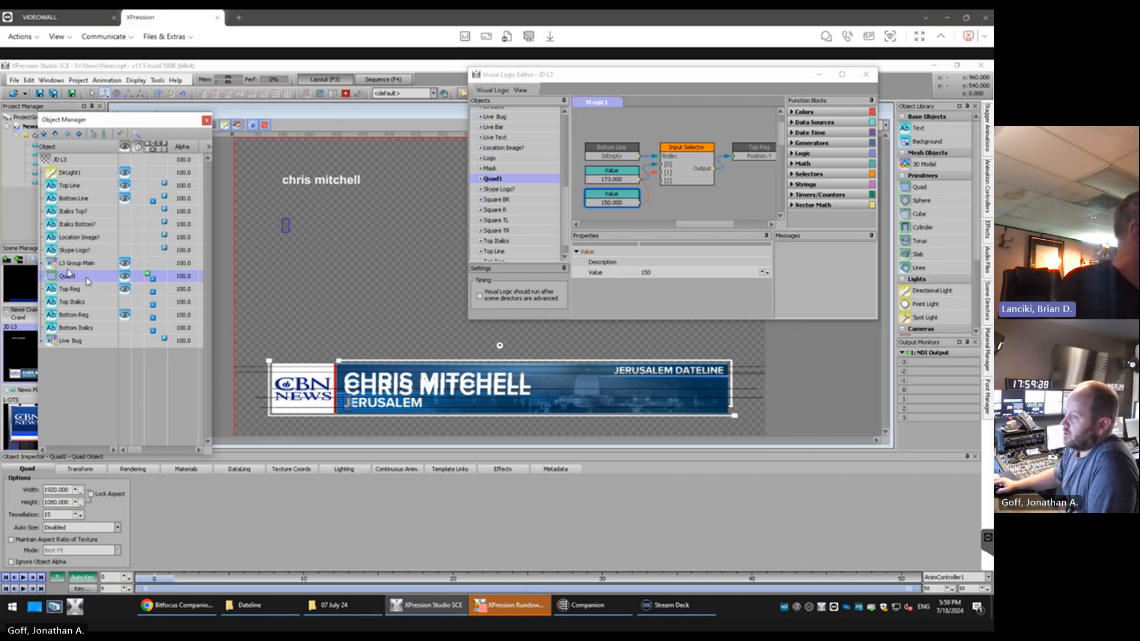
pyautogui.click(43, 265)
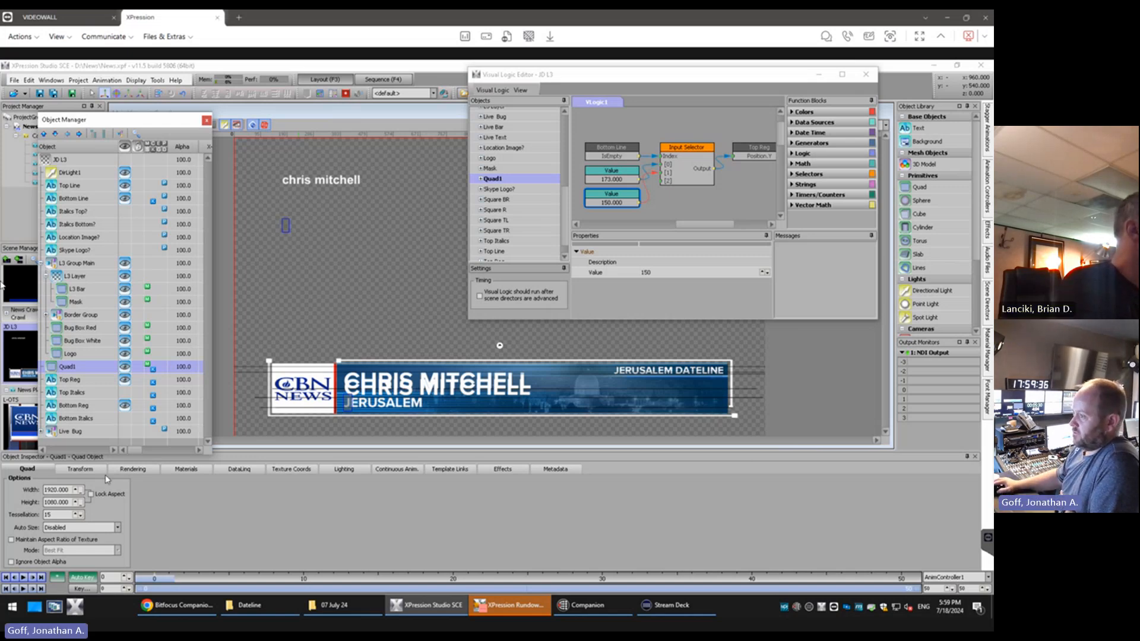
pyautogui.click(95, 289)
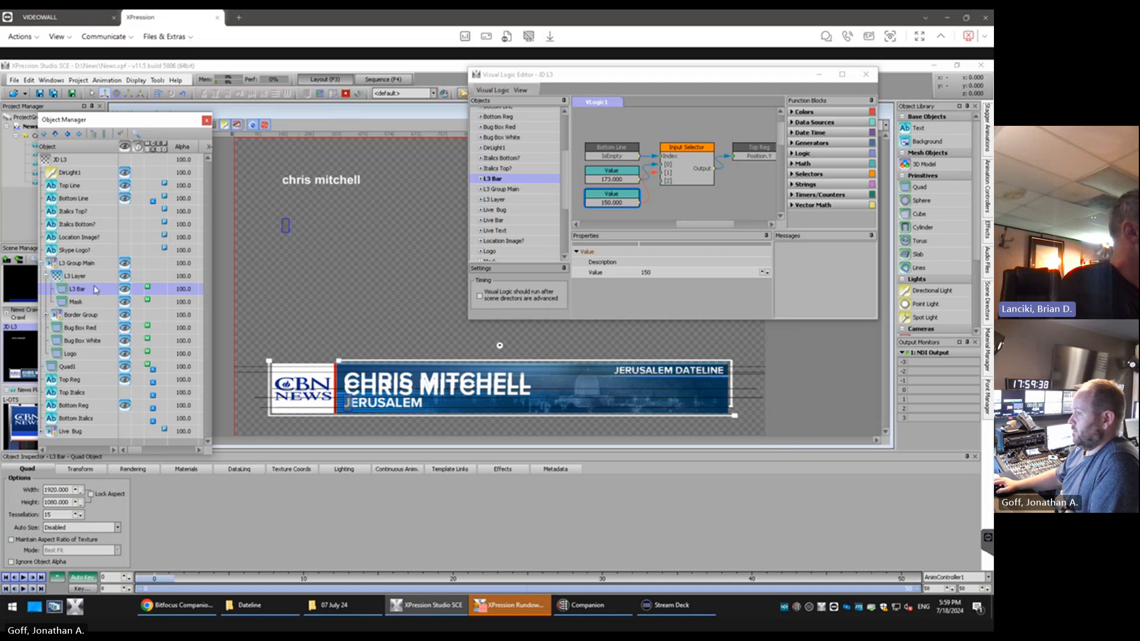
pyautogui.rightClick(92, 289)
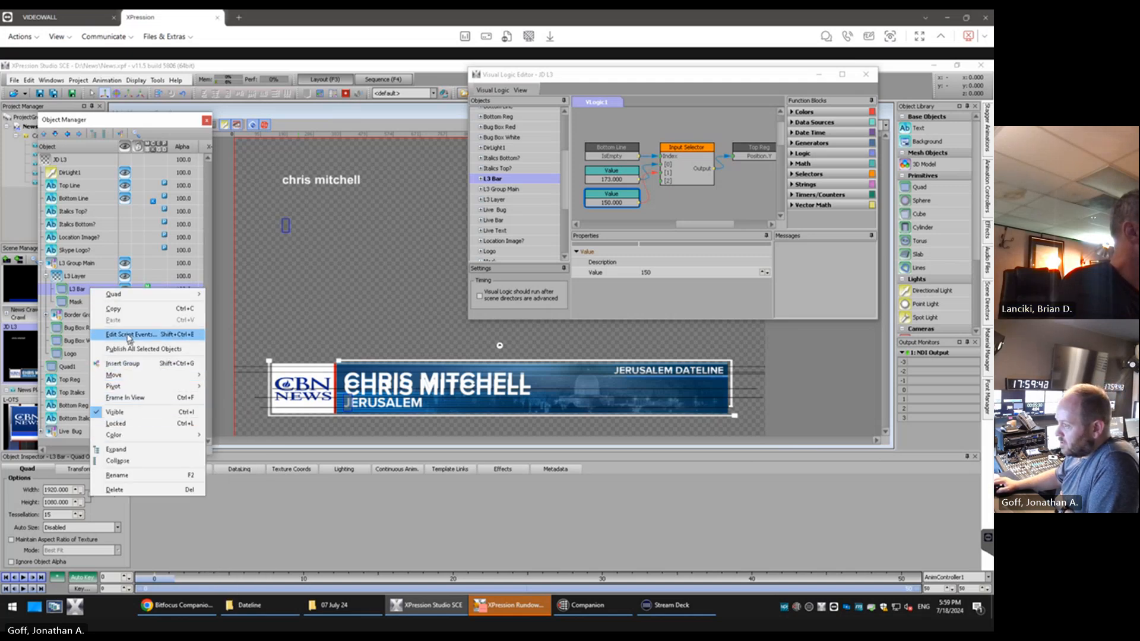
pyautogui.click(115, 309)
pyautogui.rightClick(76, 290)
pyautogui.click(126, 321)
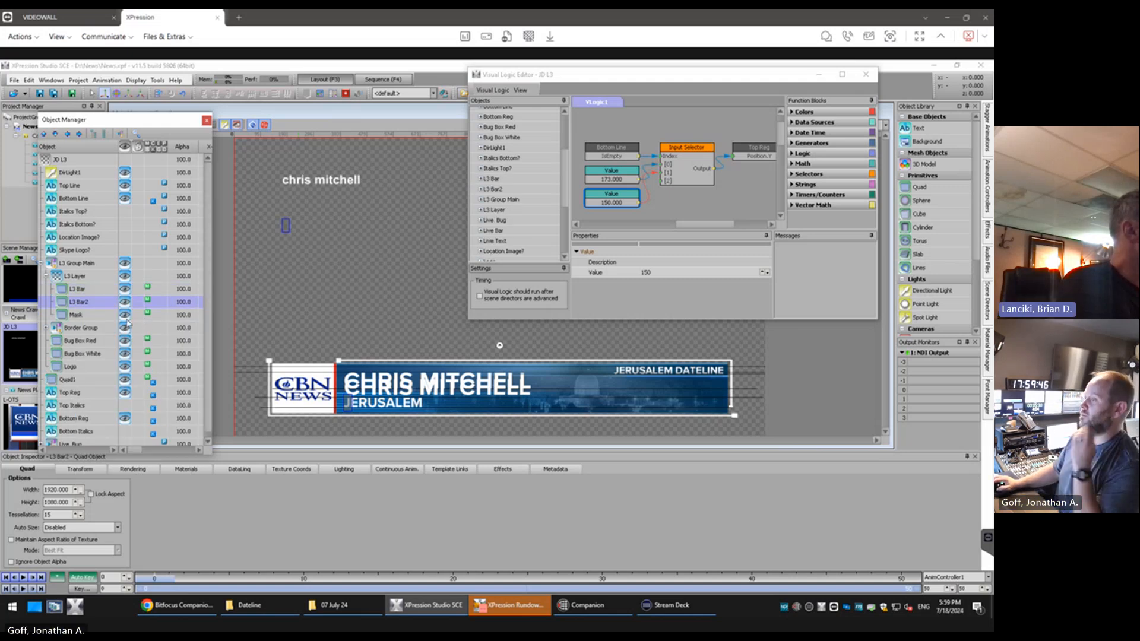
# Rename the duplicated bar as "L3 Bar DL"
pyautogui.rightClick(83, 307)
pyautogui.click(145, 475)
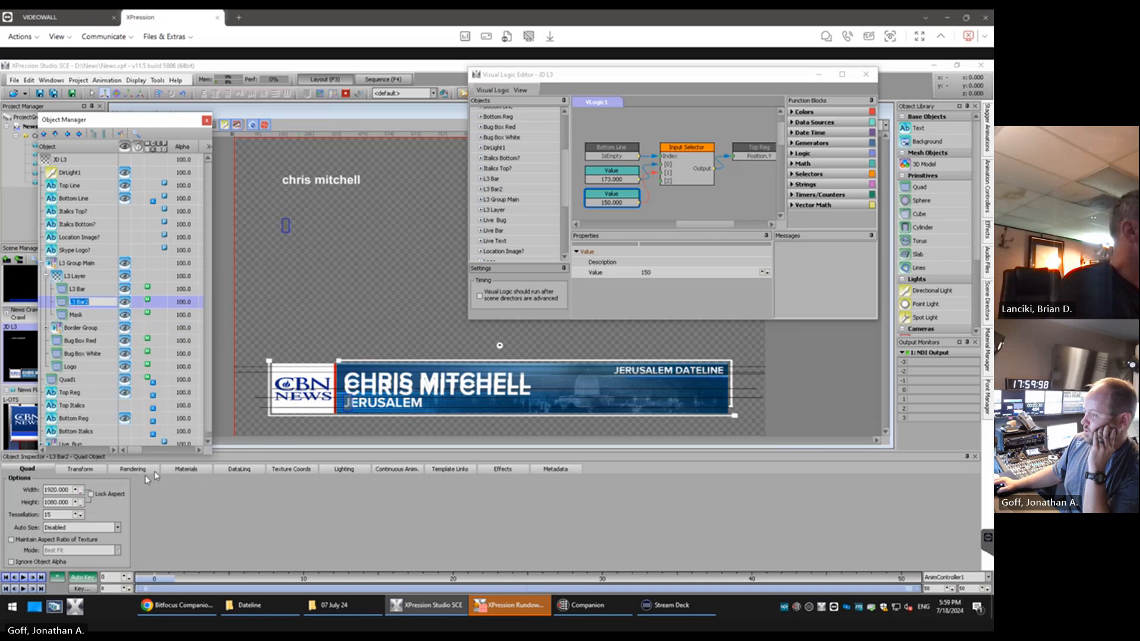
pyautogui.press('Return')
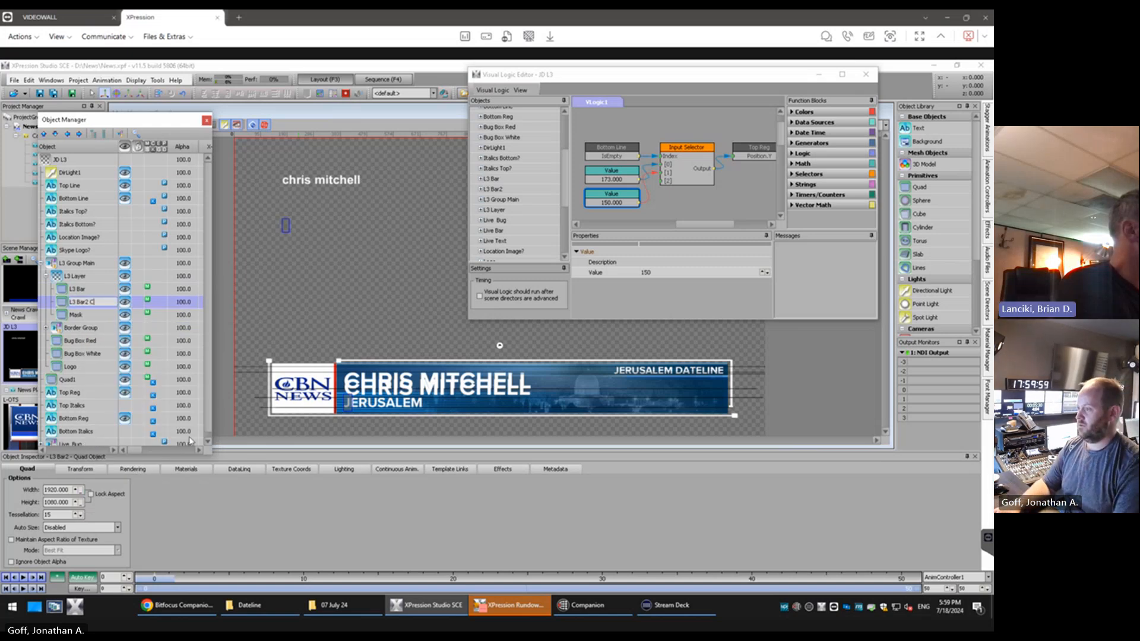
pyautogui.press('BackSpace')
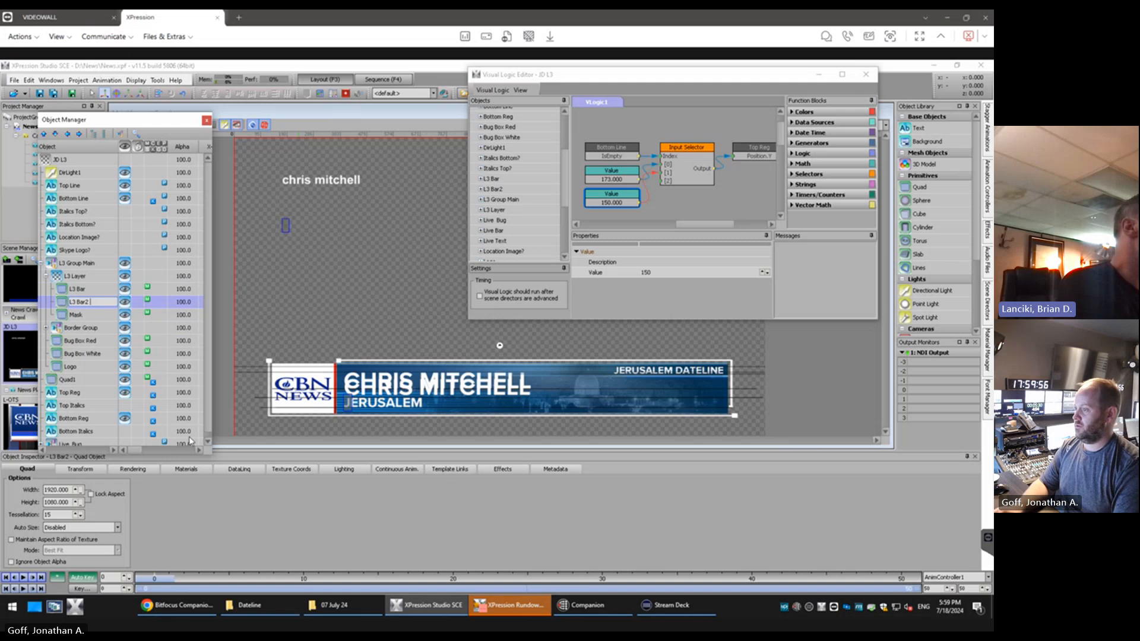
pyautogui.press('BackSpace')
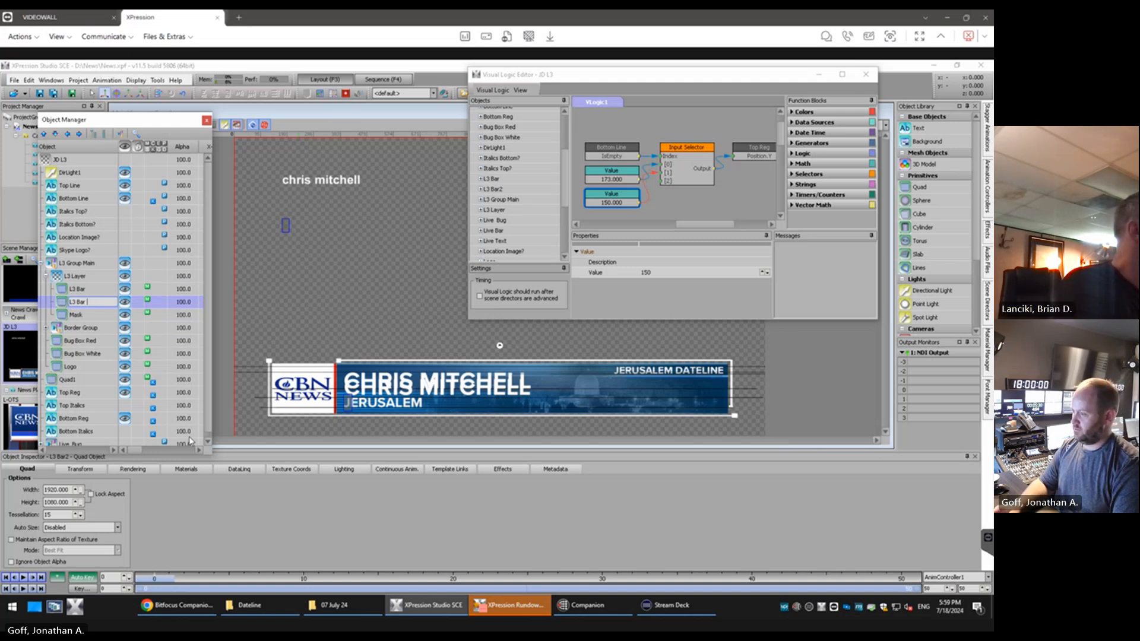
pyautogui.click(97, 316)
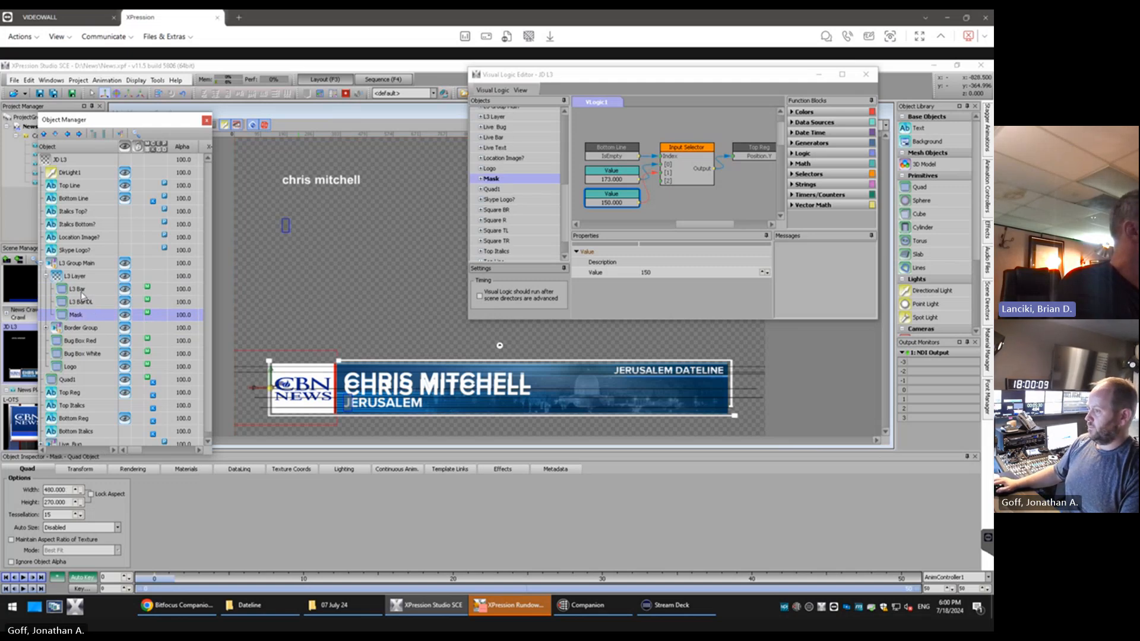
# Rename the original L3 Bar quad as "L3 Bar Clean" and its duplicate as "L3 Bar JD"
pyautogui.rightClick(83, 291)
pyautogui.click(110, 478)
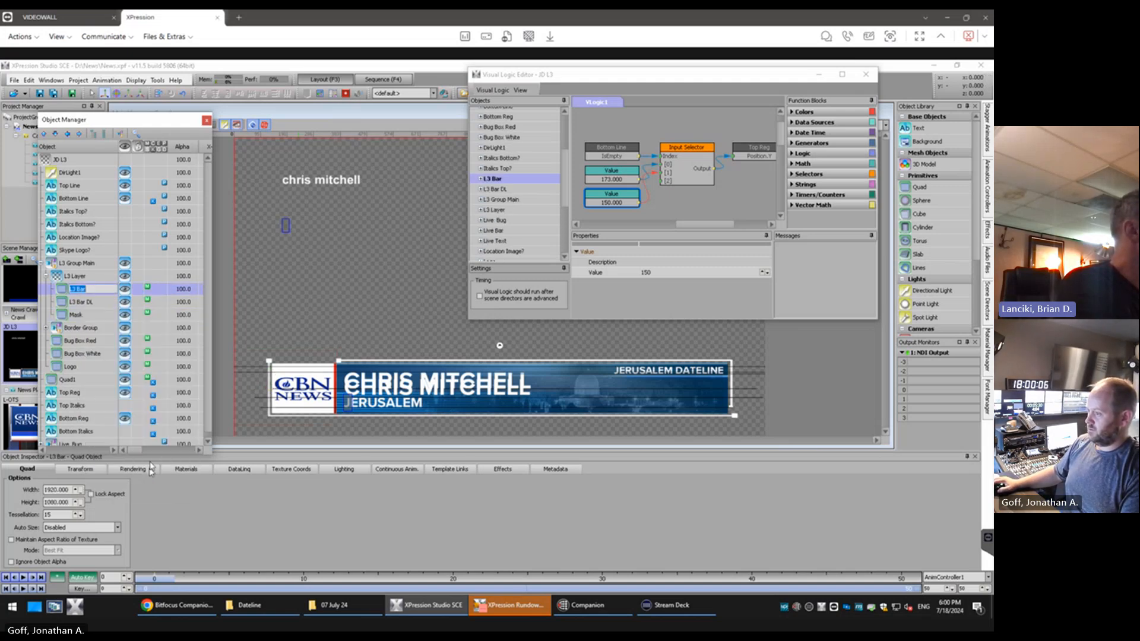
pyautogui.press('Right')
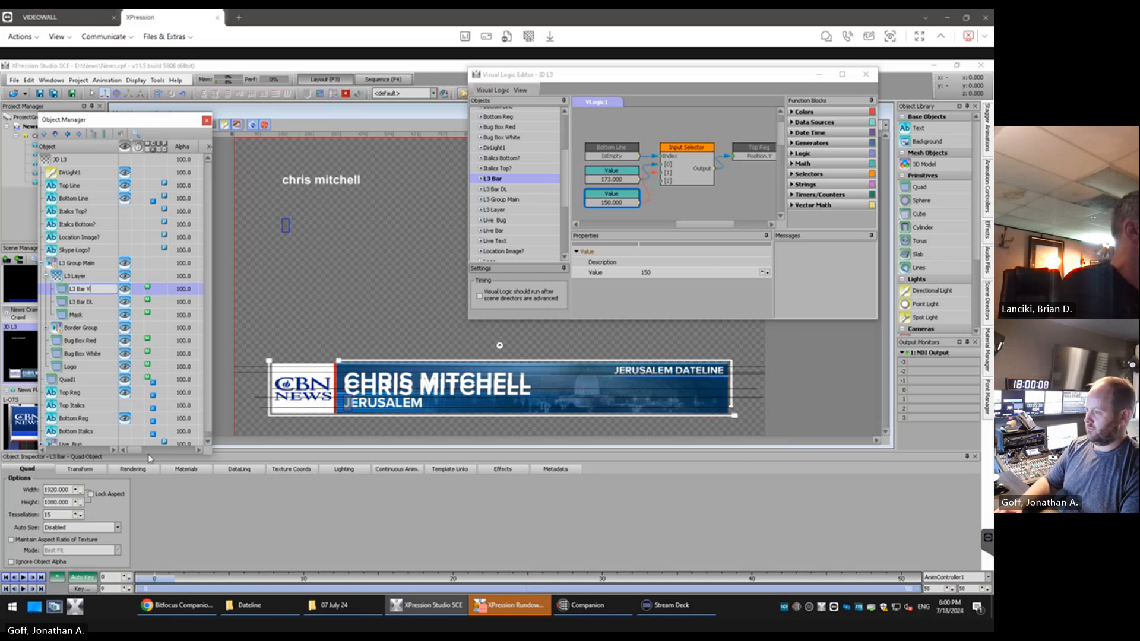
pyautogui.press('Return')
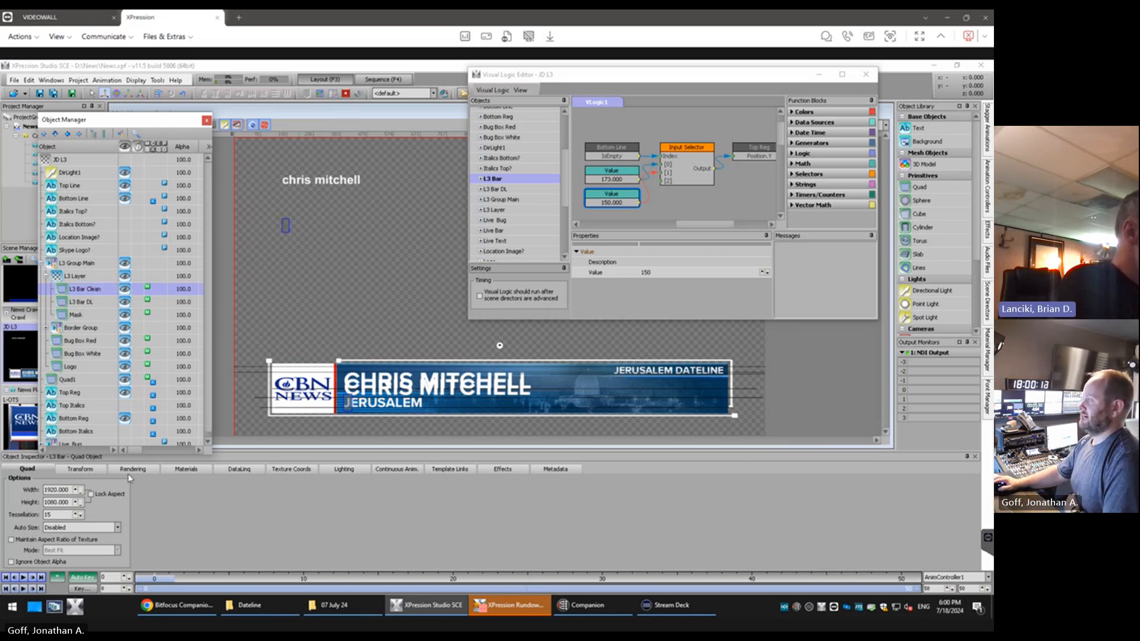
pyautogui.rightClick(92, 306)
pyautogui.click(133, 490)
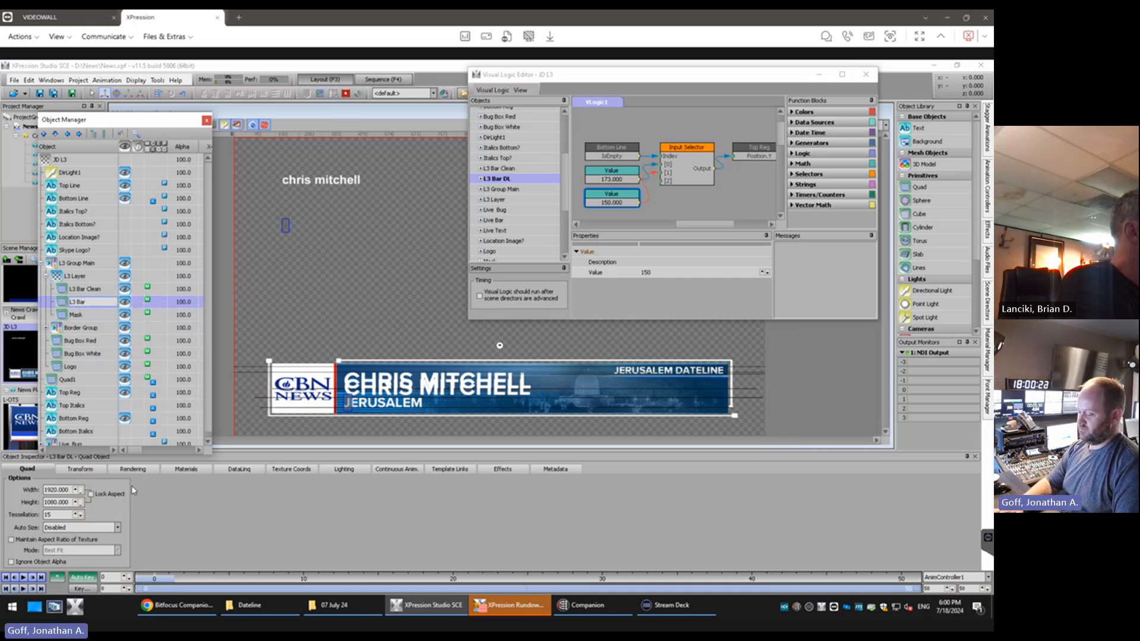
pyautogui.write('3D')
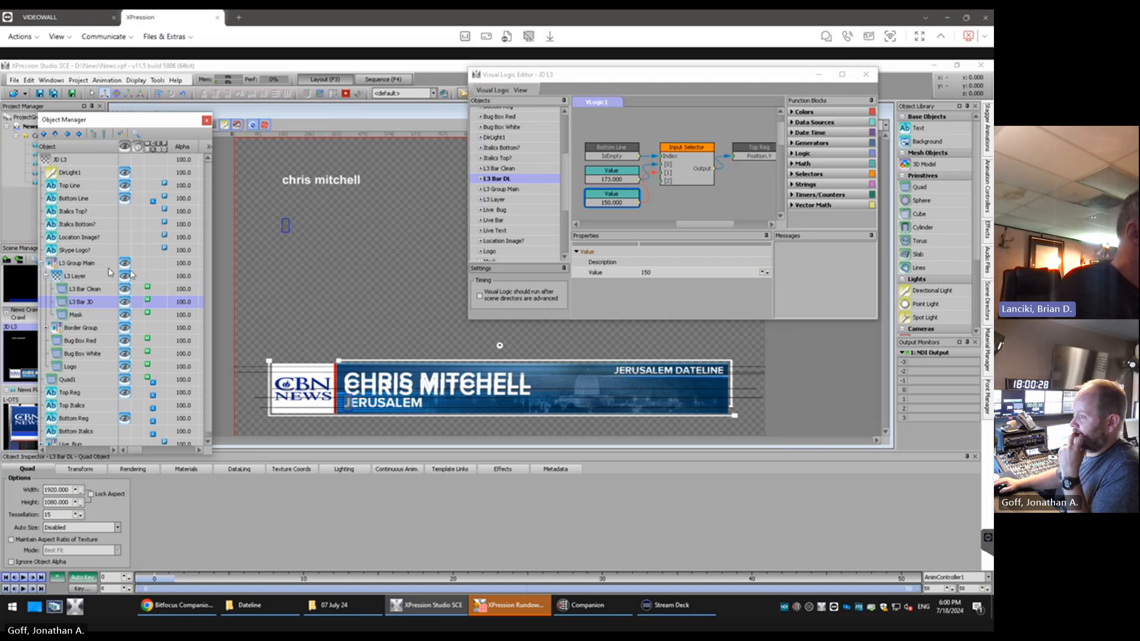
# Switch Quad1 to the single-line Jerusalem Dateline preview material
pyautogui.click(282, 401)
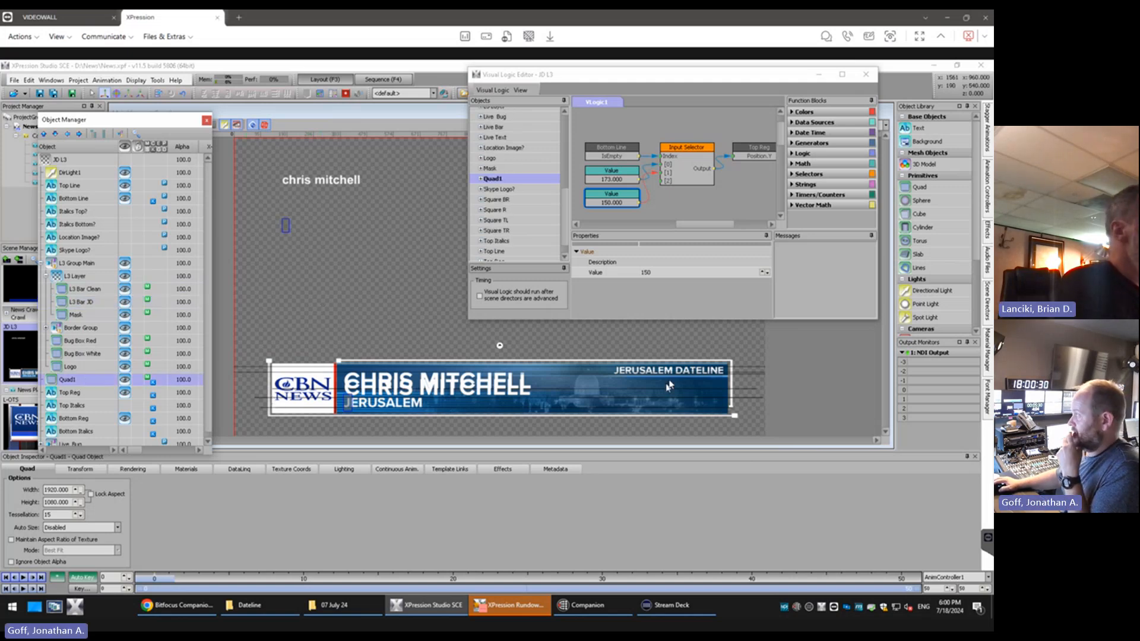
pyautogui.click(334, 98)
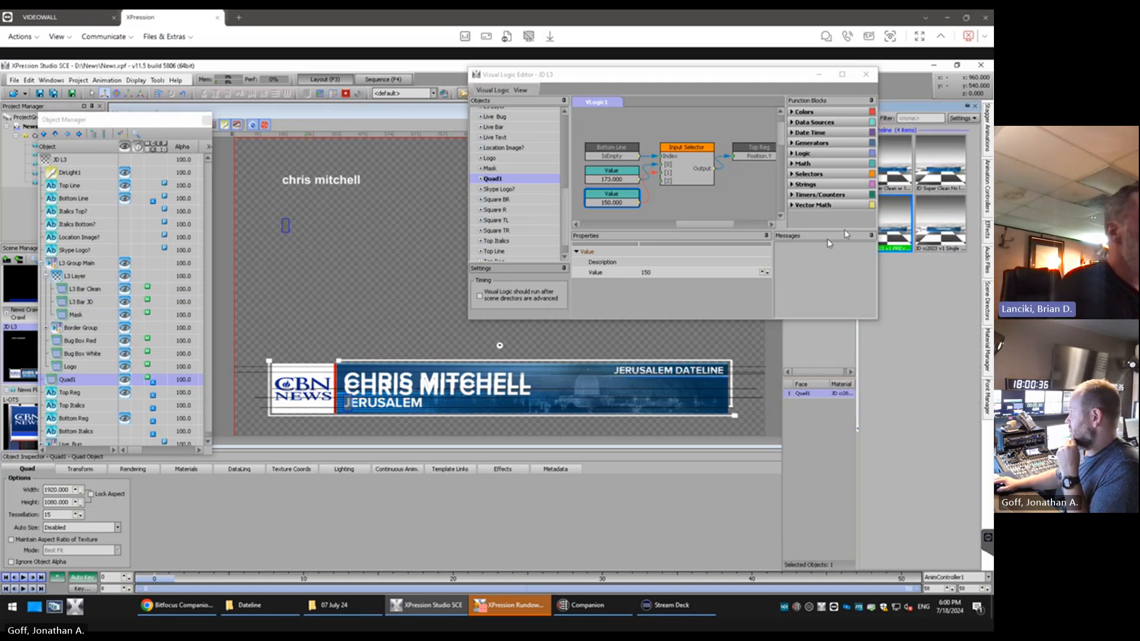
pyautogui.doubleClick(940, 223)
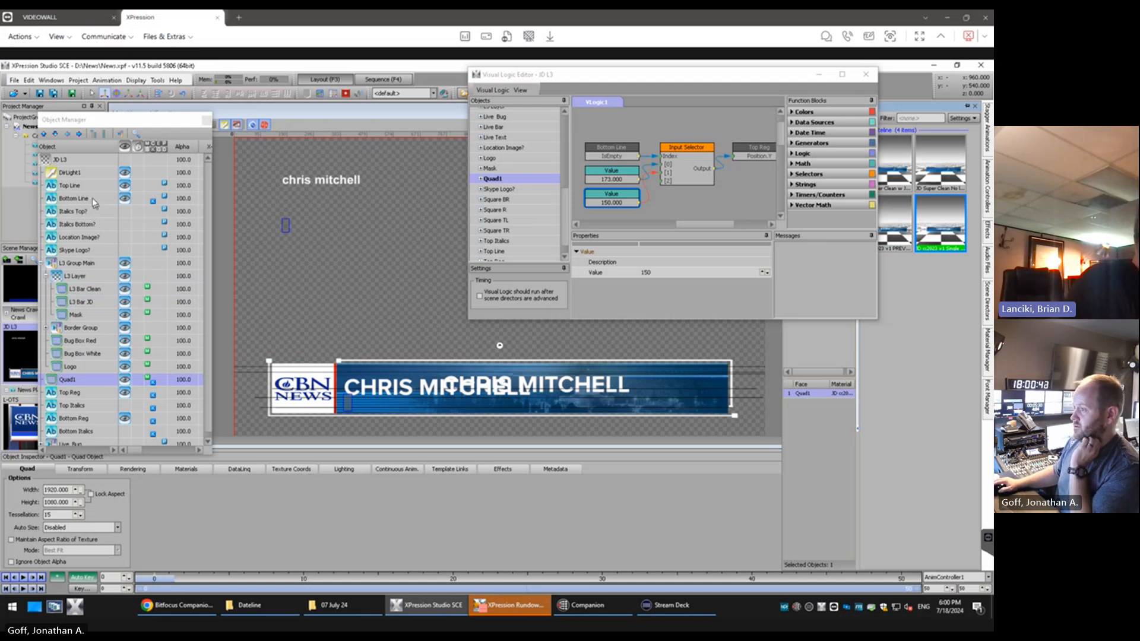
# Try moving the Top Reg text to X position 398 against the reference artwork and return it to 396
pyautogui.click(90, 395)
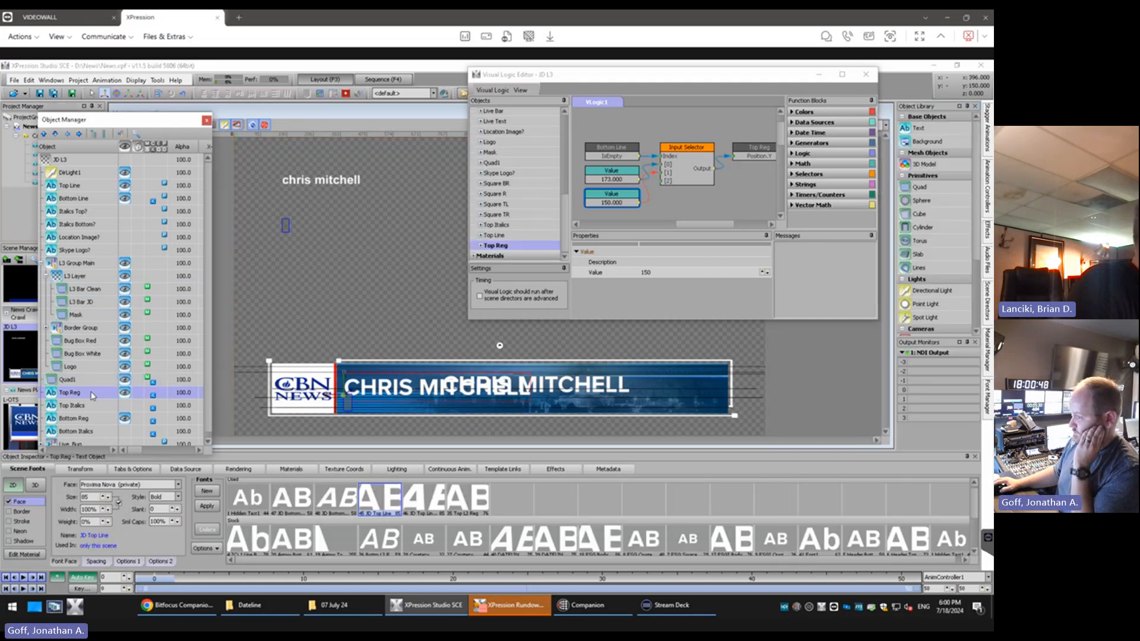
pyautogui.scroll(2, 320, 388)
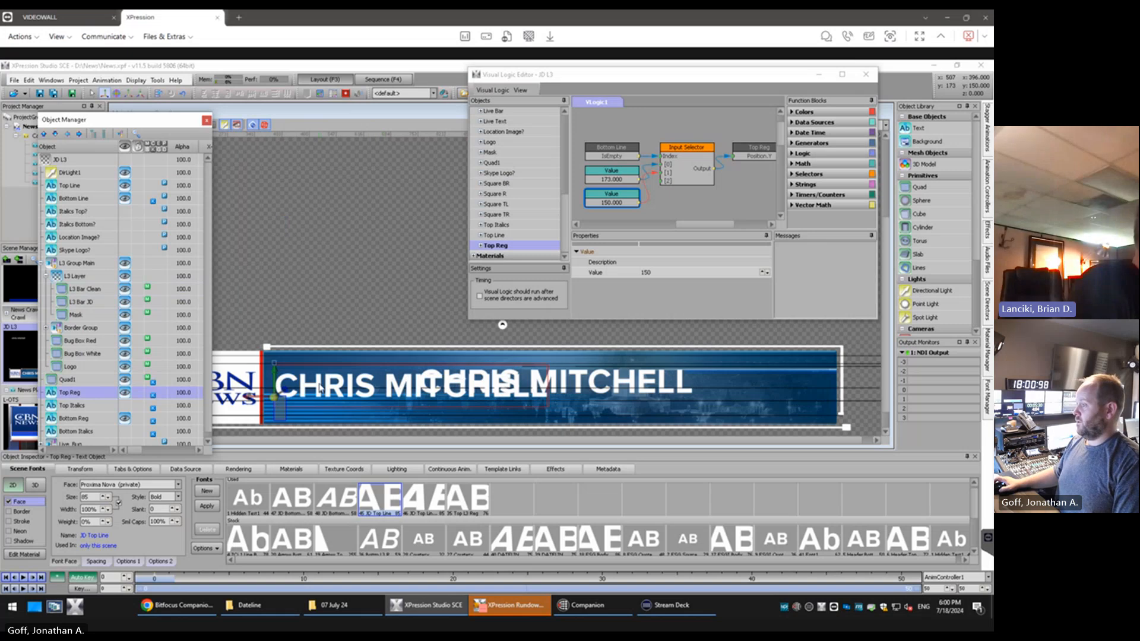
pyautogui.scroll(3, 322, 397)
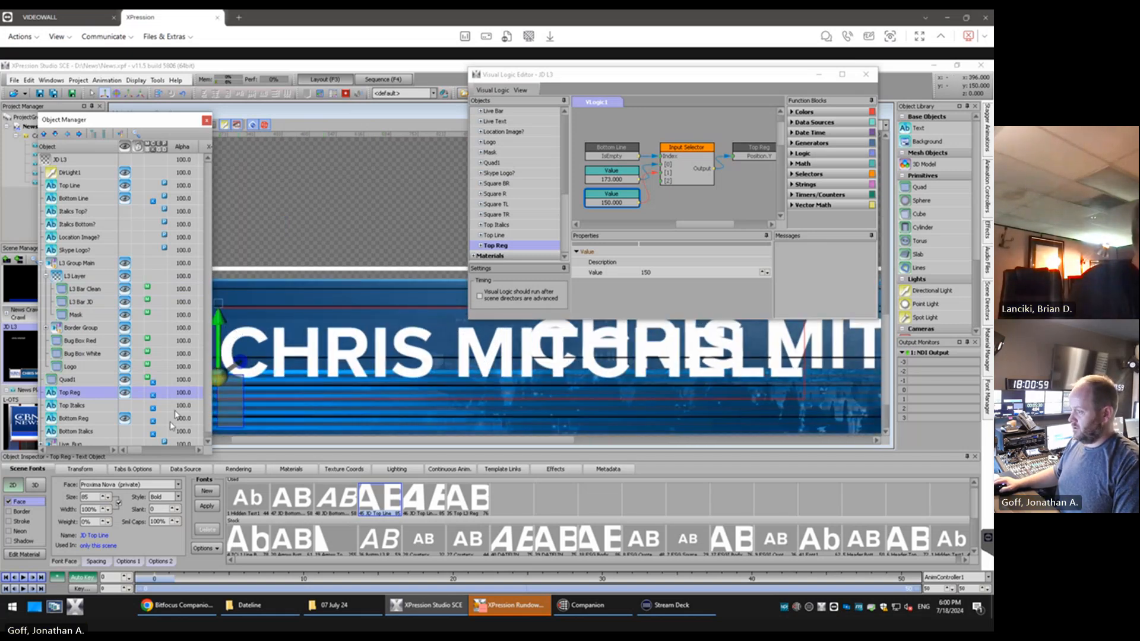
pyautogui.moveTo(134, 450); pyautogui.dragTo(150, 450)
pyautogui.doubleClick(153, 394)
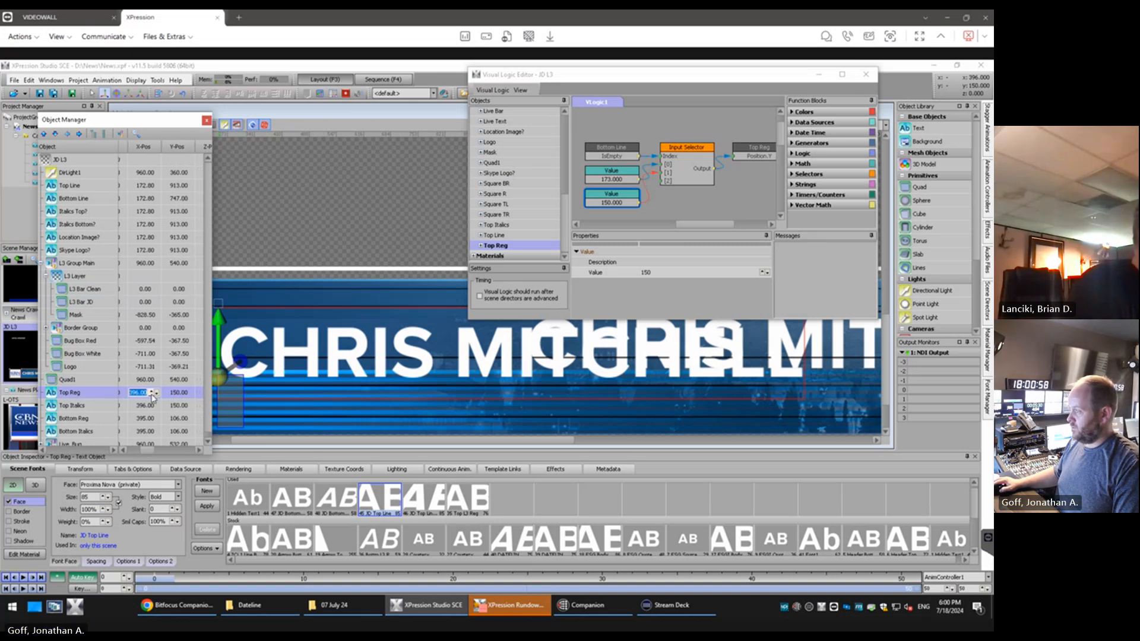
pyautogui.click(152, 395)
pyautogui.click(152, 395)
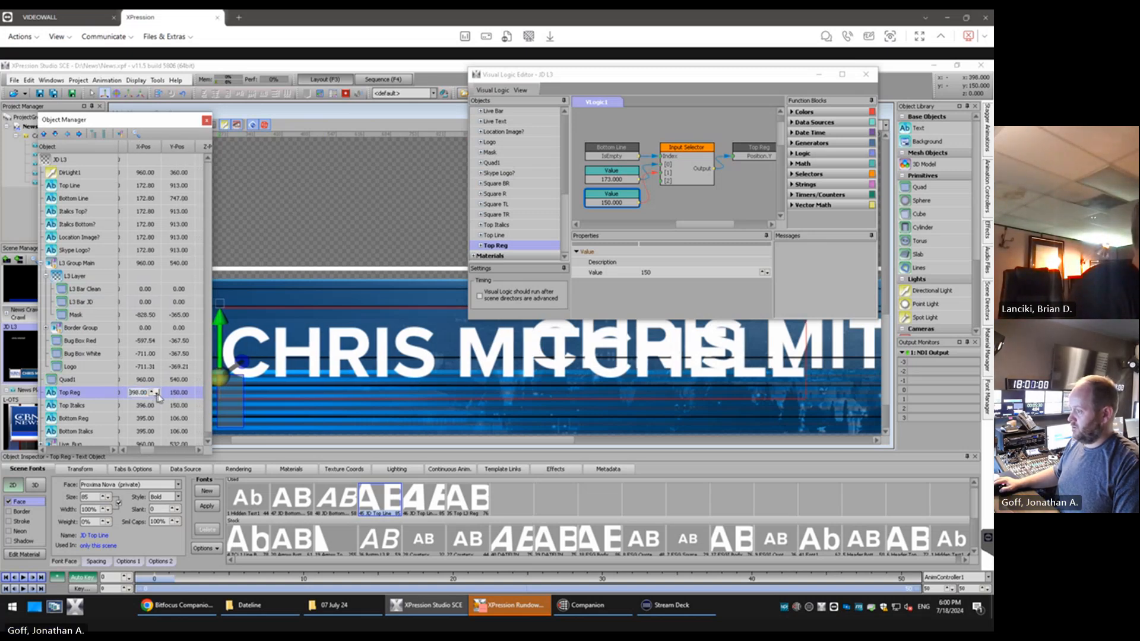
pyautogui.click(154, 395)
pyautogui.click(153, 396)
# Try to set Top Reg's Y position to 160 directly in its object properties
pyautogui.doubleClick(181, 394)
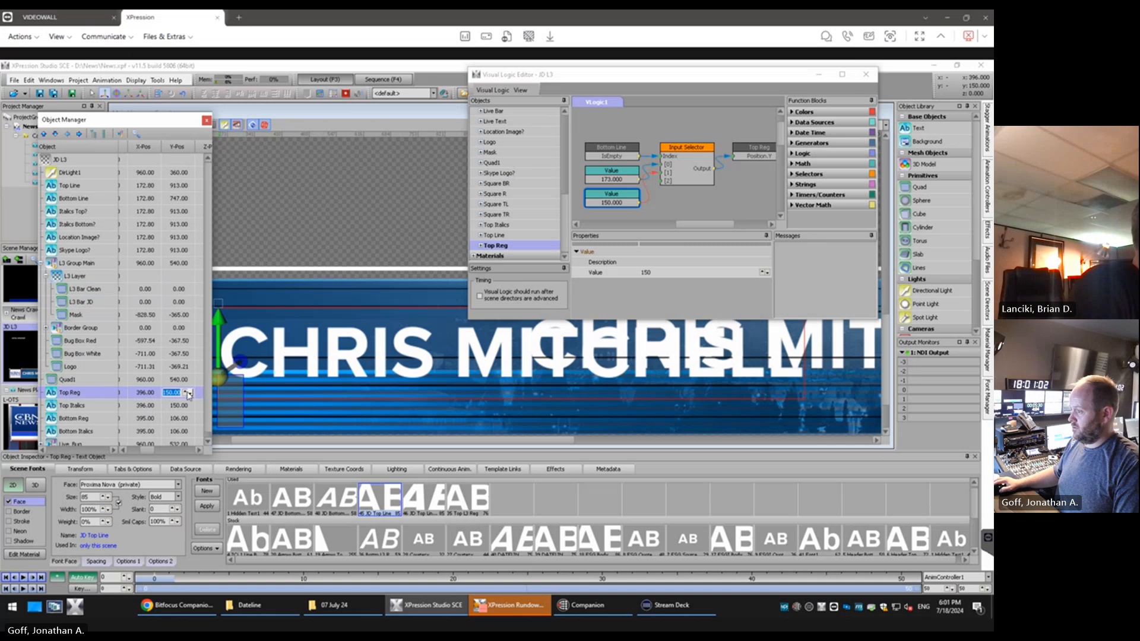
pyautogui.click(186, 395)
pyautogui.click(186, 394)
pyautogui.click(186, 395)
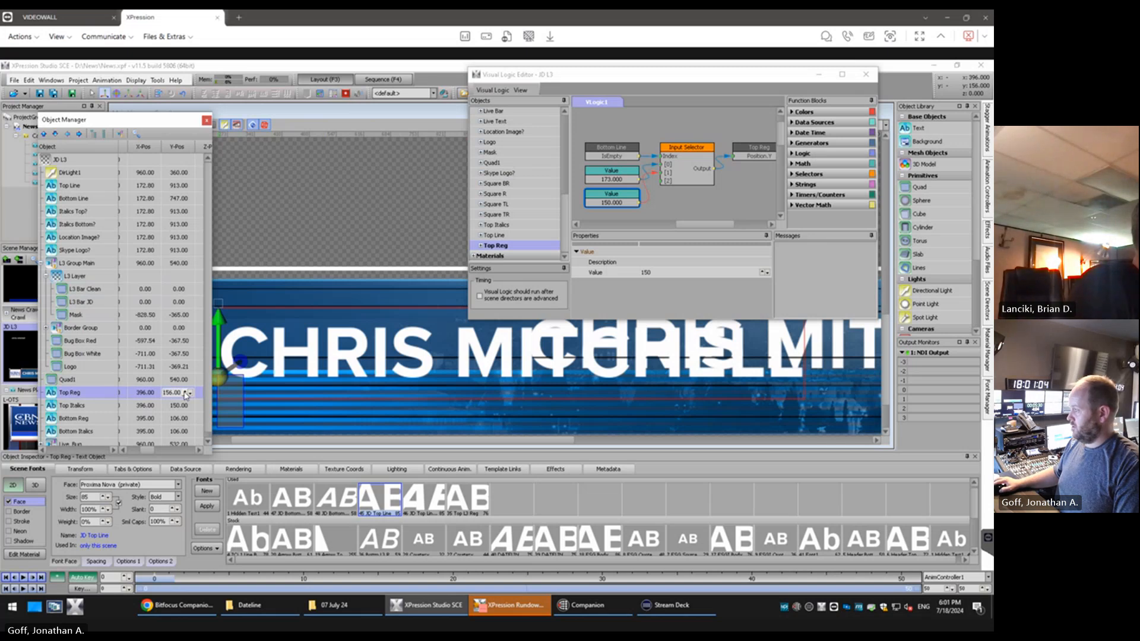
pyautogui.click(186, 395)
pyautogui.click(186, 394)
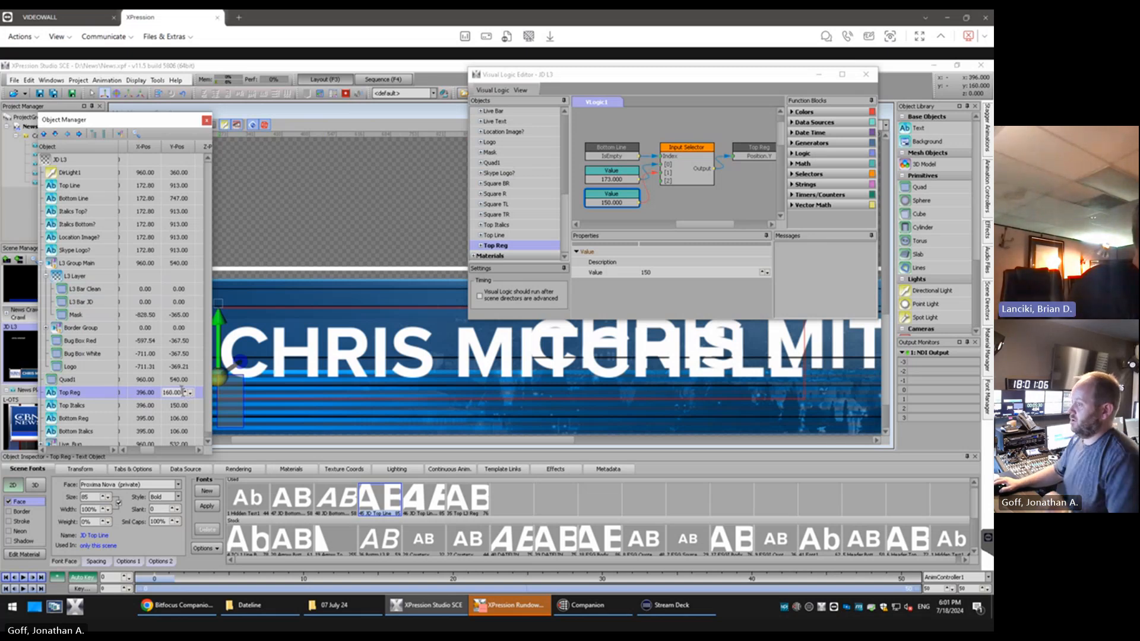
pyautogui.press('Tab')
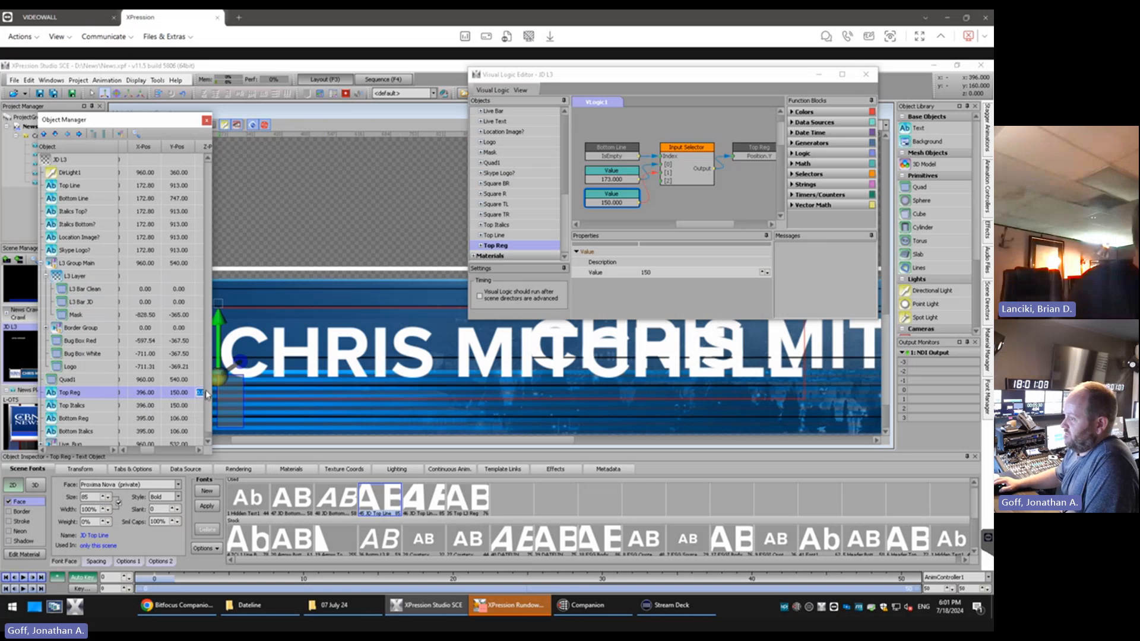
pyautogui.click(191, 395)
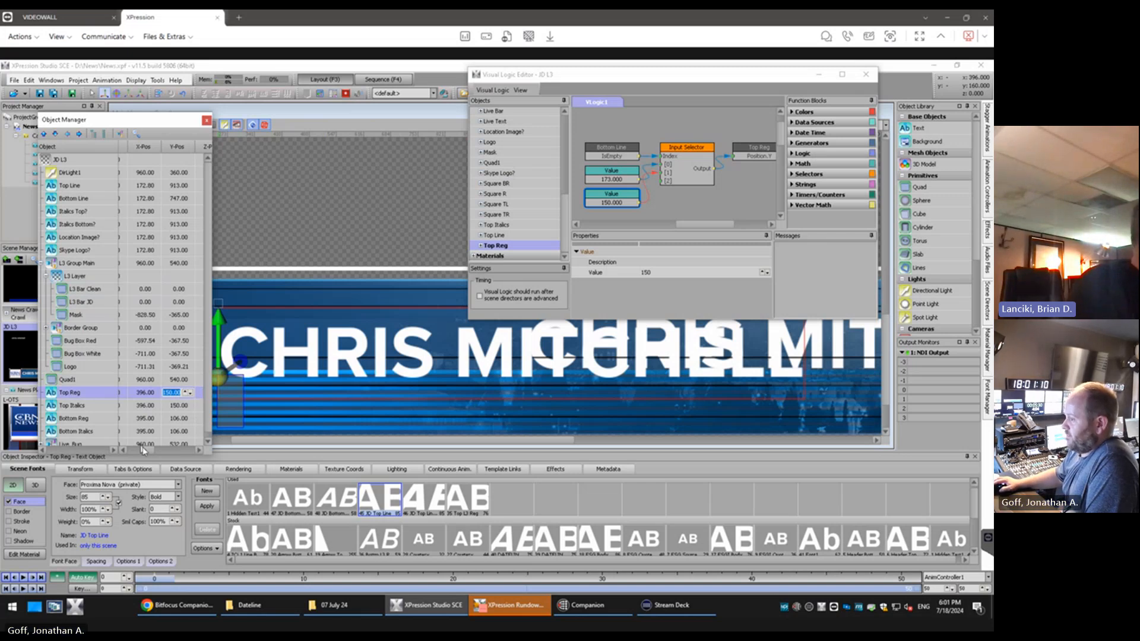
pyautogui.moveTo(209, 250); pyautogui.dragTo(210, 261)
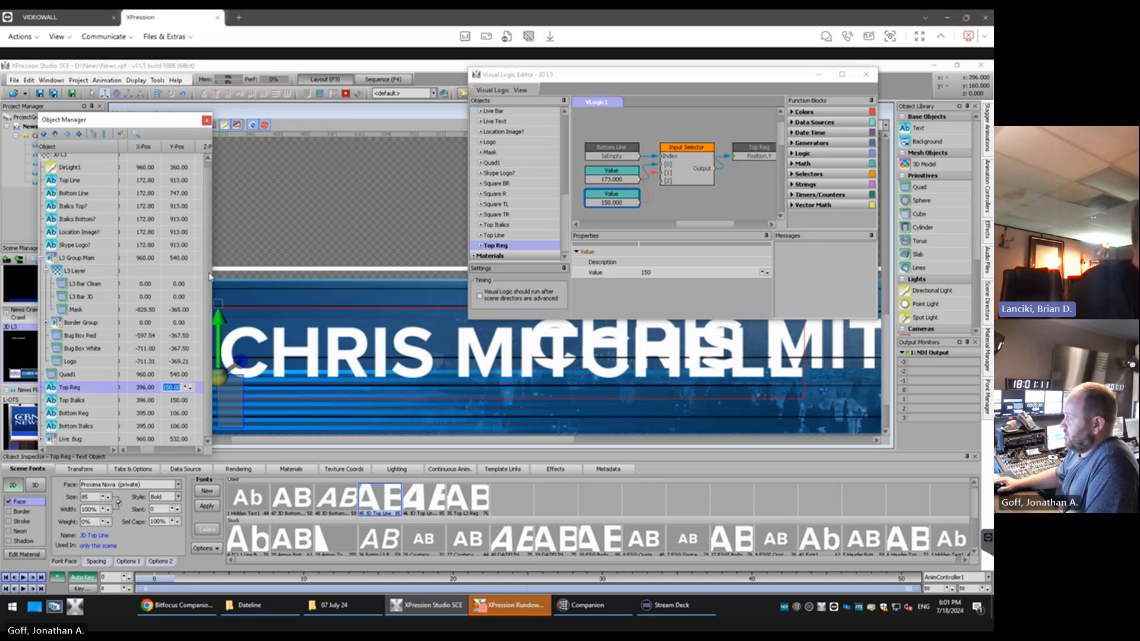
# Set the lower Value block feeding the Input Selector to 160 in the visual logic, matching the reference text height
pyautogui.click(623, 182)
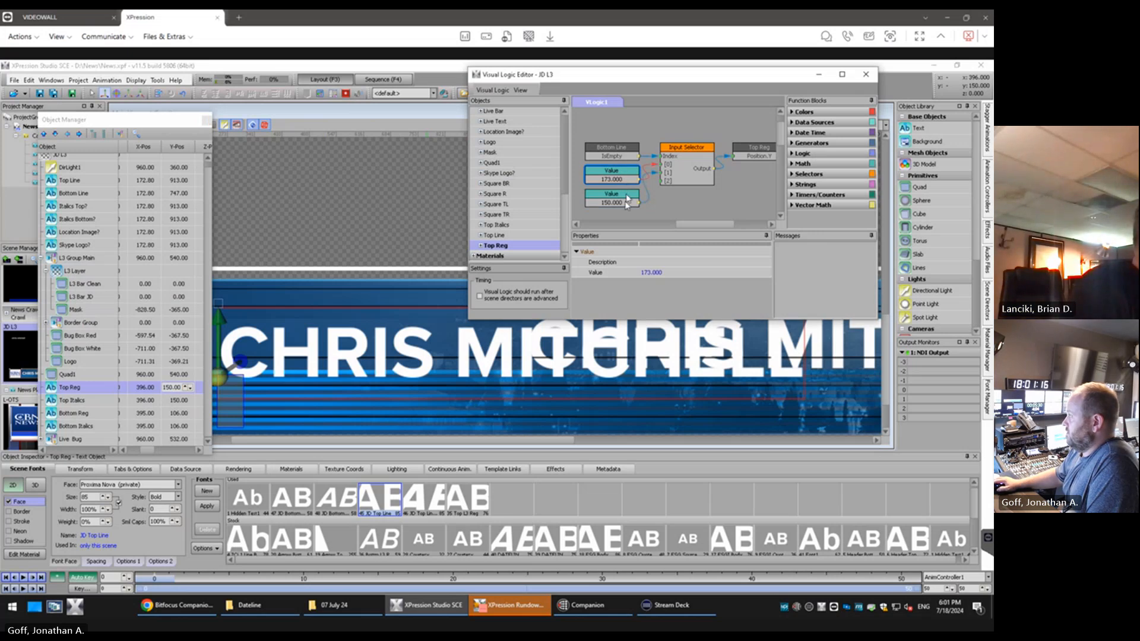
pyautogui.click(627, 200)
pyautogui.click(660, 273)
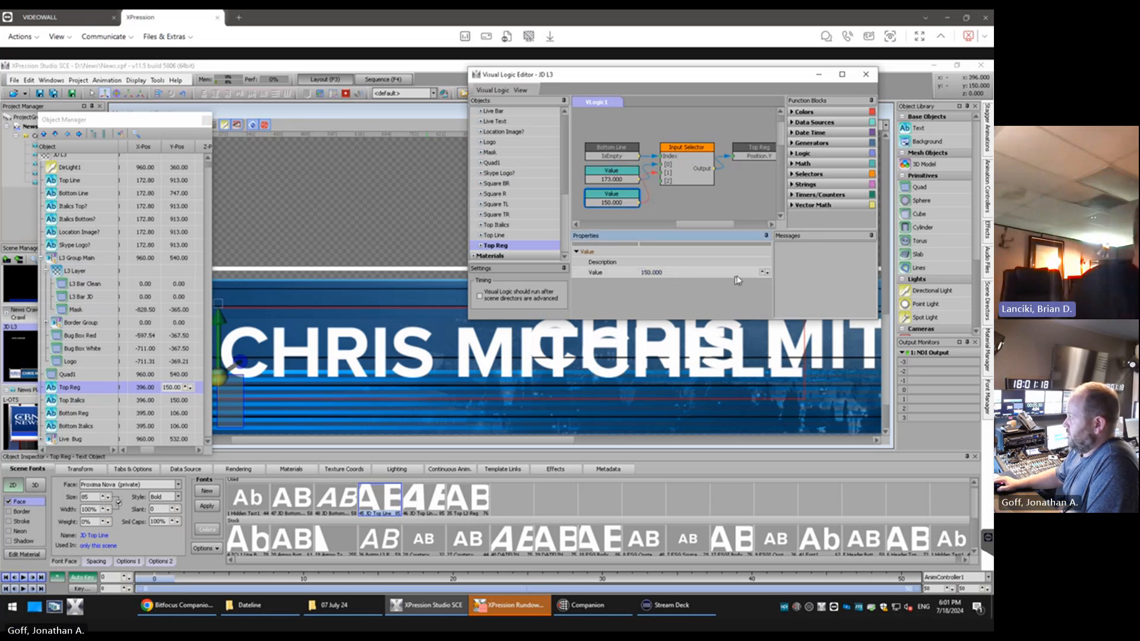
pyautogui.click(762, 273)
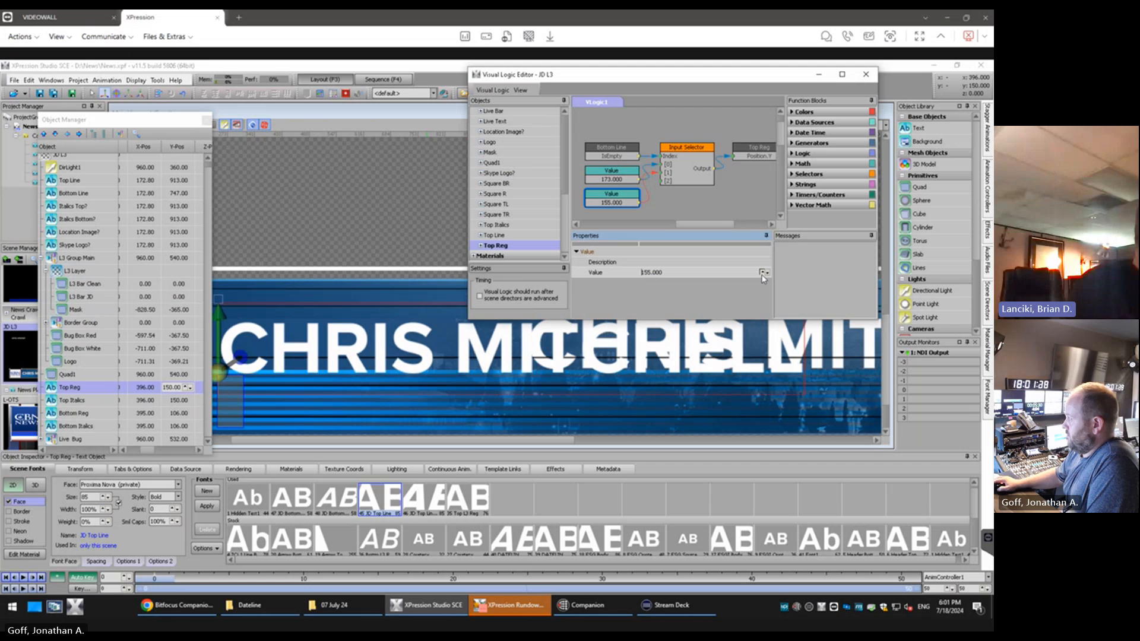
pyautogui.click(762, 272)
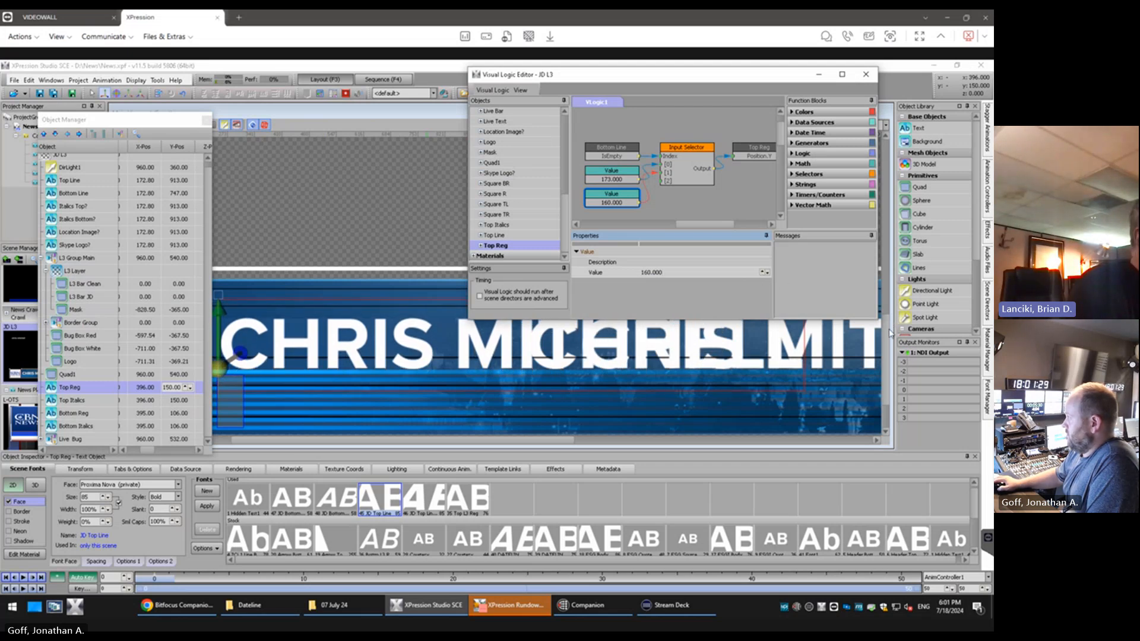
pyautogui.moveTo(886, 331); pyautogui.dragTo(886, 319)
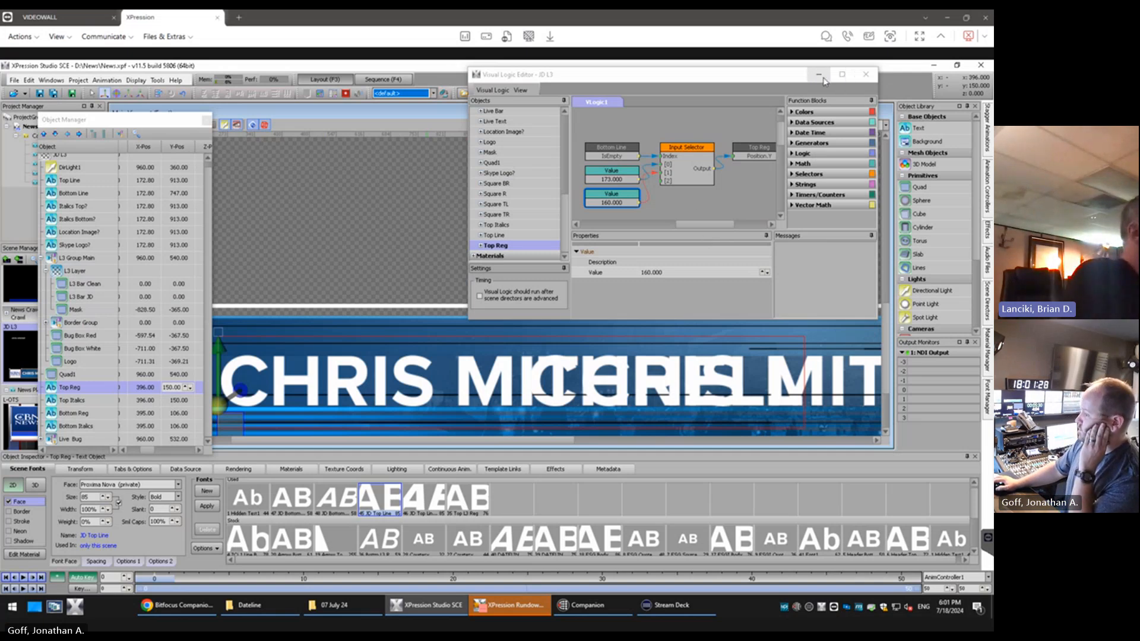
pyautogui.doubleClick(363, 112)
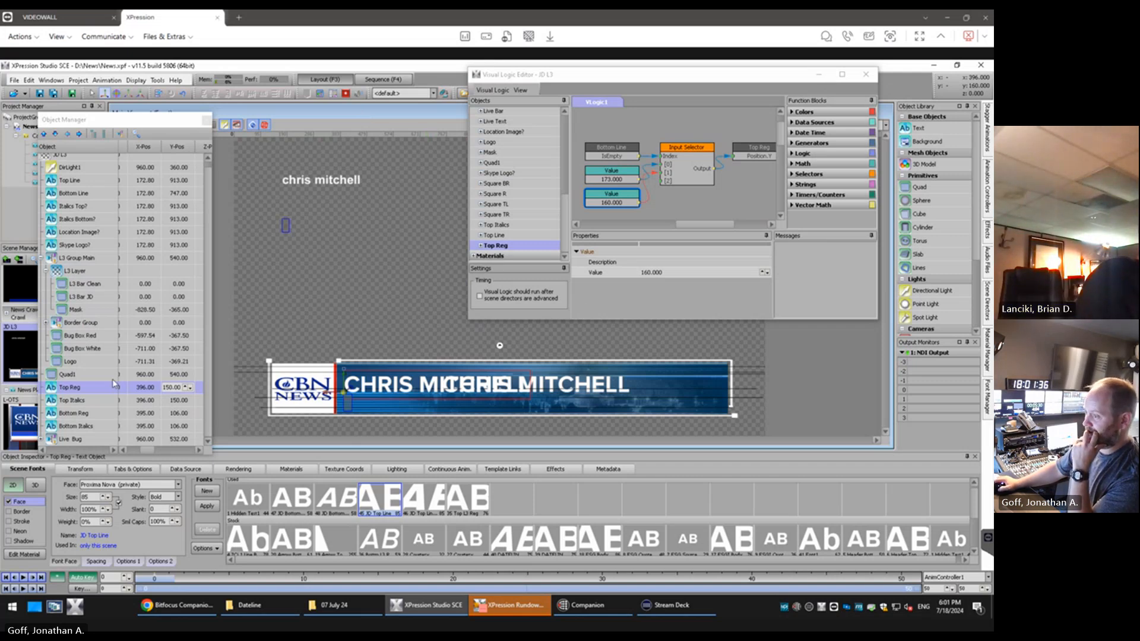
# Delete the Quad1 reference object from the scene
pyautogui.click(82, 383)
pyautogui.click(82, 378)
pyautogui.press('Delete')
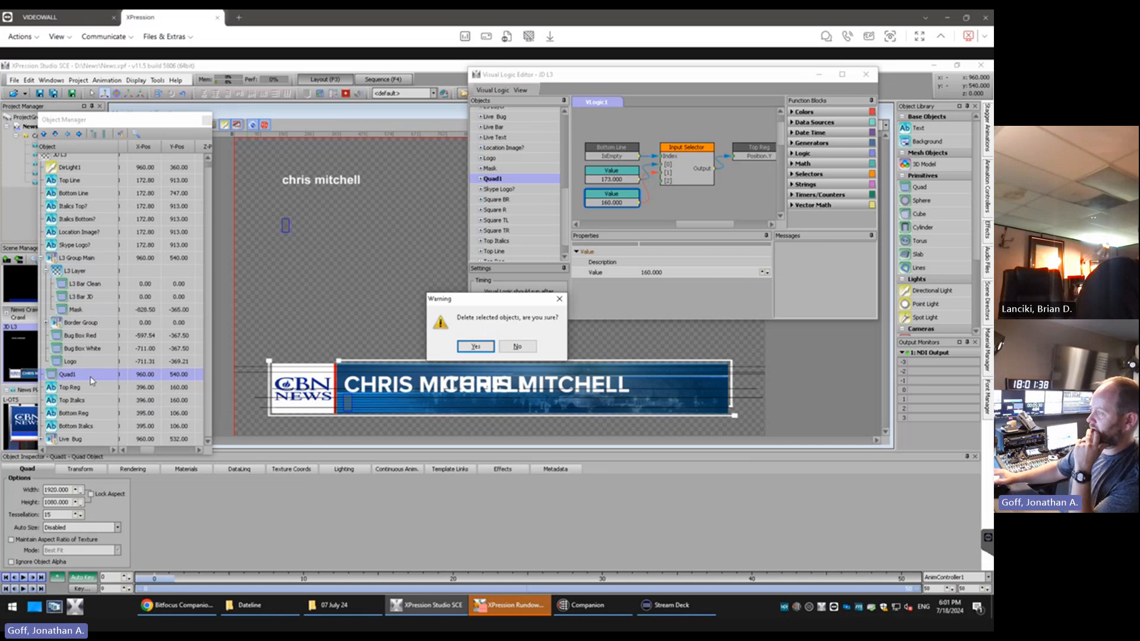
pyautogui.click(476, 347)
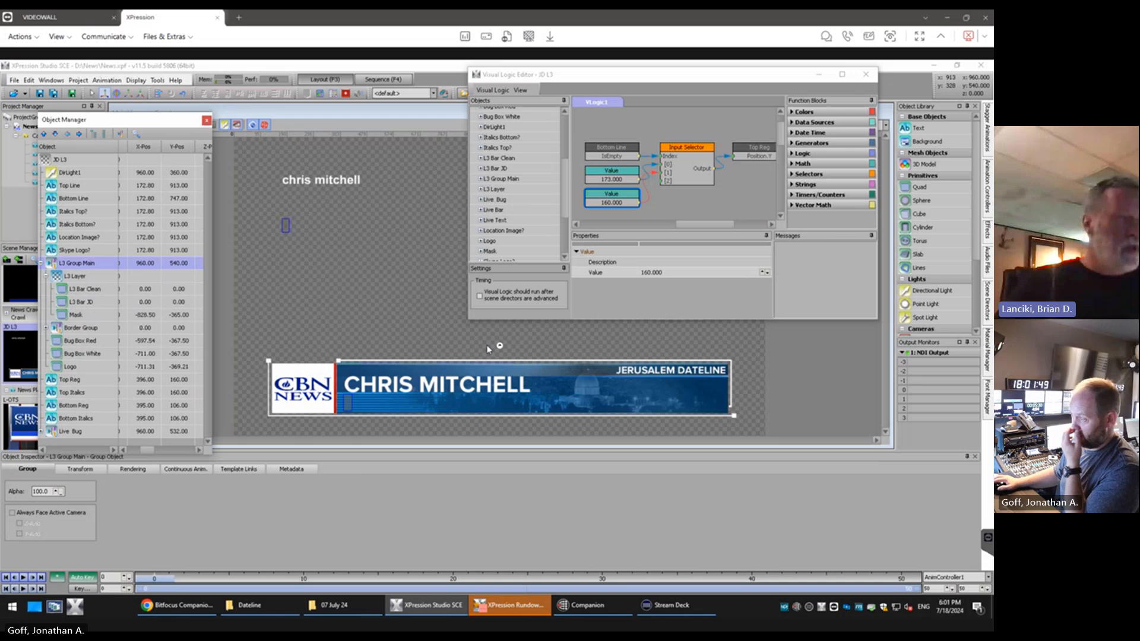
# Test the top line's repositioning by entering "hello" in the Bottom Line text and clearing it again
pyautogui.click(82, 200)
pyautogui.click(286, 226)
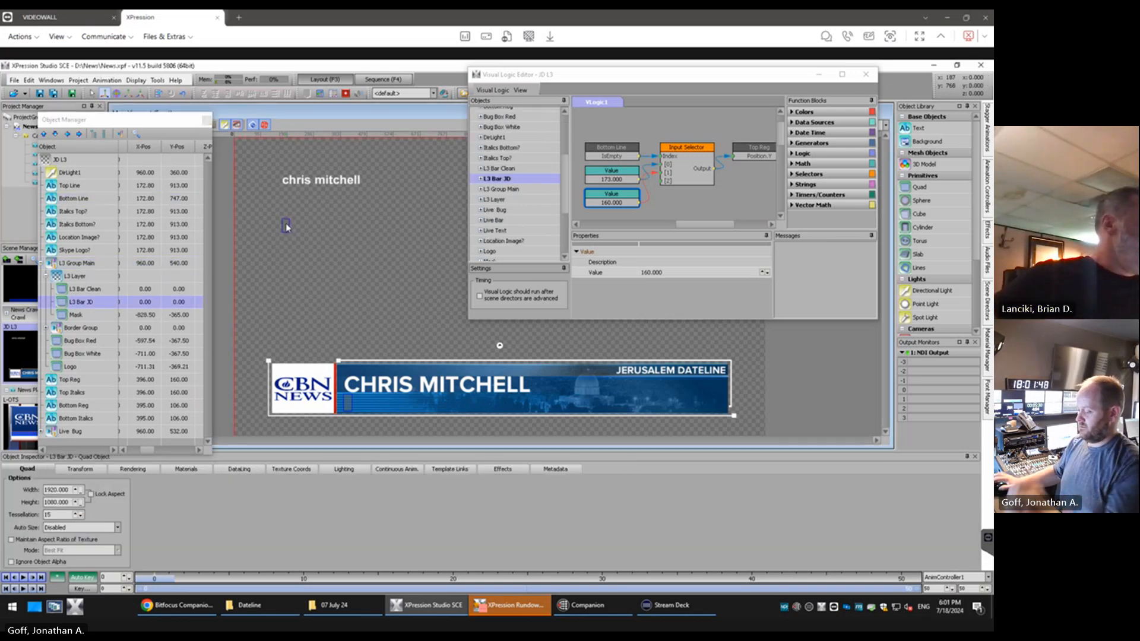
pyautogui.click(287, 227)
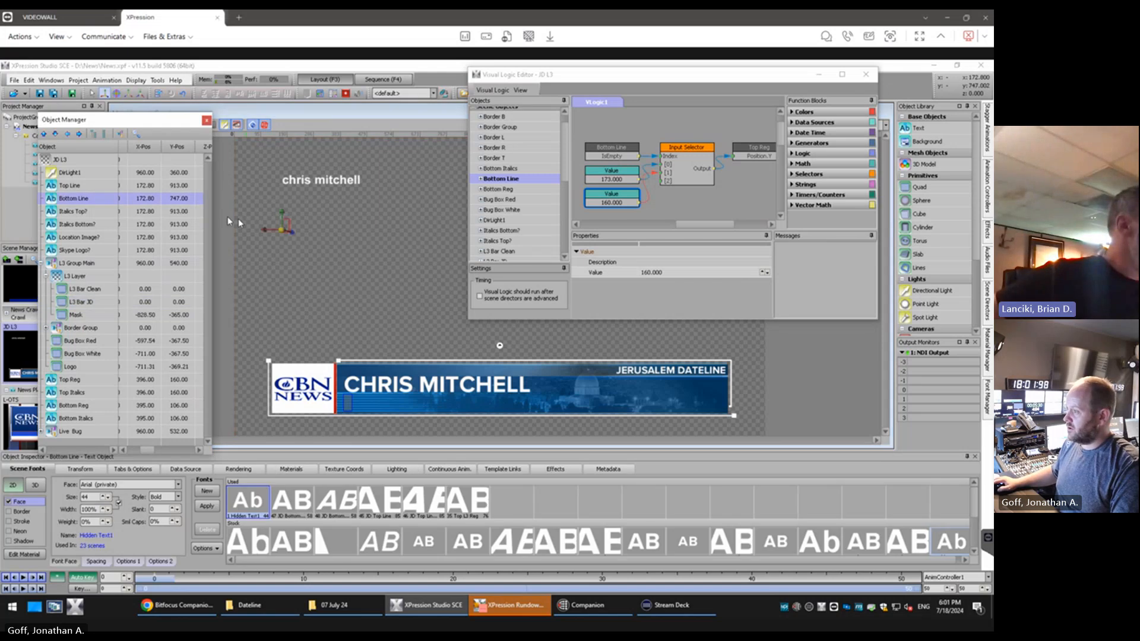
pyautogui.doubleClick(287, 228)
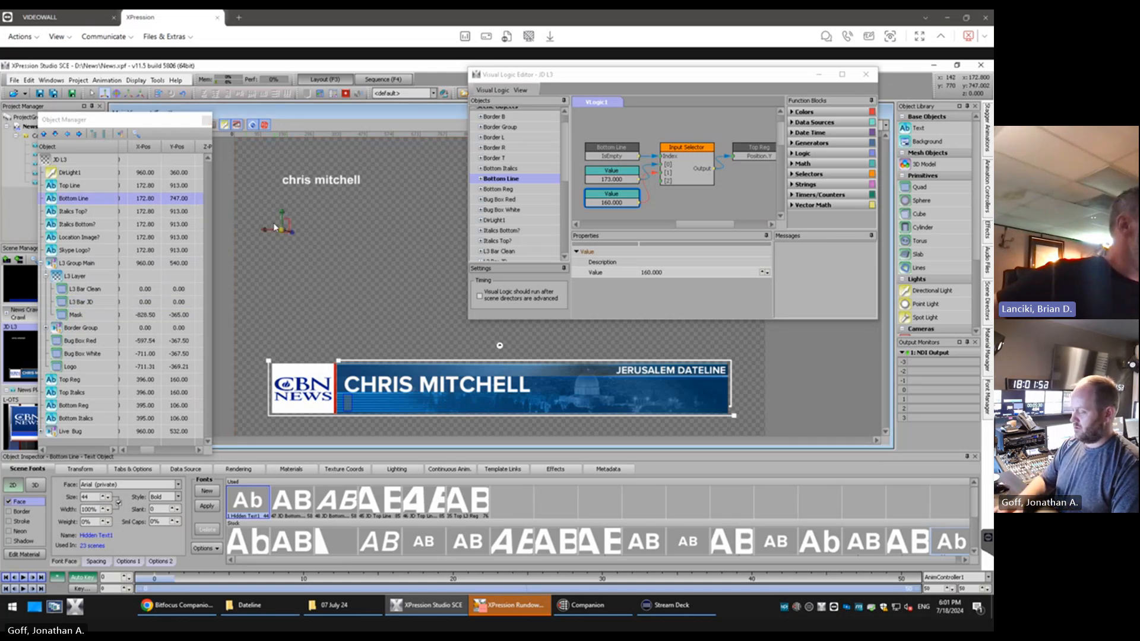
pyautogui.write('hello')
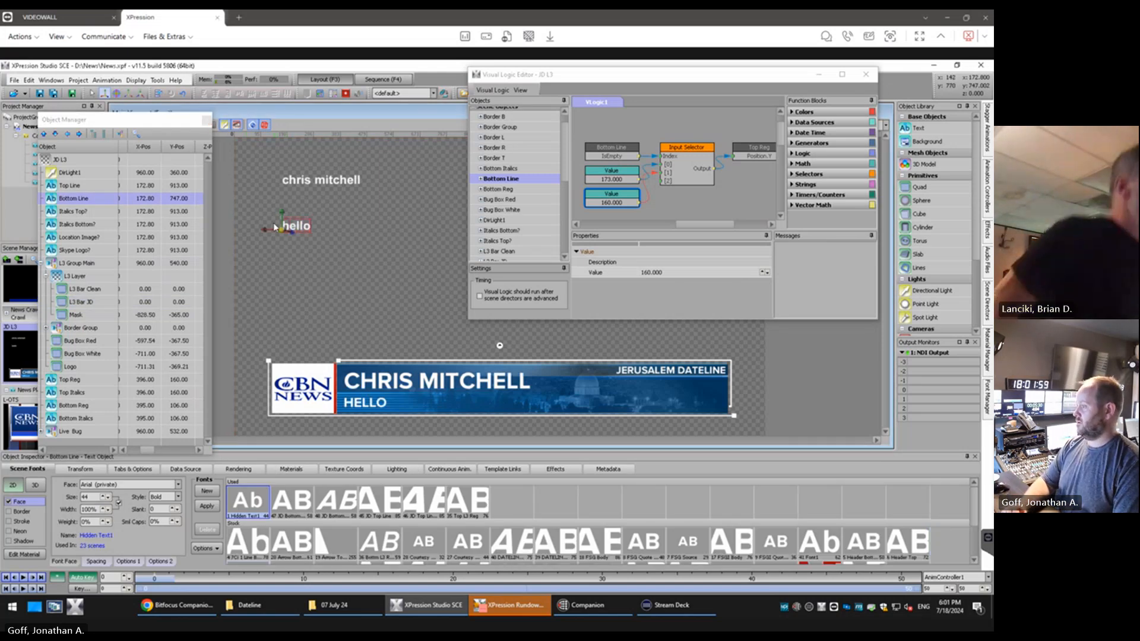
pyautogui.press('BackSpace')
pyautogui.press('BackSpace')
pyautogui.press('BackSpace')
pyautogui.press('BackSpace')
pyautogui.press('BackSpace')
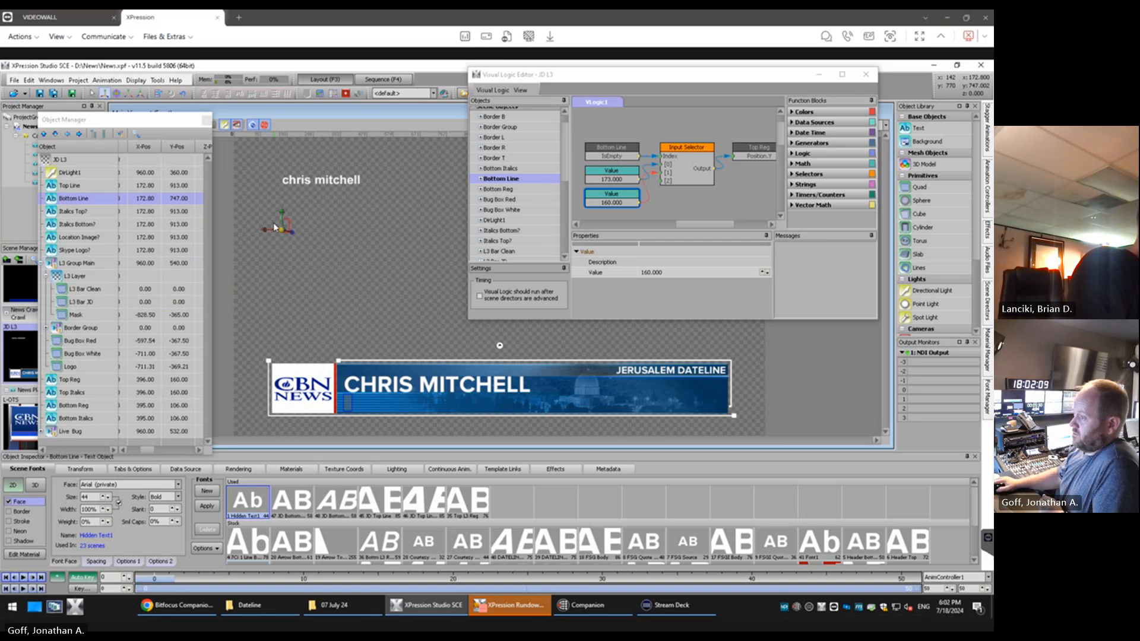
# Select L3 Bar Clean and enlarge the Visual Logic Editor window to make room for more blocks
pyautogui.click(93, 289)
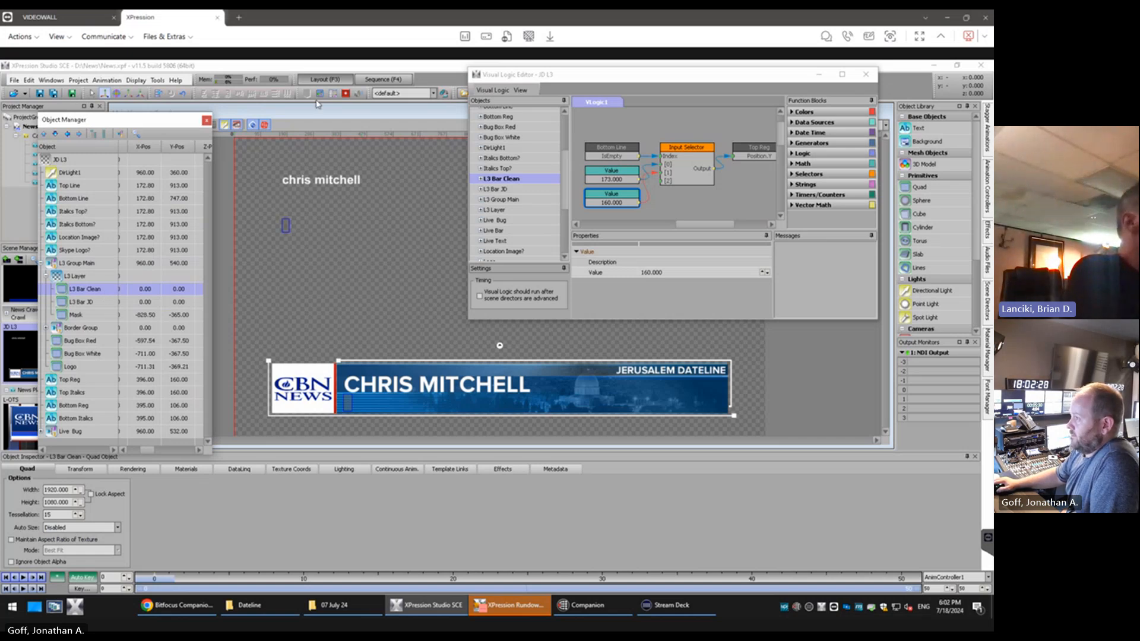
pyautogui.click(490, 321)
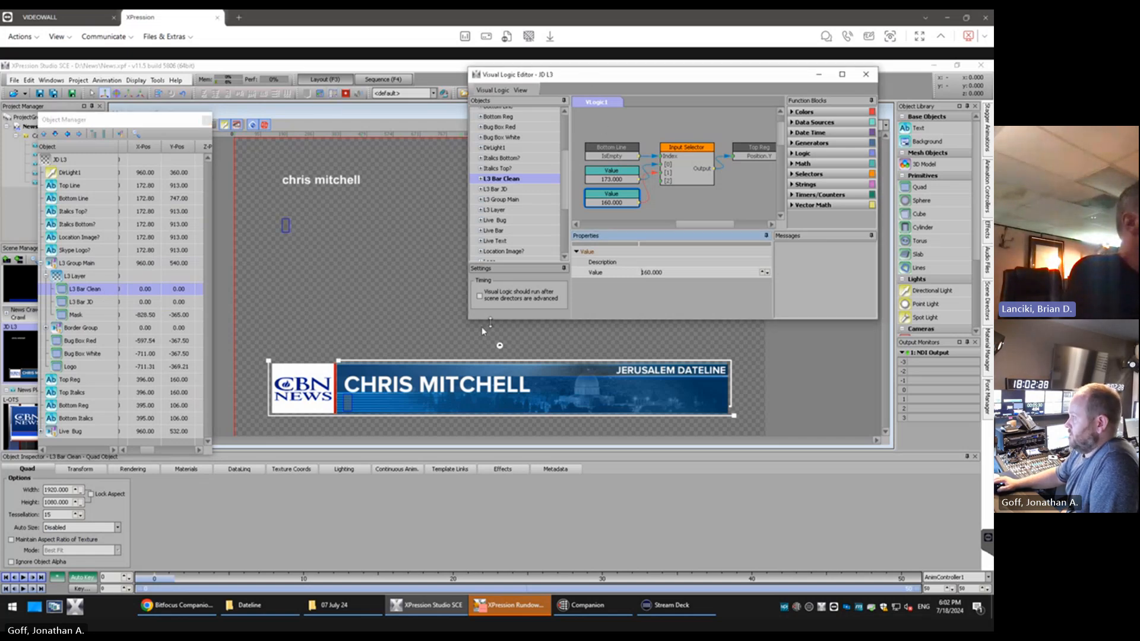
pyautogui.moveTo(470, 320); pyautogui.dragTo(250, 425)
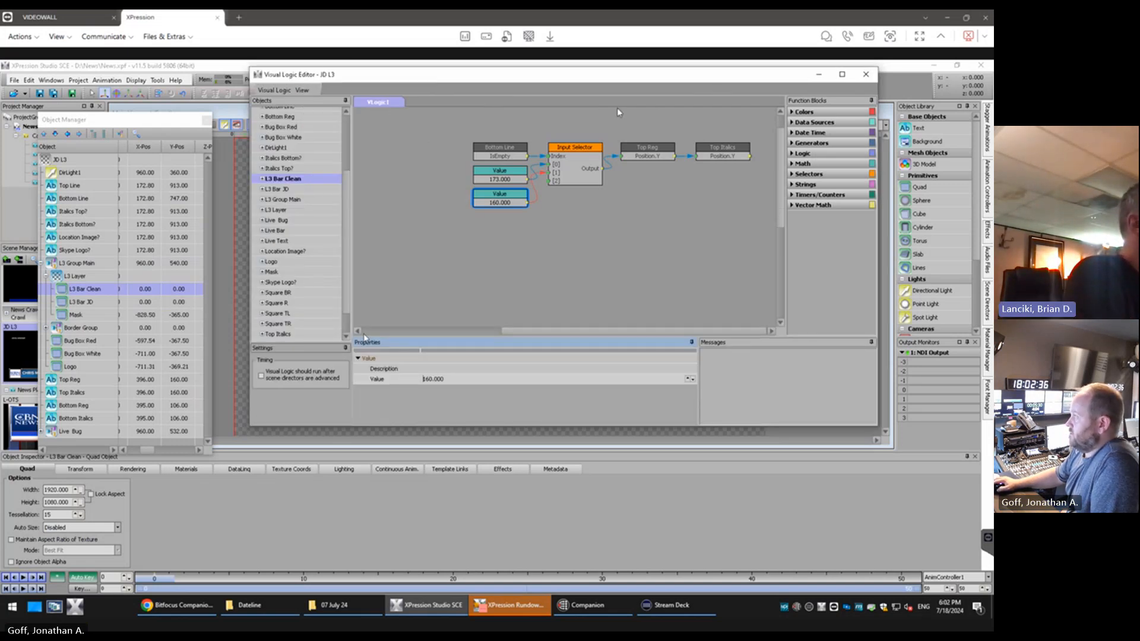
# Maximize the Visual Logic Editor and add the Visible property of L3 Bar JD as a block in the empty area below the Input Selector
pyautogui.click(842, 74)
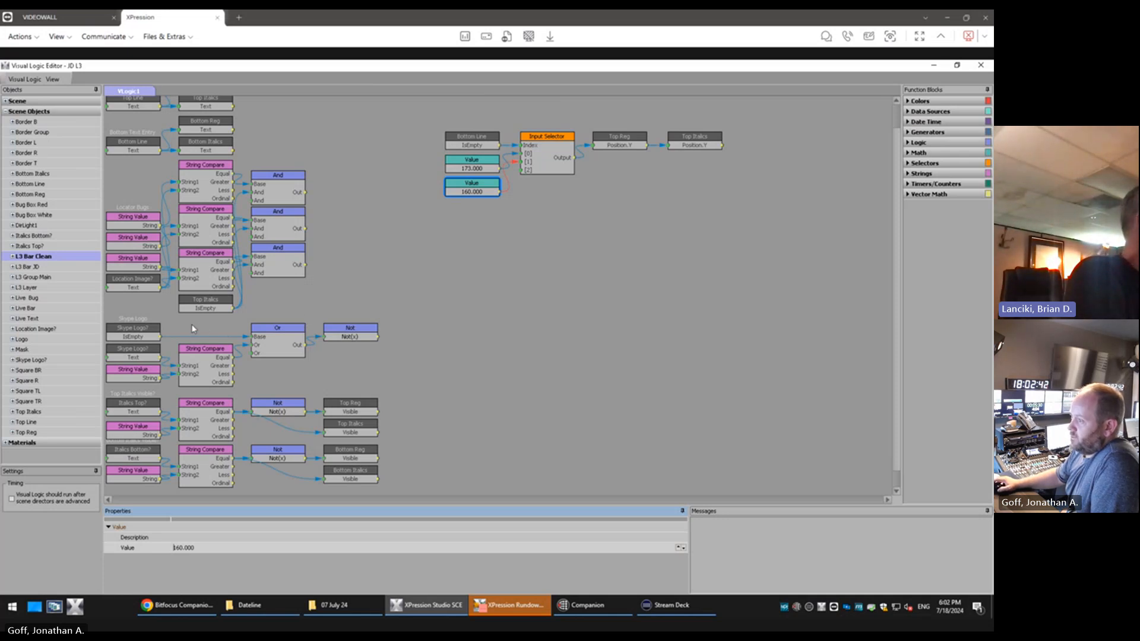
pyautogui.scroll(1, 193, 328)
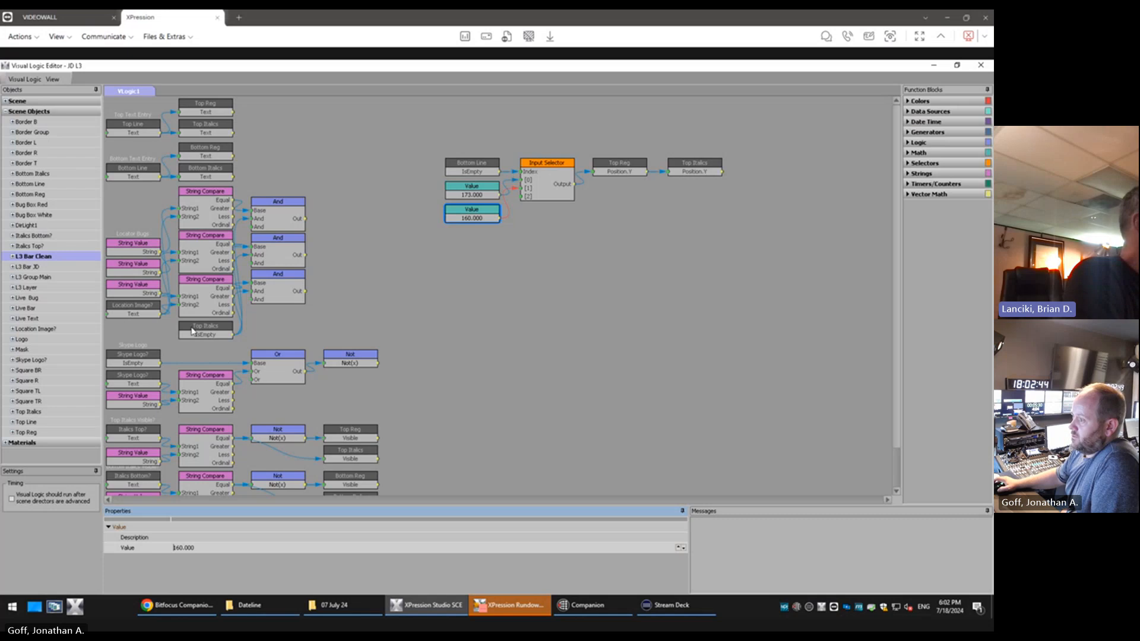
pyautogui.click(36, 268)
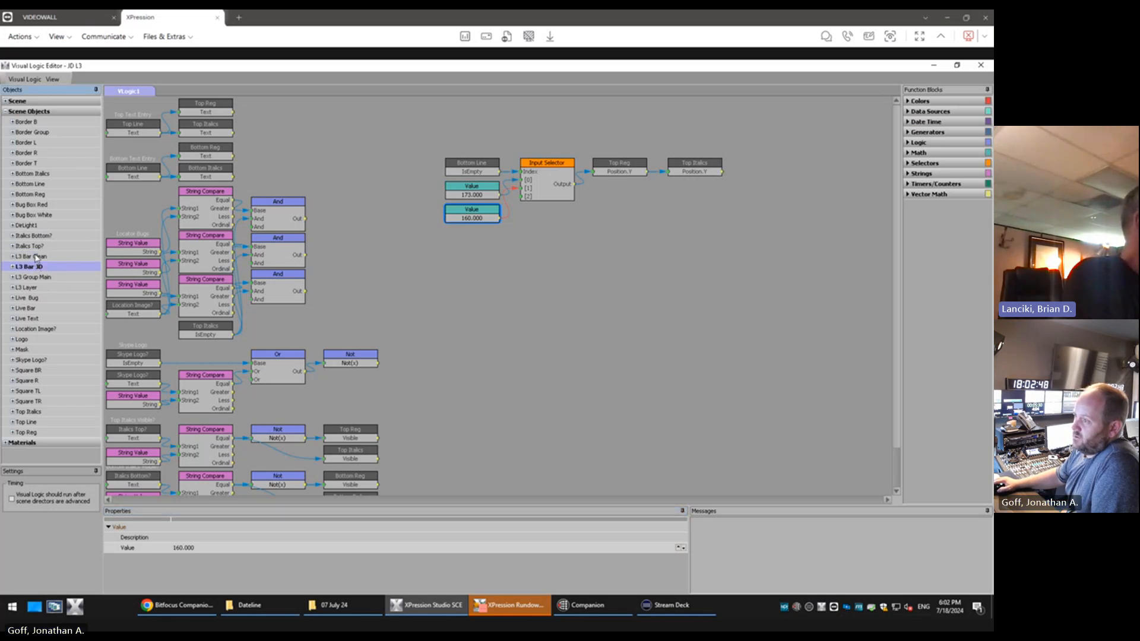
pyautogui.click(33, 402)
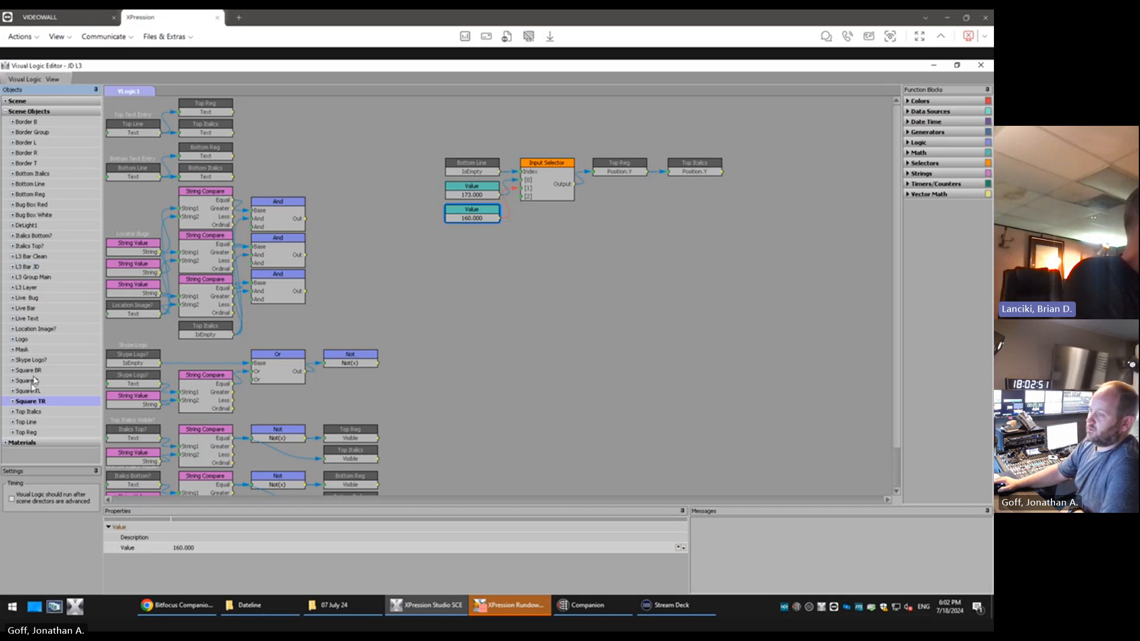
pyautogui.click(30, 268)
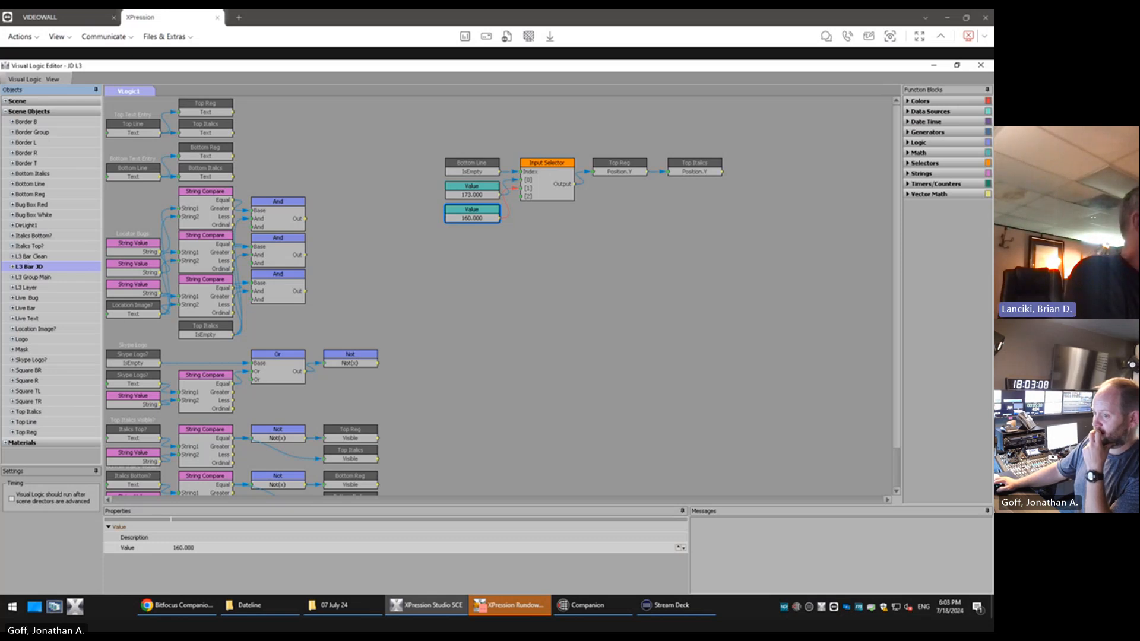
pyautogui.click(13, 267)
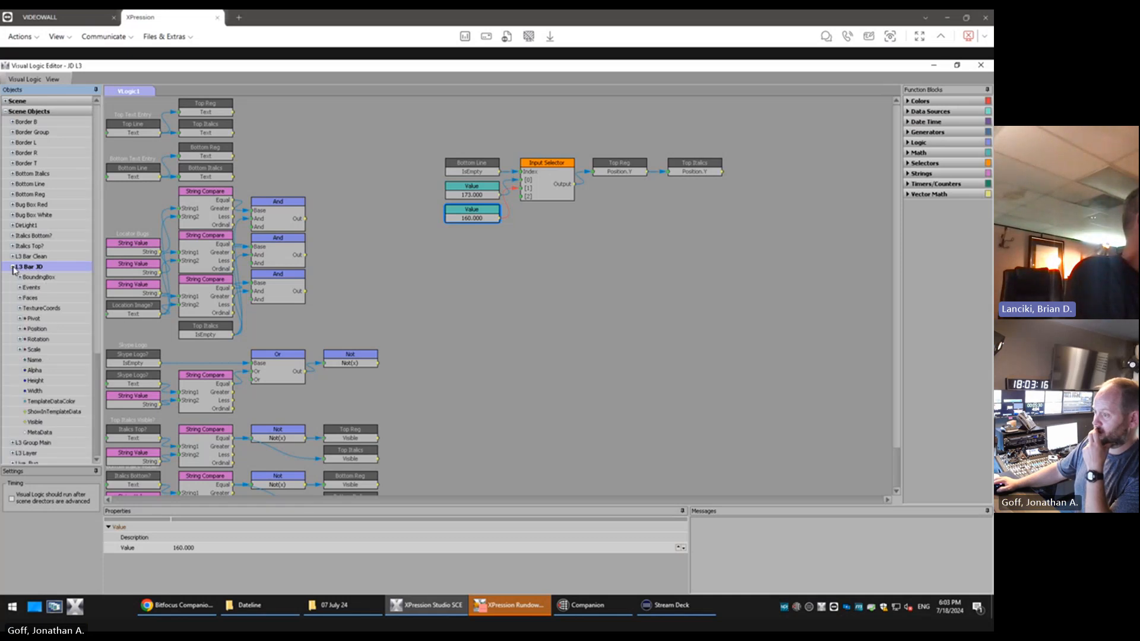
pyautogui.scroll(-3, 94, 279)
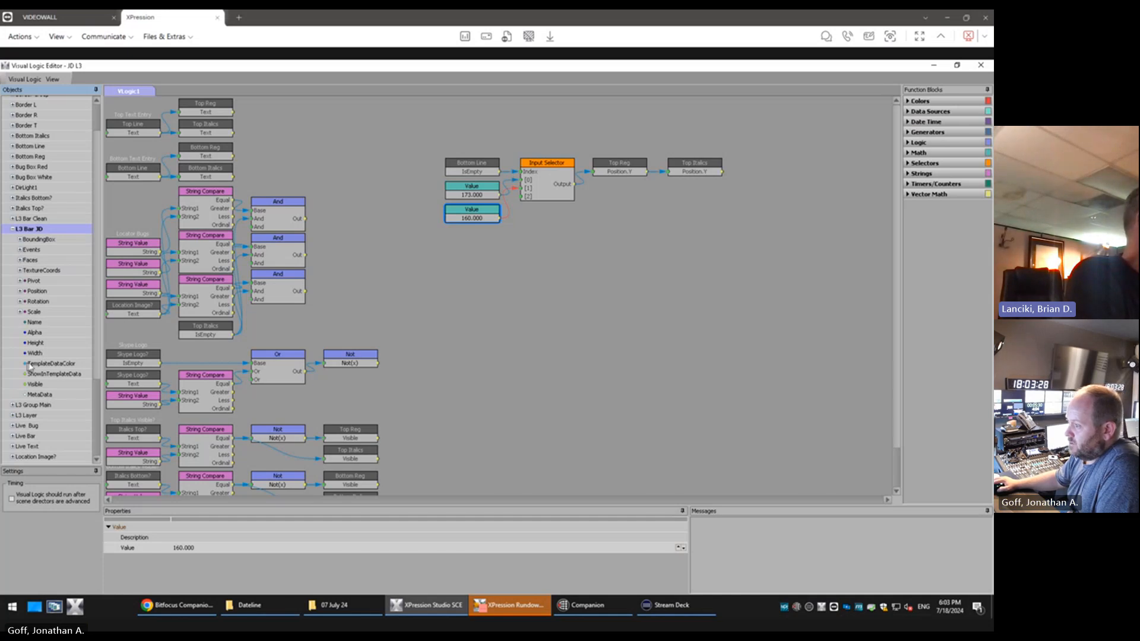
pyautogui.click(36, 385)
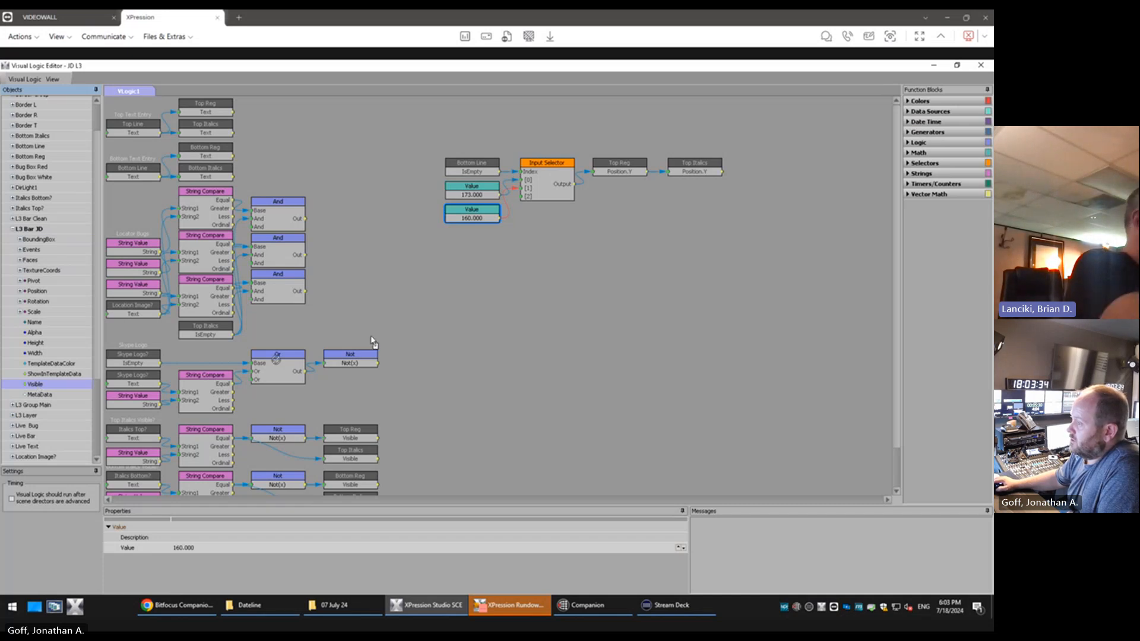
pyautogui.moveTo(521, 299); pyautogui.dragTo(545, 319)
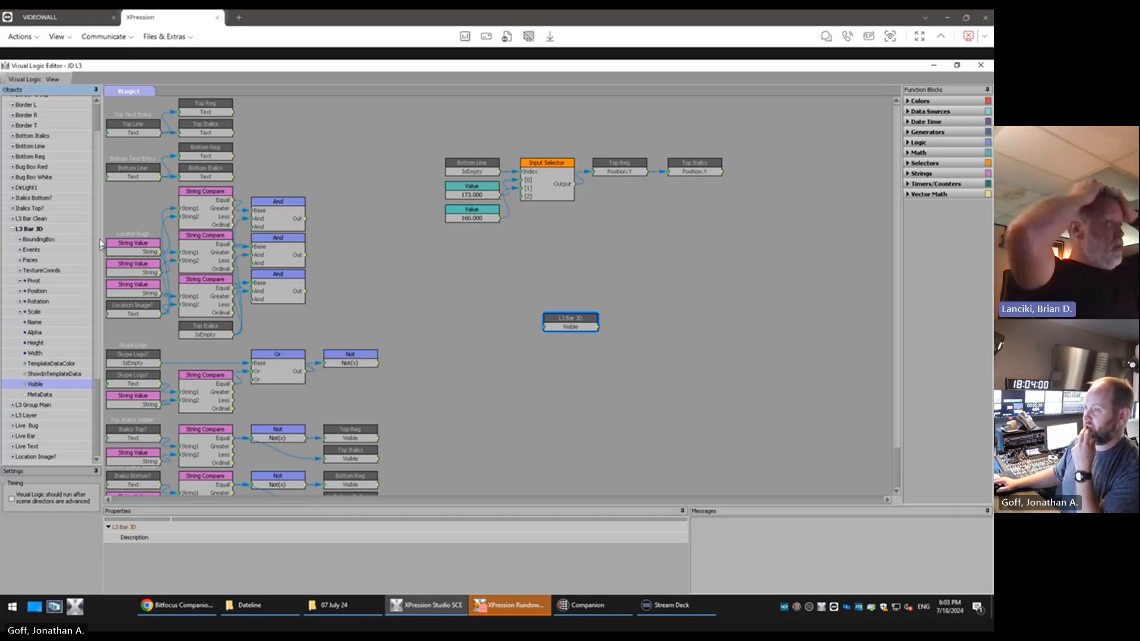
# Add Top Line's BoundingBox Width property as a block beside the L3 Bar JD Visible block
pyautogui.scroll(2, 35, 175)
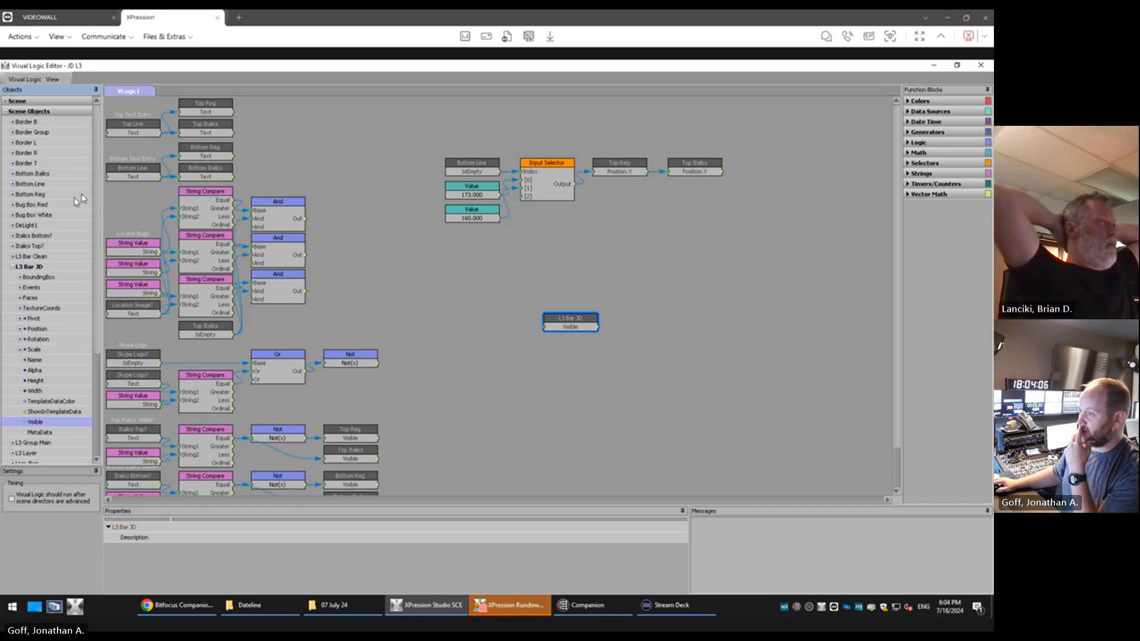
pyautogui.scroll(-5, 98, 190)
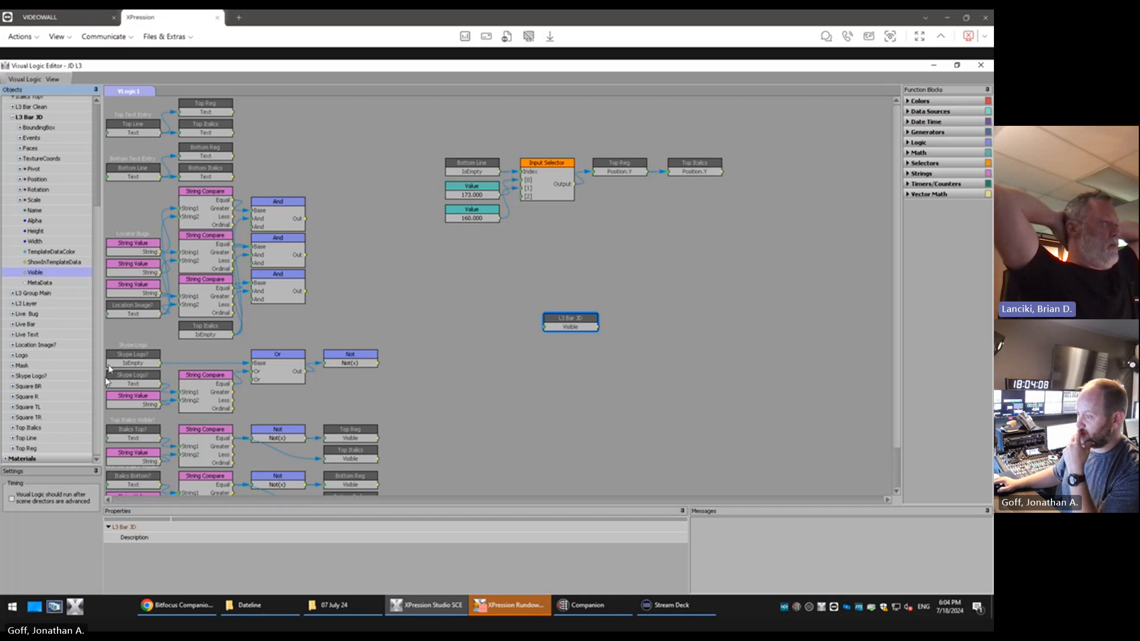
pyautogui.click(30, 440)
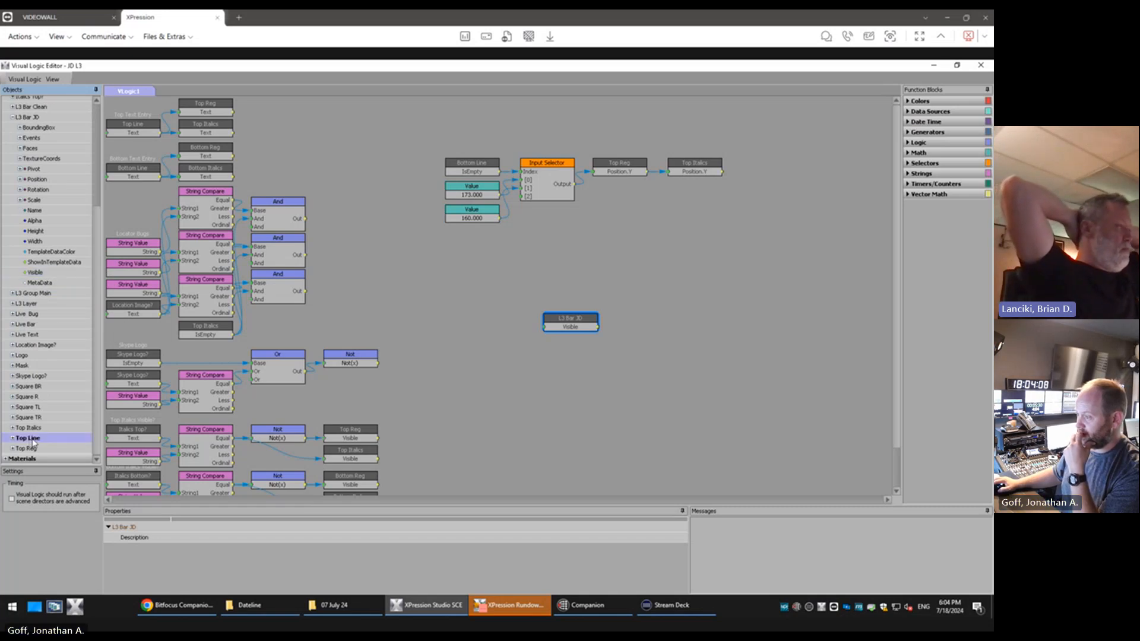
pyautogui.click(12, 439)
pyautogui.scroll(-1, 86, 280)
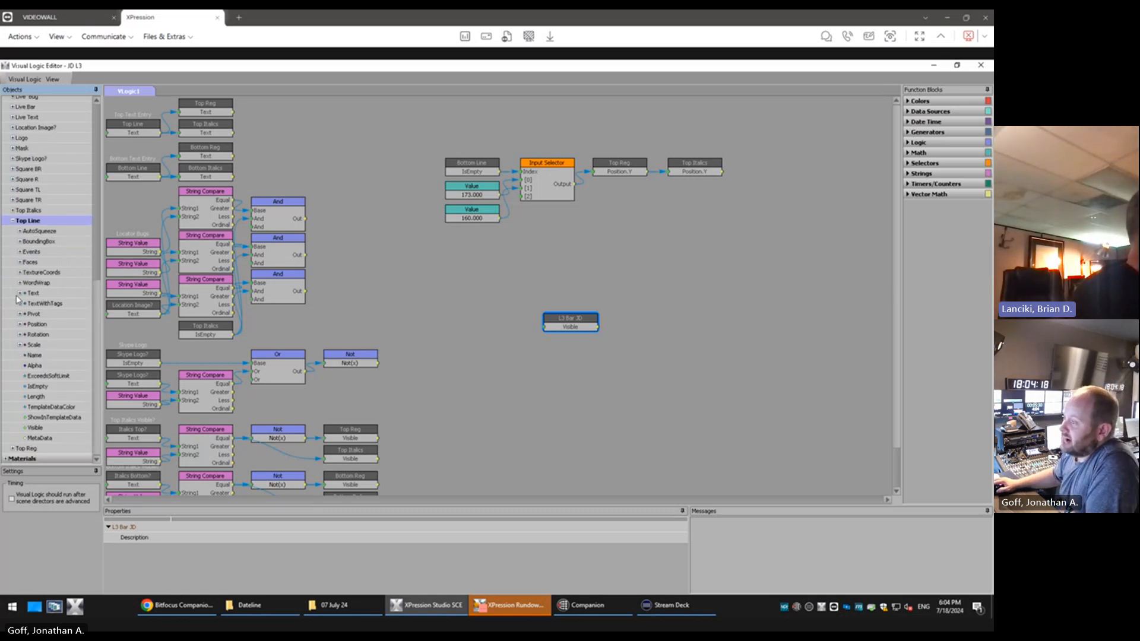
pyautogui.click(19, 242)
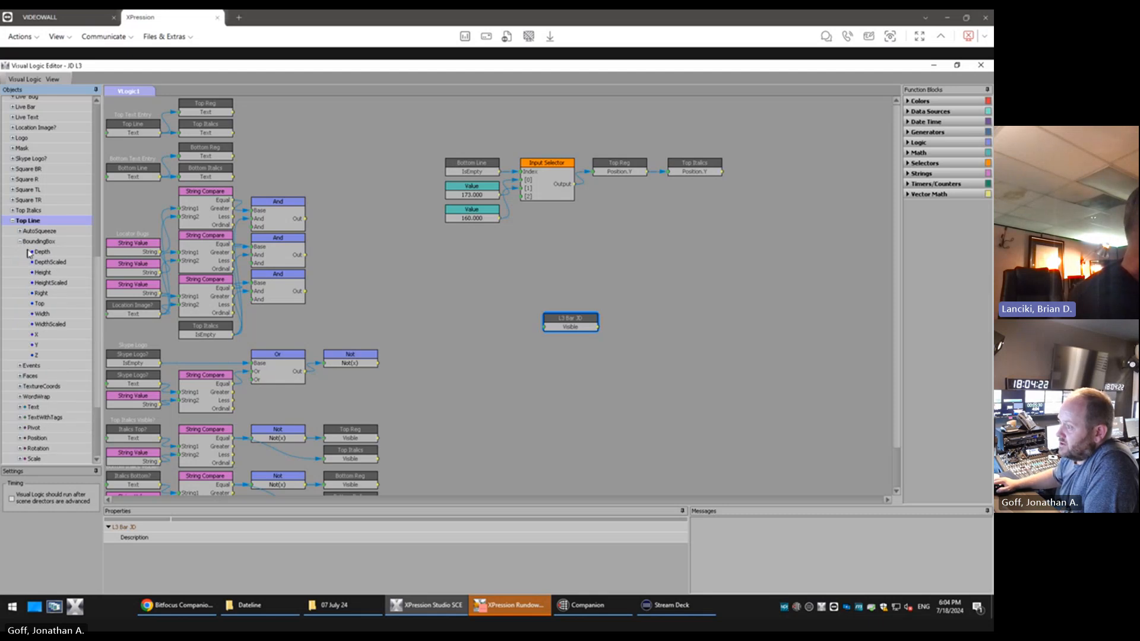
pyautogui.click(51, 313)
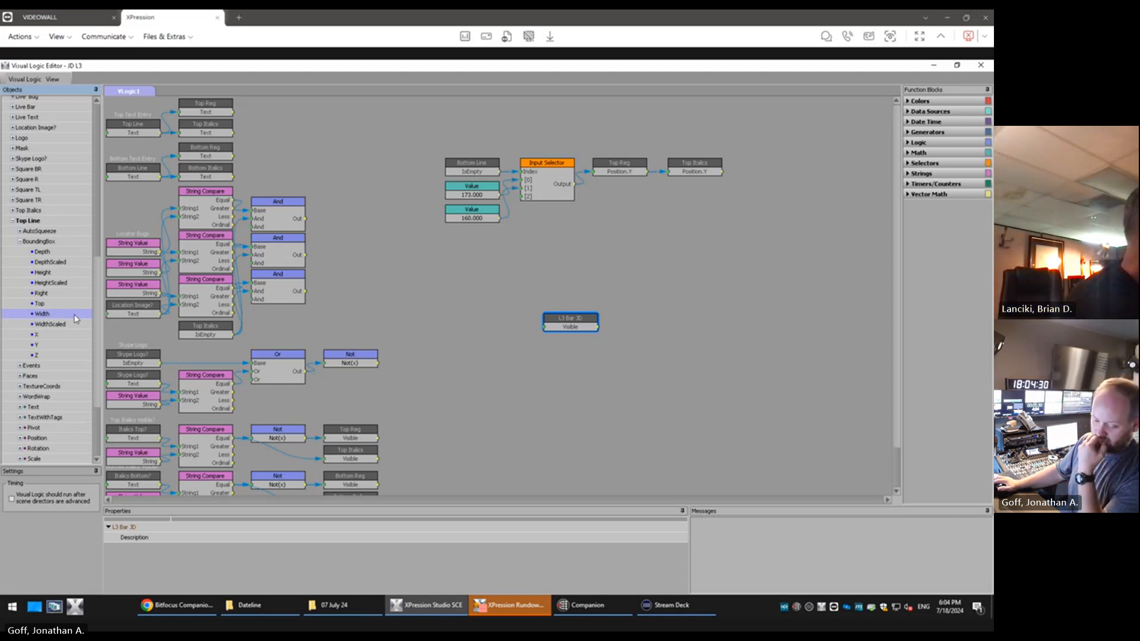
pyautogui.moveTo(76, 318); pyautogui.dragTo(496, 328)
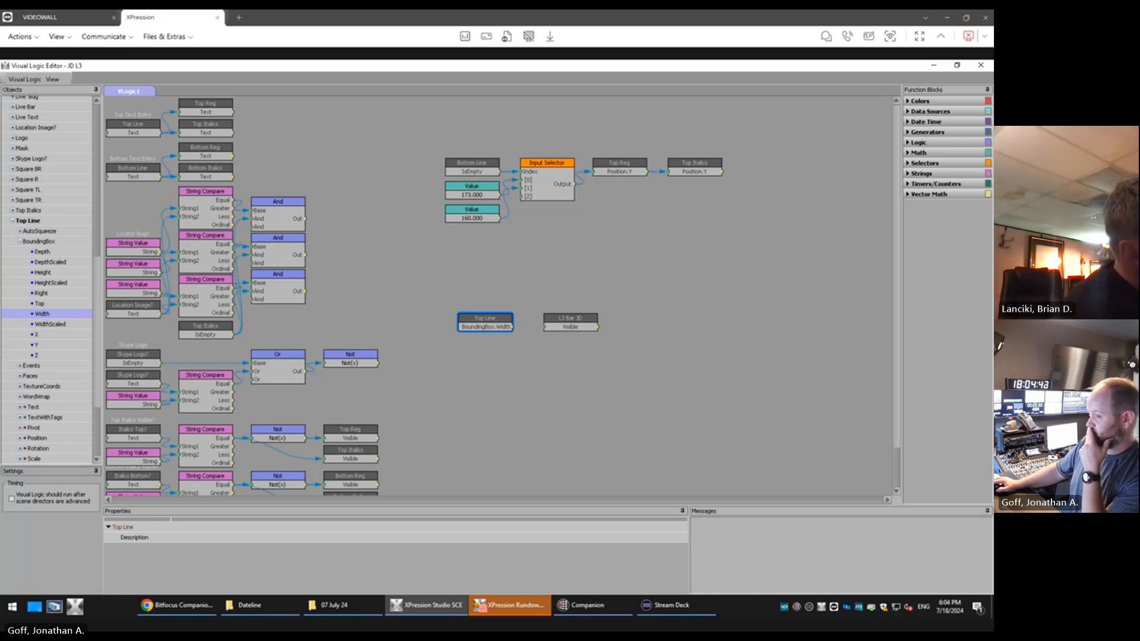
# Space the two new blocks apart, with L3 Bar JD far to the right and Top Line aligned beneath the Value blocks
pyautogui.moveTo(512, 326)
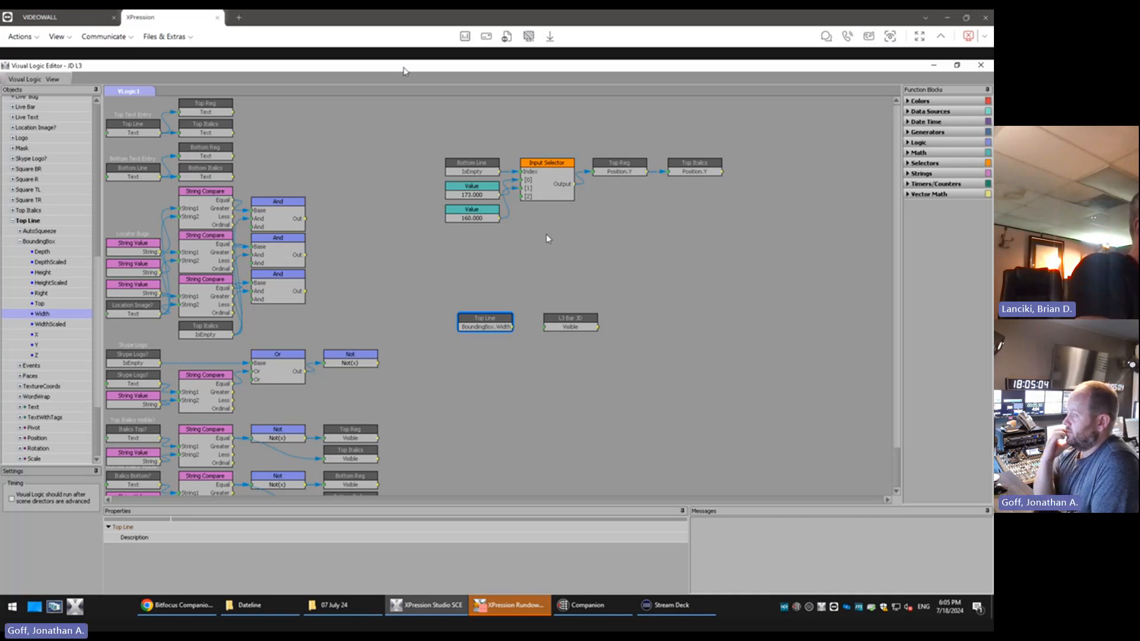
pyautogui.moveTo(569, 326); pyautogui.dragTo(839, 334)
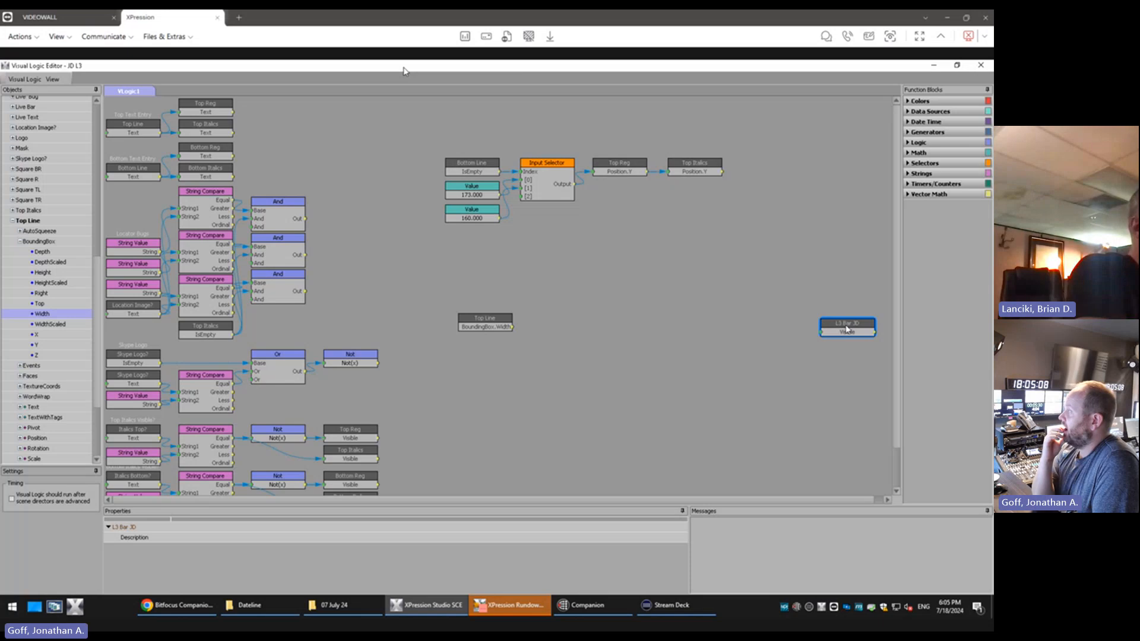
pyautogui.moveTo(473, 325); pyautogui.dragTo(461, 325)
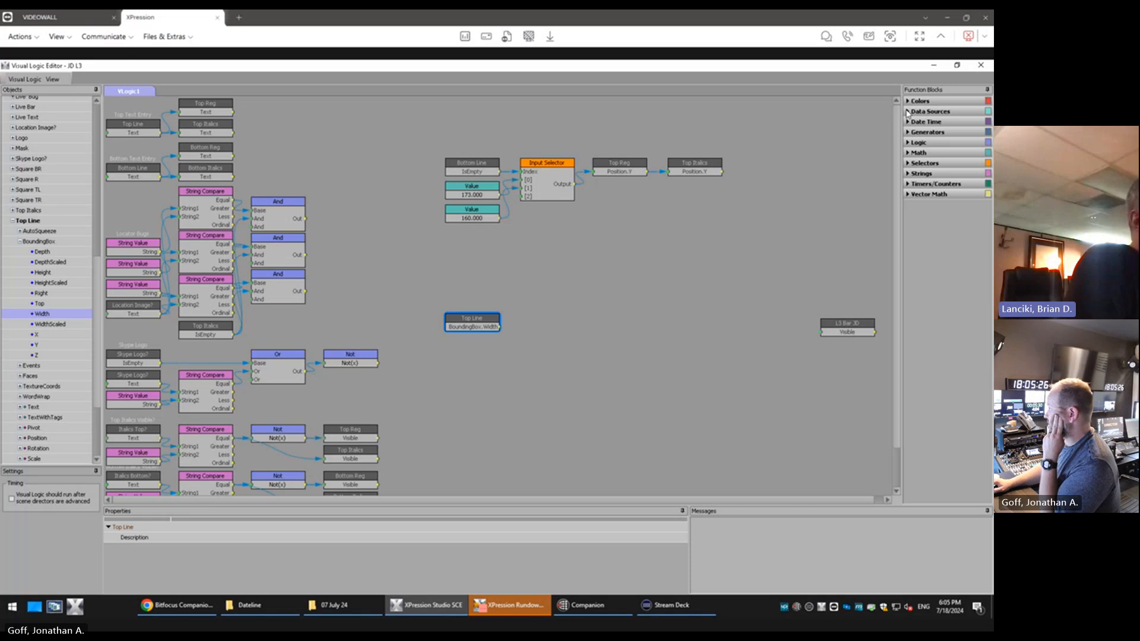
# Add a Greater Than logic block just right of the Top Line BoundingBox Width block, keeping the existing block
pyautogui.click(908, 143)
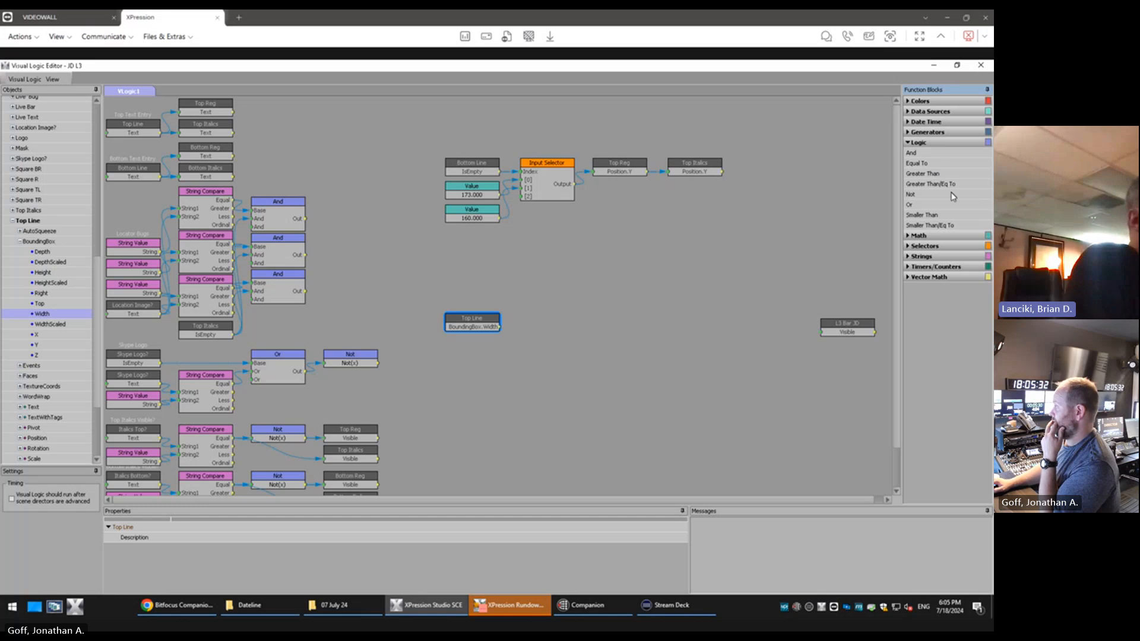
pyautogui.moveTo(931, 178); pyautogui.dragTo(489, 333)
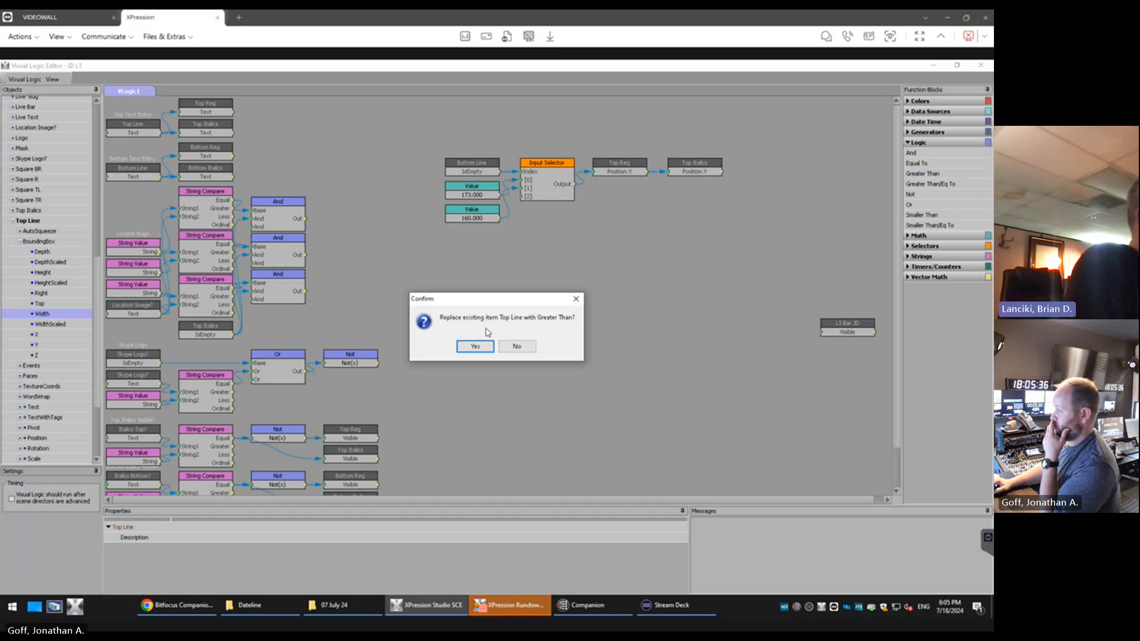
pyautogui.click(576, 299)
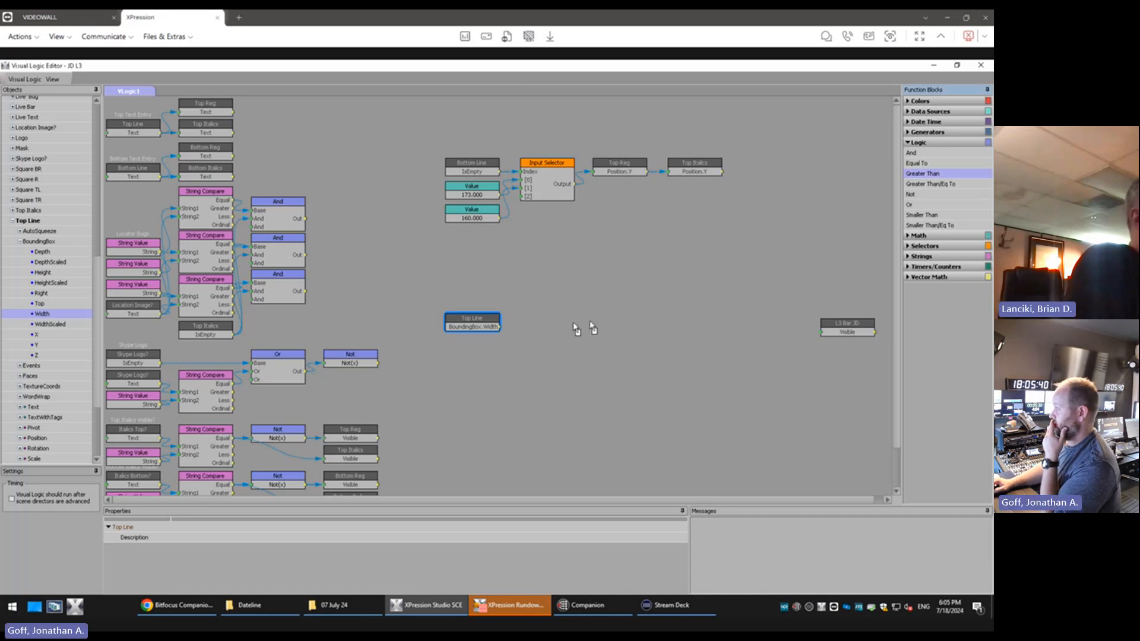
pyautogui.moveTo(590, 324)
pyautogui.mouseDown()
pyautogui.moveTo(553, 317)
pyautogui.moveTo(569, 320)
pyautogui.mouseUp()
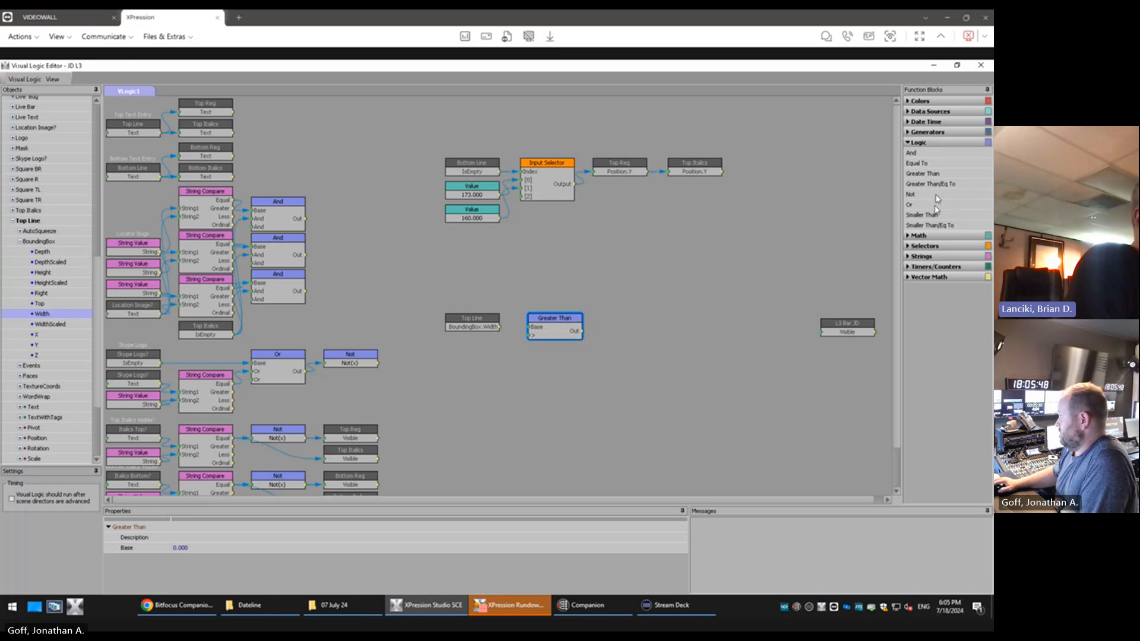
# Add a Value block above Top Line, then wire Top Line's width to Greater Than's > input and the Value to its Base
pyautogui.click(911, 235)
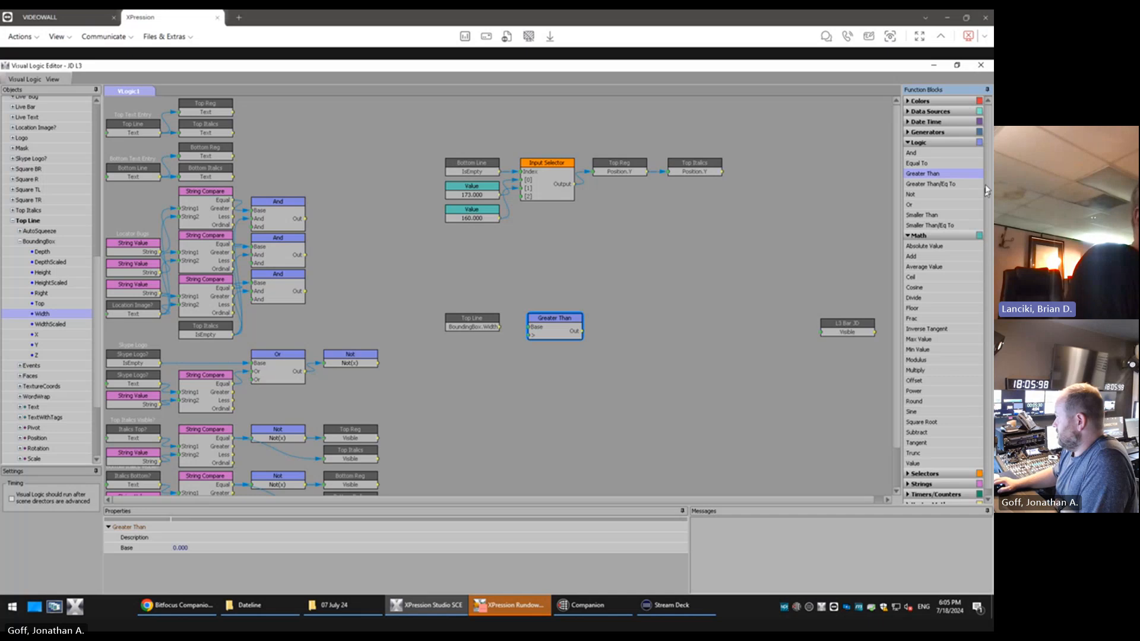
pyautogui.moveTo(912, 463); pyautogui.dragTo(478, 295)
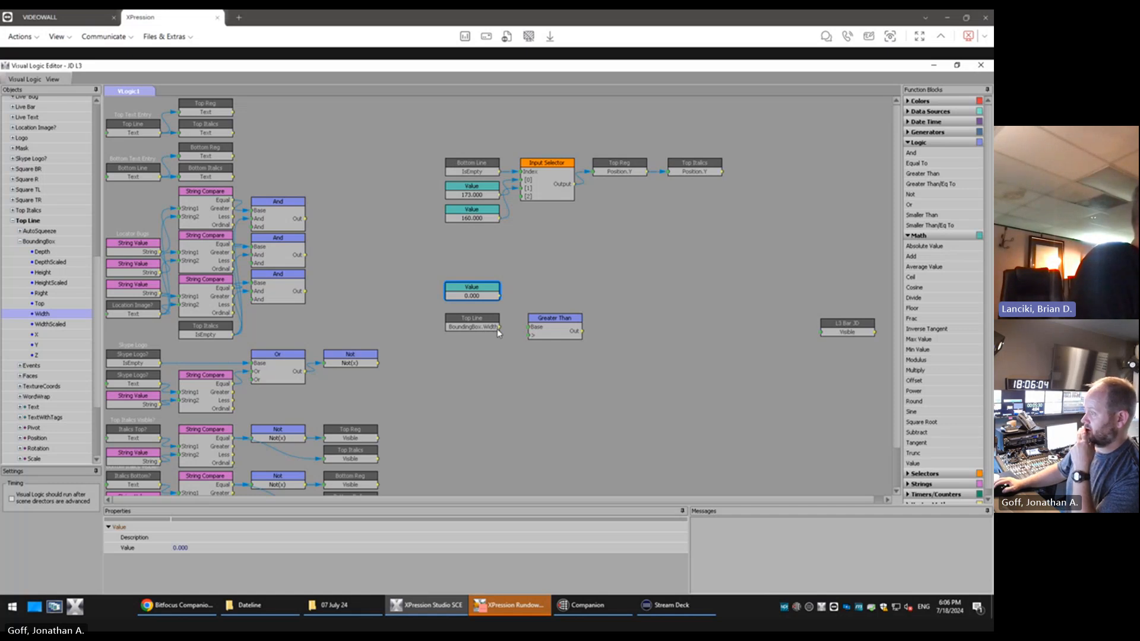
pyautogui.moveTo(504, 331); pyautogui.dragTo(529, 341)
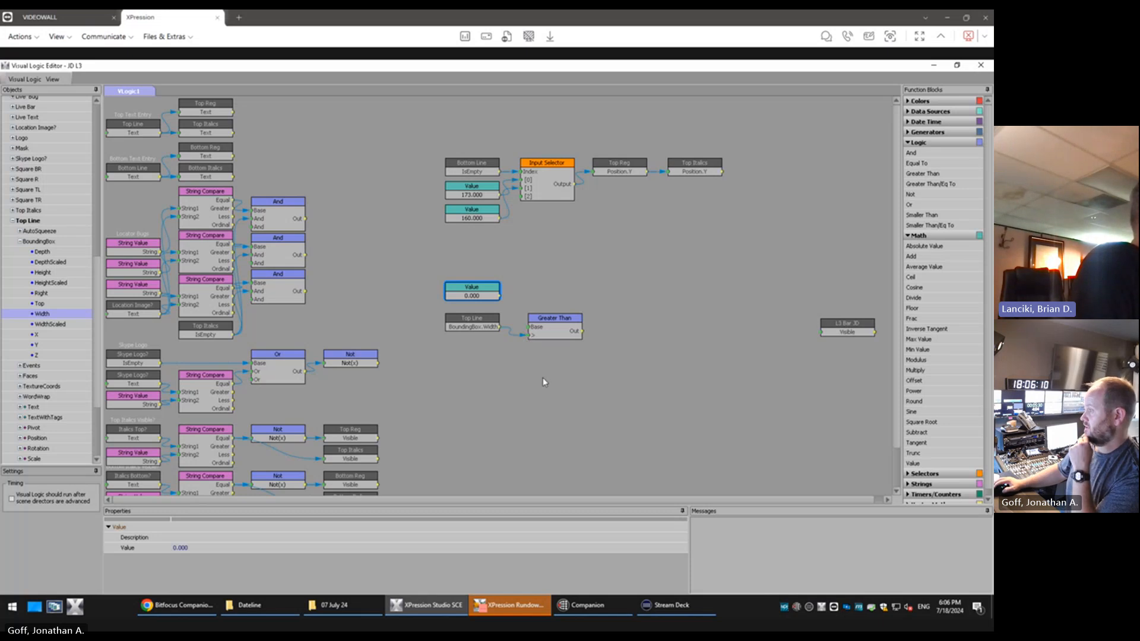
pyautogui.click(560, 318)
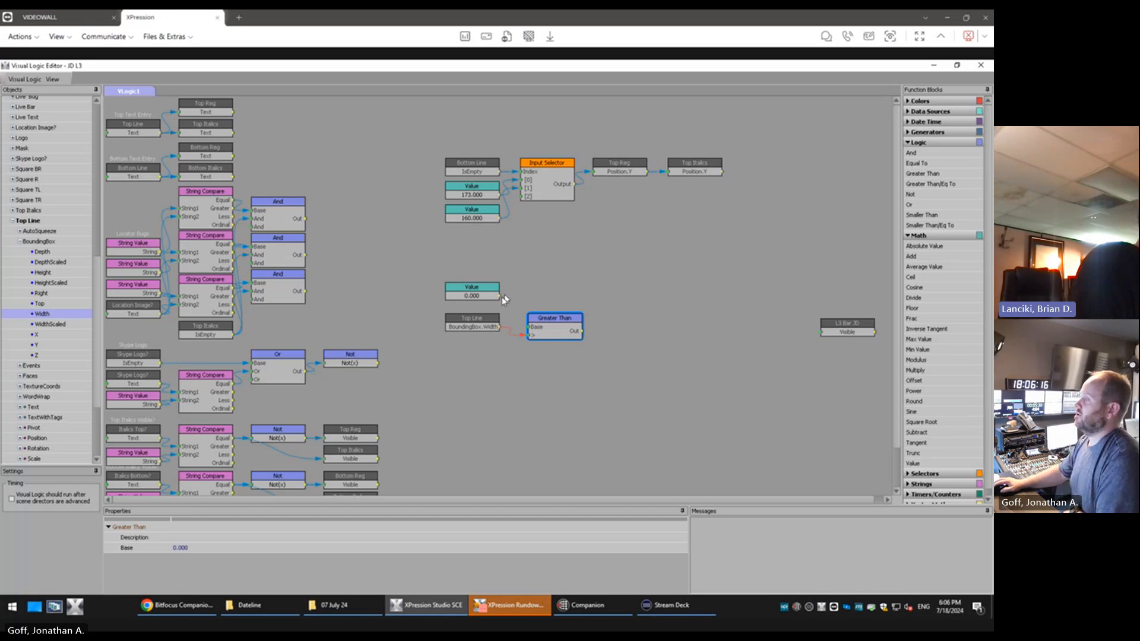
pyautogui.moveTo(501, 297); pyautogui.dragTo(529, 327)
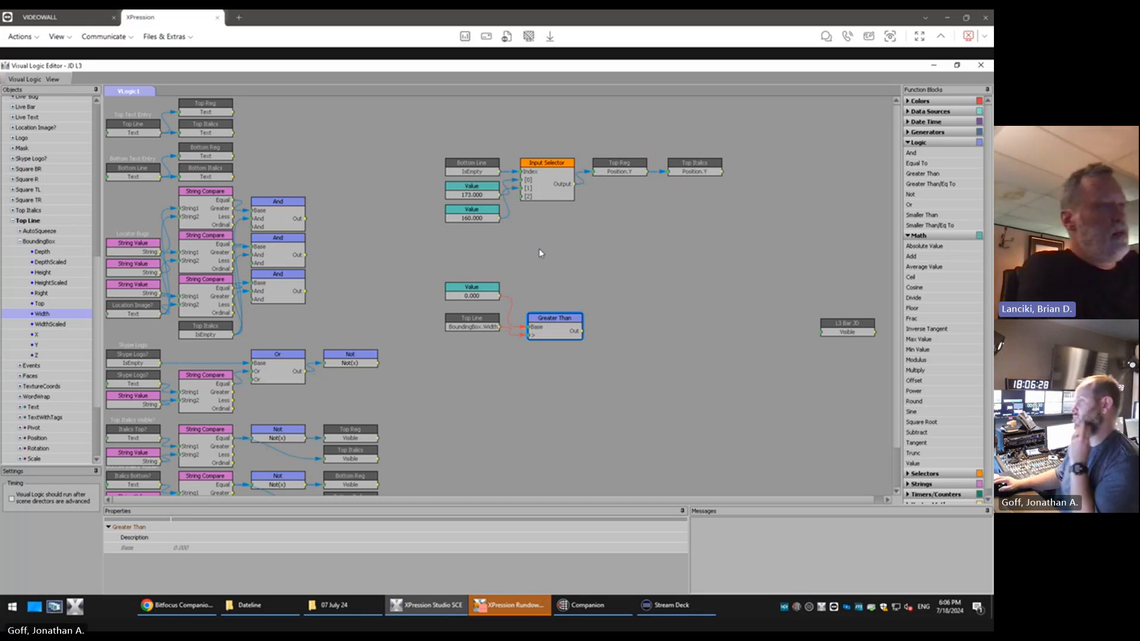
# Check which Greater Than input the Top Line width block and the new Value block each feed
pyautogui.click(474, 326)
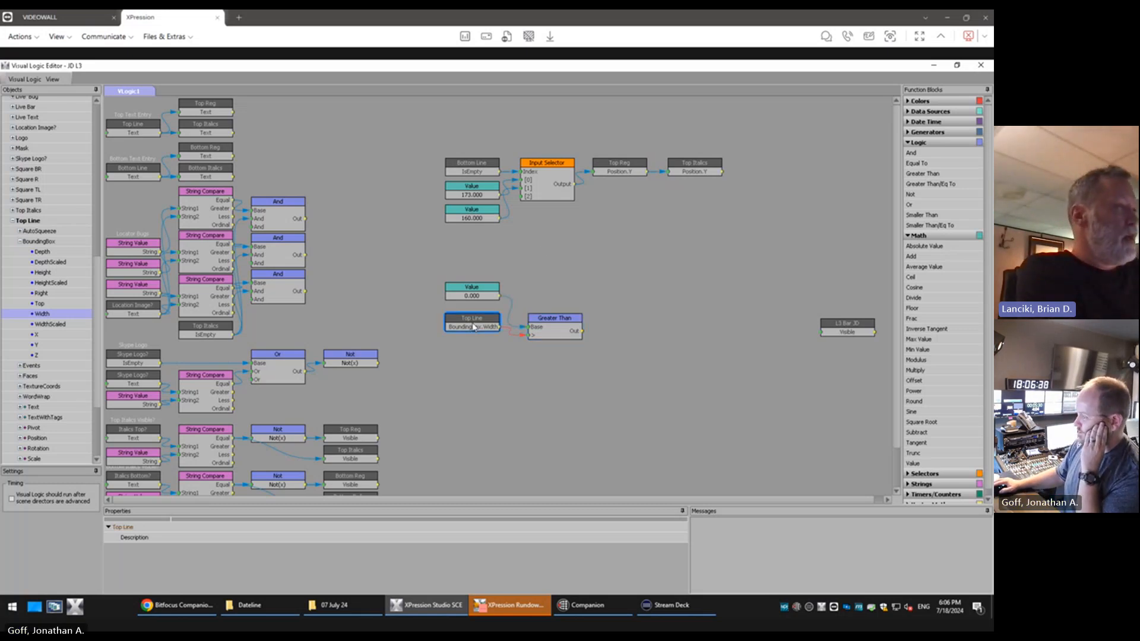
pyautogui.click(484, 297)
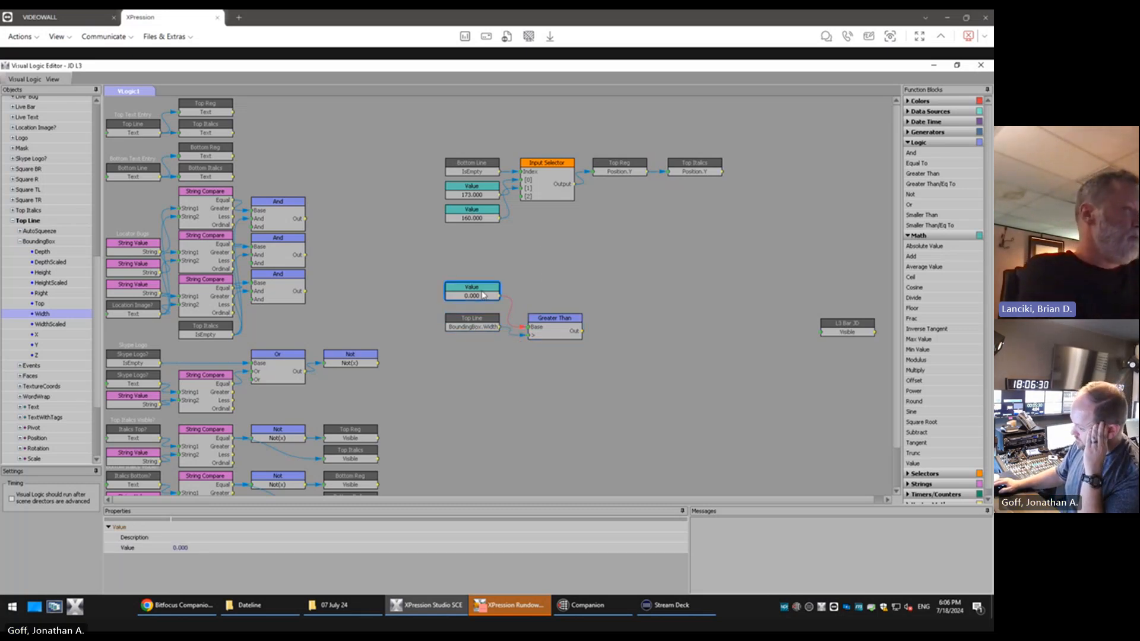
pyautogui.click(486, 328)
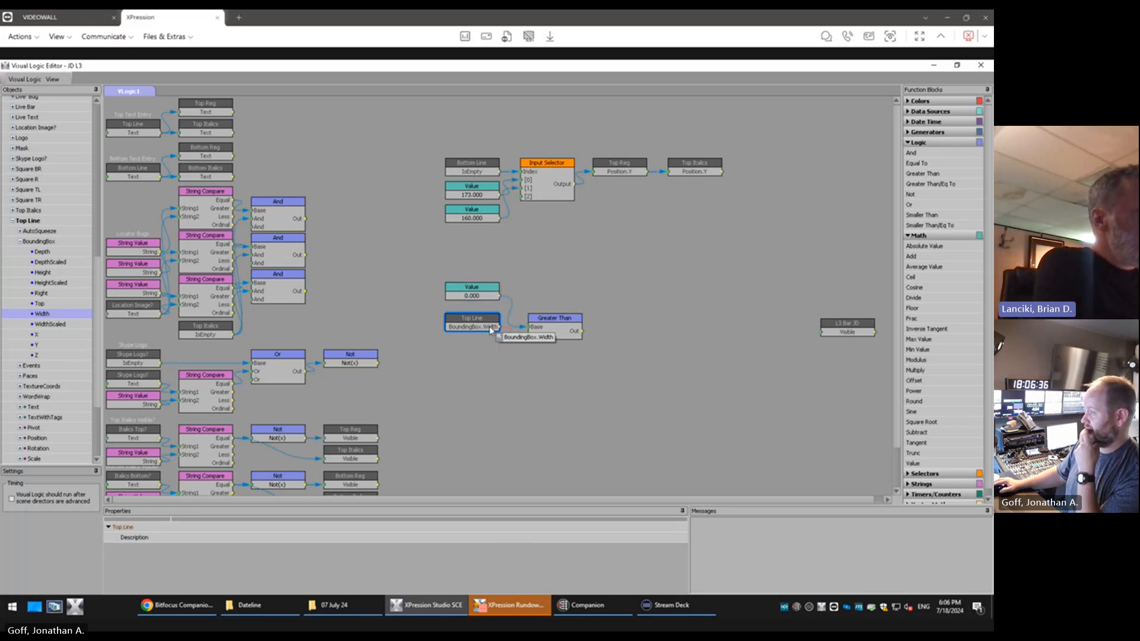
pyautogui.moveTo(490, 330); pyautogui.dragTo(531, 335)
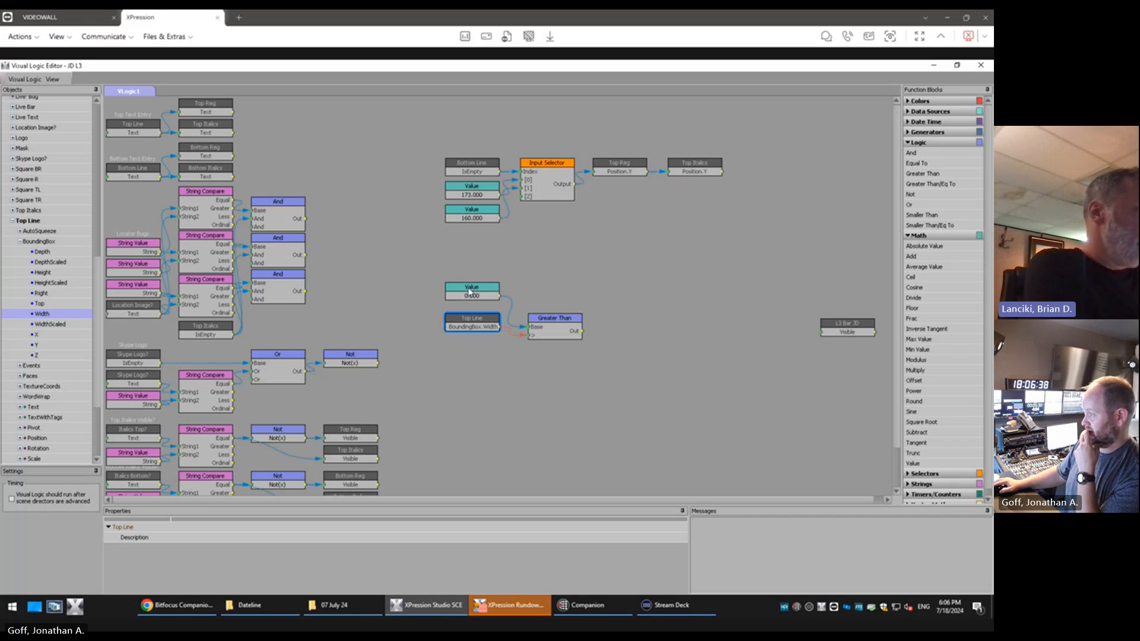
pyautogui.click(472, 299)
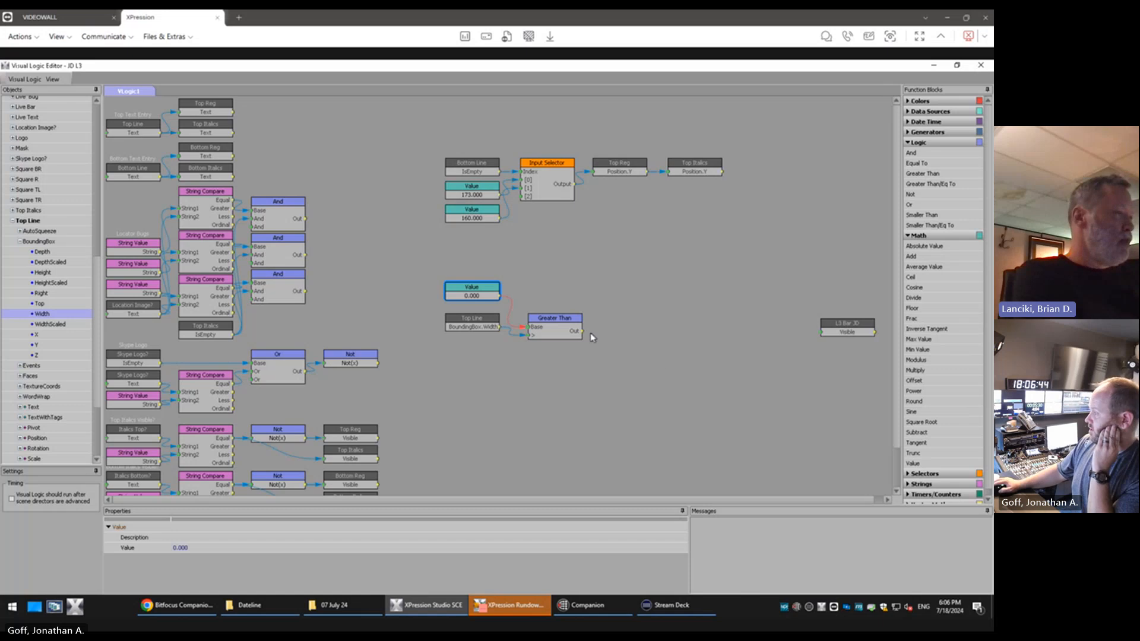
# Restore the Visual Logic Editor to its smaller window size so the scene's objects can be reached
pyautogui.moveTo(584, 335)
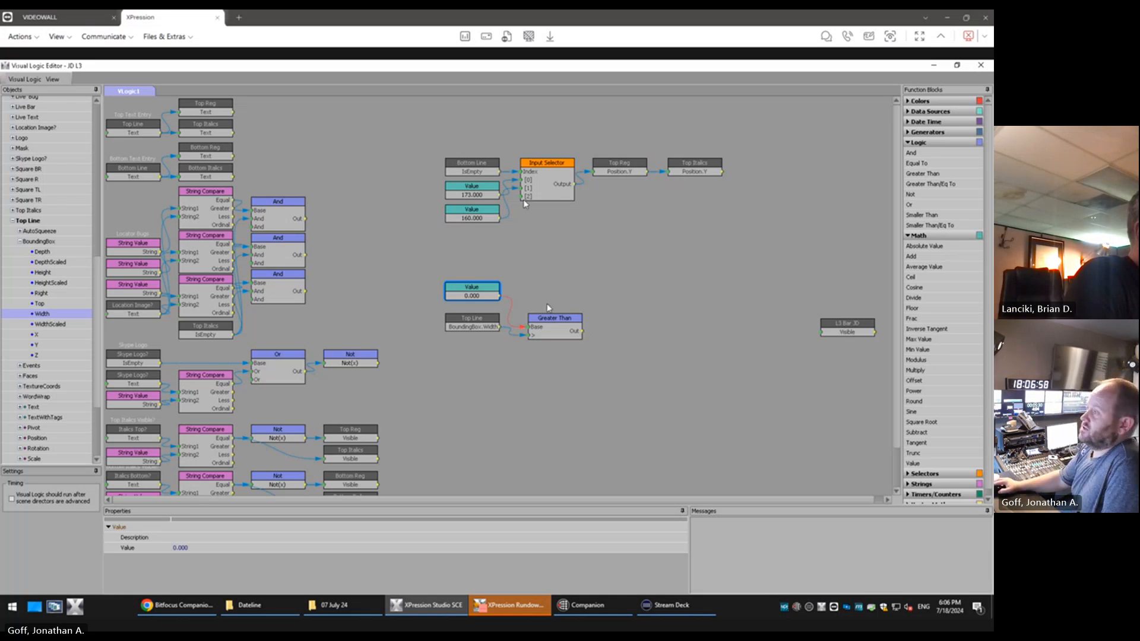
pyautogui.doubleClick(408, 68)
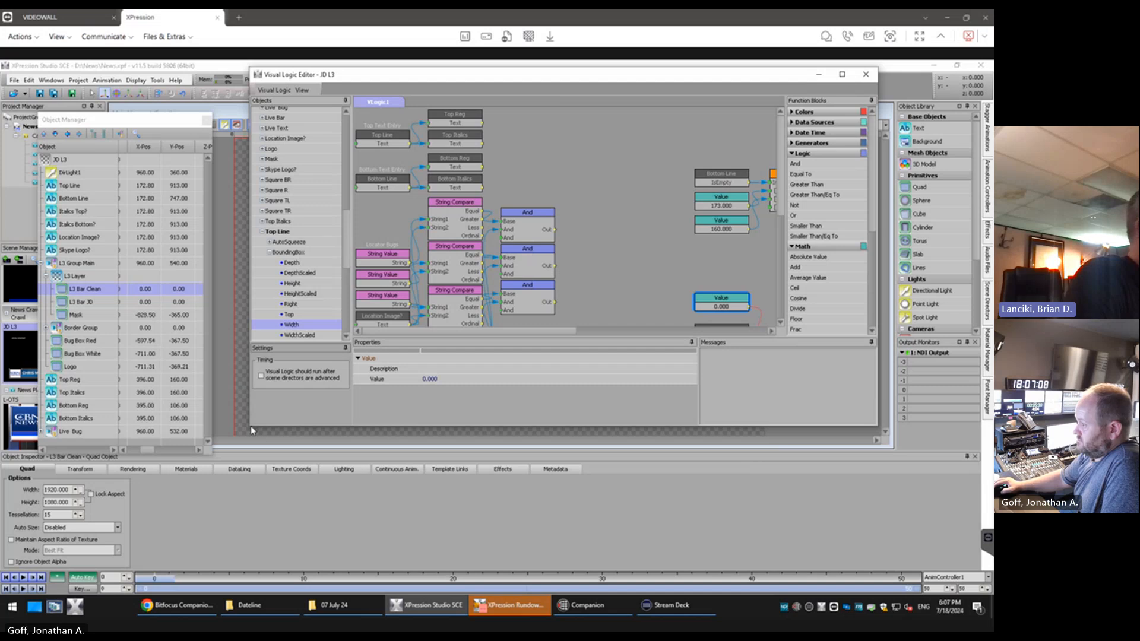
# Shrink the Visual Logic Editor clear of the lower third, keeping the Value, Top Line width and Greater Than blocks in view
pyautogui.moveTo(250, 424); pyautogui.dragTo(444, 311)
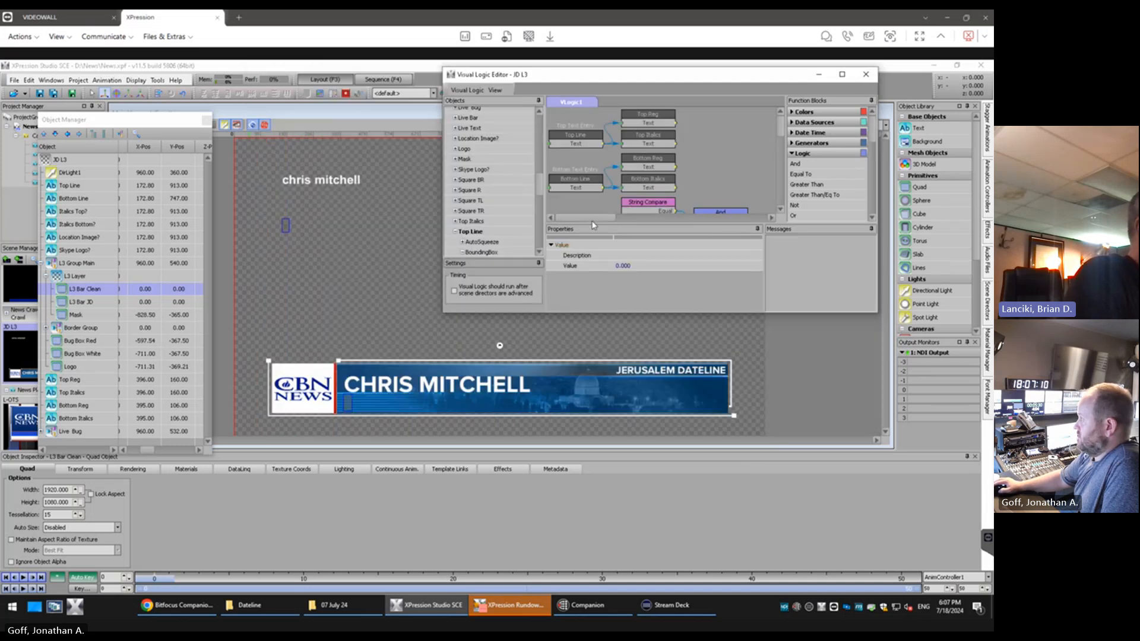
pyautogui.scroll(-5, 766, 178)
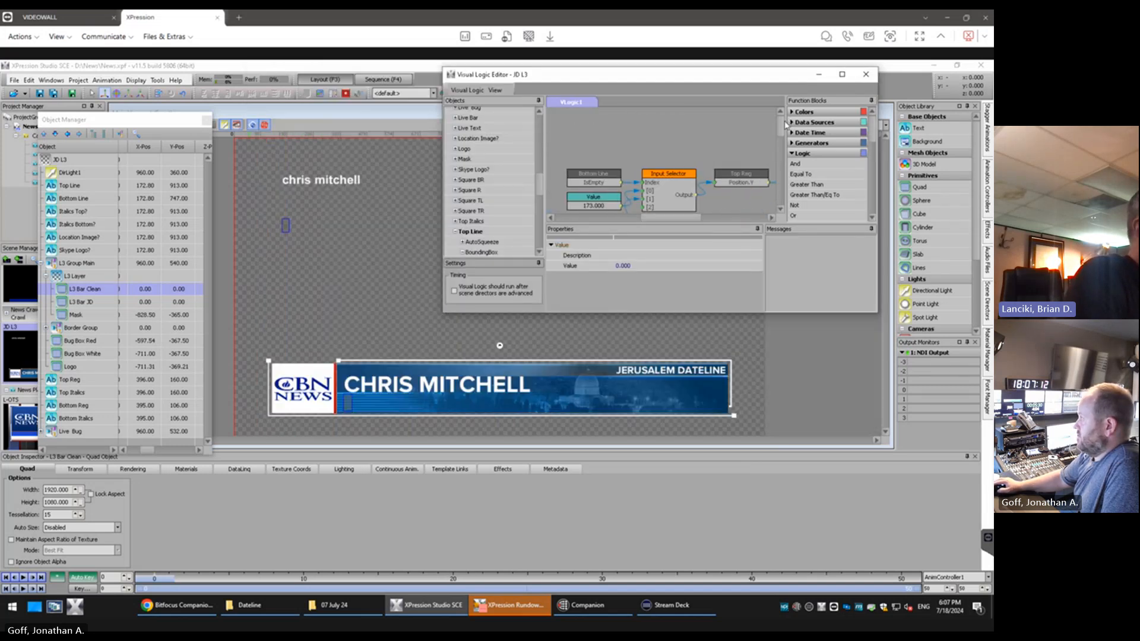
pyautogui.scroll(-5, 766, 161)
pyautogui.scroll(-1, 778, 161)
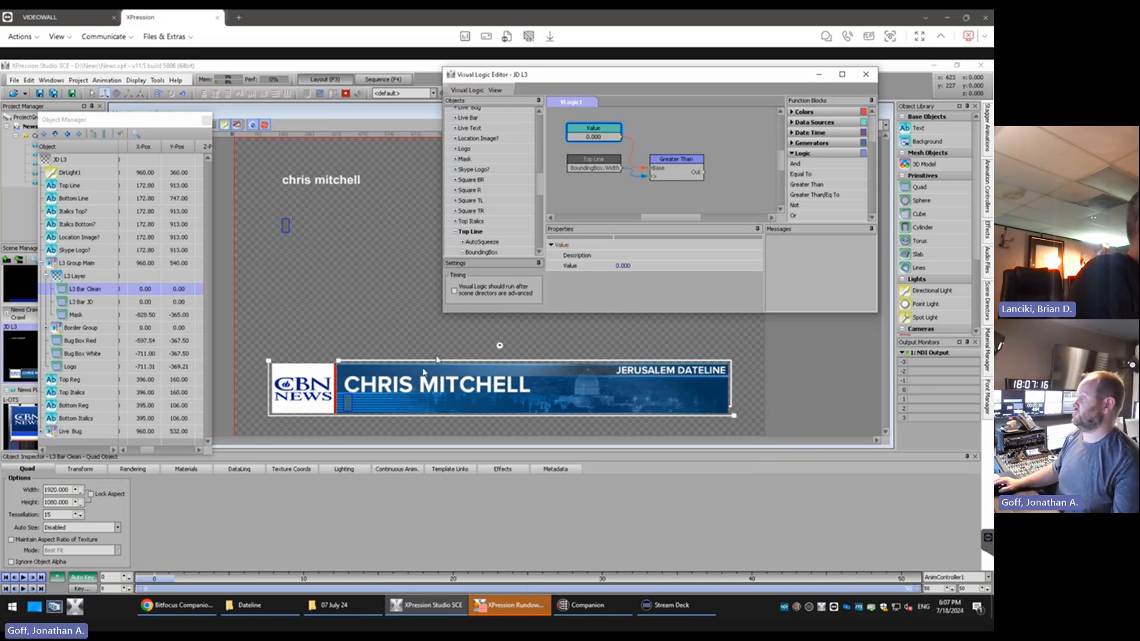
pyautogui.moveTo(584, 312); pyautogui.dragTo(584, 291)
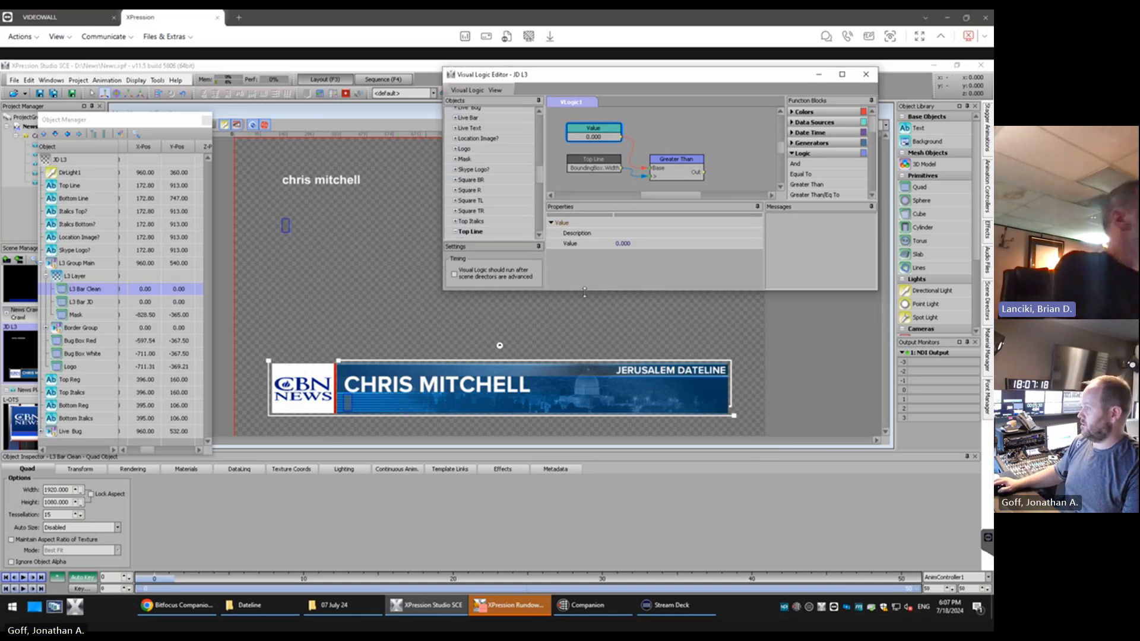
# Replace the first name in the Top Line text with the filler "sadfasdflk" to bring it close to the JERUSALEM DATELINE label
pyautogui.click(71, 185)
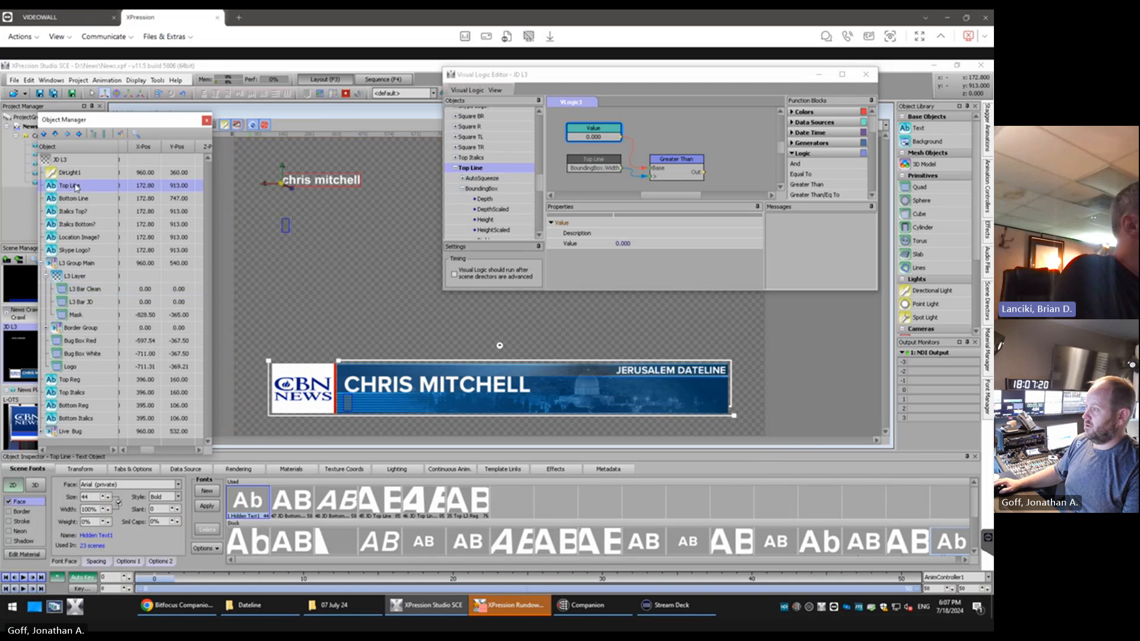
pyautogui.doubleClick(301, 180)
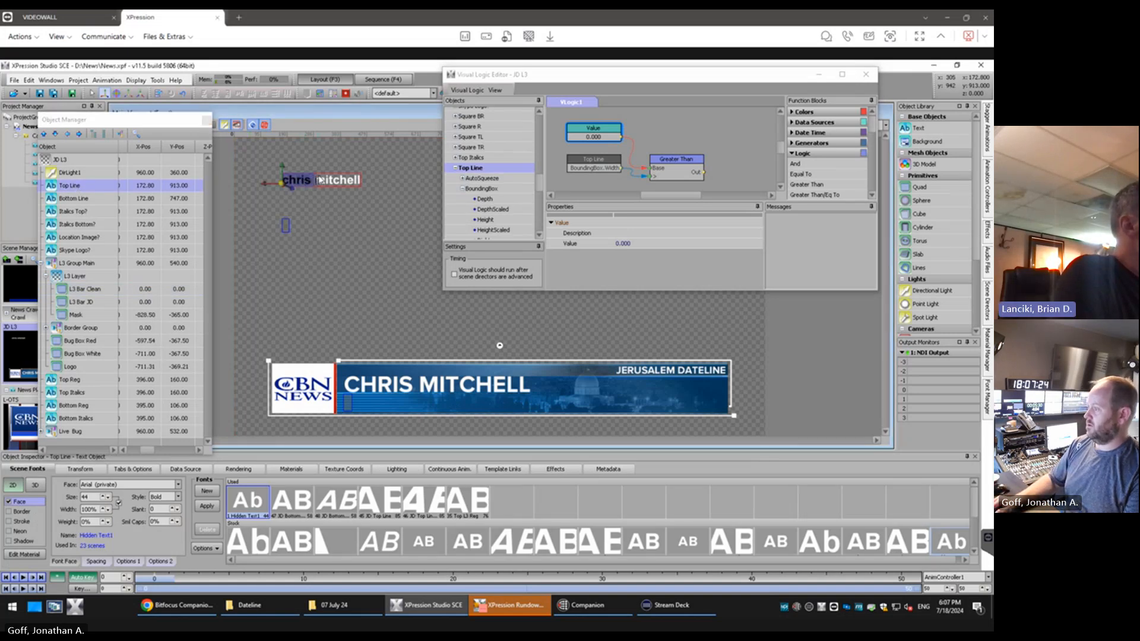
pyautogui.write('sadfasdflkjhasd')
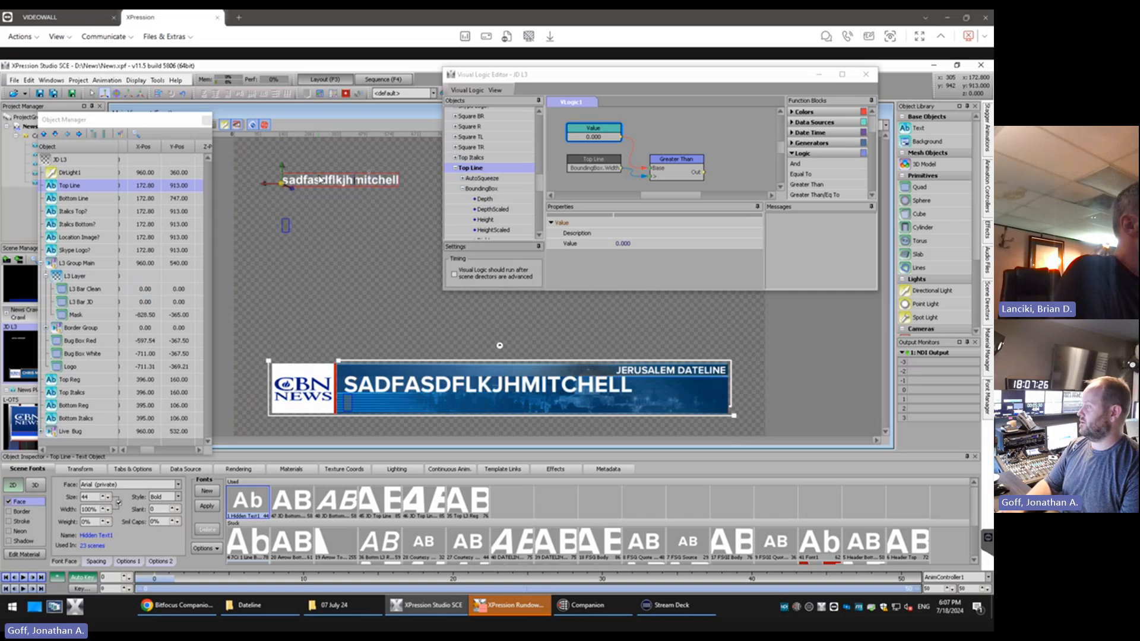
pyautogui.press('BackSpace')
pyautogui.press('BackSpace')
pyautogui.press('BackSpace')
pyautogui.press('BackSpace')
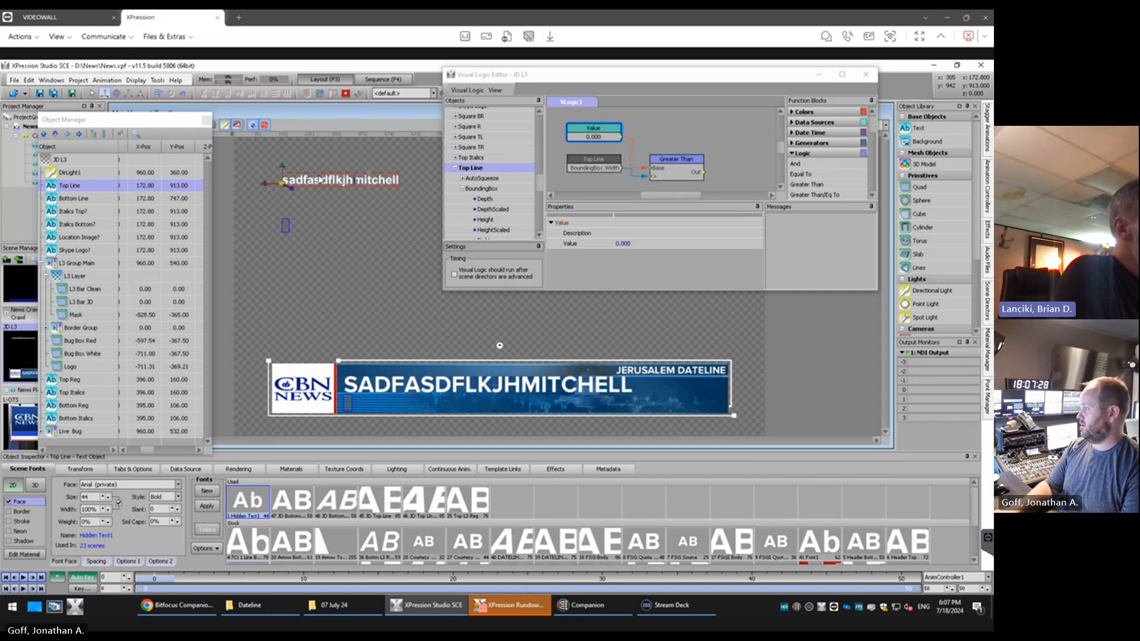
pyautogui.press('Delete')
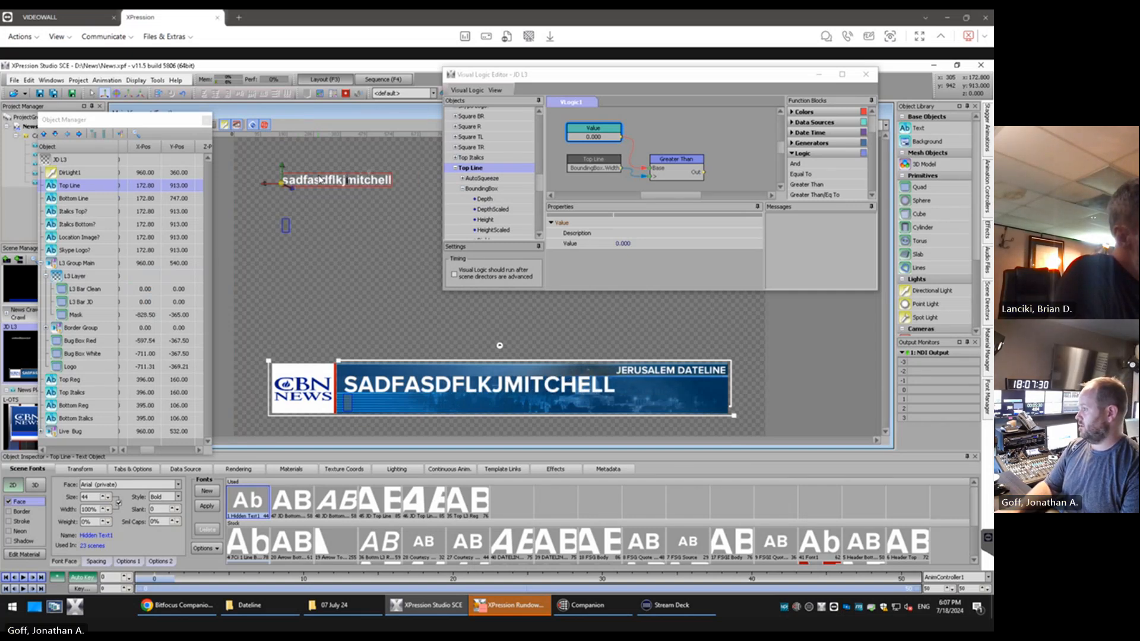
pyautogui.press('BackSpace')
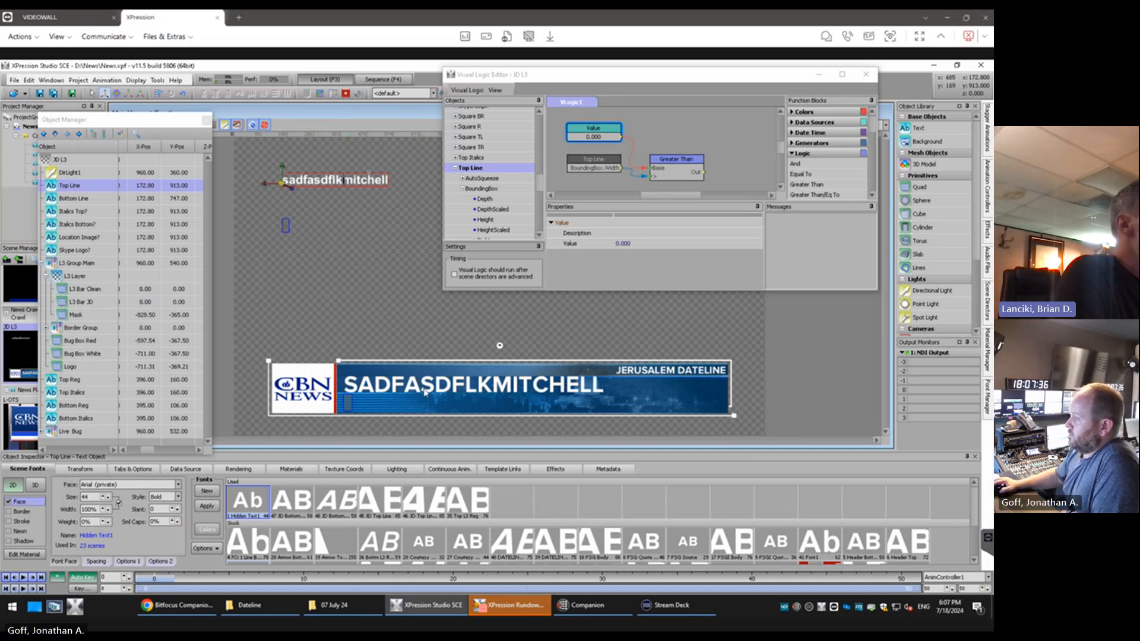
# Check Top Line's BoundingBox Width output and set the Value block above it to 384
pyautogui.click(653, 133)
pyautogui.click(603, 173)
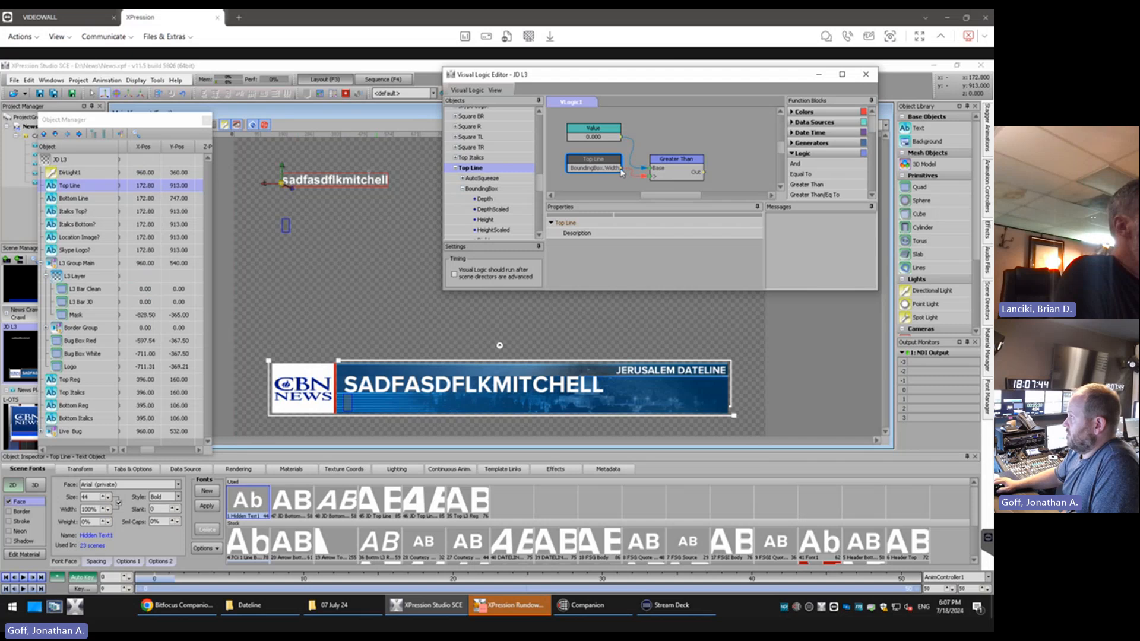
pyautogui.moveTo(621, 172)
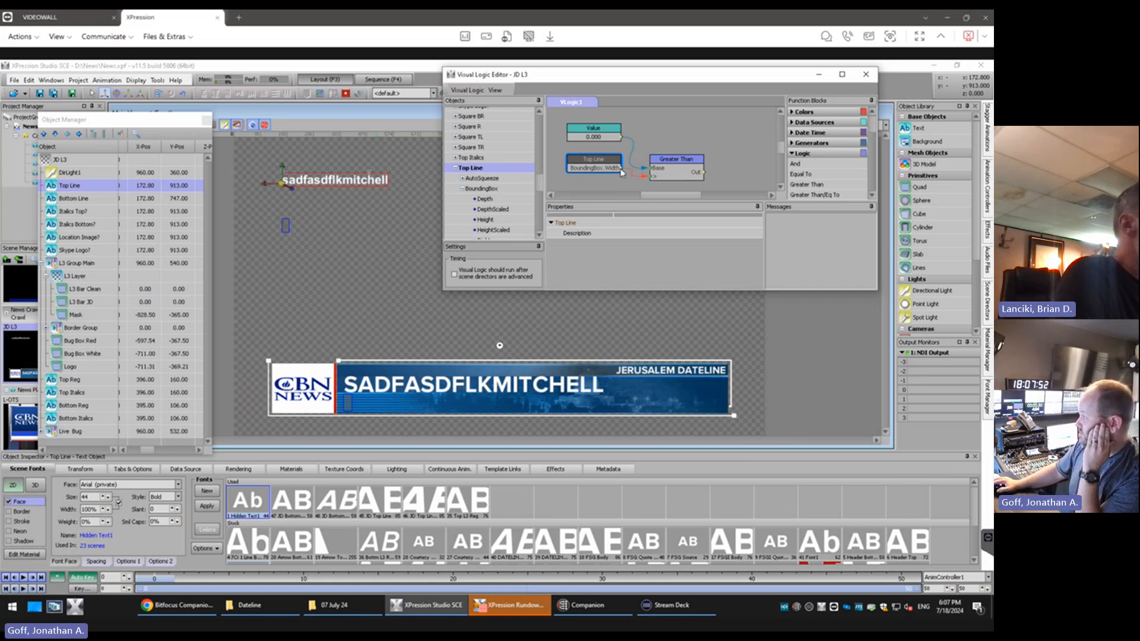
pyautogui.click(597, 142)
pyautogui.click(633, 241)
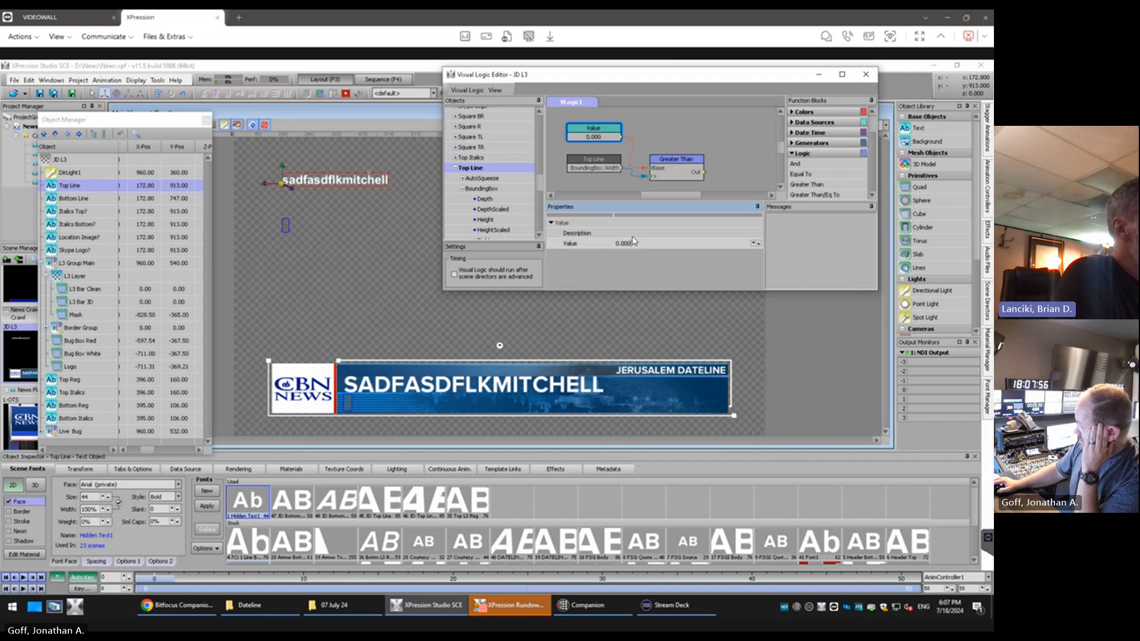
pyautogui.moveTo(606, 243); pyautogui.dragTo(596, 245)
pyautogui.write('384')
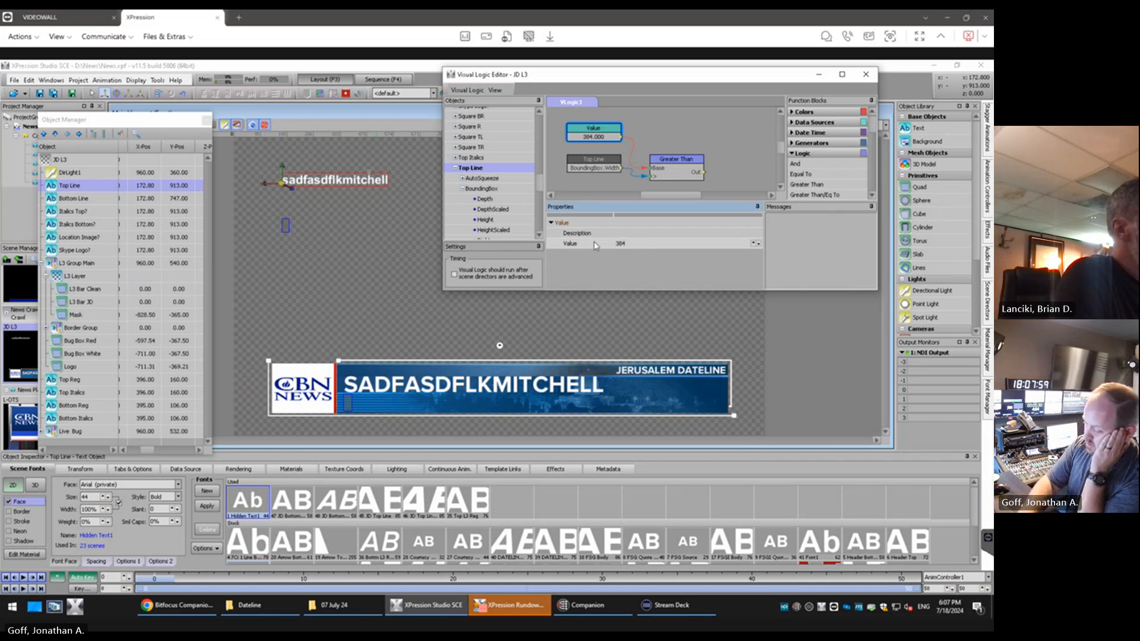
pyautogui.press('Return')
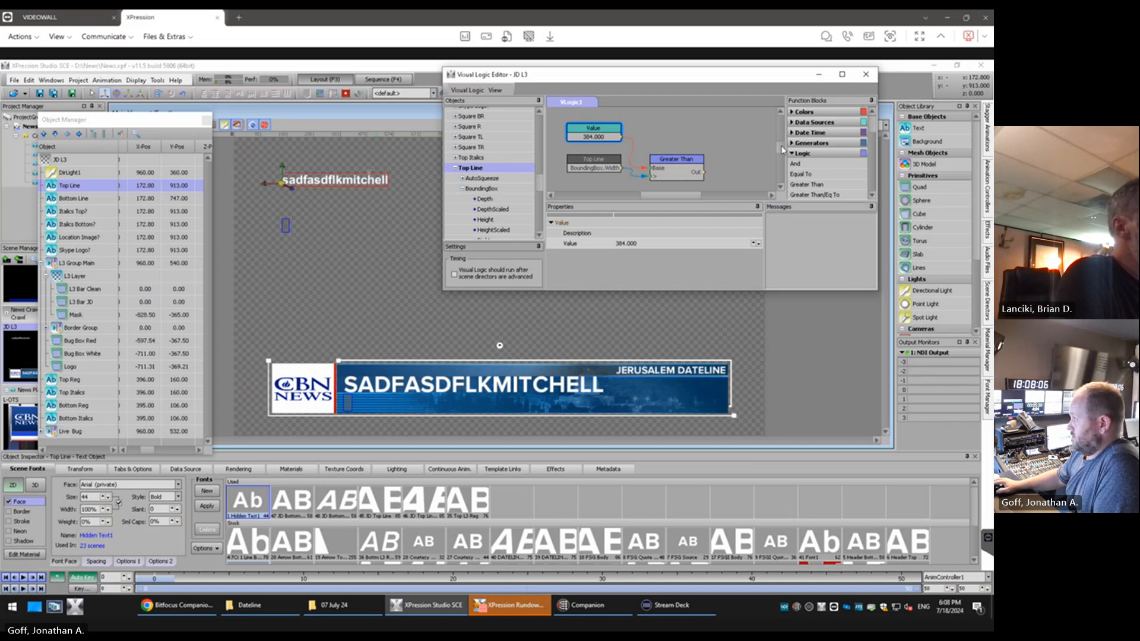
# Replace the Greater Than block with a Smaller Than block, wiring the 384 Value to its Base and Top Line's width to its < input
pyautogui.moveTo(782, 149); pyautogui.dragTo(782, 152)
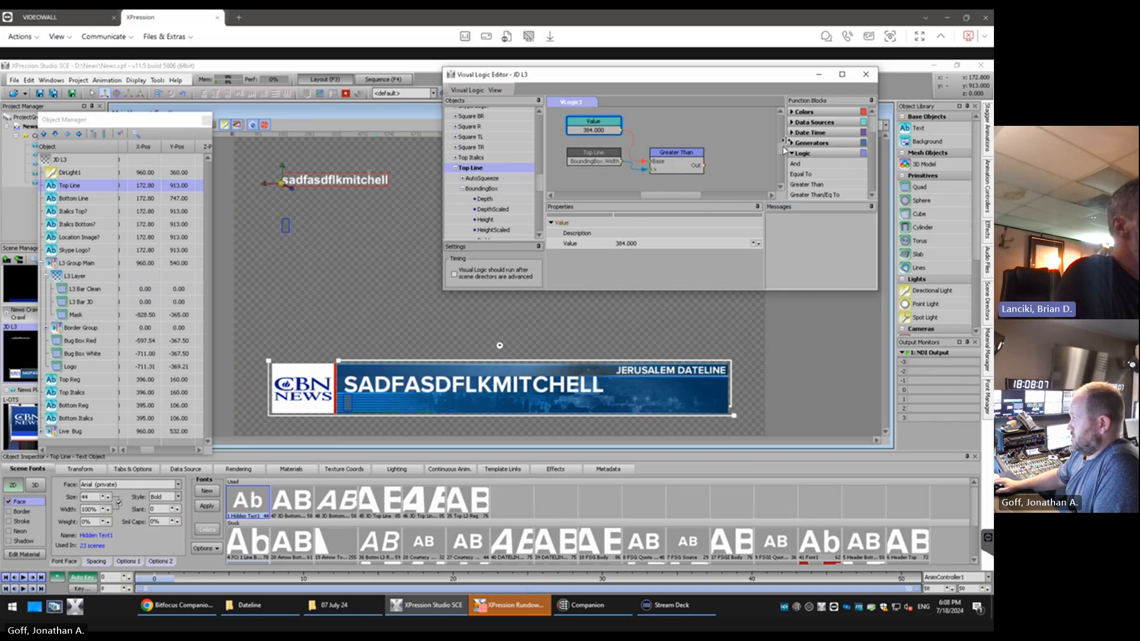
pyautogui.click(843, 76)
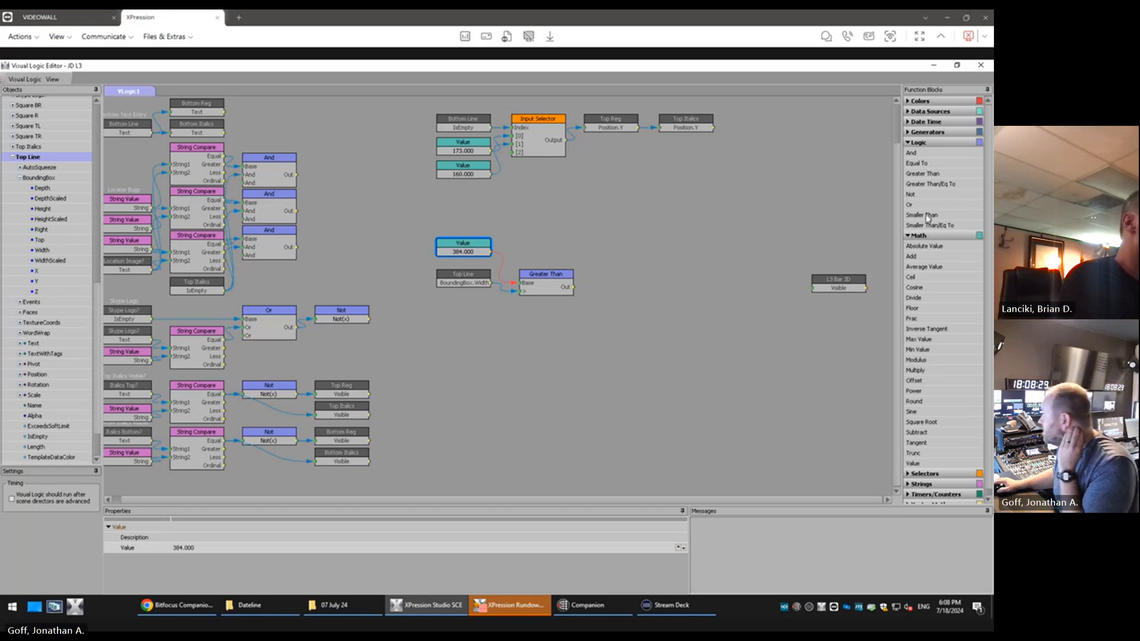
pyautogui.moveTo(928, 217); pyautogui.dragTo(538, 255)
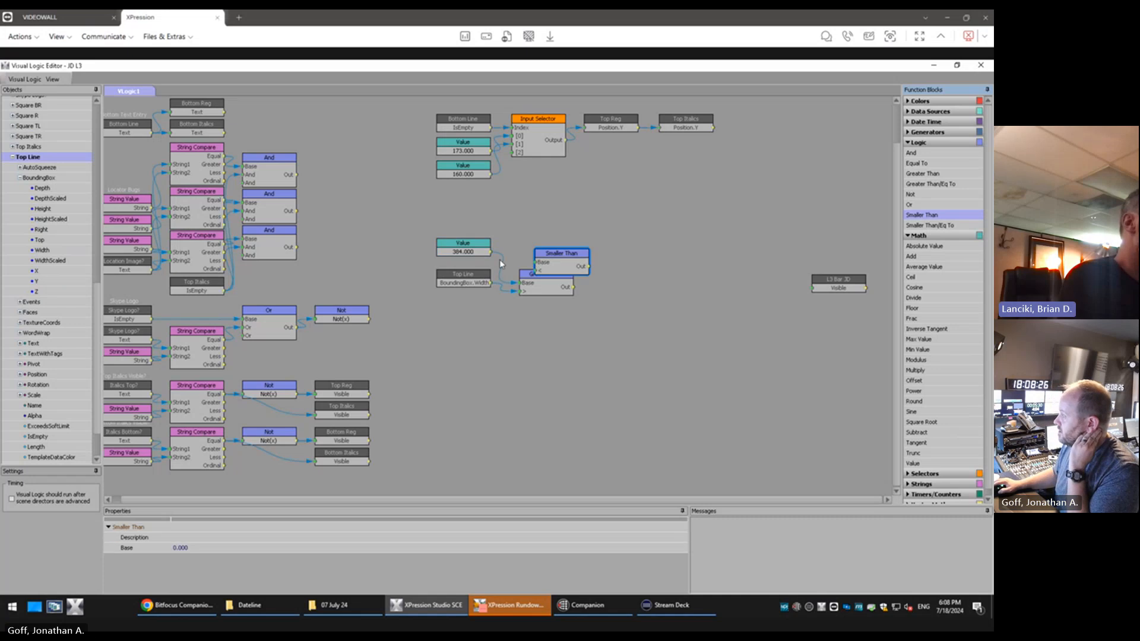
pyautogui.click(514, 287)
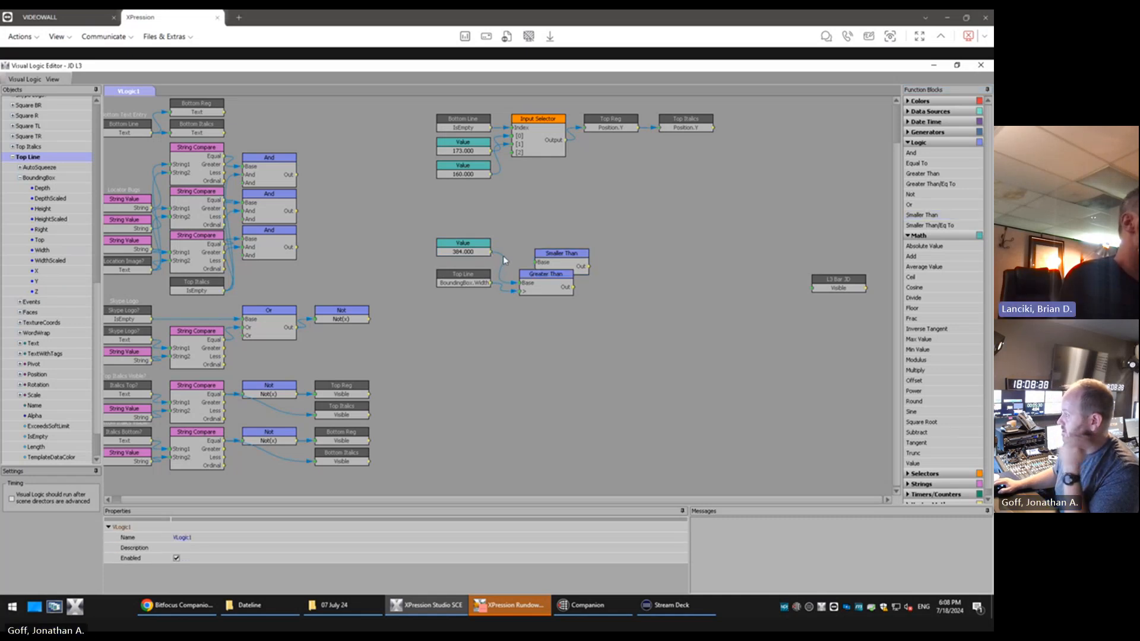
pyautogui.click(542, 283)
pyautogui.press('Delete')
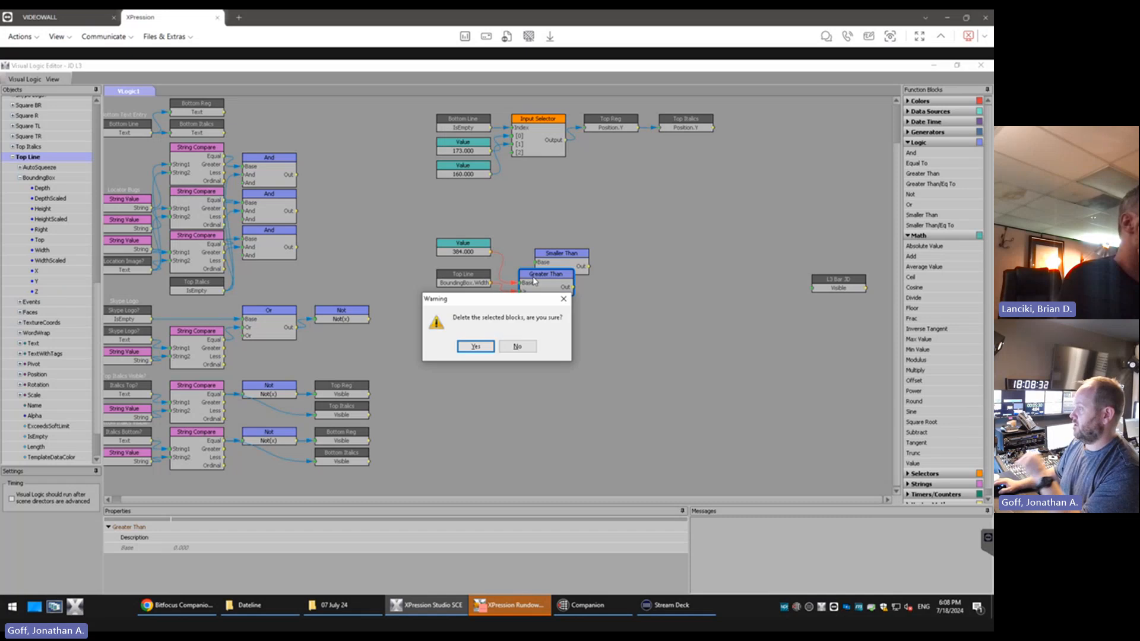
pyautogui.click(475, 347)
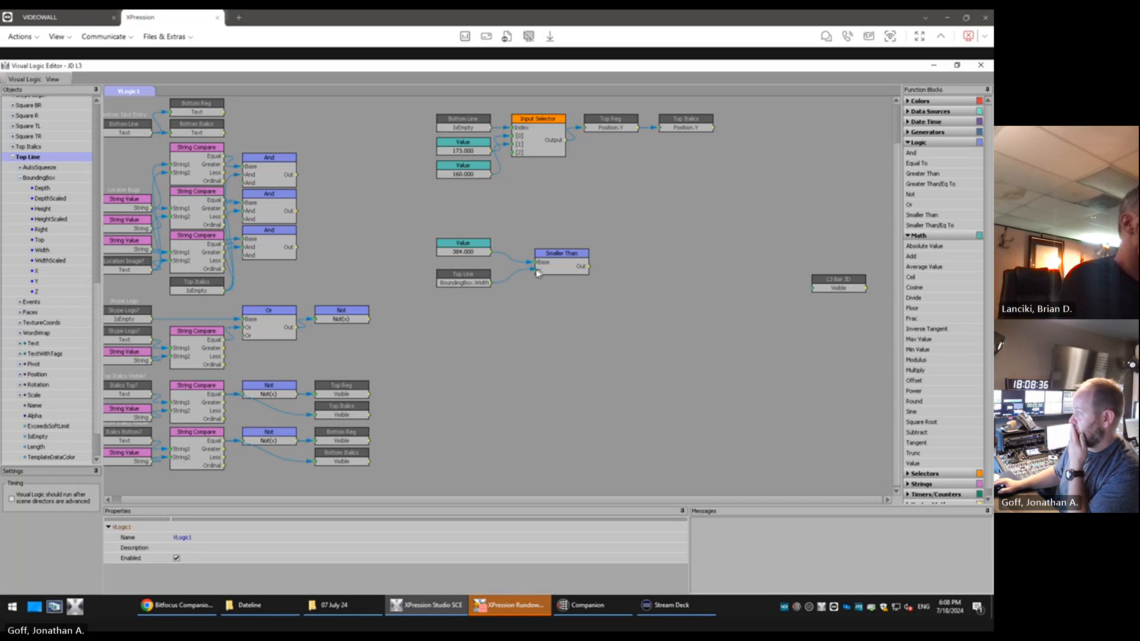
pyautogui.moveTo(555, 259); pyautogui.dragTo(545, 268)
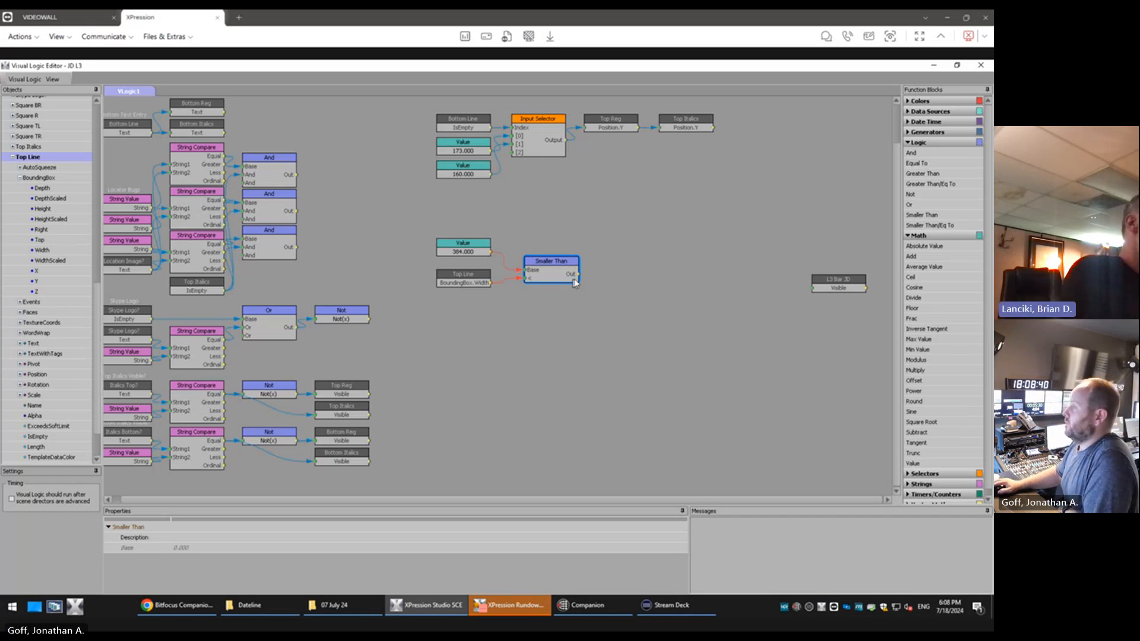
# Wire Smaller Than's output to L3 Bar JD's Visible input and place the L3 Bar JD block just right of Smaller Than
pyautogui.moveTo(579, 278)
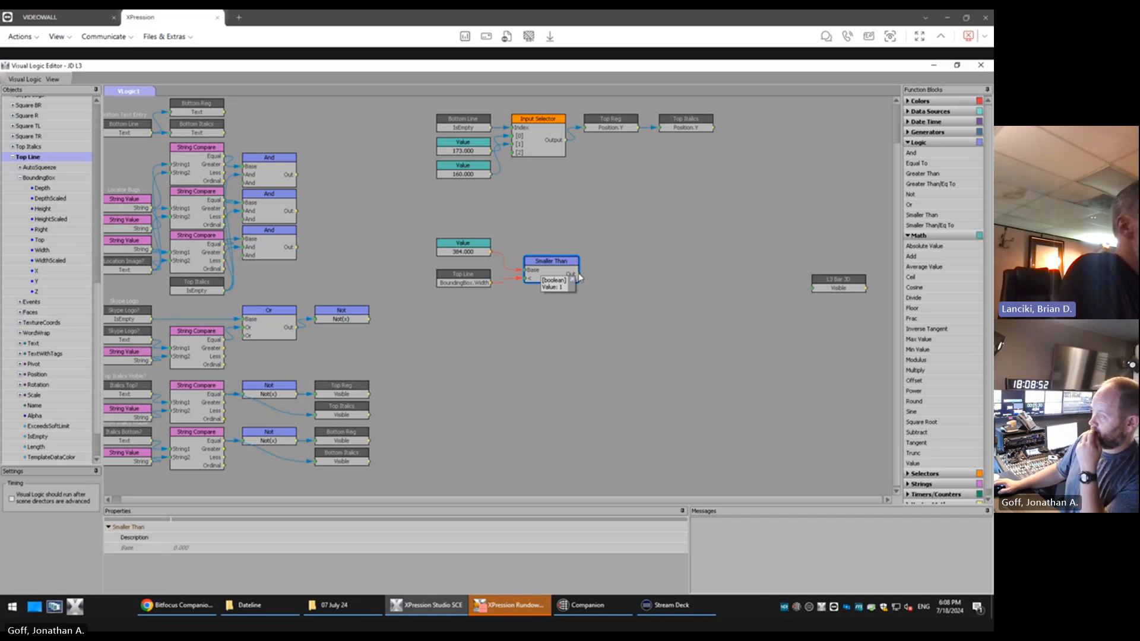
pyautogui.moveTo(579, 275); pyautogui.dragTo(811, 286)
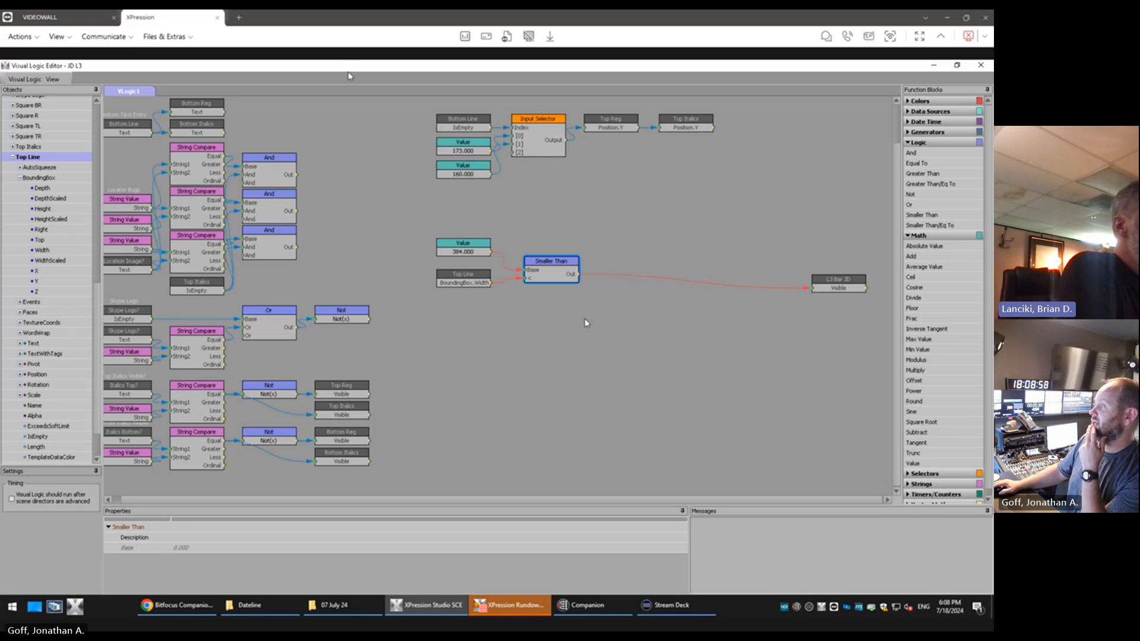
pyautogui.moveTo(829, 283); pyautogui.dragTo(624, 266)
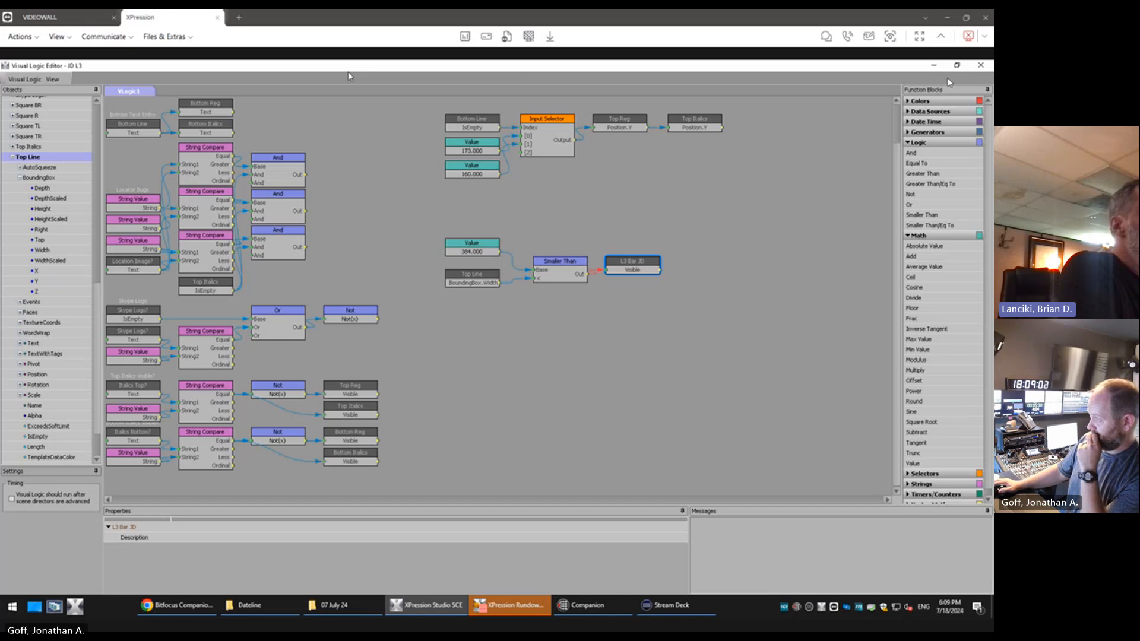
# Lengthen the Top Line text by inserting "ddf" in its middle and check the Smaller Than block's output
pyautogui.click(957, 65)
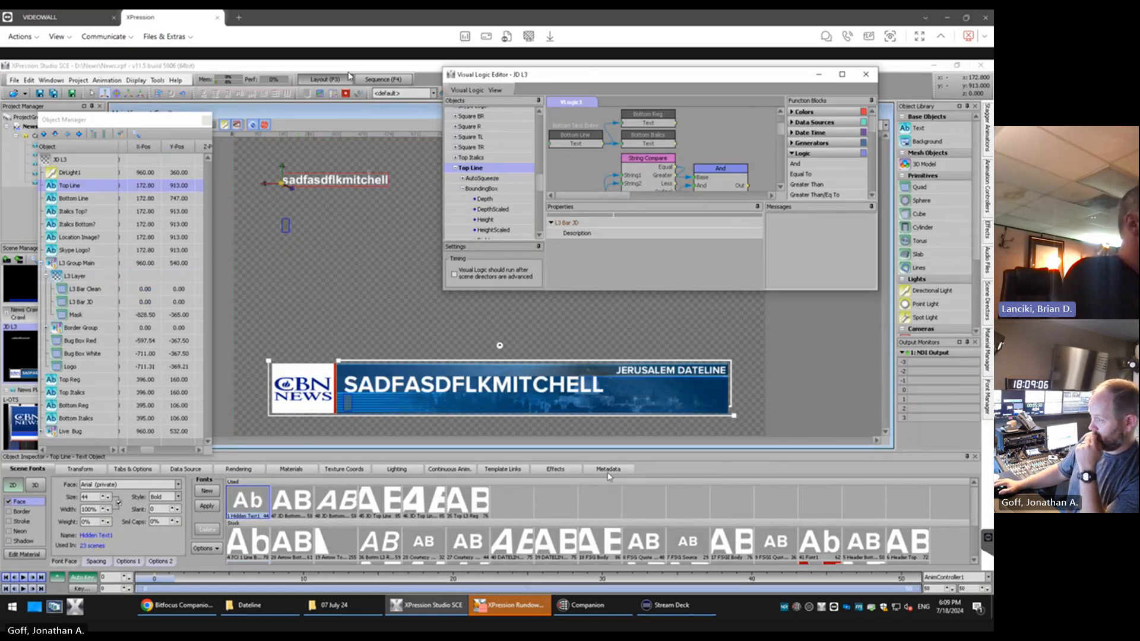
pyautogui.click(322, 184)
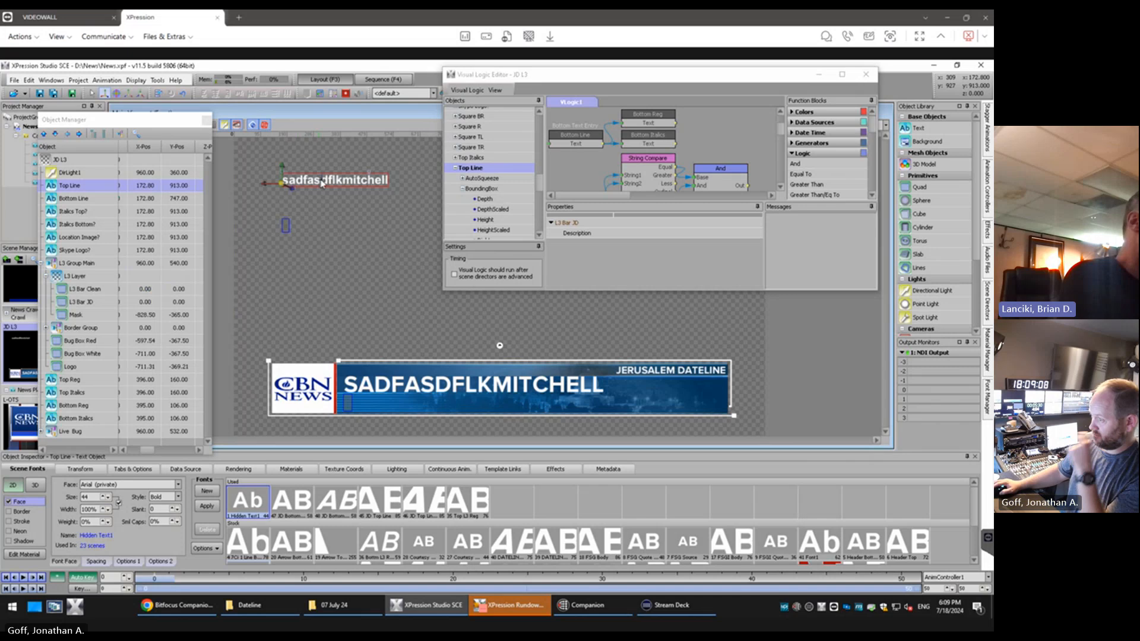
pyautogui.write('ddf')
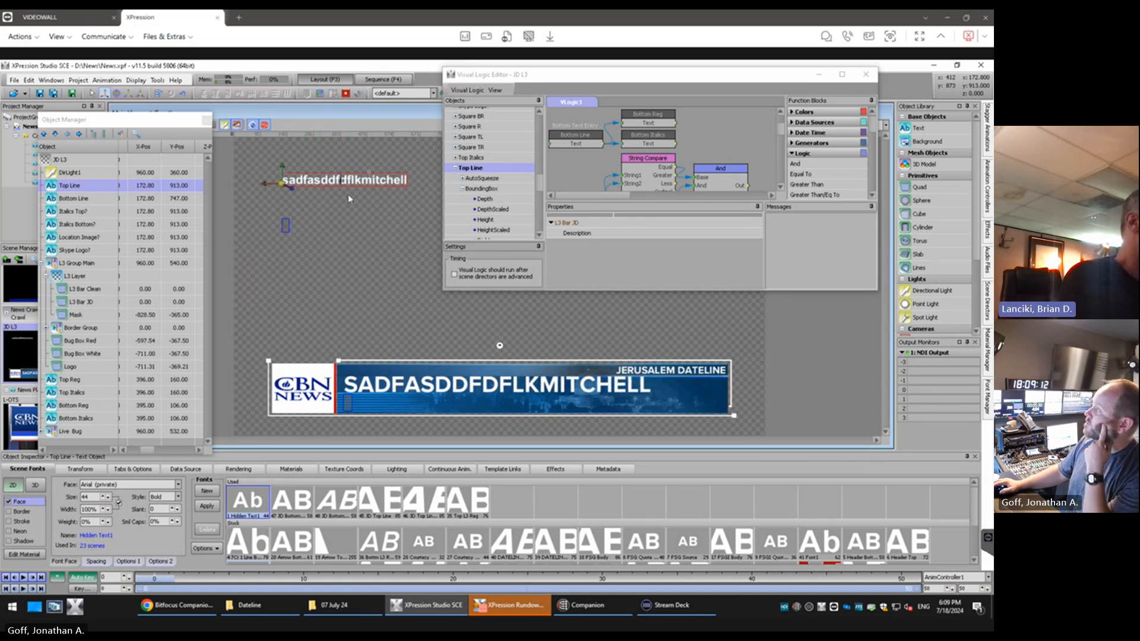
pyautogui.moveTo(781, 128); pyautogui.dragTo(790, 163)
pyautogui.moveTo(616, 196); pyautogui.dragTo(781, 149)
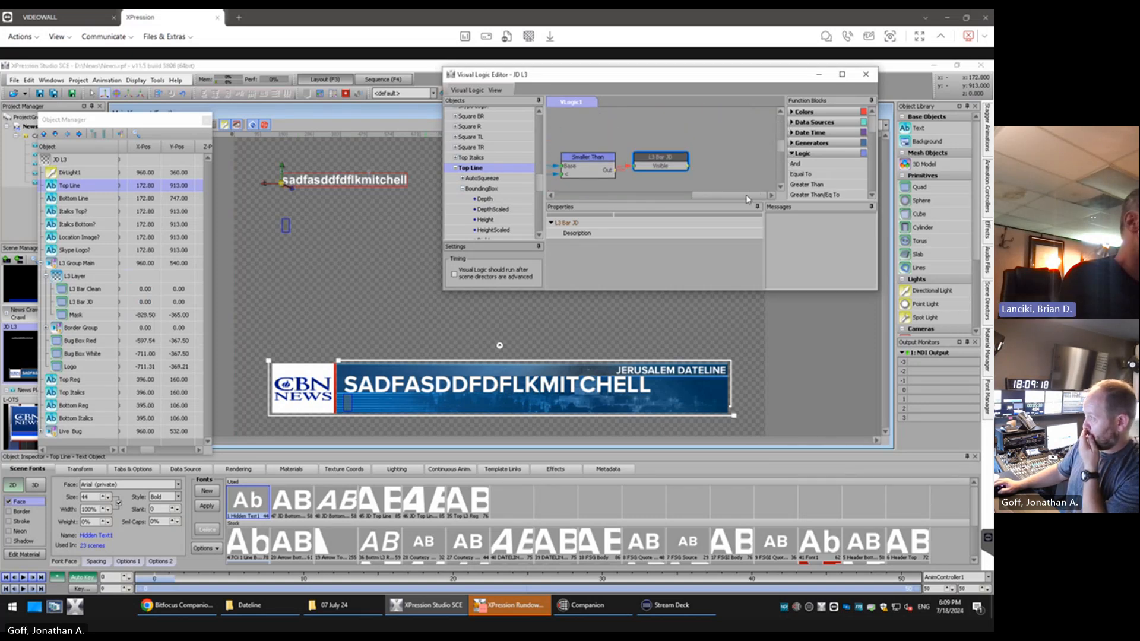
pyautogui.moveTo(748, 196); pyautogui.dragTo(720, 196)
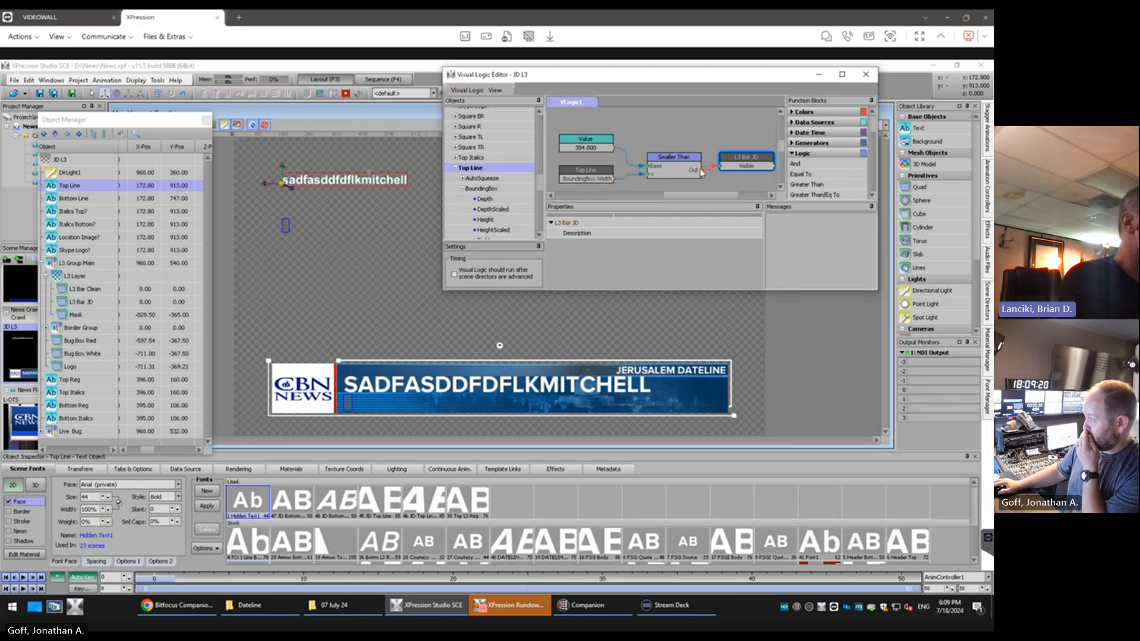
pyautogui.moveTo(702, 173)
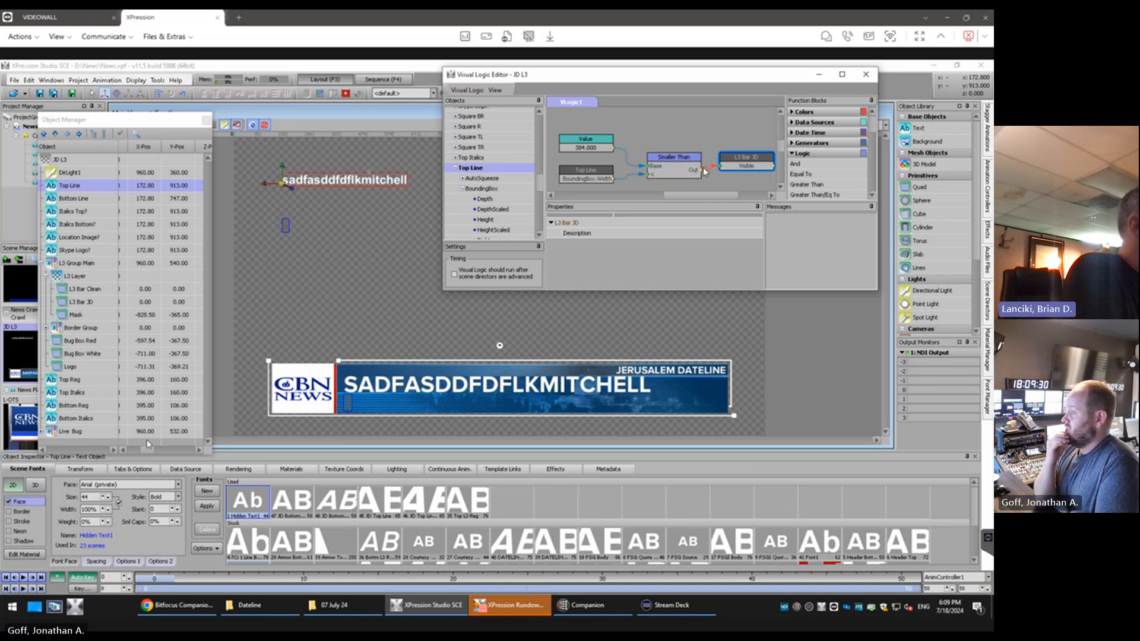
# Apply the JDateline "JD Super Clean No…" material to the L3 Bar Clean quad
pyautogui.click(144, 456)
pyautogui.moveTo(145, 456); pyautogui.dragTo(124, 454)
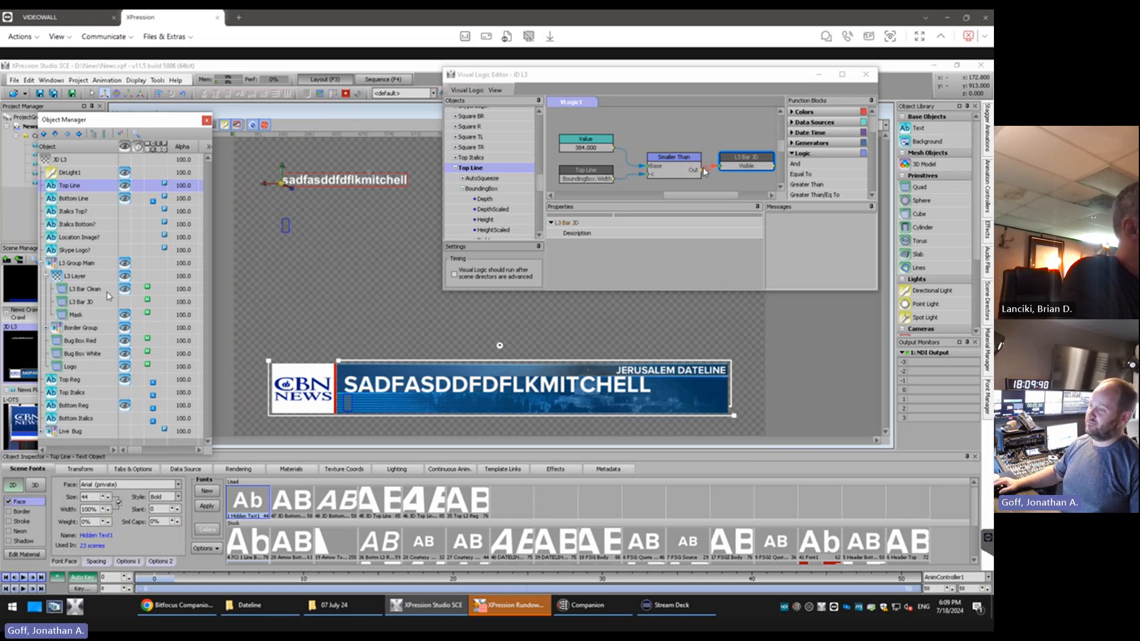
pyautogui.click(87, 290)
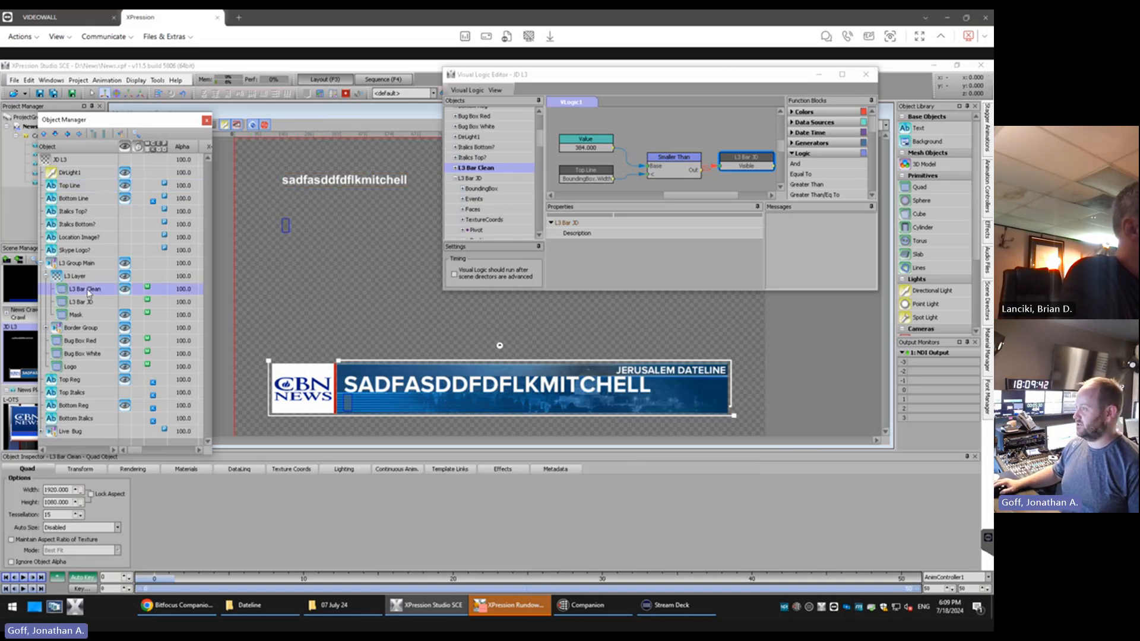
pyautogui.click(987, 350)
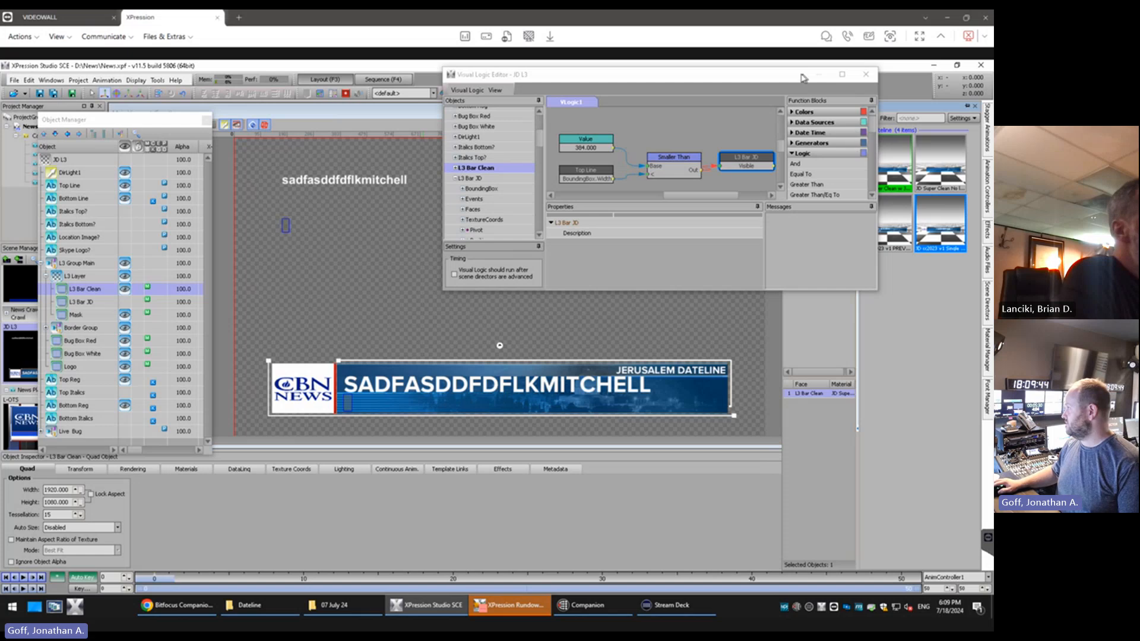
pyautogui.moveTo(803, 78); pyautogui.dragTo(742, 79)
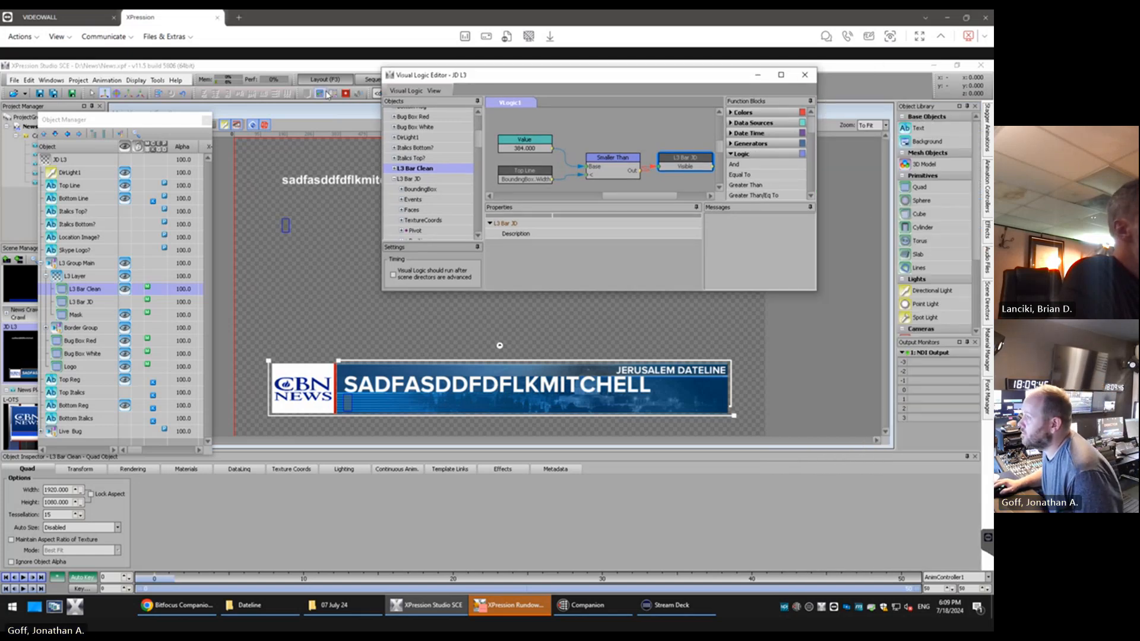
pyautogui.click(987, 351)
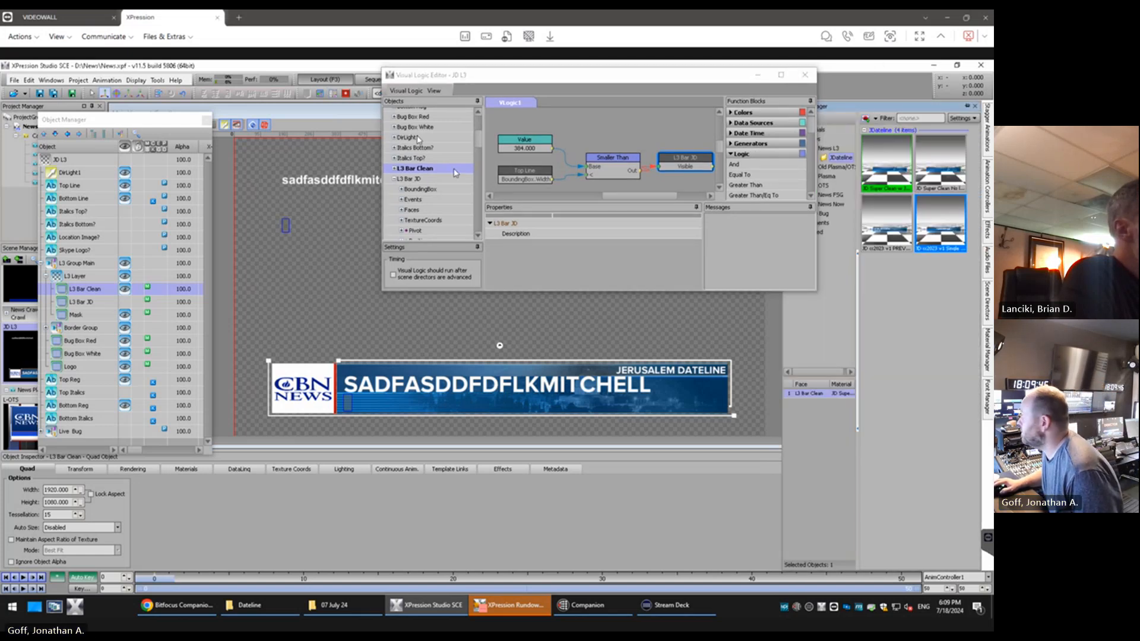
pyautogui.click(949, 179)
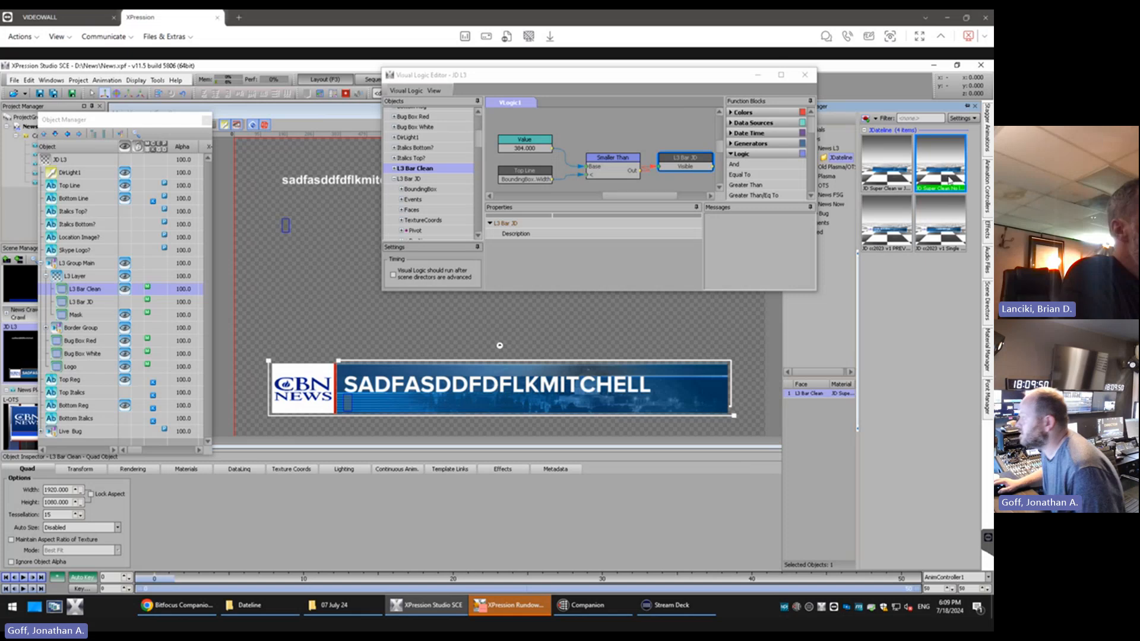
# Shorten the Top Line text to test which bar shows, and clear the text completely
pyautogui.click(325, 186)
pyautogui.press('BackSpace')
pyautogui.press('BackSpace')
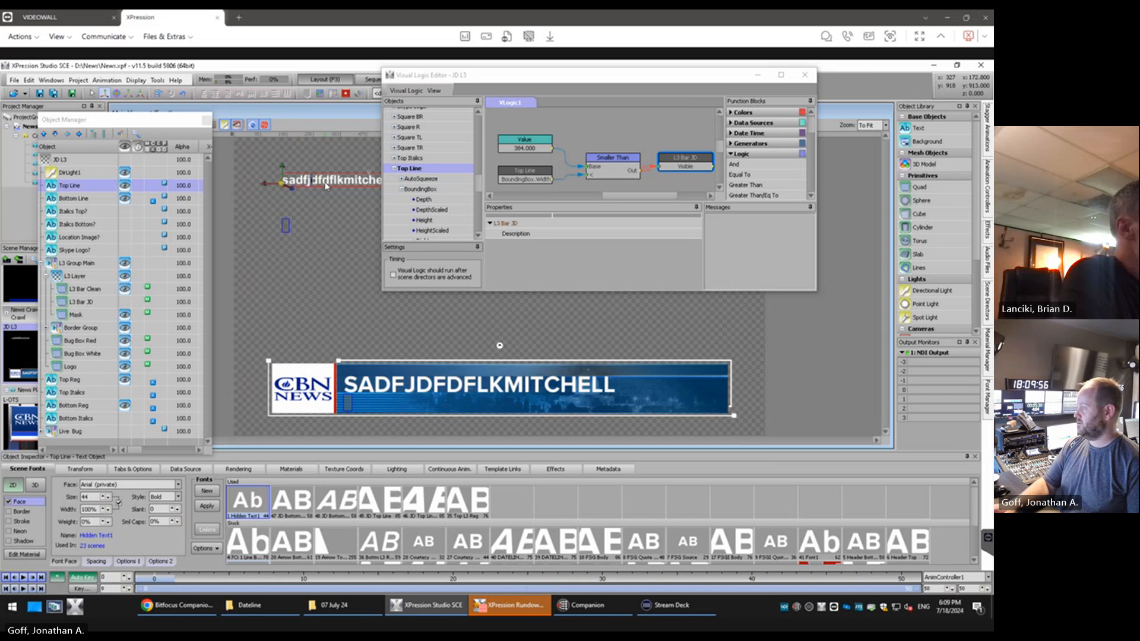
pyautogui.press('BackSpace')
pyautogui.press('BackSpace')
pyautogui.press('BackSpace')
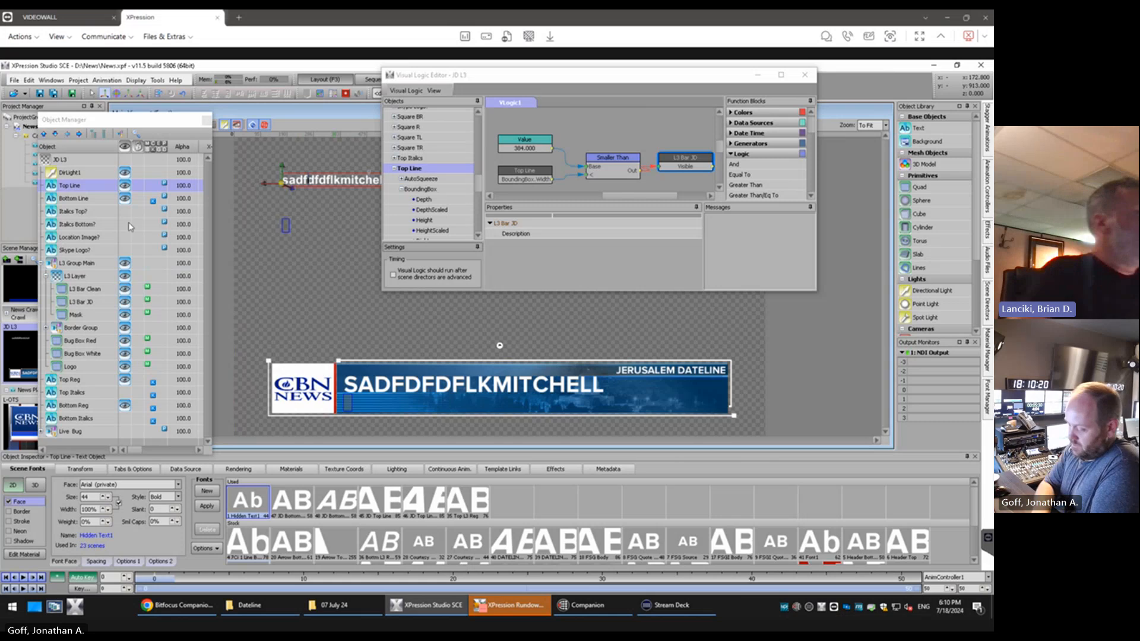
pyautogui.hotkey('ctrl', 'a')
pyautogui.press('BackSpace')
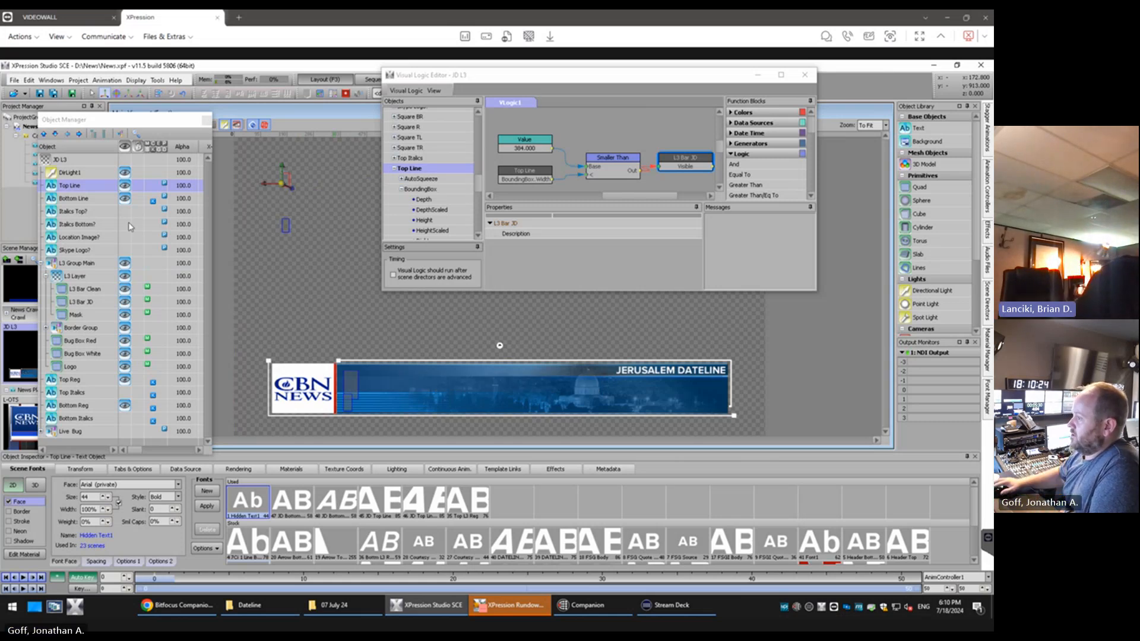
# Hide the helper text objects from Top Line through Skype Logo? and save the project
pyautogui.click(125, 198)
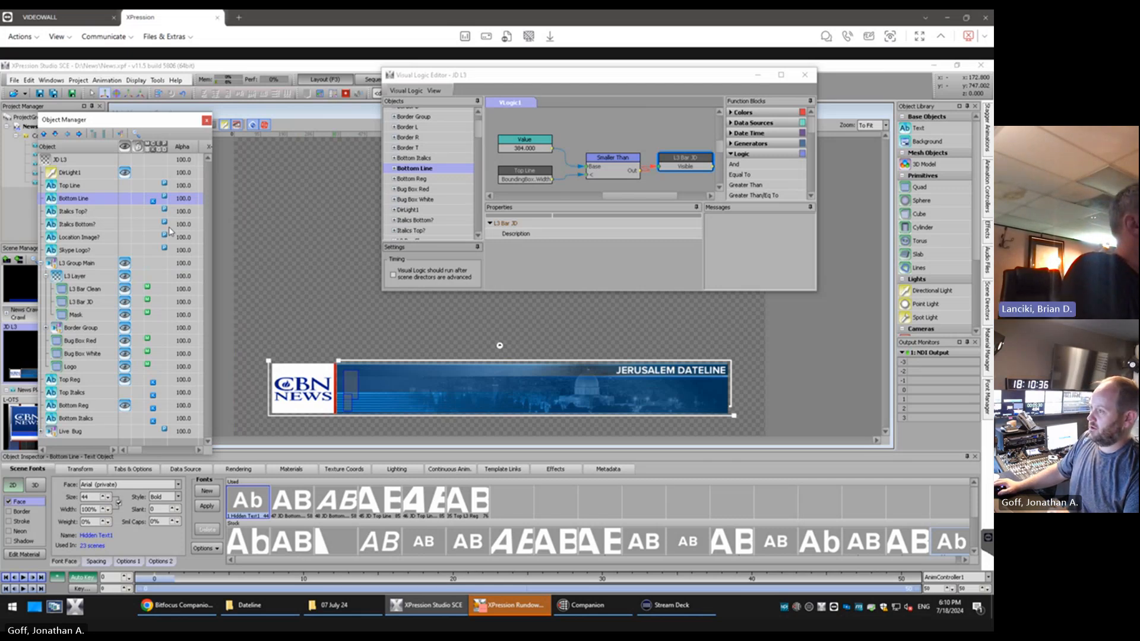
pyautogui.click(23, 94)
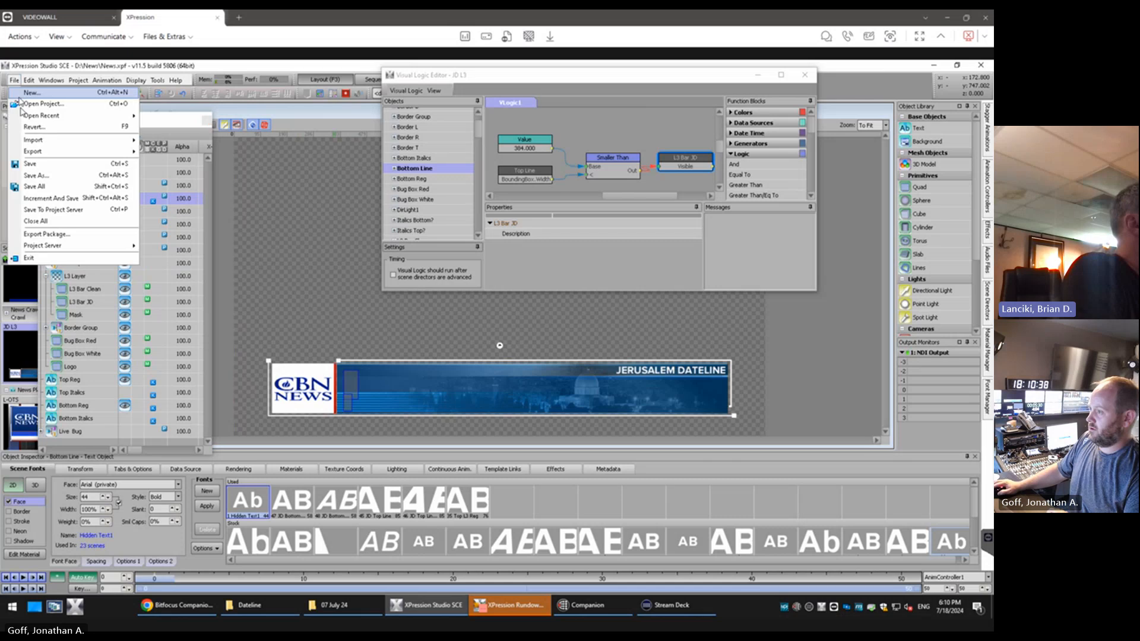
pyautogui.click(42, 161)
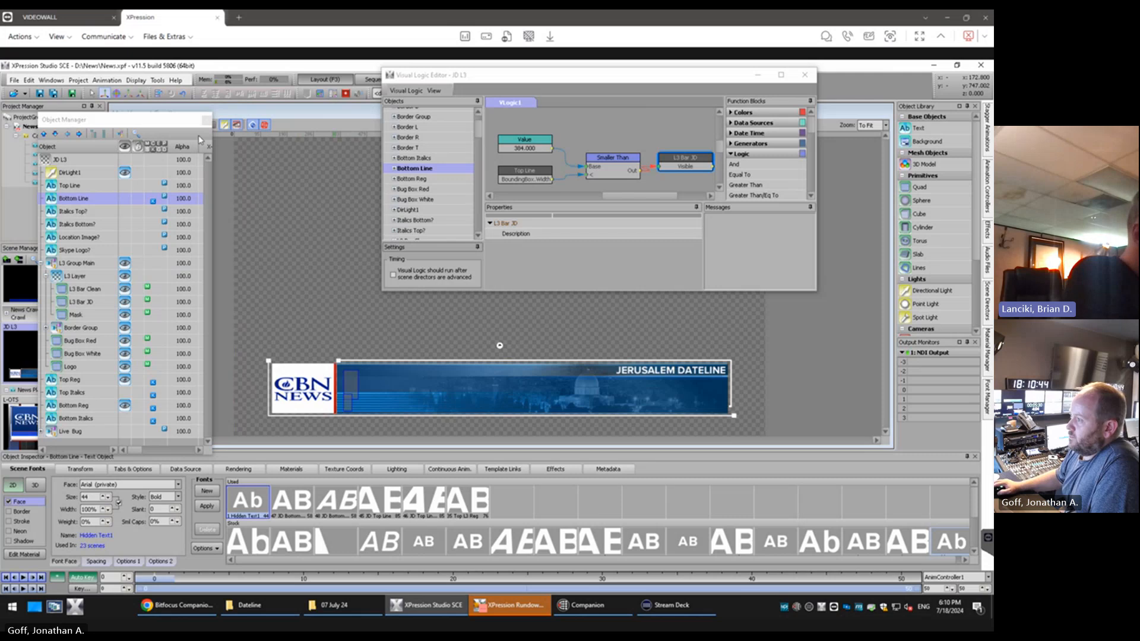
# Duplicate the JD L3 scene and rename the copy "JD L3 Center"
pyautogui.moveTo(177, 125); pyautogui.dragTo(235, 123)
pyautogui.rightClick(46, 359)
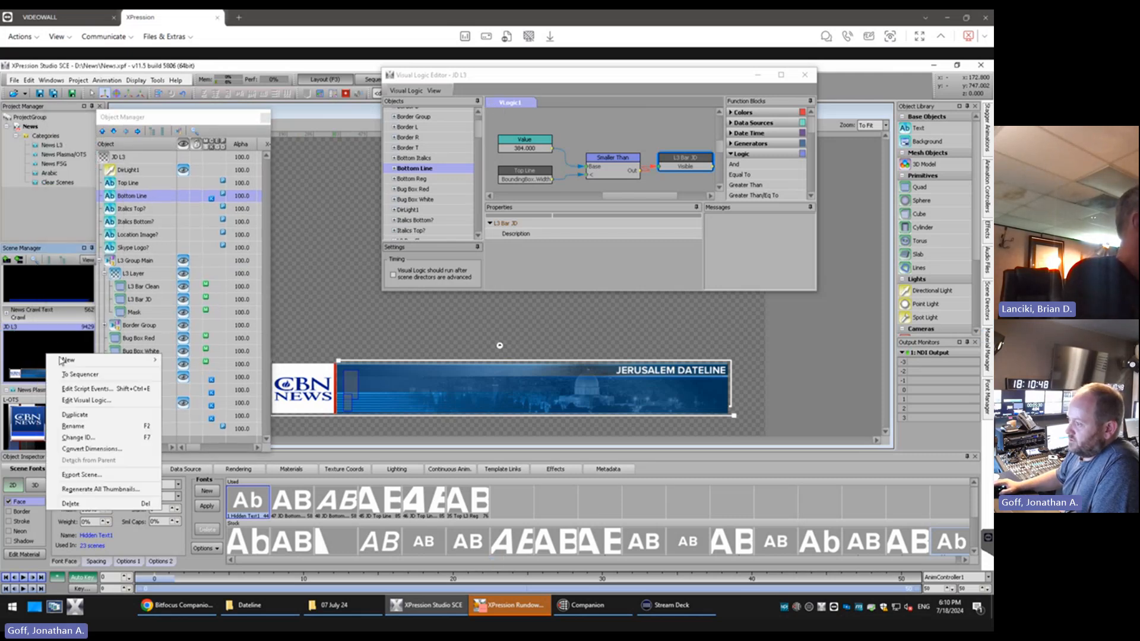
pyautogui.click(89, 417)
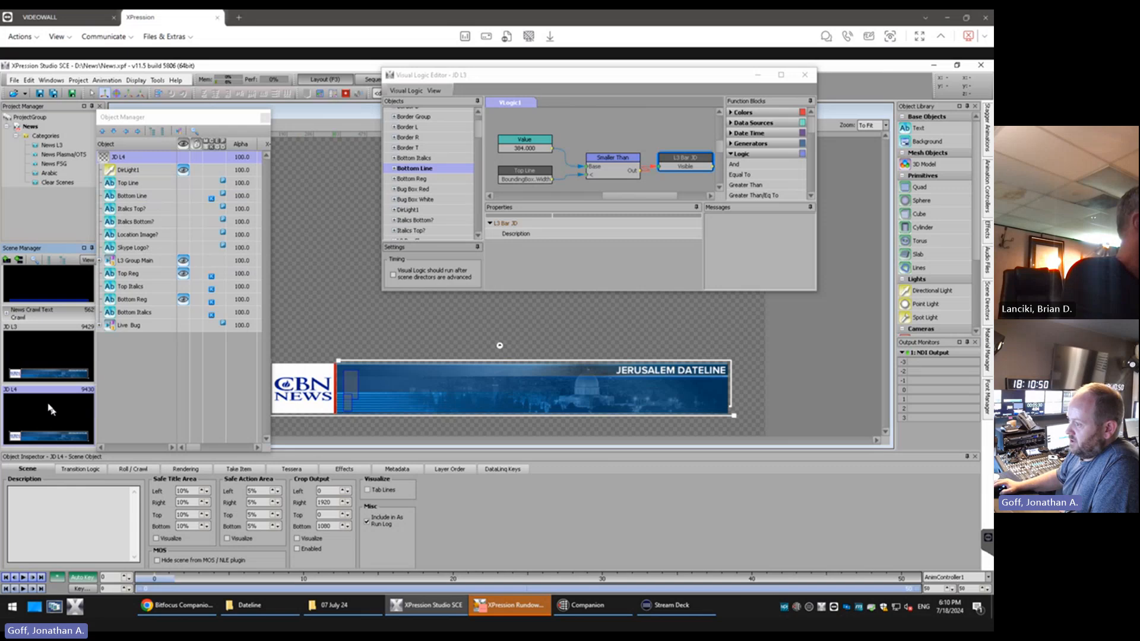
pyautogui.click(126, 158)
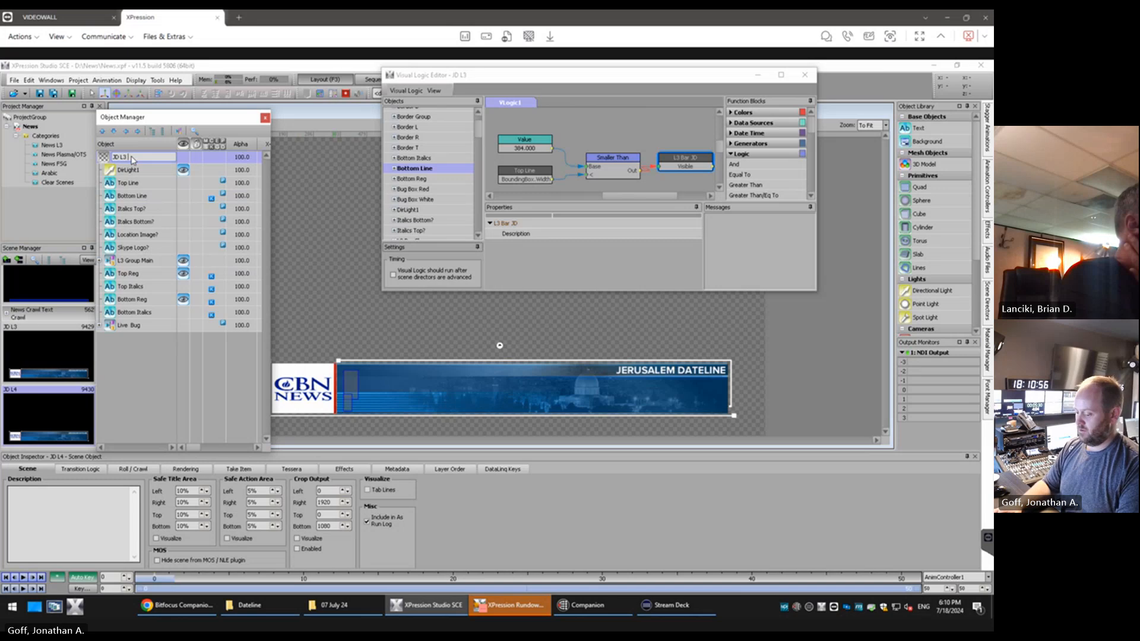
pyautogui.write('3 Center')
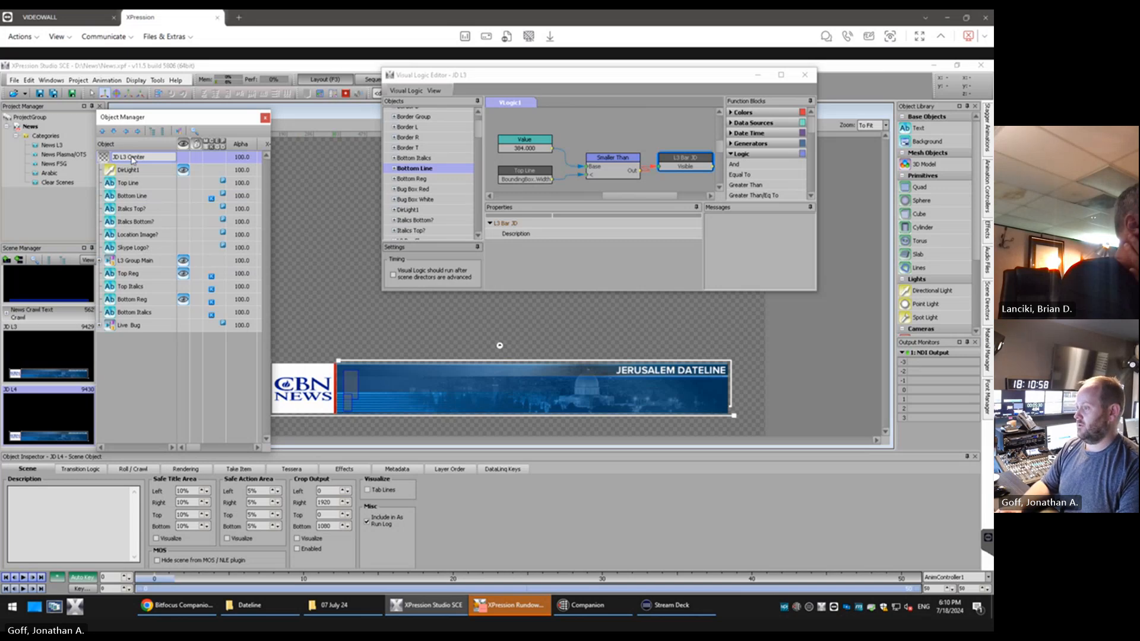
pyautogui.press('Return')
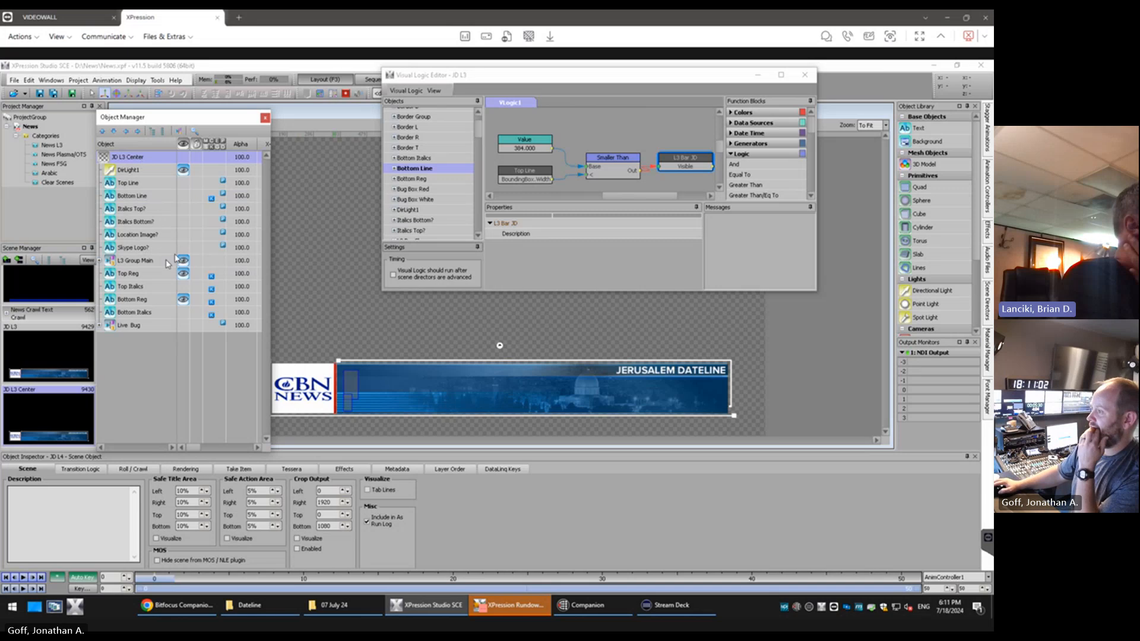
# Add a quad between L3 Group Main and Top Reg and apply the "JD cc2023 v1 Single…" reference material to it
pyautogui.moveTo(205, 123); pyautogui.dragTo(136, 124)
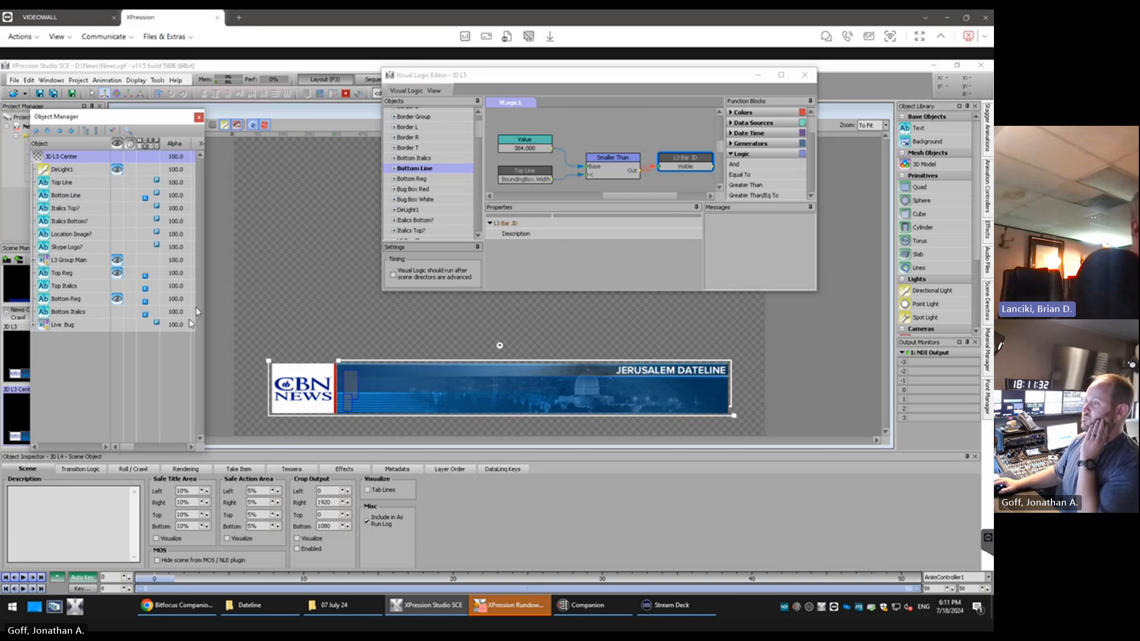
pyautogui.click(78, 274)
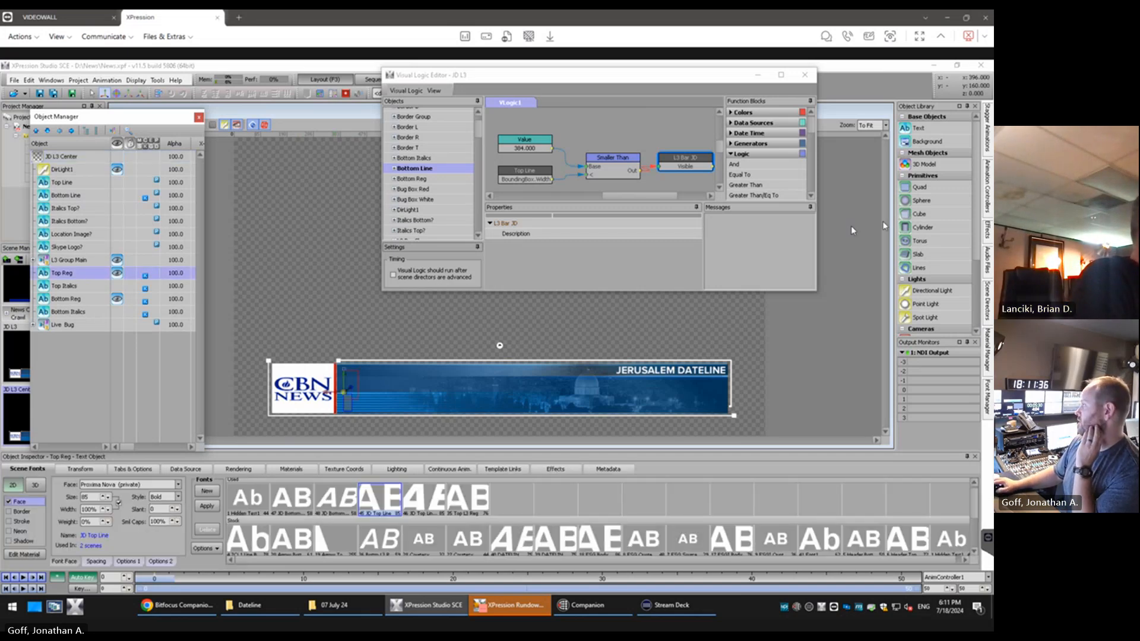
pyautogui.doubleClick(920, 187)
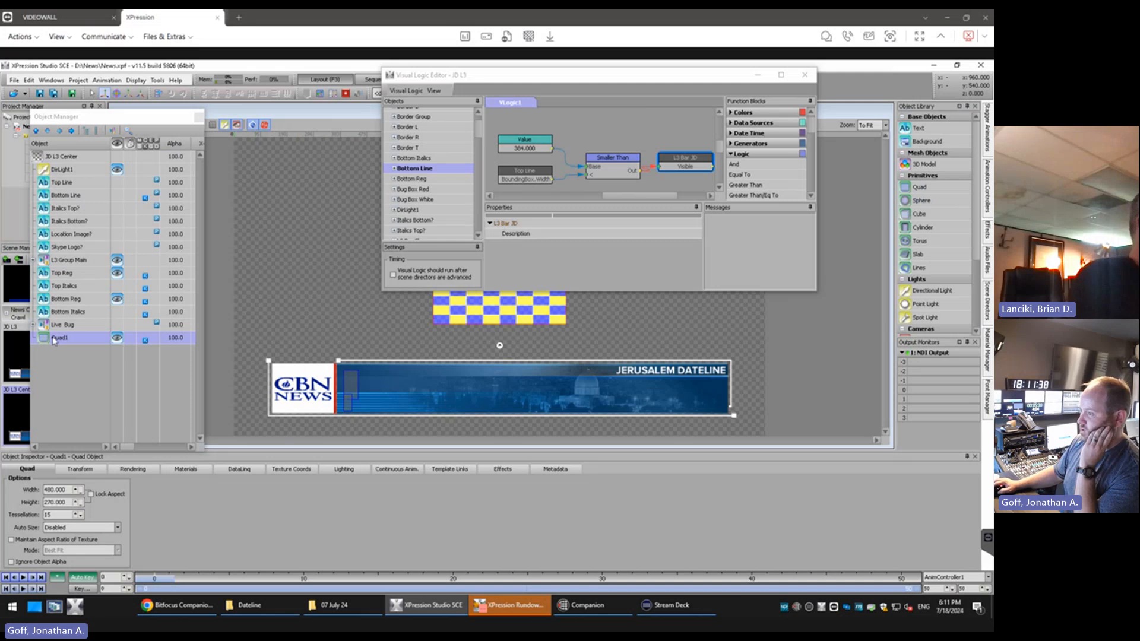
pyautogui.moveTo(54, 340); pyautogui.dragTo(83, 276)
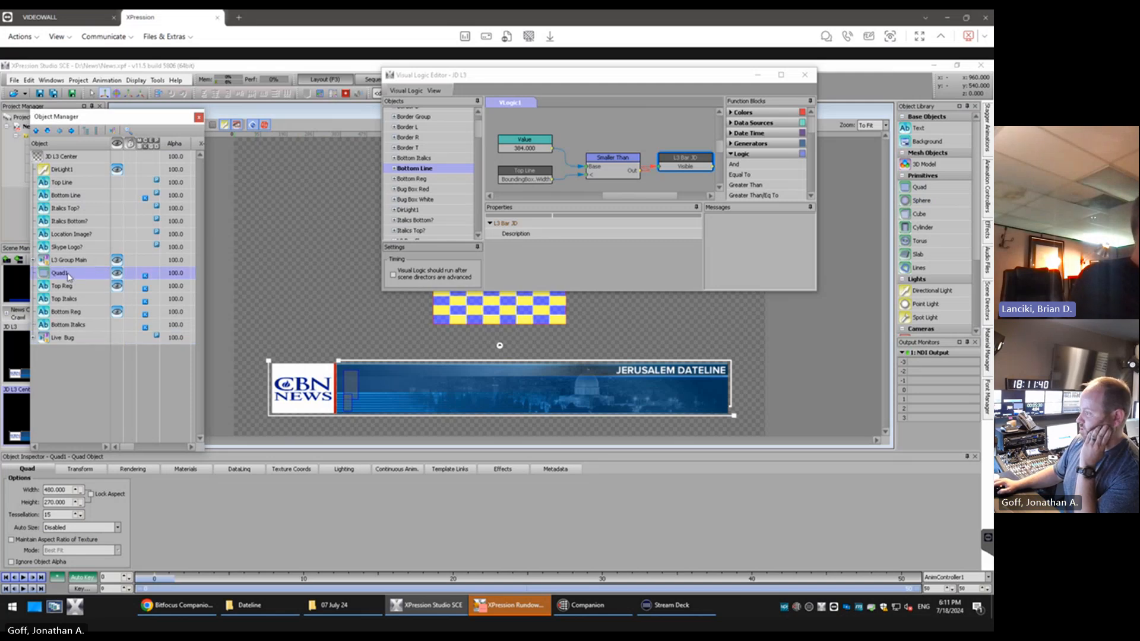
pyautogui.click(333, 94)
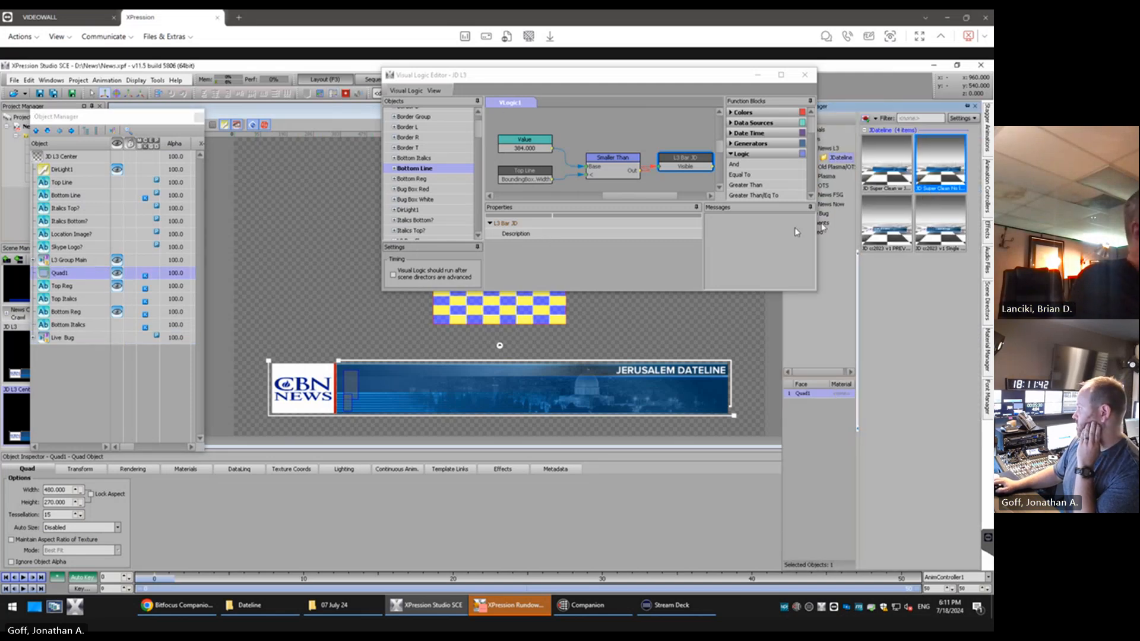
pyautogui.doubleClick(940, 221)
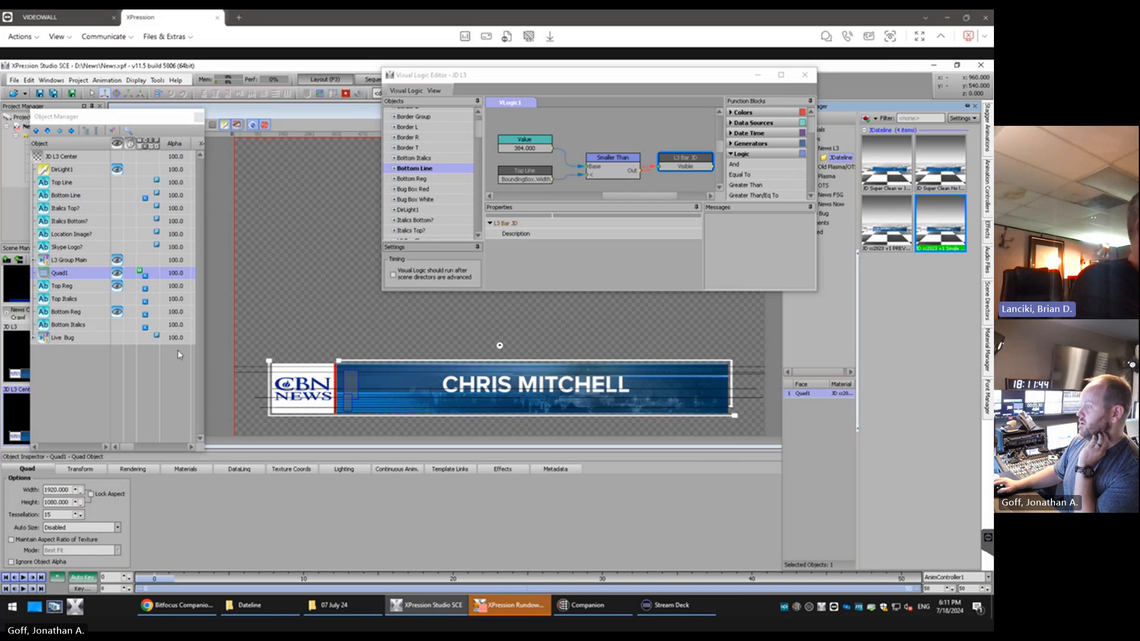
# Delete Top Line, Bottom Line, Italics Top?, Italics Bottom?, Location Image? and Skype Logo? from the JD L3 Center scene
pyautogui.click(89, 287)
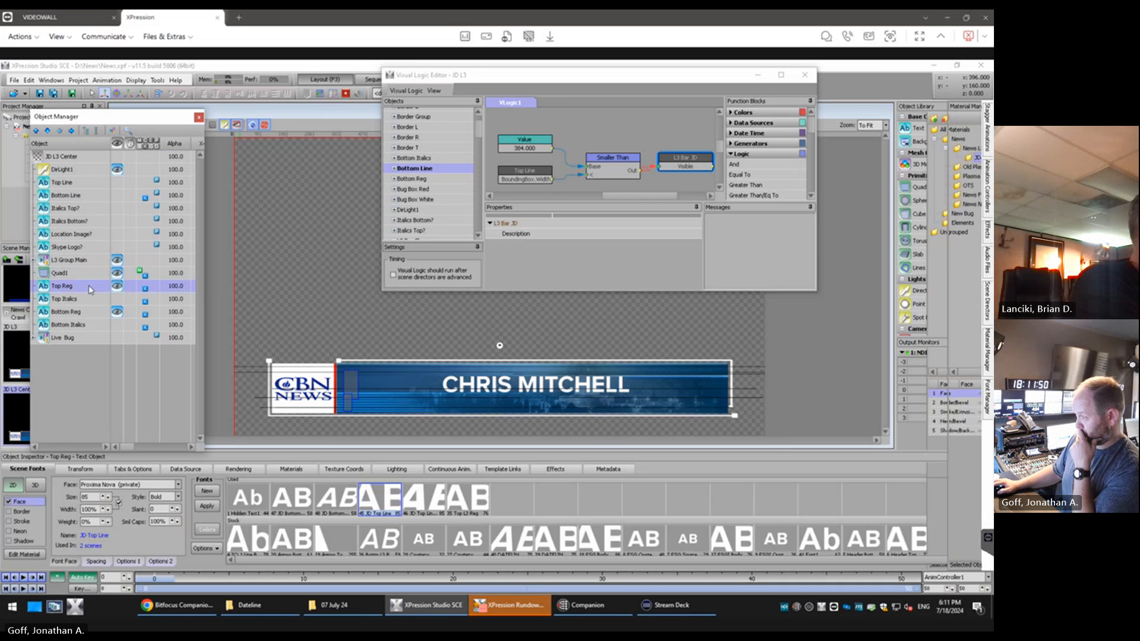
pyautogui.keyDown('shift'); pyautogui.click(77, 325); pyautogui.keyUp('shift')
pyautogui.click(62, 182)
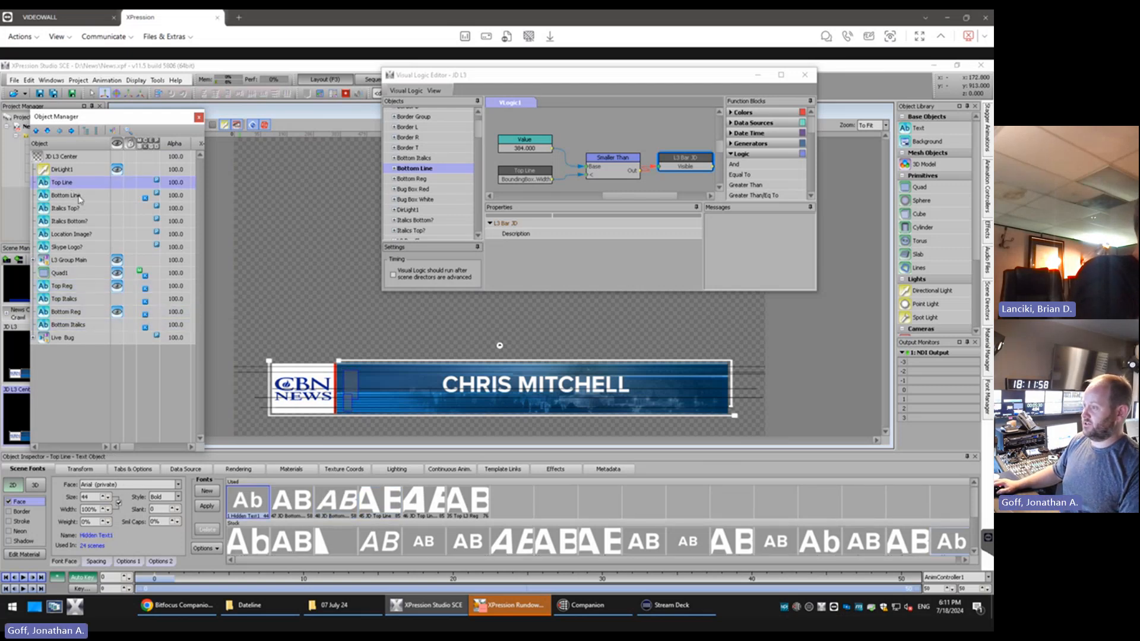
pyautogui.keyDown('shift'); pyautogui.click(65, 195); pyautogui.keyUp('shift')
pyautogui.keyDown('ctrl'); pyautogui.click(87, 222); pyautogui.keyUp('ctrl')
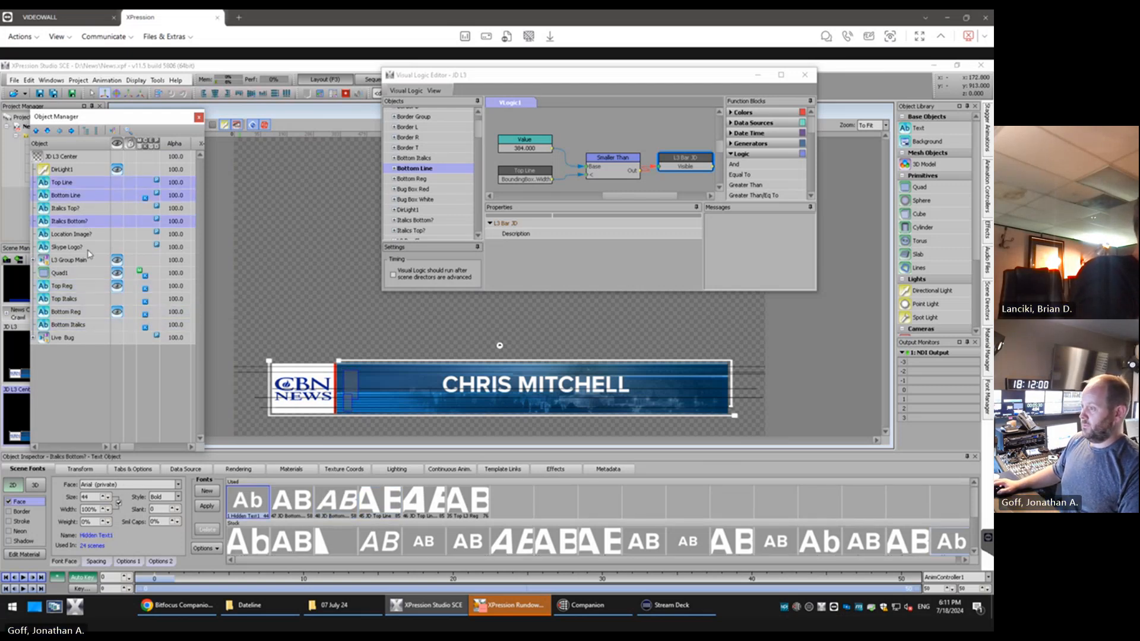
pyautogui.keyDown('ctrl'); pyautogui.click(82, 210); pyautogui.keyUp('ctrl')
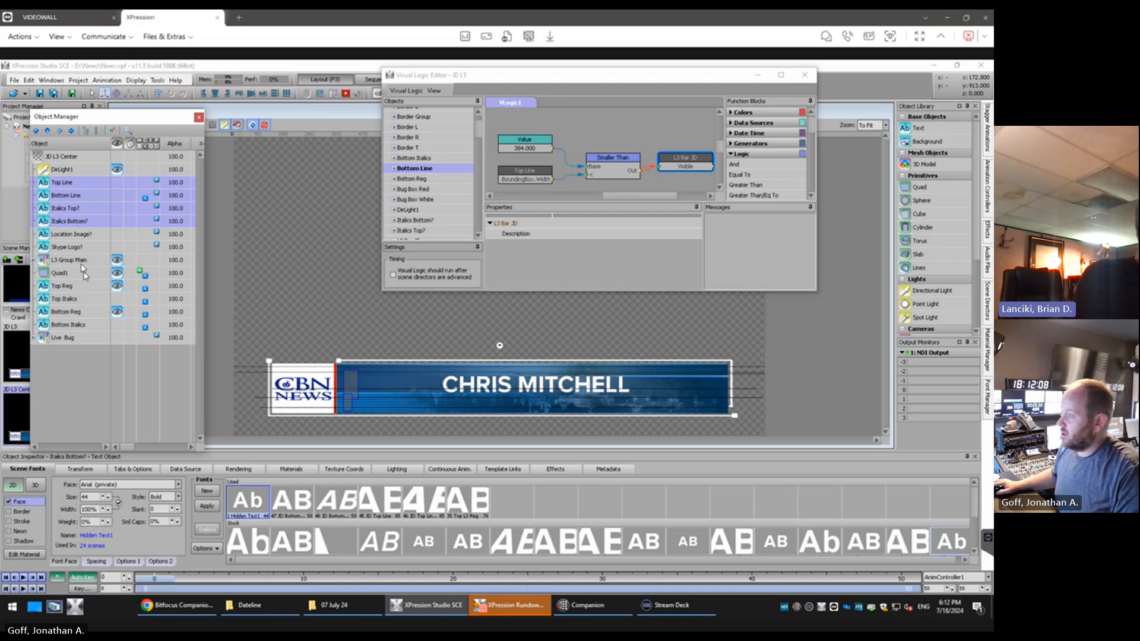
pyautogui.keyDown('shift'); pyautogui.click(89, 248); pyautogui.keyUp('shift')
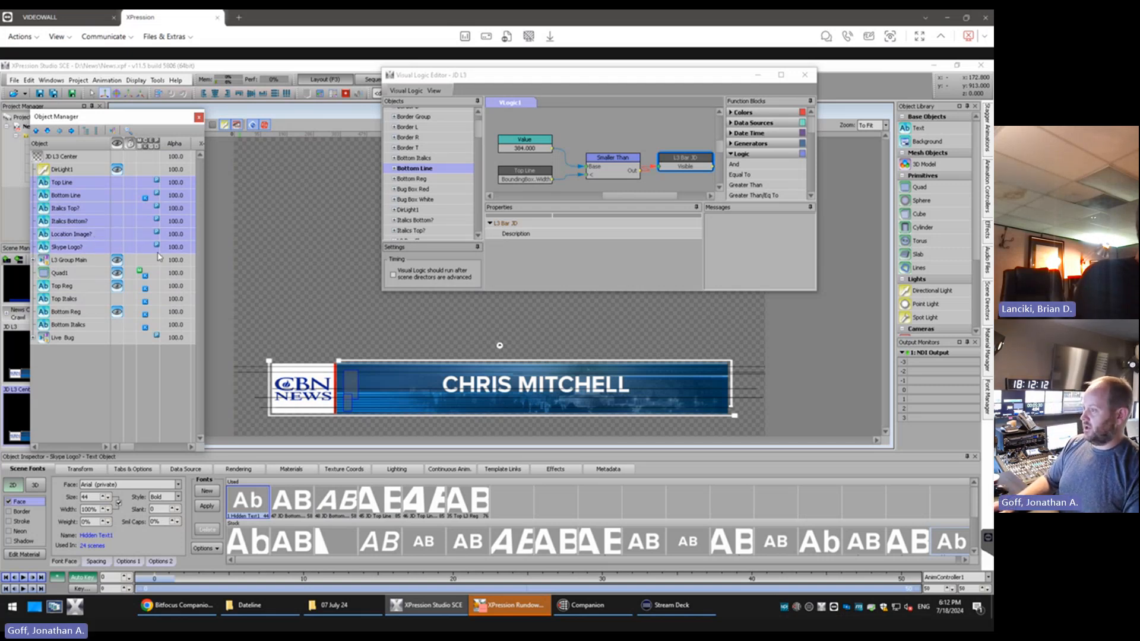
pyautogui.press('Delete')
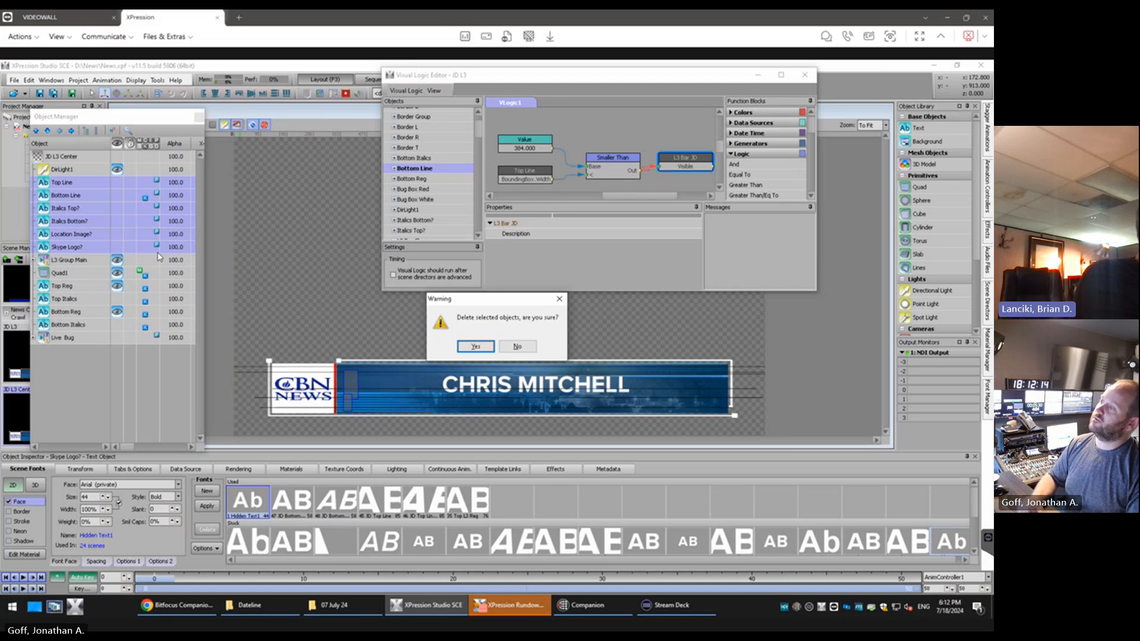
pyautogui.press('Return')
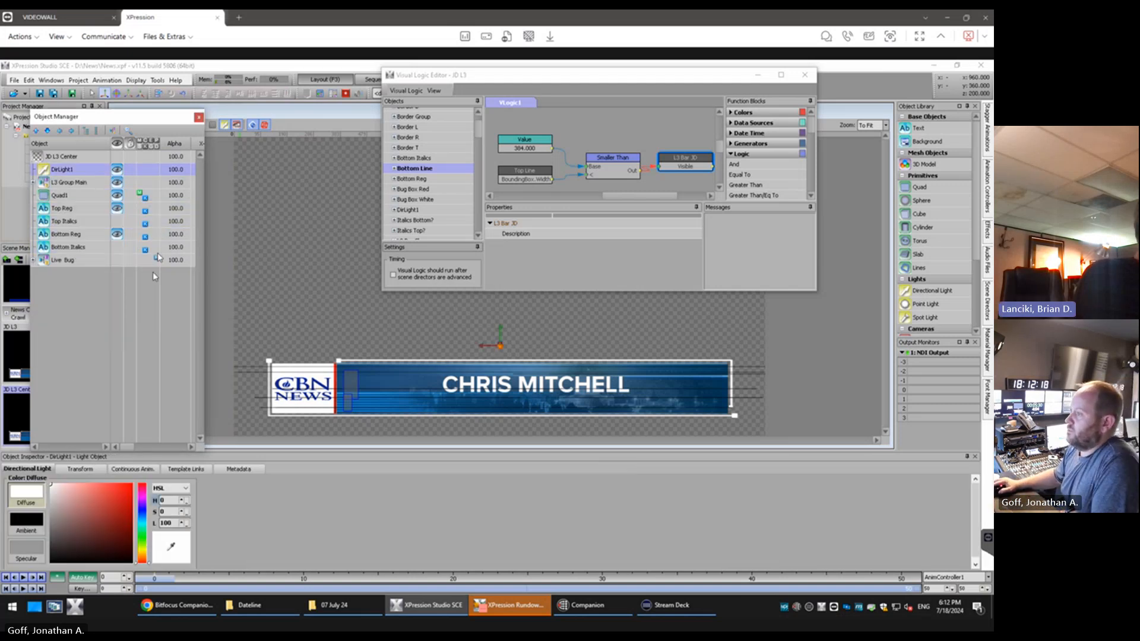
# Delete the Top Italics and Bottom Italics text objects from the JD L3 Center scene
pyautogui.click(82, 222)
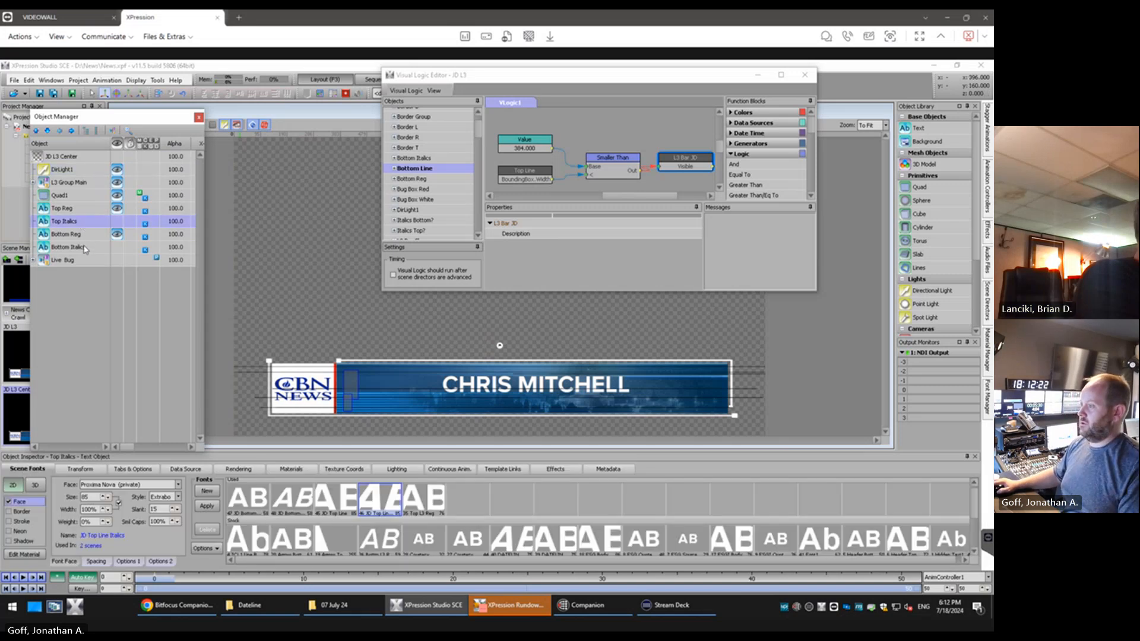
pyautogui.keyDown('ctrl'); pyautogui.click(84, 249); pyautogui.keyUp('ctrl')
pyautogui.press('Delete')
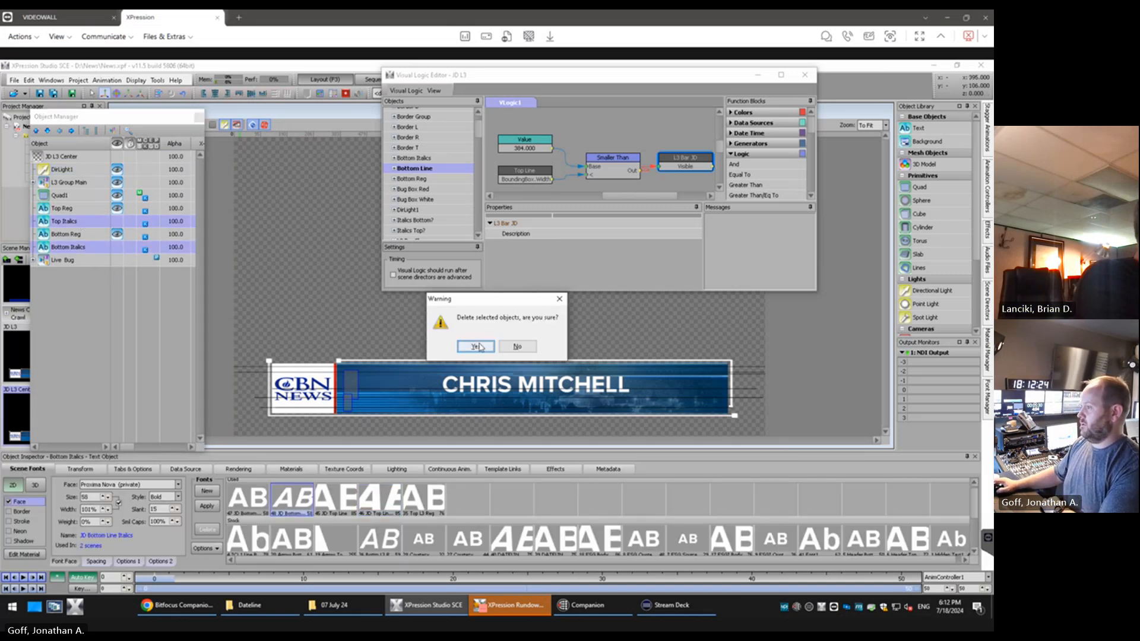
pyautogui.click(478, 347)
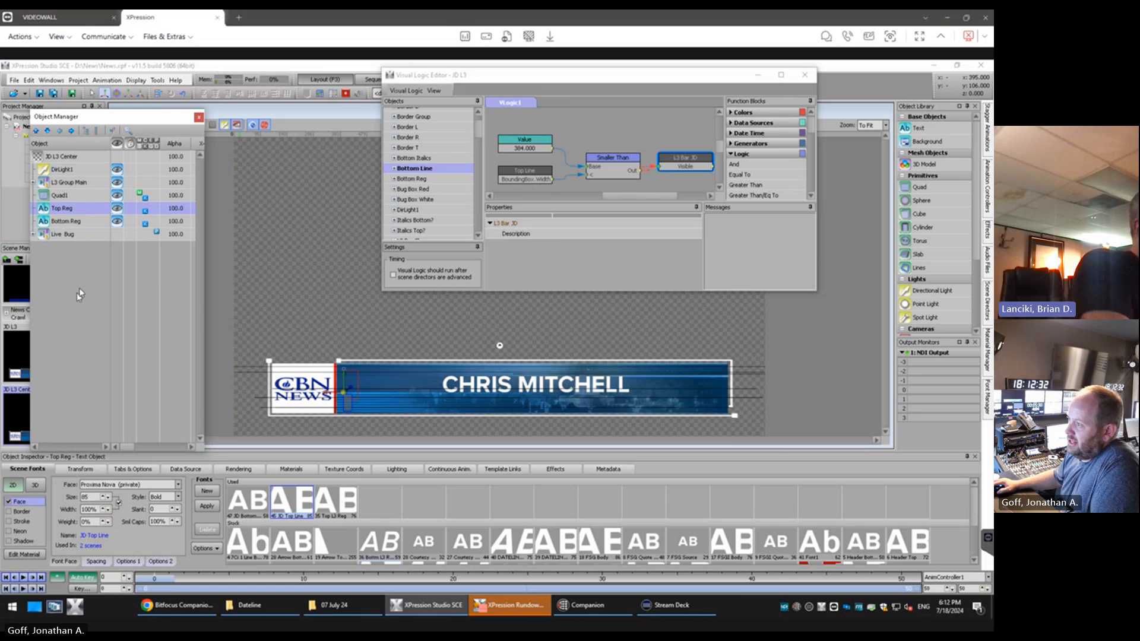
# Delete the locator bug, Skype logo, and Top and Bottom Italics visibility blocks from the JD L3 visual logic
pyautogui.click(781, 75)
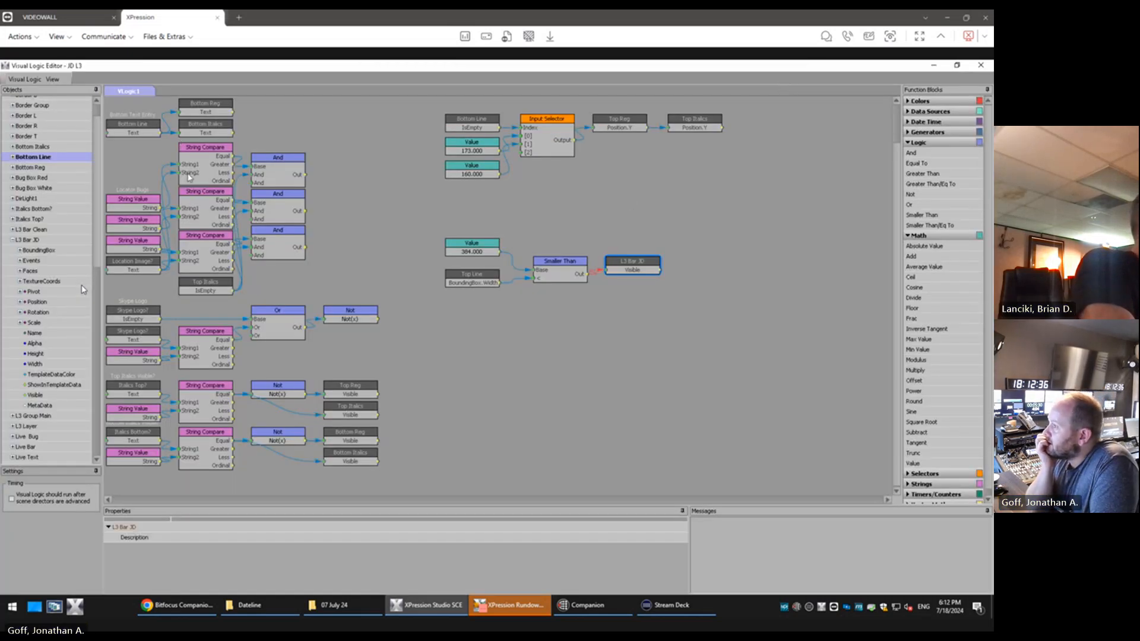
pyautogui.moveTo(123, 156); pyautogui.dragTo(392, 373)
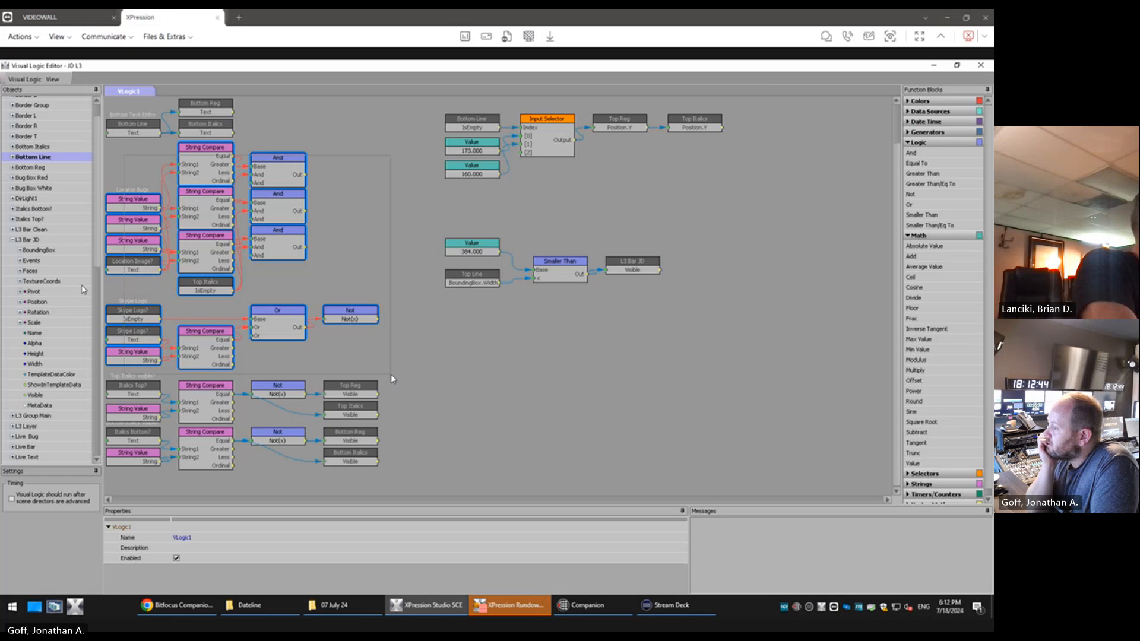
pyautogui.moveTo(390, 374); pyautogui.dragTo(378, 469)
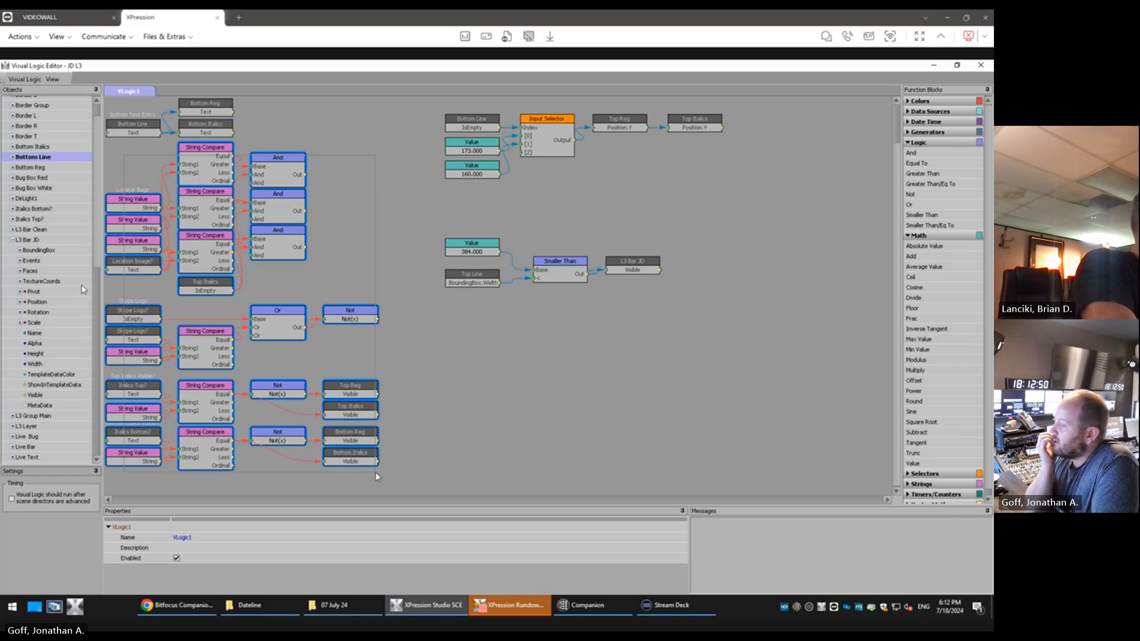
pyautogui.rightClick(226, 192)
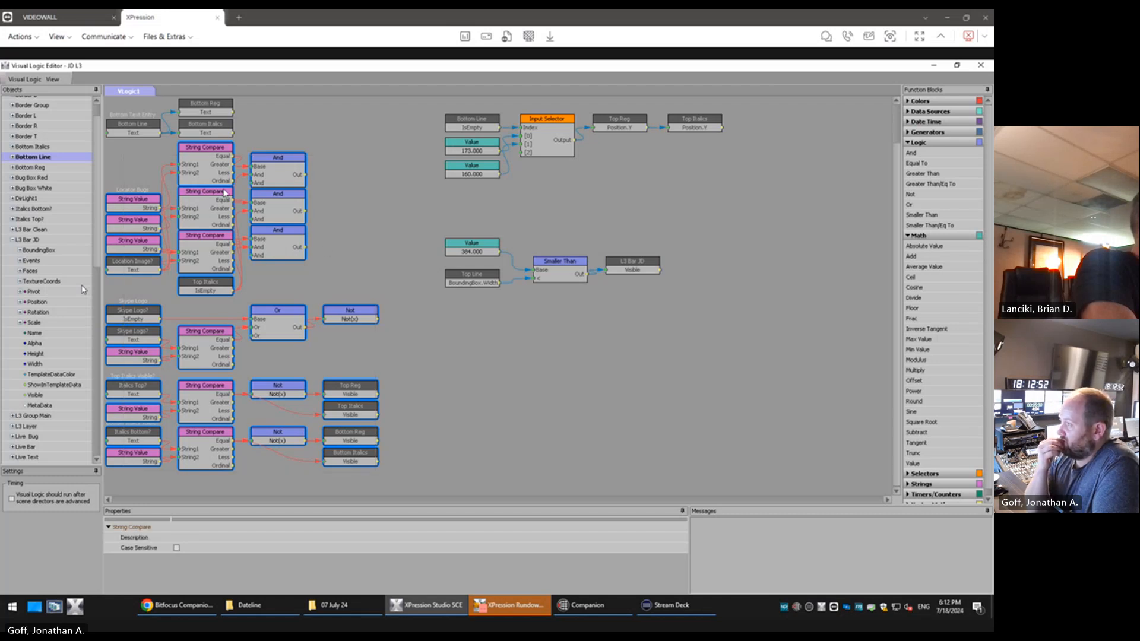
pyautogui.click(248, 211)
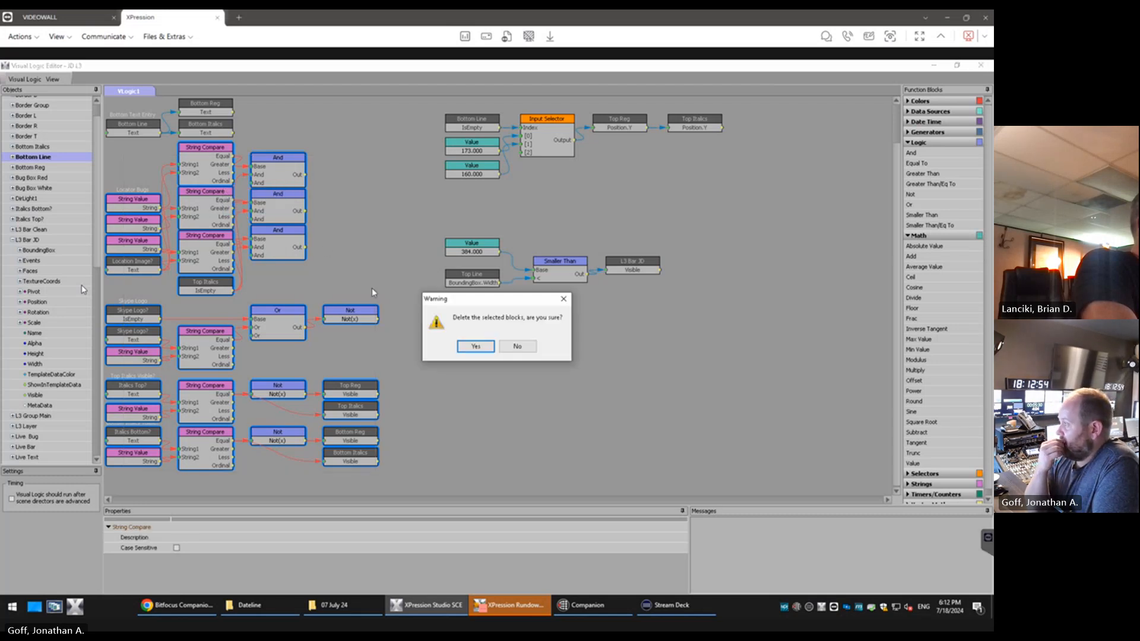
pyautogui.click(478, 346)
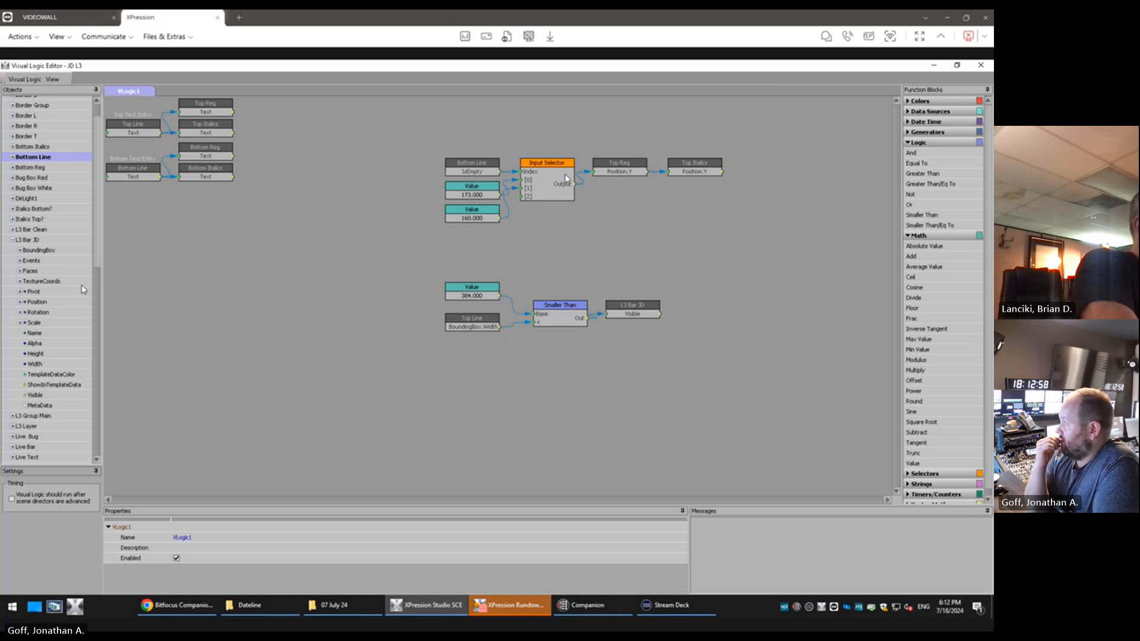
# Delete the Top Italics Position.Y block from the end of the Input Selector chain
pyautogui.rightClick(705, 168)
pyautogui.click(725, 203)
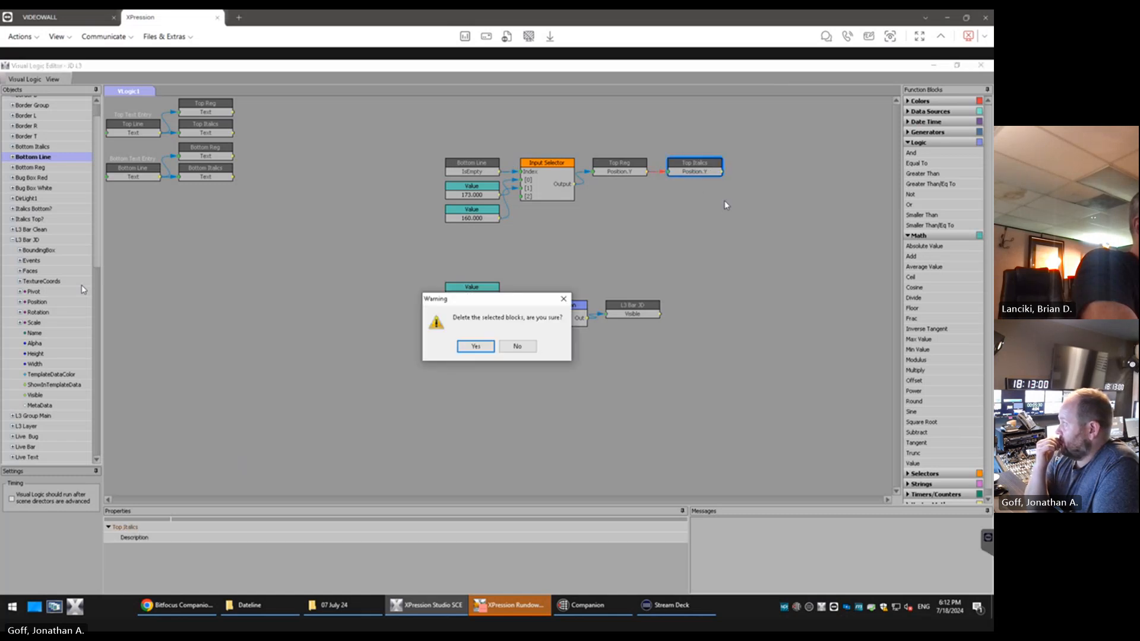
pyautogui.click(476, 346)
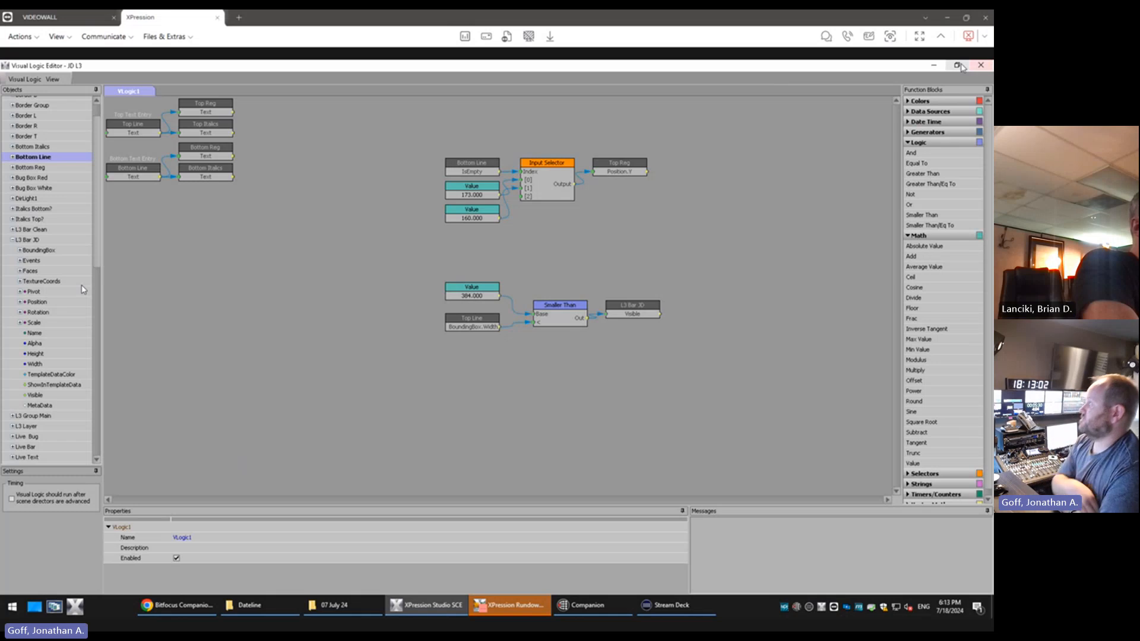
# Move the Input Selector chain and the Smaller Than chain directly beneath the Top and Bottom Text Entry blocks
pyautogui.moveTo(428, 148); pyautogui.dragTo(633, 226)
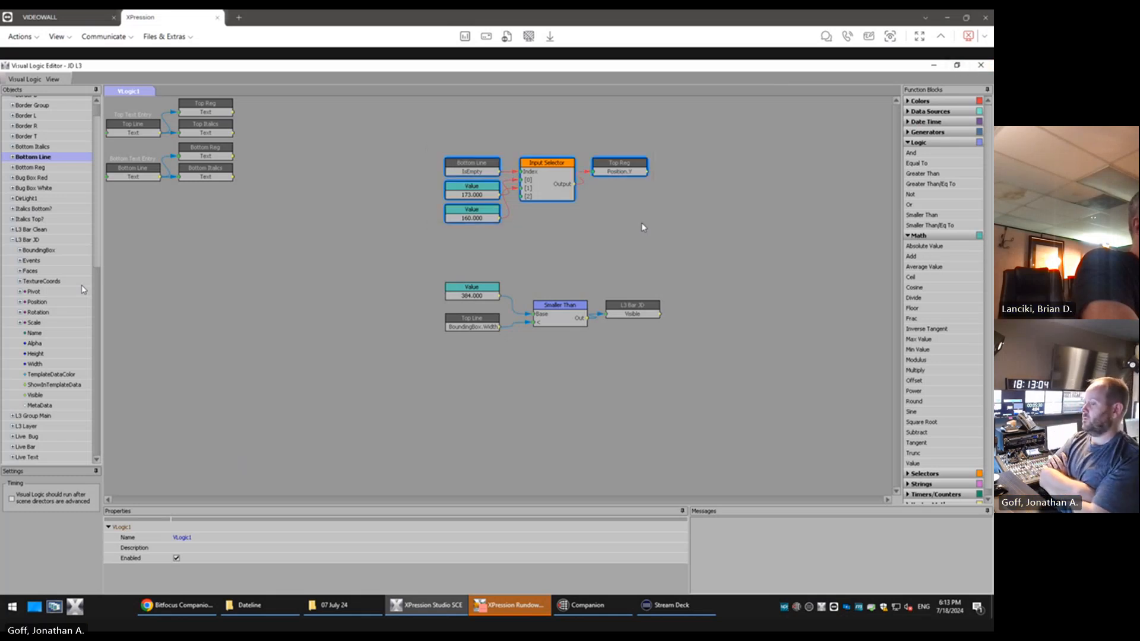
pyautogui.moveTo(562, 183); pyautogui.dragTo(223, 219)
pyautogui.moveTo(437, 286); pyautogui.dragTo(686, 354)
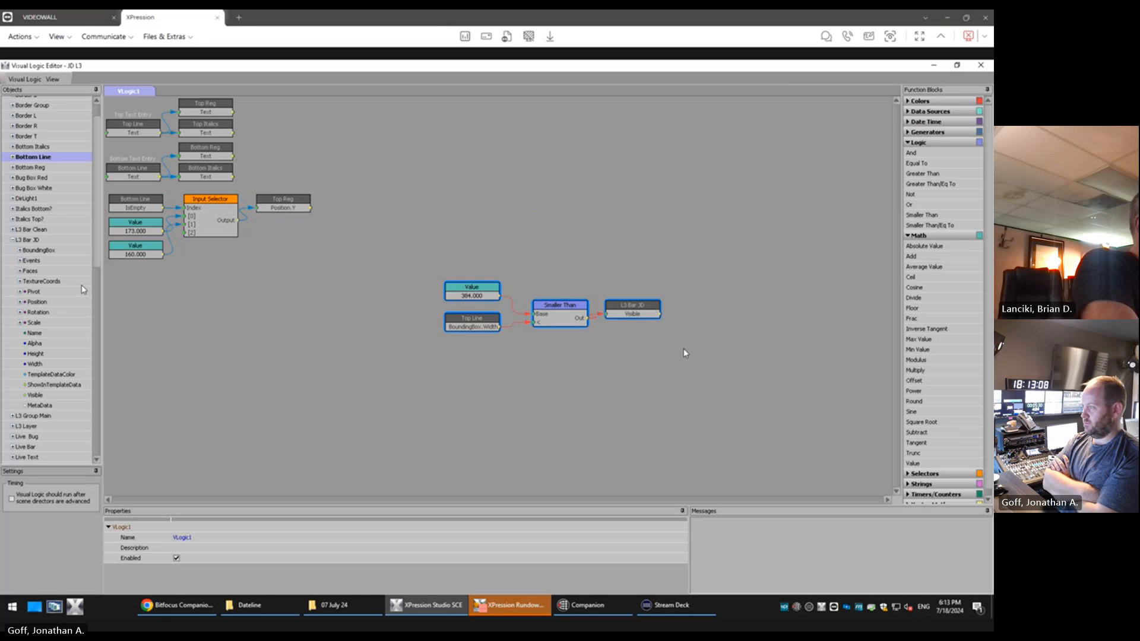
pyautogui.moveTo(560, 315); pyautogui.dragTo(223, 297)
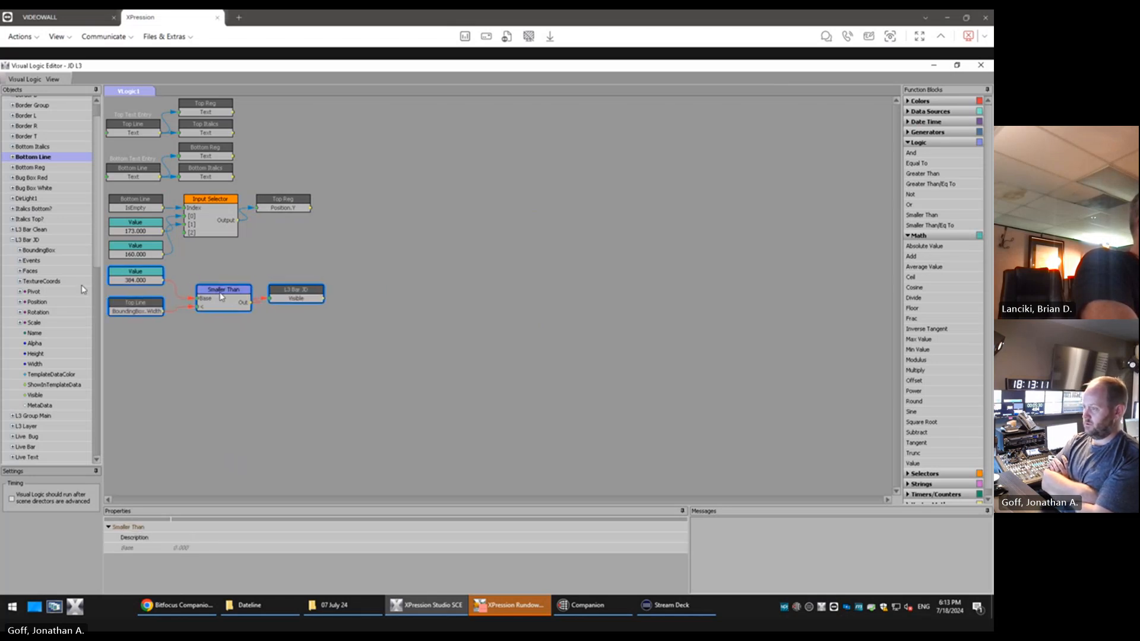
pyautogui.click(959, 65)
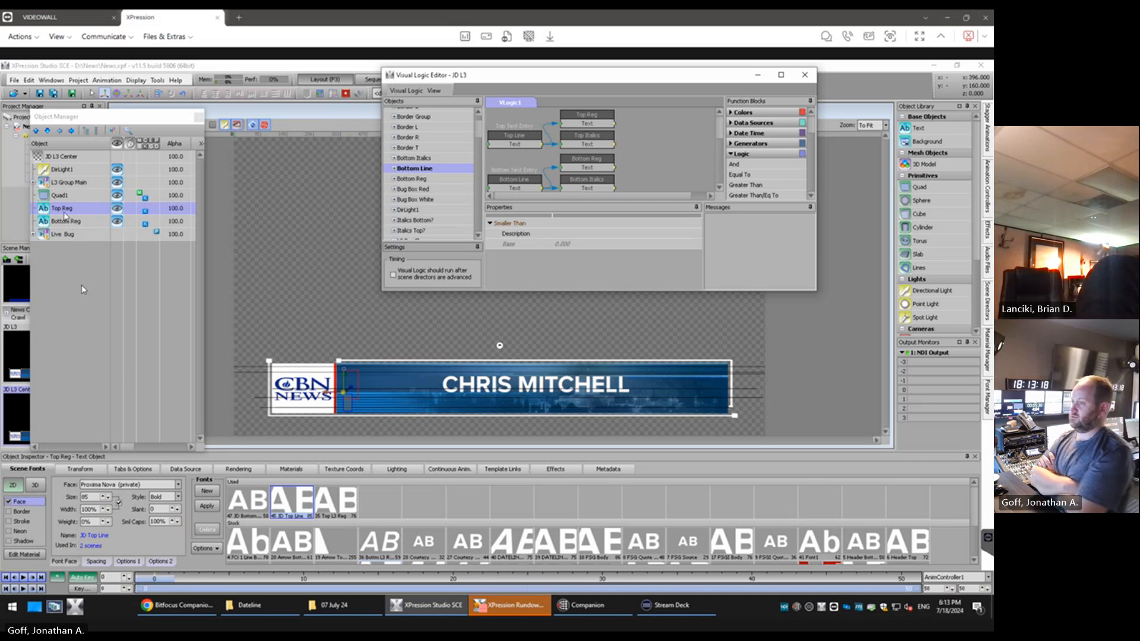
# Examine the objects inside L3 Group Main, including its L3 Layer and Border Group
pyautogui.click(34, 182)
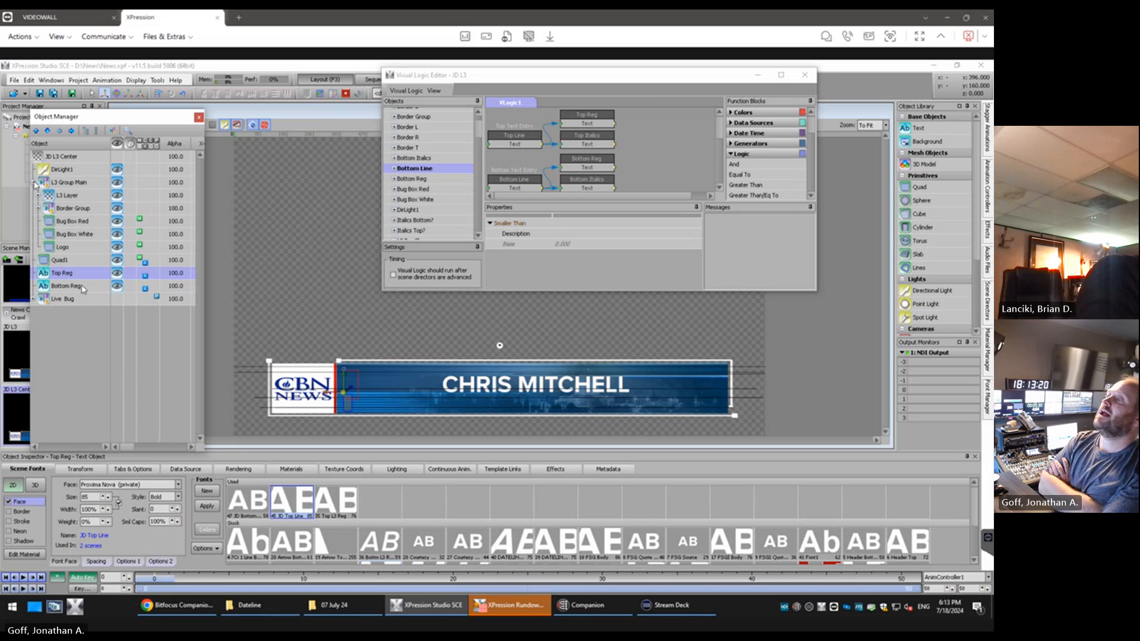
pyautogui.click(37, 195)
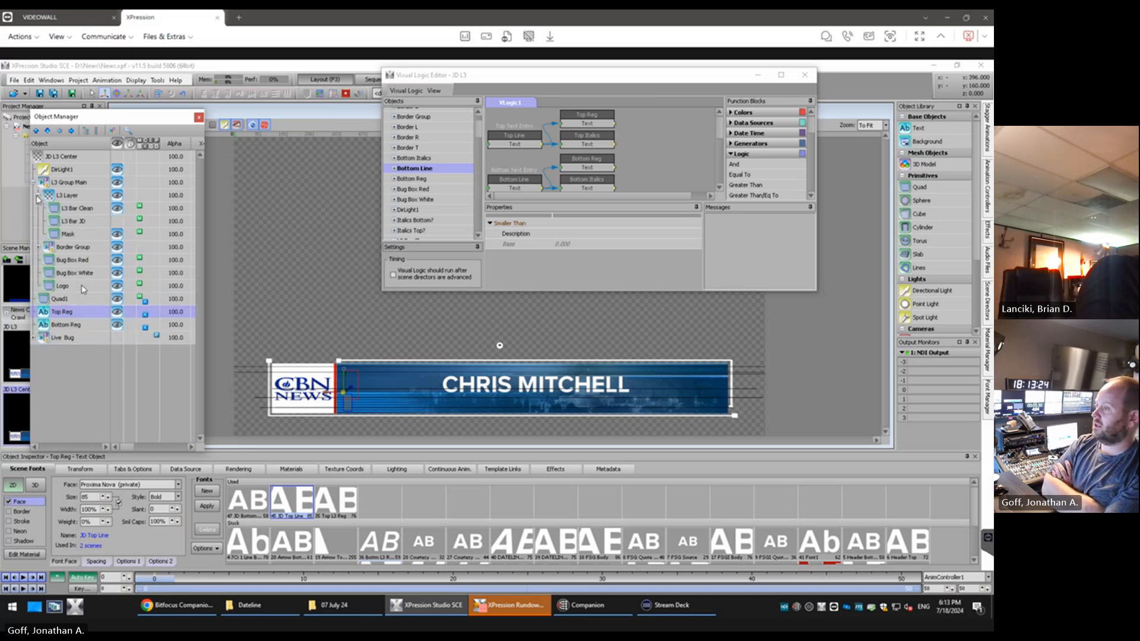
pyautogui.click(37, 196)
pyautogui.click(36, 209)
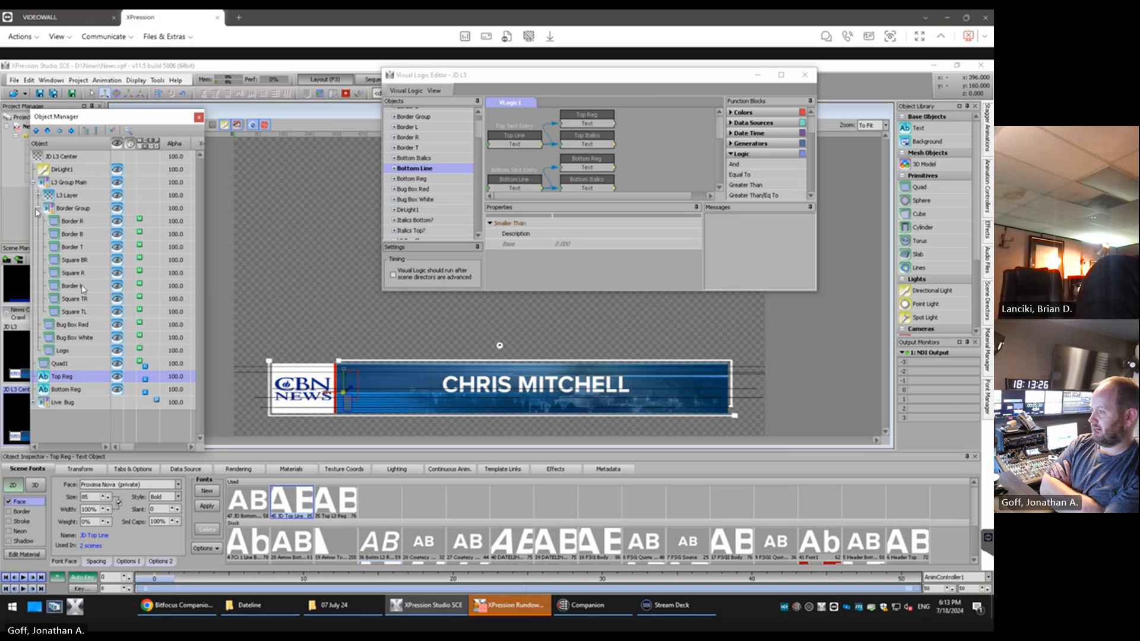
pyautogui.click(36, 209)
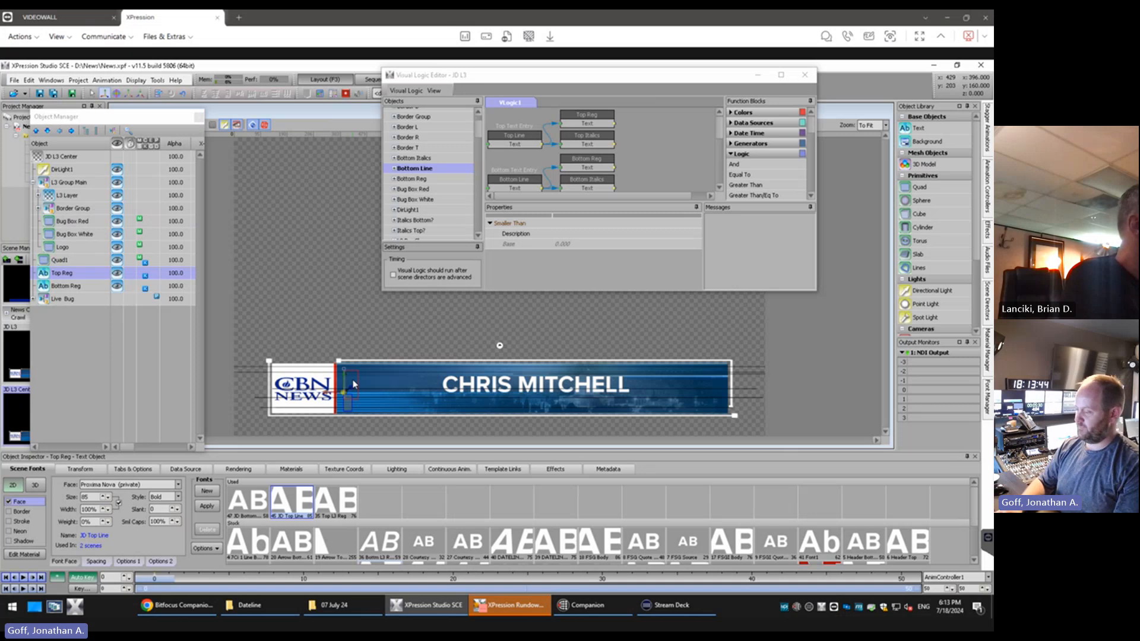
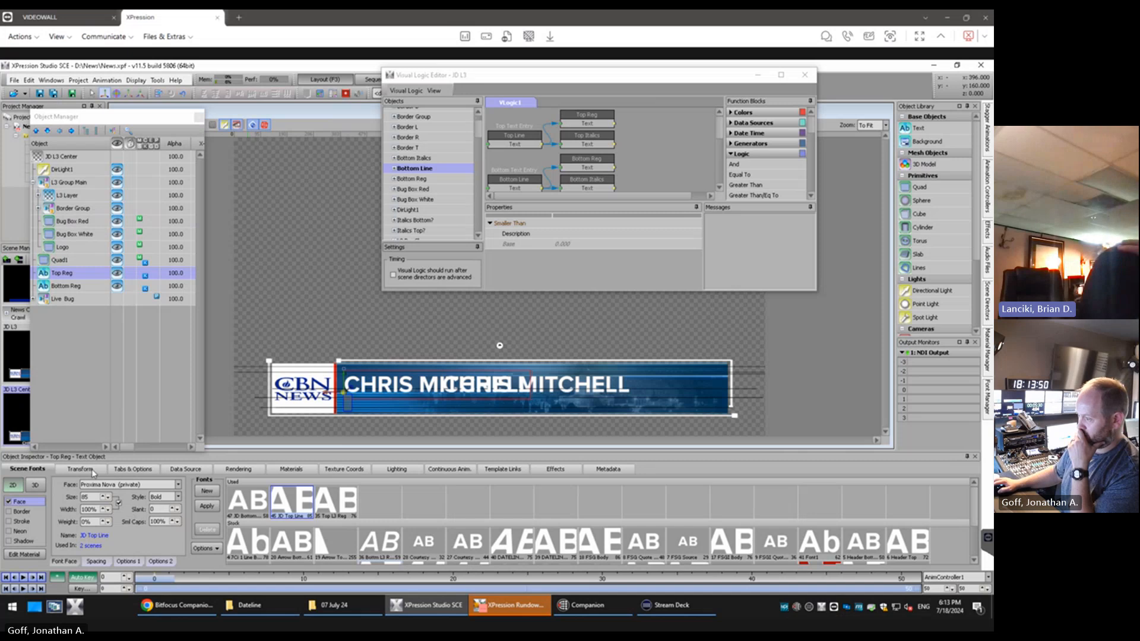
# Enter the sample person's name in the Top Reg text object and set its tab alignment to Center
pyautogui.click(134, 469)
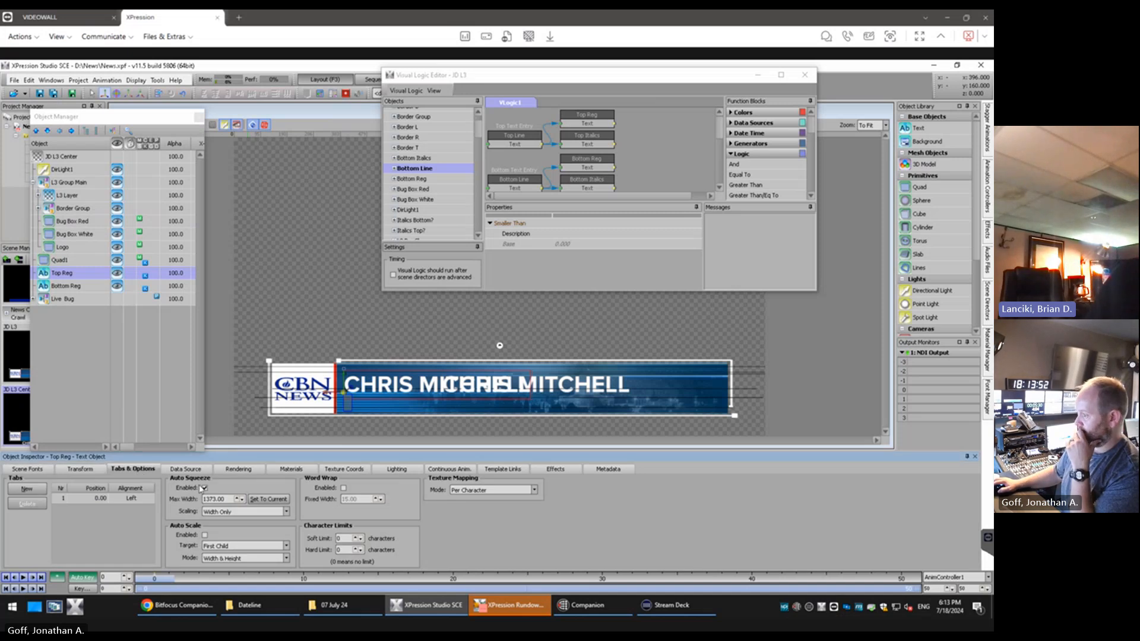
pyautogui.click(142, 499)
pyautogui.click(151, 501)
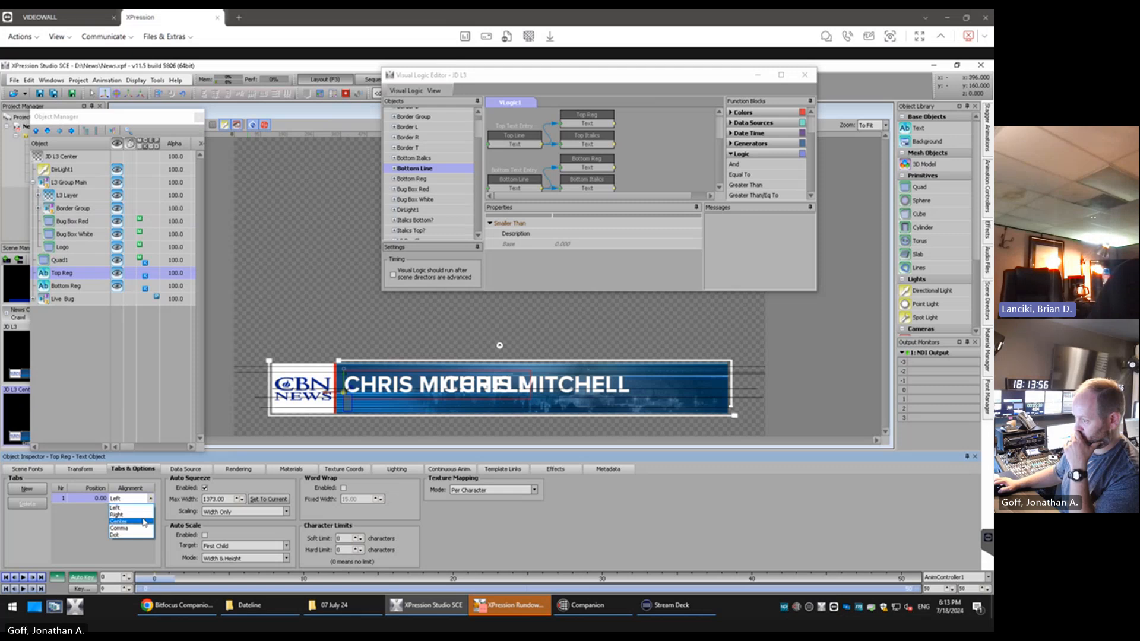
pyautogui.click(143, 521)
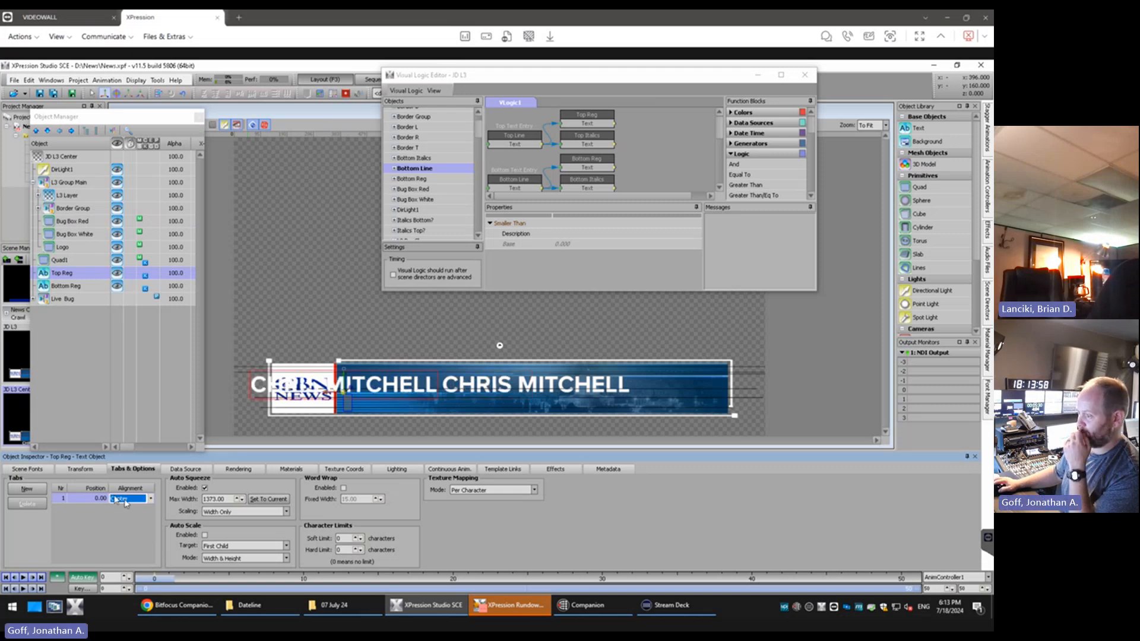
# Move the Top Reg text horizontally to an X position of about 1090, over the centred name in the blue bar
pyautogui.click(41, 470)
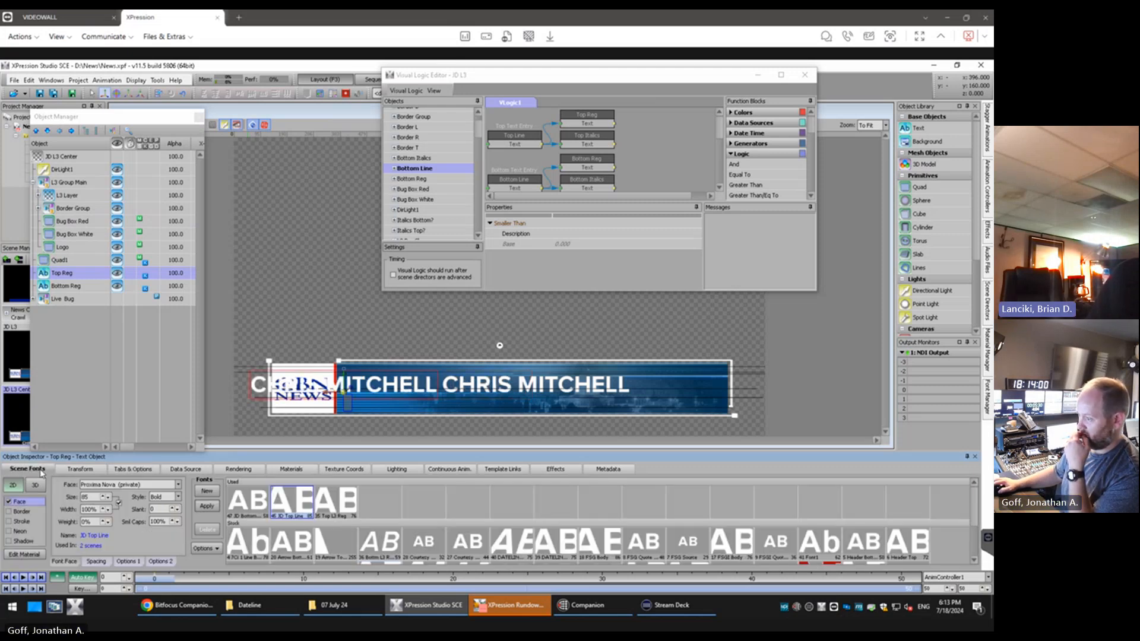
pyautogui.moveTo(126, 447); pyautogui.dragTo(138, 447)
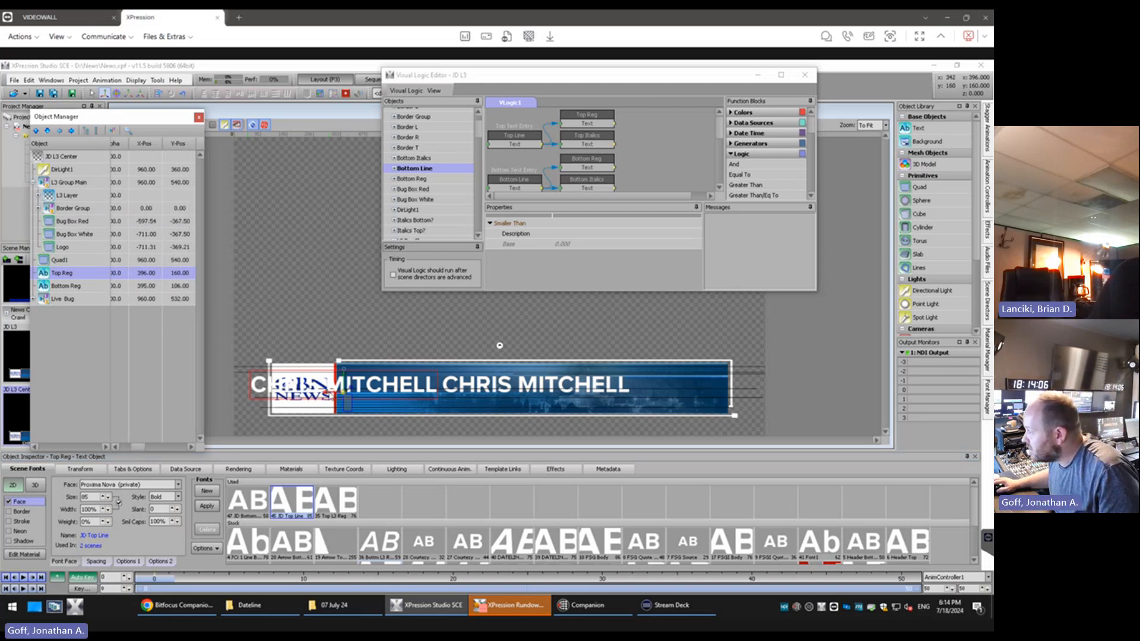
pyautogui.moveTo(330, 396); pyautogui.dragTo(520, 397)
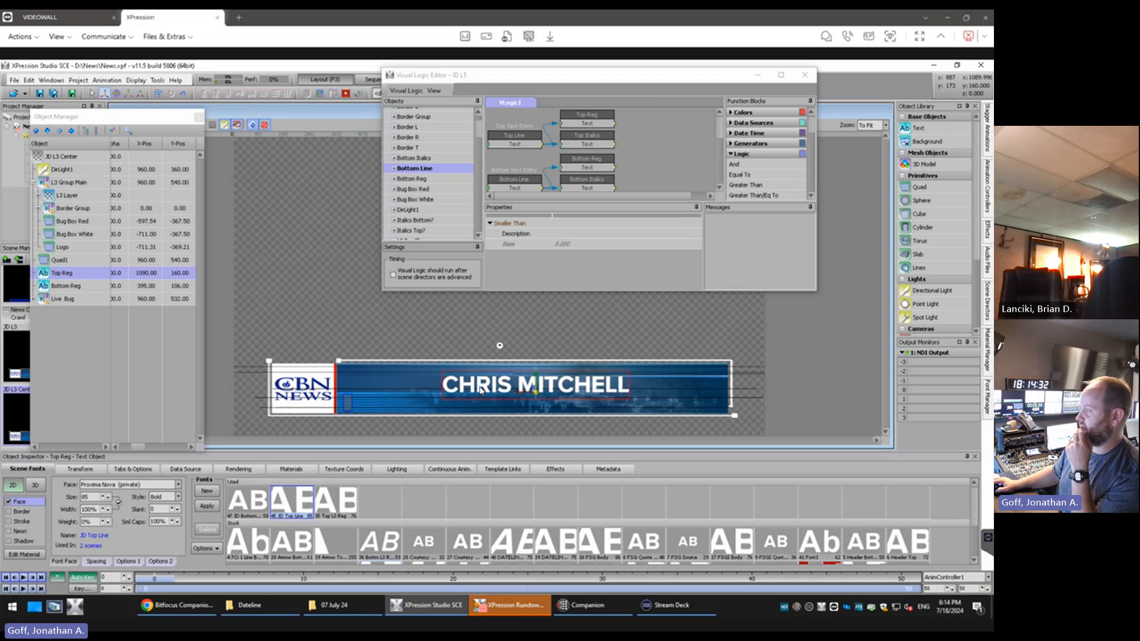
# Test Top Reg's centring by inserting filler letters into the name, and remove them again
pyautogui.write('ASDFASDFASDFA')
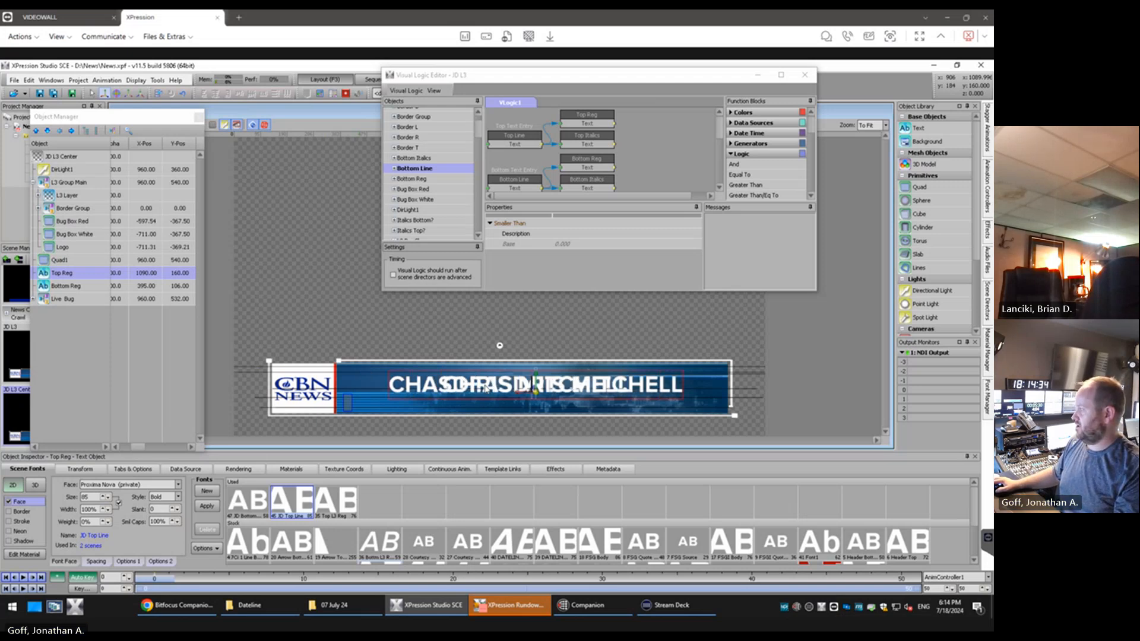
pyautogui.write('S')
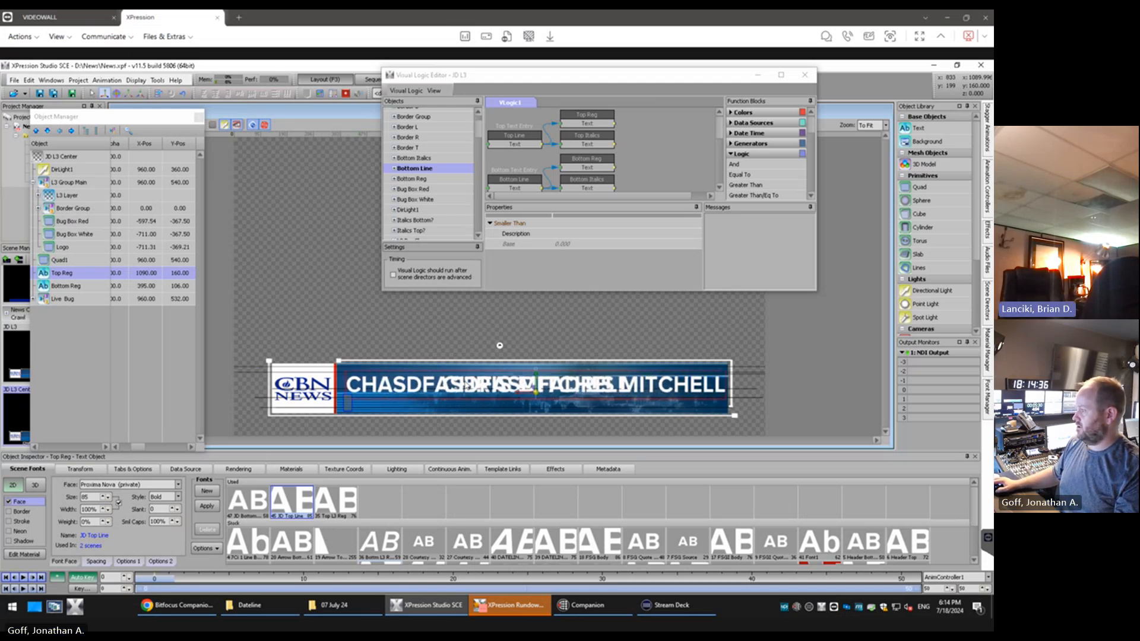
pyautogui.press('BackSpace')
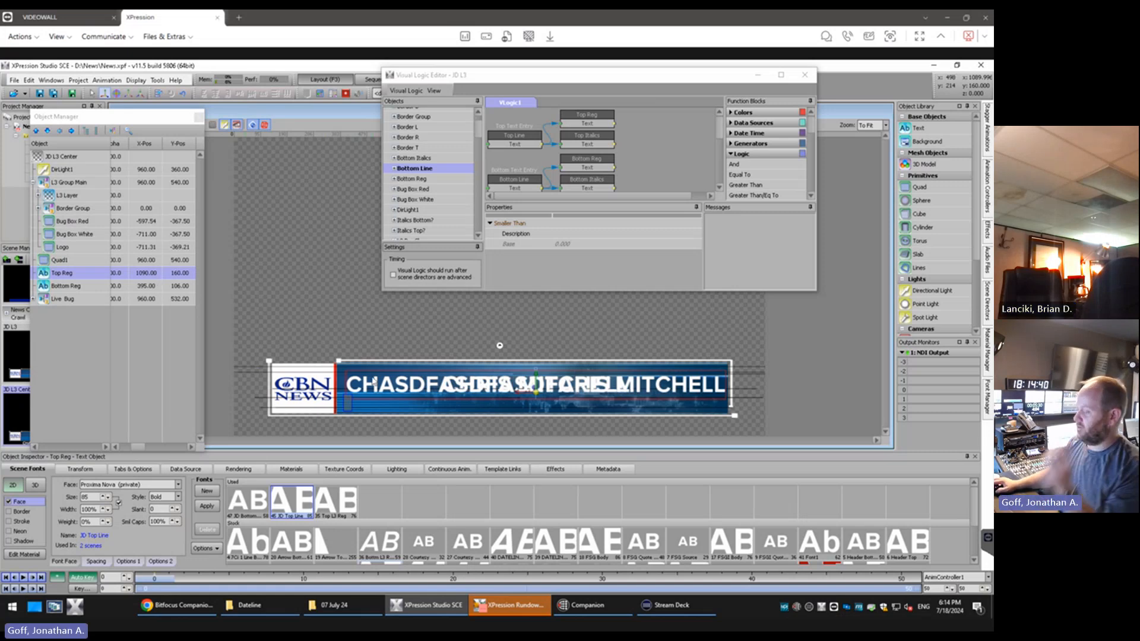
pyautogui.press('BackSpace')
pyautogui.press('BackSpace')
pyautogui.press('BackSpace')
pyautogui.press('BackSpace')
pyautogui.press('BackSpace')
pyautogui.press('BackSpace')
pyautogui.press('BackSpace')
pyautogui.press('BackSpace')
pyautogui.press('BackSpace')
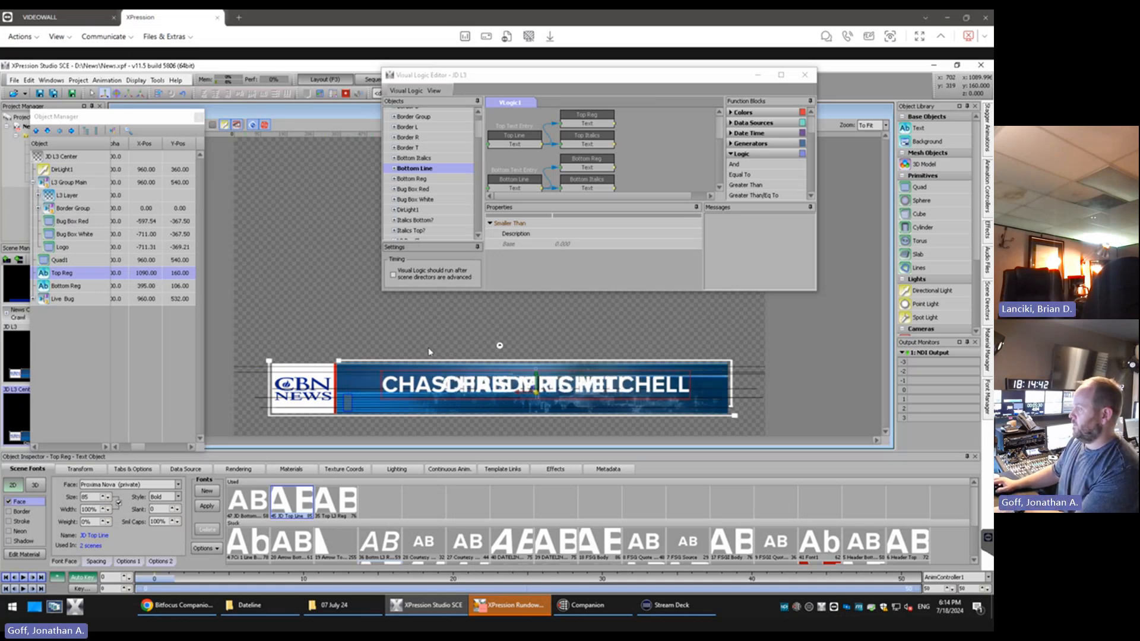
pyautogui.press('BackSpace')
pyautogui.press('BackSpace')
pyautogui.press('BackSpace')
pyautogui.press('BackSpace')
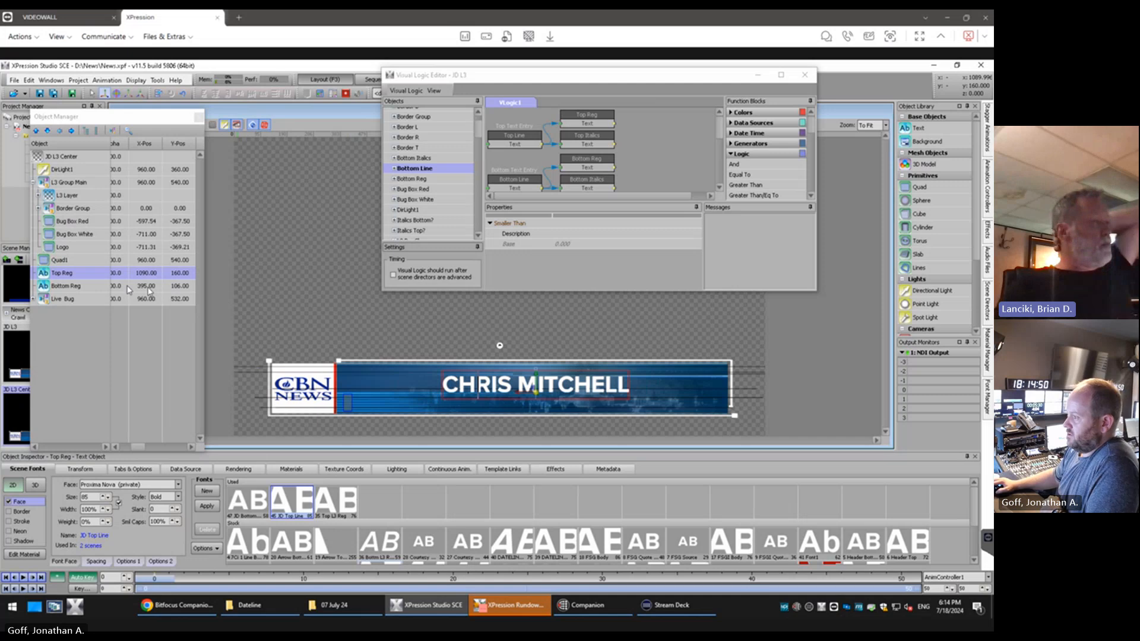
# Enter BOTTOM LINE in the Bottom Reg text object and set its tab alignment to Center
pyautogui.click(88, 287)
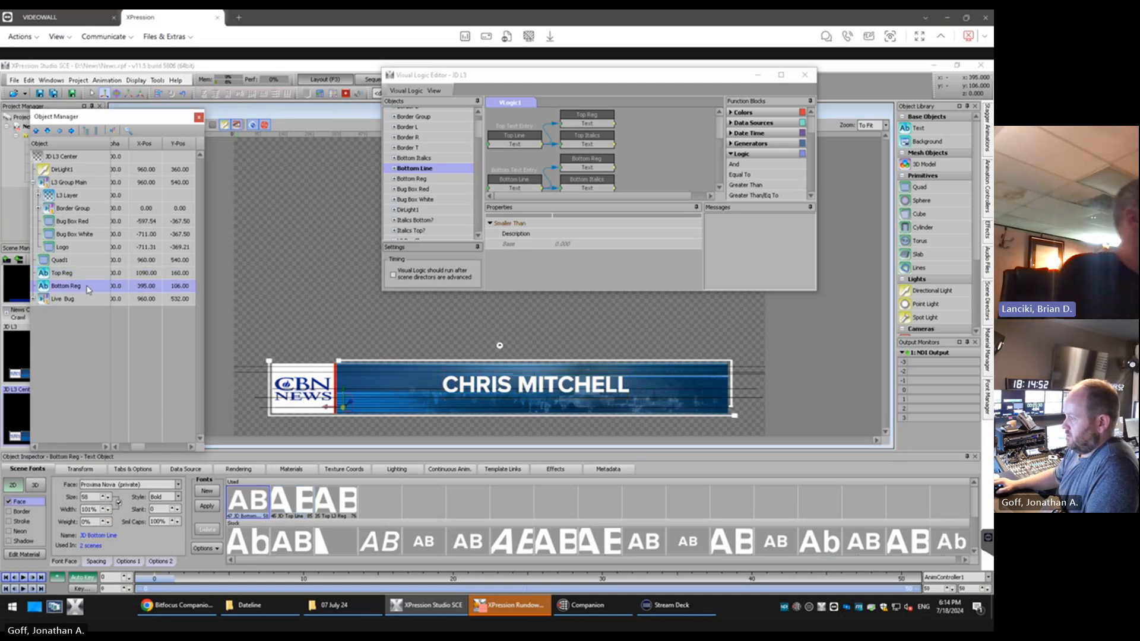
pyautogui.click(351, 406)
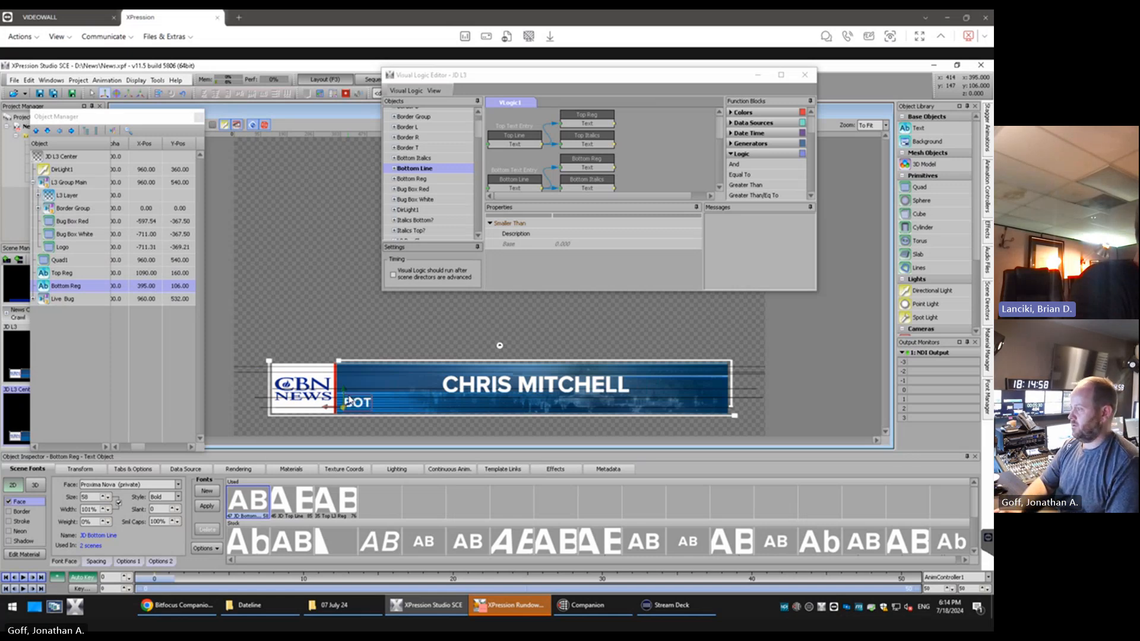
pyautogui.write('LINE')
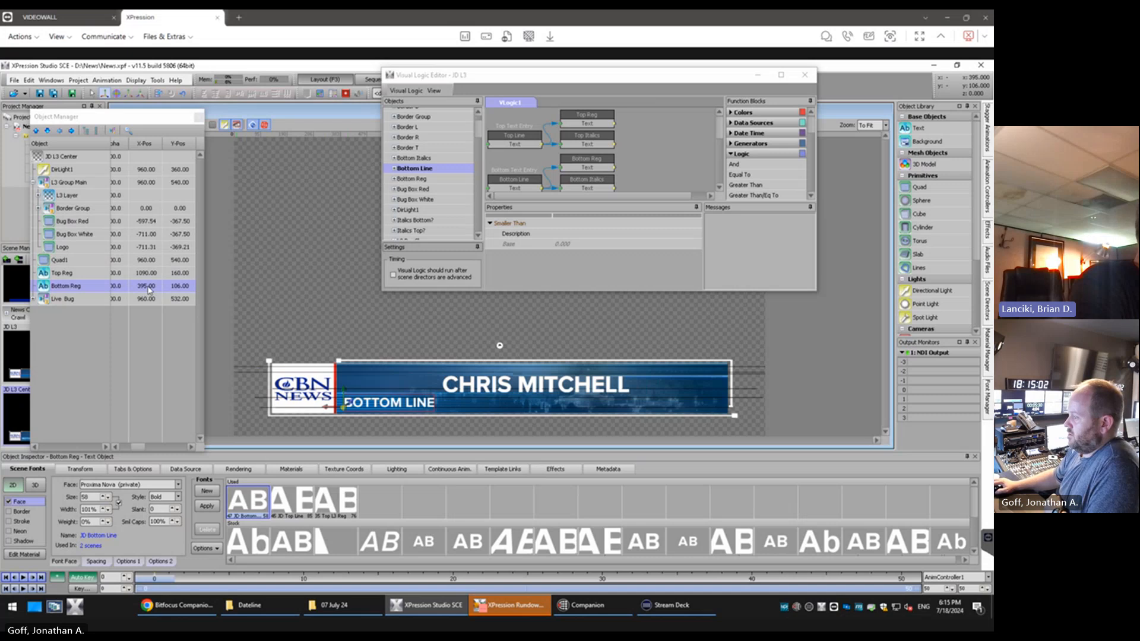
pyautogui.click(130, 470)
pyautogui.click(139, 502)
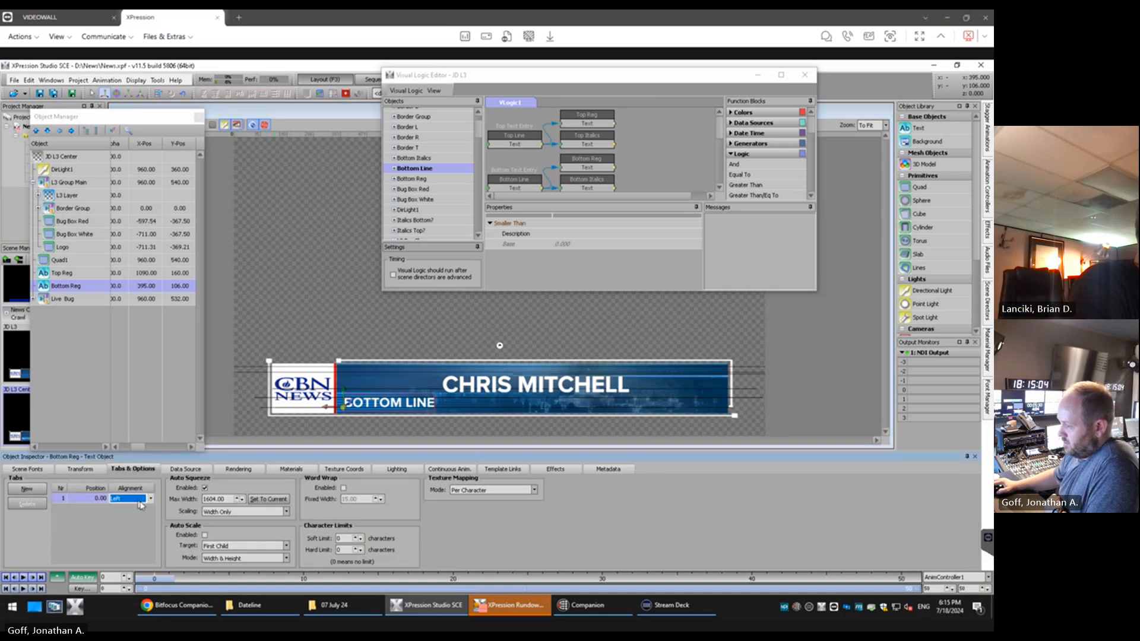
pyautogui.click(151, 499)
pyautogui.click(138, 517)
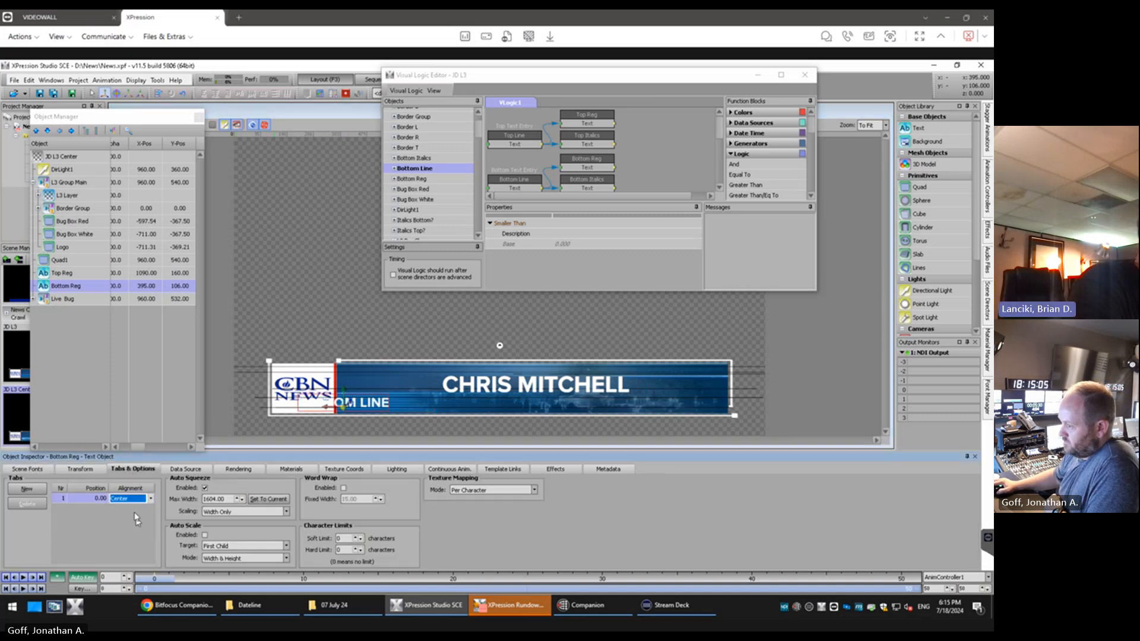
# Set the X position of the Bottom Reg text object to 1090 so it lines up with Top Reg
pyautogui.click(39, 471)
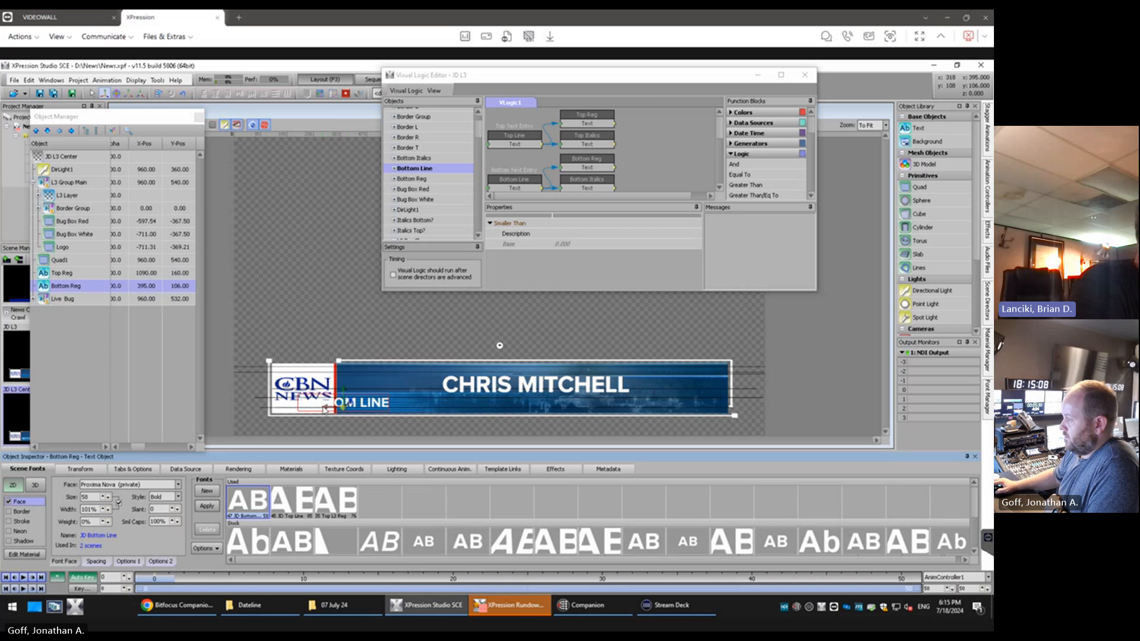
pyautogui.doubleClick(149, 286)
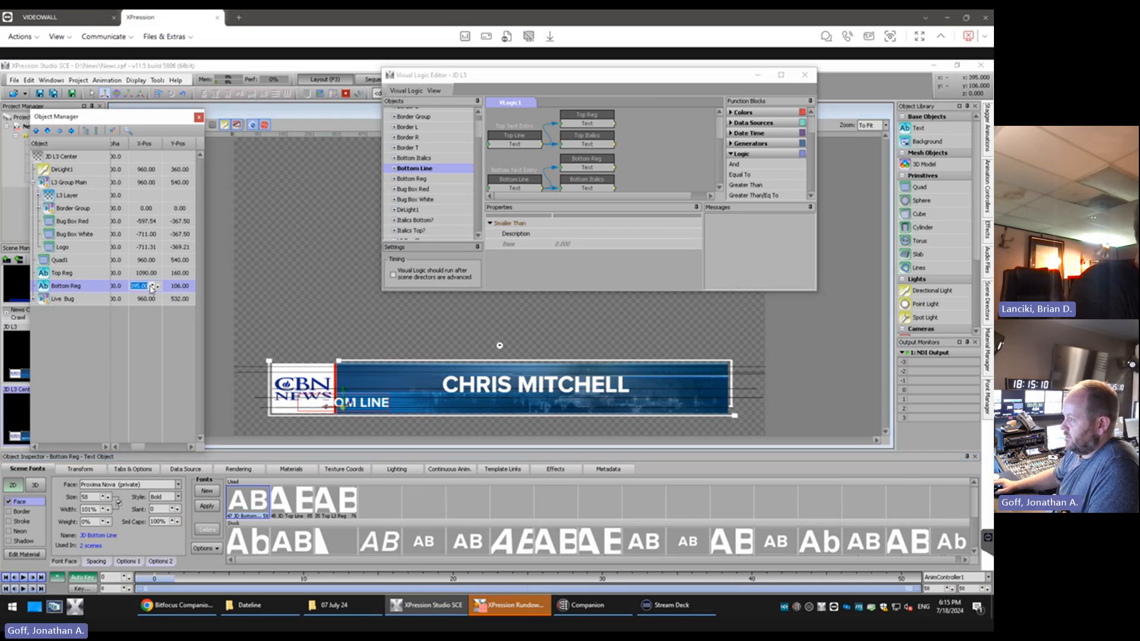
pyautogui.write('1090')
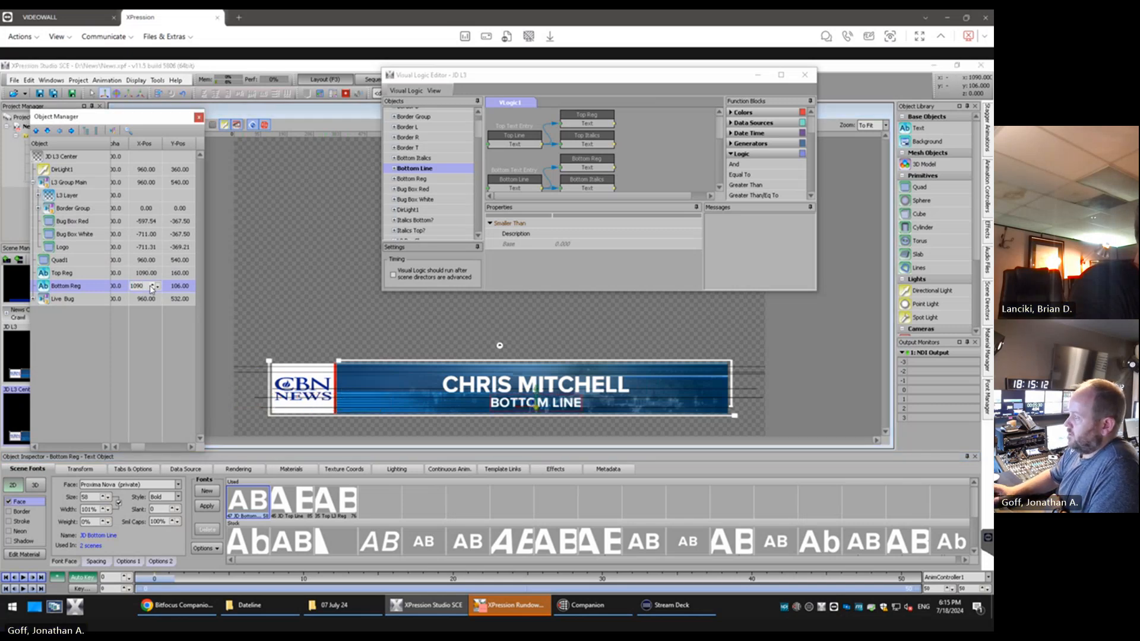
pyautogui.press('Return')
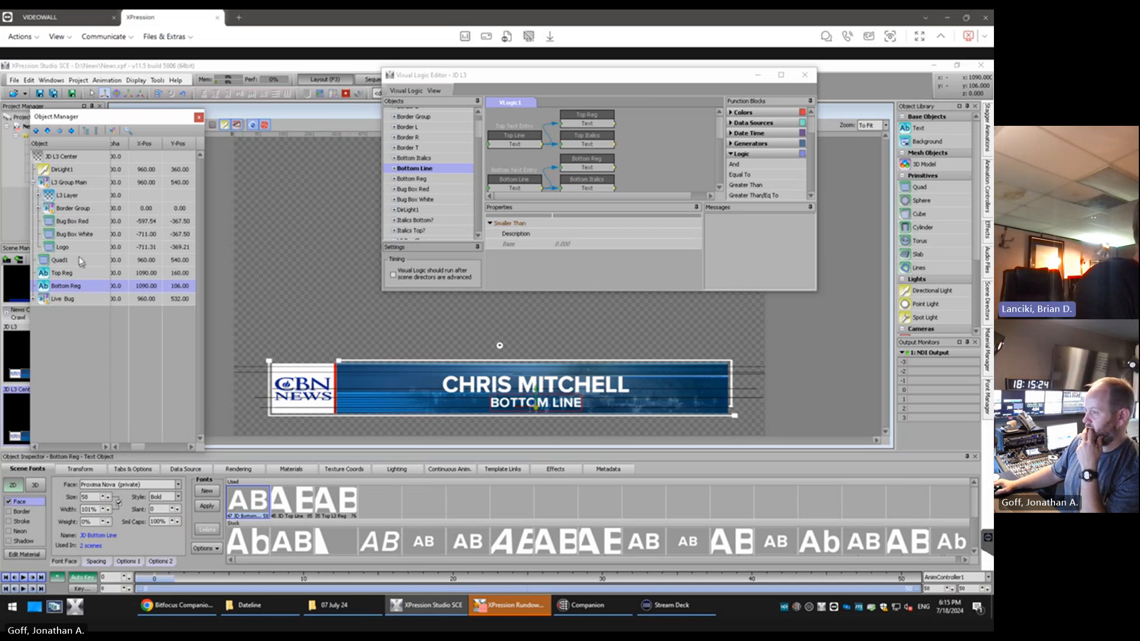
# Delete the Quad1 object from the JD L3 Center scene
pyautogui.click(60, 260)
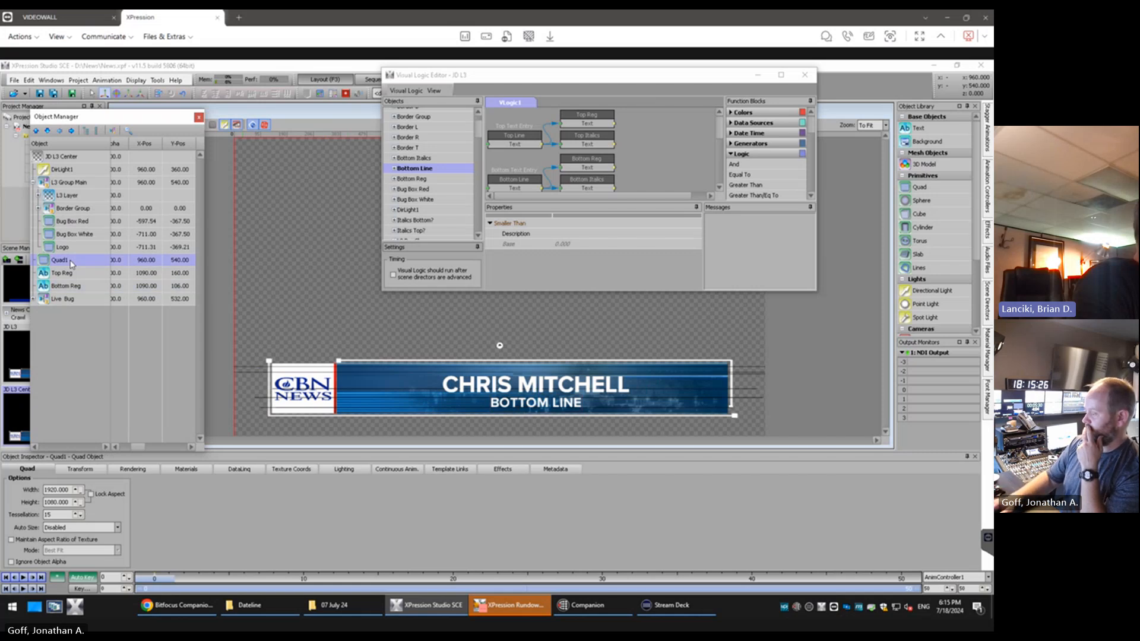
pyautogui.press('Delete')
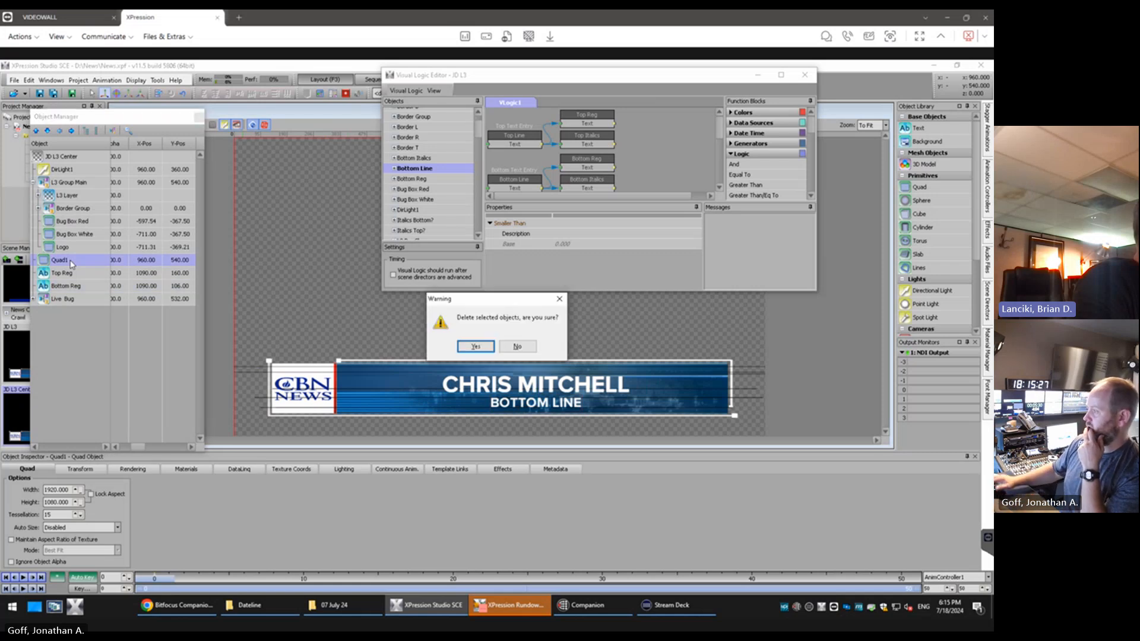
pyautogui.click(478, 347)
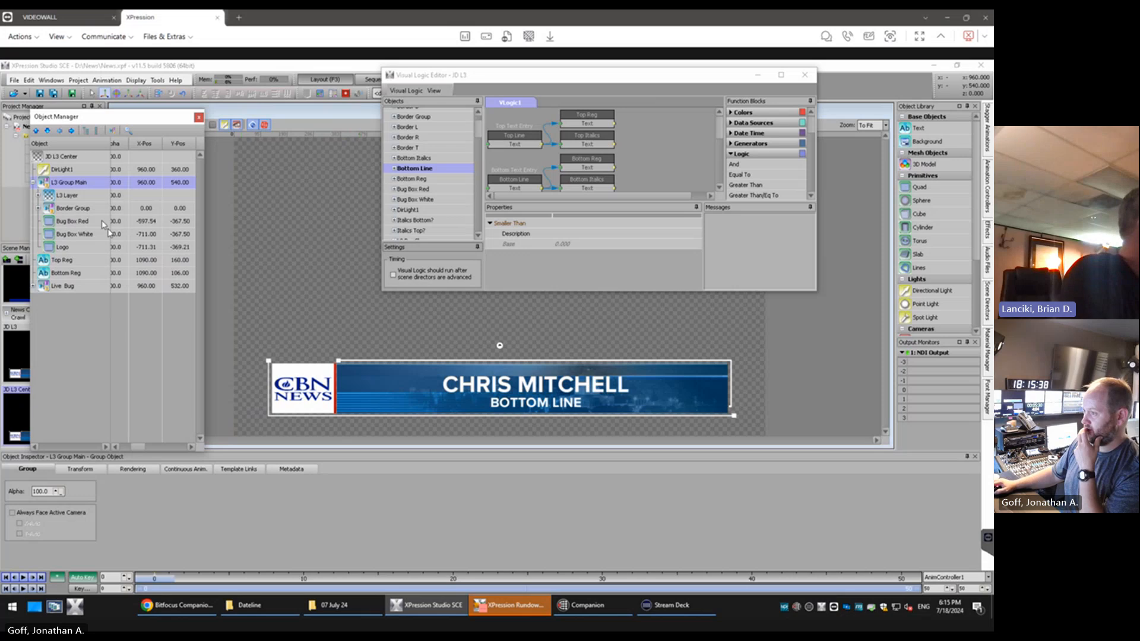
# Expand L3 Layer within L3 Group Main to inspect its child objects
pyautogui.click(66, 196)
pyautogui.click(38, 196)
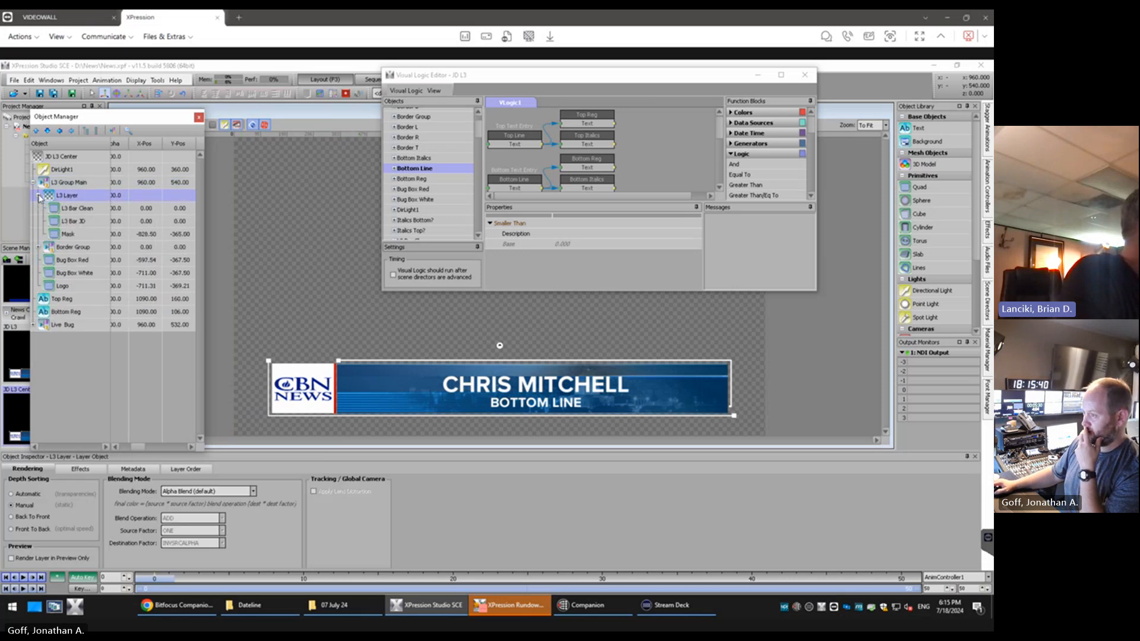
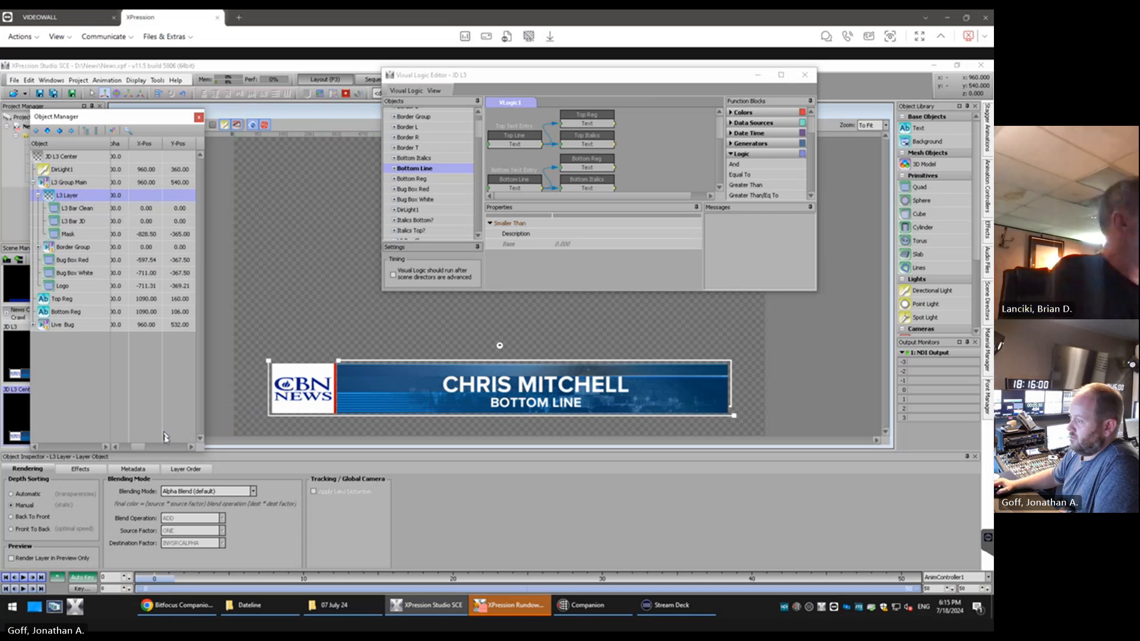
# Hide L3 Bar JD and toggle the visibility of L3 Bar Clean to check what each bar displays
pyautogui.moveTo(135, 449); pyautogui.dragTo(118, 450)
pyautogui.click(117, 221)
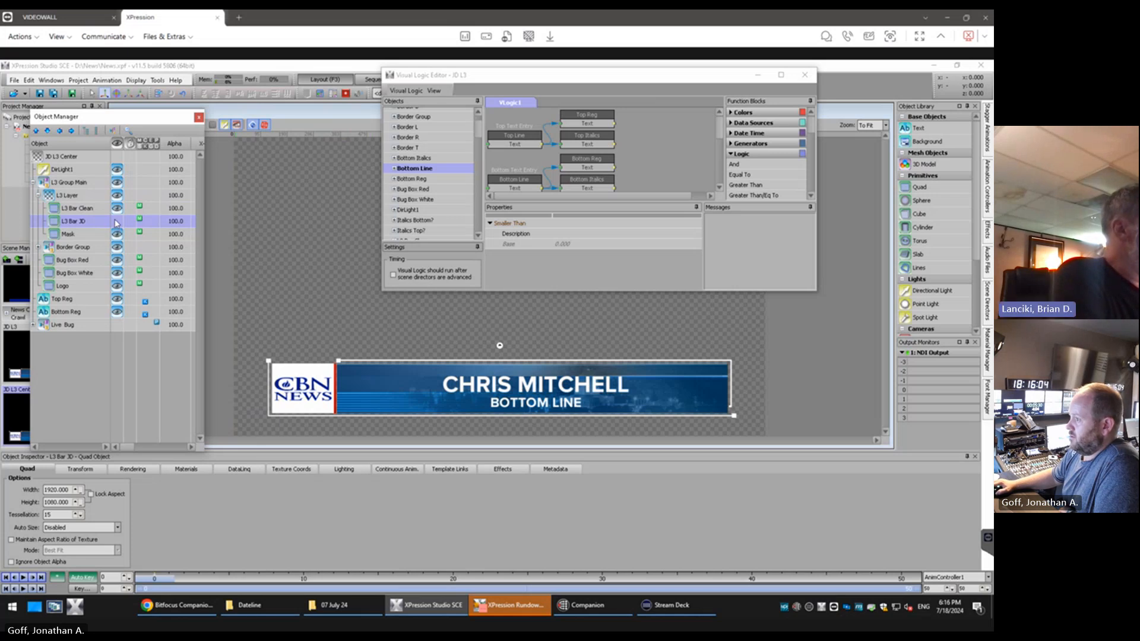
pyautogui.click(118, 223)
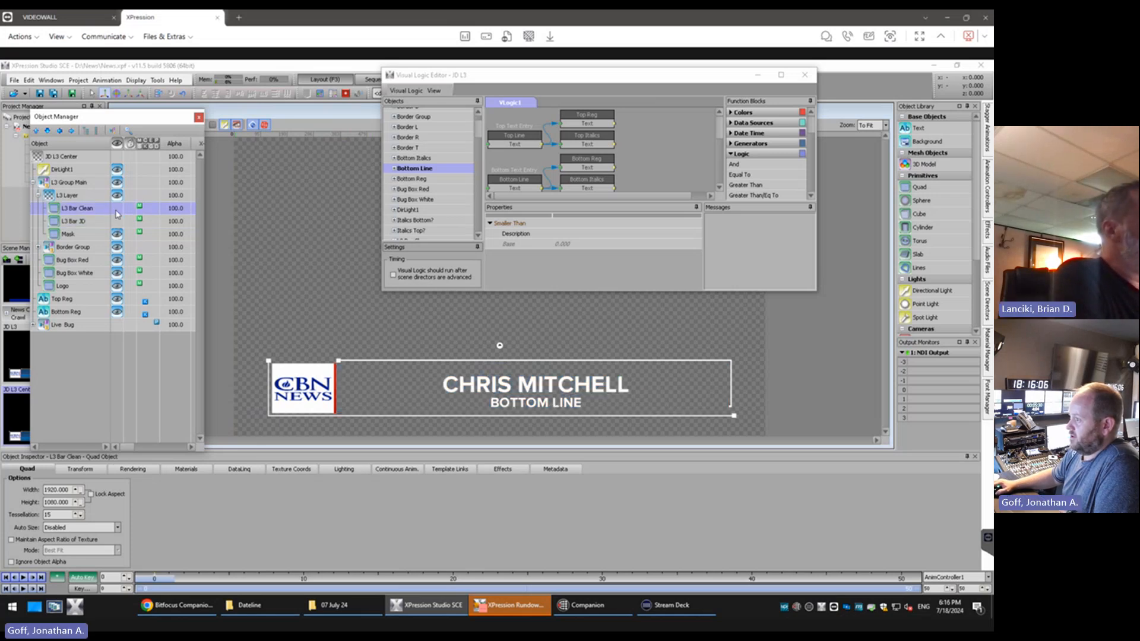
pyautogui.click(117, 224)
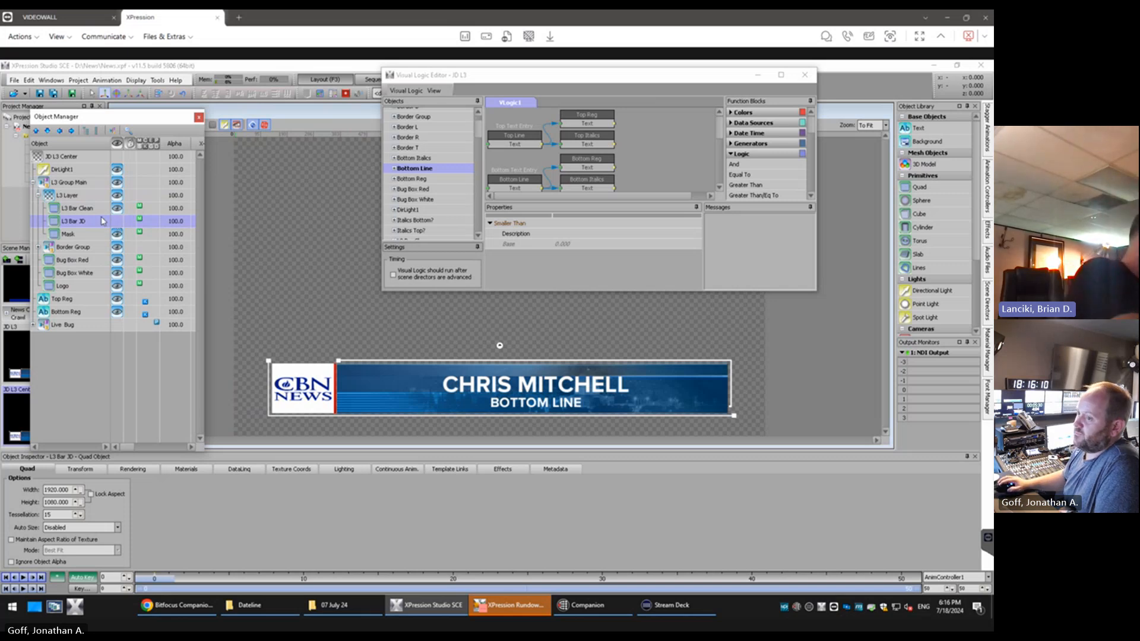
# Maximize the Visual Logic Editor and delete the Top Line BoundingBox.Width block feeding the Smaller Than block
pyautogui.click(781, 75)
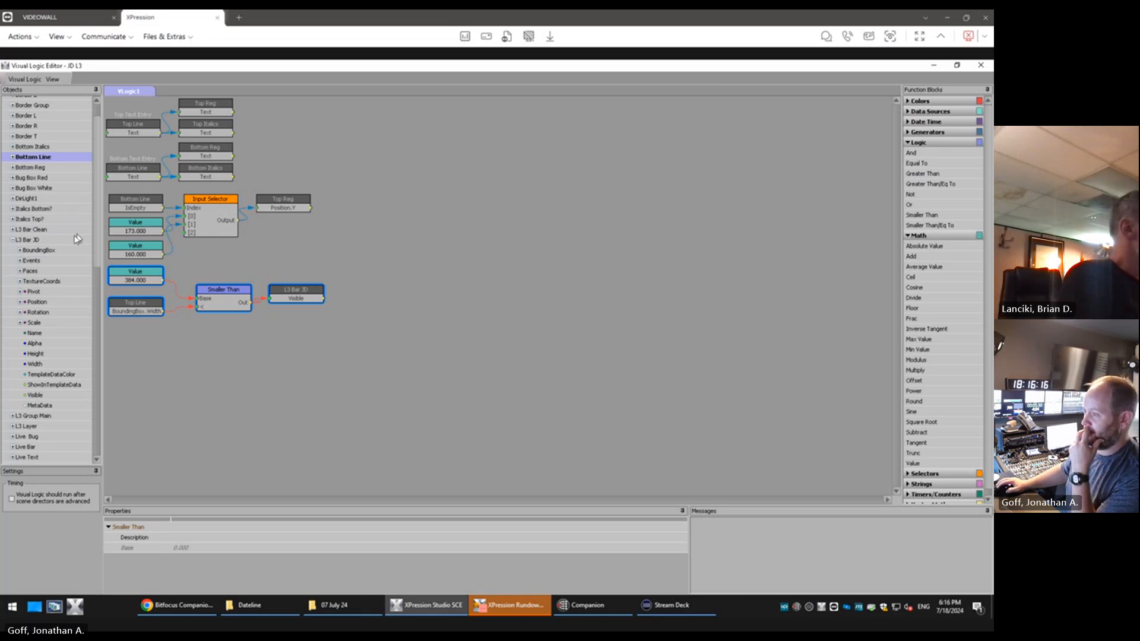
pyautogui.click(18, 241)
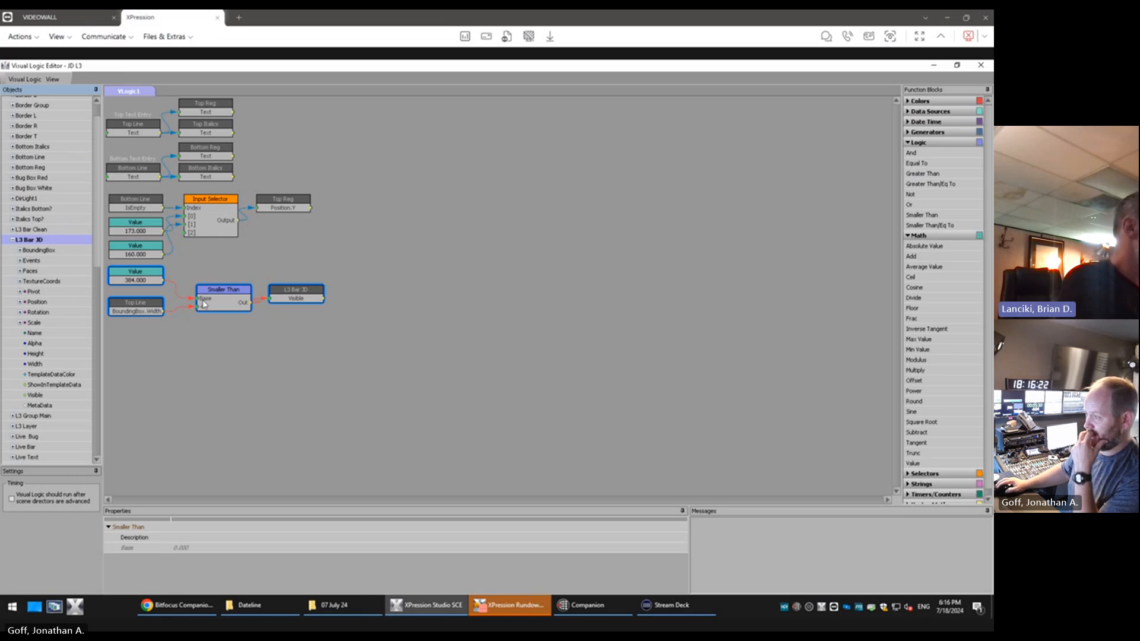
pyautogui.click(159, 310)
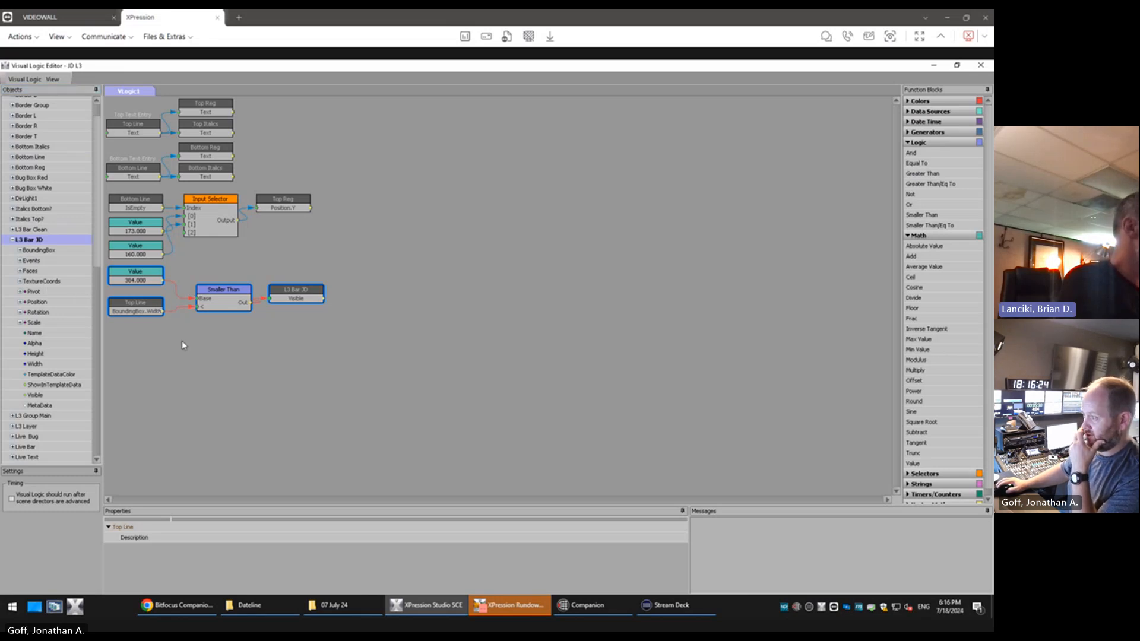
pyautogui.moveTo(325, 345); pyautogui.dragTo(129, 278)
pyautogui.click(147, 311)
pyautogui.click(147, 311)
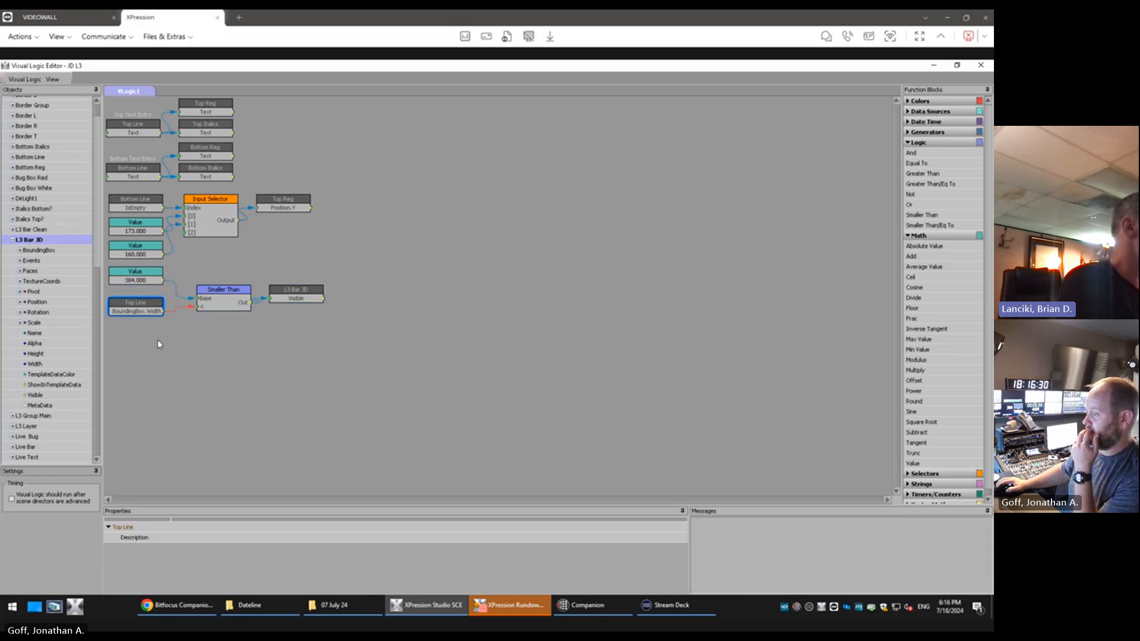
pyautogui.press('Delete')
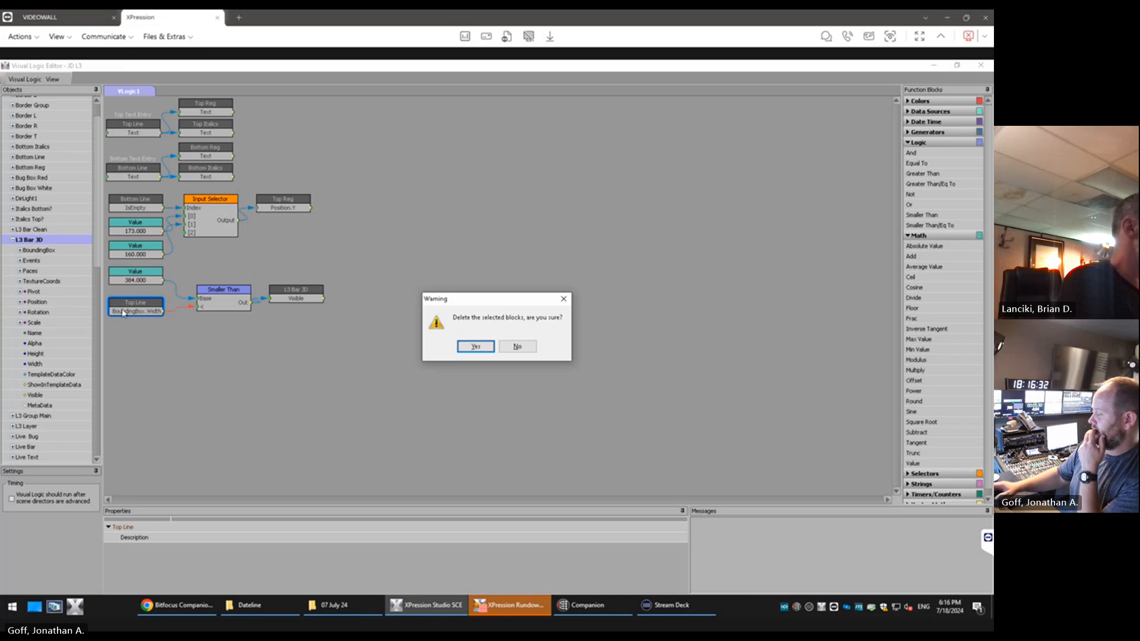
pyautogui.press('Return')
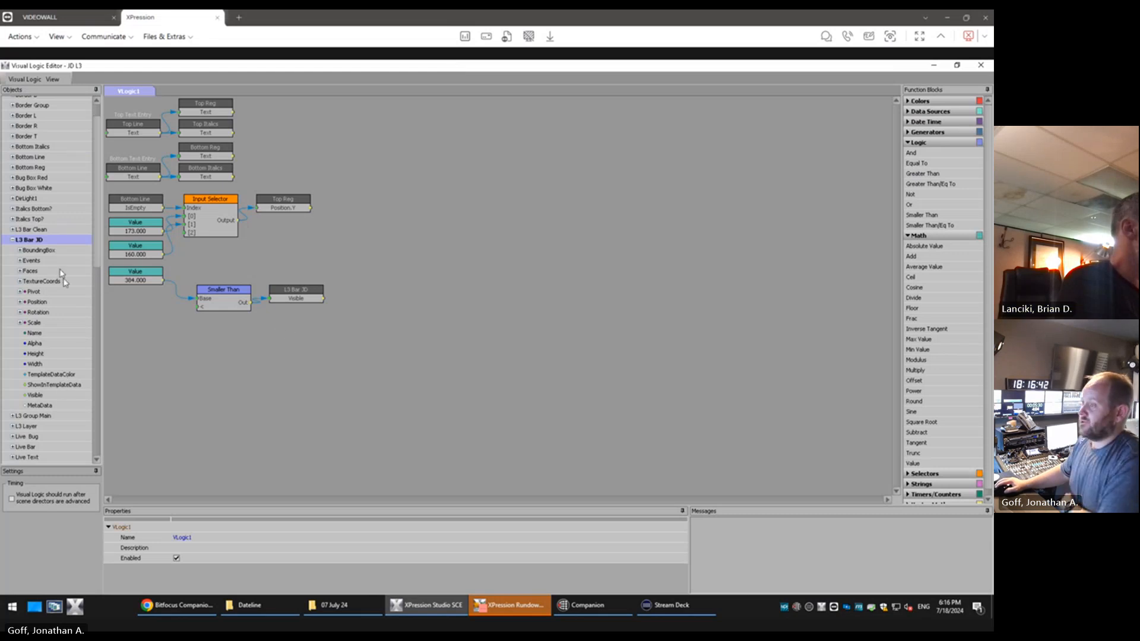
# Look through the Visual Logic scene objects, including the Top Line properties, and collapse L3 Bar JD
pyautogui.scroll(-6, 35, 416)
pyautogui.scroll(-4, 35, 423)
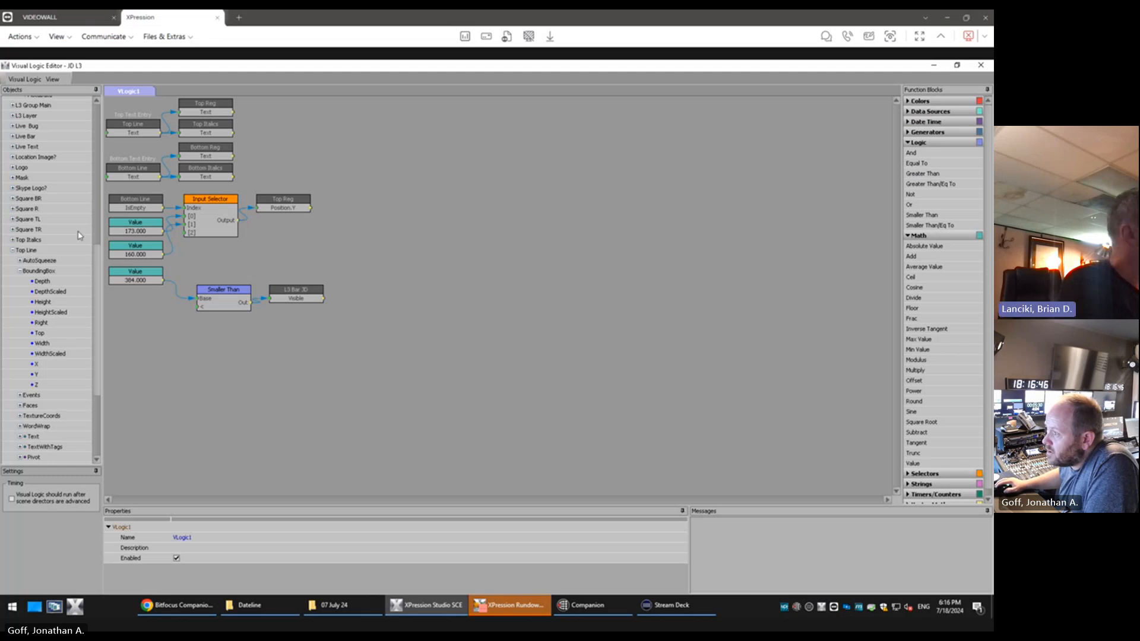
pyautogui.moveTo(97, 266); pyautogui.dragTo(96, 351)
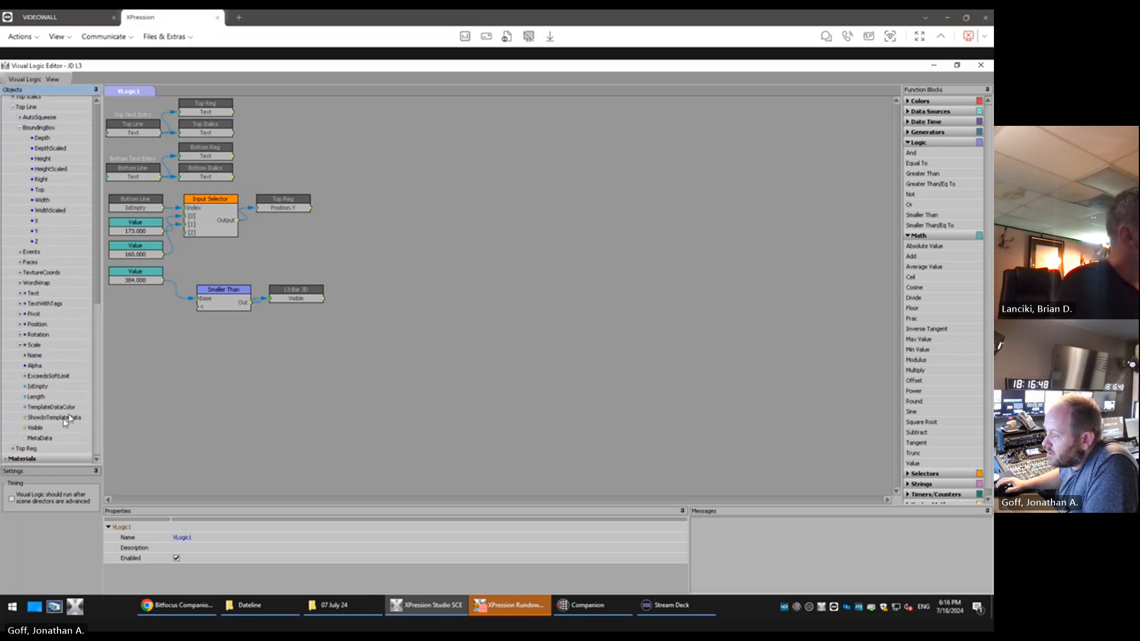
pyautogui.scroll(7, 88, 338)
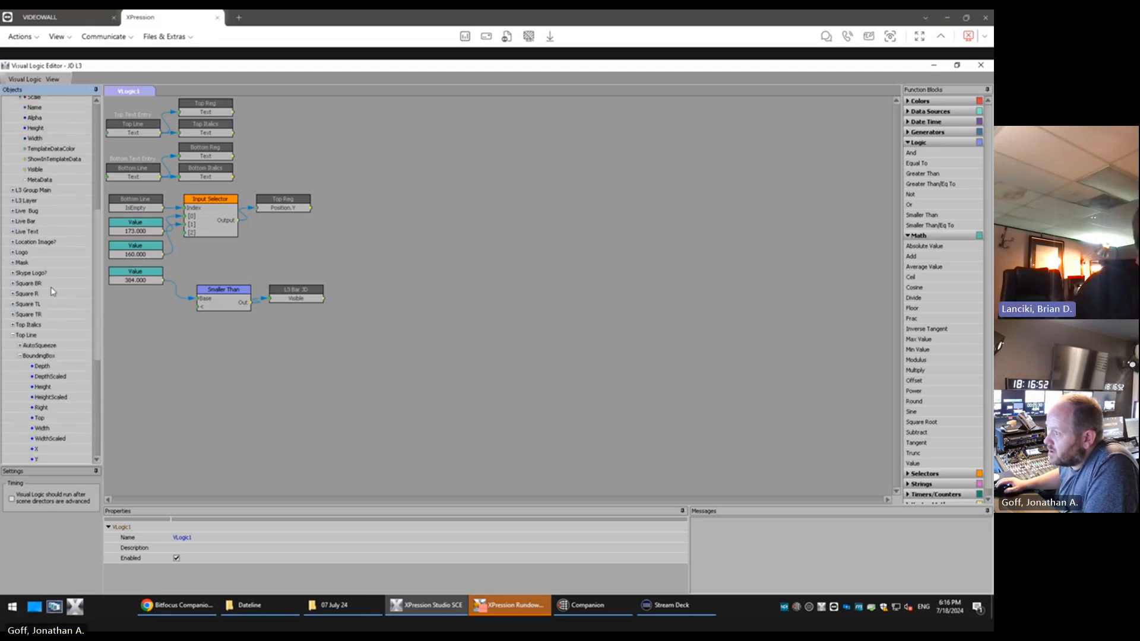
pyautogui.moveTo(97, 229); pyautogui.dragTo(97, 215)
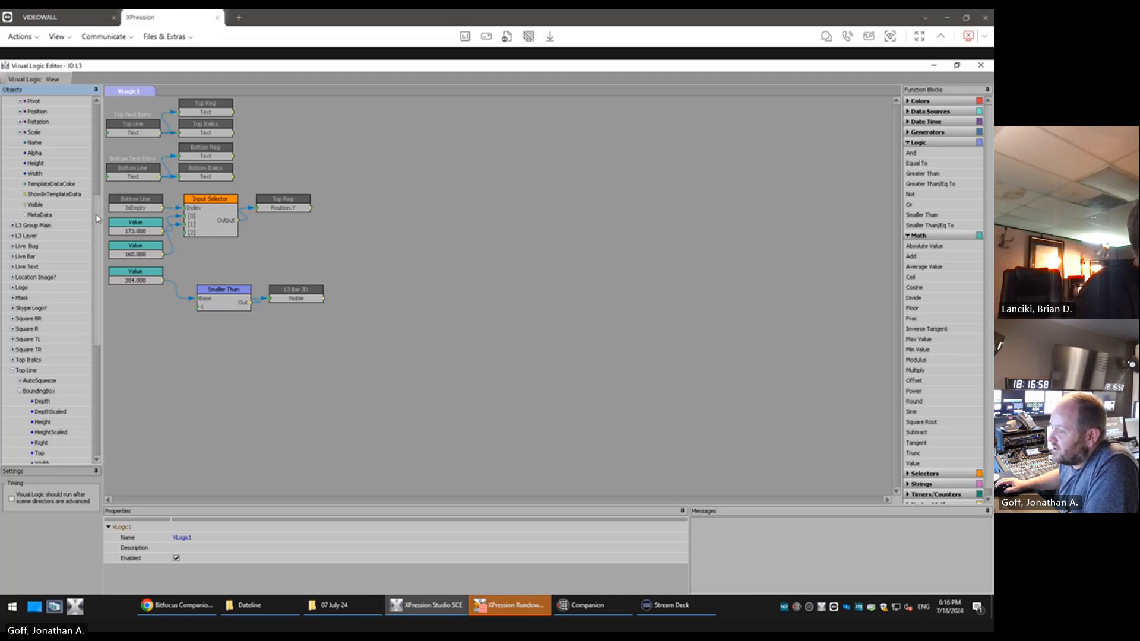
pyautogui.moveTo(98, 218); pyautogui.dragTo(89, 114)
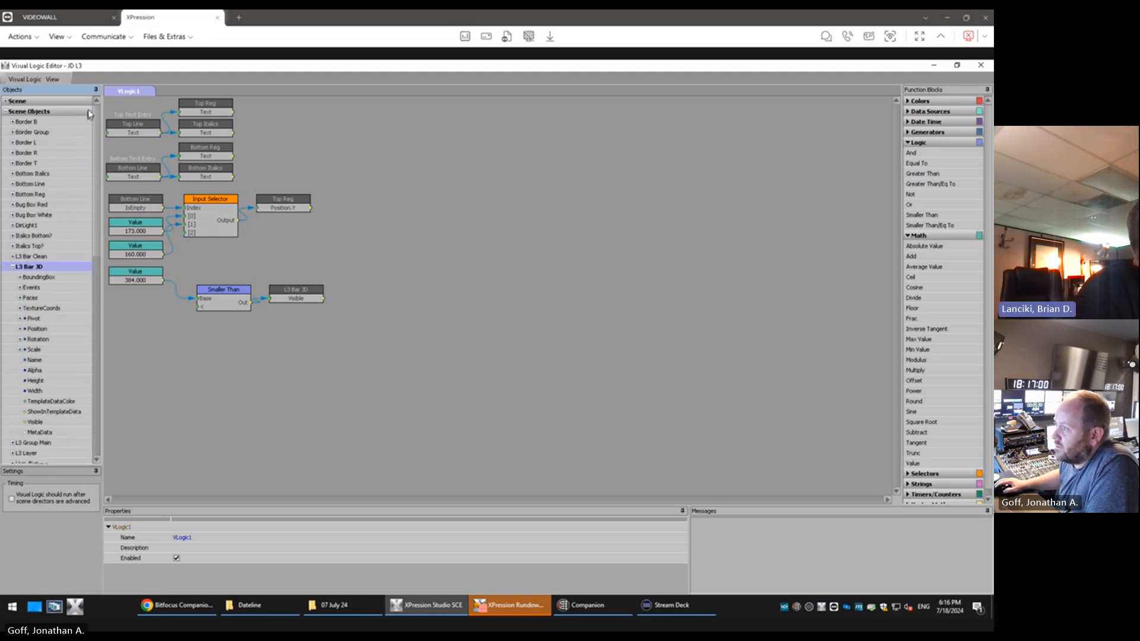
pyautogui.click(14, 266)
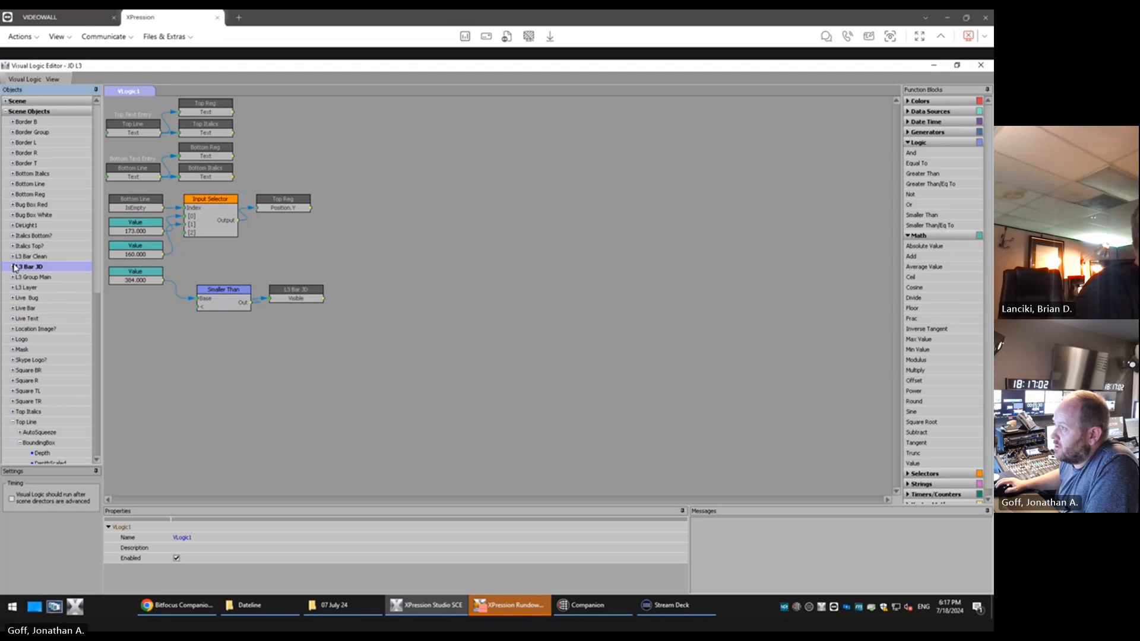
# Restore the Visual Logic Editor to a floating window and move the Object Manager off the Project Manager
pyautogui.doubleClick(656, 70)
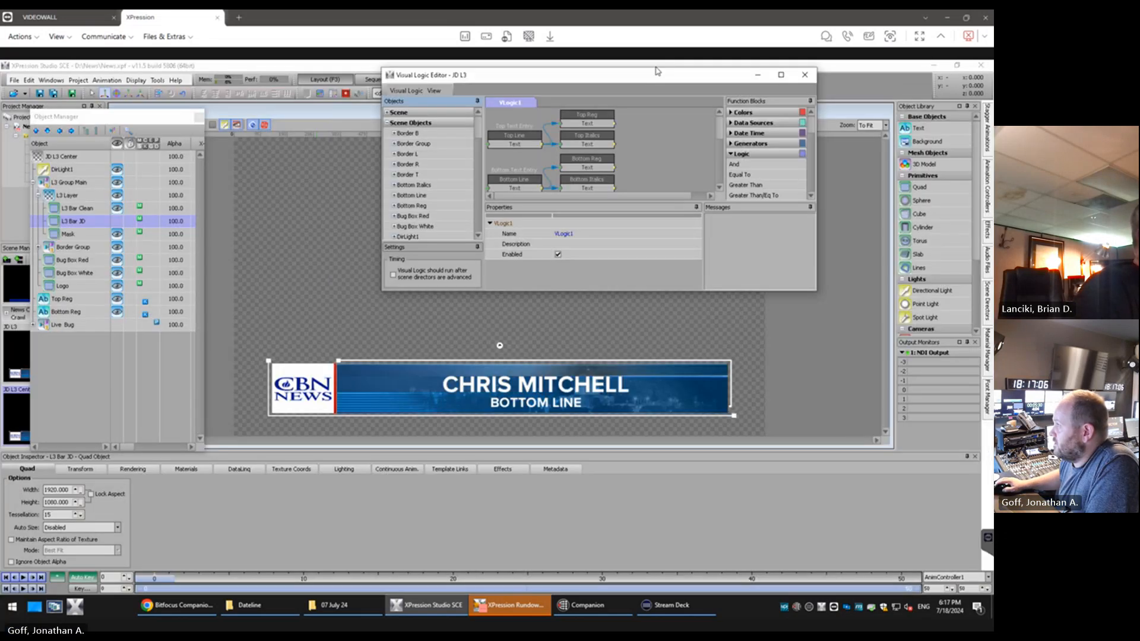
pyautogui.moveTo(656, 67)
pyautogui.mouseDown()
pyautogui.moveTo(668, 102)
pyautogui.moveTo(668, 72)
pyautogui.mouseUp()
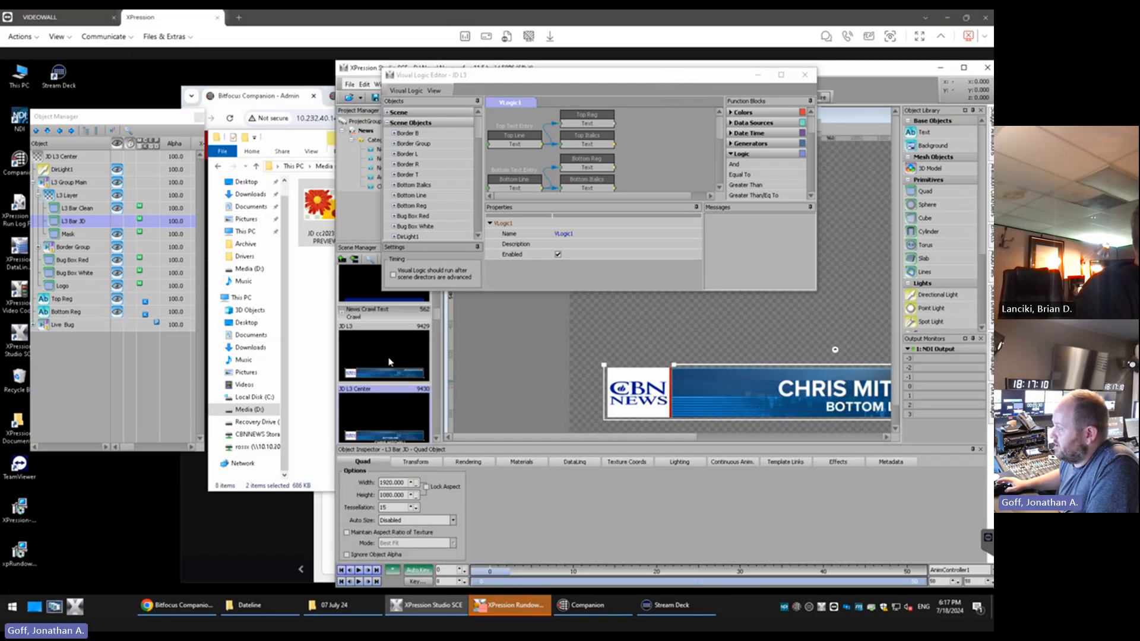
pyautogui.doubleClick(837, 68)
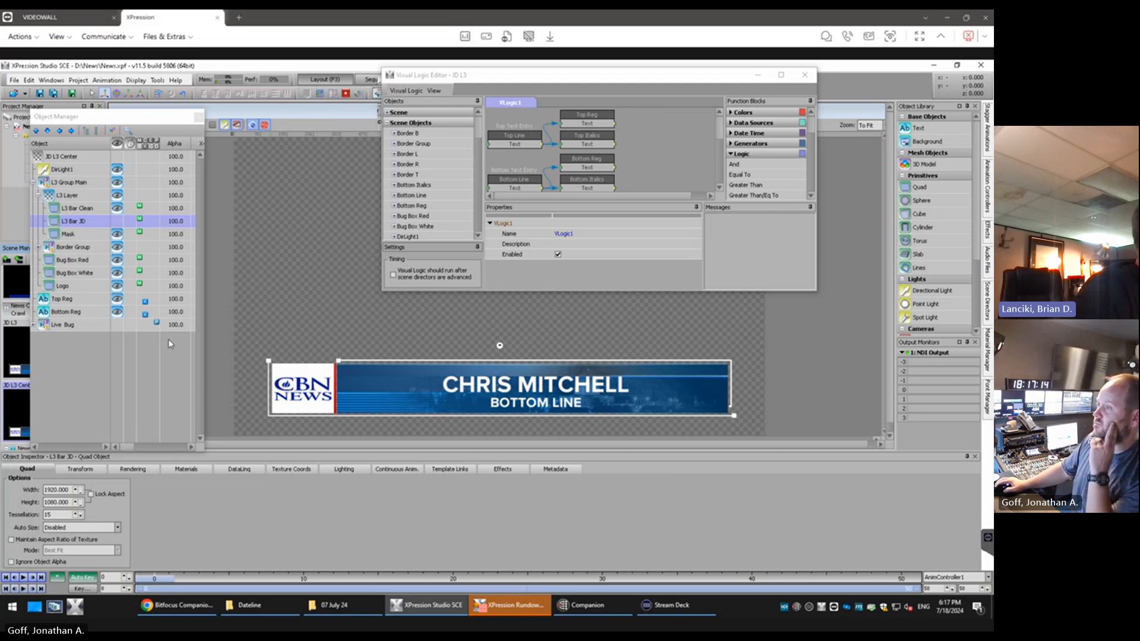
pyautogui.moveTo(165, 117); pyautogui.dragTo(197, 108)
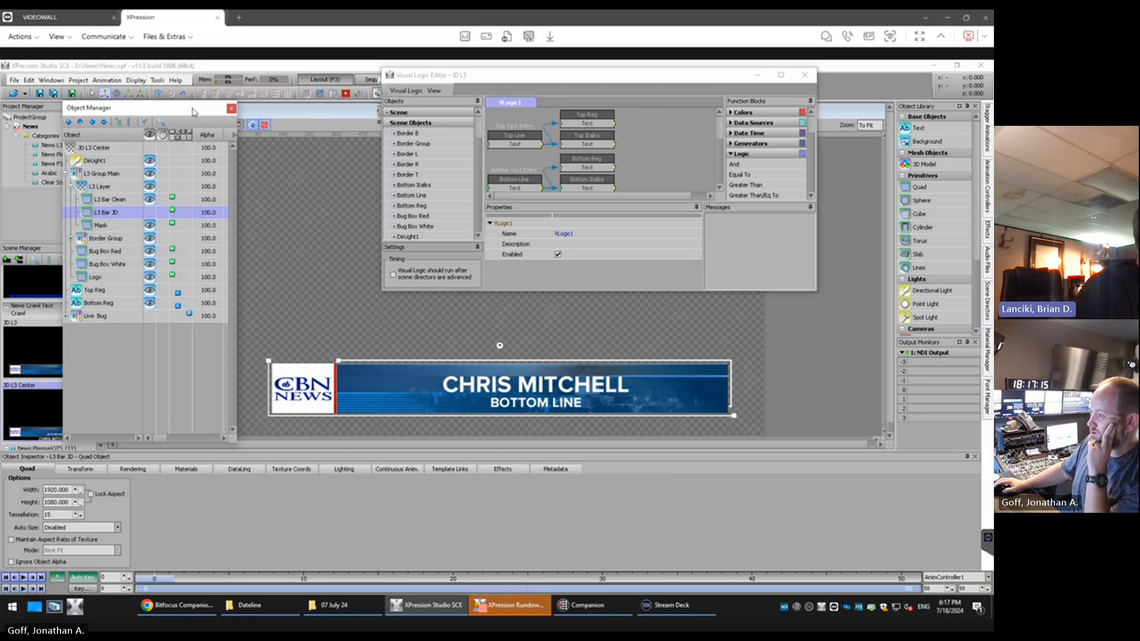
# Close all open projects and discard the changes to the News project
pyautogui.click(14, 80)
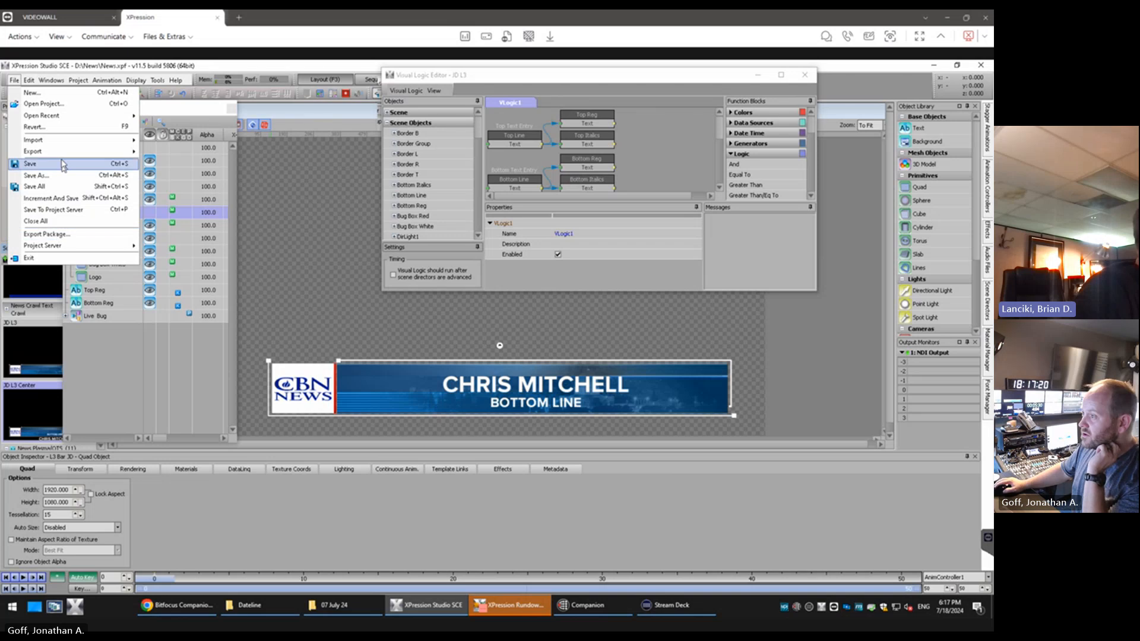
pyautogui.click(63, 223)
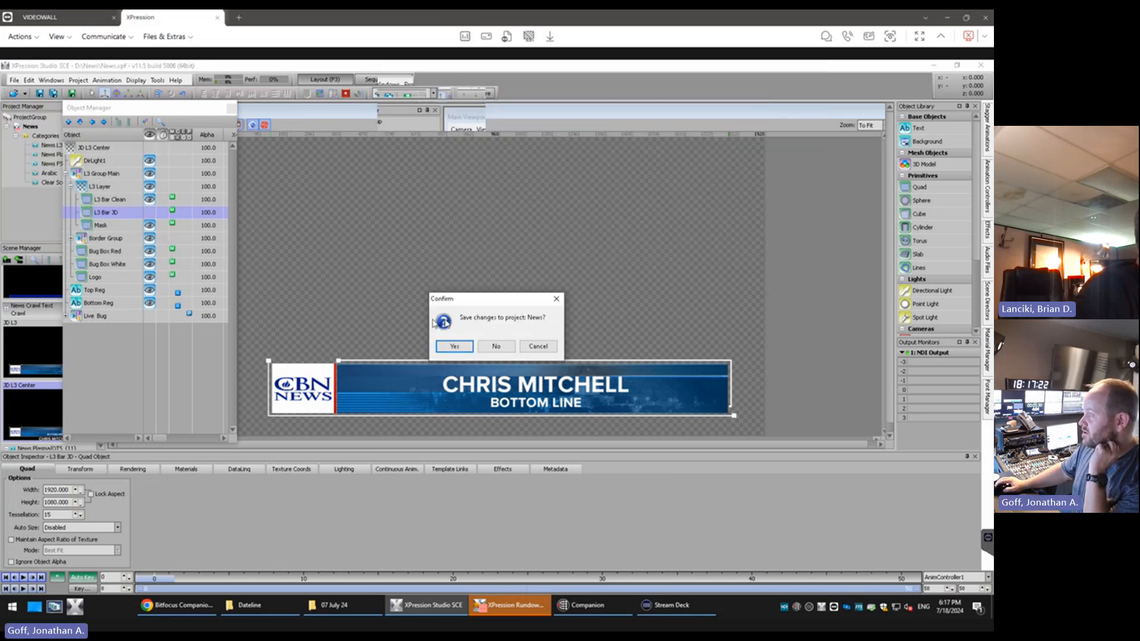
pyautogui.click(498, 347)
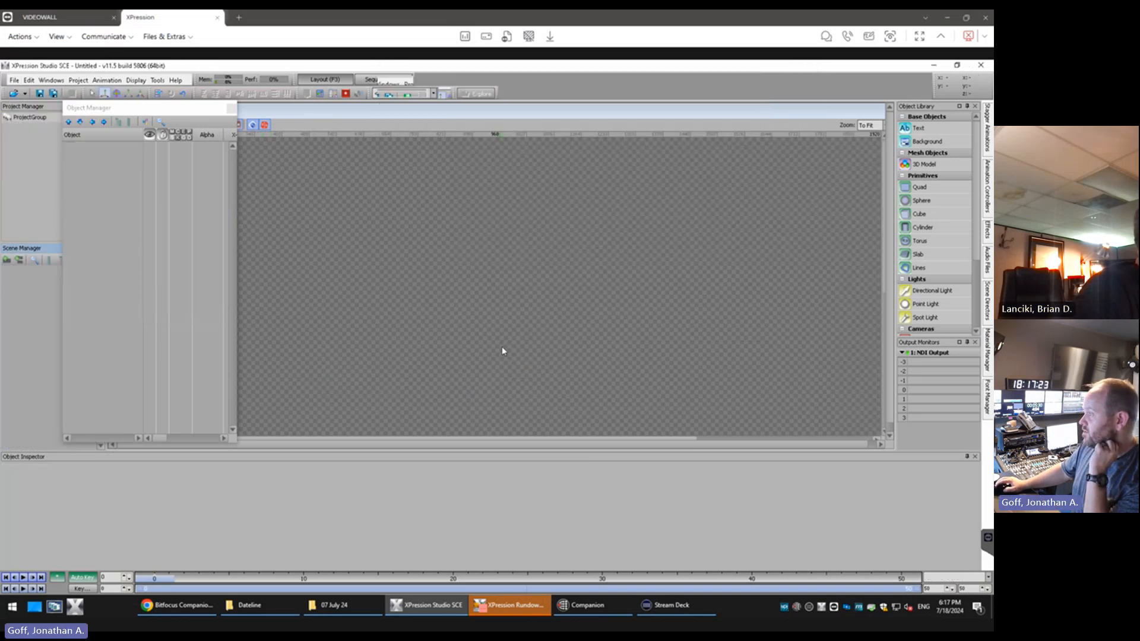
# Reopen the recent project D:\News\News.xpf
pyautogui.click(27, 93)
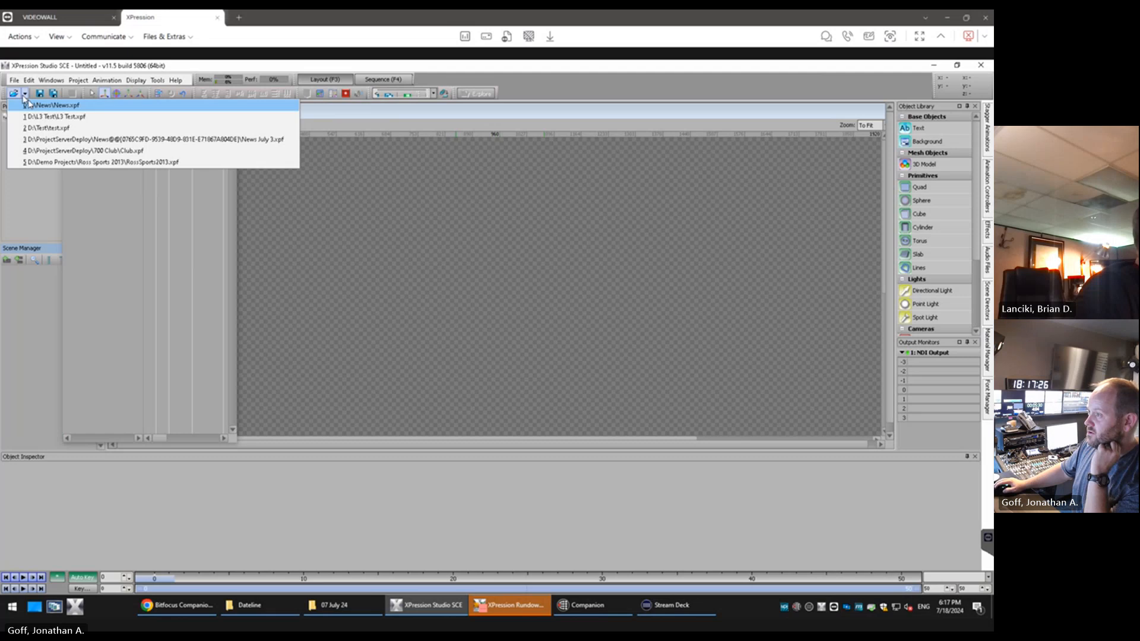
pyautogui.click(14, 80)
pyautogui.moveTo(51, 159)
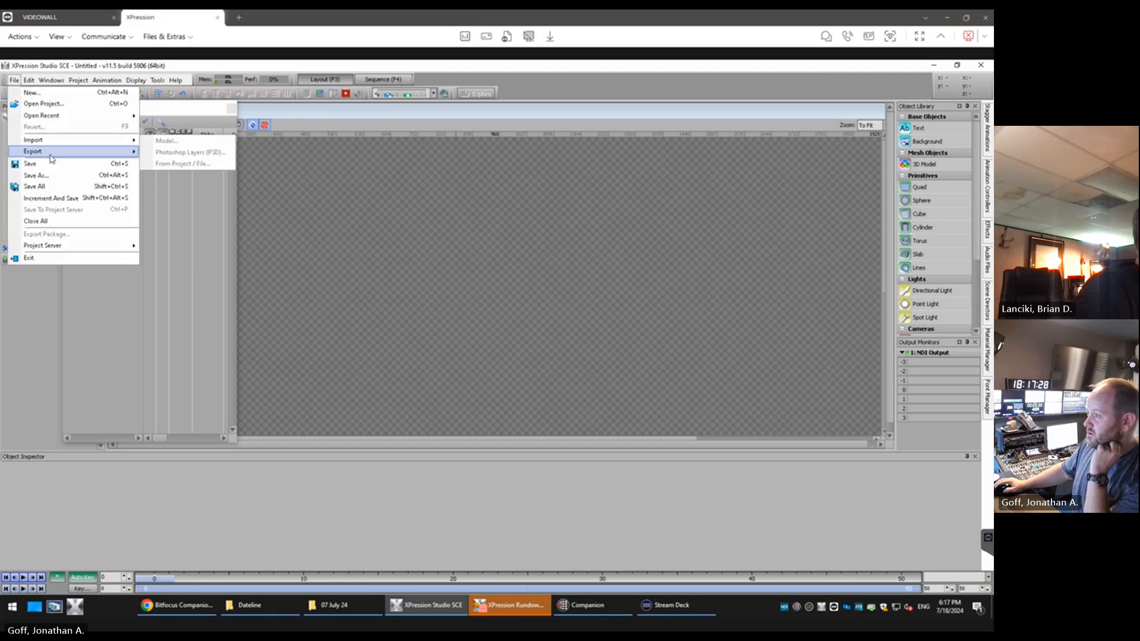
pyautogui.moveTo(56, 118)
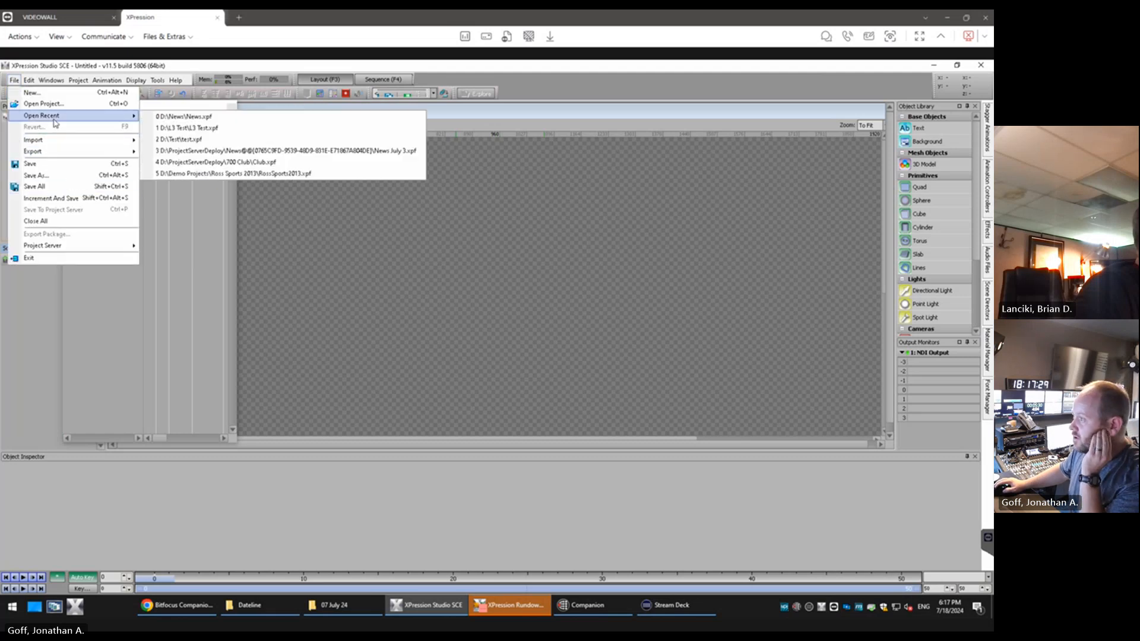
pyautogui.click(224, 117)
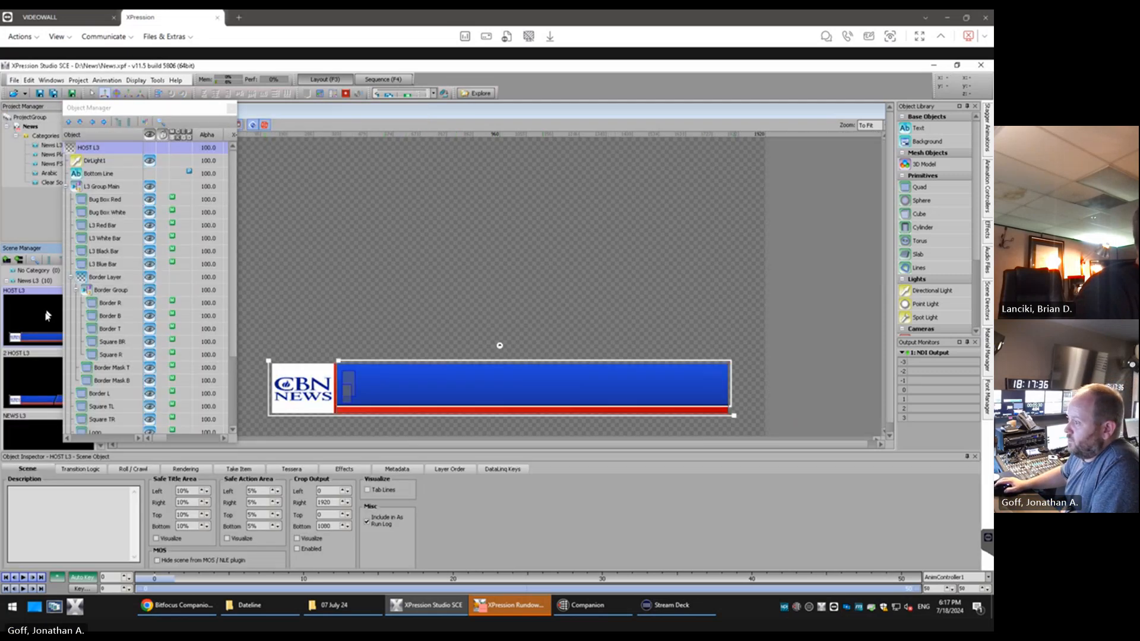
# Uncover the scene list and duplicate the JD L3 scene
pyautogui.scroll(-10, 48, 316)
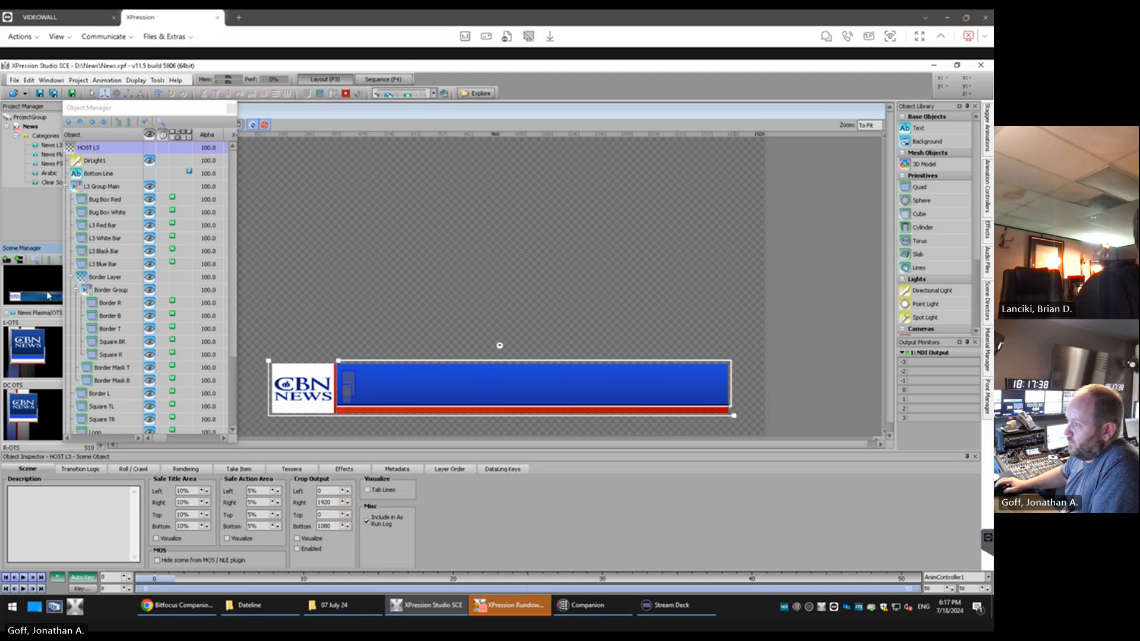
pyautogui.moveTo(101, 328); pyautogui.dragTo(101, 322)
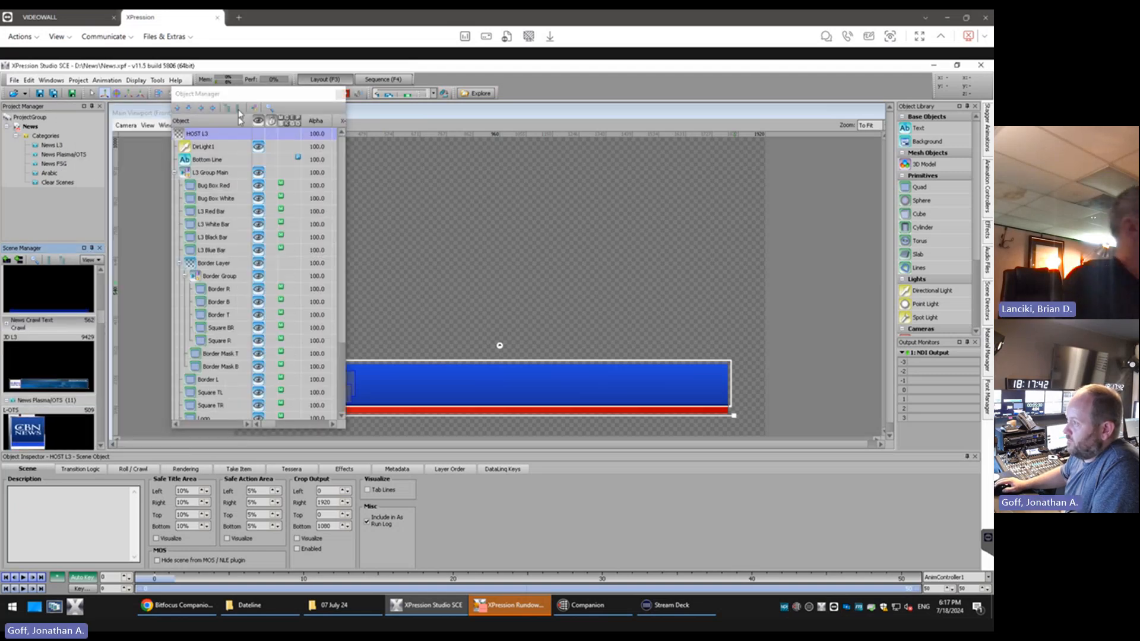
pyautogui.moveTo(244, 94); pyautogui.dragTo(144, 95)
pyautogui.click(39, 365)
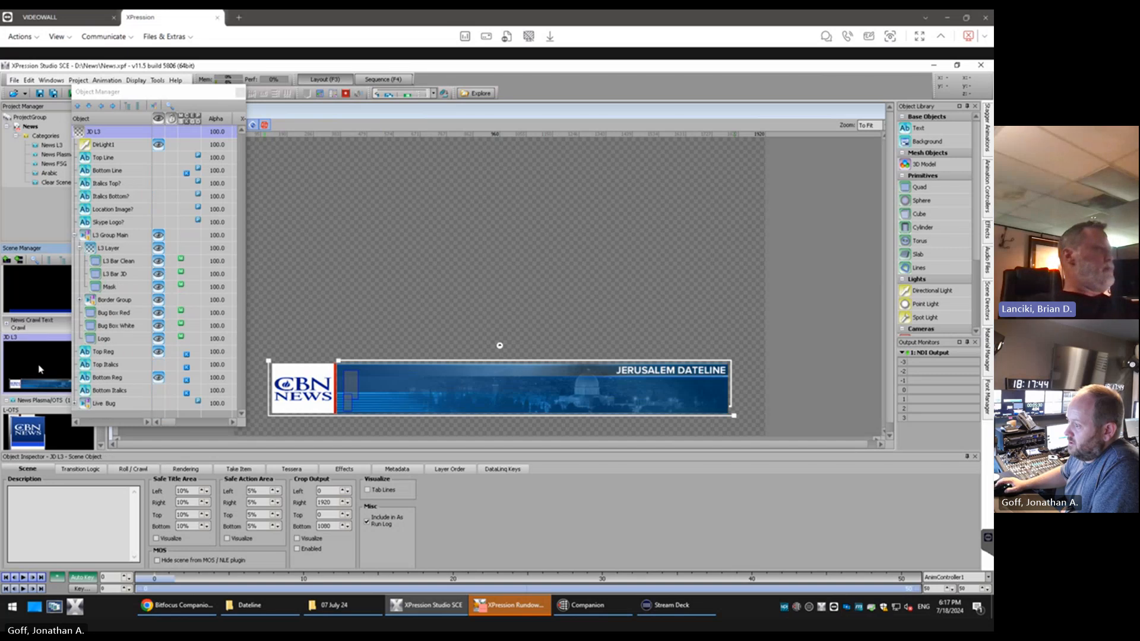
pyautogui.rightClick(38, 365)
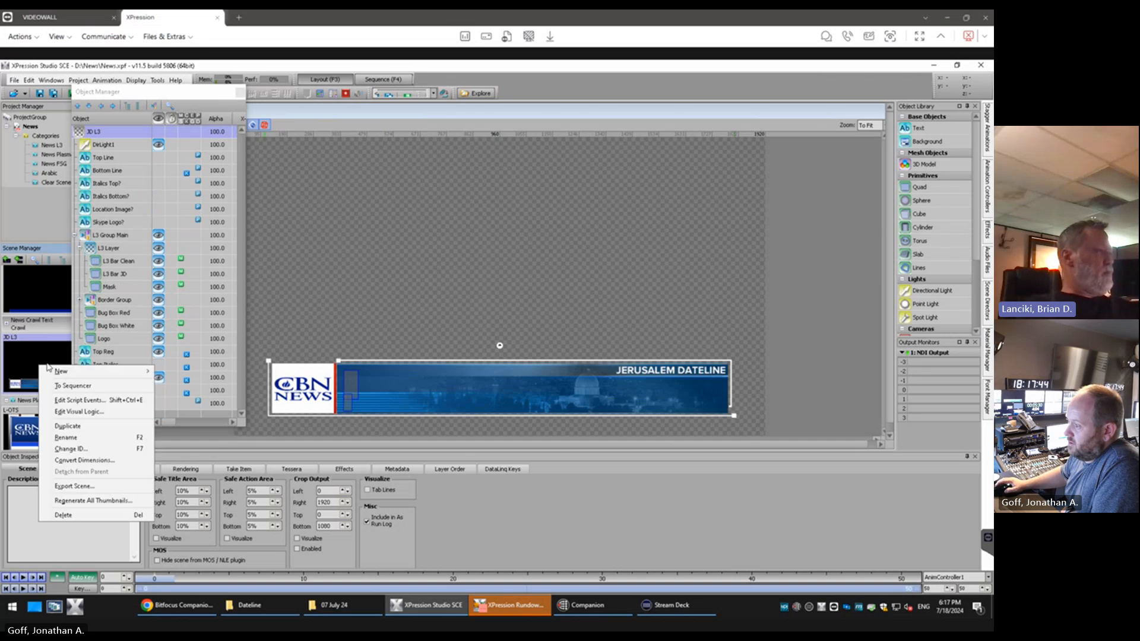
pyautogui.click(68, 426)
# Rename the duplicated scene as JD L3 Center
pyautogui.click(98, 134)
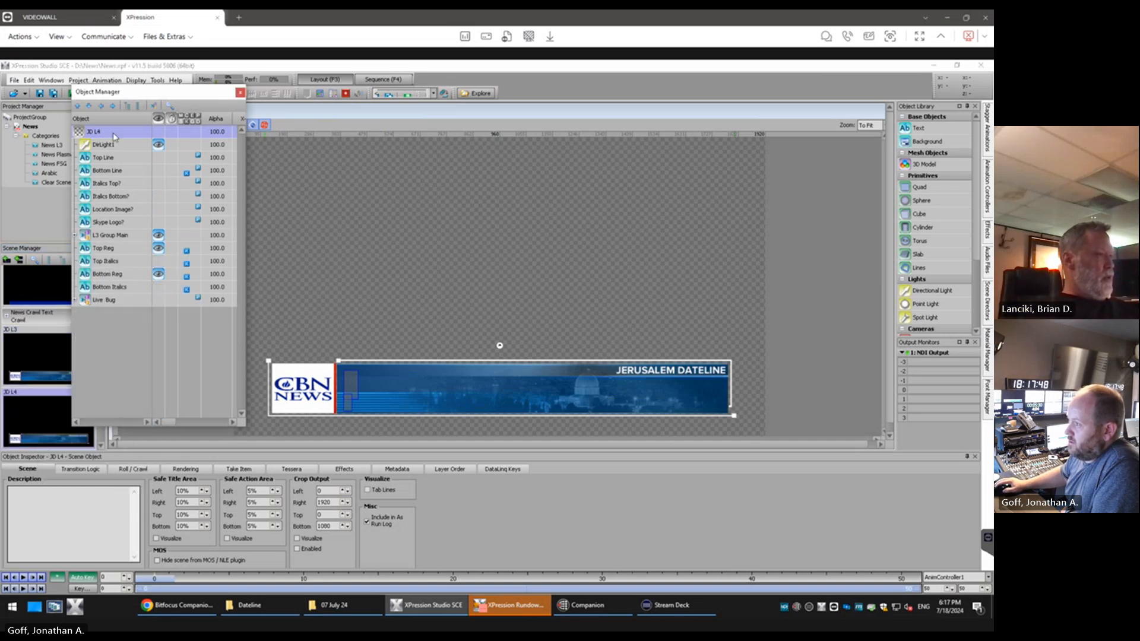
pyautogui.click(100, 135)
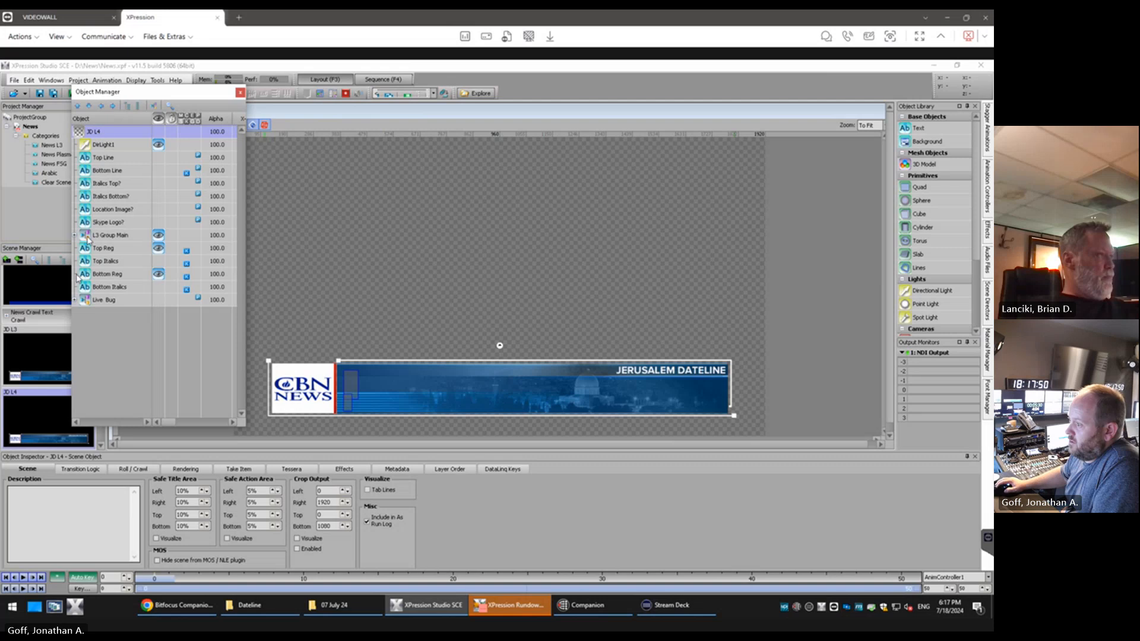
pyautogui.click(121, 133)
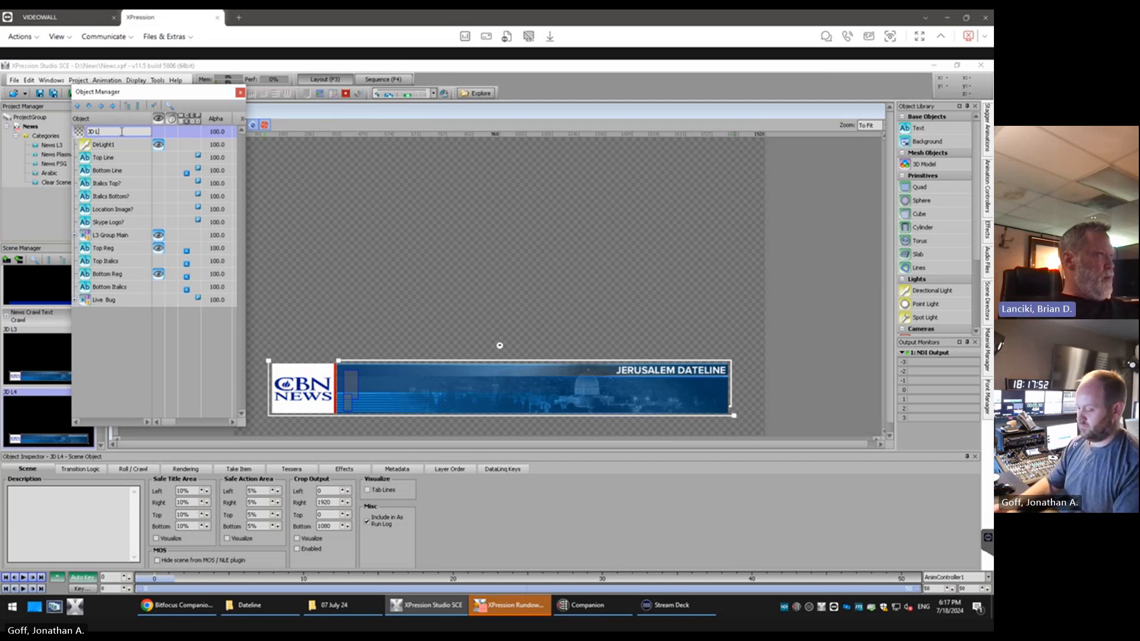
pyautogui.write('3 Center')
pyautogui.press('Return')
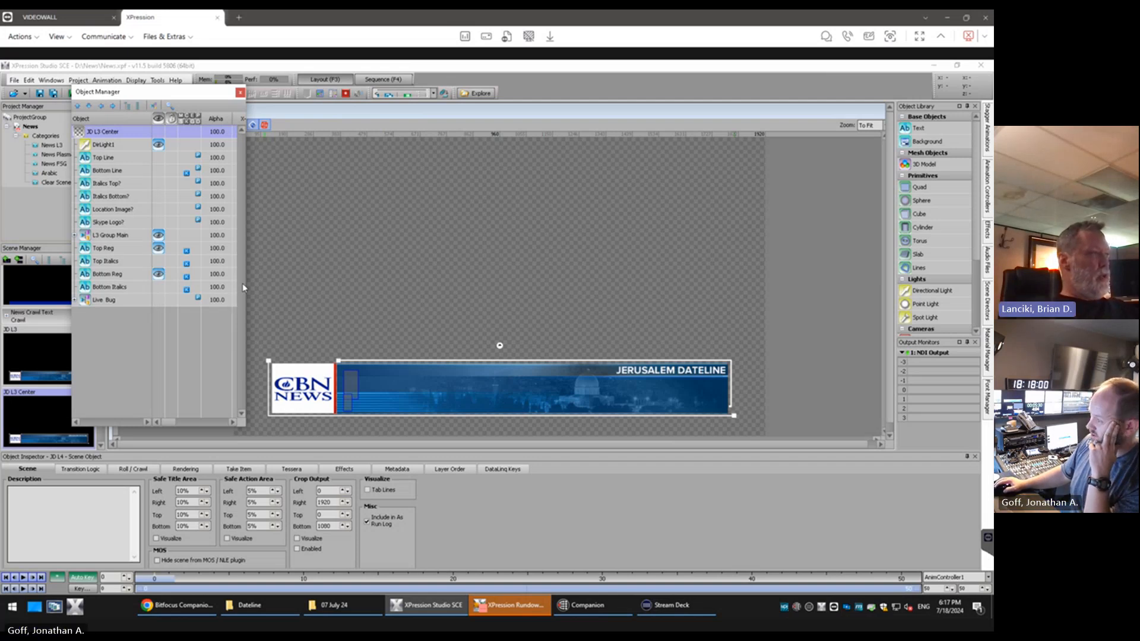
# Move the Object Manager aside to uncover more of the viewport's toolbar
pyautogui.click(402, 116)
pyautogui.moveTo(204, 92); pyautogui.dragTo(179, 95)
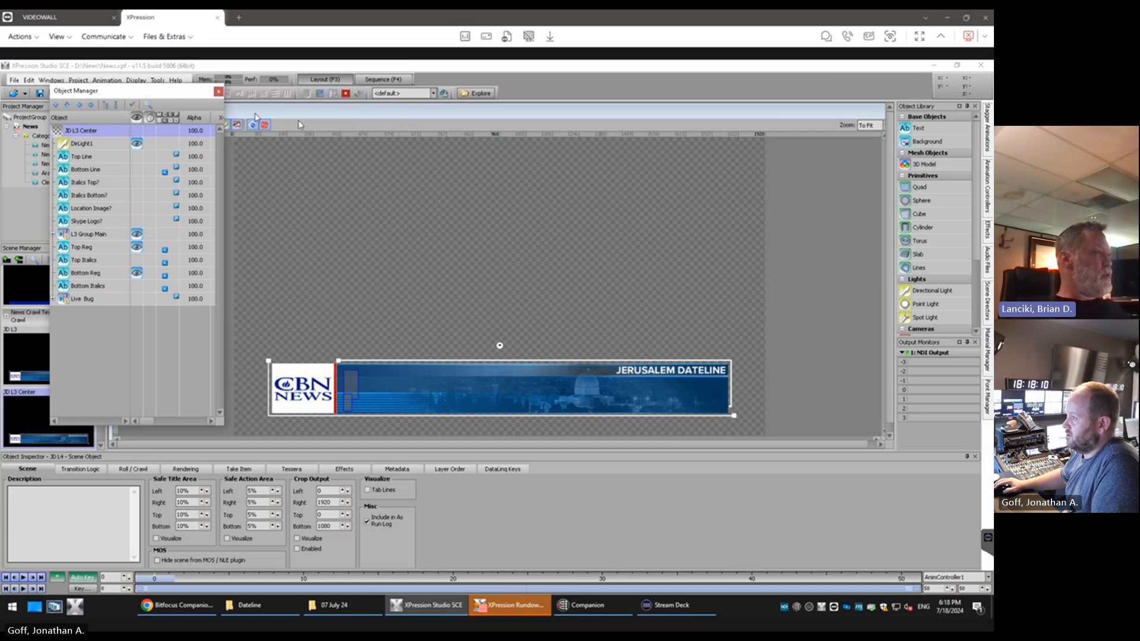
# Examine the visual logic of the original JD L3 scene, from the text entries to the italics visibility blocks
pyautogui.moveTo(188, 95); pyautogui.dragTo(224, 100)
pyautogui.click(49, 348)
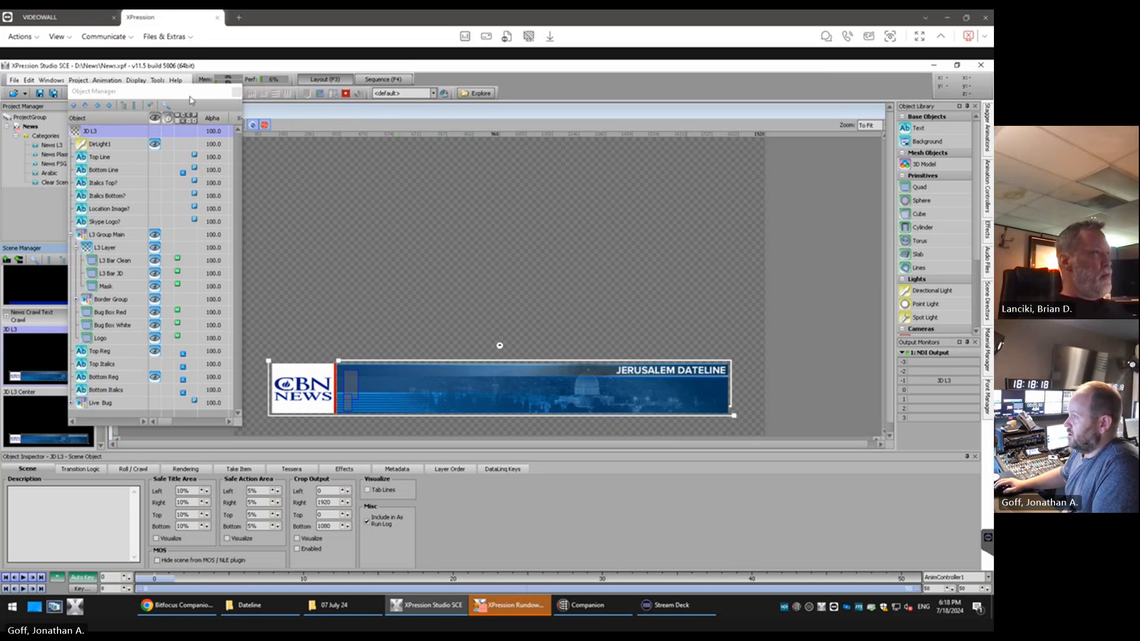
pyautogui.moveTo(190, 97); pyautogui.dragTo(137, 152)
pyautogui.click(200, 126)
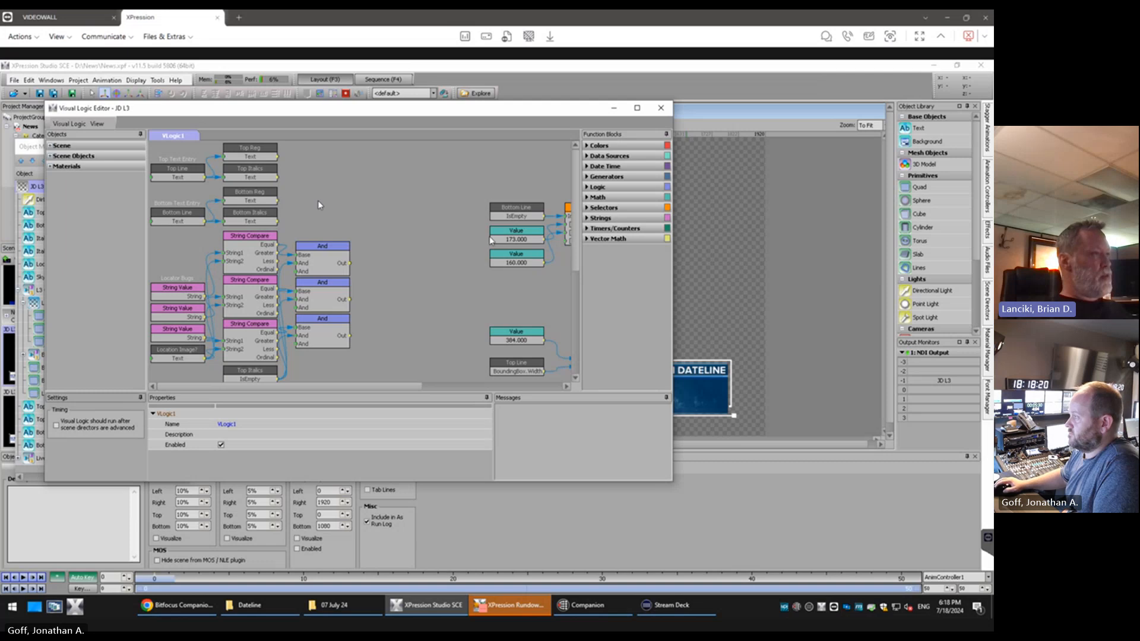
pyautogui.click(638, 109)
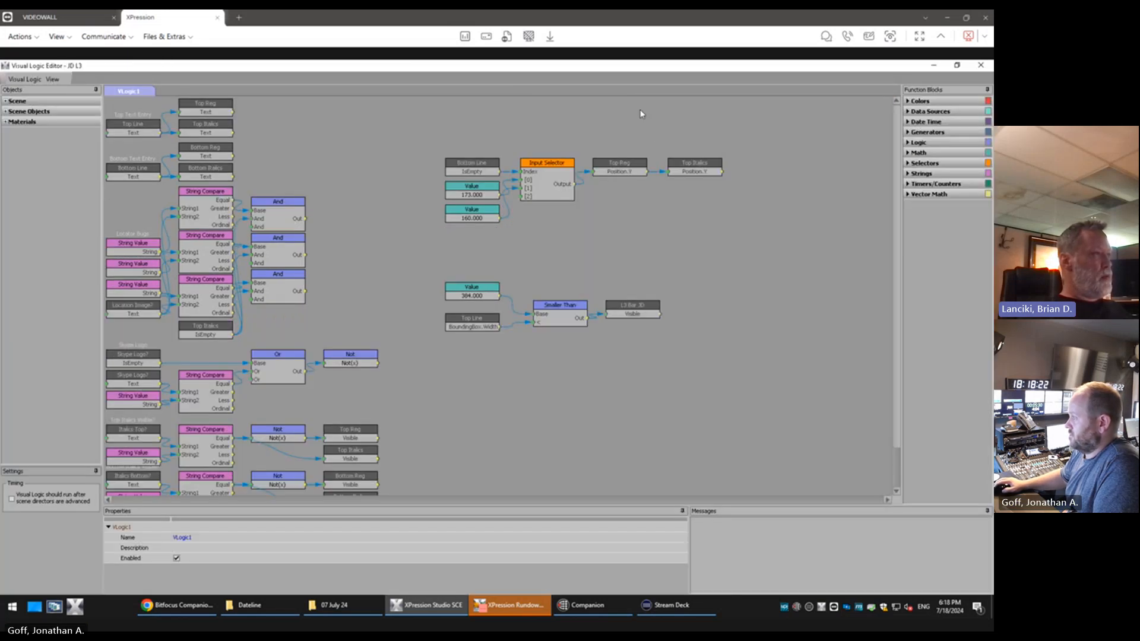
pyautogui.scroll(-2, 893, 200)
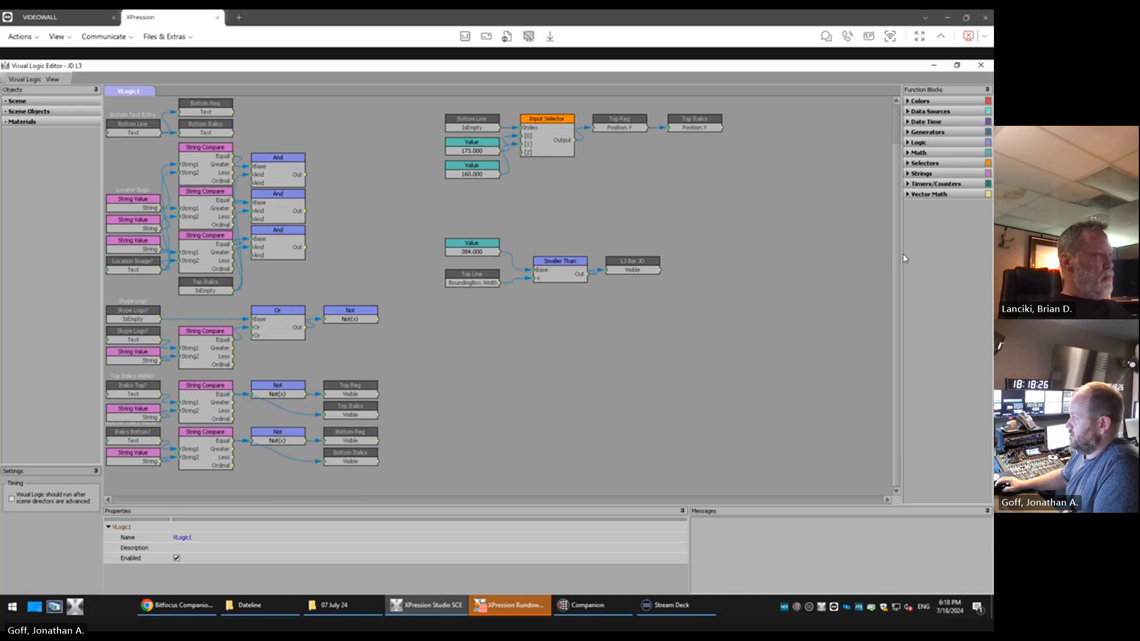
pyautogui.scroll(1, 903, 222)
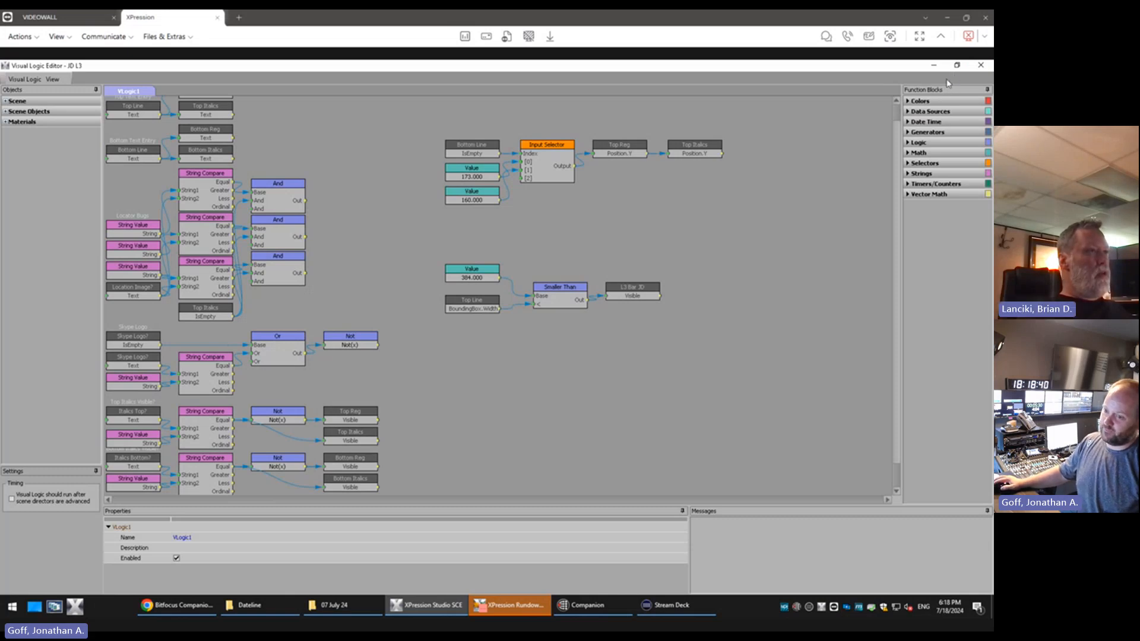
pyautogui.click(982, 67)
# Switch to the JD L3 Center scene and review which visual logic blocks handle location bugs, the Skype logo and italics
pyautogui.moveTo(105, 151); pyautogui.dragTo(159, 145)
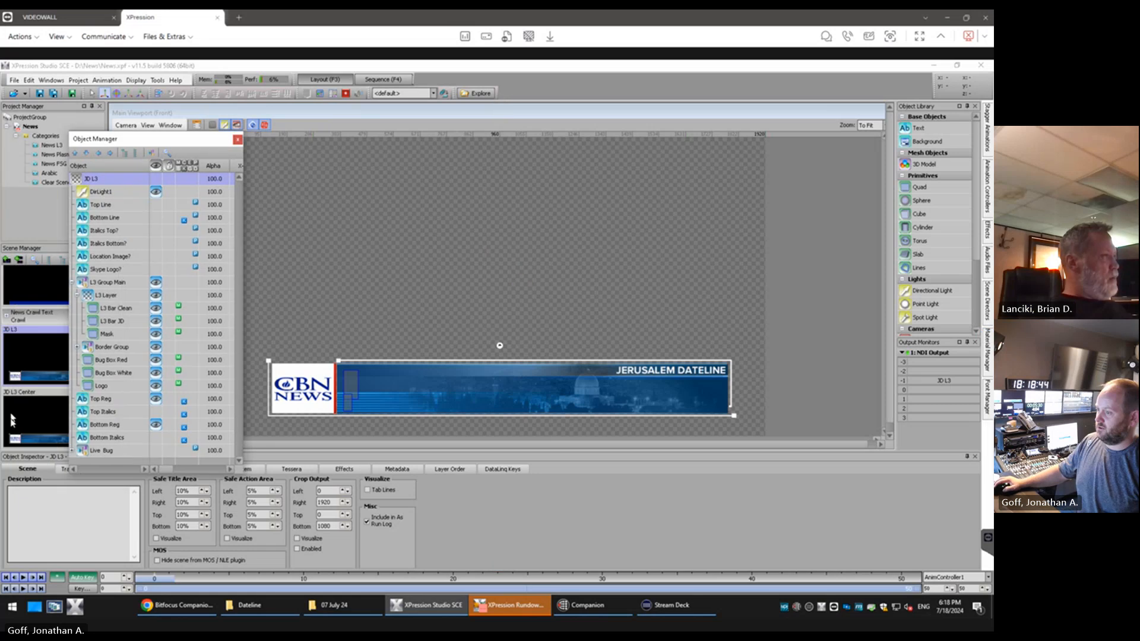
pyautogui.click(39, 416)
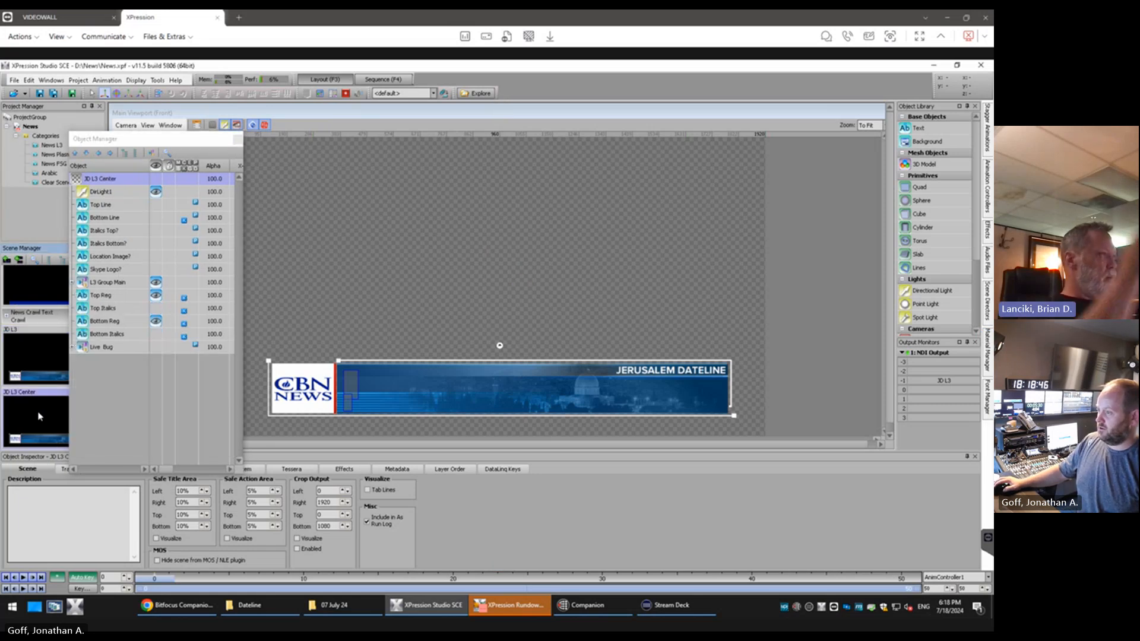
pyautogui.click(45, 369)
pyautogui.click(39, 422)
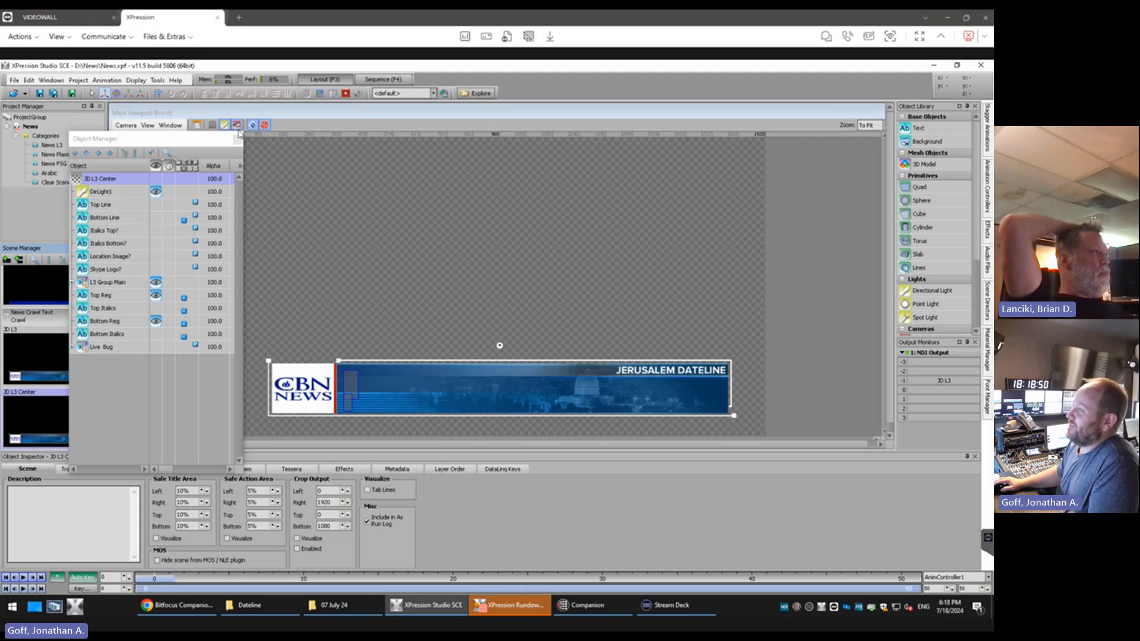
pyautogui.click(198, 126)
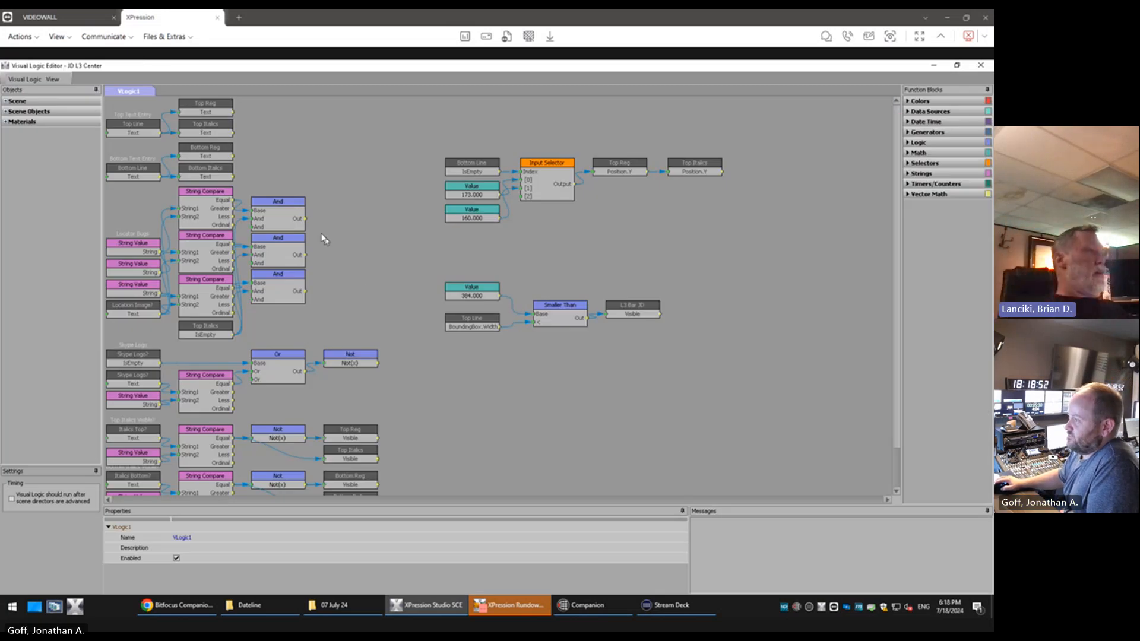
pyautogui.moveTo(350, 202); pyautogui.dragTo(98, 480)
pyautogui.scroll(-2, 895, 246)
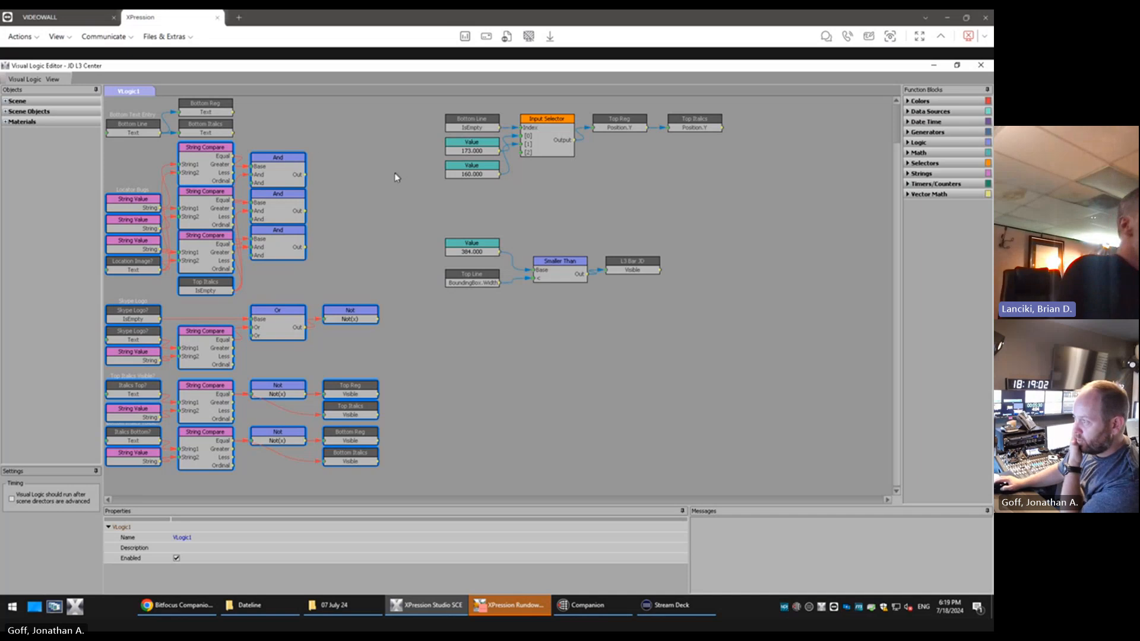
pyautogui.click(394, 213)
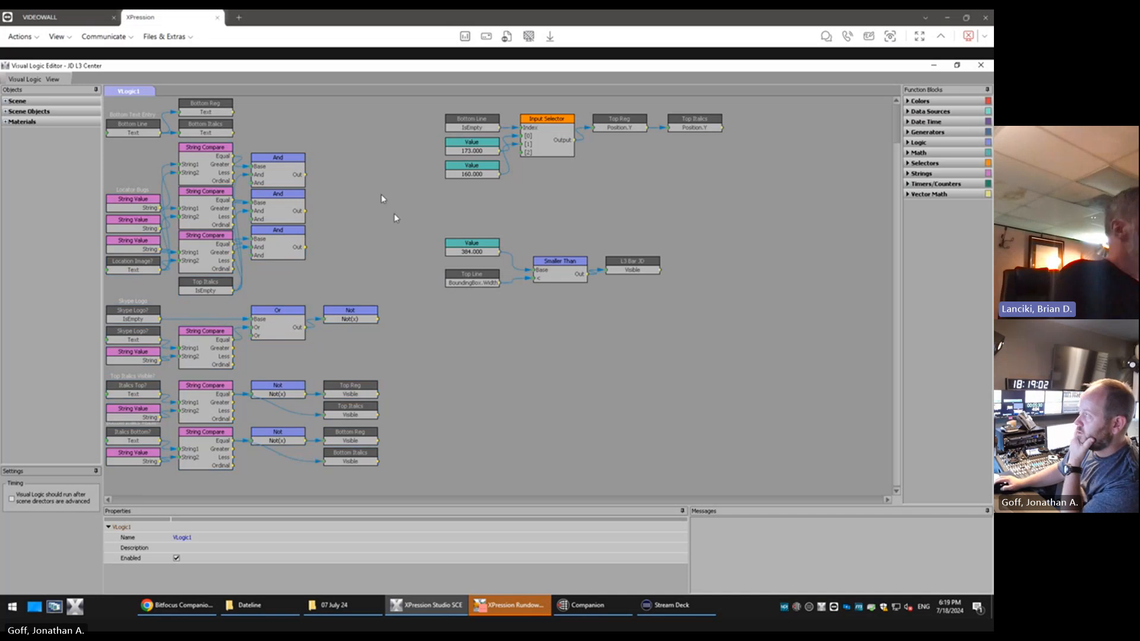
pyautogui.click(933, 64)
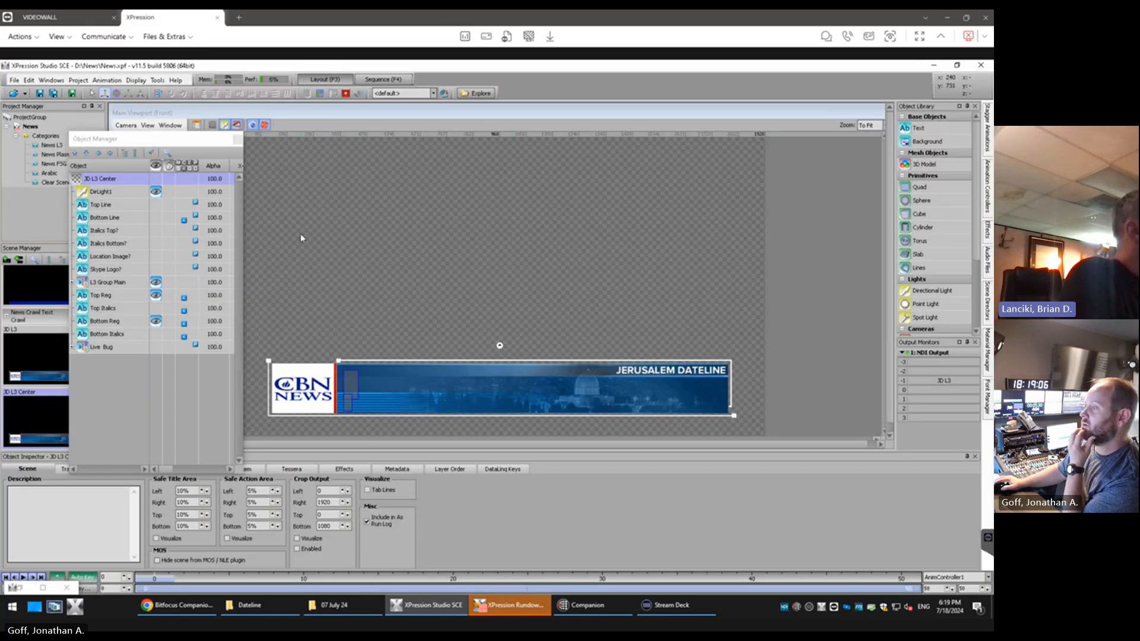
# Delete the text objects Top Line, Bottom Line, Italics Top?, Italics Bottom?, Location Image? and Skype Logo? from JD L3 Center
pyautogui.click(101, 204)
pyautogui.moveTo(116, 221); pyautogui.dragTo(125, 272)
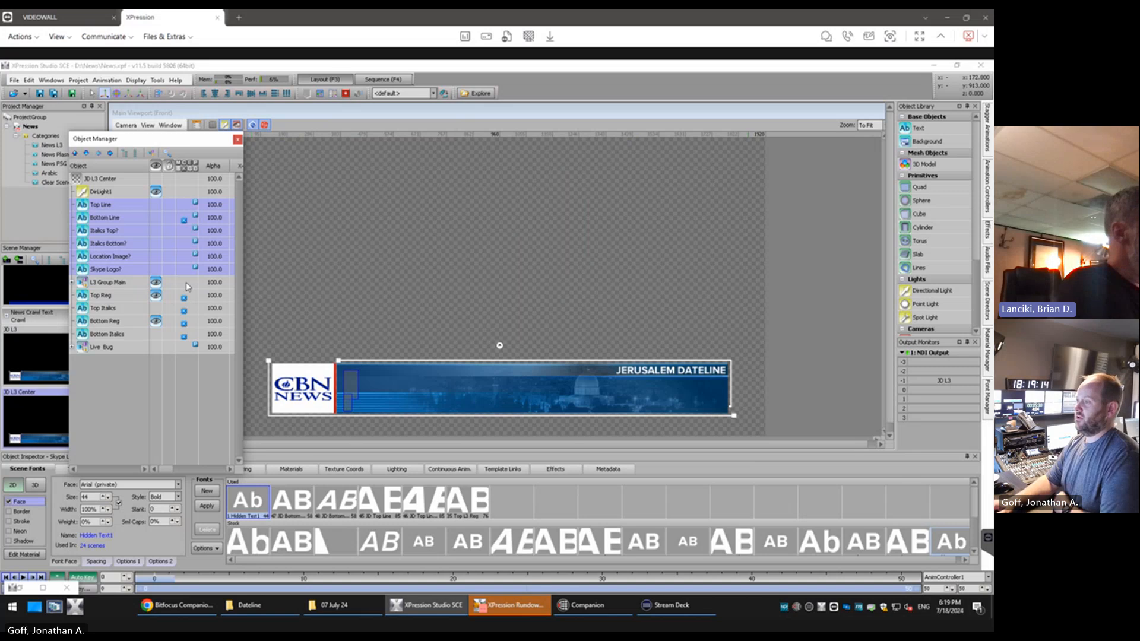
pyautogui.press('Delete')
pyautogui.press('Return')
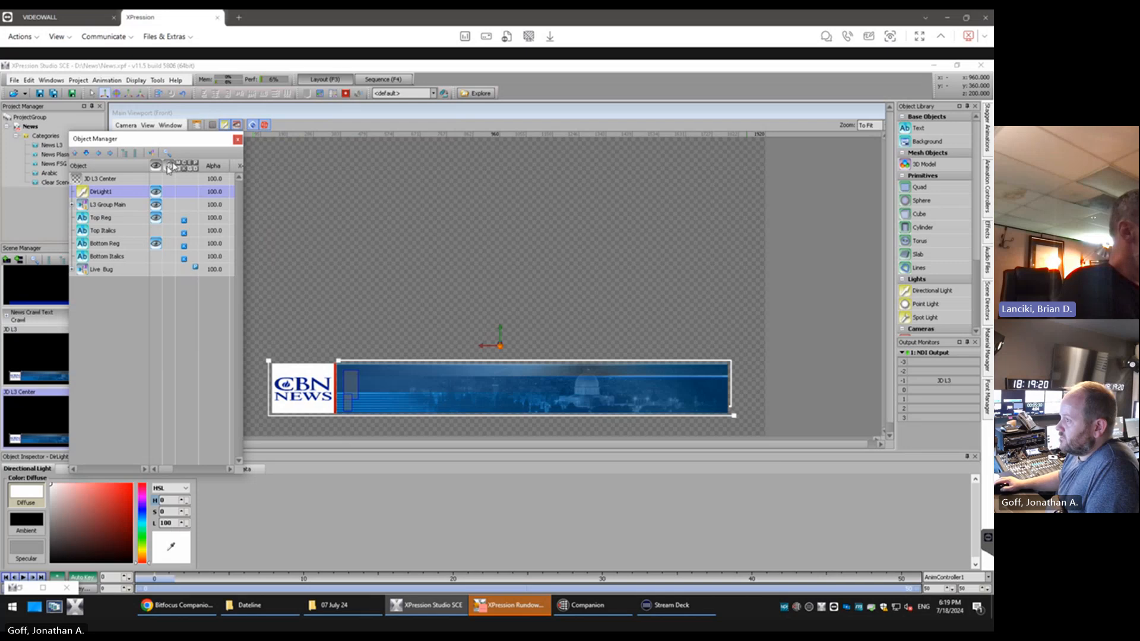
# Delete the Top Italics and Bottom Italics text objects from JD L3 Center
pyautogui.click(104, 231)
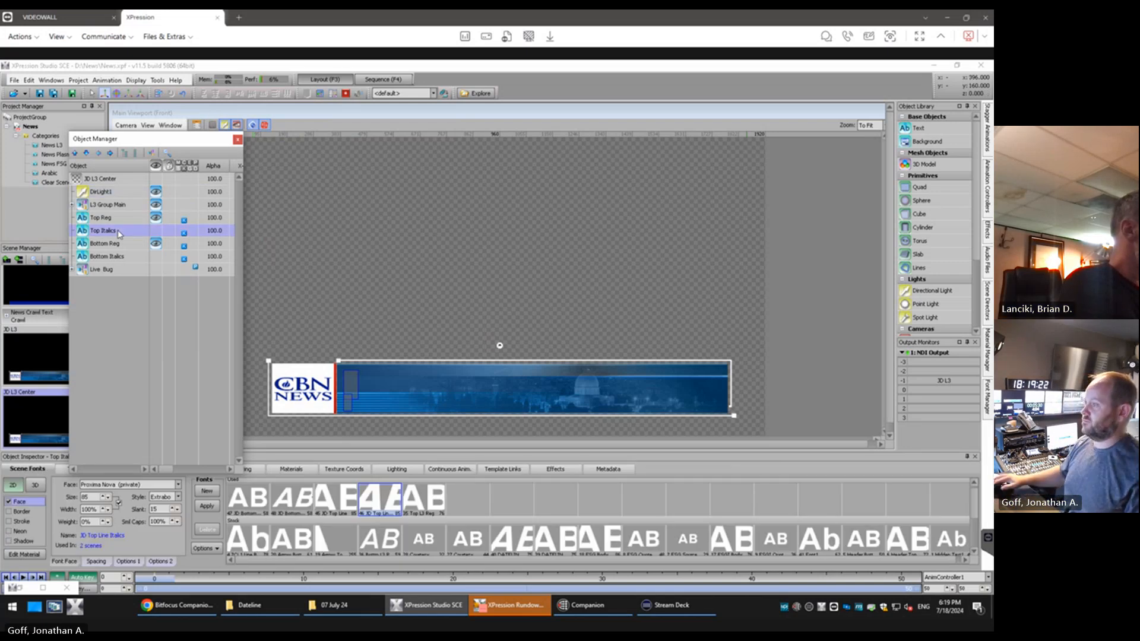
pyautogui.keyDown('ctrl'); pyautogui.click(132, 257); pyautogui.keyUp('ctrl')
pyautogui.press('Delete')
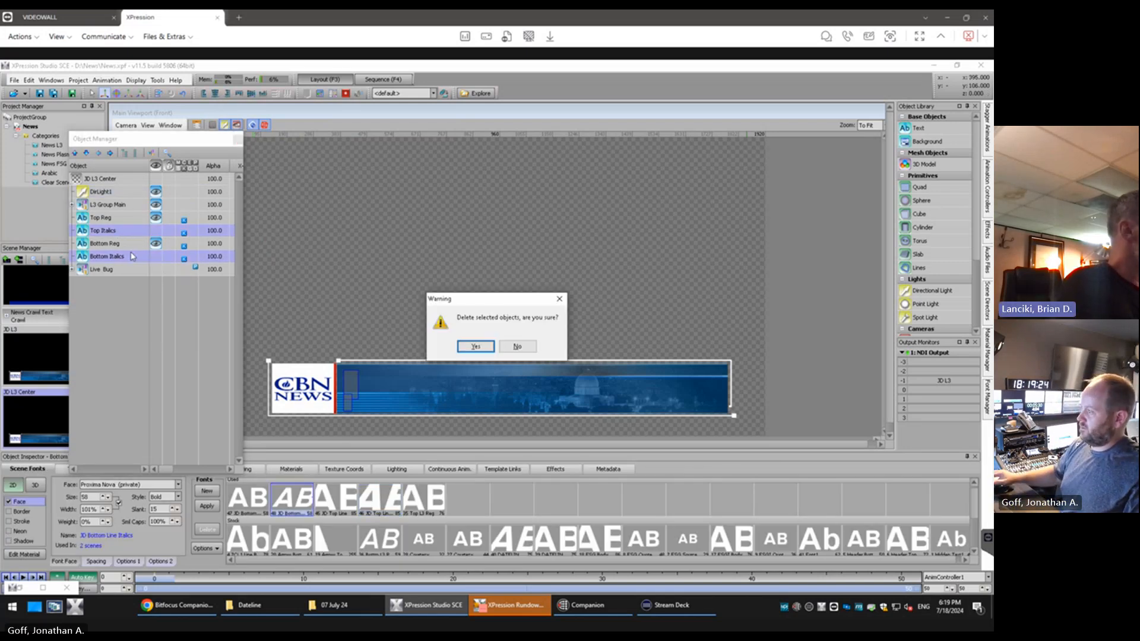
pyautogui.press('Return')
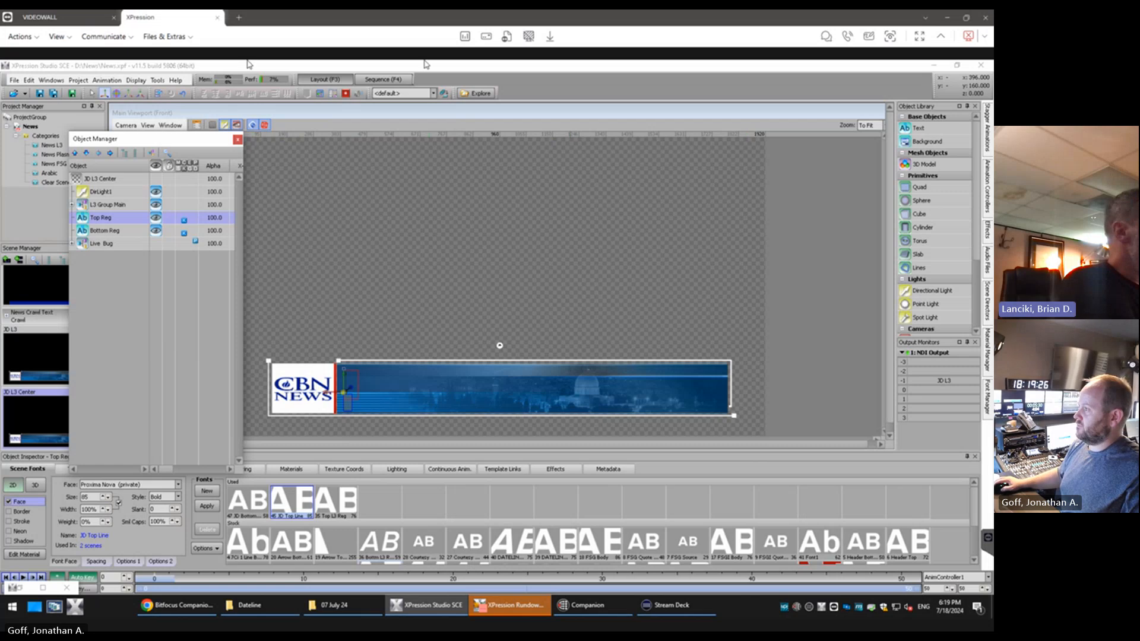
# Delete the location, Skype and italics logic blocks plus the Top Reg and Bottom Reg text blocks from JD L3 Center's visual logic
pyautogui.click(197, 126)
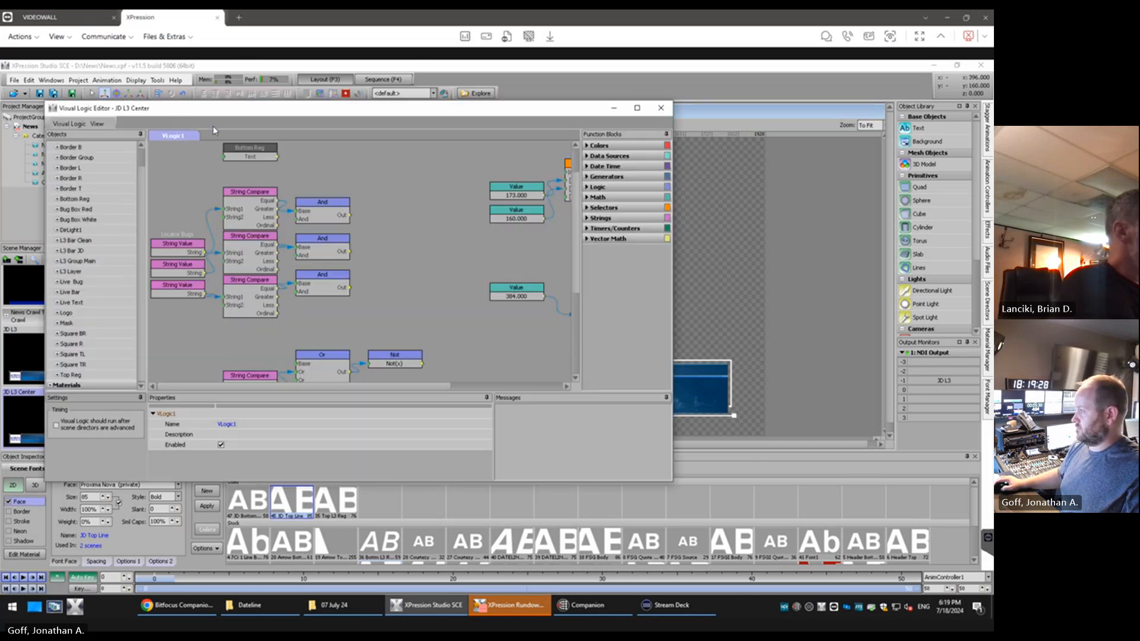
pyautogui.click(637, 108)
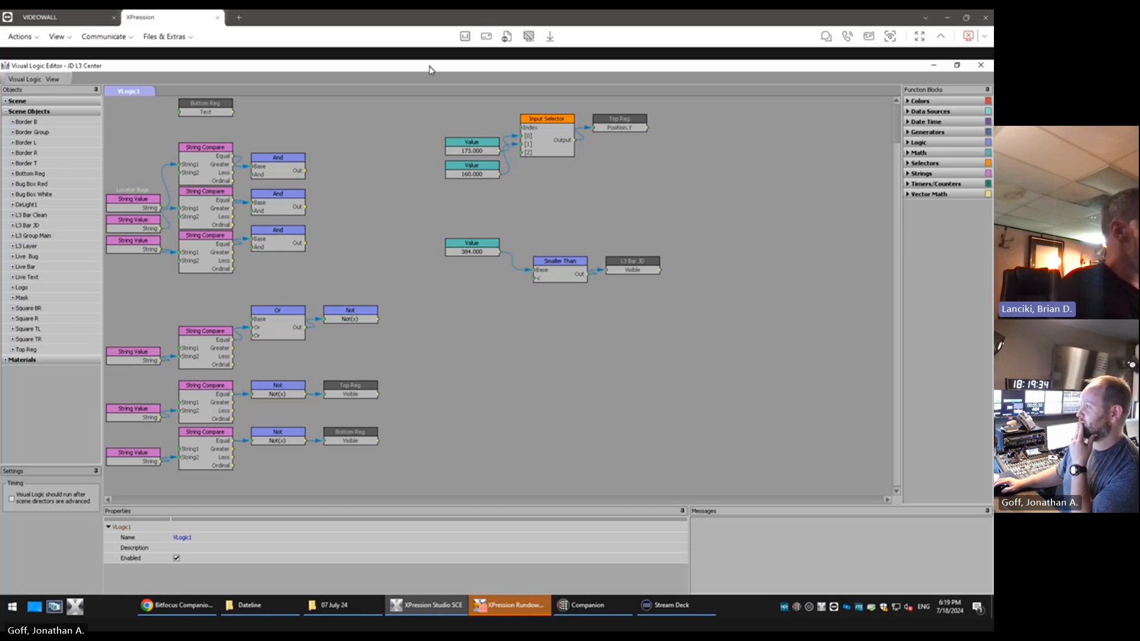
pyautogui.doubleClick(802, 69)
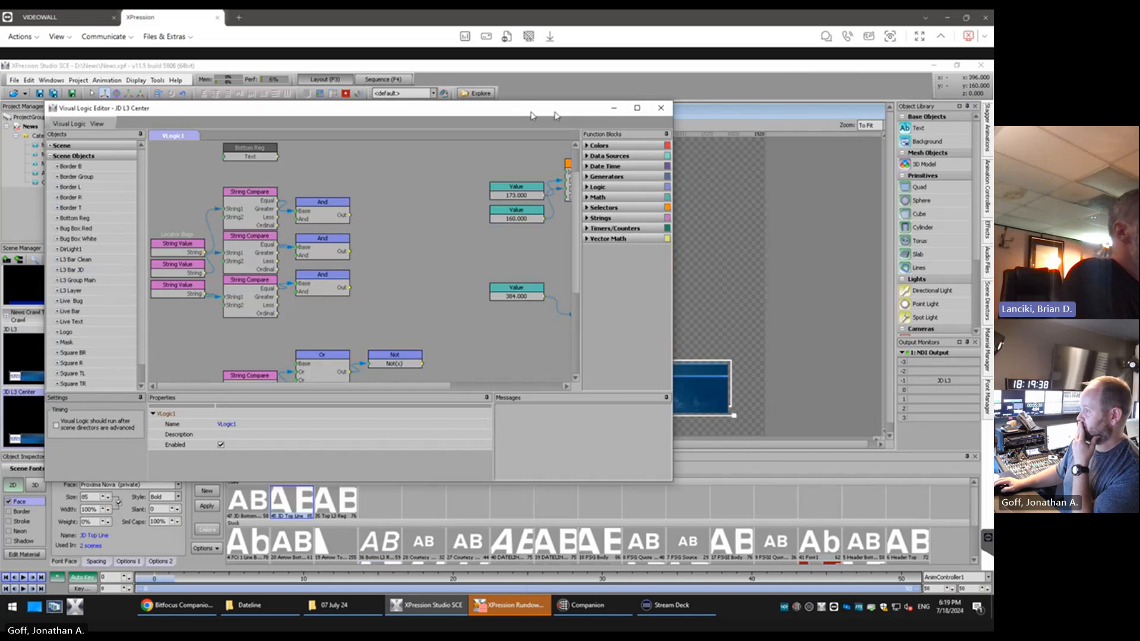
pyautogui.moveTo(555, 115); pyautogui.dragTo(721, 100)
pyautogui.doubleClick(719, 100)
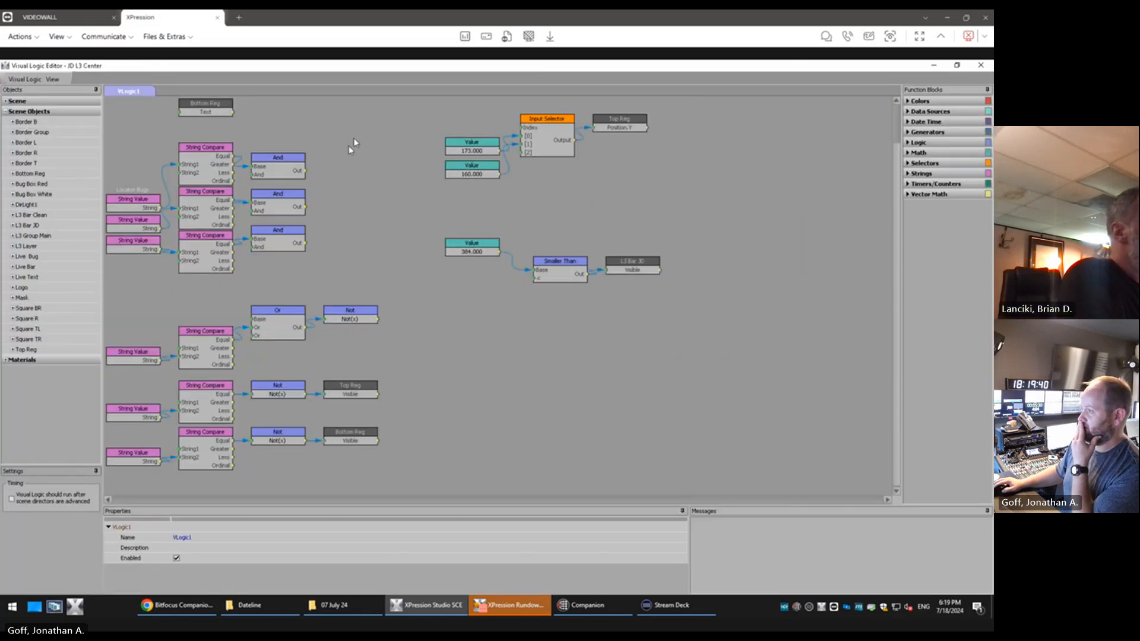
pyautogui.moveTo(389, 138); pyautogui.dragTo(111, 488)
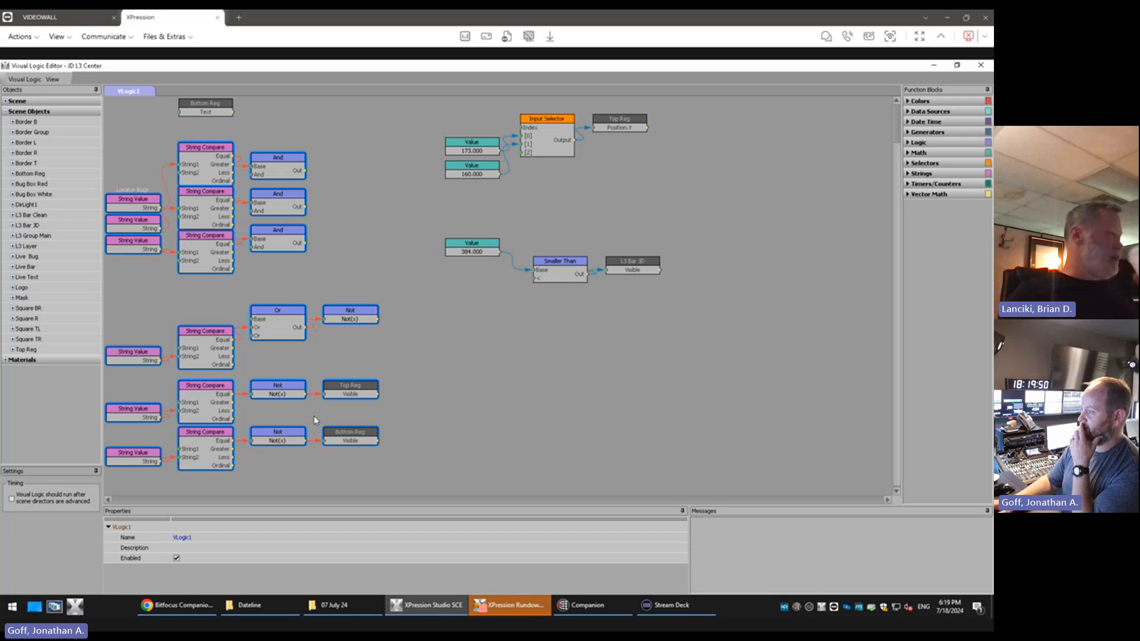
pyautogui.press('Delete')
pyautogui.press('Return')
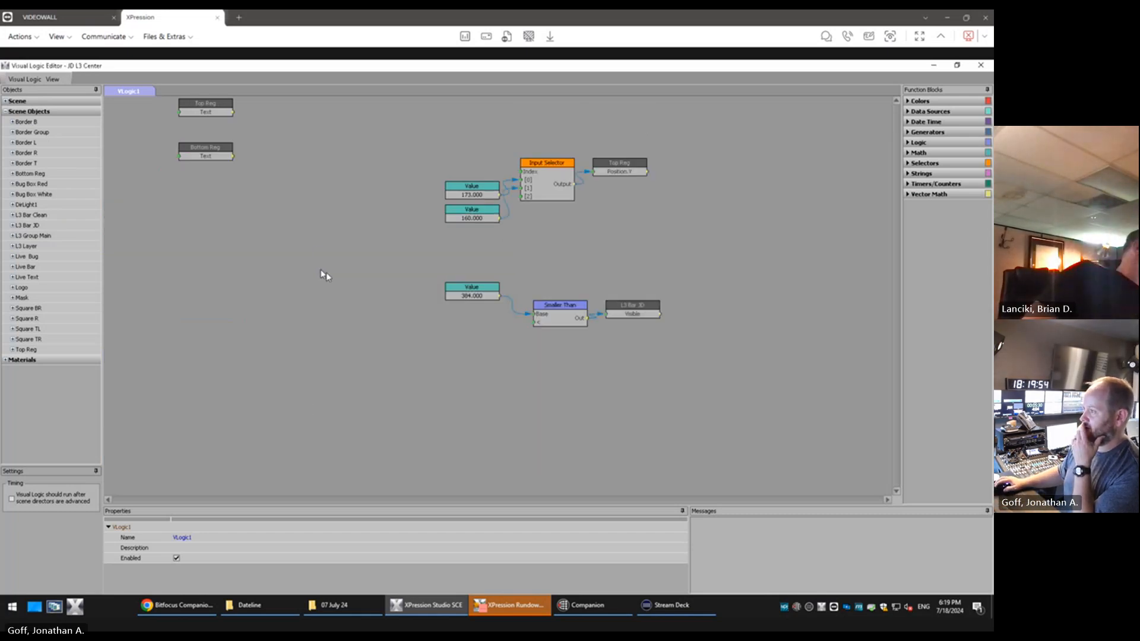
pyautogui.moveTo(261, 195); pyautogui.dragTo(151, 98)
pyautogui.press('Return')
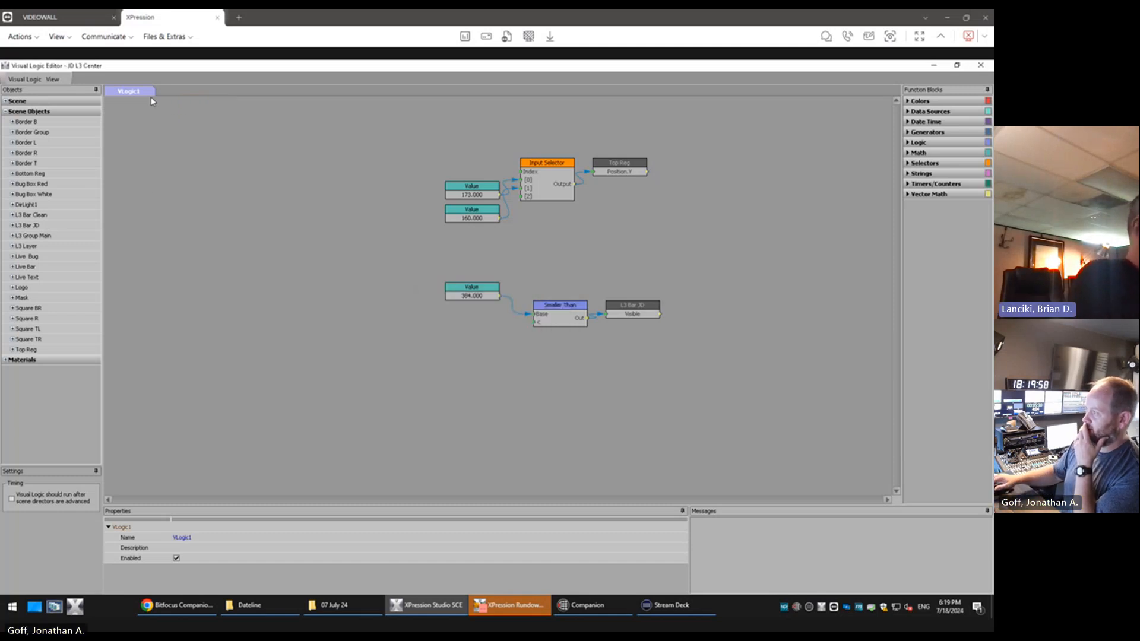
# Move the remaining Input Selector and Smaller Than block groups together to the upper-left area of the logic canvas
pyautogui.moveTo(707, 134); pyautogui.dragTo(425, 332)
pyautogui.moveTo(485, 218); pyautogui.dragTo(166, 182)
pyautogui.click(269, 212)
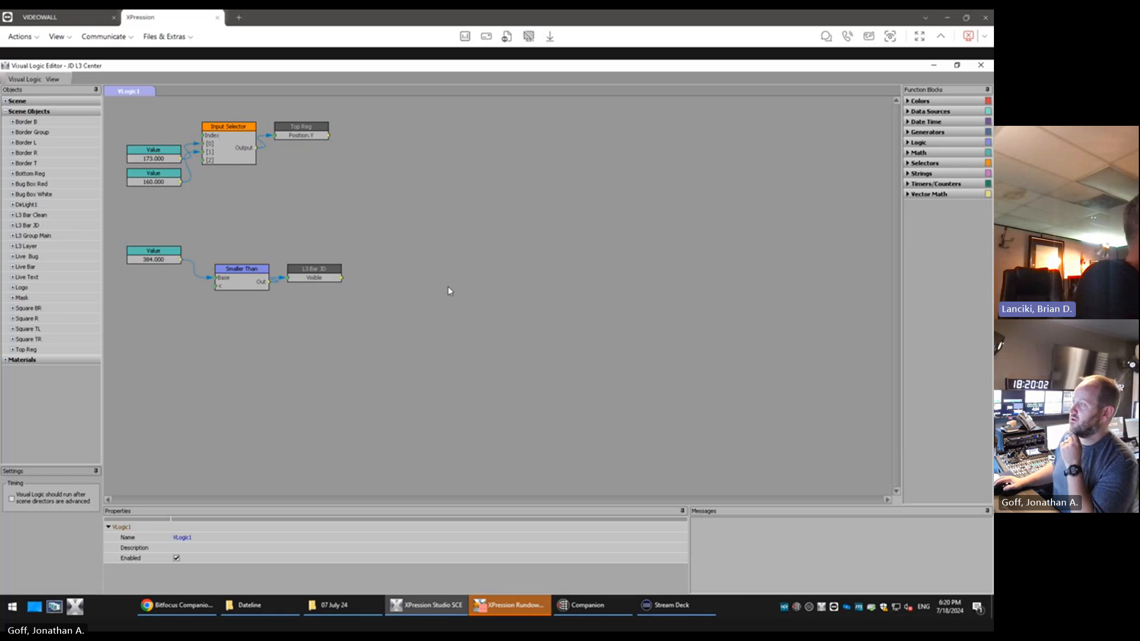
# Restore and shrink the Visual Logic Editor window so the lower third and the object list are uncovered
pyautogui.doubleClick(872, 69)
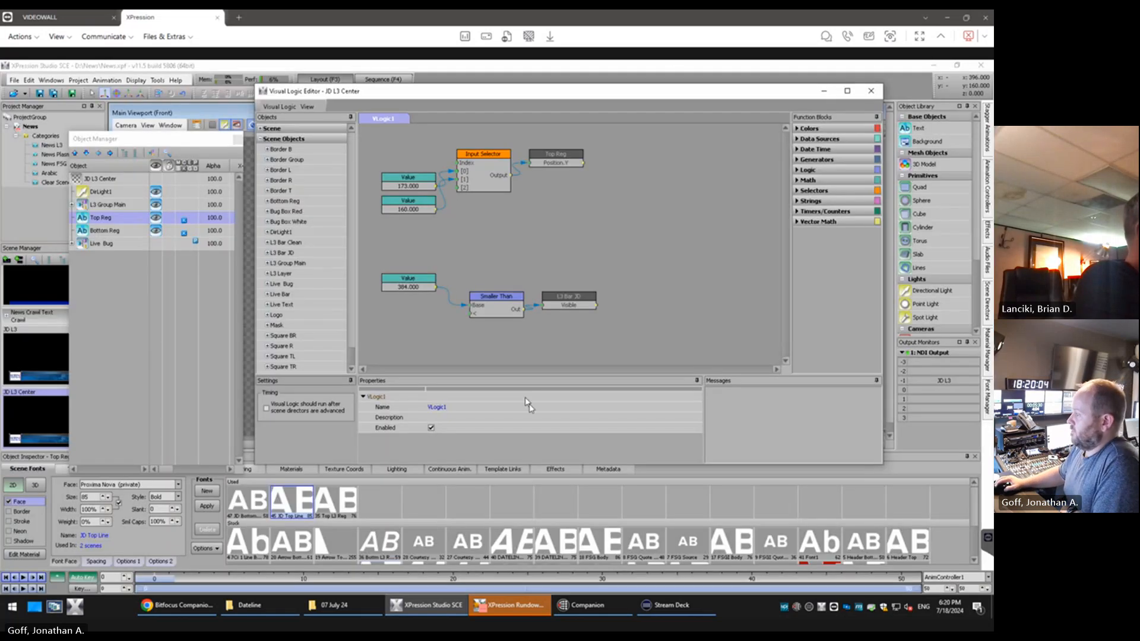
pyautogui.moveTo(528, 465); pyautogui.dragTo(532, 315)
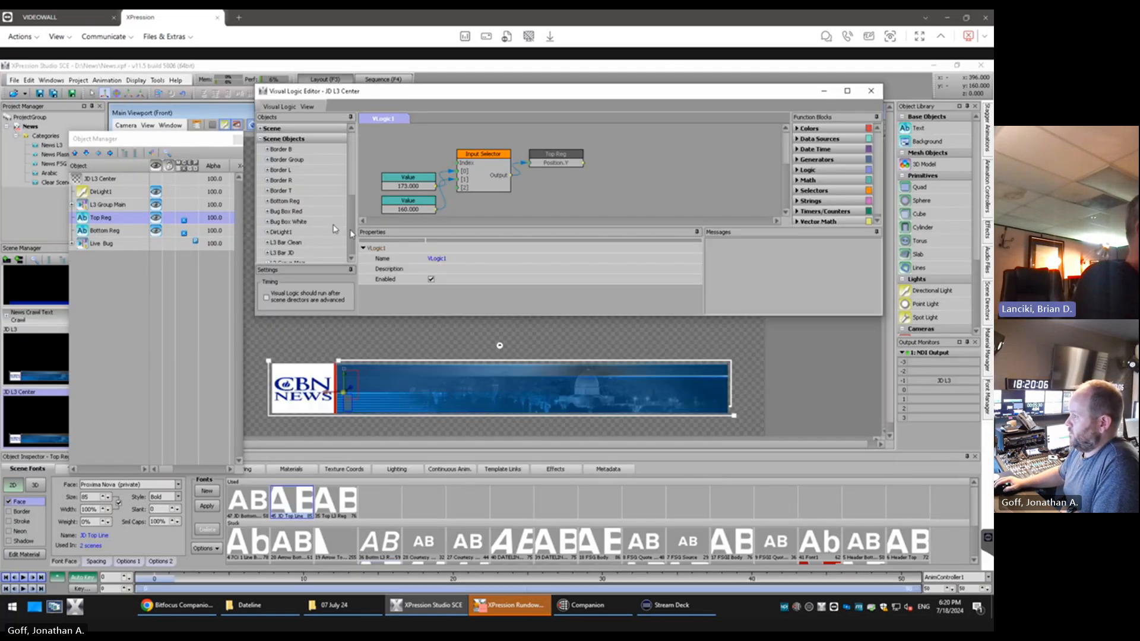
pyautogui.moveTo(258, 212); pyautogui.dragTo(431, 203)
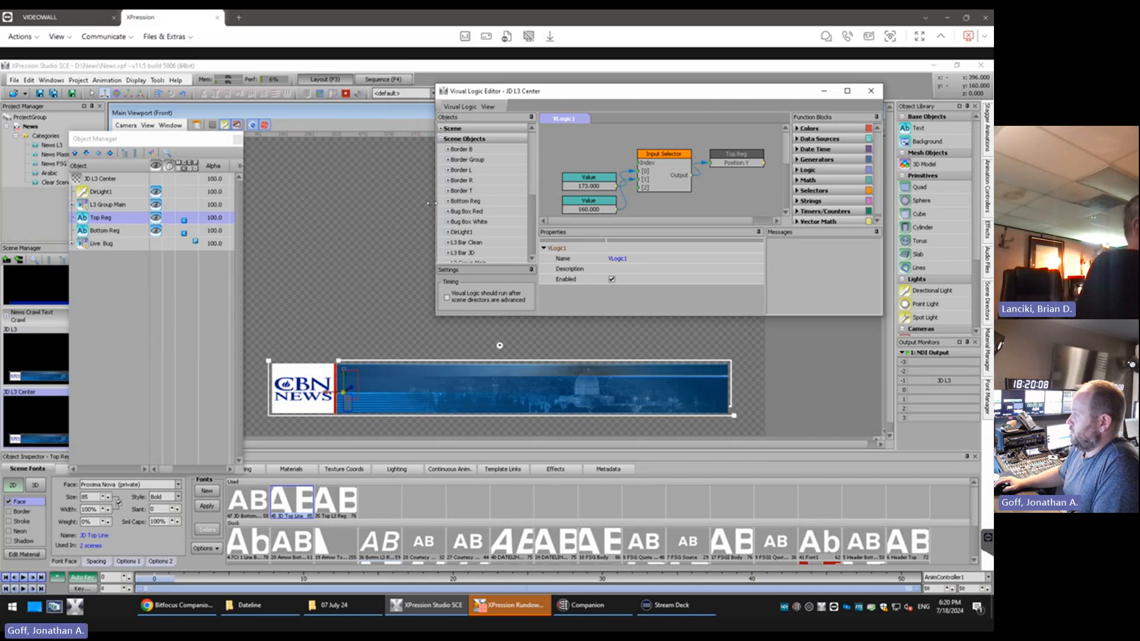
# Rename the Top Reg text object as Top Line
pyautogui.click(101, 218)
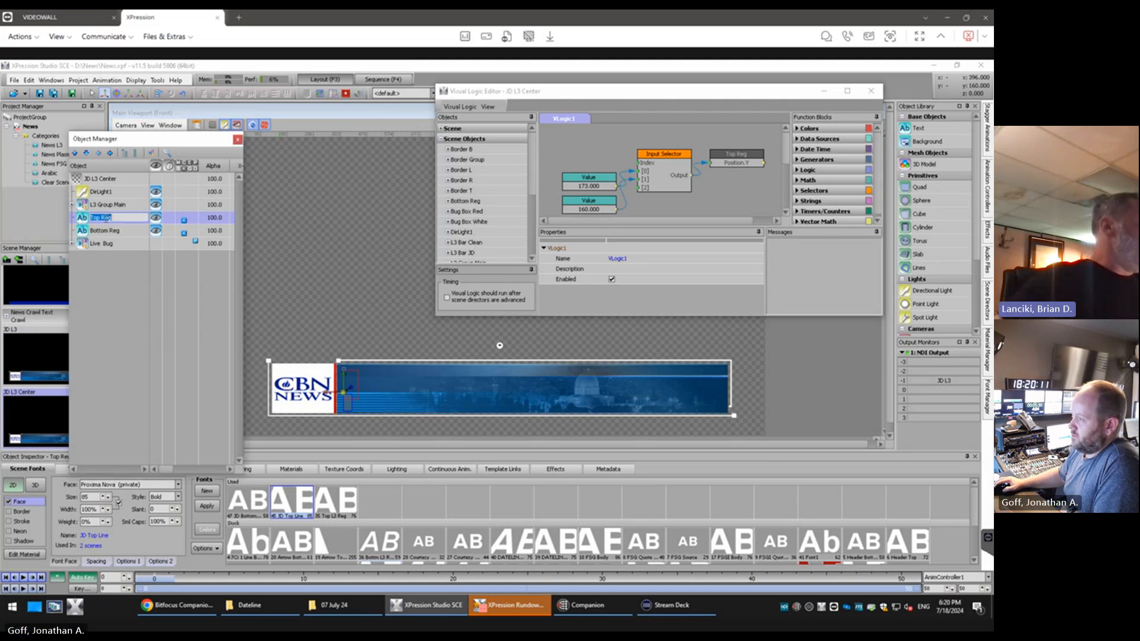
pyautogui.click(125, 218)
pyautogui.press('BackSpace')
pyautogui.press('BackSpace')
pyautogui.press('BackSpace')
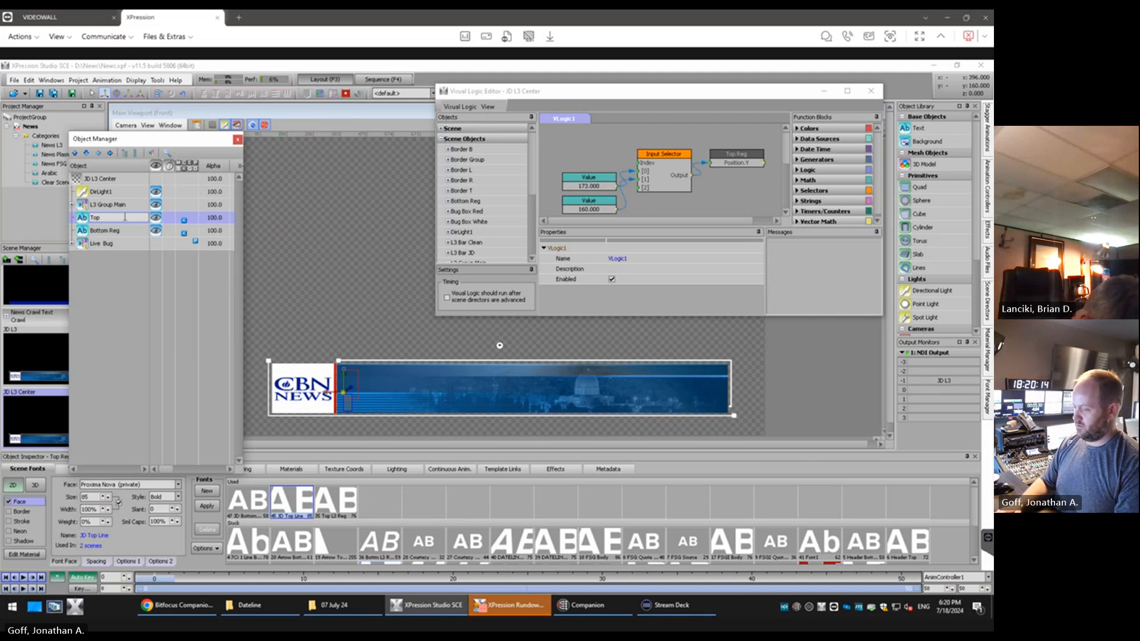
pyautogui.write('Line')
pyautogui.press('Return')
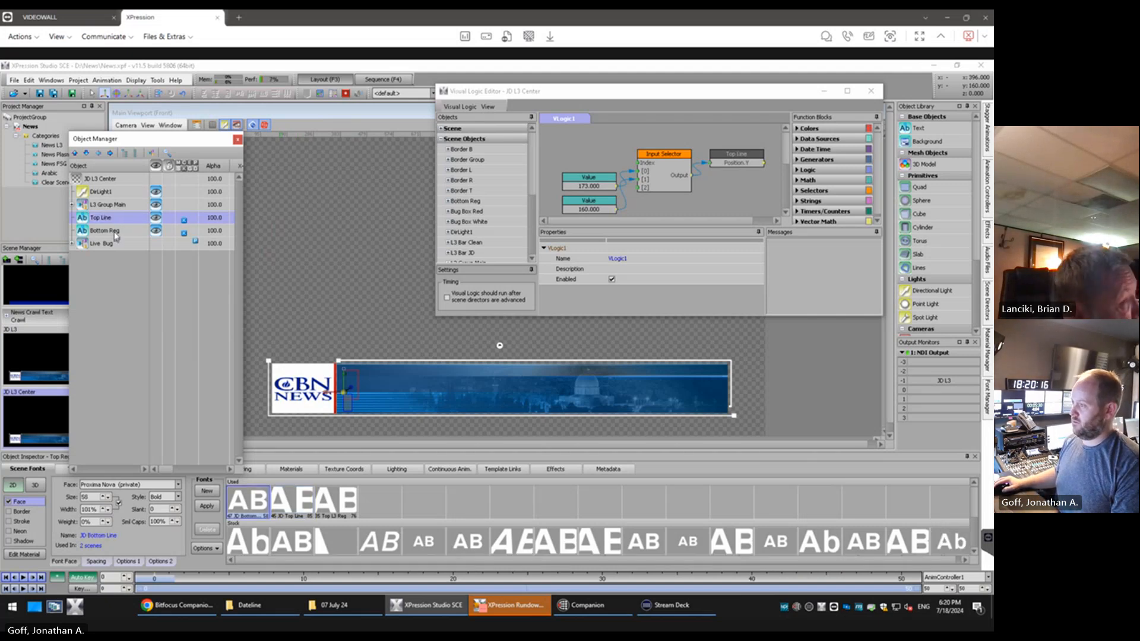
# Rename the Bottom Reg text object as Bottom Line
pyautogui.click(119, 230)
pyautogui.click(120, 230)
pyautogui.click(125, 230)
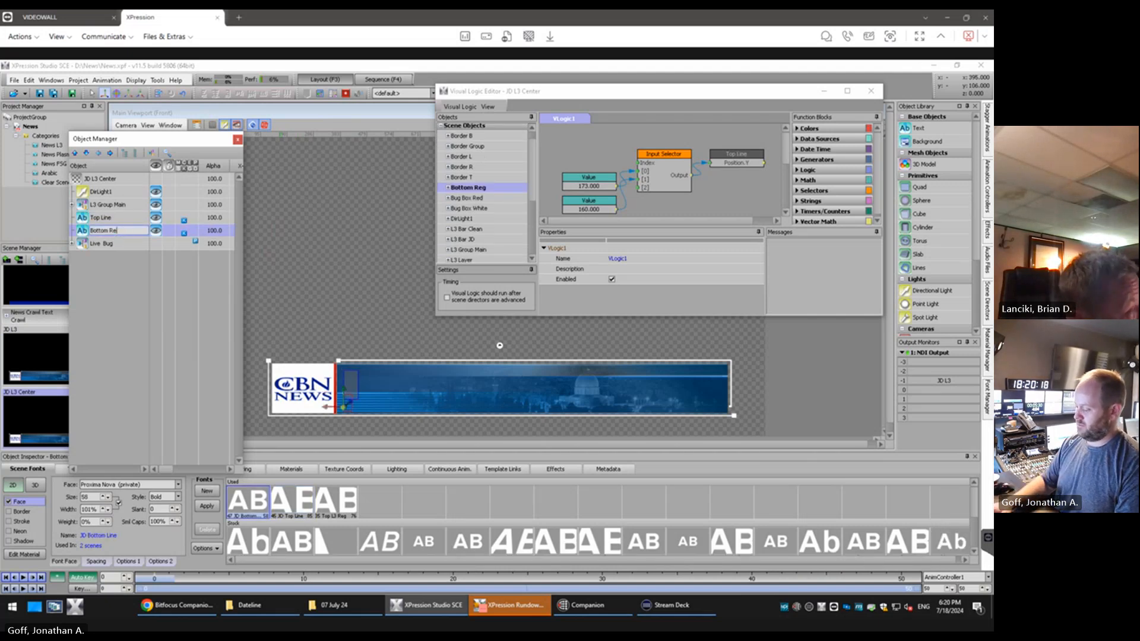
pyautogui.press('BackSpace')
pyautogui.press('BackSpace')
pyautogui.press('BackSpace')
pyautogui.press('BackSpace')
pyautogui.write('LIne')
pyautogui.press('Return')
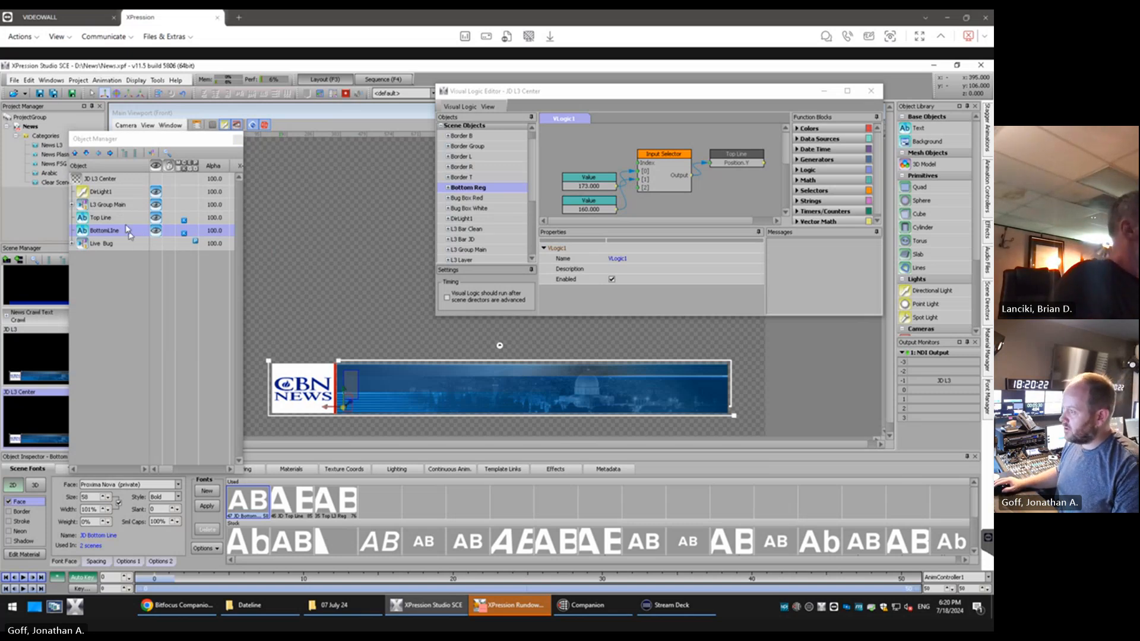
pyautogui.click(110, 236)
pyautogui.click(124, 232)
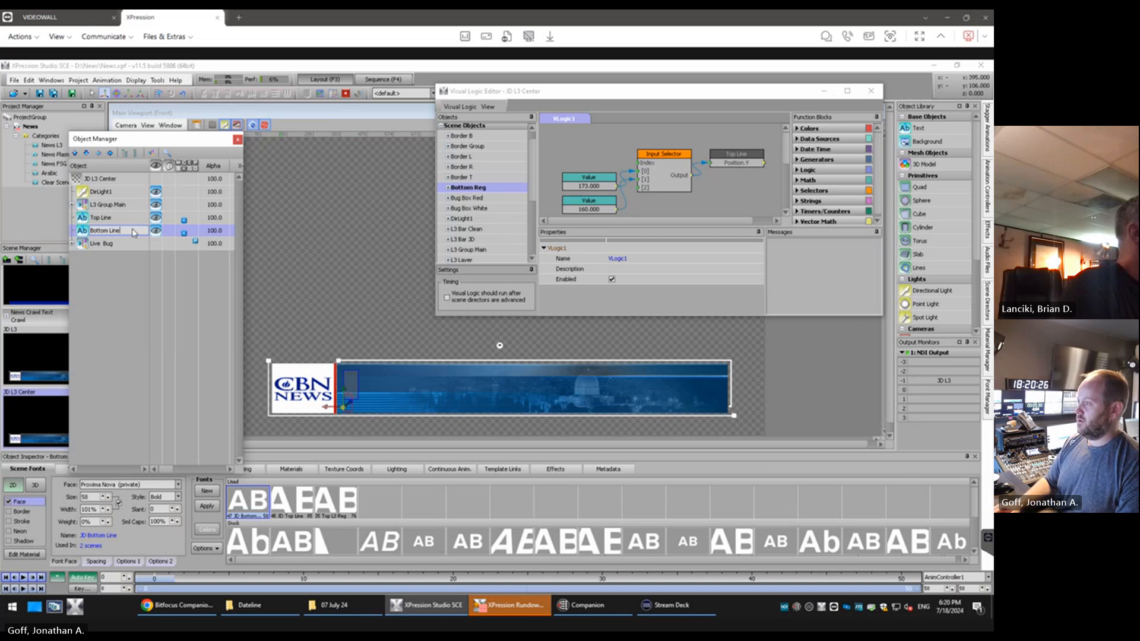
pyautogui.press('Return')
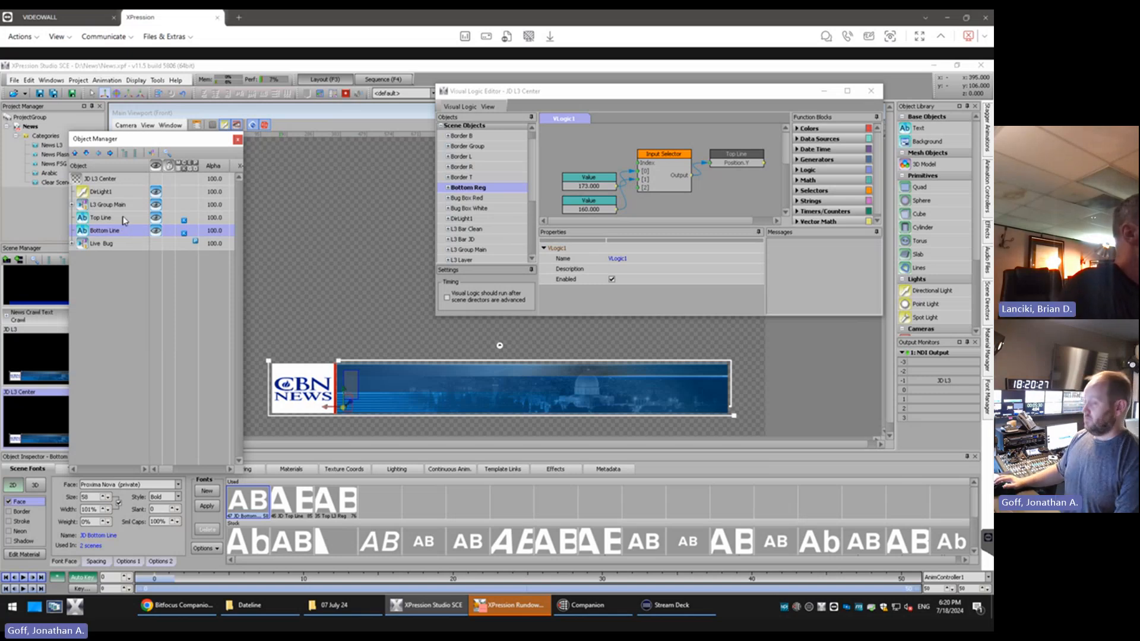
# Select the Top Line text object and enlarge the Visual Logic Editor to fill the screen
pyautogui.click(124, 218)
pyautogui.click(592, 153)
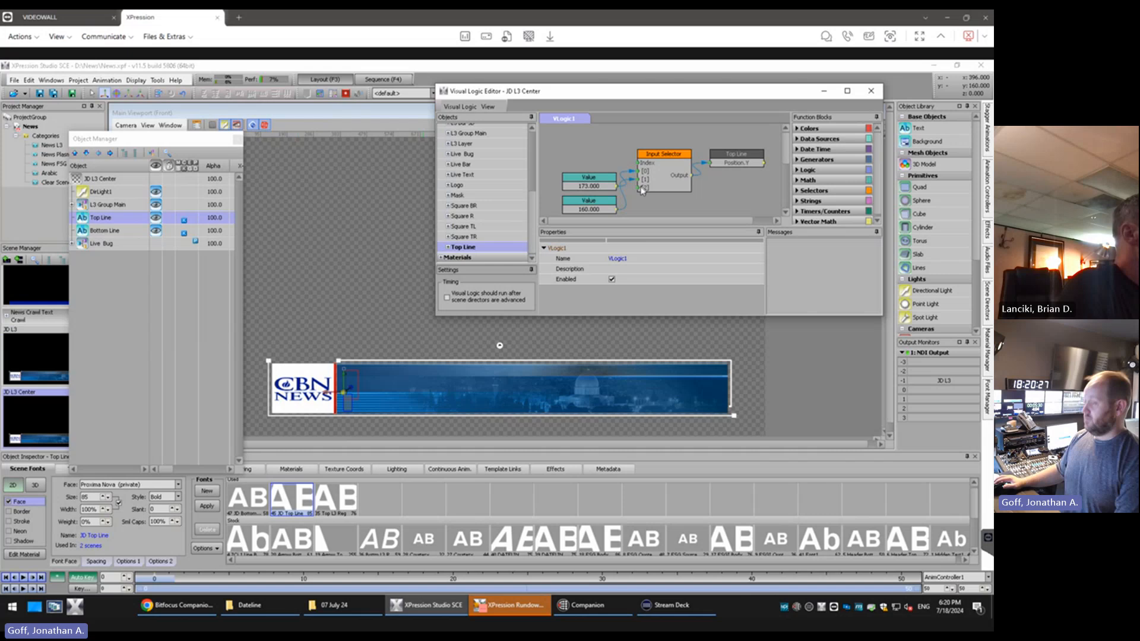
pyautogui.click(848, 91)
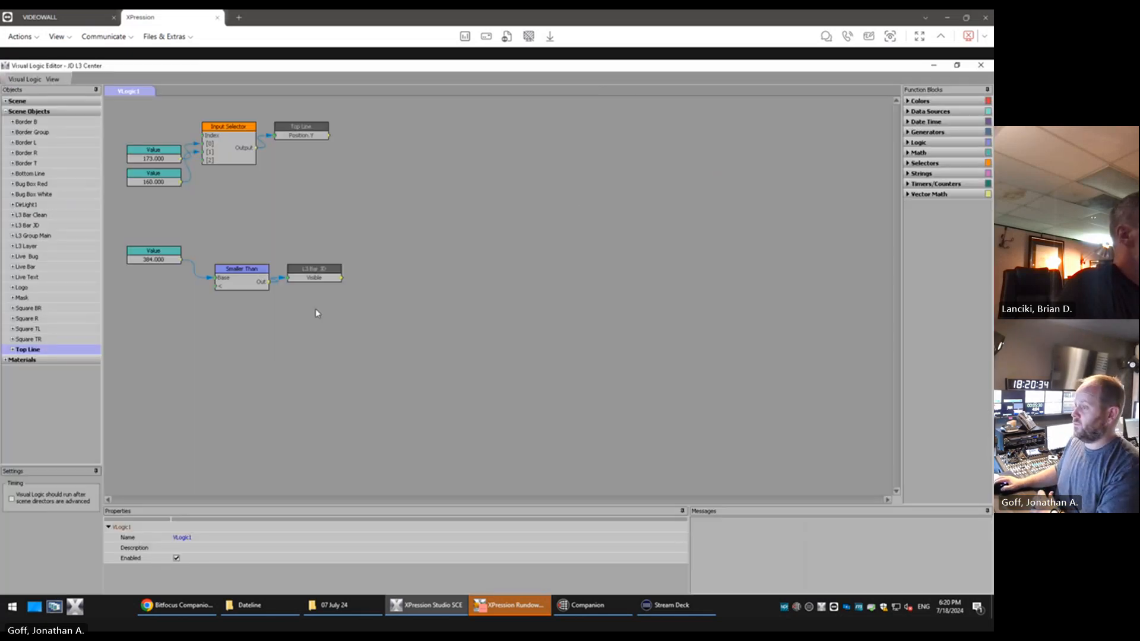
pyautogui.click(13, 350)
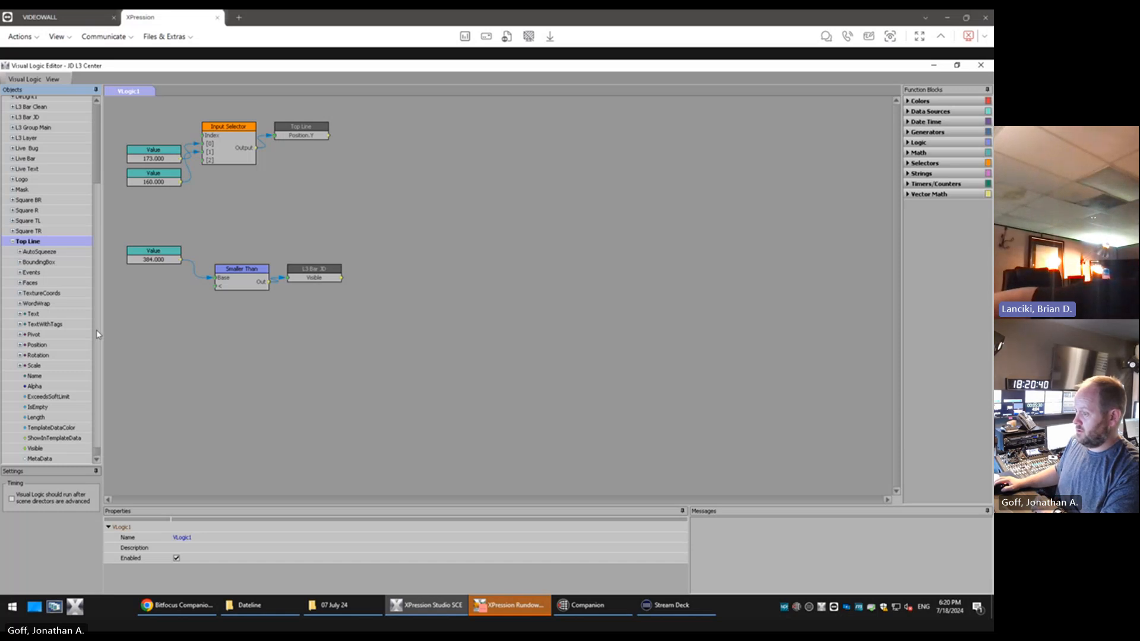
pyautogui.click(20, 345)
pyautogui.moveTo(35, 365); pyautogui.dragTo(261, 366)
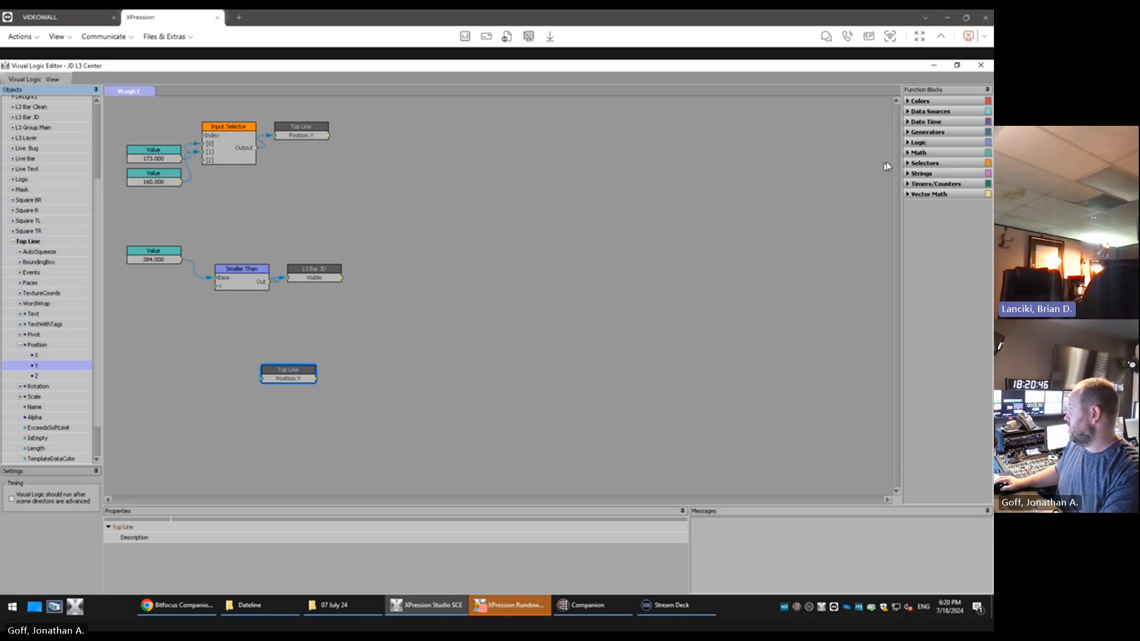
pyautogui.click(908, 143)
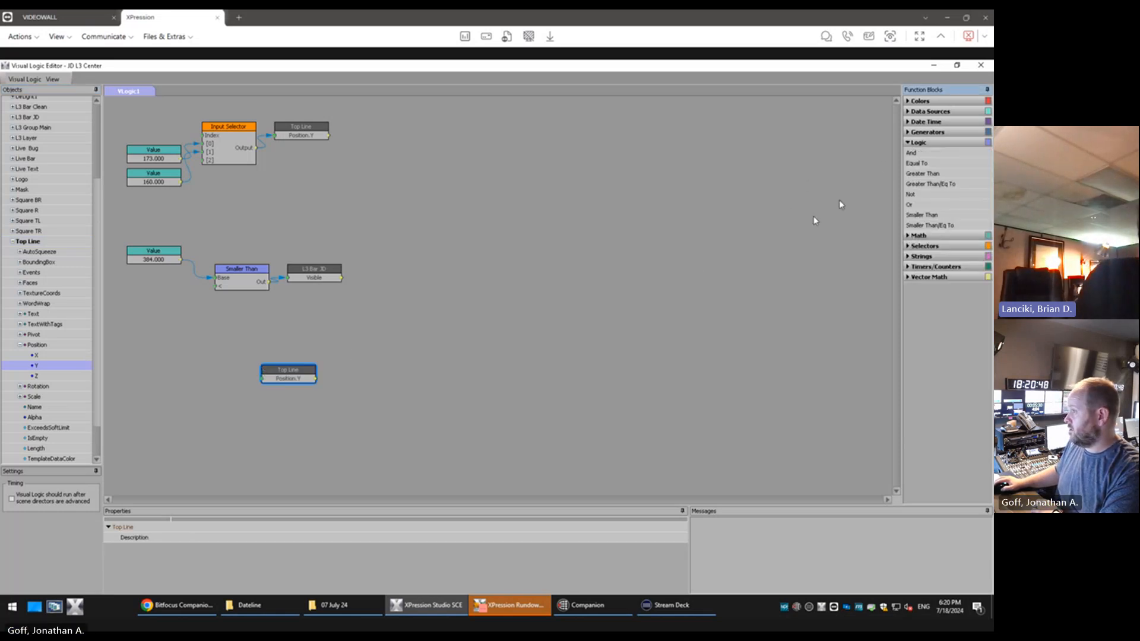
pyautogui.click(299, 374)
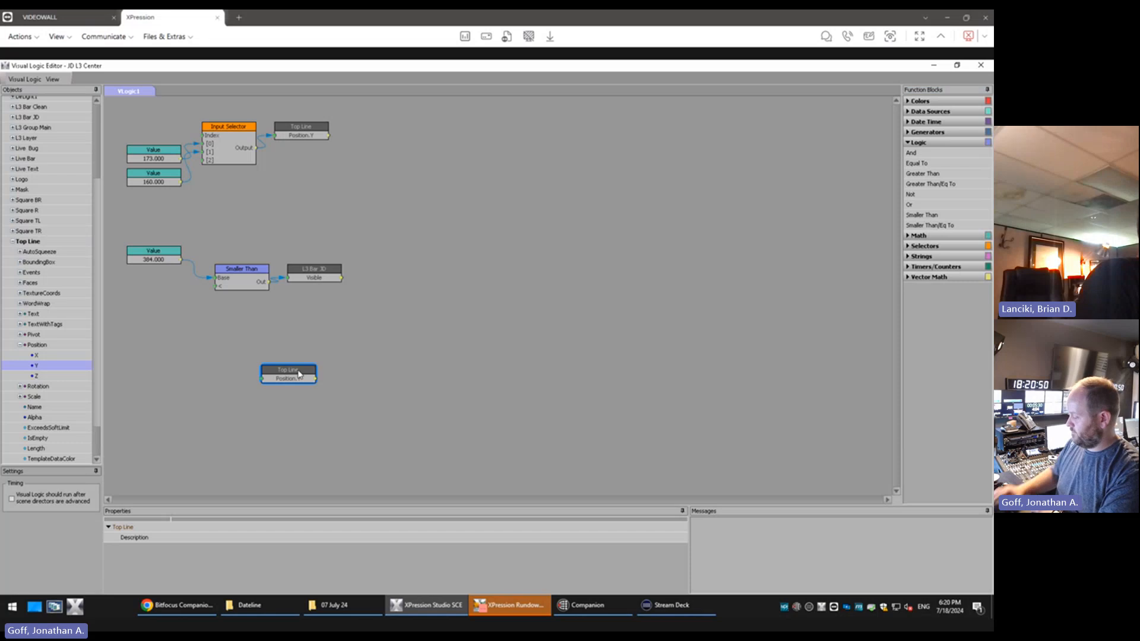
pyautogui.press('Delete')
pyautogui.press('Return')
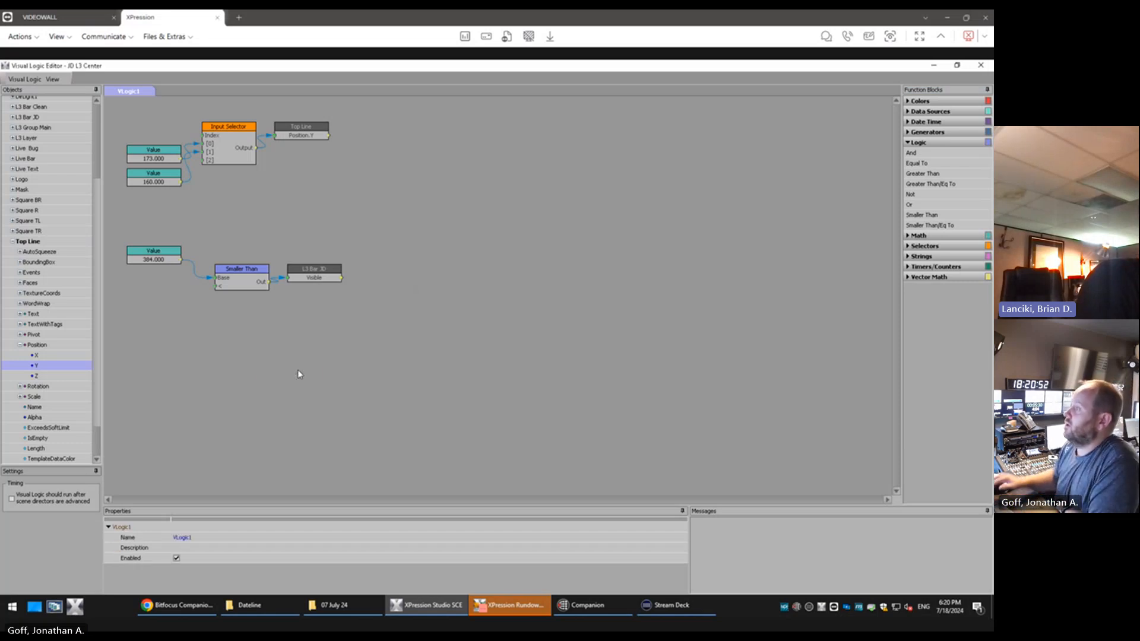
# Add a Bottom Line IsEmpty block to the logic canvas, directly above the 173 value block beside the Input Selector
pyautogui.click(303, 128)
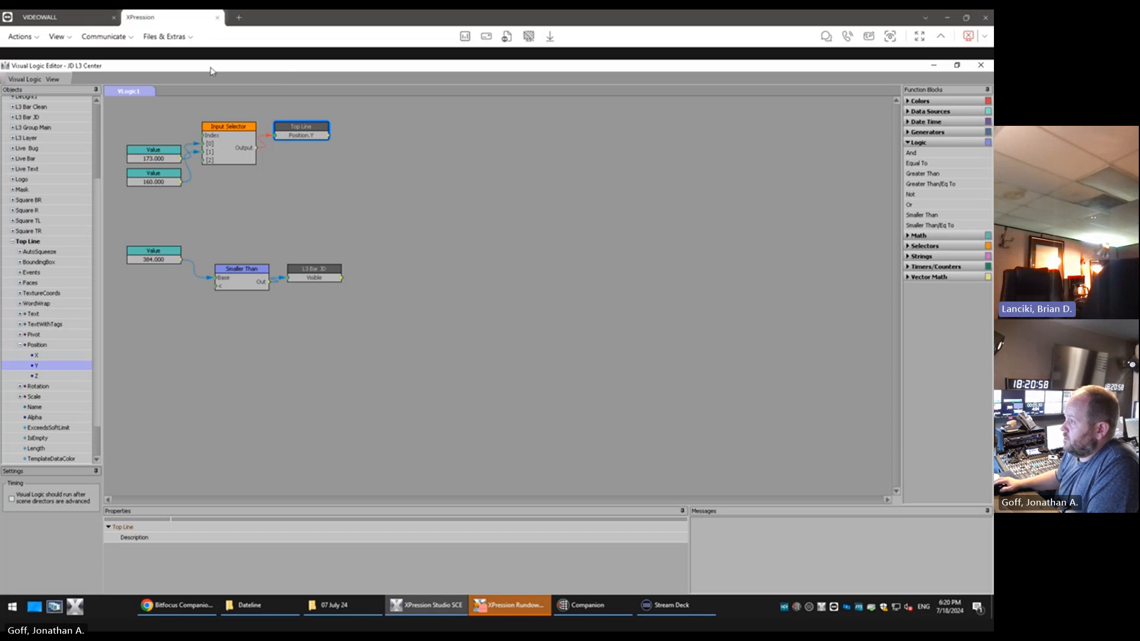
pyautogui.click(12, 243)
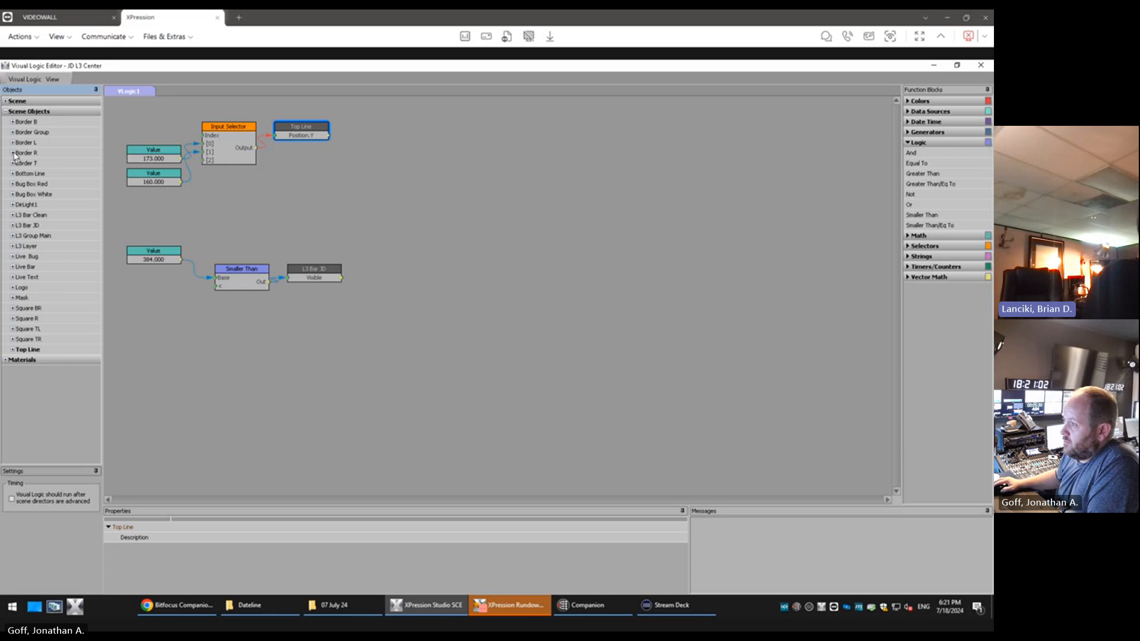
pyautogui.click(12, 174)
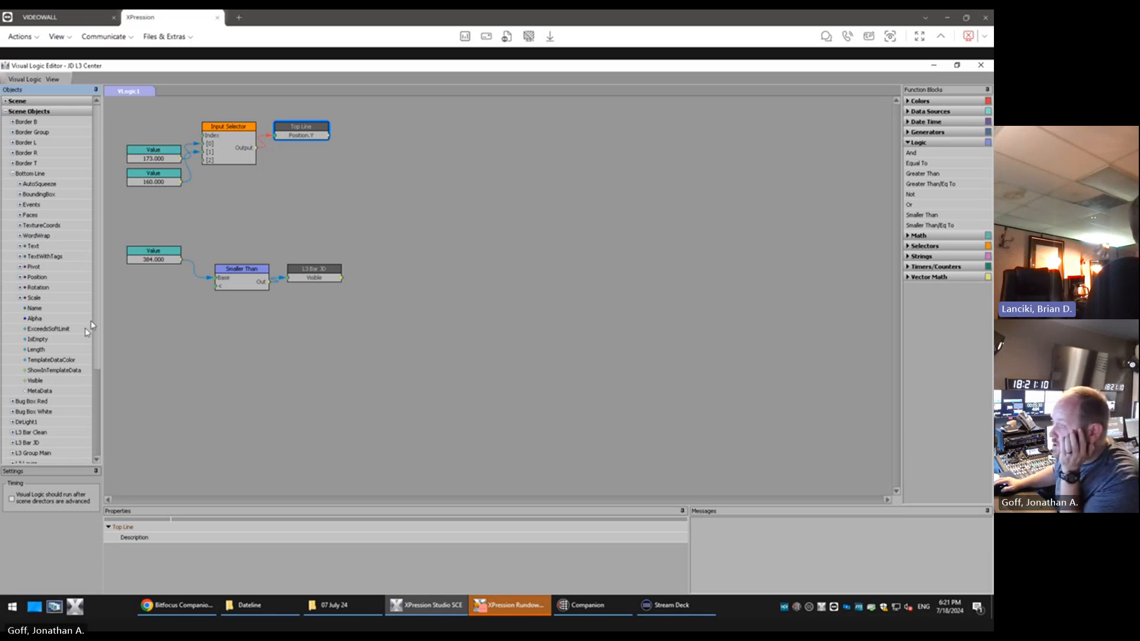
pyautogui.click(45, 340)
pyautogui.moveTo(205, 361); pyautogui.dragTo(150, 112)
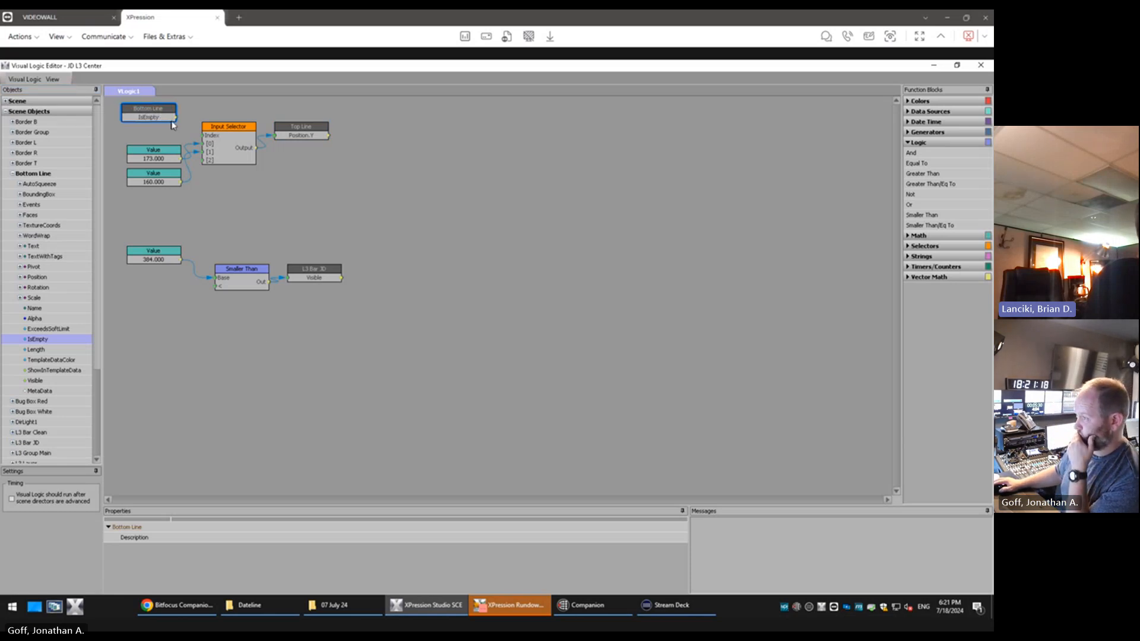
pyautogui.moveTo(176, 120)
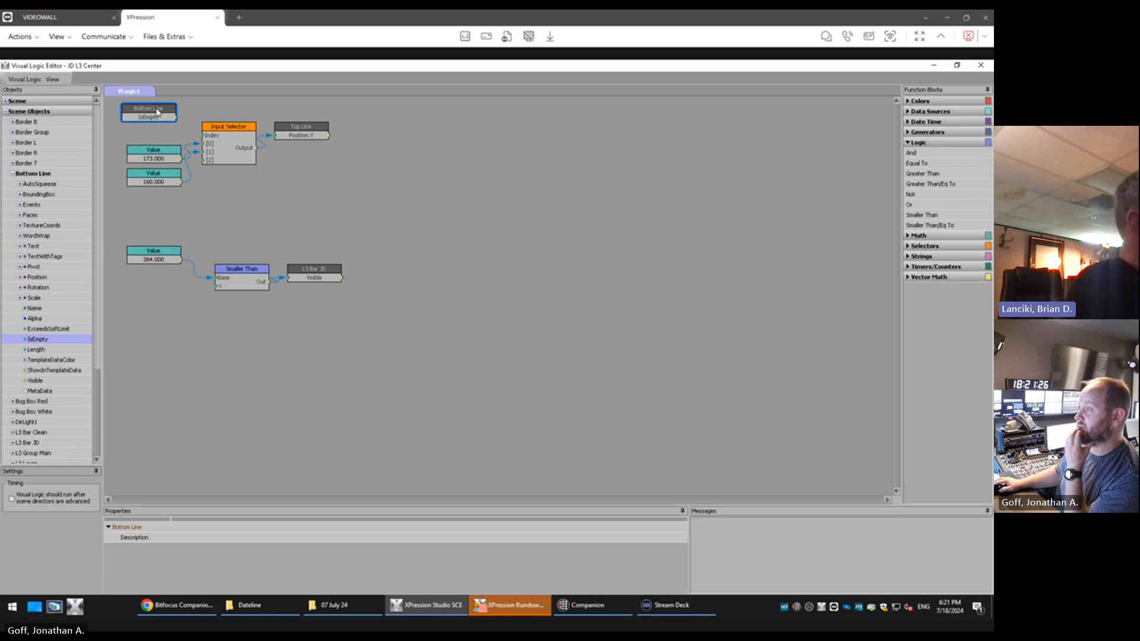
pyautogui.moveTo(157, 111); pyautogui.dragTo(164, 112)
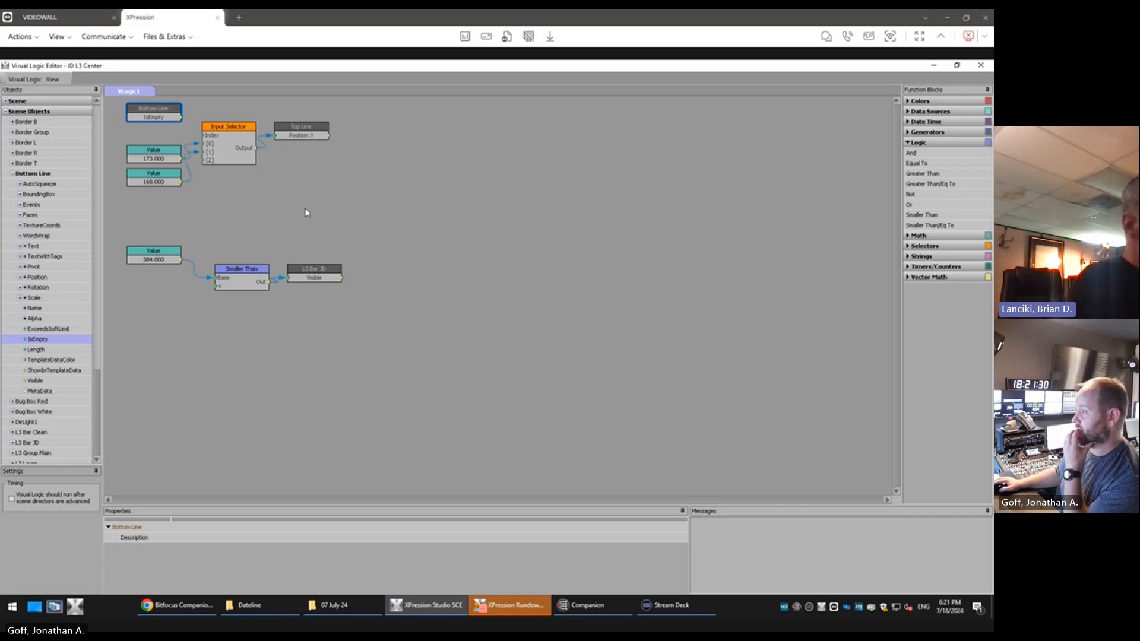
# Align the Smaller Than and L3 Bar JD blocks under the Input Selector row, and feed Bottom Line IsEmpty into the selector's Index
pyautogui.moveTo(356, 237); pyautogui.dragTo(228, 268)
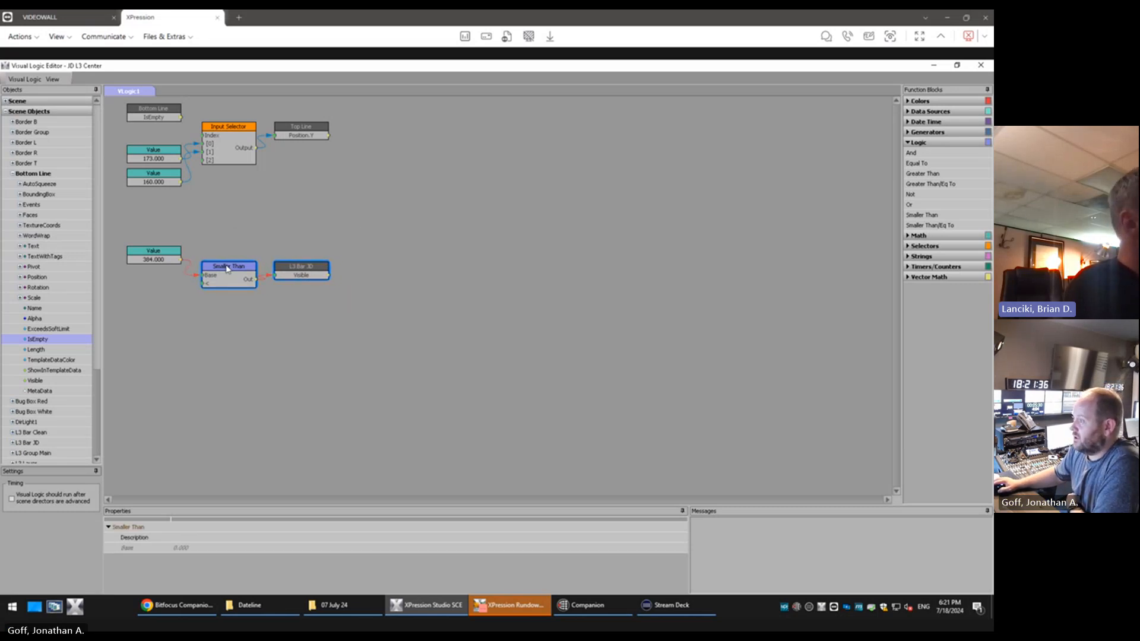
pyautogui.click(248, 232)
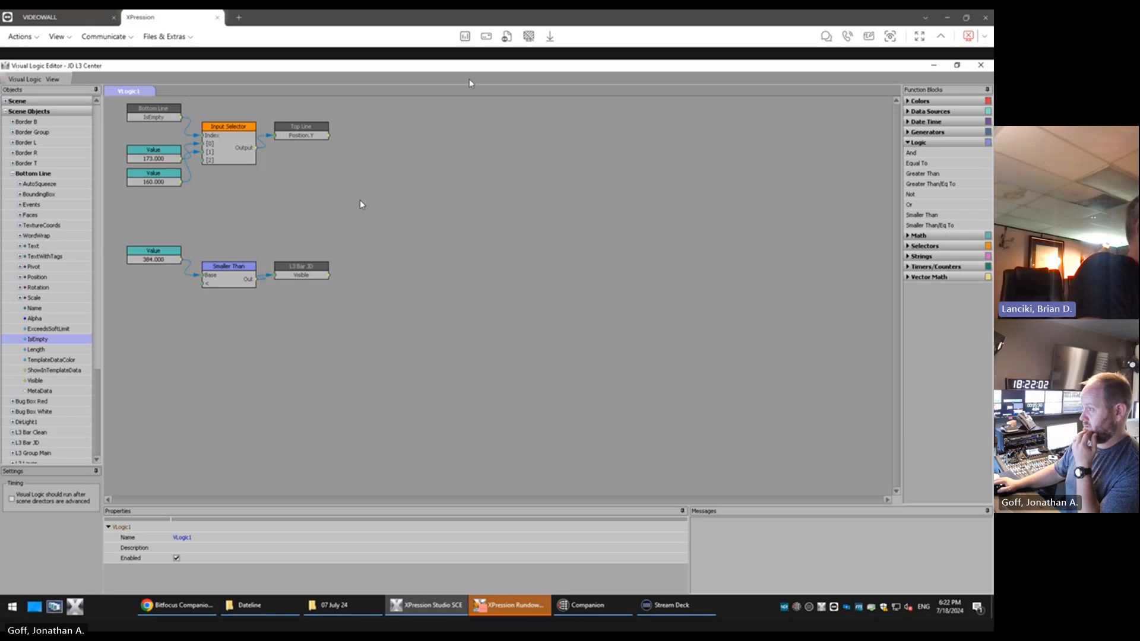
pyautogui.moveTo(159, 116)
pyautogui.mouseDown()
pyautogui.moveTo(159, 136)
pyautogui.moveTo(295, 131)
pyautogui.moveTo(158, 130)
pyautogui.mouseUp()
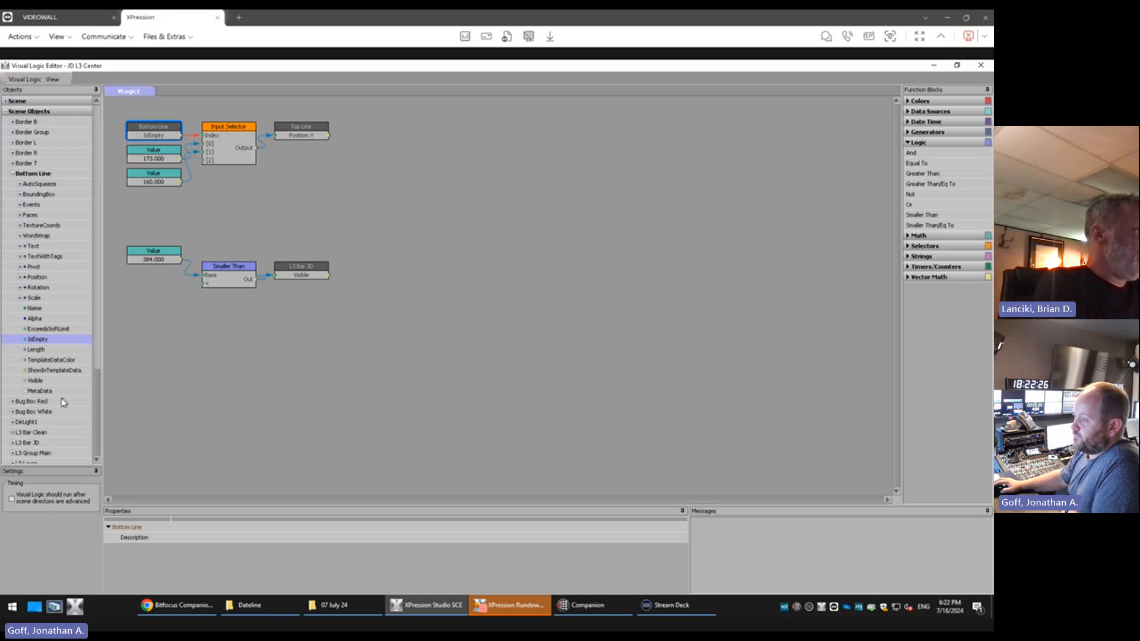
# Add a Top Line BoundingBox Width block below the 384 value block and connect it to the second input of Smaller Than
pyautogui.scroll(-4, 64, 403)
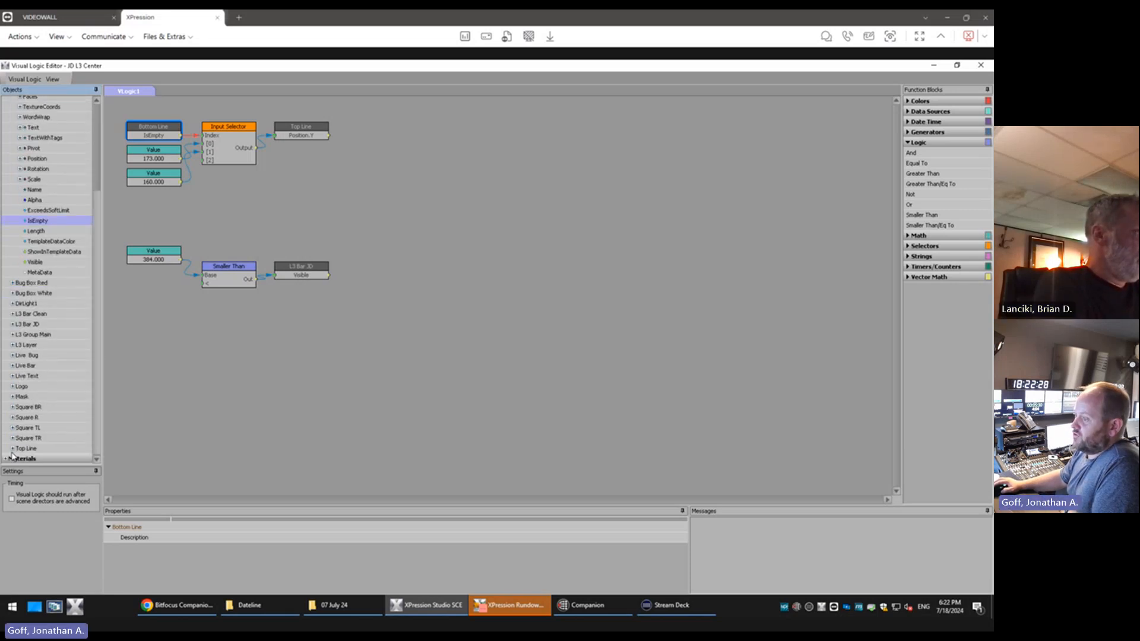
pyautogui.click(12, 449)
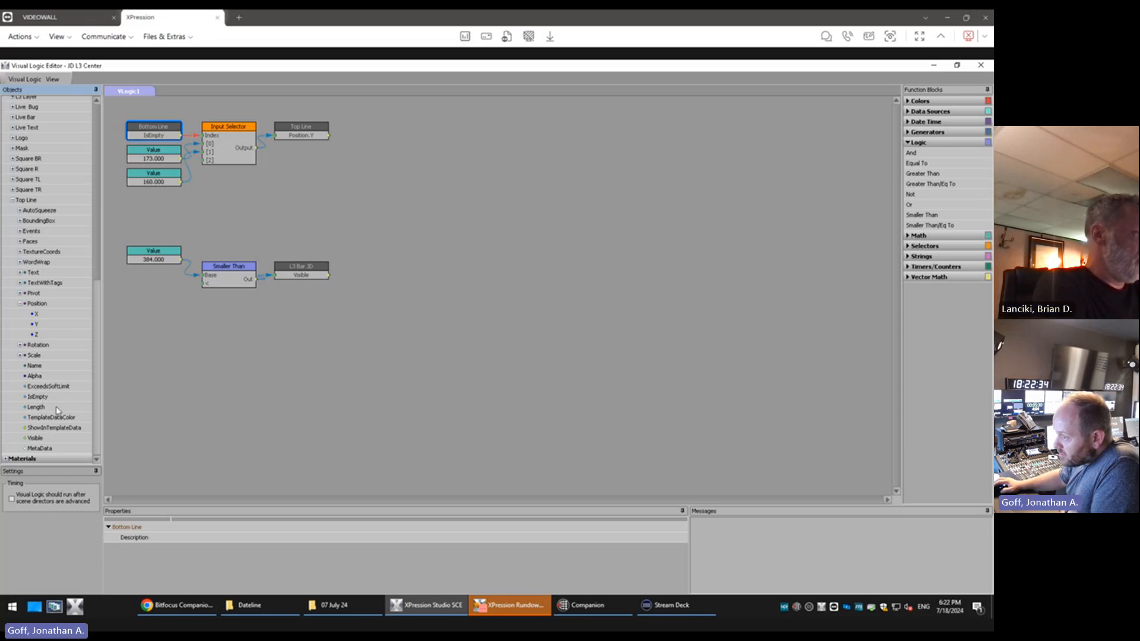
pyautogui.click(19, 222)
pyautogui.moveTo(41, 293); pyautogui.dragTo(205, 283)
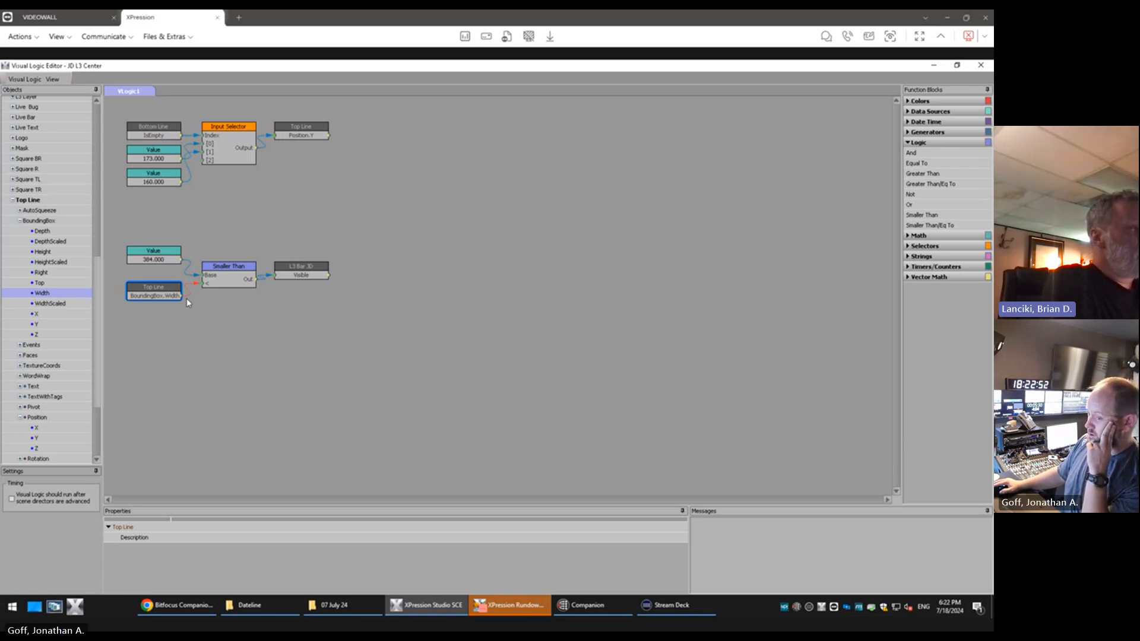
# Restore the Visual Logic Editor to its smaller window and select the value block feeding the Smaller Than comparison
pyautogui.click(957, 65)
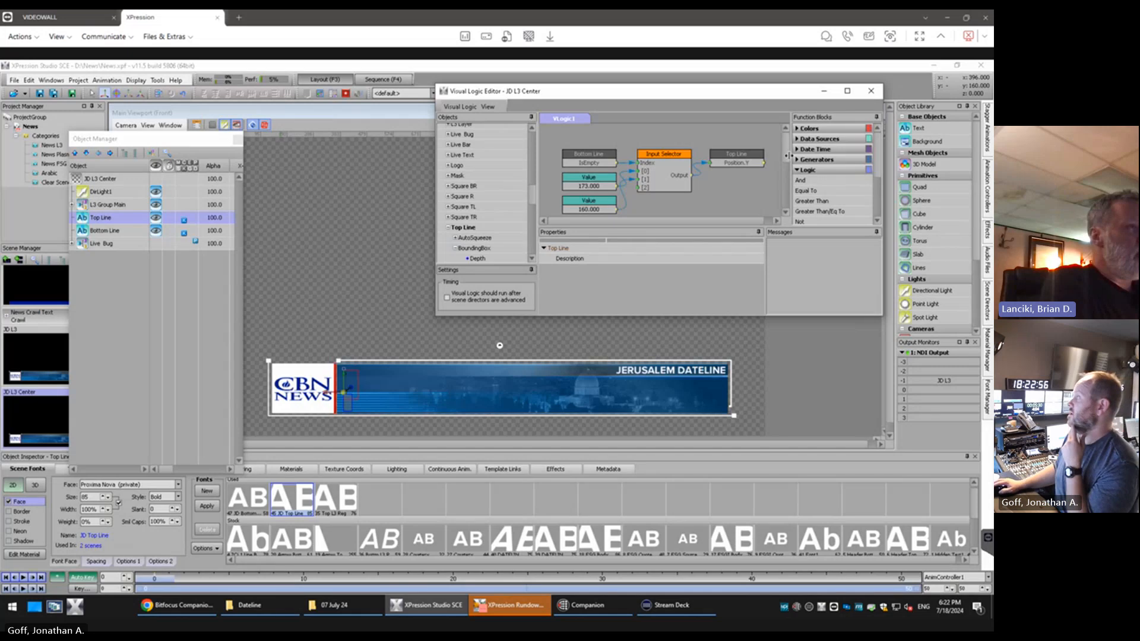
pyautogui.moveTo(784, 154); pyautogui.dragTo(794, 203)
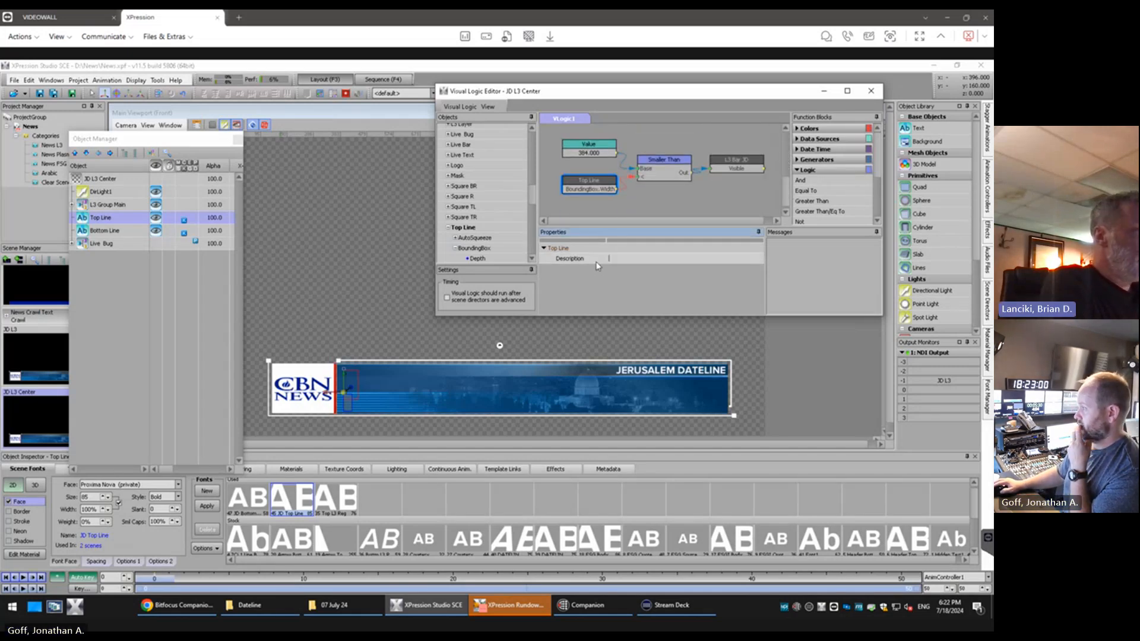
pyautogui.click(589, 148)
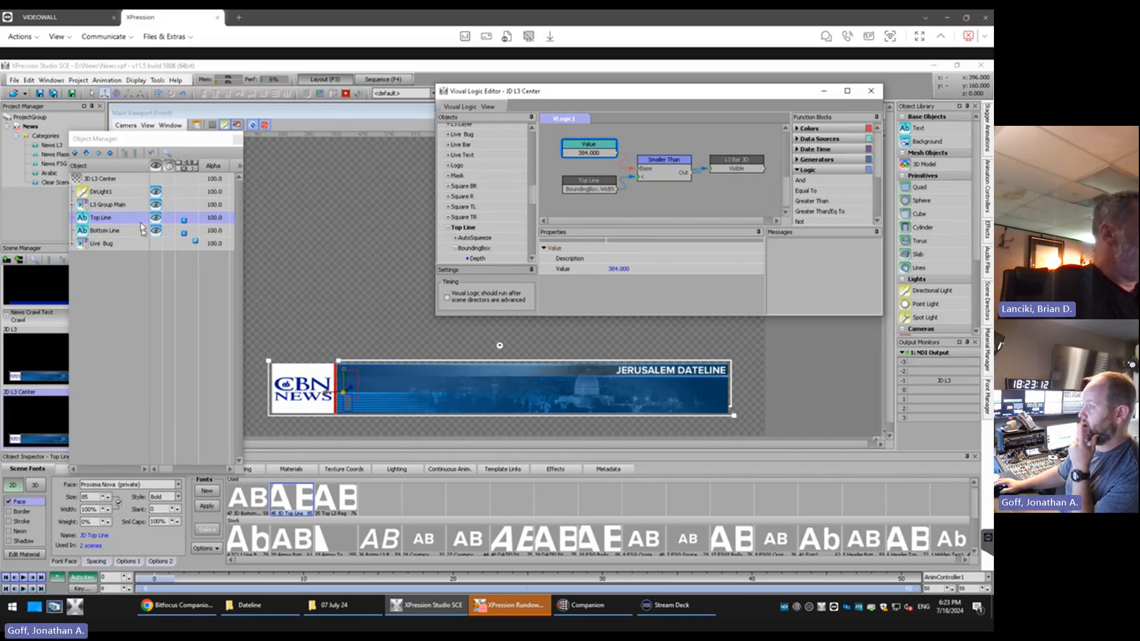
# Set the Top Line text object's X position to 1090 and enter the sample text ASD;LKJASDLKJS in it
pyautogui.moveTo(163, 470); pyautogui.dragTo(176, 469)
pyautogui.doubleClick(193, 221)
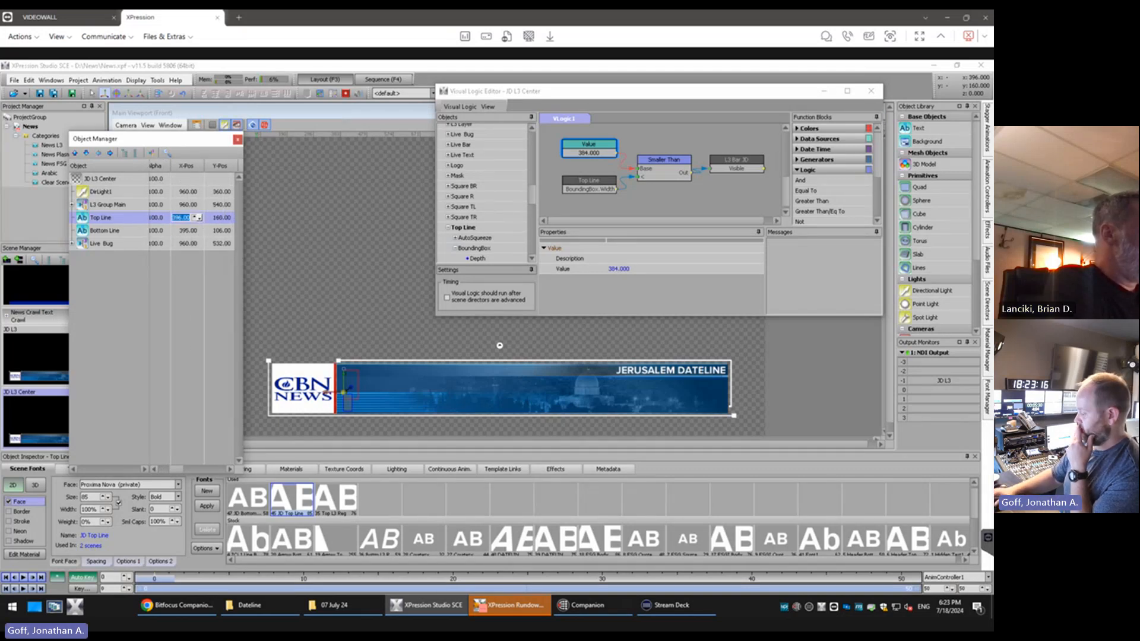
pyautogui.write('1090')
pyautogui.press('Return')
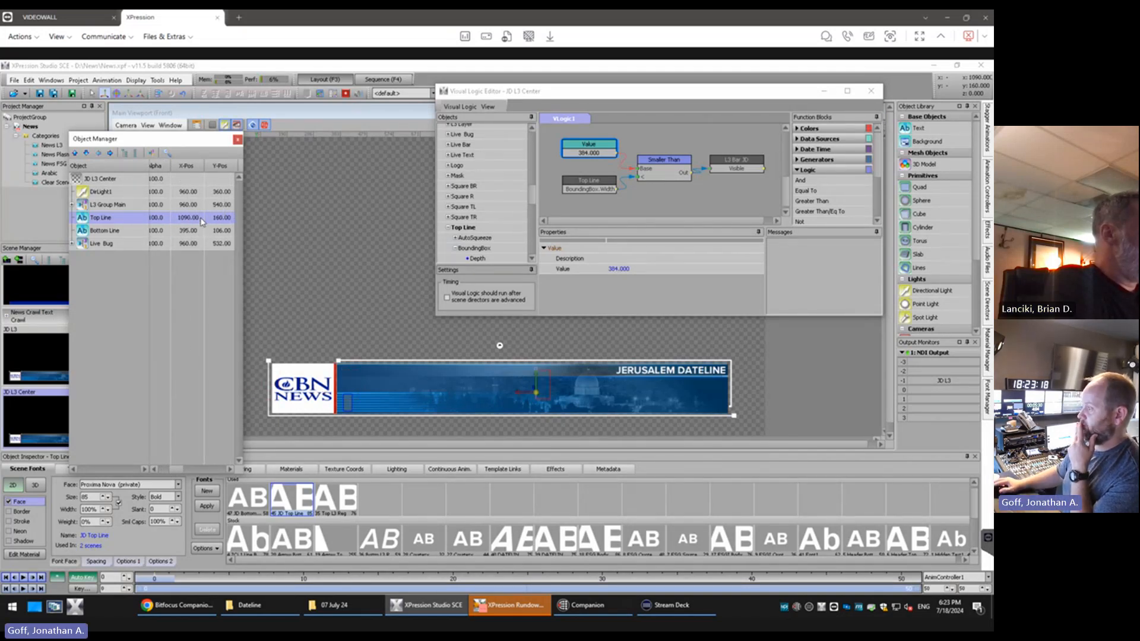
pyautogui.click(540, 383)
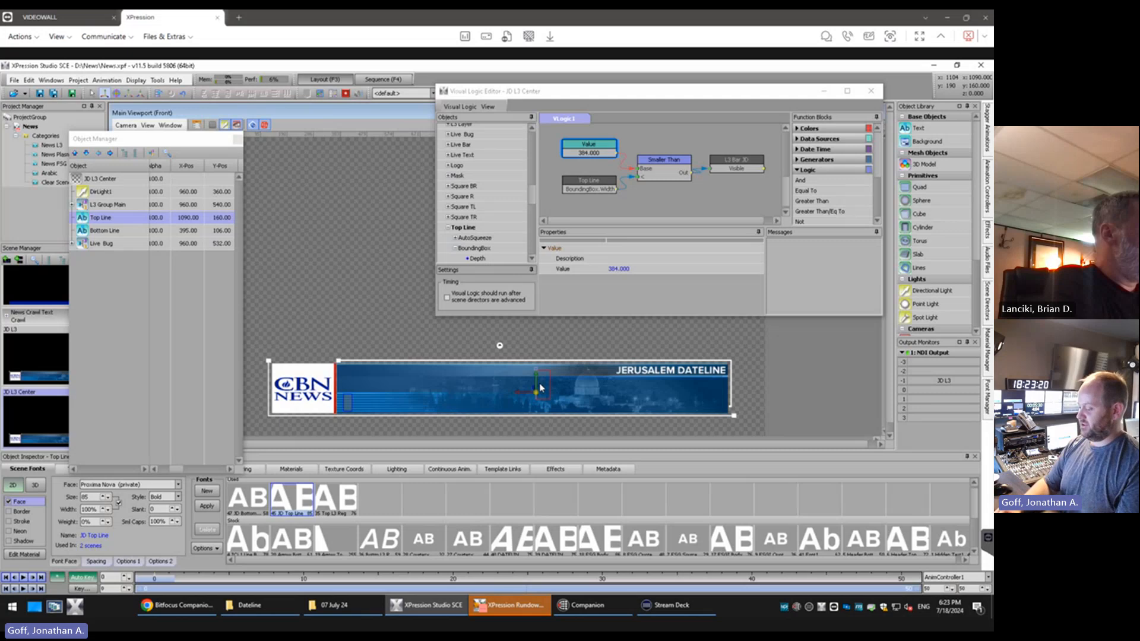
pyautogui.write('ASD;LKJASDLKJS')
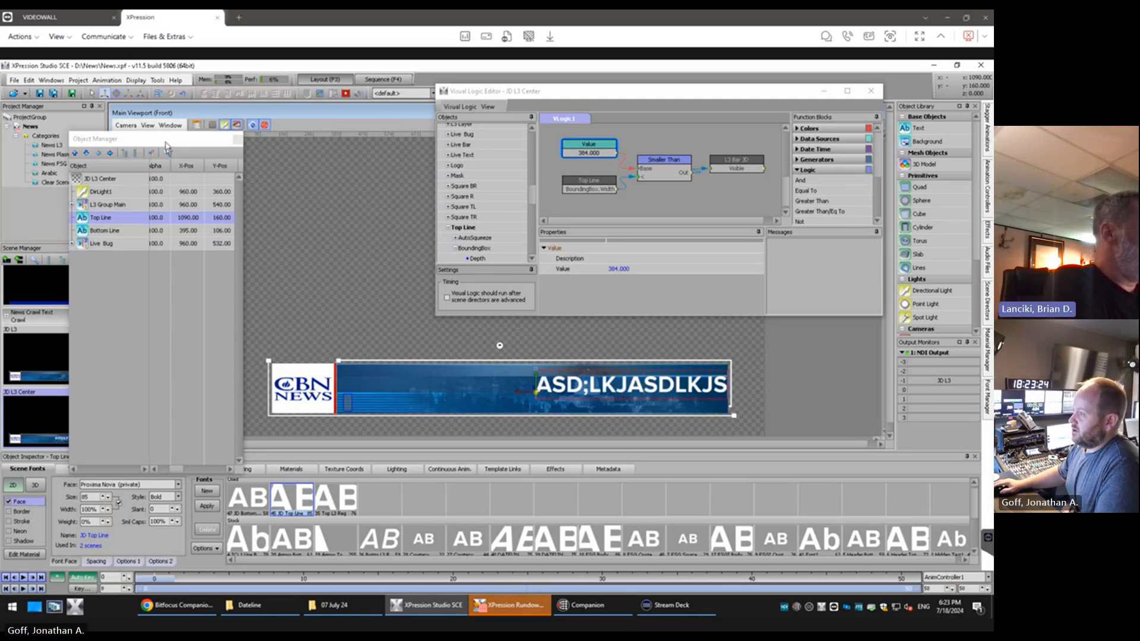
# Move the Object Manager window up clear of the inspector and set the Top Line text's tab alignment to Center
pyautogui.moveTo(164, 141); pyautogui.dragTo(167, 114)
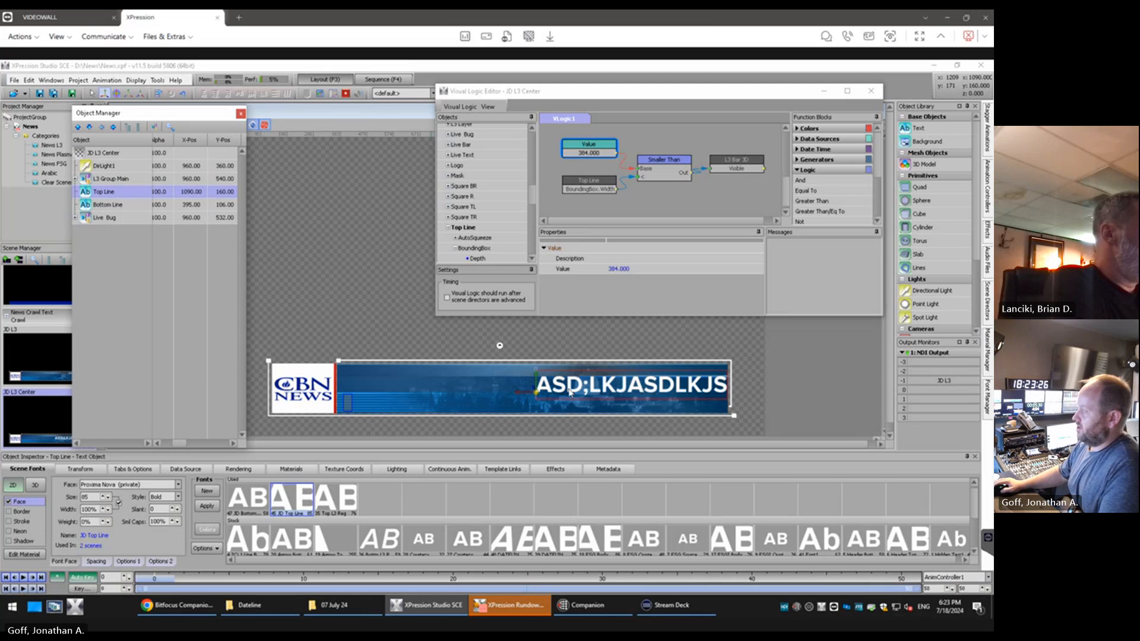
pyautogui.click(134, 469)
pyautogui.click(131, 500)
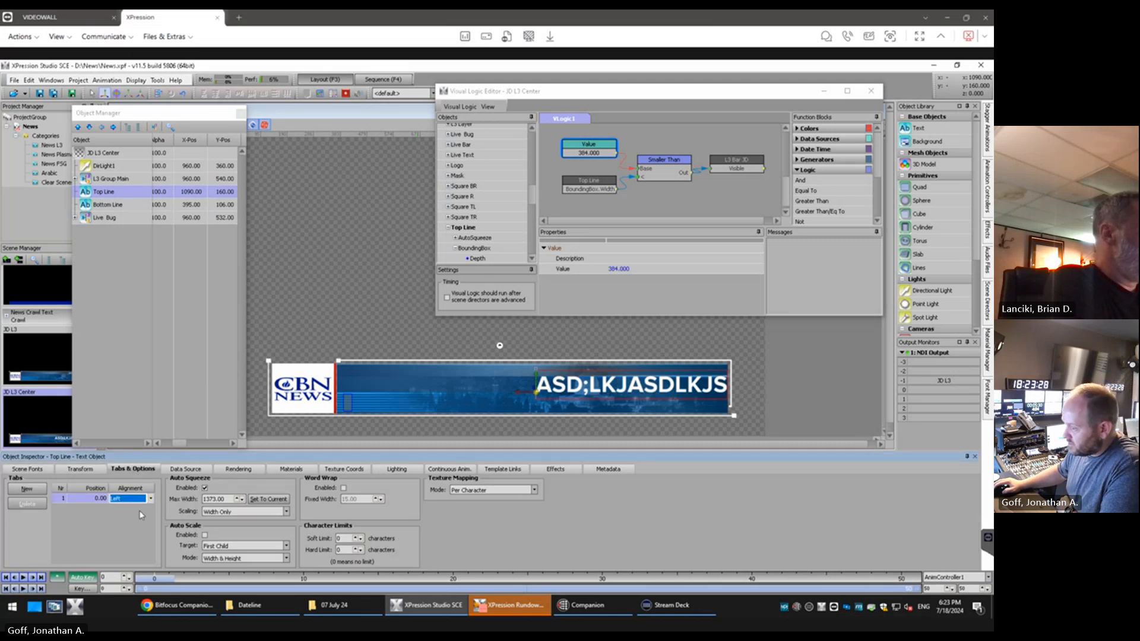
pyautogui.click(148, 499)
pyautogui.click(131, 517)
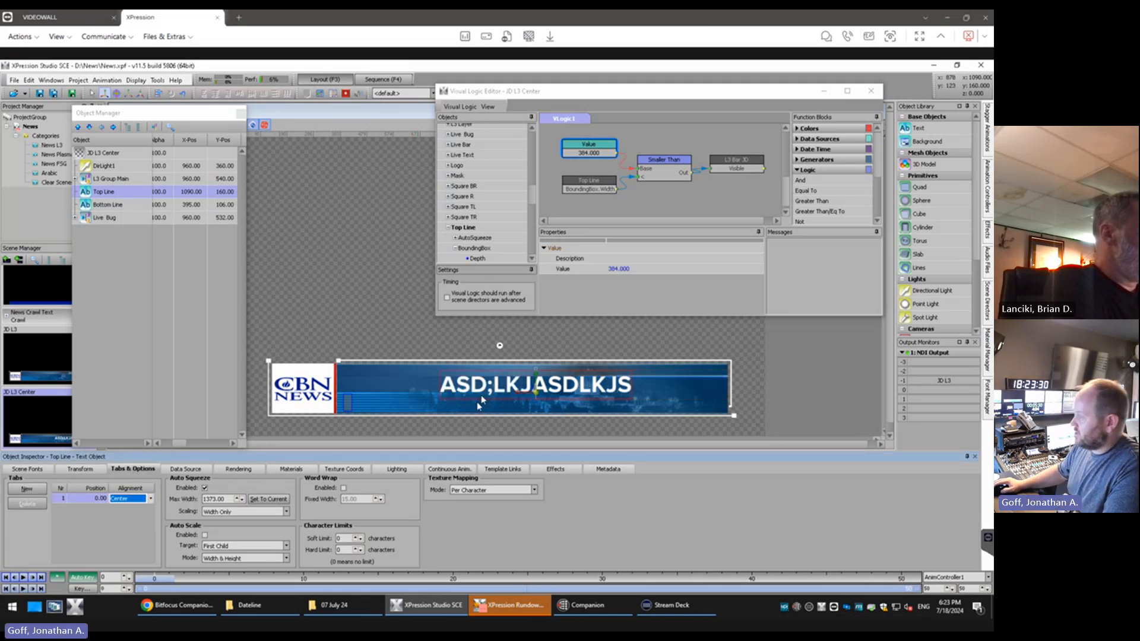
# Insert ASDFASDFASDFD into the middle of the Top Line sample text so that it spans the lower-third bar
pyautogui.click(526, 390)
pyautogui.write('ASDFASDF')
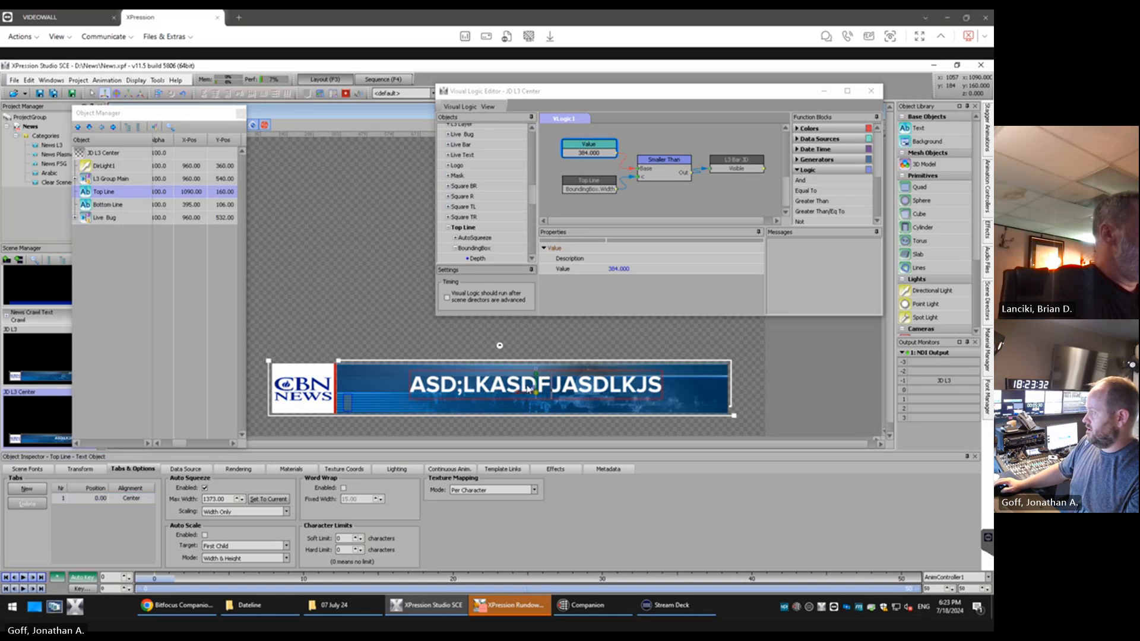
pyautogui.write('ASDFD')
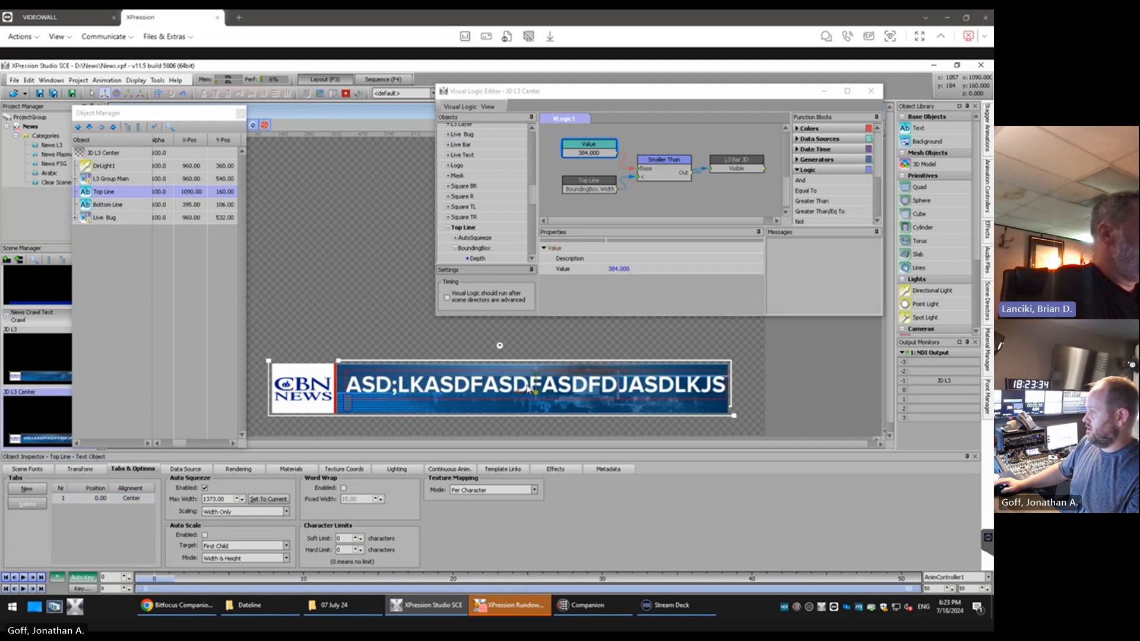
# Nudge the Top Line text object's X position down to 1076 to centre it on the blue bar
pyautogui.doubleClick(190, 191)
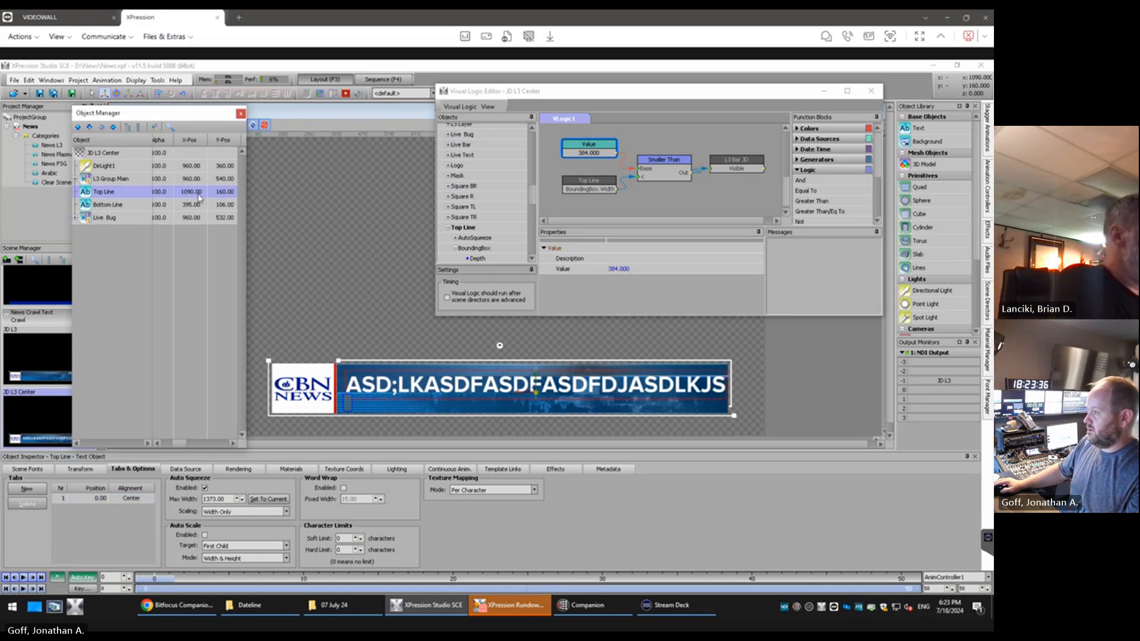
pyautogui.click(203, 194)
pyautogui.click(203, 194)
pyautogui.click(202, 194)
pyautogui.click(203, 194)
pyautogui.click(203, 194)
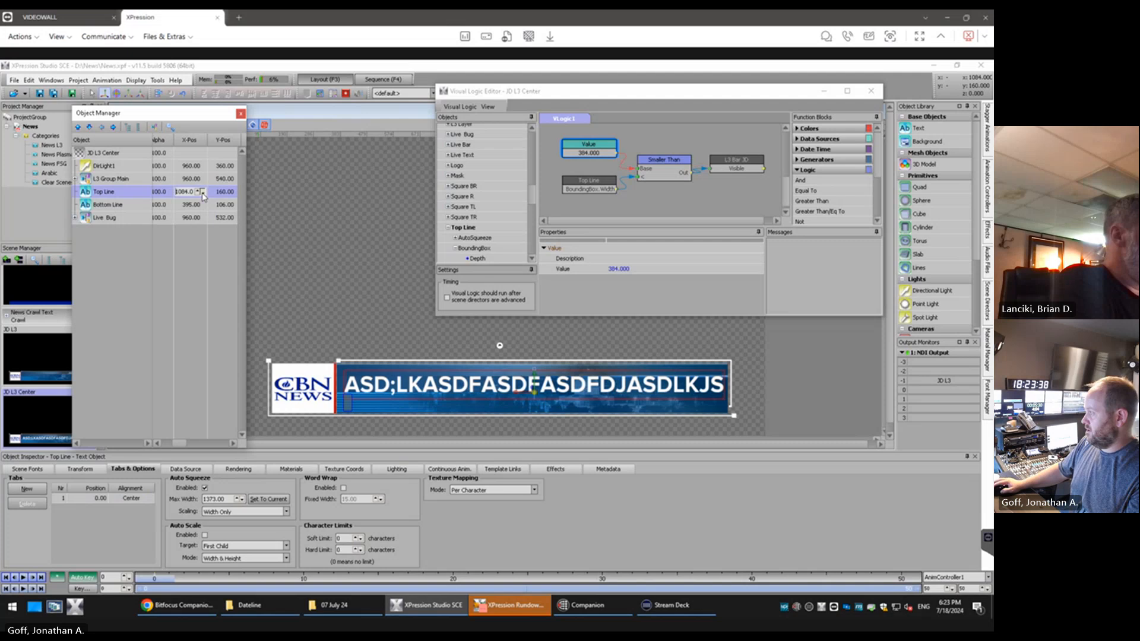
pyautogui.click(203, 195)
pyautogui.click(203, 194)
pyautogui.click(202, 194)
pyautogui.click(203, 194)
pyautogui.click(202, 194)
pyautogui.click(202, 195)
pyautogui.click(203, 194)
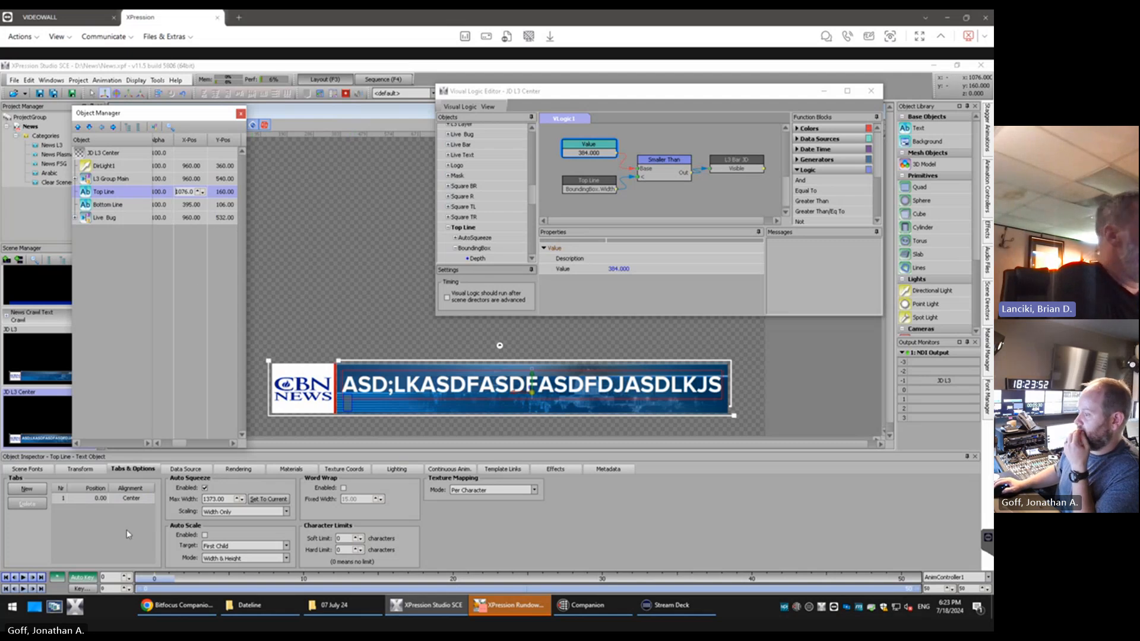
pyautogui.click(118, 274)
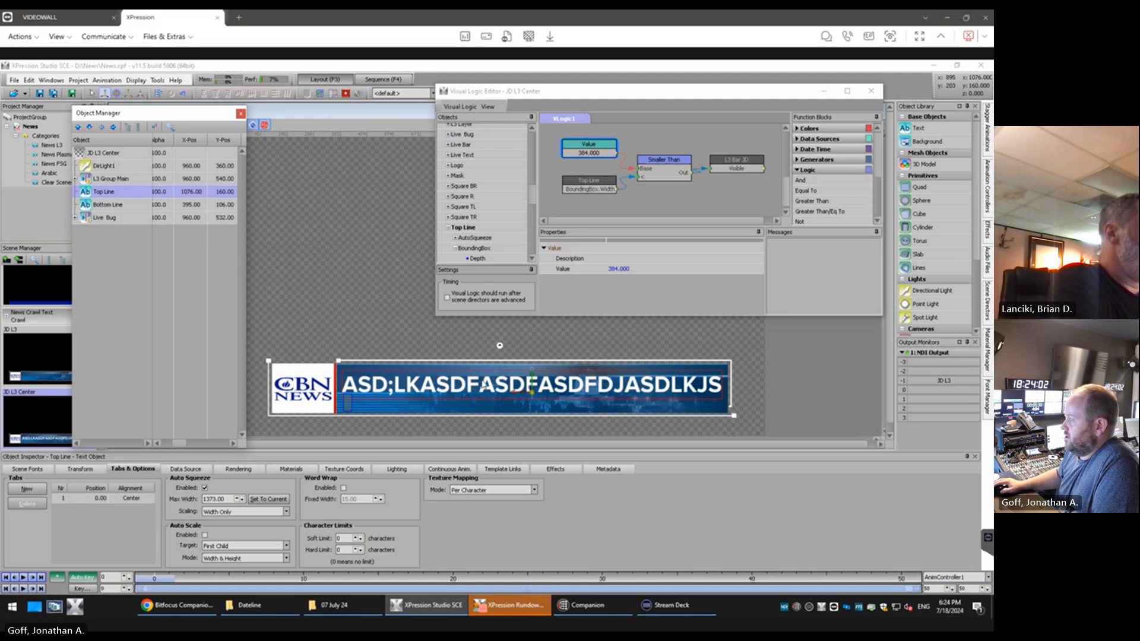
# Delete the letters KA from the Top Line sample text to shorten it
pyautogui.click(459, 390)
pyautogui.press('BackSpace')
pyautogui.press('BackSpace')
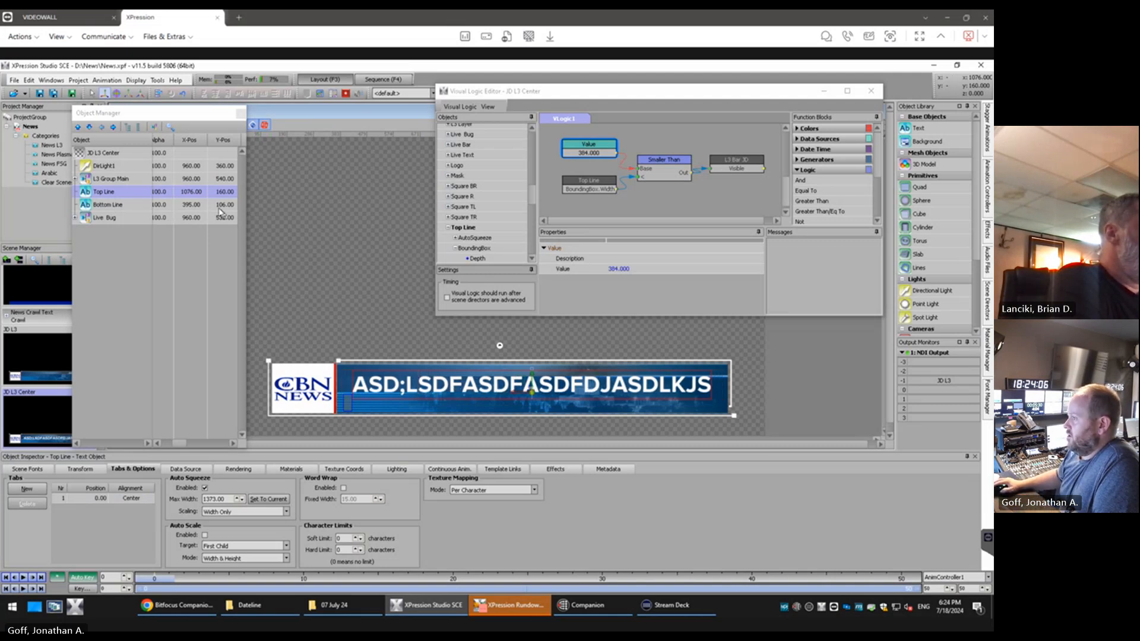
# Reset the Top Line text object's X position to 1090 and nudge it down to 1075 to centre it on the blue bar
pyautogui.doubleClick(198, 191)
pyautogui.write('109')
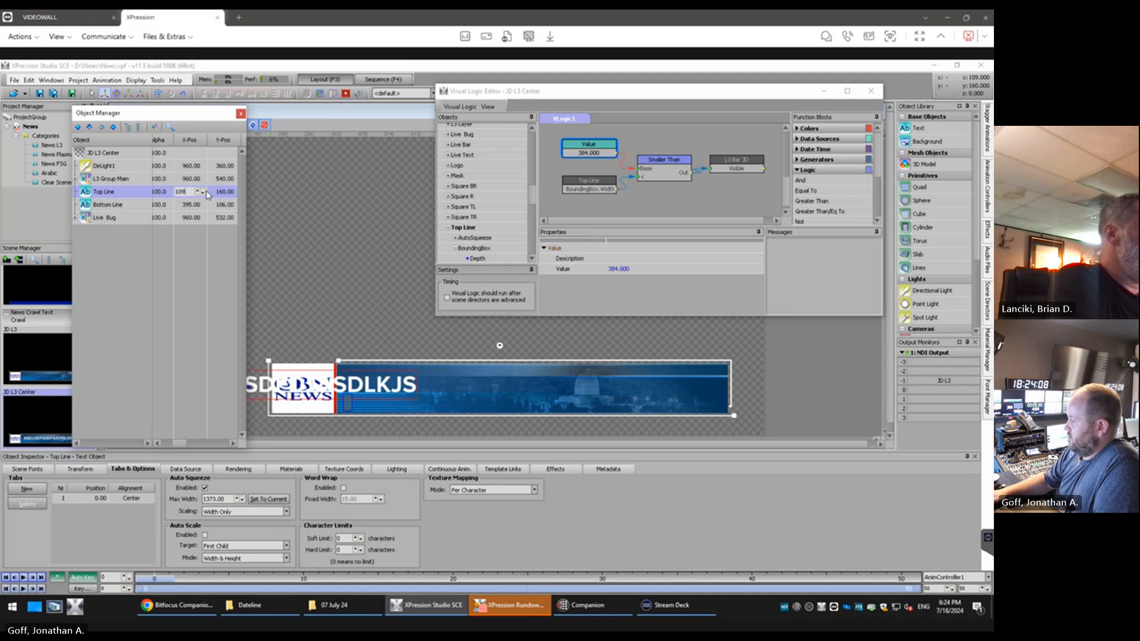
pyautogui.write('0')
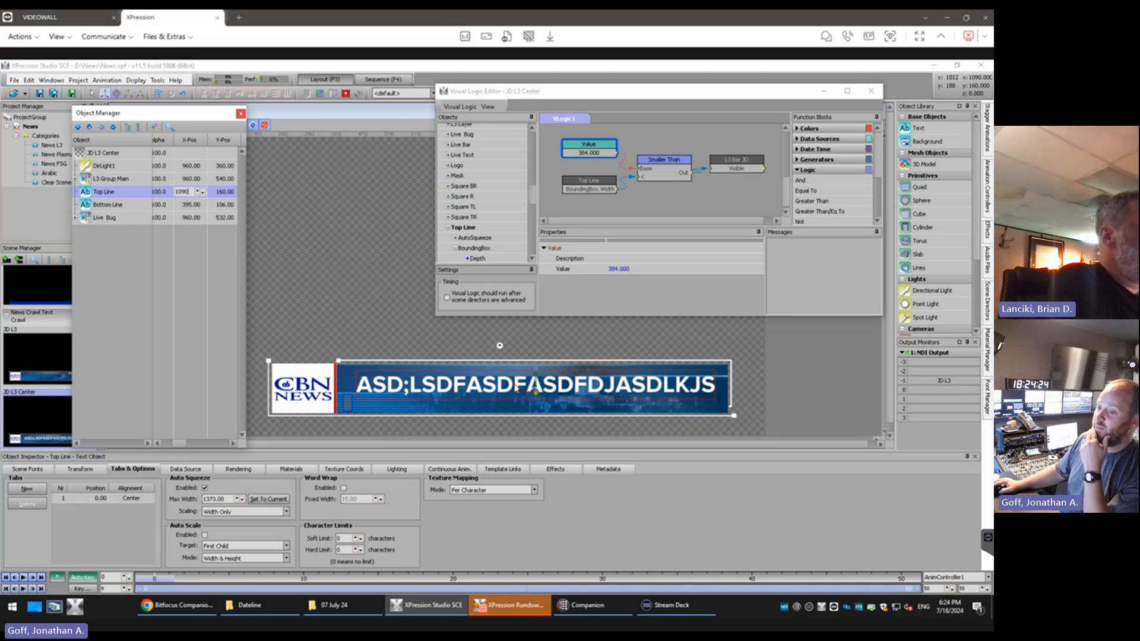
pyautogui.click(202, 194)
pyautogui.click(203, 193)
pyautogui.click(203, 193)
pyautogui.click(203, 194)
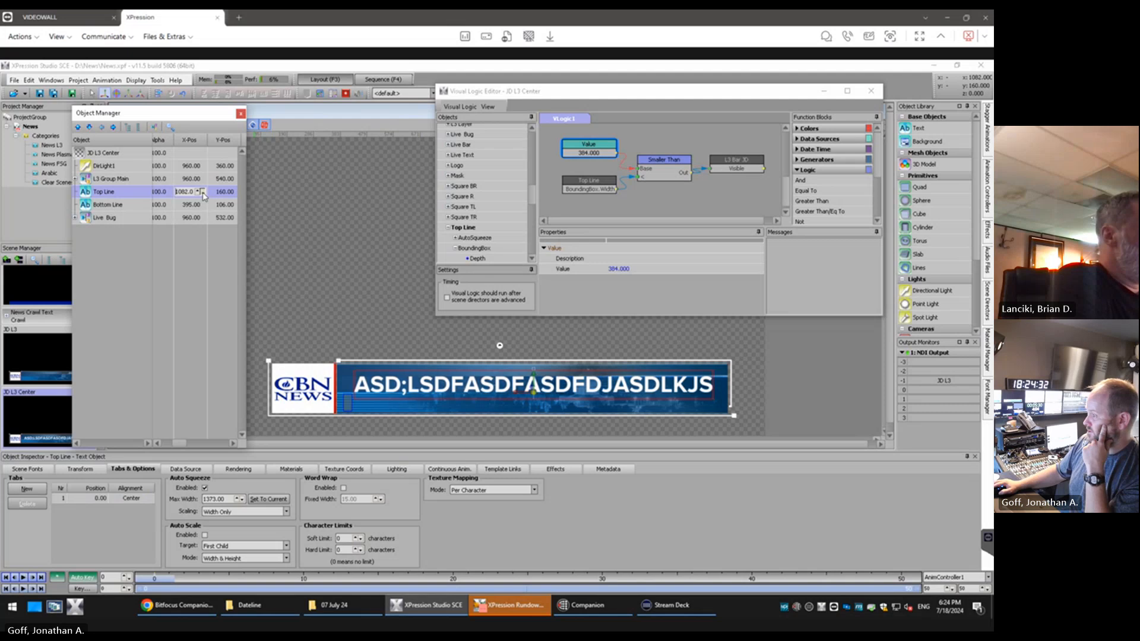
pyautogui.click(202, 194)
pyautogui.click(203, 193)
pyautogui.click(203, 194)
pyautogui.click(203, 194)
pyautogui.click(202, 195)
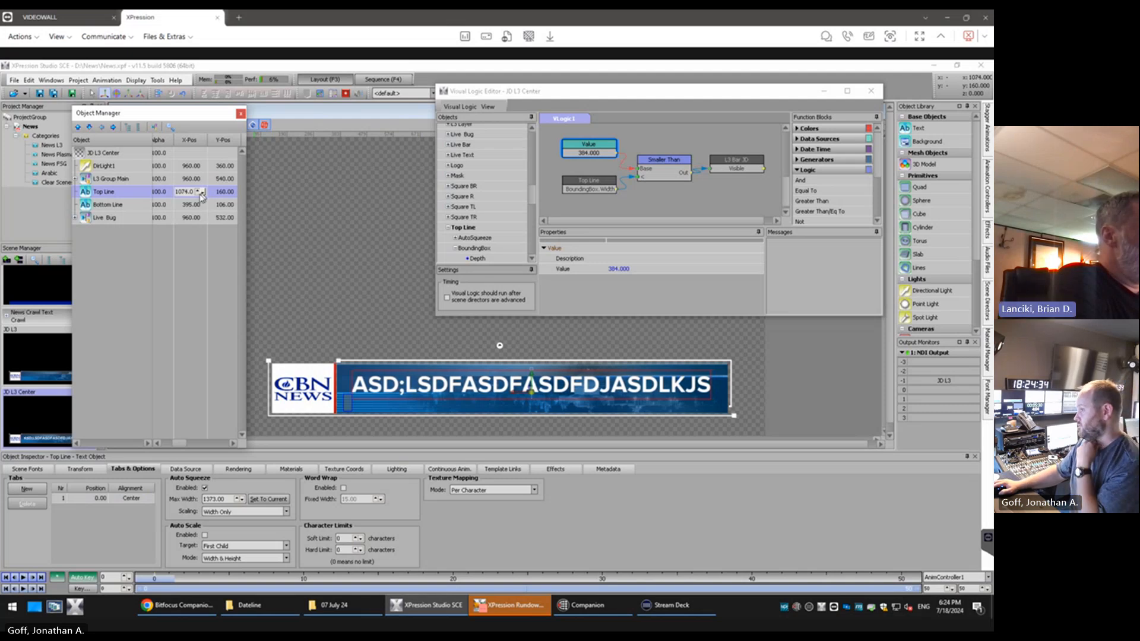
pyautogui.click(198, 193)
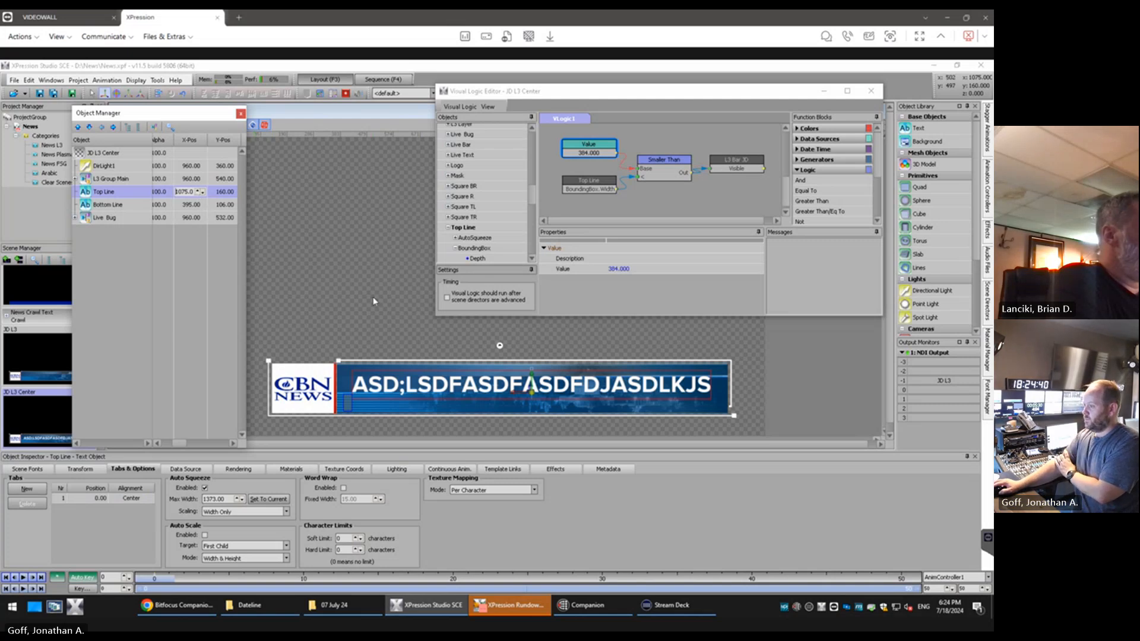
pyautogui.click(380, 320)
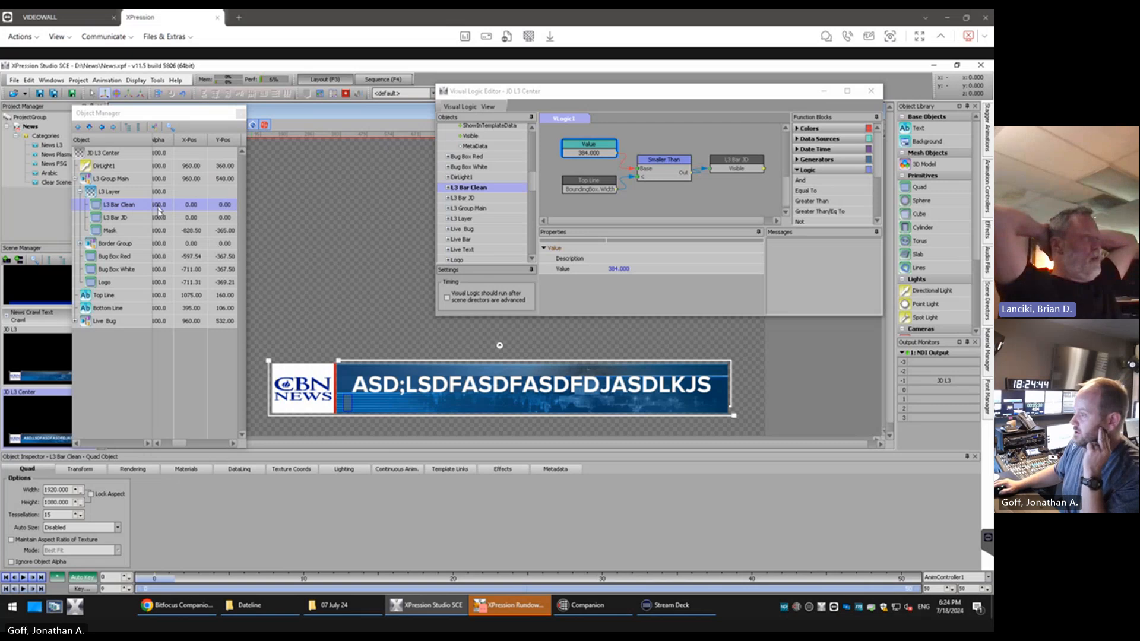
# Set the Bottom Line text object's X position to 1075 to match the Top Line
pyautogui.click(156, 296)
pyautogui.click(152, 308)
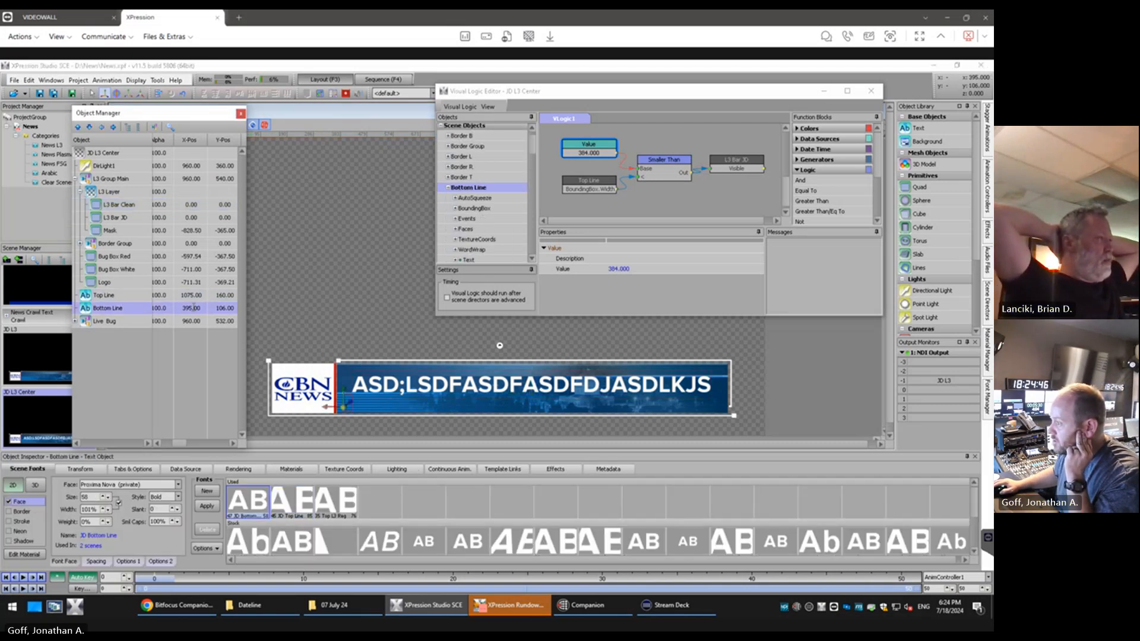
pyautogui.doubleClick(190, 307)
pyautogui.write('1075')
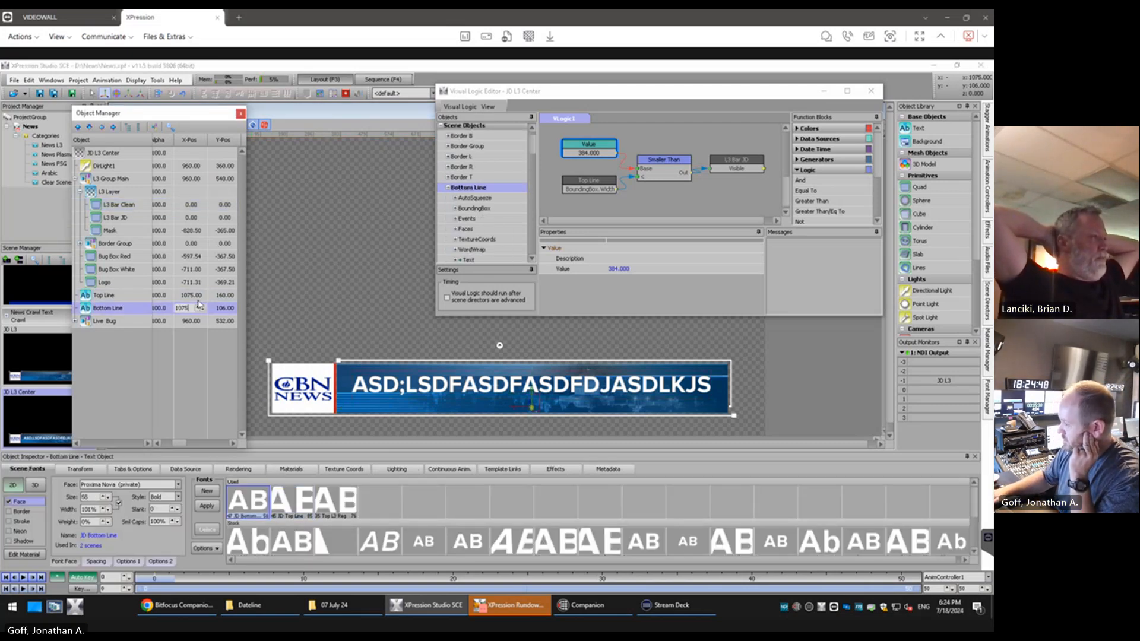
pyautogui.press('Return')
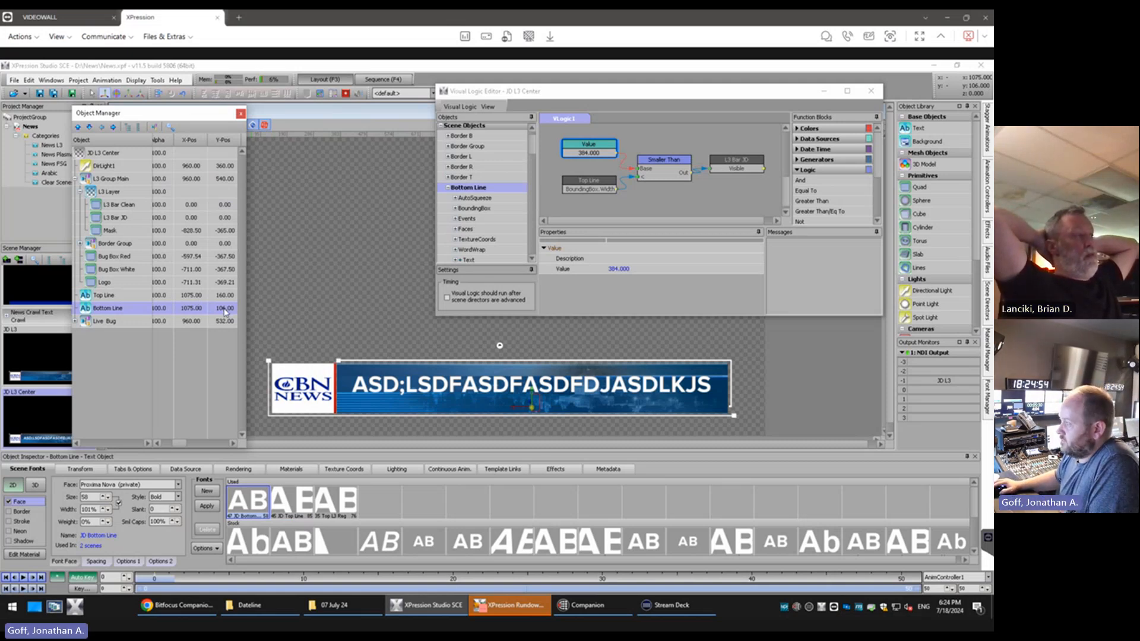
# Set the Bottom Line text object's tab alignment to Center
pyautogui.click(135, 470)
pyautogui.click(142, 499)
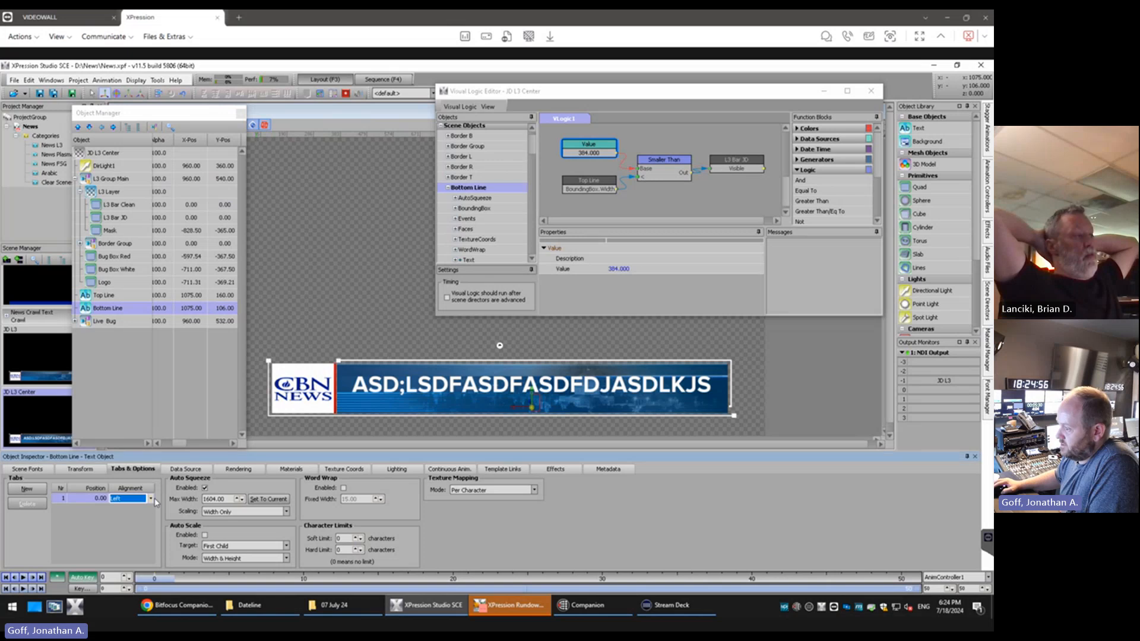
pyautogui.click(152, 499)
pyautogui.click(148, 515)
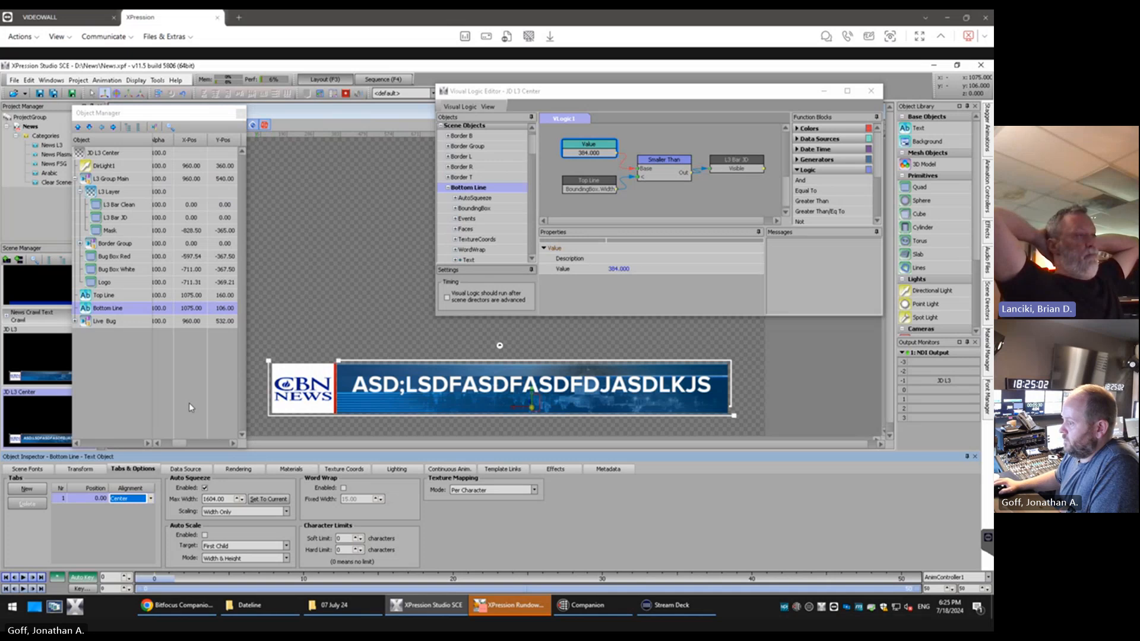
pyautogui.click(113, 372)
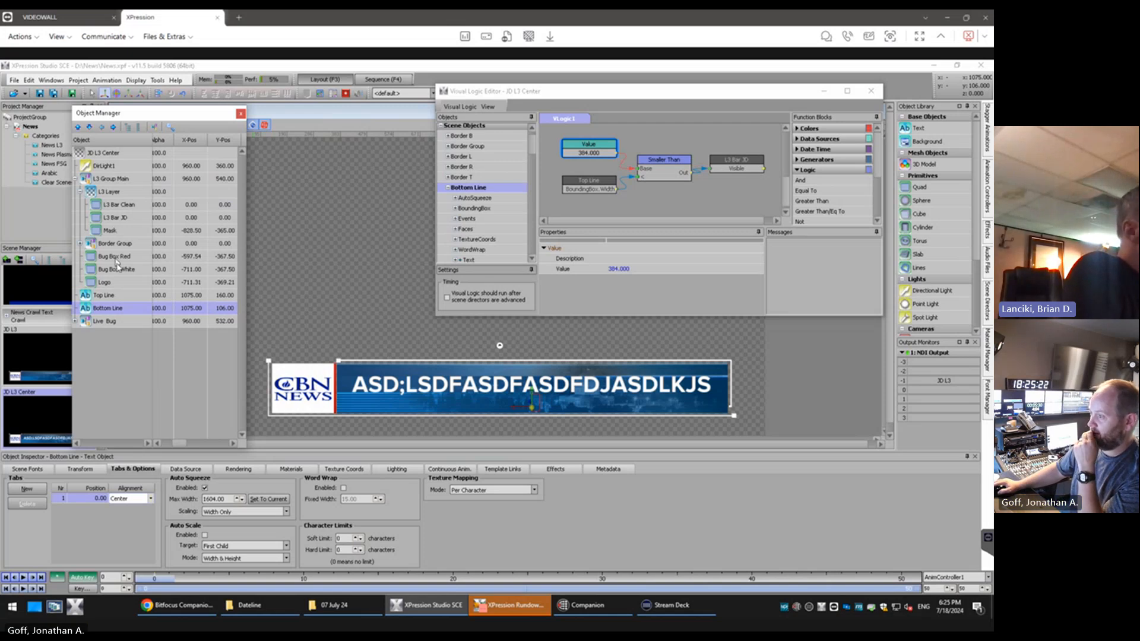
# Delete the L3 Bar JD quad from the L3 Layer
pyautogui.click(132, 206)
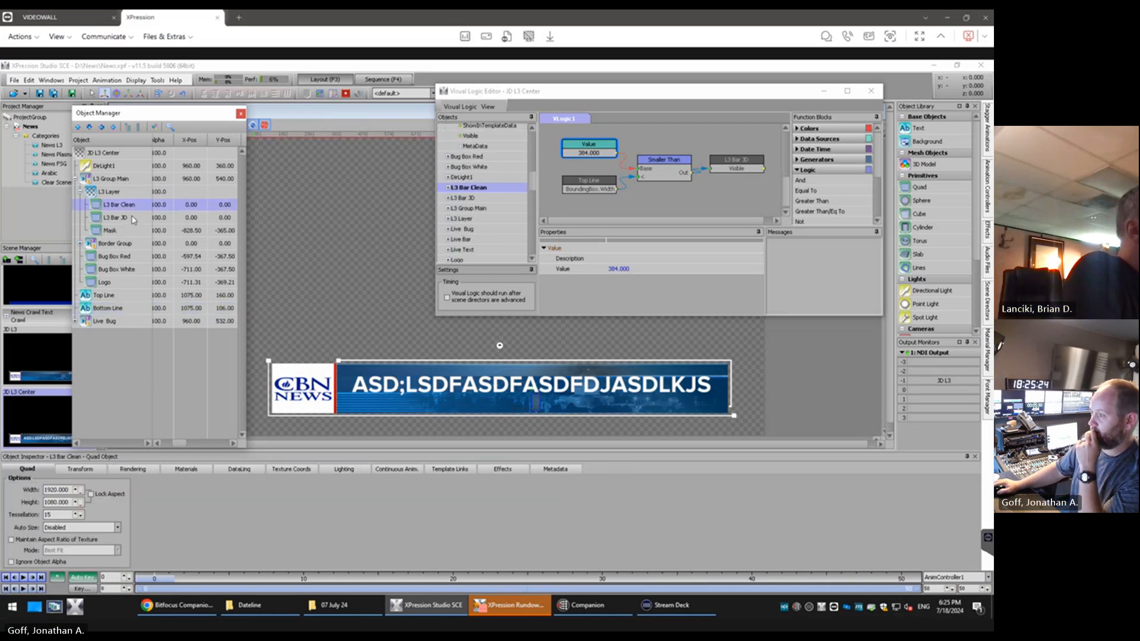
pyautogui.click(133, 219)
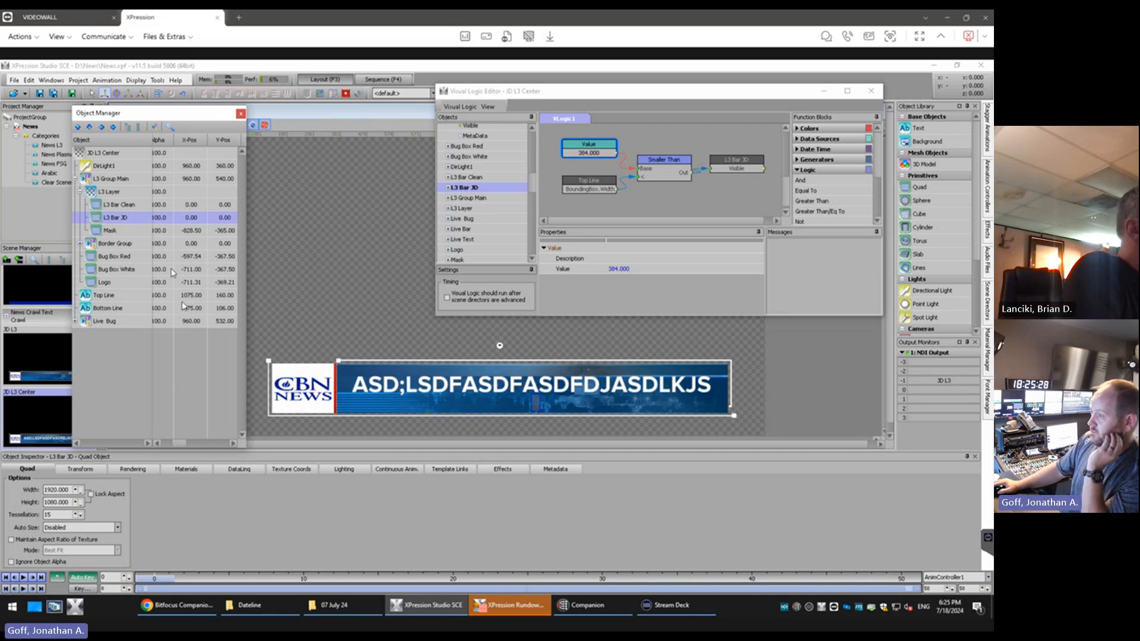
pyautogui.press('Delete')
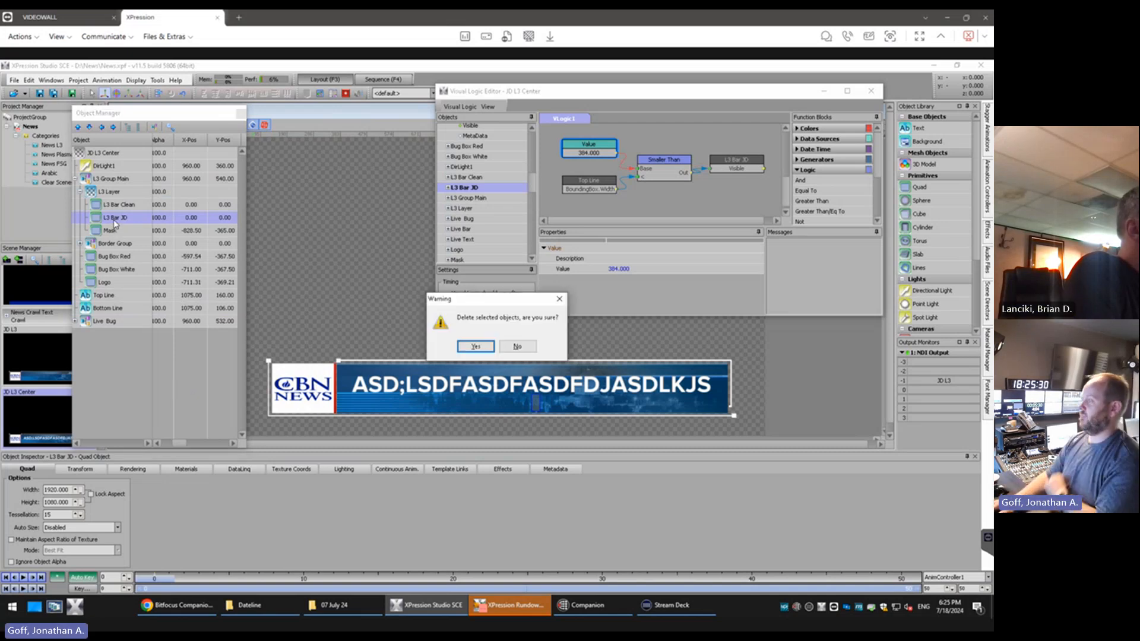
pyautogui.press('Return')
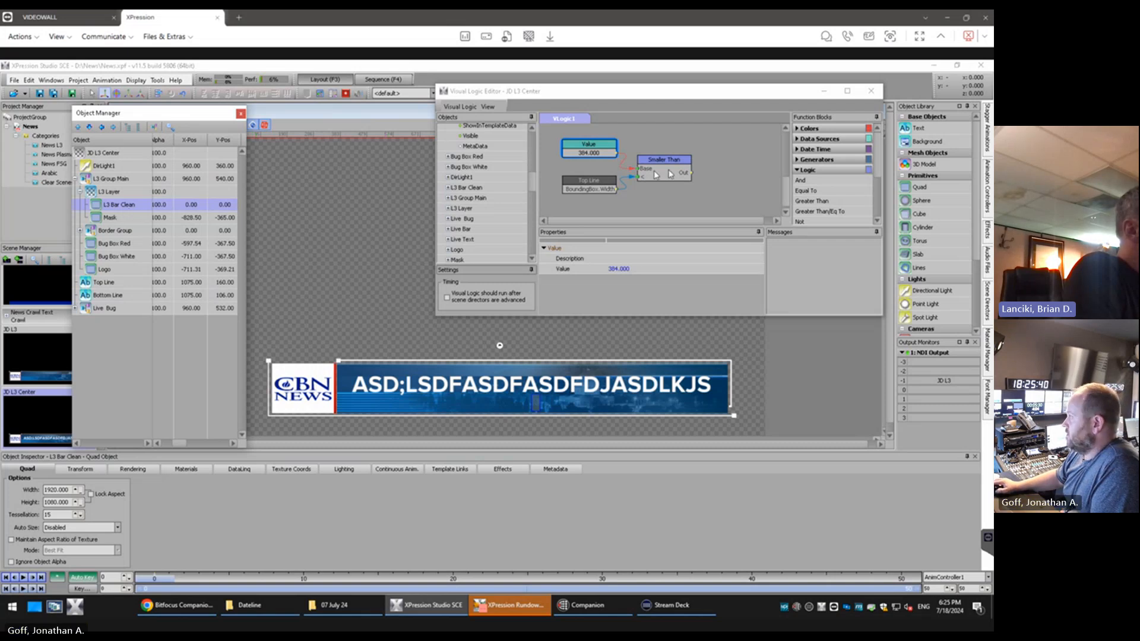
# Delete the 384 value, Top Line BoundingBox.Width and Smaller Than blocks from the scene's visual logic
pyautogui.click(845, 92)
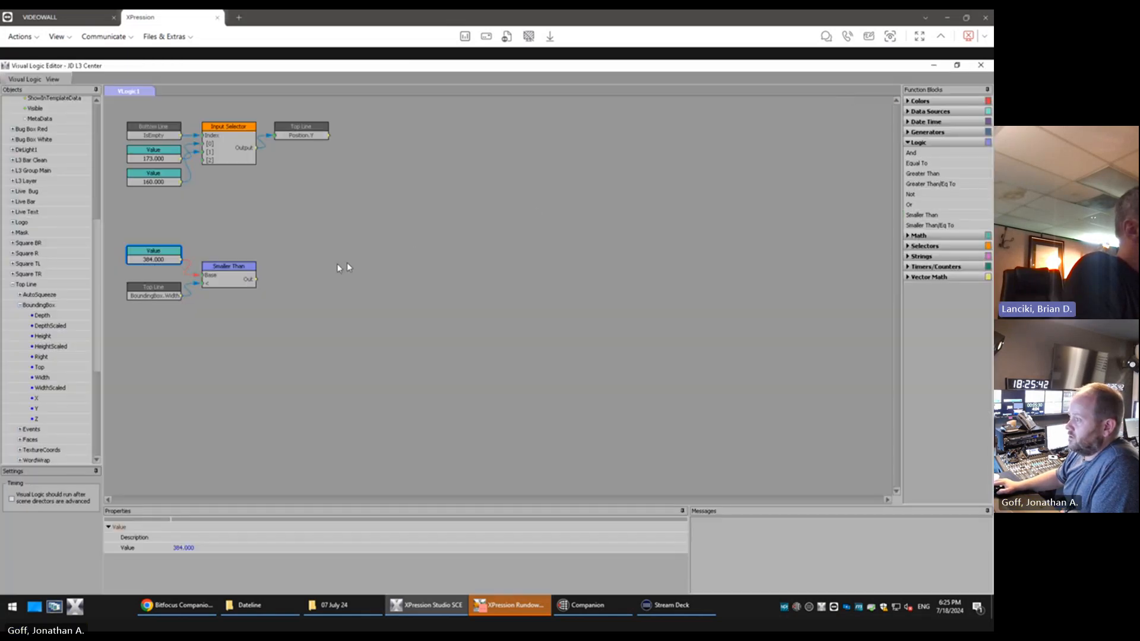
pyautogui.moveTo(295, 237); pyautogui.dragTo(111, 329)
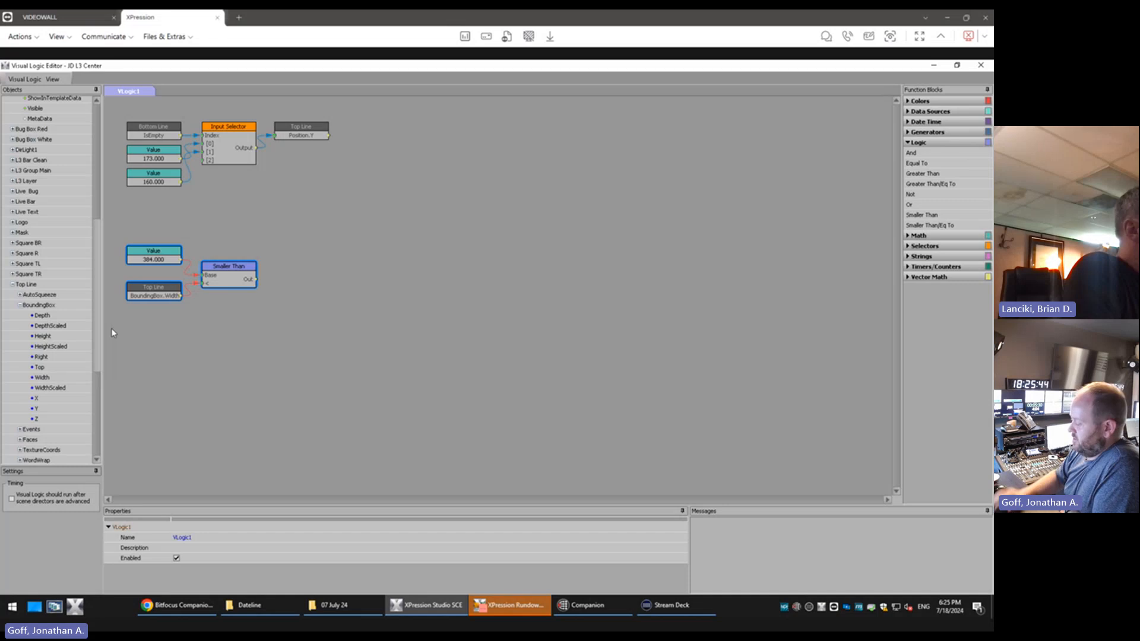
pyautogui.press('Delete')
pyautogui.press('Return')
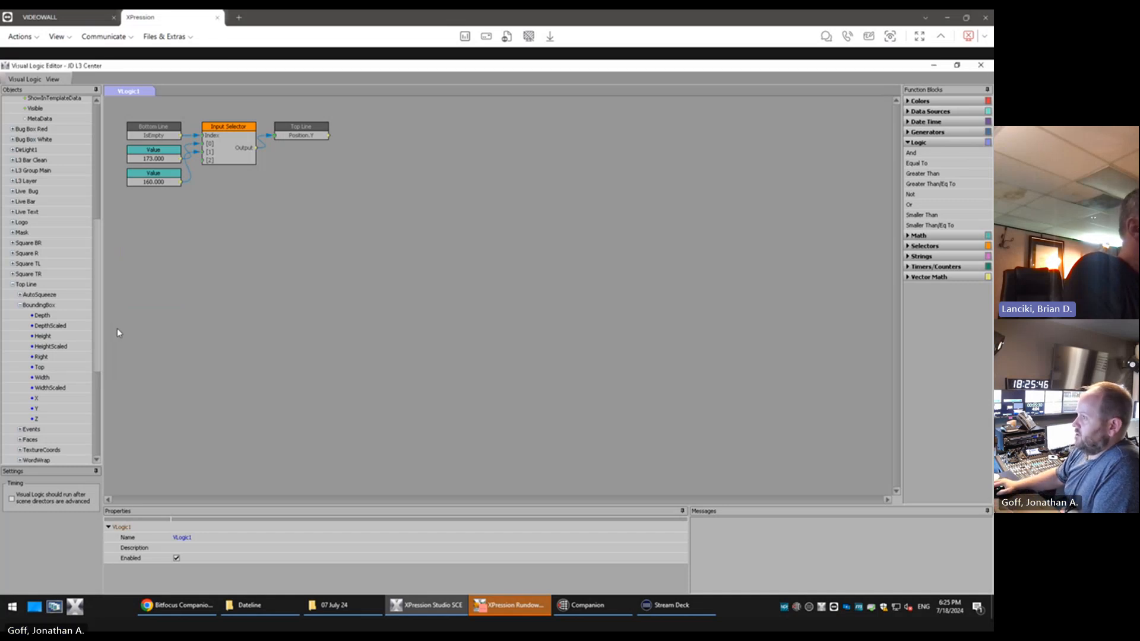
pyautogui.click(957, 65)
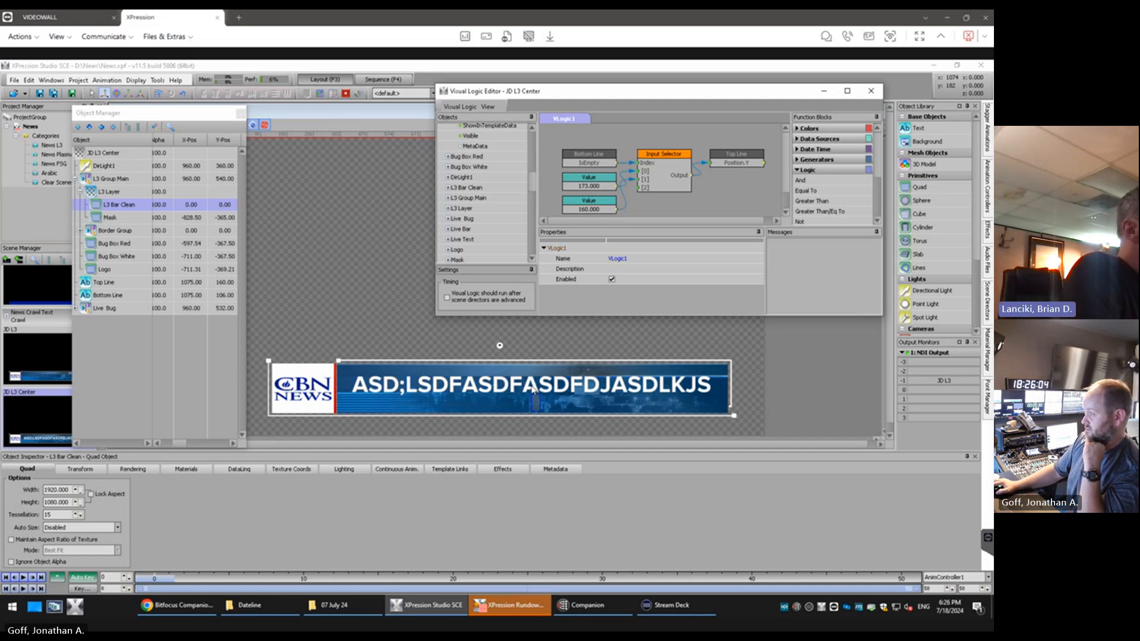
# Enter the sample text ASDFLKJASDFL;KJDFLKJ in the Bottom Line to test its centring and the Top Line's vertical shift
pyautogui.click(538, 406)
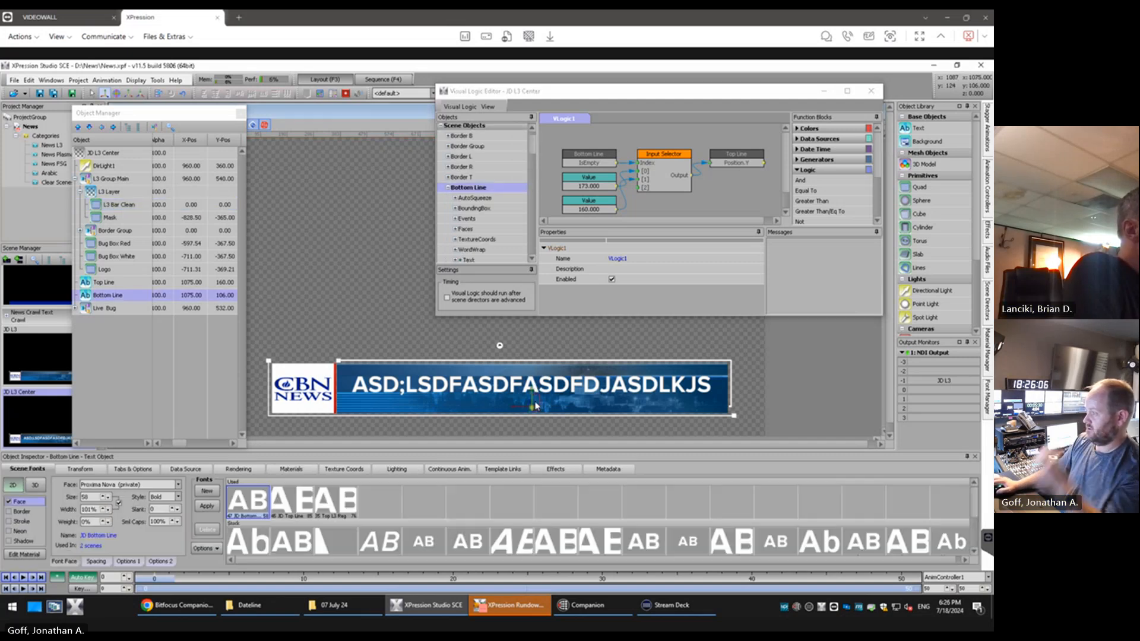
pyautogui.write('ASDF')
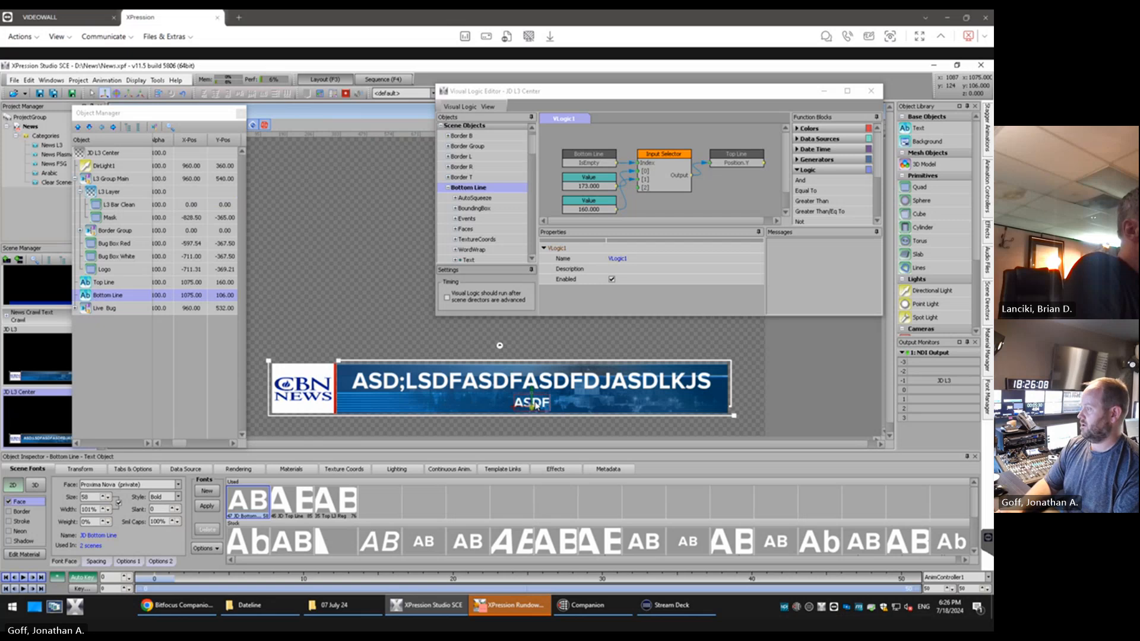
pyautogui.write('LKJASDFL;KJDFLKJ')
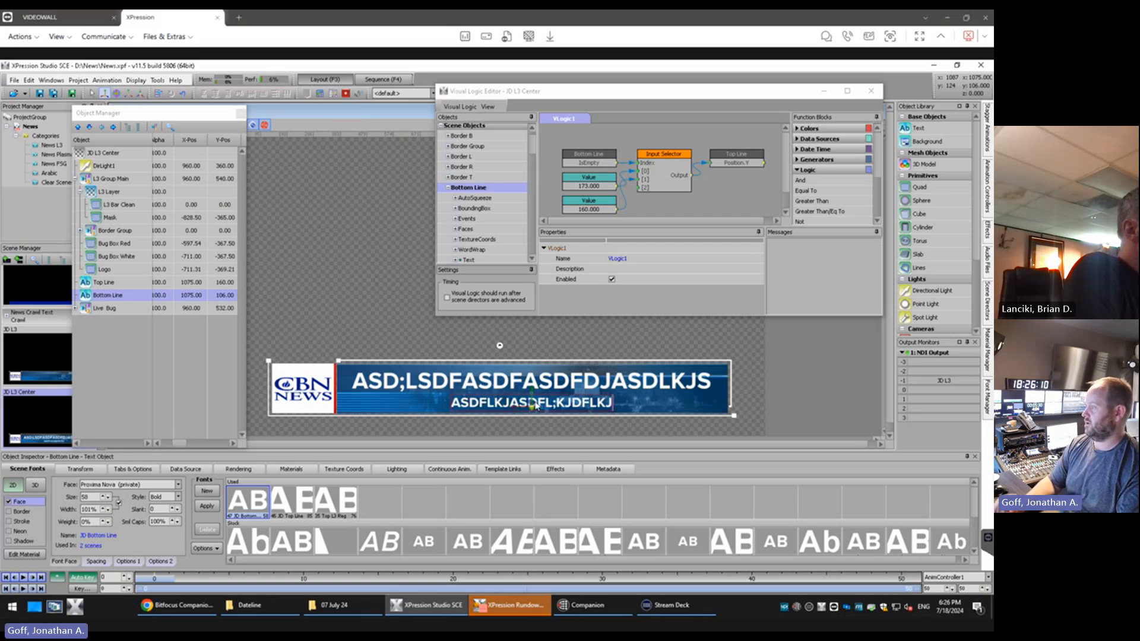
pyautogui.click(638, 343)
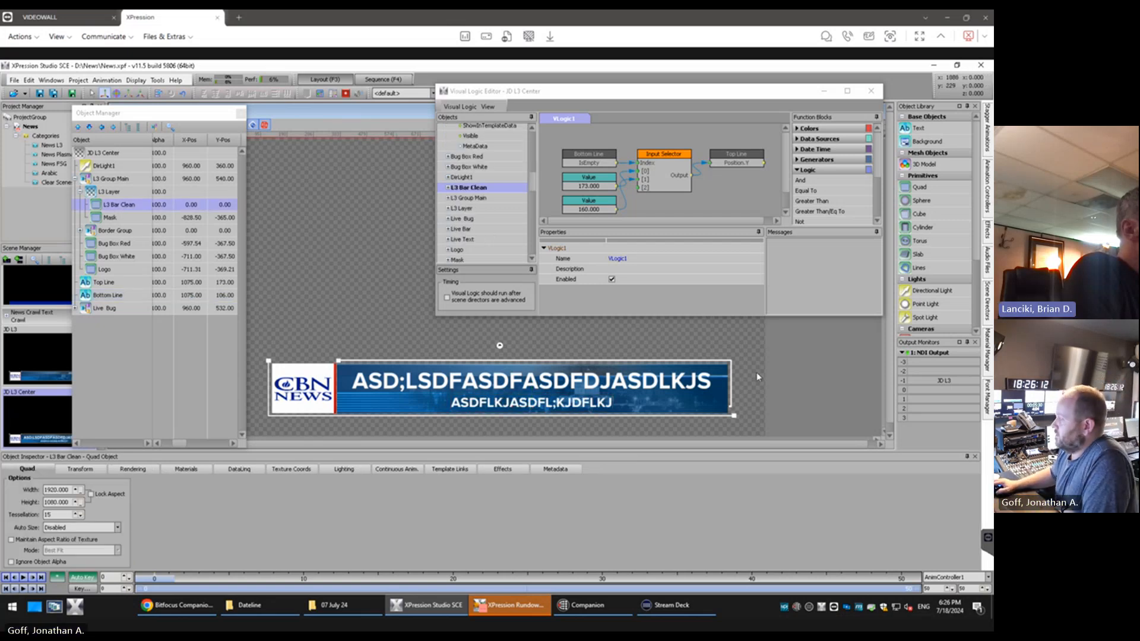
pyautogui.moveTo(745, 137); pyautogui.dragTo(558, 215)
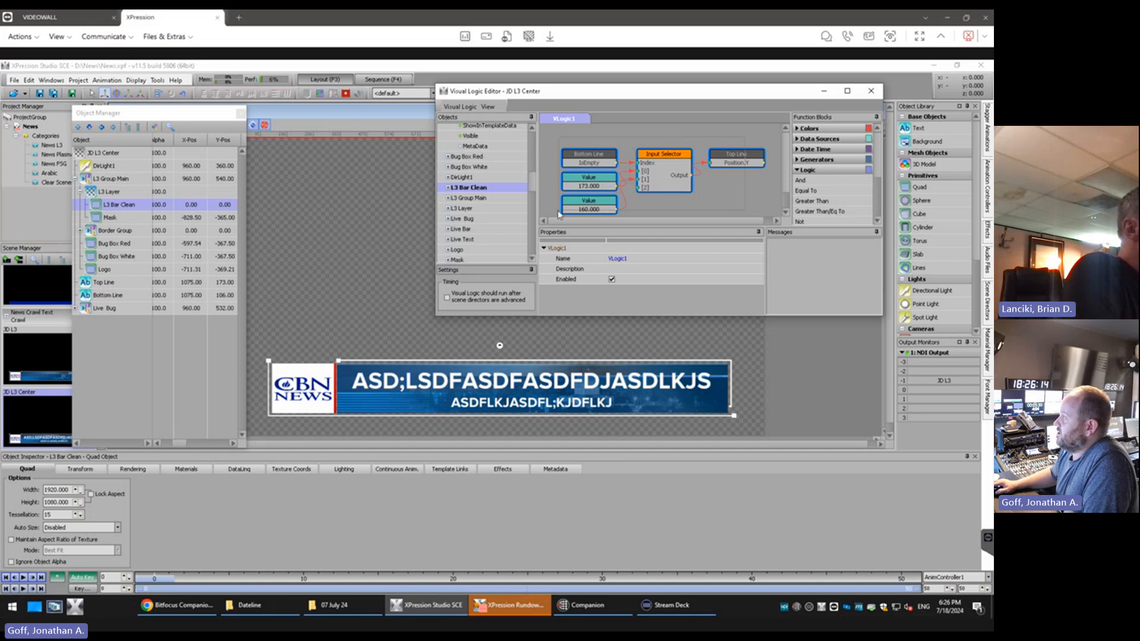
pyautogui.click(549, 188)
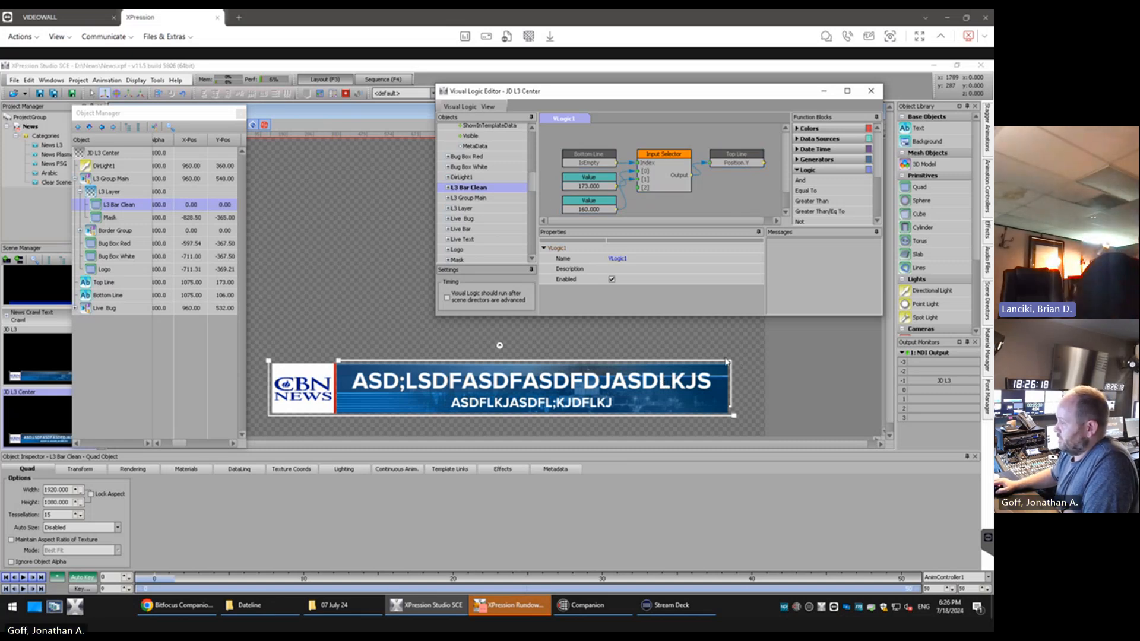
# Clear the sample text from both the Top Line and Bottom Line text objects
pyautogui.click(506, 383)
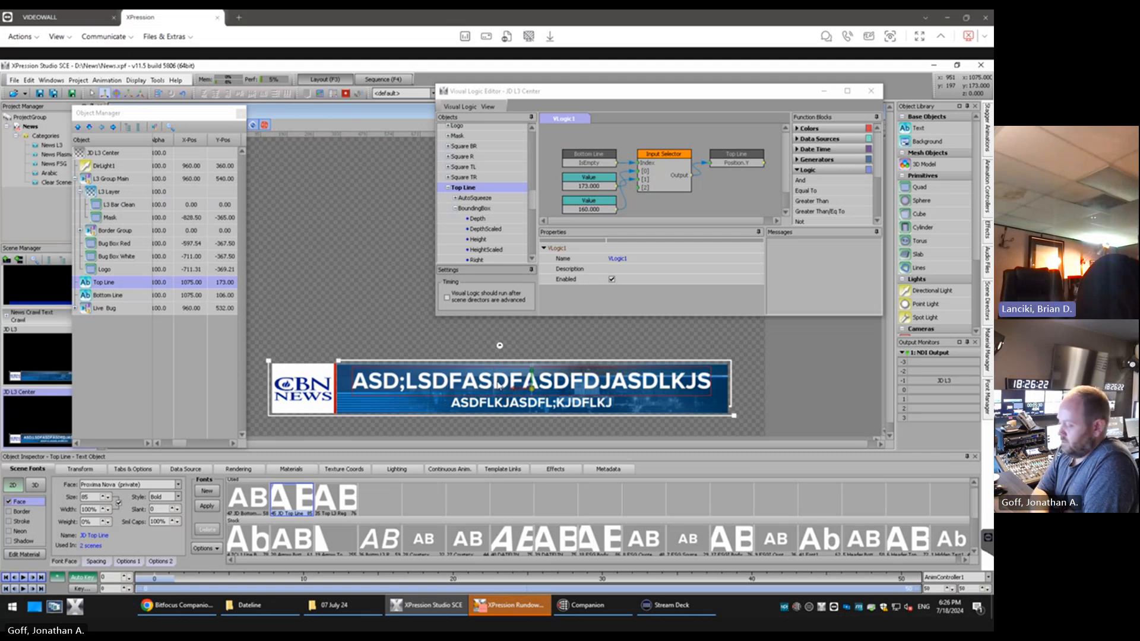
pyautogui.doubleClick(498, 385)
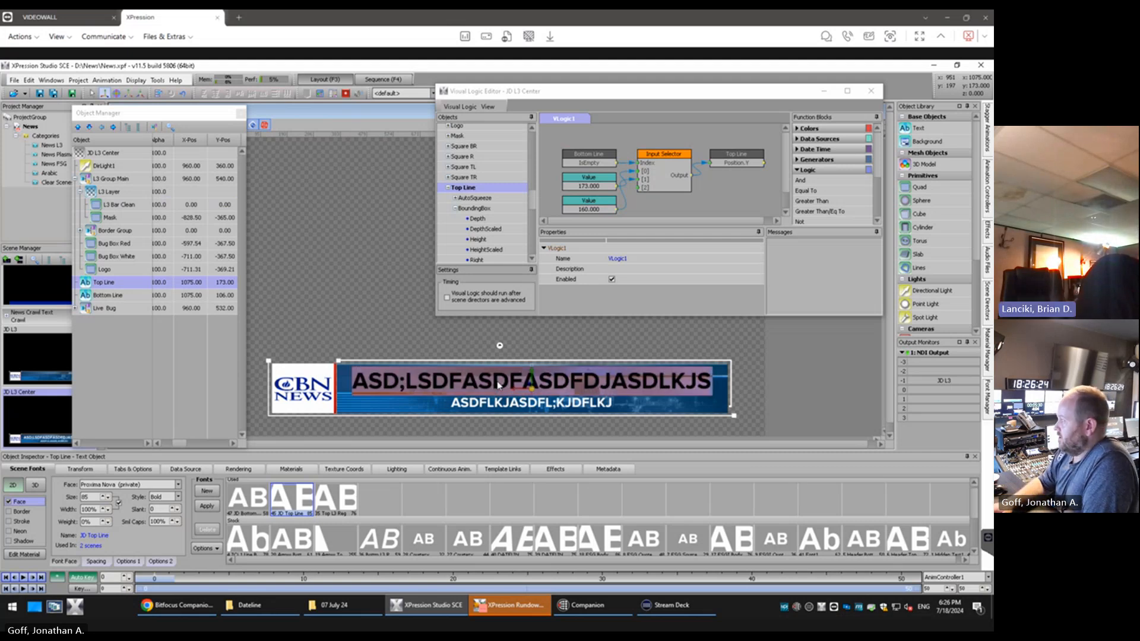
pyautogui.press('BackSpace')
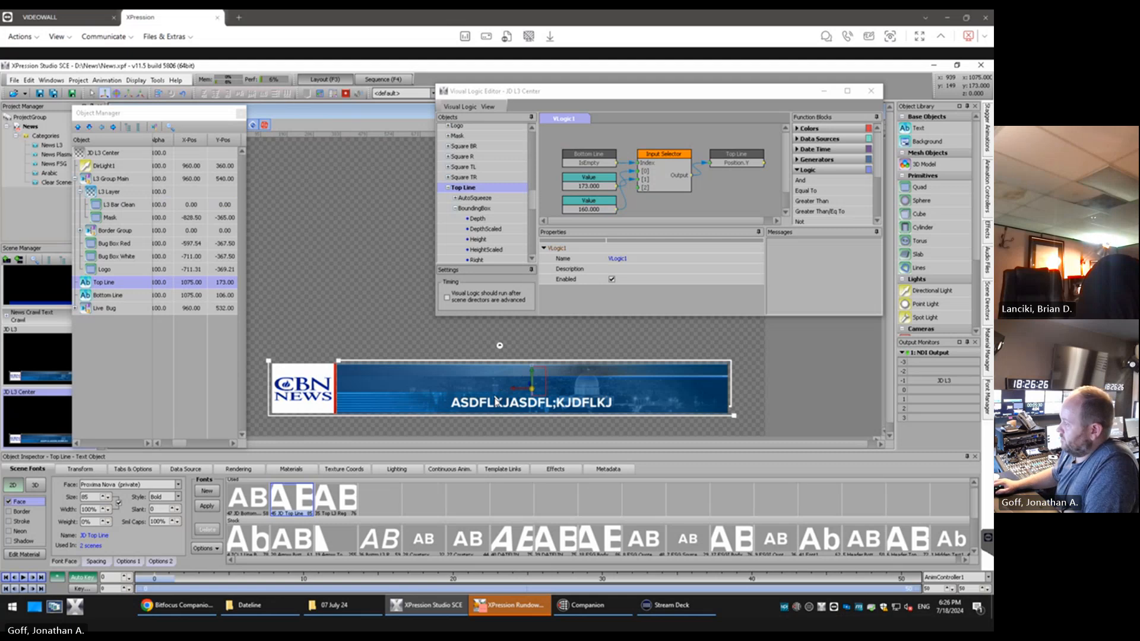
pyautogui.click(496, 404)
pyautogui.doubleClick(497, 405)
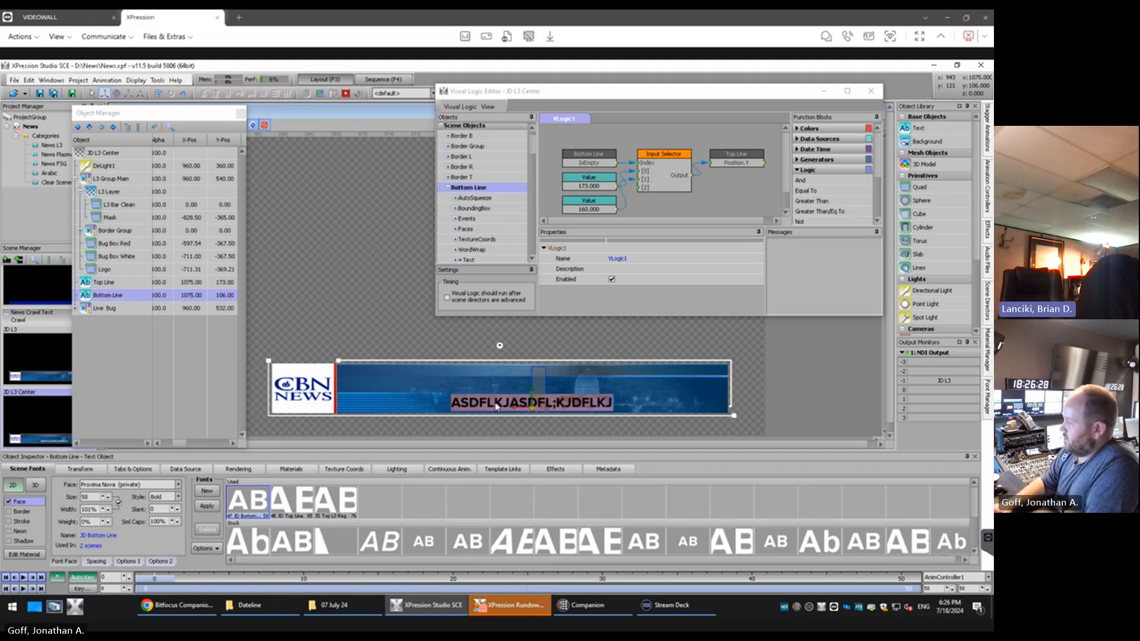
pyautogui.press('BackSpace')
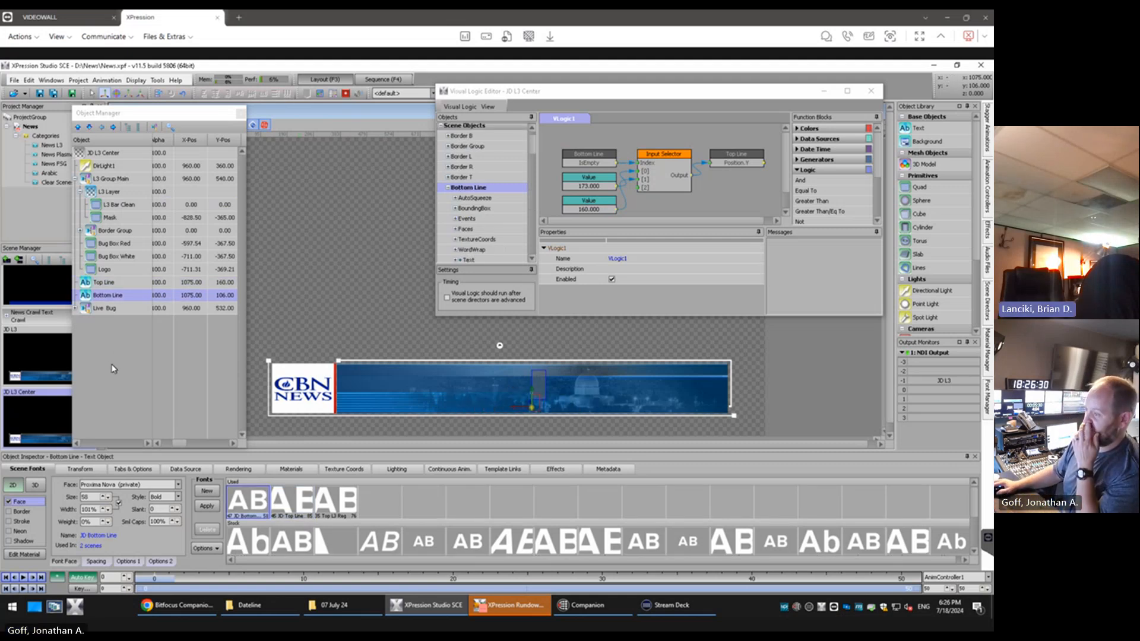
pyautogui.click(113, 361)
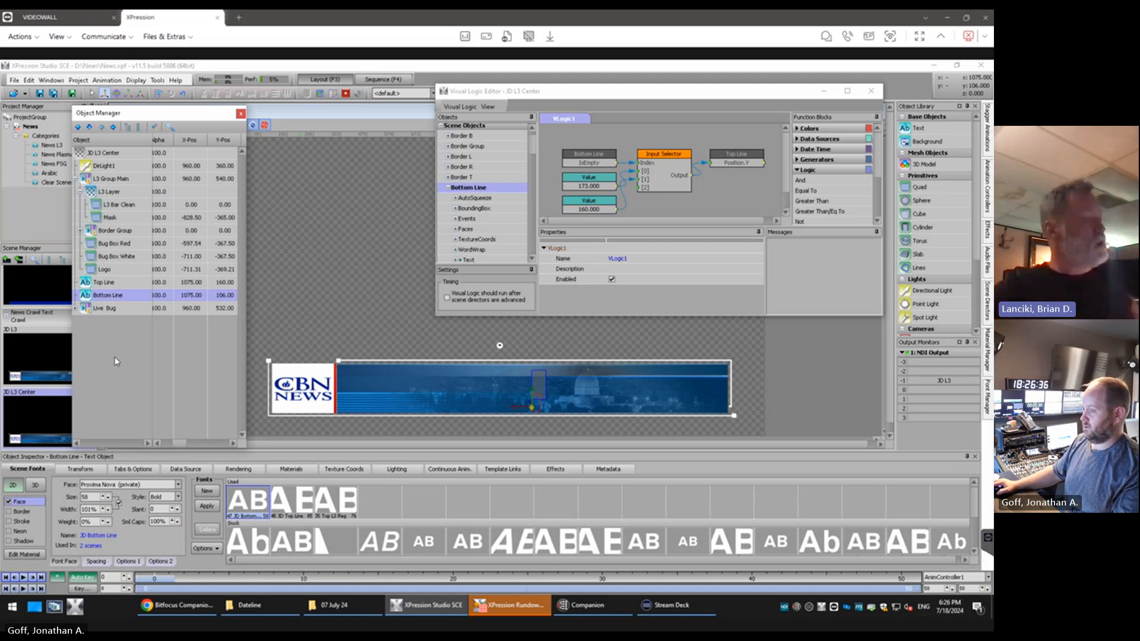
# Switch to the sequence view and add the JD L3 Center scene to the sequence as a take item
pyautogui.click(40, 222)
pyautogui.click(378, 83)
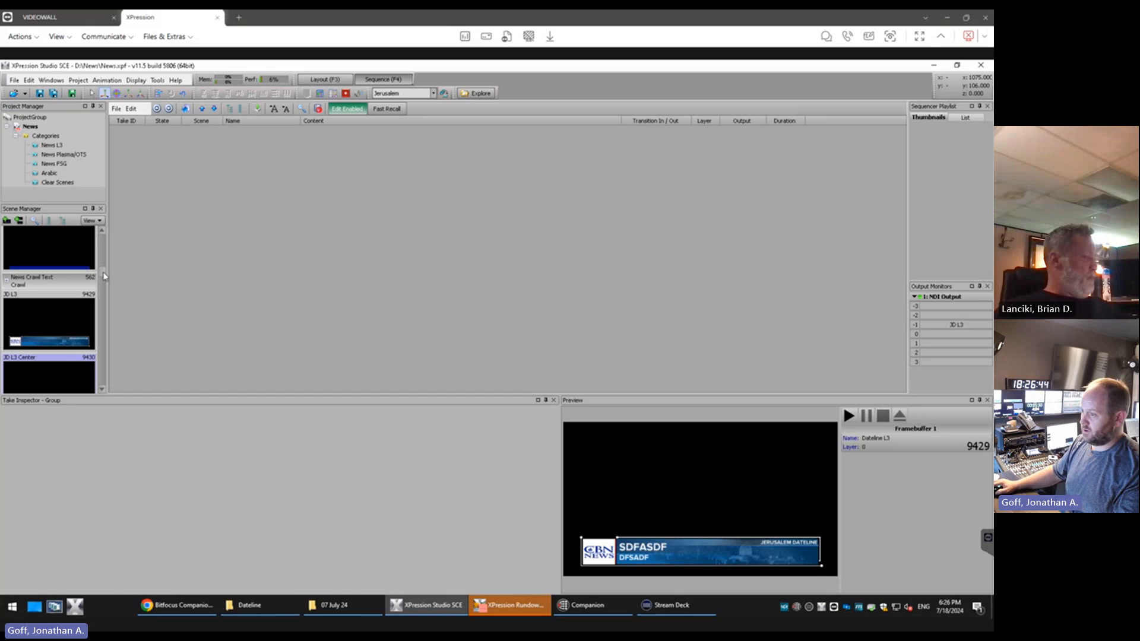
pyautogui.moveTo(59, 370); pyautogui.dragTo(175, 291)
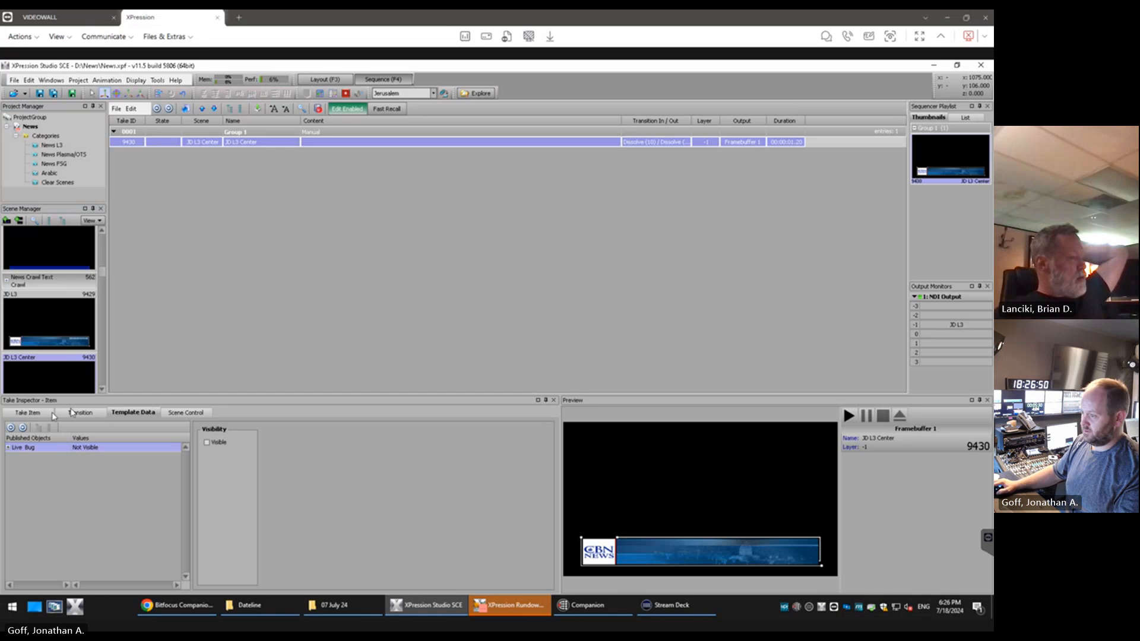
# Examine the JD L3 Center take item's template data to check which objects are published
pyautogui.click(27, 412)
pyautogui.click(80, 412)
pyautogui.click(128, 415)
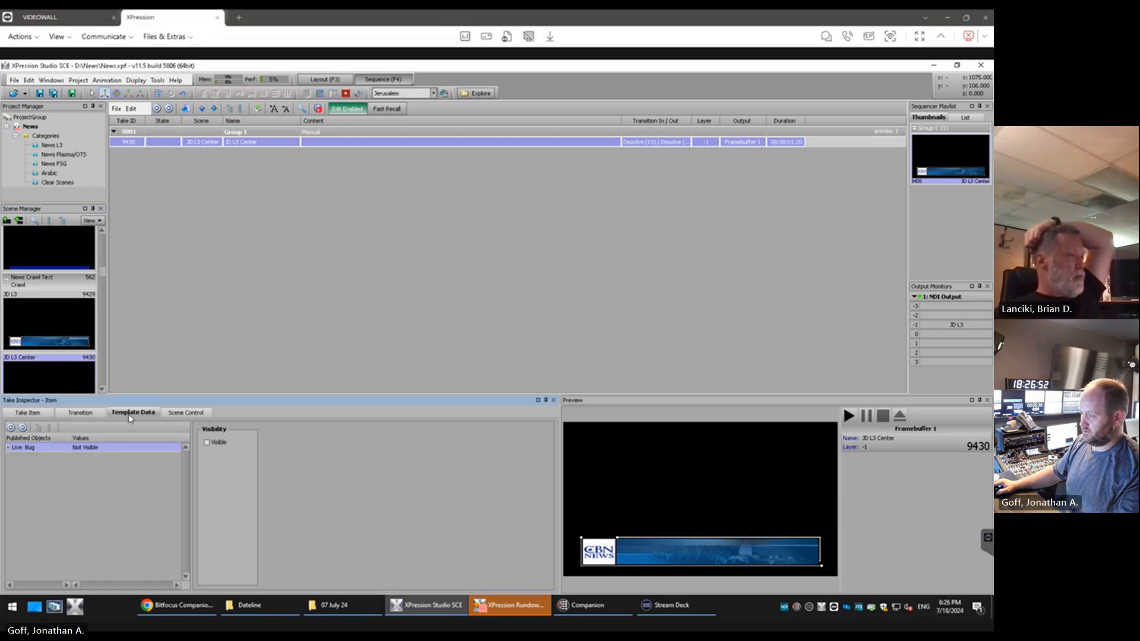
pyautogui.click(9, 448)
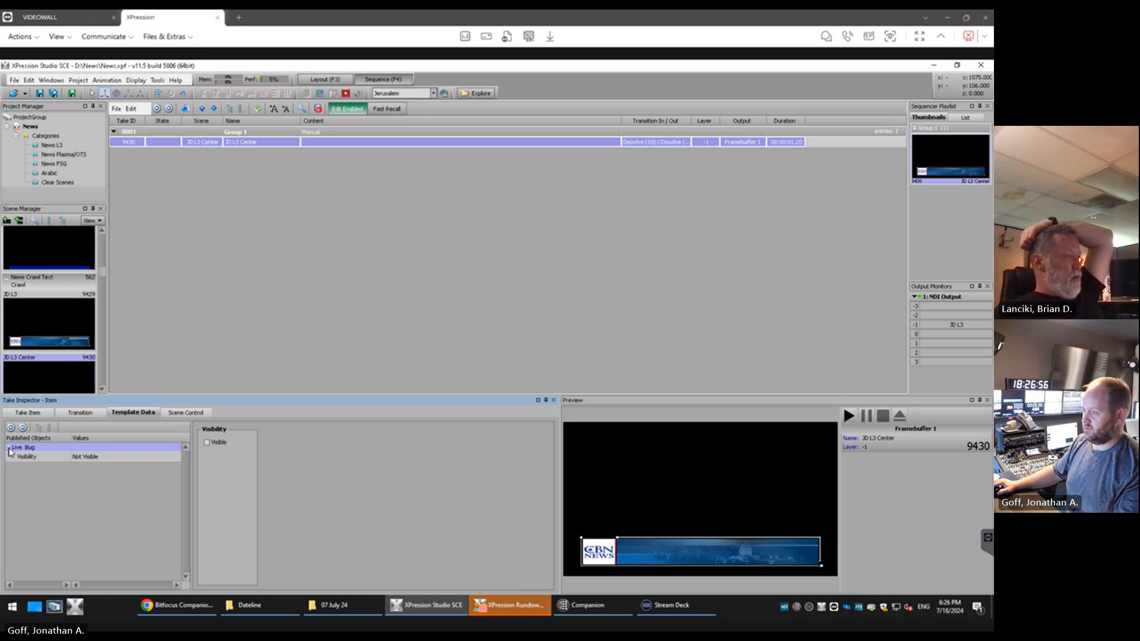
pyautogui.click(9, 449)
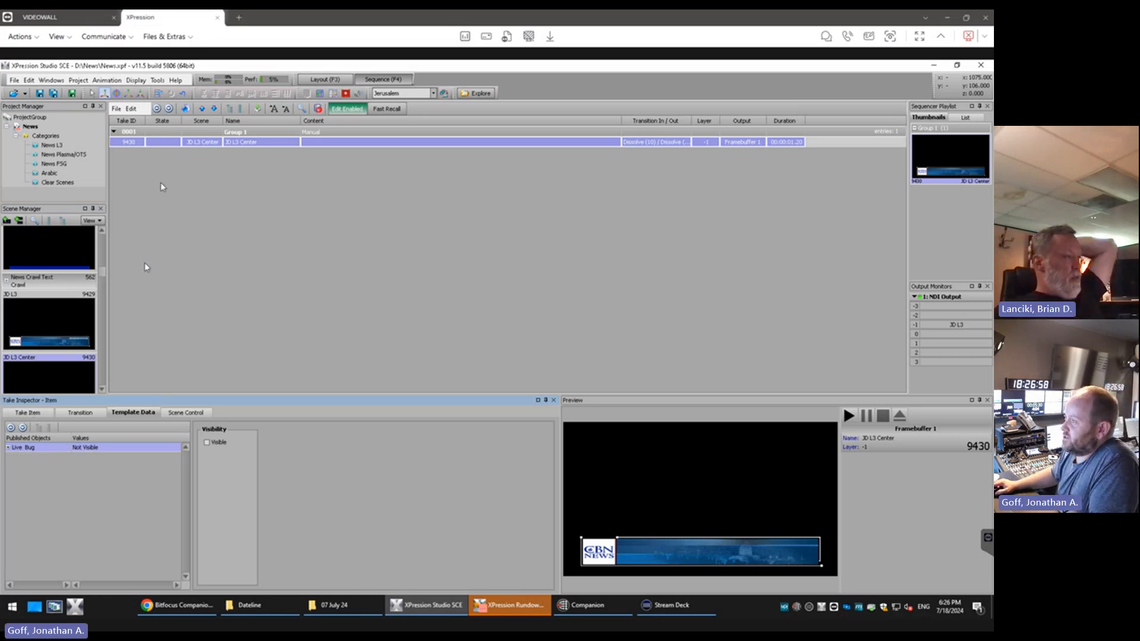
# Publish the Bottom Line and Top Line text objects through the JD L3 Center scene's template links
pyautogui.click(341, 79)
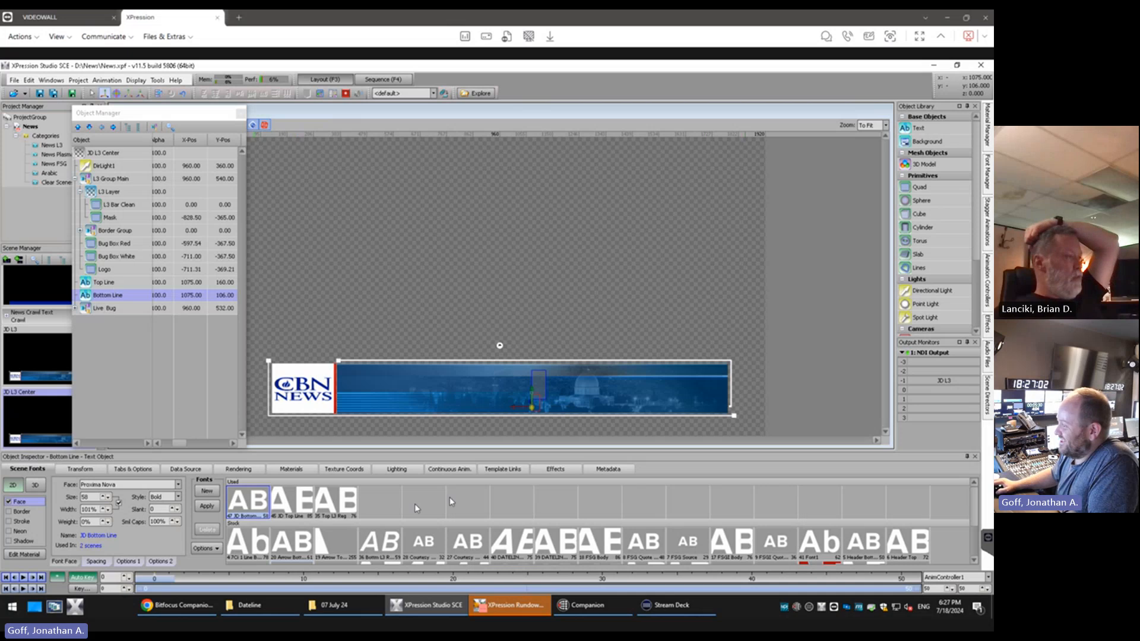
pyautogui.click(509, 470)
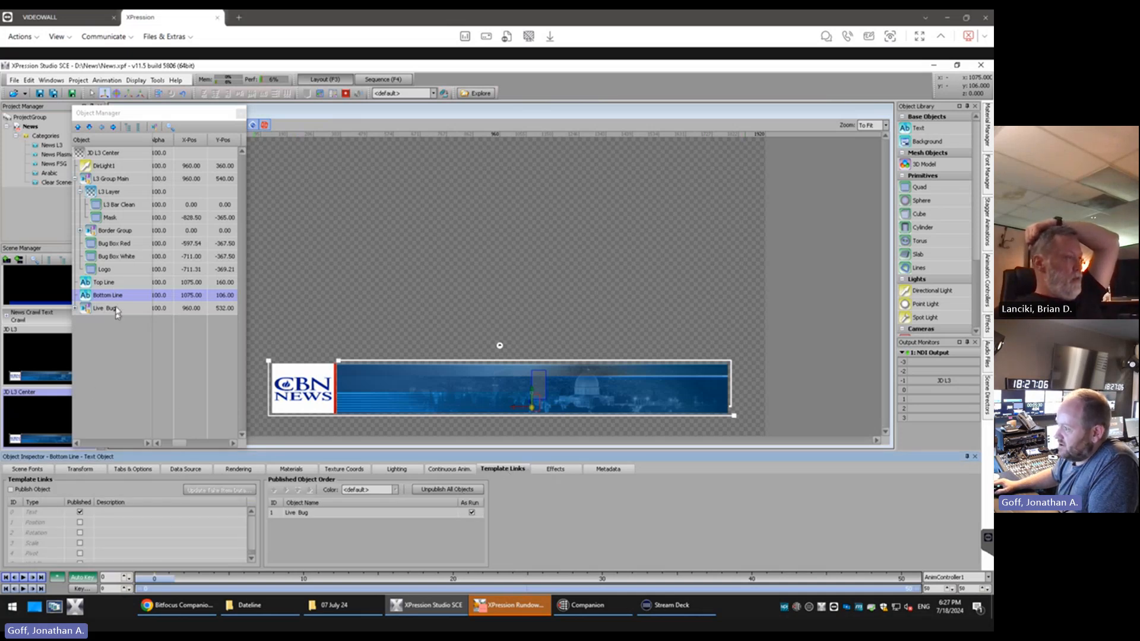
pyautogui.click(114, 284)
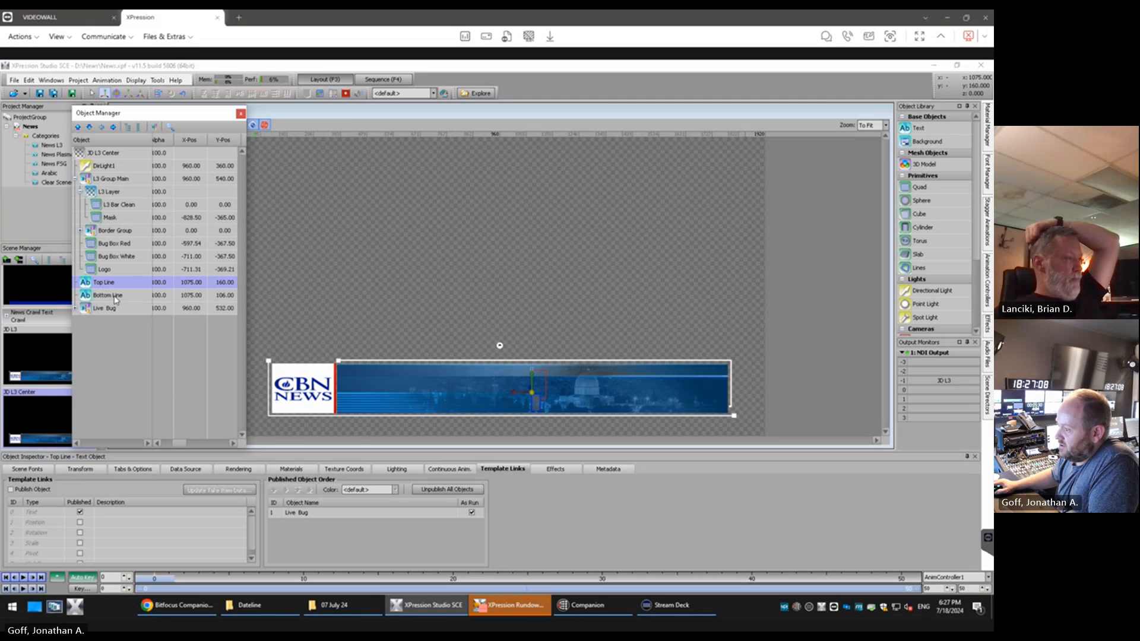
pyautogui.click(115, 296)
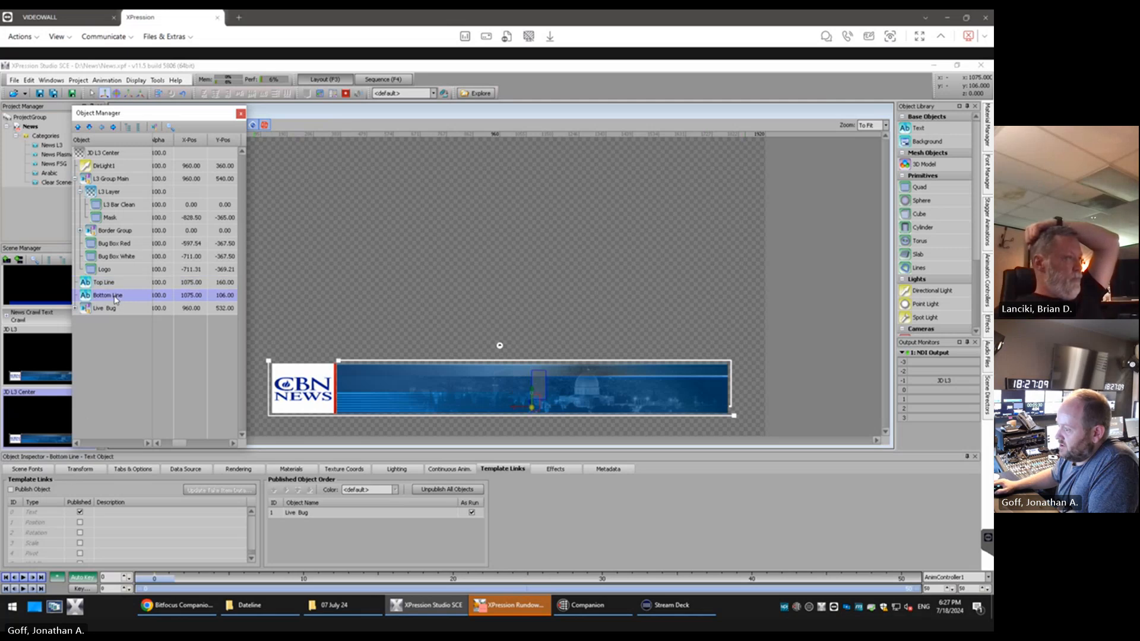
pyautogui.click(11, 490)
pyautogui.click(119, 284)
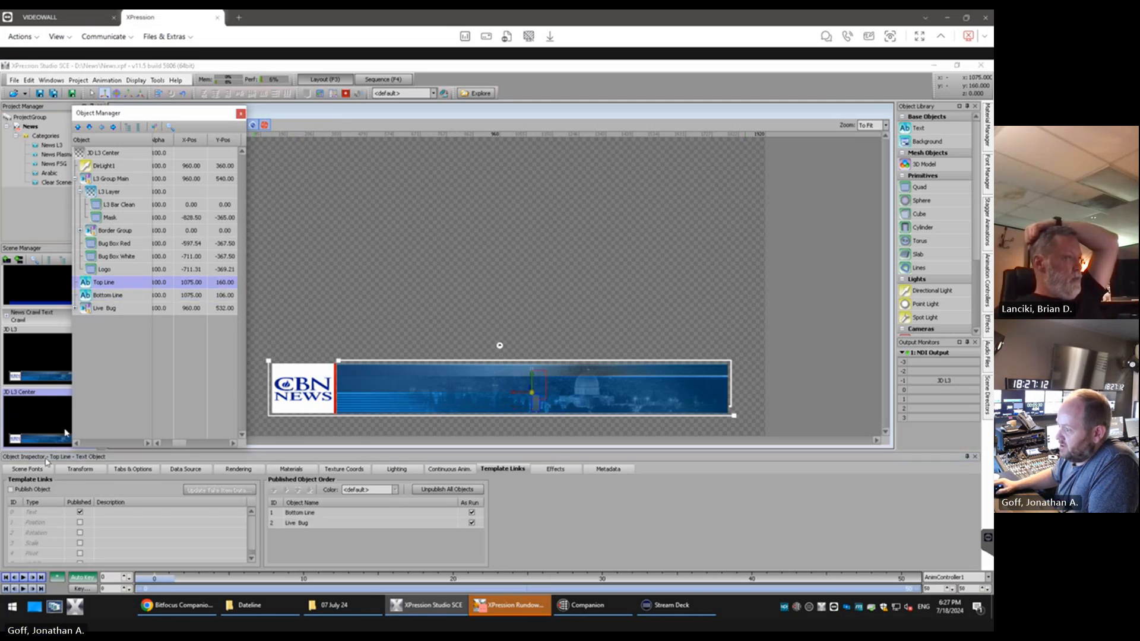
pyautogui.click(12, 491)
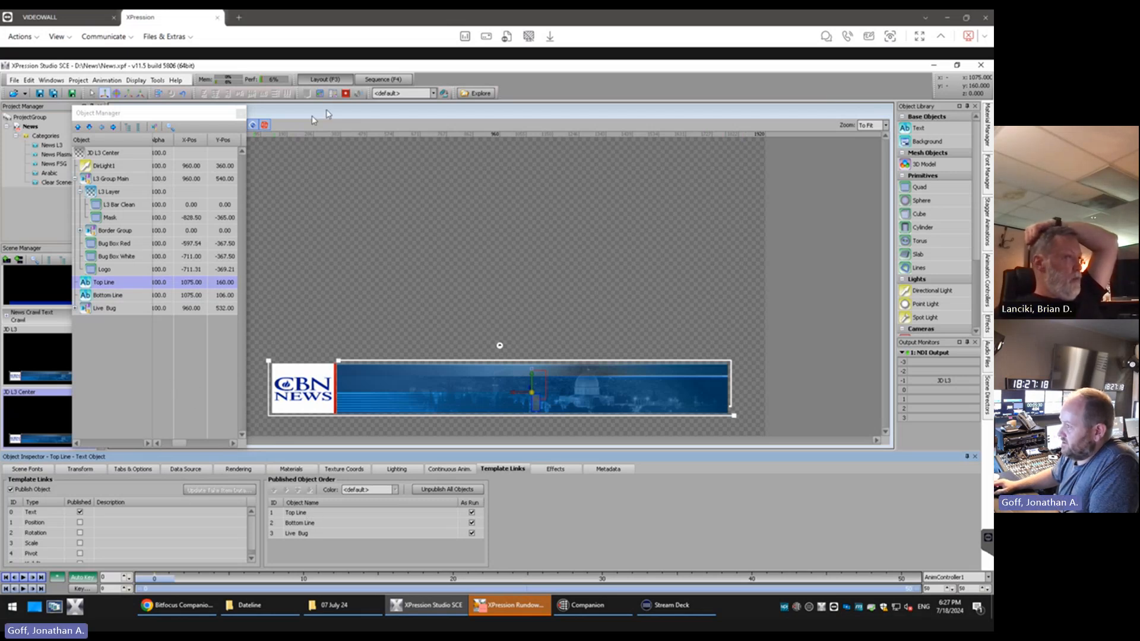
# Delete the JD L3 Center take item from the sequence and add the updated scene again in Group 1
pyautogui.click(392, 84)
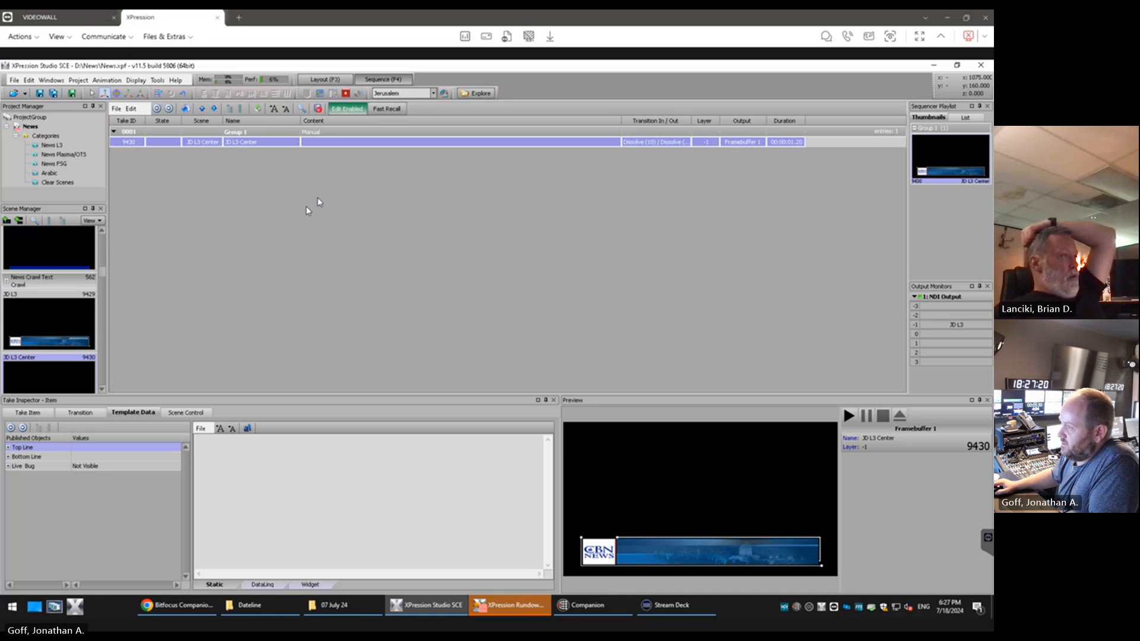
pyautogui.press('Delete')
pyautogui.press('Return')
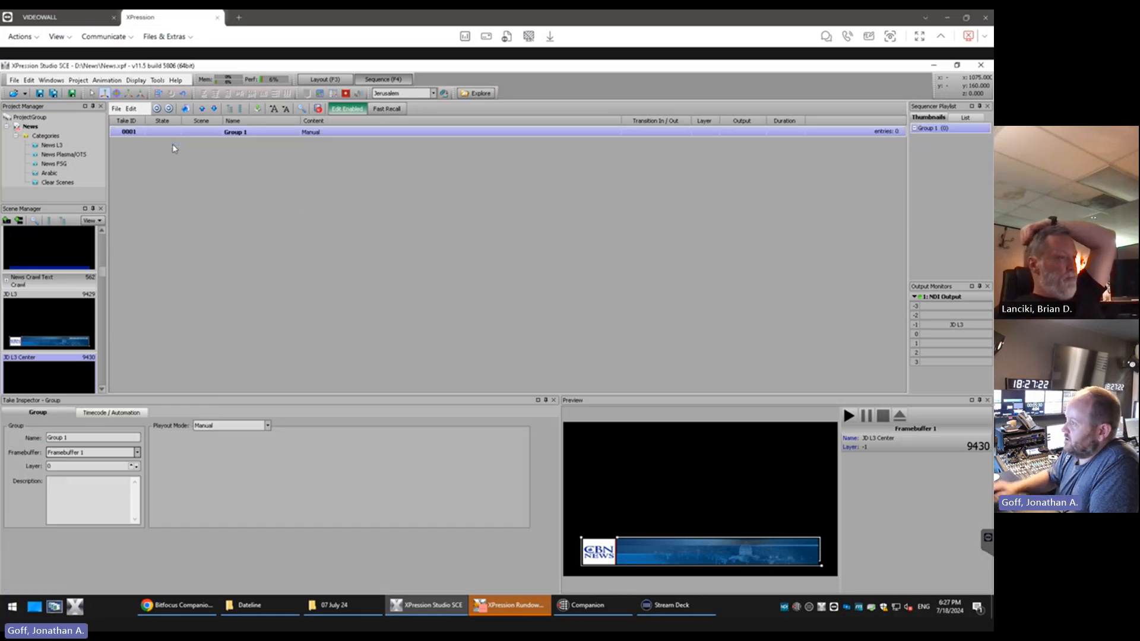
pyautogui.moveTo(57, 373); pyautogui.dragTo(152, 287)
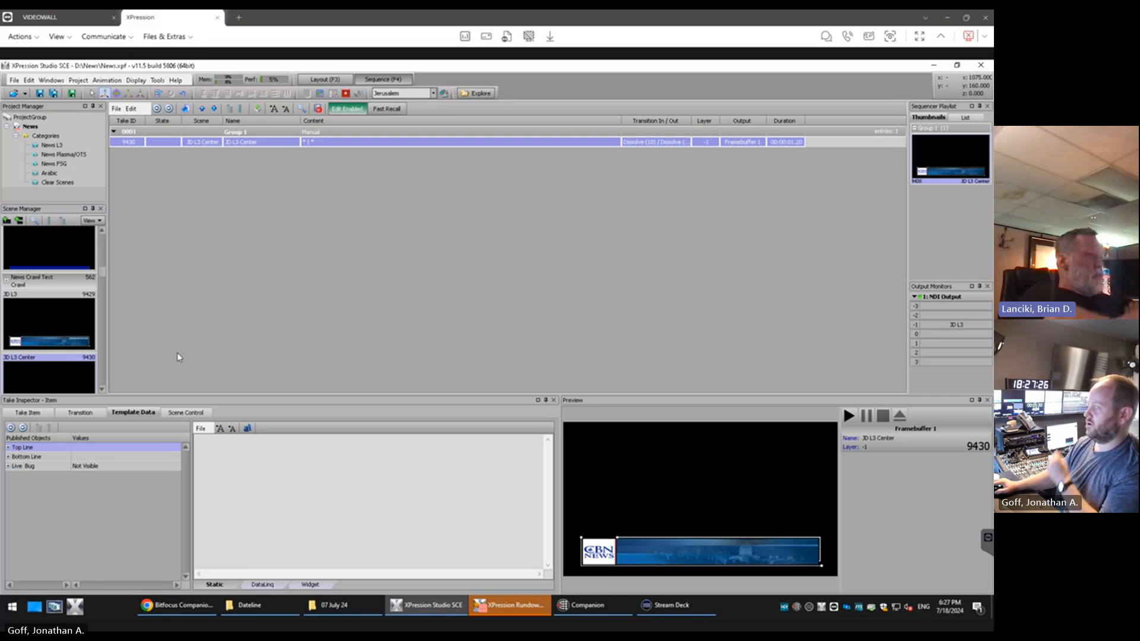
# Fill the JD L3 Center take item's Top Line with hello plus a first name, and its Bottom Line with "hello back"
pyautogui.click(117, 448)
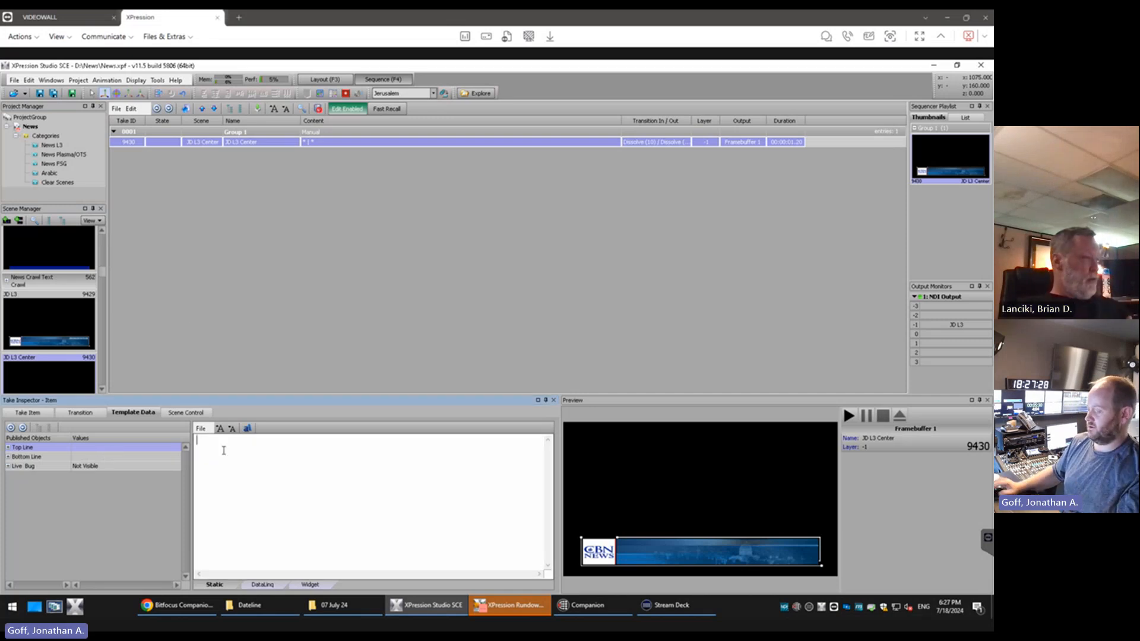
pyautogui.write('hel')
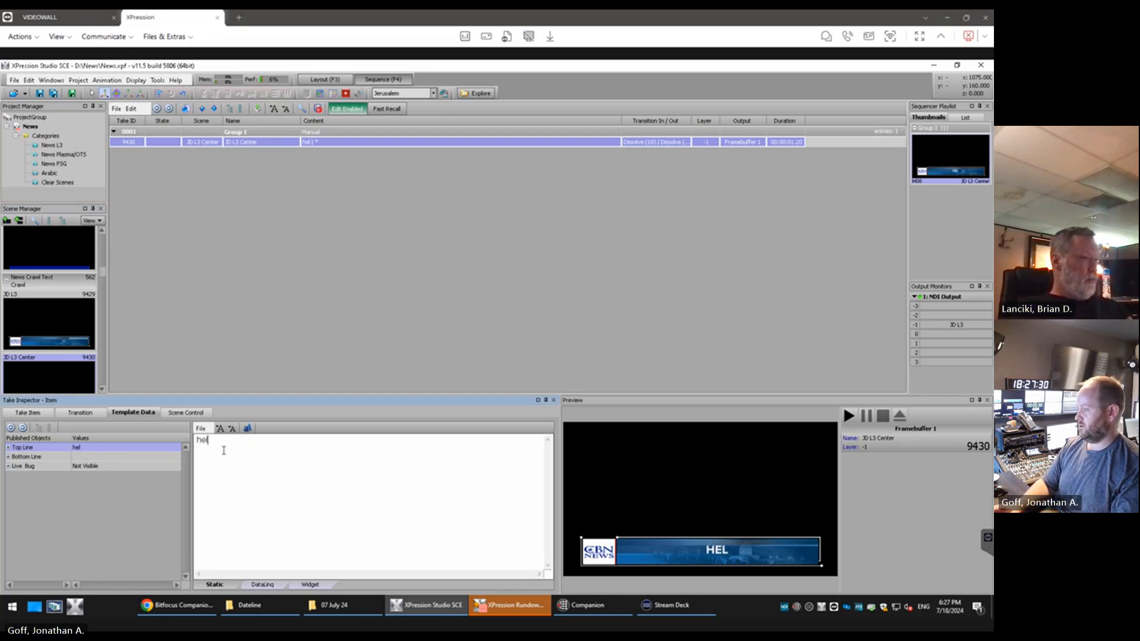
pyautogui.write('lo Brian')
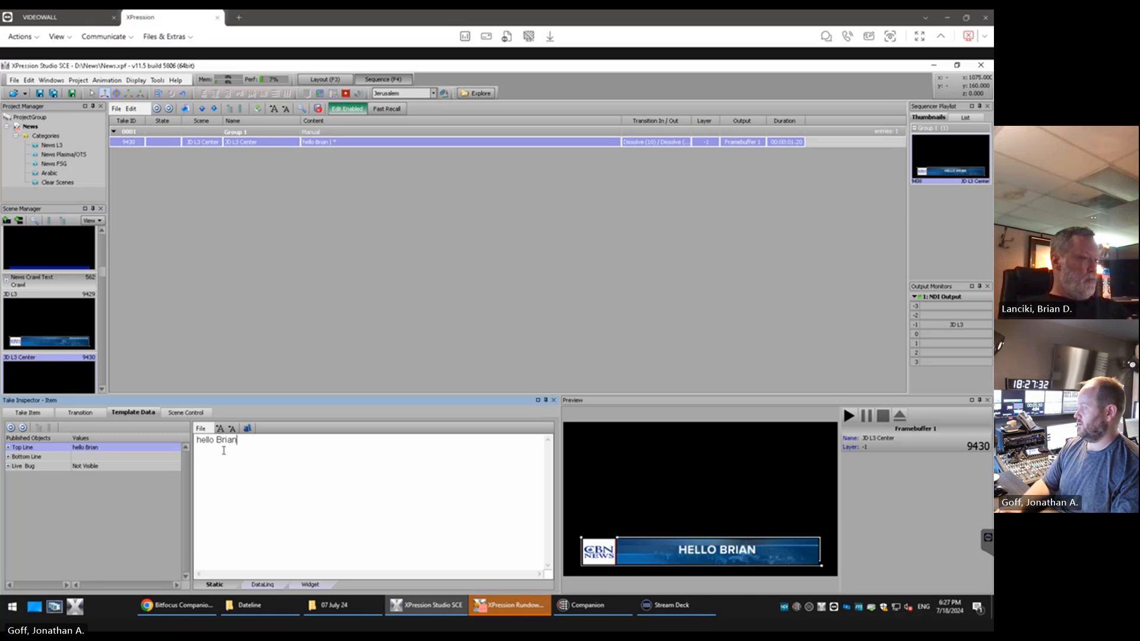
pyautogui.click(118, 457)
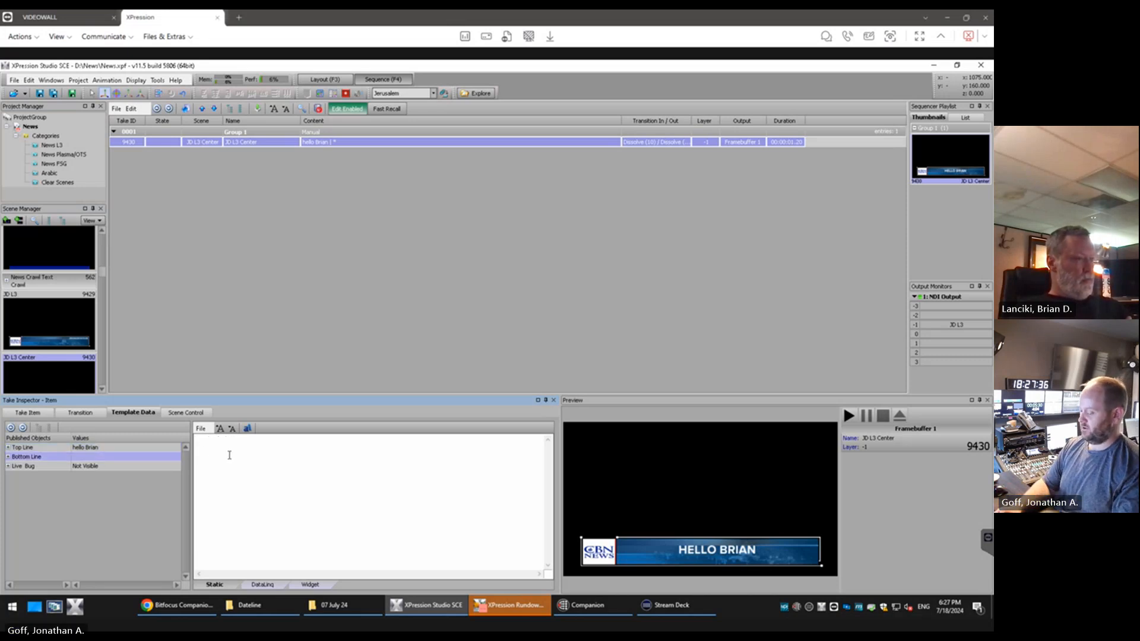
pyautogui.write('hello back')
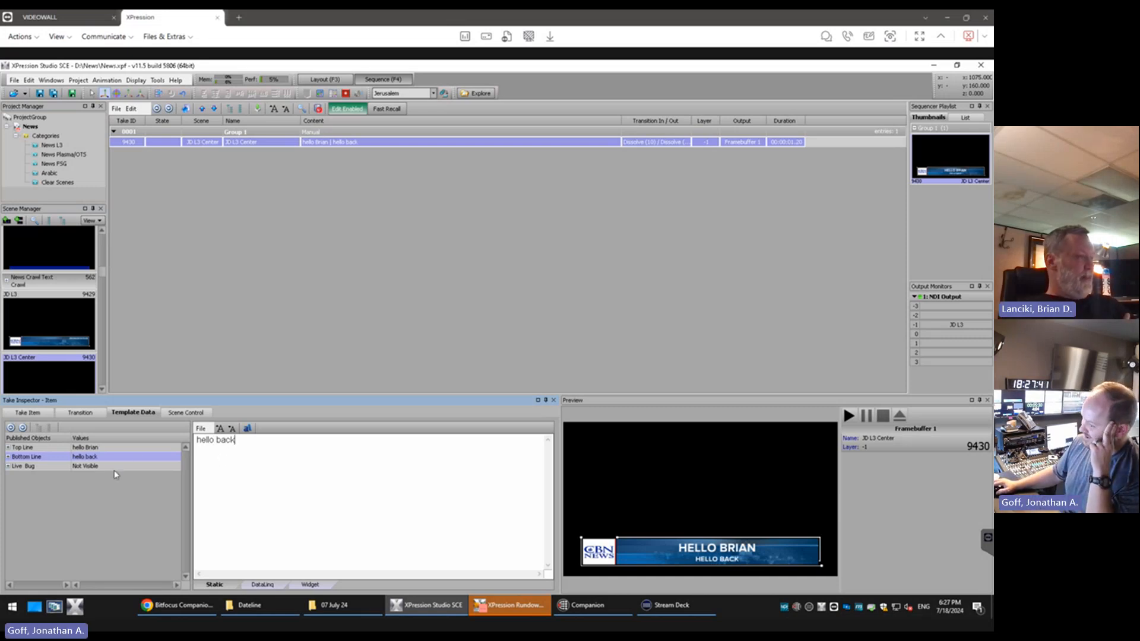
# Try making the Live Bug visible in the JD L3 Center take item, and hide it again
pyautogui.click(37, 468)
pyautogui.click(208, 443)
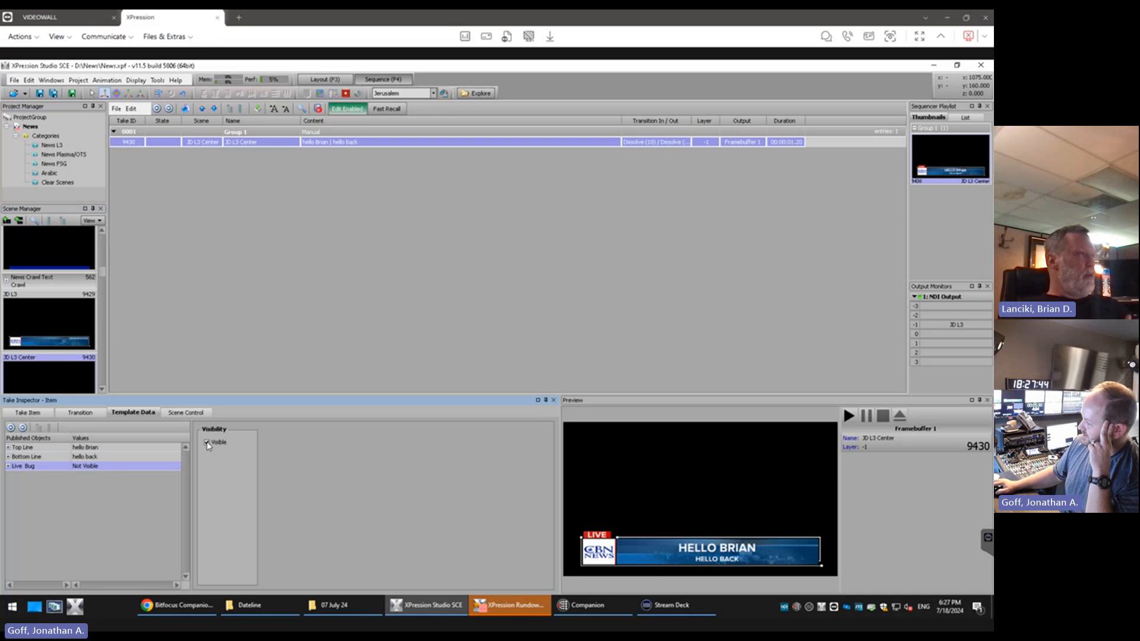
pyautogui.click(207, 443)
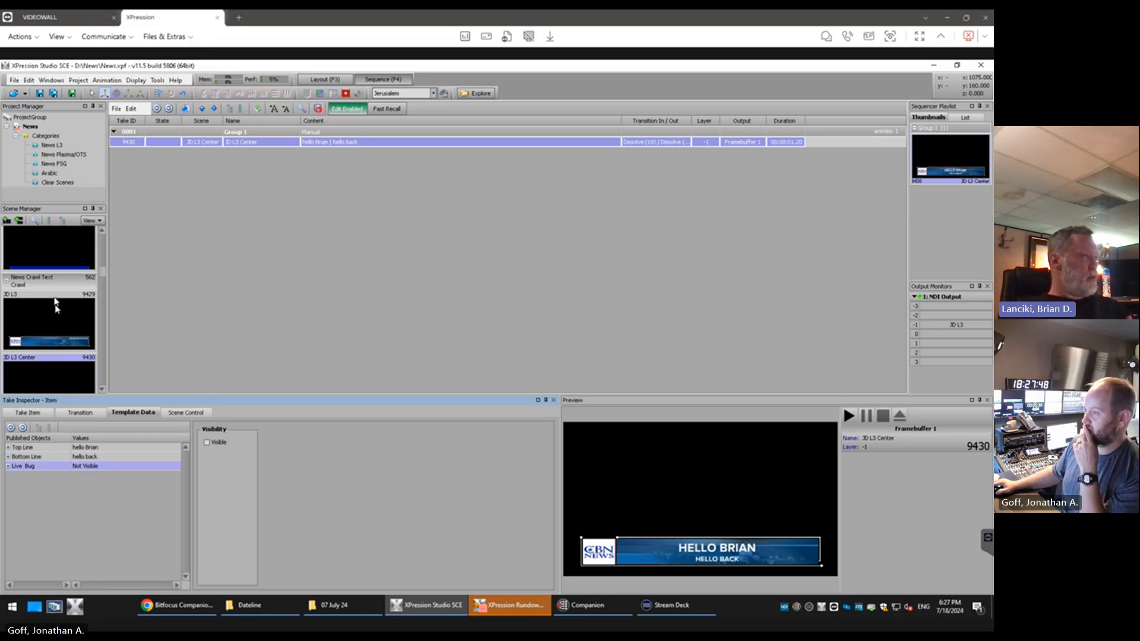
# Add the JD L3 scene to the sequence and set its Top Line to a full name followed by "is g"
pyautogui.moveTo(56, 305); pyautogui.dragTo(148, 265)
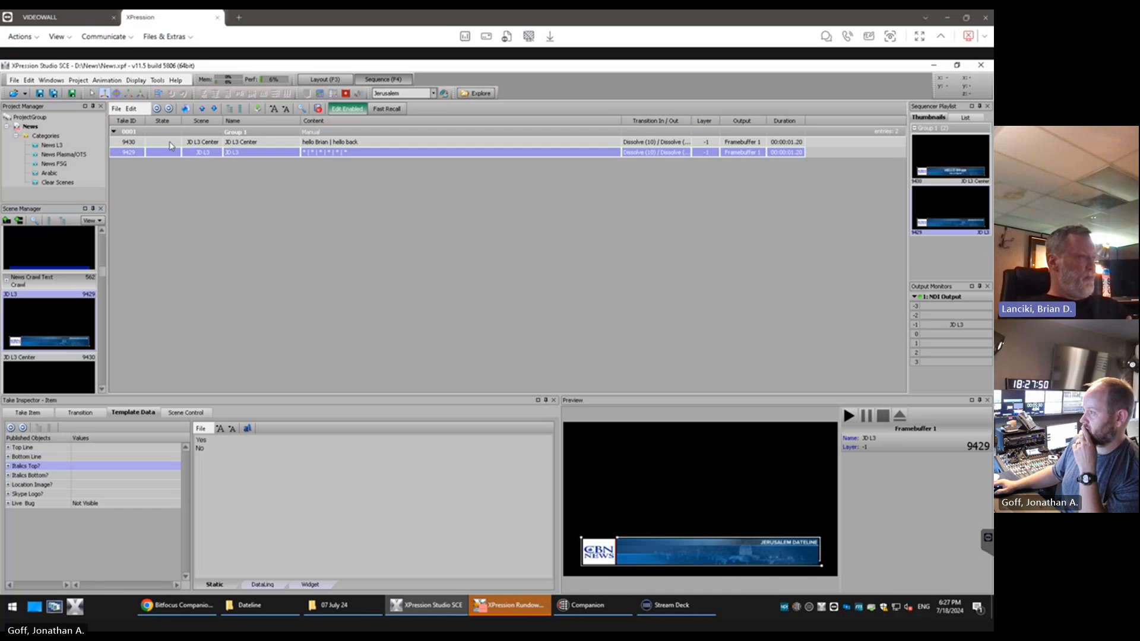
pyautogui.click(84, 450)
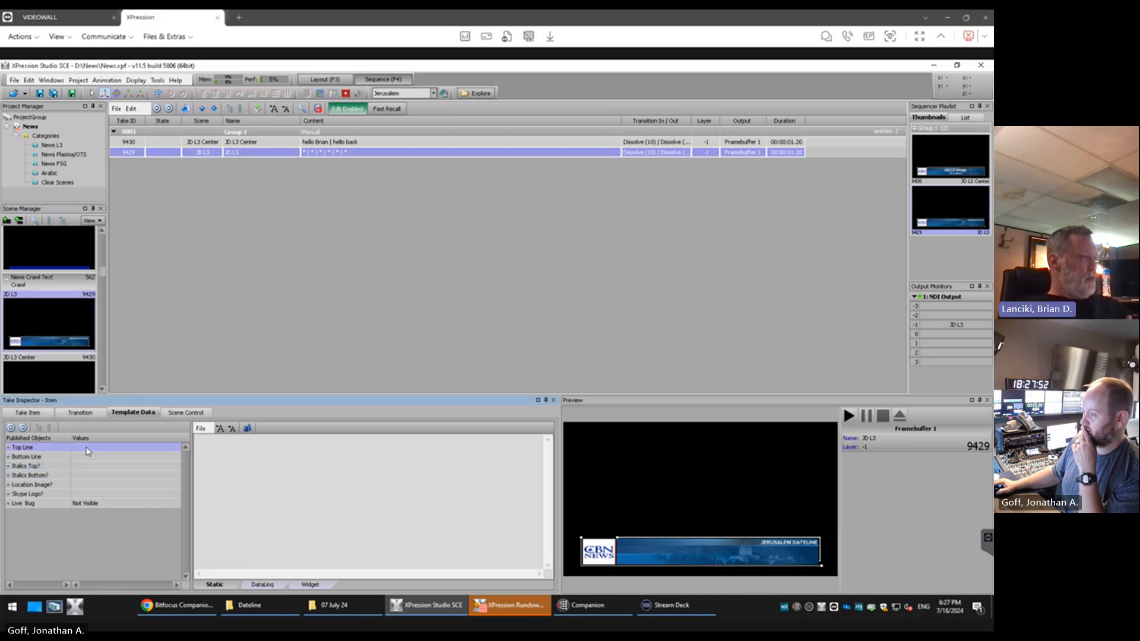
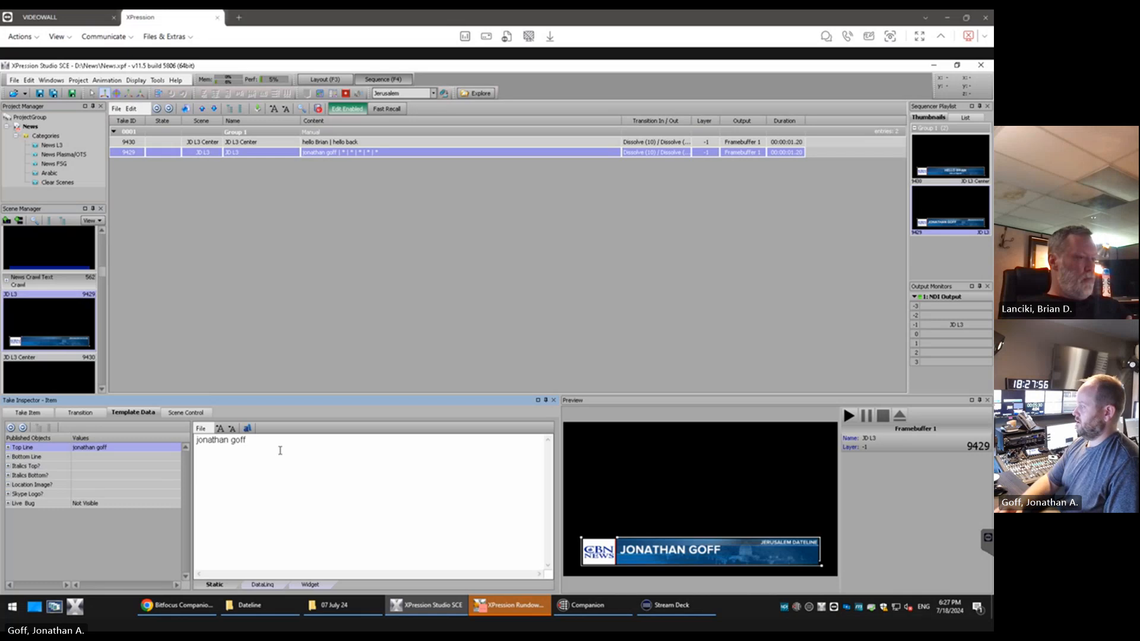
pyautogui.write(' is going')
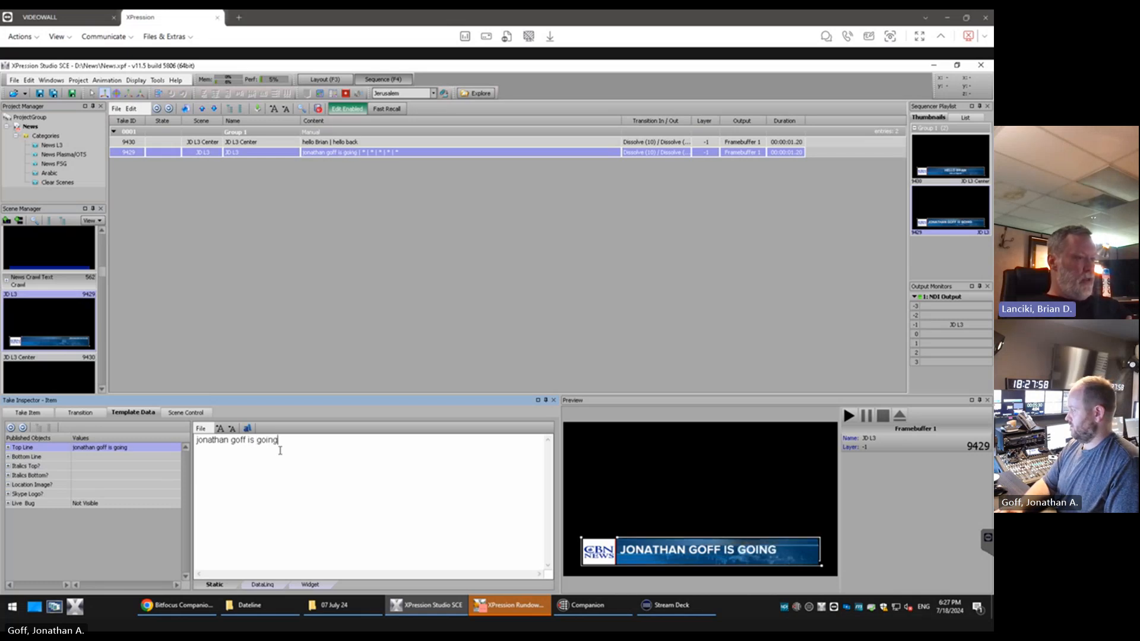
pyautogui.press('BackSpace')
pyautogui.press('BackSpace')
pyautogui.press('BackSpace')
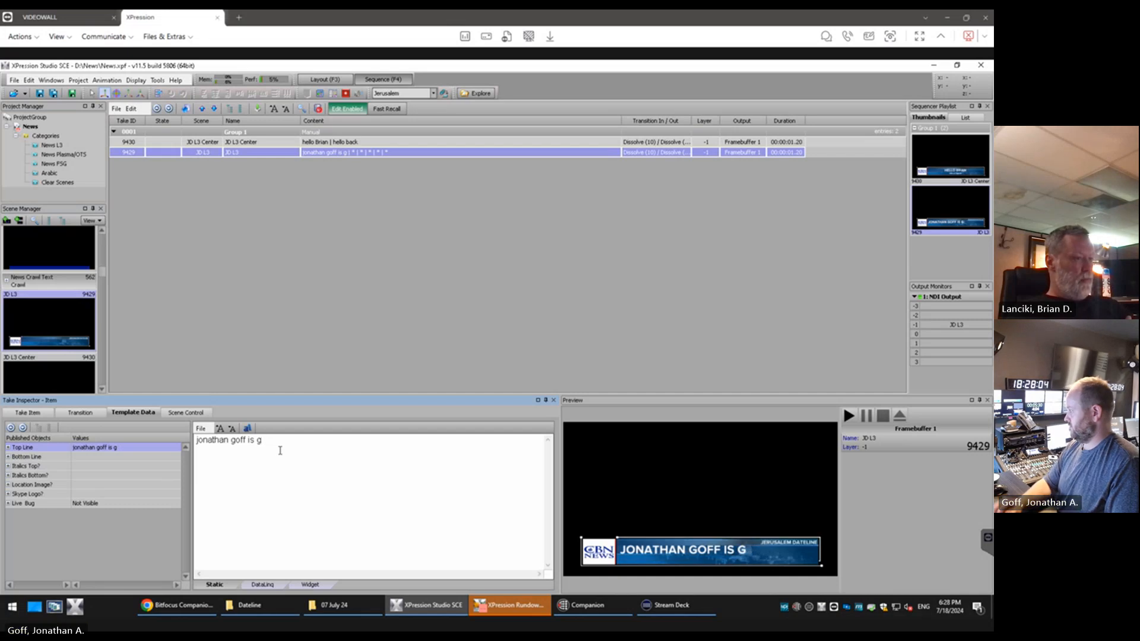
# Set the JD L3 take item's Bottom Line to "Hello to myself"
pyautogui.click(132, 458)
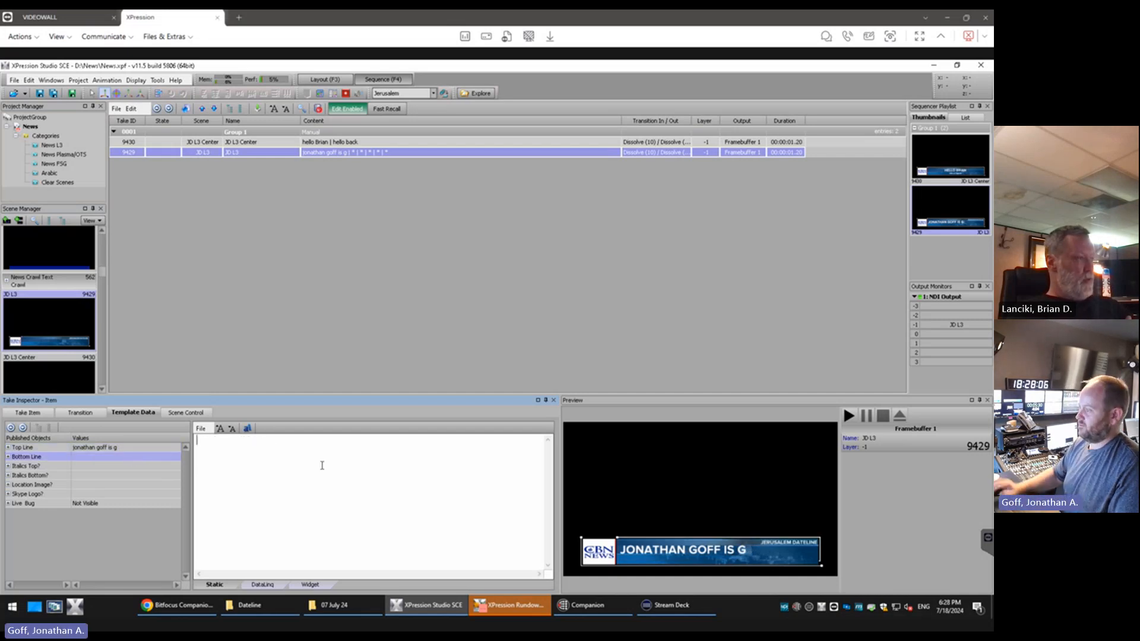
pyautogui.write('He')
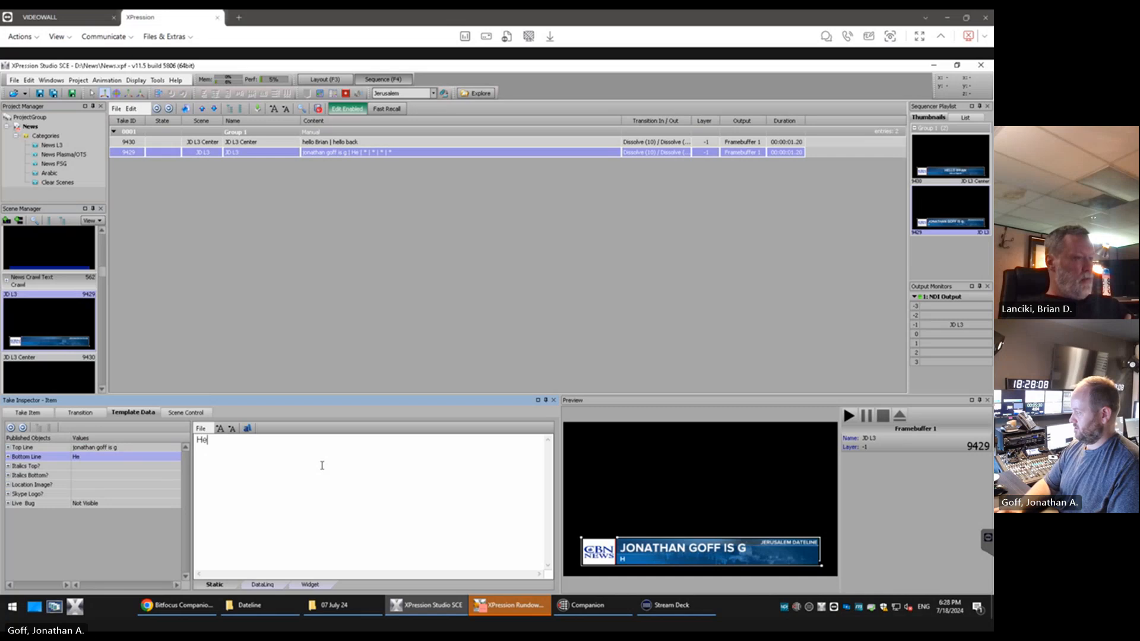
pyautogui.write('llo to myself')
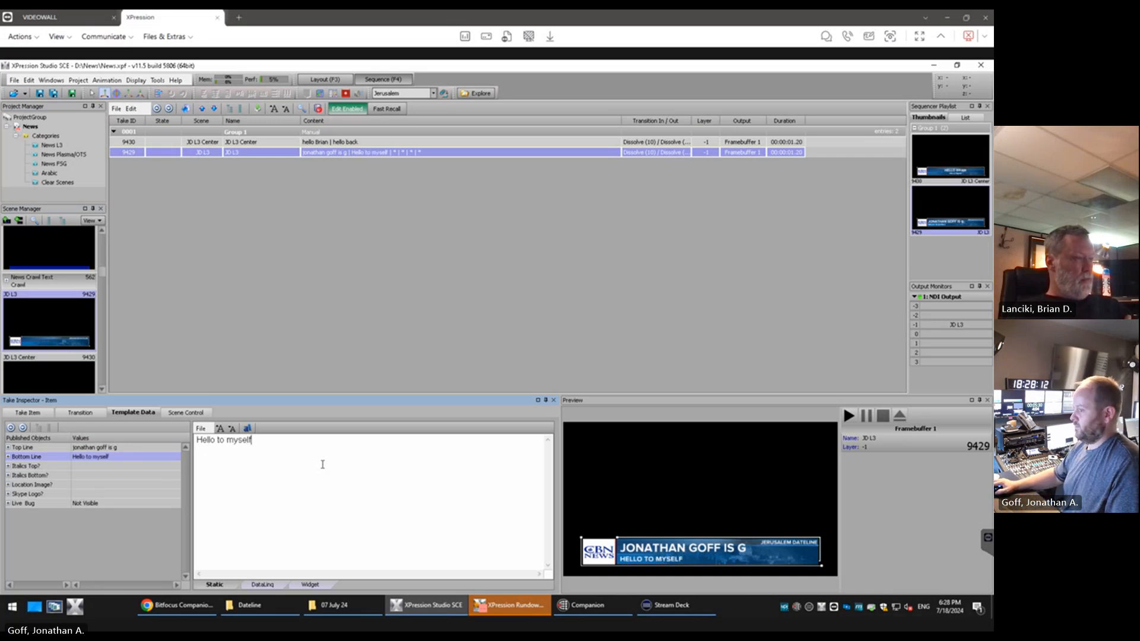
# Test the JD L3 take item's Skype Logo? option with Yes and No, leaving it set to No
pyautogui.click(18, 494)
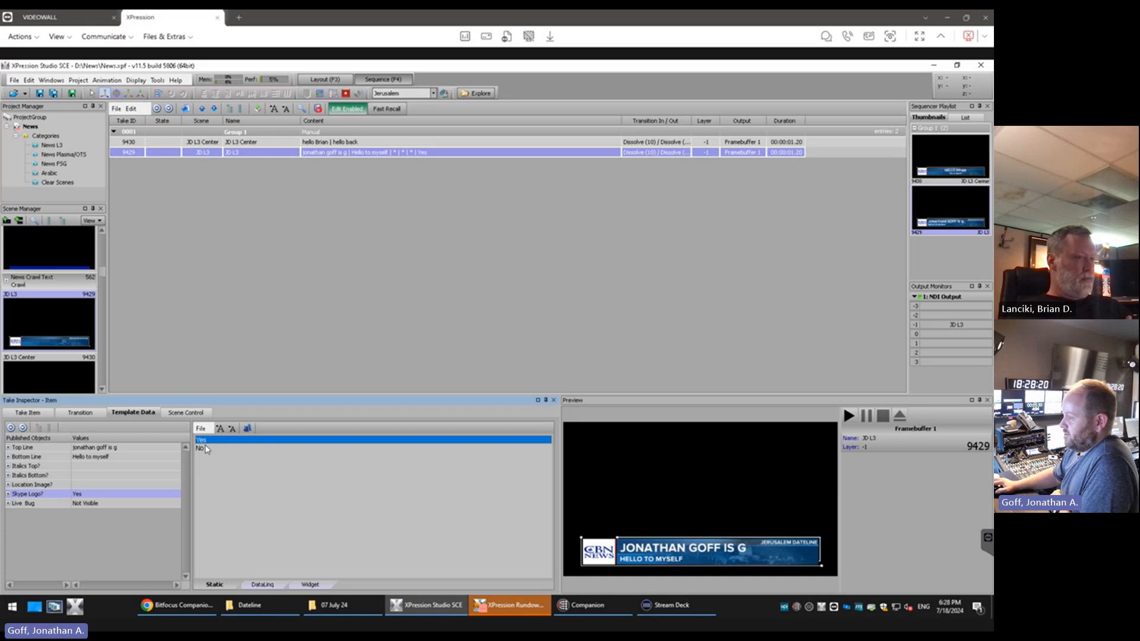
pyautogui.click(202, 449)
pyautogui.click(202, 440)
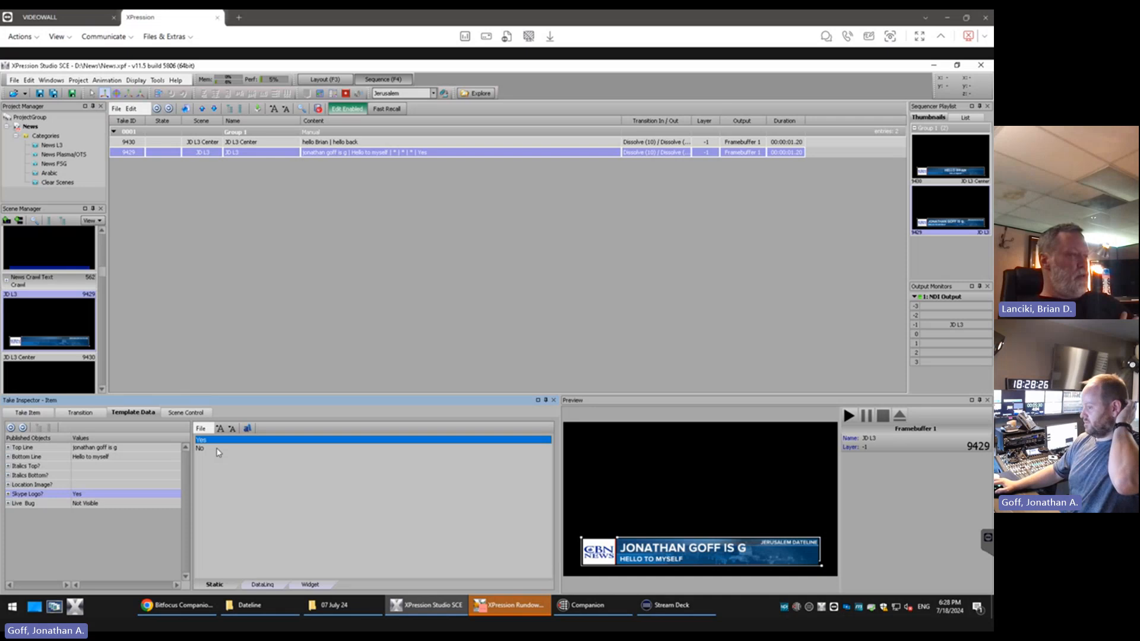
pyautogui.click(217, 449)
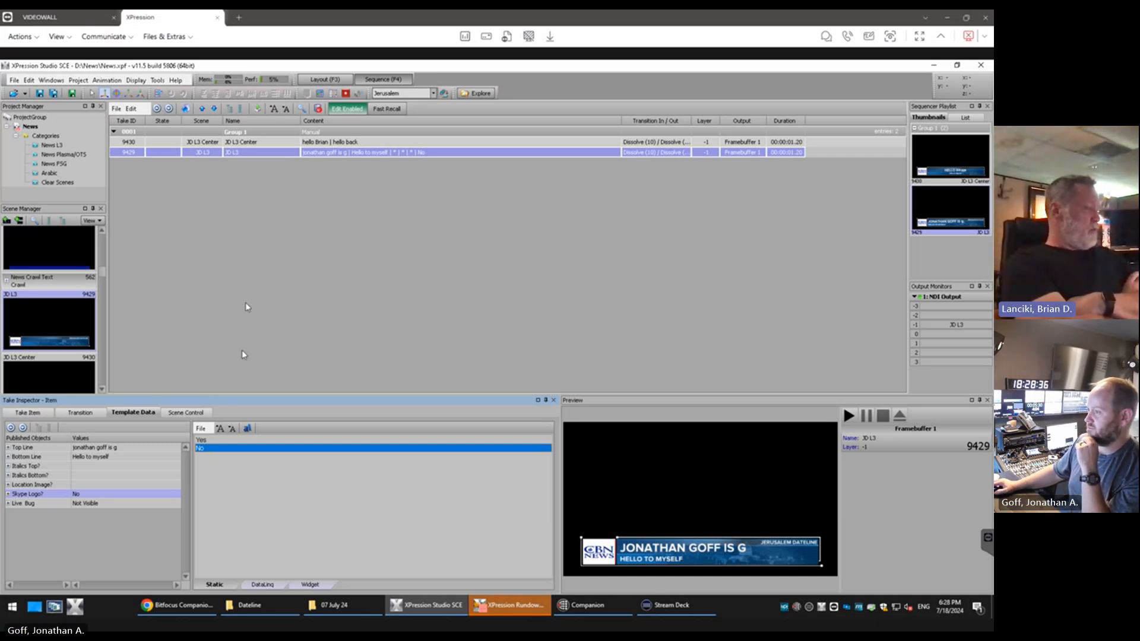
# Delete the Skype Logo? text object from the JD L3 scene in the layout view
pyautogui.click(326, 80)
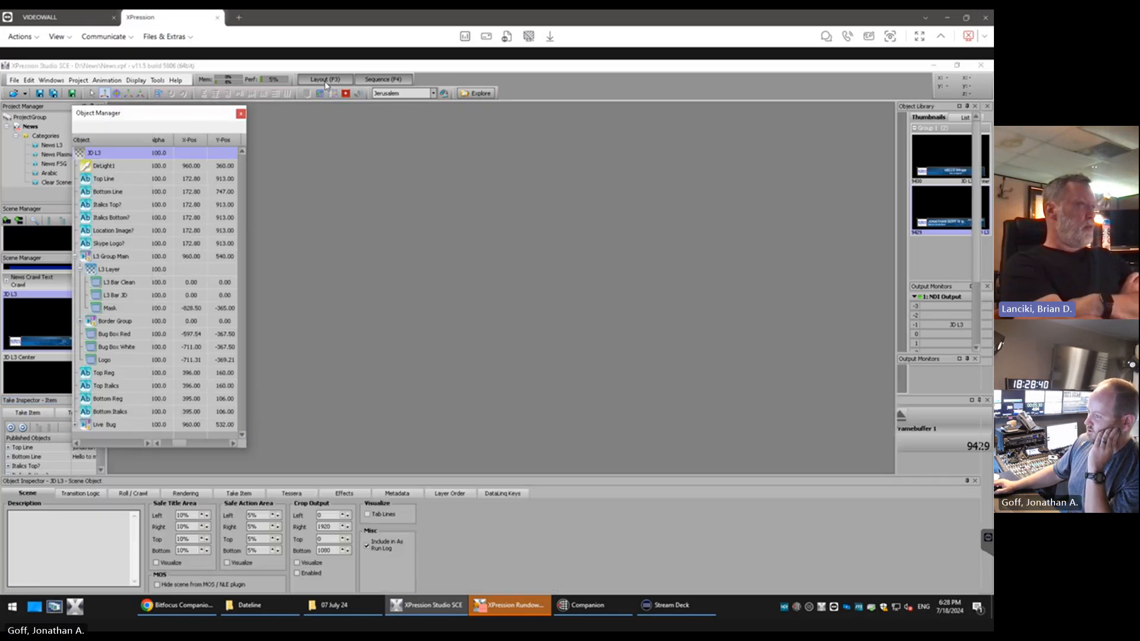
pyautogui.click(76, 257)
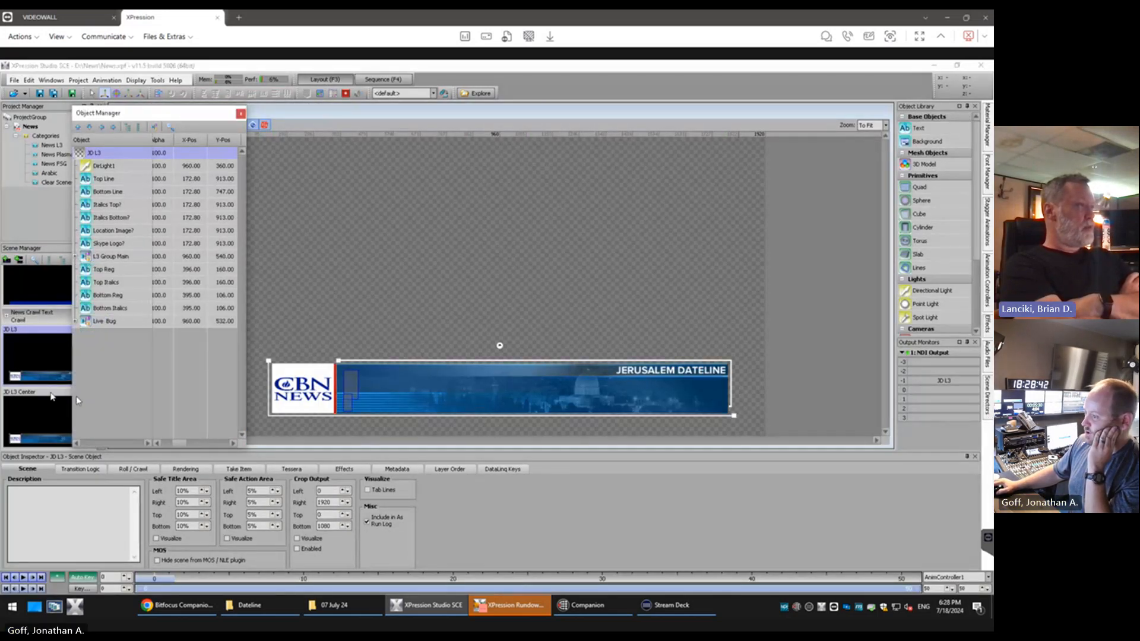
pyautogui.click(118, 244)
pyautogui.press('Delete')
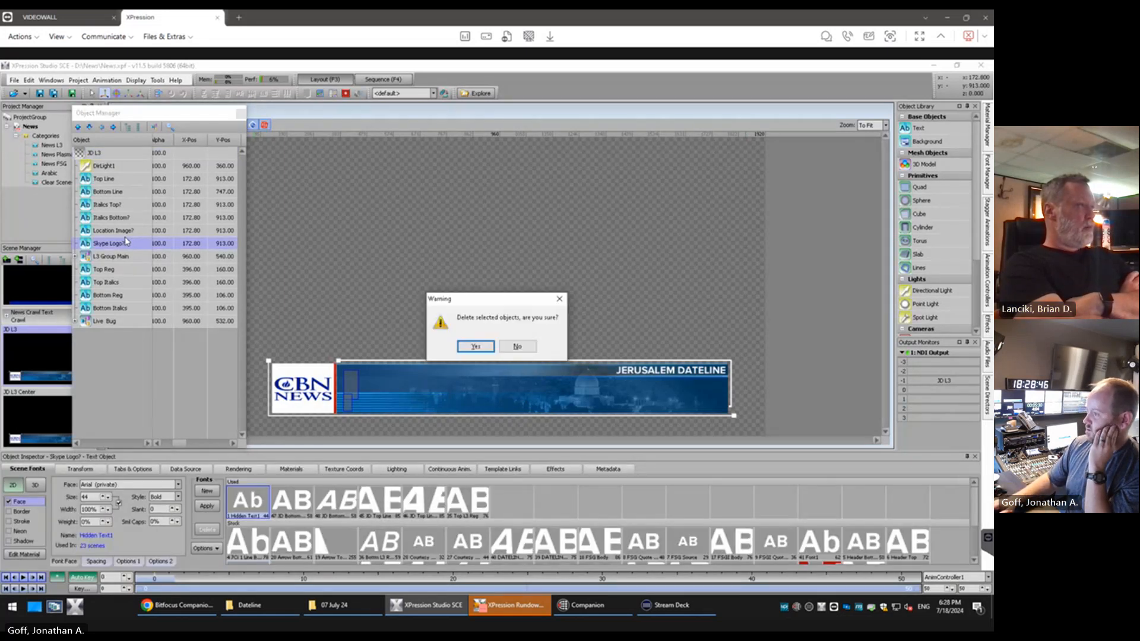
pyautogui.press('Return')
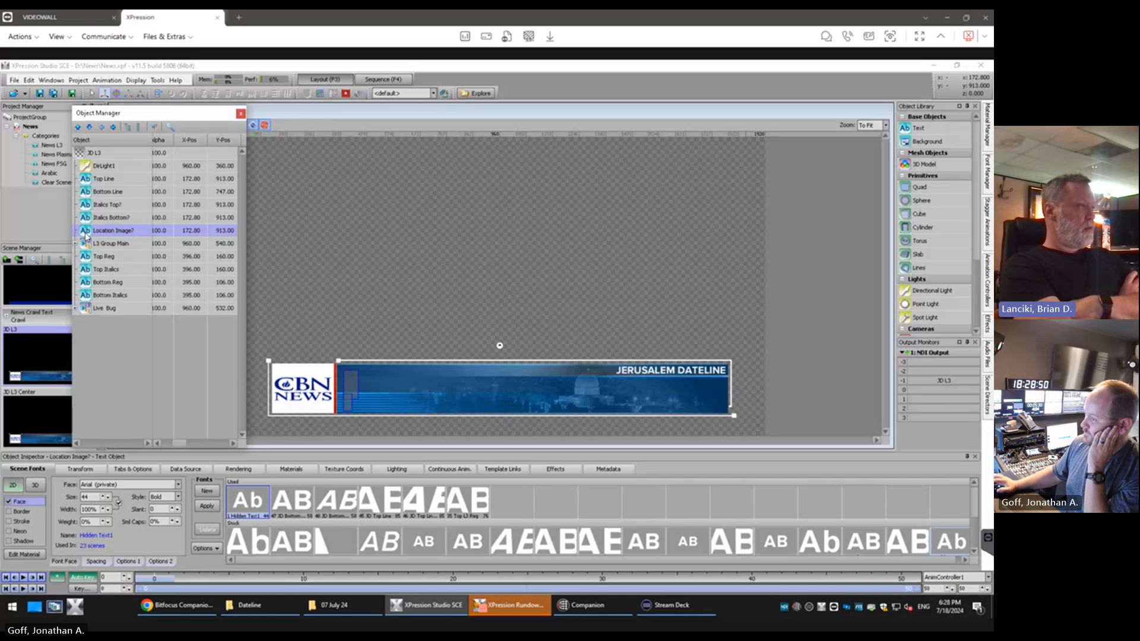
# Delete the Location Image? text object from the JD L3 scene and compare its object list with JD L3 Center's
pyautogui.press('Delete')
pyautogui.press('Return')
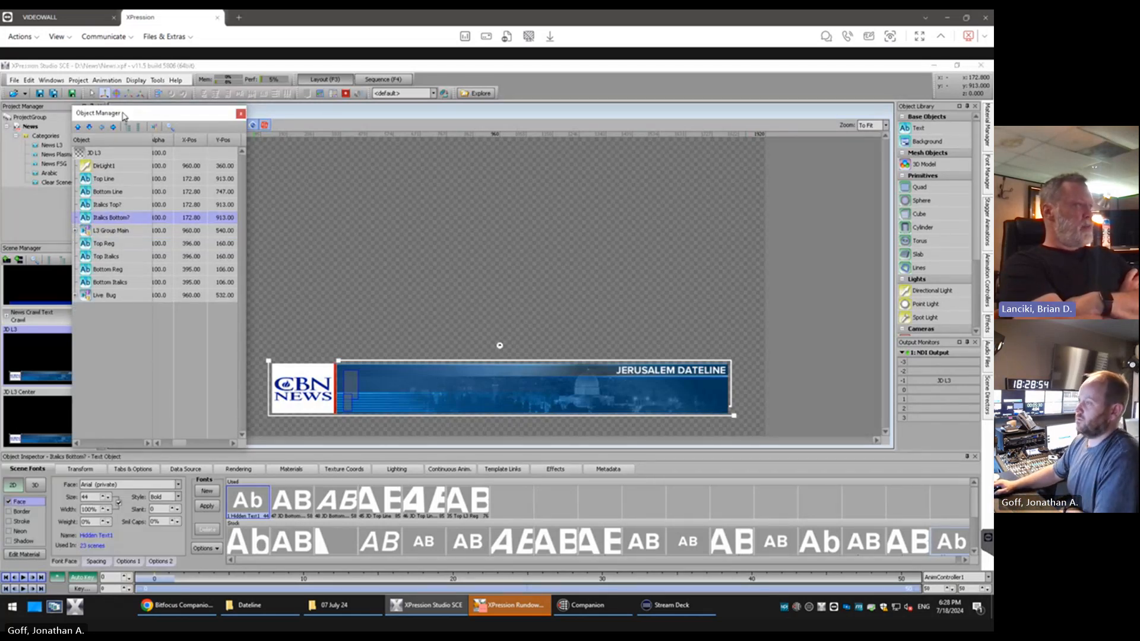
pyautogui.moveTo(126, 114); pyautogui.dragTo(134, 97)
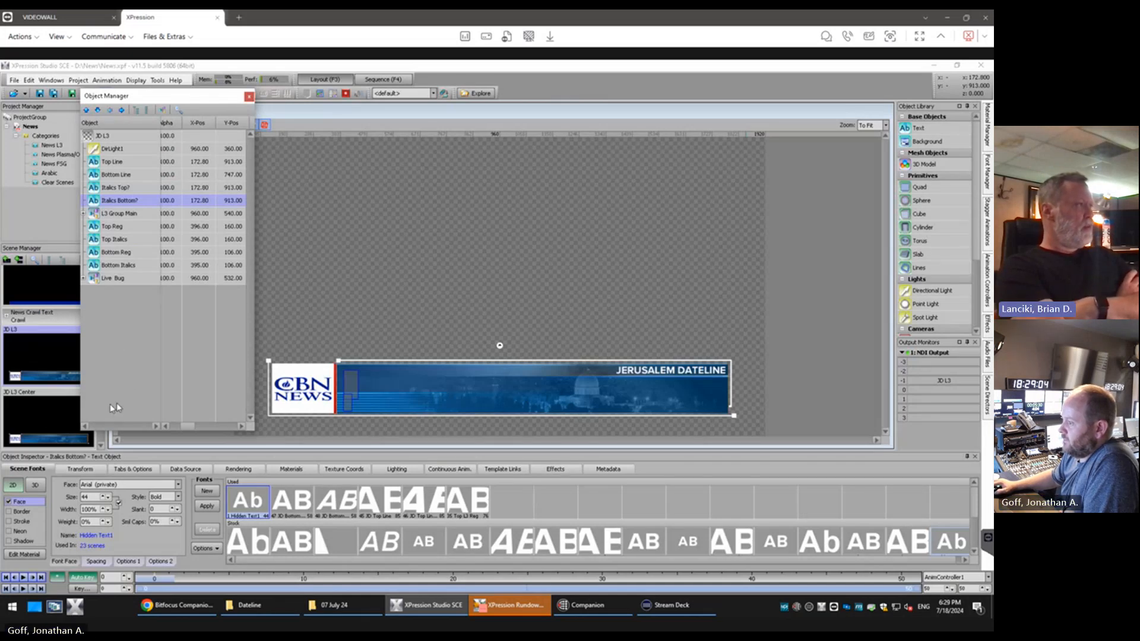
pyautogui.click(48, 416)
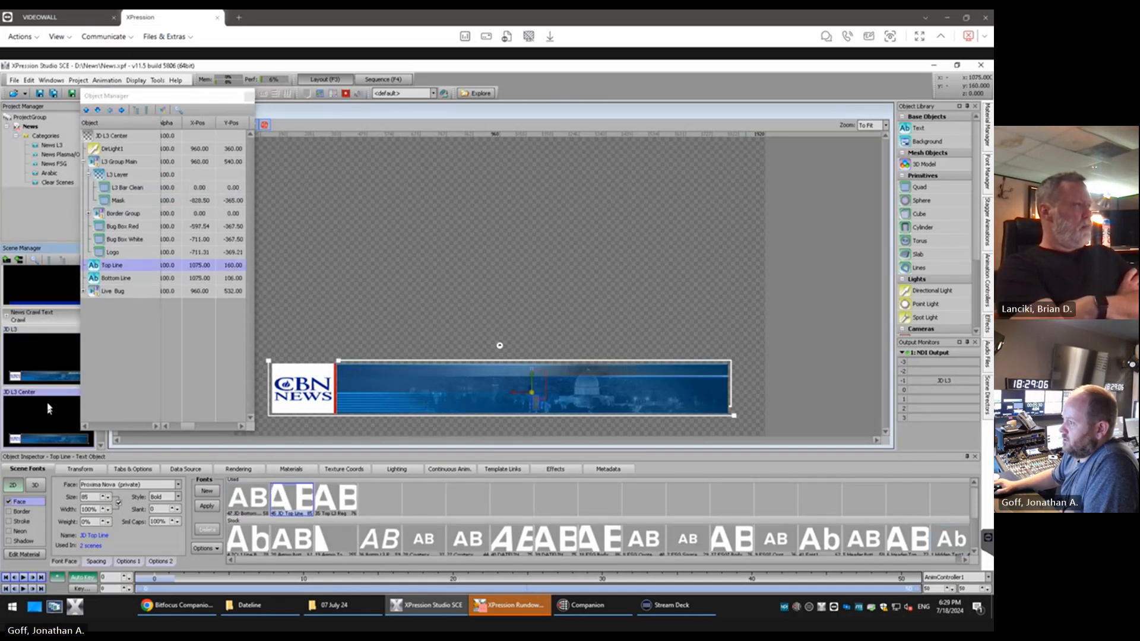
pyautogui.click(45, 358)
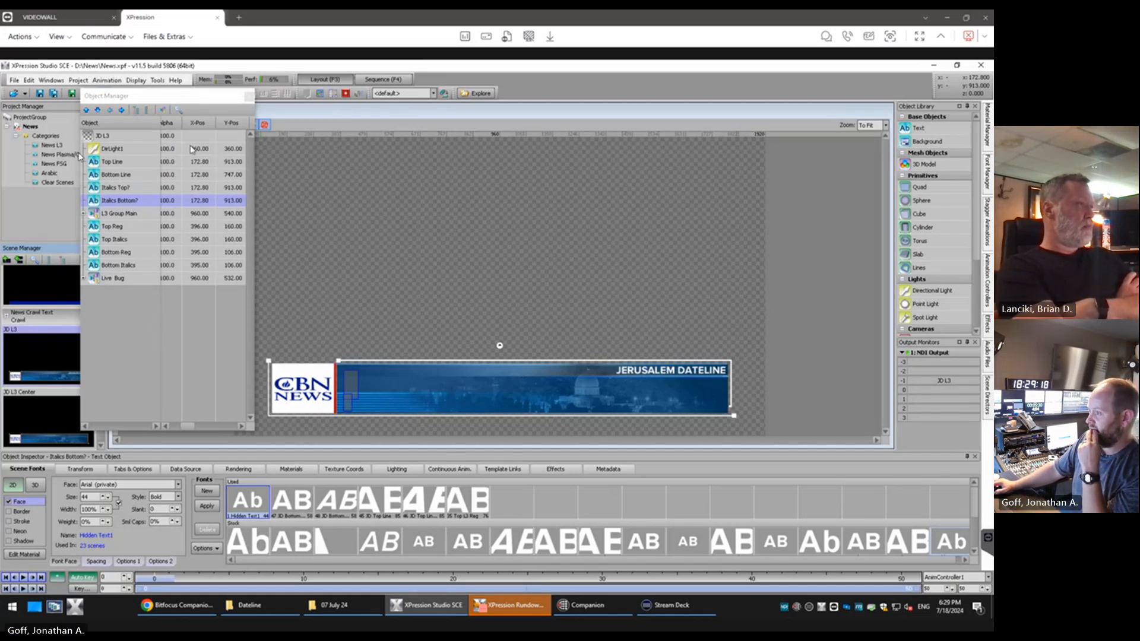
# Delete Group 1 with its JD L3 Center and JD L3 take items from the sequence
pyautogui.click(392, 81)
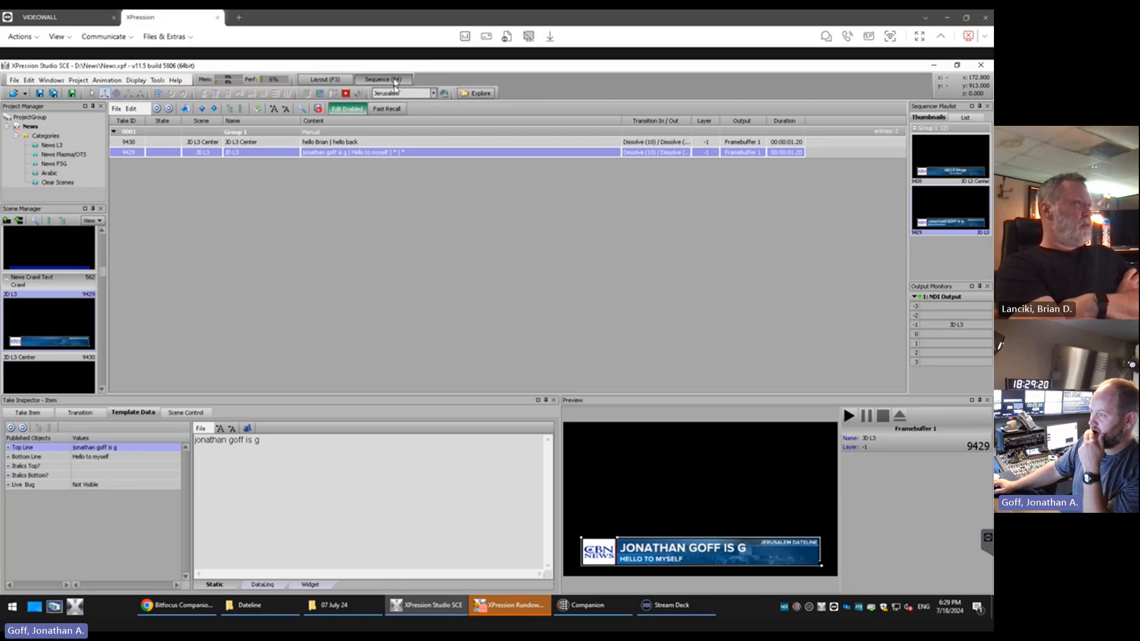
pyautogui.click(280, 454)
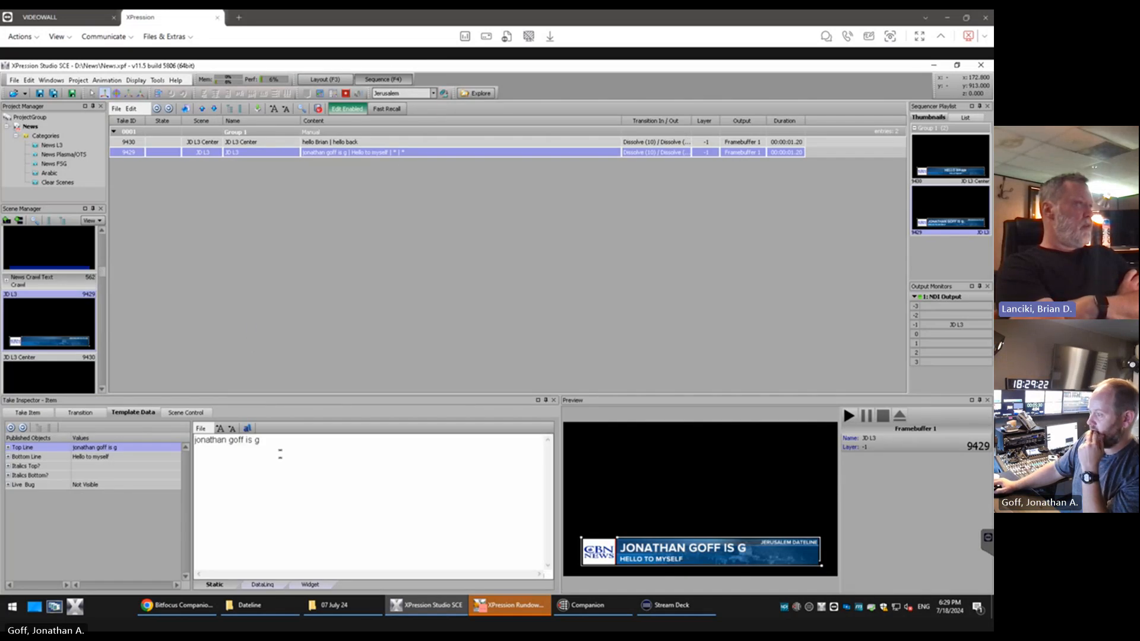
pyautogui.hotkey('ctrl', 'a')
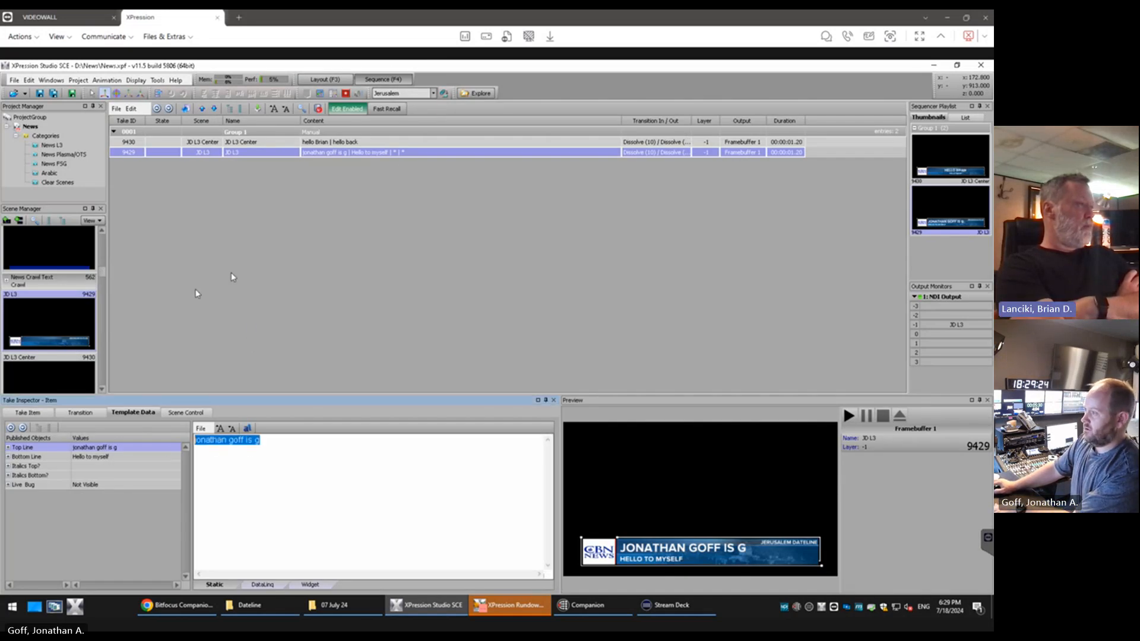
pyautogui.click(233, 277)
pyautogui.click(213, 143)
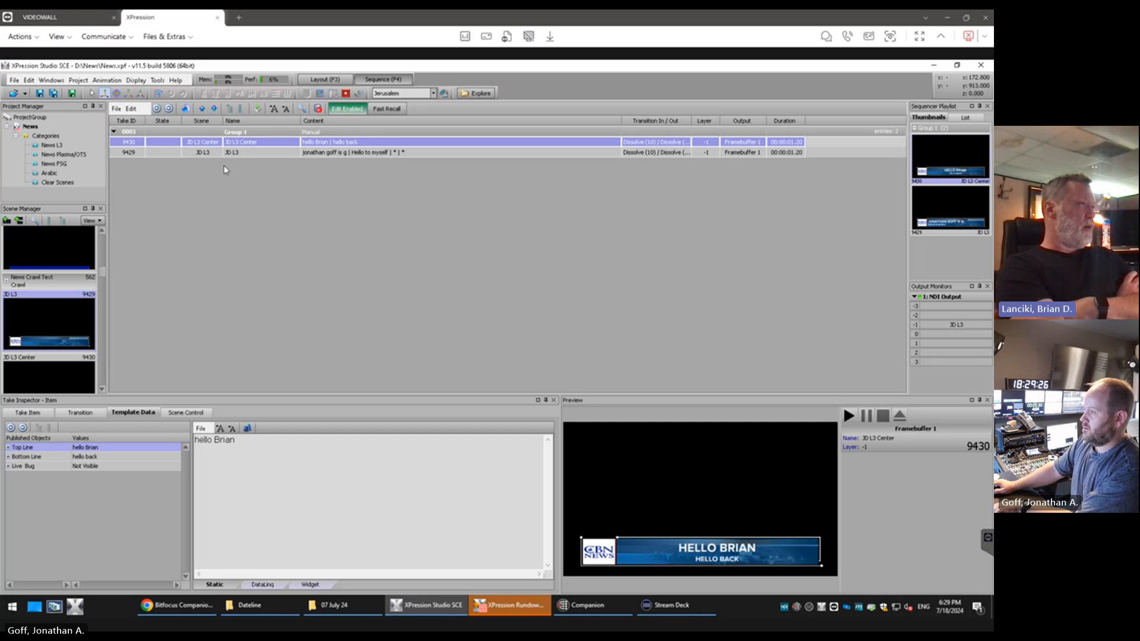
pyautogui.keyDown('ctrl'); pyautogui.click(226, 153); pyautogui.keyUp('ctrl')
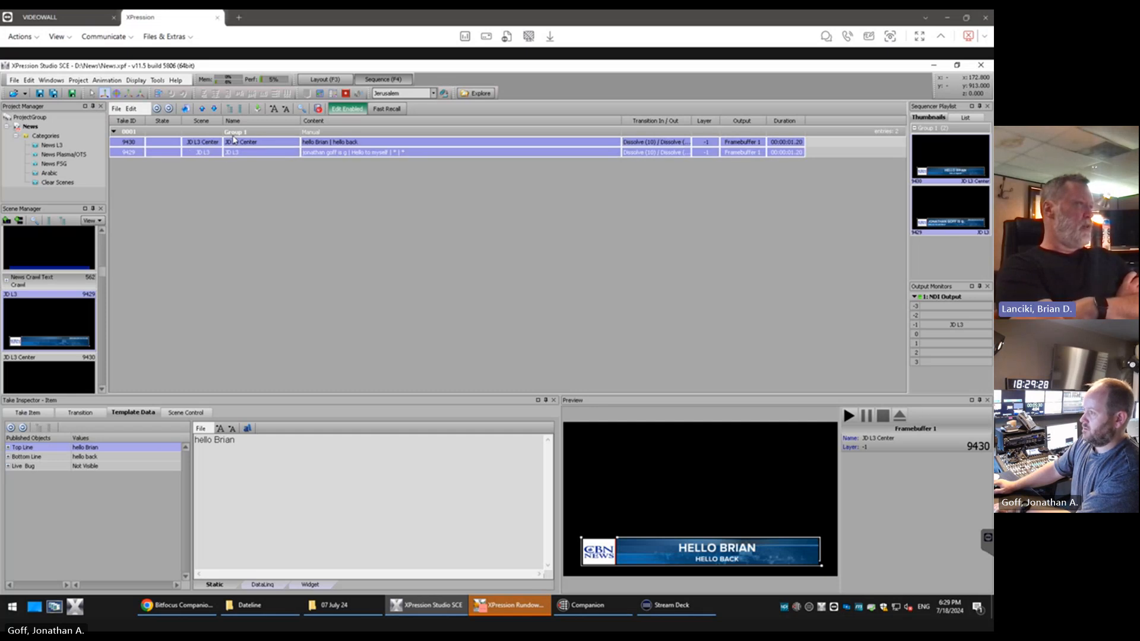
pyautogui.click(236, 131)
pyautogui.press('Delete')
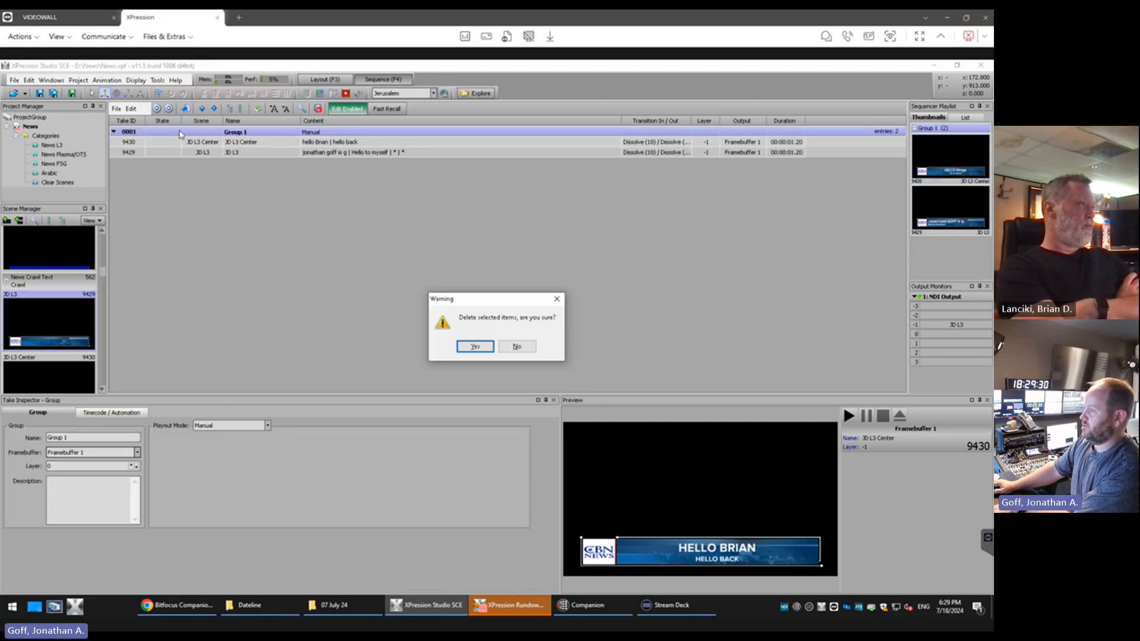
pyautogui.press('Return')
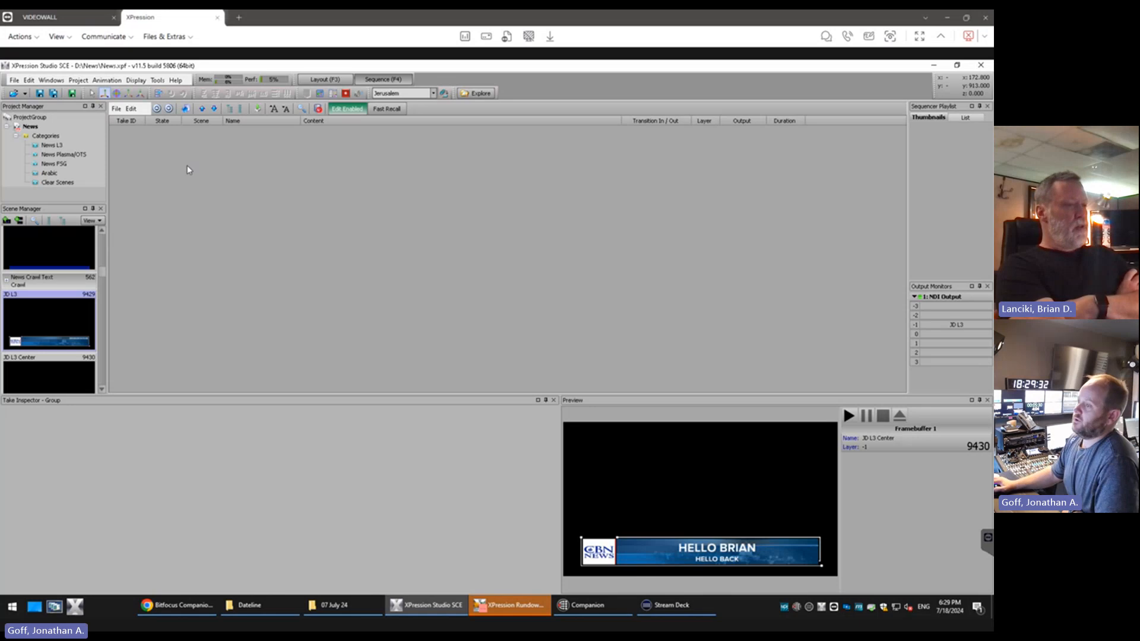
# Look over the scenes around JD L3 and JD L3 Center in the scene list
pyautogui.click(102, 390)
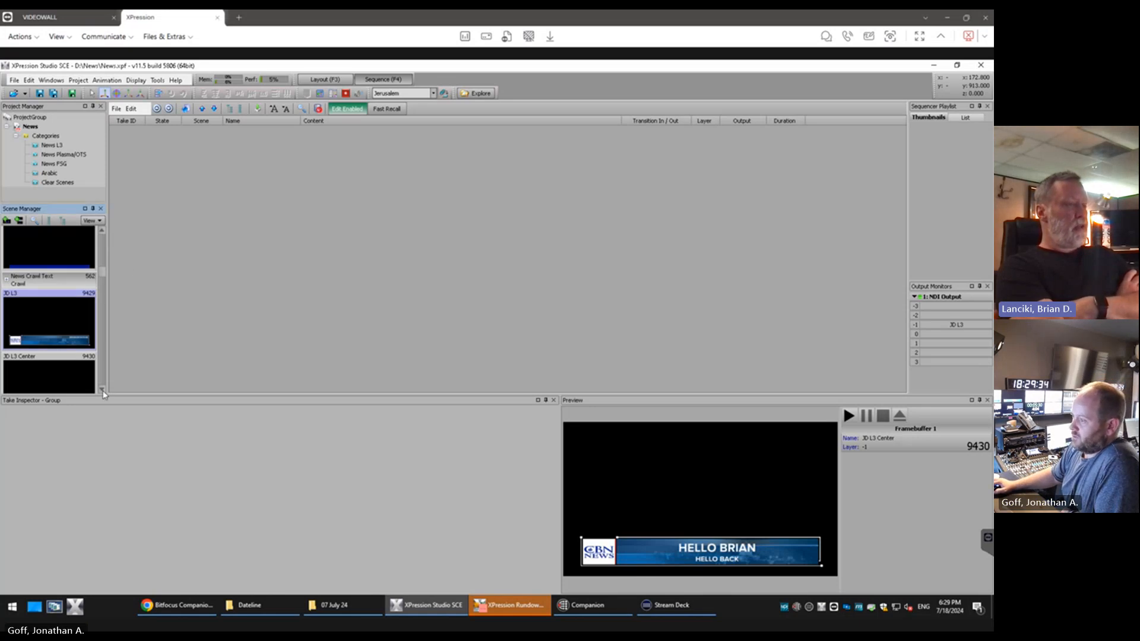
pyautogui.click(102, 390)
pyautogui.click(102, 390)
pyautogui.click(102, 391)
pyautogui.click(102, 391)
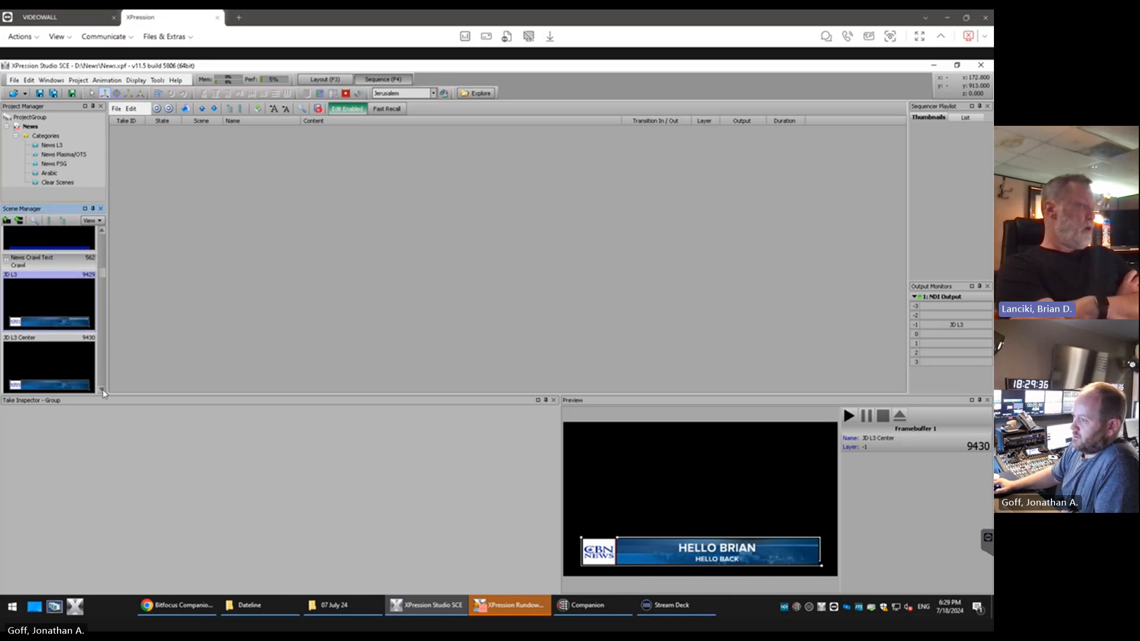
pyautogui.click(102, 391)
pyautogui.click(102, 391)
pyautogui.click(102, 391)
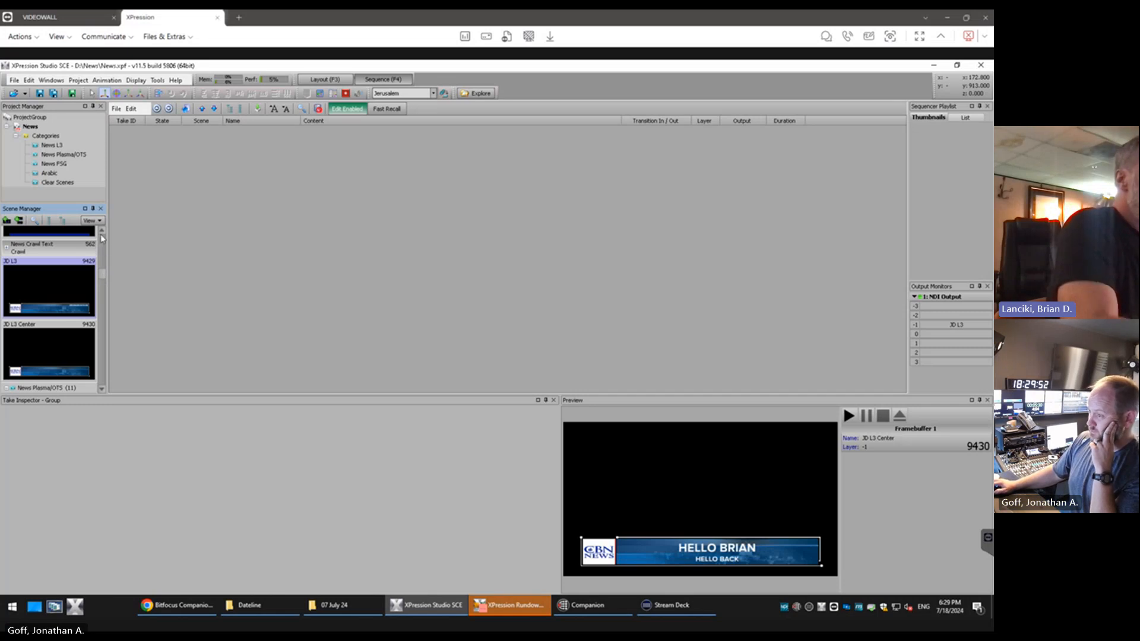
pyautogui.scroll(-5, 102, 282)
pyautogui.scroll(3, 102, 282)
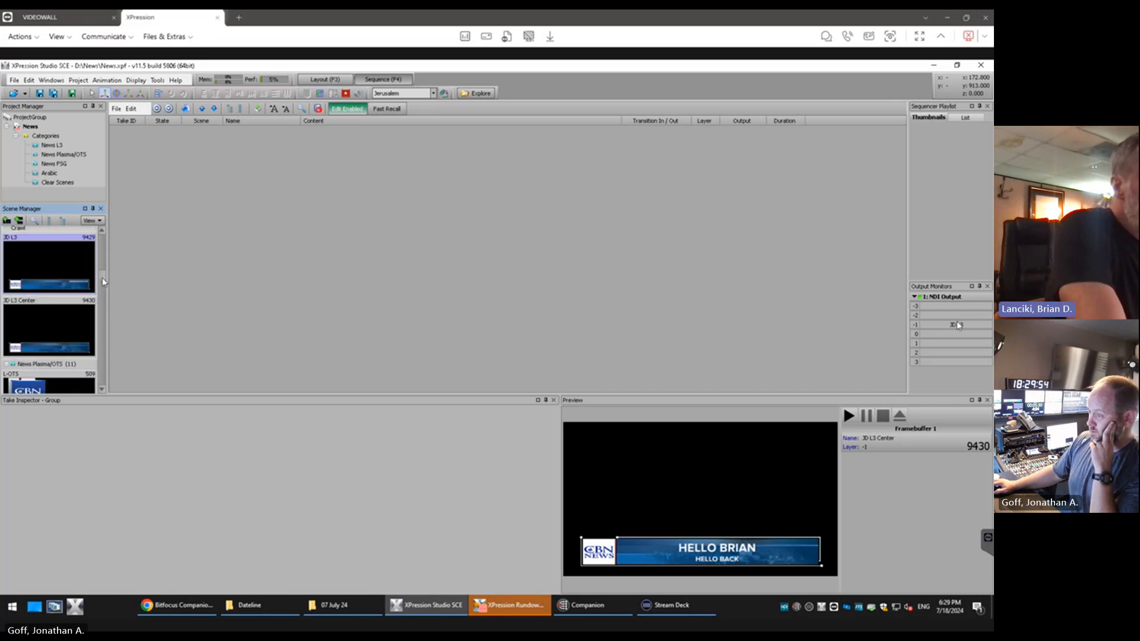
# Clear JD L3 from layer -1 of the NDI output and review the JD L3 scene's published objects in the layout view
pyautogui.rightClick(953, 322)
pyautogui.click(944, 356)
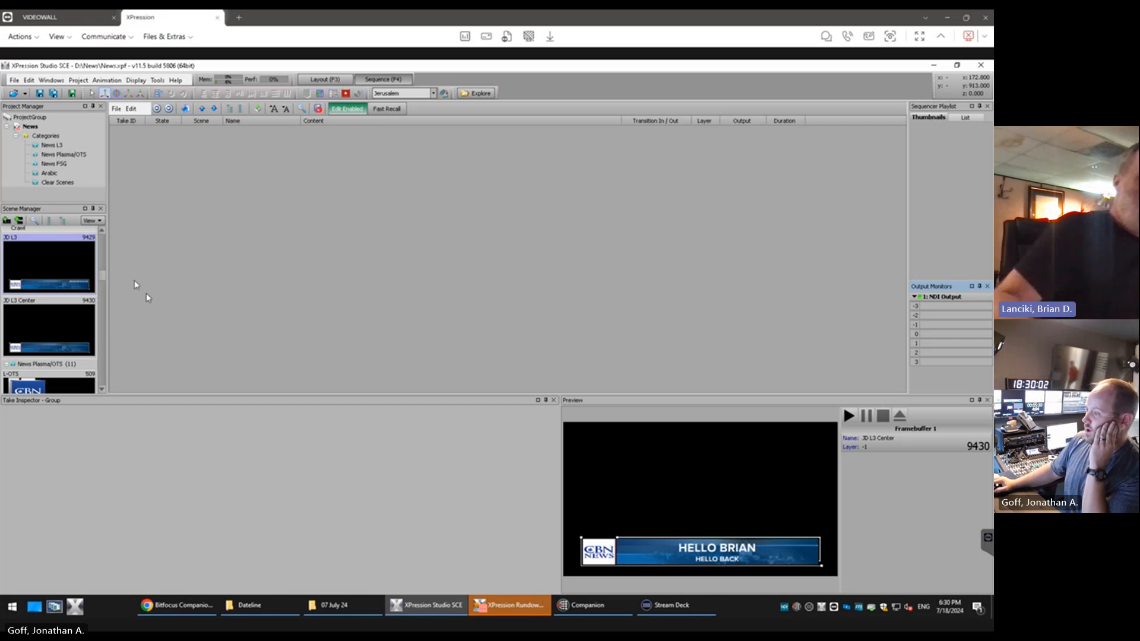
pyautogui.click(325, 79)
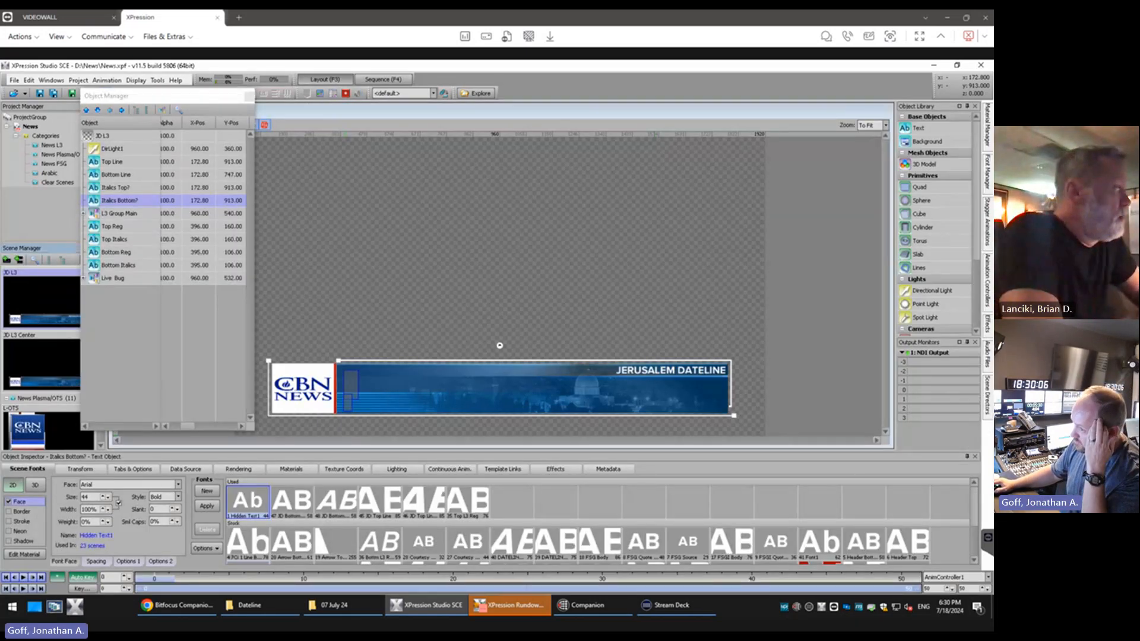
pyautogui.click(504, 470)
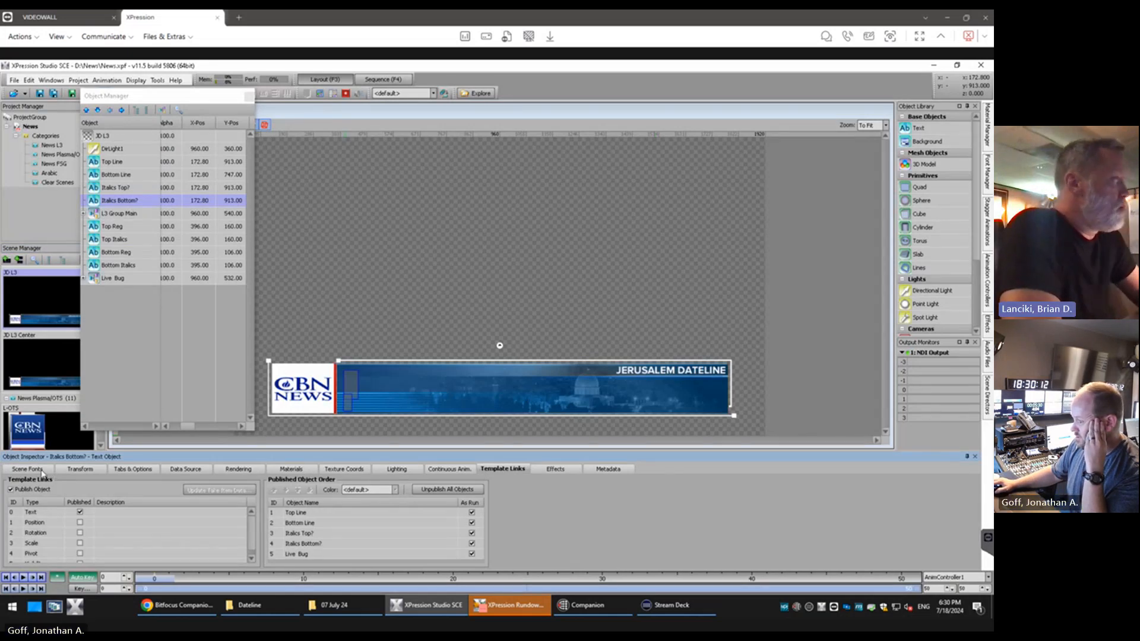
# Return to the sequence view and add the JD L3 and JD L3 Center scenes as take items
pyautogui.press('F4')
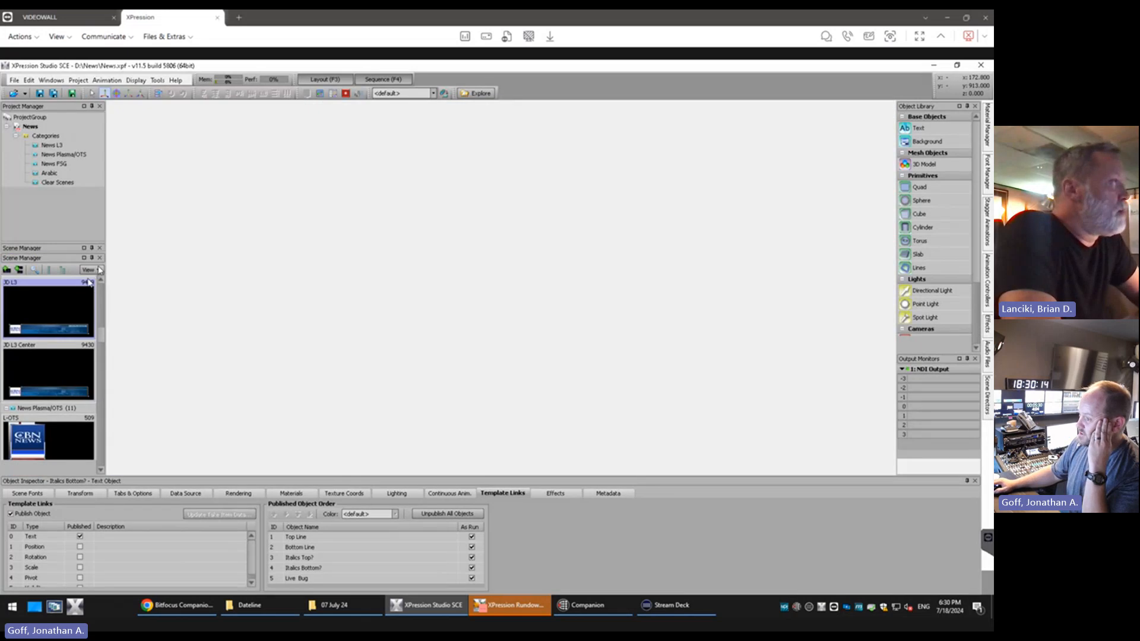
pyautogui.moveTo(88, 269); pyautogui.dragTo(216, 208)
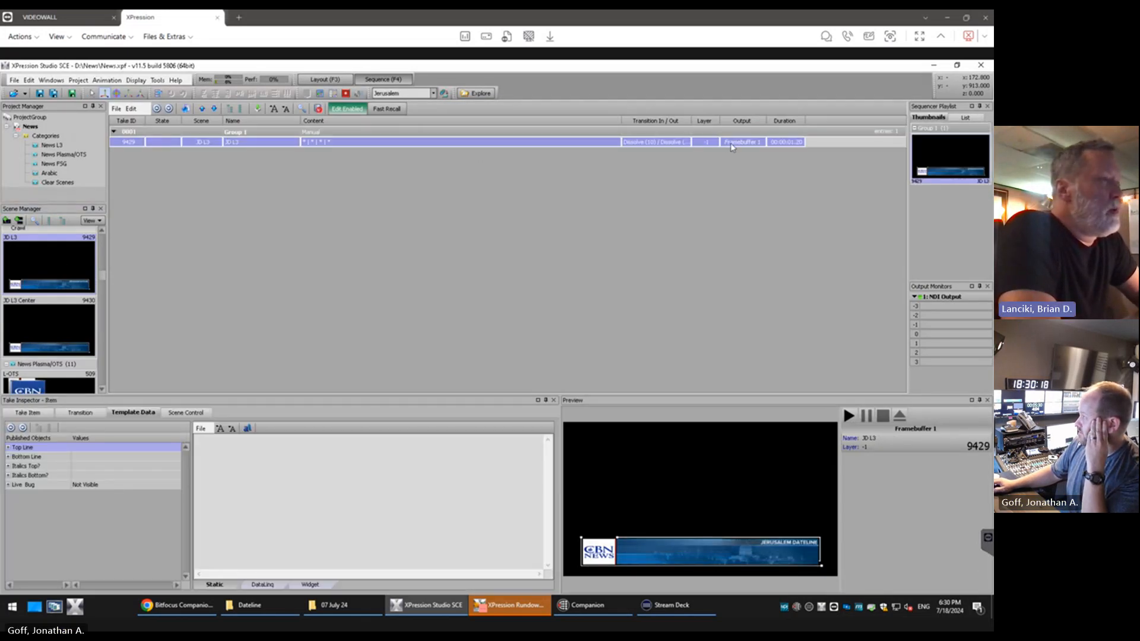
pyautogui.moveTo(55, 328); pyautogui.dragTo(414, 245)
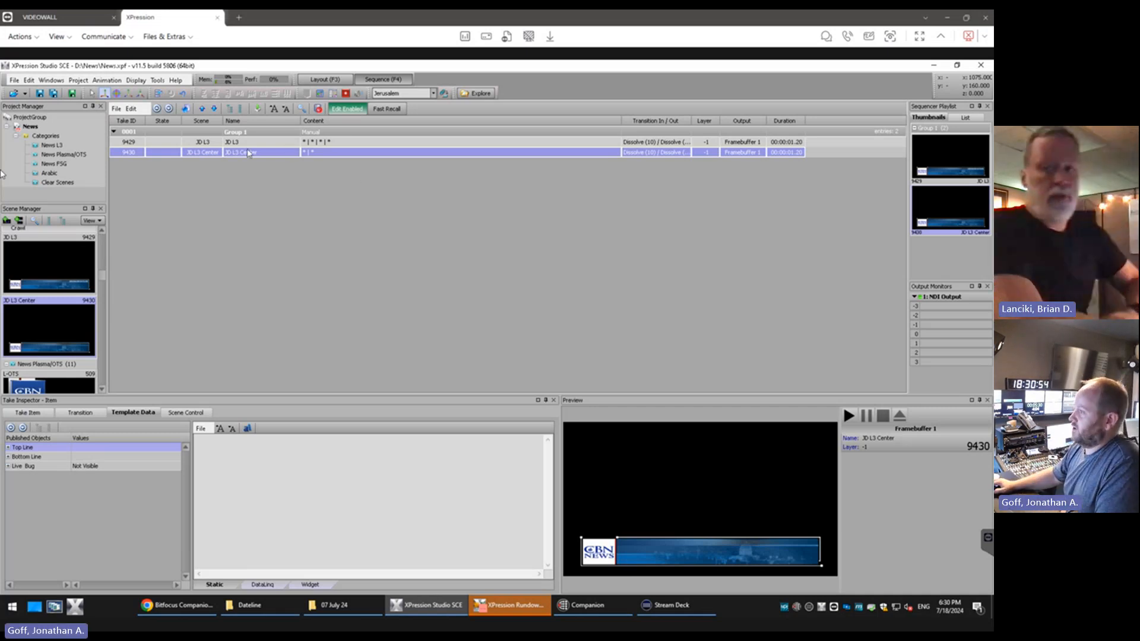
# Delete Group 1 with its blank JD L3 and JD L3 Center take items
pyautogui.click(206, 133)
pyautogui.press('Delete')
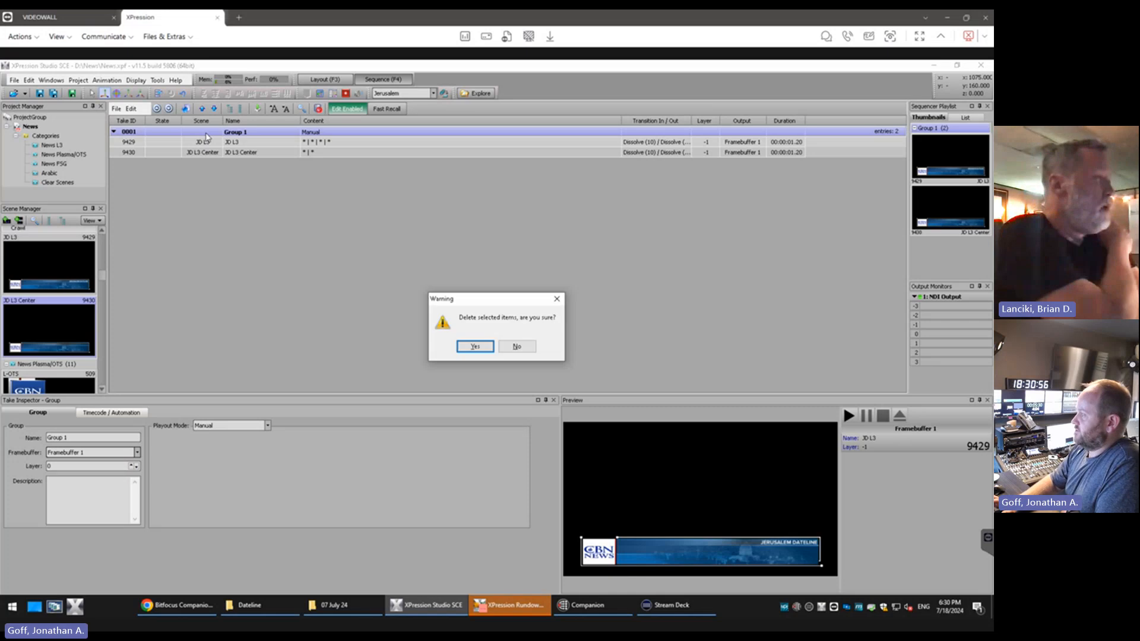
pyautogui.press('Return')
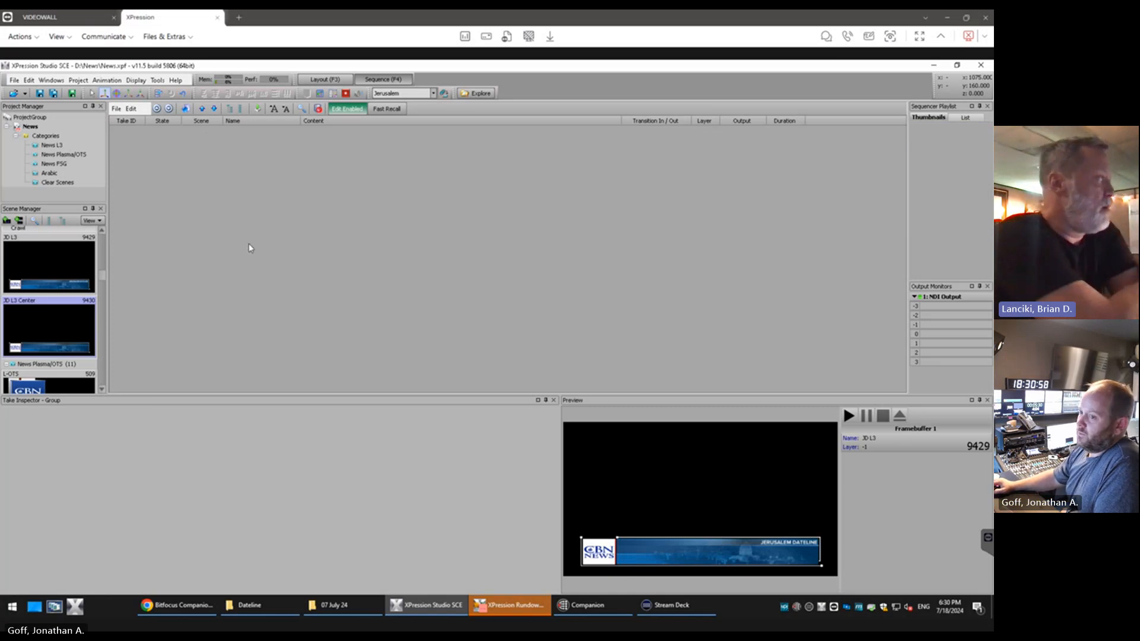
# Add the JD L3 and JD L3 Center scenes to the sequence and set the JD L3 Center item's Top Line to "a;sdlfkj"
pyautogui.click(60, 268)
pyautogui.moveTo(60, 267); pyautogui.dragTo(149, 250)
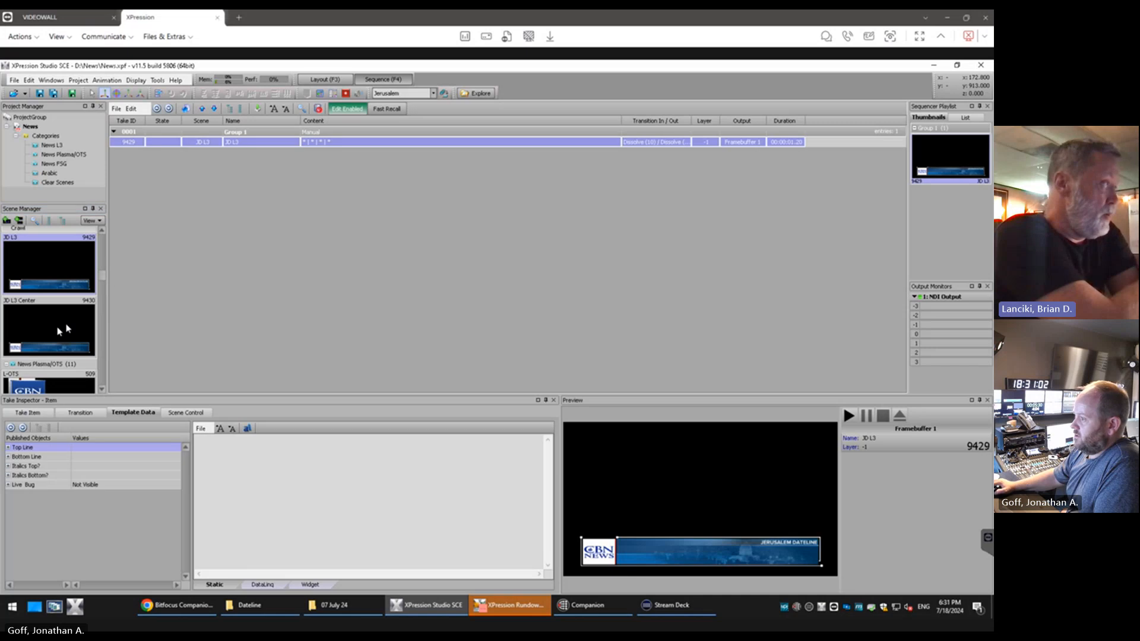
pyautogui.moveTo(56, 326); pyautogui.dragTo(199, 326)
pyautogui.click(252, 444)
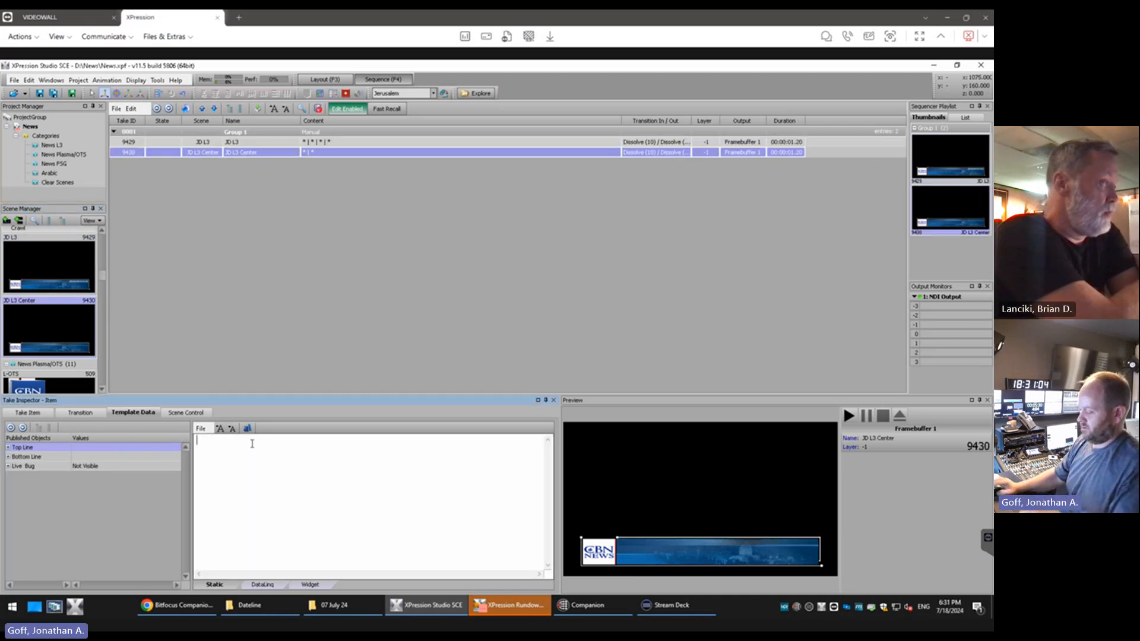
pyautogui.write('a;sdlfkj')
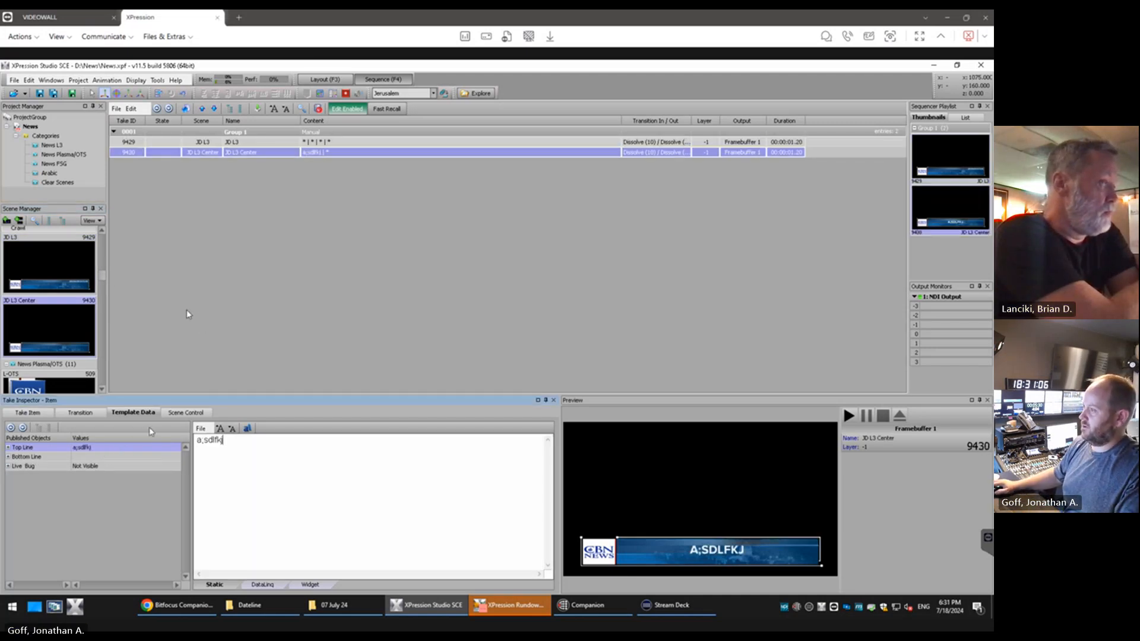
# Set the JD L3 take item's Top Line to "asdf" and its Bottom Line to "asdfasdfasdf"
pyautogui.click(177, 145)
pyautogui.click(247, 447)
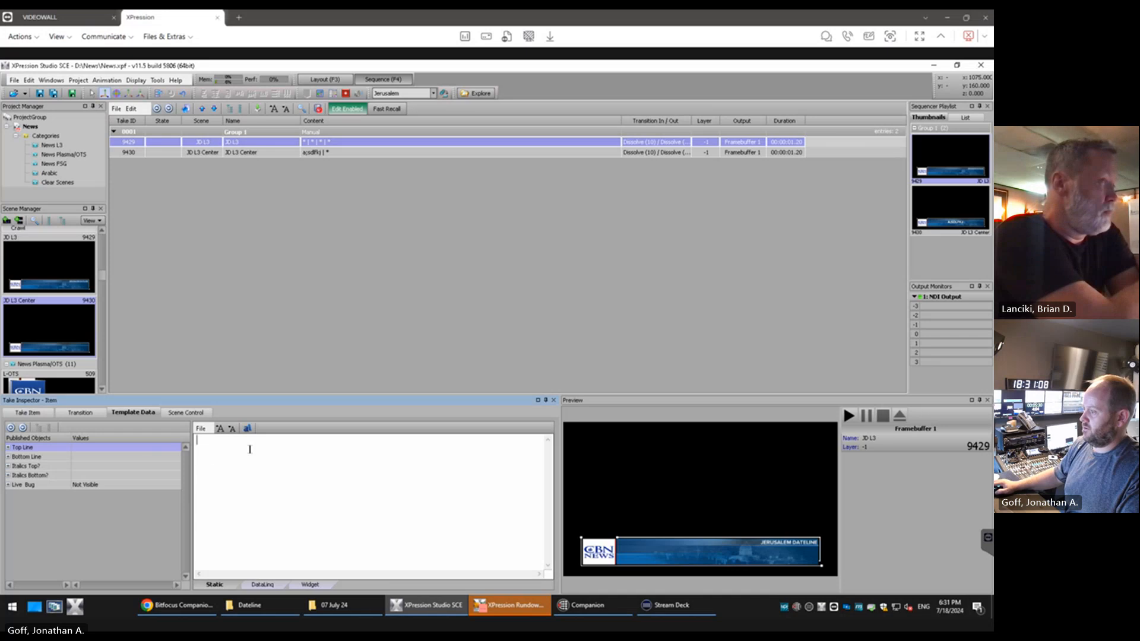
pyautogui.write('asdf')
pyautogui.click(135, 456)
pyautogui.write('asdfasdfasdf')
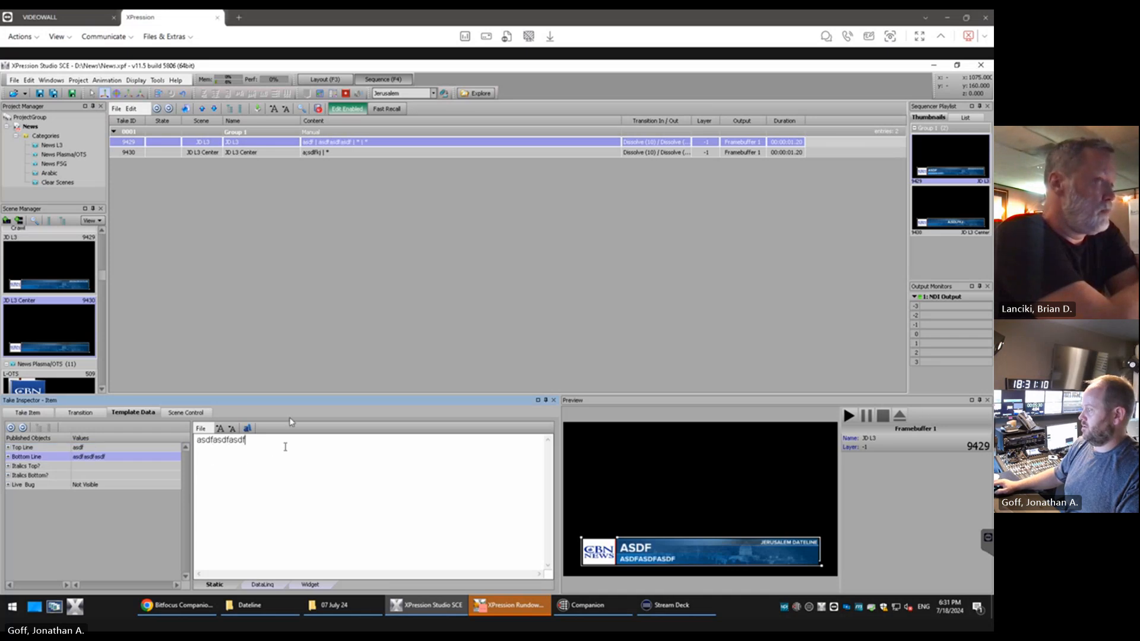
# Take the JD L3 item online, examine the lower third in the NDI monitor, and return to the maximized sequence view
pyautogui.doubleClick(166, 144)
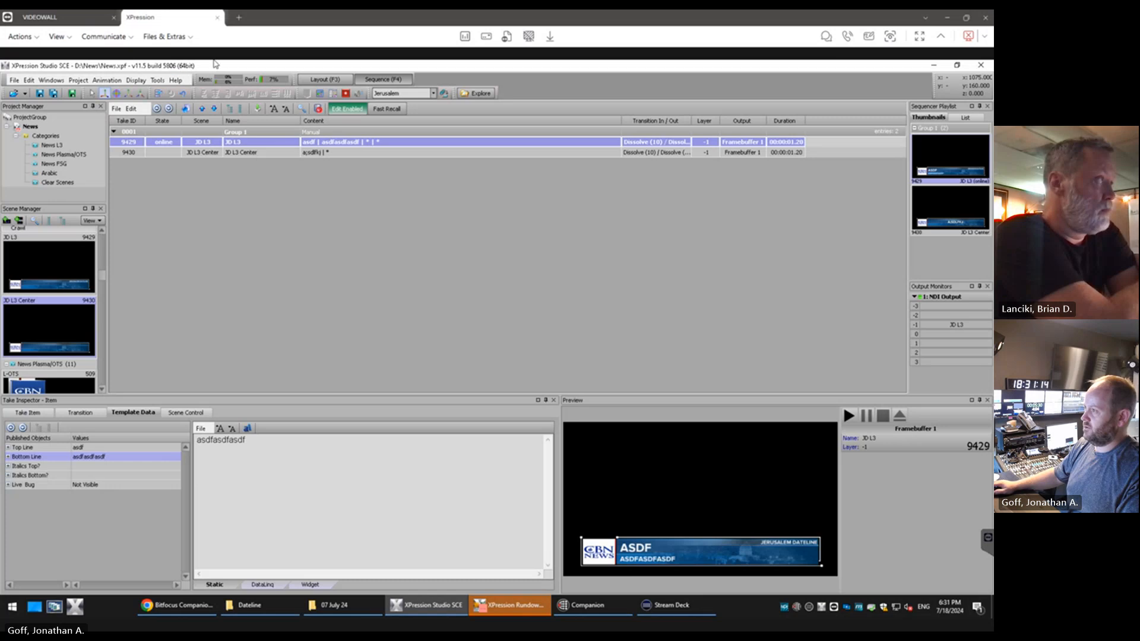
pyautogui.doubleClick(264, 67)
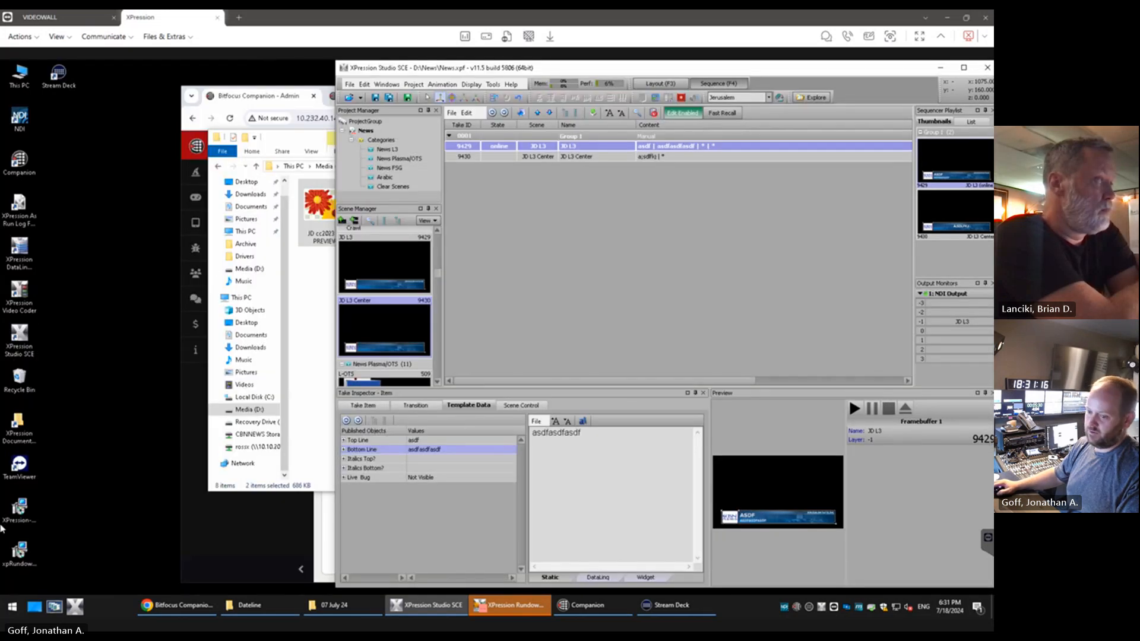
pyautogui.hotkey('alt', 'Tab')
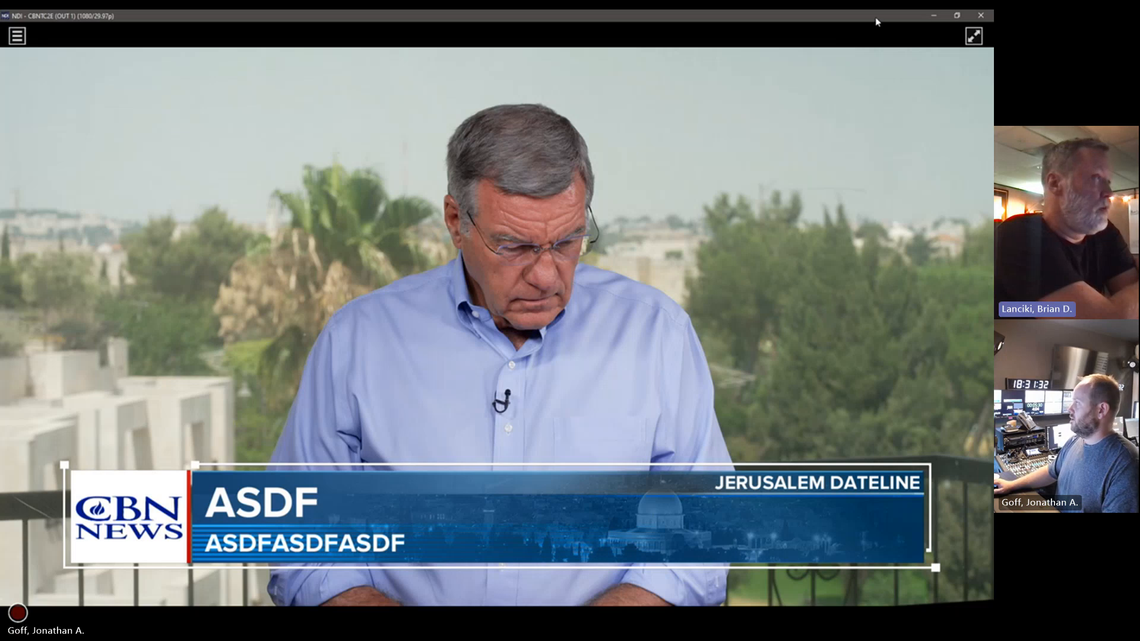
pyautogui.moveTo(875, 19); pyautogui.dragTo(1, 518)
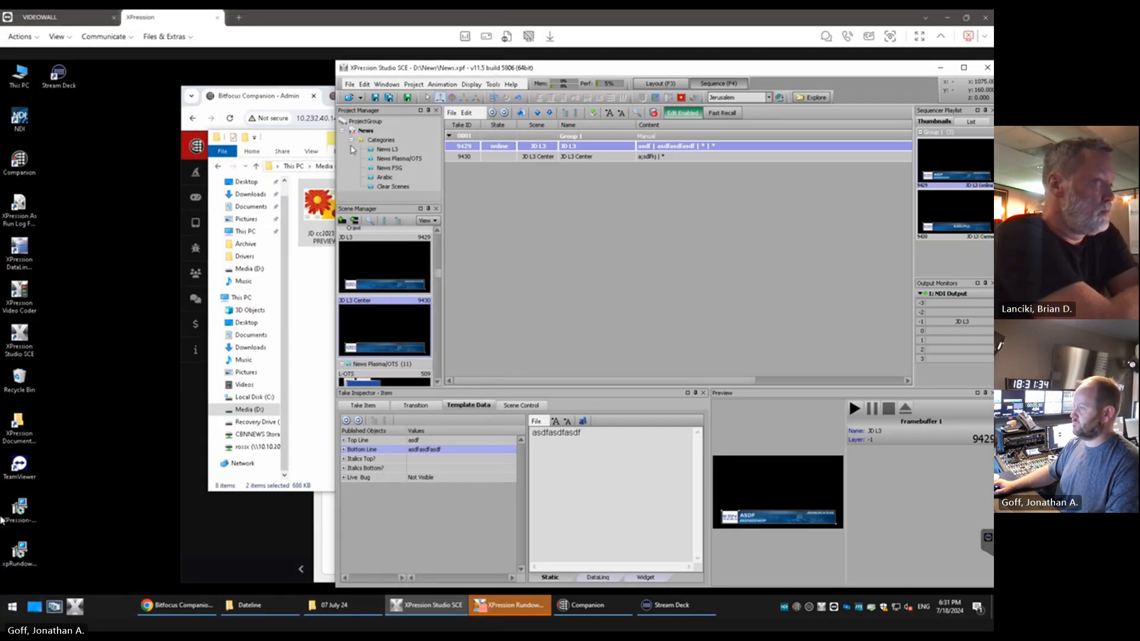
pyautogui.doubleClick(432, 70)
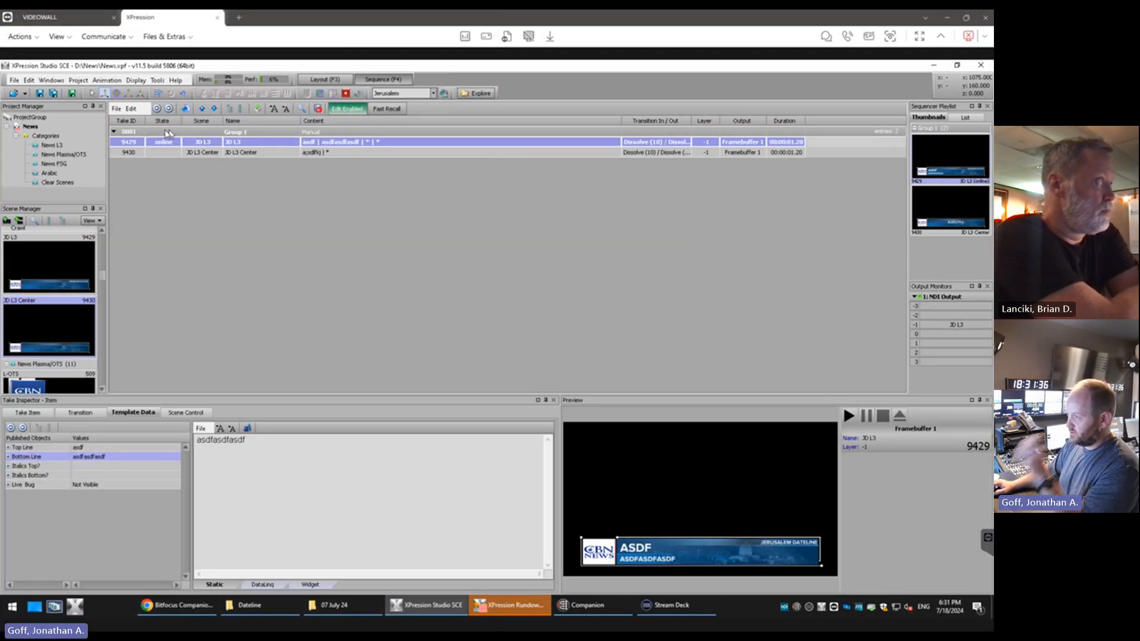
# Delete Group 1 with both test-text take items from the sequence
pyautogui.click(186, 131)
pyautogui.press('Delete')
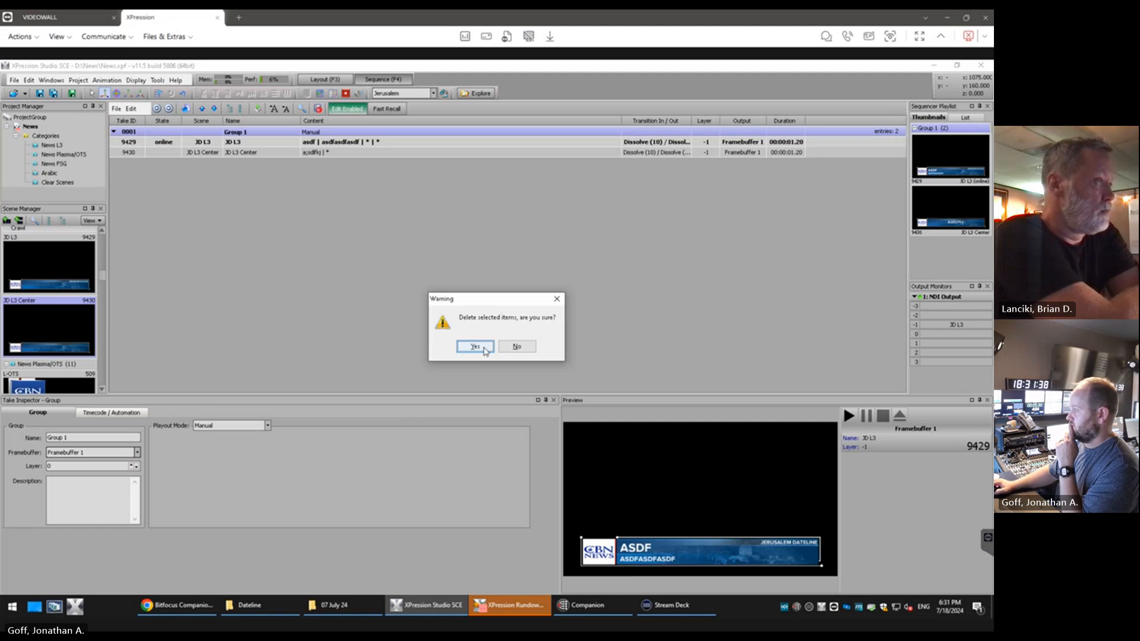
pyautogui.click(475, 347)
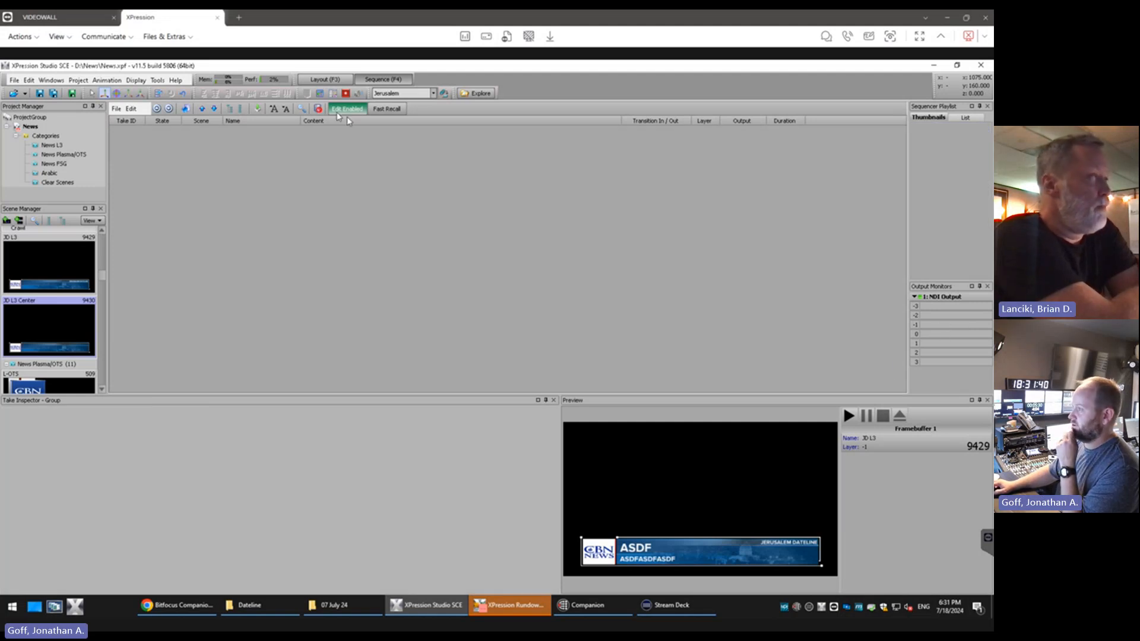
# Save the News project and publish it to the project server from the layout view
pyautogui.click(324, 79)
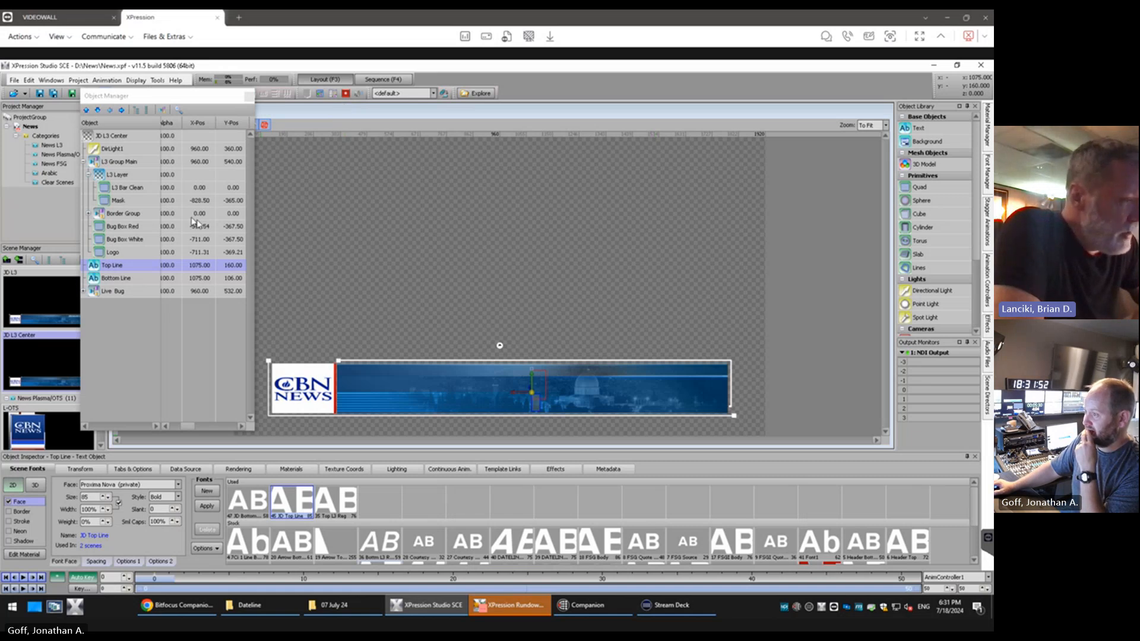
pyautogui.moveTo(146, 101); pyautogui.dragTo(177, 104)
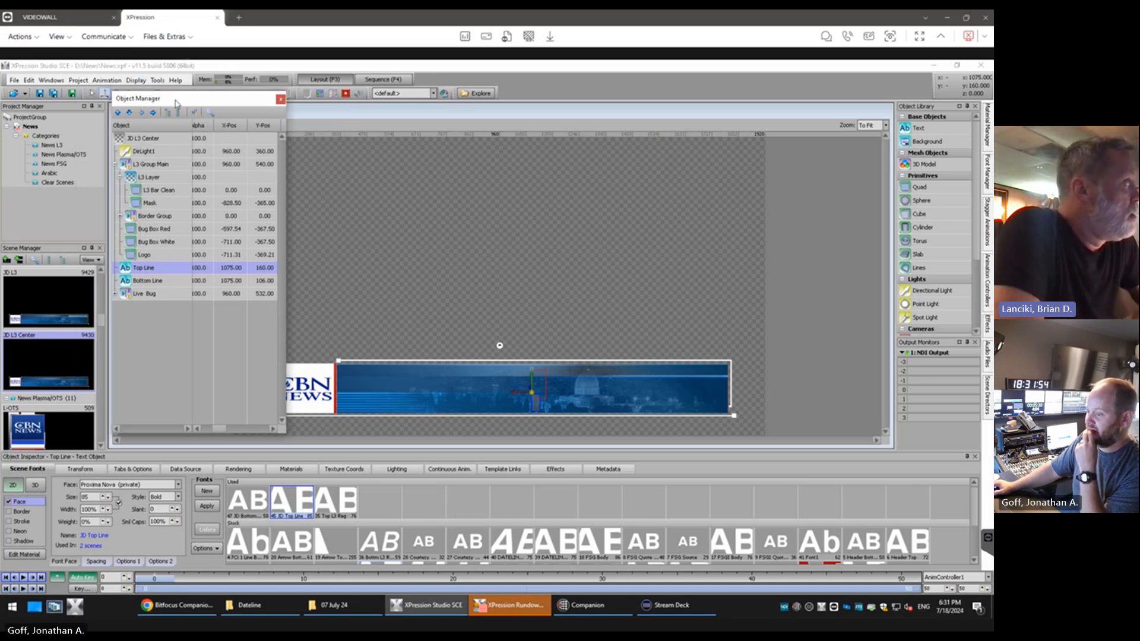
pyautogui.click(72, 94)
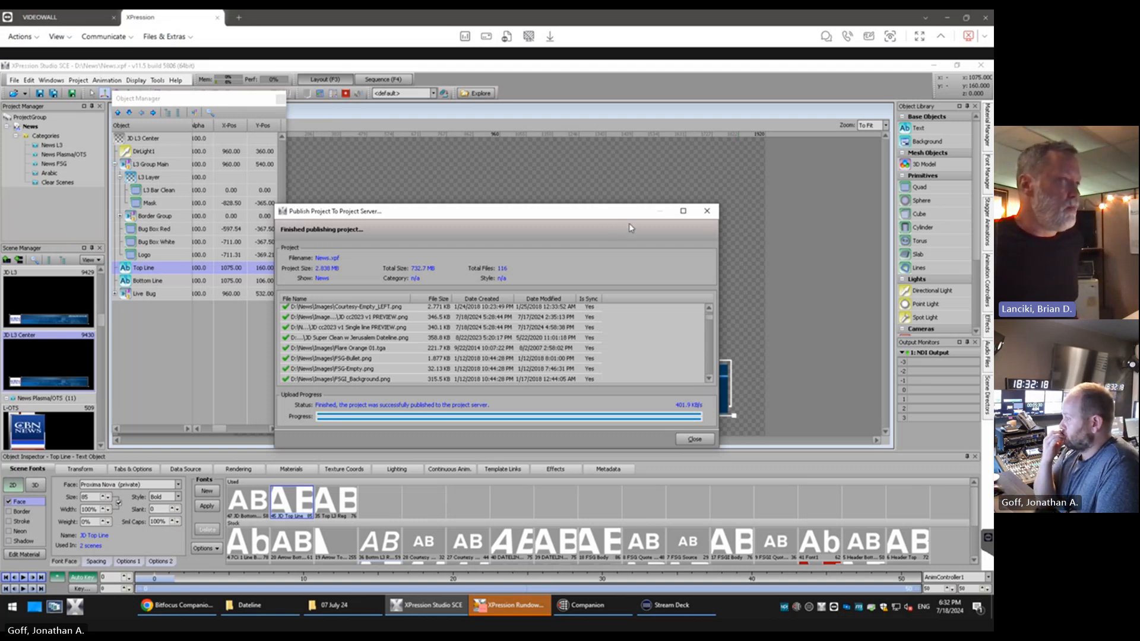
pyautogui.click(696, 439)
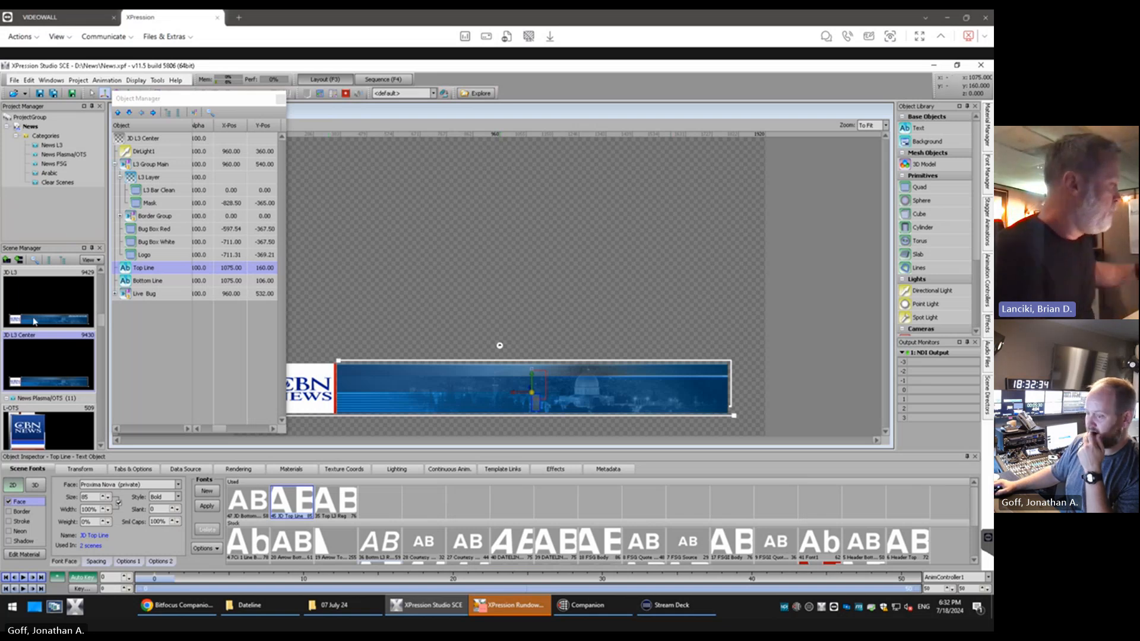
# Switch to AP ENPS and reopen the Mos Gateway for Xpression plug-in to reload its template list
pyautogui.hotkey('alt', 'Tab')
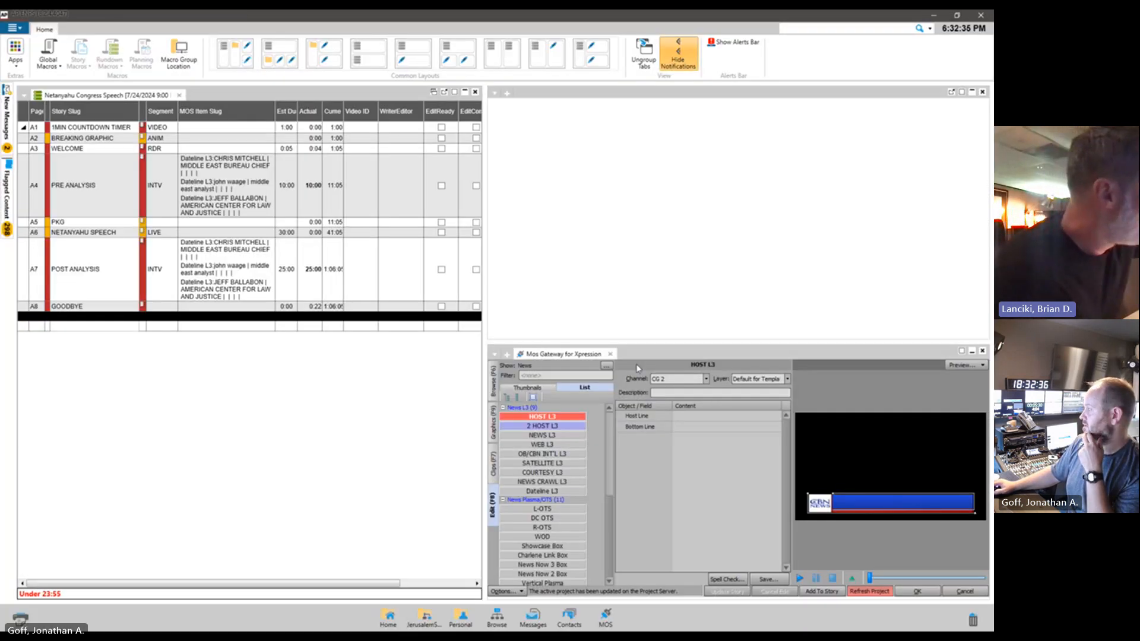
pyautogui.click(611, 354)
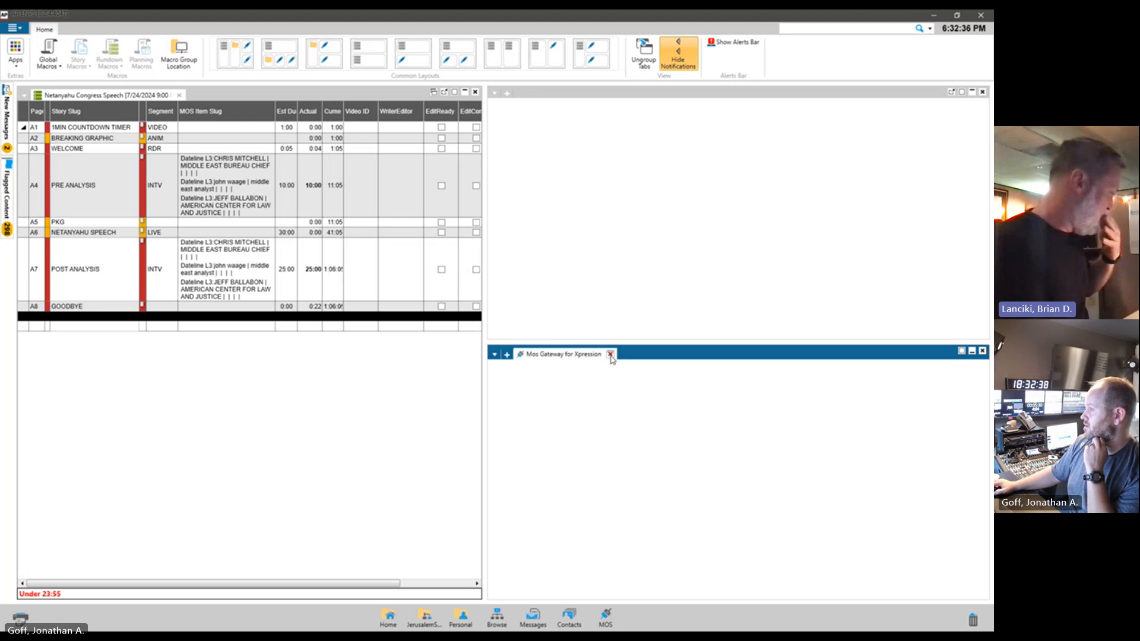
pyautogui.click(610, 355)
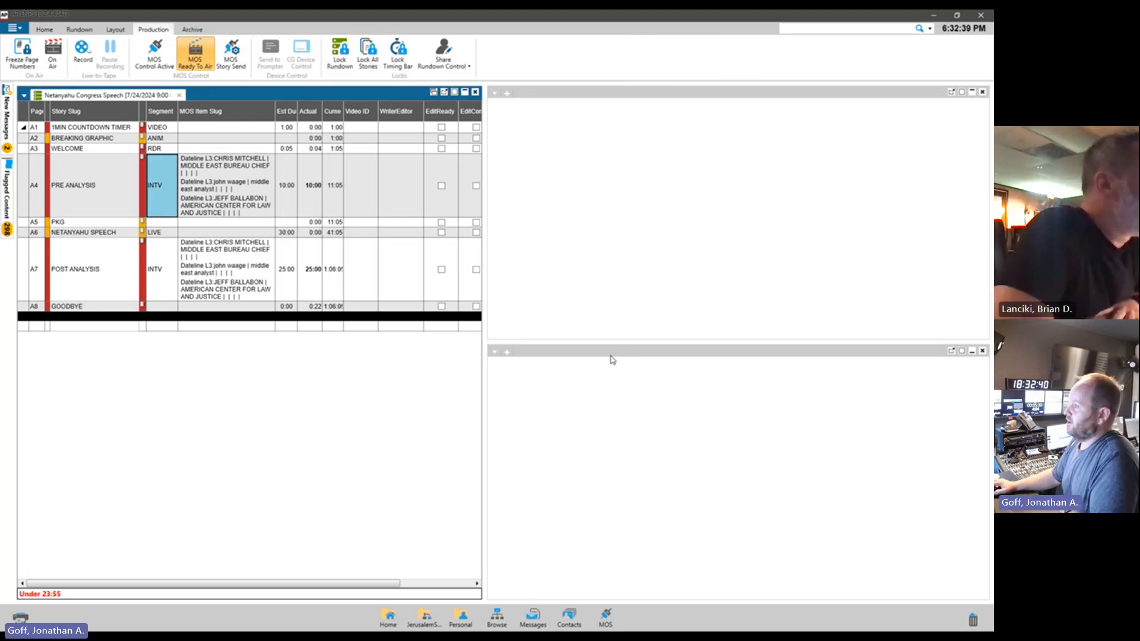
pyautogui.click(605, 621)
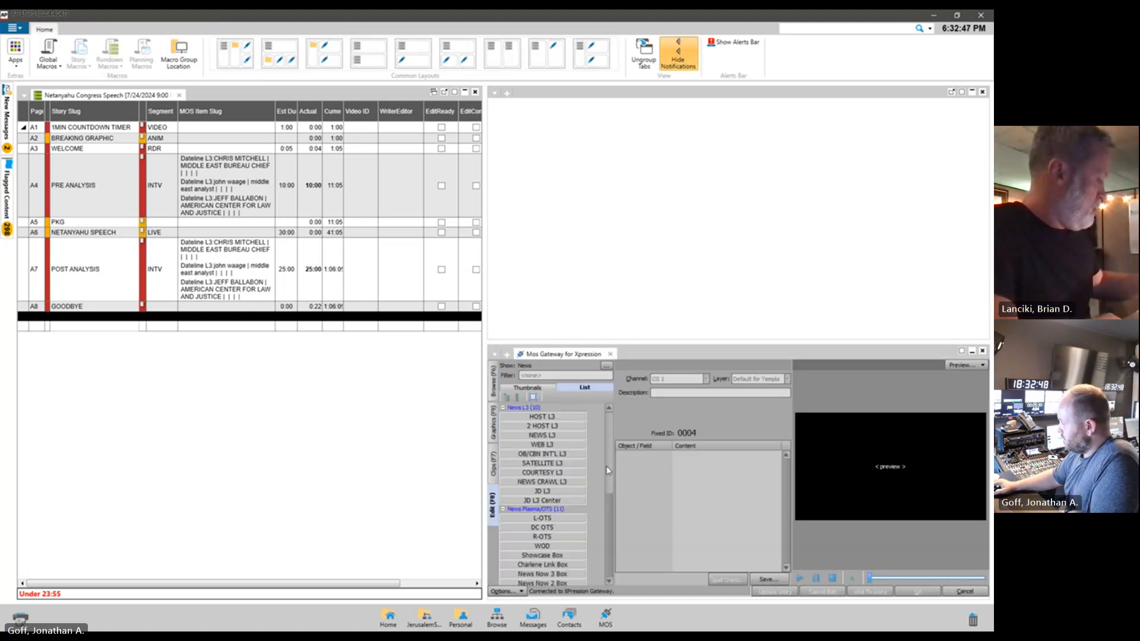
# Compare the editable fields and previews of the JD L3 and JD L3 Center templates in the Mos Gateway
pyautogui.click(561, 493)
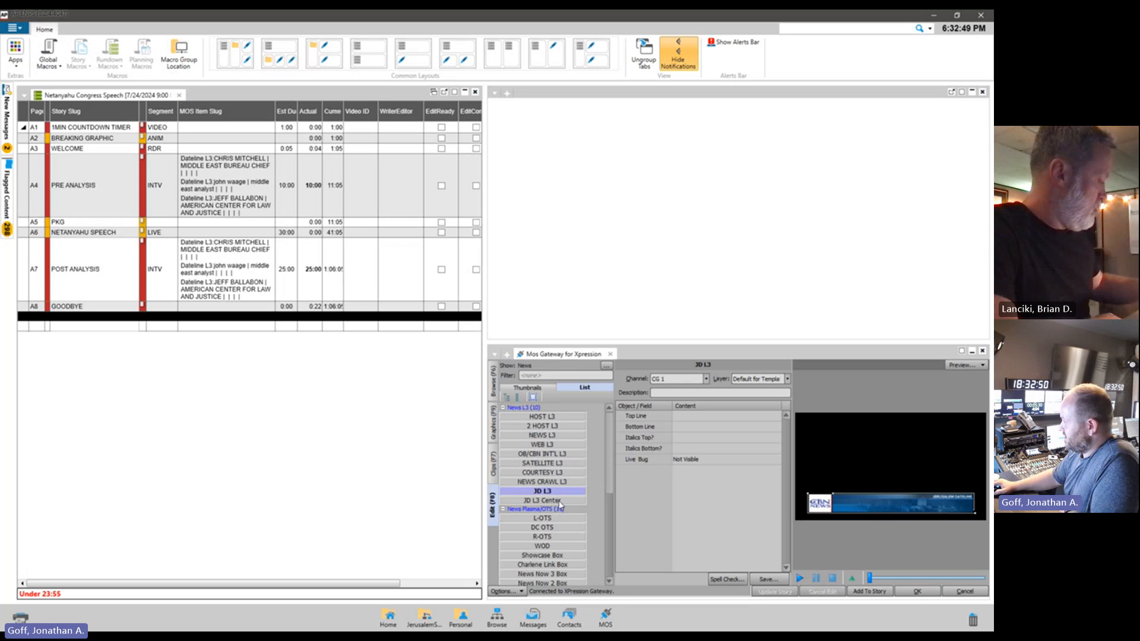
pyautogui.click(559, 502)
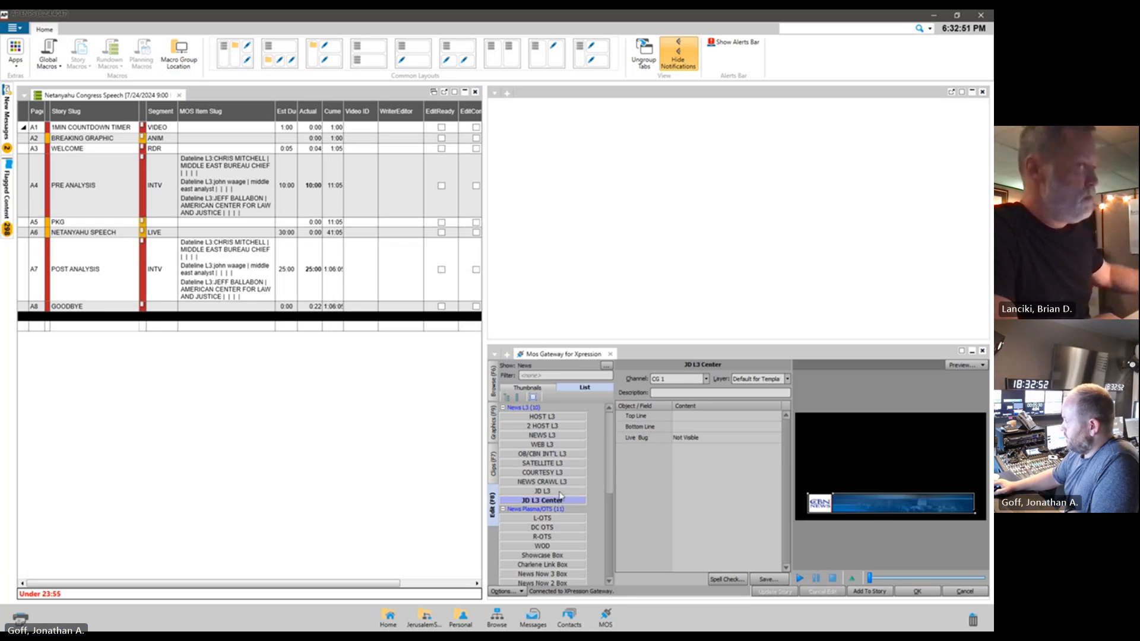
pyautogui.click(560, 492)
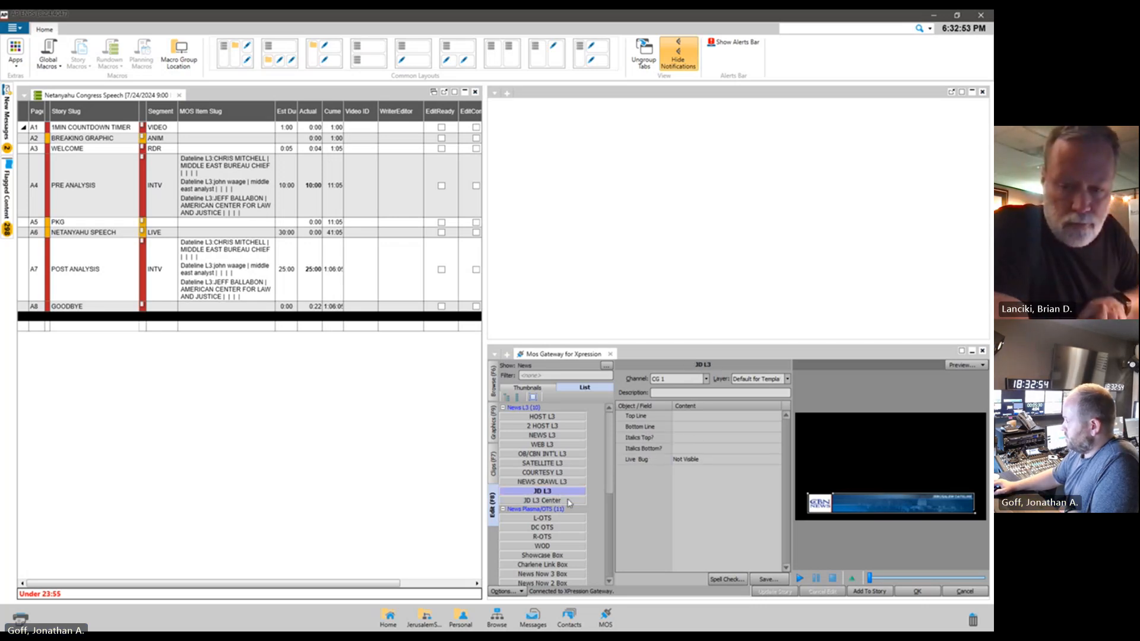
pyautogui.click(568, 501)
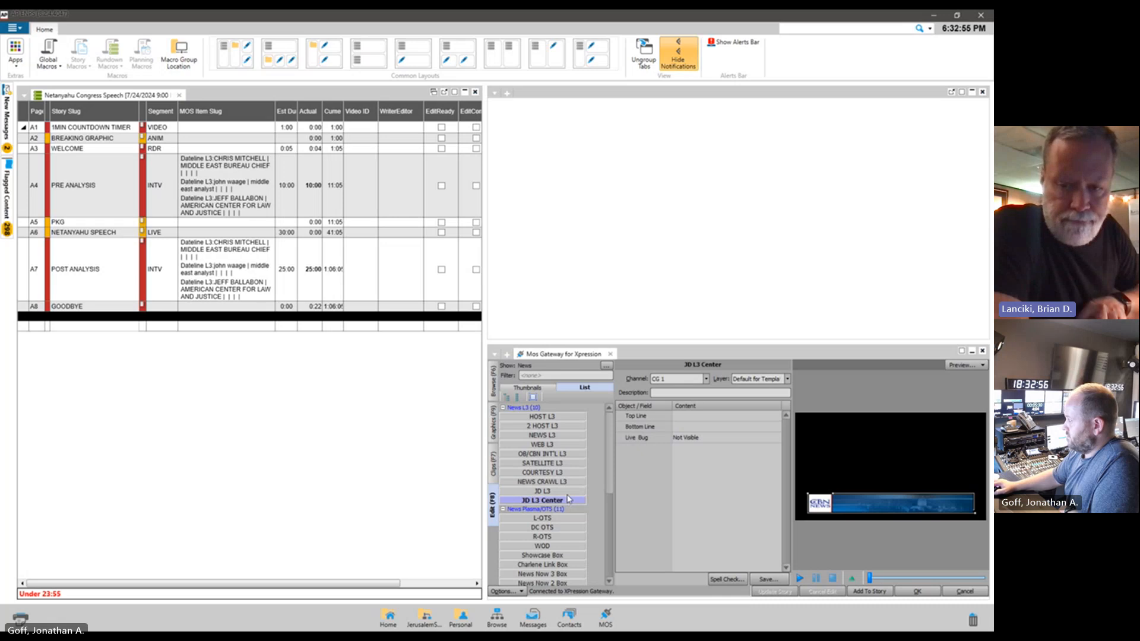
pyautogui.click(569, 494)
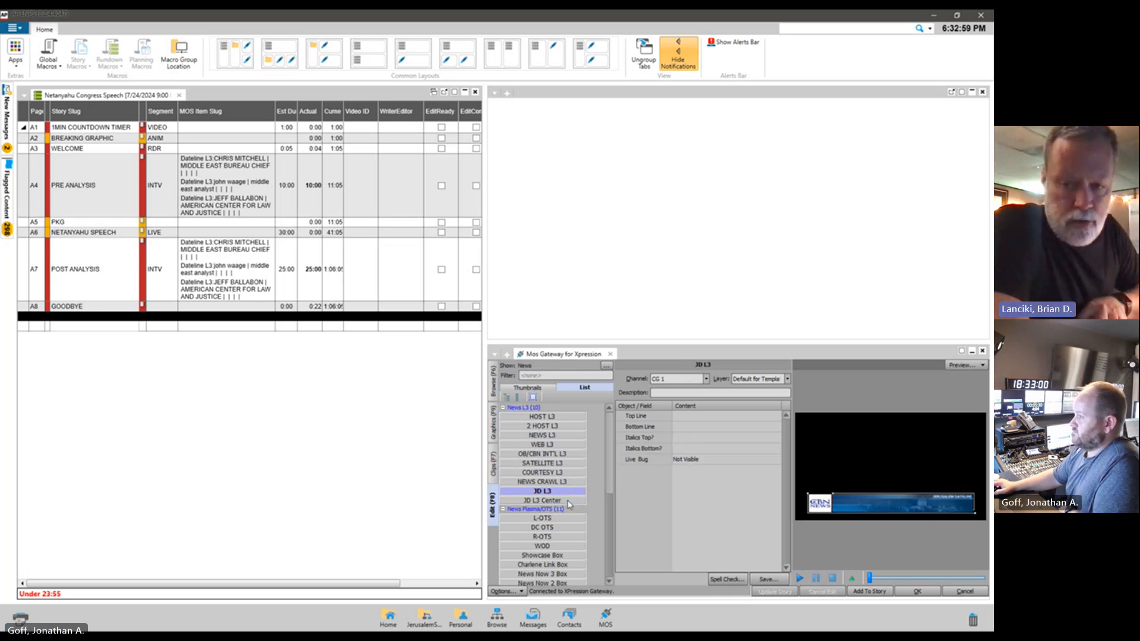
# Fill JD L3 Center with Top Line "asdf" and Bottom Line "asdfa", and add it to the 1MIN COUNTDOWN TIMER story
pyautogui.click(568, 502)
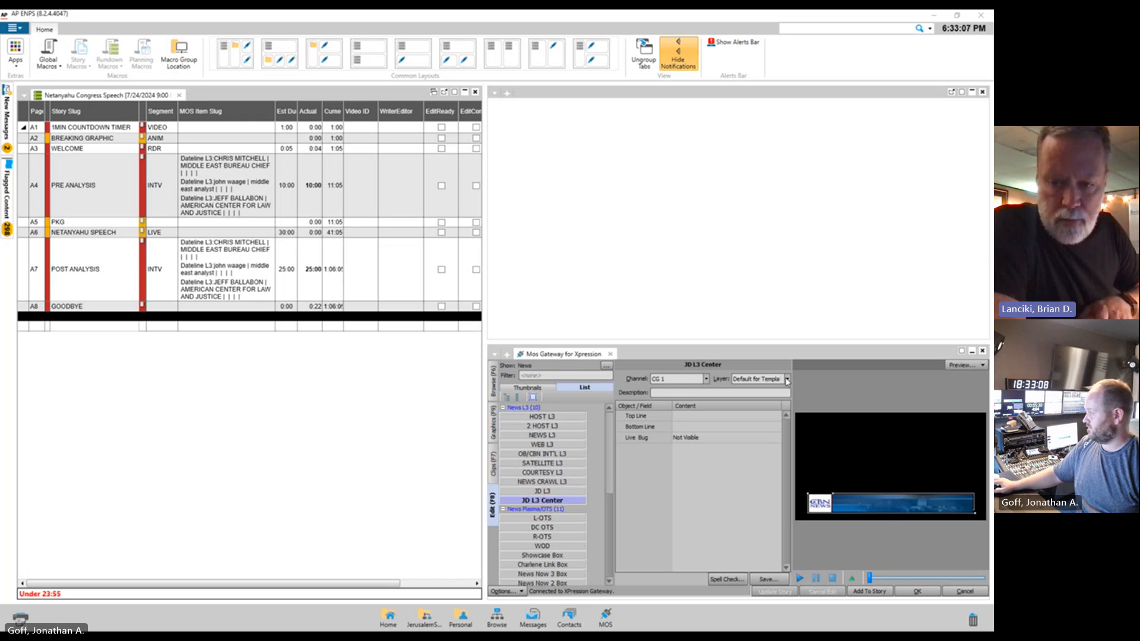
pyautogui.click(701, 416)
pyautogui.write('asd')
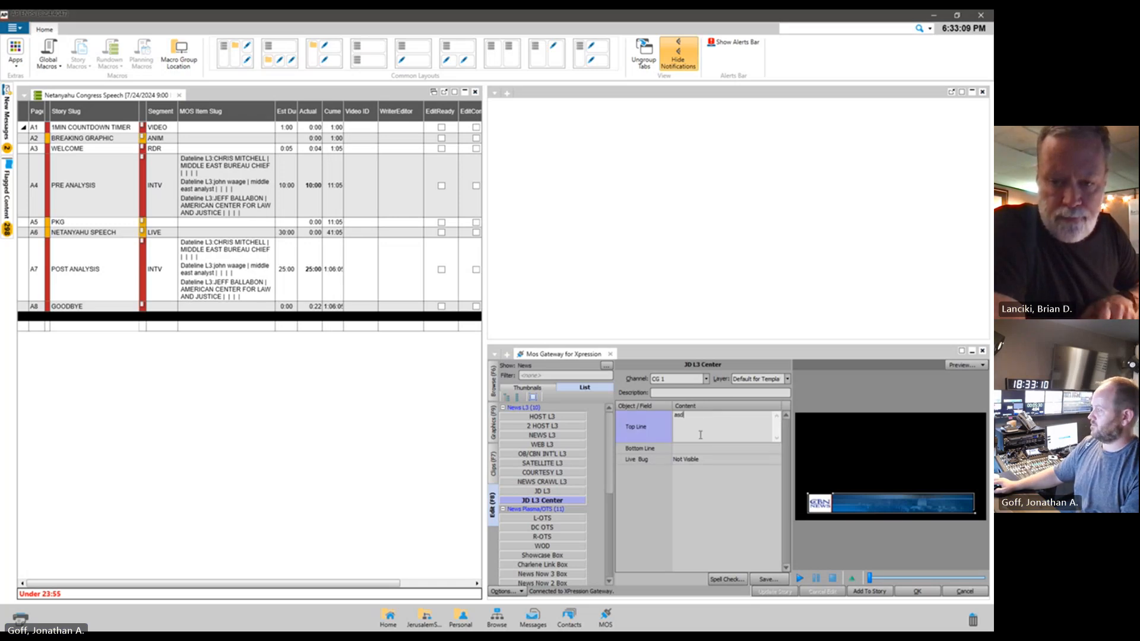
pyautogui.write('f')
pyautogui.click(706, 447)
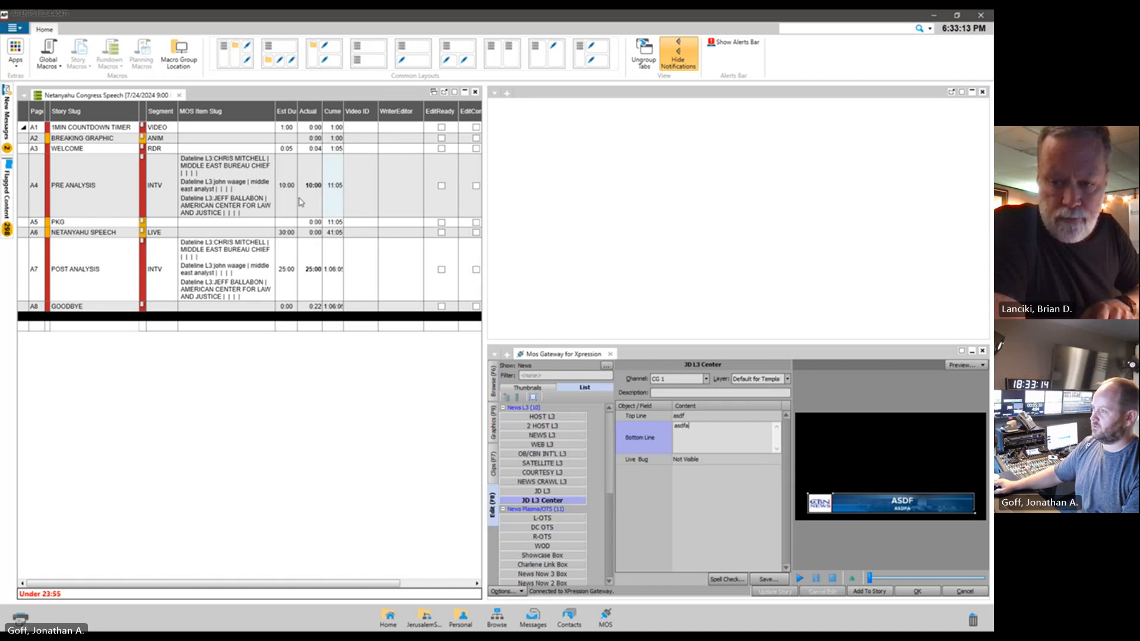
pyautogui.click(343, 187)
pyautogui.click(641, 212)
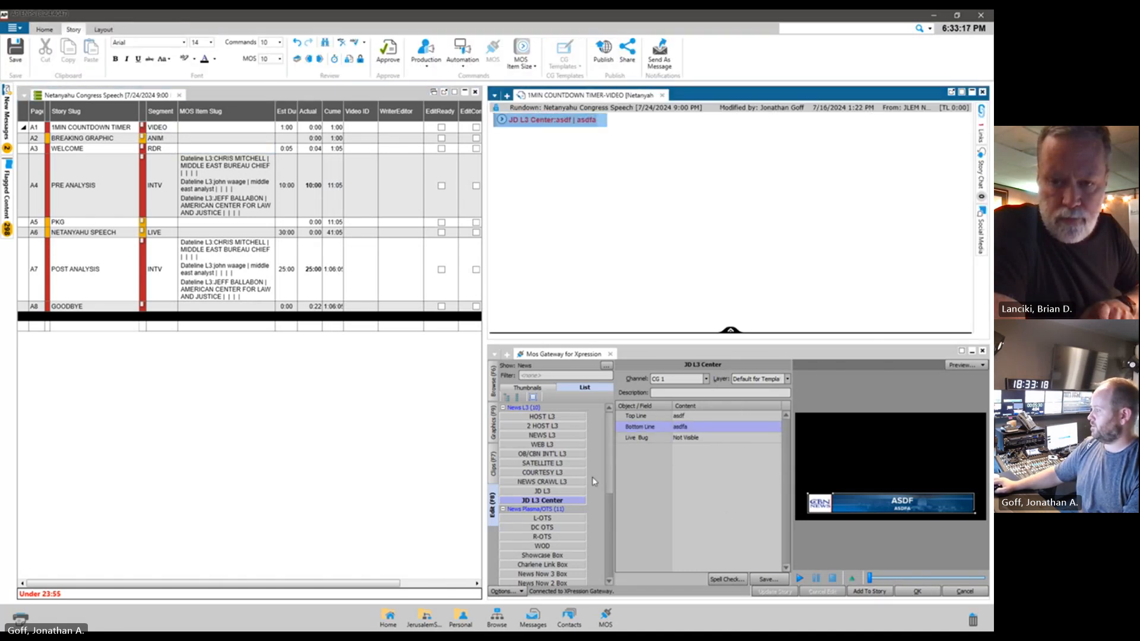
# Fill JD L3 with Top Line "yuio" and Bottom Line "yuioyuio", and add it to the 1MIN COUNTDOWN TIMER story
pyautogui.click(561, 491)
pyautogui.click(712, 416)
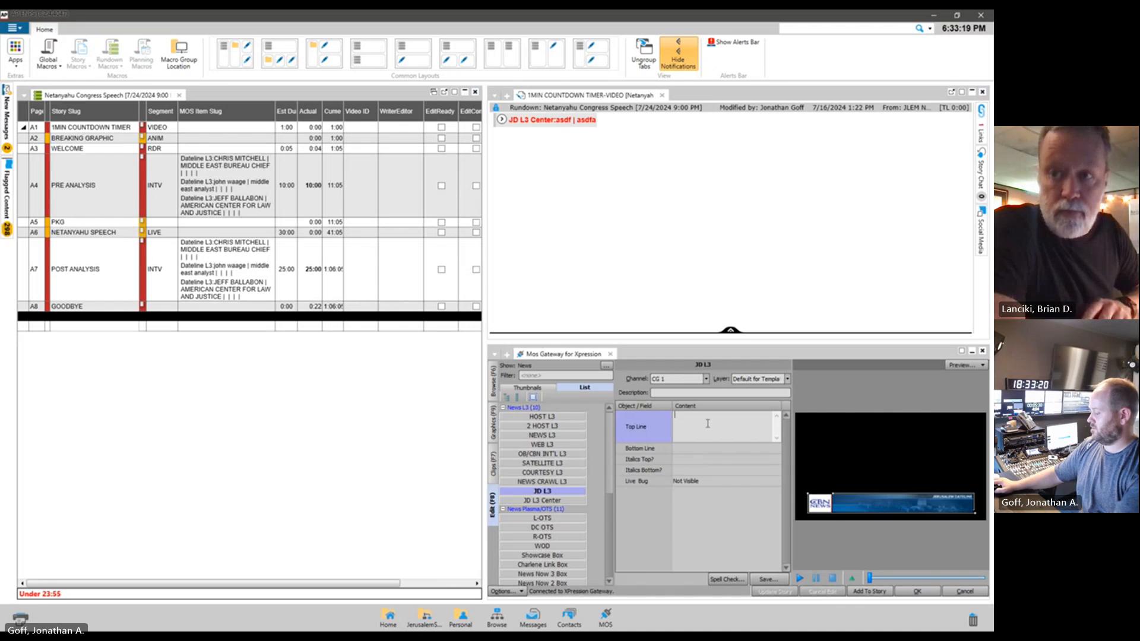
pyautogui.click(710, 449)
pyautogui.write('yuioyuio')
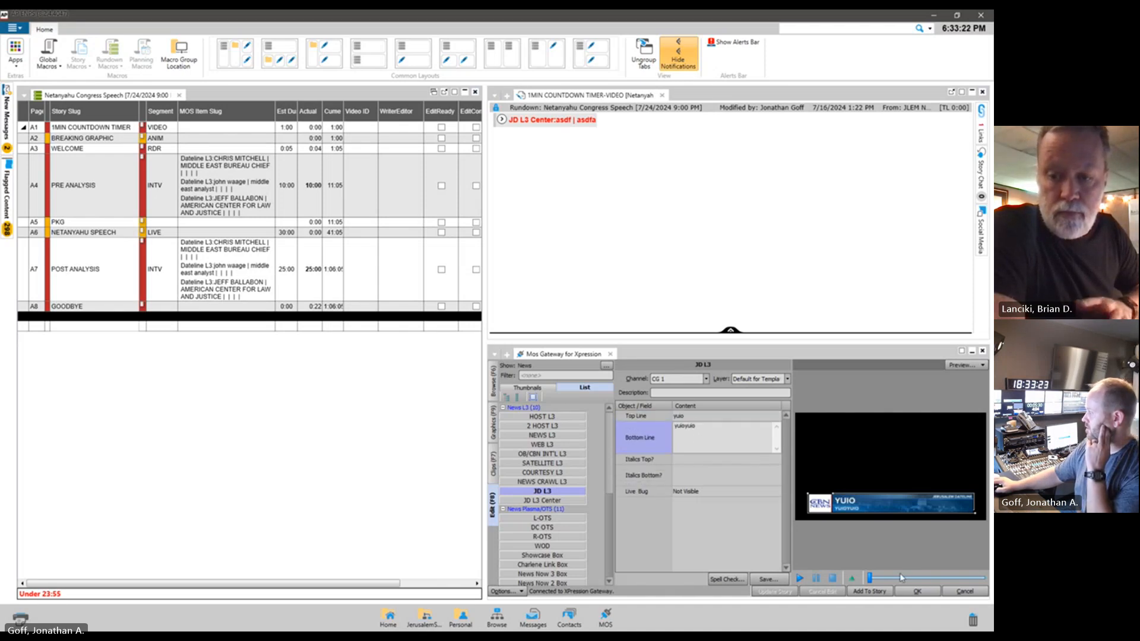
pyautogui.click(870, 591)
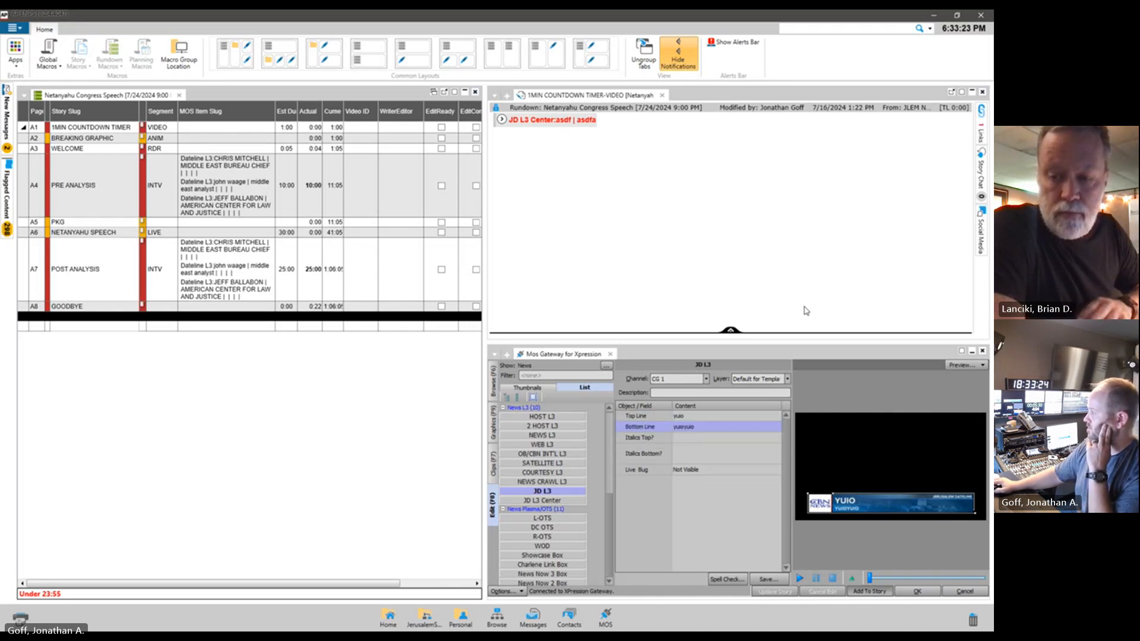
pyautogui.click(566, 181)
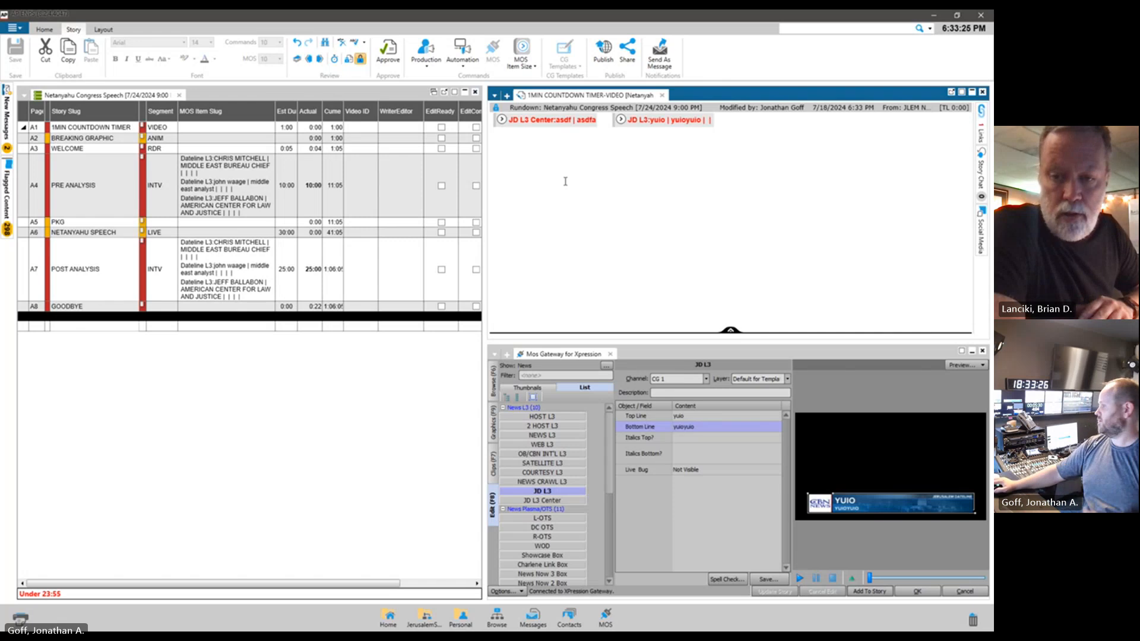
# Switch to XPression Studio's sequence view and check the available rundowns in the XPression Rundown Controller
pyautogui.hotkey('alt', 'Tab')
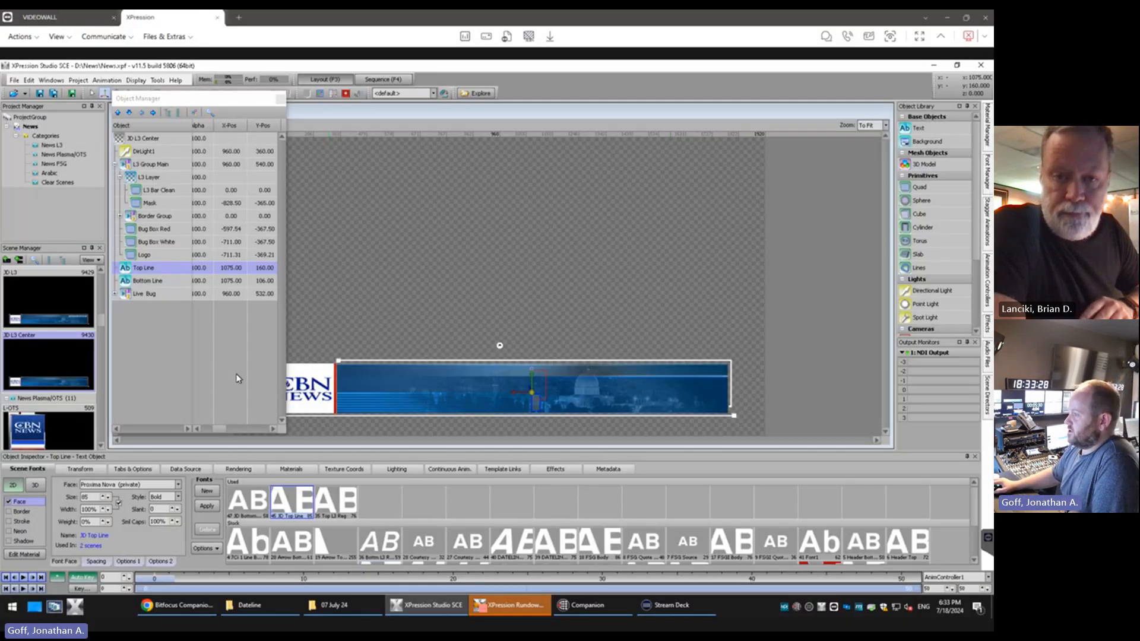
pyautogui.moveTo(194, 100); pyautogui.dragTo(153, 100)
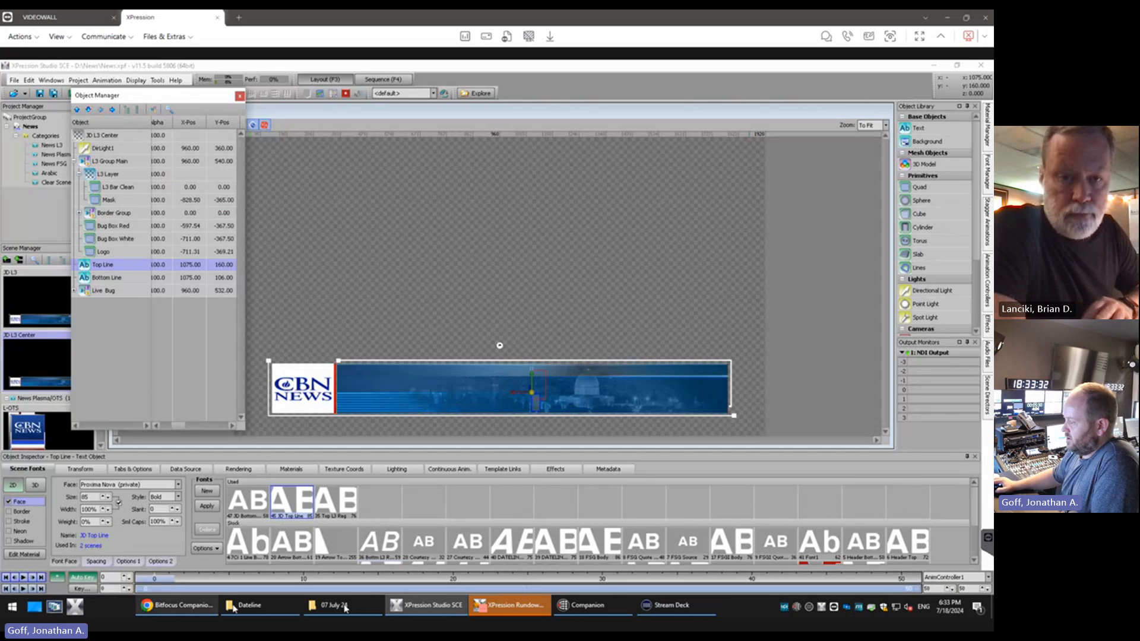
pyautogui.moveTo(440, 601)
pyautogui.click(385, 79)
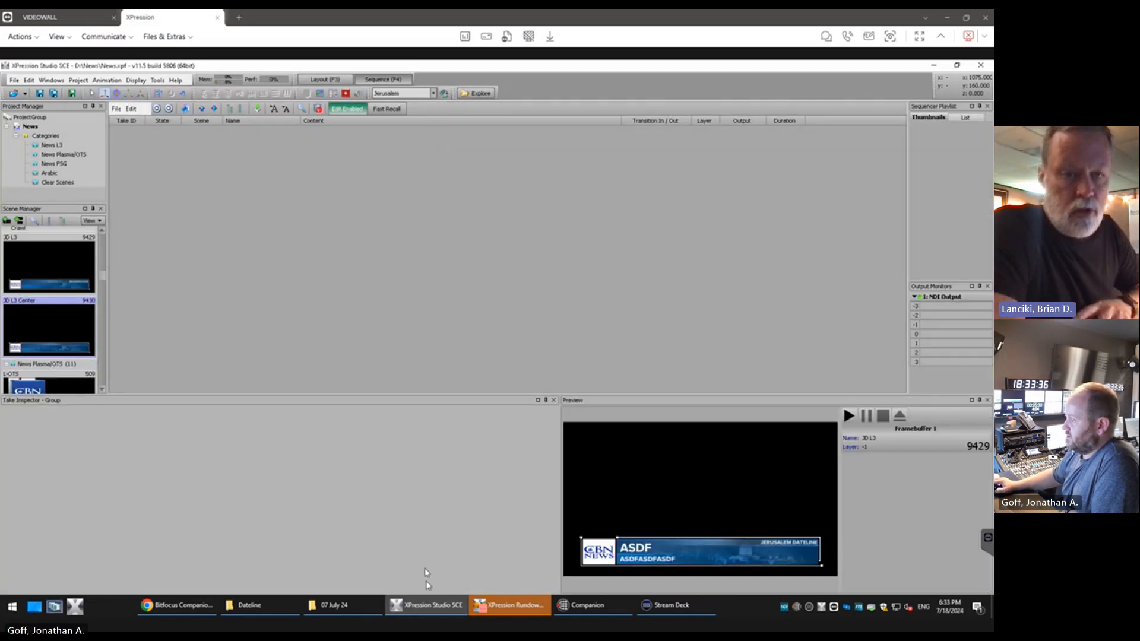
pyautogui.click(512, 605)
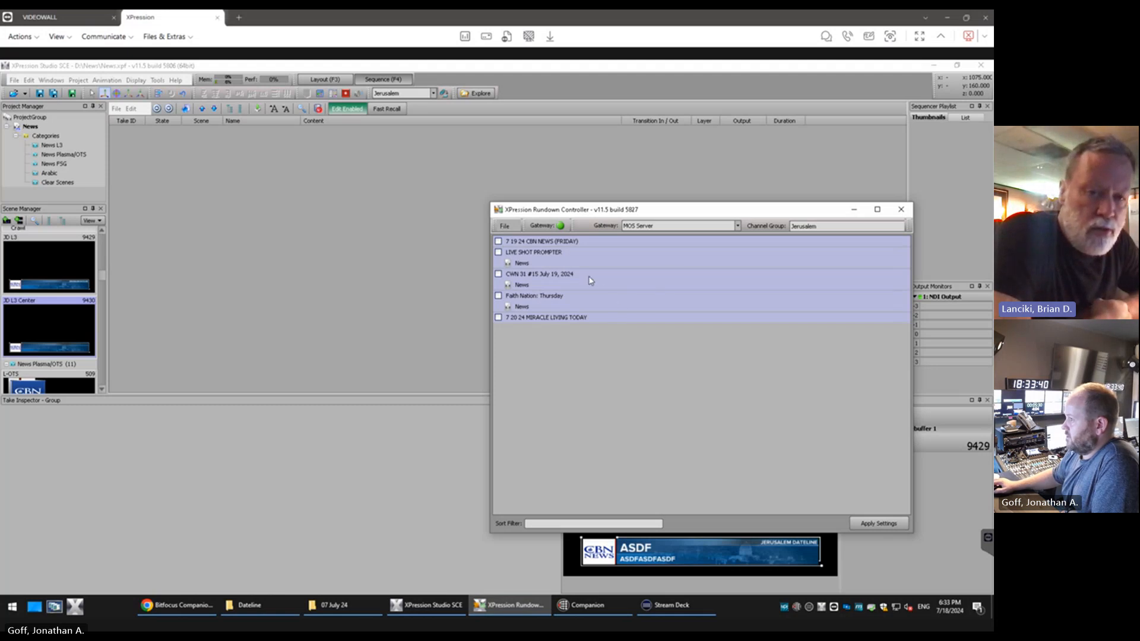
pyautogui.click(148, 208)
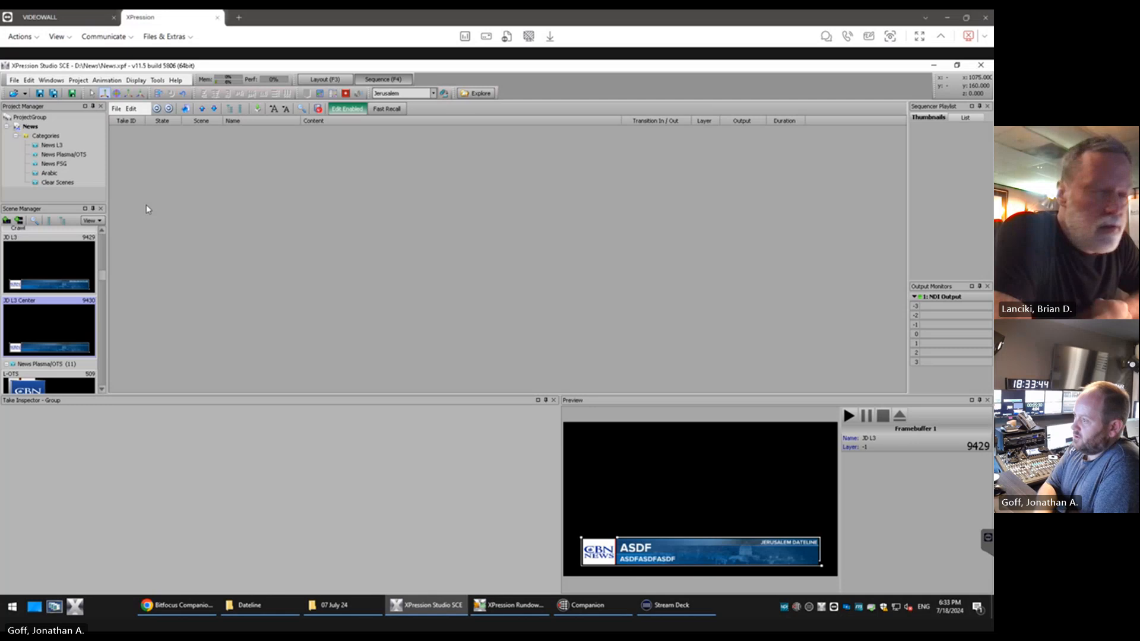
# Close all open projects in XPression Studio without saving changes to the News project
pyautogui.click(15, 81)
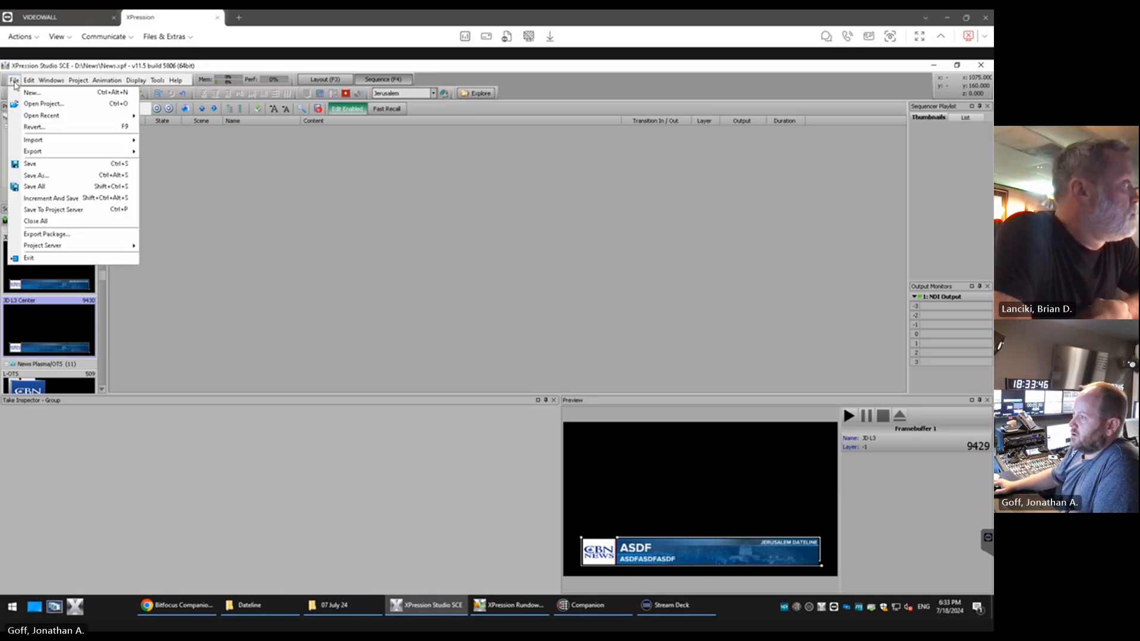
pyautogui.click(36, 221)
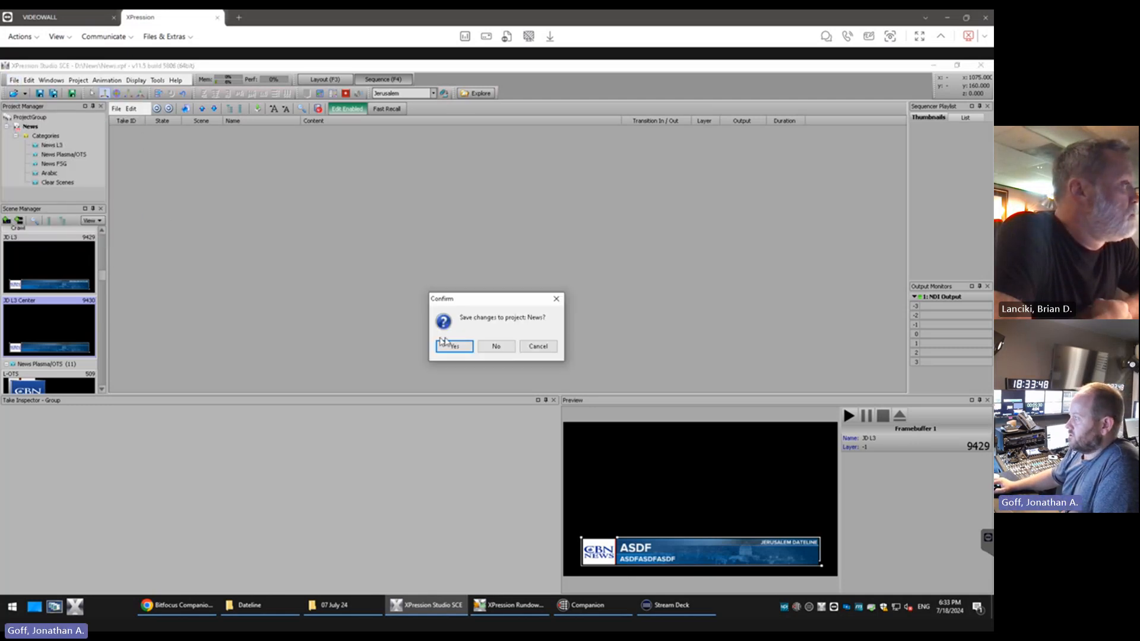
pyautogui.click(496, 347)
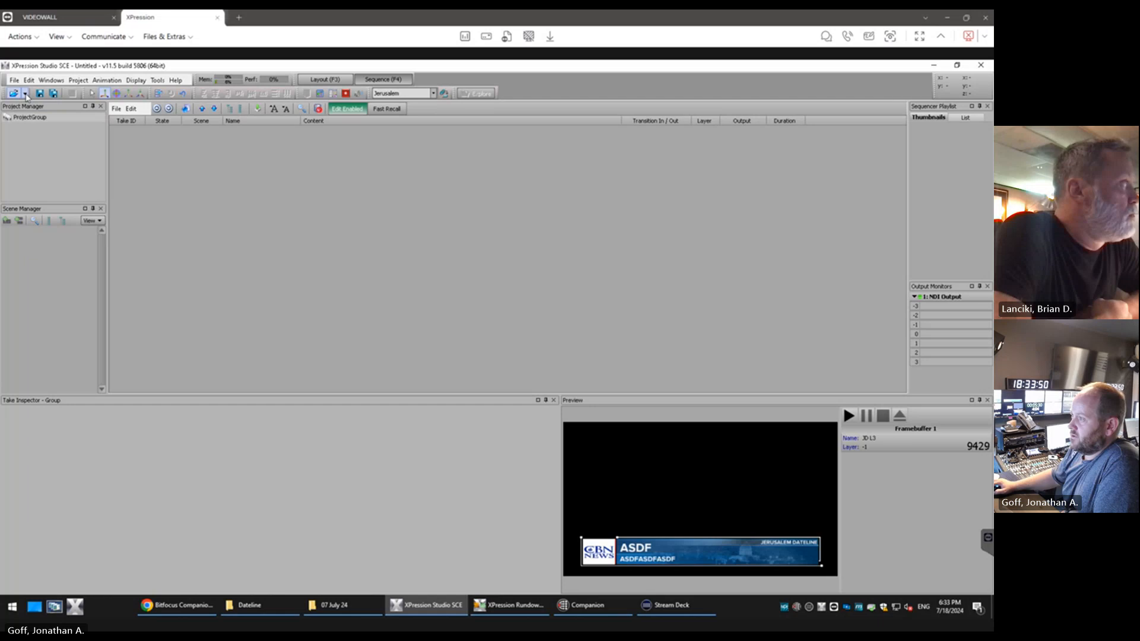
# Switch to AP ENPS and activate MOS control for the Netanyahu Congress Speech rundown, leaving the MOS Story Send settings unchanged
pyautogui.click(532, 616)
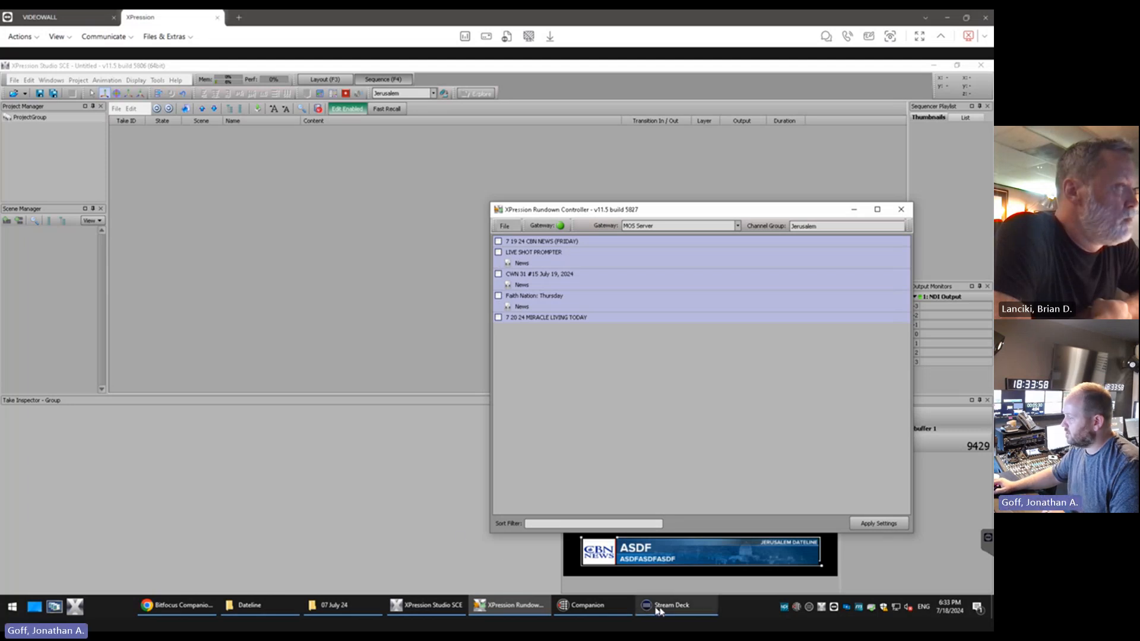
pyautogui.hotkey('alt', 'Tab')
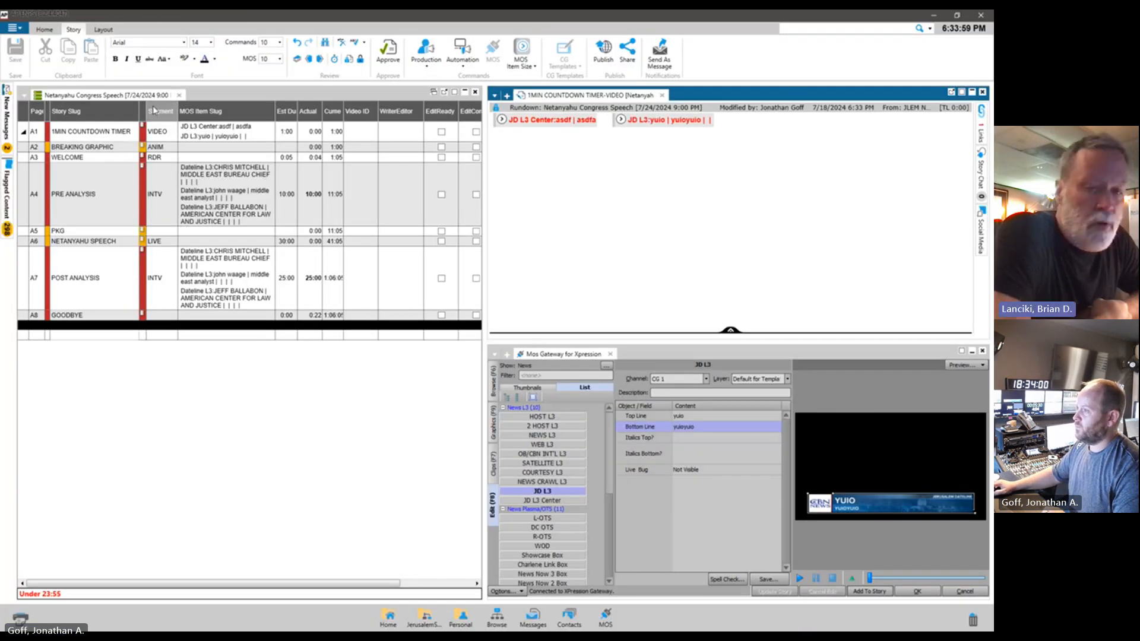
pyautogui.click(153, 30)
pyautogui.click(231, 53)
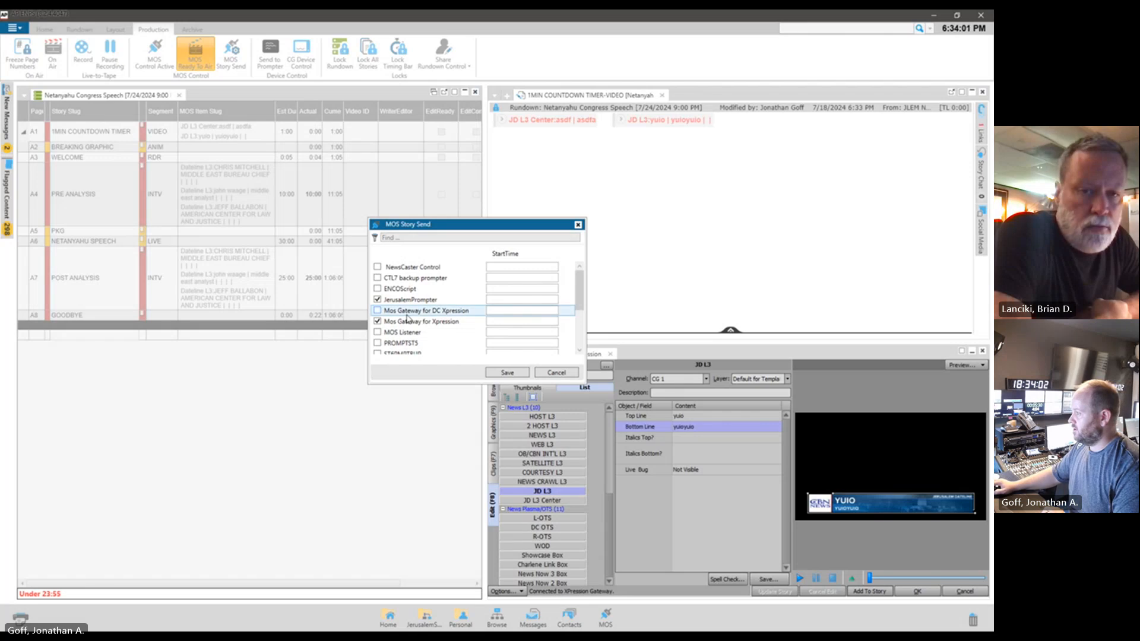
pyautogui.click(549, 374)
pyautogui.click(155, 53)
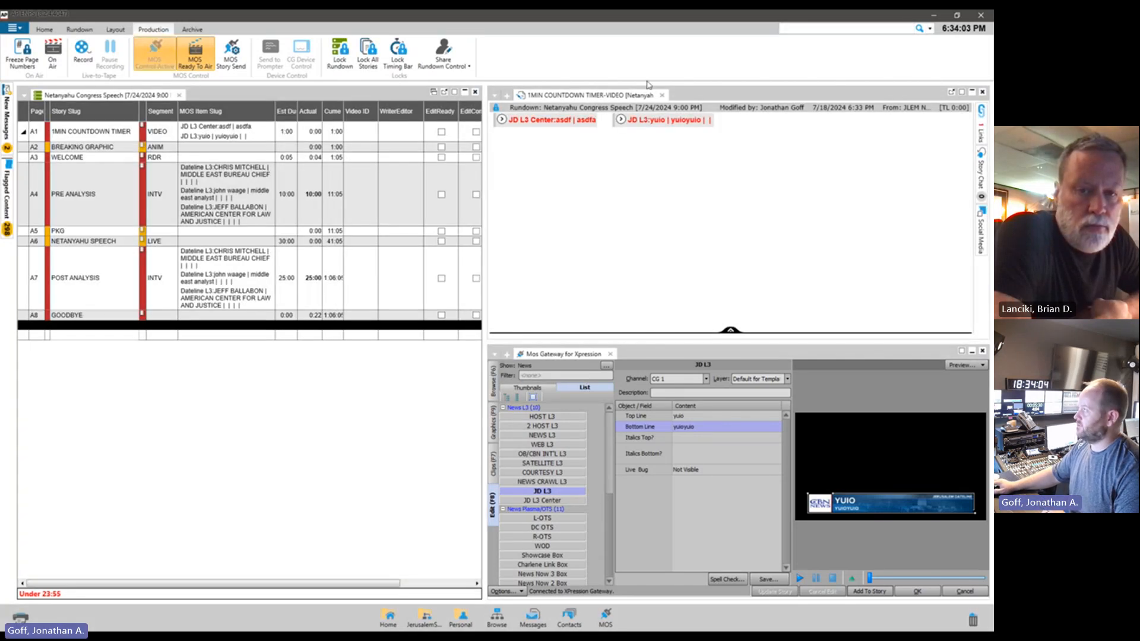
# Switch to the XPression Rundown Controller, enable the Netanyahu Congress Speech rundown, and apply the settings
pyautogui.click(934, 15)
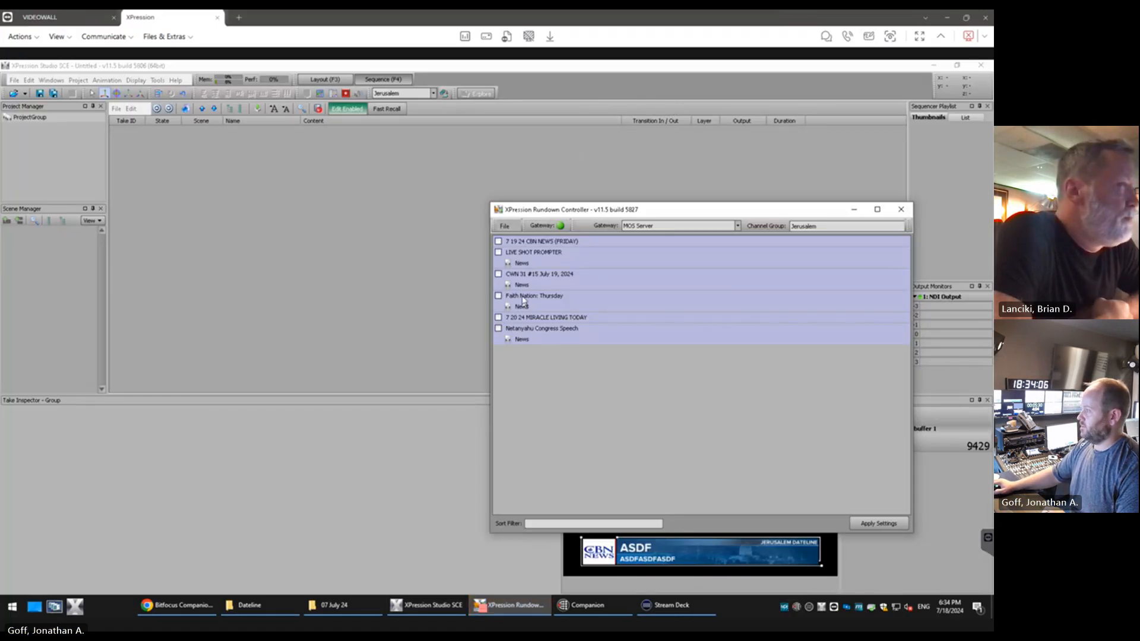
pyautogui.click(498, 328)
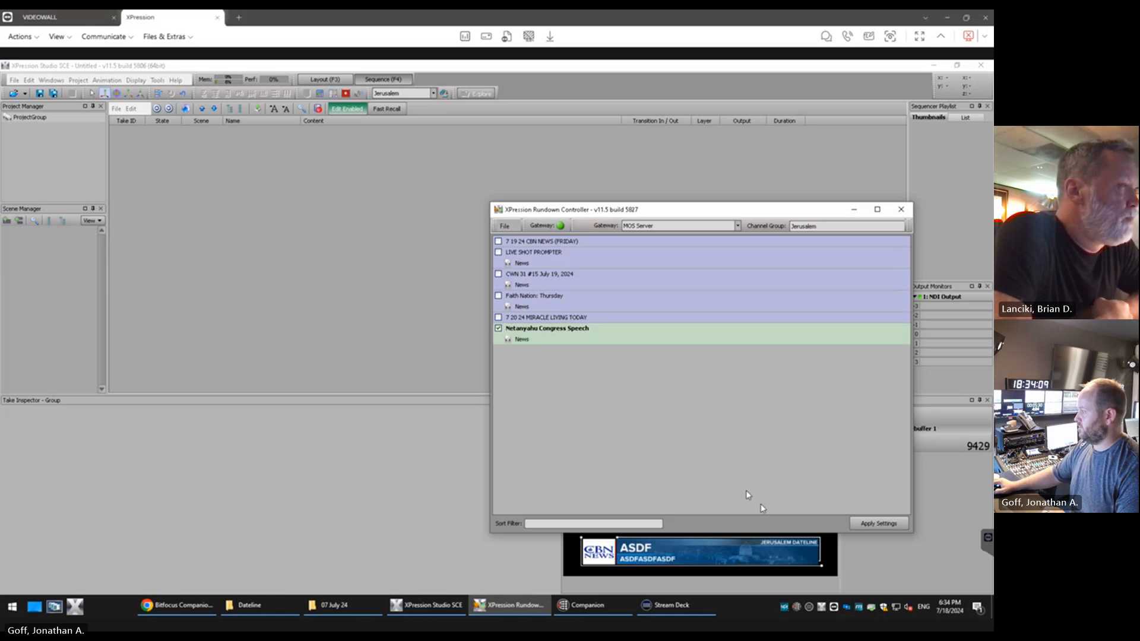
pyautogui.click(876, 523)
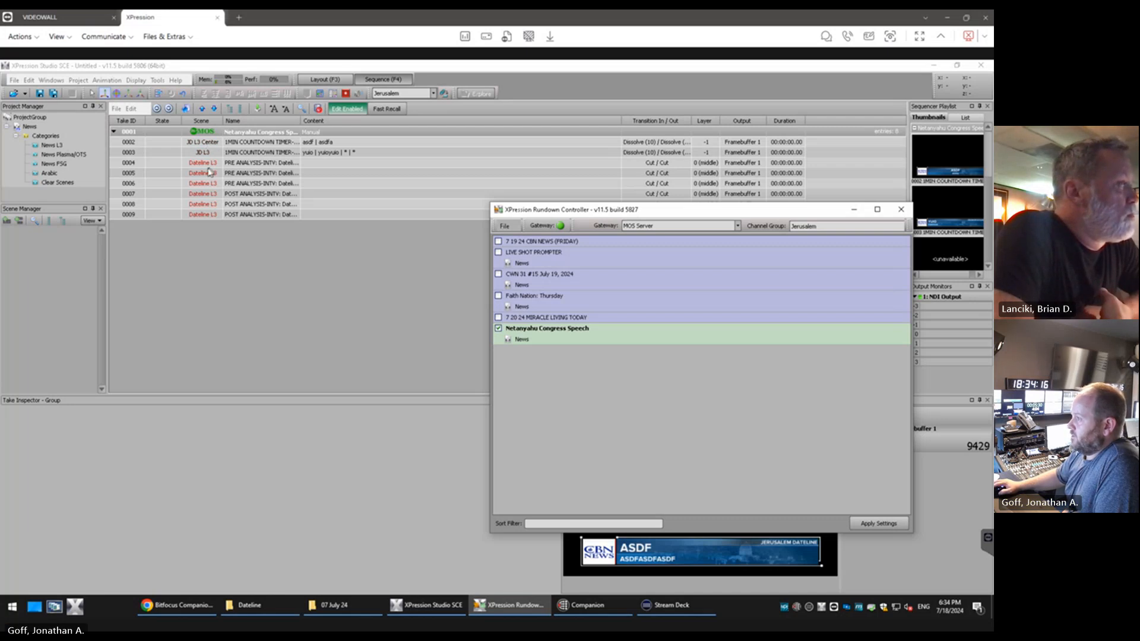
# Inspect the Dateline L3 items of the PRE ANALYSIS and POST ANALYSIS stories in the loaded rundown
pyautogui.click(204, 166)
pyautogui.click(205, 175)
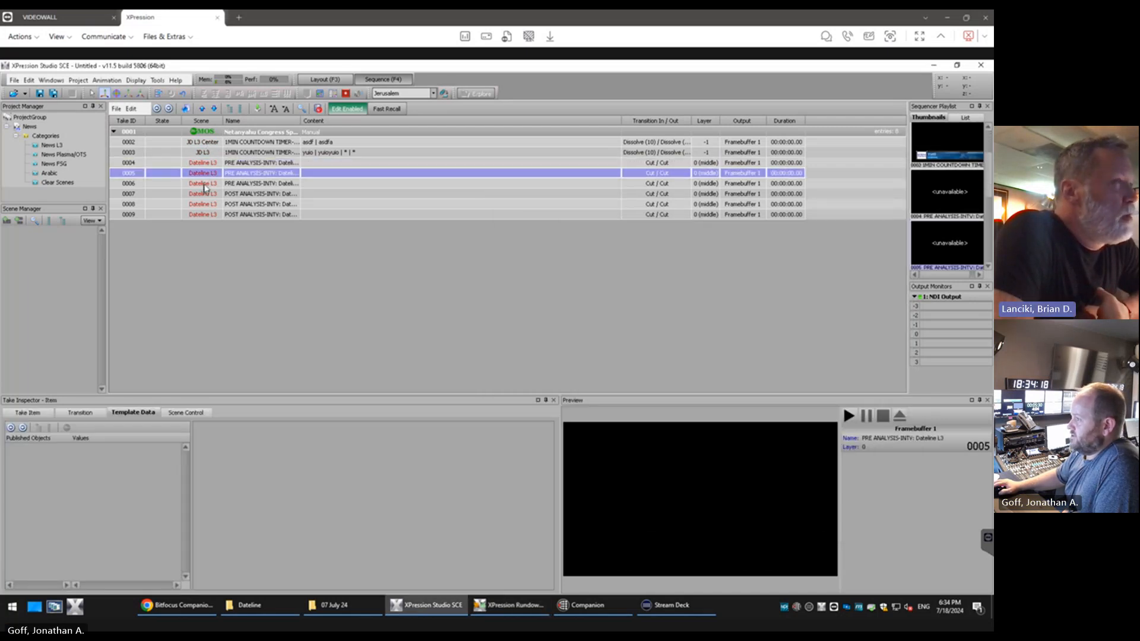
pyautogui.click(205, 185)
pyautogui.click(205, 195)
pyautogui.click(203, 215)
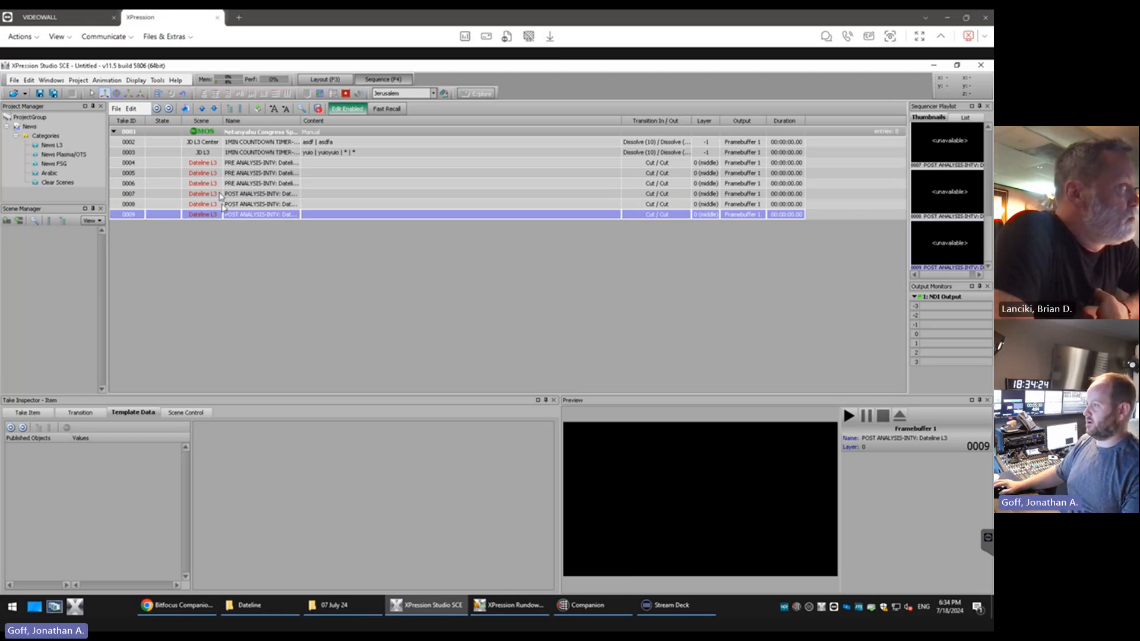
# Take the JD L3 Center and JD L3 items online alternately, two times each, ending with JD L3 on air
pyautogui.doubleClick(206, 143)
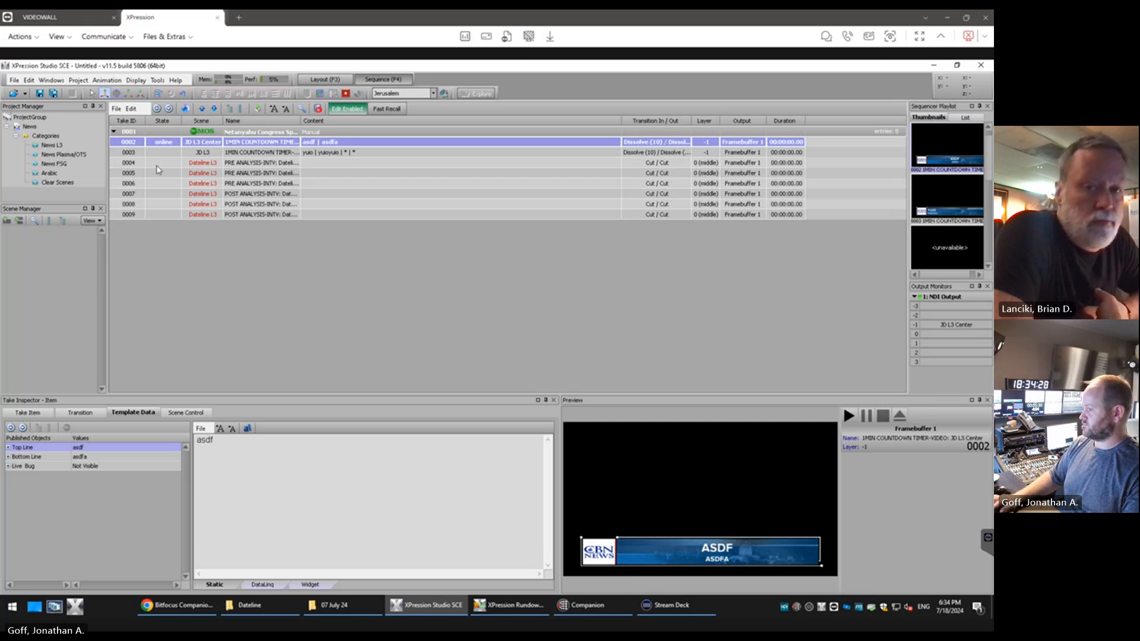
pyautogui.press('Down')
pyautogui.press('space')
pyautogui.press('Up')
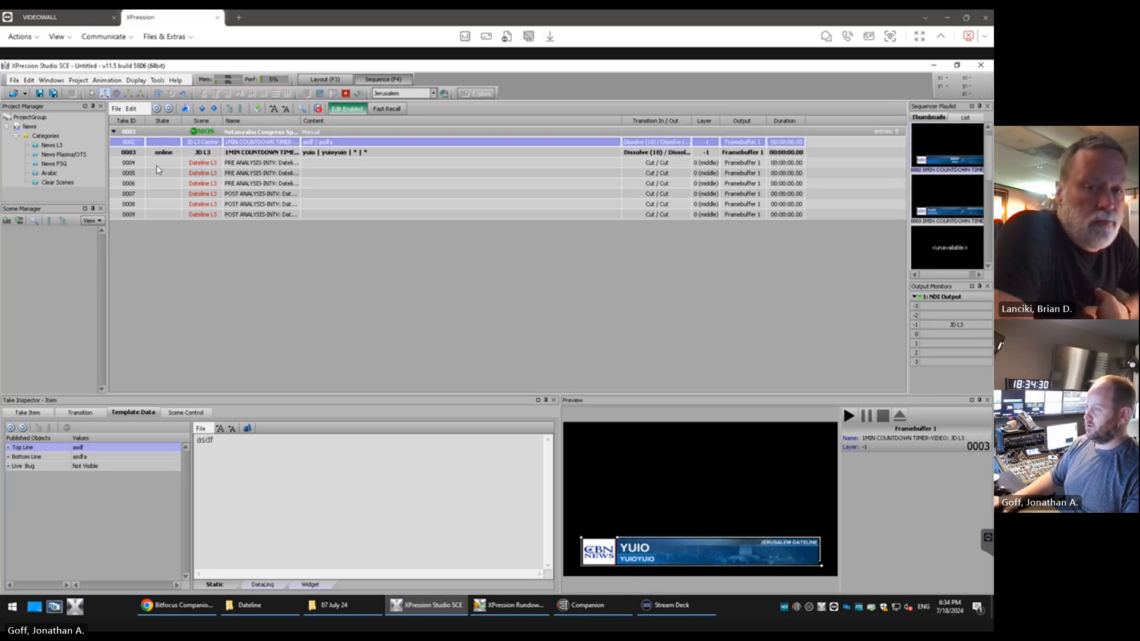
pyautogui.press('space')
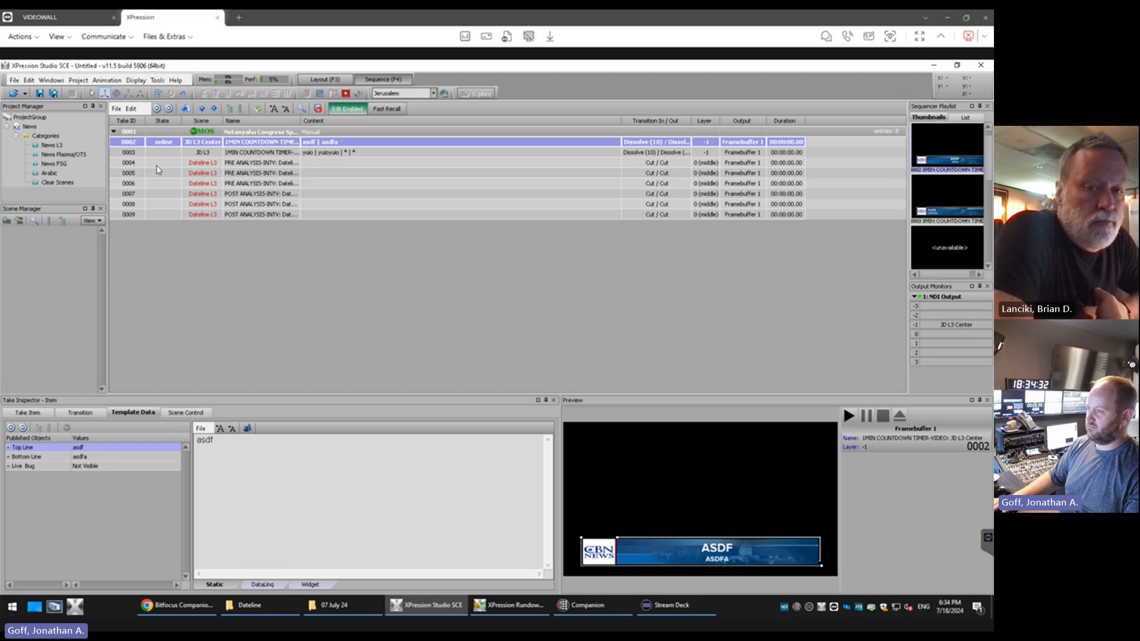
pyautogui.press('Down')
pyautogui.press('space')
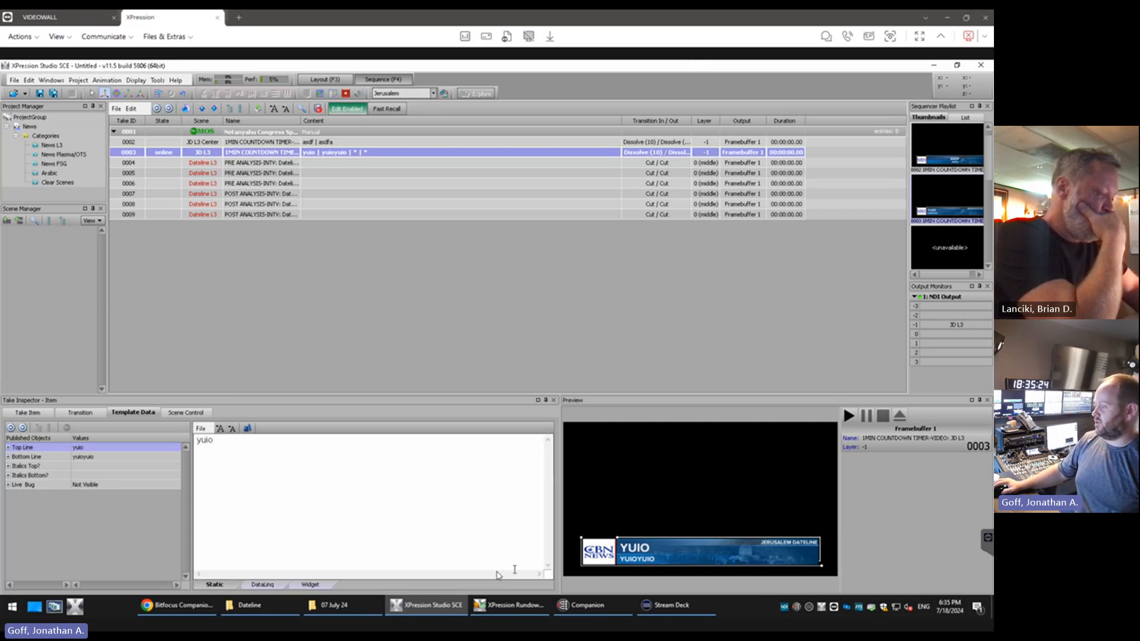
# Review the rundown list in the XPression Rundown Controller and the Netanyahu Congress Speech rundown in AP ENPS
pyautogui.click(509, 606)
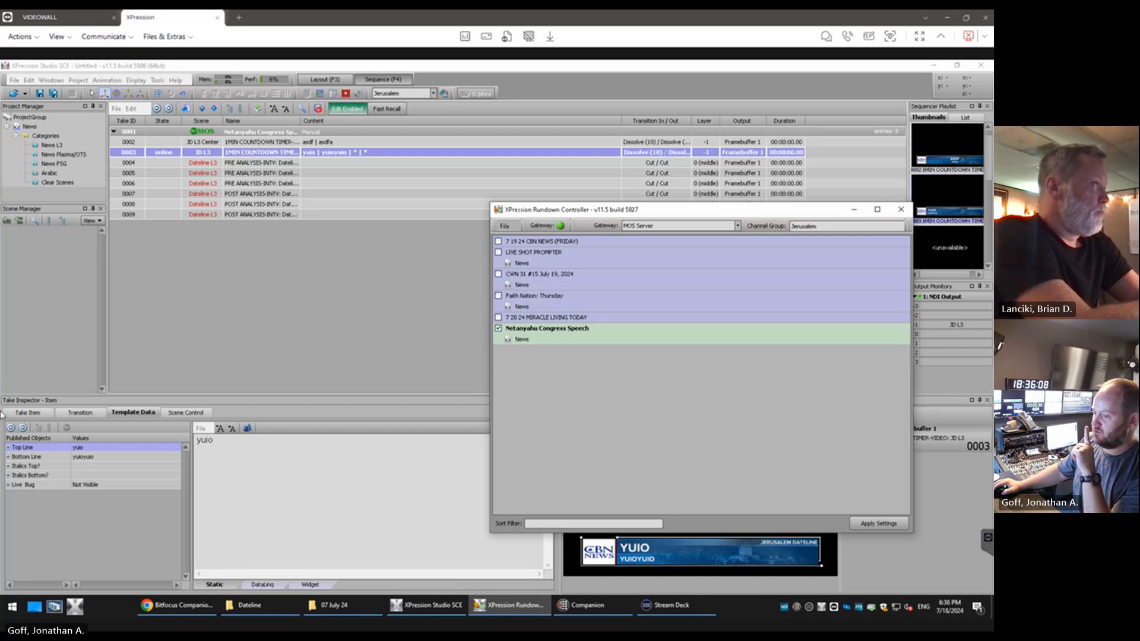
pyautogui.hotkey('alt', 'Tab')
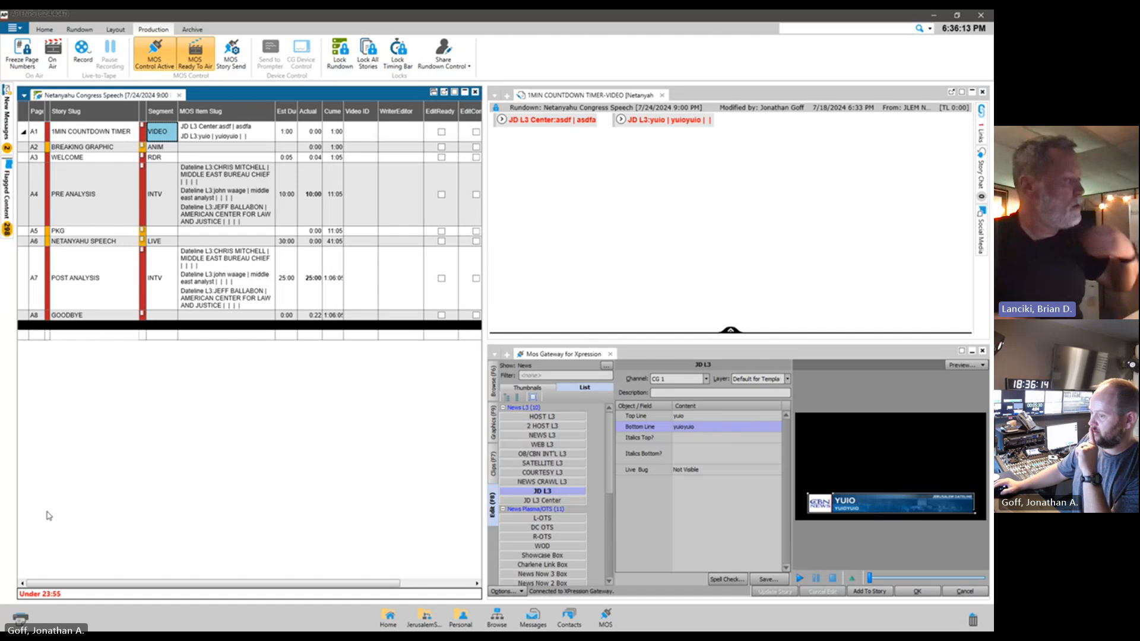
pyautogui.click(934, 16)
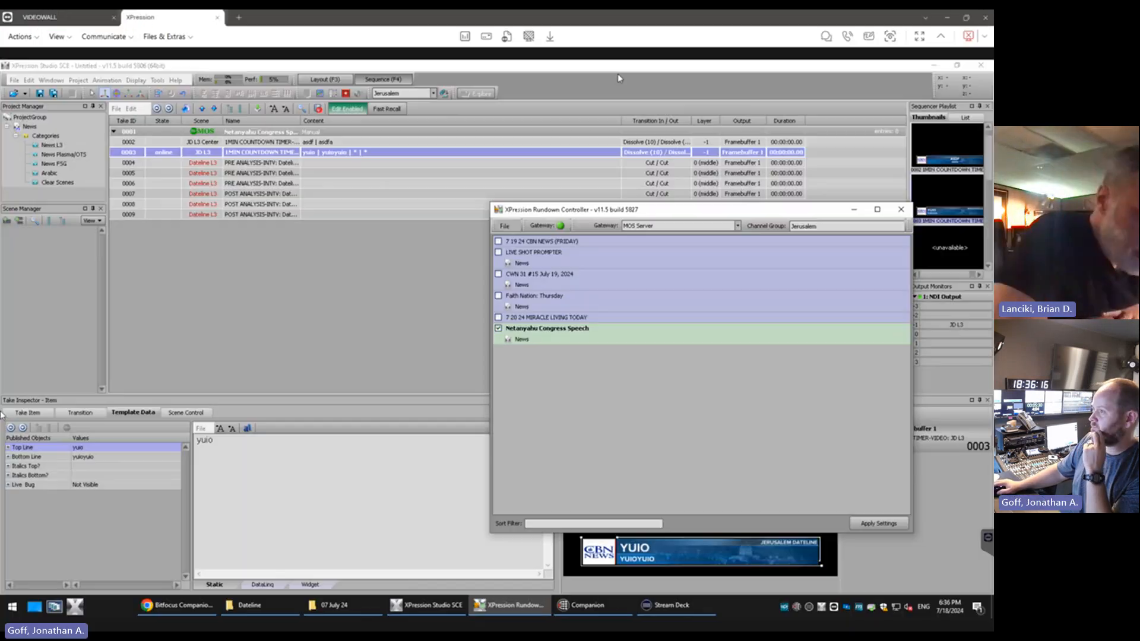
pyautogui.click(59, 81)
pyautogui.moveTo(79, 80)
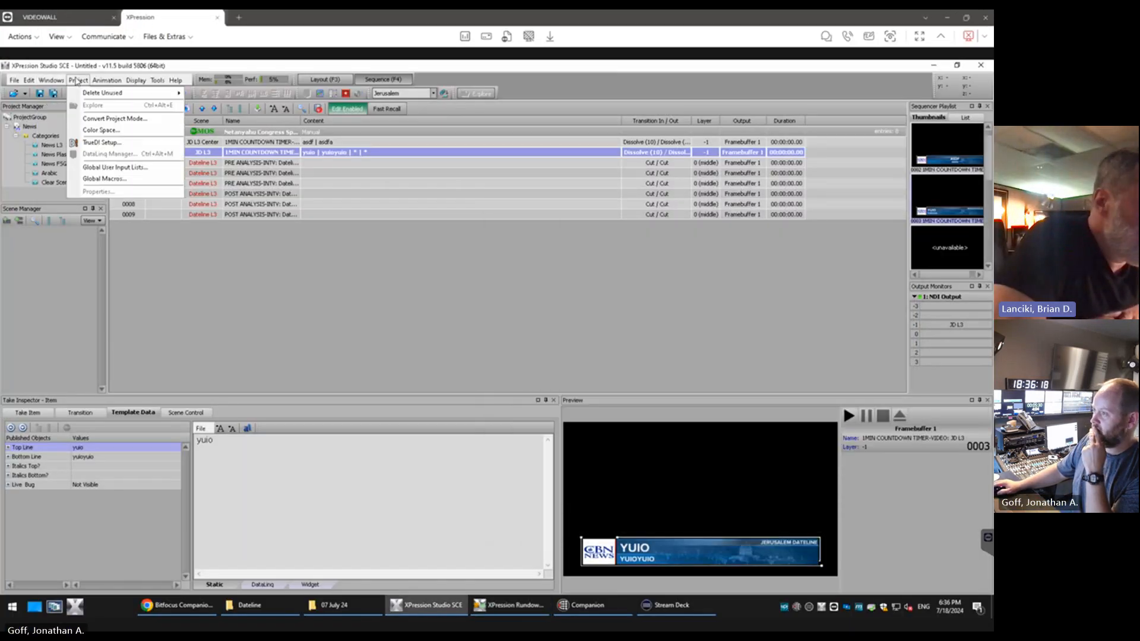
pyautogui.click(108, 144)
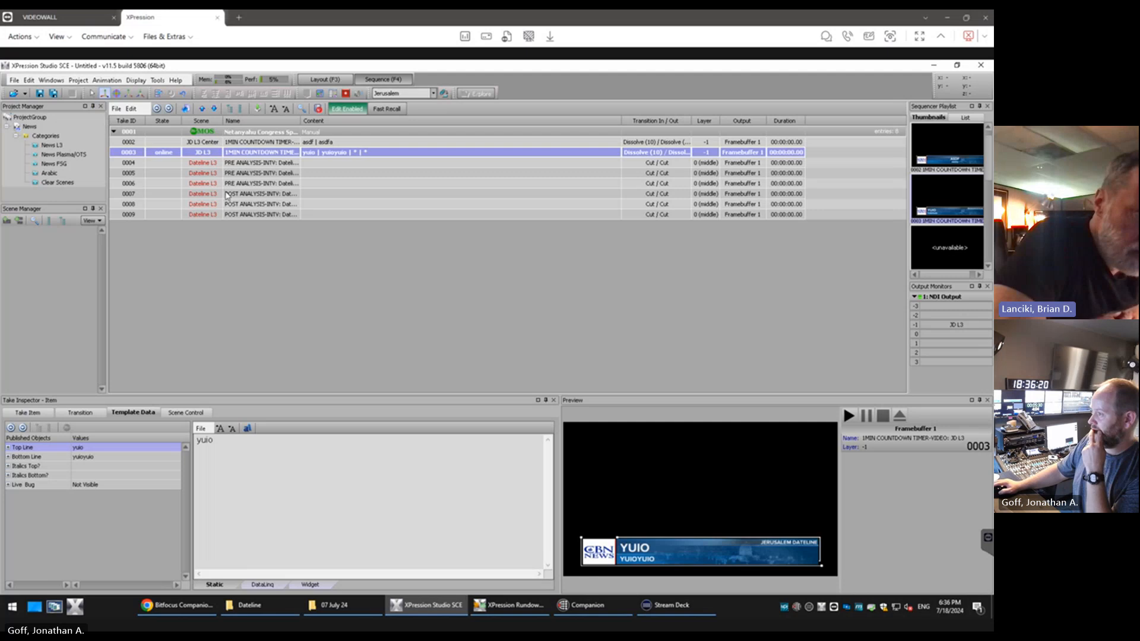
pyautogui.click(78, 80)
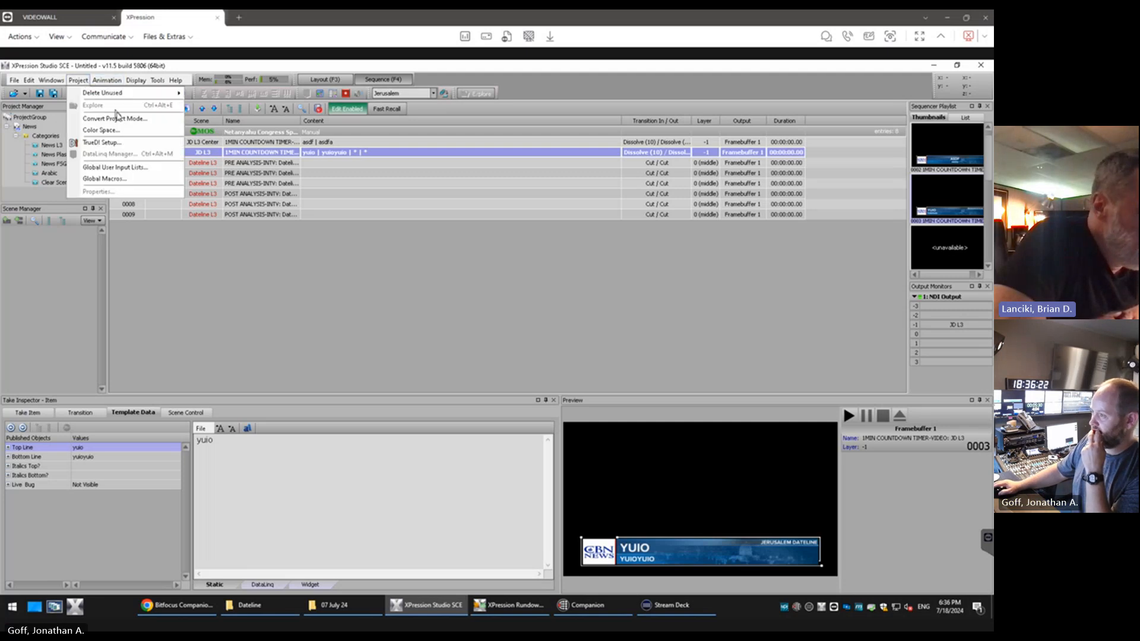
pyautogui.click(121, 120)
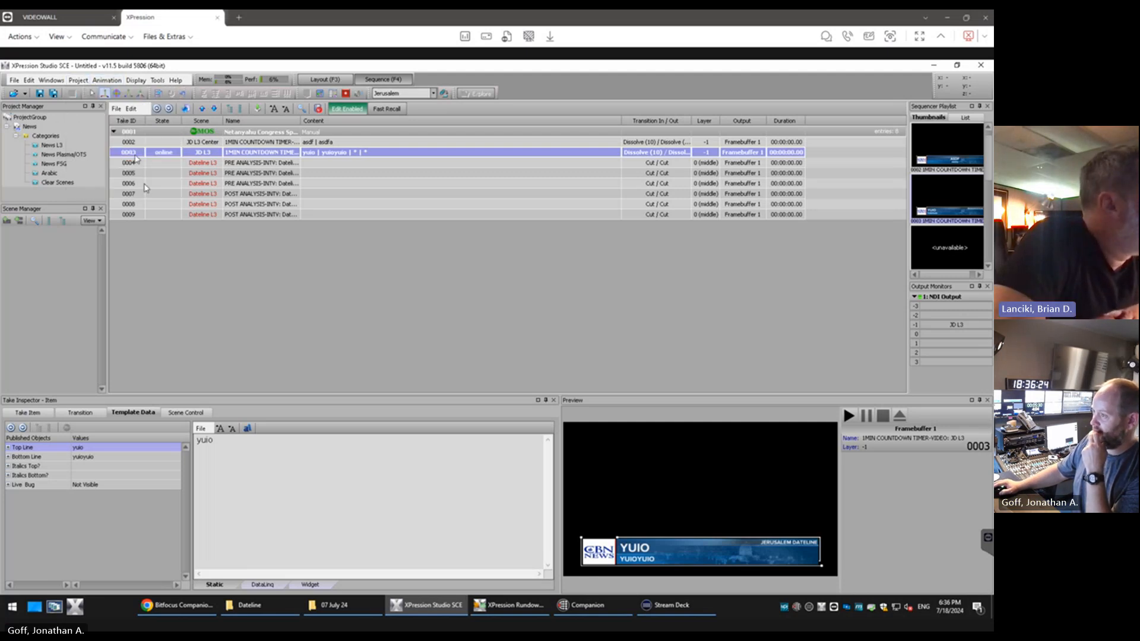
pyautogui.click(78, 81)
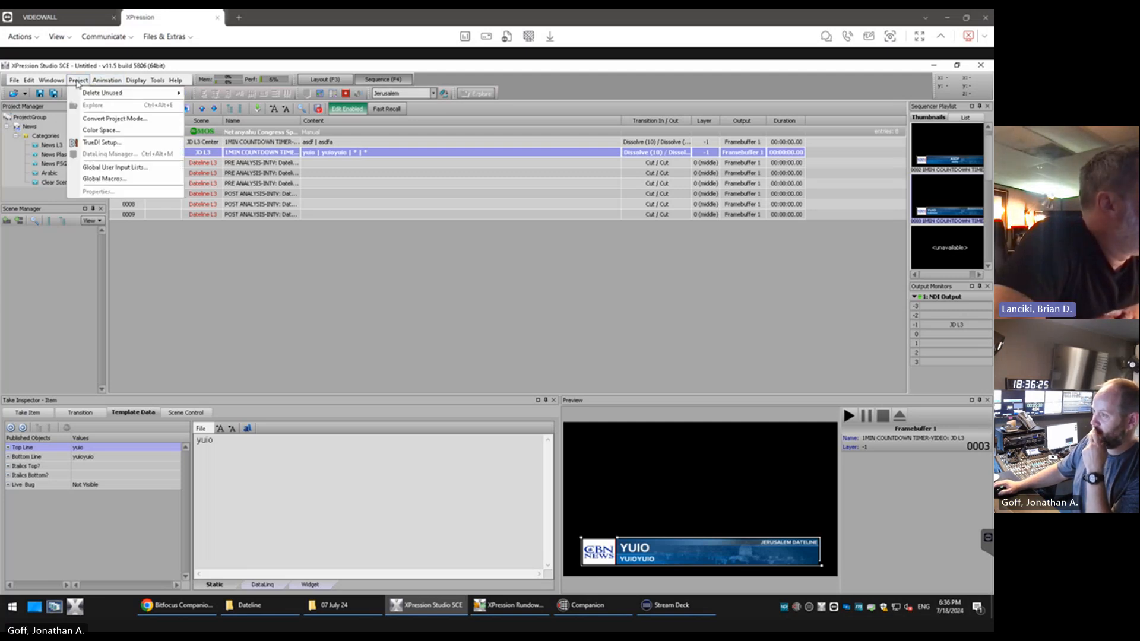
pyautogui.click(111, 120)
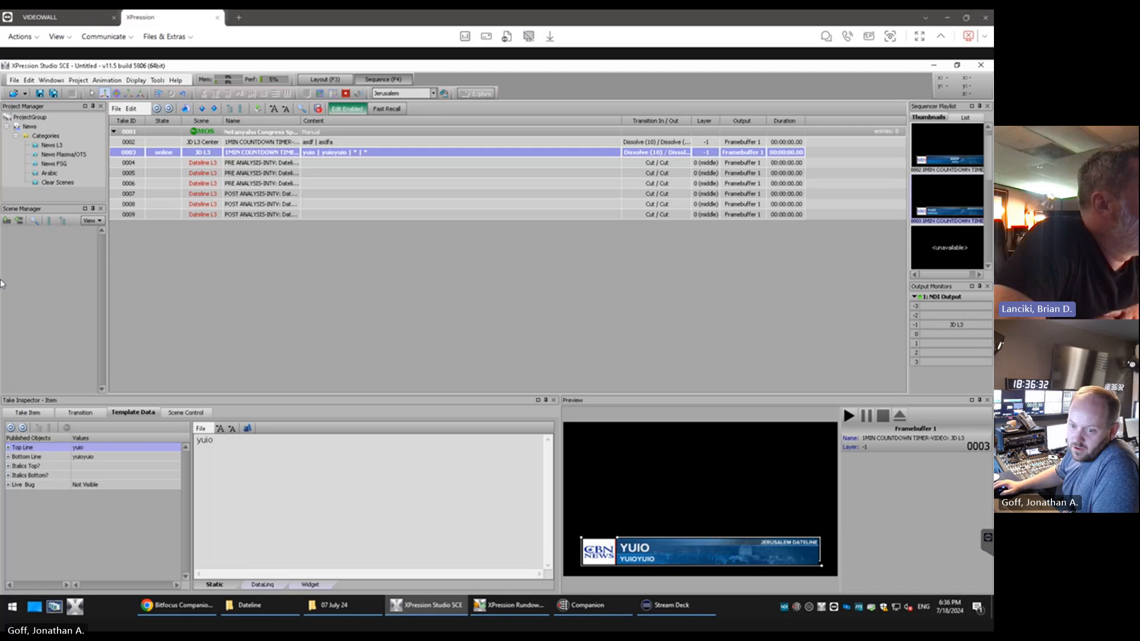
pyautogui.click(29, 127)
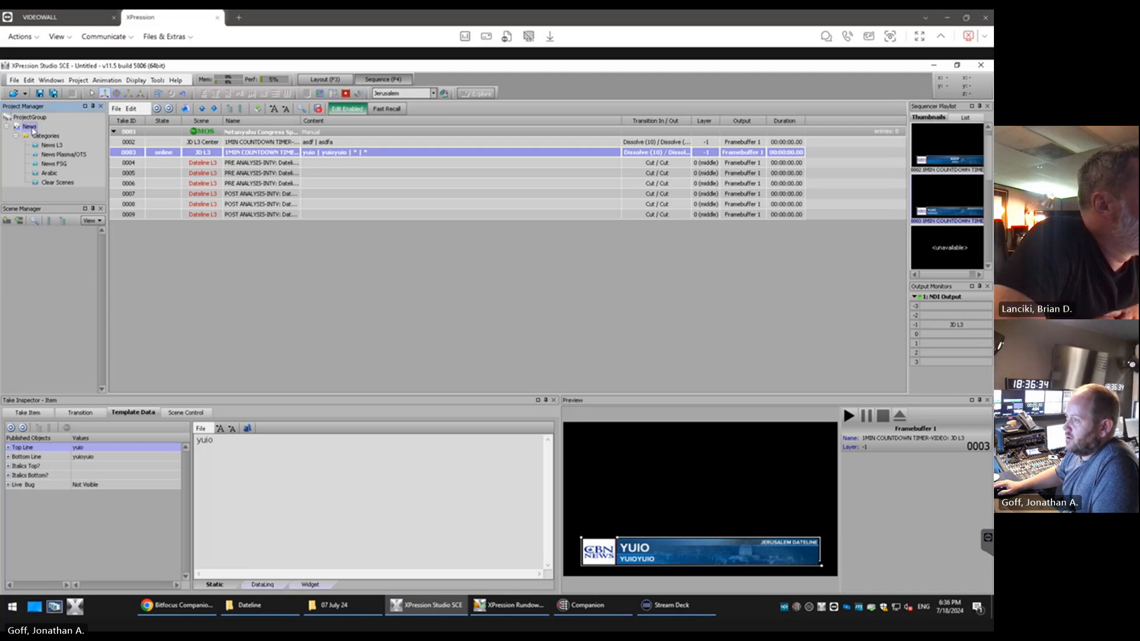
pyautogui.click(77, 80)
pyautogui.click(94, 121)
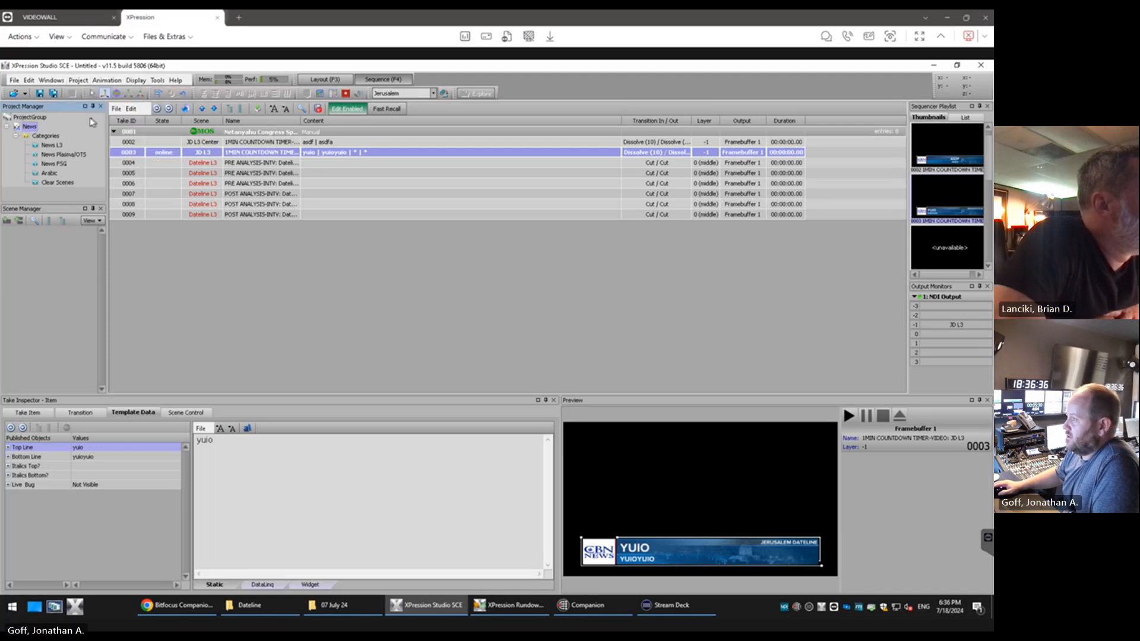
pyautogui.click(14, 80)
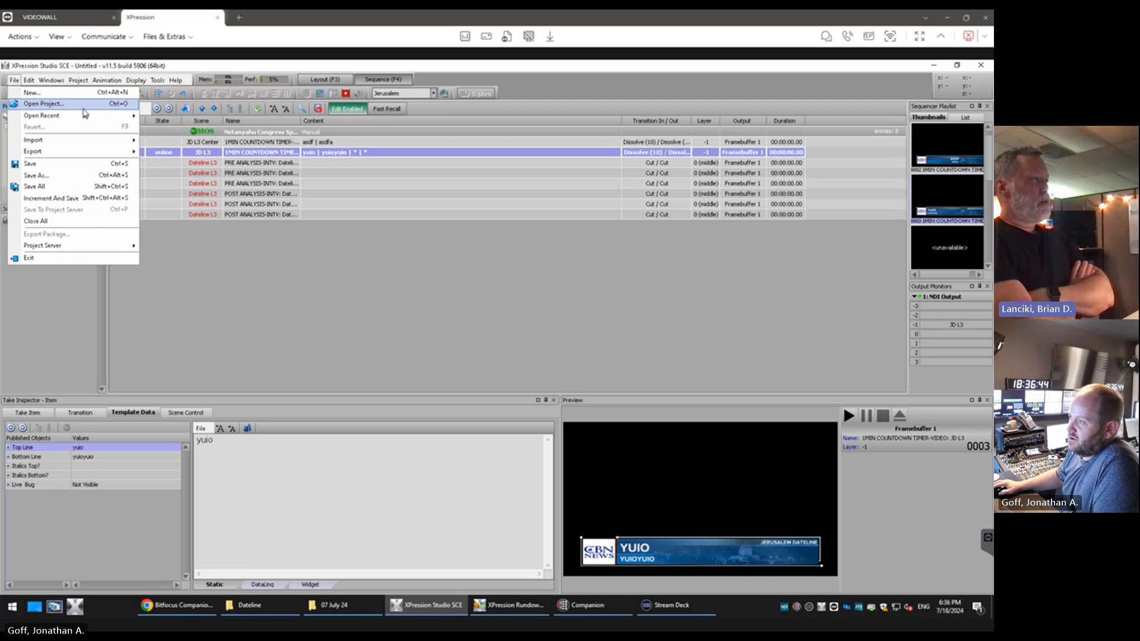
pyautogui.click(199, 267)
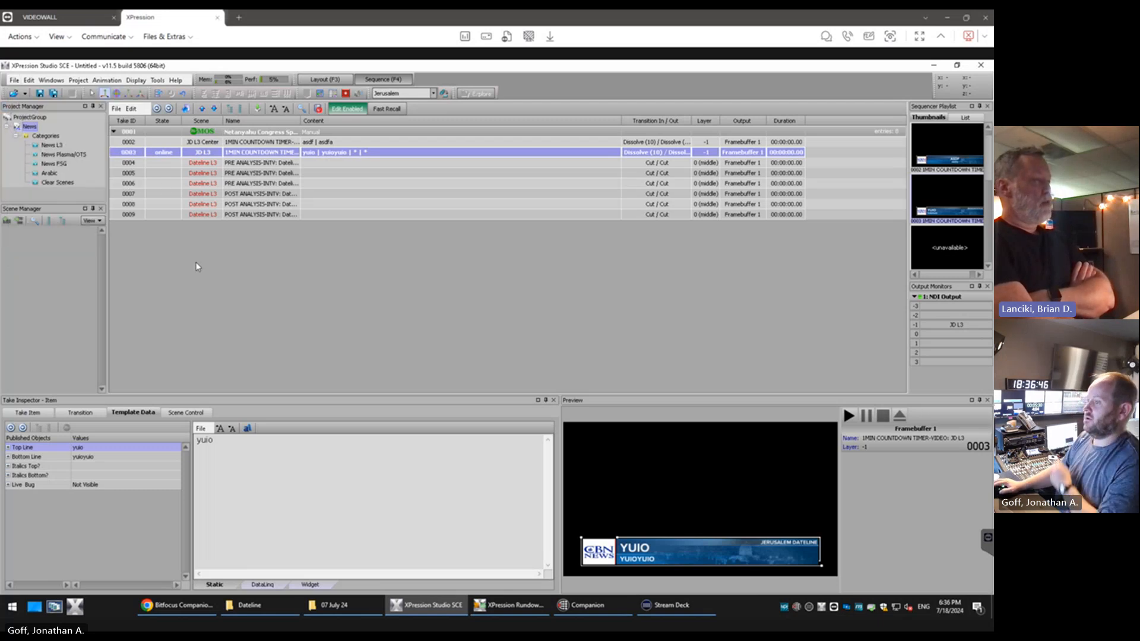